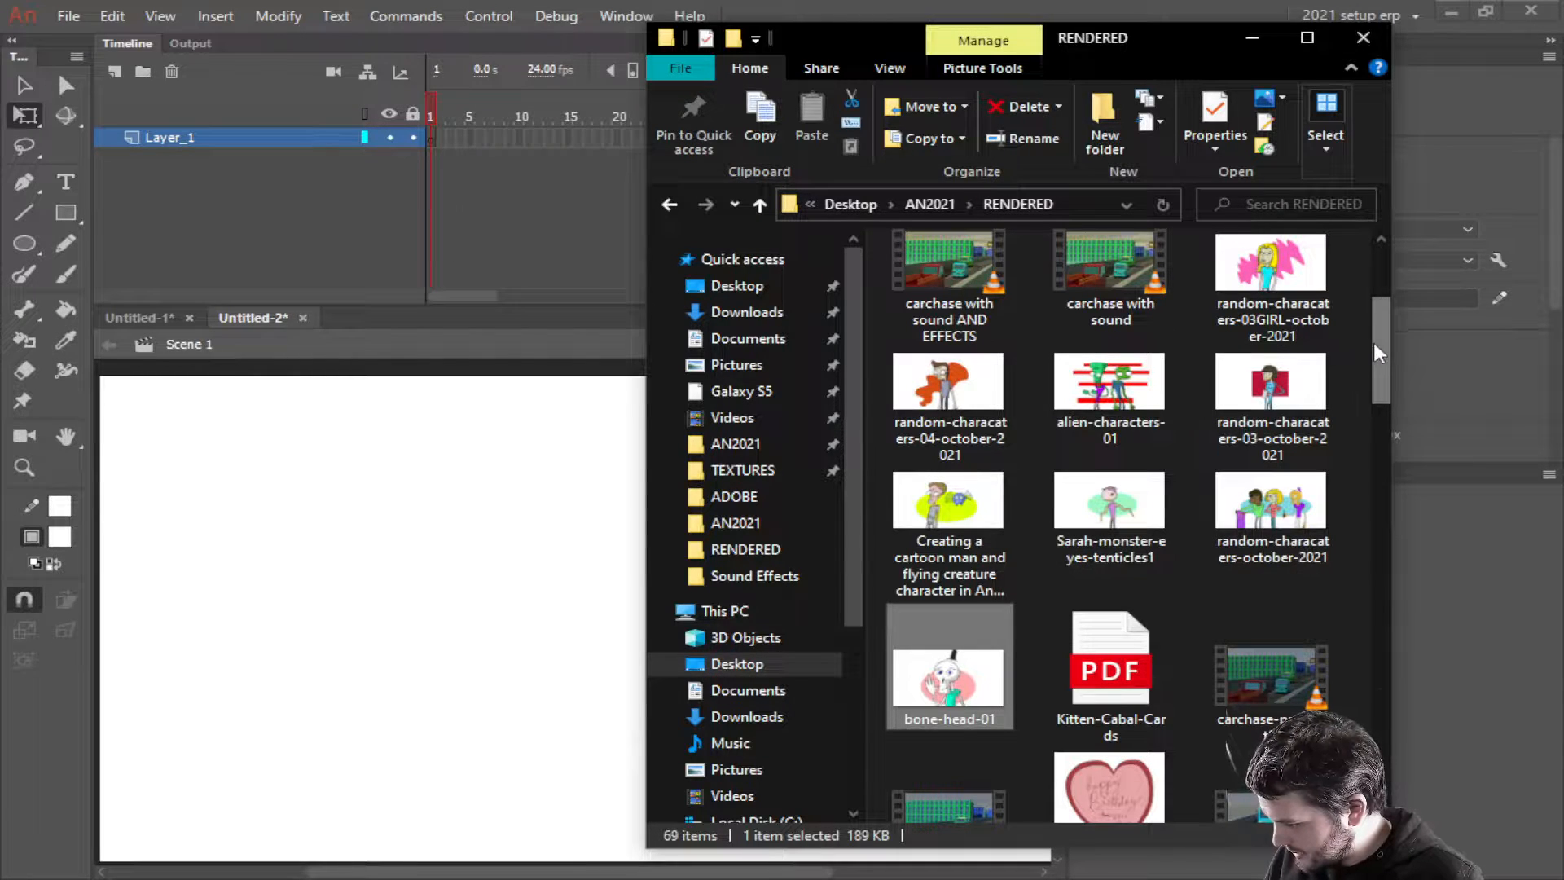
Import the bone-head-01 image from the RENDERED folder onto the stage, without replacing existing library items
scroll(1374, 350, down, 1)
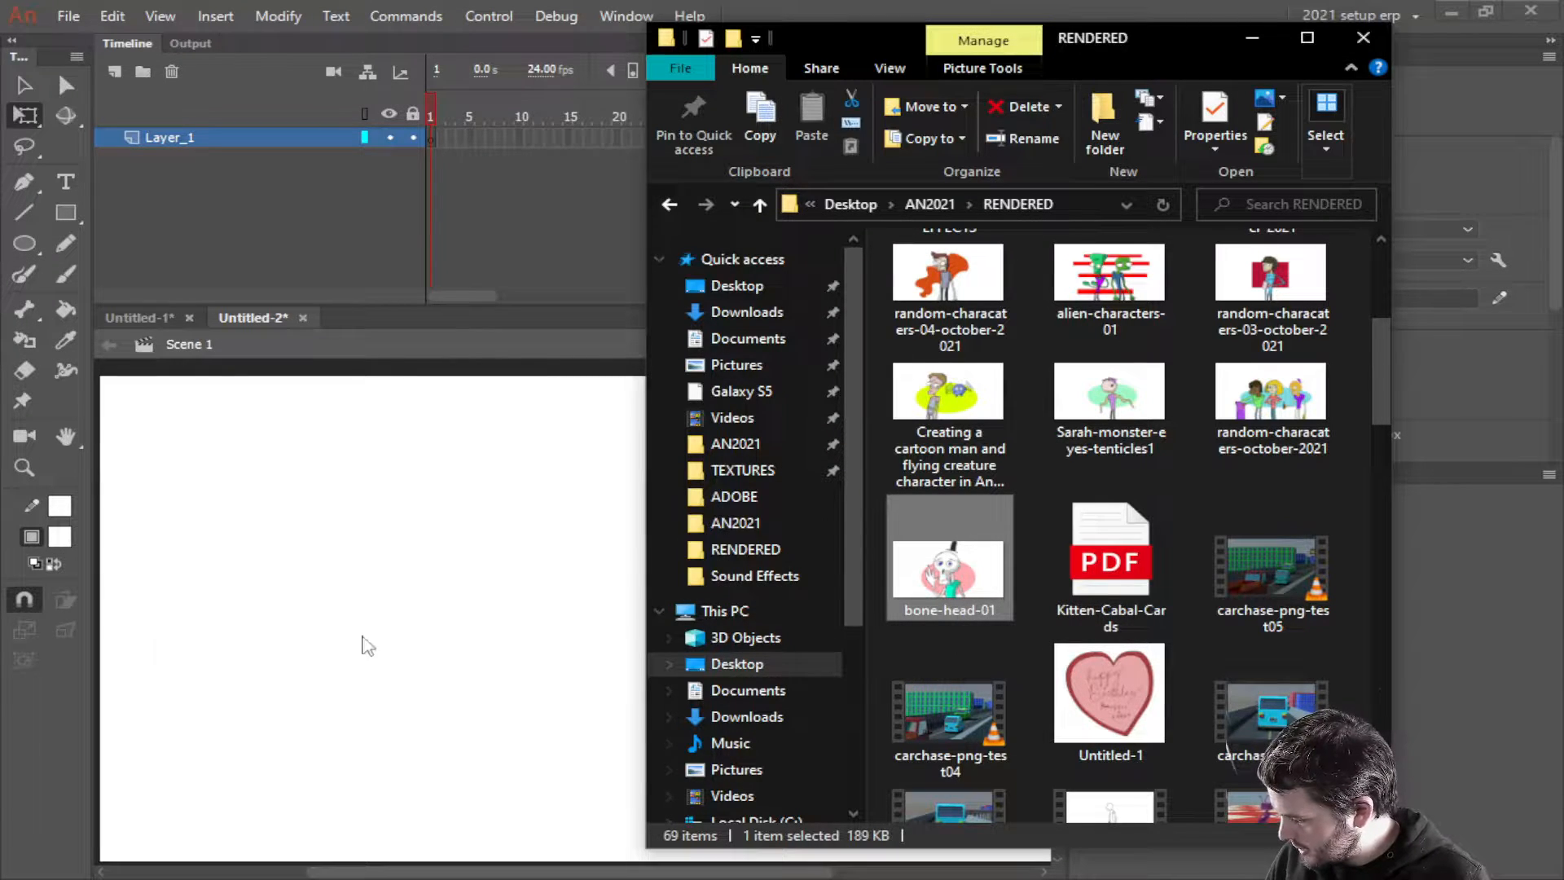
drag(363, 637, 440, 618)
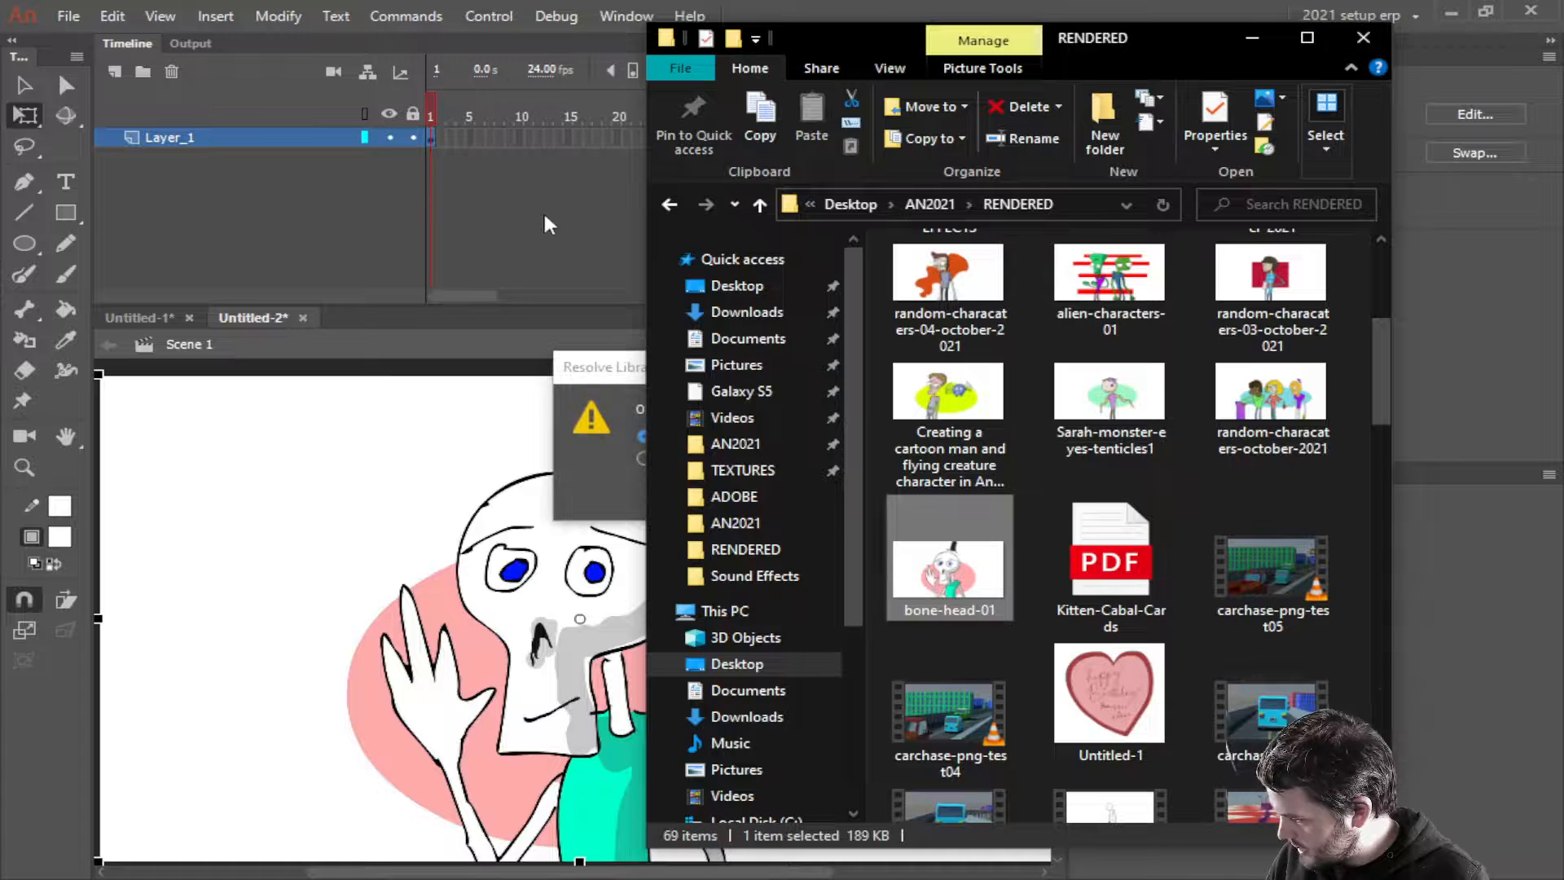
click(545, 224)
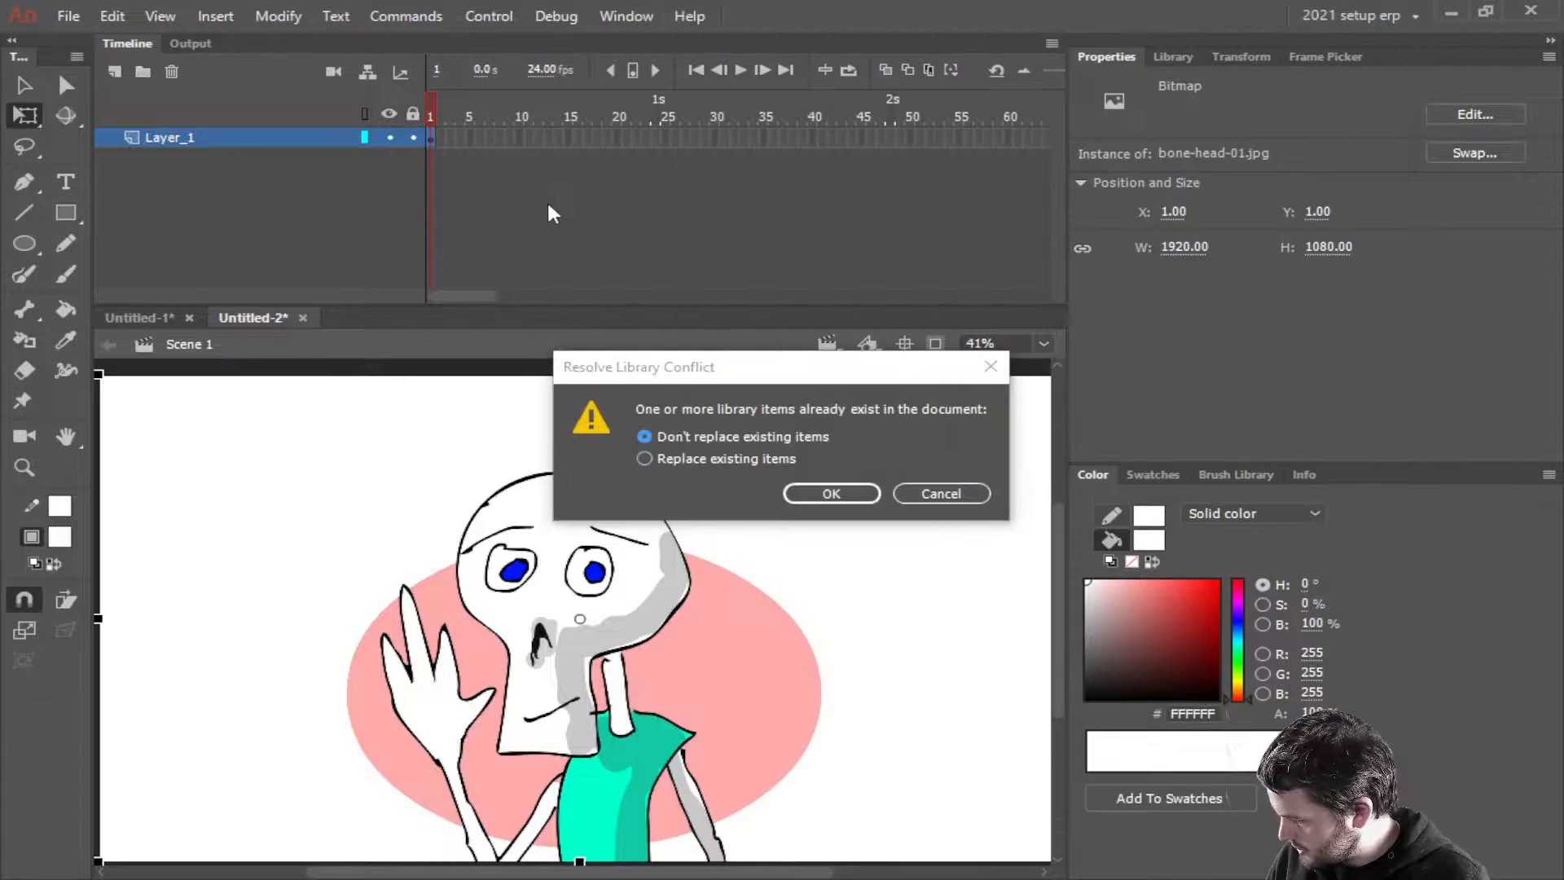
click(852, 493)
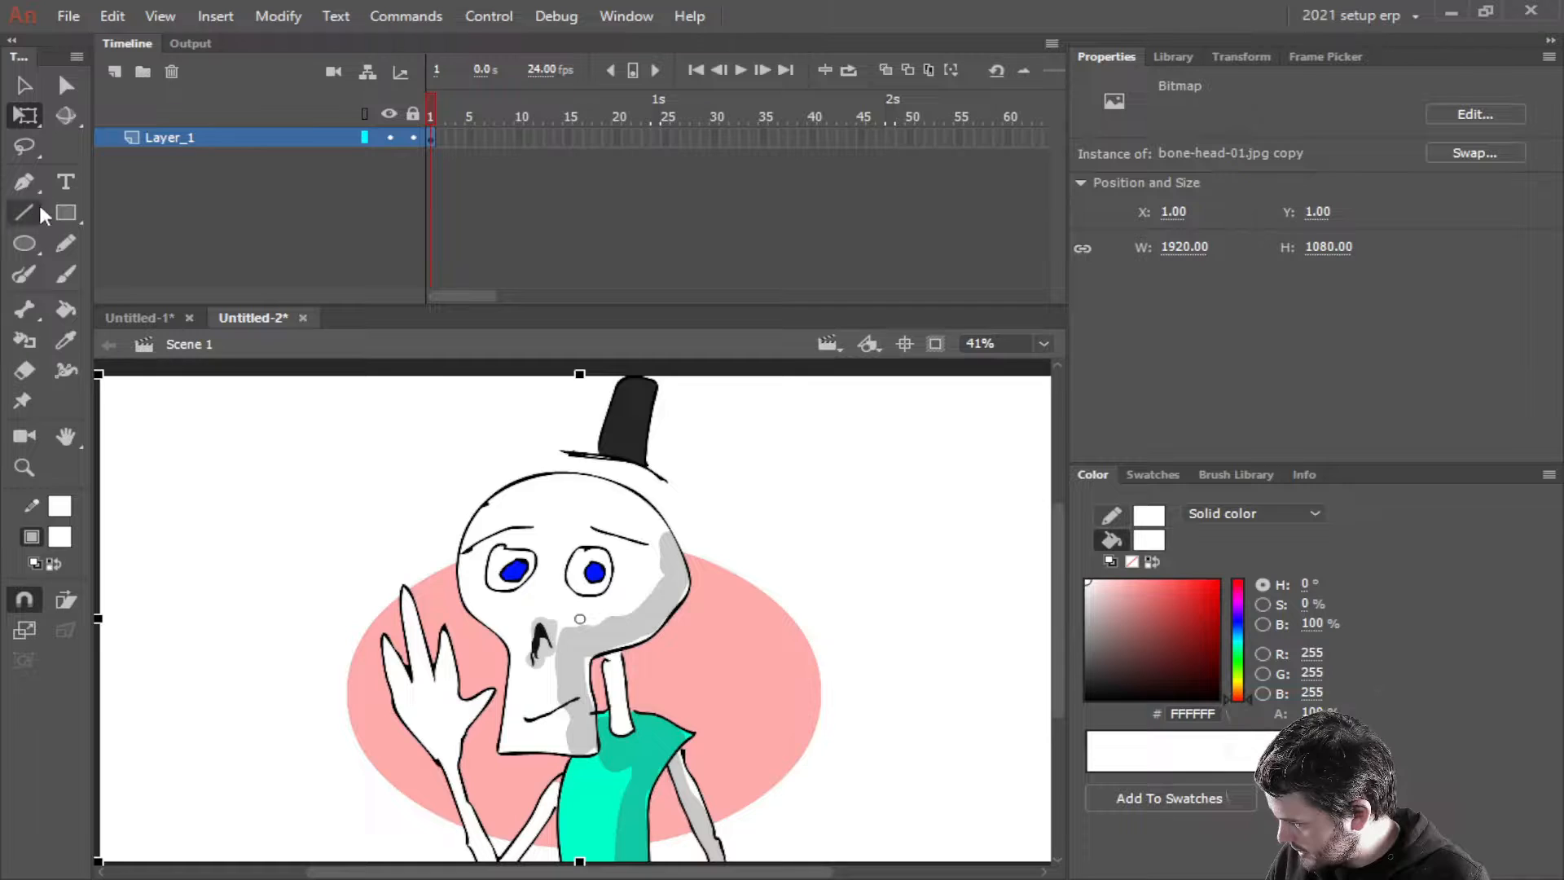
Scale the skeleton image down proportionally to about 1254 by 706 px and align it with the stage's top edge at X 334, Y 0
click(24, 116)
scroll(518, 542, down, 1)
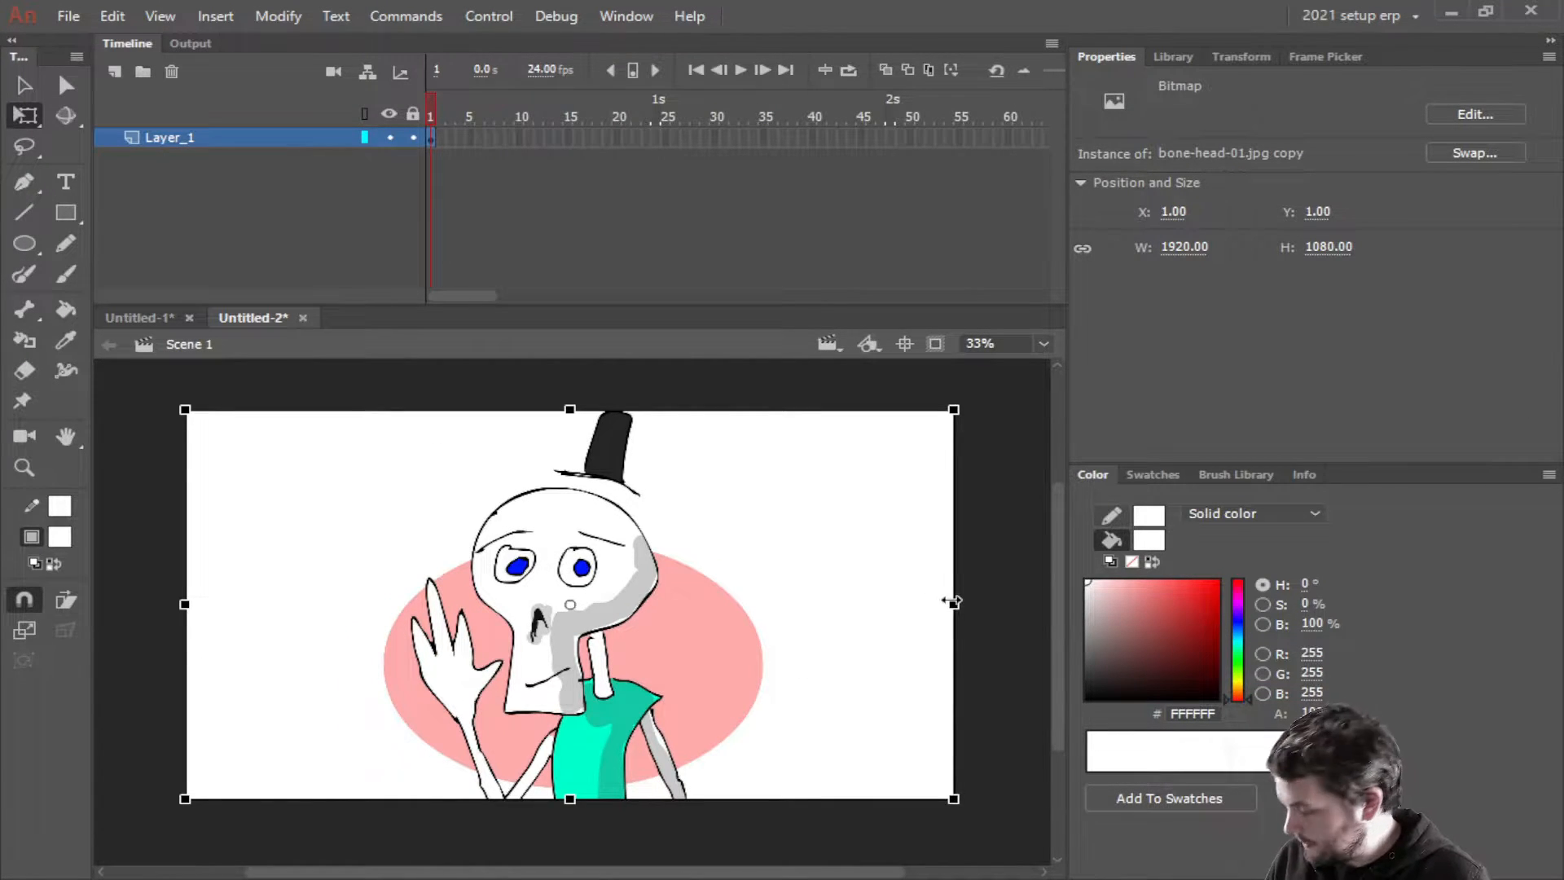
drag(954, 602, 919, 602)
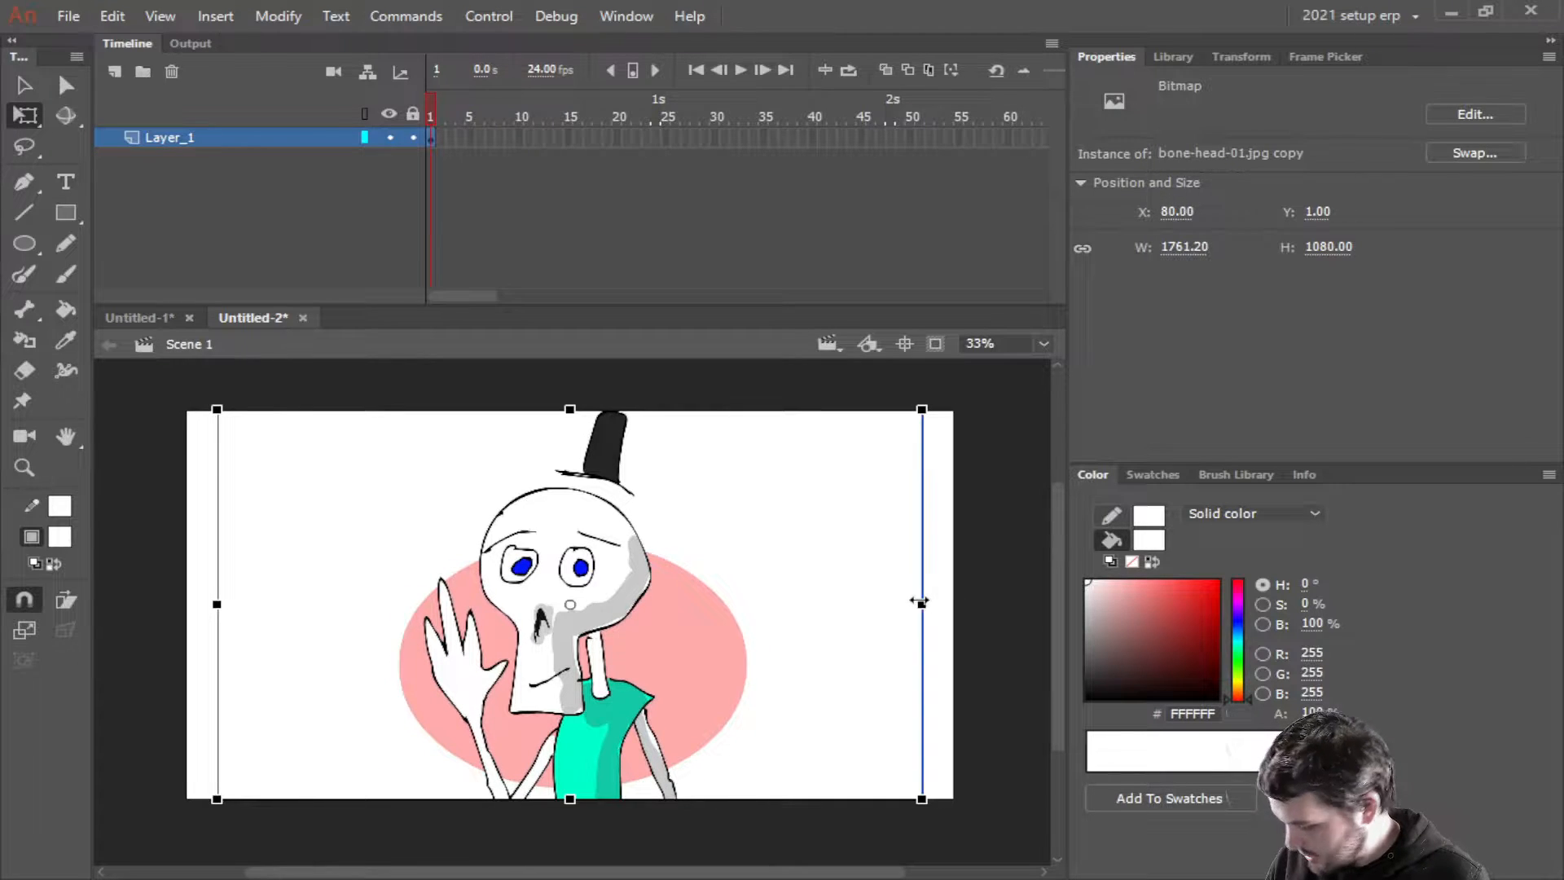
key(ctrl+z)
drag(953, 407, 820, 476)
drag(595, 592, 595, 523)
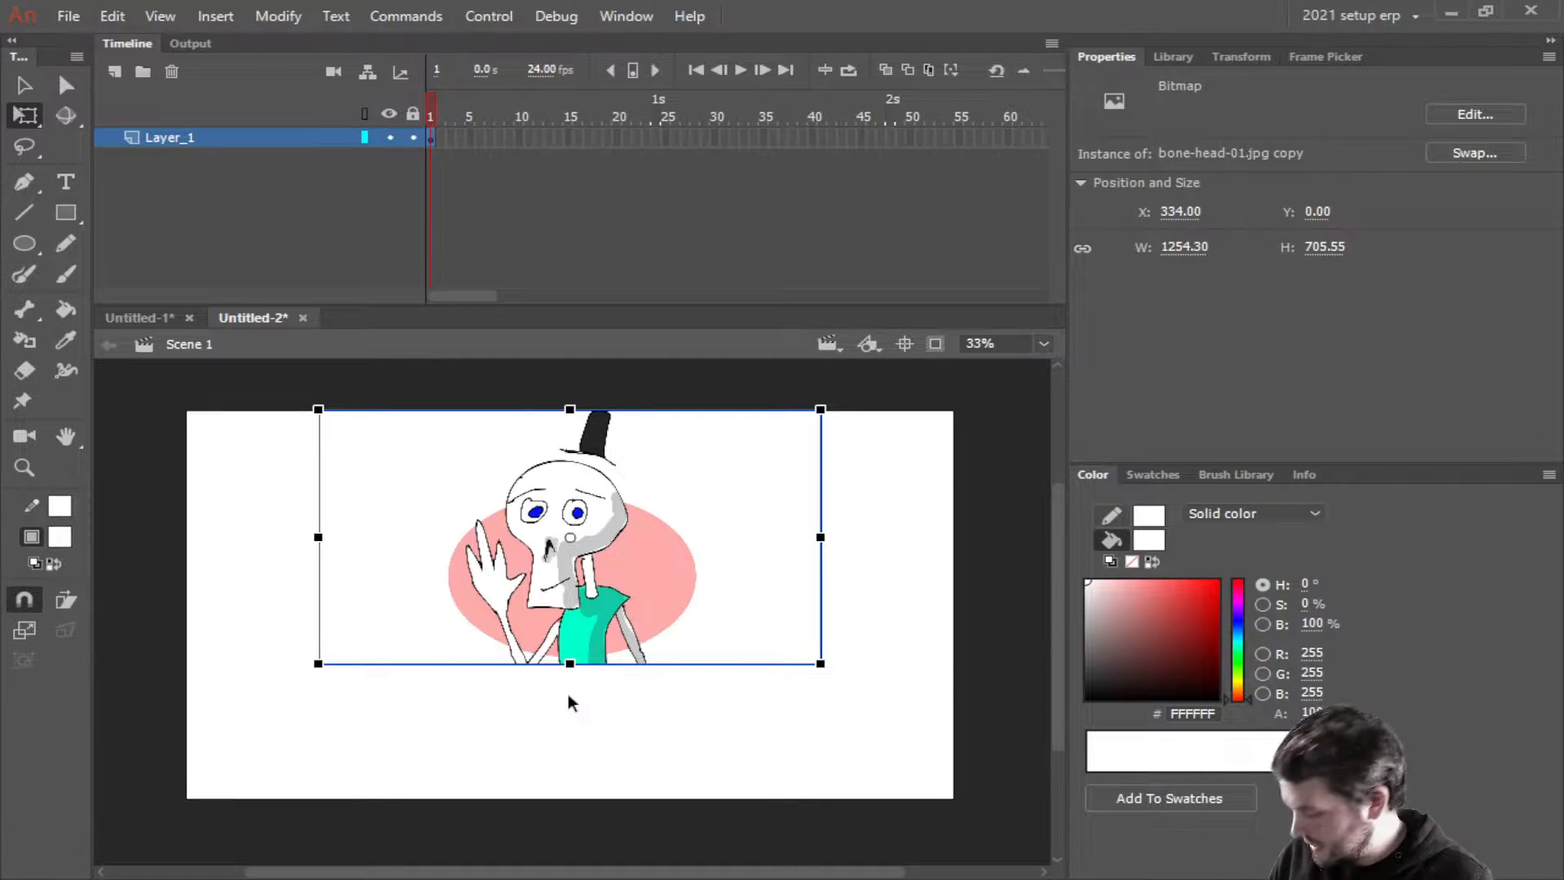
scroll(568, 692, up, 1)
drag(564, 697, 587, 761)
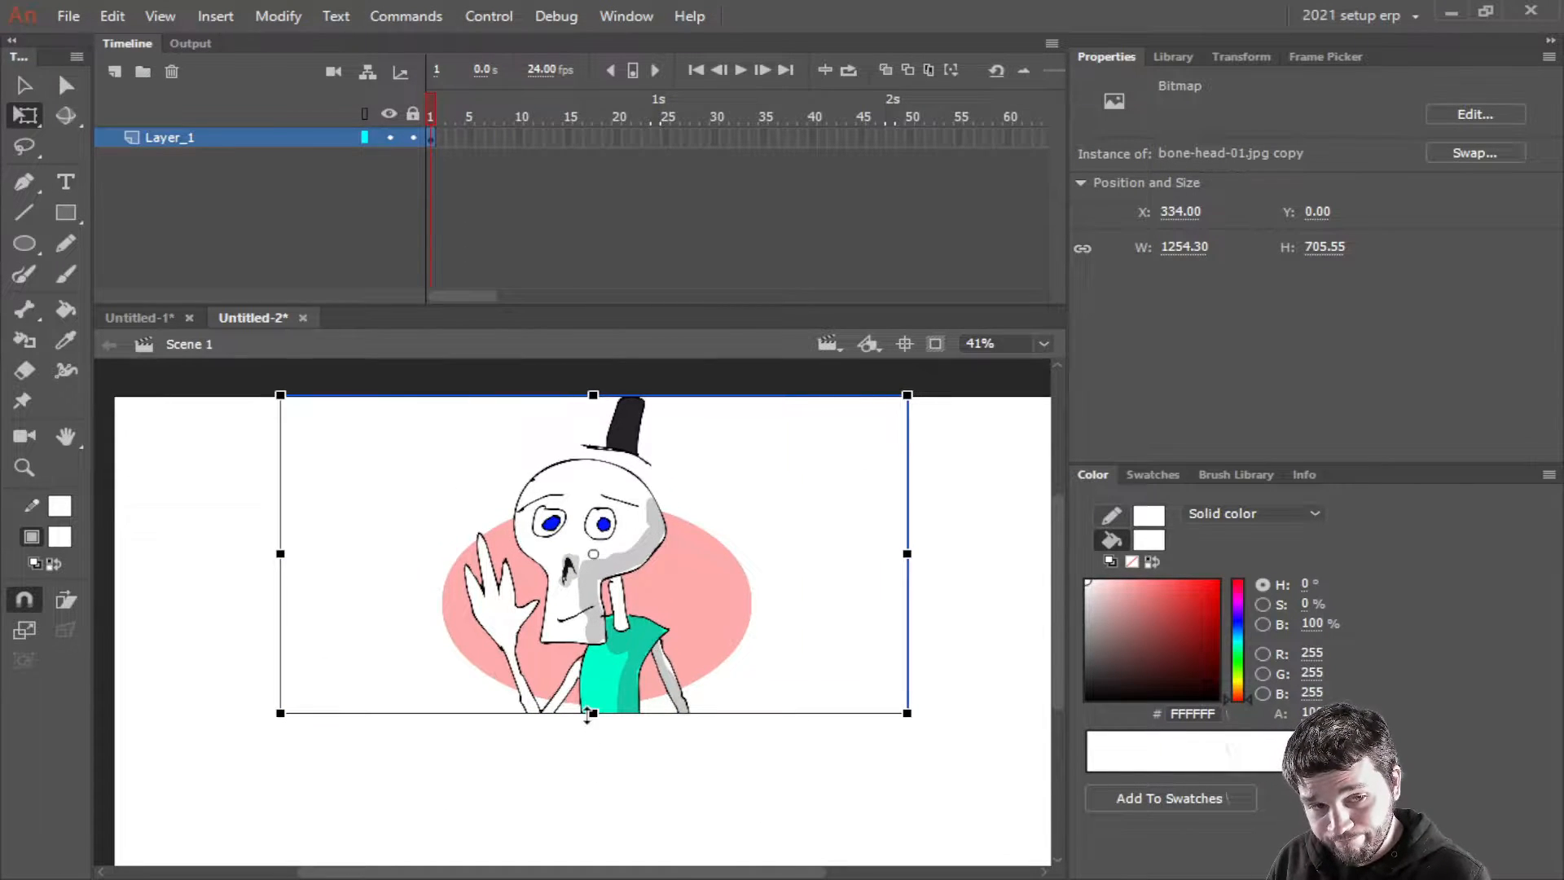
Set the Brush fill to black (000000) and add a new drawing layer above the locked image layer
click(70, 281)
drag(1151, 624, 1088, 697)
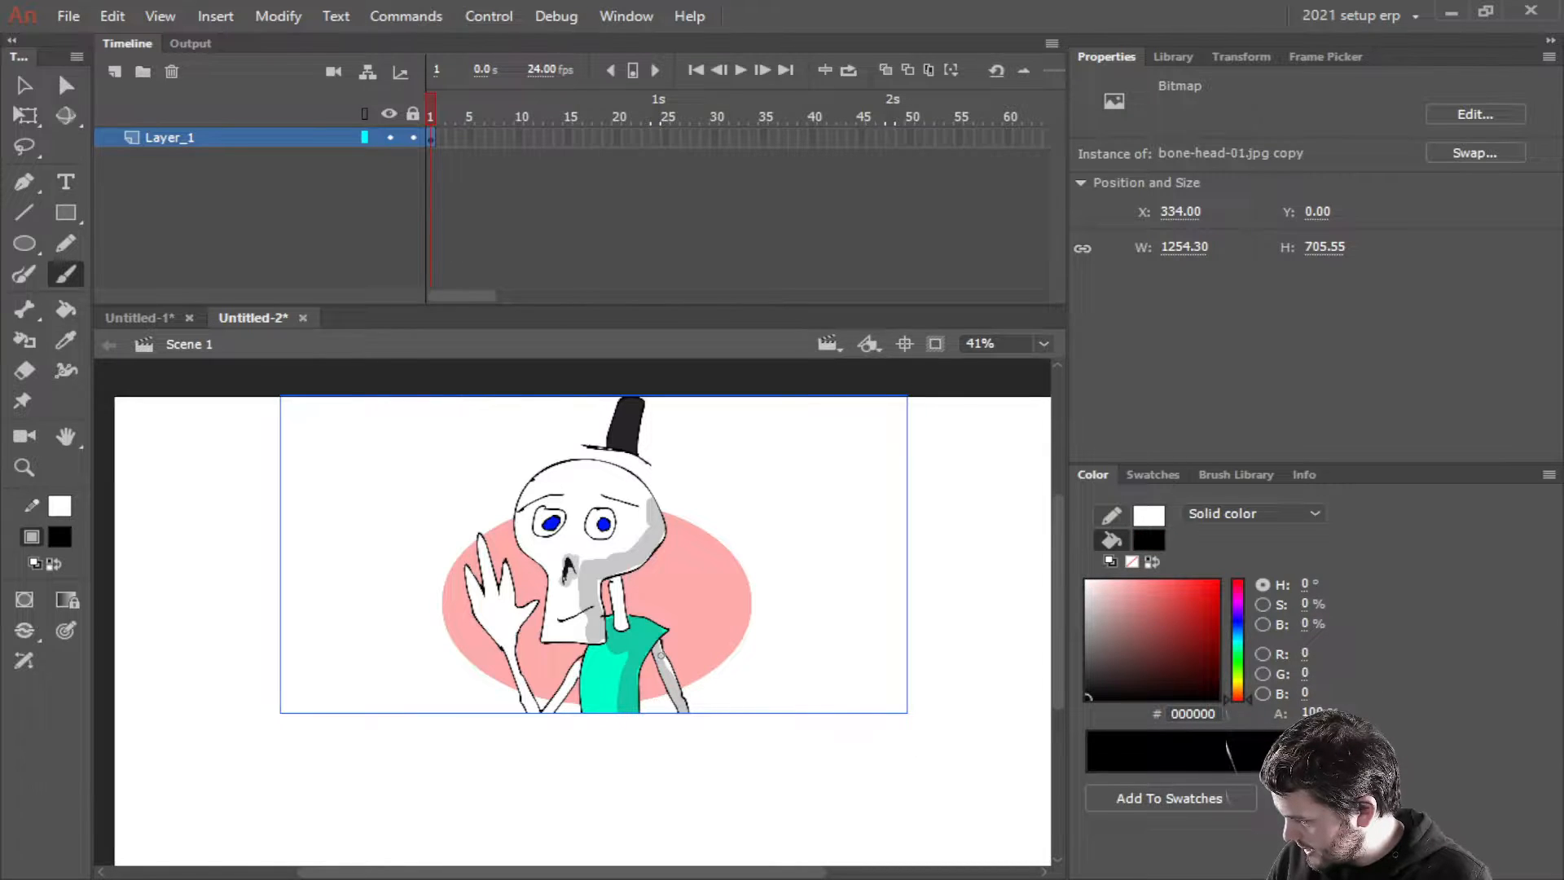
click(414, 137)
click(115, 72)
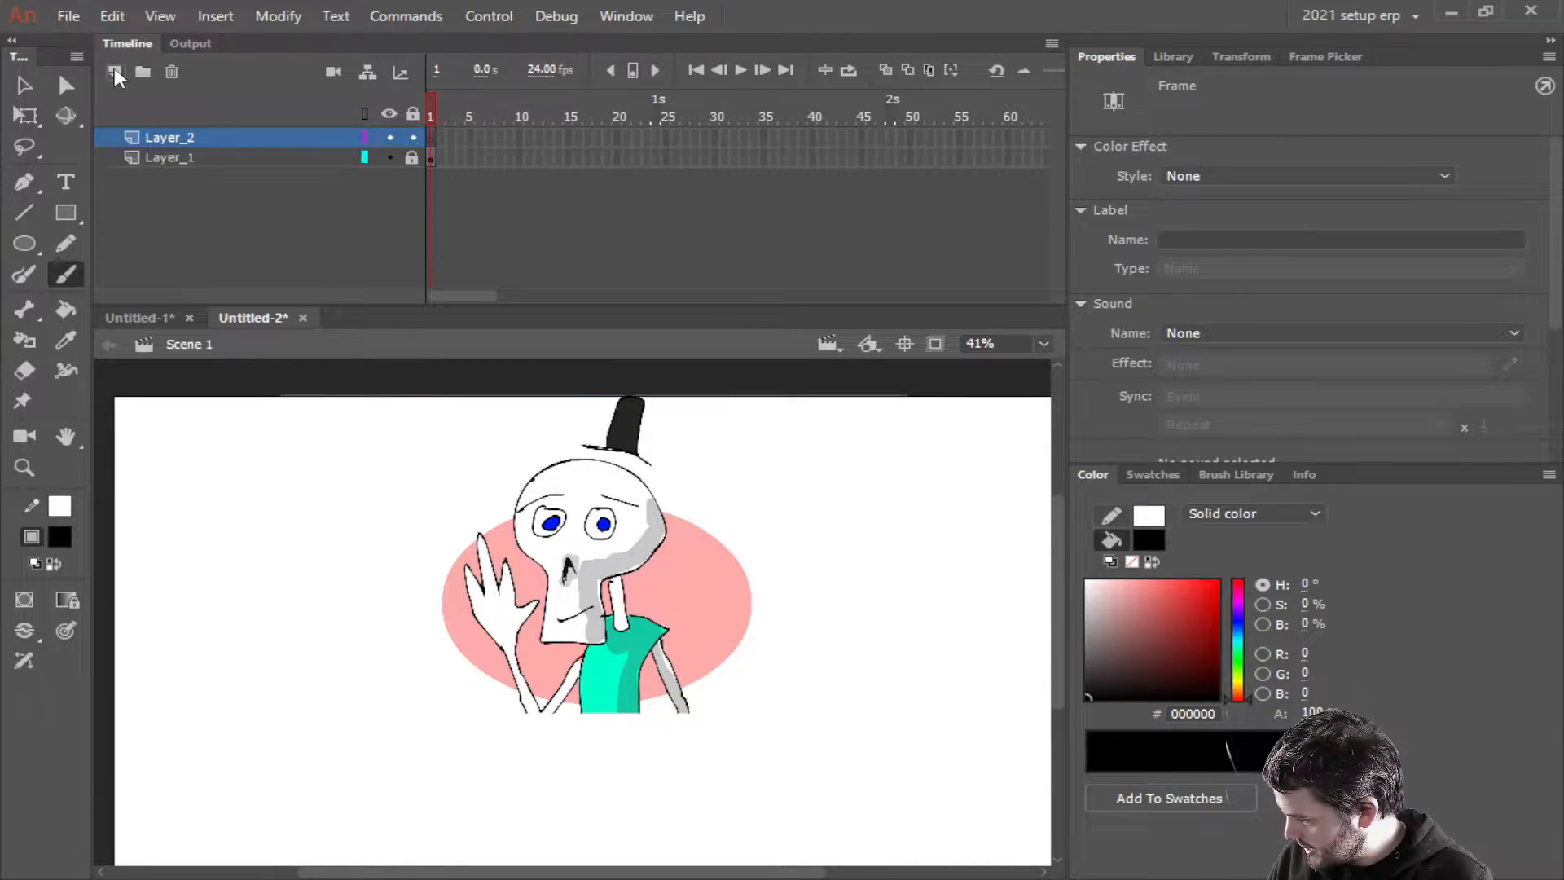
click(170, 138)
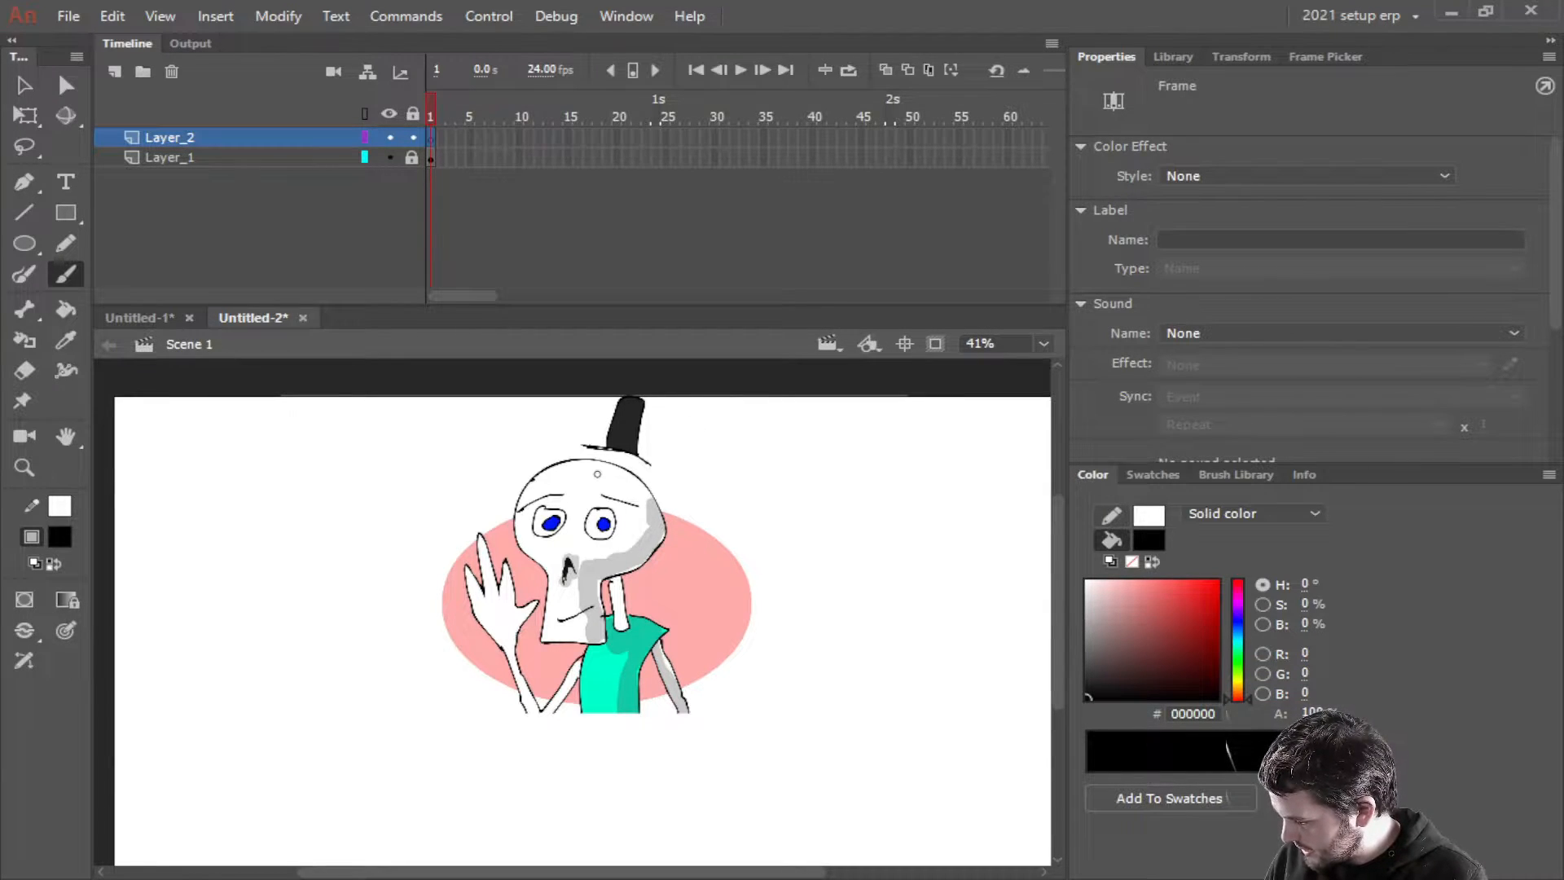
Set the Brush tool's size to 4
scroll(1253, 319, down, 3)
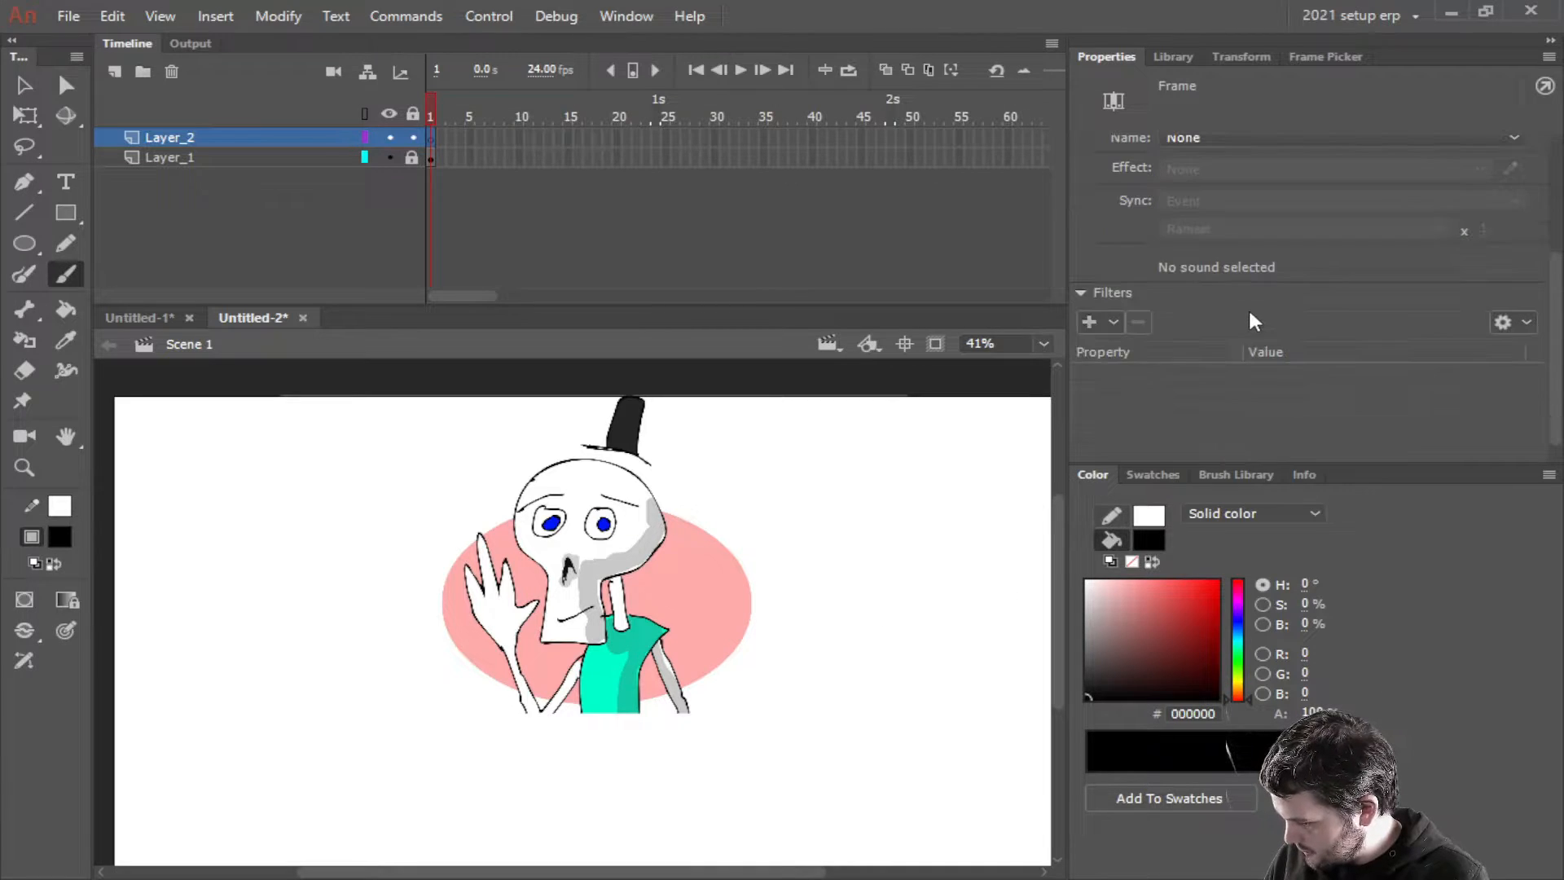
click(68, 278)
click(291, 141)
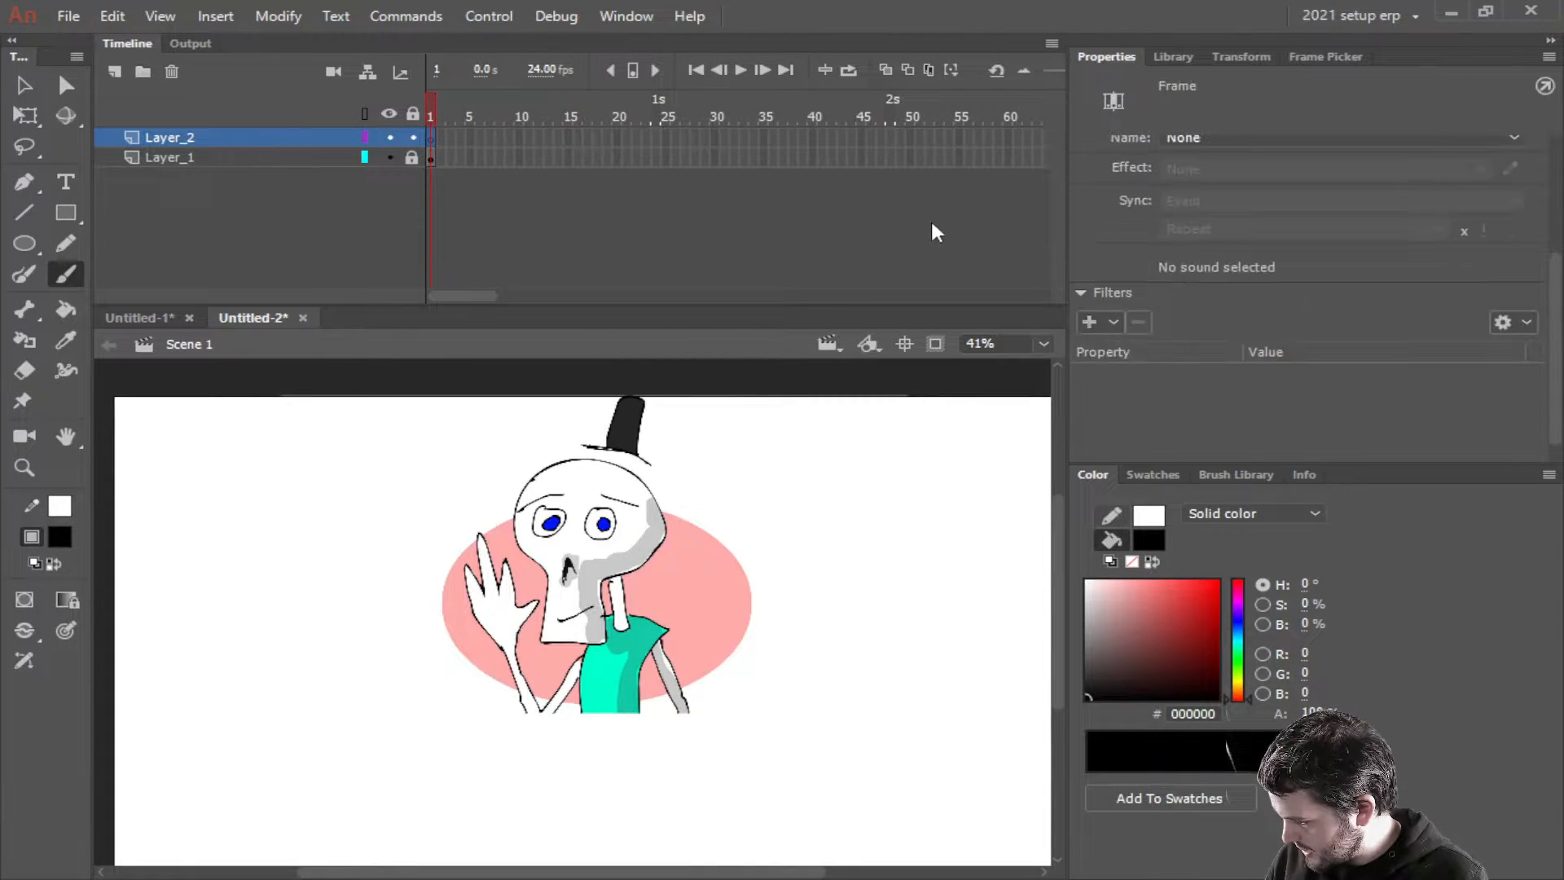
click(78, 278)
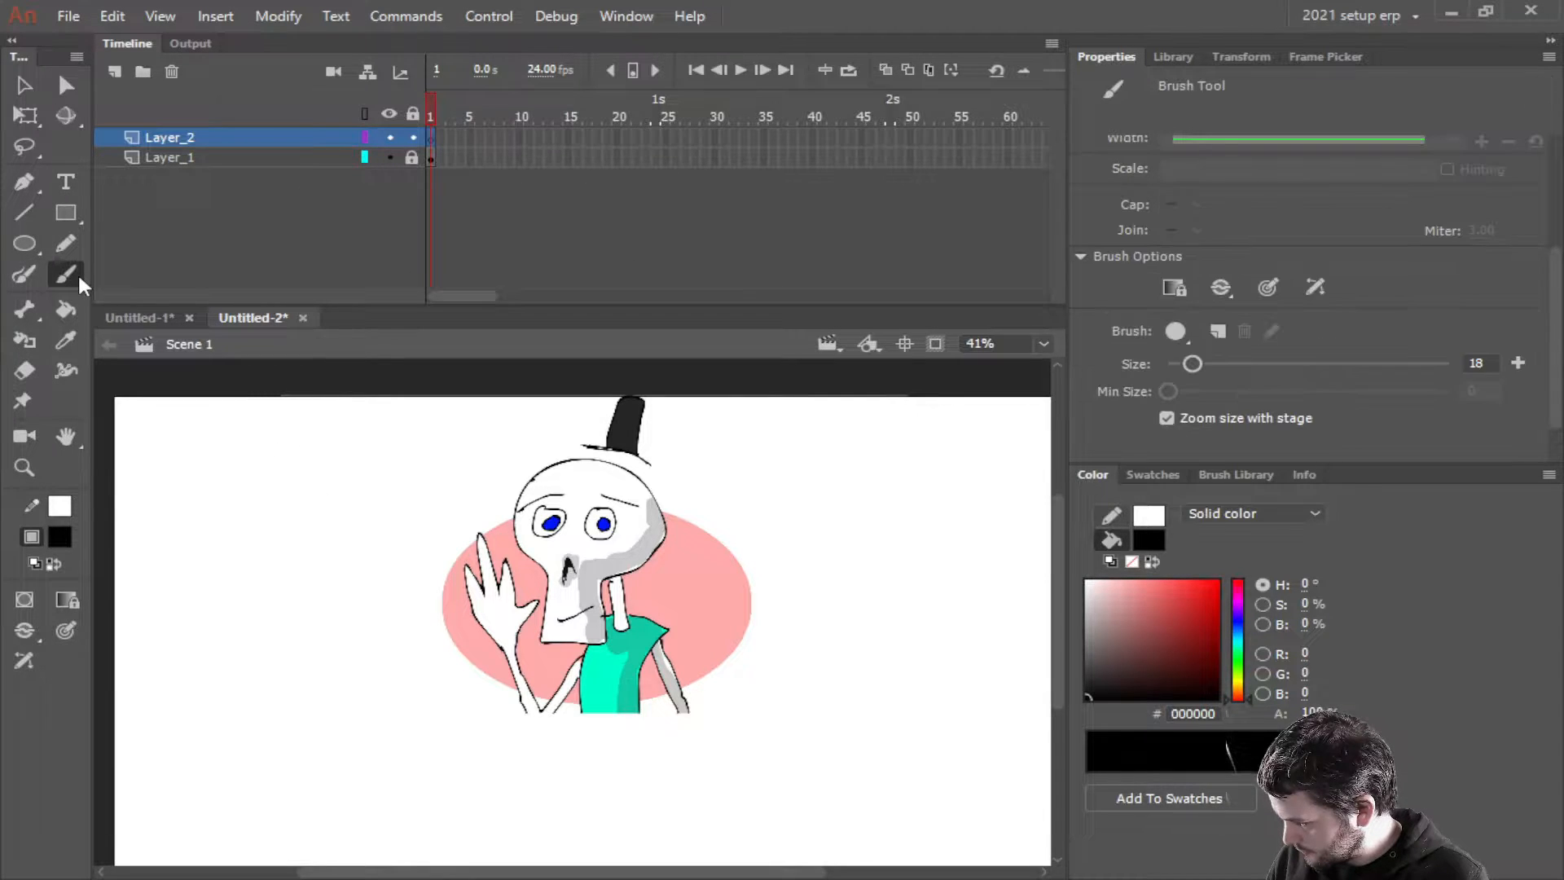
click(1479, 361)
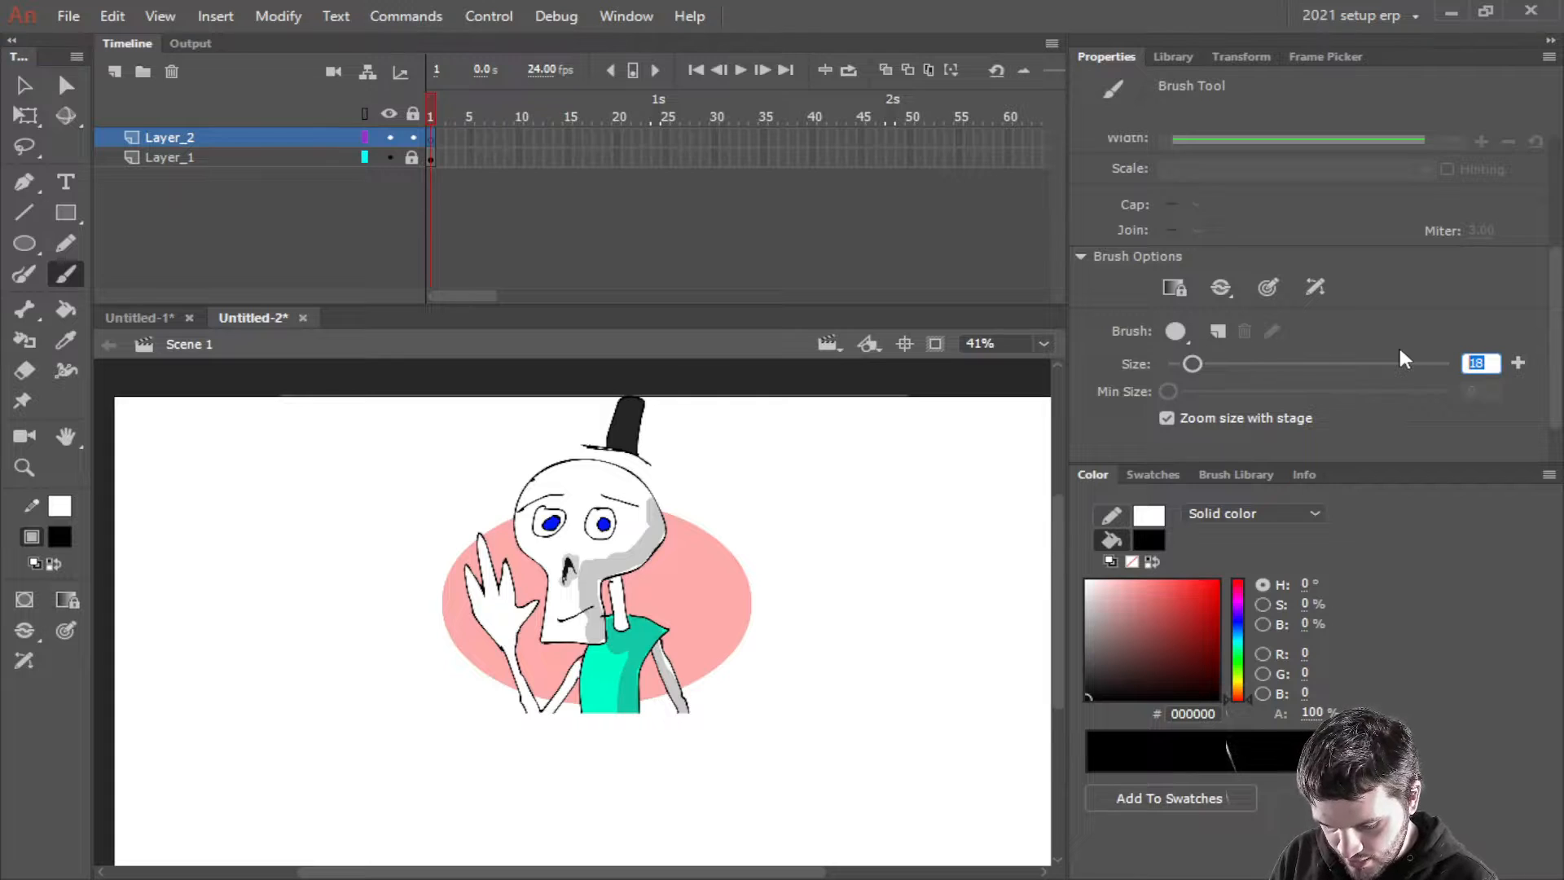
text(4)
key(Return)
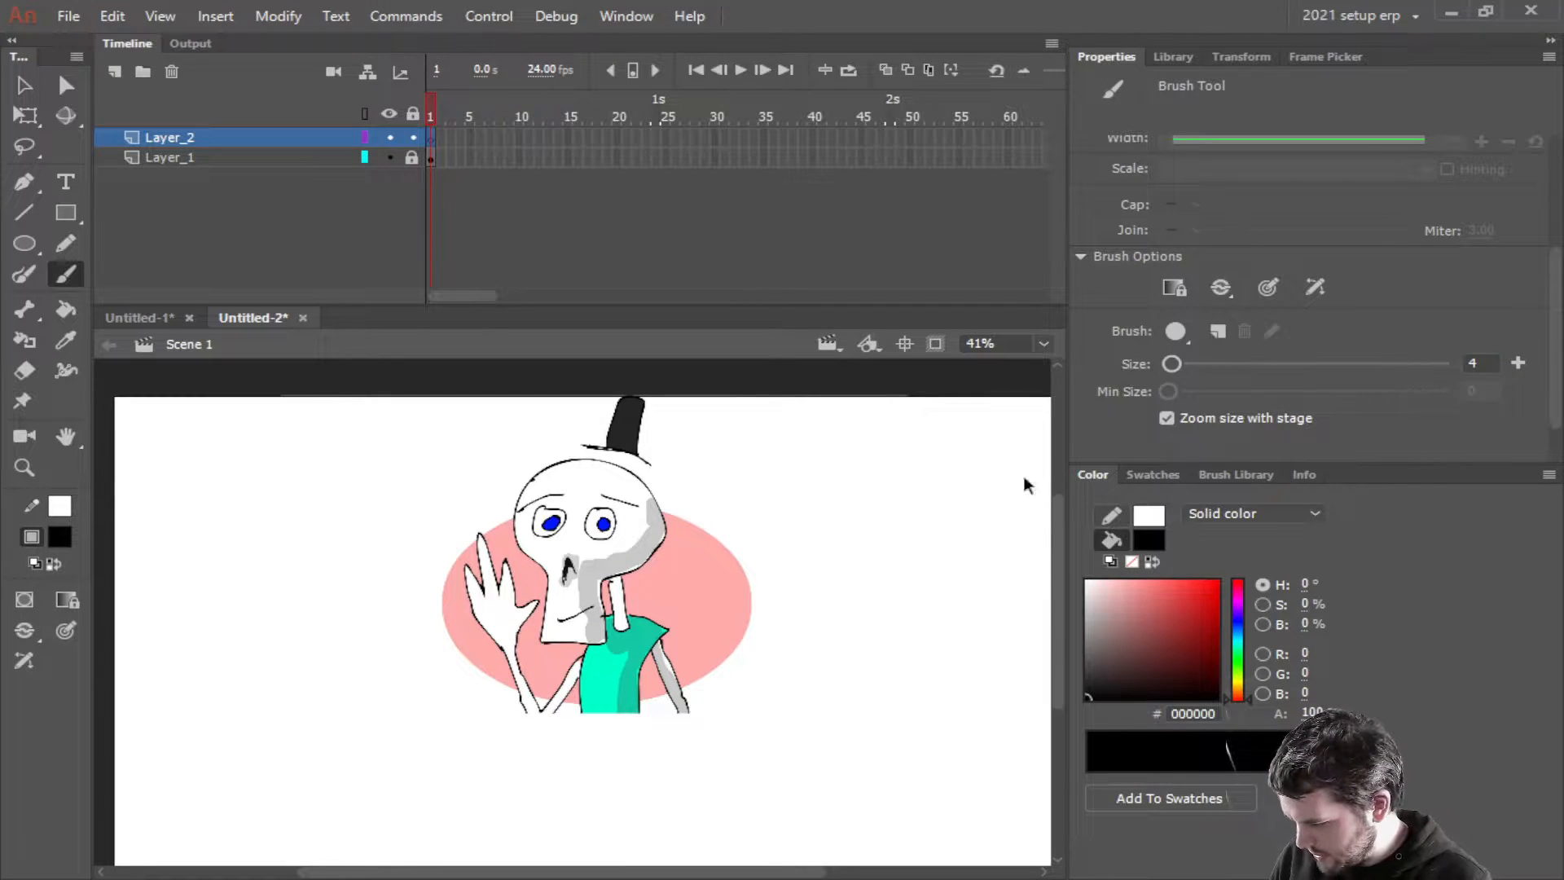
scroll(682, 531, up, 3)
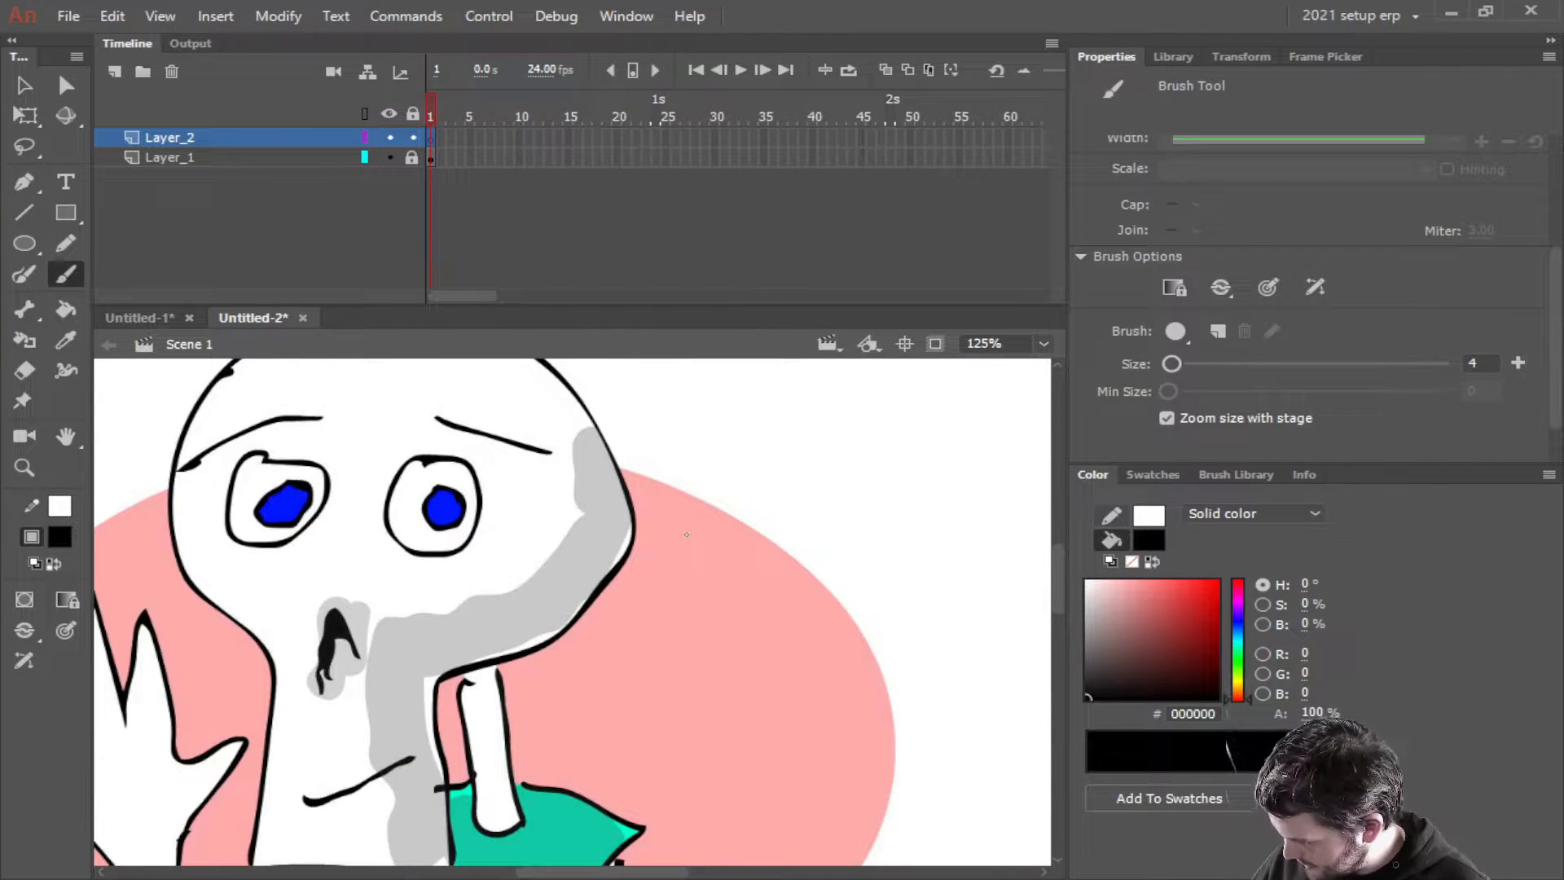
drag(660, 519, 628, 425)
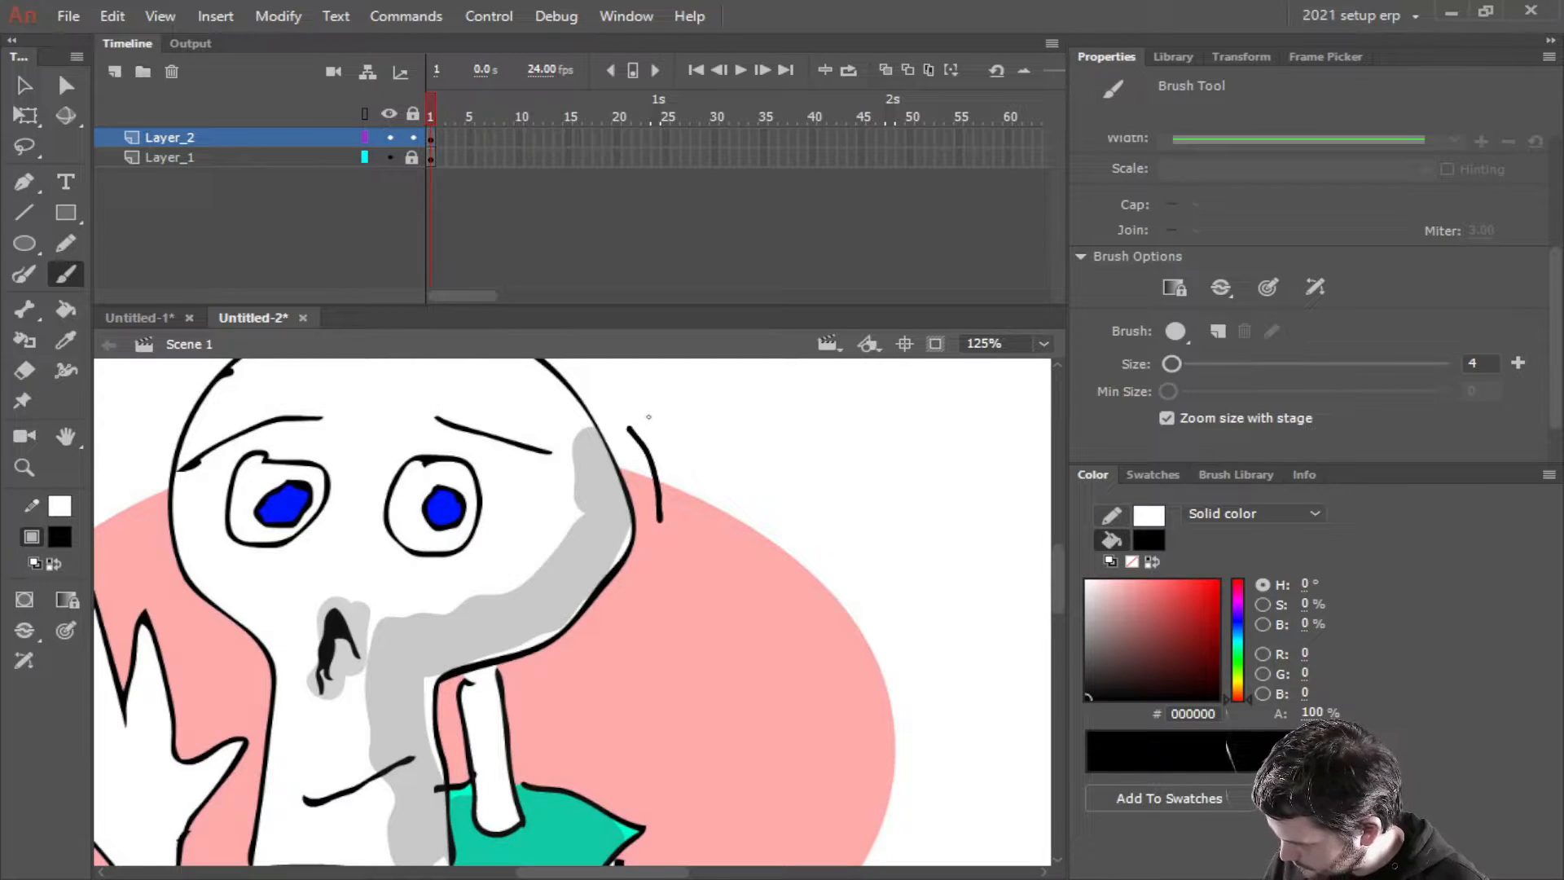
key(ctrl+z)
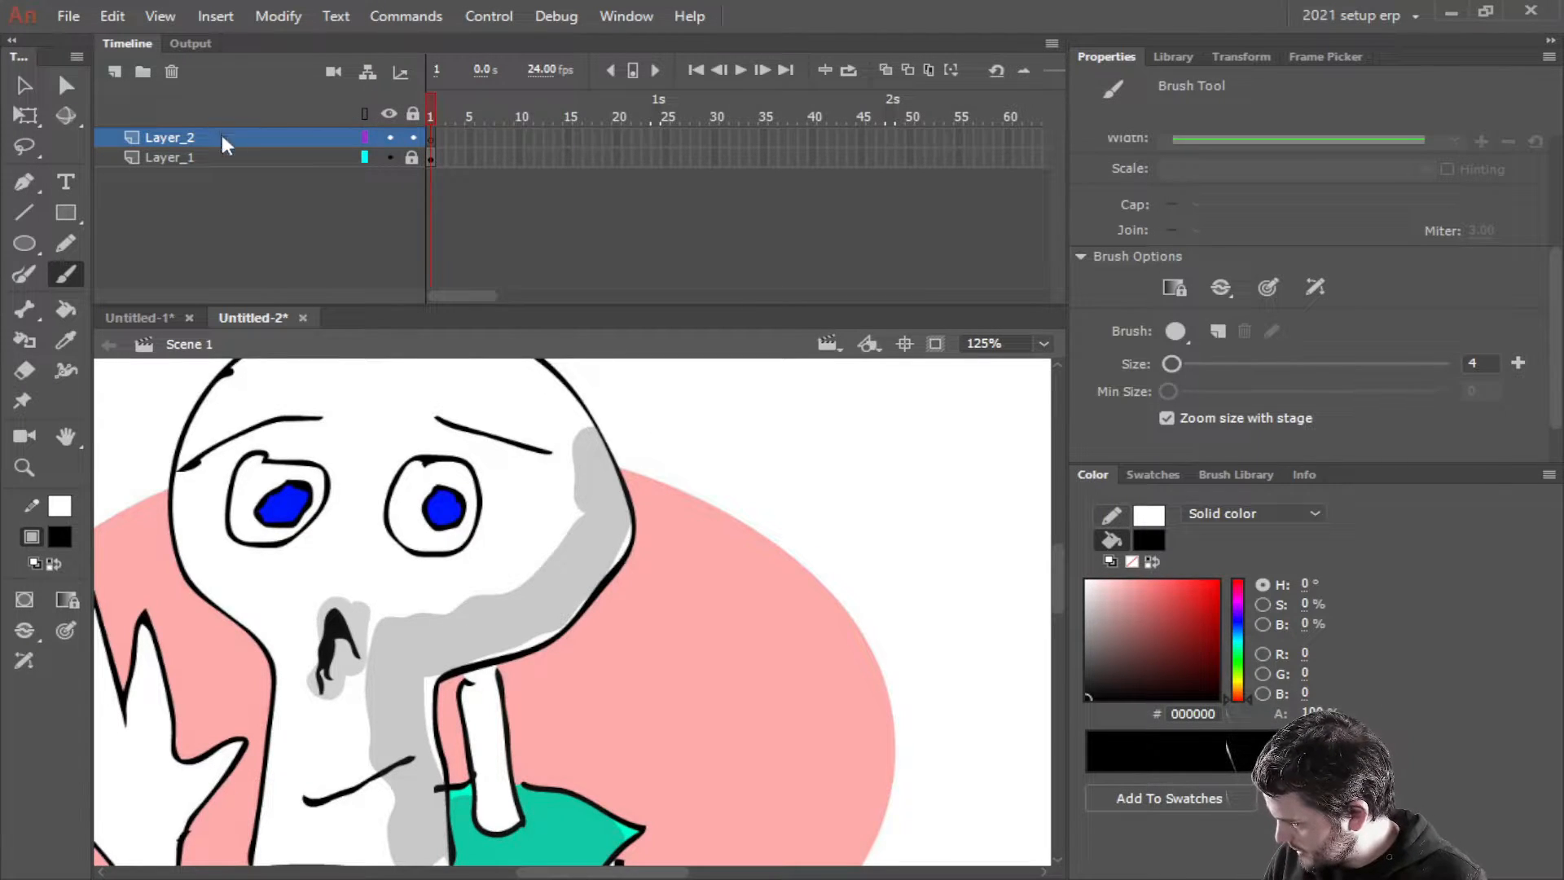
scroll(581, 544, down, 1)
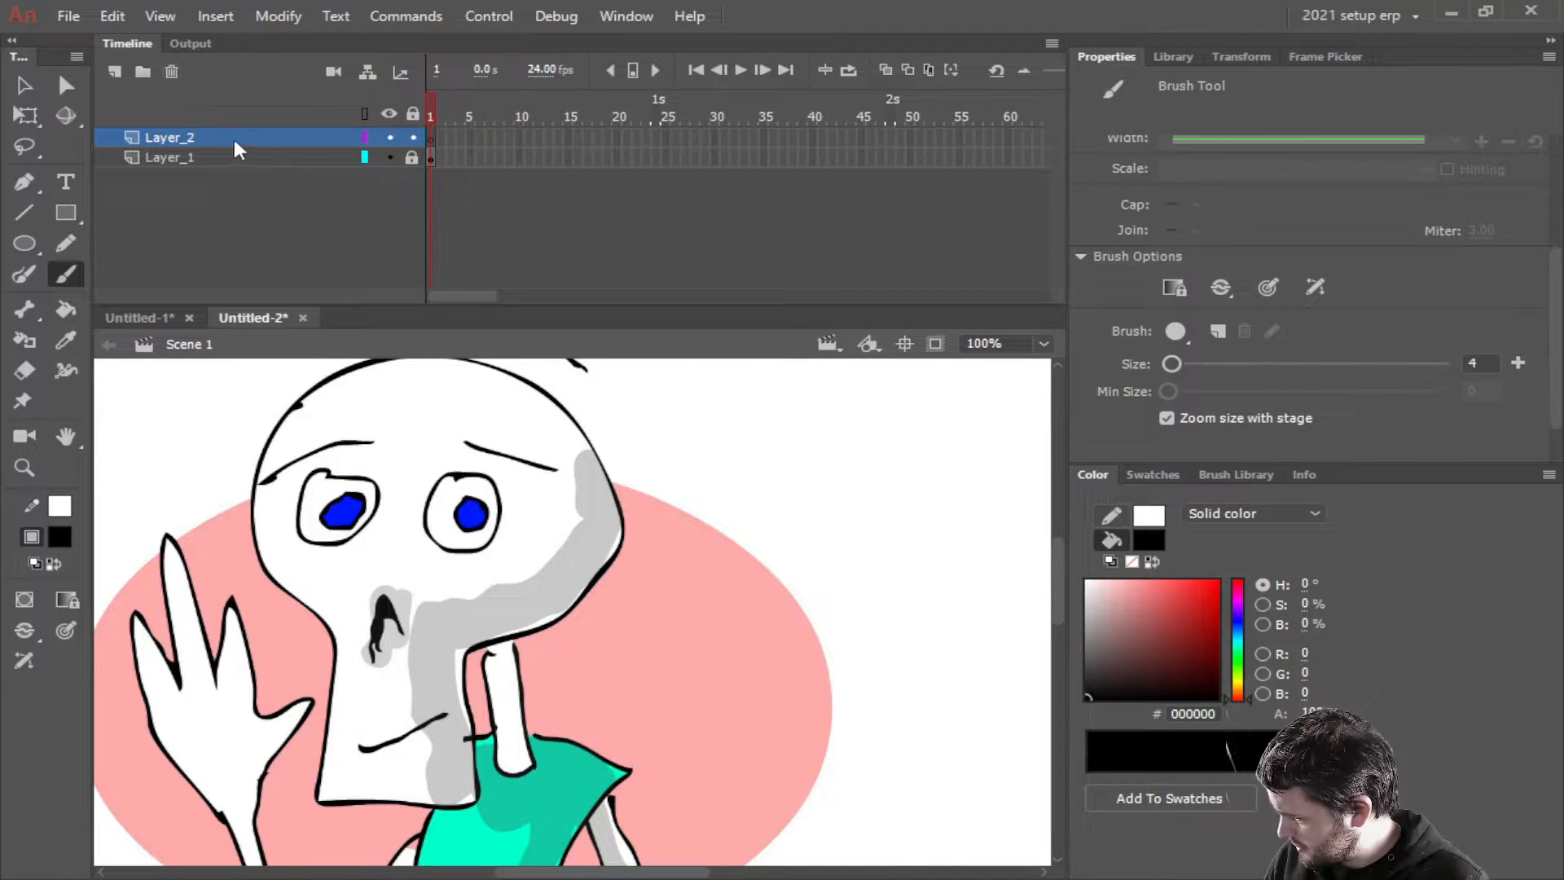
click(367, 154)
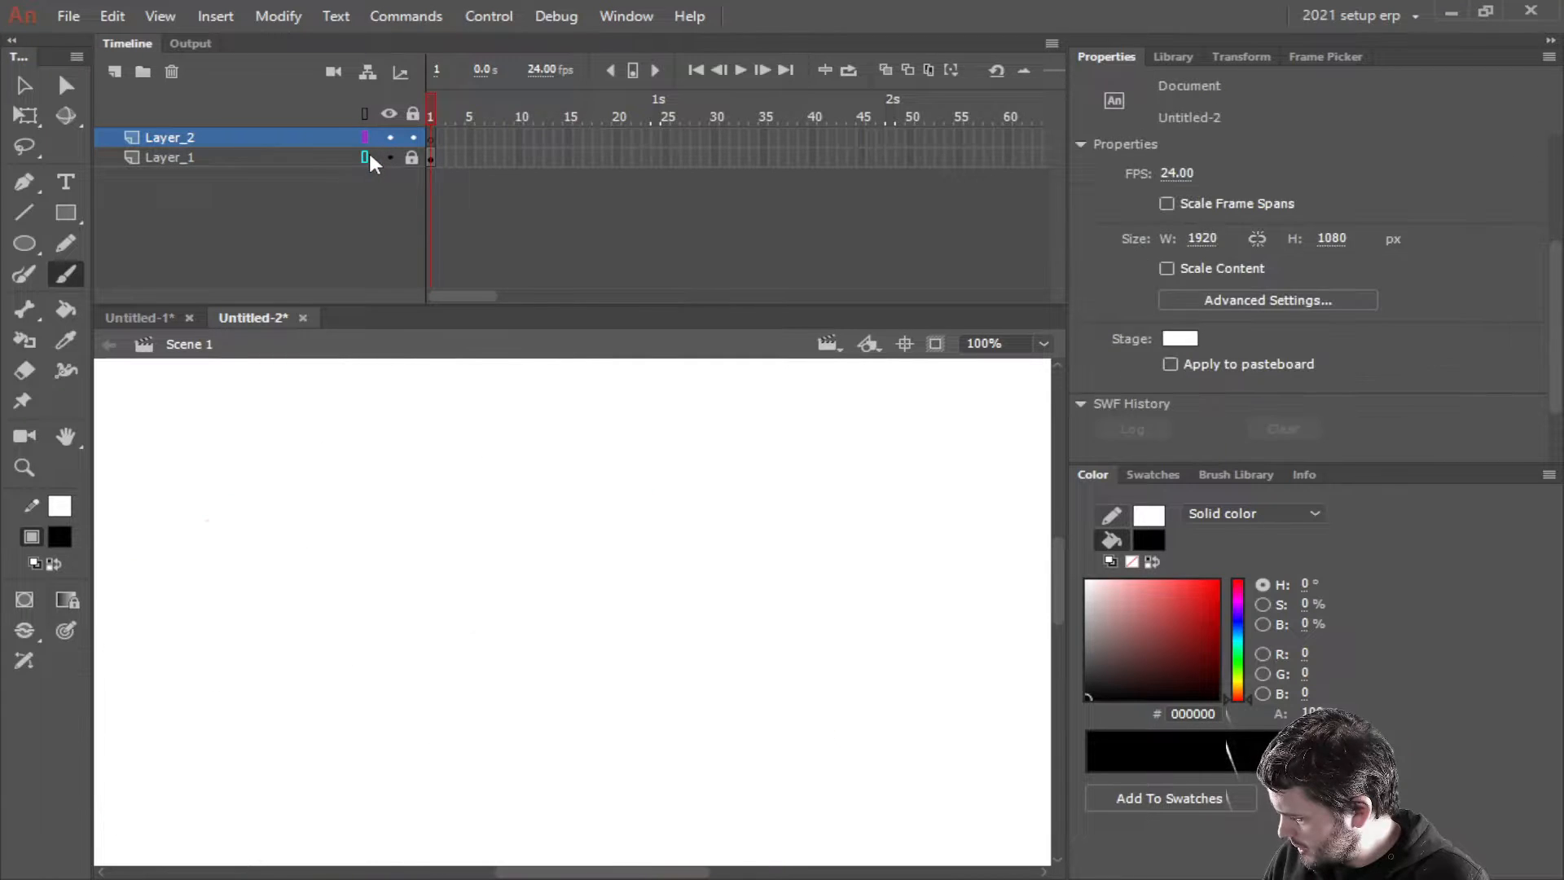
click(367, 154)
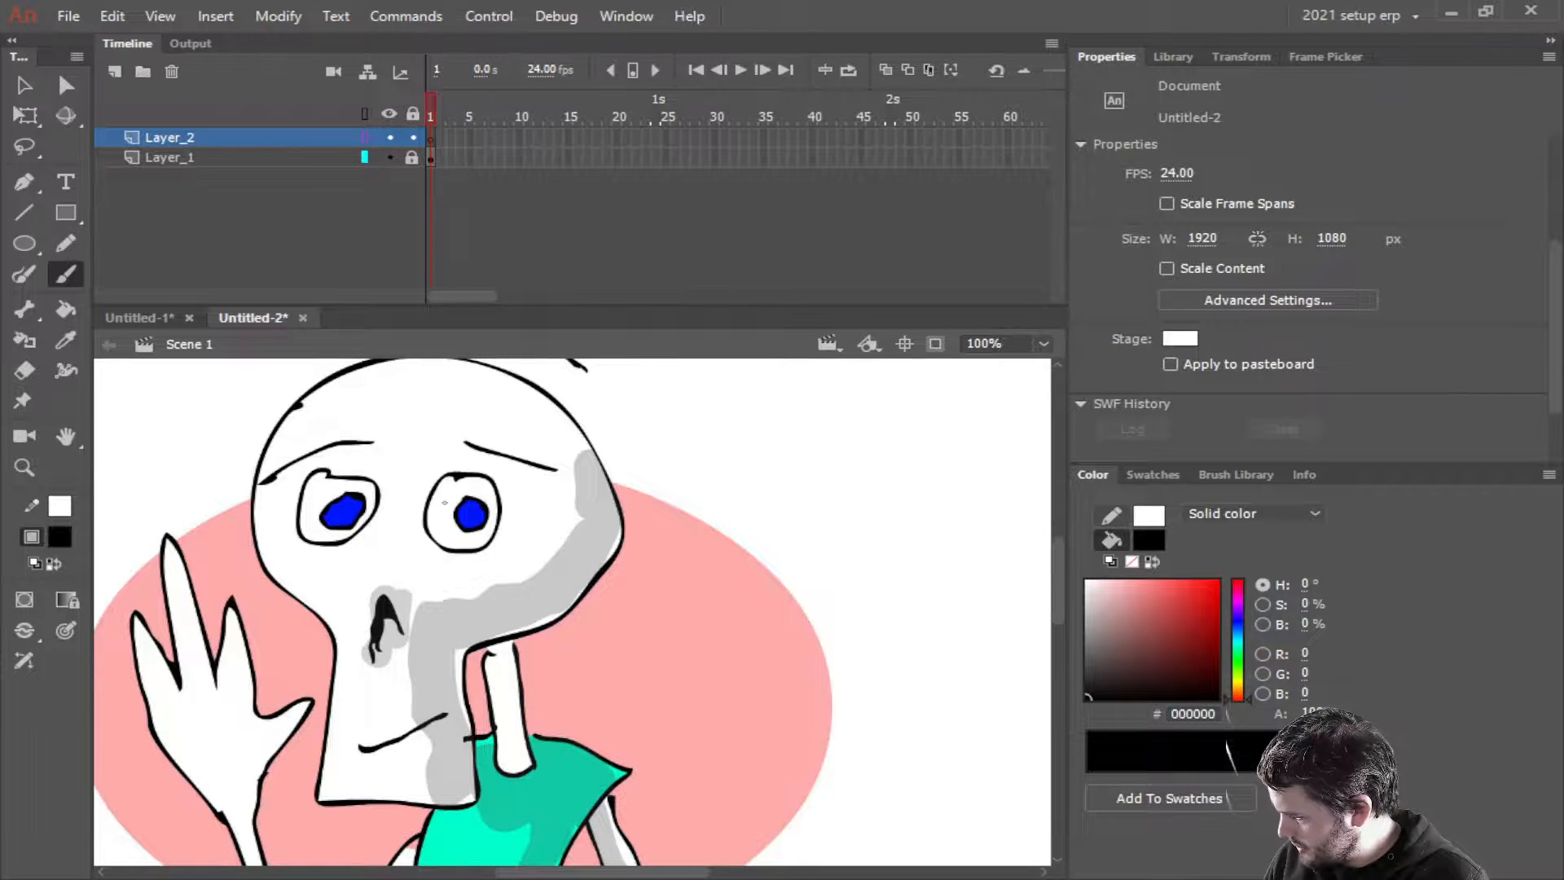
Change the Brush fill colour to pure red (FF0000) for tracing over the black outlines
drag(470, 592, 535, 626)
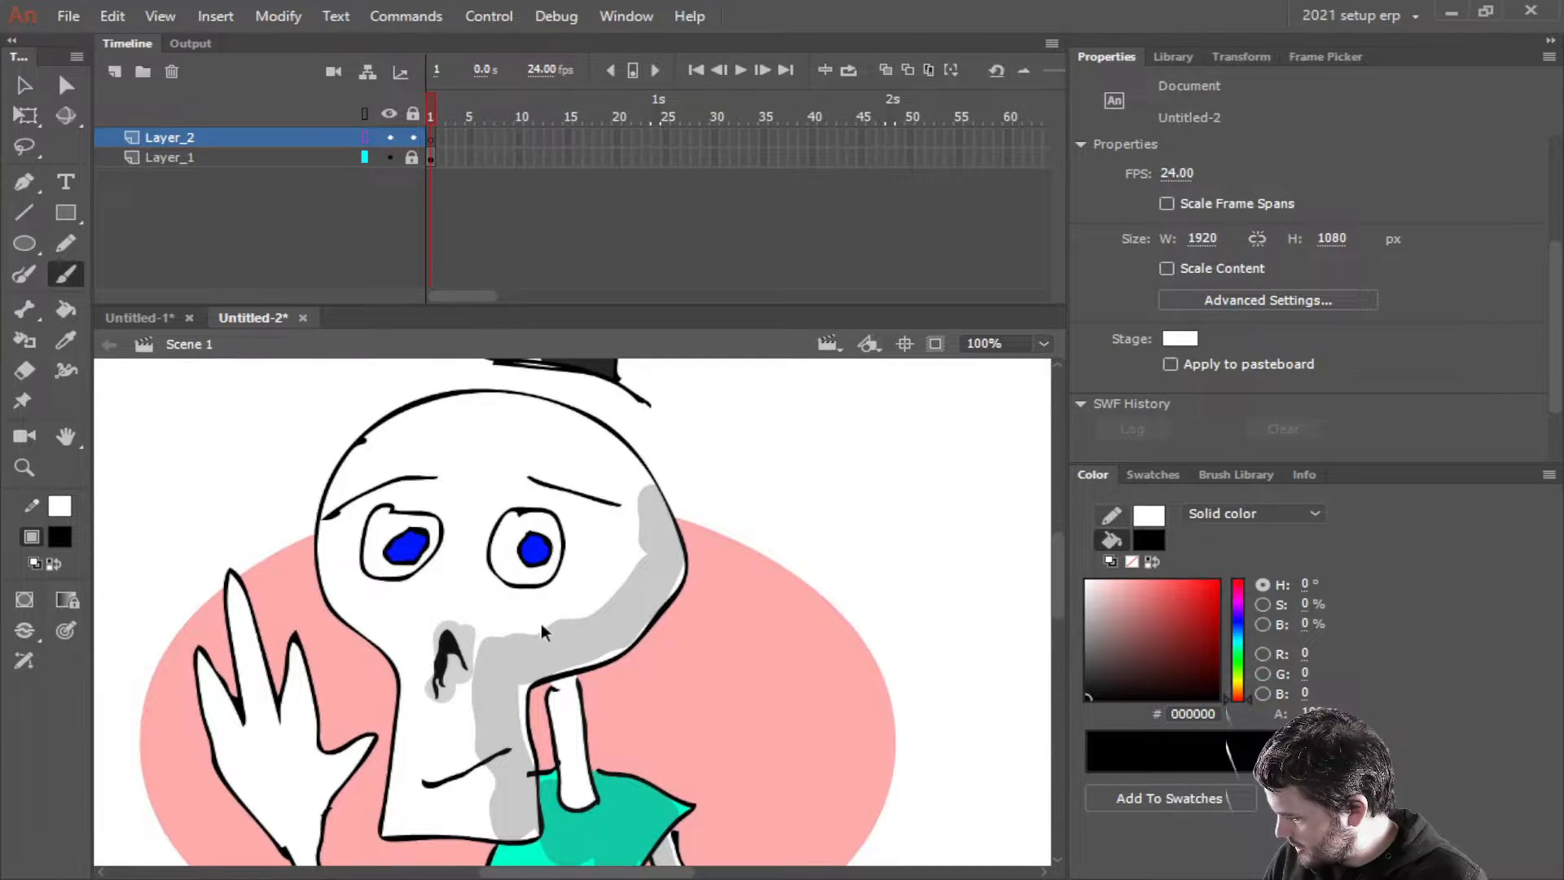
scroll(539, 624, down, 1)
key(b)
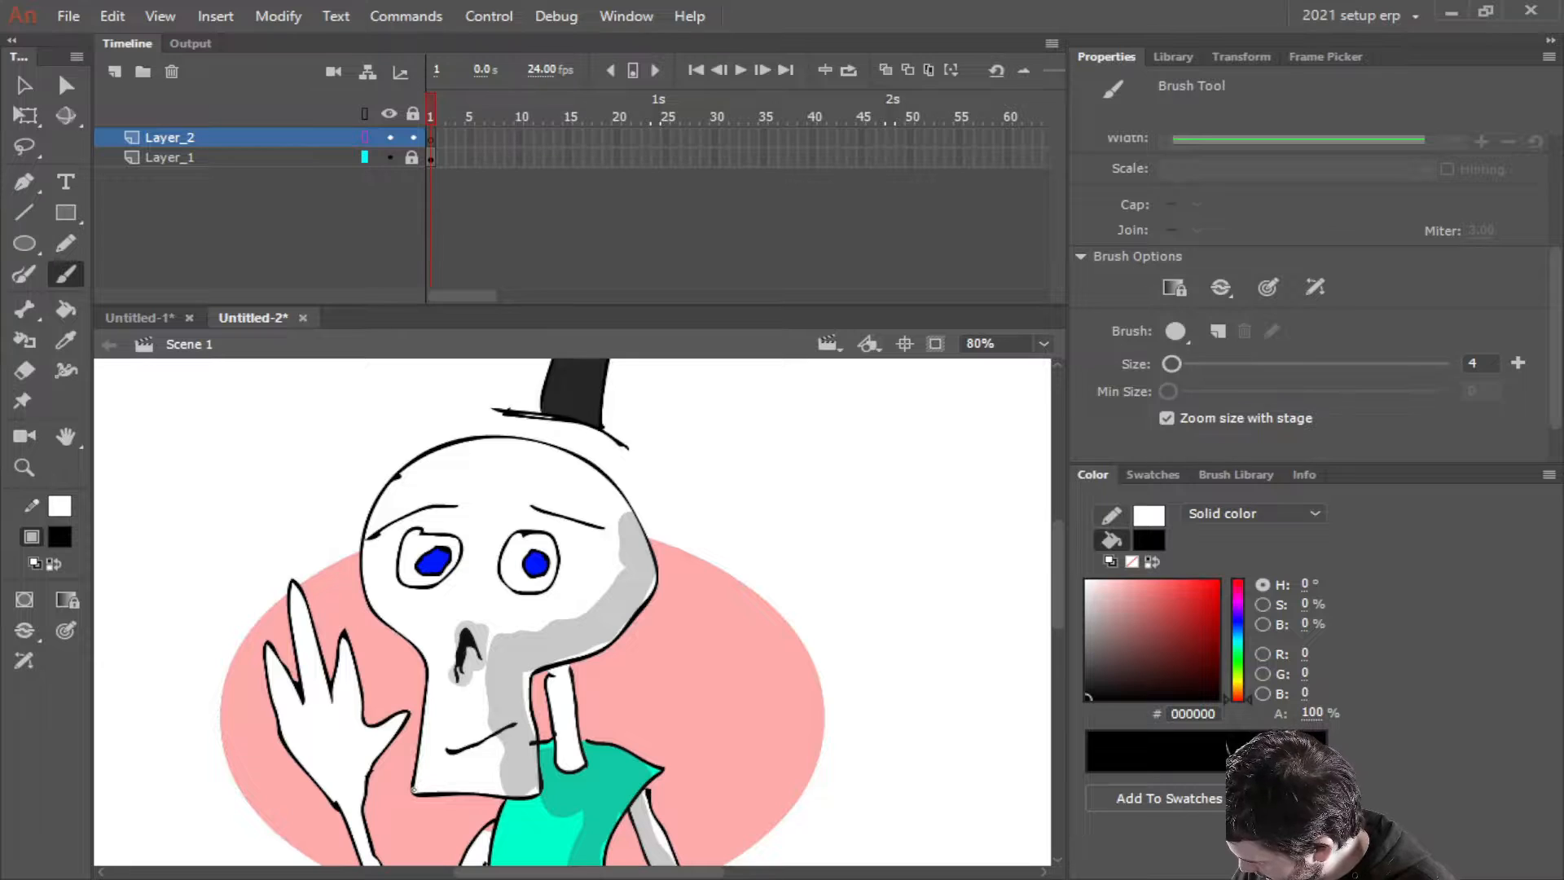
drag(413, 792, 423, 712)
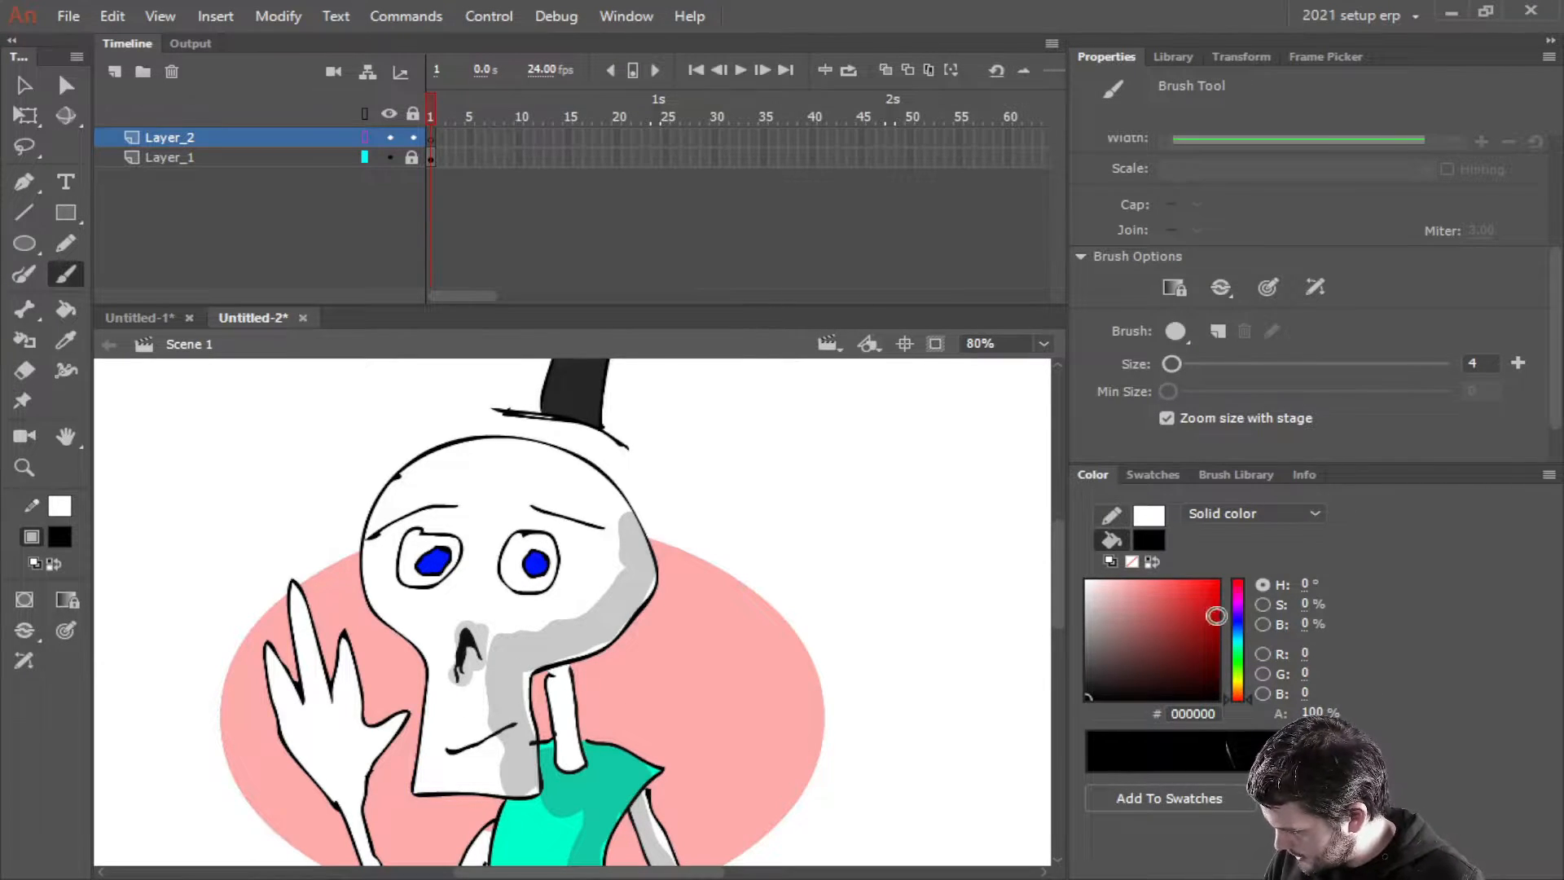
drag(1209, 605, 1328, 526)
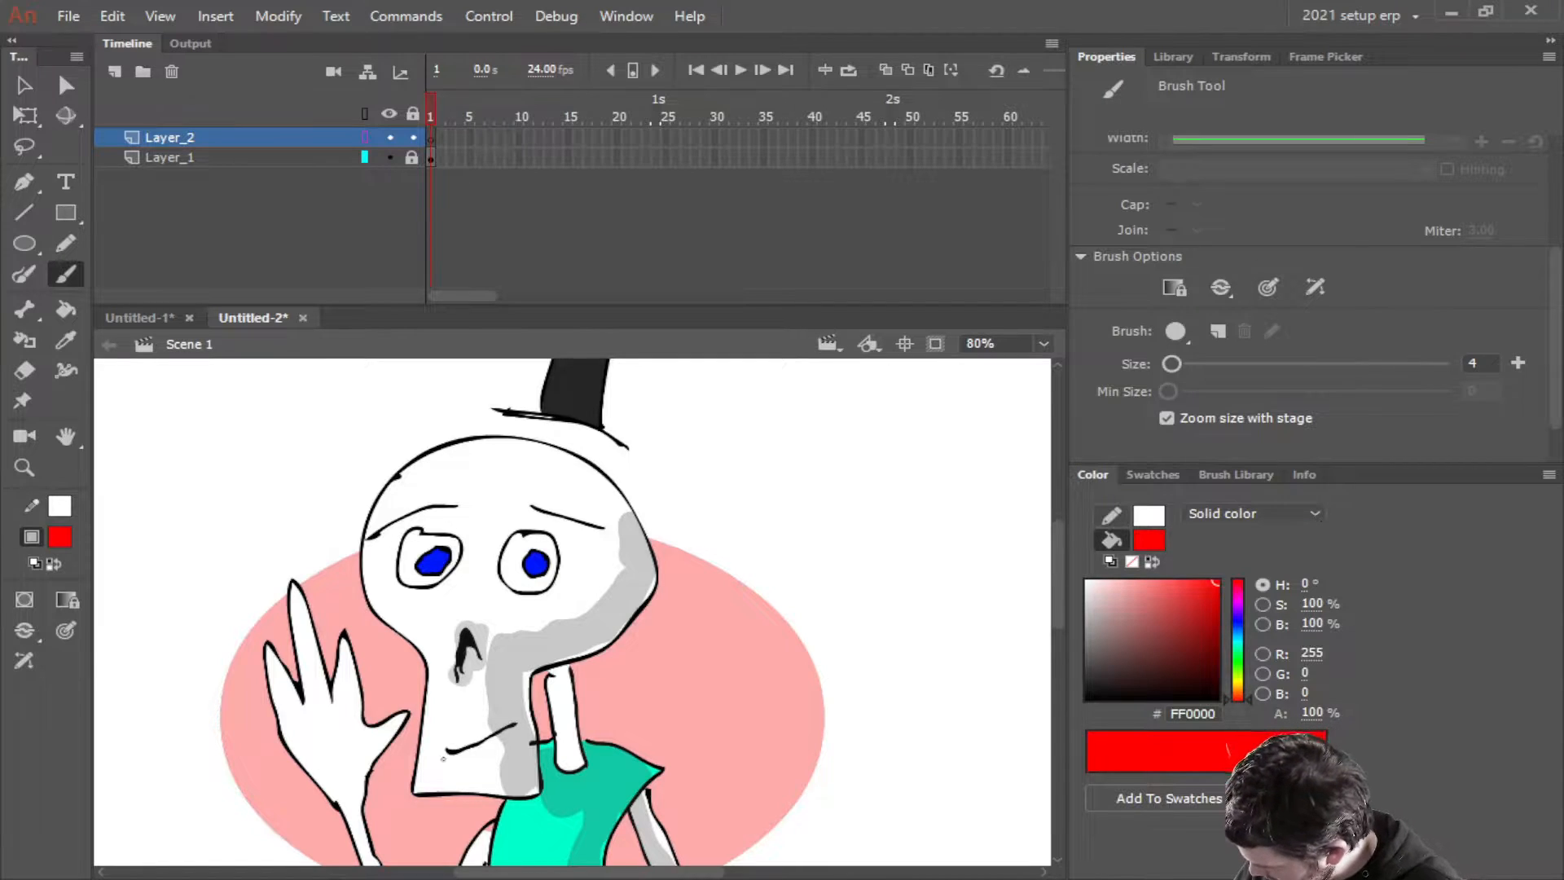
Trace the skull's outline on Layer_2 in red, from the jaw around the cranium and back, with the layer shown in full colour
mouse_move(413, 794)
mouse_down()
mouse_move(427, 656)
mouse_move(376, 586)
mouse_move(369, 523)
mouse_move(423, 446)
mouse_move(507, 434)
mouse_move(627, 501)
mouse_move(647, 587)
mouse_move(612, 638)
mouse_move(529, 671)
mouse_up()
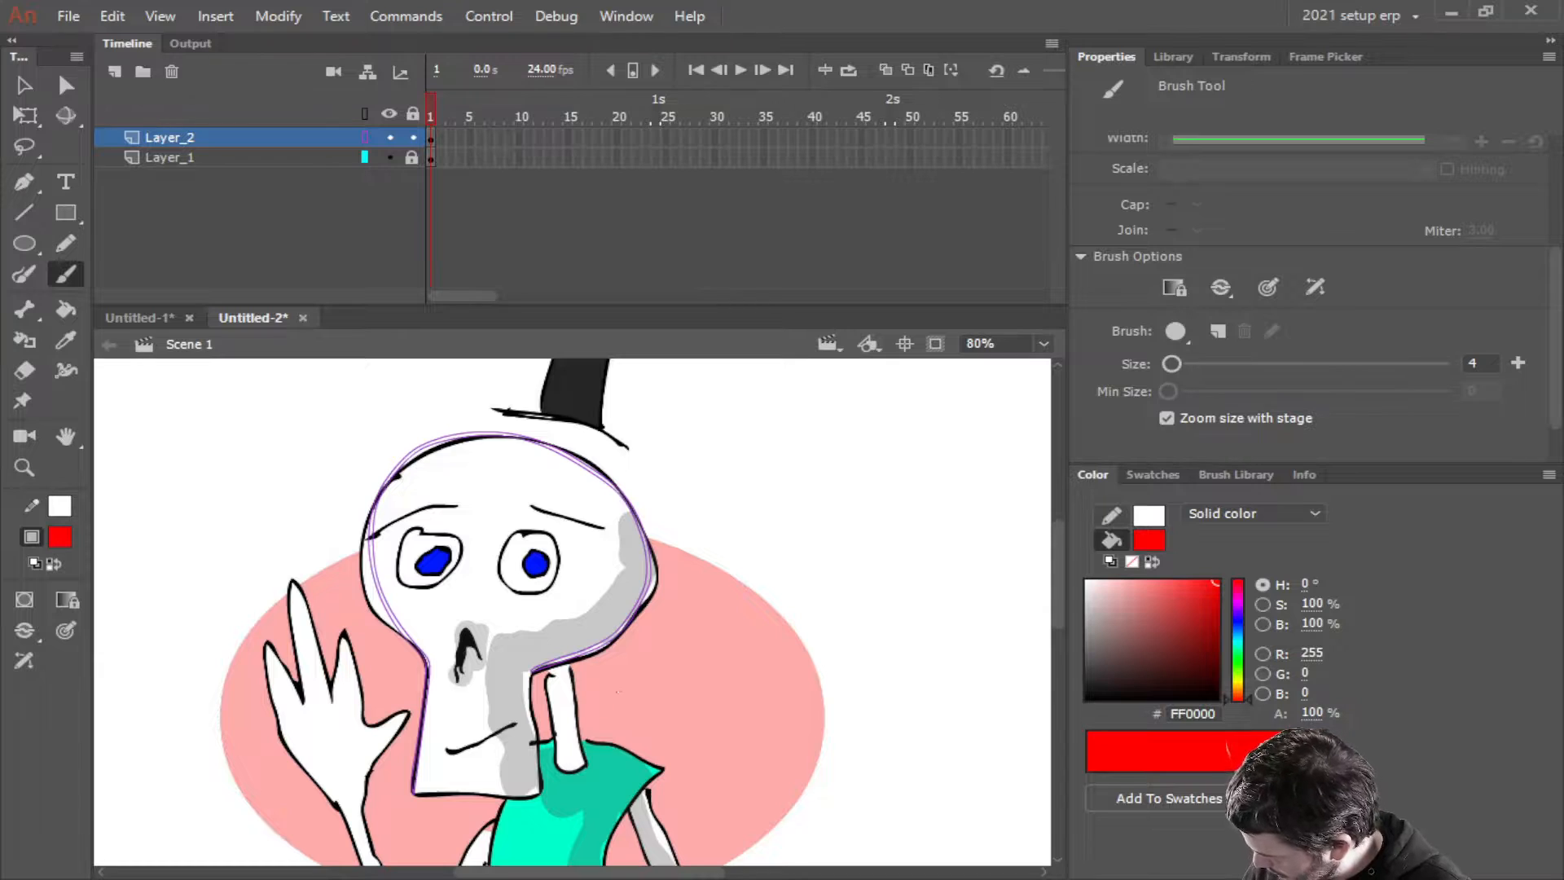
click(363, 137)
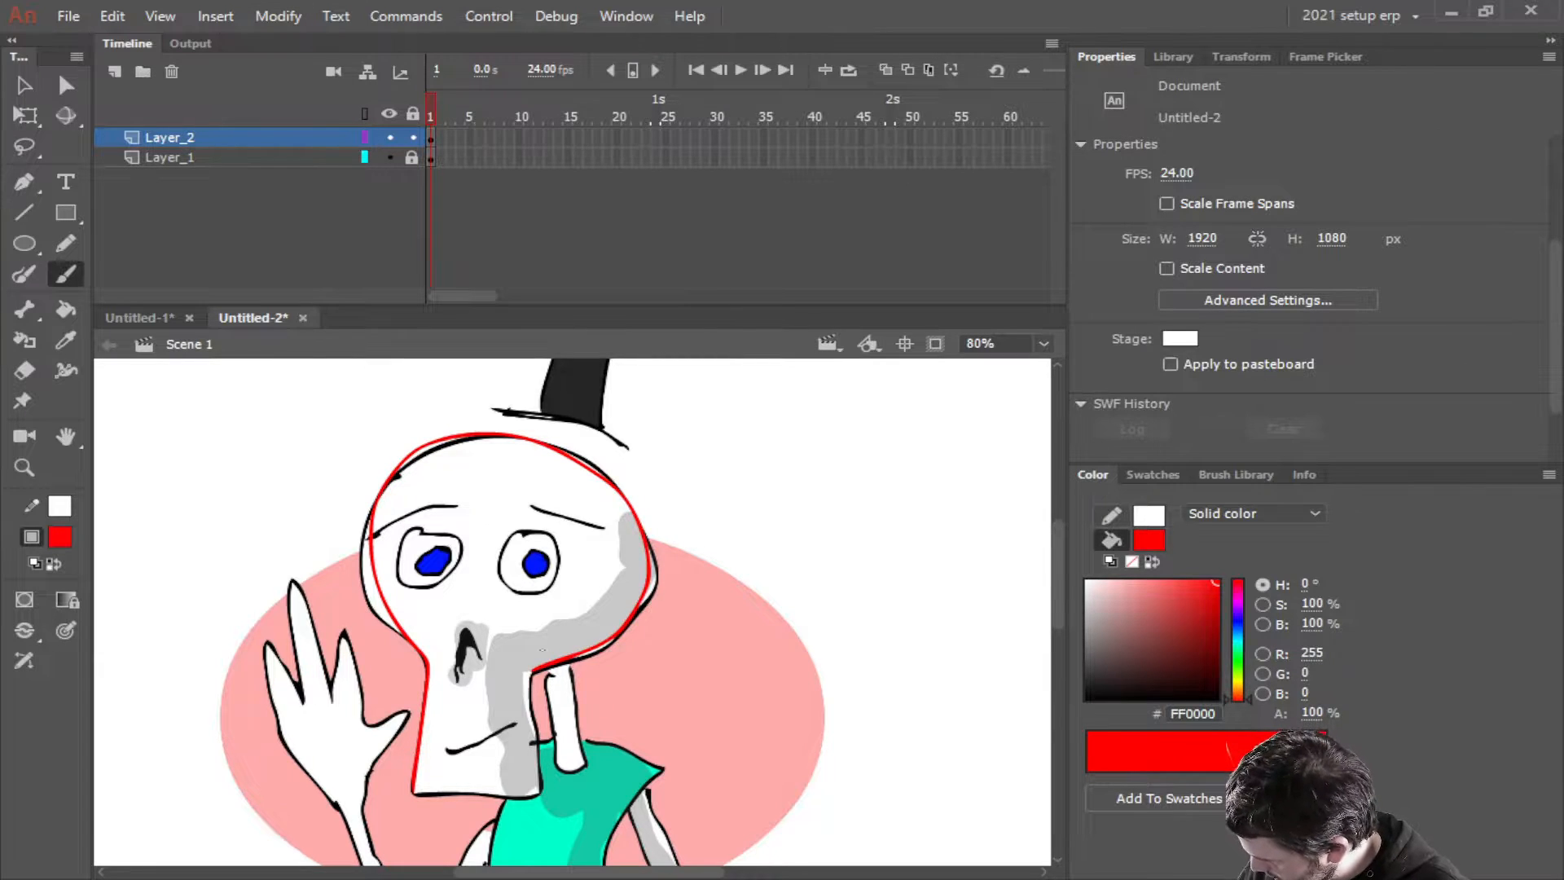
mouse_move(531, 666)
mouse_down()
mouse_move(537, 791)
mouse_move(408, 793)
mouse_up()
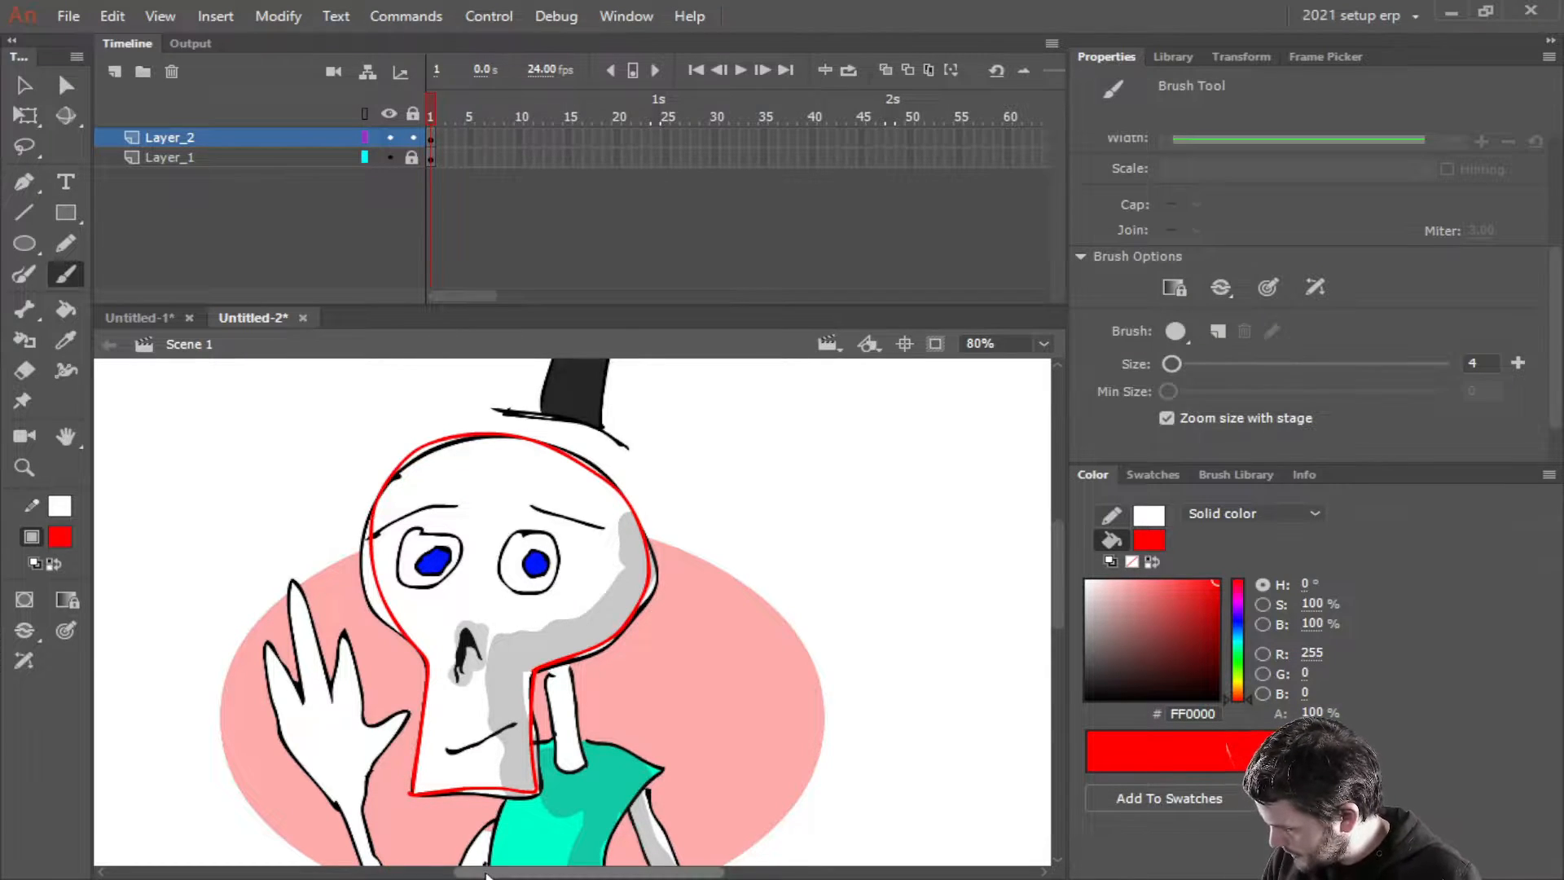
click(388, 158)
click(388, 157)
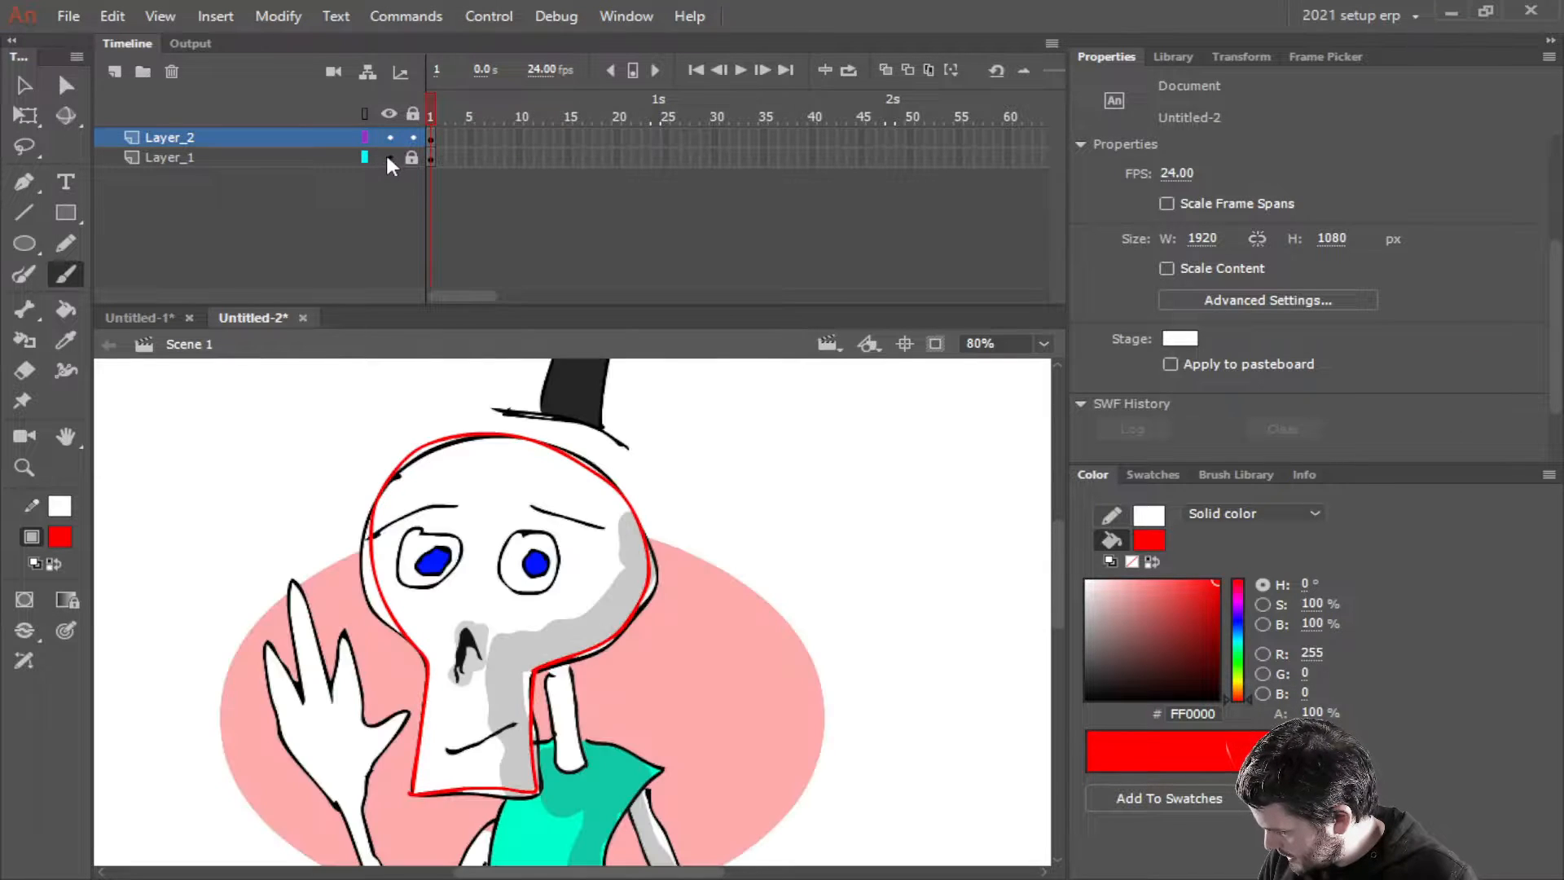
Erase the overshooting tip of the red line at the jaw's lower-left corner and return to the Brush tool
scroll(460, 774, up, 2)
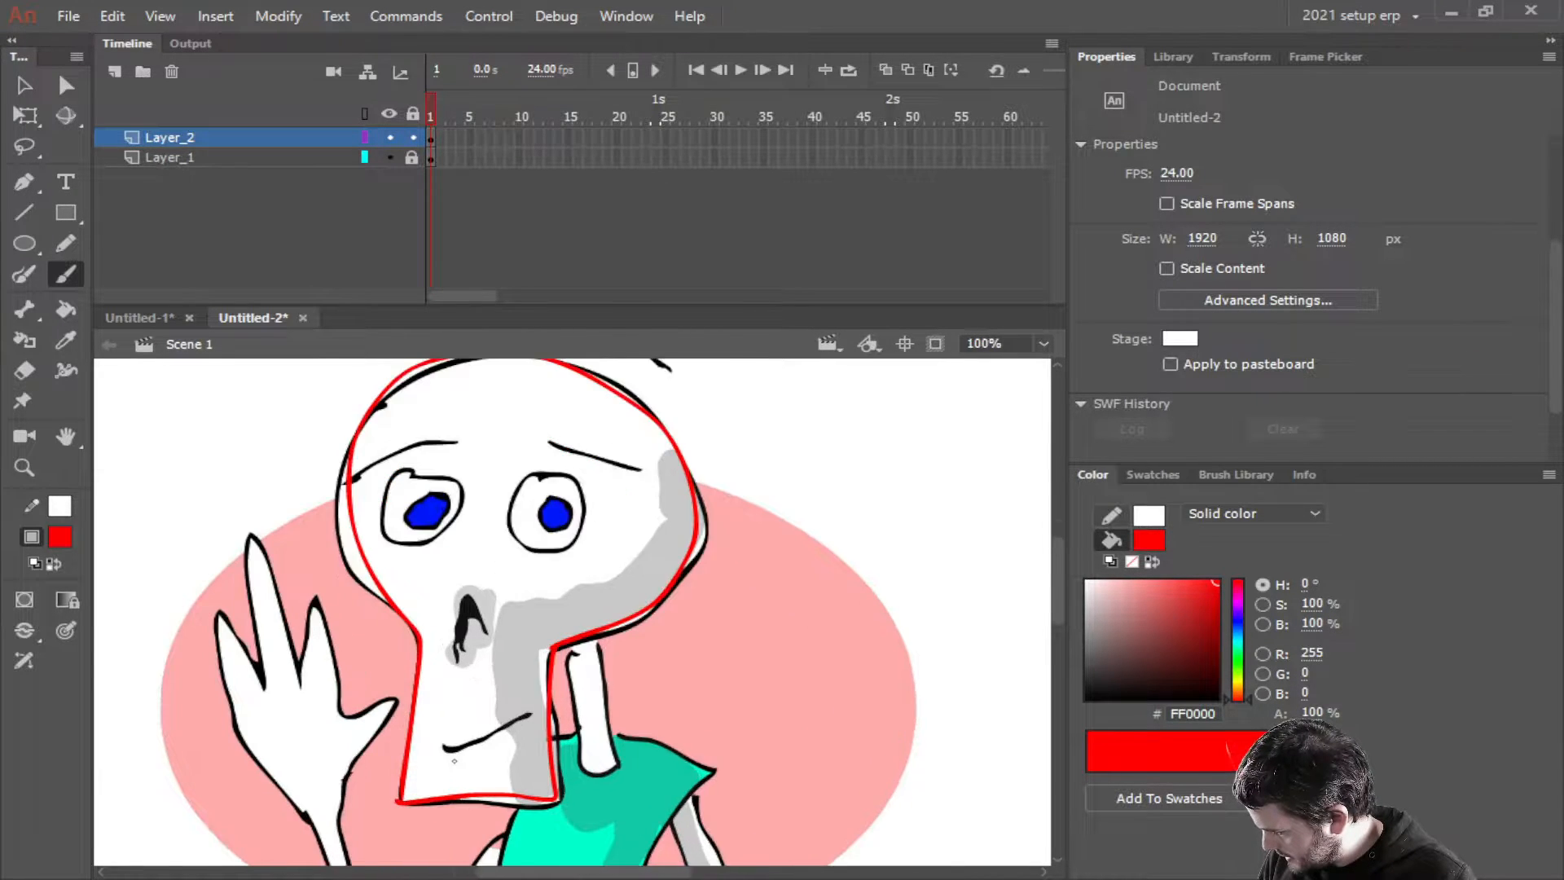
drag(472, 772, 592, 638)
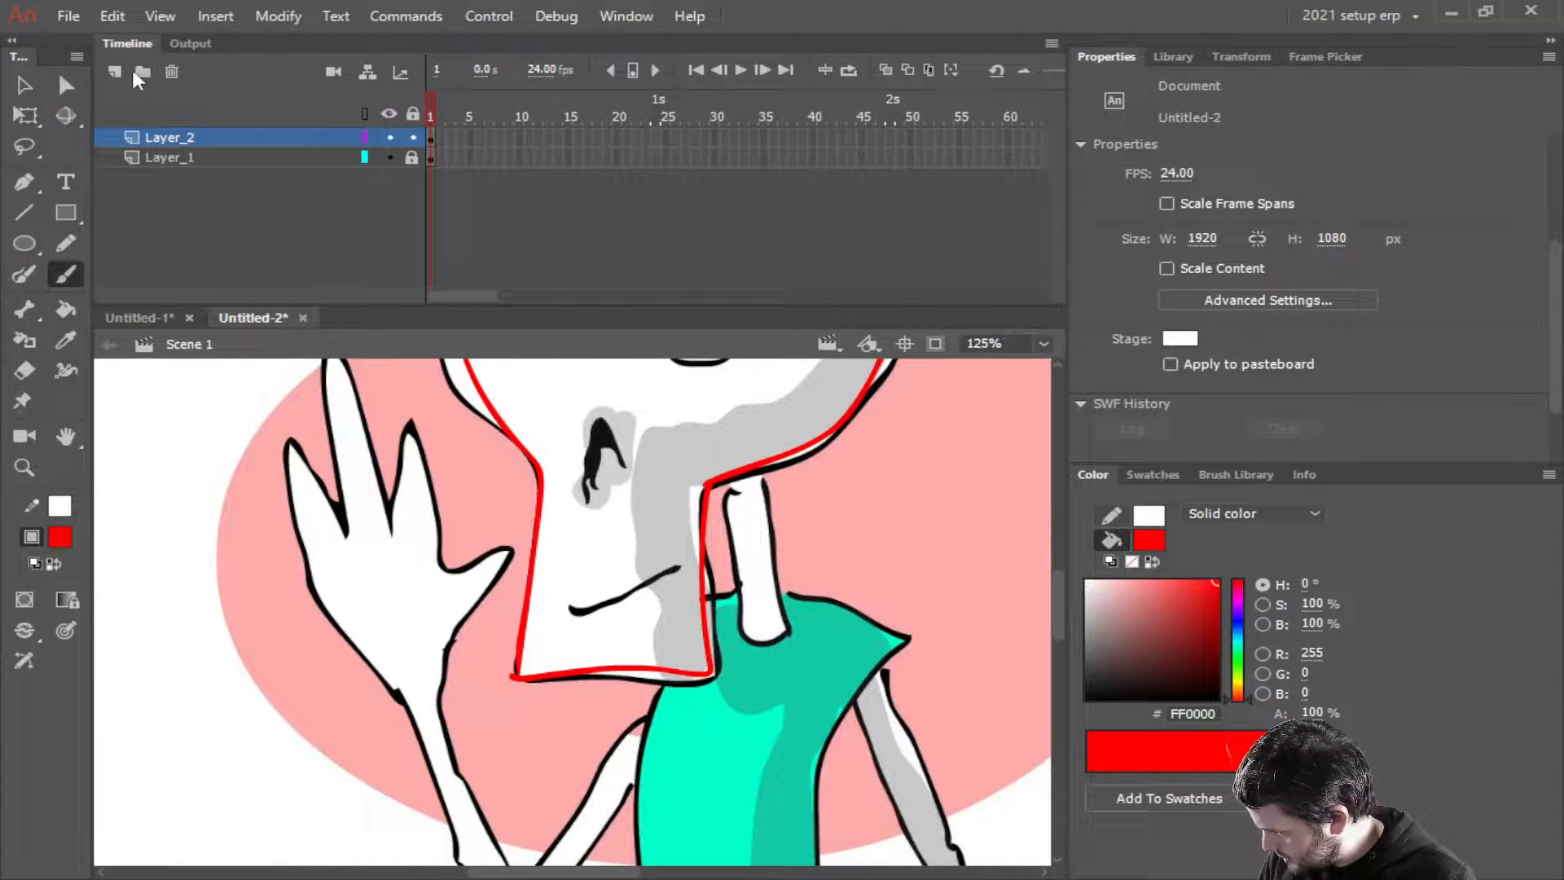
click(14, 373)
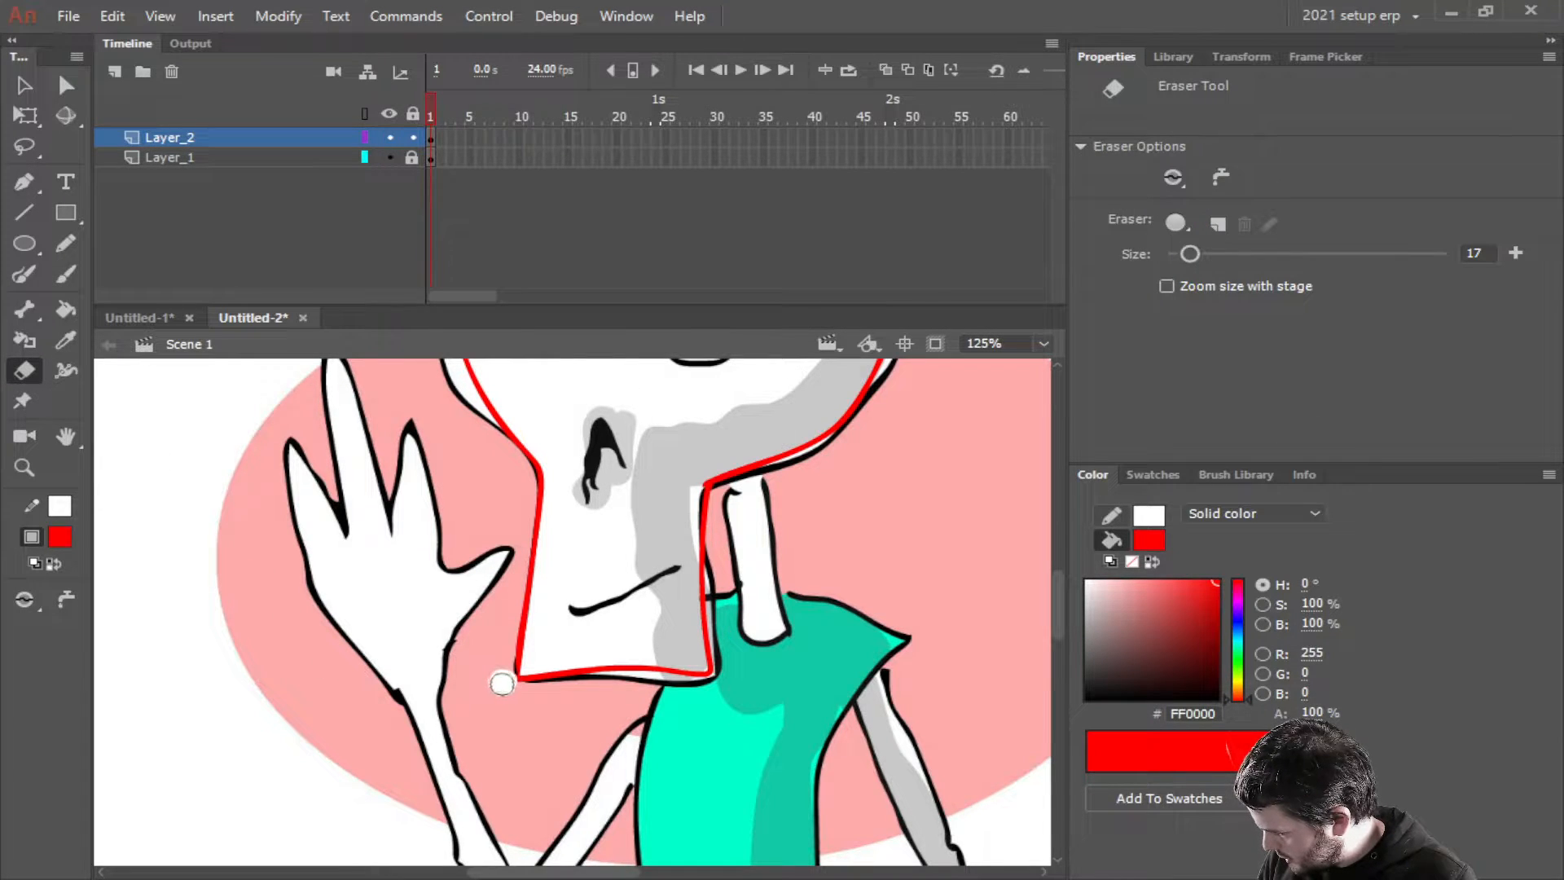
click(66, 276)
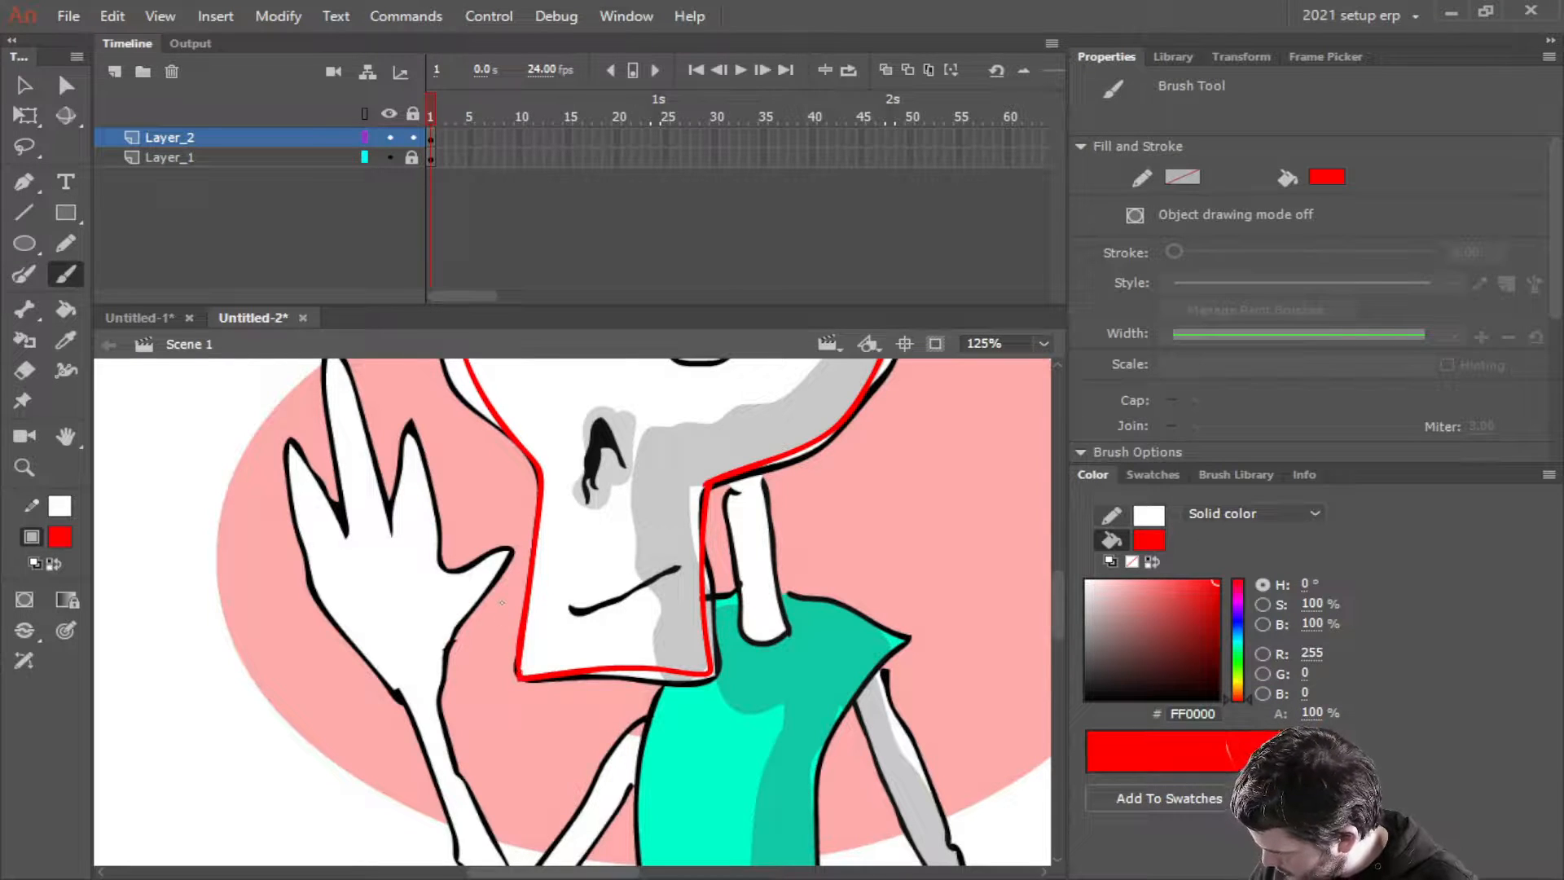
scroll(514, 684, up, 3)
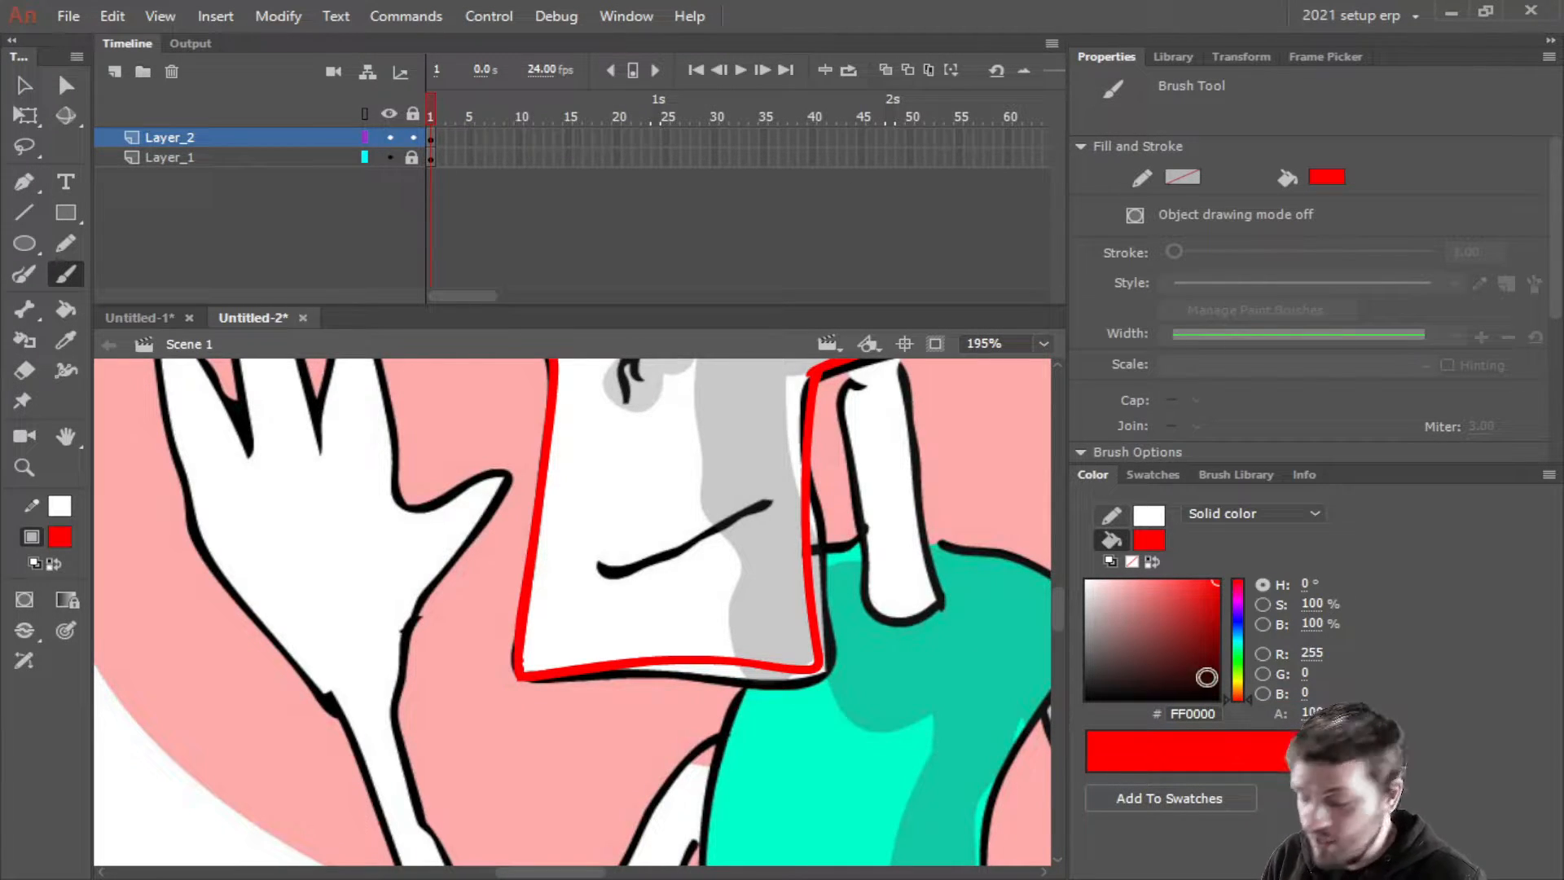
Convert the red skull outline on Layer_2 into a Graphic symbol named "Bonehead - 3Q"
key(ctrl+1)
scroll(755, 630, up, 3)
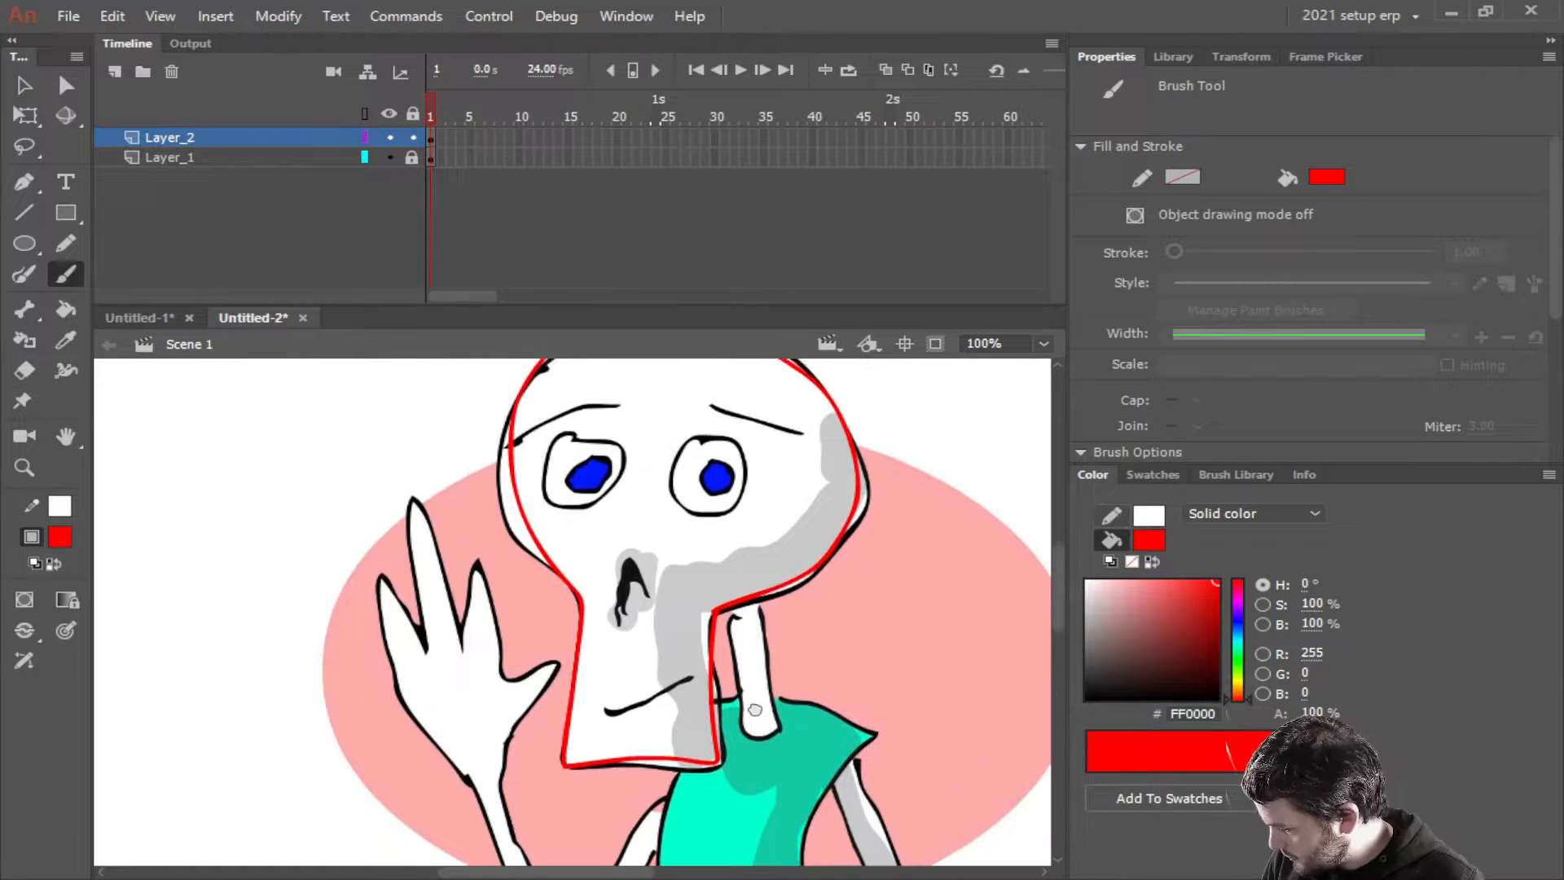
click(204, 141)
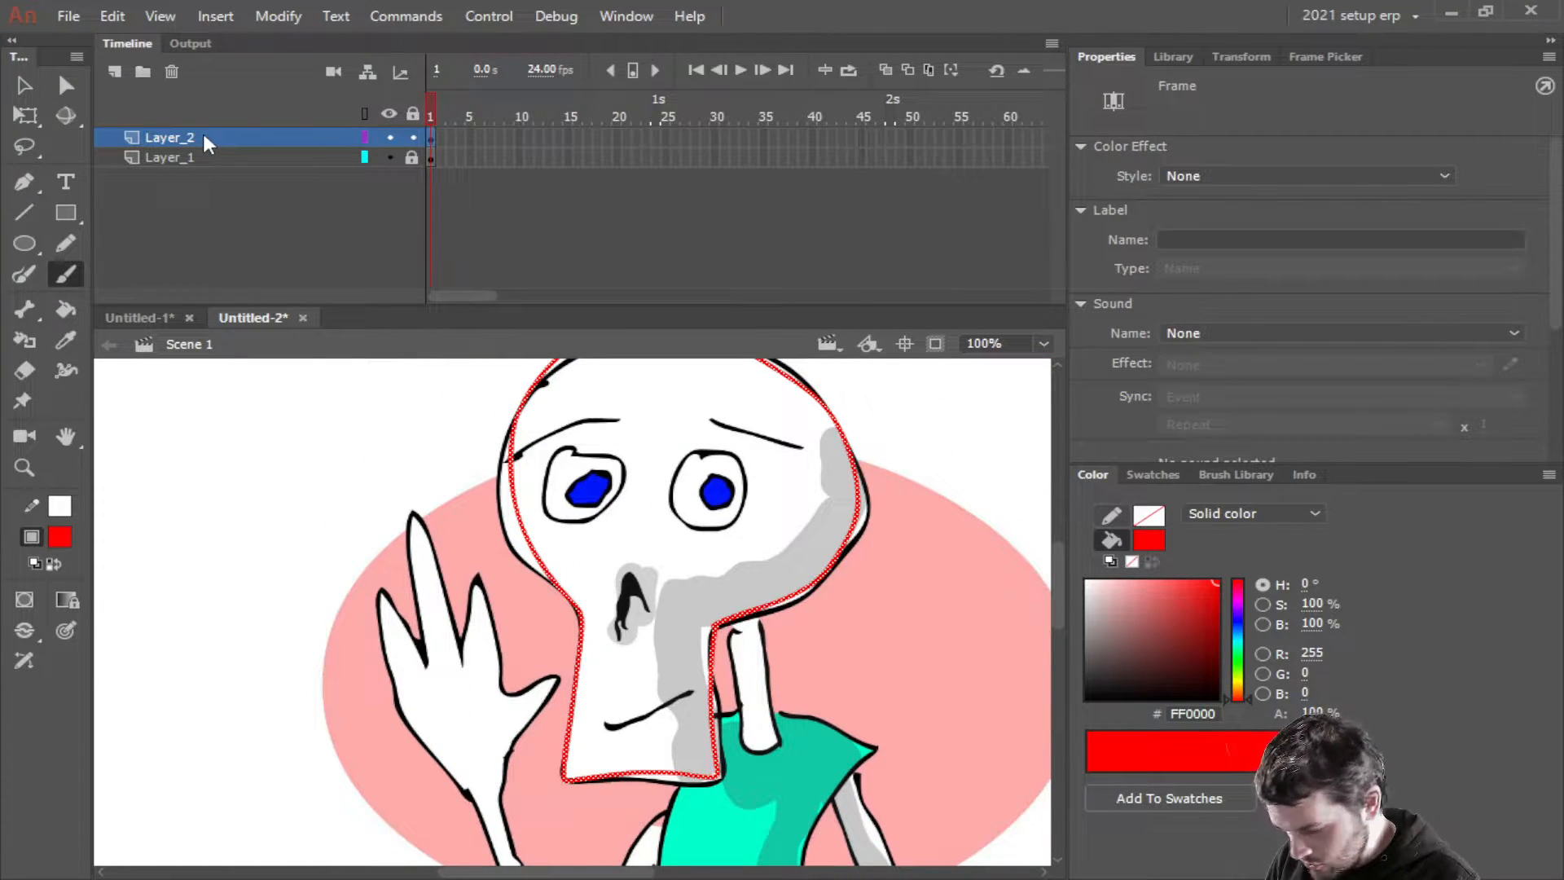
key(F8)
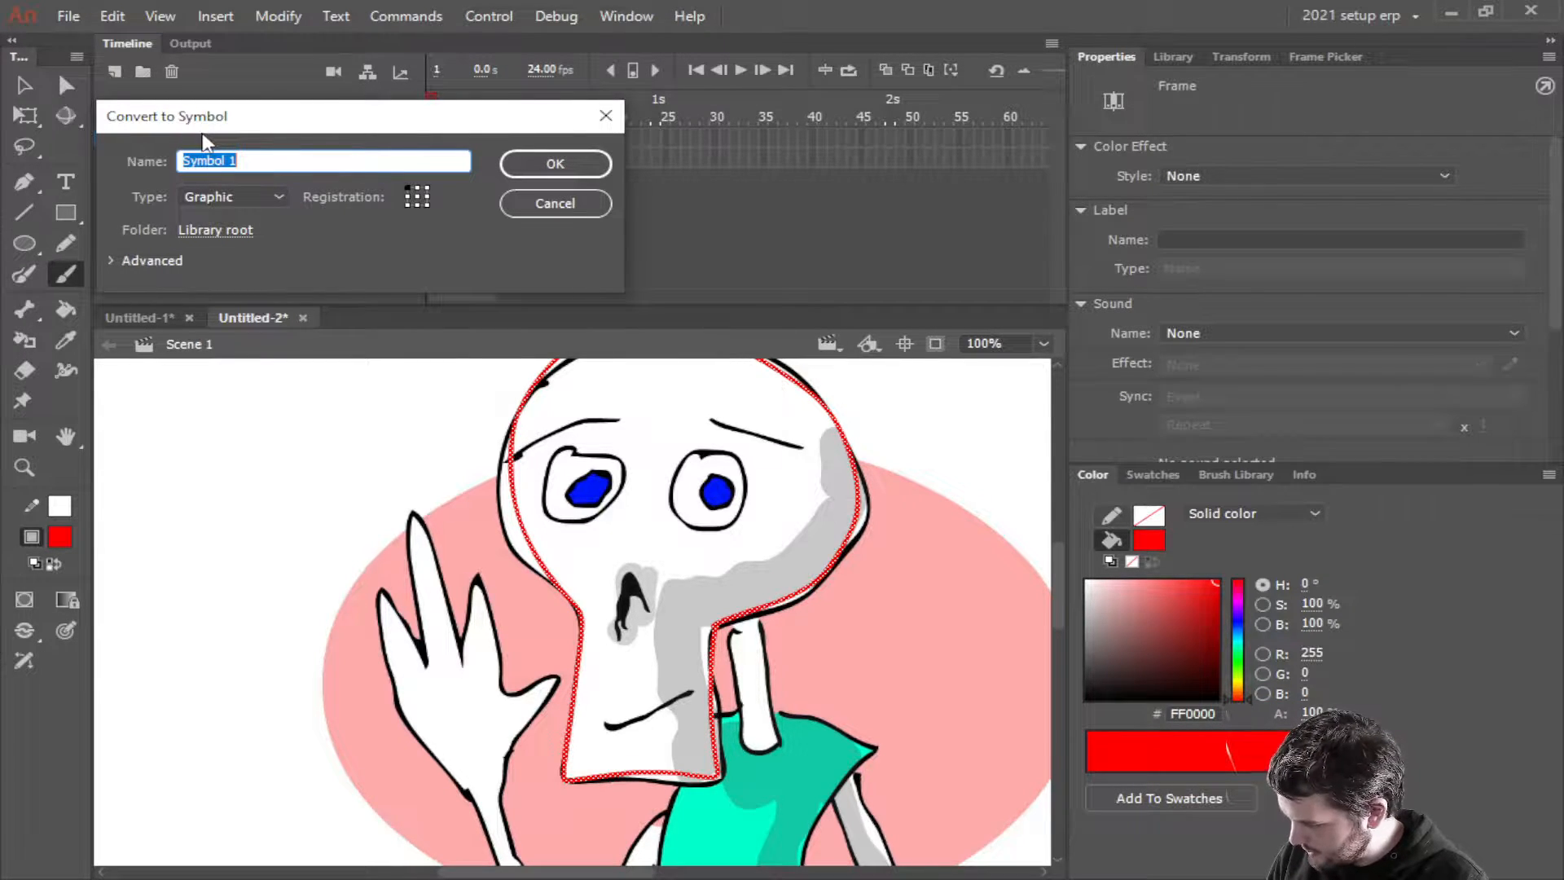
text(Bonehead)
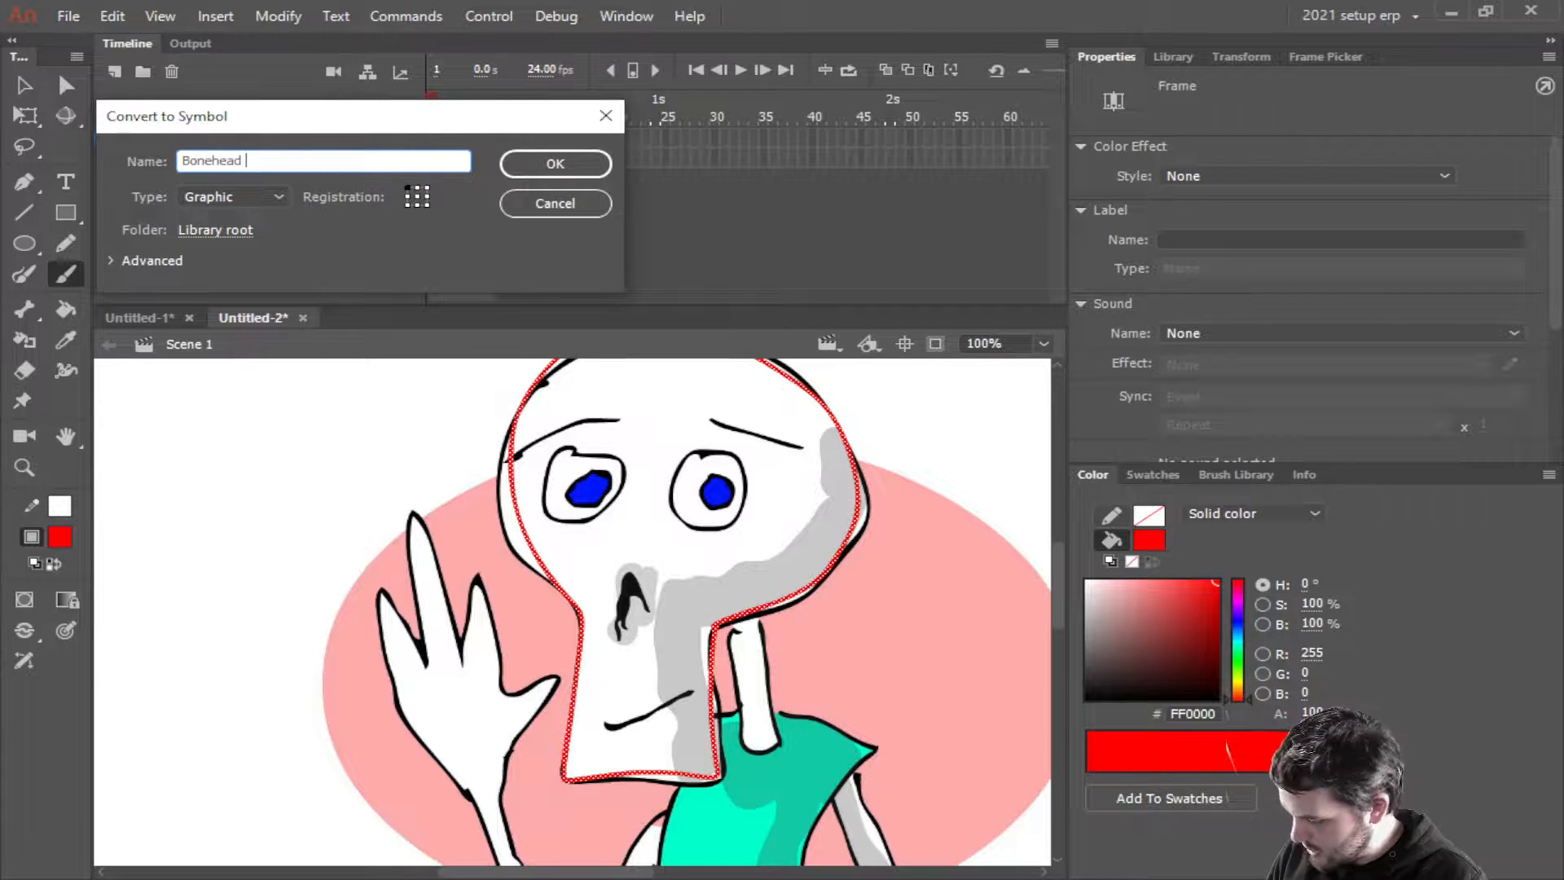
text(3Q)
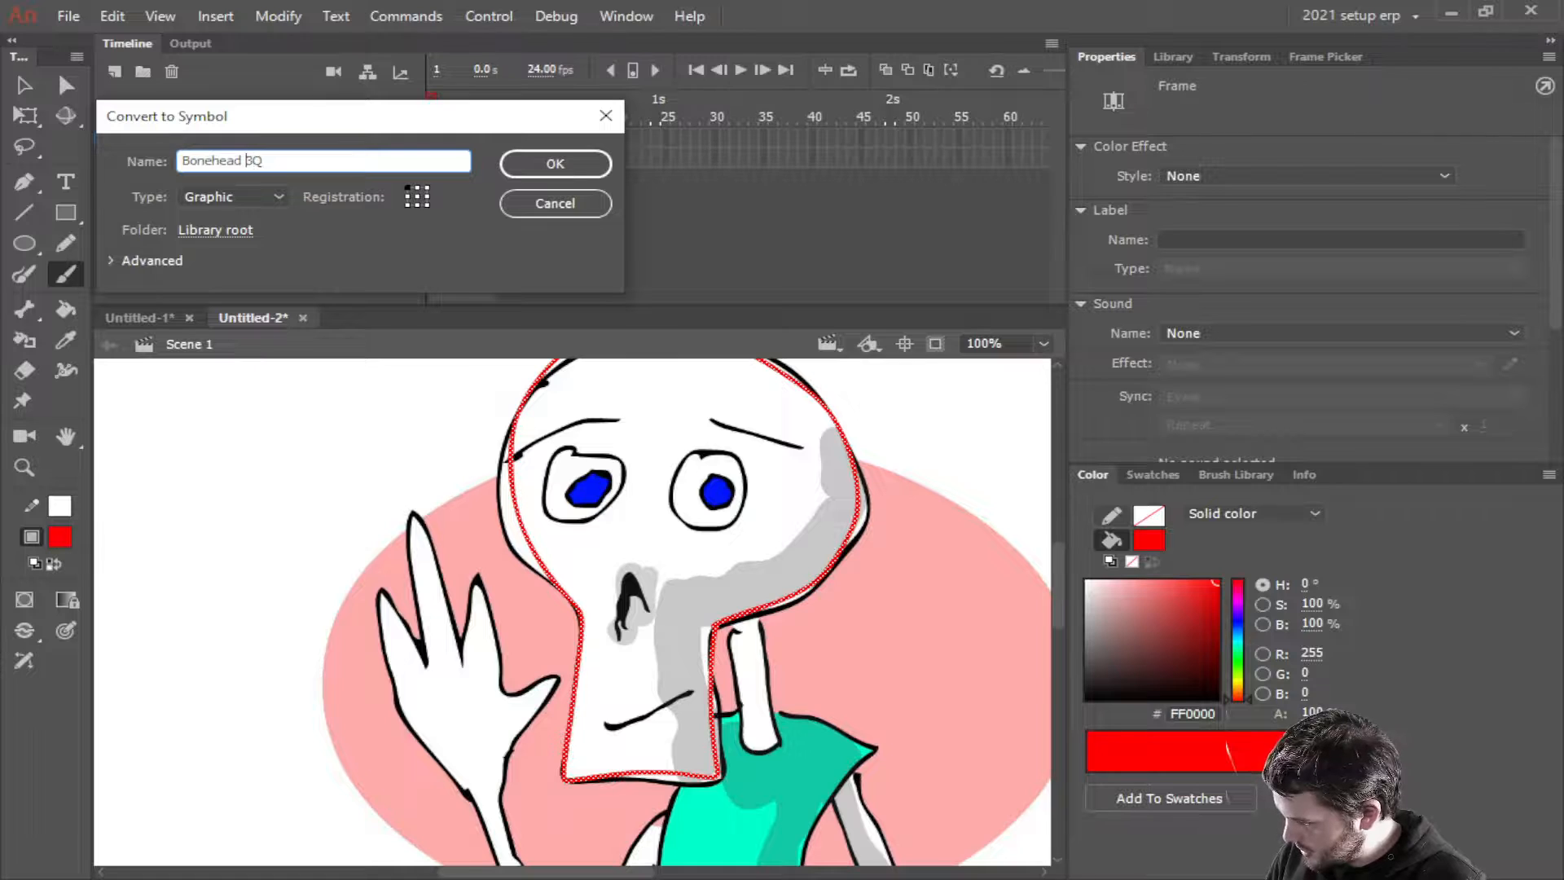
text(-)
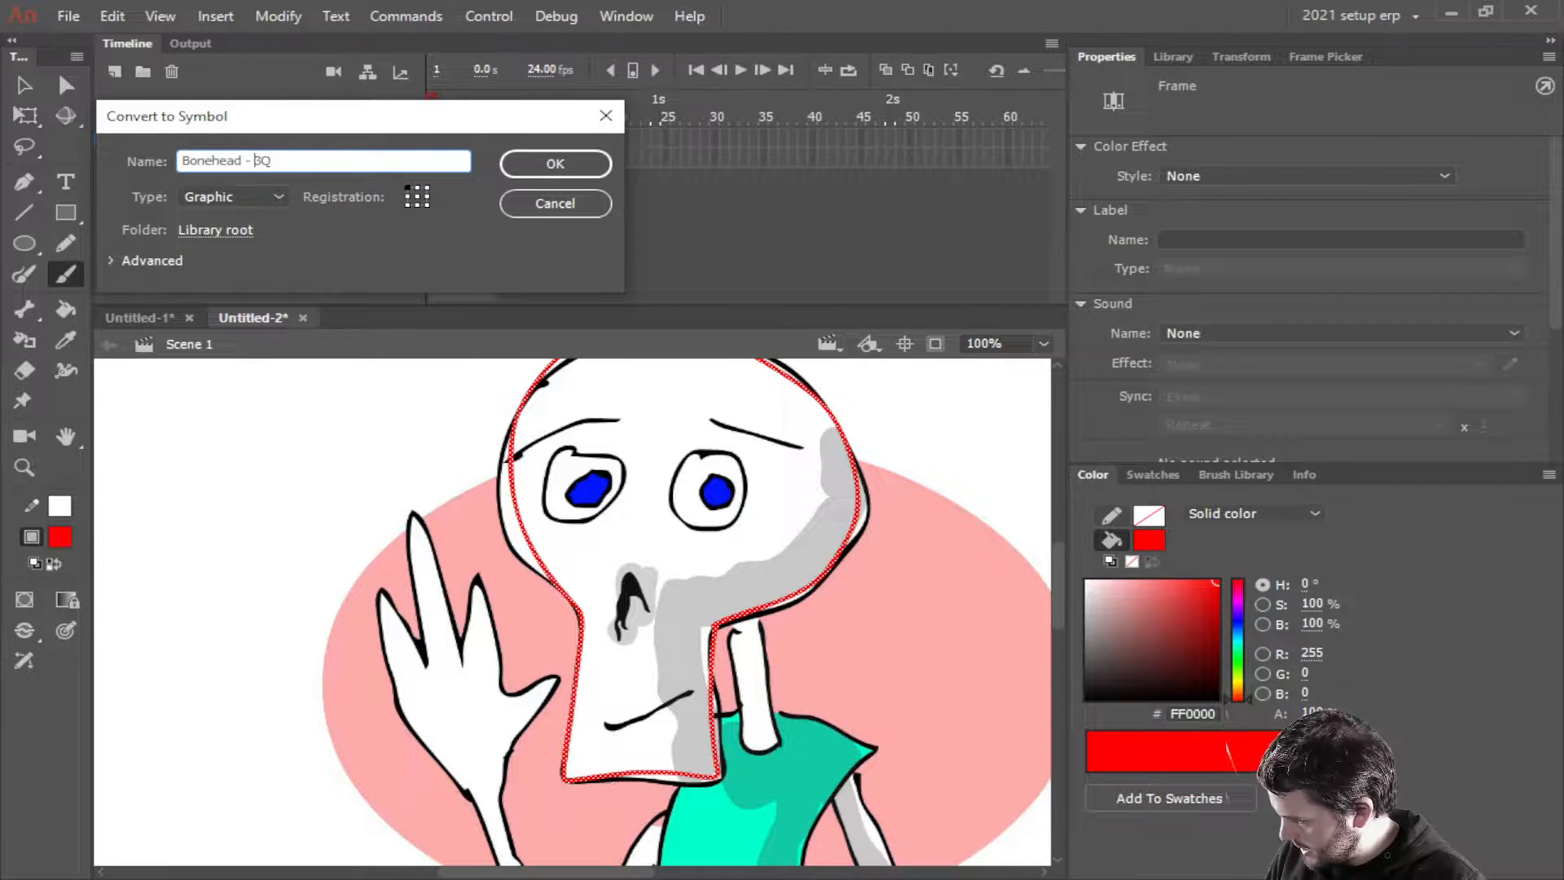
key(Return)
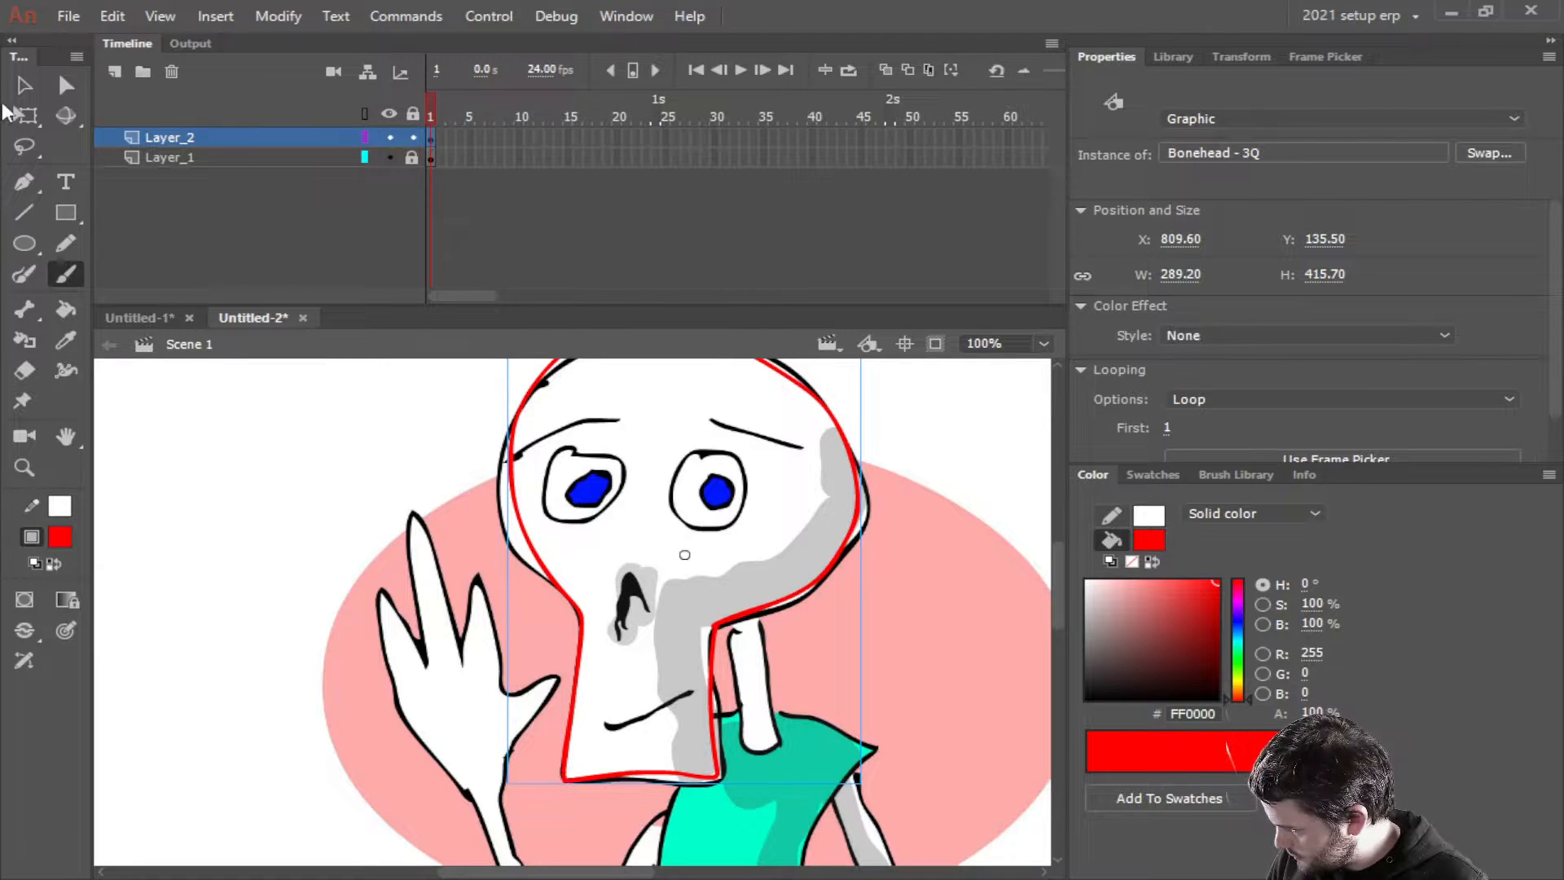
Open the Bonehead - 3Q symbol for editing and rename its only layer to head_outer
double_click(749, 611)
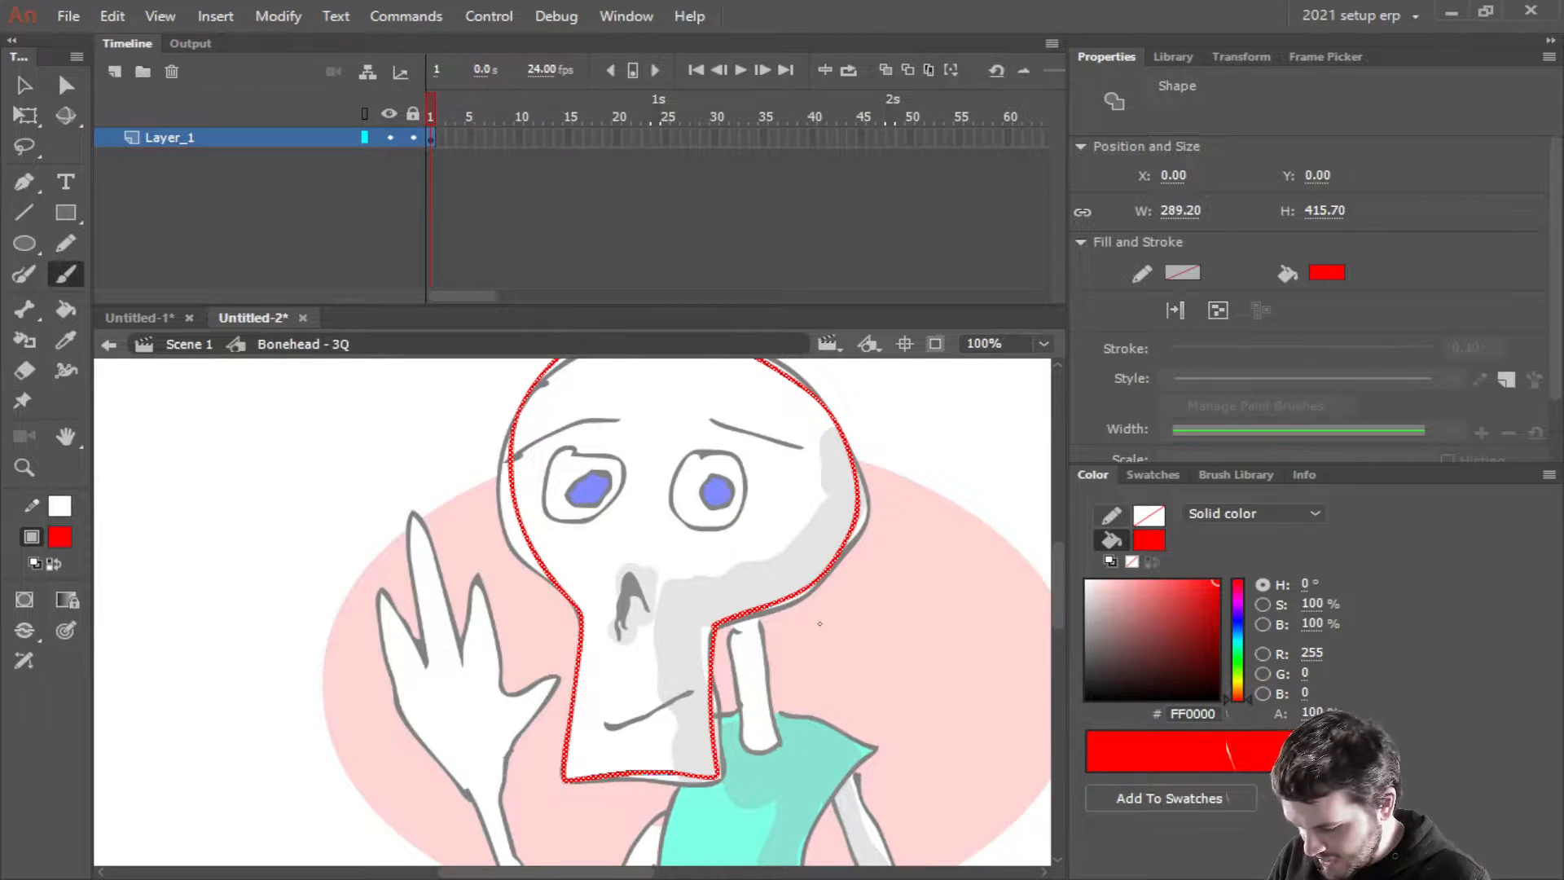
scroll(702, 601, down, 2)
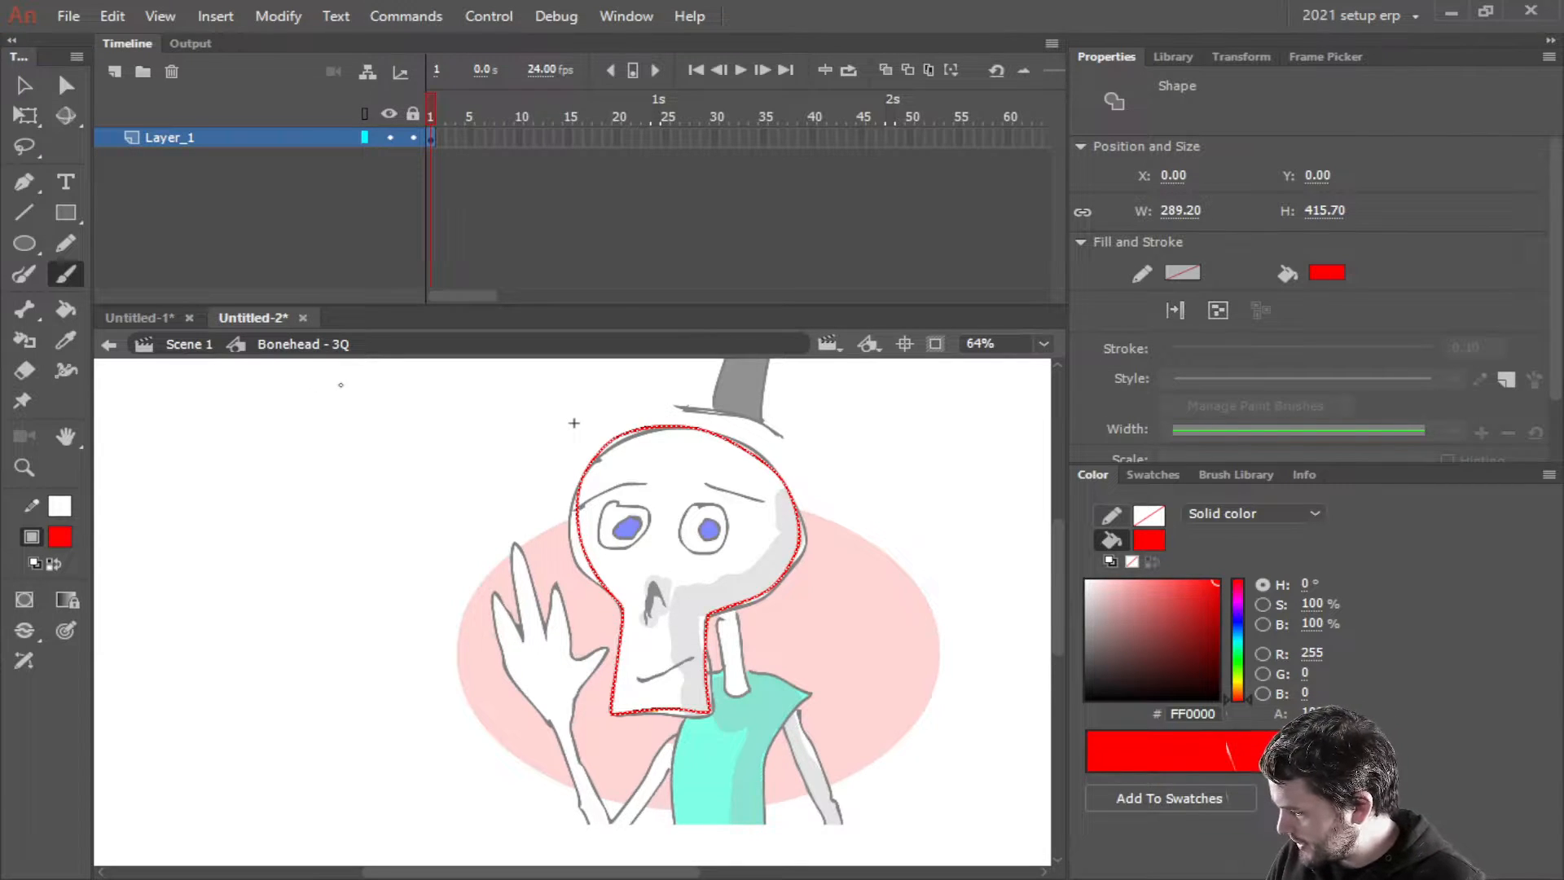
double_click(255, 136)
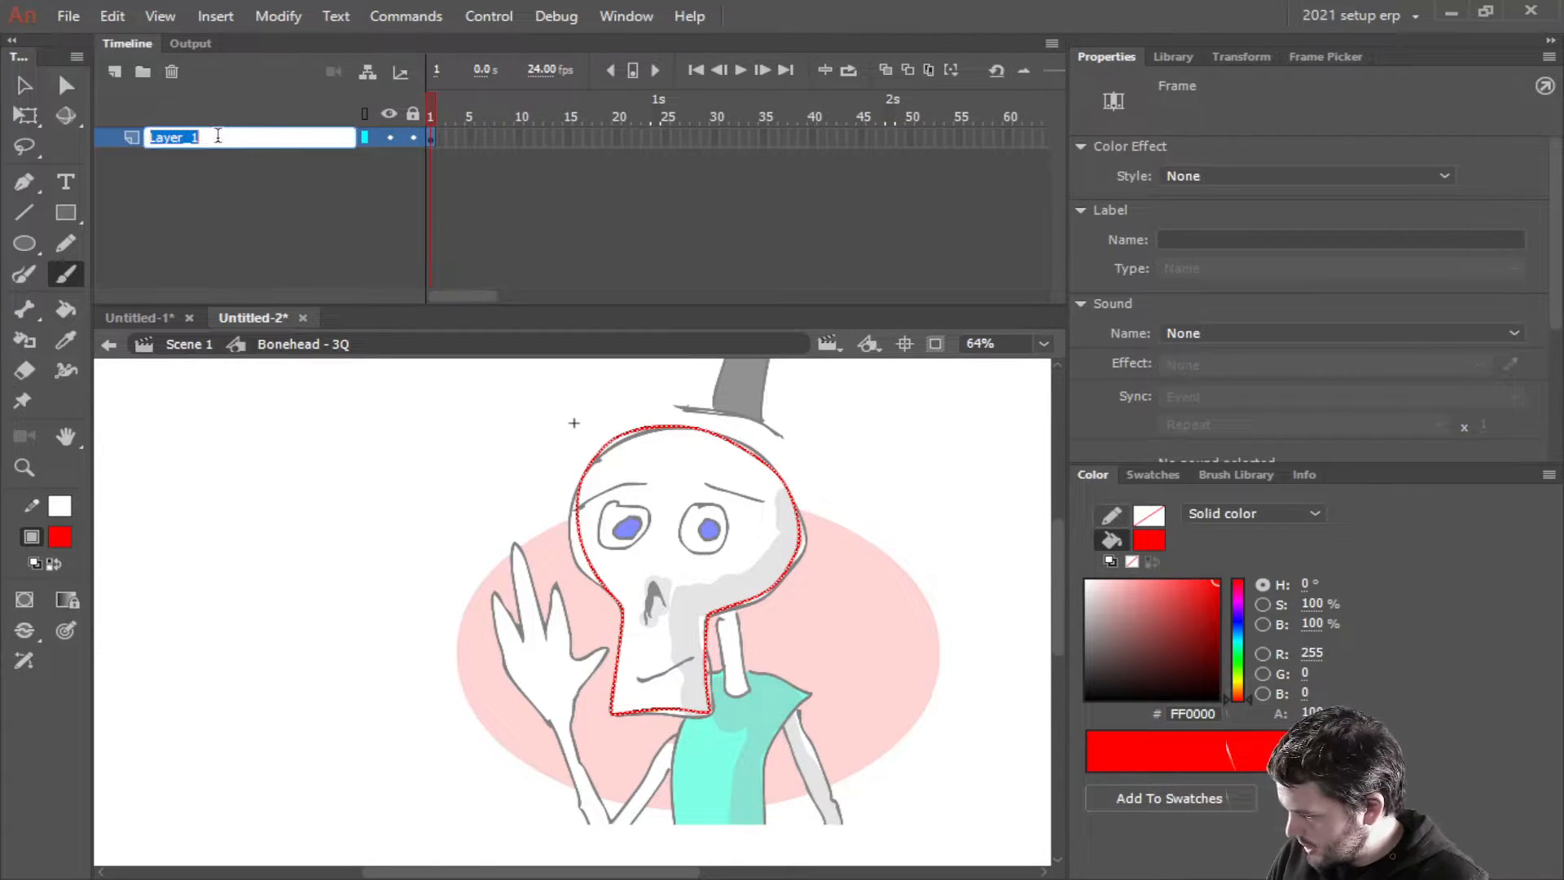
text(head)
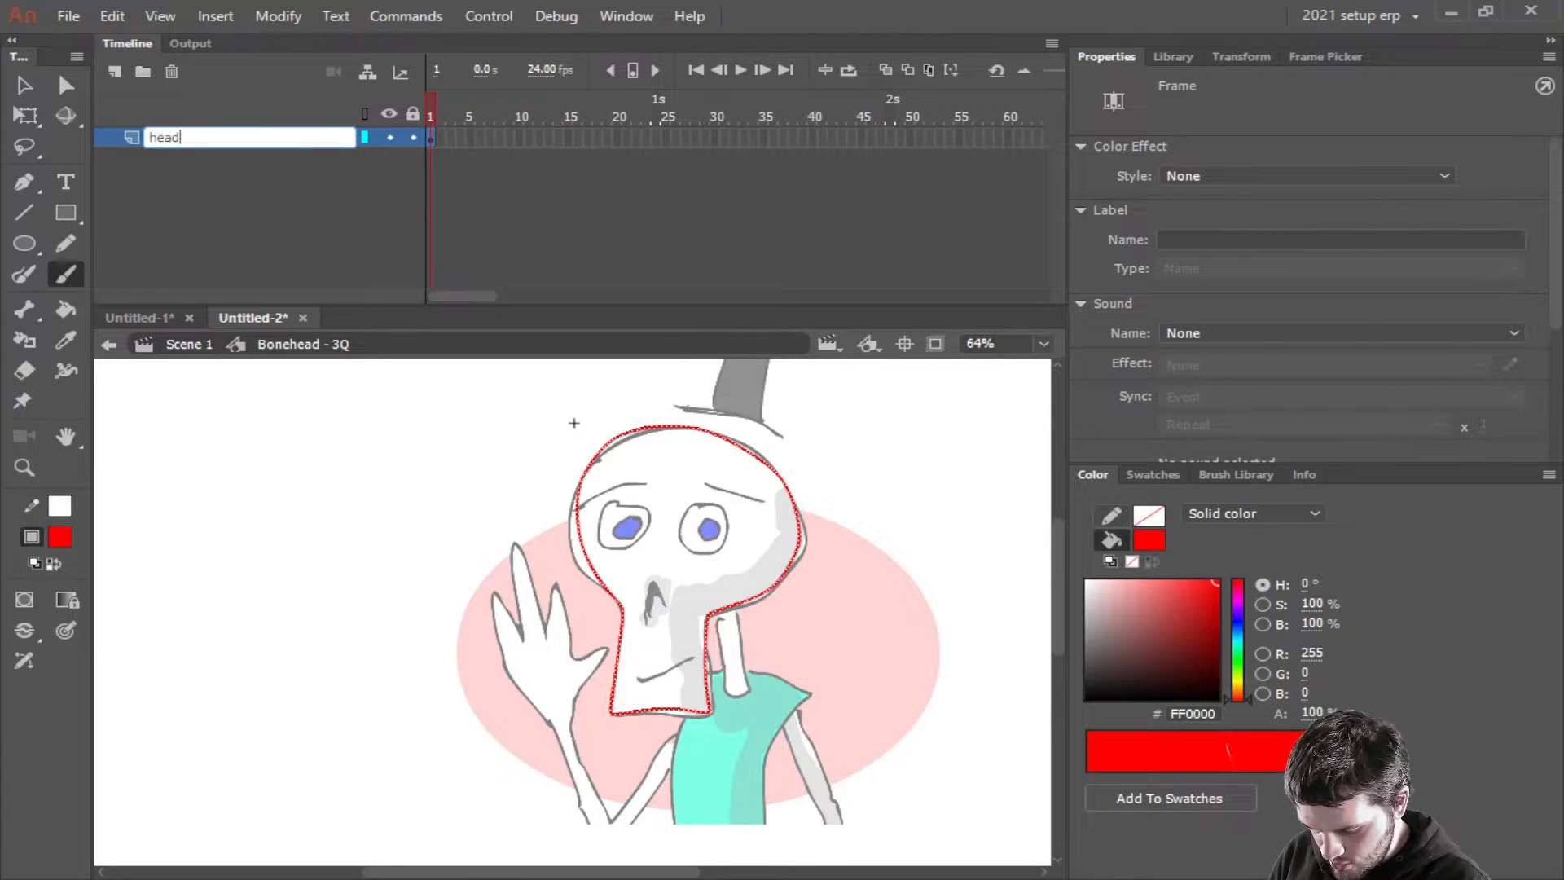
text( out)
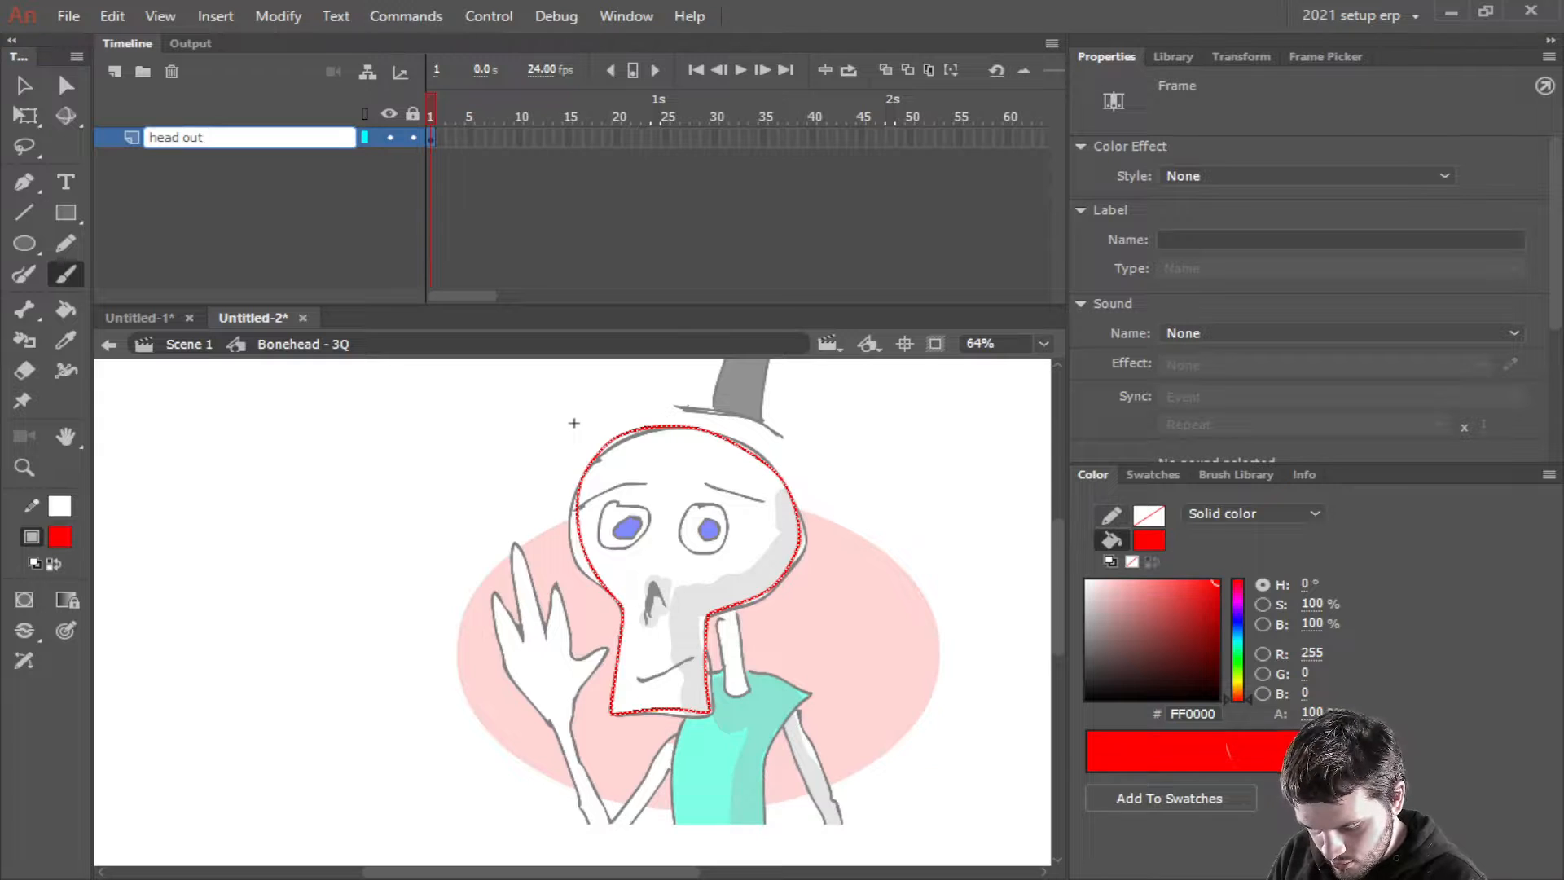
text(er)
key(Return)
Begin saving the document under a new name and create a folder named "Bonehead Rigs" inside the RENDERED folder
click(68, 15)
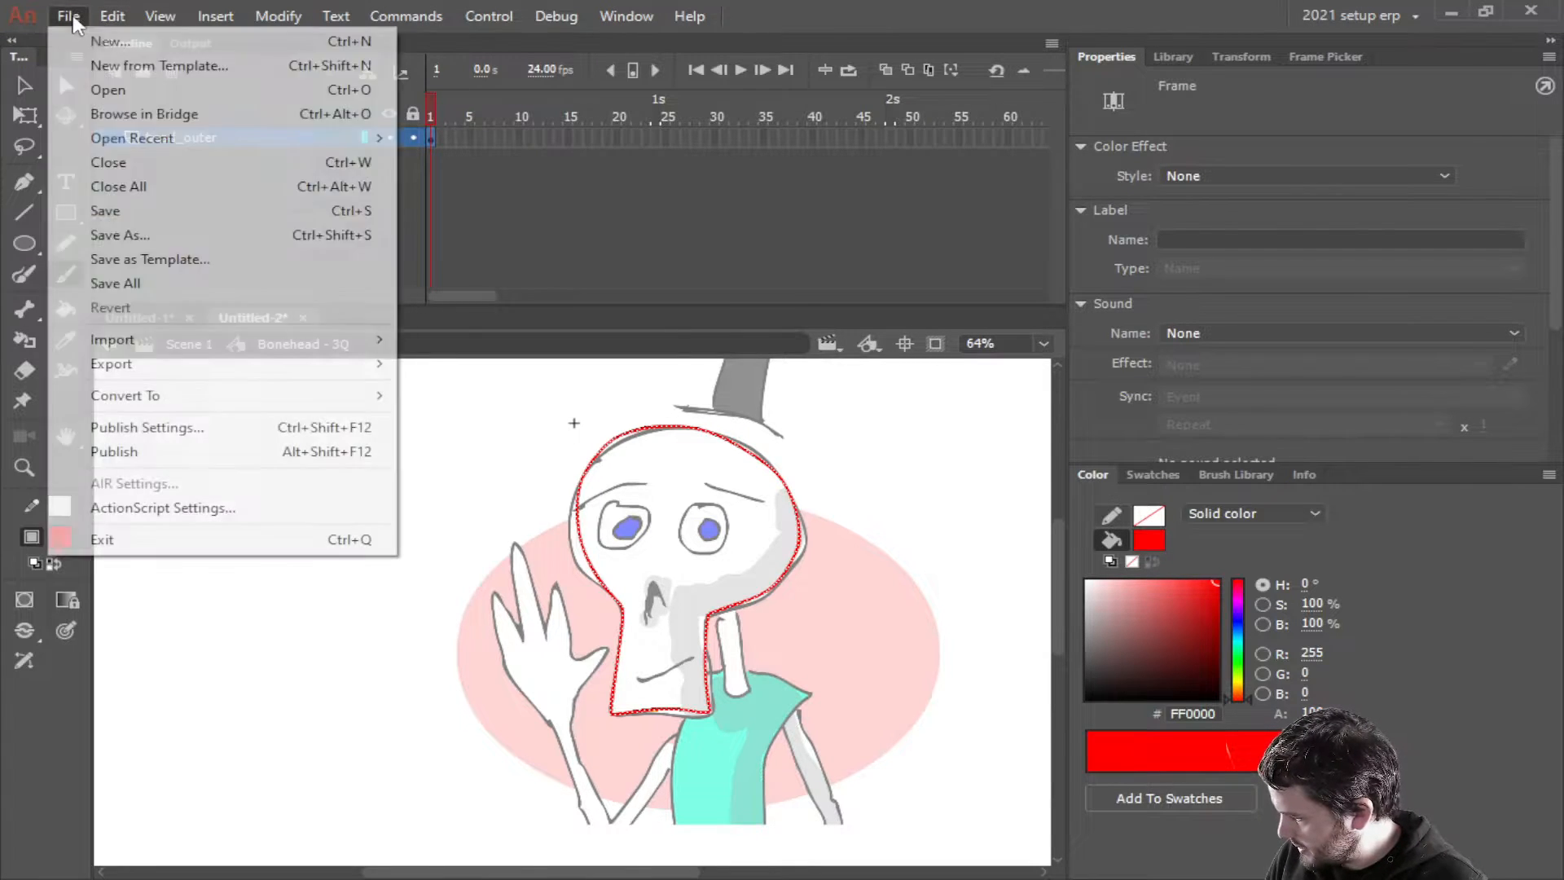
click(163, 236)
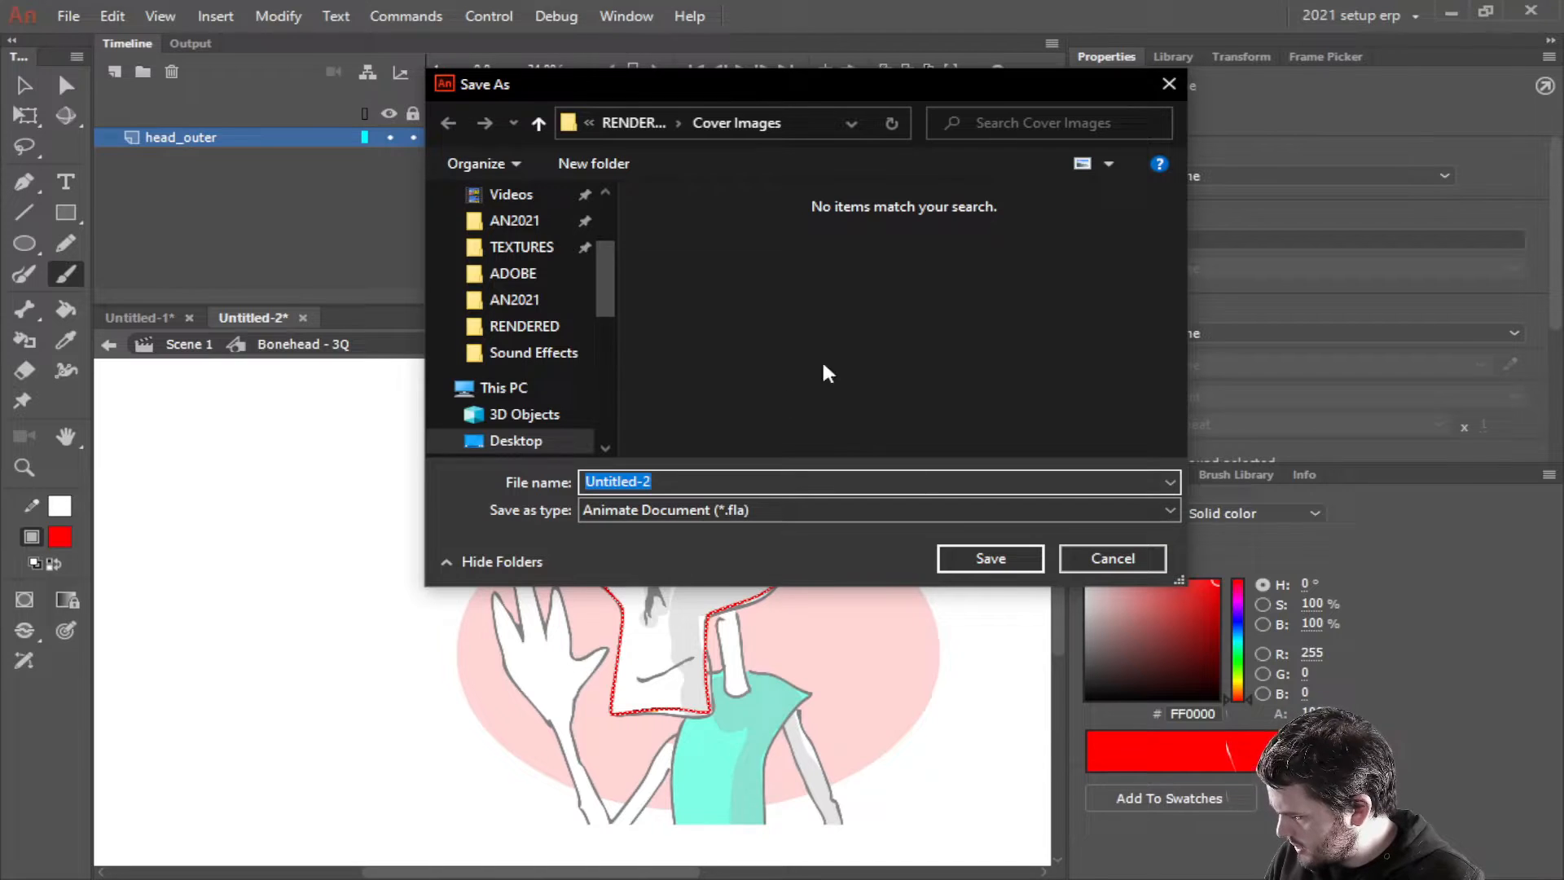
click(631, 121)
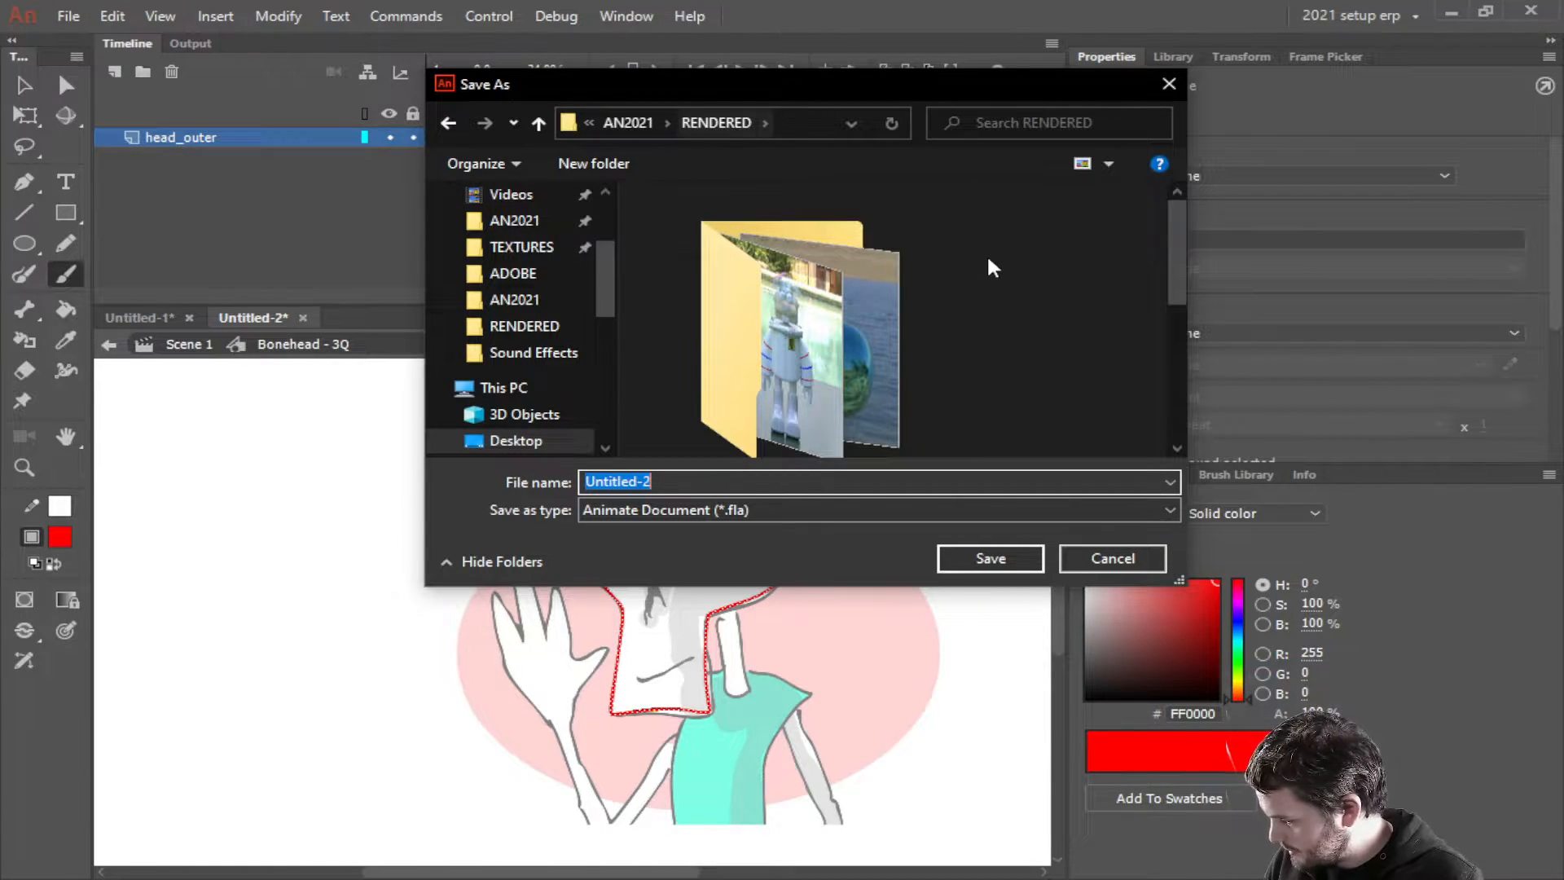
right_click(1063, 277)
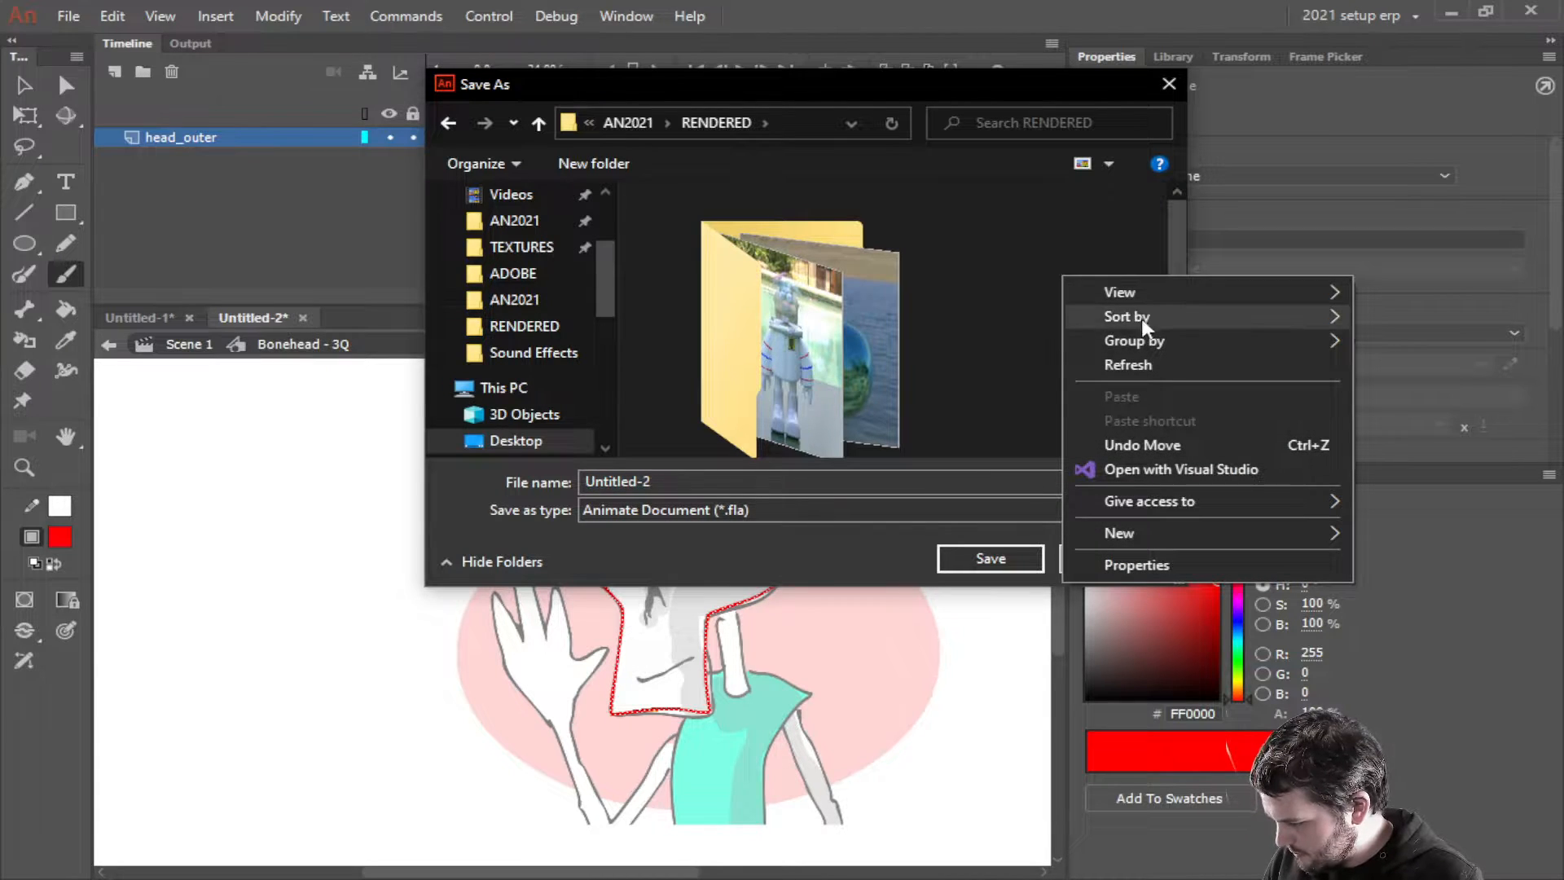
mouse_move(1183, 535)
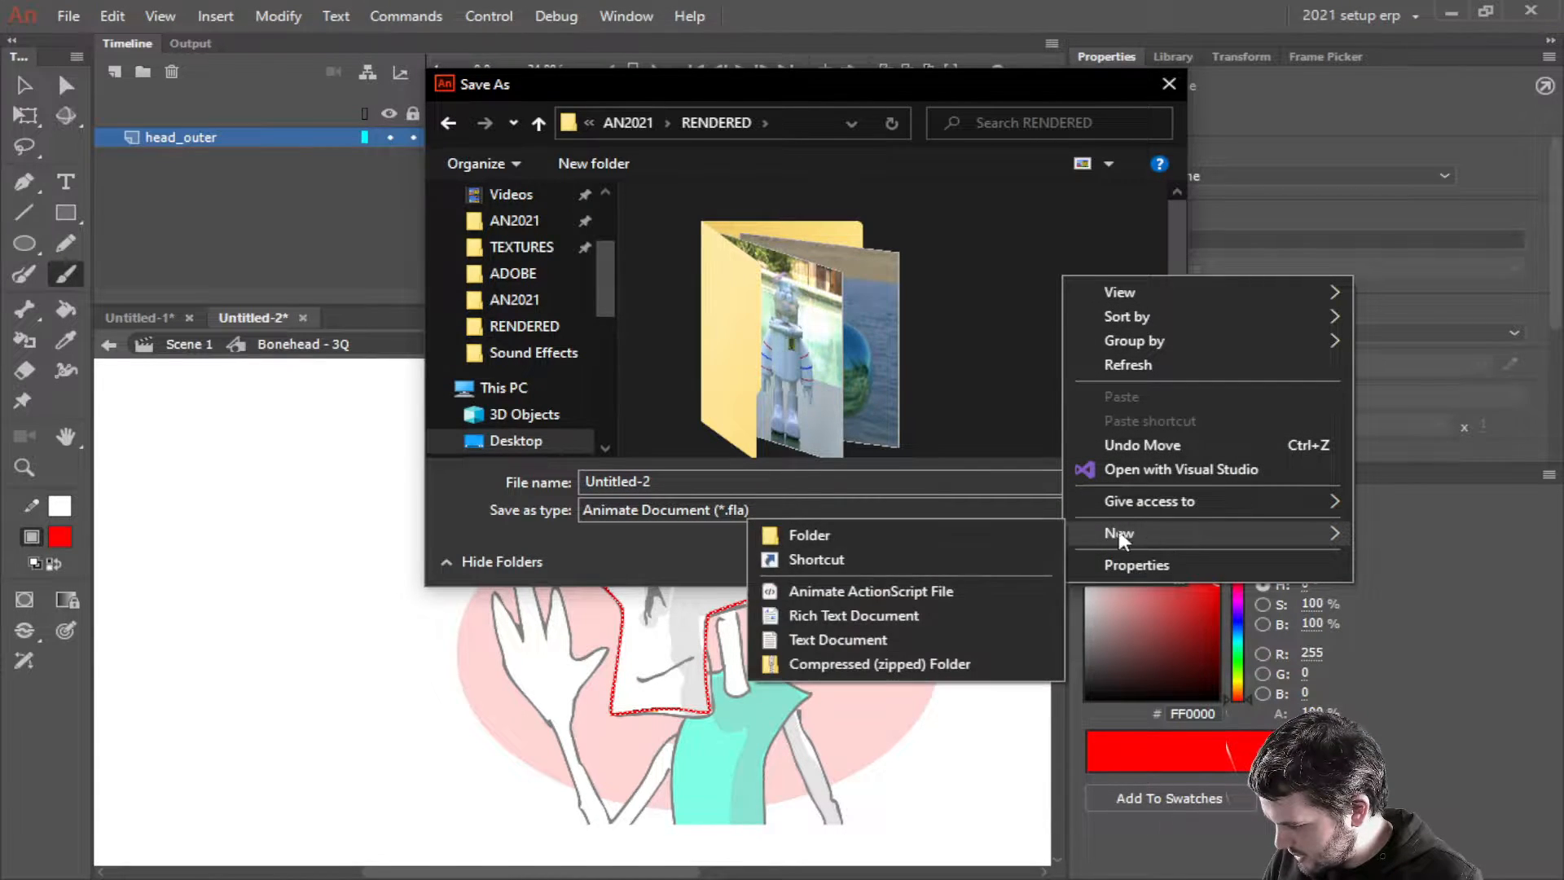
click(941, 531)
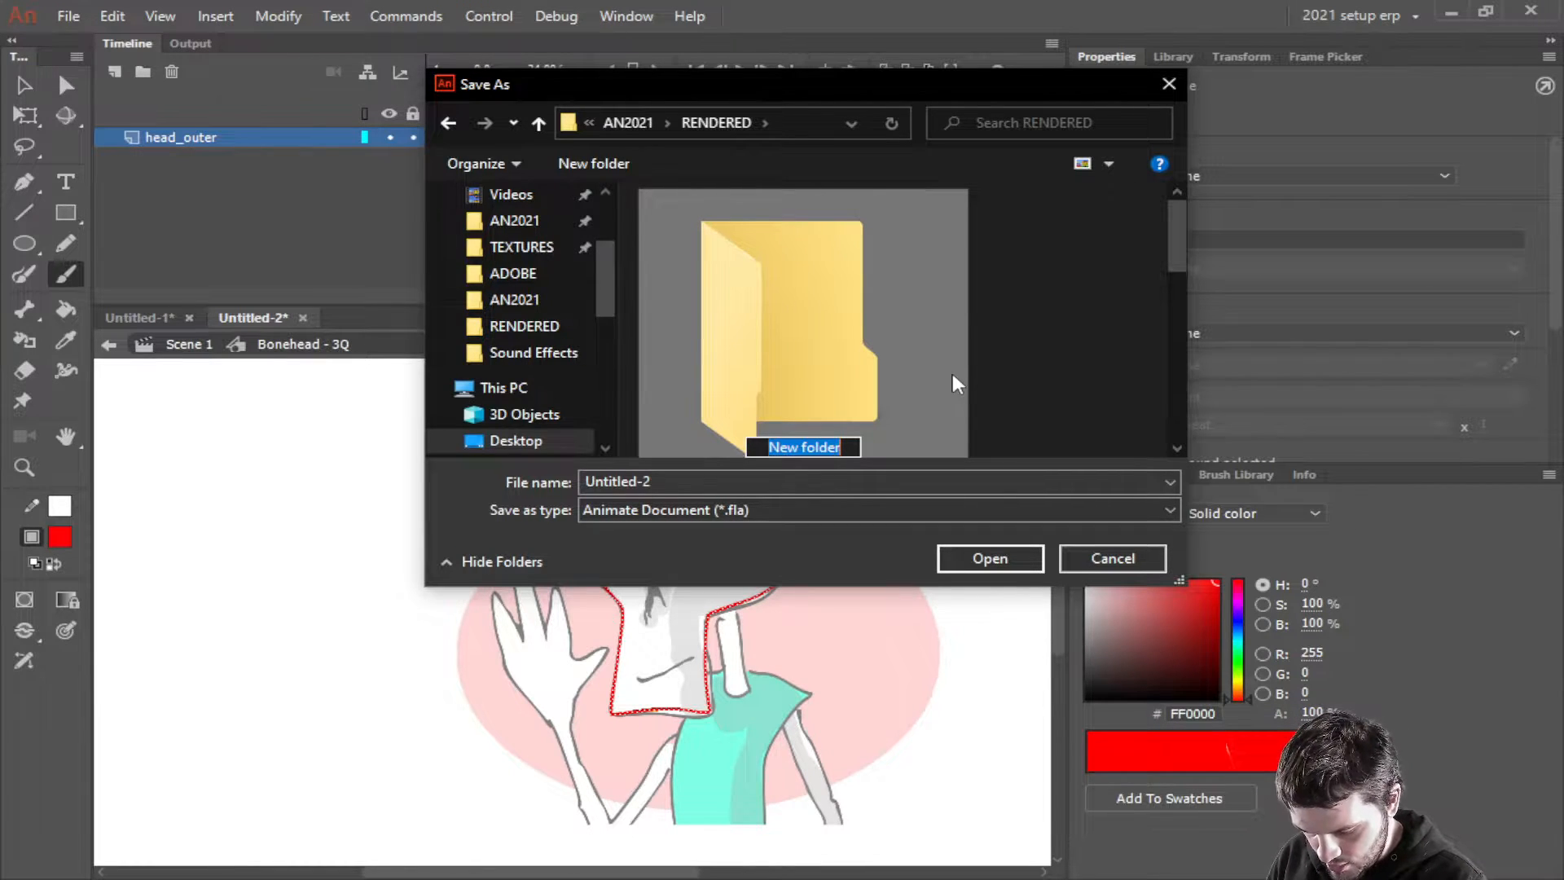
text(Bonehead)
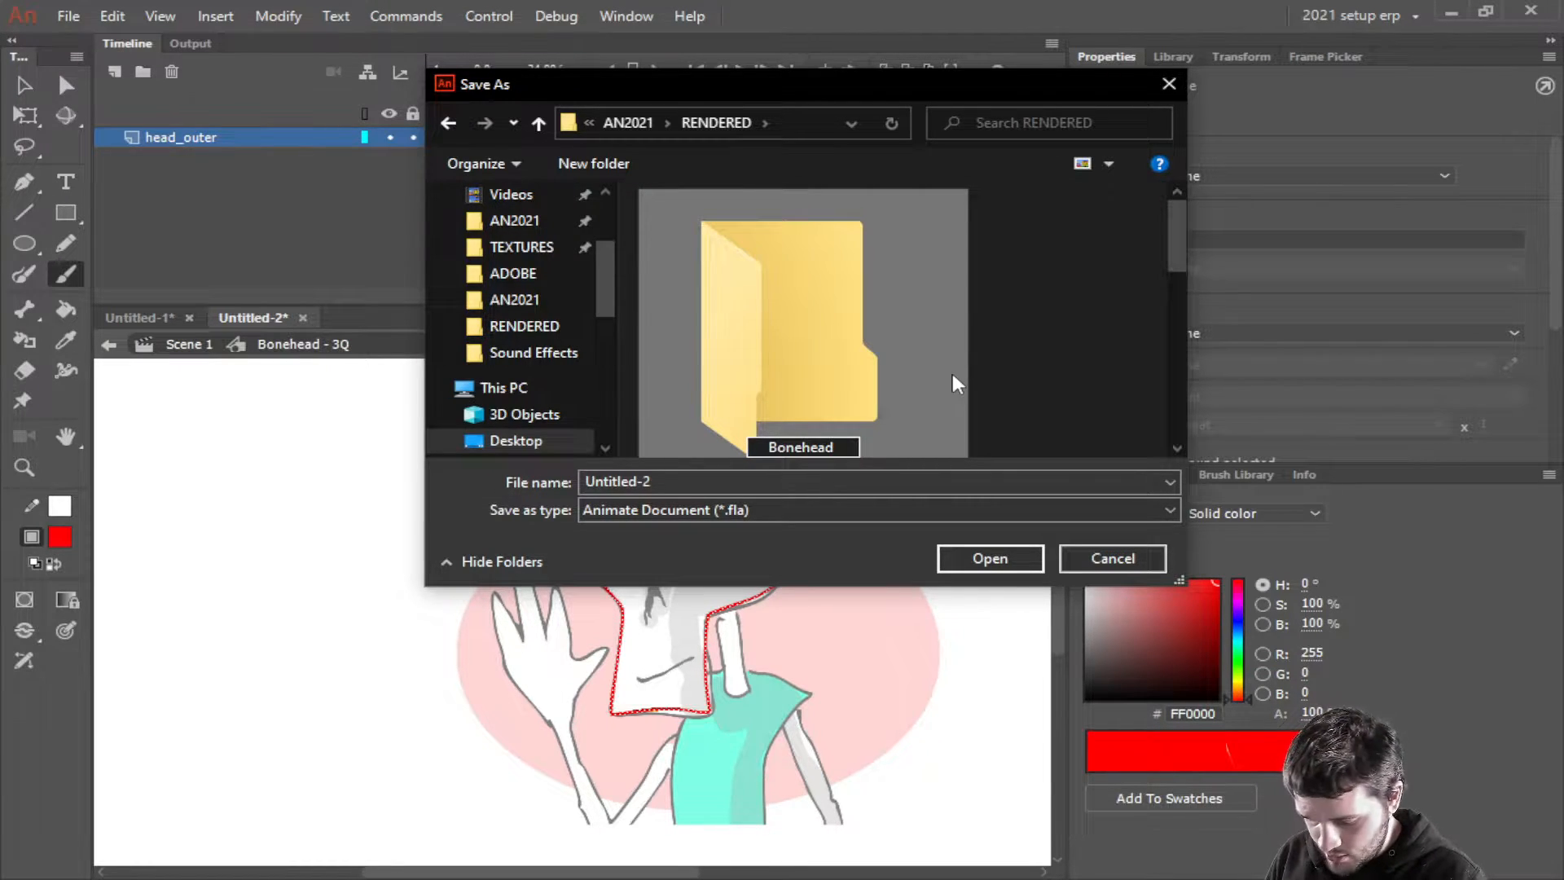
text( Rigs)
key(Return)
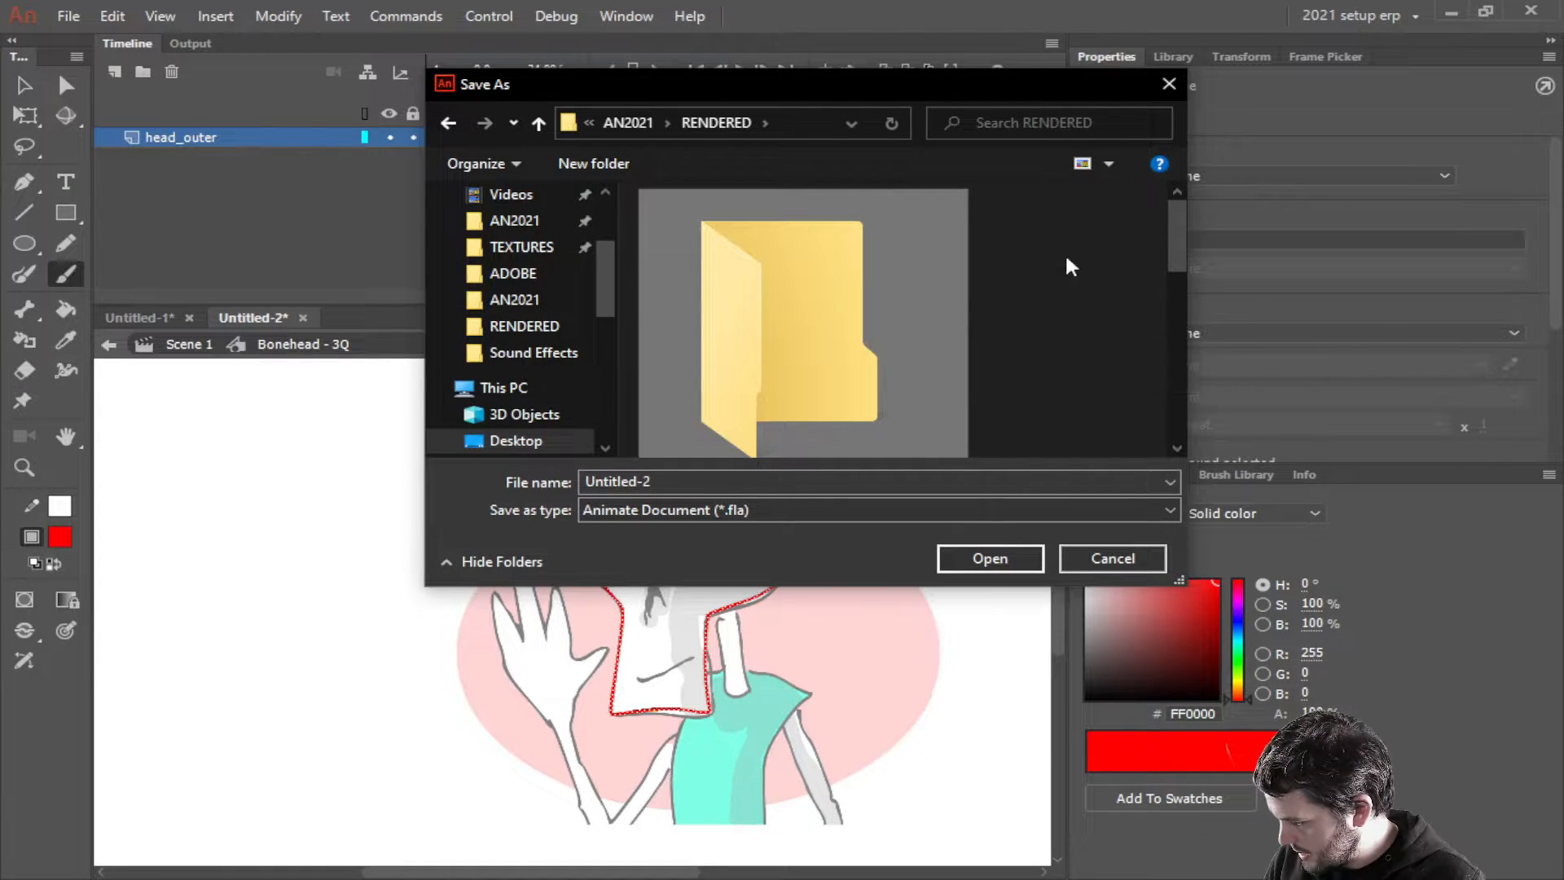
Enlarge the Save As dialog, rename the new folder to "Bonehead" and open it
drag(1175, 228, 1172, 253)
click(814, 379)
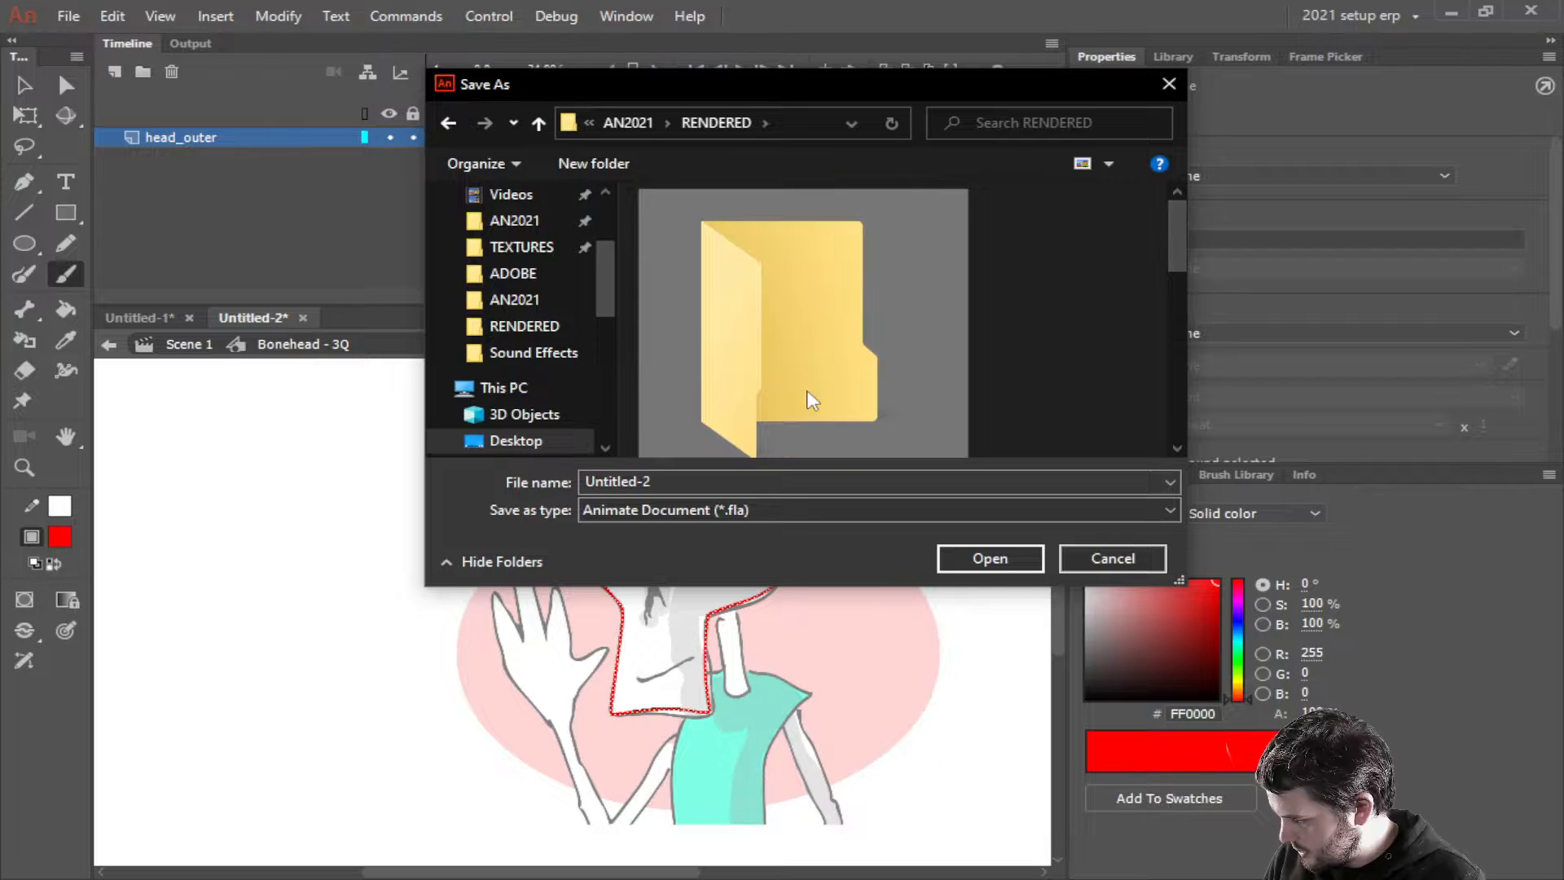
scroll(806, 391, down, 1)
scroll(831, 369, up, 1)
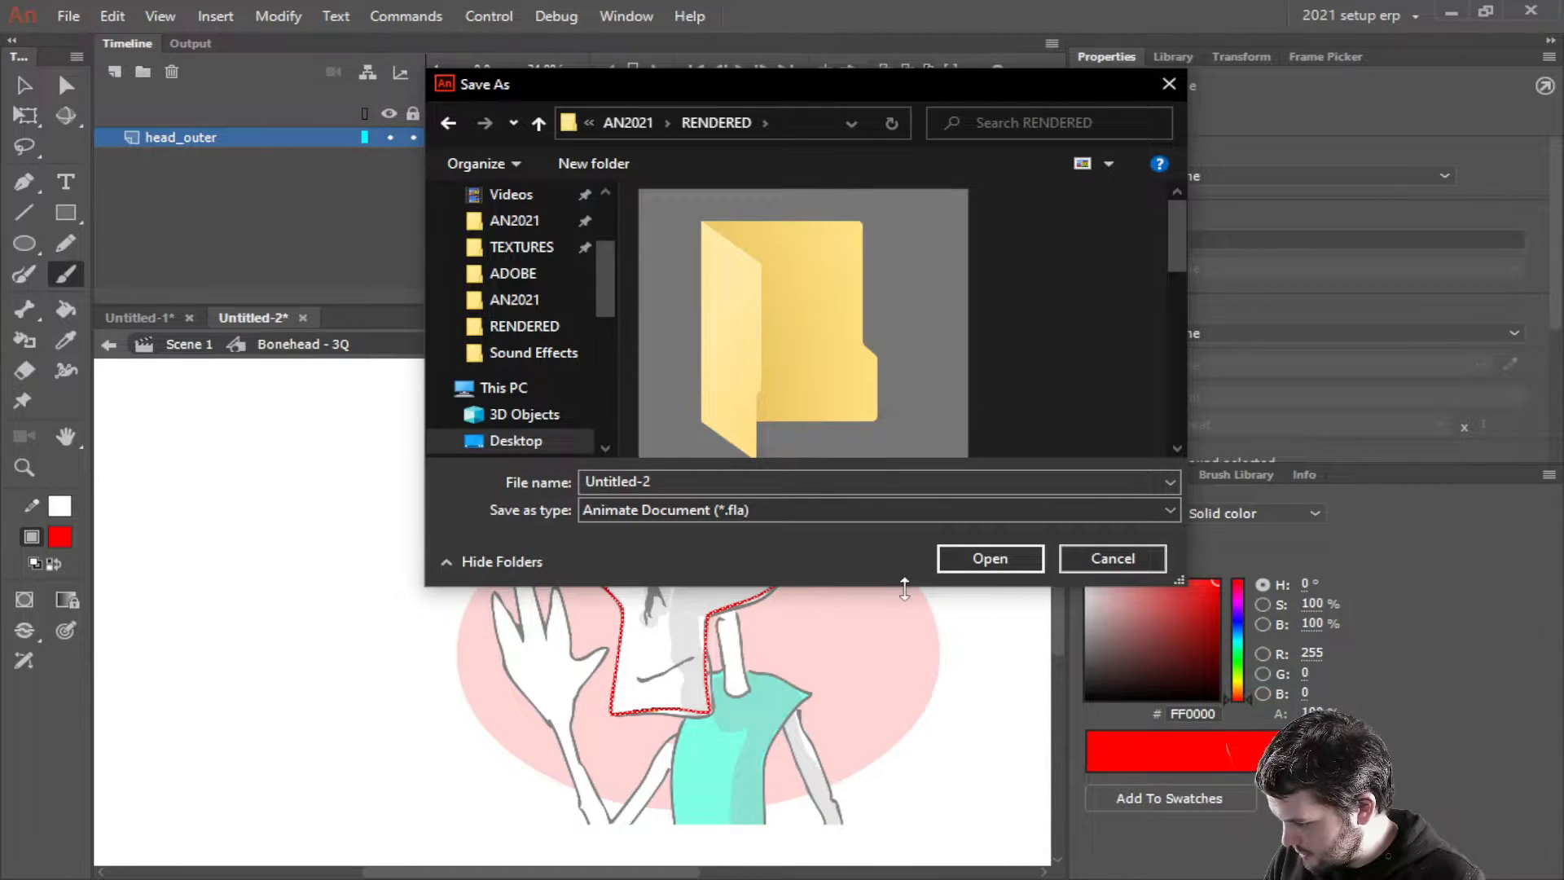
drag(904, 585, 928, 870)
click(808, 476)
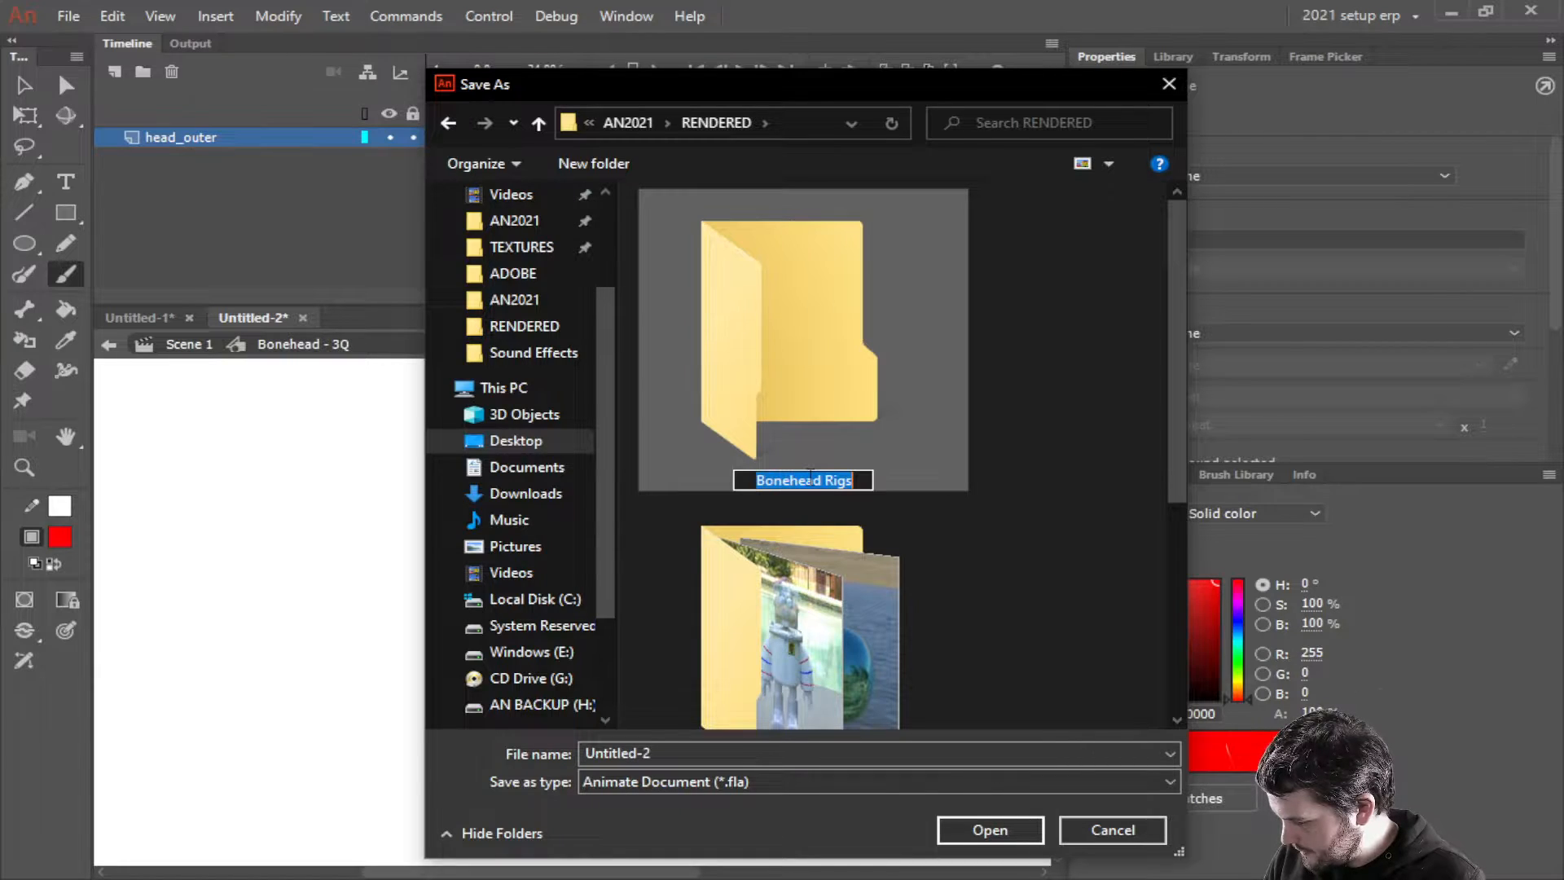
double_click(830, 479)
key(BackSpace)
key(BackSpace)
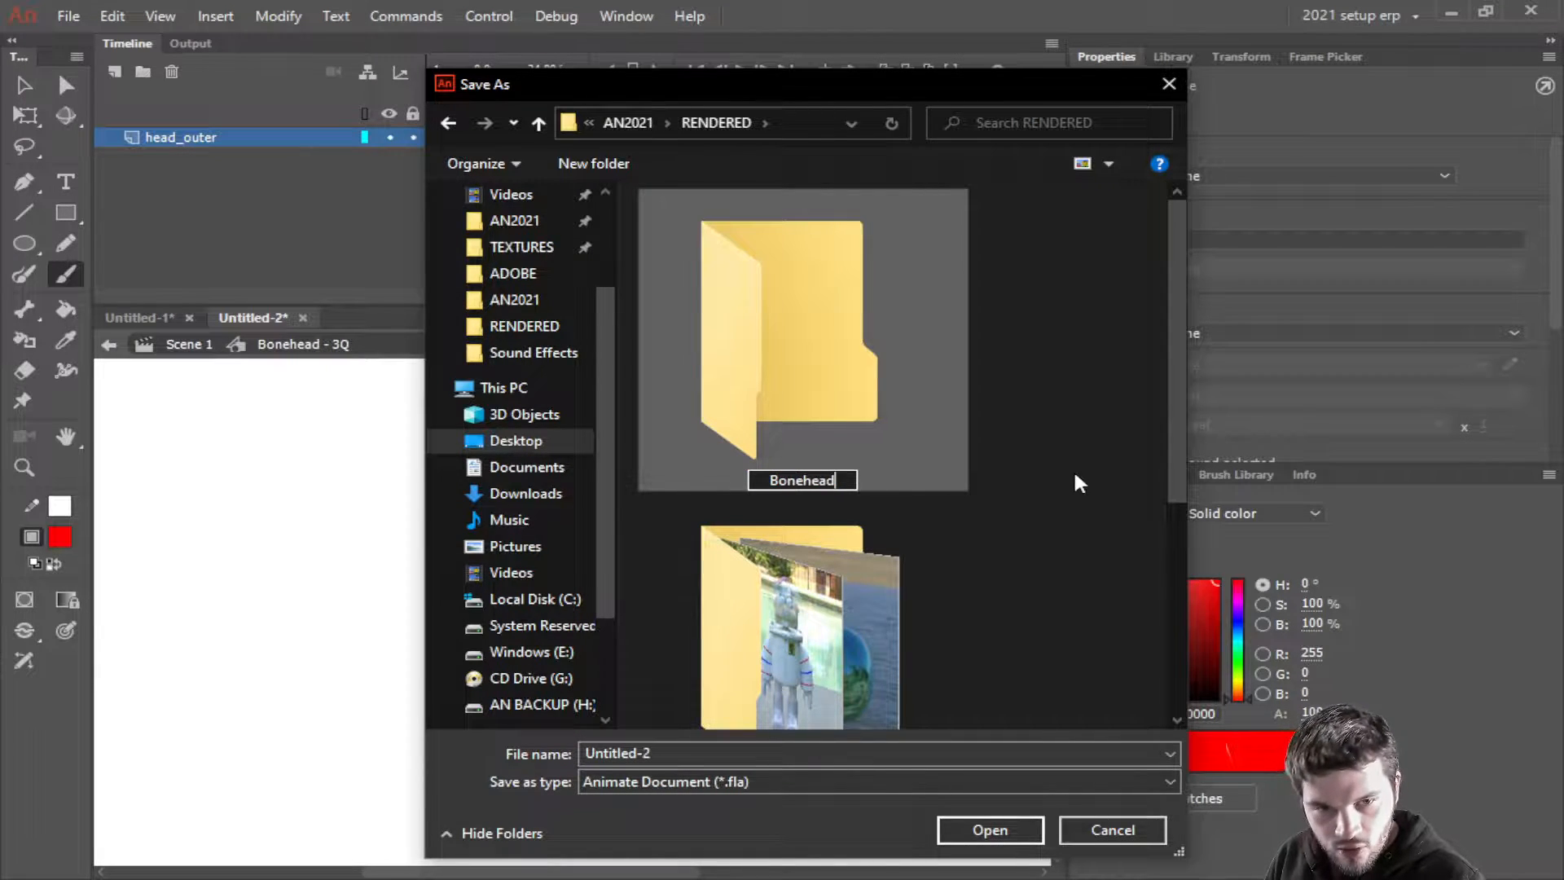
key(Return)
double_click(796, 338)
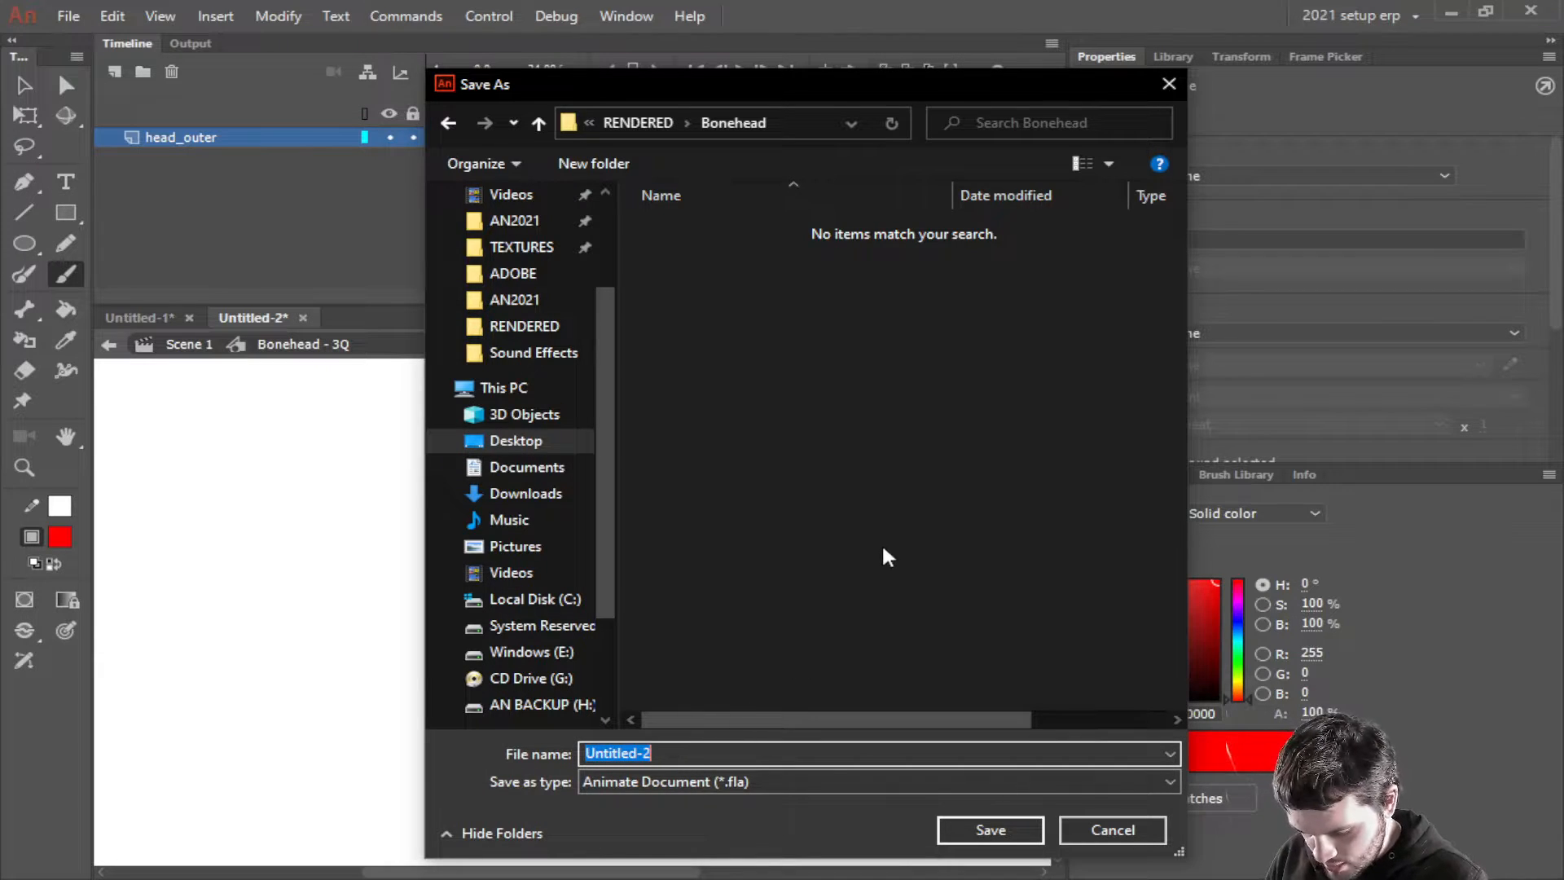
Create a subfolder named "Bonehead RIGS" inside the Bonehead folder and open it
click(860, 522)
right_click(859, 522)
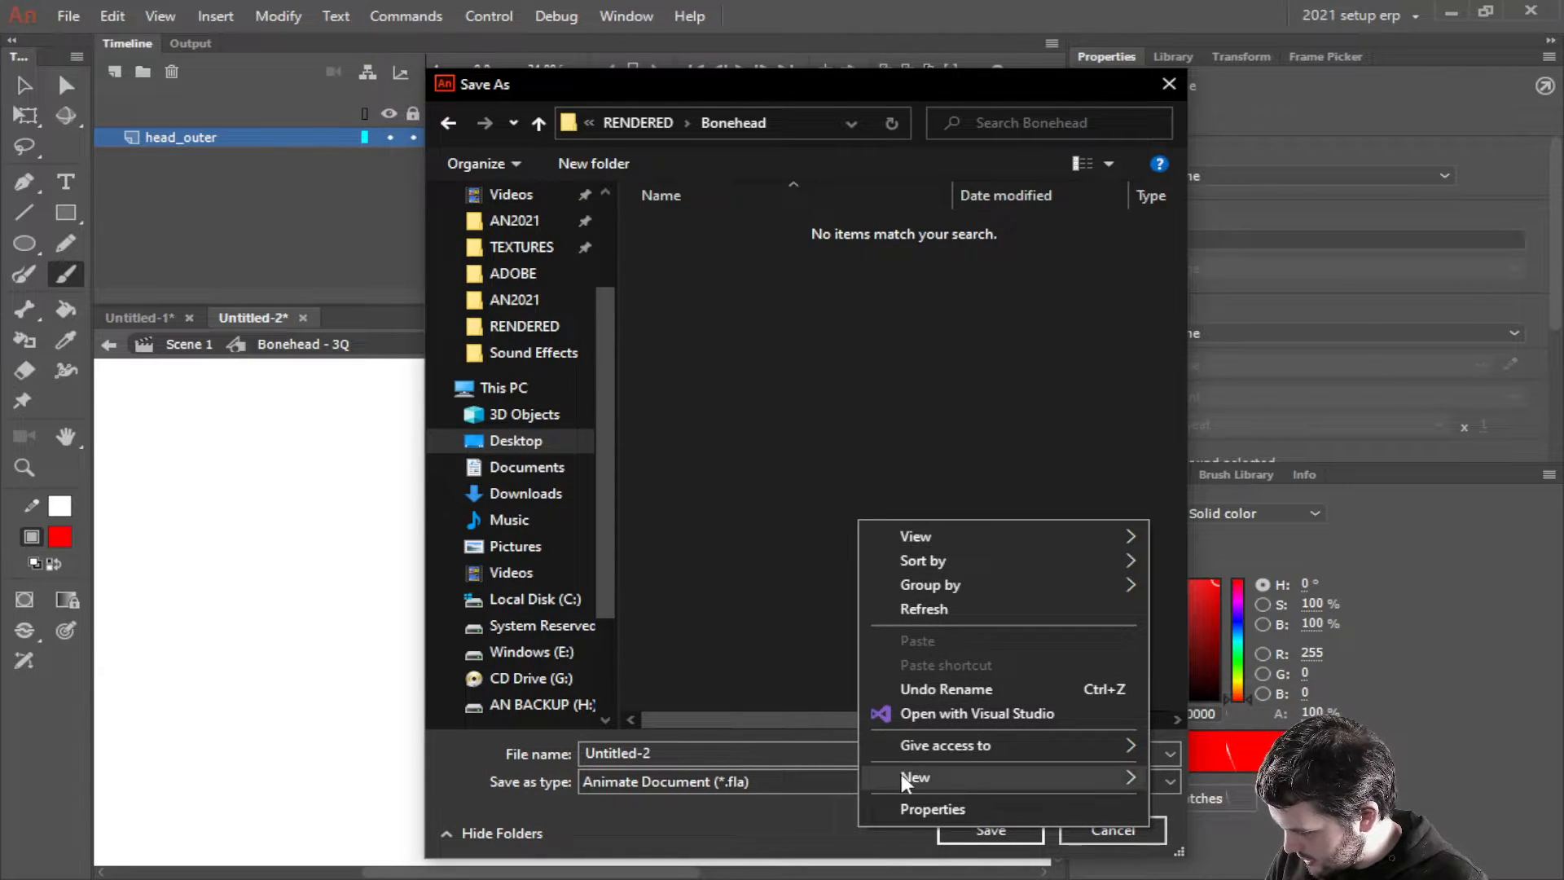
mouse_move(913, 778)
click(1253, 643)
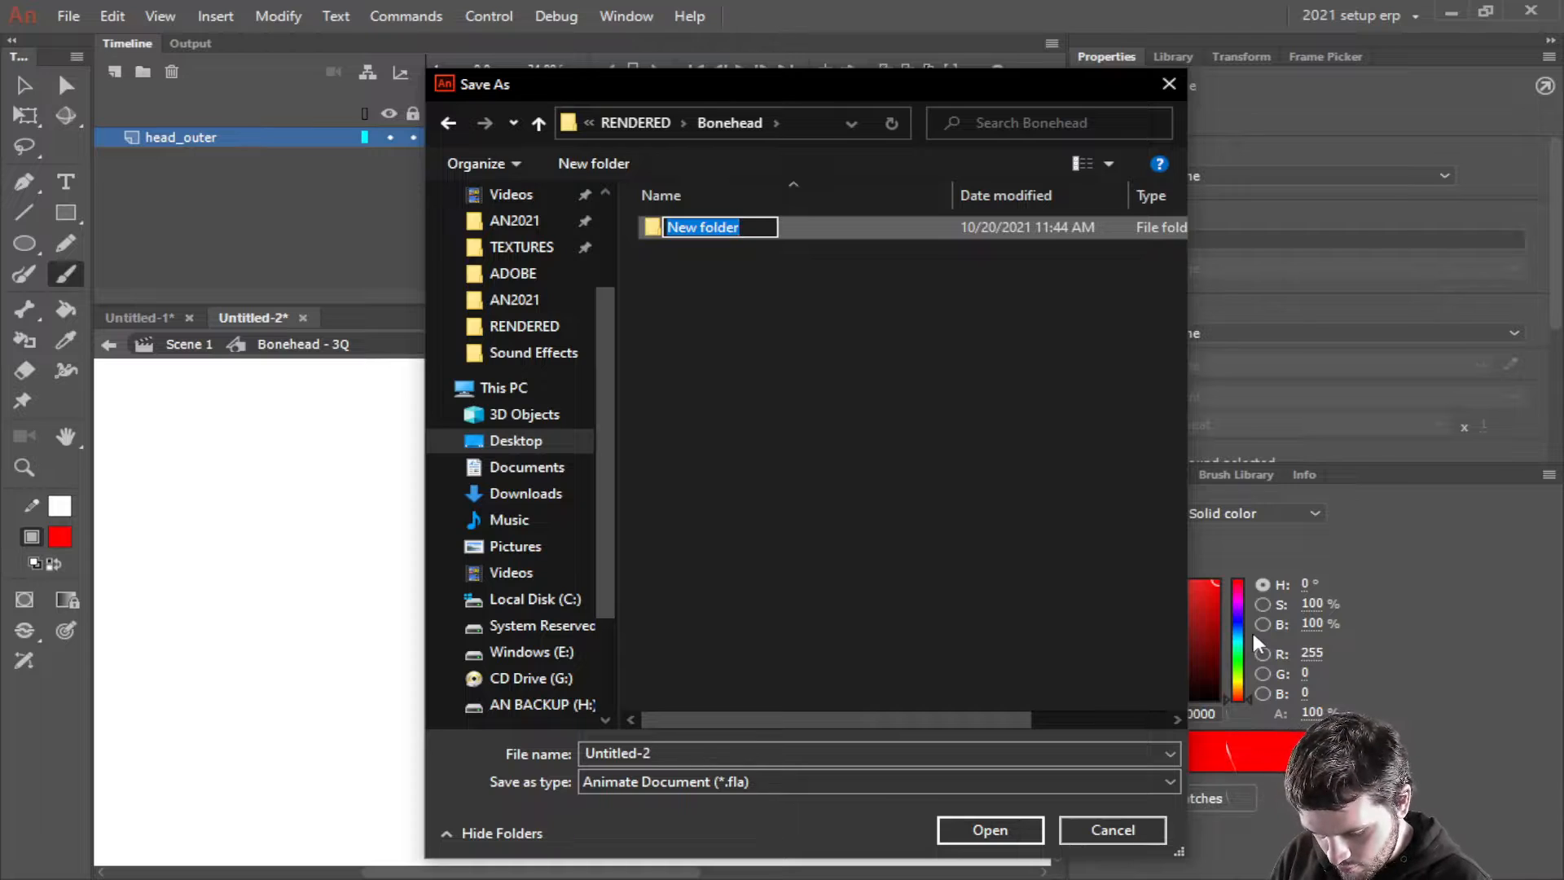
text(Bonehead RG)
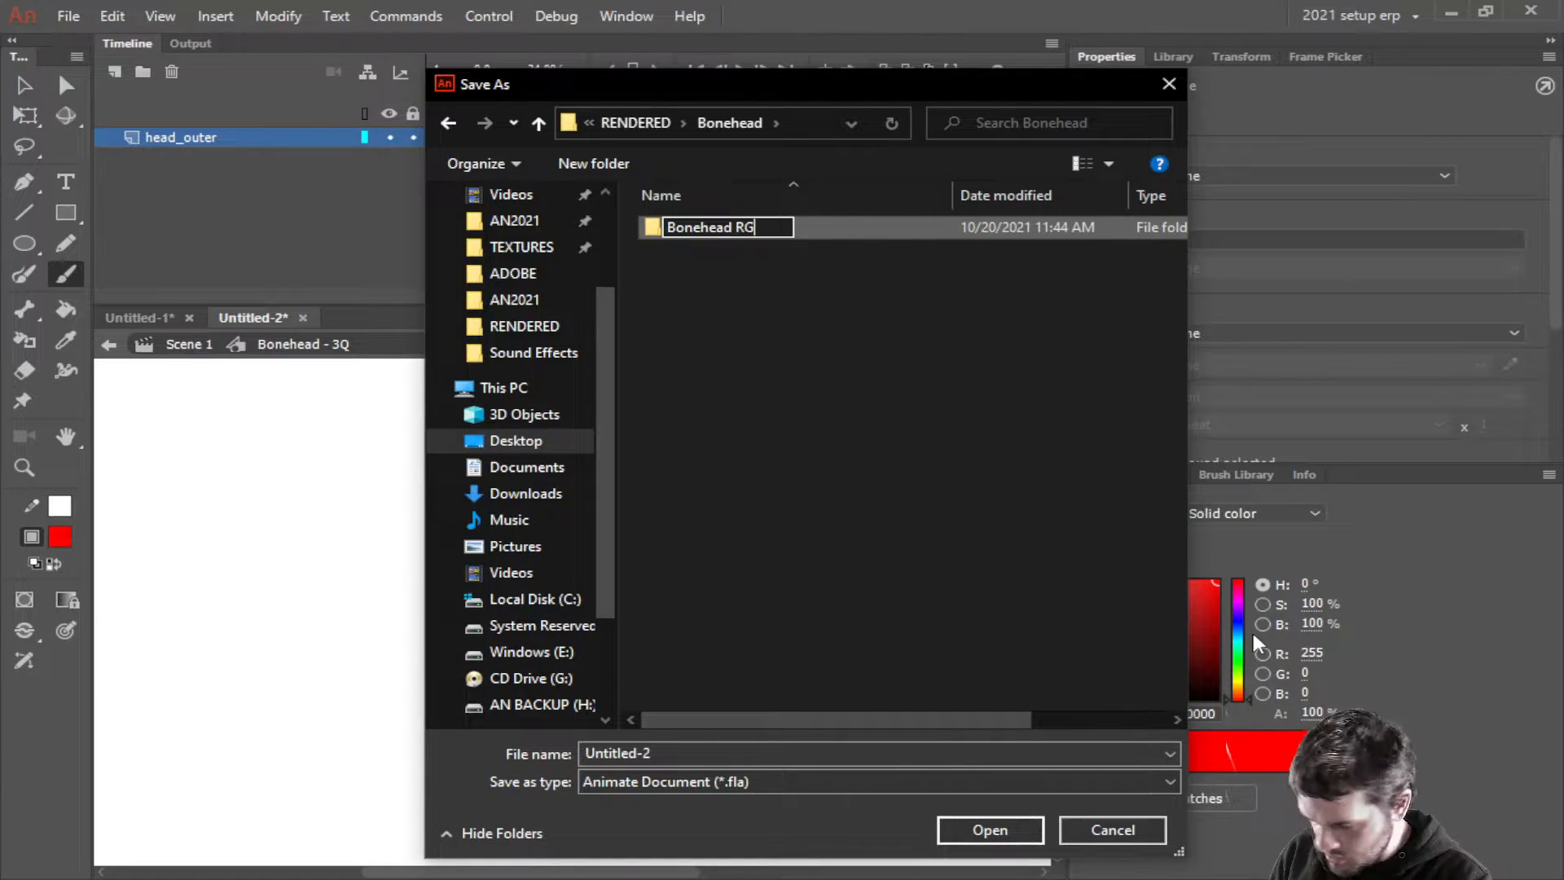
key(BackSpace)
text(IGS)
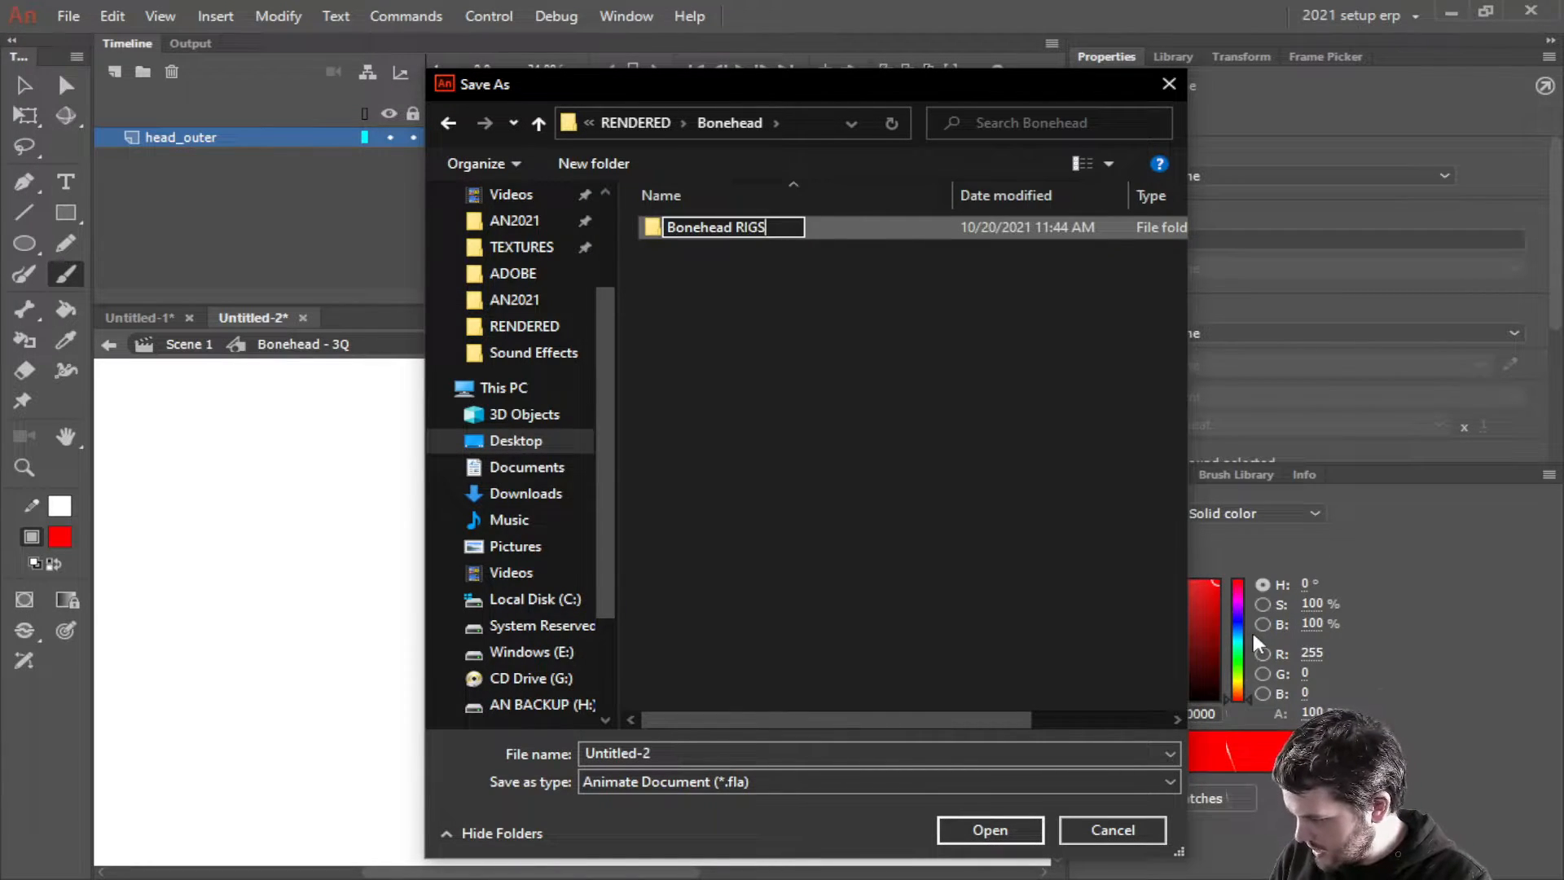
key(Return)
double_click(714, 228)
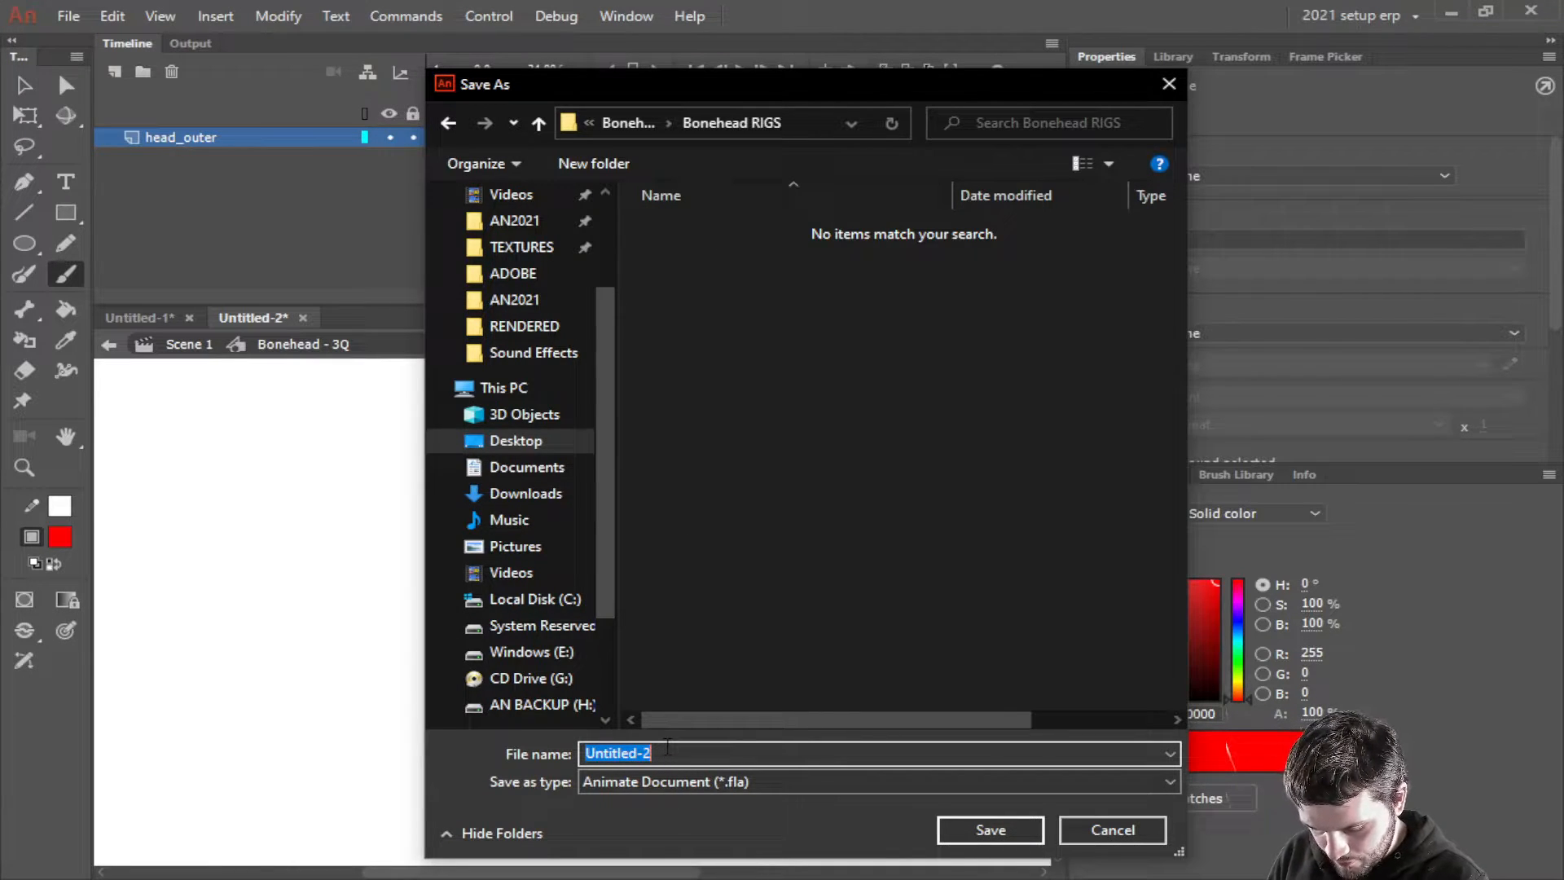
Save the Animate document as "Bonehead 01" in the Bonehead RIGS folder
text(Bone)
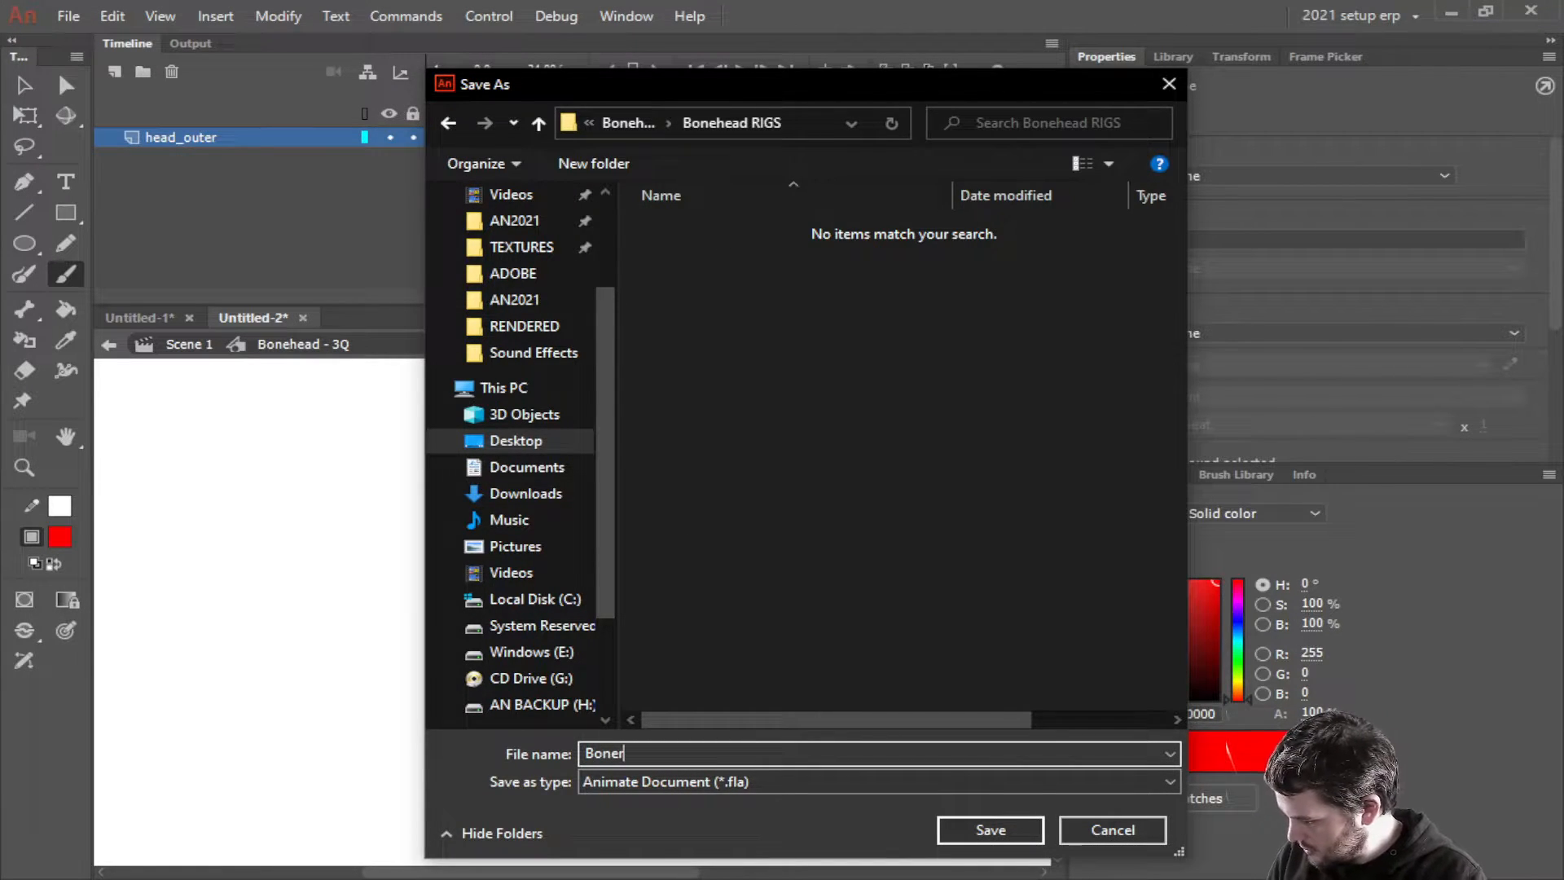
text(head )
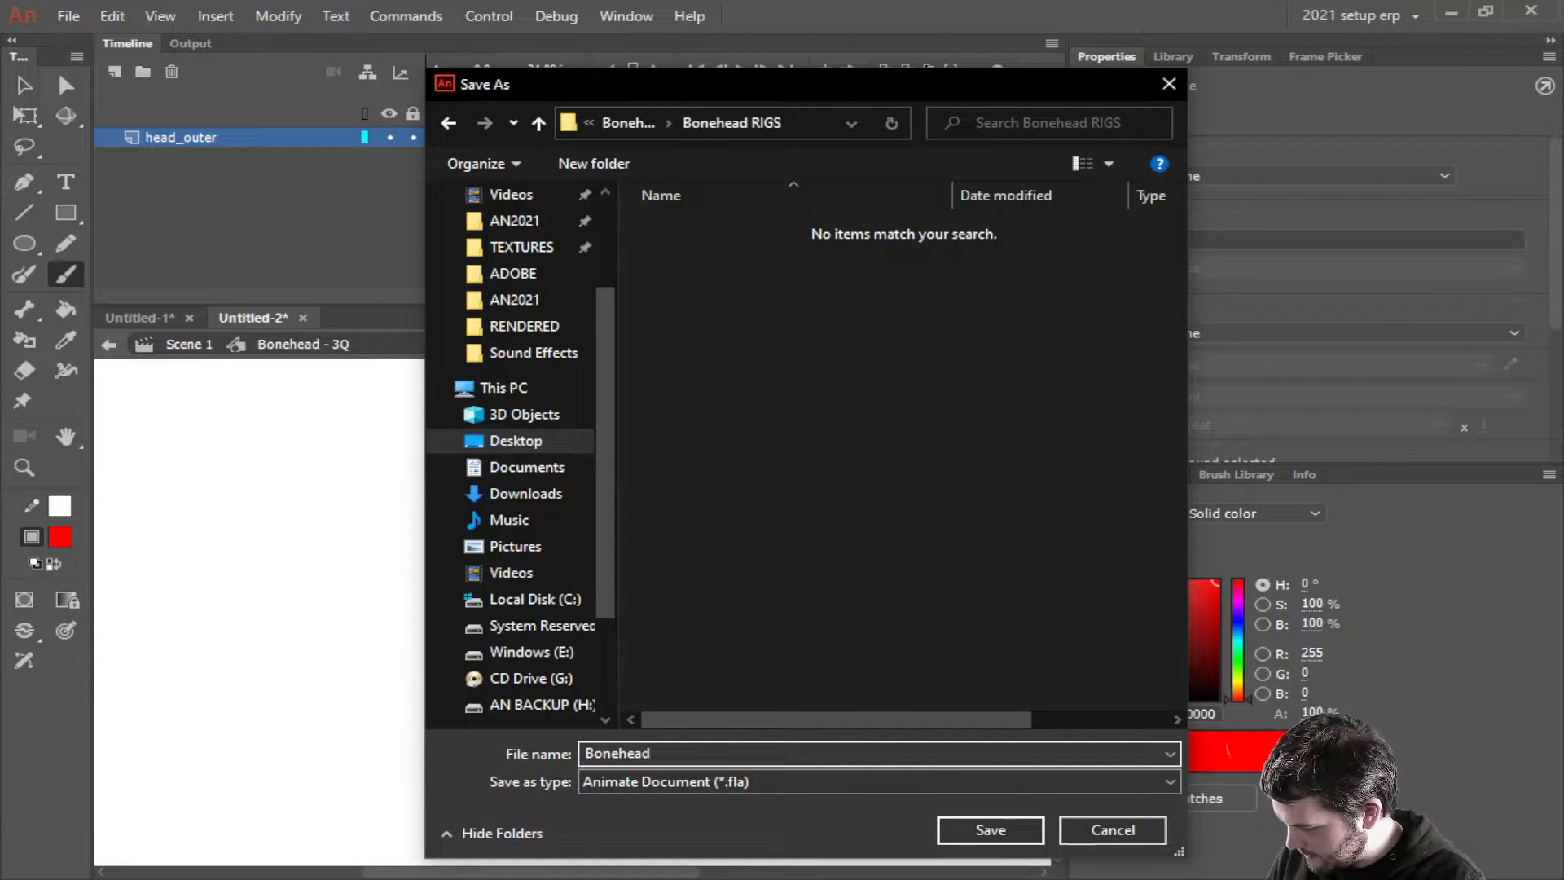
text(01)
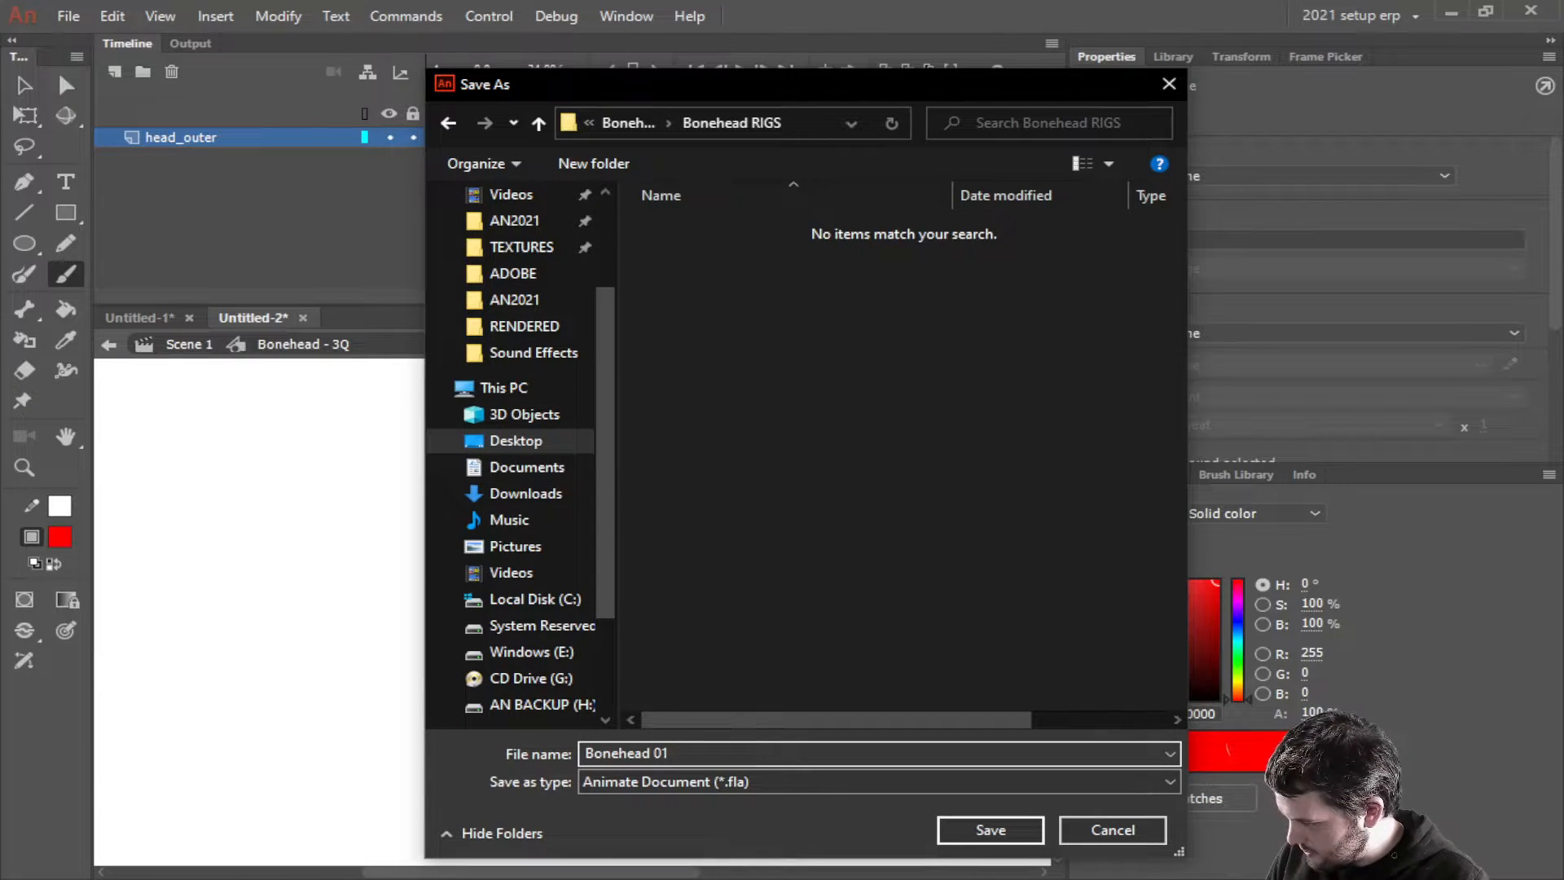
key(Return)
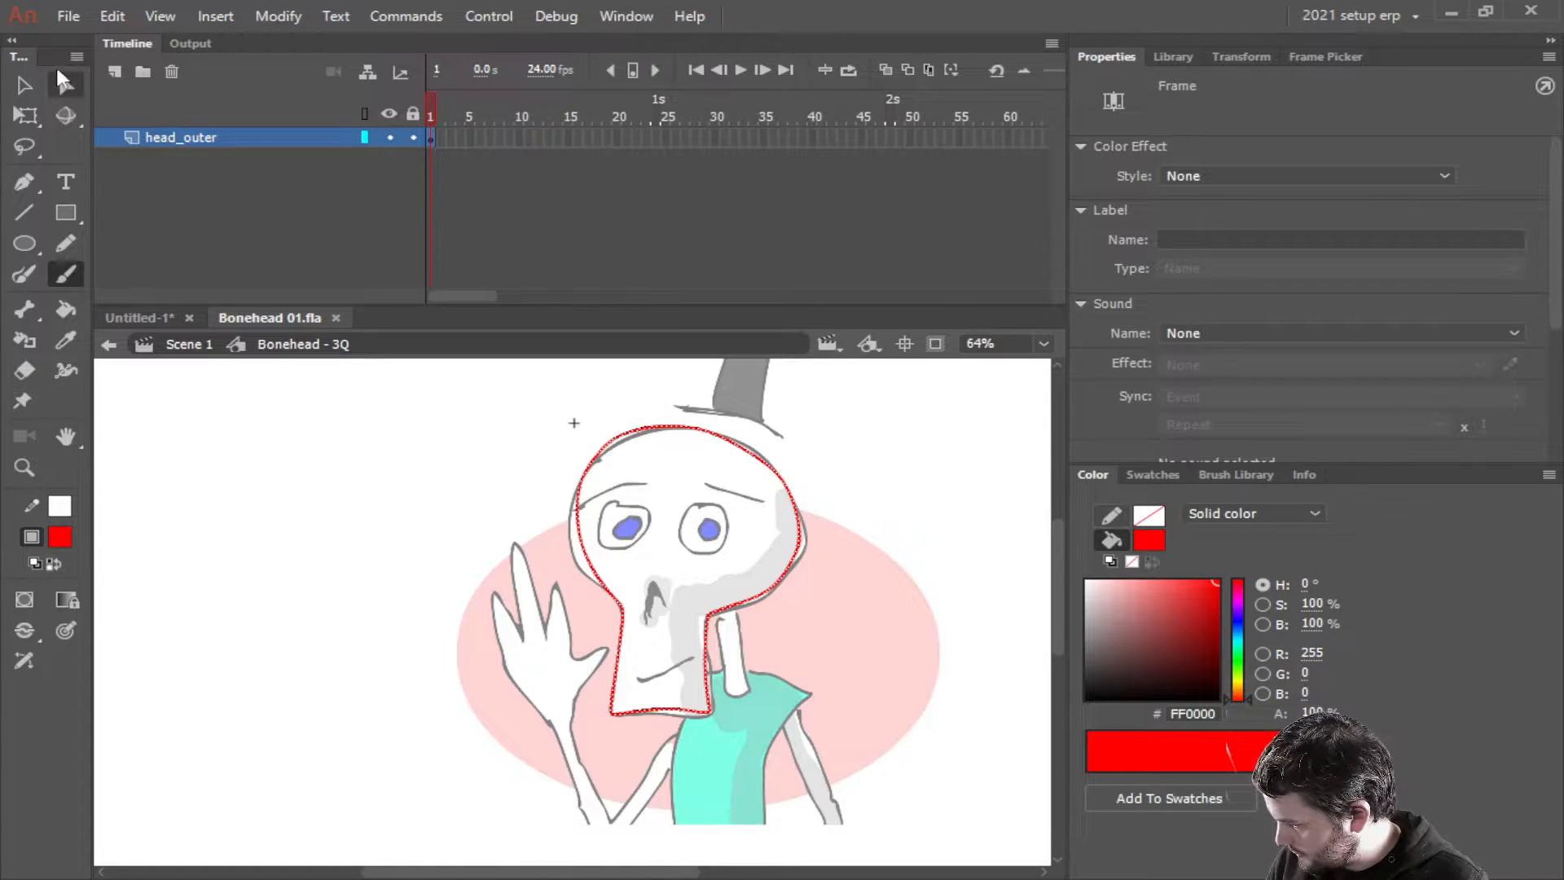
Add a new layer above head_outer inside the Bonehead - 3Q symbol and make it the active layer
click(117, 72)
click(218, 139)
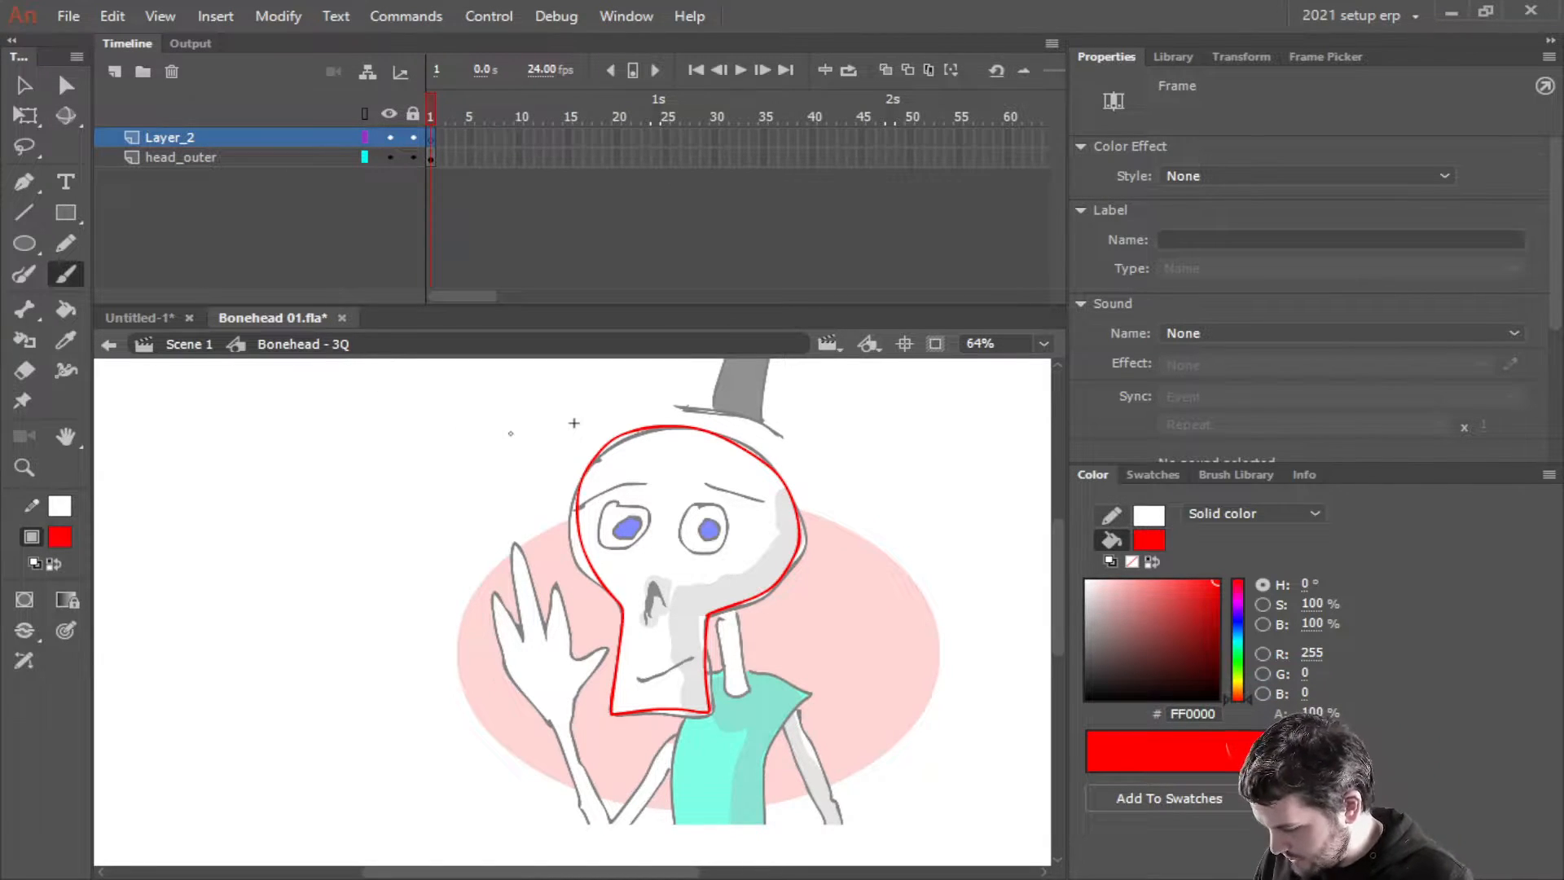
Trace the outline of the character's left-hand eye in red on Layer_2 with the Brush tool
scroll(726, 611, up, 2)
drag(725, 534, 806, 598)
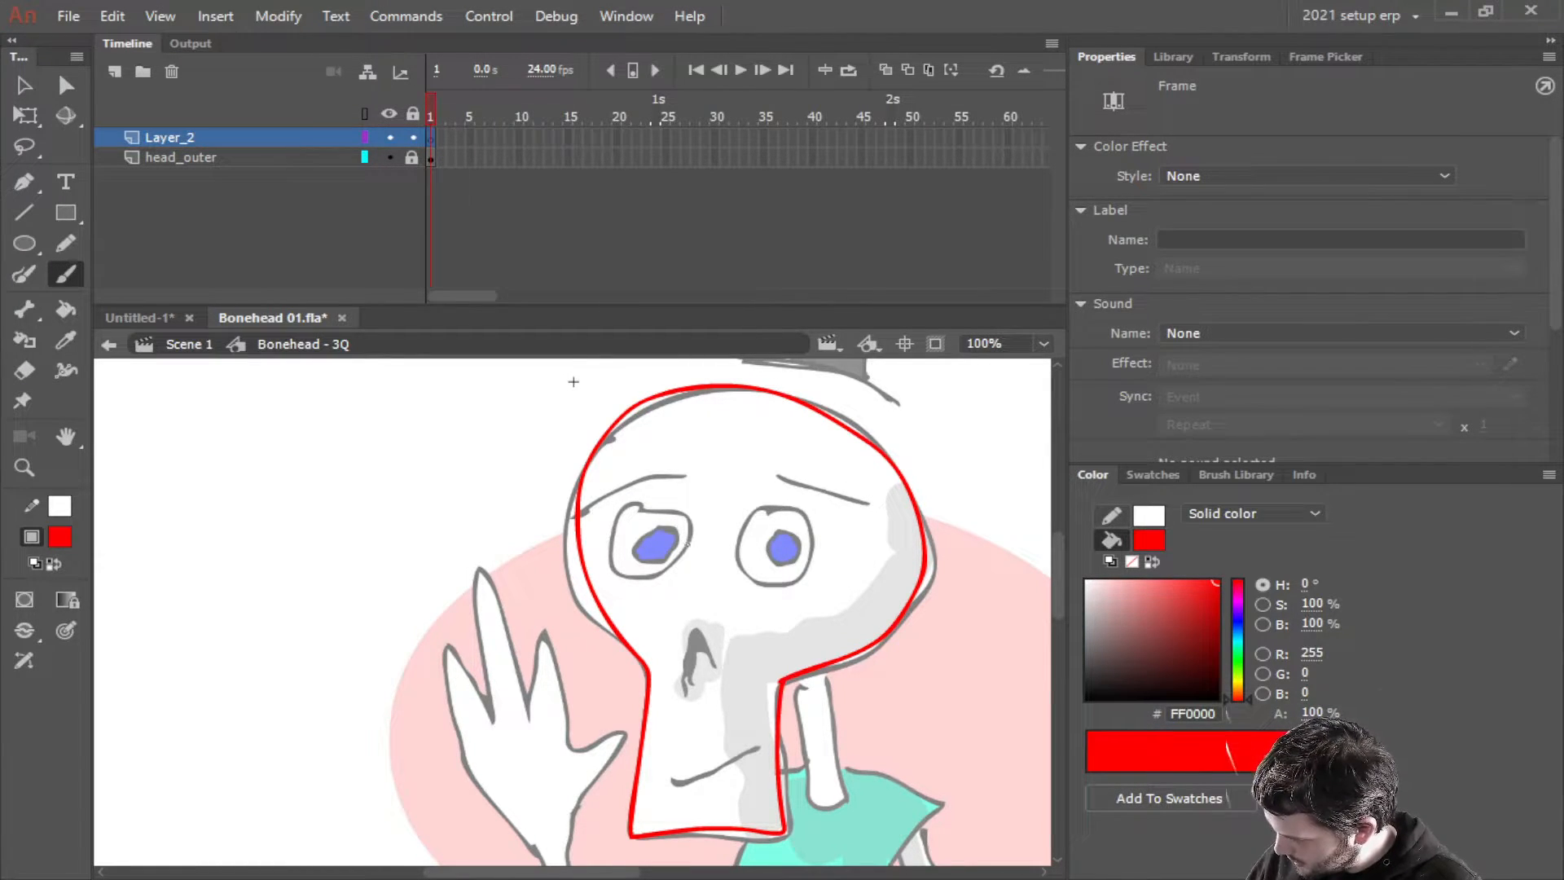
mouse_move(689, 547)
mouse_down()
mouse_move(647, 502)
mouse_move(607, 540)
mouse_move(607, 565)
mouse_move(631, 578)
mouse_move(693, 533)
mouse_up()
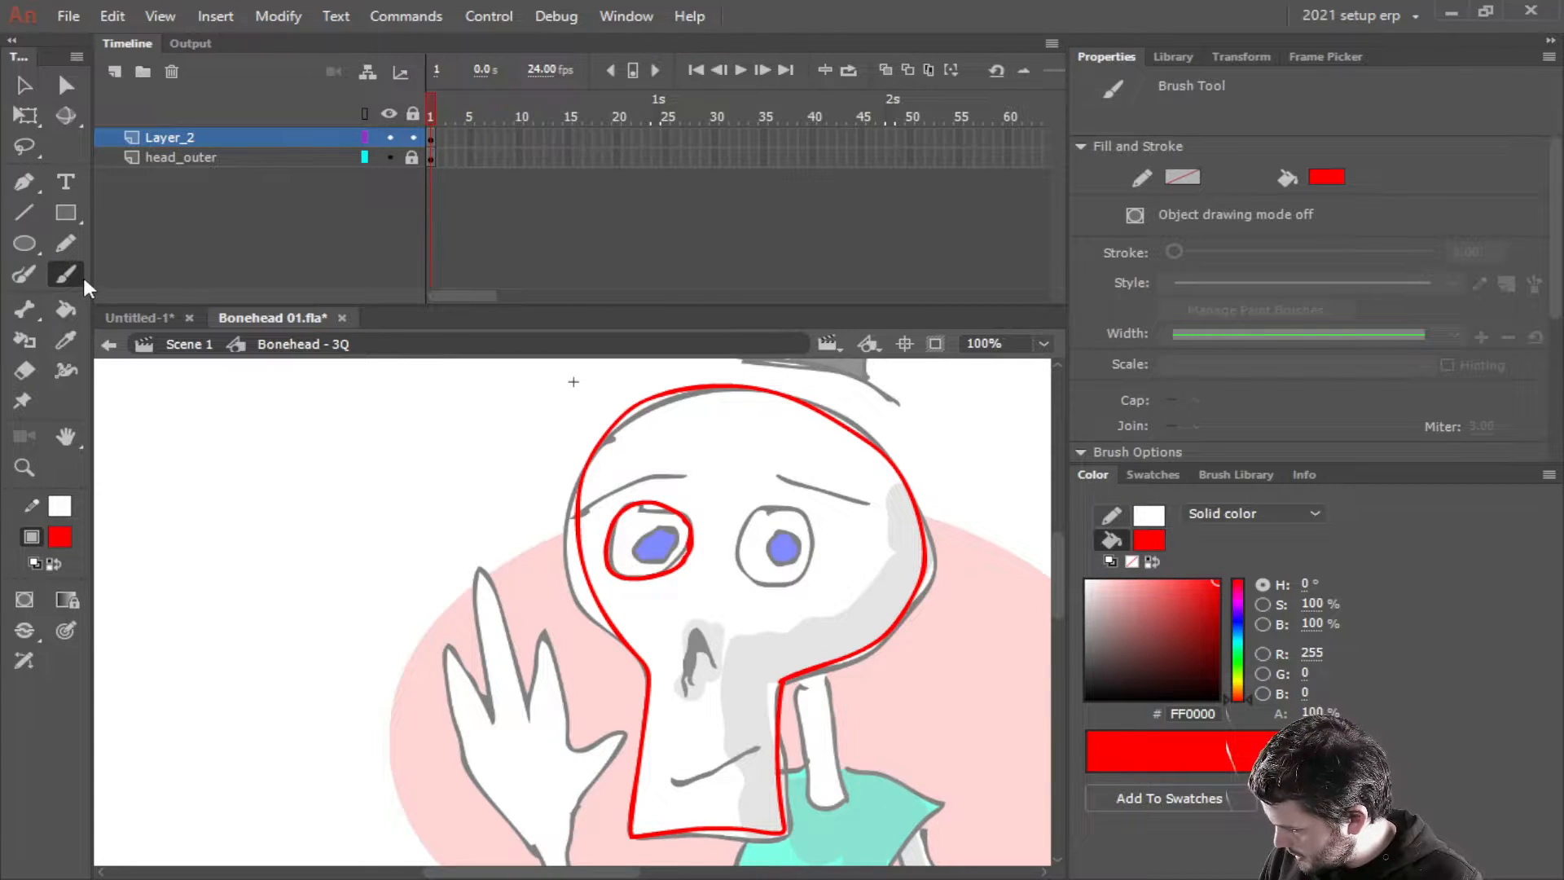
Duplicate the traced eye outline on Layer_2 and position the copy over the sketch's right-hand eye
click(175, 134)
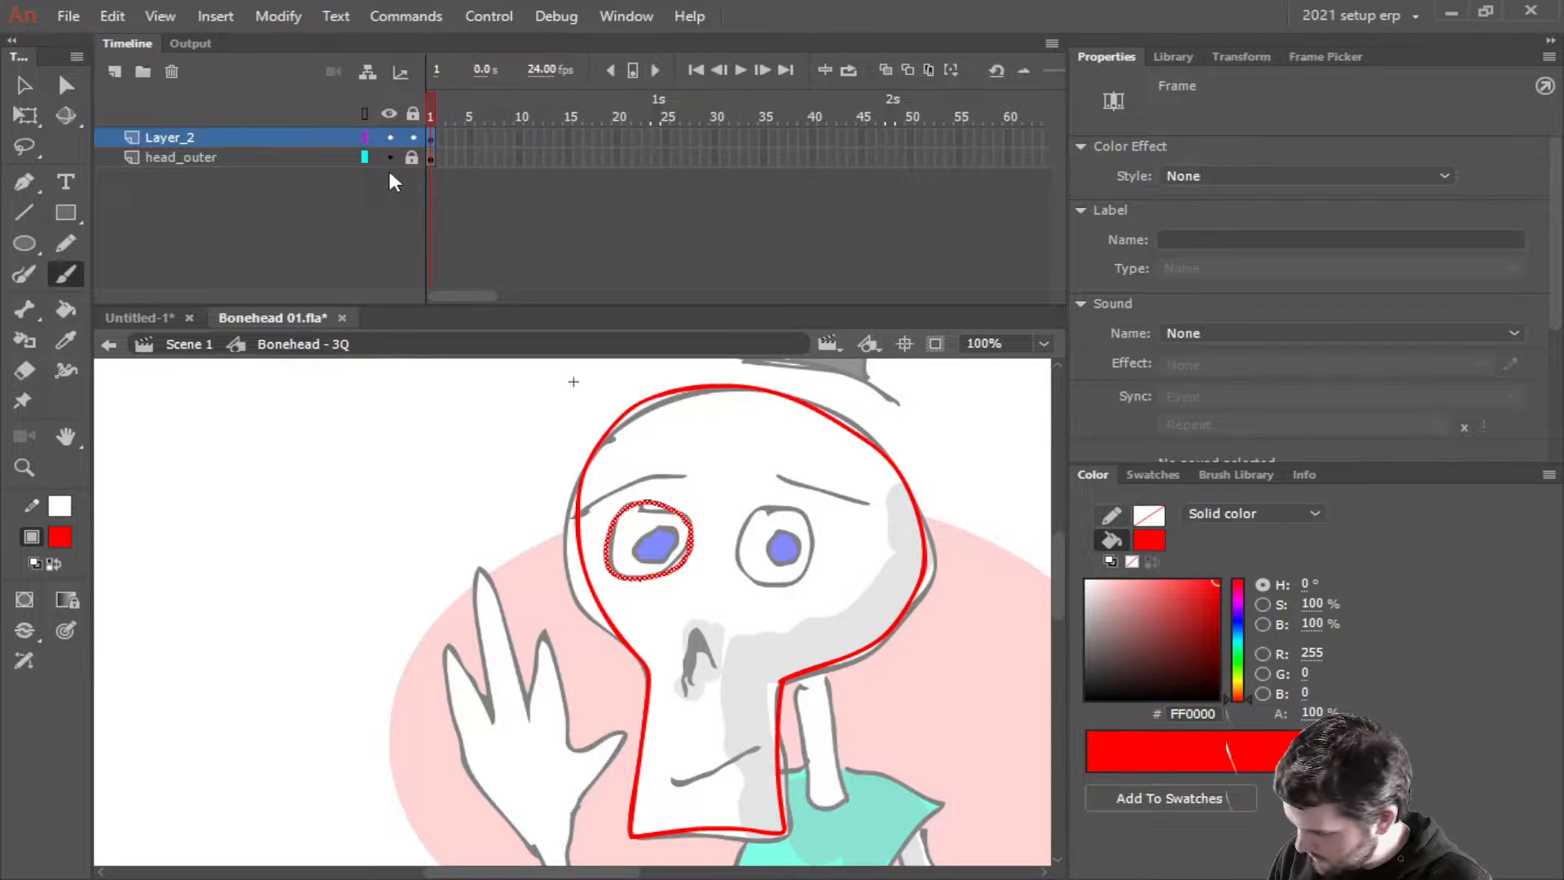
key(ctrl+v)
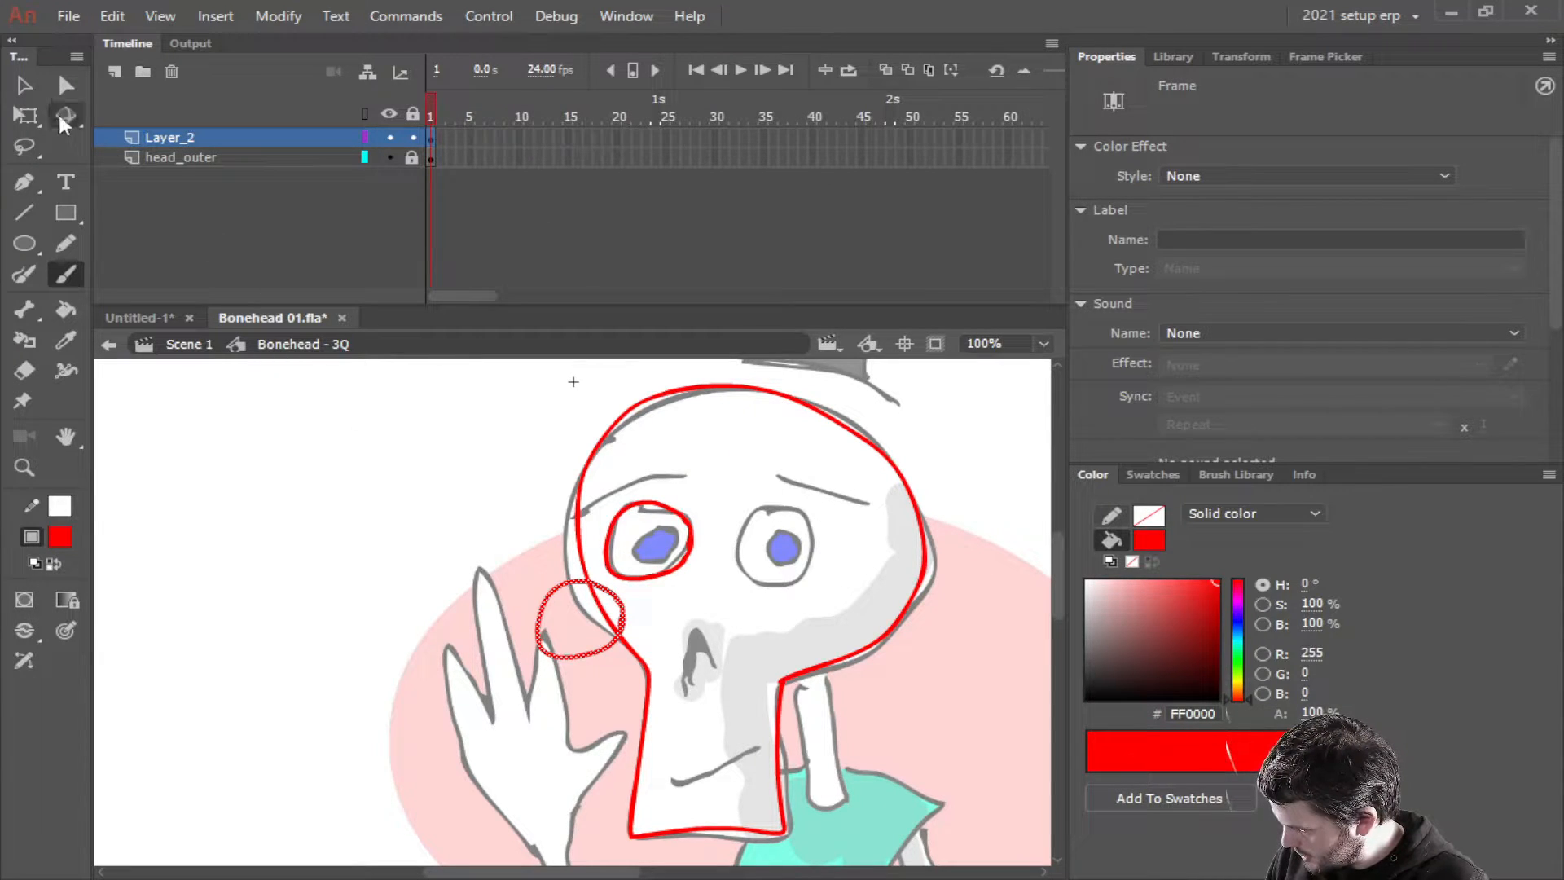
click(24, 84)
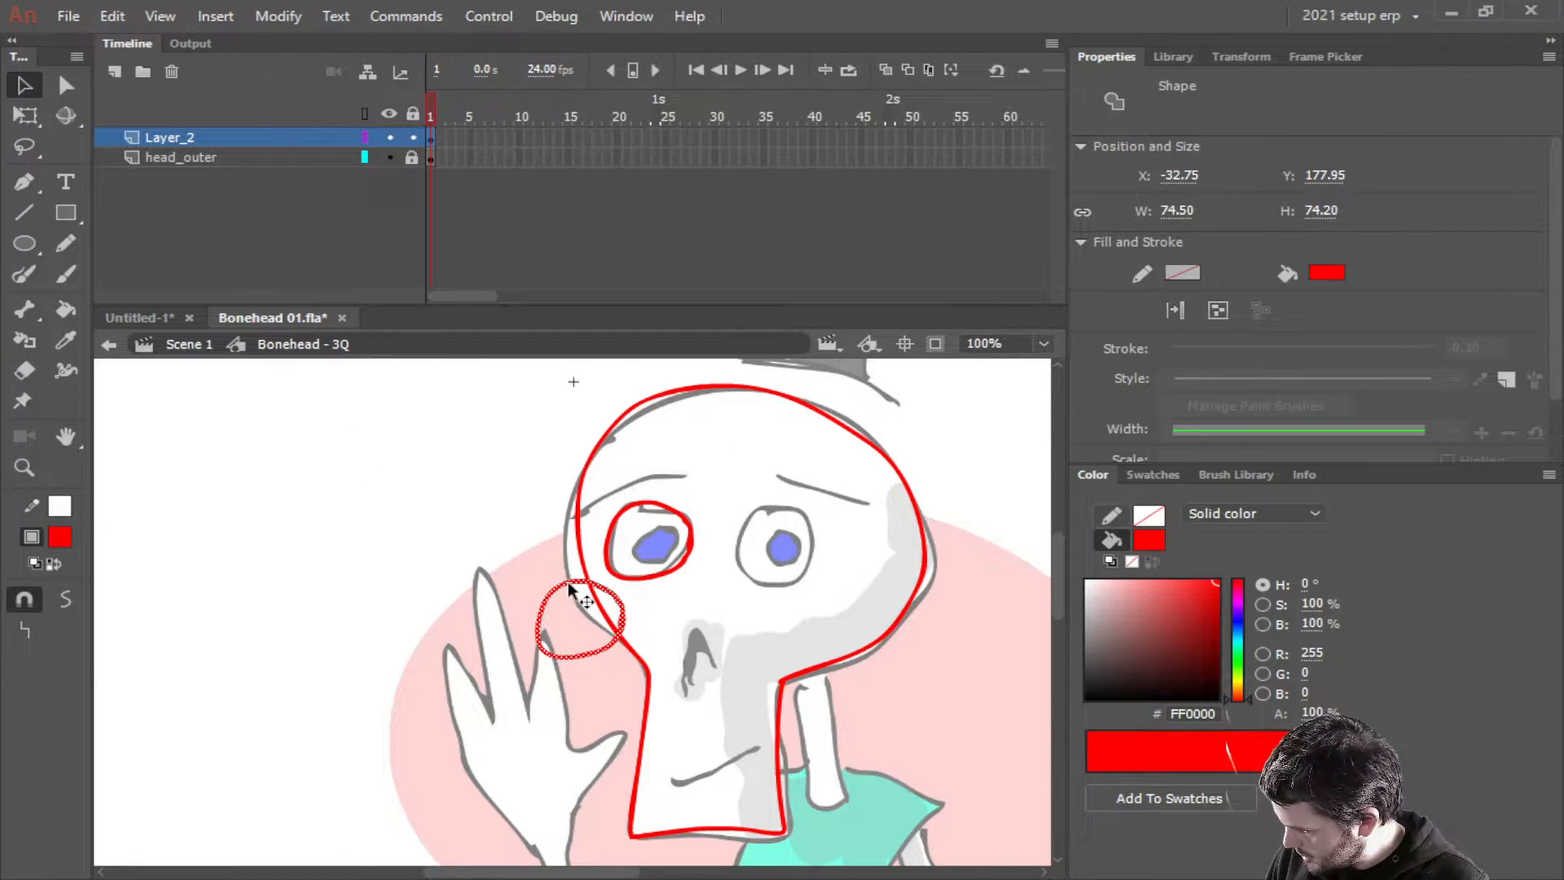
drag(568, 597, 753, 511)
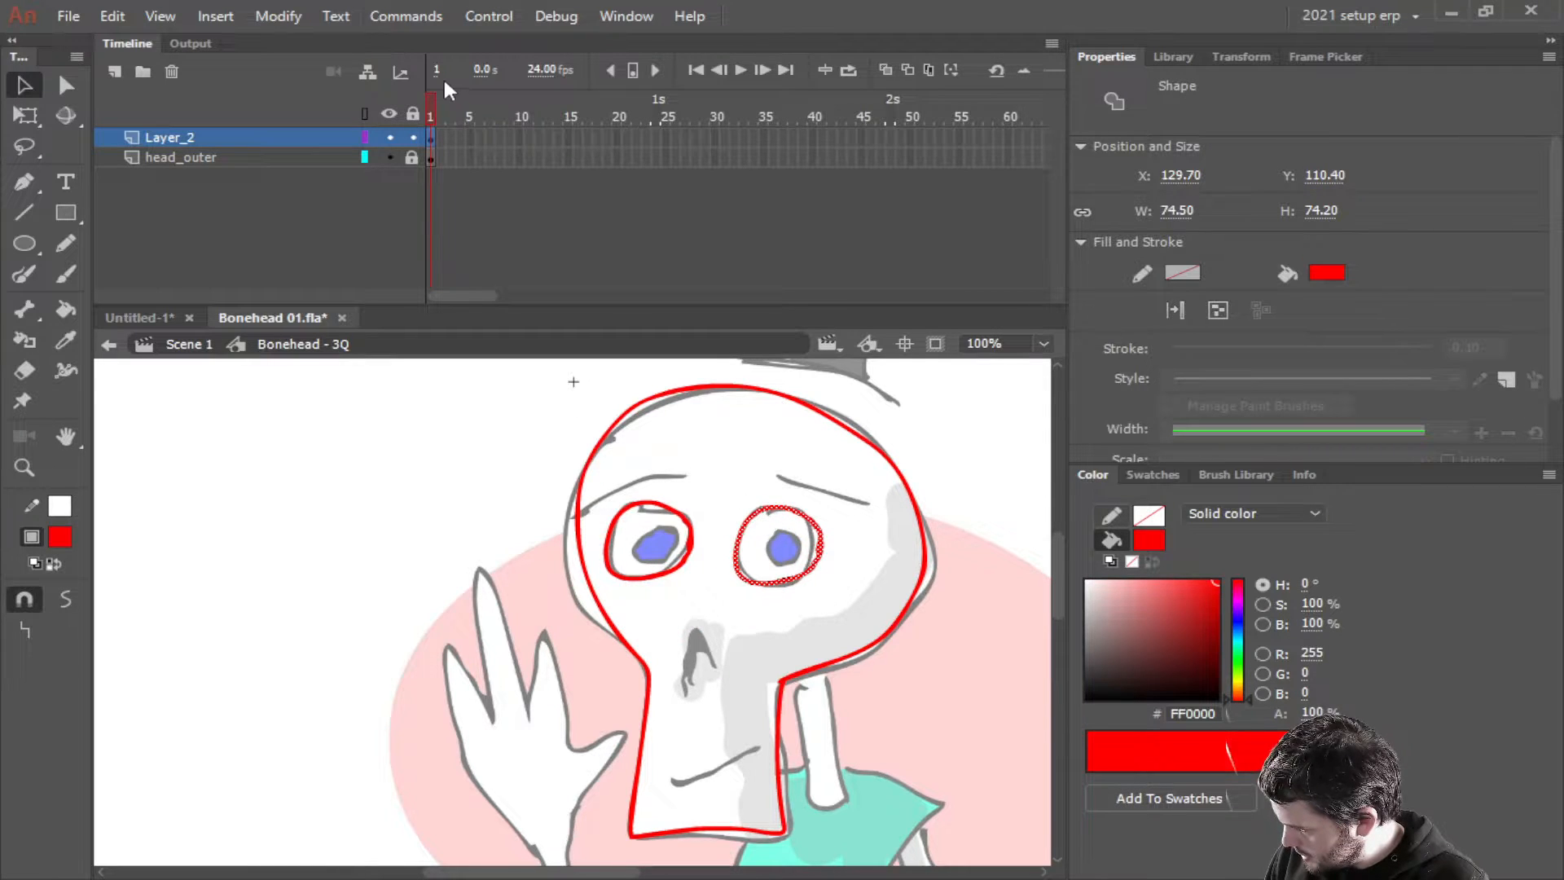
Flip the copied eye outline horizontally, check both eyes on Layer_2 and deselect them
click(279, 16)
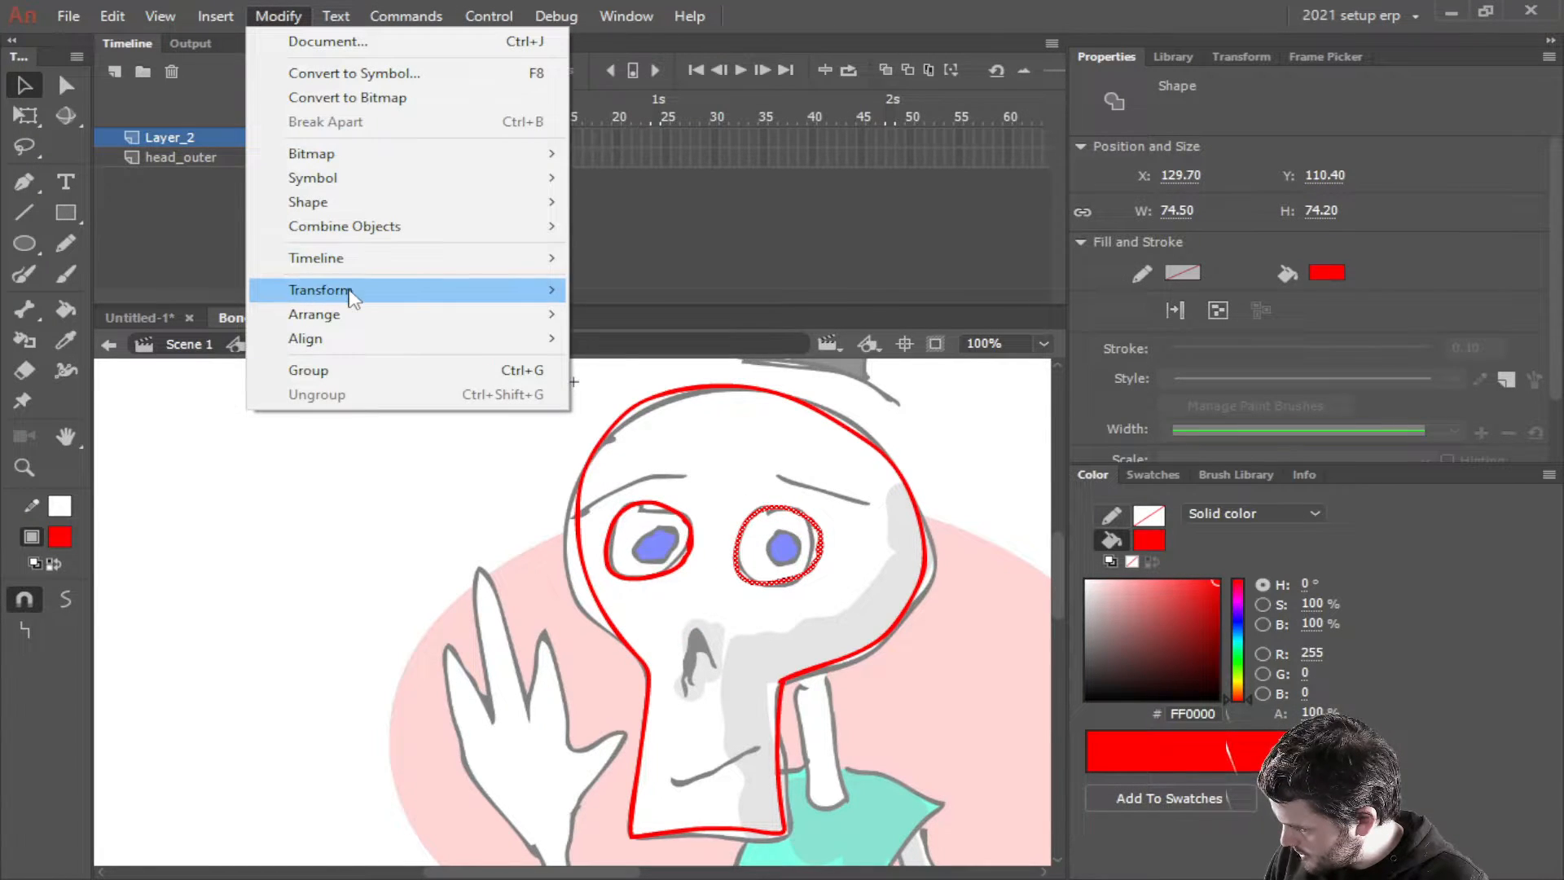
mouse_move(350, 293)
click(693, 528)
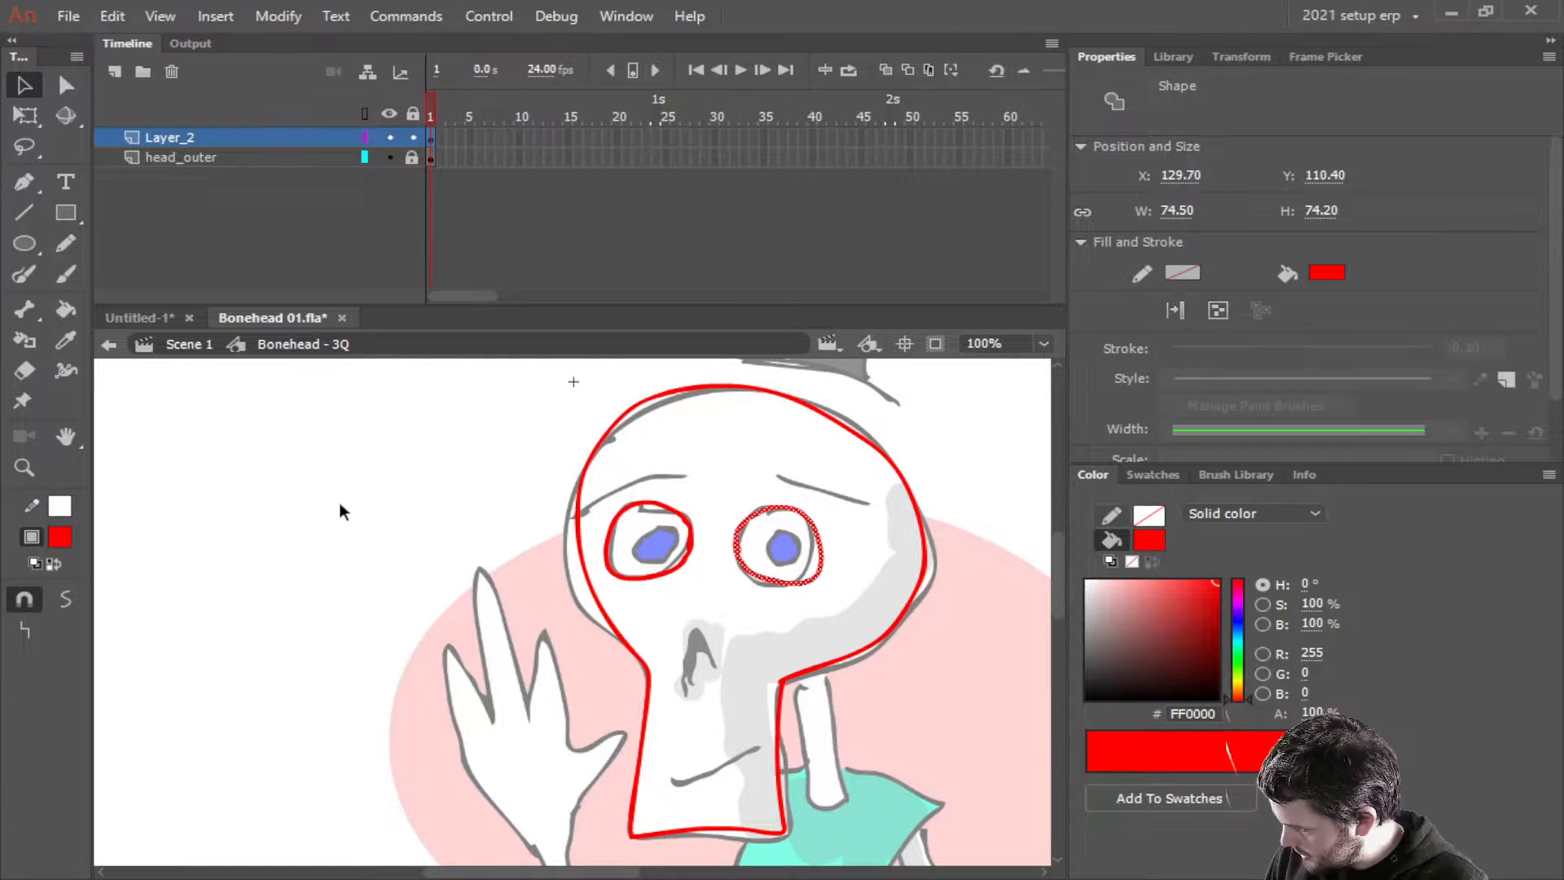
click(339, 533)
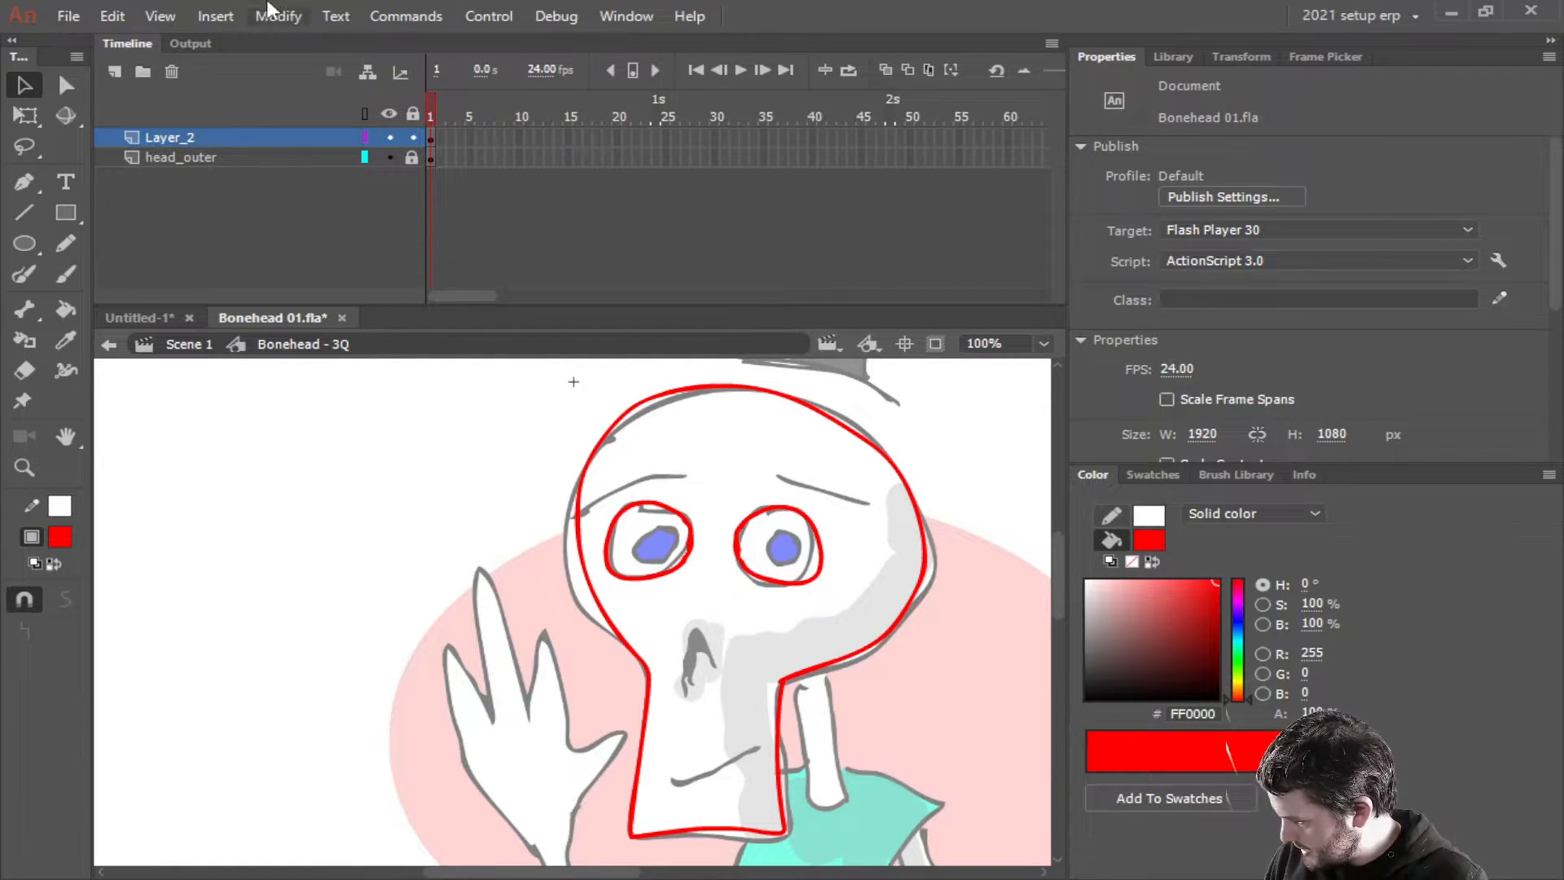
click(173, 137)
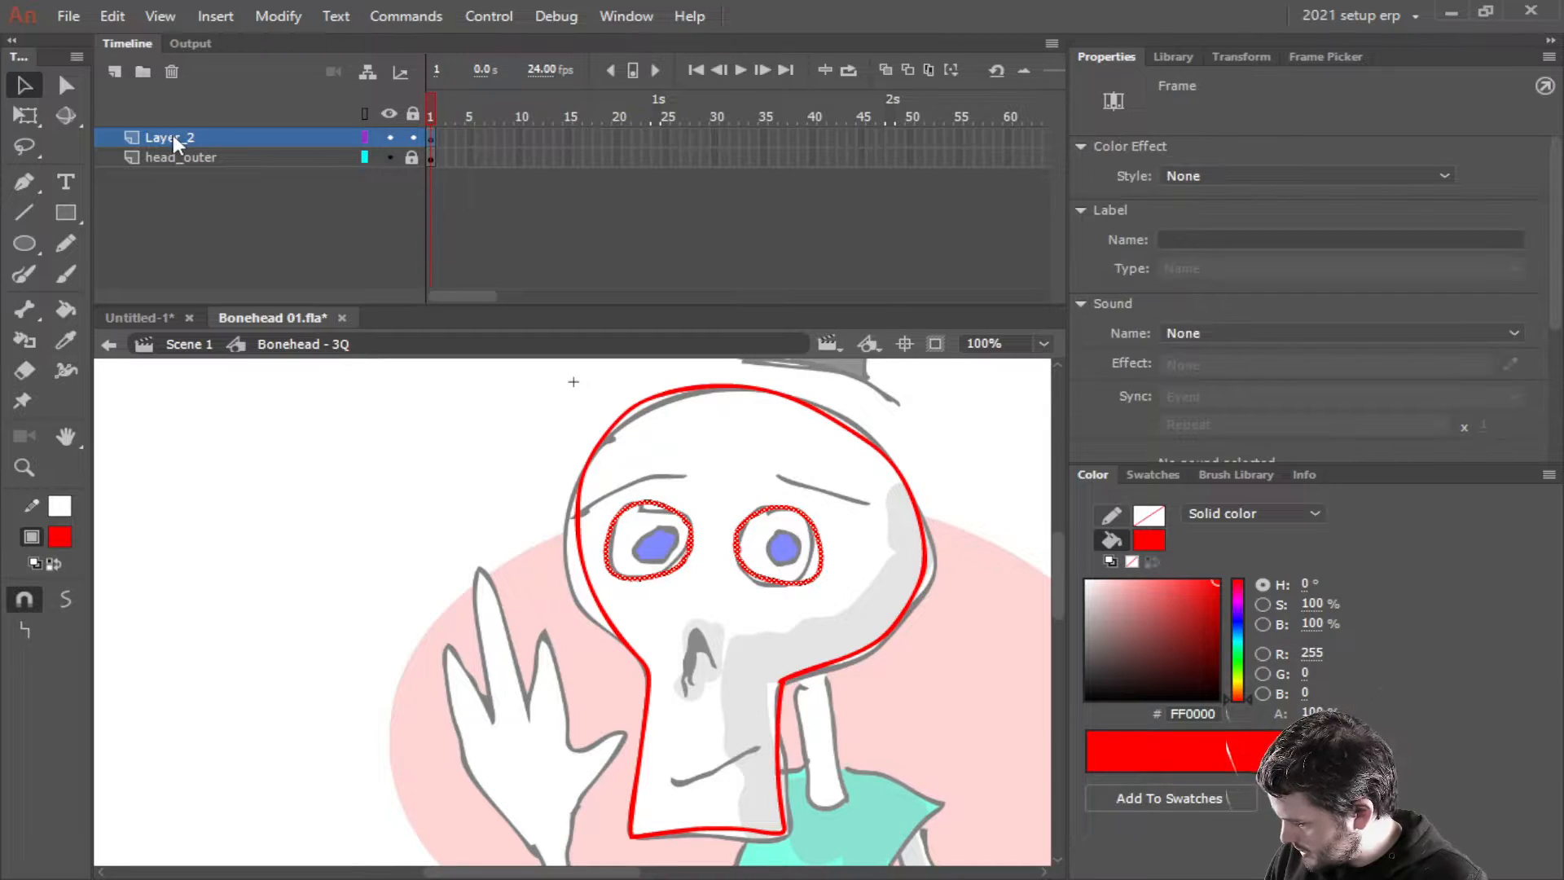
click(366, 542)
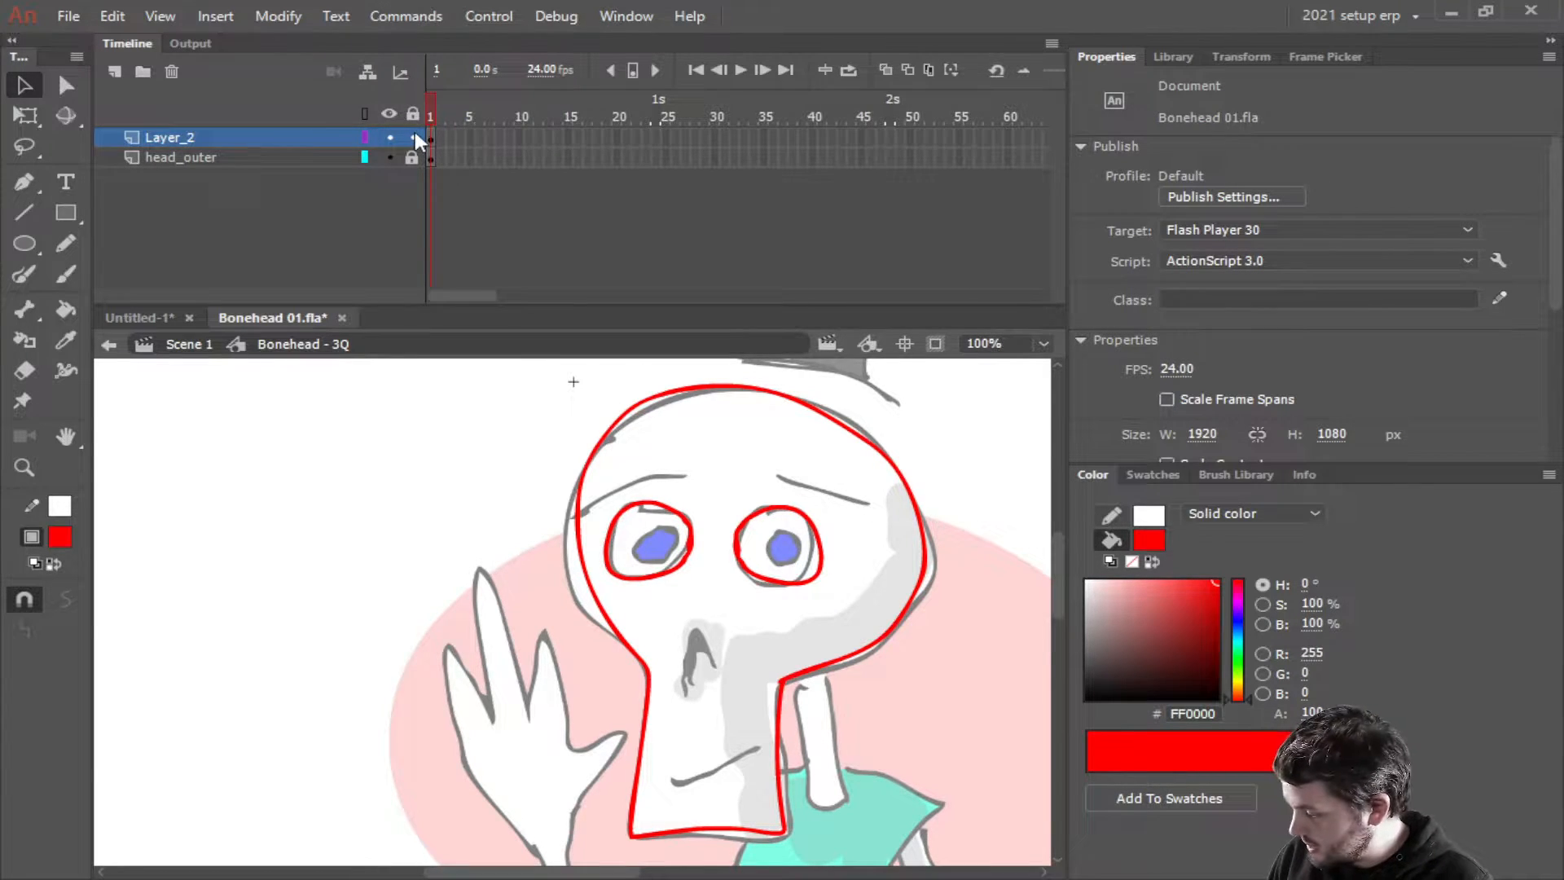
Lock Layer_2 and trace the nose outline in red with the Brush tool on a new layer above it
click(114, 71)
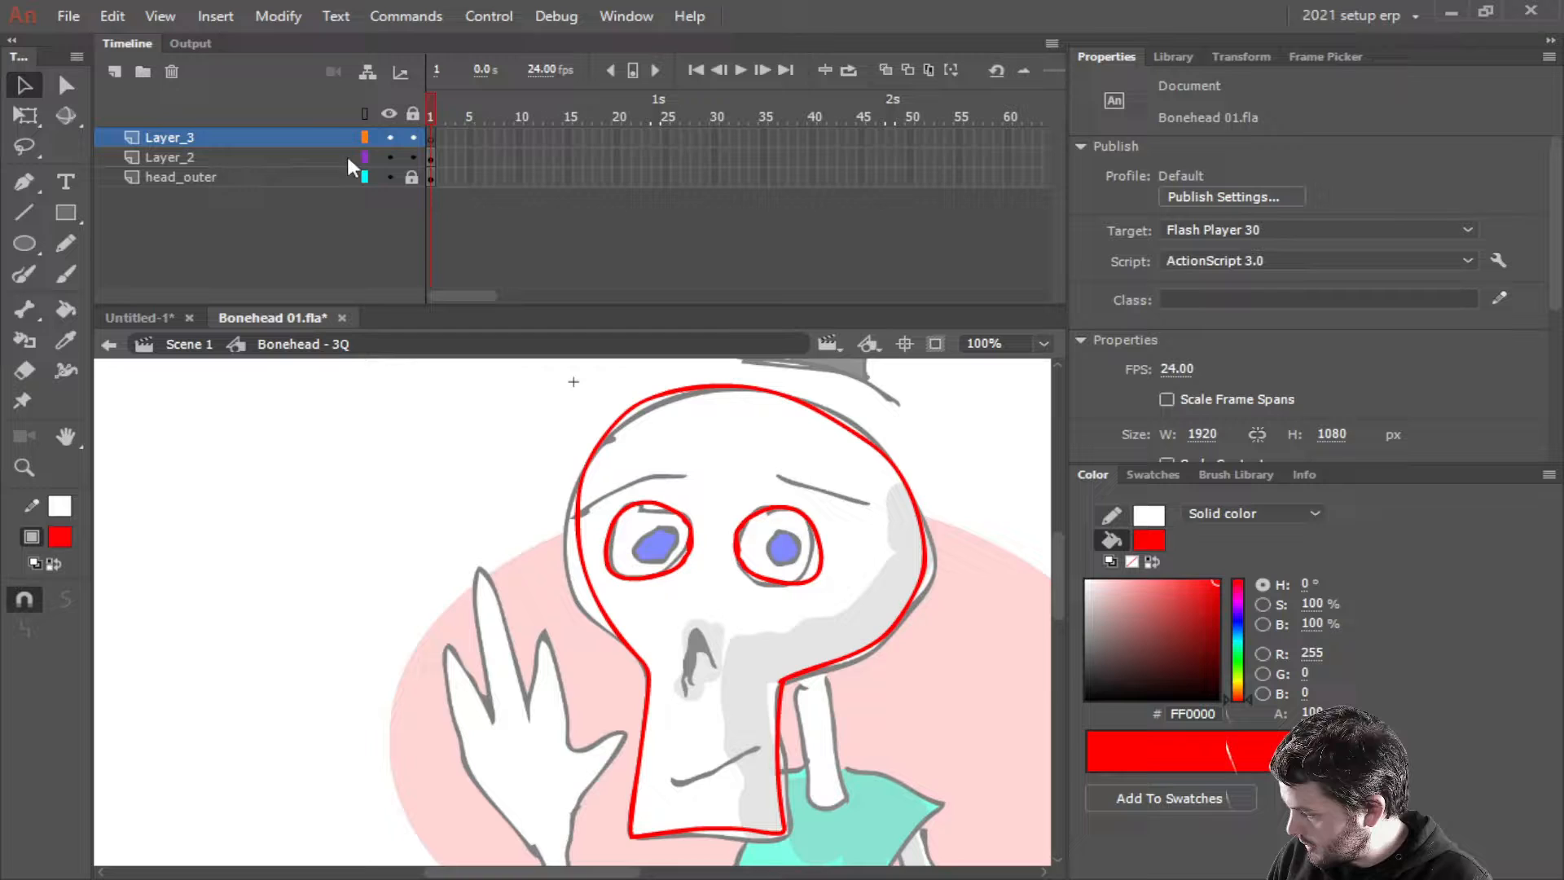
click(412, 158)
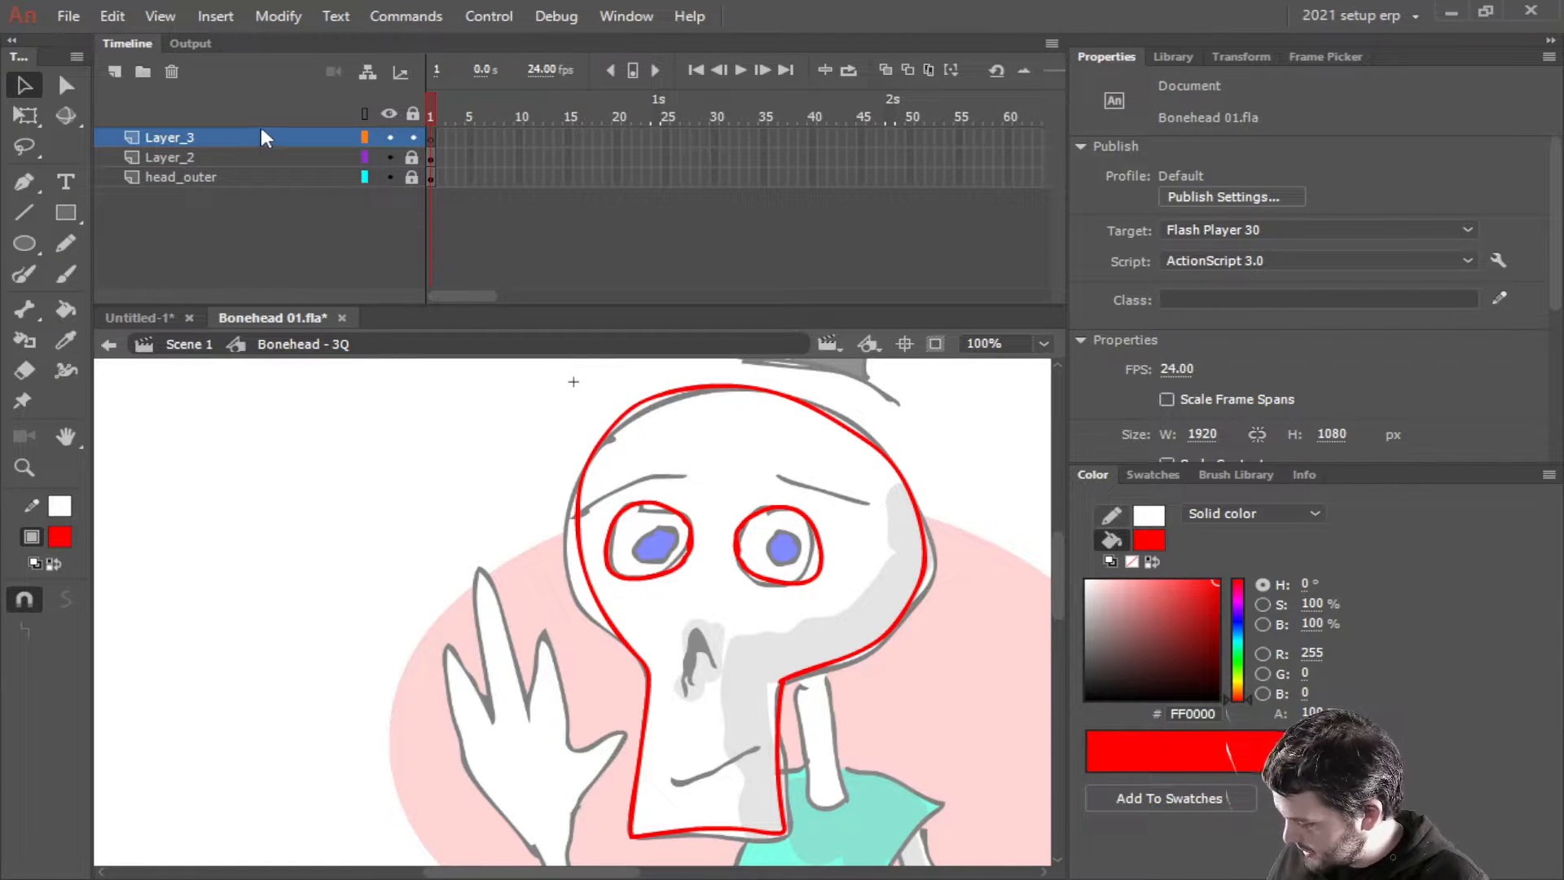
scroll(668, 557, down, 3)
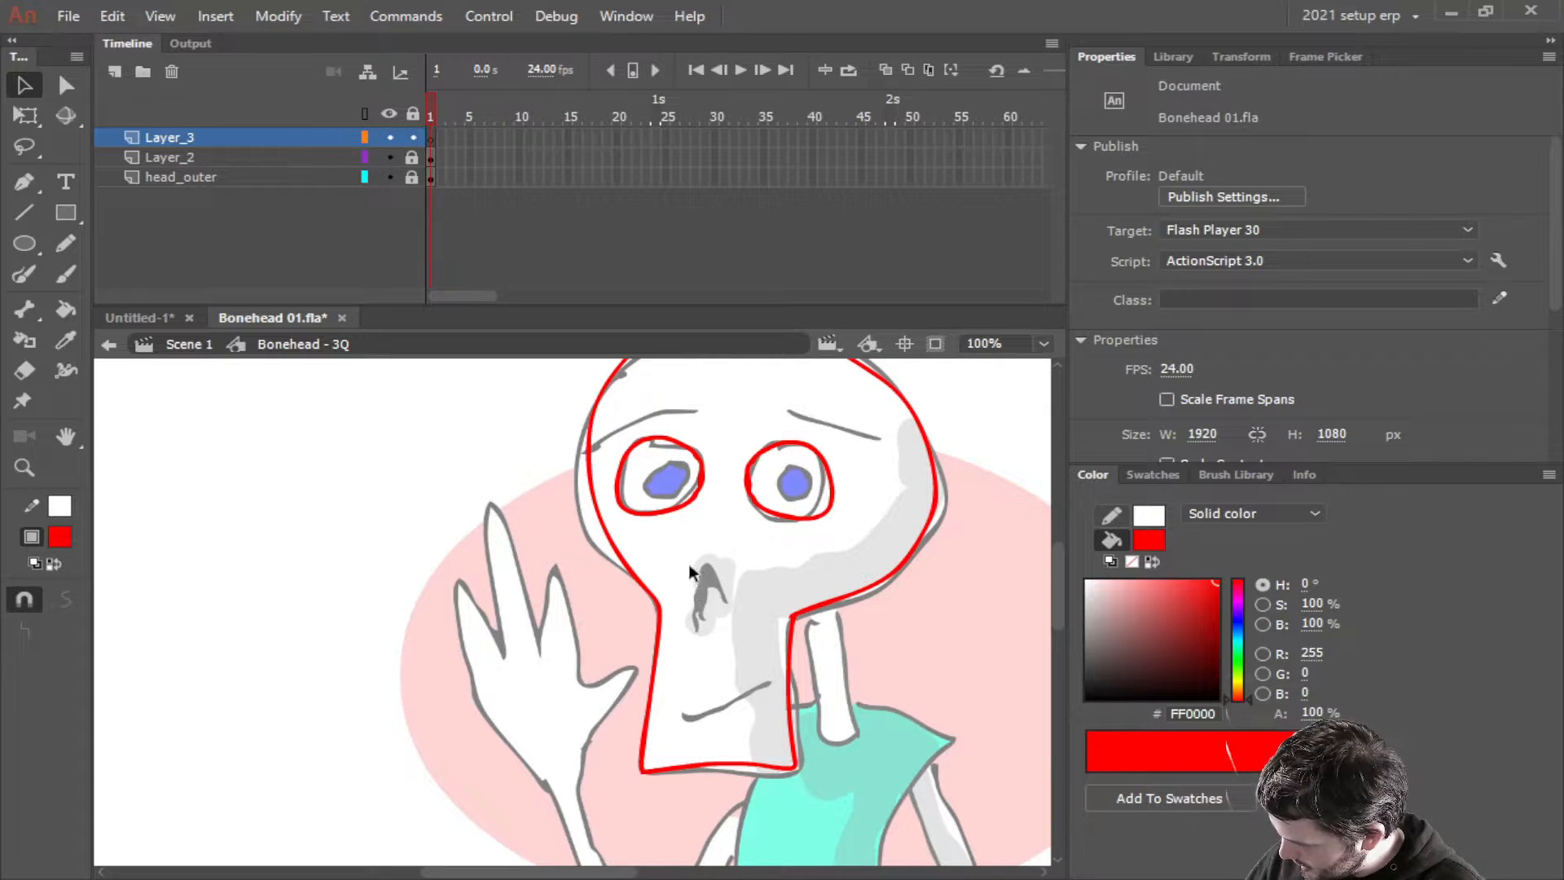
click(229, 135)
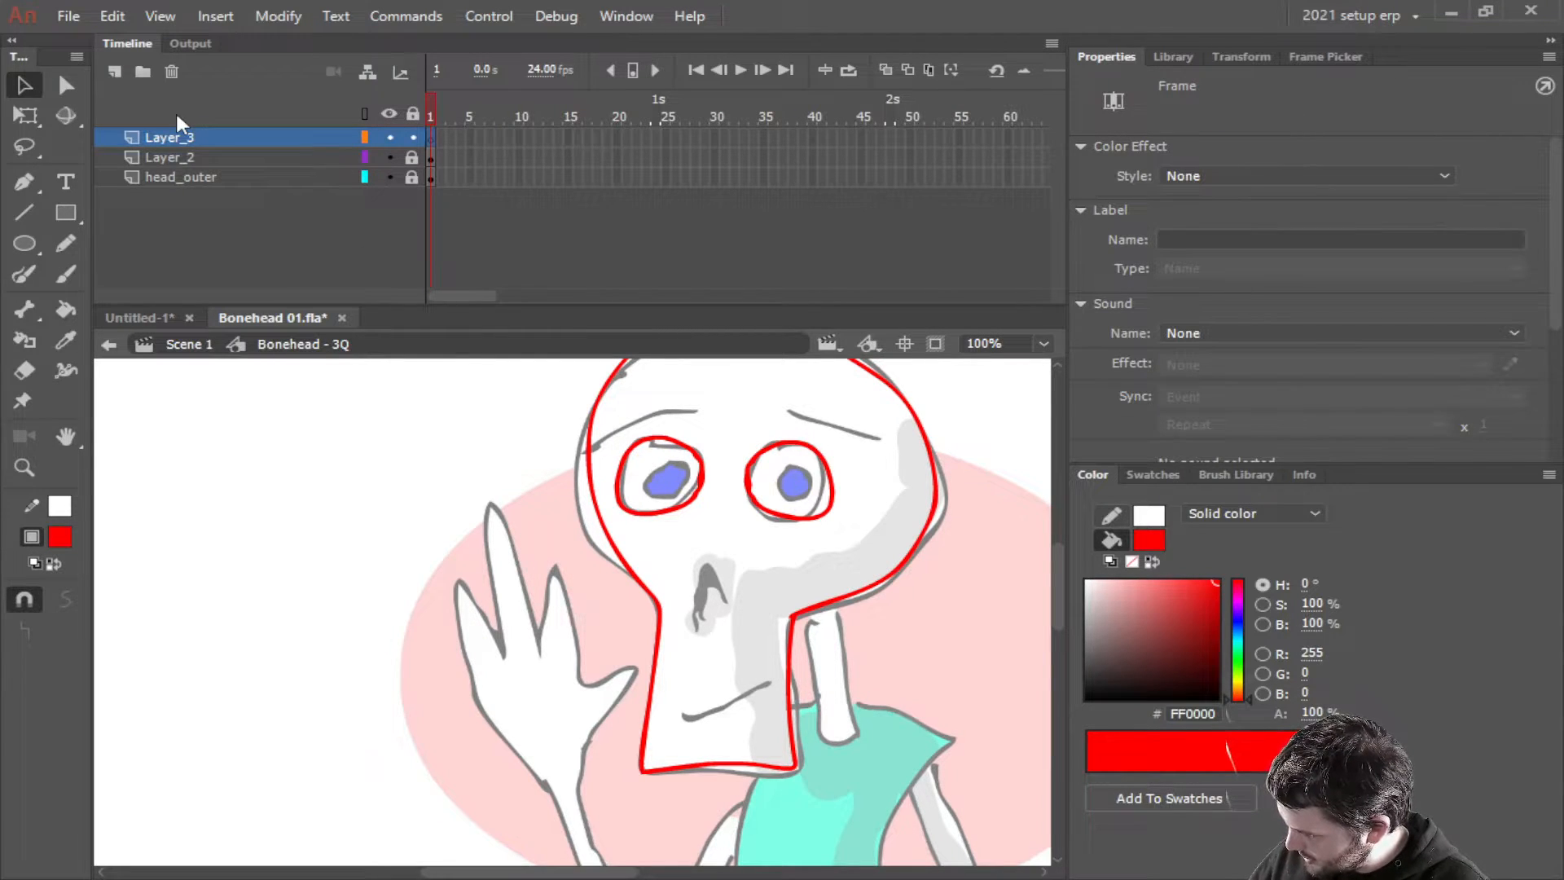
click(69, 273)
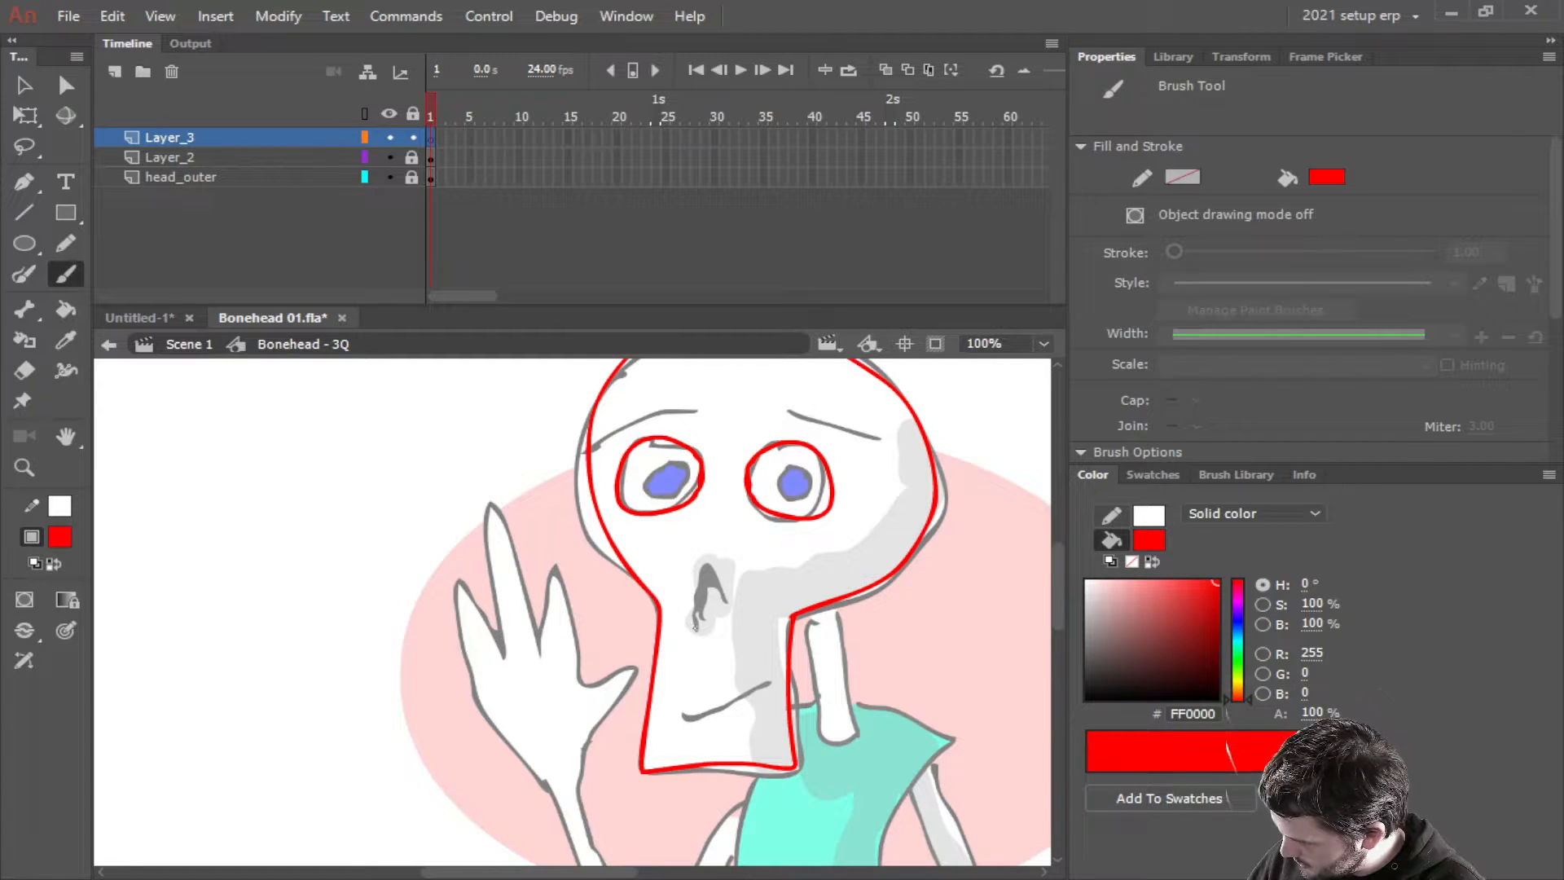
mouse_move(694, 625)
mouse_down()
mouse_move(706, 565)
mouse_move(723, 575)
mouse_move(729, 600)
mouse_move(719, 585)
mouse_move(693, 637)
mouse_up()
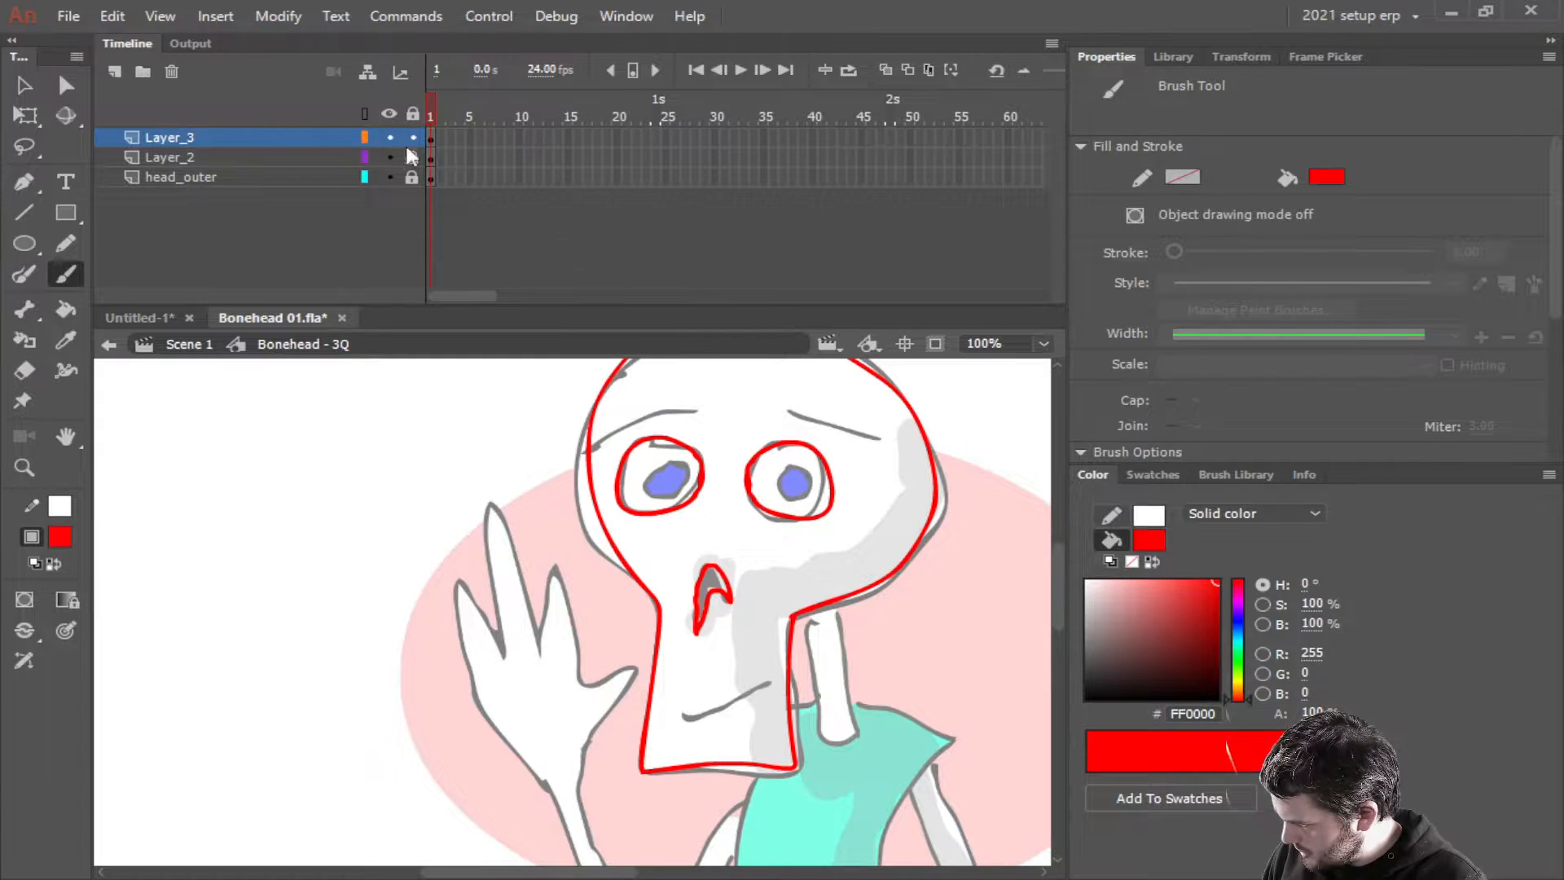
Rename Layer_2 as "eyes" and Layer_3 as "nose"
double_click(173, 155)
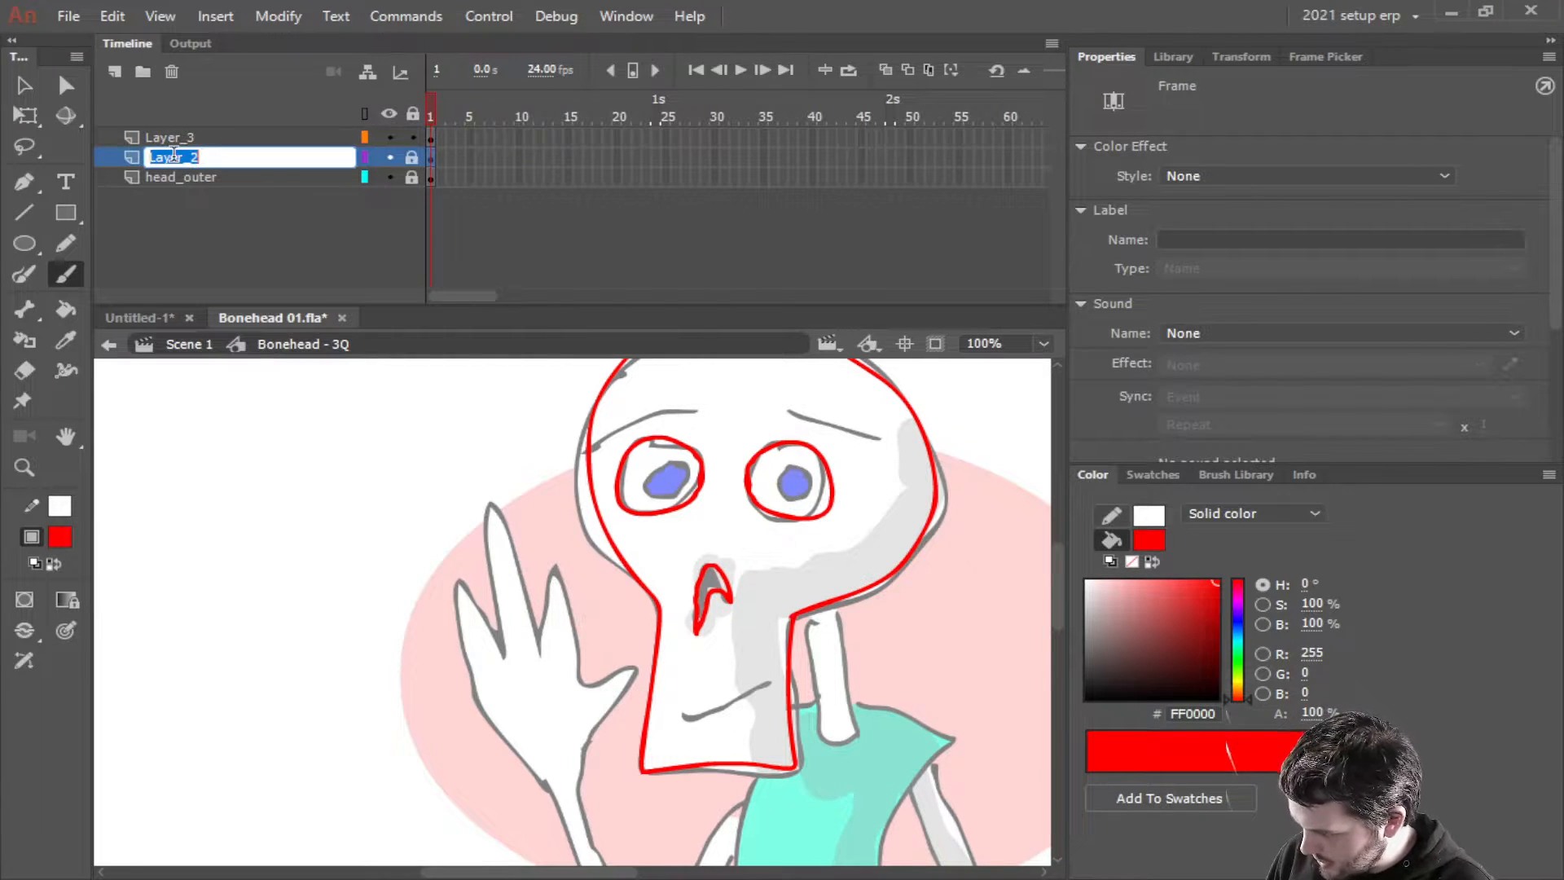
text(eyes)
key(Return)
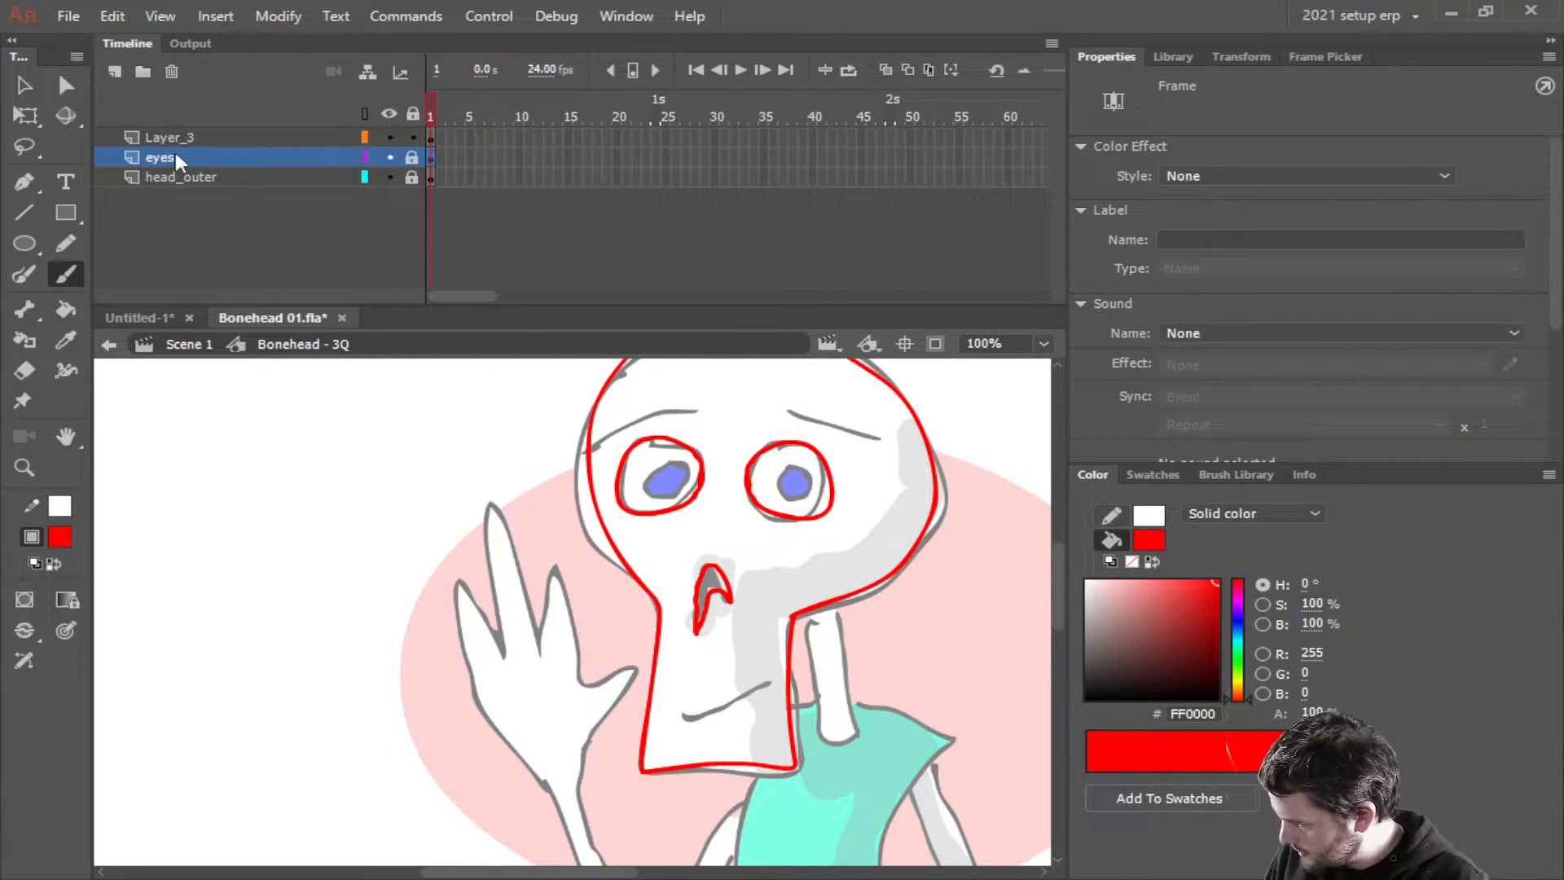
click(253, 141)
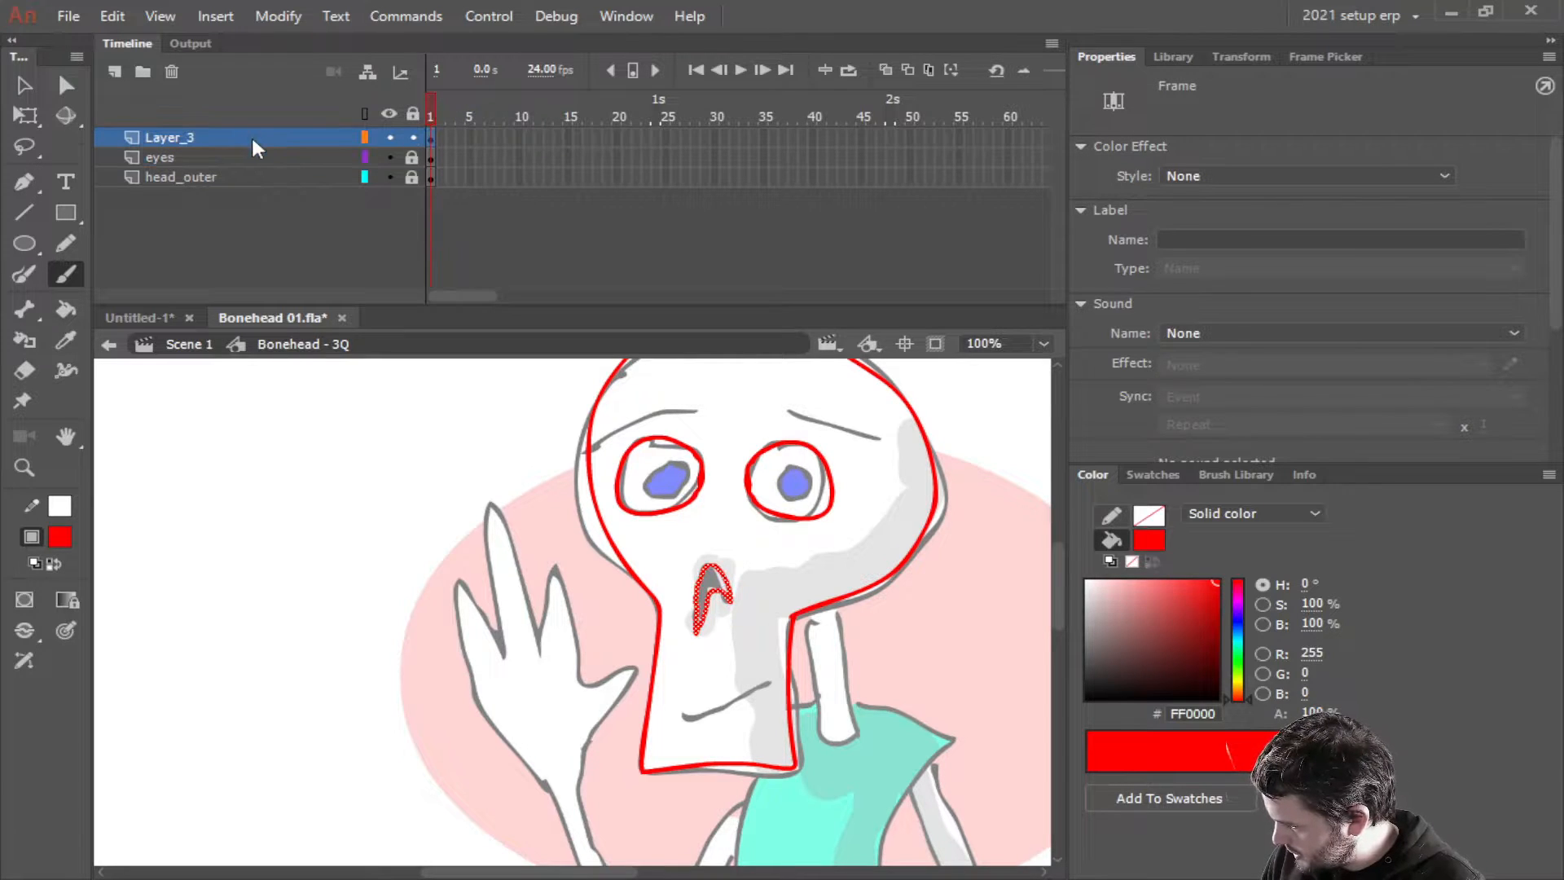
double_click(164, 137)
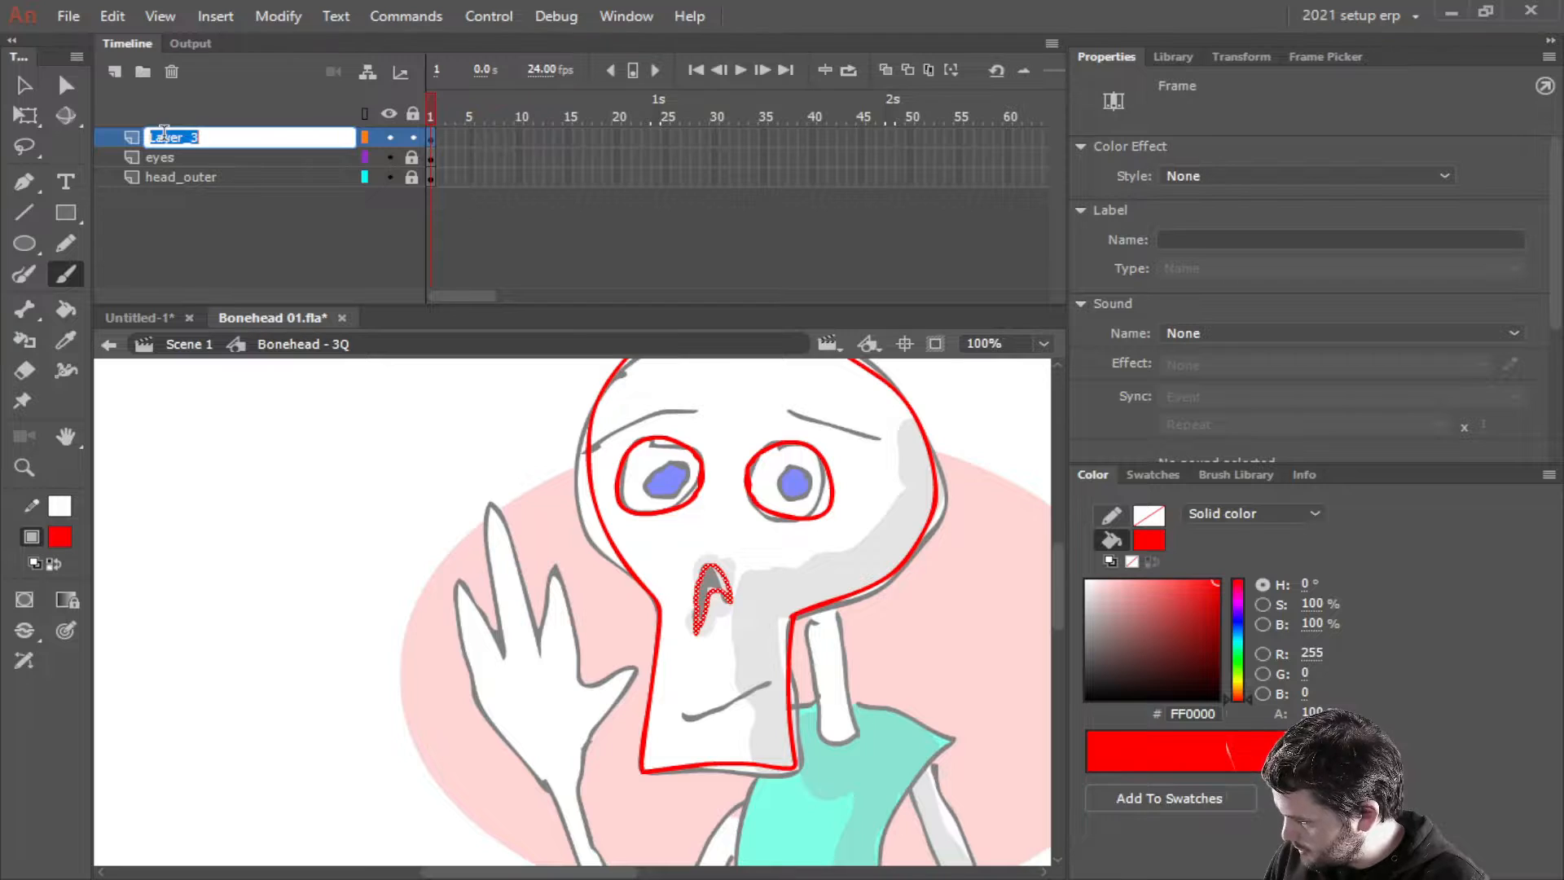
text(nose)
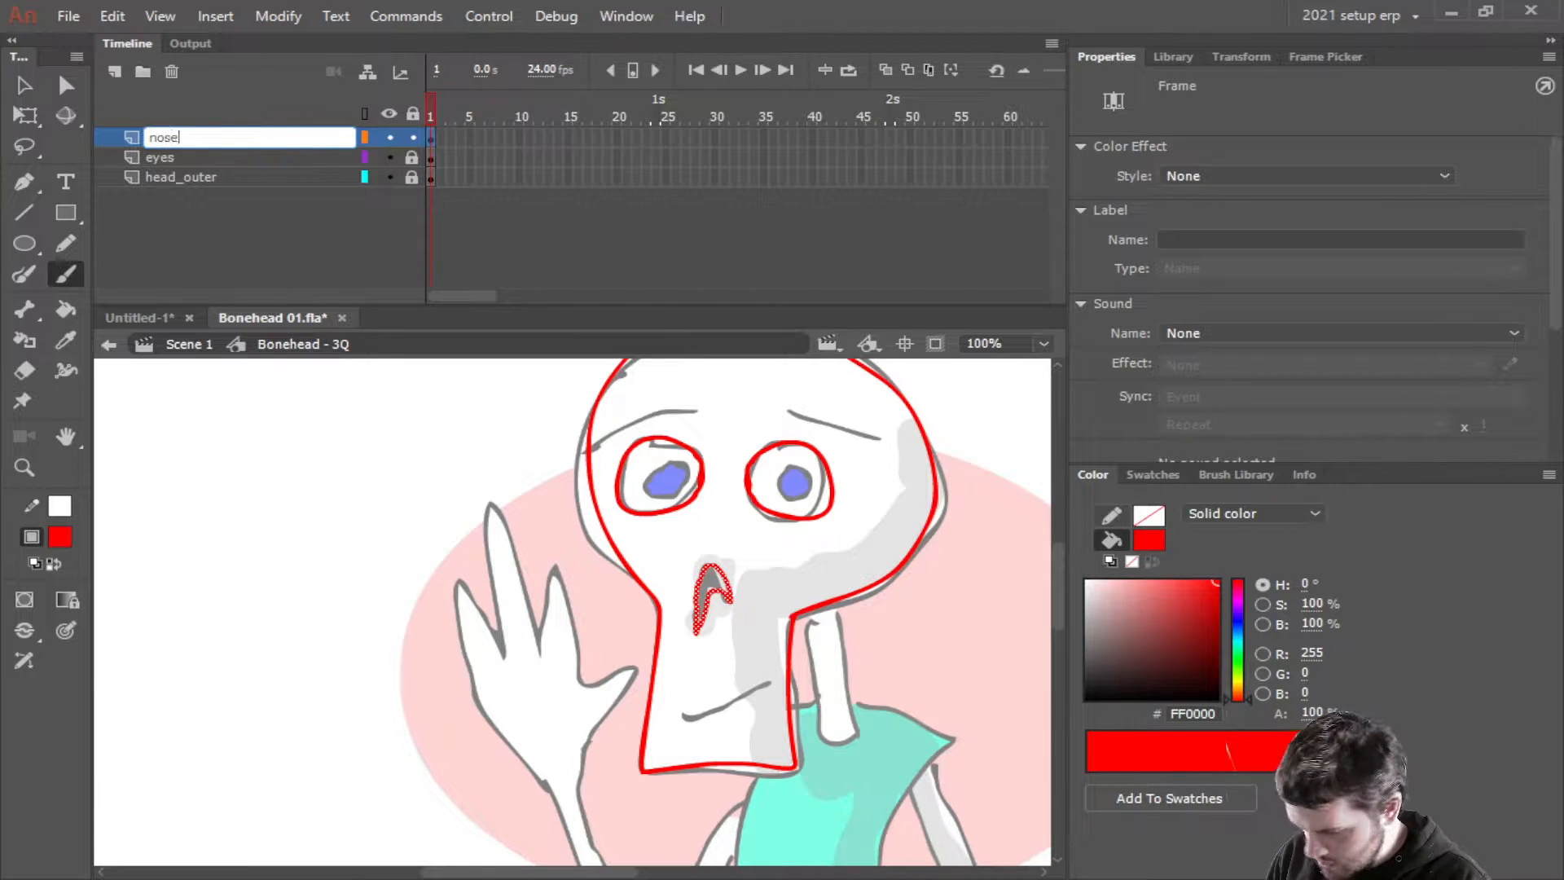
key(Return)
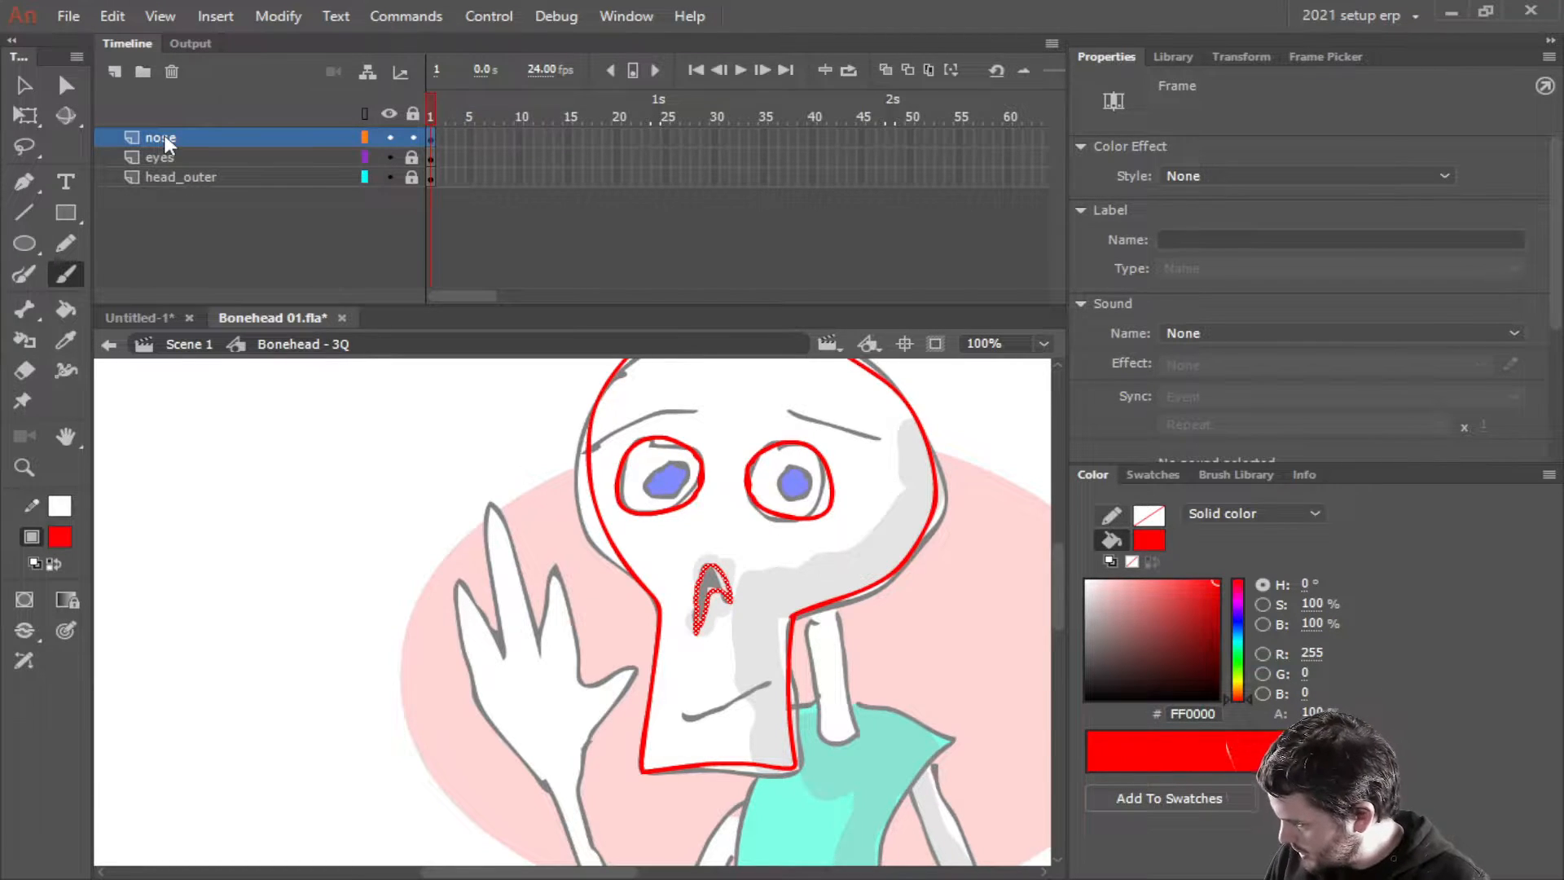
Lock the nose layer and trace the mouth line in red on a new layer above it
click(412, 138)
click(116, 71)
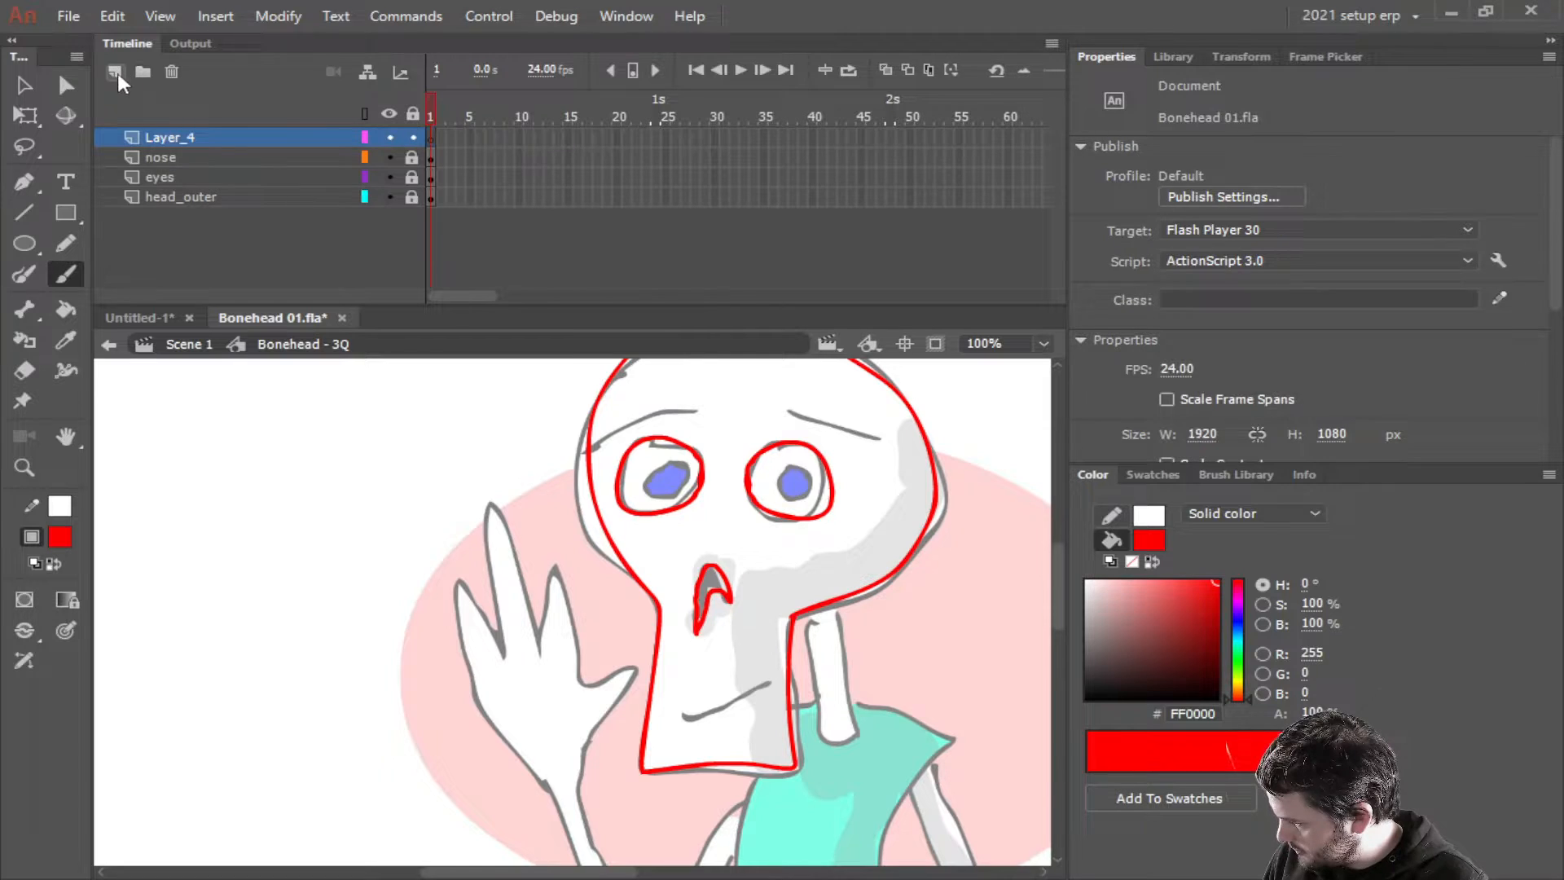
click(168, 138)
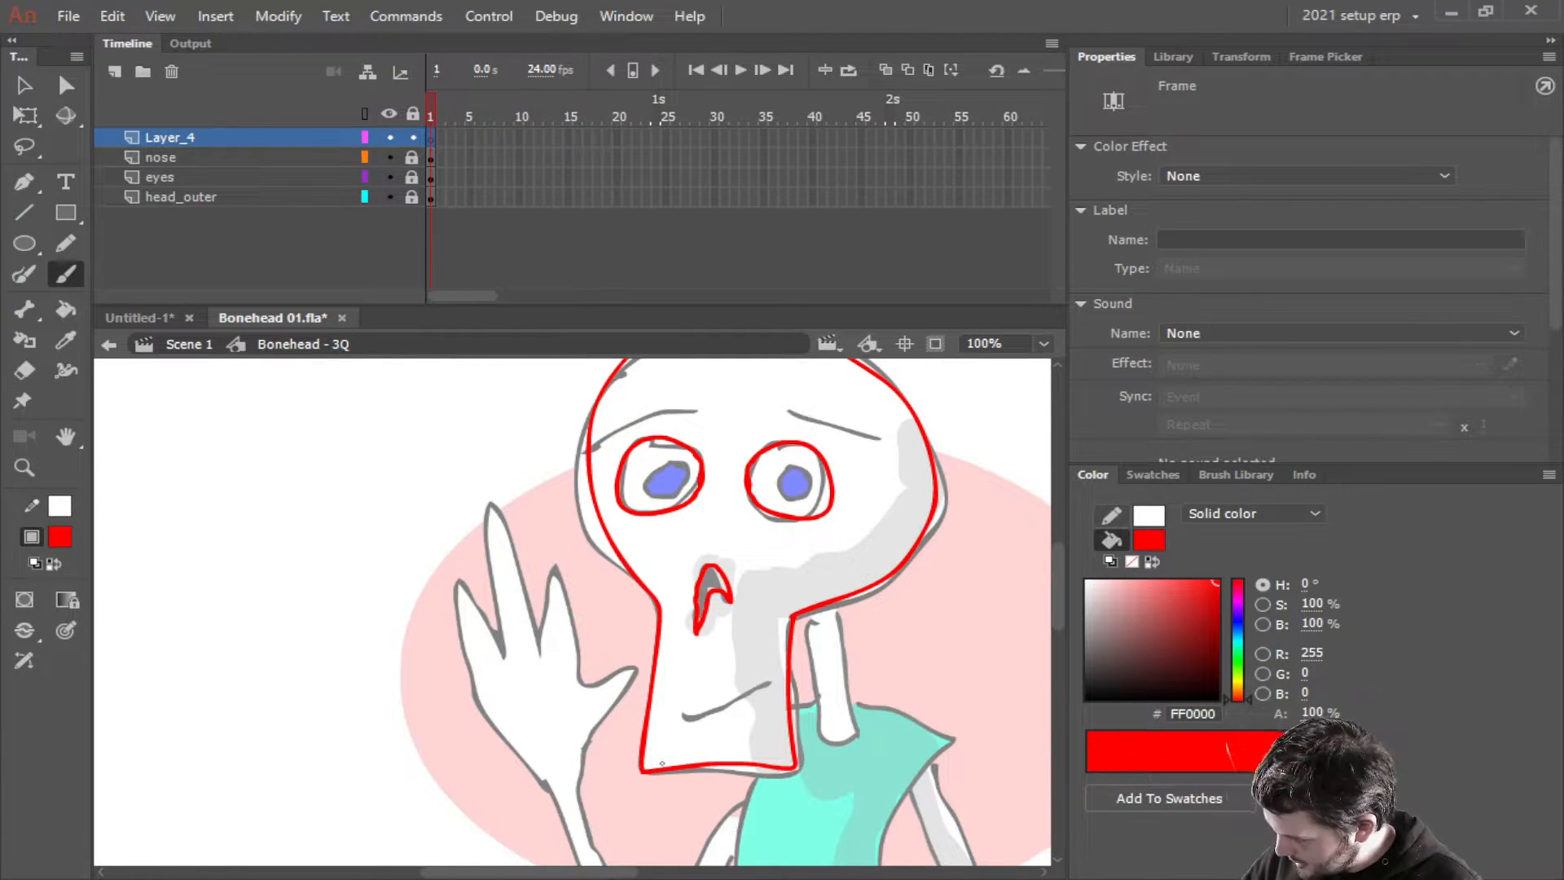
drag(683, 716, 763, 671)
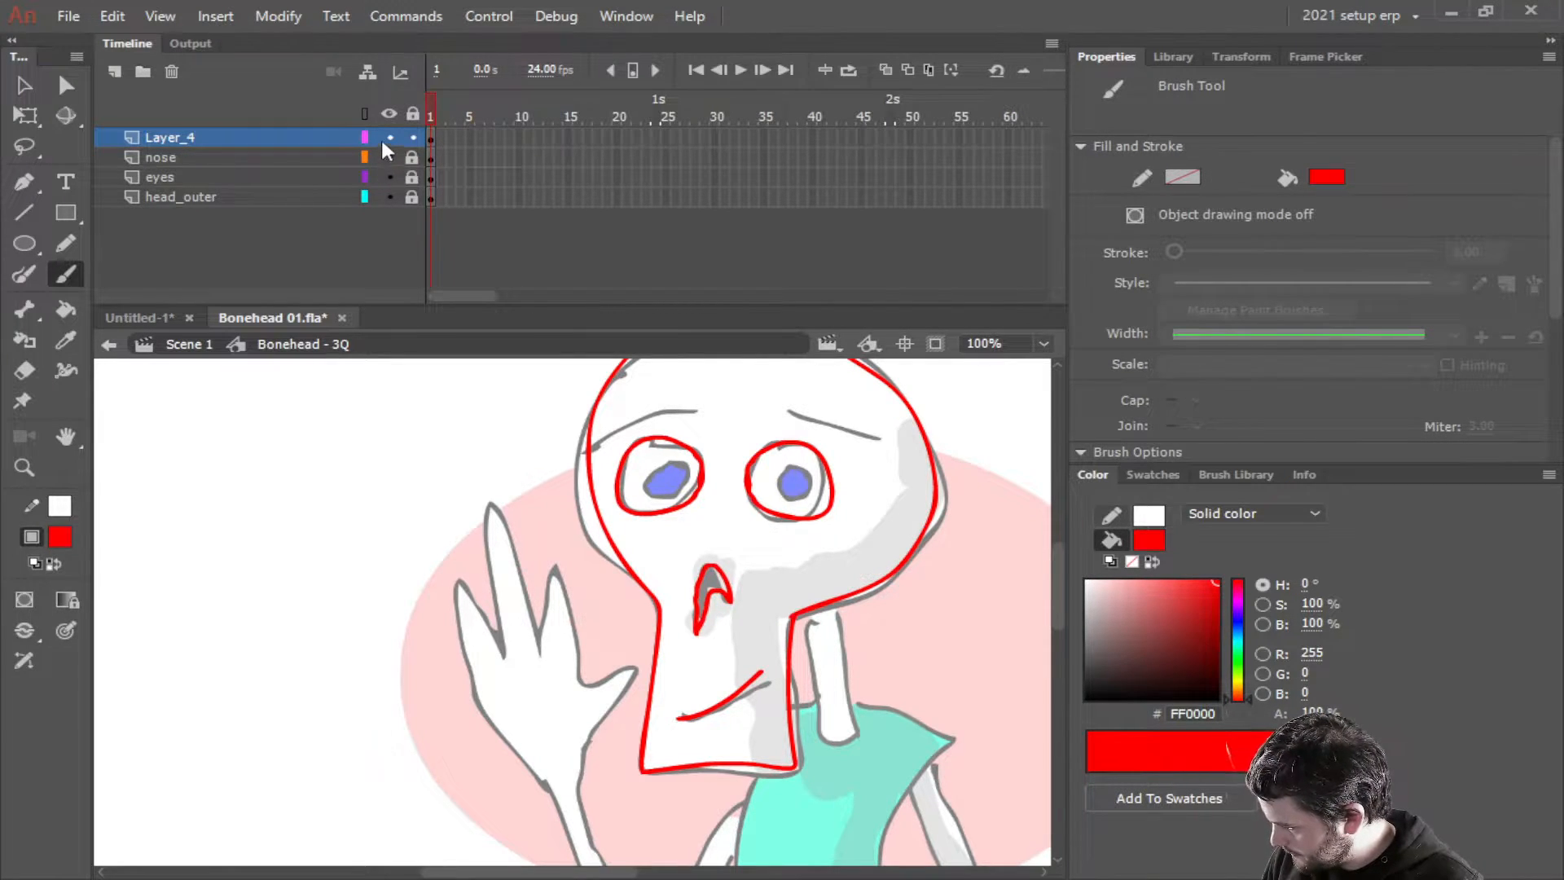
Rename the mouth drawing's layer, Layer_4, as "mouth"
double_click(251, 139)
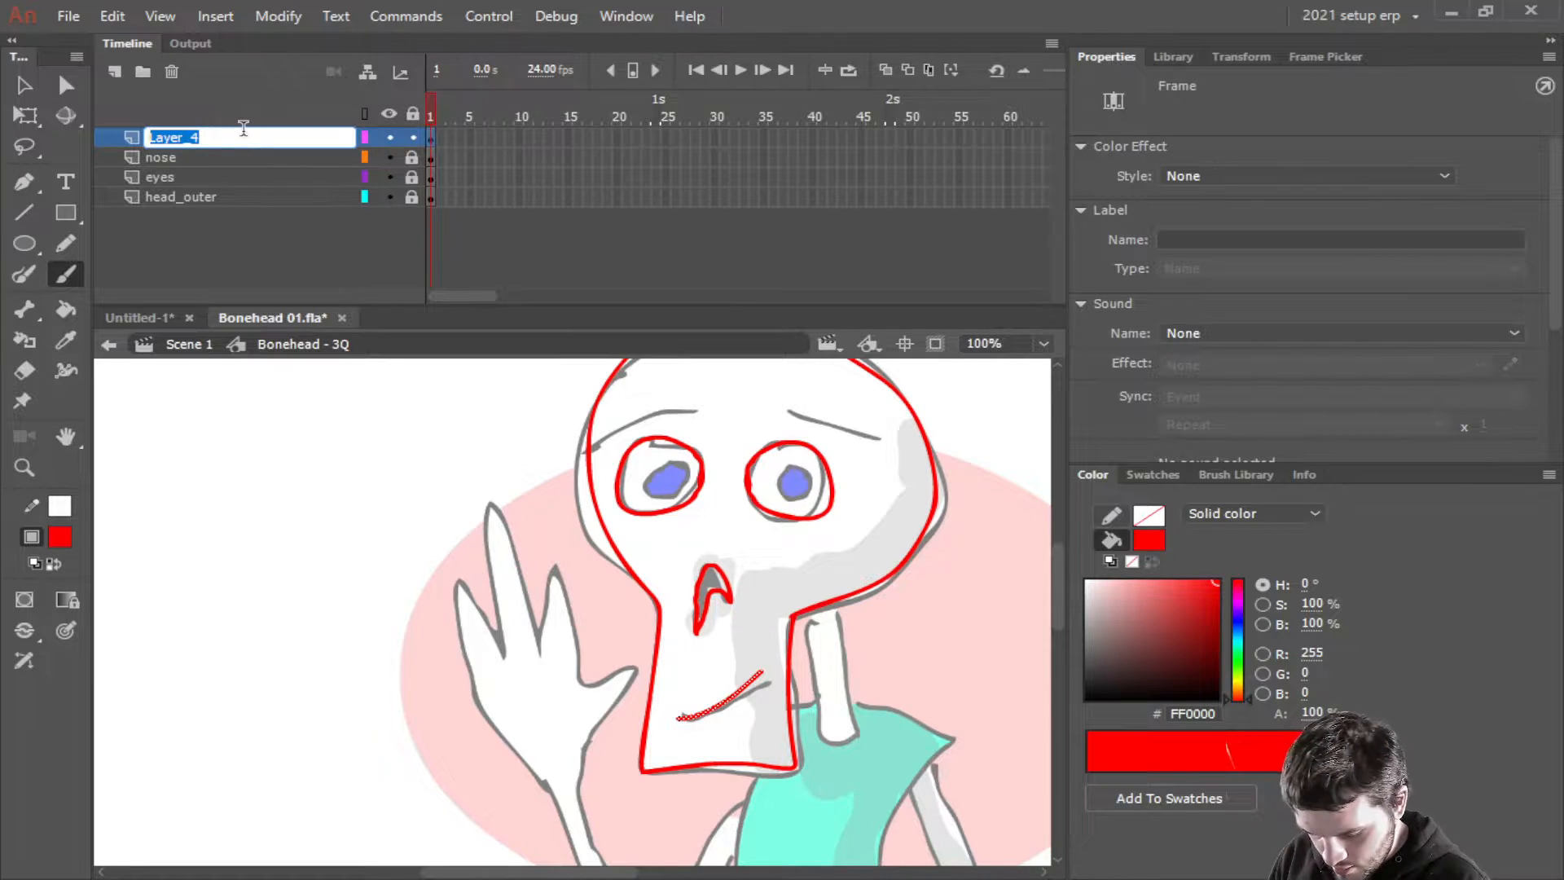
text(mouse\\)
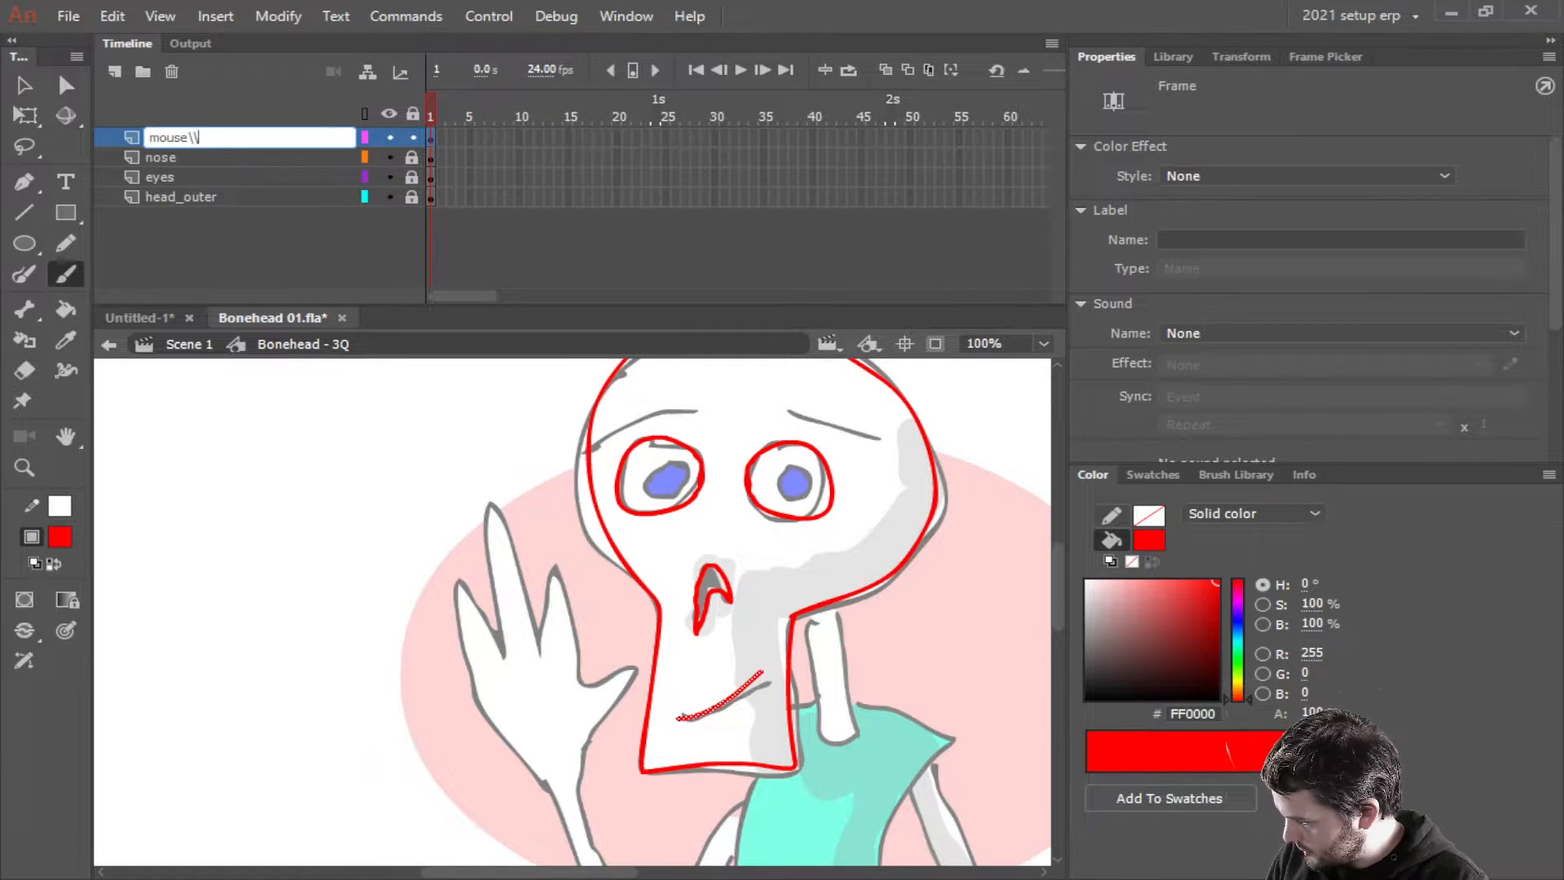
key(BackSpace)
key(BackSpace)
key(BackSpace)
key(BackSpace)
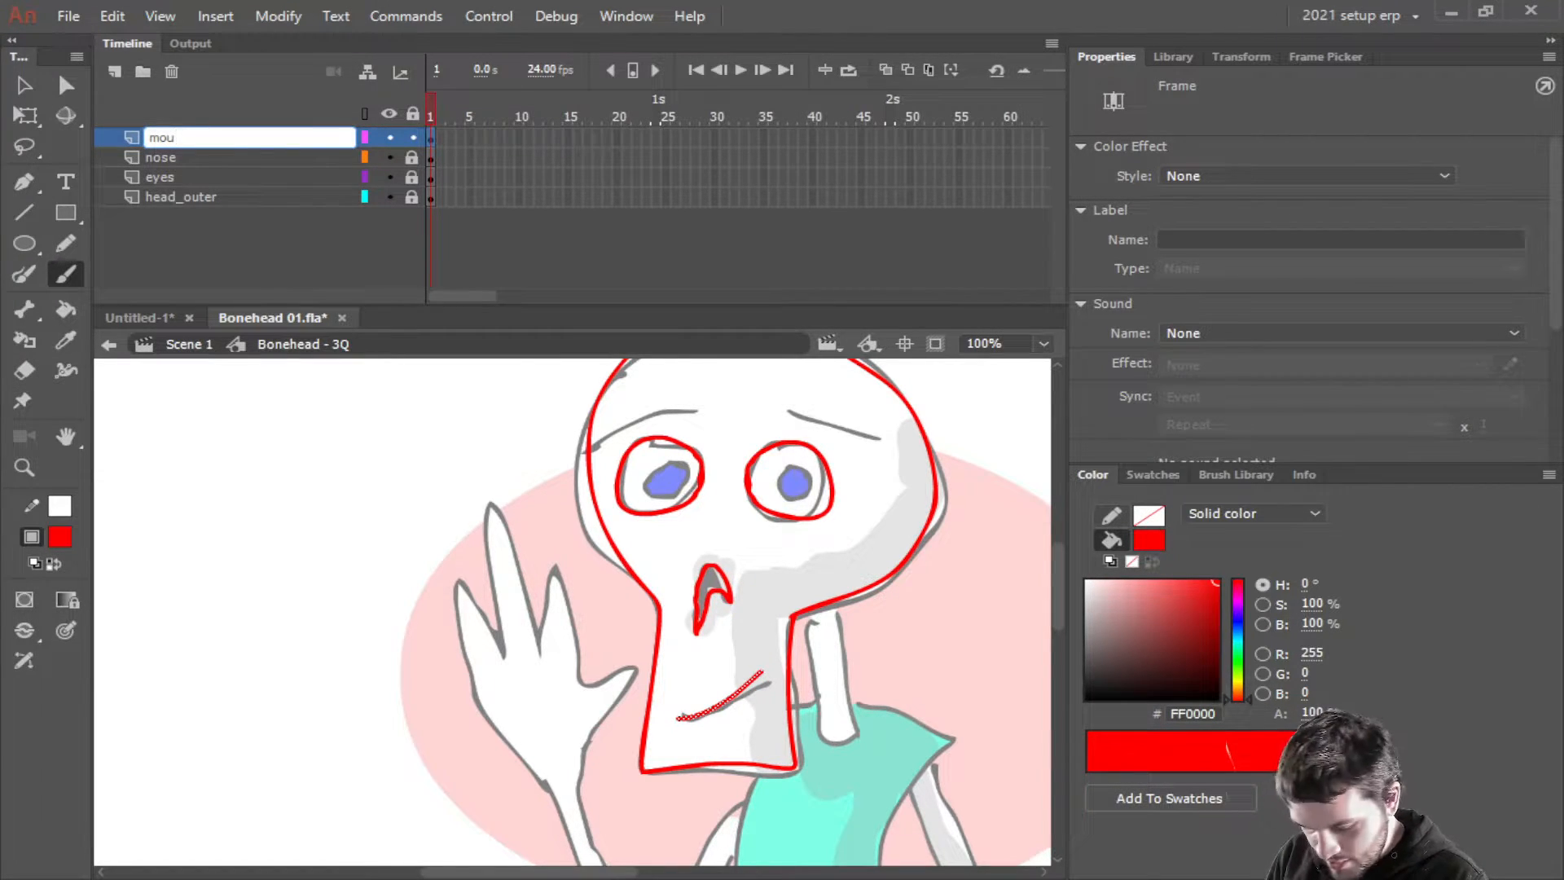
text(th)
key(Return)
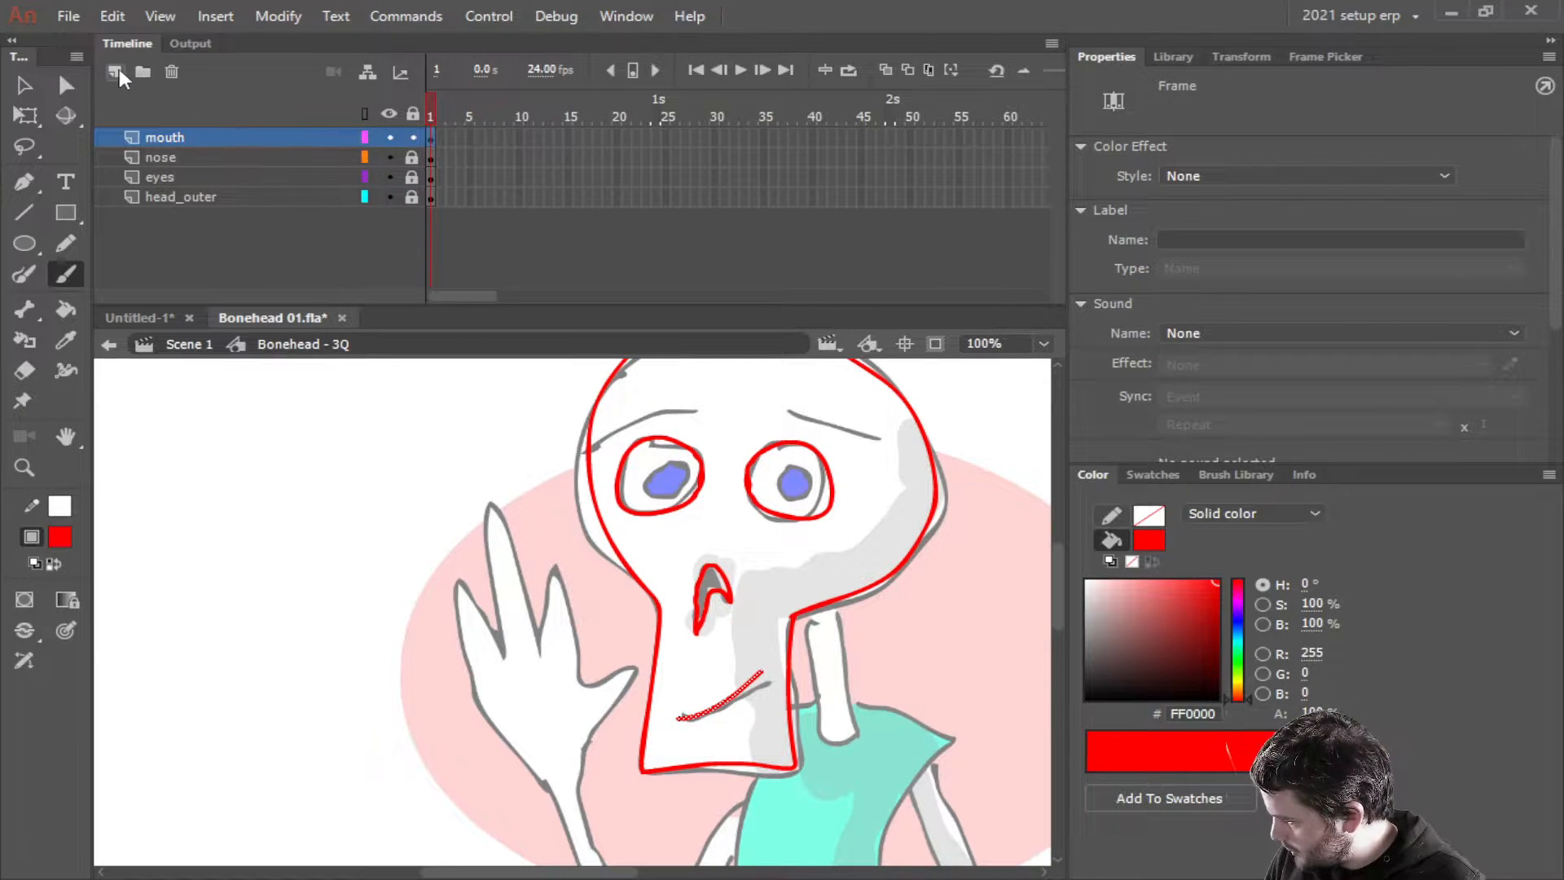
Add a new layer above mouth, lock the mouth layer and make the new layer active
click(116, 72)
click(265, 155)
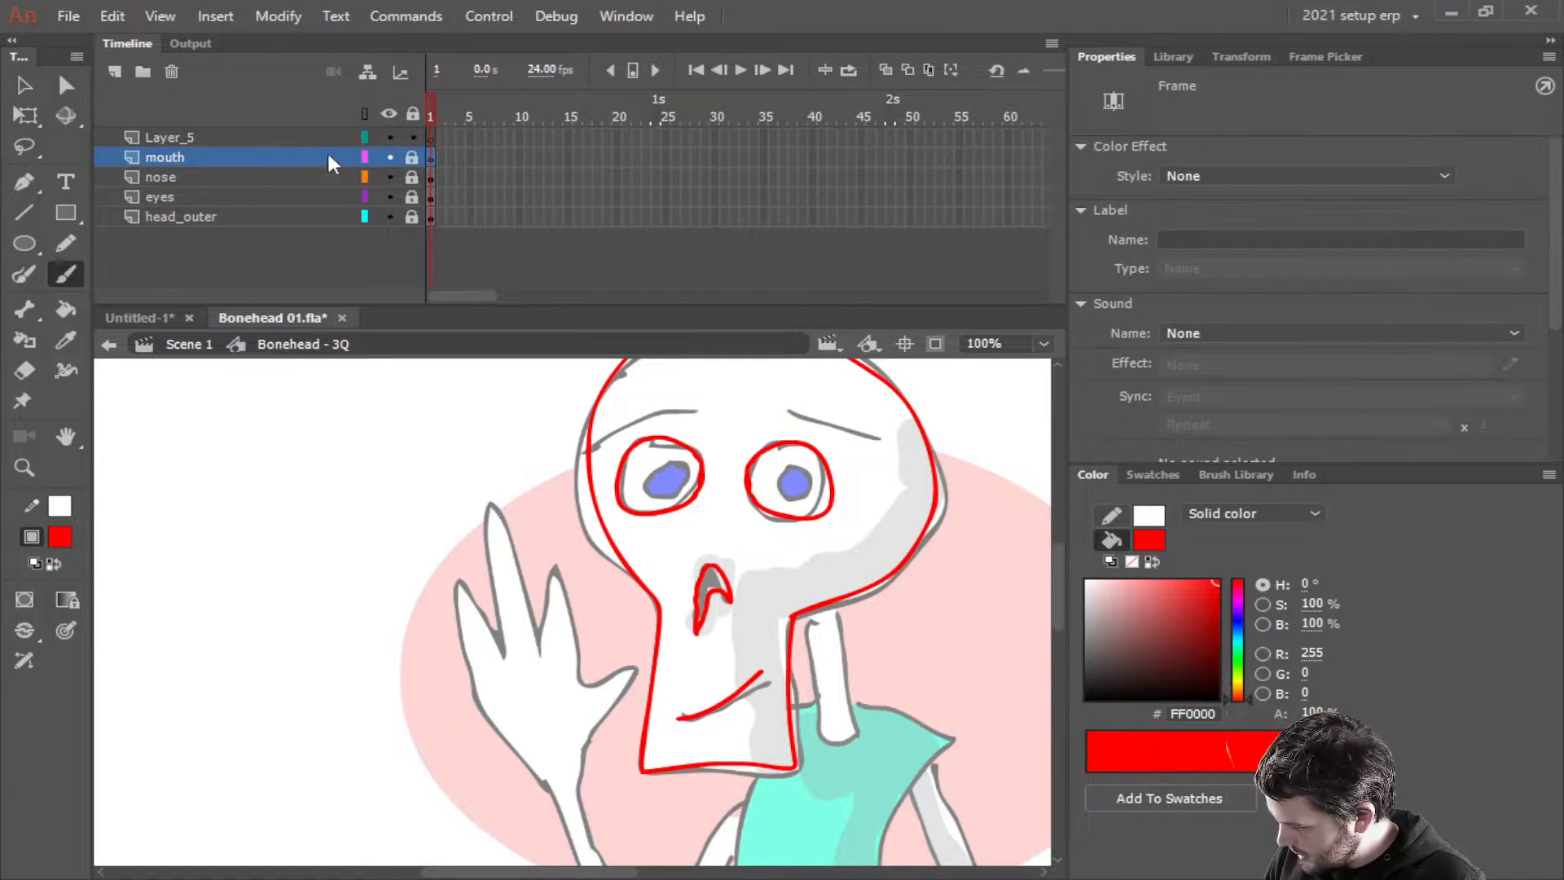
click(275, 138)
Trace the eyebrow above the left-hand eye in red on Layer_5, ending the stroke near the head outline
drag(750, 431, 706, 504)
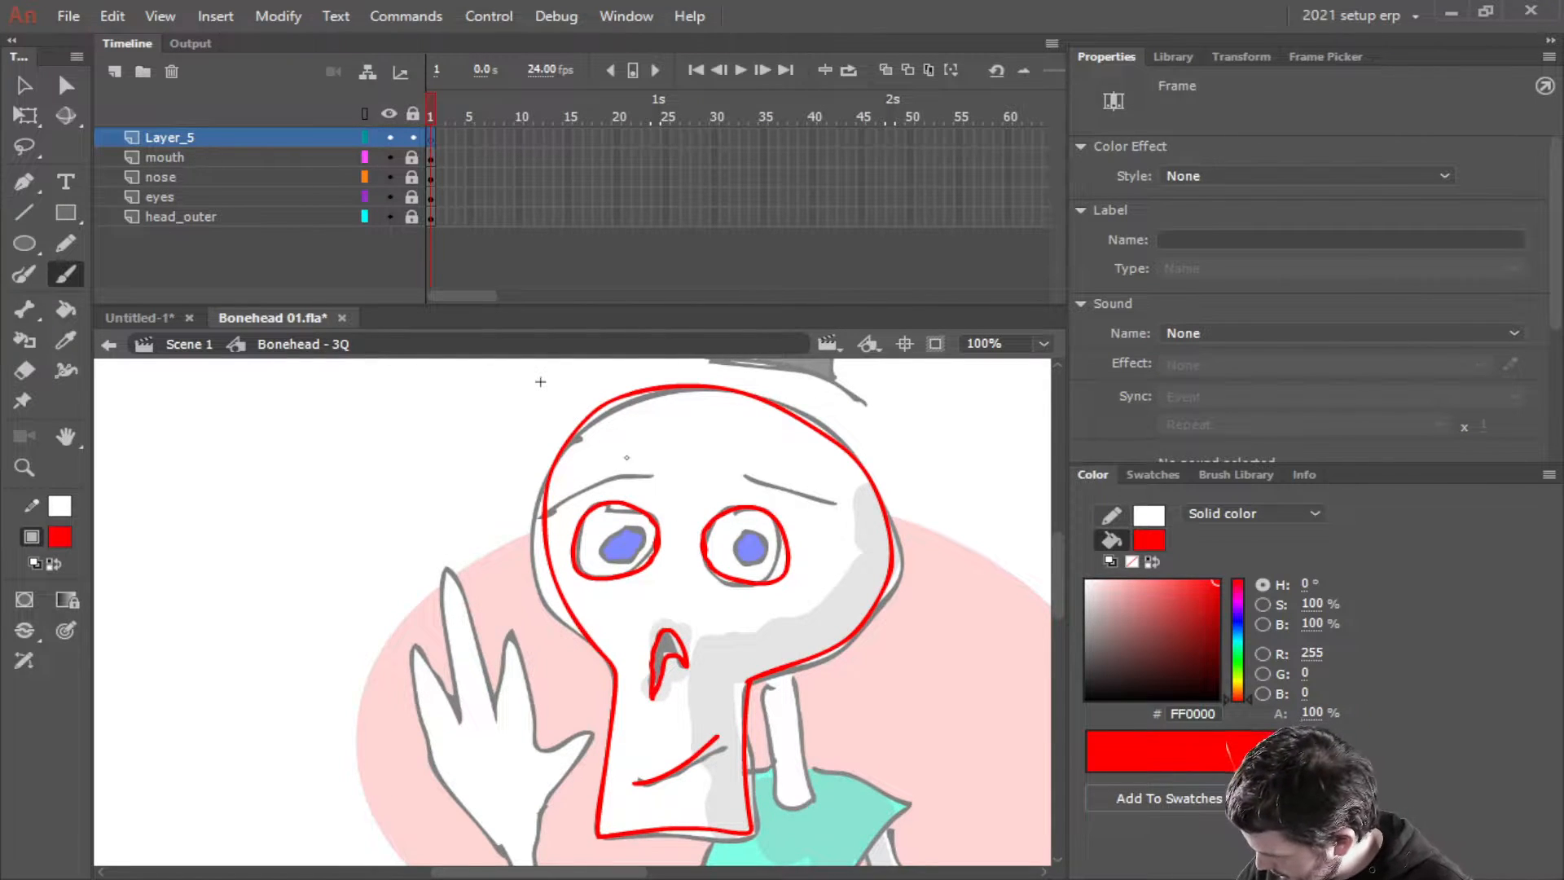
mouse_move(650, 475)
mouse_down()
mouse_move(593, 480)
mouse_move(531, 526)
mouse_up()
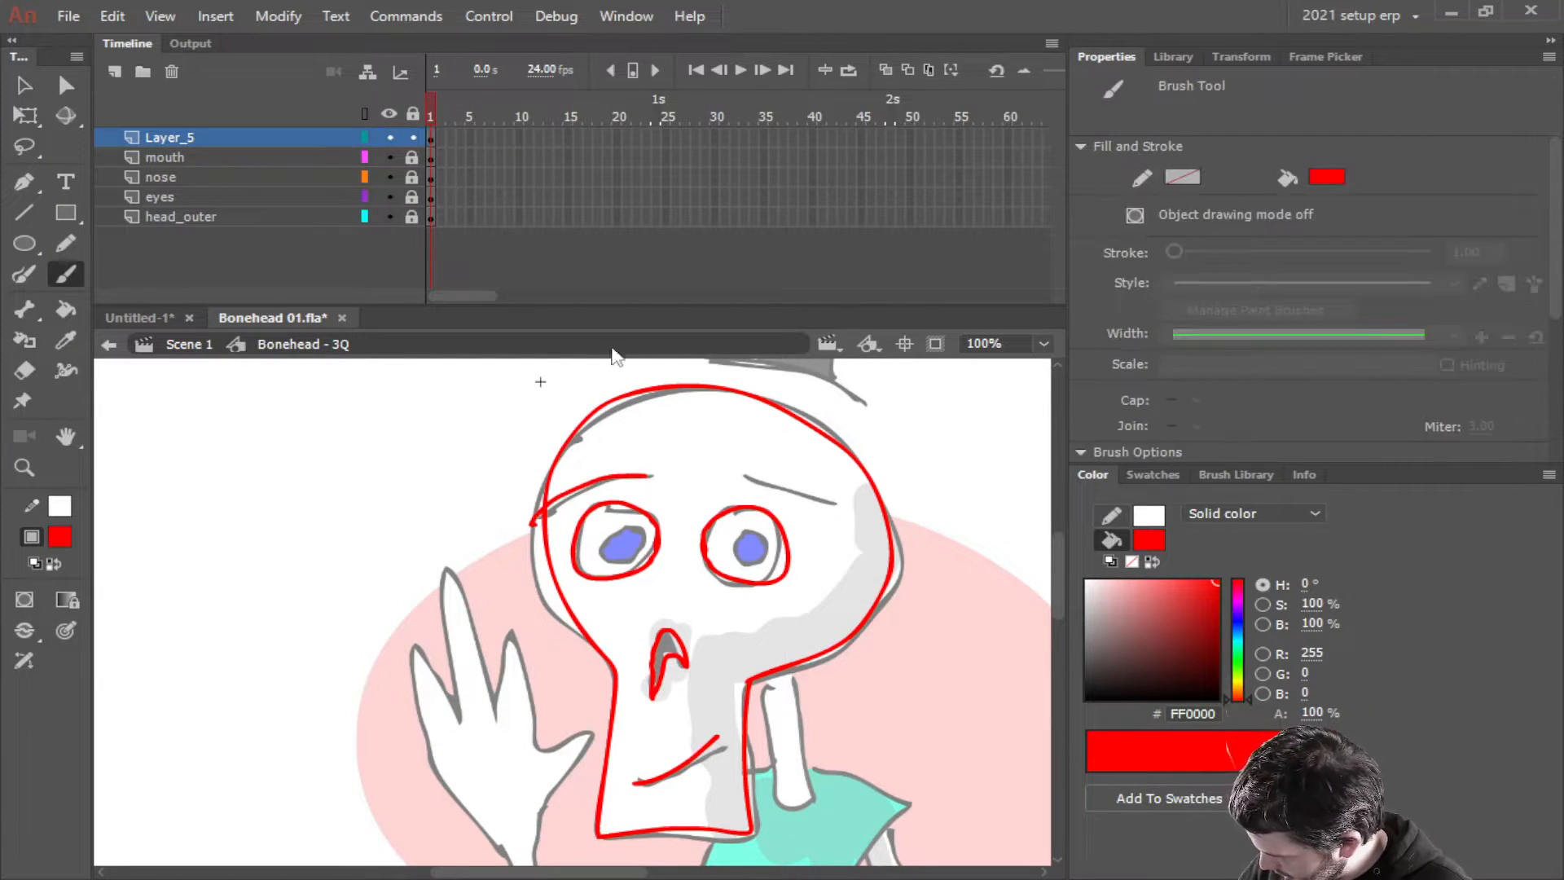
key(ctrl+z)
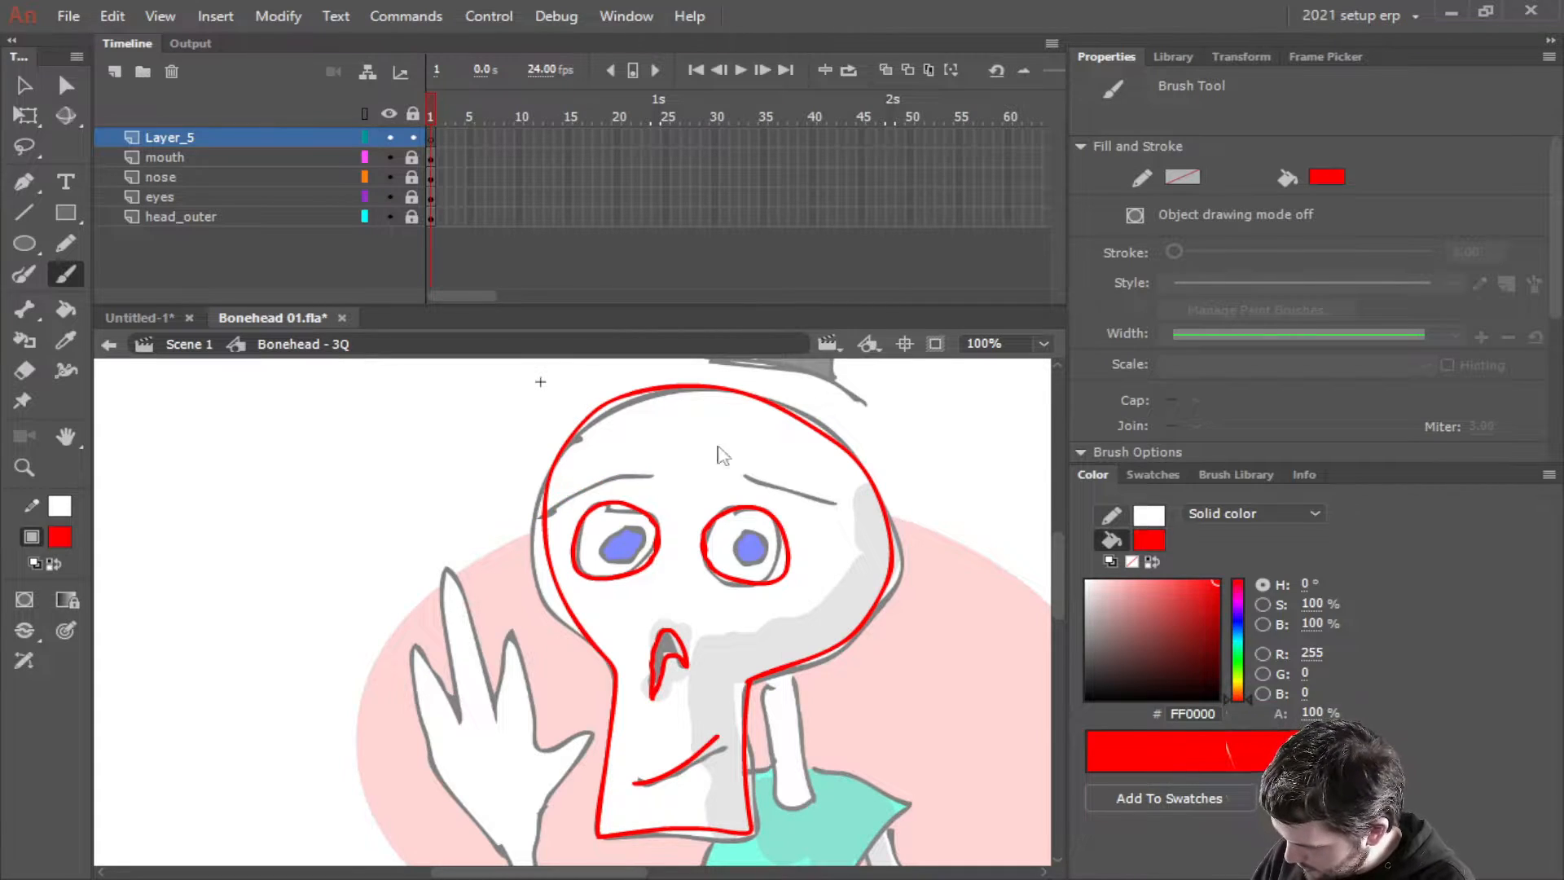
drag(650, 473, 550, 515)
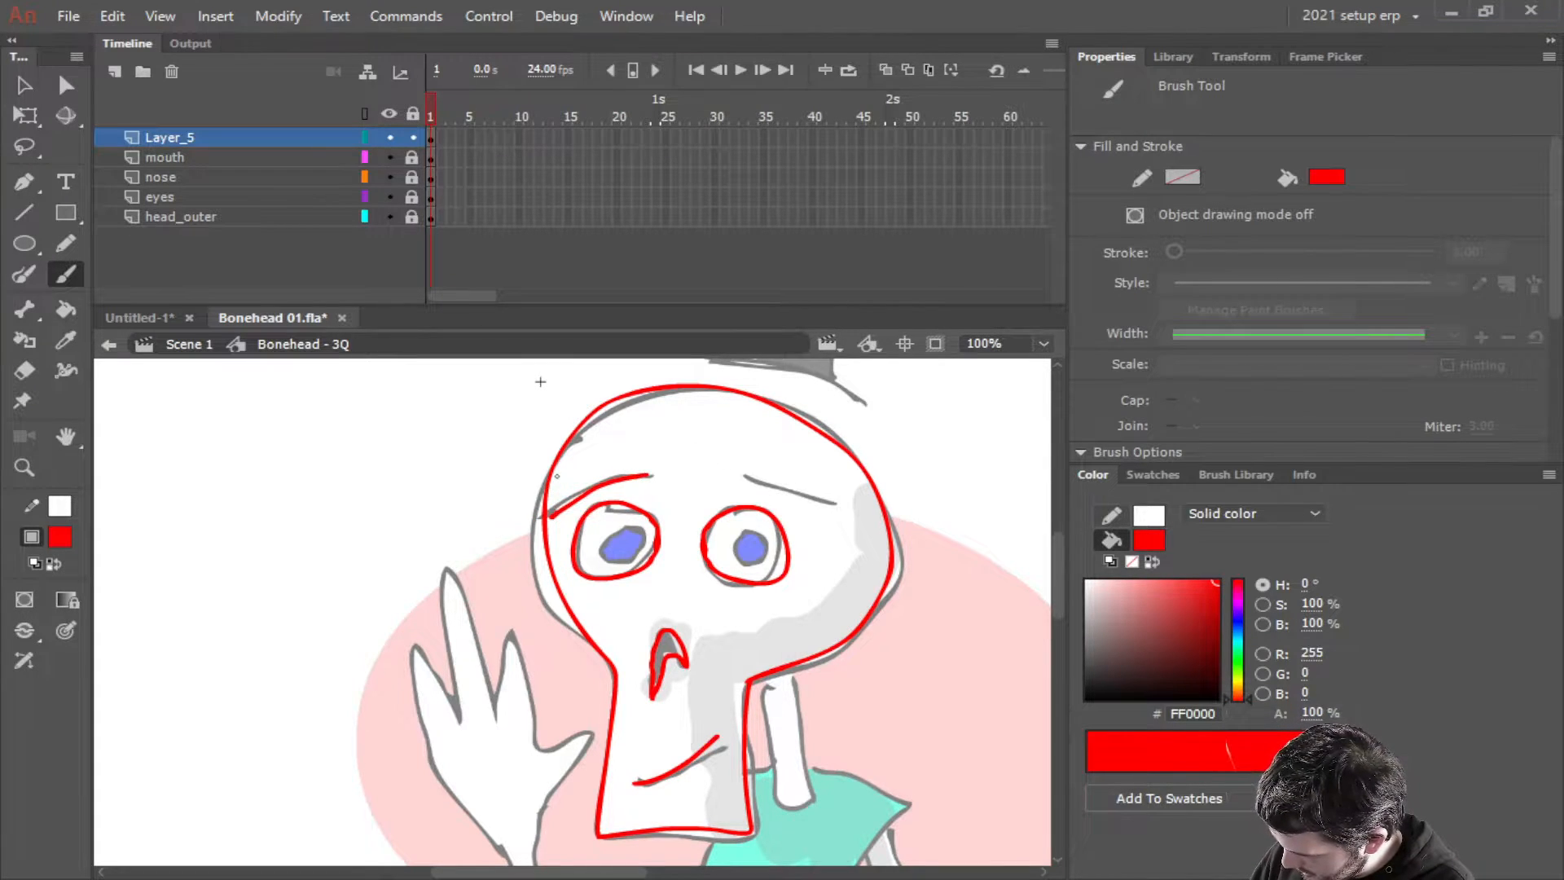
Trace the eyebrow above the right-hand eye in red on Layer_5 and lock that layer
drag(744, 477, 839, 512)
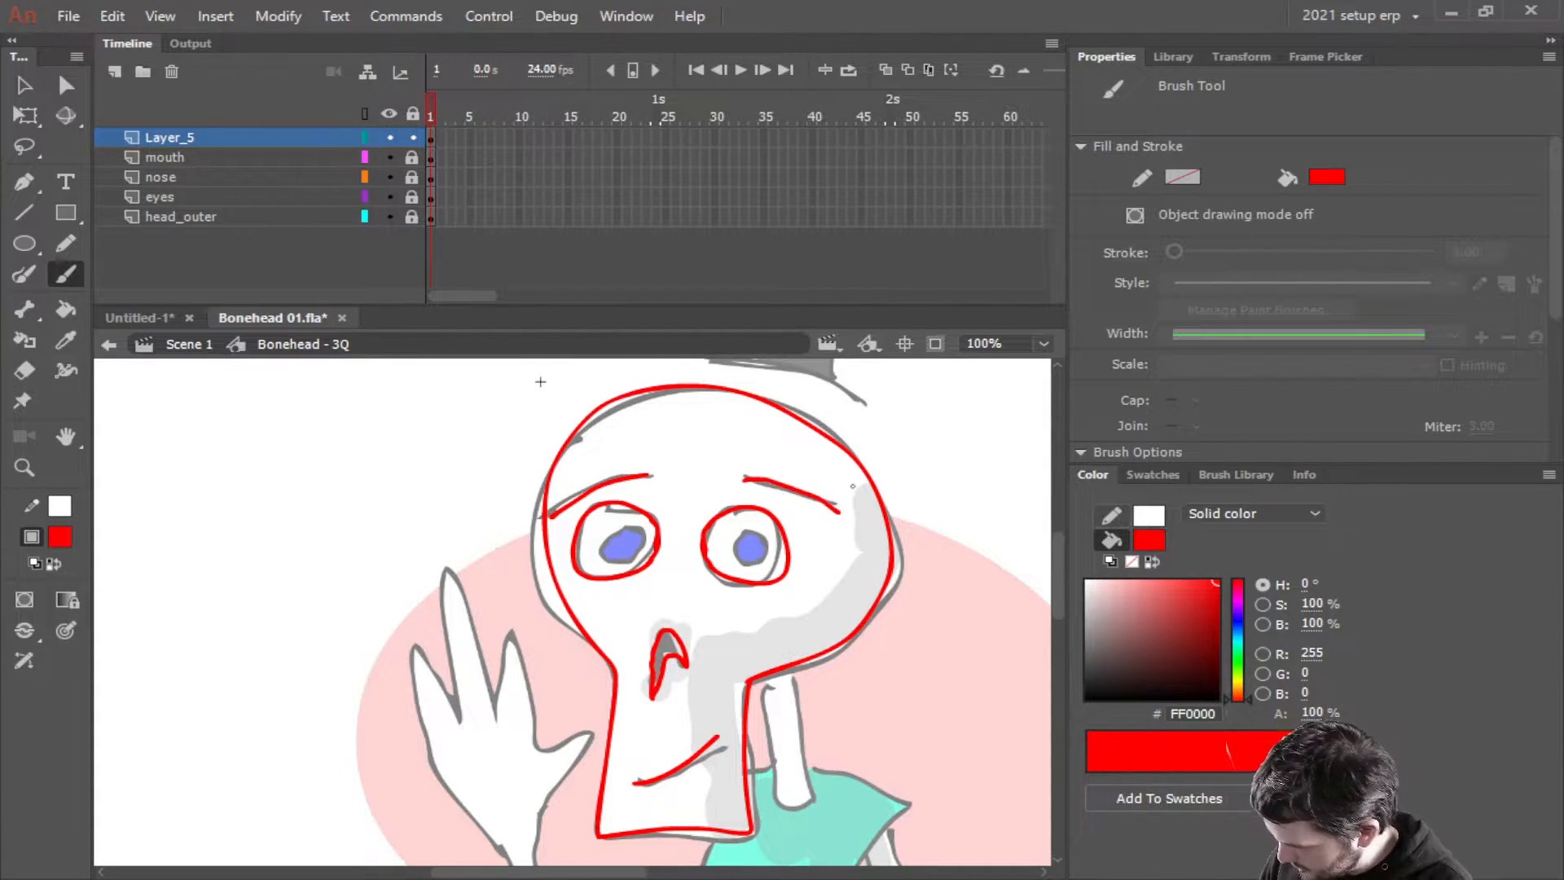
click(414, 139)
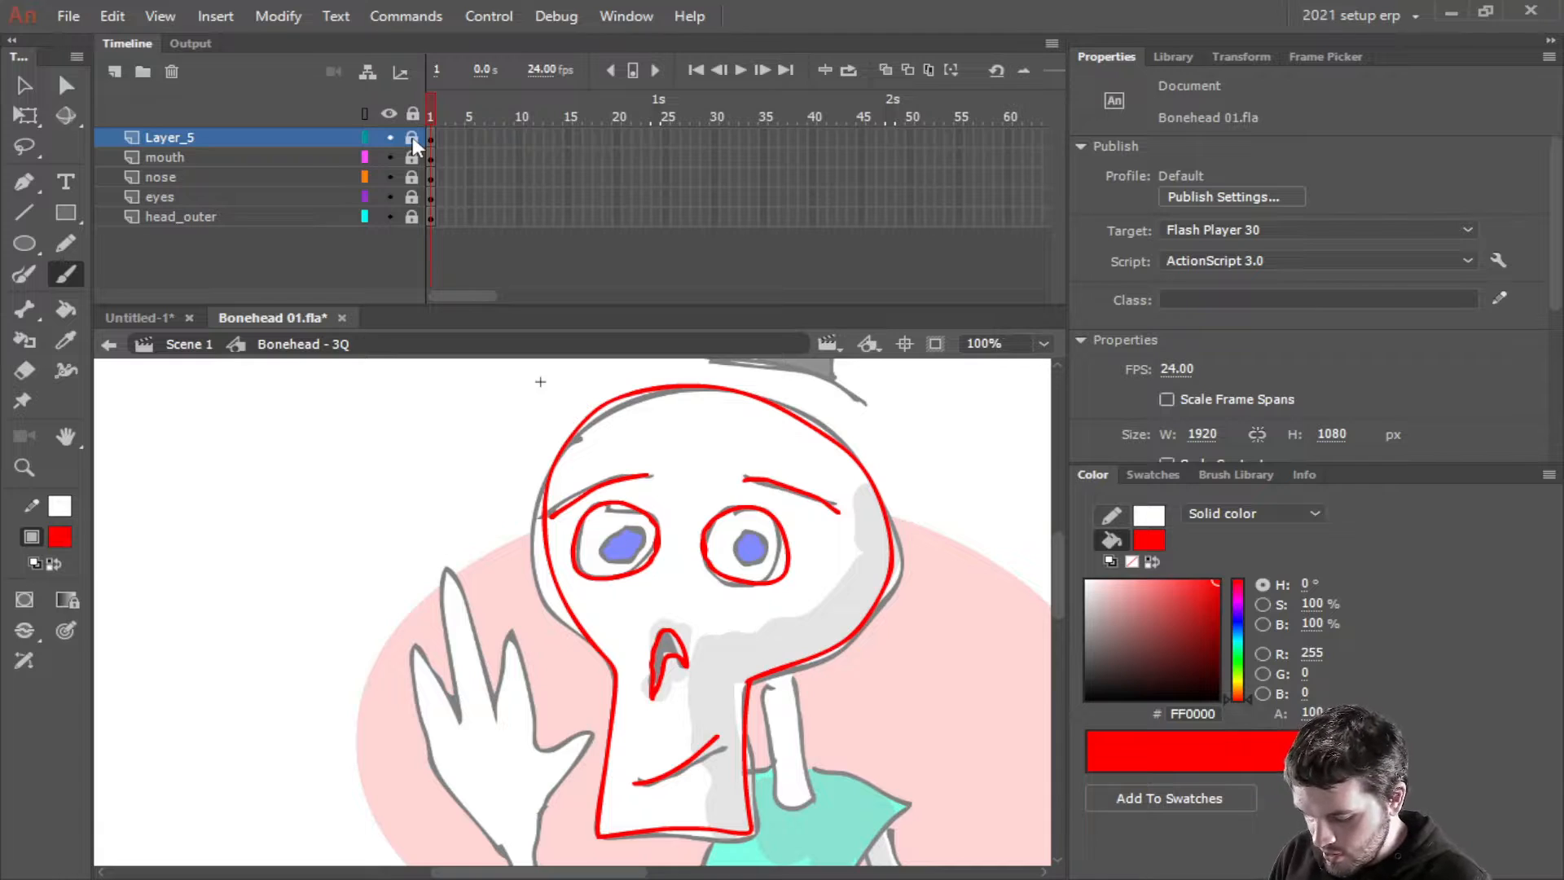
Save the document and rename Layer_5 as "eyebrows"
key(ctrl+s)
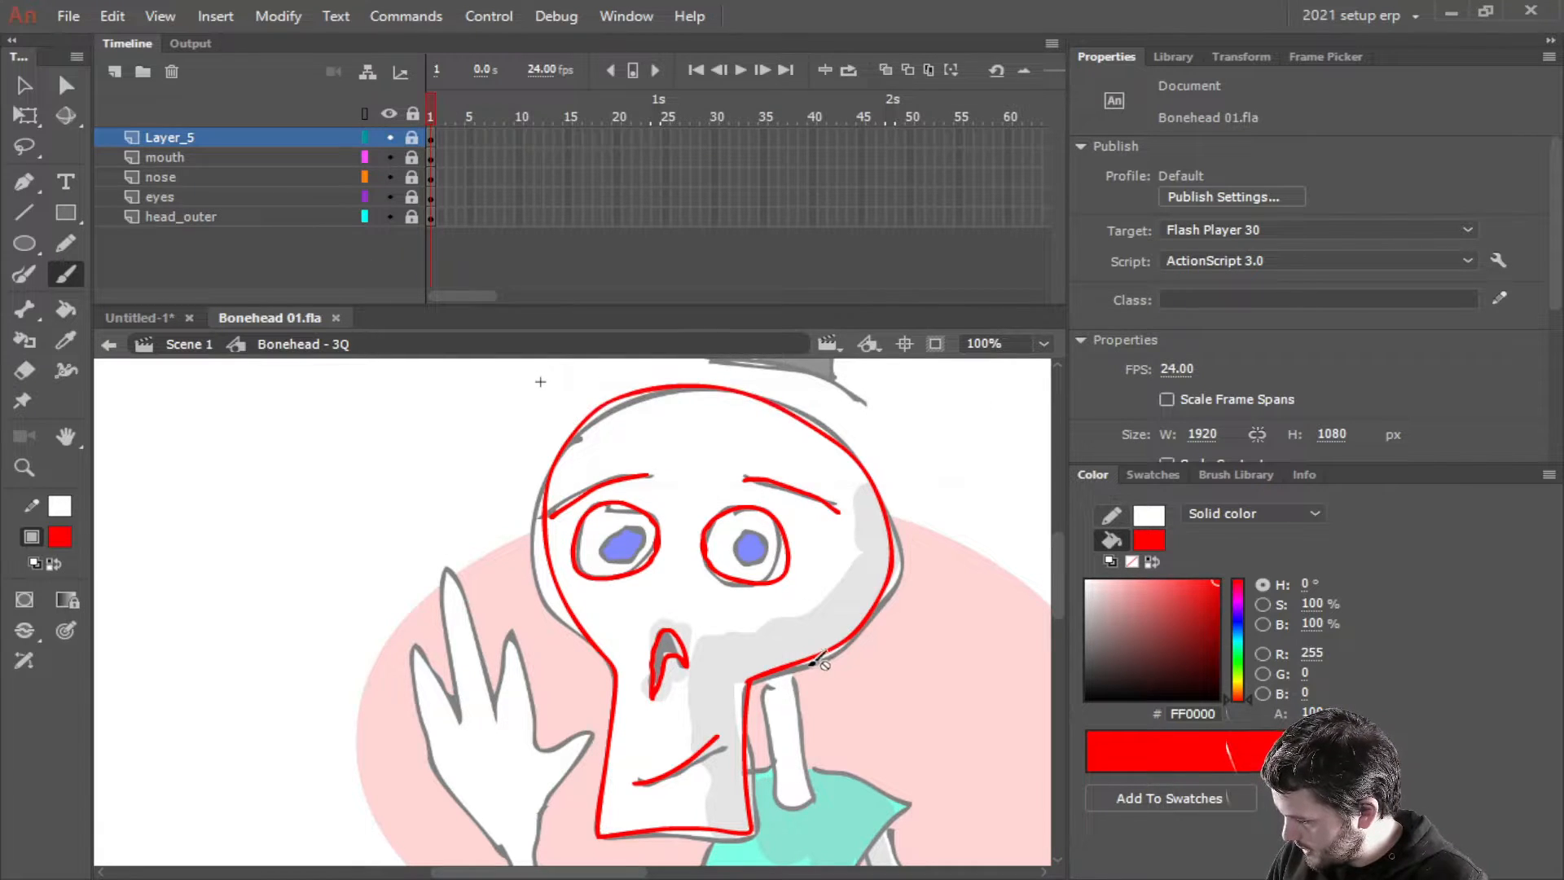
drag(789, 708, 716, 597)
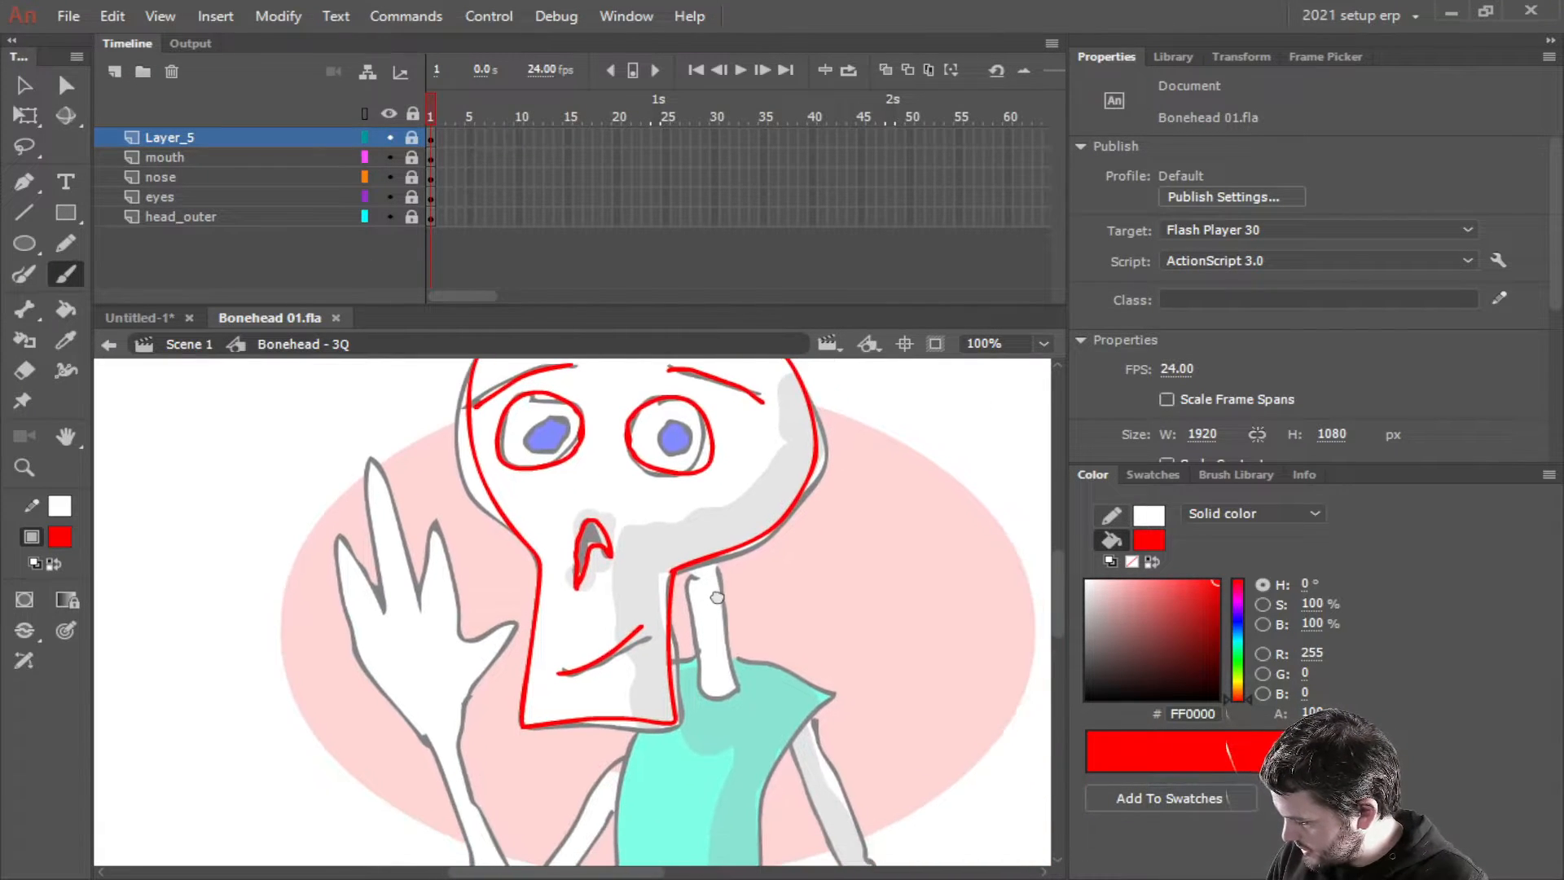
double_click(205, 139)
text(eyebro)
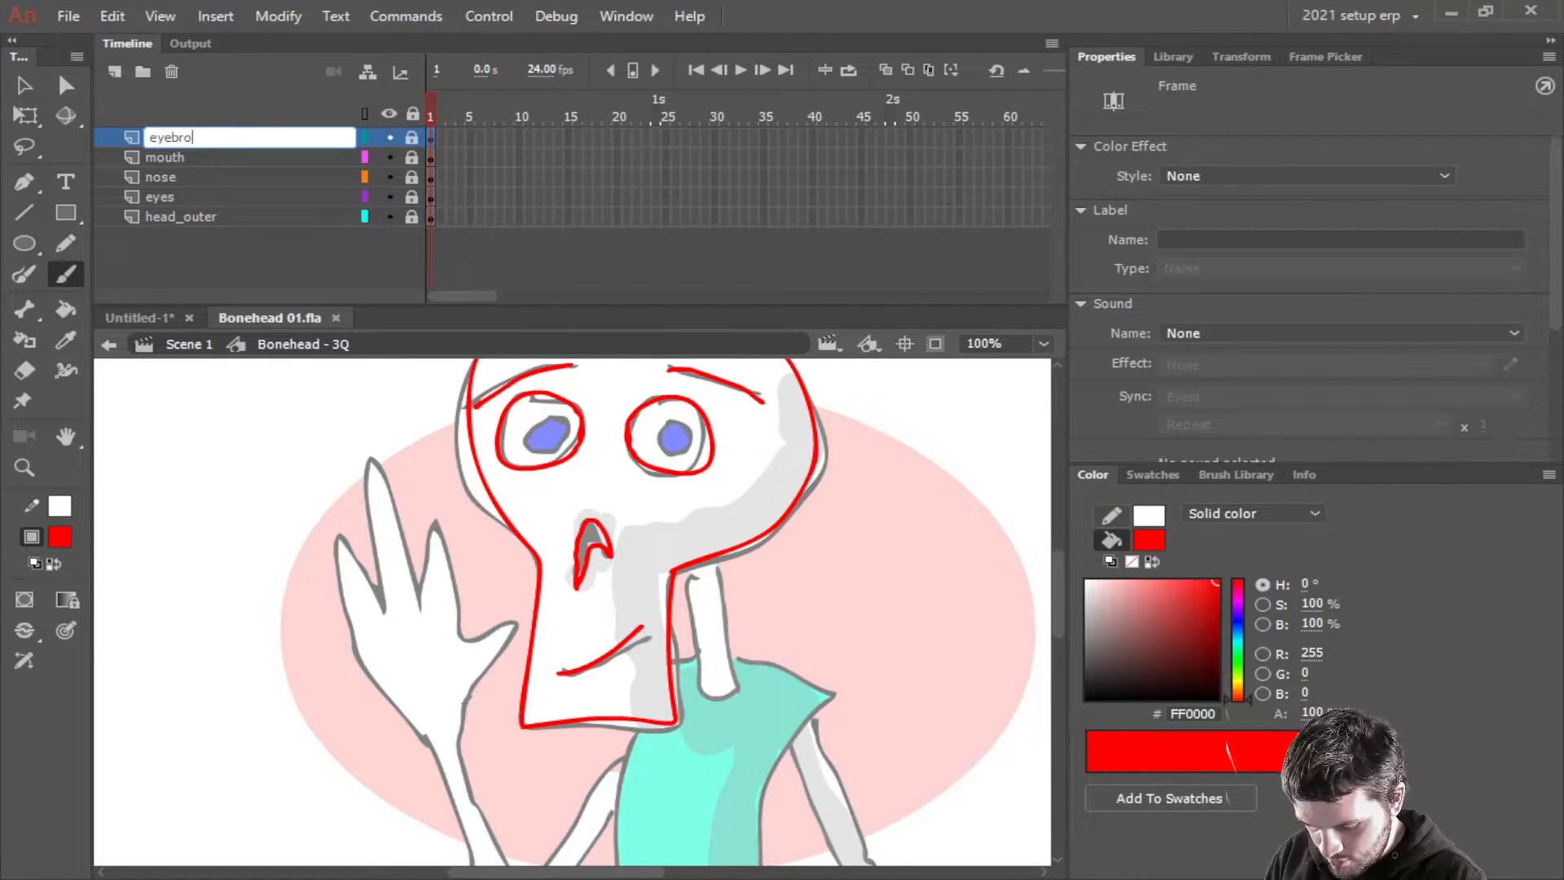
text(ws)
key(Return)
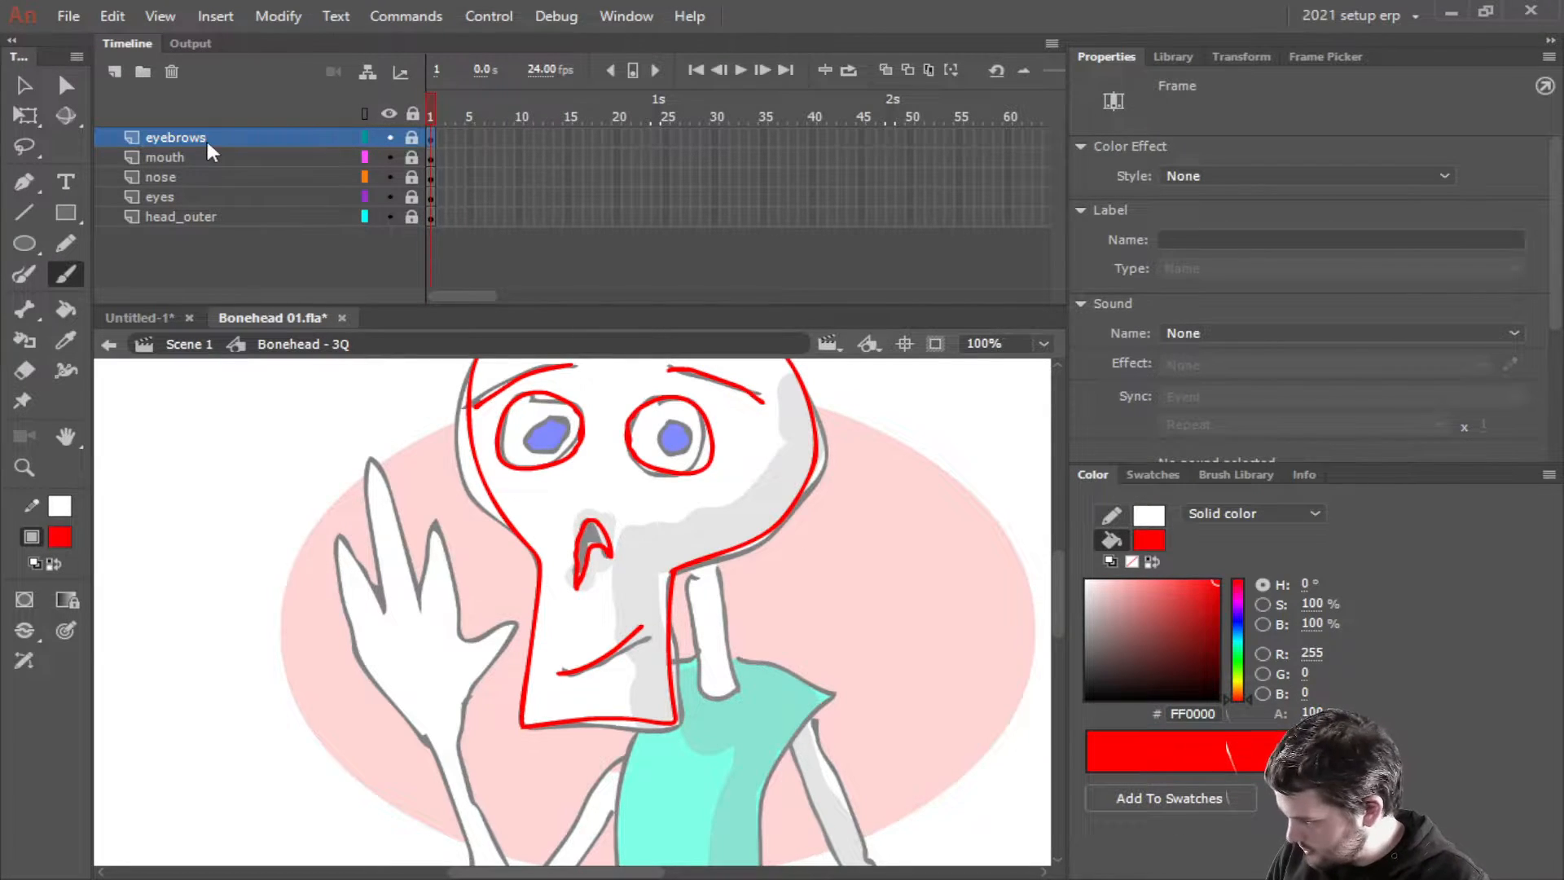
Add a new layer above eyebrows and trace the top hat's brim and crown in red on it
click(114, 72)
scroll(815, 689, up, 5)
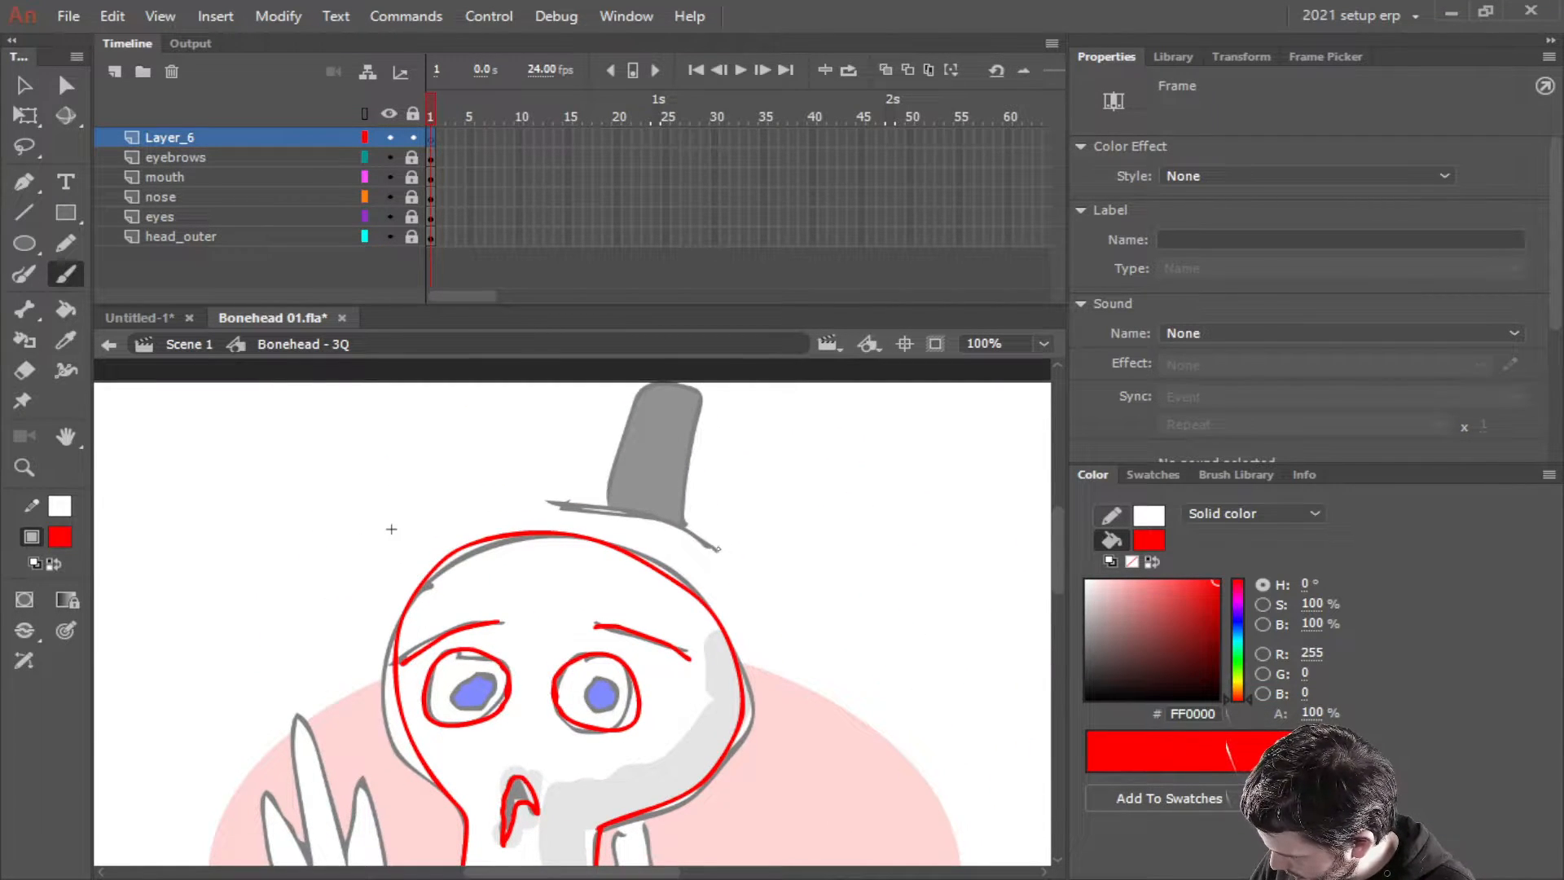
mouse_move(720, 551)
mouse_down()
mouse_move(570, 505)
mouse_move(607, 506)
mouse_move(596, 510)
mouse_move(641, 404)
mouse_move(722, 429)
mouse_move(689, 528)
mouse_up()
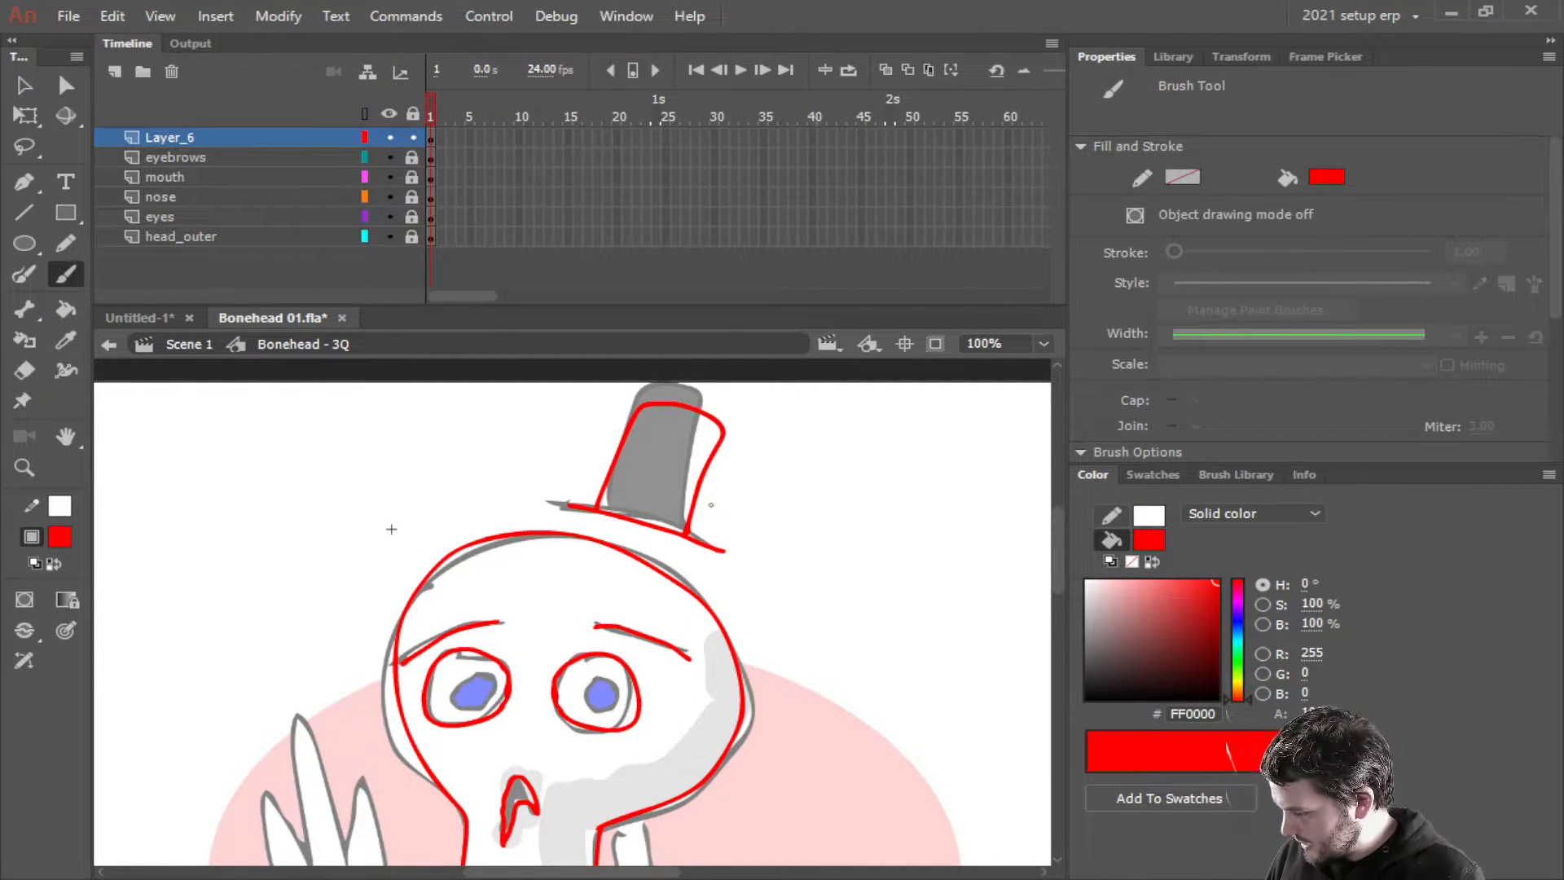
Rename the hat drawing's layer, Layer_6, as "Hat" and lock it
double_click(249, 133)
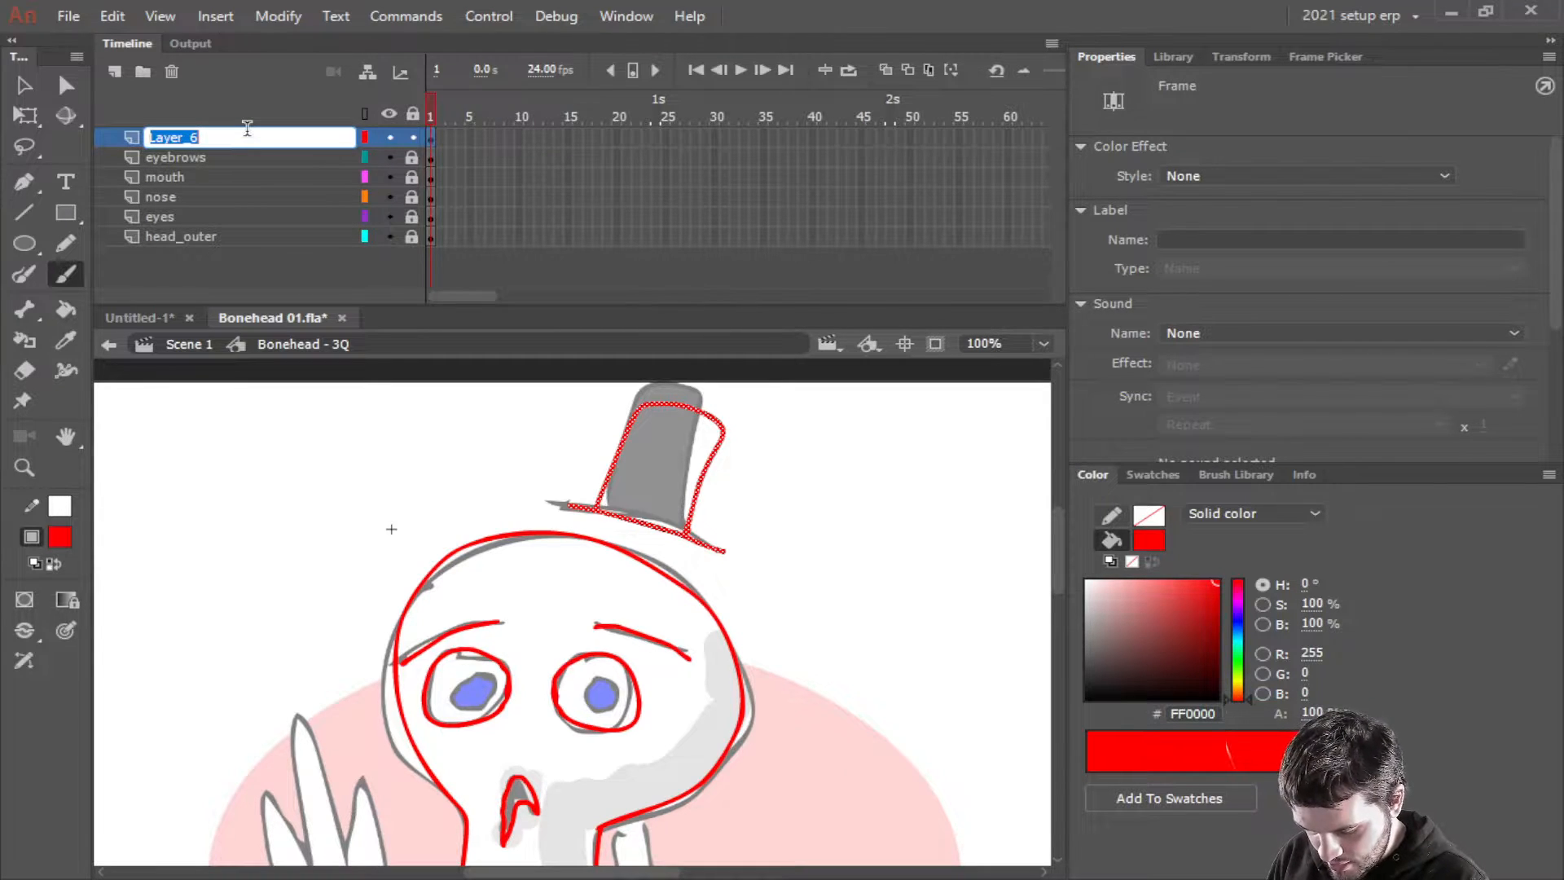
text(Hat)
key(Return)
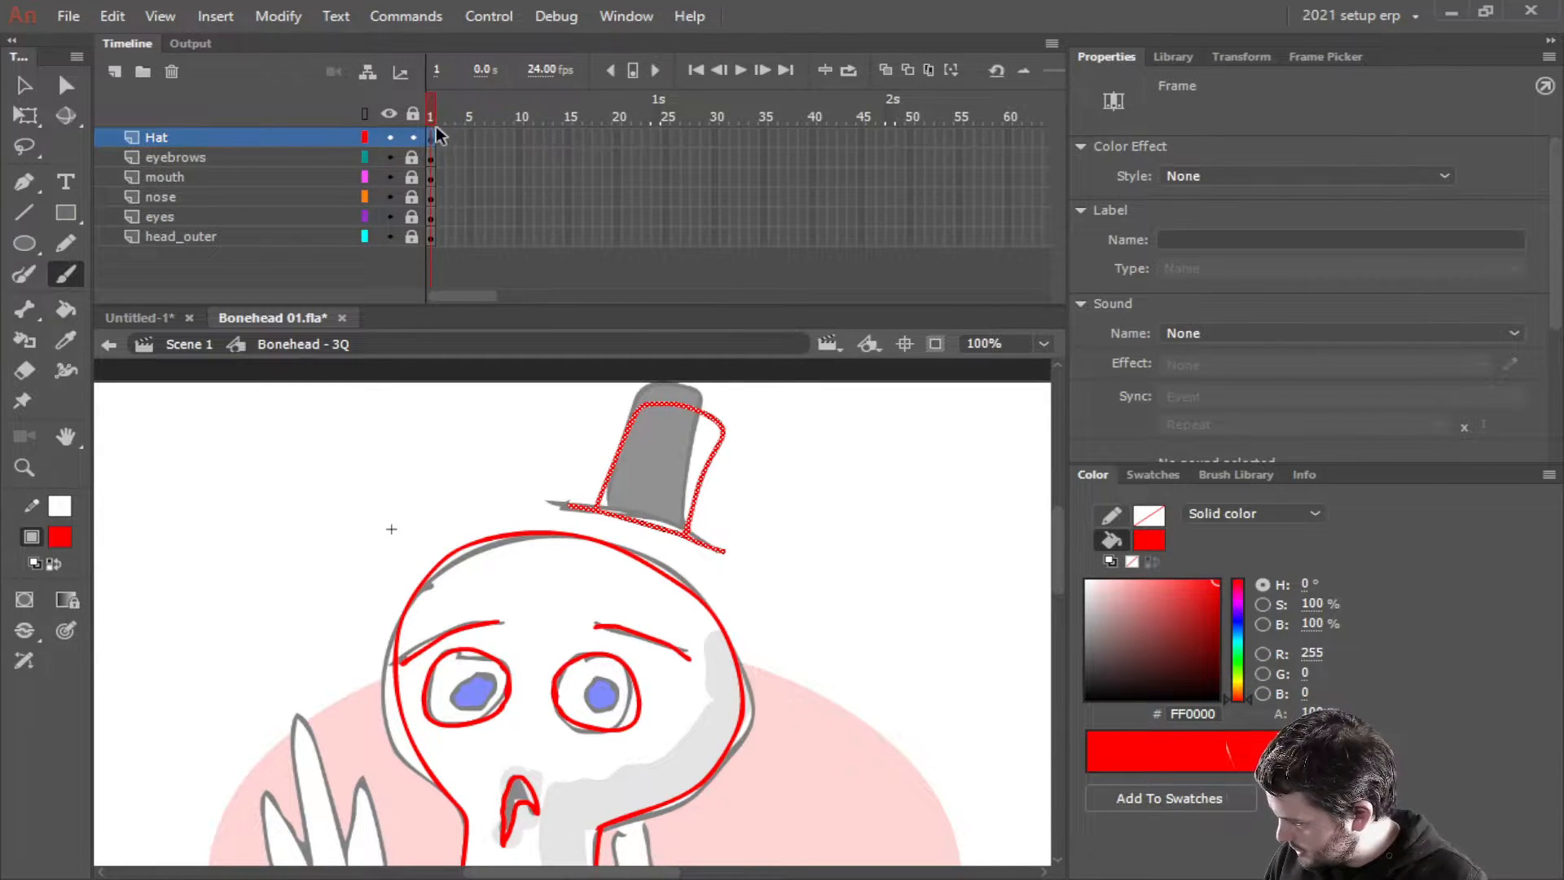
click(413, 137)
Add a new layer above Hat and trace the neck in red as a long closed shape with a rounded top overlapping the head
click(116, 70)
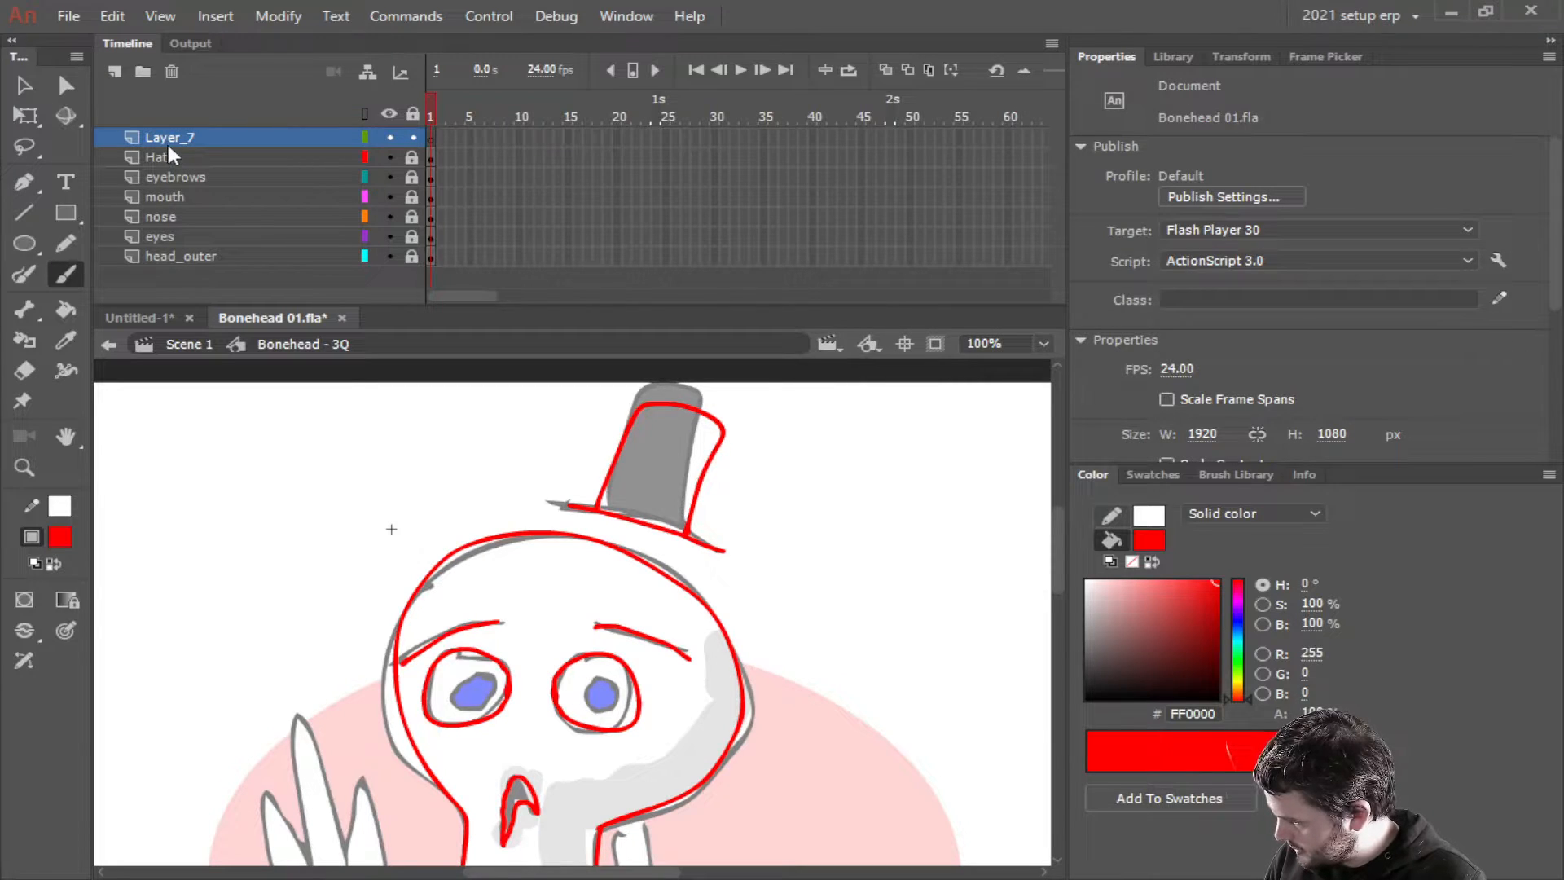
click(167, 144)
scroll(391, 529, down, 6)
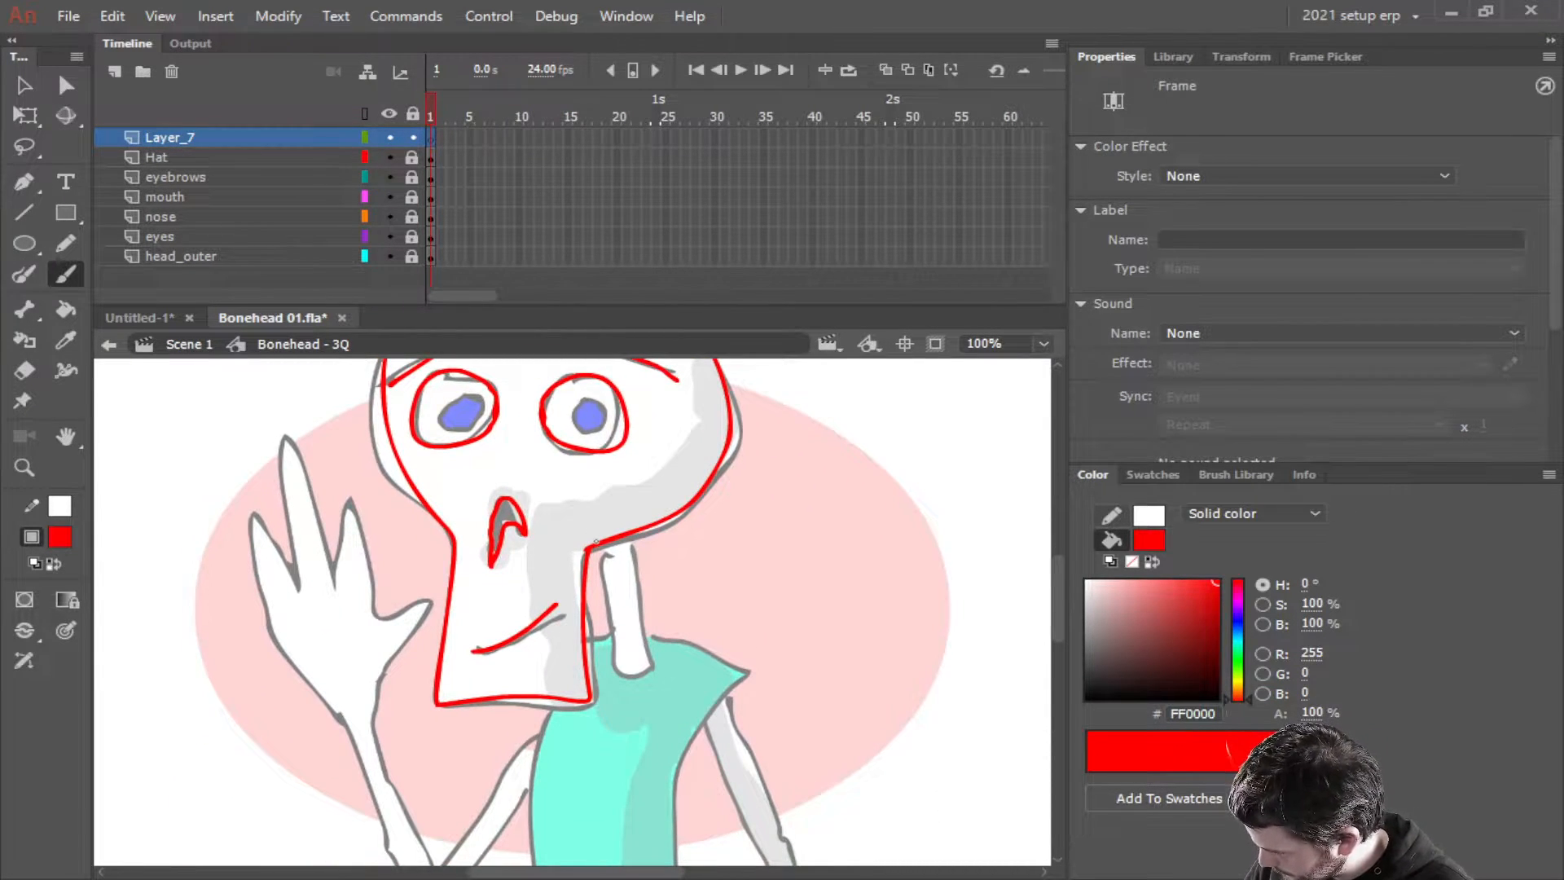
mouse_move(589, 525)
mouse_down()
mouse_move(604, 663)
mouse_move(620, 672)
mouse_move(648, 660)
mouse_move(625, 506)
mouse_move(587, 525)
mouse_up()
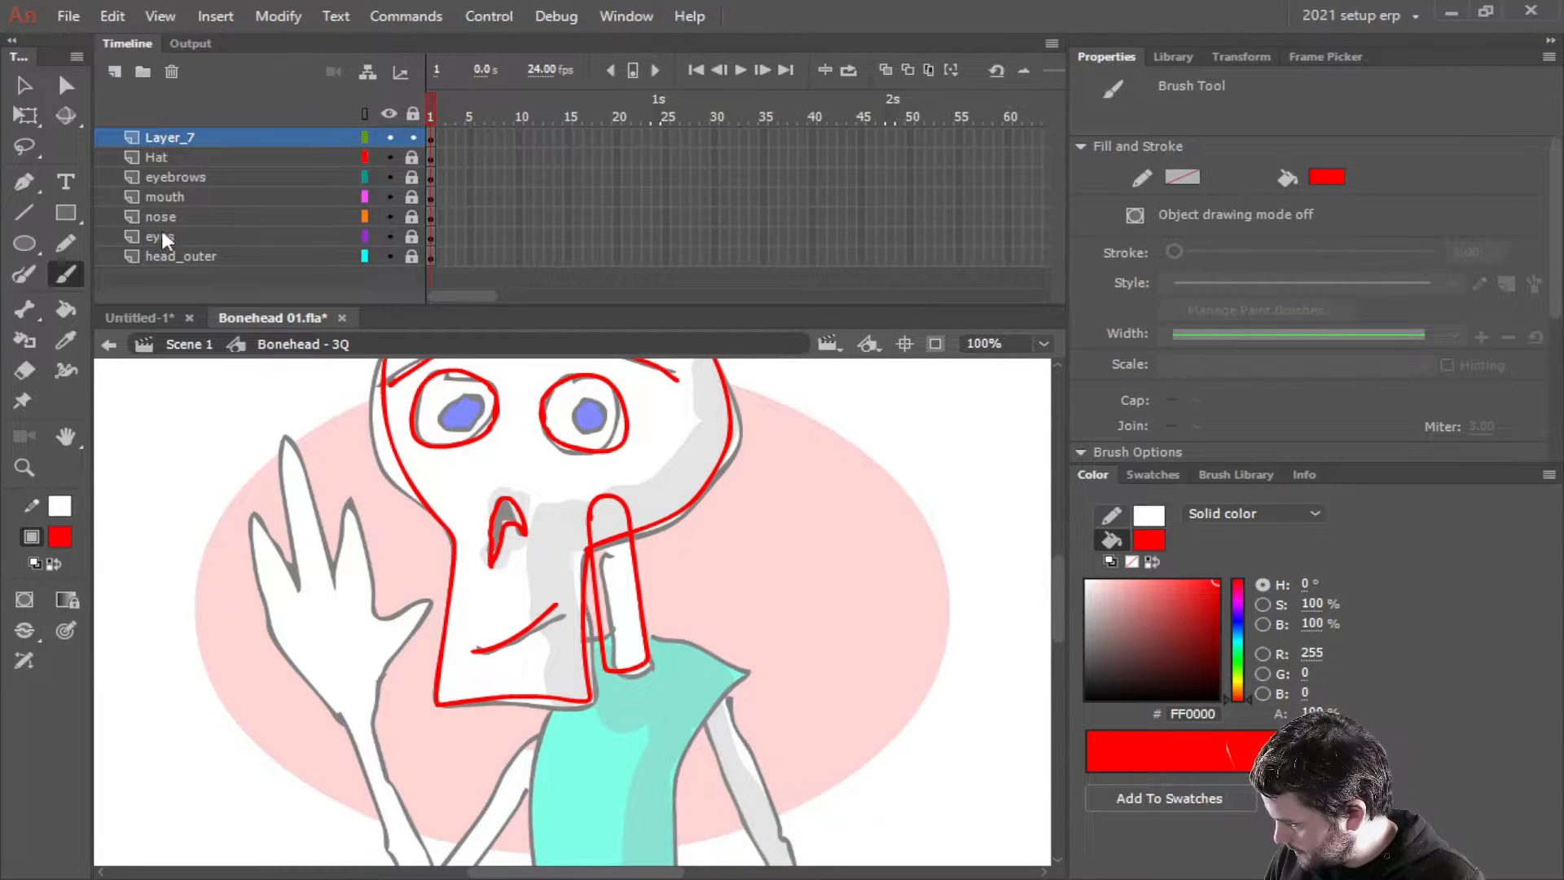
Rename the neck drawing's layer, Layer_7, as "neck" and lock it
double_click(177, 136)
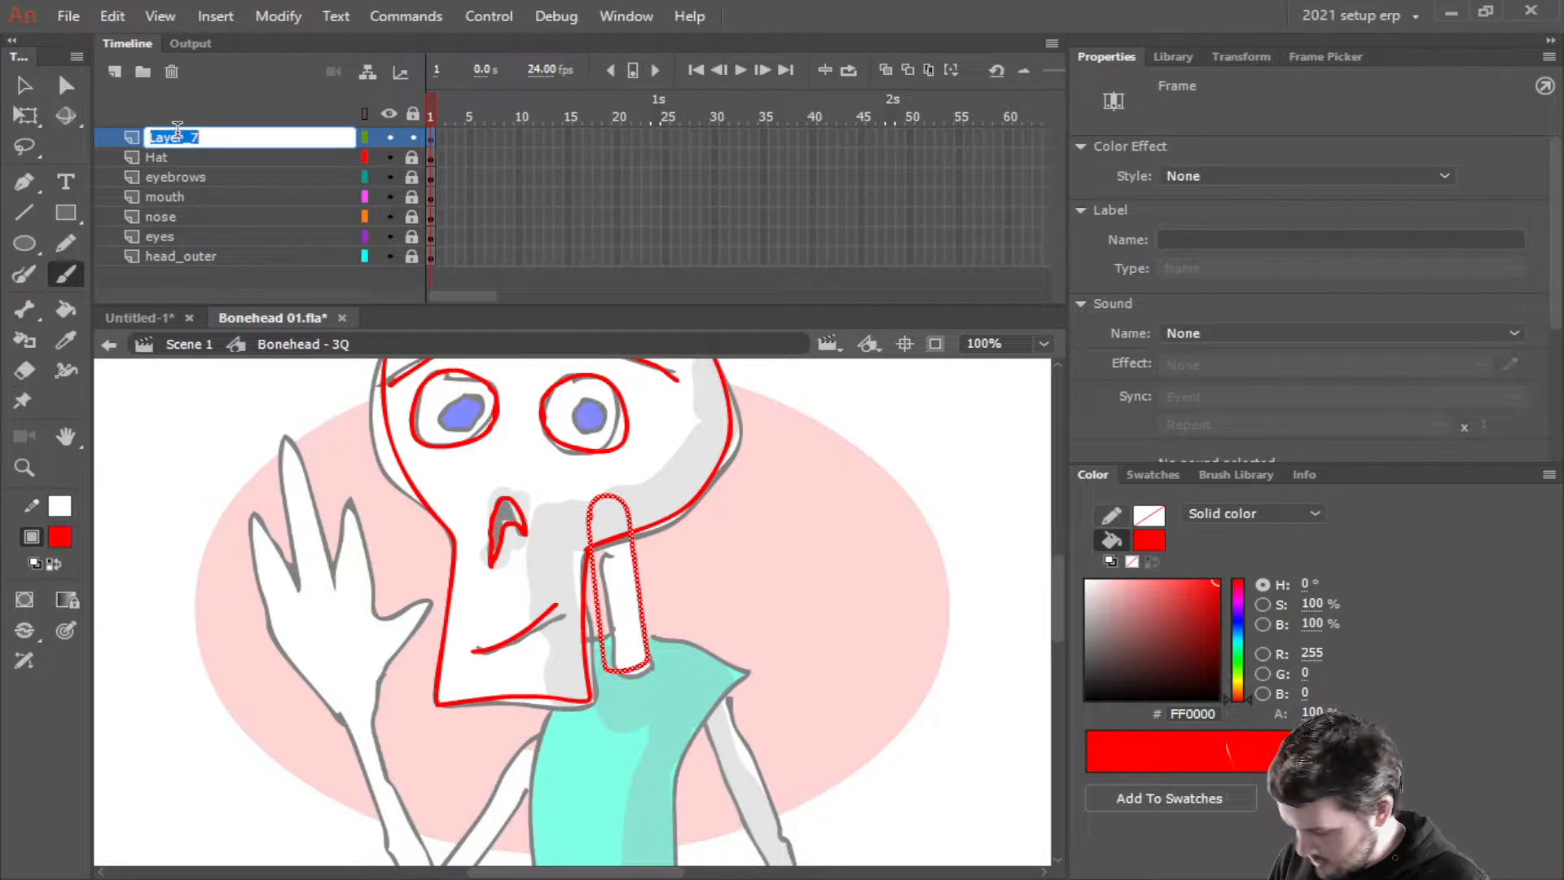
text(neck)
key(Return)
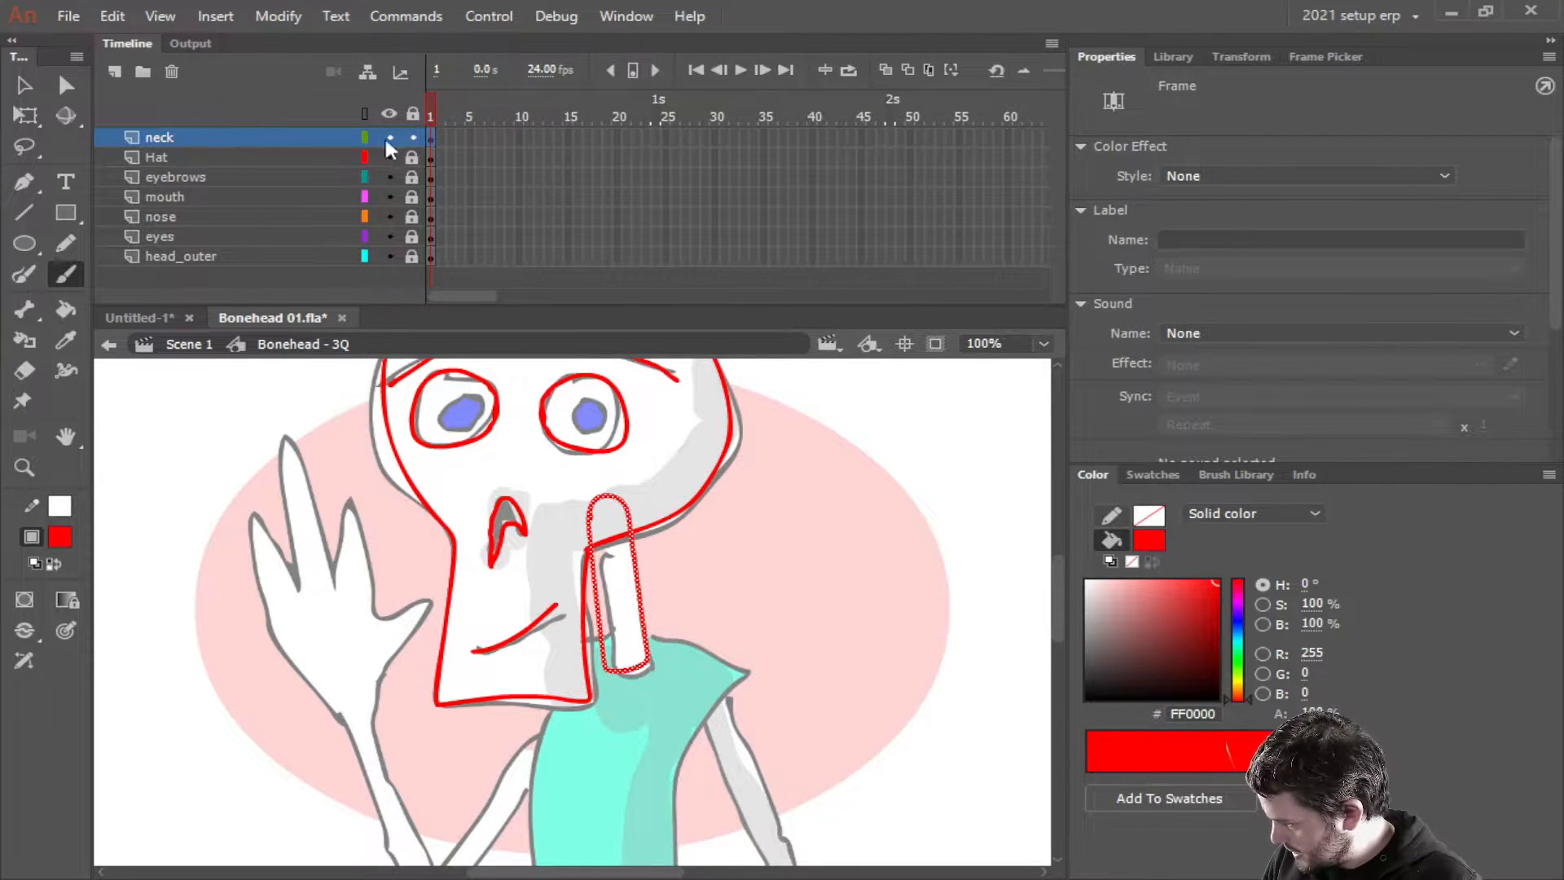
click(414, 137)
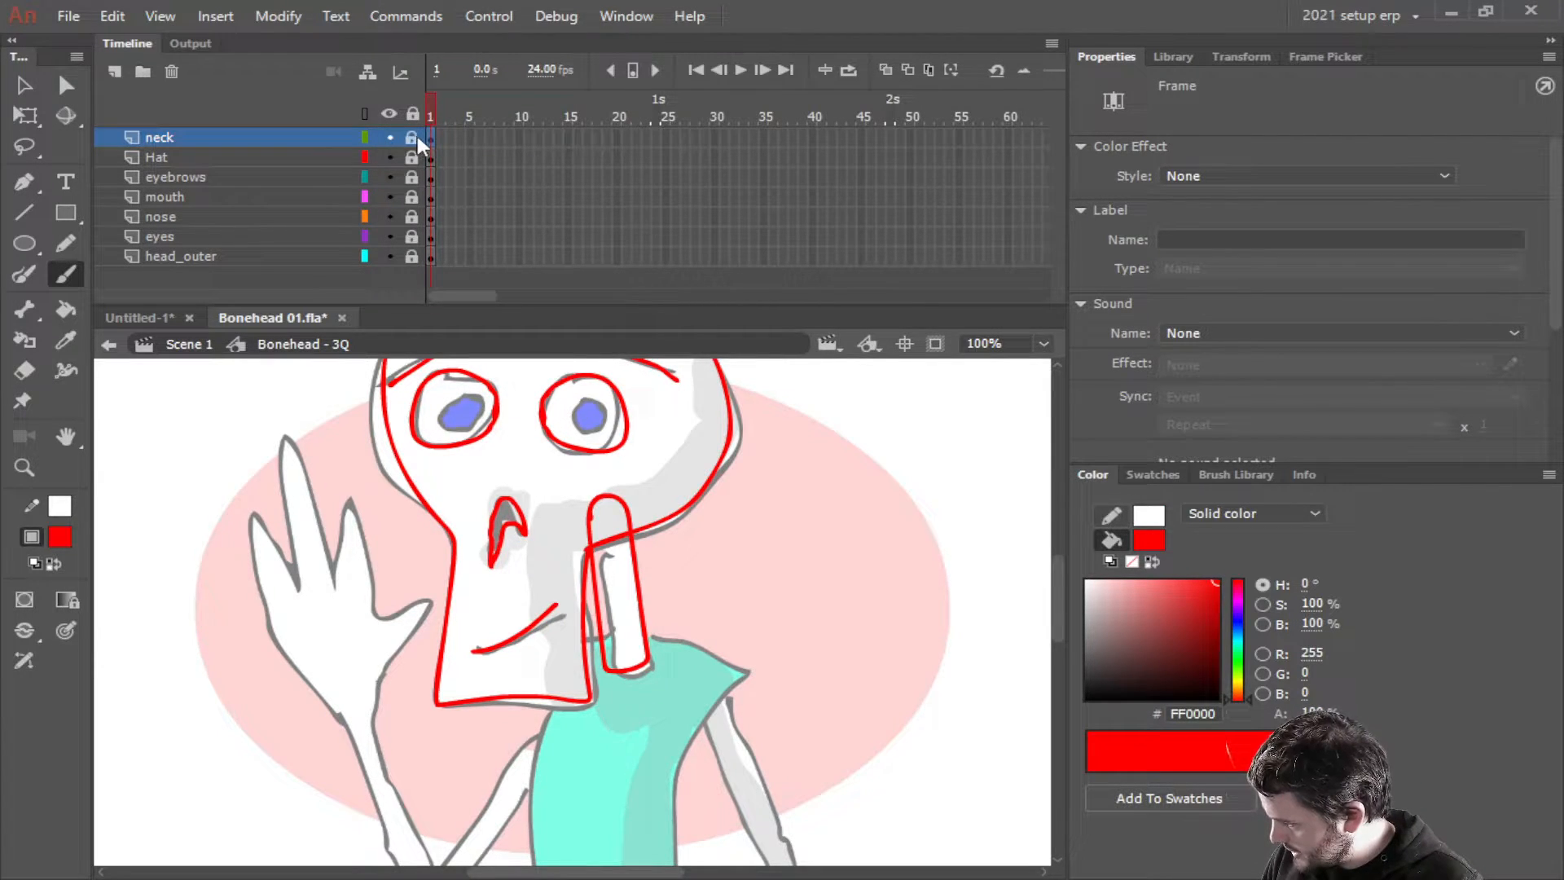
Add a new layer above neck and trace the torso in red as a closed shape extending well below the sketch's cut-off edge
click(114, 71)
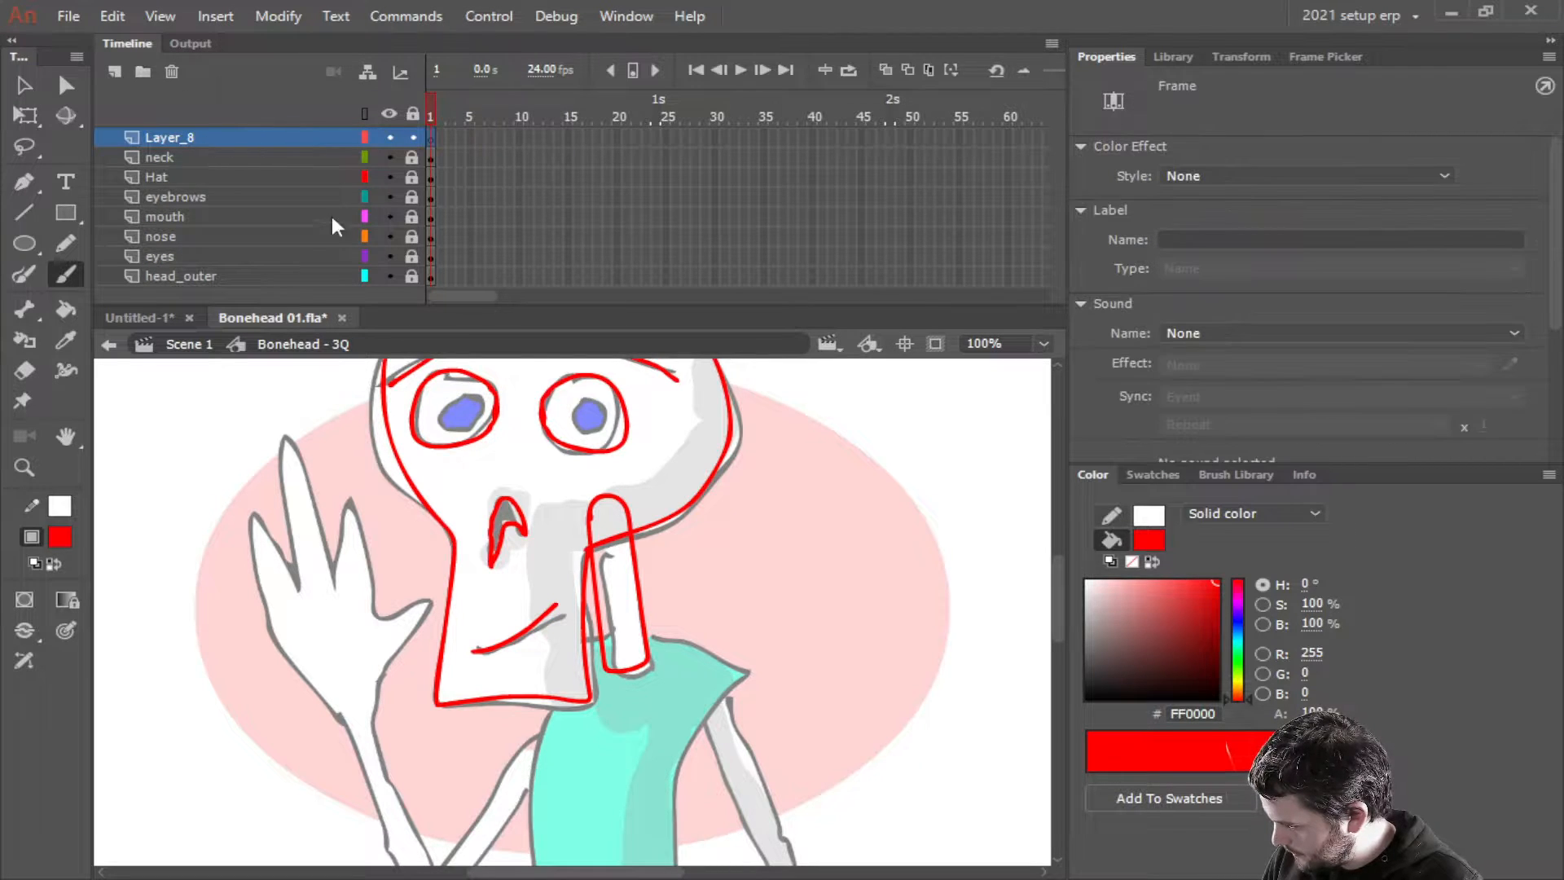
scroll(671, 572, down, 5)
ctrl+scroll(706, 534, down, 3)
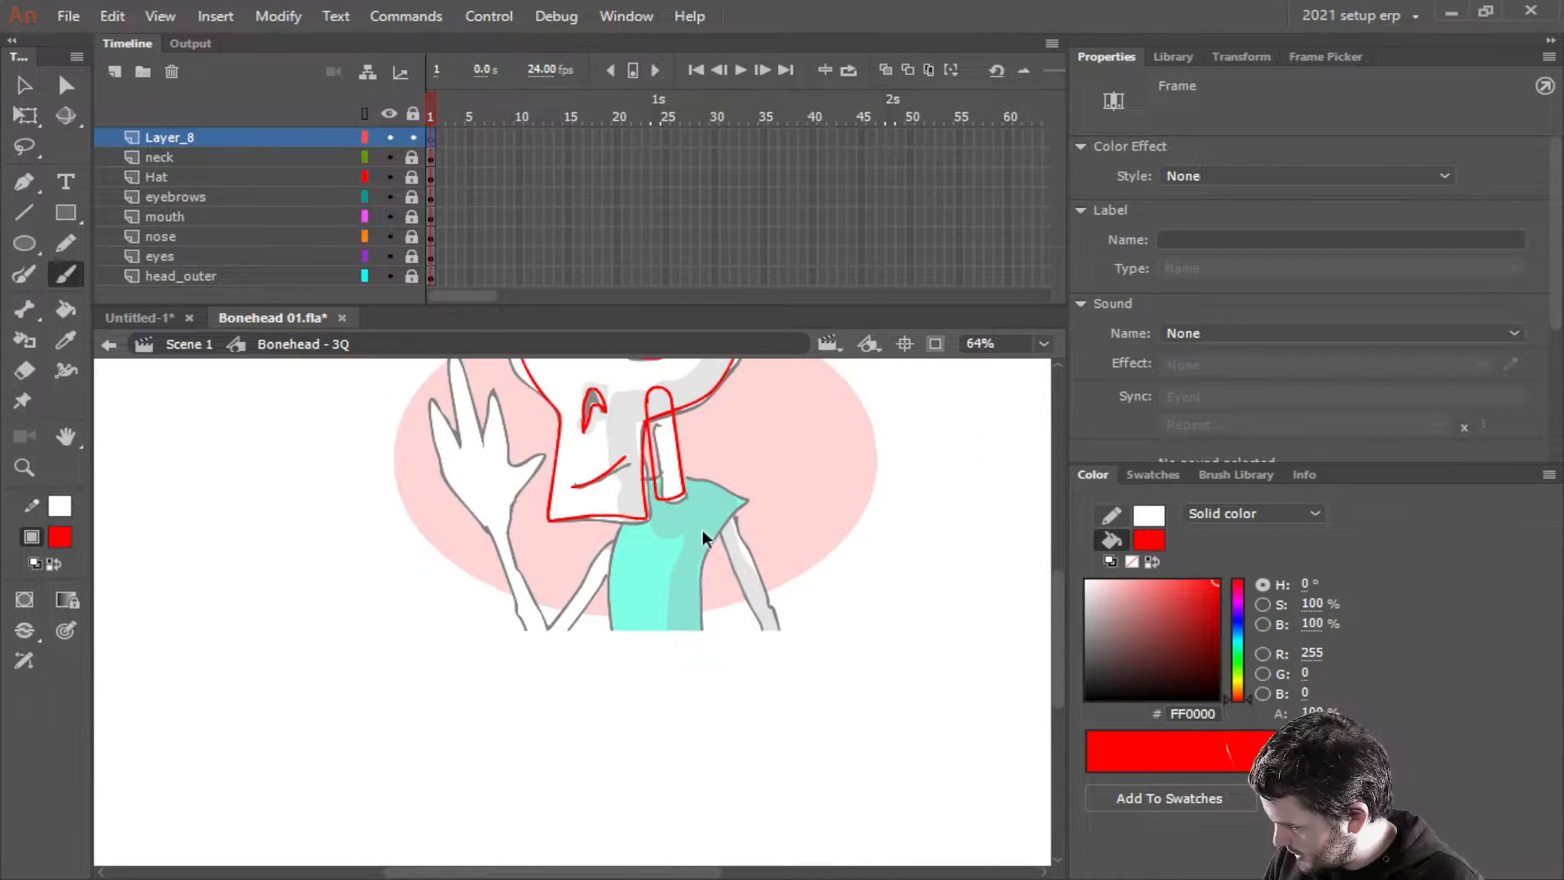
drag(724, 503, 688, 584)
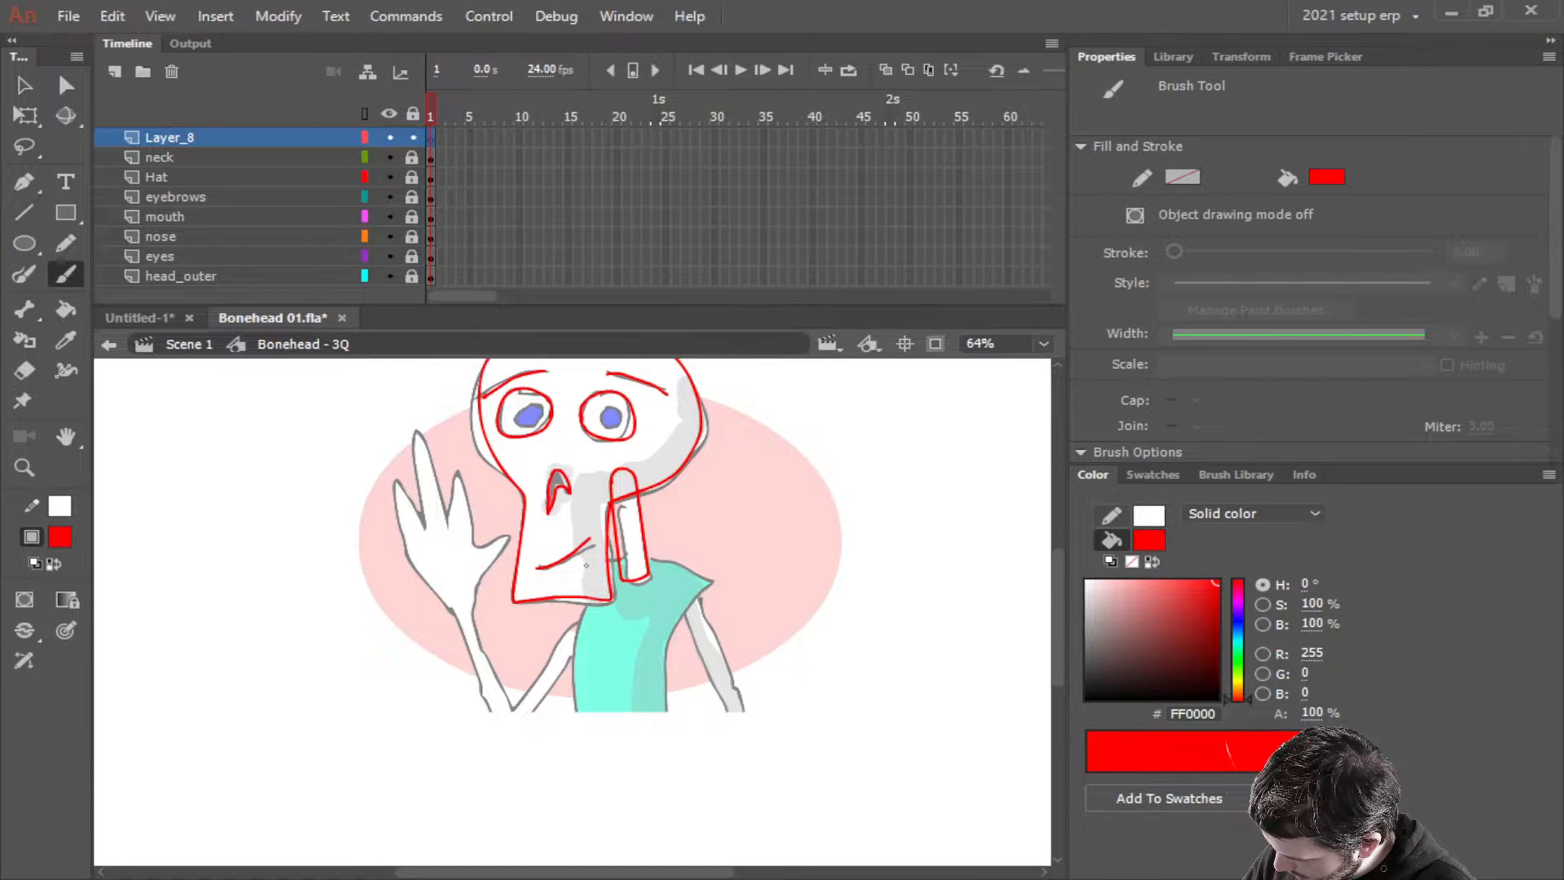
mouse_move(586, 565)
mouse_down()
mouse_move(671, 555)
mouse_move(703, 572)
mouse_move(674, 662)
mouse_move(685, 806)
mouse_move(604, 816)
mouse_move(585, 571)
mouse_up()
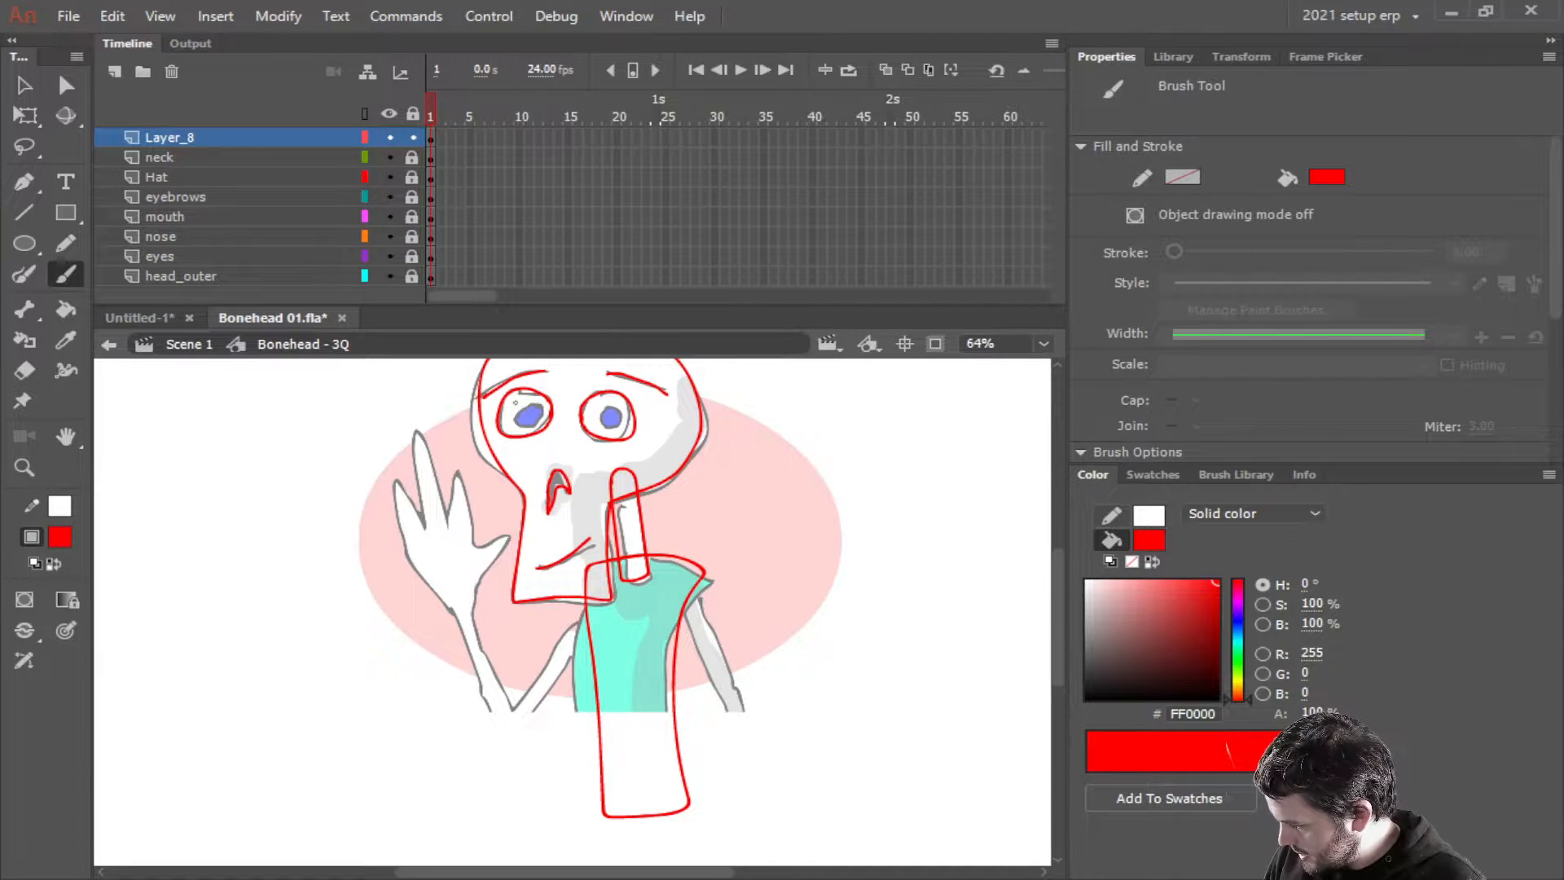
Rename the torso drawing's layer, Layer_8, as "body" and lock it
double_click(239, 137)
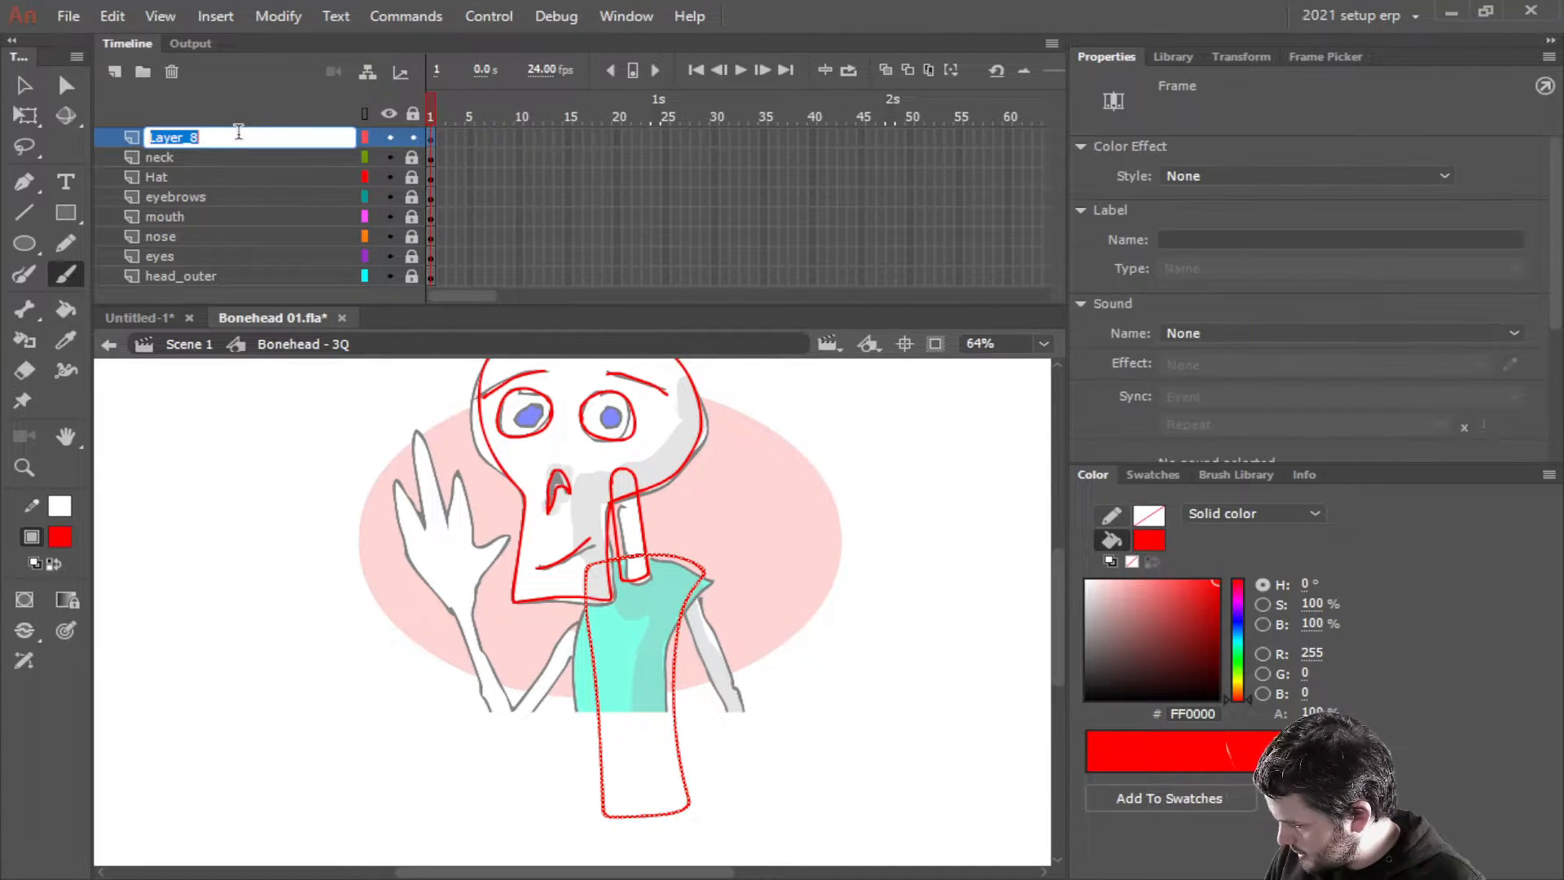
text(body)
key(Return)
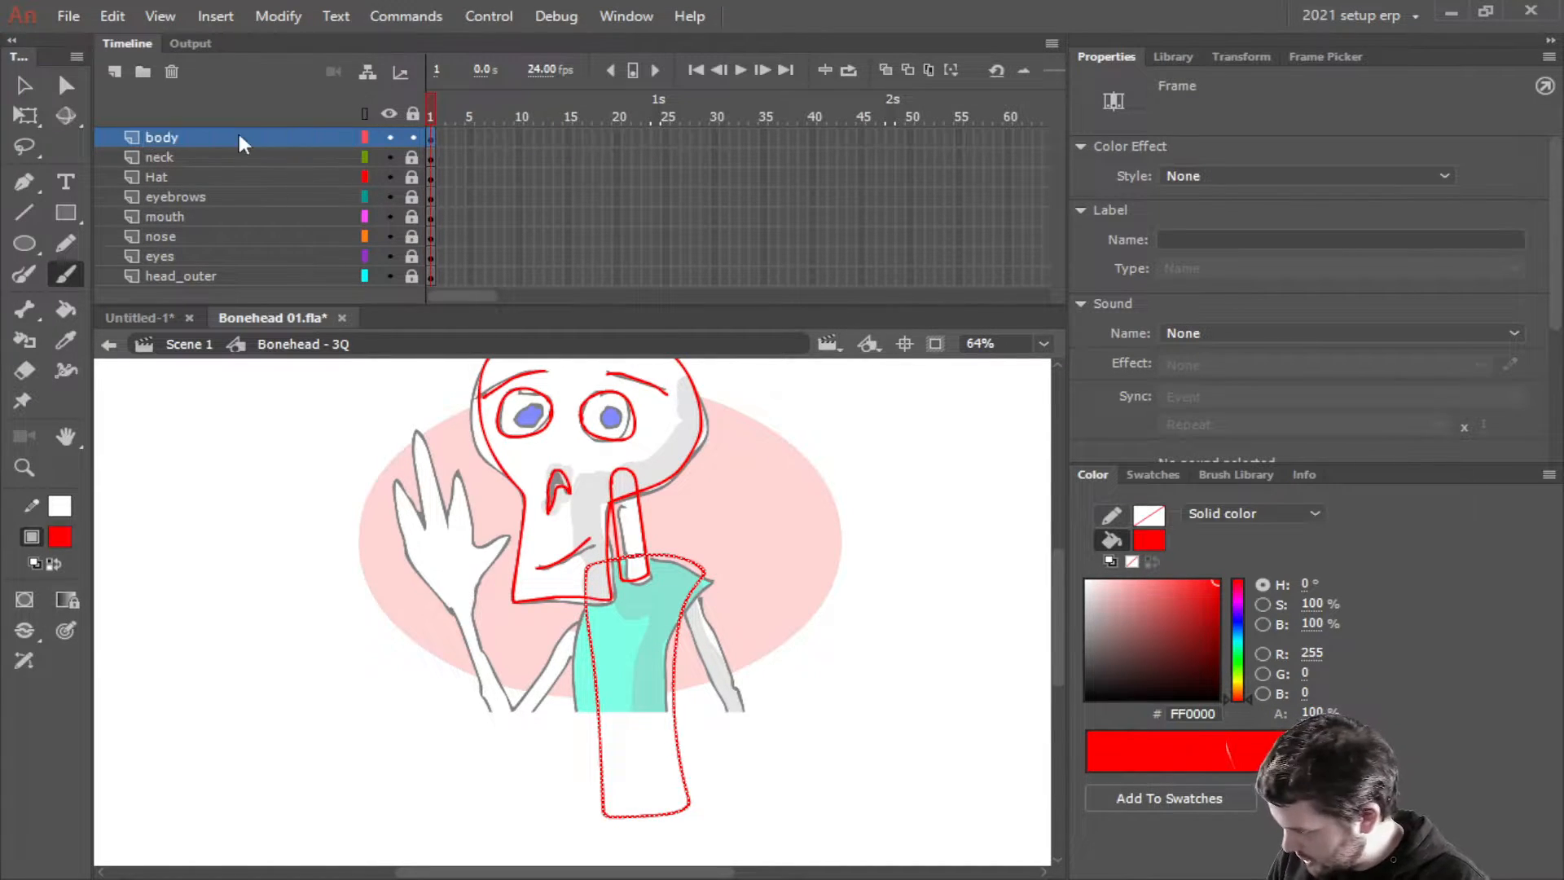
Add a new layer above body and trace the right-hand upper arm in red as a narrow round-ended shape overlapping the shoulder, redrawing the first attempt
click(114, 72)
click(195, 130)
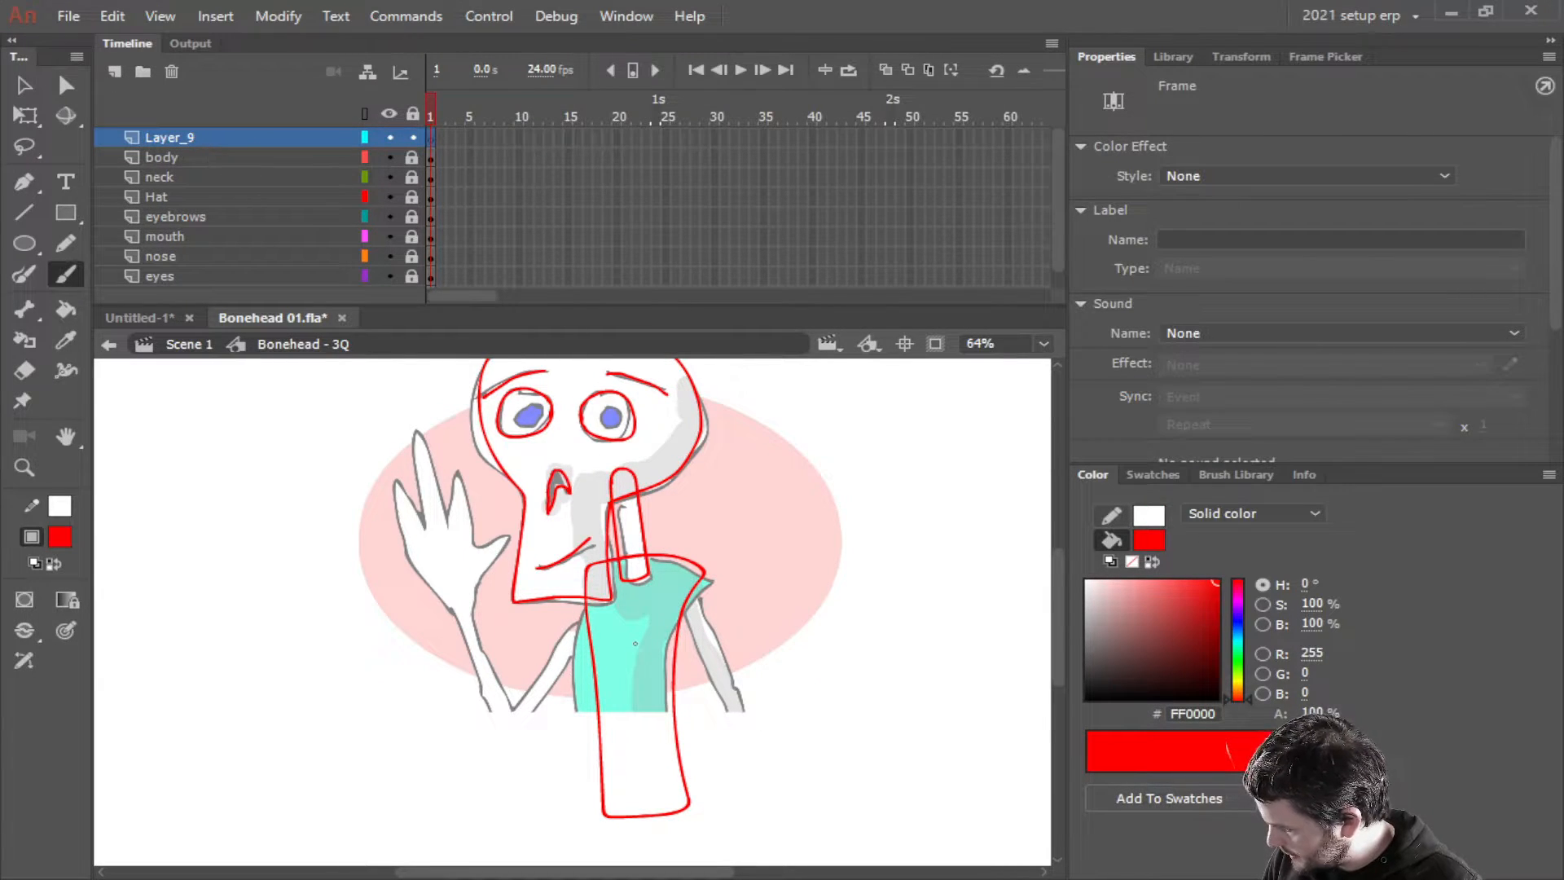
drag(635, 644, 443, 565)
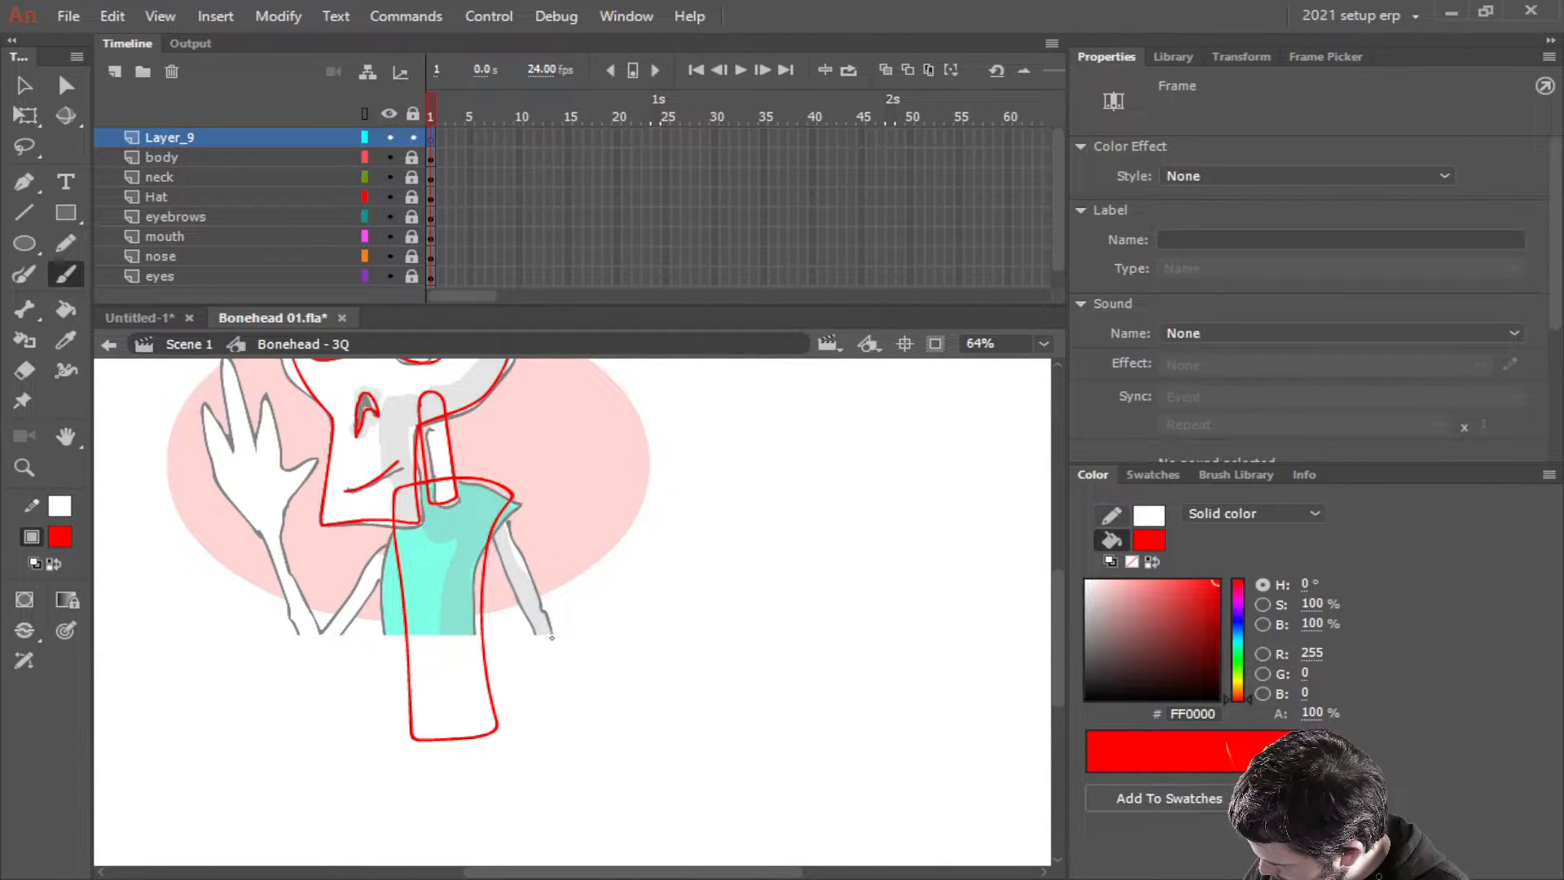
mouse_move(552, 637)
mouse_down()
mouse_move(495, 500)
mouse_move(506, 577)
mouse_move(547, 640)
mouse_up()
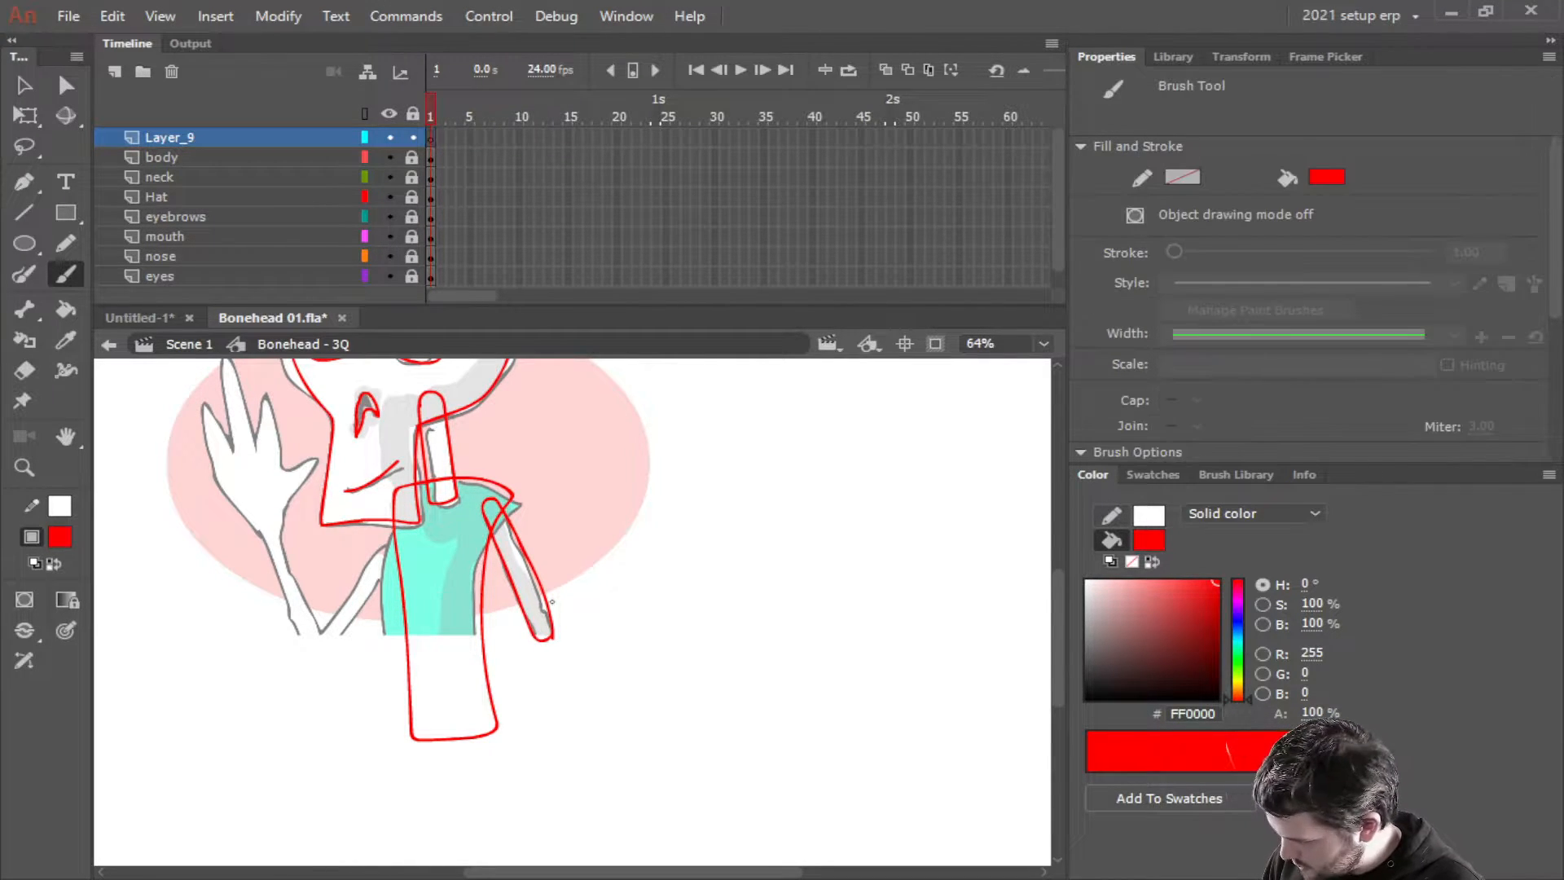
key(ctrl+z)
mouse_move(487, 512)
mouse_down()
mouse_move(518, 607)
mouse_move(538, 643)
mouse_move(554, 641)
mouse_move(495, 501)
mouse_move(486, 514)
mouse_up()
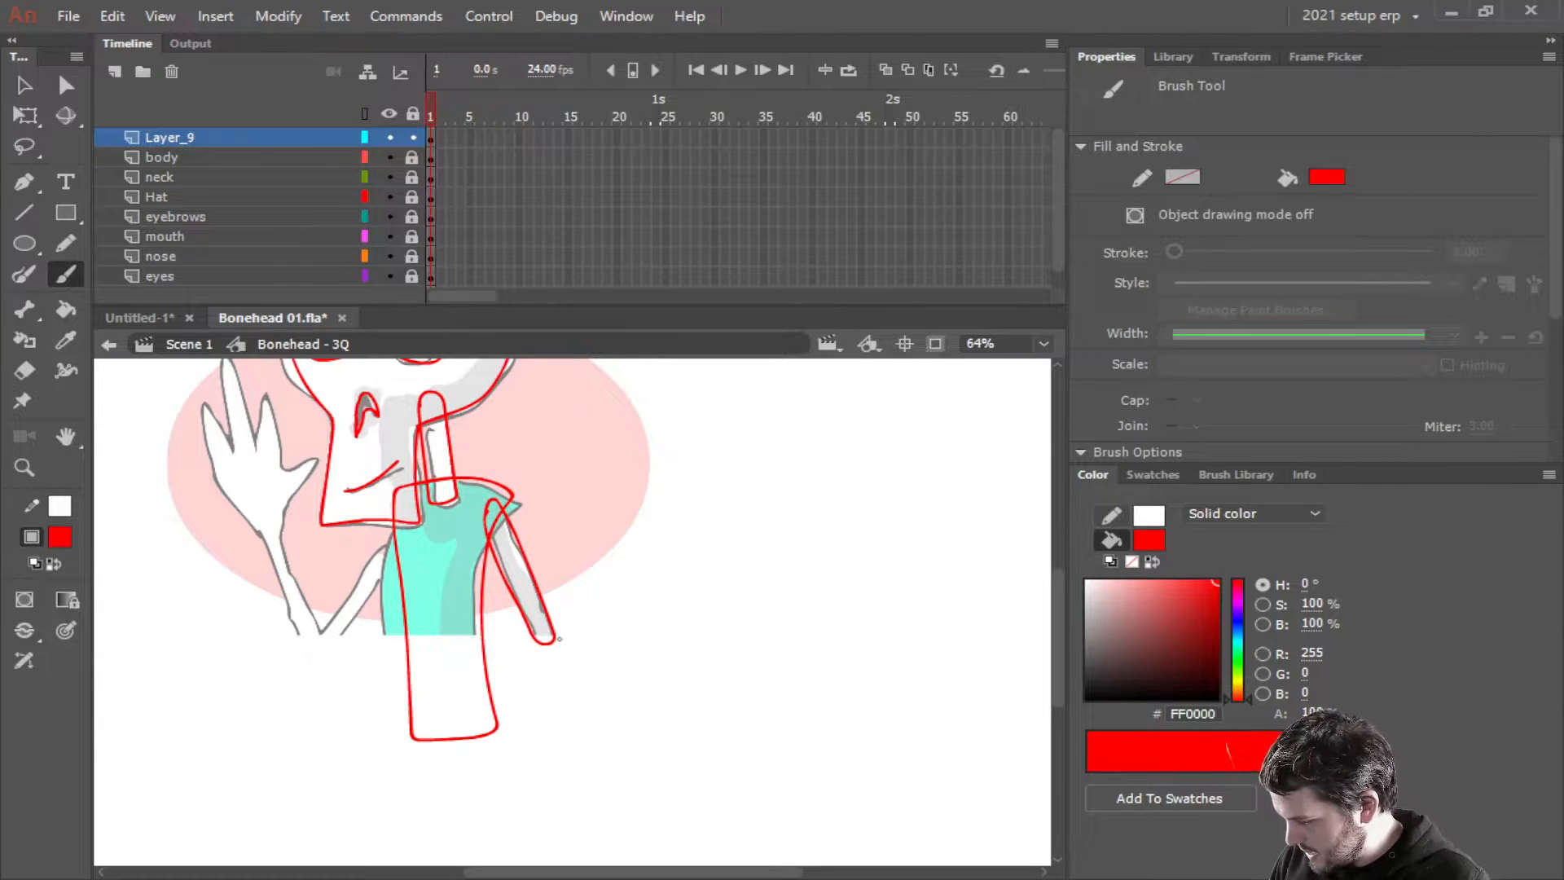
Rename the upper arm drawing's layer, Layer_9, as "arm_should"
drag(601, 649, 801, 556)
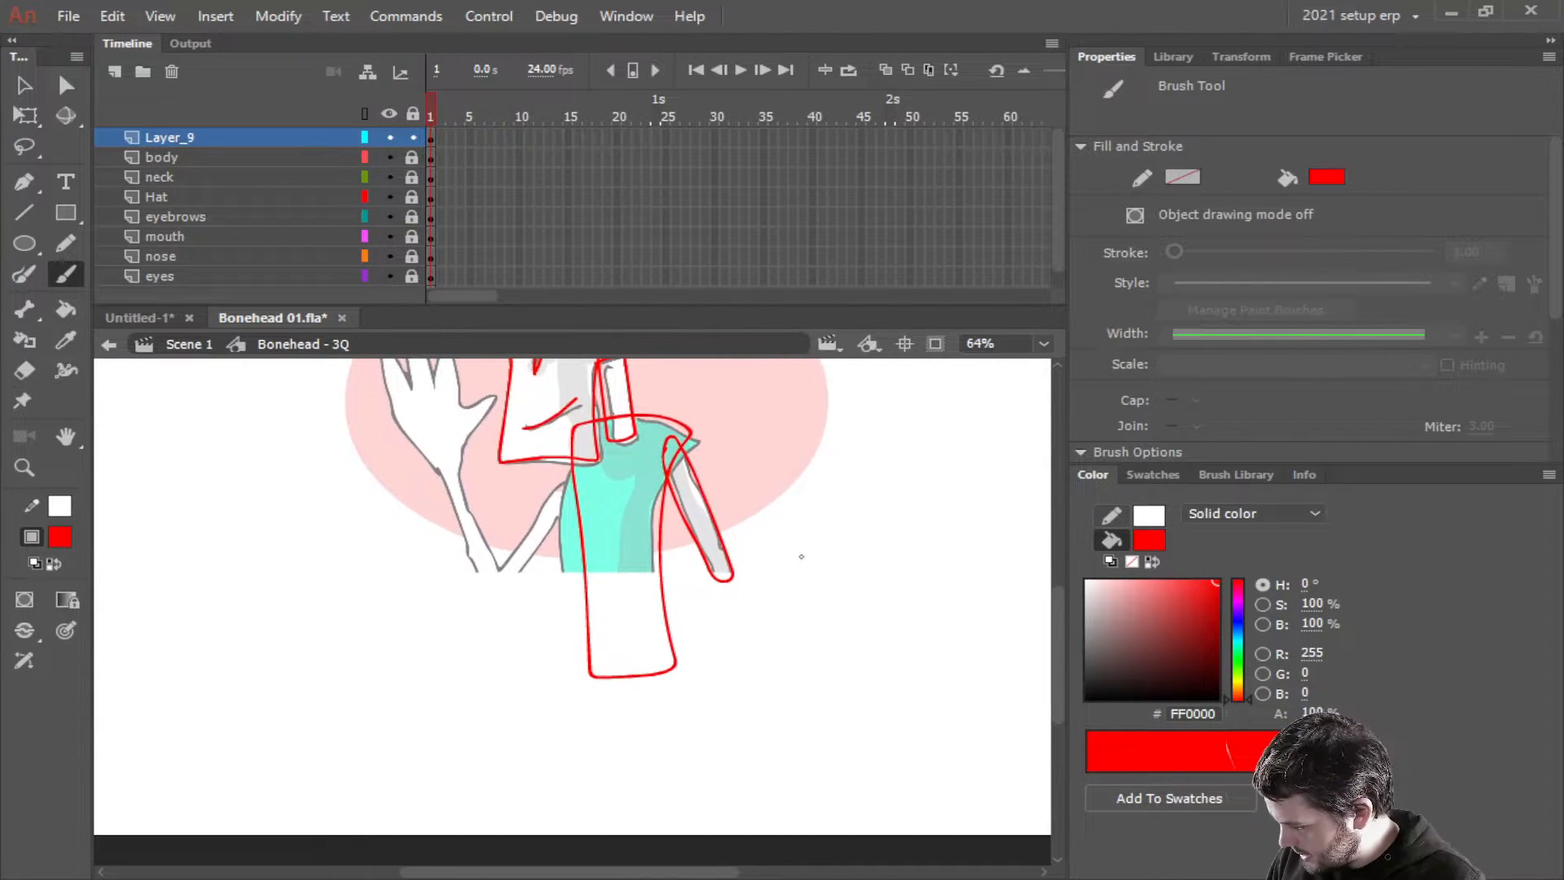
scroll(800, 556, up, 1)
drag(754, 605, 638, 635)
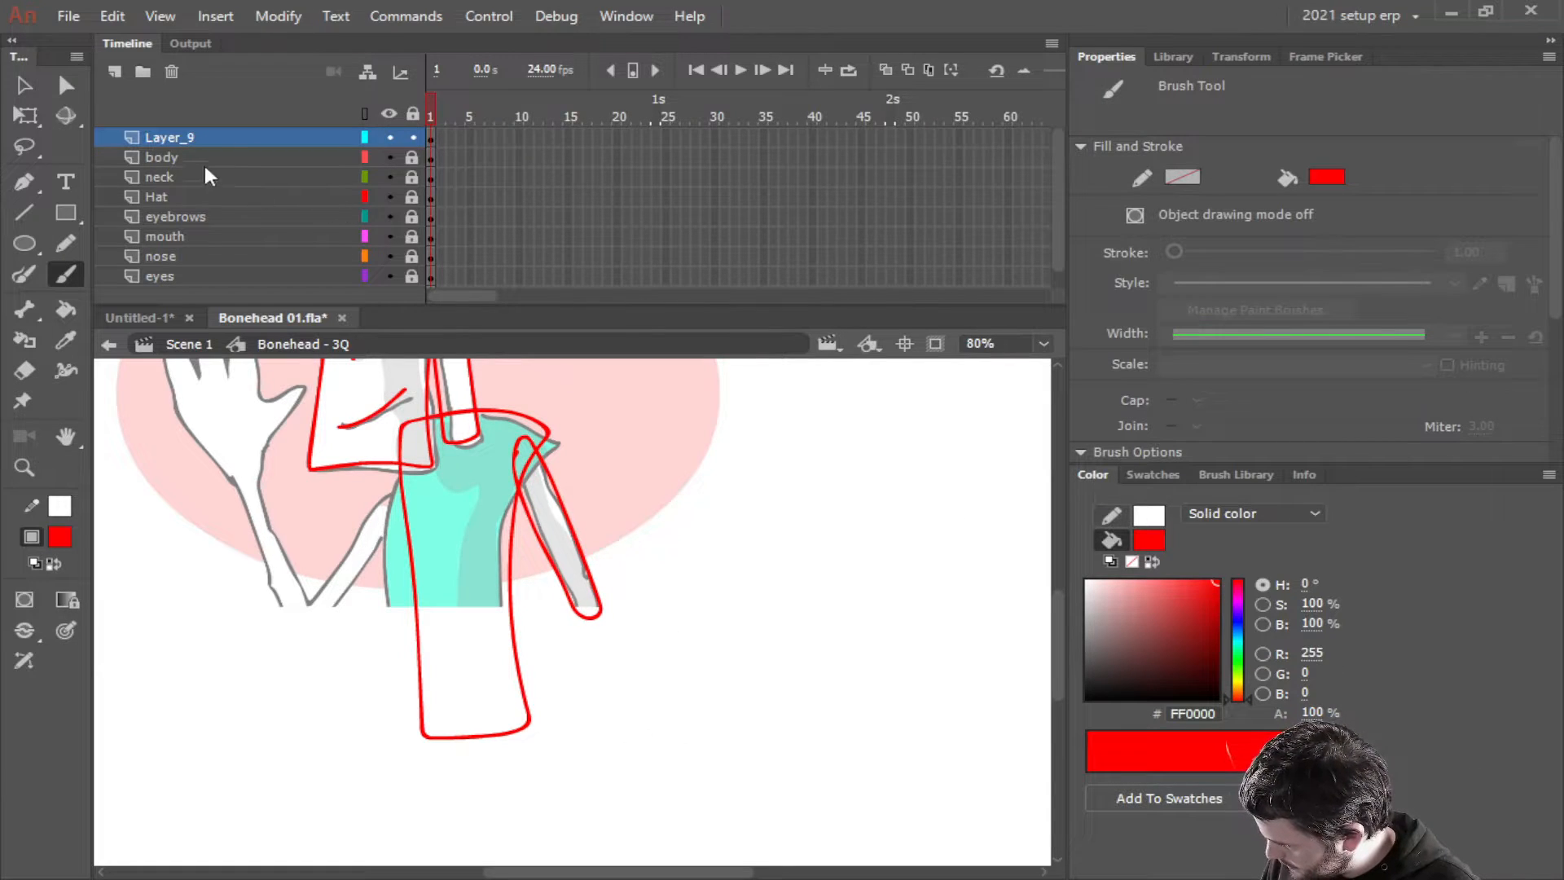
double_click(181, 135)
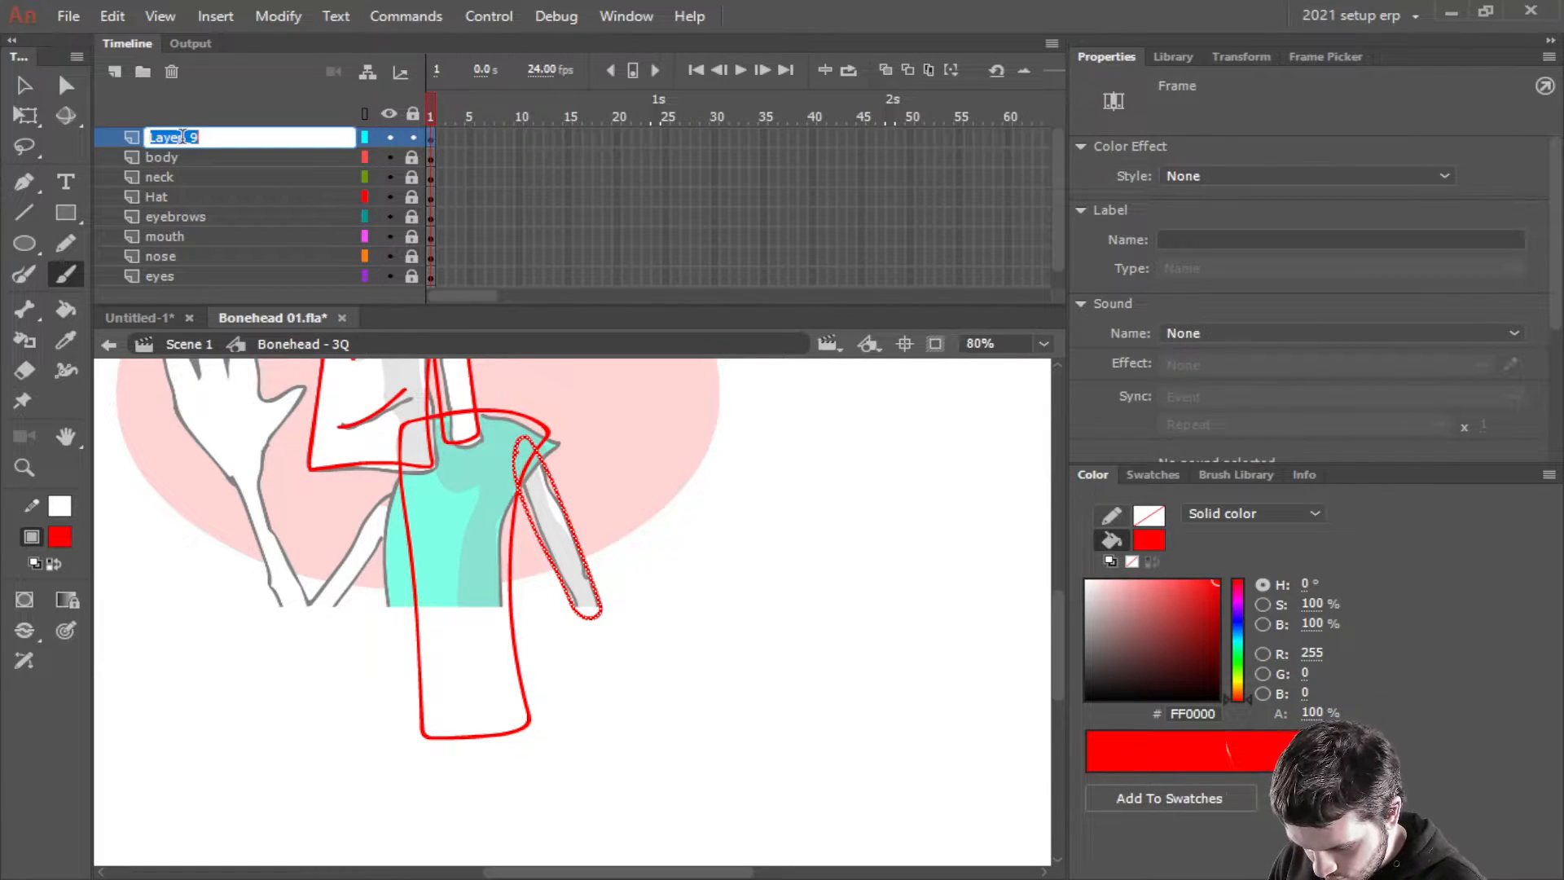
text(arm)
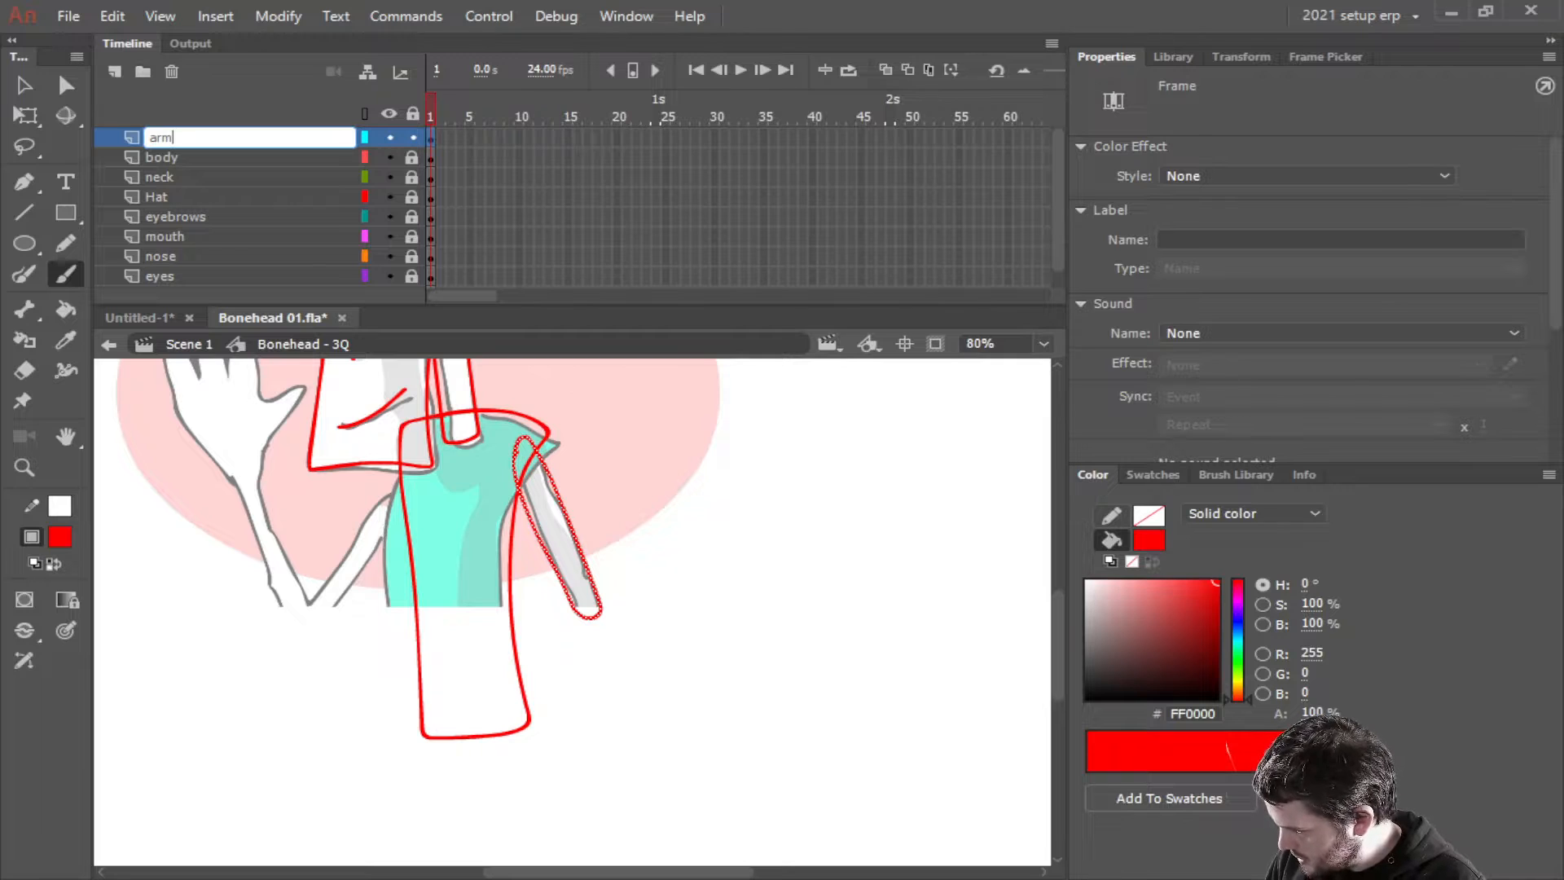
text( sho)
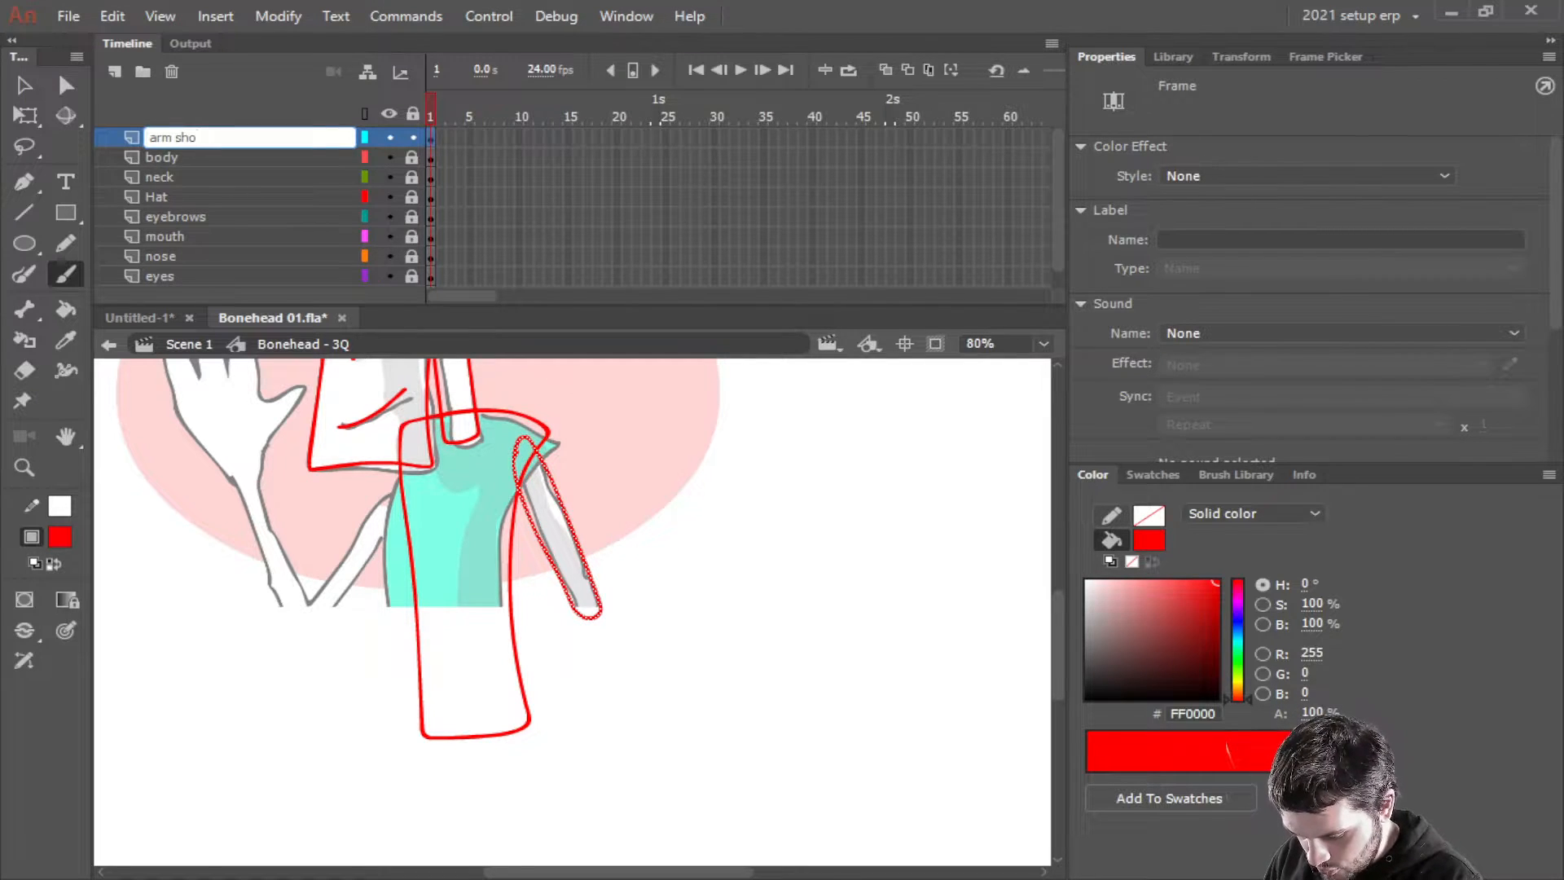
text(uld)
key(Return)
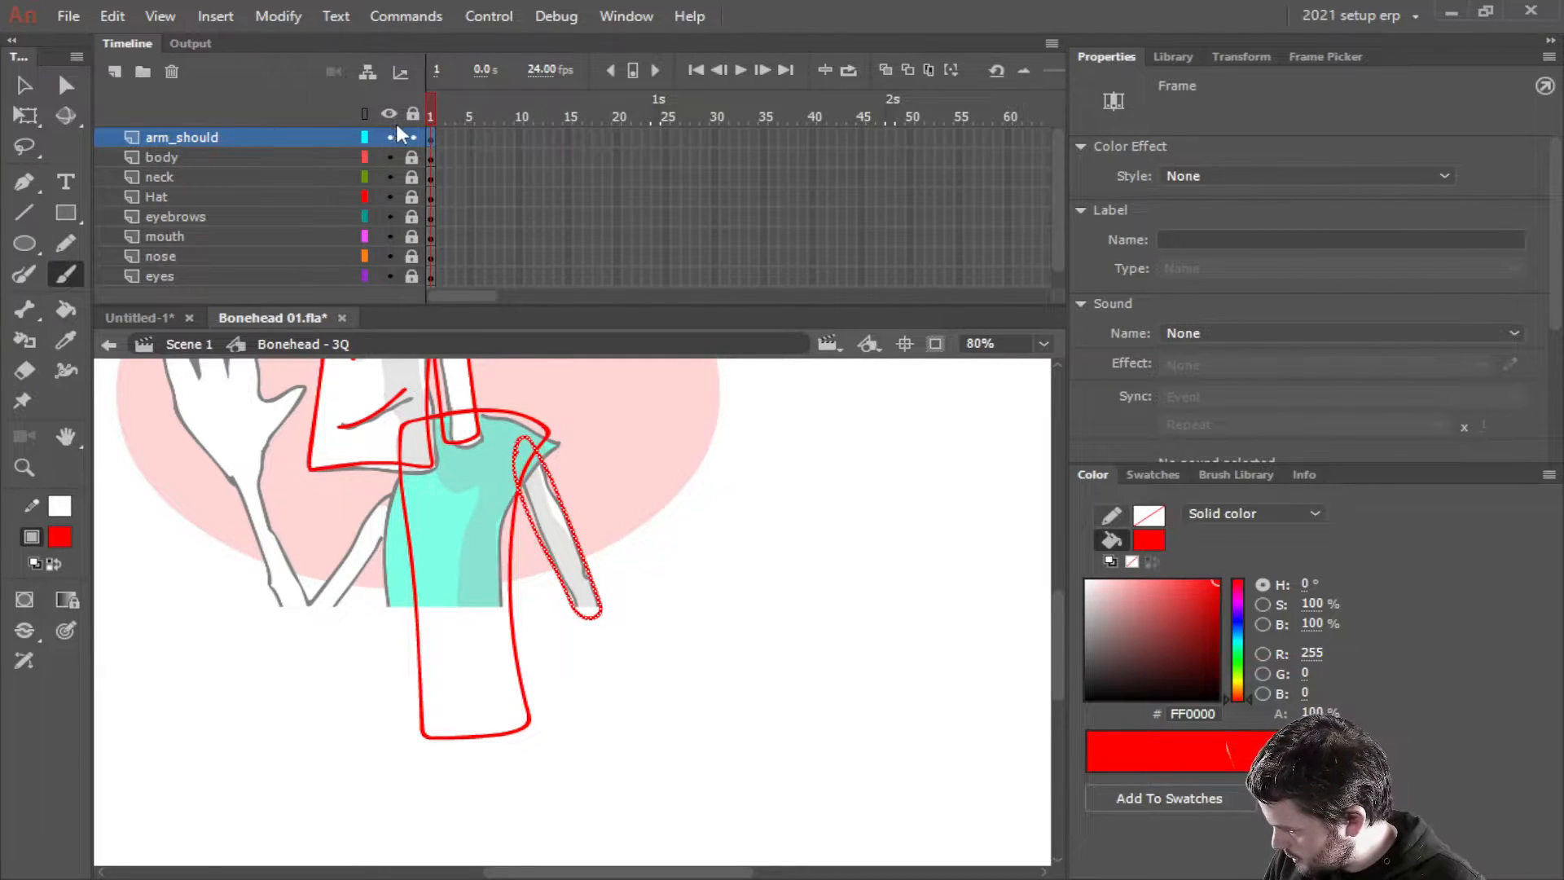
Lock the arm_should layer and add a new active layer above it for the next arm part
click(115, 71)
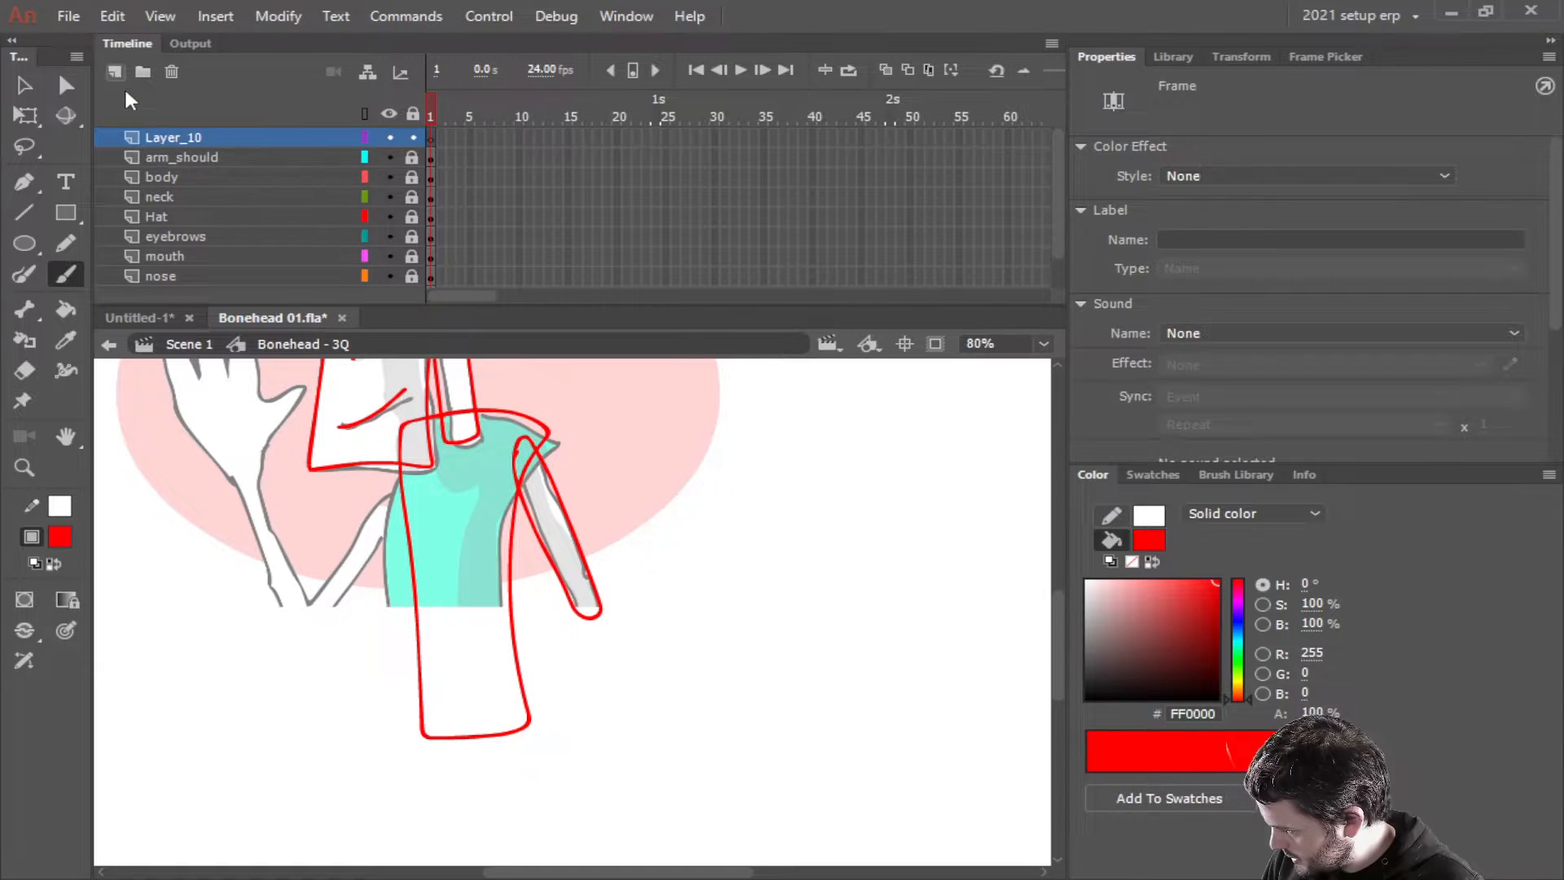
click(155, 136)
scroll(663, 687, down, 3)
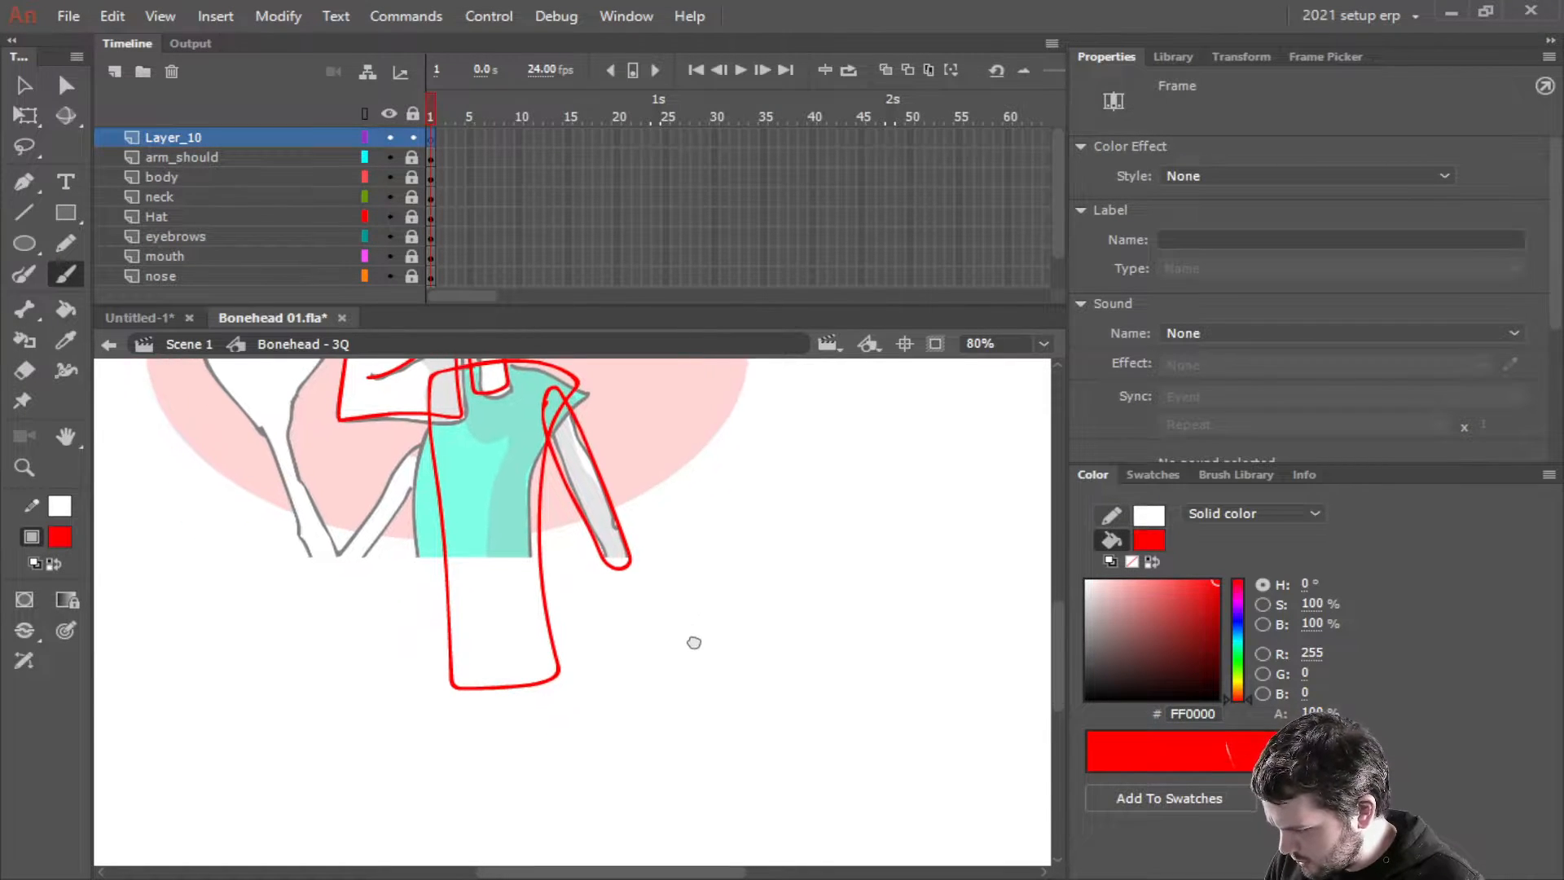
scroll(694, 595, up, 3)
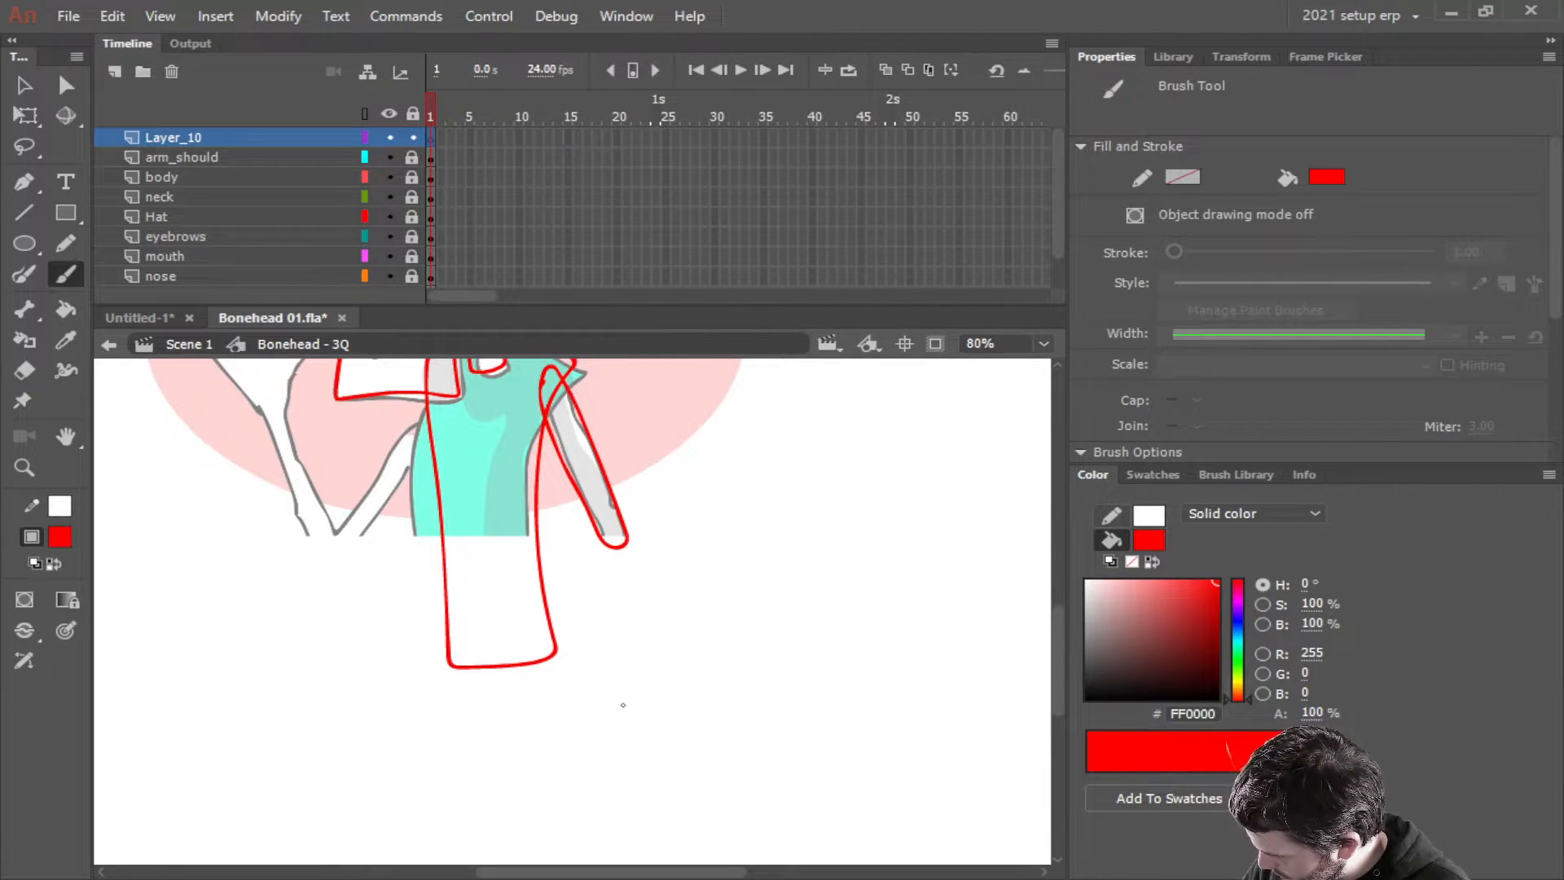
Draw the forearm in red as a narrow round-ended outline about 43 by 244 px, hanging down from the elbow
mouse_move(628, 723)
mouse_down()
mouse_move(632, 591)
mouse_move(604, 523)
mouse_move(594, 725)
mouse_move(619, 738)
mouse_move(628, 720)
mouse_up()
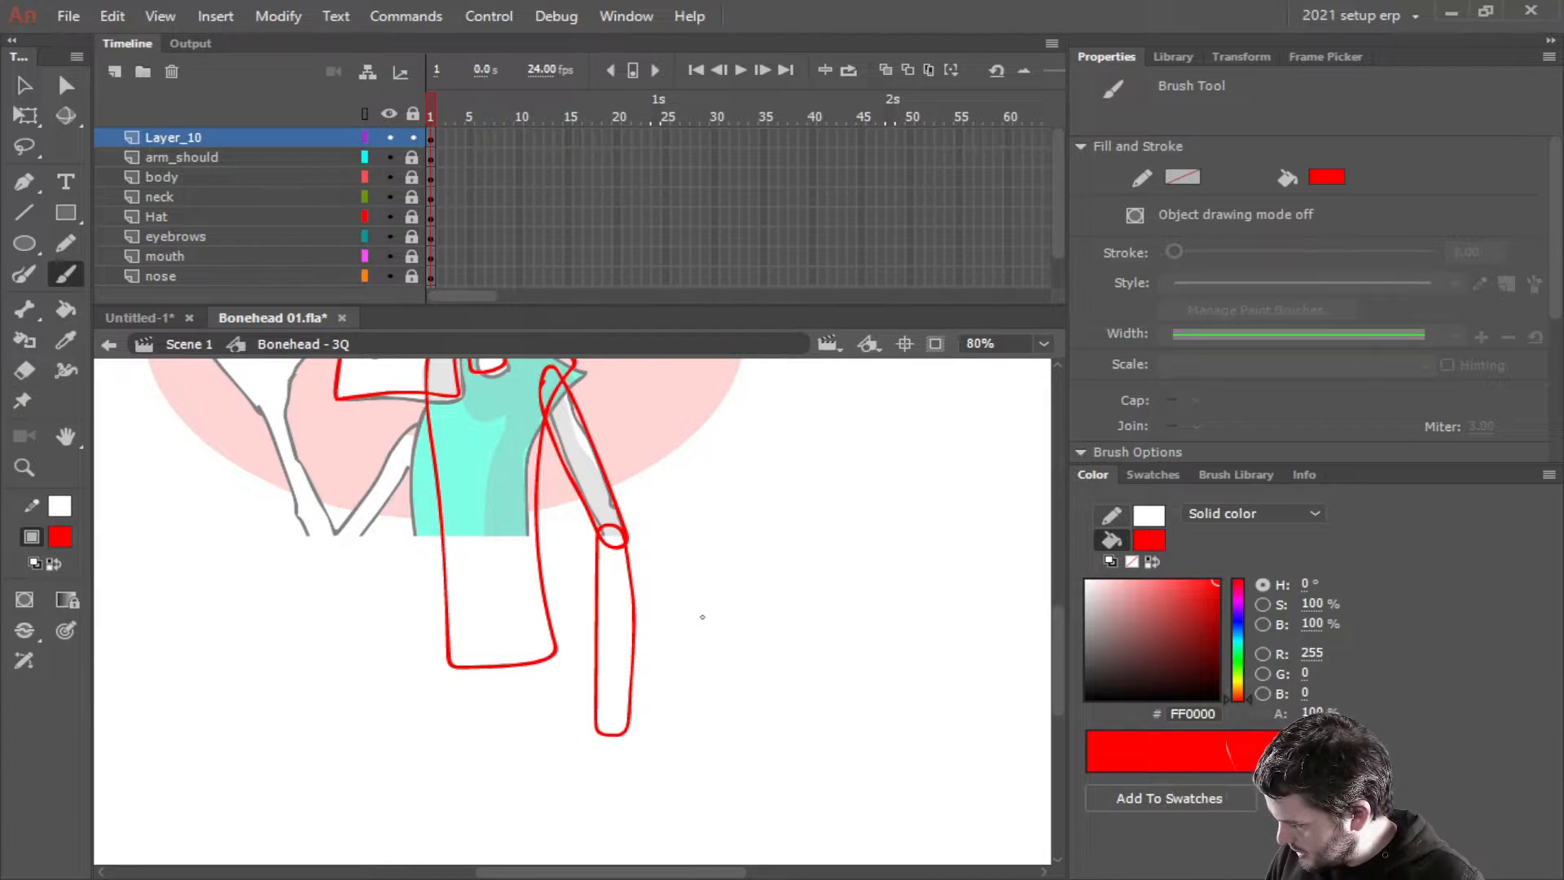
drag(675, 685, 649, 723)
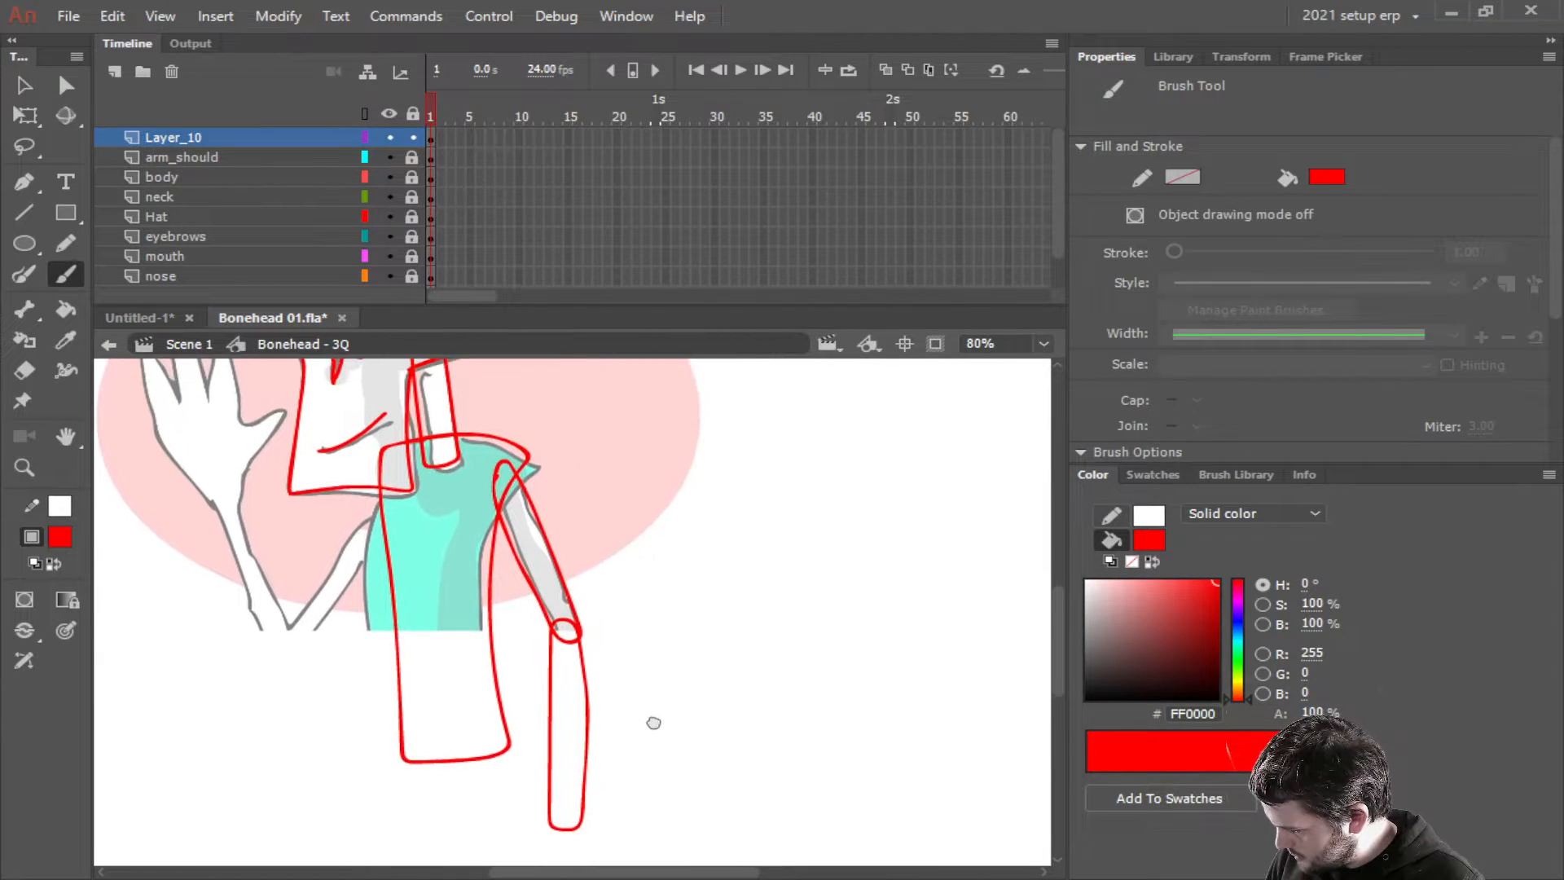
Place the forearm's transformation point at the elbow joint and nudge the shape about 2 px right to line up with the upper arm
click(213, 133)
click(24, 115)
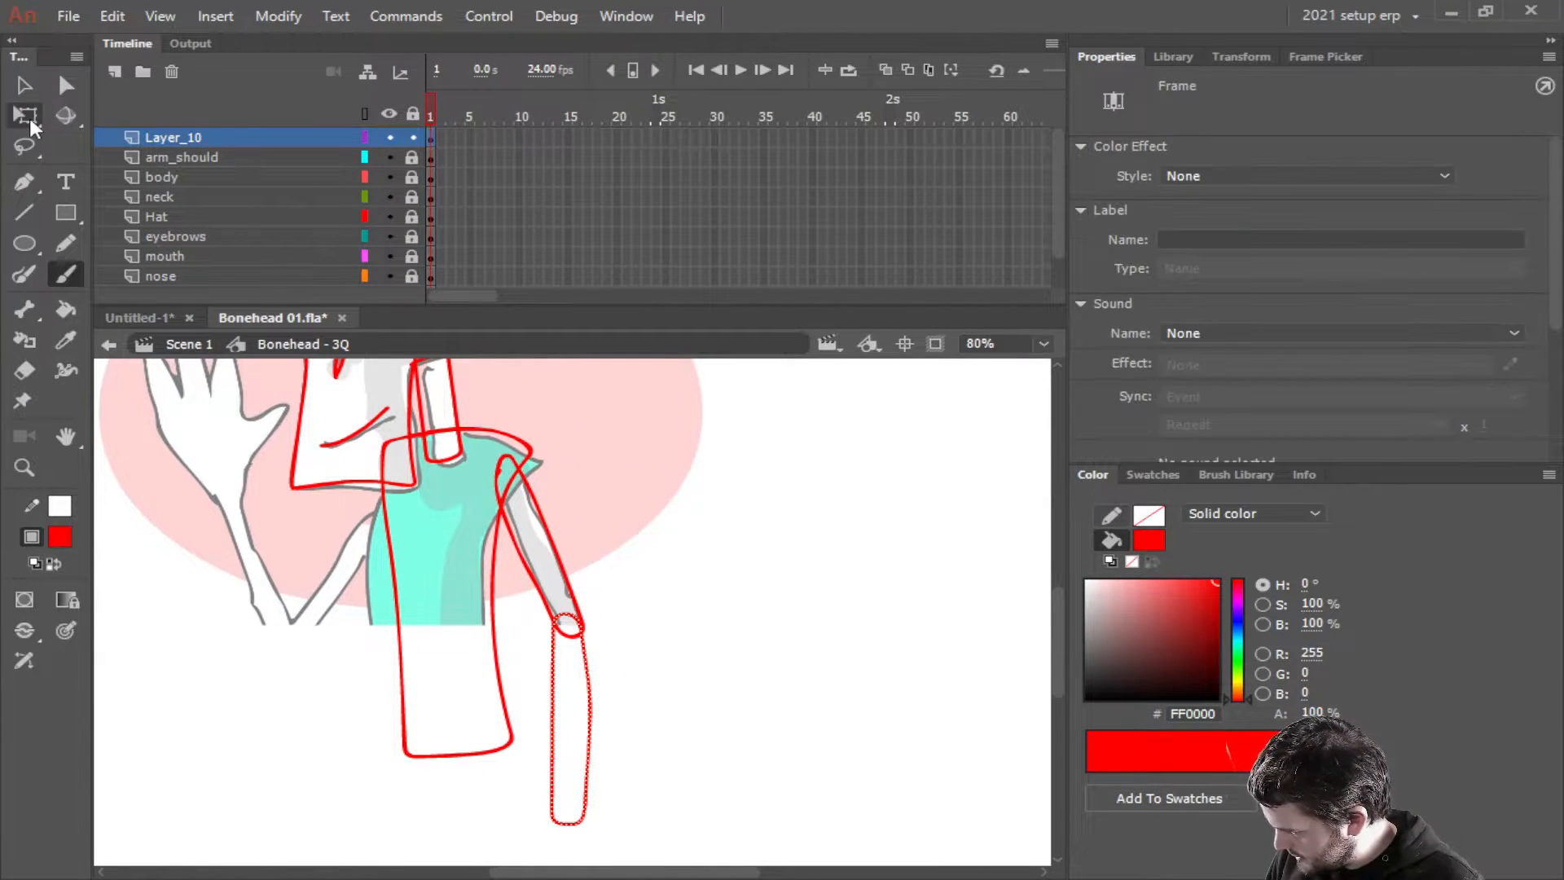
drag(570, 717, 574, 625)
scroll(573, 624, up, 5)
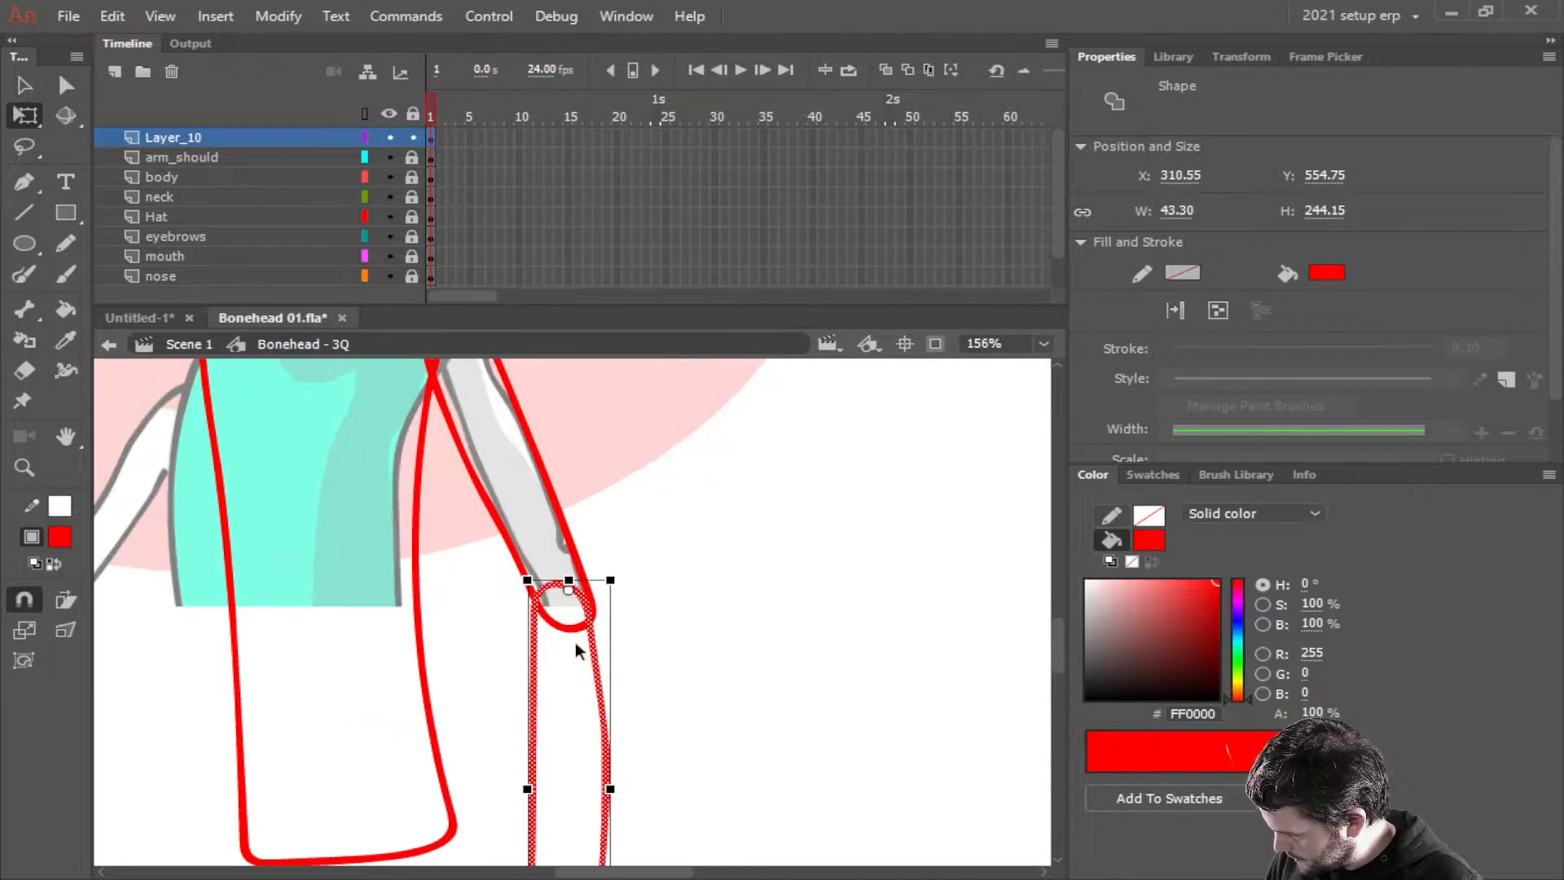
drag(561, 519, 556, 540)
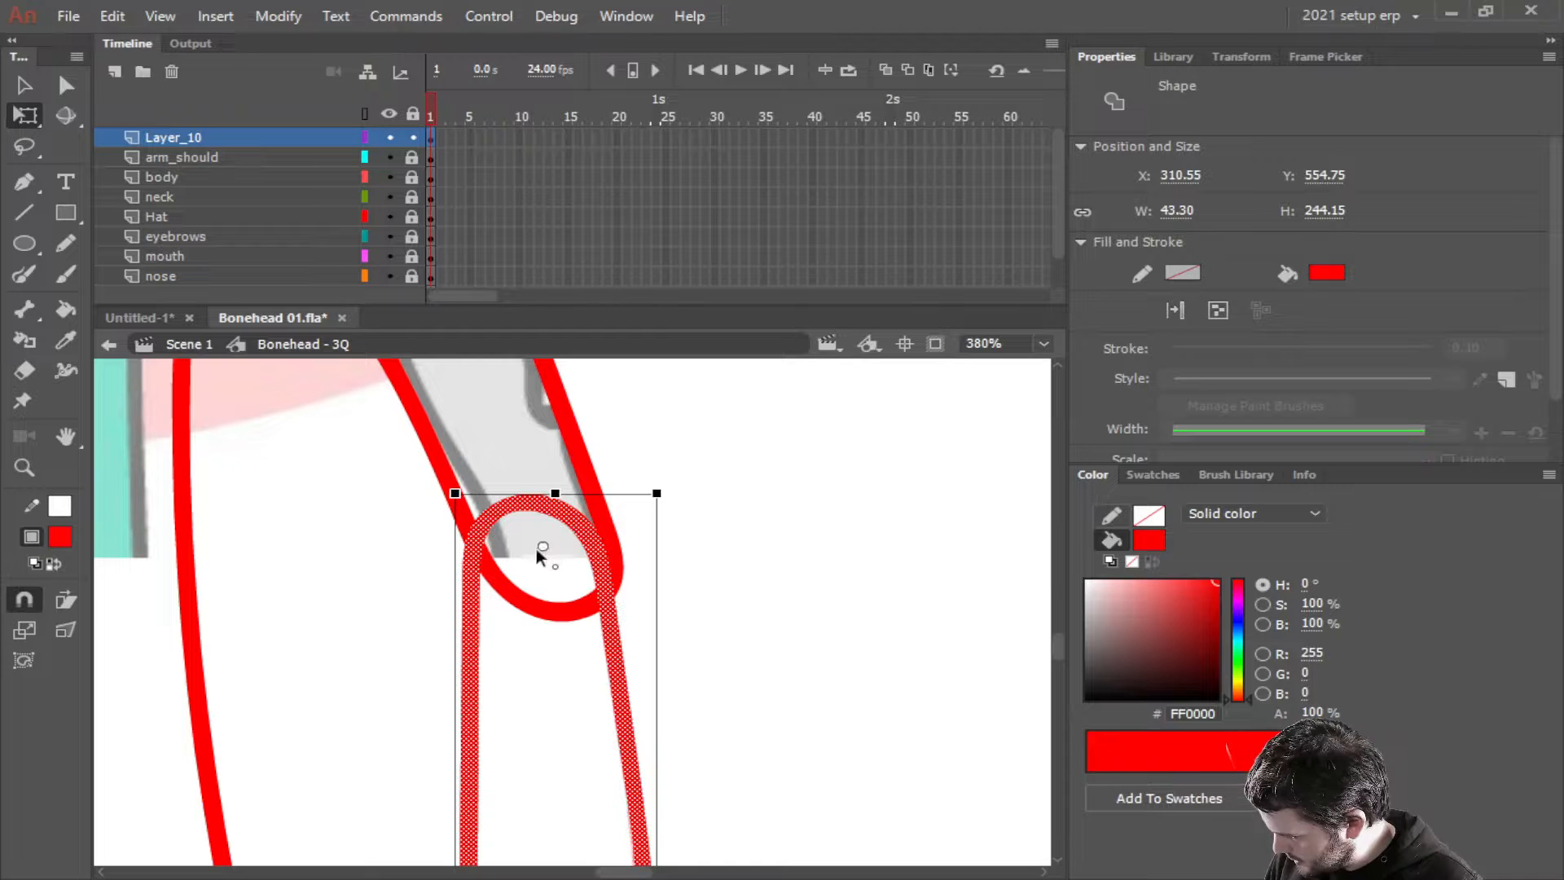
key(Right)
key(Right)
key(Right)
key(Right)
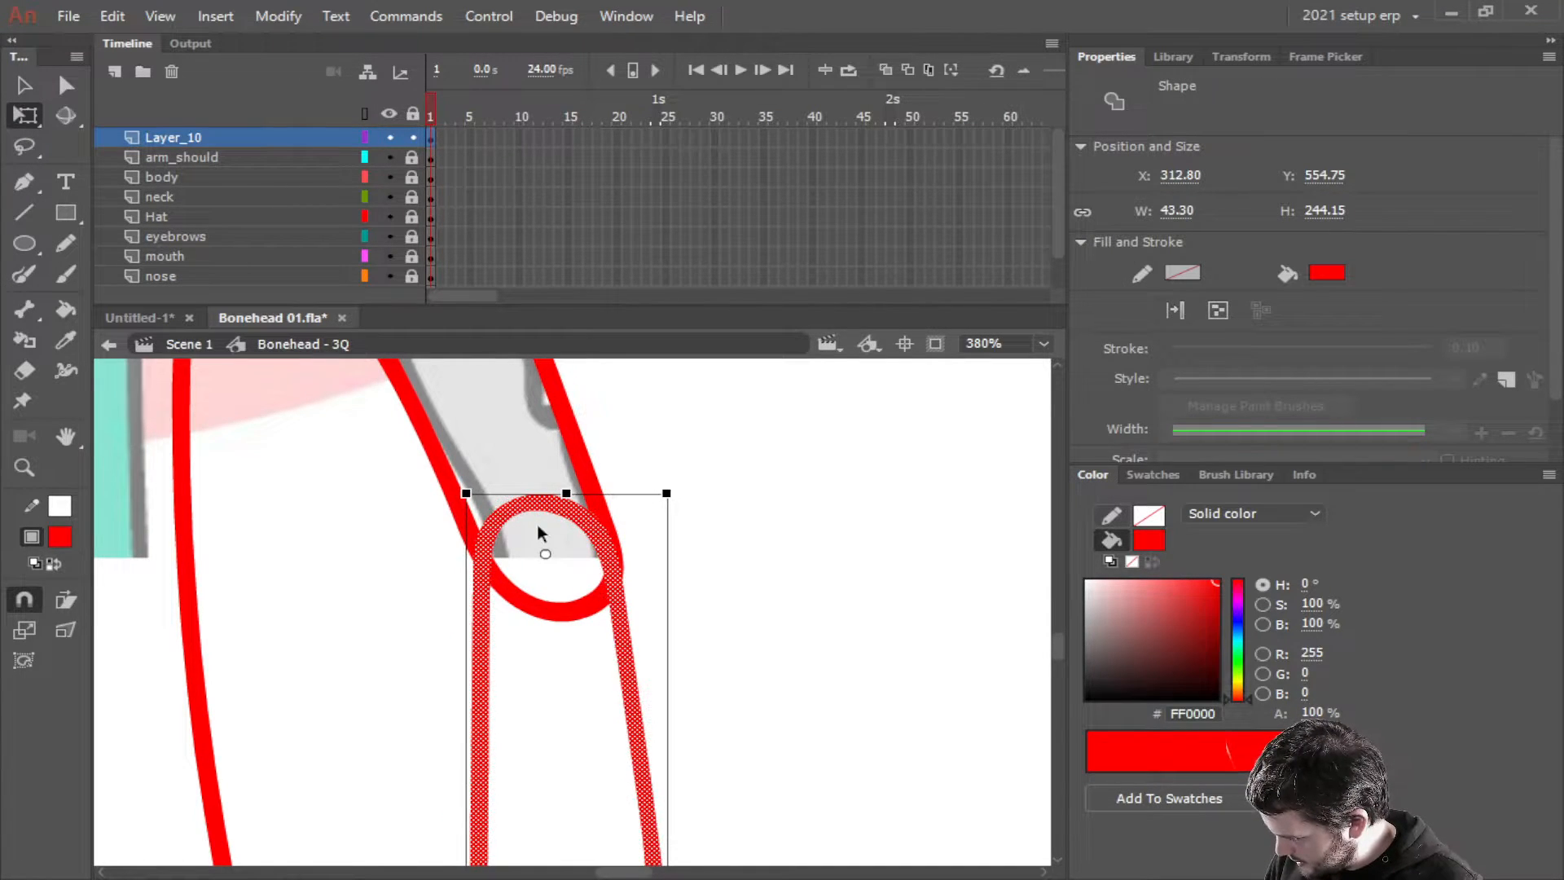
Rotate the forearm about the elbow to try its swing, then leave it hanging slightly outward from the body
scroll(536, 524, down, 8)
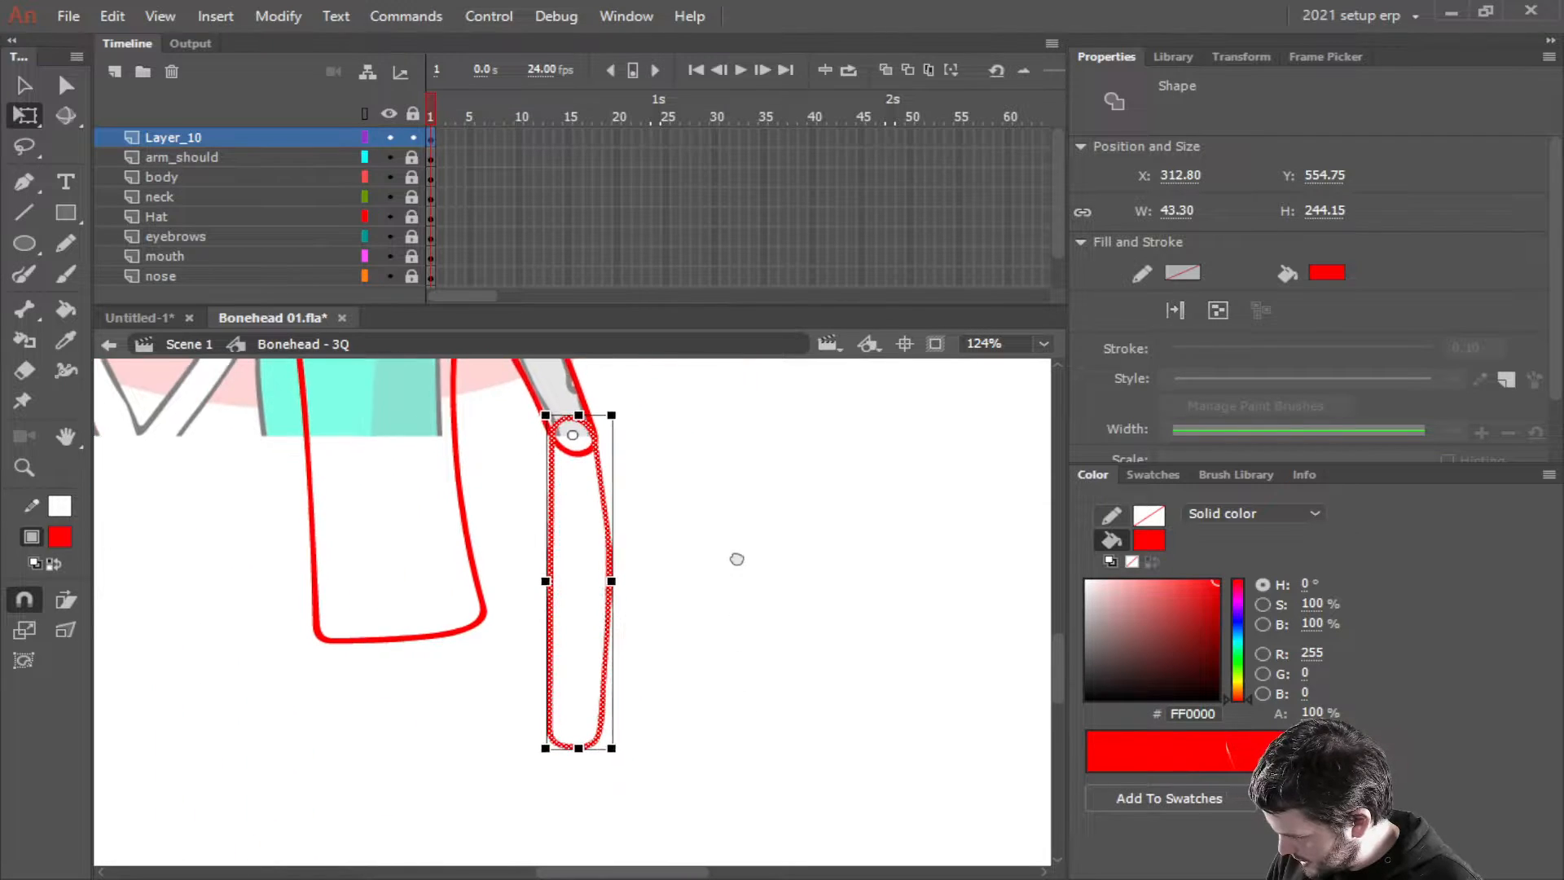
scroll(736, 559, down, 1)
drag(548, 737, 376, 574)
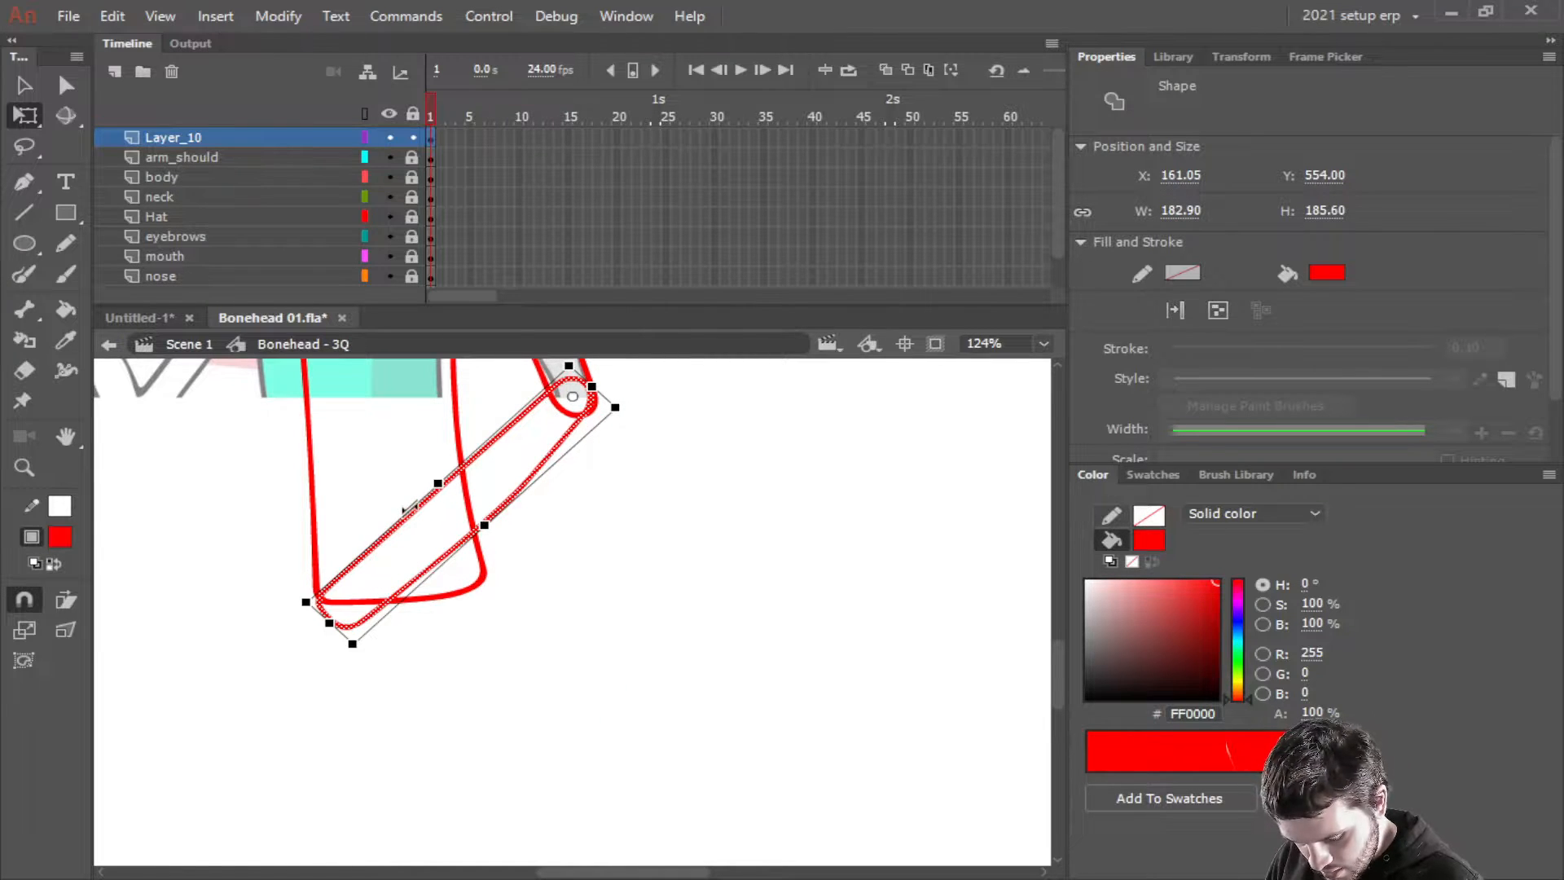
drag(407, 507, 411, 507)
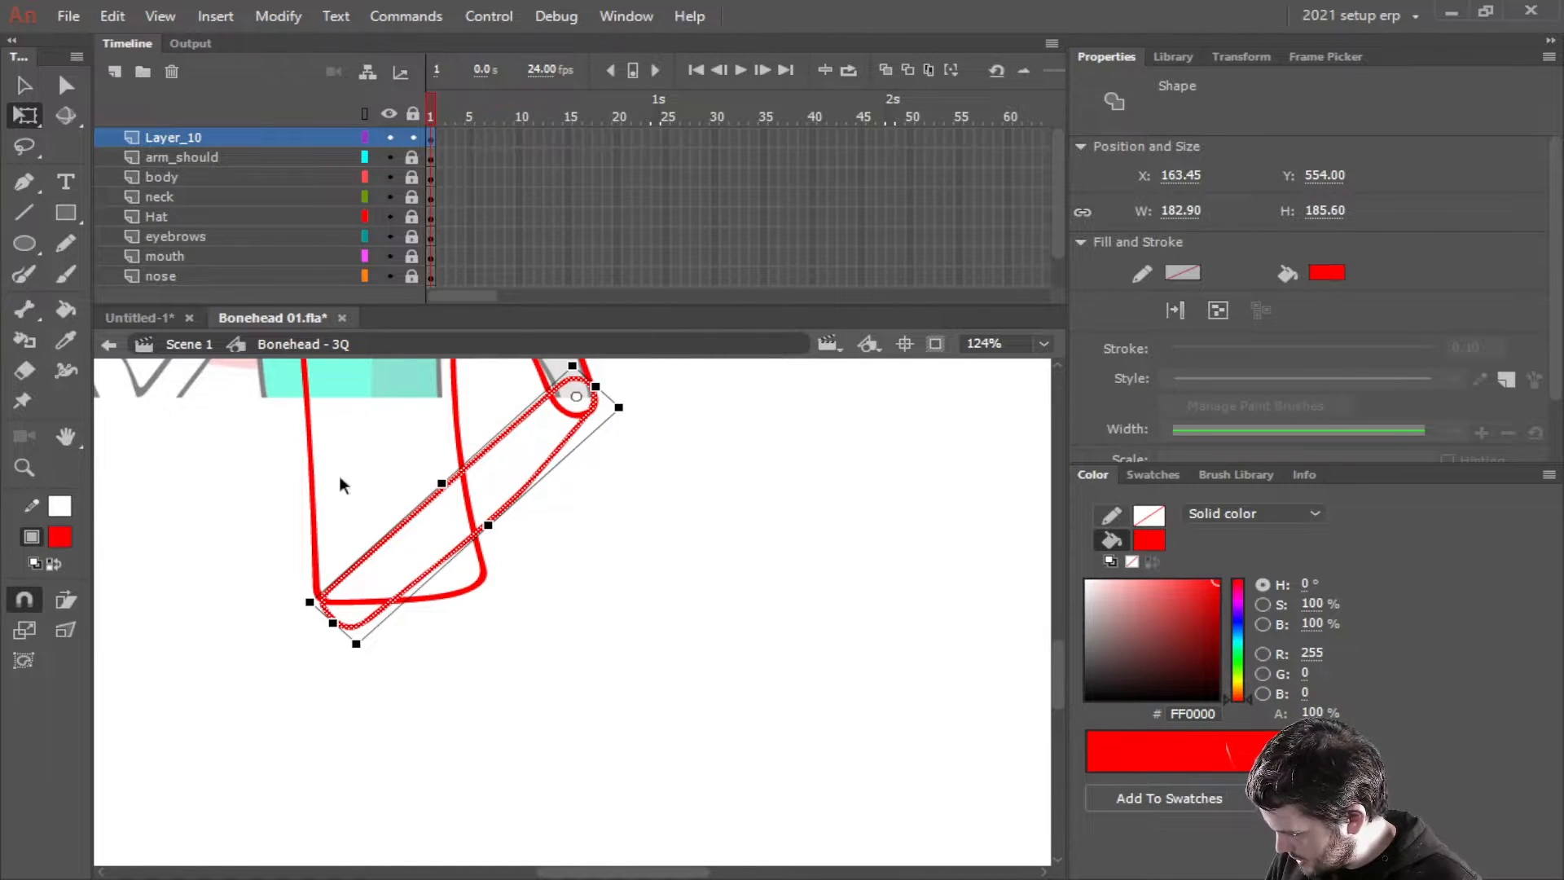
drag(301, 605, 581, 698)
scroll(672, 635, down, 3)
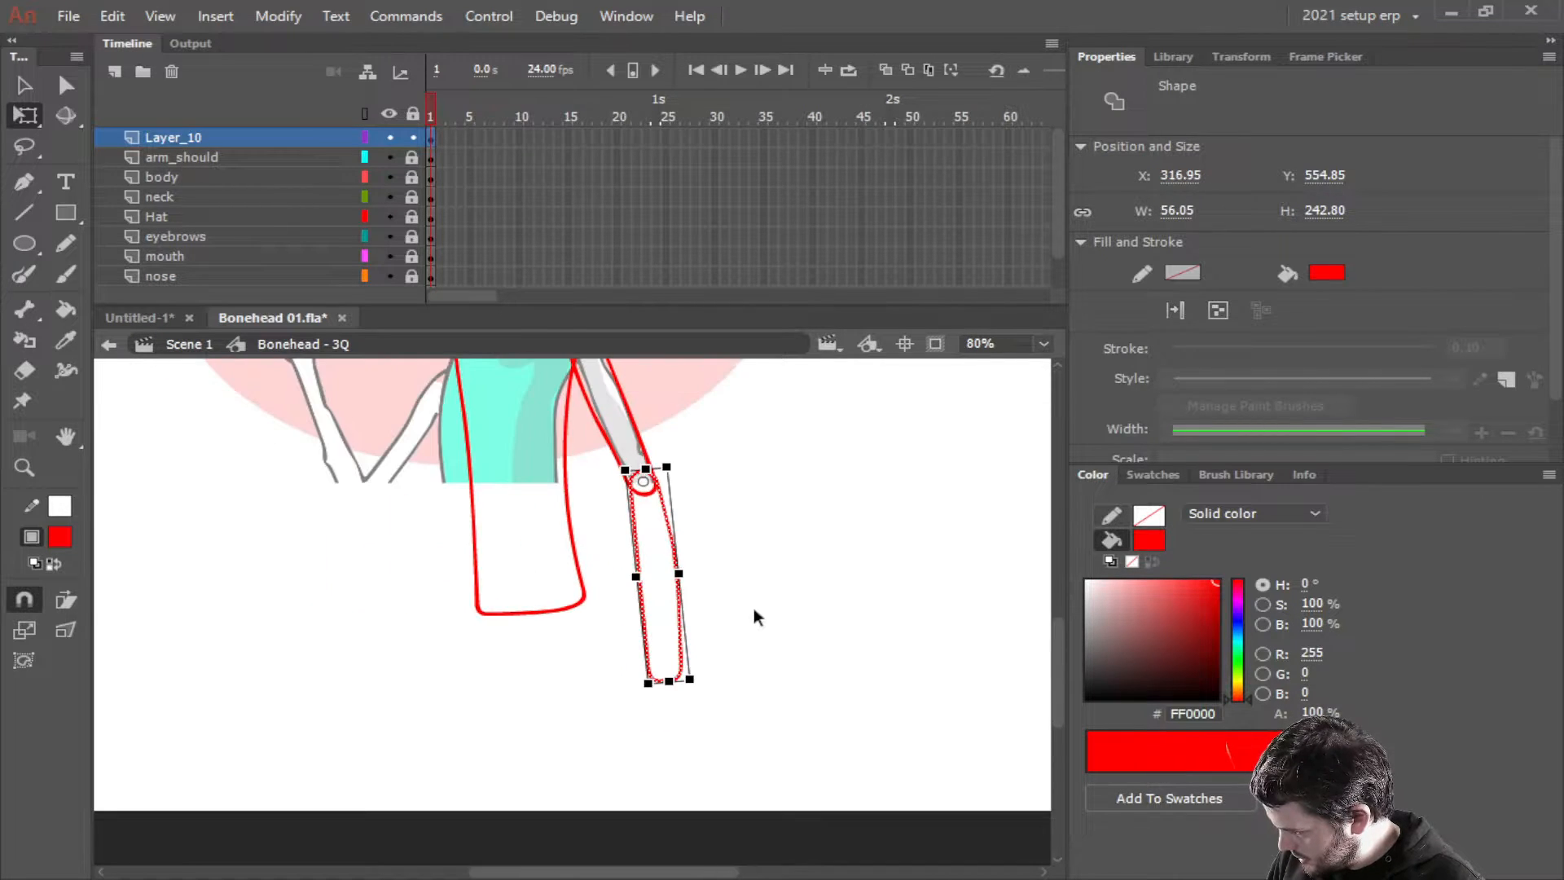
click(762, 655)
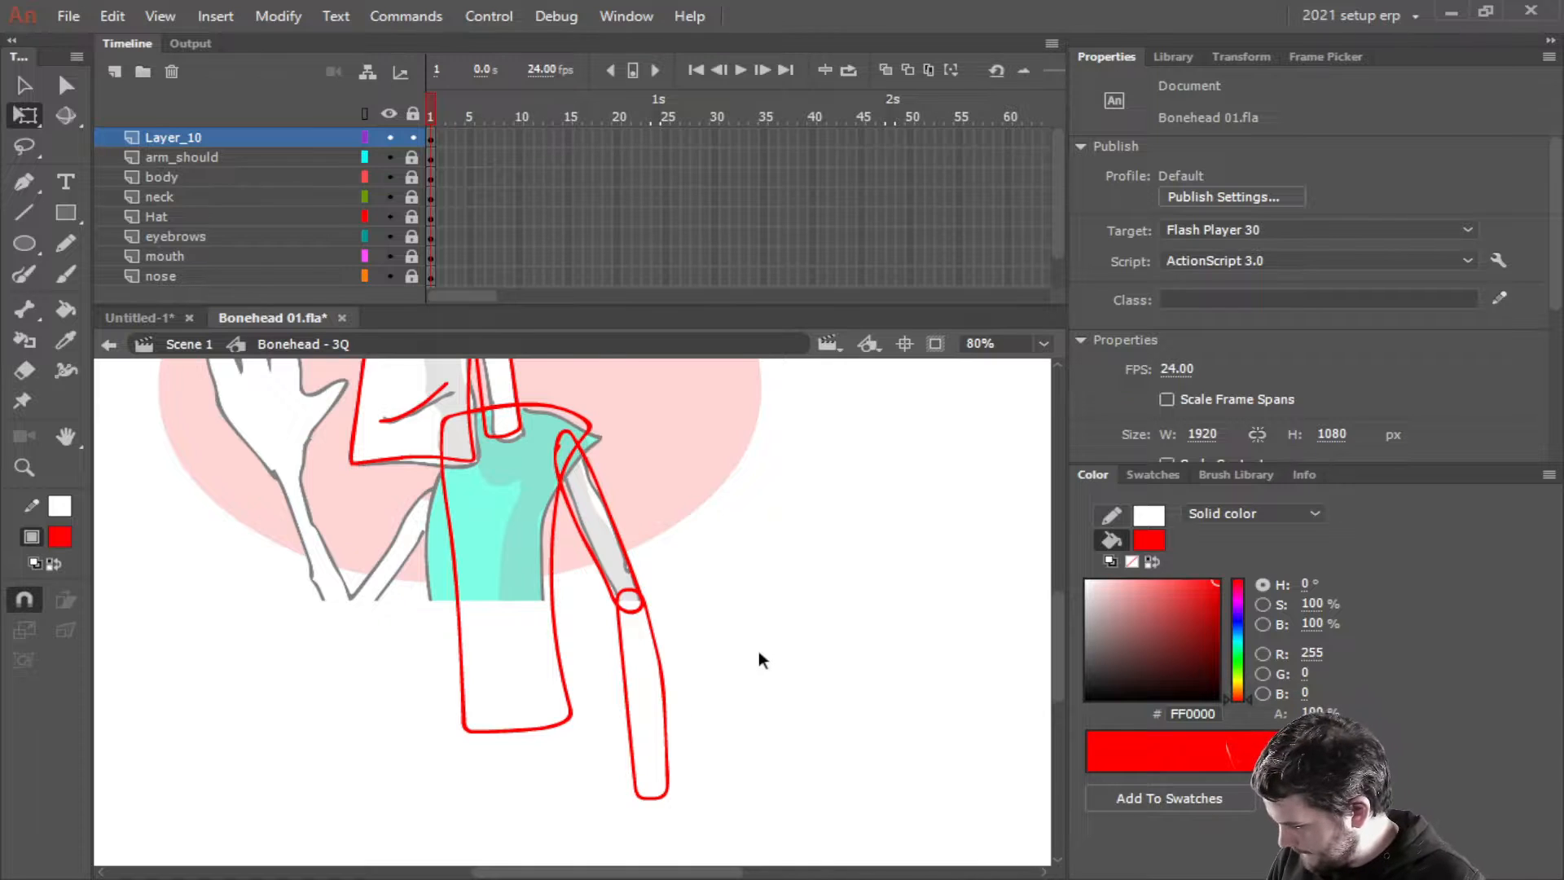
scroll(757, 659, down, 3)
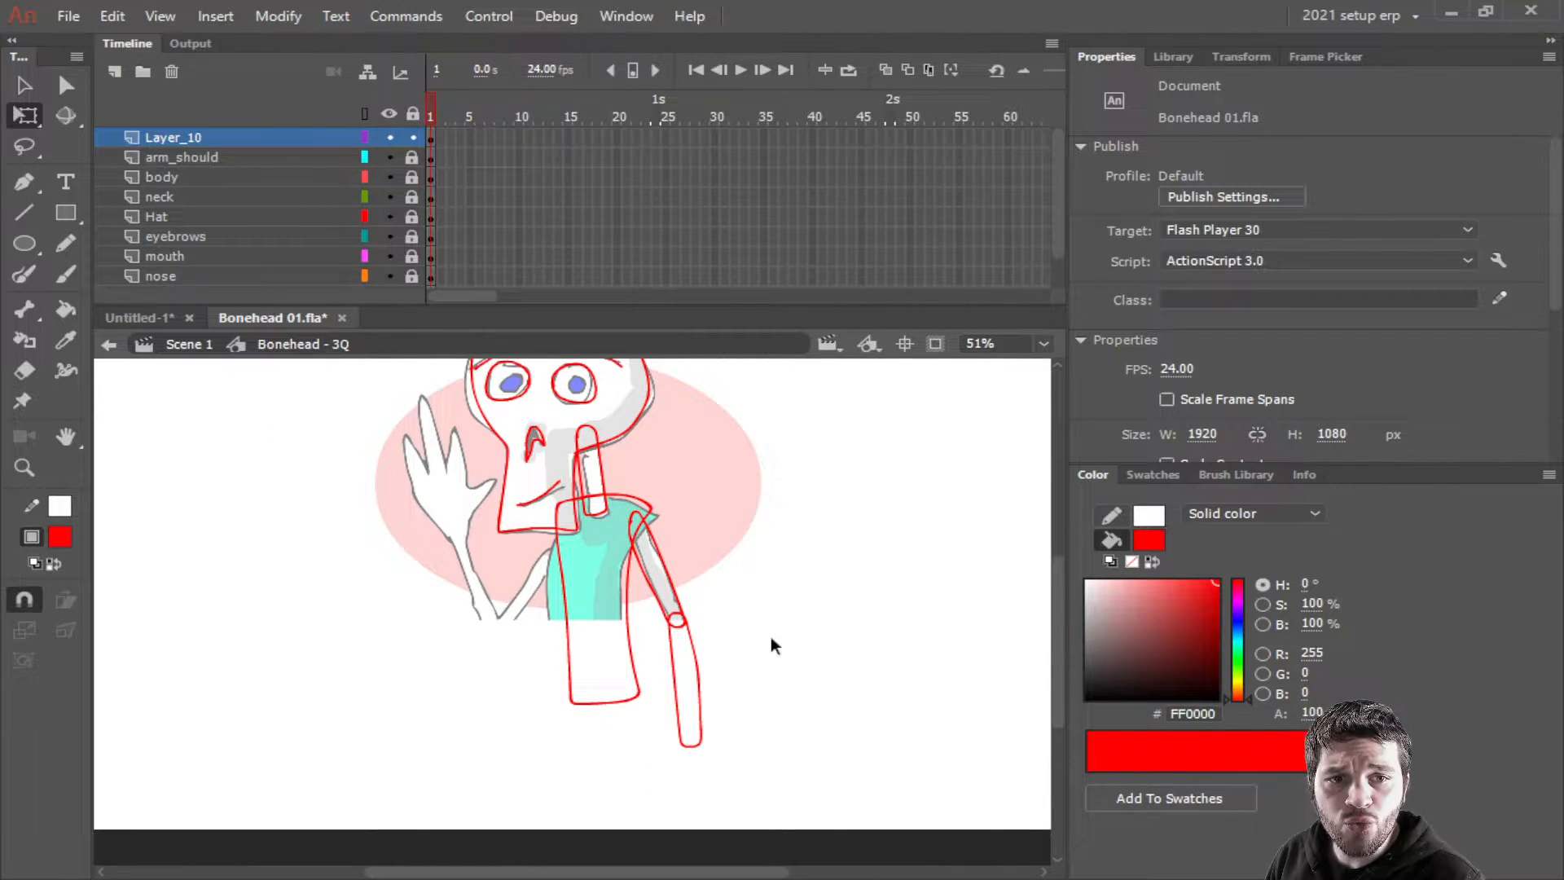
scroll(716, 727, up, 3)
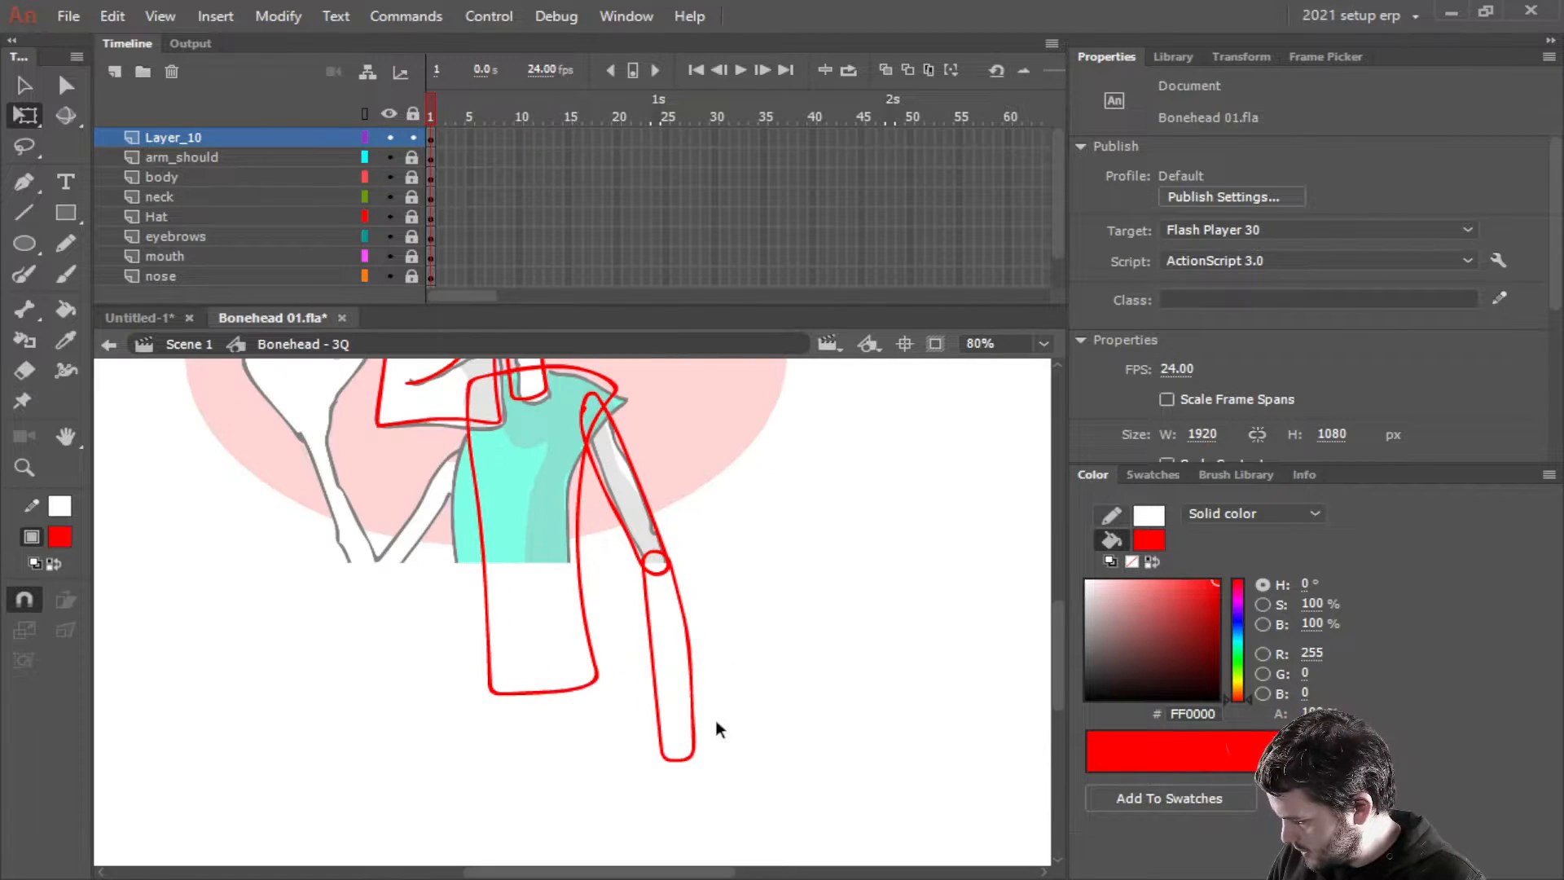
Rename the forearm drawing's layer, Layer_10, as "arm_forearm"
double_click(233, 134)
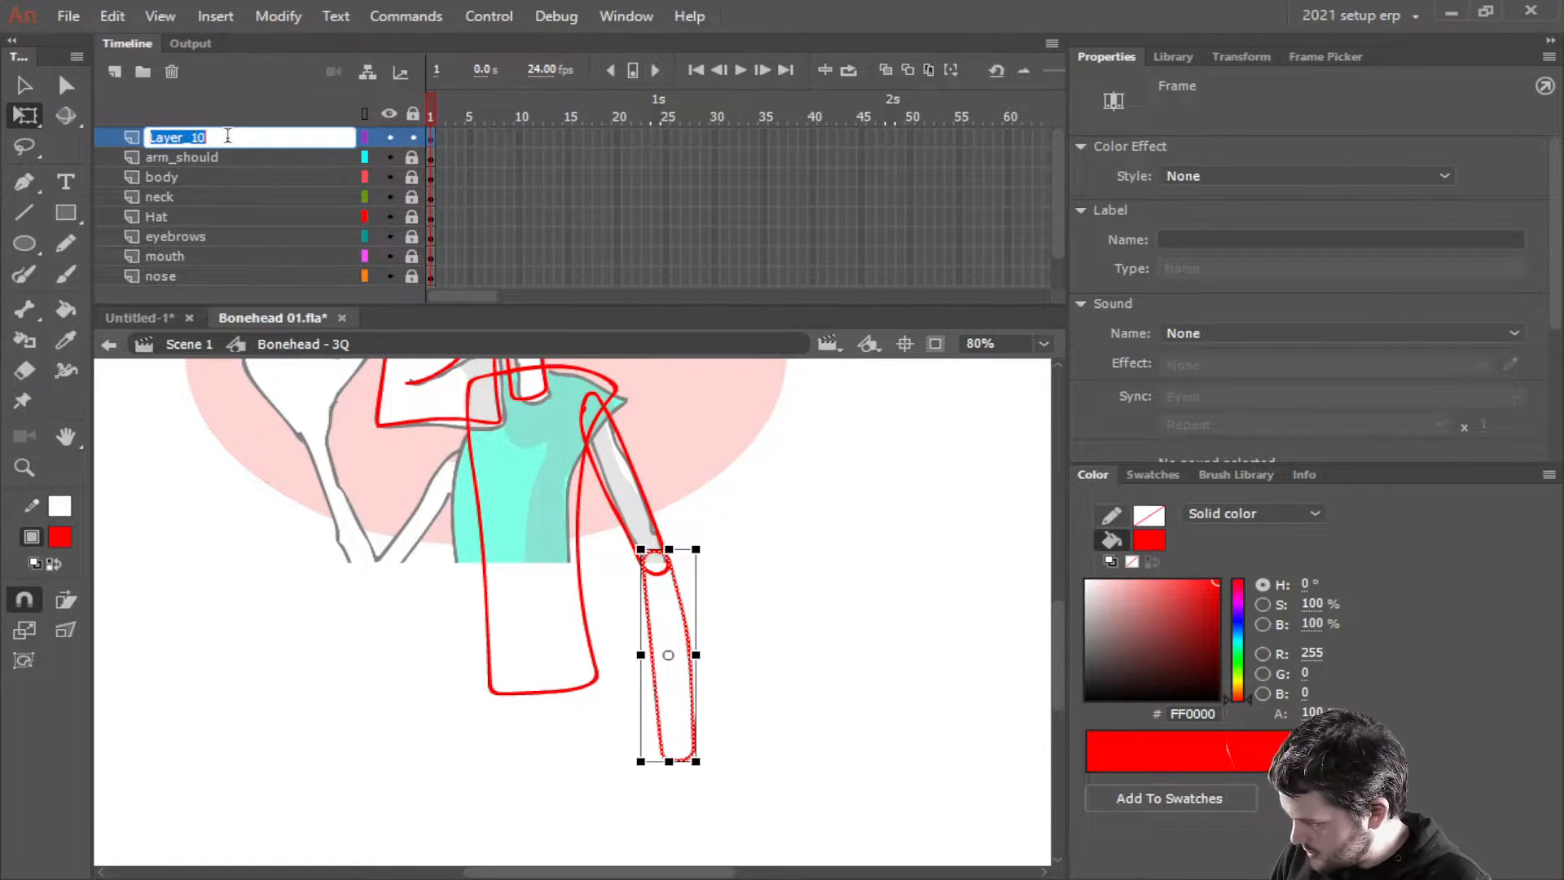
text(arm)
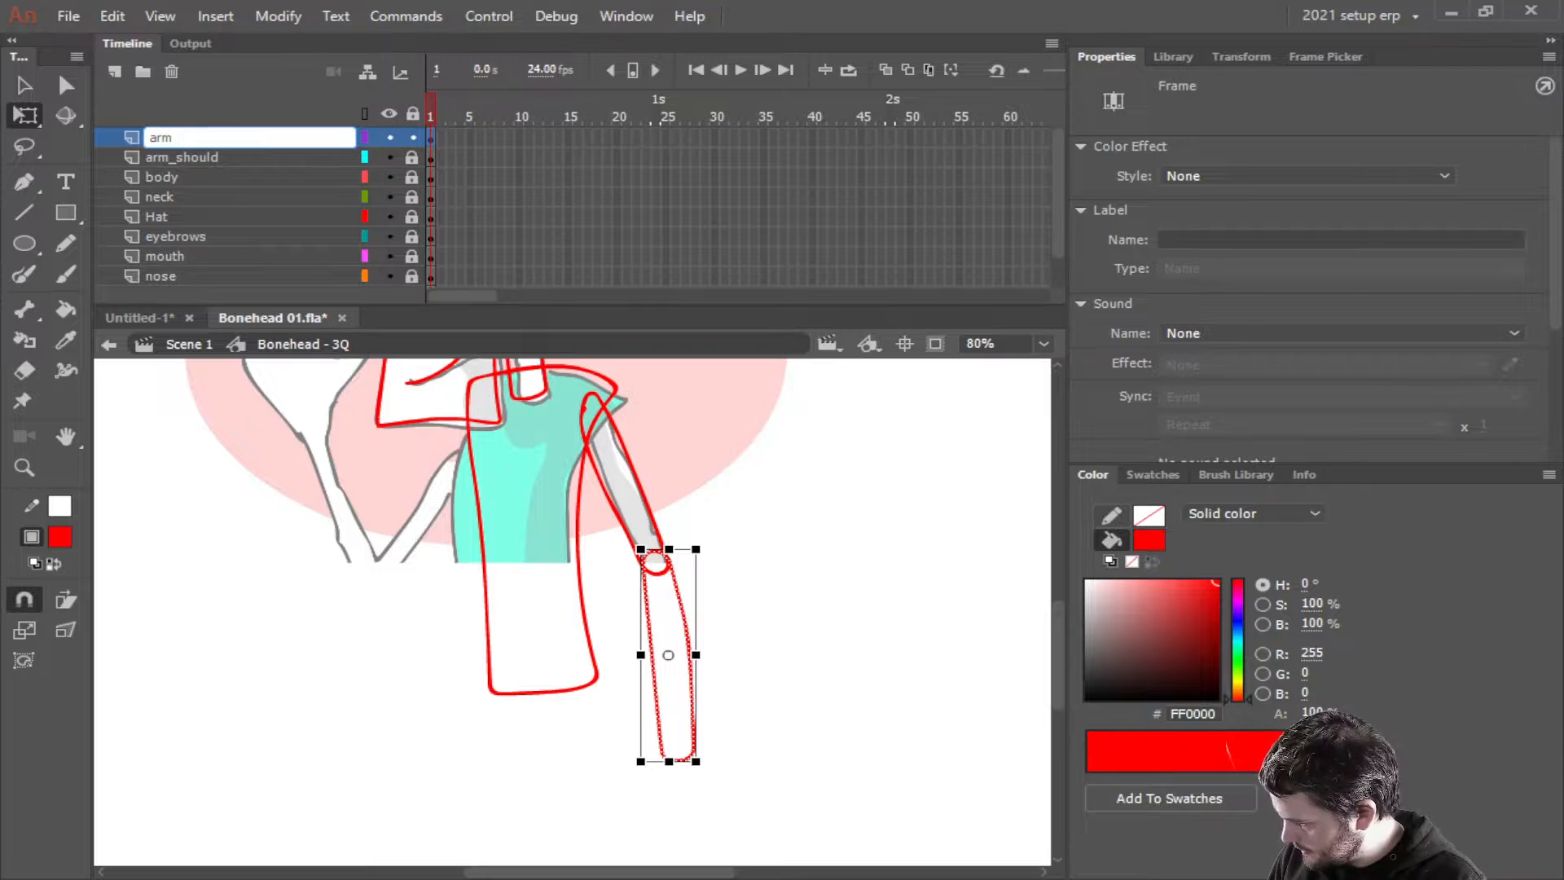
text(_)
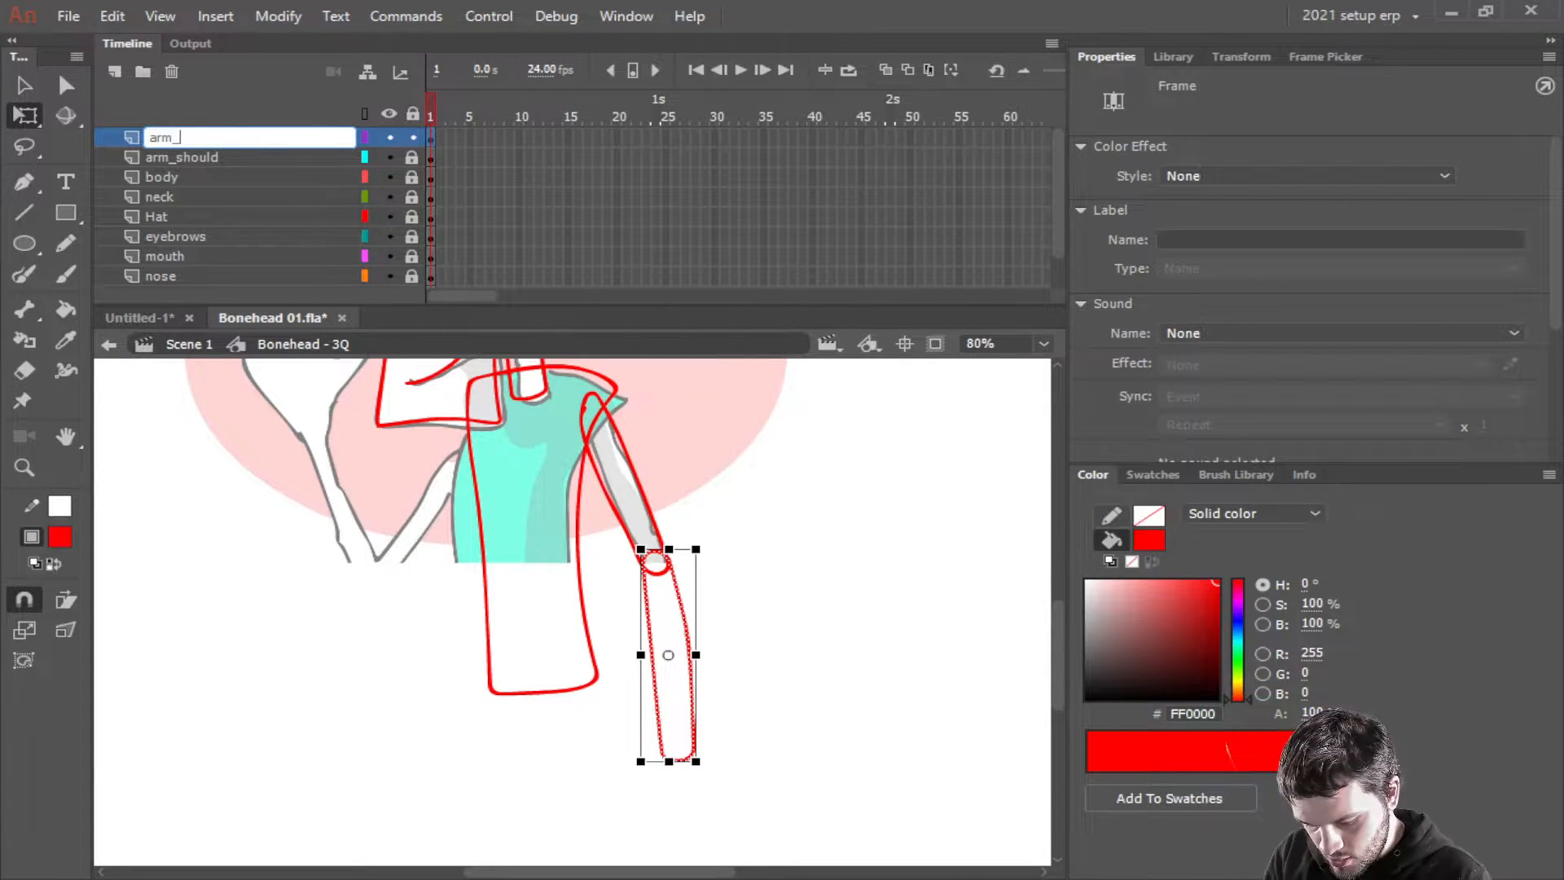
text(fo)
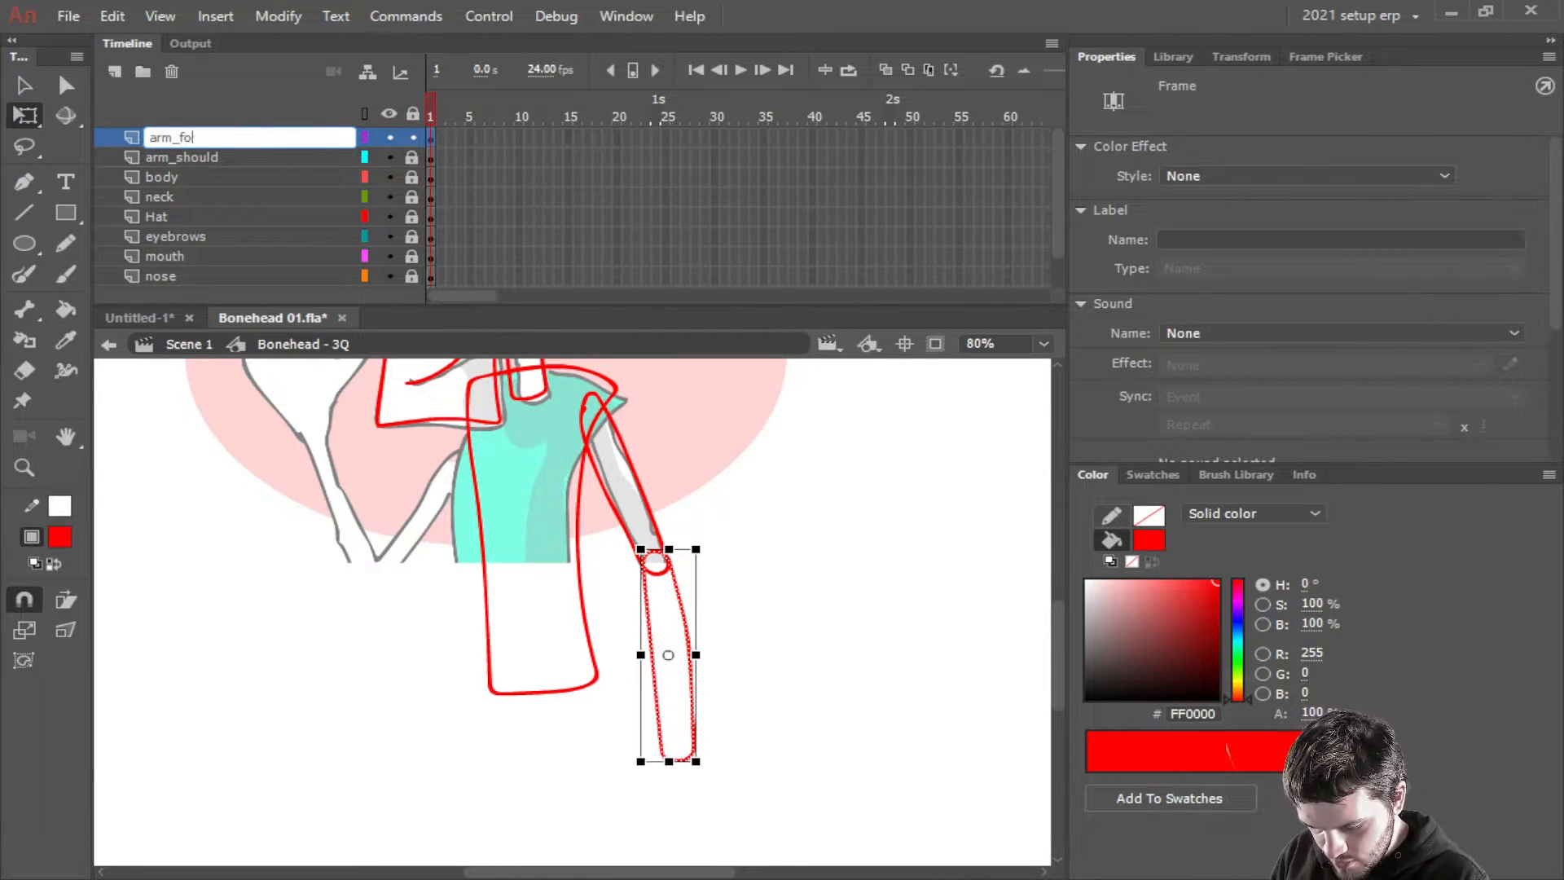
text(rearm)
key(Return)
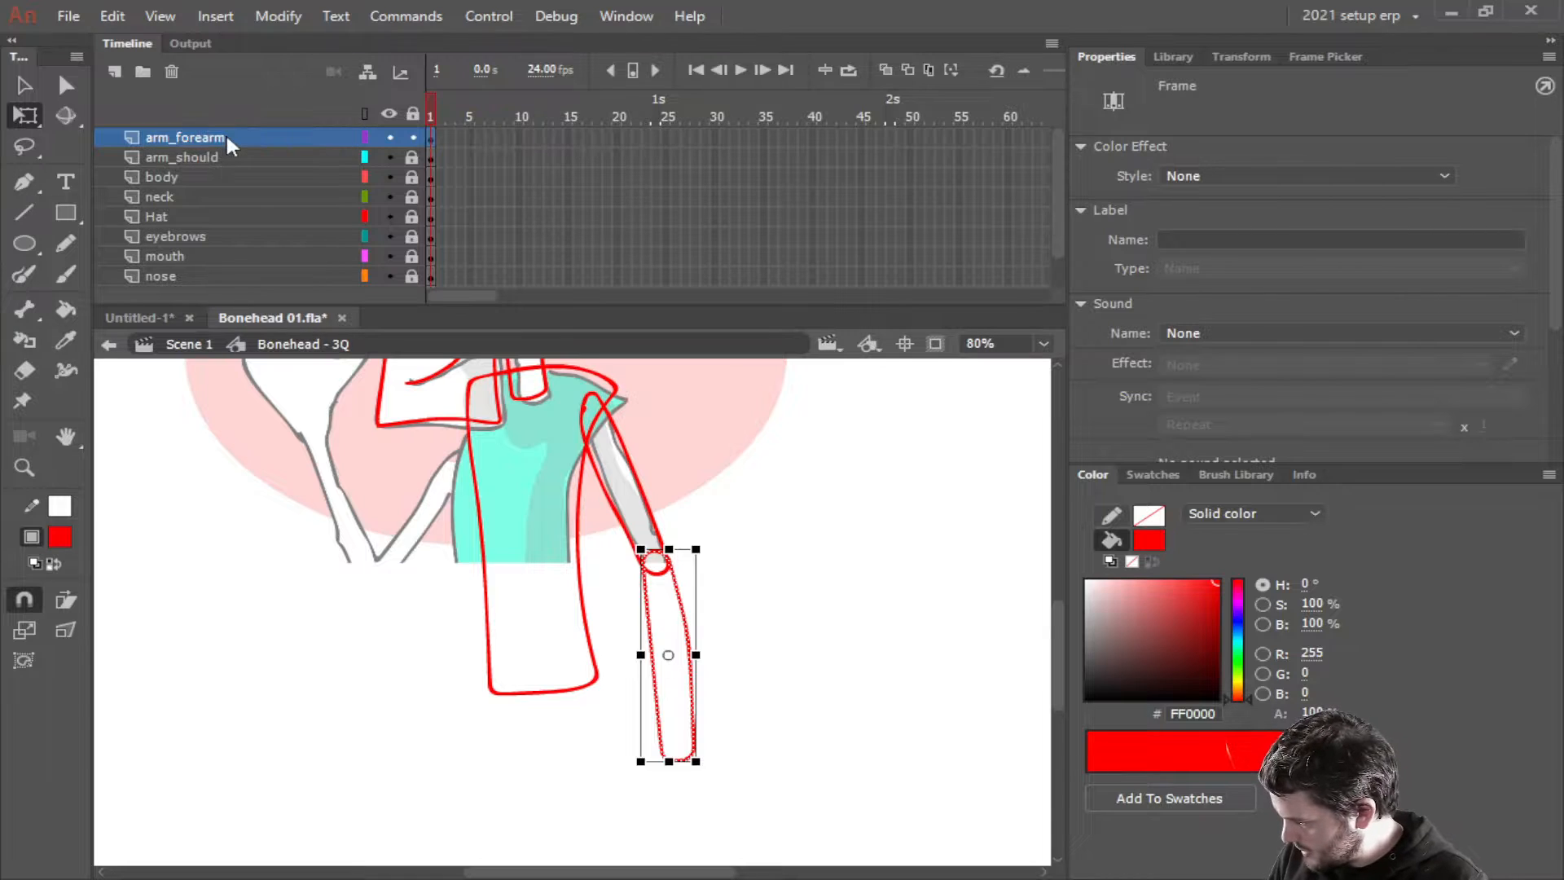
Add an A suffix to both arm layer names, making them "arm_forearm_A" and "arm_should_A"
double_click(241, 139)
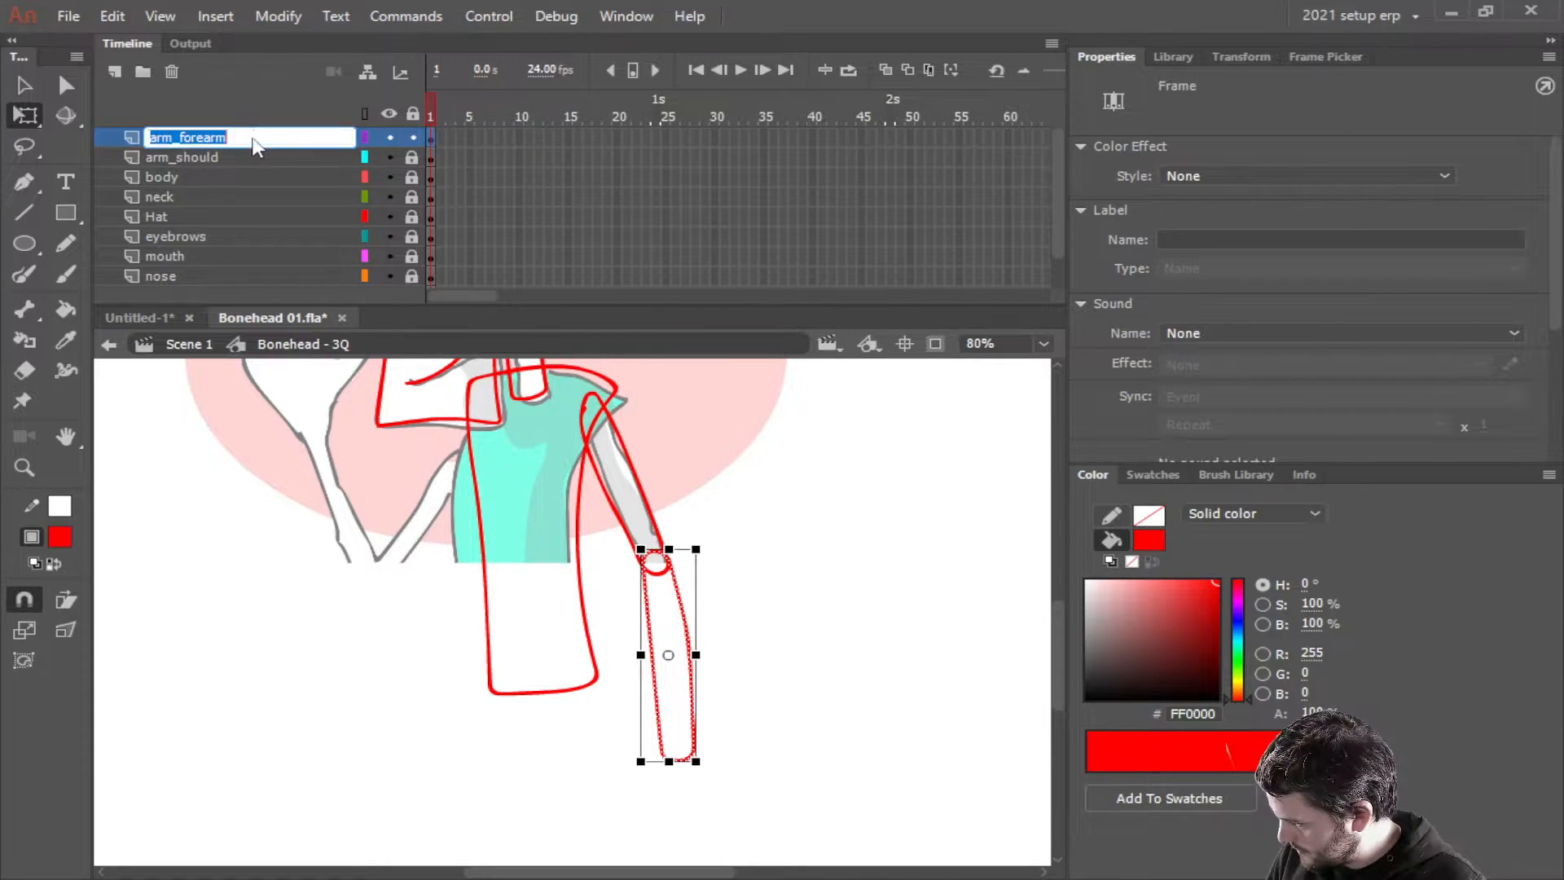
click(255, 135)
text(A)
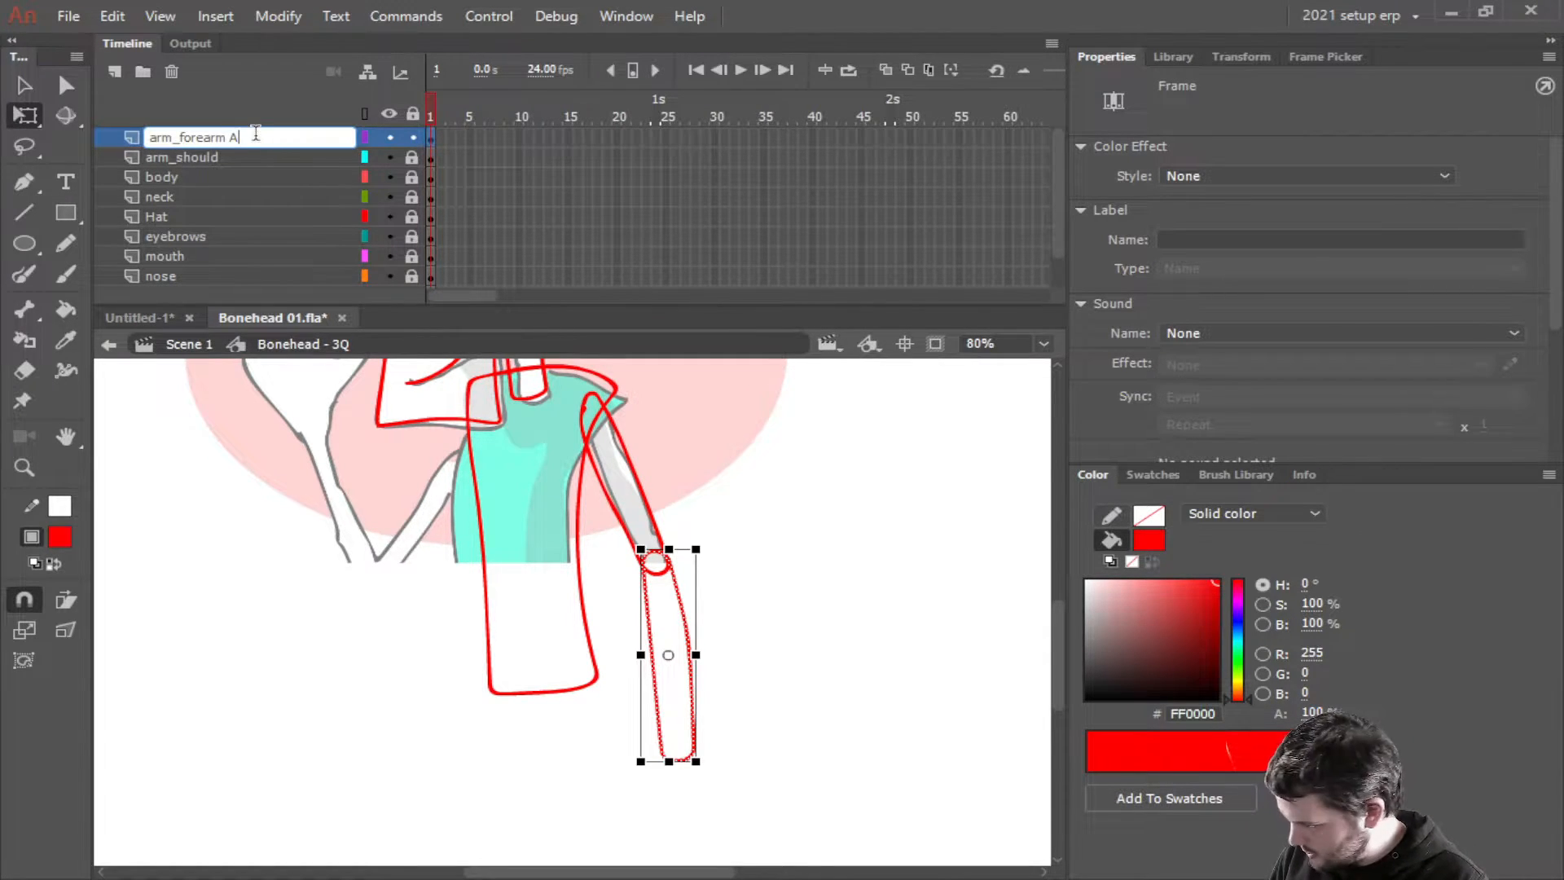
click(223, 151)
double_click(222, 151)
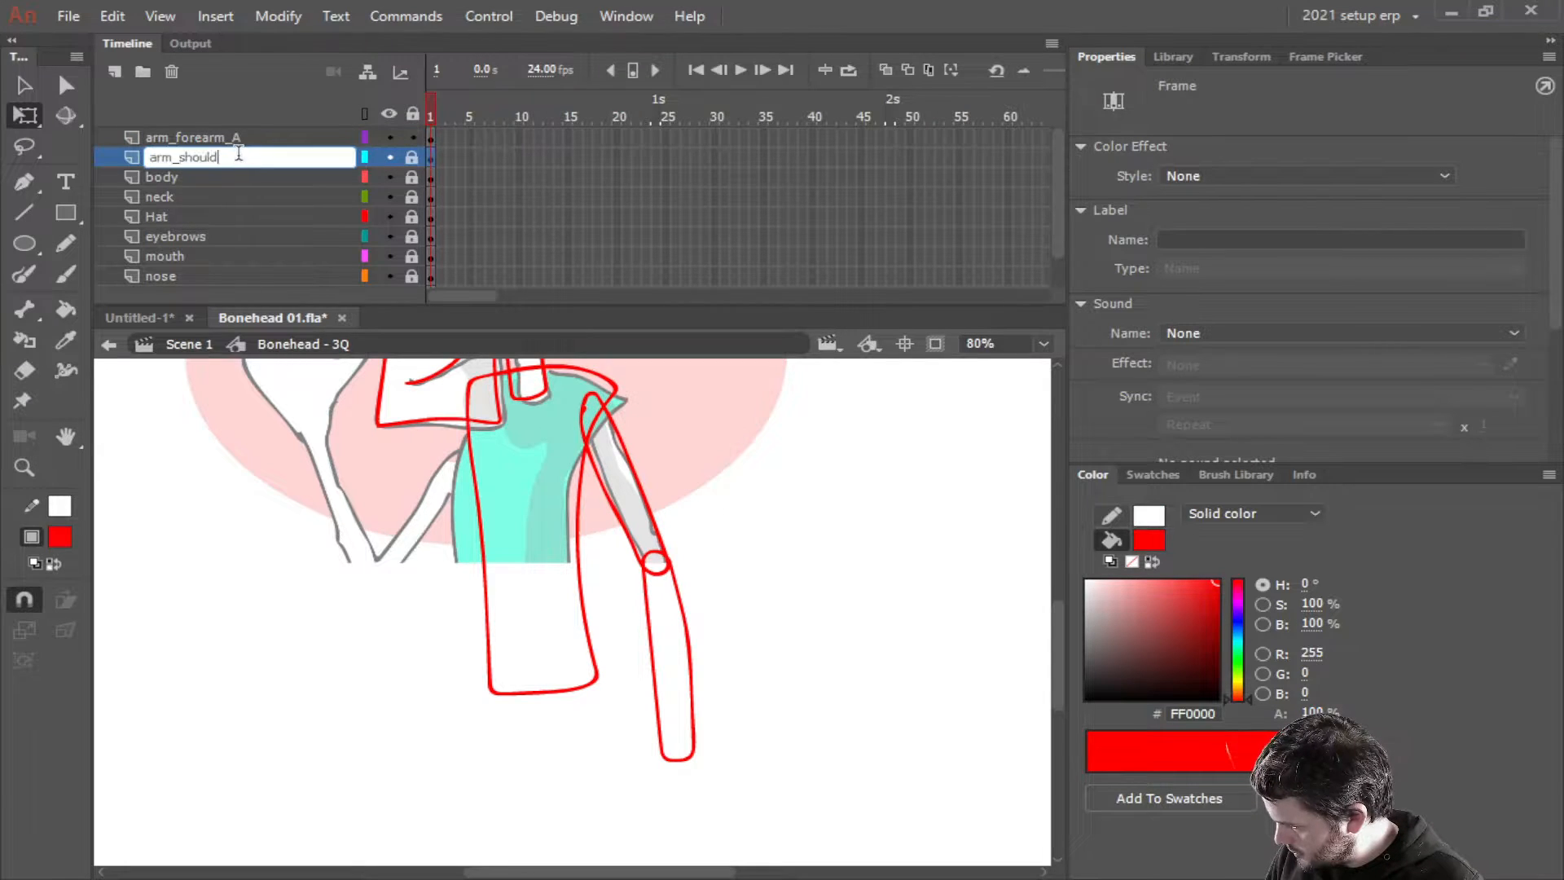
click(241, 151)
text(_A)
key(Return)
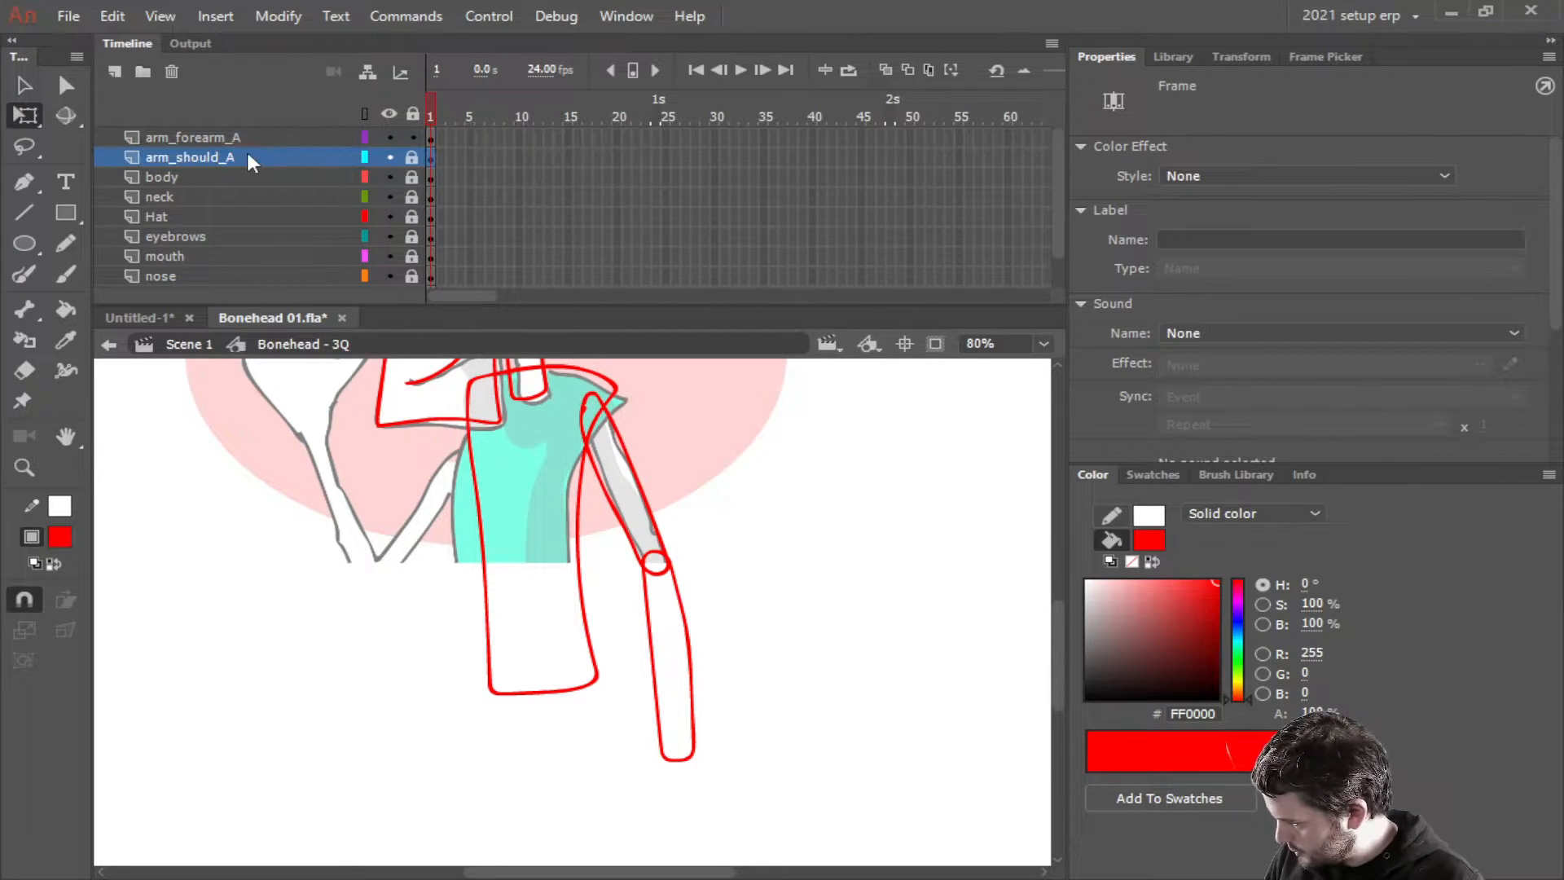
Add a new layer directly above arm_should_A and brush the hand's palm in red as a rounded, open-ended cap overlapping the forearm's lower end
click(119, 76)
click(168, 140)
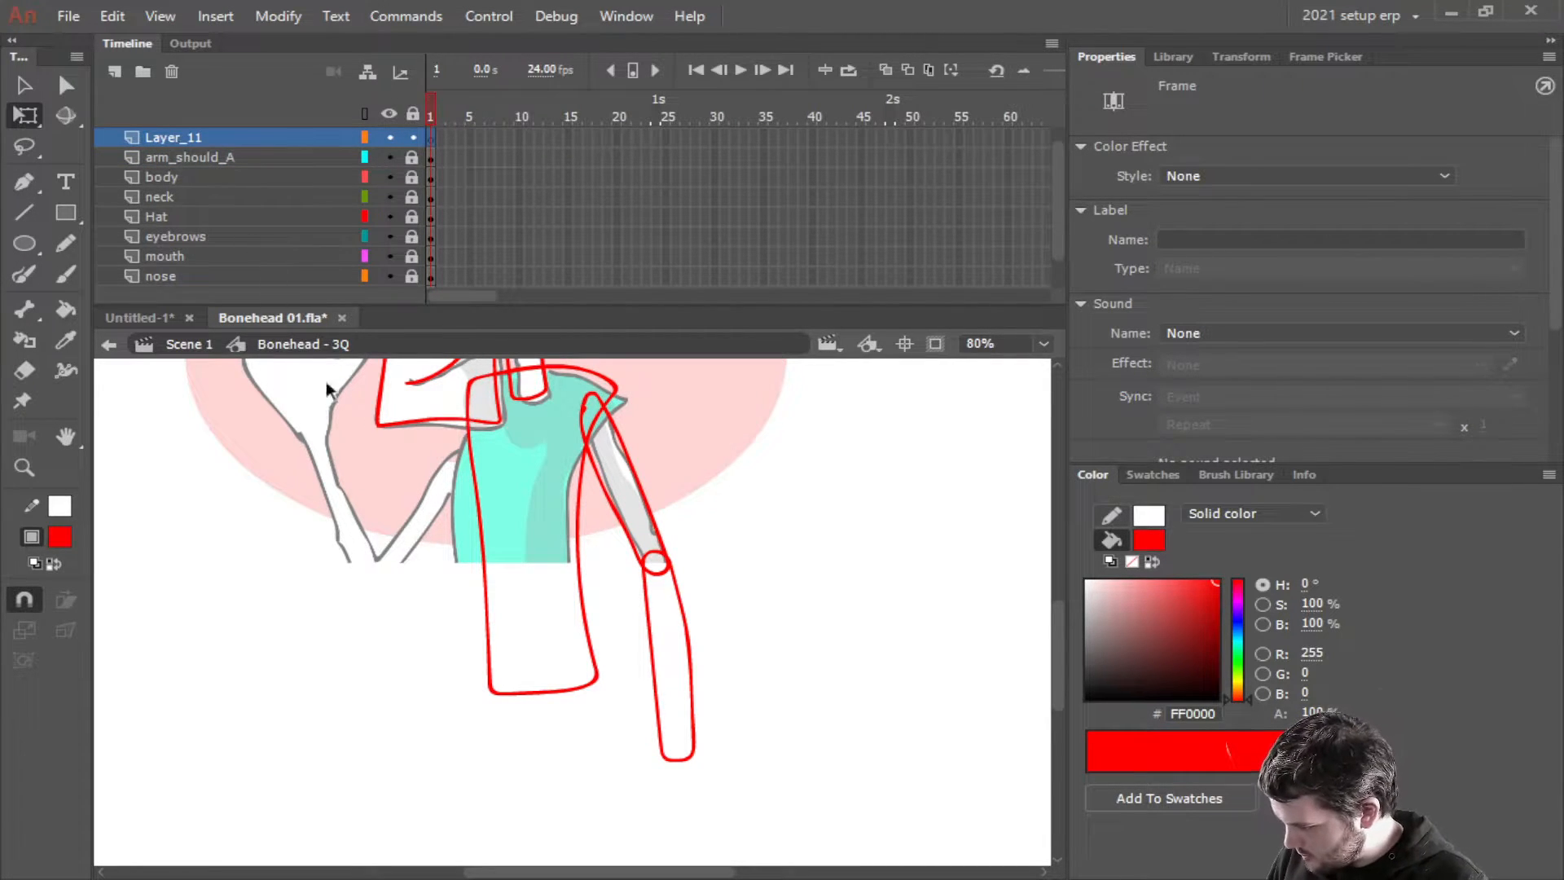
scroll(736, 643, down, 2)
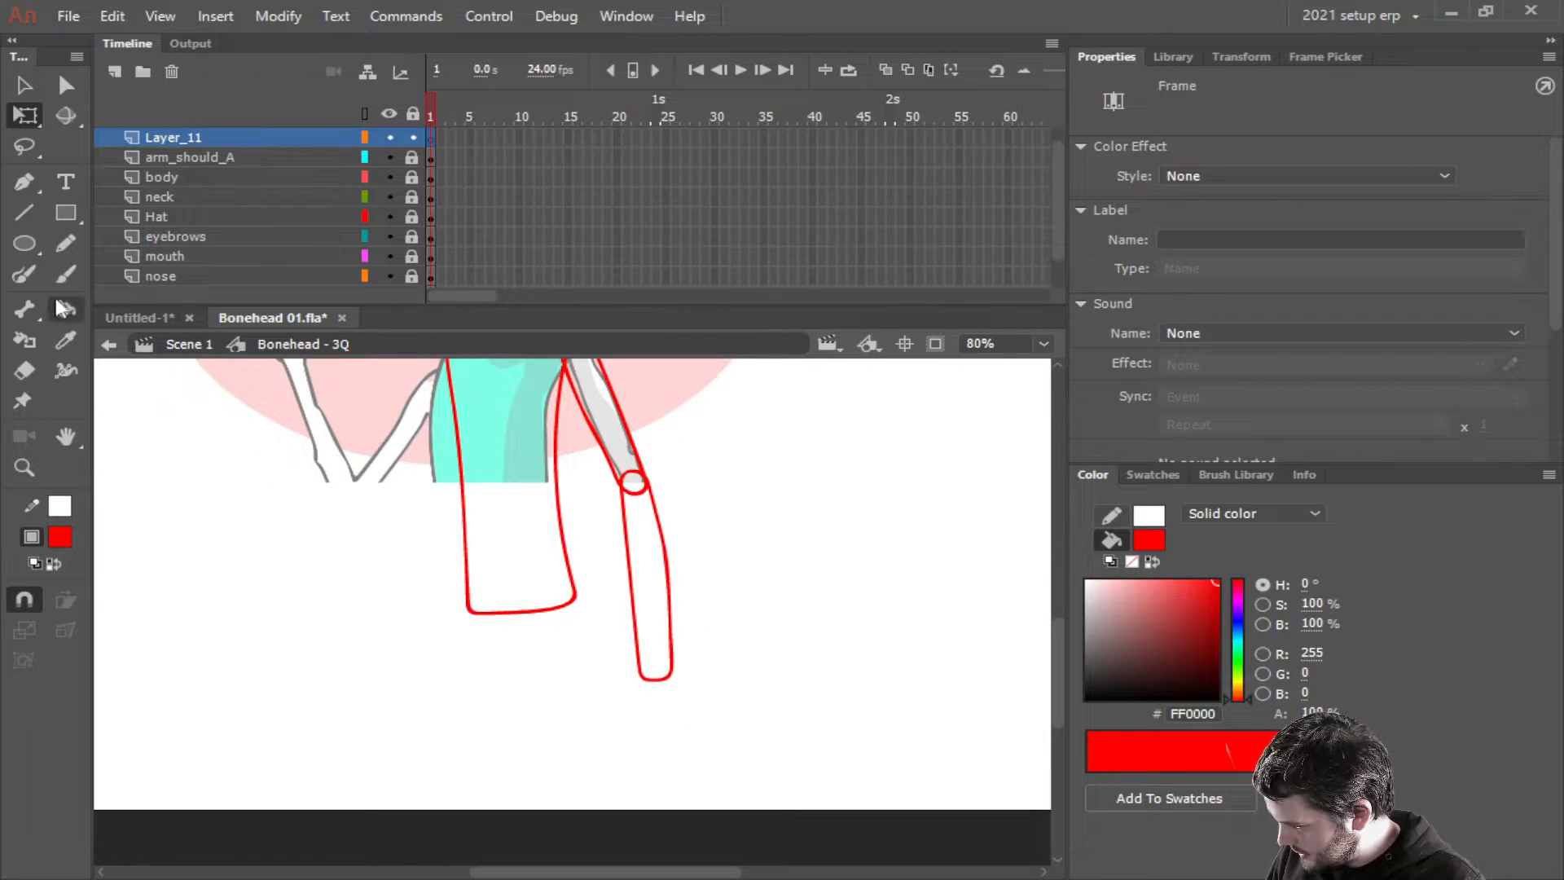
click(65, 274)
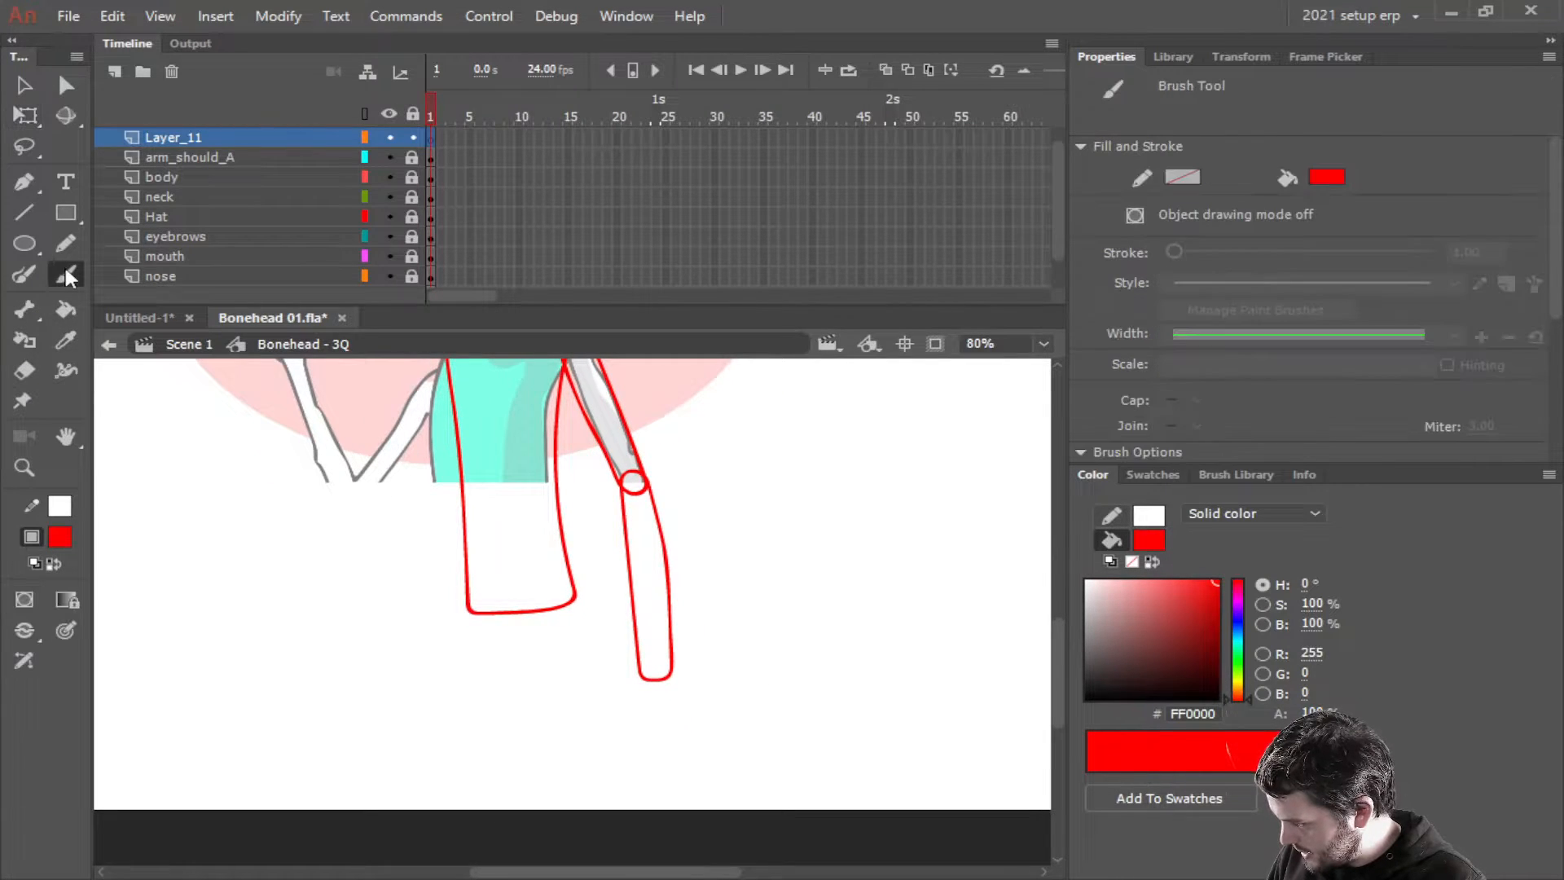
scroll(785, 697, down, 3)
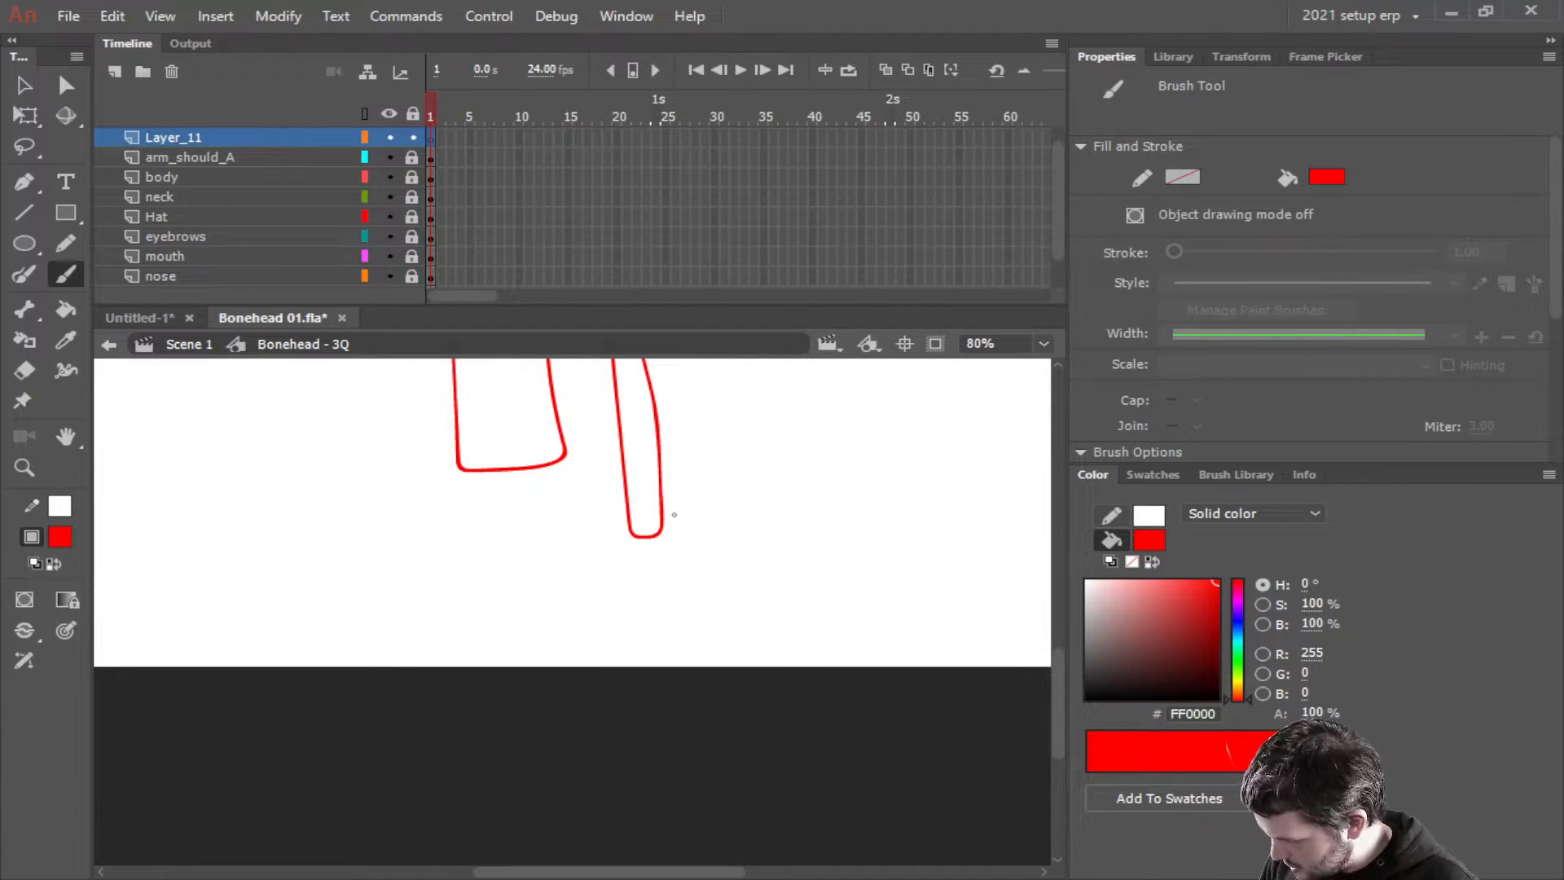
mouse_move(674, 513)
mouse_down()
mouse_move(828, 636)
mouse_move(847, 825)
mouse_move(798, 872)
mouse_move(771, 538)
mouse_move(751, 480)
mouse_move(914, 792)
mouse_move(893, 809)
mouse_move(758, 489)
mouse_move(720, 461)
mouse_up()
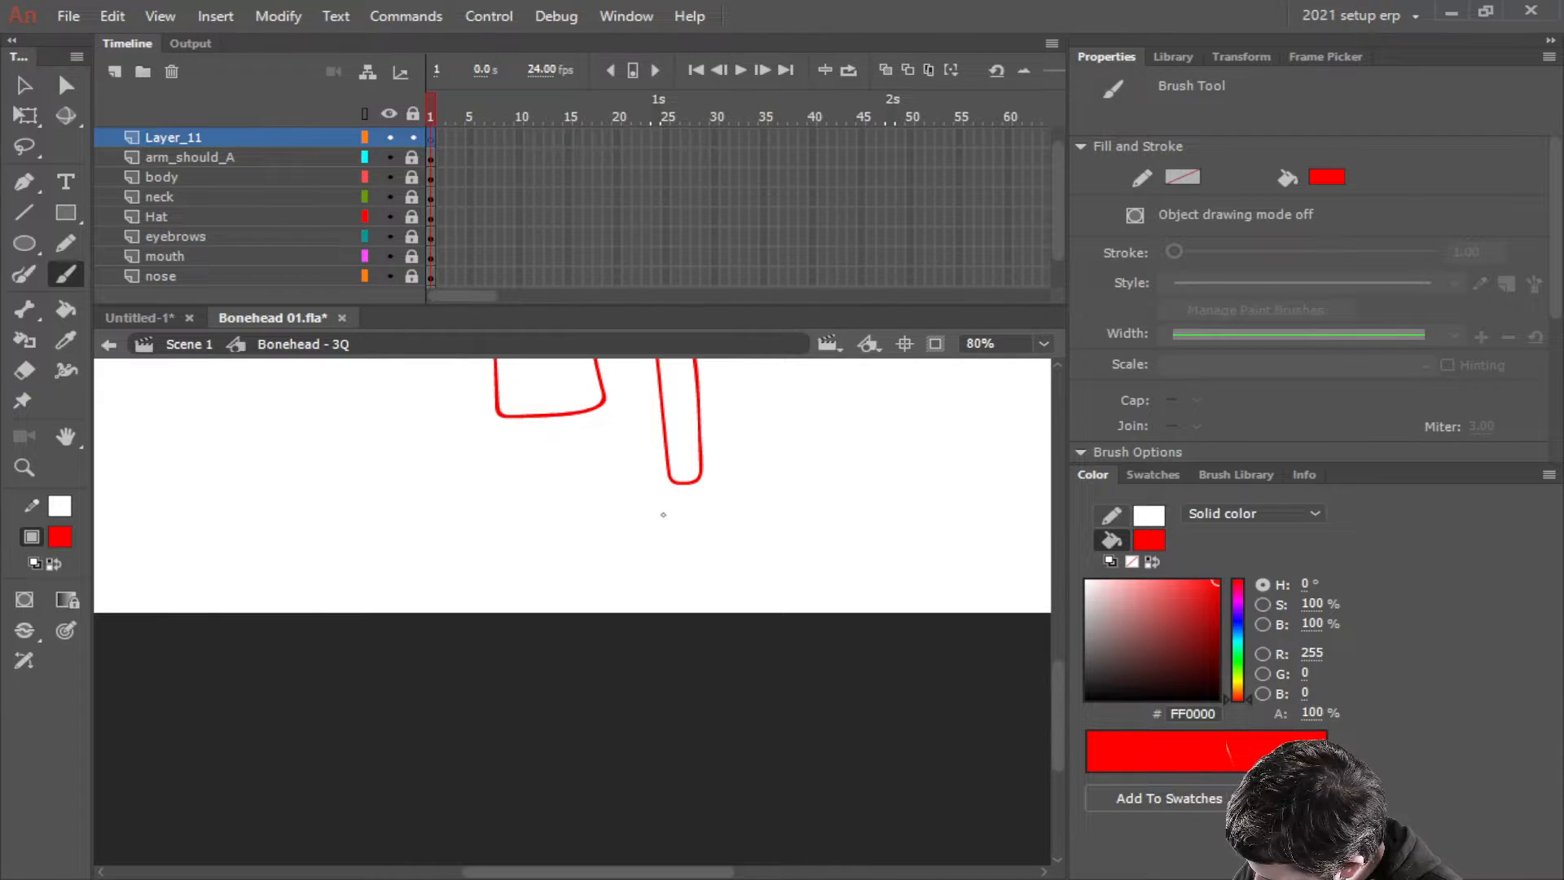
mouse_move(663, 515)
mouse_down()
mouse_move(675, 466)
mouse_move(694, 464)
mouse_move(708, 512)
mouse_up()
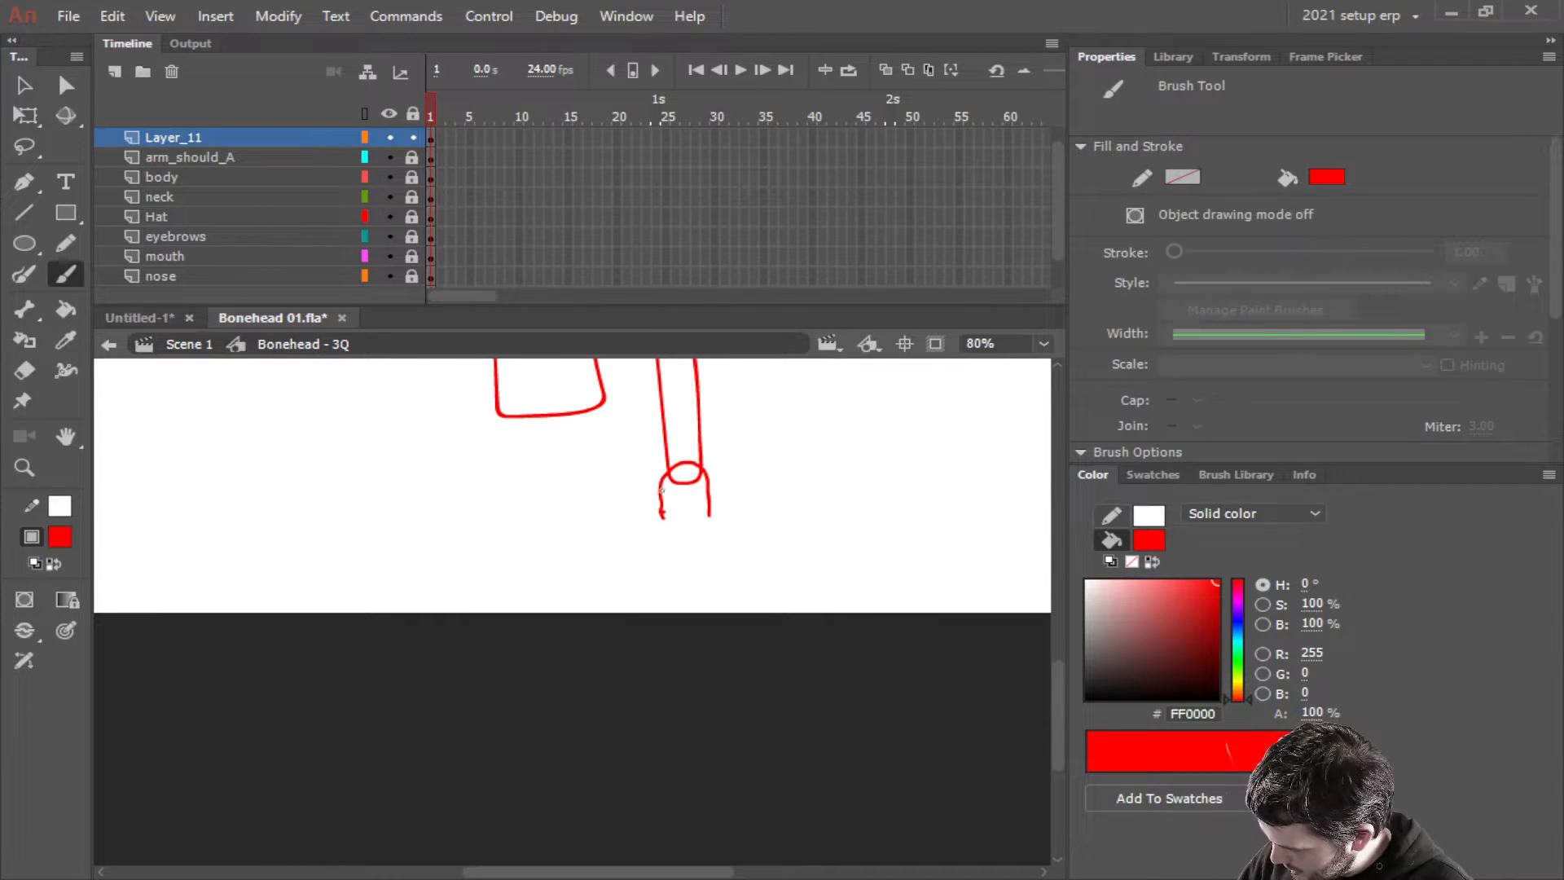
Try drawing a thumb and three long pointed fingers on the palm, compare the hand with the whole character, and undo the finger strokes
mouse_move(660, 490)
mouse_down()
mouse_move(633, 543)
mouse_move(653, 598)
mouse_move(649, 530)
mouse_move(666, 511)
mouse_move(712, 538)
mouse_move(721, 624)
mouse_up()
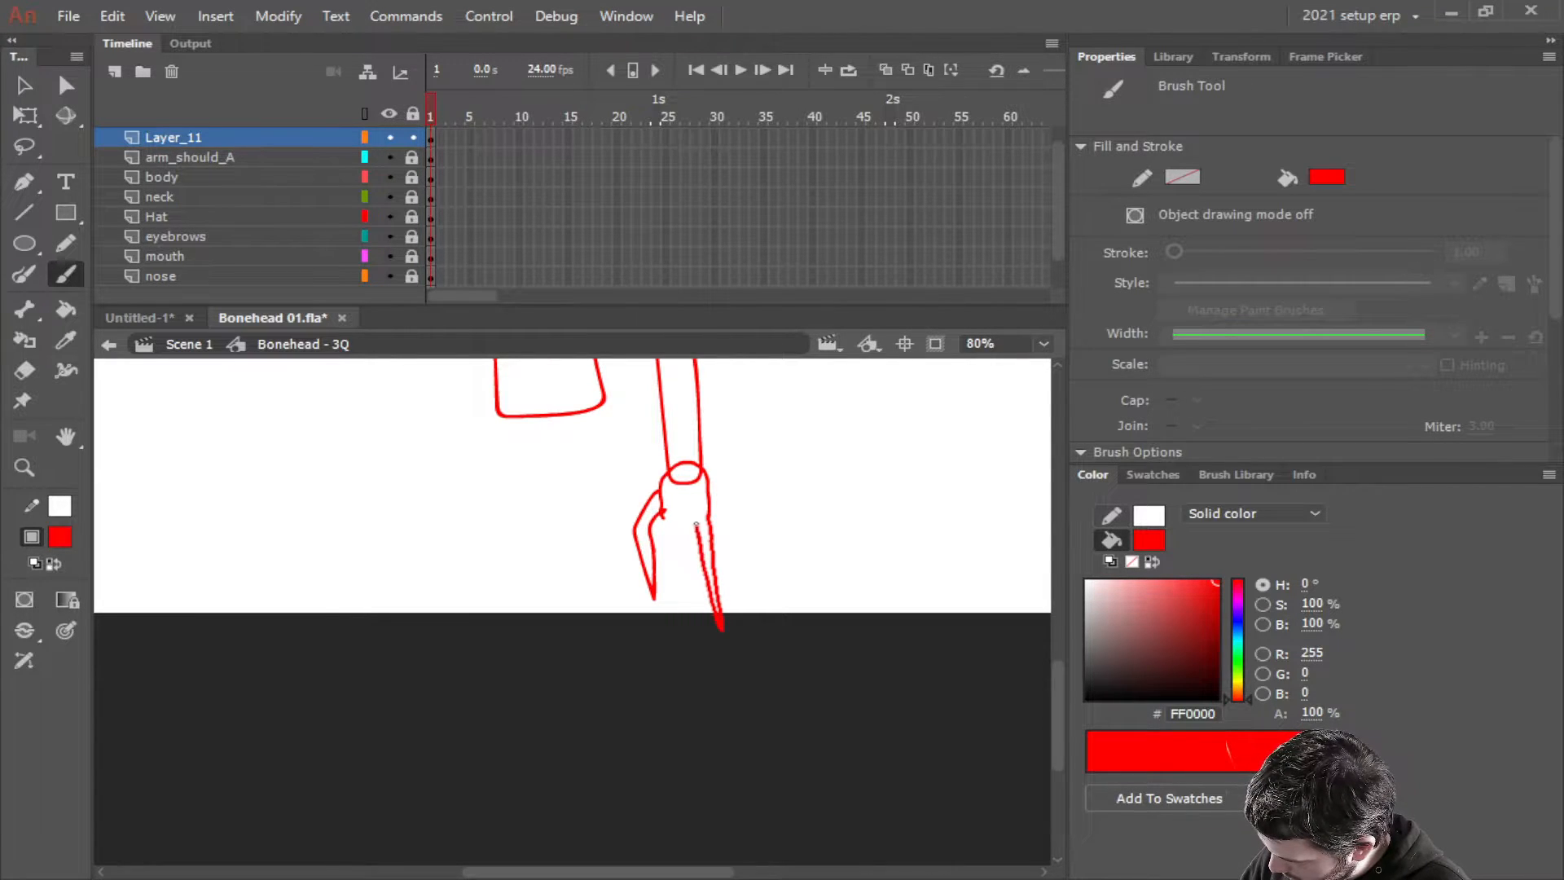
mouse_move(697, 524)
mouse_down()
mouse_move(695, 658)
mouse_move(680, 525)
mouse_move(668, 630)
mouse_move(662, 512)
mouse_up()
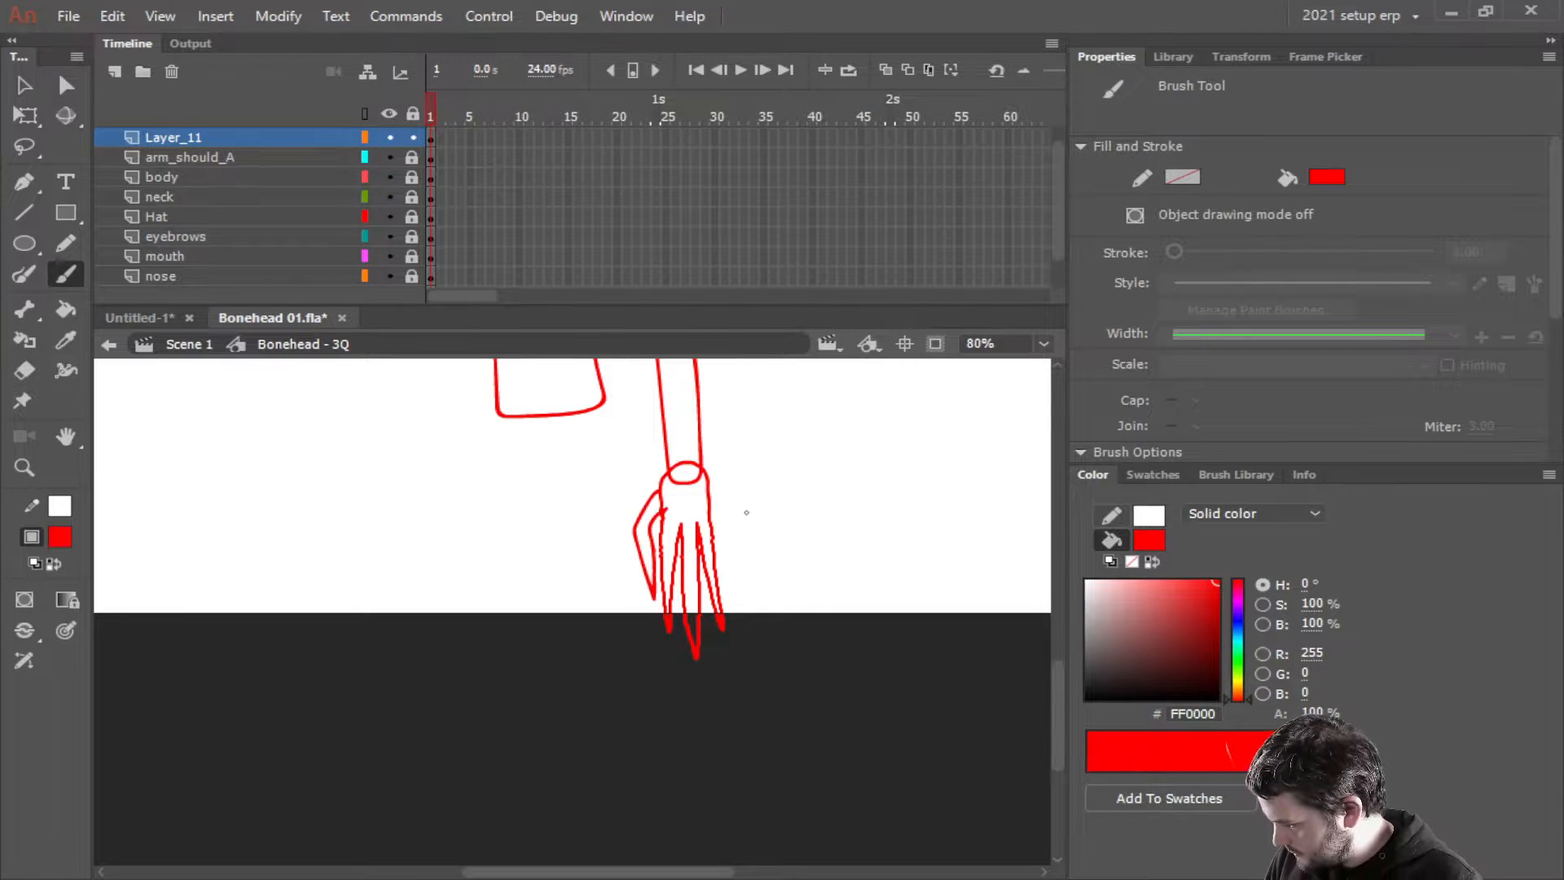
scroll(754, 513, down, 3)
scroll(785, 483, down, 3)
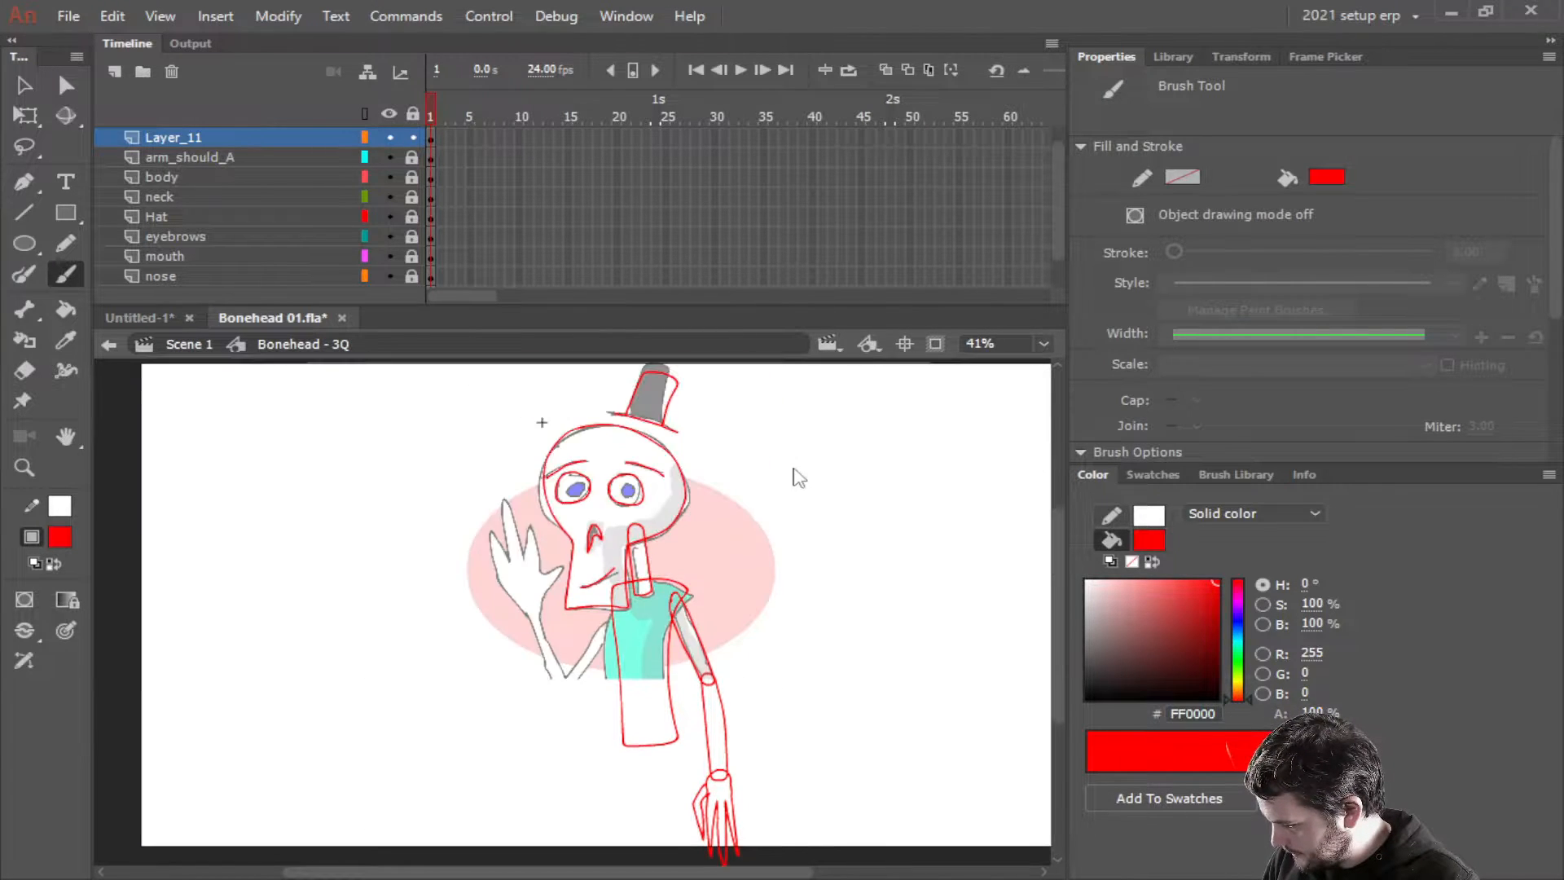
scroll(792, 468, down, 3)
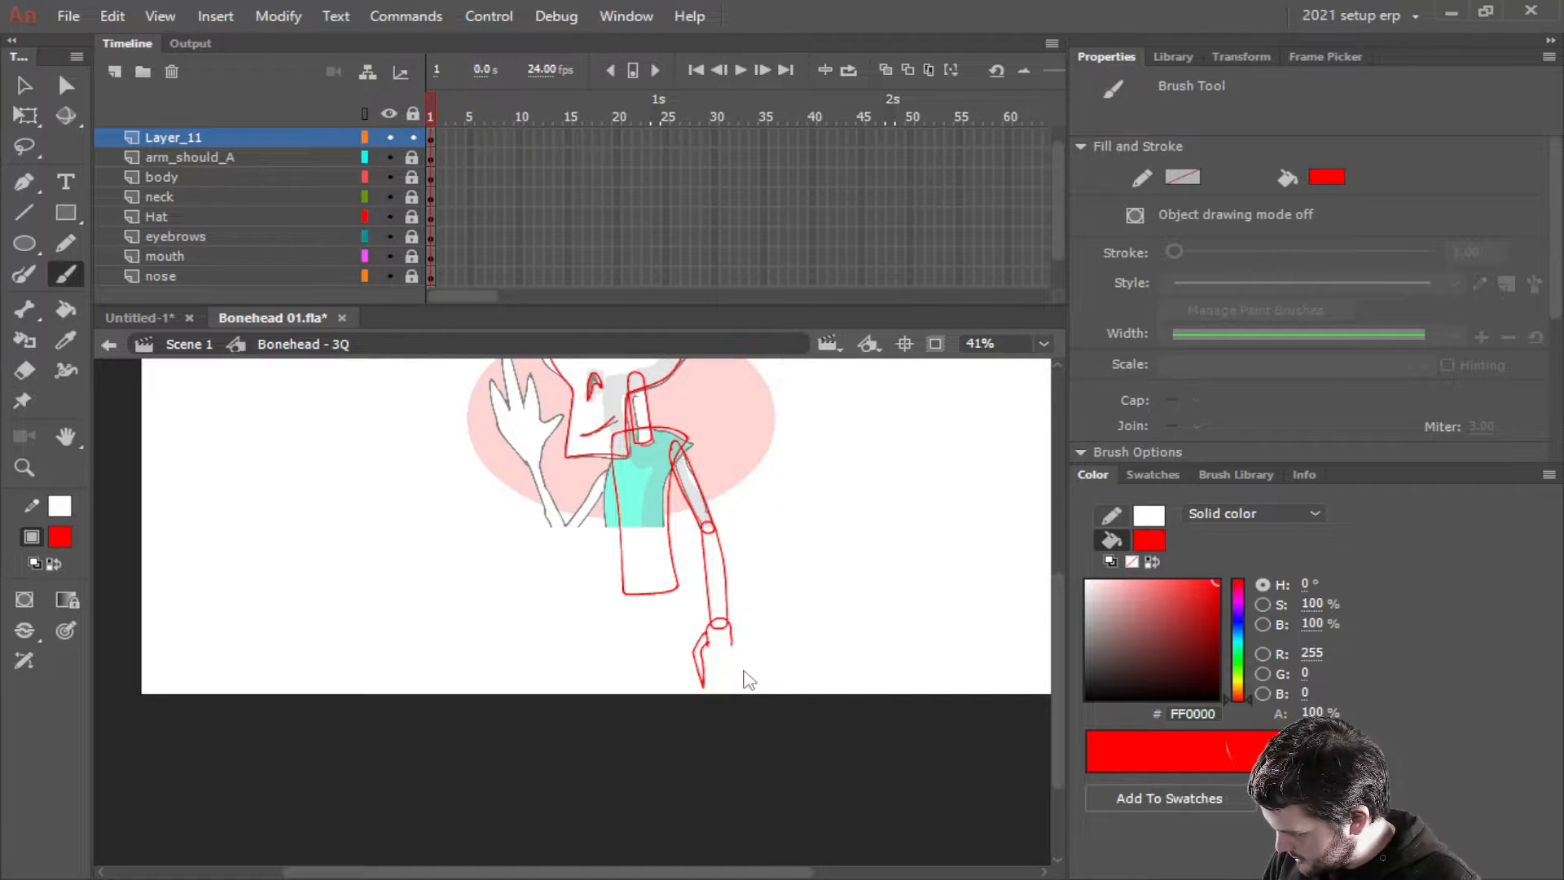
Brush three long, pointed fingers in red from the open lower end of the hand's palm
scroll(742, 668, up, 3)
scroll(744, 670, up, 2)
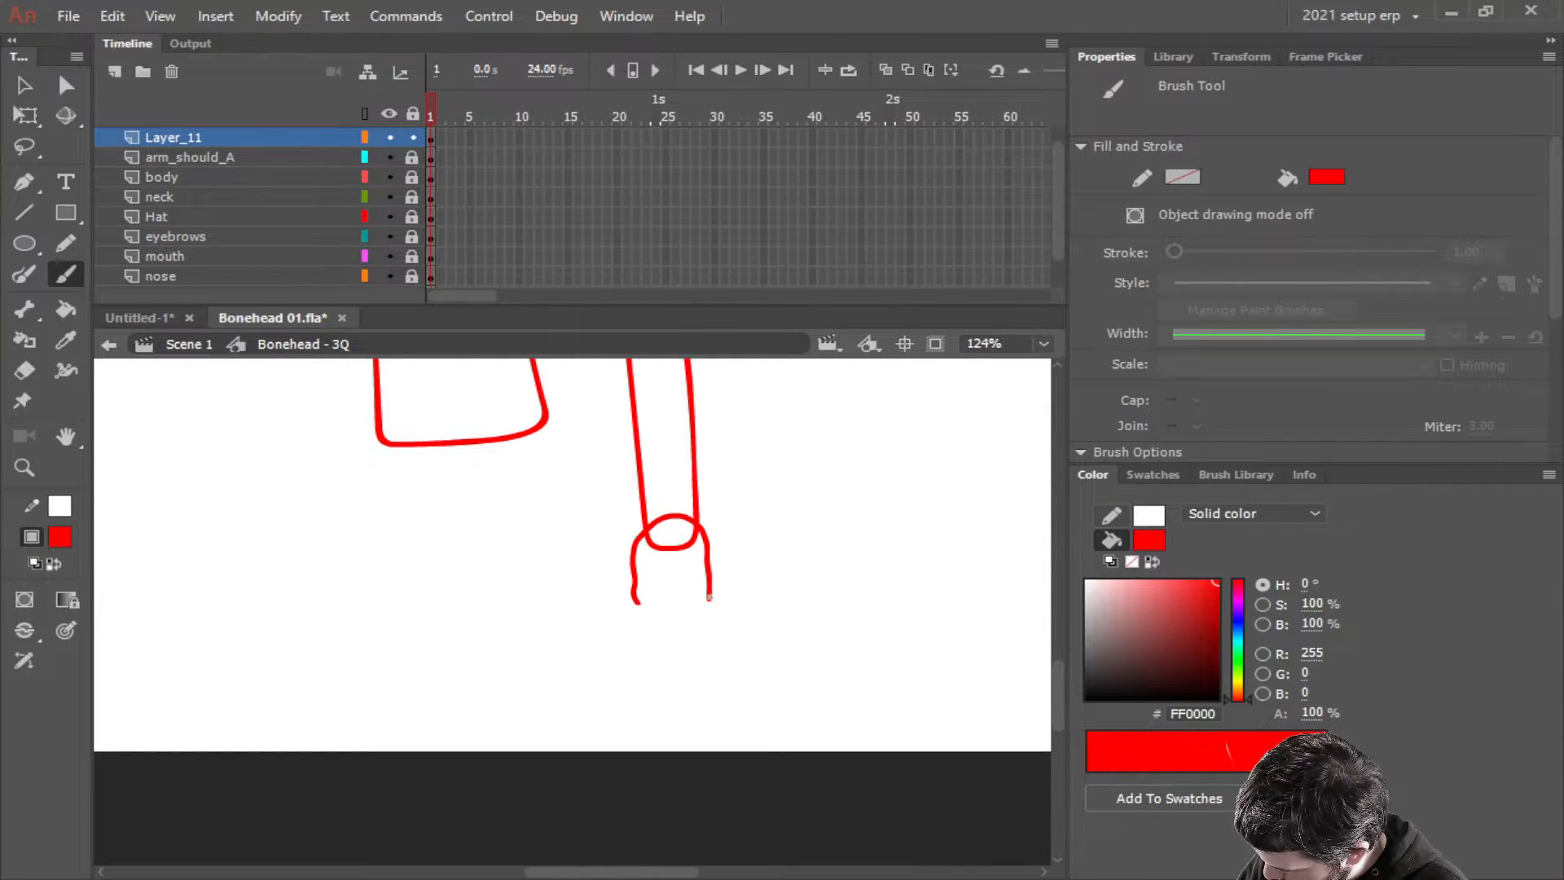
mouse_move(708, 597)
mouse_down()
mouse_move(721, 750)
mouse_move(688, 621)
mouse_move(683, 798)
mouse_move(662, 623)
mouse_move(639, 758)
mouse_move(630, 725)
mouse_move(635, 588)
mouse_up()
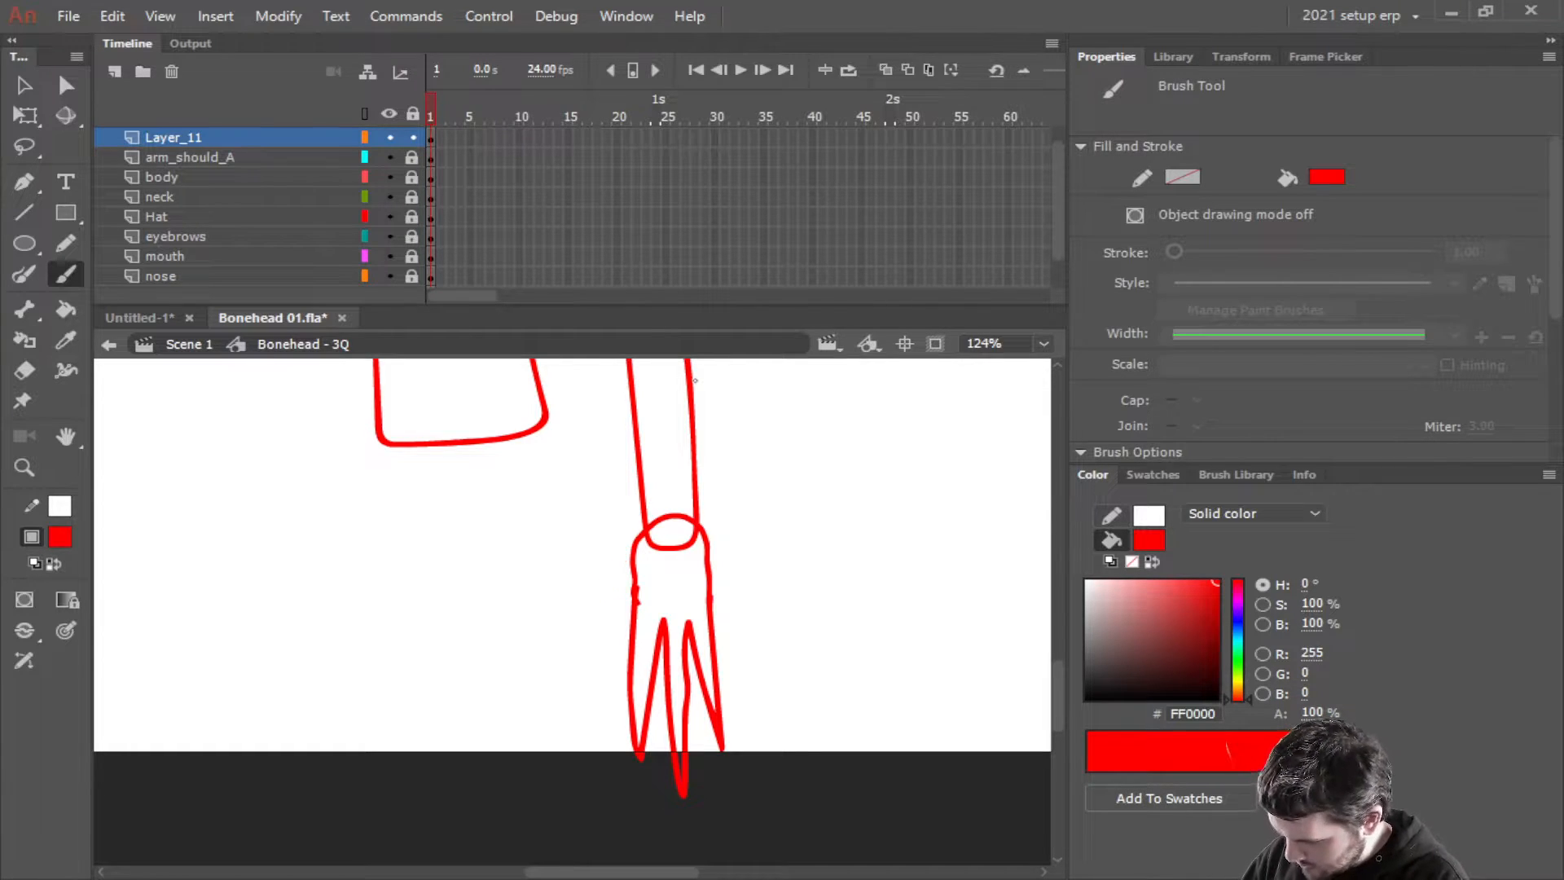
Brush a bent, pointed thumb on the palm's side nearest the body and erase the overlapping lines between thumb and palm
drag(627, 553, 601, 585)
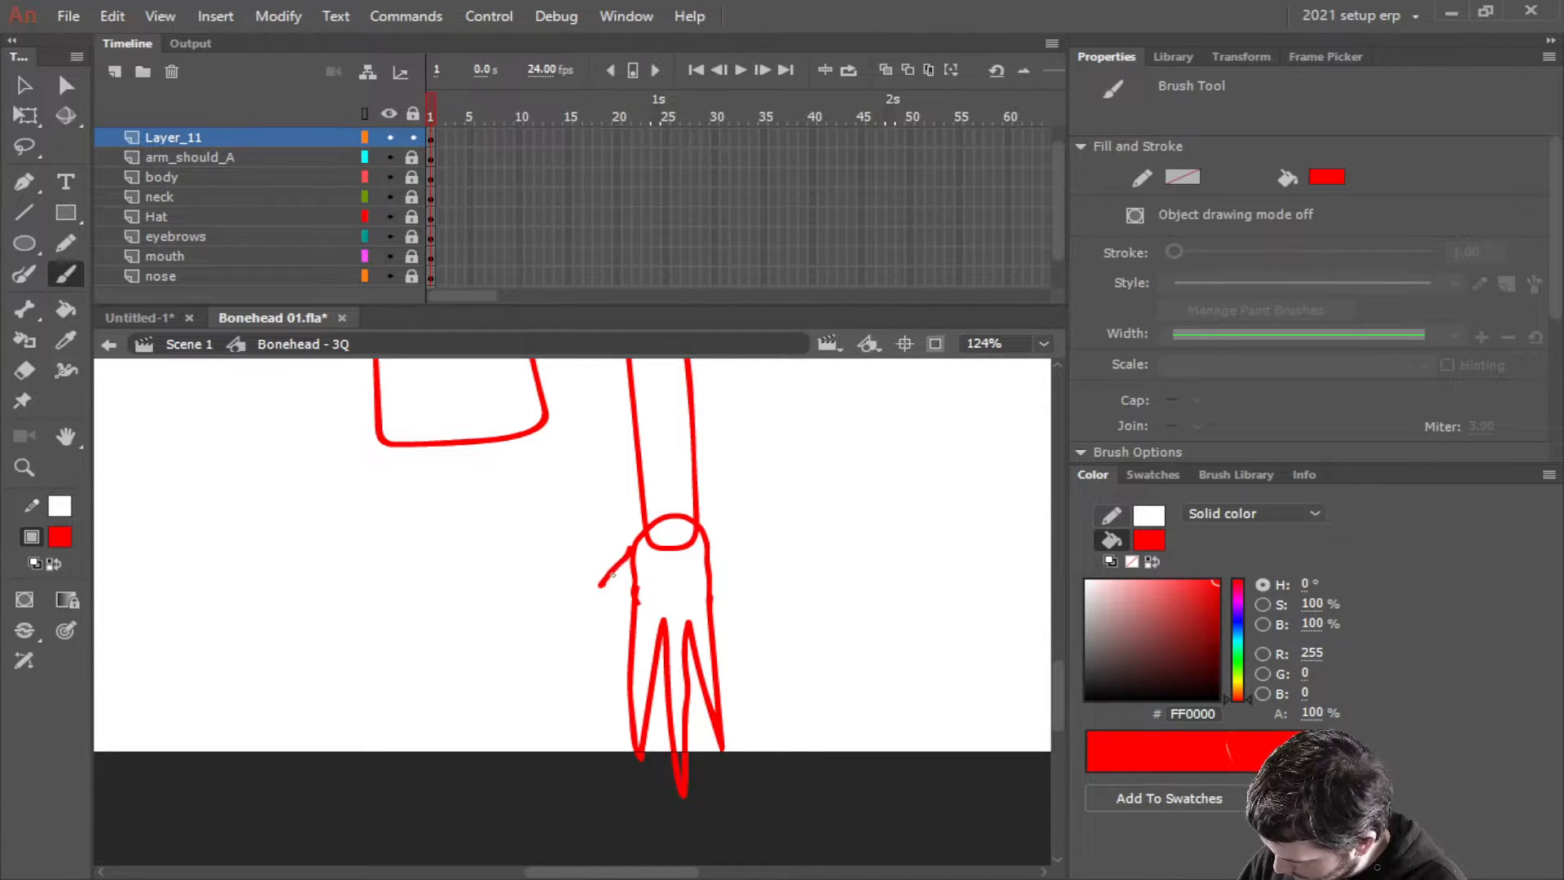
key(ctrl+z)
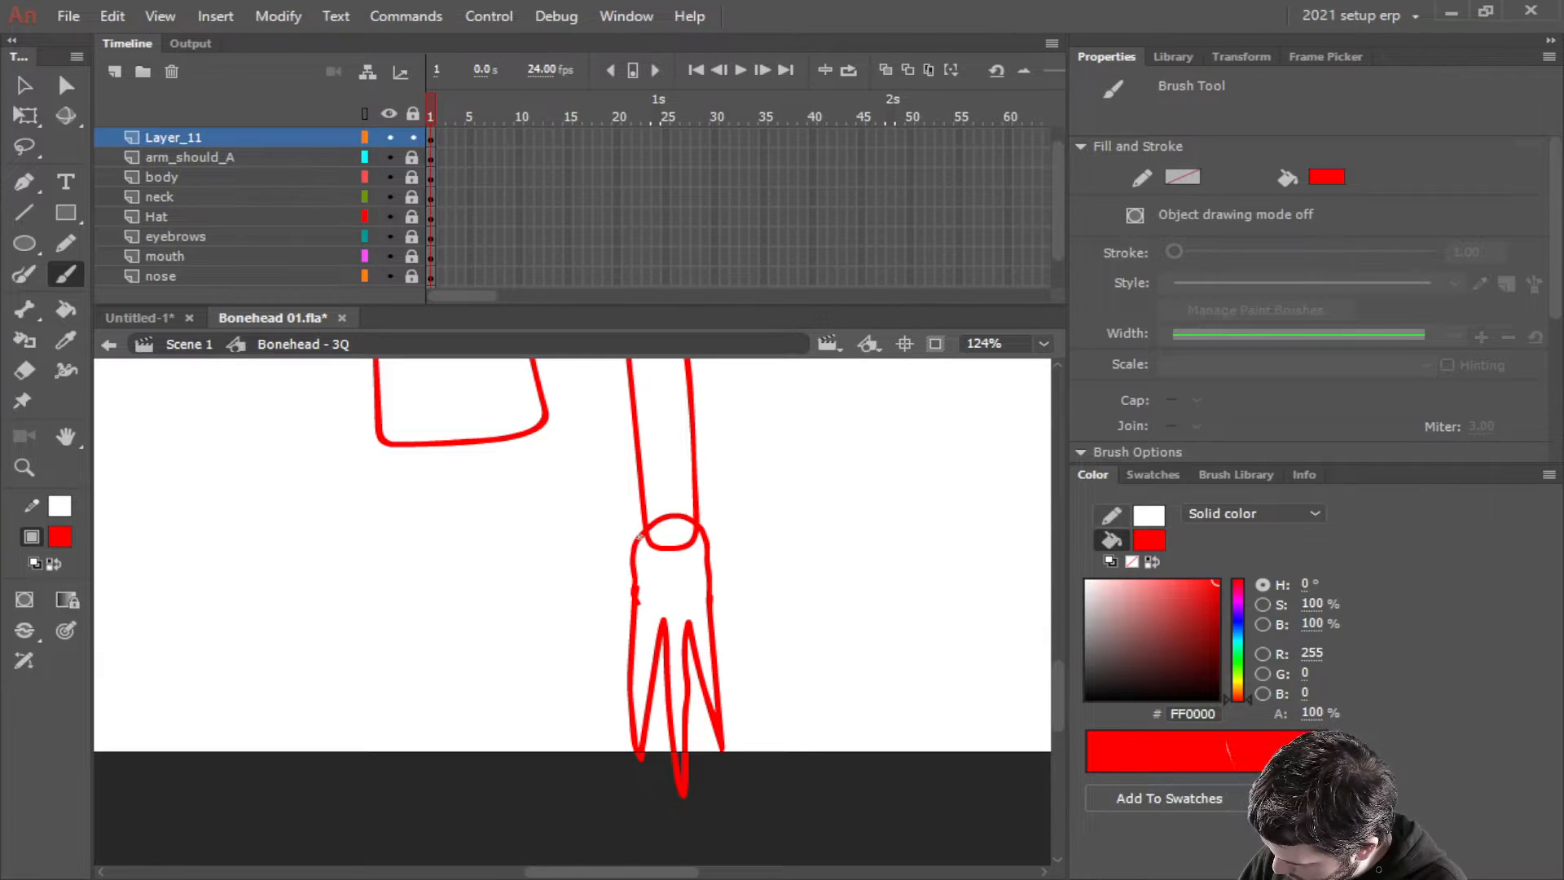
mouse_move(634, 546)
mouse_down()
mouse_move(590, 625)
mouse_move(602, 719)
mouse_move(634, 601)
mouse_up()
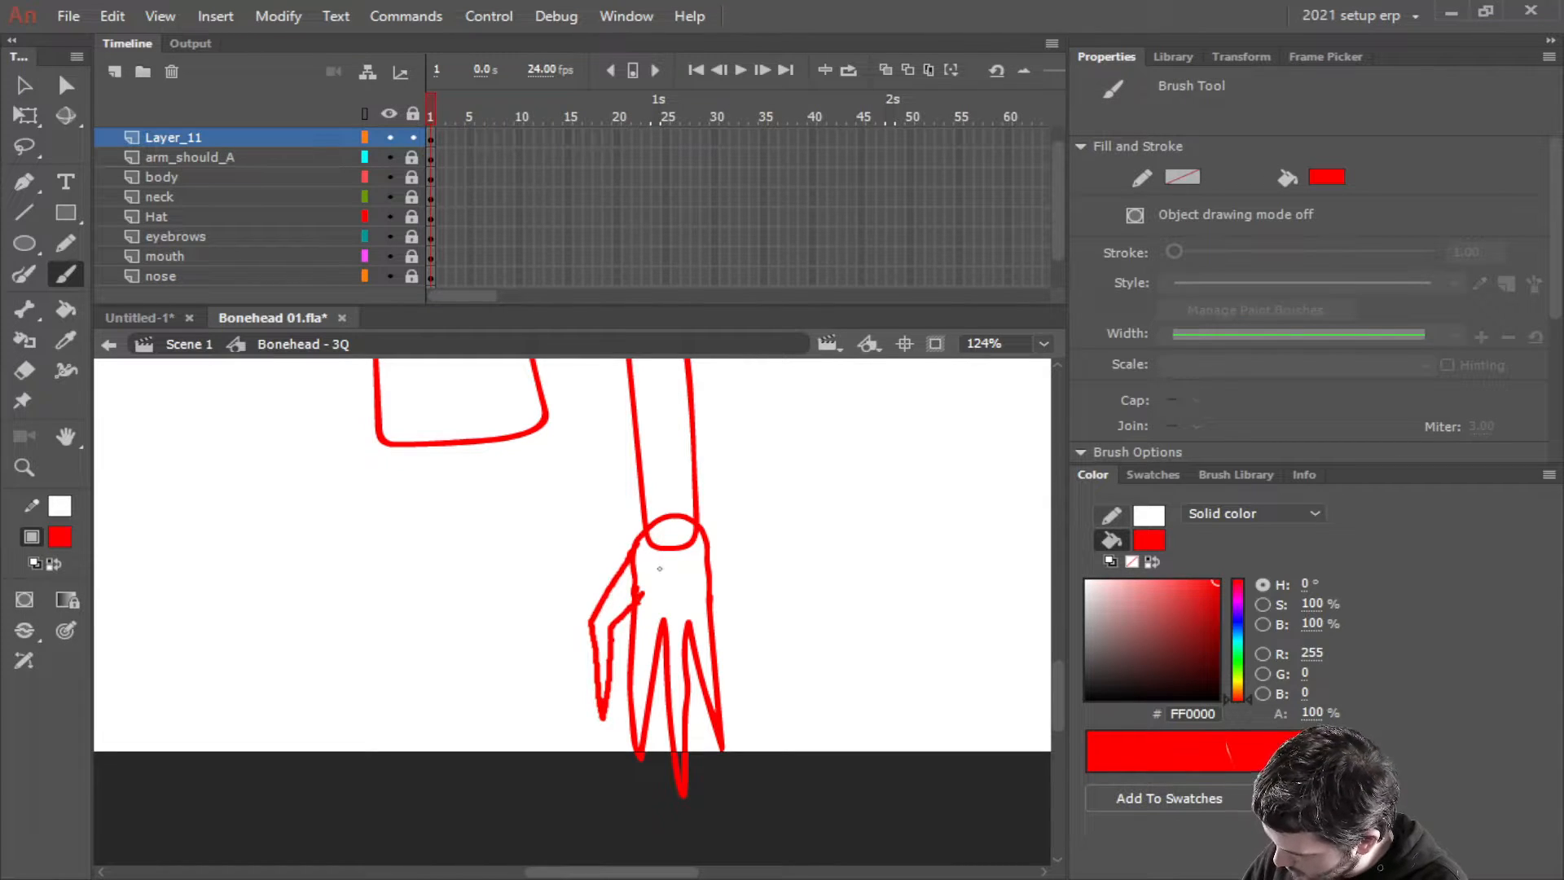
click(23, 371)
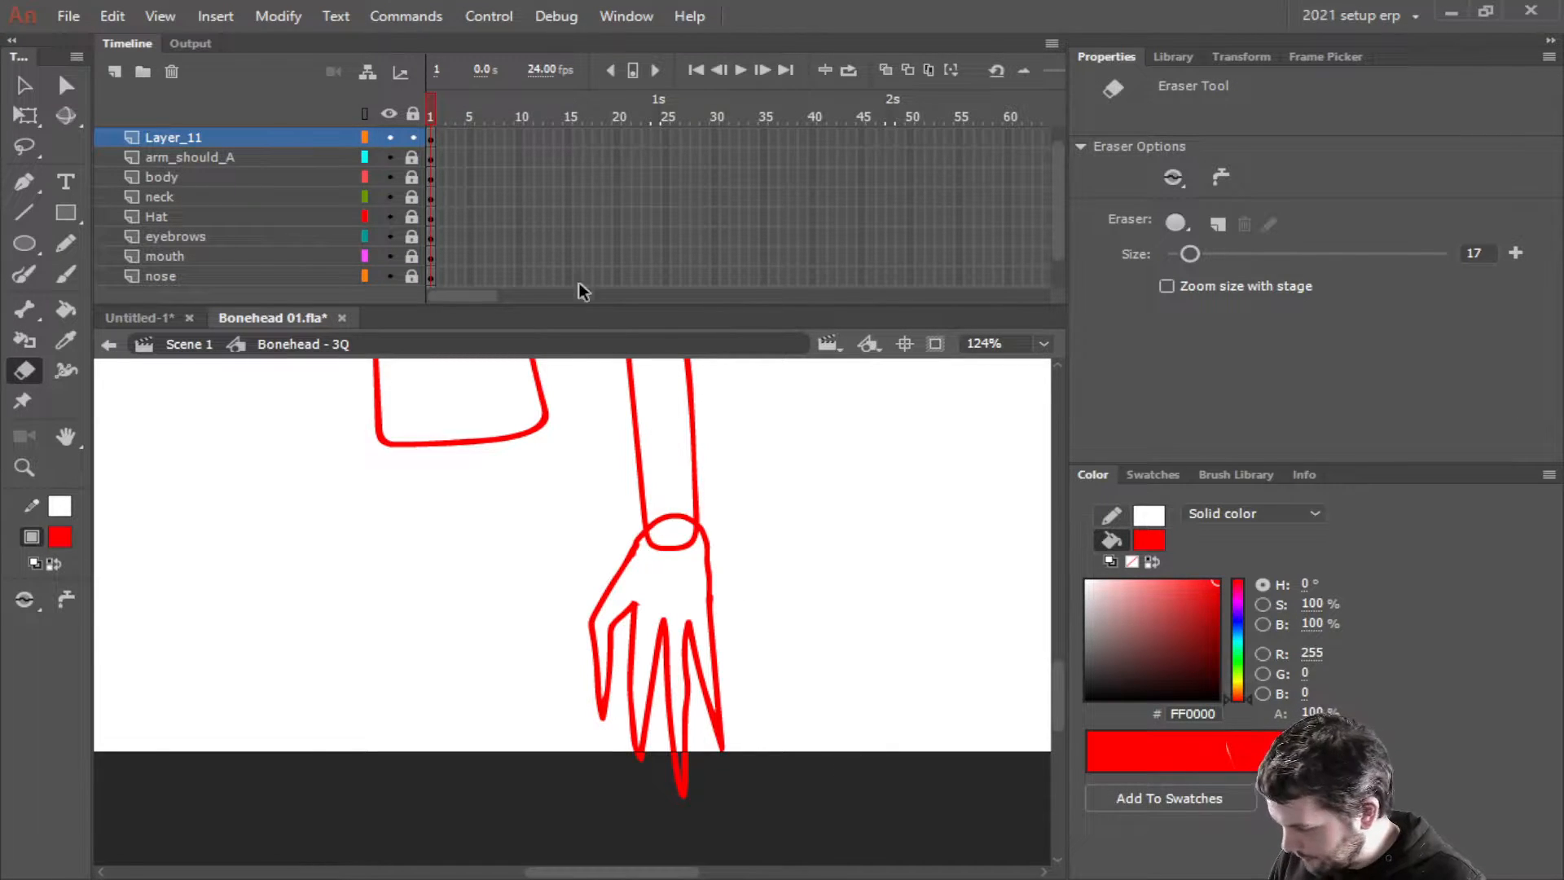
Rename the hand's layer, Layer_11, as "hand_a" and lock it
click(213, 134)
double_click(213, 134)
click(221, 136)
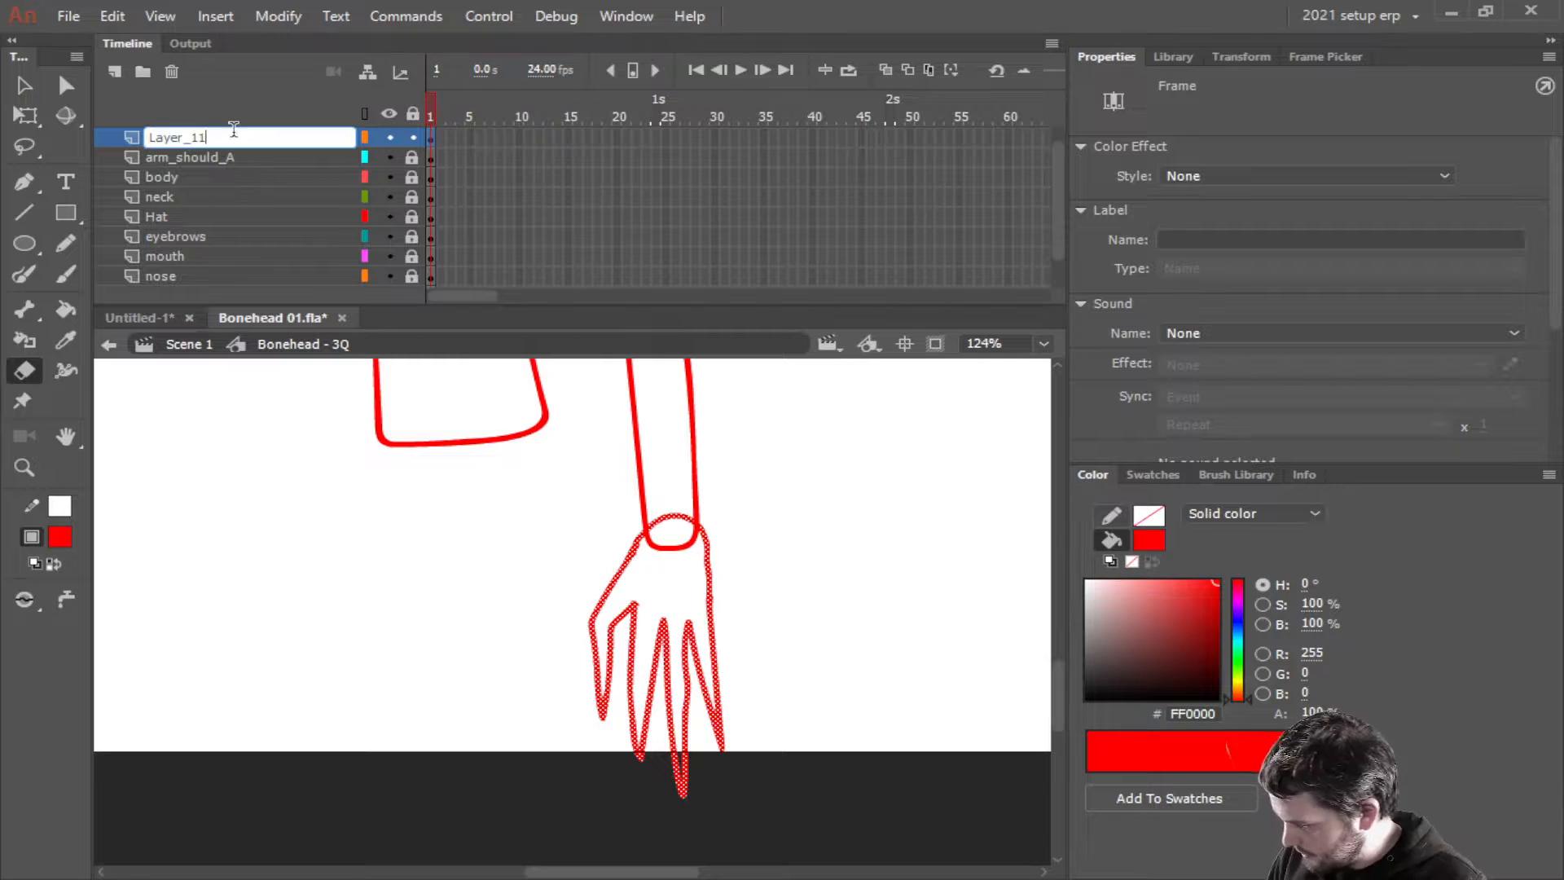
key(BackSpace)
key(BackSpace)
key(BackSpace)
key(BackSpace)
key(BackSpace)
key(BackSpace)
key(BackSpace)
key(BackSpace)
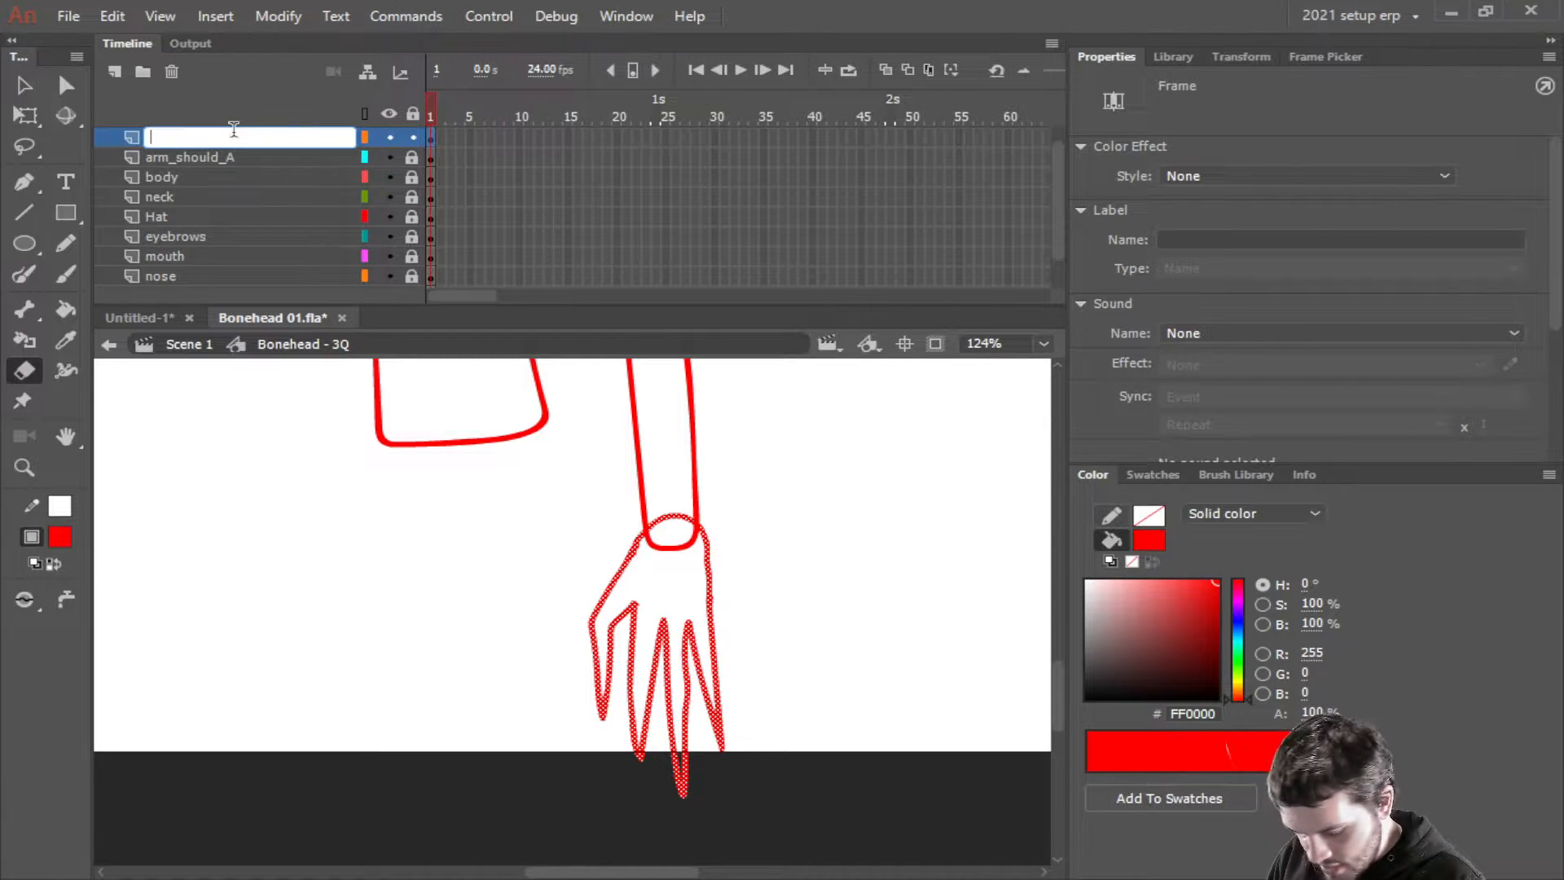
text(hand)
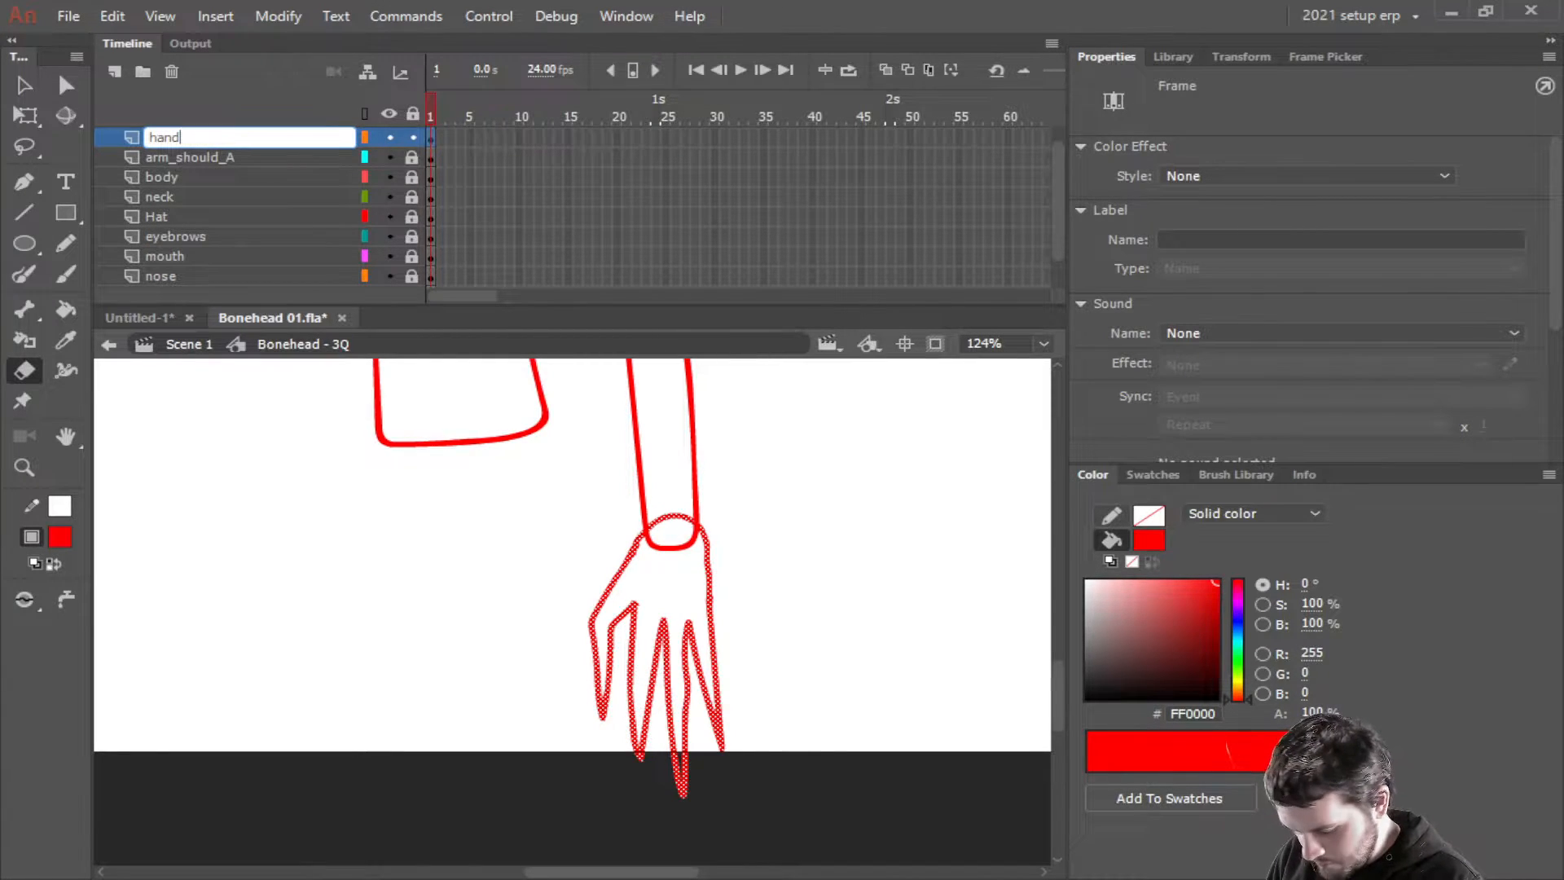
text(_a)
key(Return)
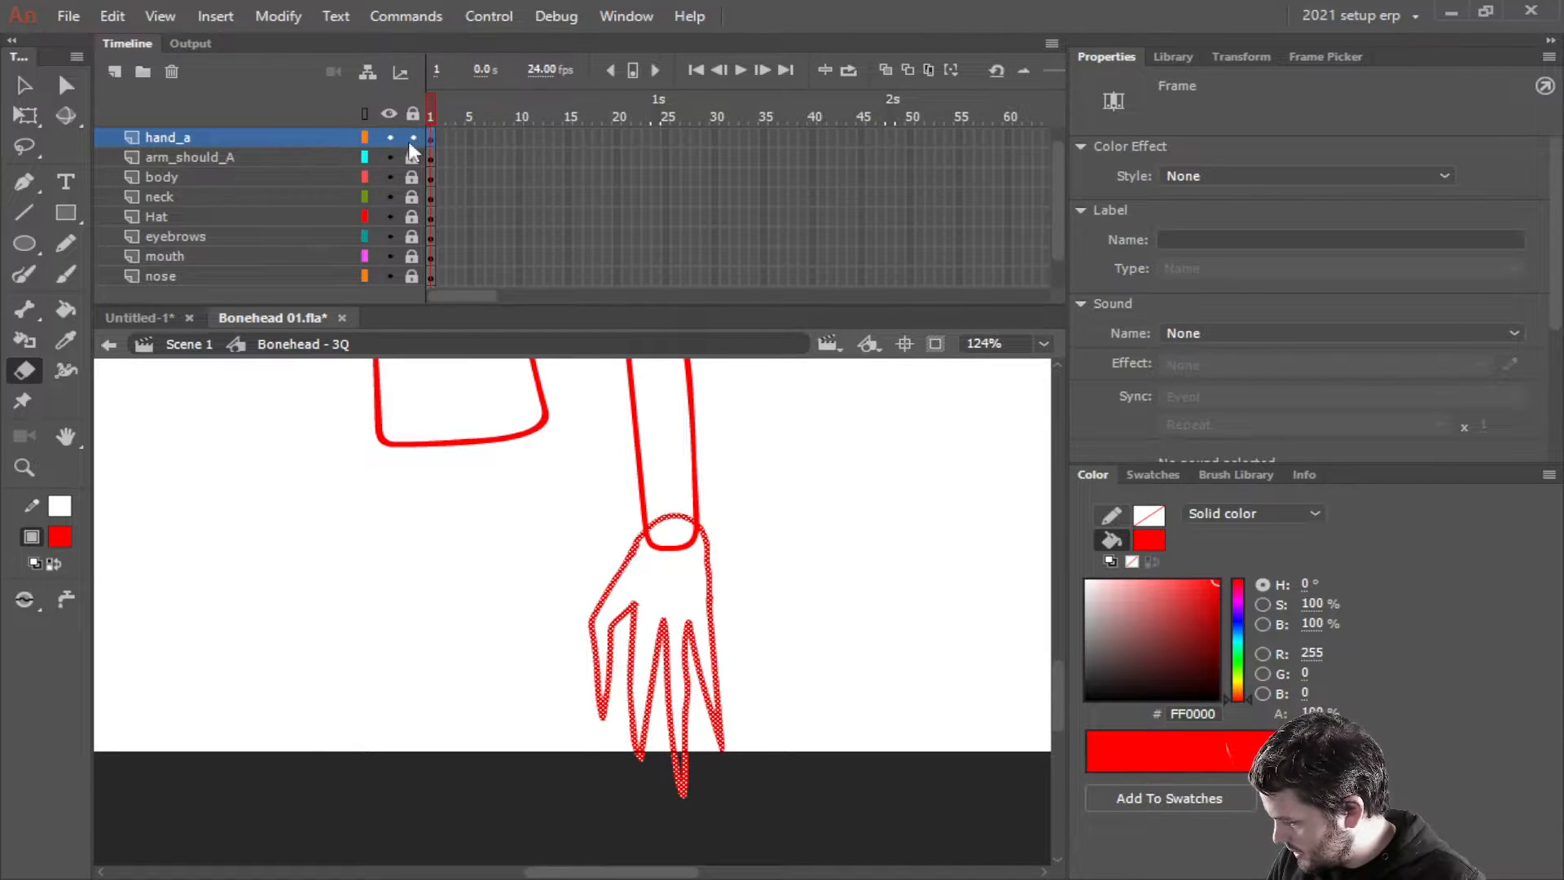
scroll(665, 550, down, 4)
mouse_move(777, 539)
mouse_down()
mouse_move(828, 699)
mouse_move(795, 509)
mouse_up()
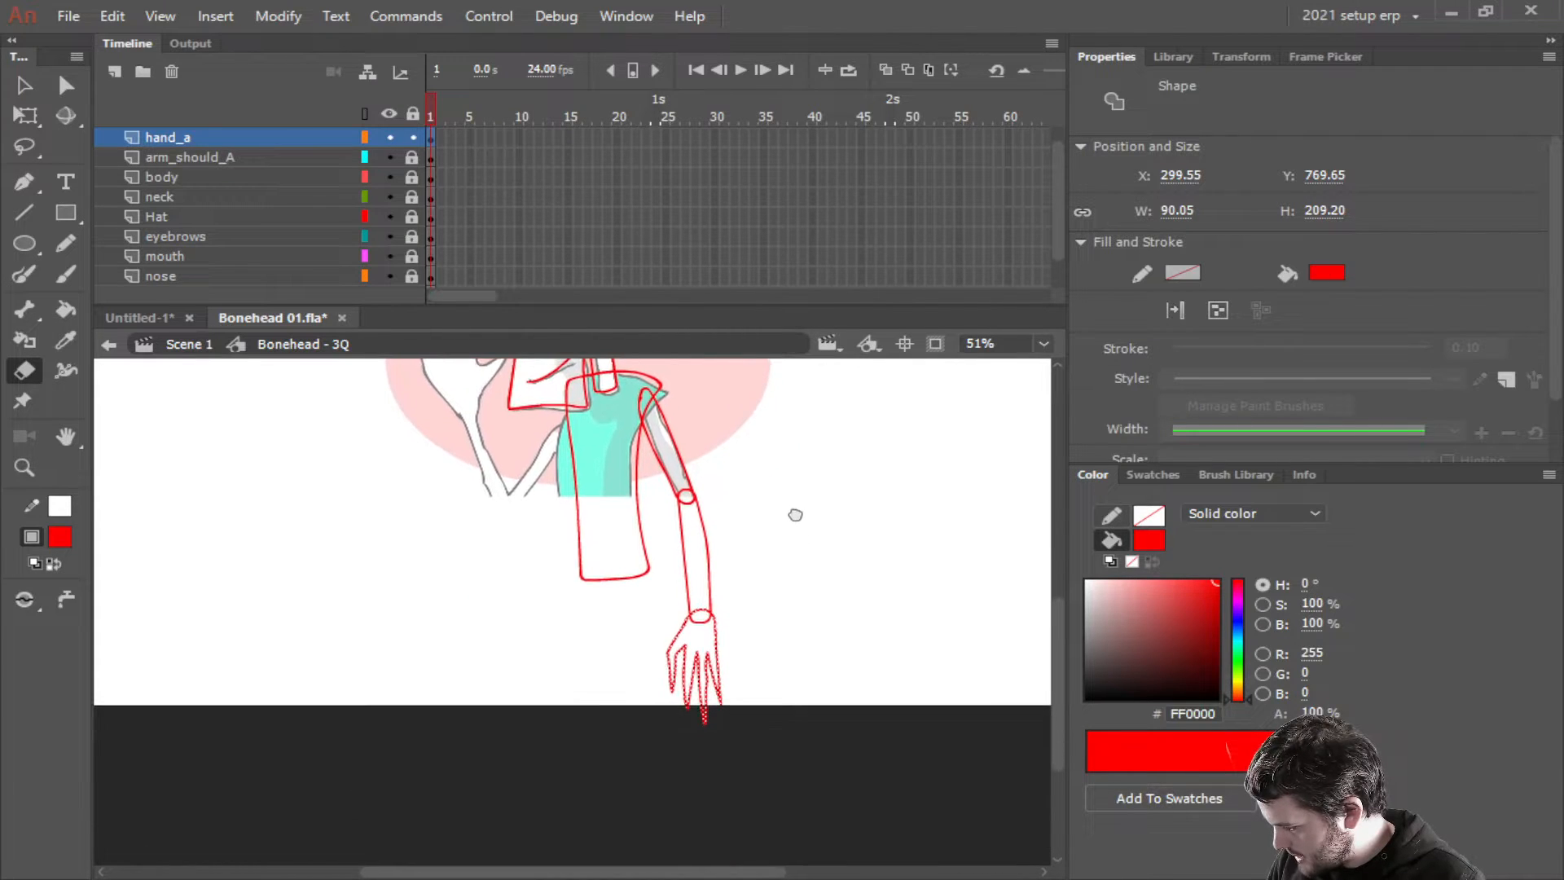
click(413, 137)
Add a new layer above hand_a and brush the thigh in red as a narrow, rounded closed shape overlapping the body's lower corner
click(115, 72)
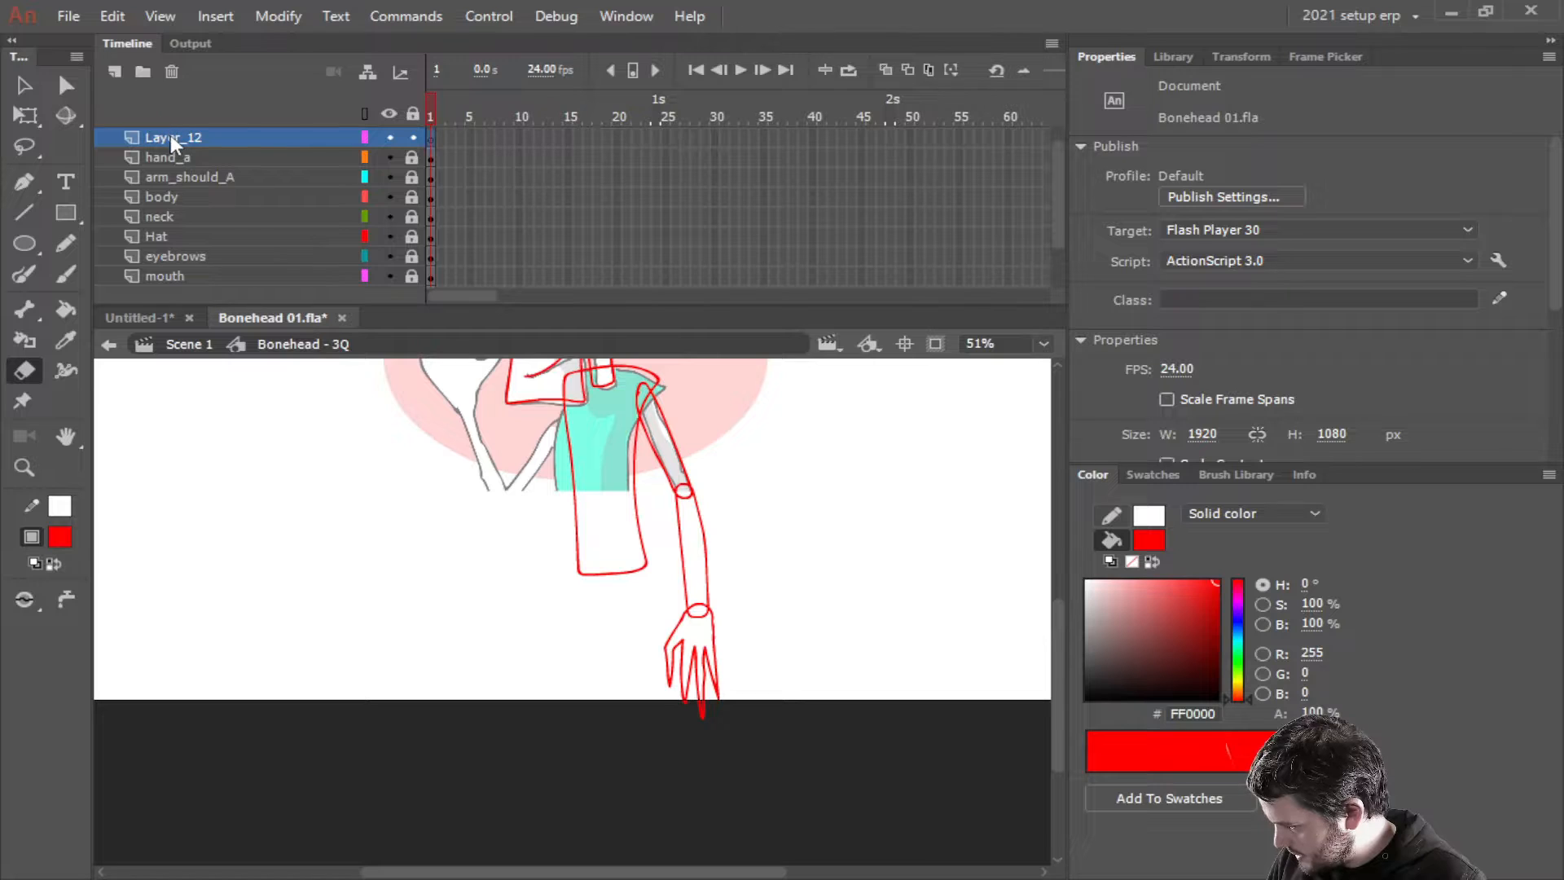
click(170, 136)
scroll(674, 632, up, 3)
mouse_move(663, 618)
mouse_down()
mouse_move(761, 679)
mouse_move(788, 741)
mouse_move(771, 666)
mouse_up()
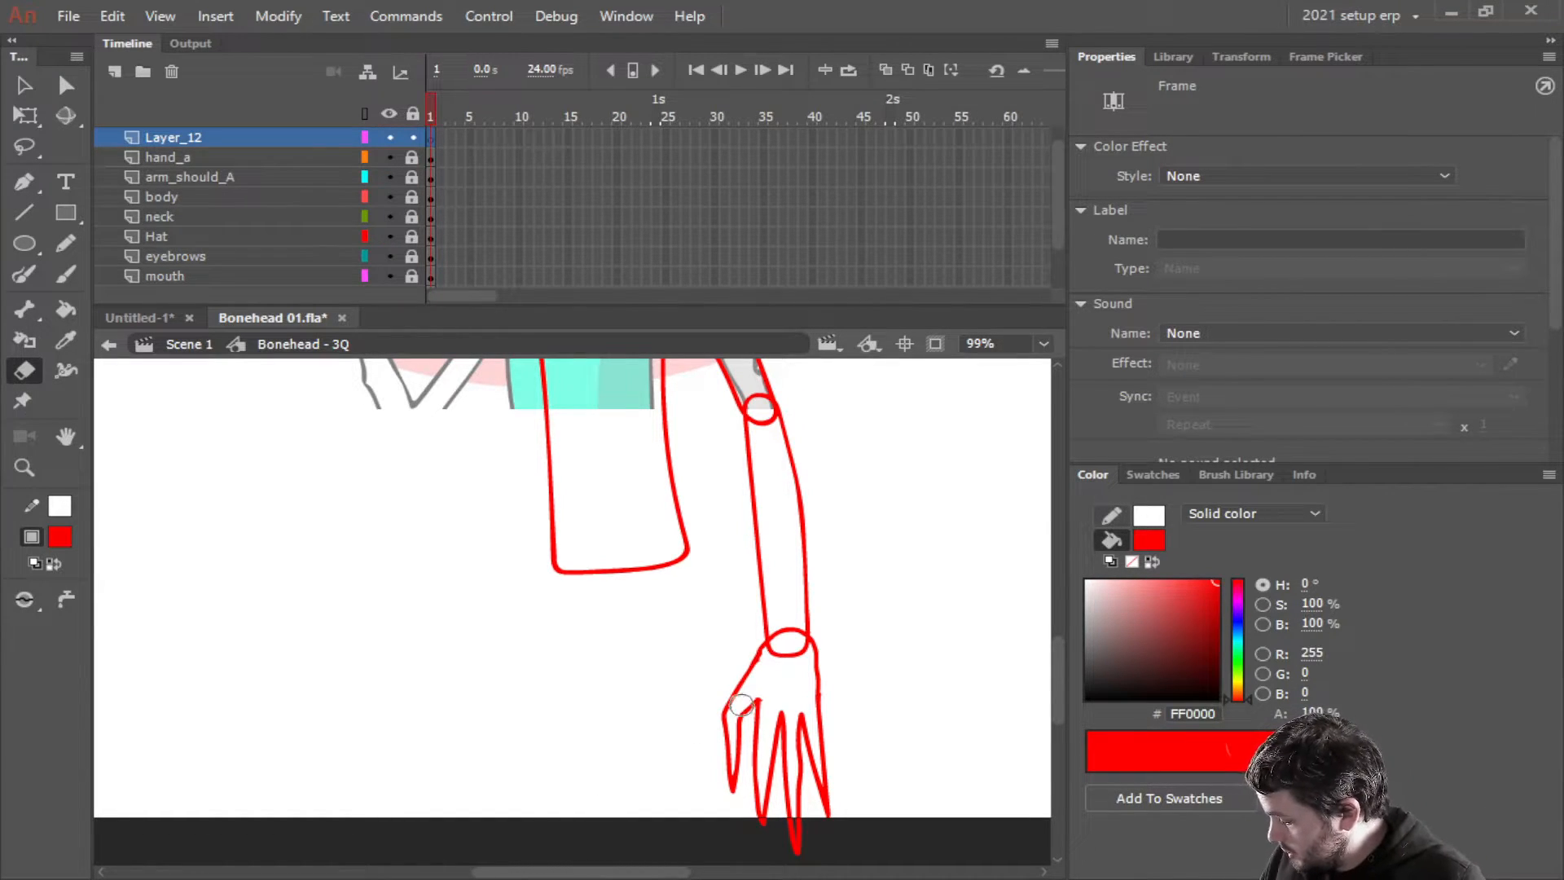
scroll(535, 607, down, 3)
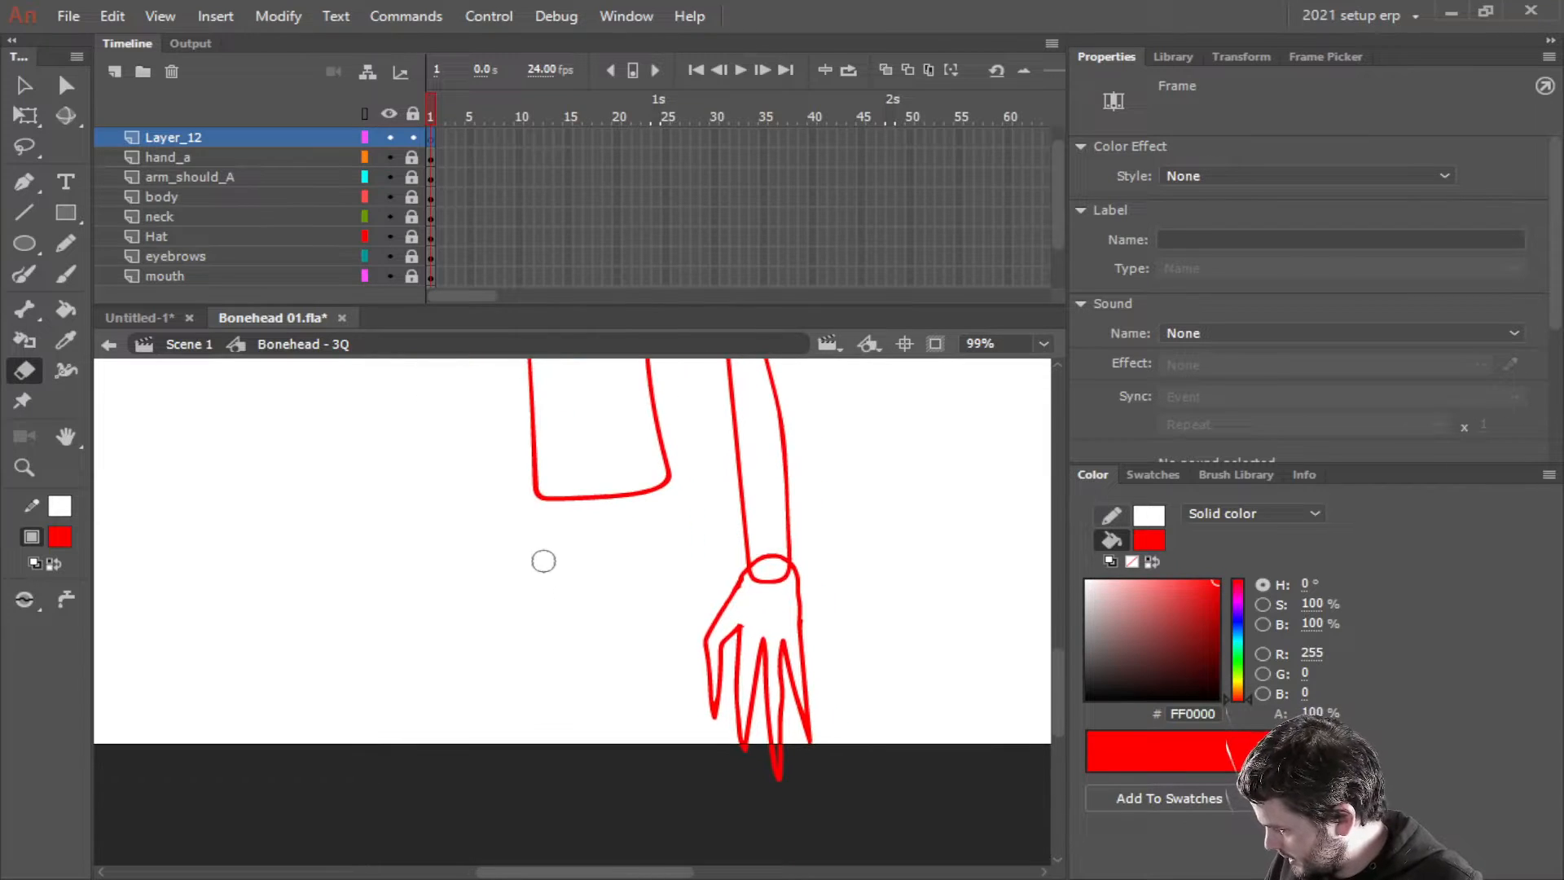
click(68, 275)
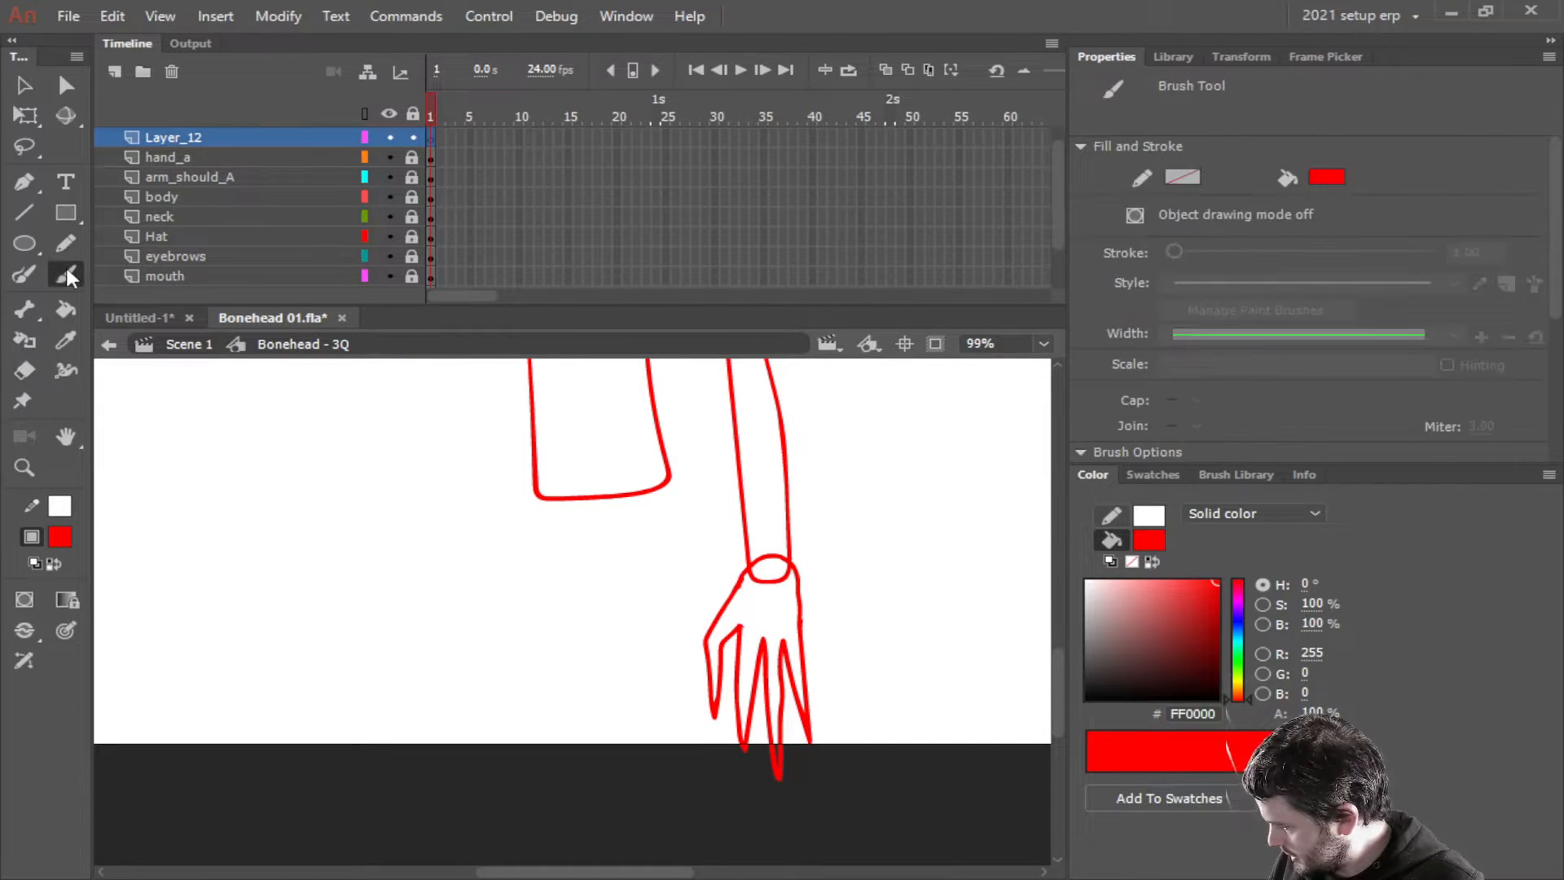
click(257, 140)
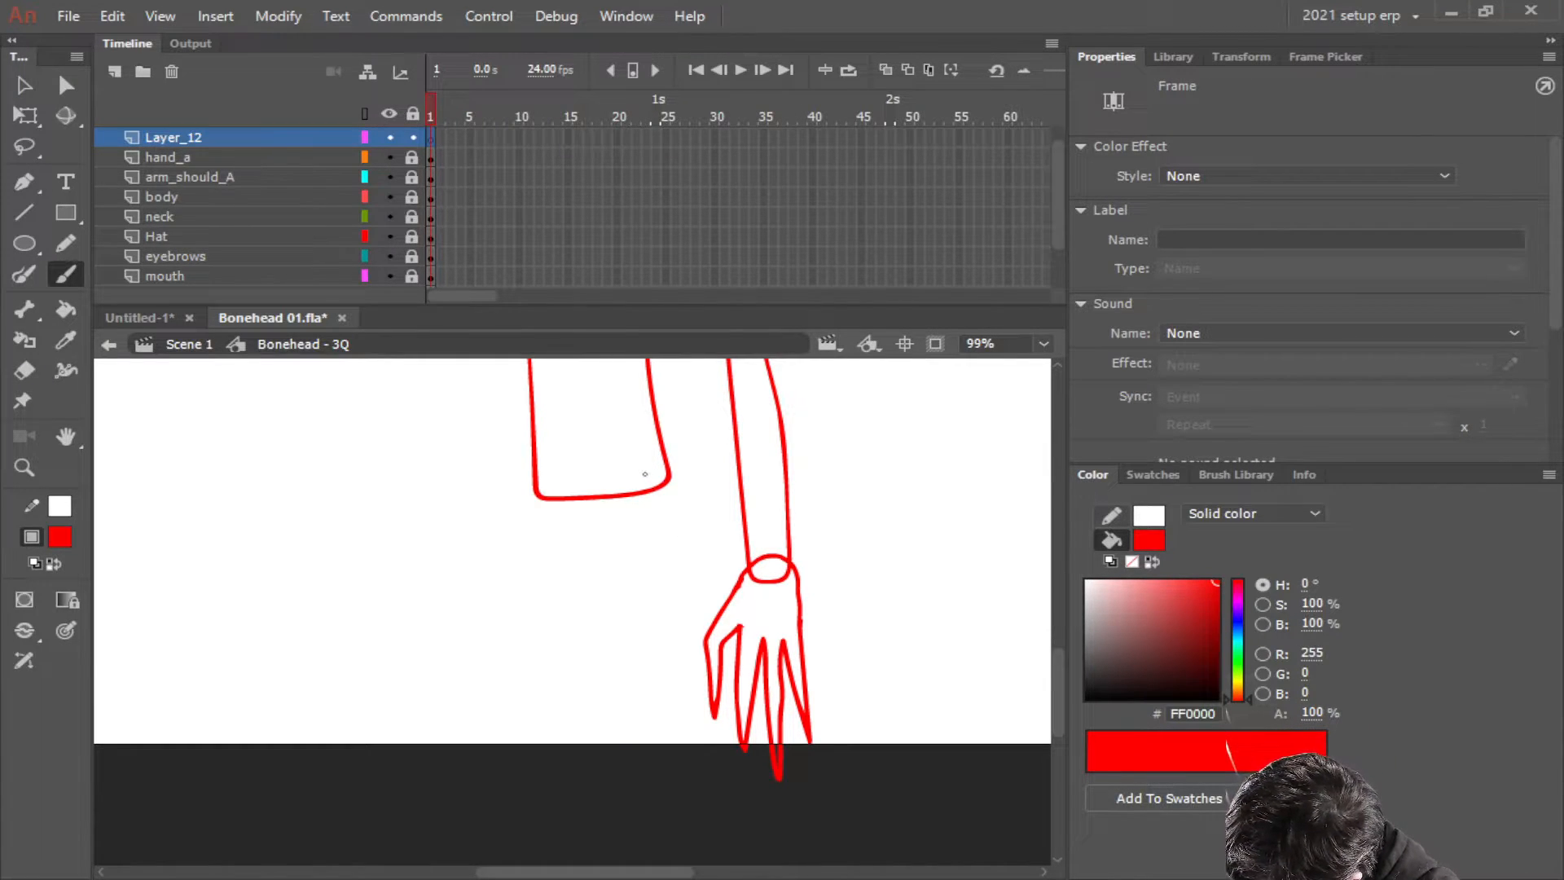
mouse_move(648, 469)
mouse_down()
mouse_move(628, 515)
mouse_move(635, 671)
mouse_move(666, 621)
mouse_move(663, 498)
mouse_move(645, 471)
mouse_up()
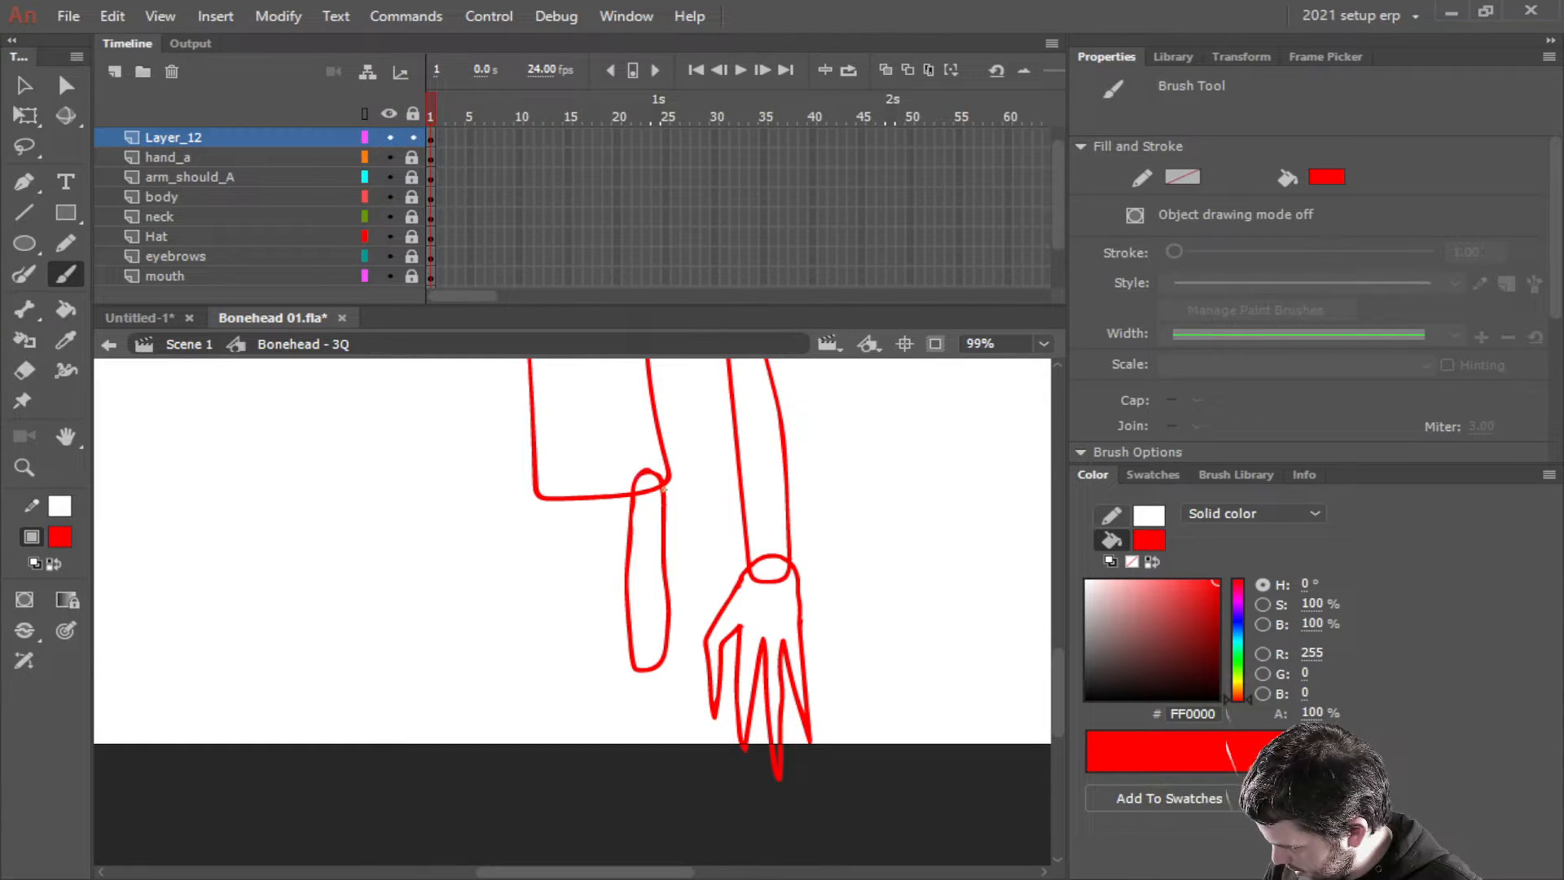
Add a new layer above the thigh's layer, and rename the thigh's Layer_12 as "leg_thigh" and lock it
mouse_move(711, 604)
mouse_down()
mouse_move(752, 764)
mouse_move(756, 873)
mouse_move(730, 582)
mouse_move(706, 507)
mouse_up()
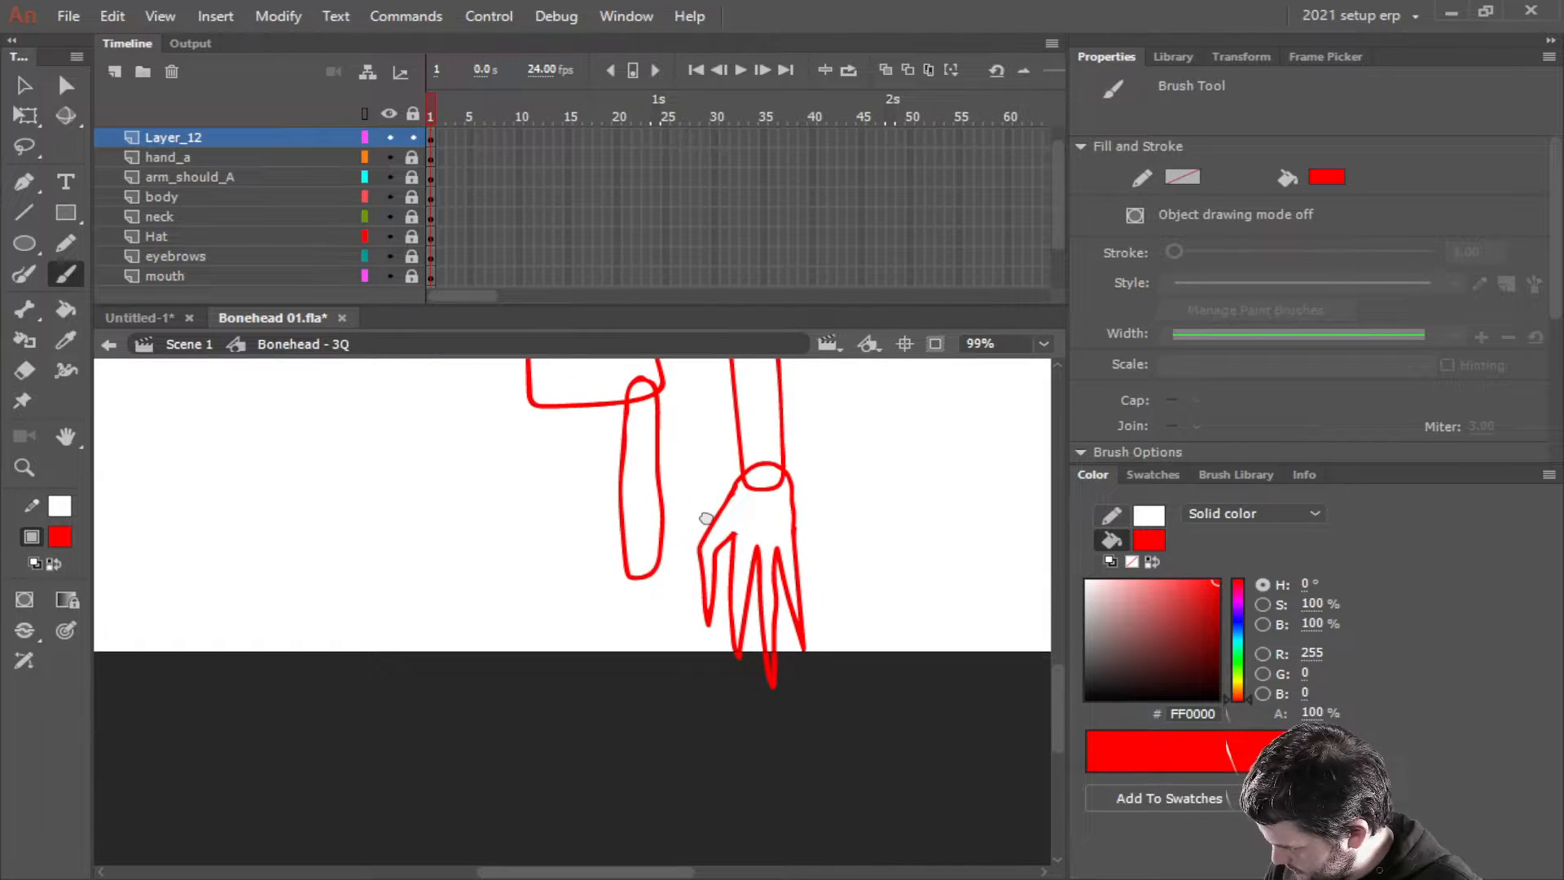
click(114, 72)
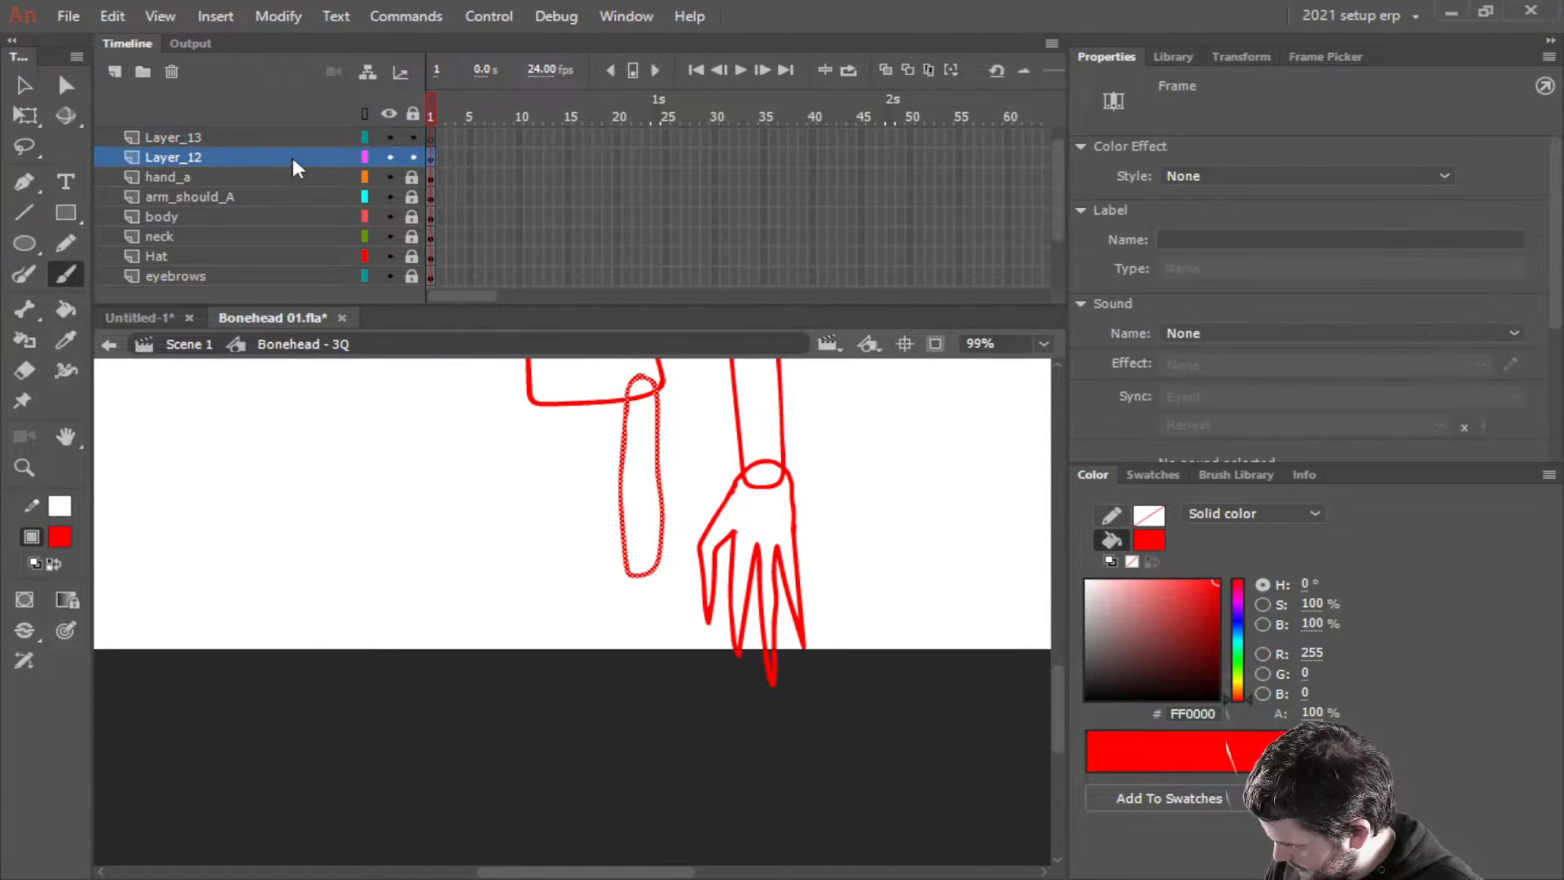
double_click(290, 158)
text(leg th)
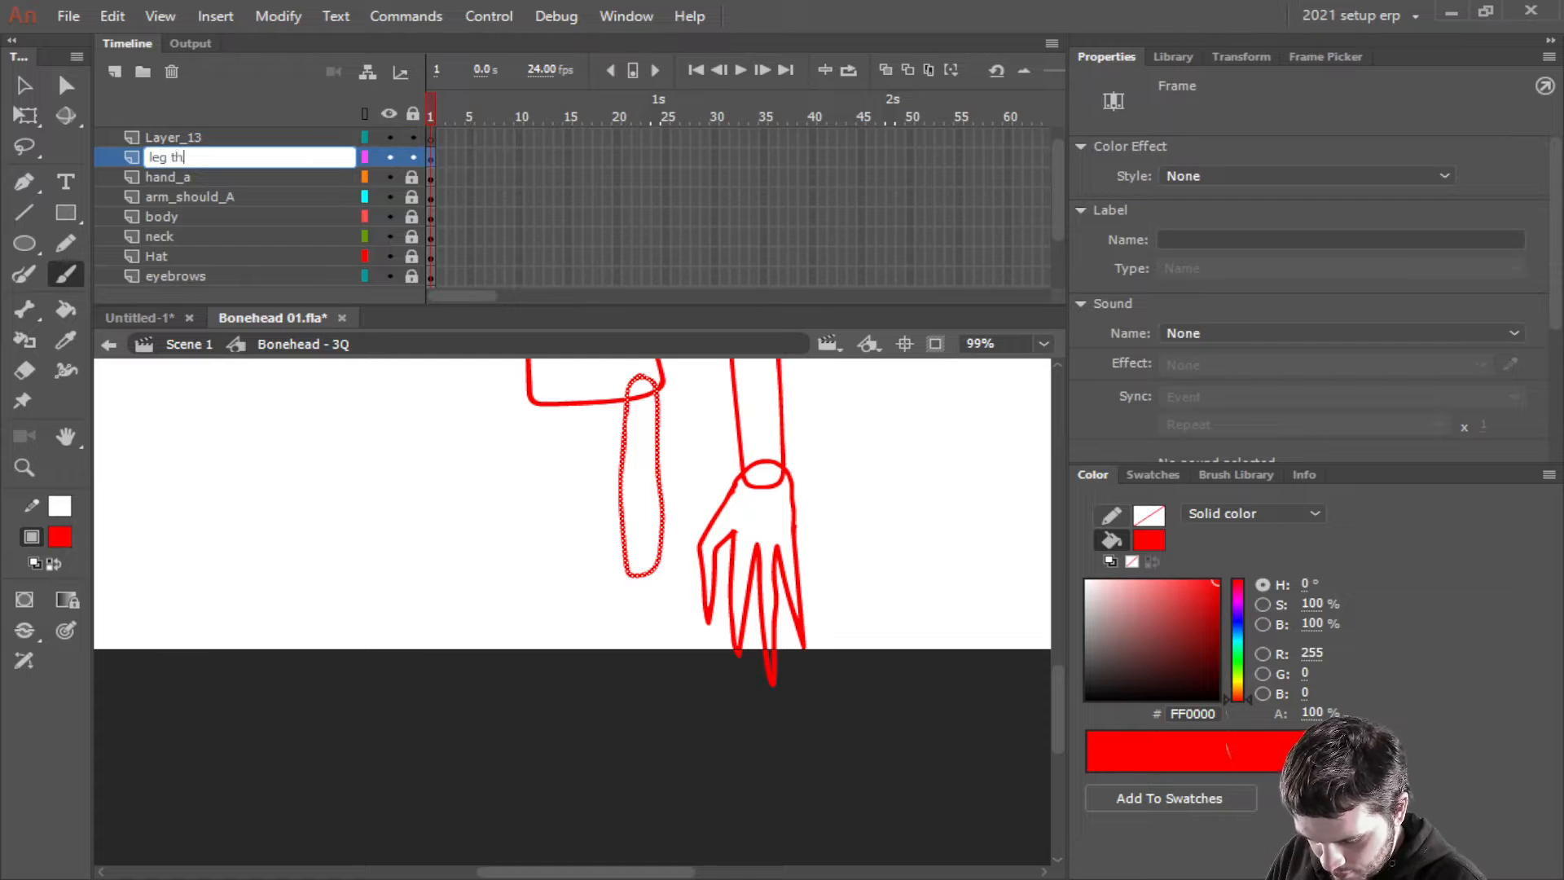
text(igh)
key(Return)
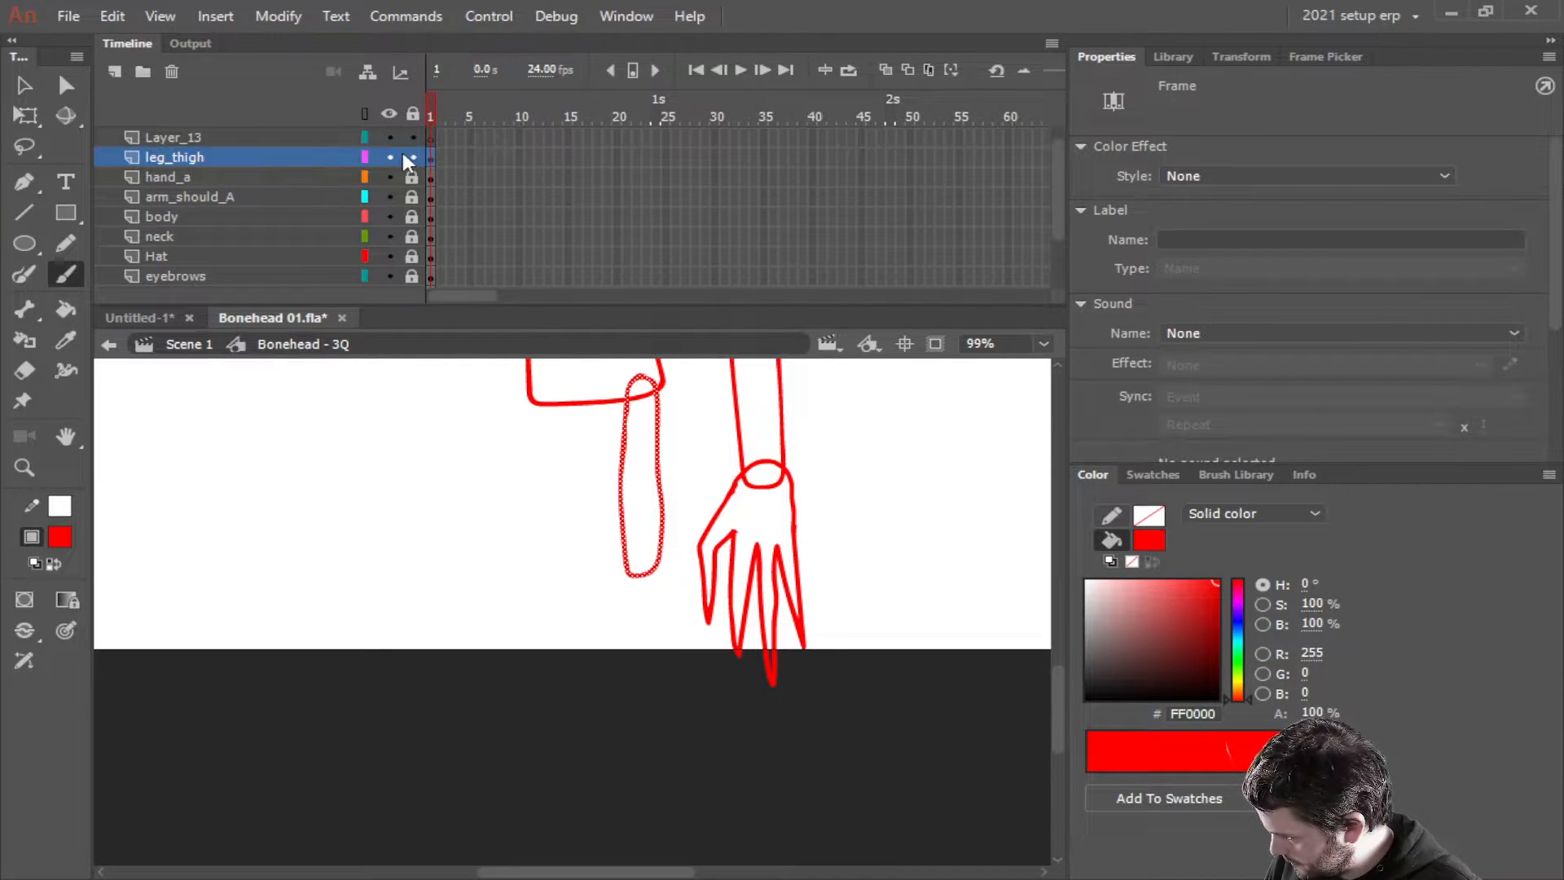
click(409, 157)
On Layer_13, brush the calf in red as a long, rounded closed shape overlapping the thigh's lower end at the knee
click(294, 137)
drag(713, 643, 680, 556)
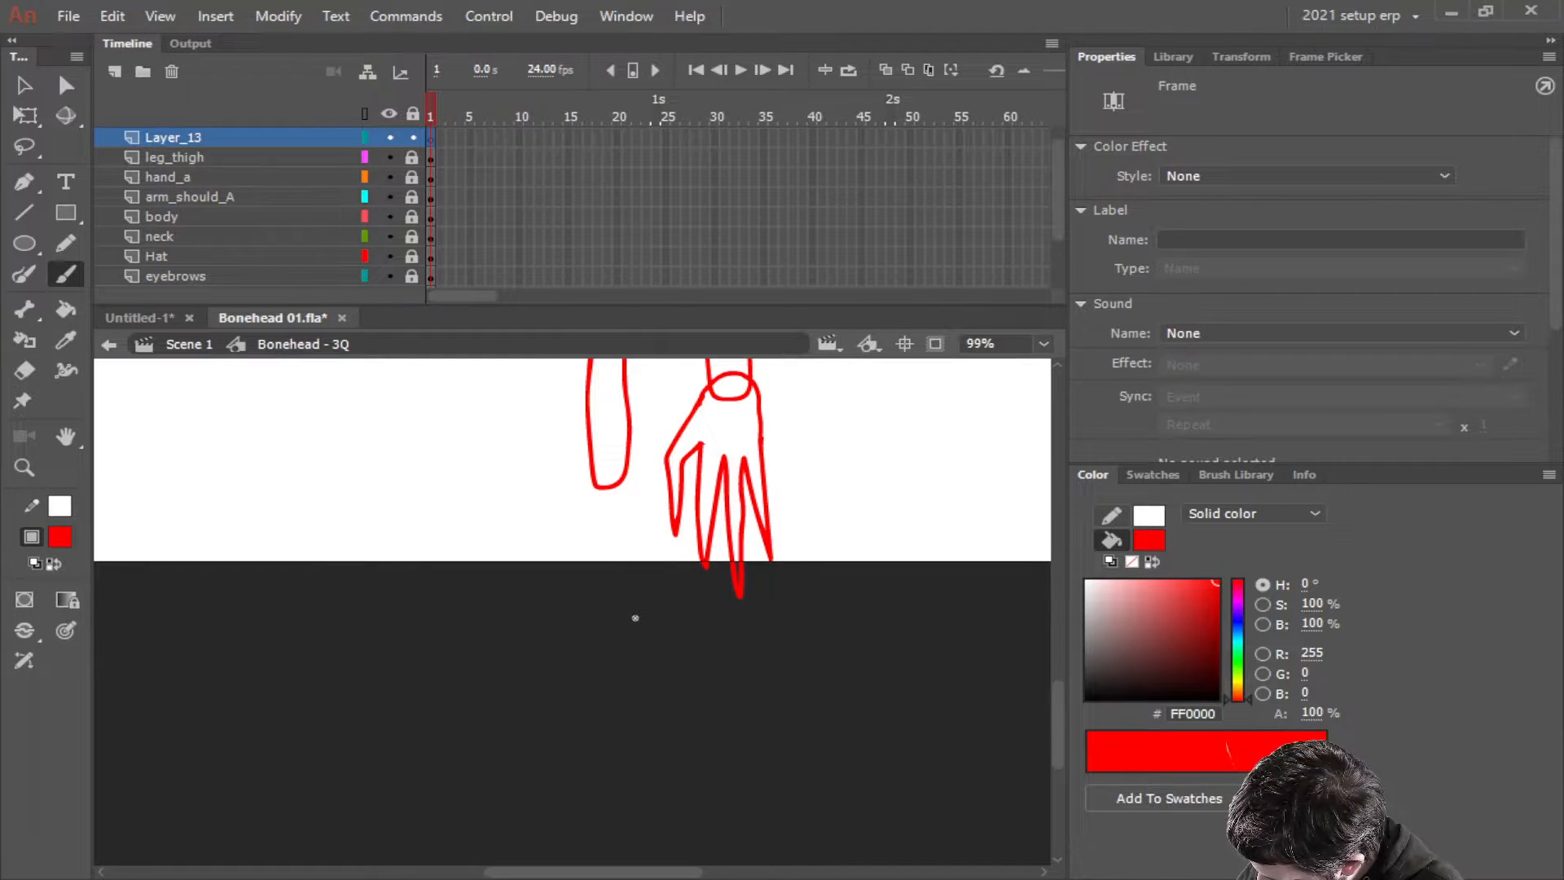
mouse_move(635, 618)
mouse_down()
mouse_move(621, 472)
mouse_move(595, 466)
mouse_move(593, 611)
mouse_move(605, 634)
mouse_move(638, 611)
mouse_up()
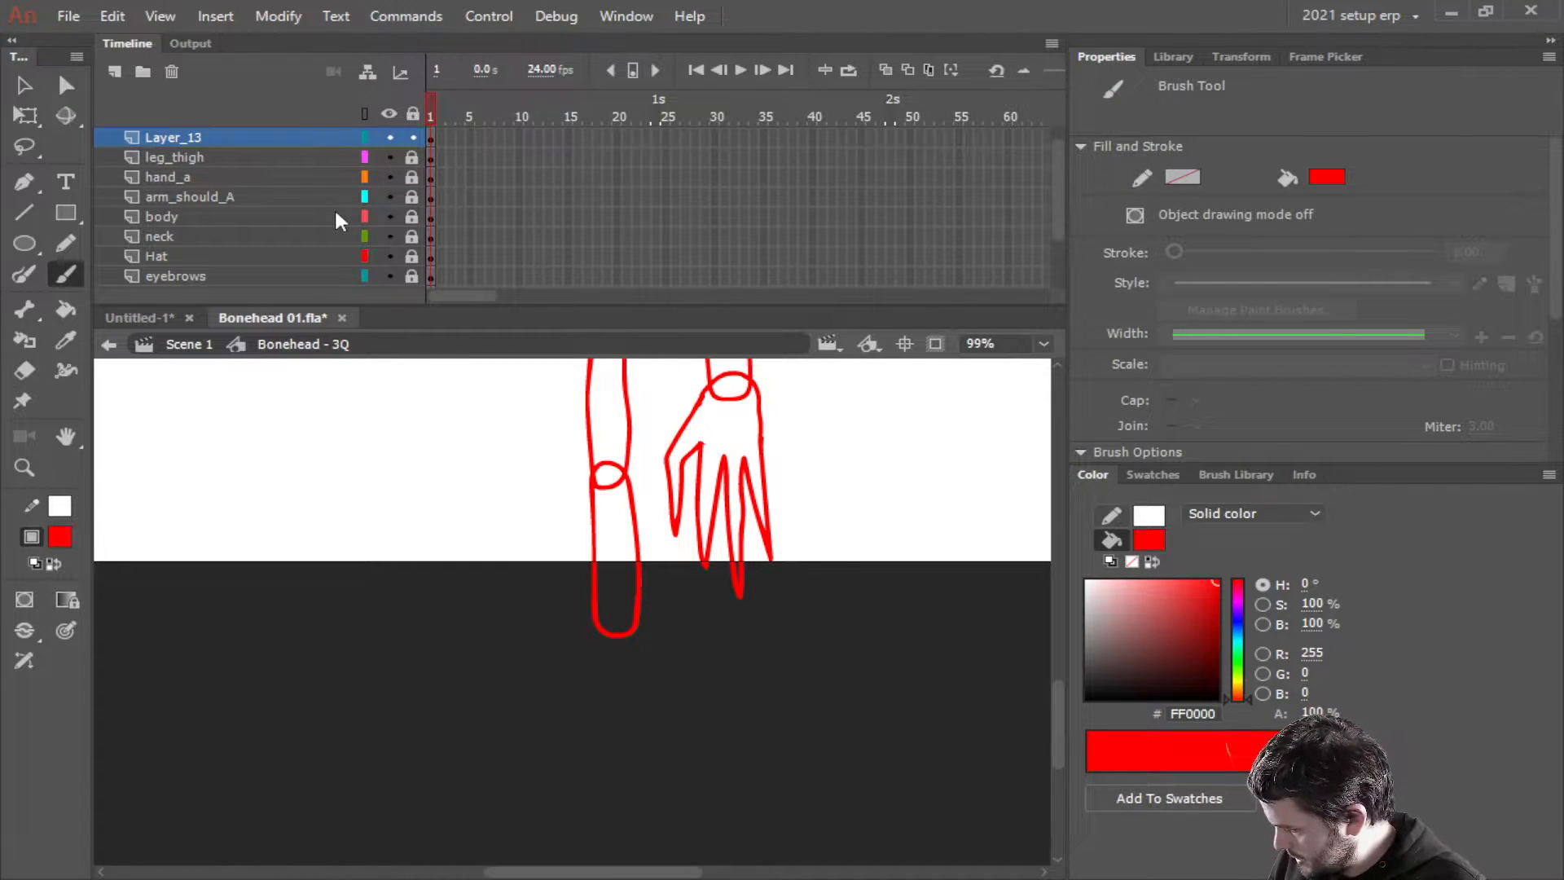
Rename the calf's layer, Layer_13, as "leg_calv" and lock it
double_click(200, 136)
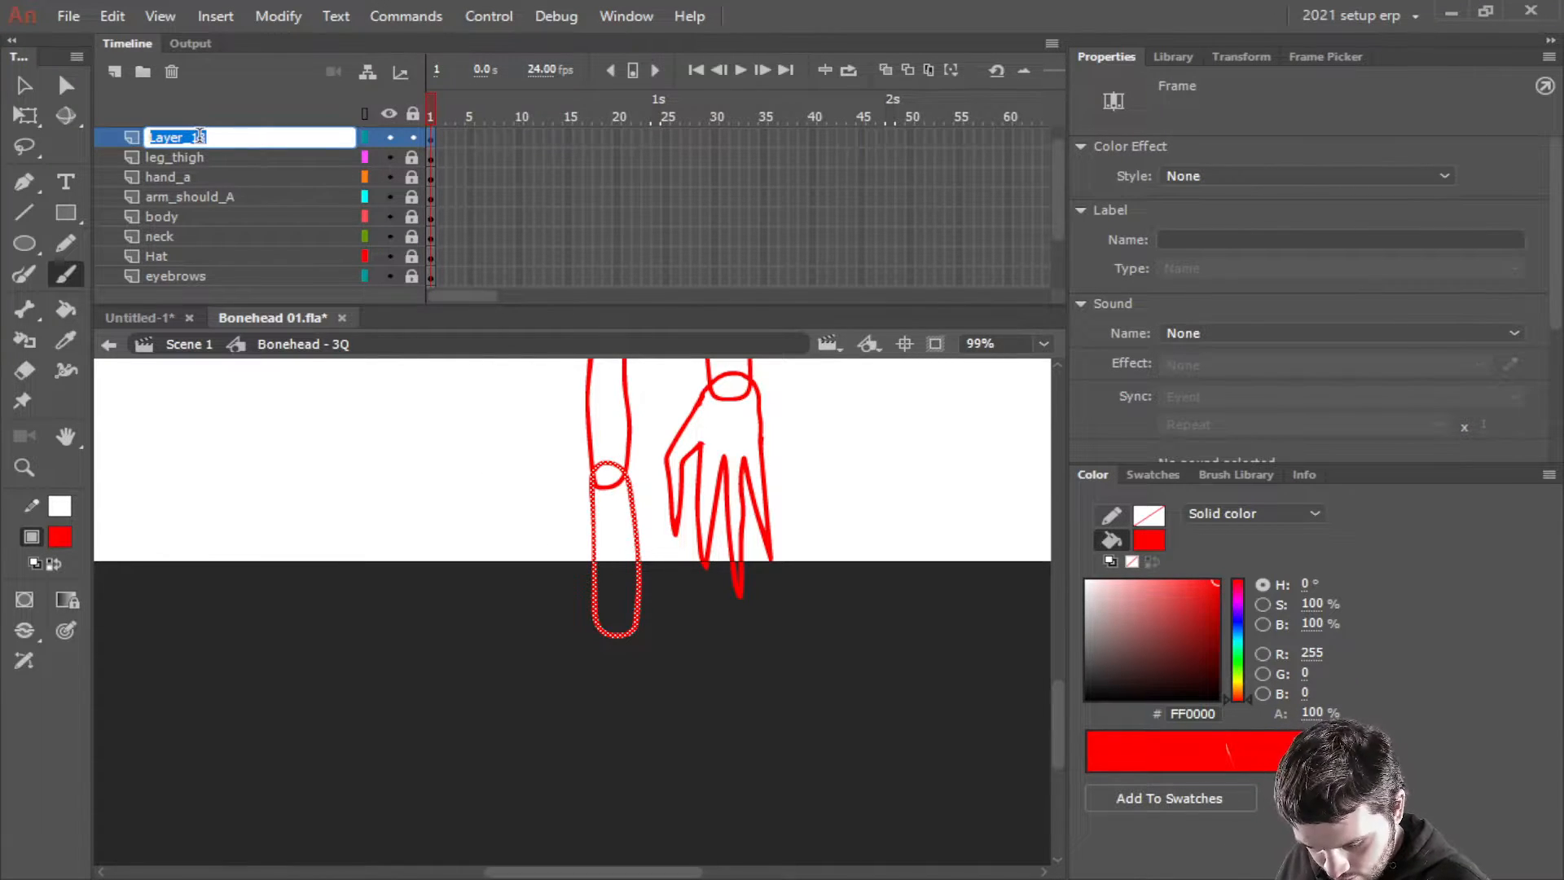
text(leg)
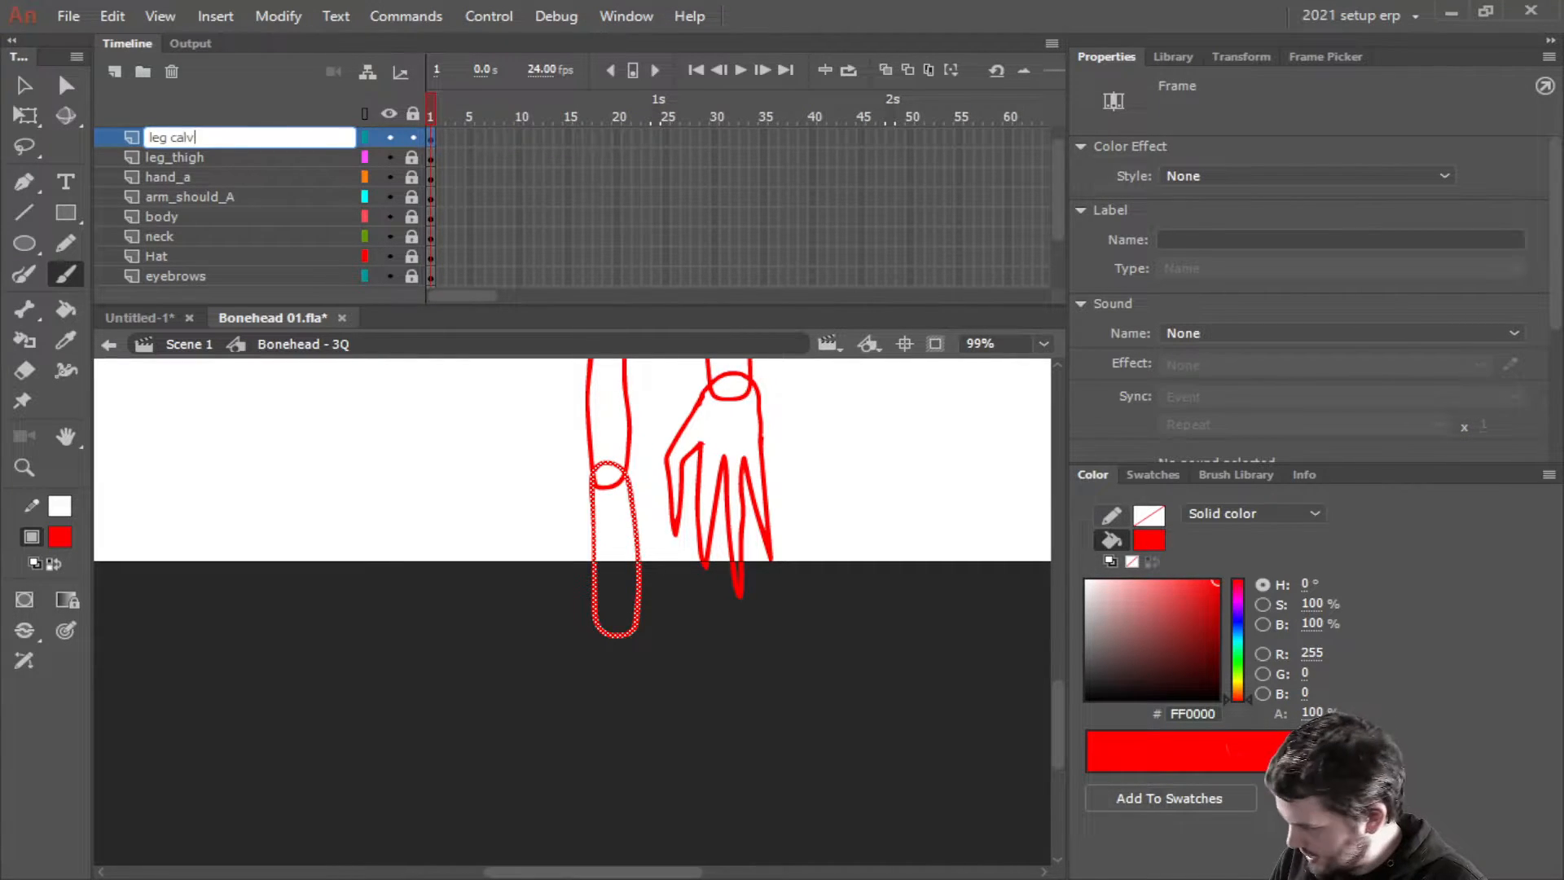
text(calv)
key(Return)
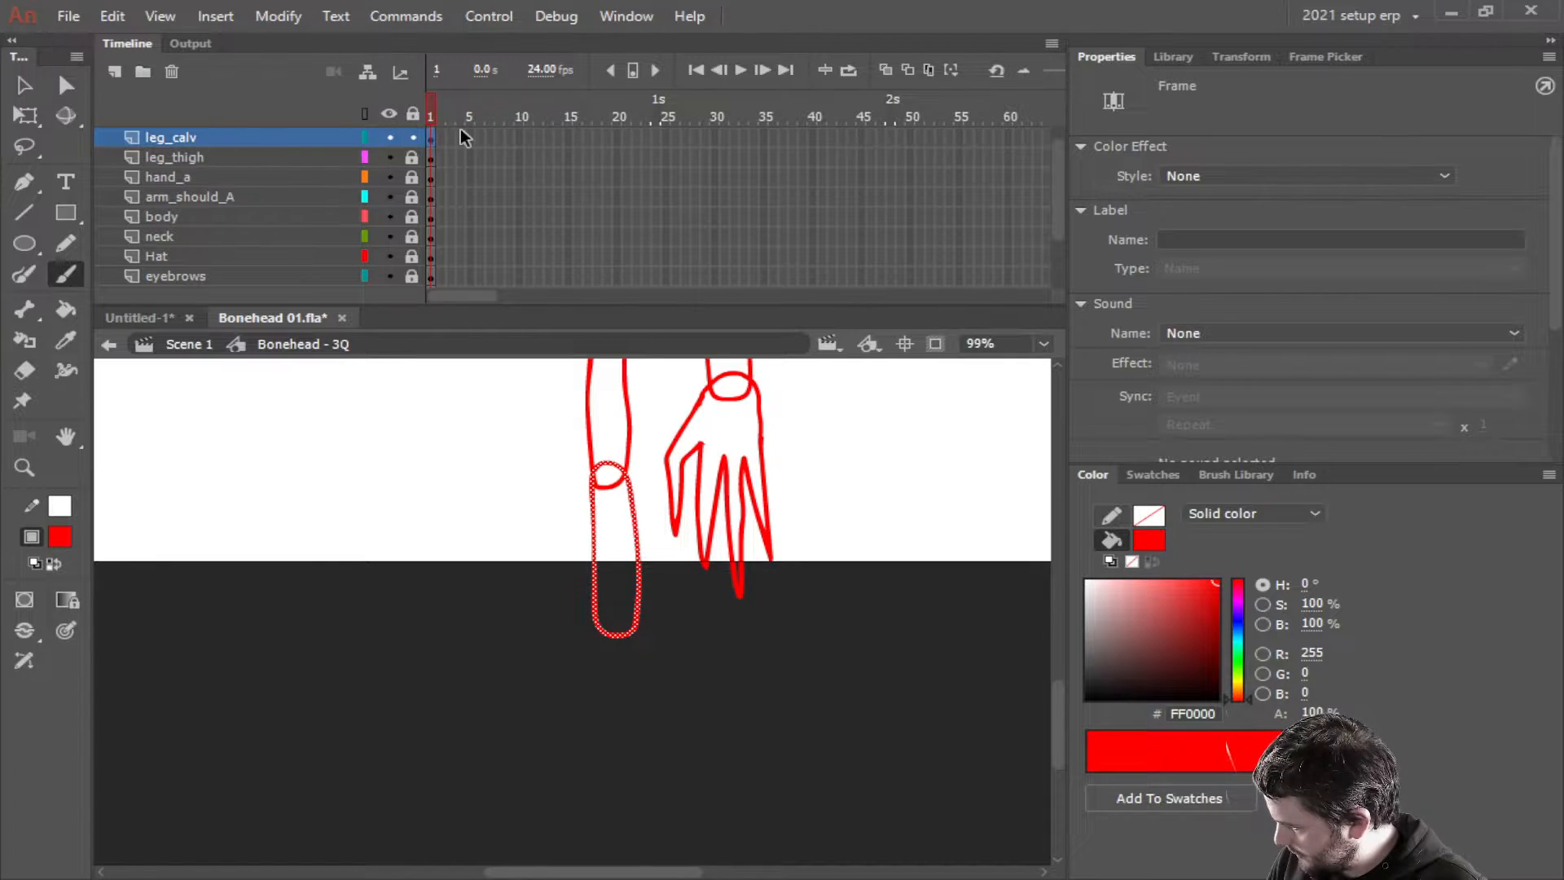
click(412, 138)
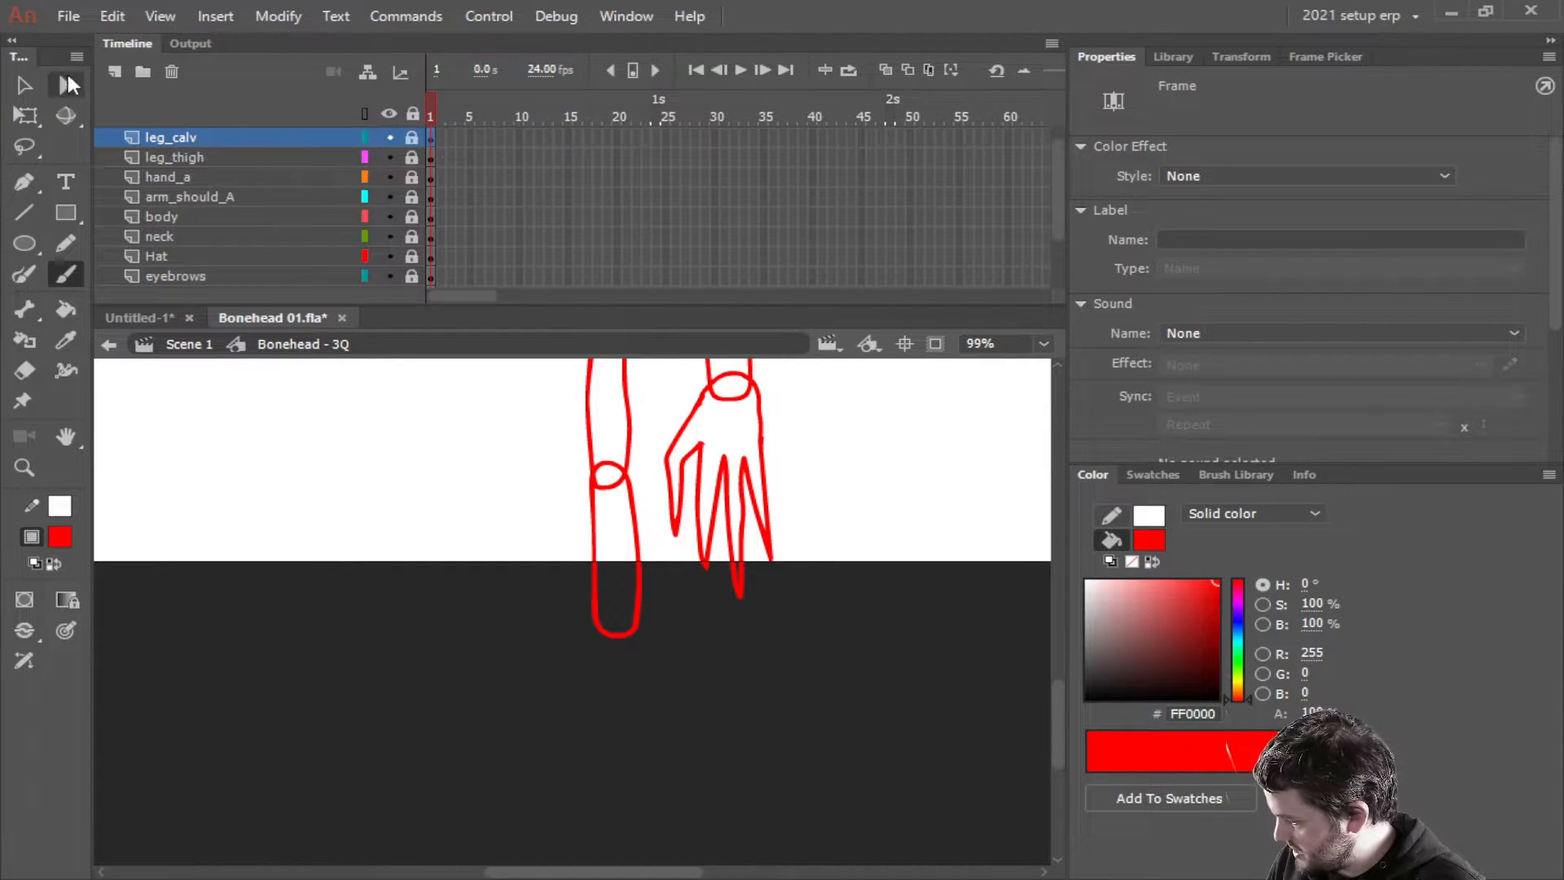
Add a new layer above leg_calv and save the file
click(114, 72)
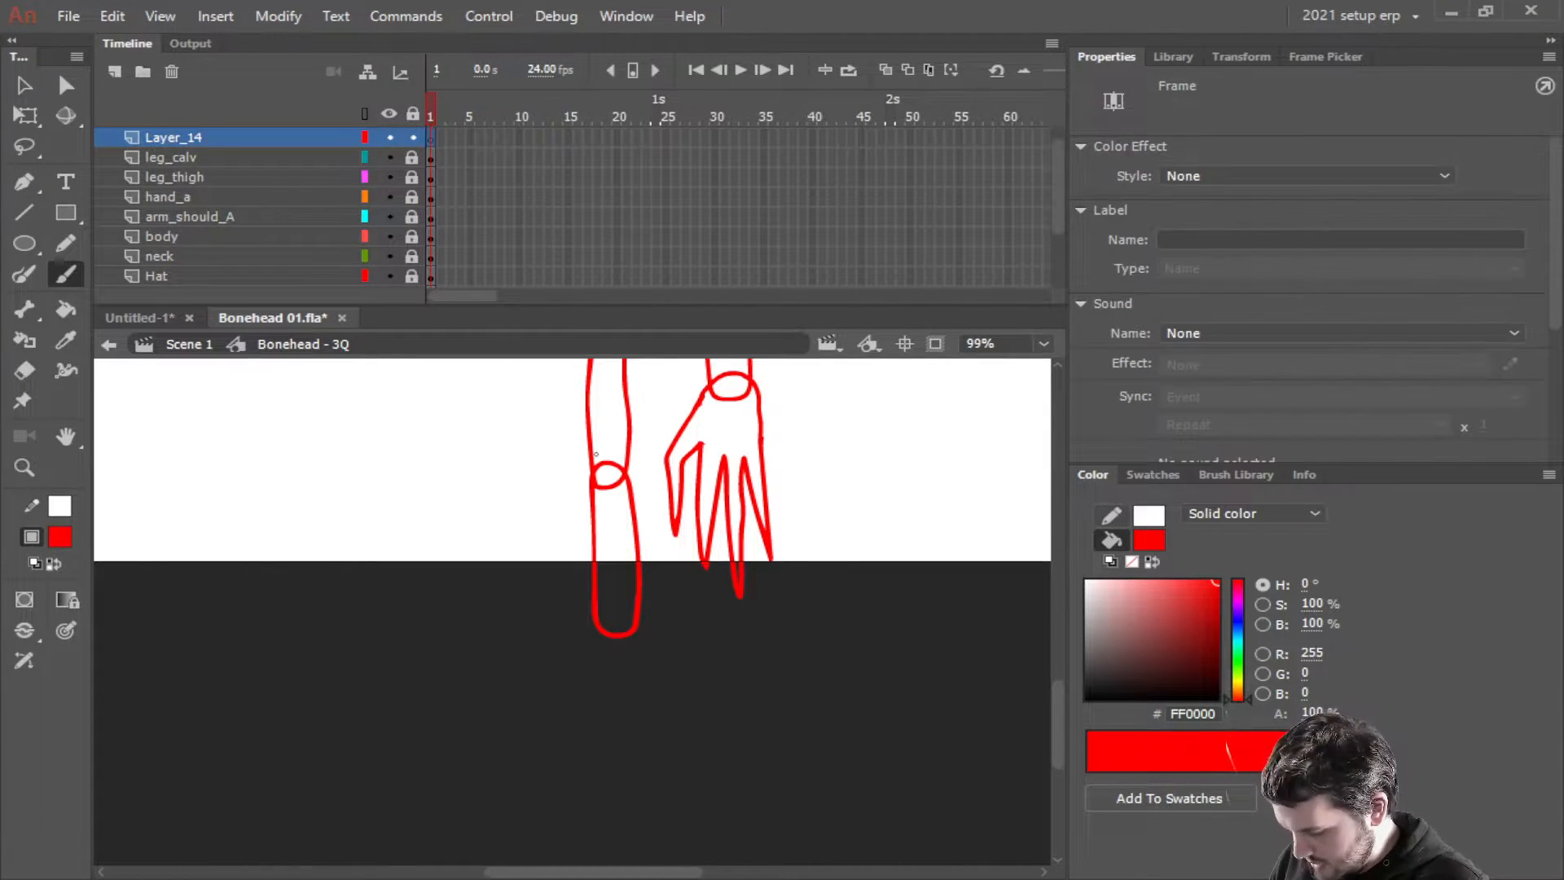
key(ctrl+s)
drag(628, 652, 675, 586)
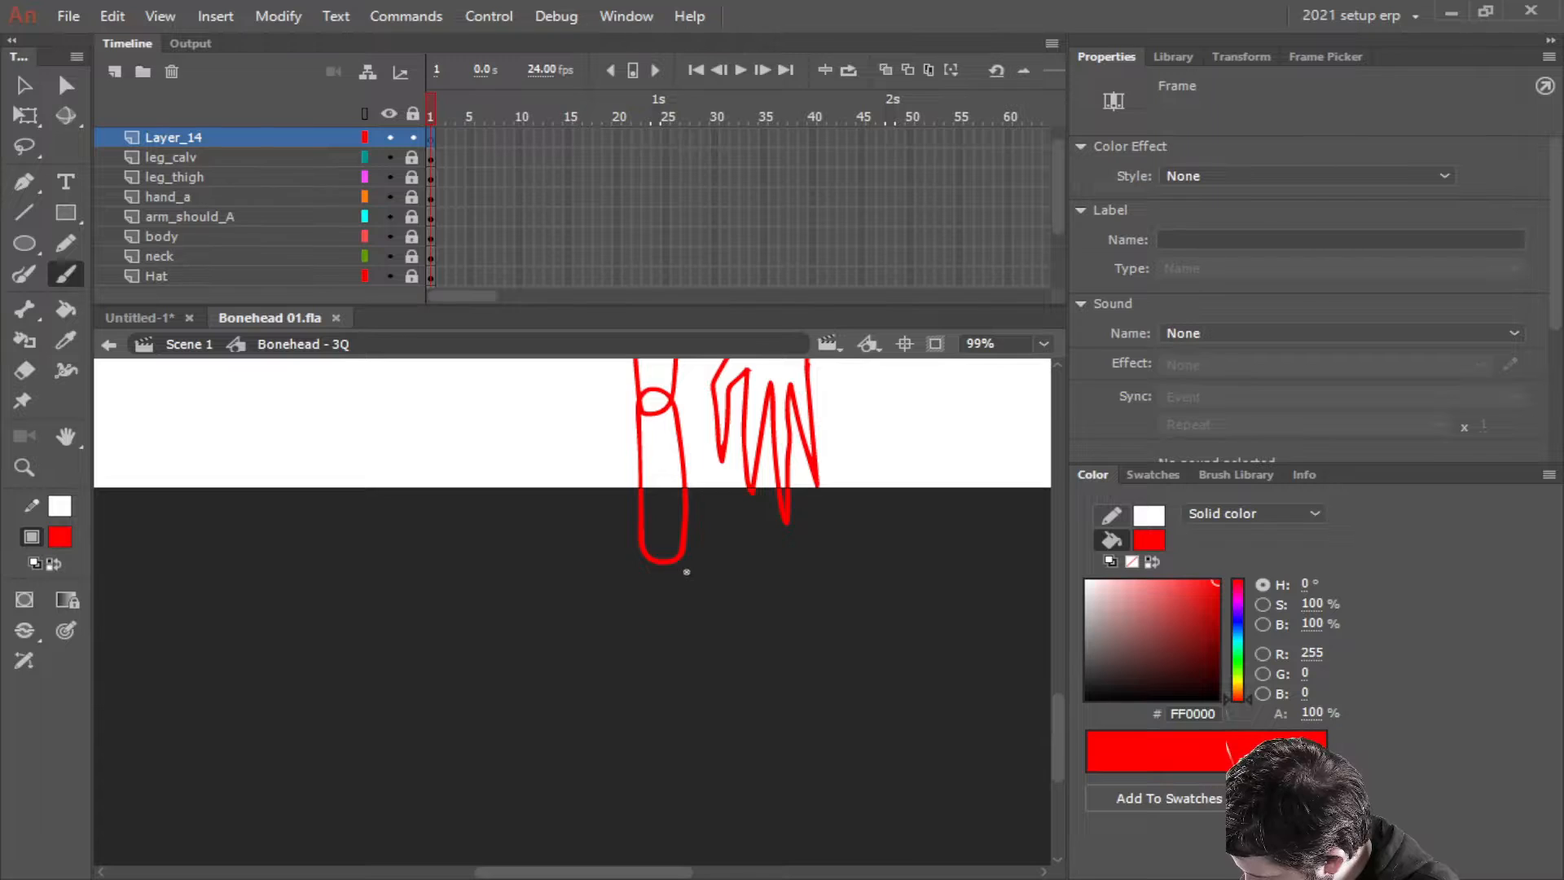
Try brushing a pointed foot over the calf's lower end and undo the strokes
drag(689, 570, 672, 539)
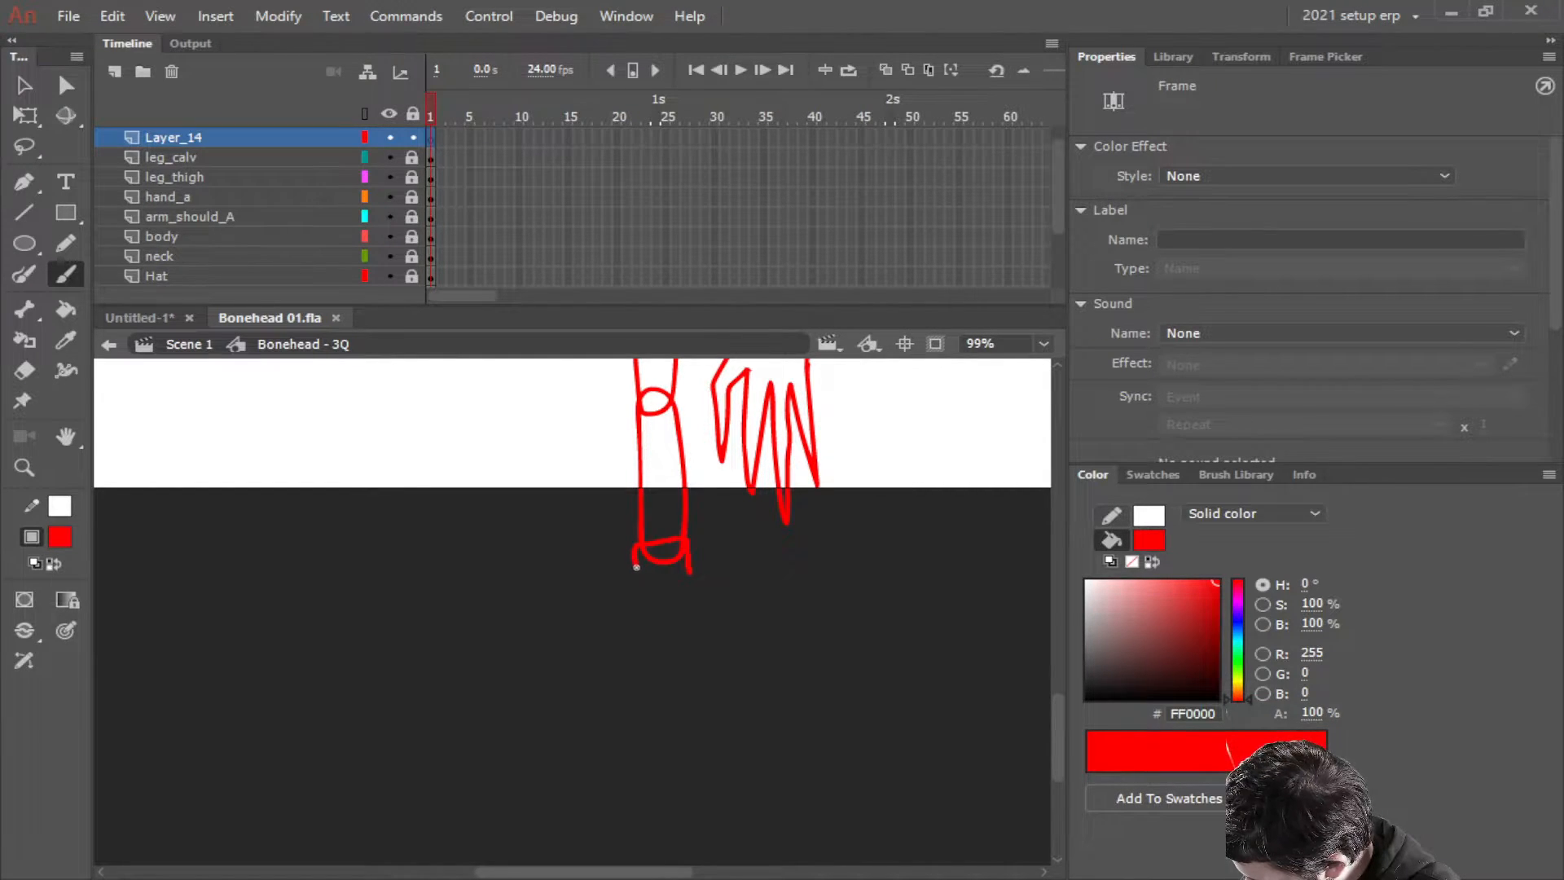
mouse_move(626, 575)
mouse_down()
mouse_move(589, 590)
mouse_move(677, 586)
mouse_up()
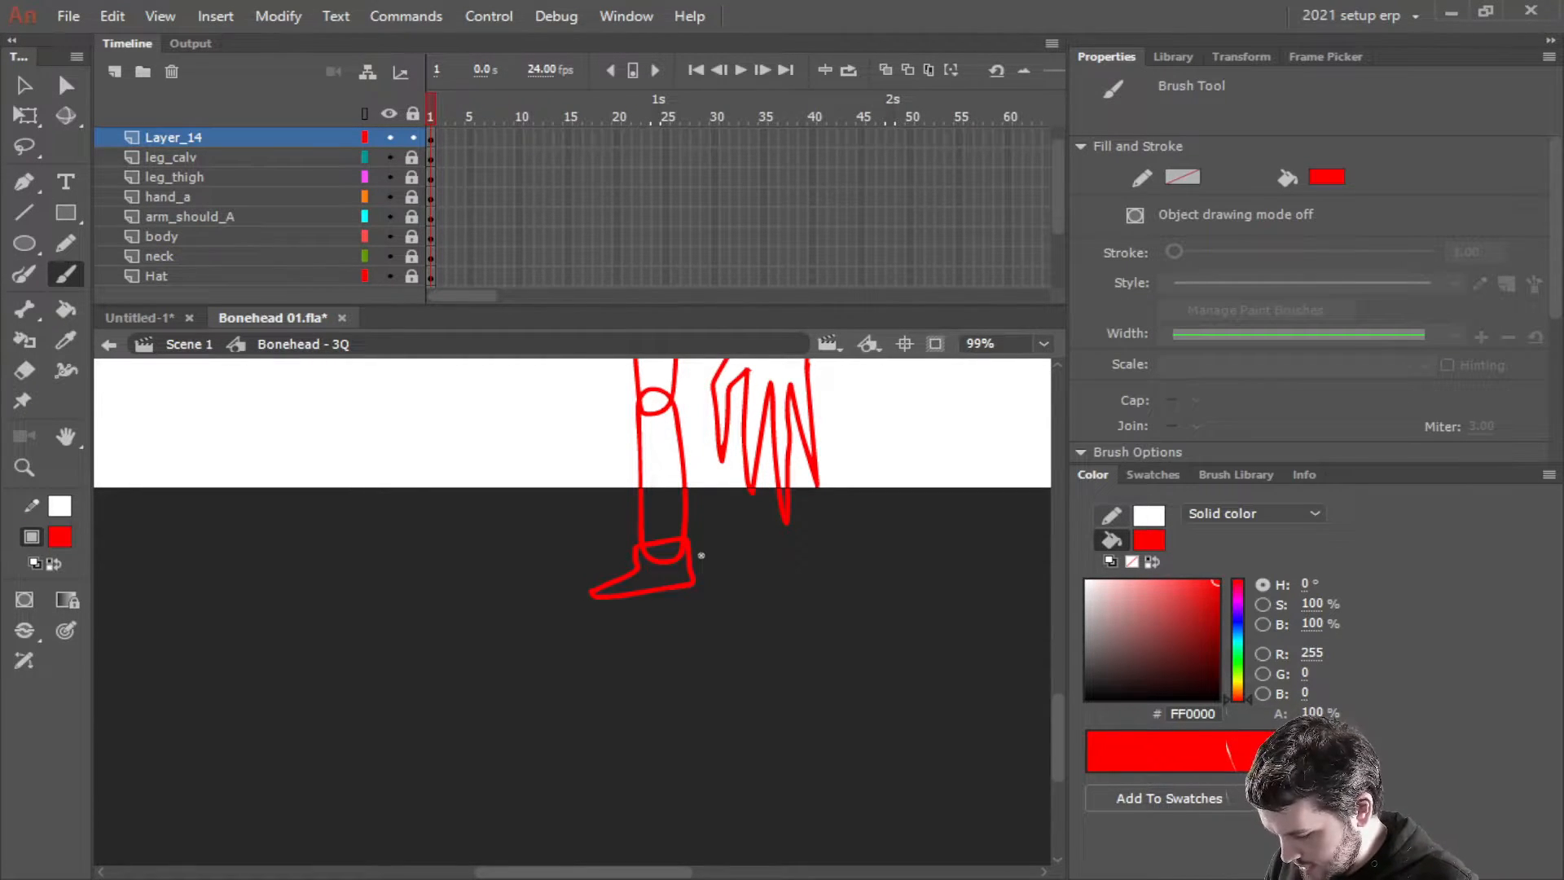
key(ctrl+z)
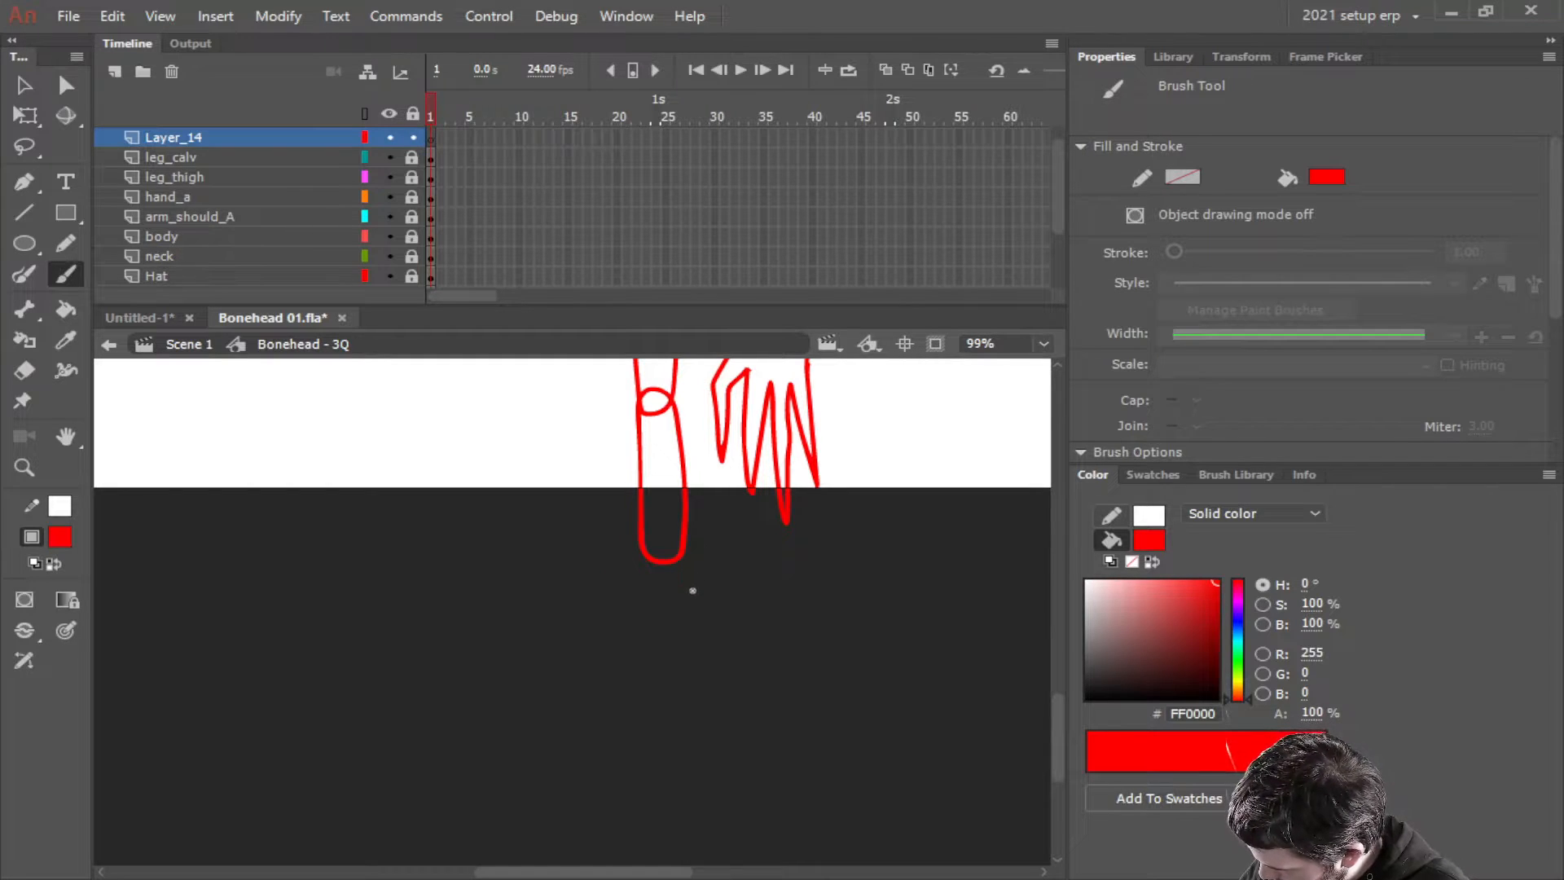
Brush the foot in red on Layer_14 as a flat-soled shape with a pointed toe, overlapping the calf's lower end
mouse_move(692, 589)
mouse_down()
mouse_move(690, 547)
mouse_move(664, 541)
mouse_move(638, 547)
mouse_move(633, 571)
mouse_move(591, 601)
mouse_move(692, 591)
mouse_move(755, 631)
mouse_move(767, 672)
mouse_up()
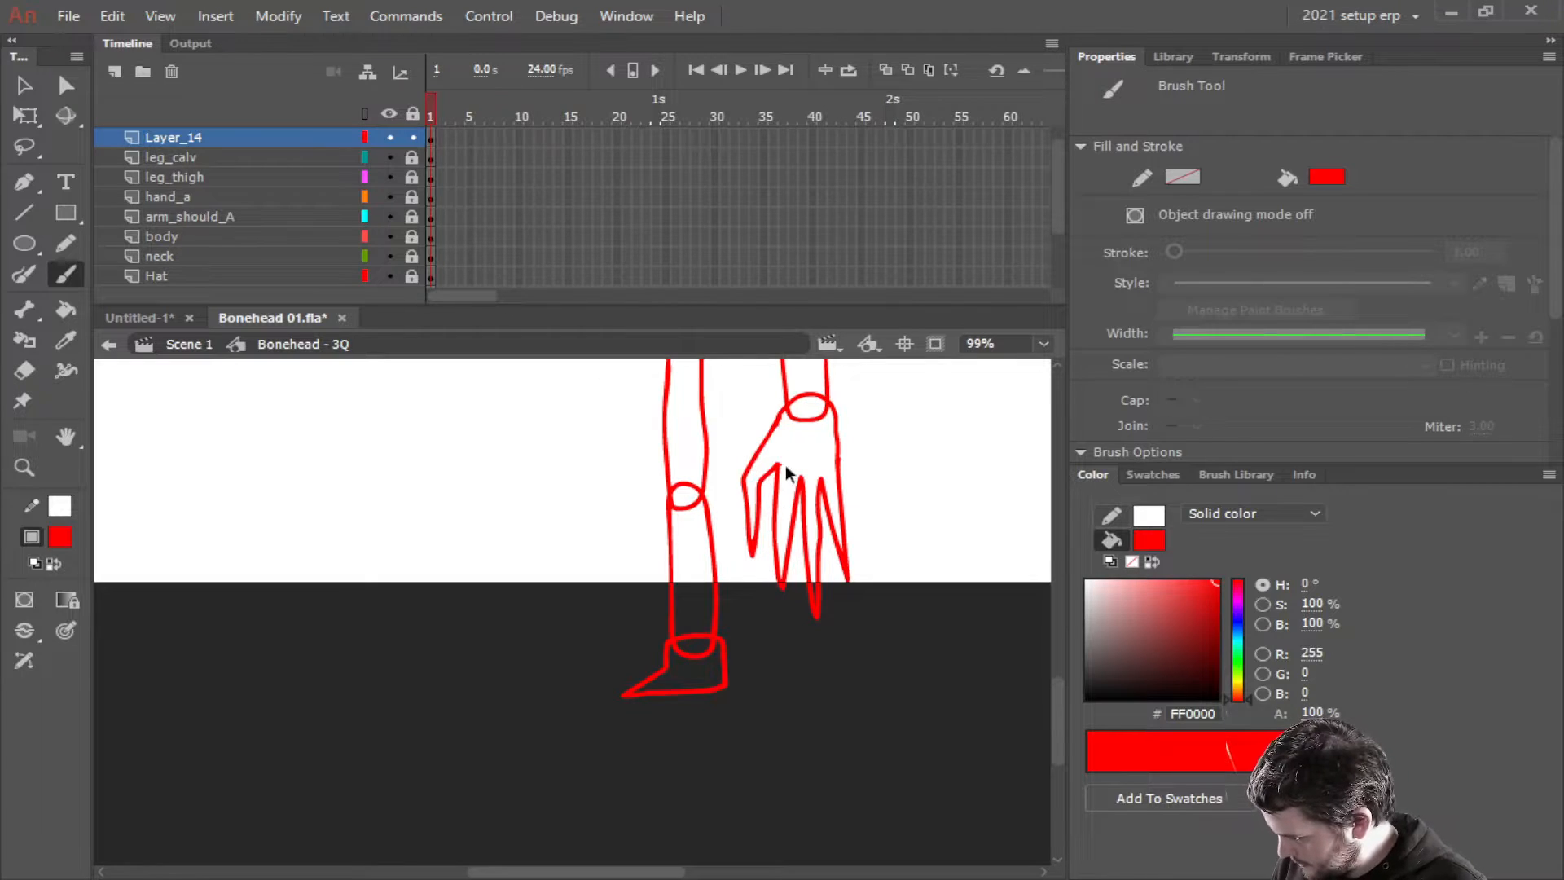
scroll(786, 474, down, 6)
scroll(709, 505, up, 3)
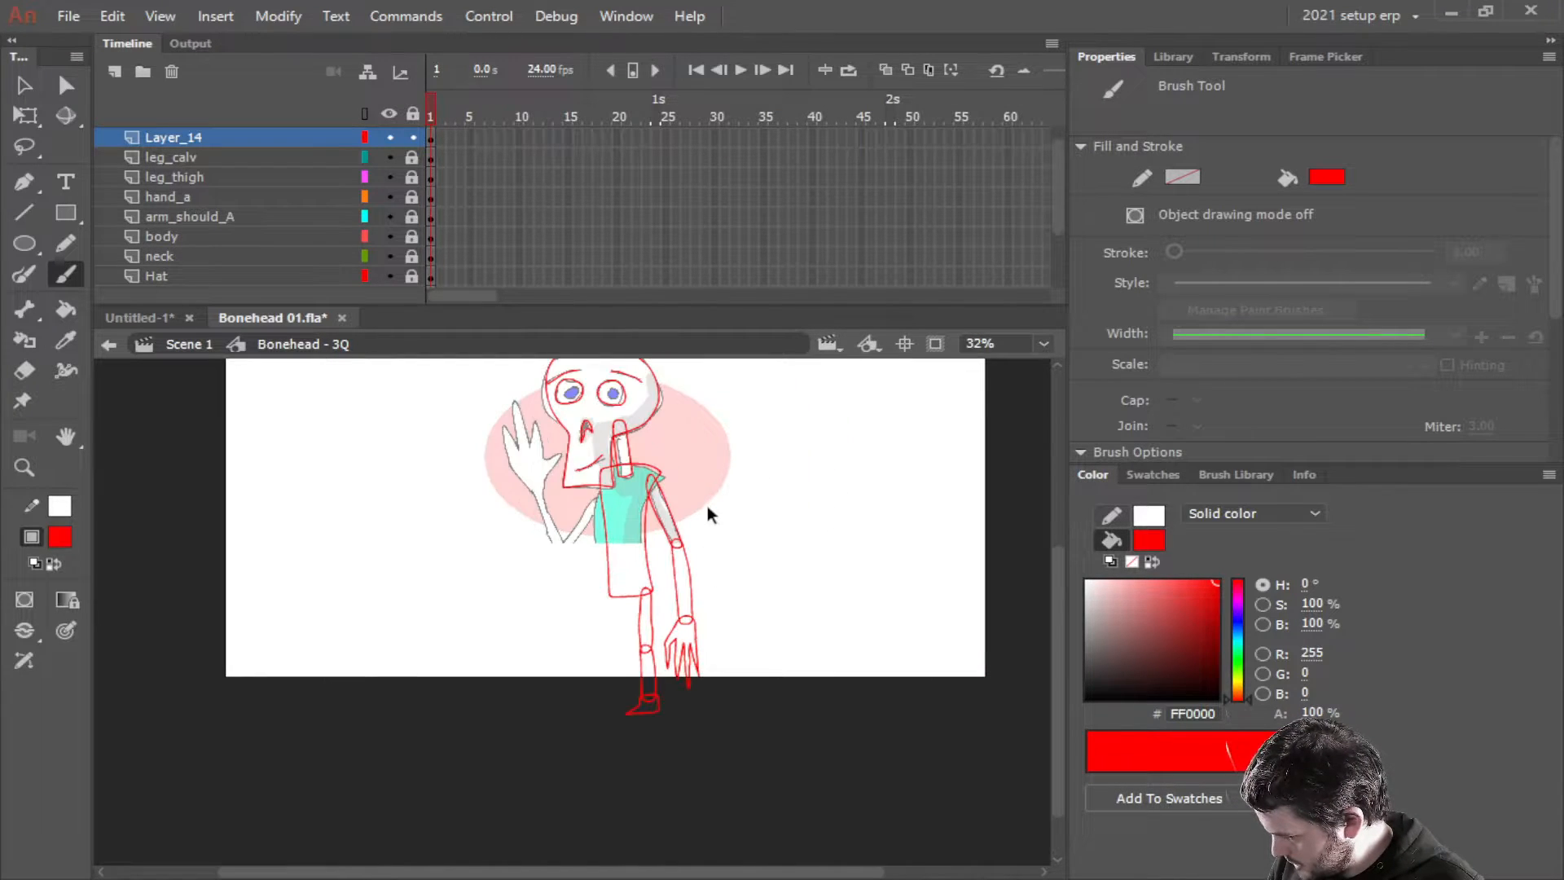
drag(733, 554, 759, 631)
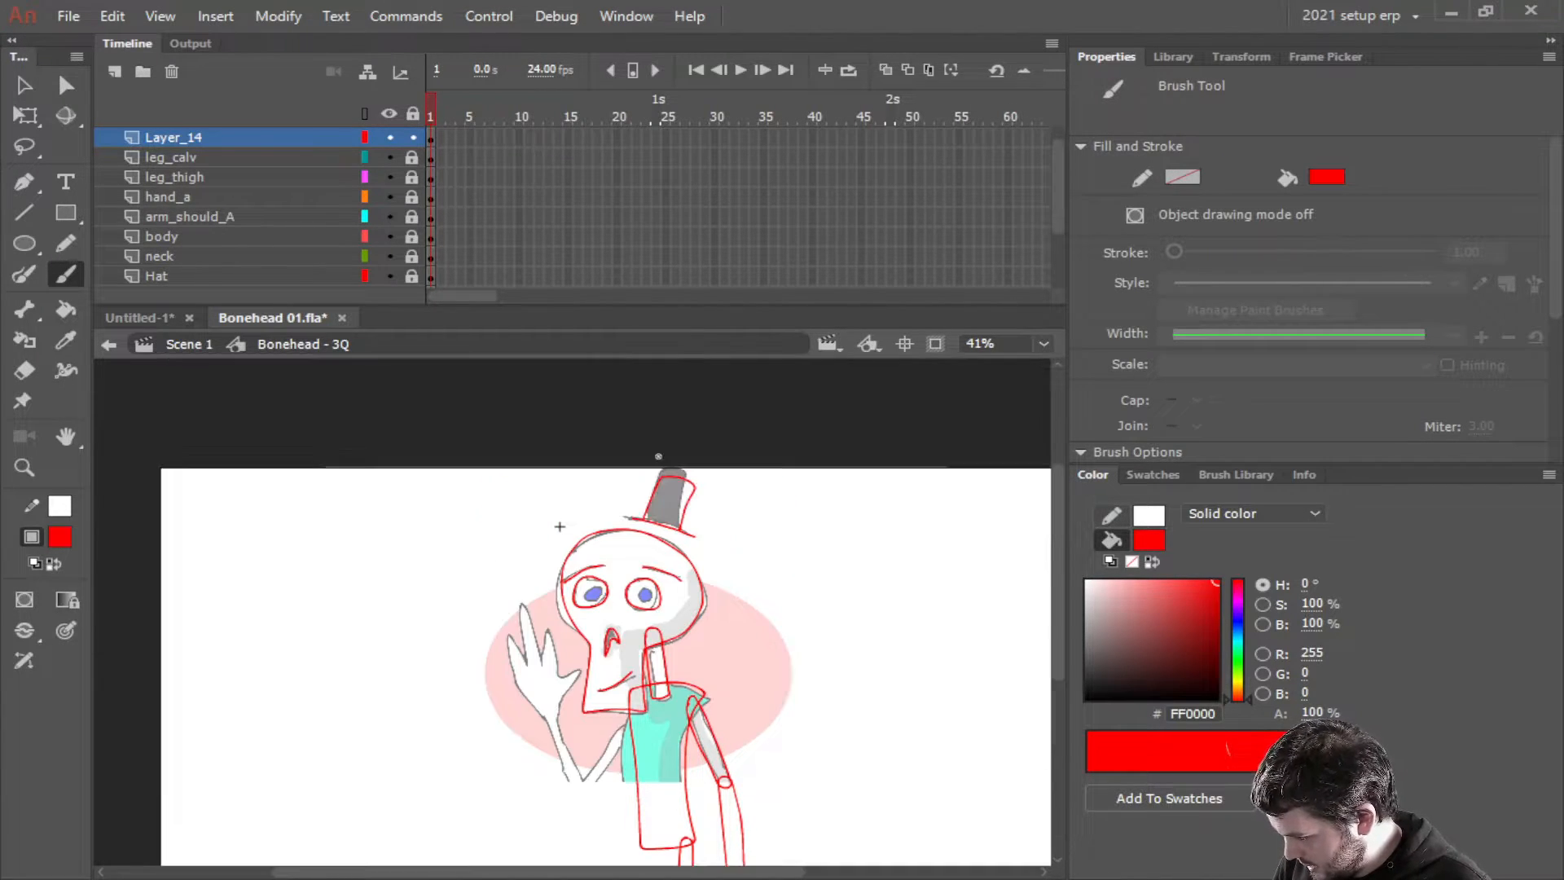
Unlock all layers in Bonehead - 3Q and lock only the head_outer layer
scroll(750, 627, up, 3)
scroll(602, 619, down, 3)
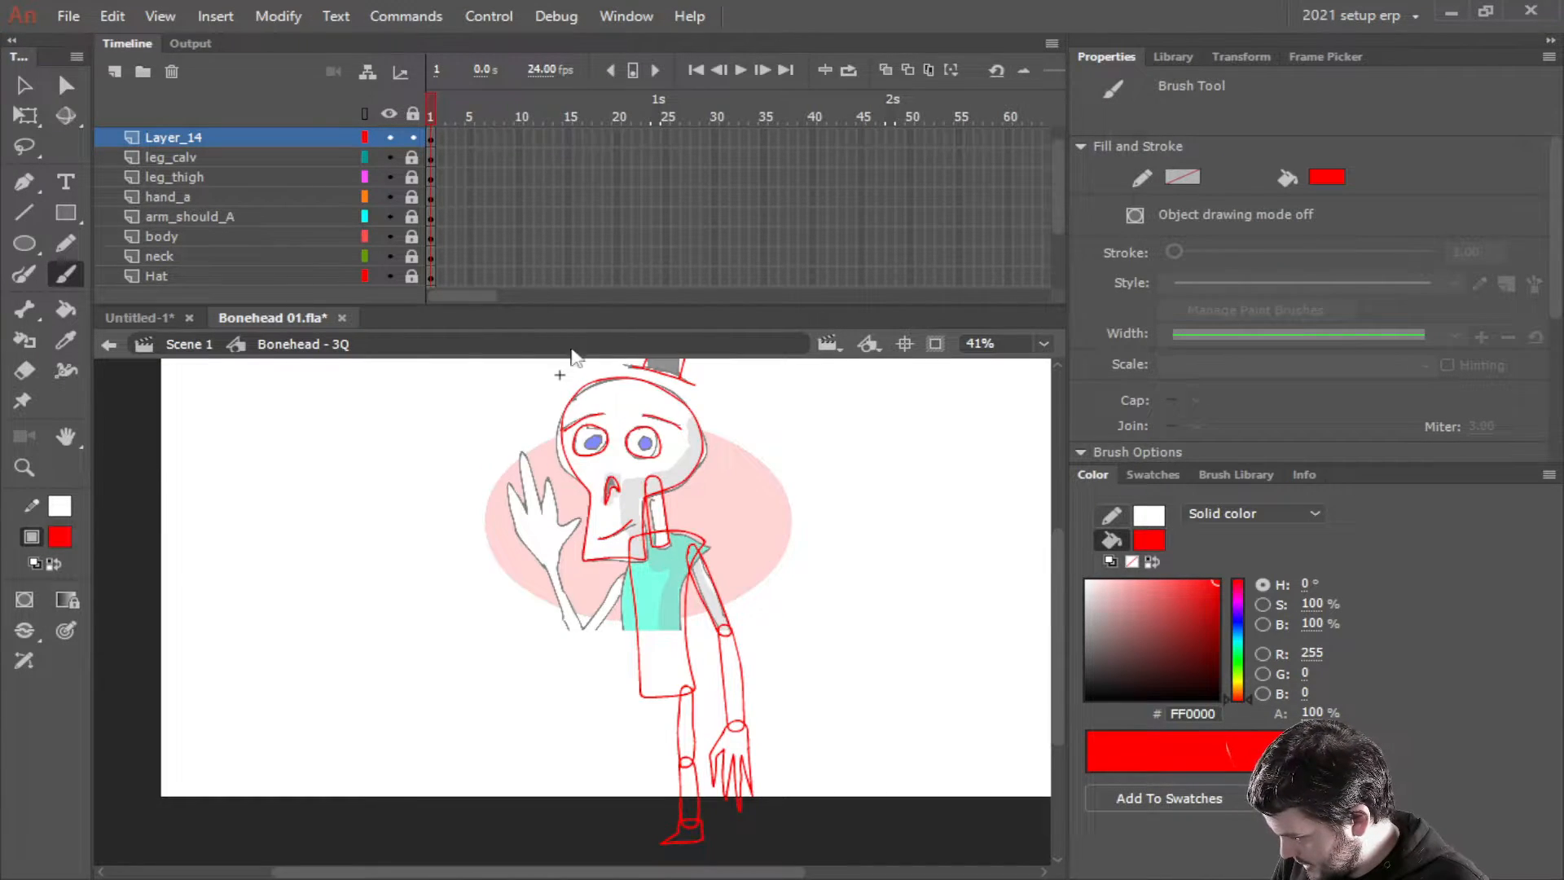
click(412, 114)
click(404, 156)
scroll(397, 204, down, 2)
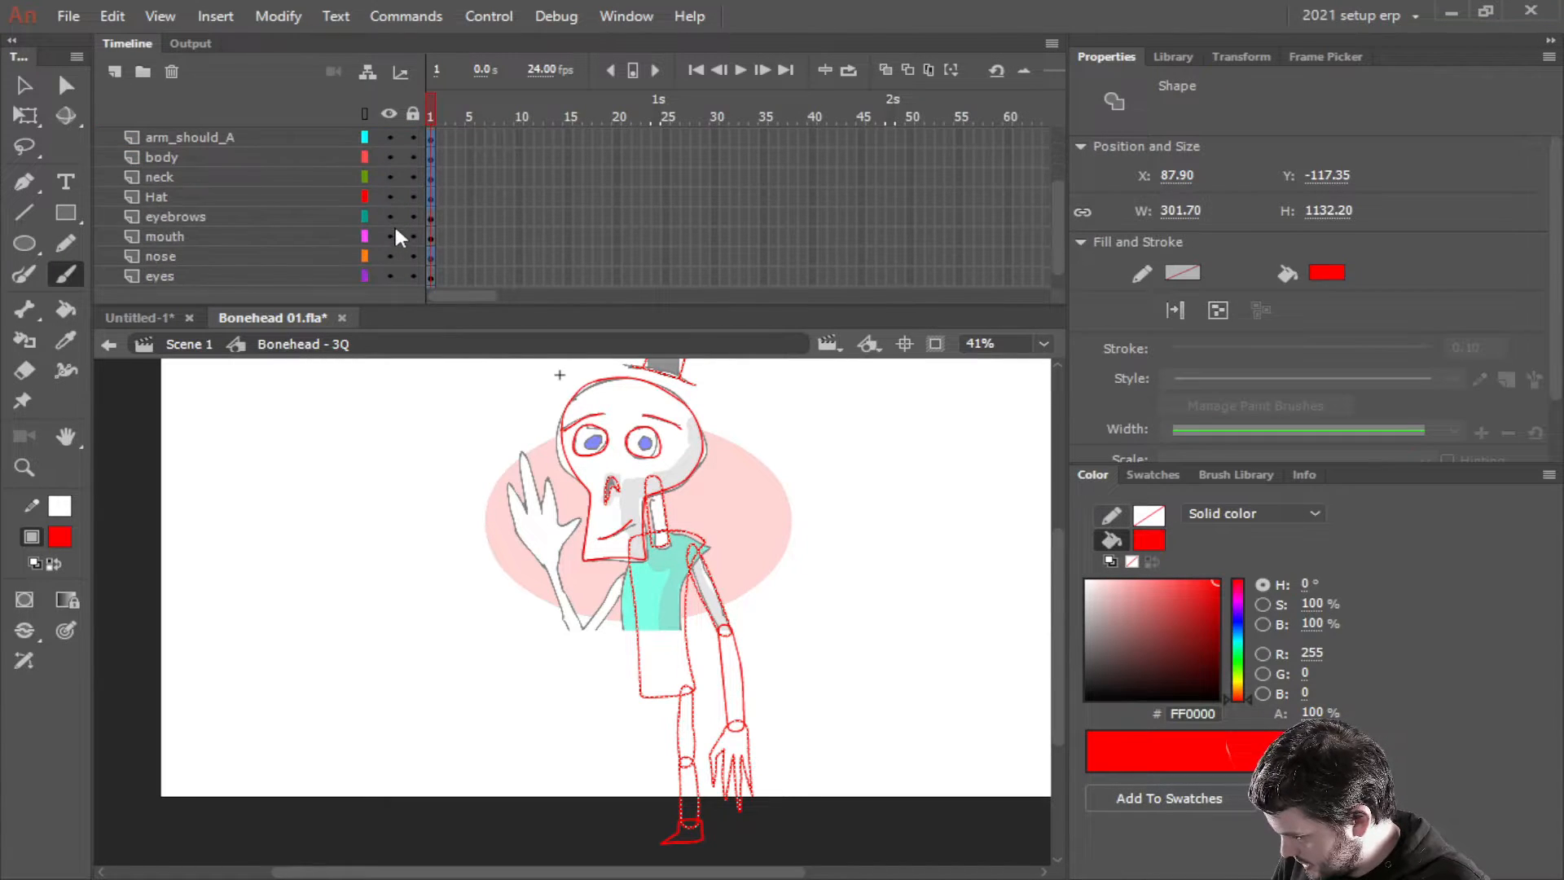
scroll(407, 273, down, 1)
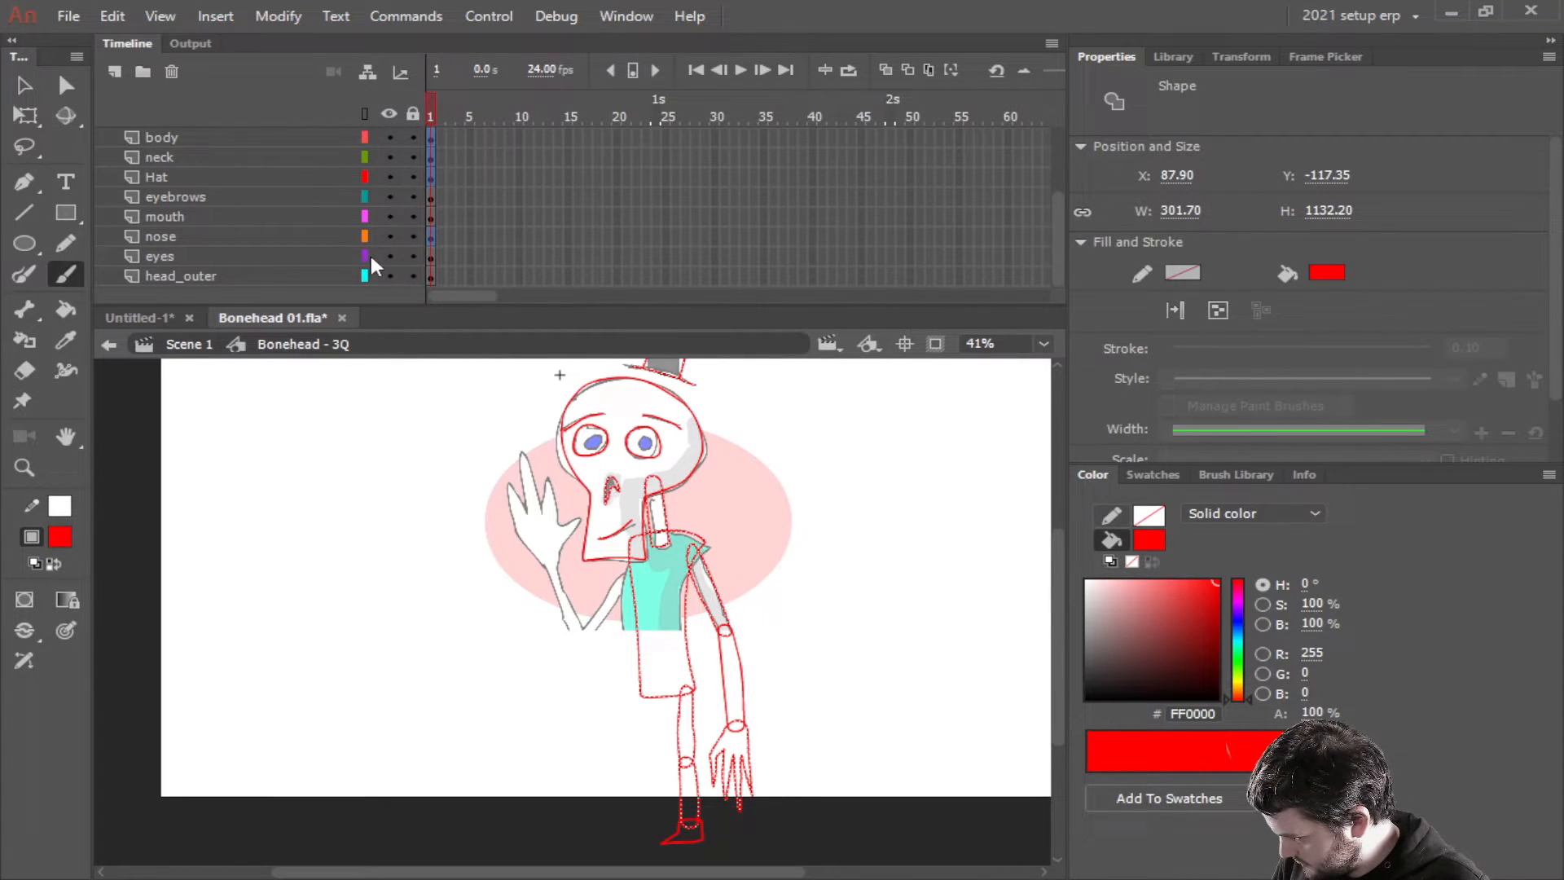
click(412, 277)
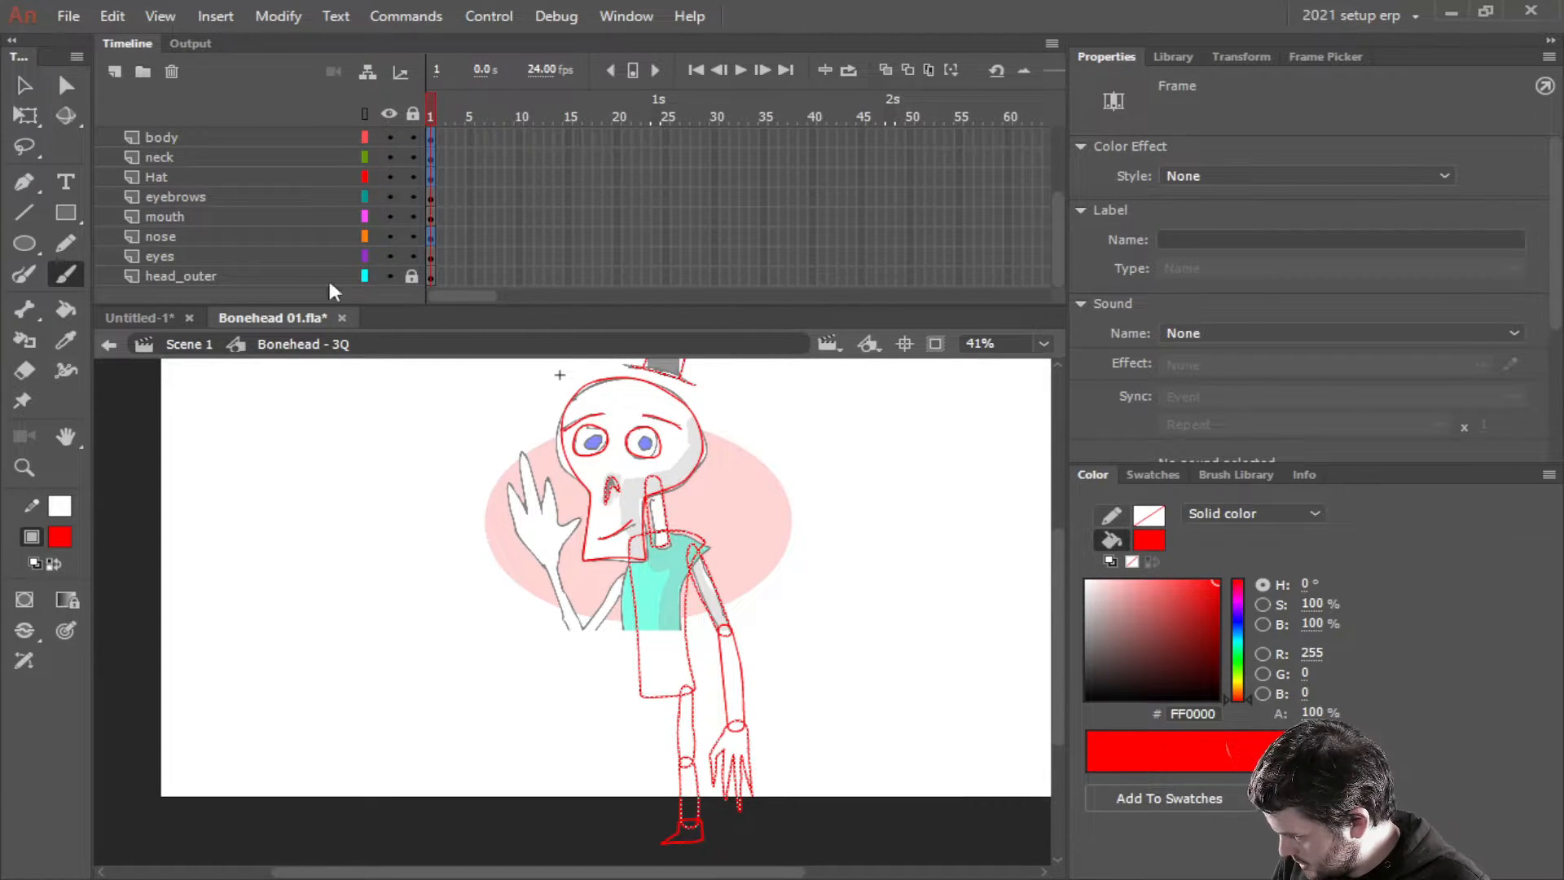
Return to Scene 1 and hide Layer_1 with the reference artwork, leaving only the traced linework showing
click(184, 345)
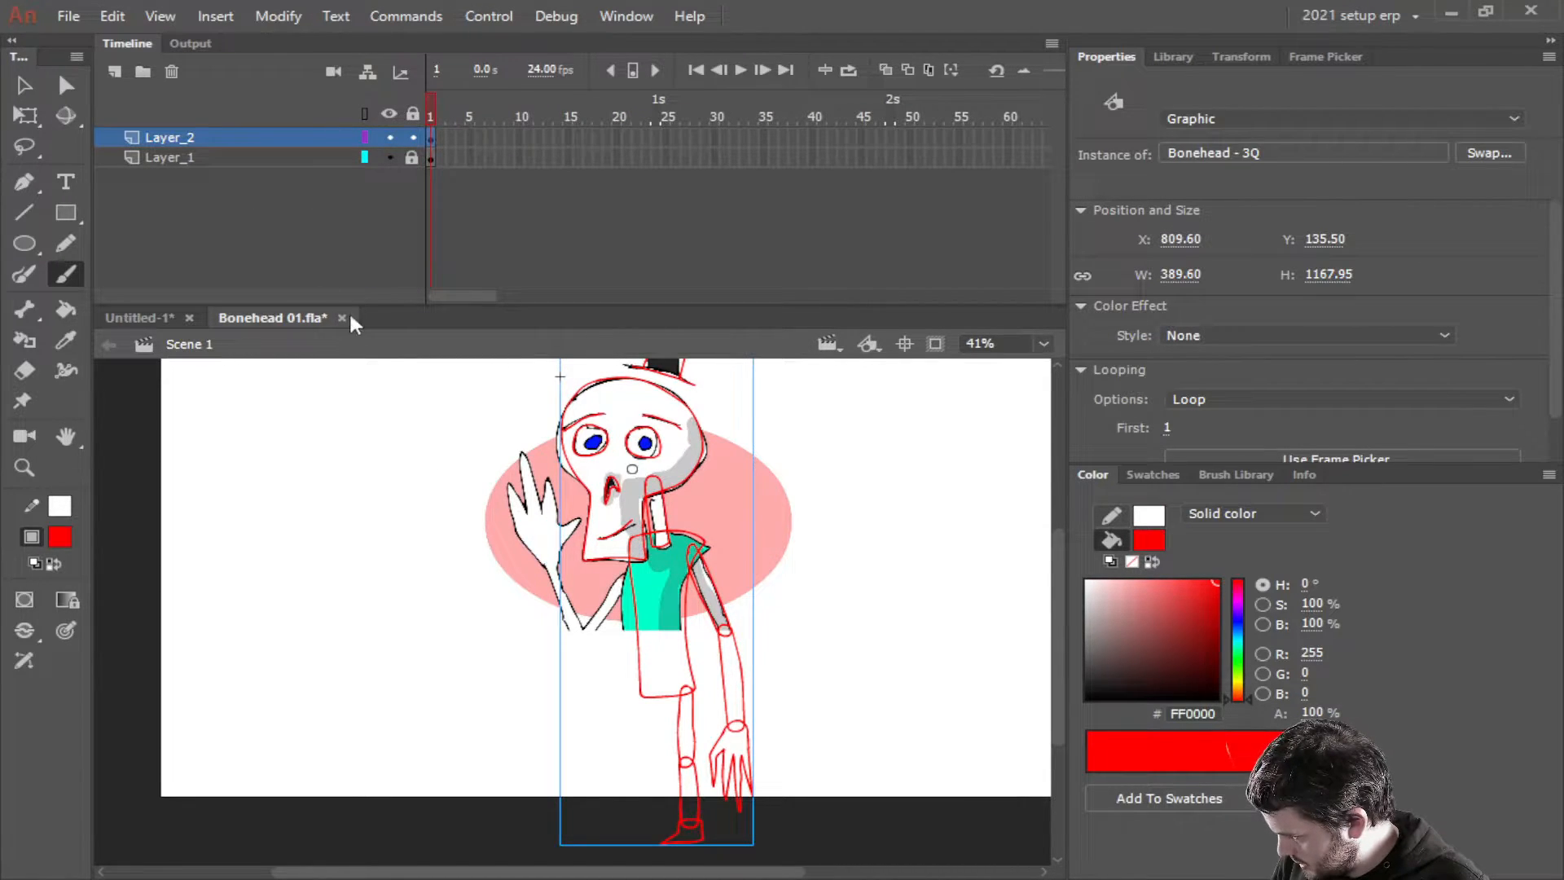
click(389, 158)
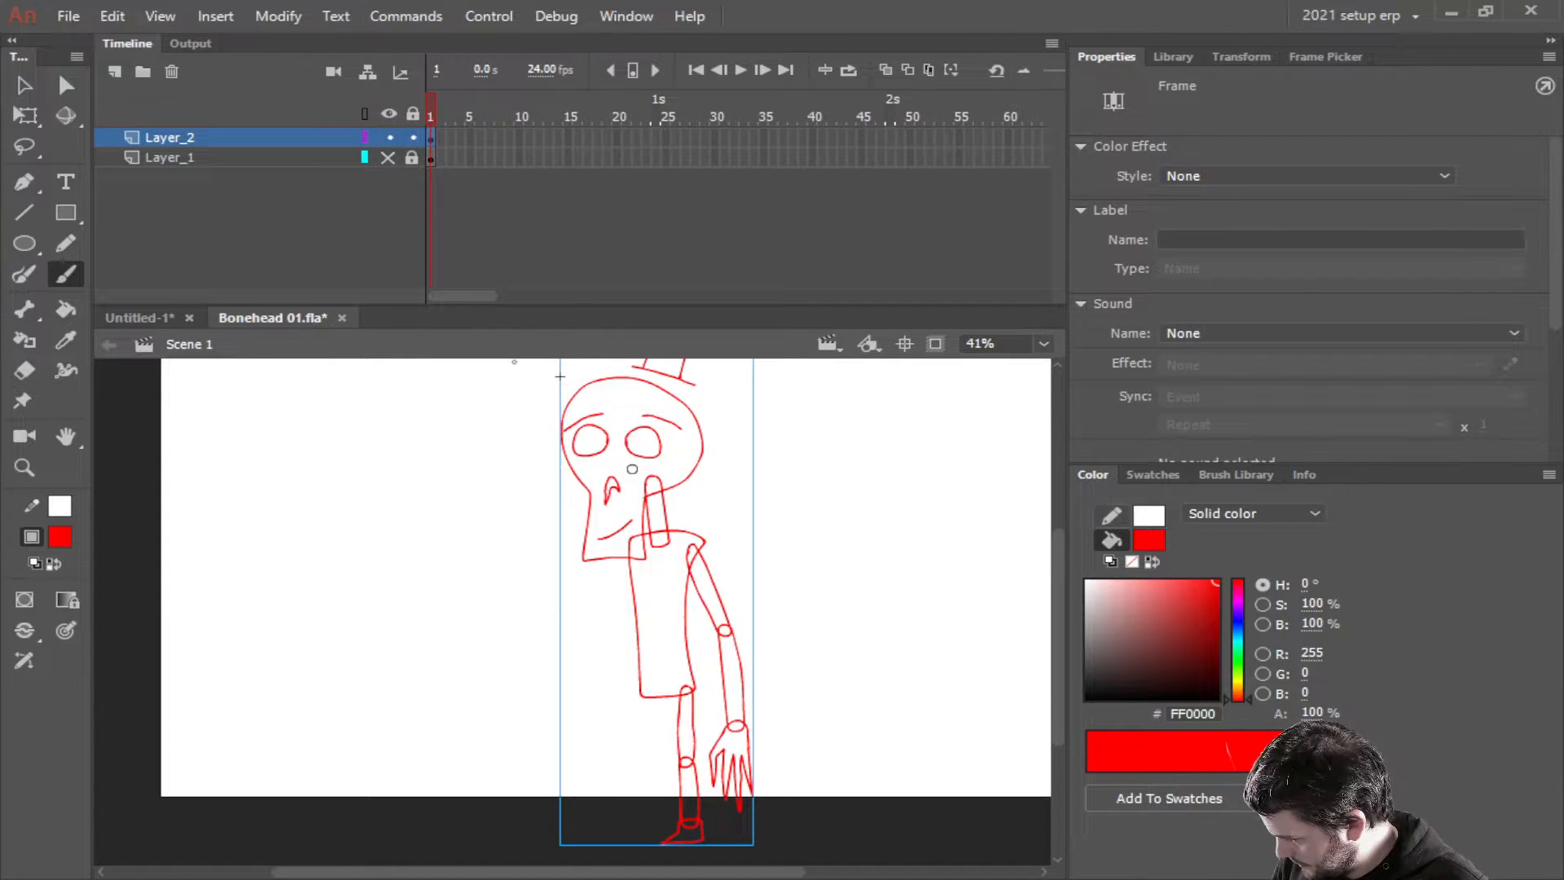
click(389, 158)
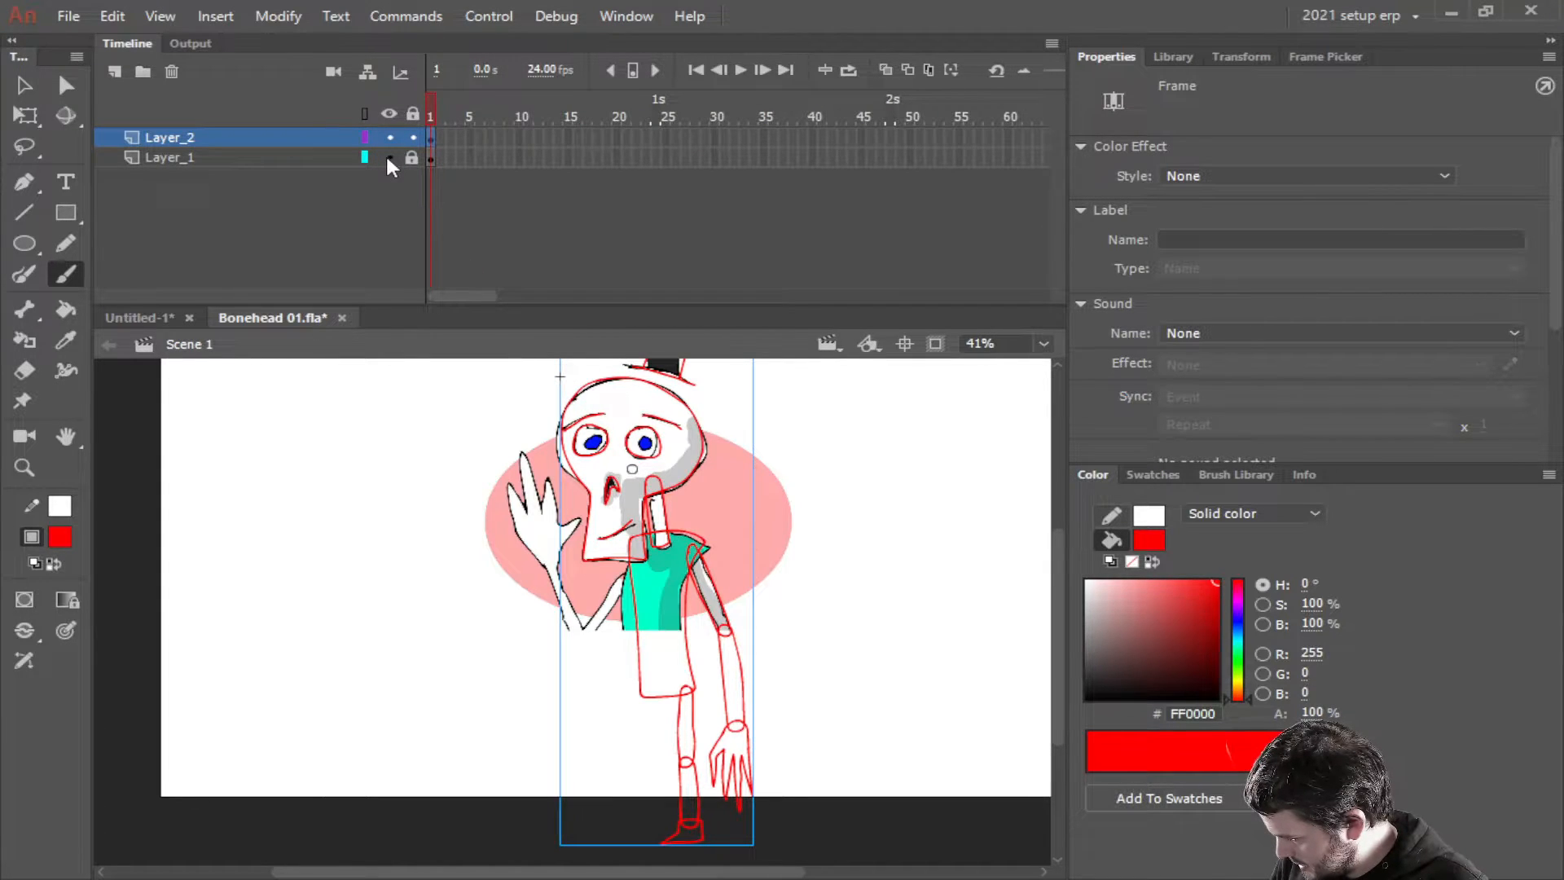
click(389, 158)
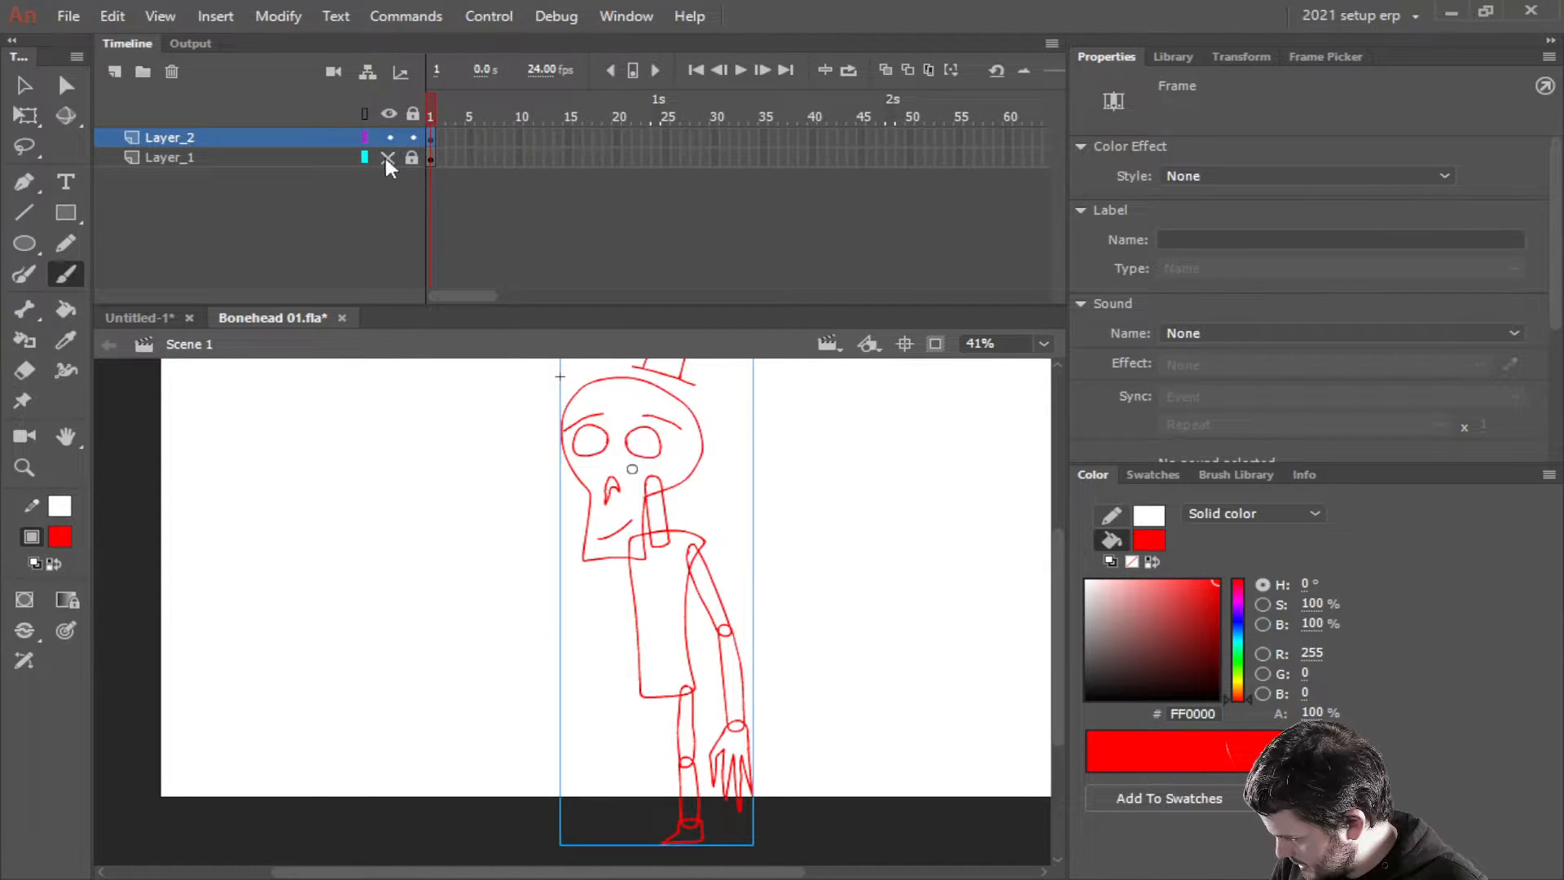
Reopen Bonehead - 3Q, unlock head_outer, and recolour the linework on all layers to black, 000000
double_click(646, 453)
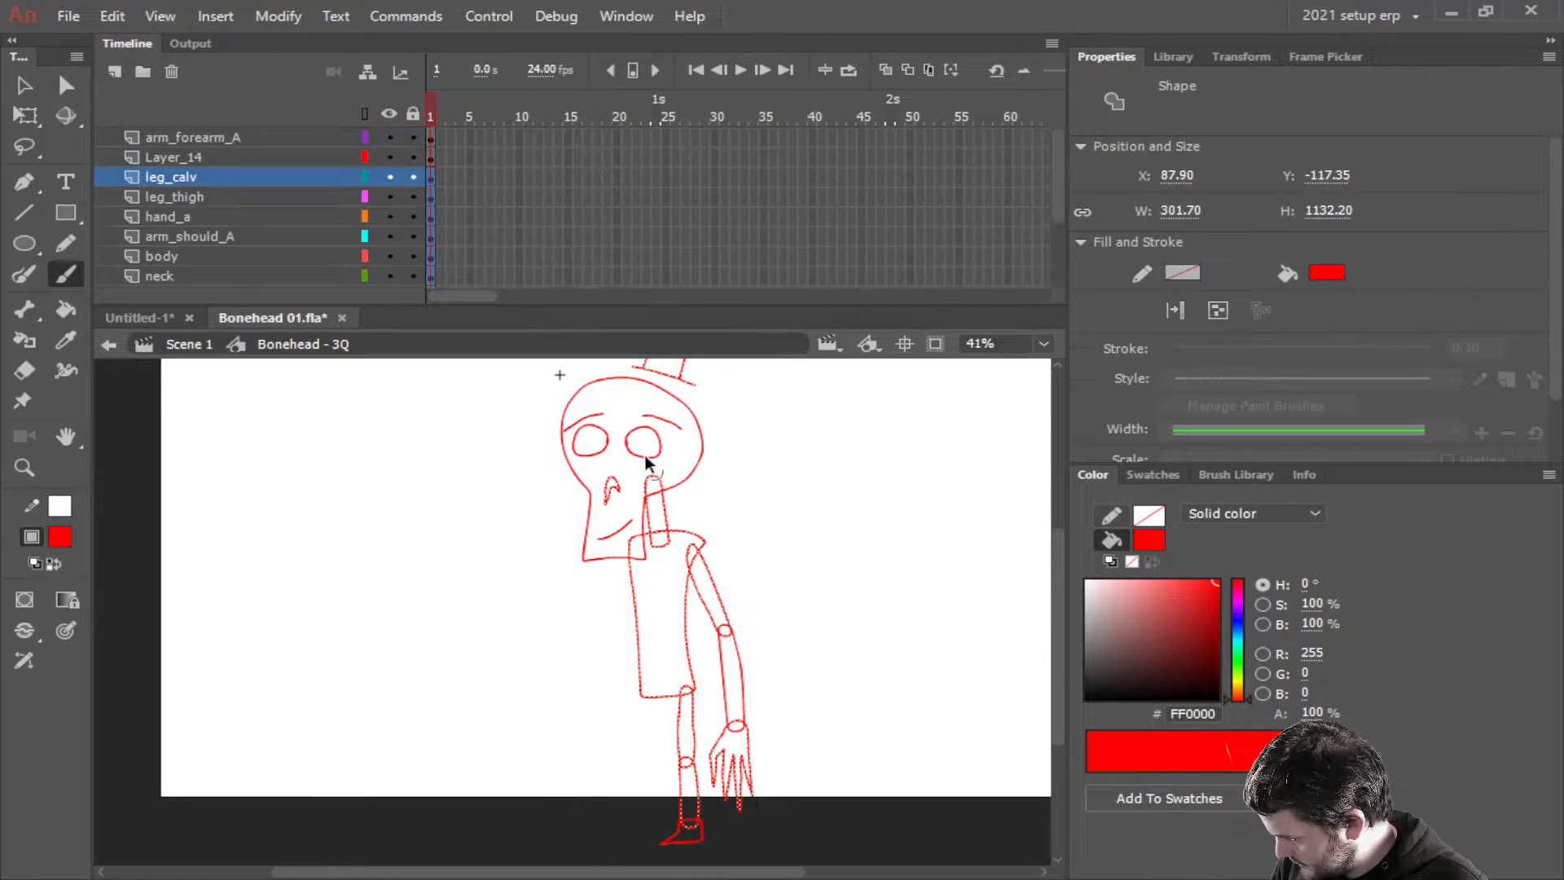
click(250, 140)
scroll(309, 272, down, 3)
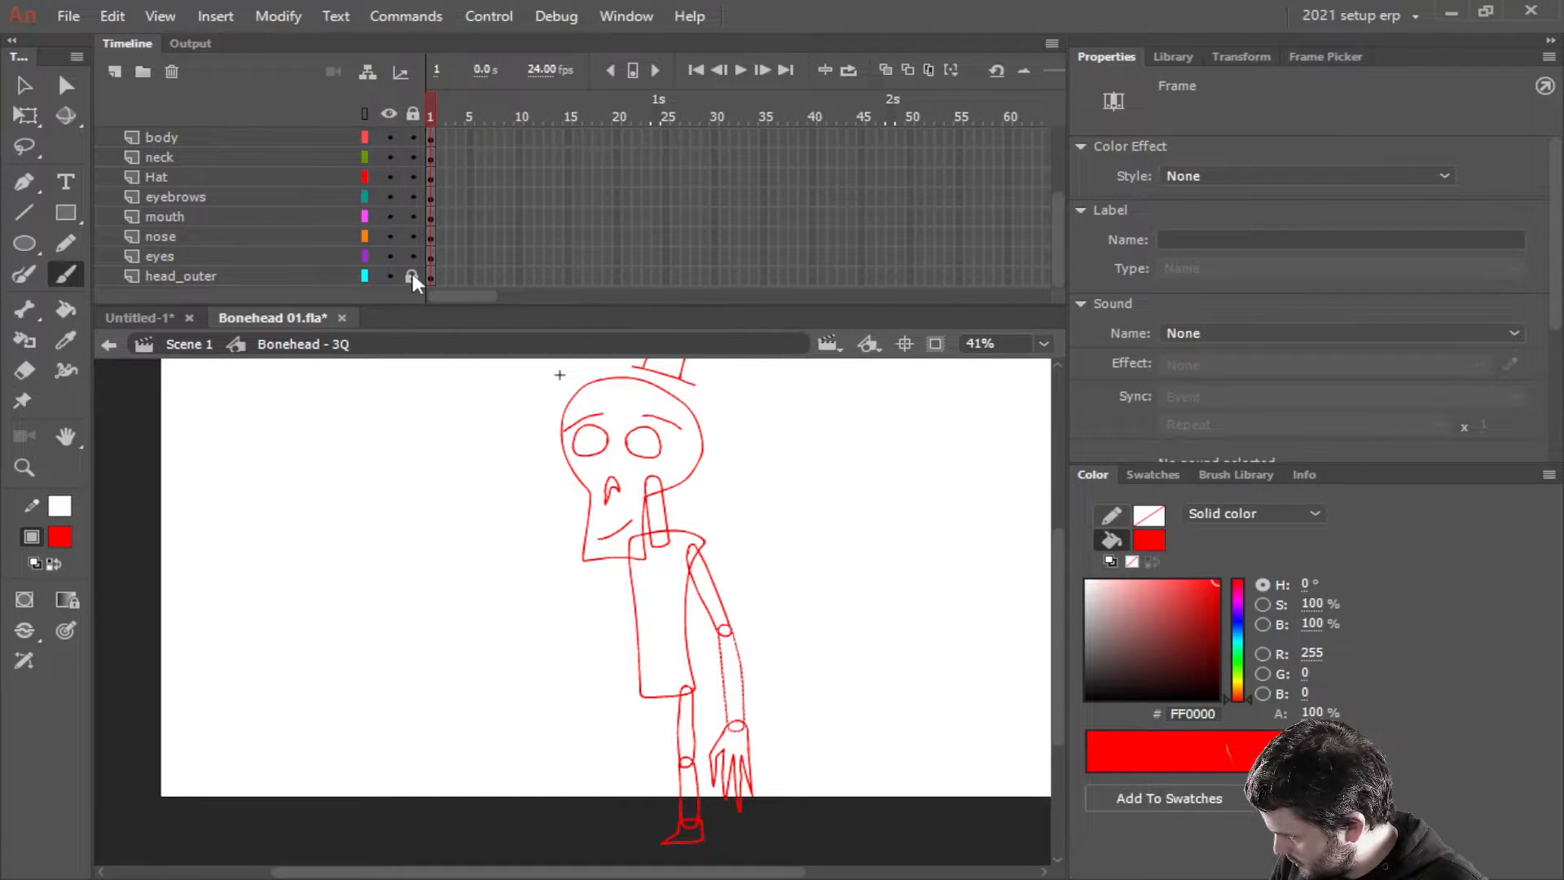
key(ctrl+a)
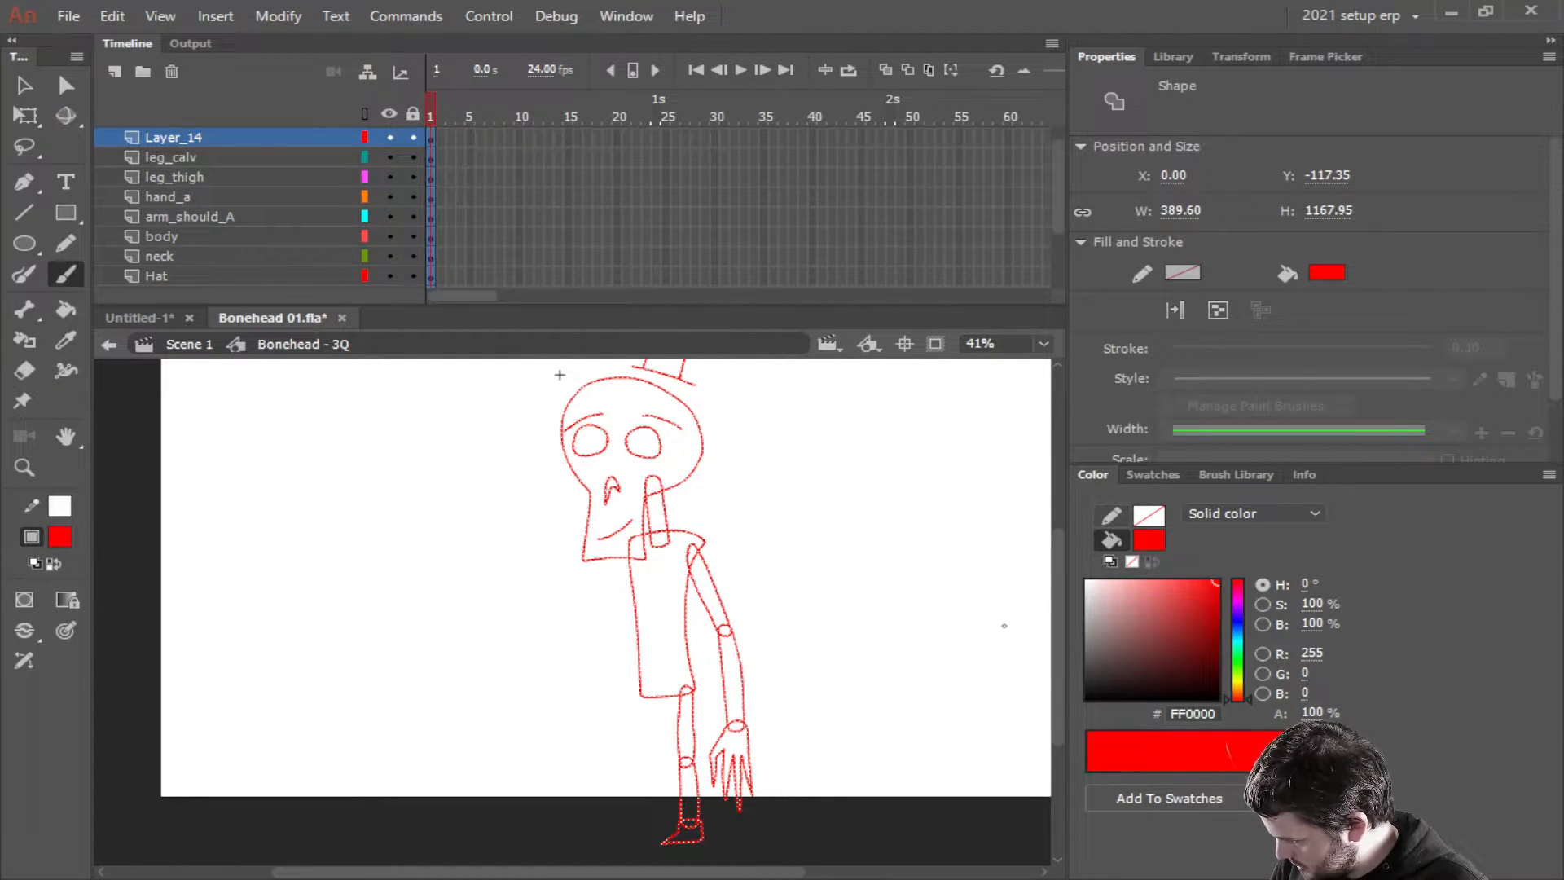
drag(1156, 599, 968, 798)
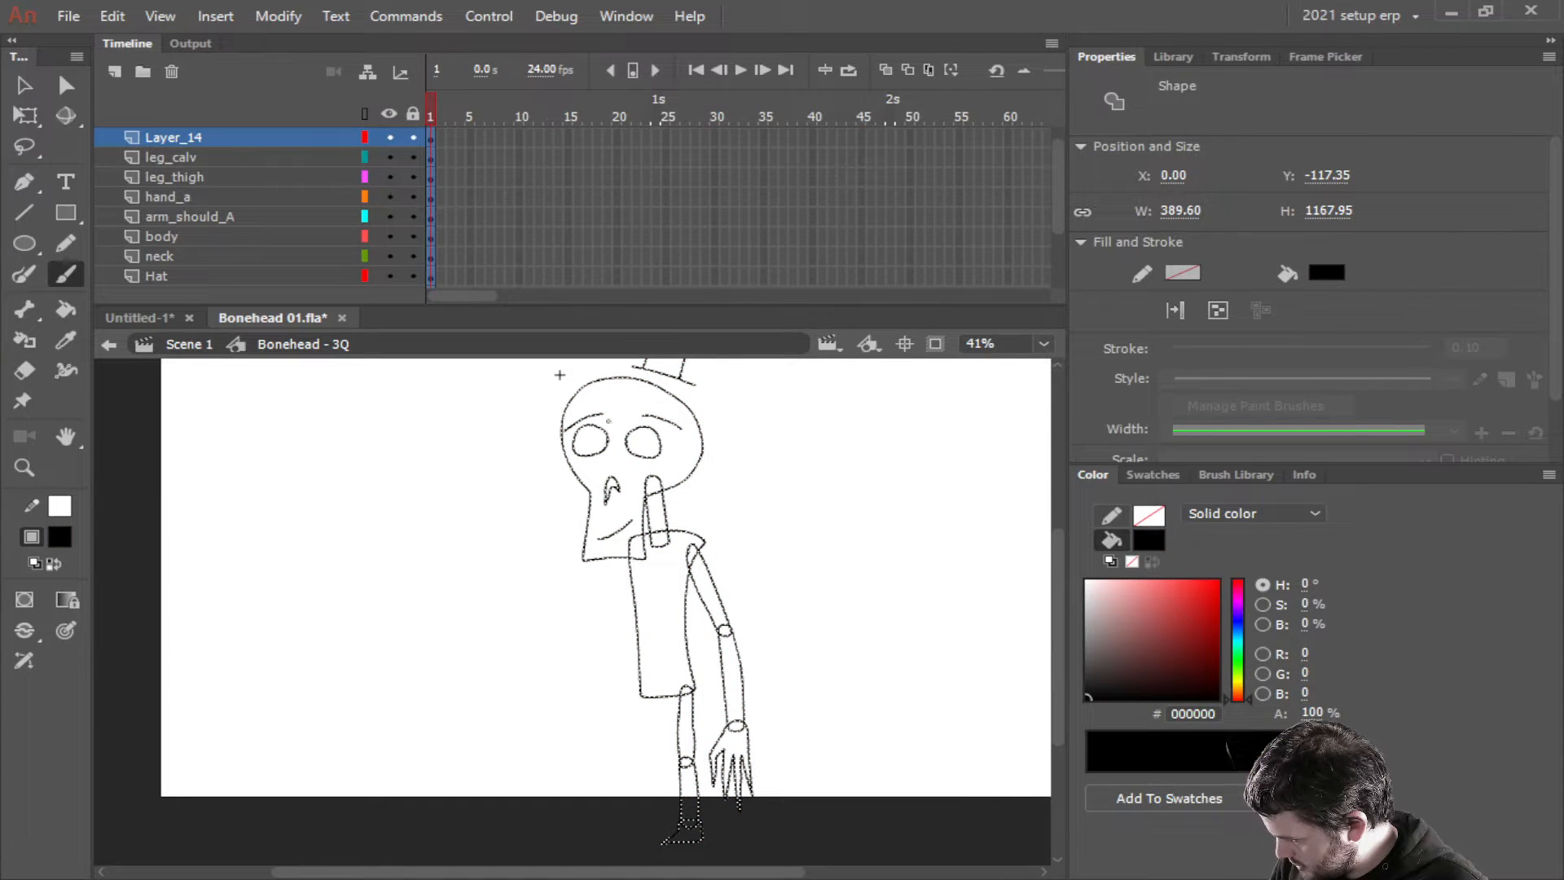
key(ctrl+shift+a)
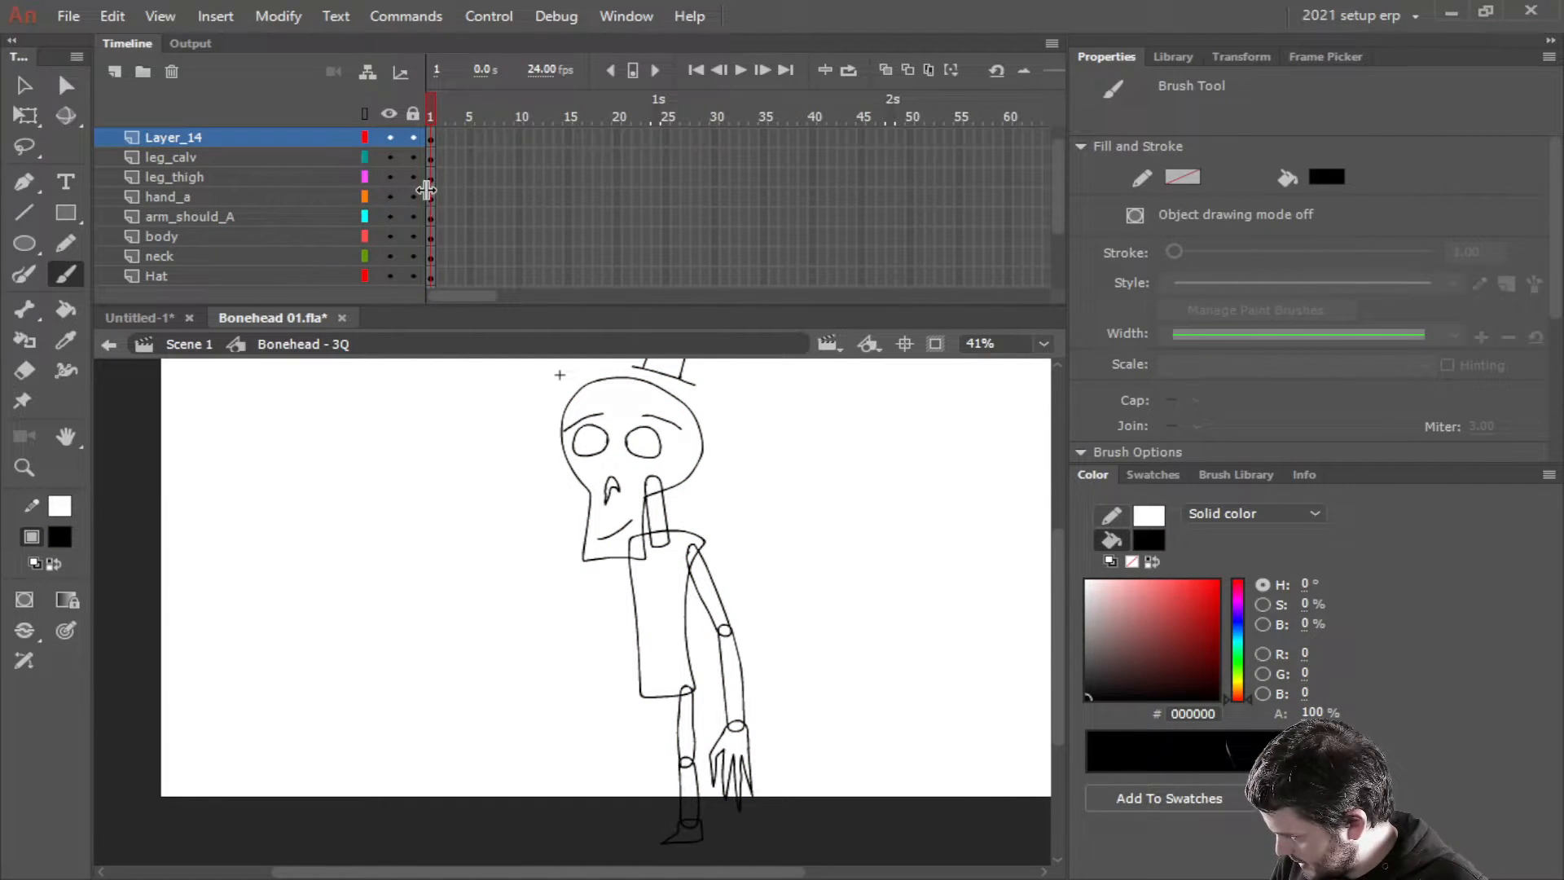
Lock all layers of Bonehead - 3Q and save the file
click(412, 111)
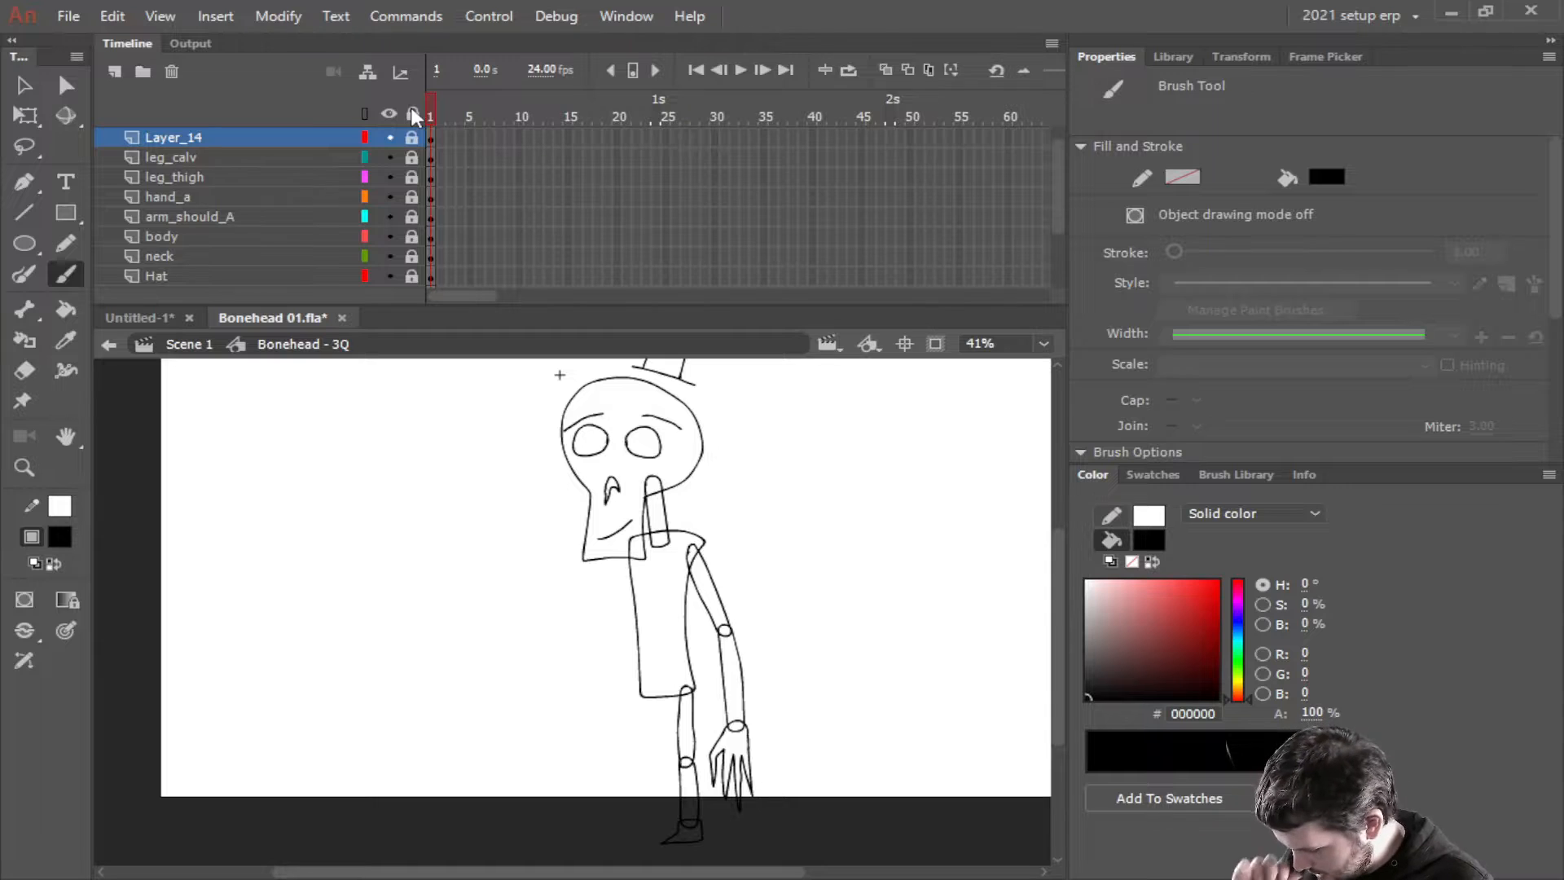
key(ctrl+s)
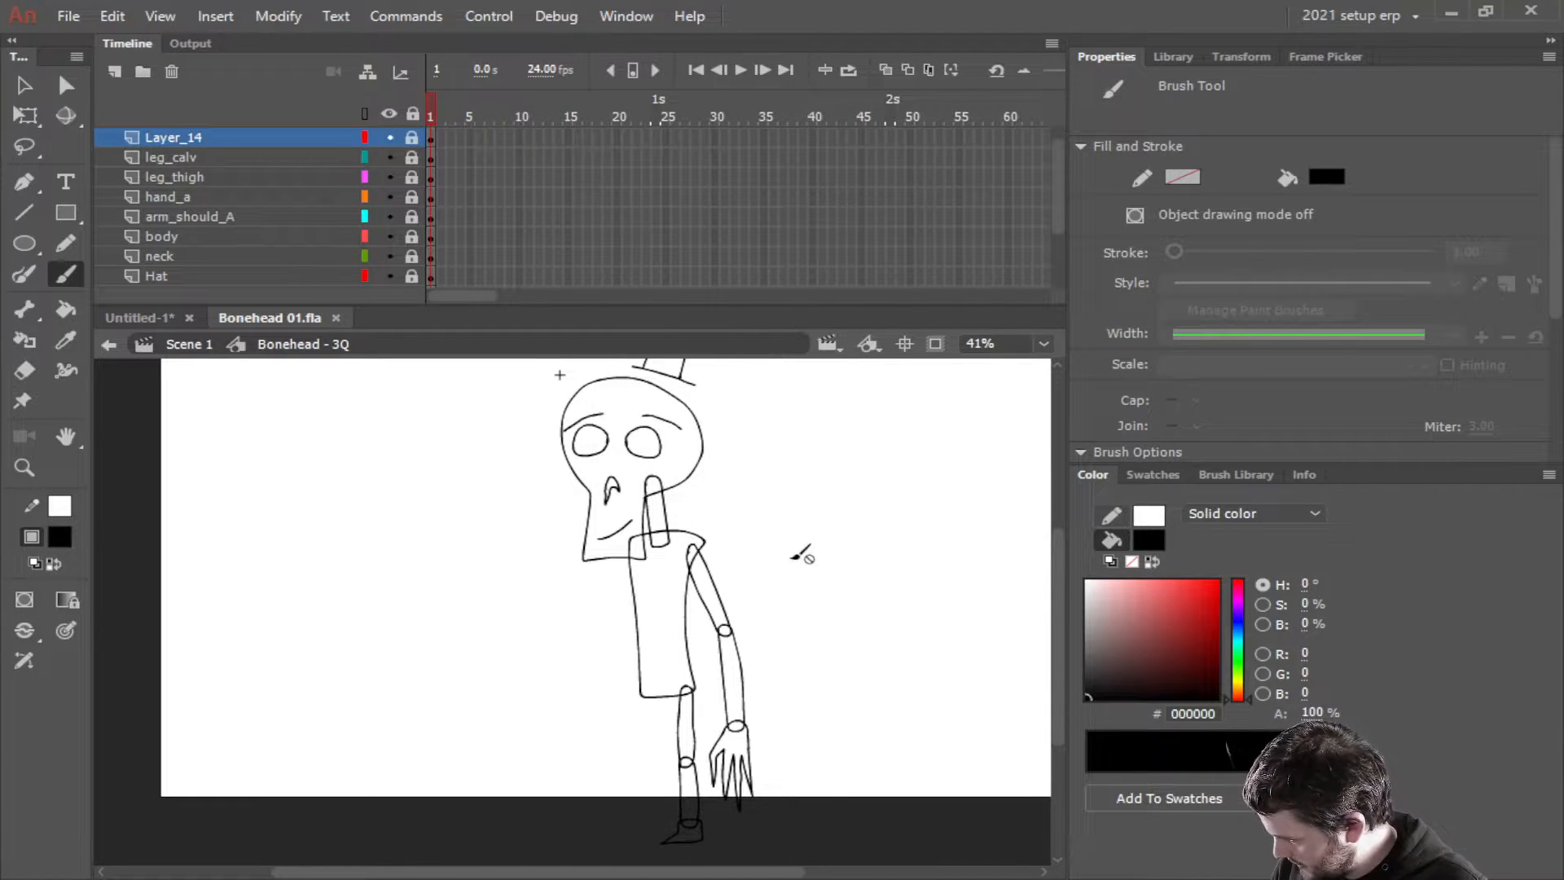
drag(790, 550, 741, 598)
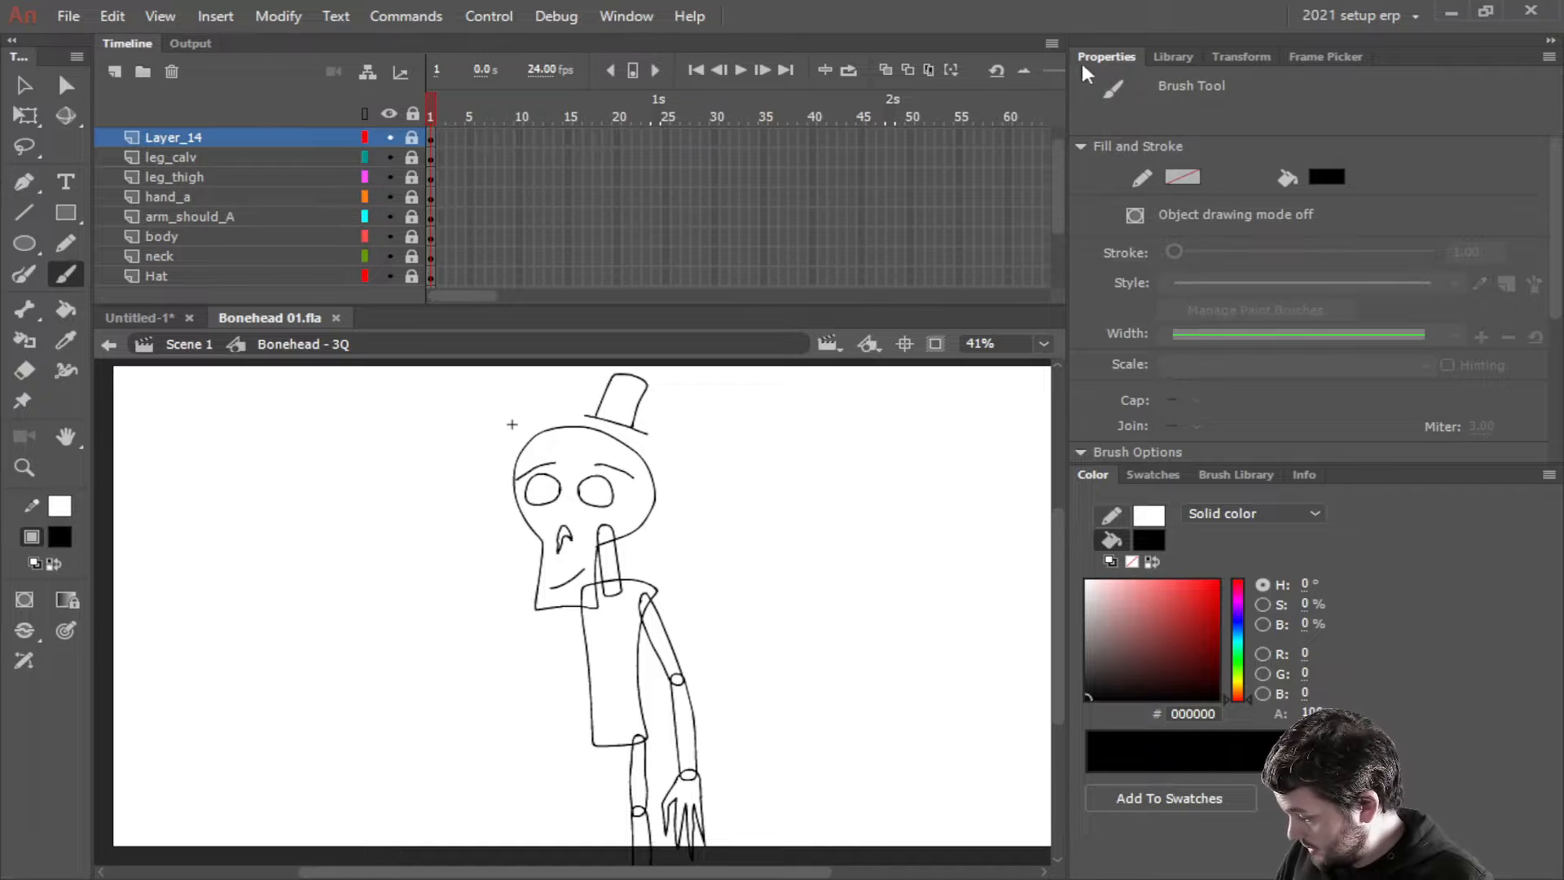
scroll(713, 635, down, 3)
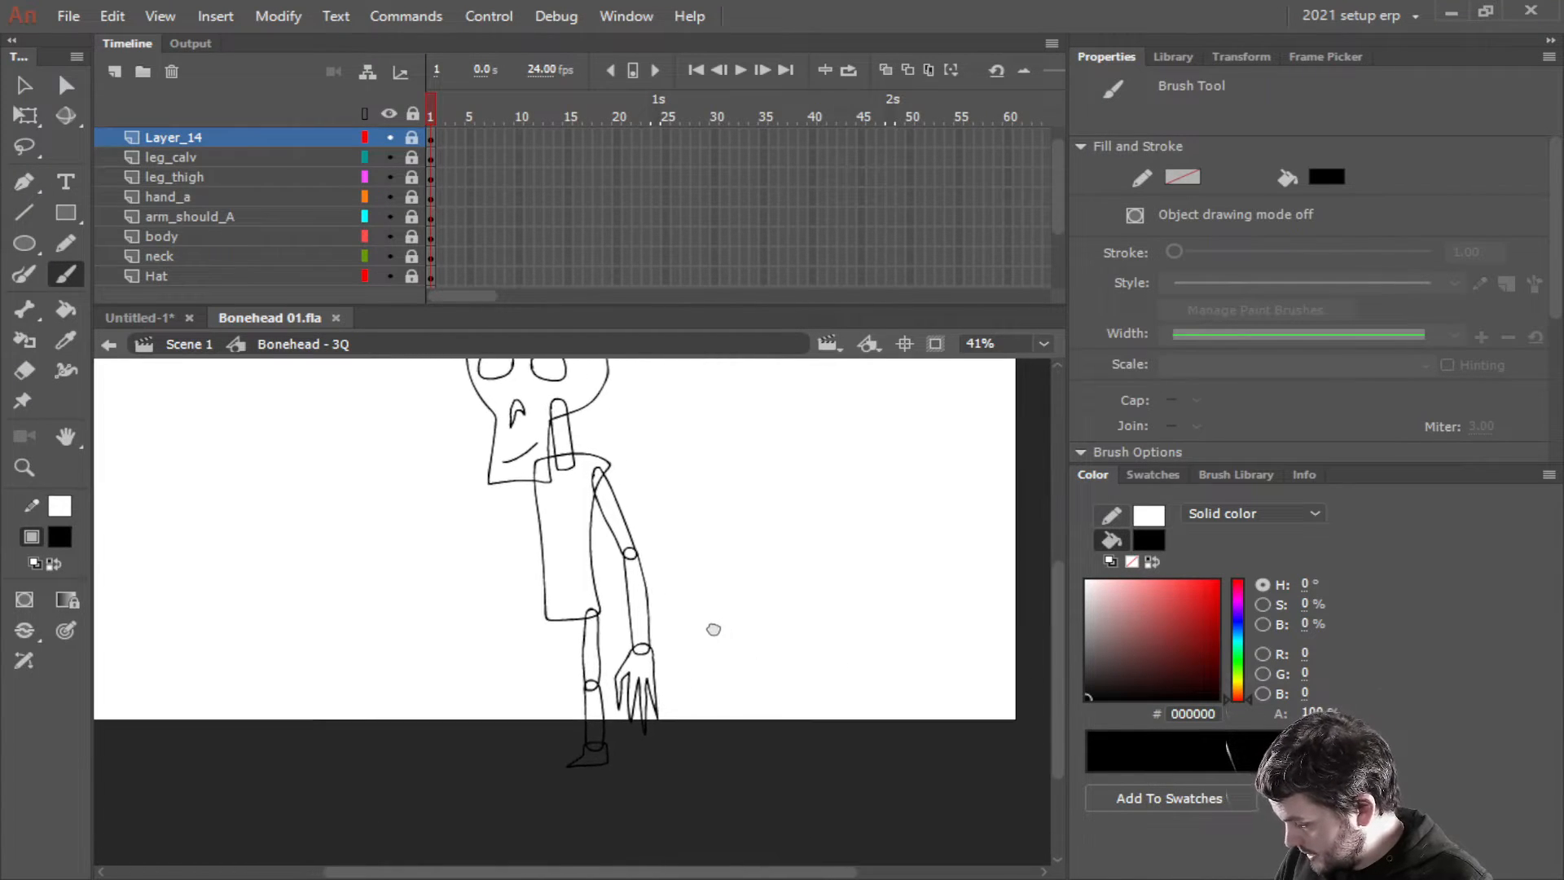
scroll(656, 697, up, 3)
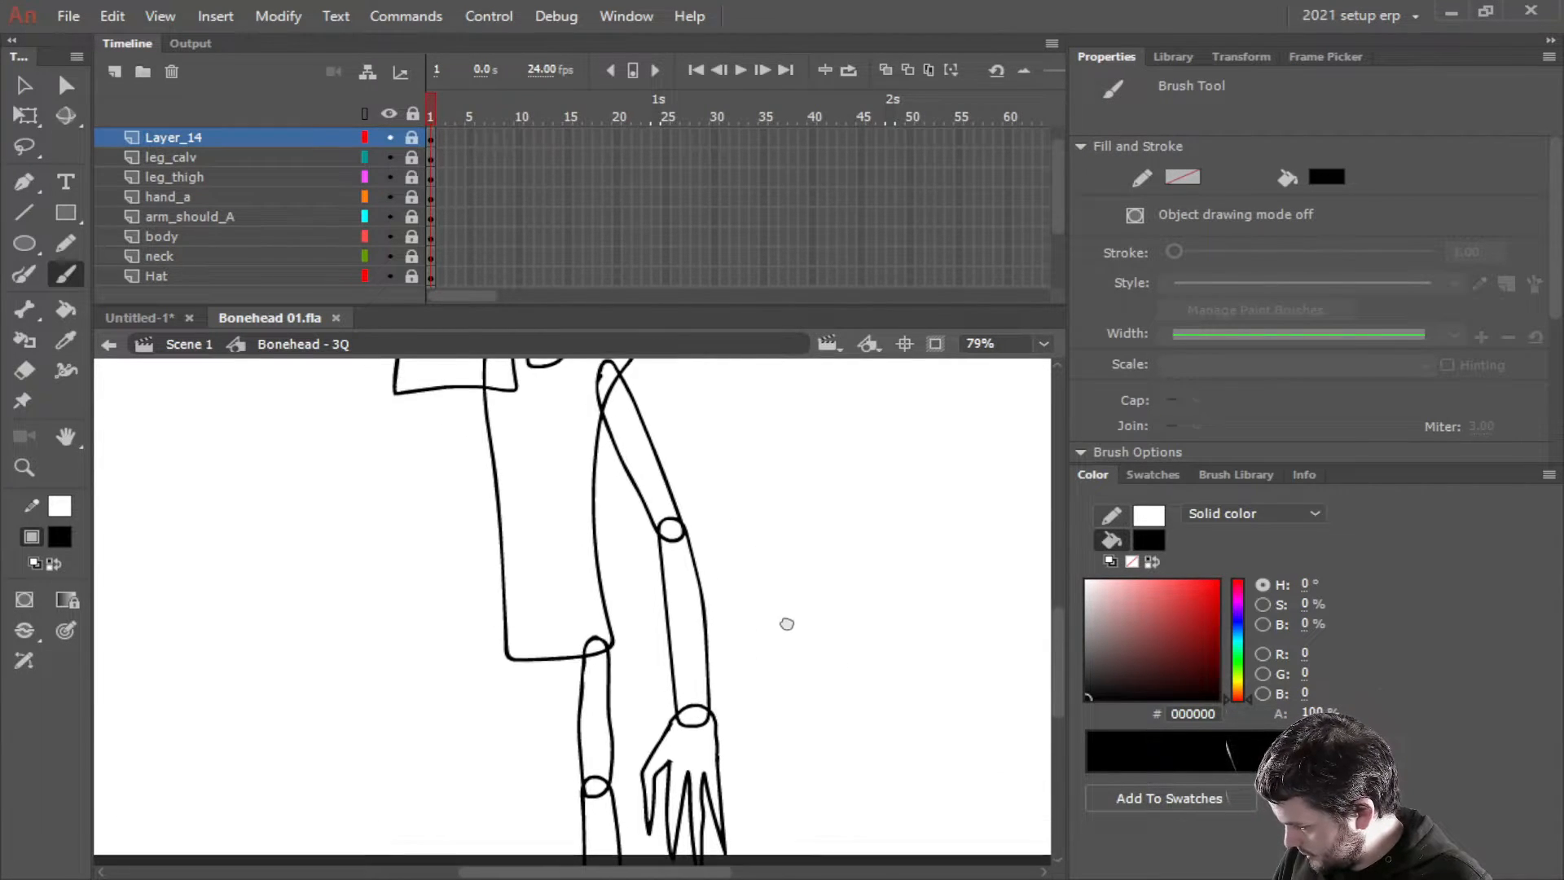
Unlock all layers, go out to Scene 1 and reopen the Bonehead - 3Q symbol for editing
click(413, 111)
double_click(221, 539)
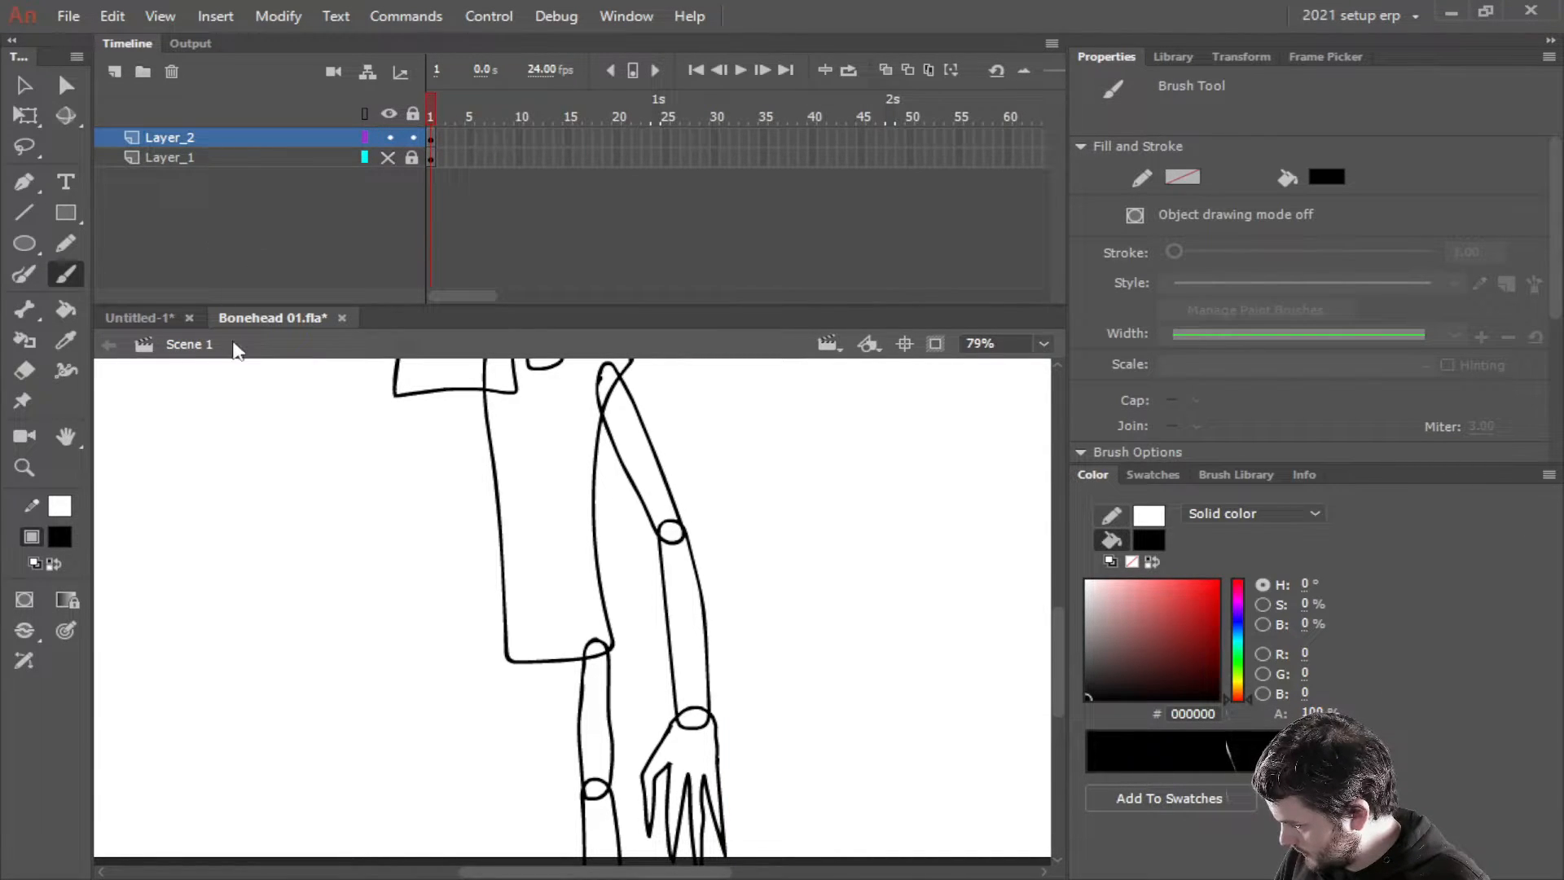
double_click(598, 539)
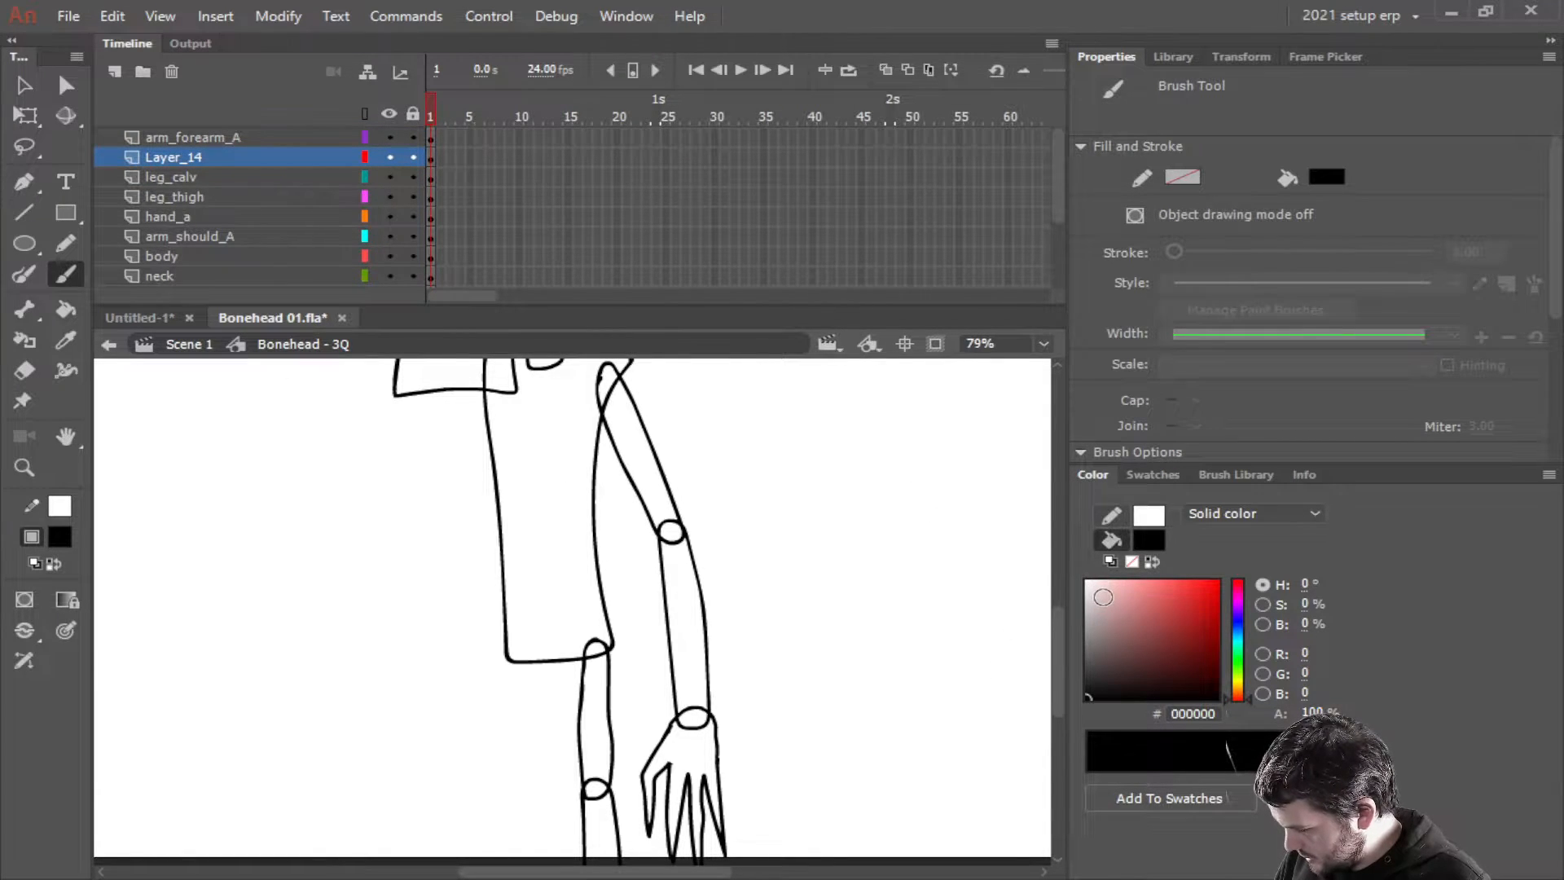
Set the fill colour to grey-blue BDCED9 and fill the head with the Paint Bucket
click(1103, 597)
drag(813, 549, 922, 769)
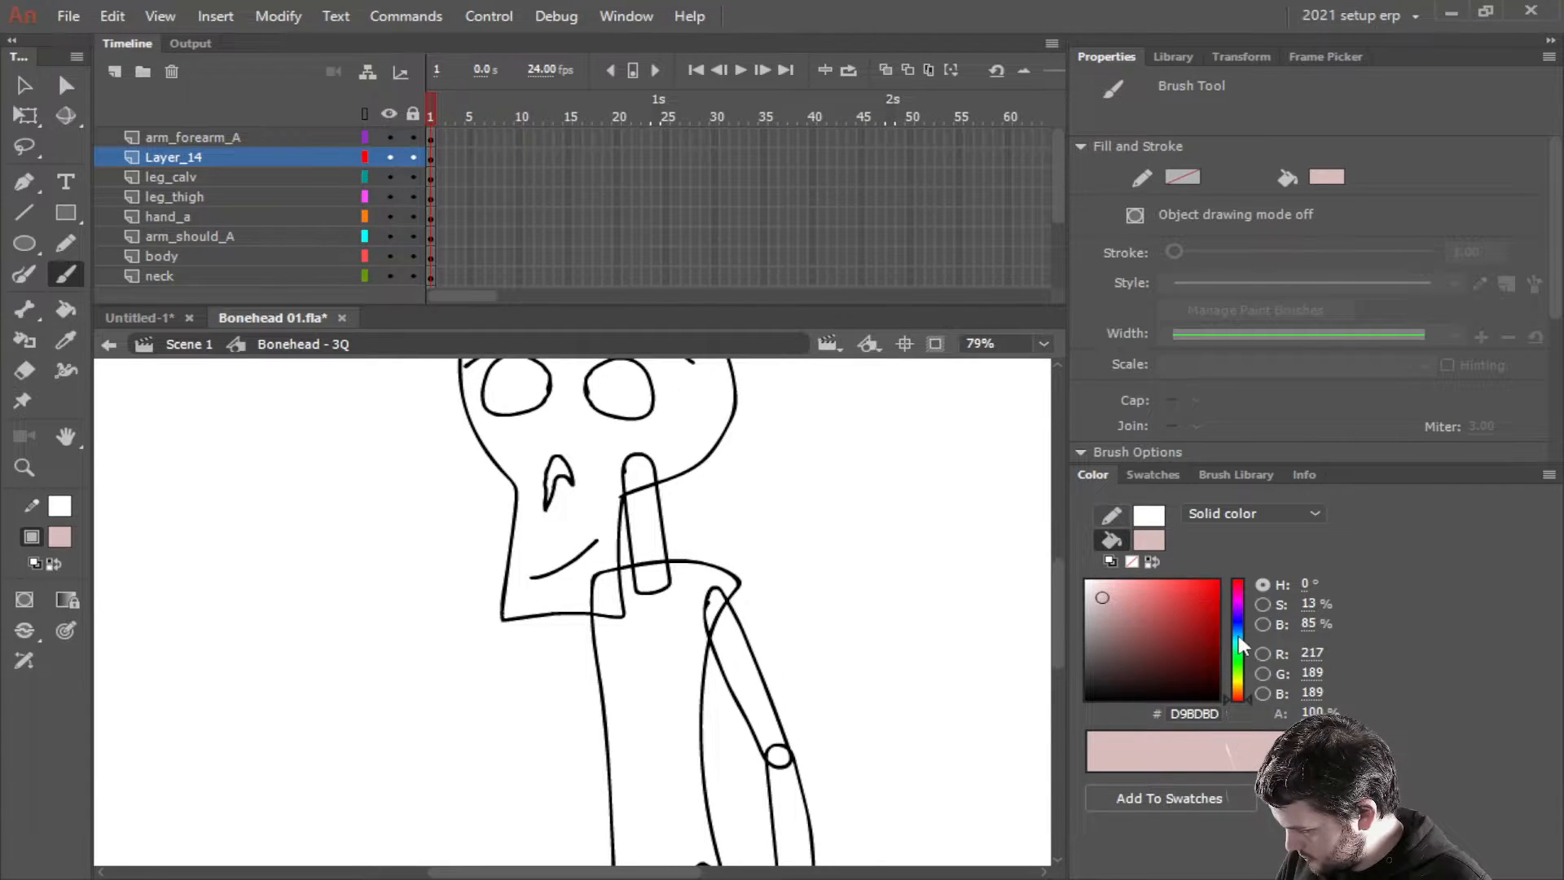
drag(1238, 636, 1243, 632)
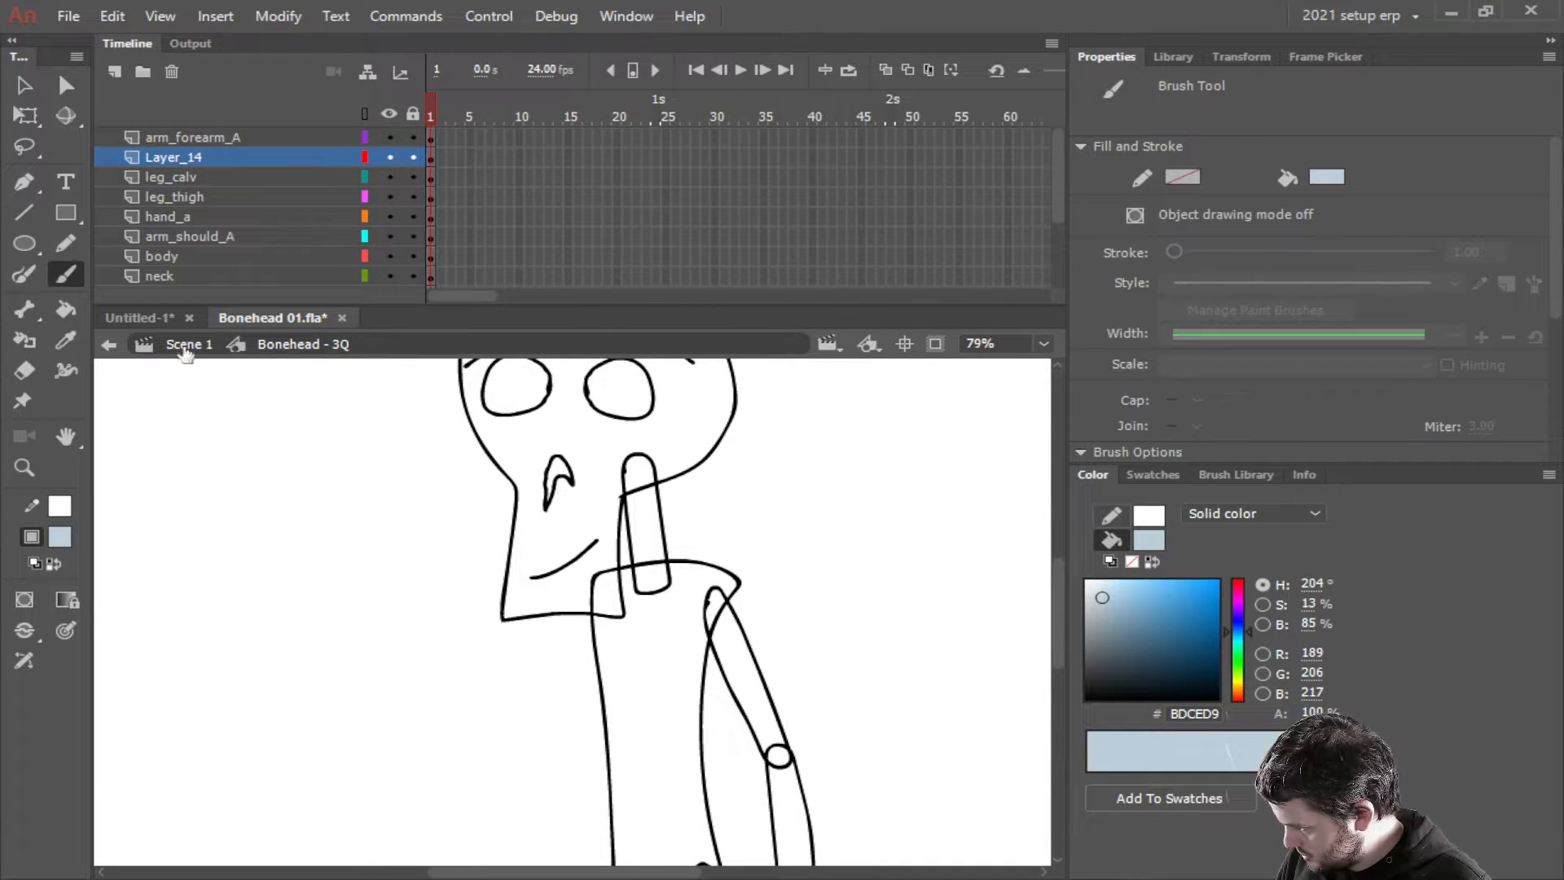
click(67, 307)
click(561, 514)
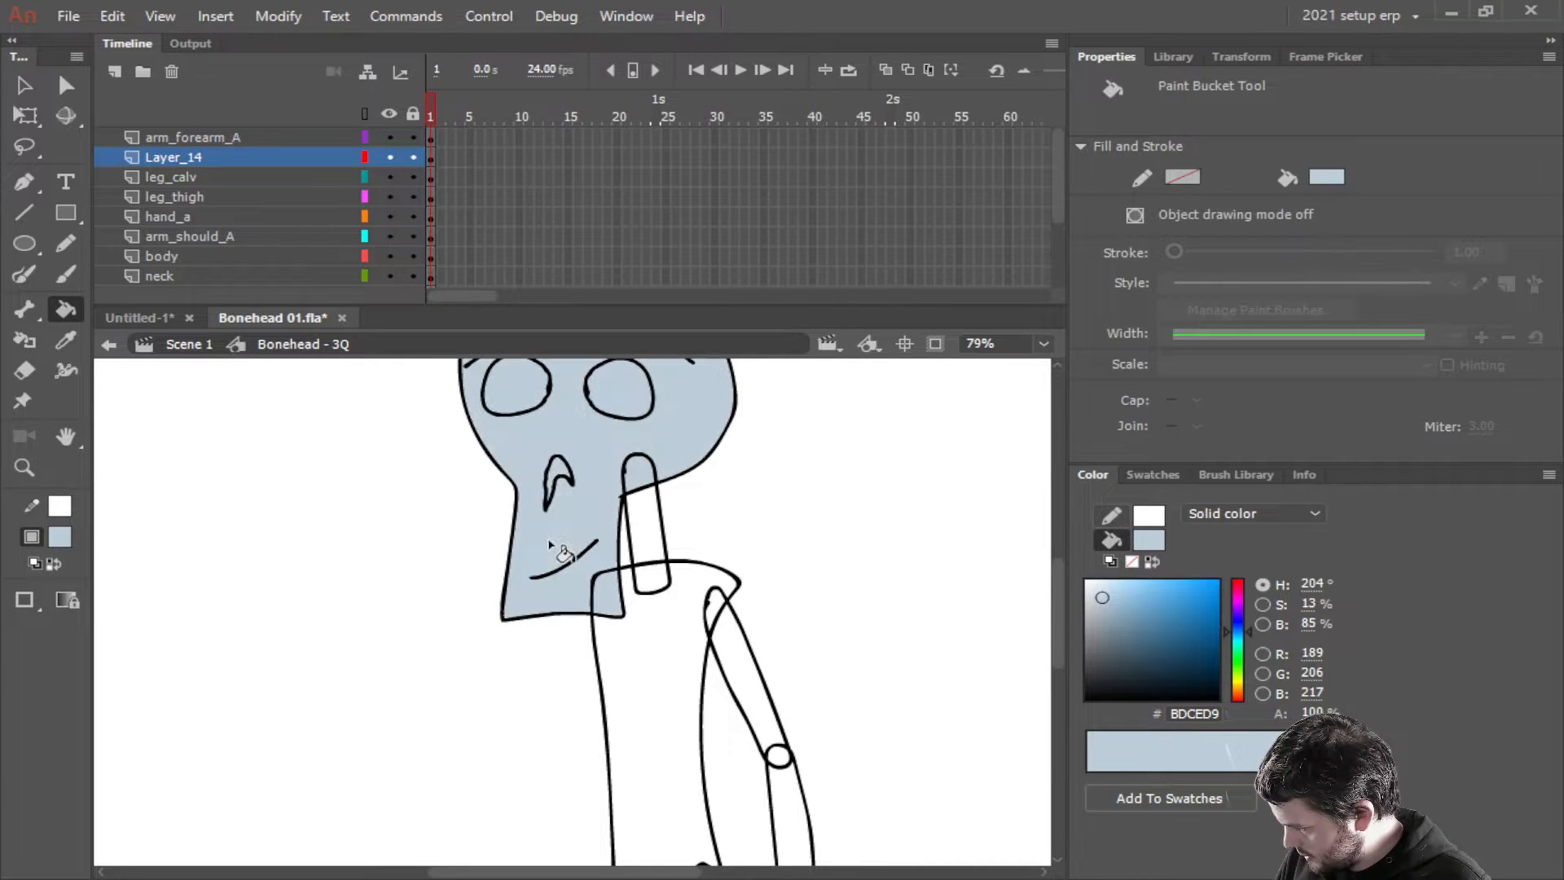
Lighten the fill colour to DAE5EC and refill the head with it
drag(821, 542, 841, 601)
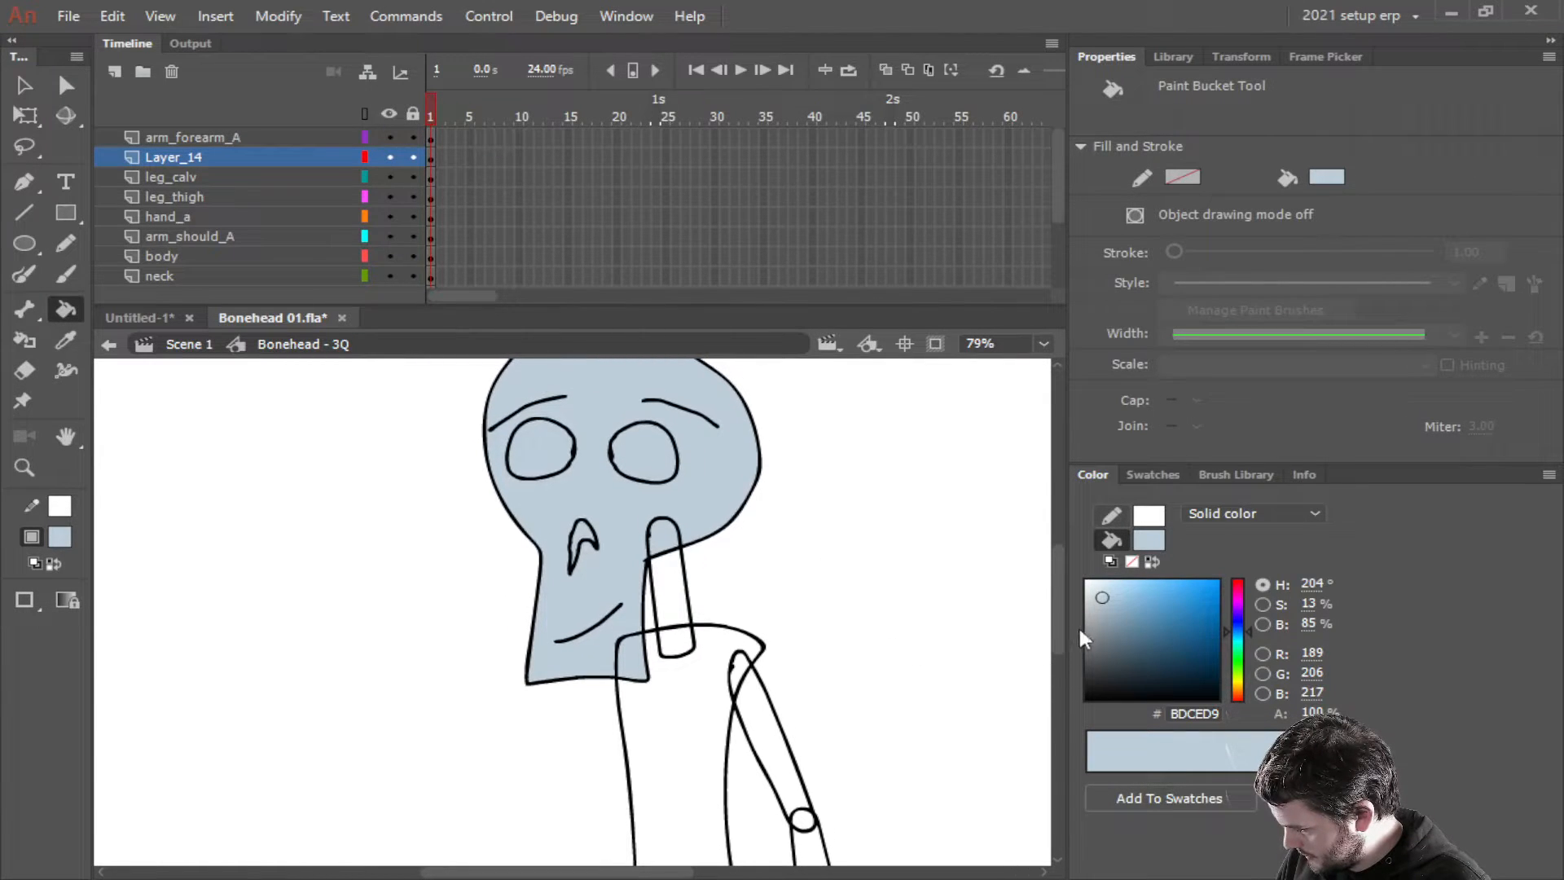
click(1094, 592)
click(1102, 597)
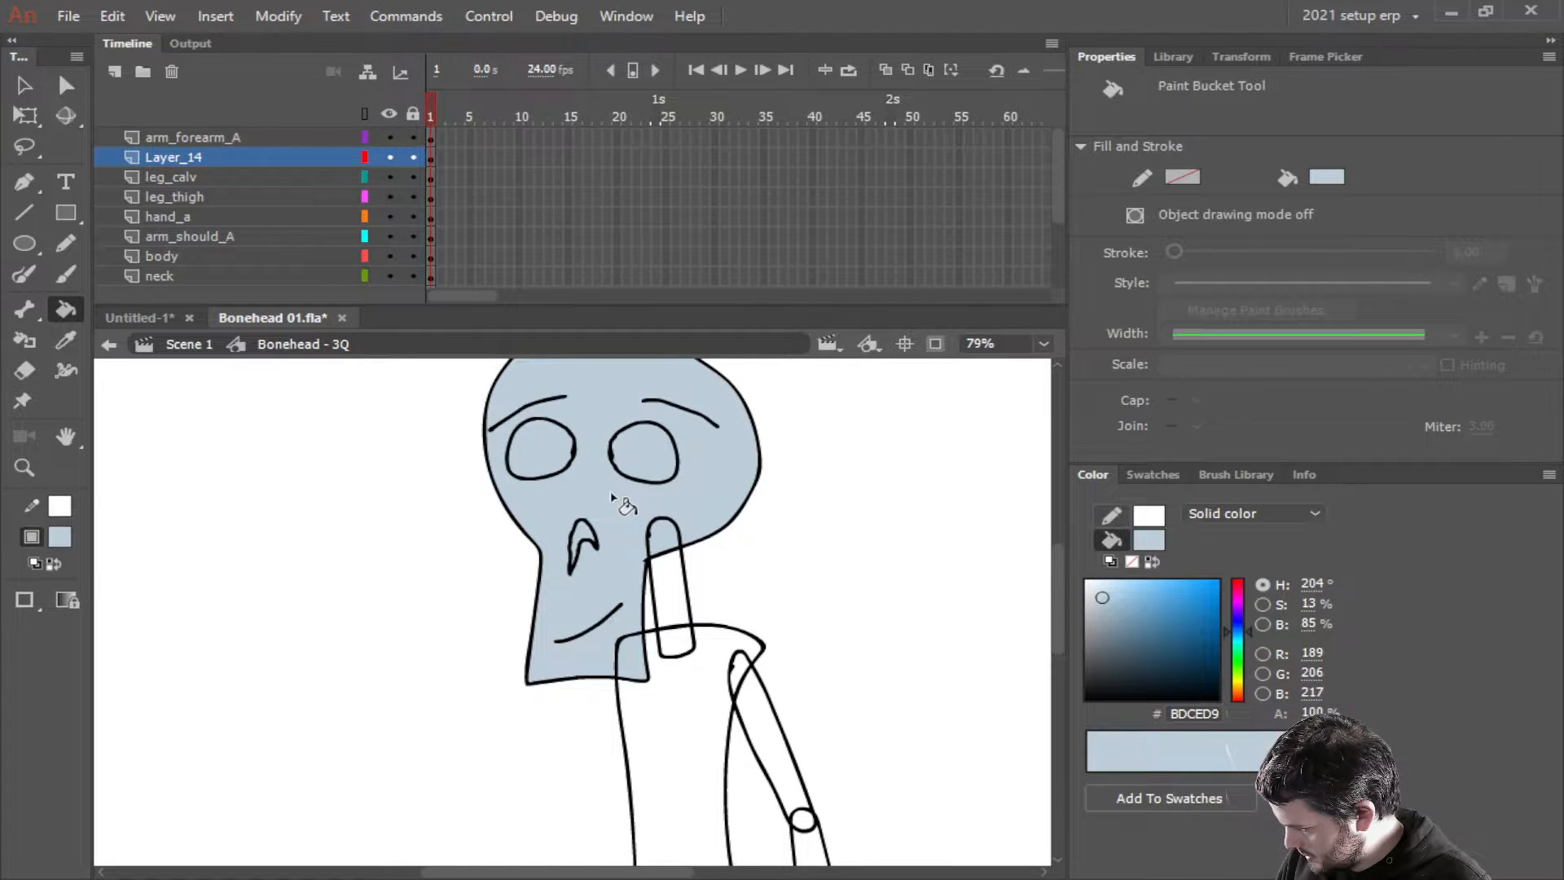
click(1094, 588)
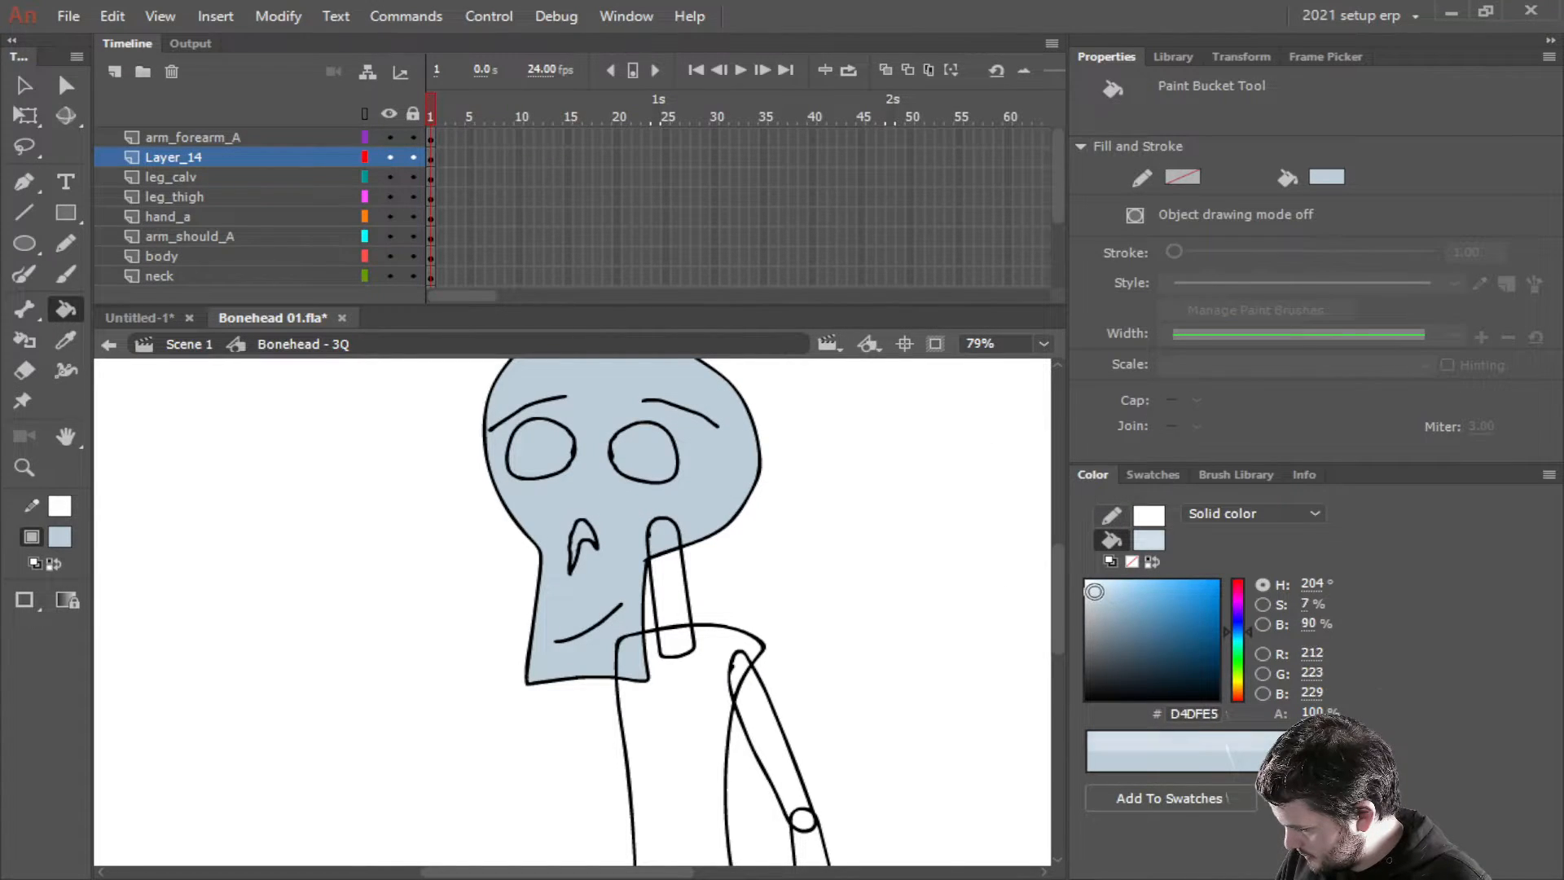
click(597, 512)
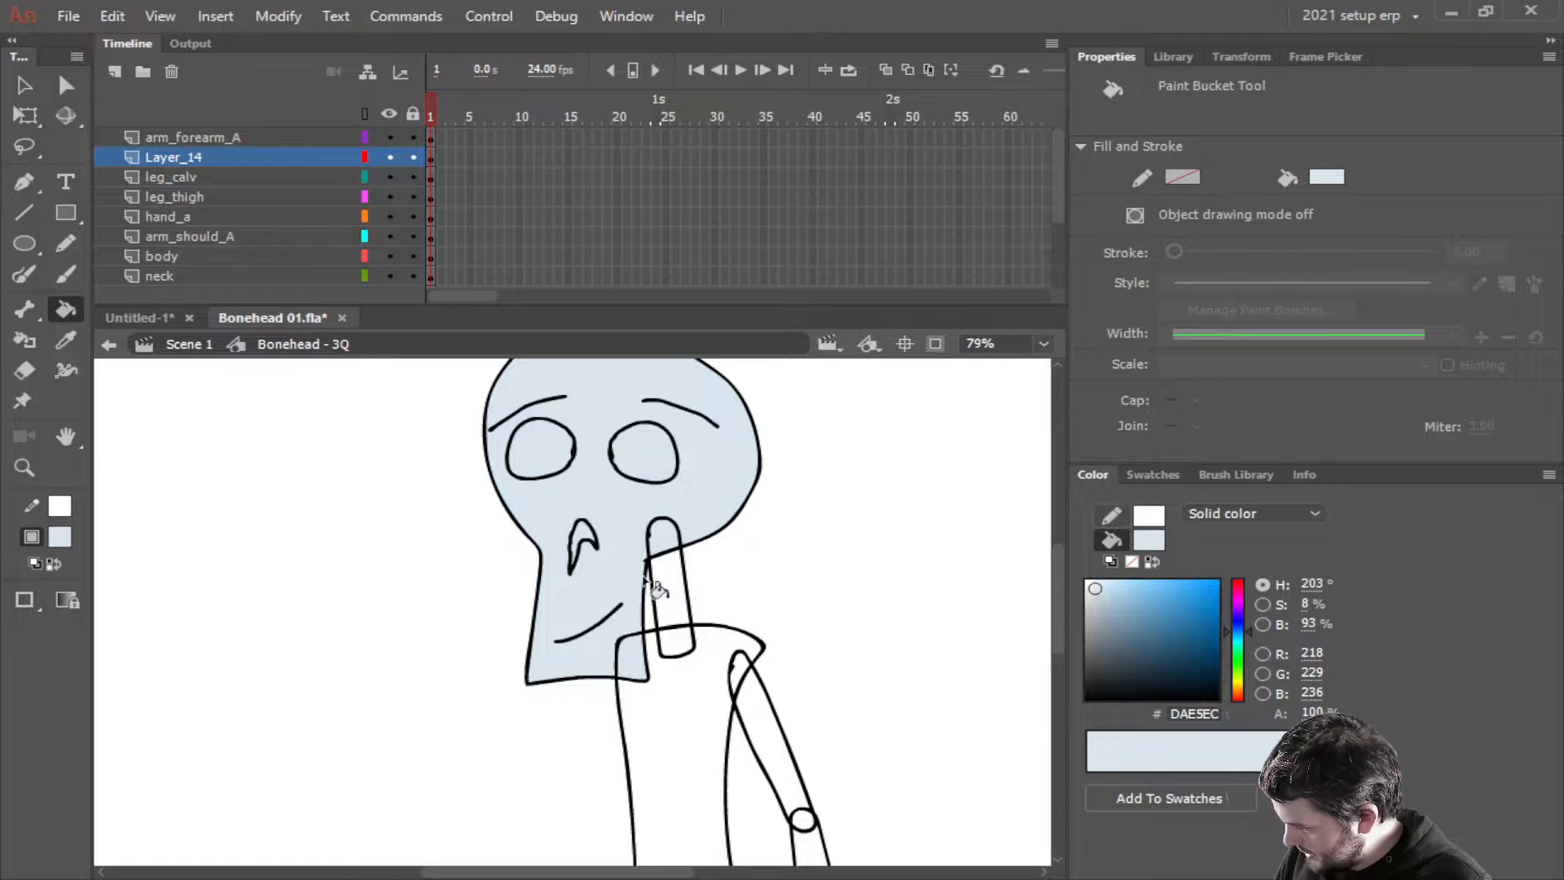
Fill the neck, upper arm, forearm and hand with the pale blue DAE5EC
drag(896, 684, 831, 527)
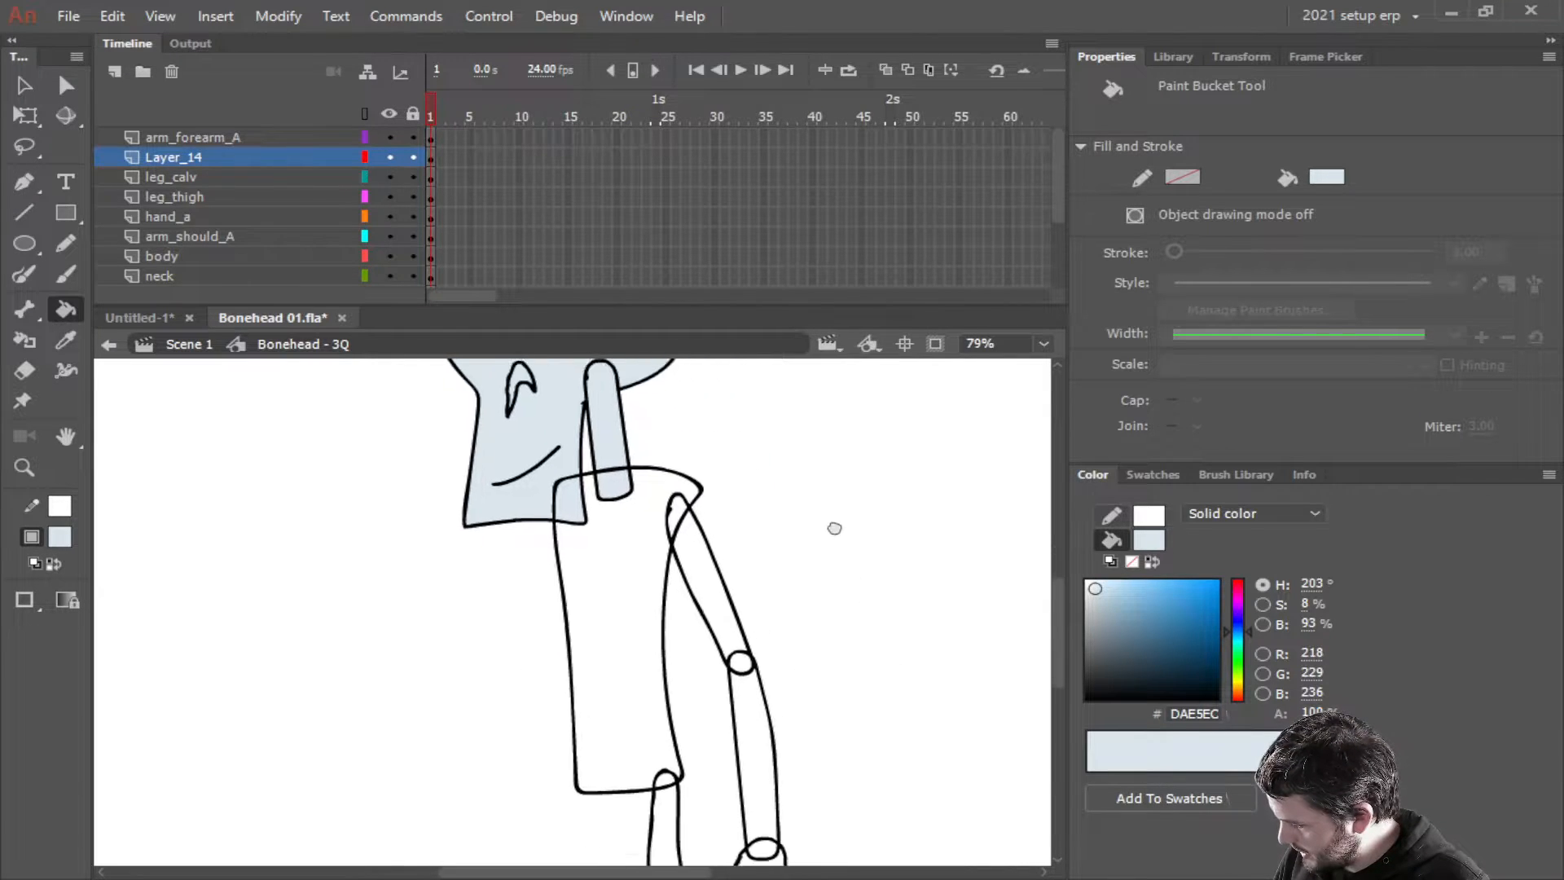
click(711, 582)
click(749, 737)
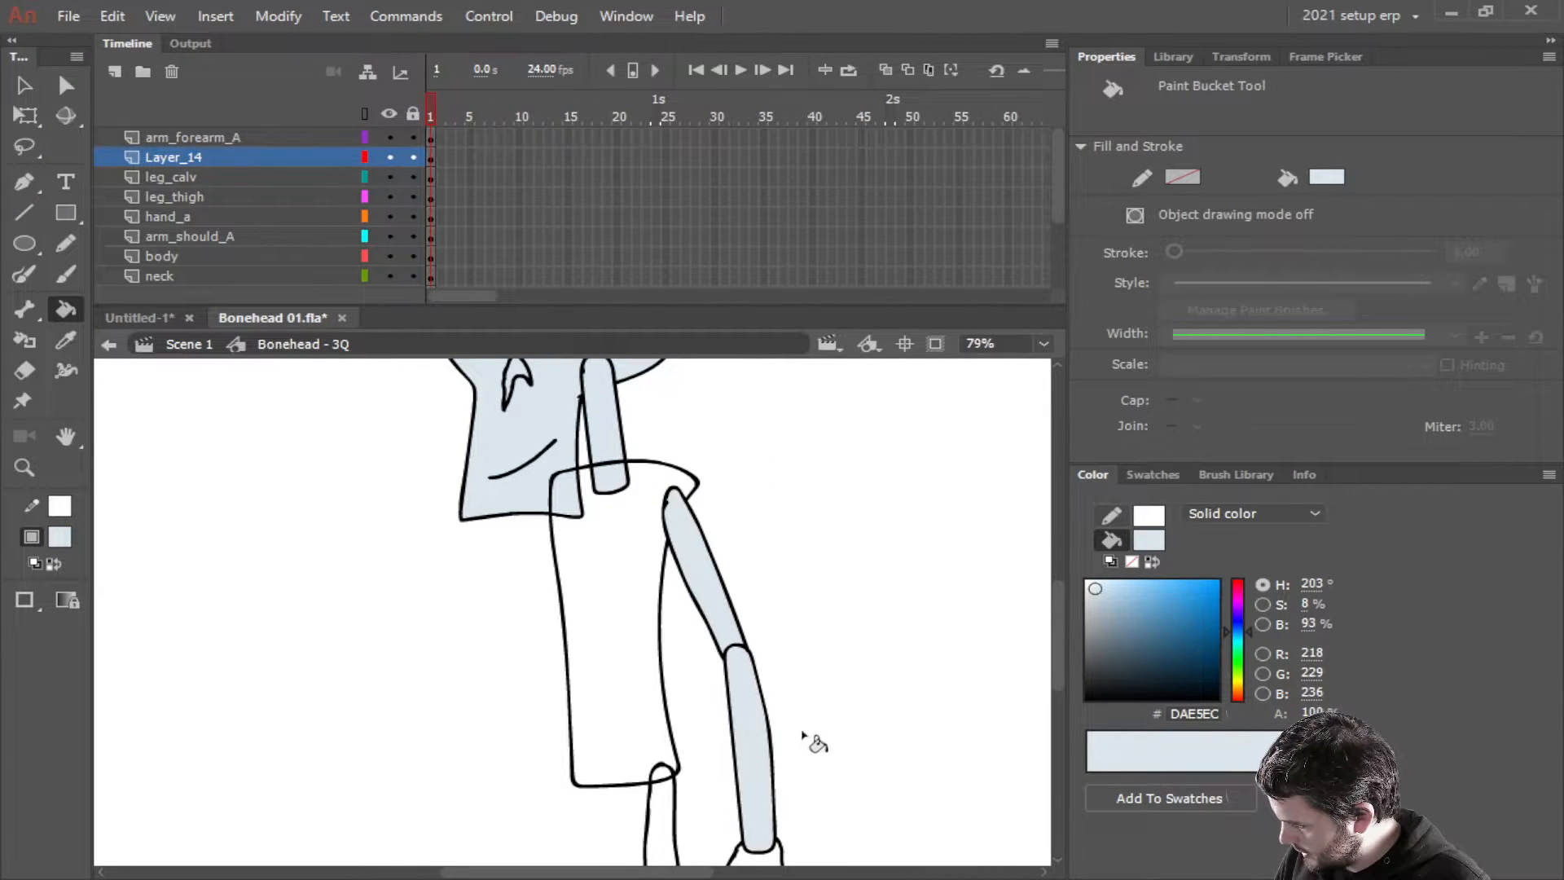
drag(888, 807, 849, 608)
click(727, 699)
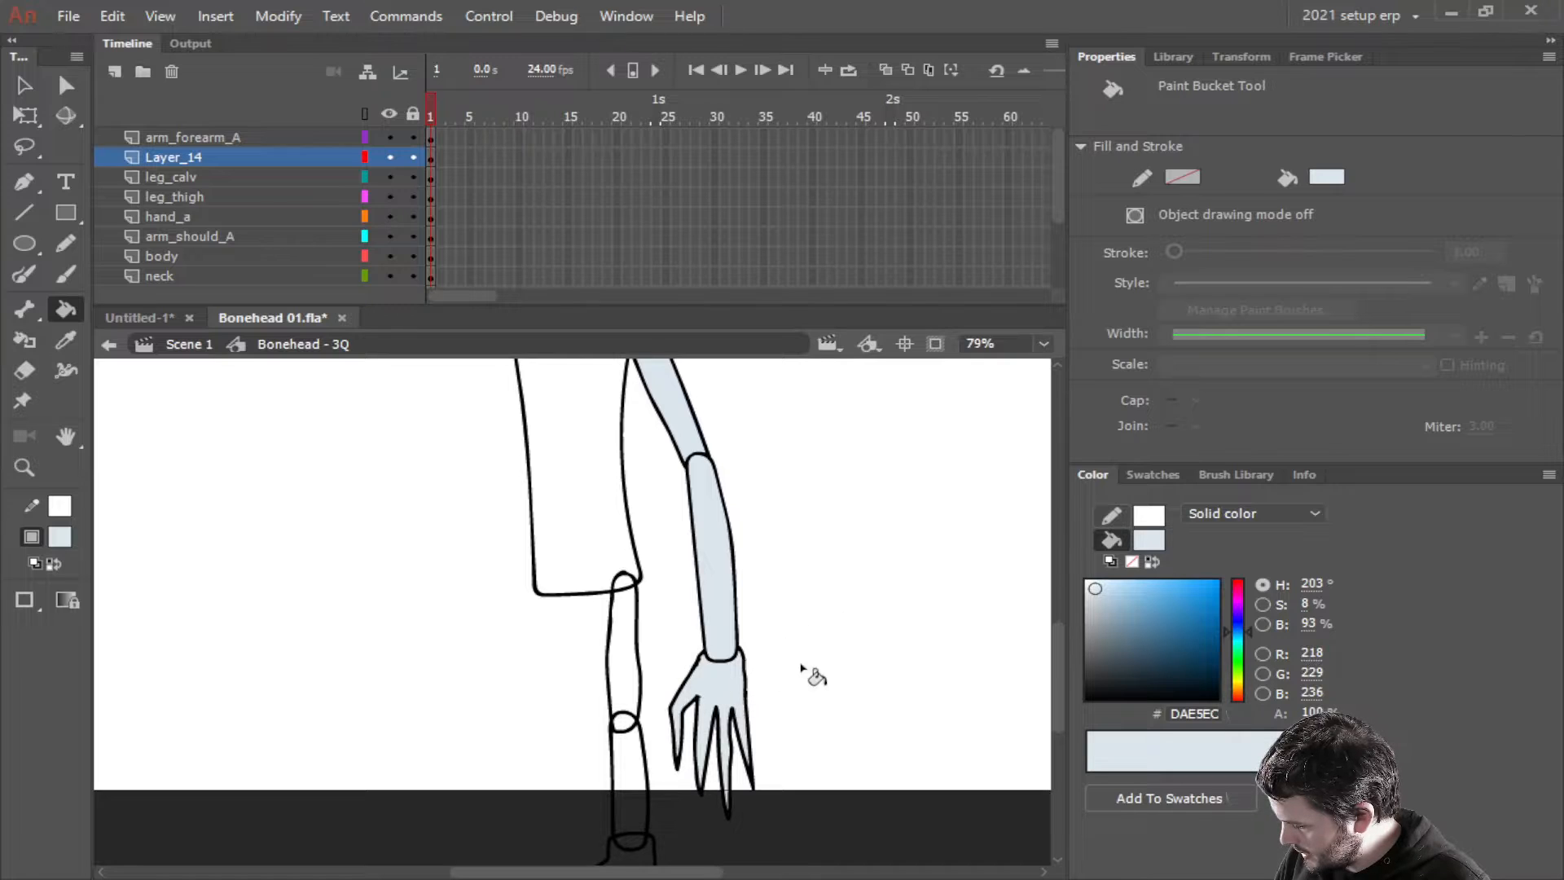
Fill the calf and the thigh with the pale blue DAE5EC
drag(813, 674, 907, 601)
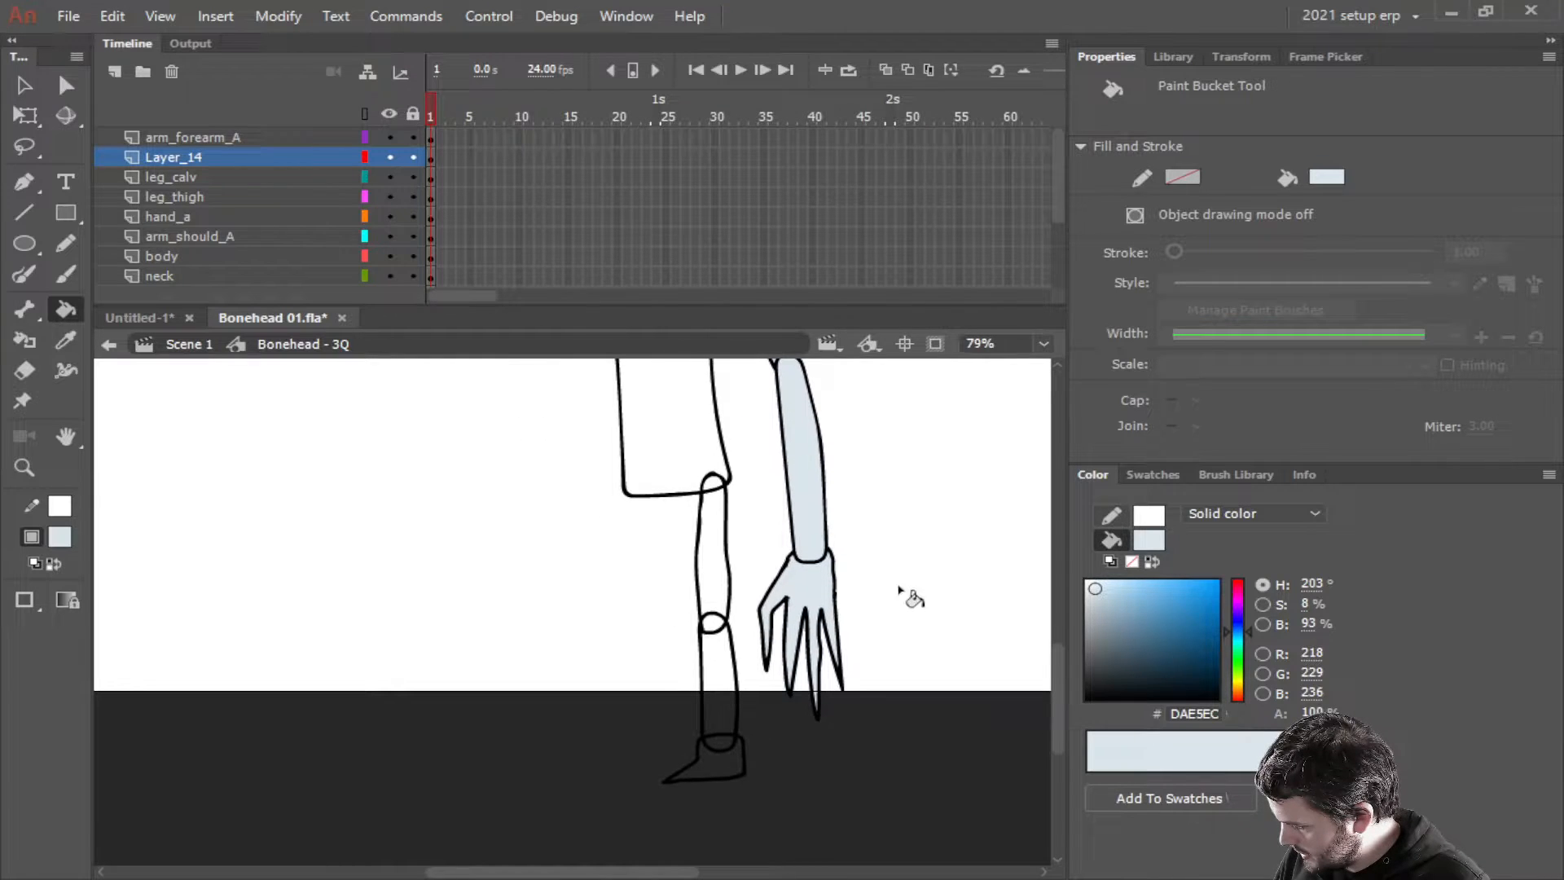
click(724, 678)
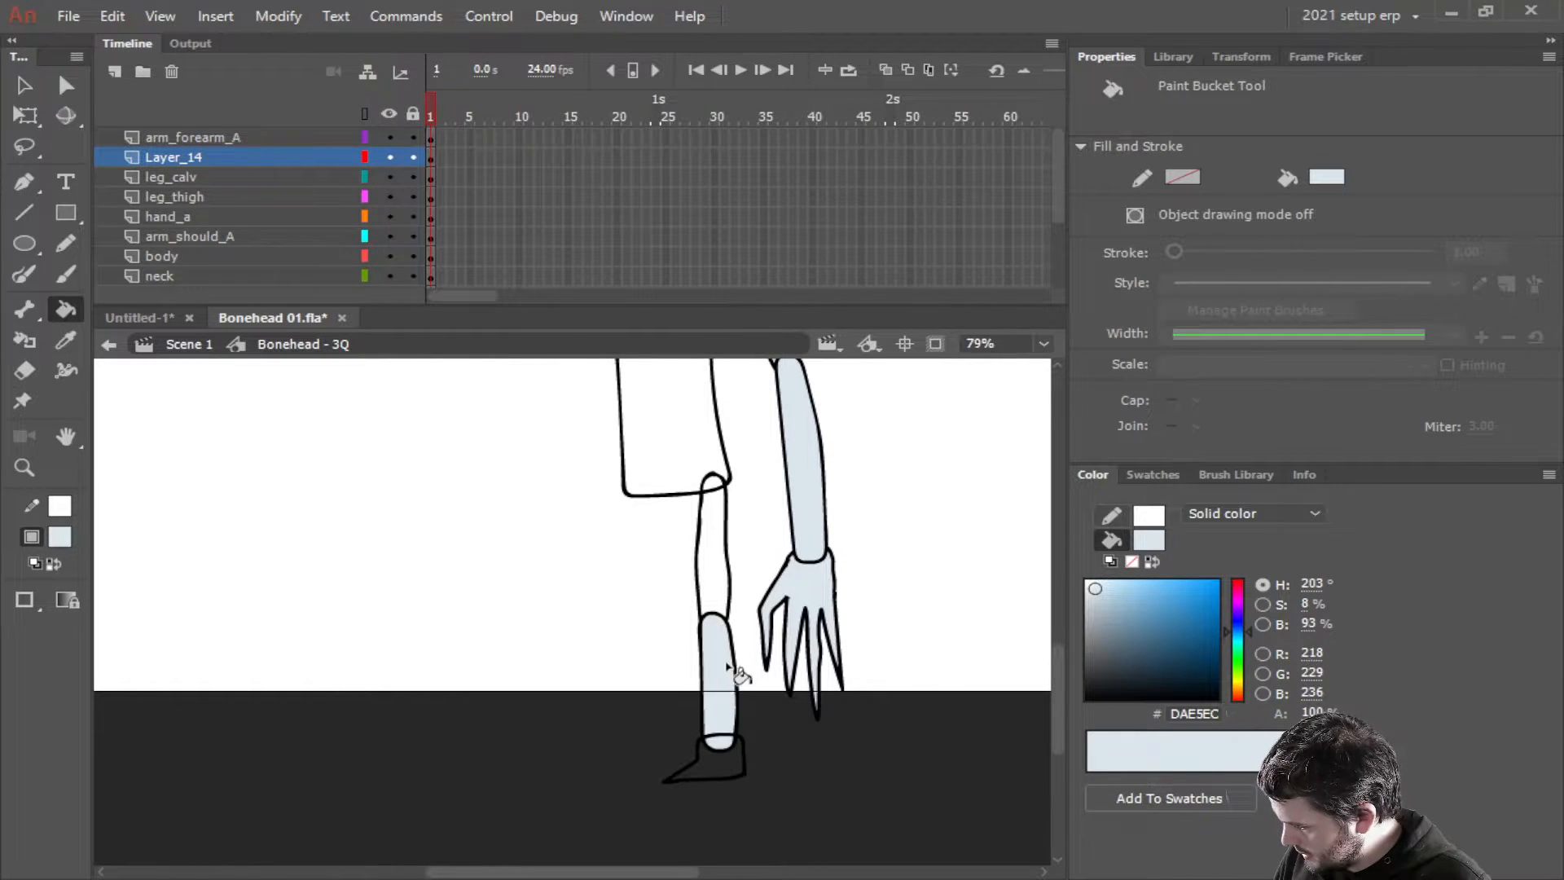
click(721, 569)
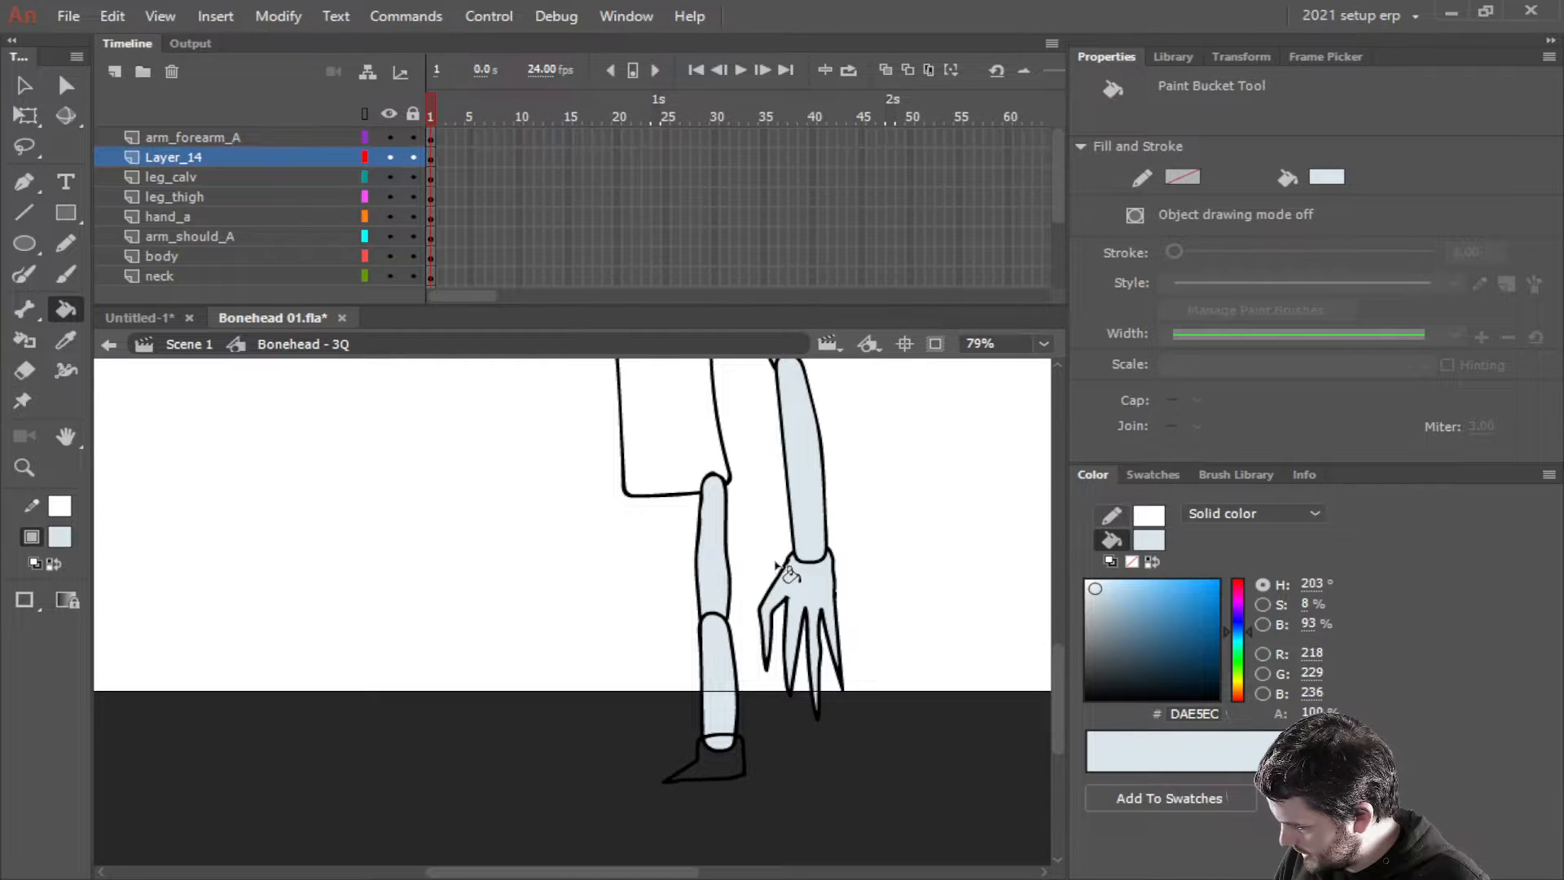
Set the fill colour to dark grey 232323 and fill the foot with it
mouse_move(777, 520)
mouse_down()
mouse_move(769, 597)
mouse_move(802, 513)
mouse_up()
drag(1088, 643, 1052, 684)
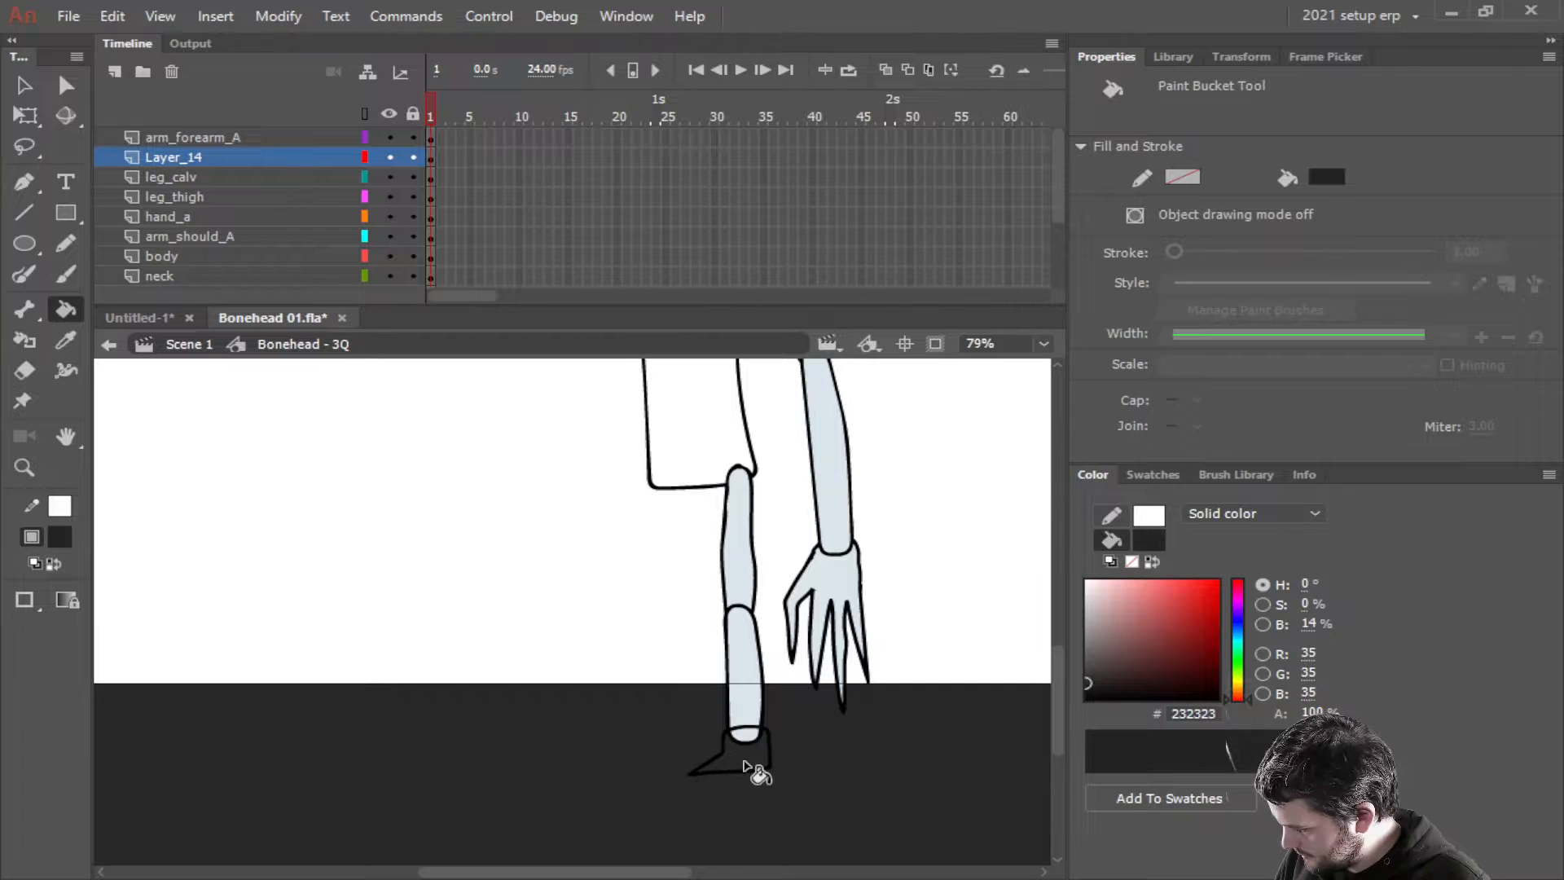
click(754, 757)
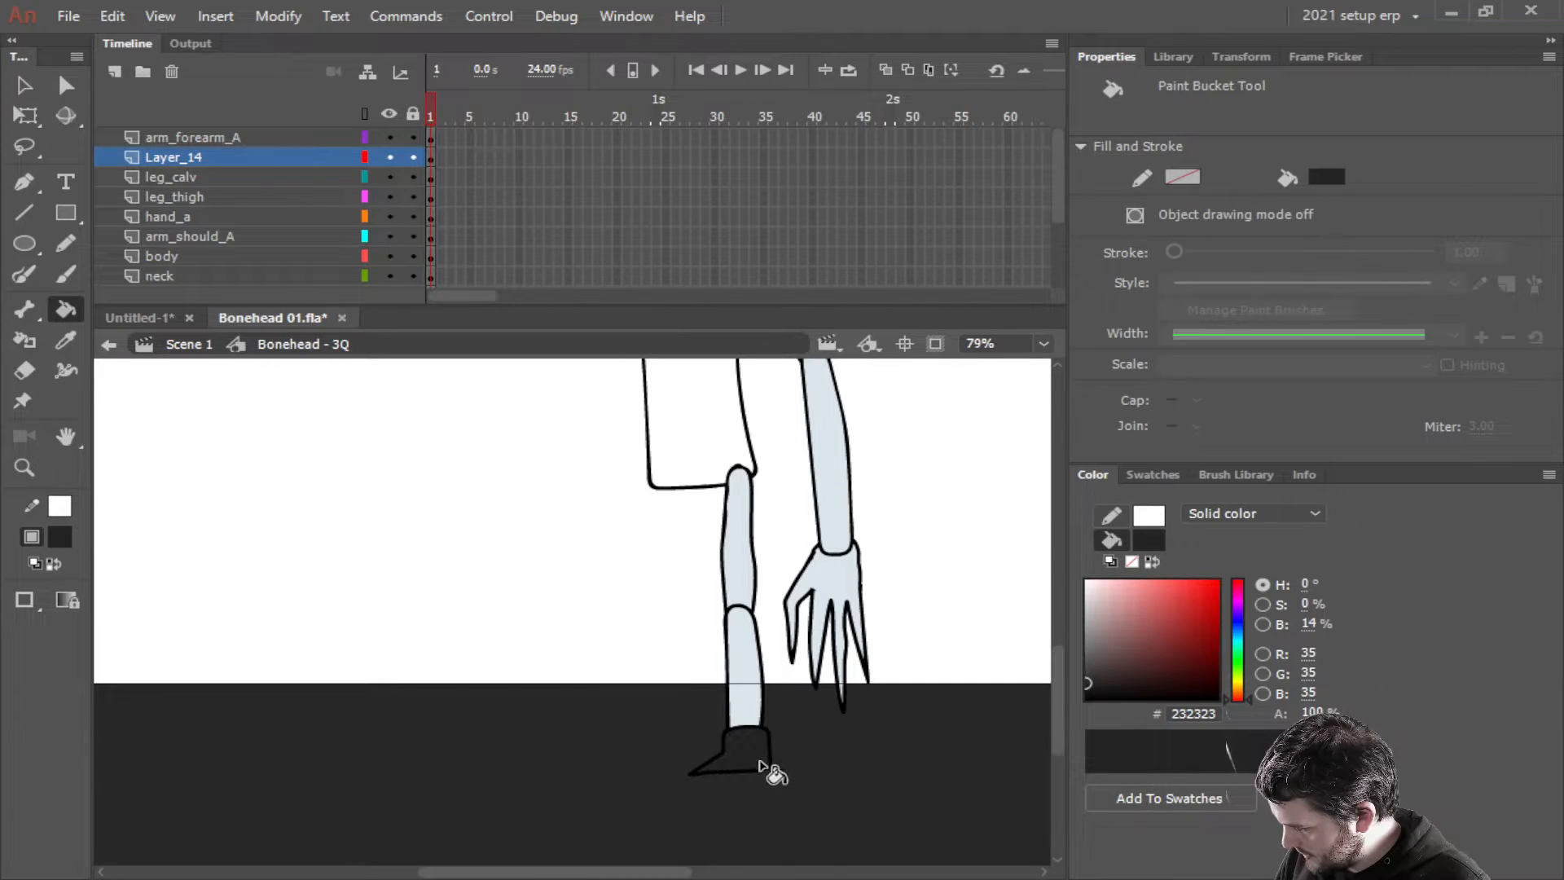
Refill the thigh and calf with dark grey, lightening the fill colour to 353535 to set them apart from the foot
click(745, 672)
click(738, 570)
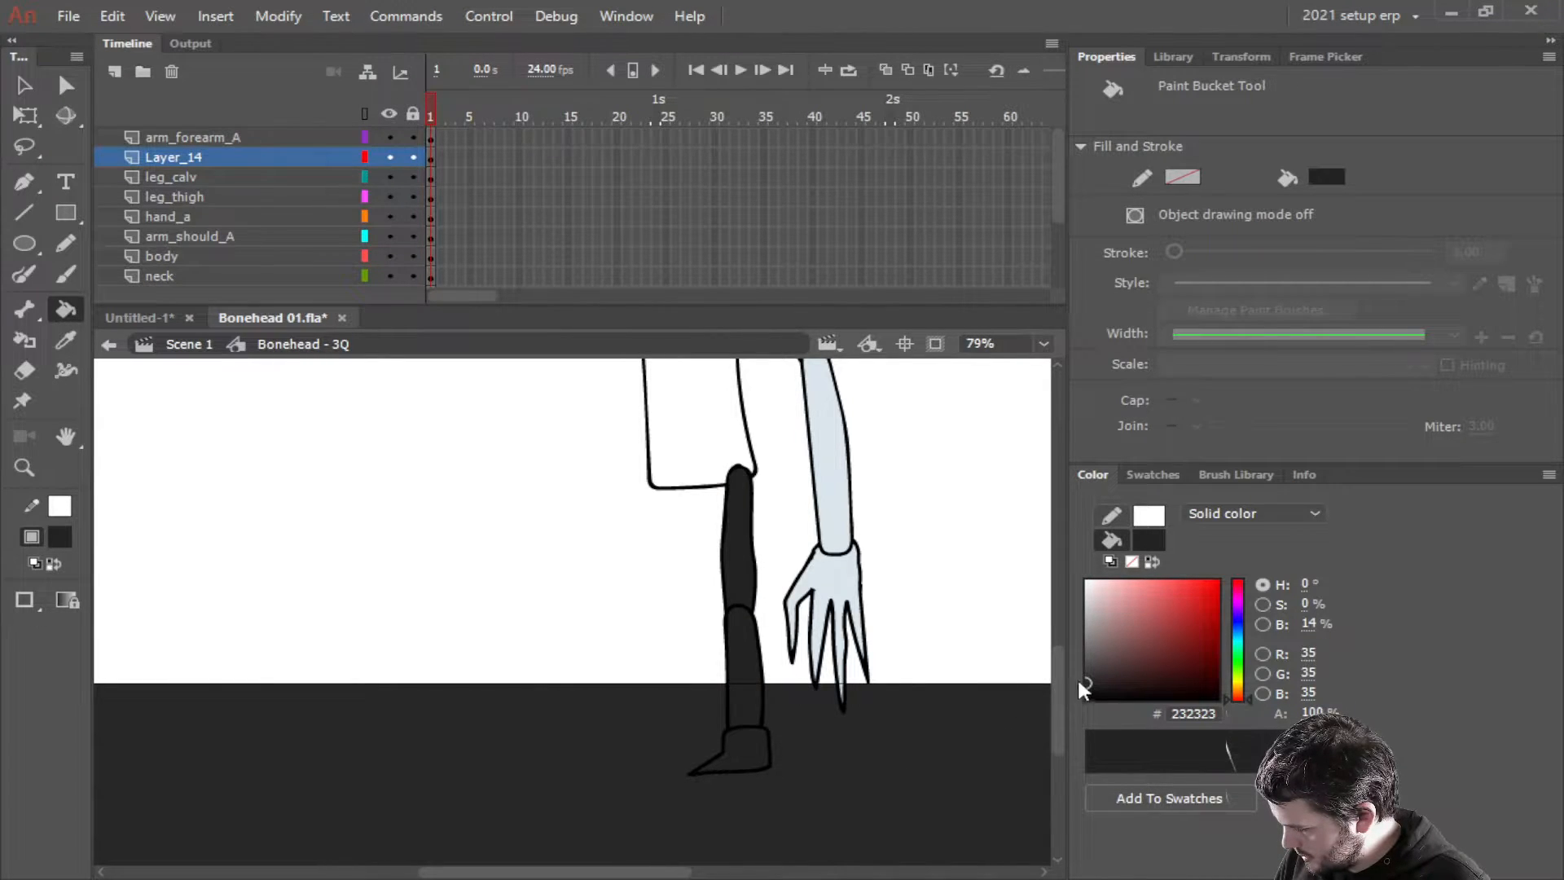
drag(1080, 684, 1088, 675)
click(748, 580)
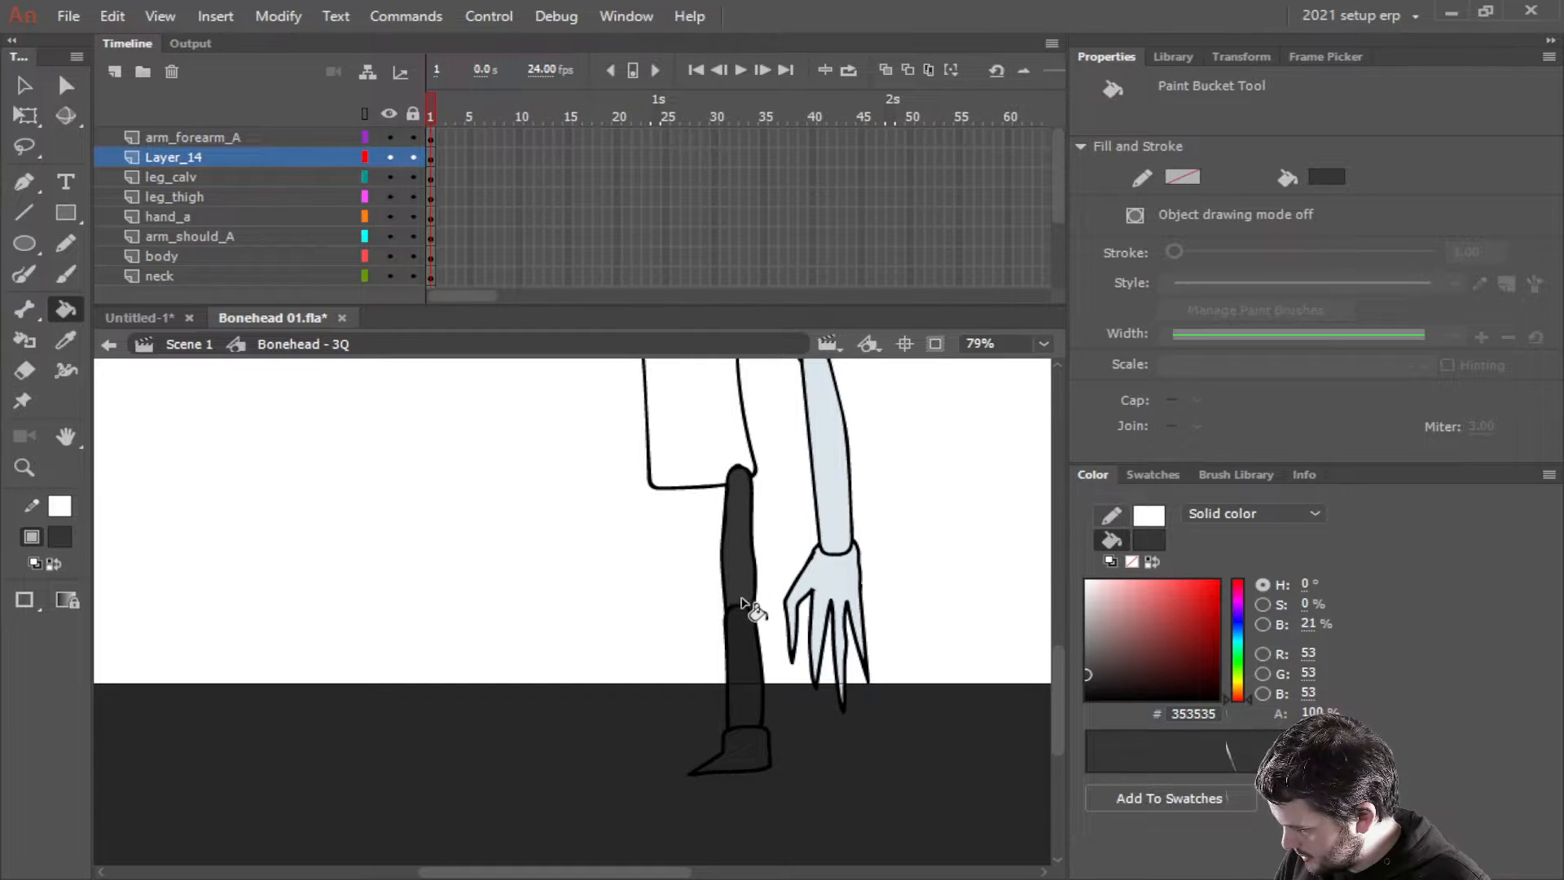
click(751, 658)
Set the fill colour to the mid grey 5F5F5F and fill the body with it
drag(773, 555, 864, 863)
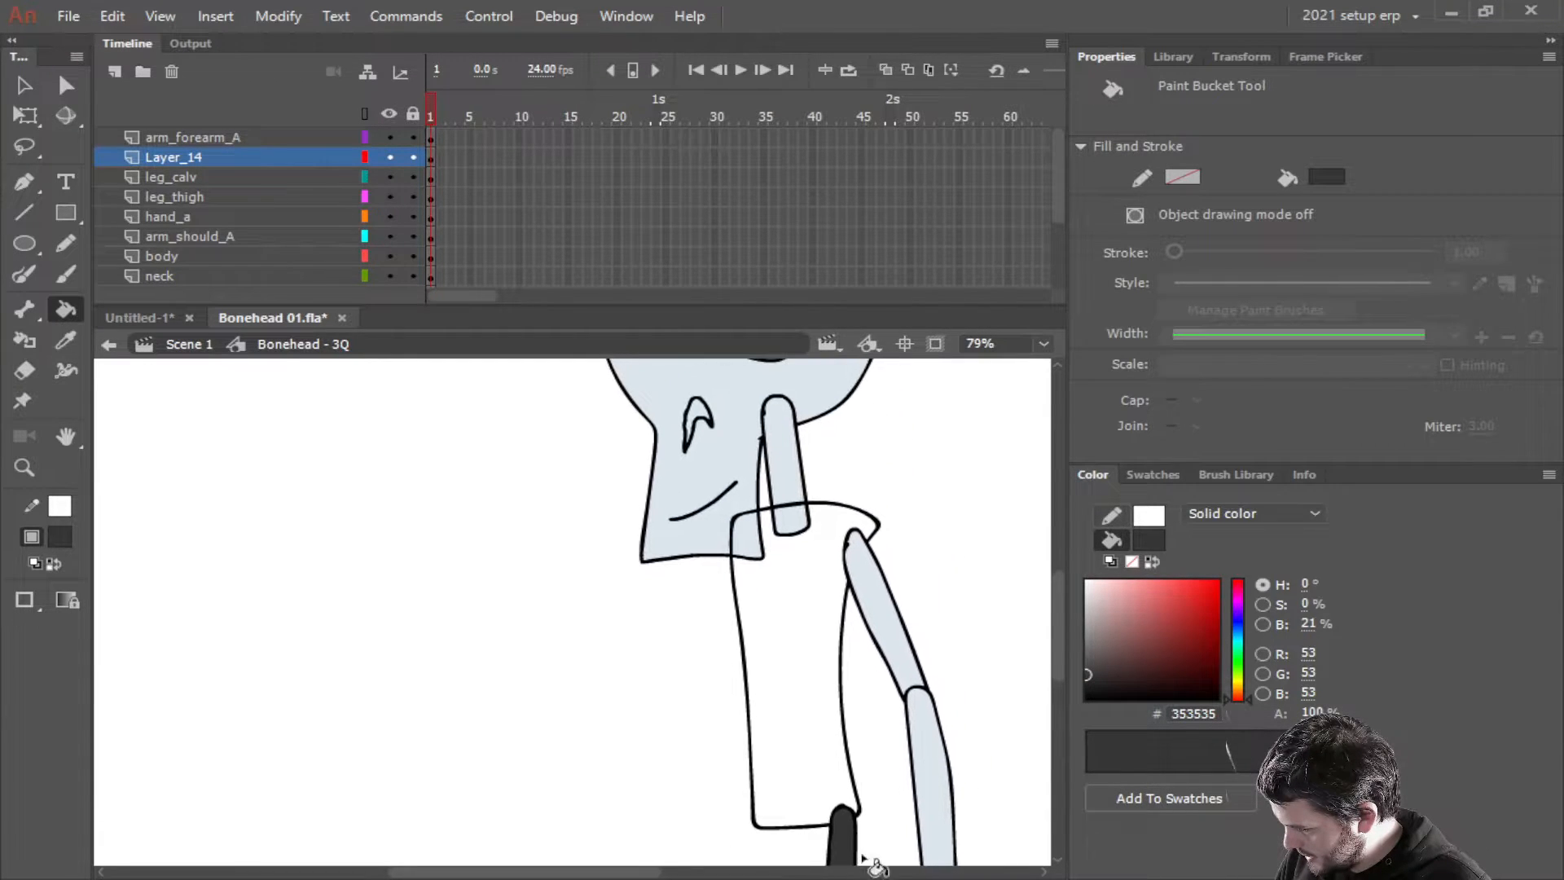
drag(883, 719, 855, 622)
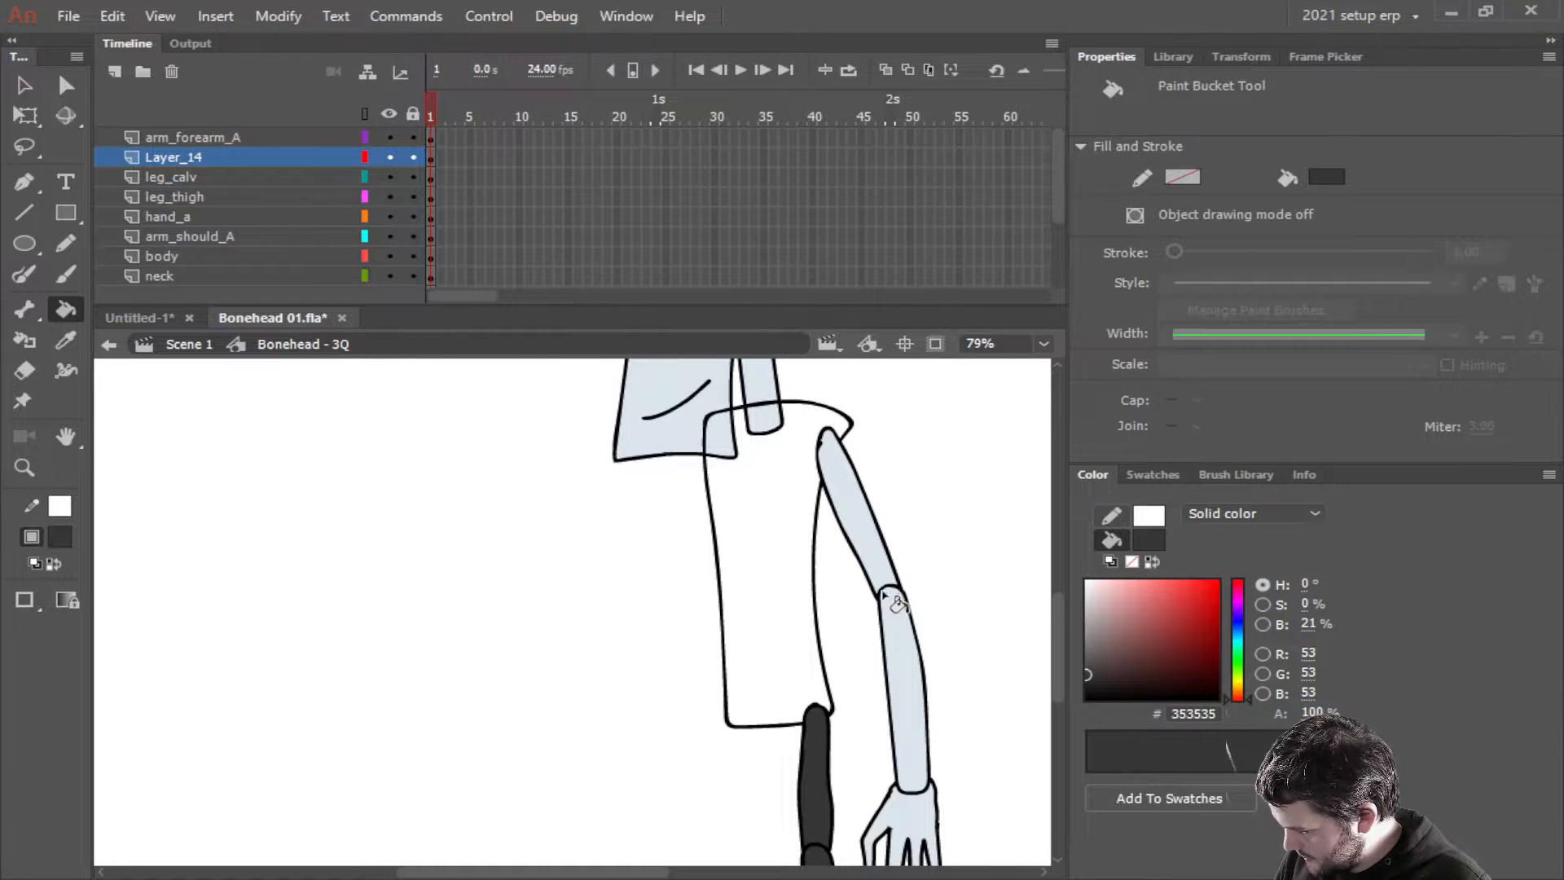
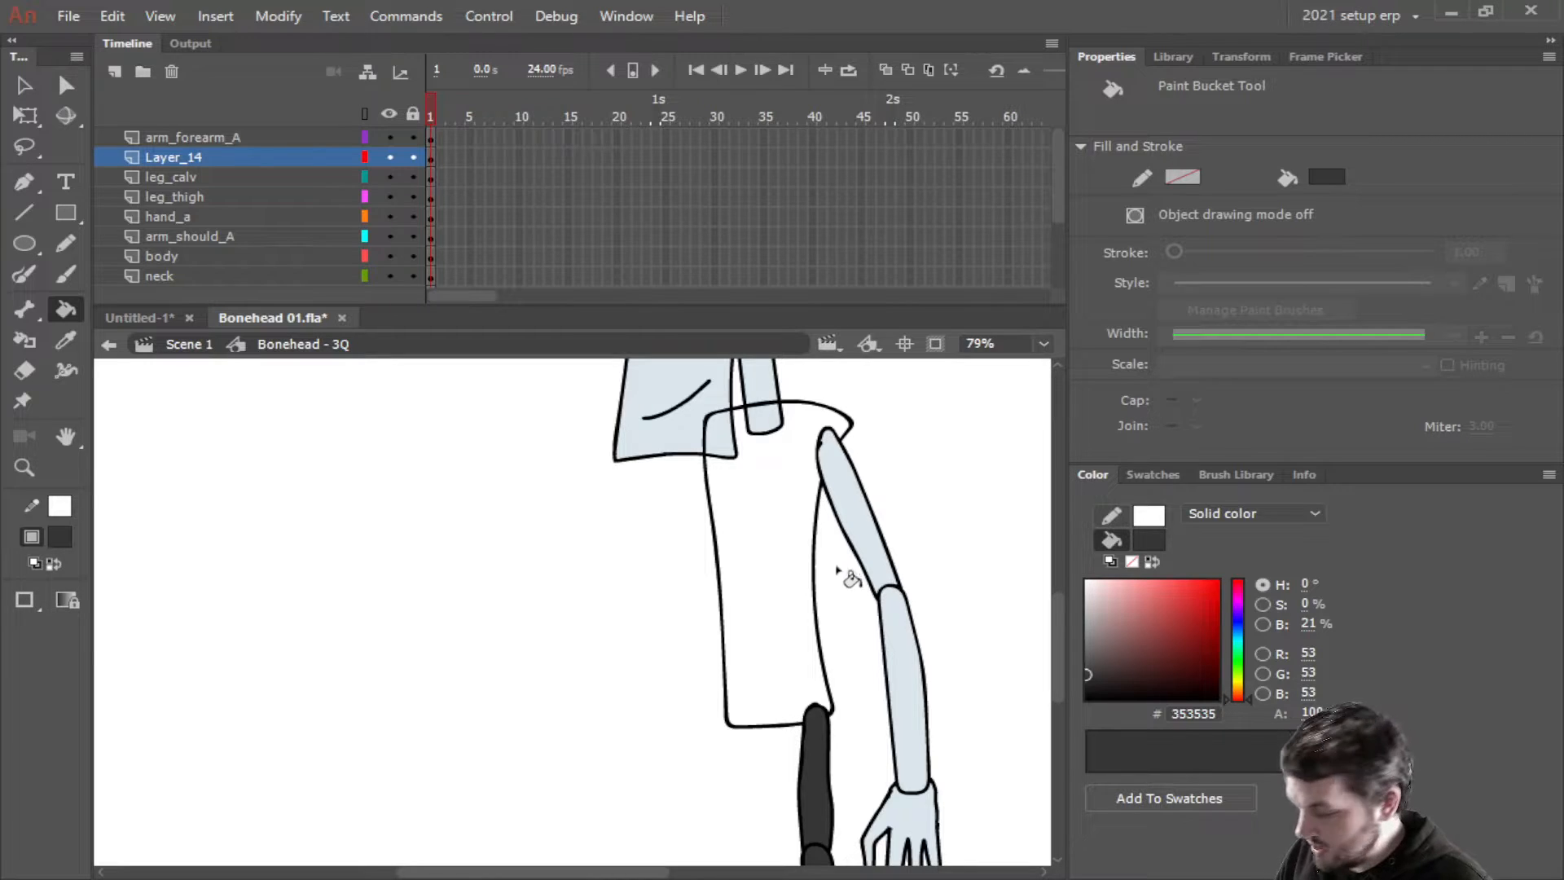
mouse_move(796, 559)
mouse_down()
mouse_move(716, 639)
mouse_move(740, 666)
mouse_move(762, 625)
mouse_up()
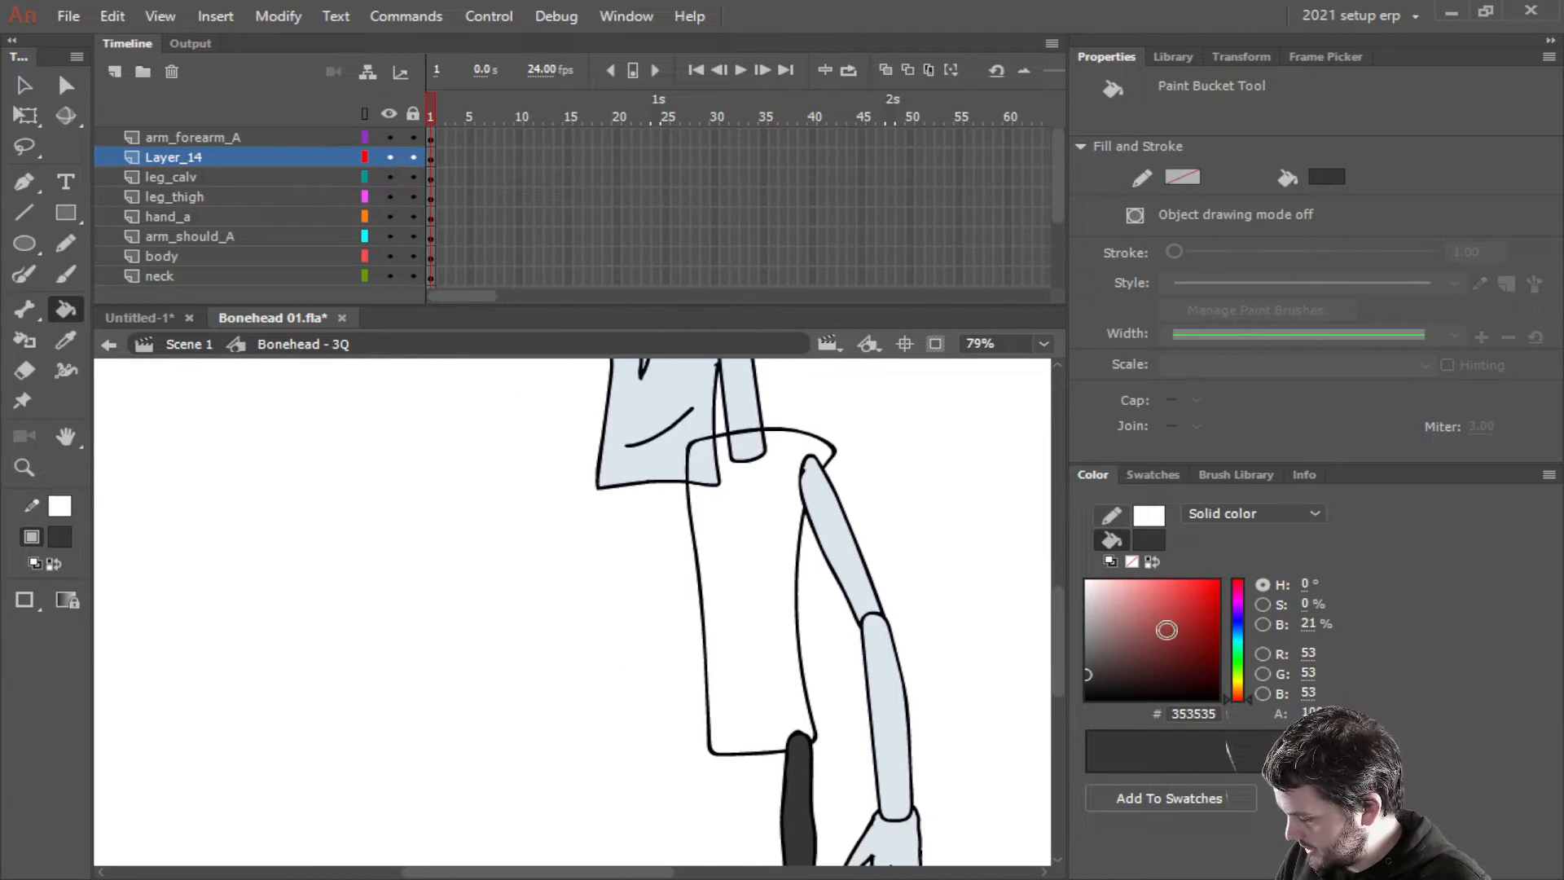
drag(1085, 680, 1066, 655)
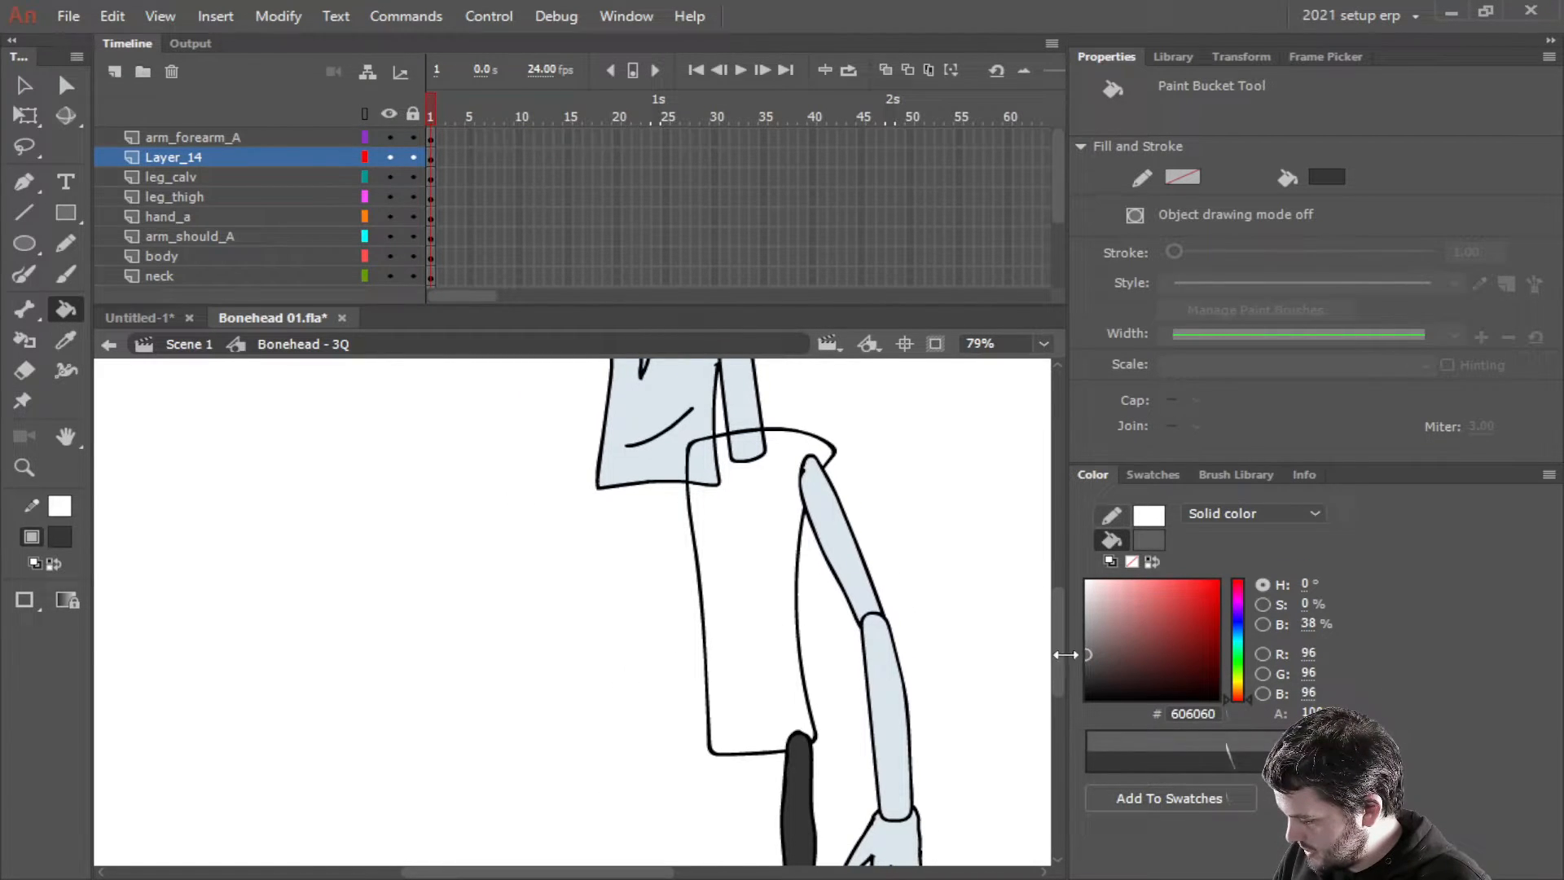
click(786, 637)
Set the fill colour to white FFFFFF and try to fill an eye with it
drag(614, 594, 560, 766)
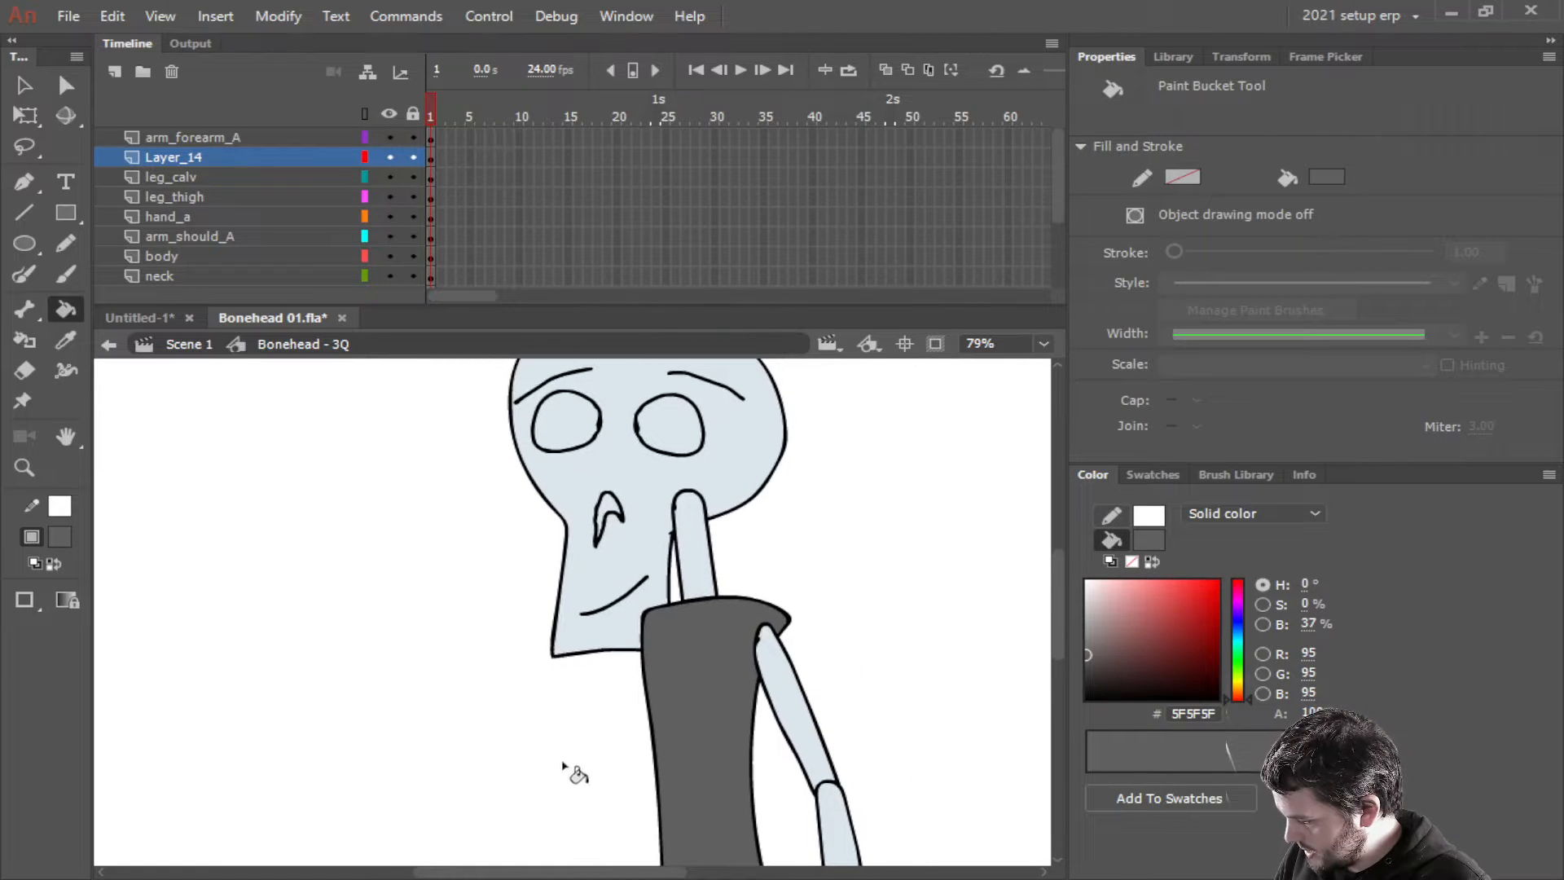
drag(803, 554, 842, 584)
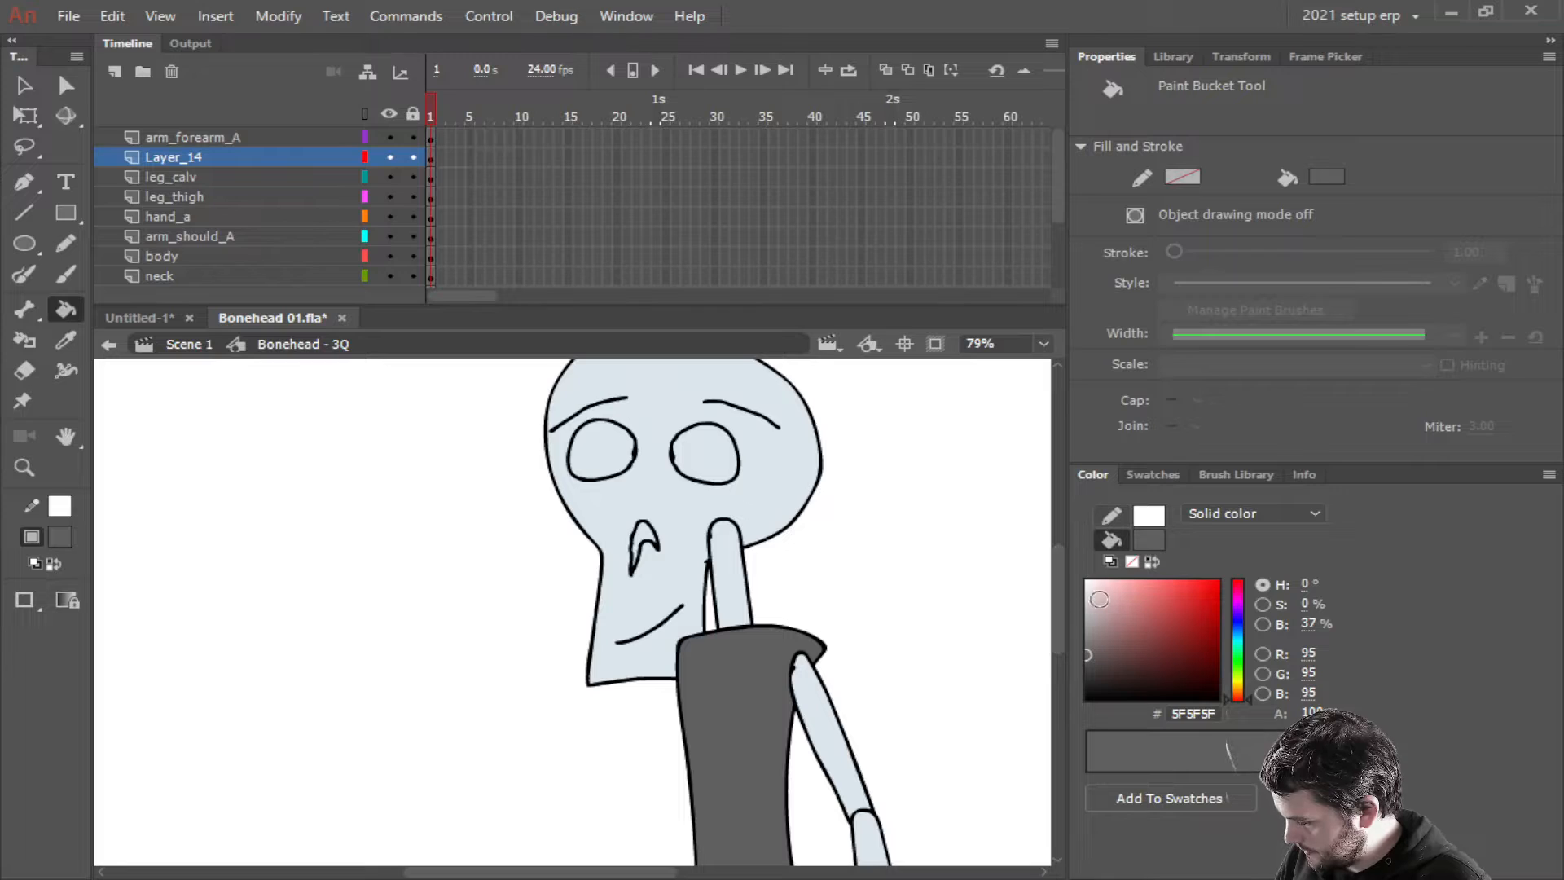
click(1089, 582)
click(702, 455)
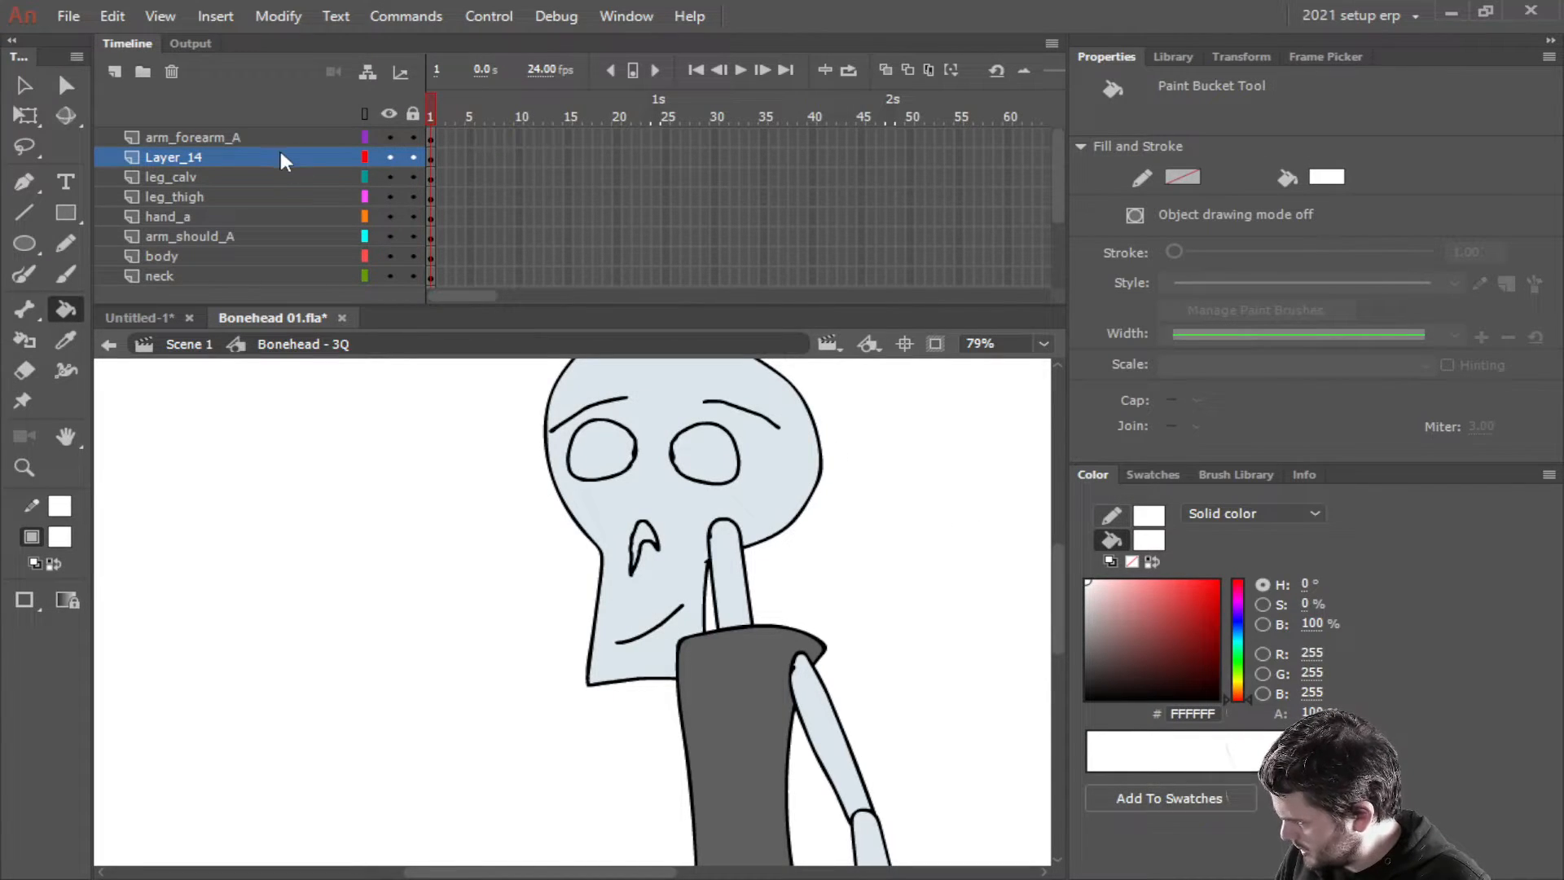
Rename Layer_14, which holds the foot, as shoe1
click(178, 156)
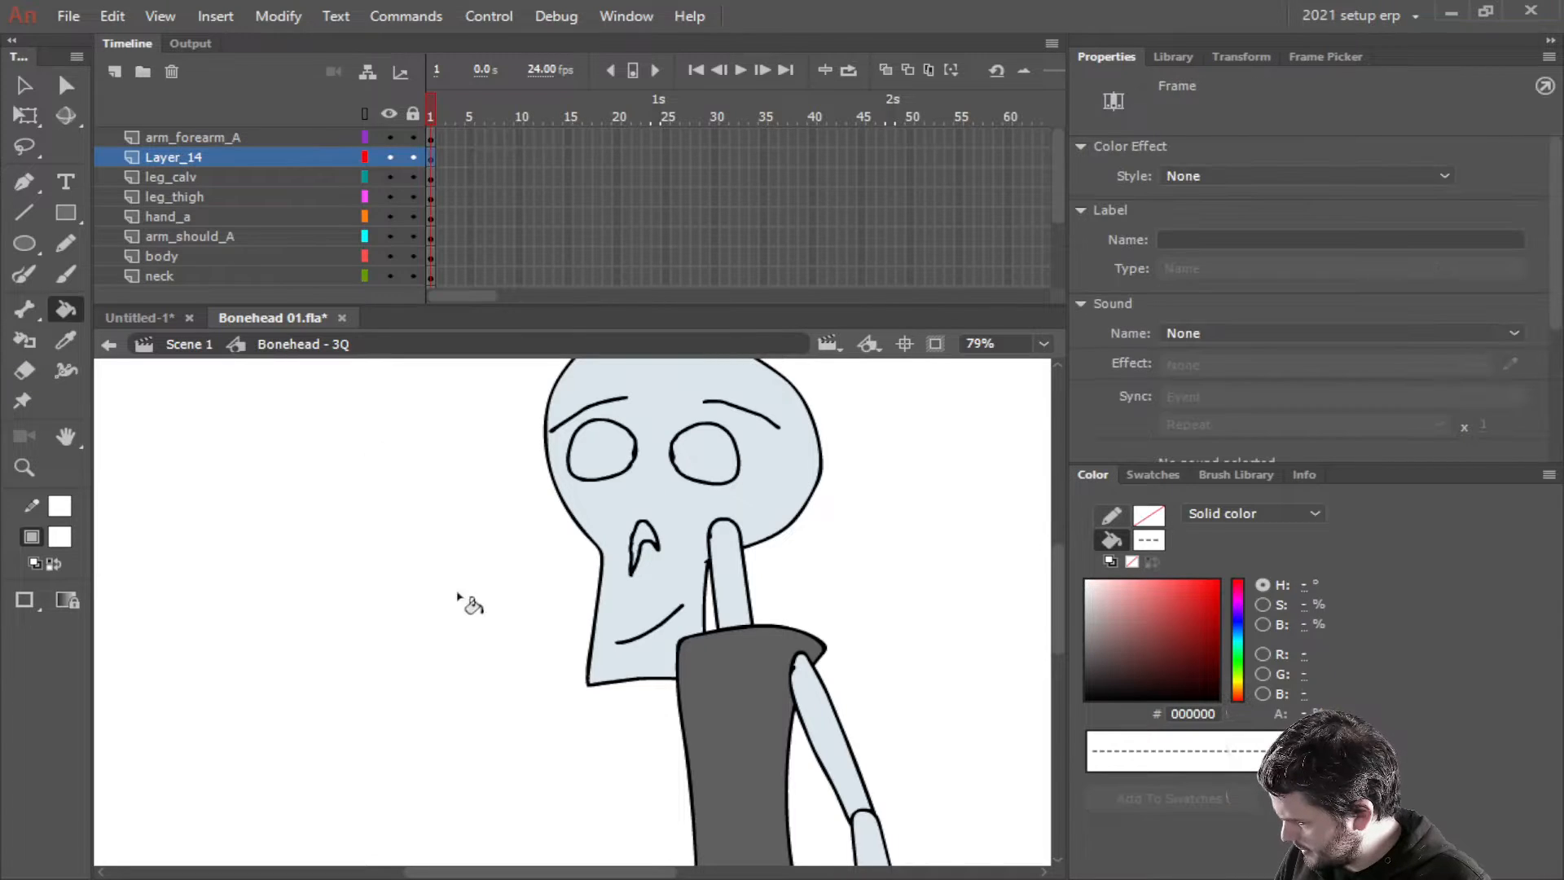
scroll(461, 620, down, 2)
scroll(469, 631, down, 2)
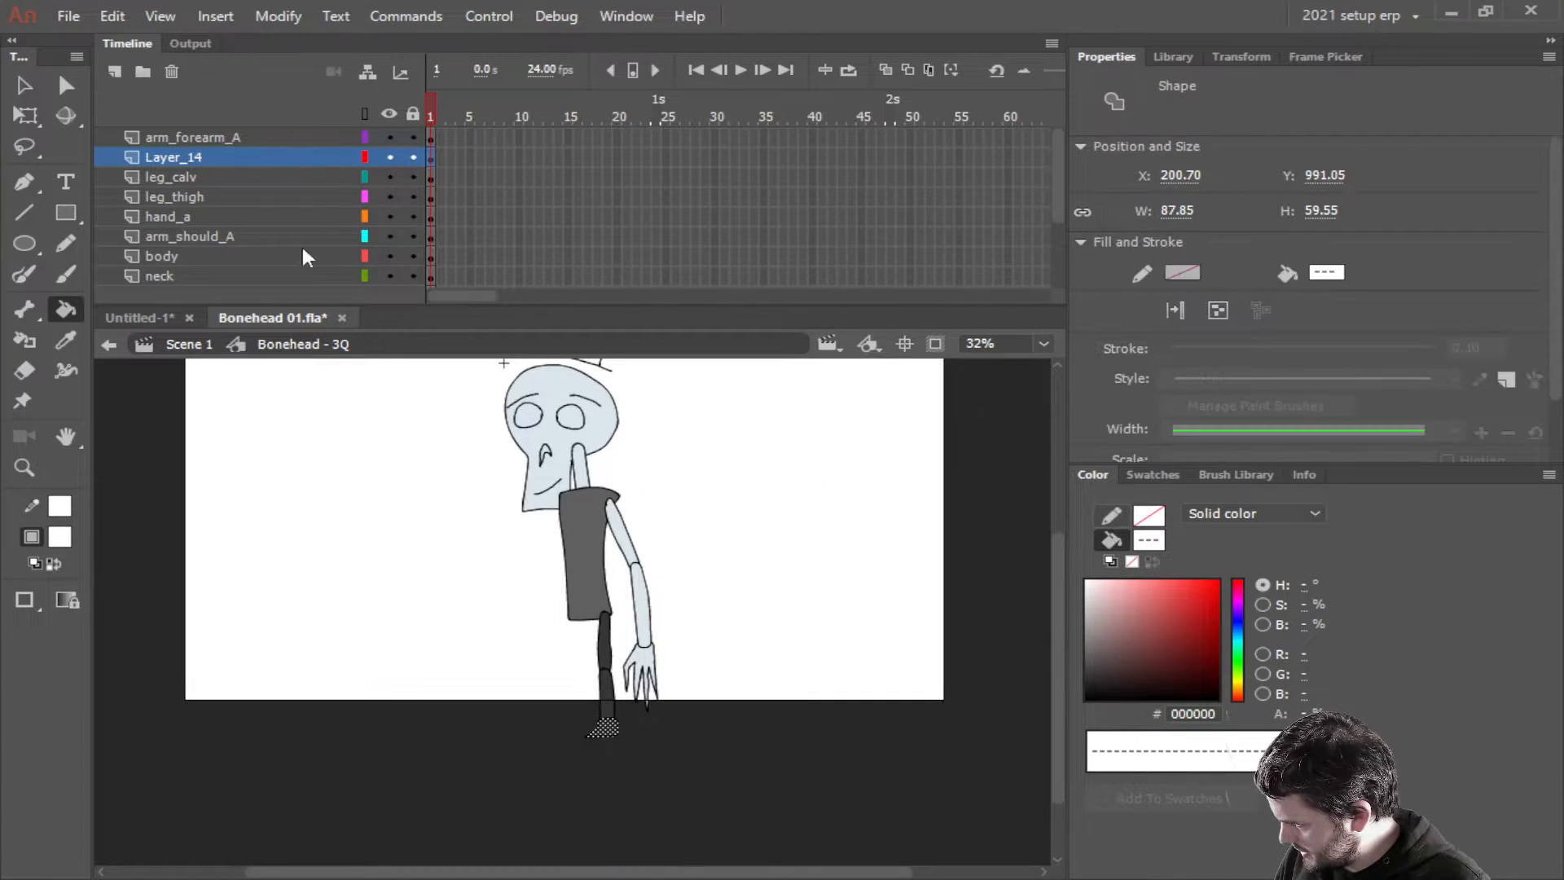
click(227, 158)
double_click(224, 157)
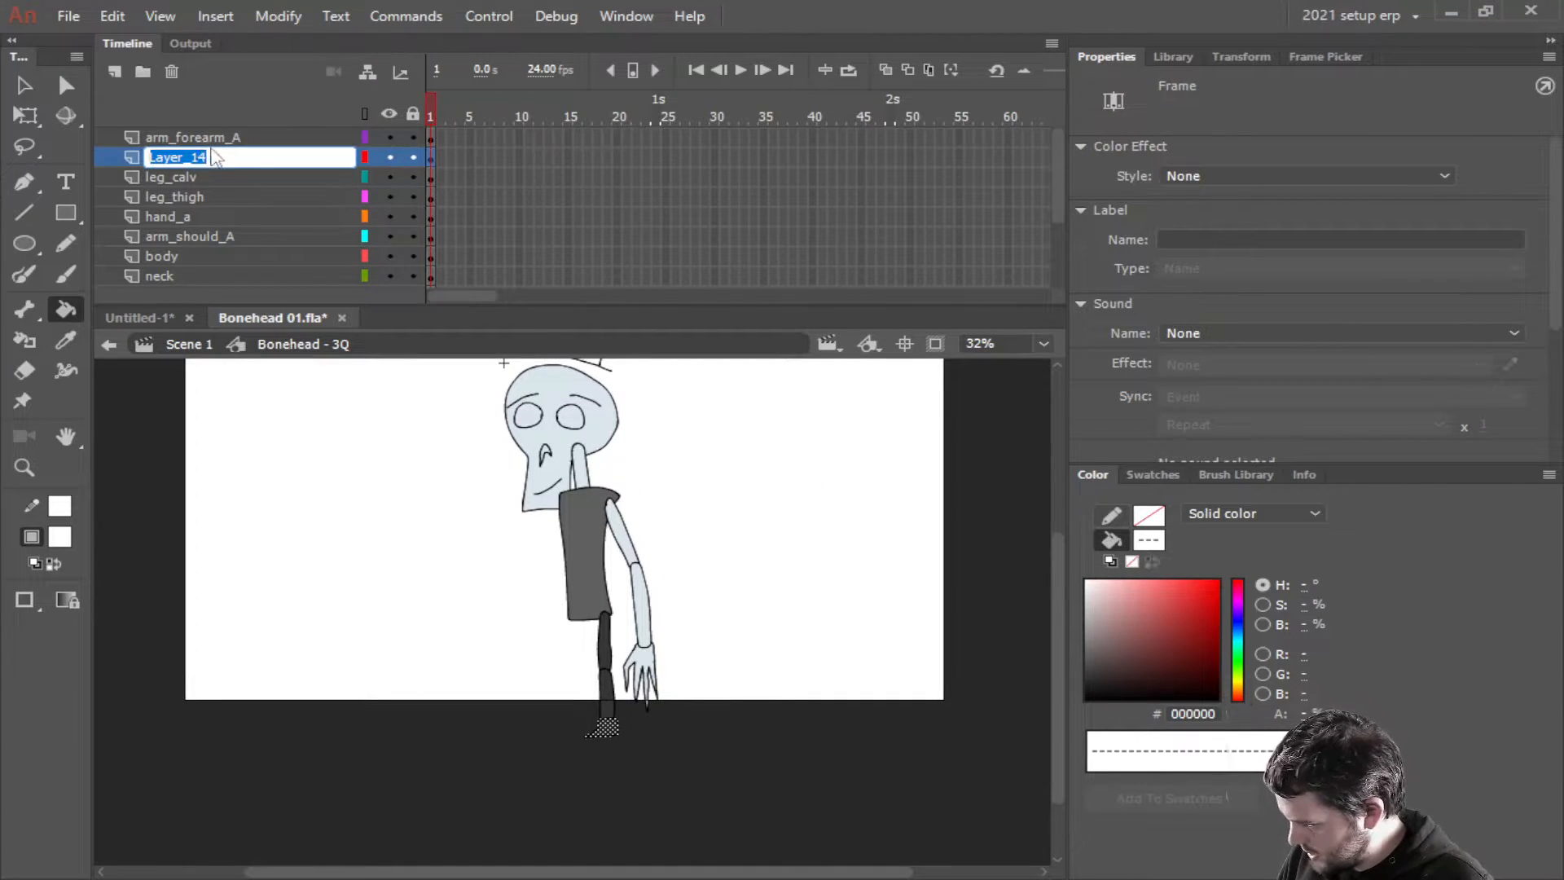
text(shoe 1)
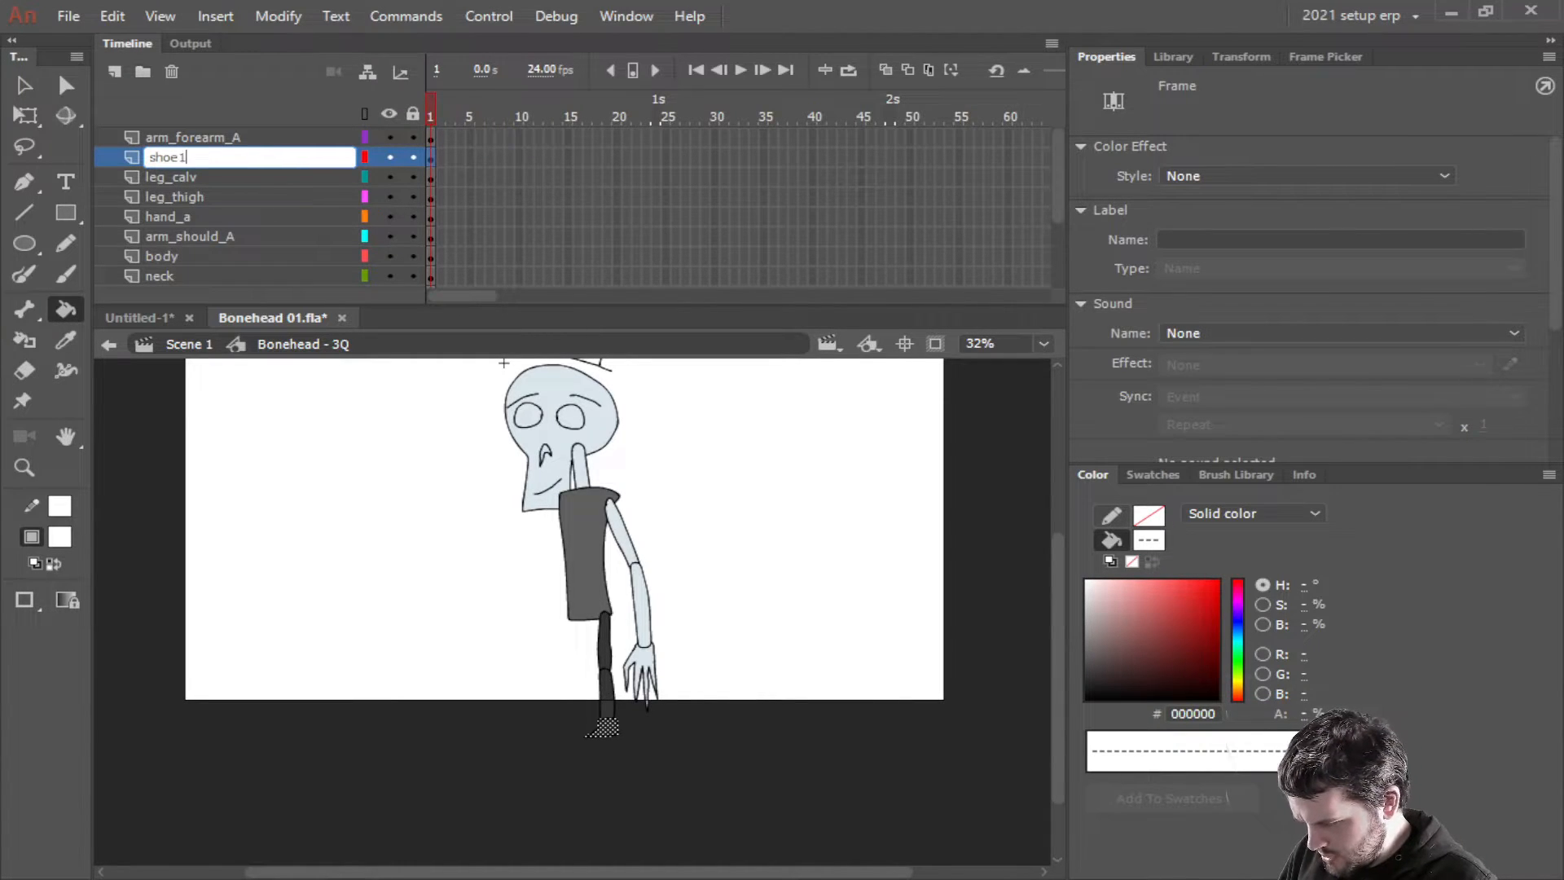
key(Return)
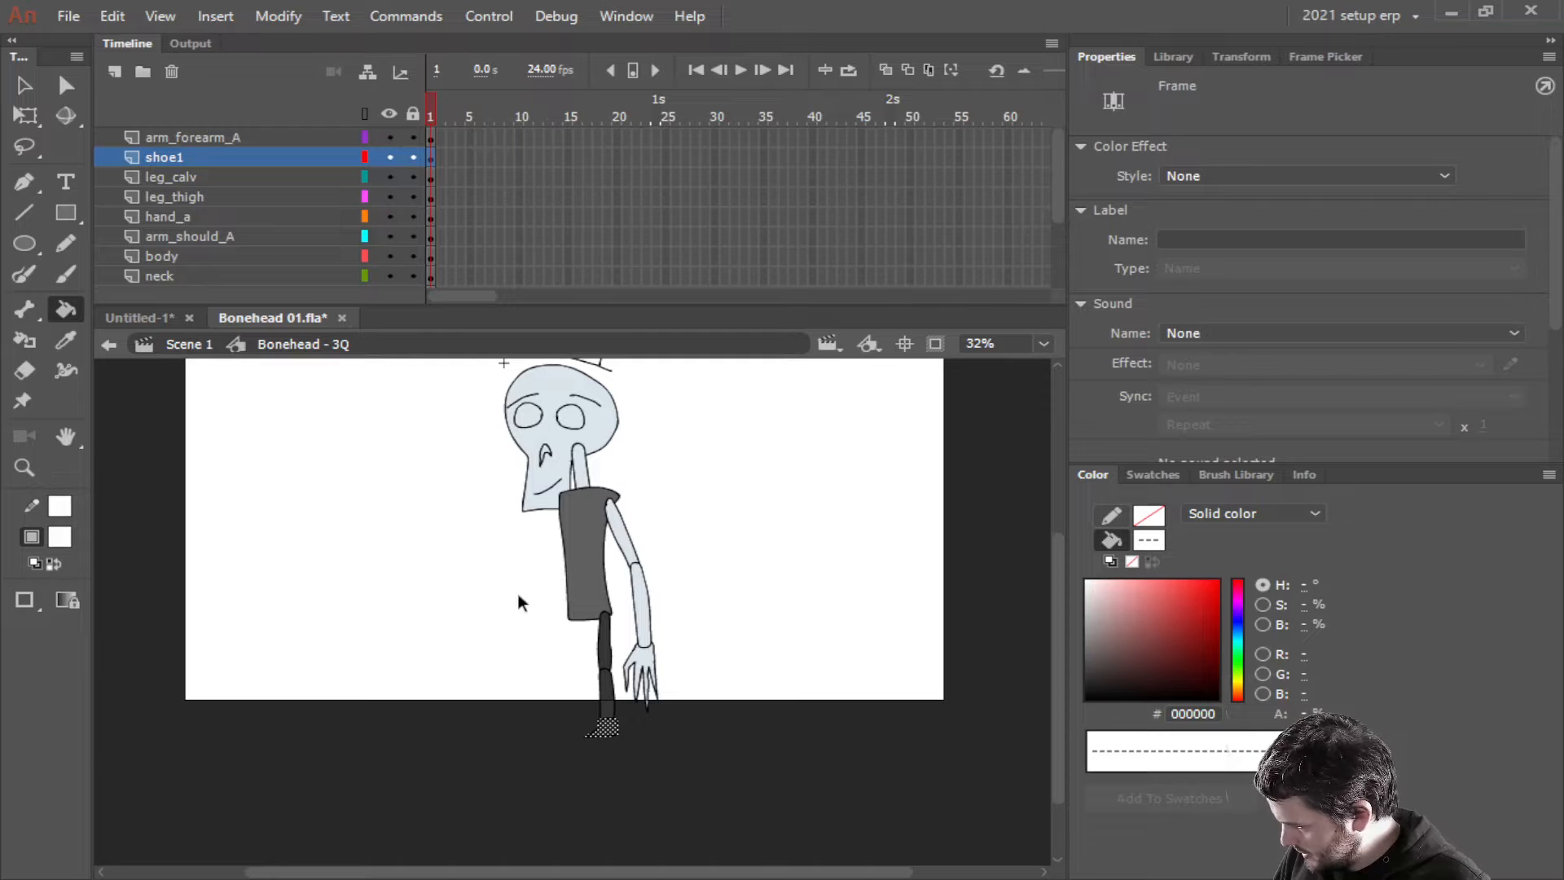
Set the fill colour to dark grey 232323, fill the hat with it and save the file
scroll(517, 596, up, 2)
drag(495, 577, 577, 790)
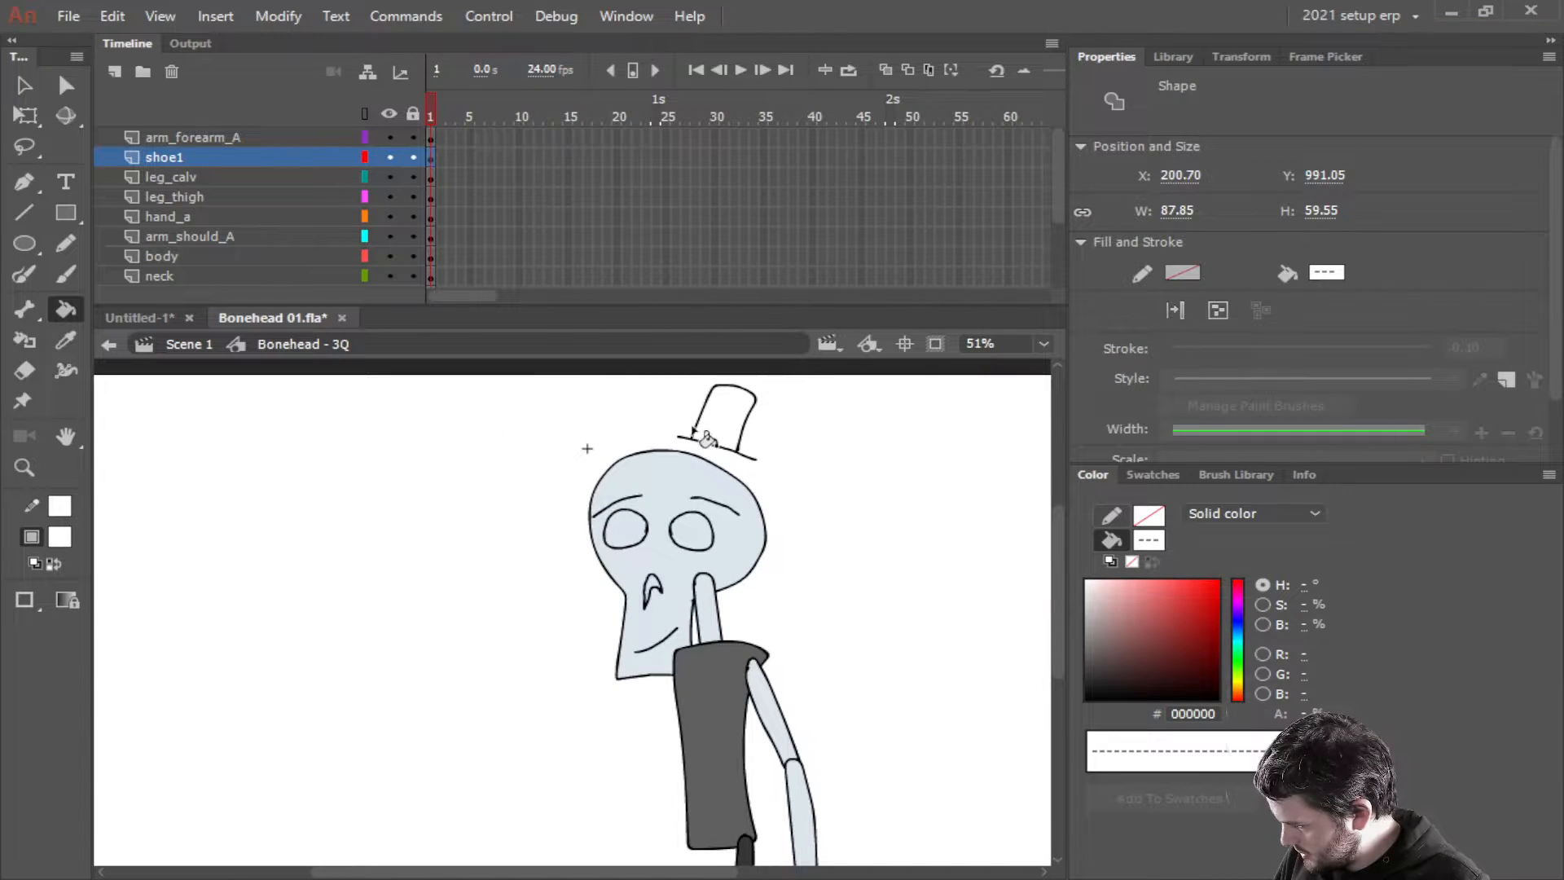
drag(1094, 656, 1063, 684)
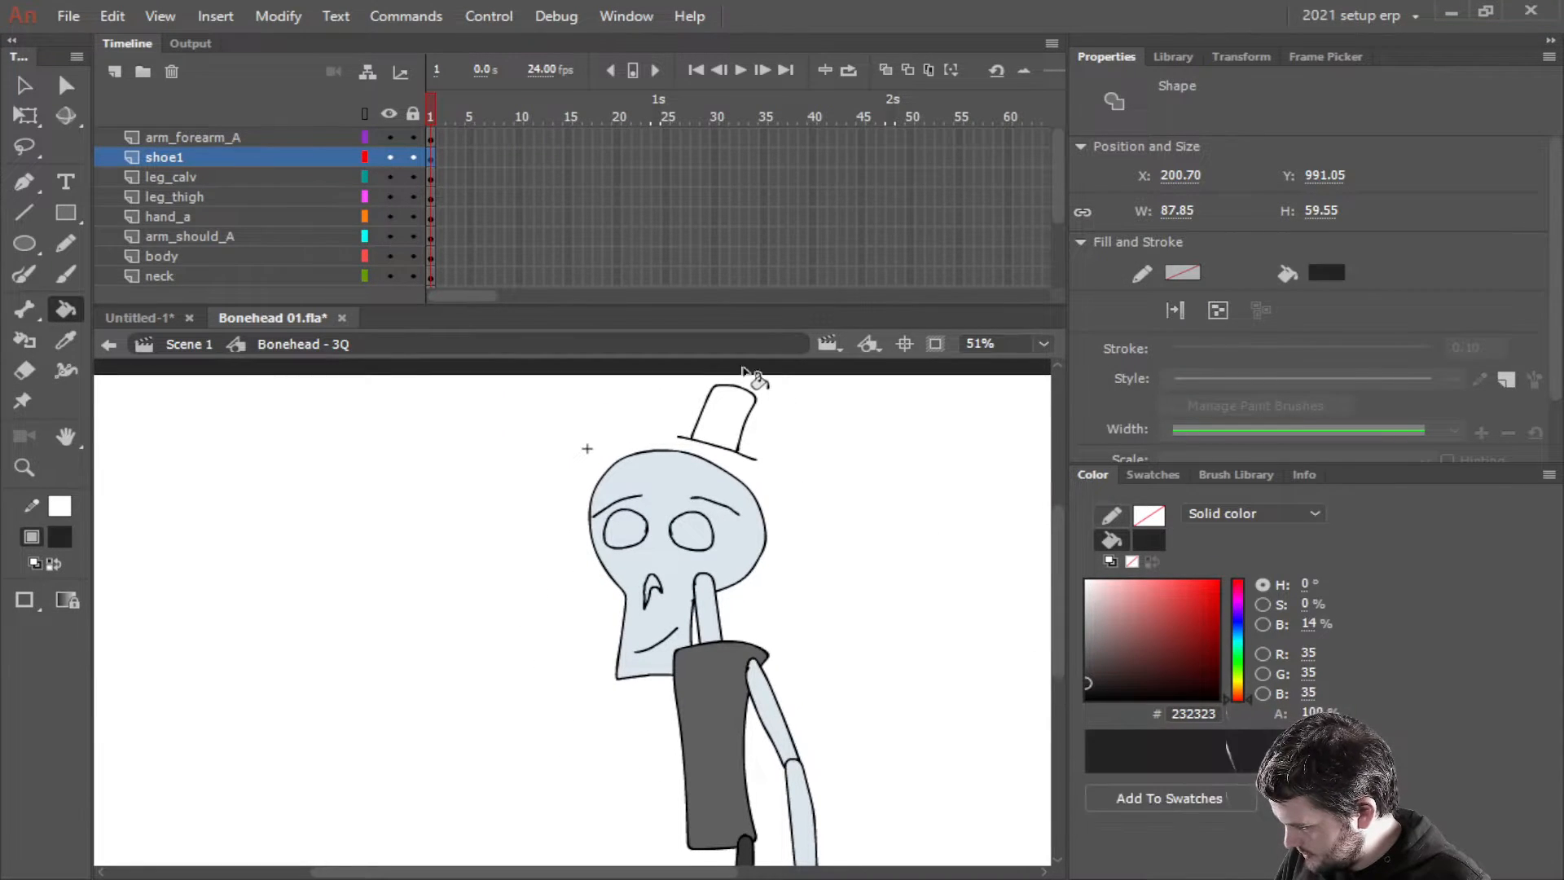
click(725, 429)
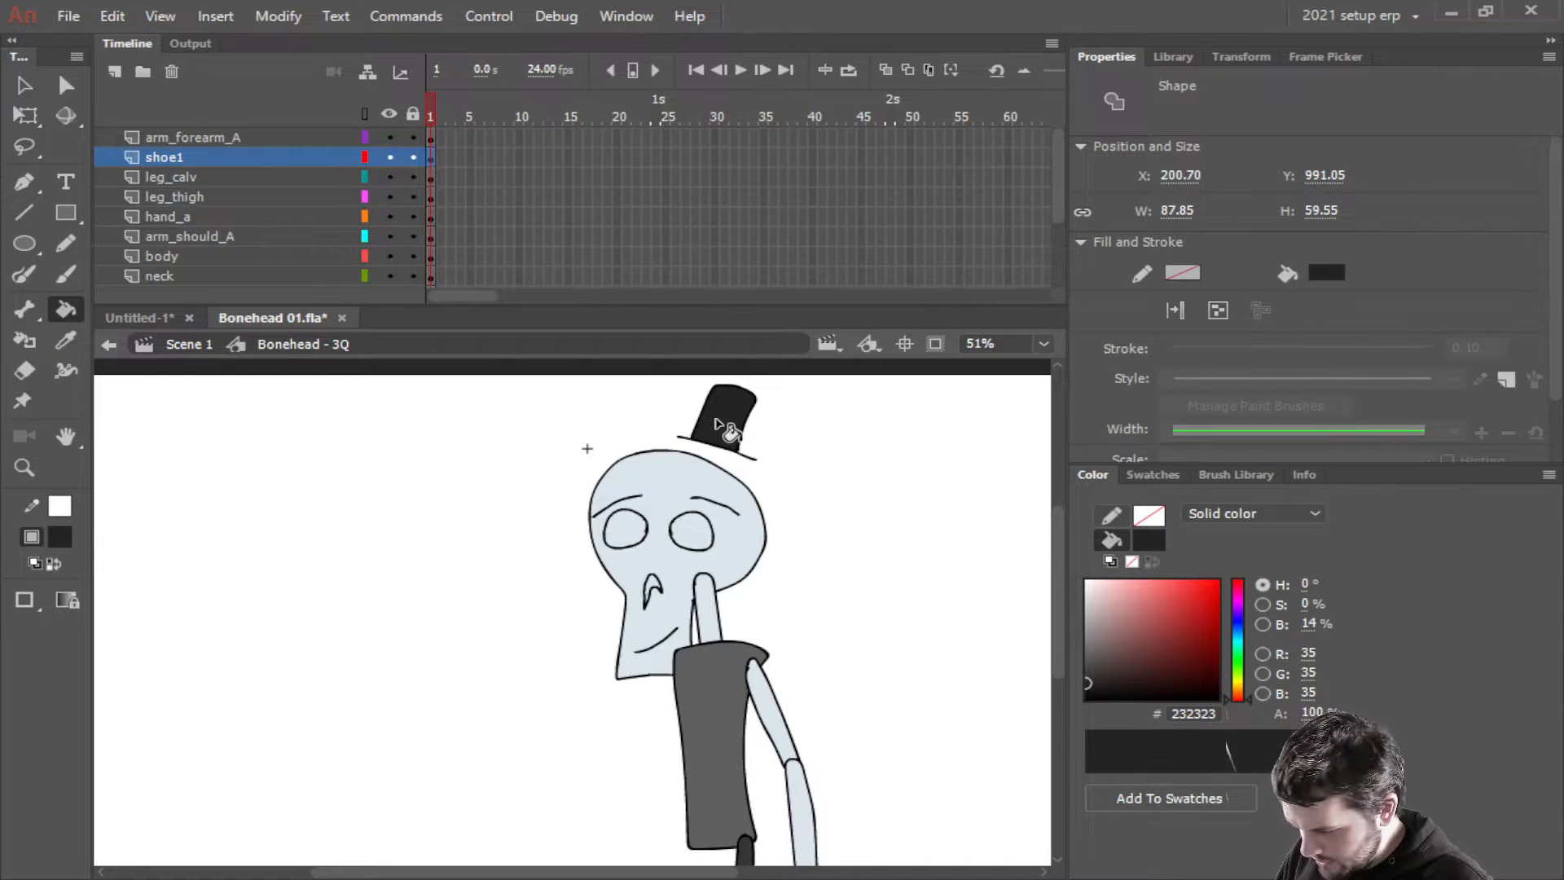
key(ctrl+s)
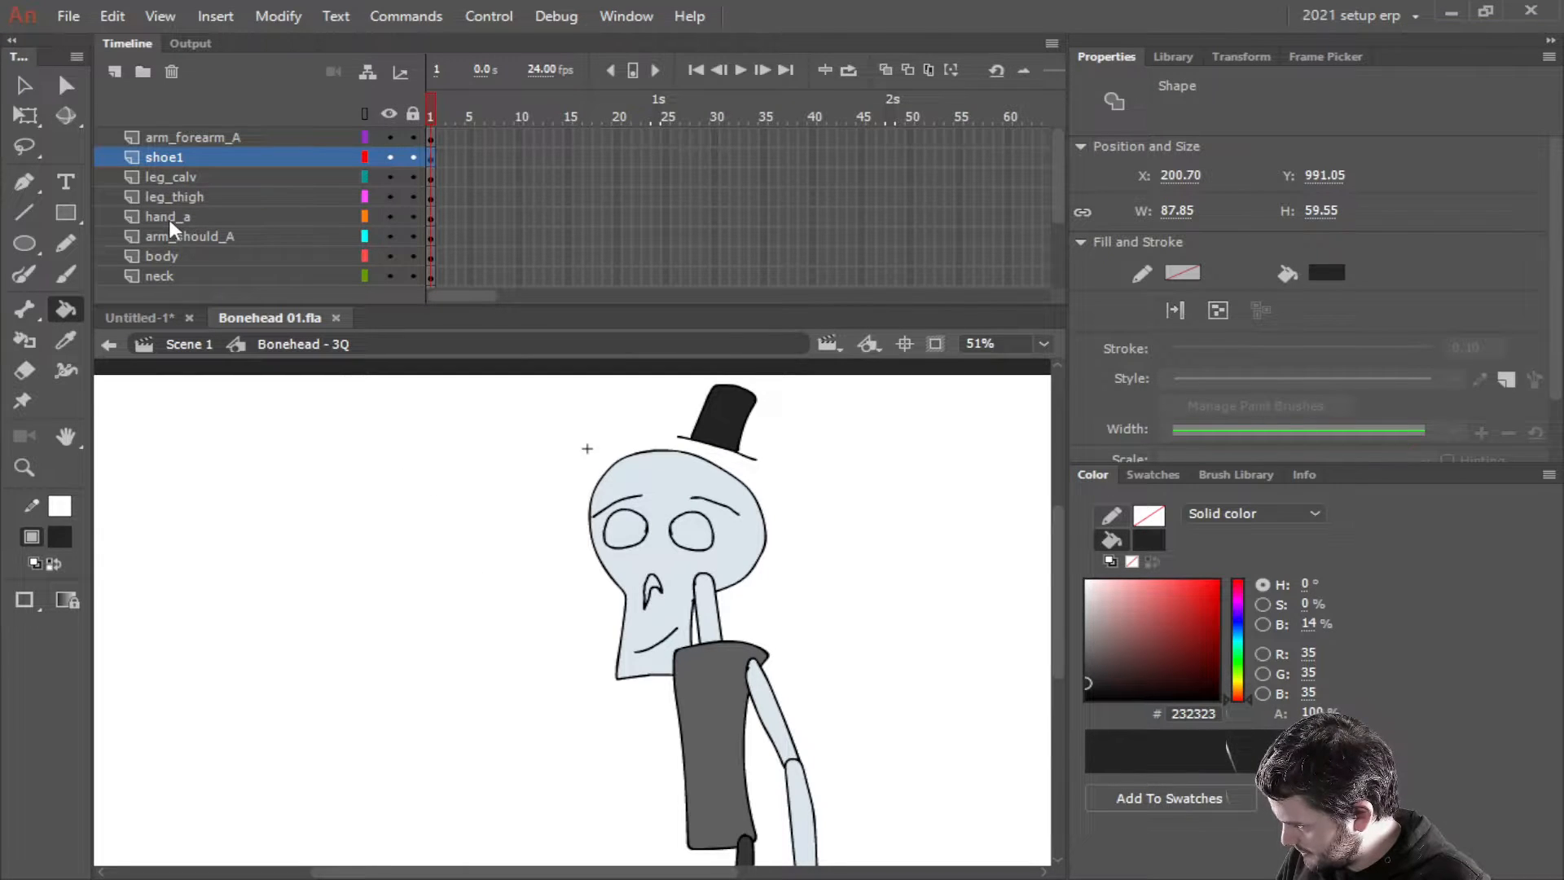
Move the neck layer beneath head_outer in the layer order
scroll(189, 257, down, 2)
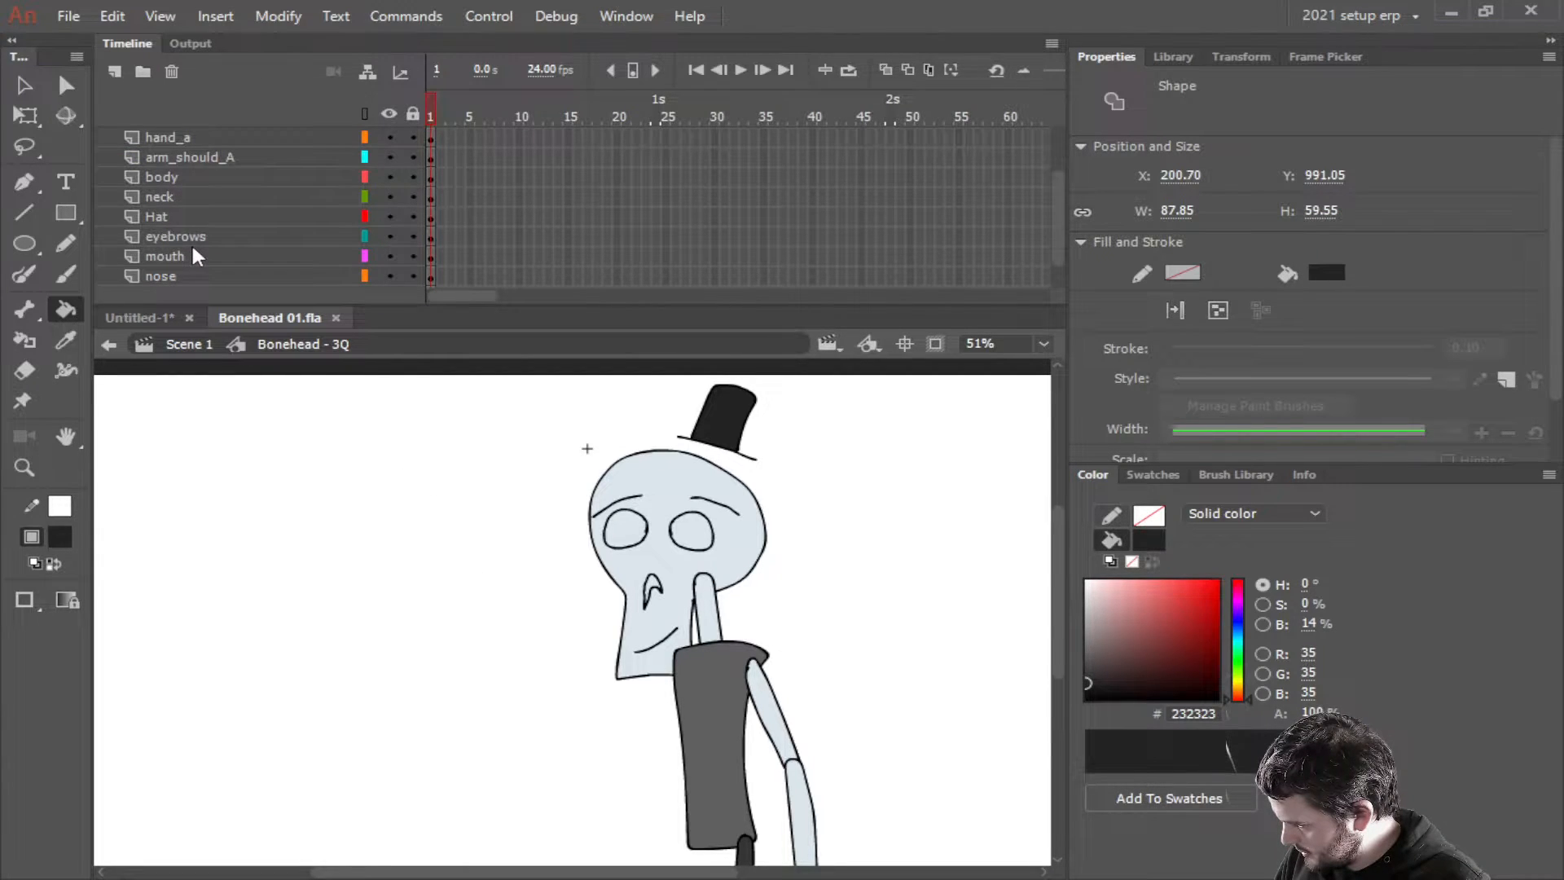
click(162, 197)
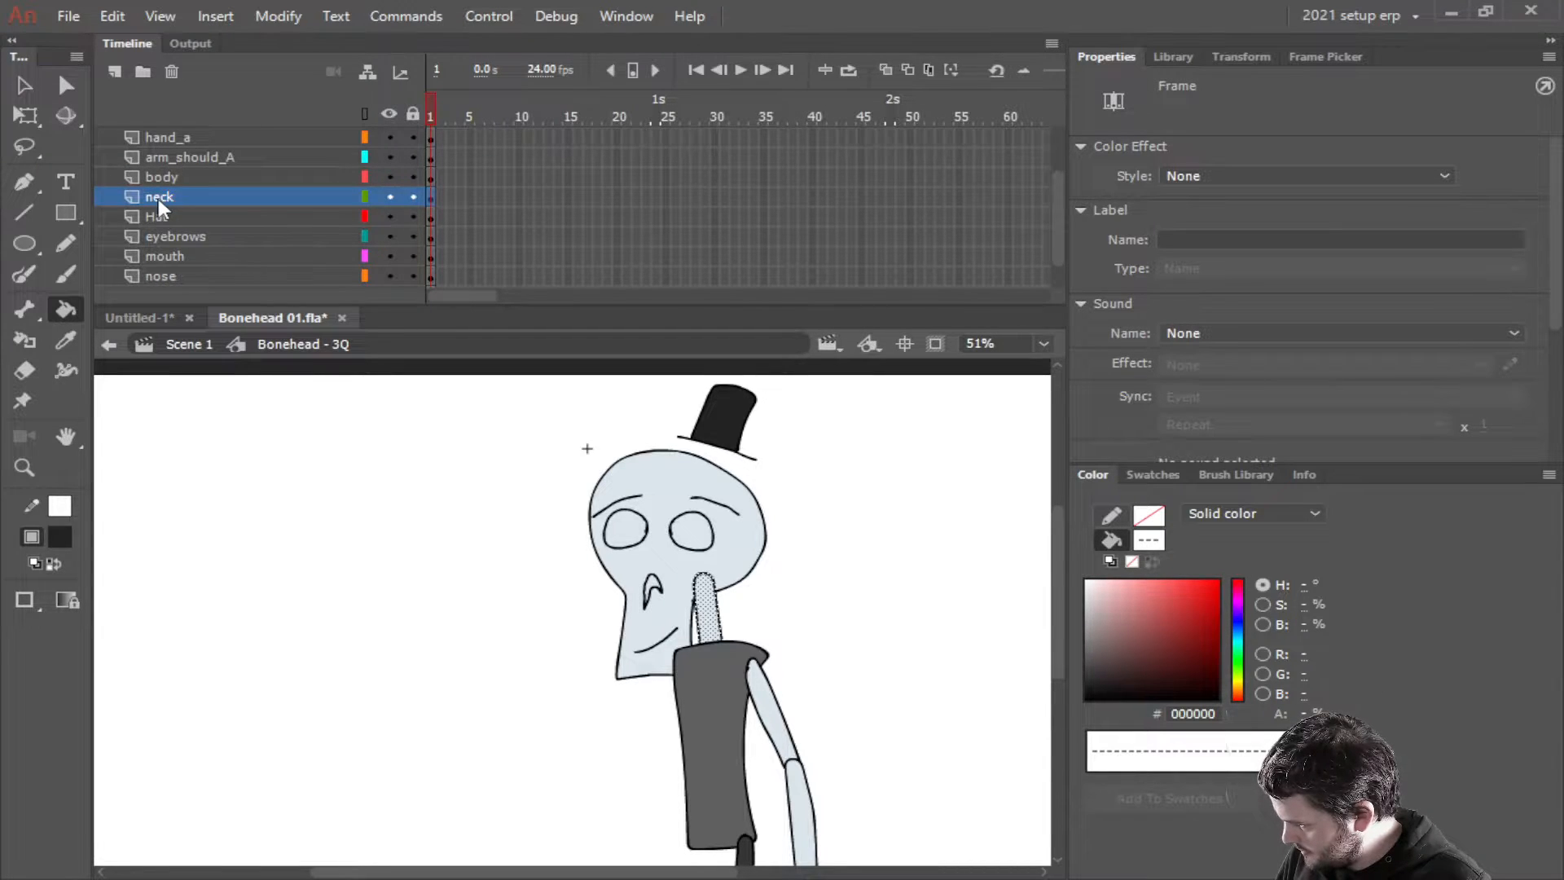
scroll(158, 199, down, 1)
drag(157, 159, 189, 315)
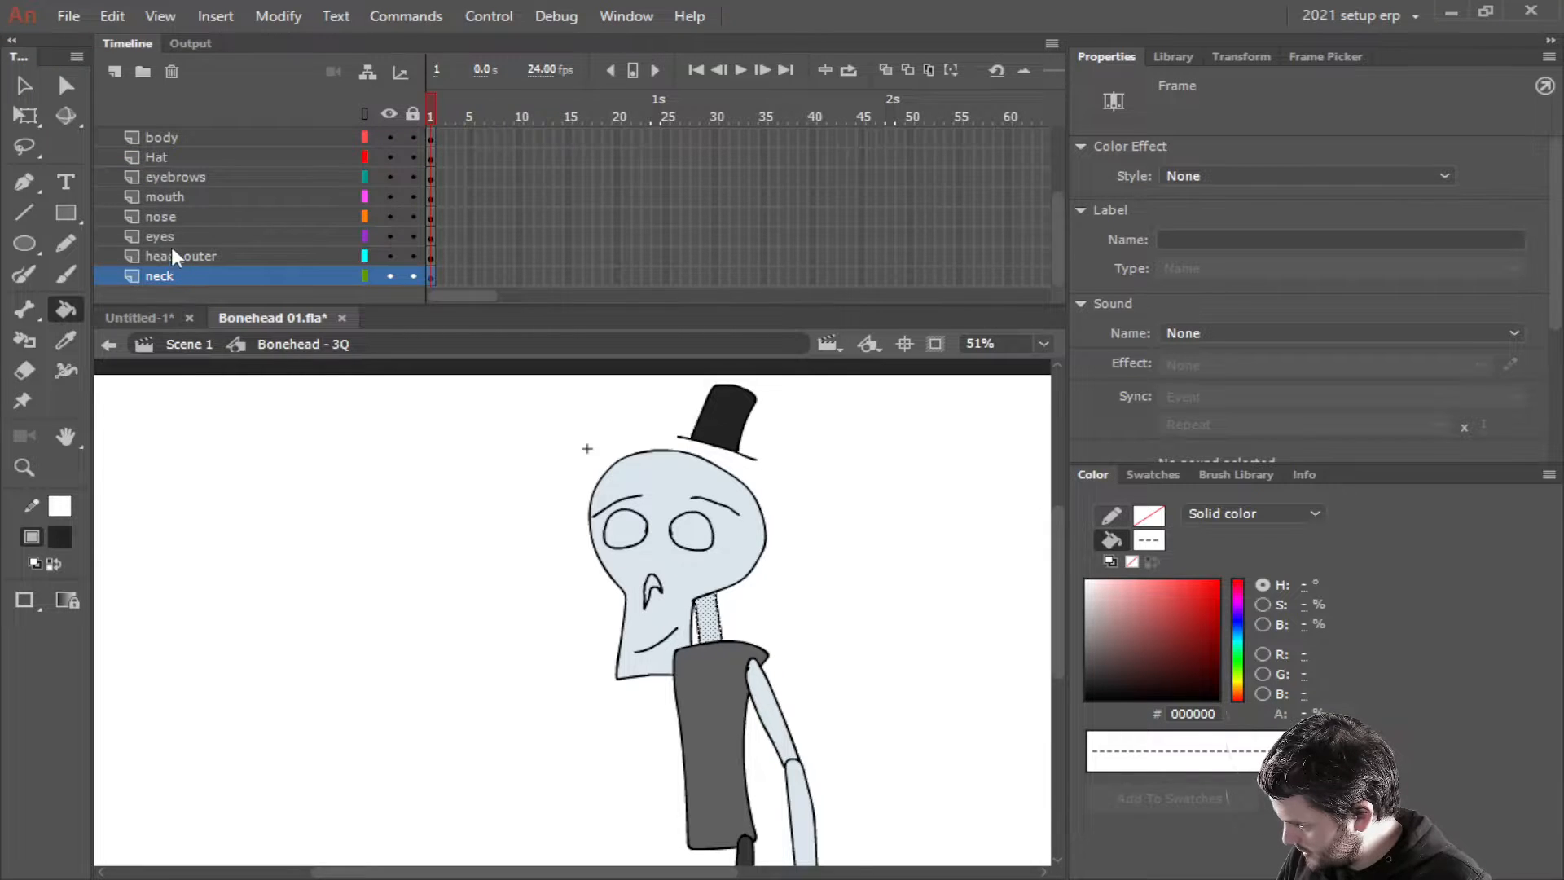
Move the layers from Hat through neck together above the body layer, and save the file
shift+click(160, 162)
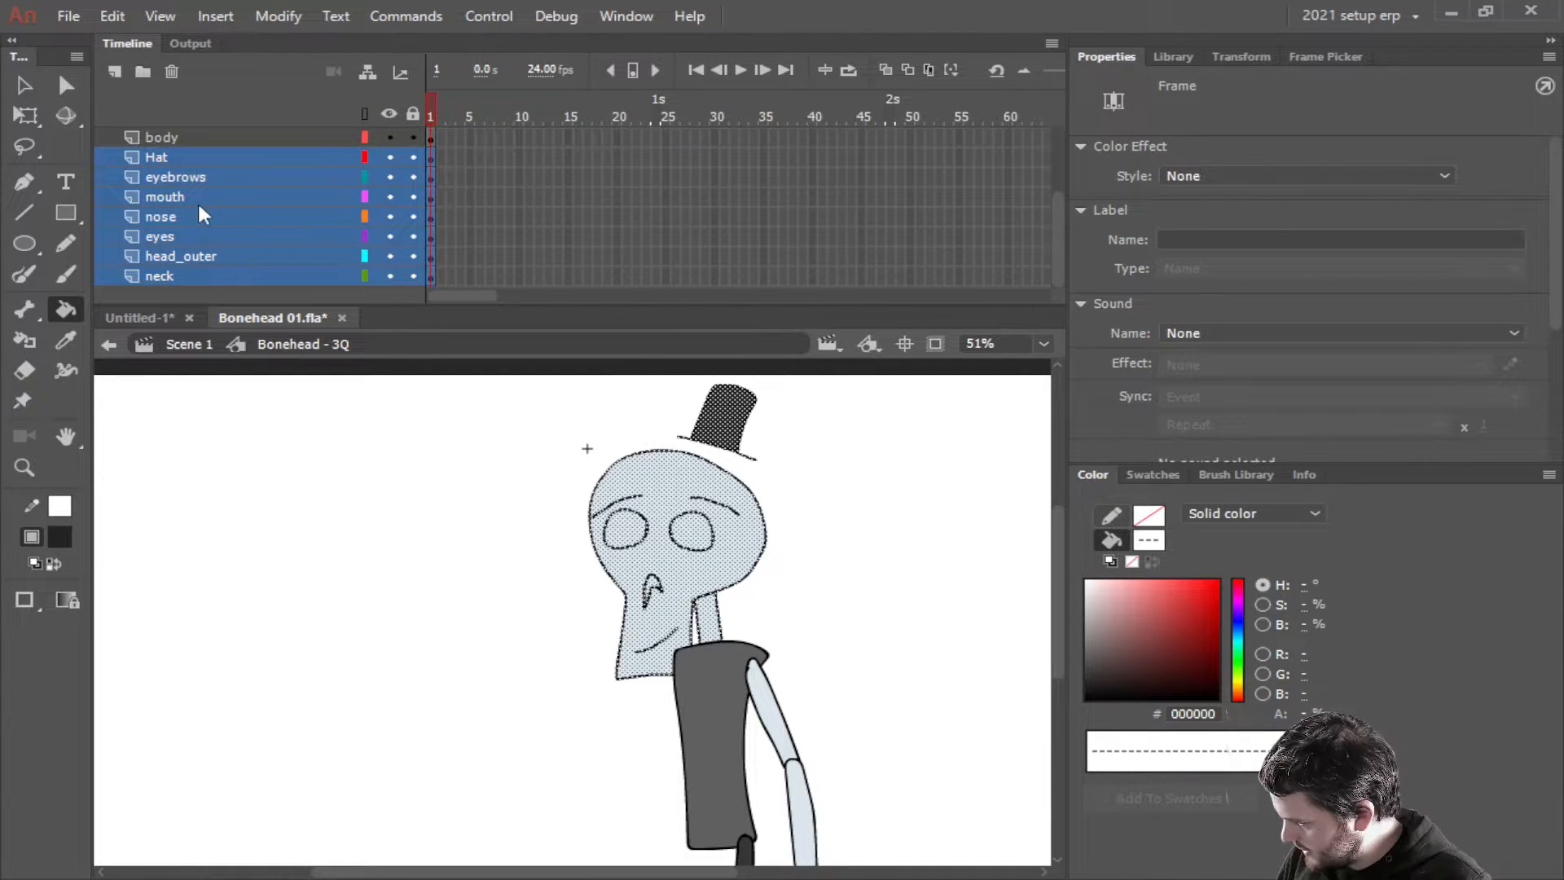
scroll(207, 219, up, 2)
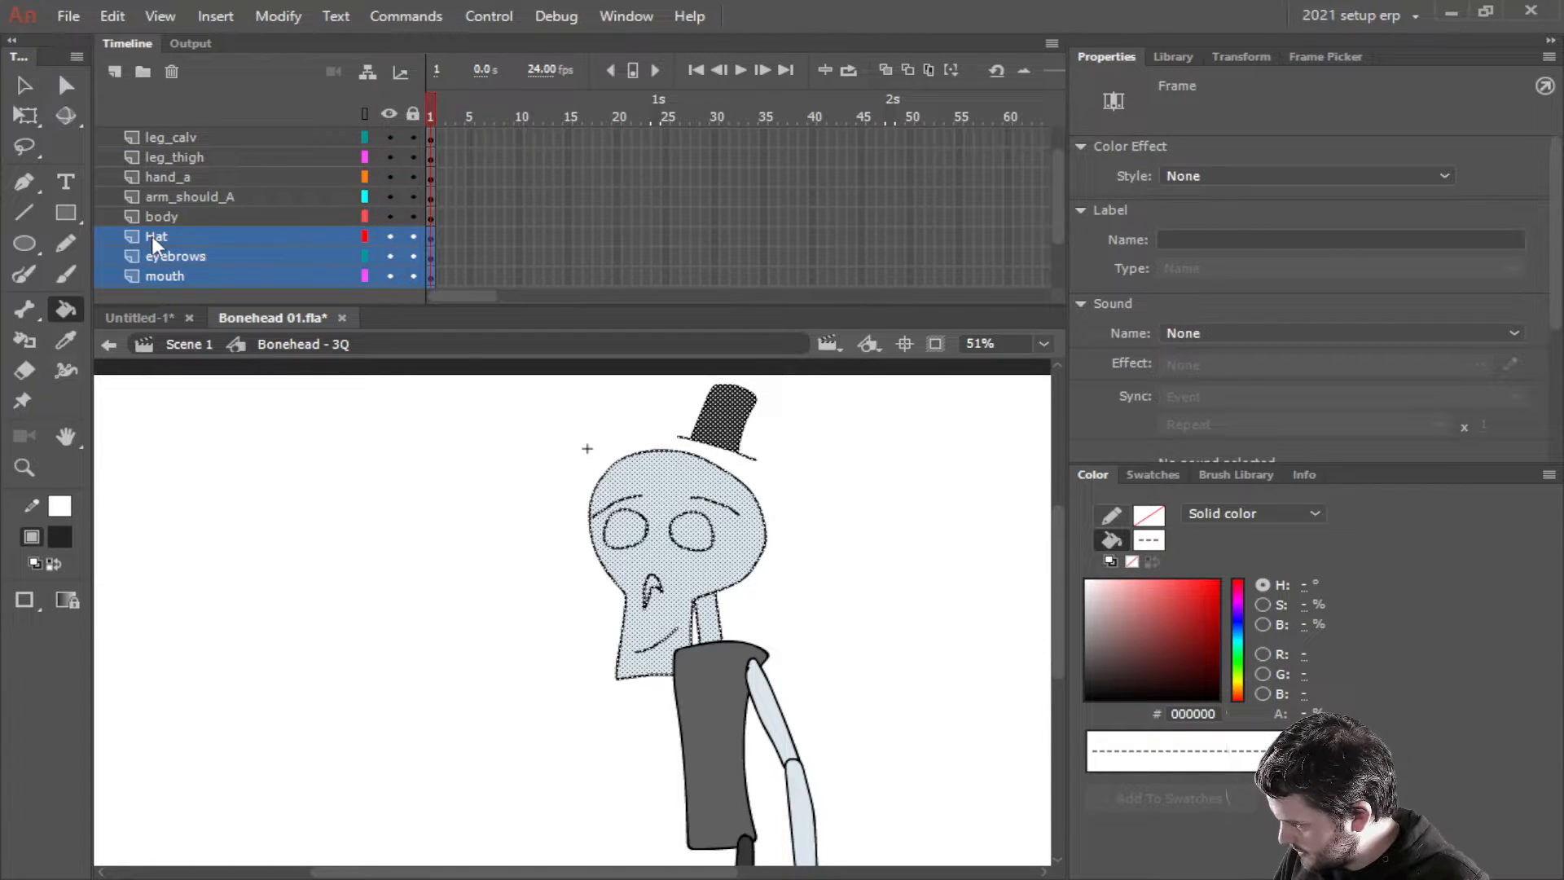
scroll(154, 237, down, 2)
scroll(153, 236, up, 1)
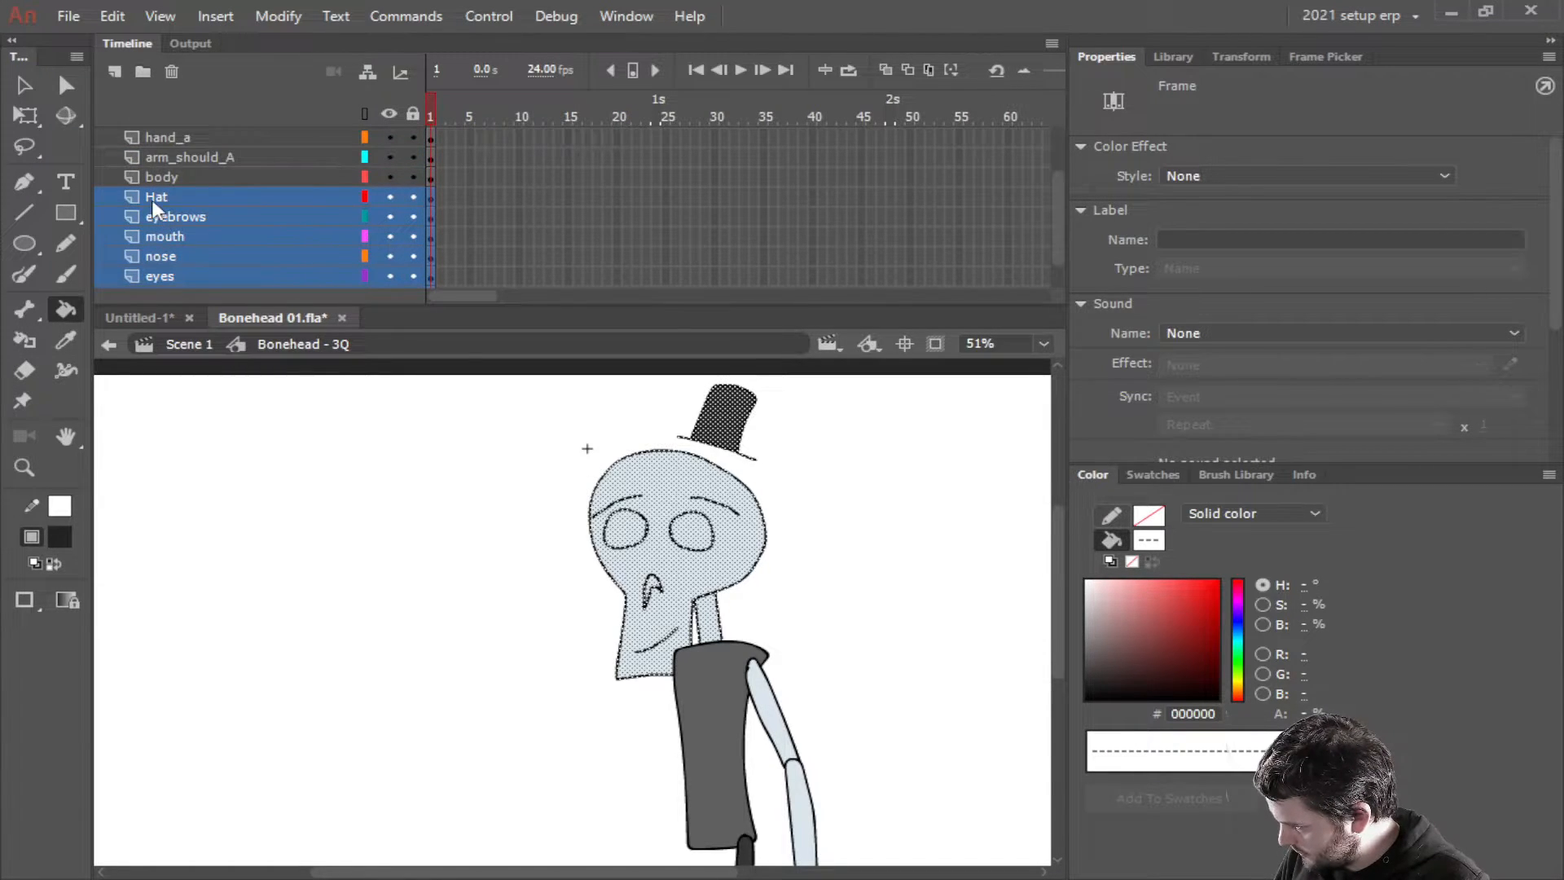
drag(151, 199, 158, 172)
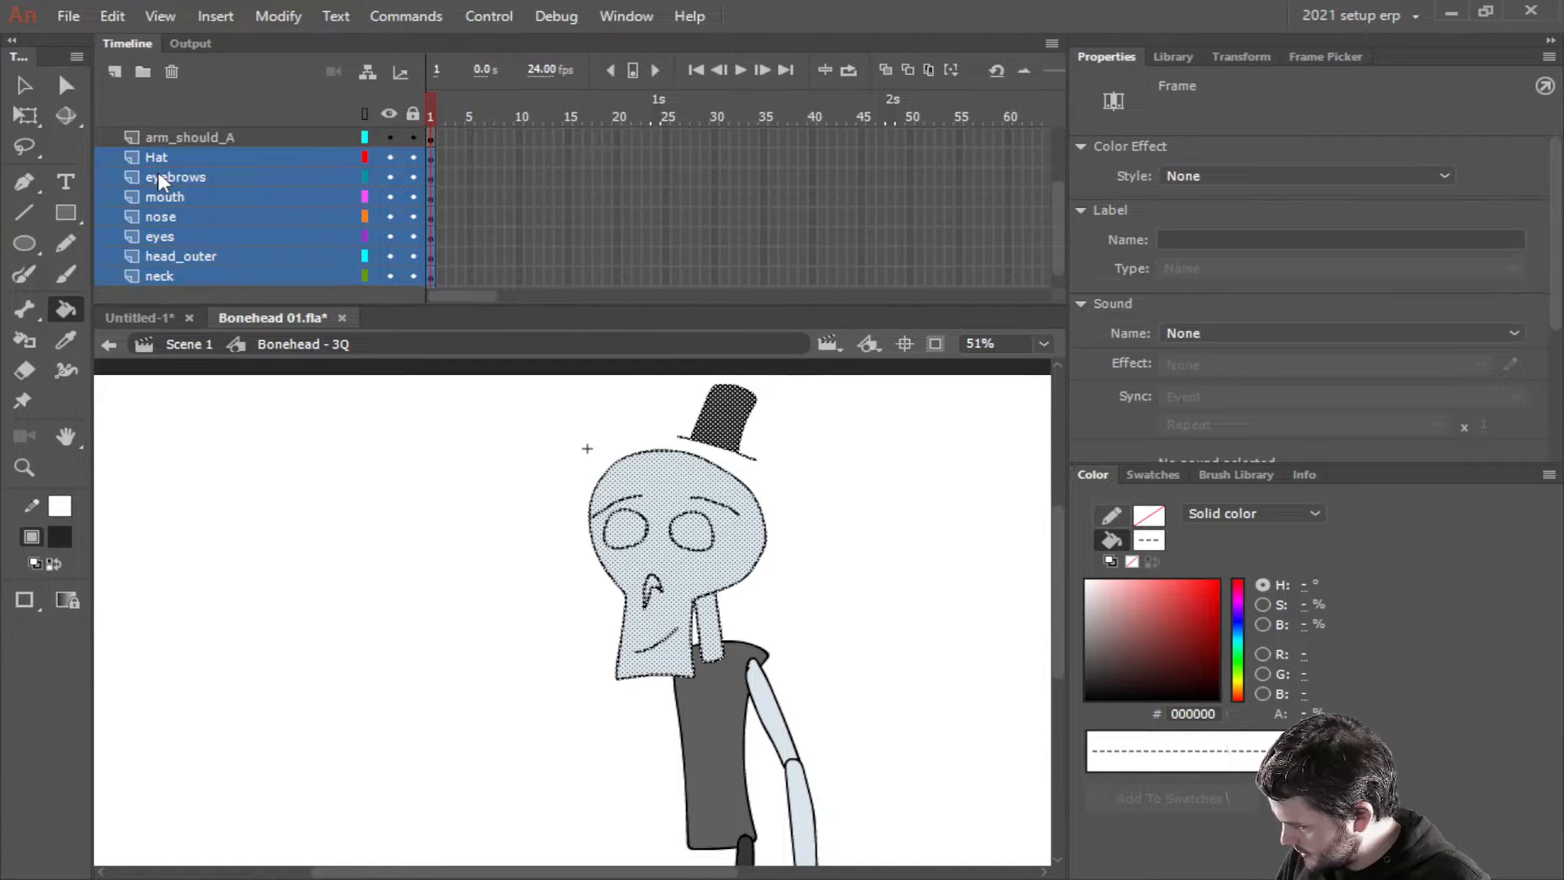
click(446, 575)
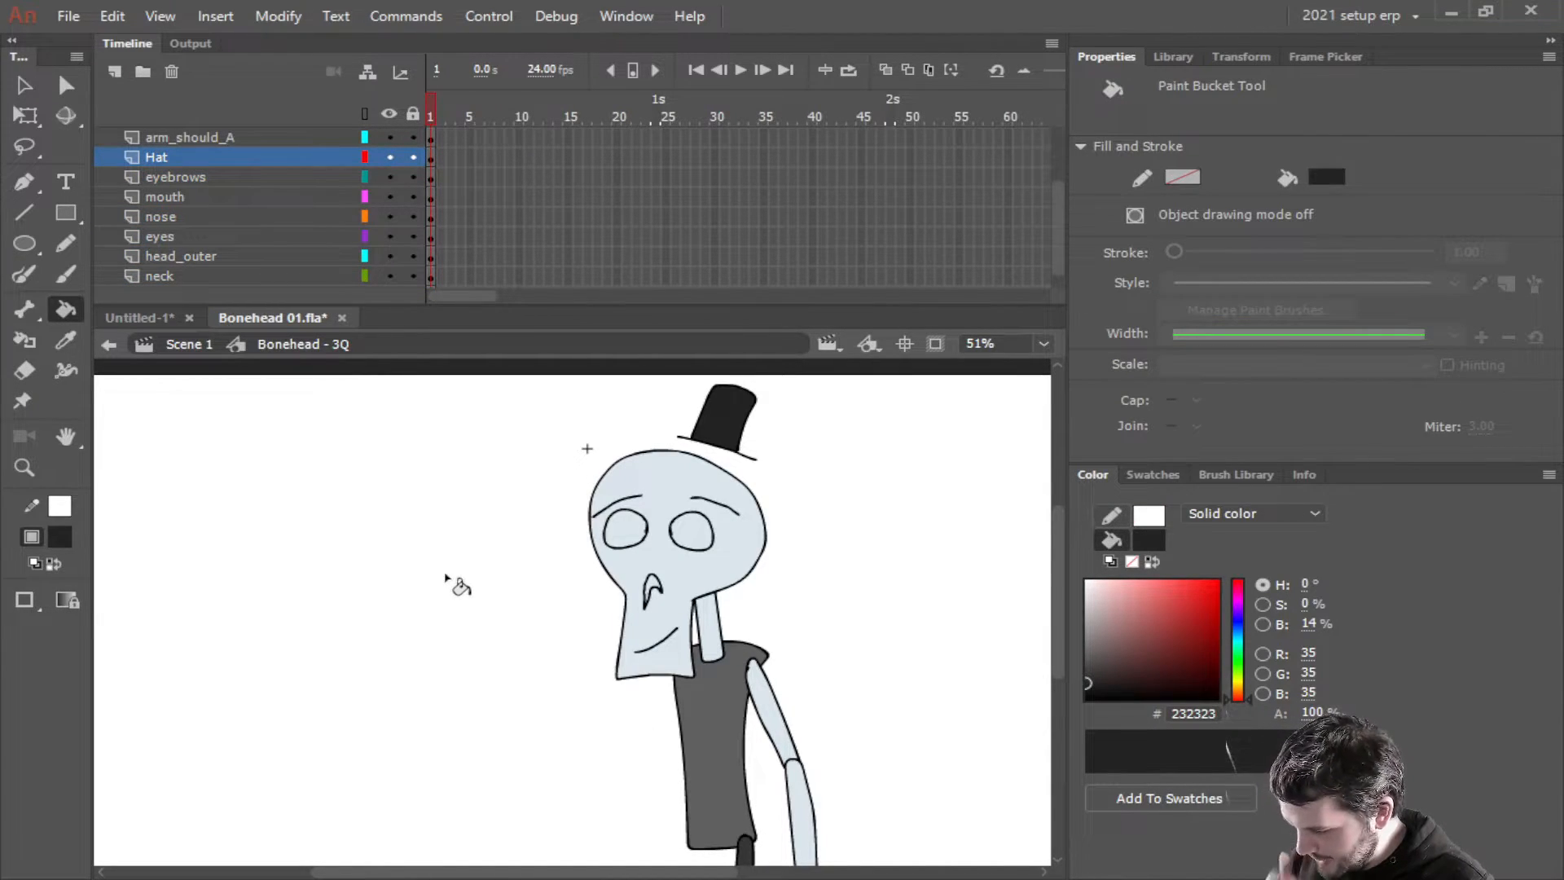
key(ctrl+s)
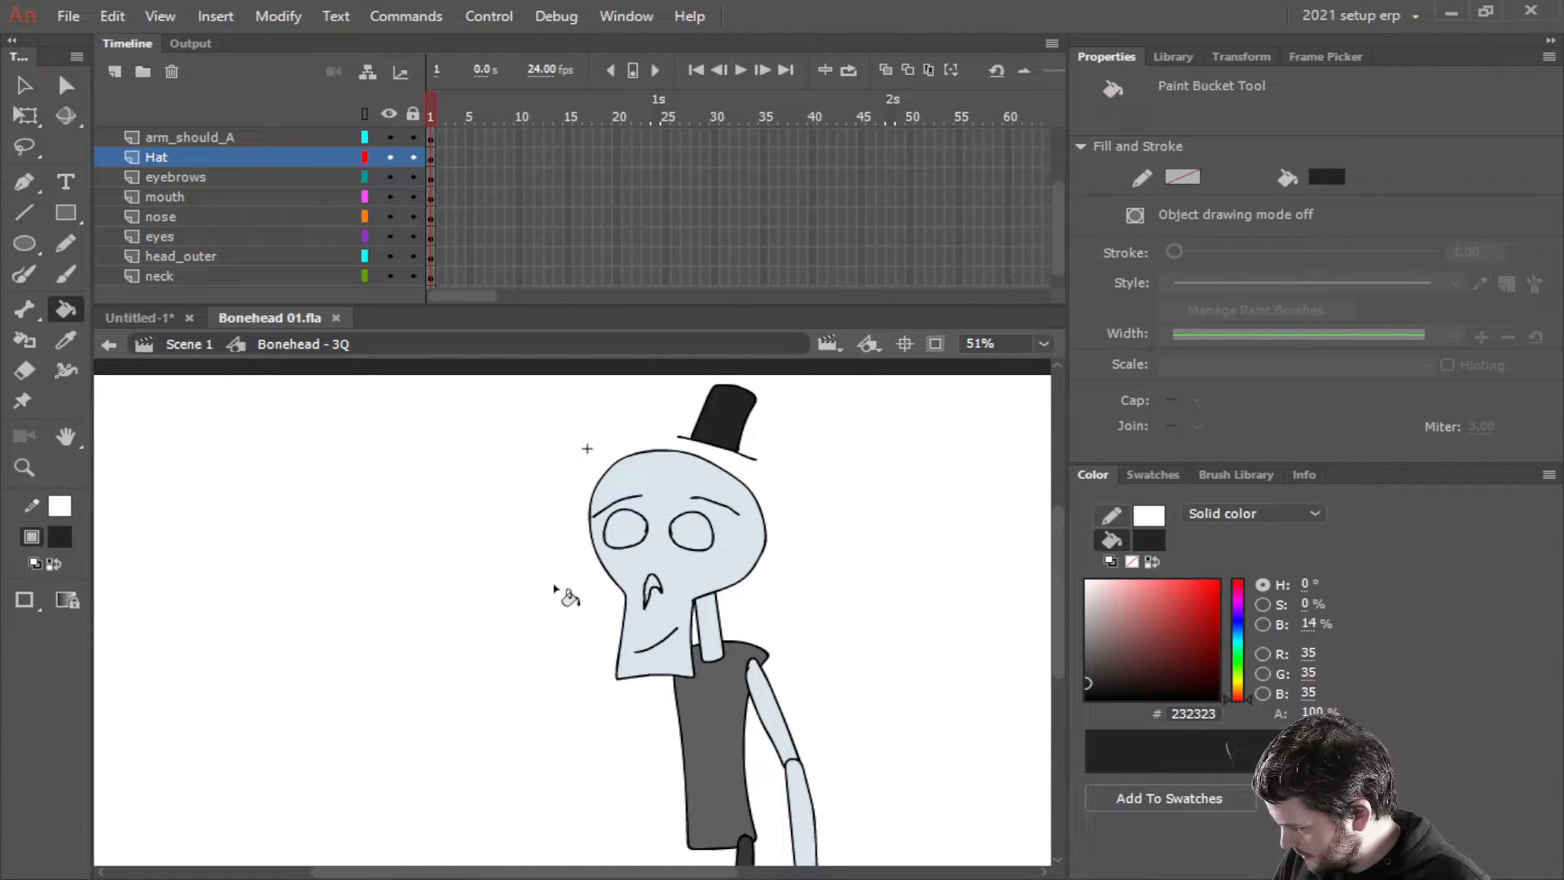
Lock all layers except eyes and make eyes the active layer
drag(530, 597, 439, 591)
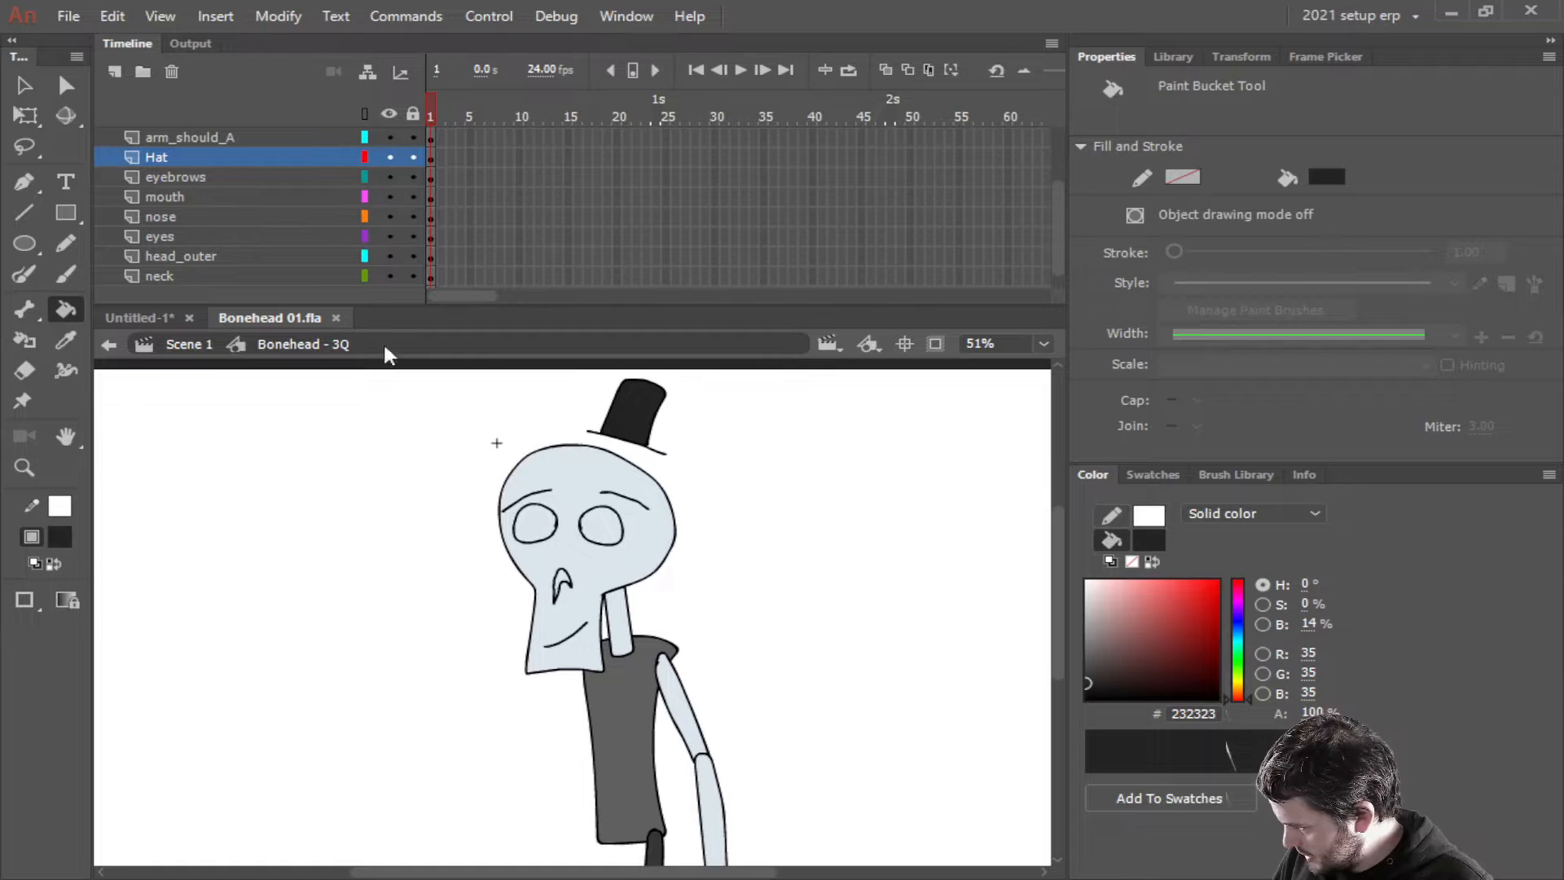
click(411, 114)
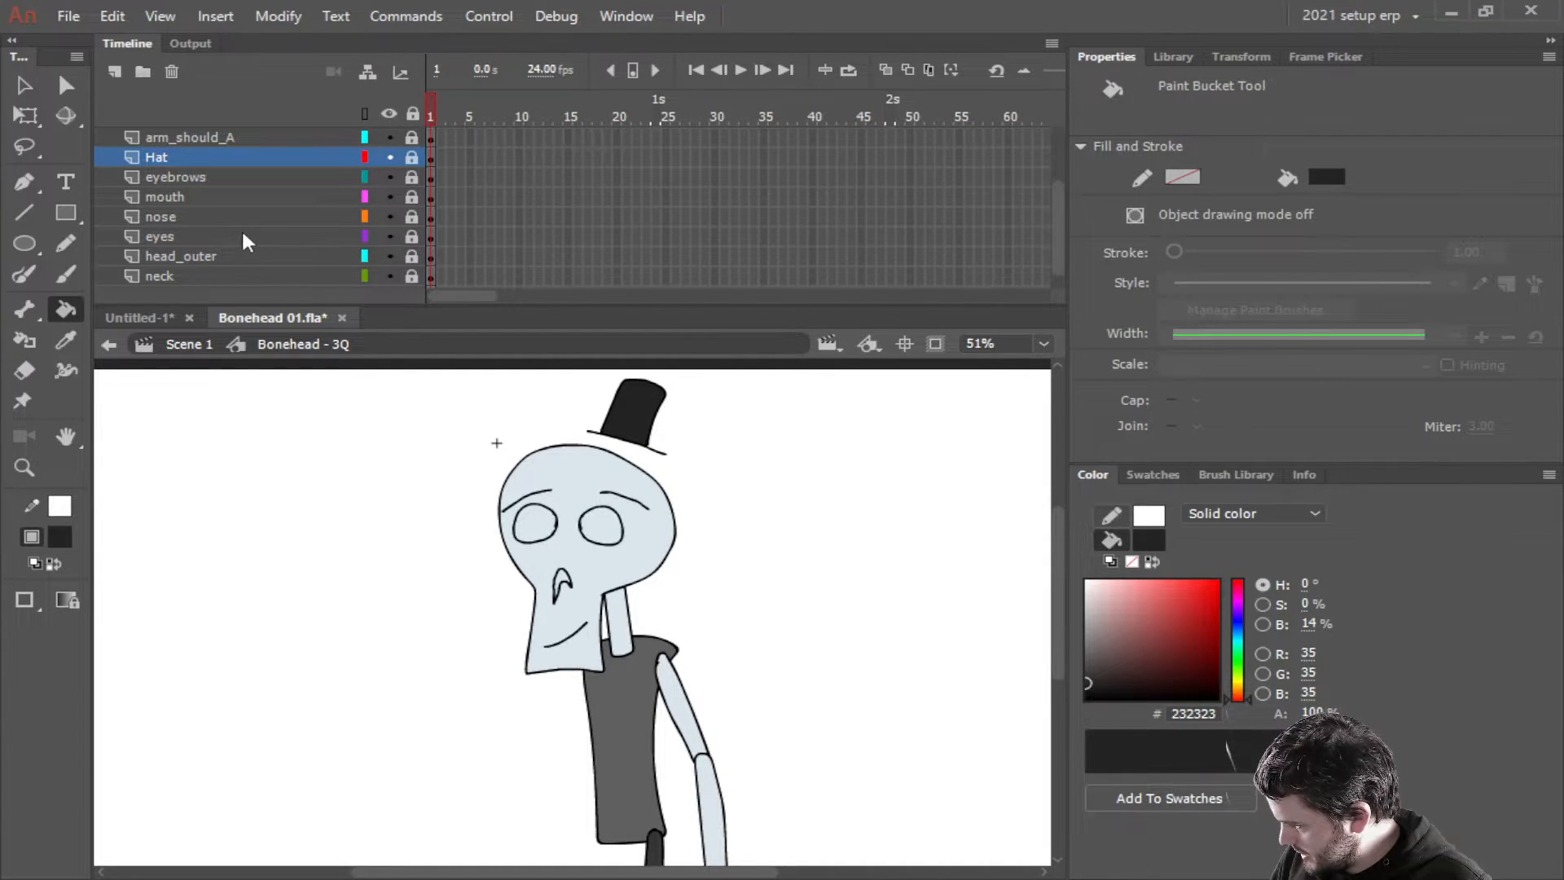
click(369, 231)
scroll(329, 609, up, 2)
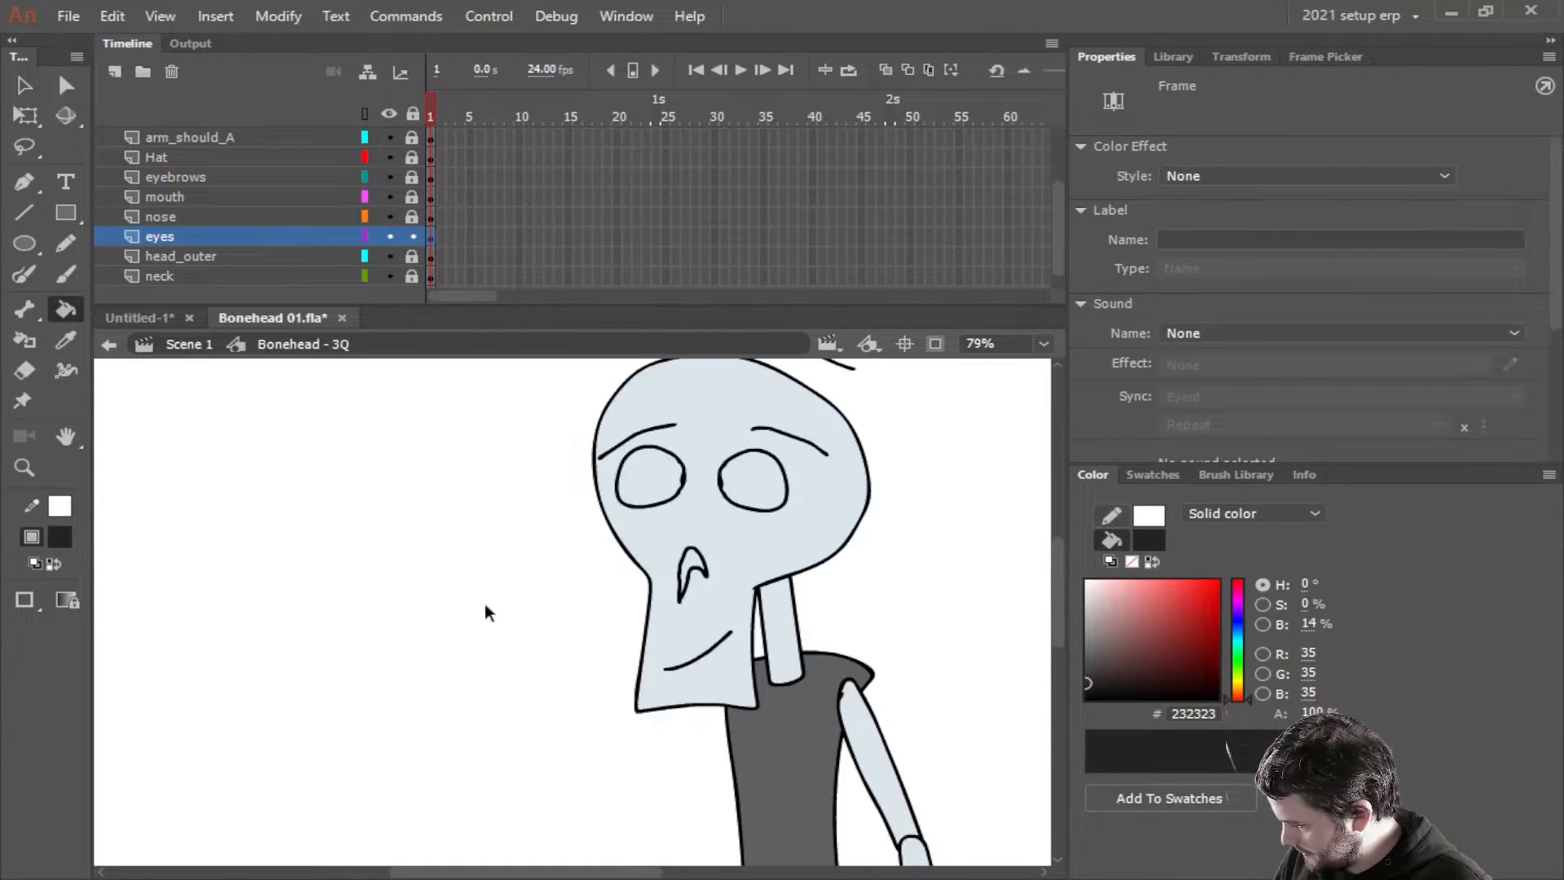
Try filling both eyes with the dark grey 232323 and undo the fills
click(652, 487)
key(ctrl+z)
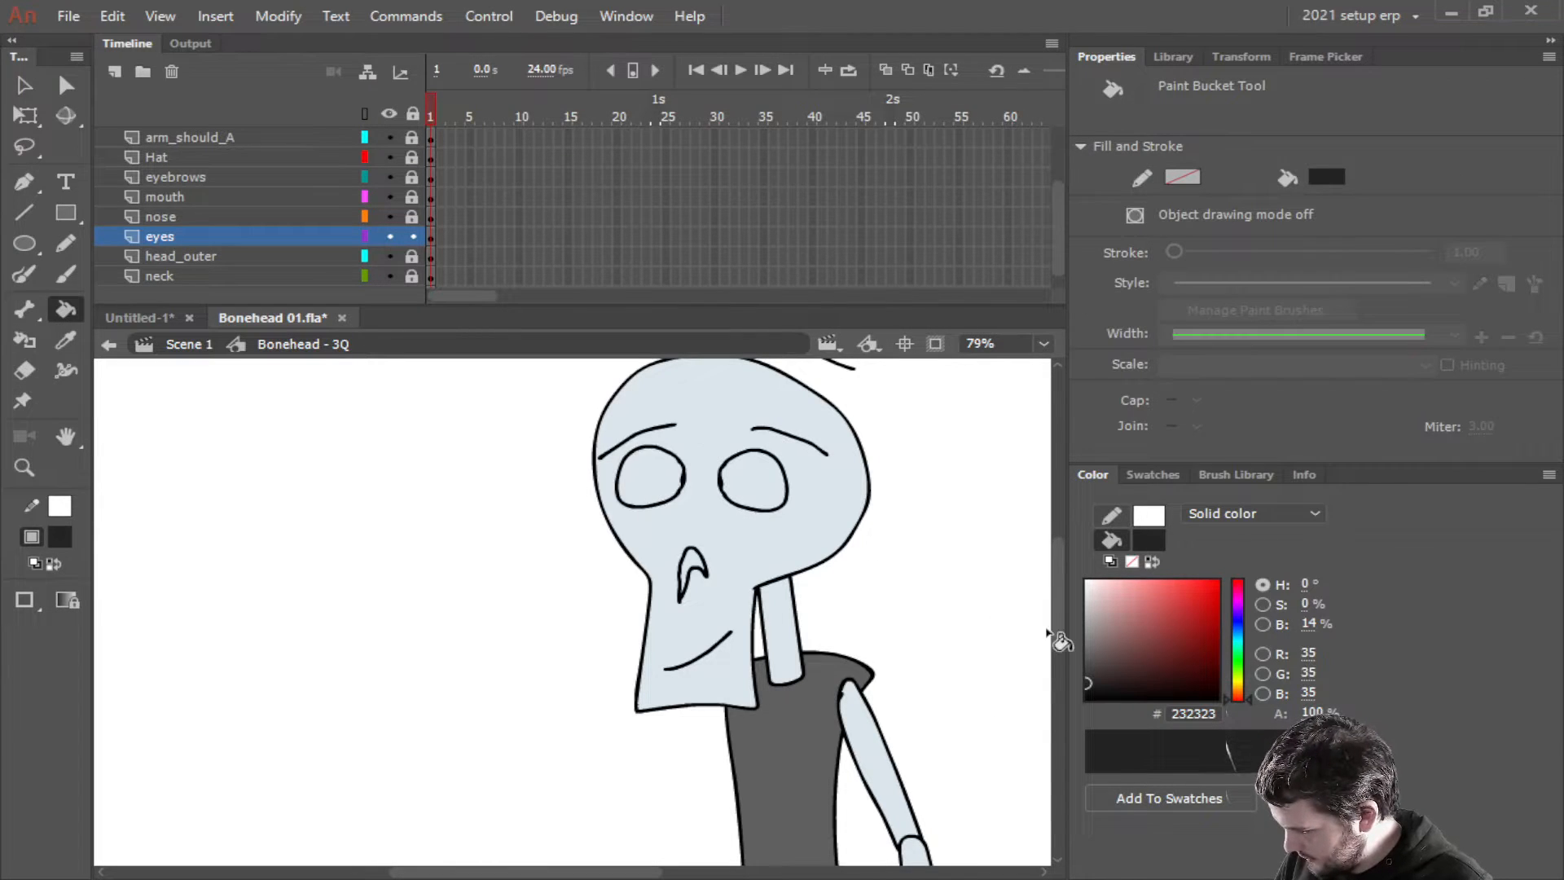
click(655, 489)
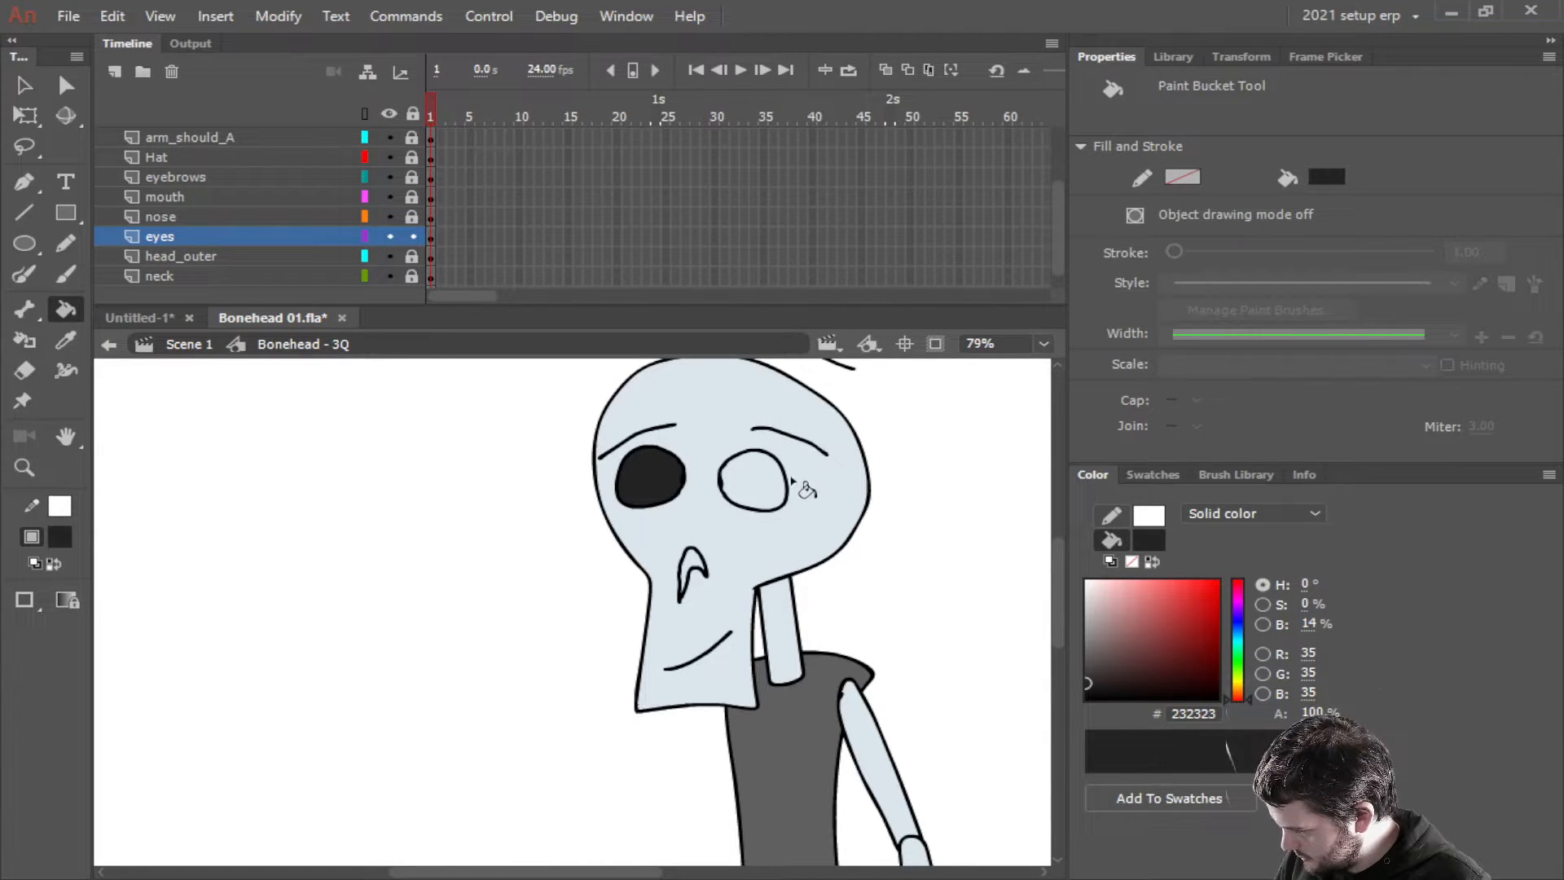
click(758, 485)
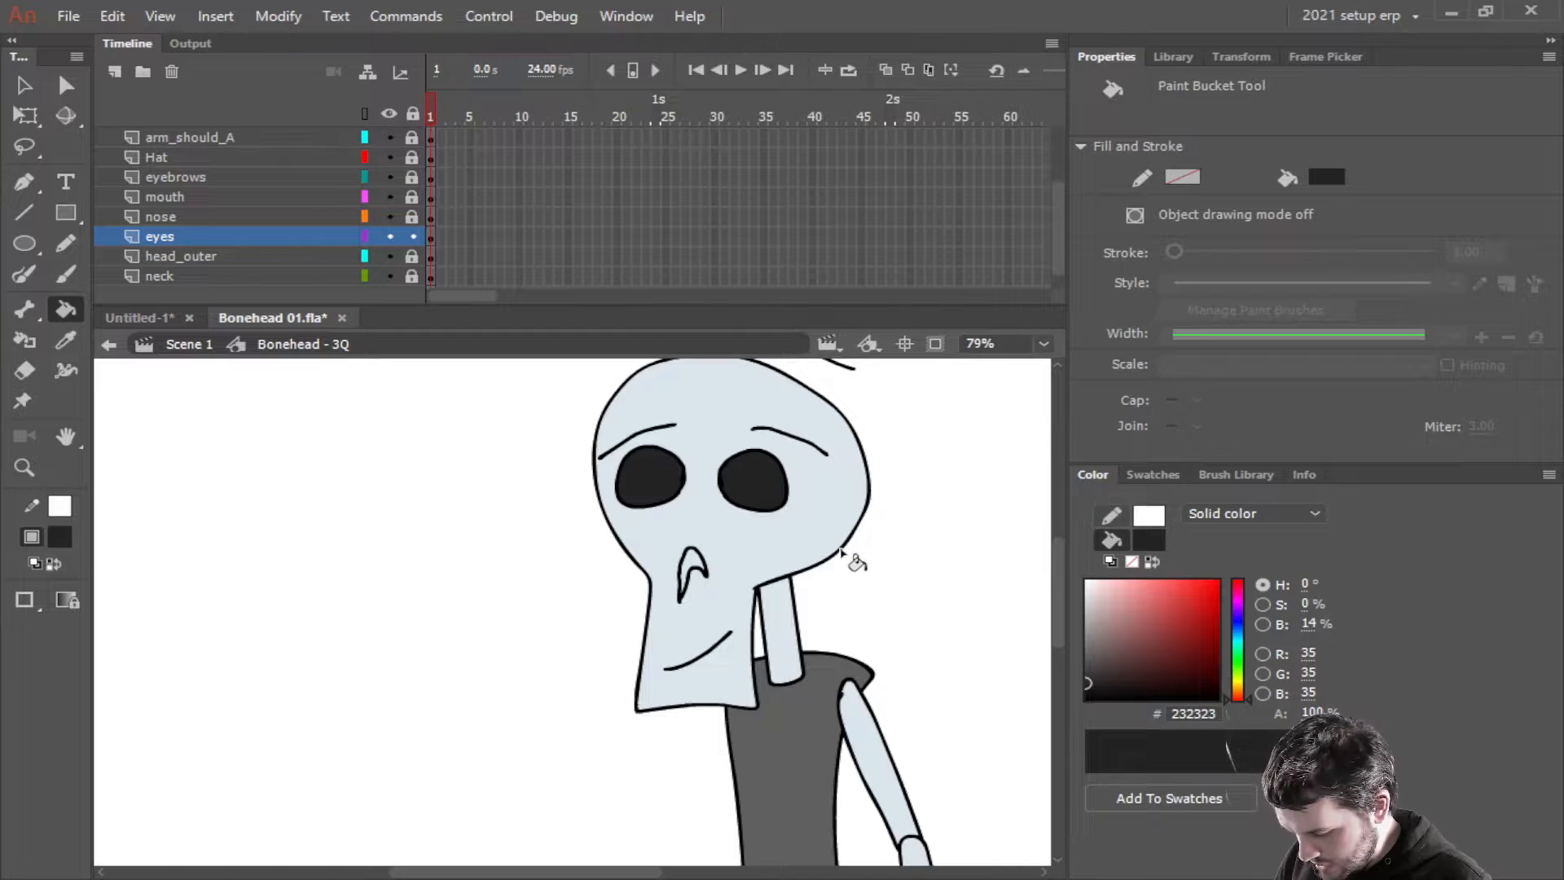
key(ctrl+z)
key(ctrl+z)
Fill both eyes on the eyes layer with white FFFFFF
mouse_move(1187, 651)
mouse_down()
mouse_move(1151, 677)
mouse_move(1076, 690)
mouse_up()
drag(1115, 624, 981, 541)
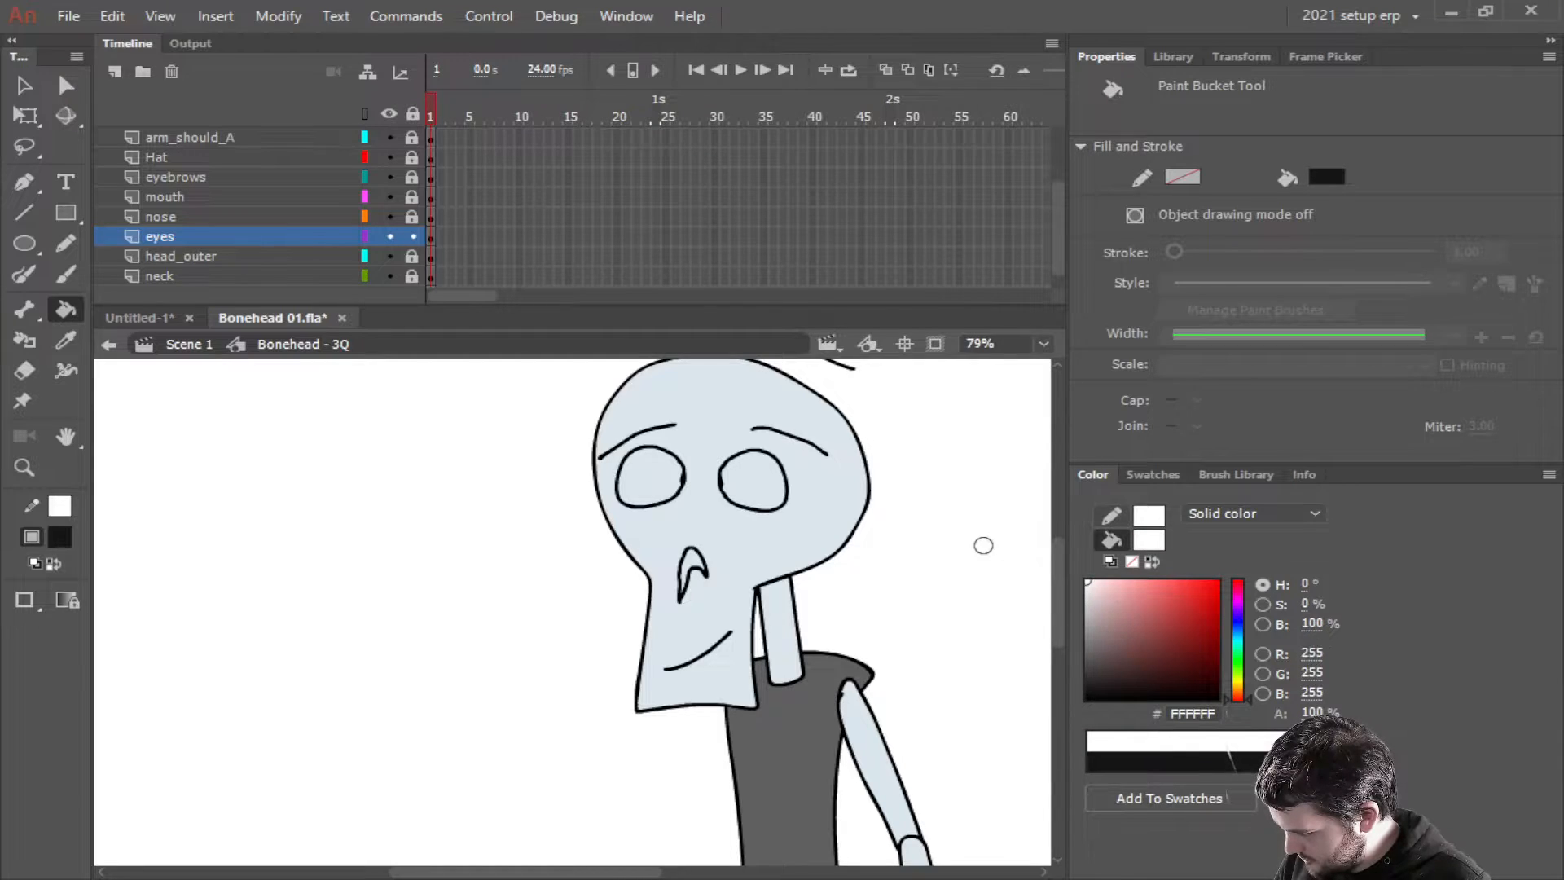
click(745, 472)
click(650, 483)
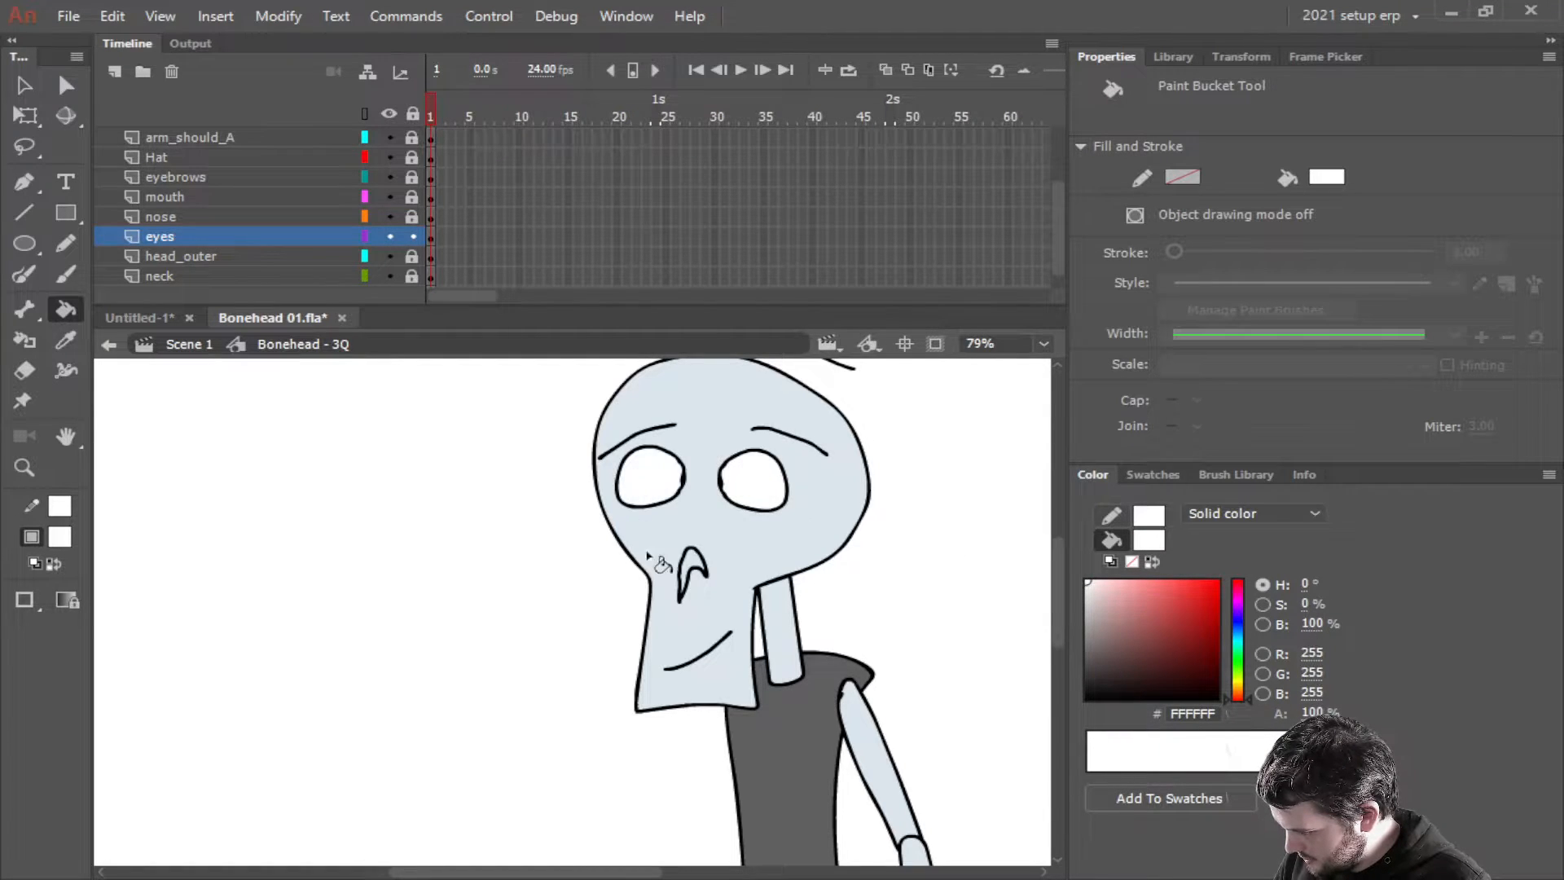
Unlock the nose layer and fill the nose shape with the near-black colour 121212
drag(1093, 666, 1086, 691)
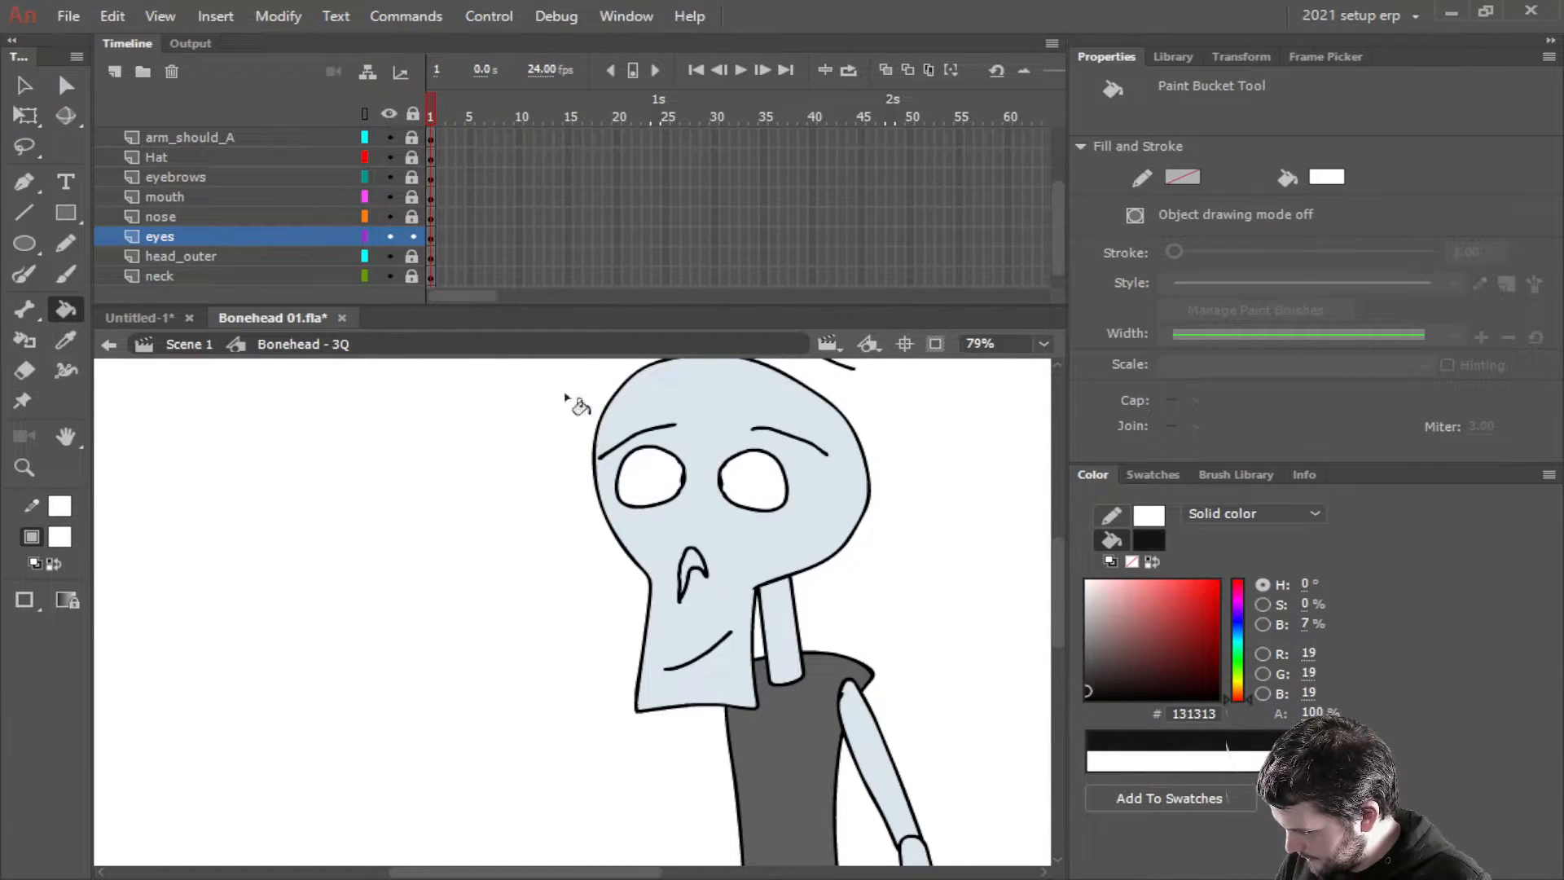
click(412, 217)
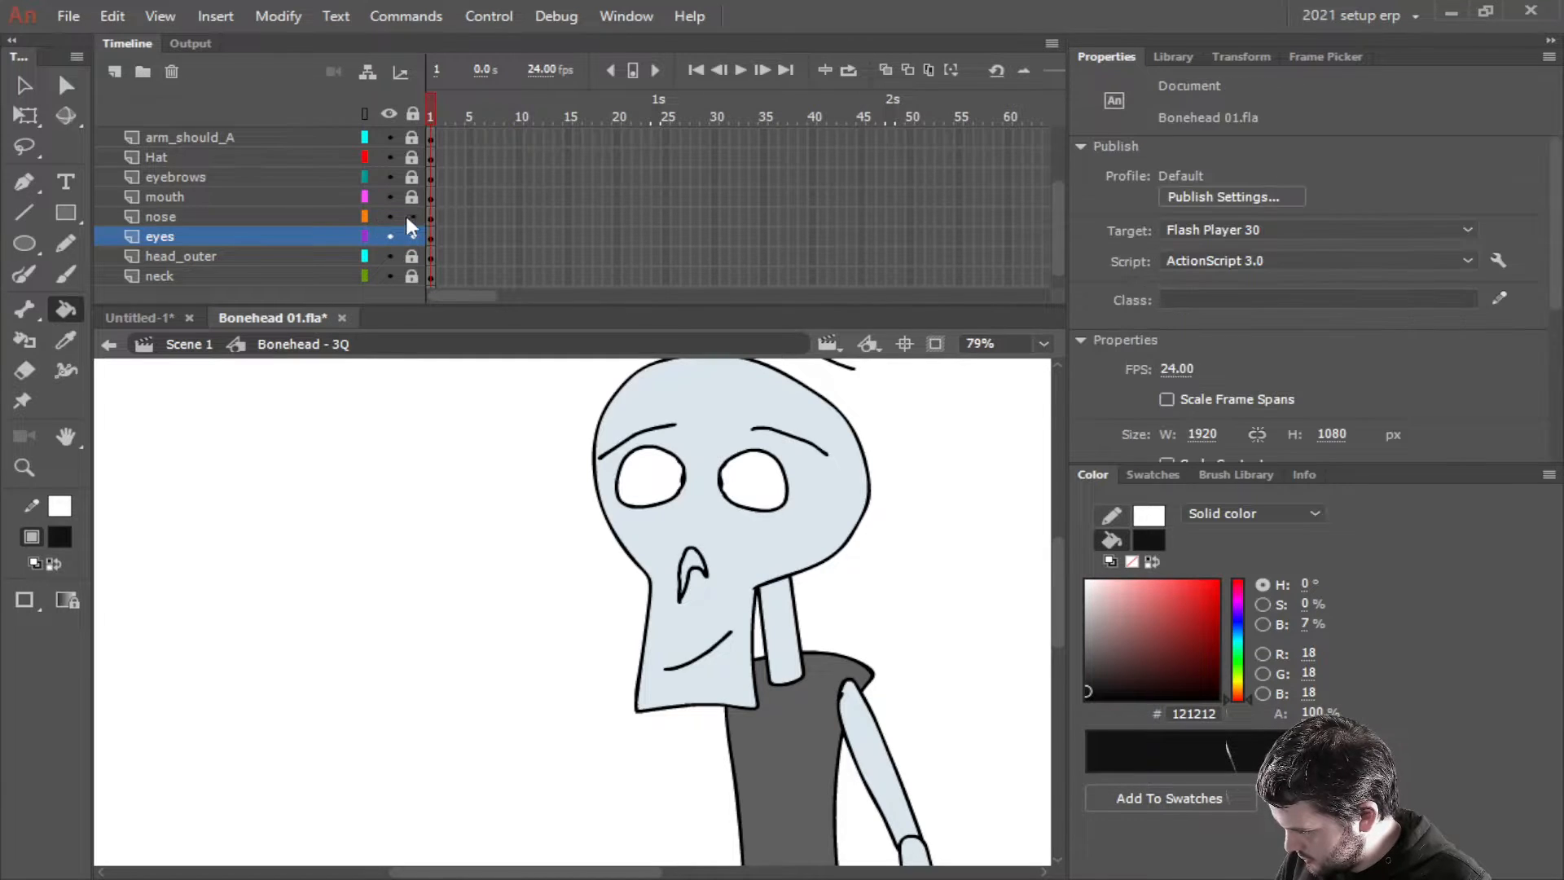
click(436, 604)
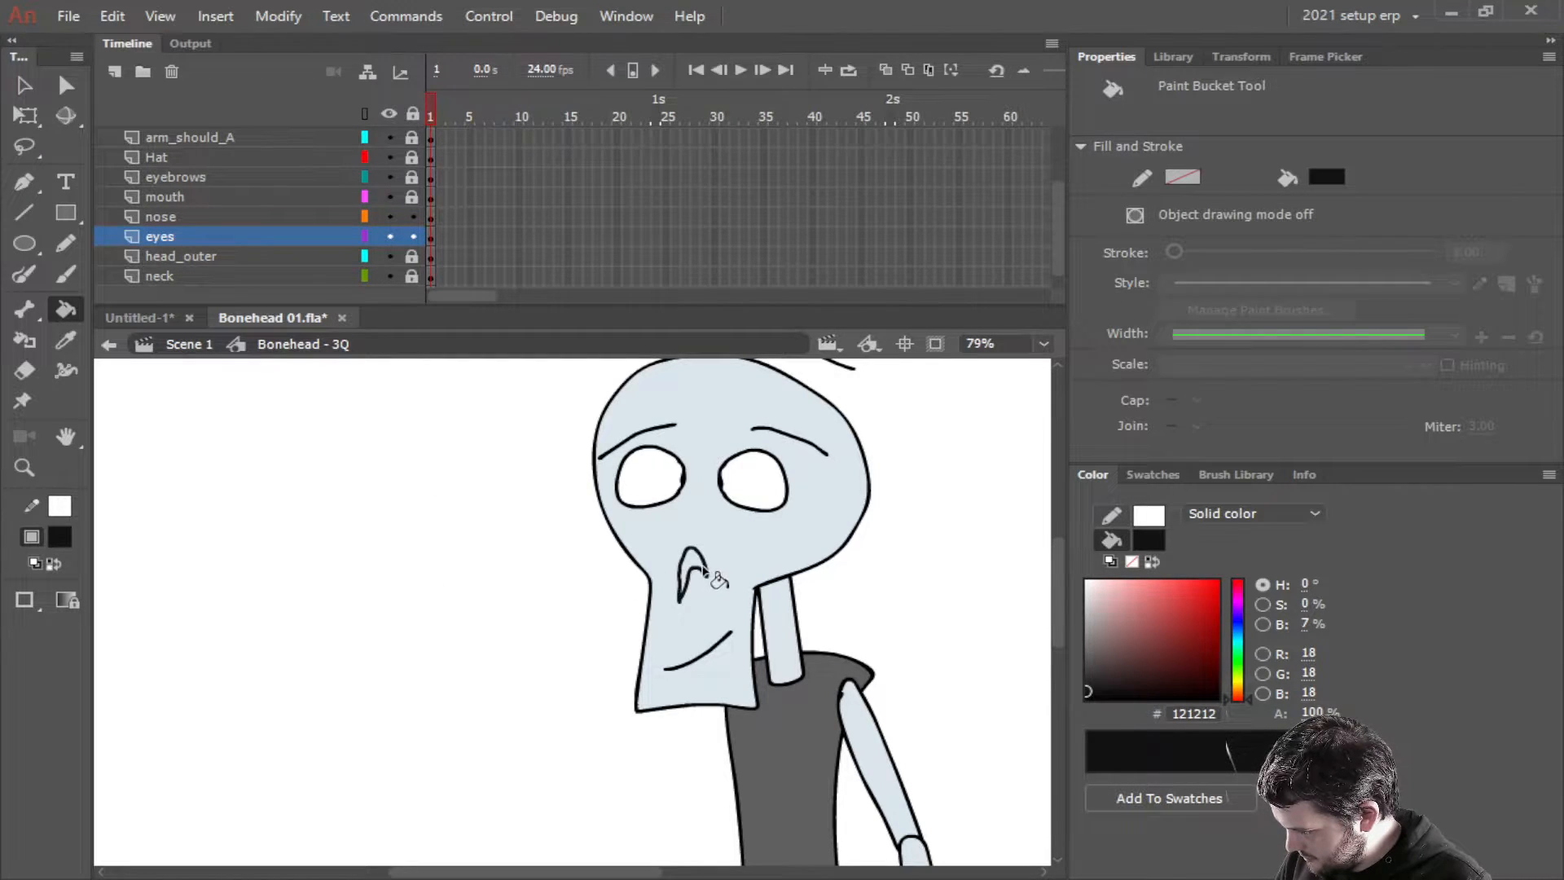
click(688, 571)
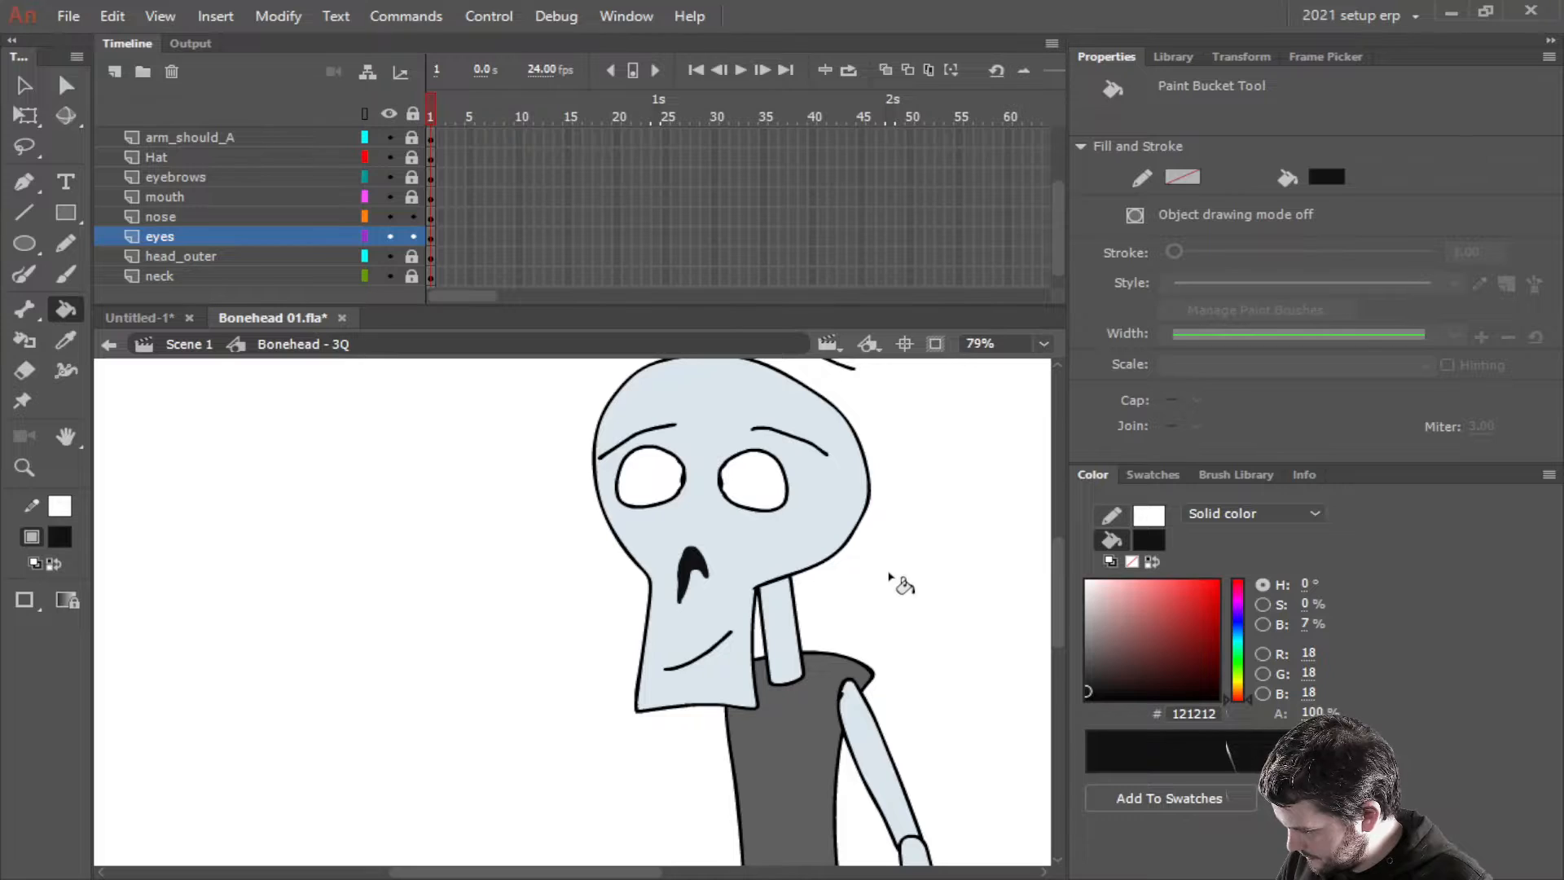
key(ctrl+z)
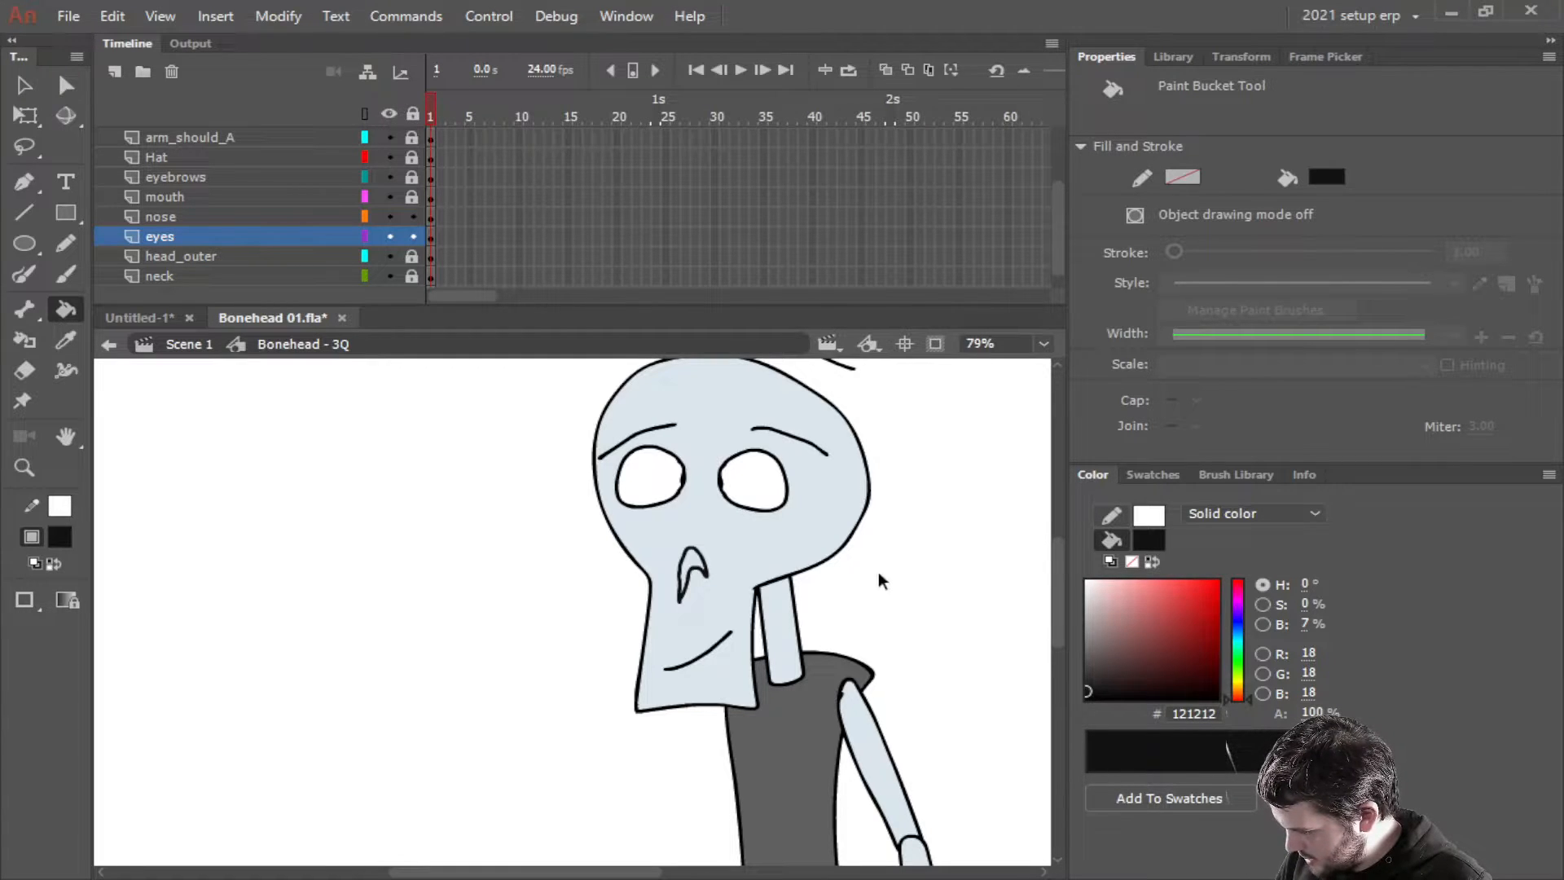
scroll(695, 560, up, 5)
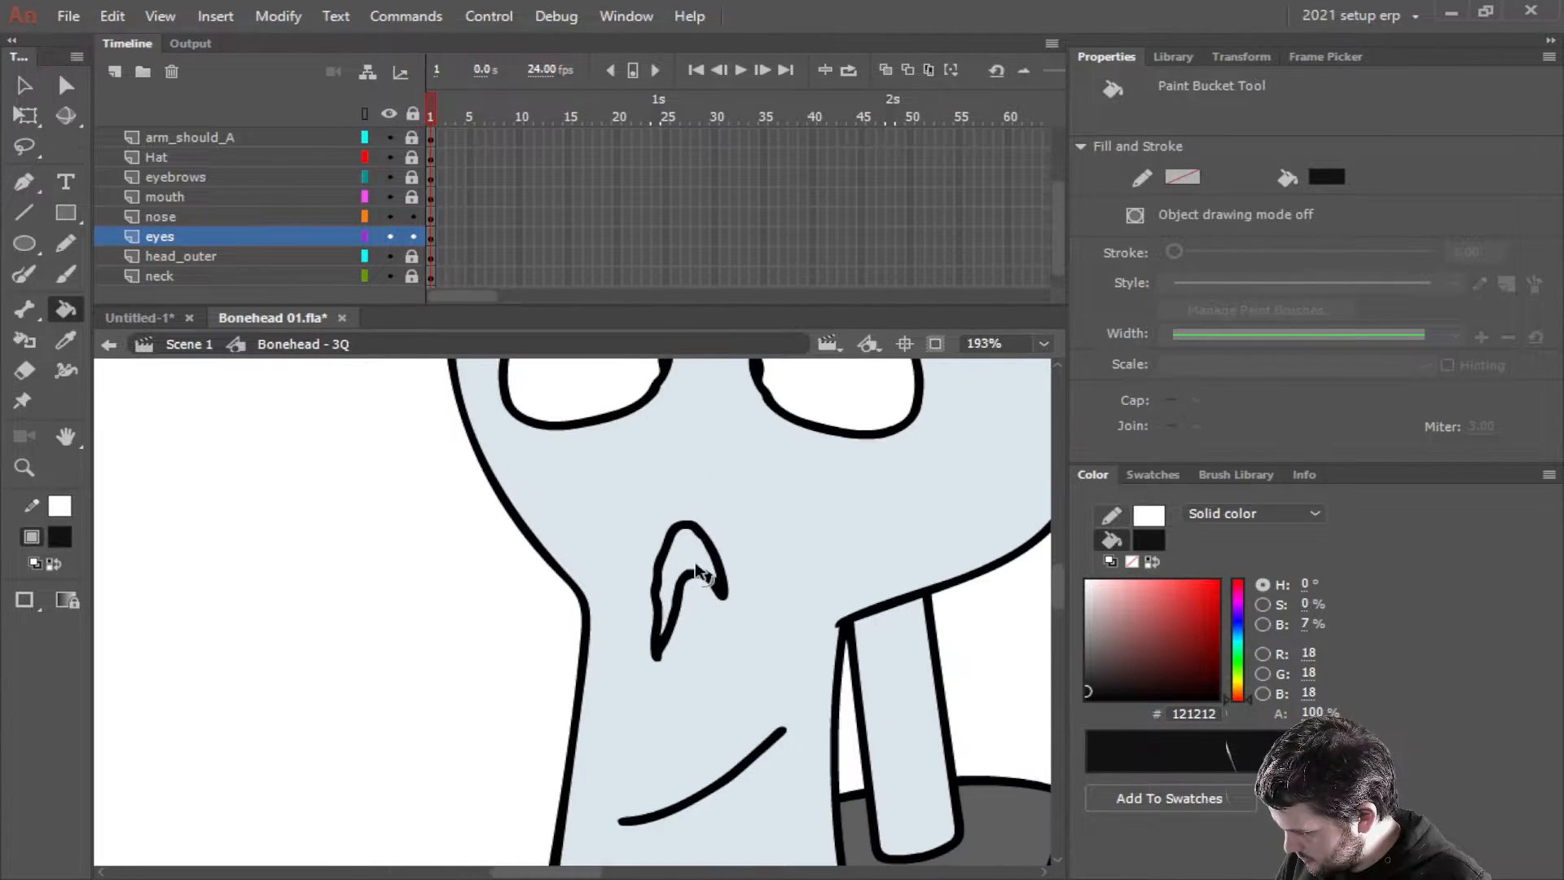
click(697, 562)
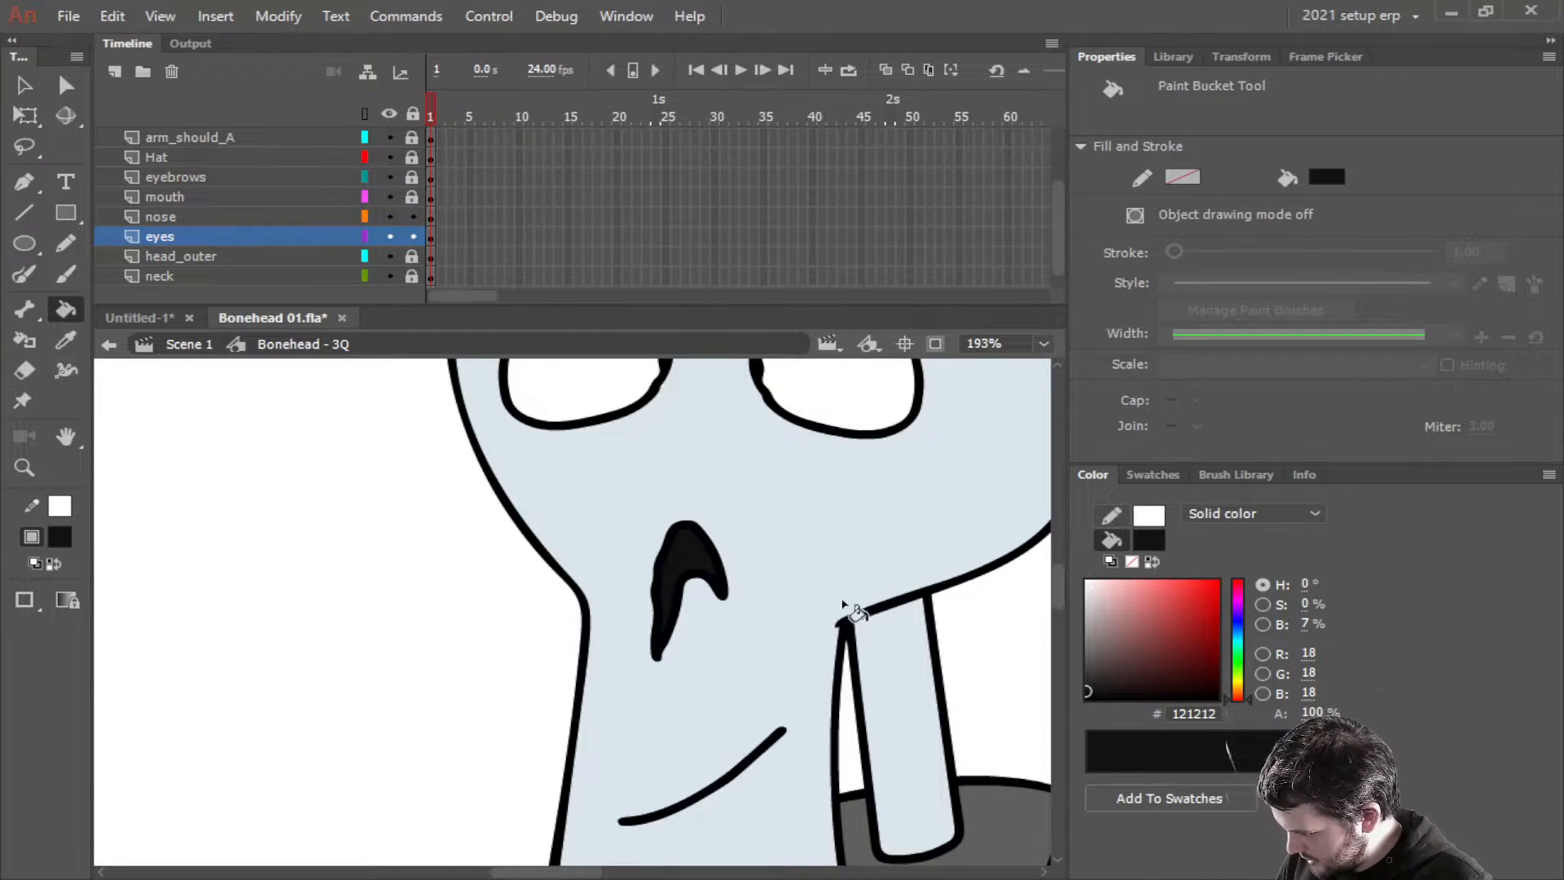
scroll(839, 615, up, 5)
drag(653, 569, 866, 632)
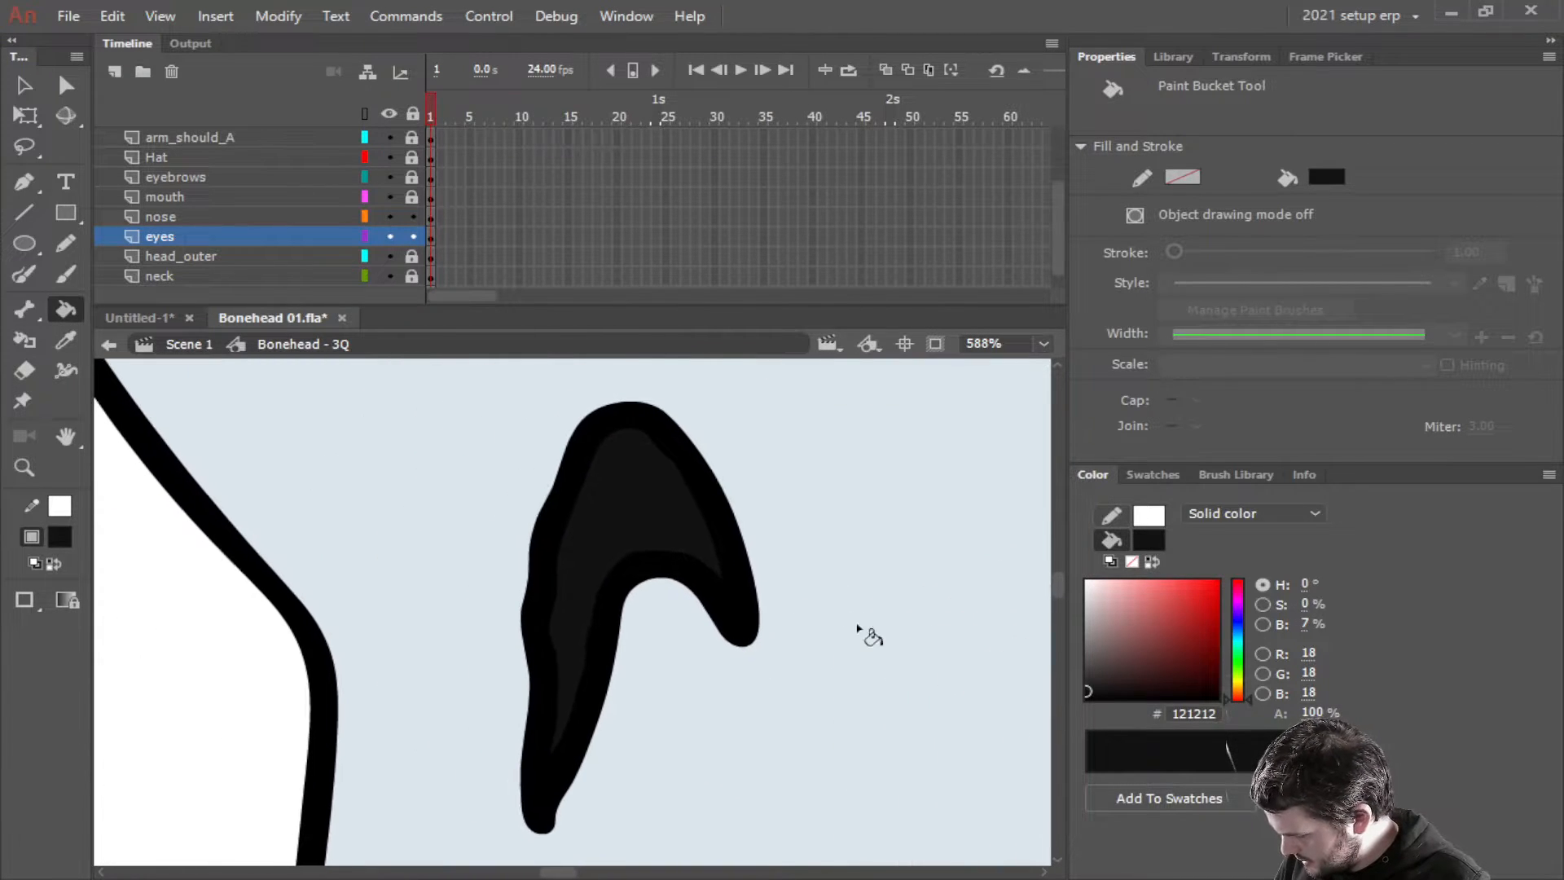
scroll(819, 604, down, 5)
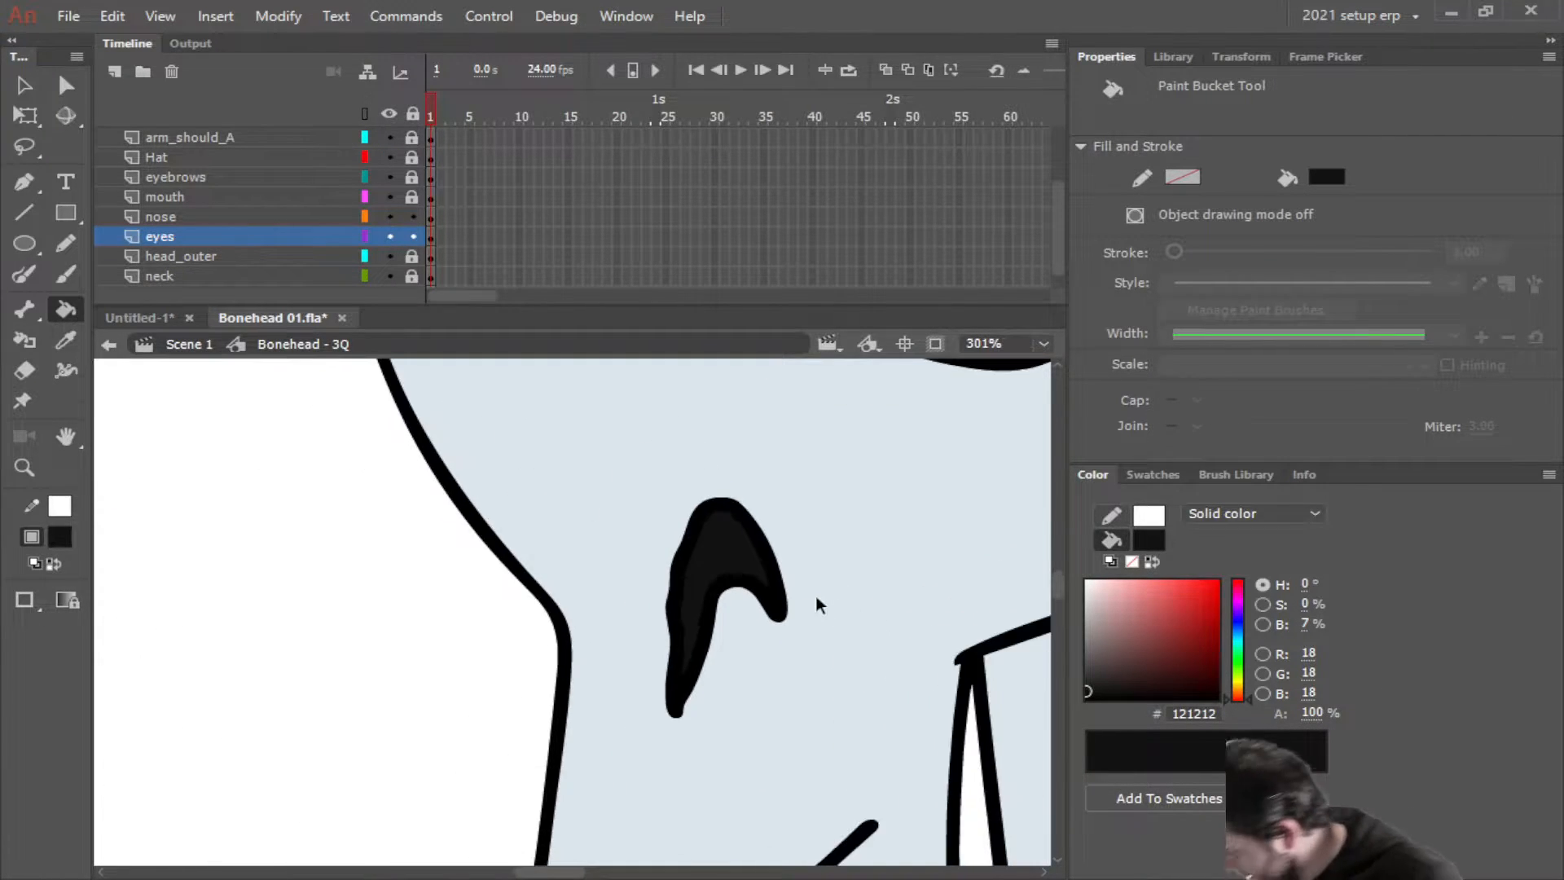
scroll(823, 604, down, 1)
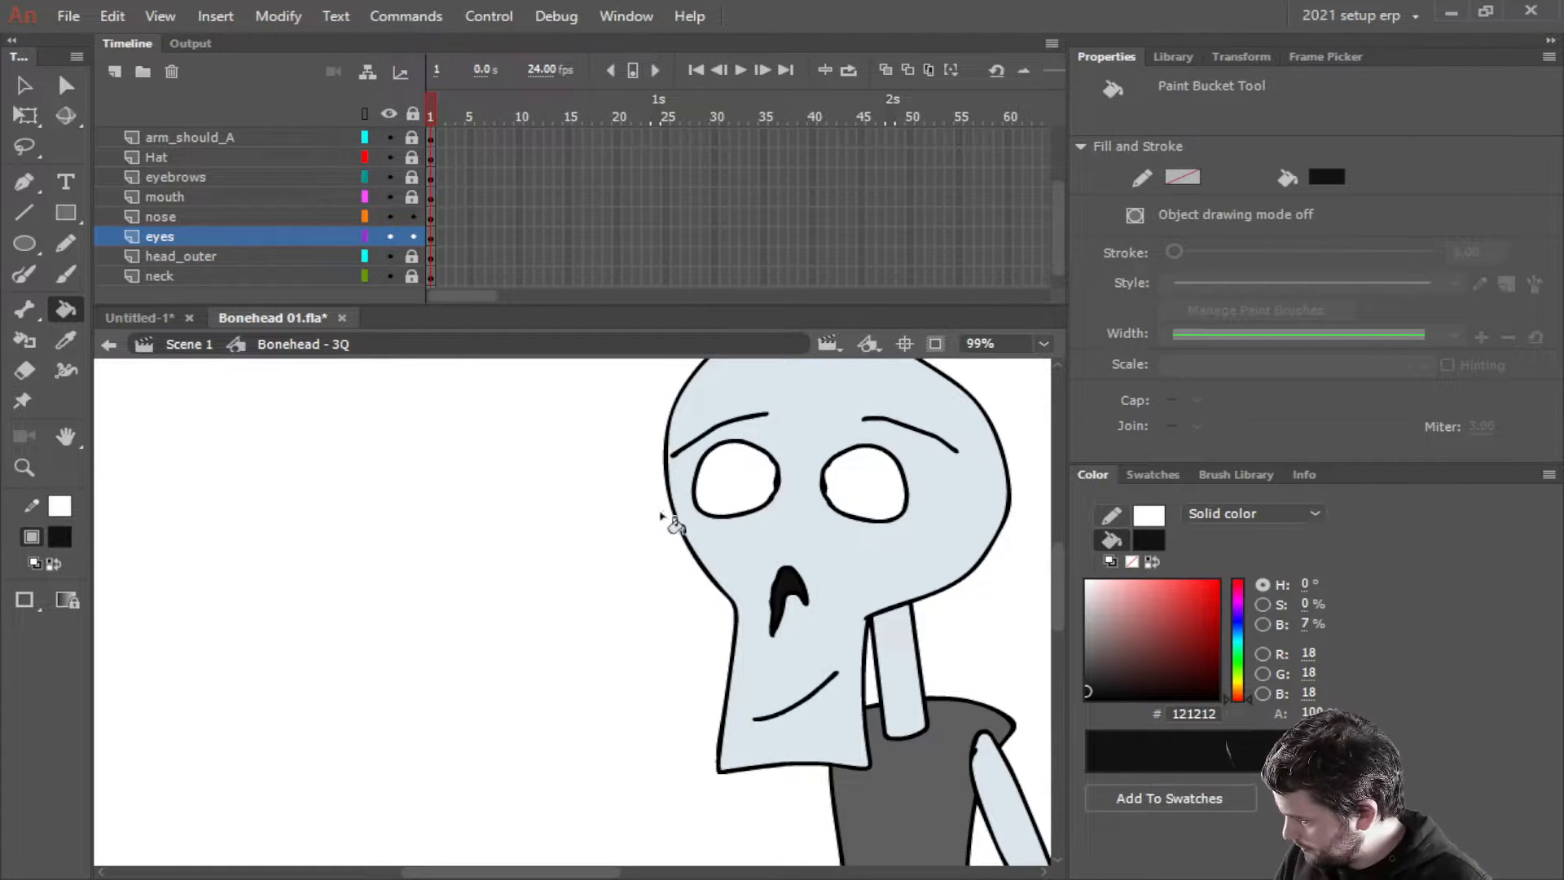
Check the coloured figure from the head down to the legs and save the file
drag(426, 643, 336, 680)
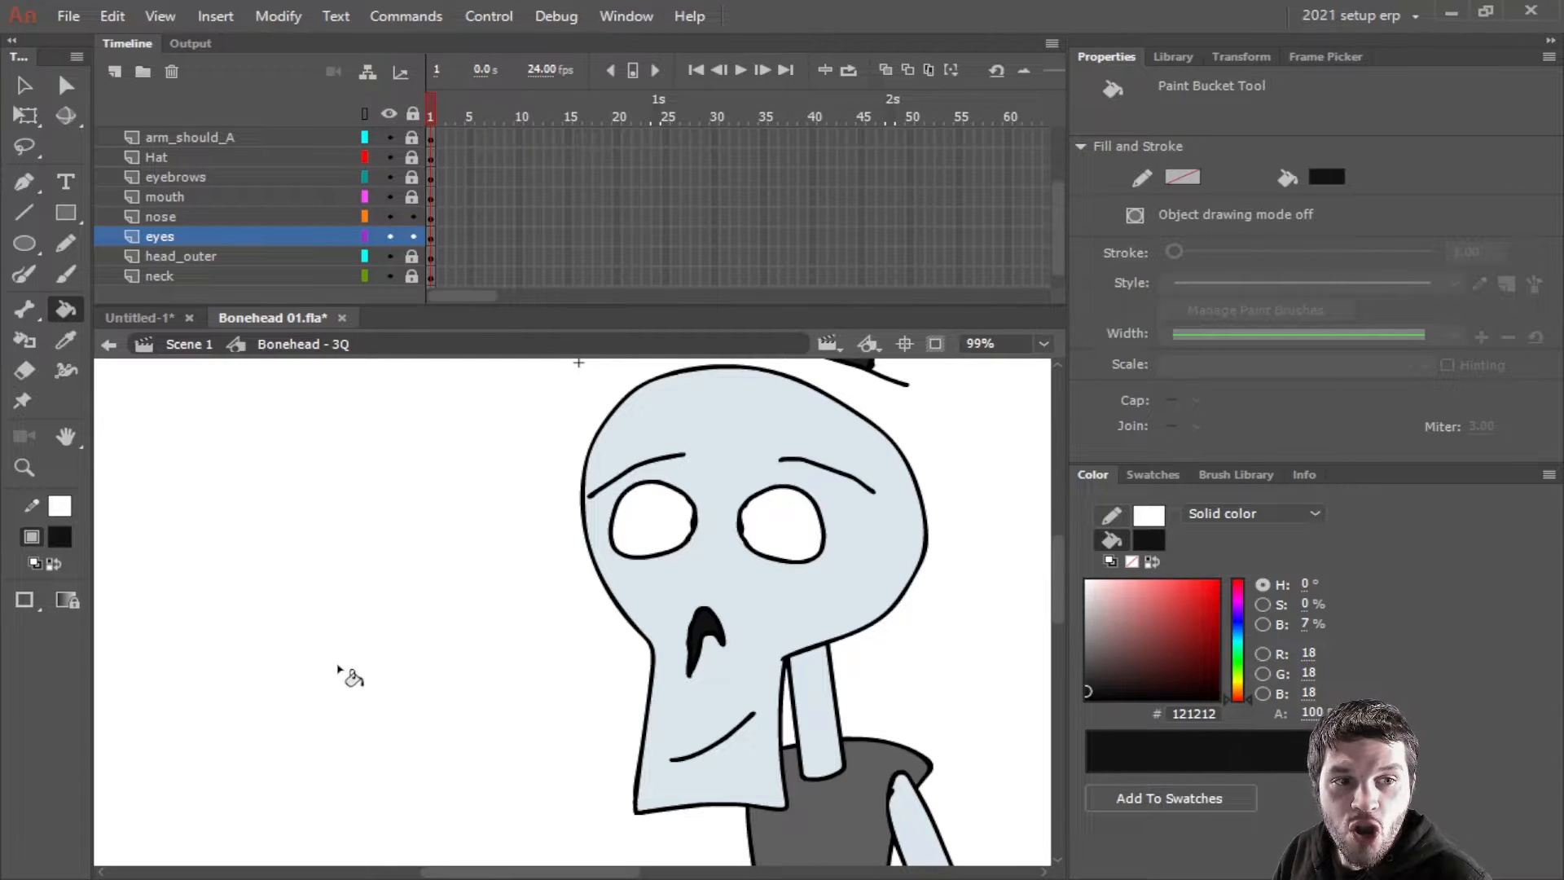
scroll(448, 588, down, 2)
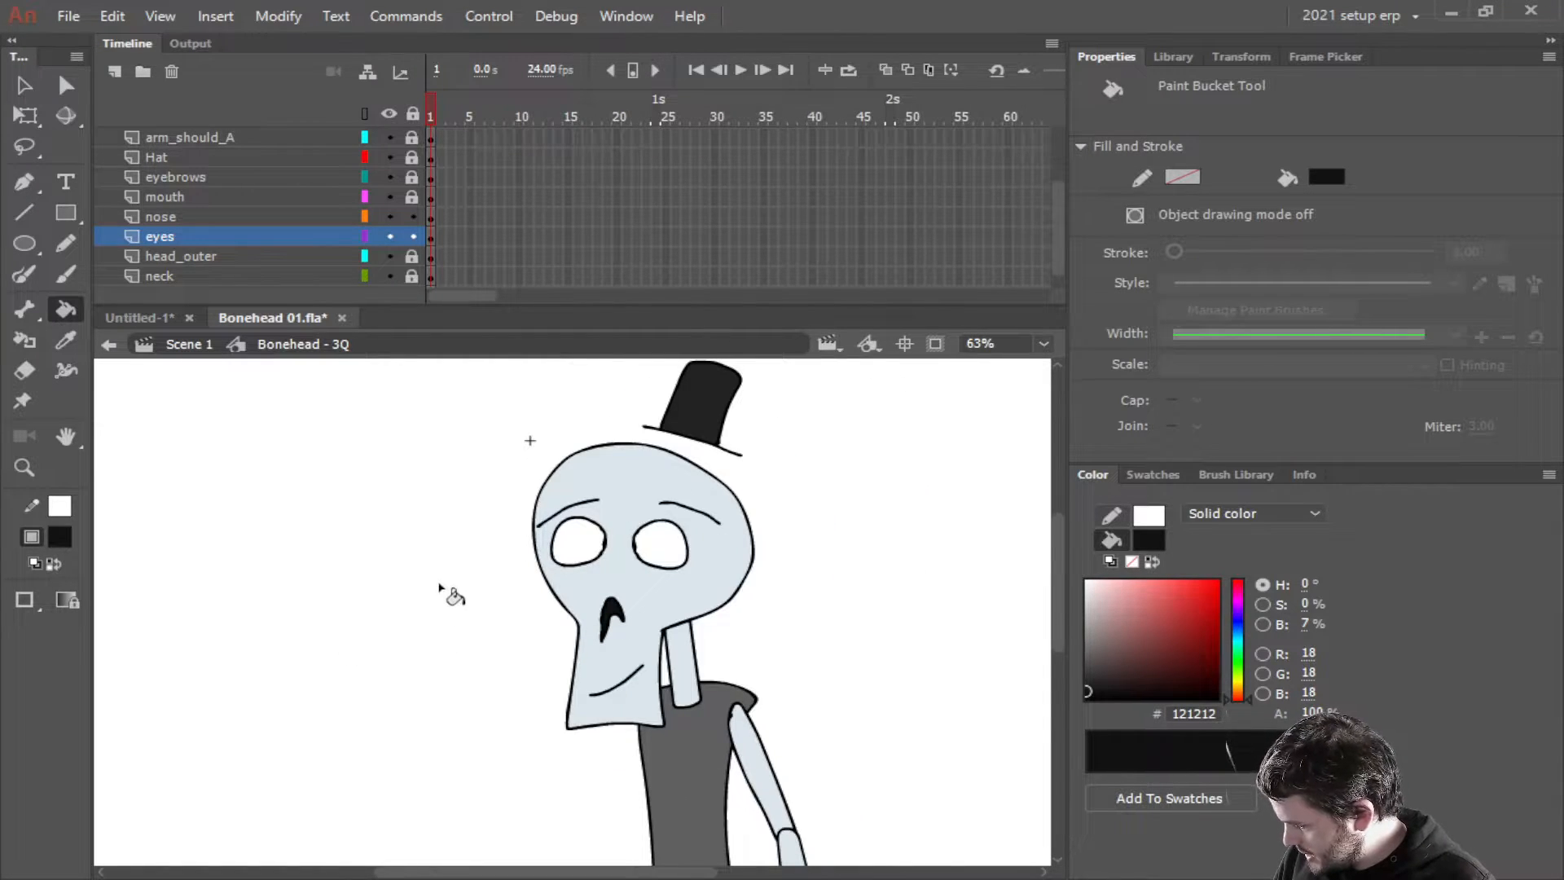
drag(447, 594, 304, 468)
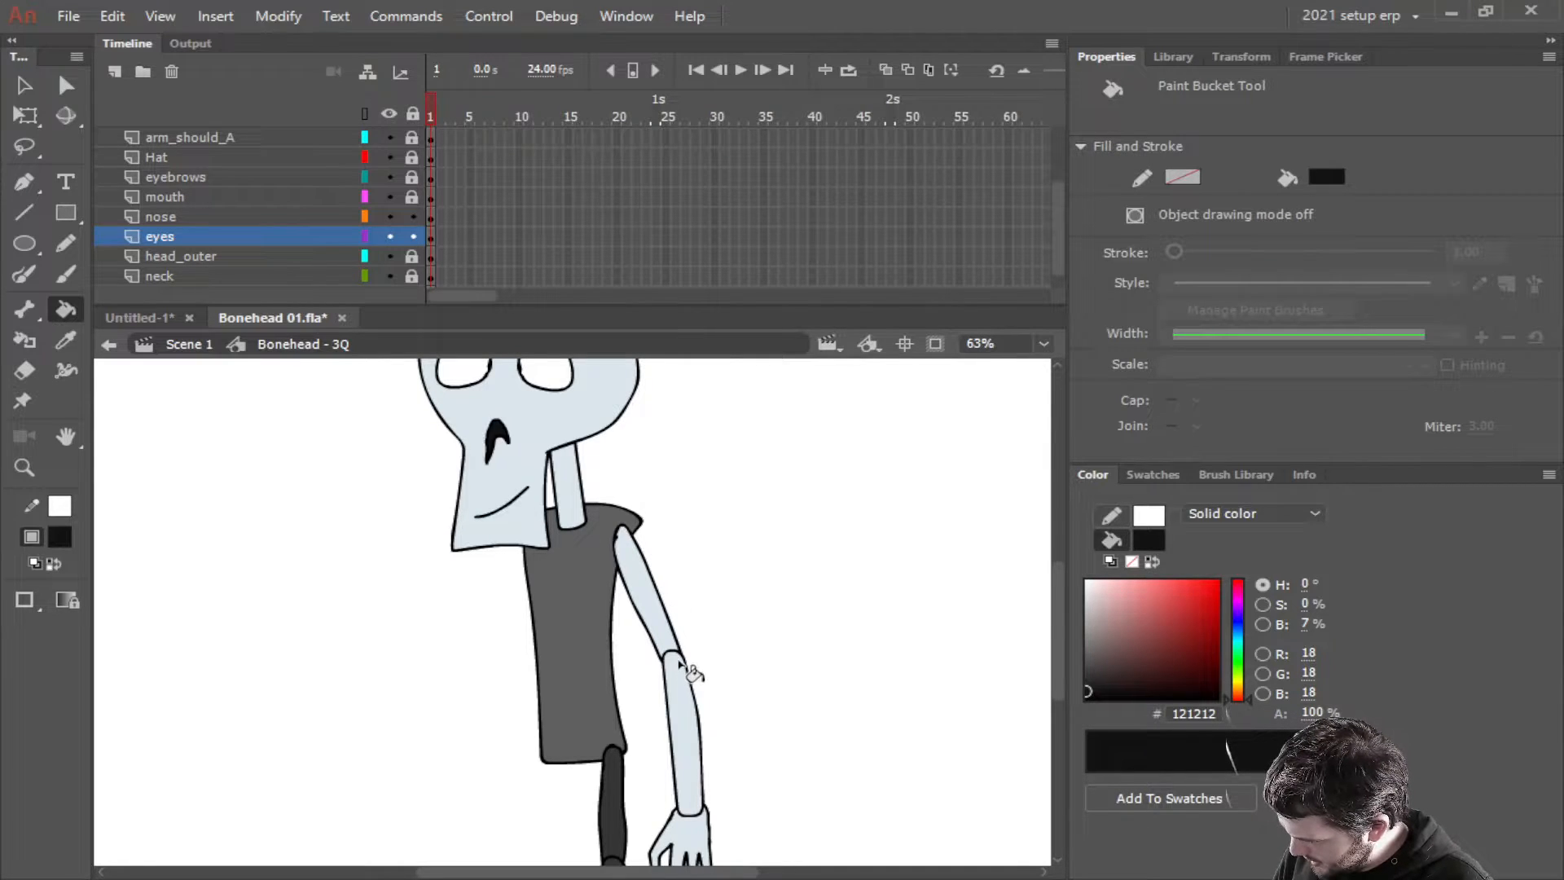
scroll(693, 672, down, 3)
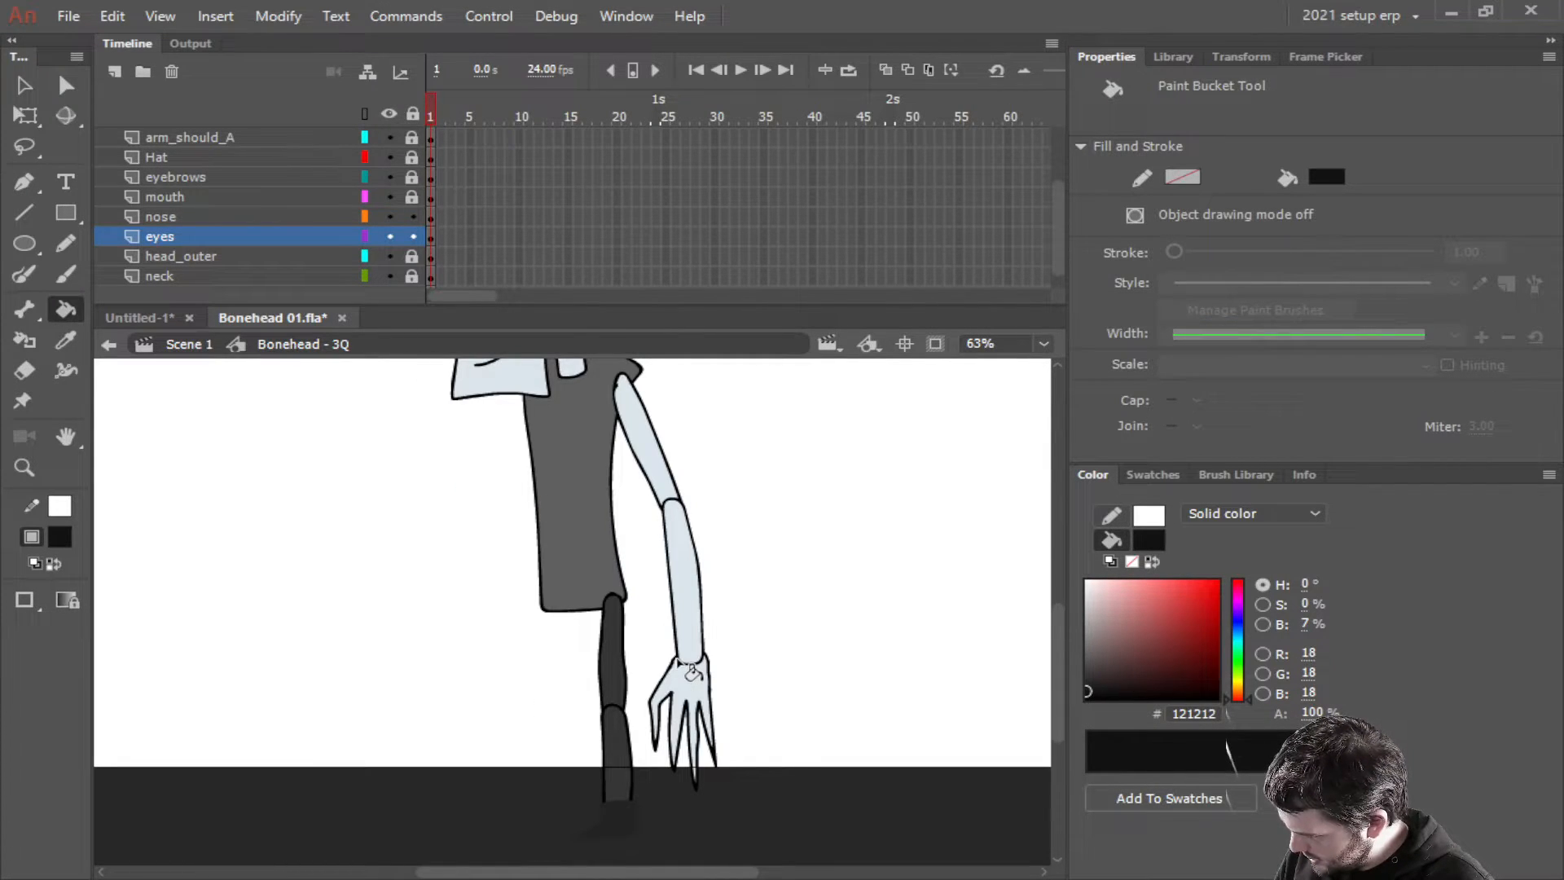
scroll(692, 673, up, 3)
scroll(692, 672, down, 3)
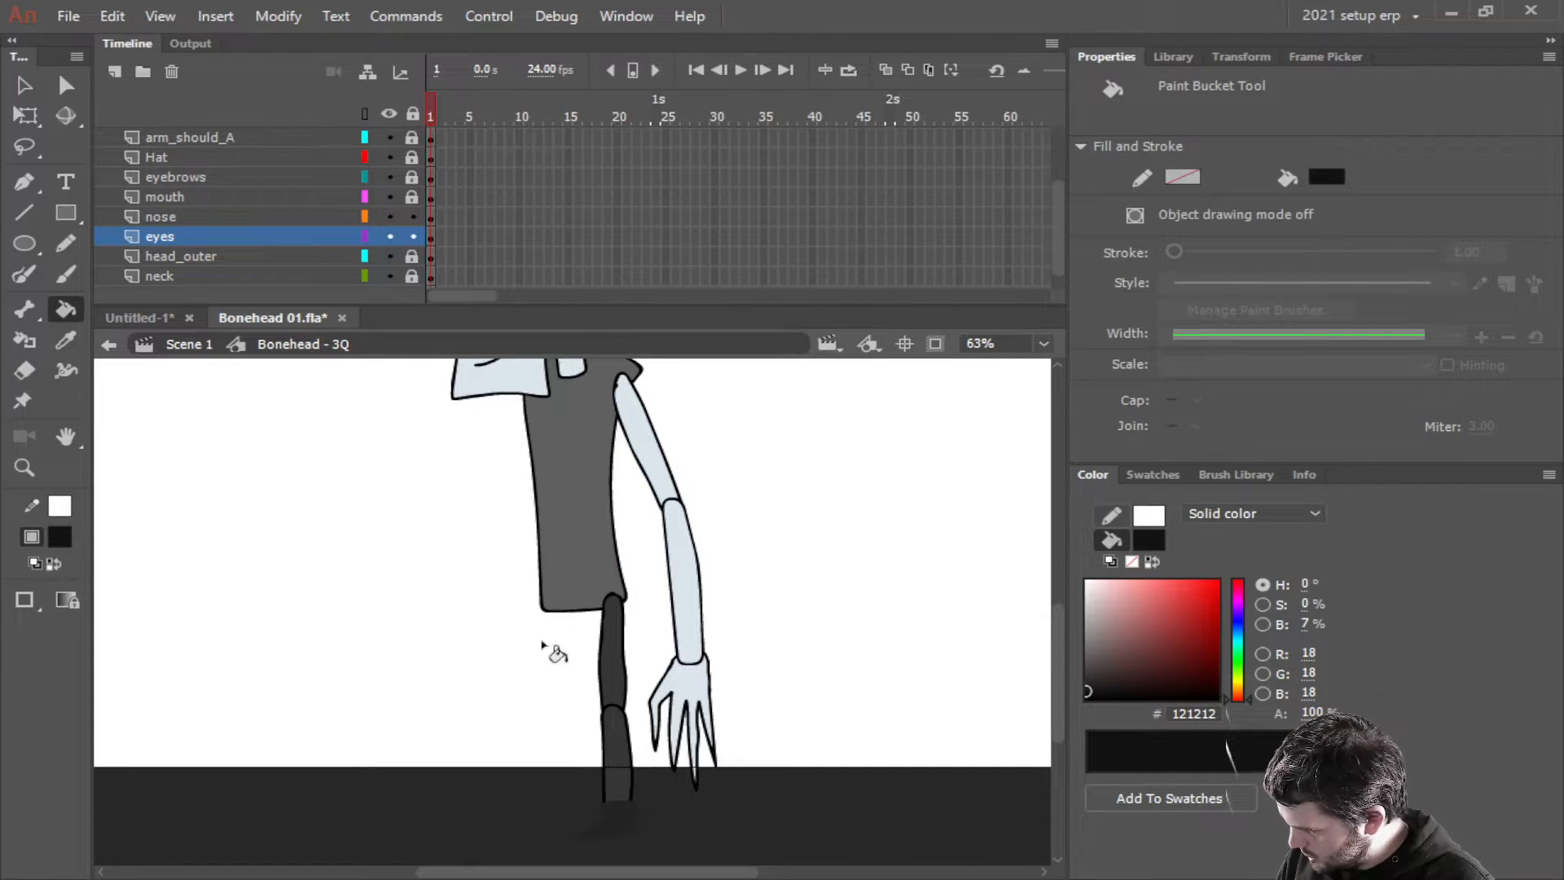
click(192, 237)
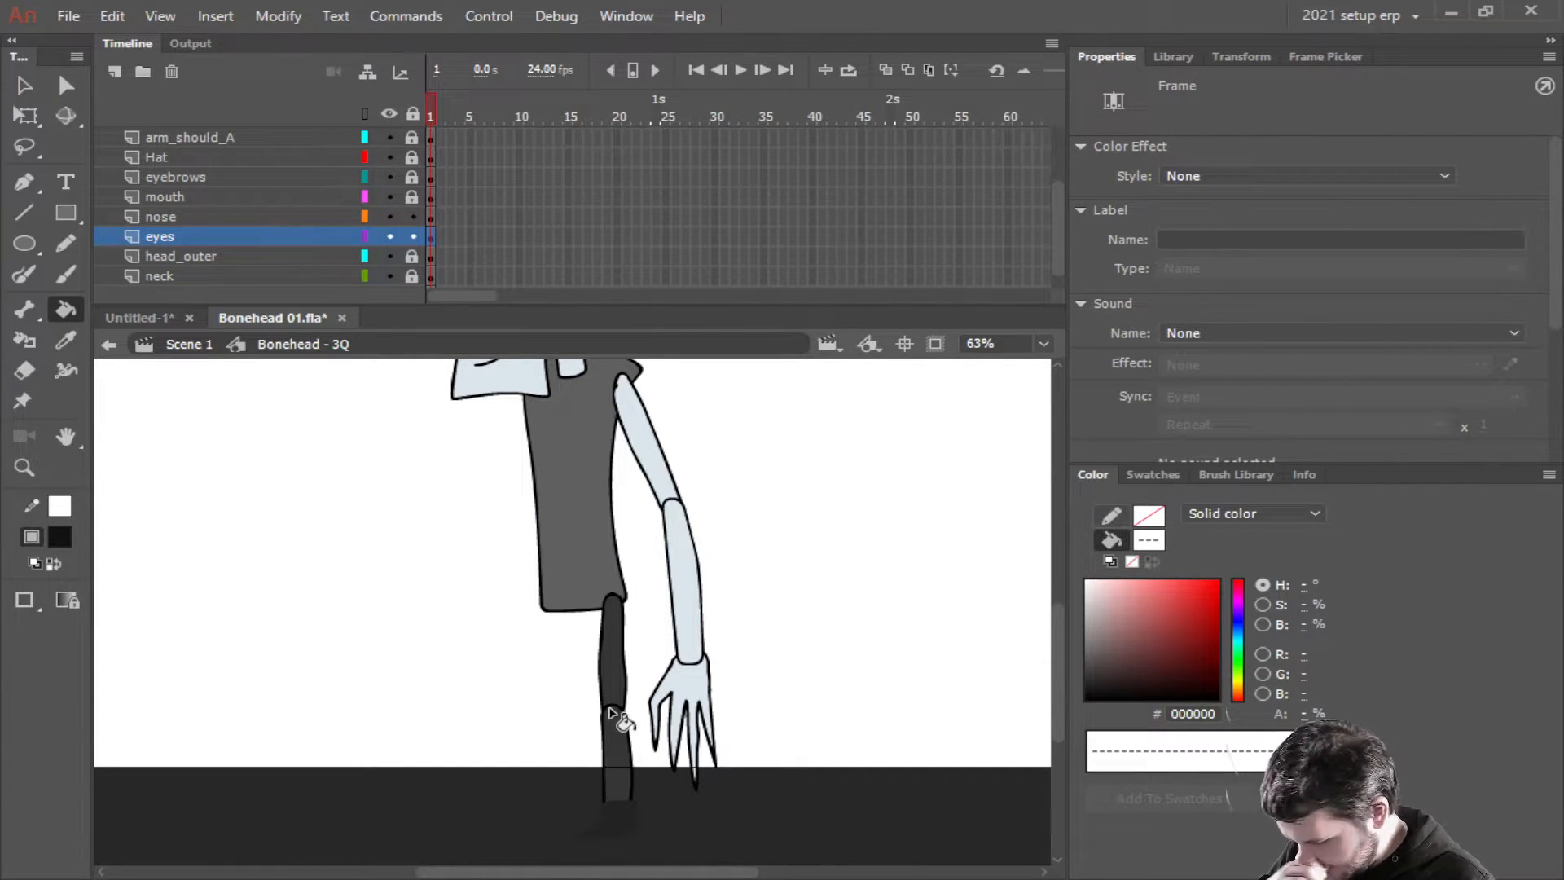
key(ctrl+s)
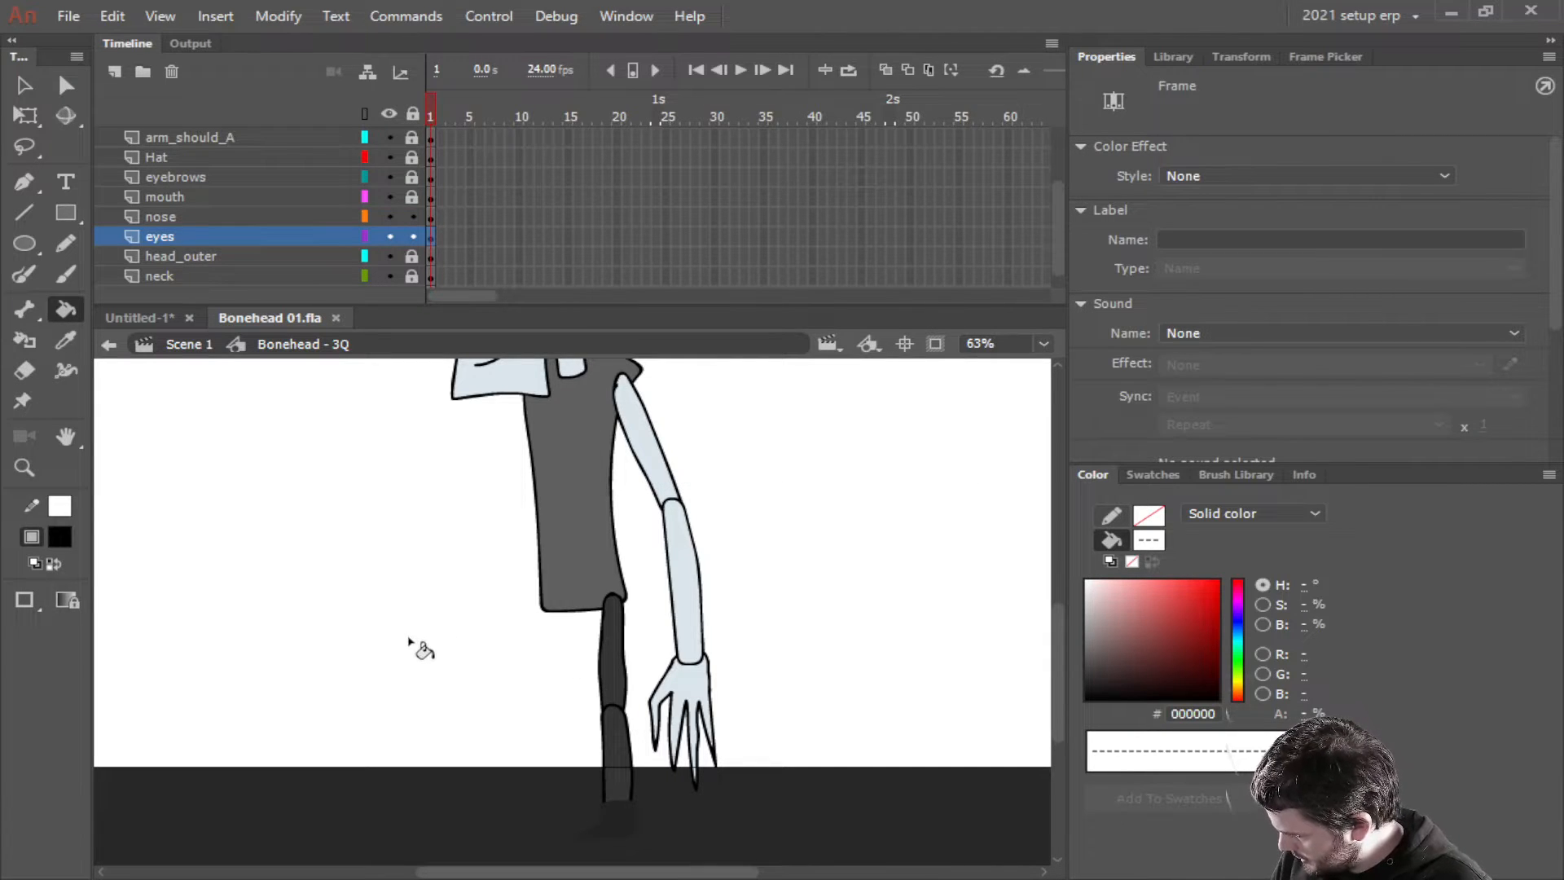
Switch to the Selection tool and unlock all layers of the character
click(411, 217)
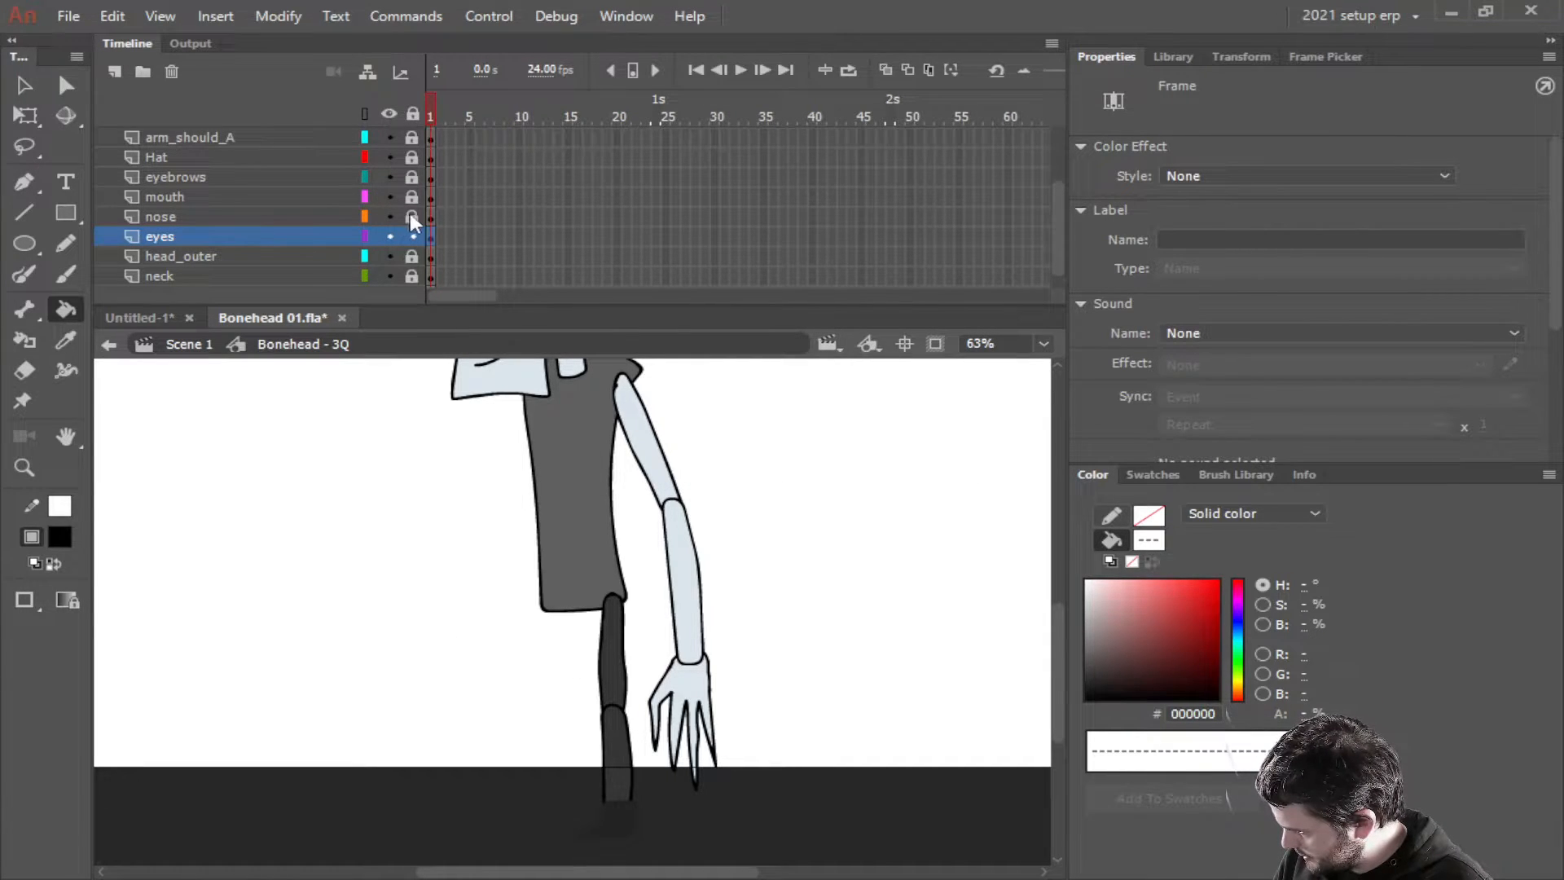
click(411, 237)
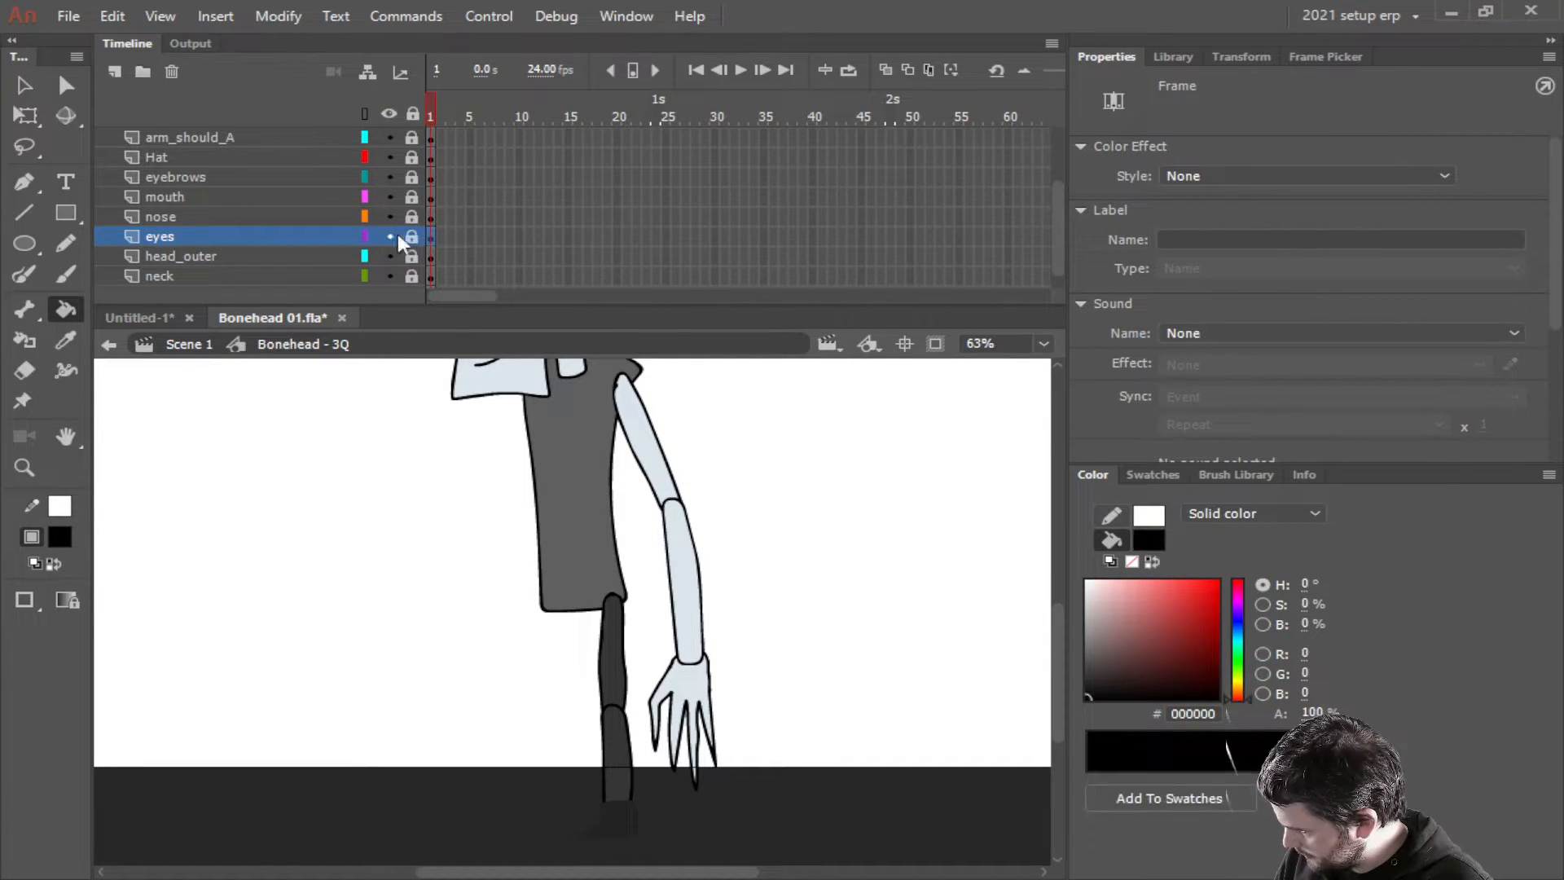
click(14, 82)
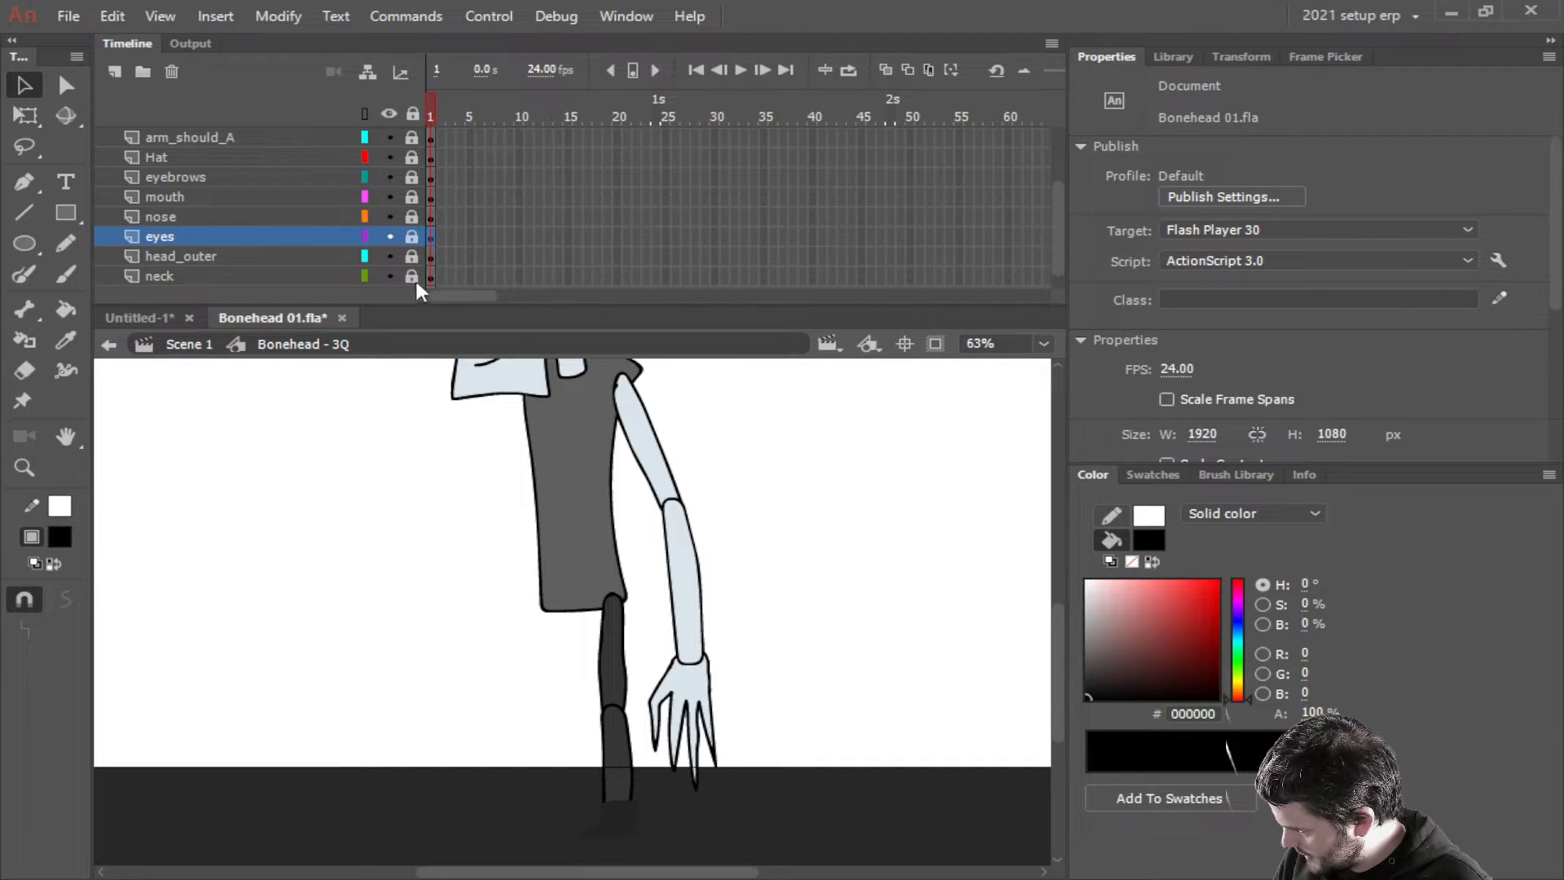
drag(412, 277, 405, 230)
scroll(403, 162, up, 3)
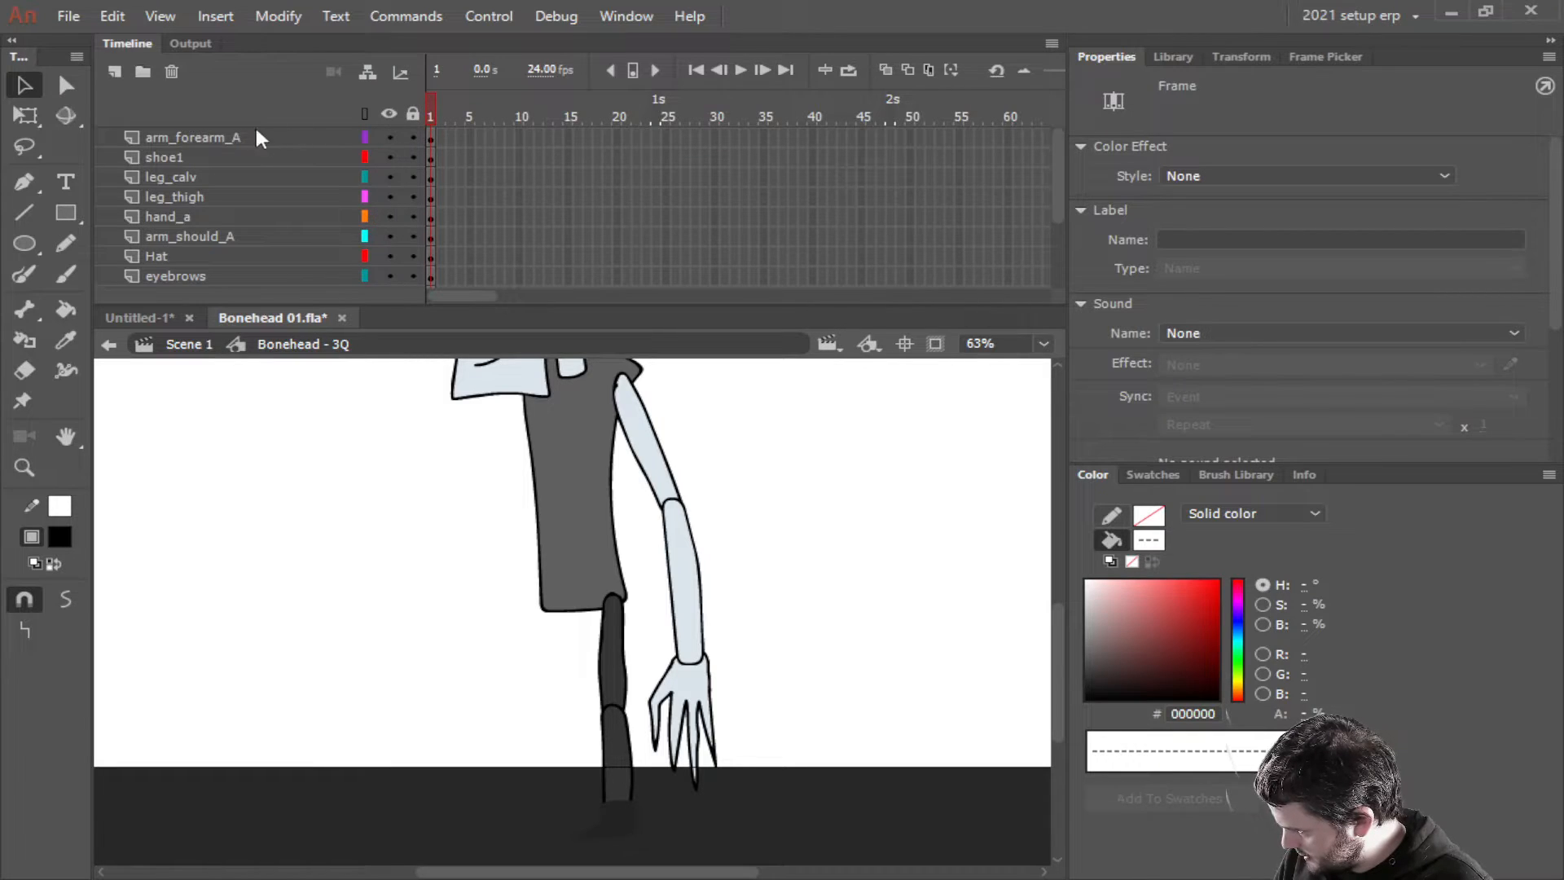
Convert the artwork on the arm_forearm_A layer to a graphic symbol named Bonehead forearm a
click(228, 140)
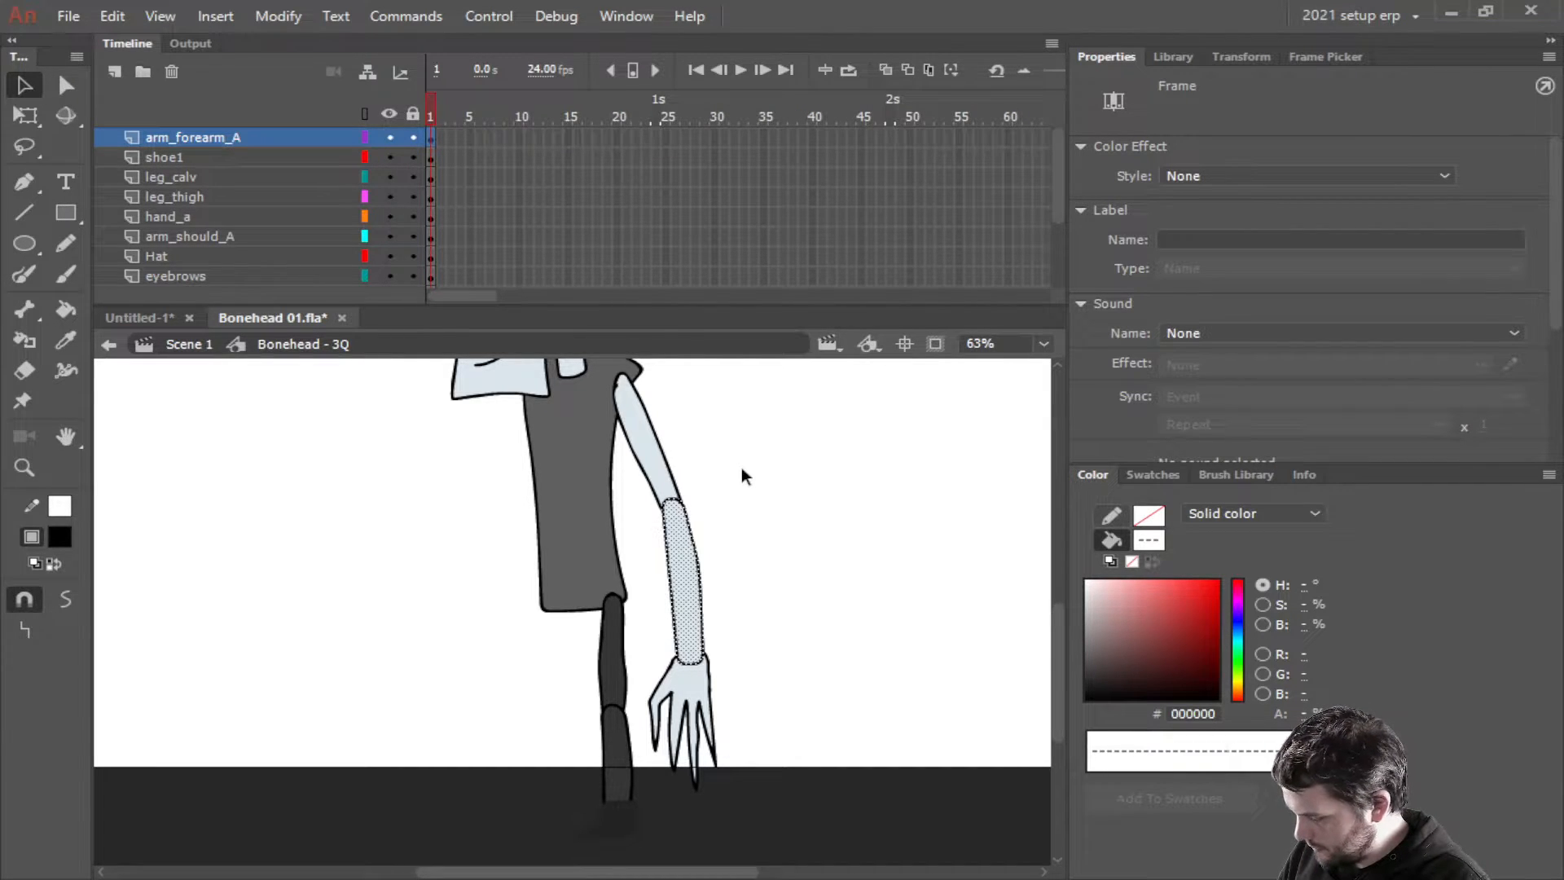
key(F8)
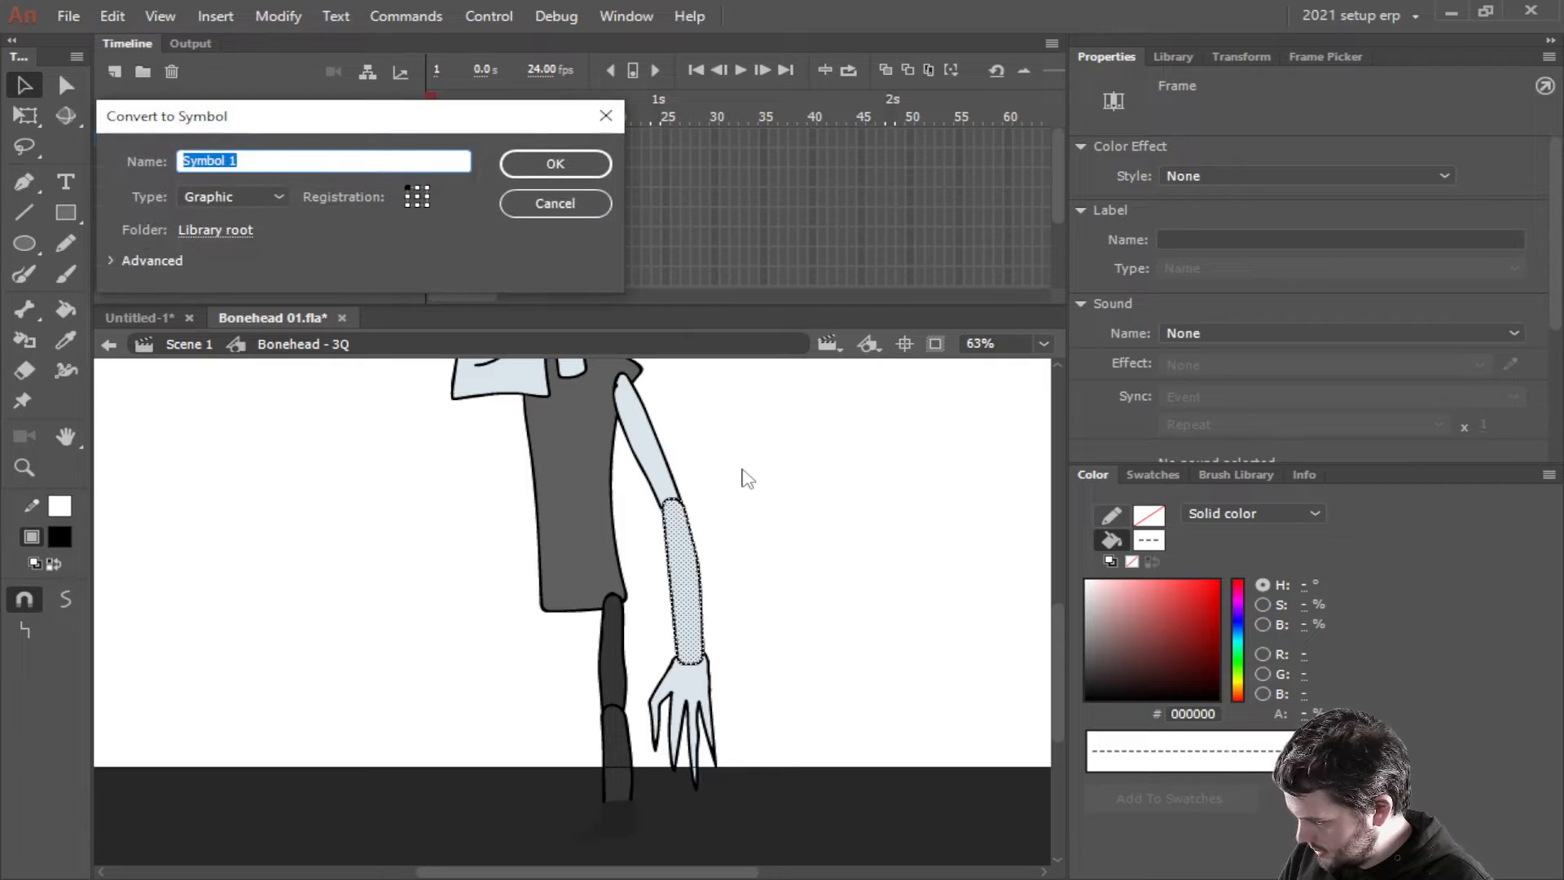
text(Bonehead)
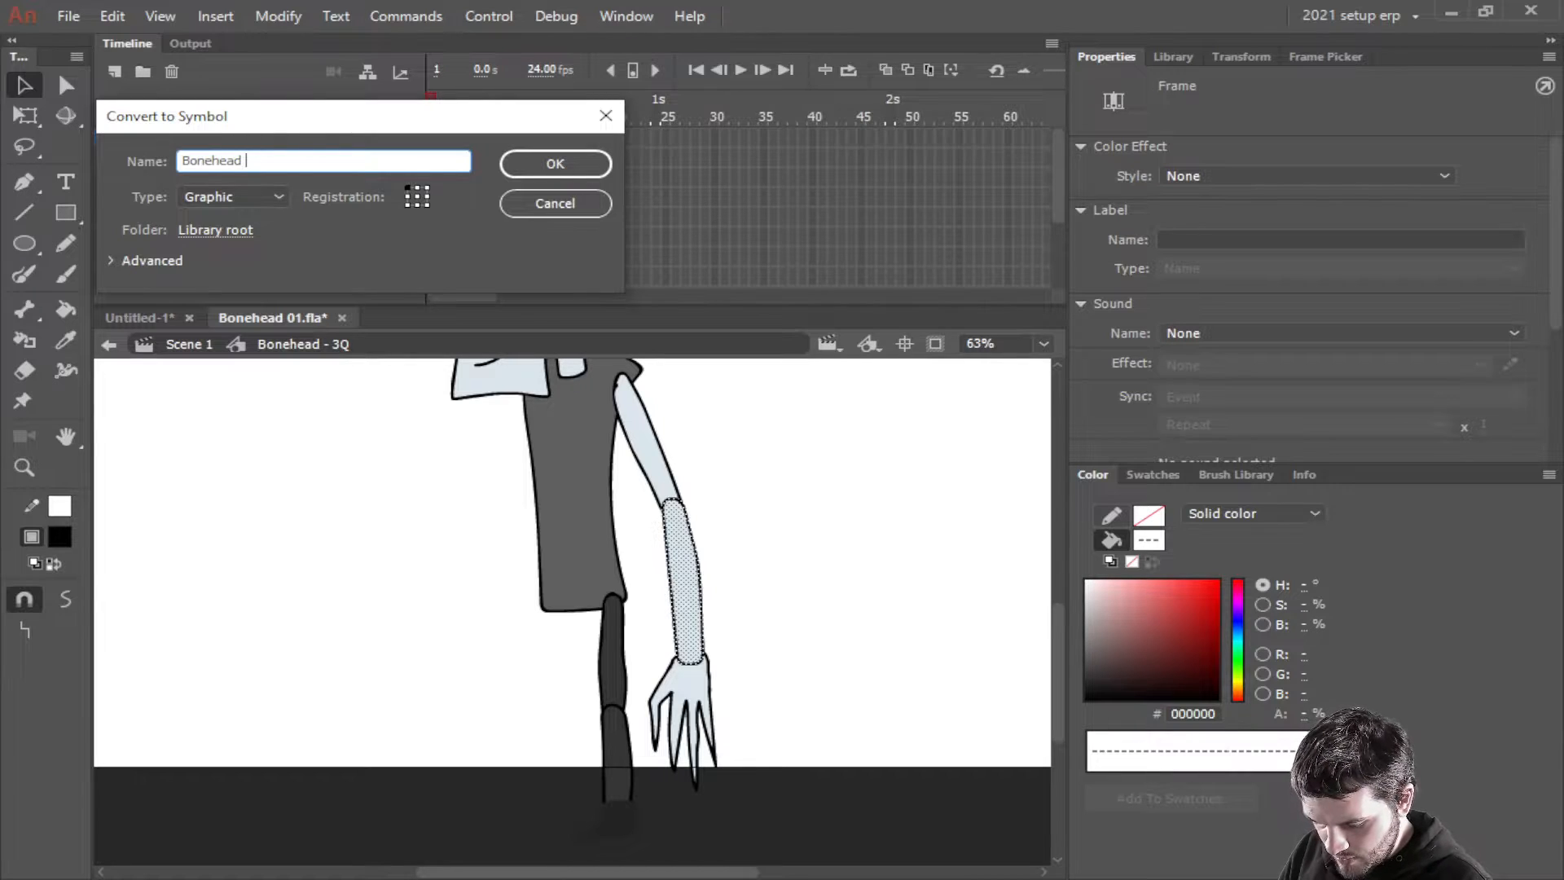
text( forear)
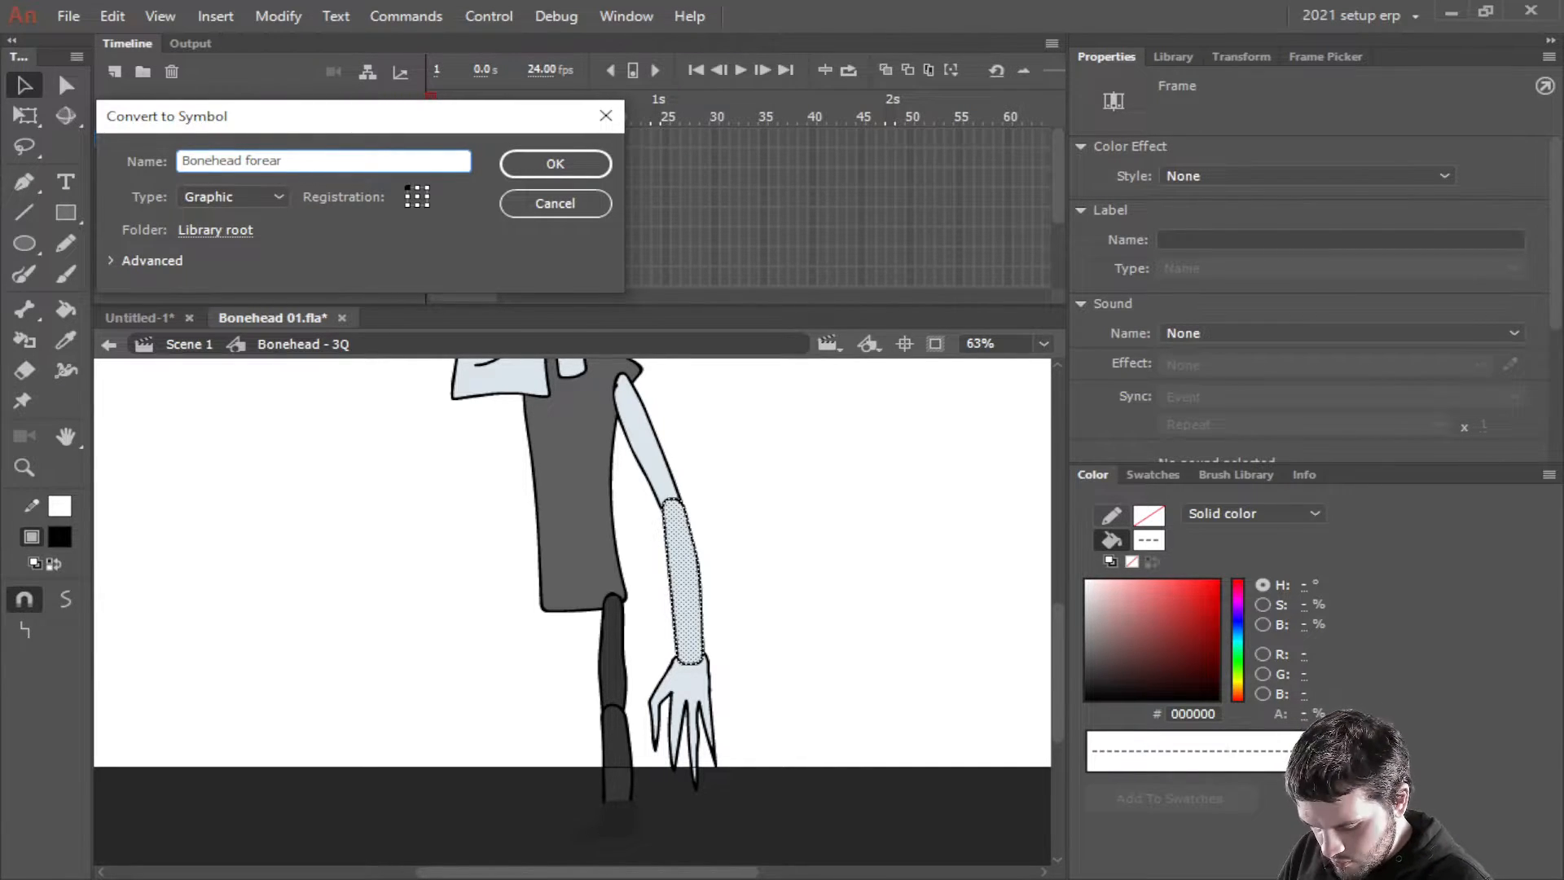
text(em a)
key(Return)
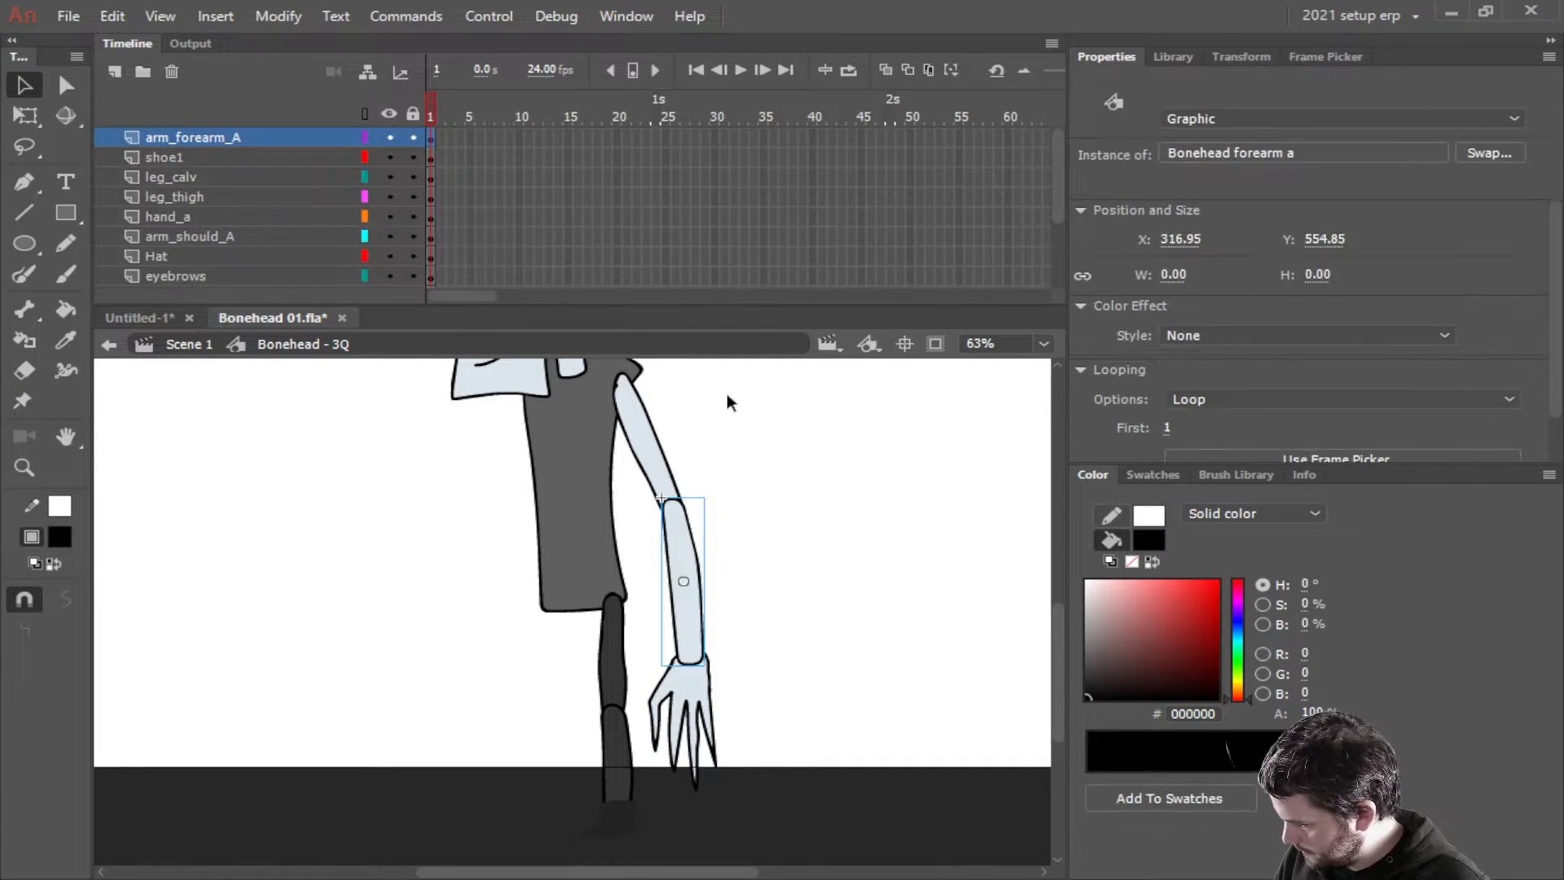
Convert the upper arm on the arm_should_A layer to a graphic symbol named bonehead shoulder a
click(652, 434)
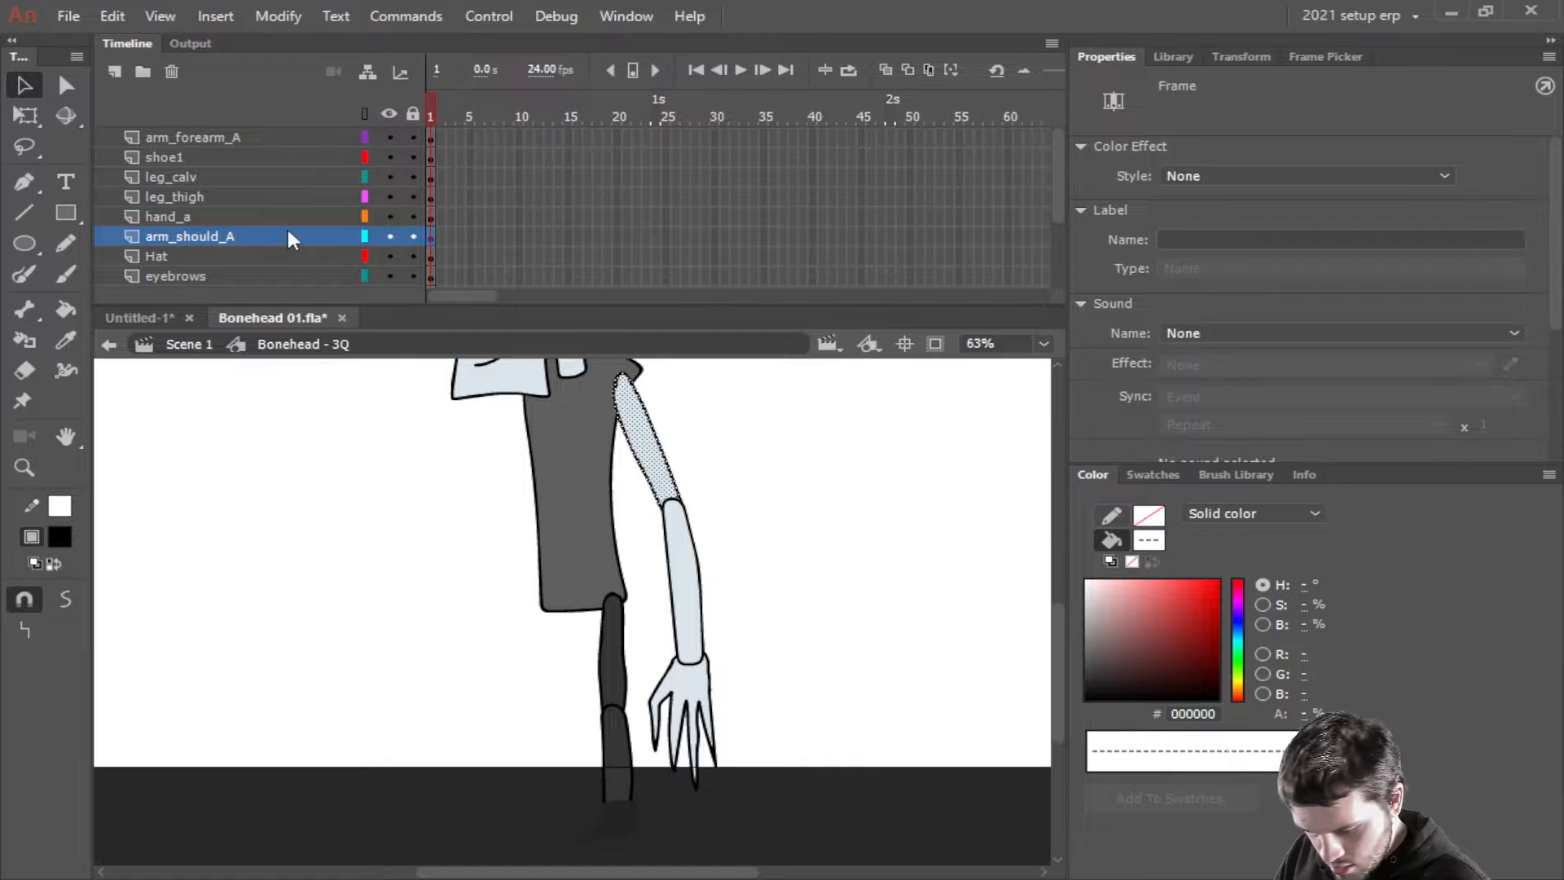
key(F8)
text(bone)
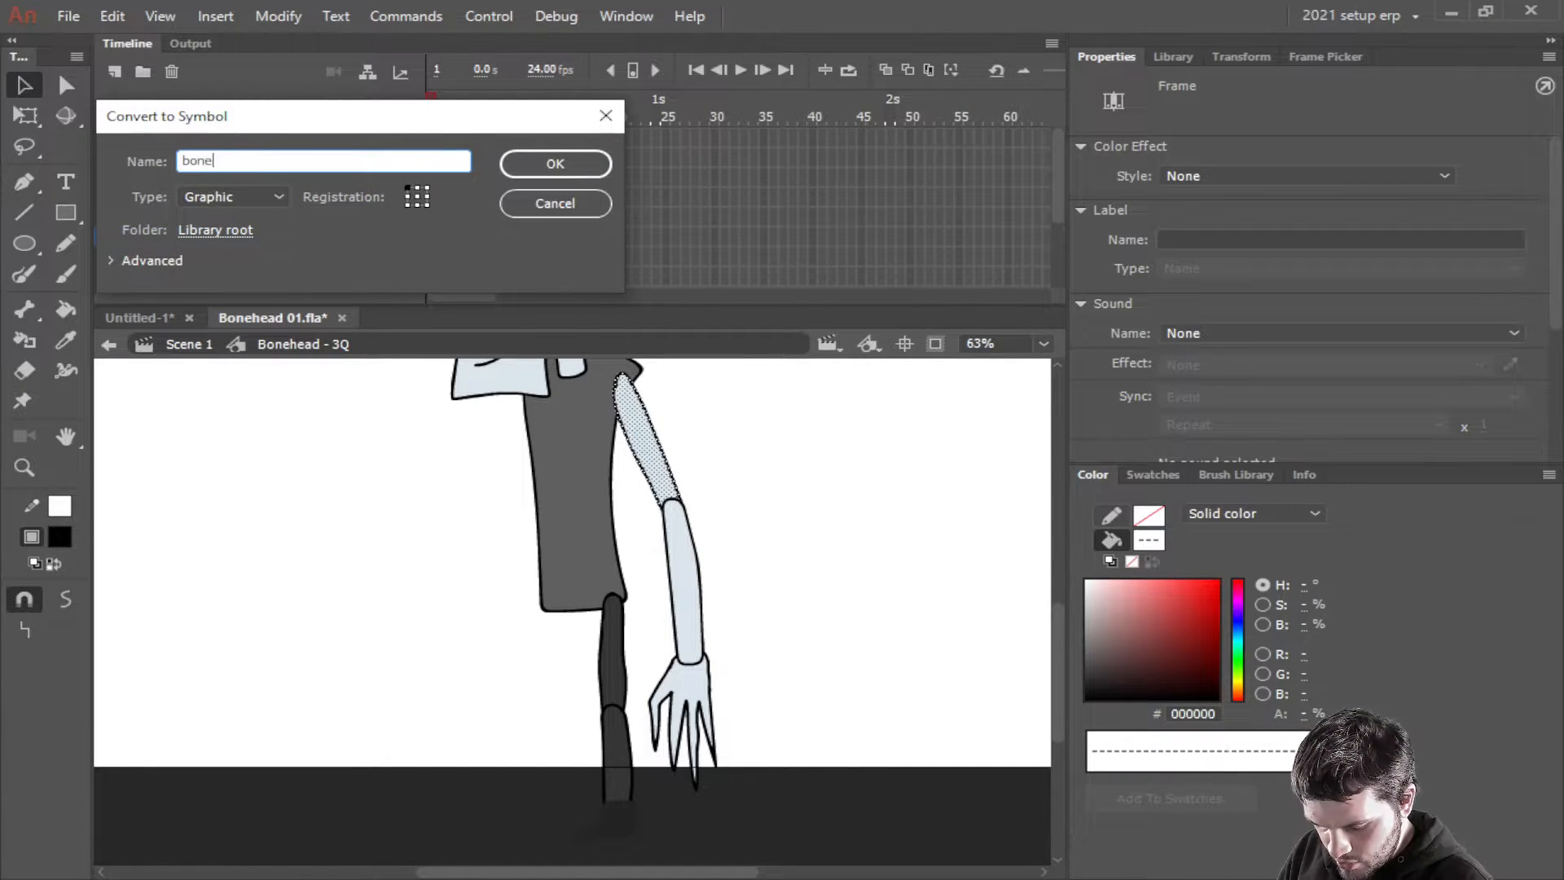
text(head shoulder a)
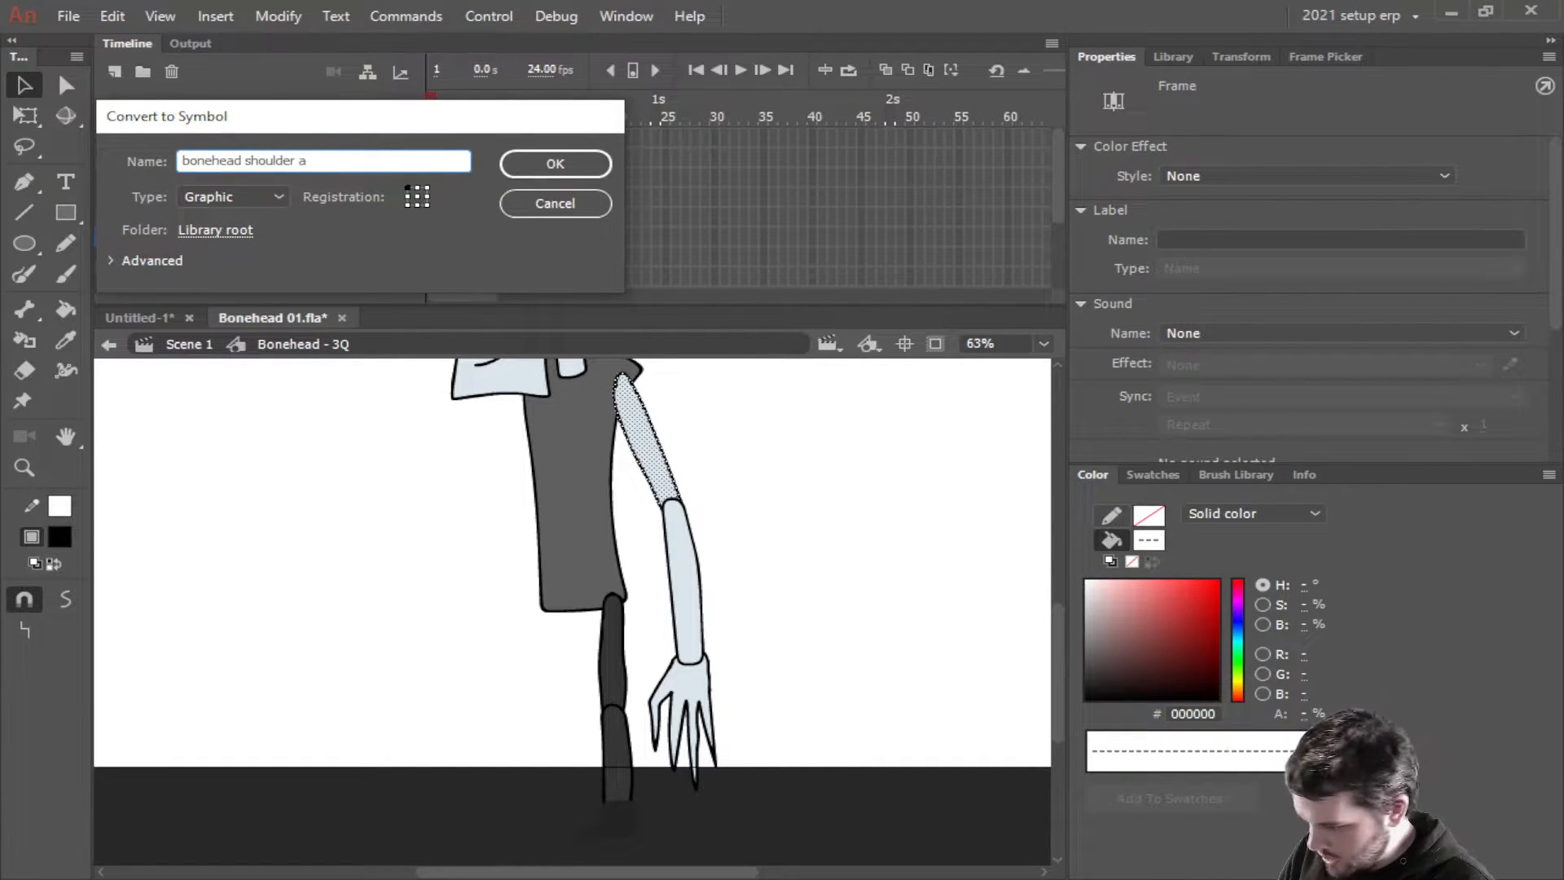
key(Return)
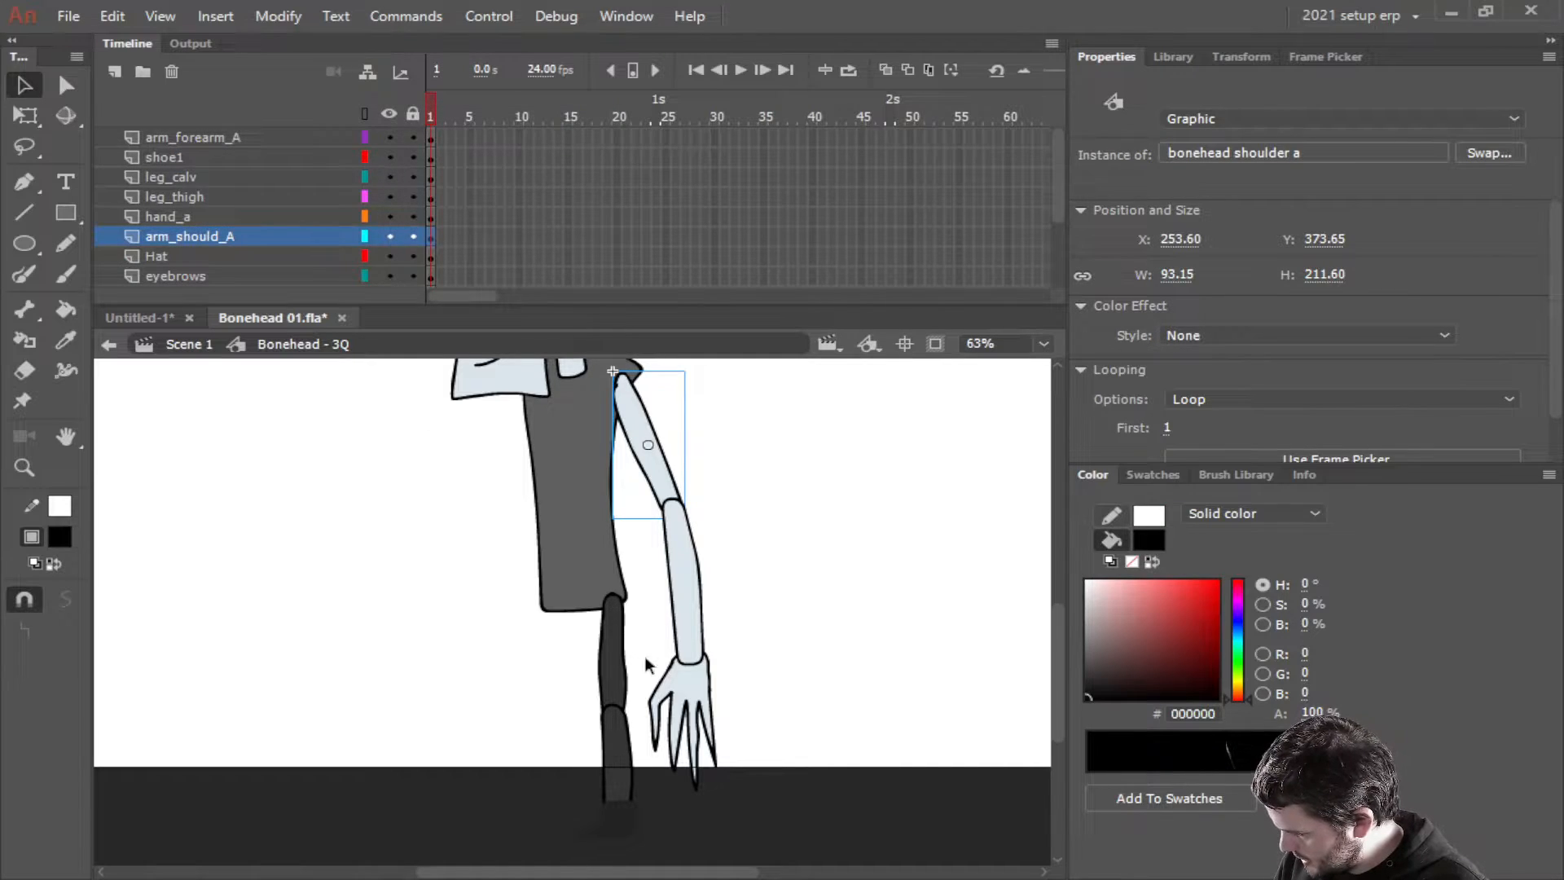
Convert the artwork on the hand_a layer to a graphic symbol named bonehead hand a
click(668, 675)
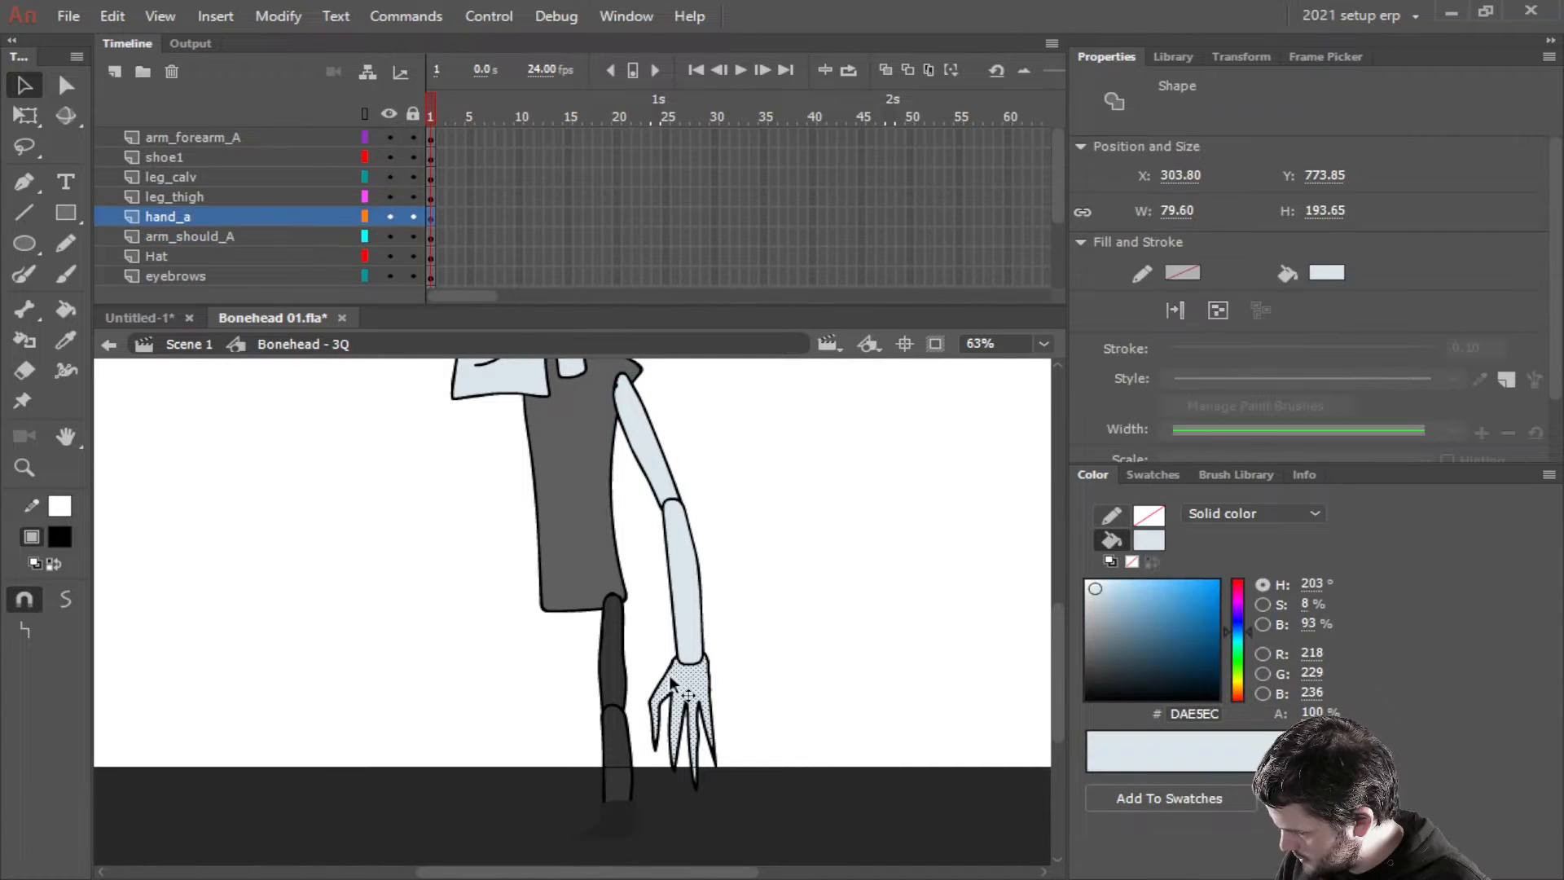
click(263, 216)
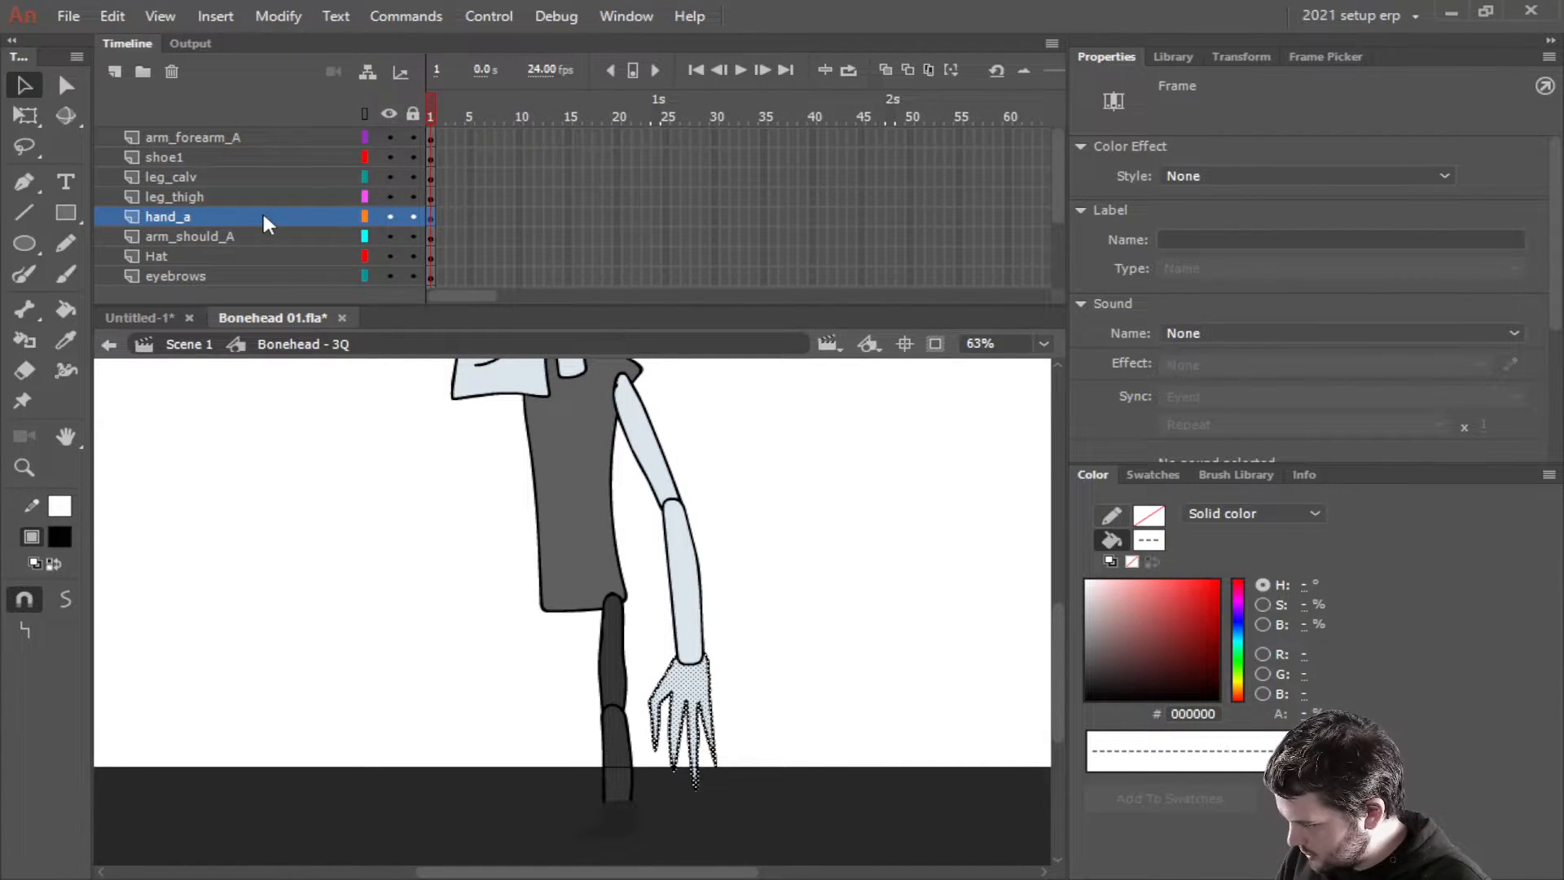
key(F8)
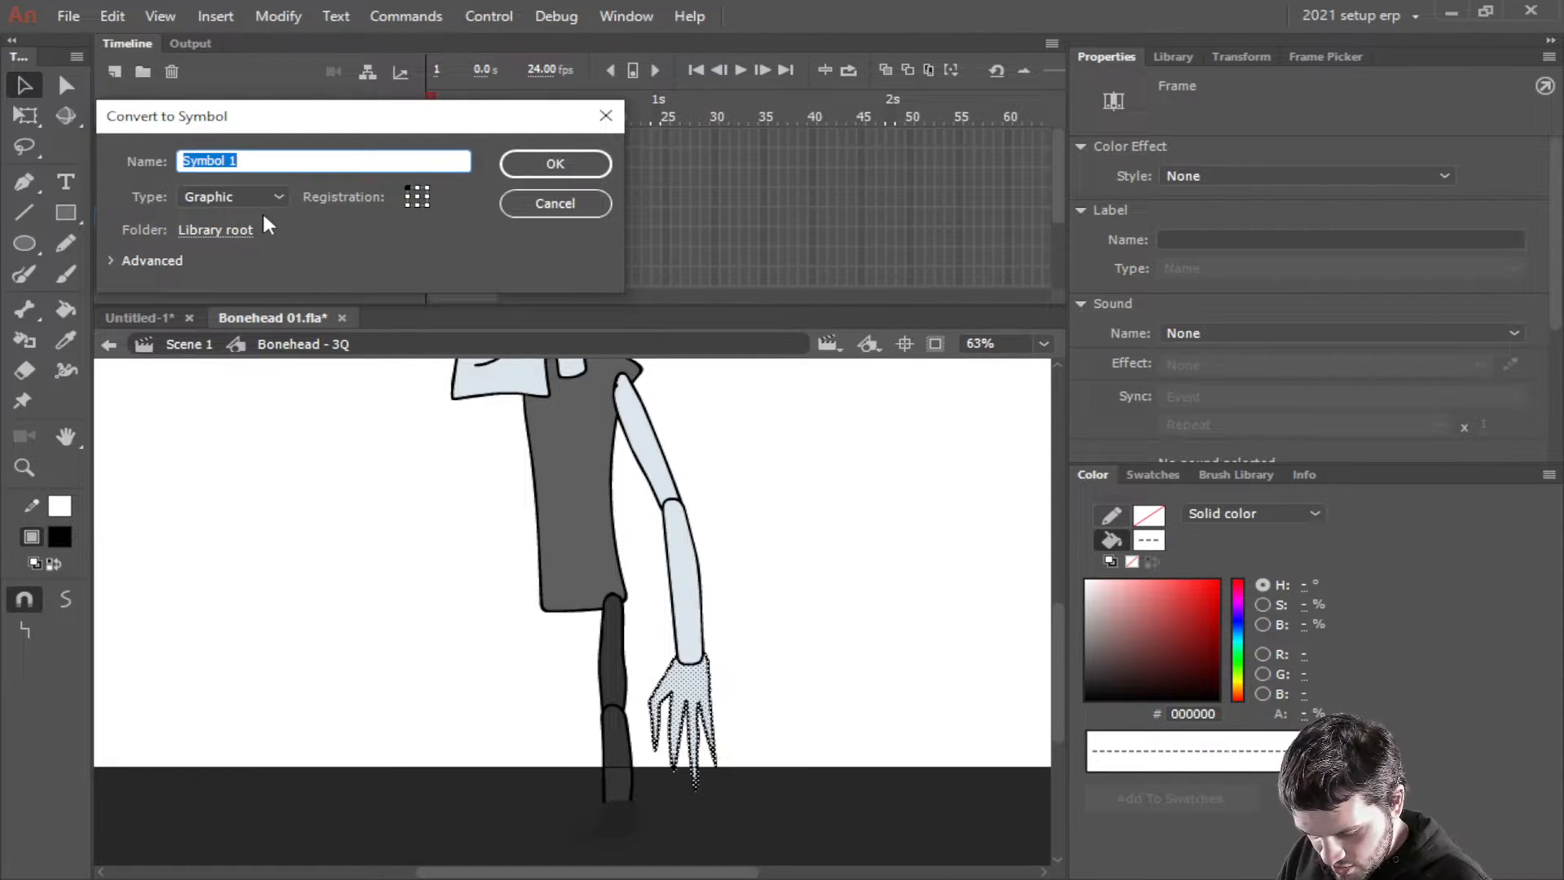
text(bone)
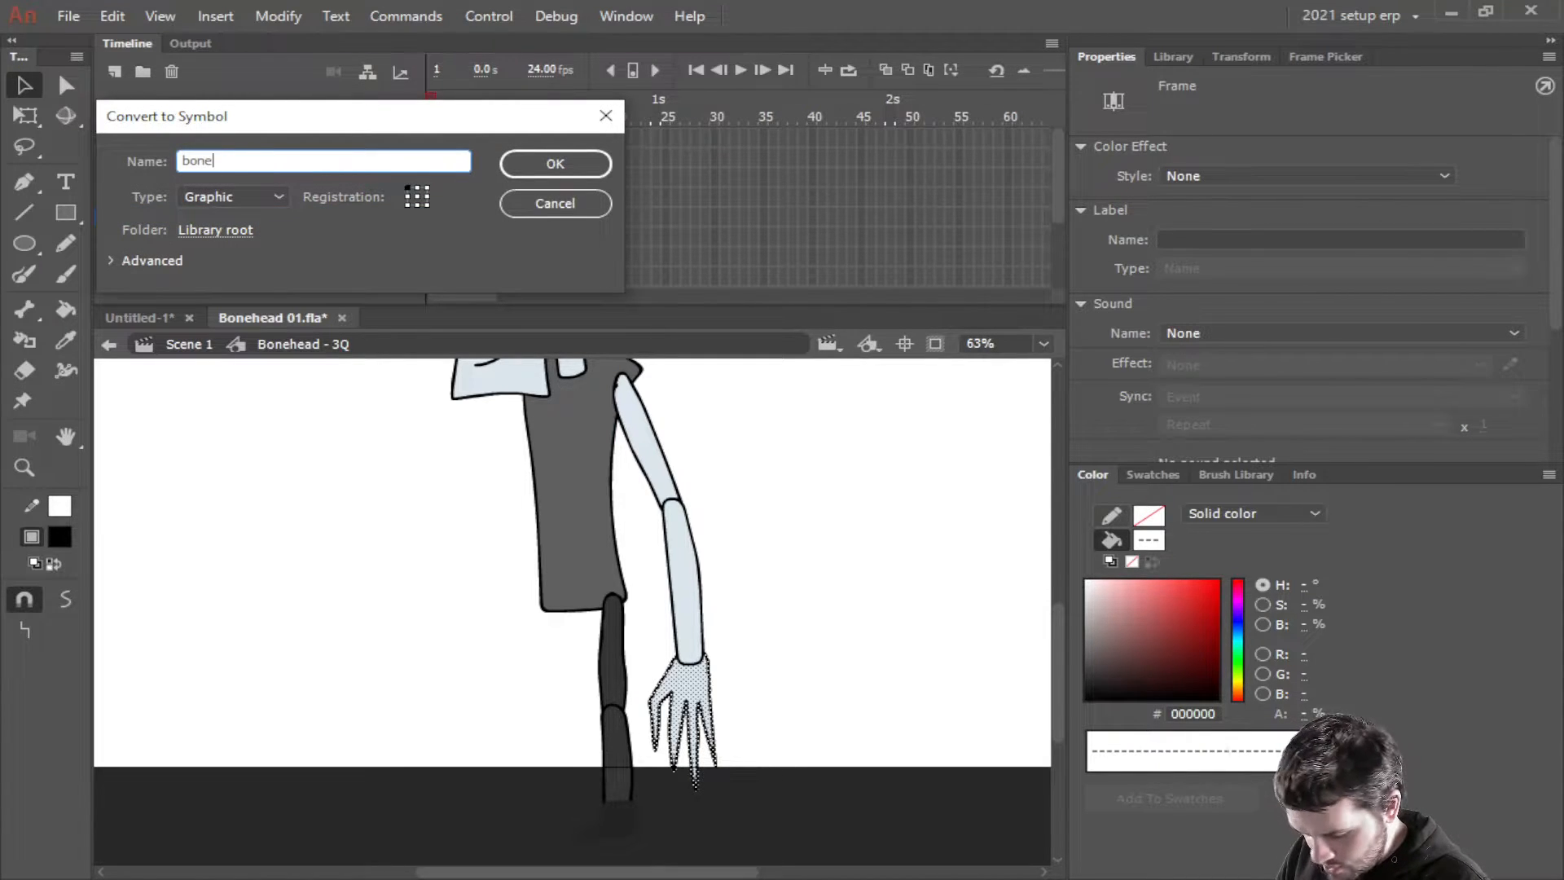
text(head)
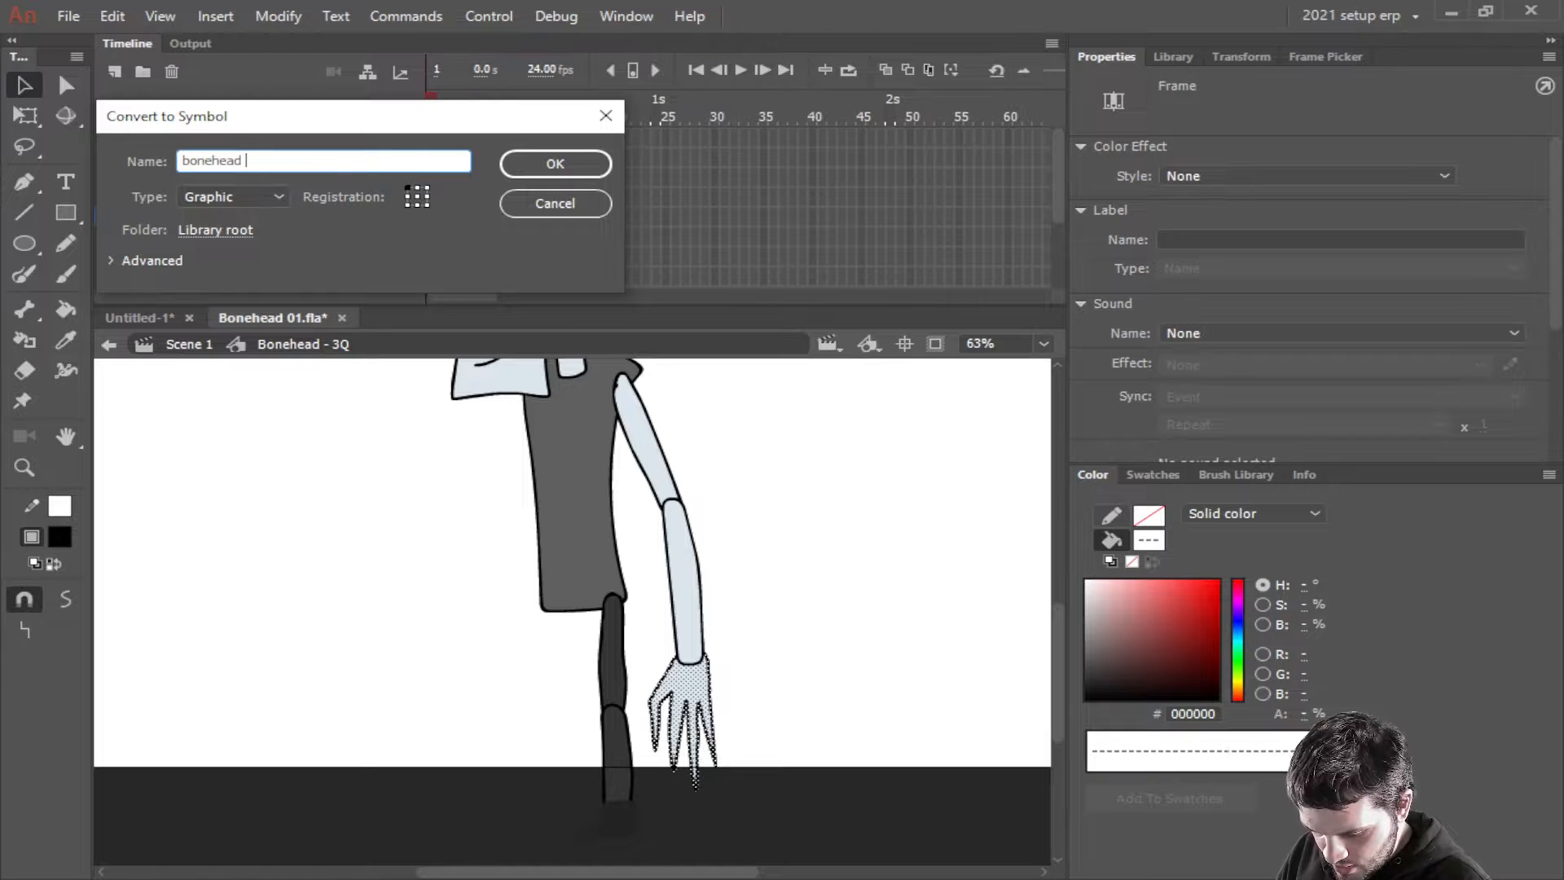
text( hand a)
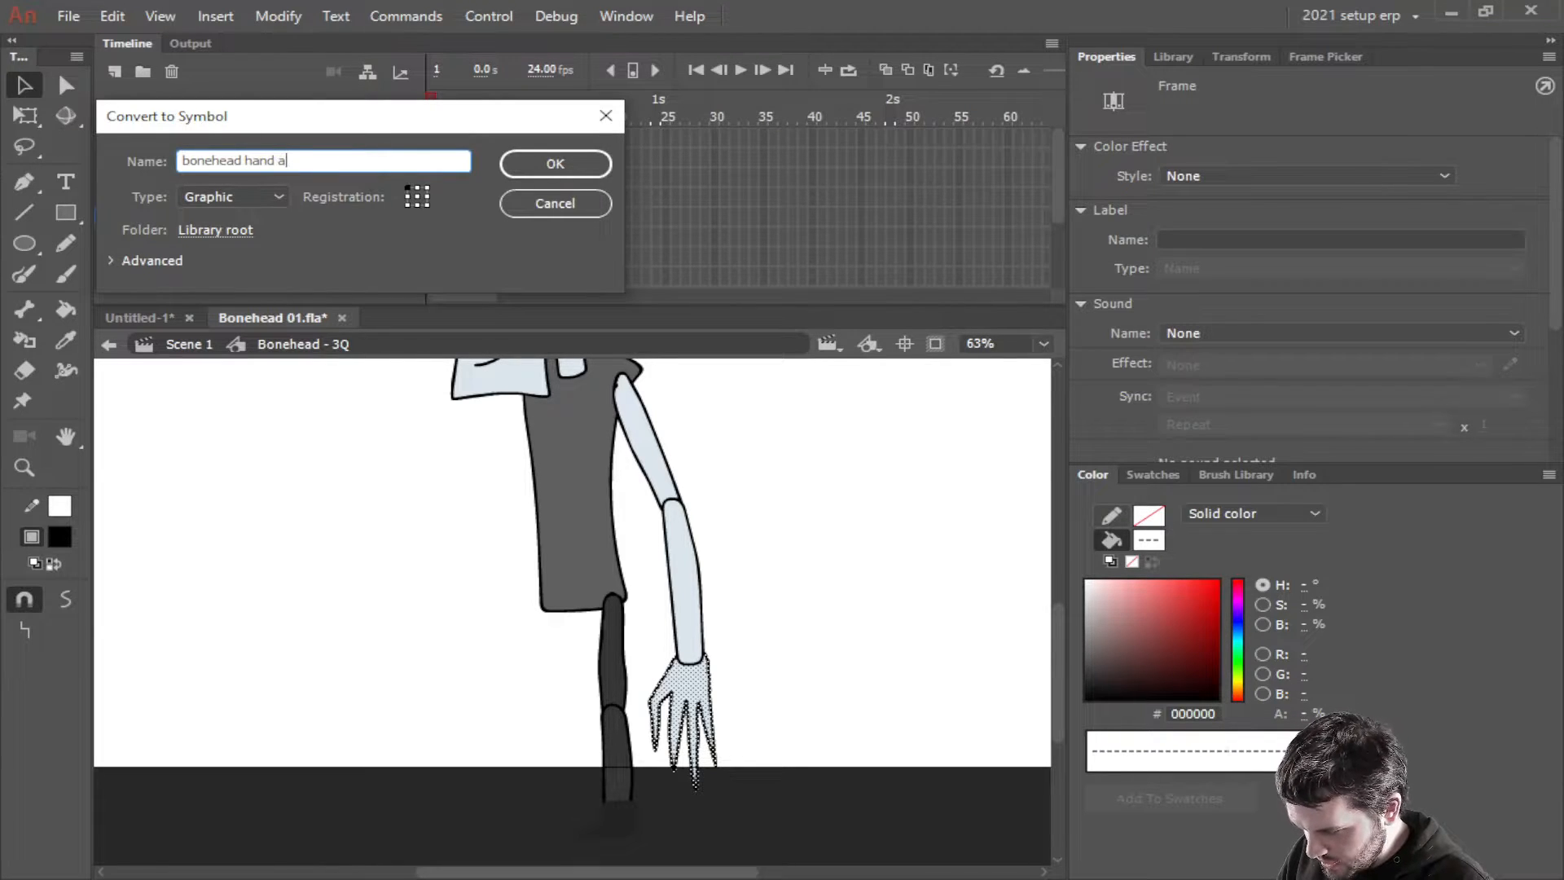
key(Return)
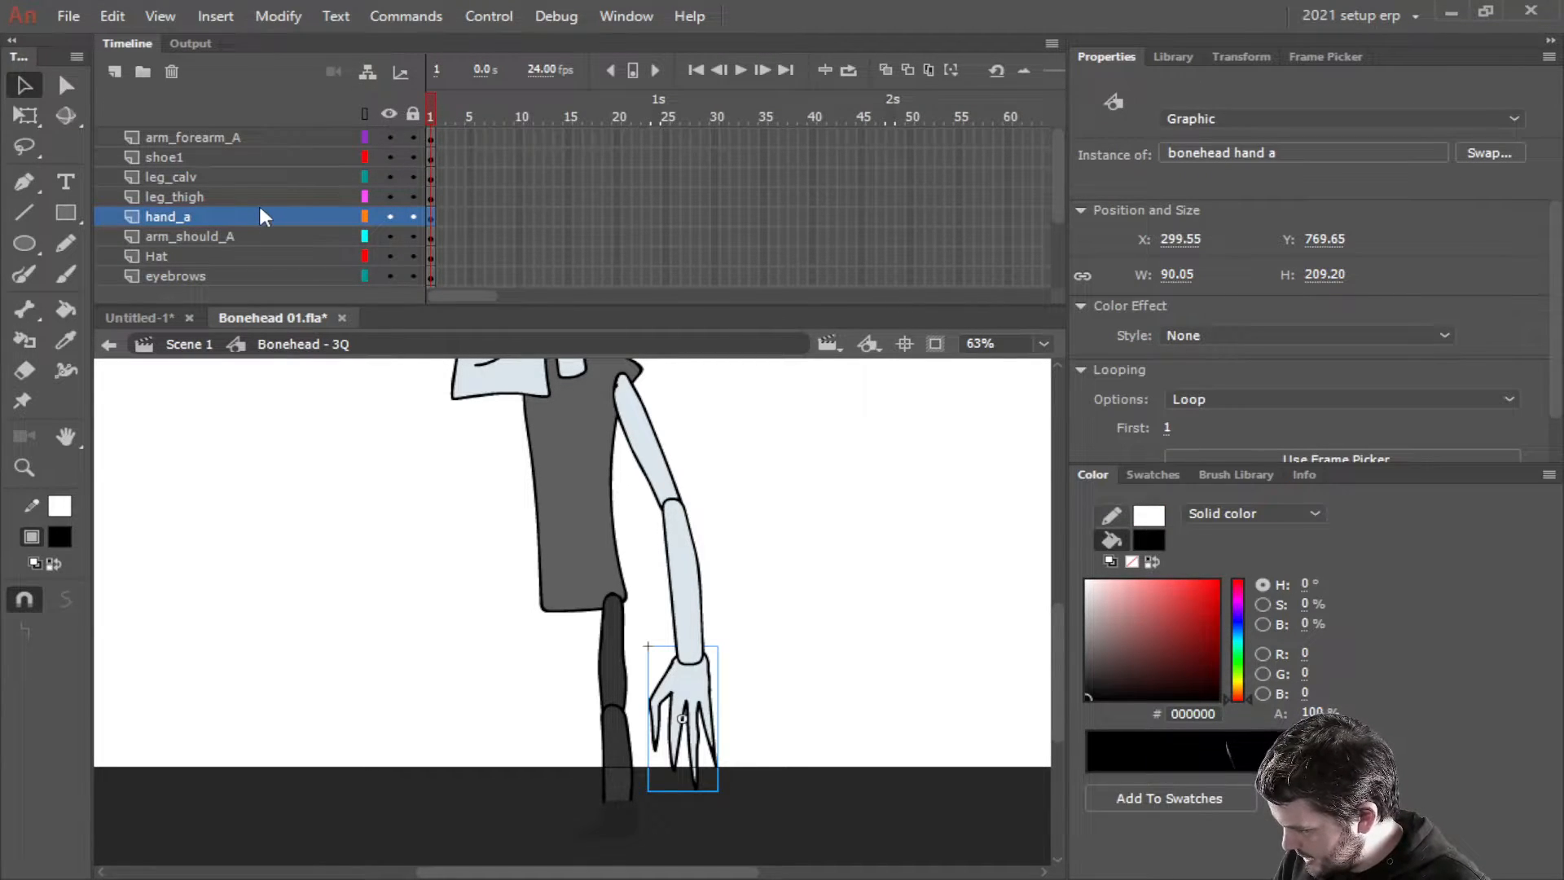
Rename the library symbol bonehead shoulder a as bonehead arm shoulder a
click(1173, 56)
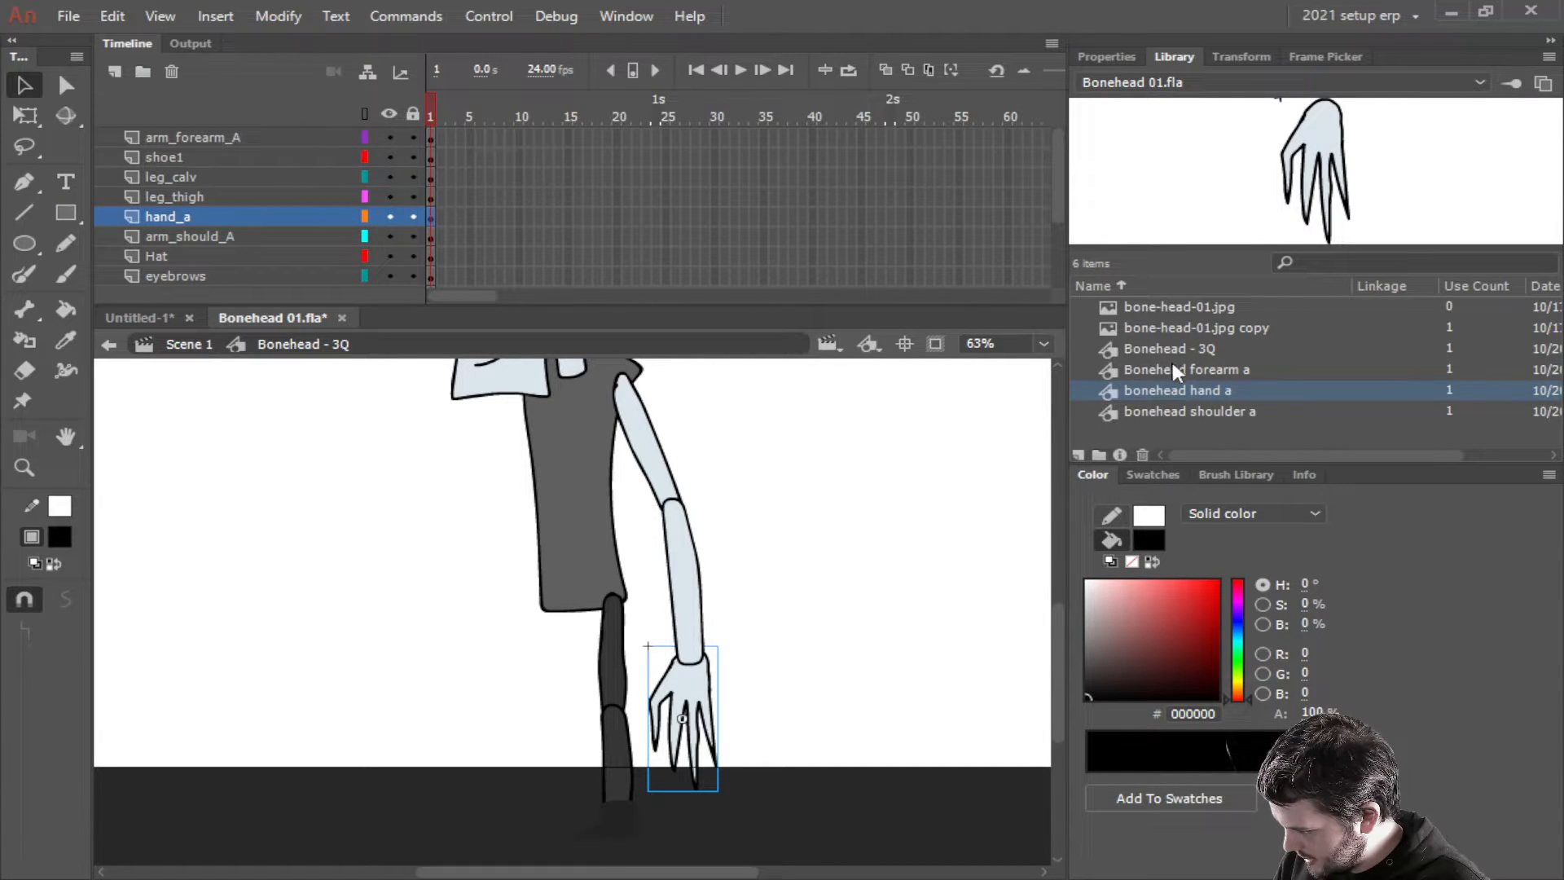
click(1191, 413)
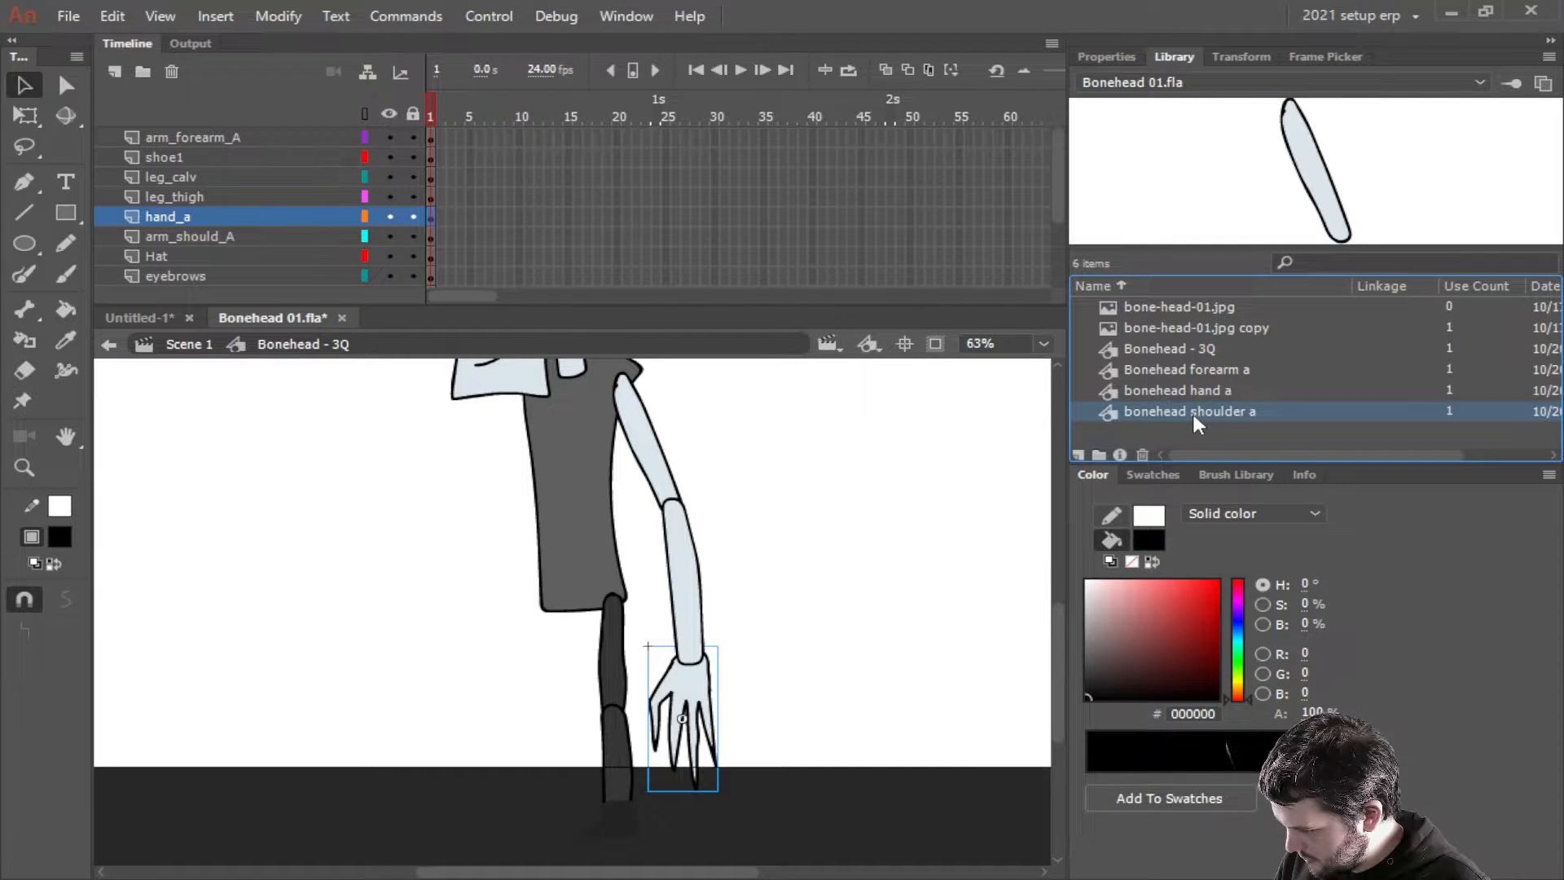
right_click(1189, 409)
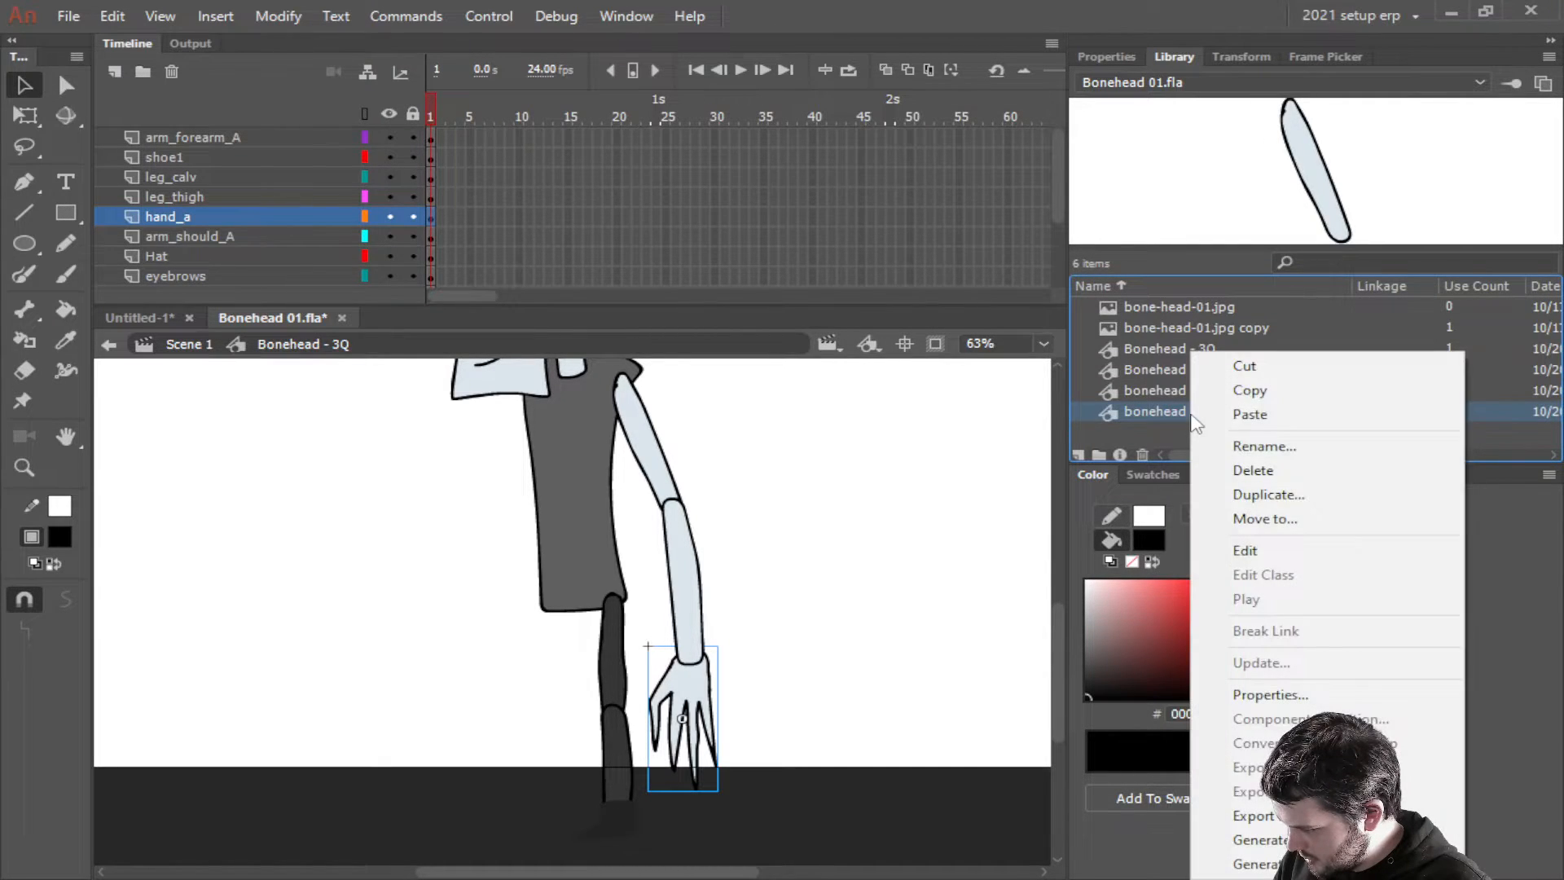
click(1254, 443)
click(1194, 411)
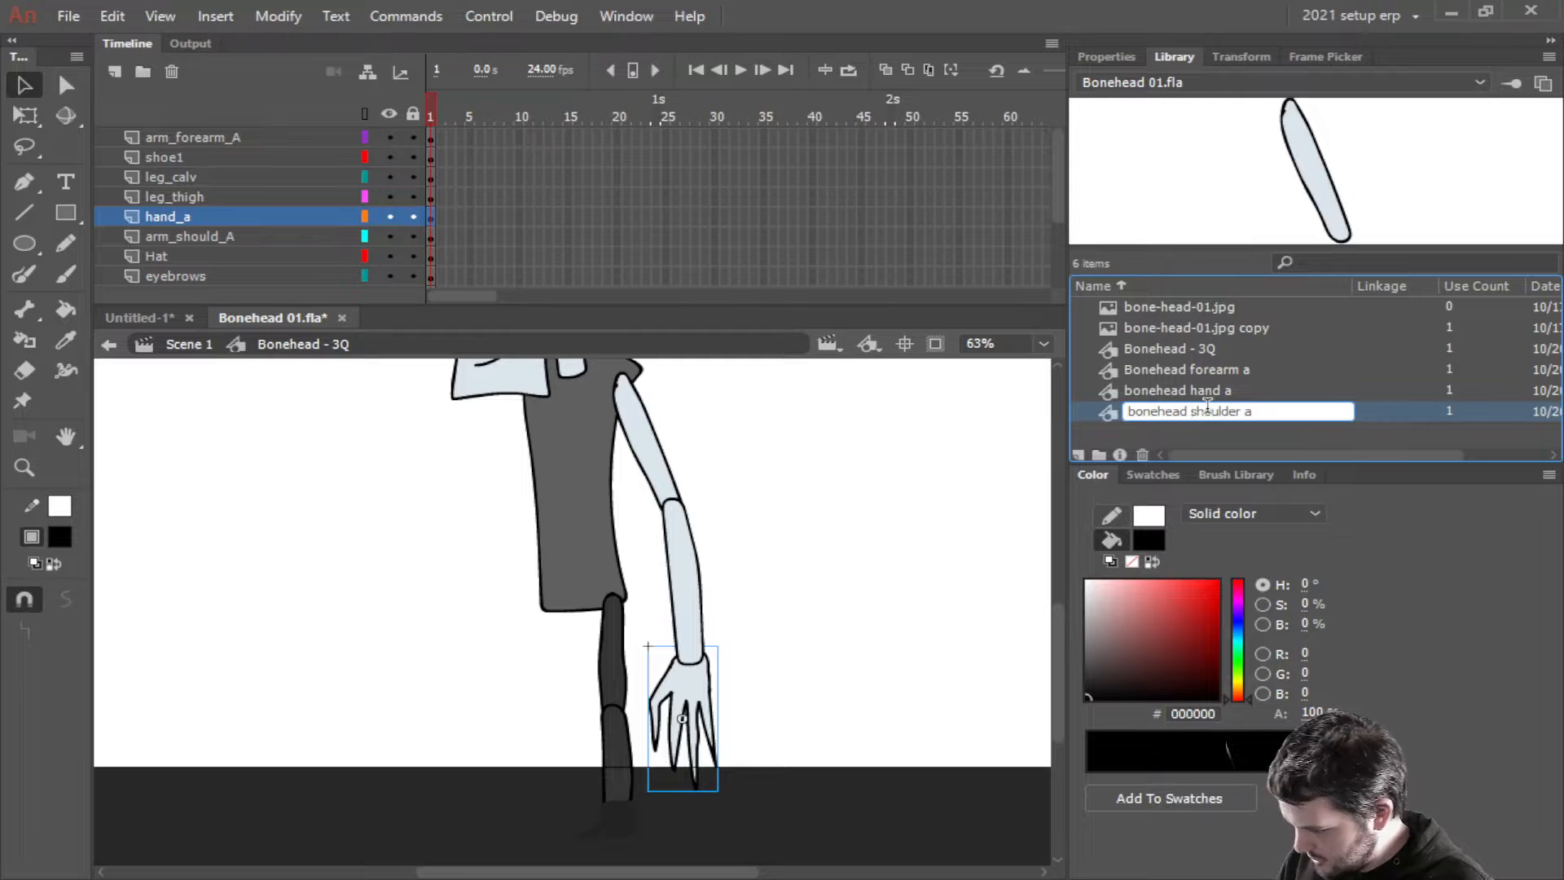
text(arm)
key(Return)
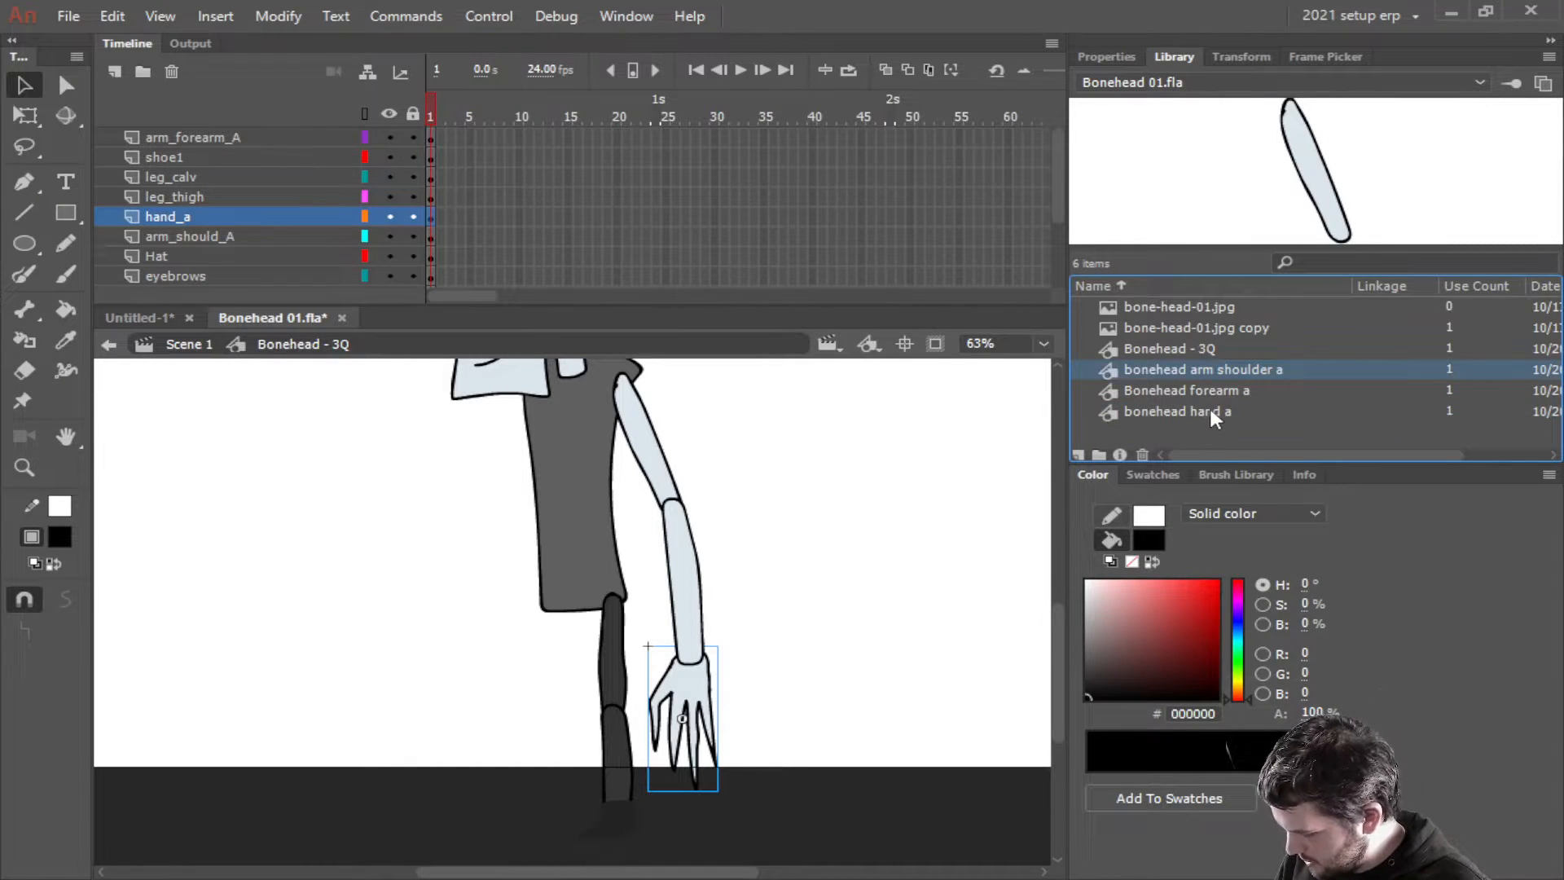
Convert the artwork on the leg_thigh layer to a graphic symbol named bonehead leg thingh
click(616, 680)
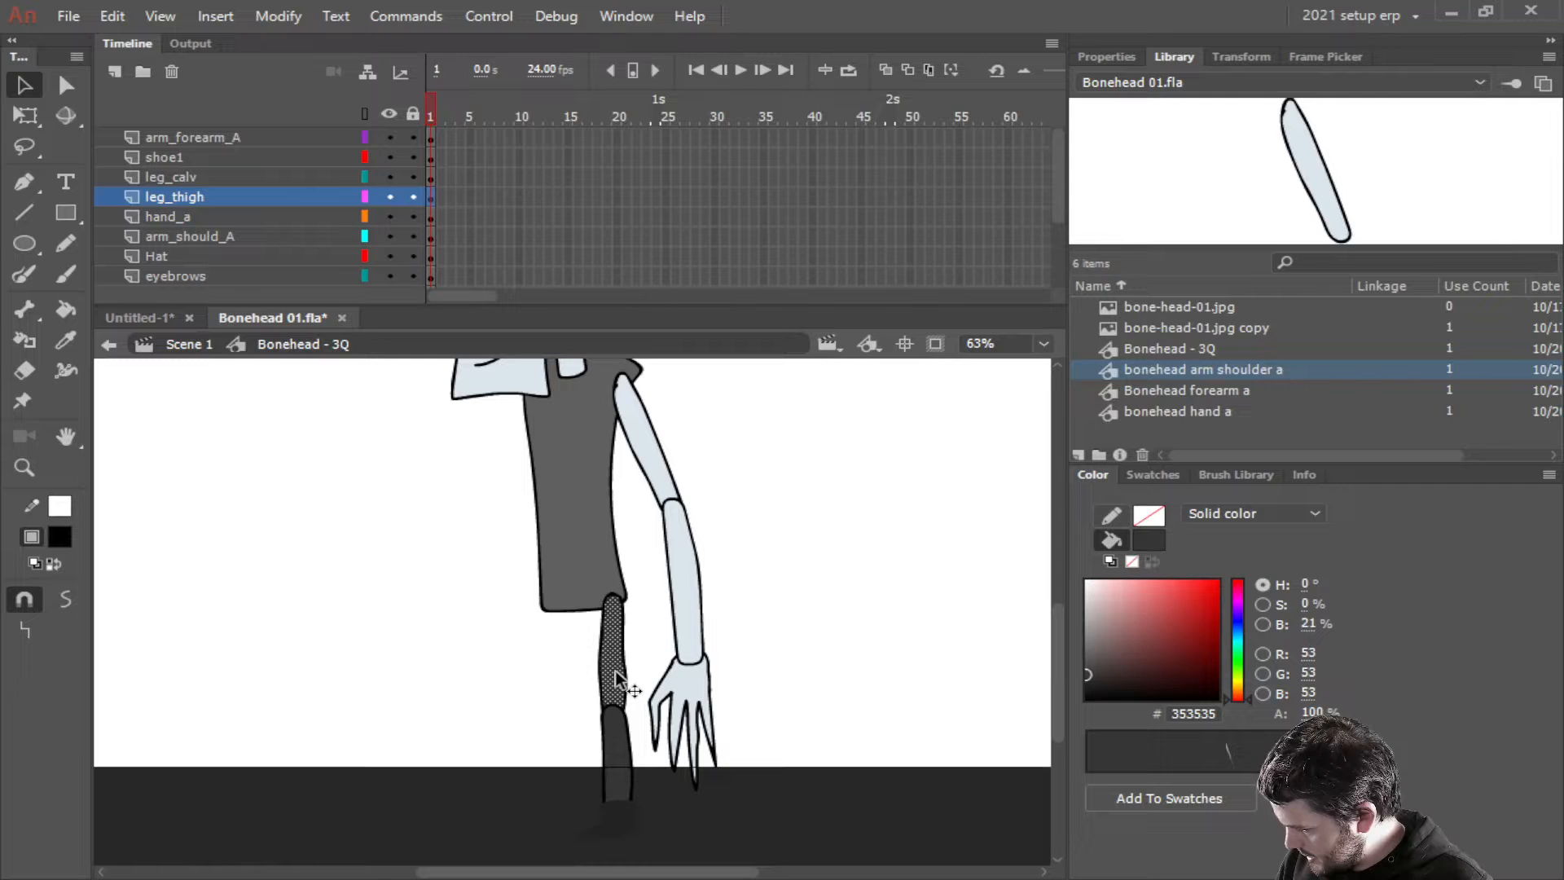
click(182, 200)
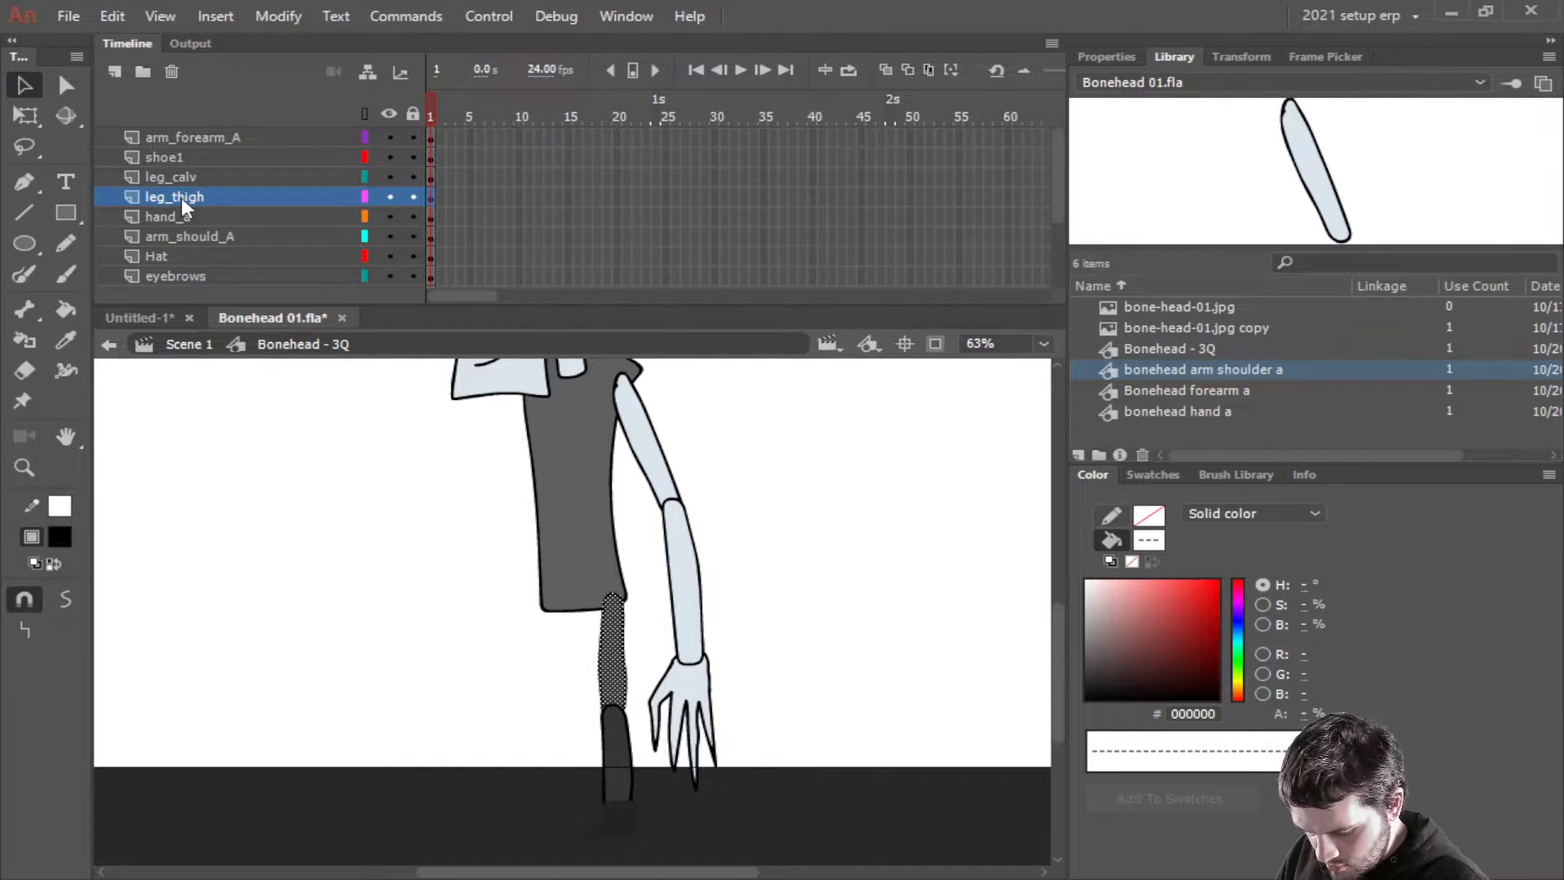
key(F8)
text(bonehead)
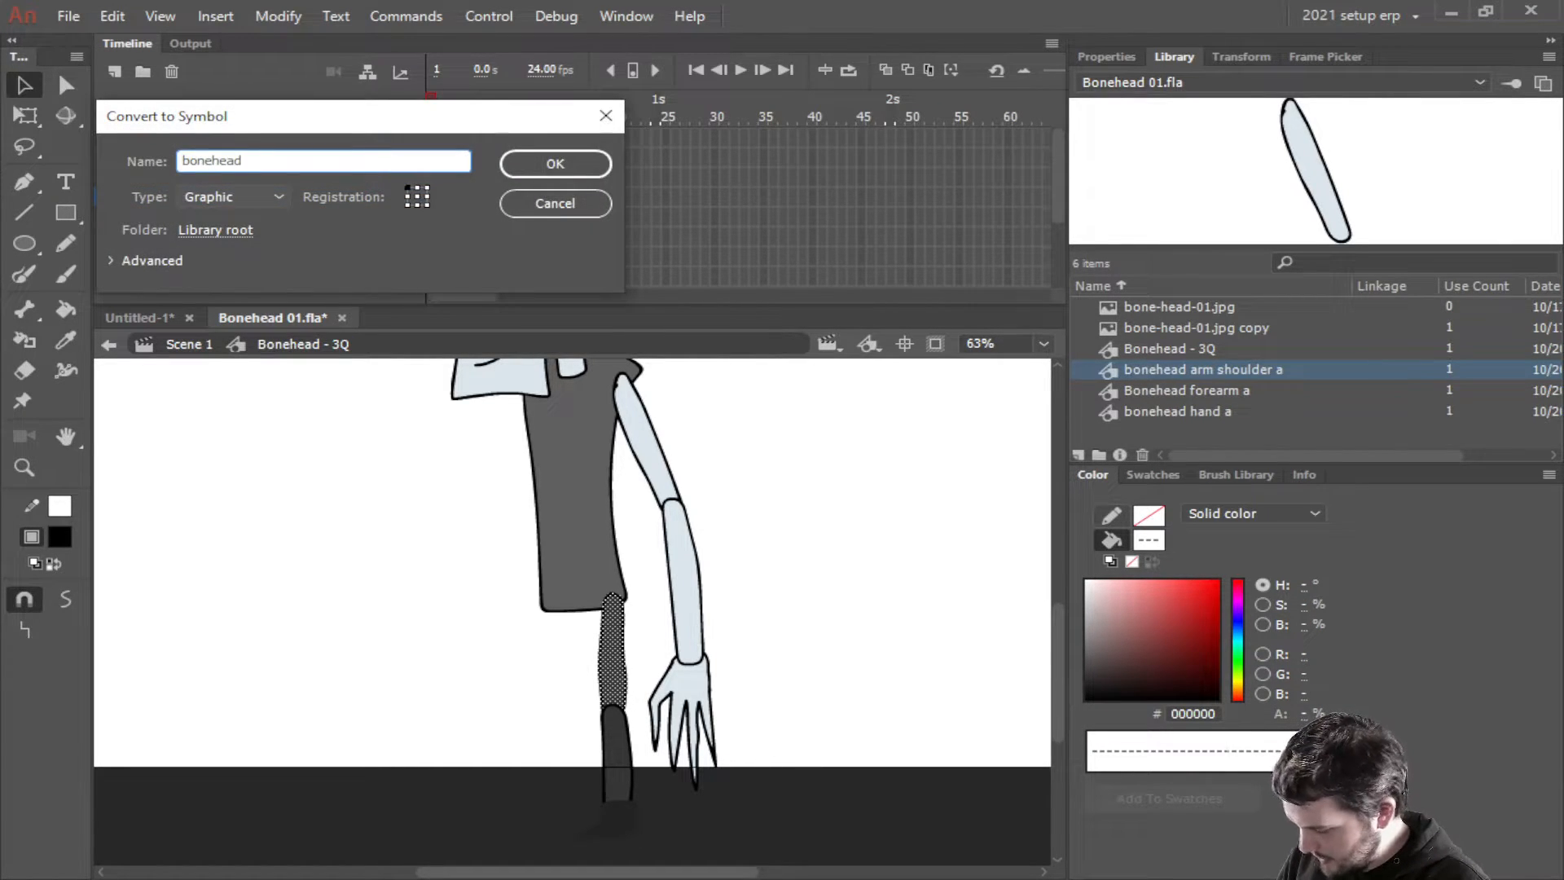
text( leg thigh)
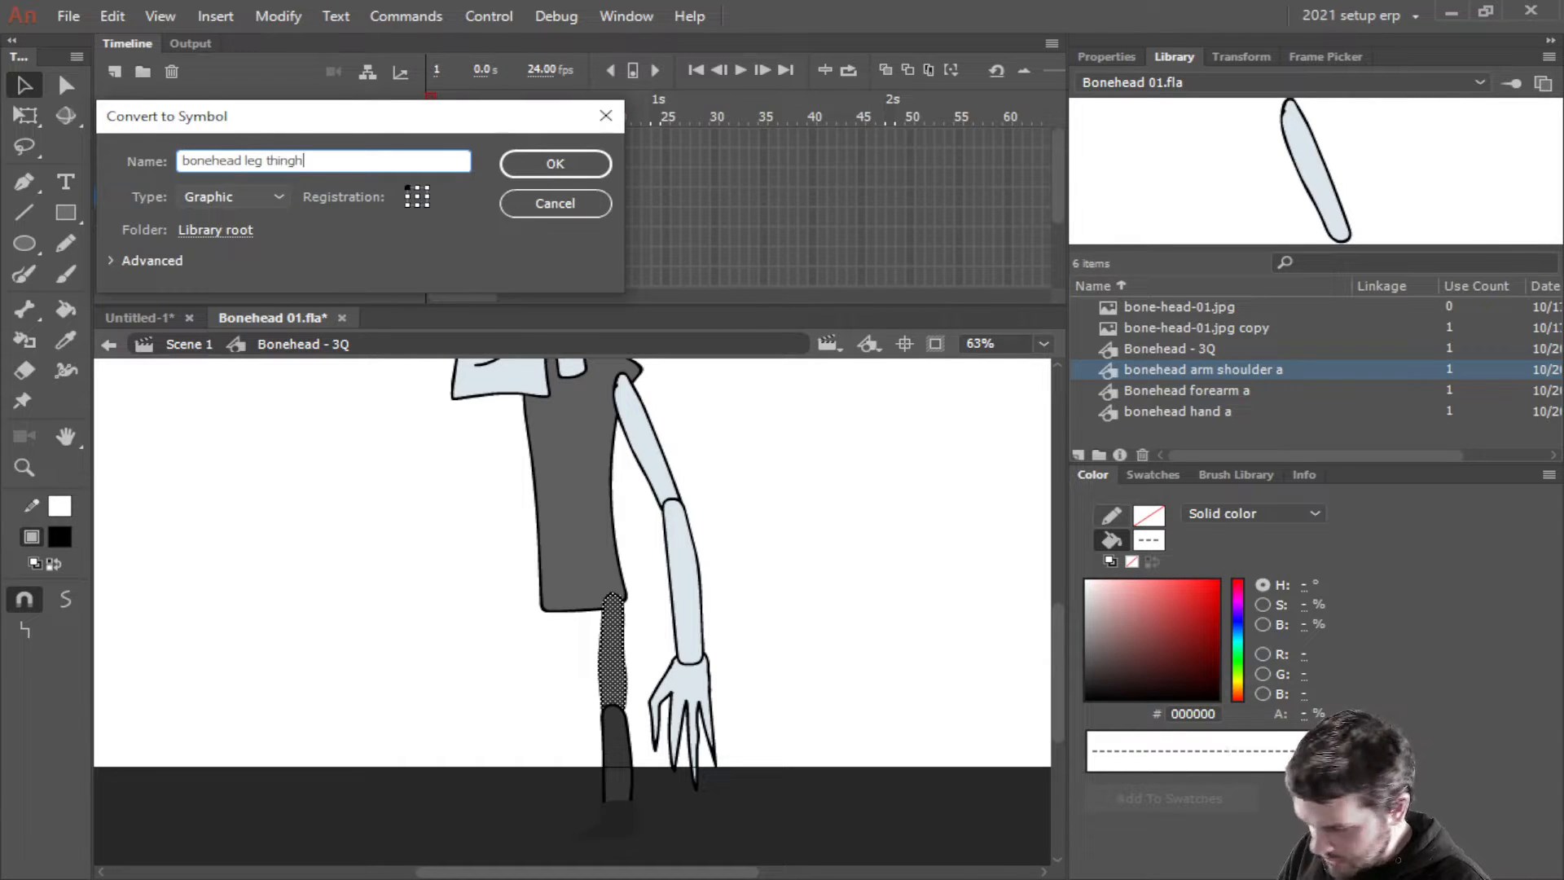
Accept "bonehead leg thingh" as the thigh symbol's name and convert the leg_calv artwork into a graphic symbol named "bonehead leg calv"
key(Return)
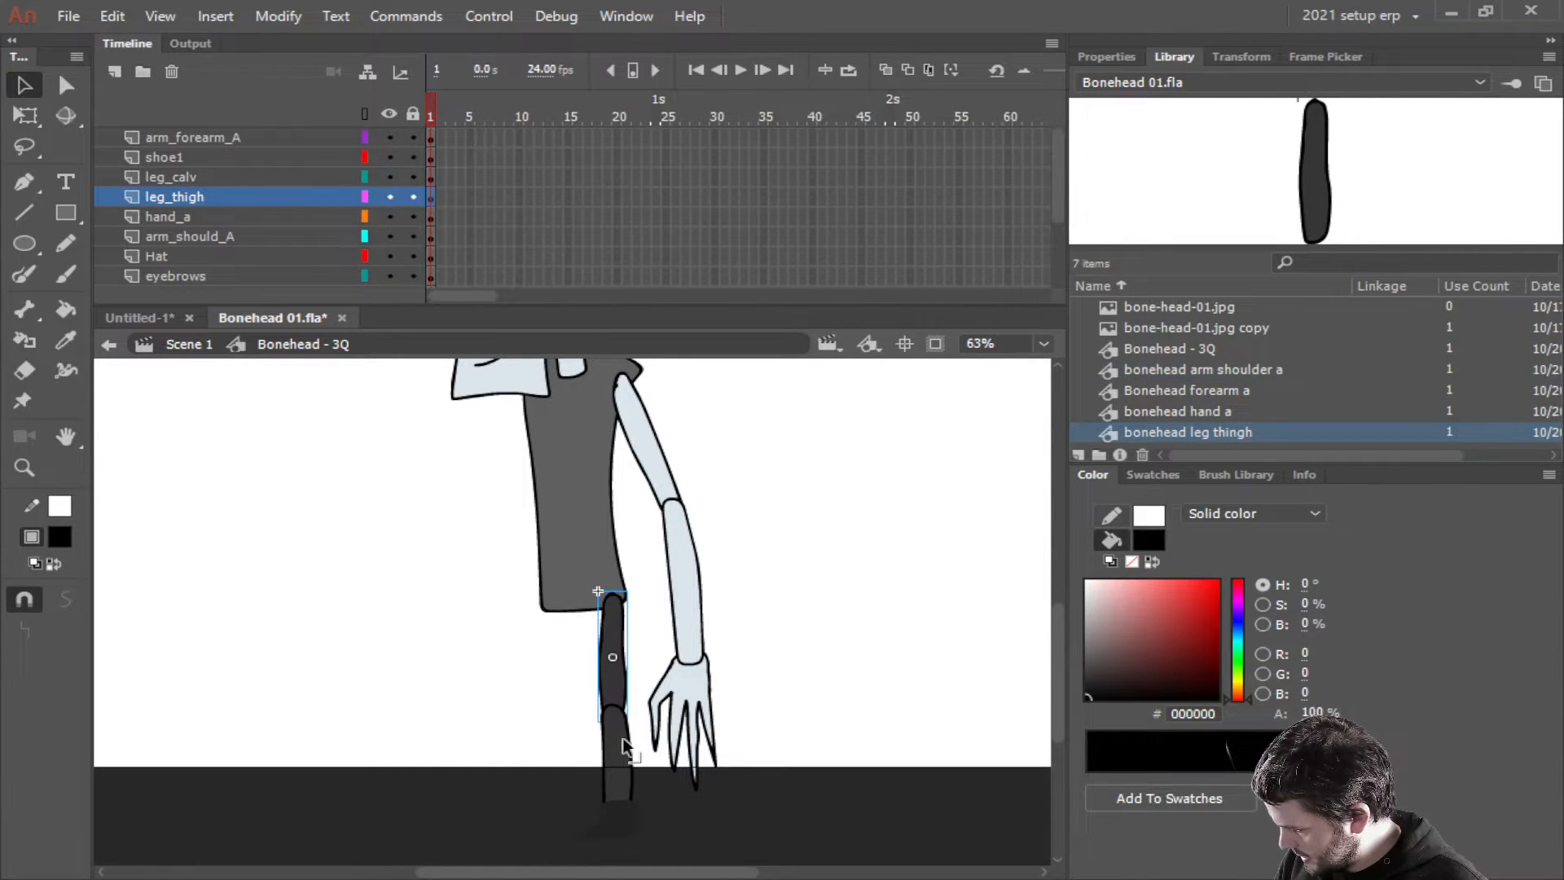
click(625, 746)
click(184, 181)
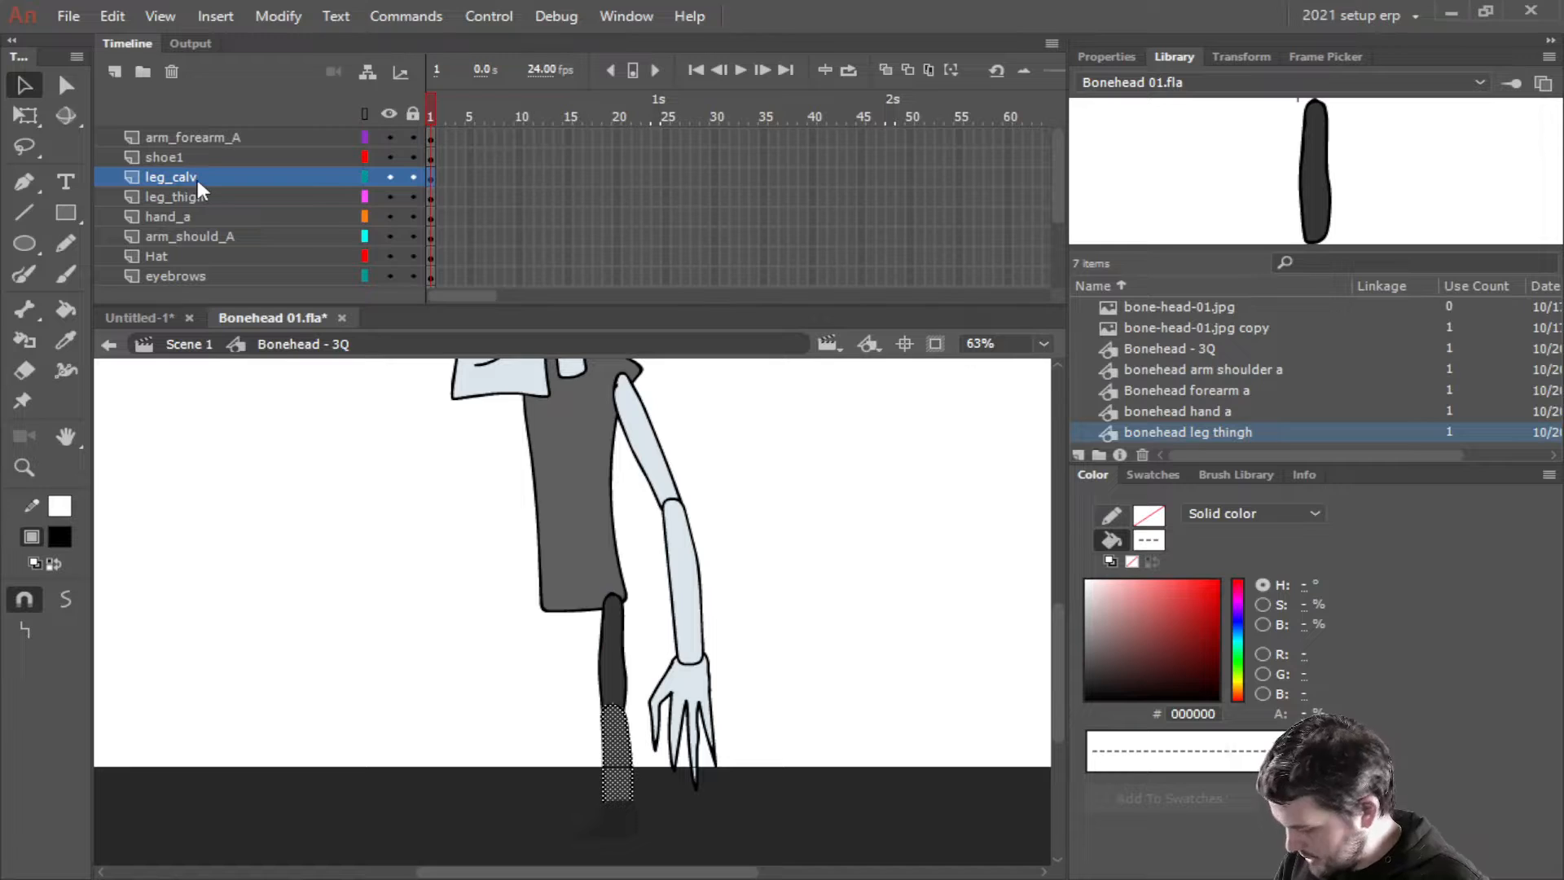
key(F8)
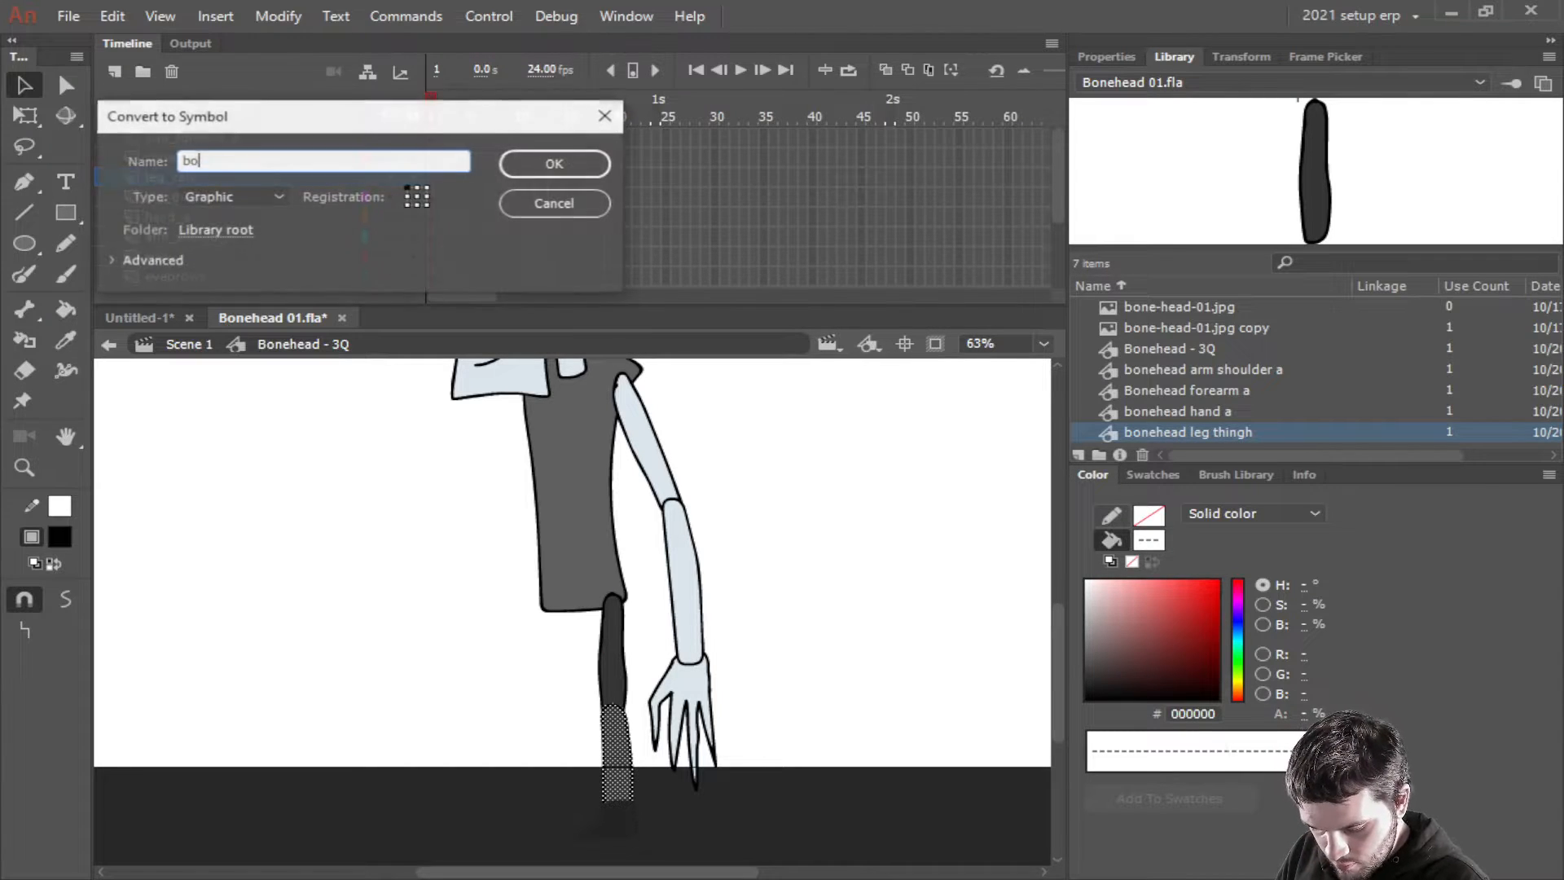
text(bonehead leg)
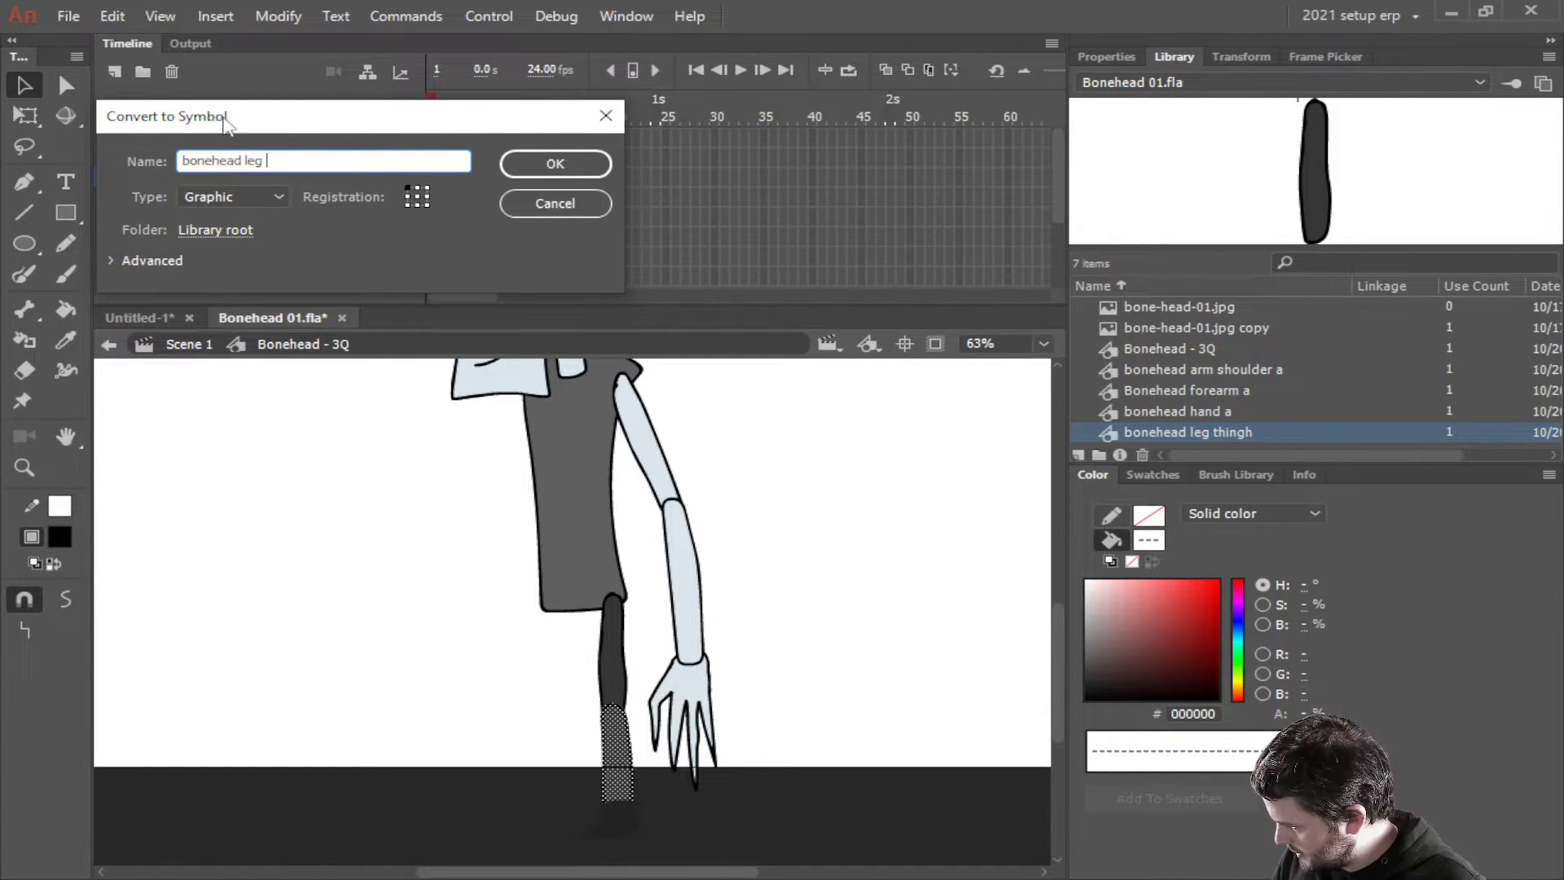
drag(218, 120, 489, 122)
text(calv)
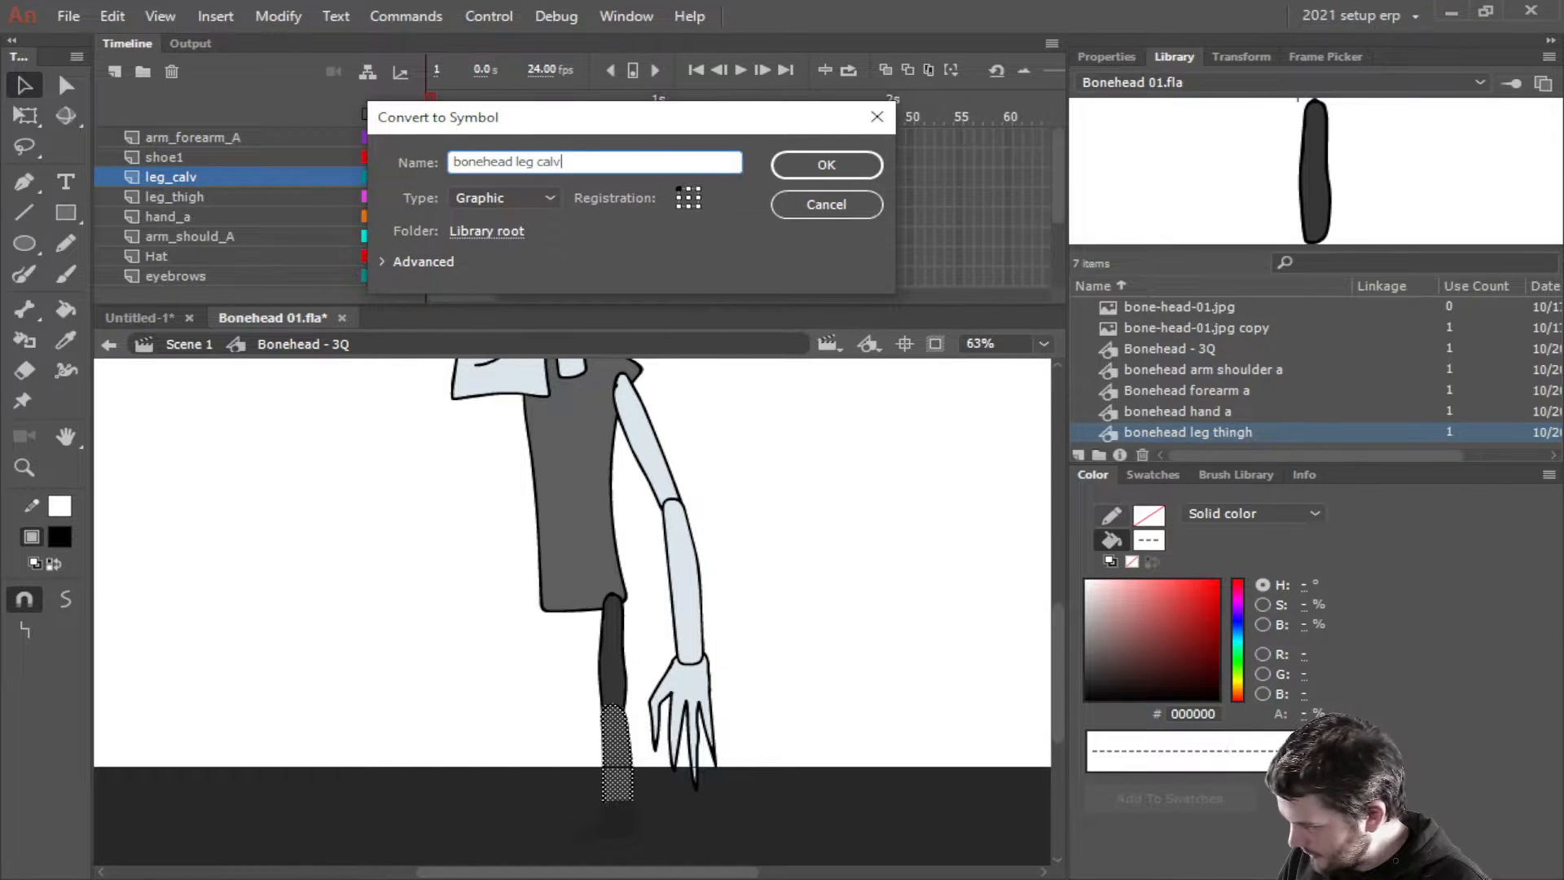
key(Return)
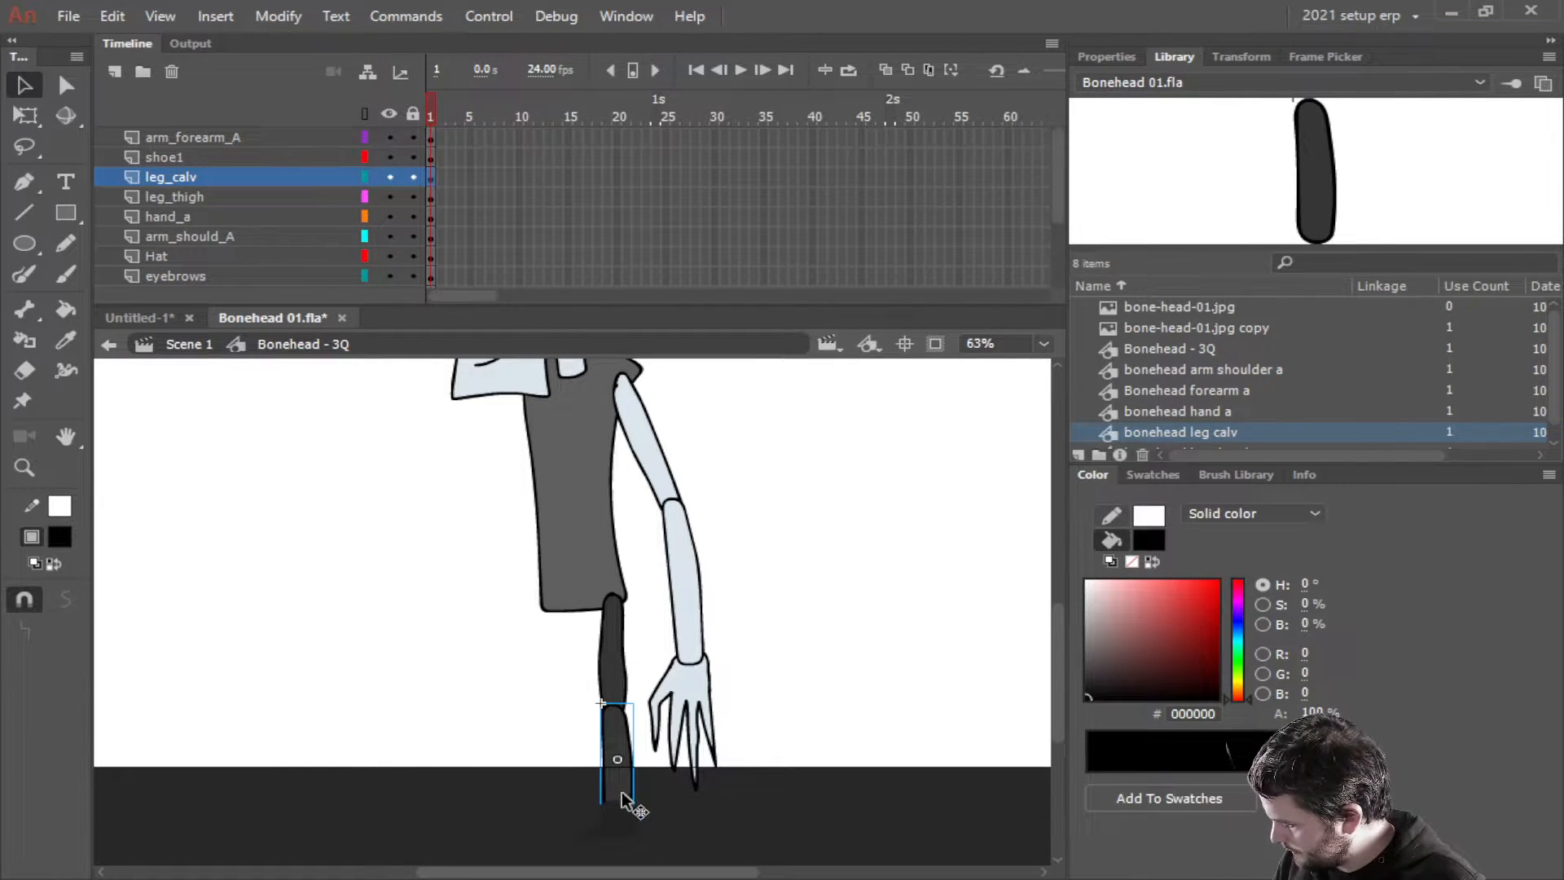
Delete the old shoe artwork from the shoe1 layer
click(611, 814)
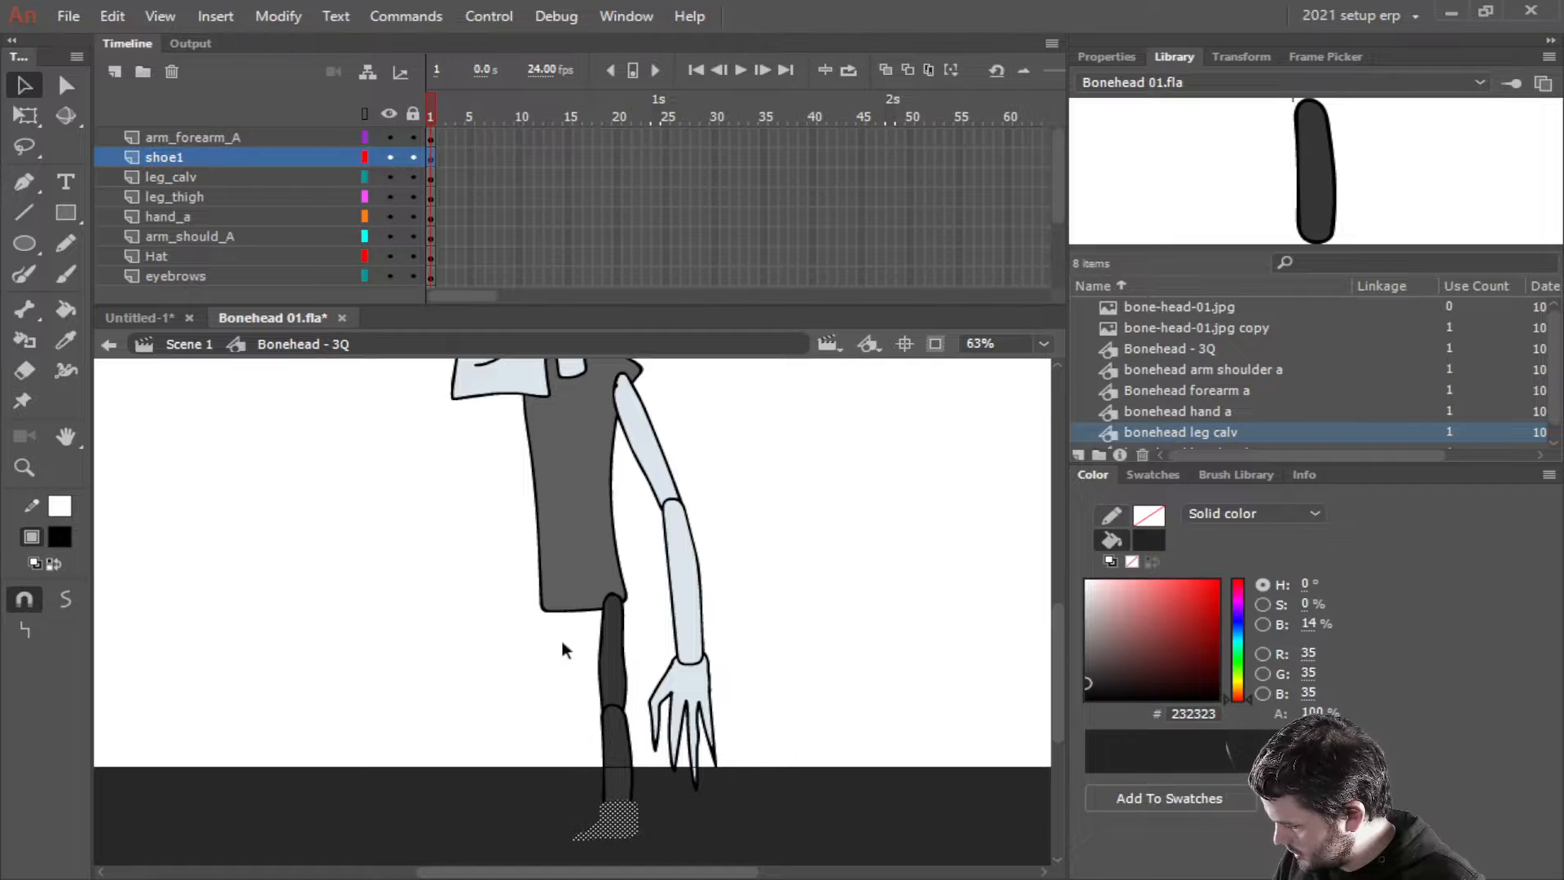
scroll(705, 828, up, 2)
scroll(643, 782, up, 2)
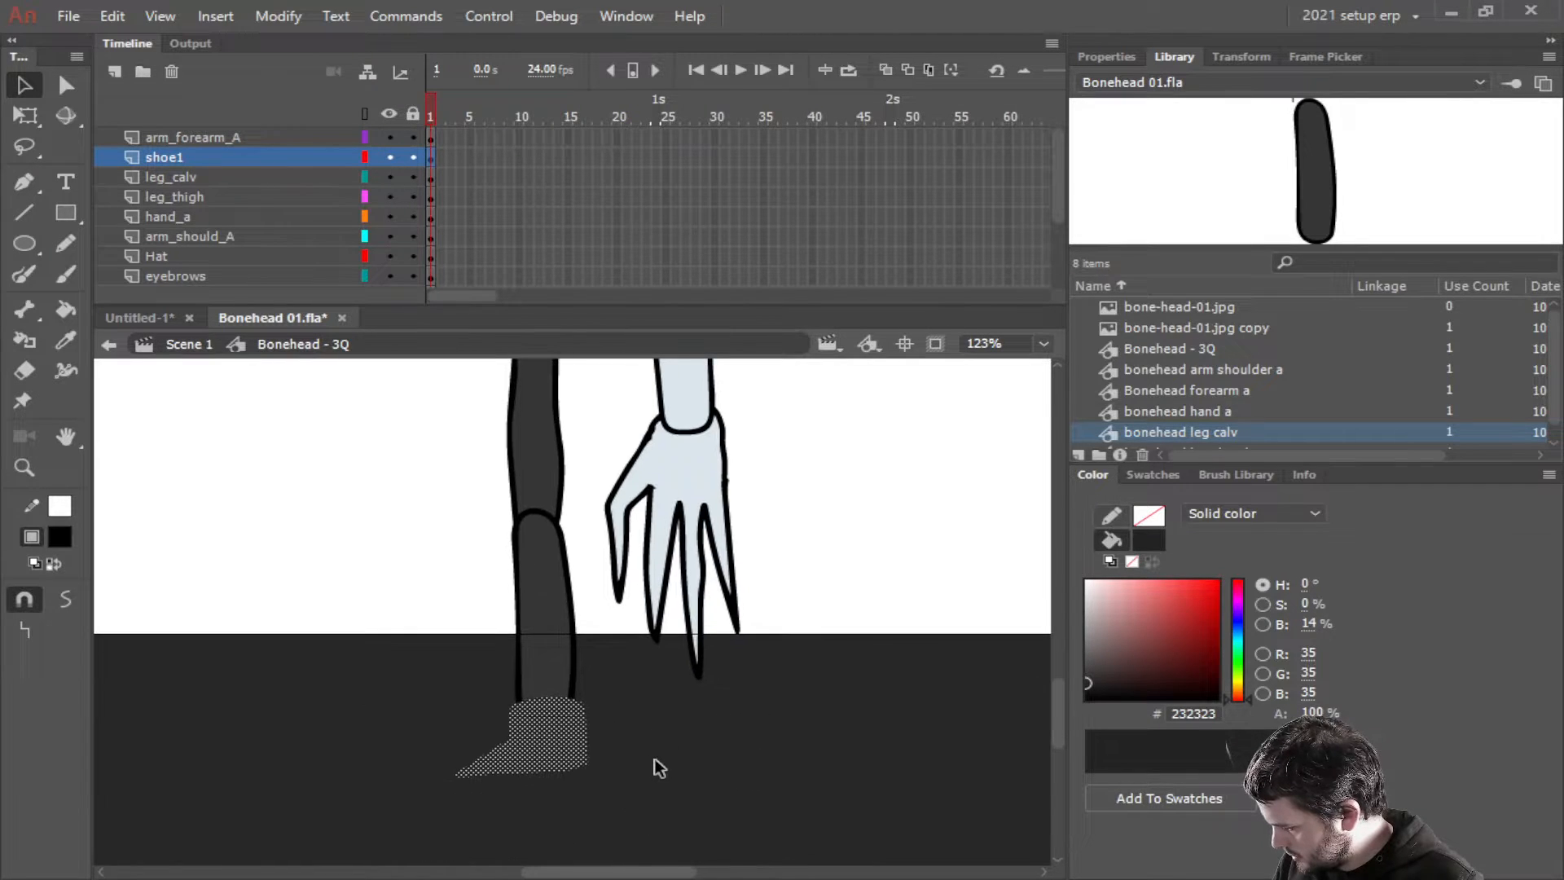
click(656, 759)
scroll(657, 768, up, 4)
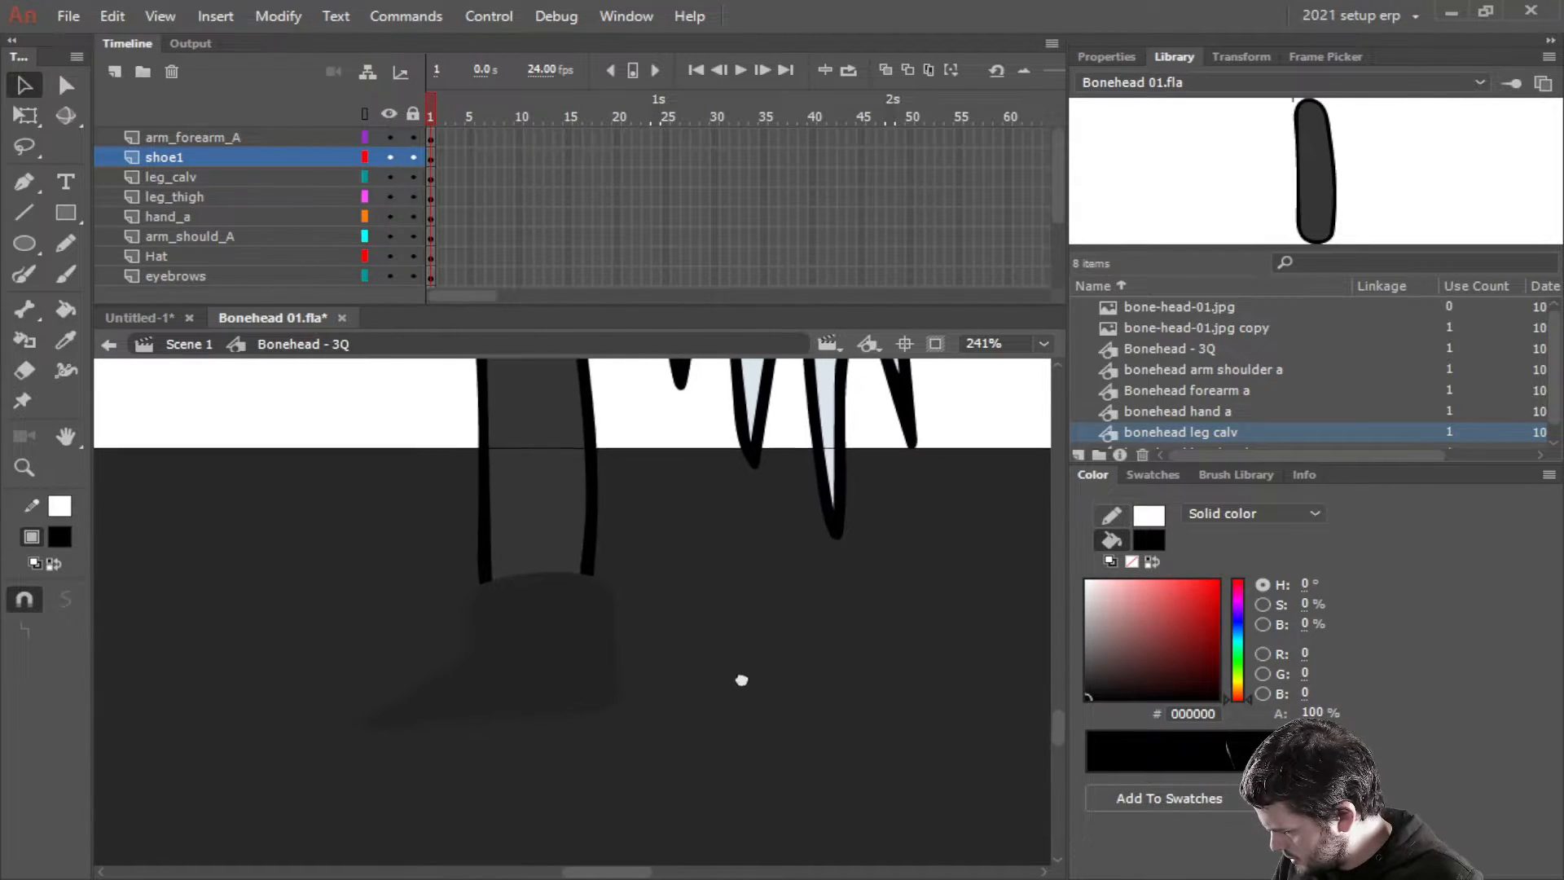
click(174, 155)
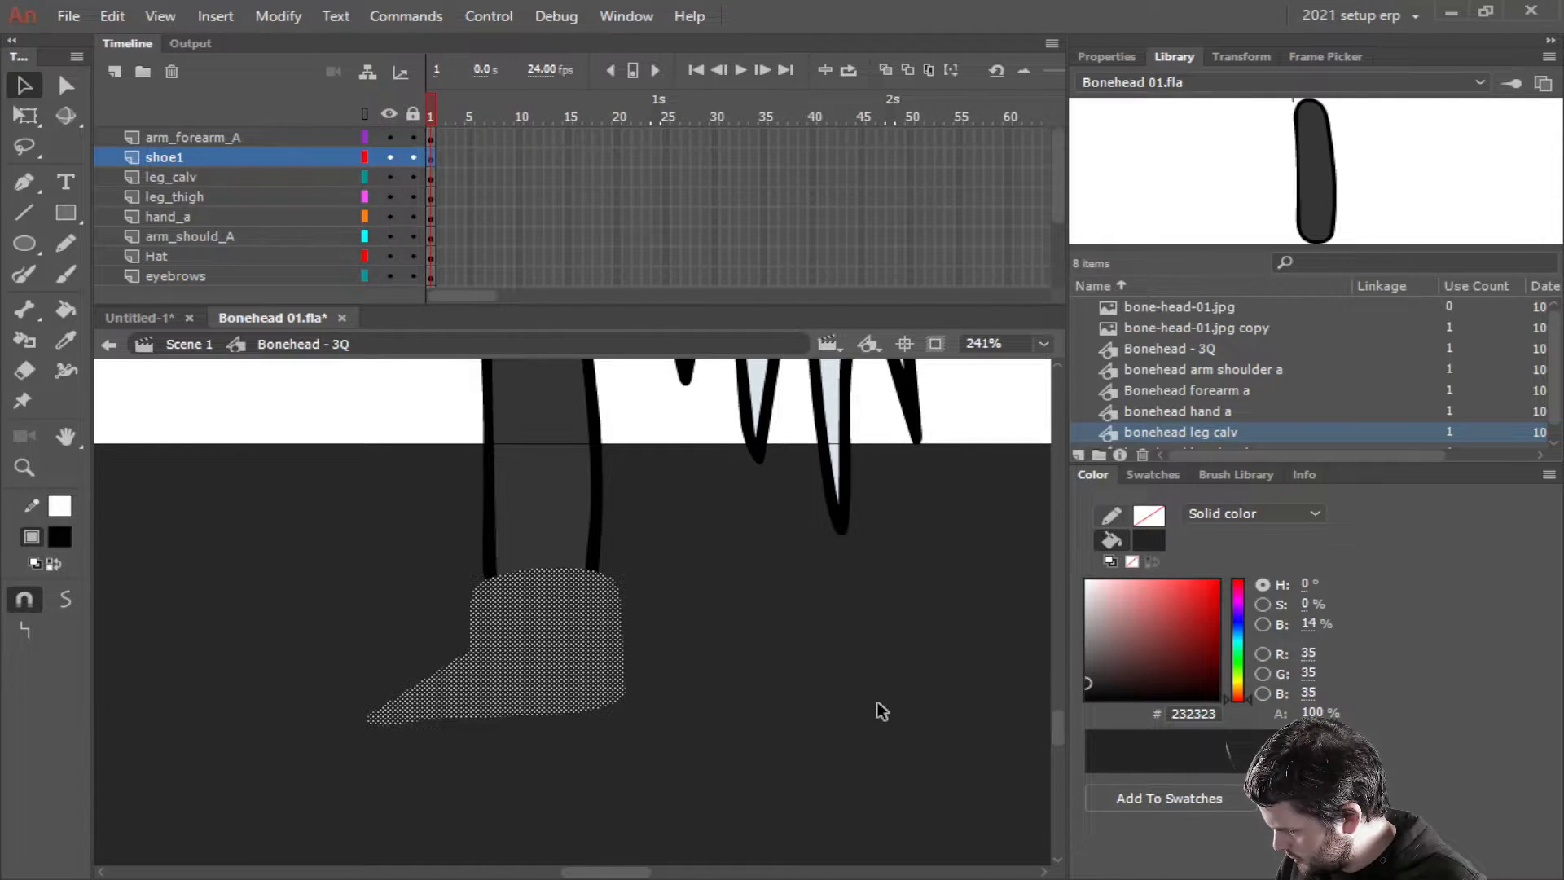
key(Delete)
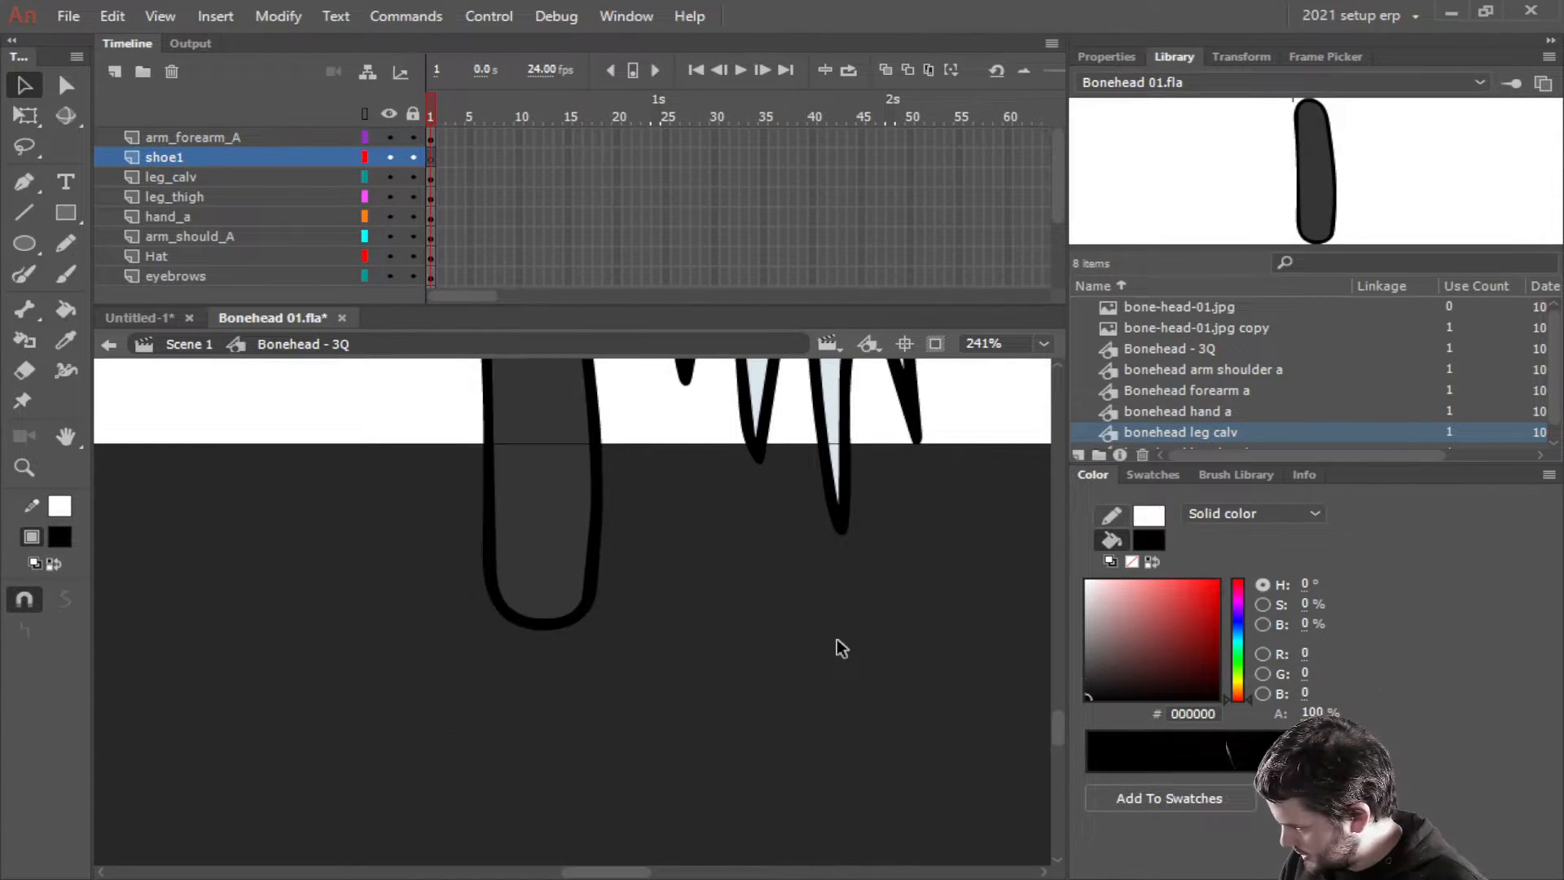
Paint a closed black outline of a flat, pointed boot around the calf's lower end with the Brush on the shoe1 layer
click(71, 268)
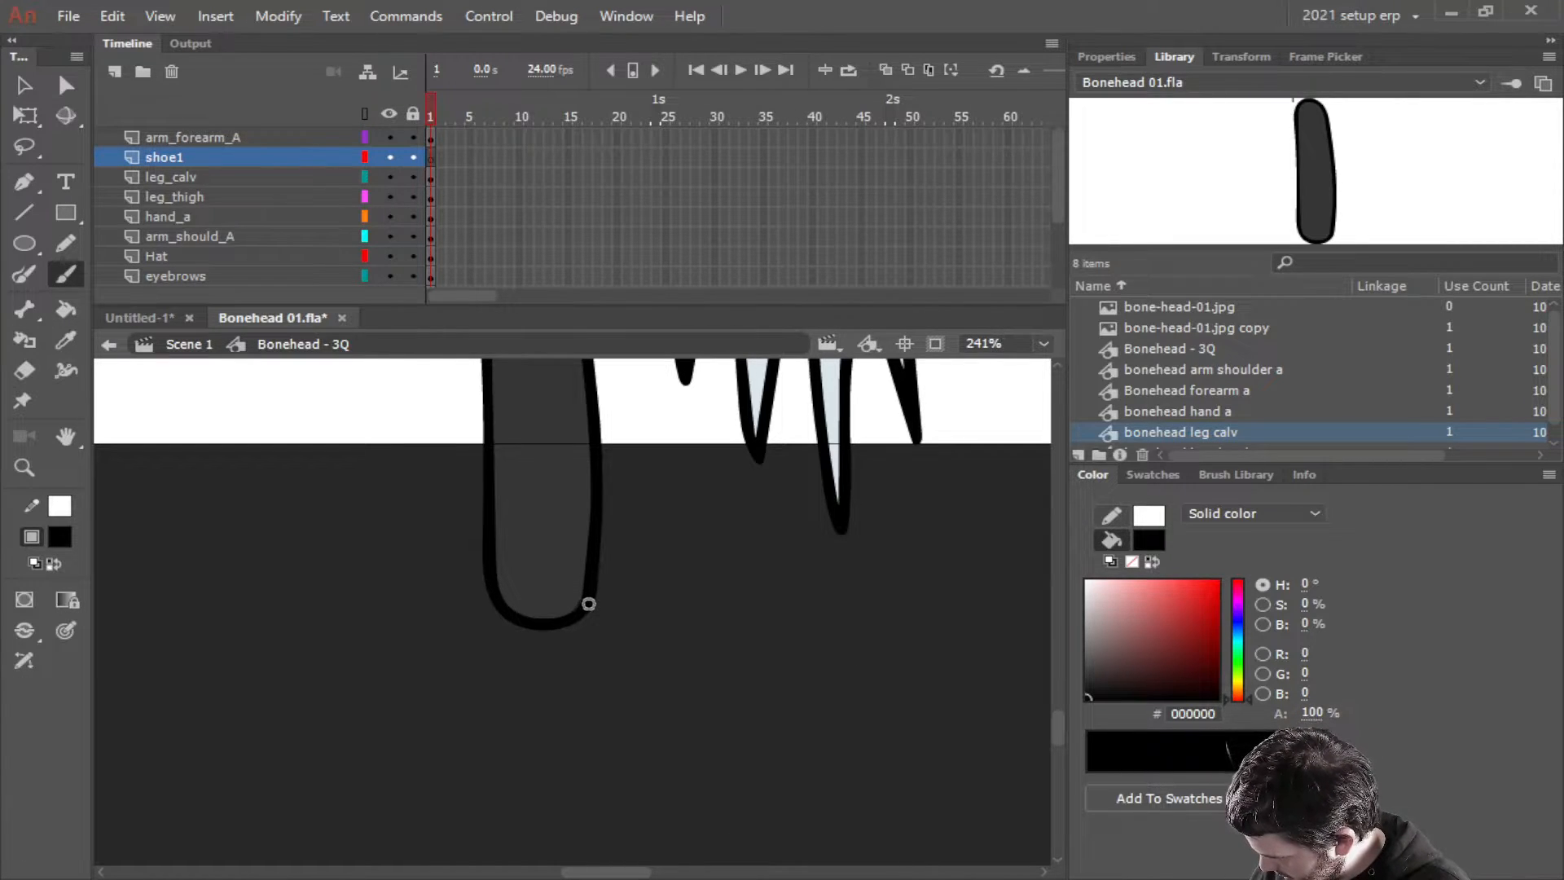
mouse_move(601, 594)
mouse_down()
mouse_move(482, 593)
mouse_move(475, 658)
mouse_move(339, 709)
mouse_move(594, 698)
mouse_move(610, 673)
mouse_move(602, 598)
mouse_up()
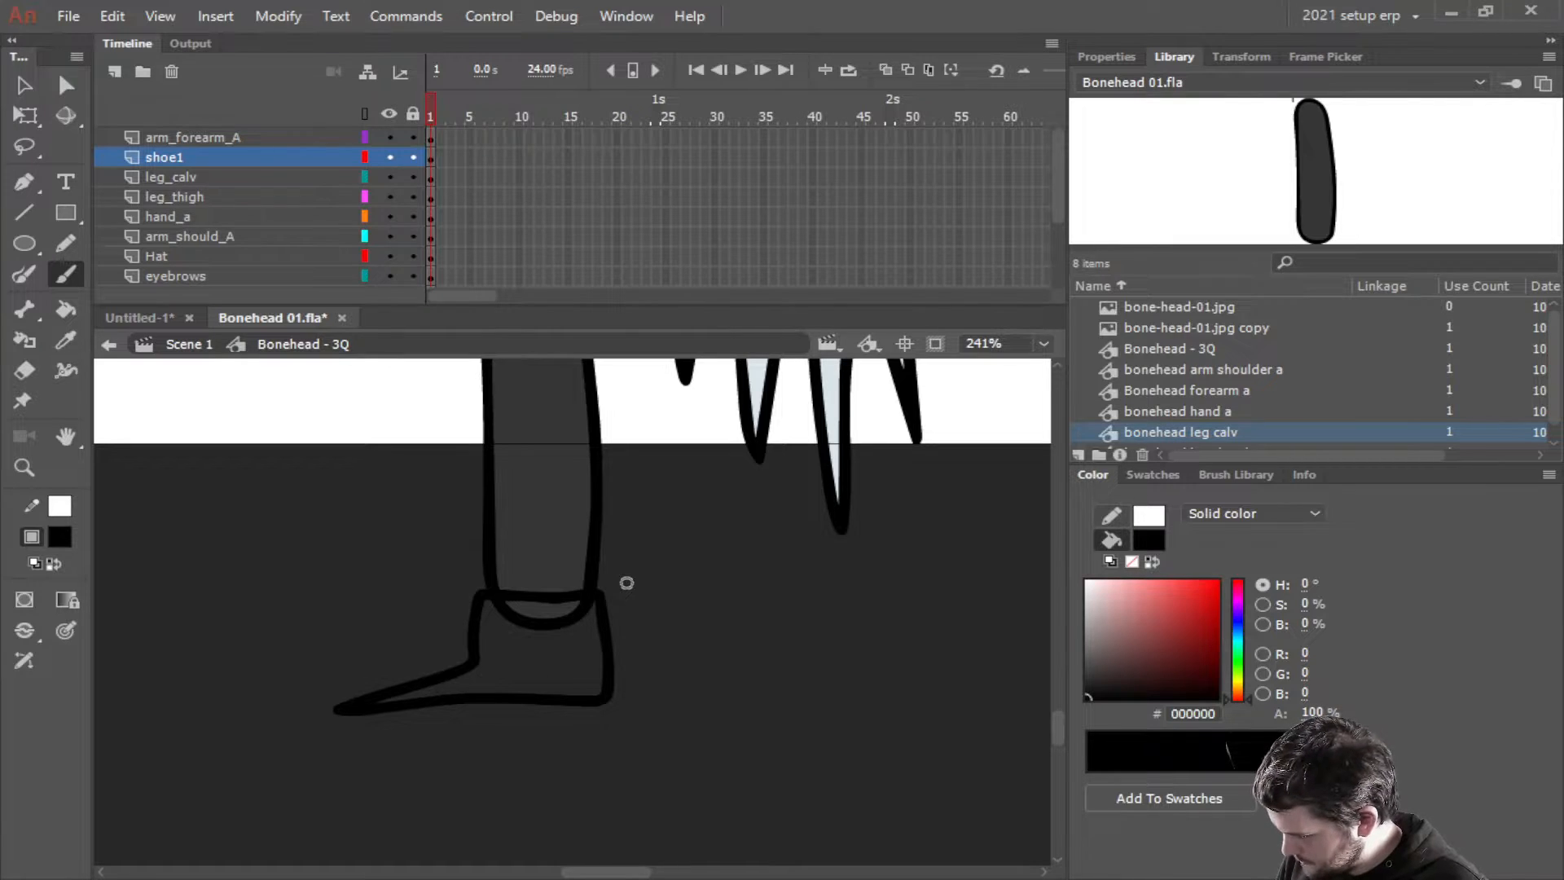
key(ctrl+z)
mouse_move(612, 582)
mouse_down()
mouse_move(453, 590)
mouse_move(478, 639)
mouse_move(464, 653)
mouse_move(352, 663)
mouse_move(386, 685)
mouse_move(627, 675)
mouse_move(624, 571)
mouse_up()
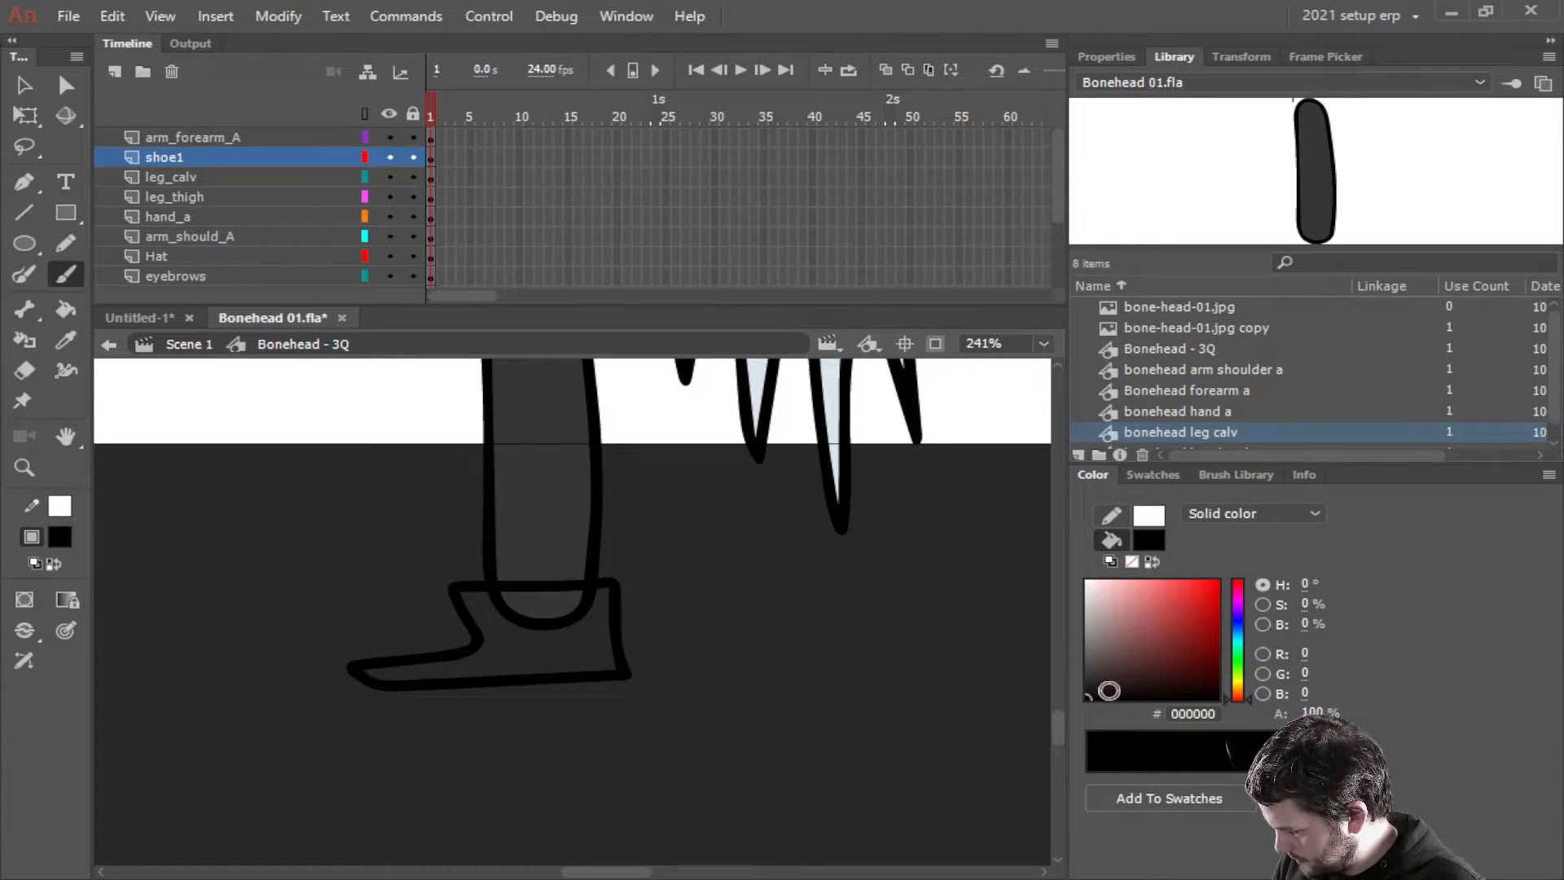
Fill the inside of the boot outline with dark grey 252525 using the Paint Bucket
drag(1105, 689, 1066, 681)
key(k)
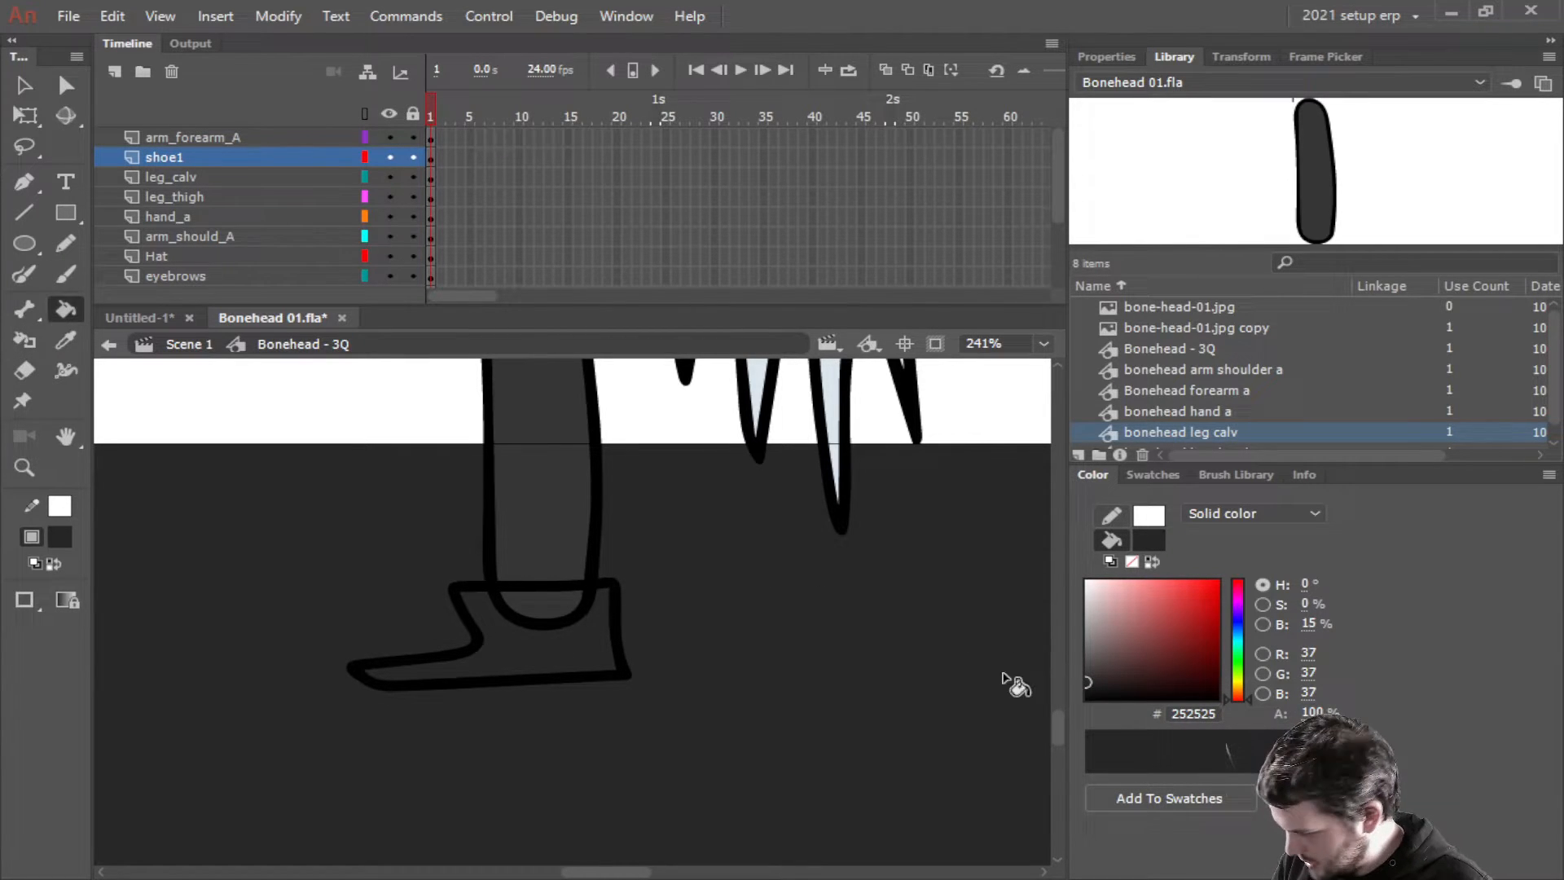
click(583, 646)
scroll(599, 656, down, 3)
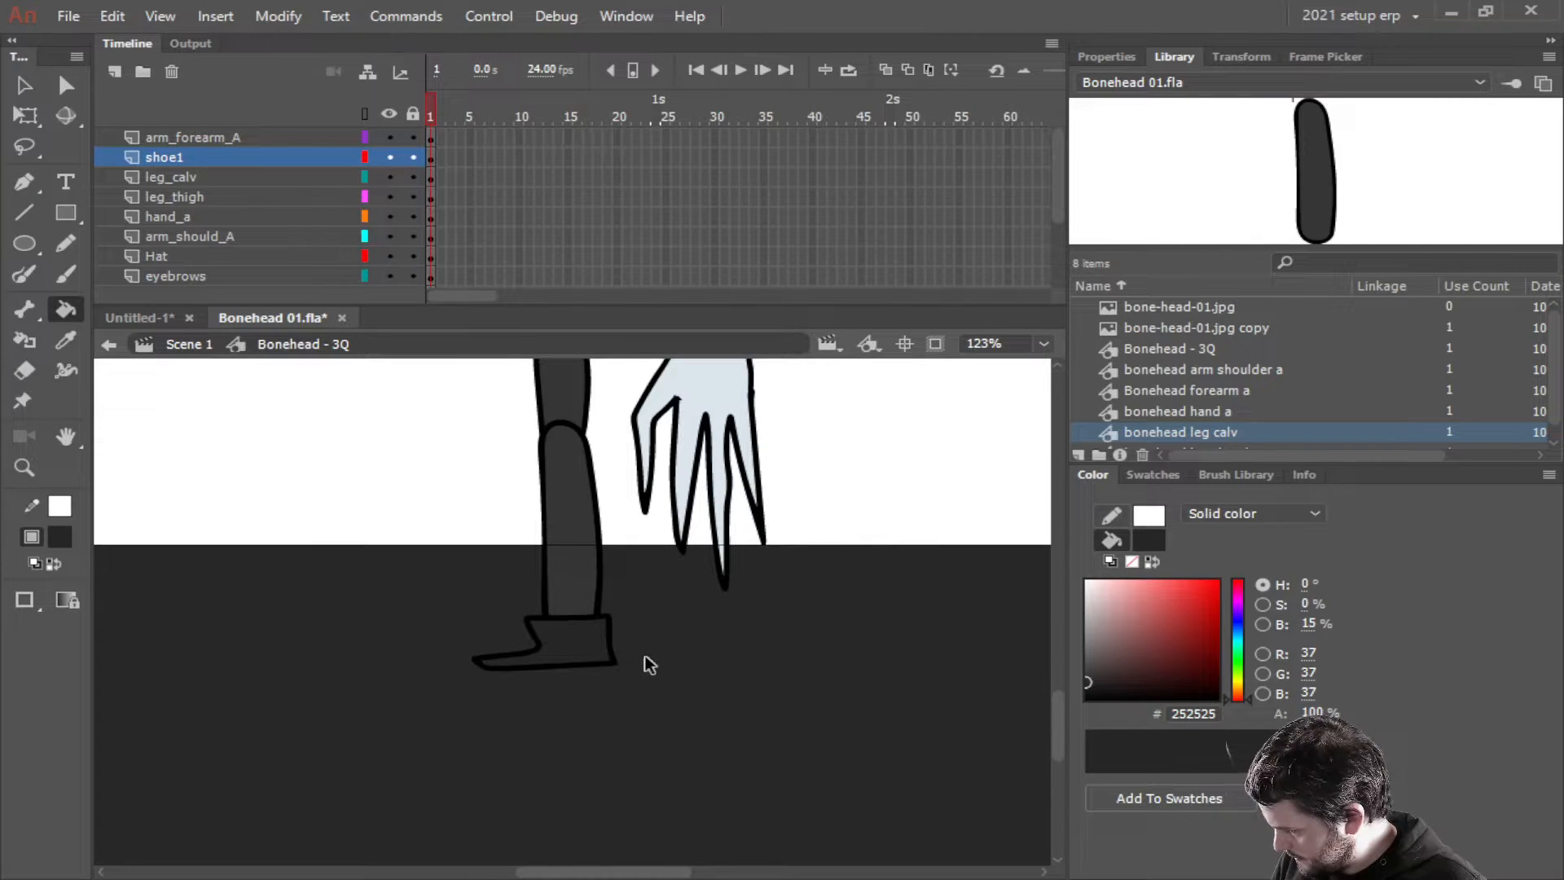
scroll(649, 664, down, 1)
Convert the shoe1 layer's artwork into a graphic symbol named "bonehead bootie"
click(210, 157)
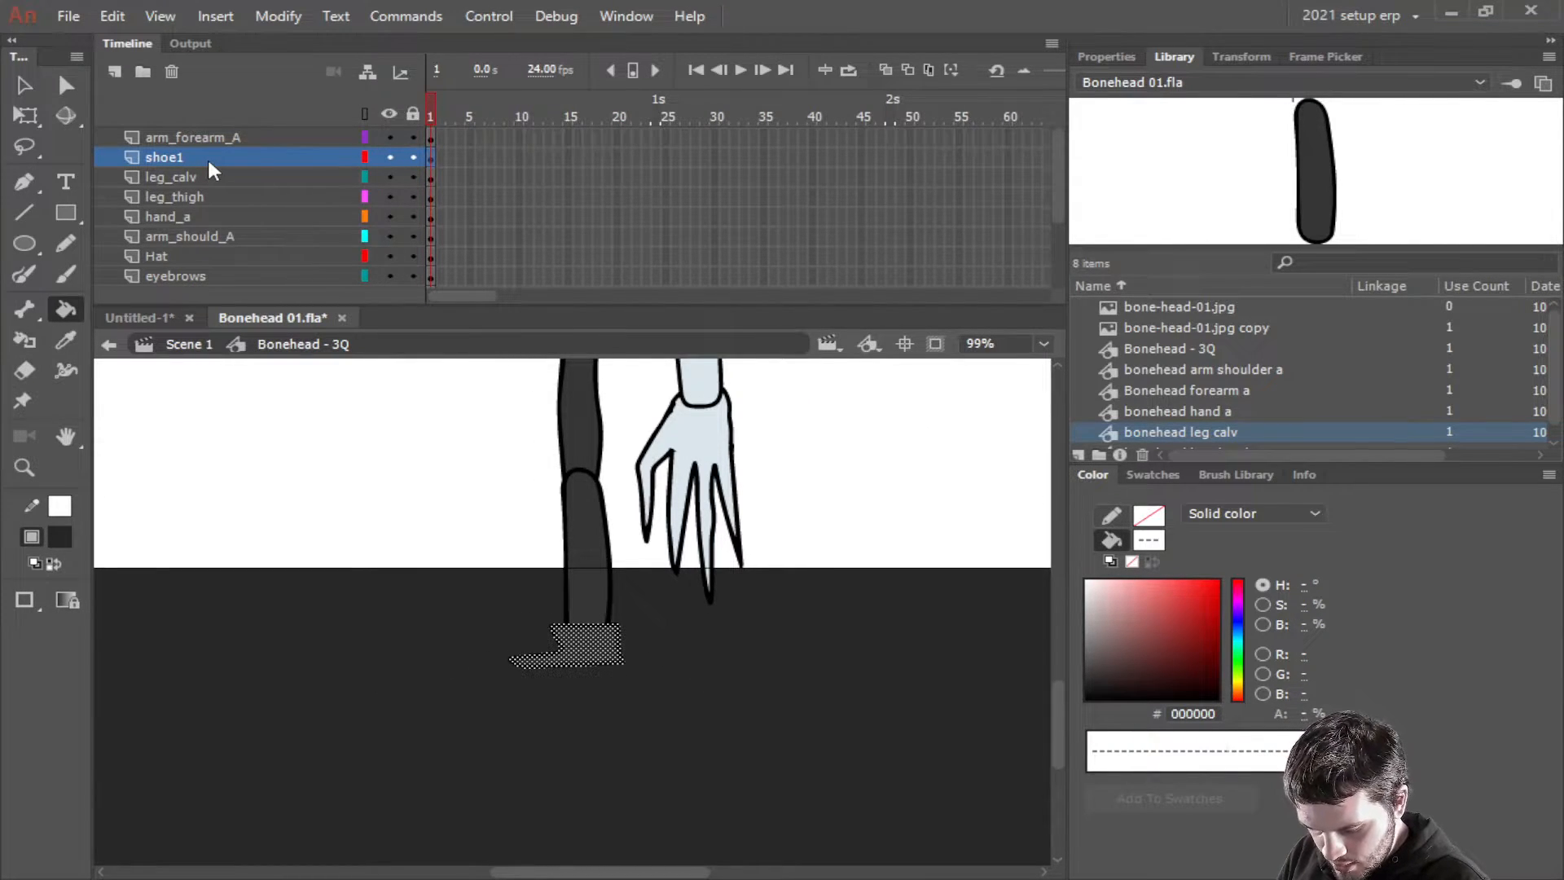
key(F8)
text(boneh)
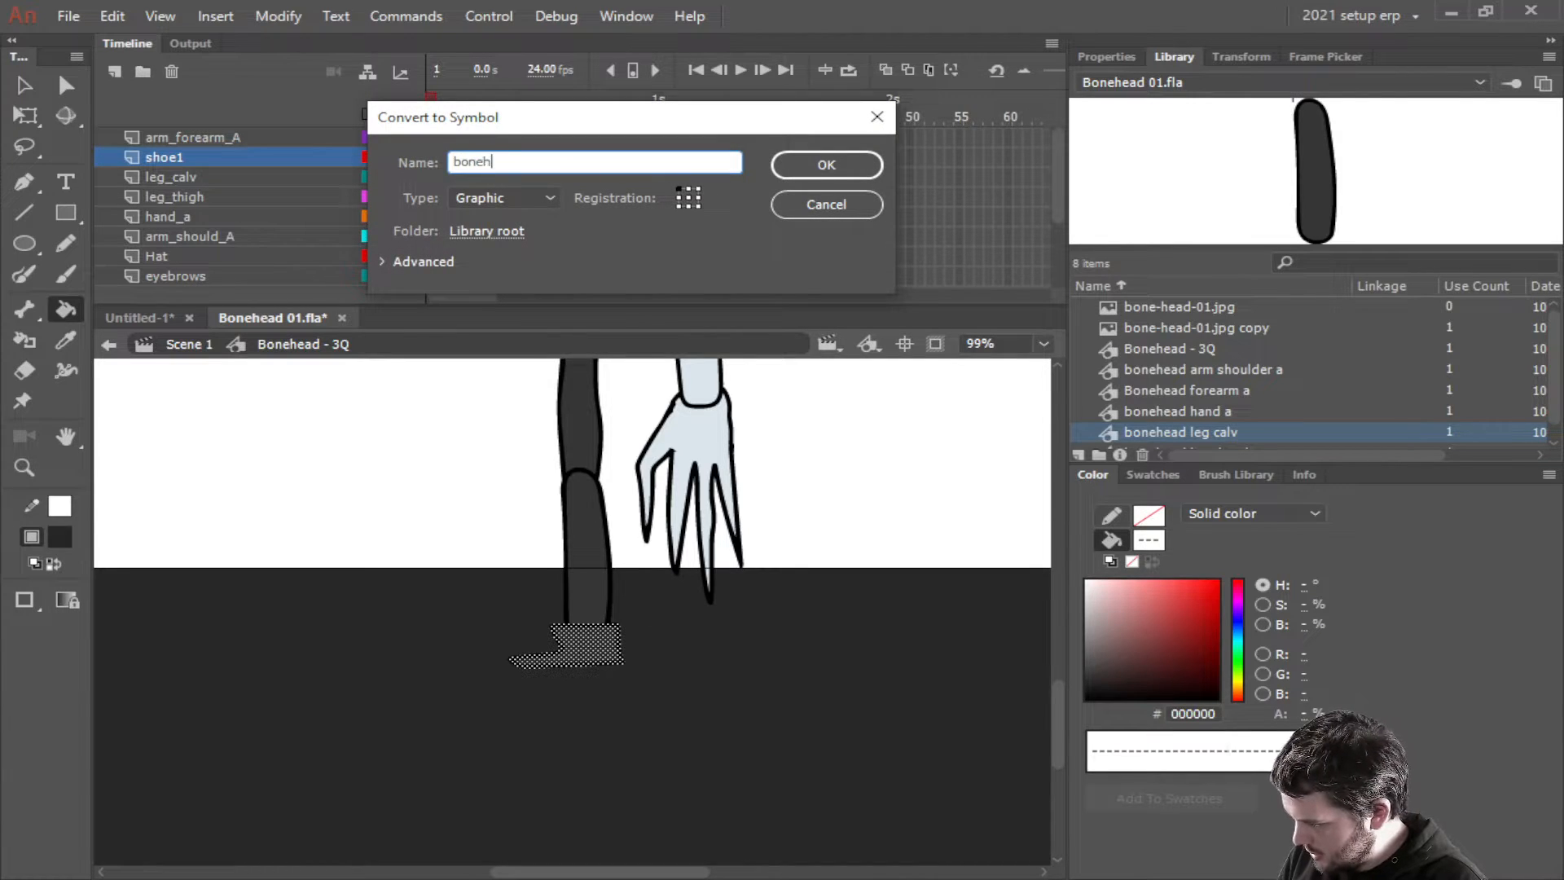
text(ead bootie)
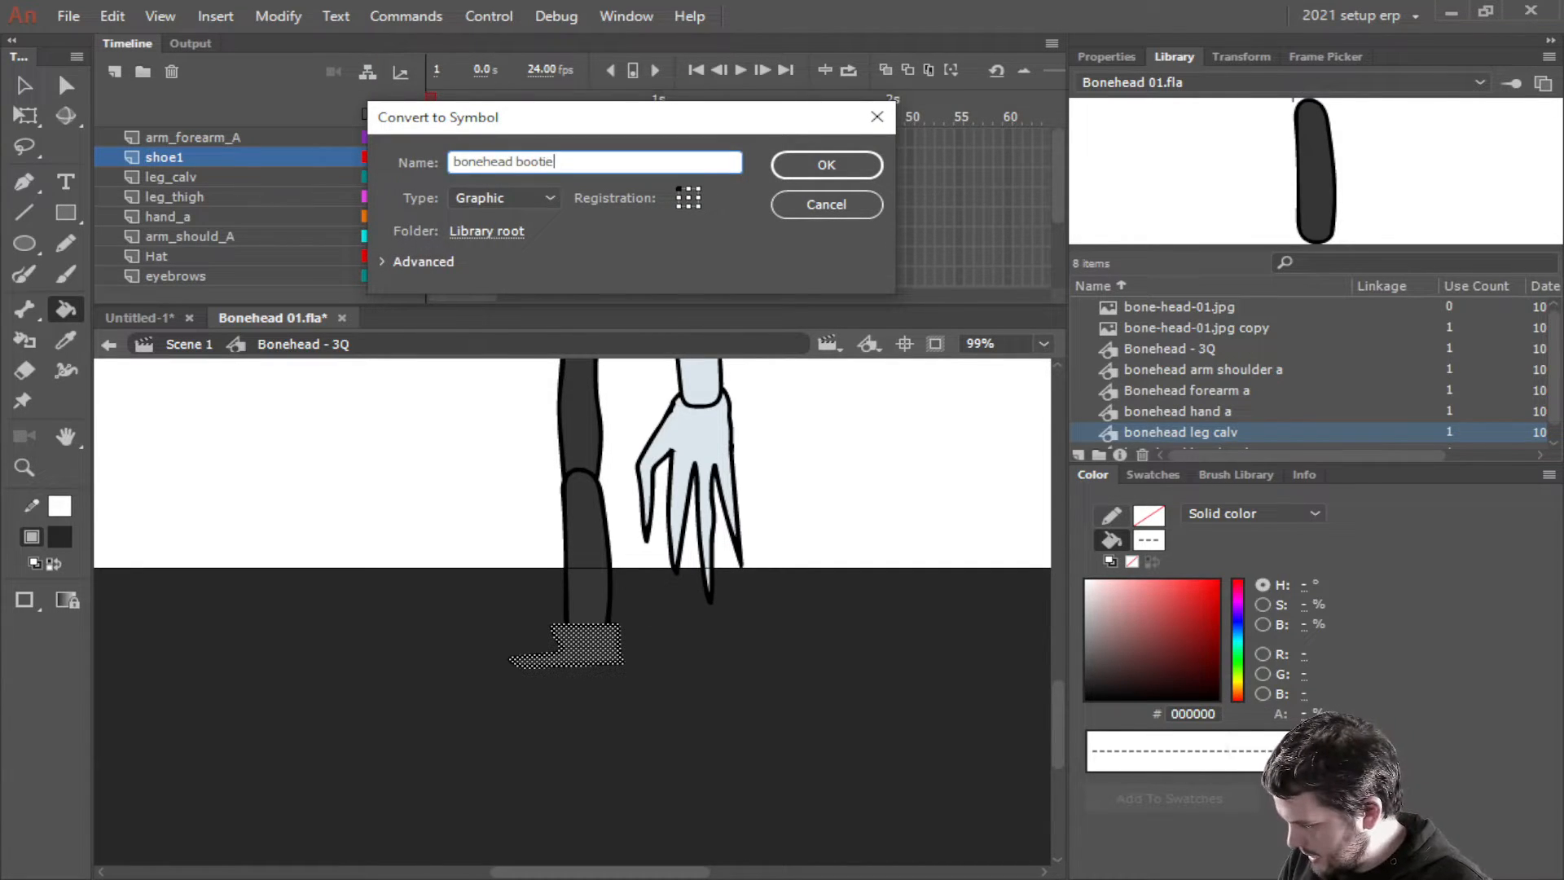
key(Return)
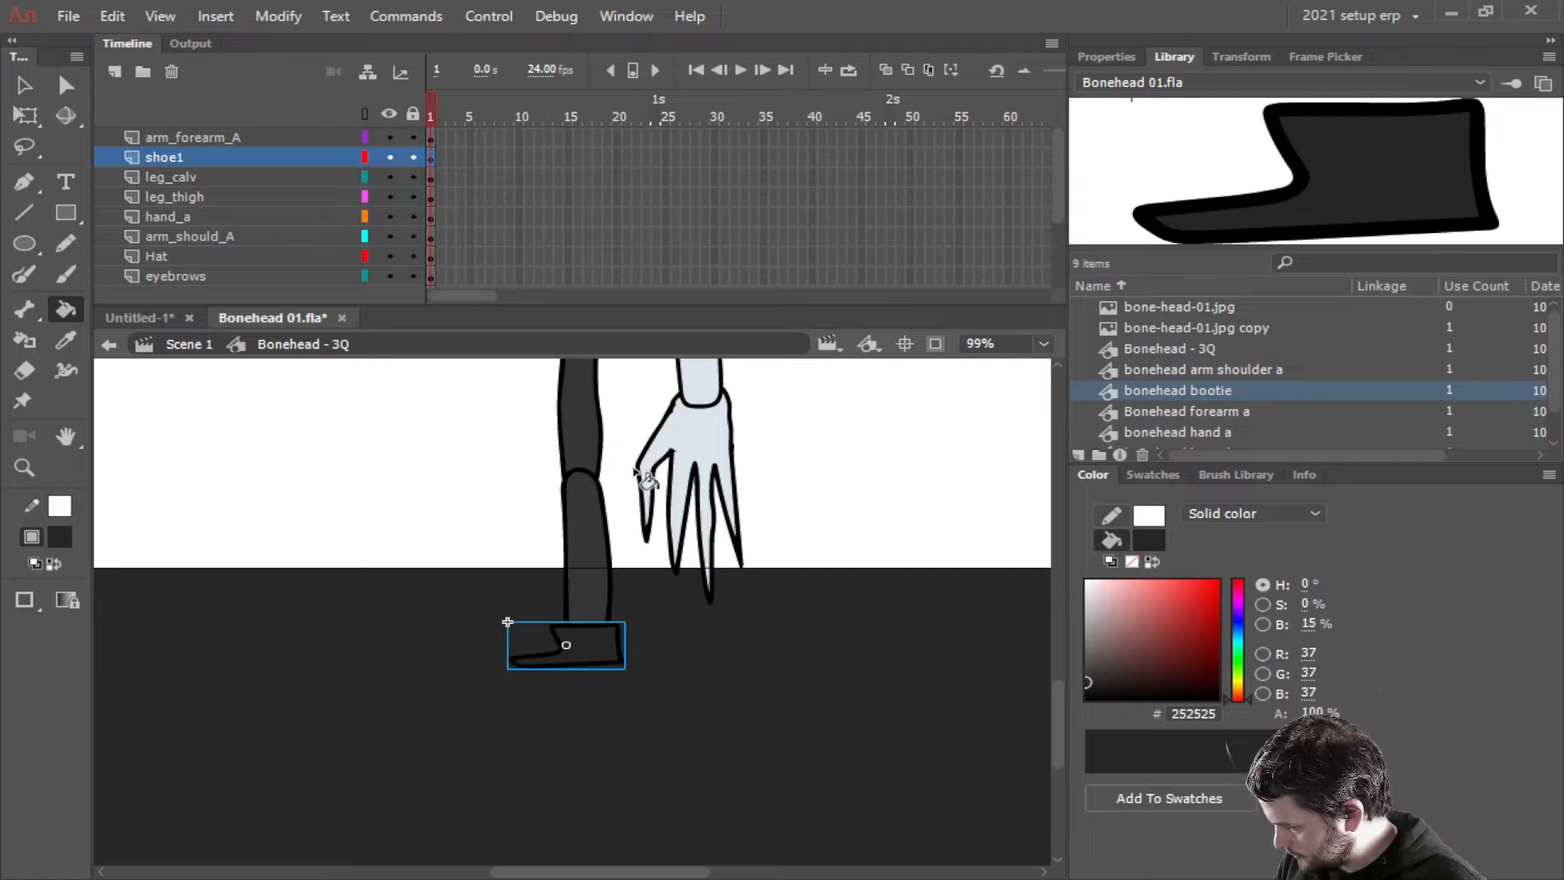
Unlock the body layer and convert its torso artwork into a graphic symbol named "bonehead body"
scroll(635, 603, down, 3)
scroll(635, 602, up, 3)
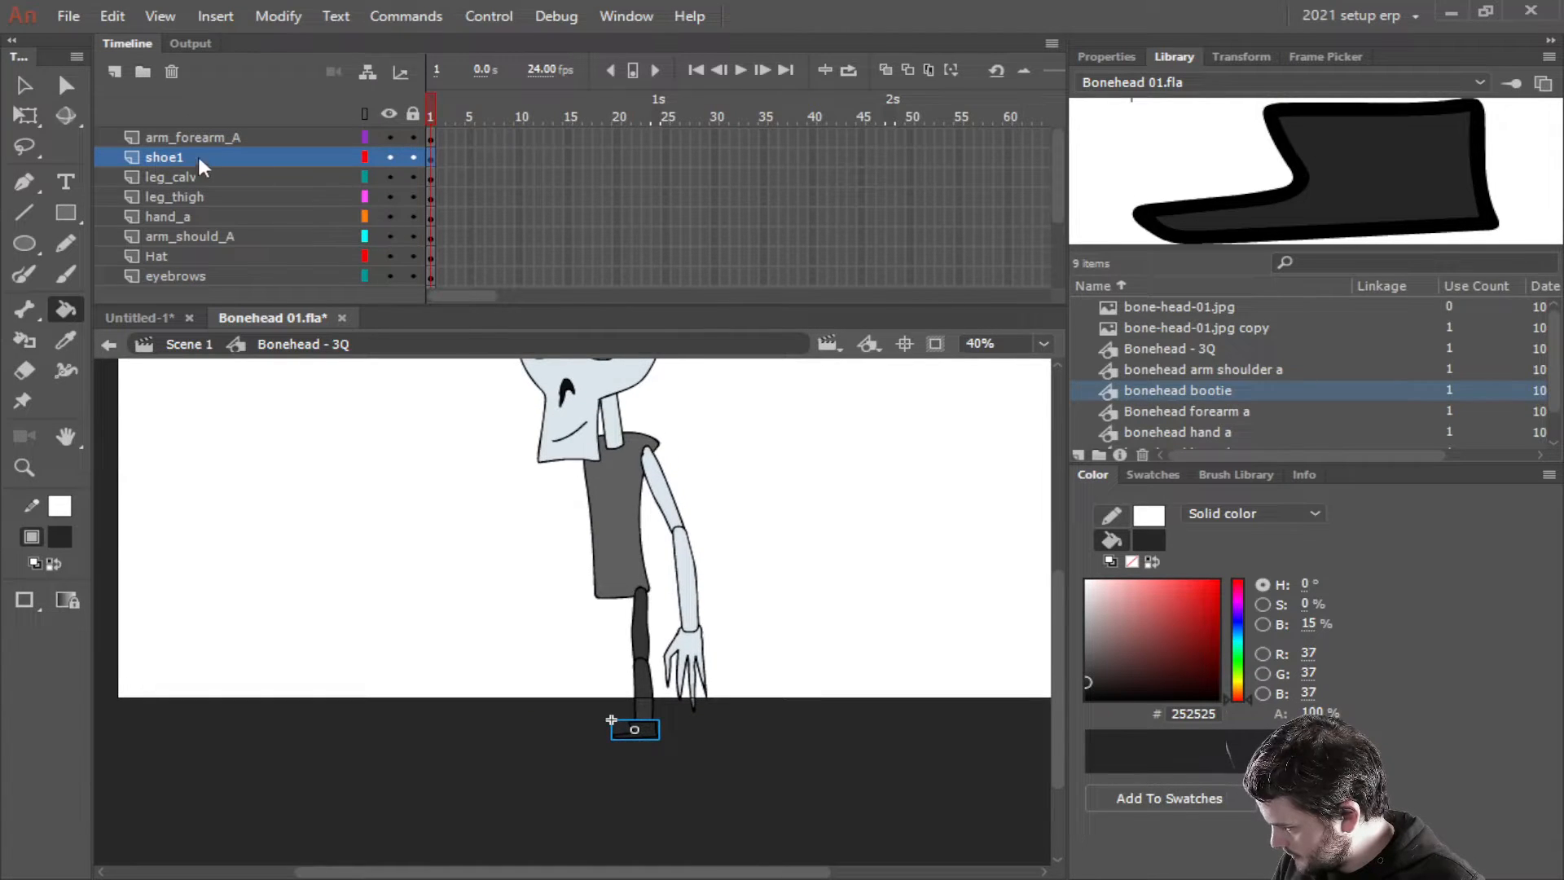
key(v)
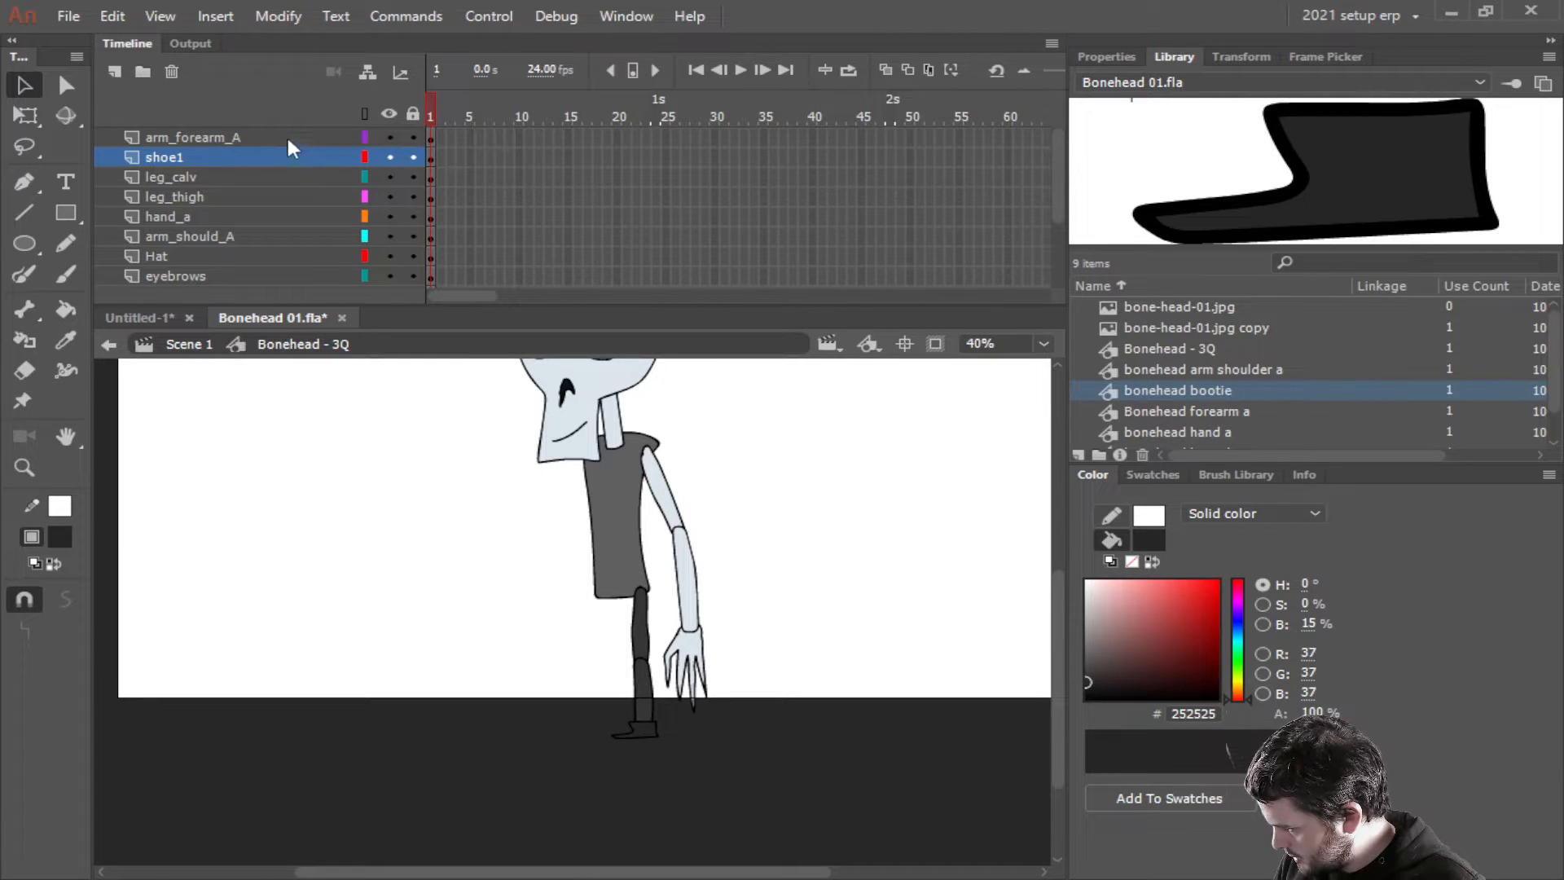
scroll(524, 498, down, 4)
scroll(525, 501, up, 9)
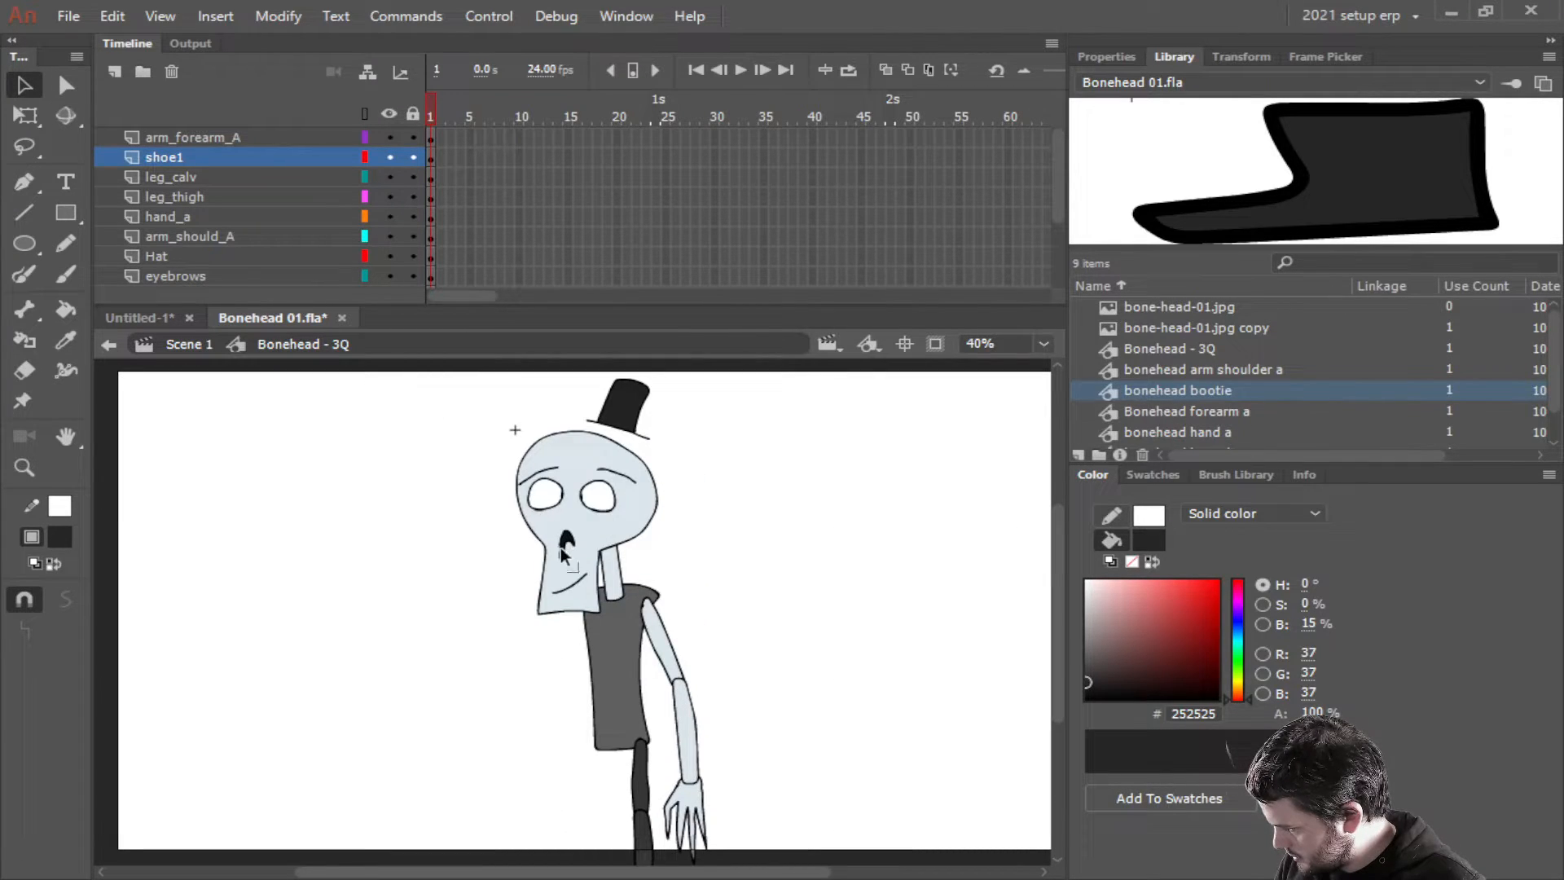
scroll(562, 554, down, 4)
scroll(357, 195, down, 2)
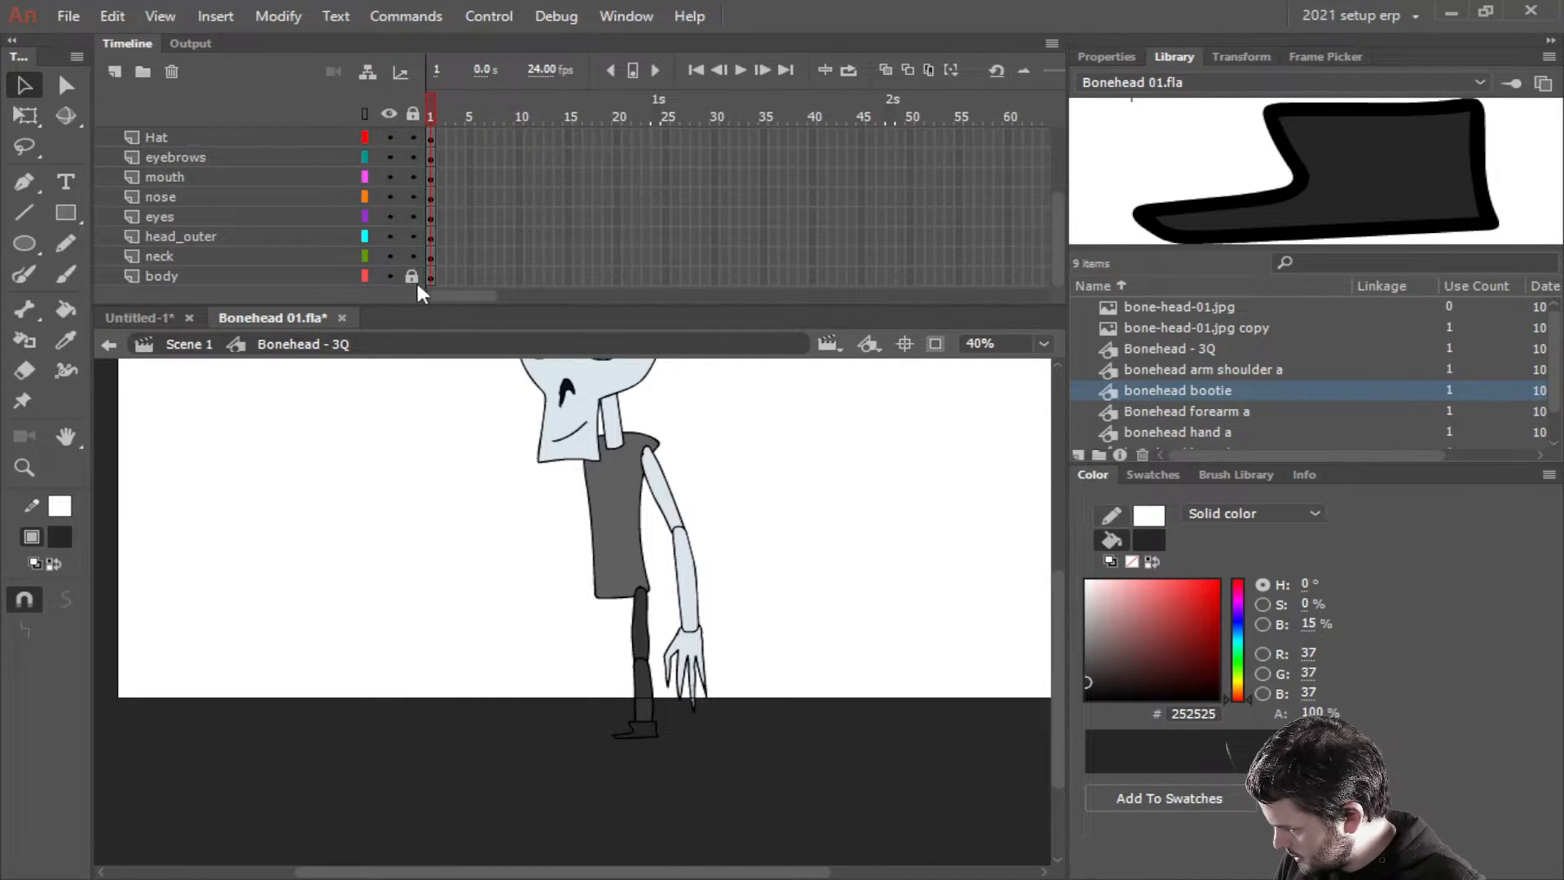
click(285, 277)
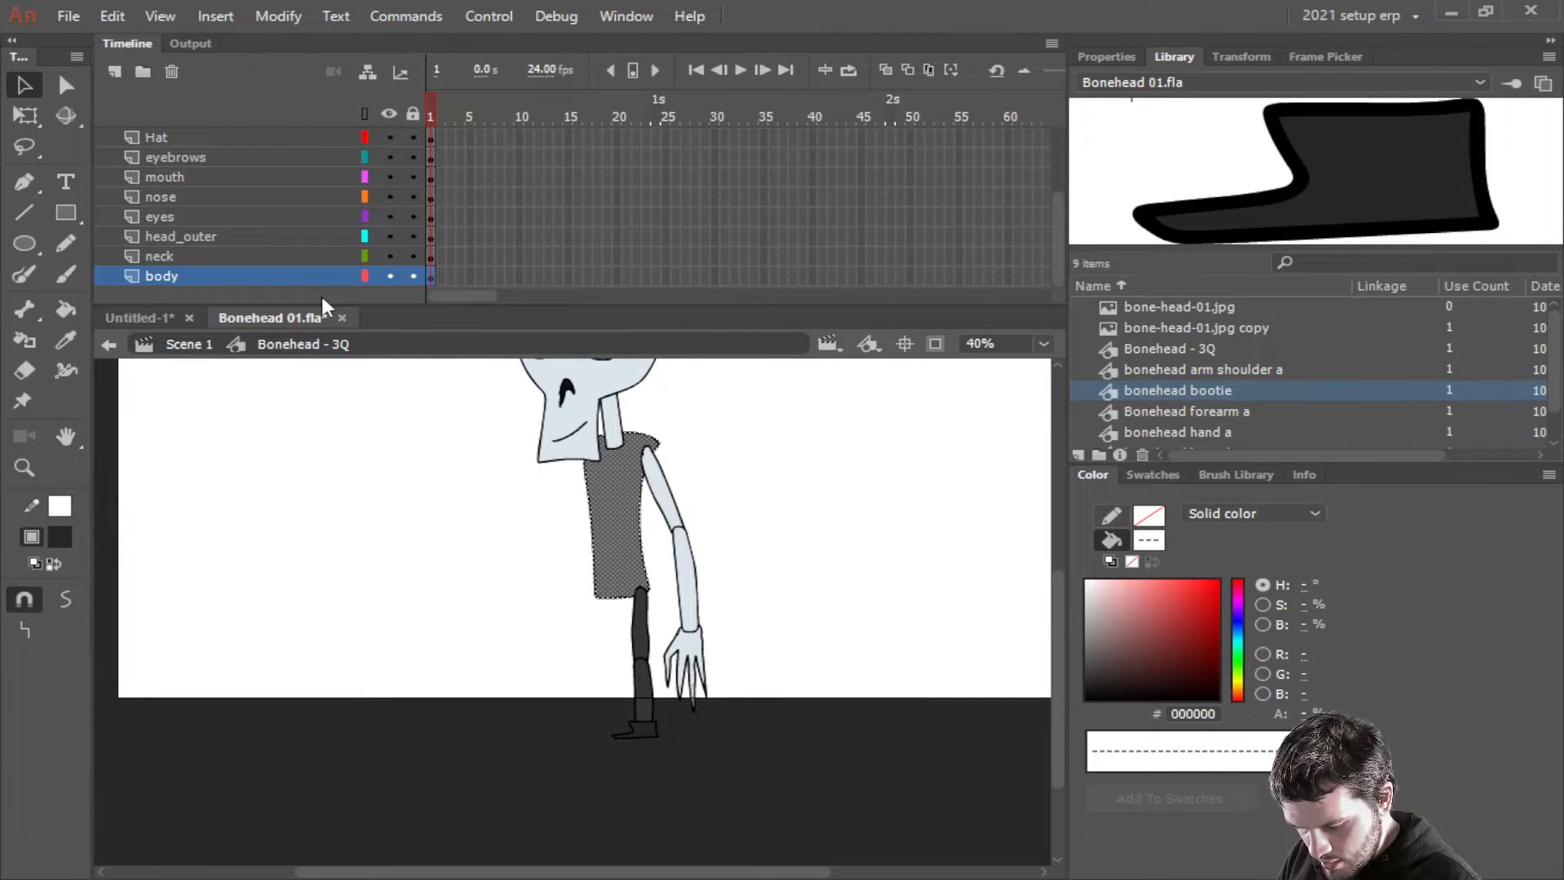
key(F8)
text(bonehe)
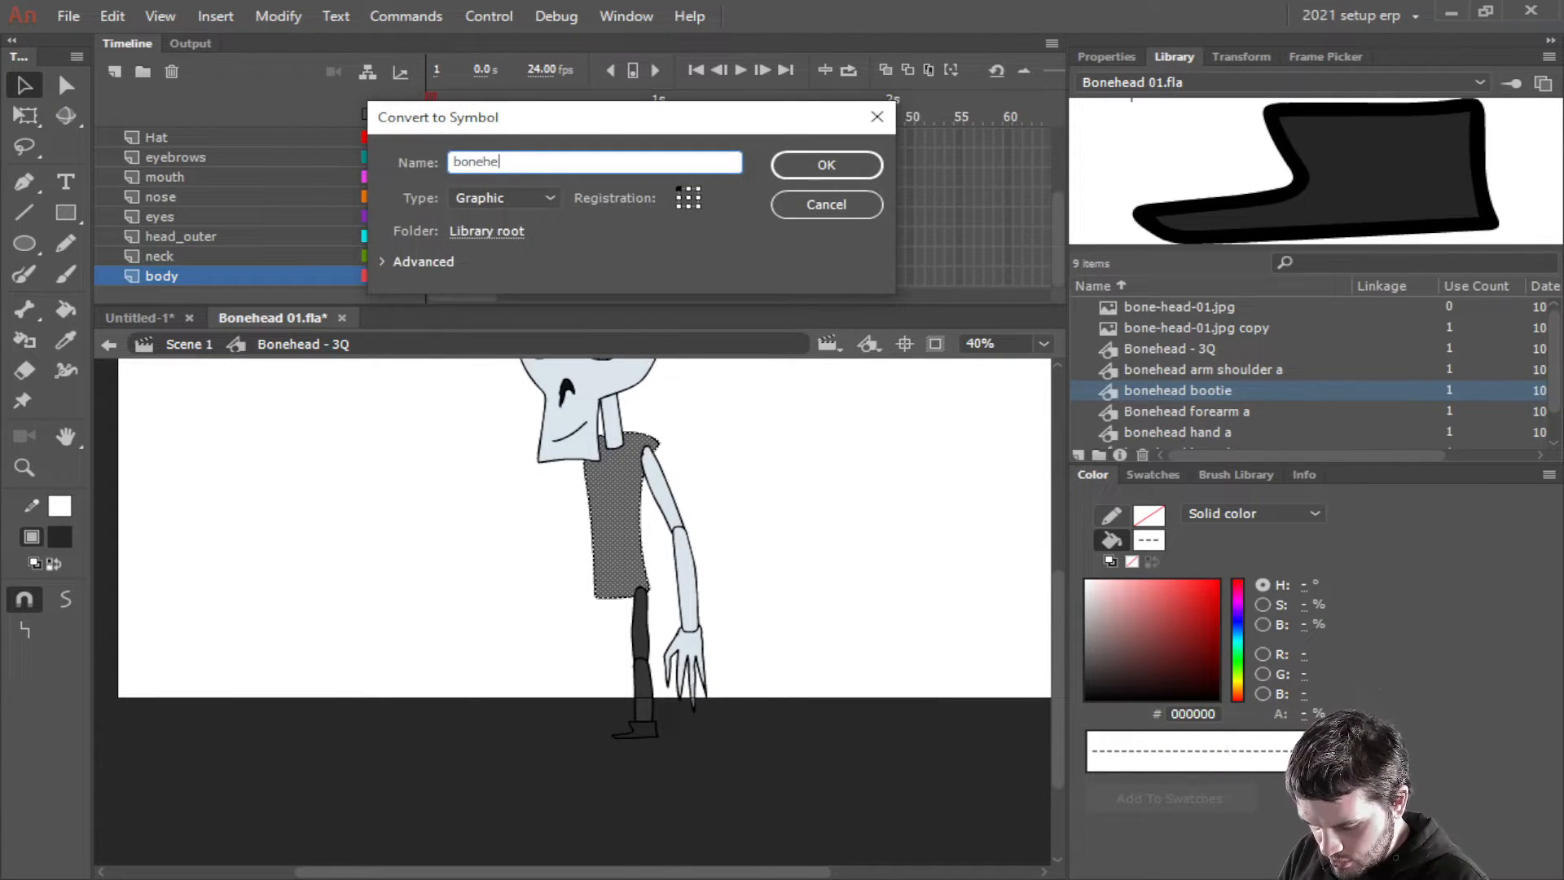
text(ad body)
key(Return)
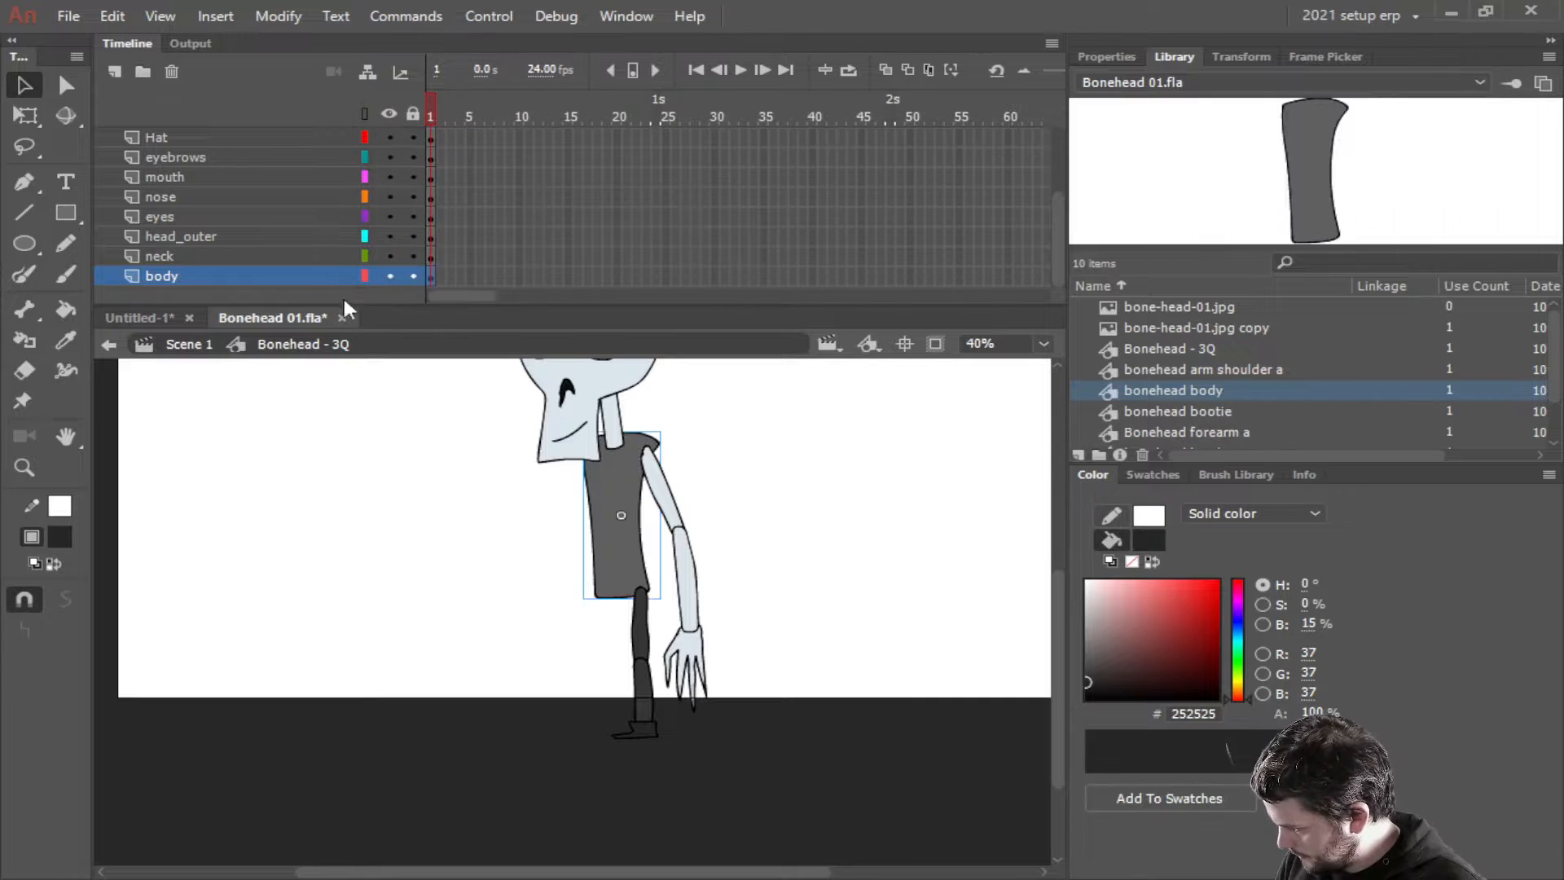
Convert the neck layer's artwork into a graphic symbol named "bonehead neck"
drag(776, 497, 791, 558)
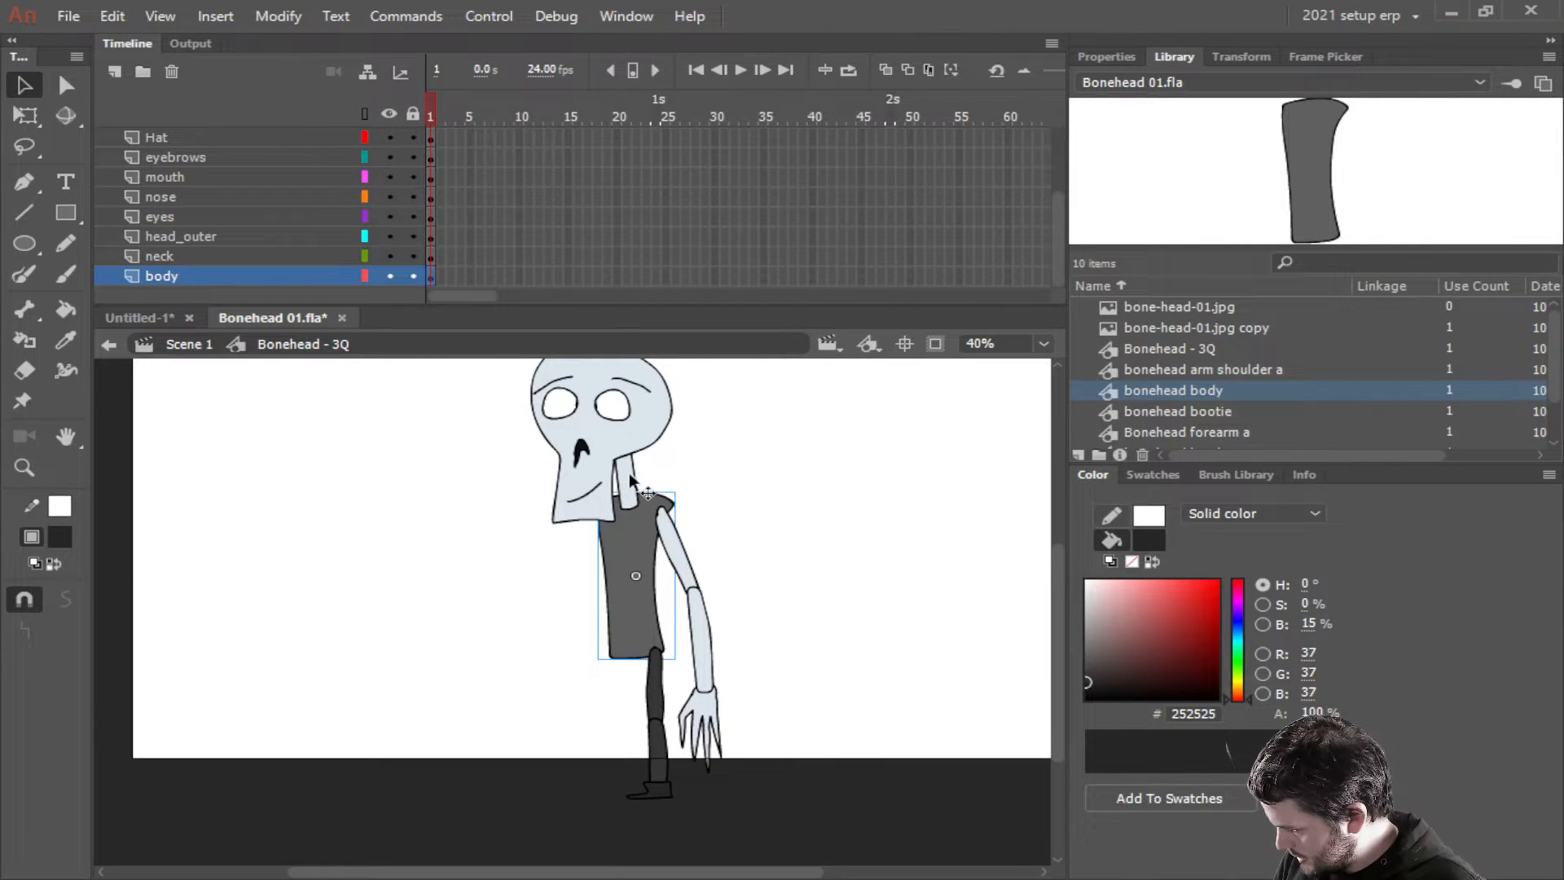
click(628, 486)
click(250, 249)
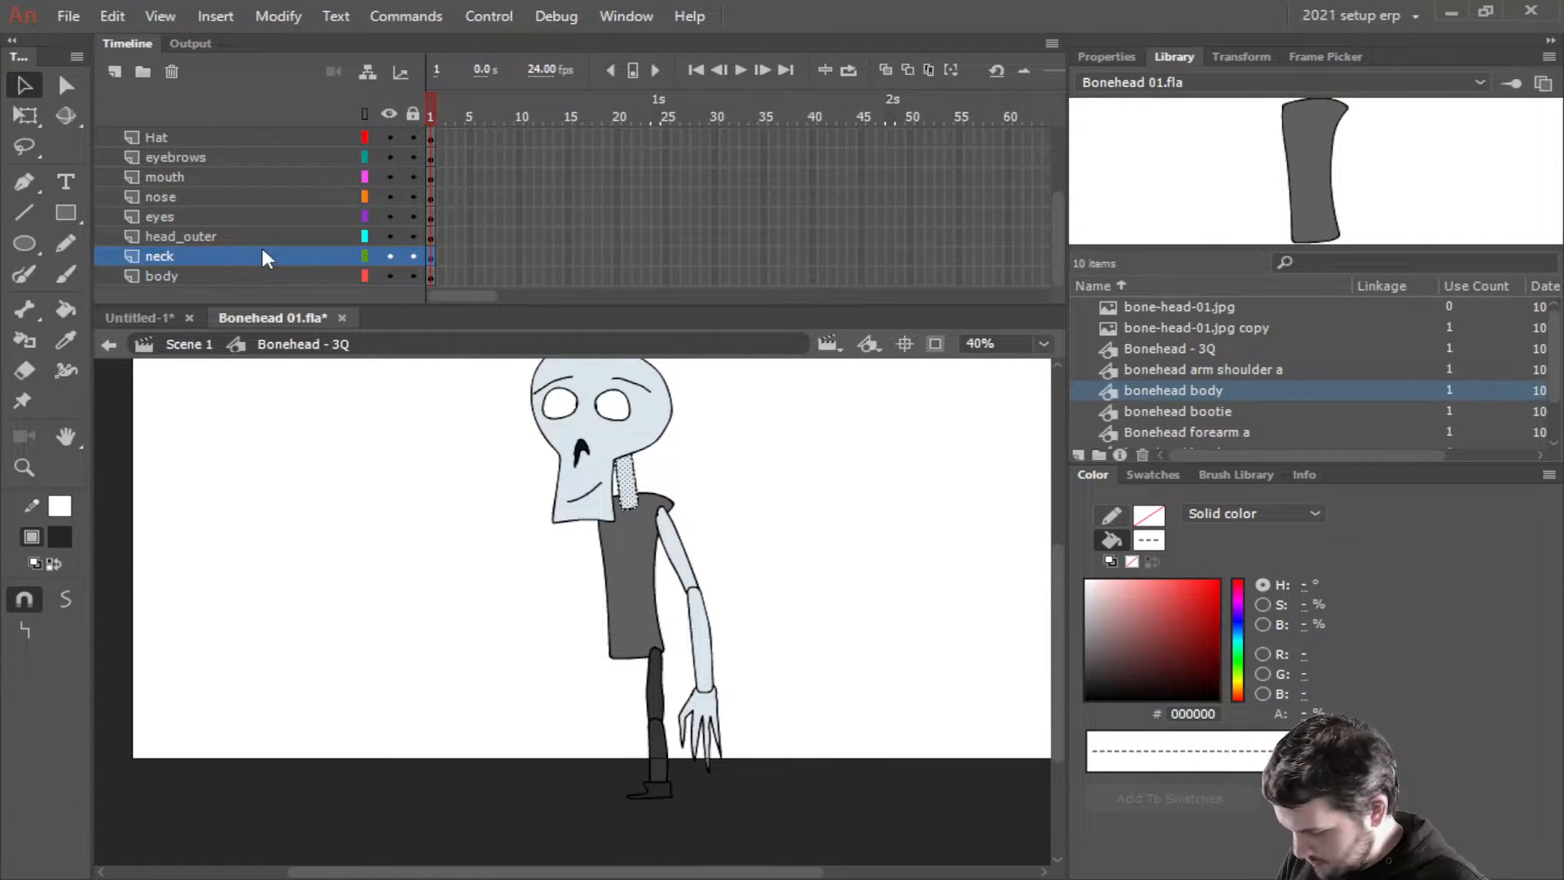
key(F8)
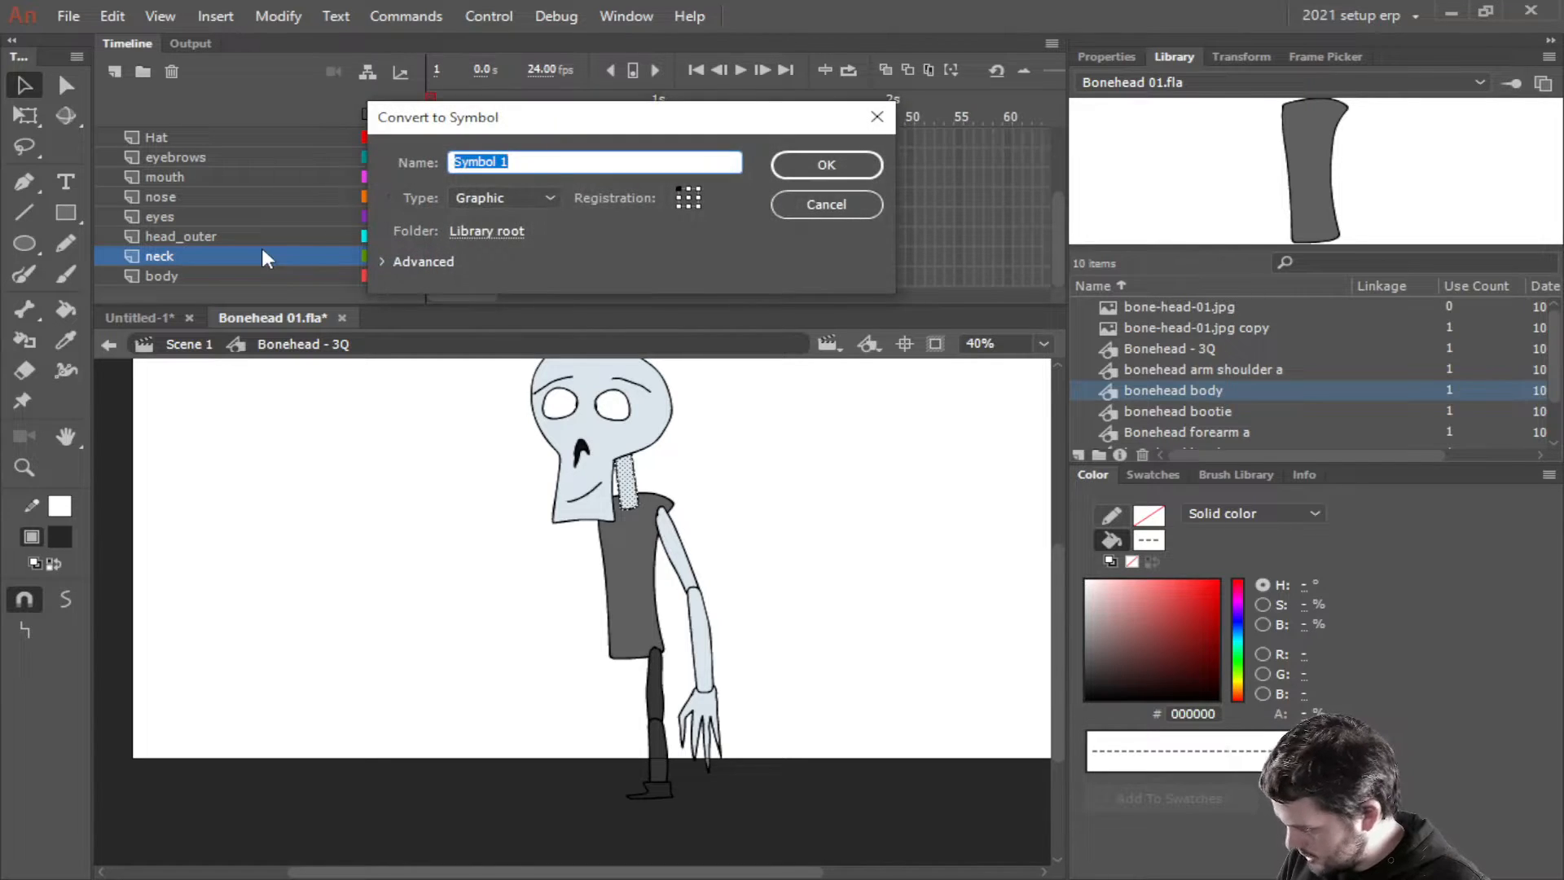
text(bonehead n)
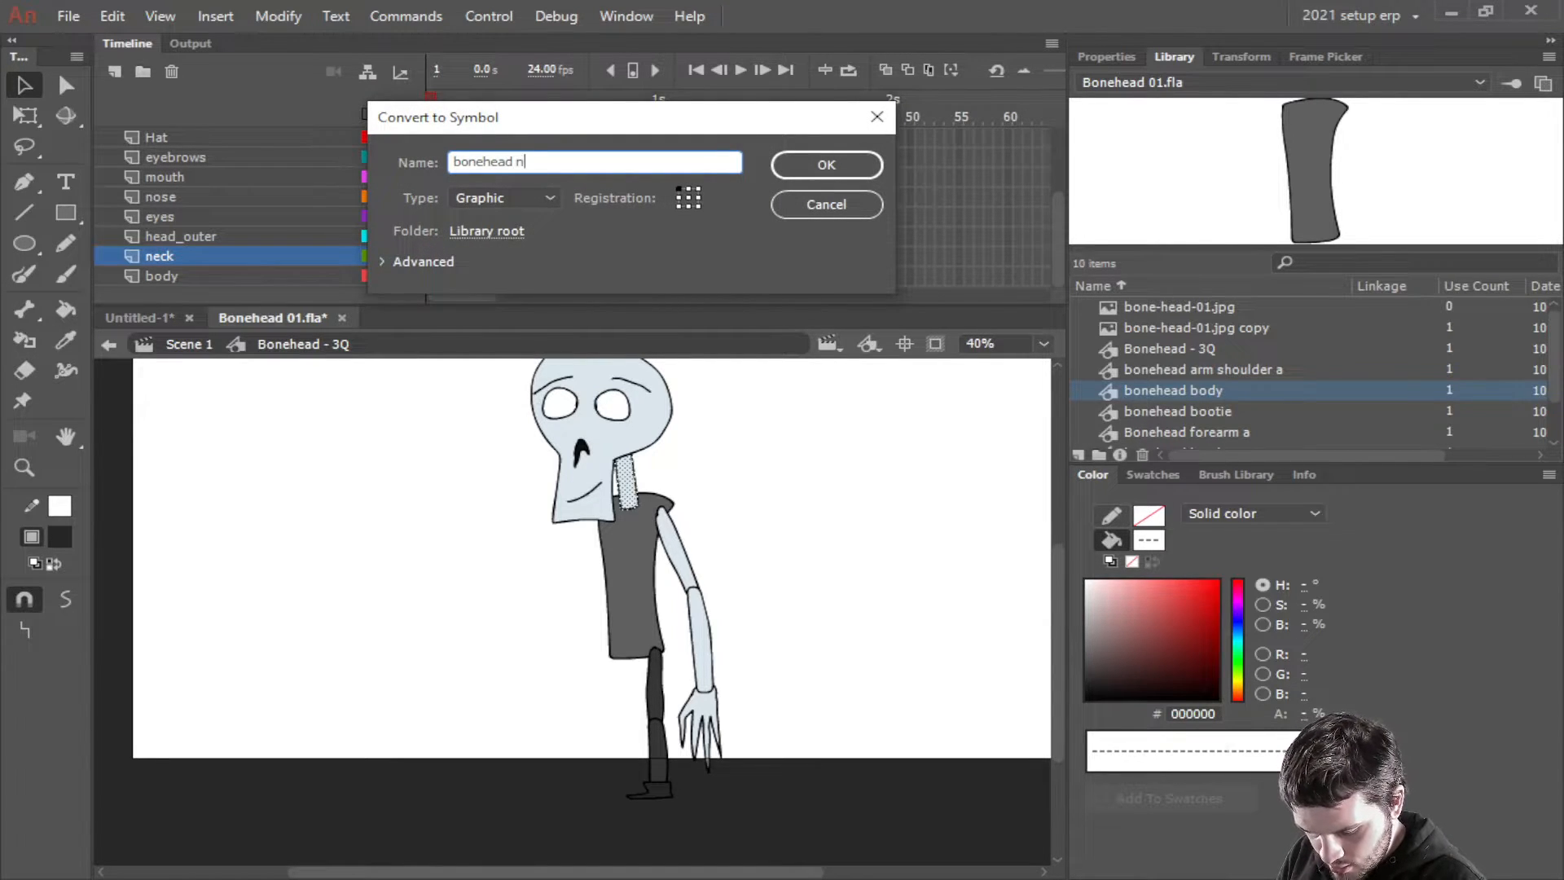
text(ecvk)
key(BackSpace)
key(BackSpace)
text(k)
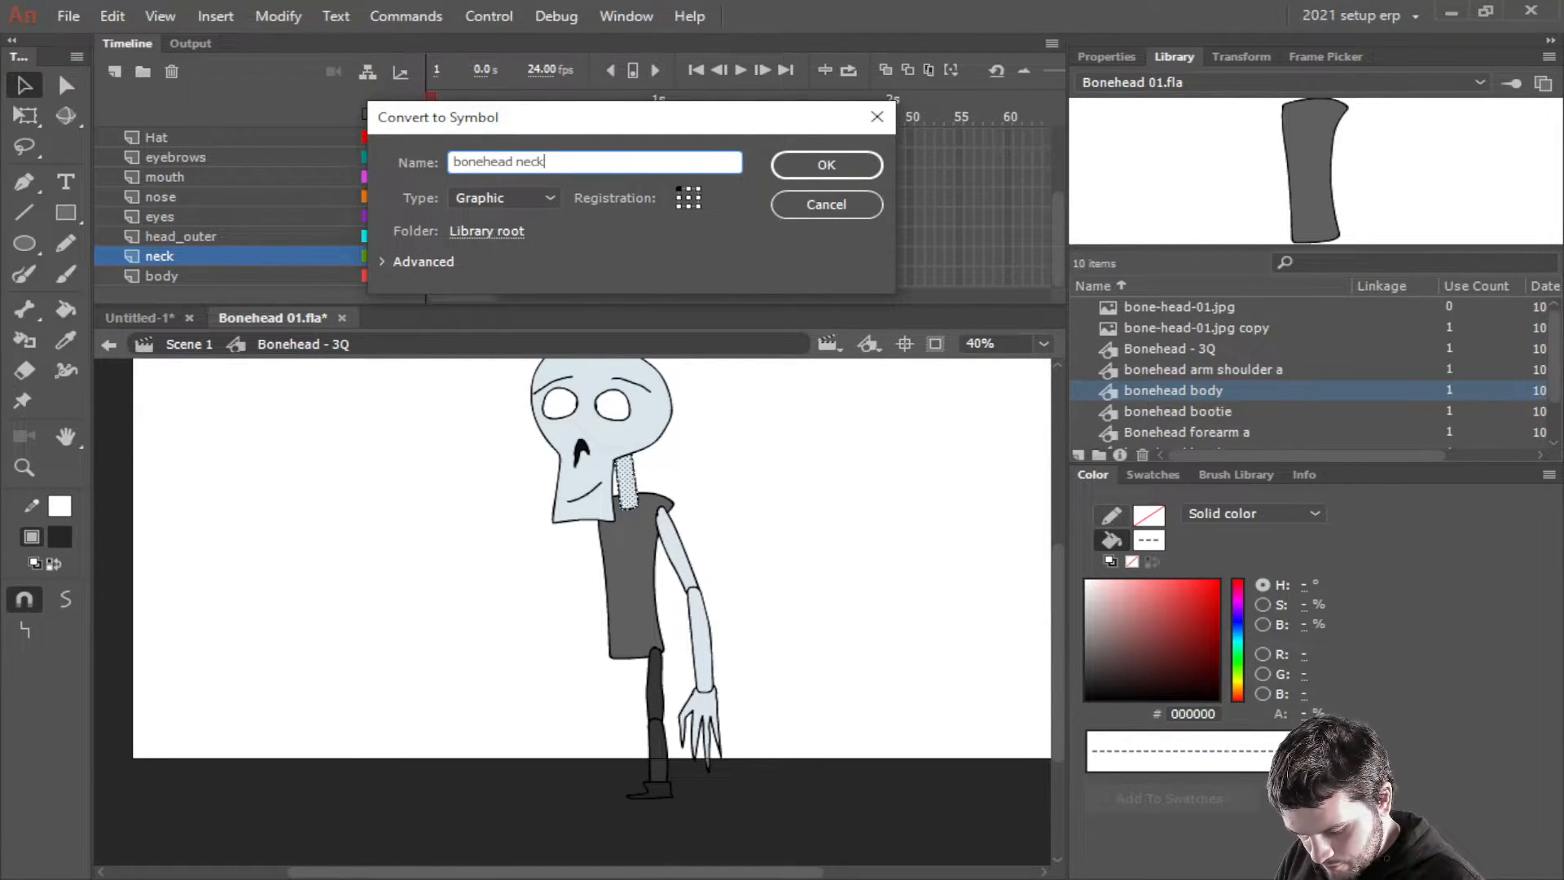
key(Return)
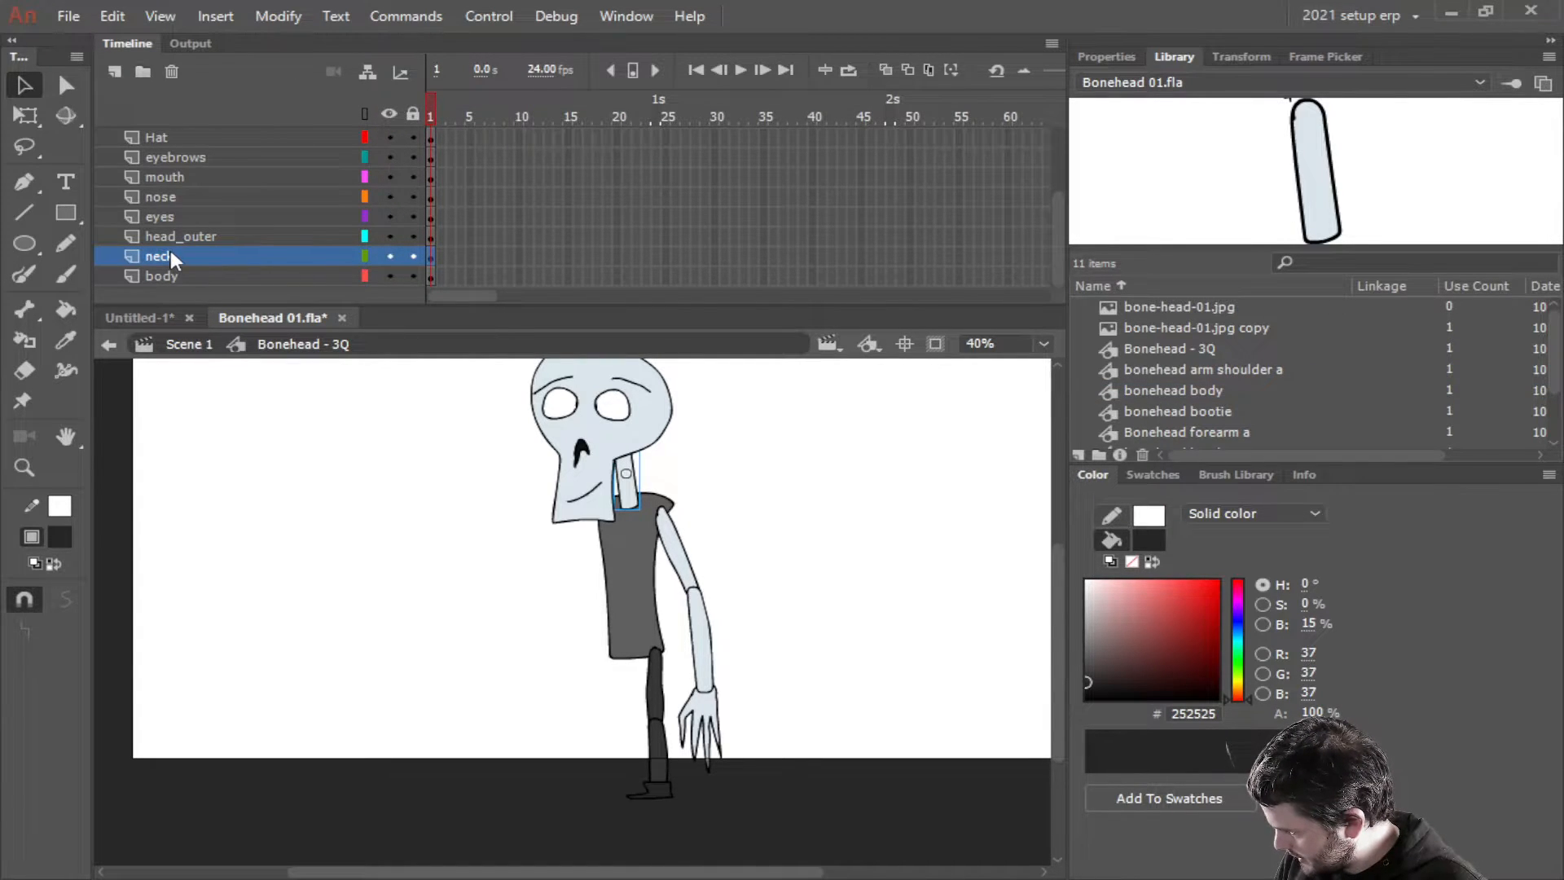
Convert the eyes layer's artwork into a graphic symbol named "bonehead eyes"
scroll(171, 257, up, 2)
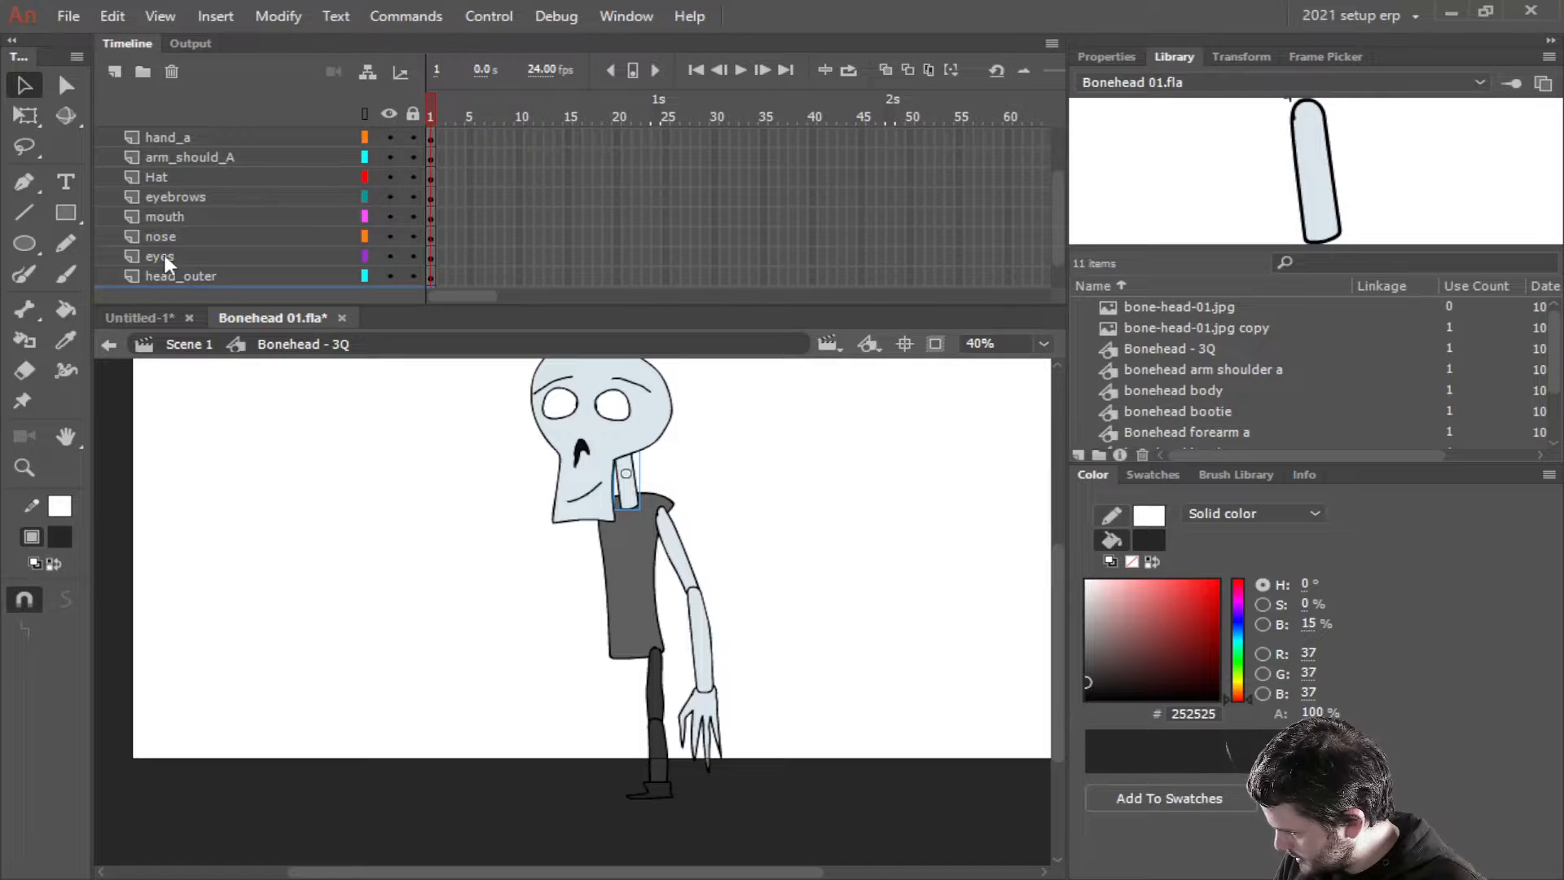
click(163, 251)
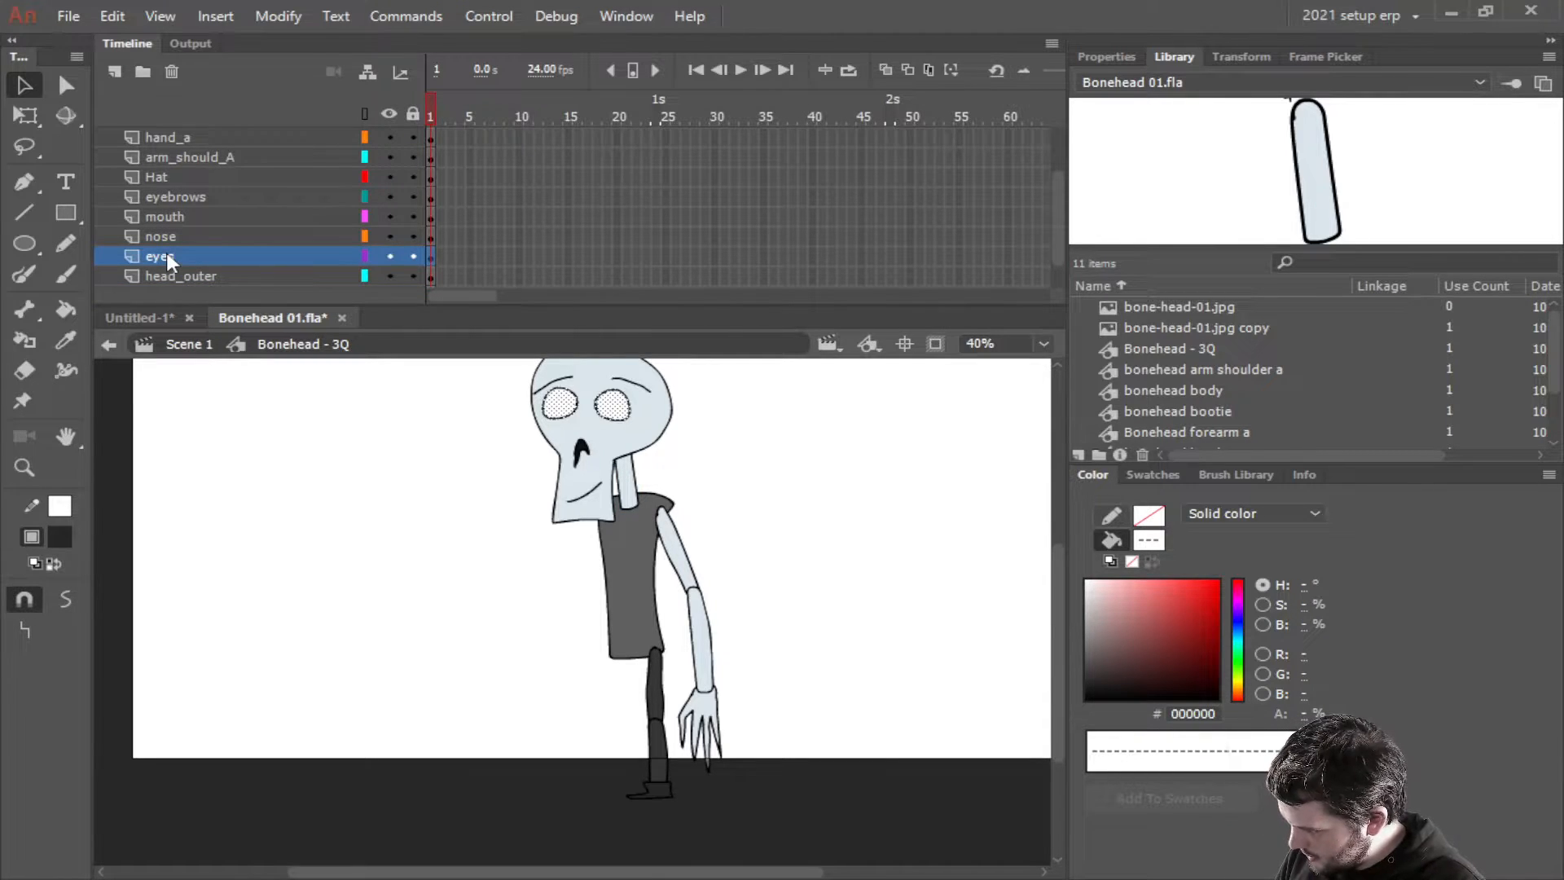
key(F8)
text(bonehead e)
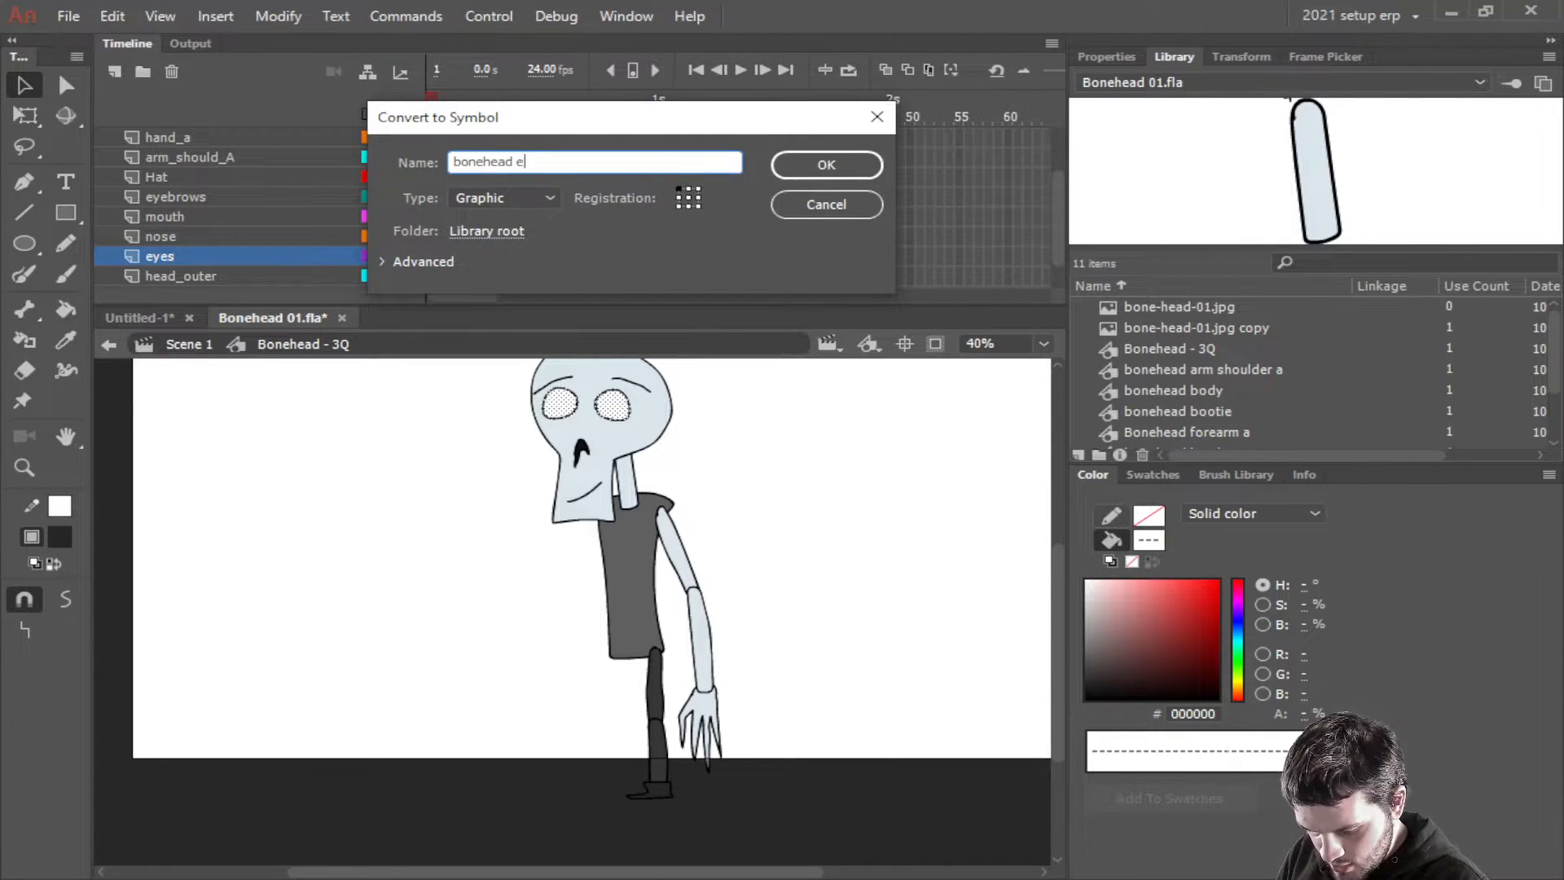
text(yes)
key(Return)
Convert the nose layer's artwork into a graphic symbol named "bonehead nose"
click(175, 238)
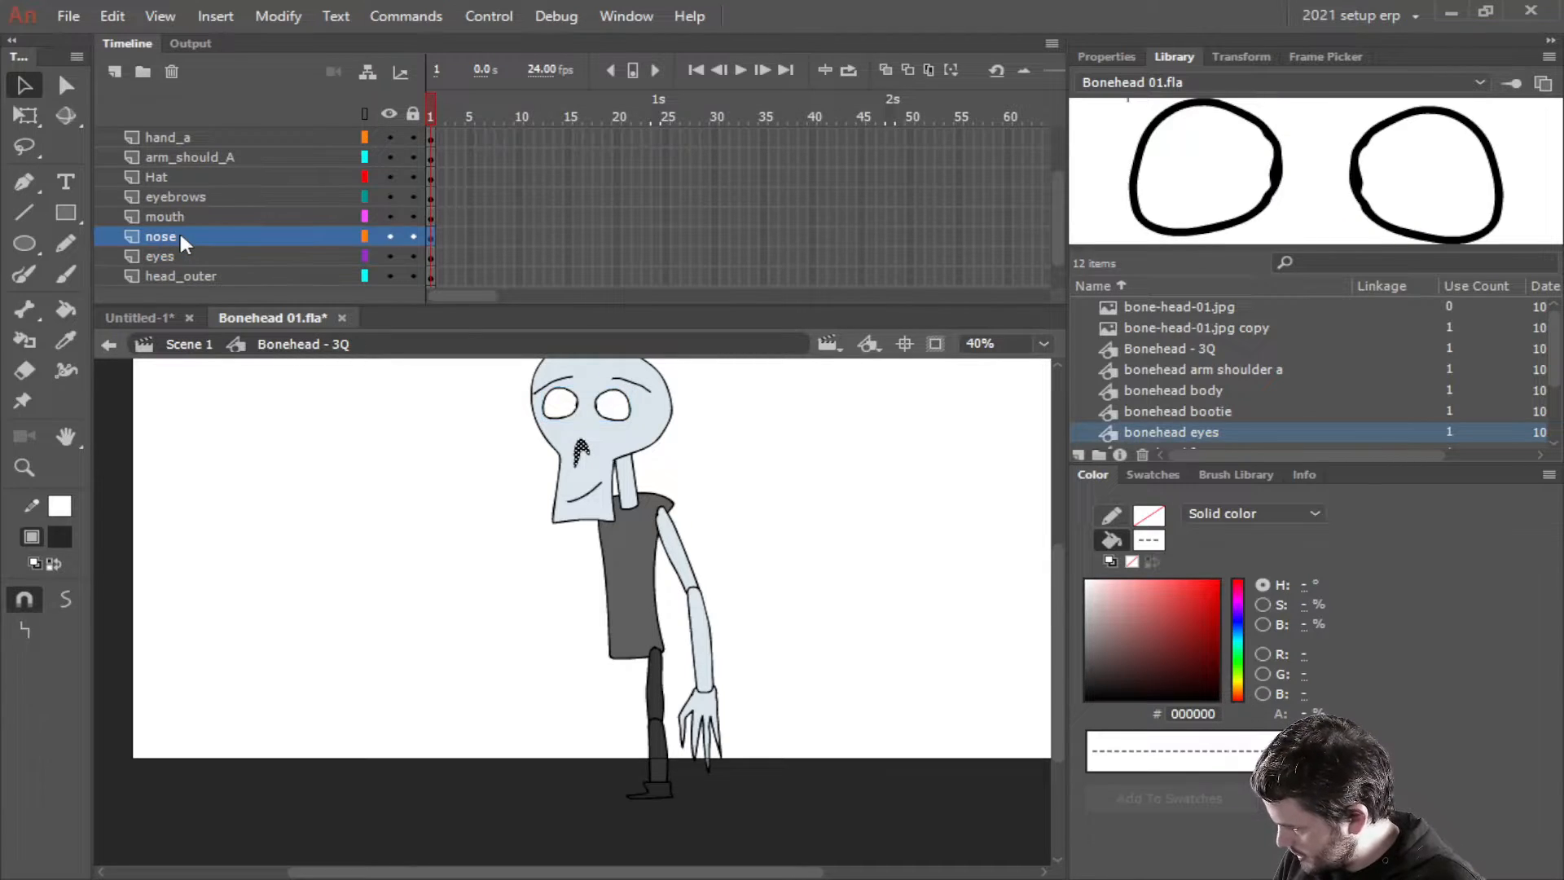
key(F8)
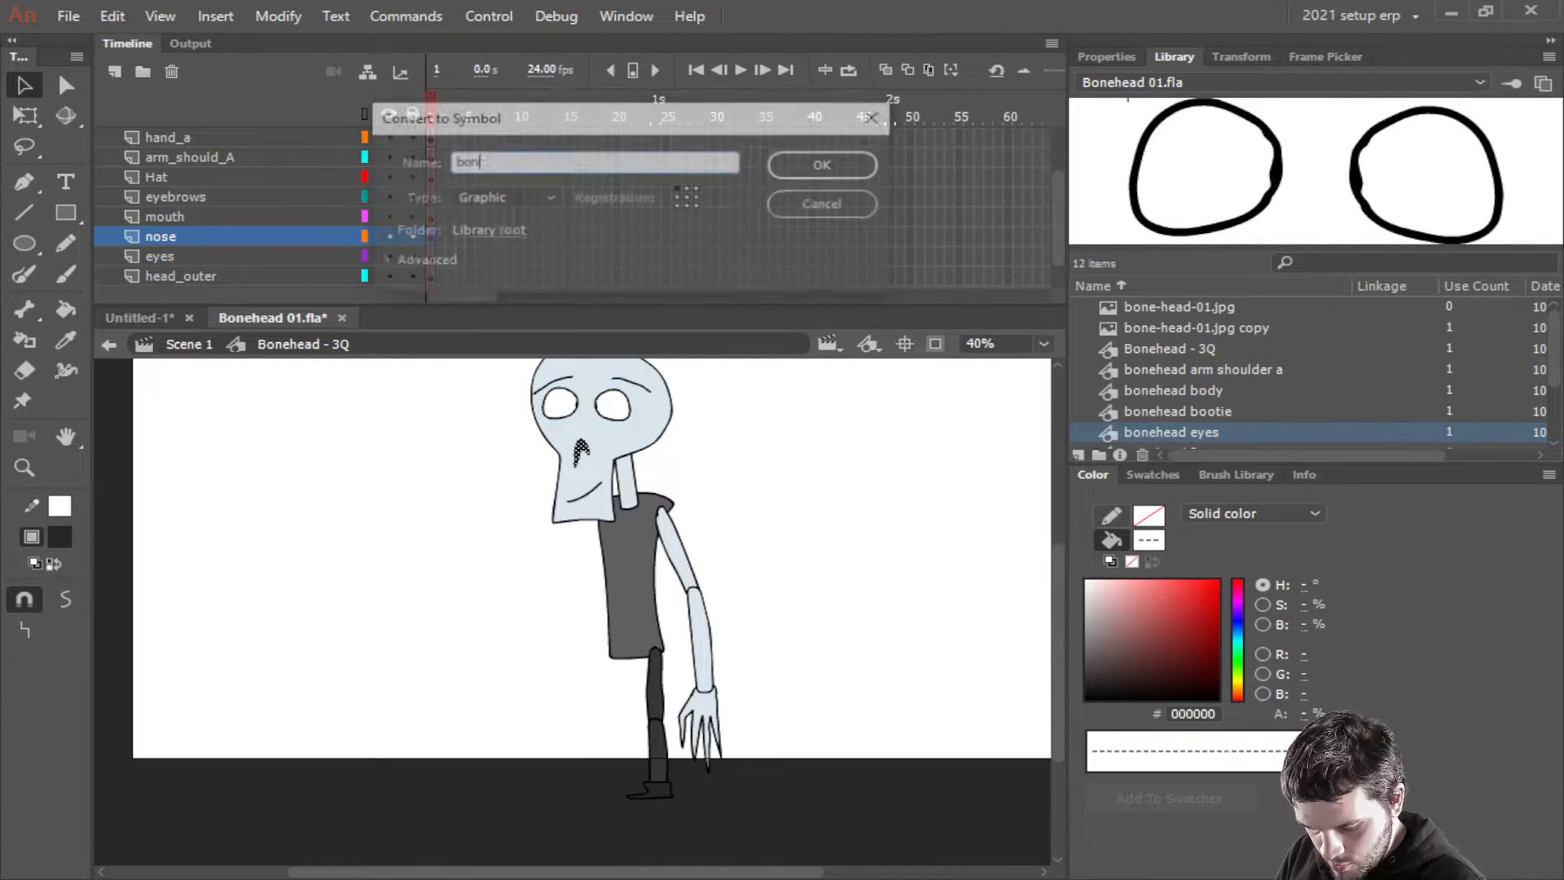
text(bonehead n)
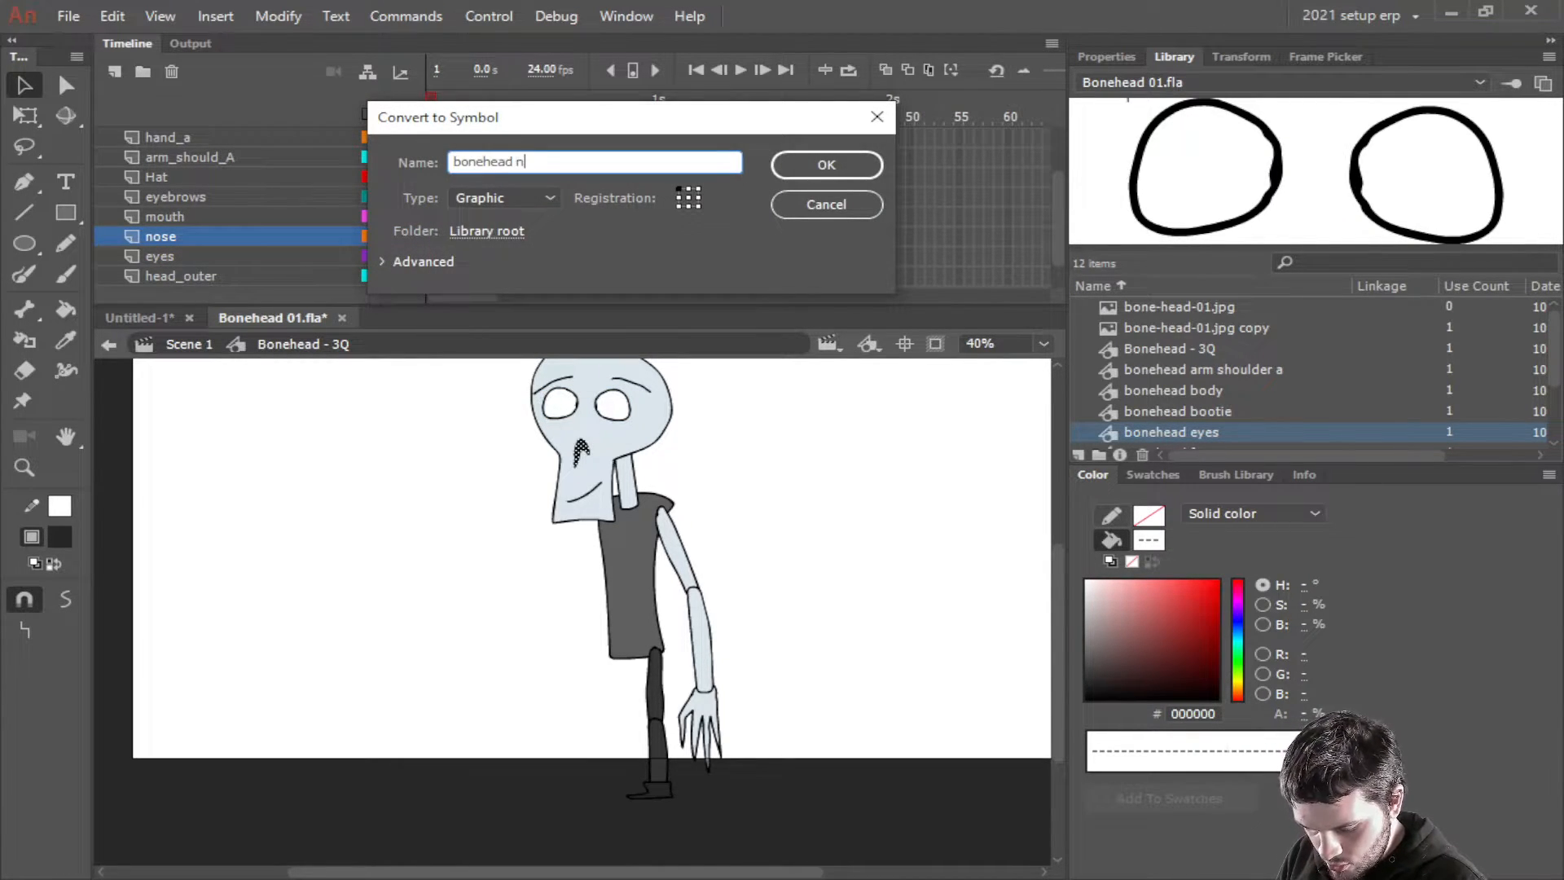
text(ose)
key(Return)
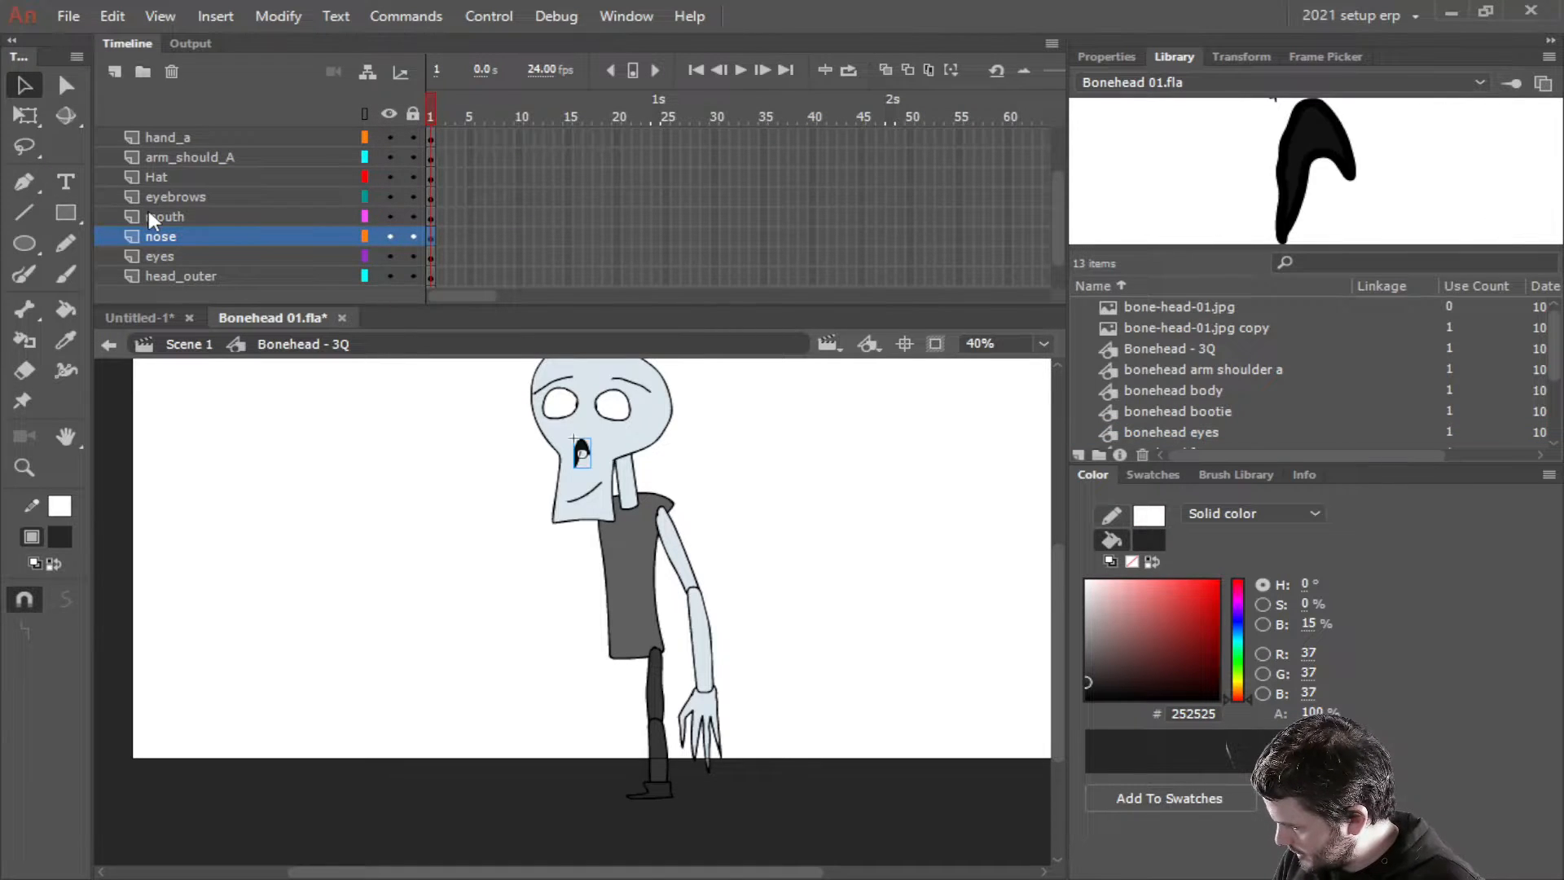
Convert the mouth layer's artwork into a graphic symbol named "bonehead mouth"
click(147, 215)
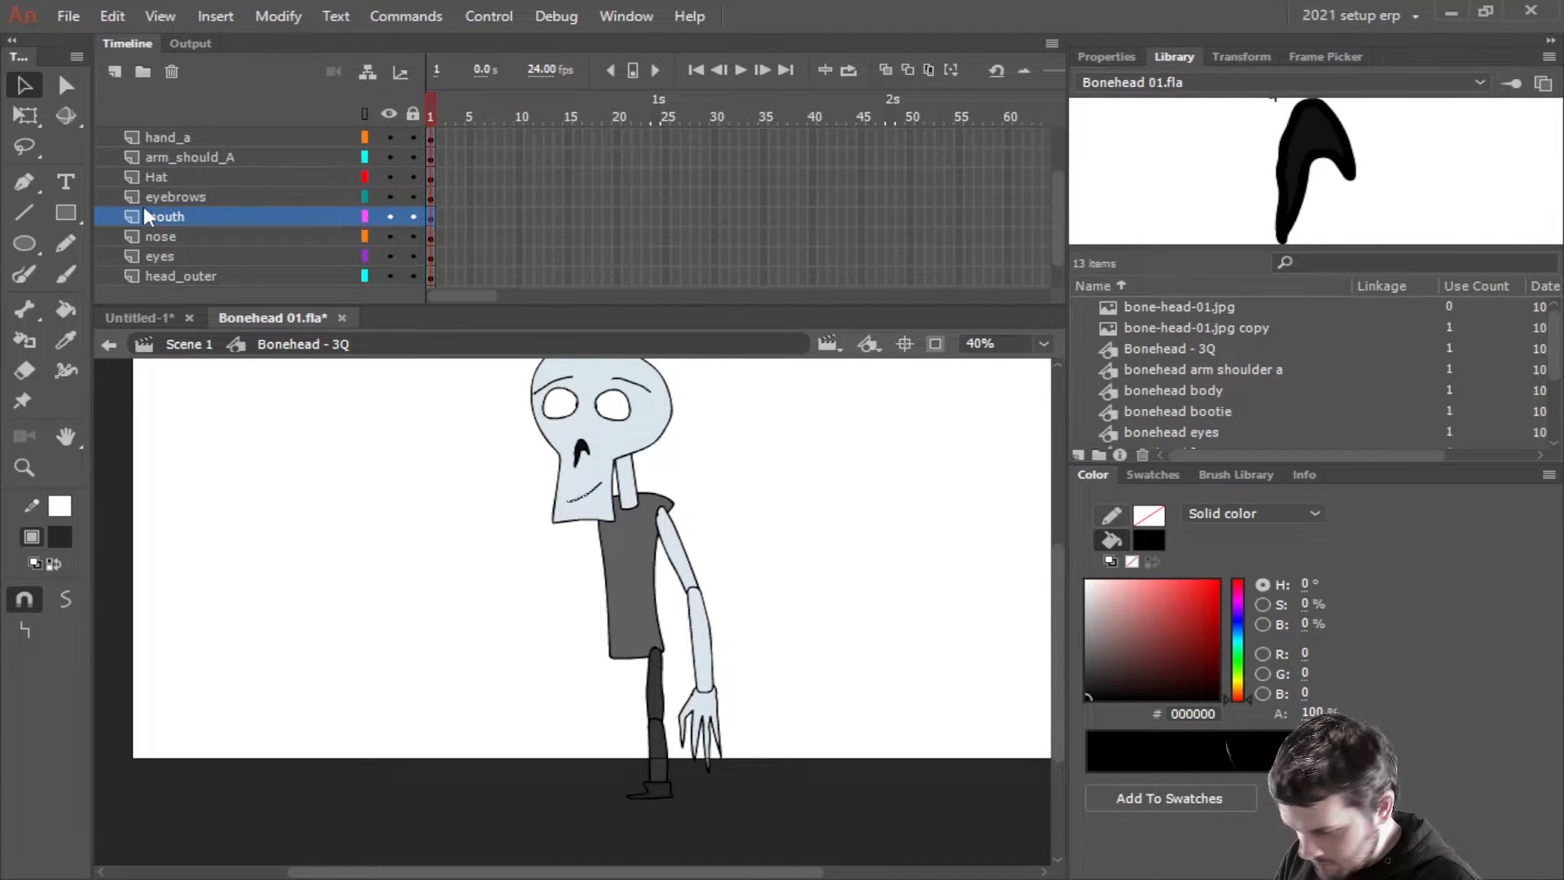
key(F8)
text(bone)
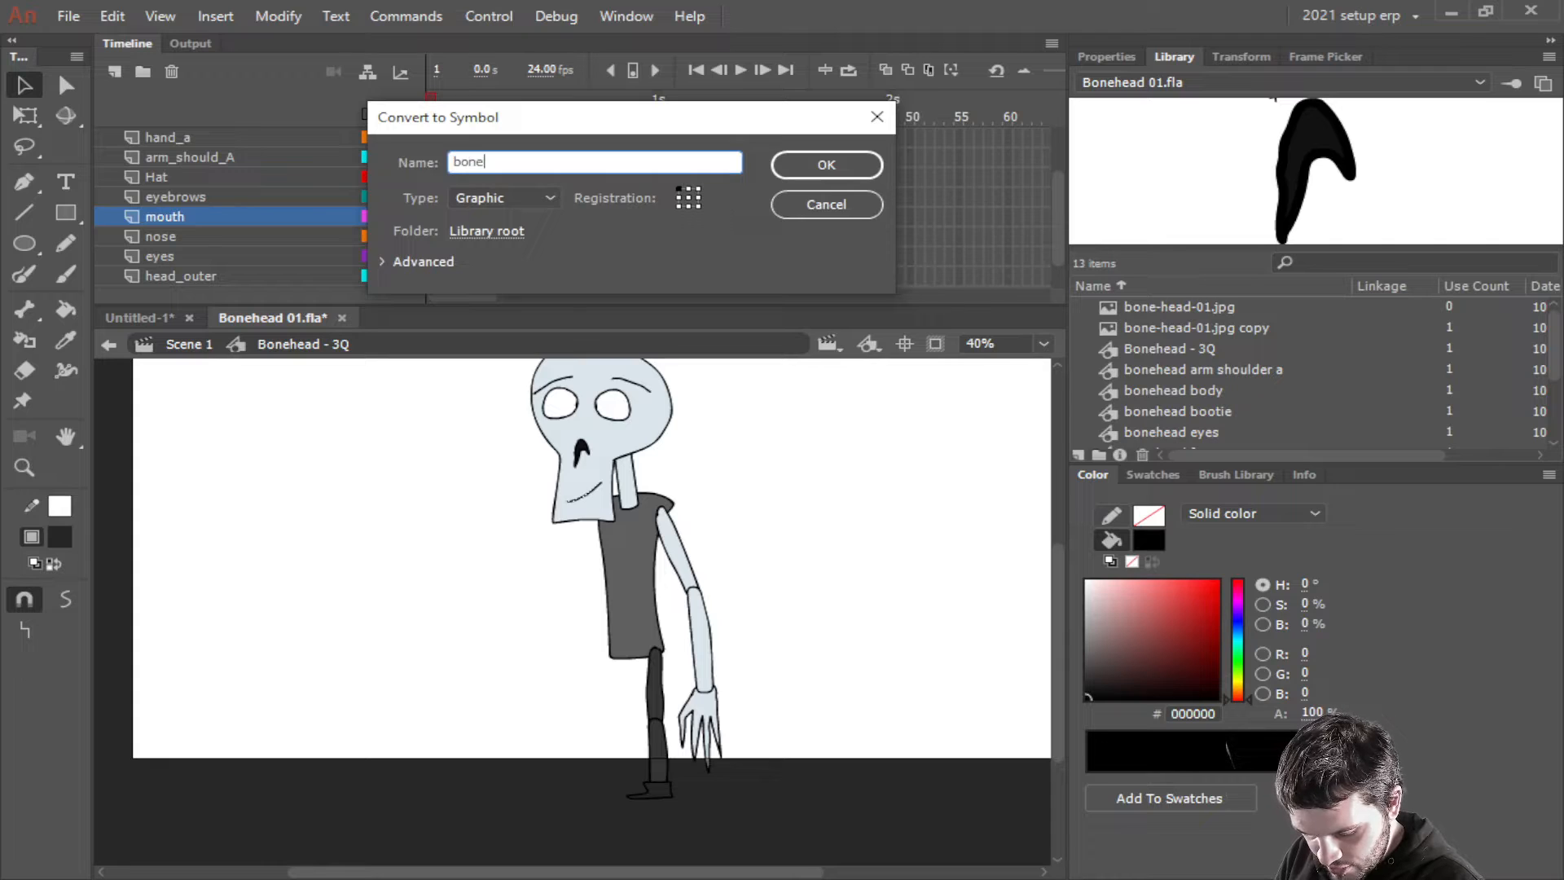
text(head mouth)
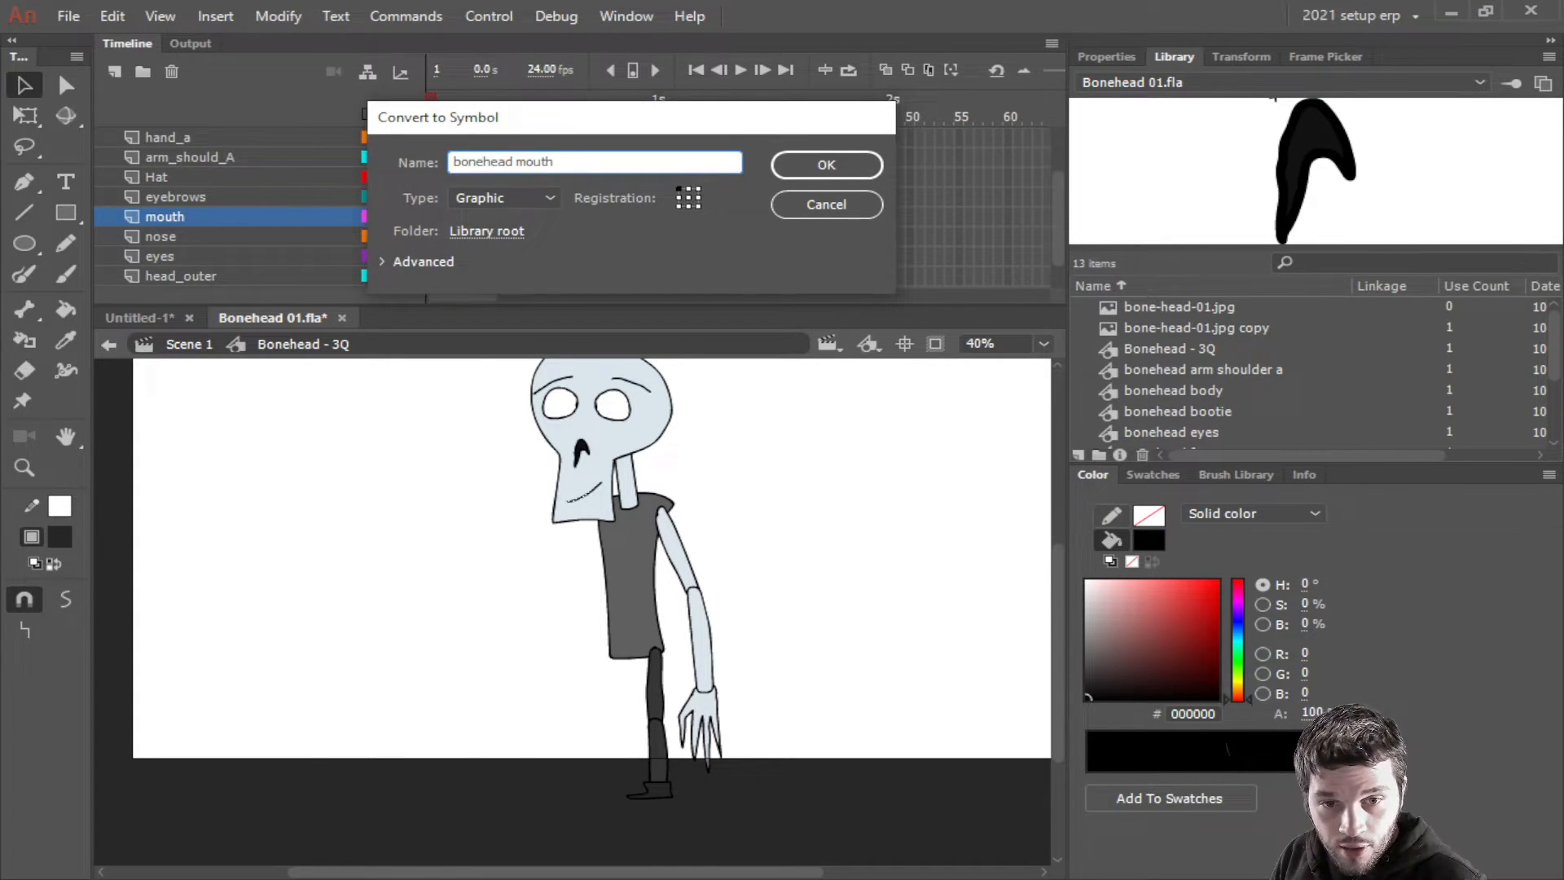
key(Return)
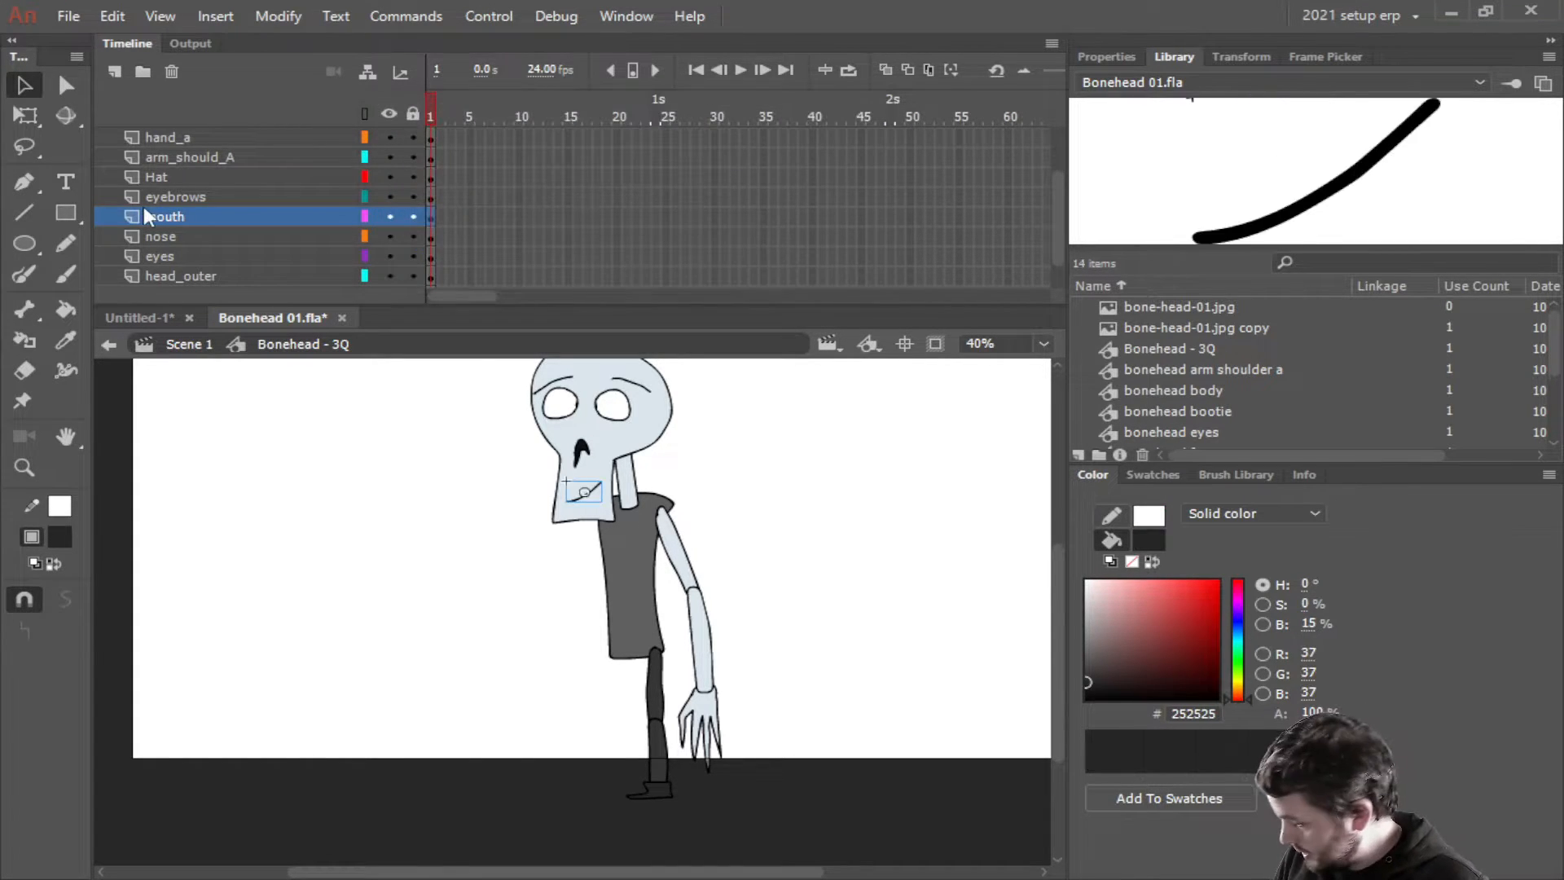
Convert the eyebrows layer's artwork into a graphic symbol named "bonehead eyebrows"
click(168, 200)
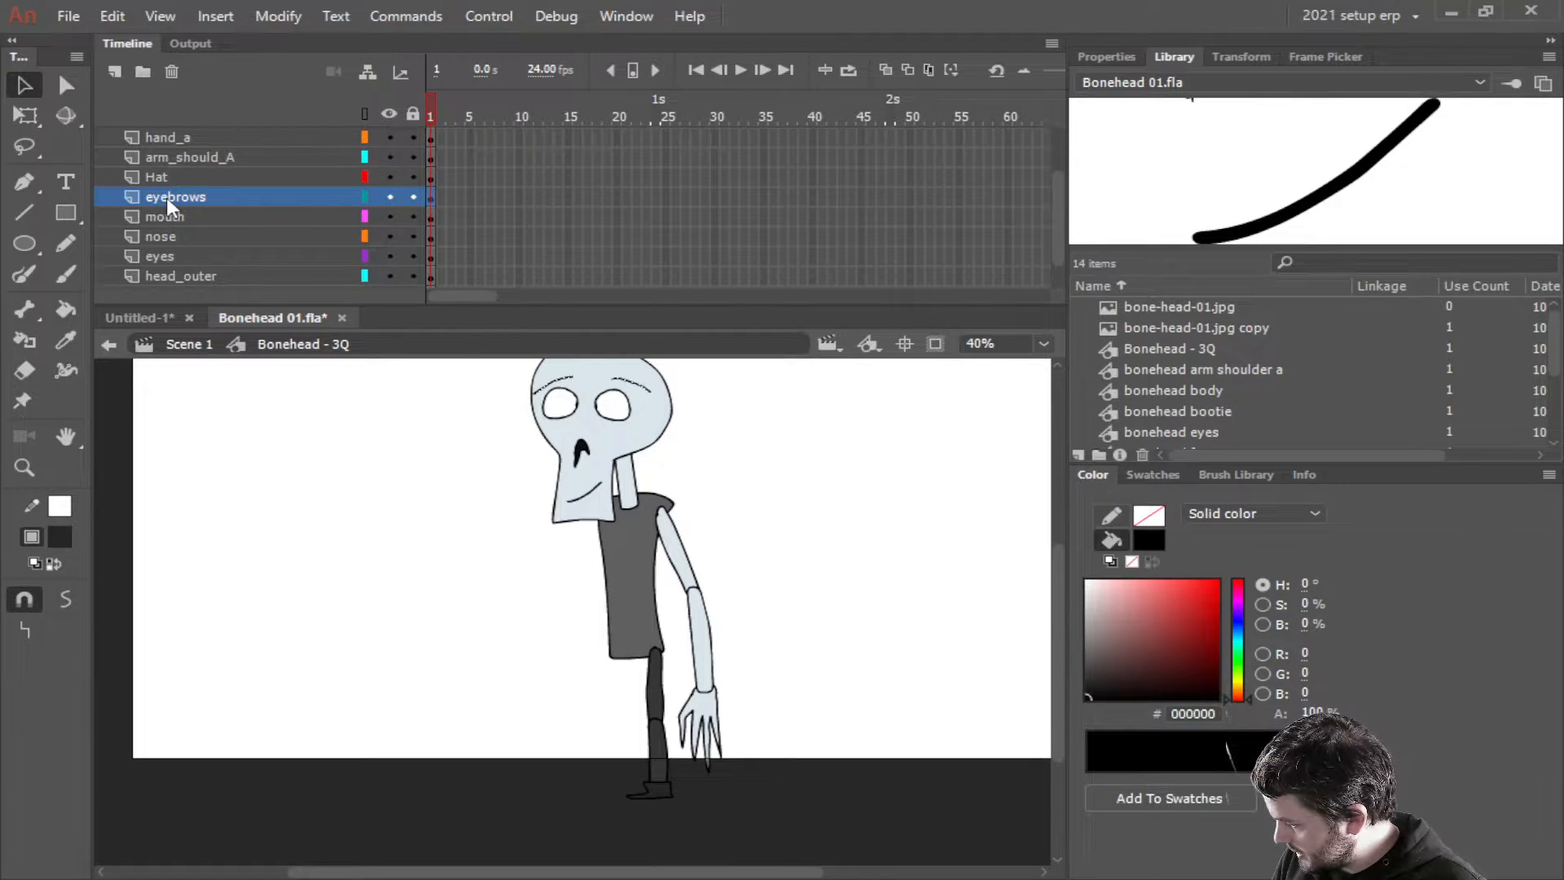
scroll(358, 373, up, 2)
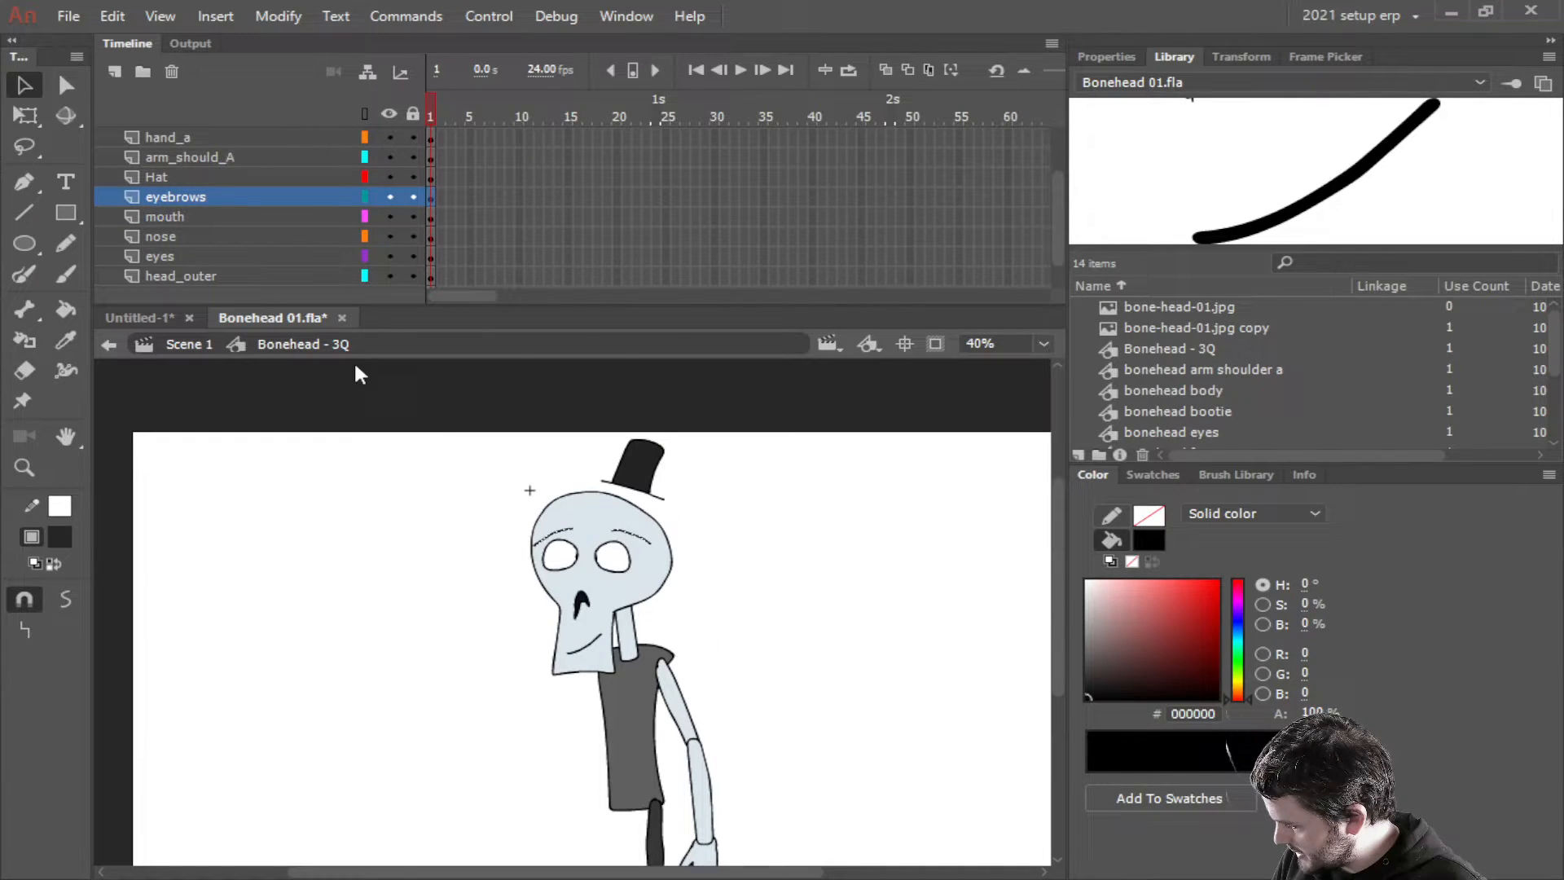
double_click(166, 199)
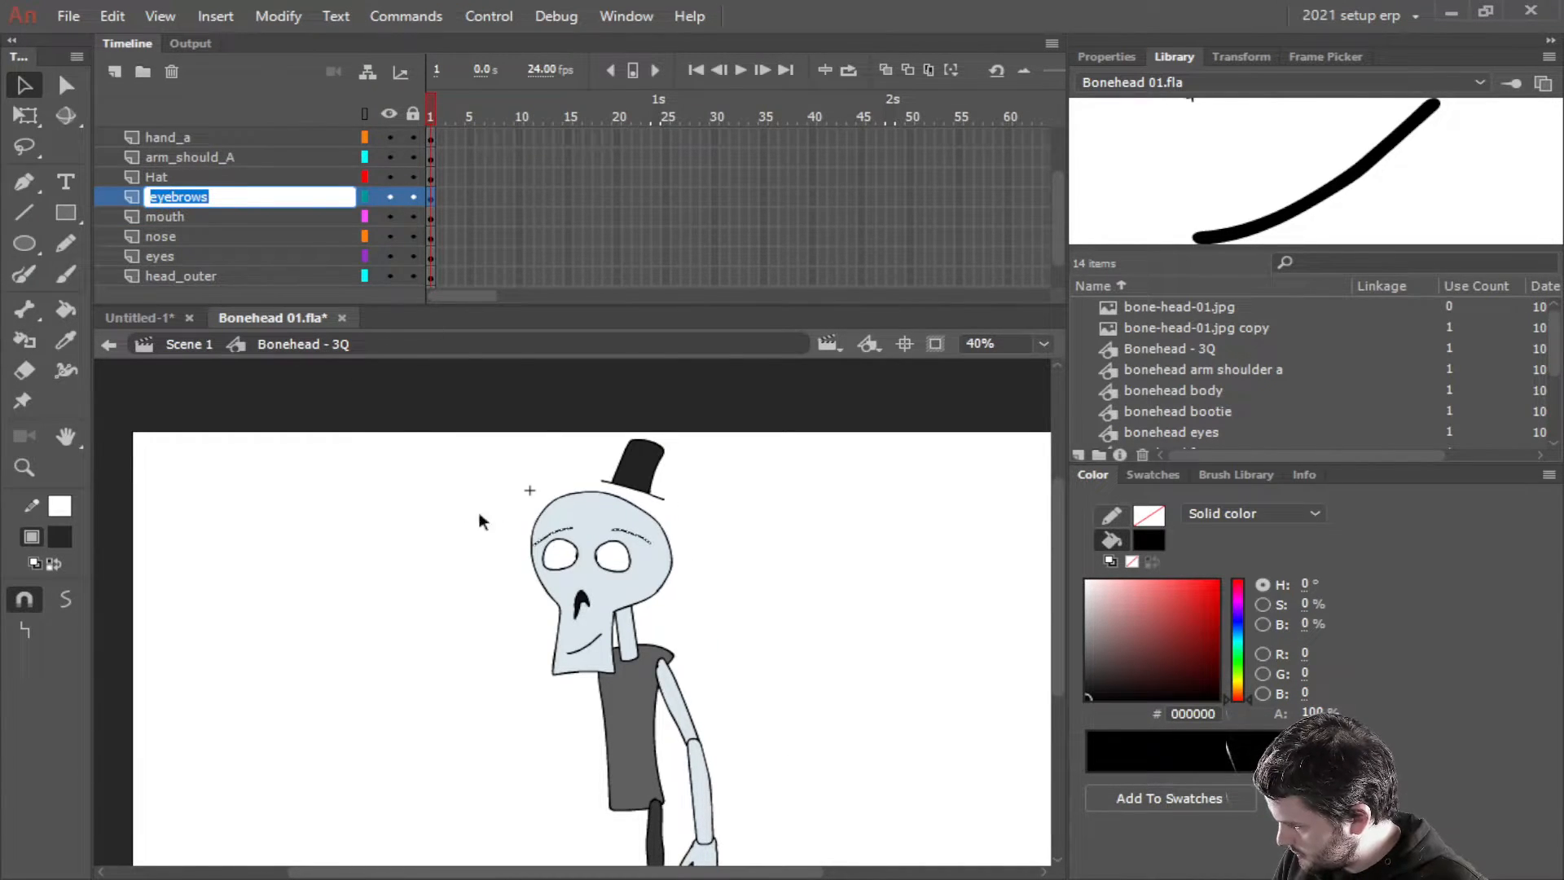
click(493, 198)
click(239, 203)
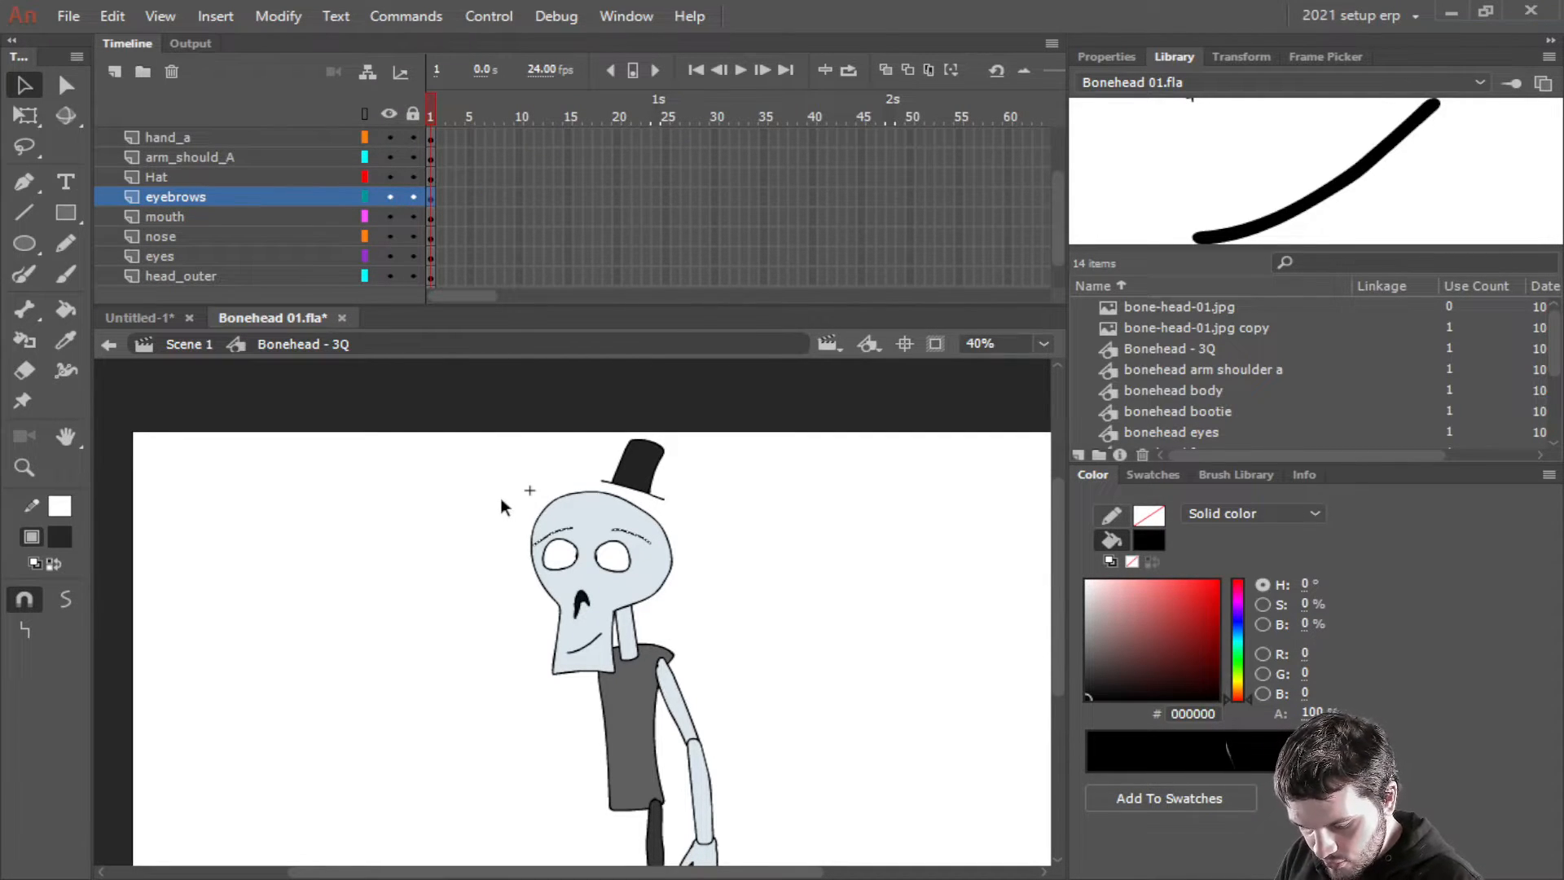
key(F8)
text(bonehead)
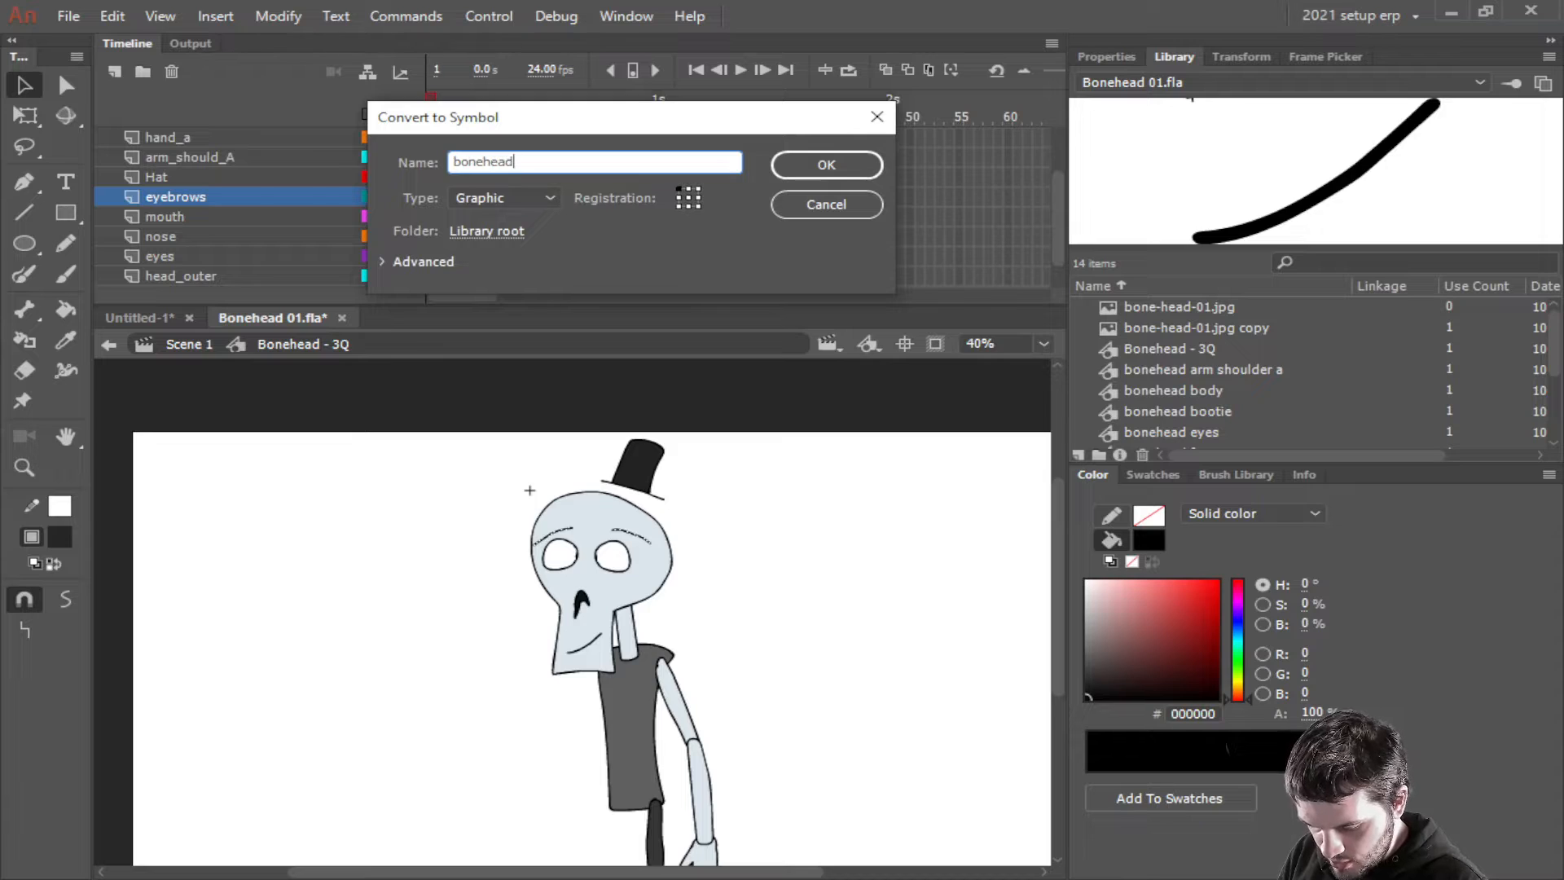
text( eyebrows)
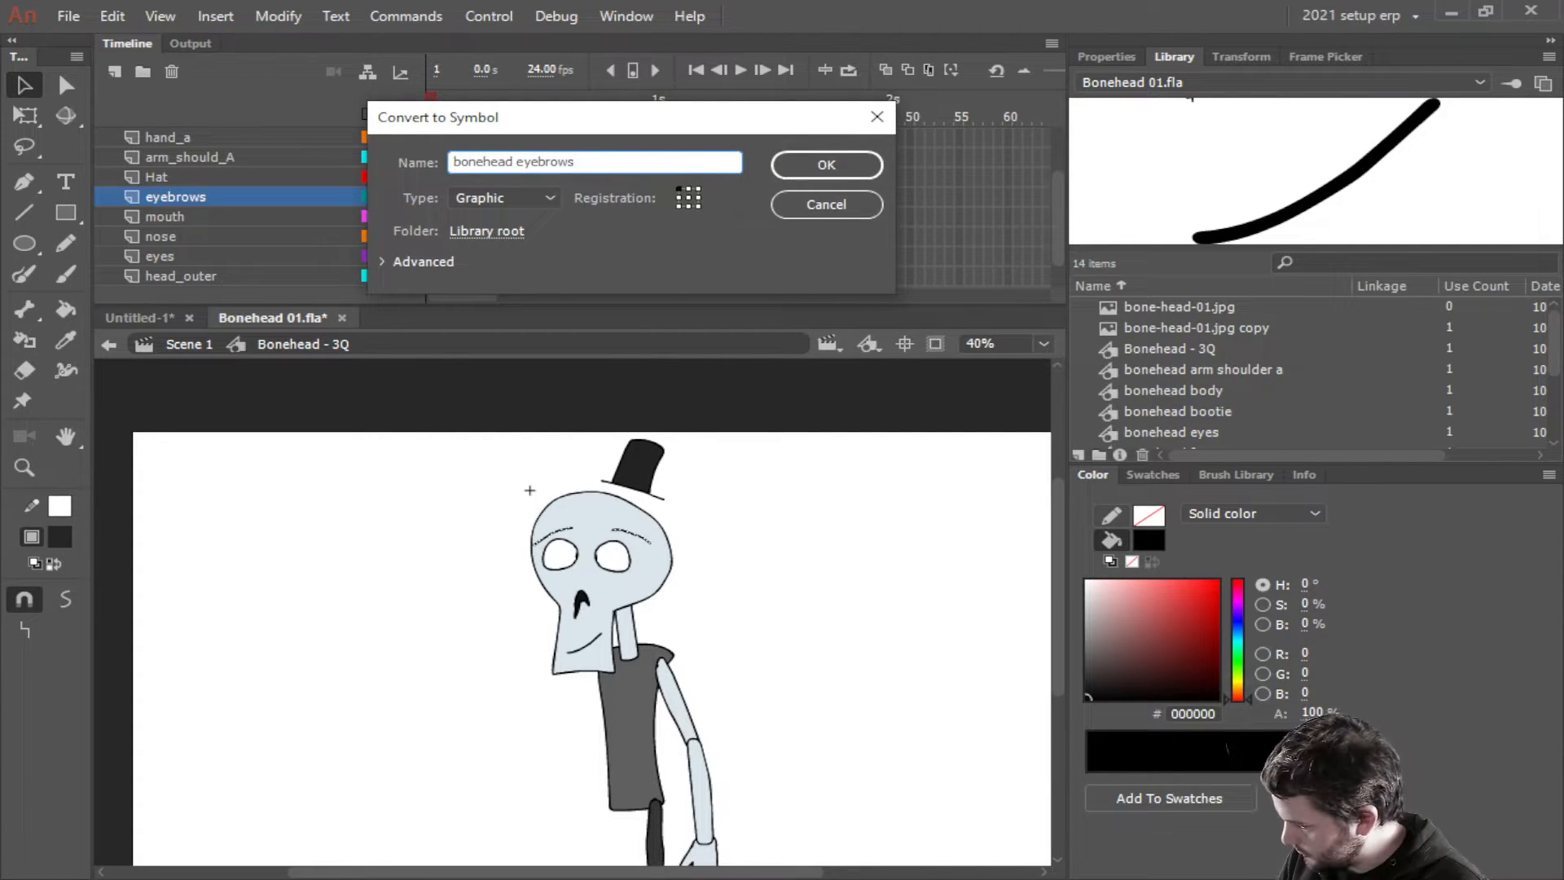
key(Return)
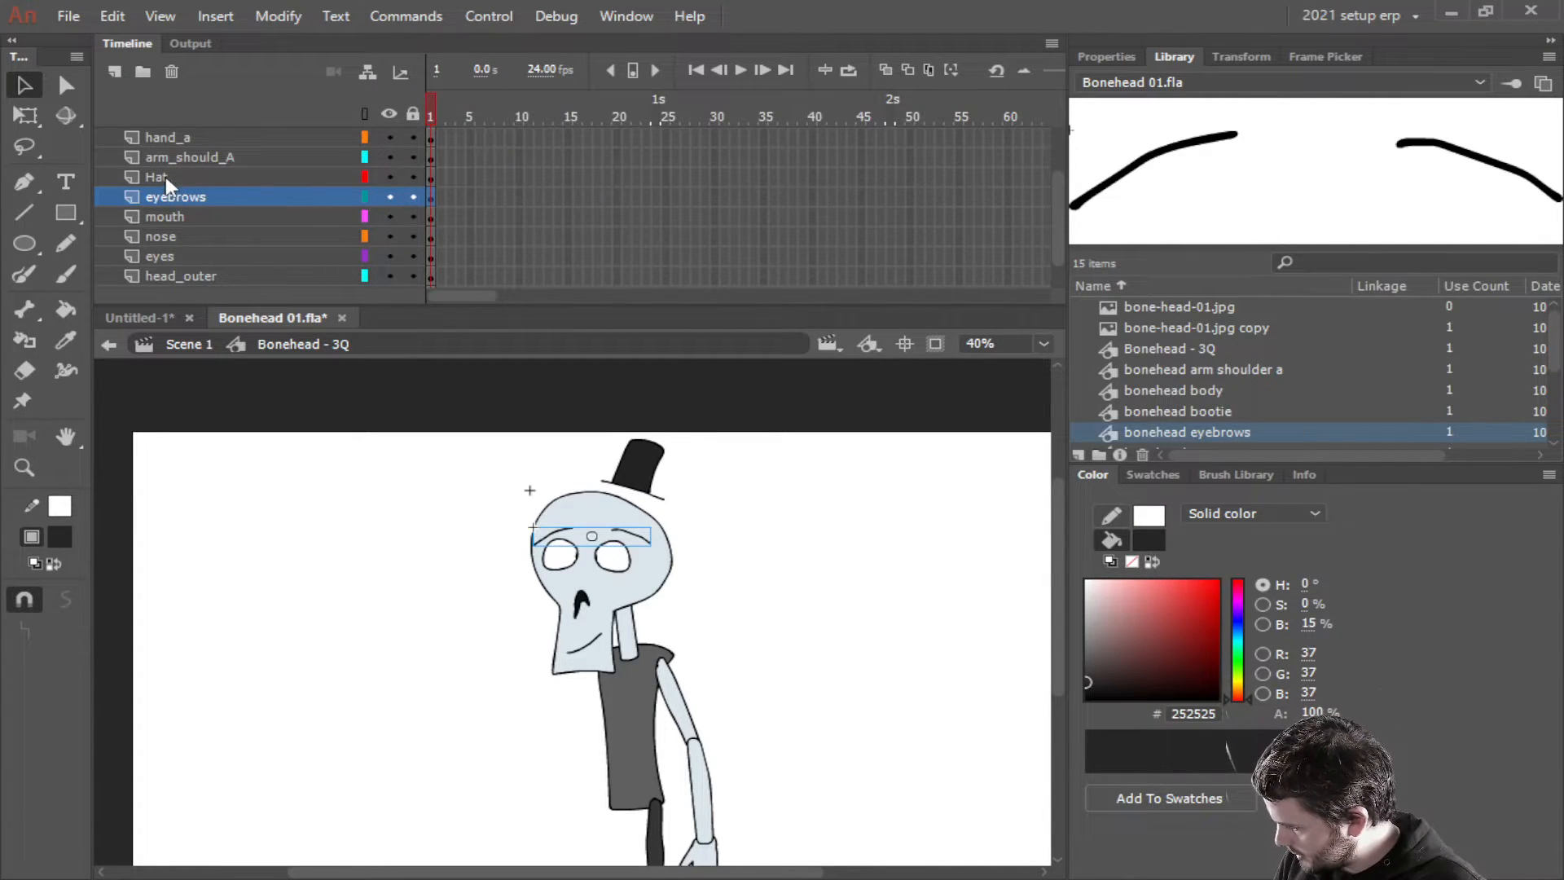
Convert the Hat layer's artwork into a graphic symbol named "bonehead hat"
click(168, 180)
key(F8)
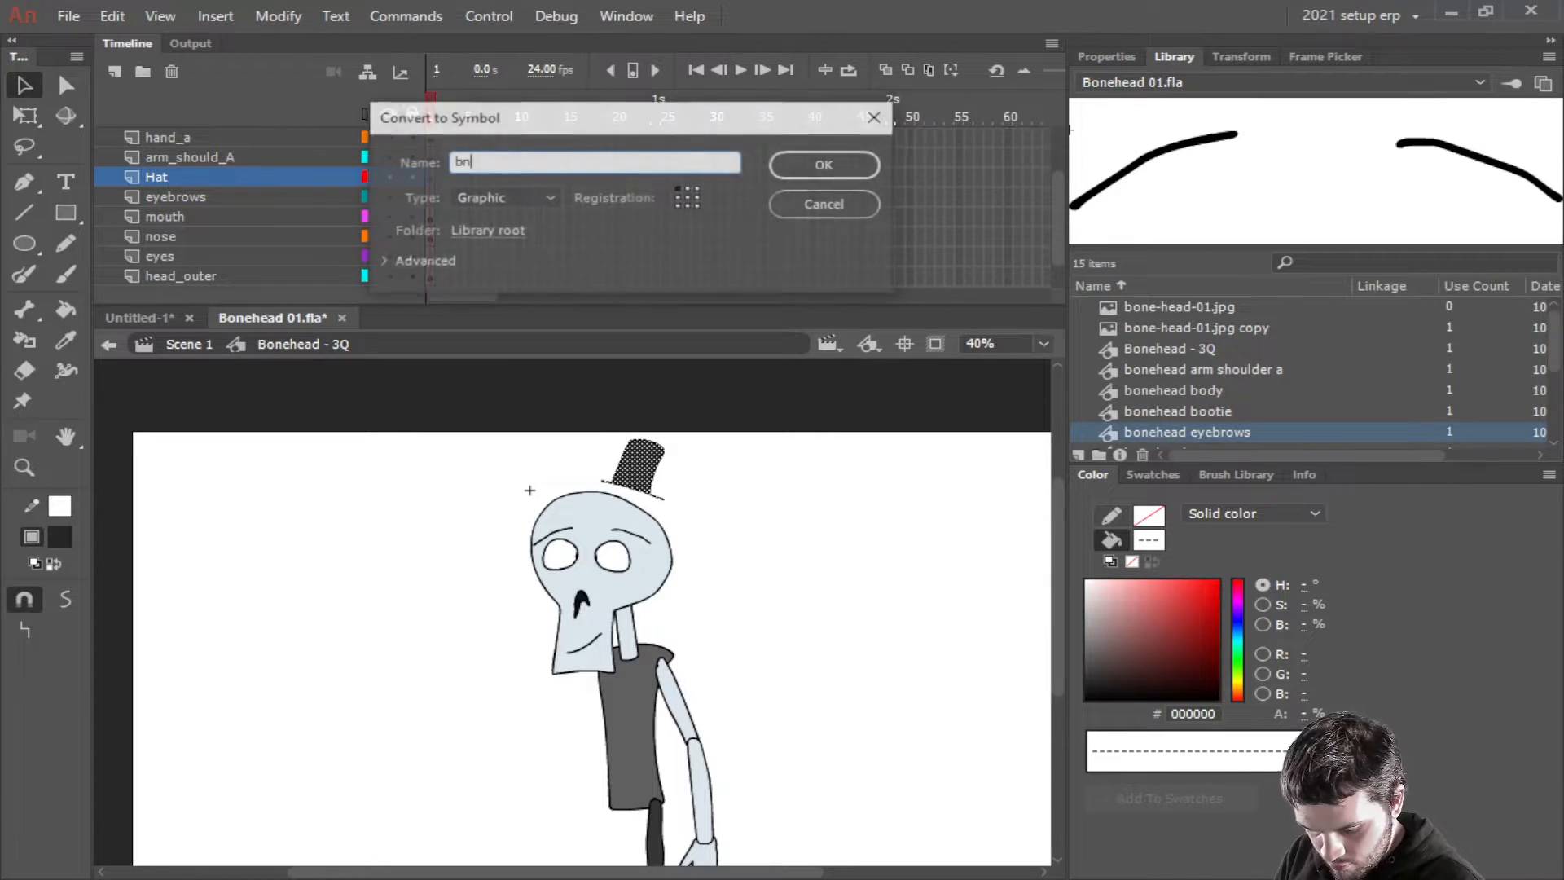
text(bnon)
key(BackSpace)
key(BackSpace)
key(BackSpace)
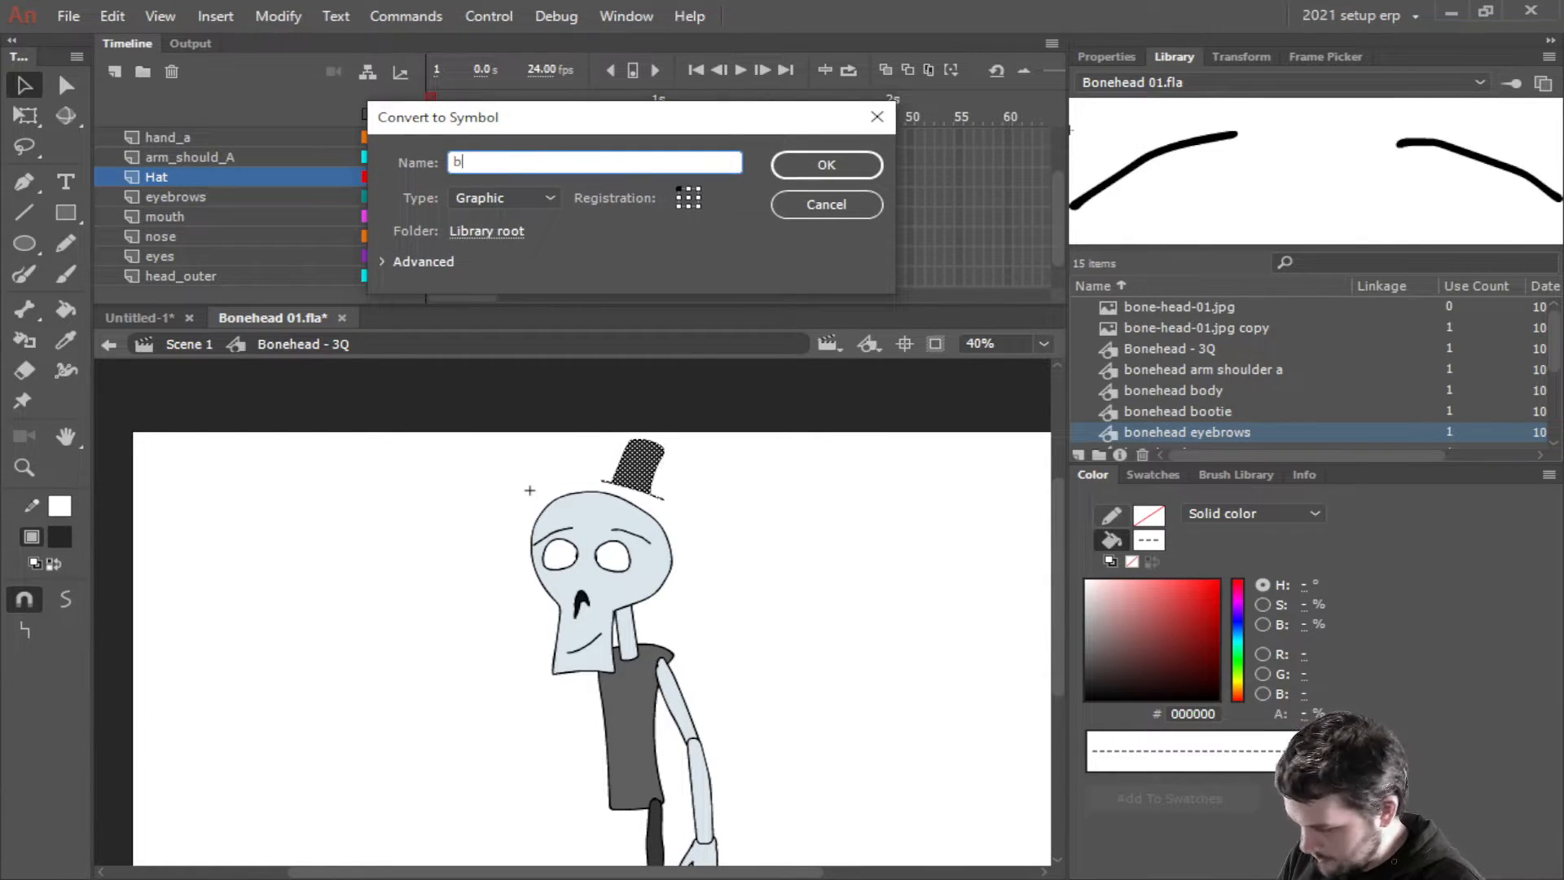
text(onehead)
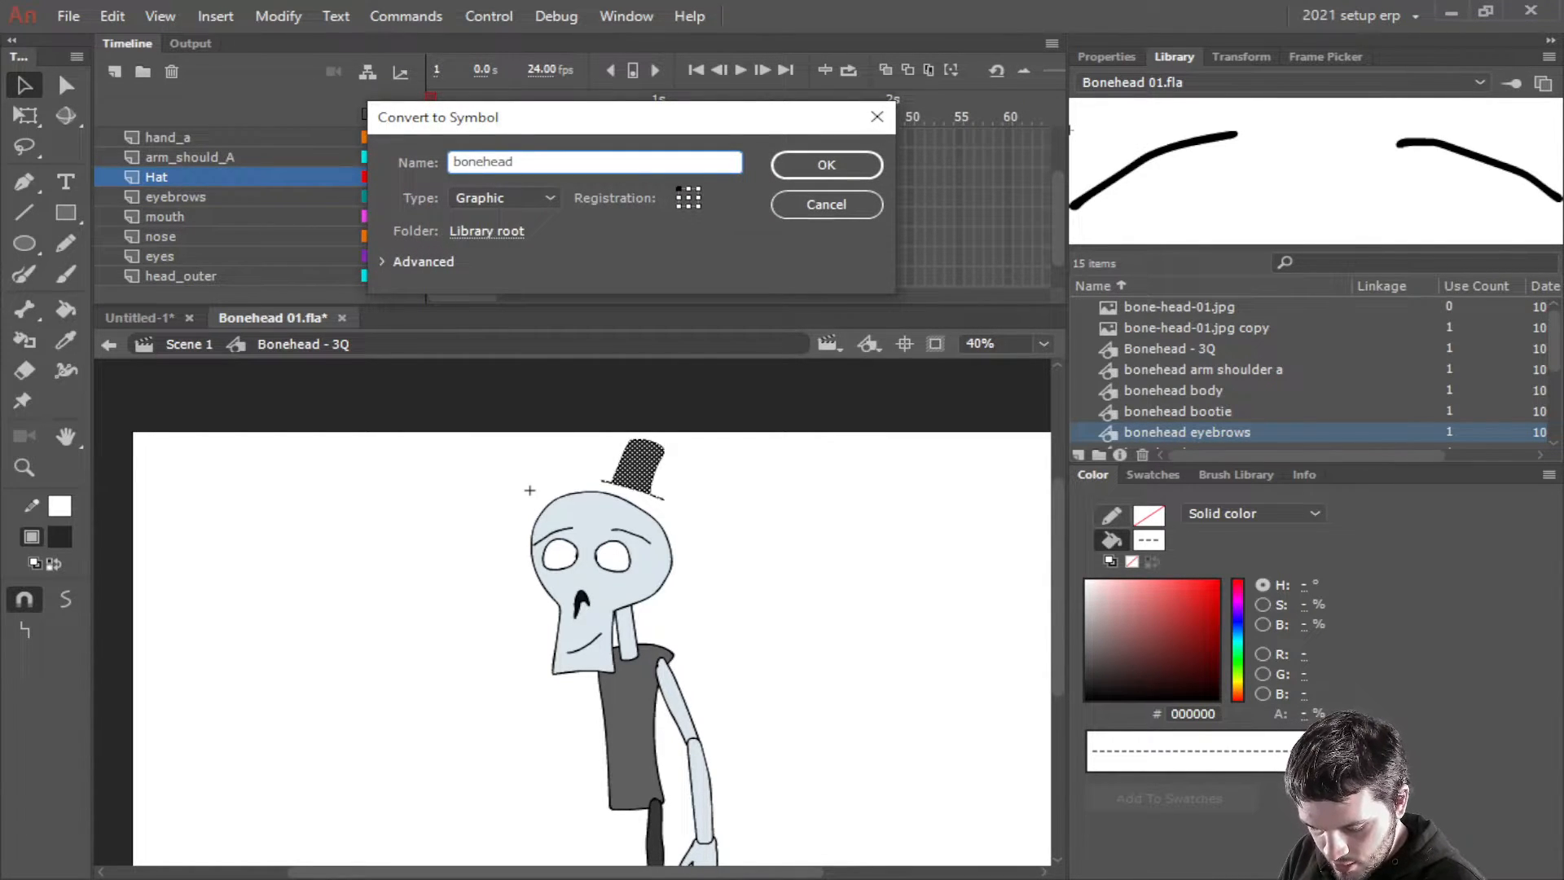
text( hat)
key(Return)
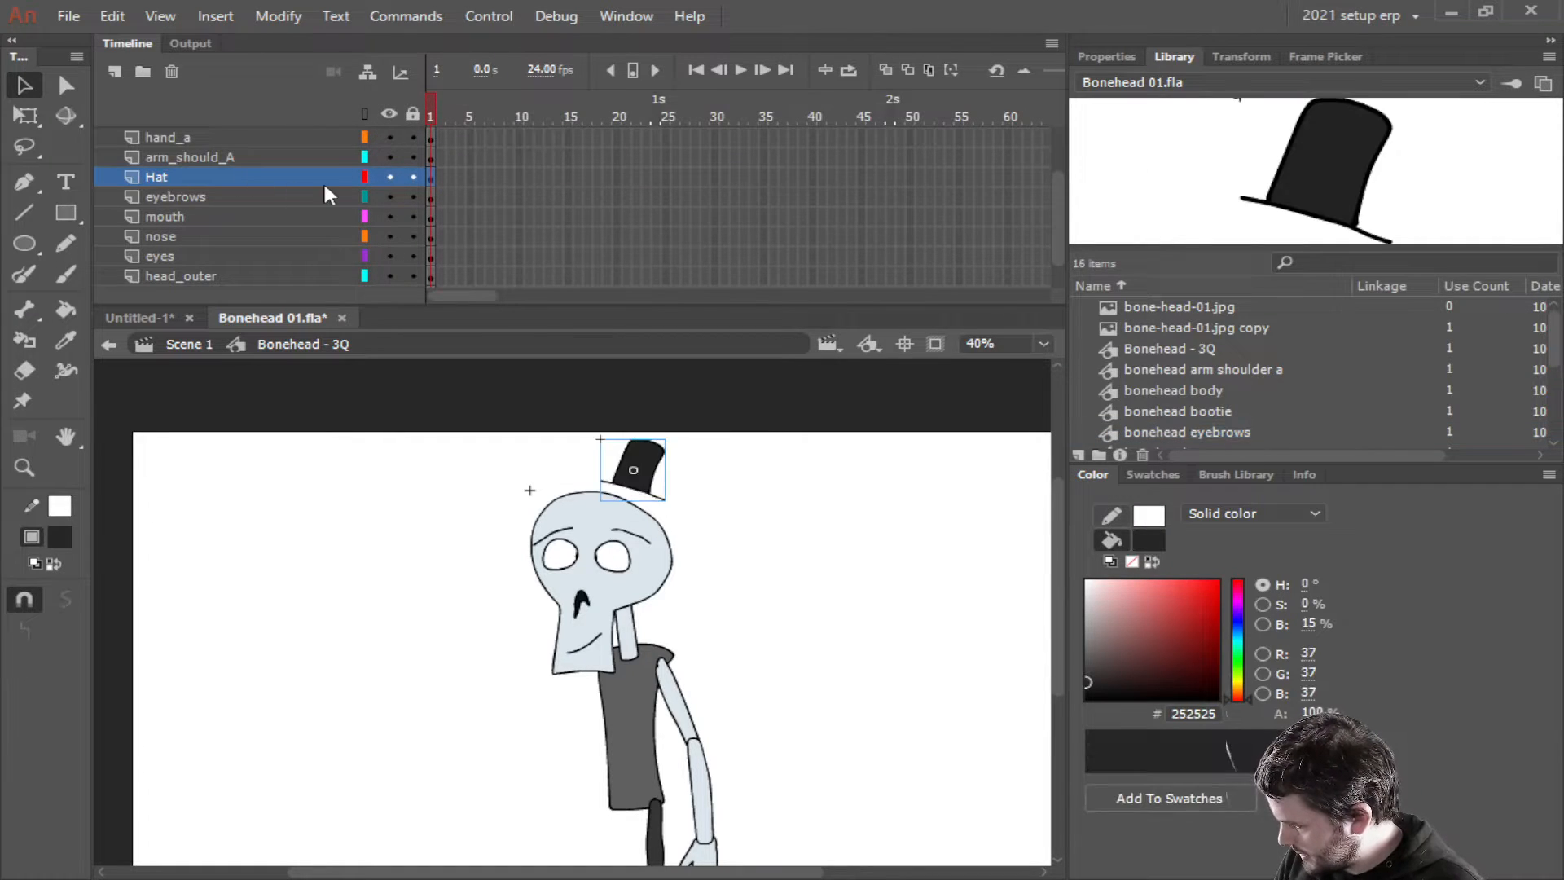
Check the shoulder arm and hand symbols with the Free Transform tool and examine the hand's instance properties
click(194, 156)
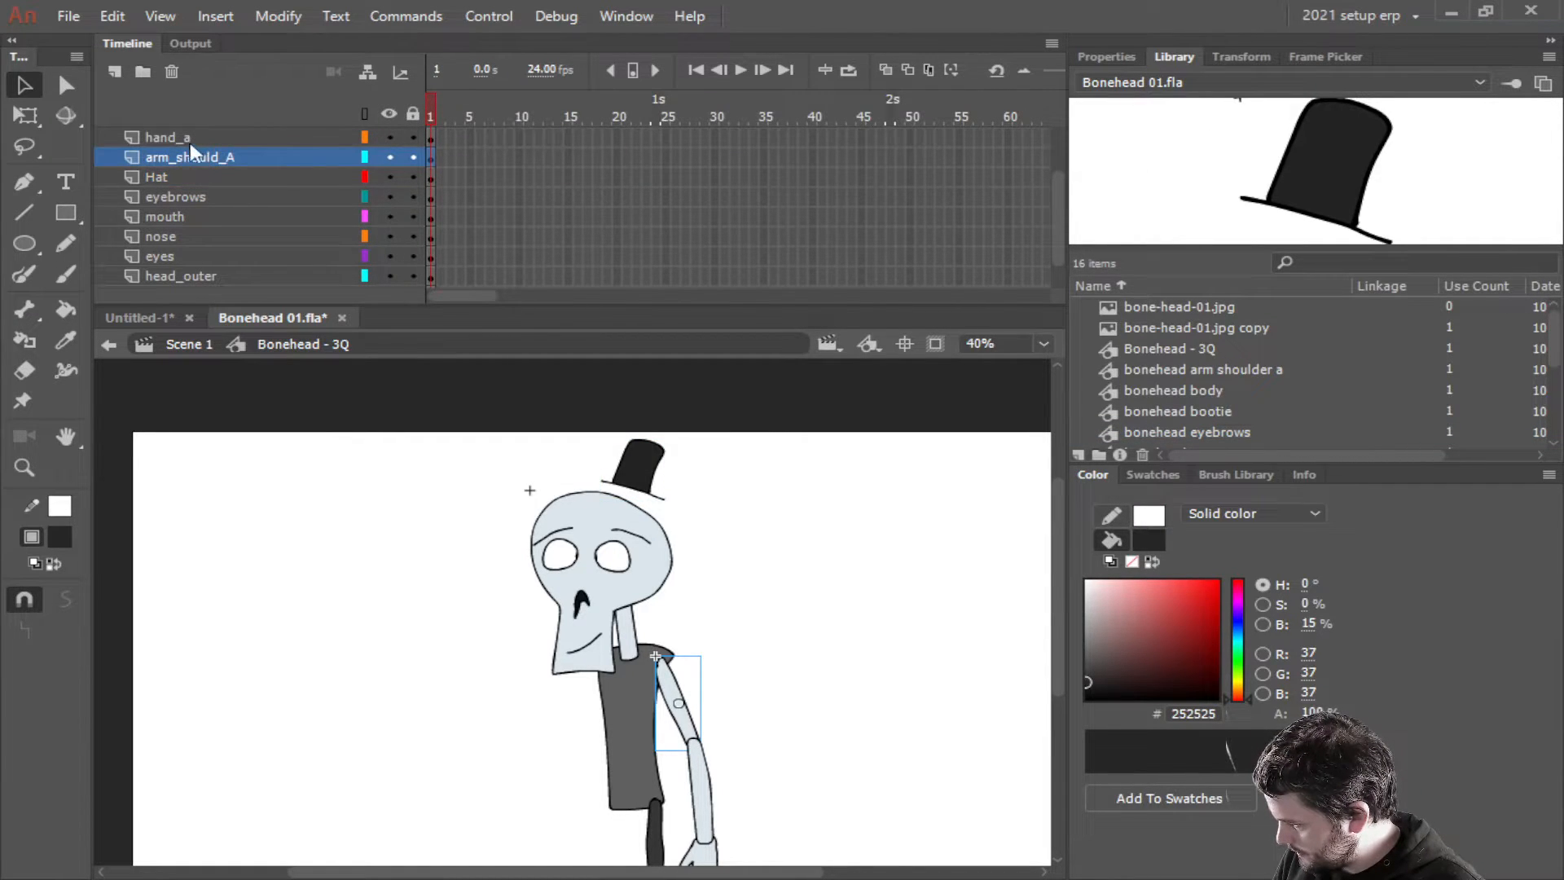
click(188, 138)
click(25, 115)
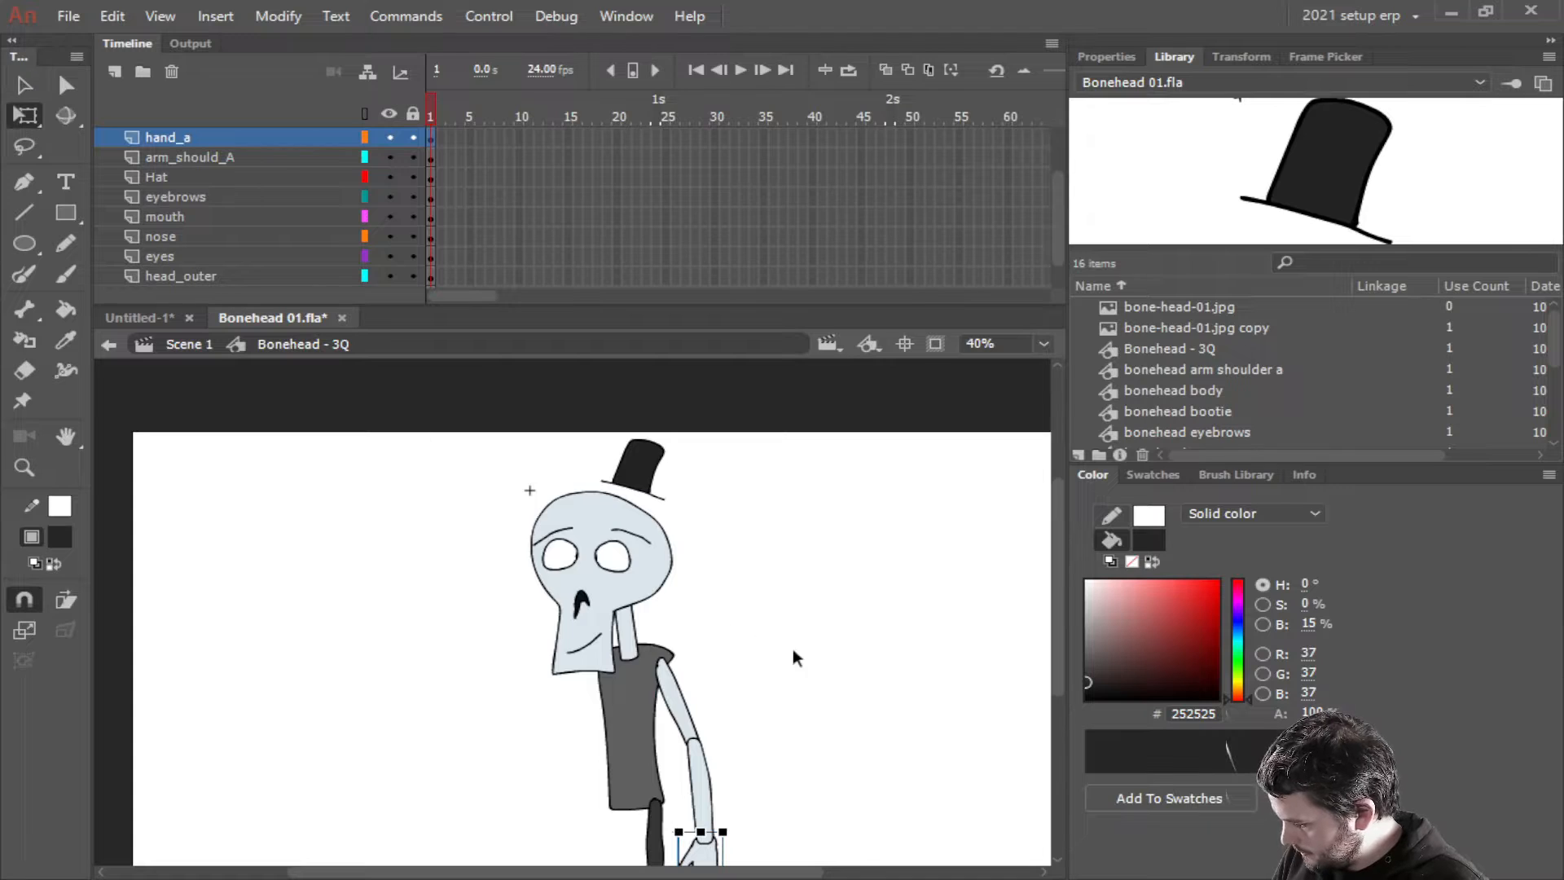
drag(792, 652, 774, 498)
scroll(751, 732, up, 2)
scroll(754, 738, down, 3)
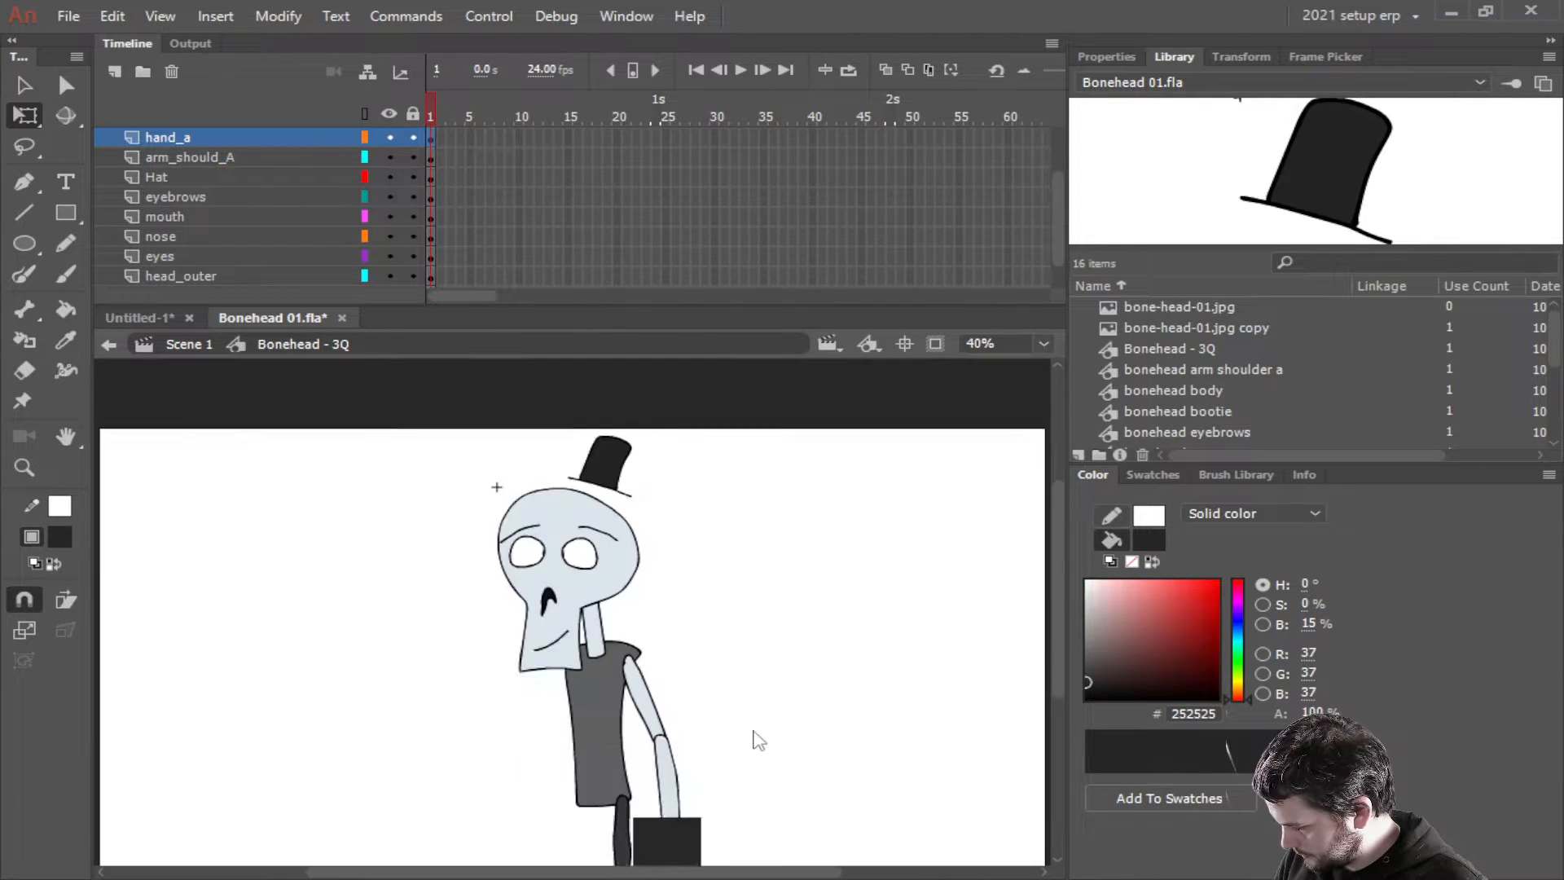
scroll(761, 623, up, 5)
scroll(766, 635, down, 4)
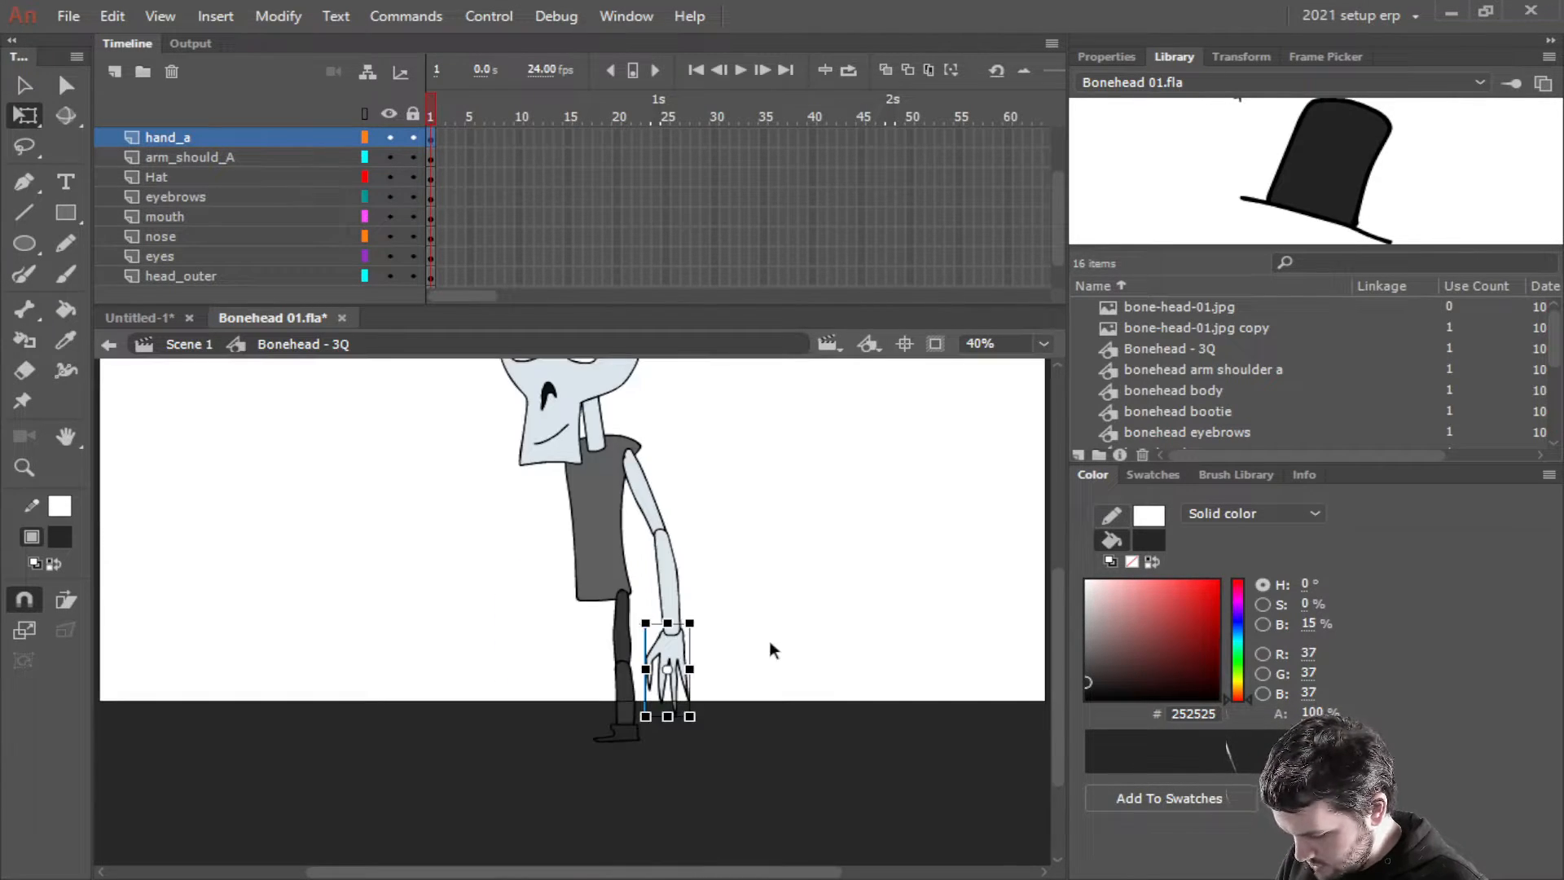
scroll(771, 644, left, 3)
scroll(771, 642, down, 2)
drag(733, 639, 449, 676)
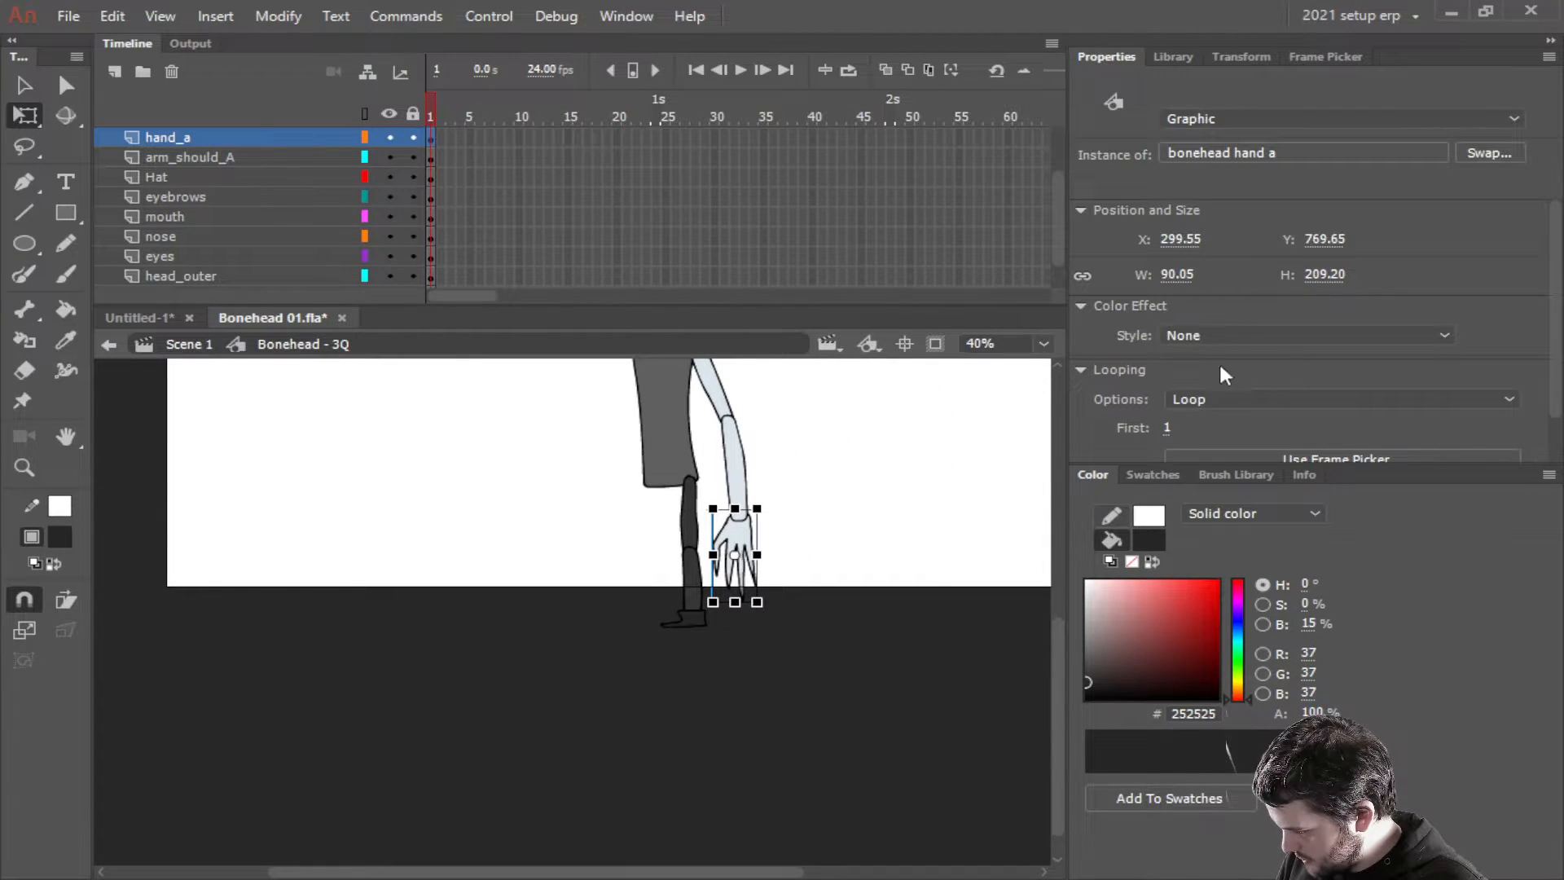
drag(920, 528, 872, 730)
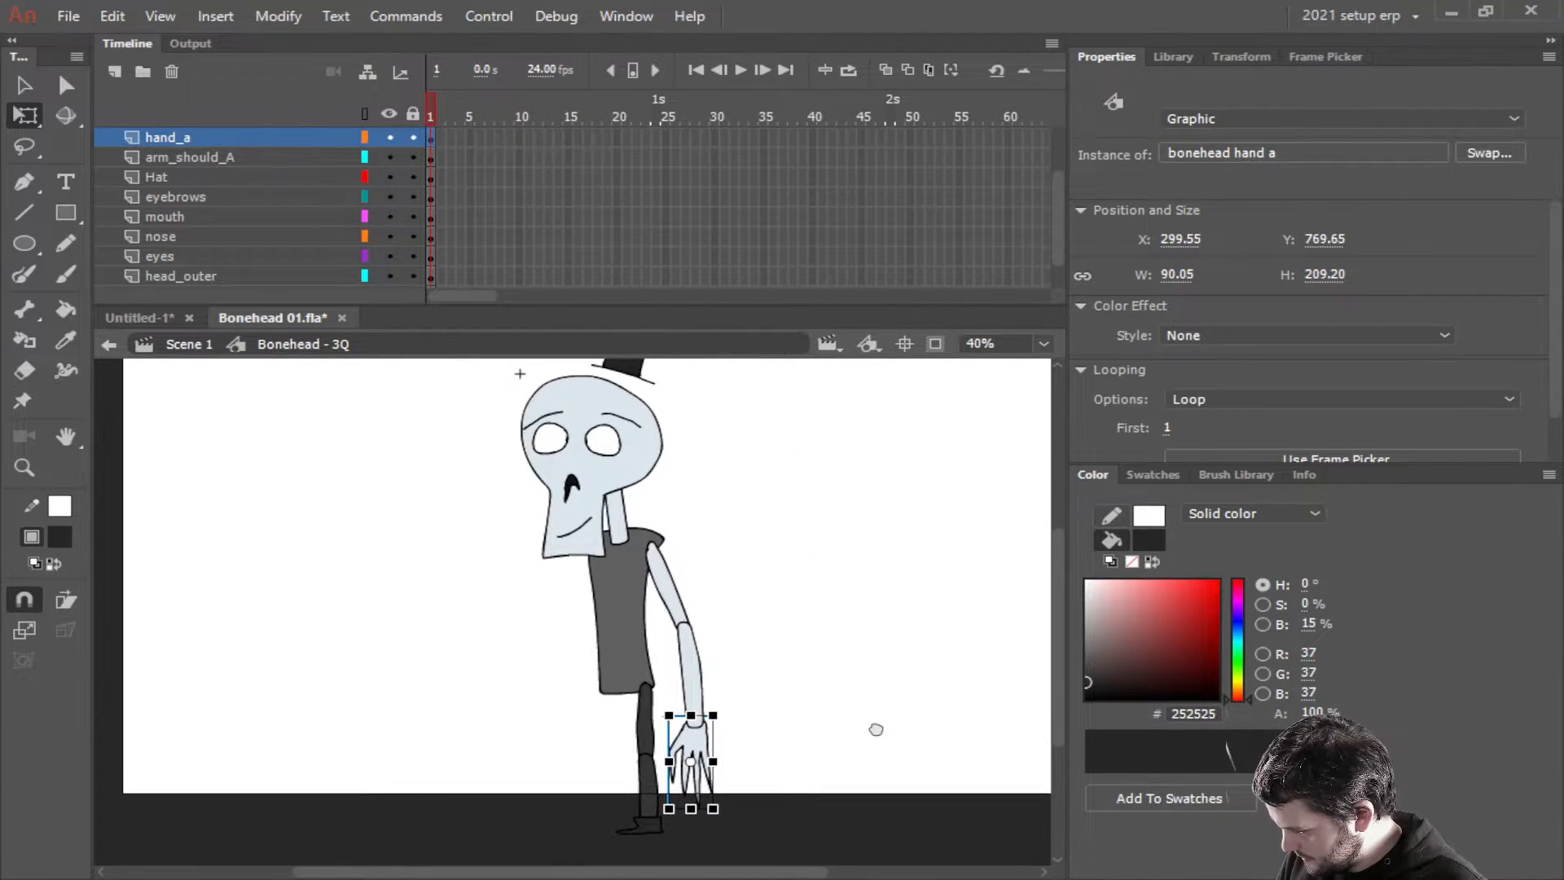
Set the looping option of the hat symbol instance to Single Frame
click(615, 379)
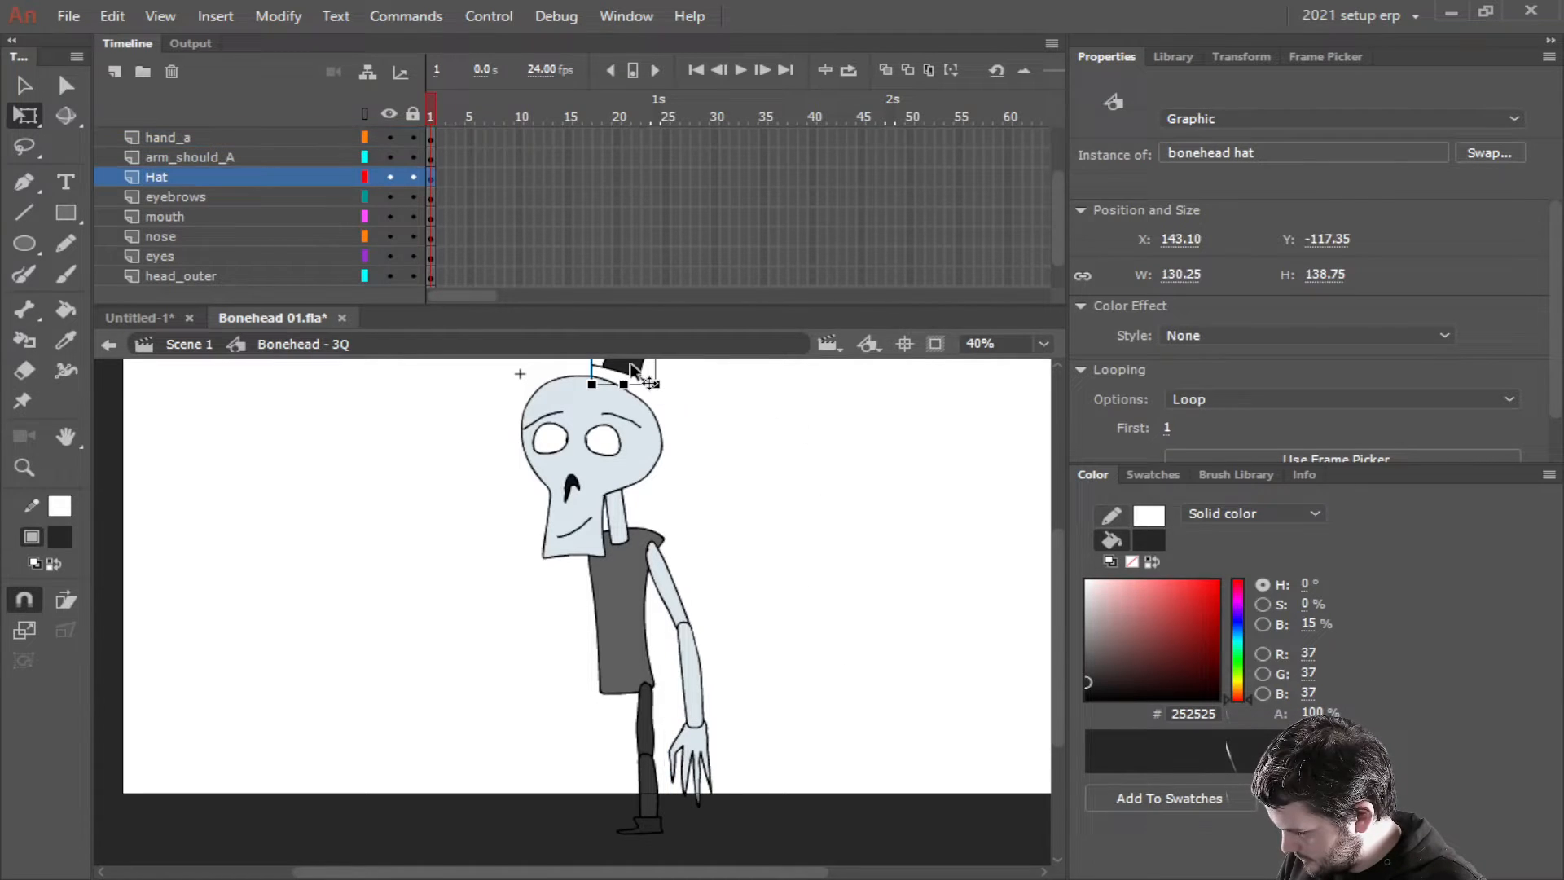
click(1339, 399)
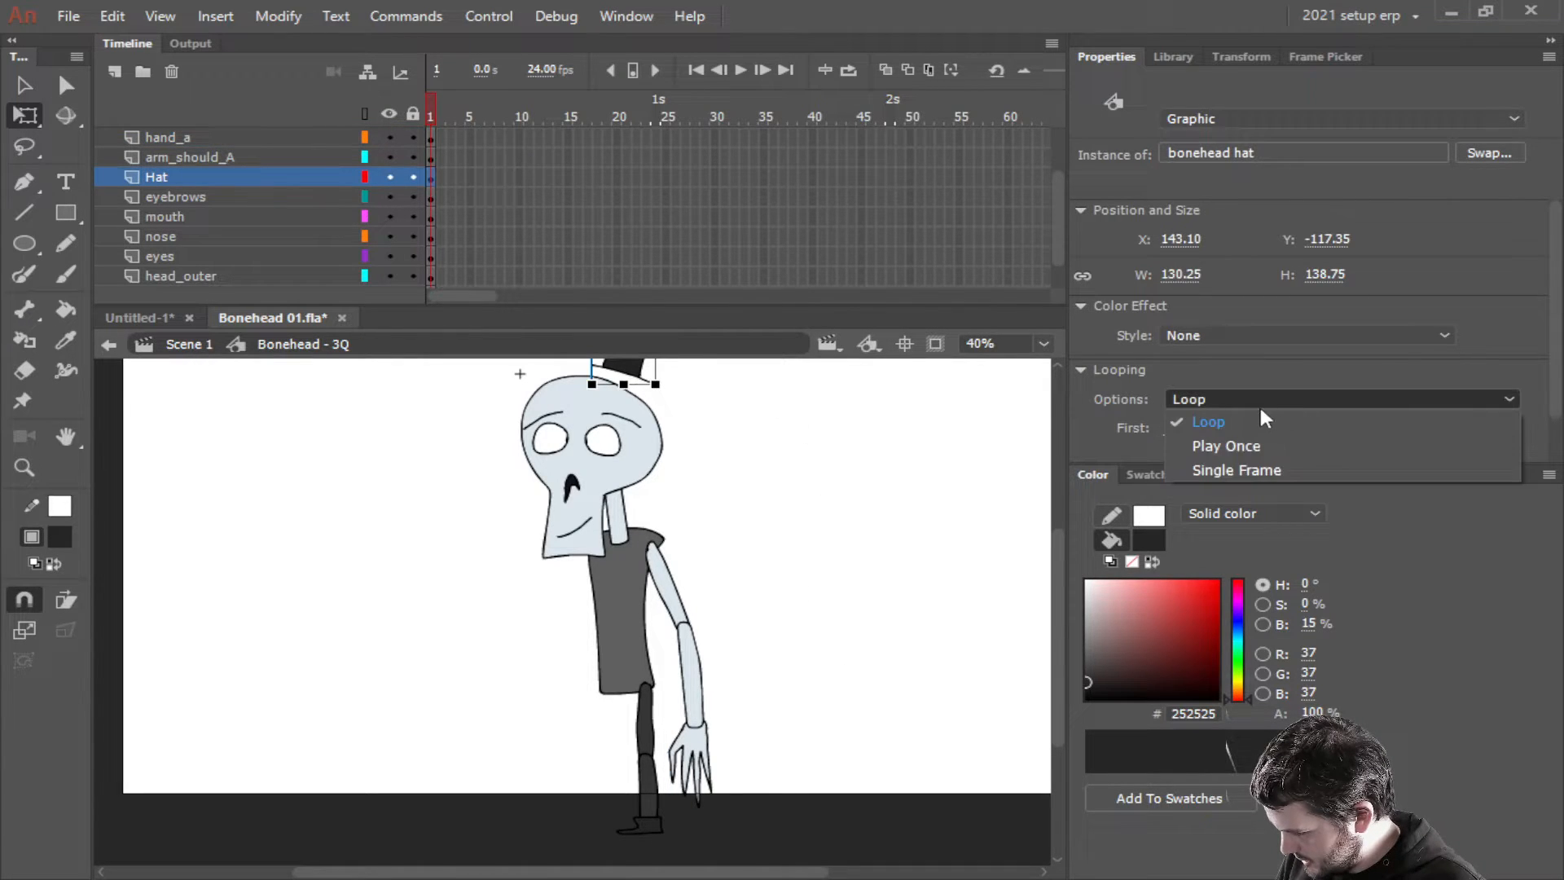
click(1222, 469)
Convert the head_outer layer's artwork into a graphic symbol named "bonehead head outline"
click(564, 402)
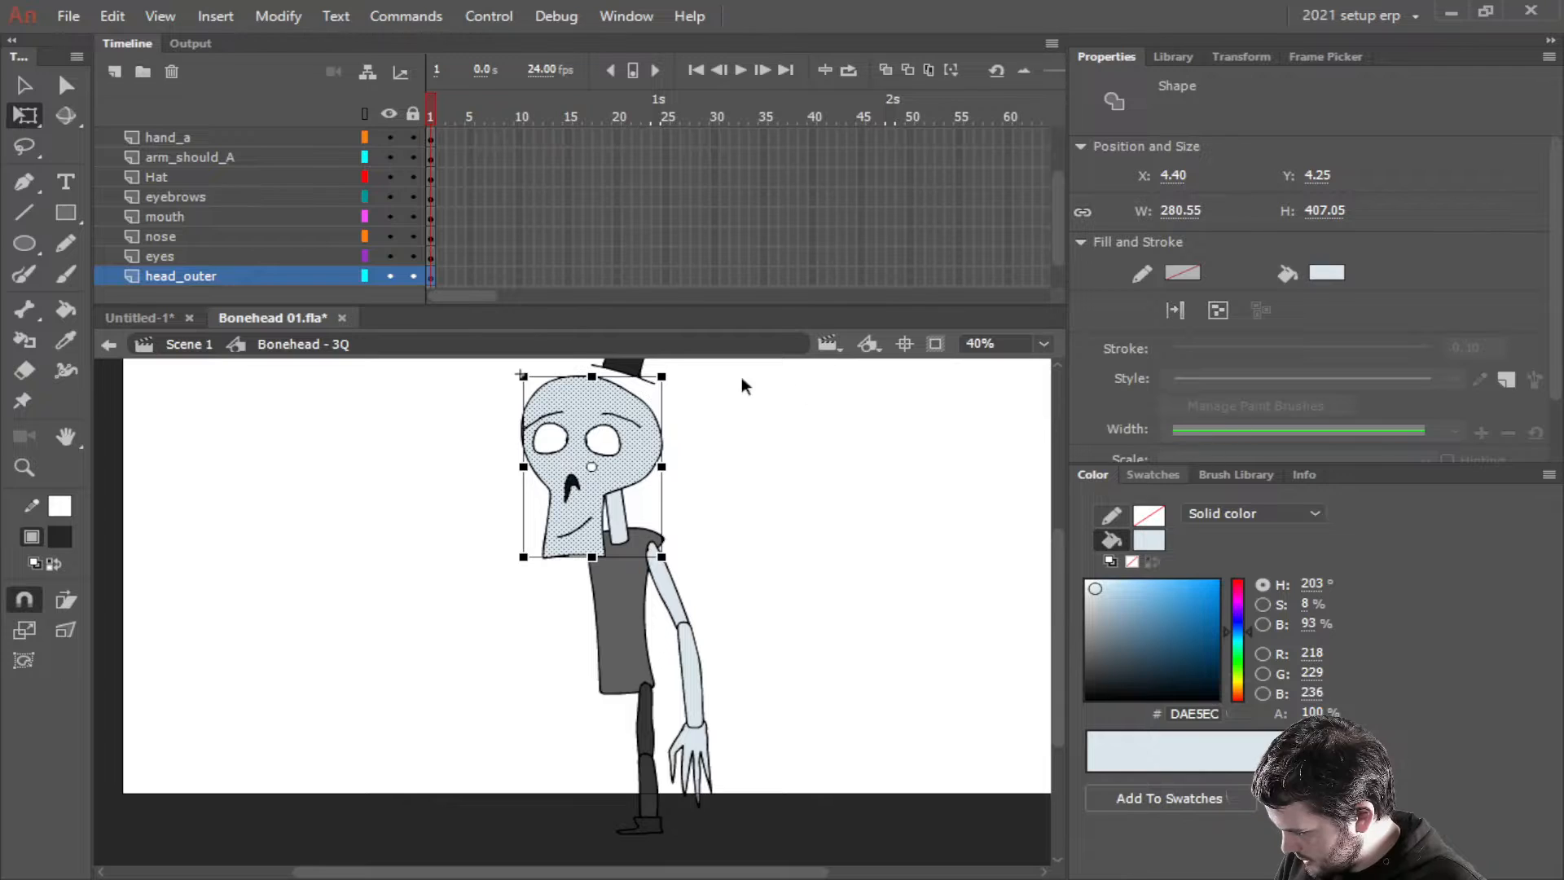
click(178, 275)
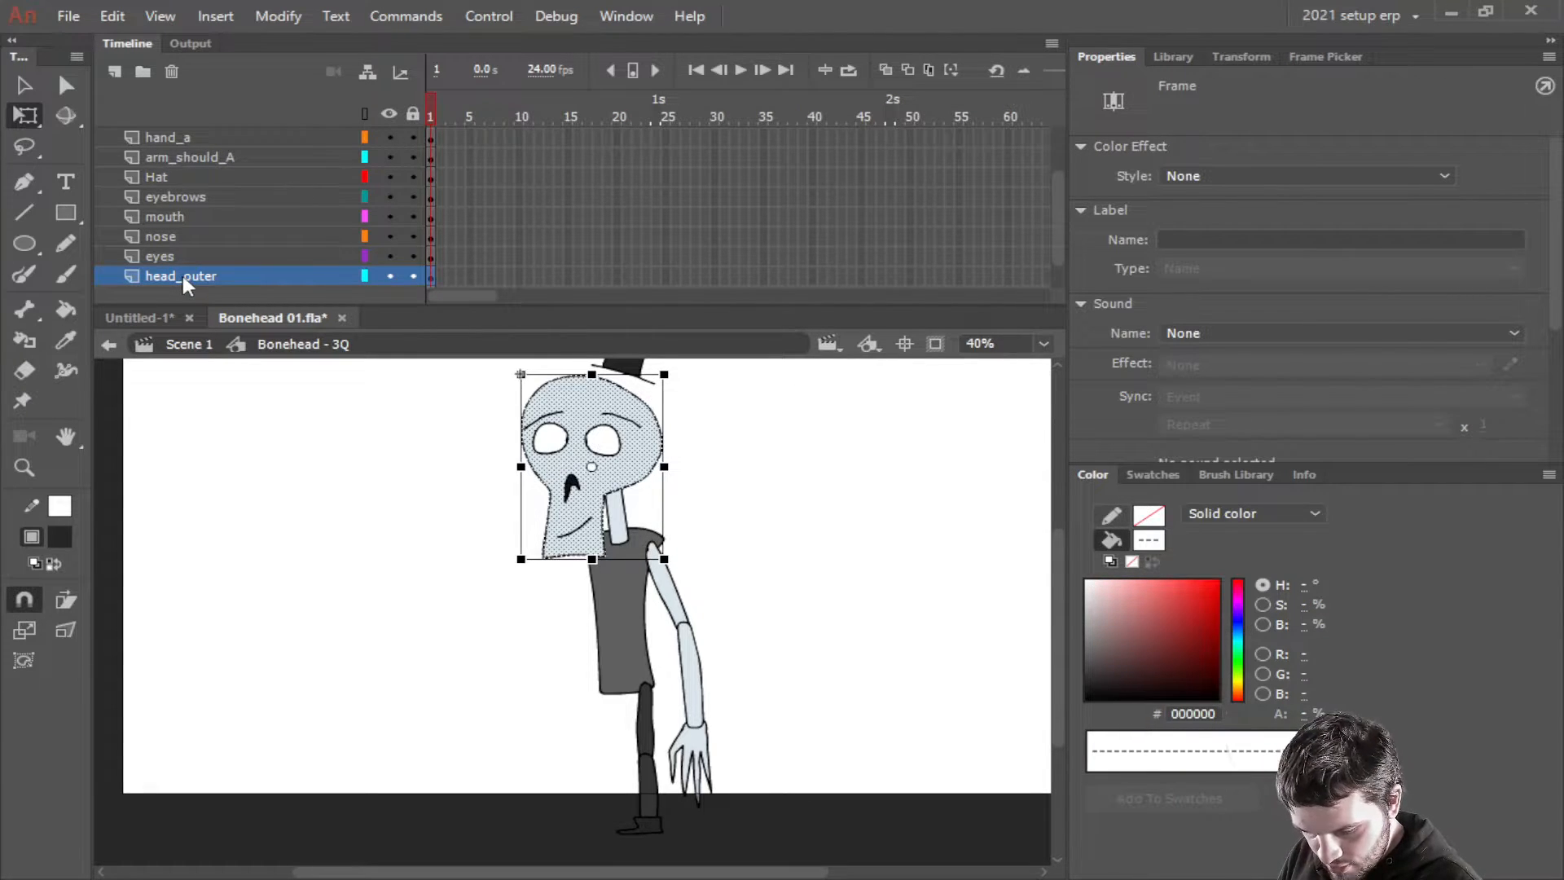
key(F8)
text(bo)
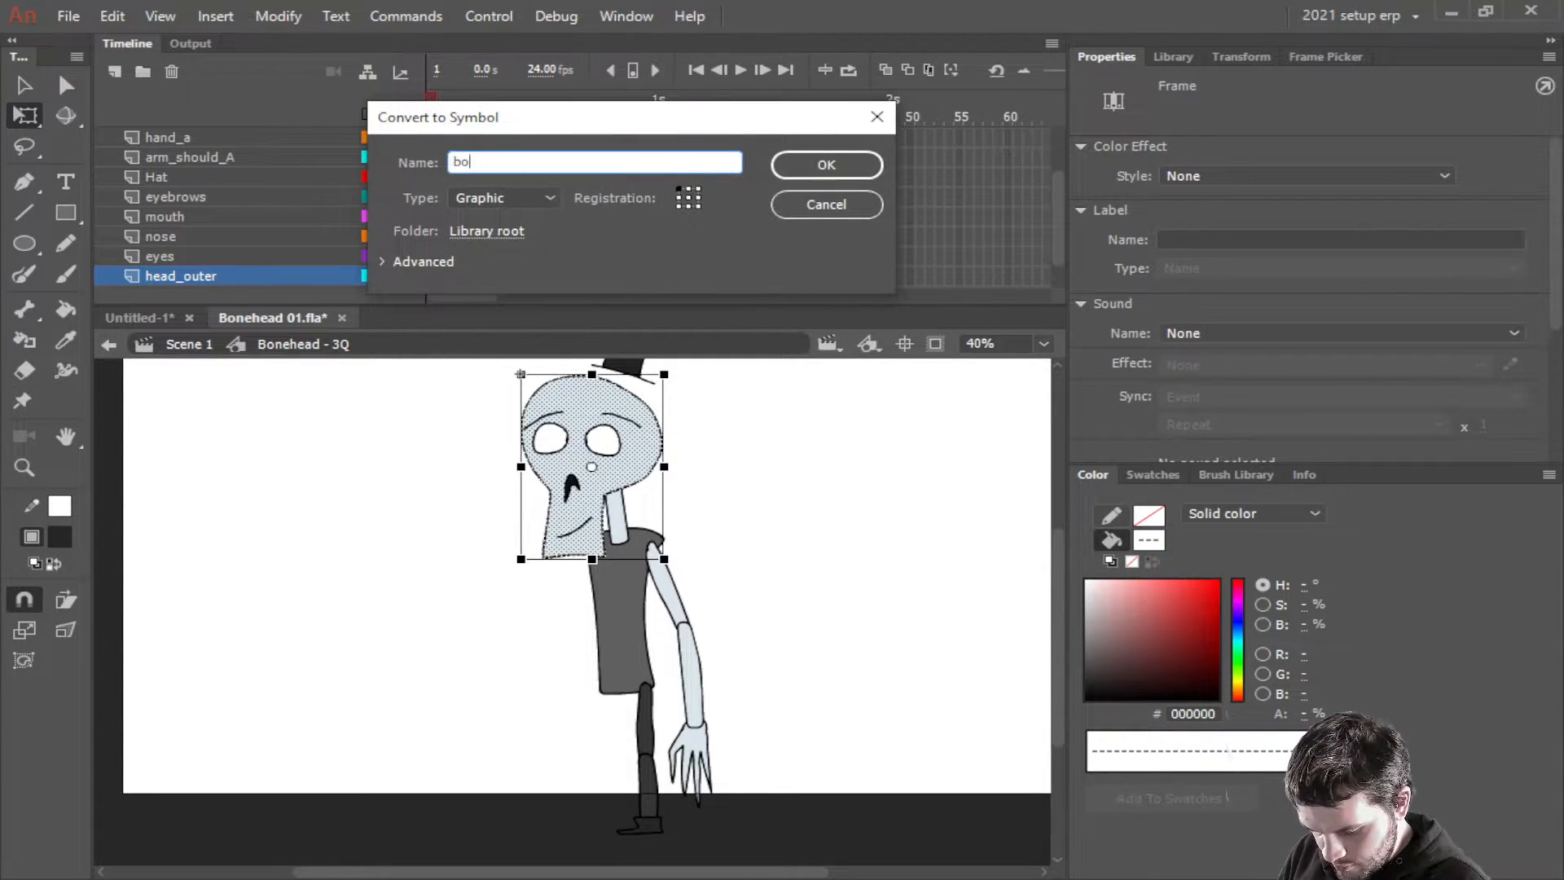
text(nehead hea)
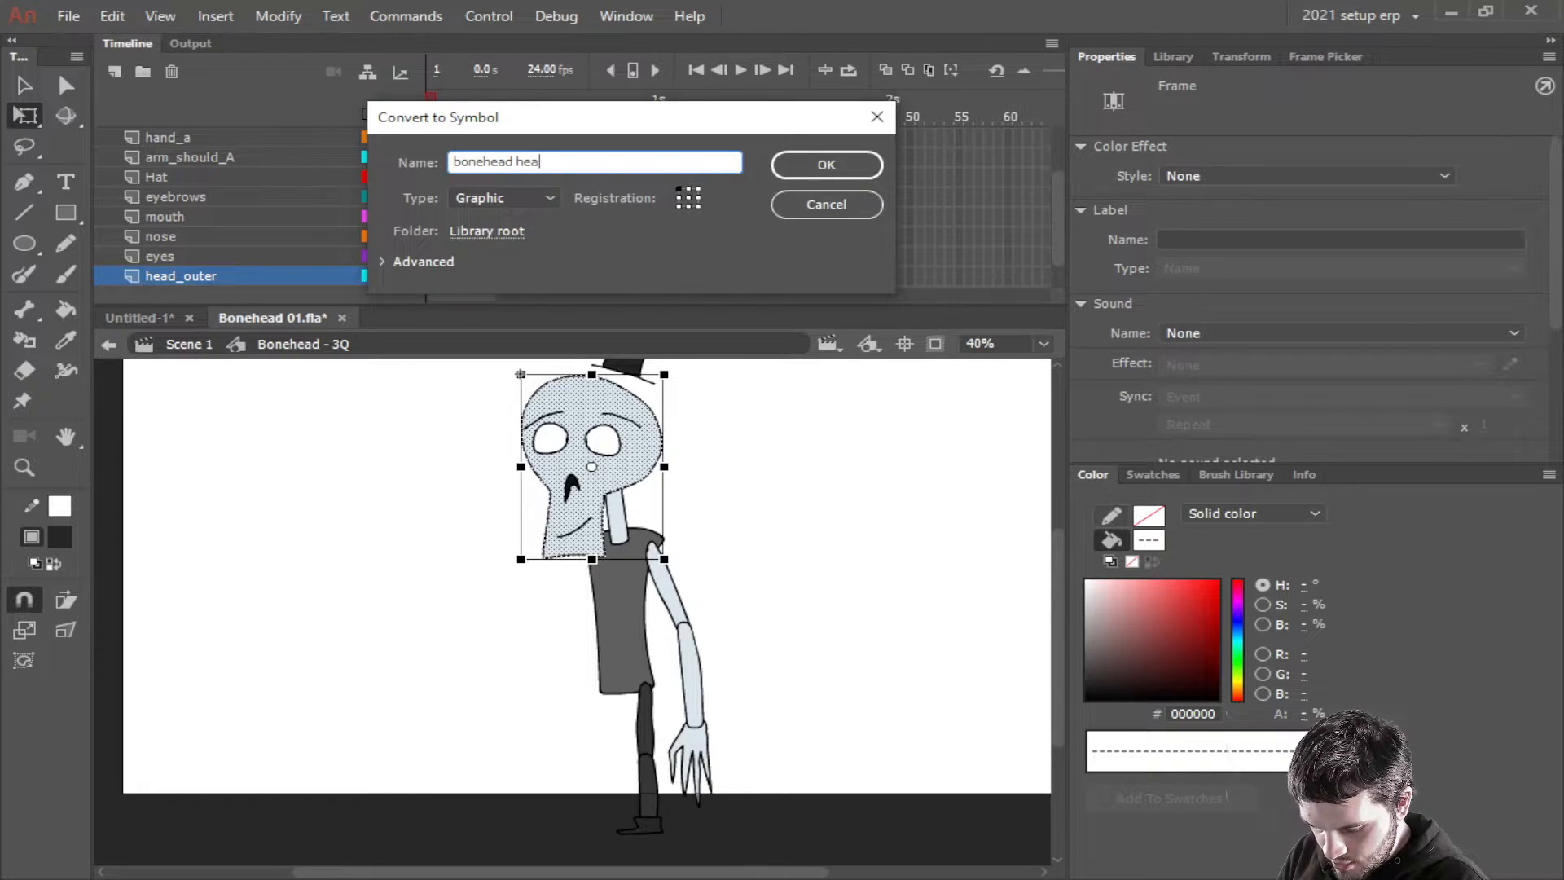
text(d outline)
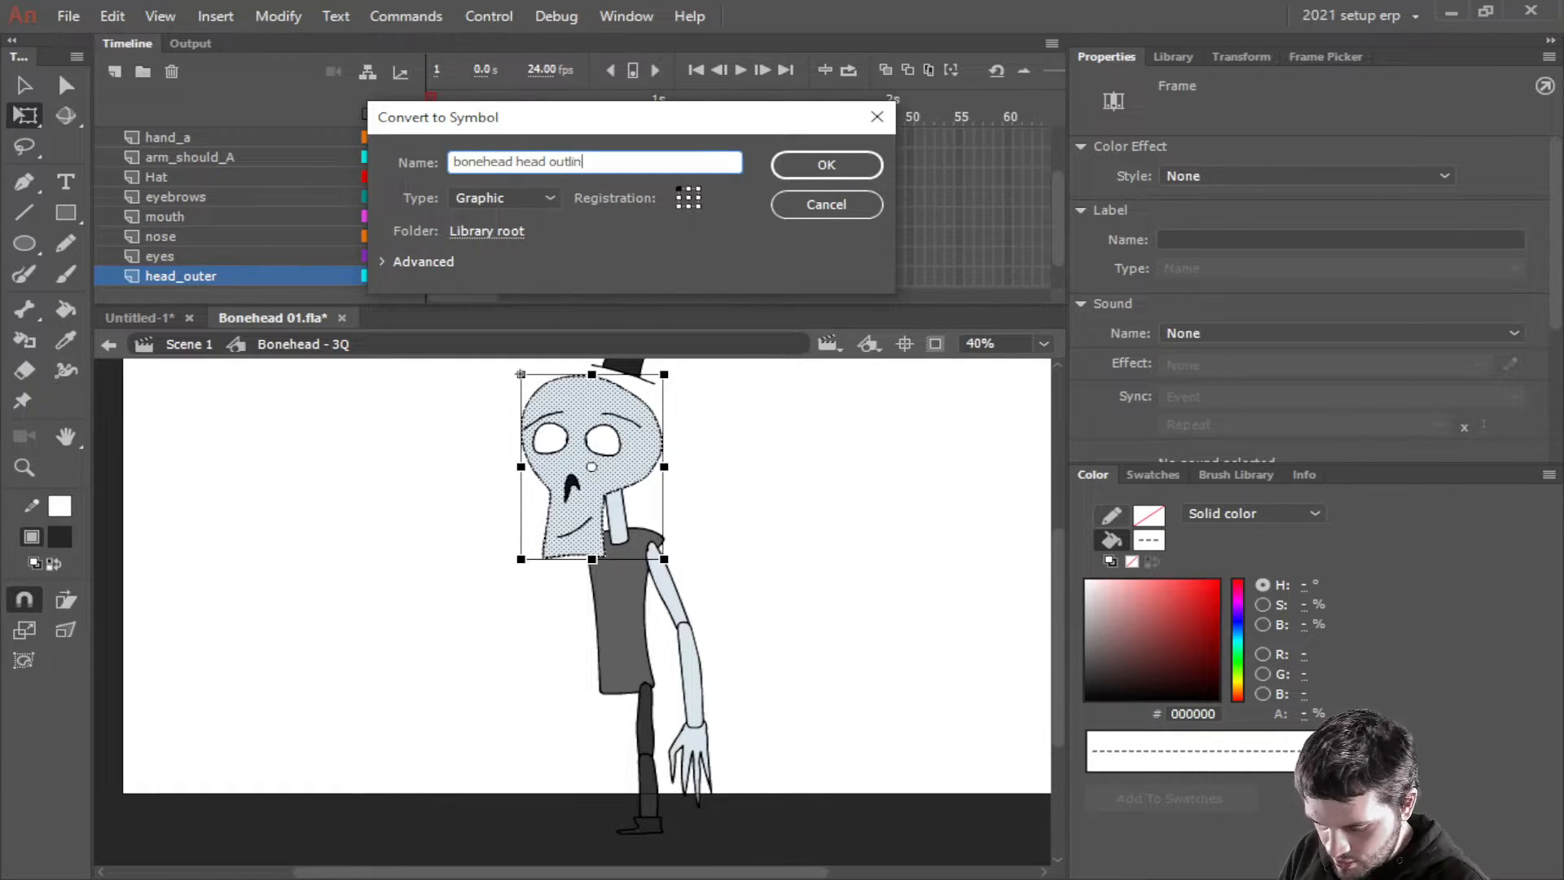
key(Return)
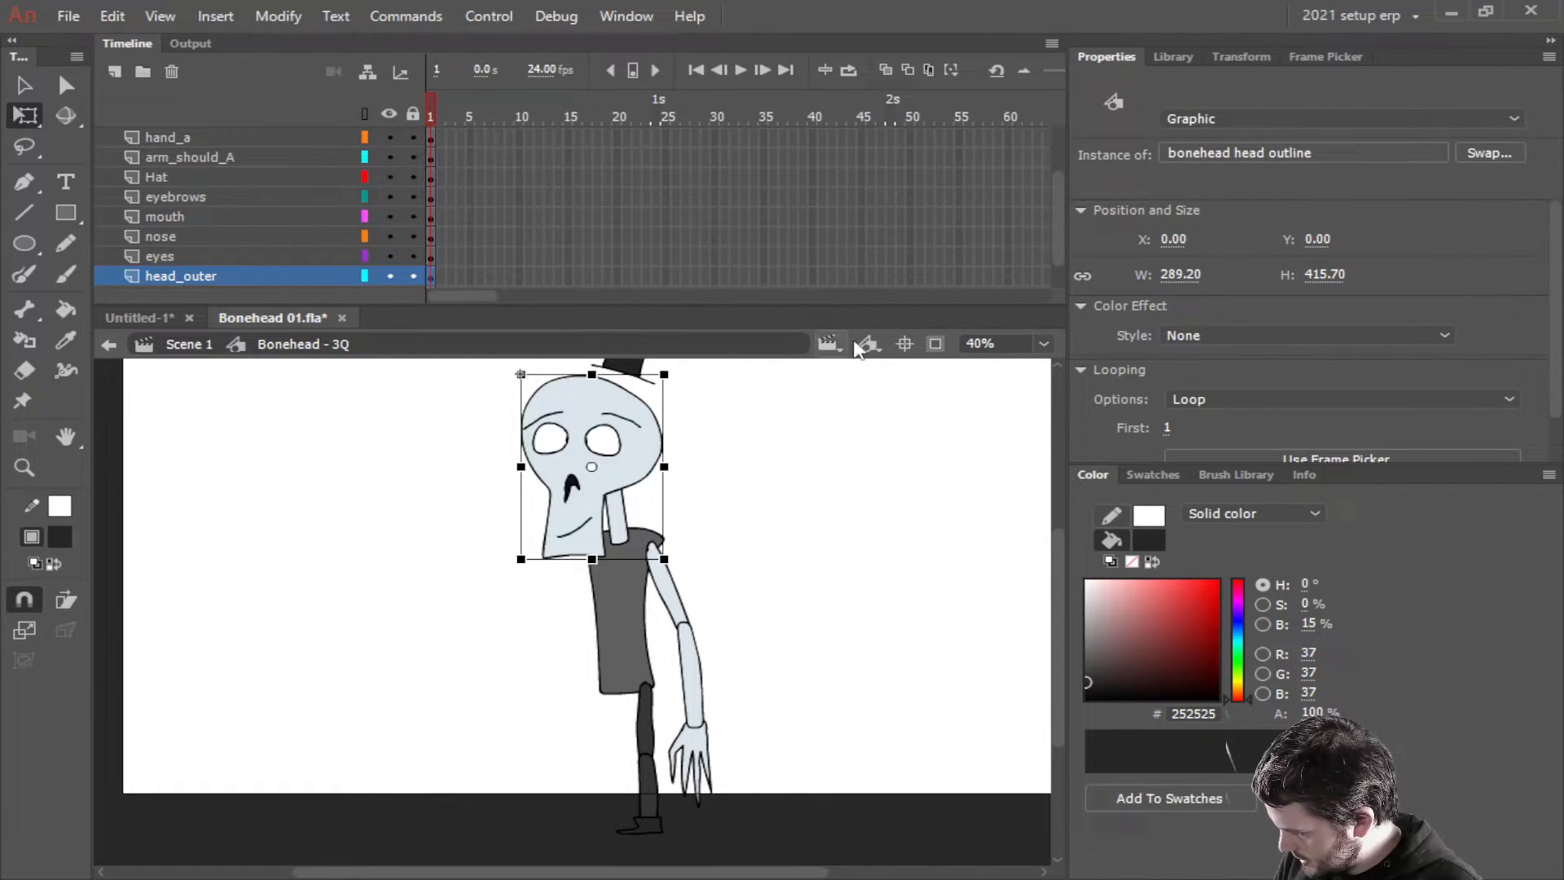
Set the looping option of the head outline and eyes symbol instances to Single Frame
click(1230, 396)
click(1224, 464)
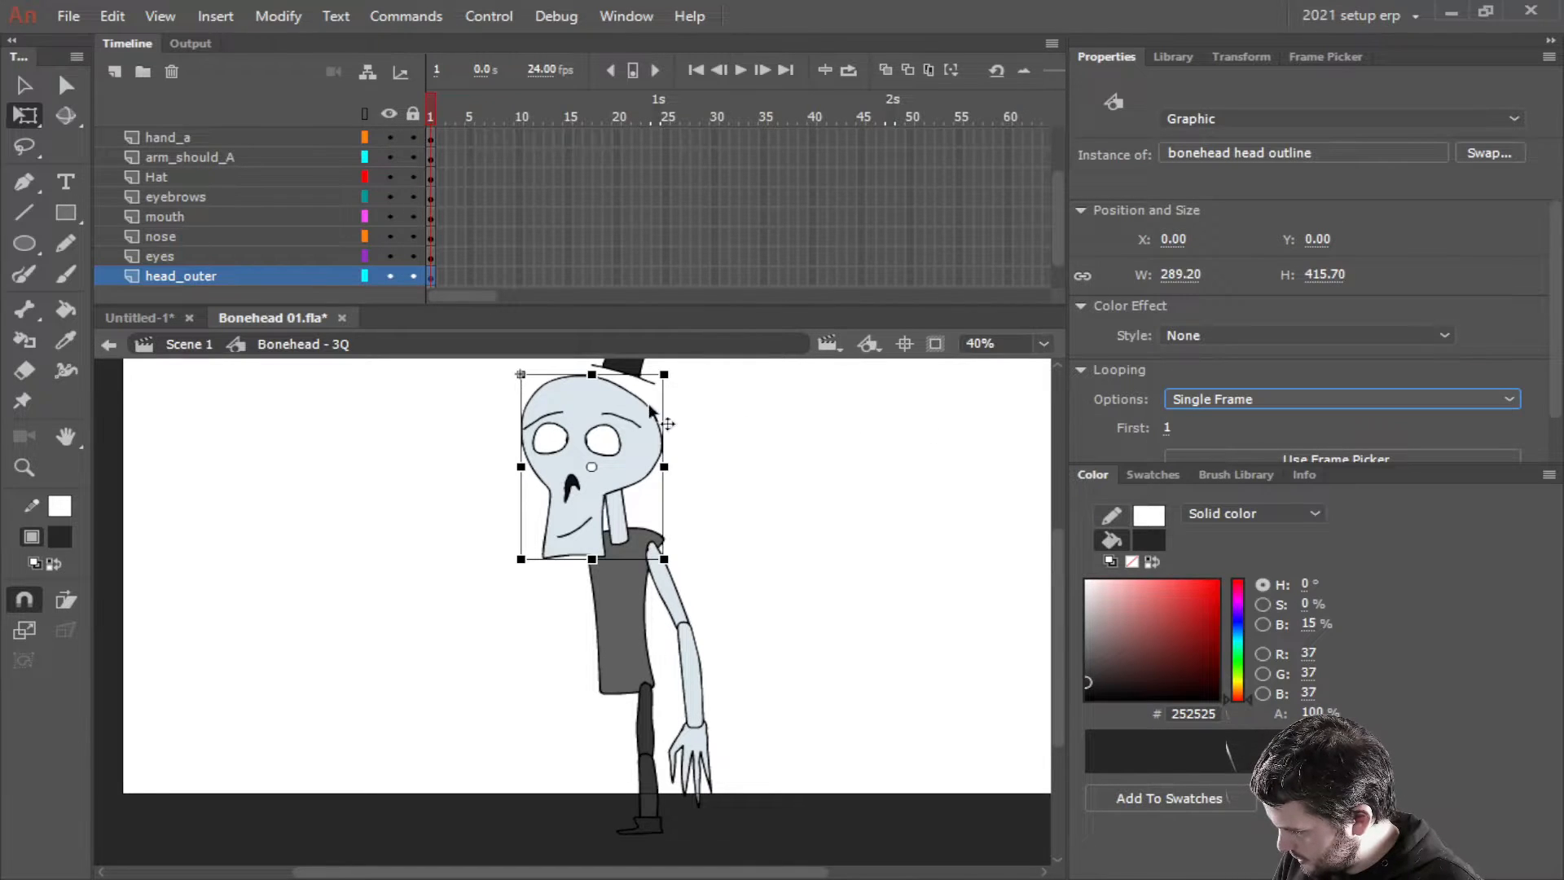
click(609, 442)
click(1350, 401)
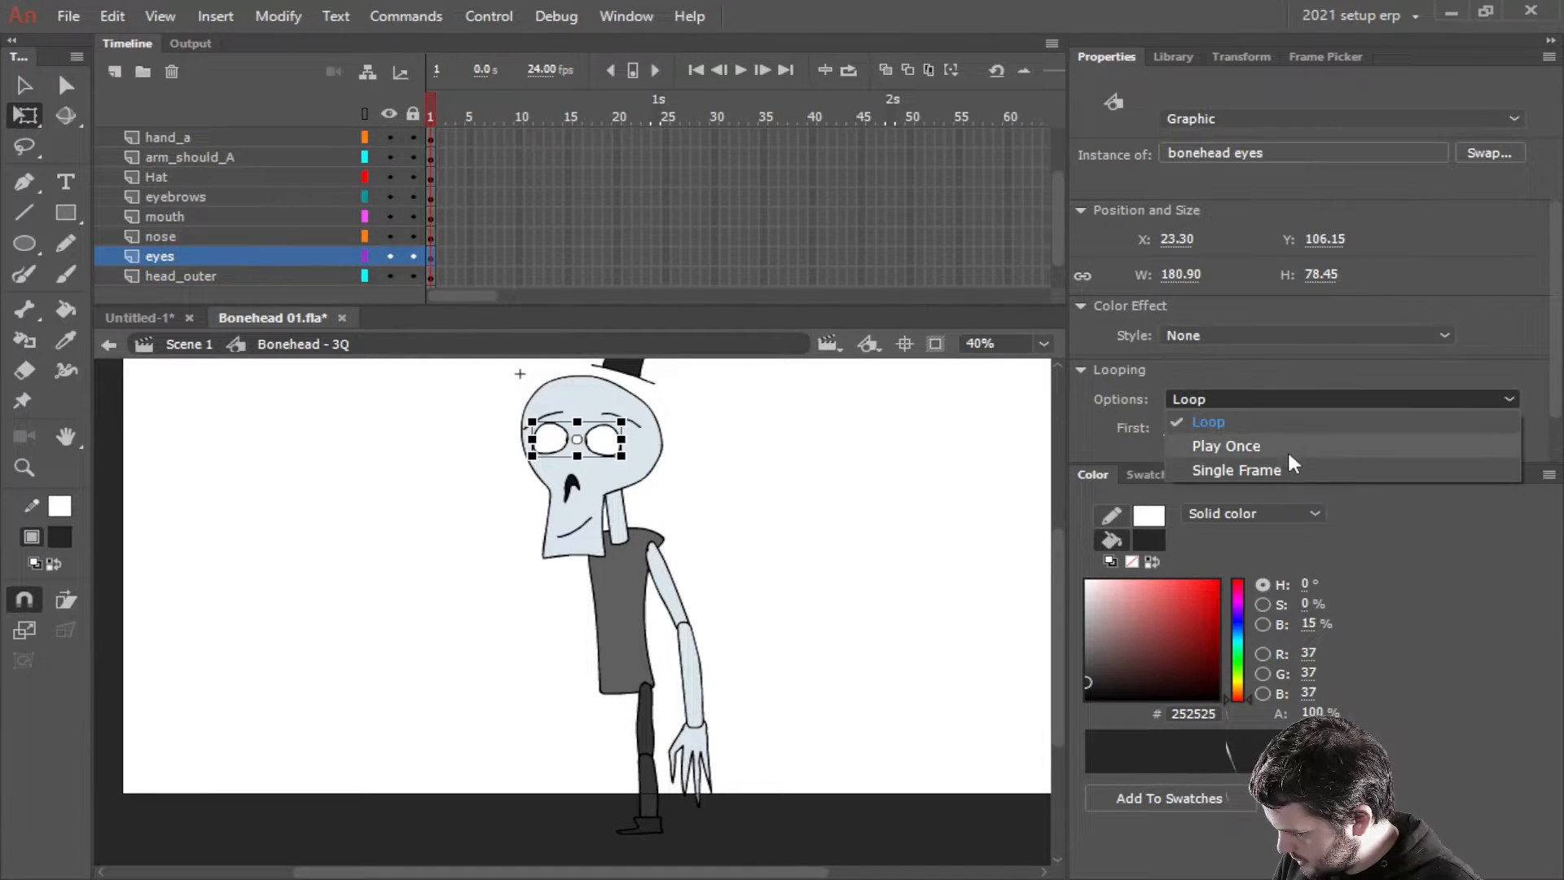
click(1289, 464)
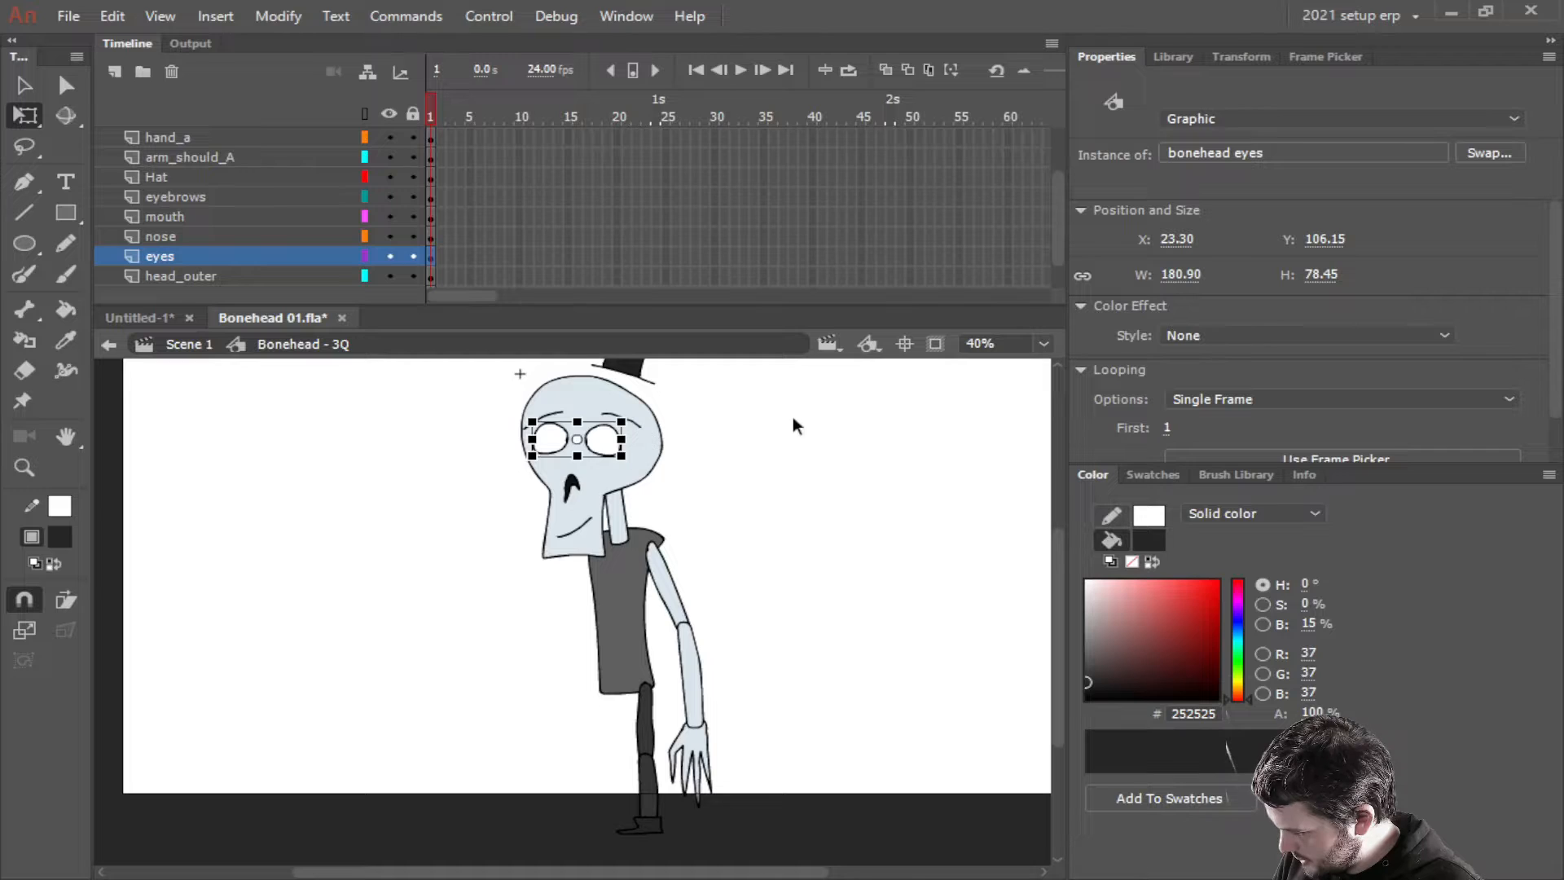
Set the looping option of the eyebrows and nose symbol instances to Single Frame
click(628, 399)
click(624, 417)
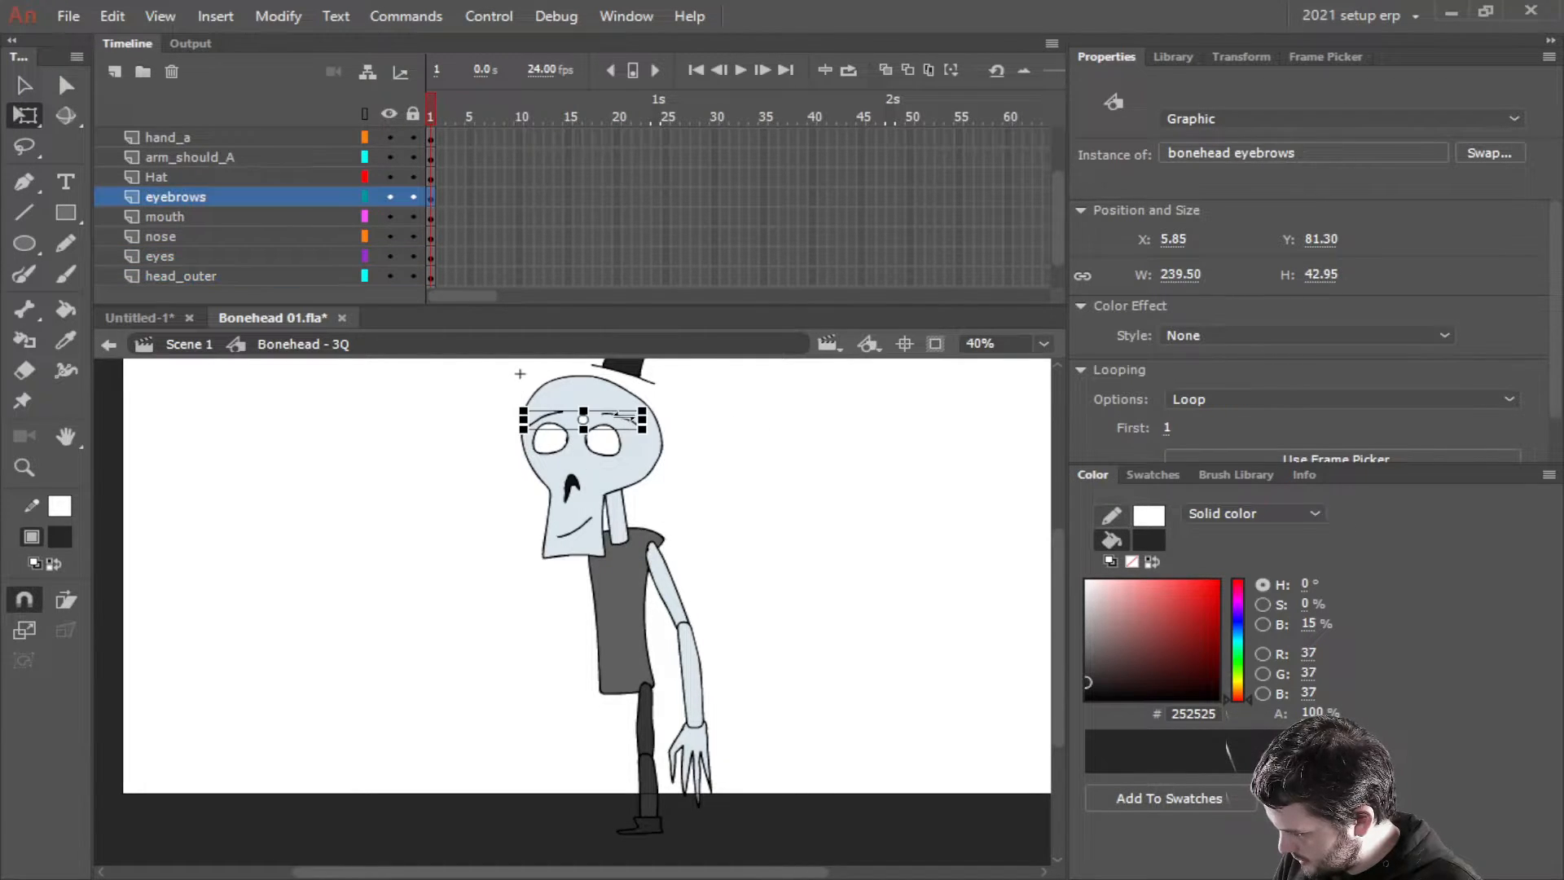
click(1257, 397)
click(1246, 471)
click(585, 484)
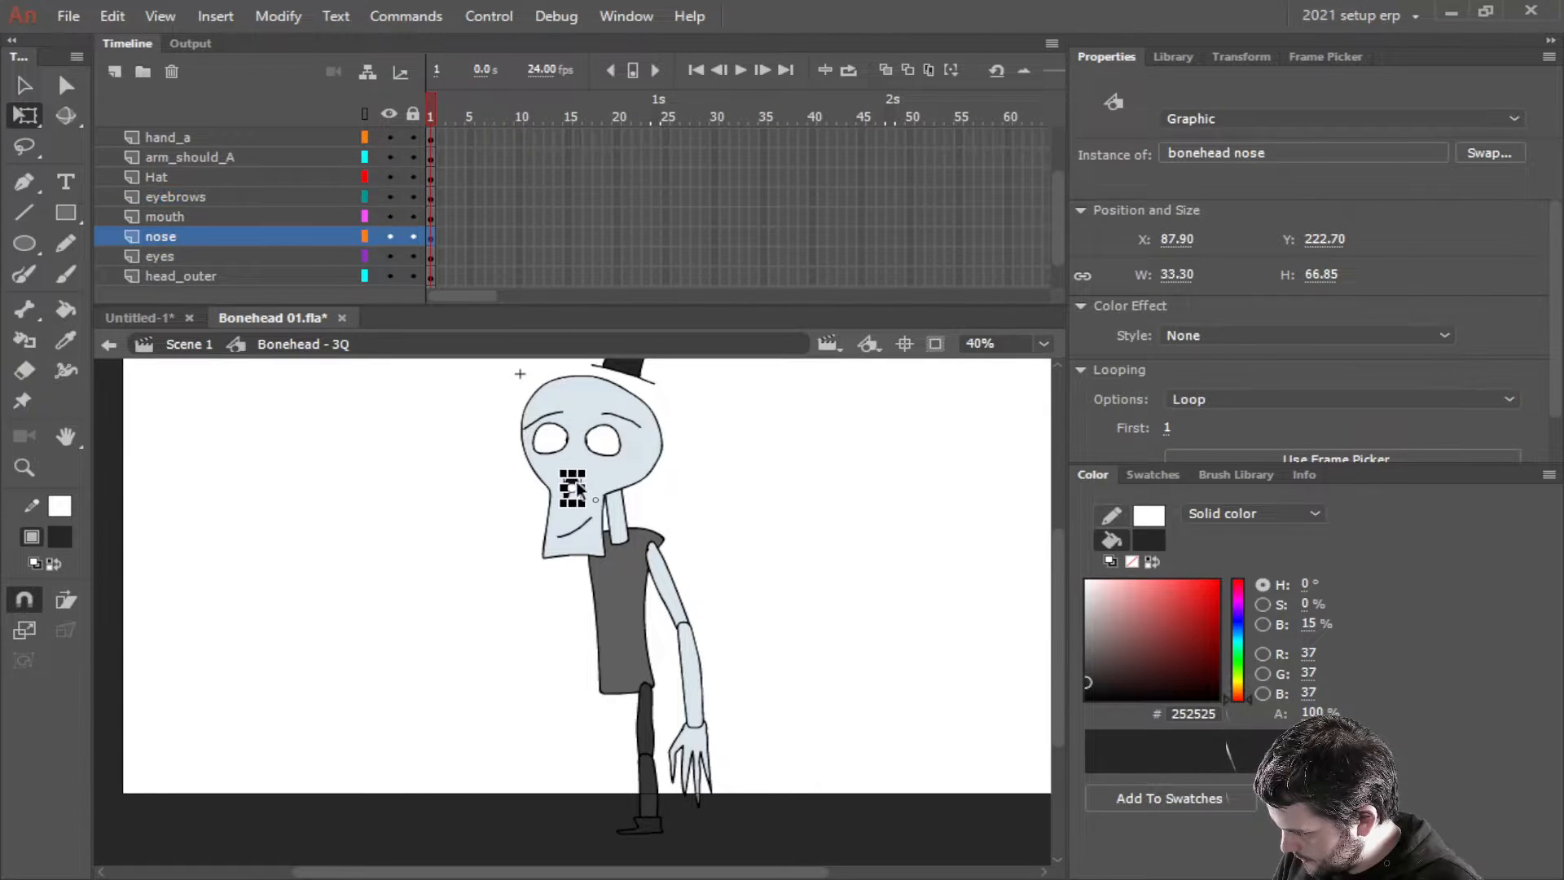
click(1326, 398)
click(1272, 471)
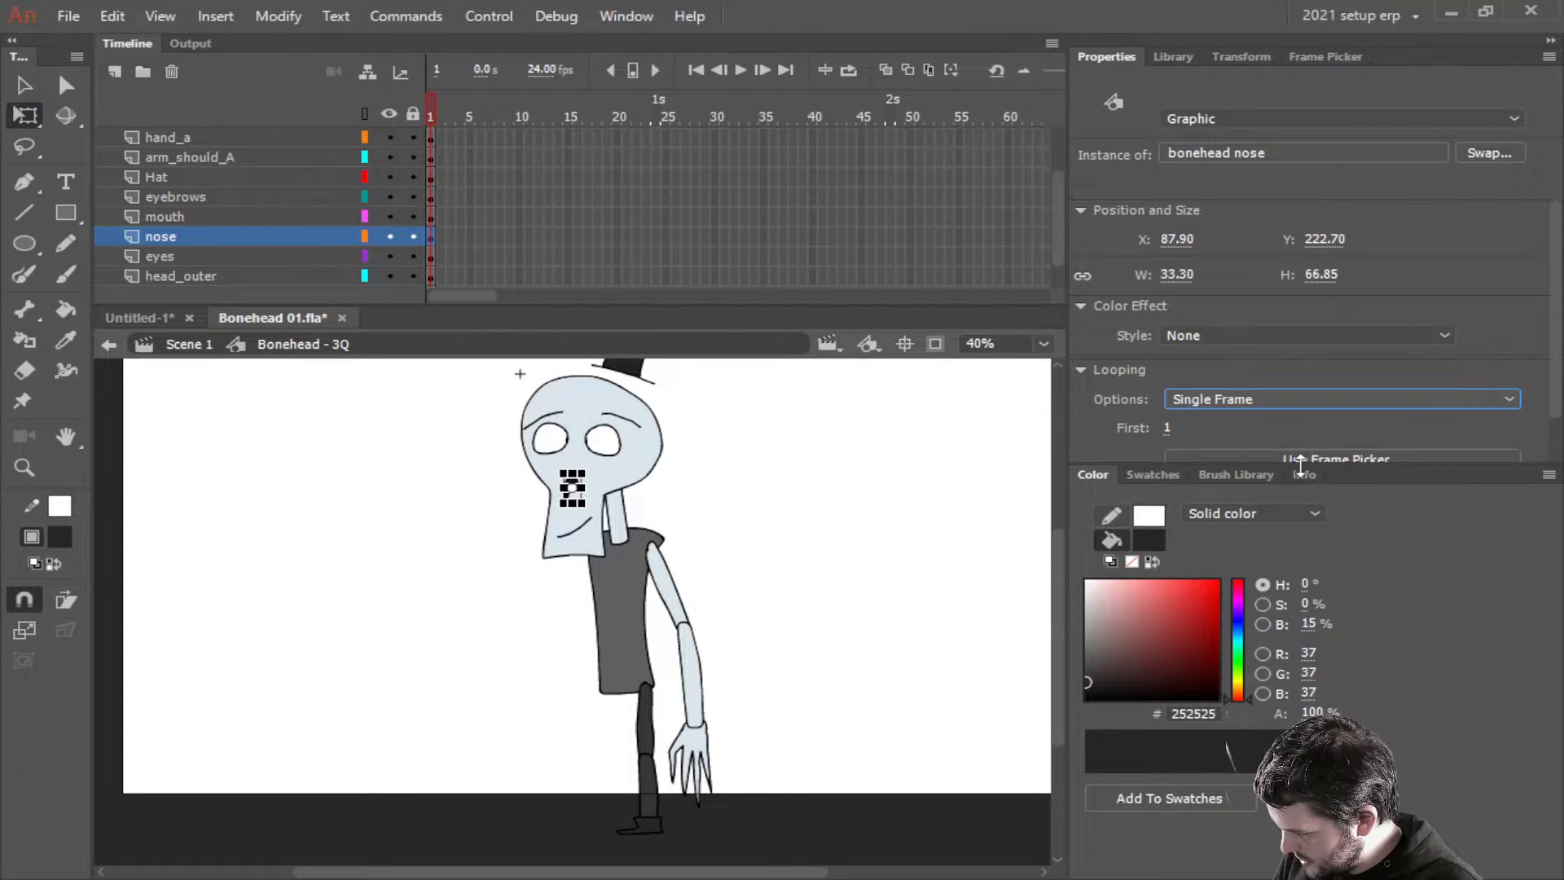
Set the looping option of the neck and body symbol instances to Single Frame
click(637, 514)
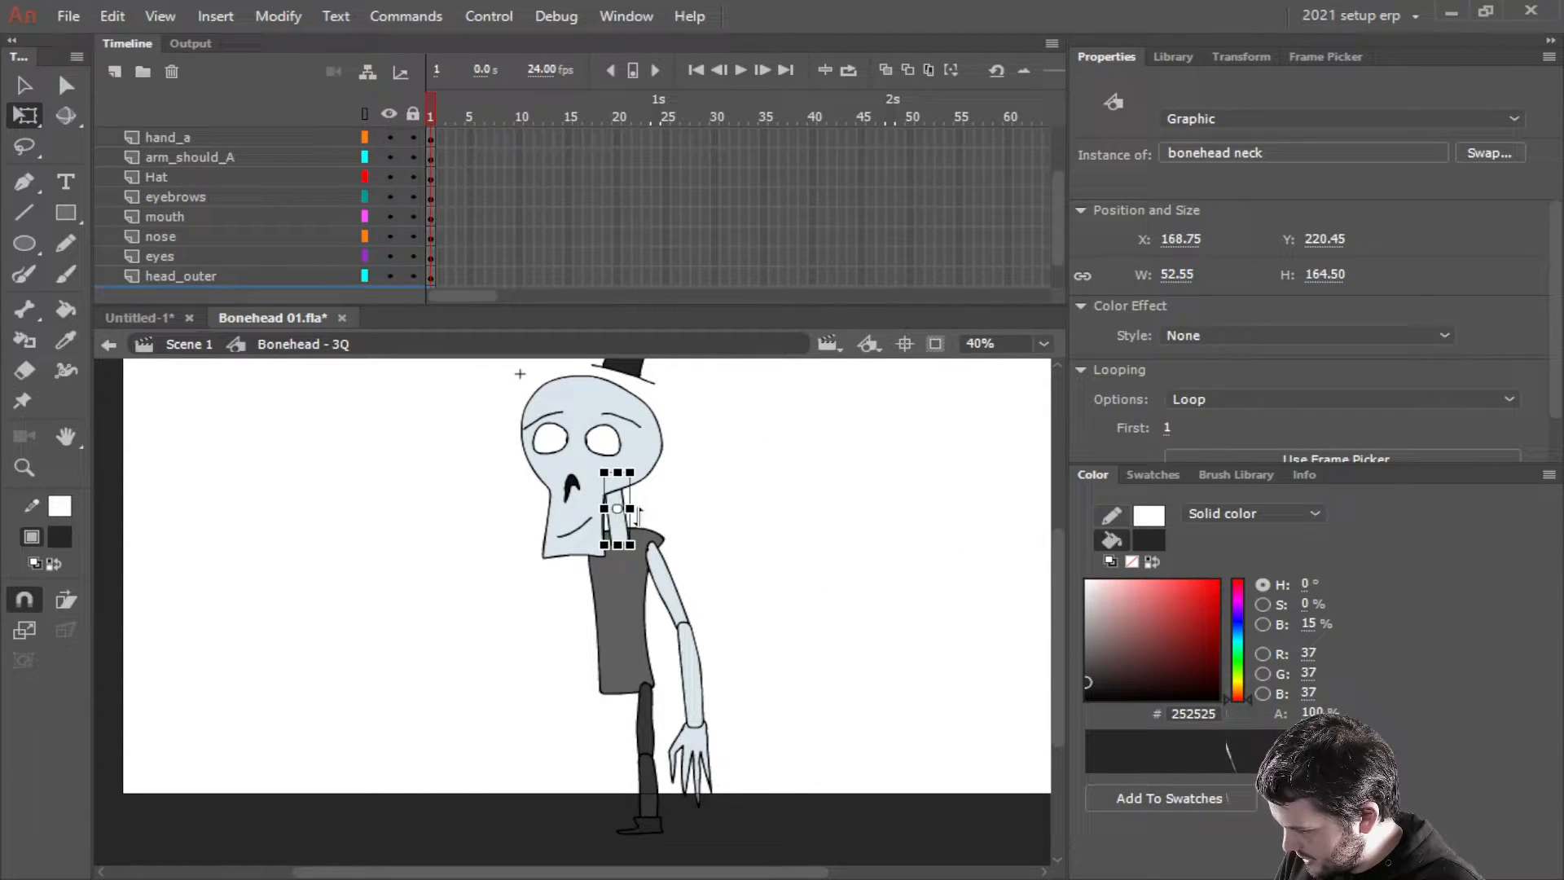
click(1279, 396)
click(1252, 471)
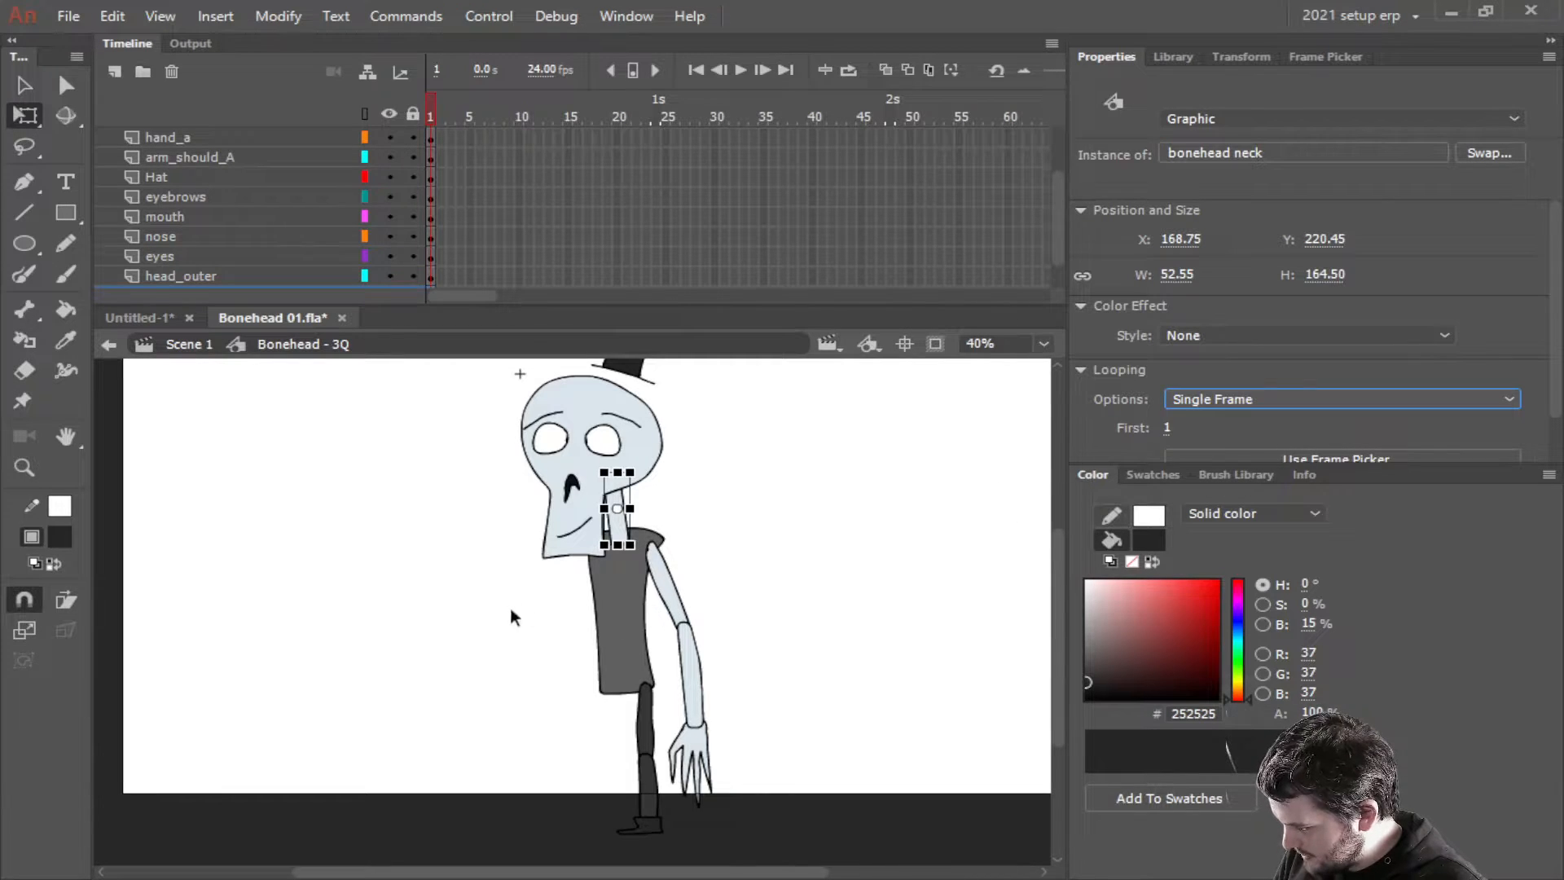
click(617, 633)
click(1215, 390)
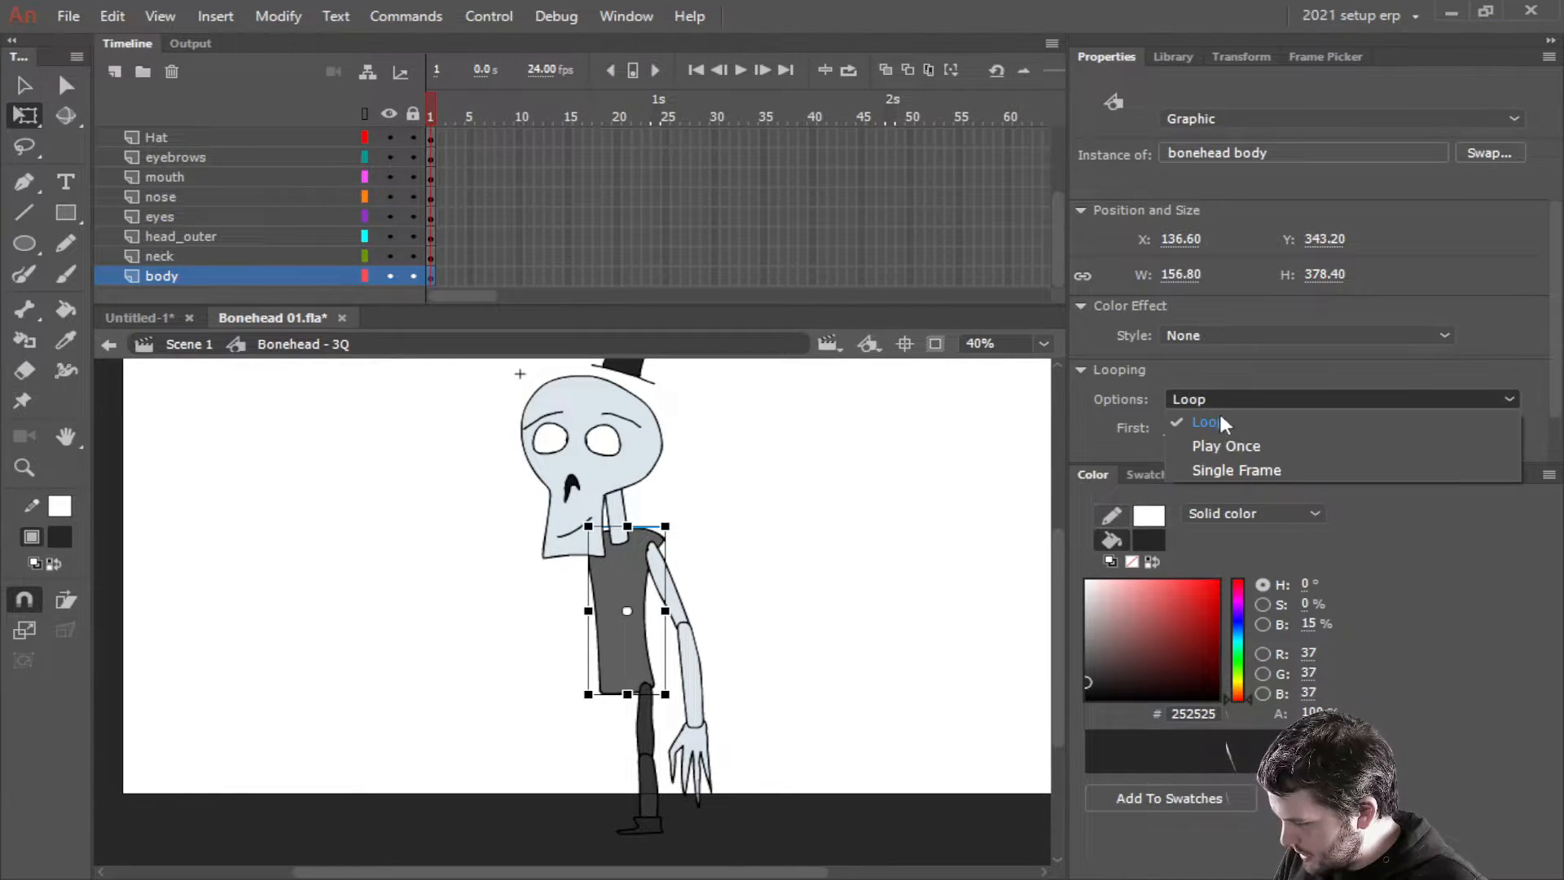
click(1243, 469)
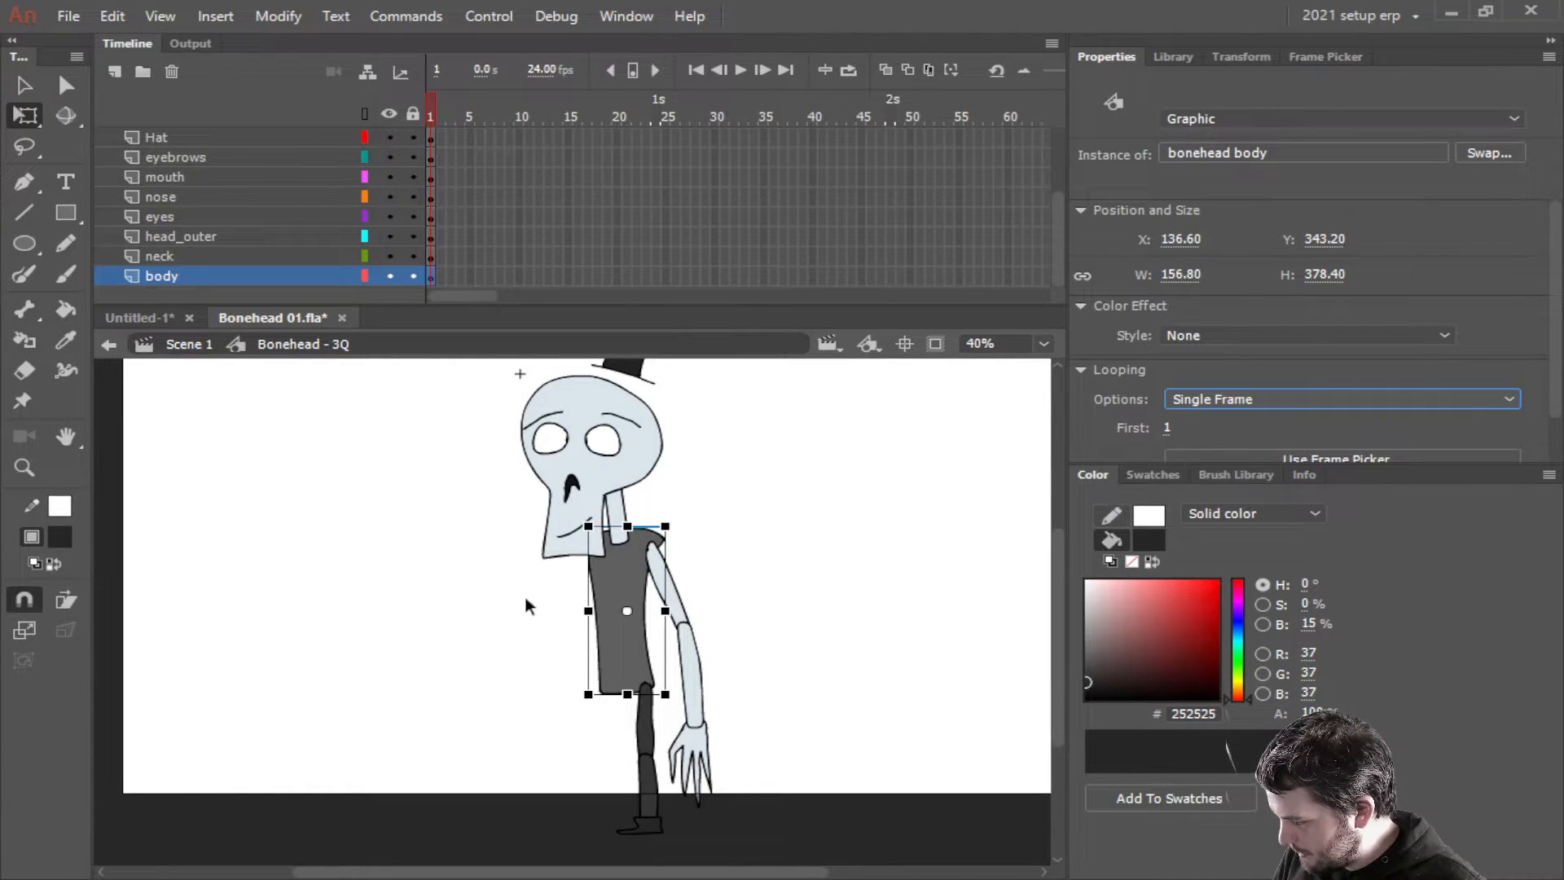
Set the looping option of the shoulder arm and forearm symbol instances to Single Frame
click(688, 615)
click(1192, 400)
click(1233, 464)
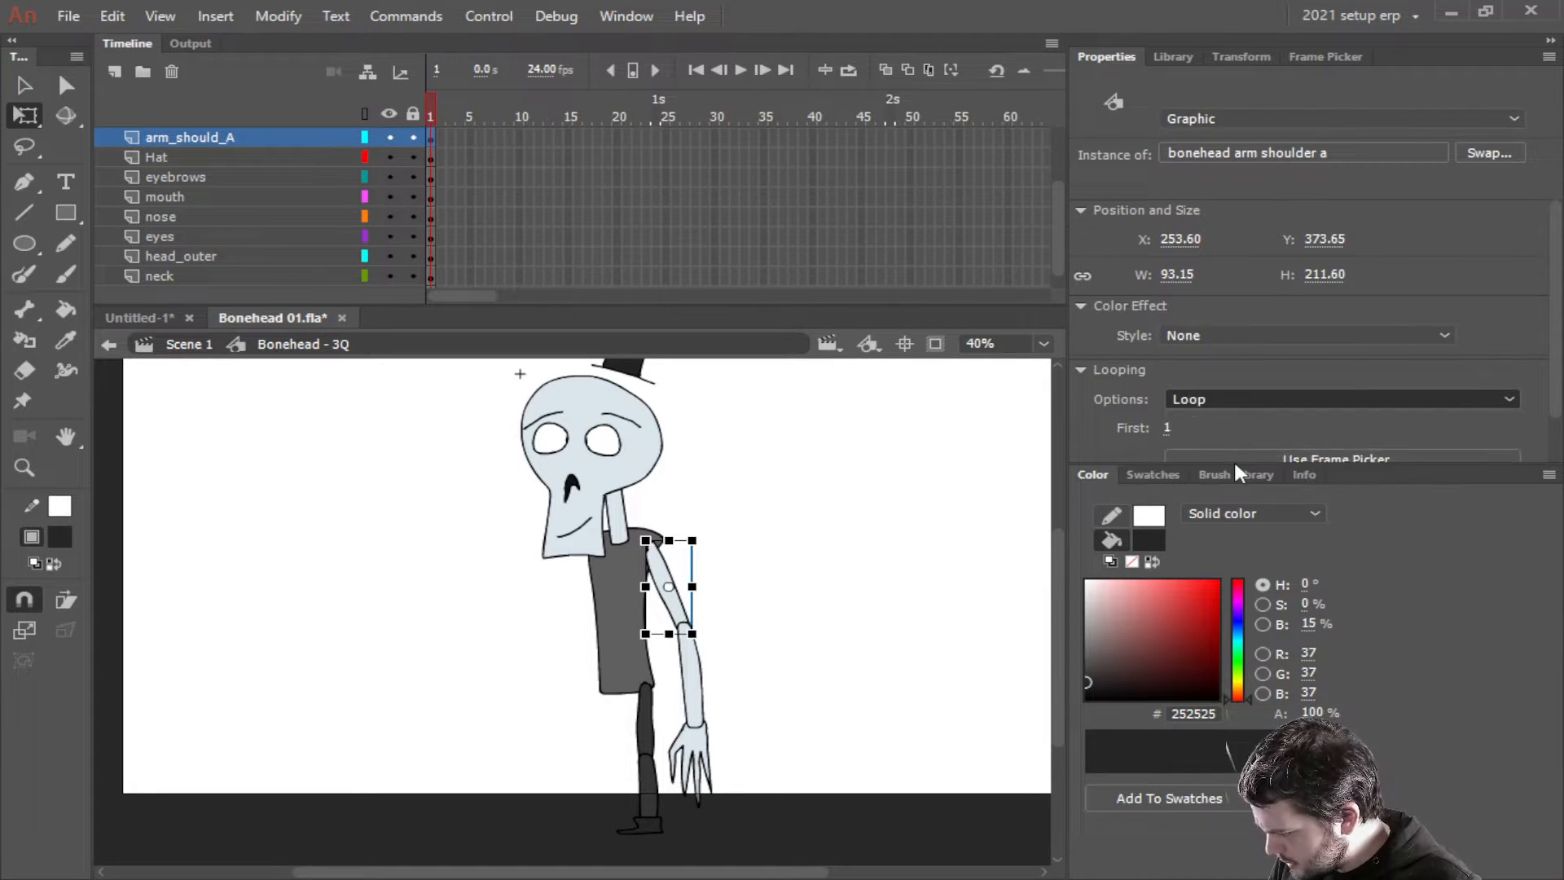
click(703, 681)
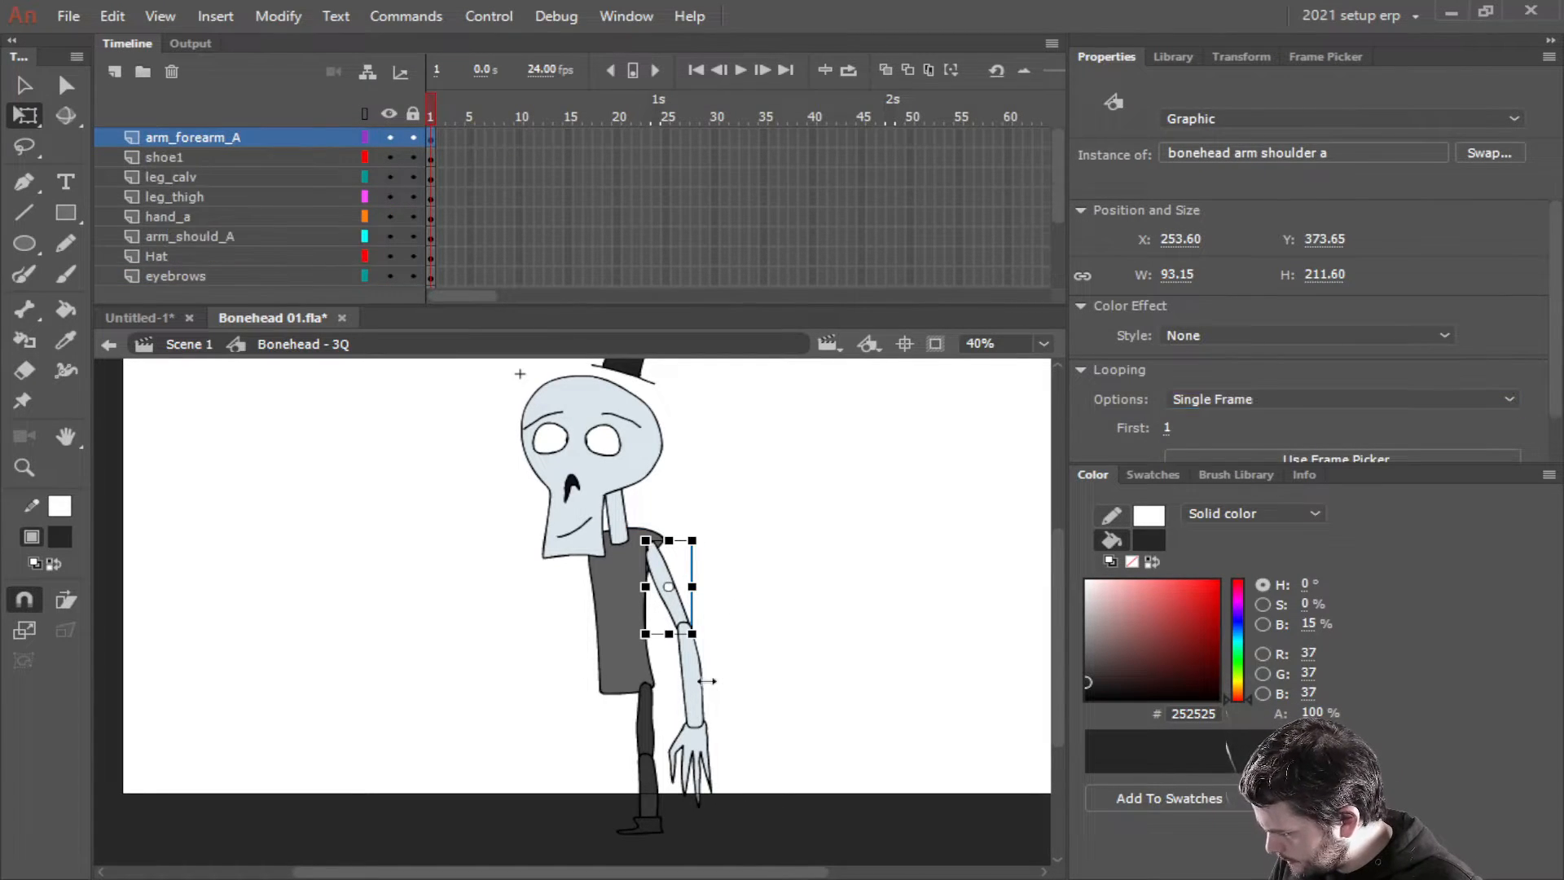
click(1235, 394)
click(1254, 466)
Set the looping option of the hand and leg calf symbol instances to Single Frame
click(703, 754)
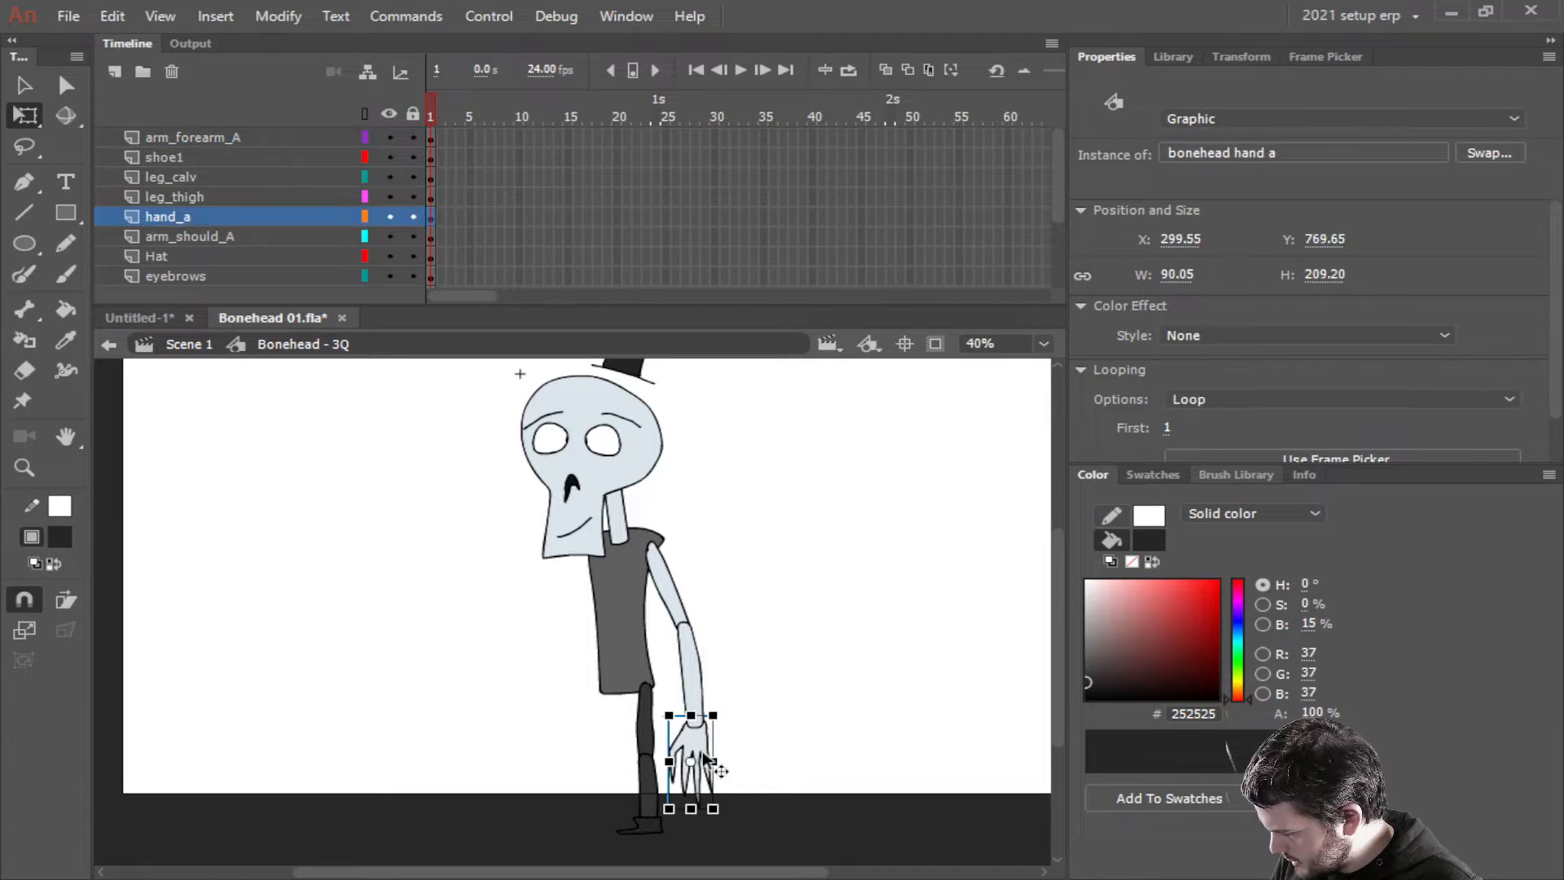
click(1224, 394)
click(1251, 471)
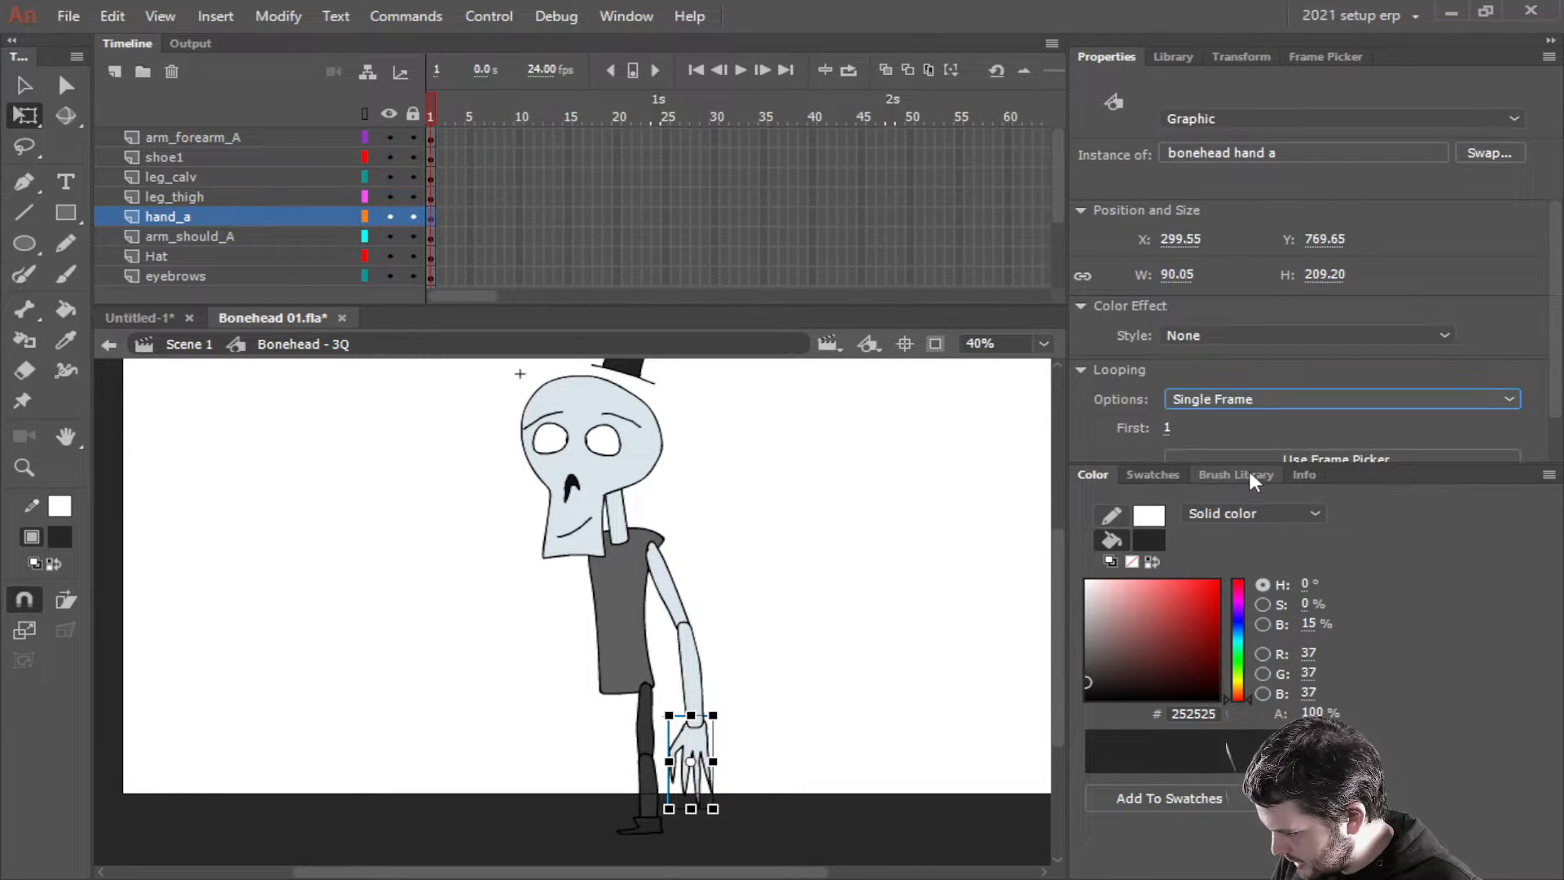
click(654, 773)
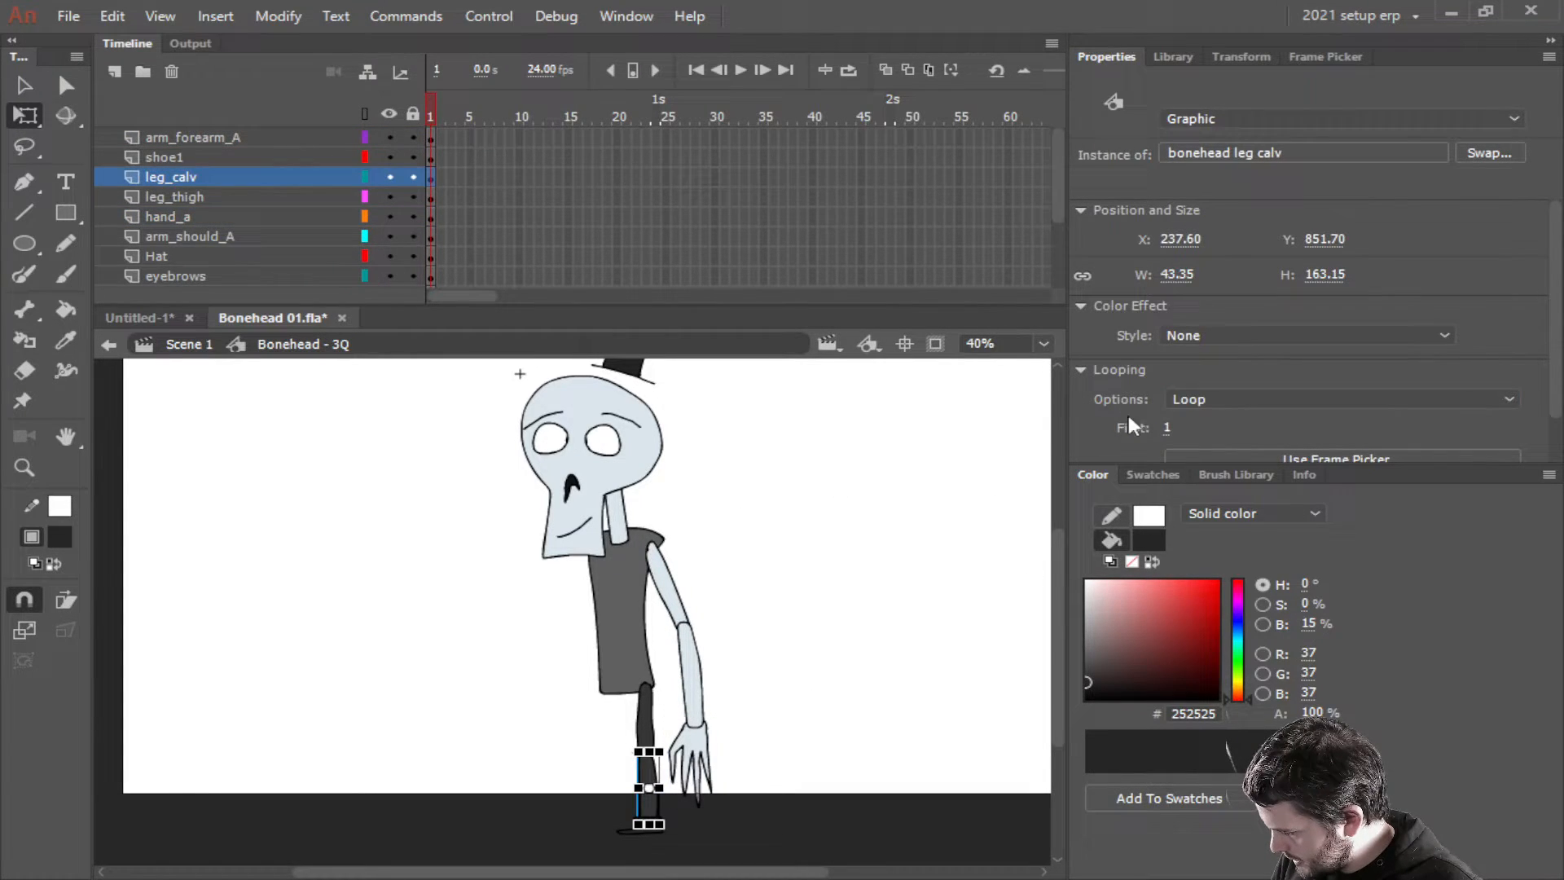
click(1215, 395)
click(1227, 438)
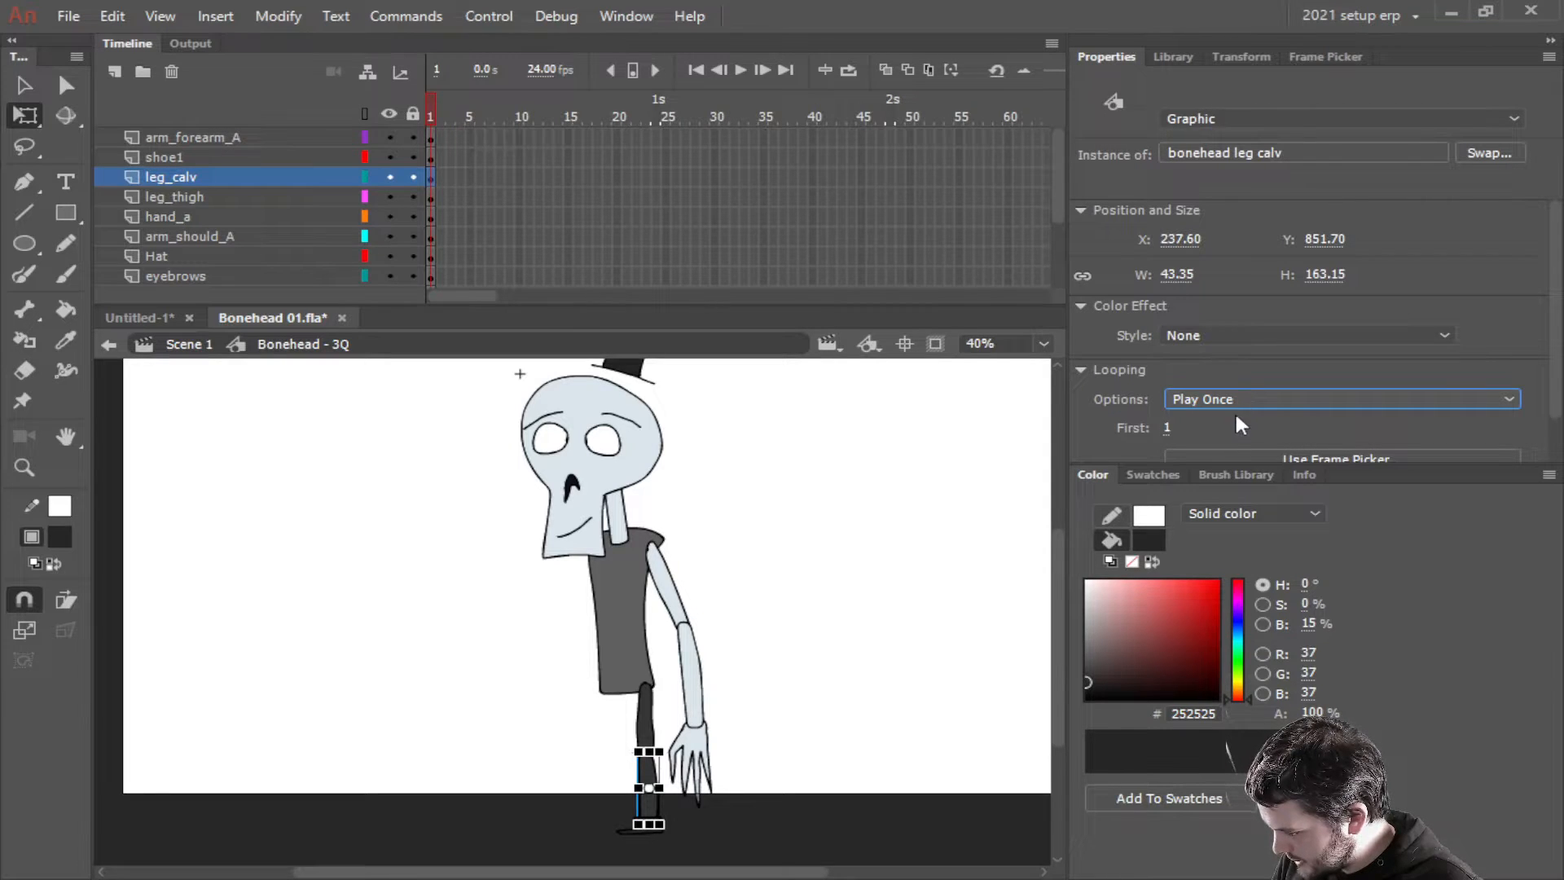
click(1228, 399)
click(1209, 467)
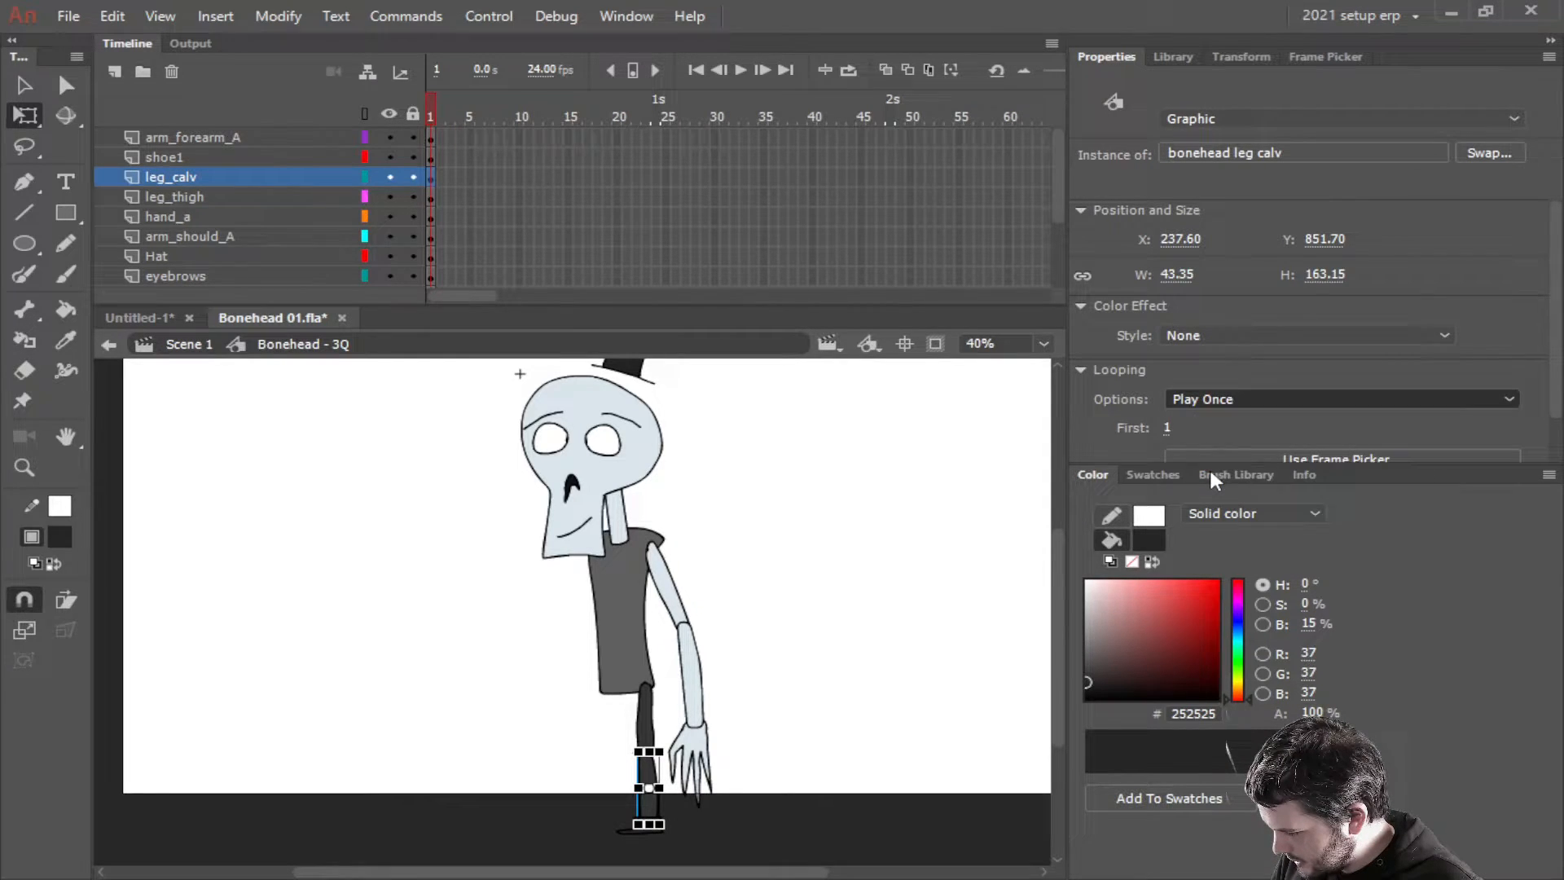
Set the looping option of the leg thigh and bootie symbol instances to Single Frame
click(641, 729)
click(1207, 399)
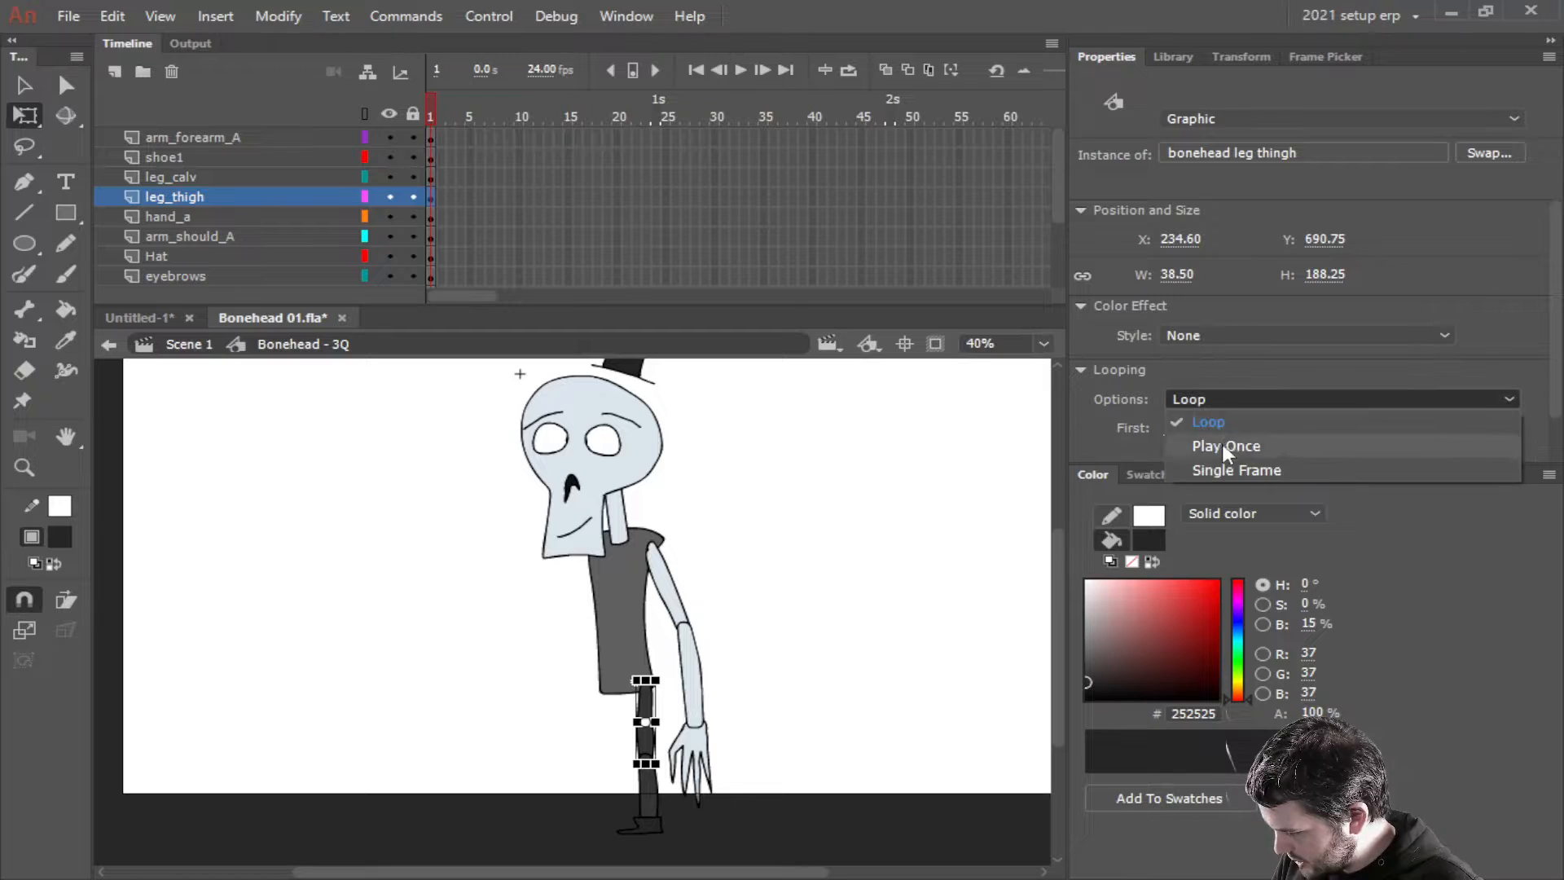
click(1229, 469)
click(640, 827)
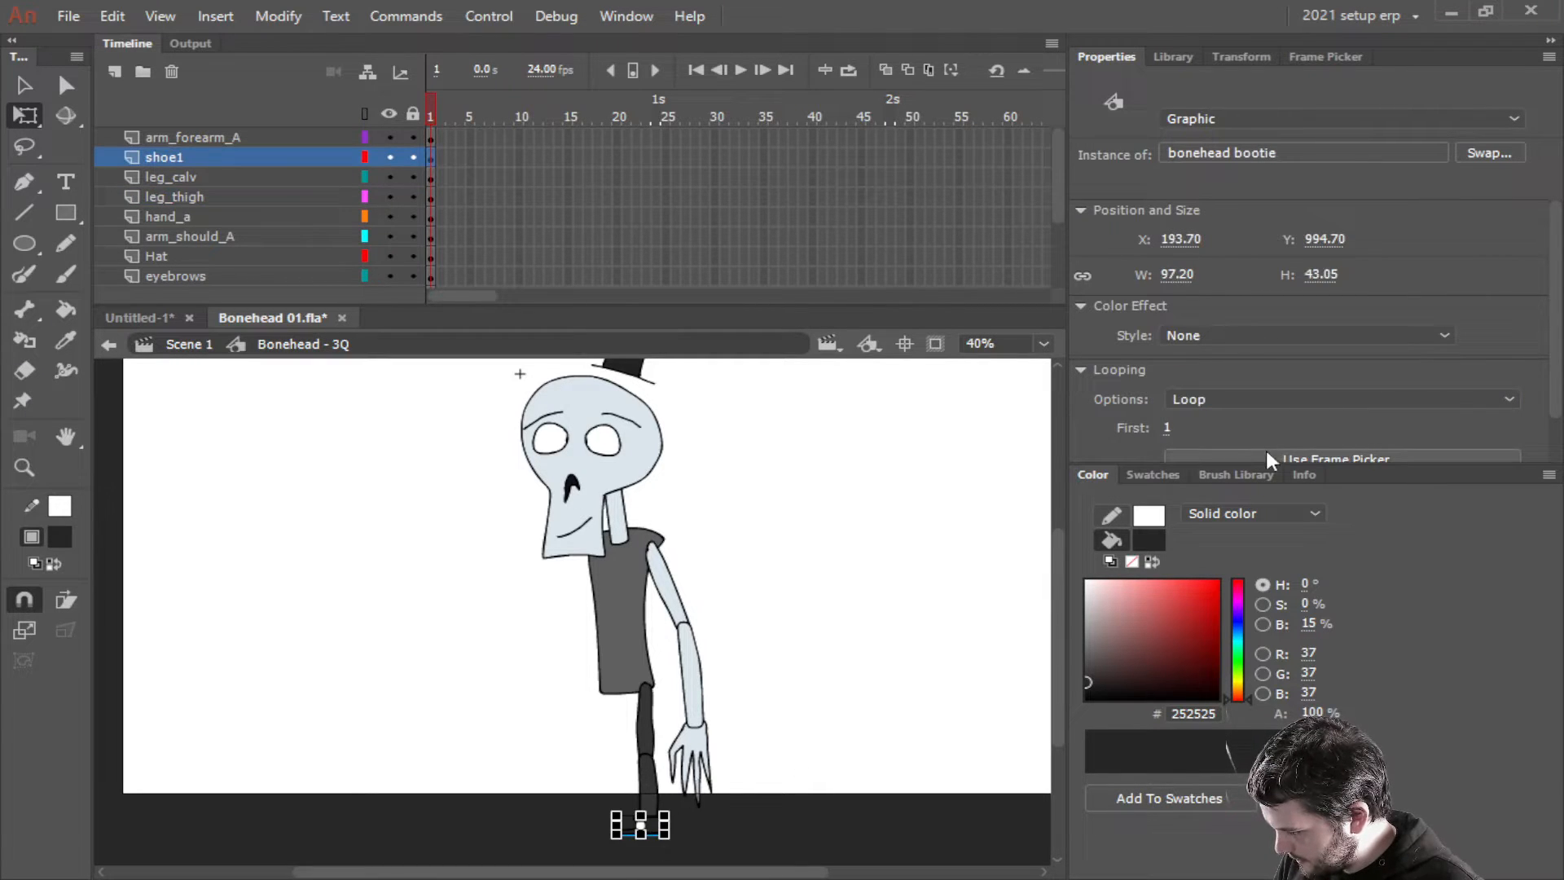
click(1234, 394)
click(1217, 469)
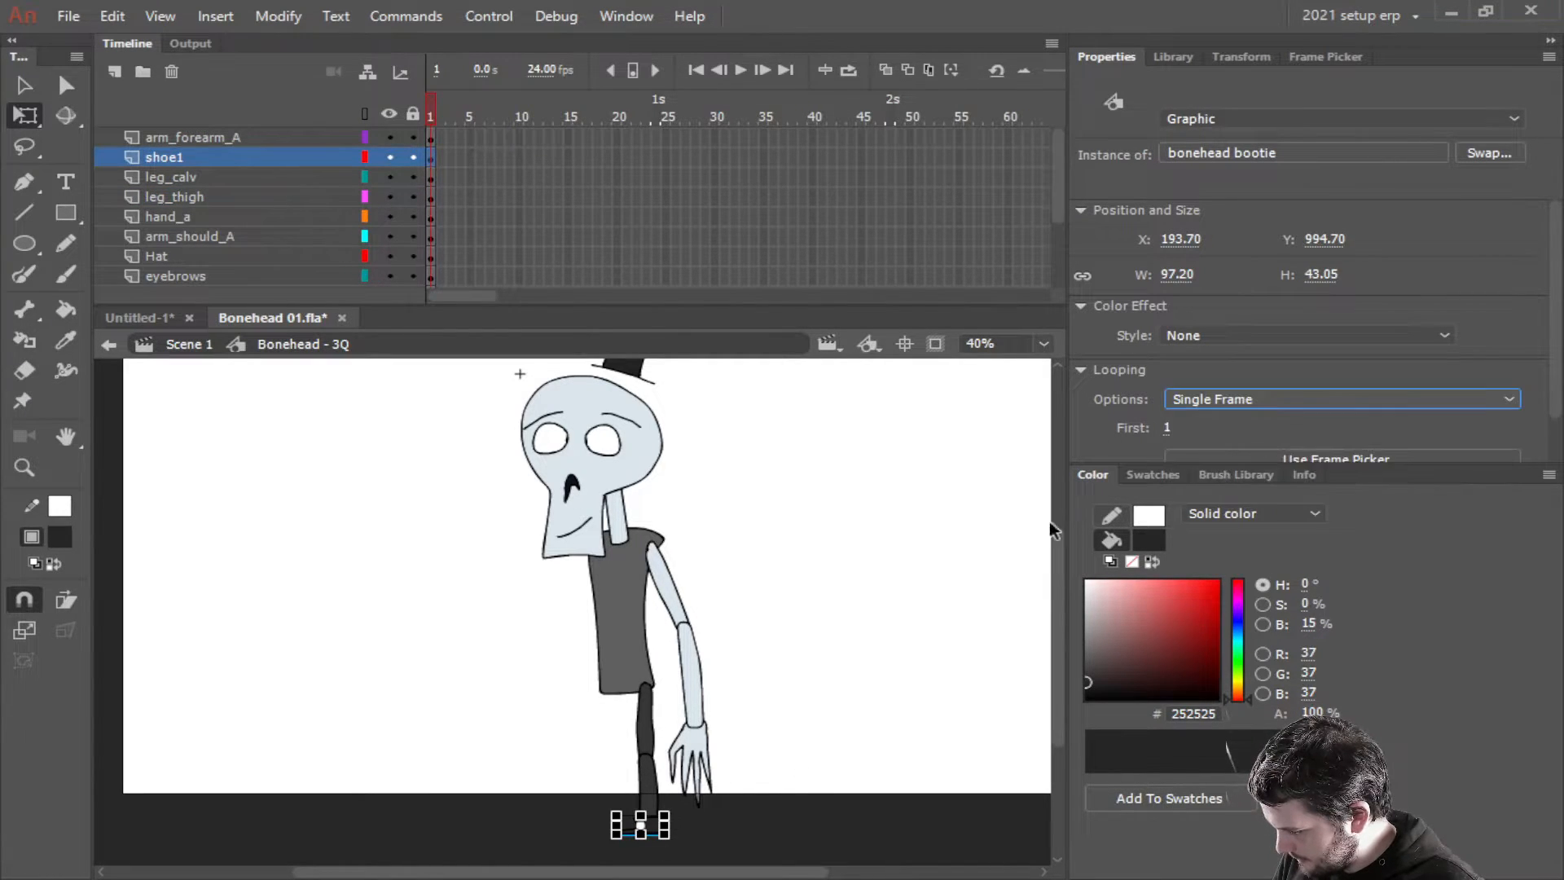
Check the looping options of the arm, nose and eyes symbol instances for parts still missing Single Frame
click(696, 754)
click(697, 643)
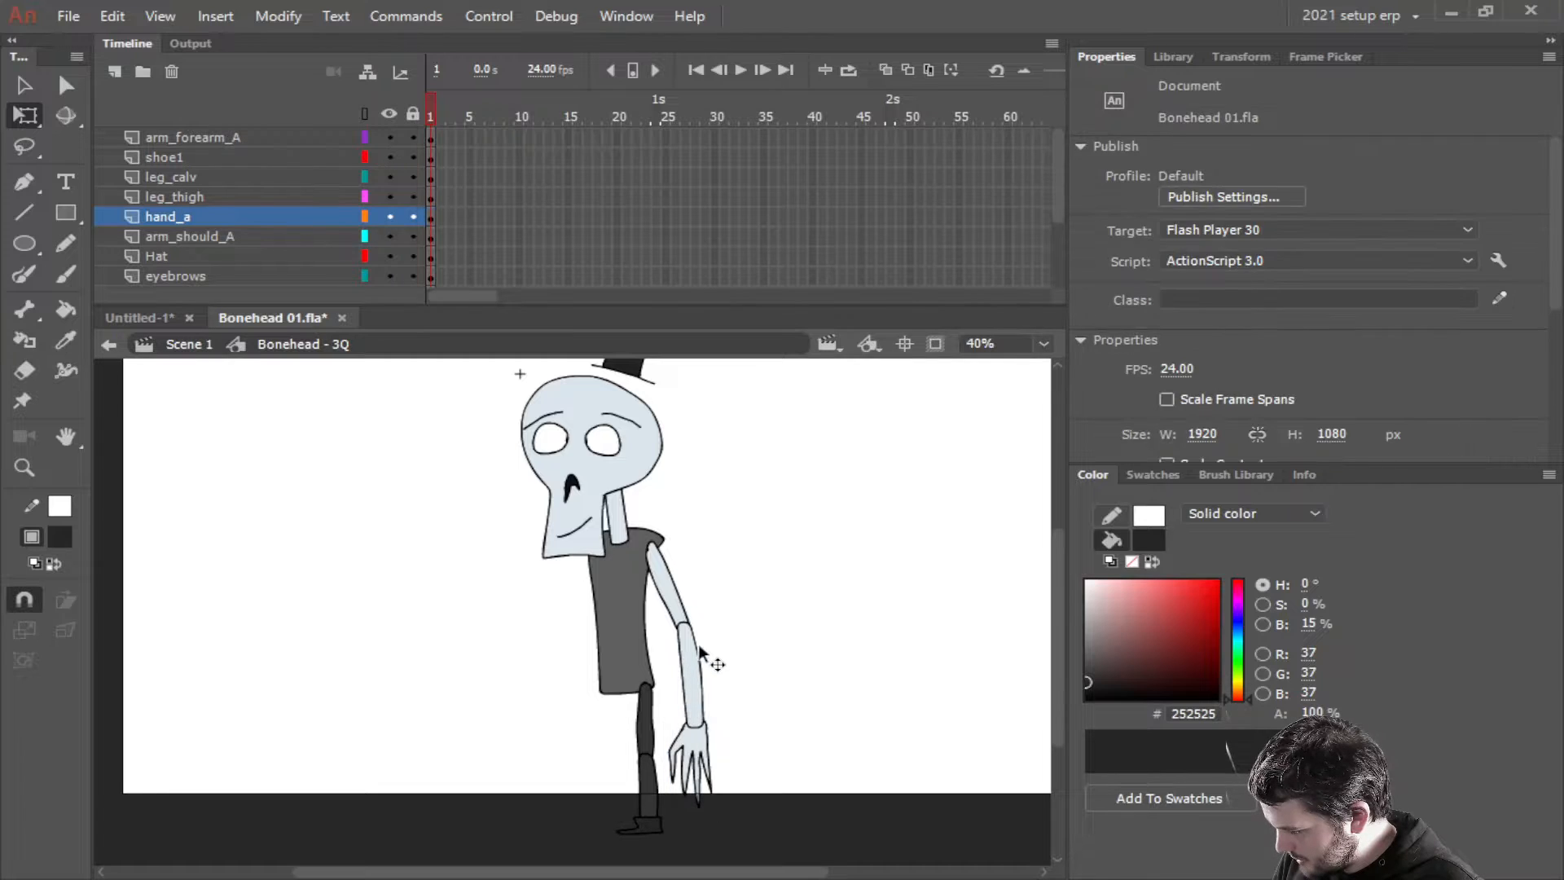
click(687, 627)
click(673, 579)
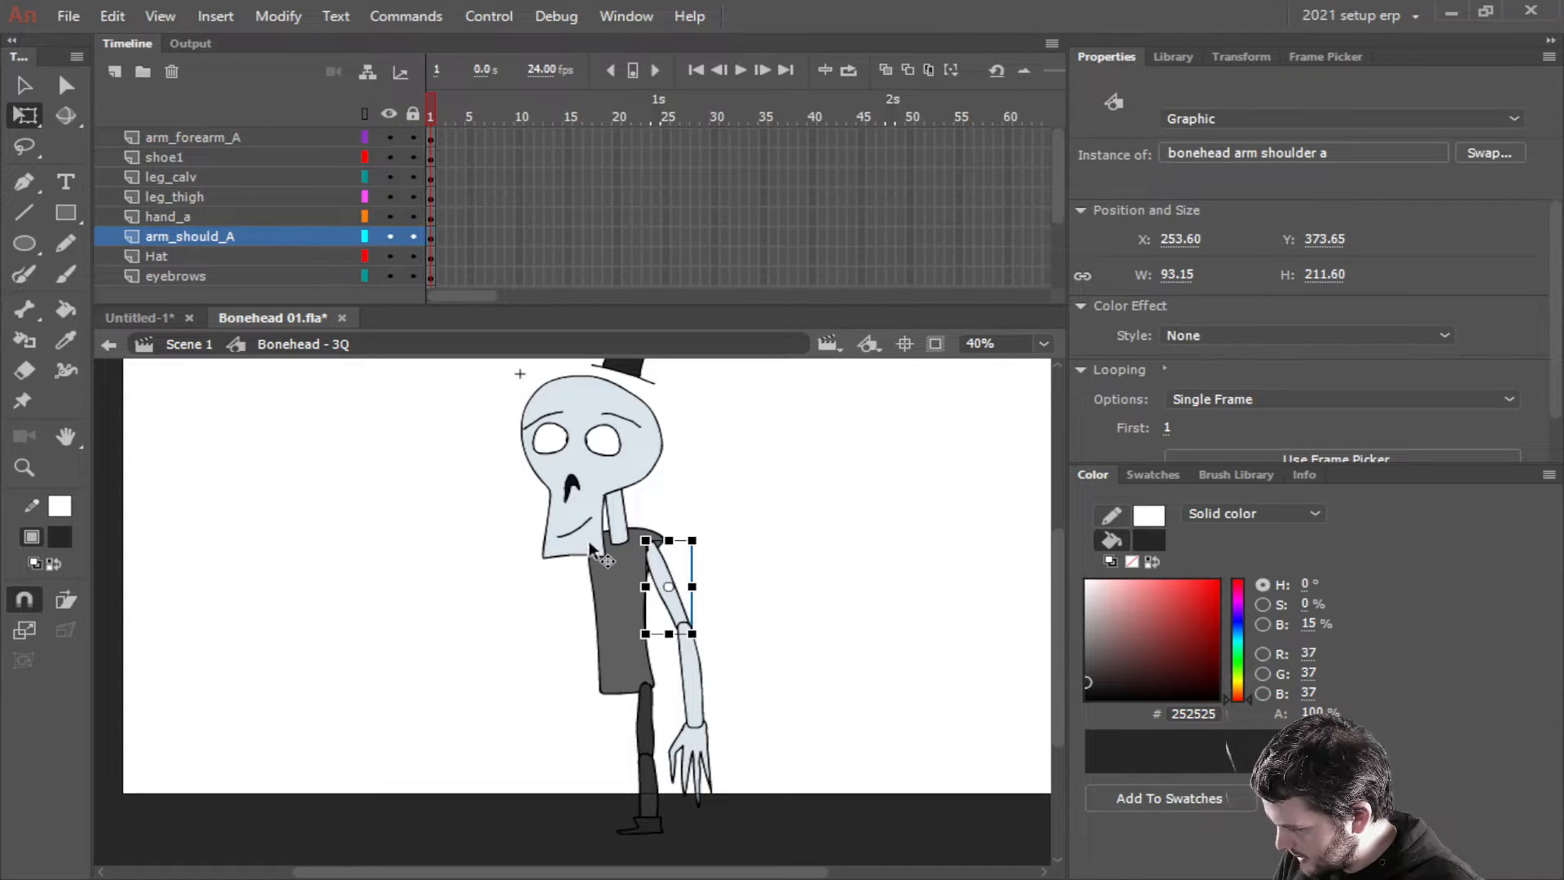
click(585, 587)
click(572, 488)
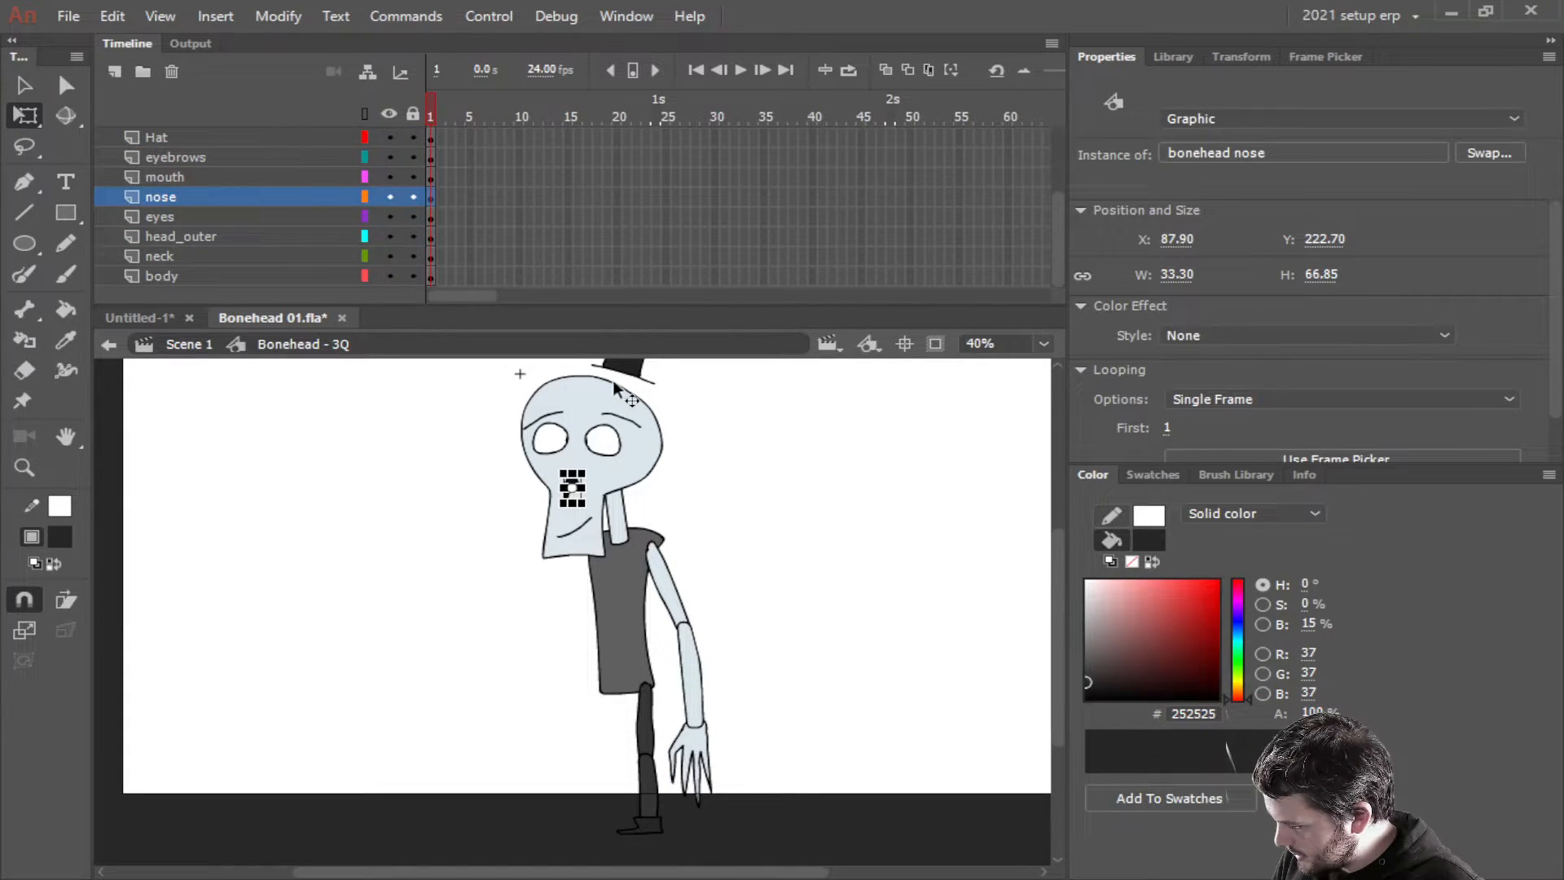
click(610, 443)
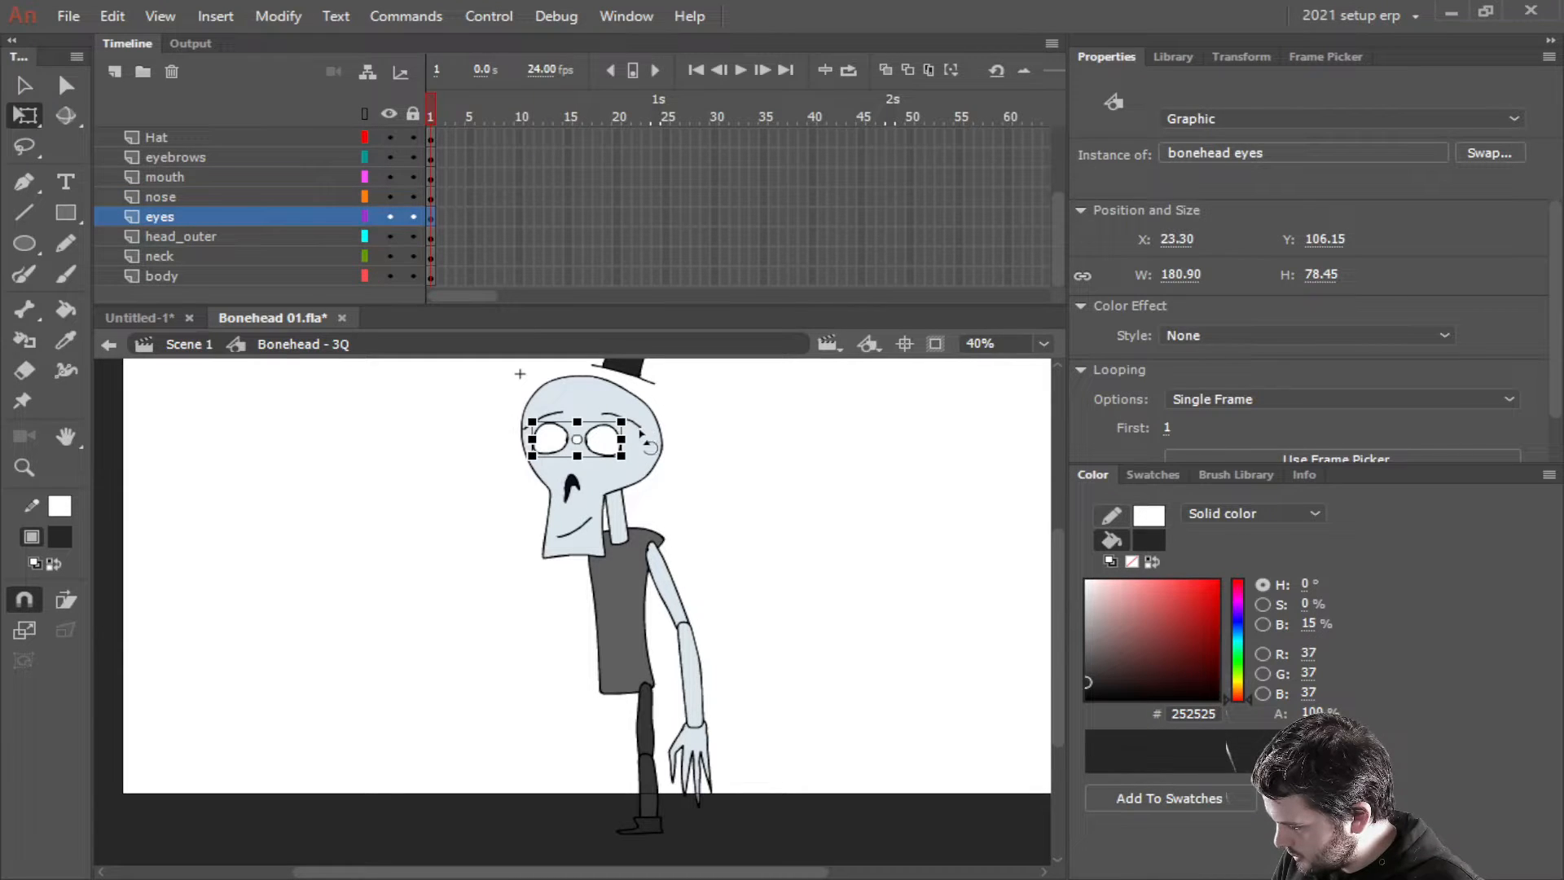
Set the looping option of the mouth symbol instance to Single Frame
click(575, 526)
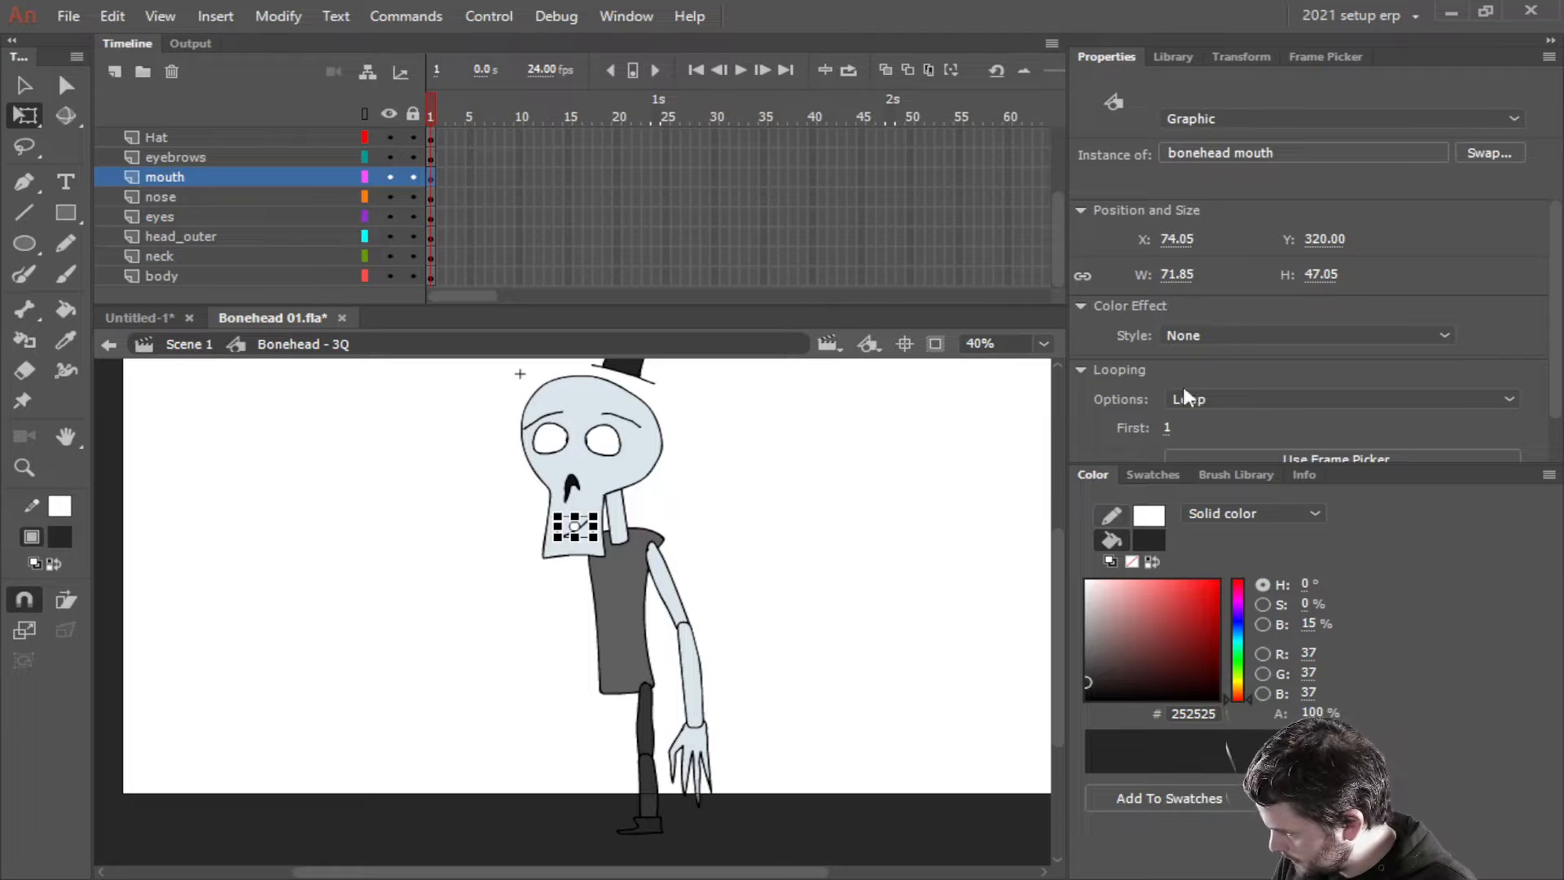
click(1251, 396)
click(1239, 465)
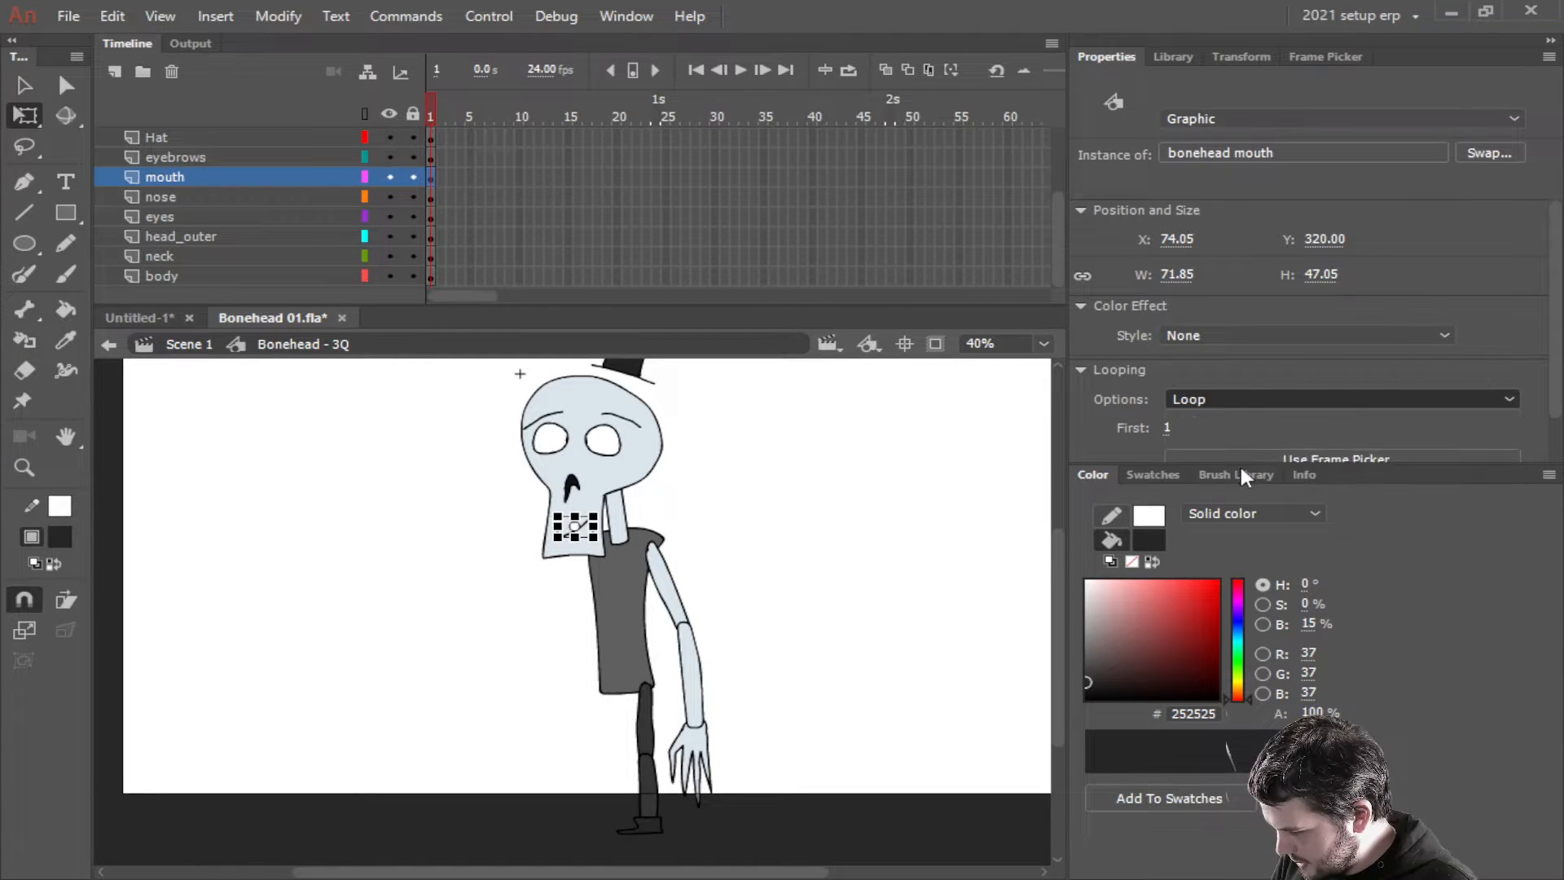
Open the bonehead eyes symbol for editing and duplicate its Layer_1 layer
scroll(772, 550, up, 5)
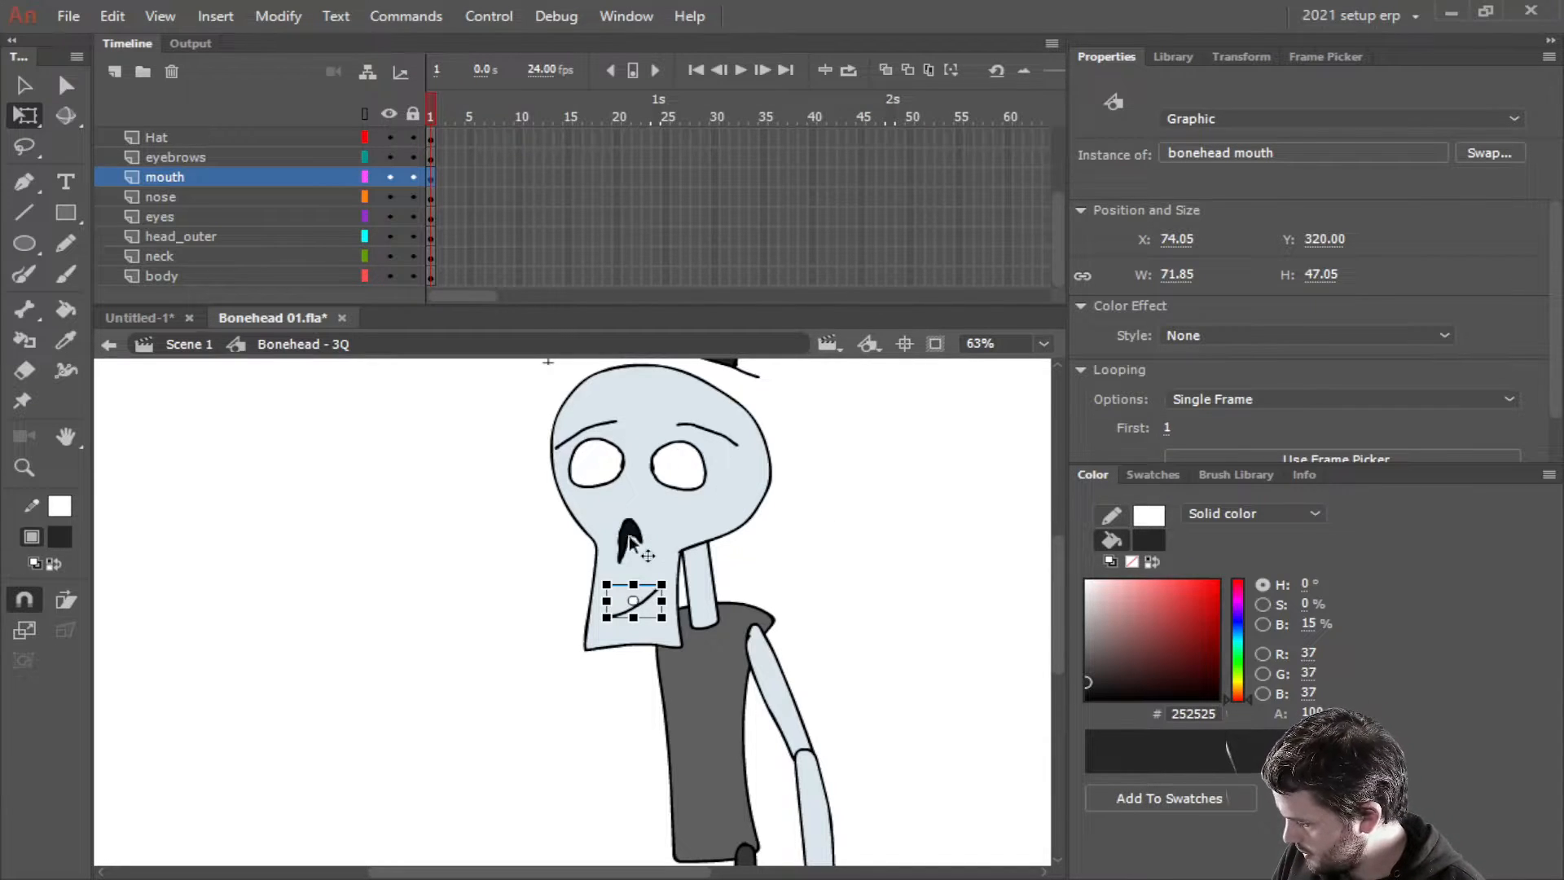
scroll(530, 580, down, 1)
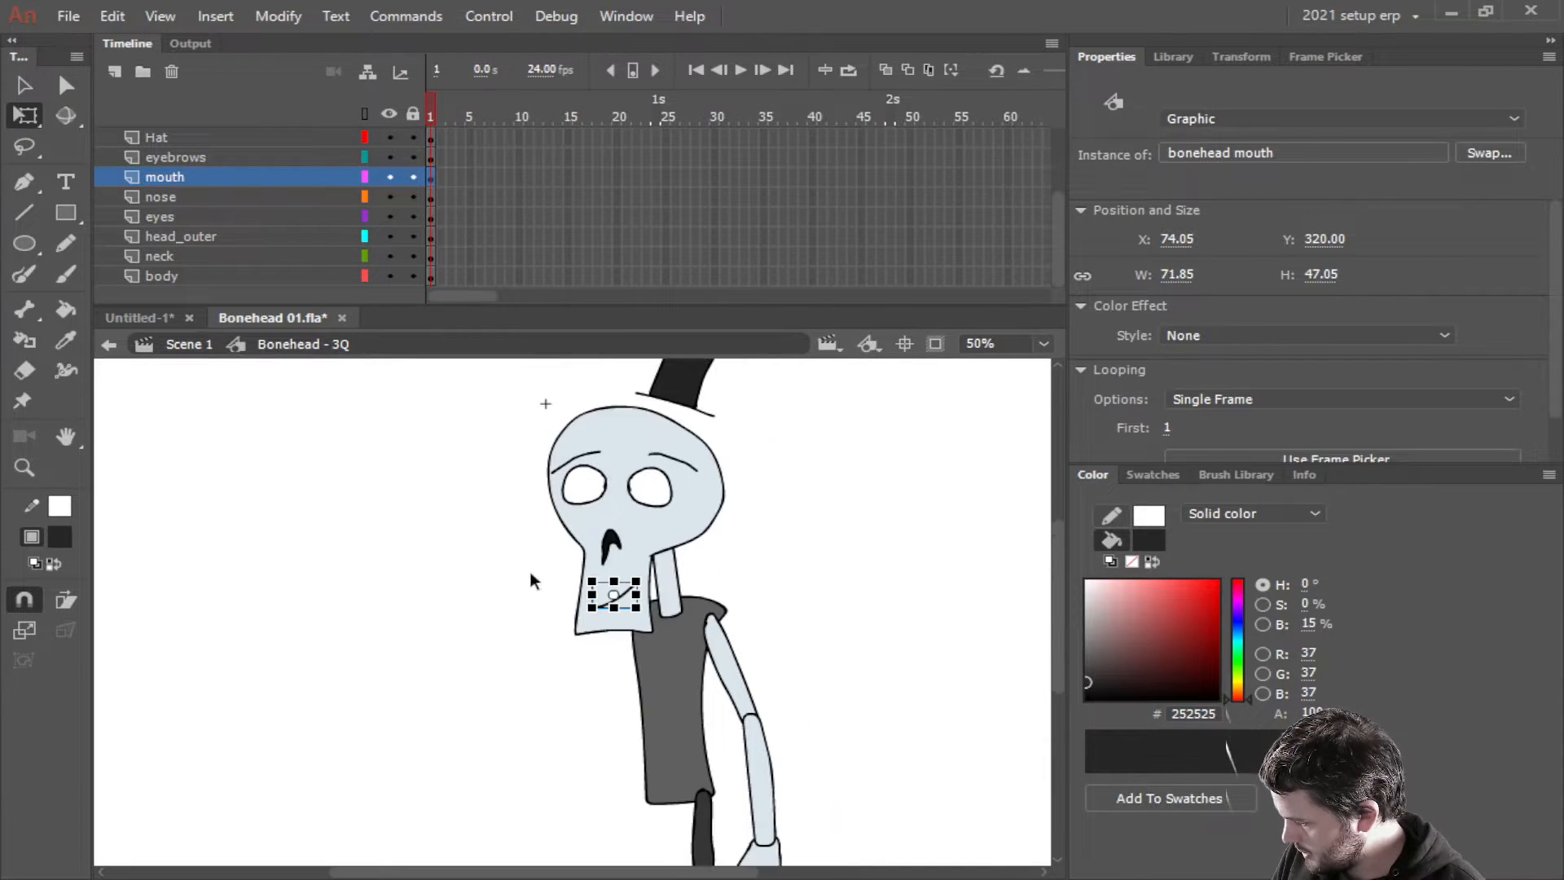
click(601, 499)
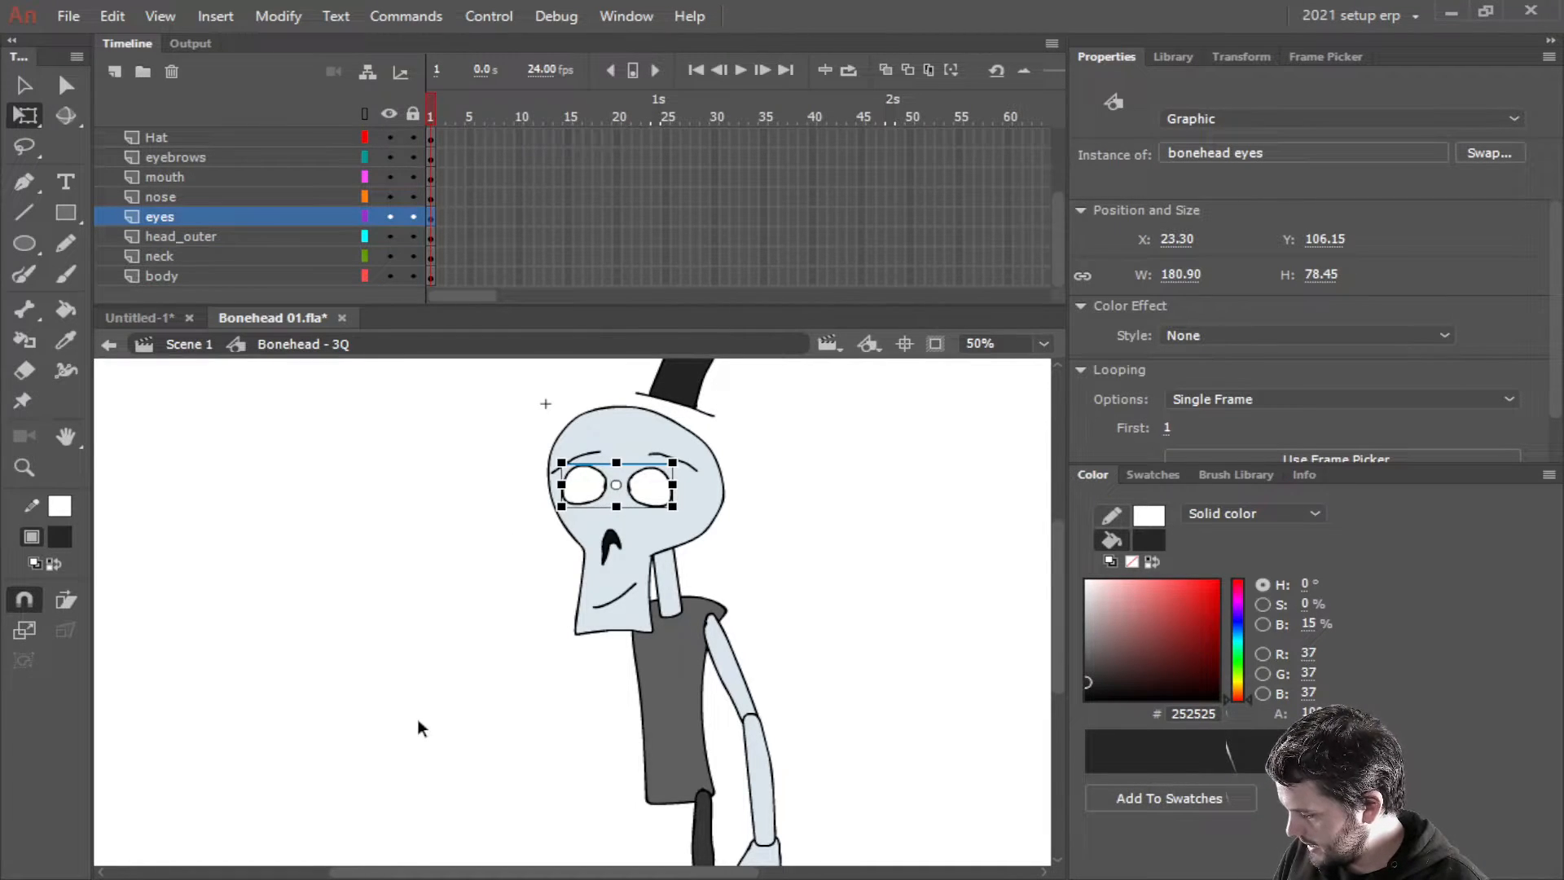
scroll(418, 716, down, 1)
drag(427, 712, 489, 607)
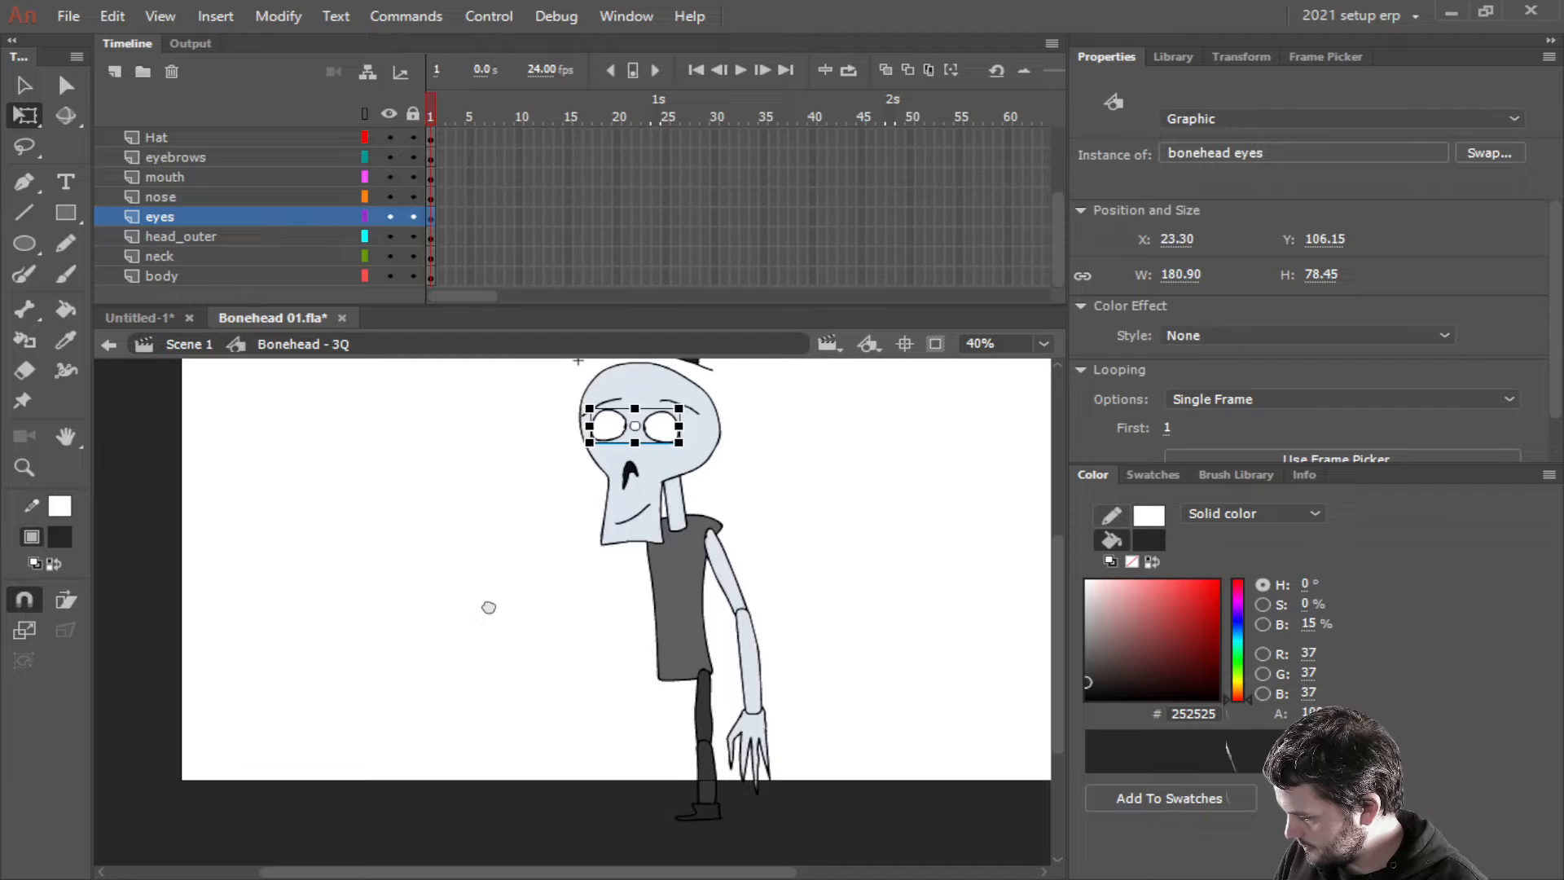
double_click(609, 427)
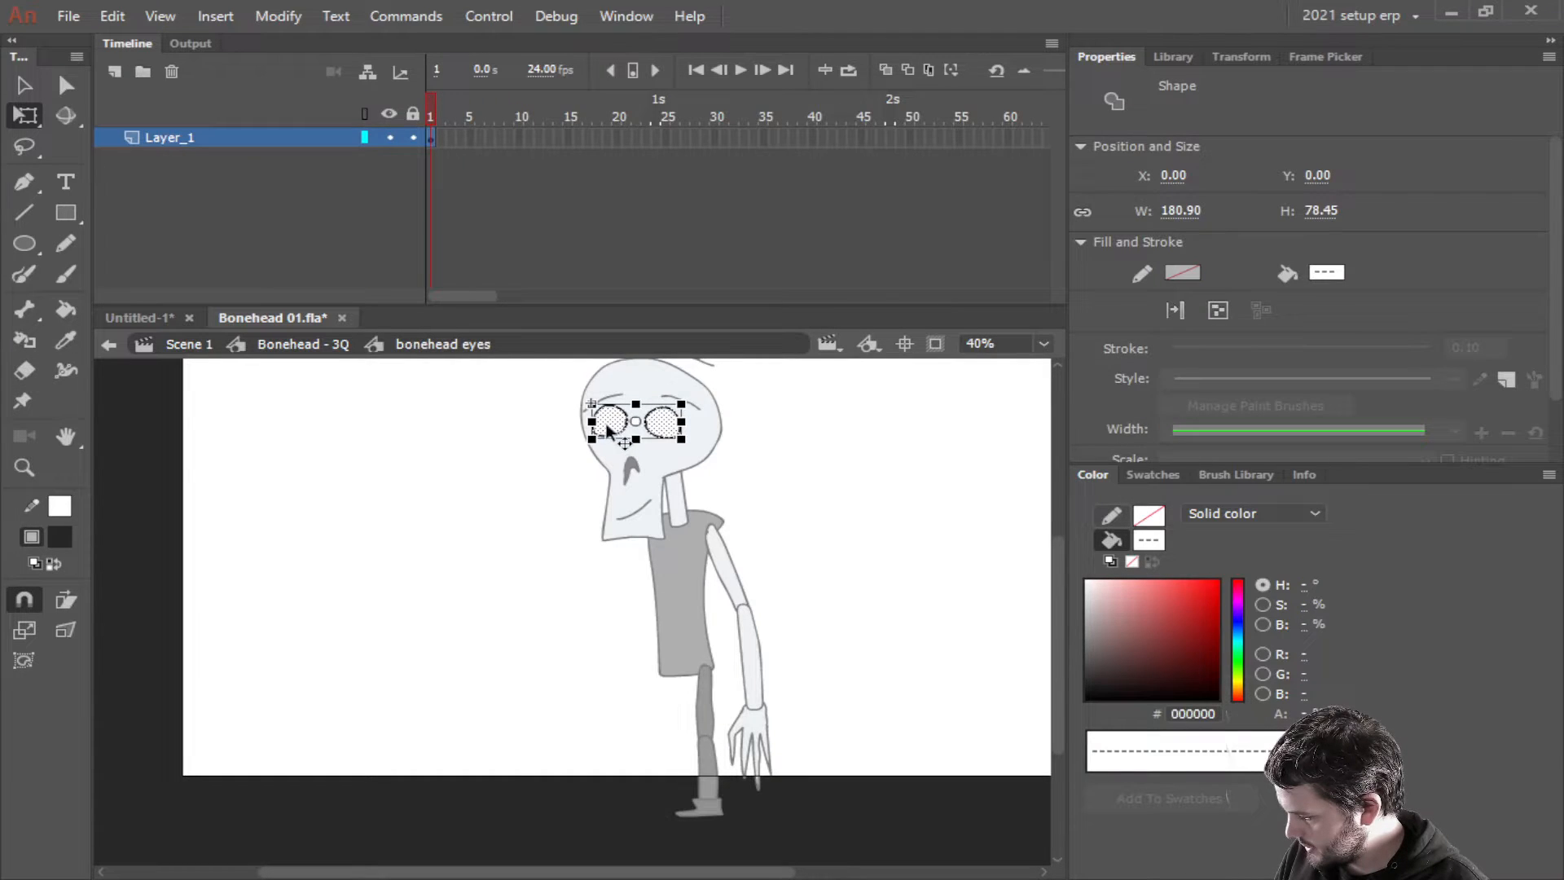
click(192, 137)
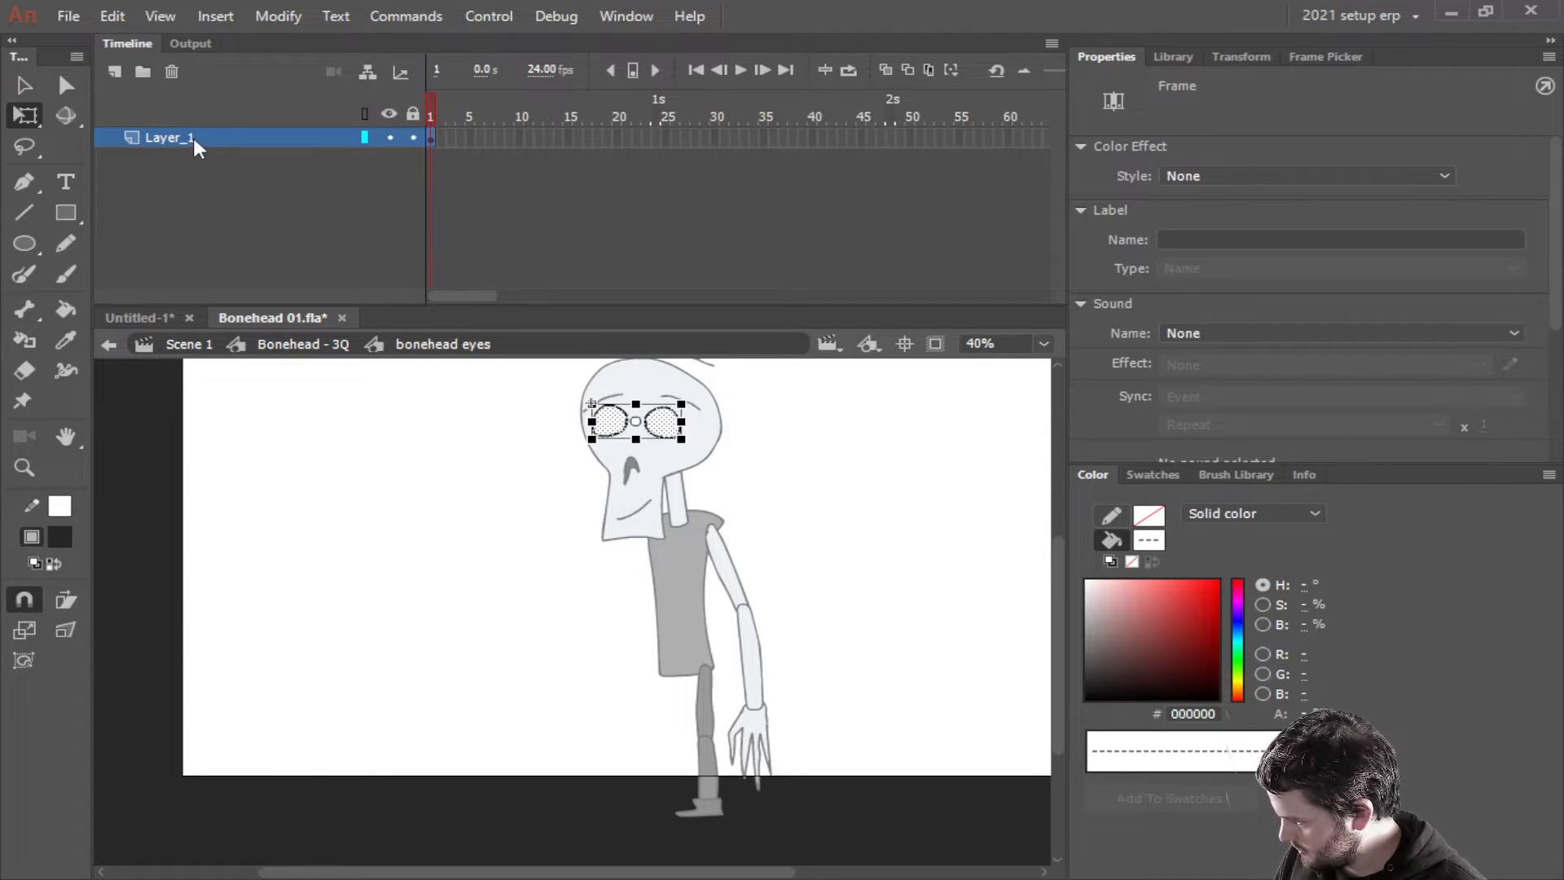
right_click(192, 136)
click(298, 386)
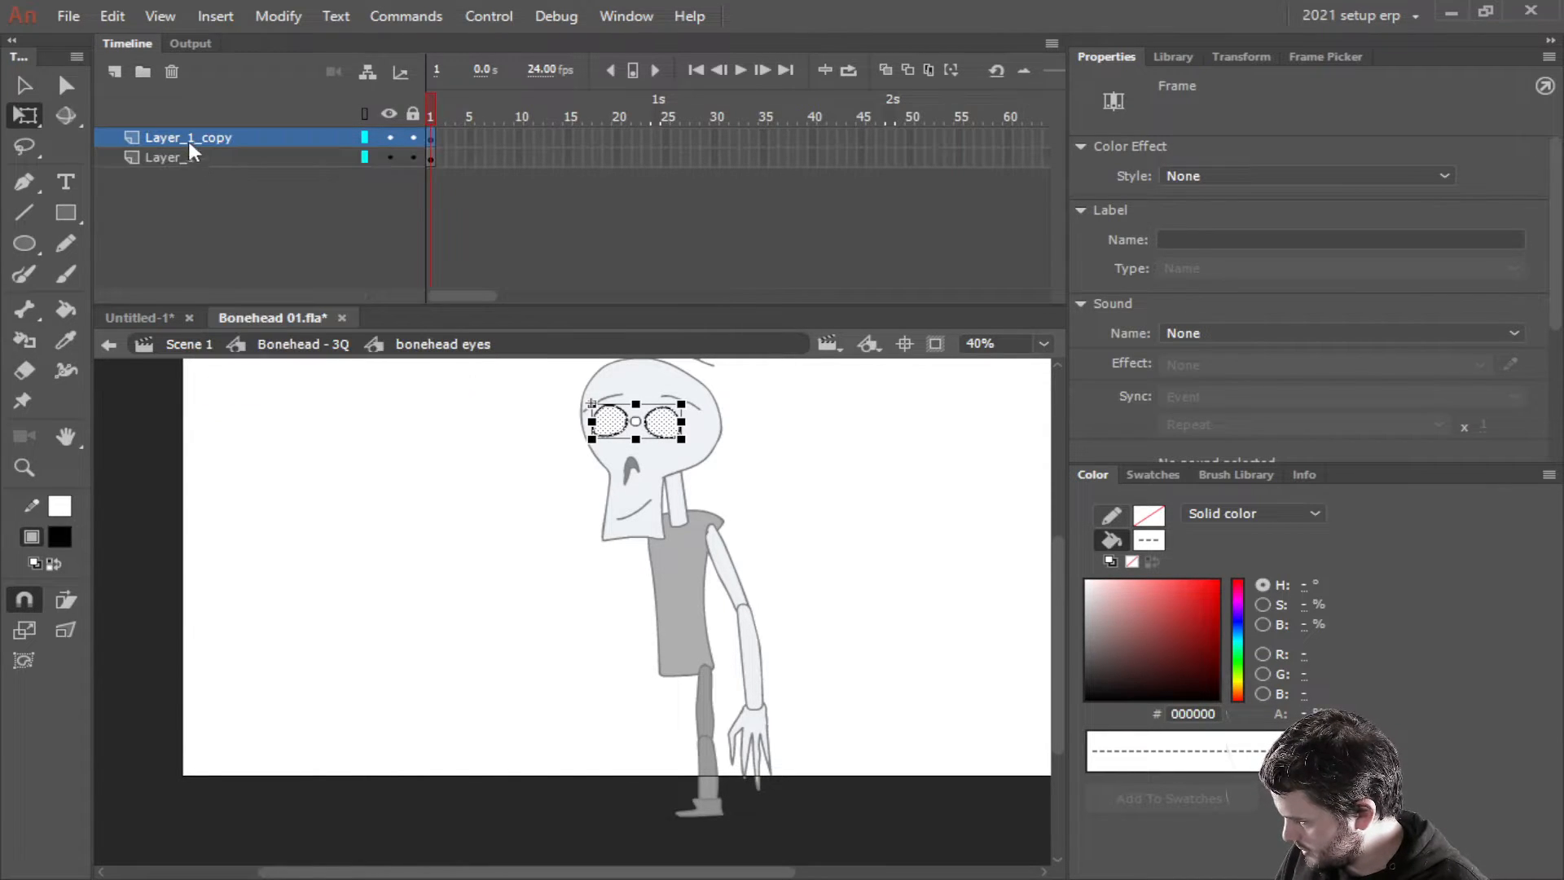
Rename the original Layer_1 layer as eyes and lock it
double_click(172, 156)
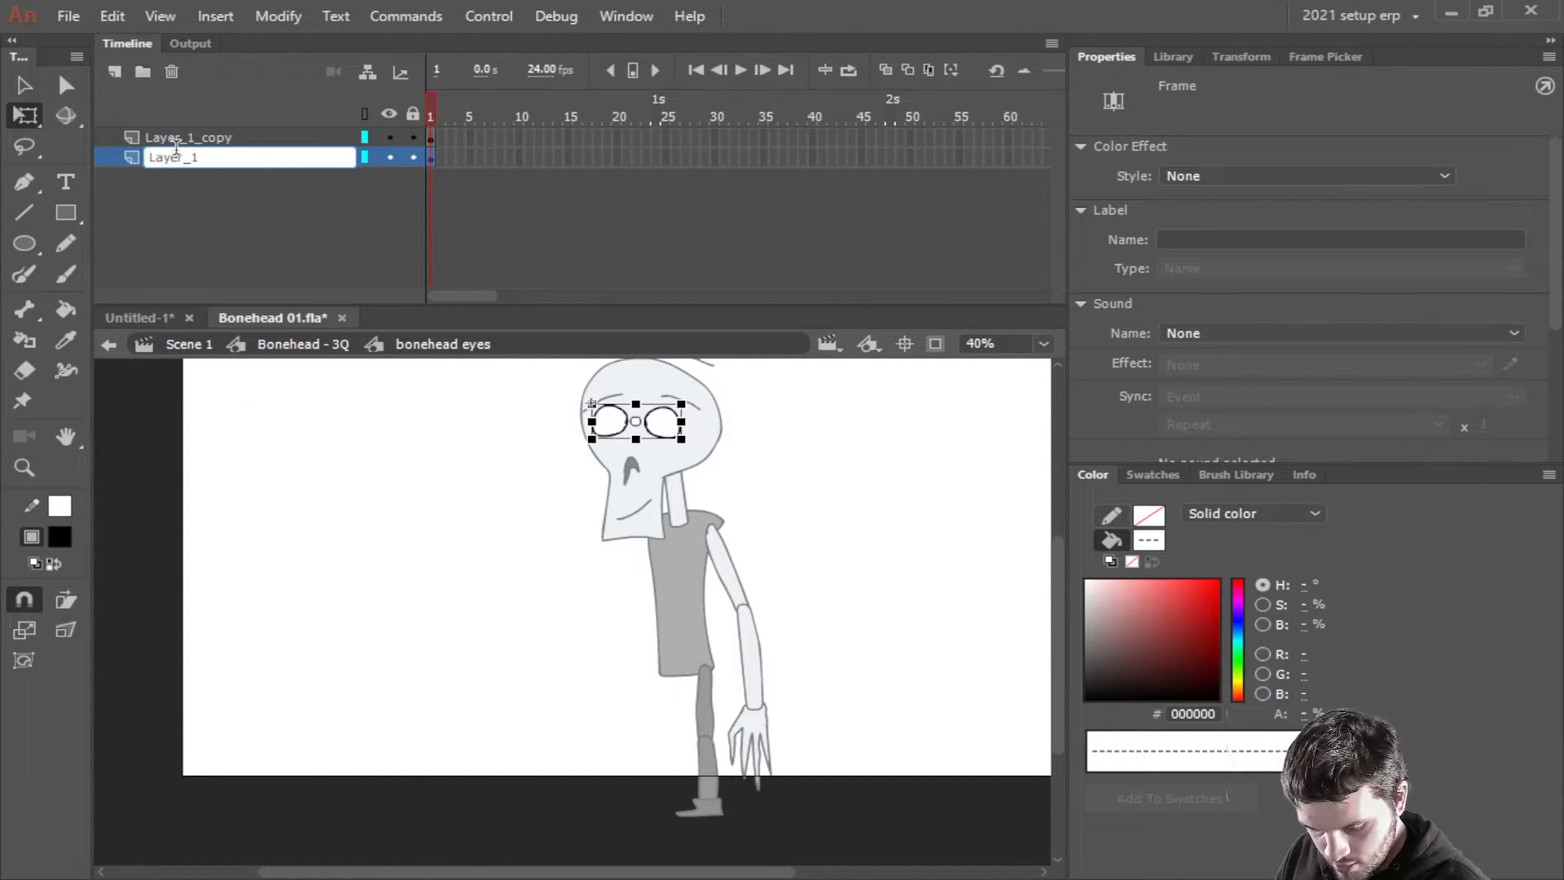
key(BackSpace)
key(BackSpace)
key(BackSpace)
key(BackSpace)
key(BackSpace)
key(BackSpace)
key(BackSpace)
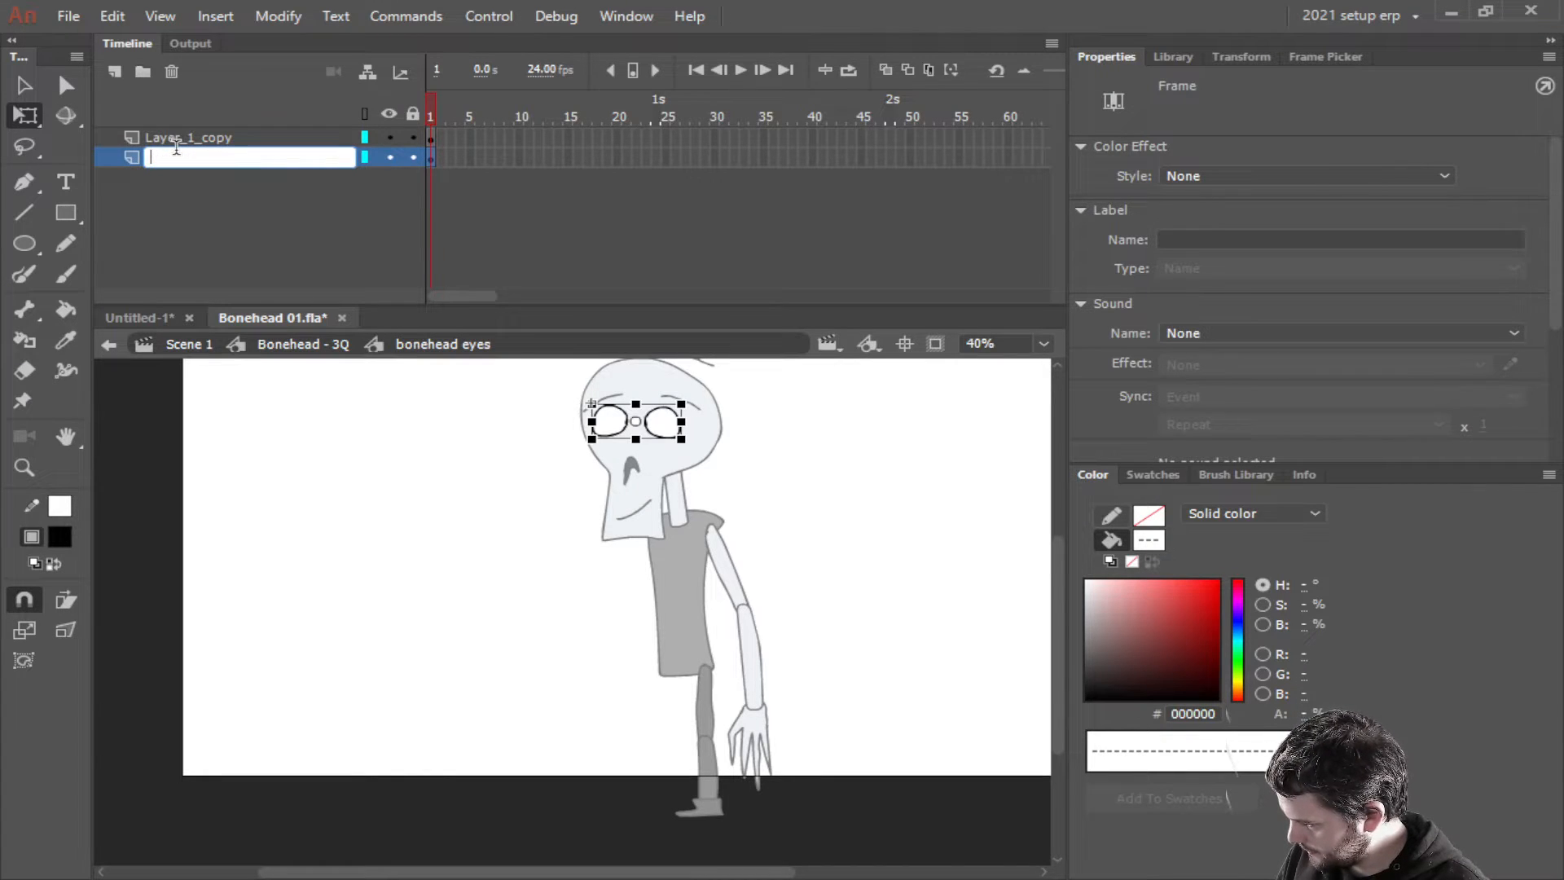
text(eye)
key(BackSpace)
key(BackSpace)
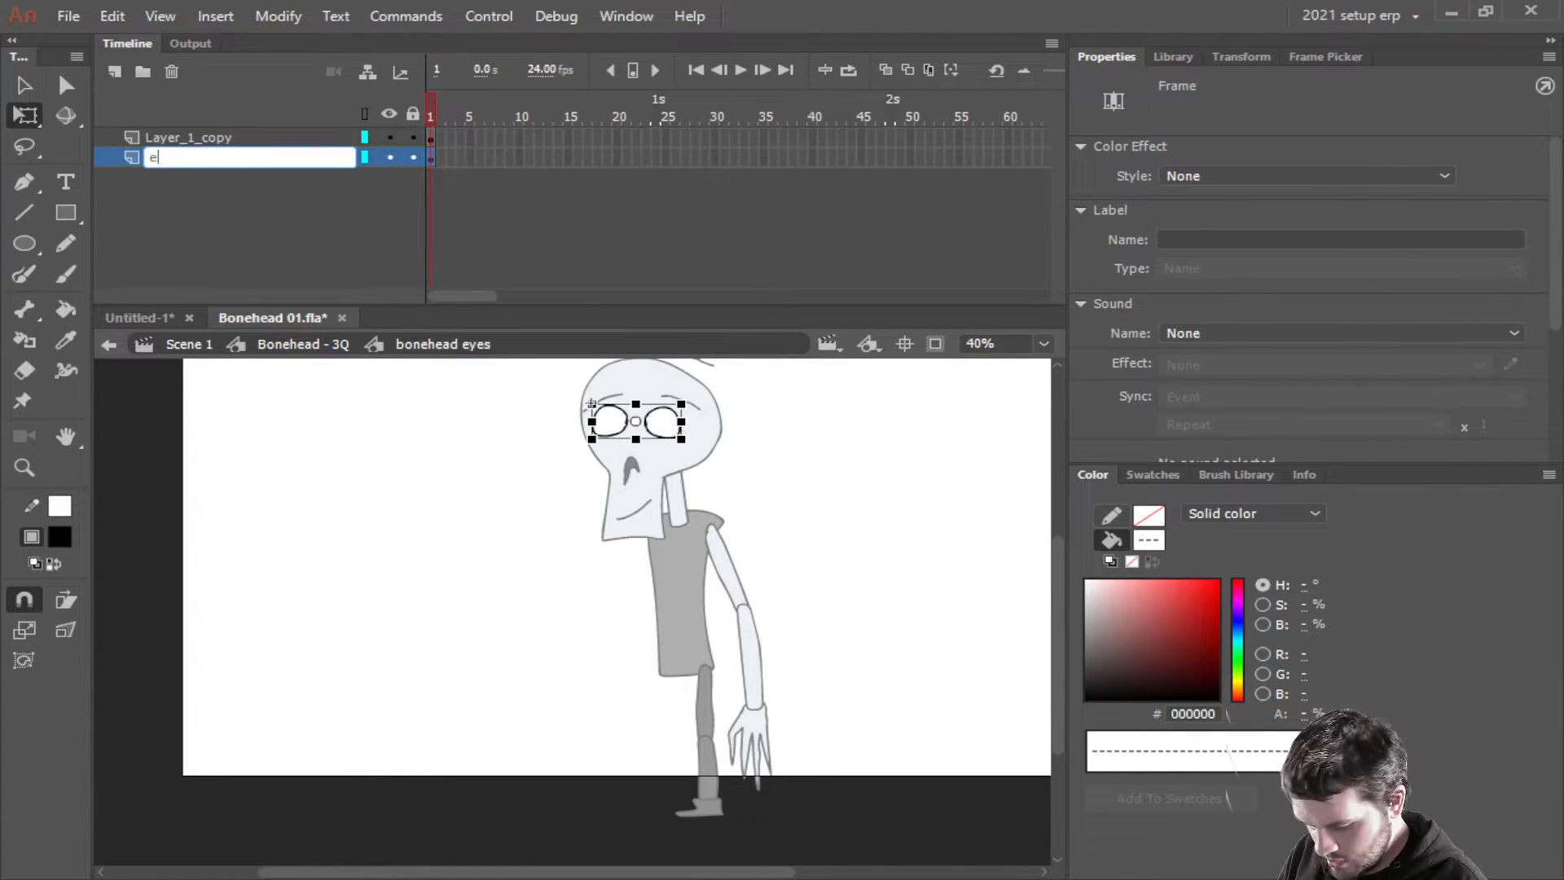
text(yes)
key(Return)
click(413, 158)
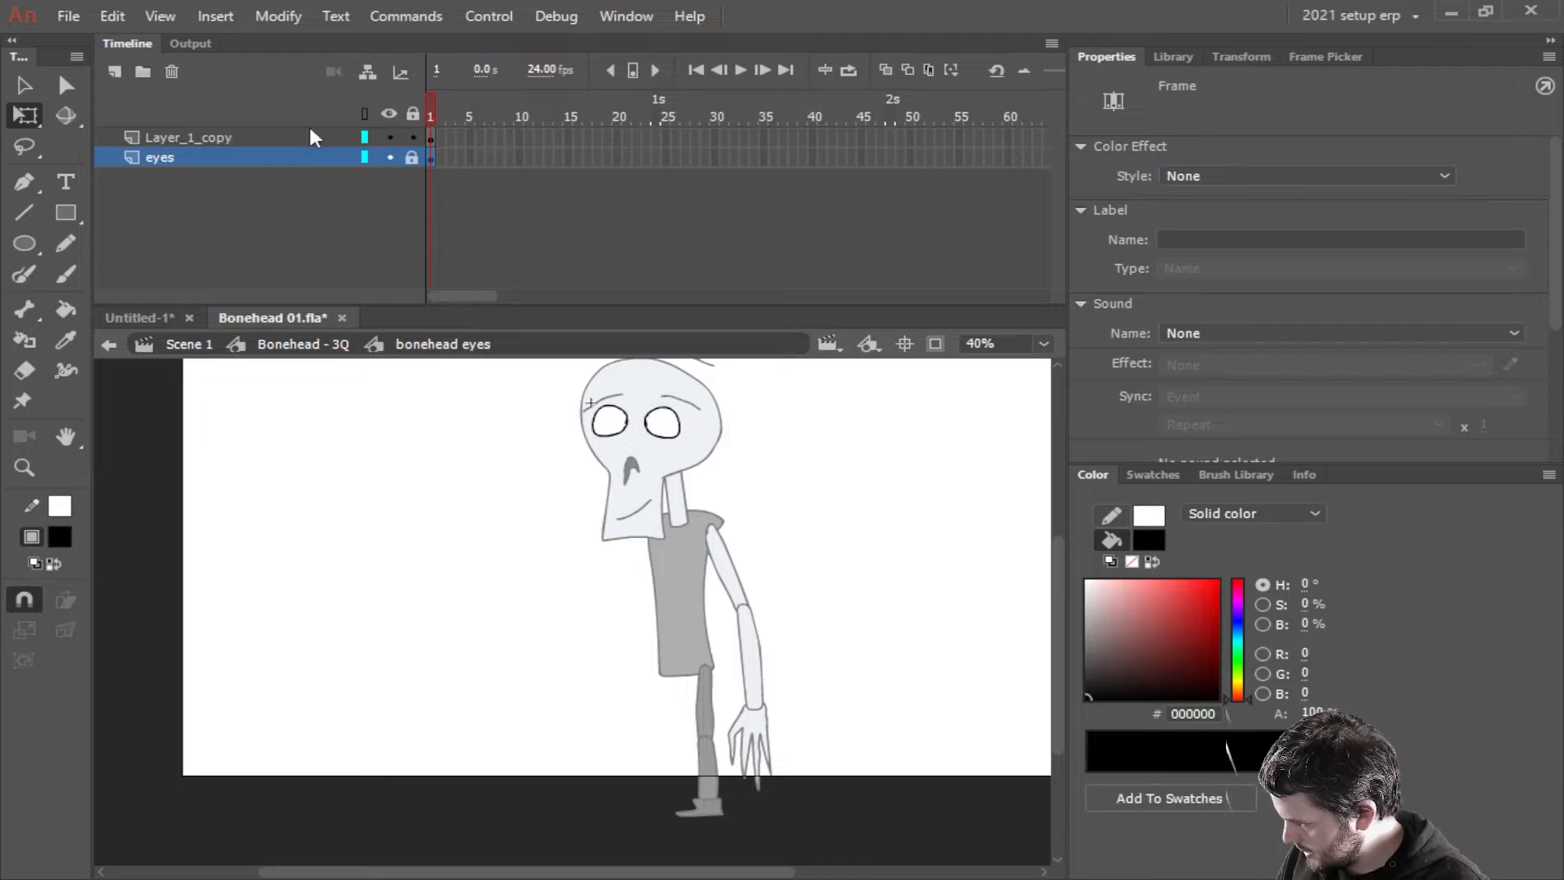
Rename the duplicated layer above the eyes layer as pupils
click(262, 141)
double_click(261, 135)
click(268, 127)
key(BackSpace)
key(BackSpace)
key(BackSpace)
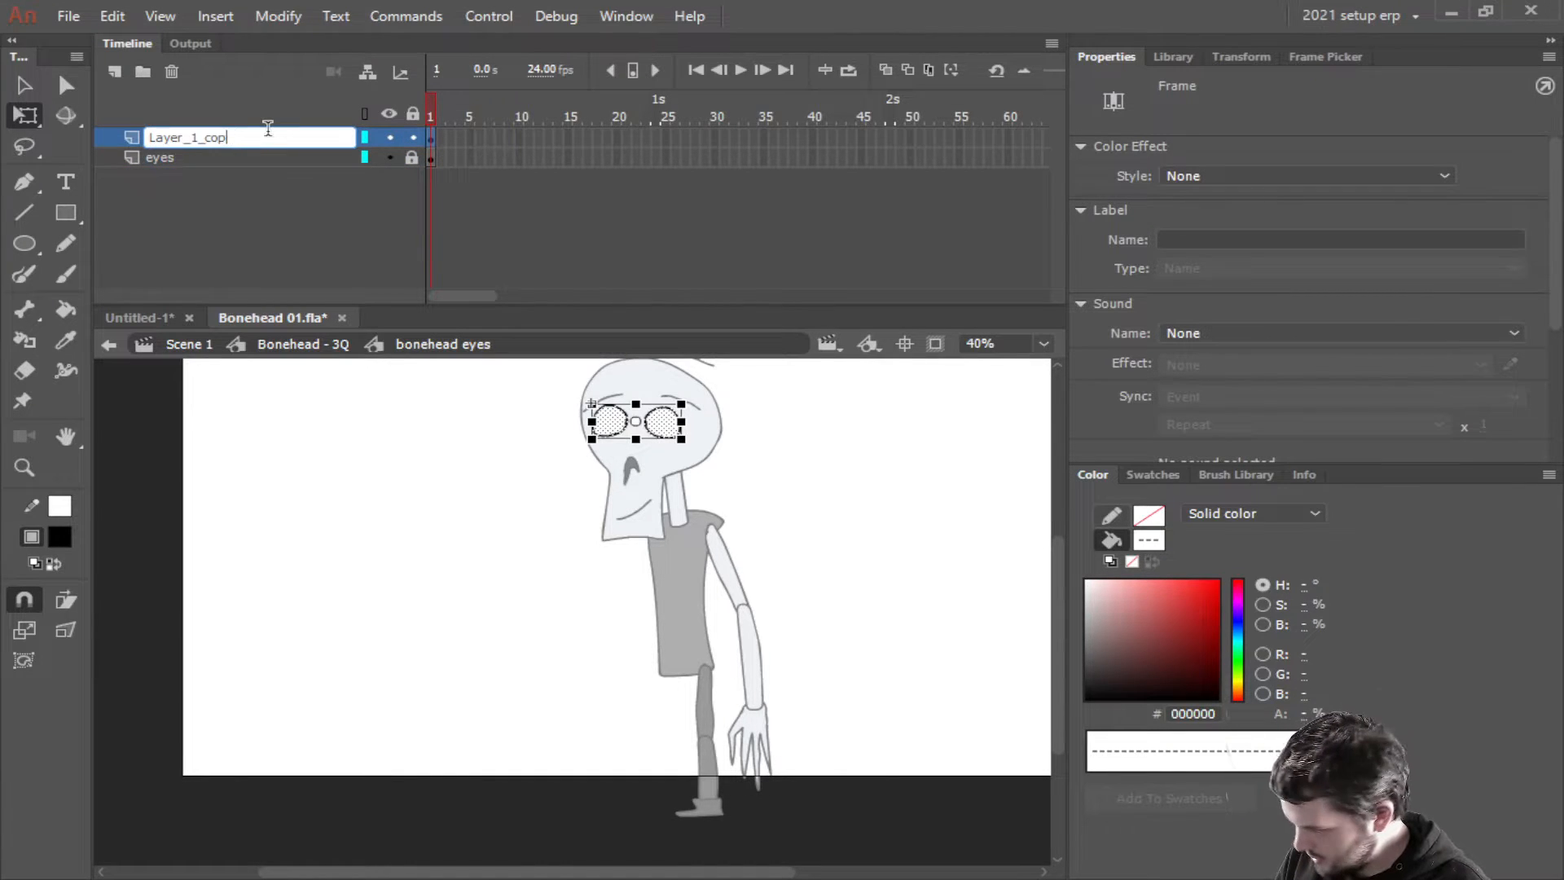
key(BackSpace)
key(BackSpace)
key(BackSpace)
key(BackSpace)
key(BackSpace)
key(BackSpace)
key(BackSpace)
key(BackSpace)
key(BackSpace)
text(pupils)
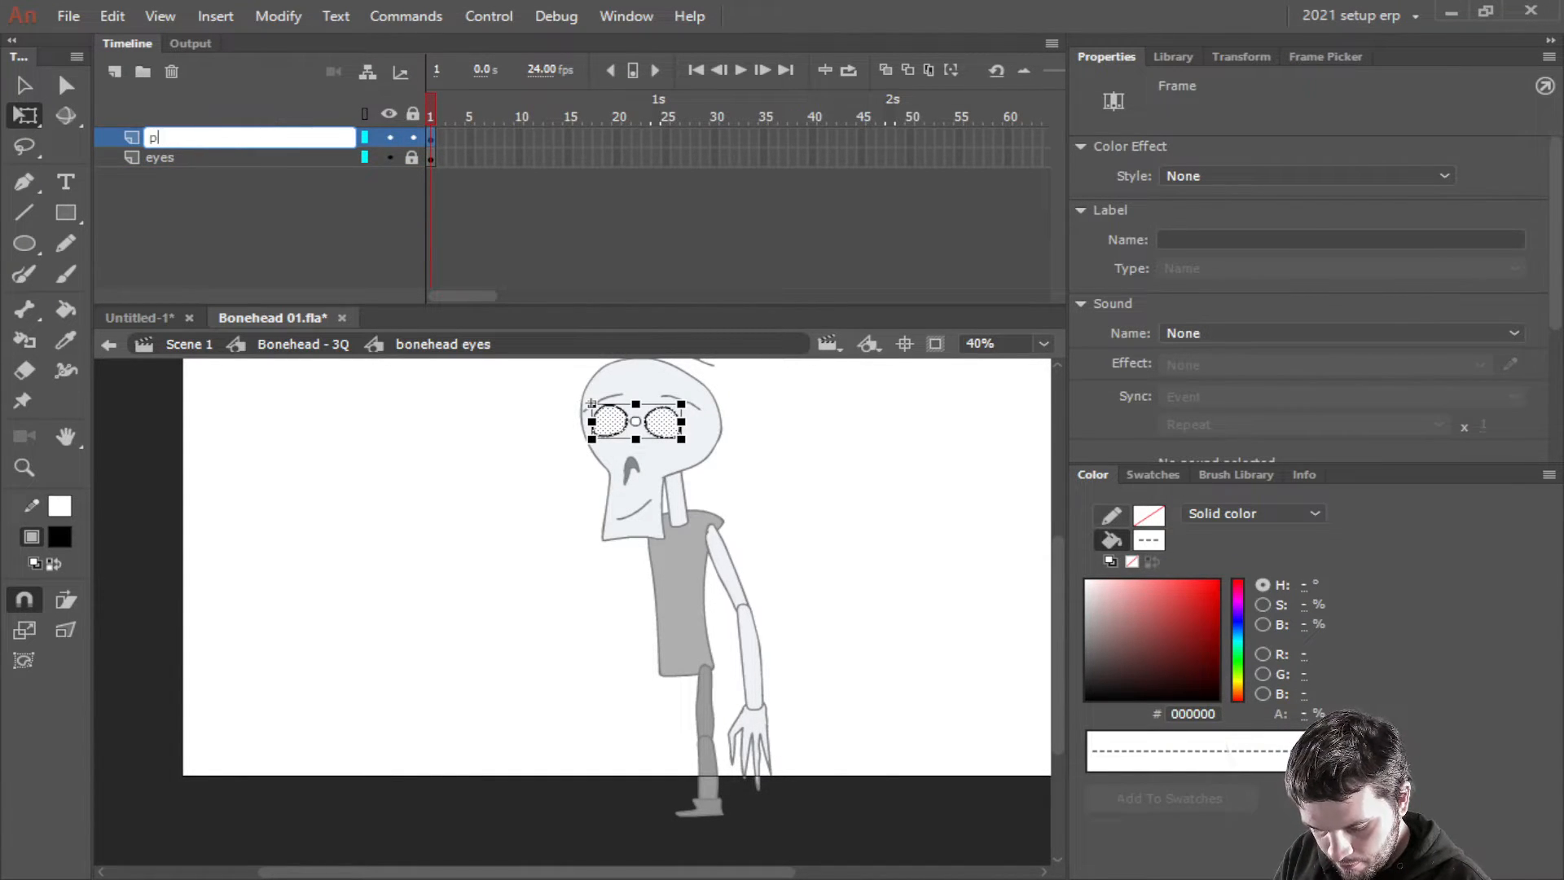
key(Return)
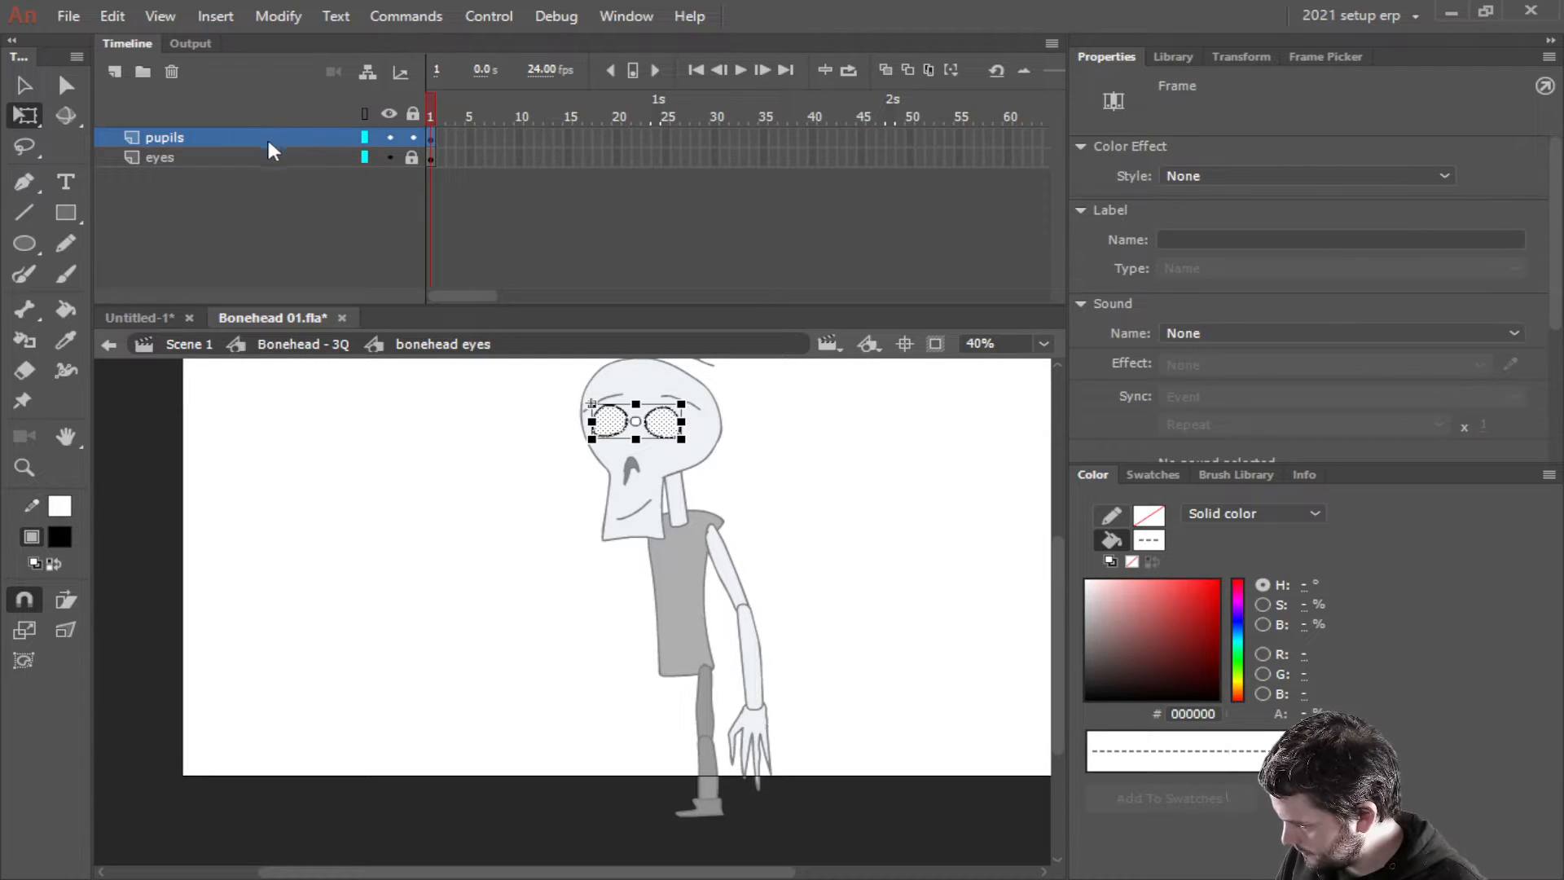
Shrink the left eye shape on the pupils layer to a pupil about 21 px wide, centred in the left eye
scroll(717, 433, up, 4)
drag(717, 433, 848, 560)
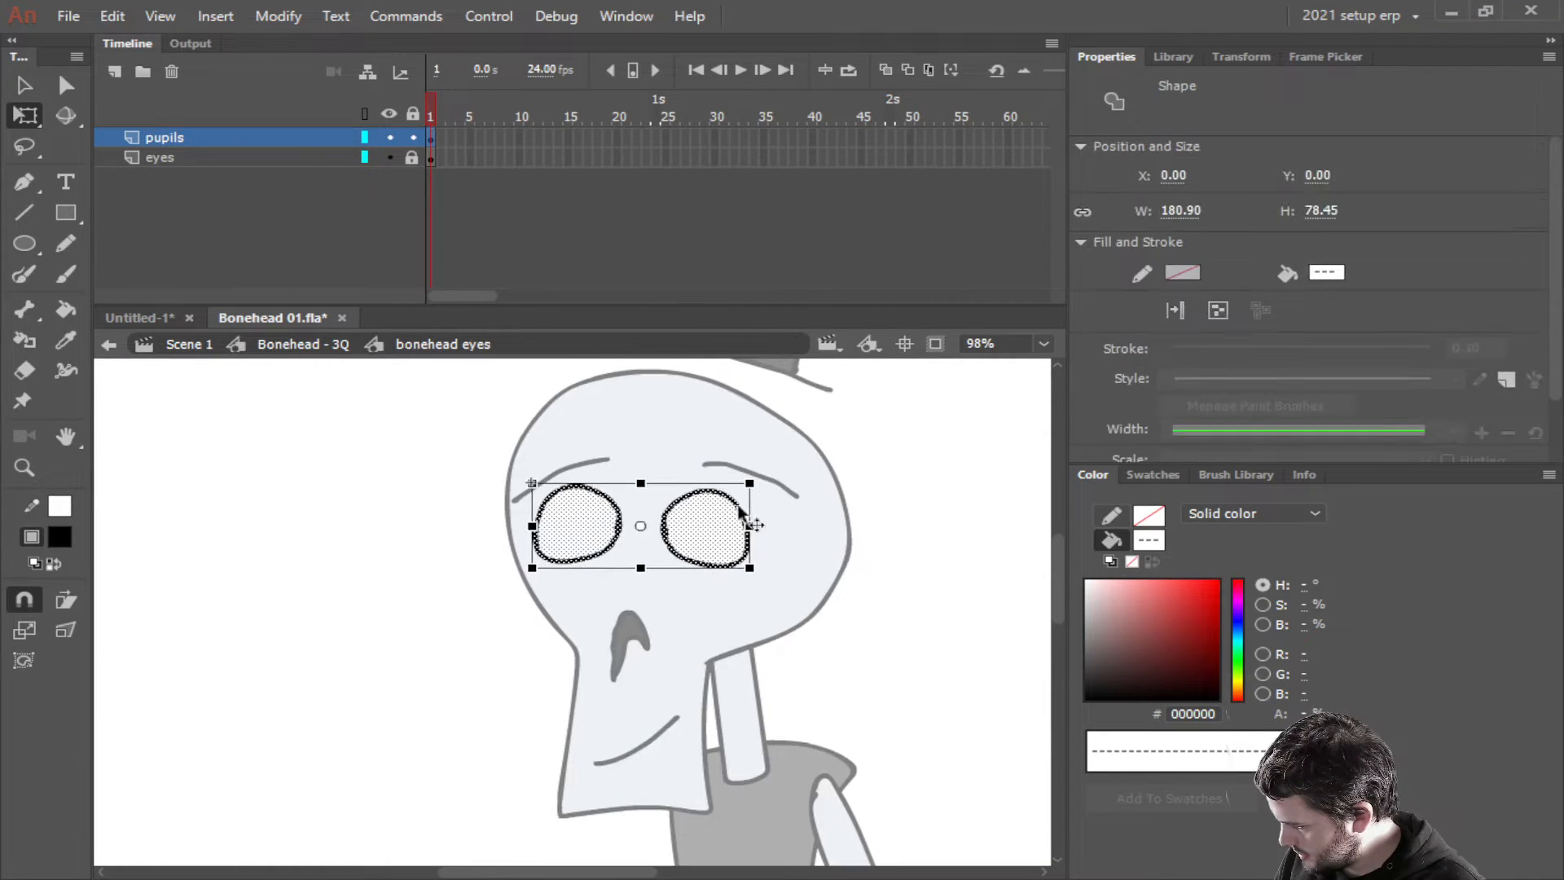
click(440, 452)
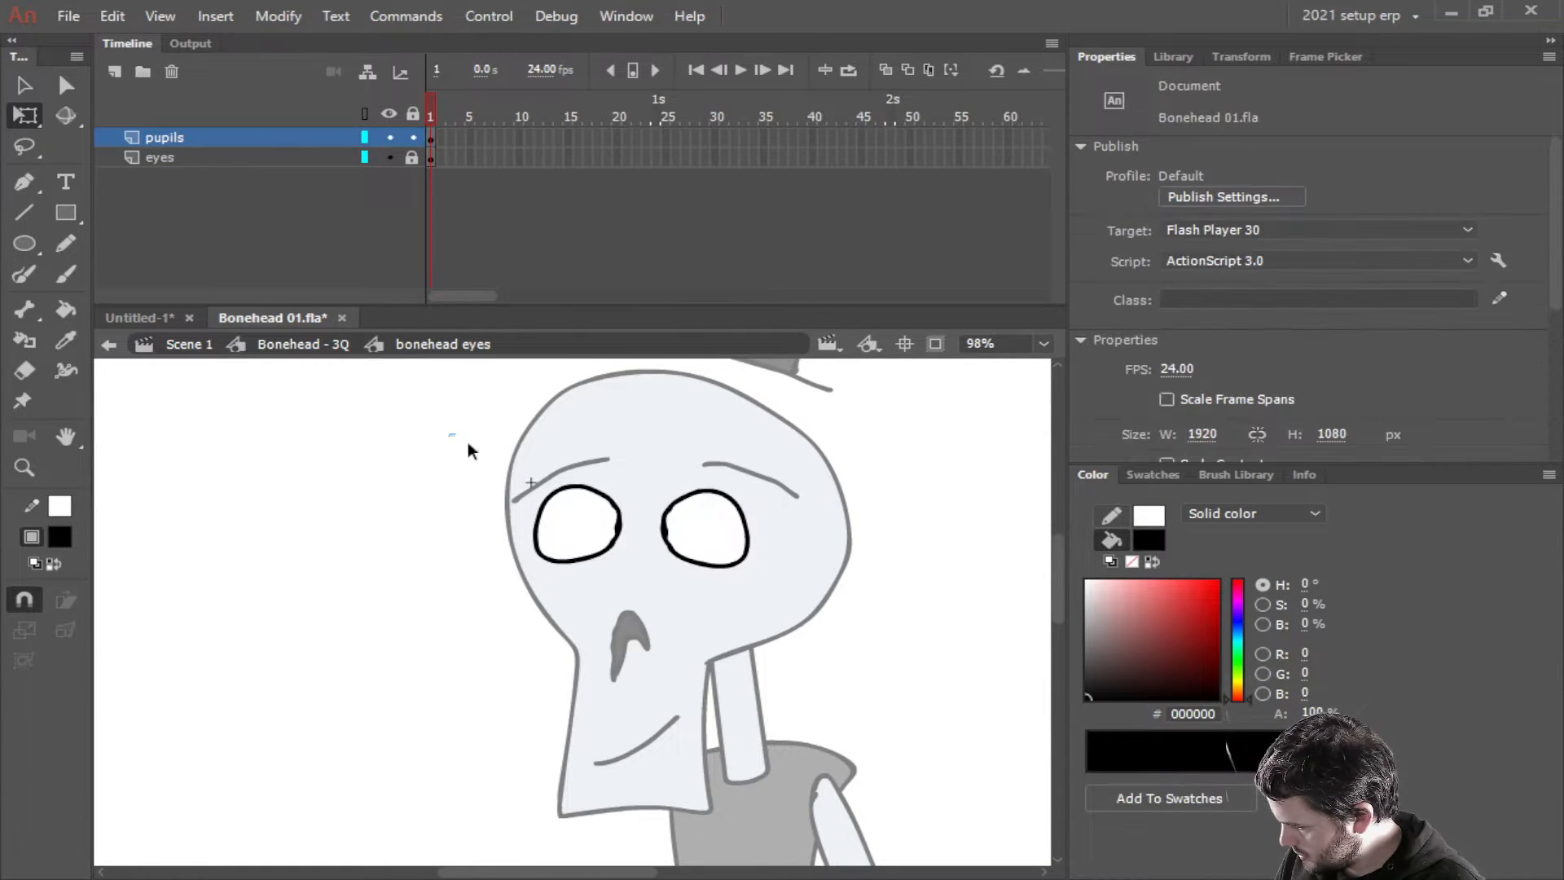
drag(447, 432, 693, 603)
click(404, 415)
drag(402, 413, 645, 604)
drag(522, 562, 558, 535)
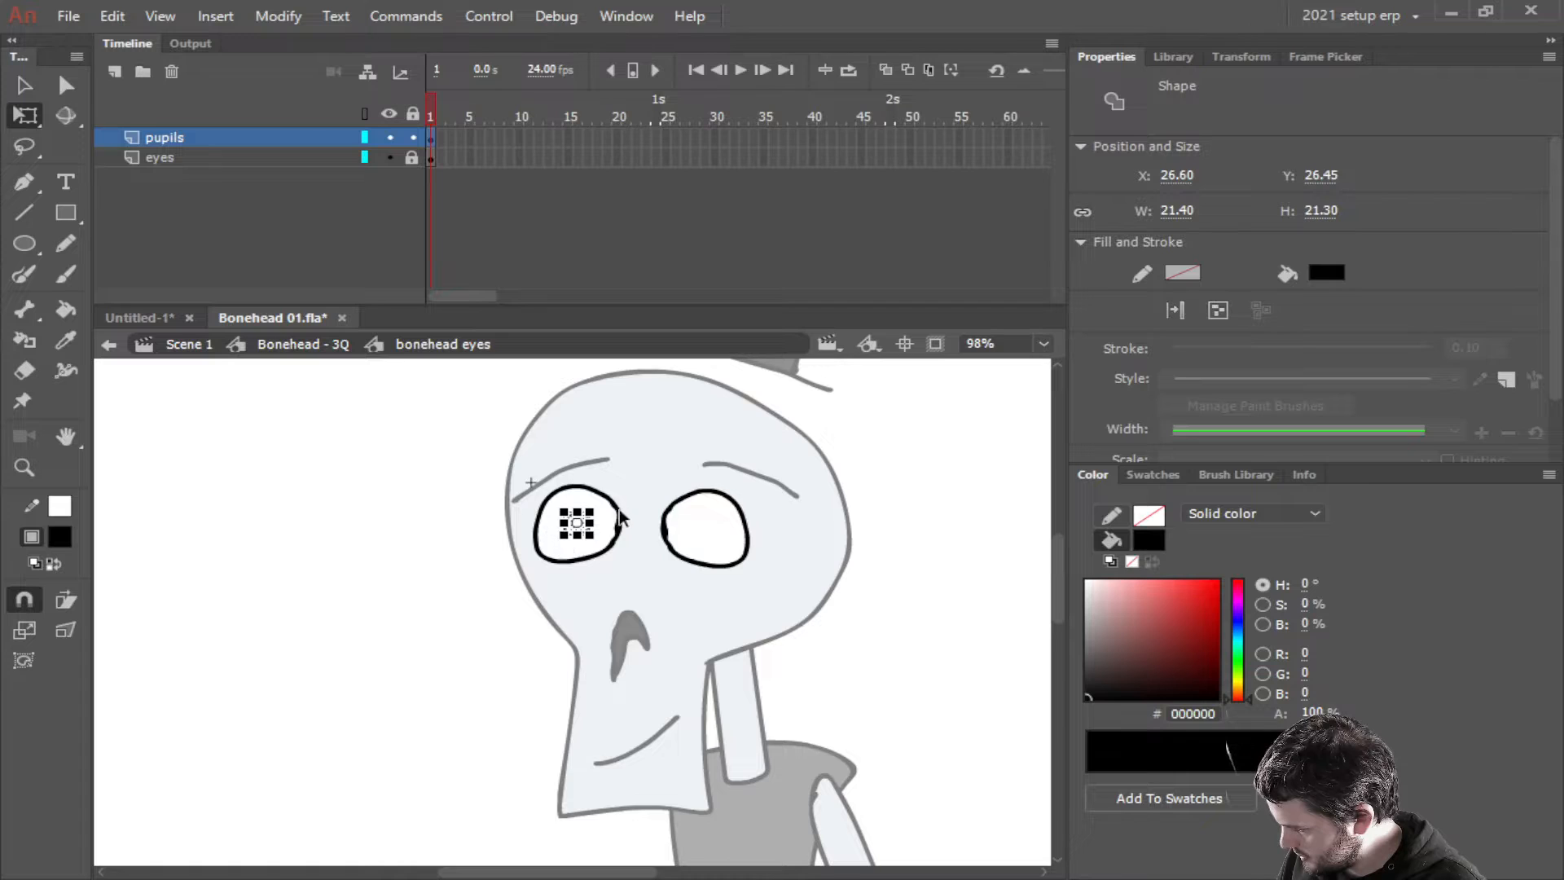
scroll(619, 508, up, 3)
click(672, 599)
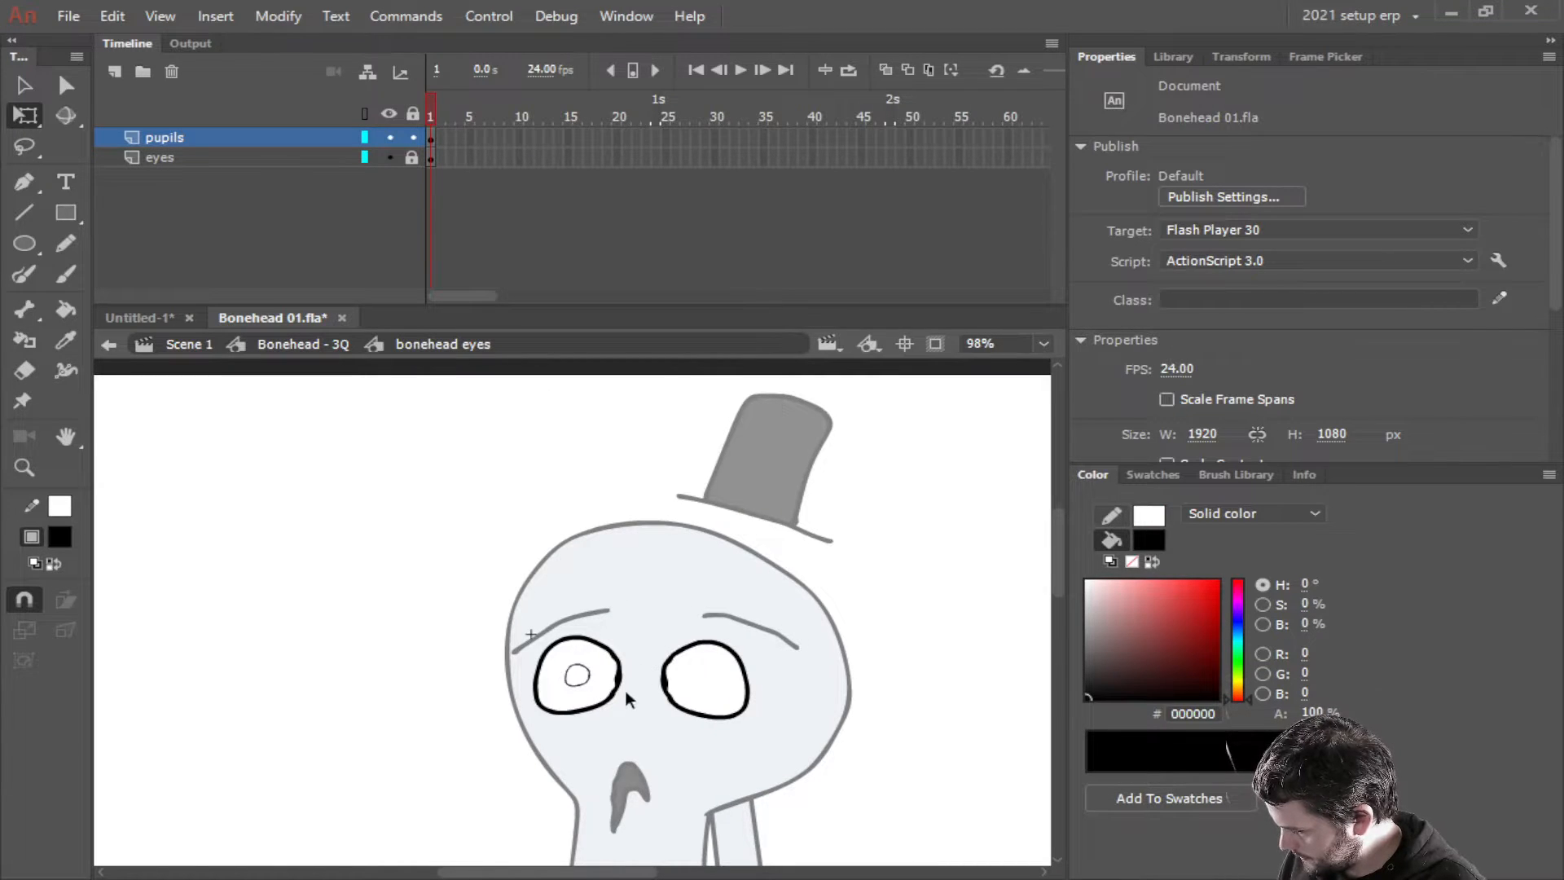
Delete the full-size right eye shape from the pupils layer
scroll(624, 691, up, 2)
click(207, 134)
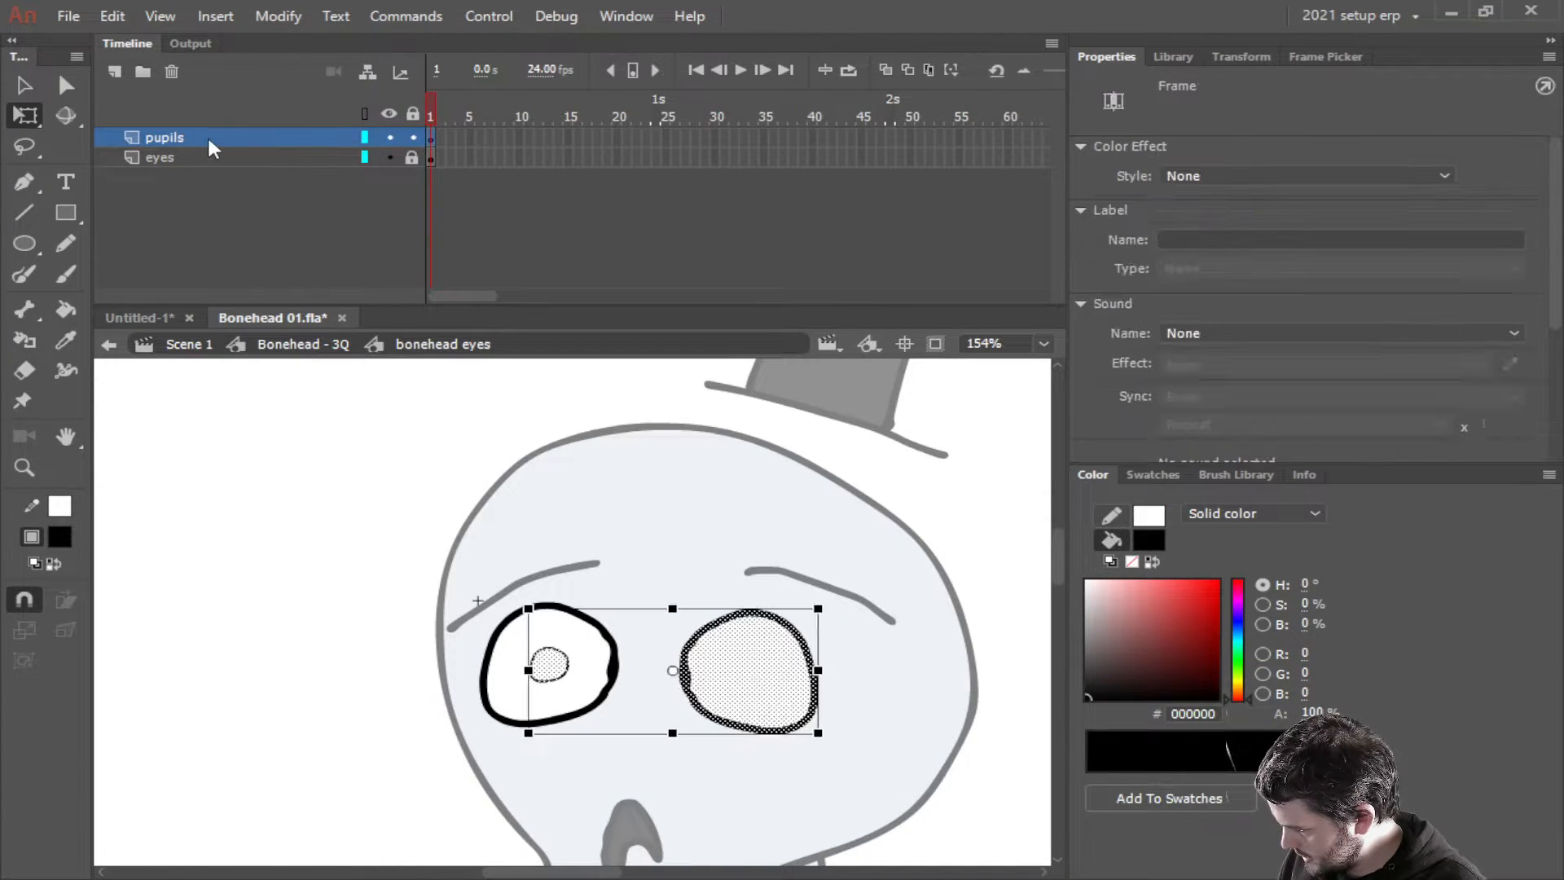
click(520, 482)
drag(599, 533, 935, 784)
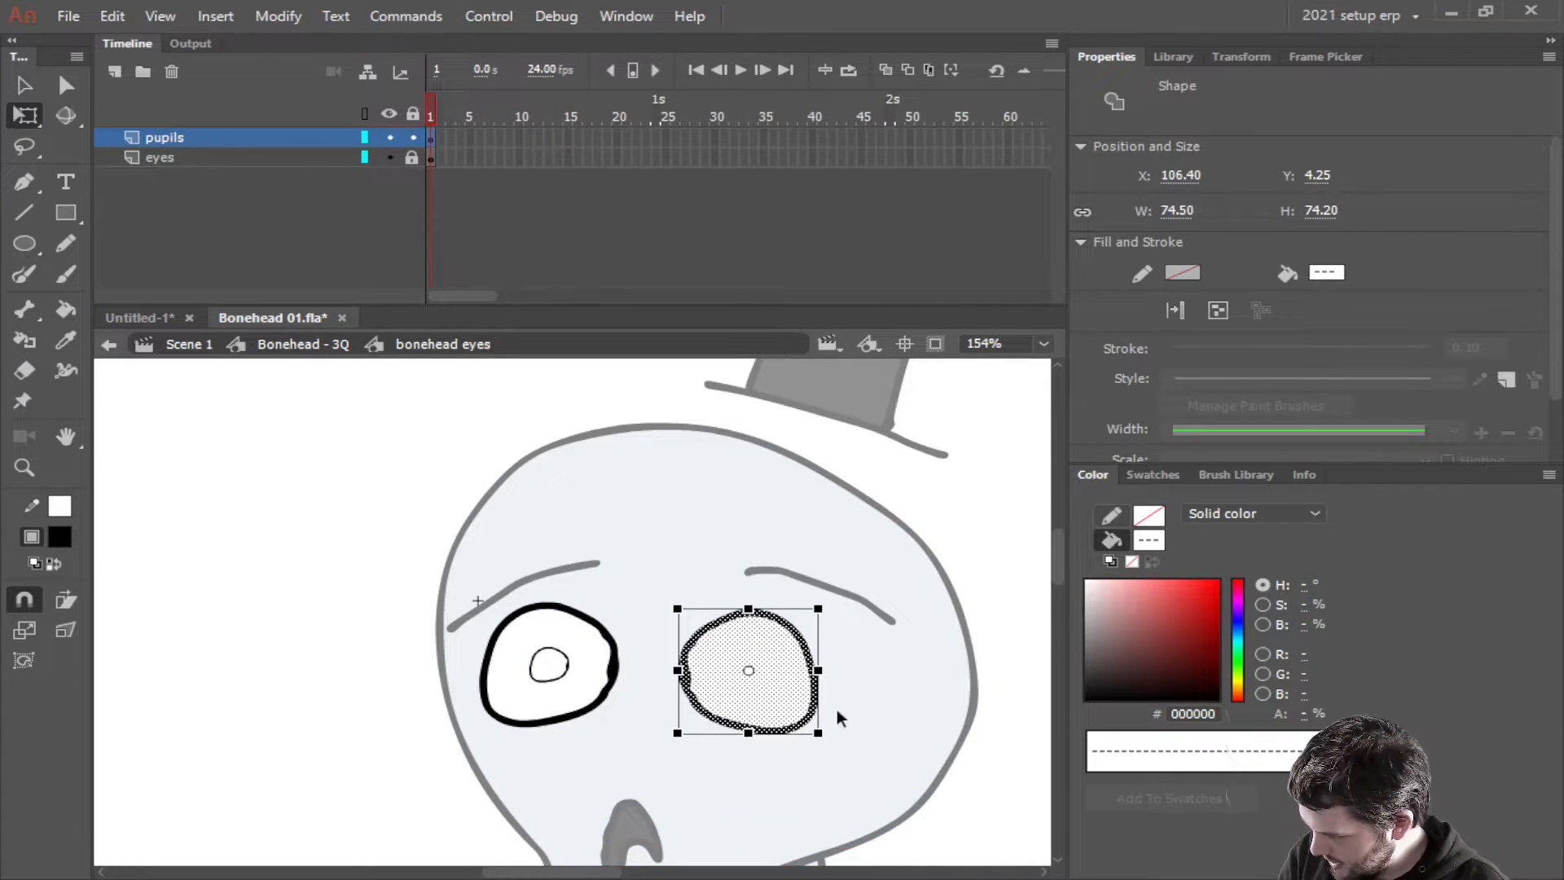
key(Delete)
Place a copy of the left pupil in the middle of the right eye, at about X 133.6, Y 27.7
drag(475, 607, 613, 710)
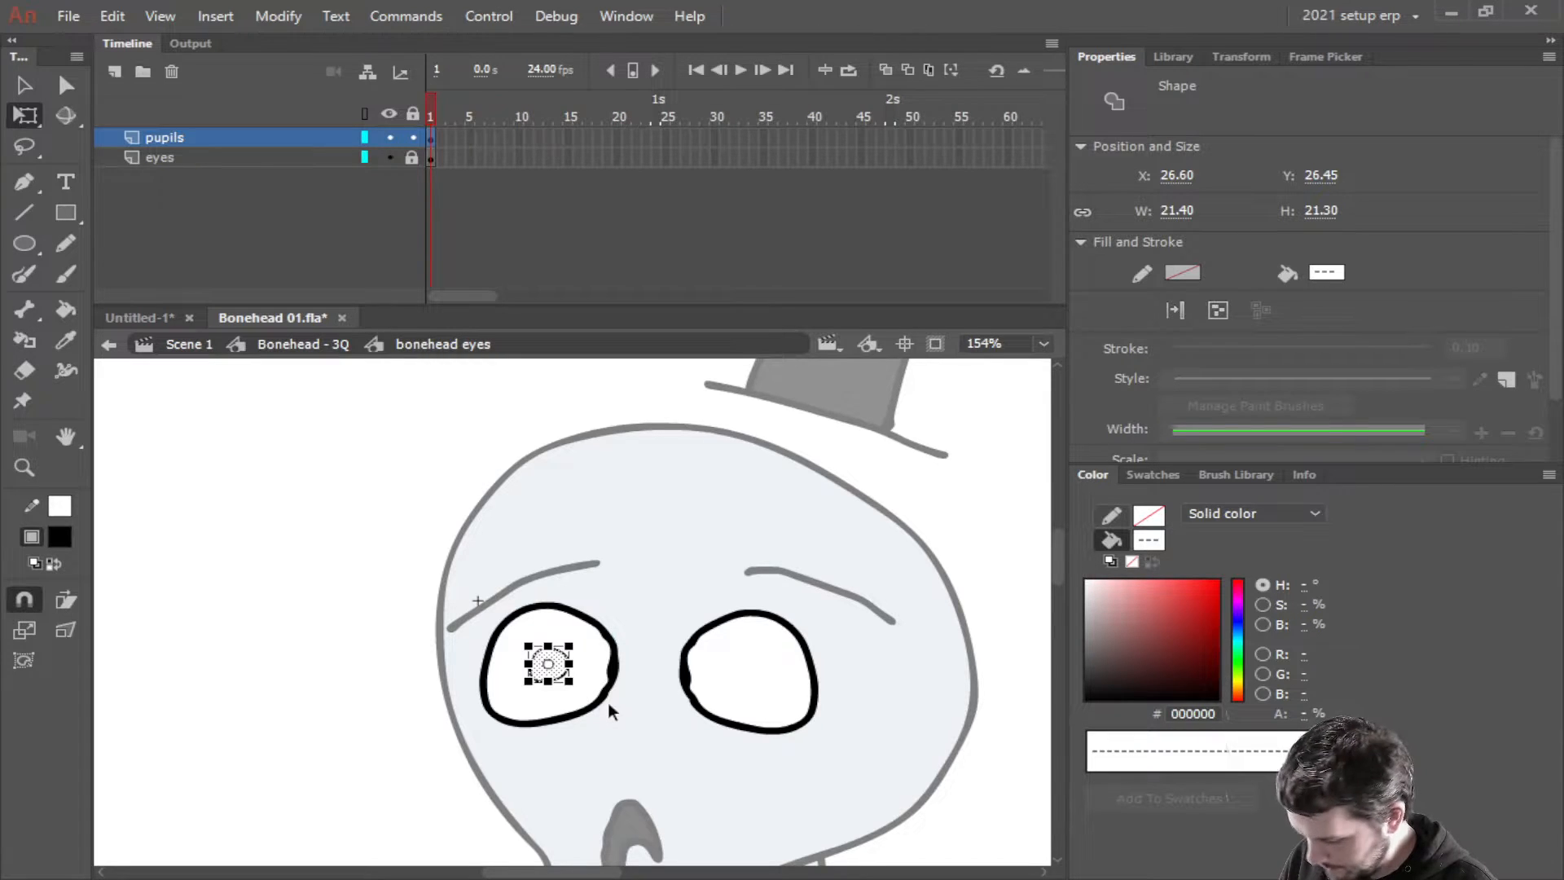
drag(548, 663, 749, 664)
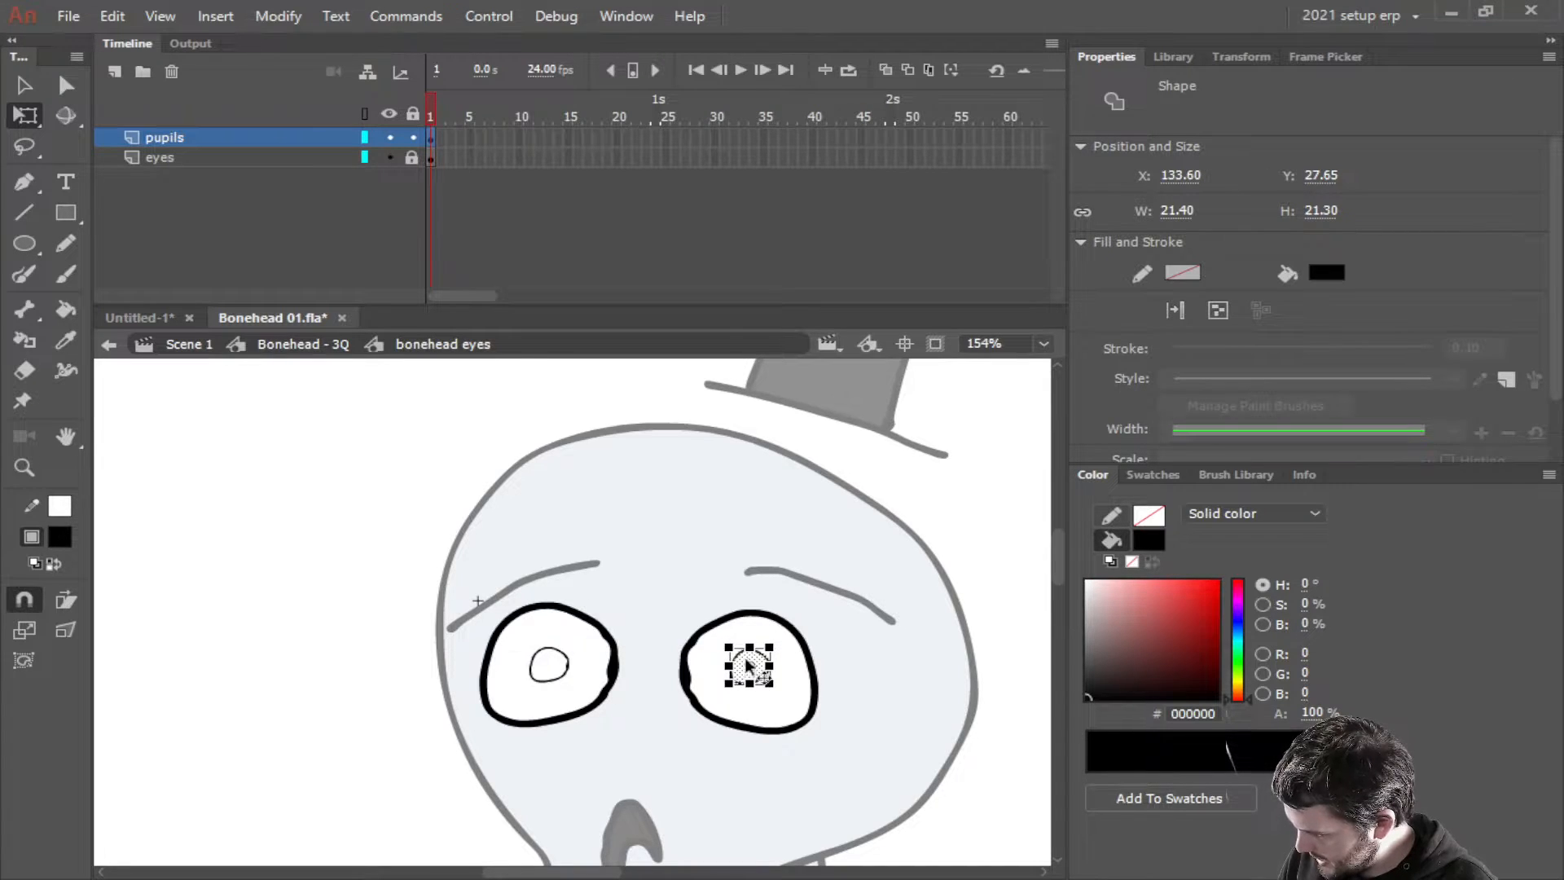
click(583, 552)
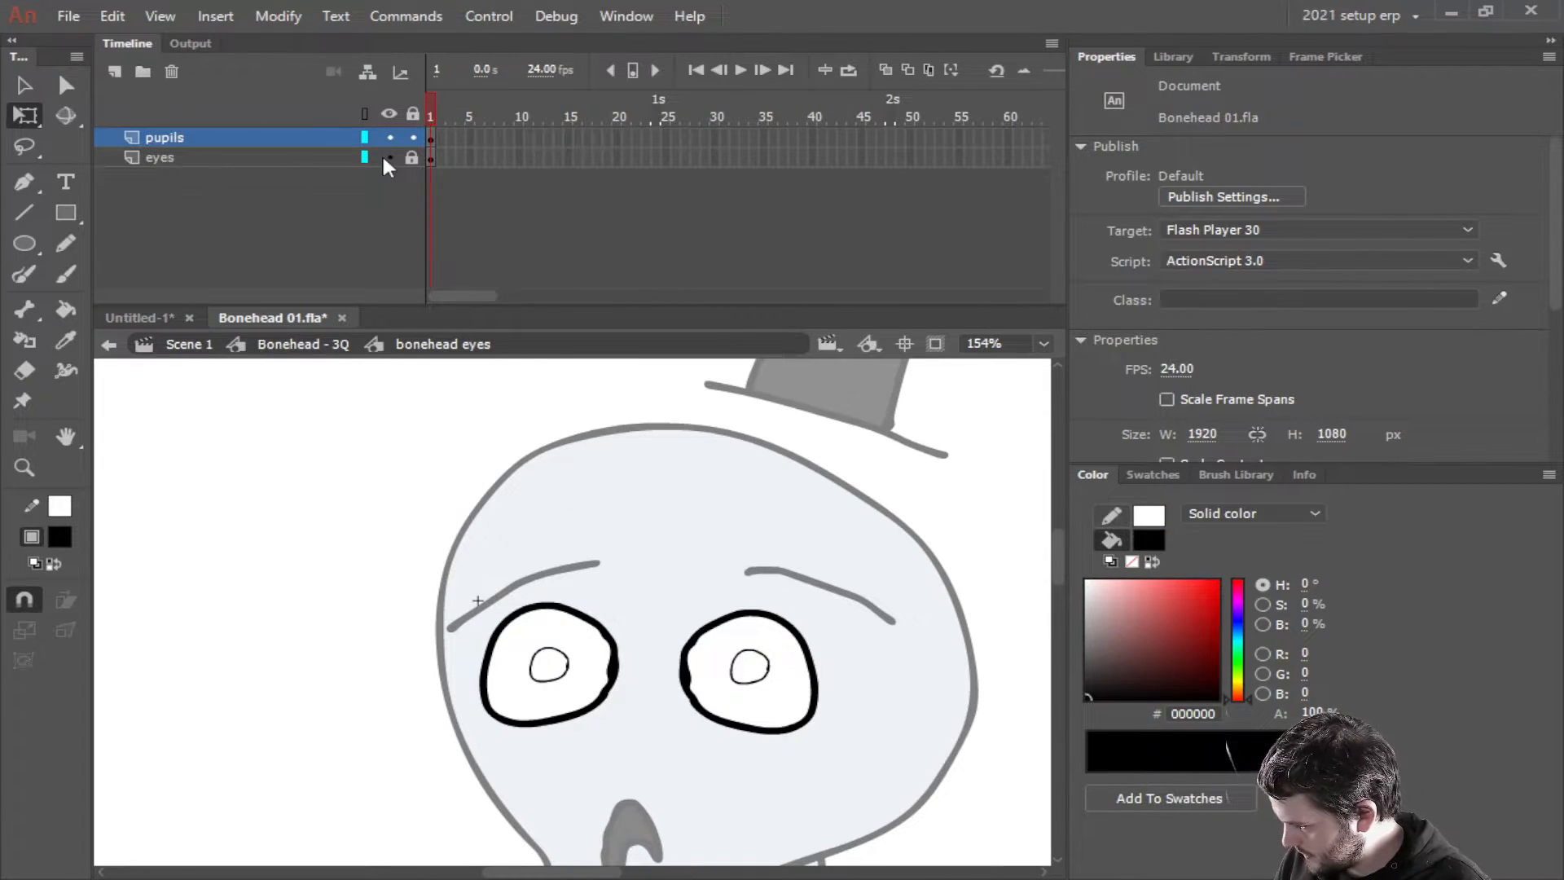
Unlock the eyes layer and convert its artwork to a graphic symbol named bonehead eye symbol
click(407, 156)
click(245, 156)
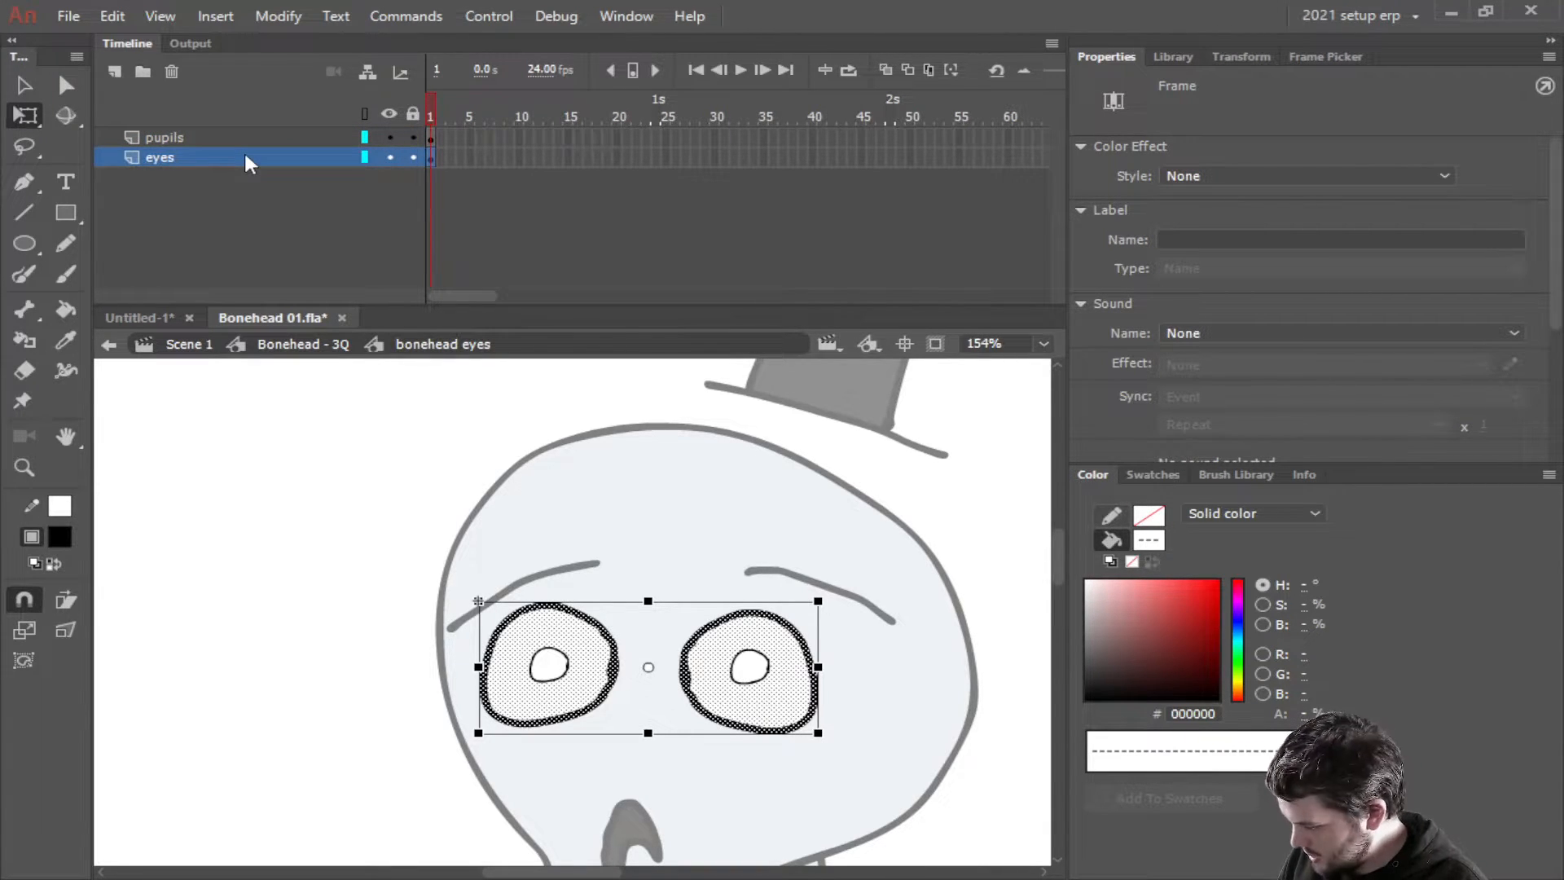
key(F8)
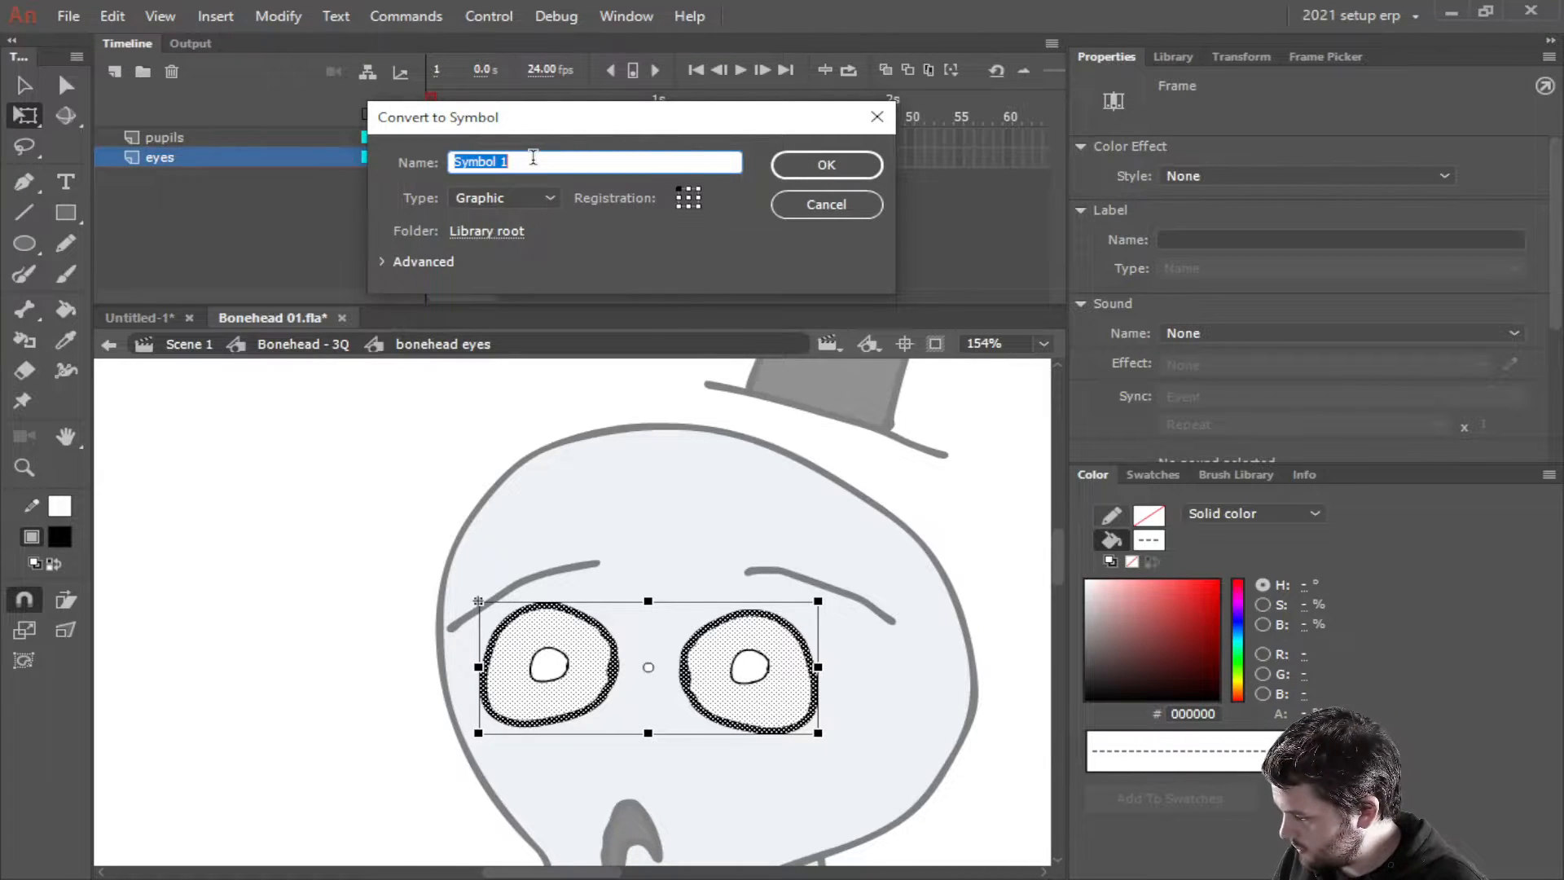
text(bone)
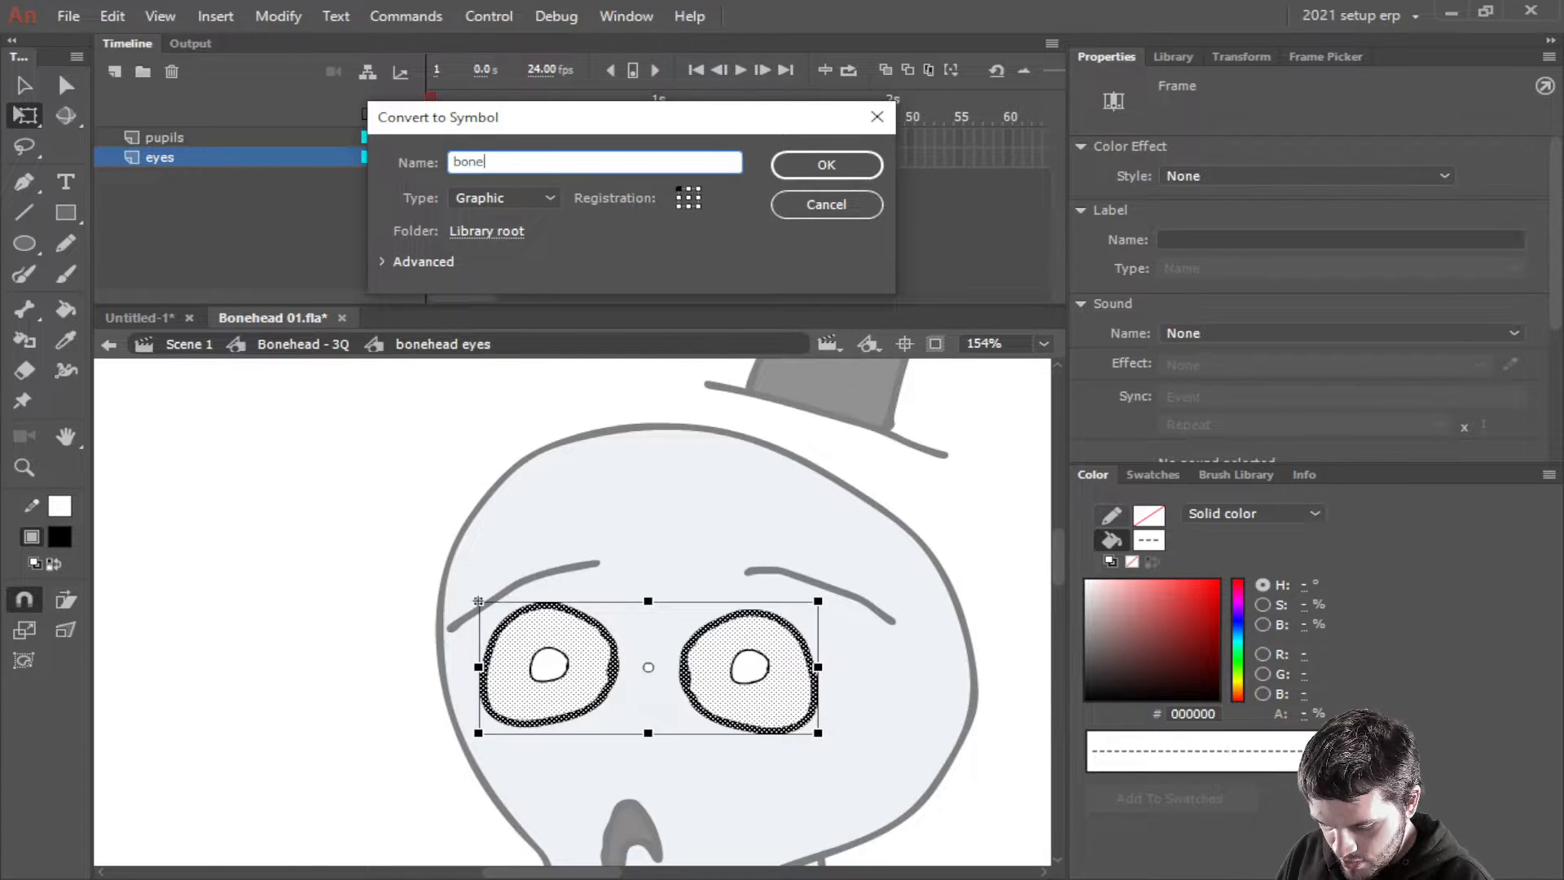
text(head eye symbol)
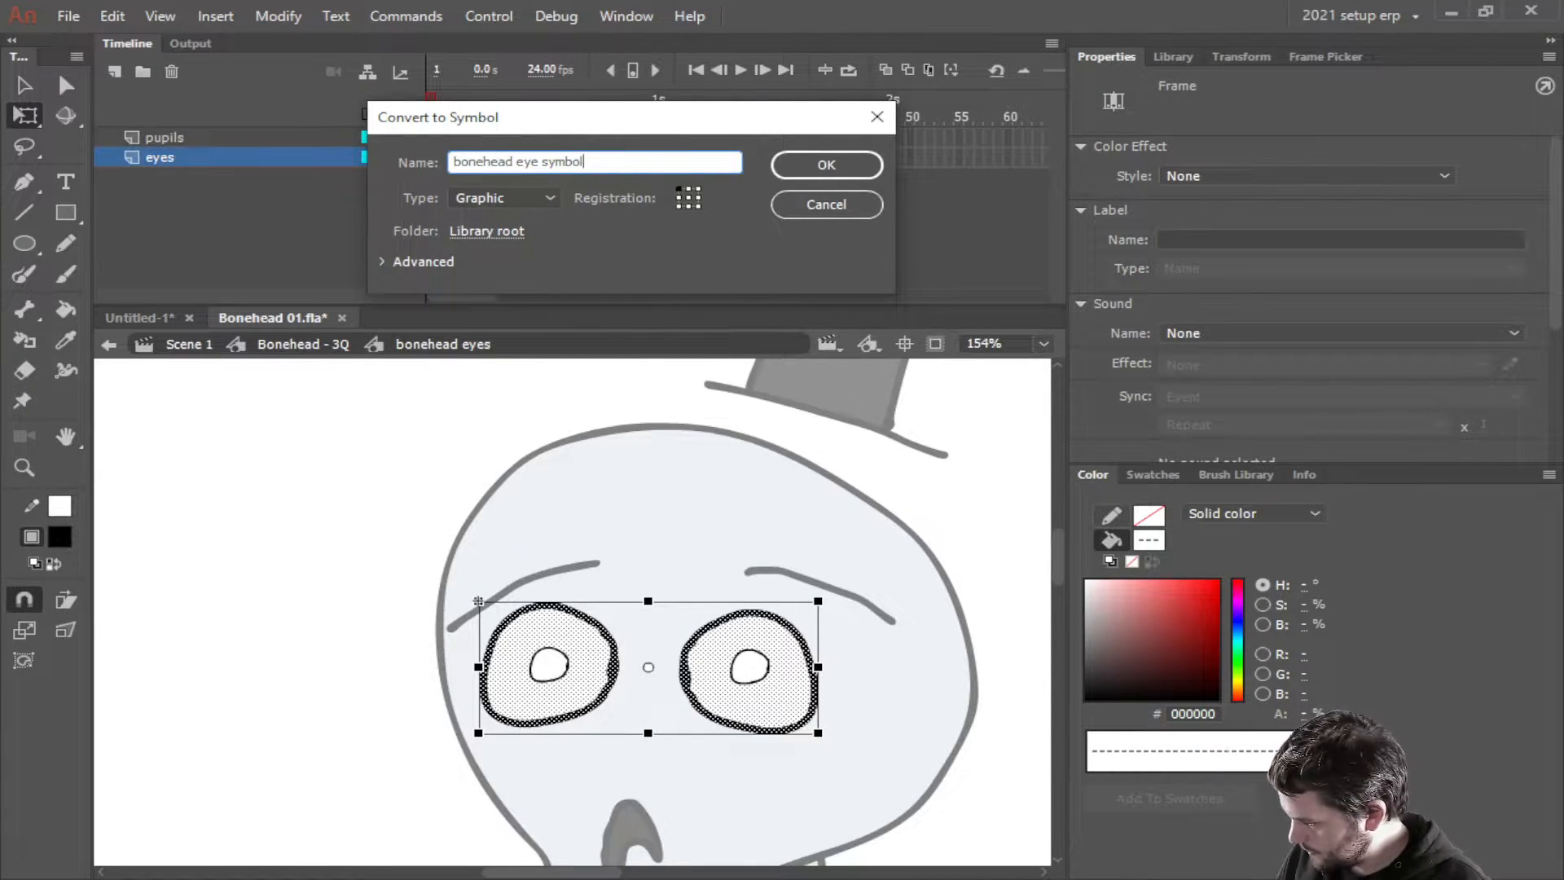
key(Return)
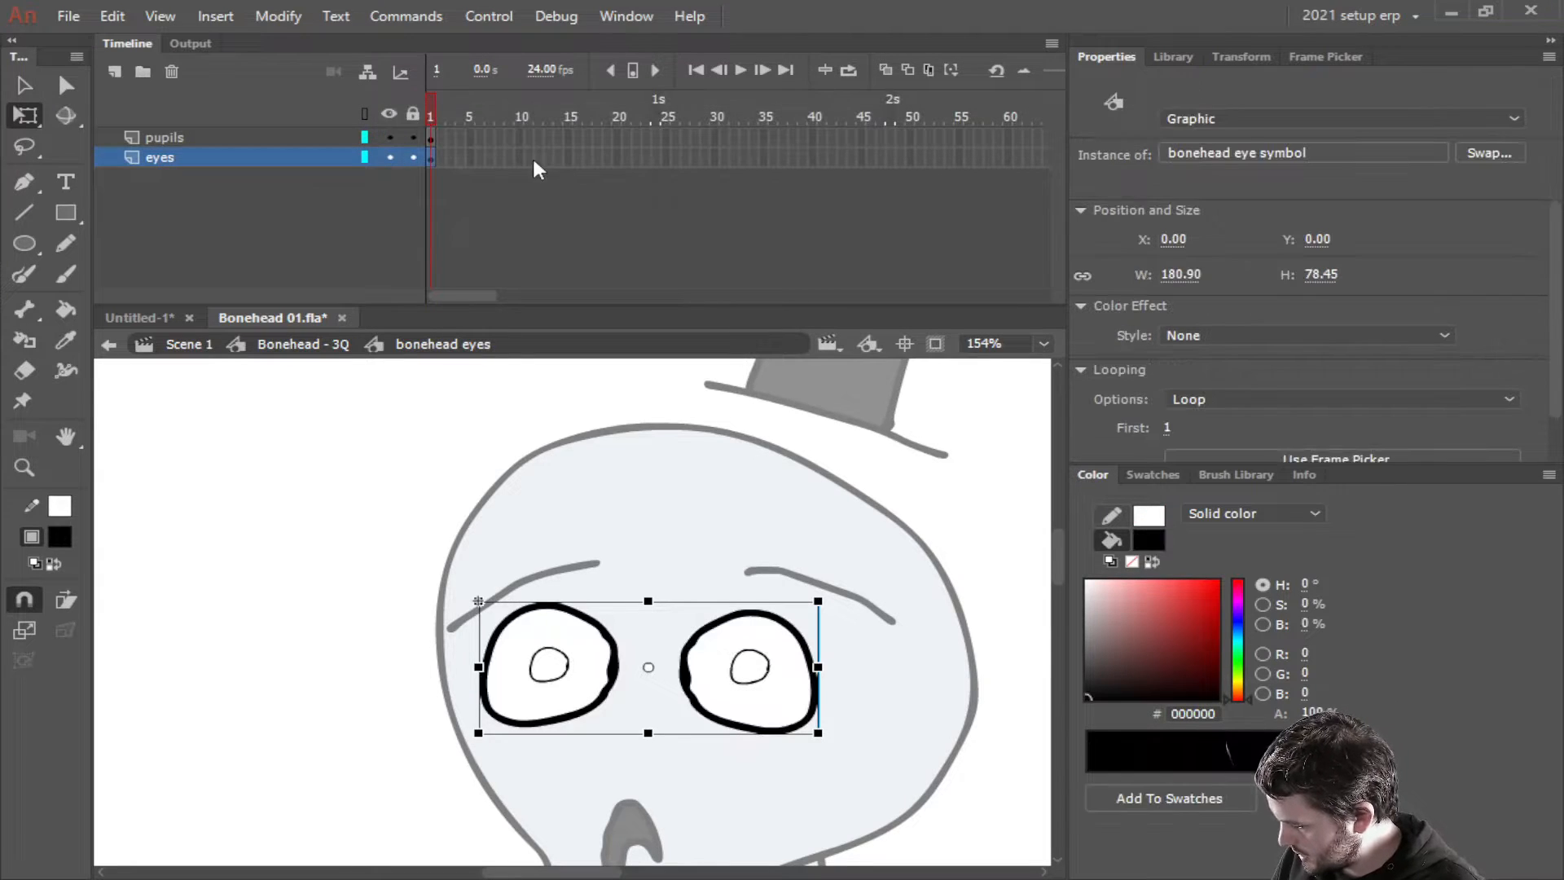
click(493, 224)
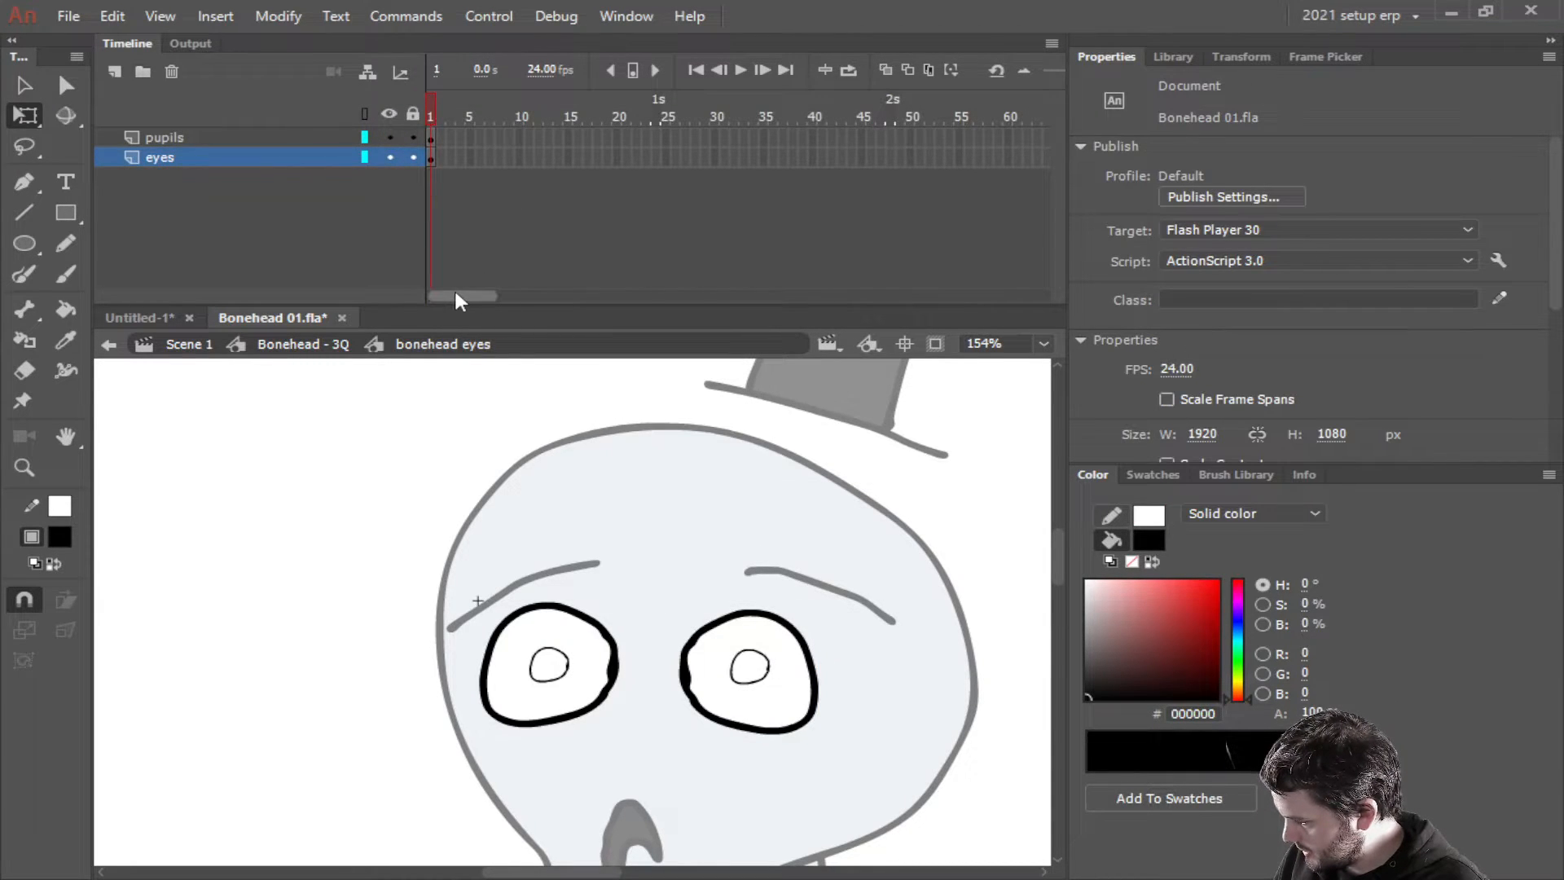
Set the looping option of the bonehead eye symbol instance to Single Frame
click(169, 155)
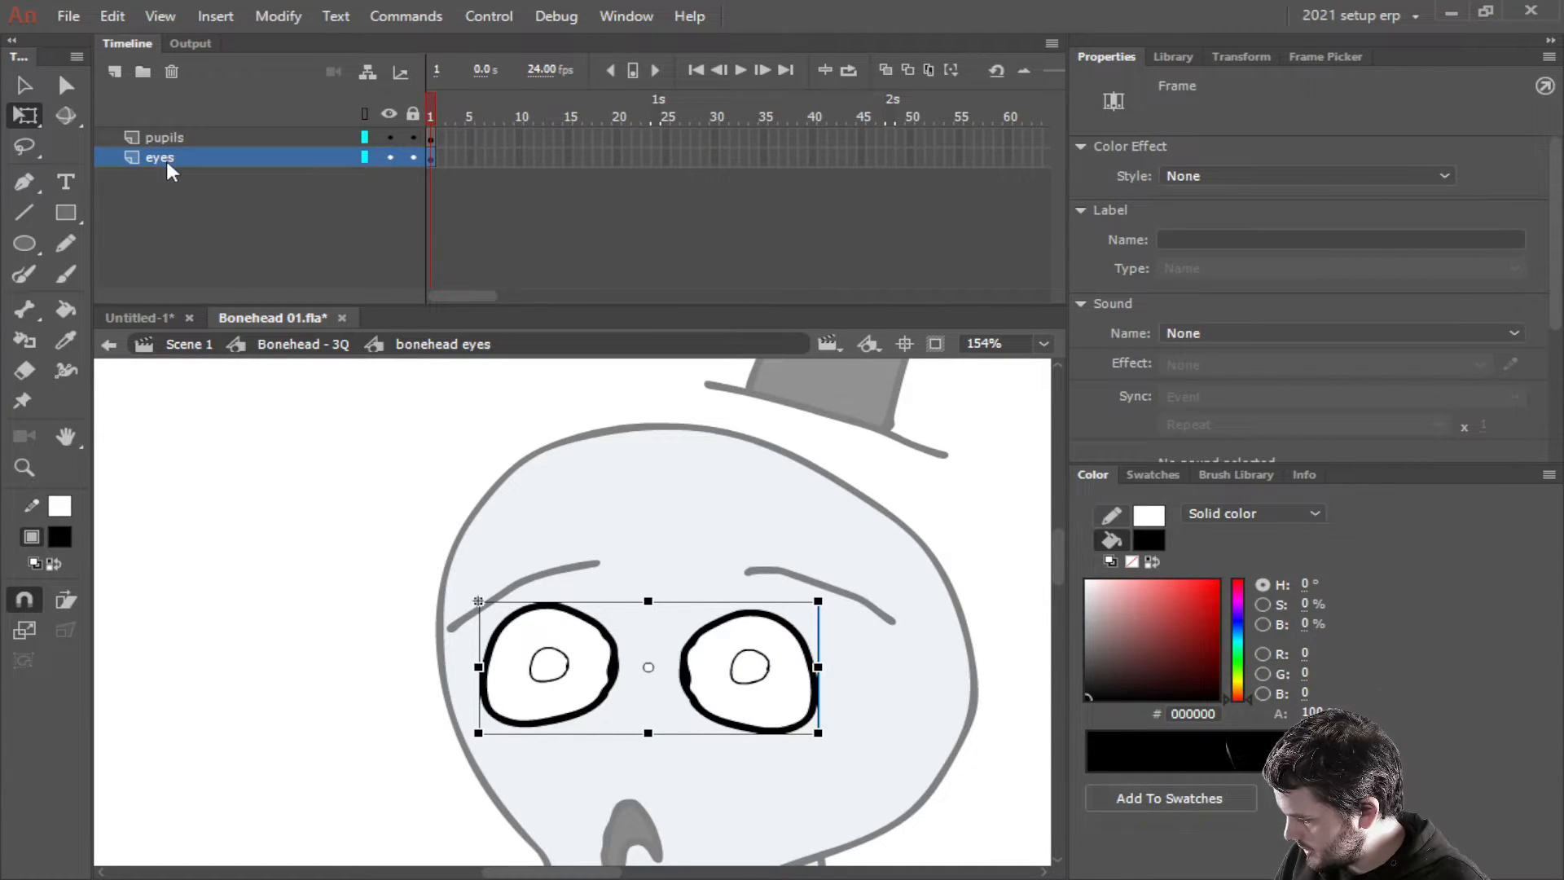
click(813, 664)
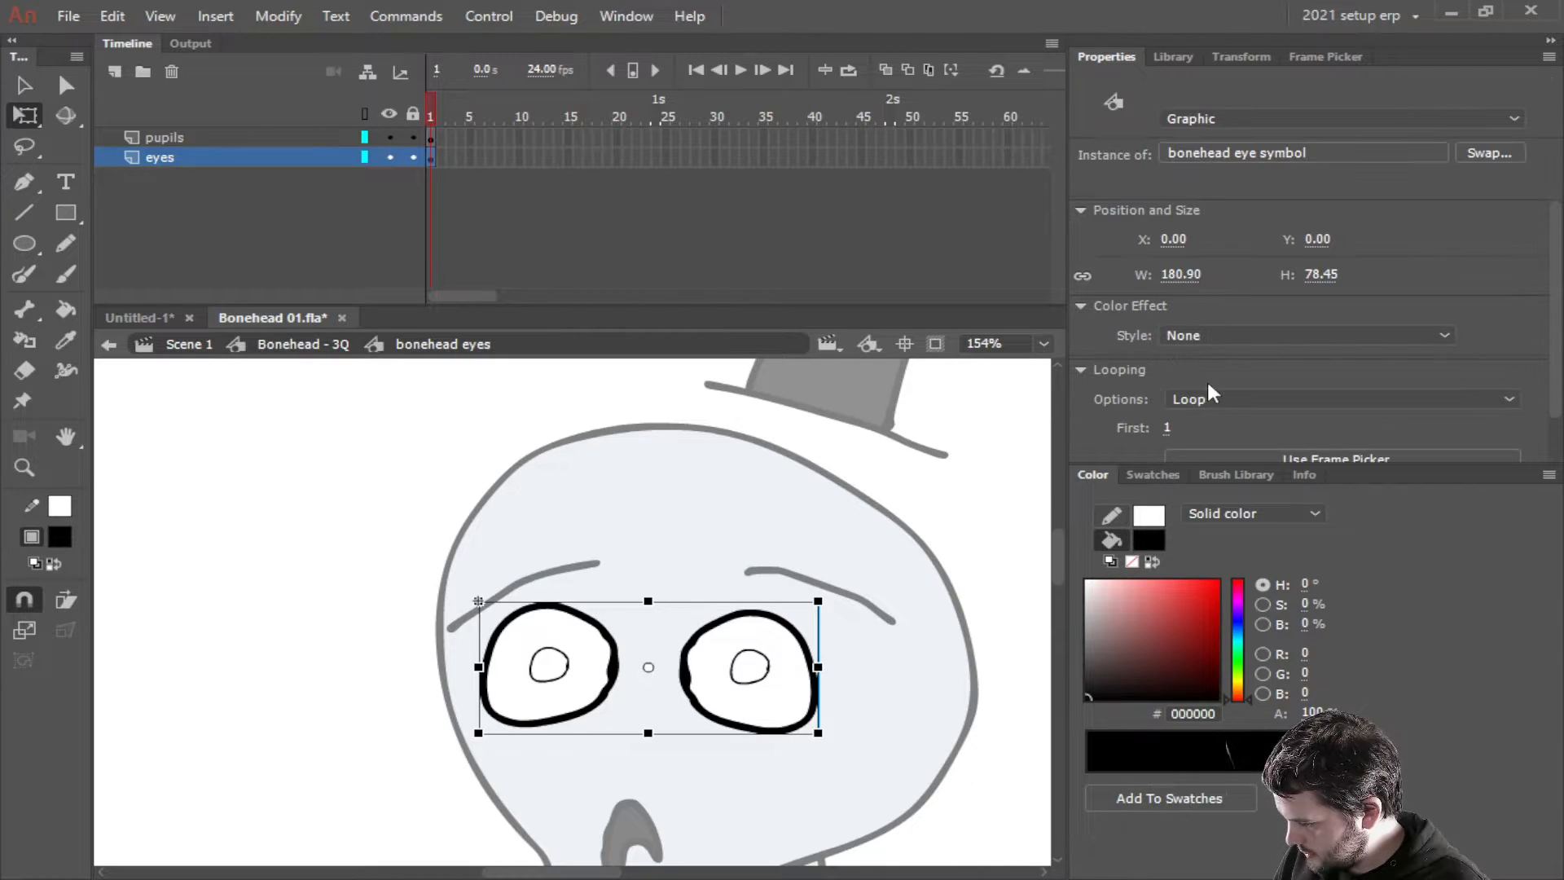
click(1204, 395)
click(1217, 466)
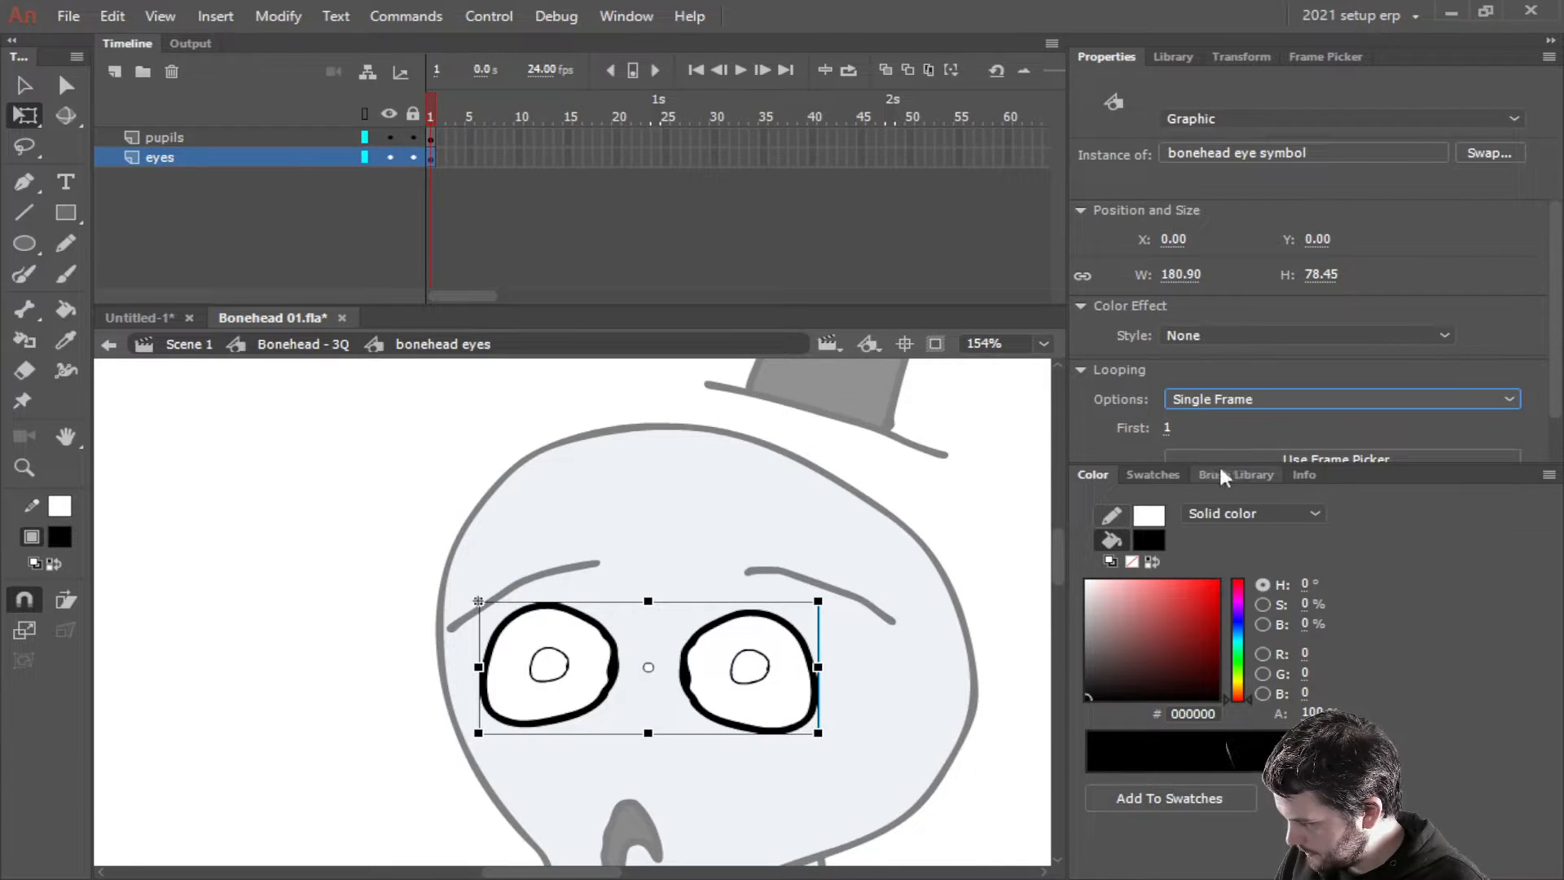
Duplicate the eyes layer and move the copy above the pupils layer
right_click(164, 158)
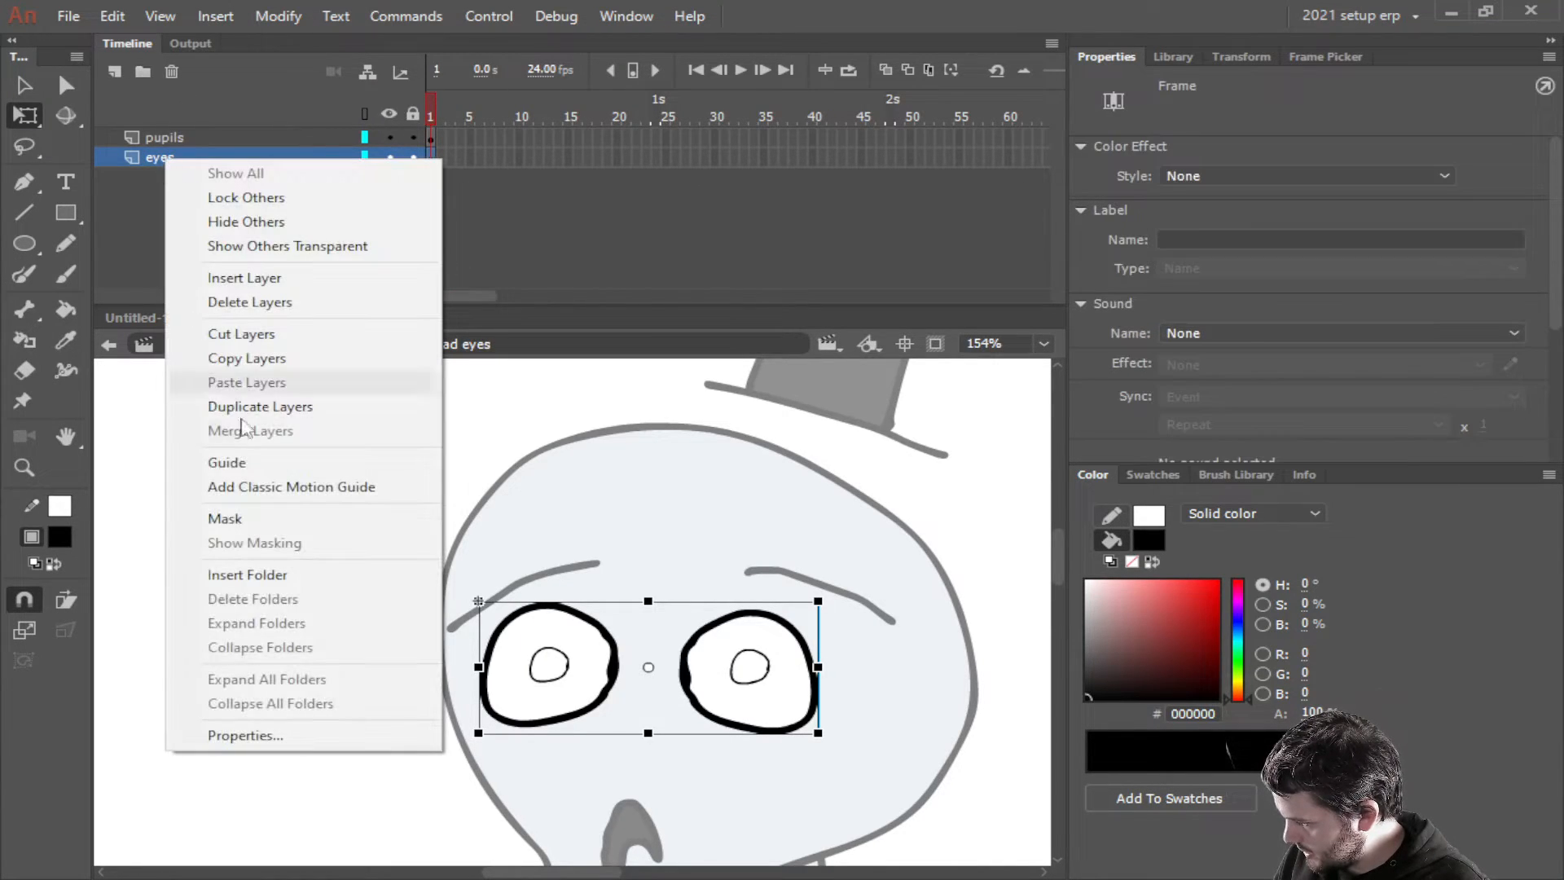
click(236, 411)
drag(198, 157, 197, 122)
right_click(198, 135)
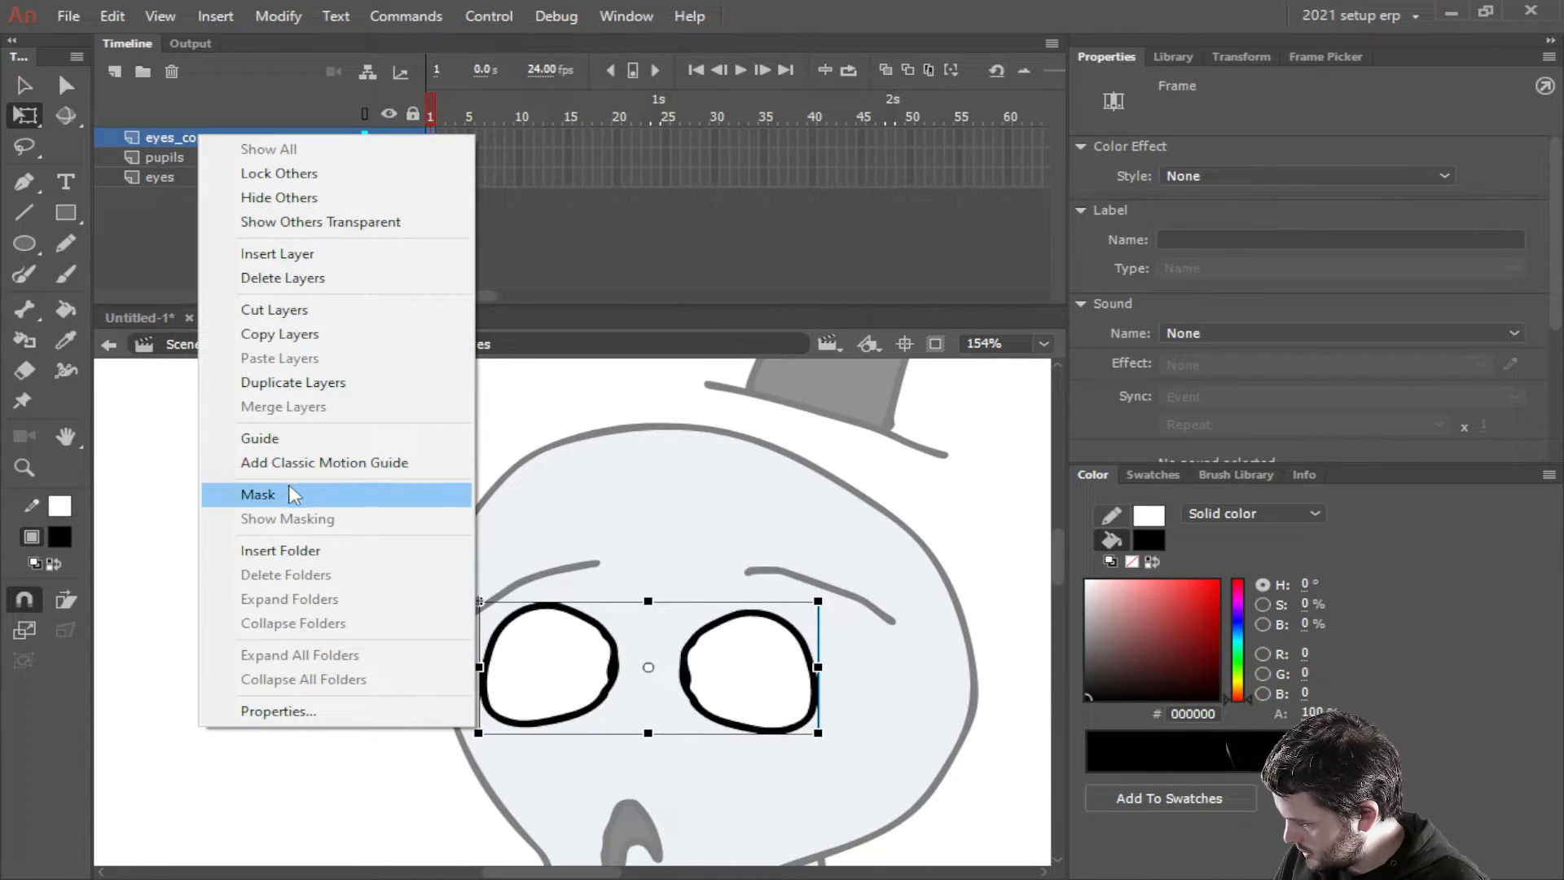
click(164, 134)
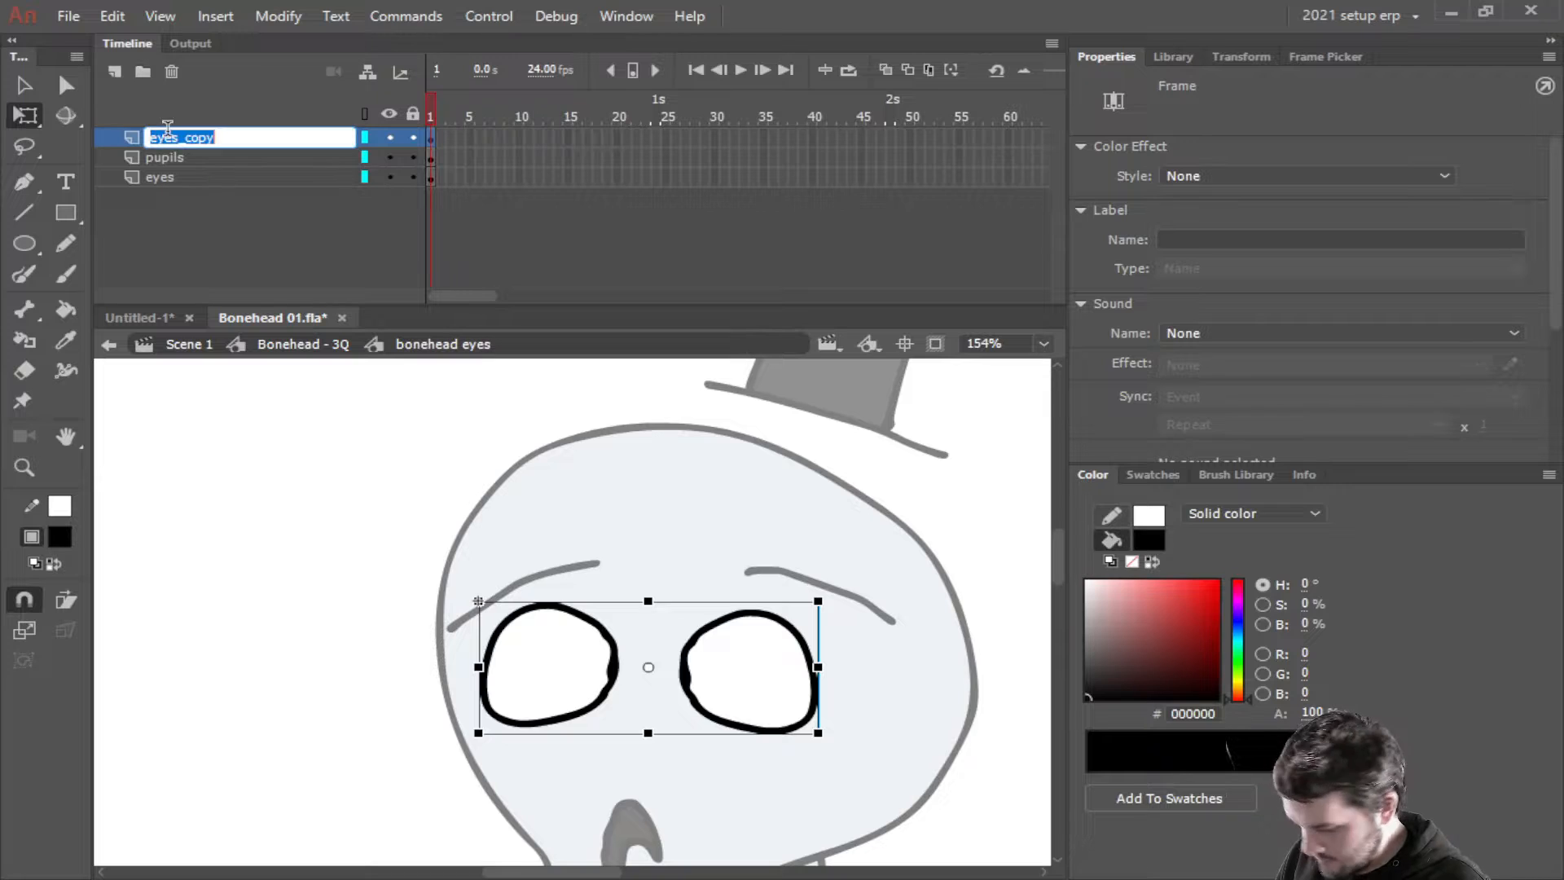
text(pupil)
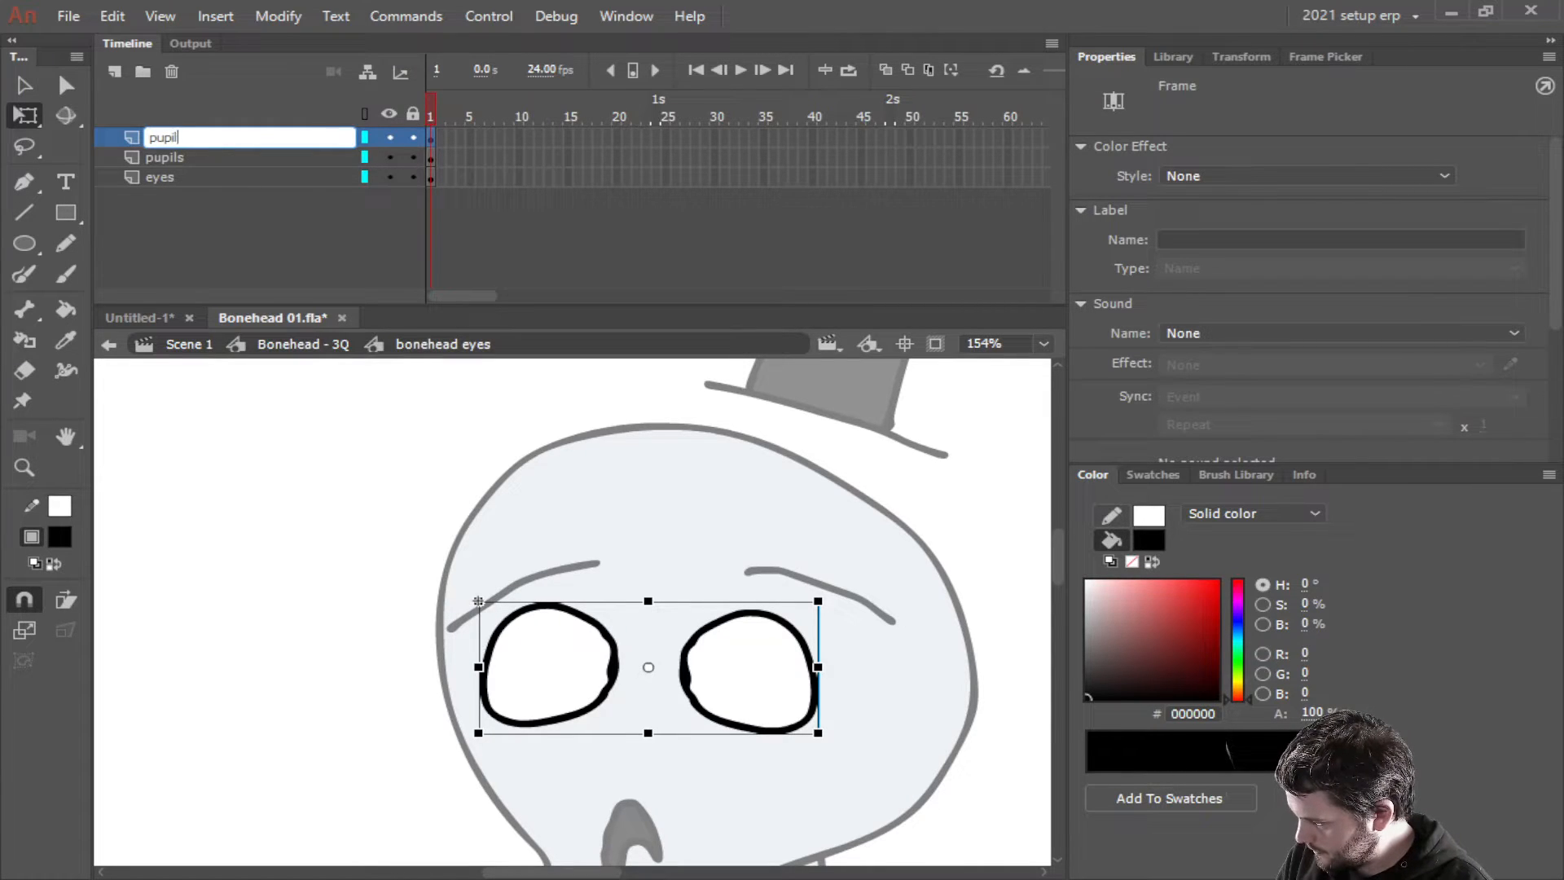
key(Return)
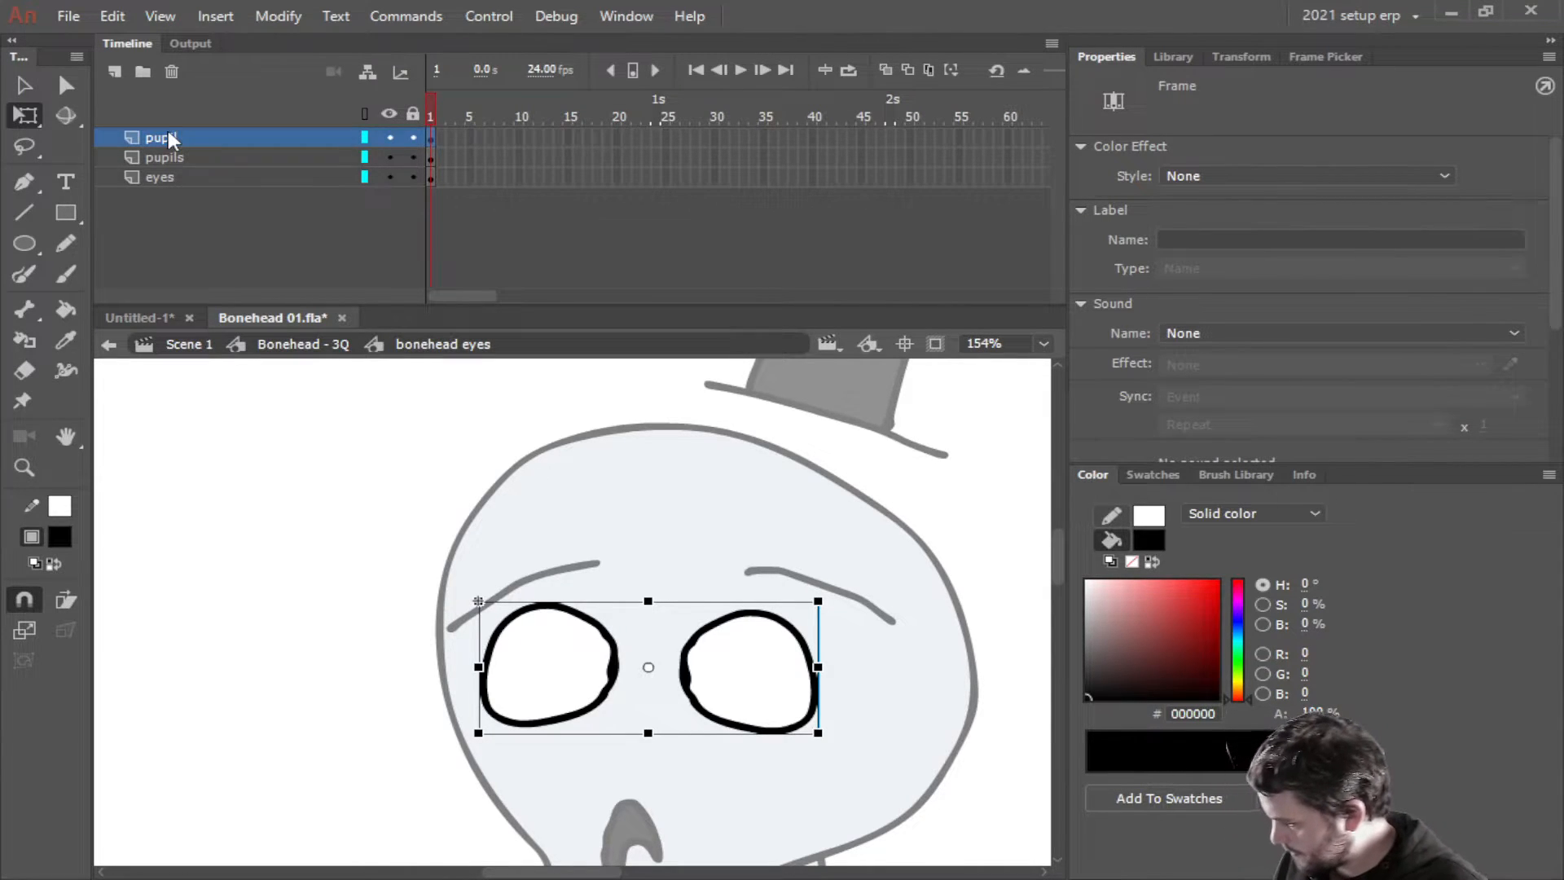
Rename the duplicated eyes layer as eyelid and lock the pupils and eyes layers
double_click(173, 137)
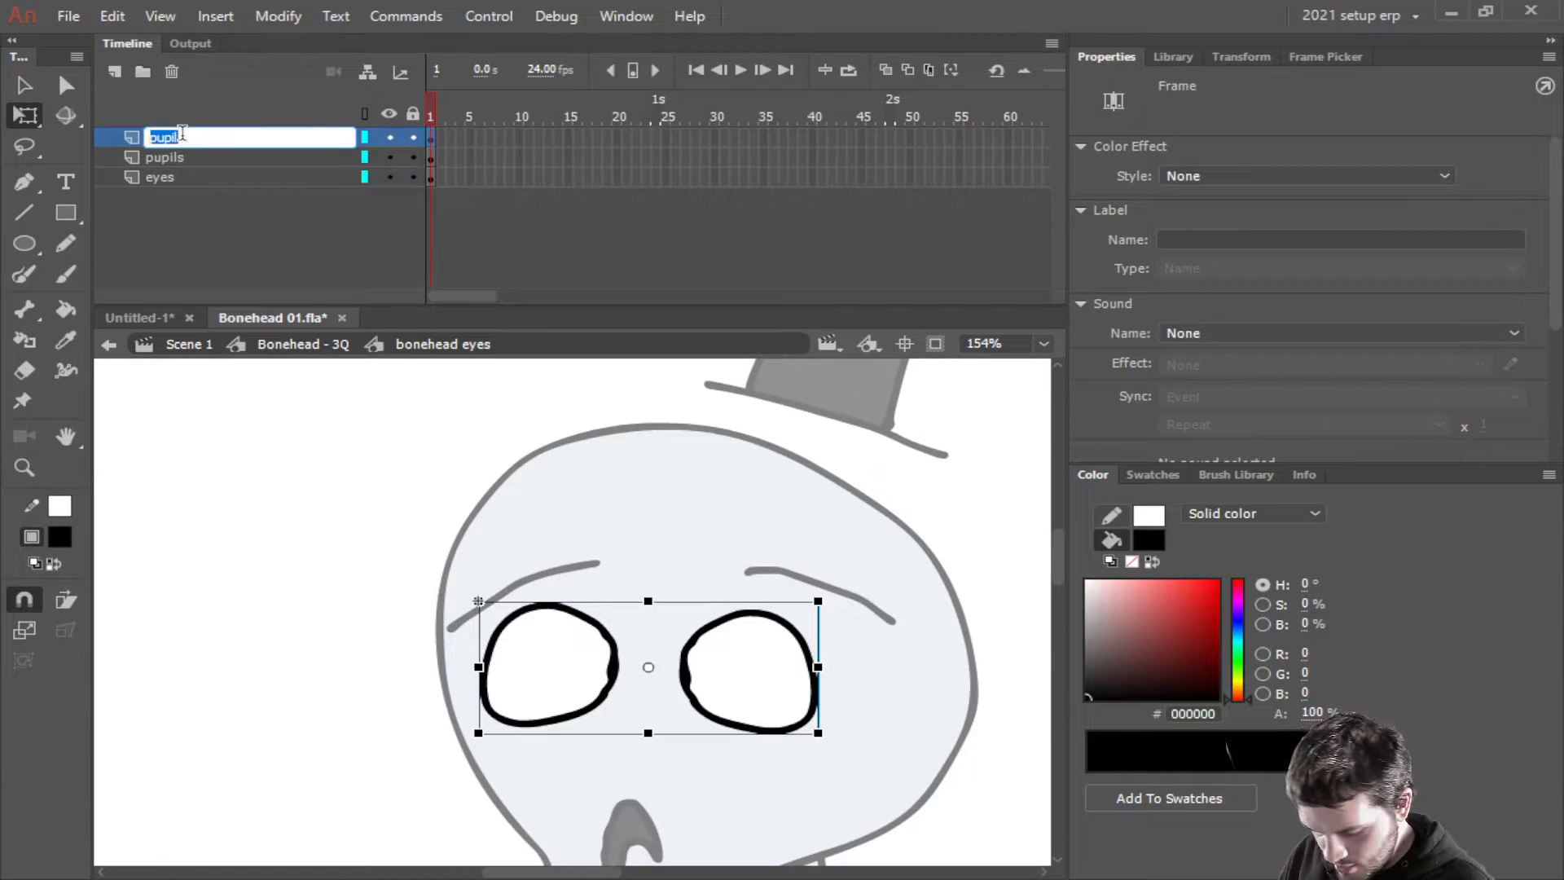
text(eyelid)
key(Return)
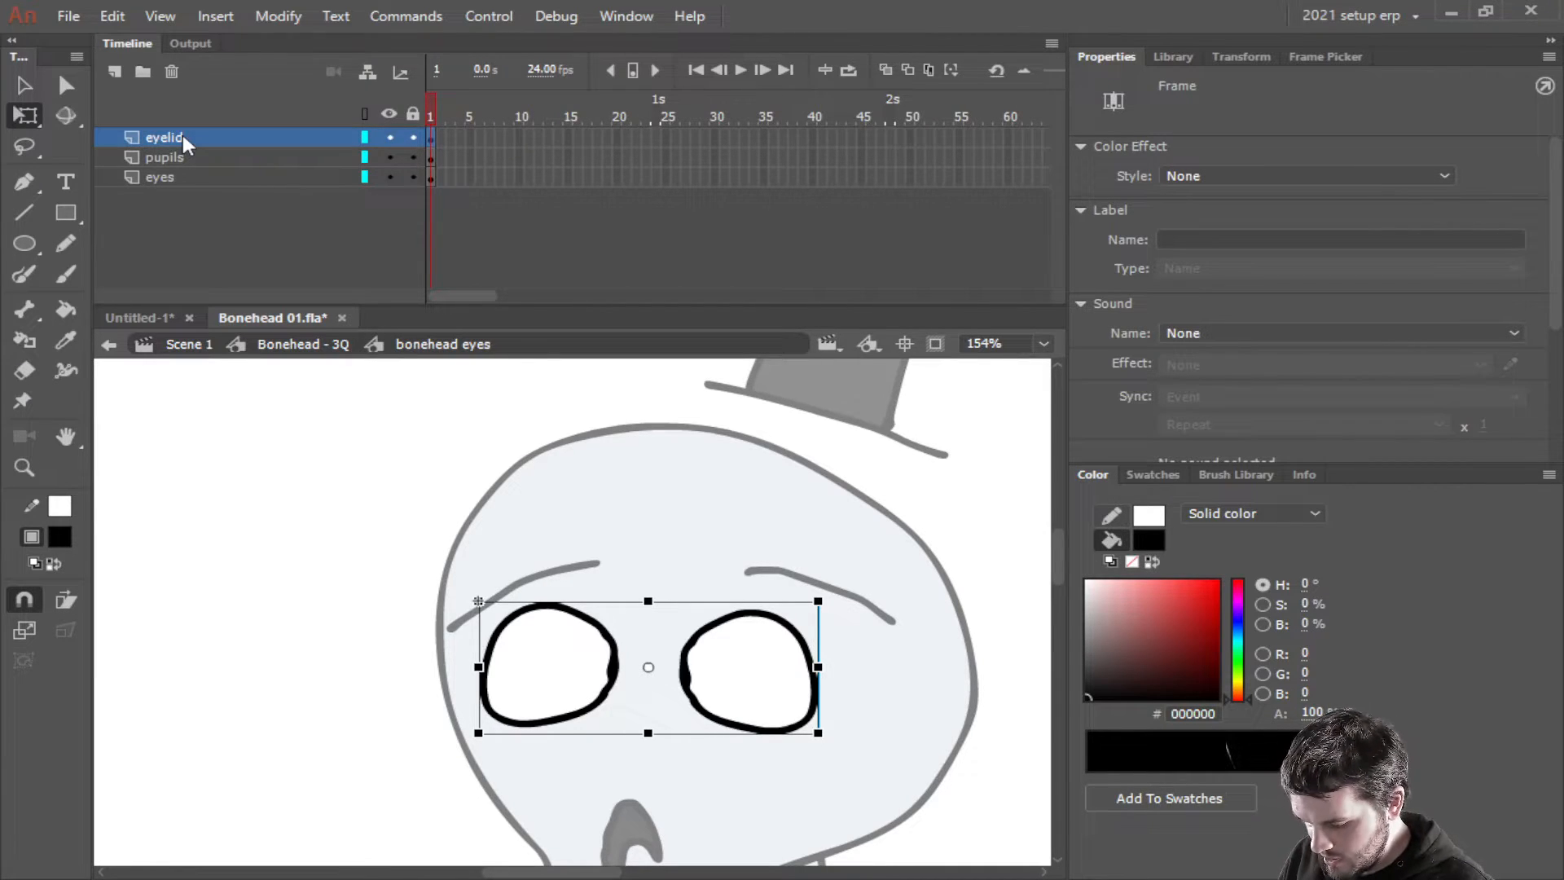
key(ctrl+s)
drag(414, 162, 413, 177)
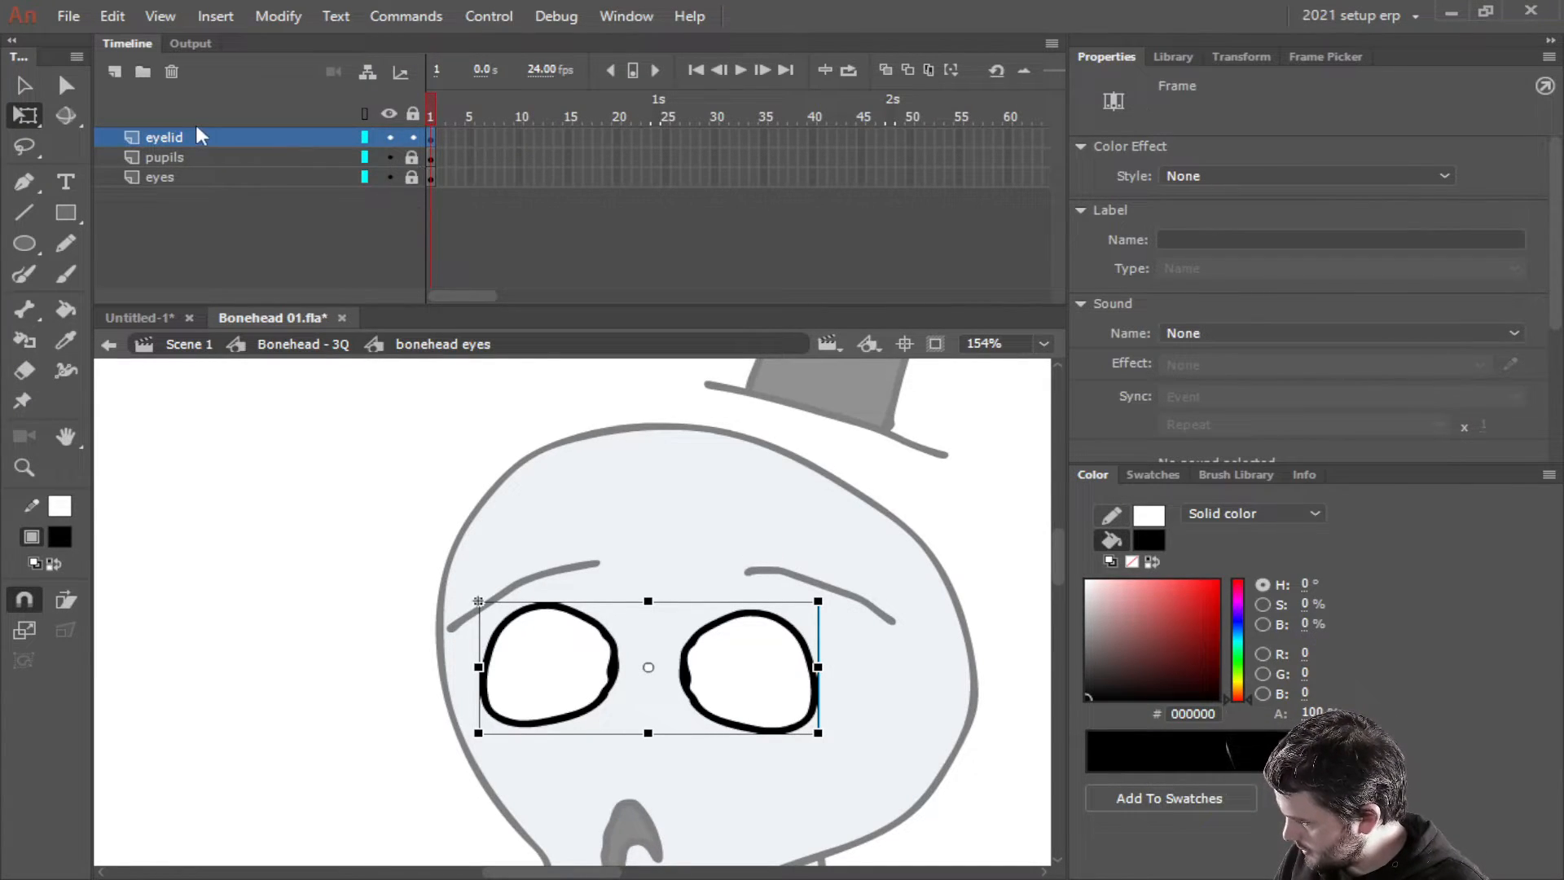
Duplicate the eye symbol on the eyelid layer as a new symbol named bonehead eyelid symbol
right_click(750, 673)
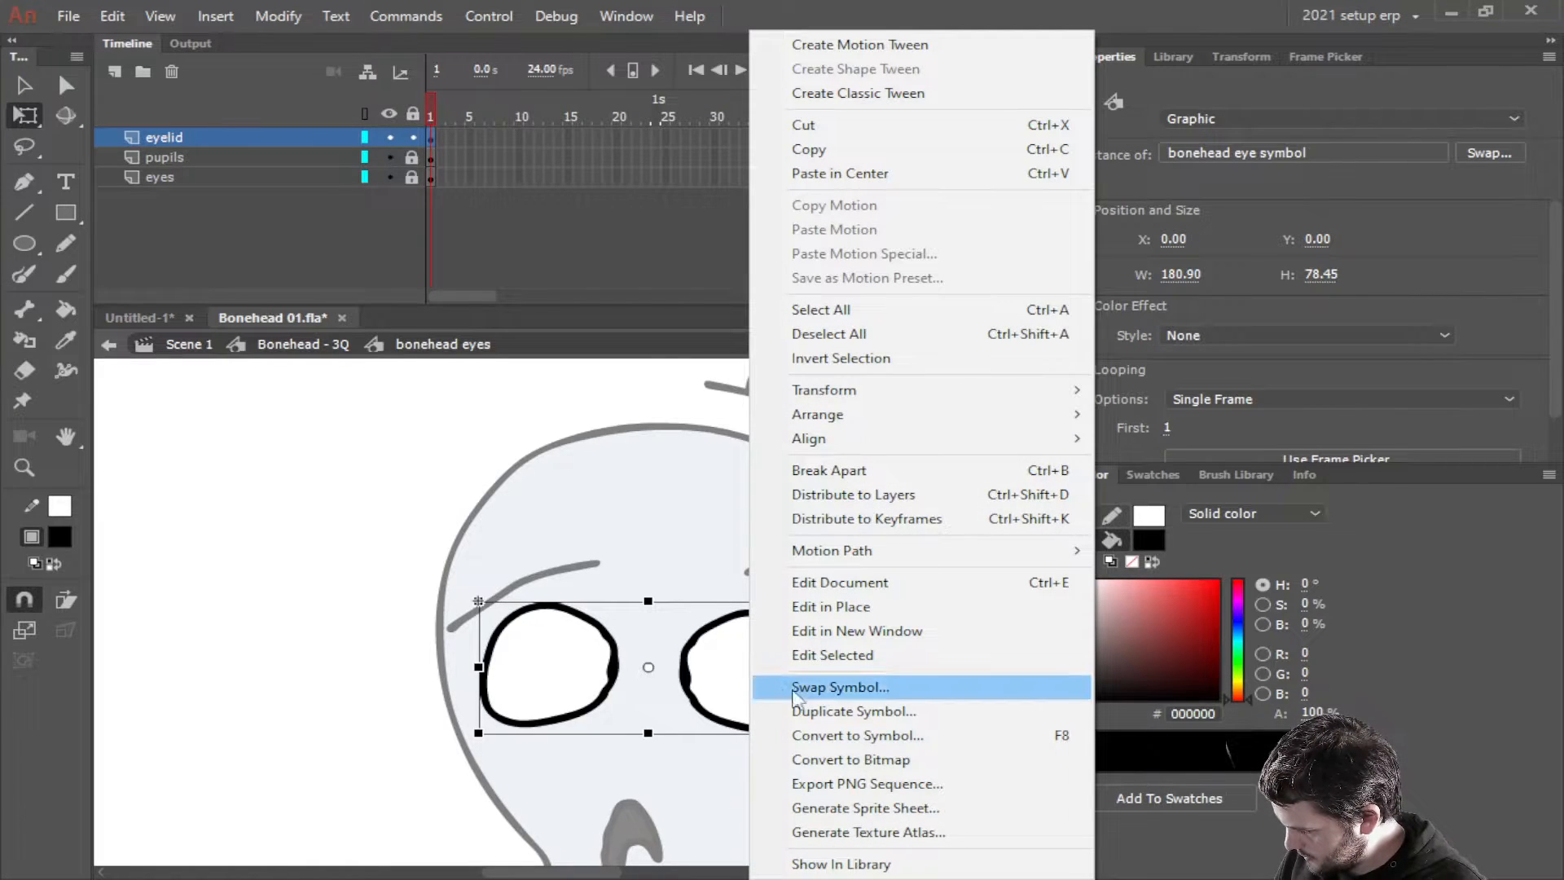
click(828, 712)
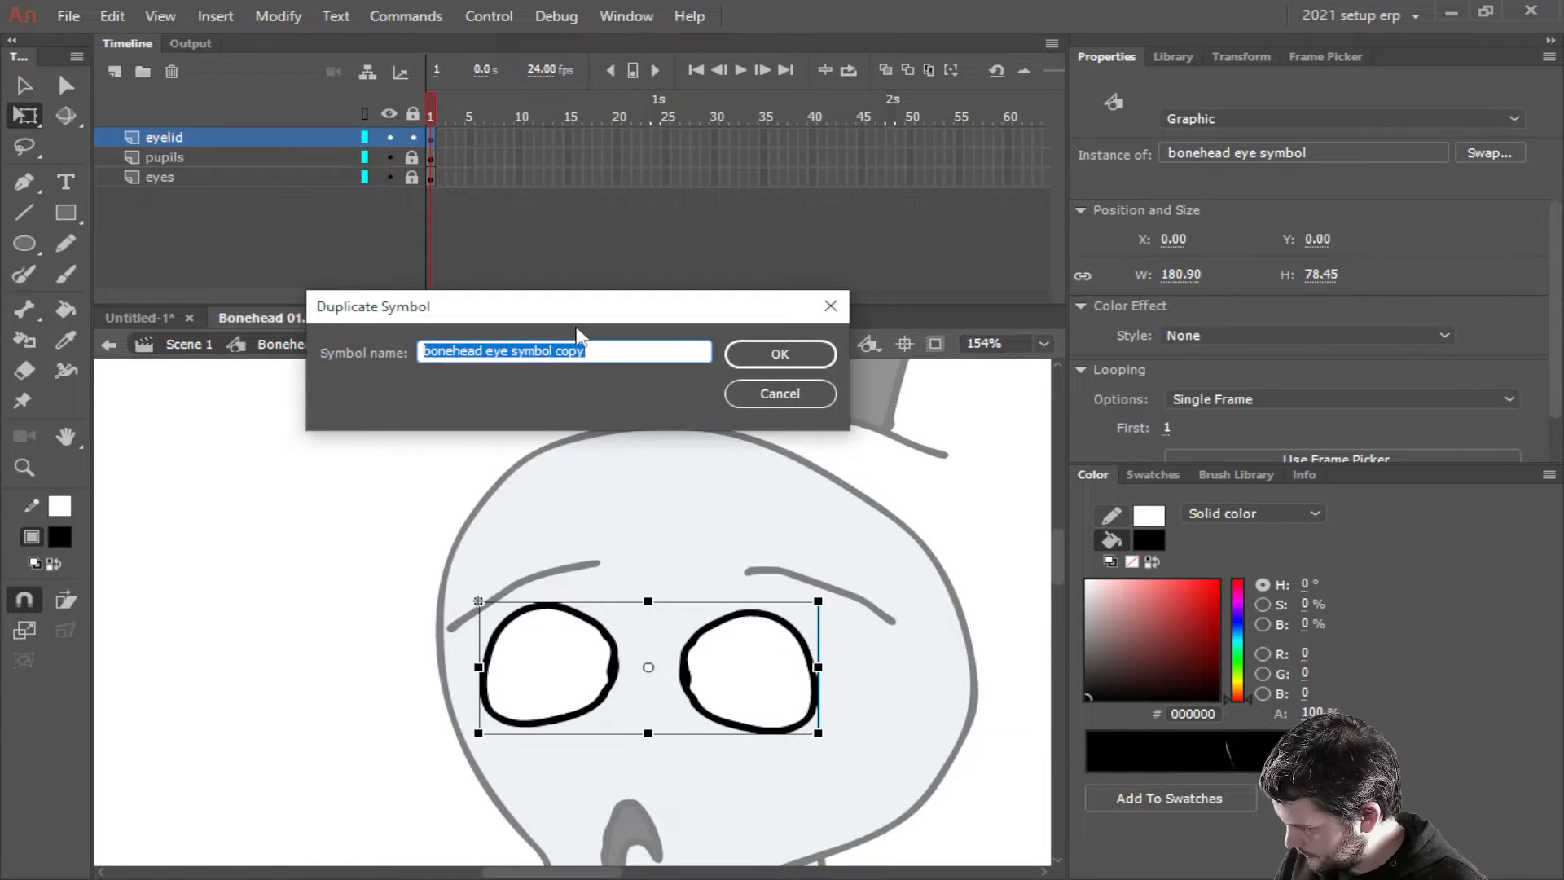
click(533, 344)
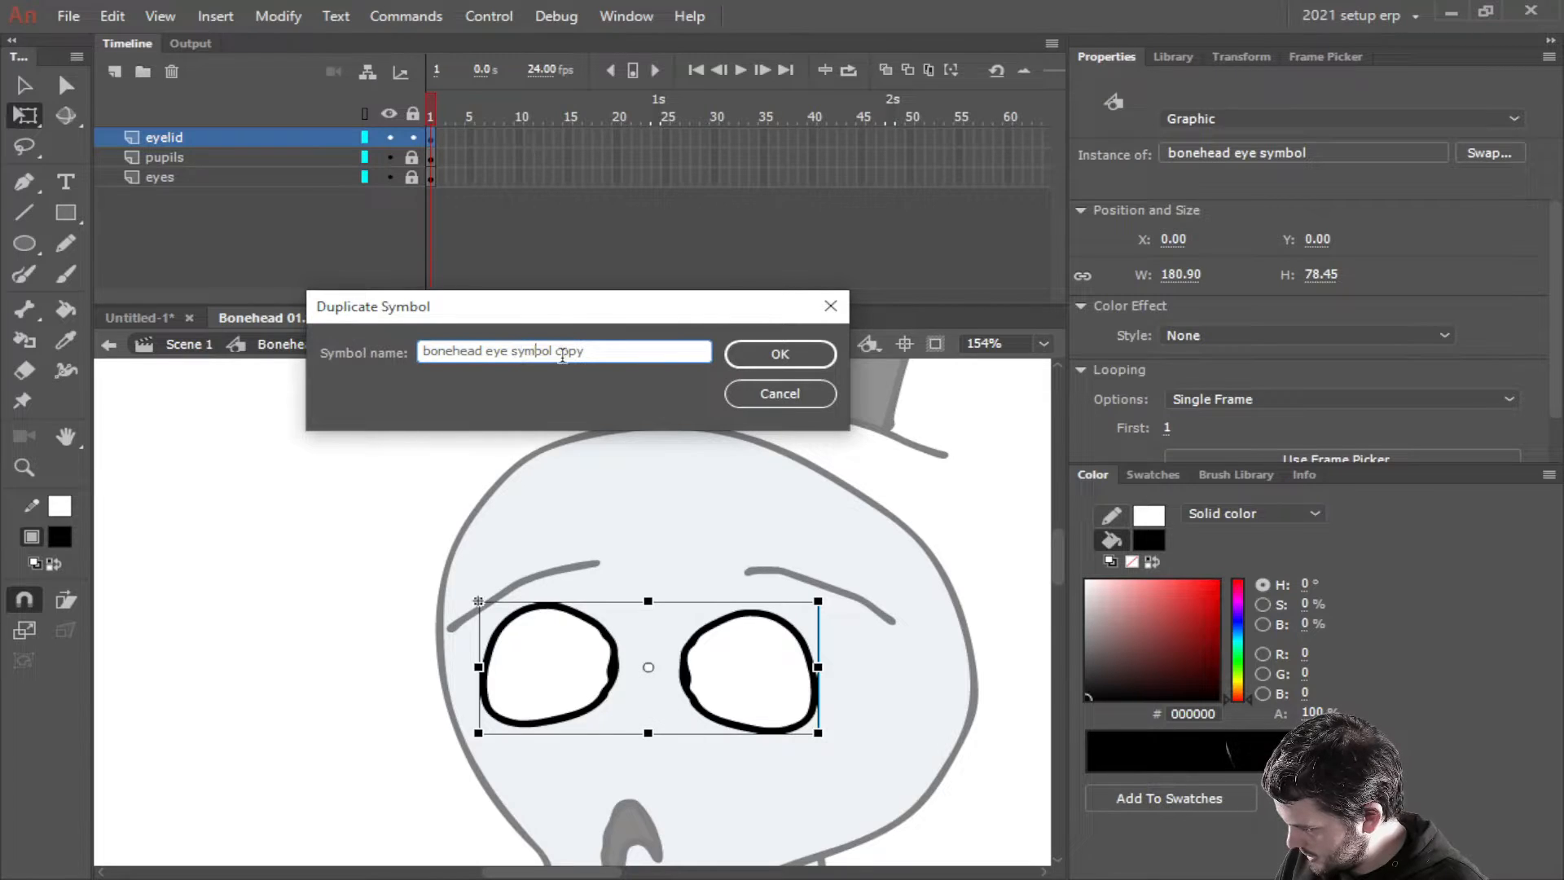
drag(548, 352, 589, 352)
key(BackSpace)
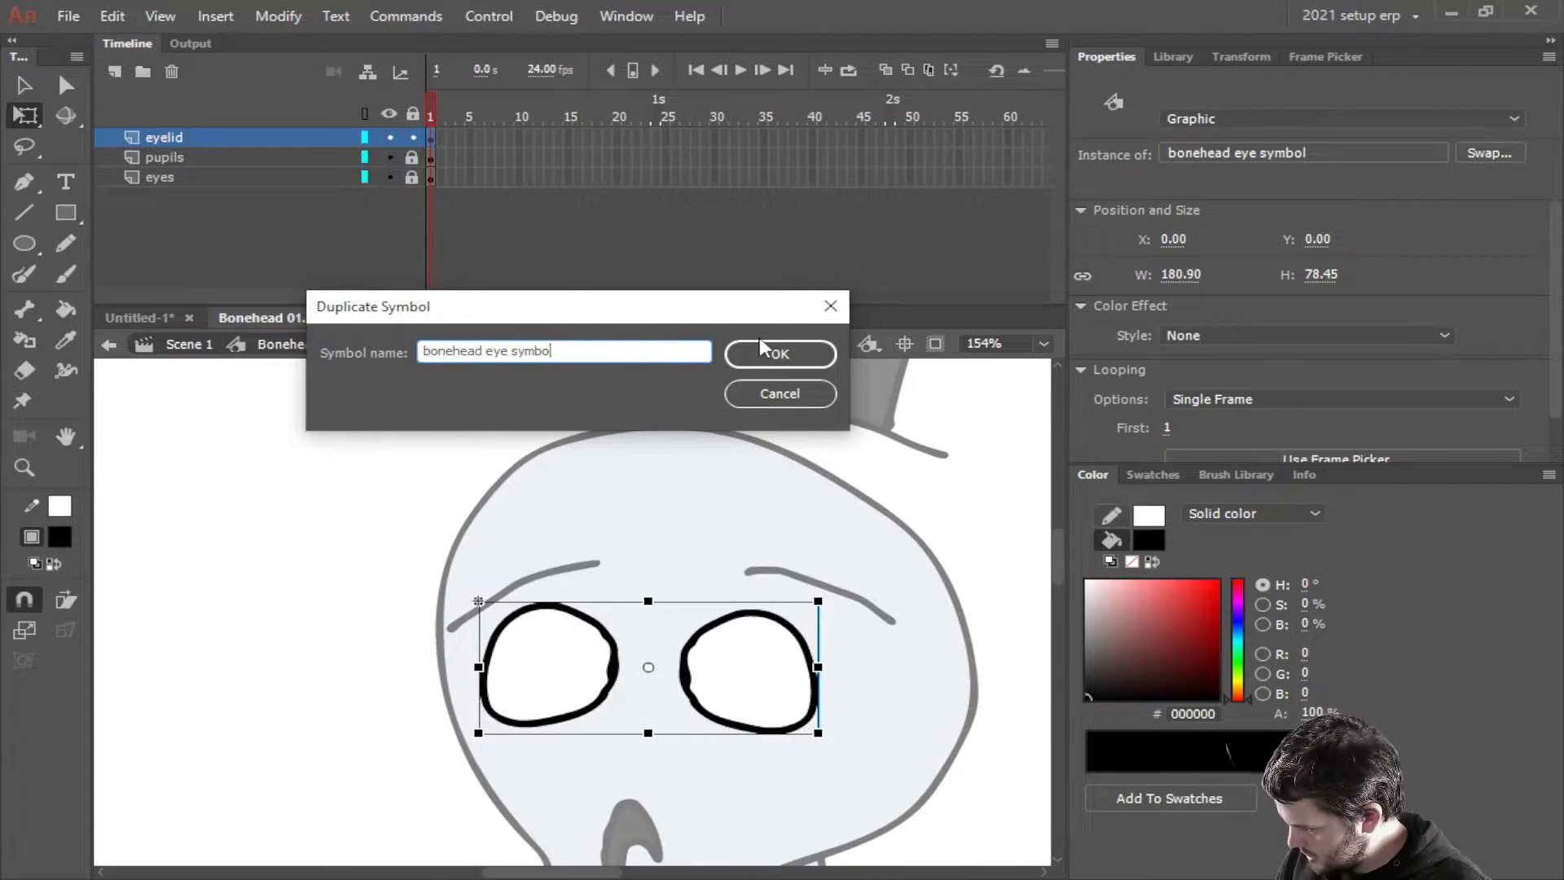
text(lid)
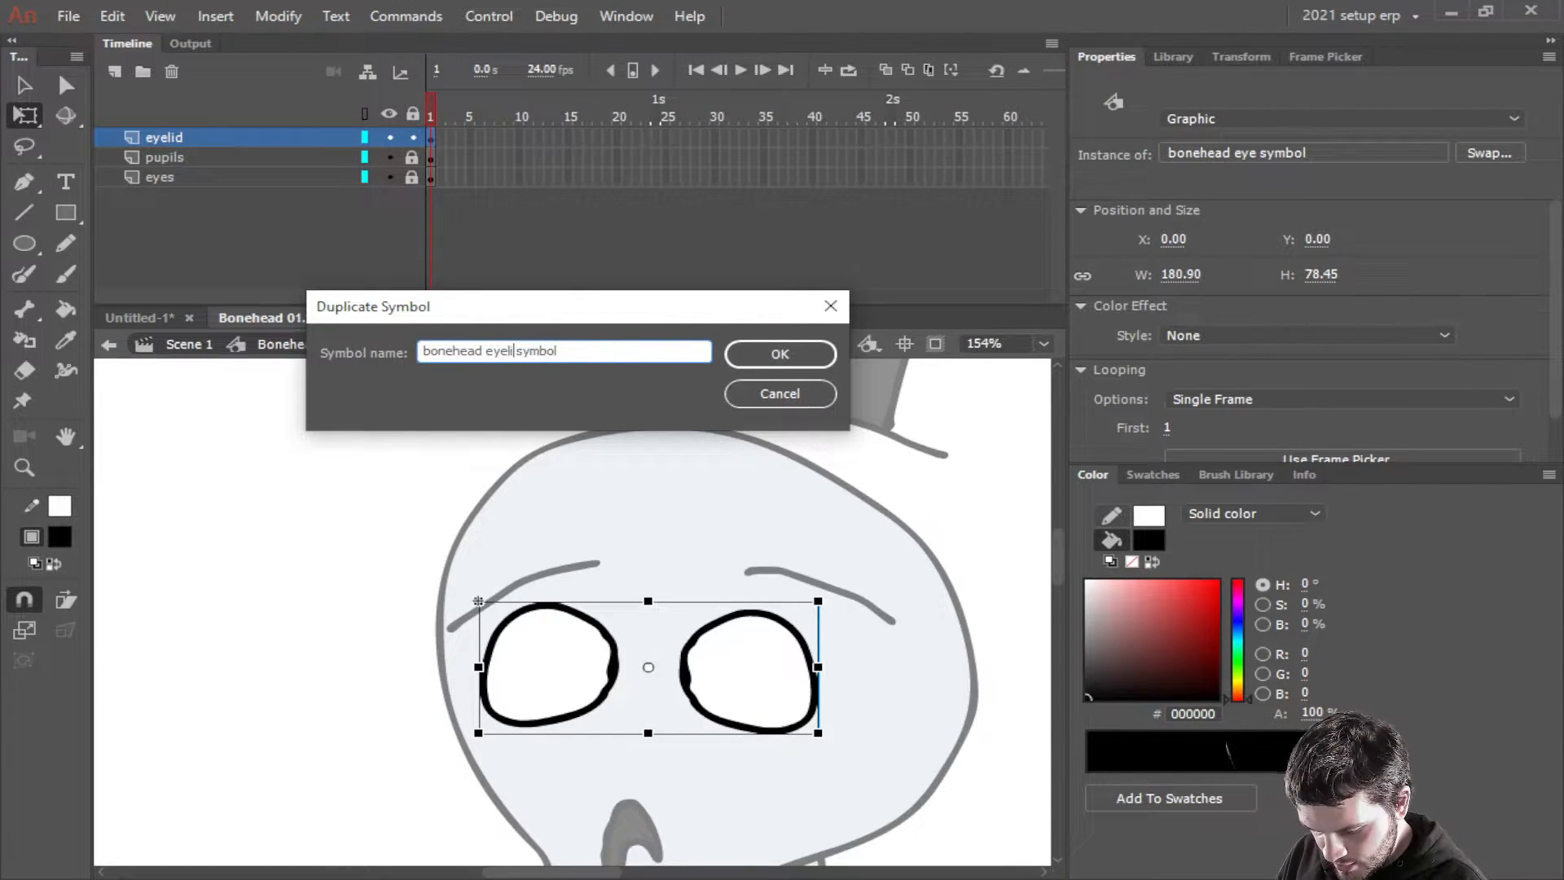
click(759, 338)
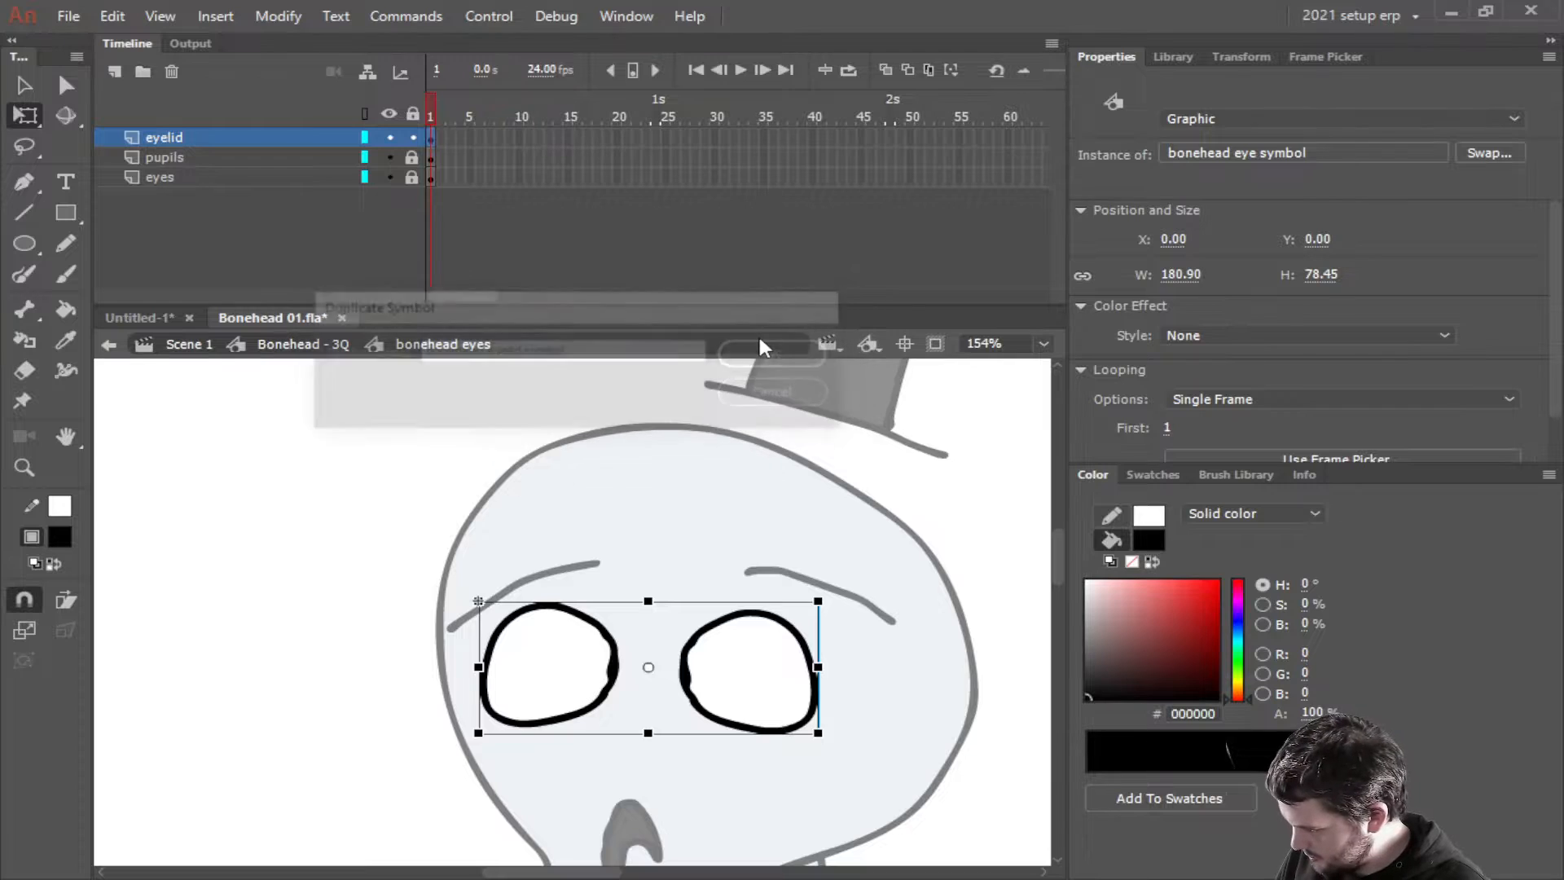
Inside the bonehead eyelid symbol, repeat the eye artwork as keyframes on frames 2 to 7
double_click(748, 681)
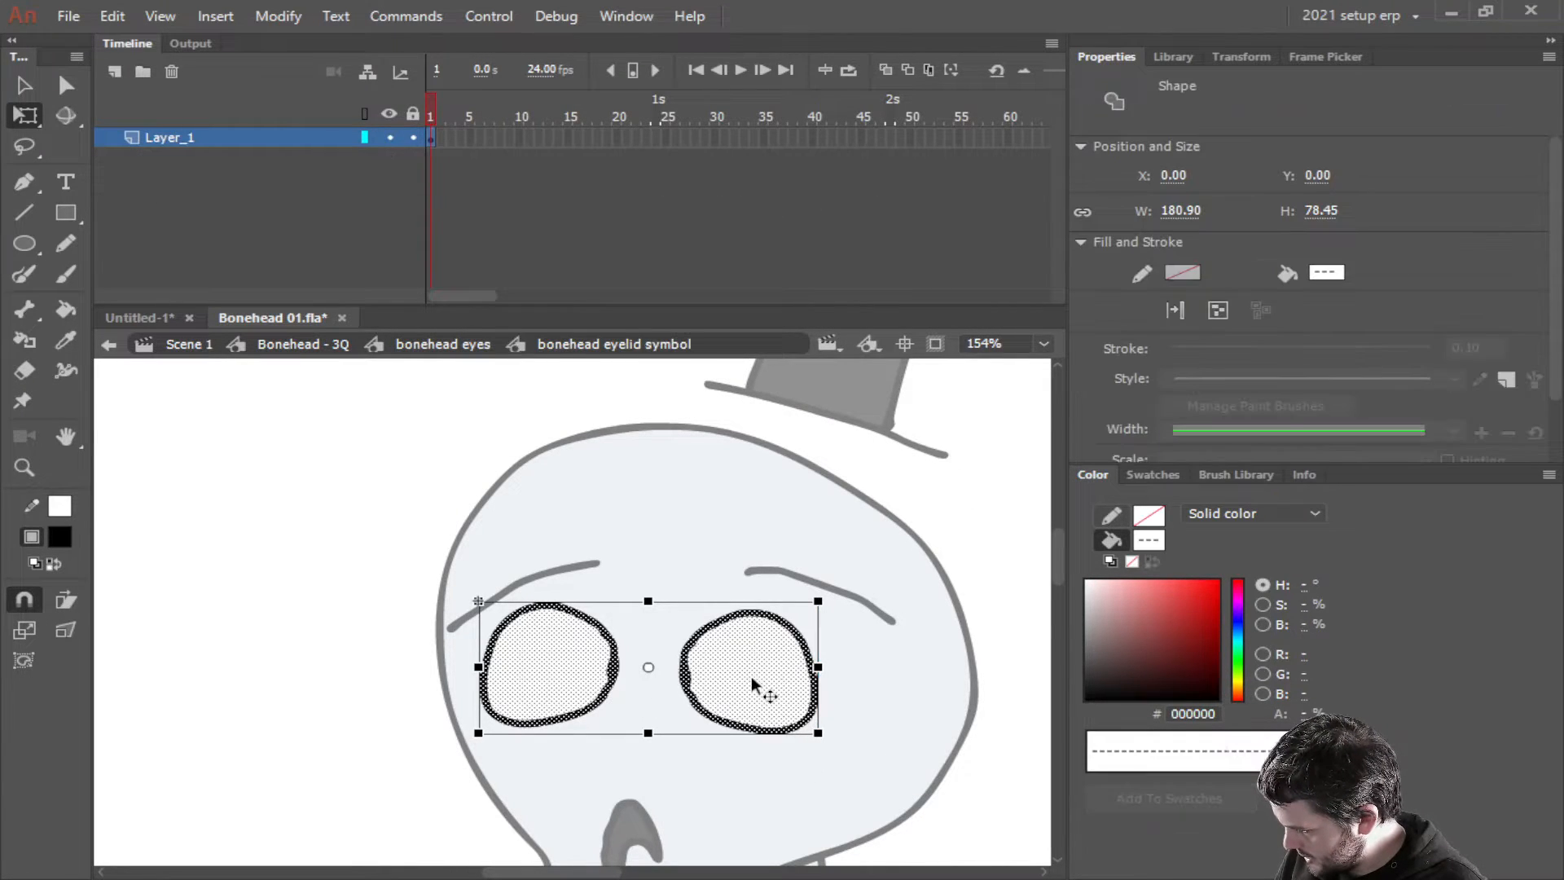
drag(794, 570, 768, 476)
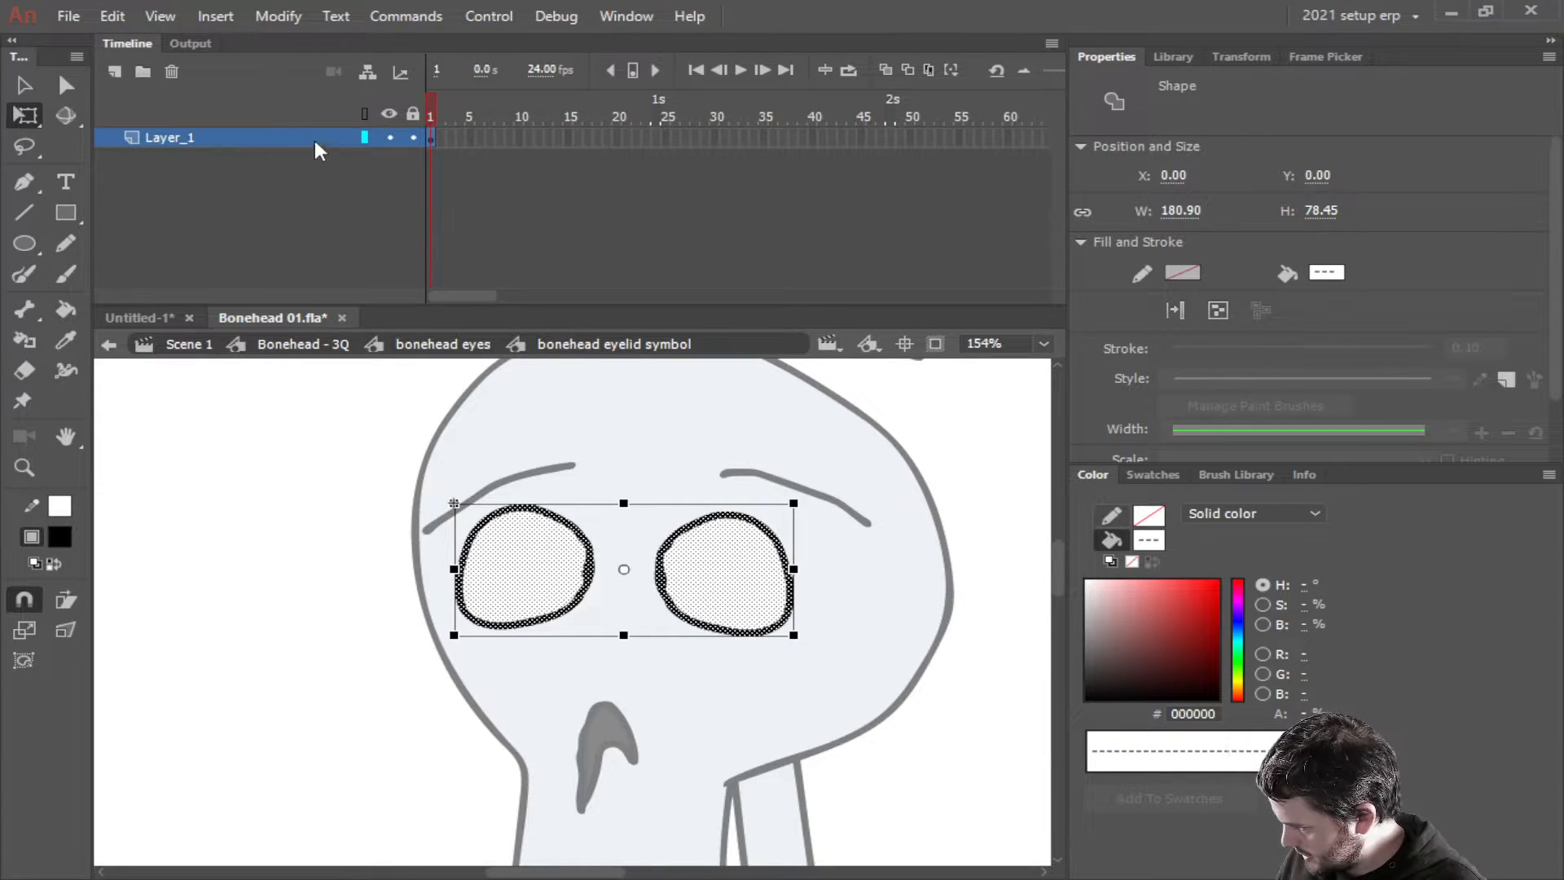
click(437, 135)
click(428, 135)
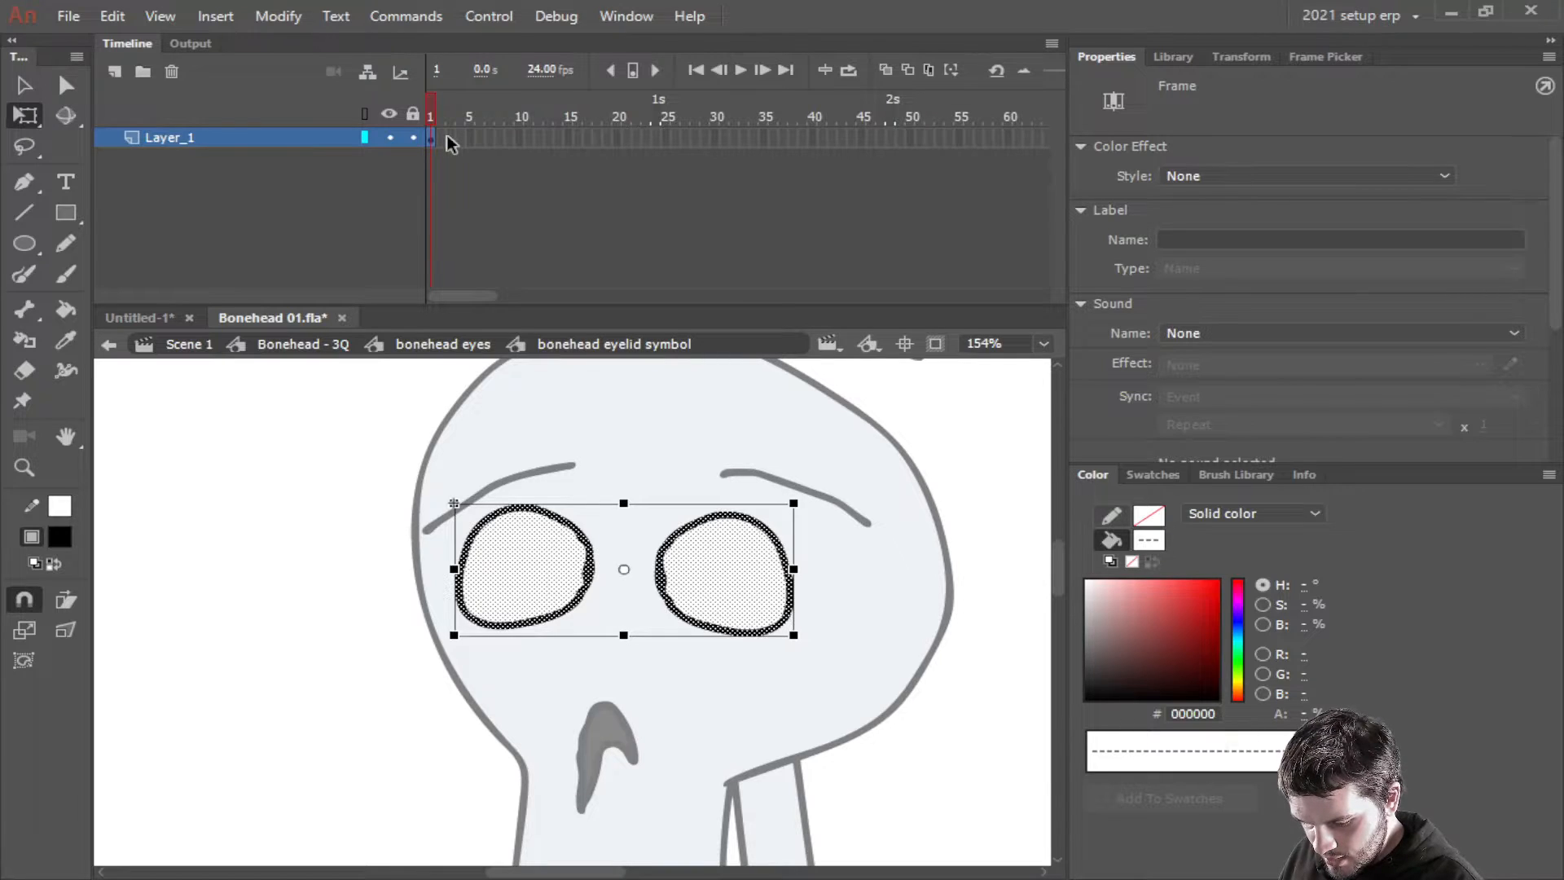
click(445, 137)
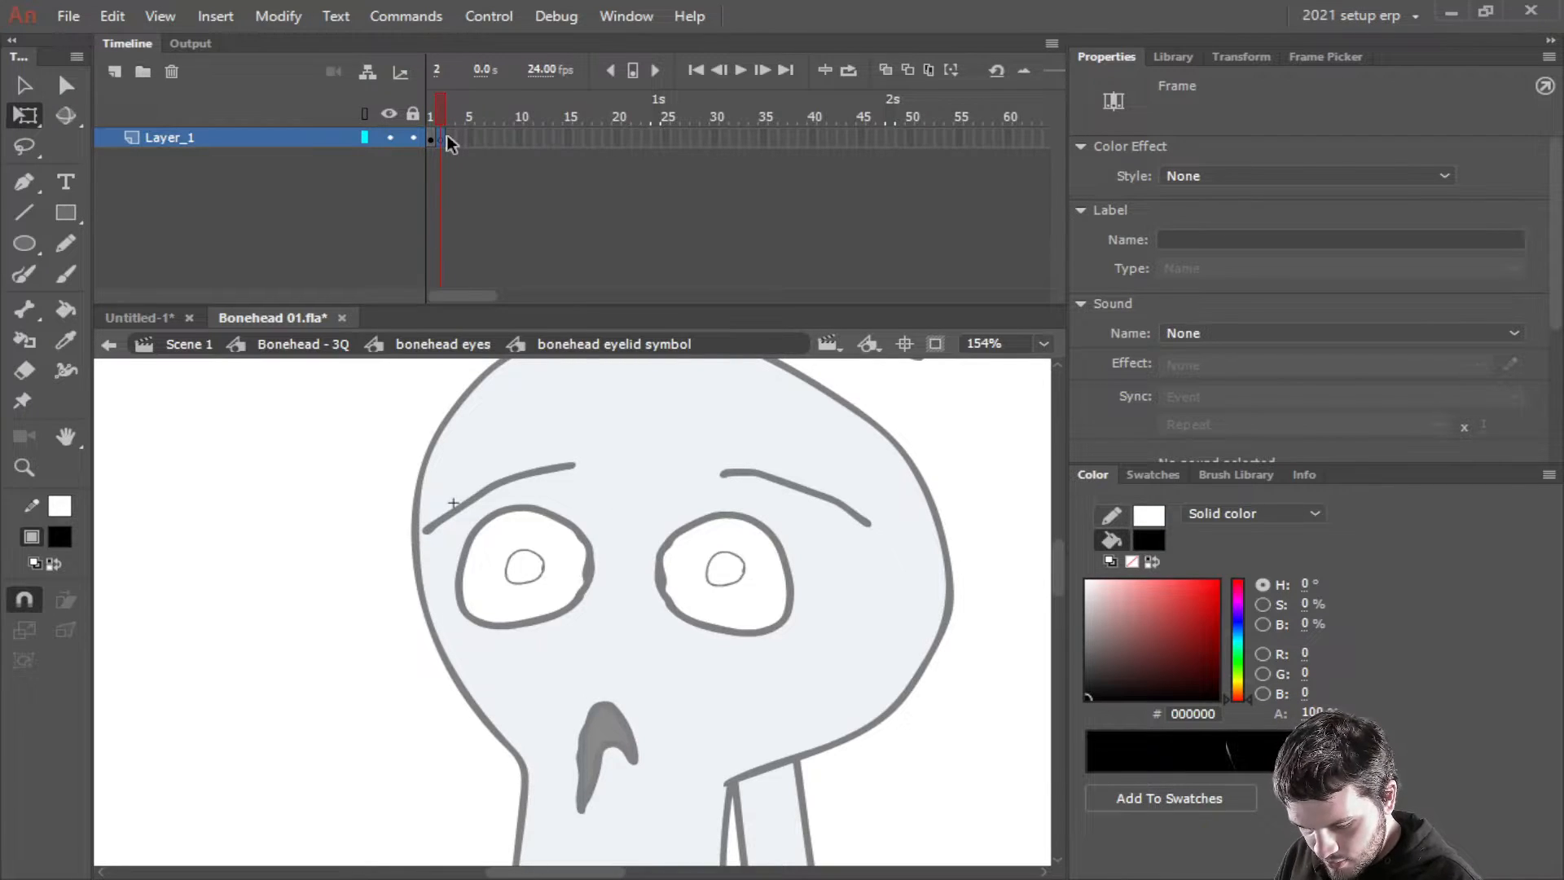
key(ctrl+z)
key(F6)
key(F6)
key(F6)
key(F6)
key(F6)
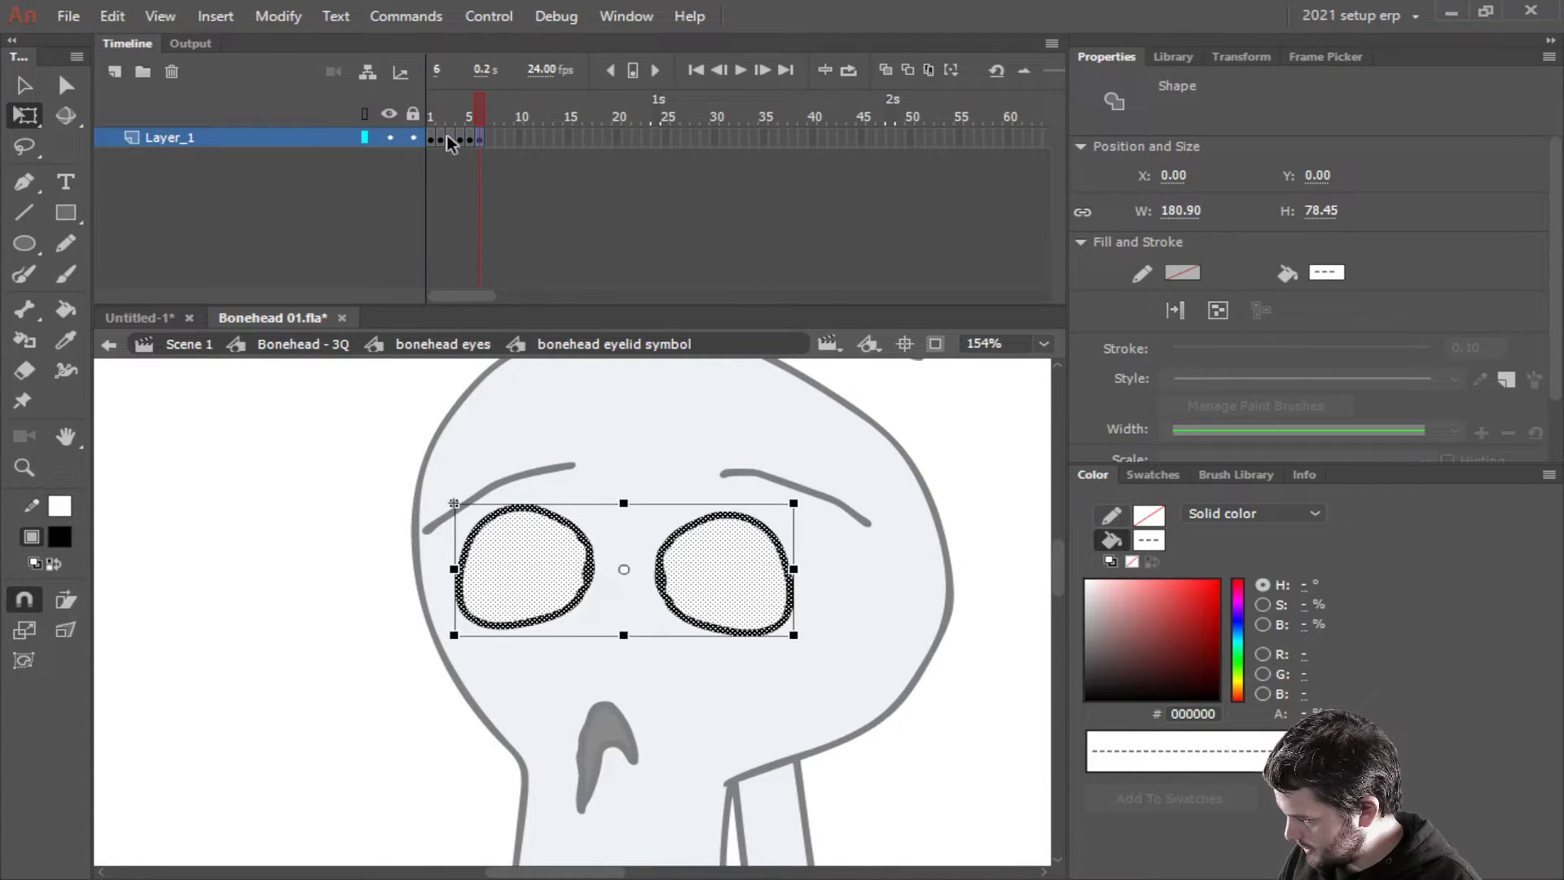
key(F6)
On frame 2, paint a black upper eyelid line across the top part of each eye with the Brush tool
click(443, 137)
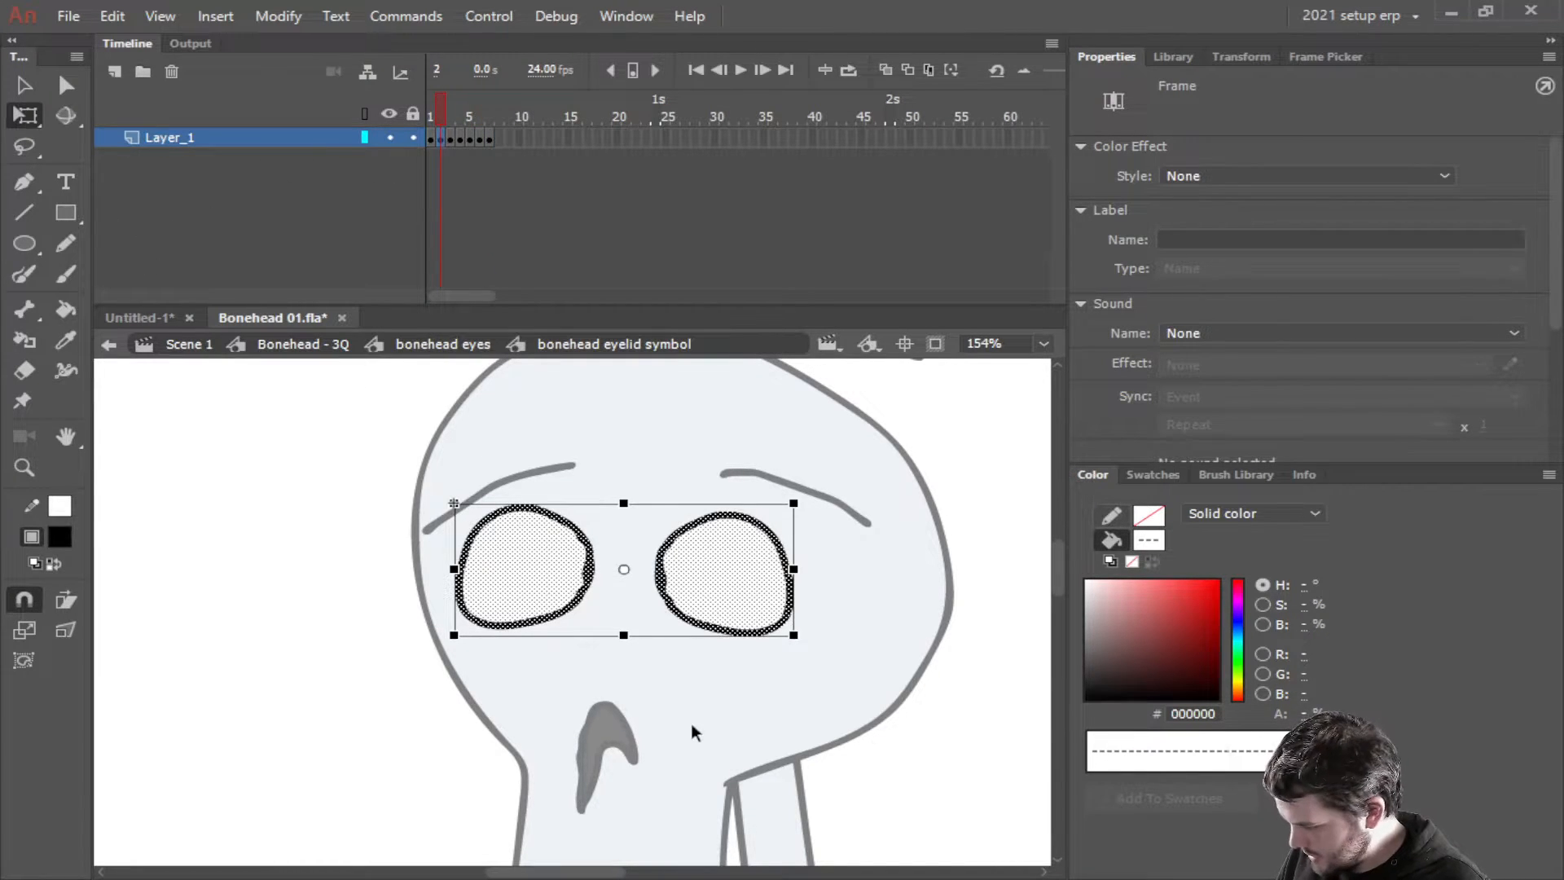
scroll(691, 720, up, 1)
click(64, 279)
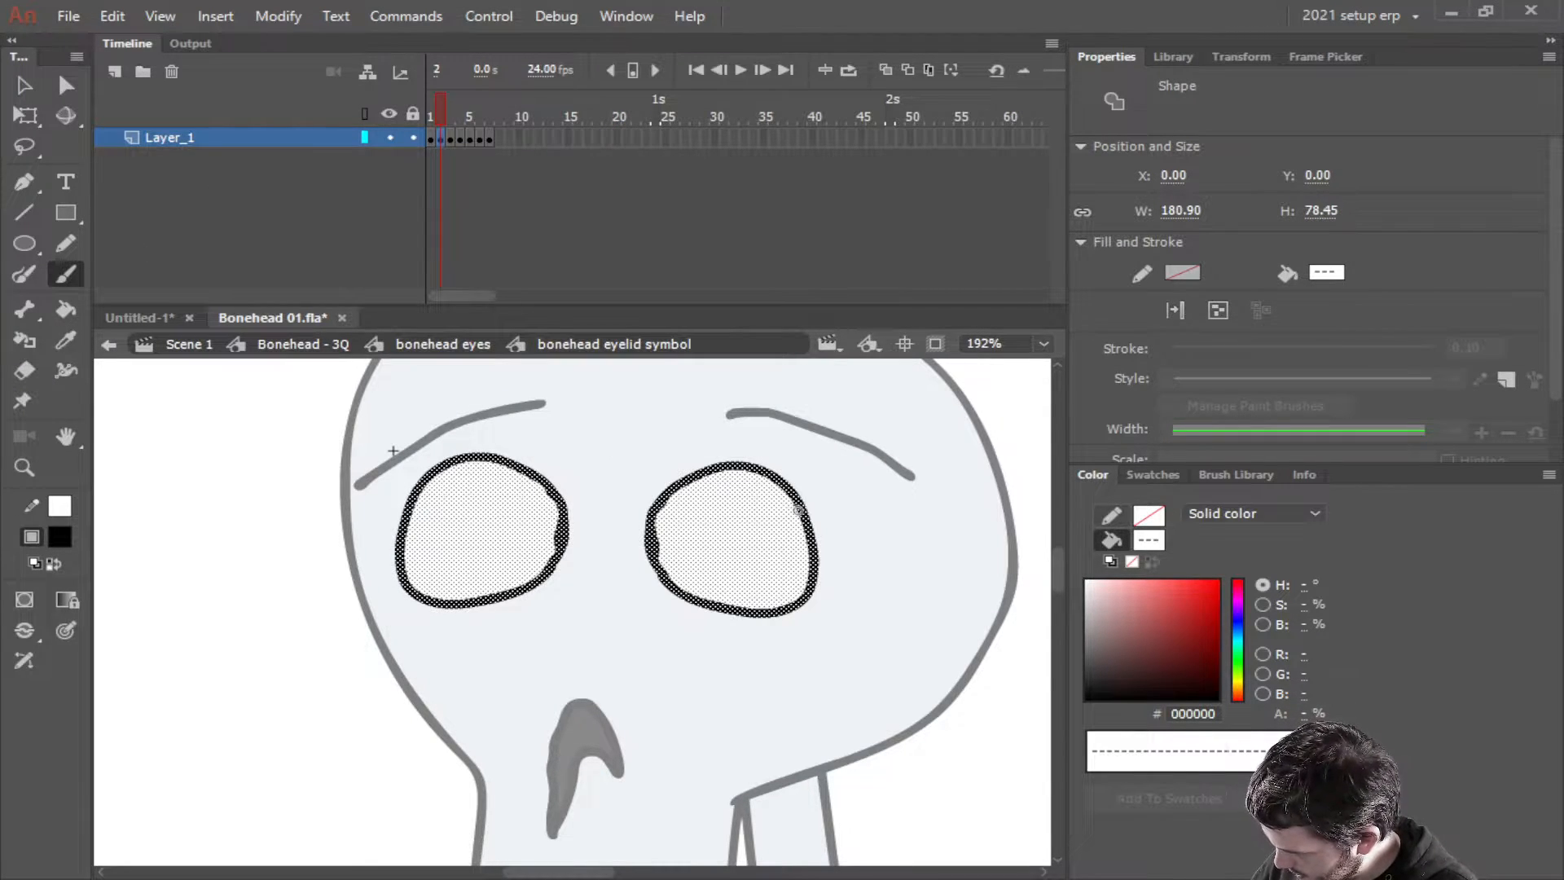
drag(790, 511, 660, 499)
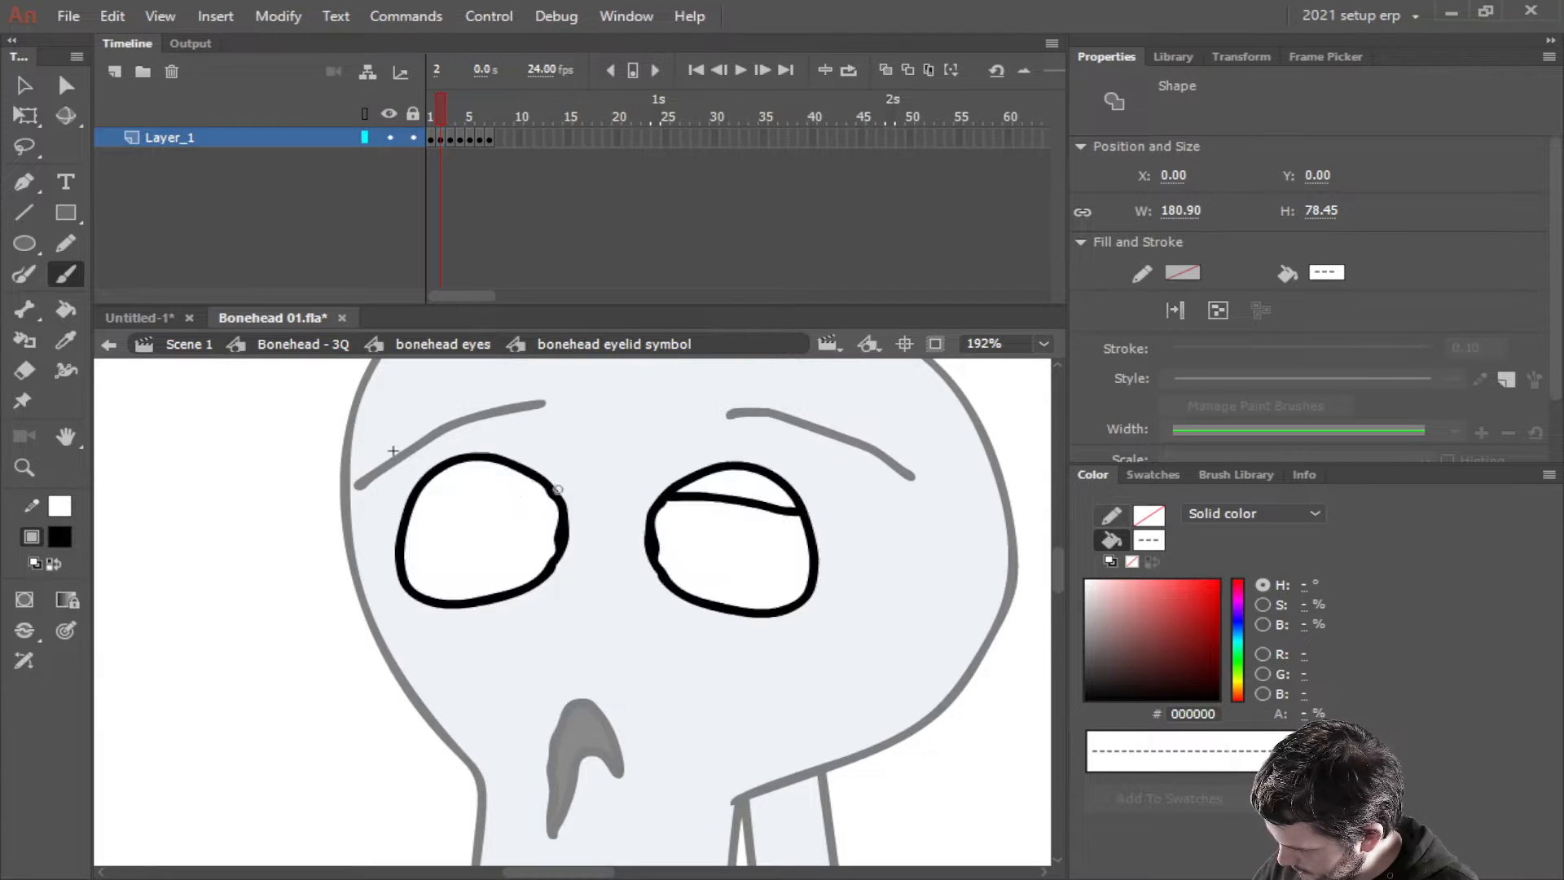
drag(559, 491, 411, 494)
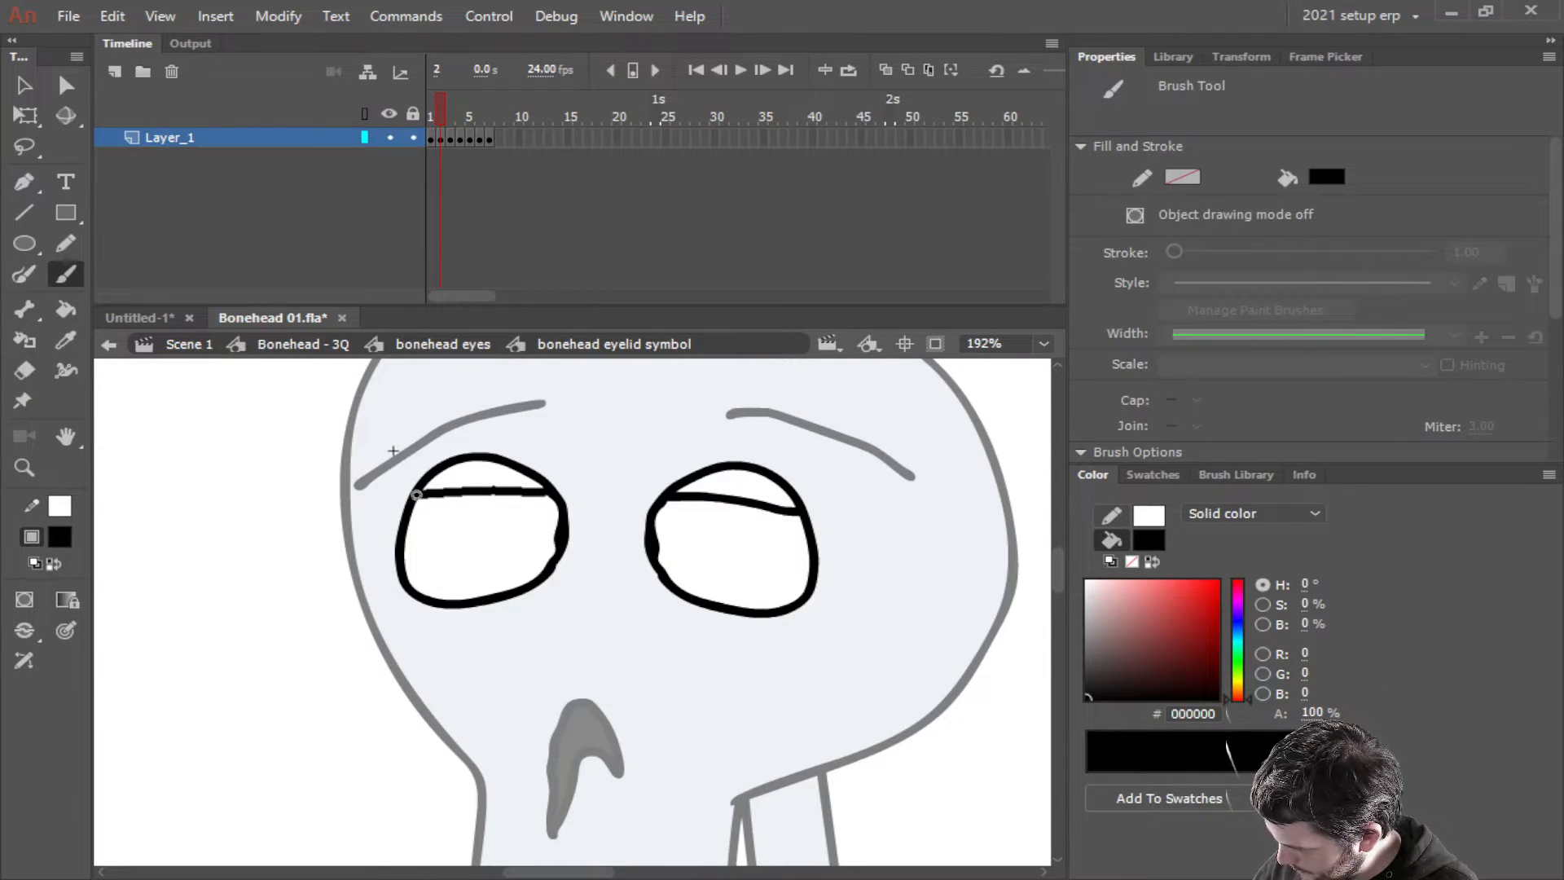
On frame 1, paint a nearly horizontal lower lid line and upper lid line across both eyes
click(431, 139)
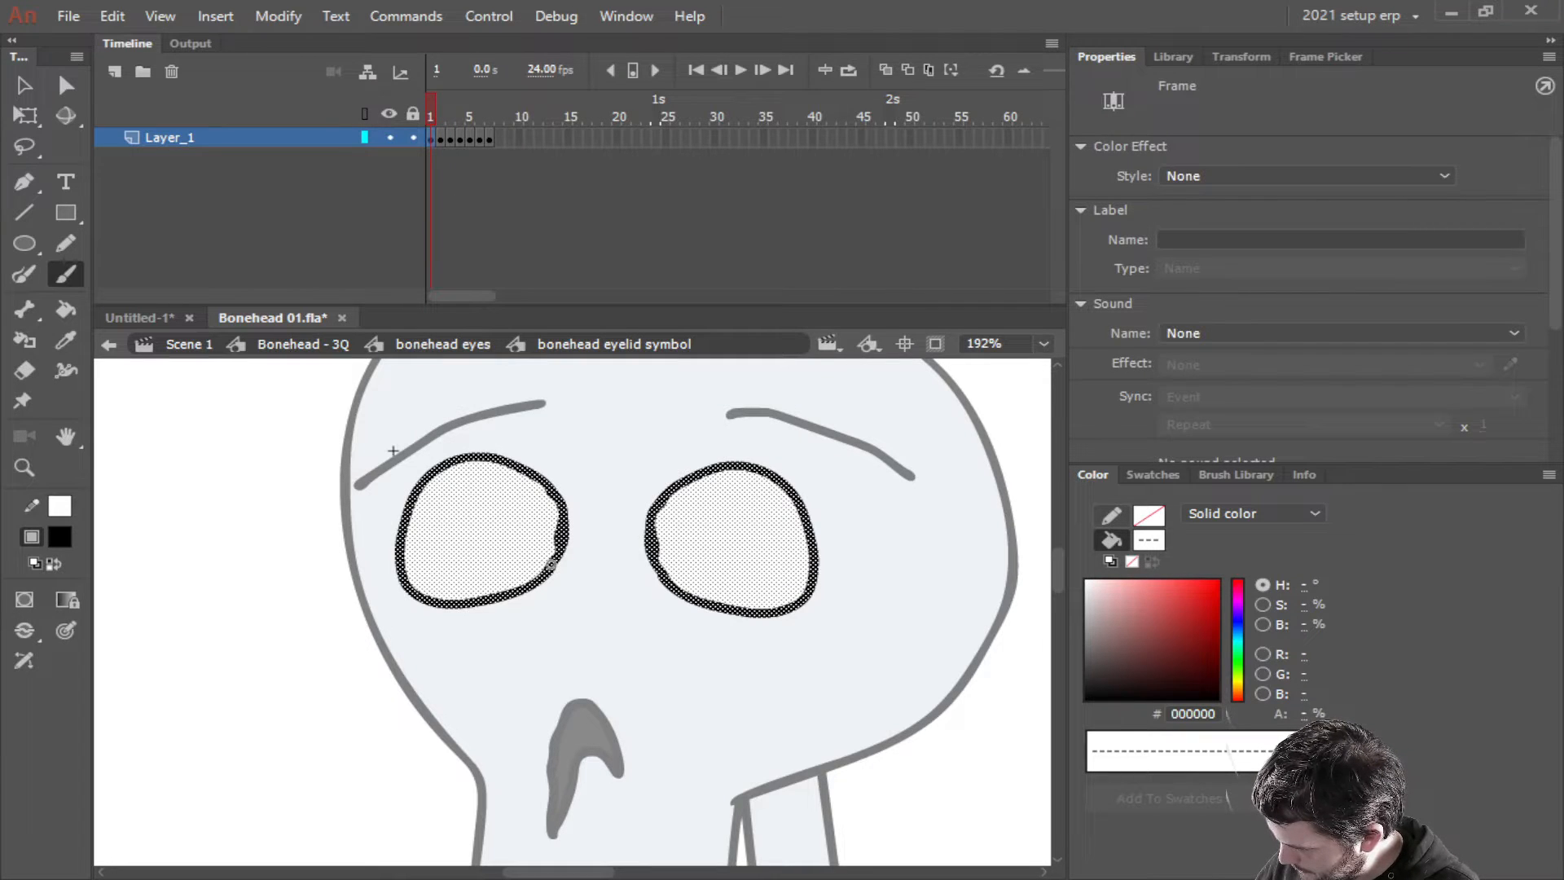
drag(551, 564, 398, 571)
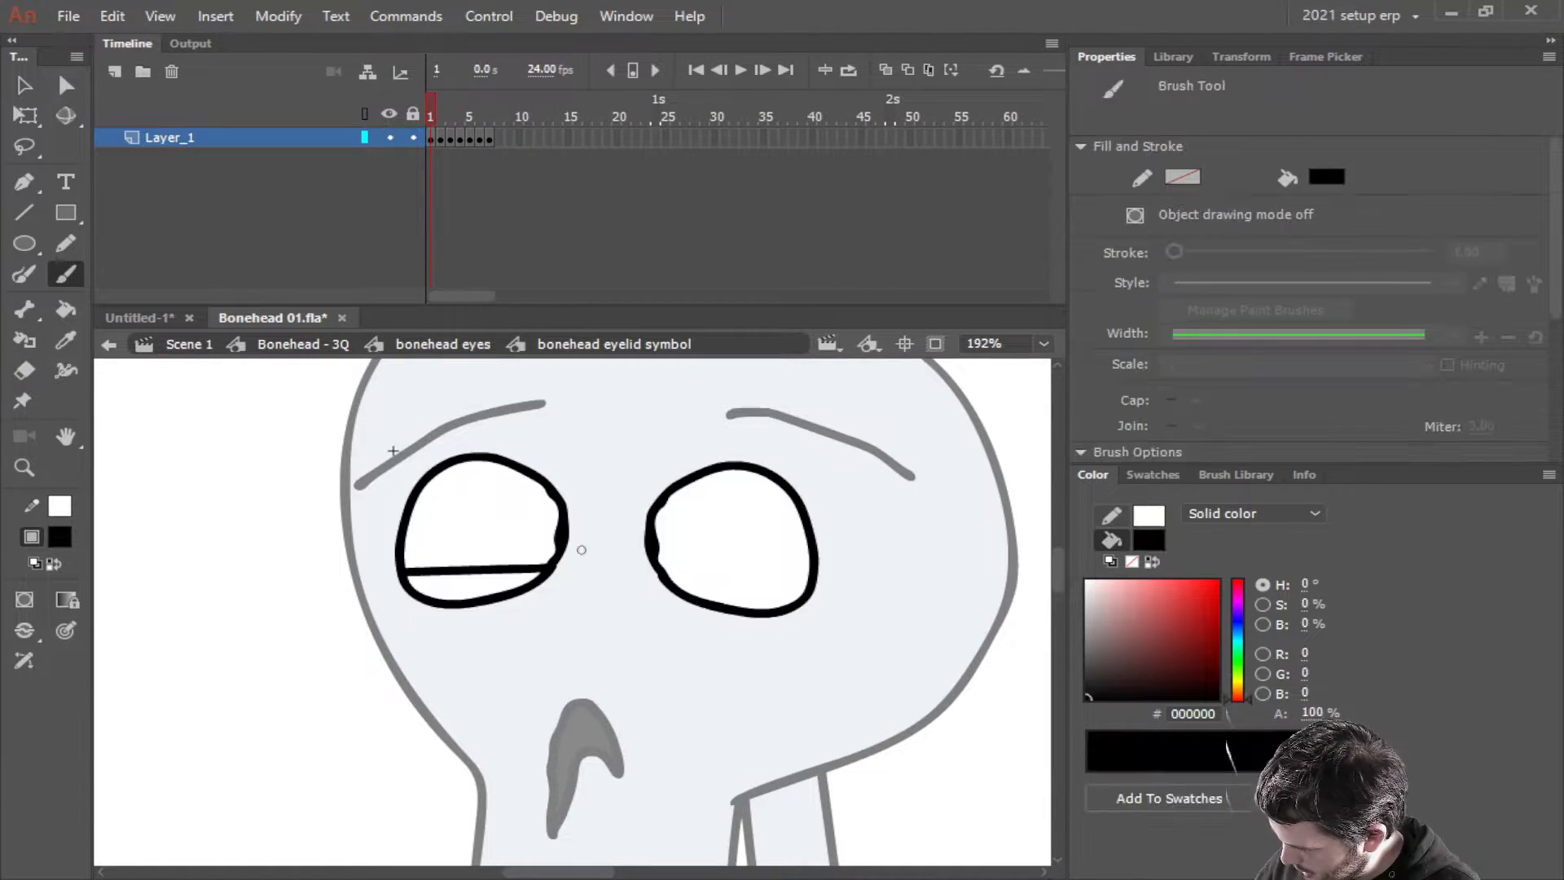
drag(812, 575, 669, 575)
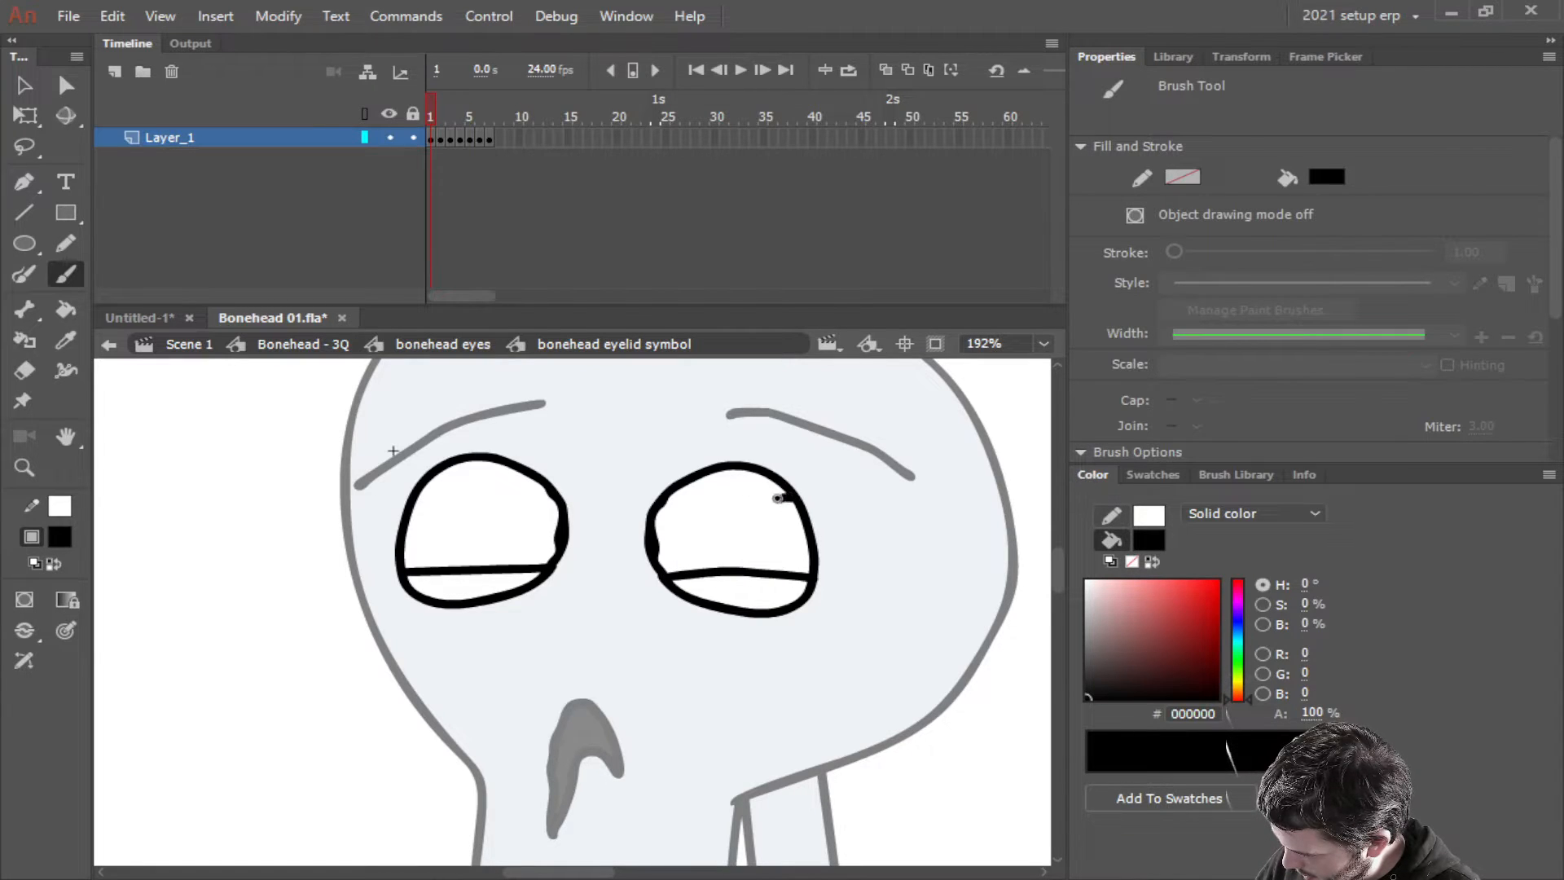
drag(778, 498, 662, 497)
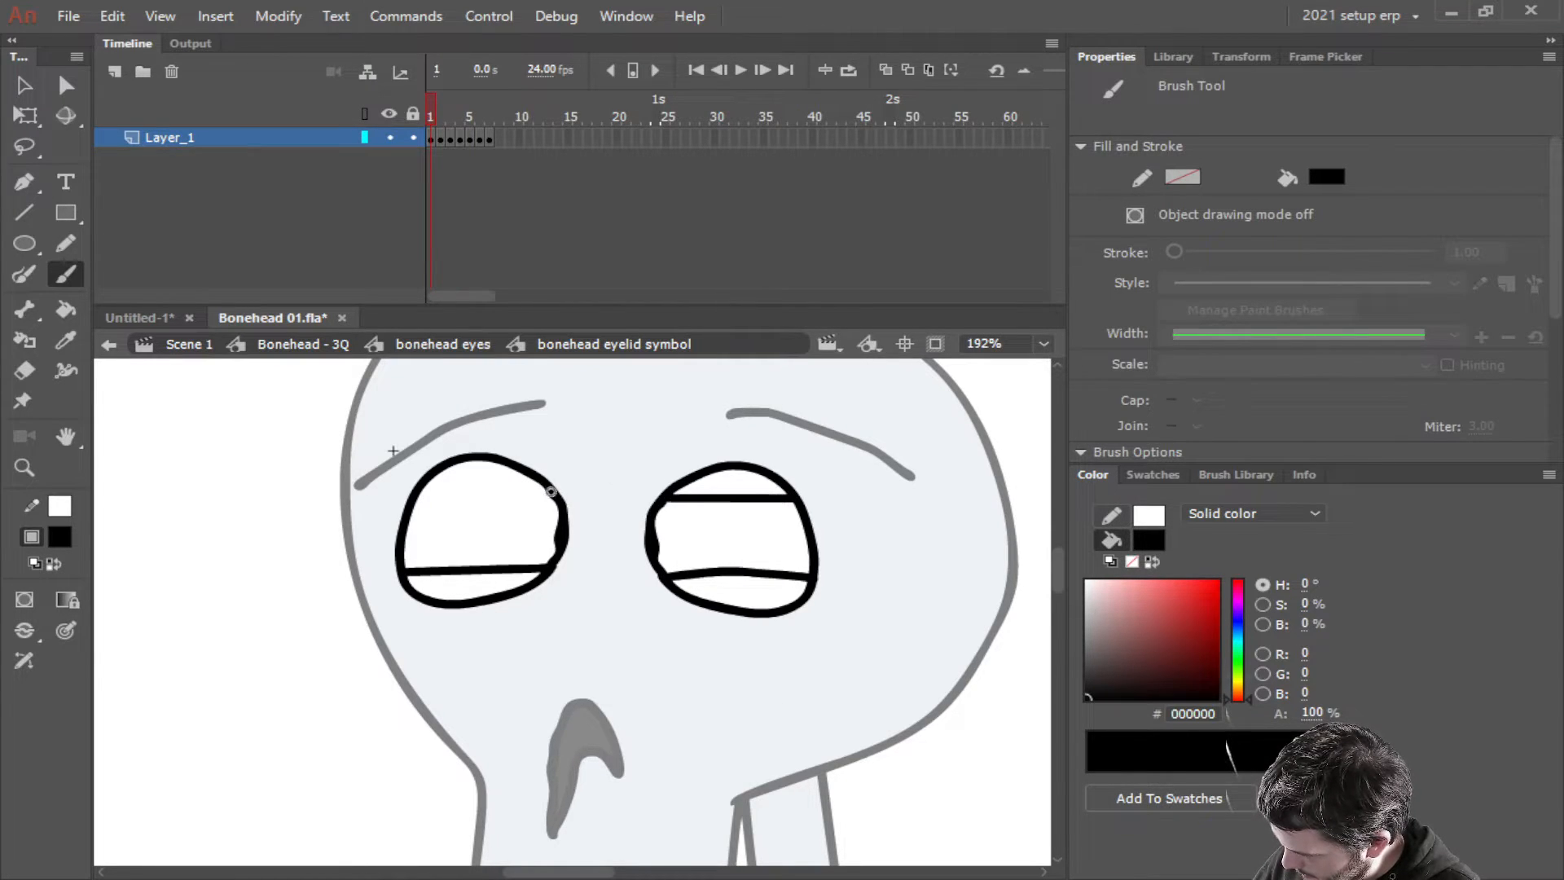
drag(551, 492, 410, 498)
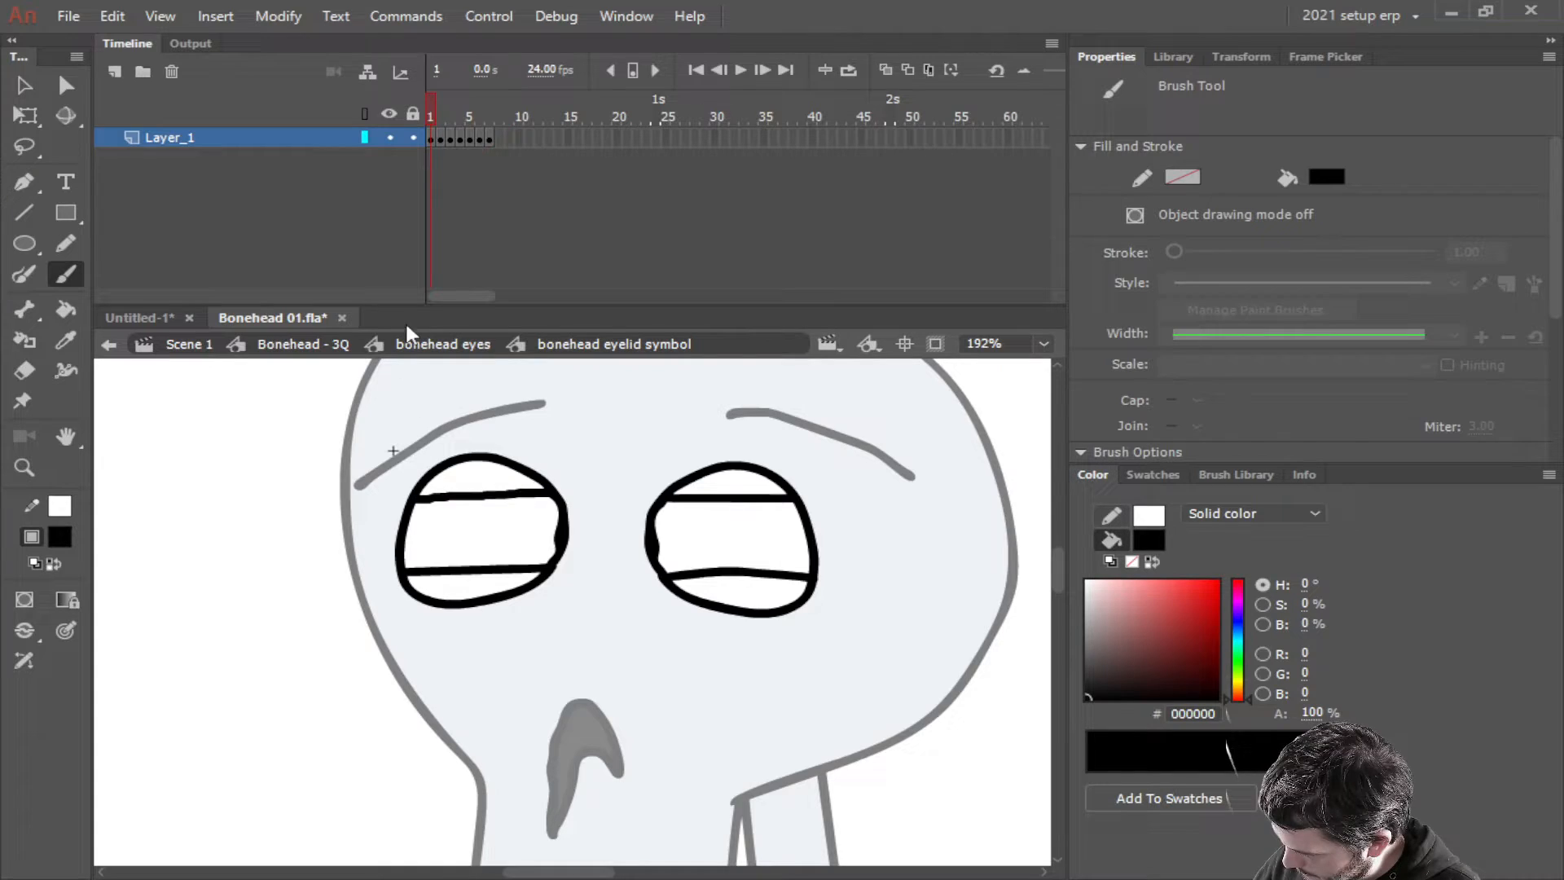
On frame 3, paint one nearly horizontal upper lid line across each eye, about a third of the way down
click(450, 139)
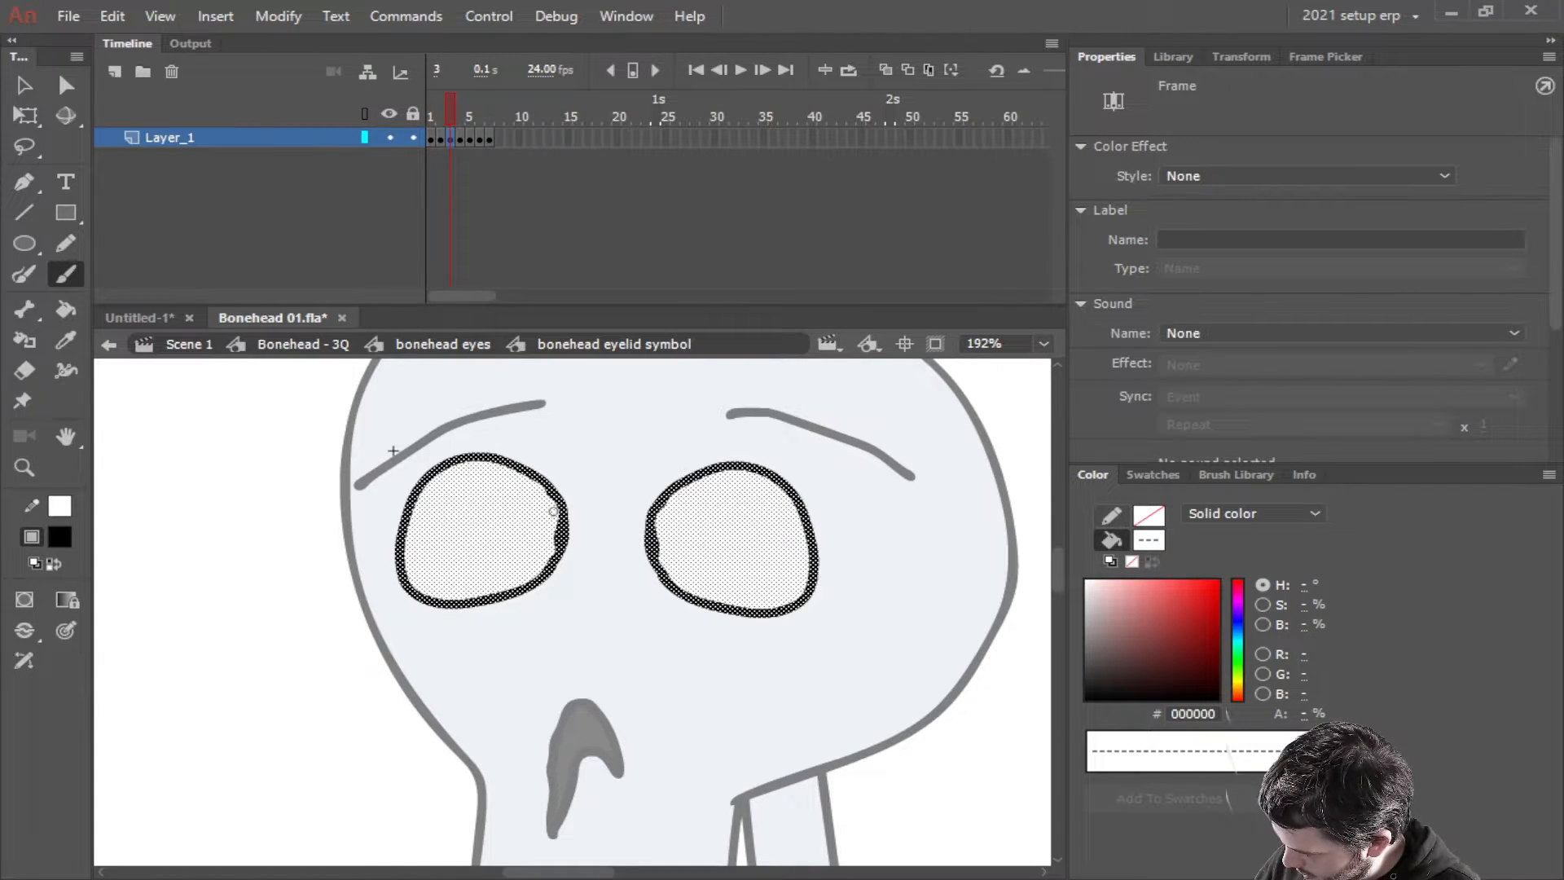
drag(559, 505, 406, 511)
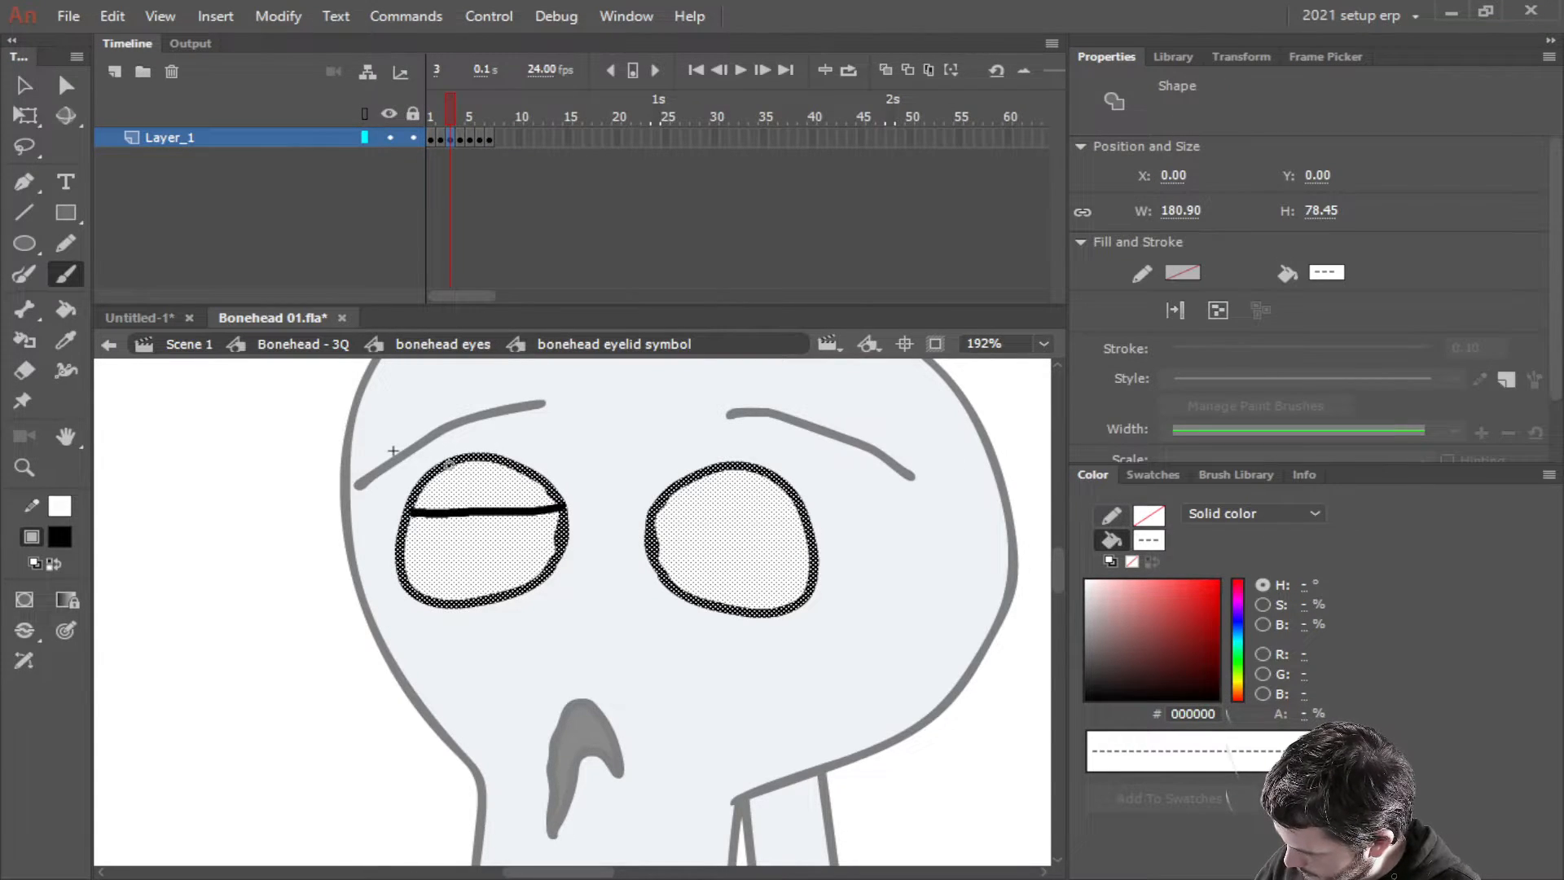
drag(804, 511, 652, 513)
On frame 4, paint angry upper lid lines that slant down toward the nose, redoing the right eye's line at a shallower angle
click(461, 139)
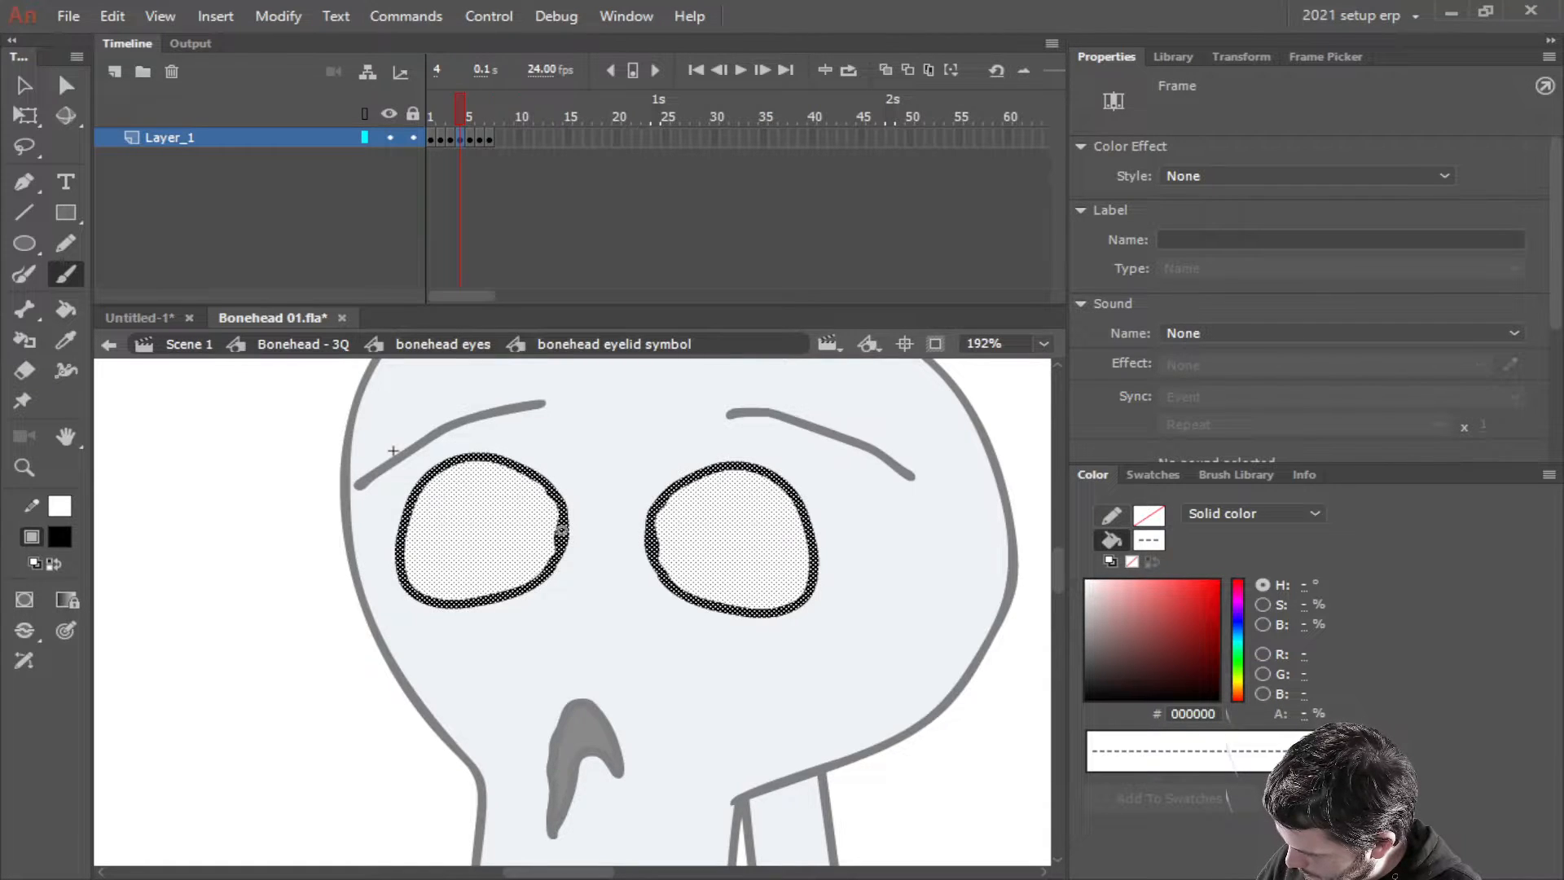
drag(561, 530, 424, 481)
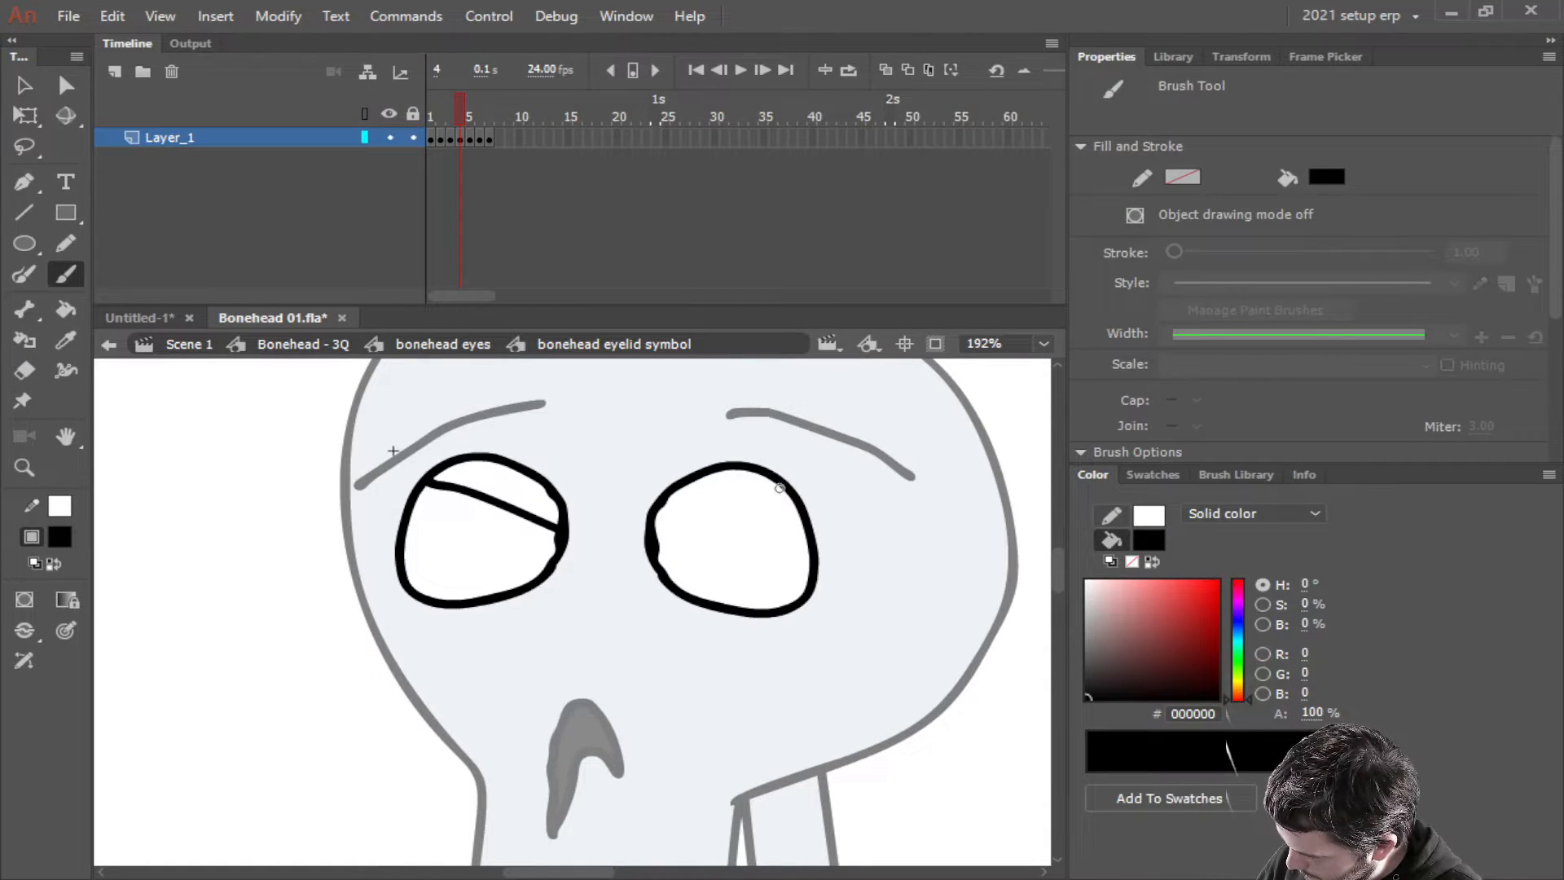
drag(779, 487, 657, 542)
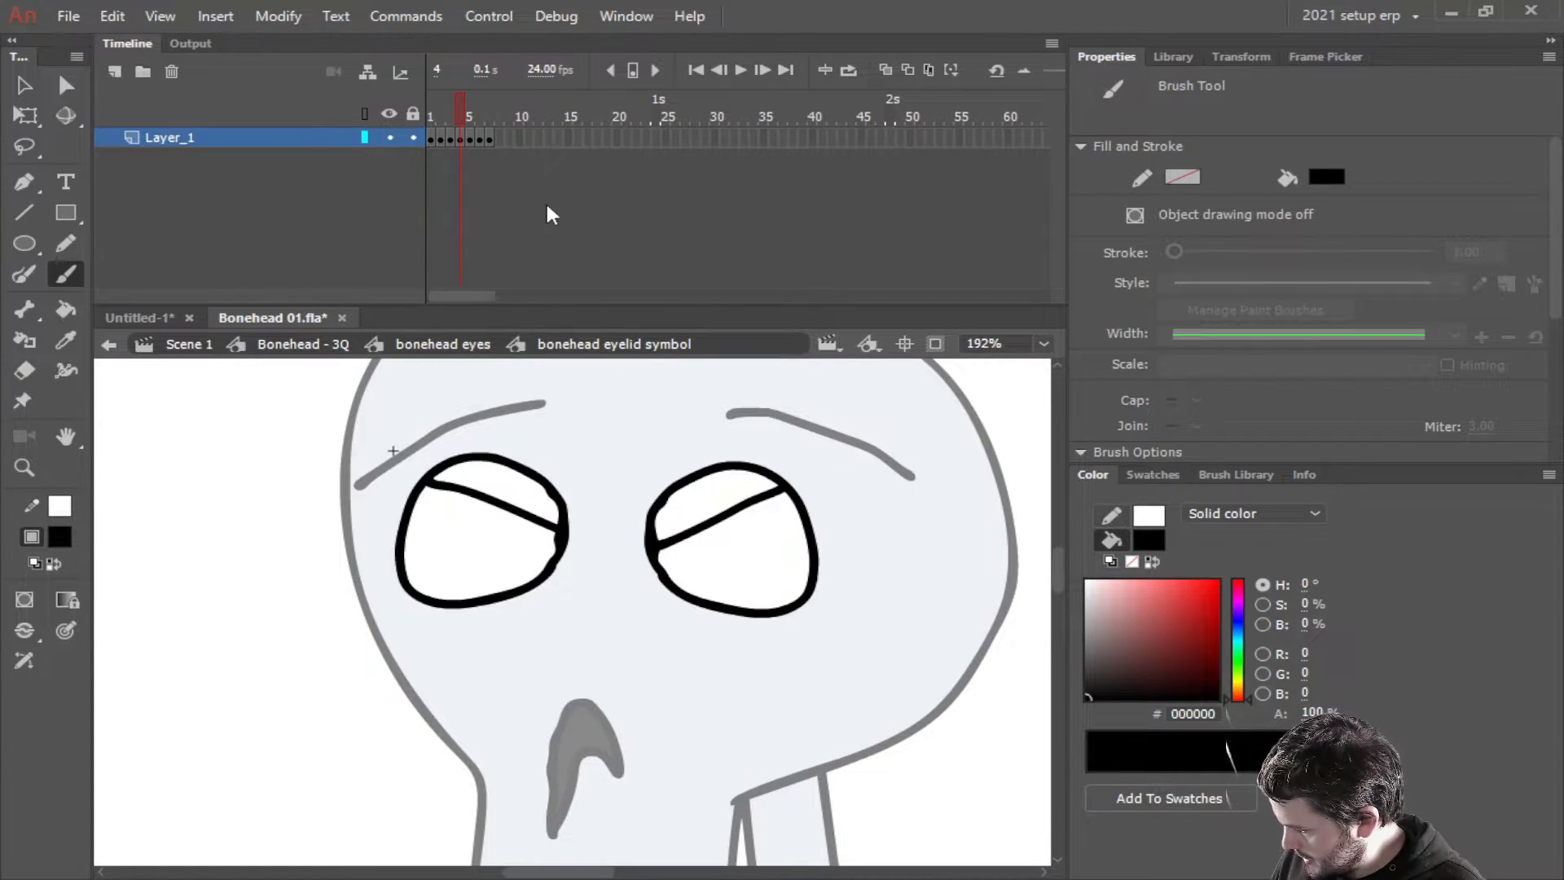
key(ctrl+z)
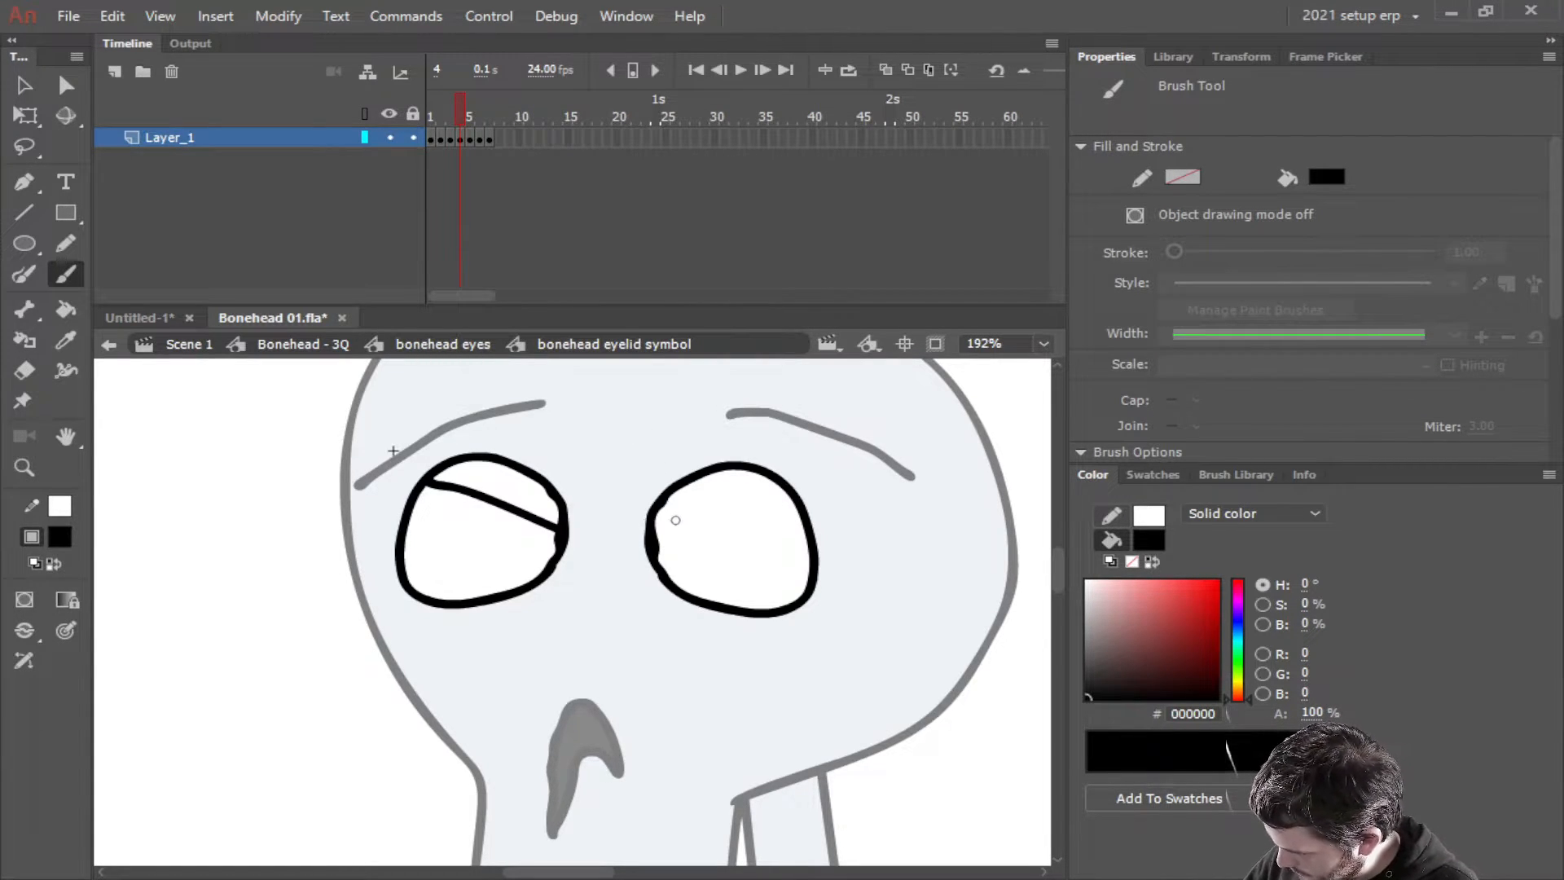
drag(657, 533, 782, 485)
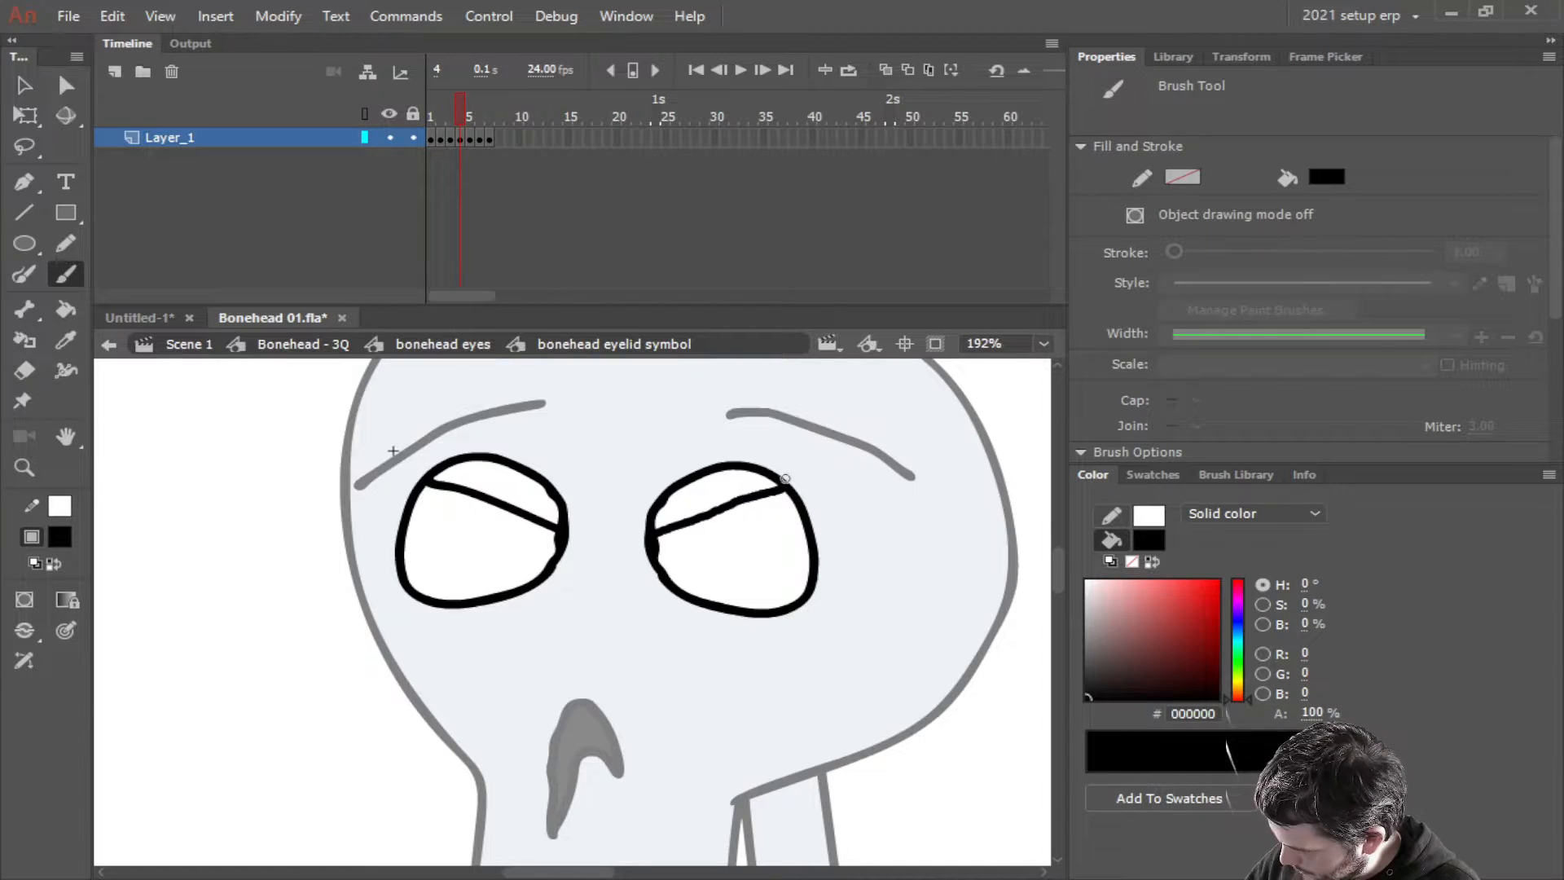
On frame 5, paint a lower lid line across the left eye sloping gently down toward the nose, redoing it until the angle is shallow
click(470, 138)
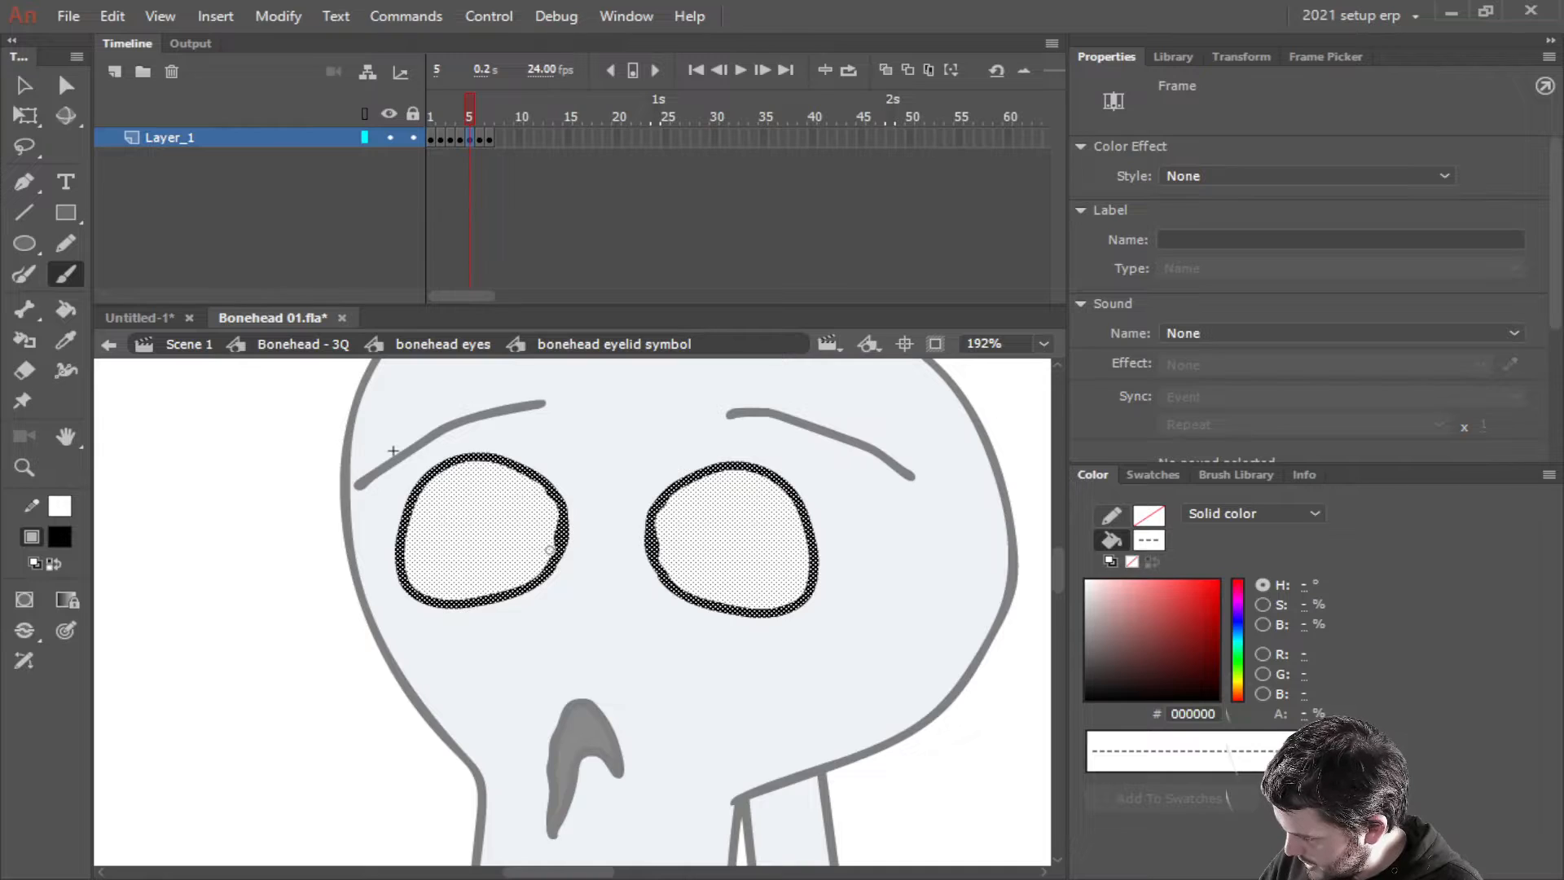
mouse_move(548, 571)
mouse_down()
mouse_move(452, 547)
mouse_move(409, 516)
mouse_up()
key(ctrl+z)
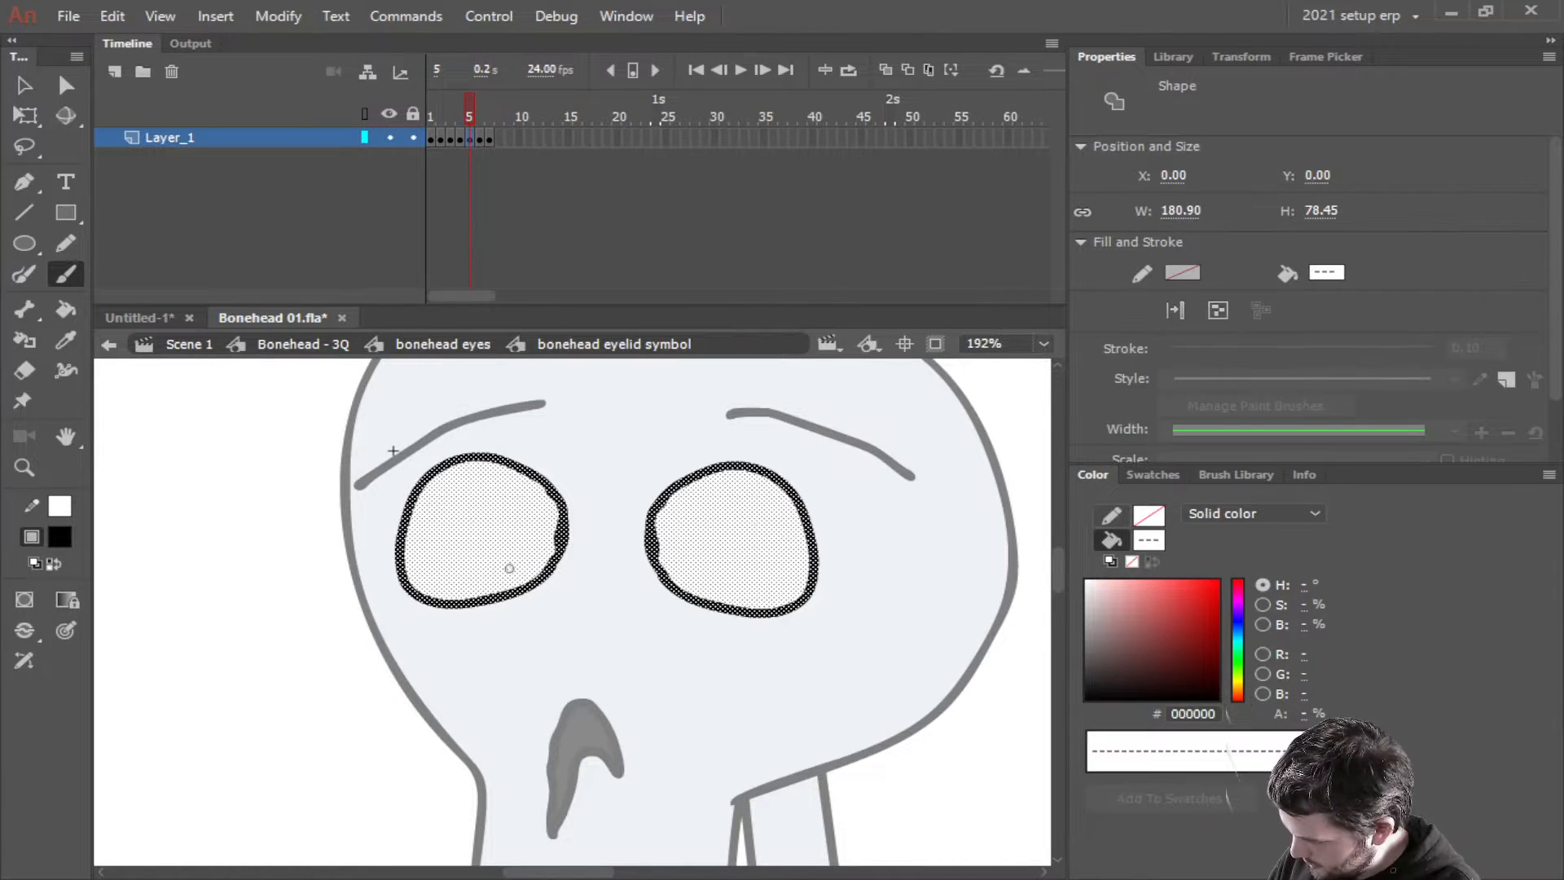
drag(547, 574, 409, 511)
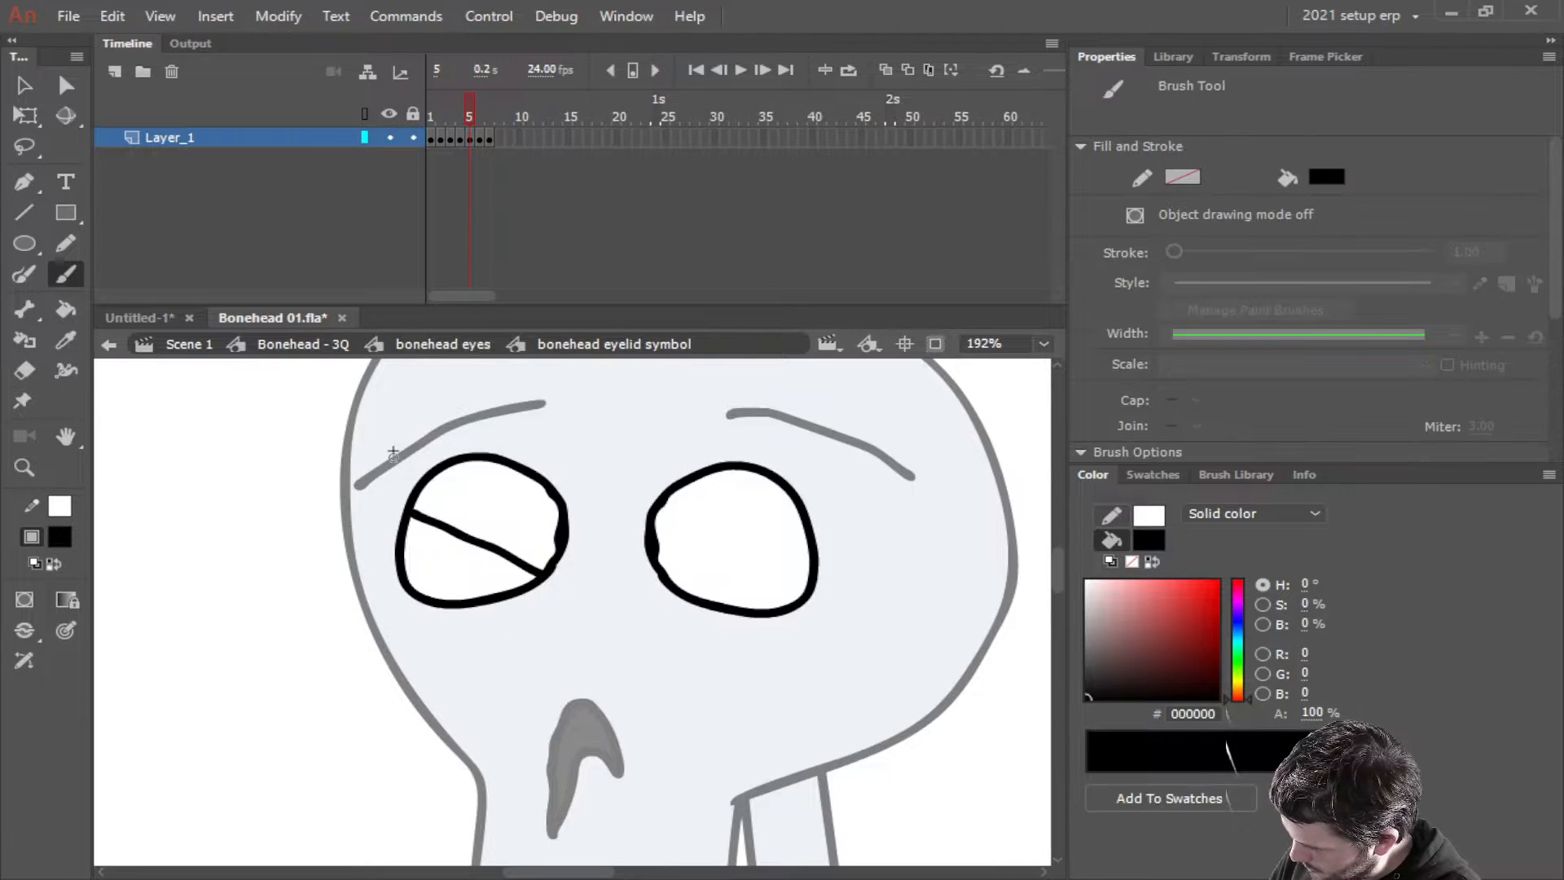
key(ctrl+z)
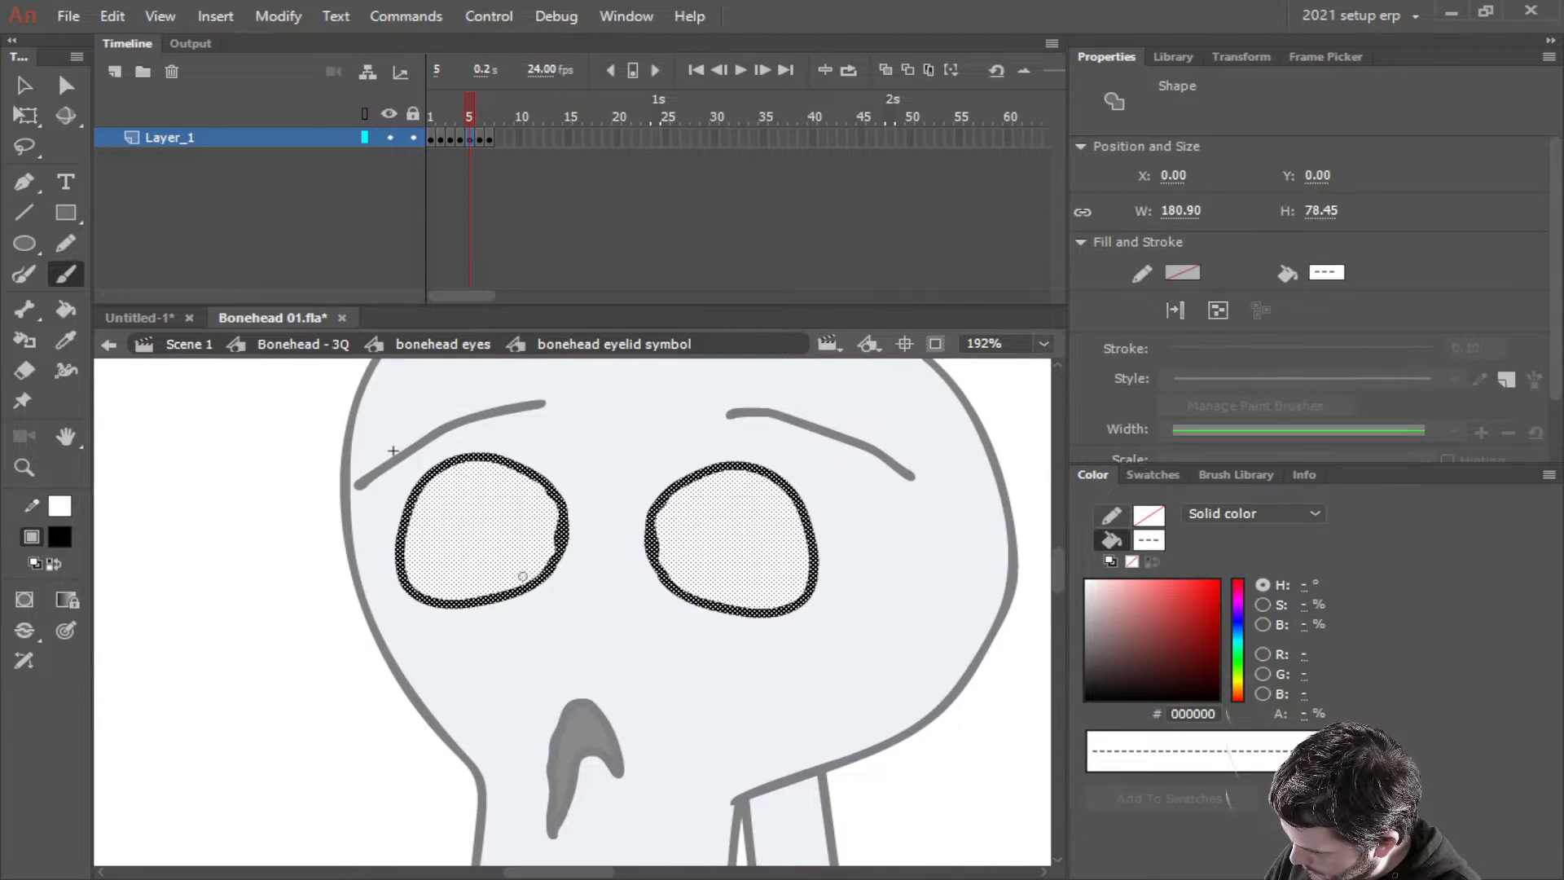
drag(546, 578, 419, 557)
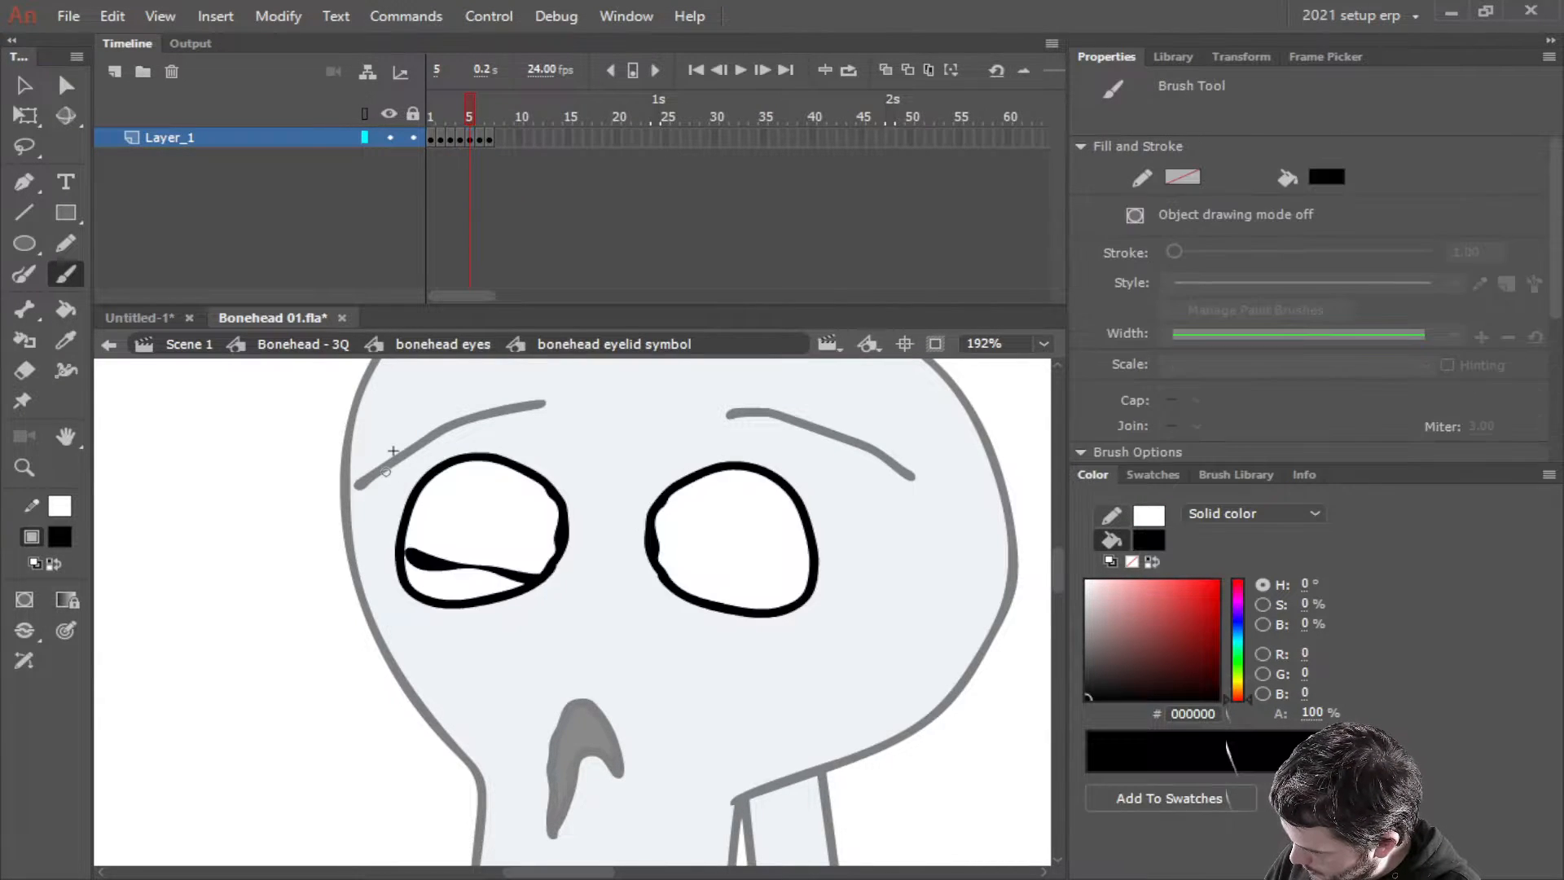
key(ctrl+z)
drag(546, 576, 401, 541)
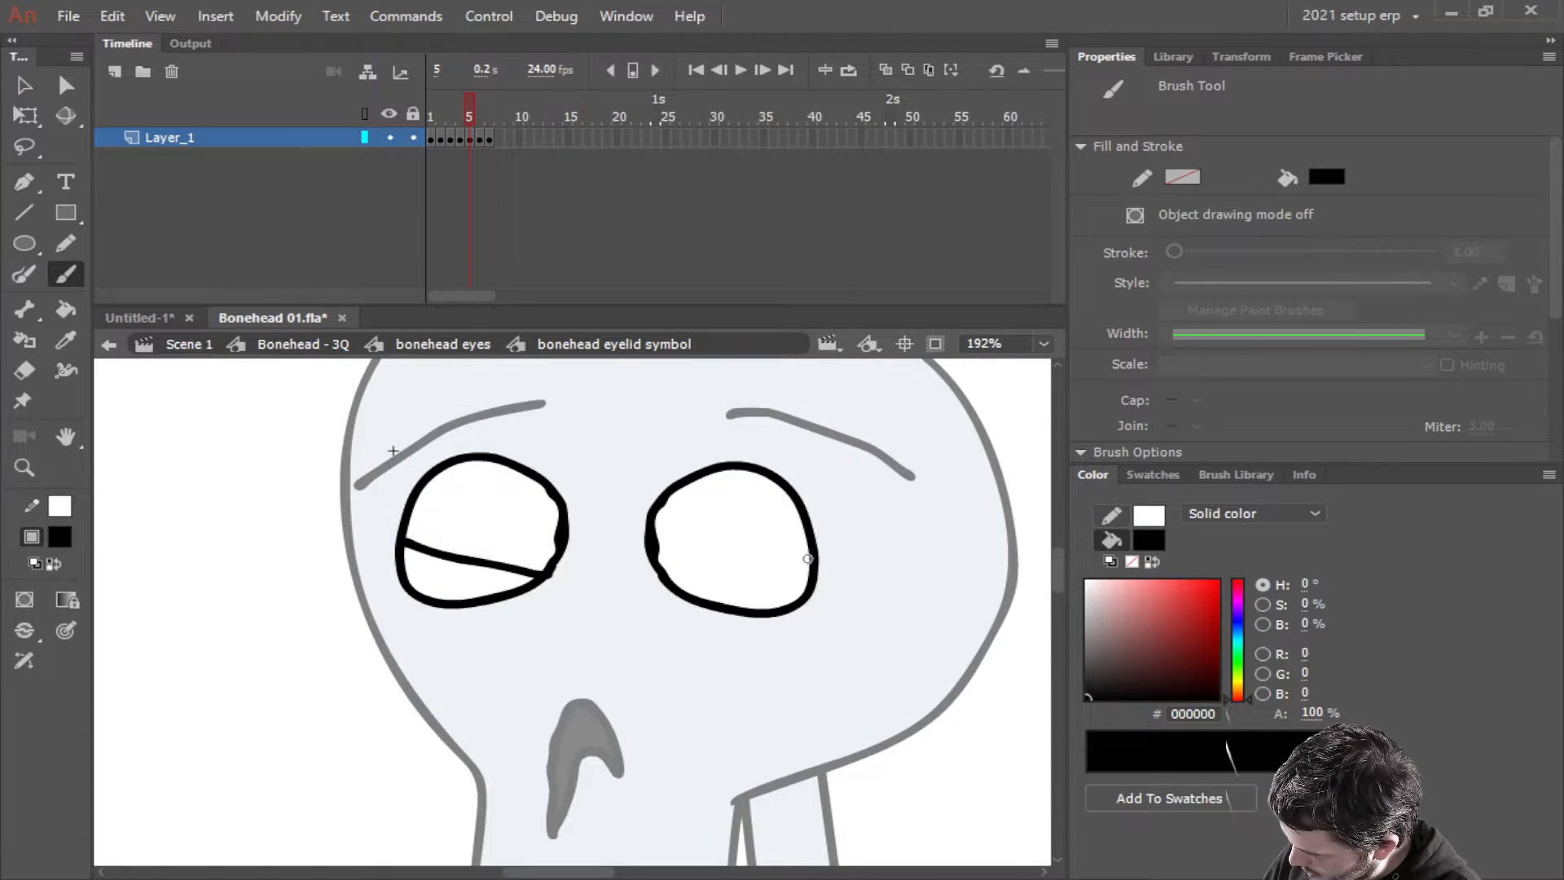
Paint the mirrored lower lid line across the right eye on frame 5, redoing it slightly higher at its outer end
drag(811, 557, 674, 582)
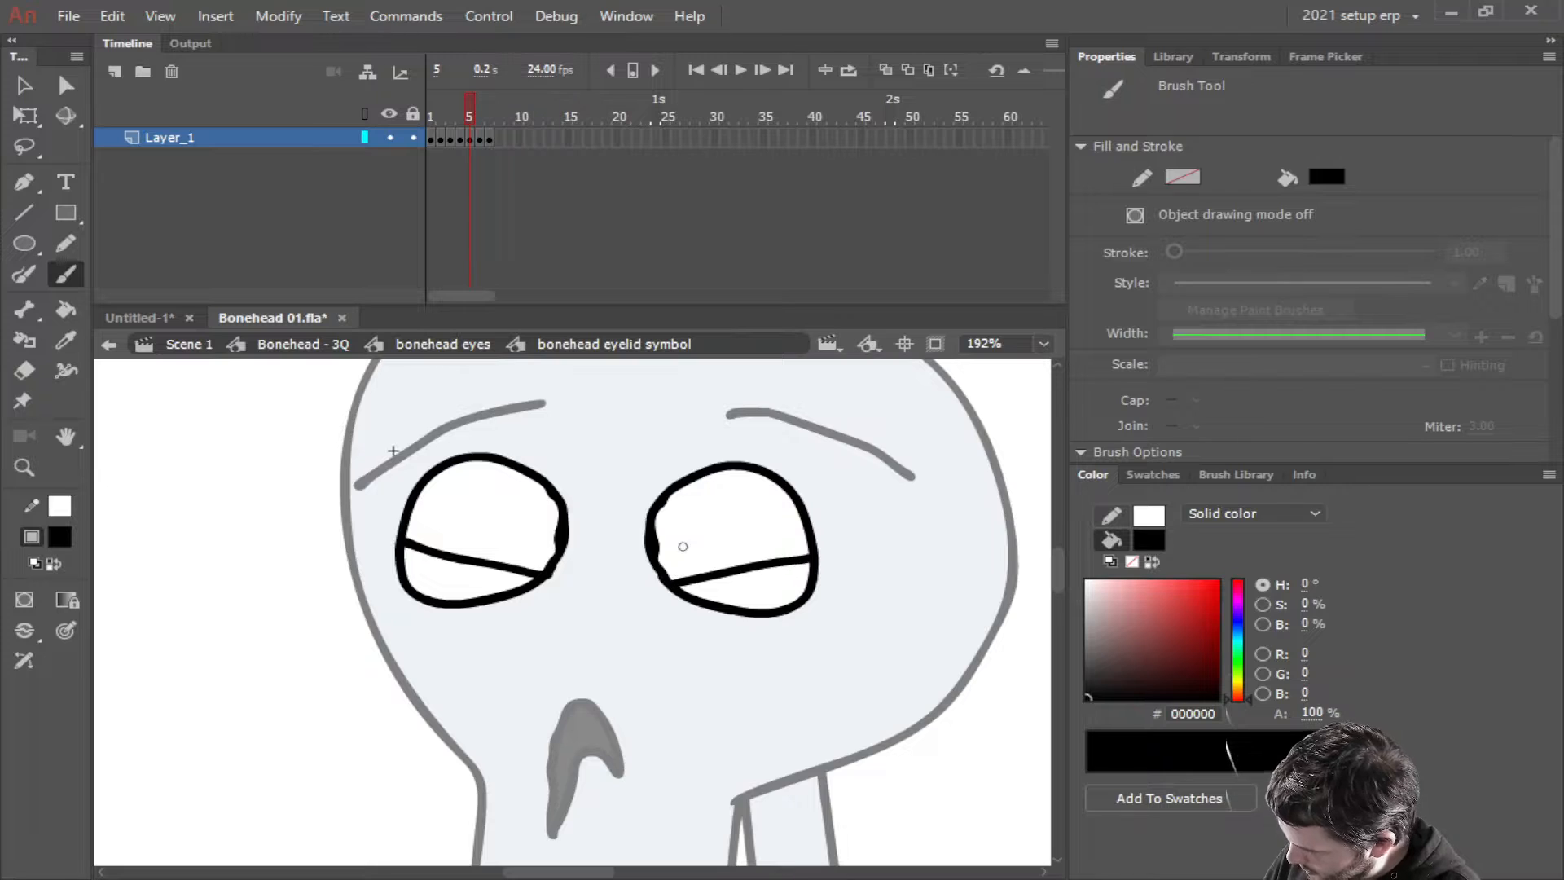
key(ctrl+z)
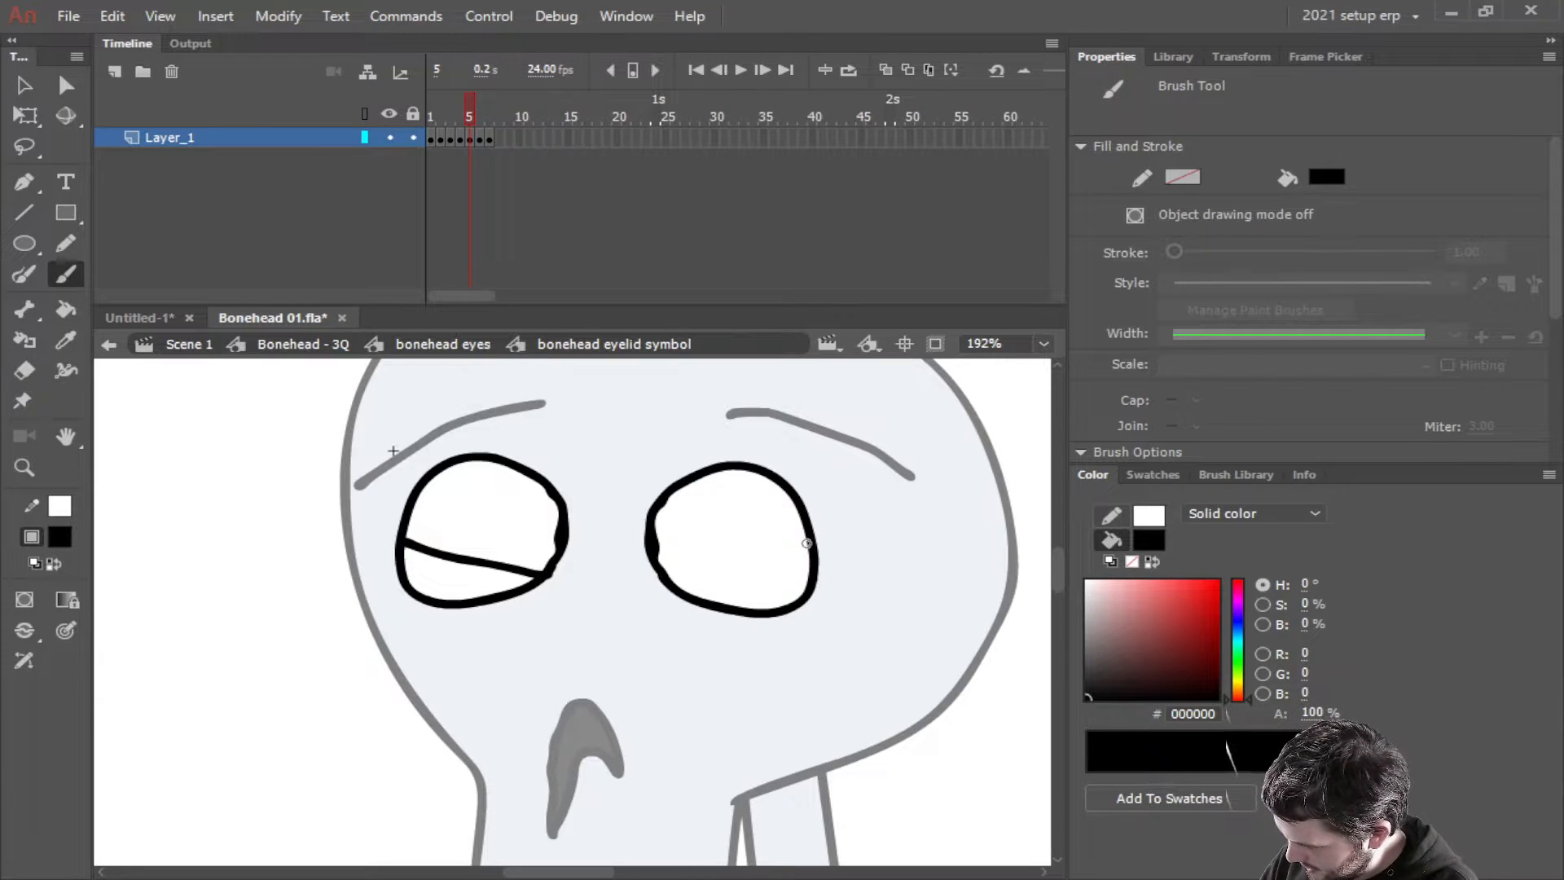
drag(810, 544, 666, 578)
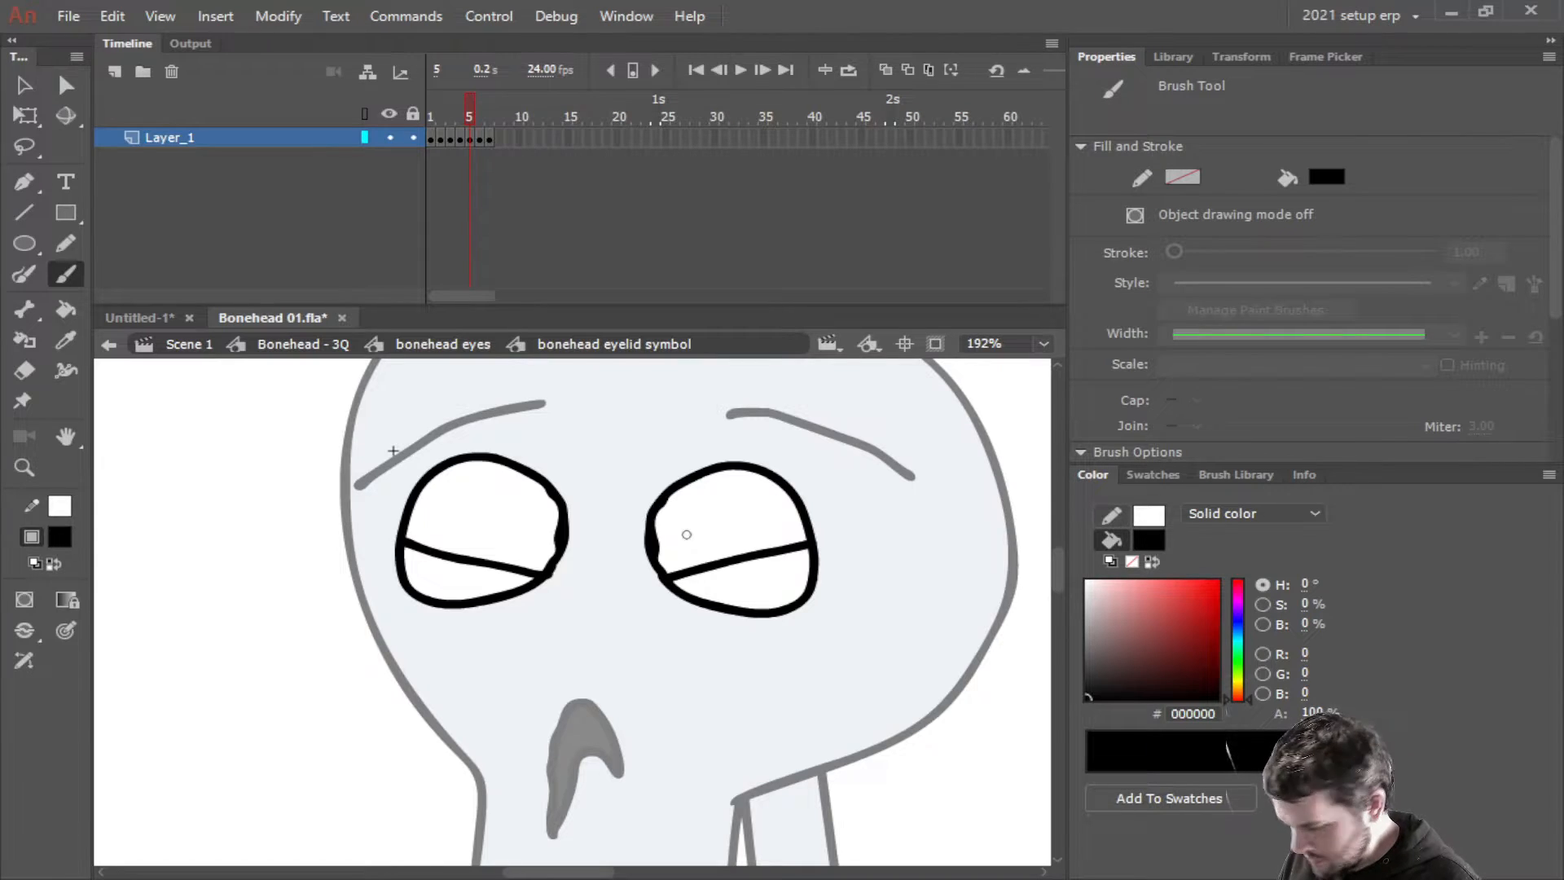
Step back to frame 1 and forward to frame 5 to review the eyelid poses drawn so far
key(comma)
key(comma)
key(comma)
key(comma)
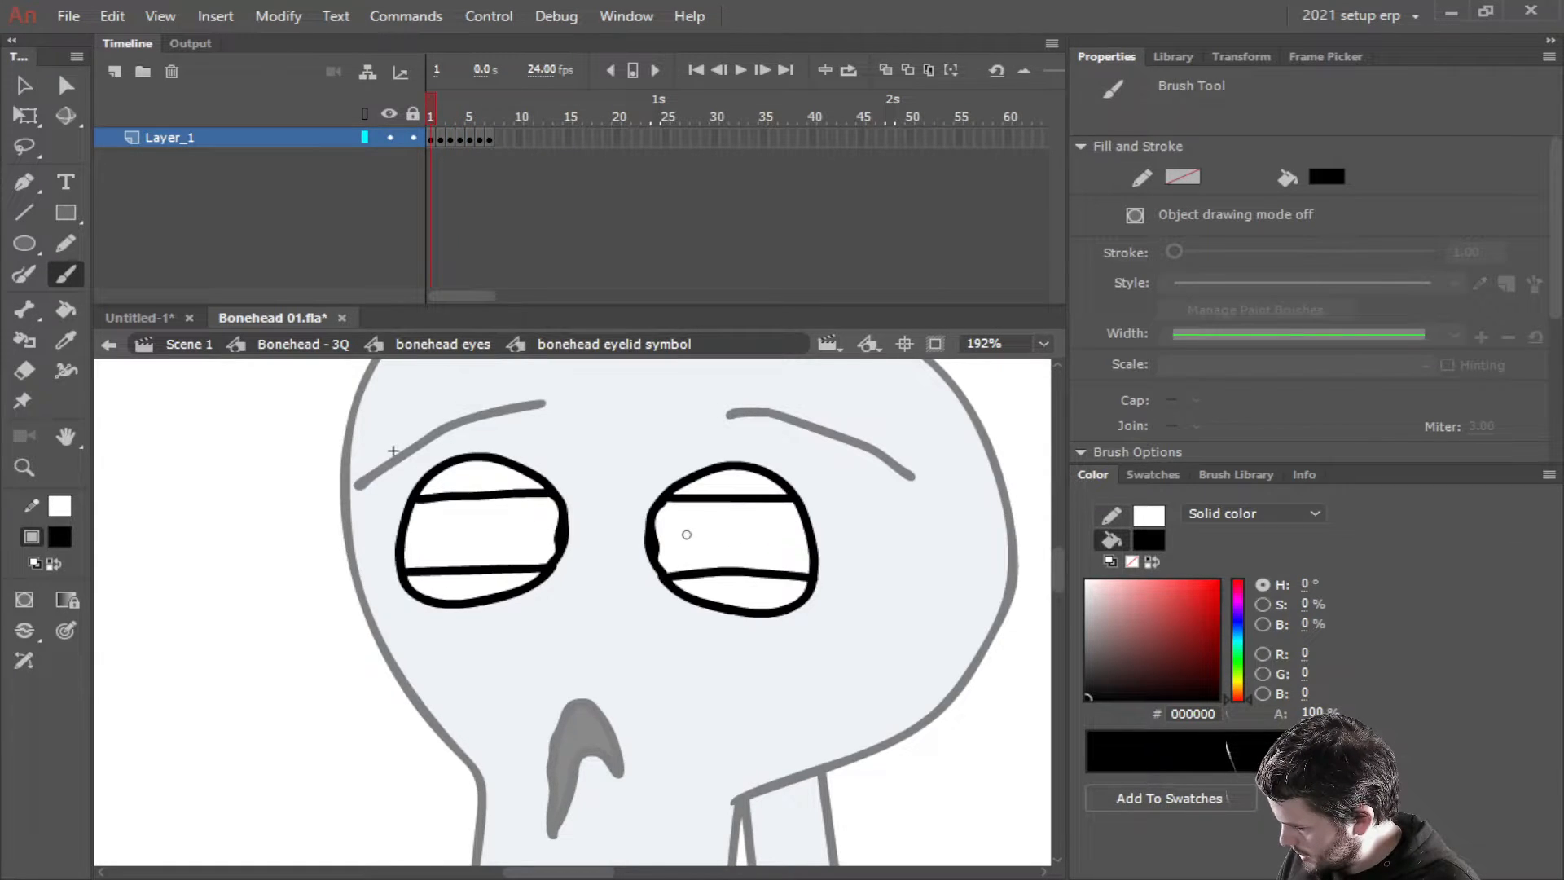
key(period)
key(period)
key(period)
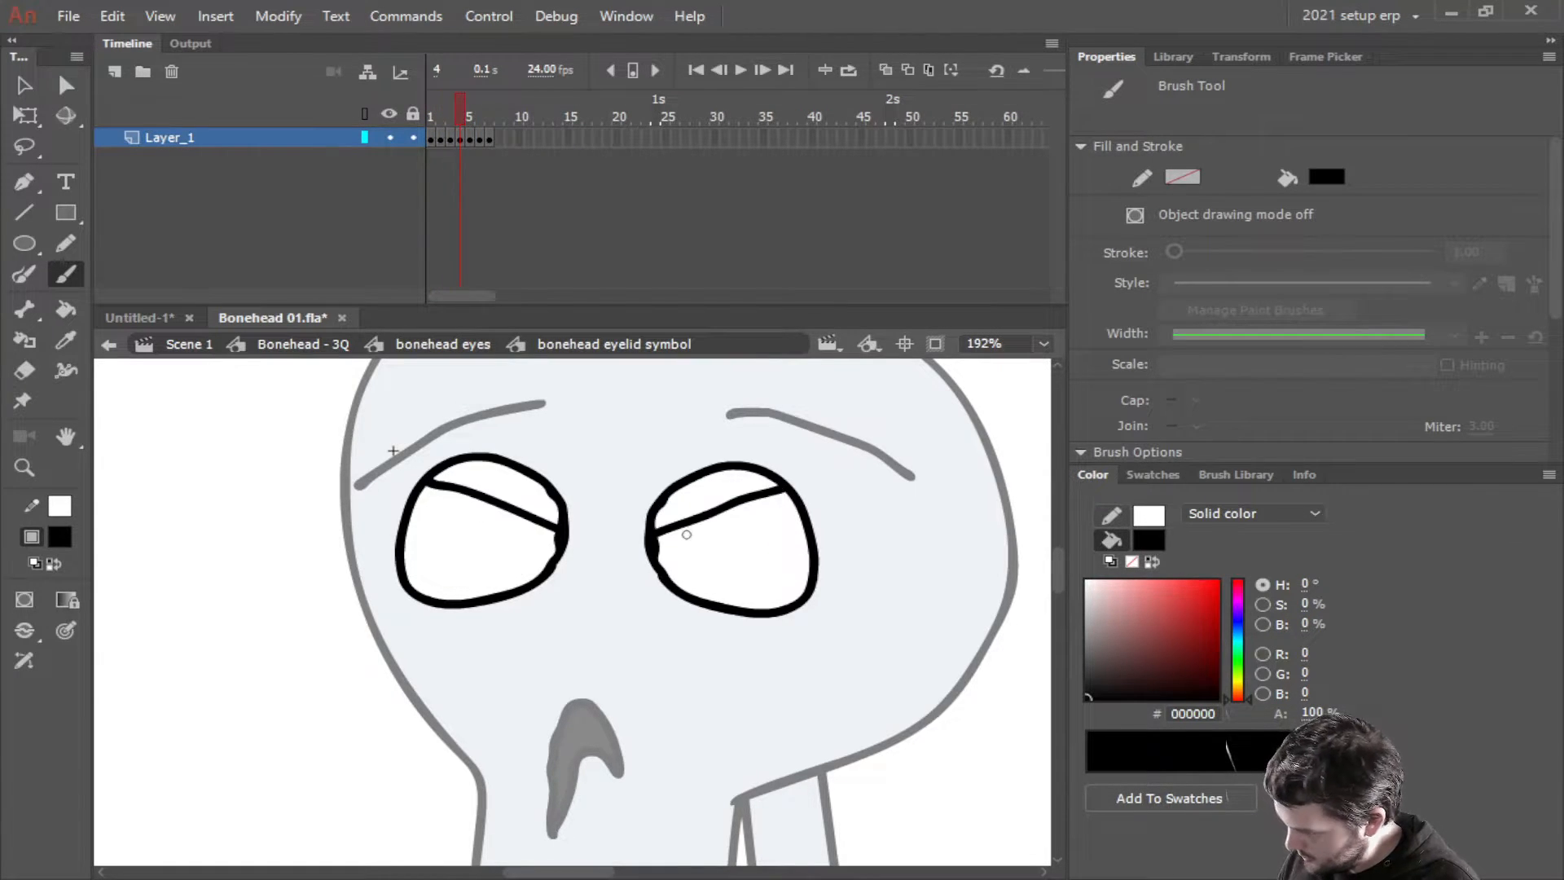
key(period)
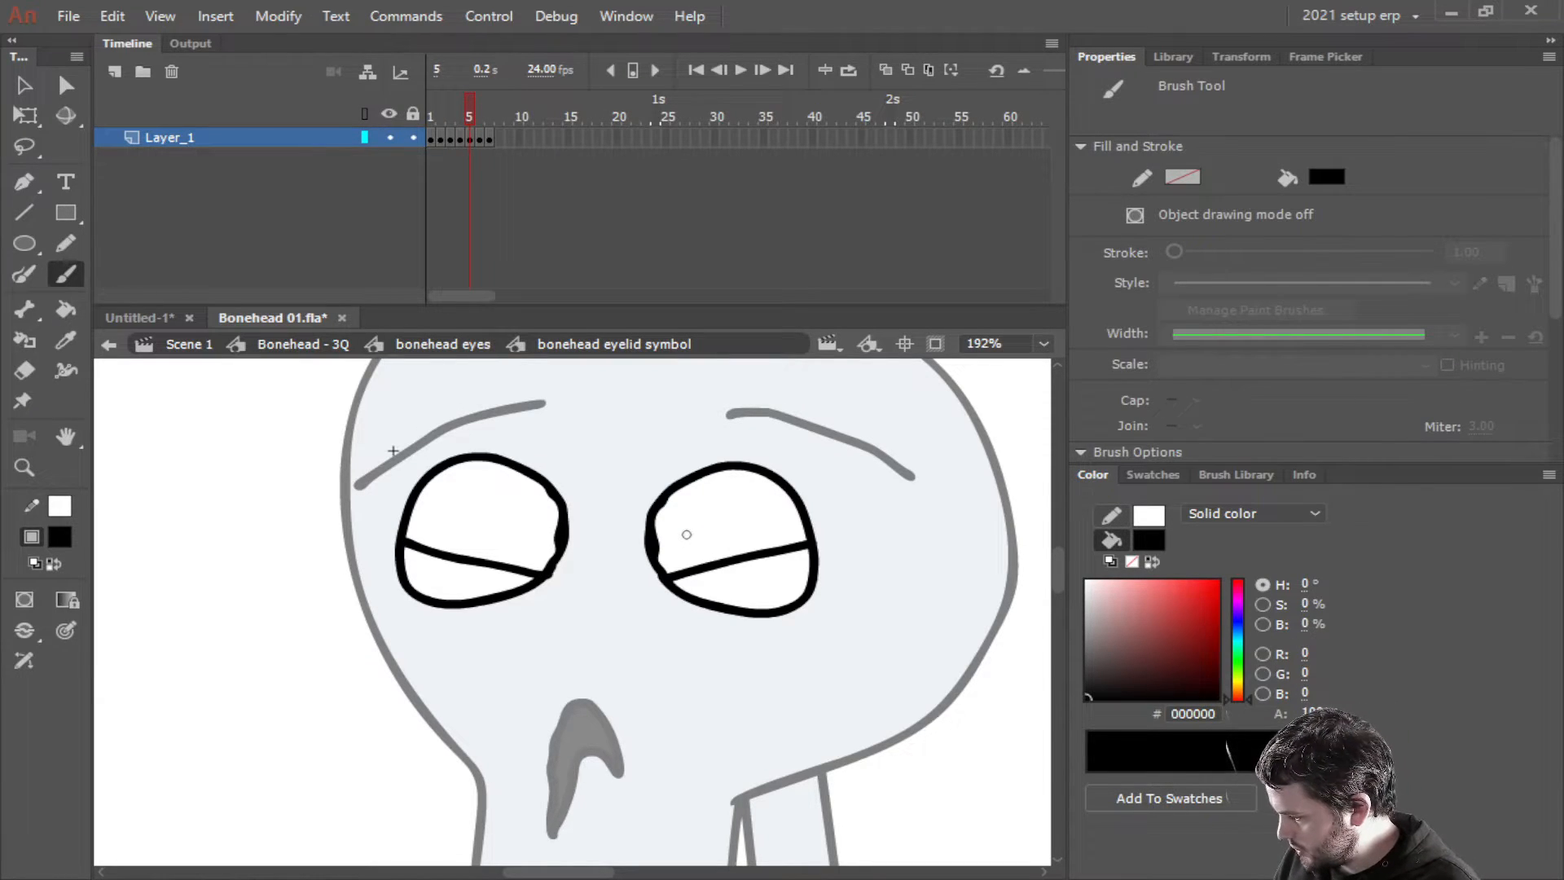
On frame 6, paint a slightly sagging upper lid line across the top part of each eye
key(period)
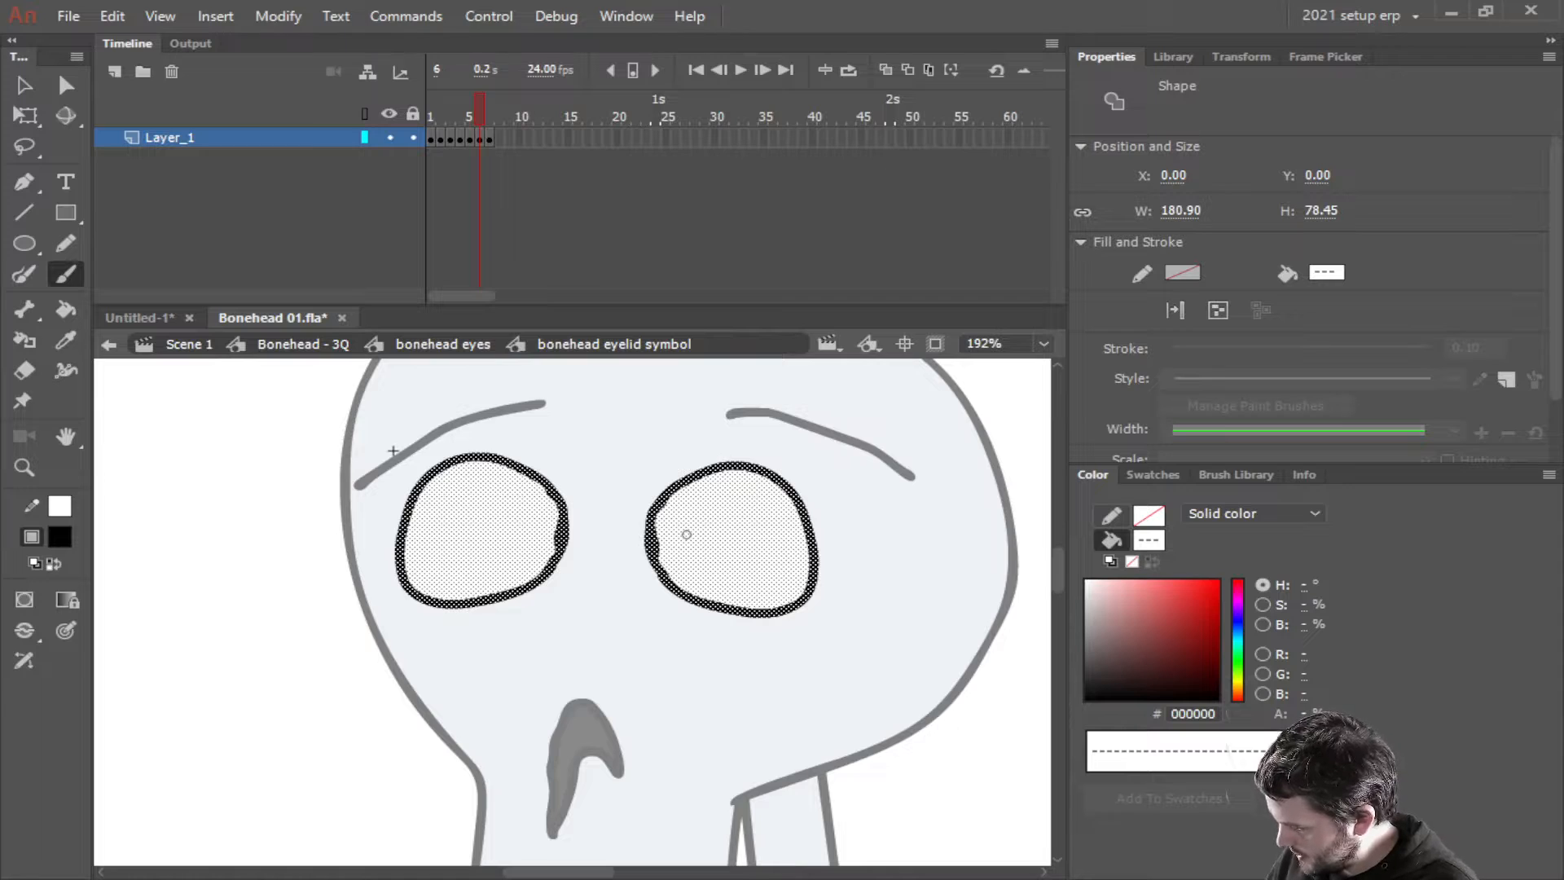
drag(546, 485, 419, 488)
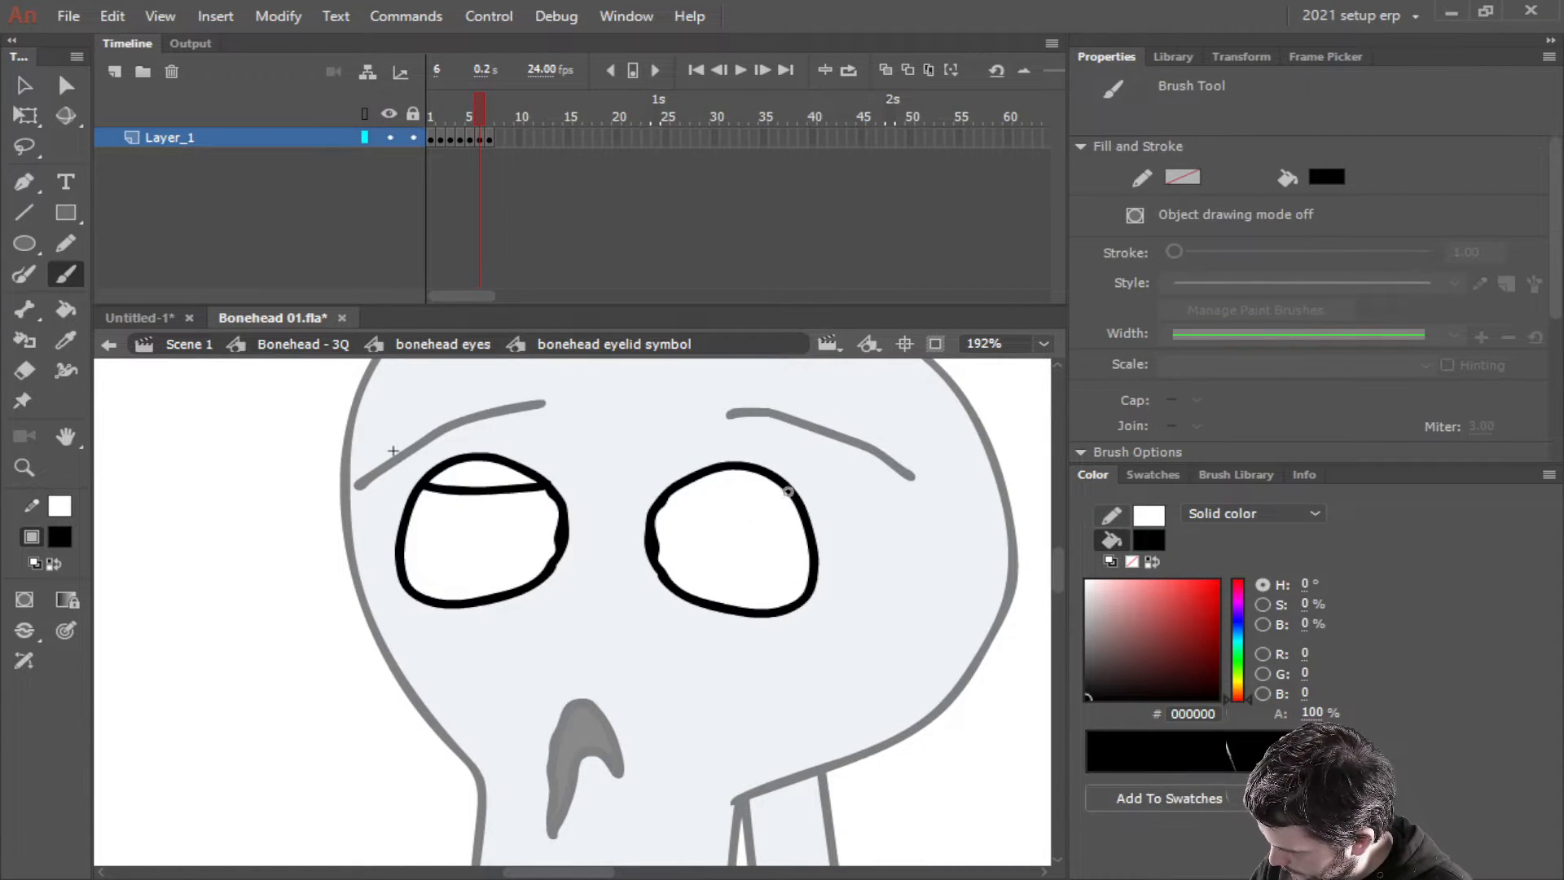
drag(794, 493, 679, 484)
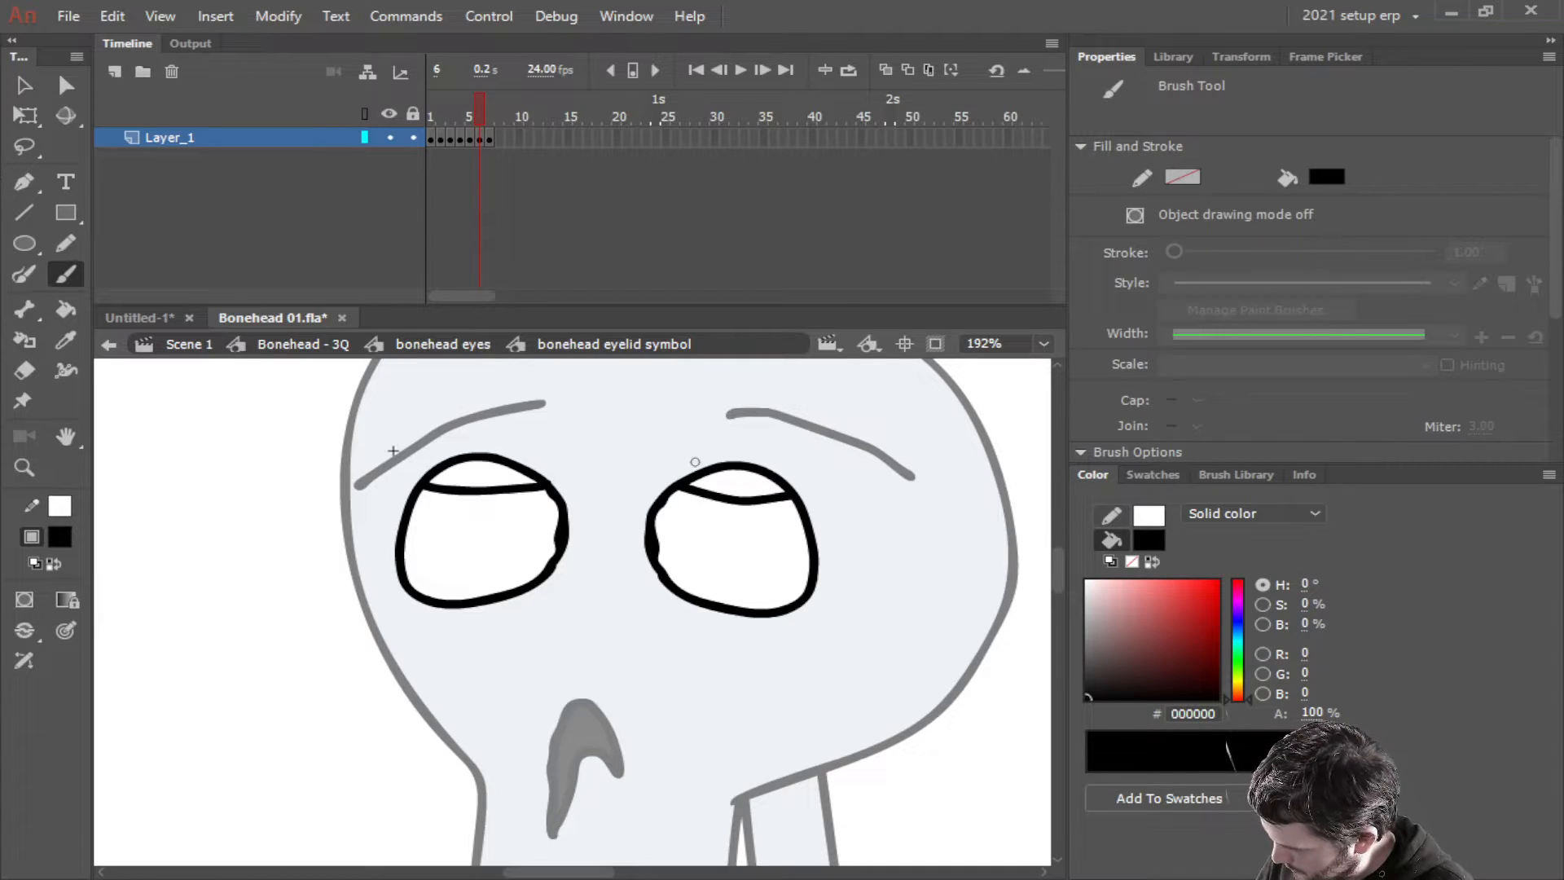
On frame 7, paint two nearly horizontal lid lines close together around the middle of each eye for a narrow squint
key(.)
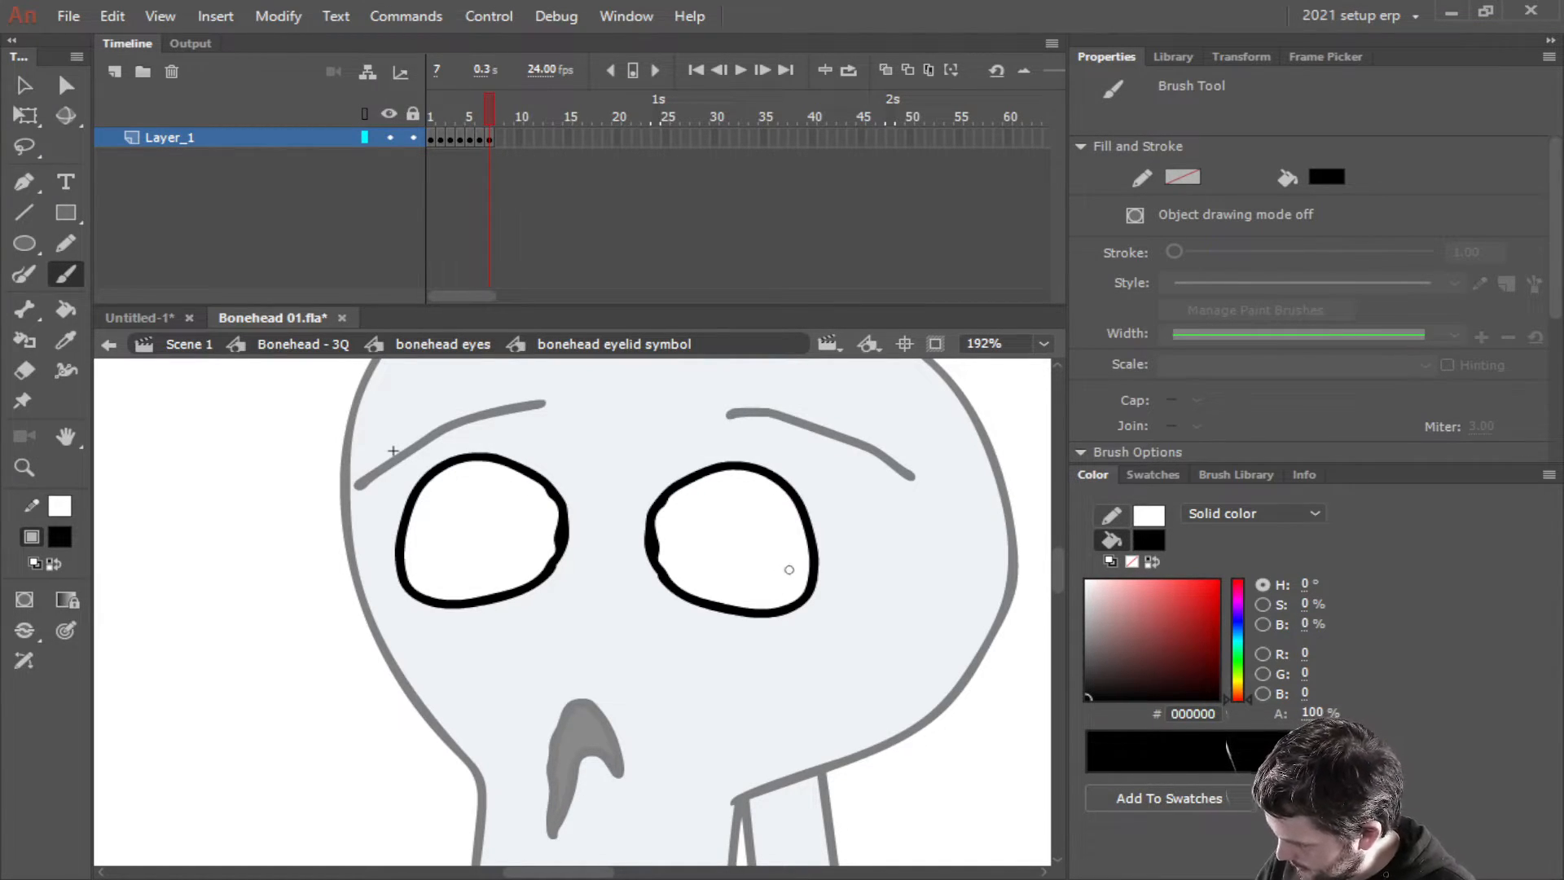
drag(810, 558, 656, 557)
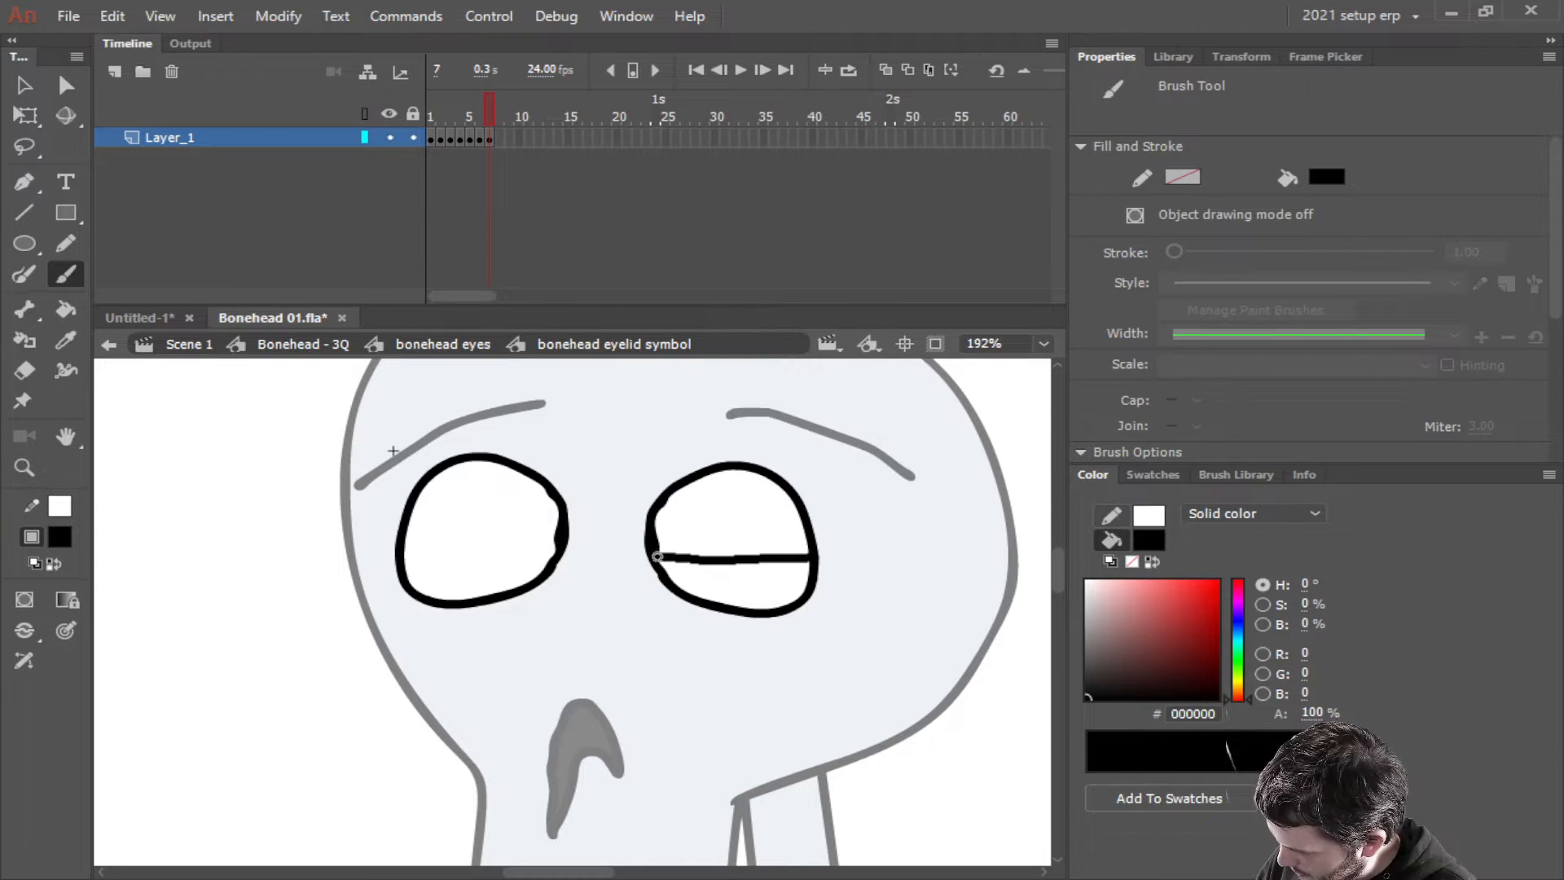
drag(809, 521, 656, 522)
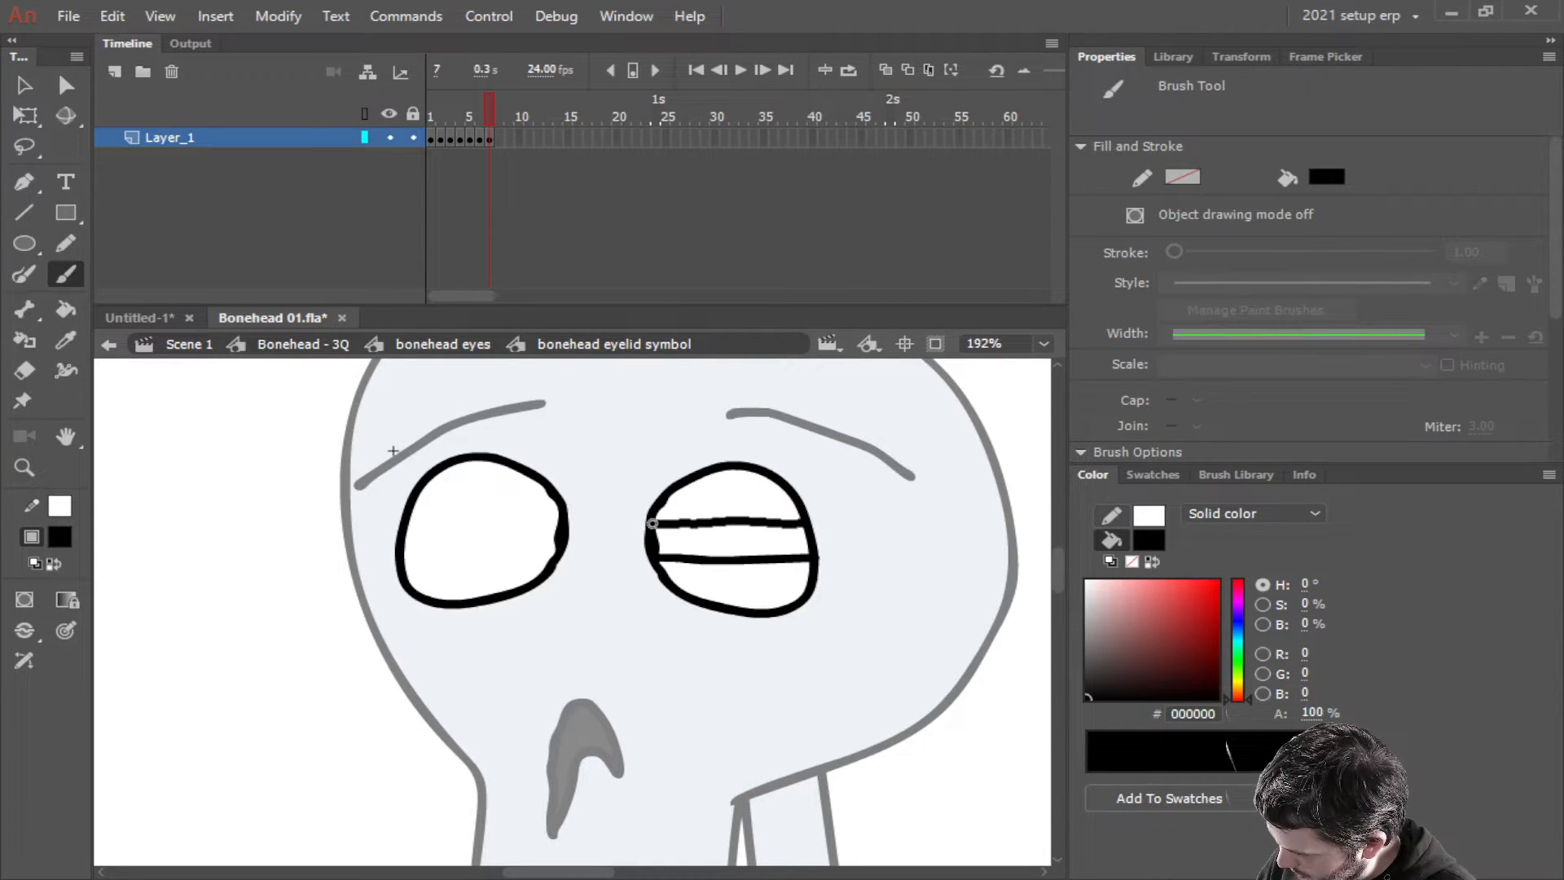
drag(562, 523, 403, 532)
drag(562, 553, 398, 562)
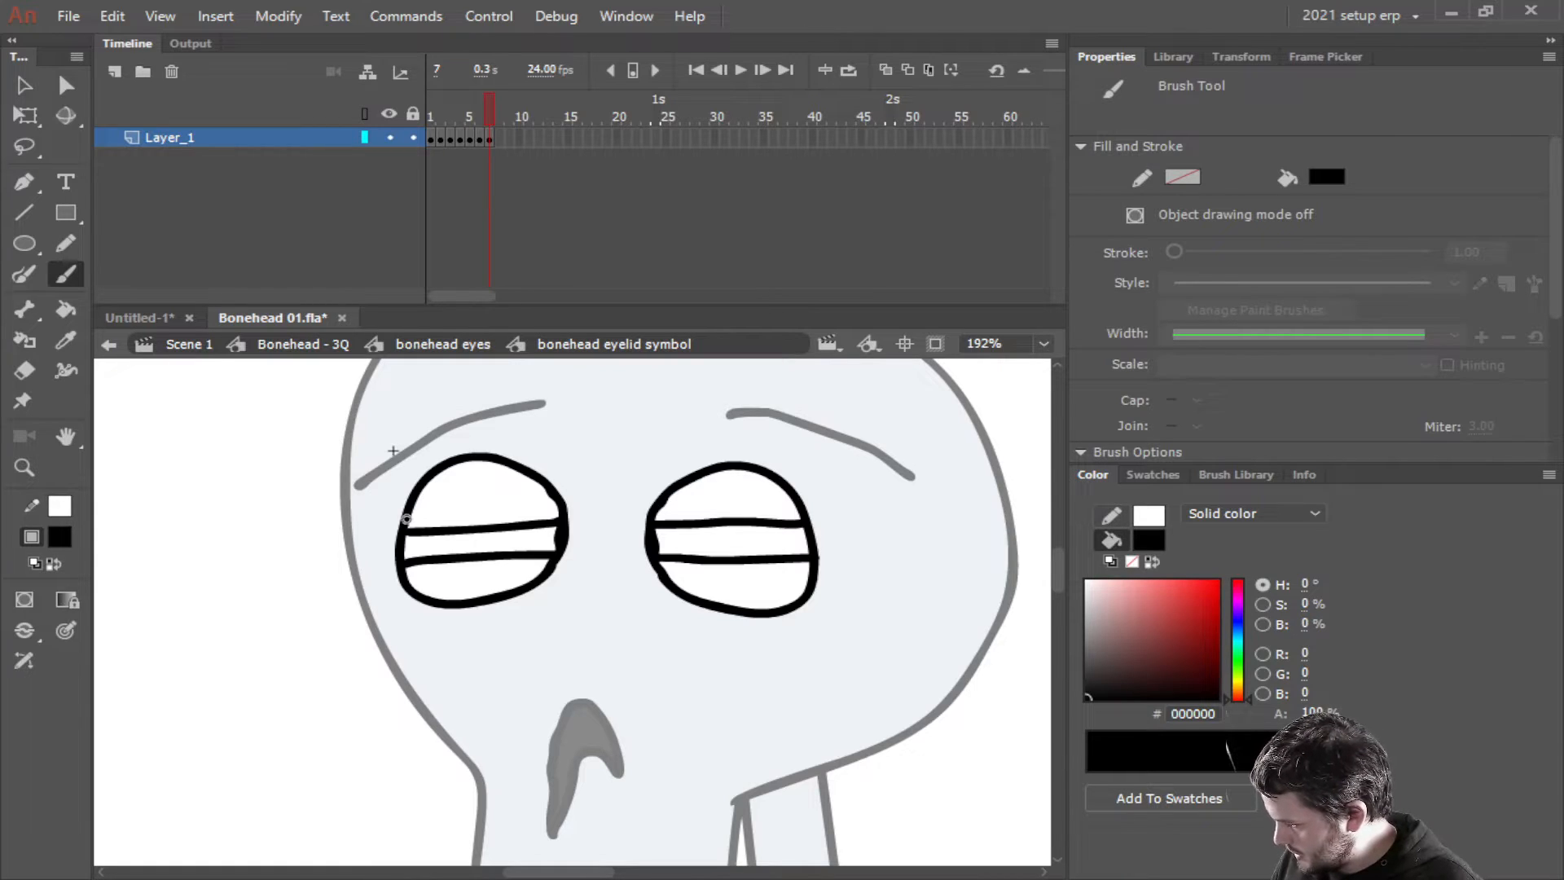
Go through frames 1 to 7 one by one to check each eyelid pose
click(433, 139)
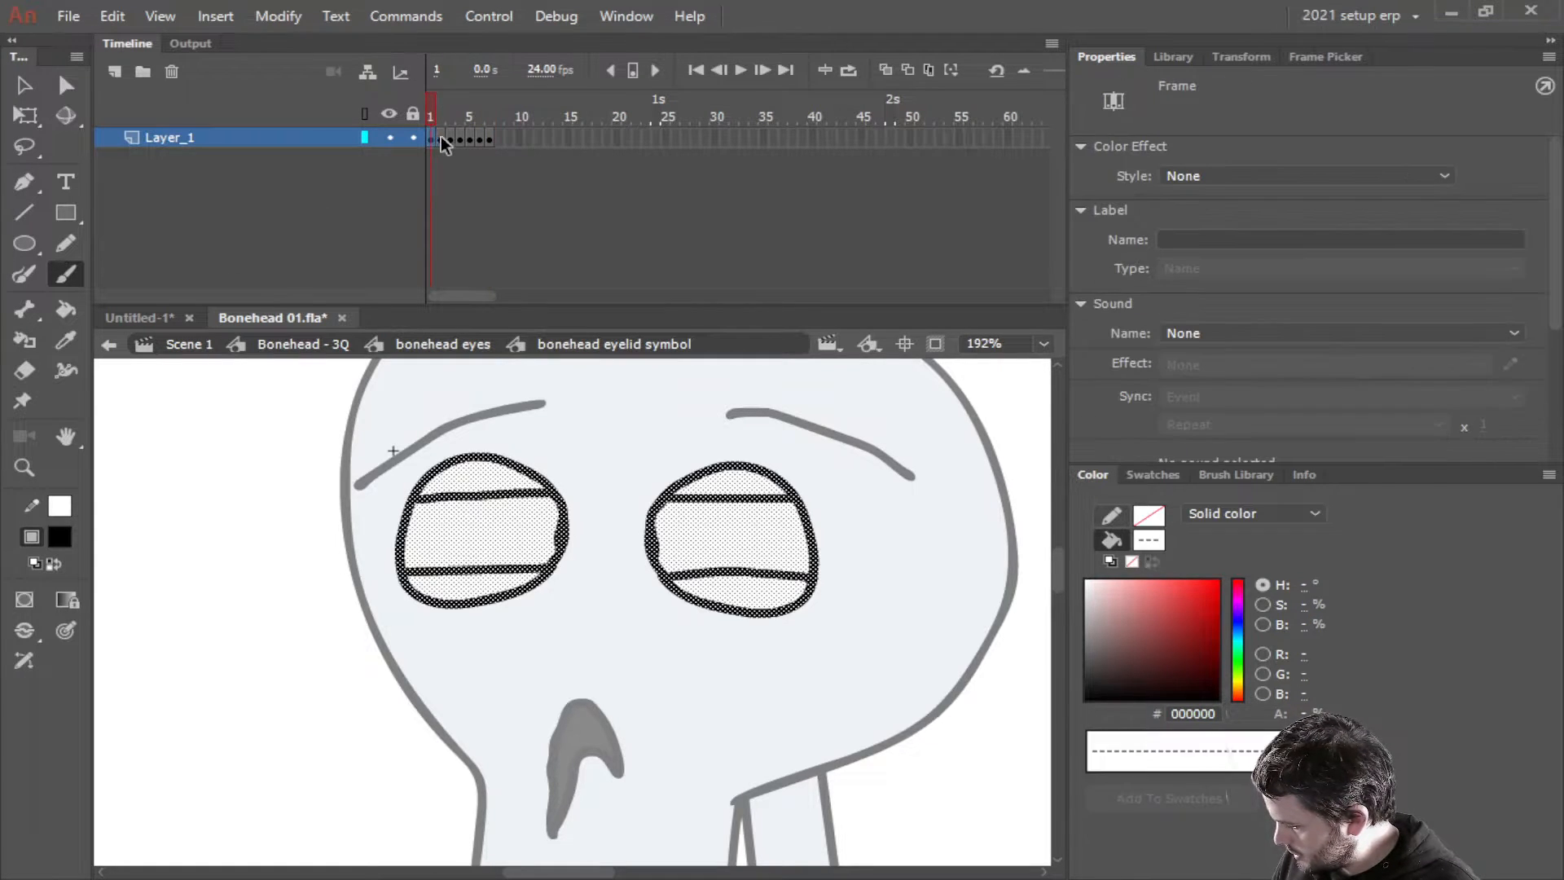
click(441, 138)
click(452, 139)
click(461, 139)
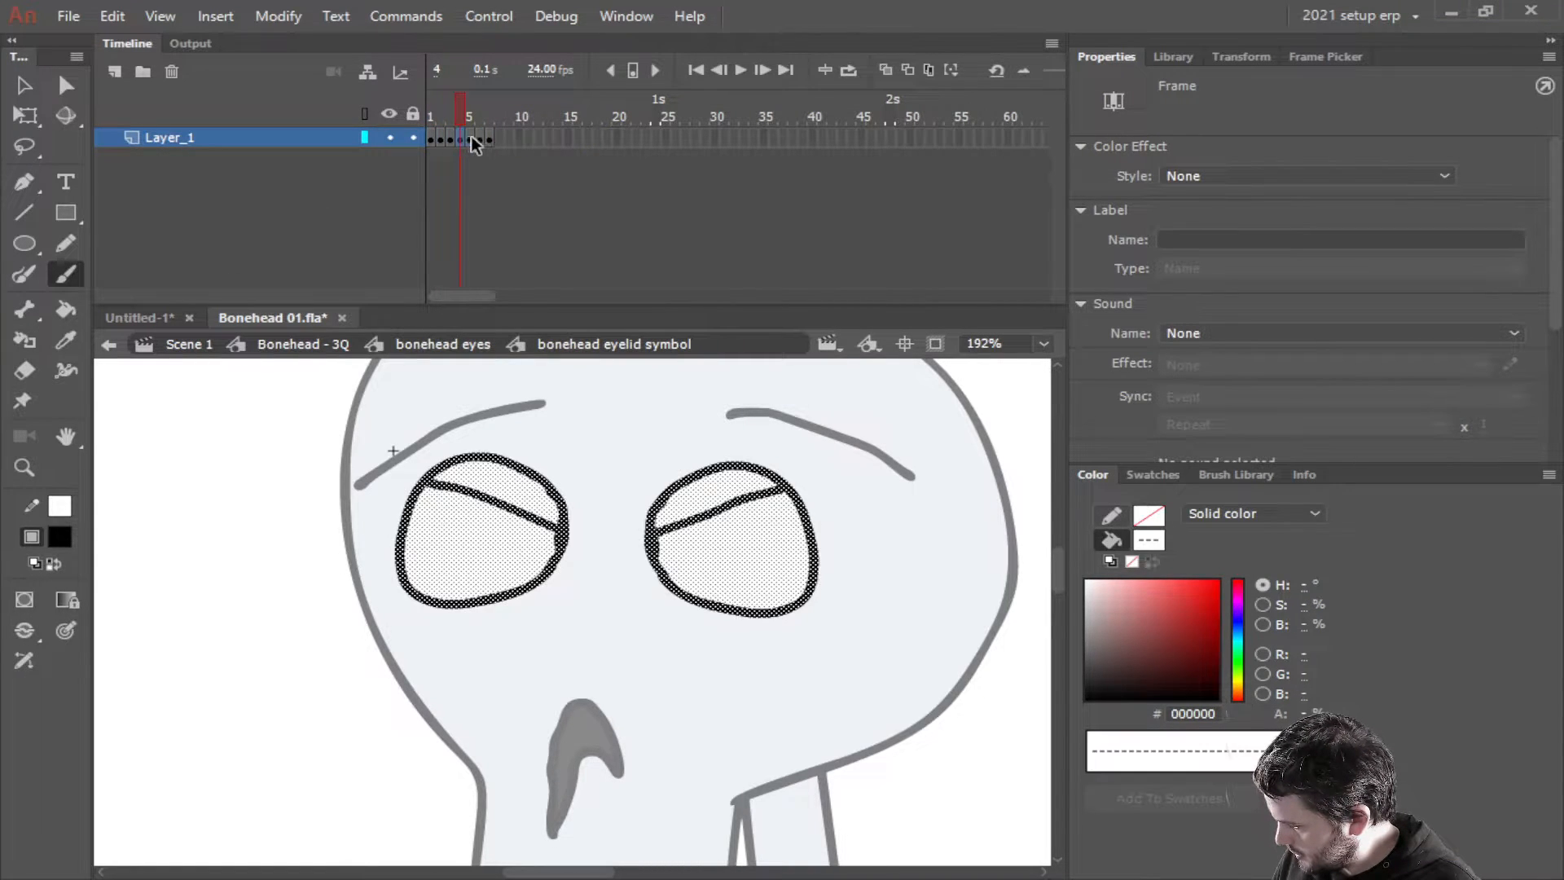
click(471, 138)
click(480, 138)
click(489, 138)
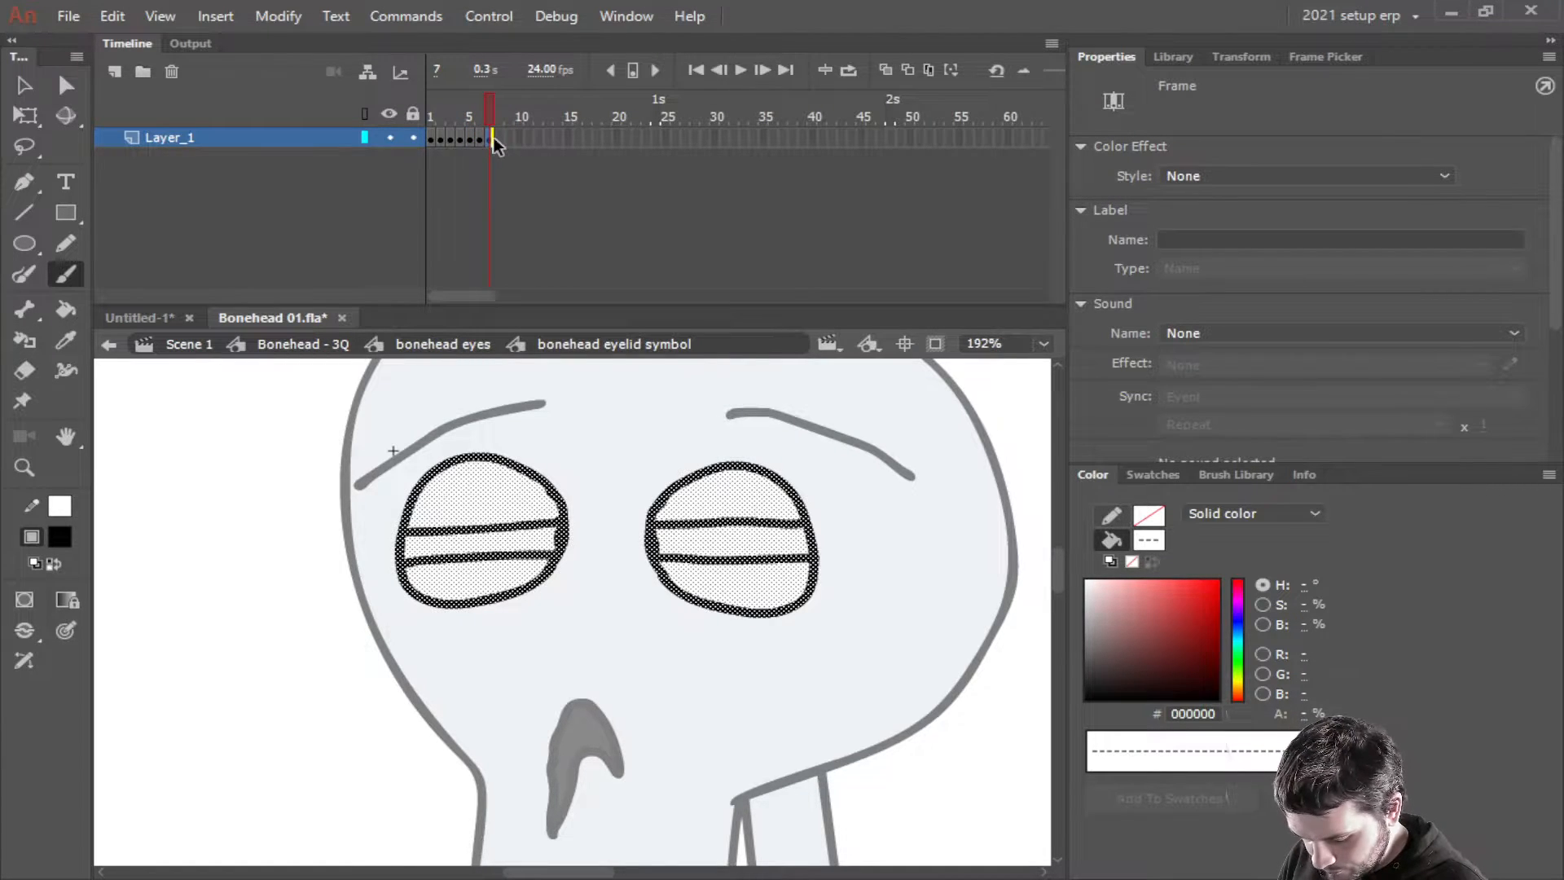
Undo the squint lines on frame 7 and add keyframes with the plain eye shapes through frame 13
key(Return)
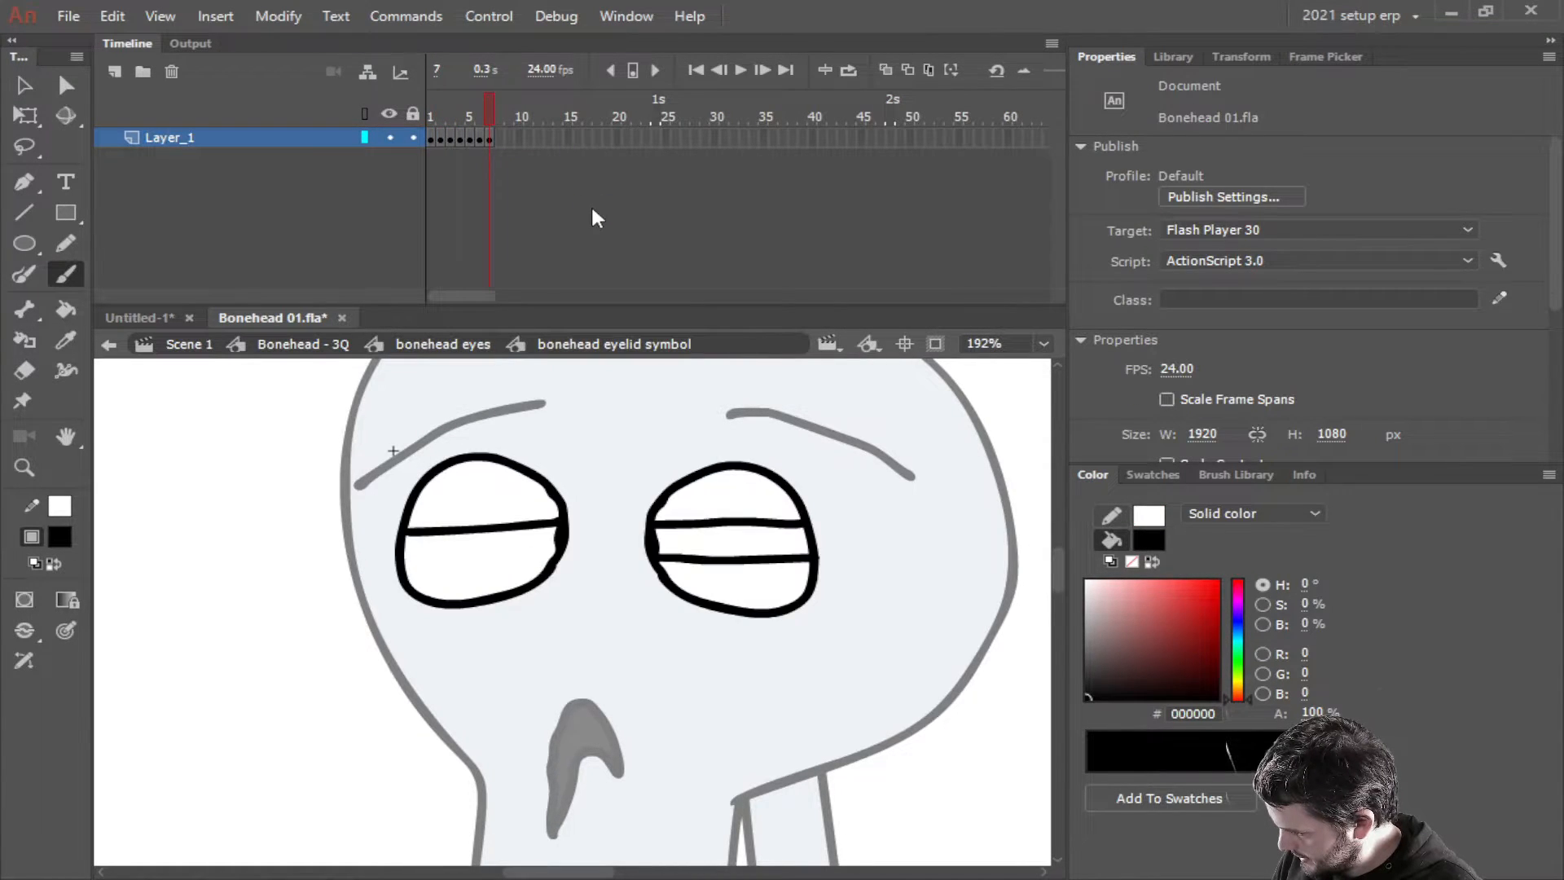
click(491, 139)
key(F6)
key(F6)
key(F6)
key(F6)
key(F6)
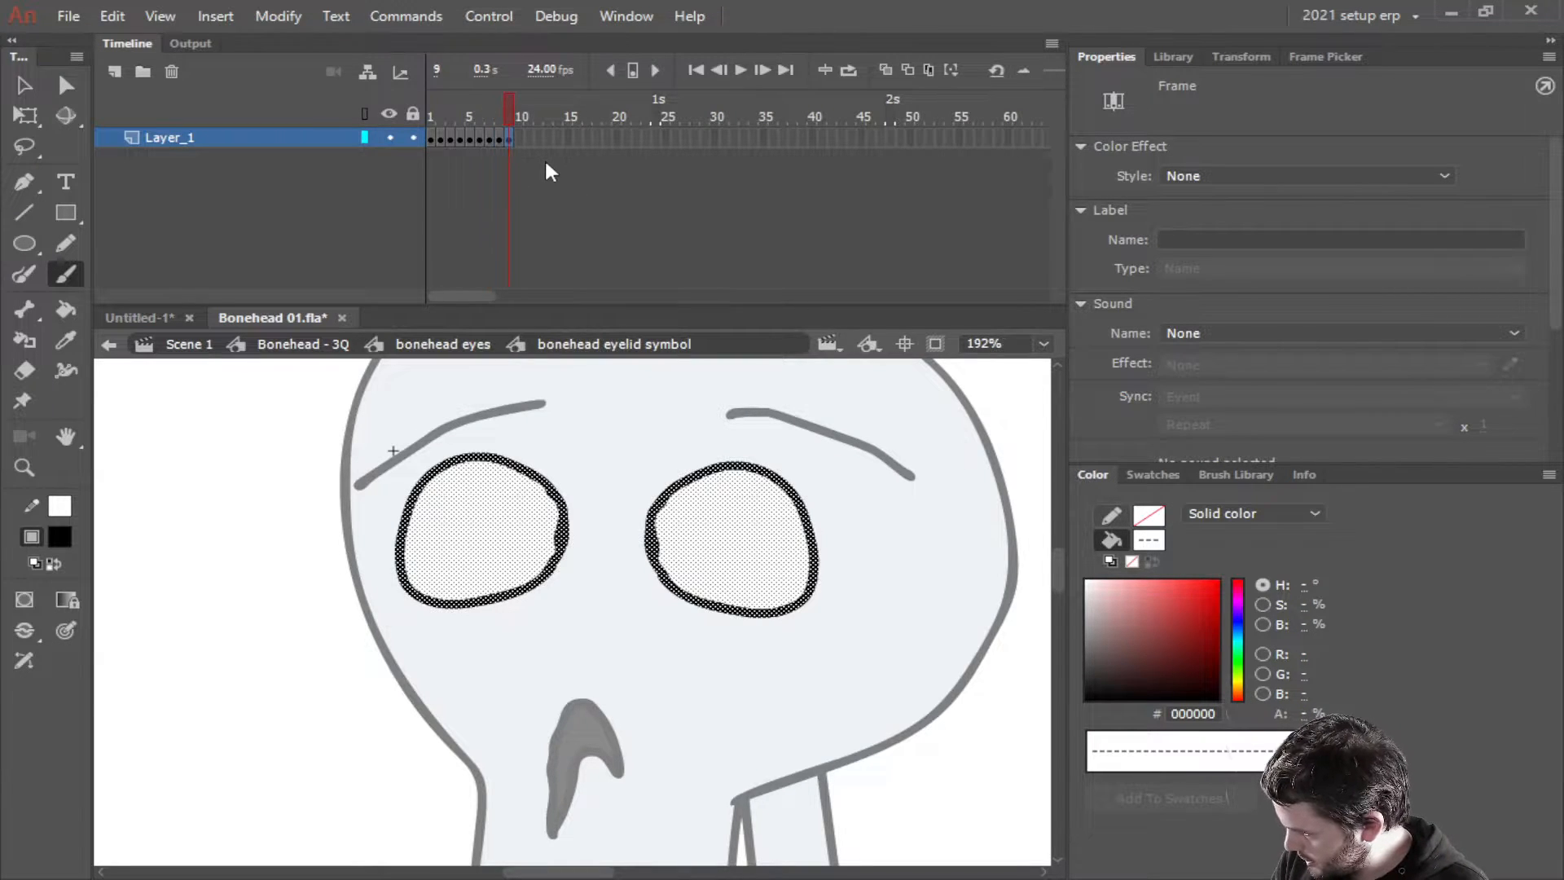
key(F6)
Clear the plain eye shapes from frame 7 and paste the copied squint artwork in place there
click(490, 140)
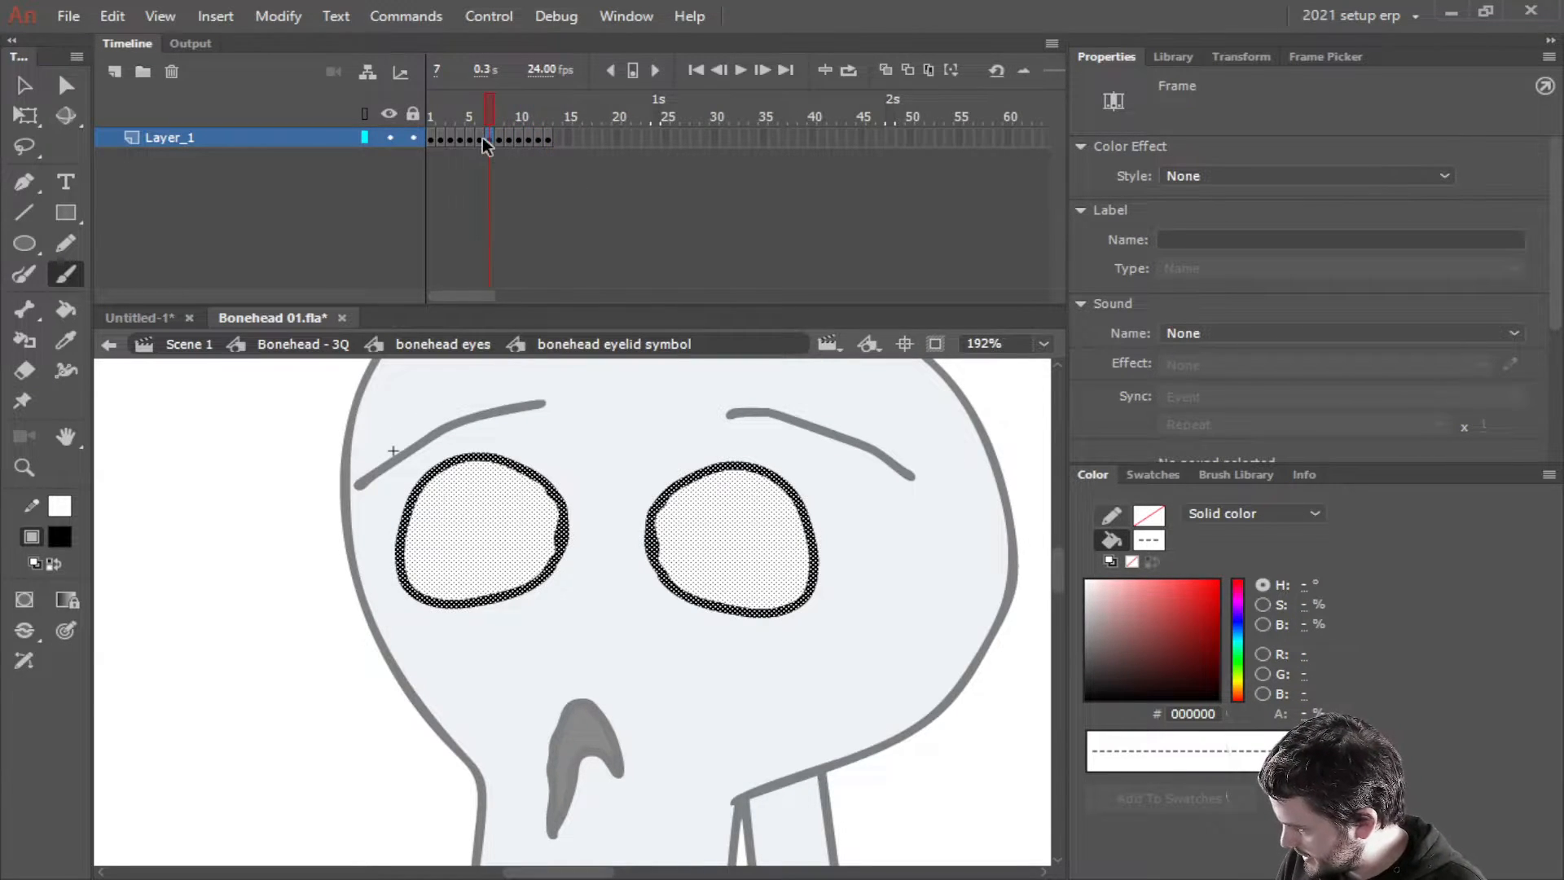
click(482, 139)
click(491, 139)
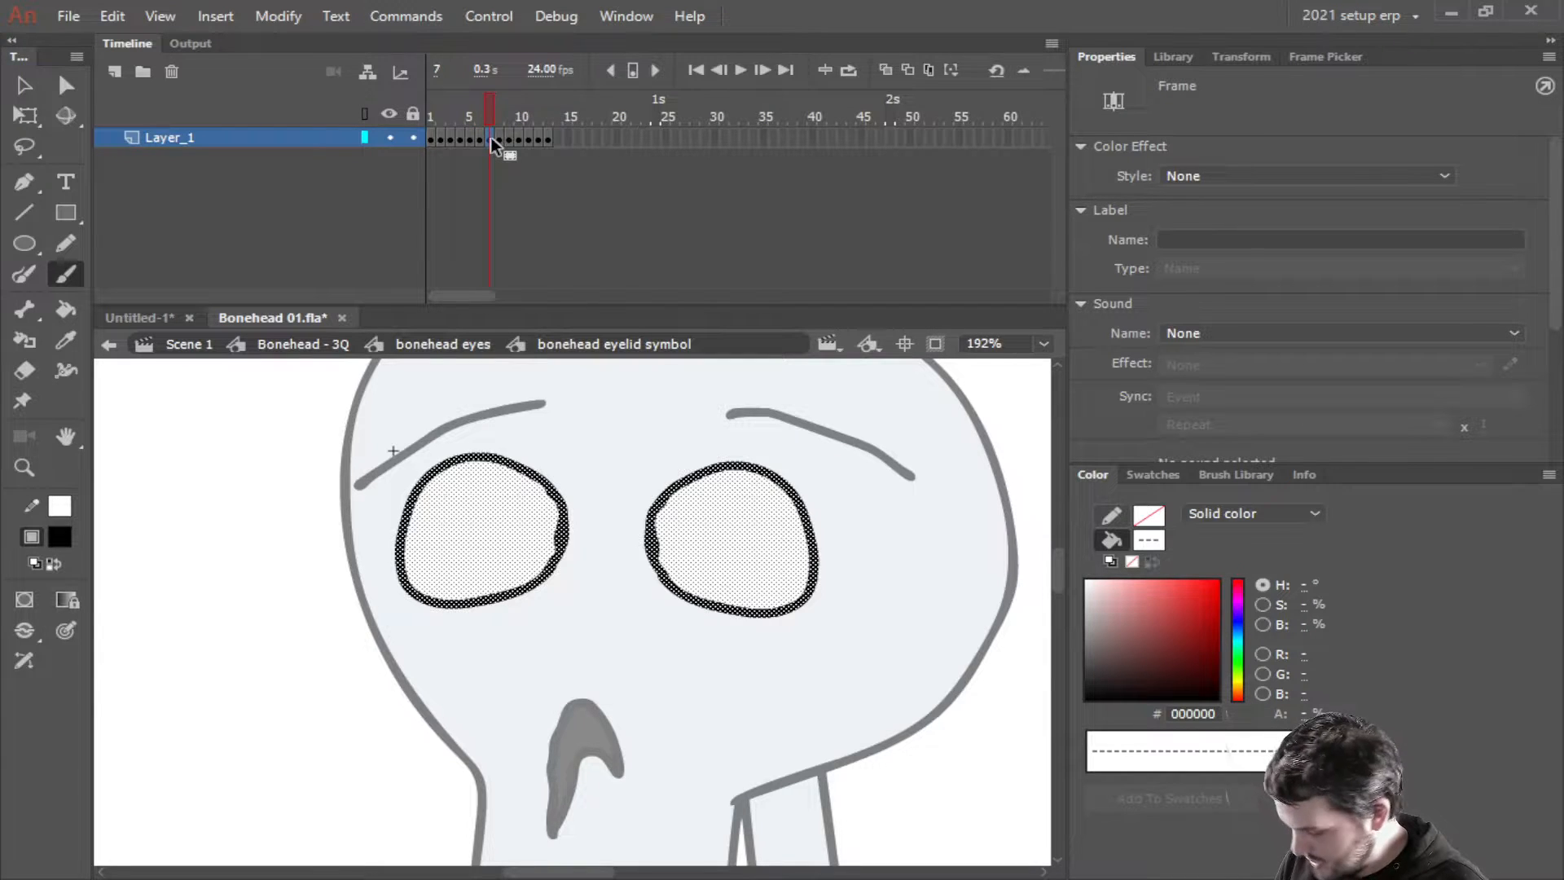
key(ctrl+shift+a)
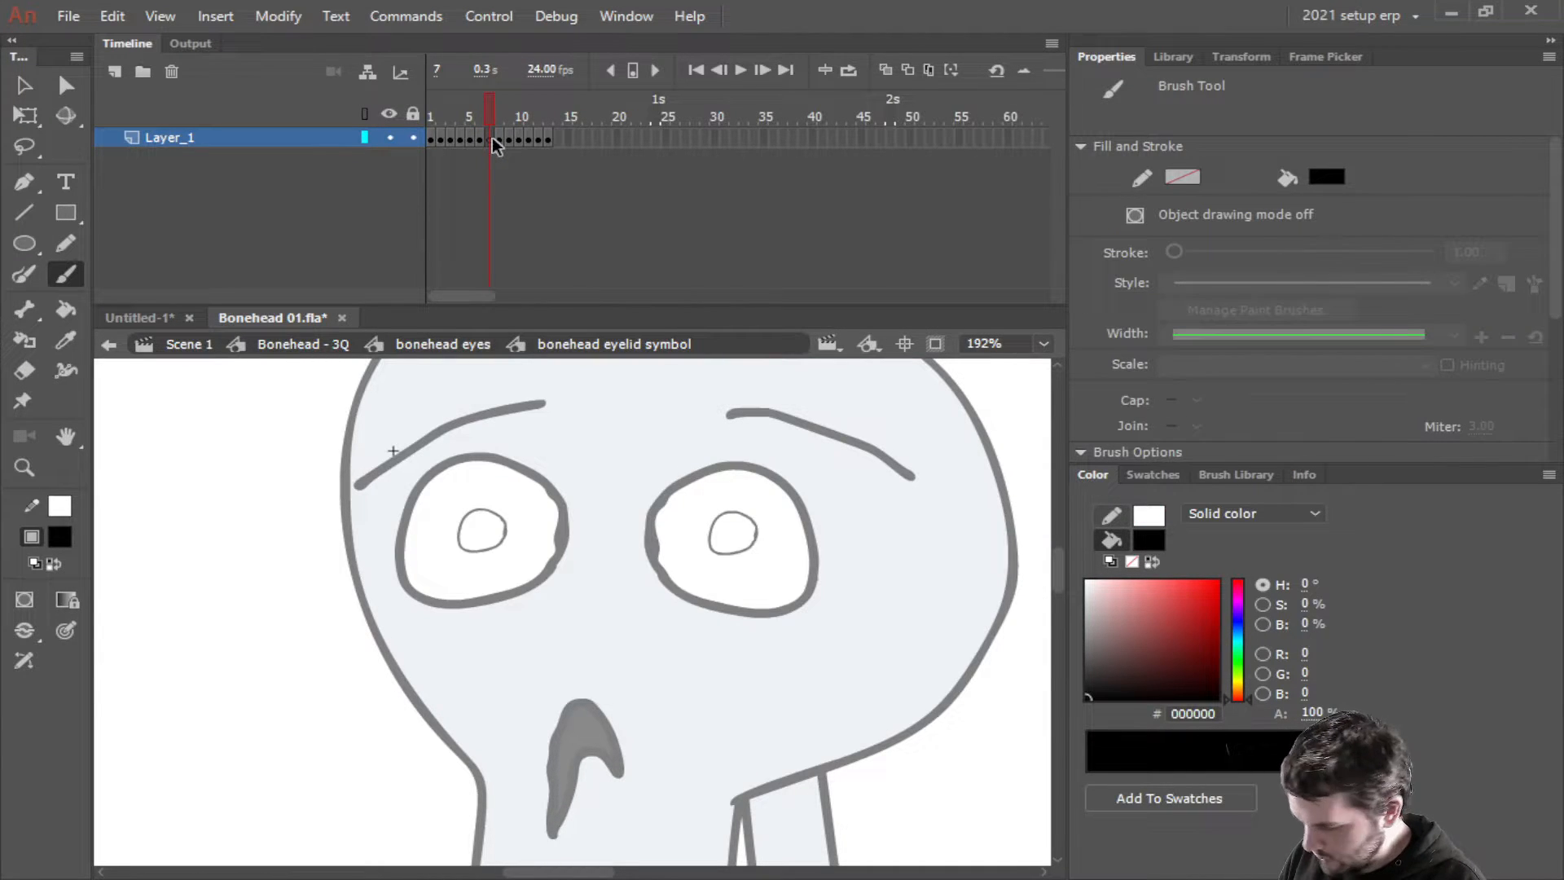
key(ctrl+shift+v)
On frame 8, paint a single nearly horizontal lid line across the middle of each eye for closed eyes
click(503, 139)
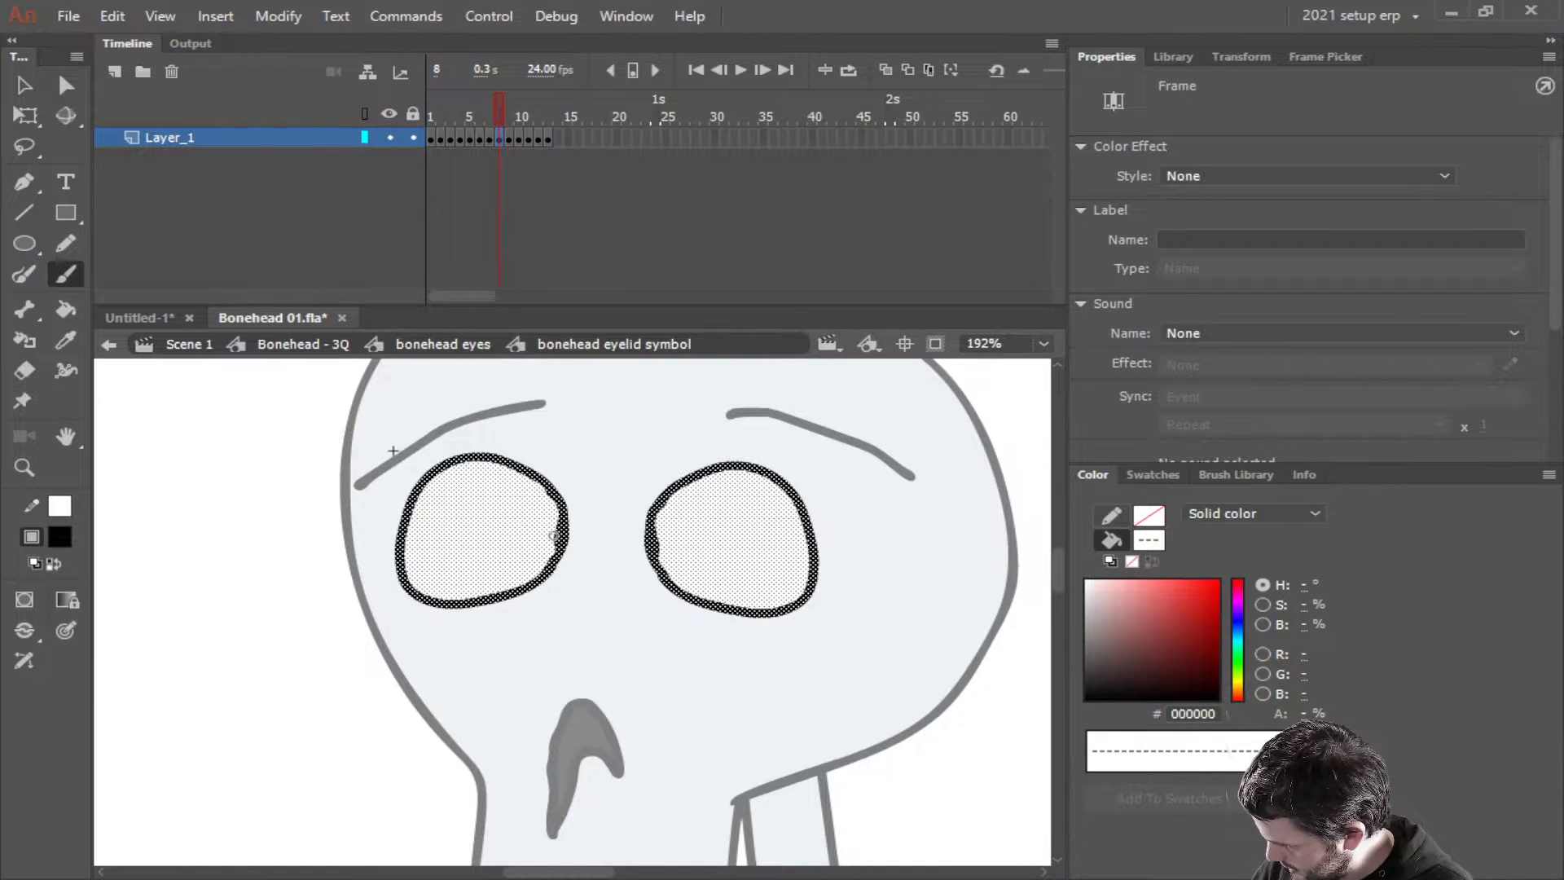
drag(562, 536, 404, 525)
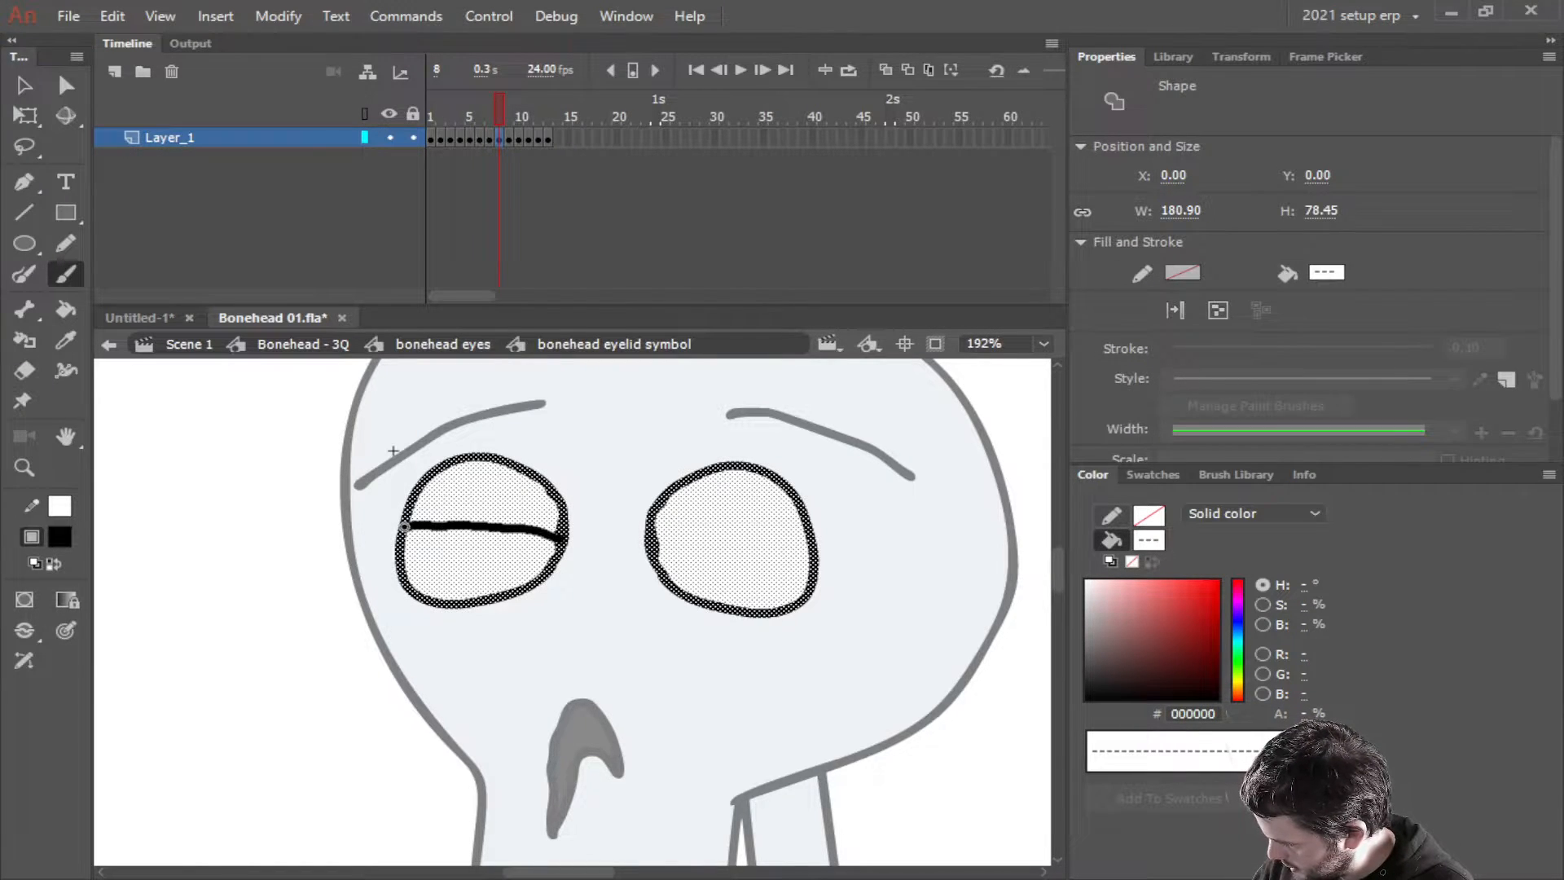
drag(804, 538, 656, 538)
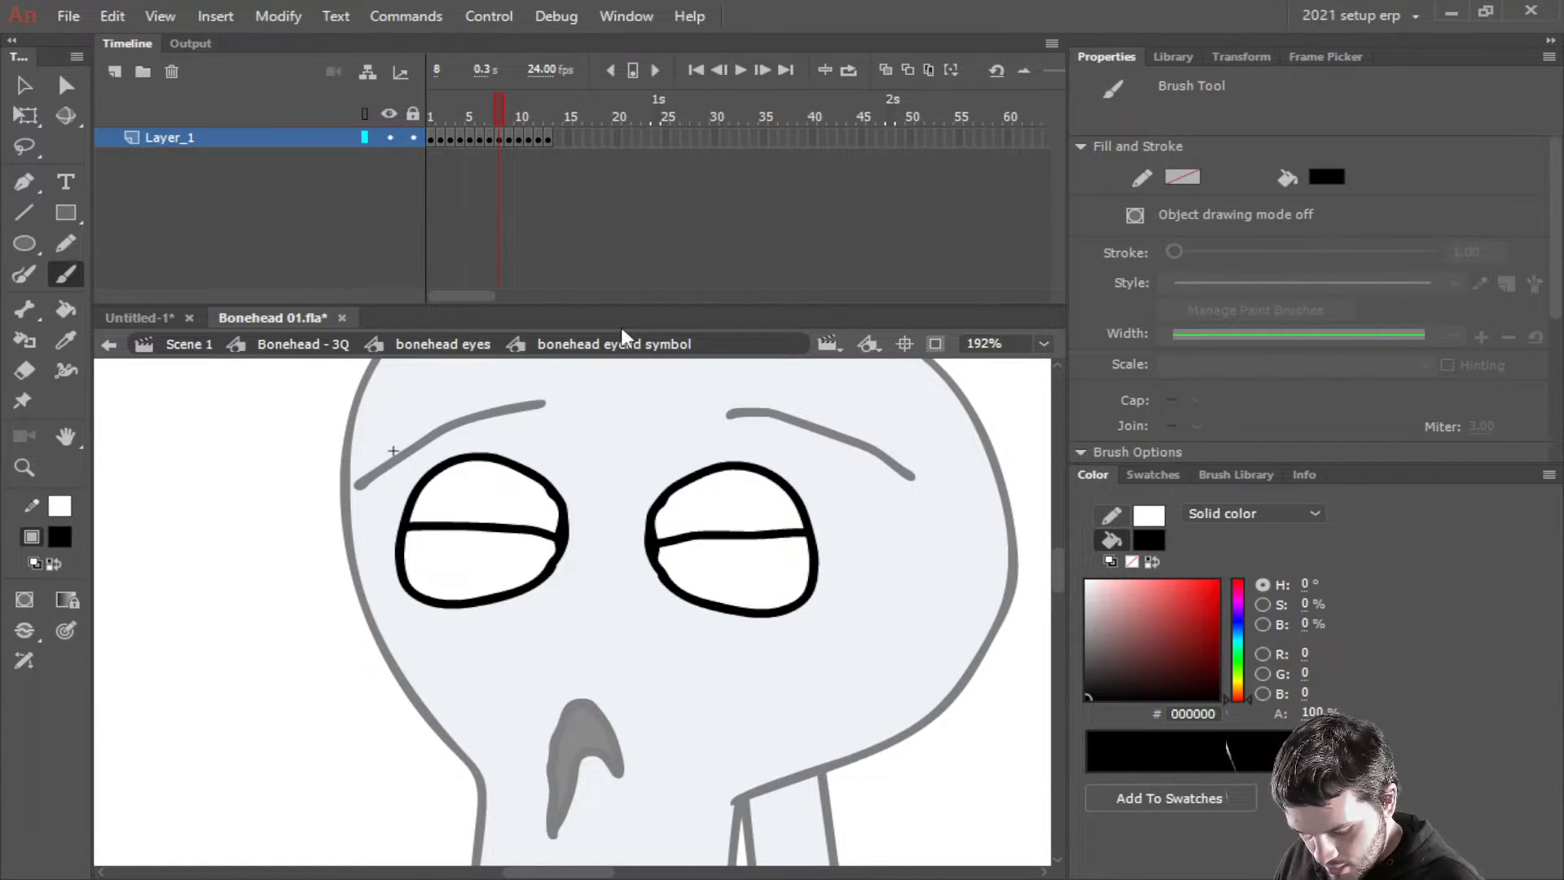
Play the eyelid animation, then compare the poses on frames 2 and 8 and move on to frame 9
key(Return)
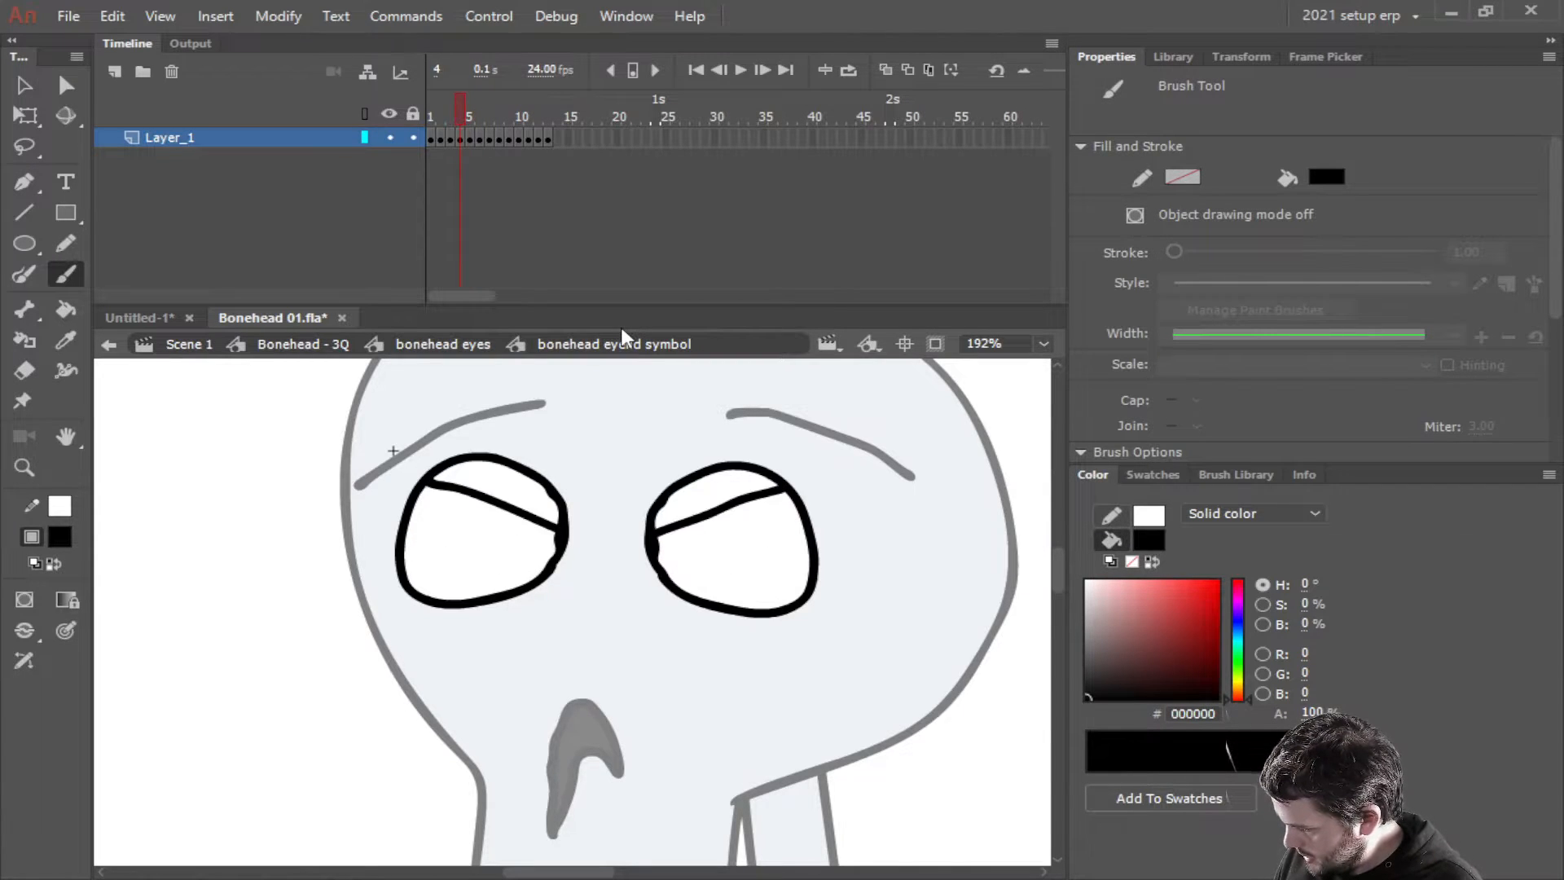
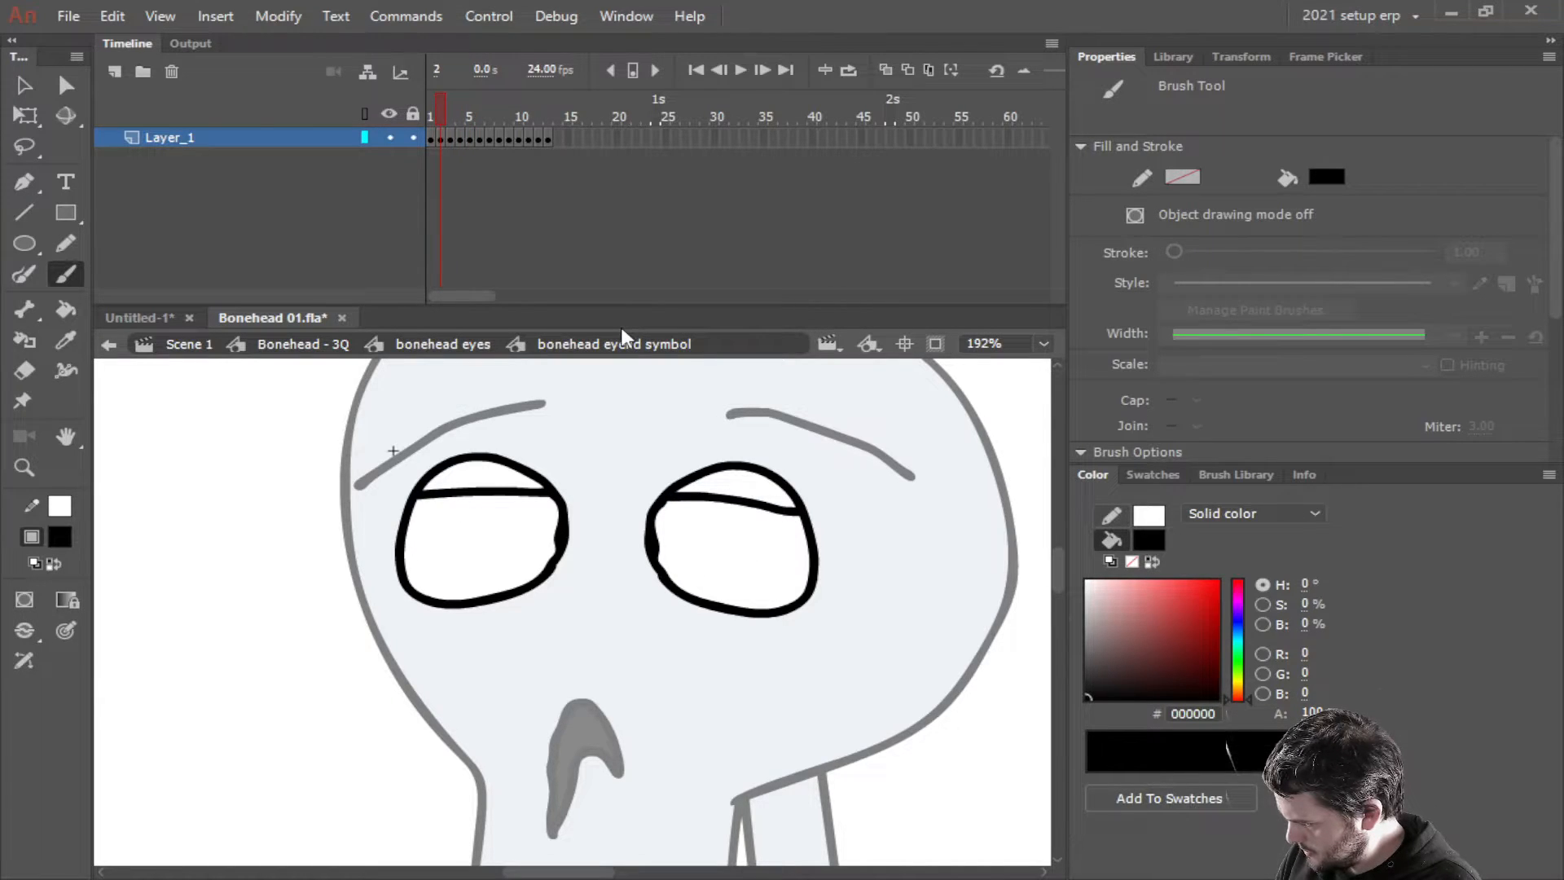
click(442, 140)
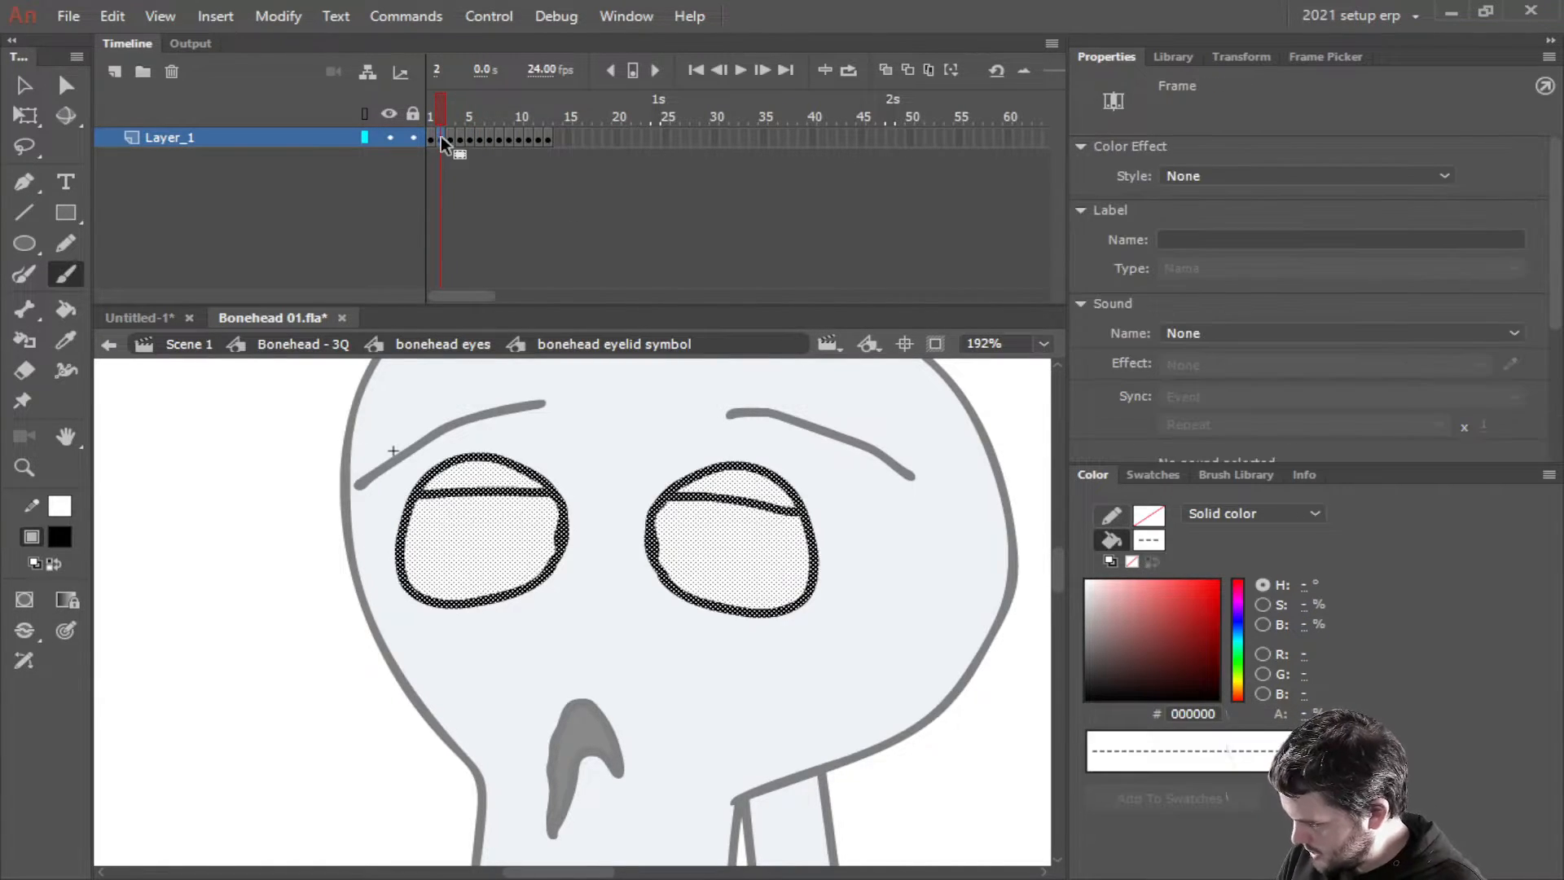
click(500, 140)
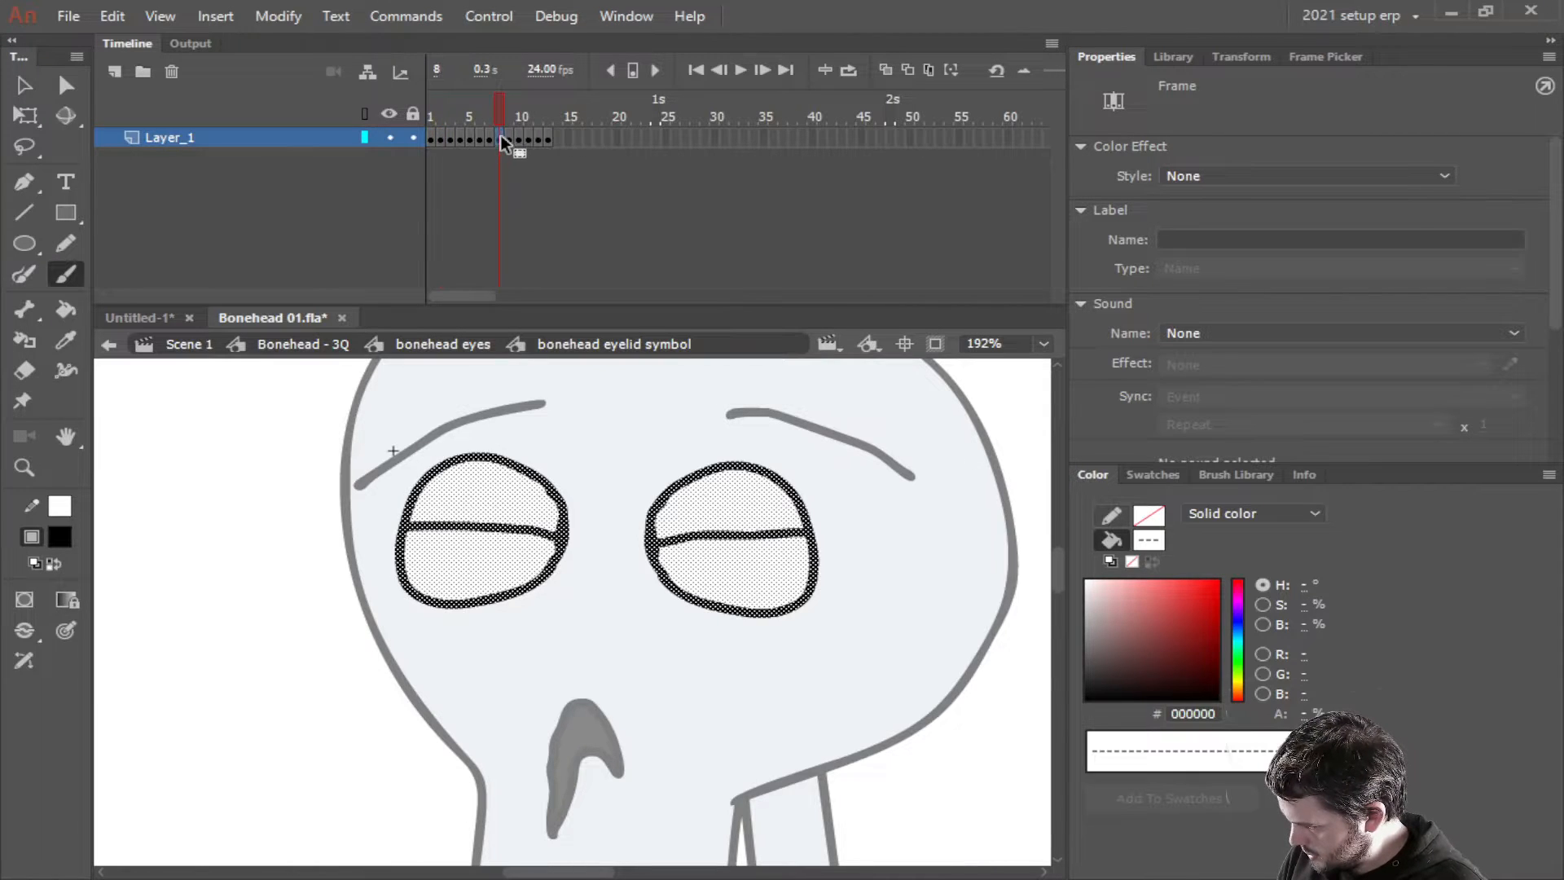
key(period)
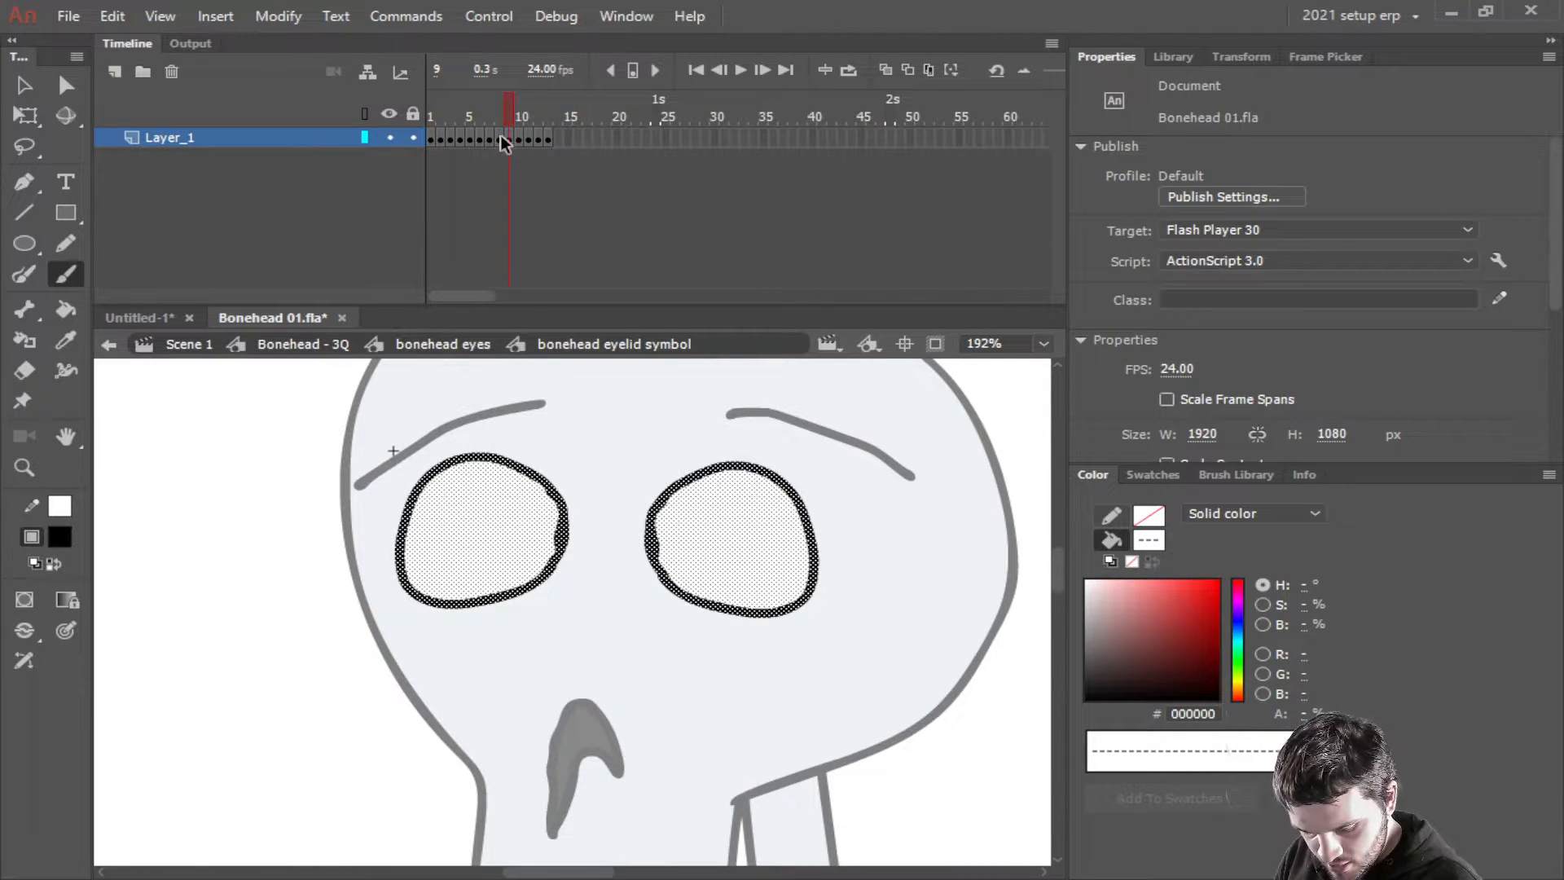
Clear the plain eye shapes from frame 9 and paste the copied upper-lid artwork in place there
key(ctrl+z)
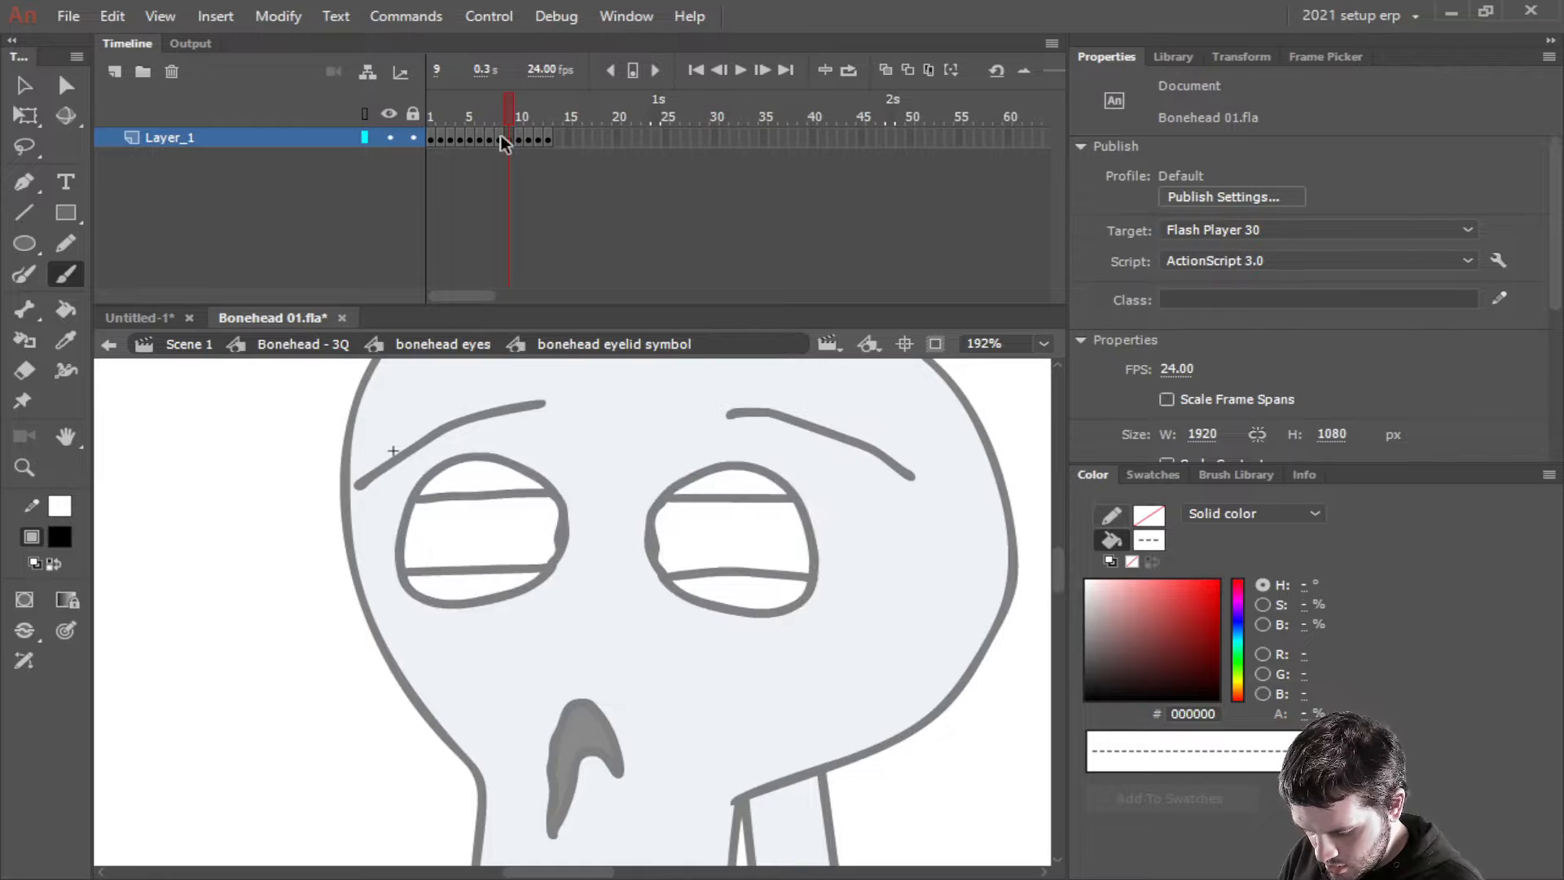
key(ctrl+z)
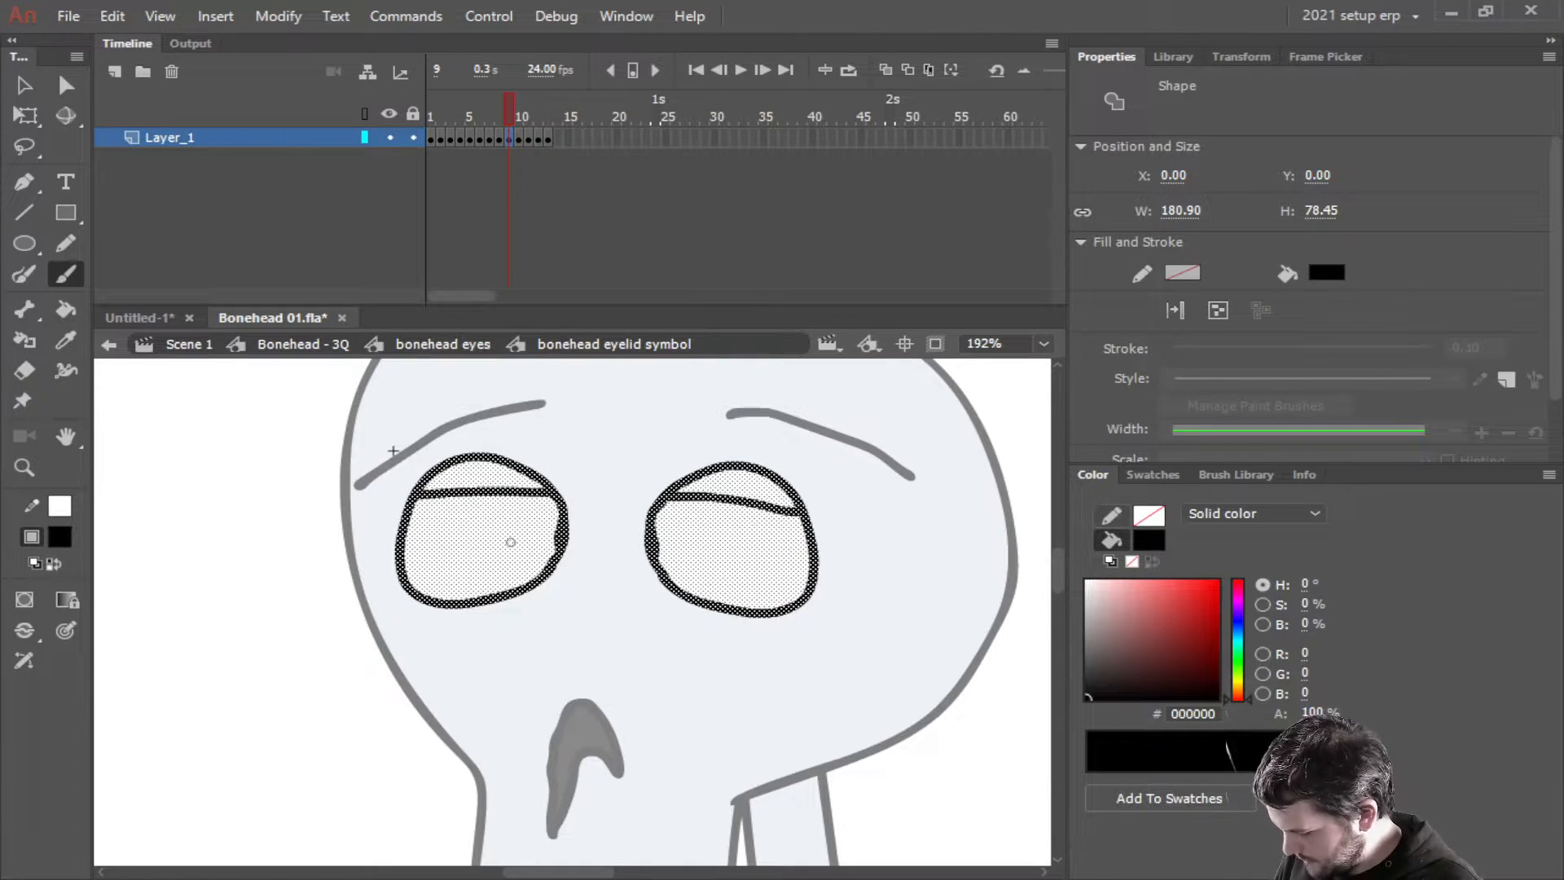
key(Escape)
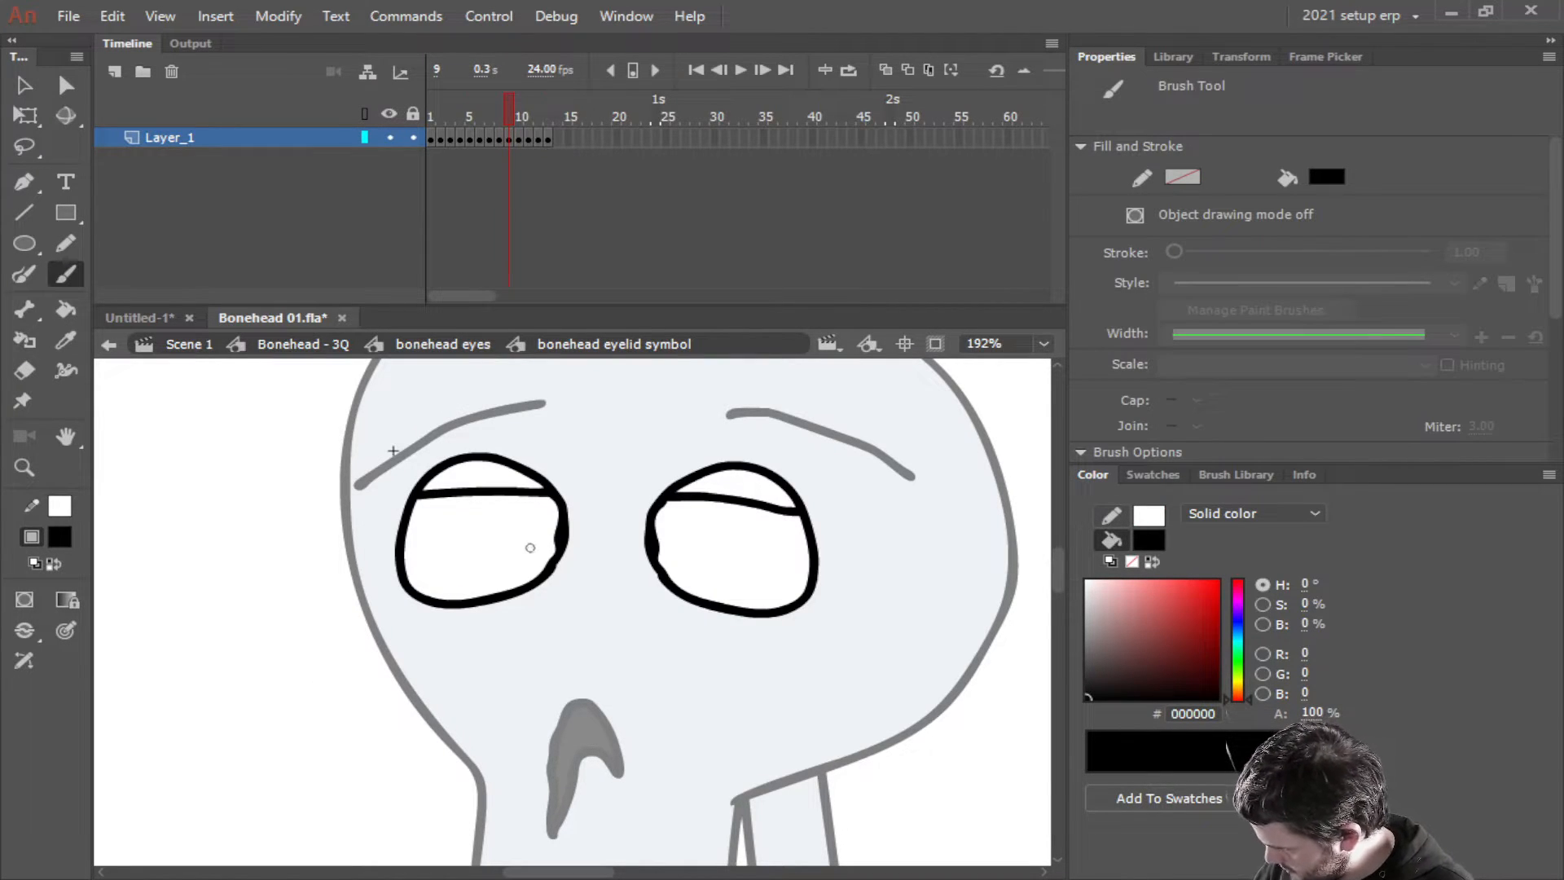
Paint a nearly horizontal lower-lid line near the bottom of each eye on frame 9, redoing the stroke on the right-hand eye
drag(535, 580, 405, 580)
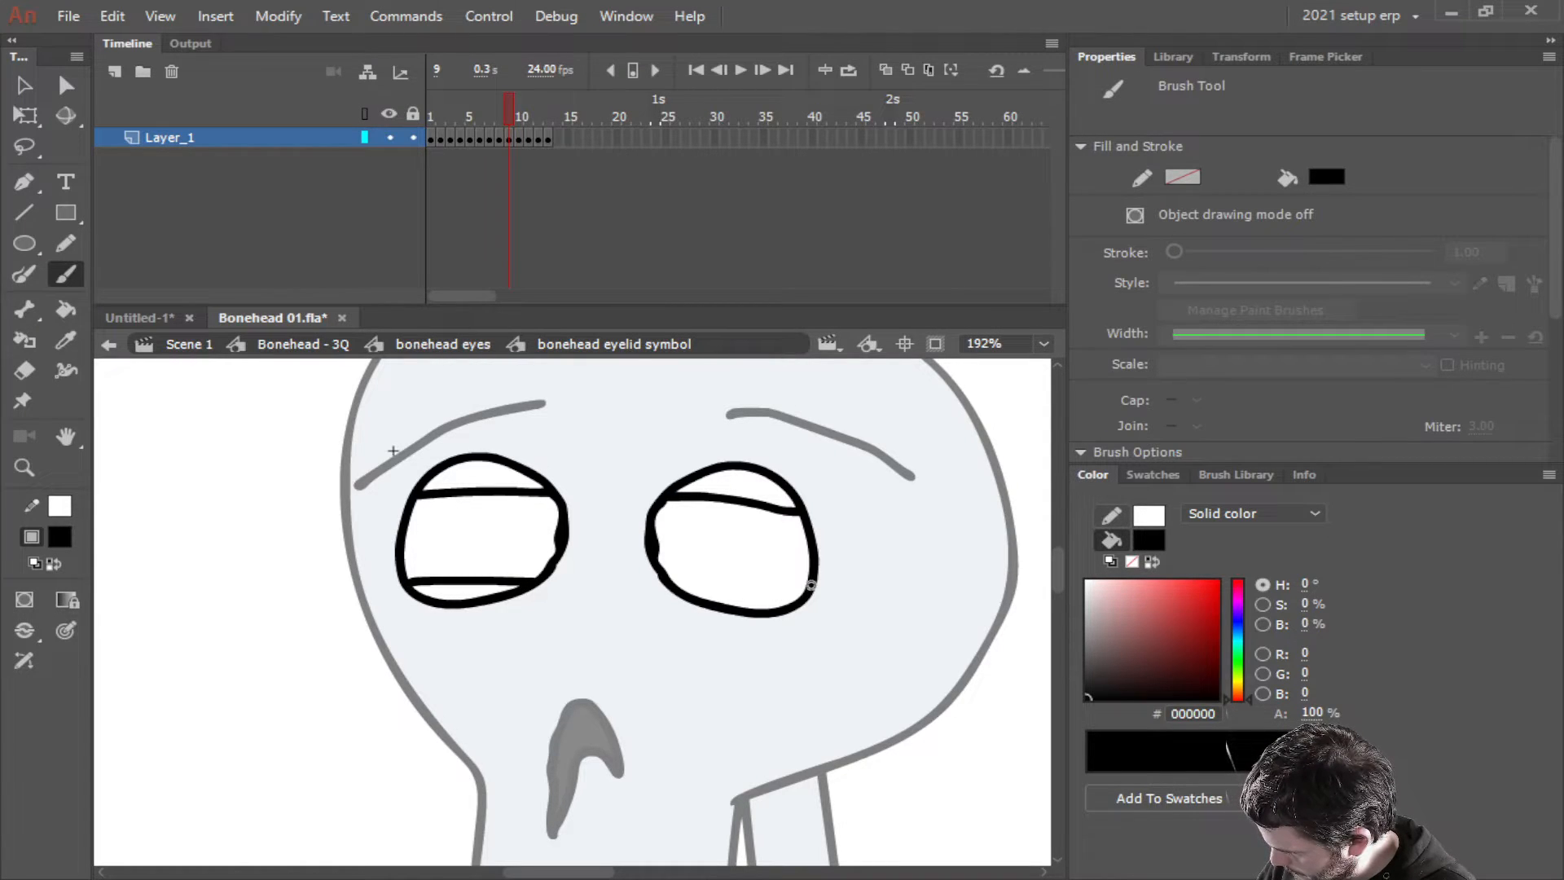
drag(811, 584, 688, 588)
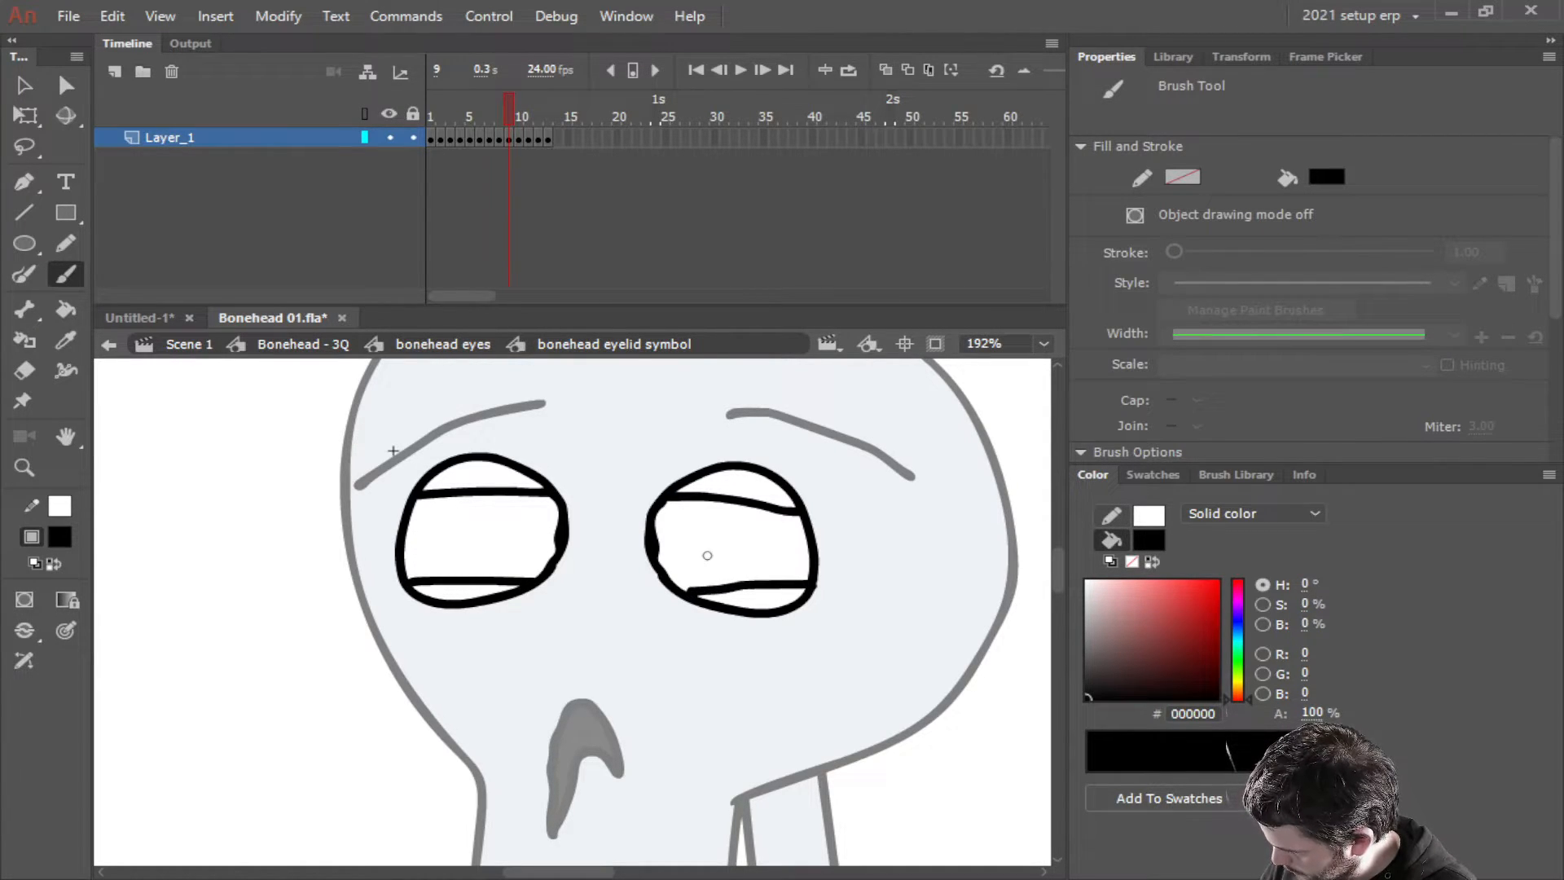
key(ctrl+z)
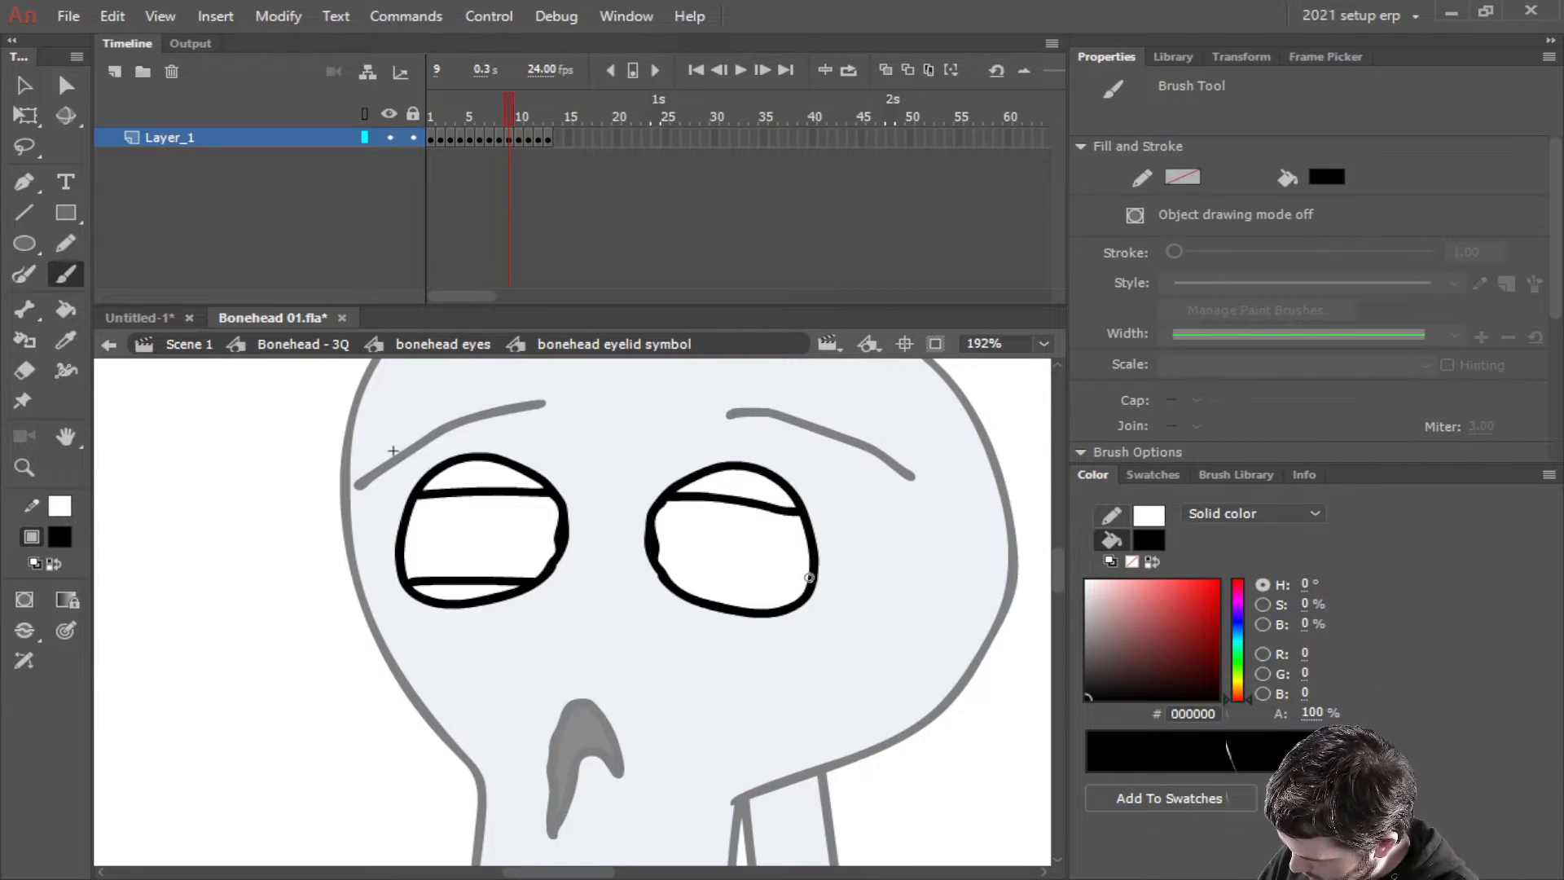
drag(809, 577, 670, 586)
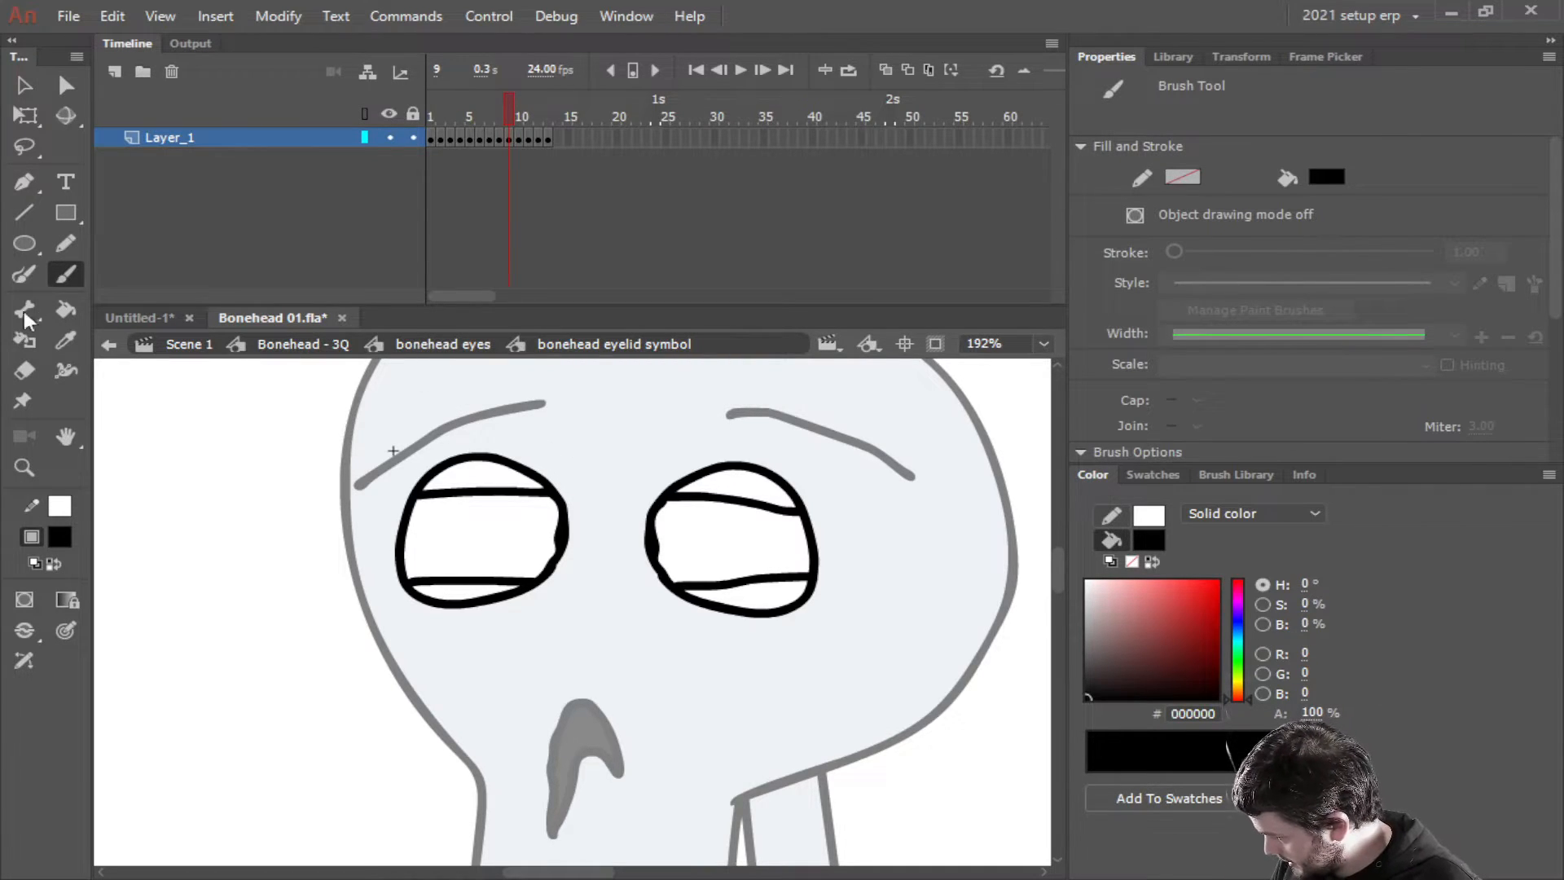
Delete the white fill between the upper and lower lid lines of both eyes on frame 9
click(65, 312)
key(b)
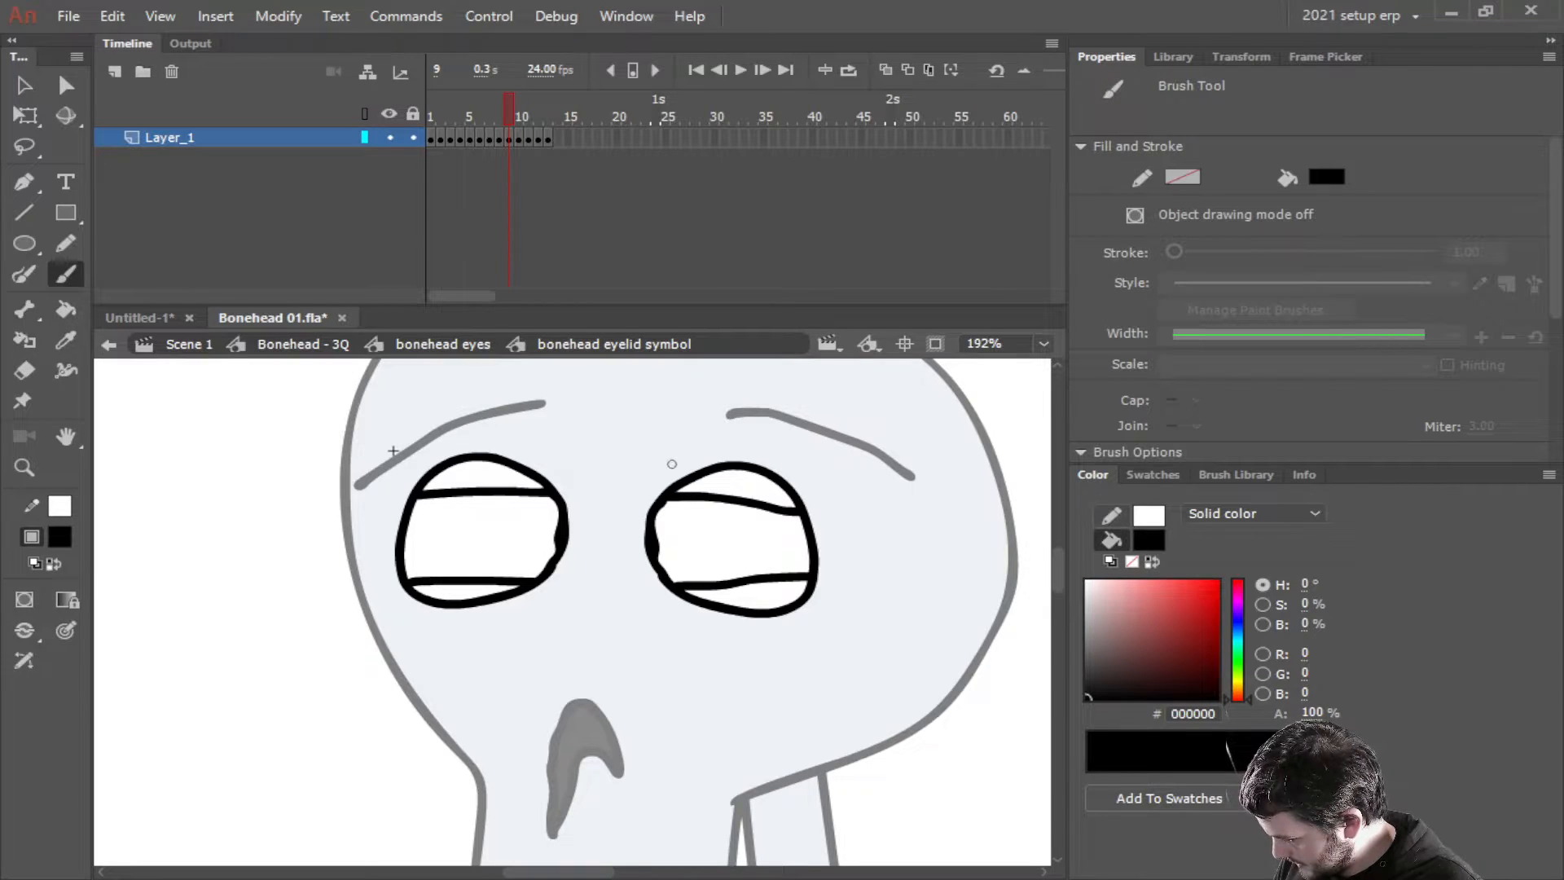
click(25, 85)
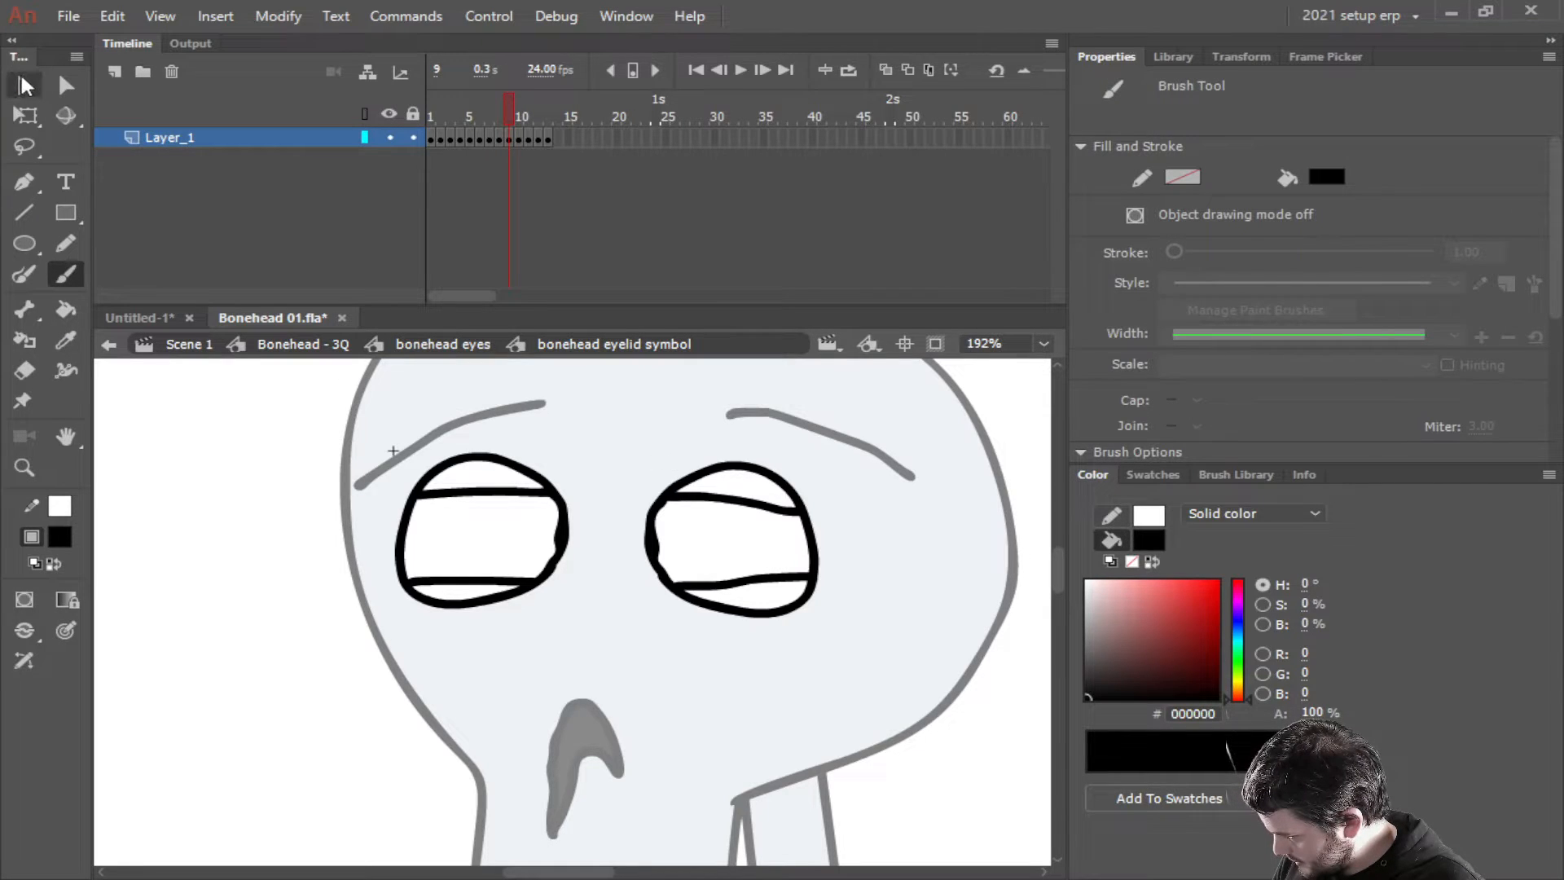
click(731, 554)
key(Delete)
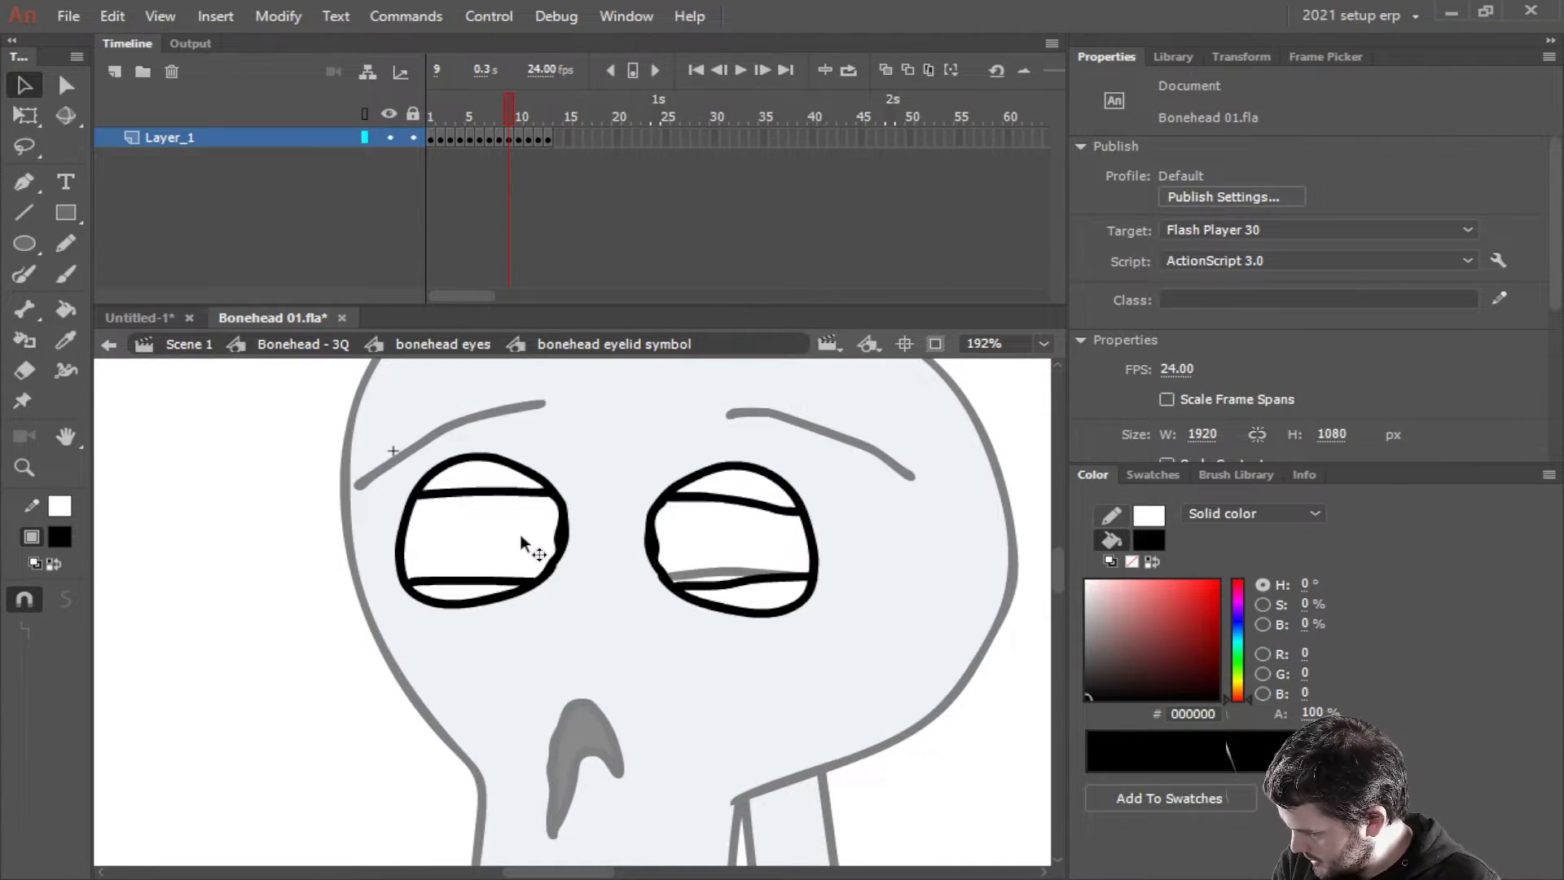
click(522, 537)
key(Delete)
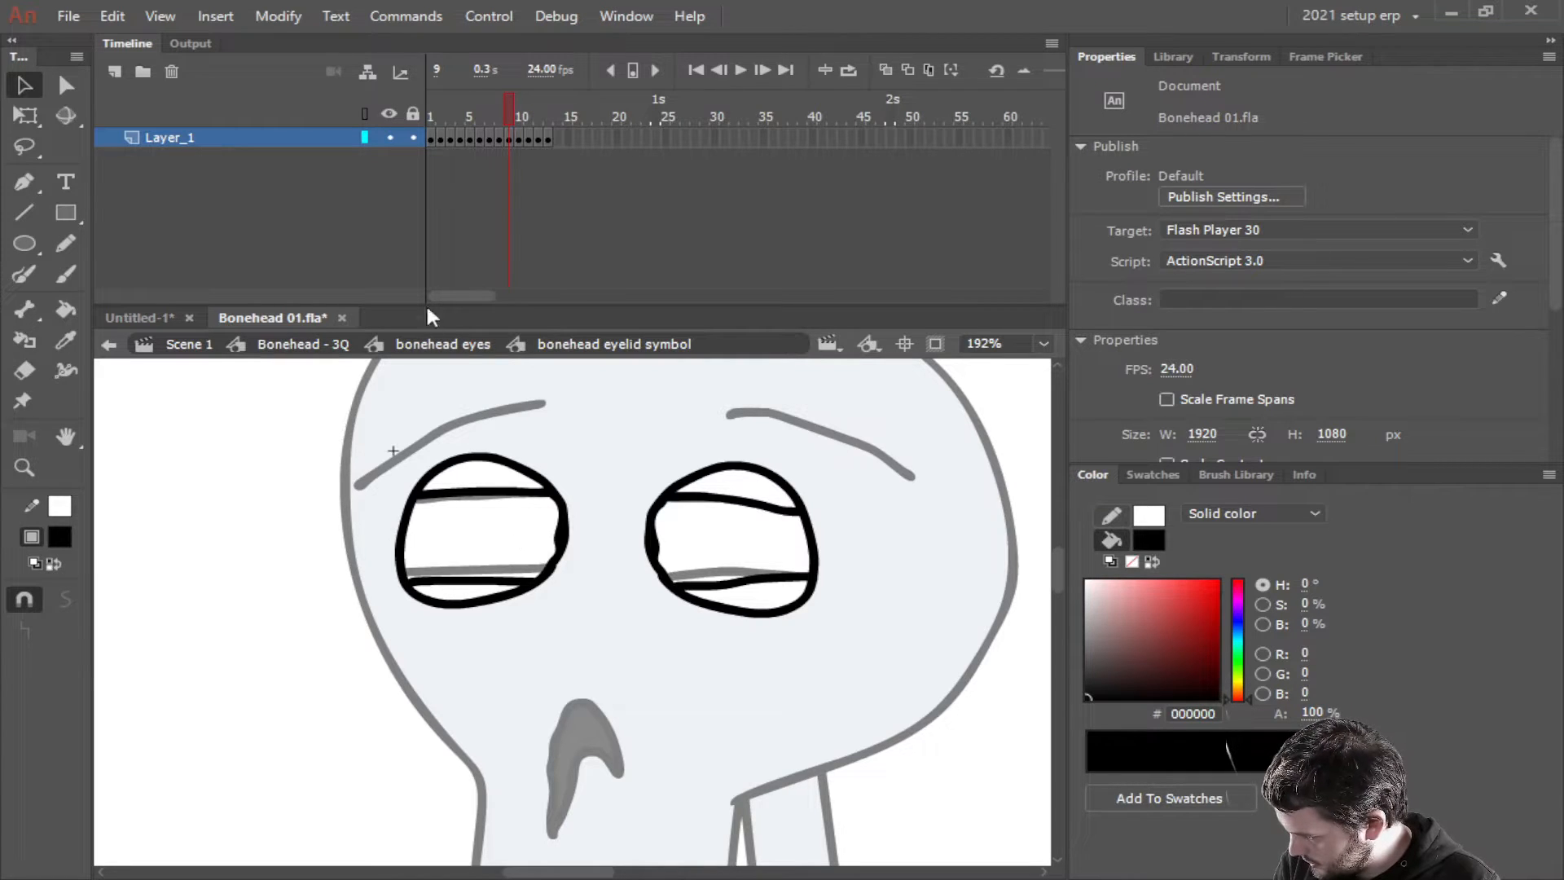
On frame 1, delete the white fill between the two lid lines of both eyes to expose the pupils
click(431, 115)
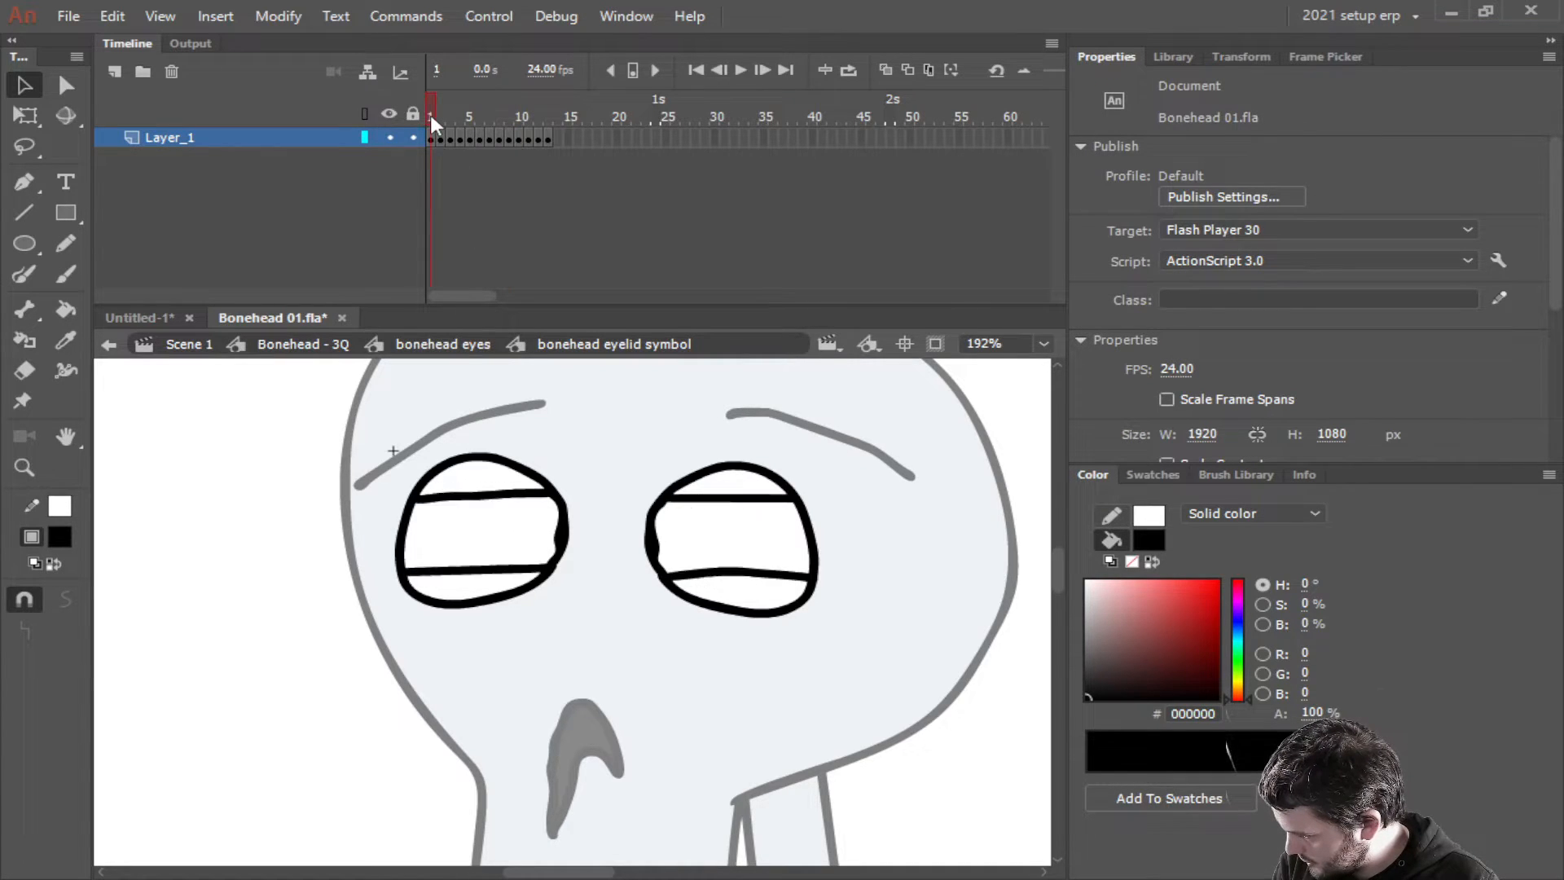
click(720, 545)
key(Delete)
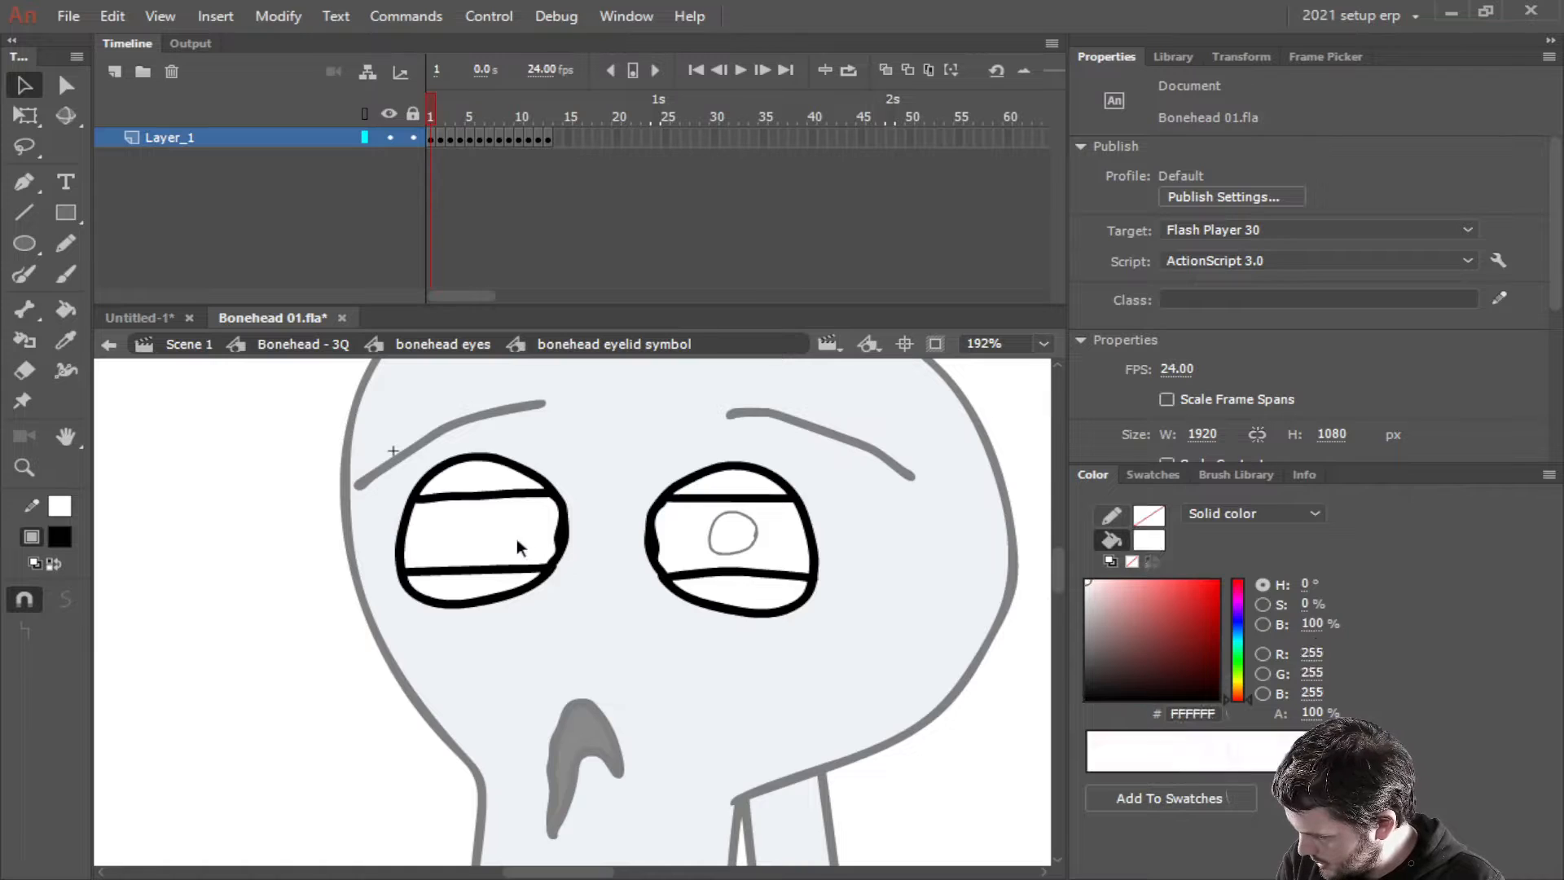
click(516, 539)
key(Delete)
On frame 2, delete the white fill below the upper-lid line in both eyes
key(period)
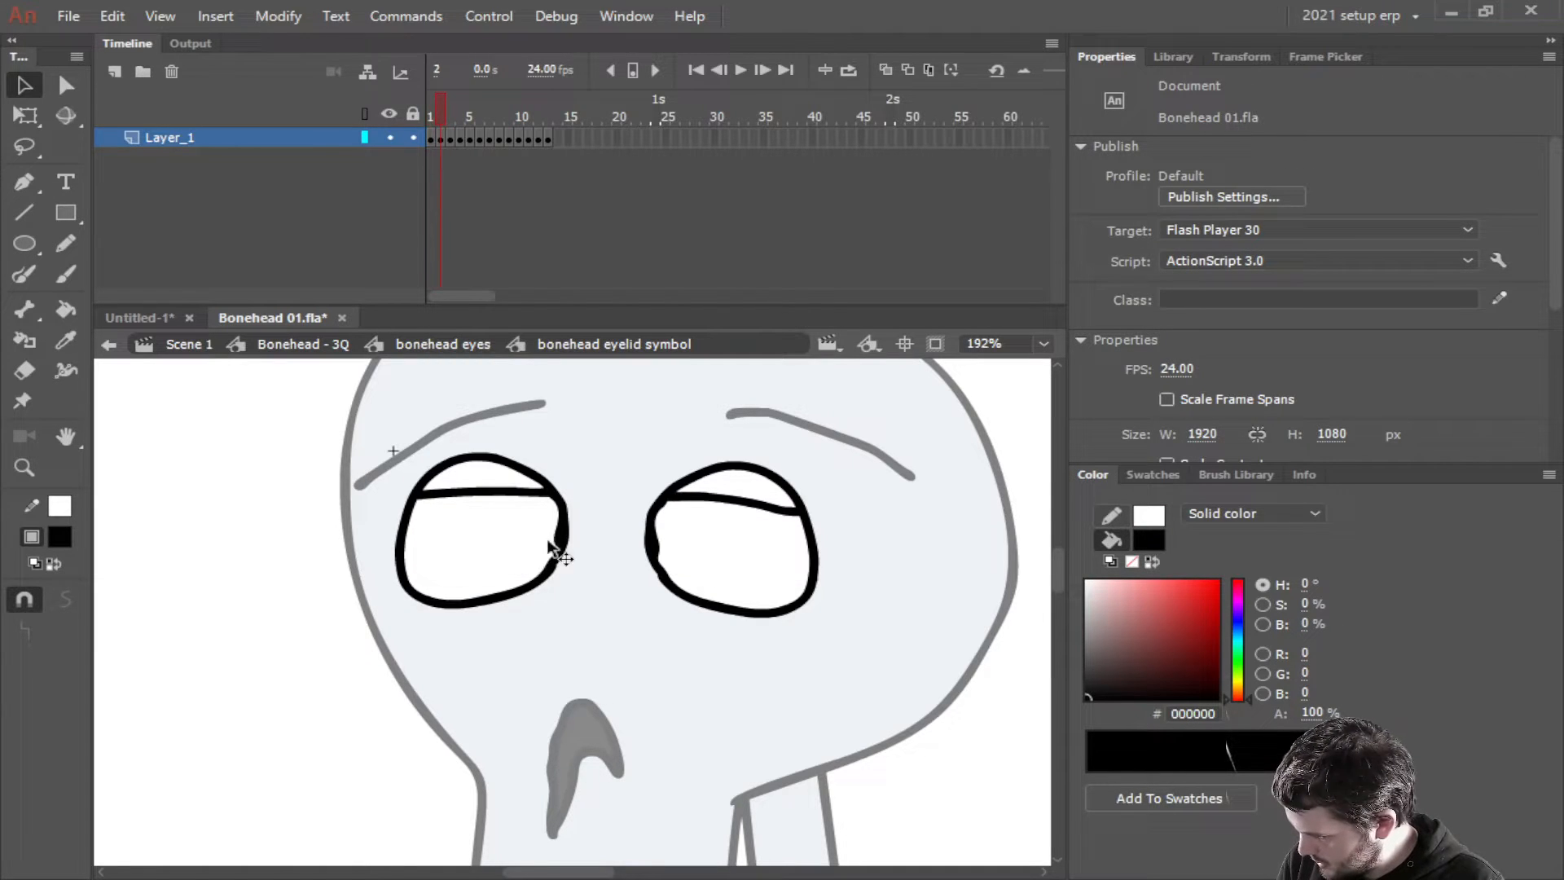
click(697, 544)
key(Delete)
click(514, 536)
key(Delete)
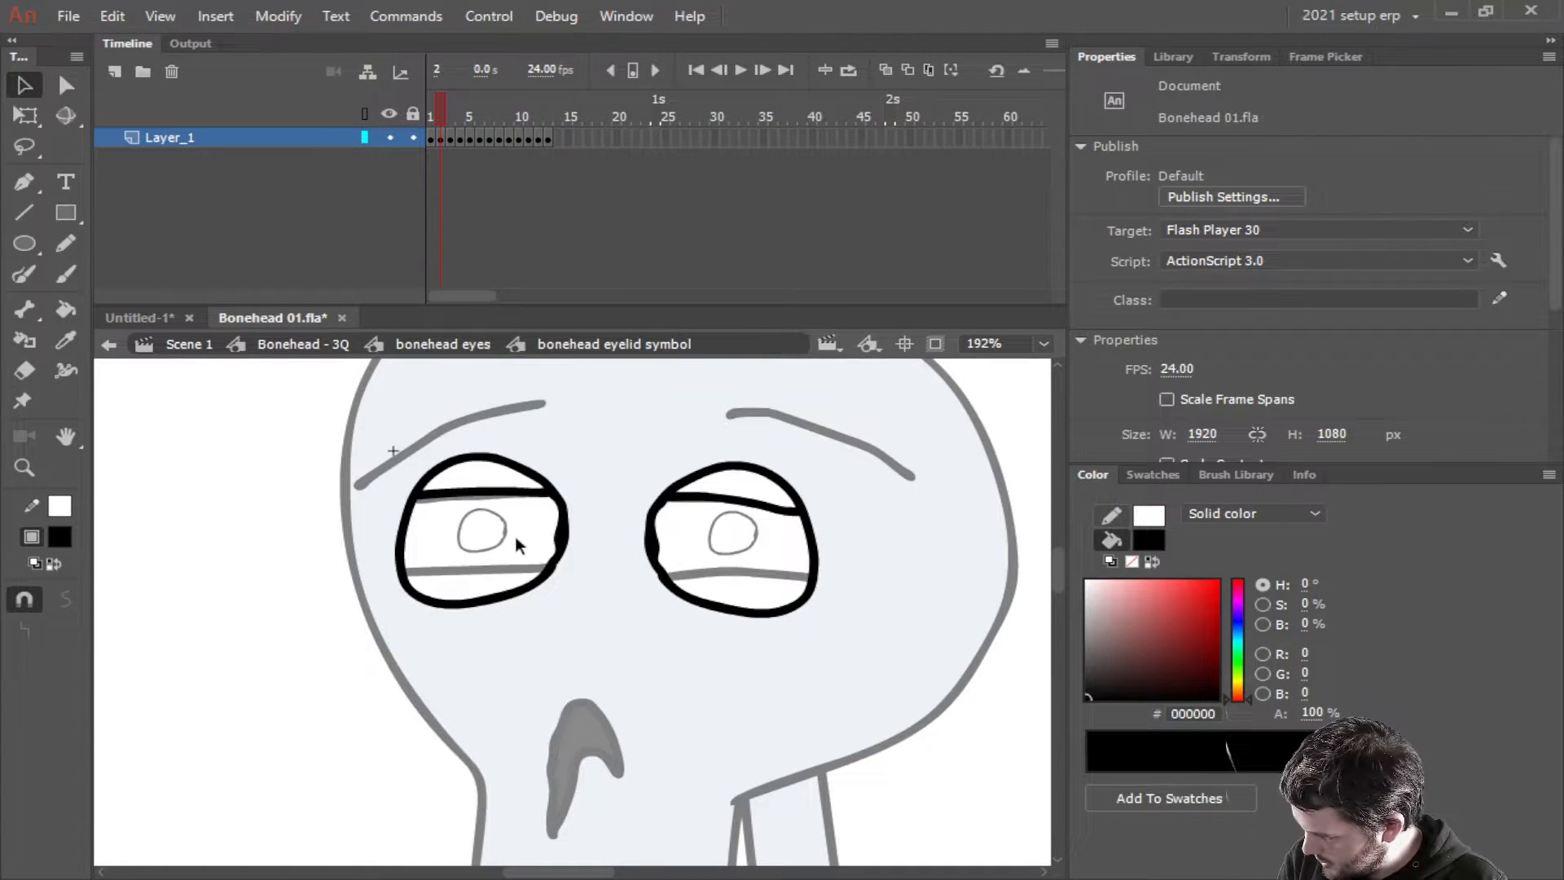
On frame 3, remove the white area beneath the lowered upper-lid line from both eyes
key(period)
click(719, 559)
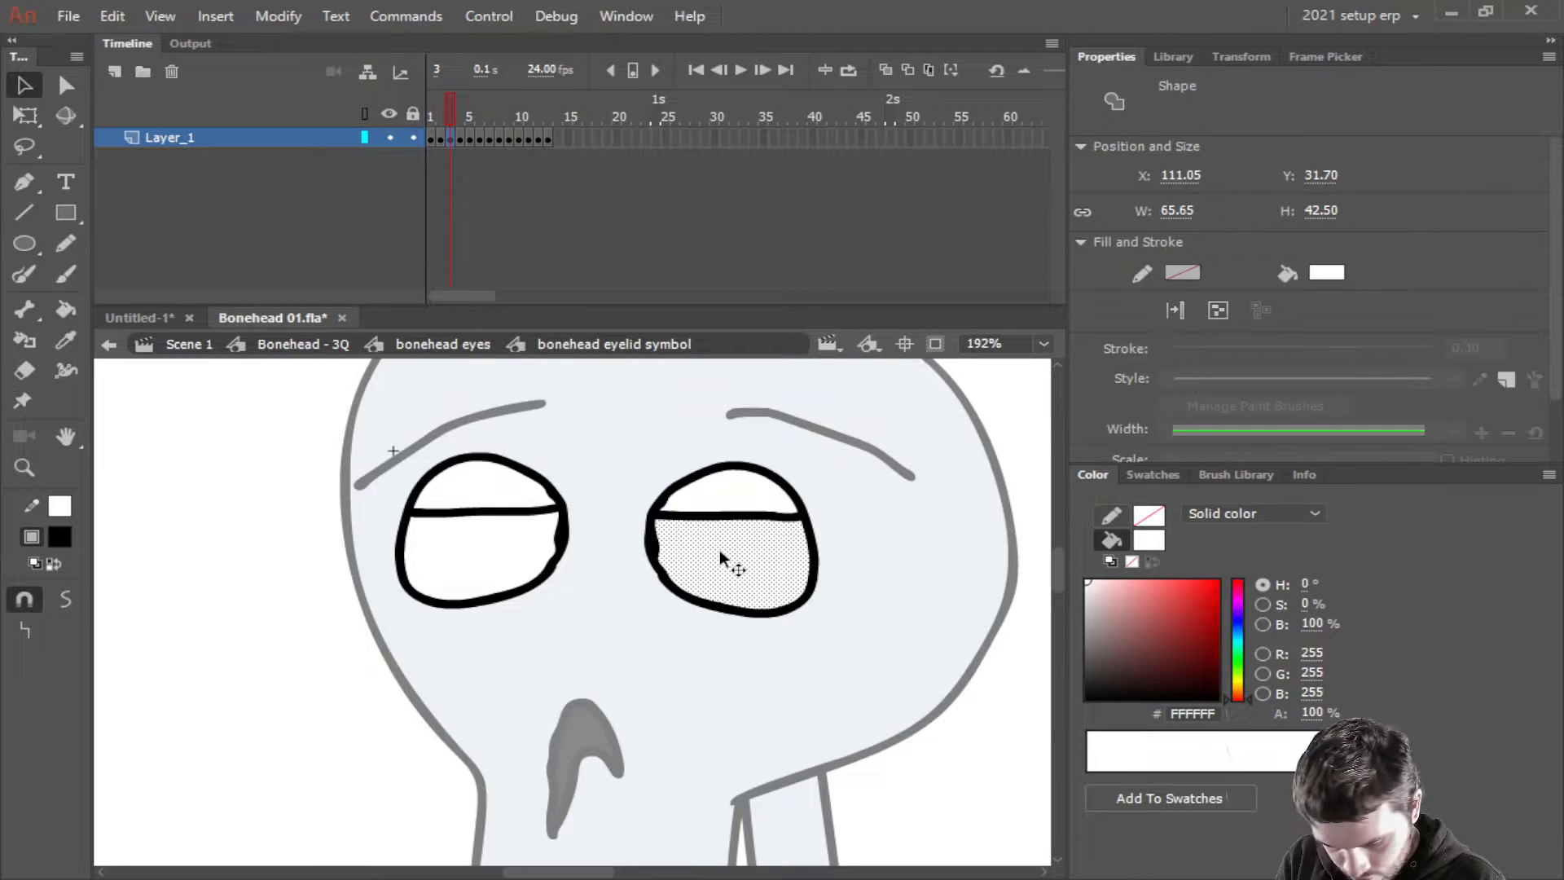
key(Delete)
click(554, 562)
click(490, 545)
key(Delete)
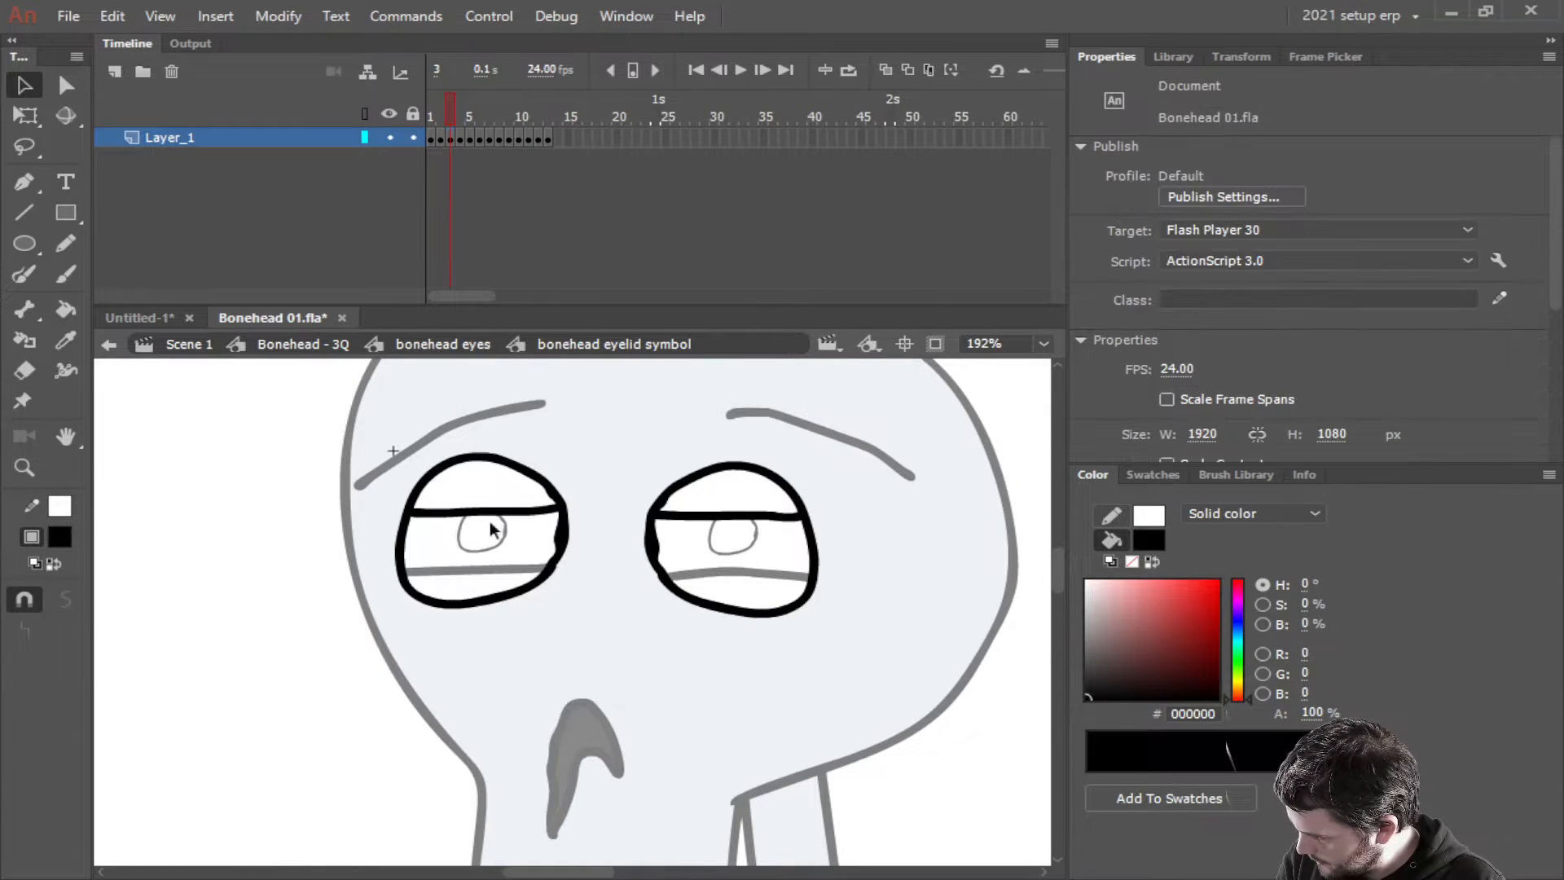
On frame 4, delete the white fill below the angry, inward-slanting lid line
key(period)
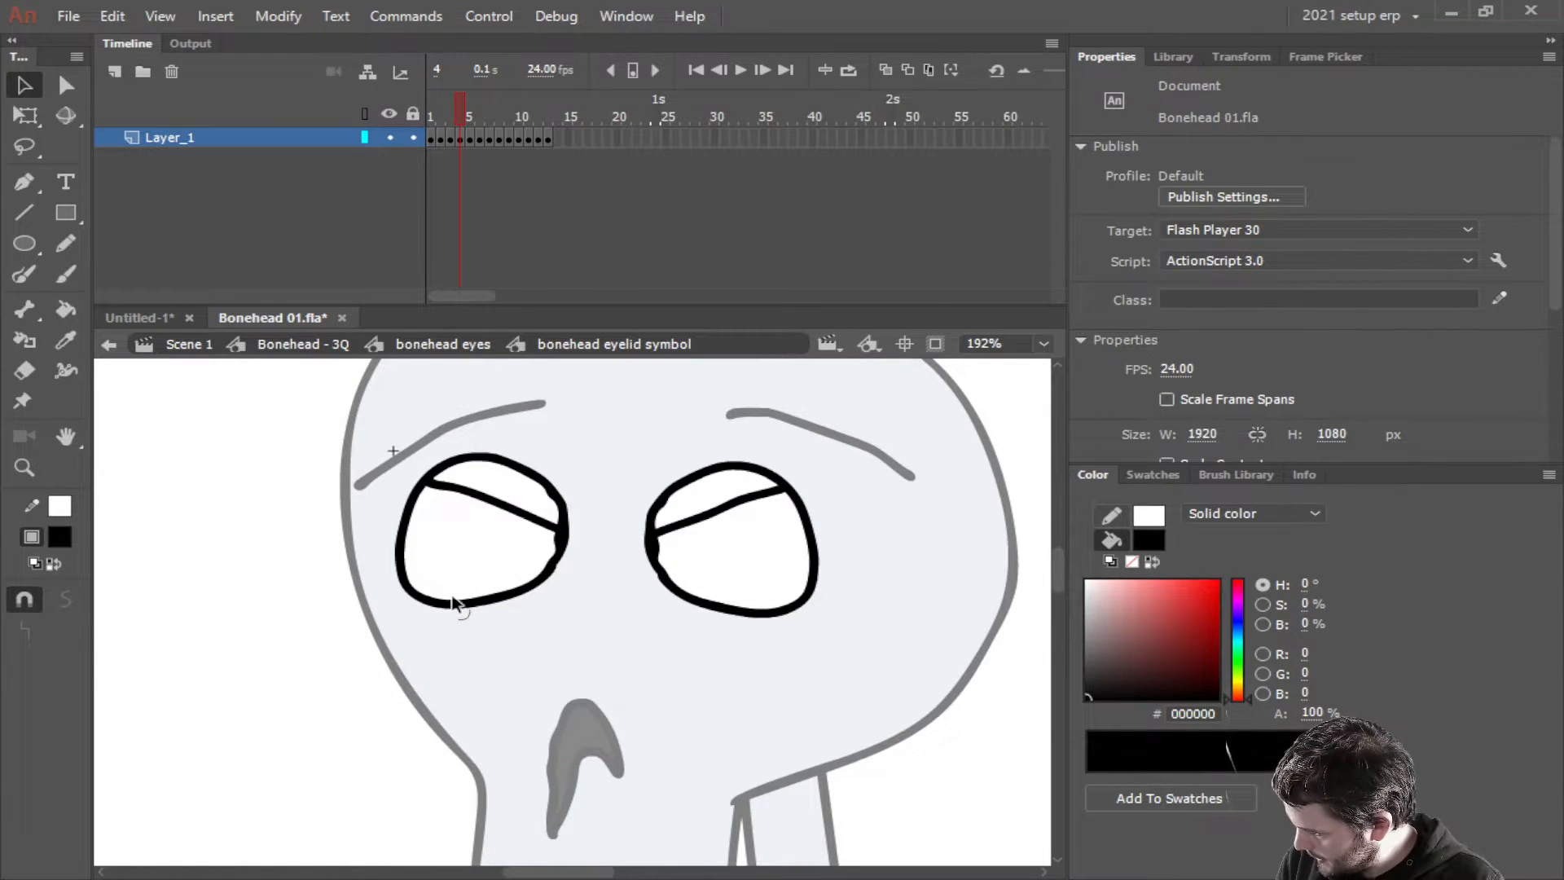
click(464, 560)
key(Delete)
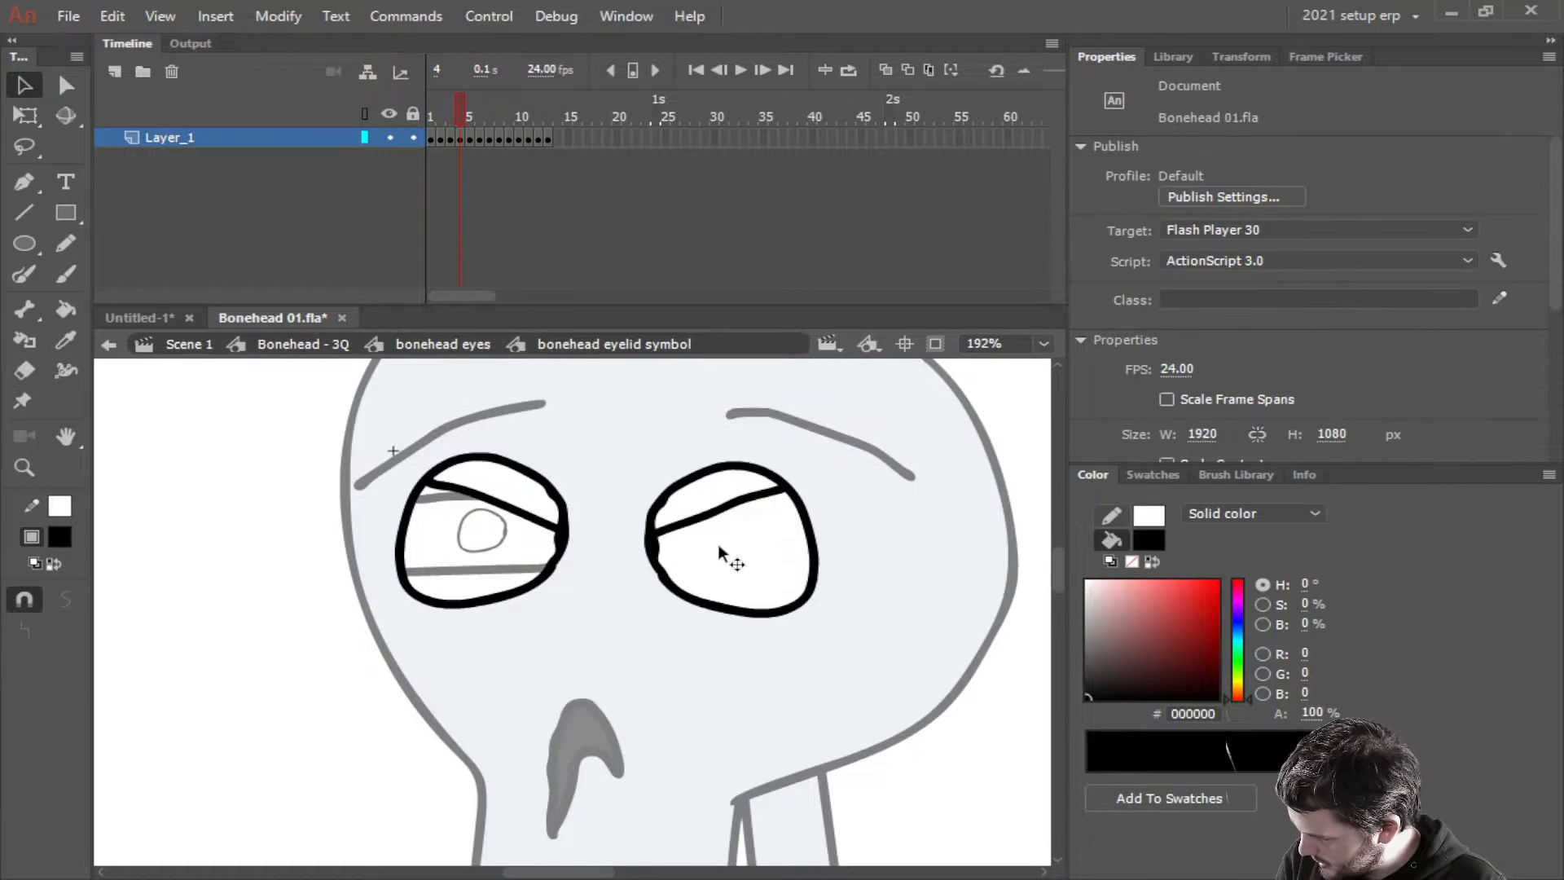
On frame 5, delete the white fill above the slanted lower-lid line in both eyes
key(period)
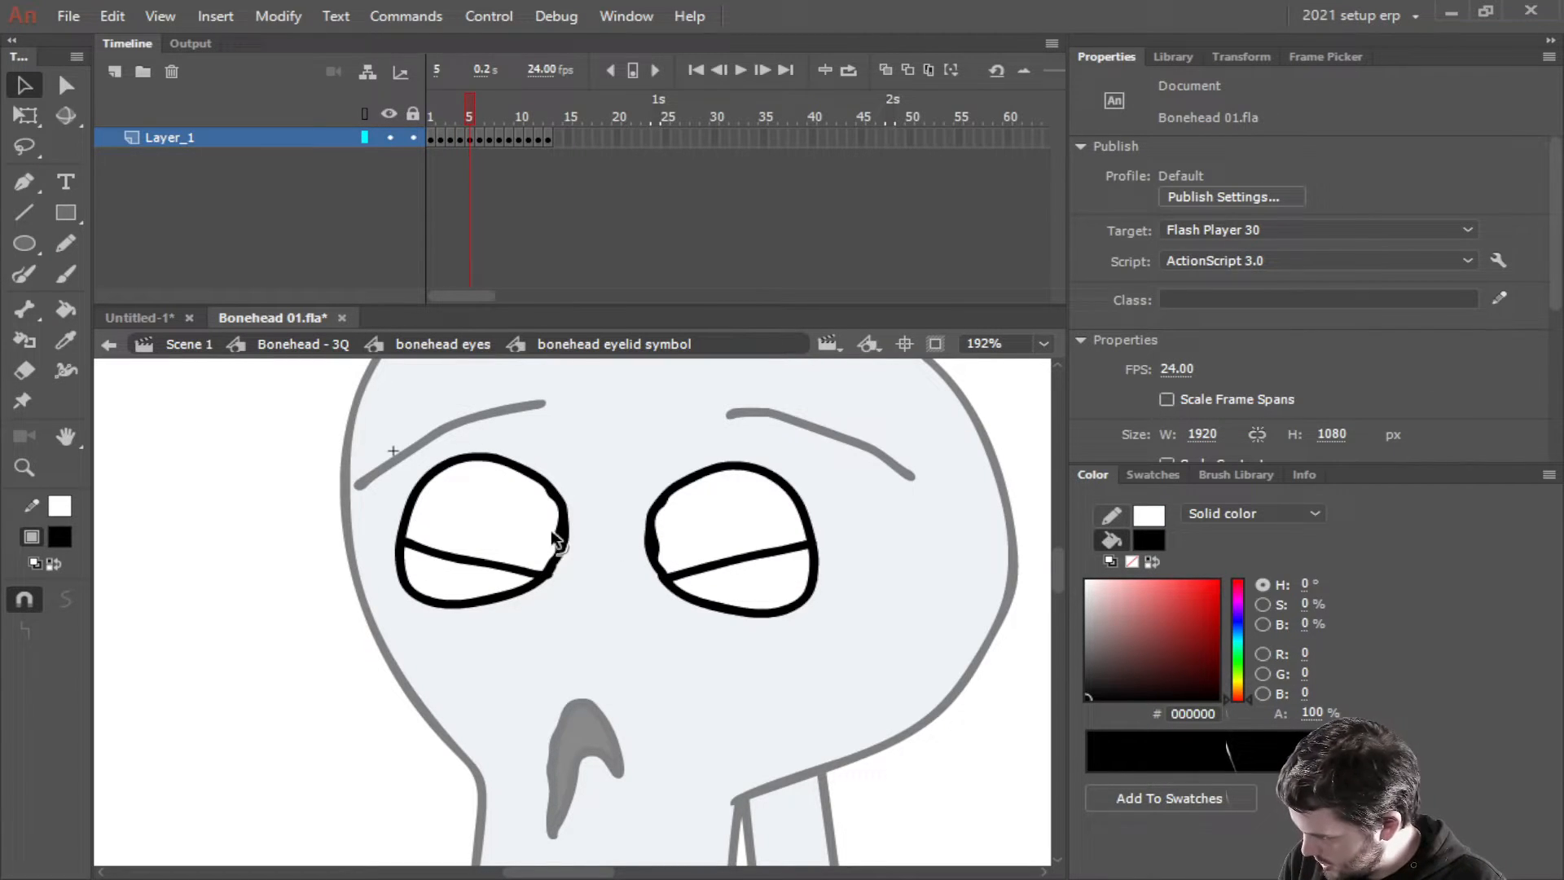
click(479, 529)
key(Delete)
click(681, 531)
key(Delete)
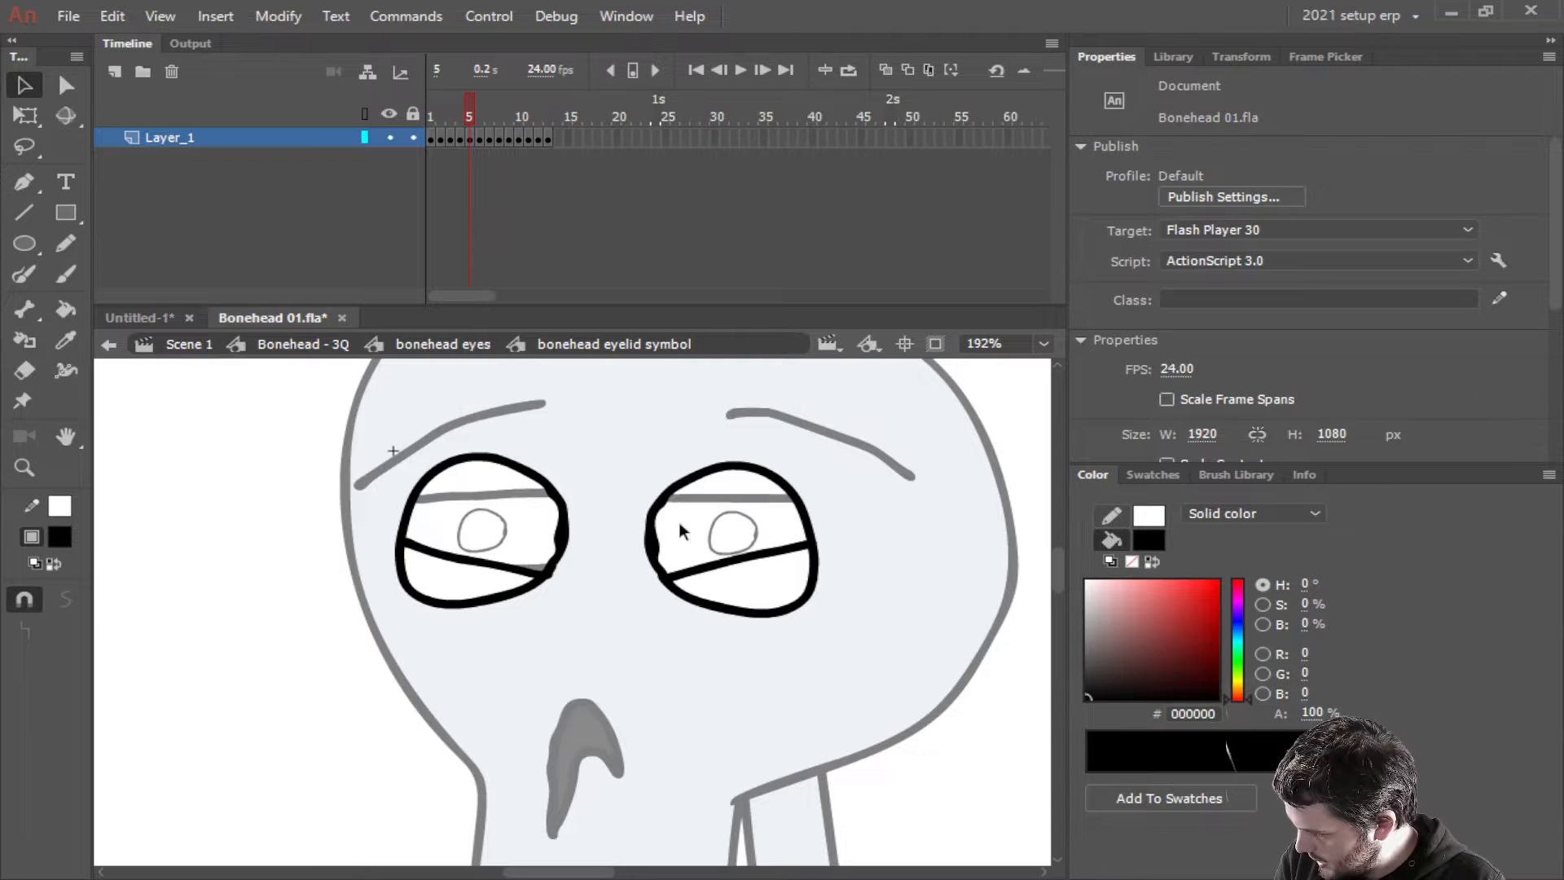
On frame 6, delete the white fill below the curved upper-lid line in both eyes
key(period)
click(506, 534)
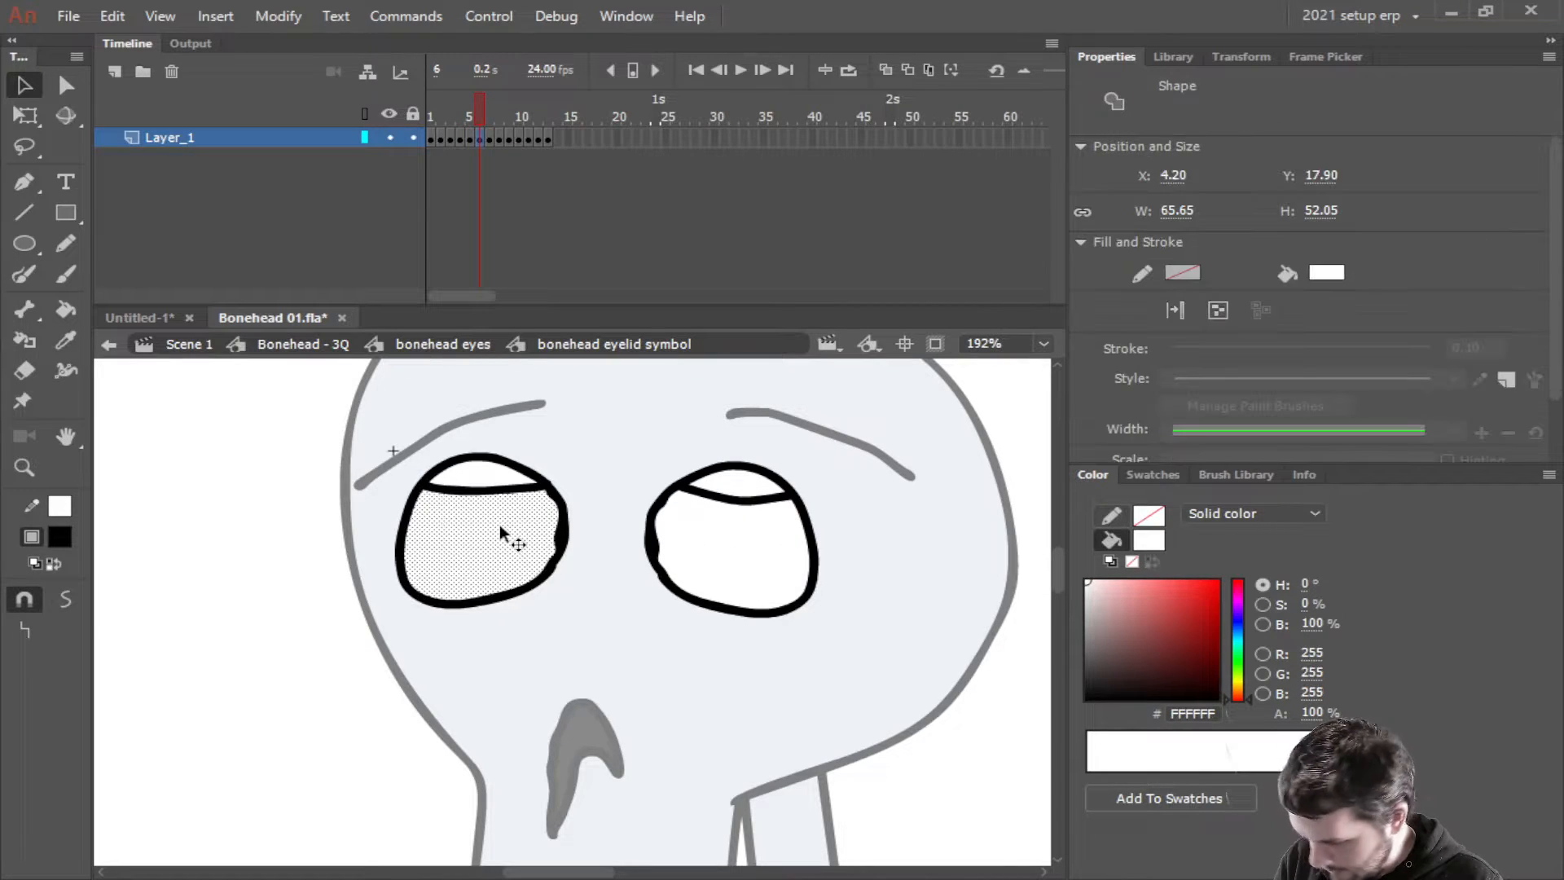
key(Delete)
click(716, 559)
key(Delete)
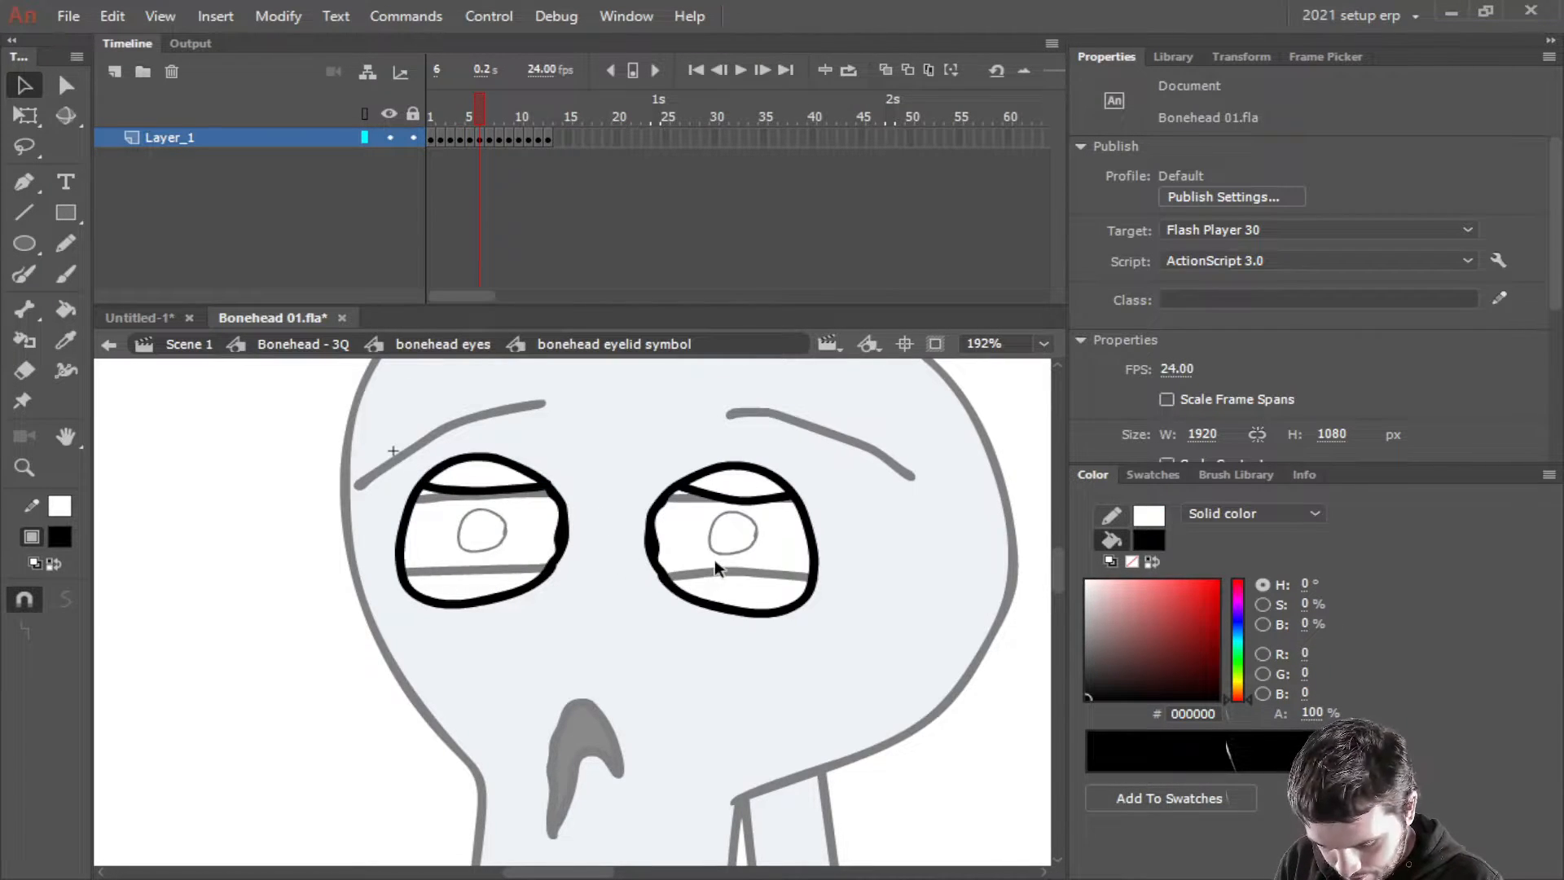
On frame 7, delete the narrow white strip between the squint lines of both eyes
key(period)
click(429, 552)
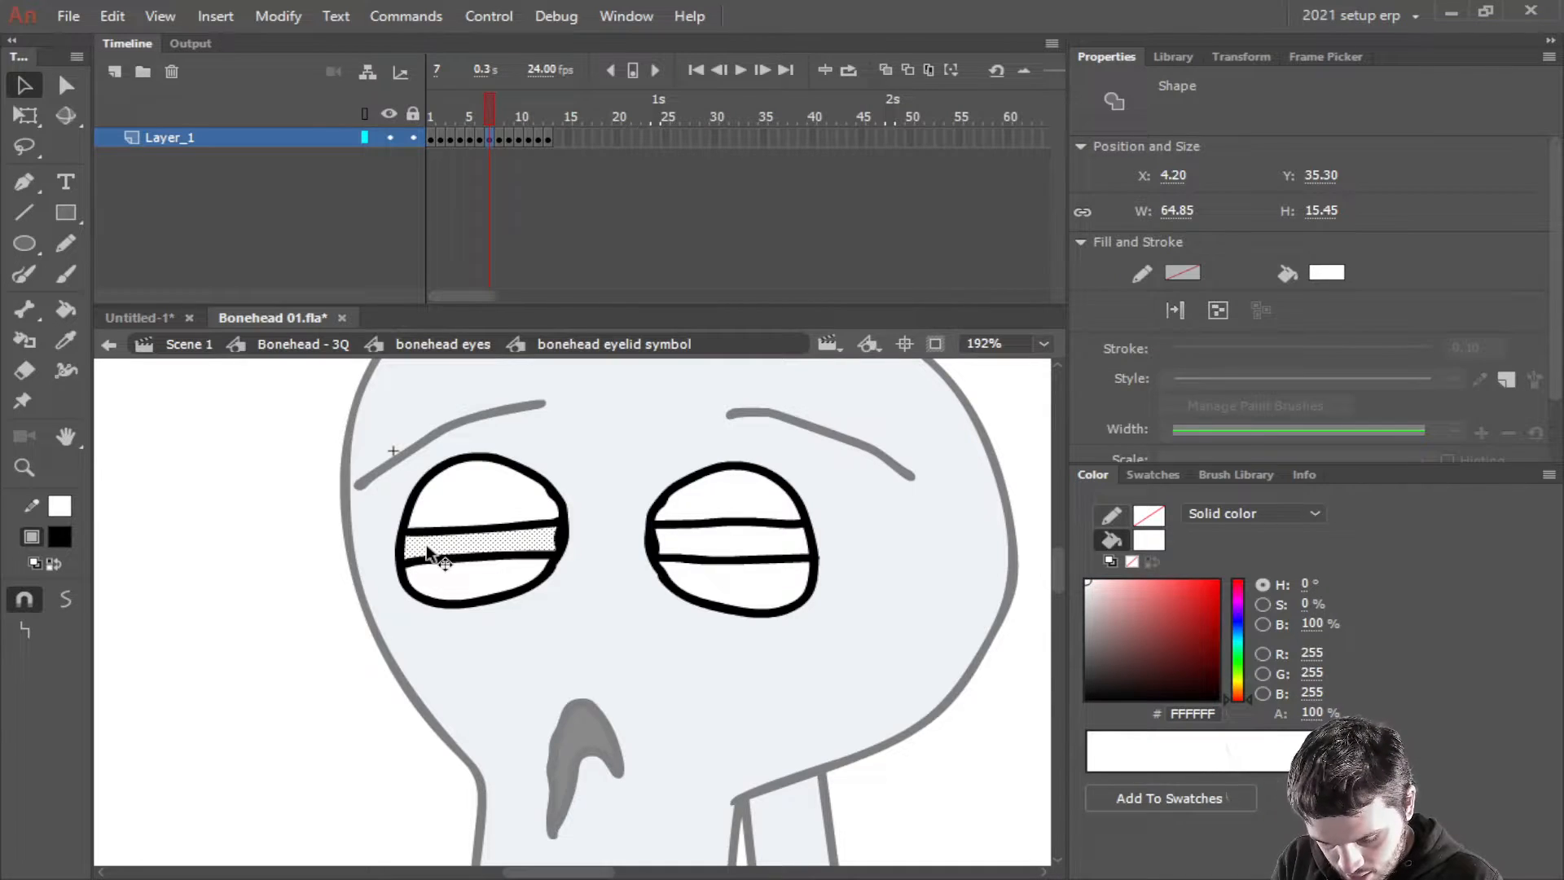
key(Delete)
click(696, 538)
key(Delete)
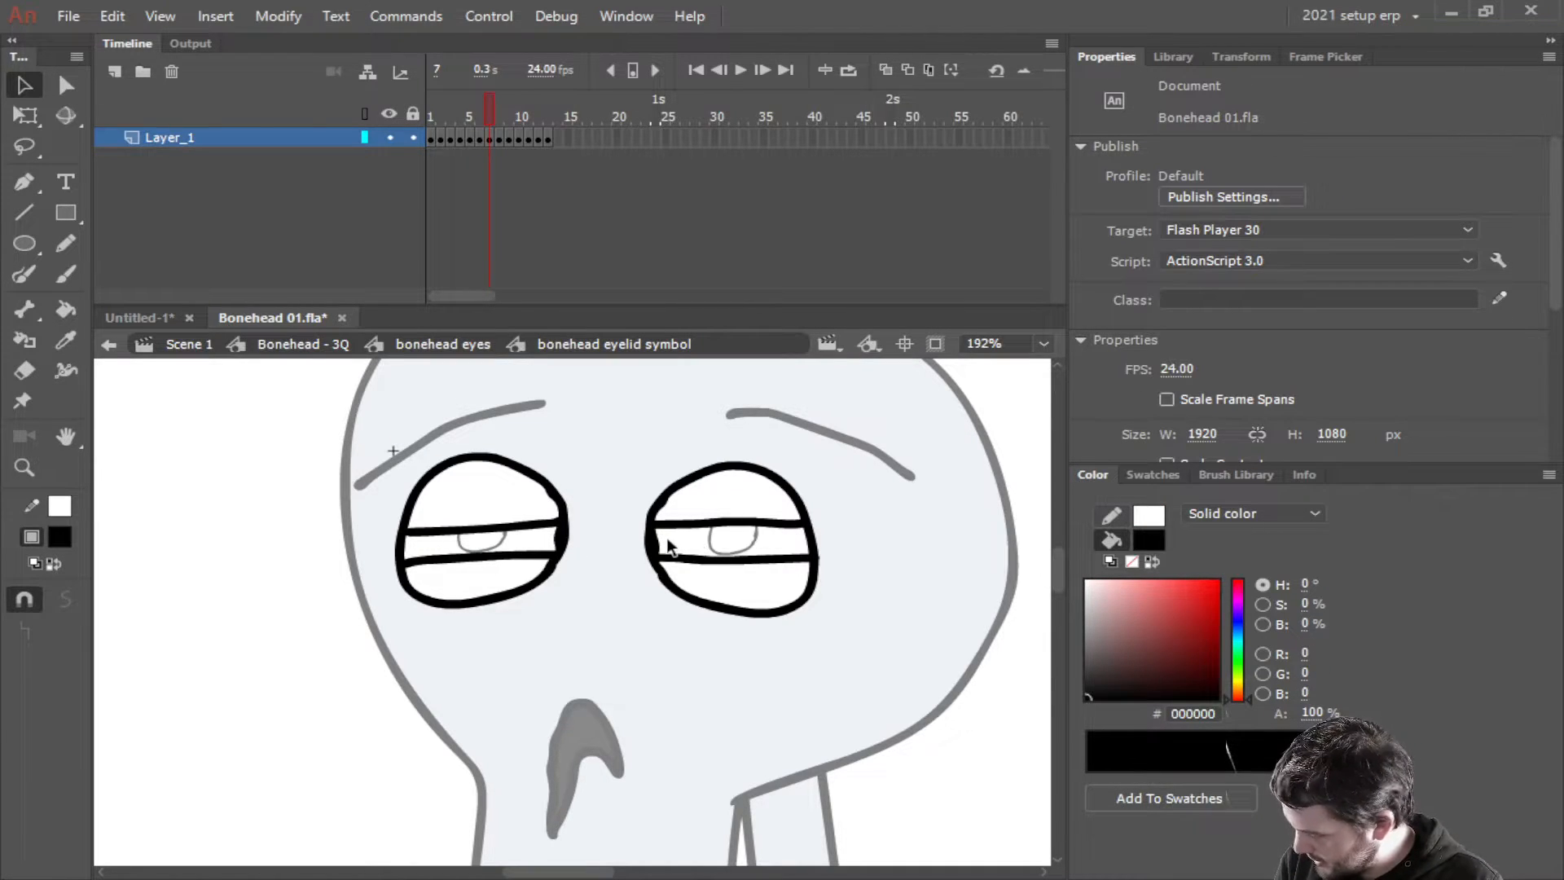
Step forward through frames 8 to 10 to review the eye openings and the plain eye shapes
key(period)
key(period)
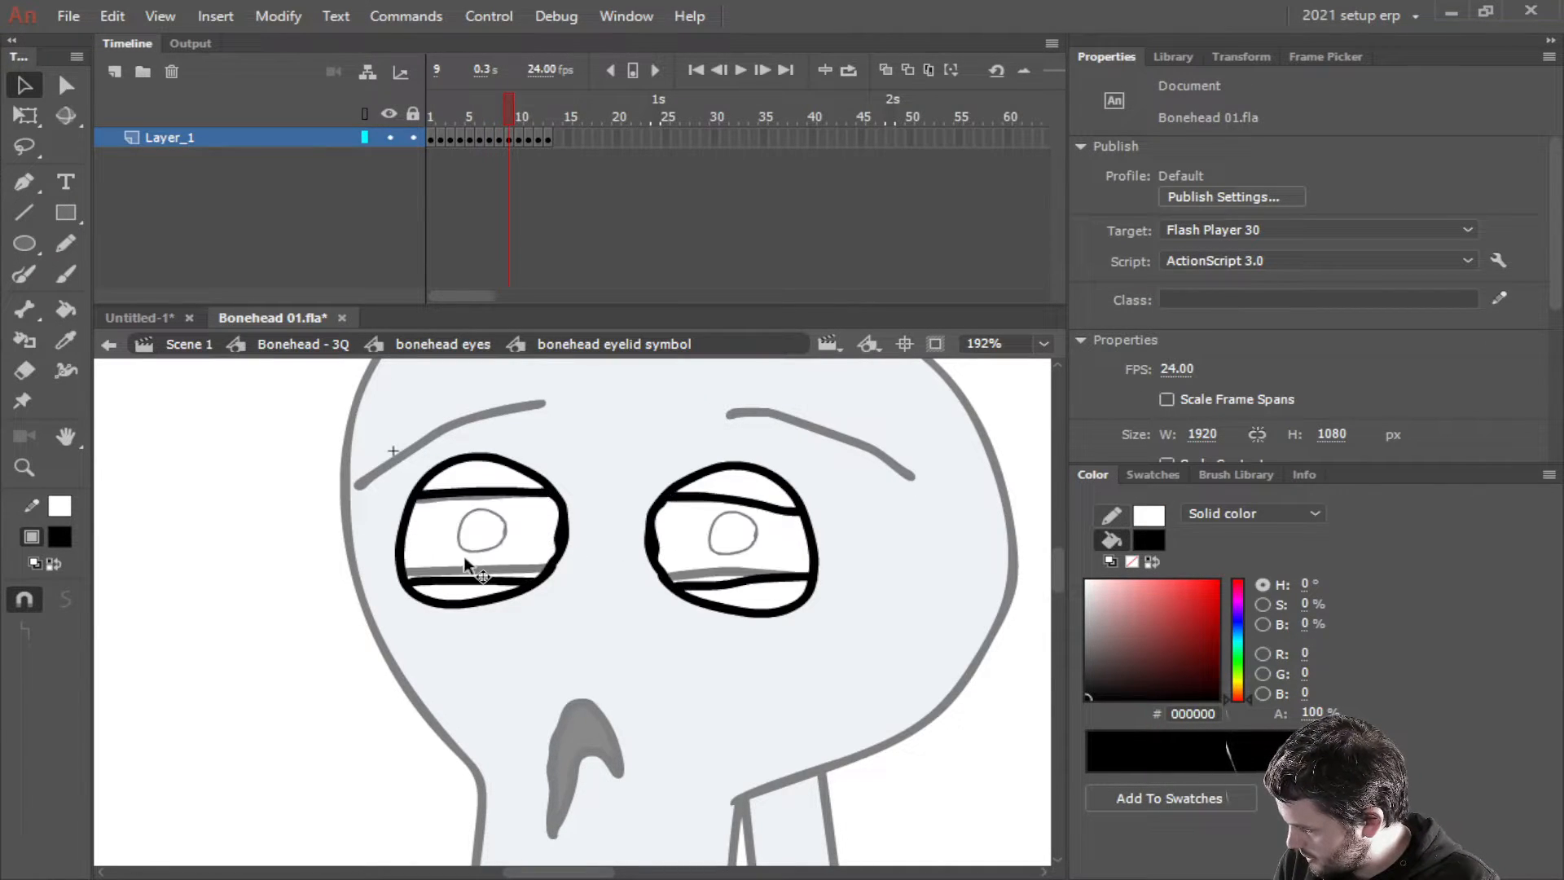
key(period)
click(478, 541)
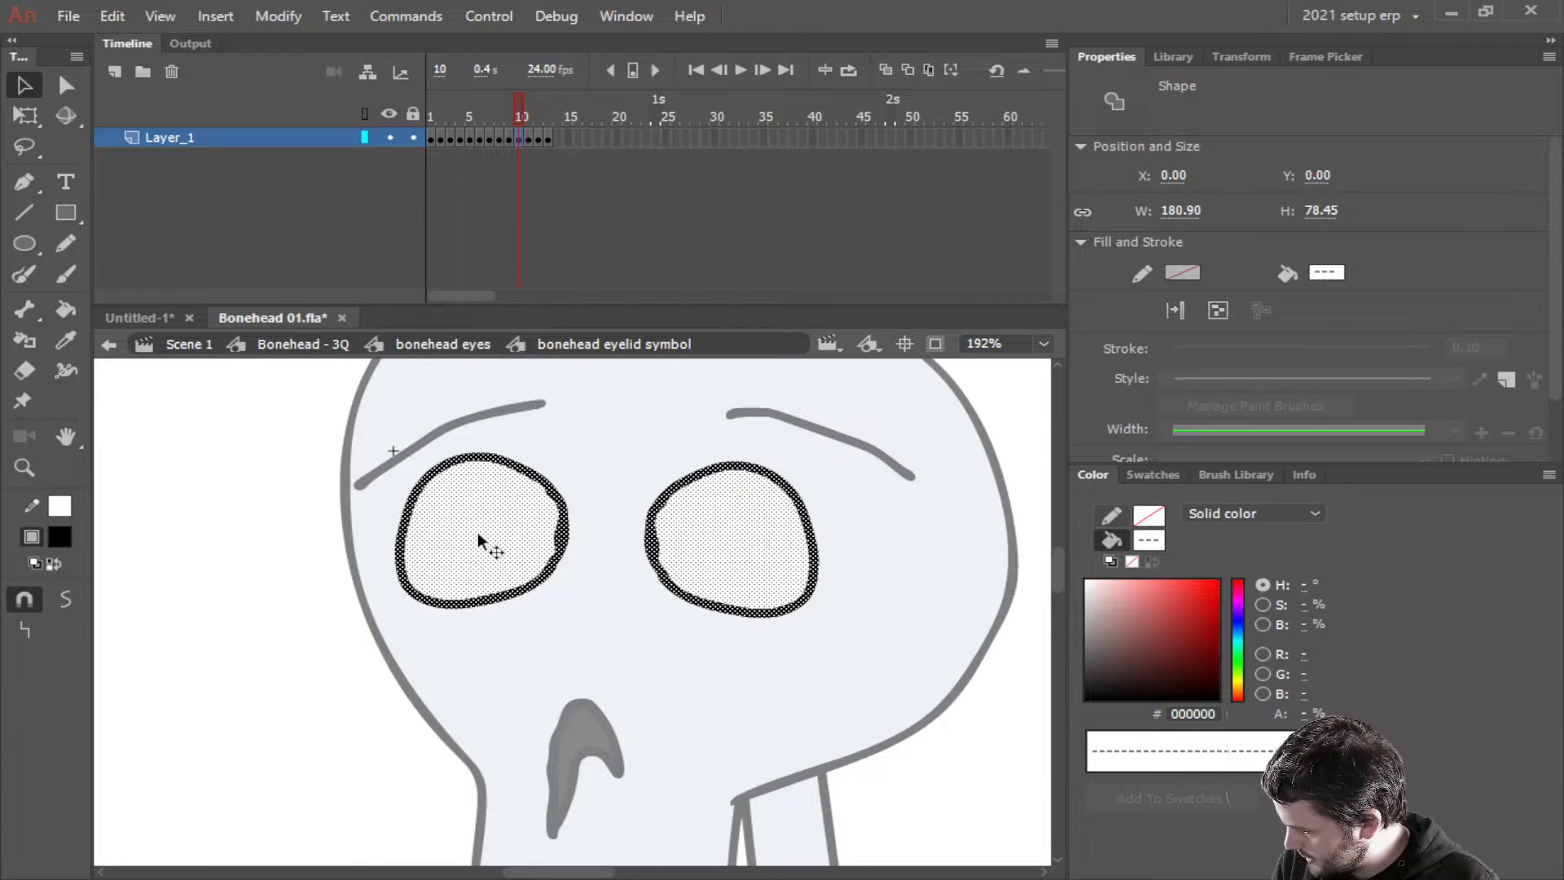
key(Delete)
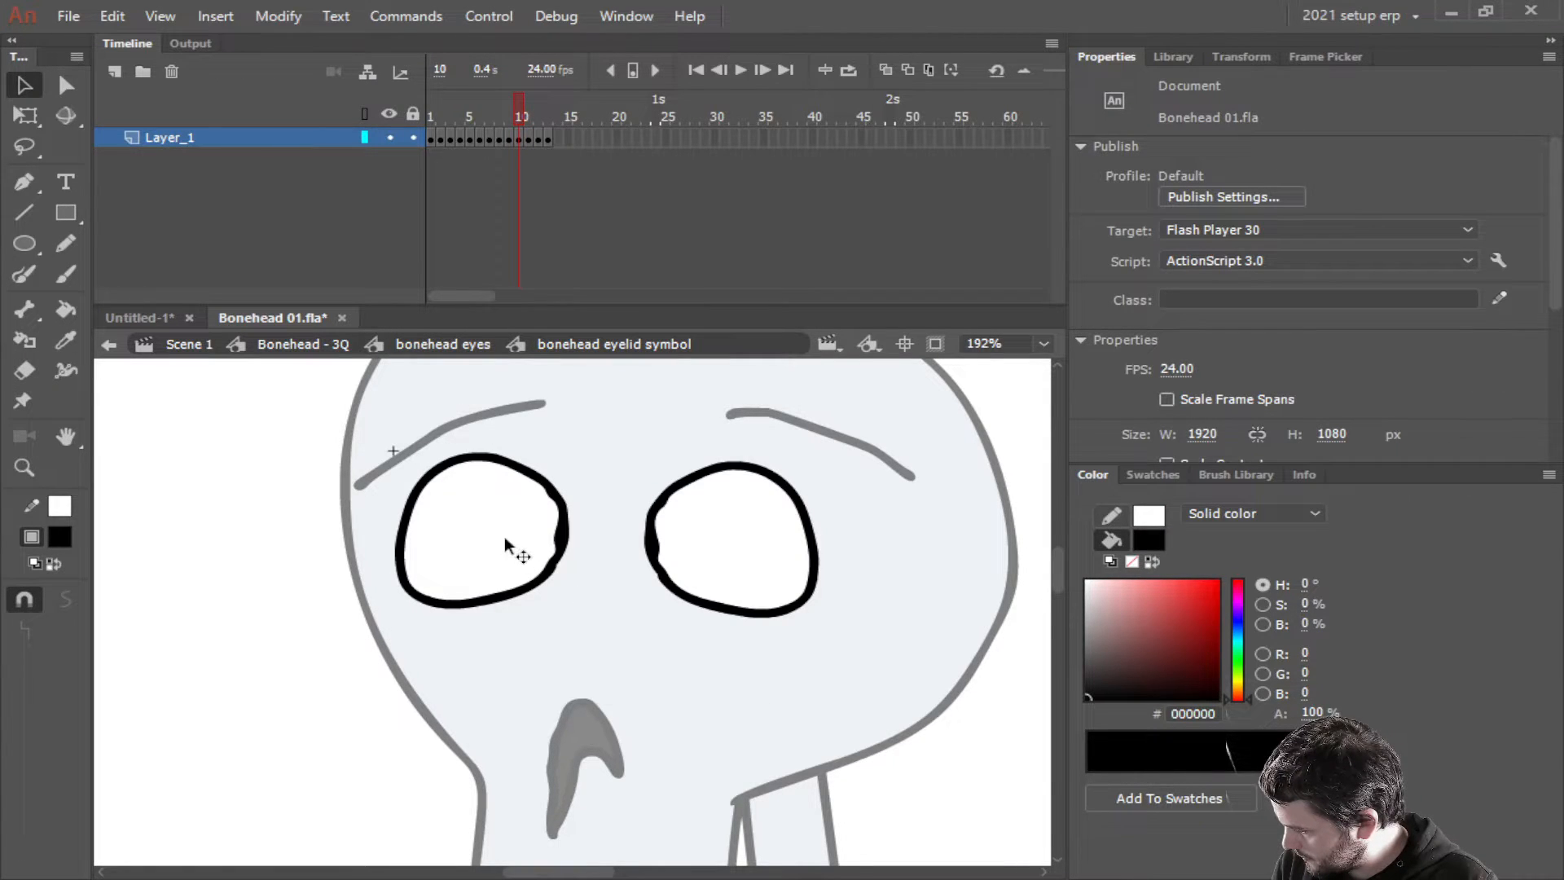
key(ctrl+a)
Set the fill color to pale teal C7DADB, fill the upper and lower lids of both eyes on frame 9, and go to frame 10
key(comma)
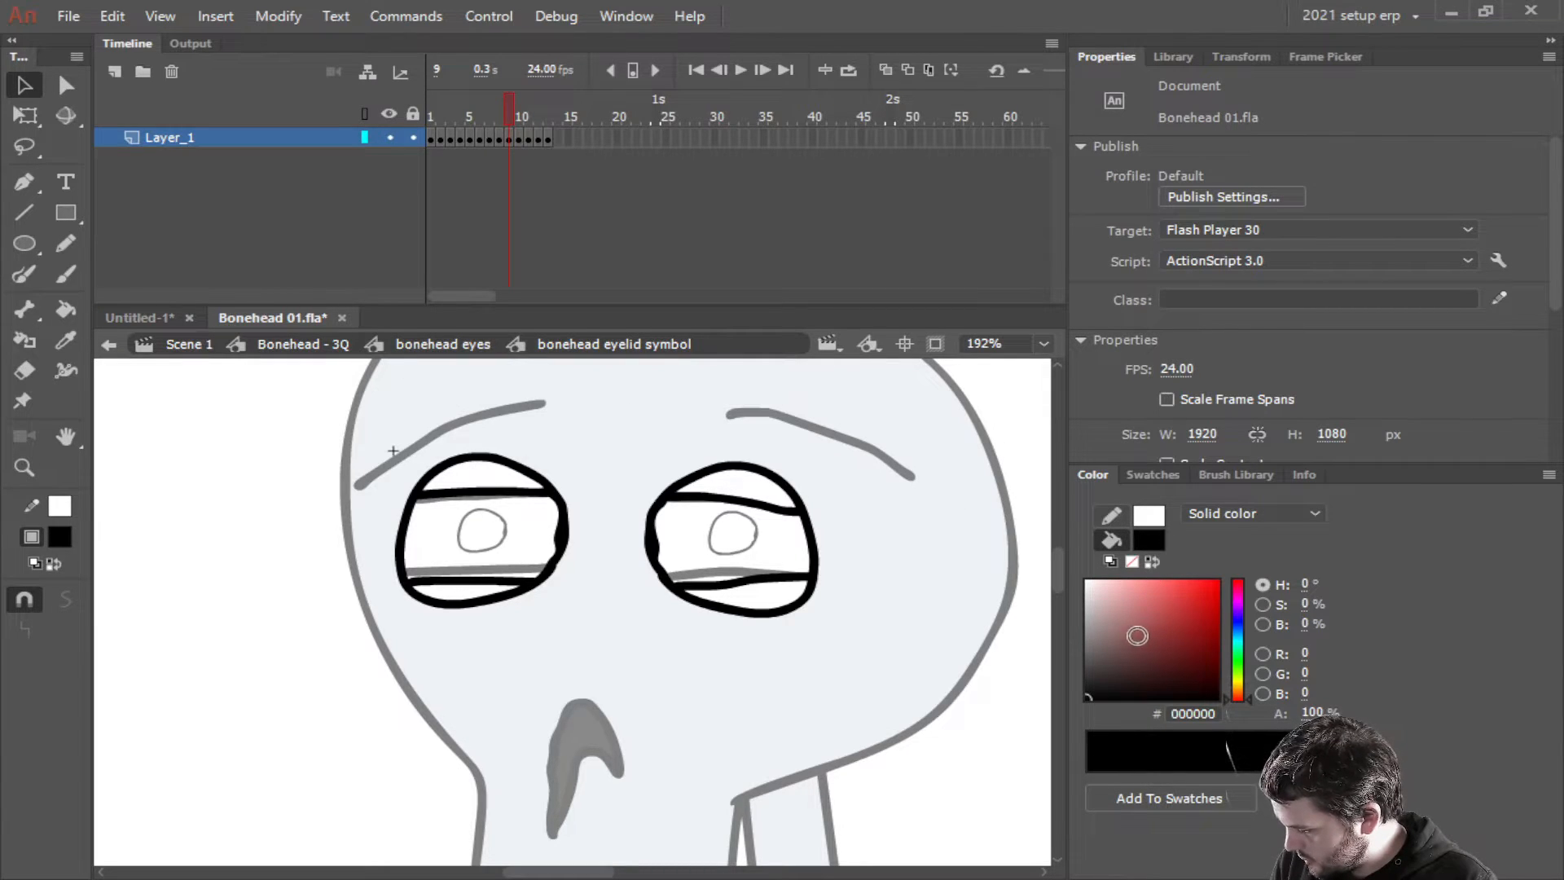
drag(1244, 651, 1239, 638)
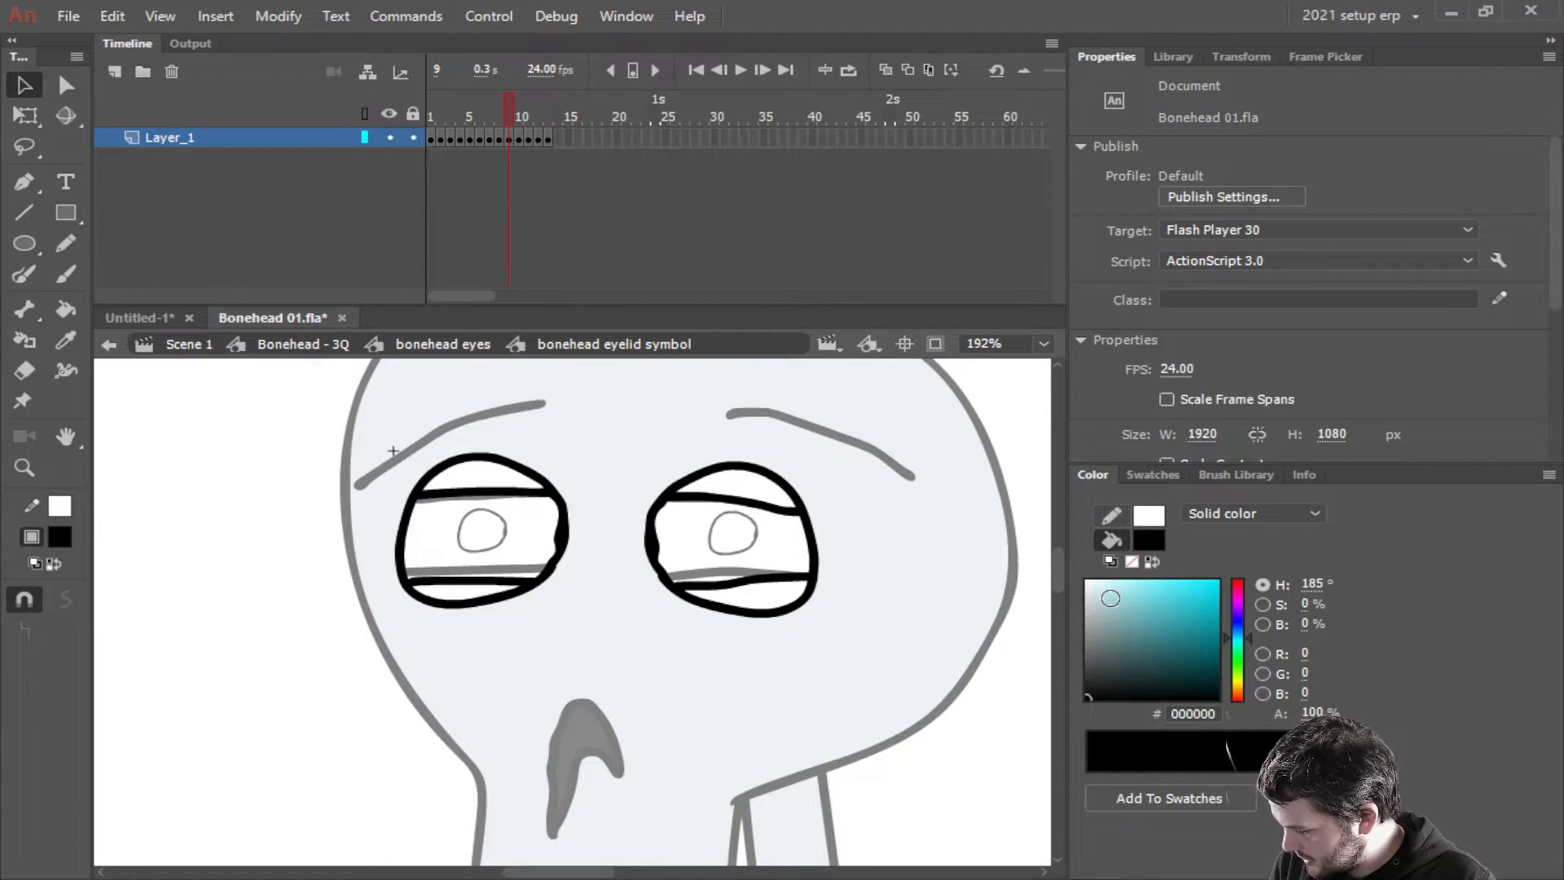
drag(1112, 600, 1098, 596)
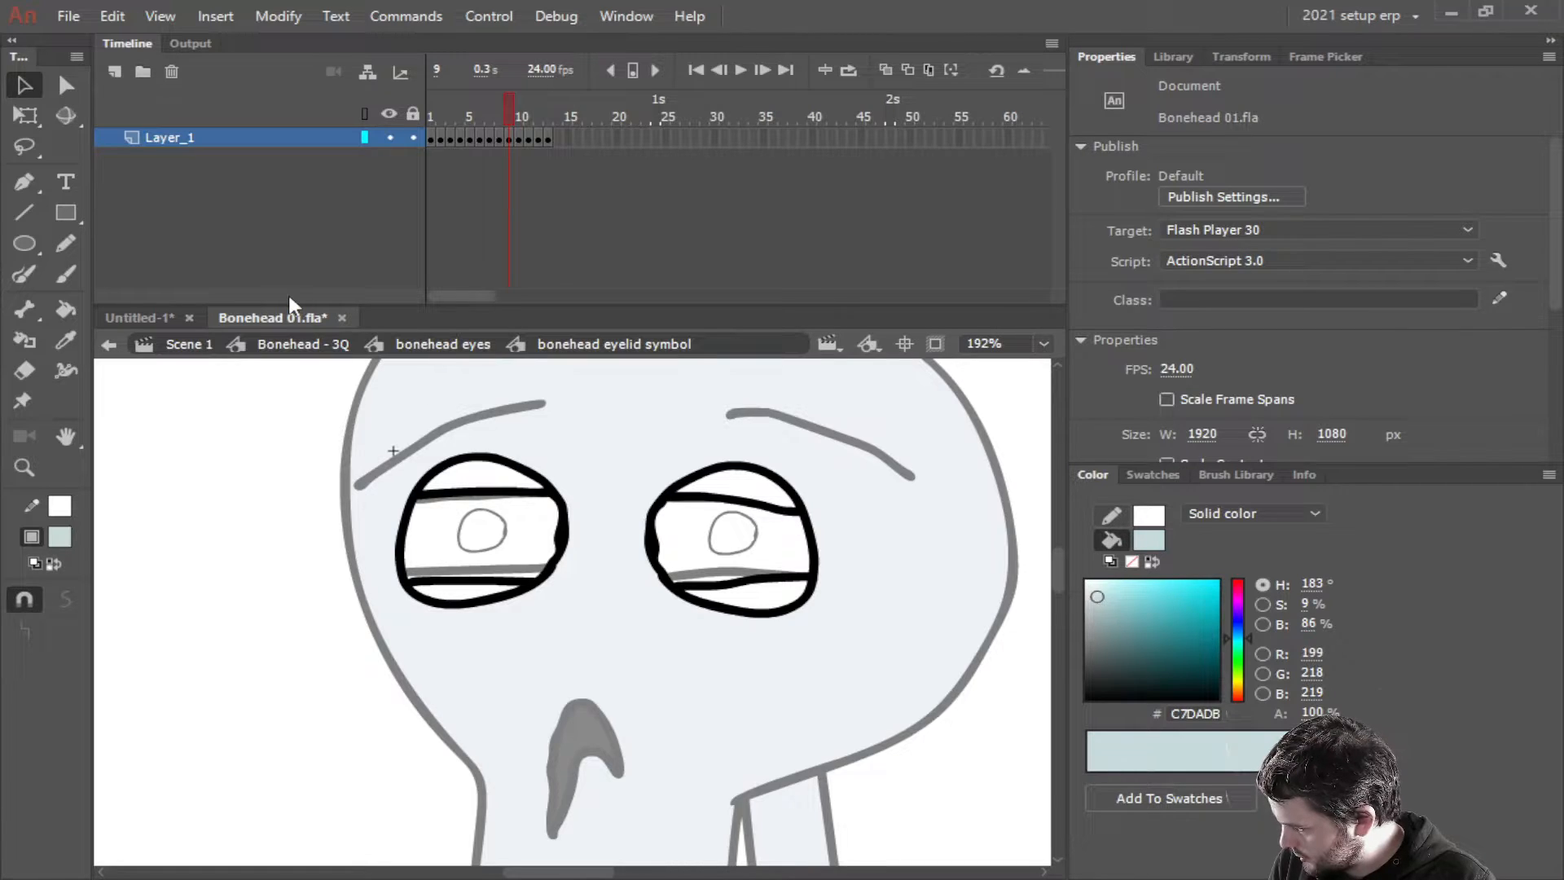
click(62, 307)
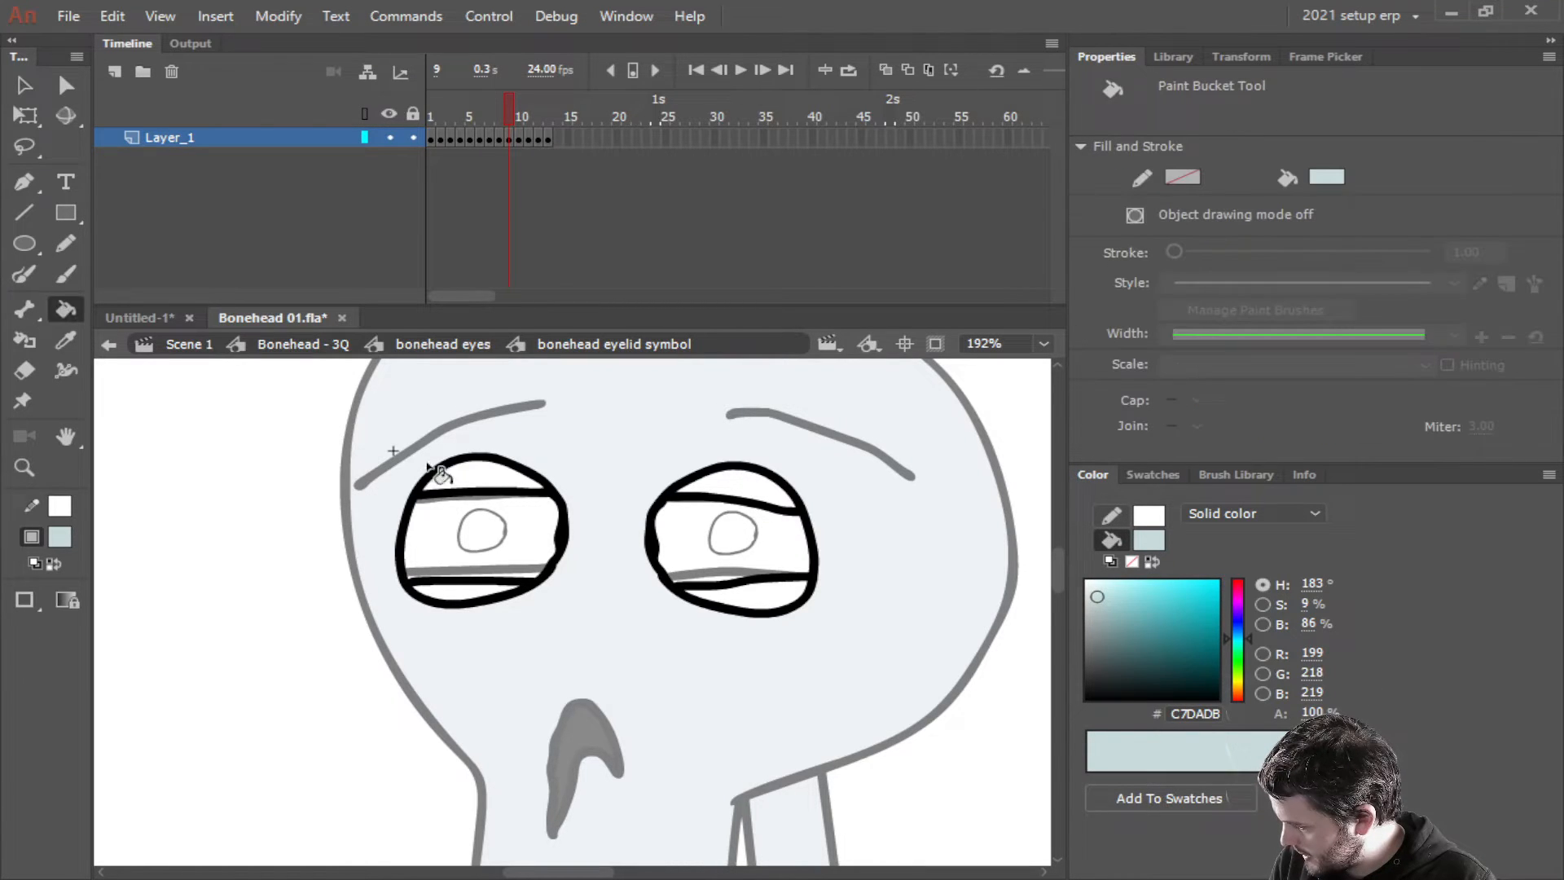
click(506, 476)
click(770, 511)
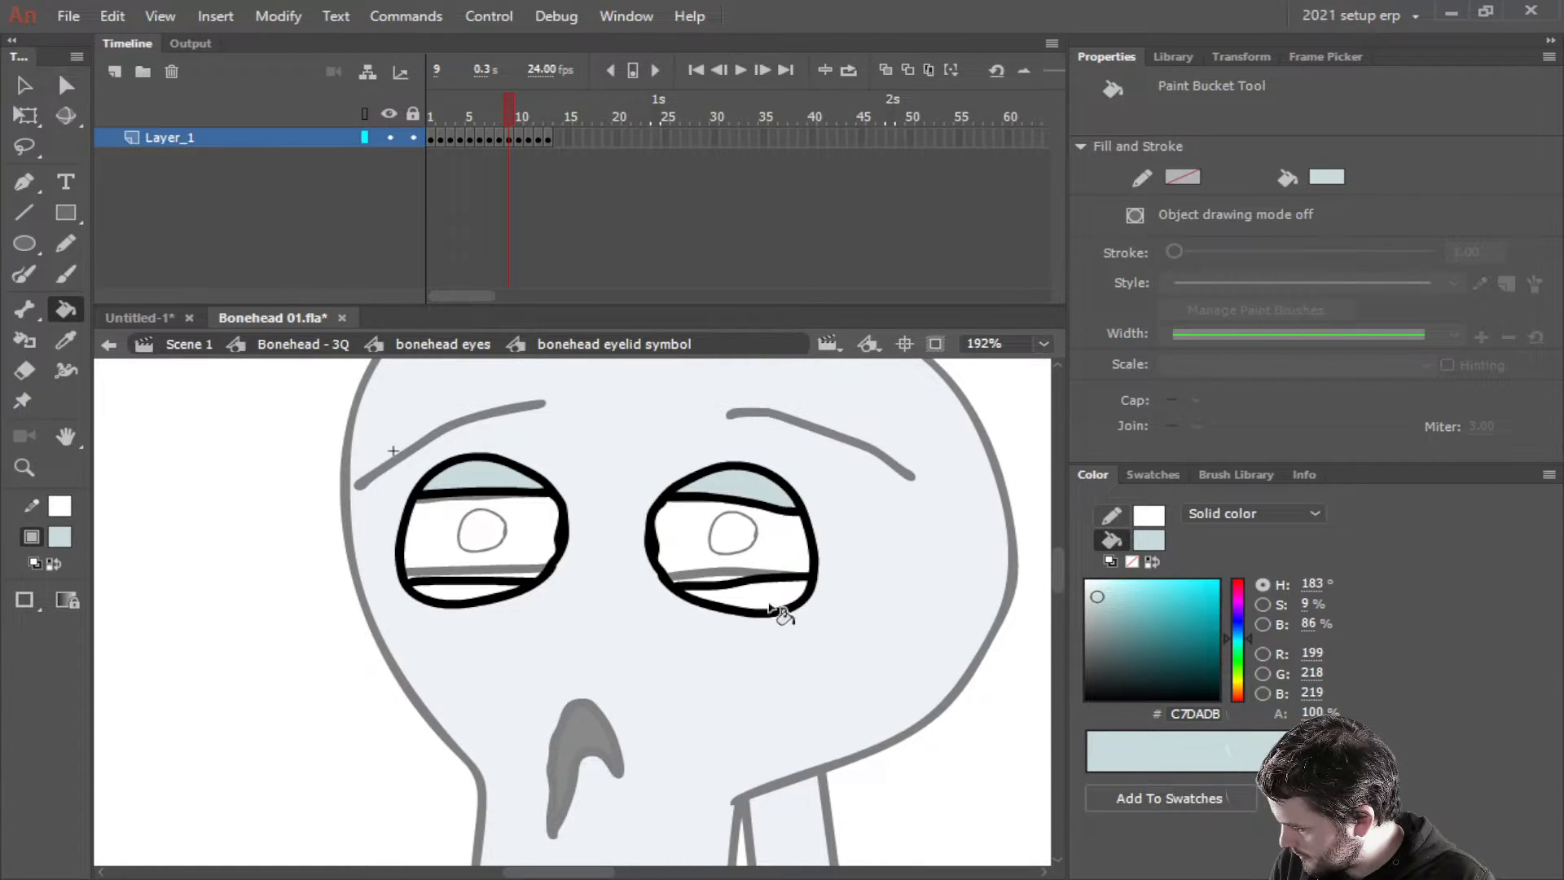
click(775, 609)
click(461, 590)
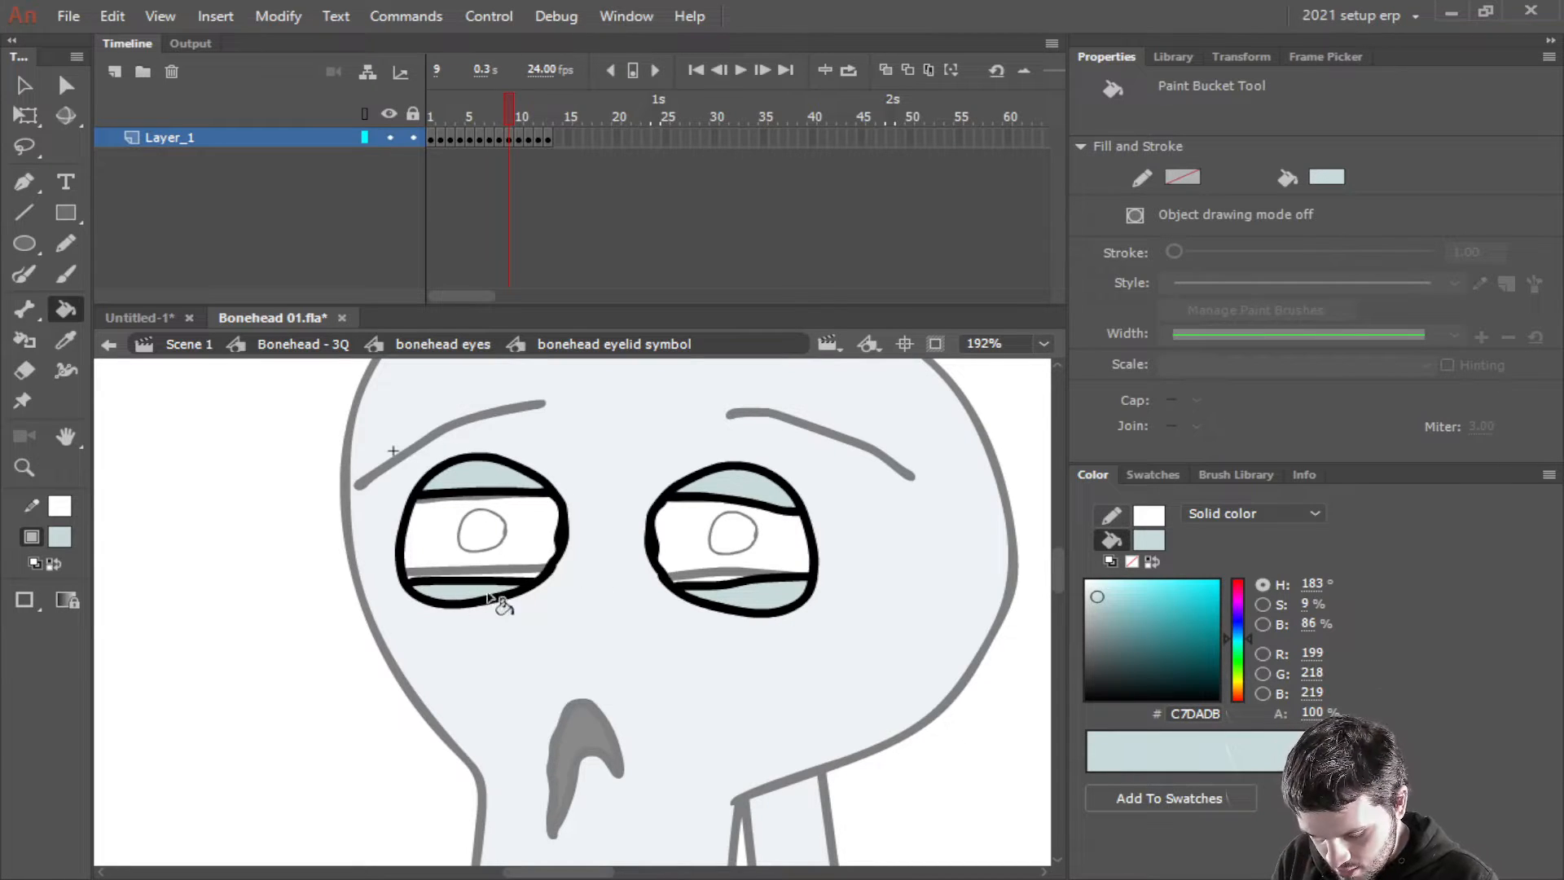
key(.)
key(.)
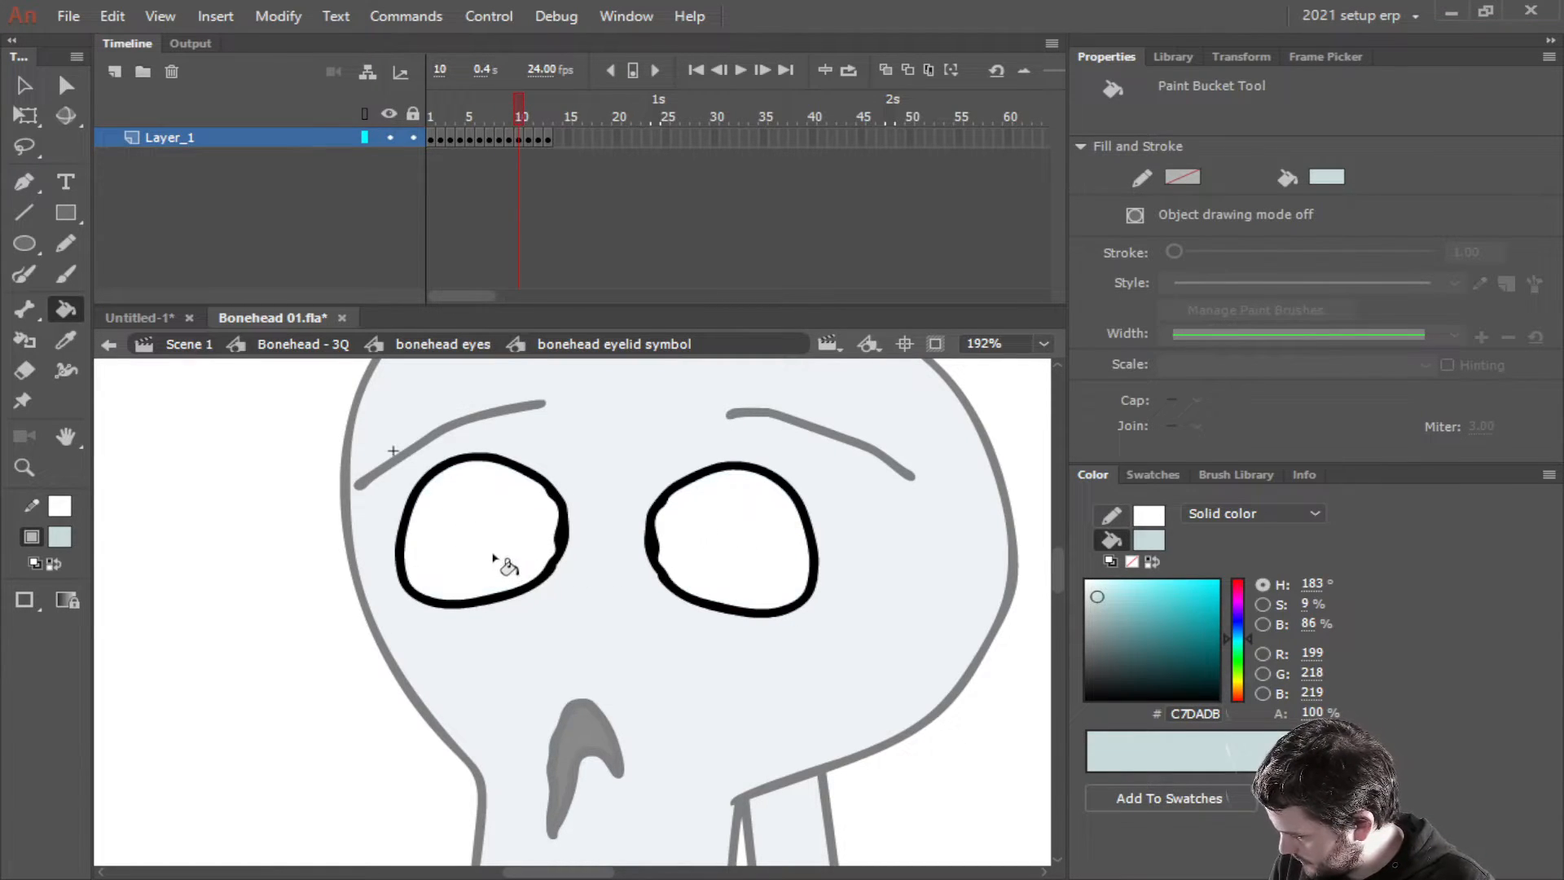
Fill the full shapes of both eyes with pale teal C7DADB on frames 10 and 11
click(499, 559)
click(768, 550)
key(.)
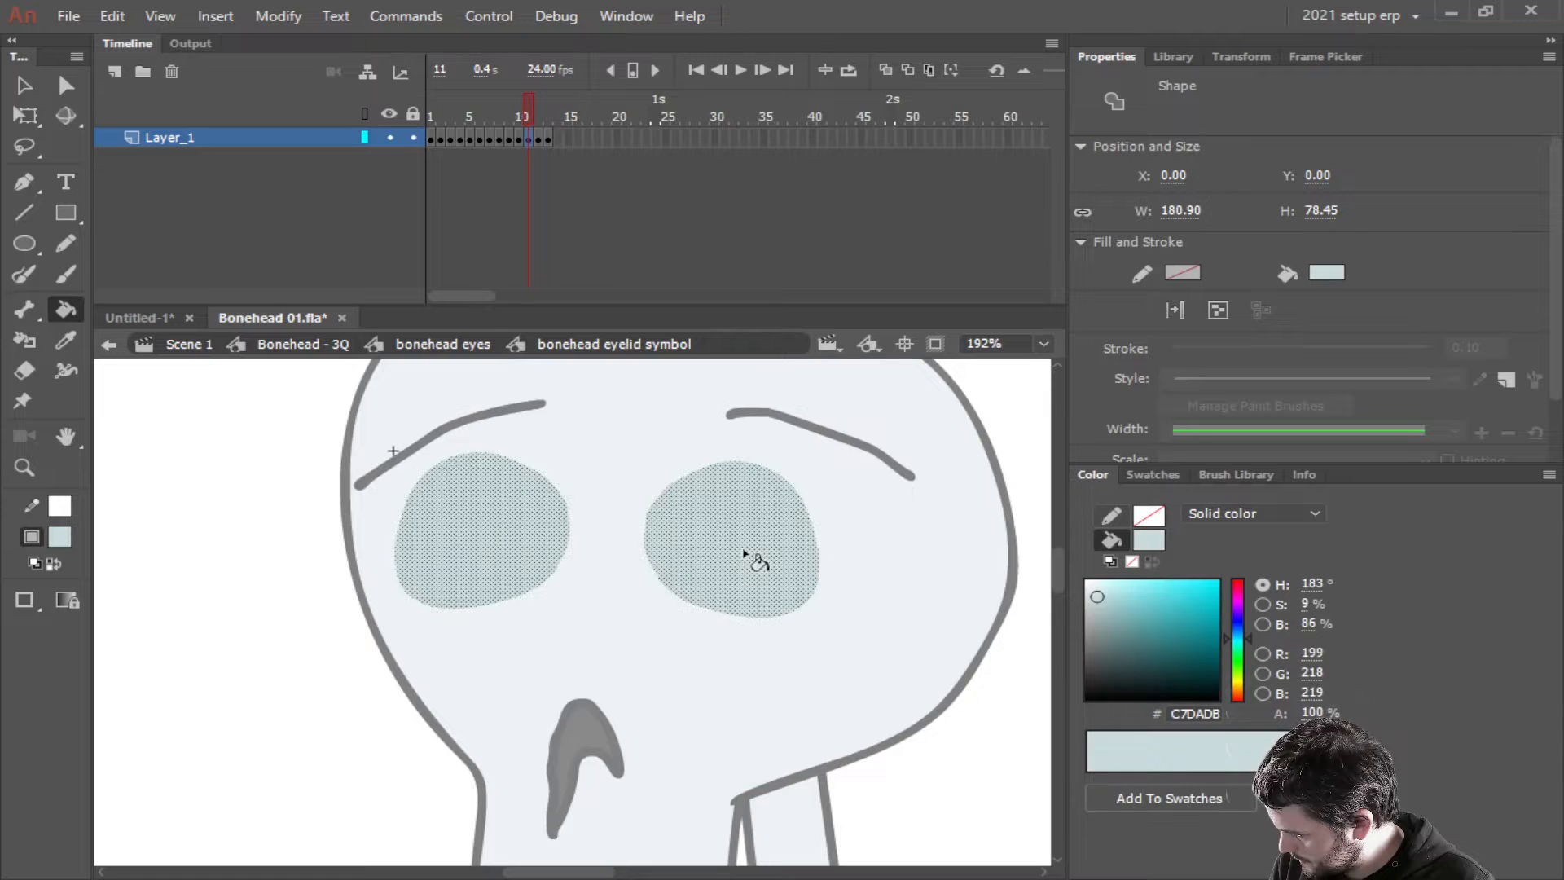
key(ctrl+z)
ctrl+click(932, 657)
click(689, 544)
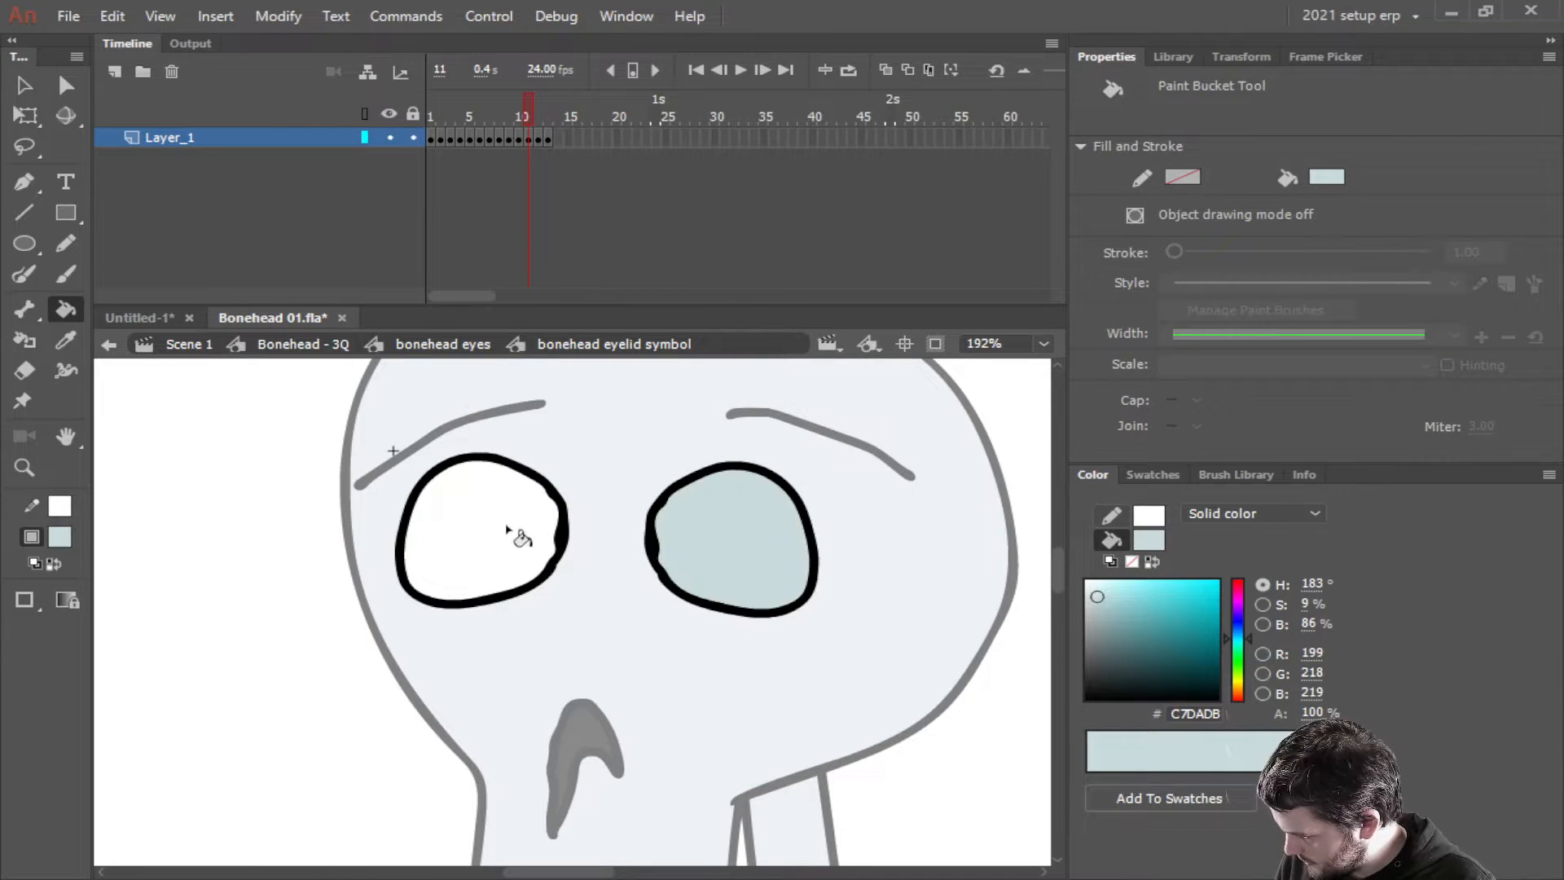
click(484, 534)
On frame 8, fill the areas above and below the closed-lid line in both eyes with the pale teal
key(comma)
key(comma)
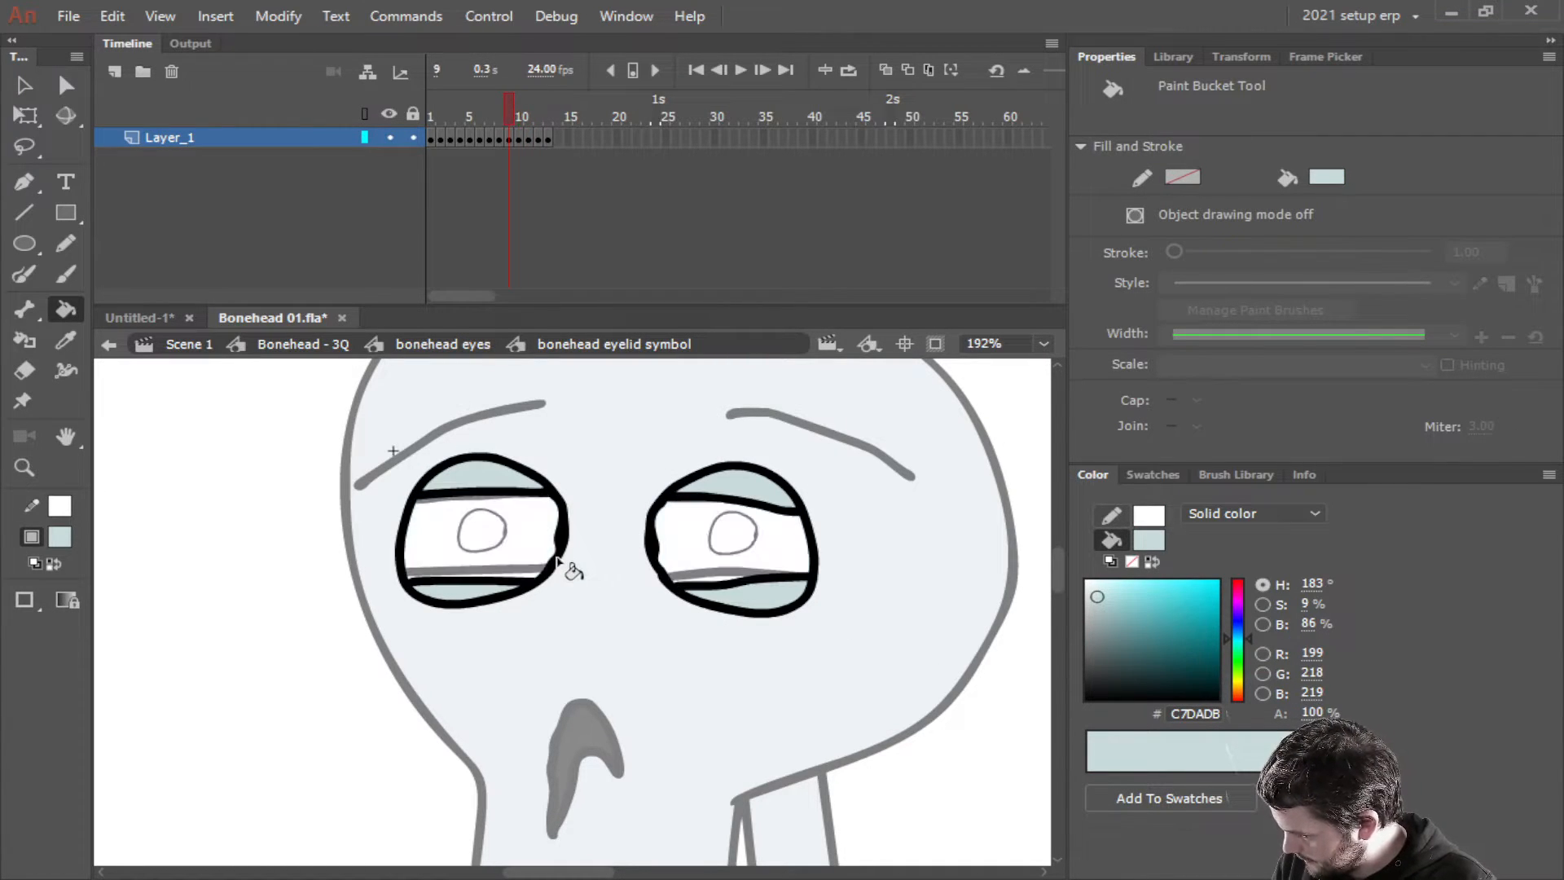
key(comma)
key(comma)
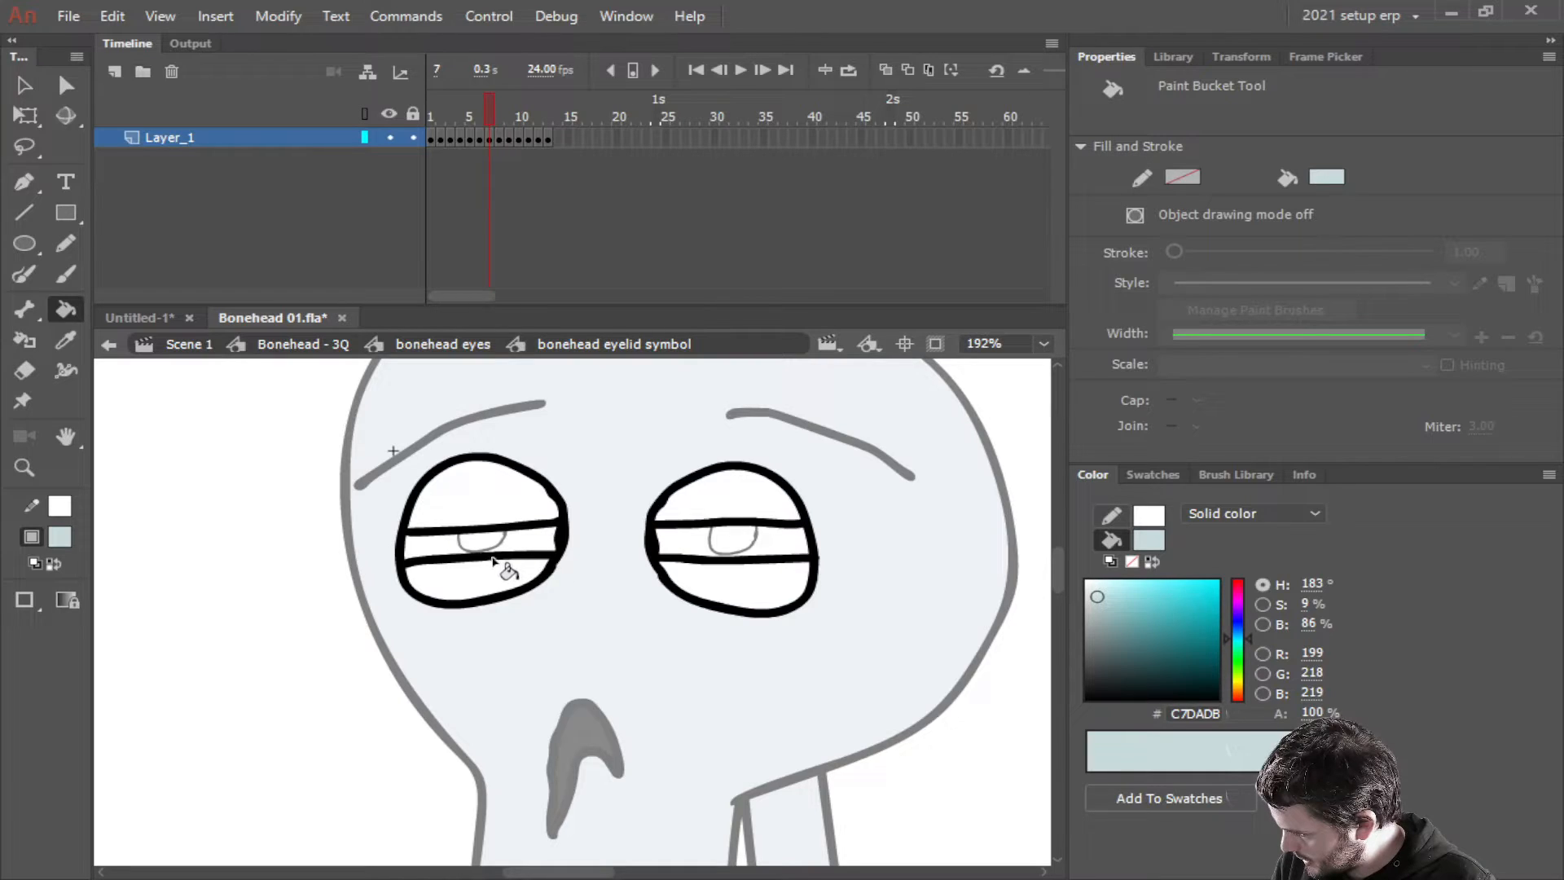
key(period)
click(493, 507)
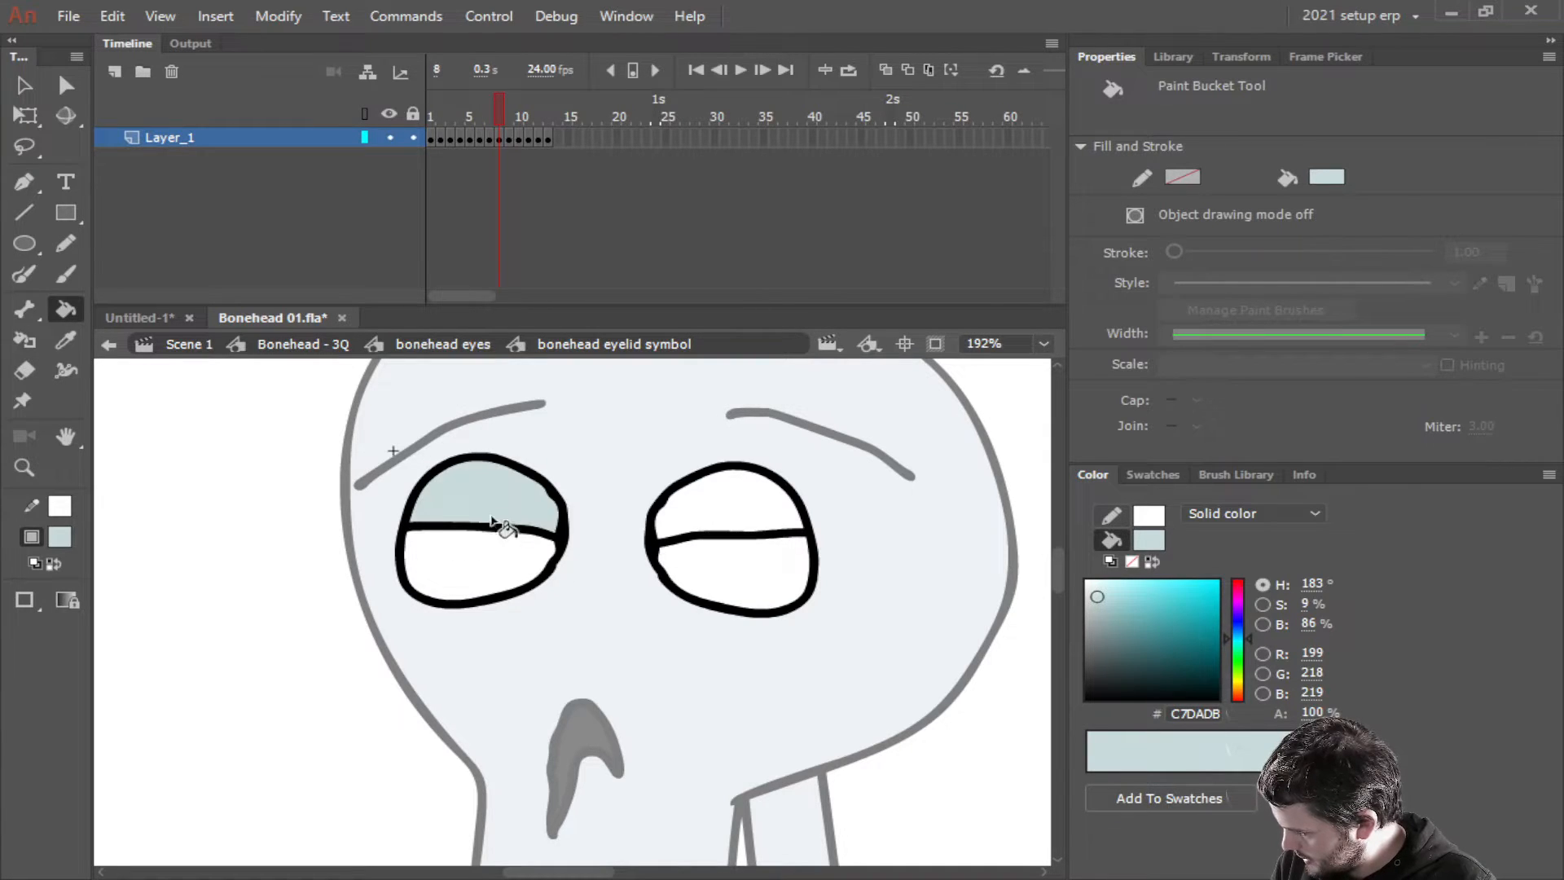
click(502, 570)
click(746, 569)
click(730, 513)
On frame 7, fill the upper and lower lids of both squinting eyes with the pale teal
key(comma)
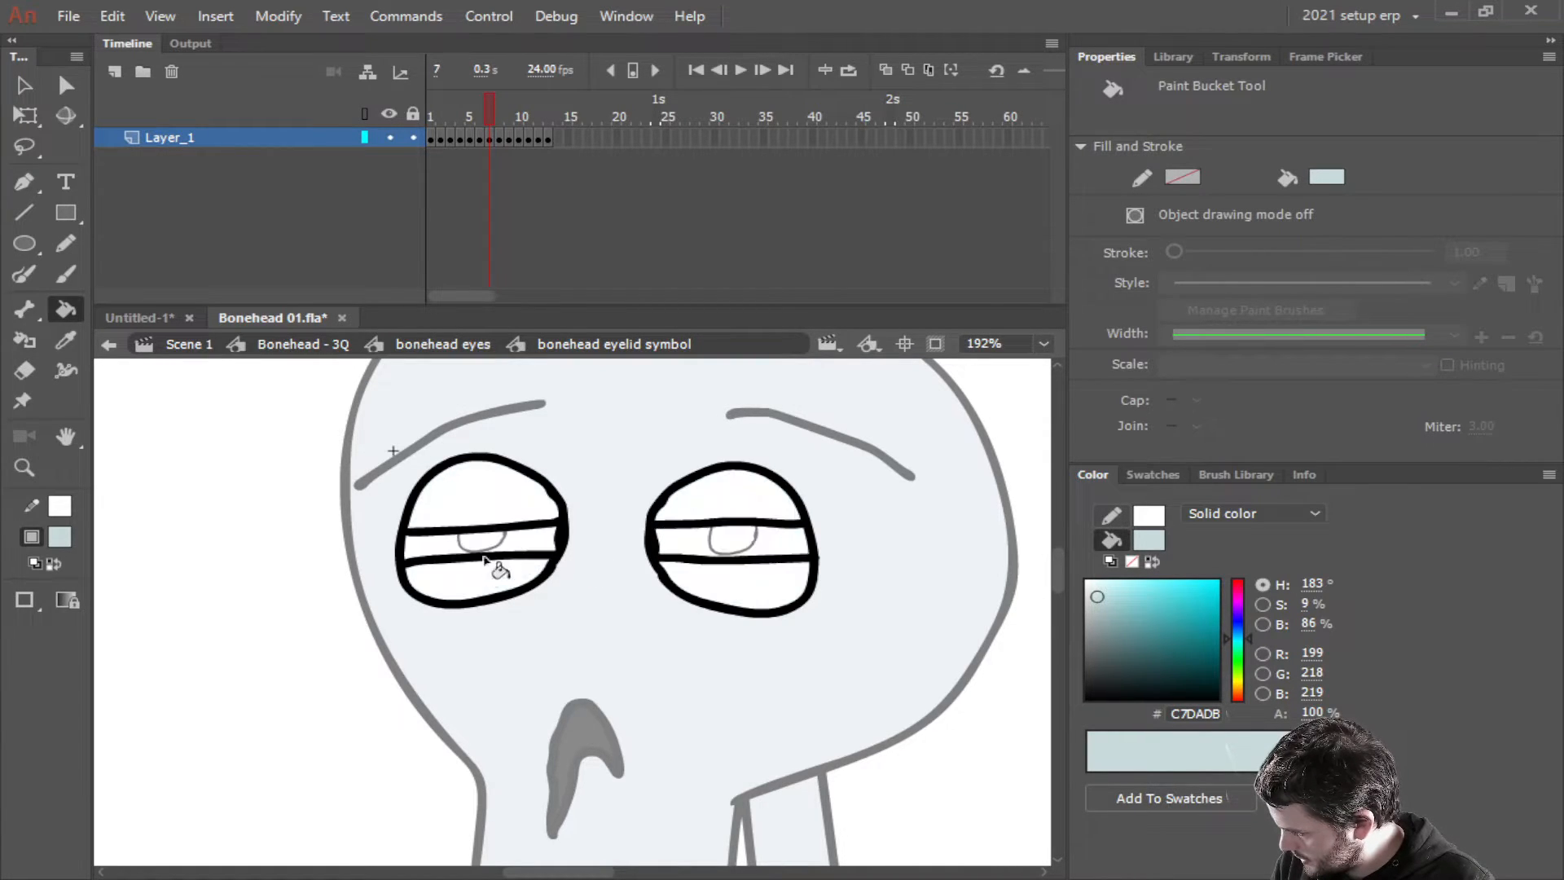
click(494, 576)
click(486, 503)
click(740, 518)
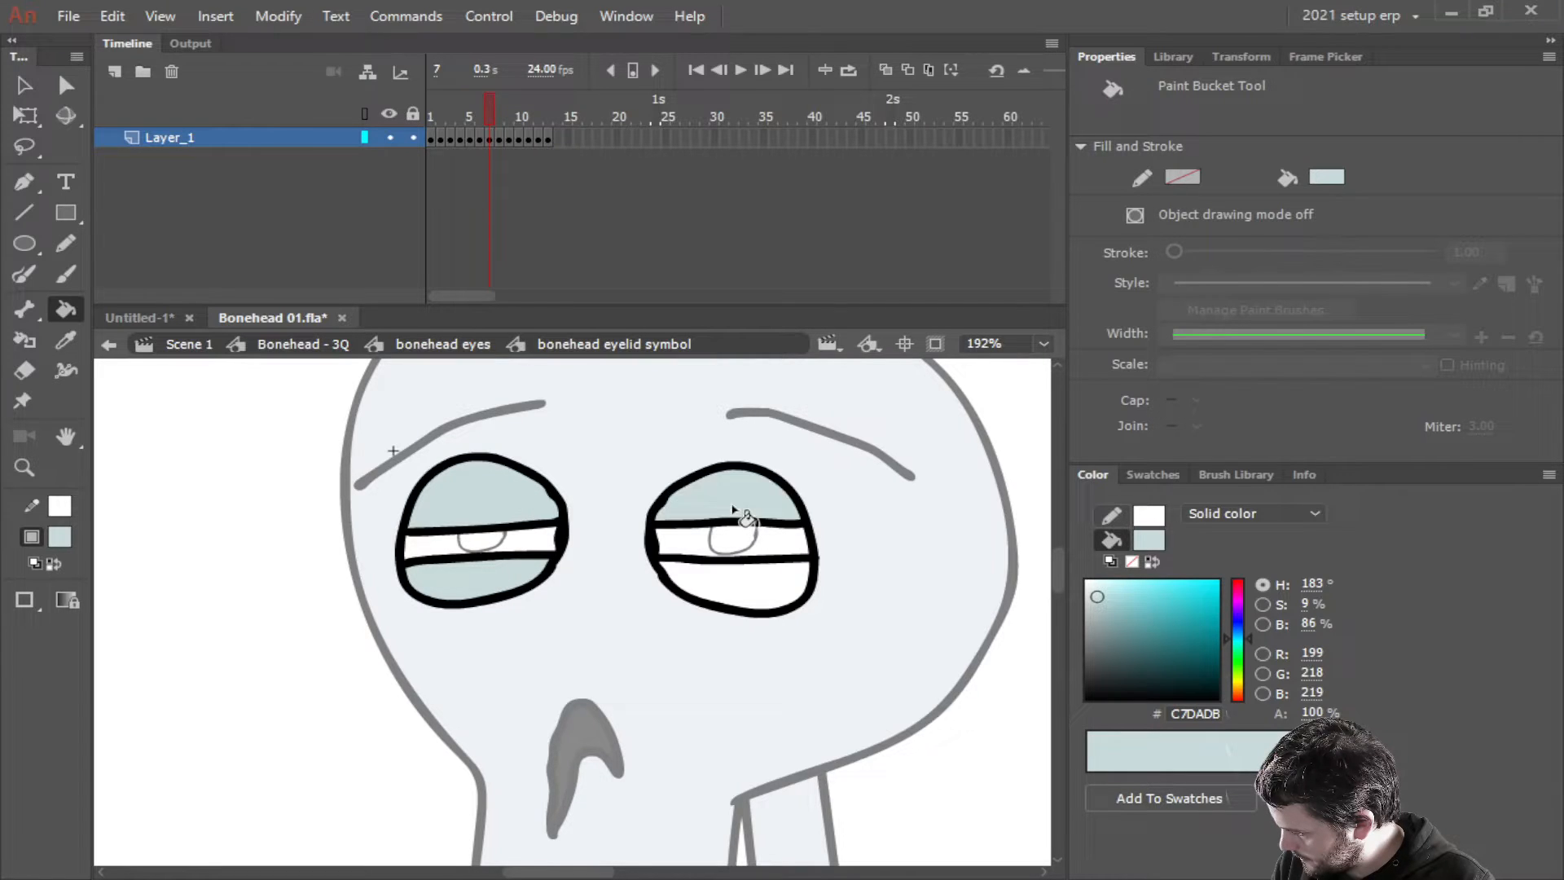
click(737, 593)
Fill the upper lids of both eyes on frame 6 and the slanted lower lids on frame 5 with pale teal
key(comma)
click(741, 494)
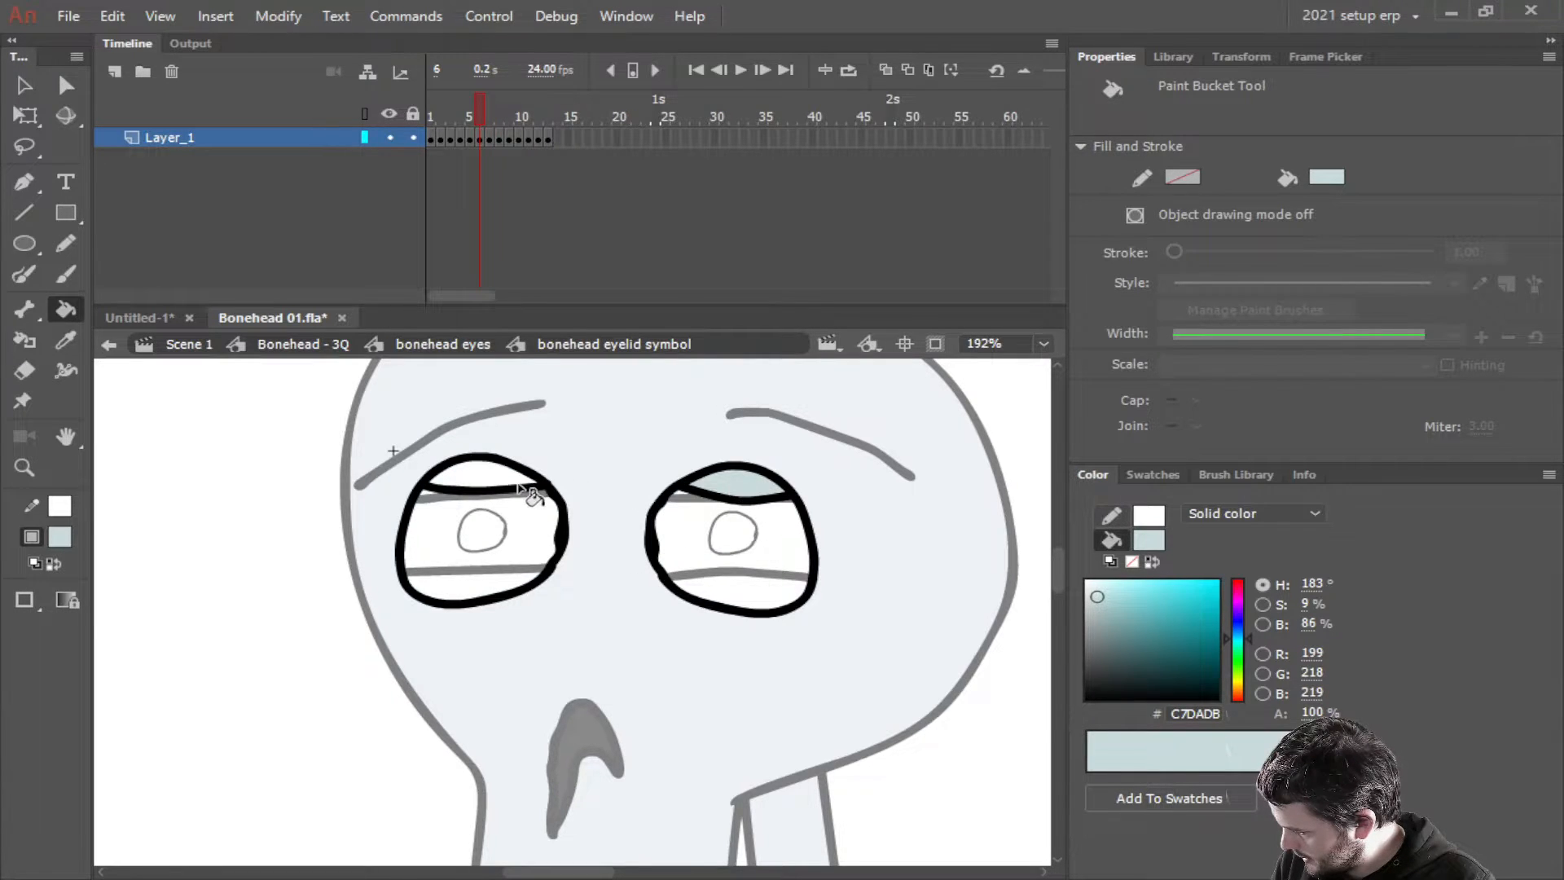
click(499, 487)
key(comma)
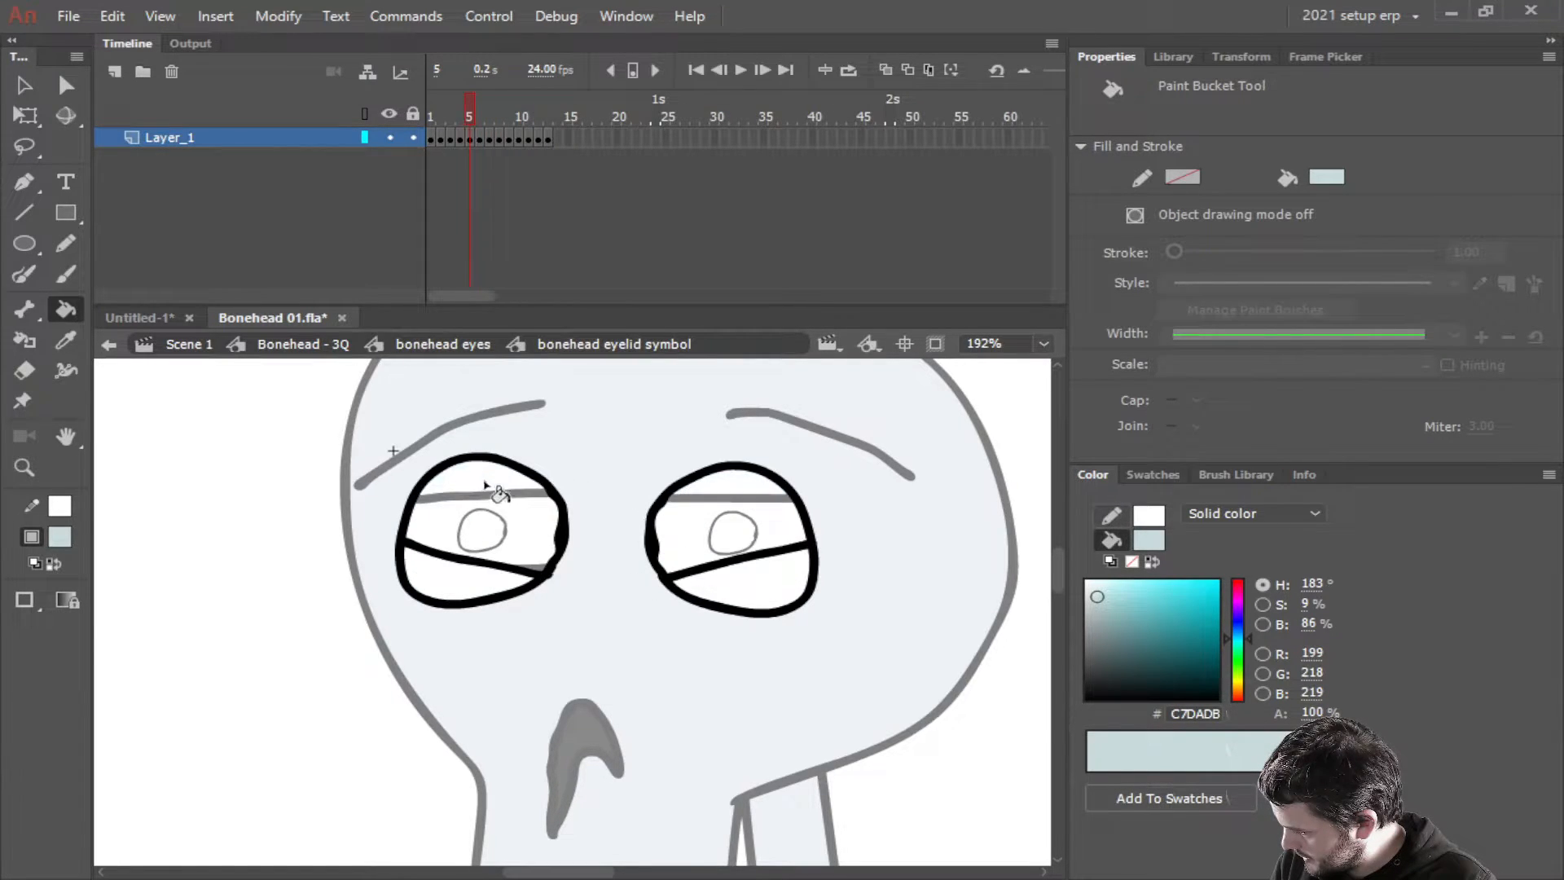
click(477, 583)
click(782, 593)
Fill the upper lids of both eyes on frames 4 and 3 with the pale teal
key(comma)
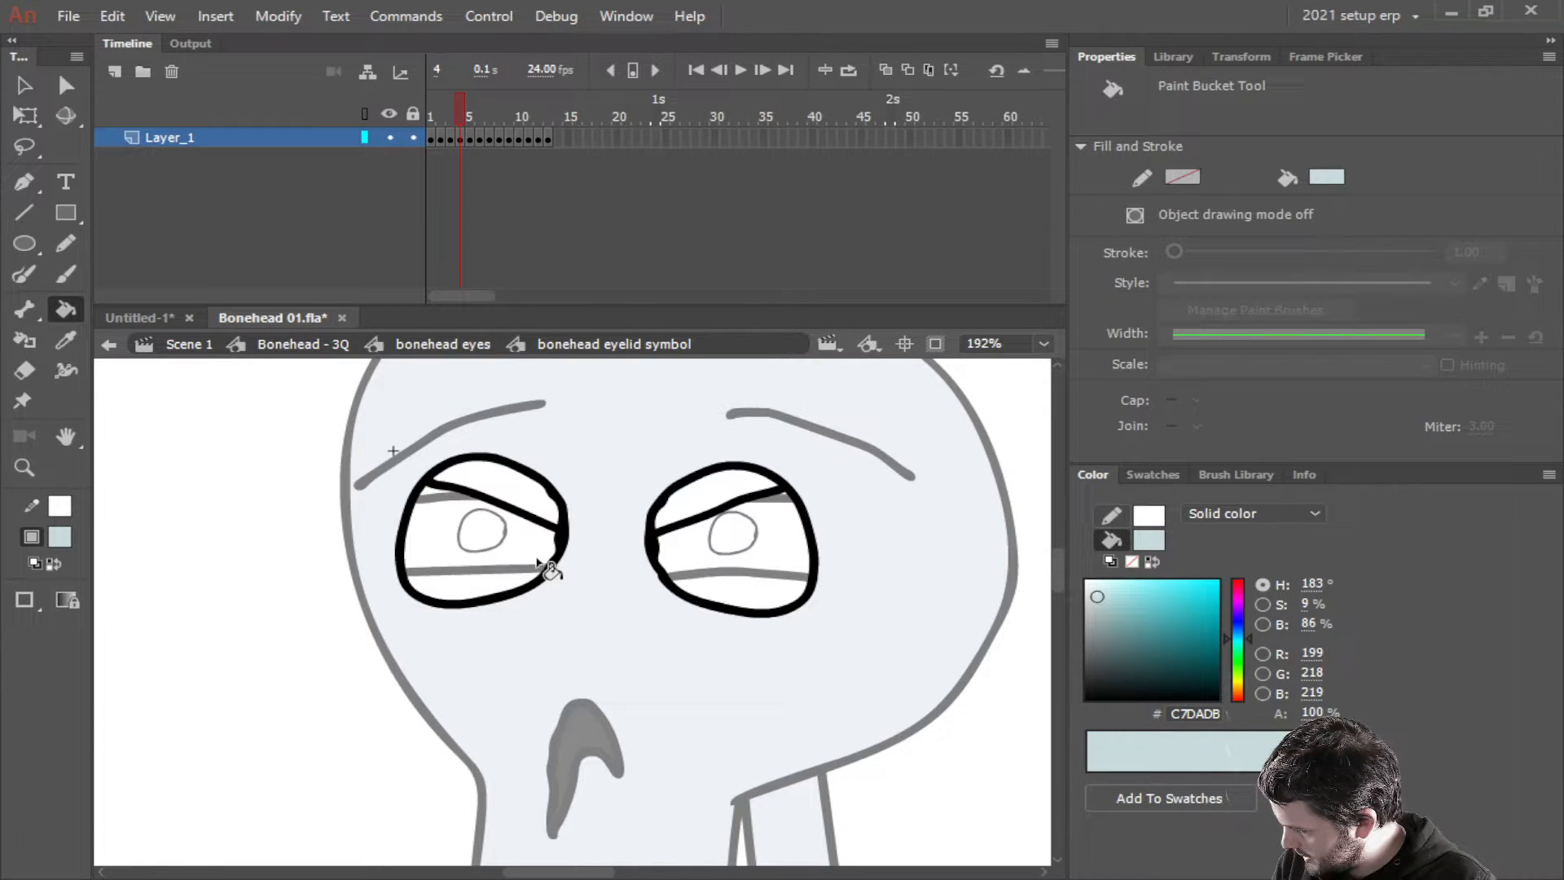
click(507, 505)
click(728, 500)
key(comma)
click(541, 501)
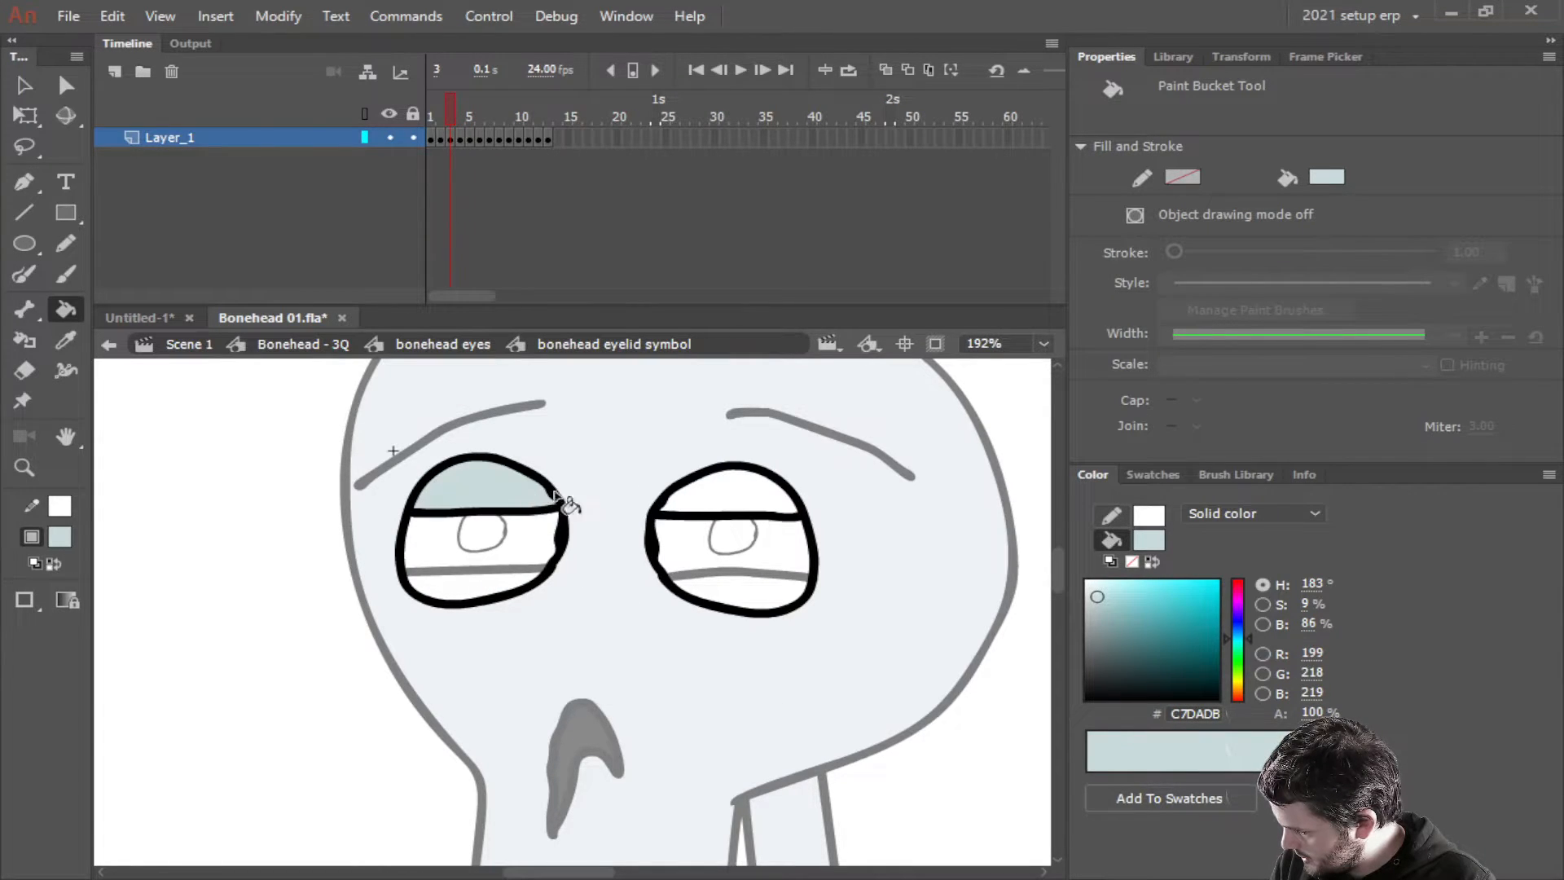
click(741, 497)
Fill both eyes' upper lids on frame 2, and both the upper and lower lids on frame 1, with pale teal
key(comma)
click(501, 487)
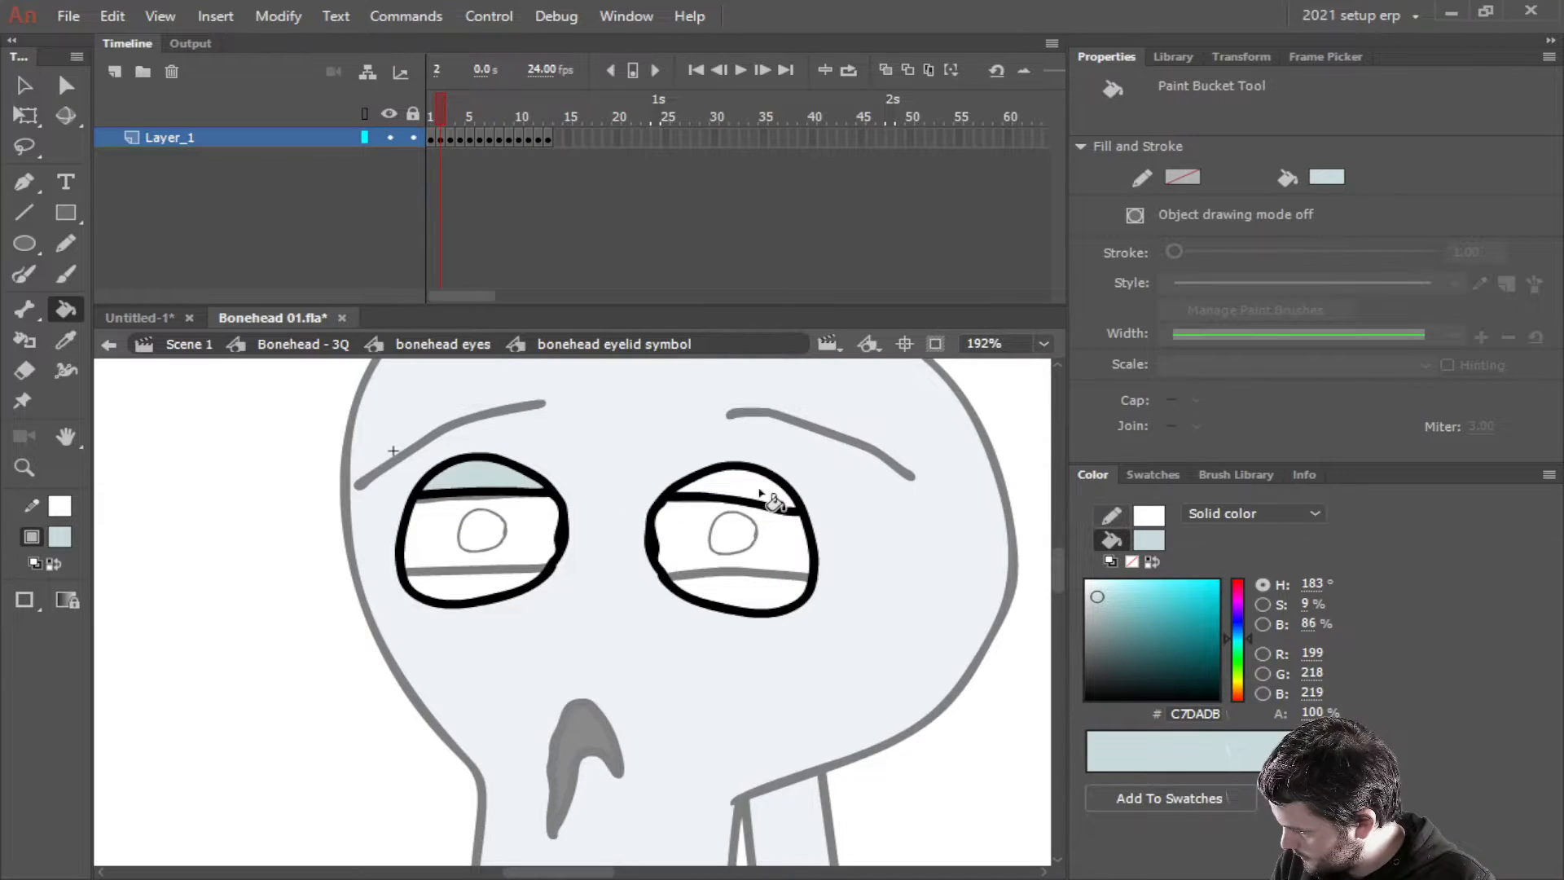
click(761, 494)
key(comma)
click(482, 493)
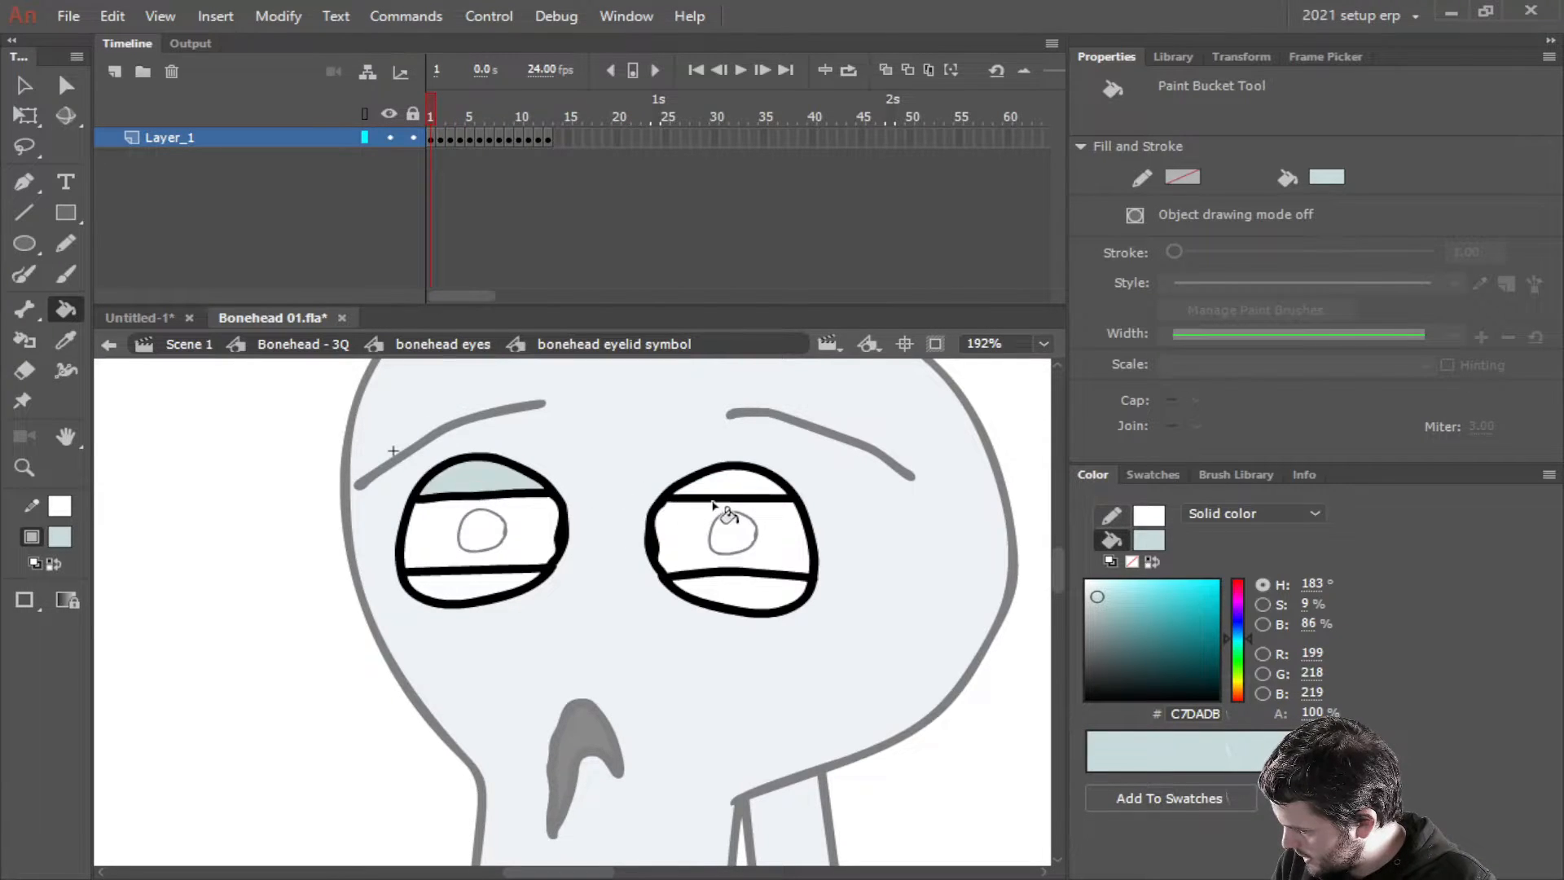
click(735, 490)
click(737, 599)
click(480, 591)
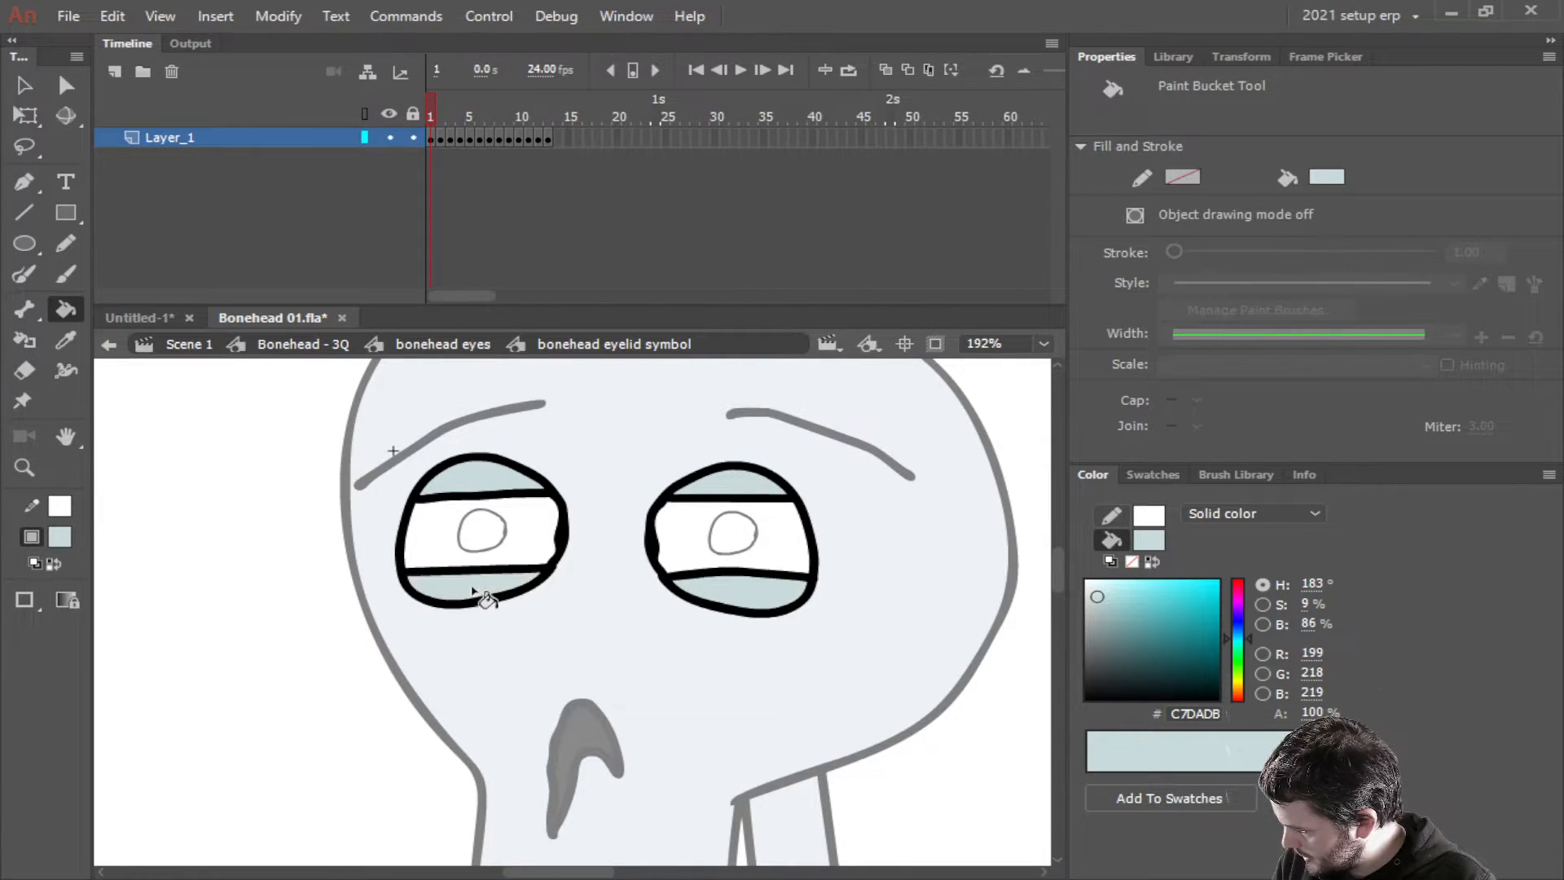
Return to the bonehead eyes symbol and save the file
key(period)
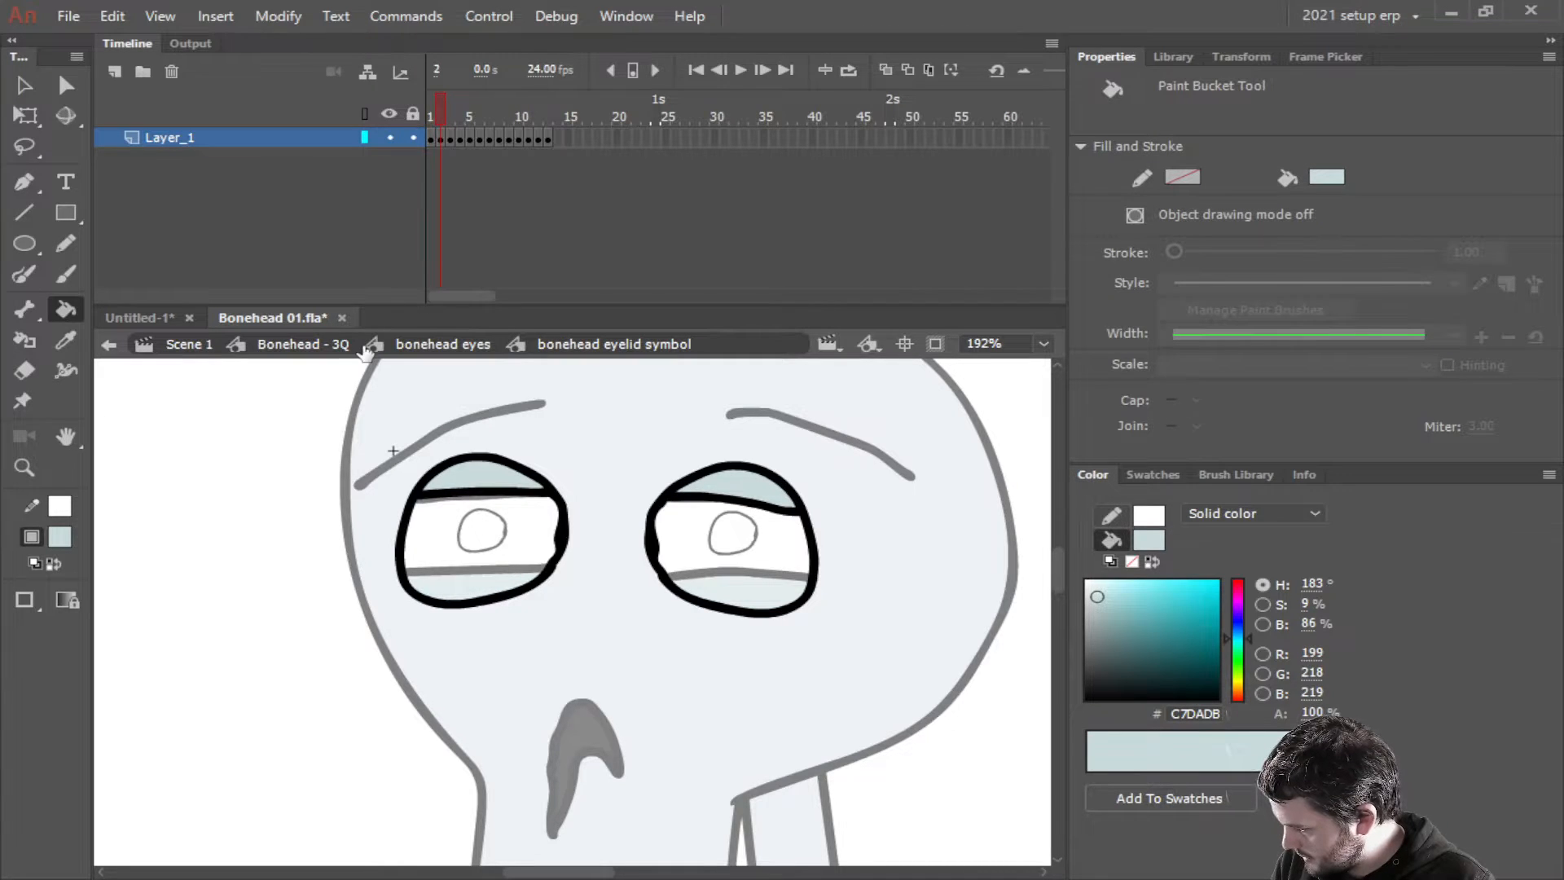
click(432, 344)
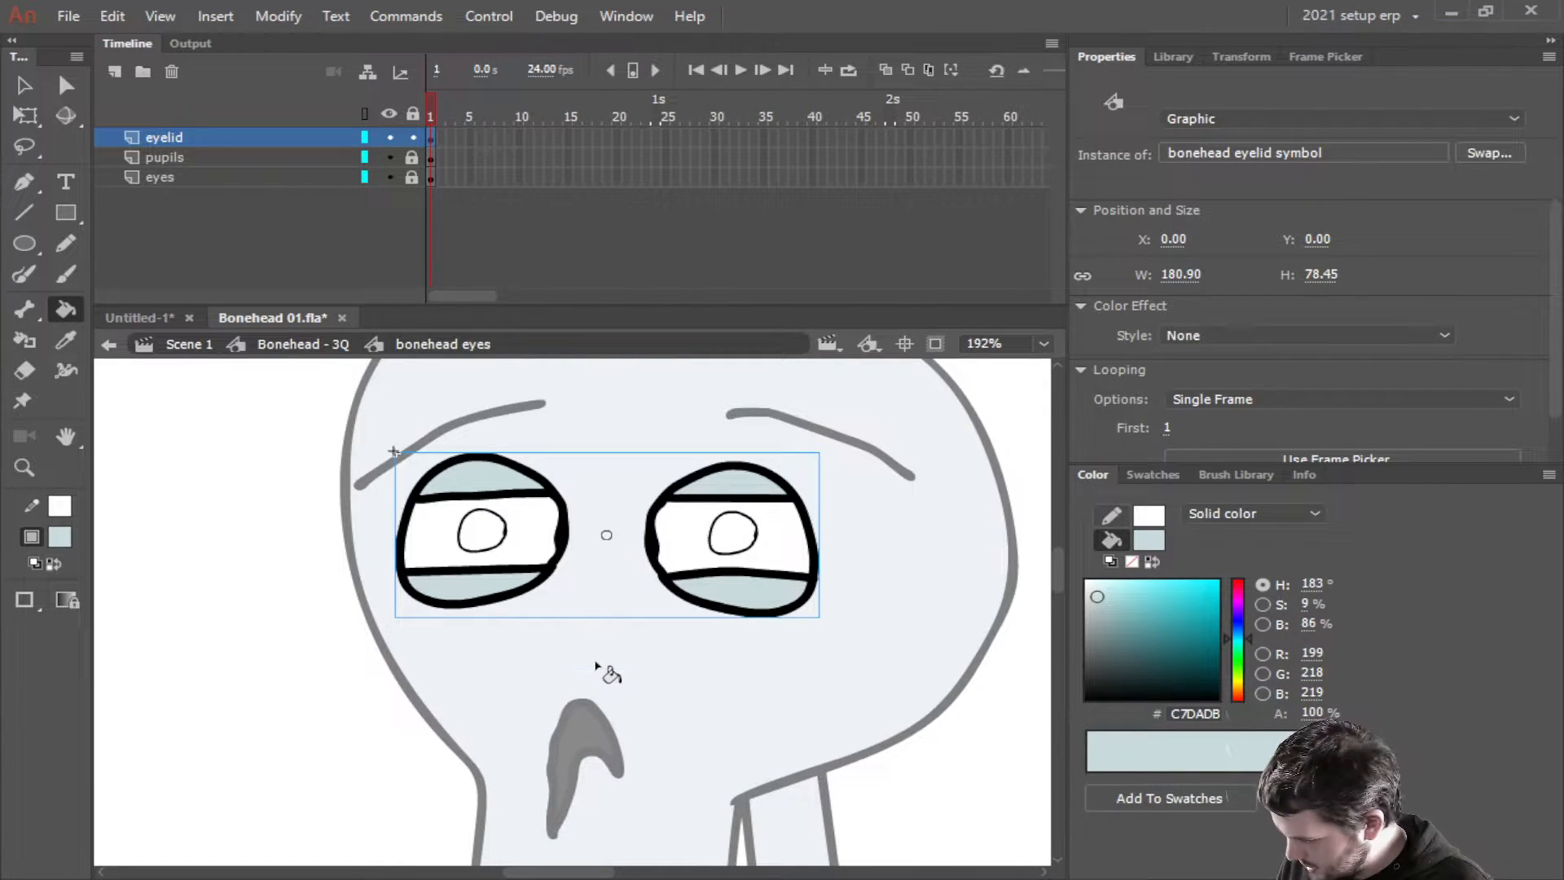
scroll(644, 627, down, 1)
scroll(649, 610, down, 1)
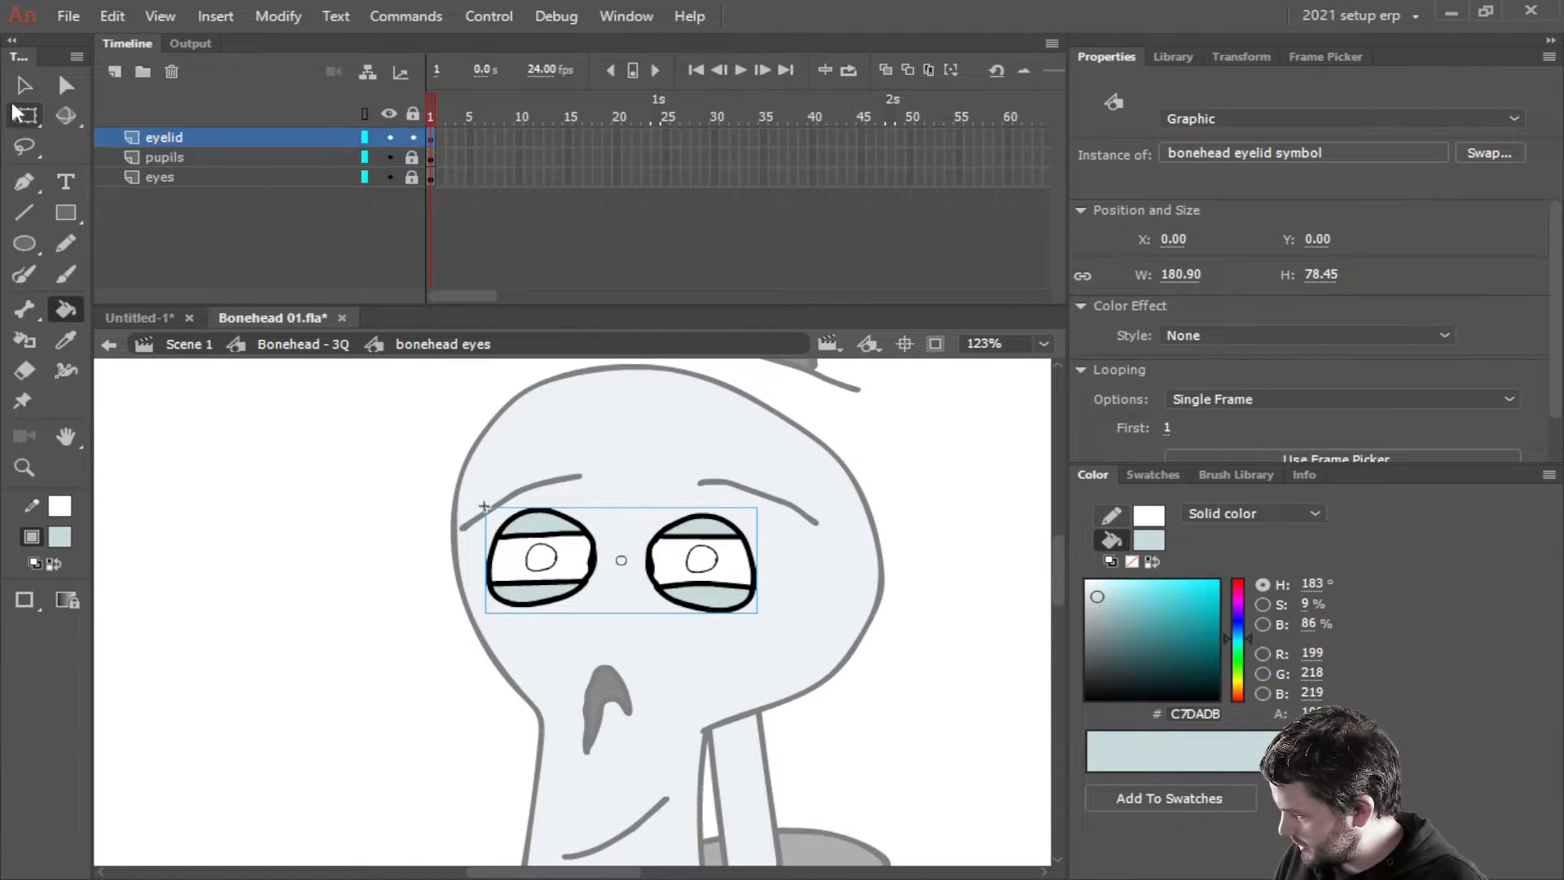
key(ctrl+s)
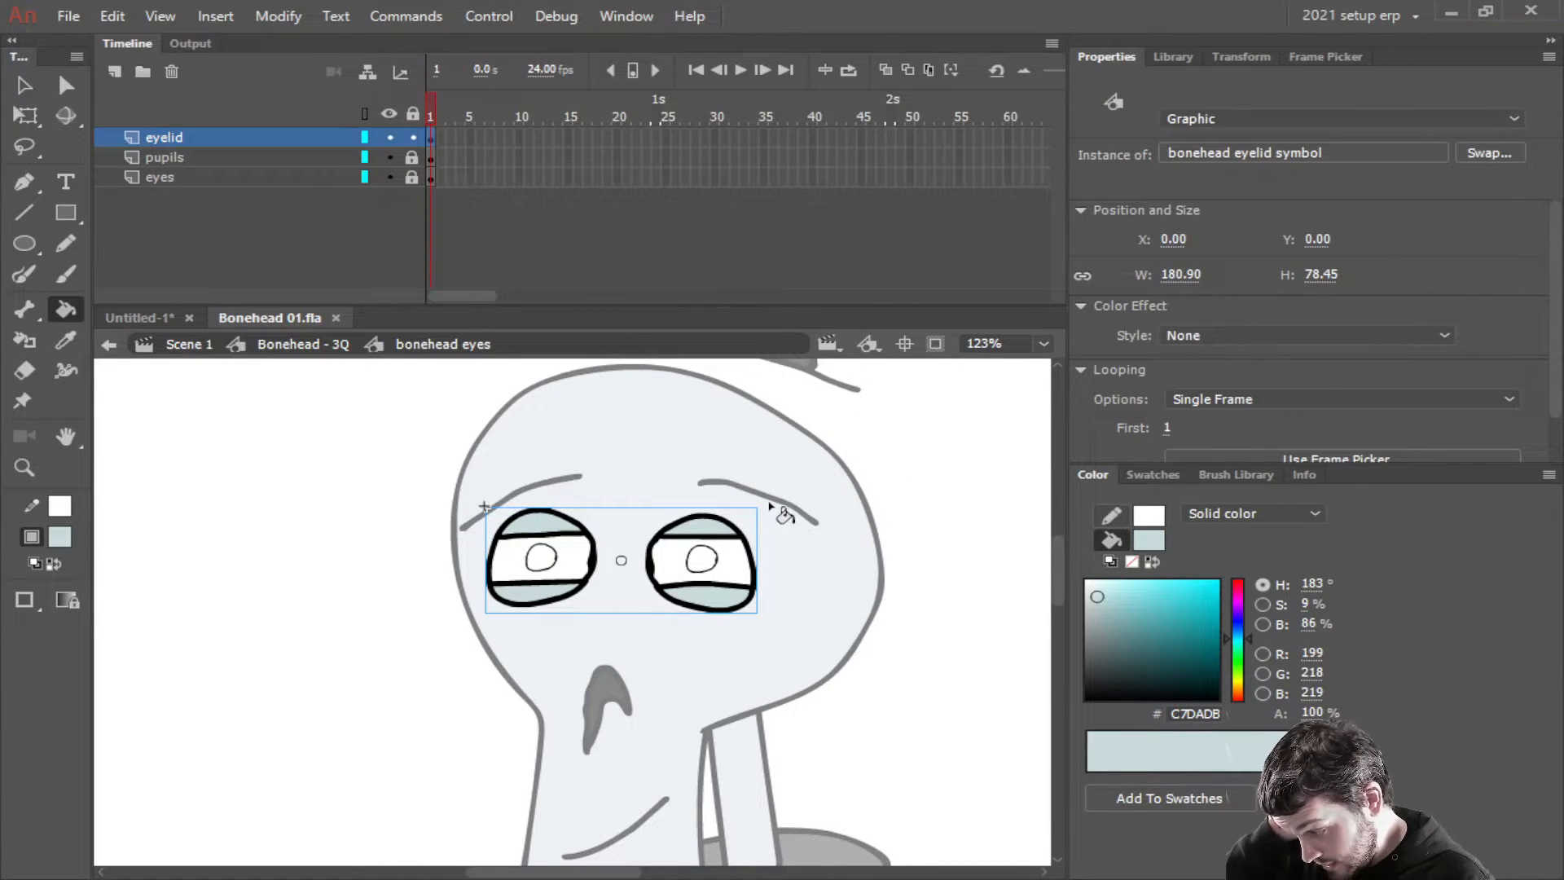
Unlock the pupils and eyes layers and make the eyelid layer active
click(281, 157)
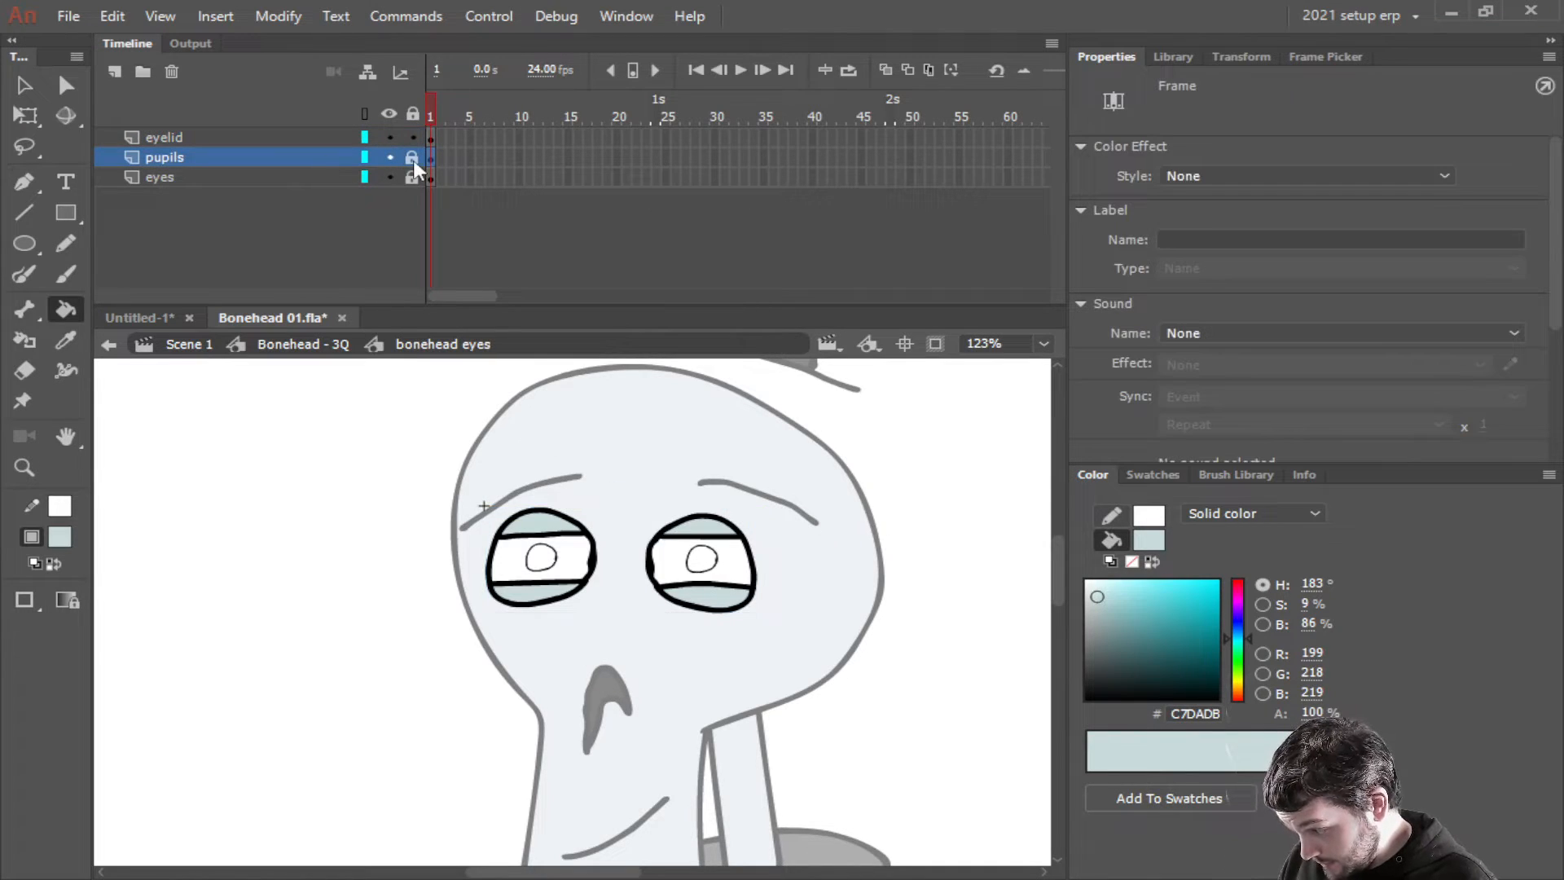
click(239, 173)
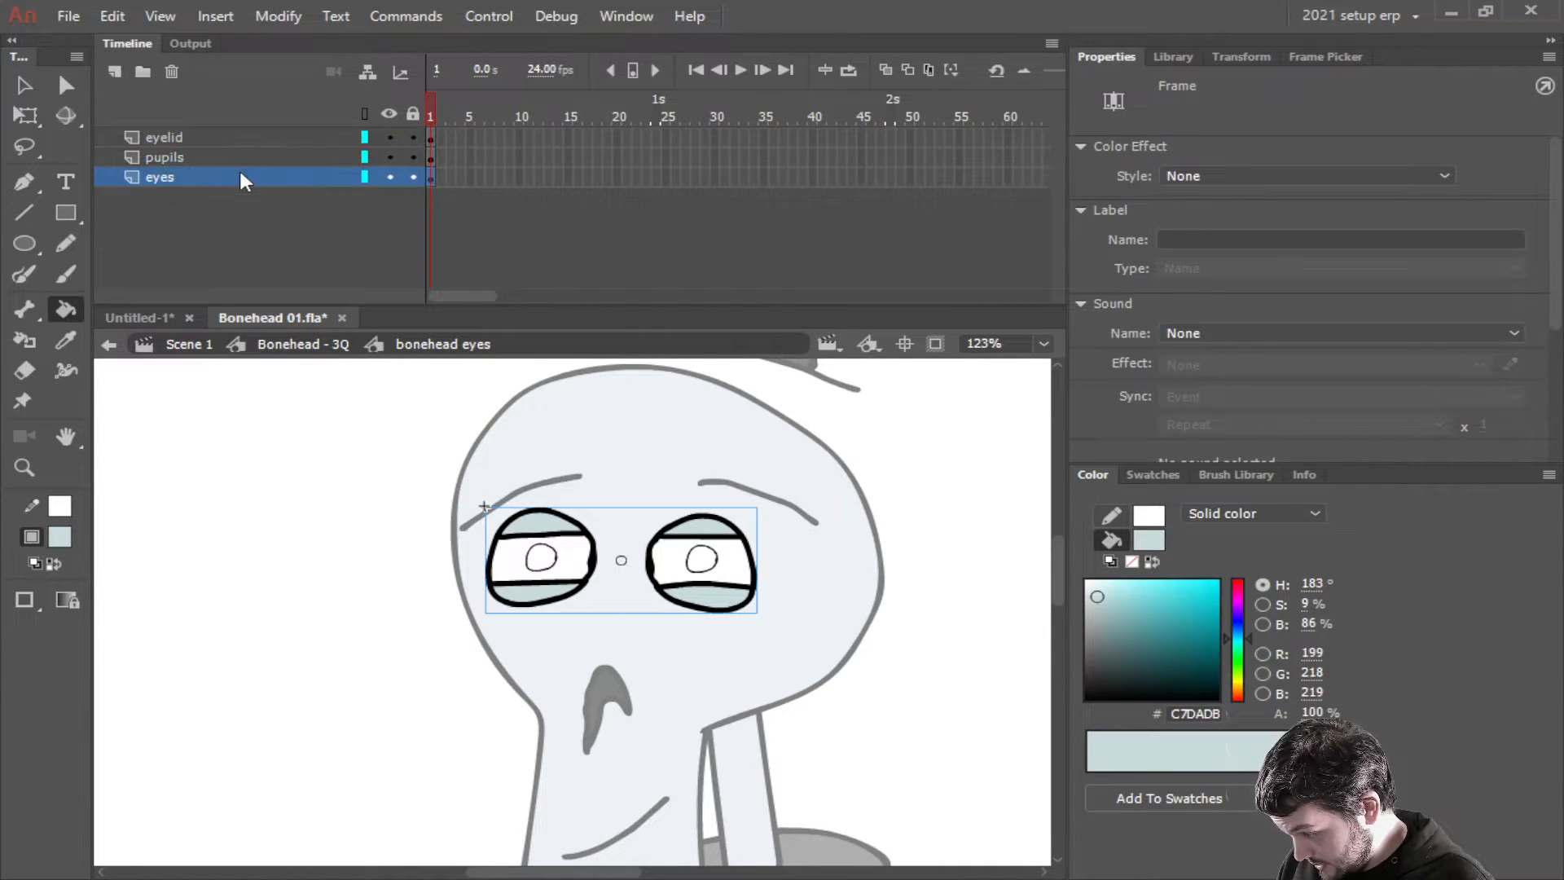
click(231, 159)
click(230, 140)
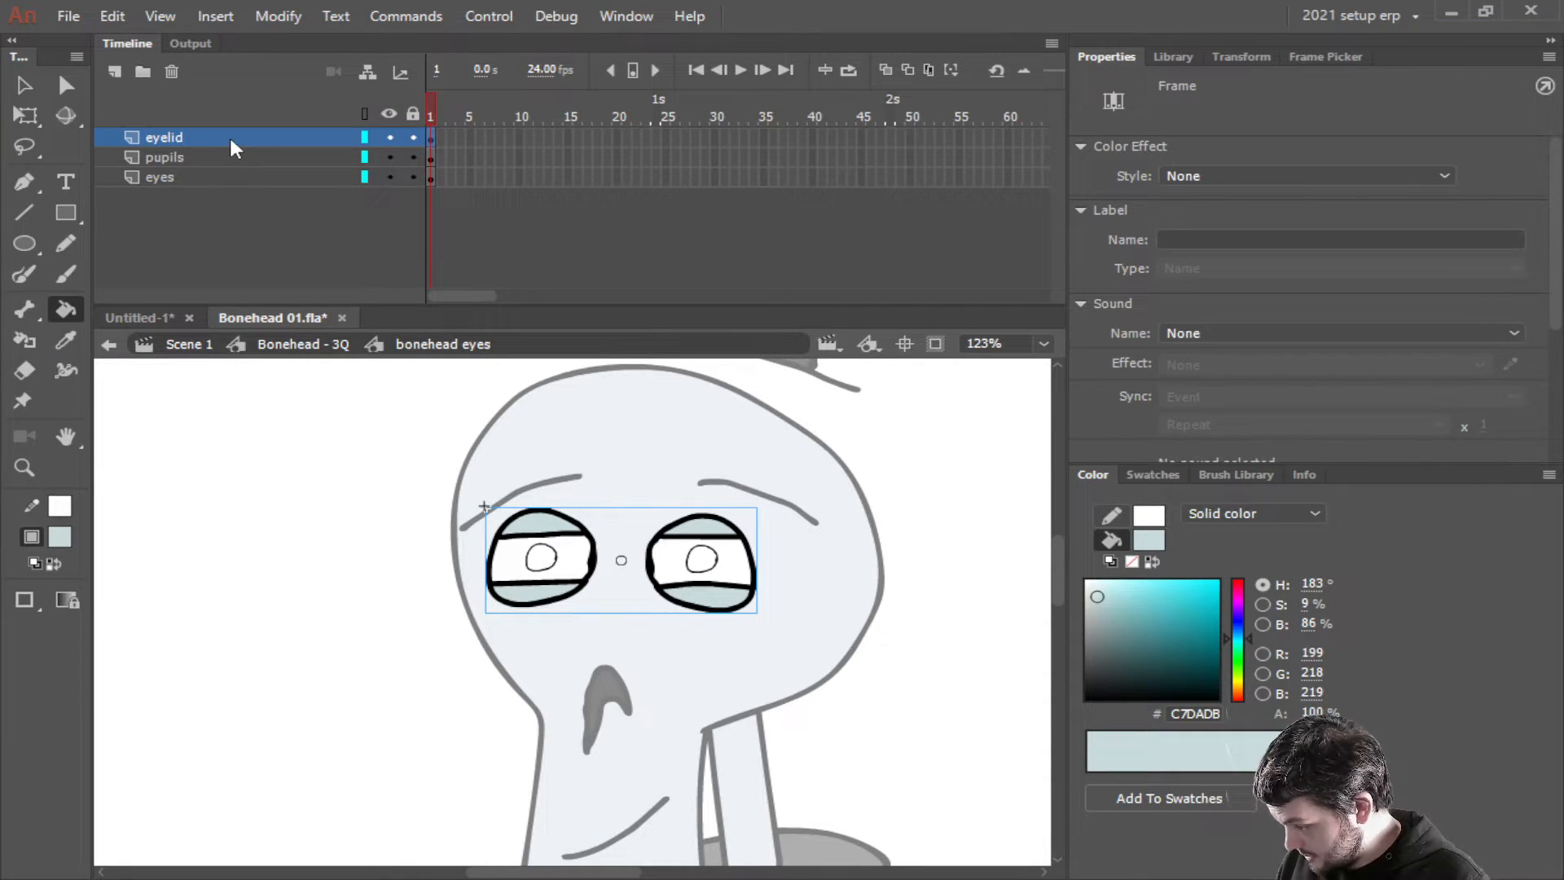
Return to the Bonehead - 3Q symbol and set the bonehead eyes instance's looping option to Loop
click(292, 346)
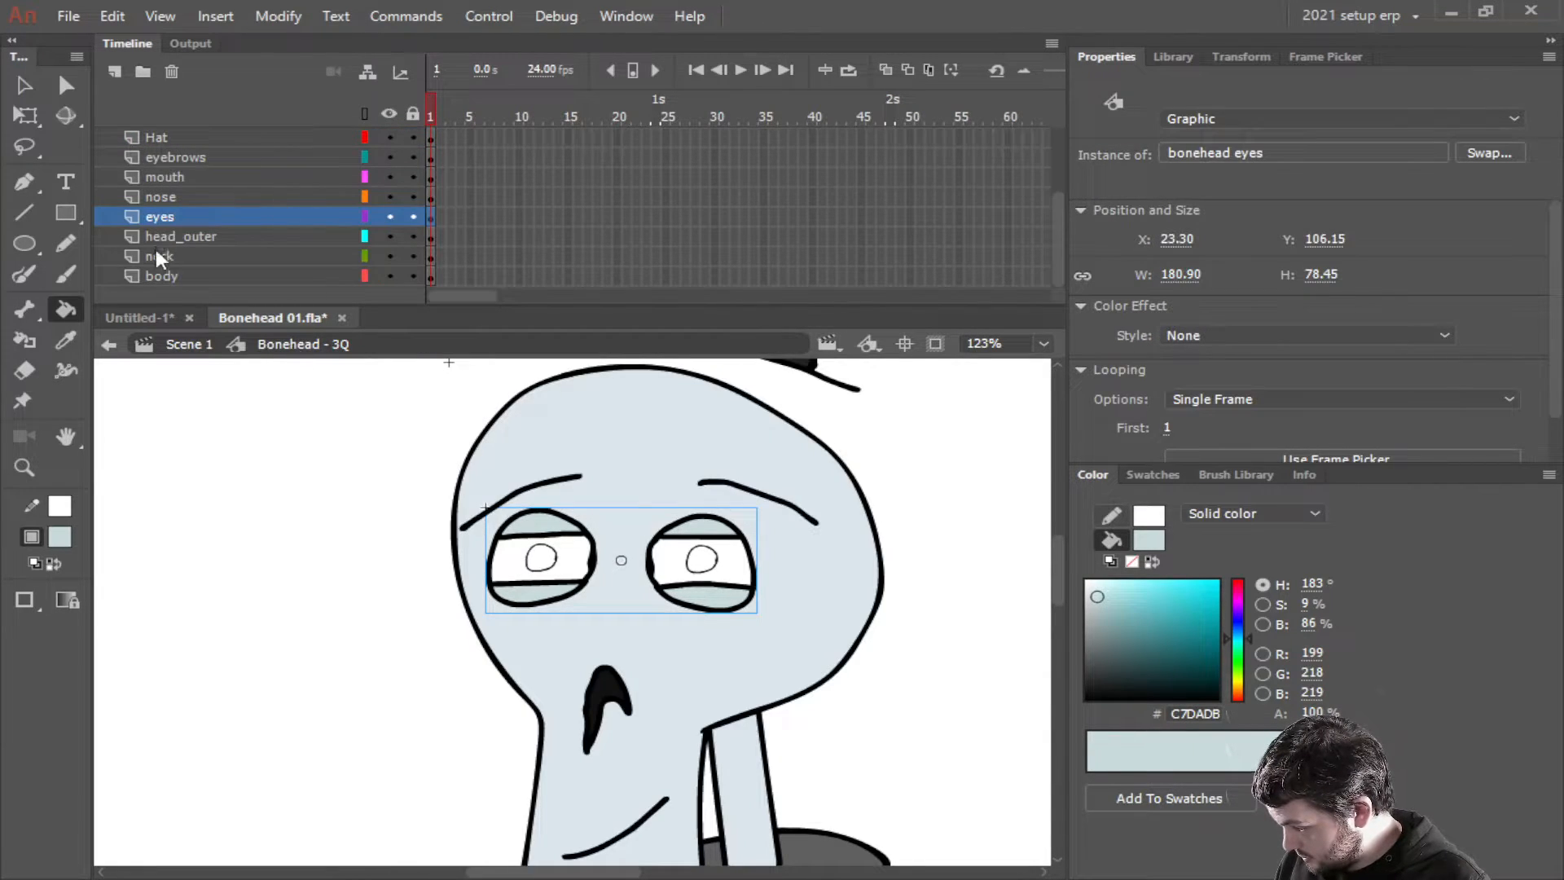
click(19, 90)
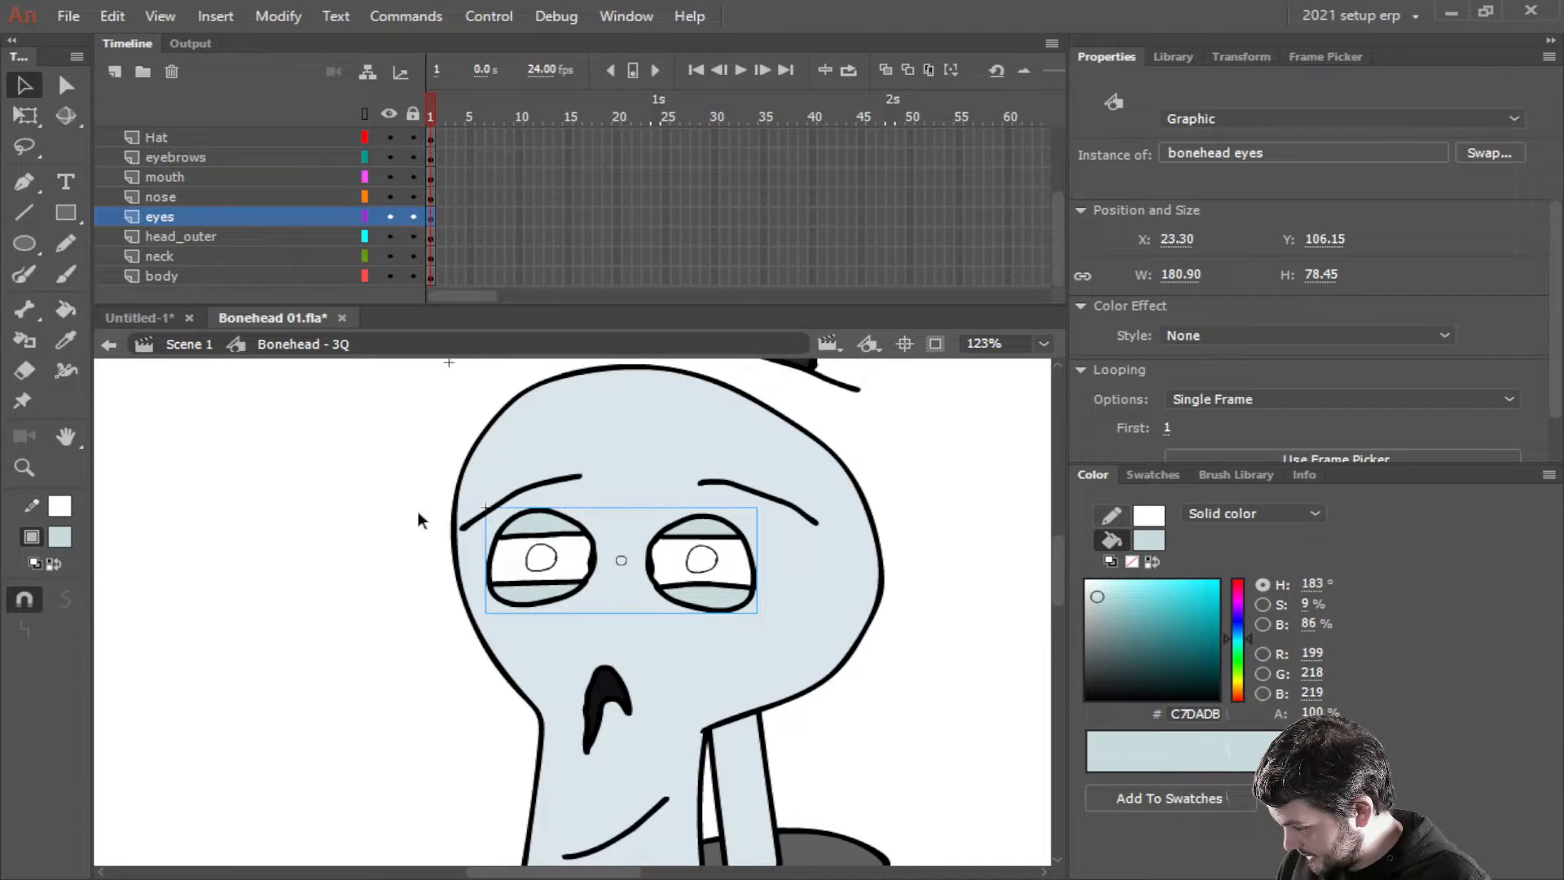
click(1254, 398)
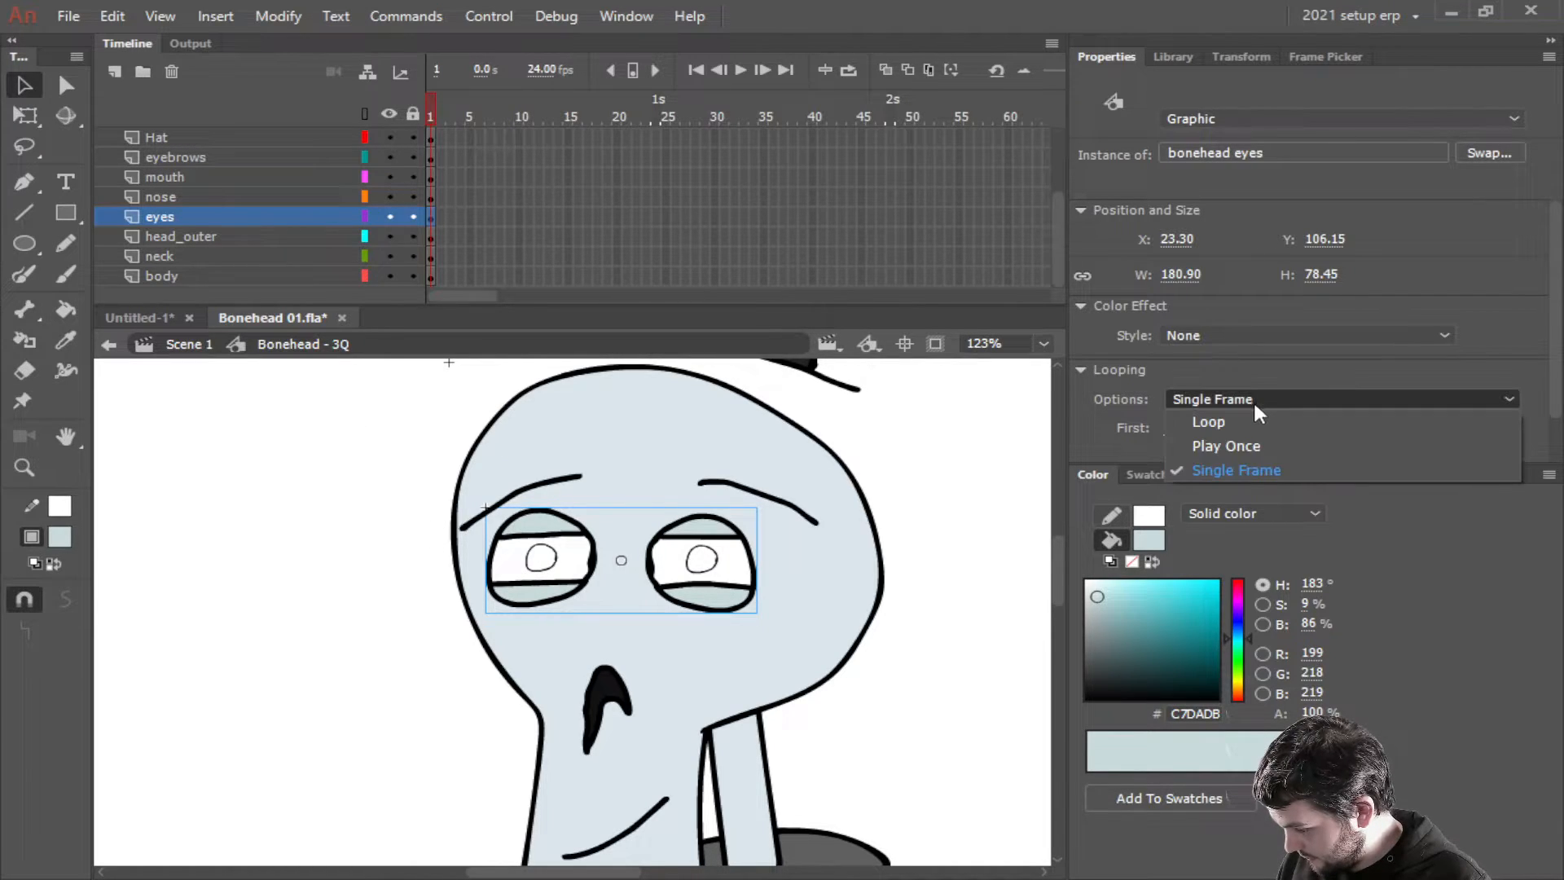
click(1248, 423)
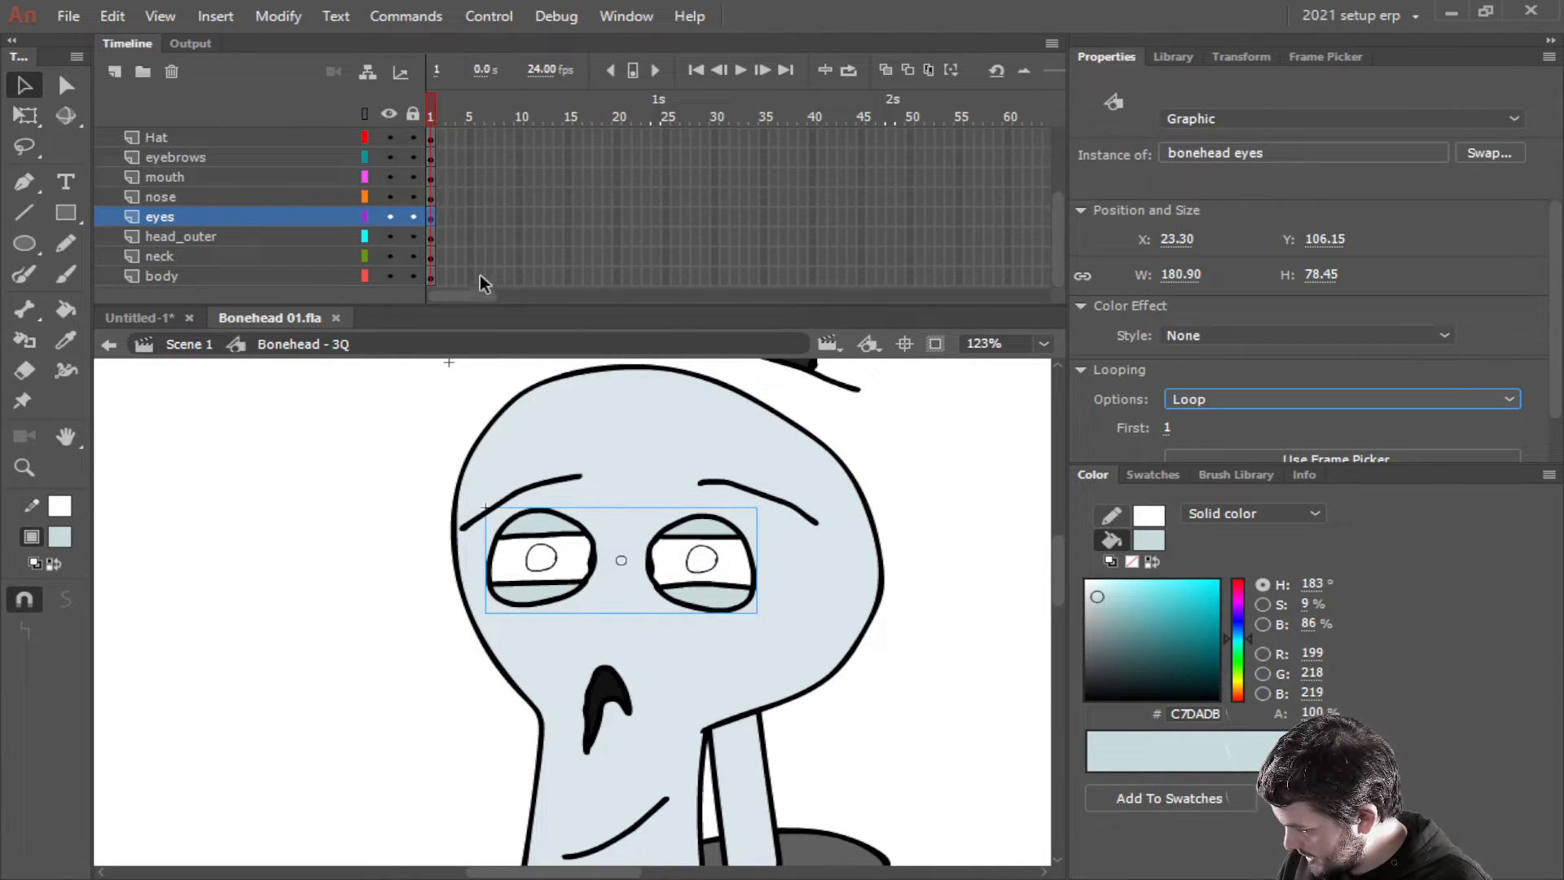
Insert frames up to frame 555 on all layers from Hat down to body
key(Escape)
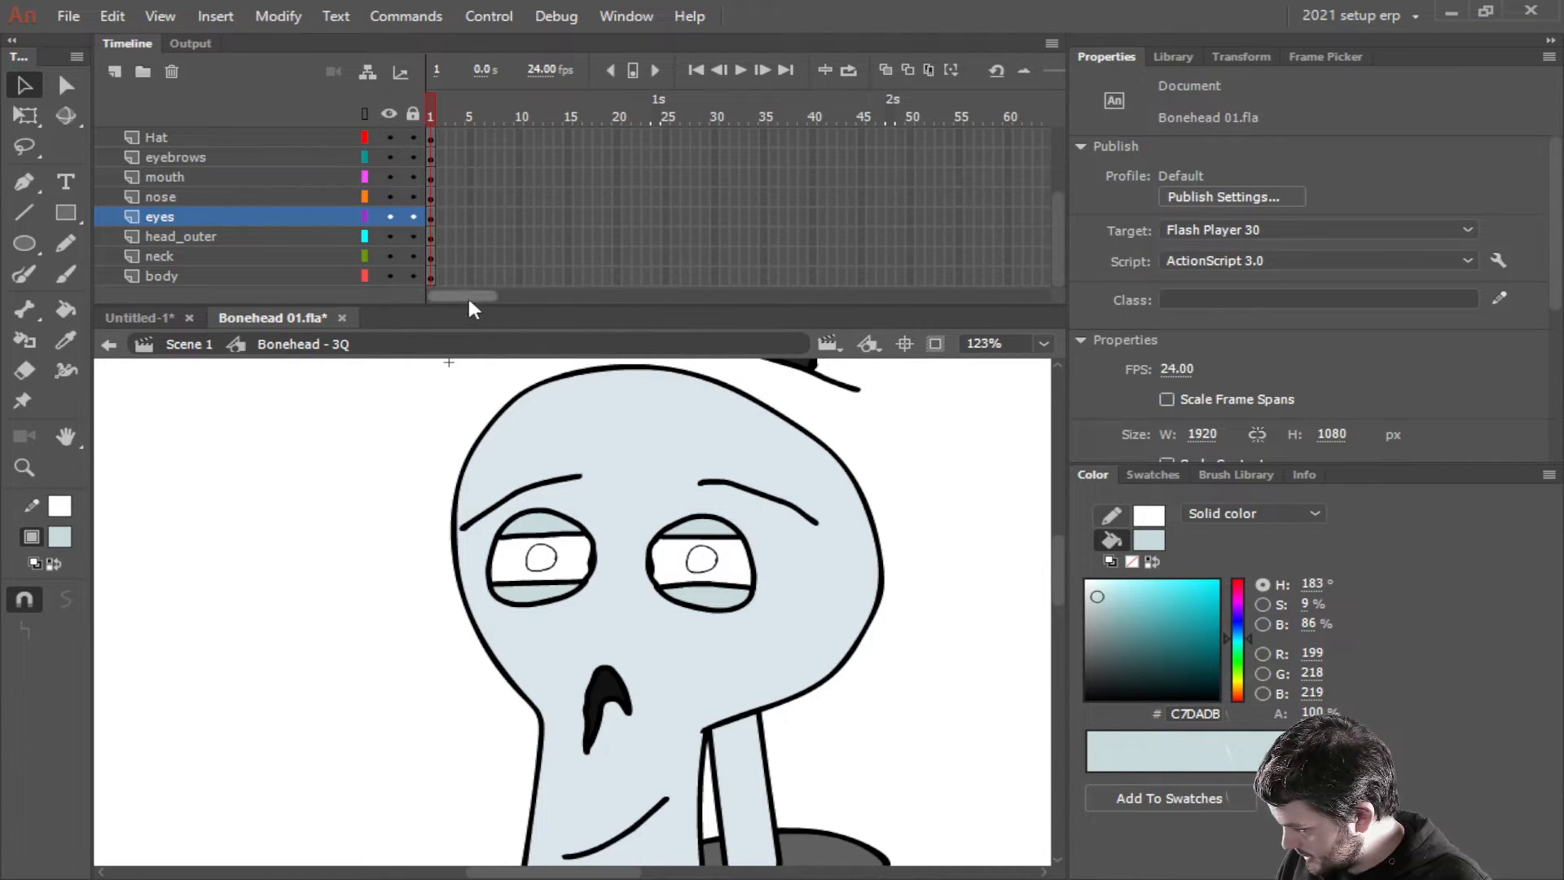
drag(469, 300, 1053, 296)
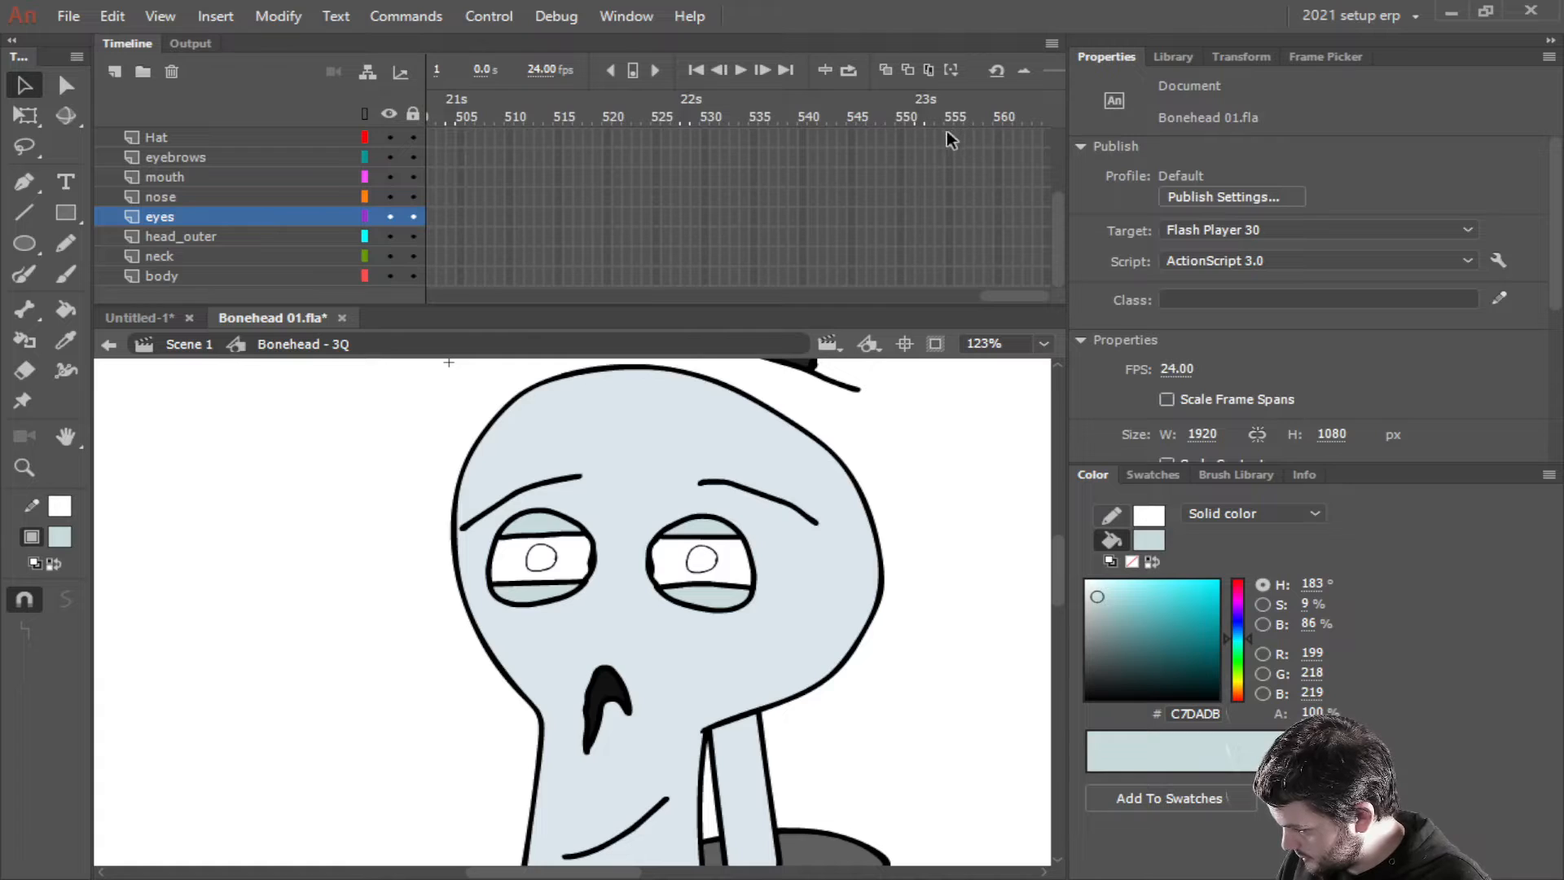
drag(948, 137, 950, 278)
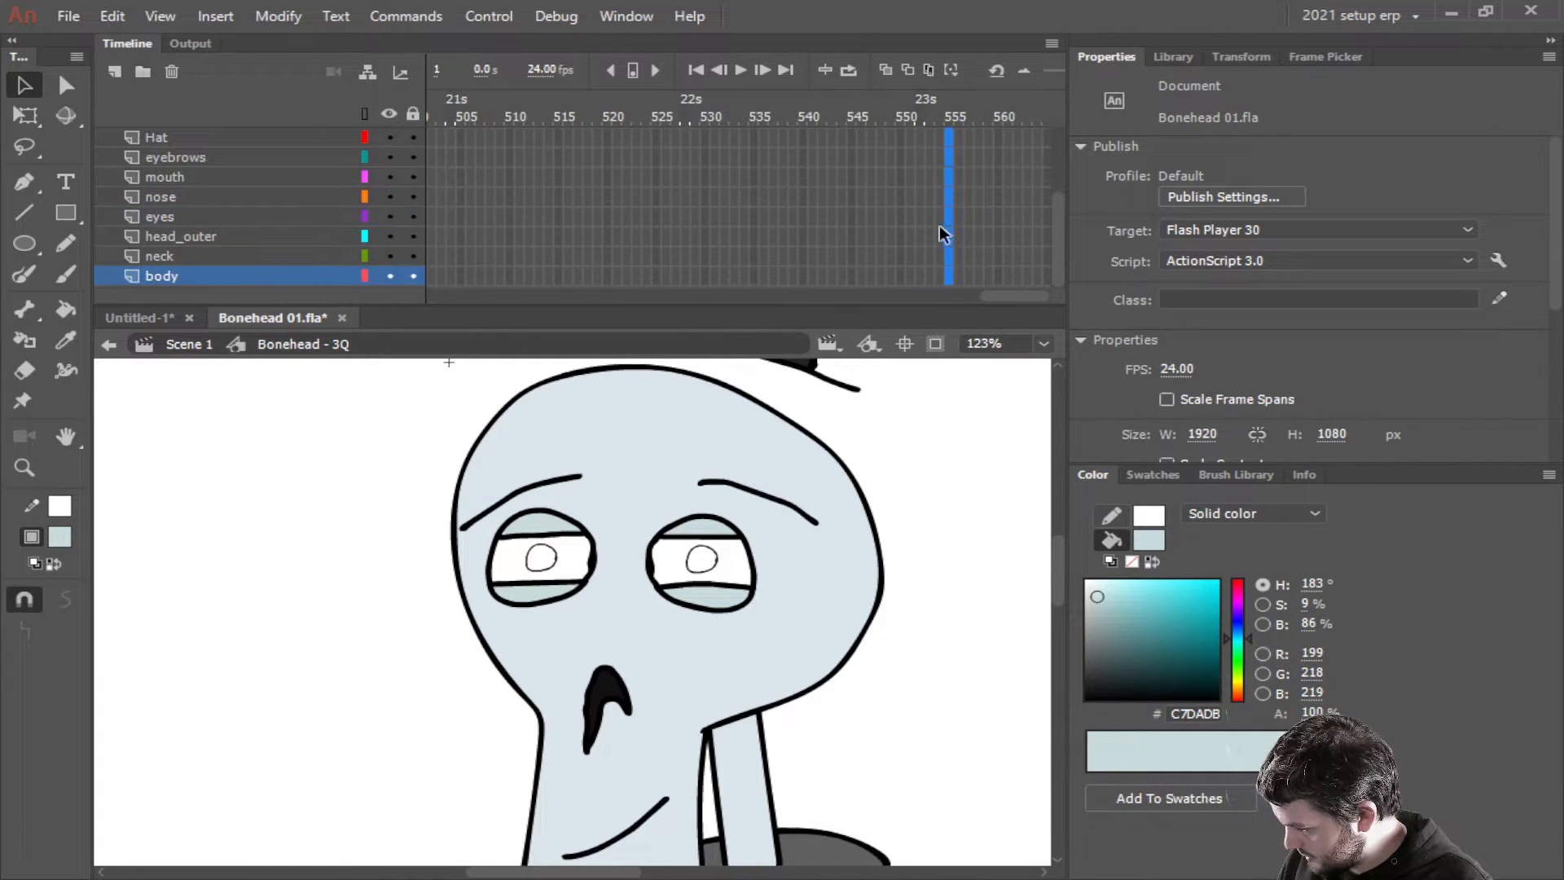
right_click(946, 234)
click(1051, 357)
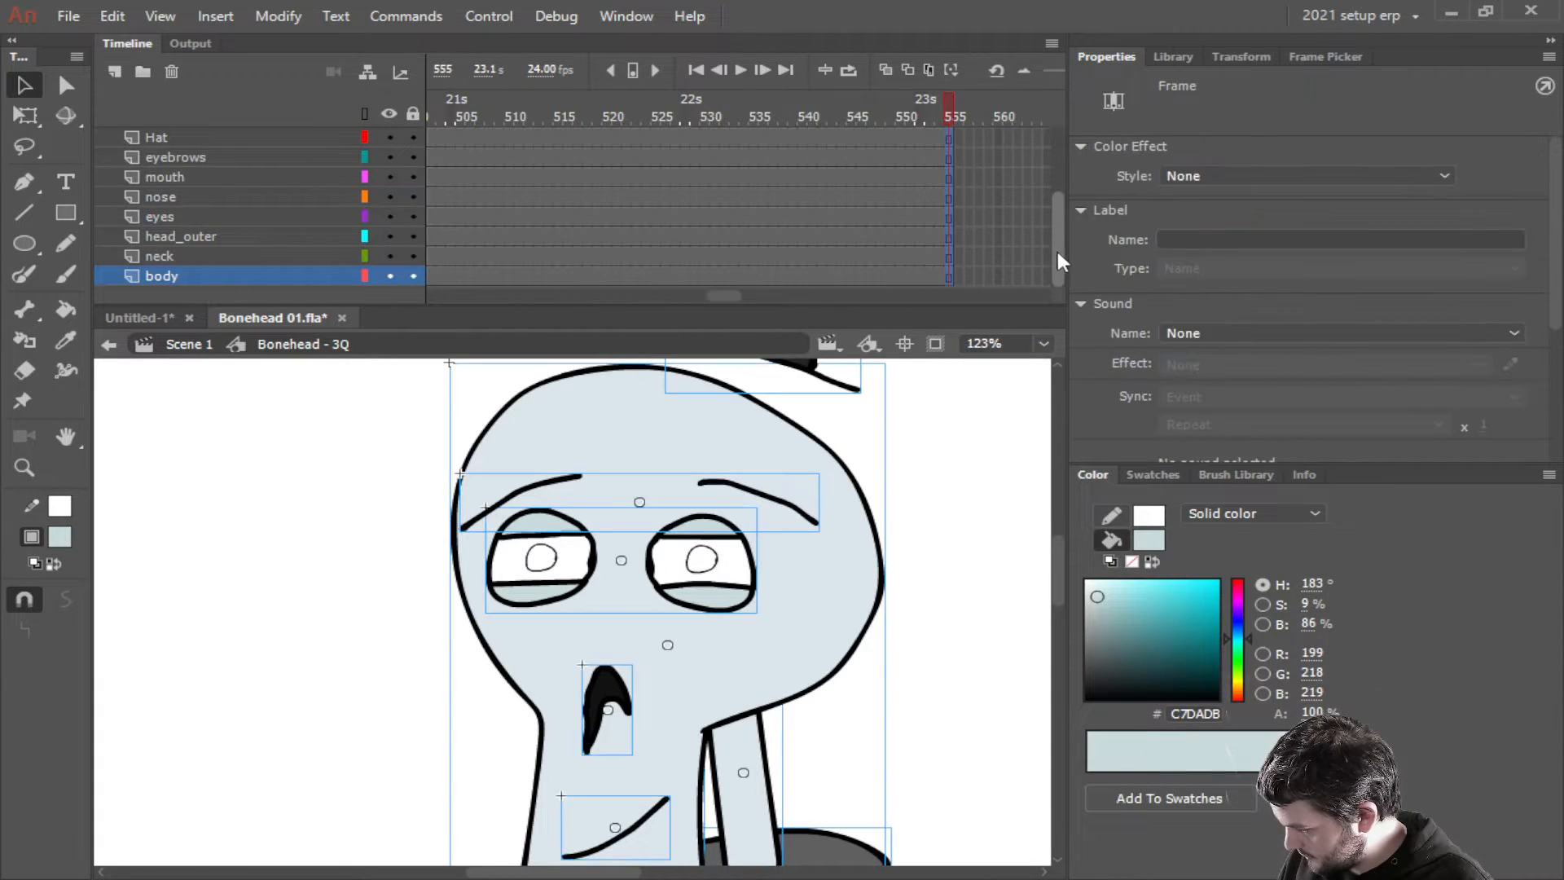
Insert frames up to frame 555 on the layers from arm_forearm_A down to arm_should_A
drag(1057, 262, 1057, 168)
click(950, 235)
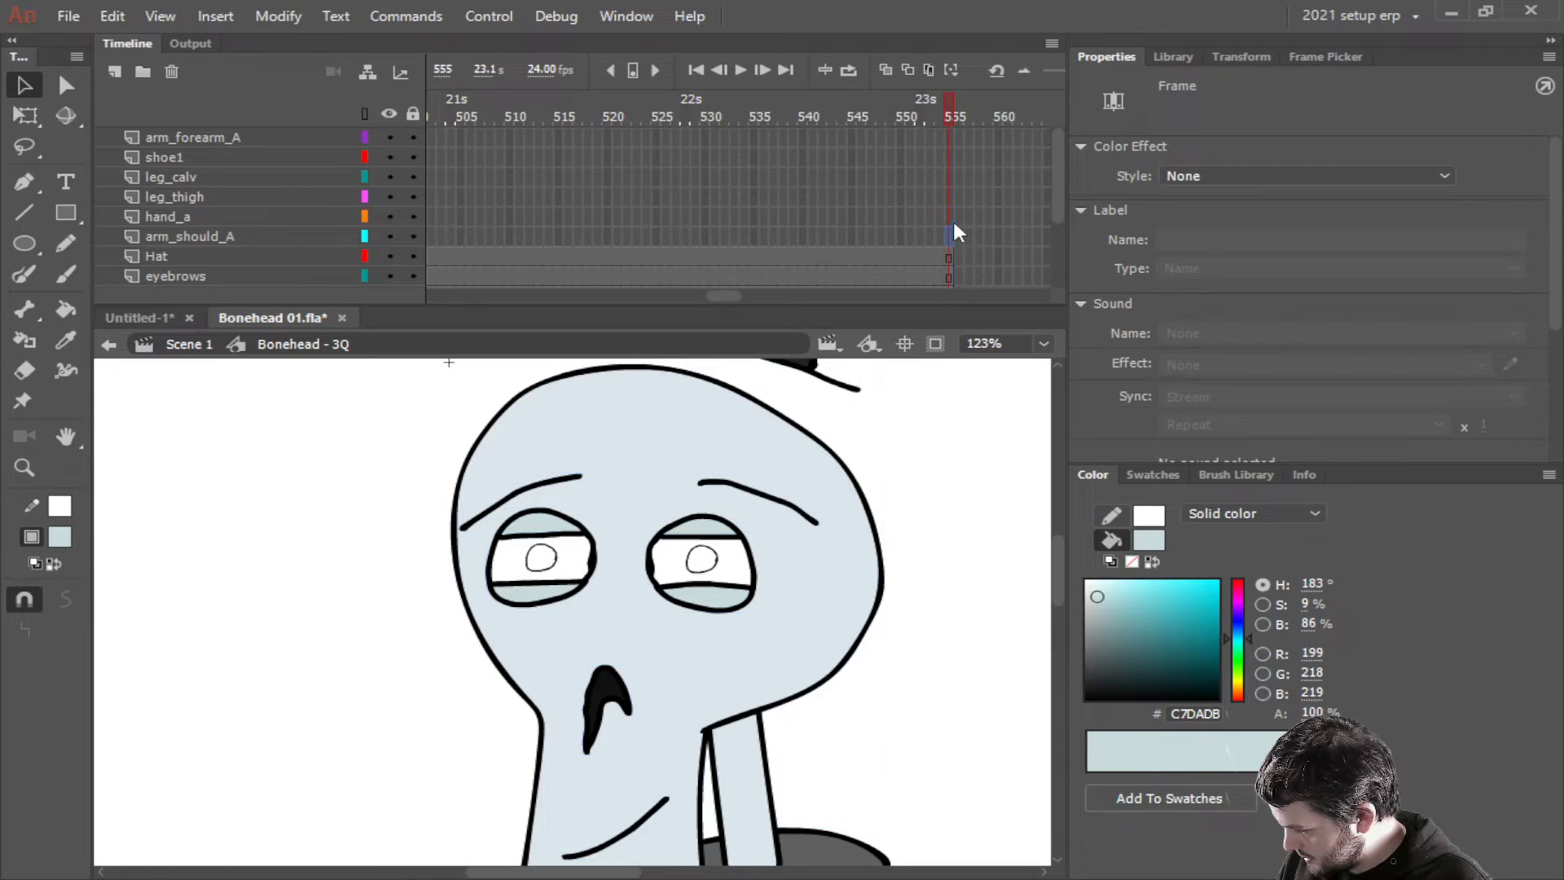
click(946, 92)
right_click(948, 144)
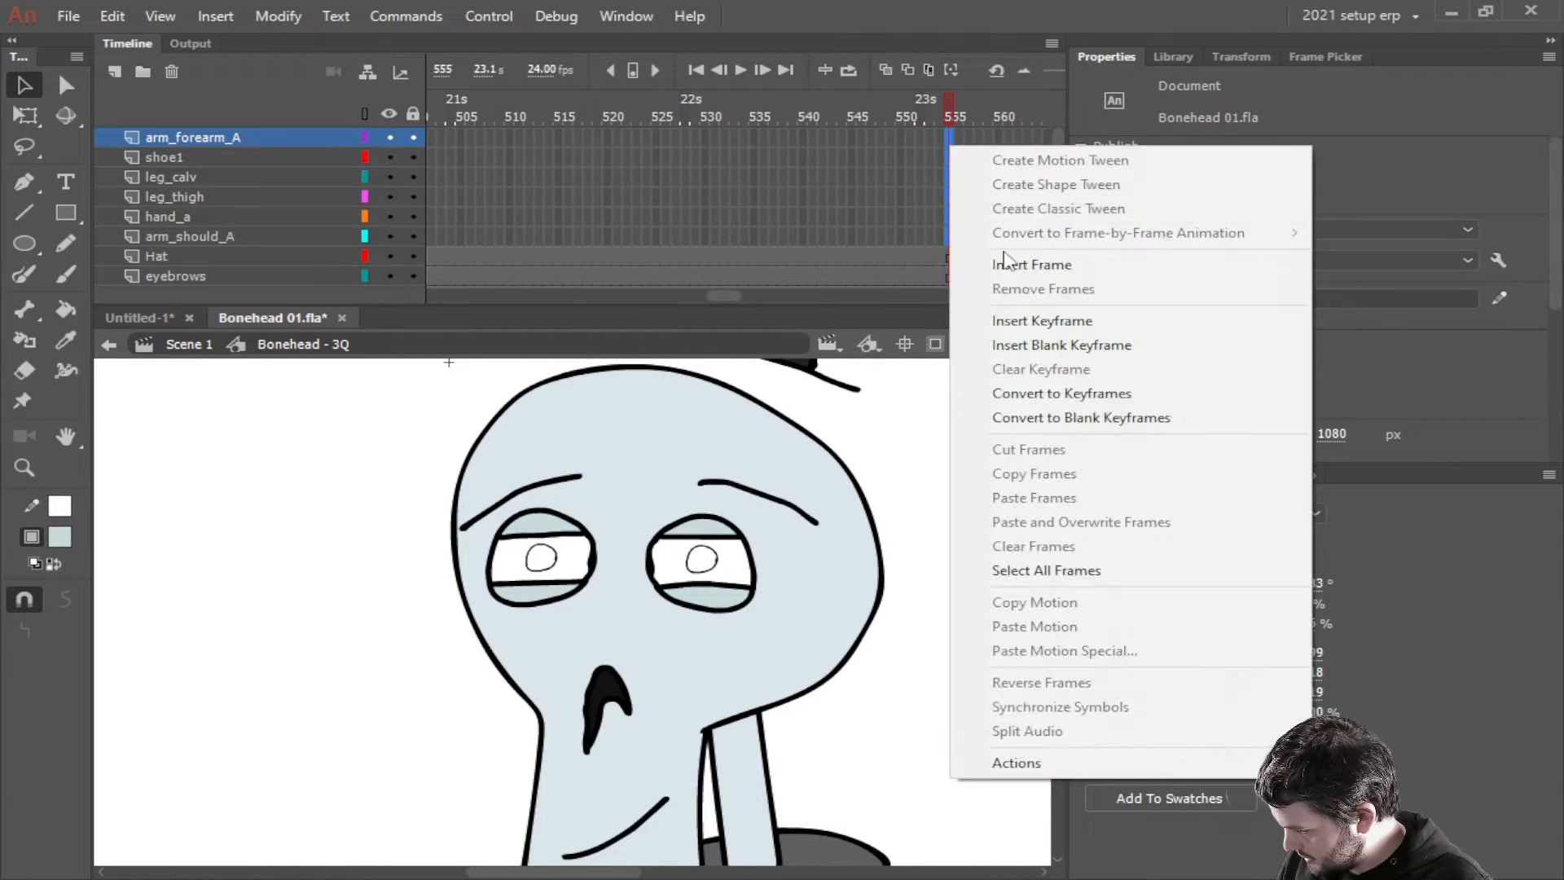
click(1008, 264)
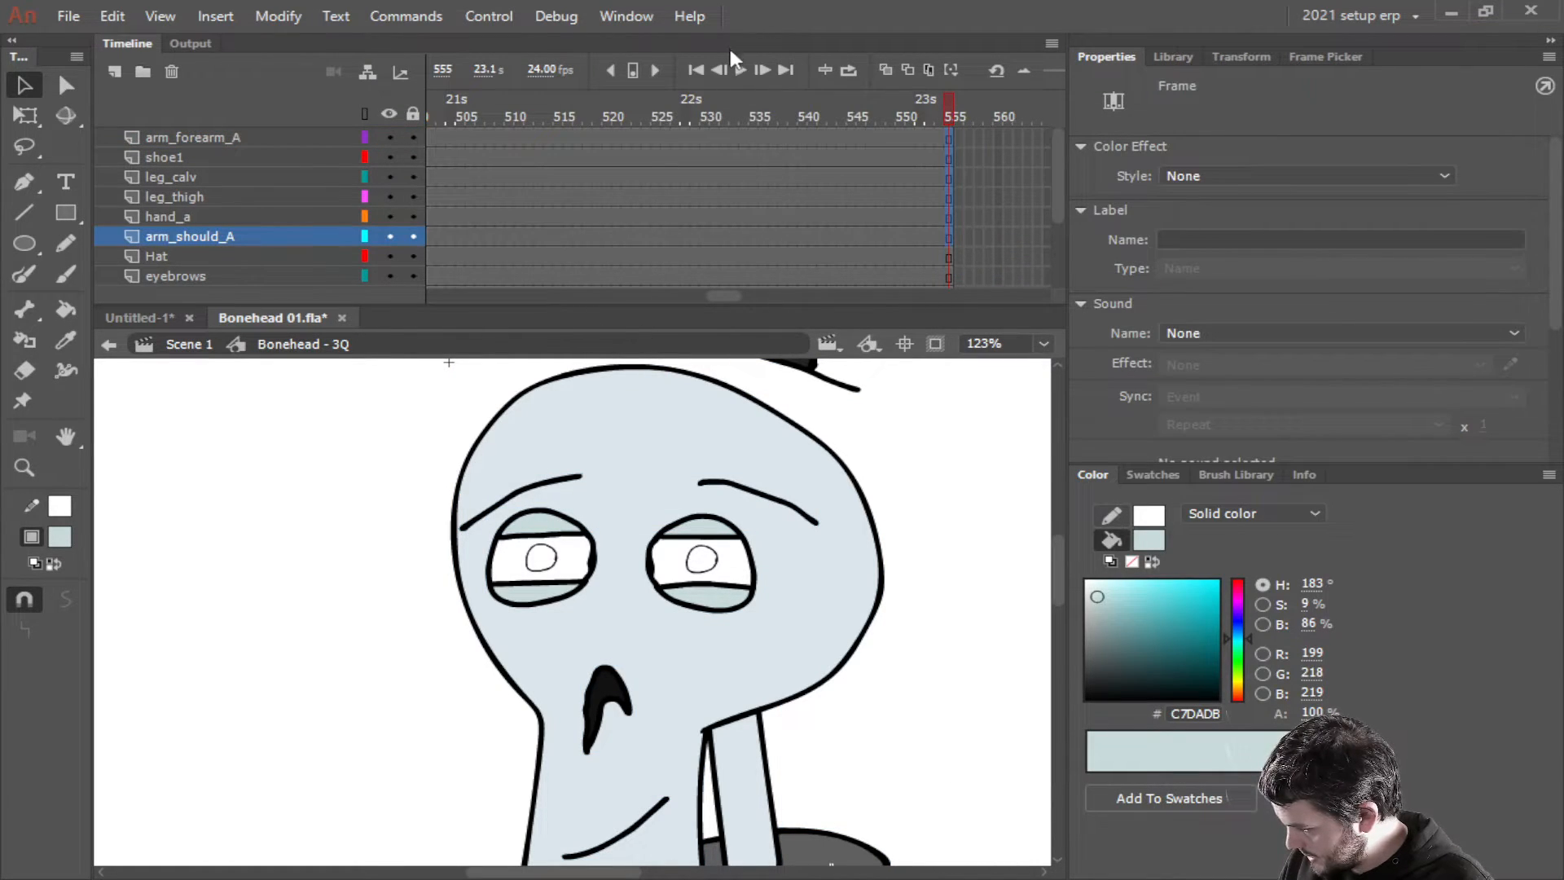
Play the Bonehead - 3Q timeline briefly from the first frame, stop playback, and return to frame 1
click(699, 71)
click(738, 71)
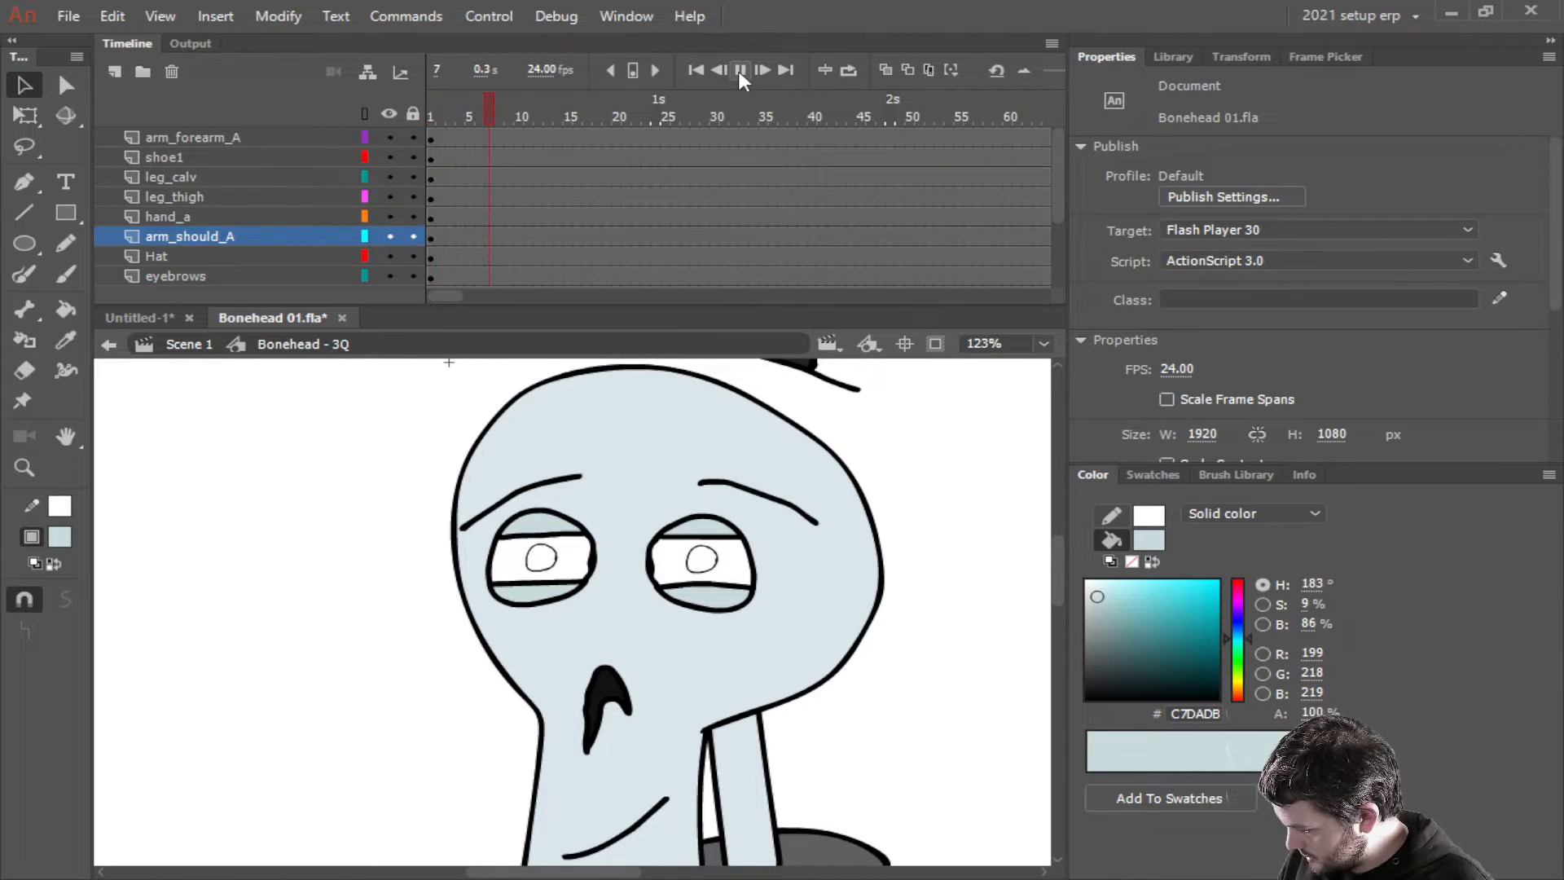
click(738, 71)
click(695, 70)
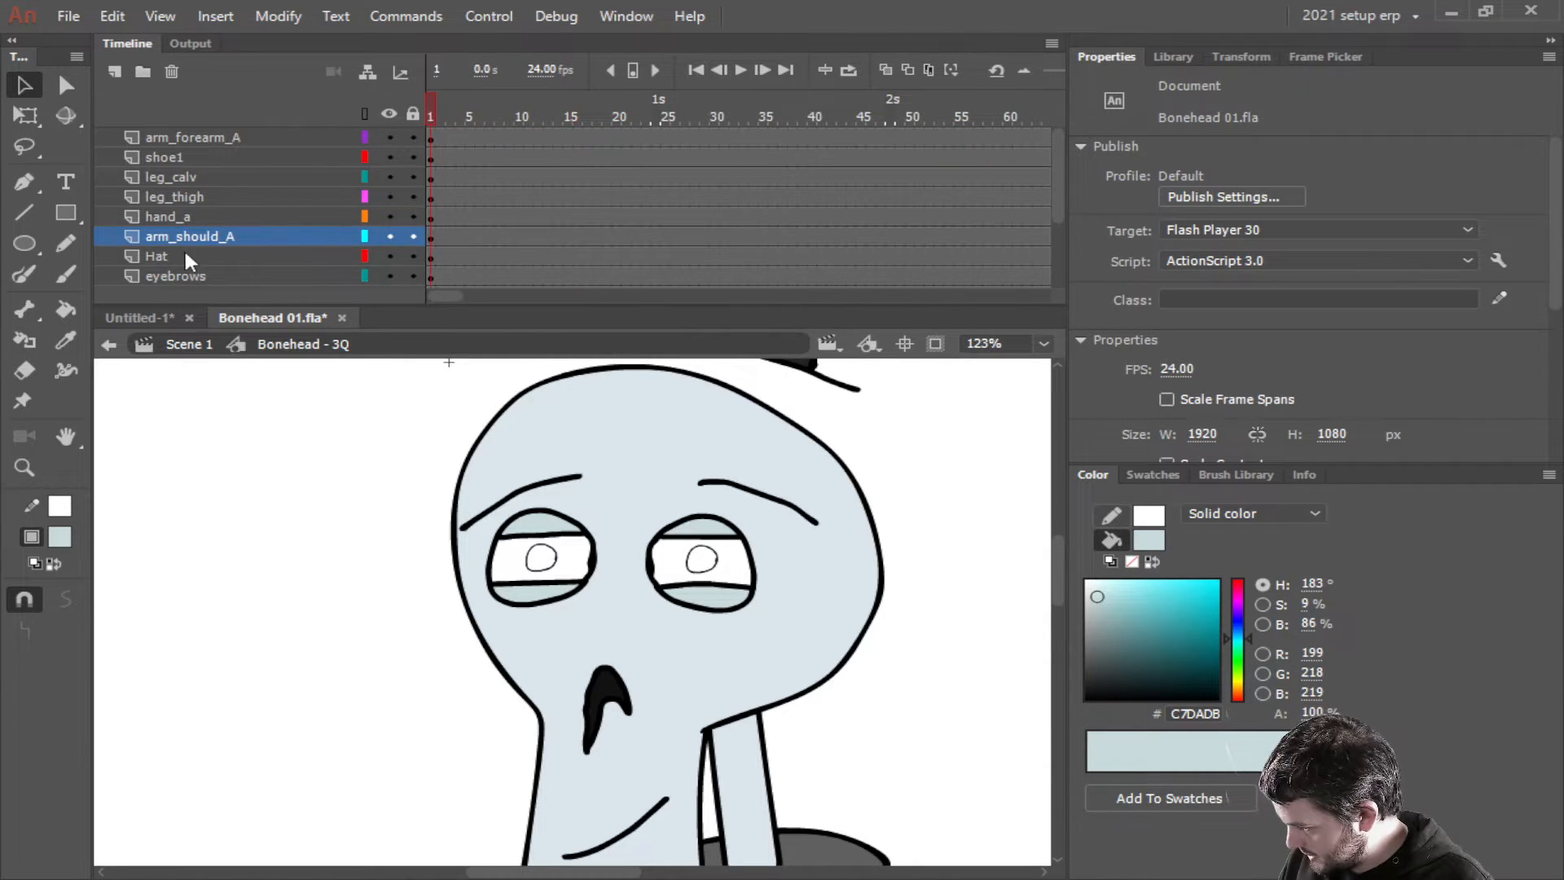
Open the bonehead eyes symbol for editing from the character's face
click(546, 505)
double_click(546, 505)
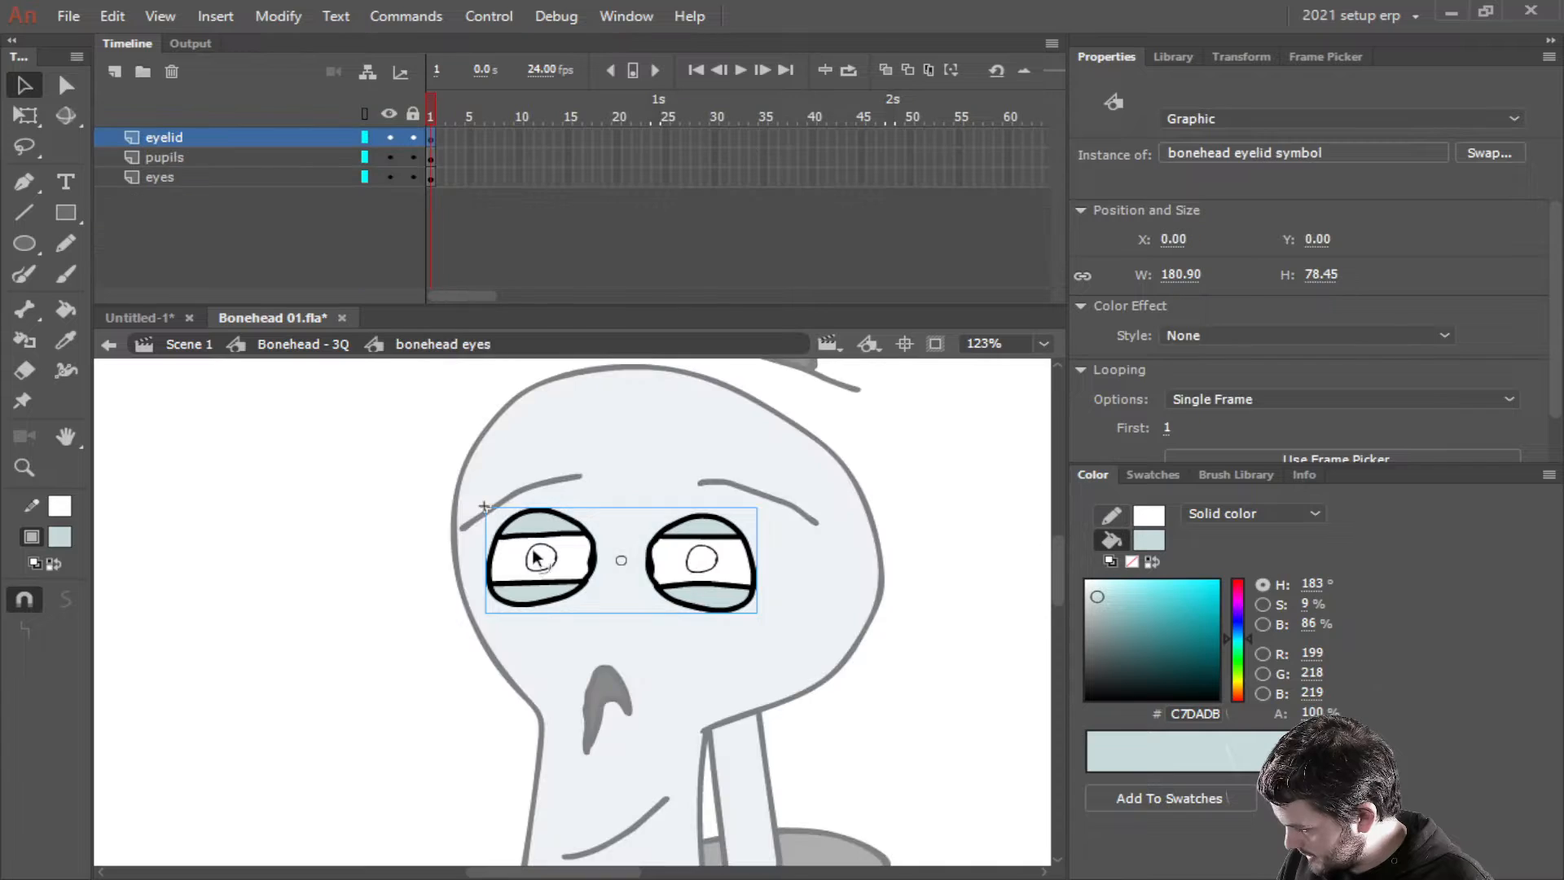
Insert frames up to frame 560 on the eyelid, pupils and eyes layers
drag(455, 298, 1021, 277)
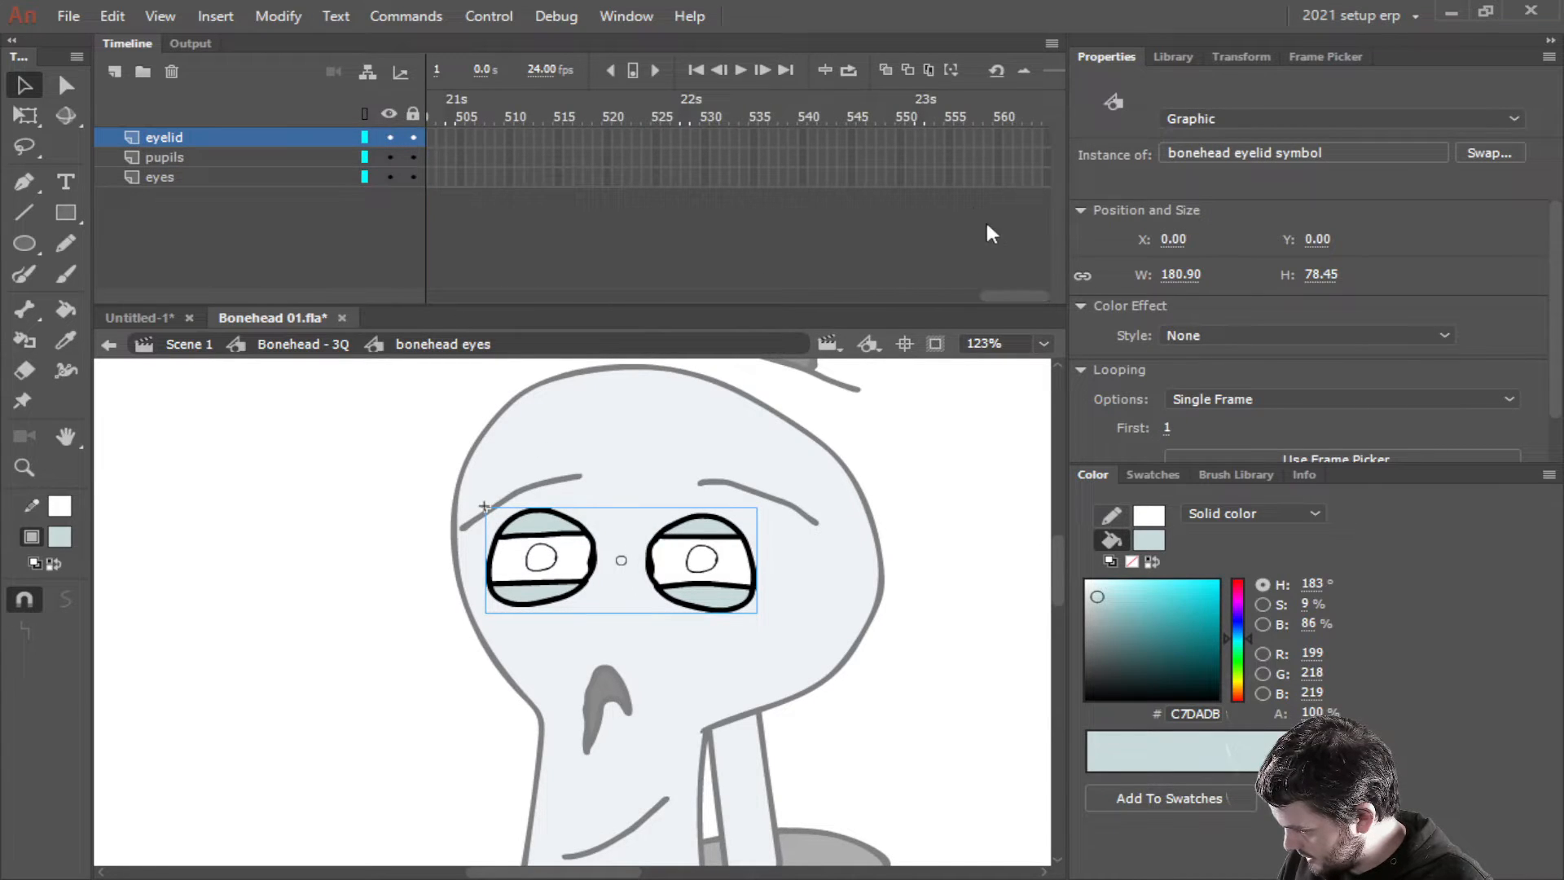
drag(993, 182, 998, 129)
right_click(999, 132)
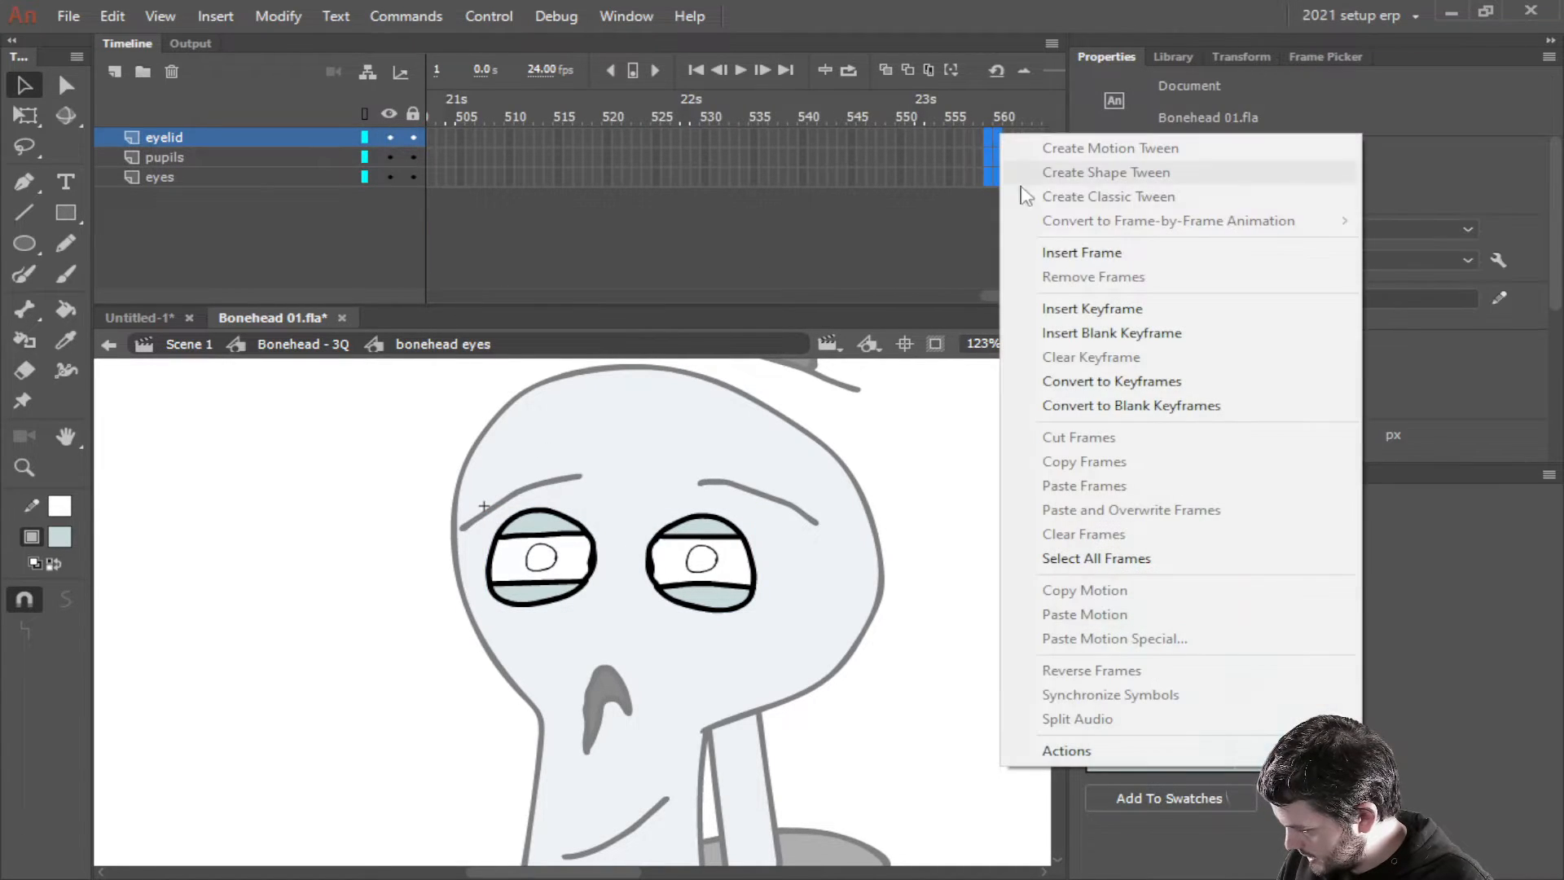
click(1053, 250)
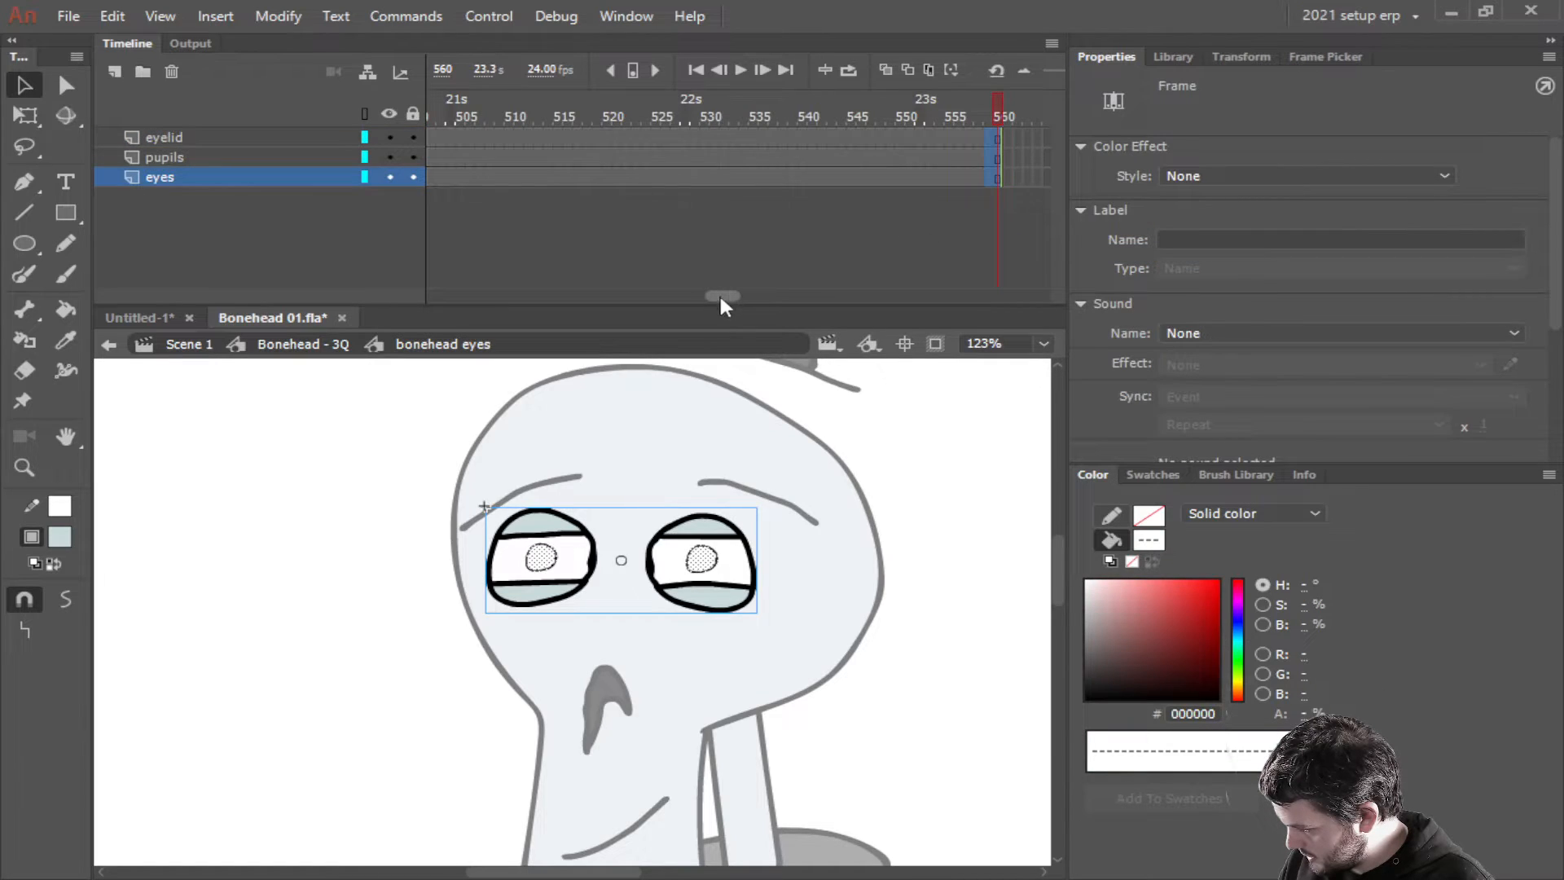
Convert the pupils layer's artwork into a graphic symbol named "bonehead eye pupuils"
drag(723, 301, 746, 295)
click(169, 156)
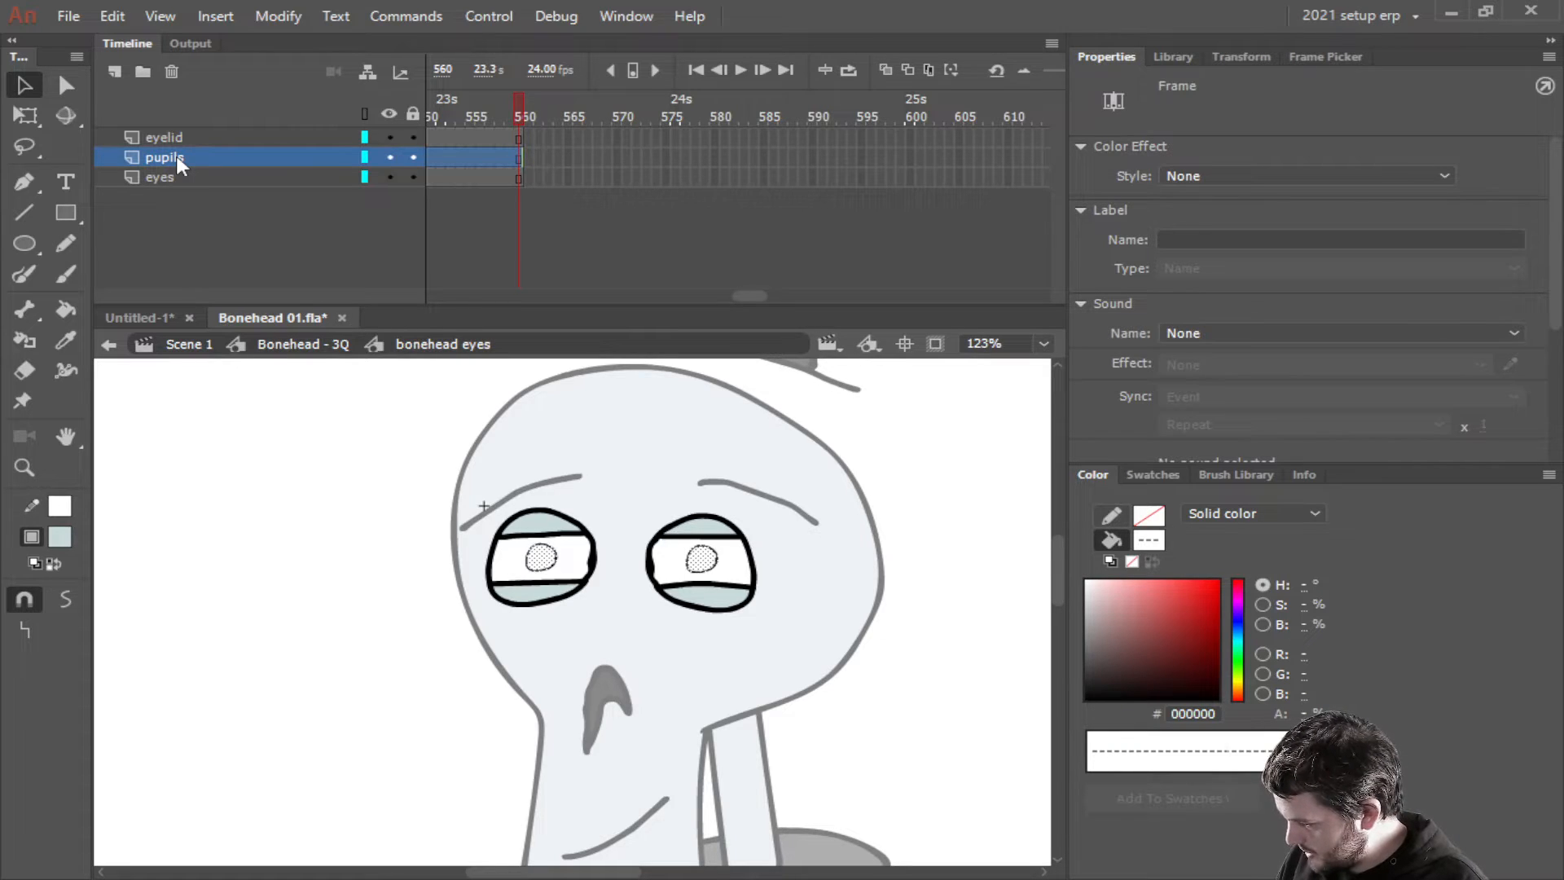
key(F8)
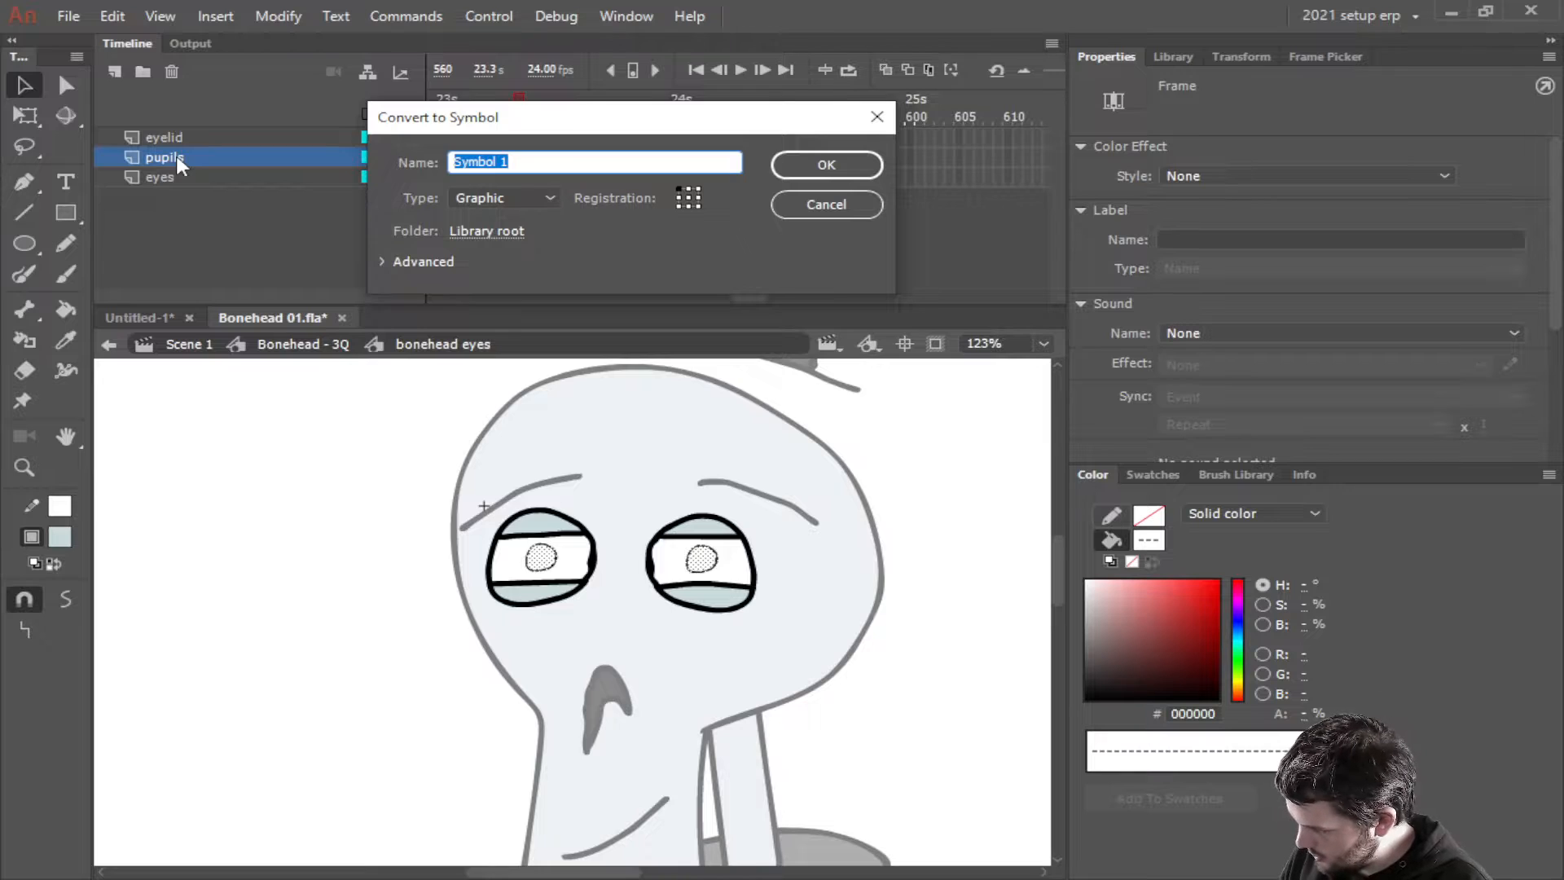
text(bonehead eye pupuils)
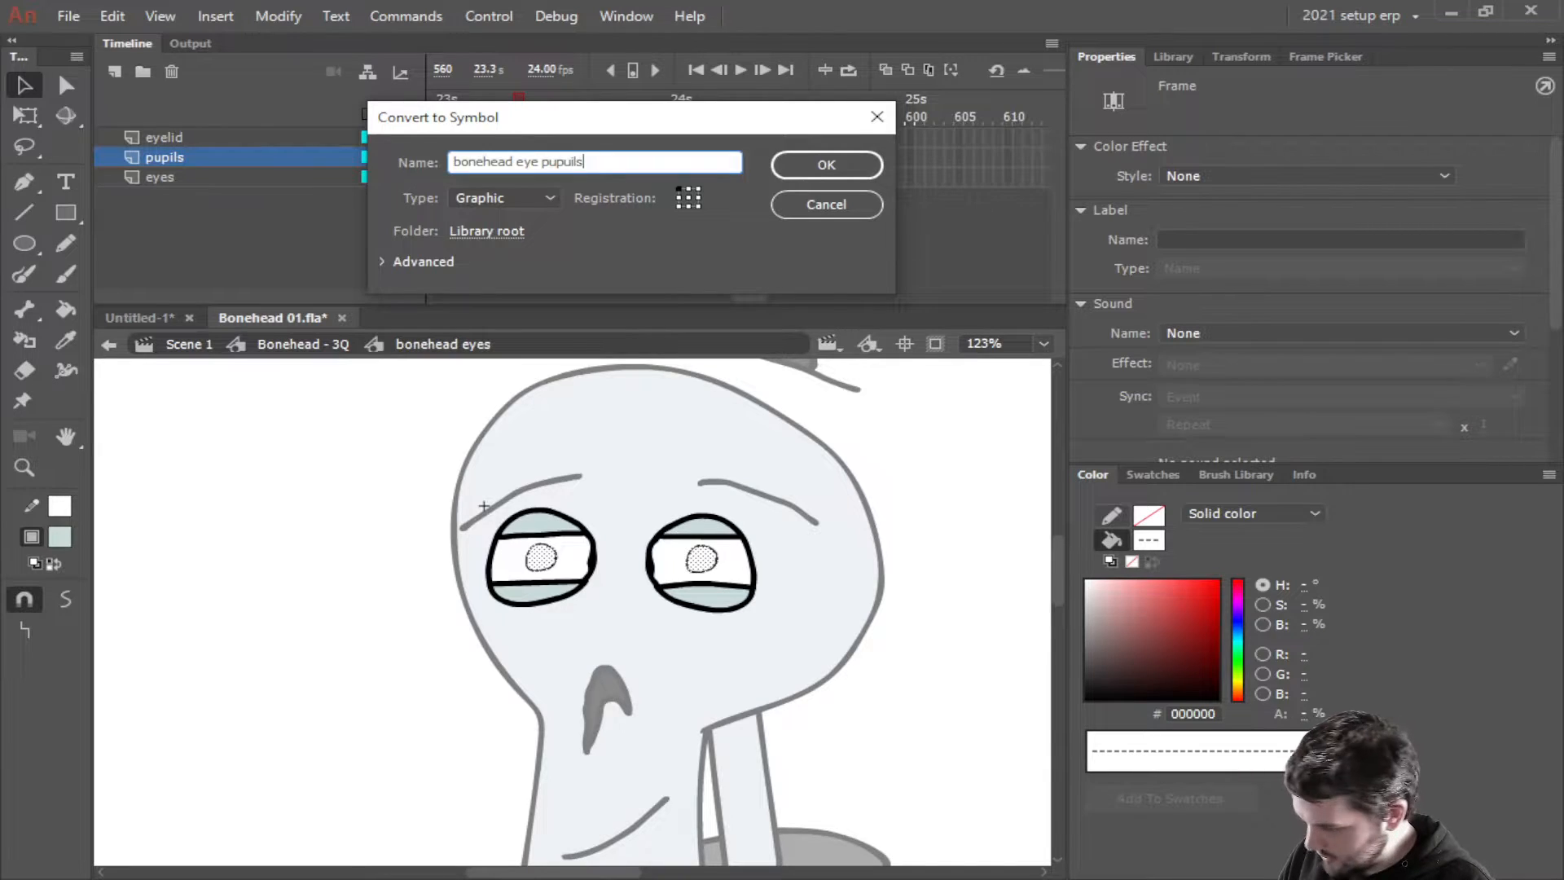
key(Return)
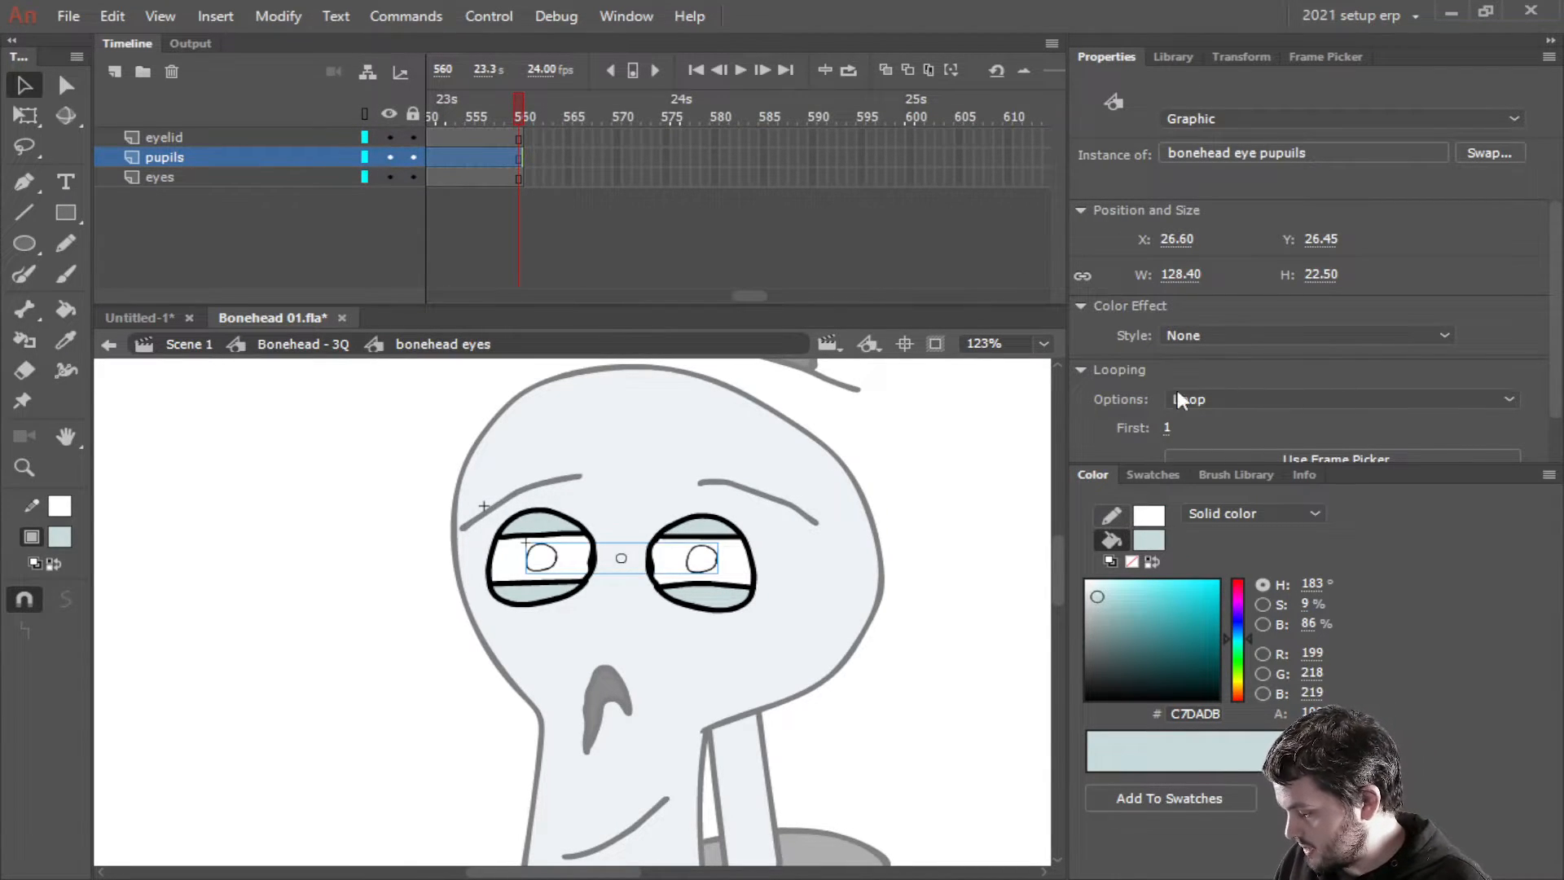
Set the pupils symbol's looping to Single Frame and shift it down and to the right, to about X 50, Y 37
click(1259, 398)
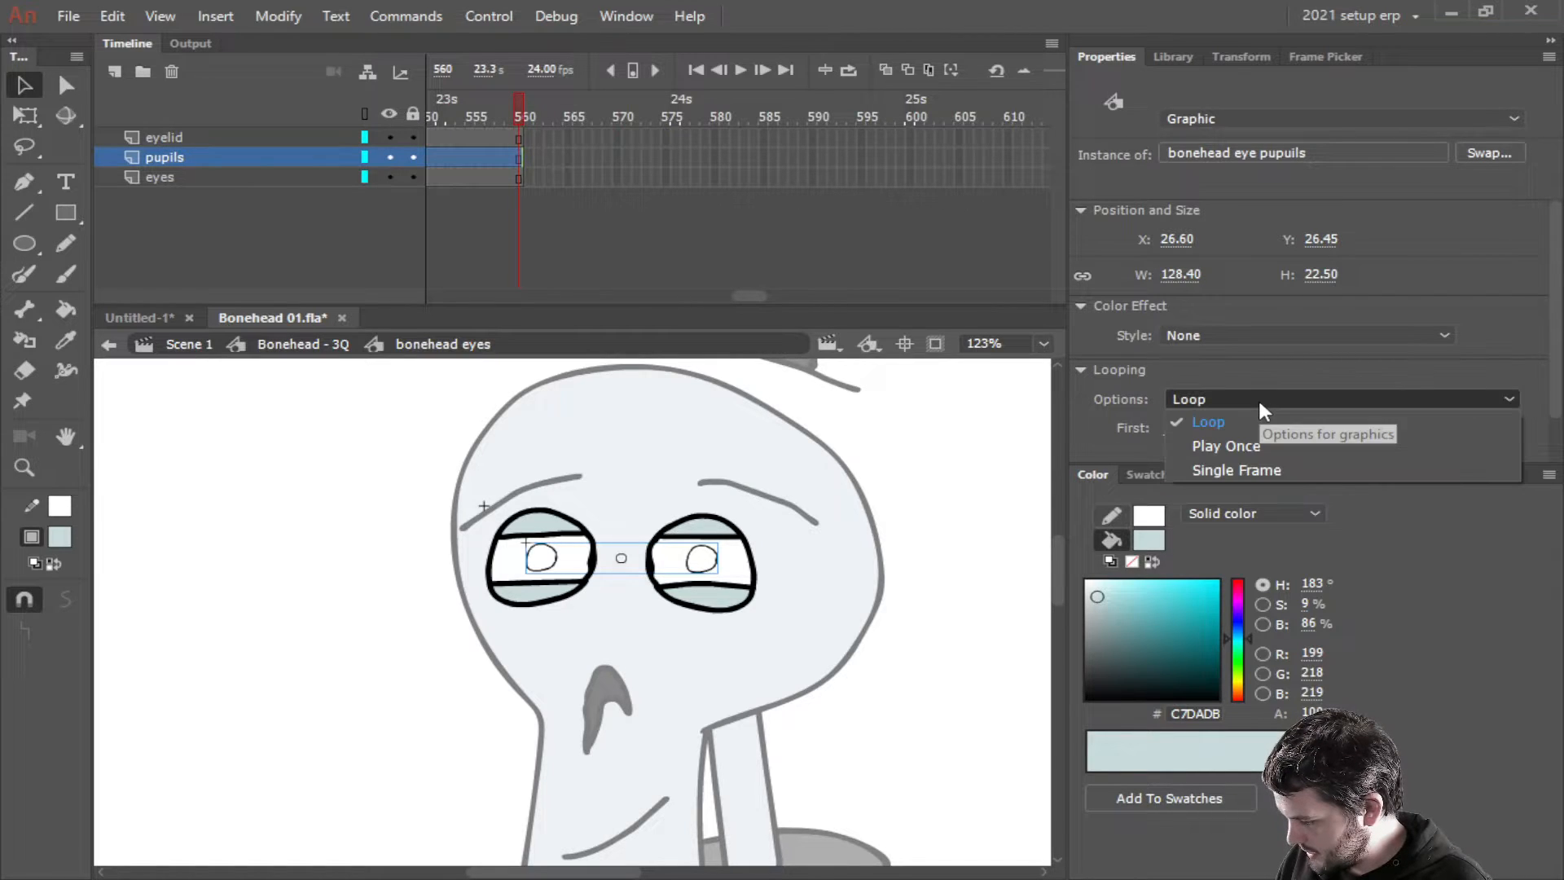
click(1228, 471)
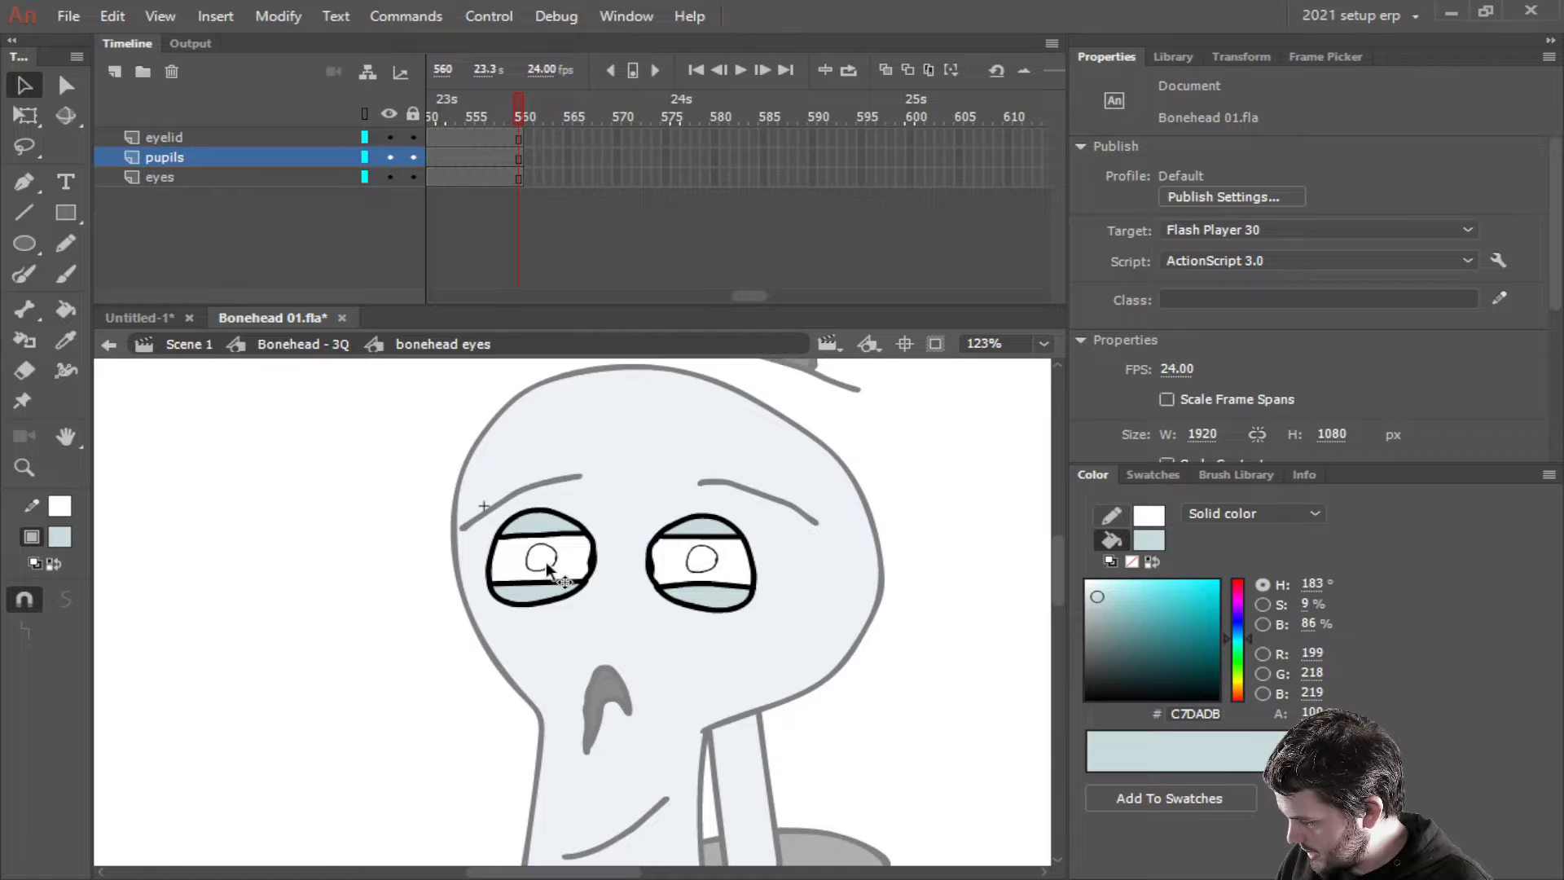
drag(541, 559, 583, 574)
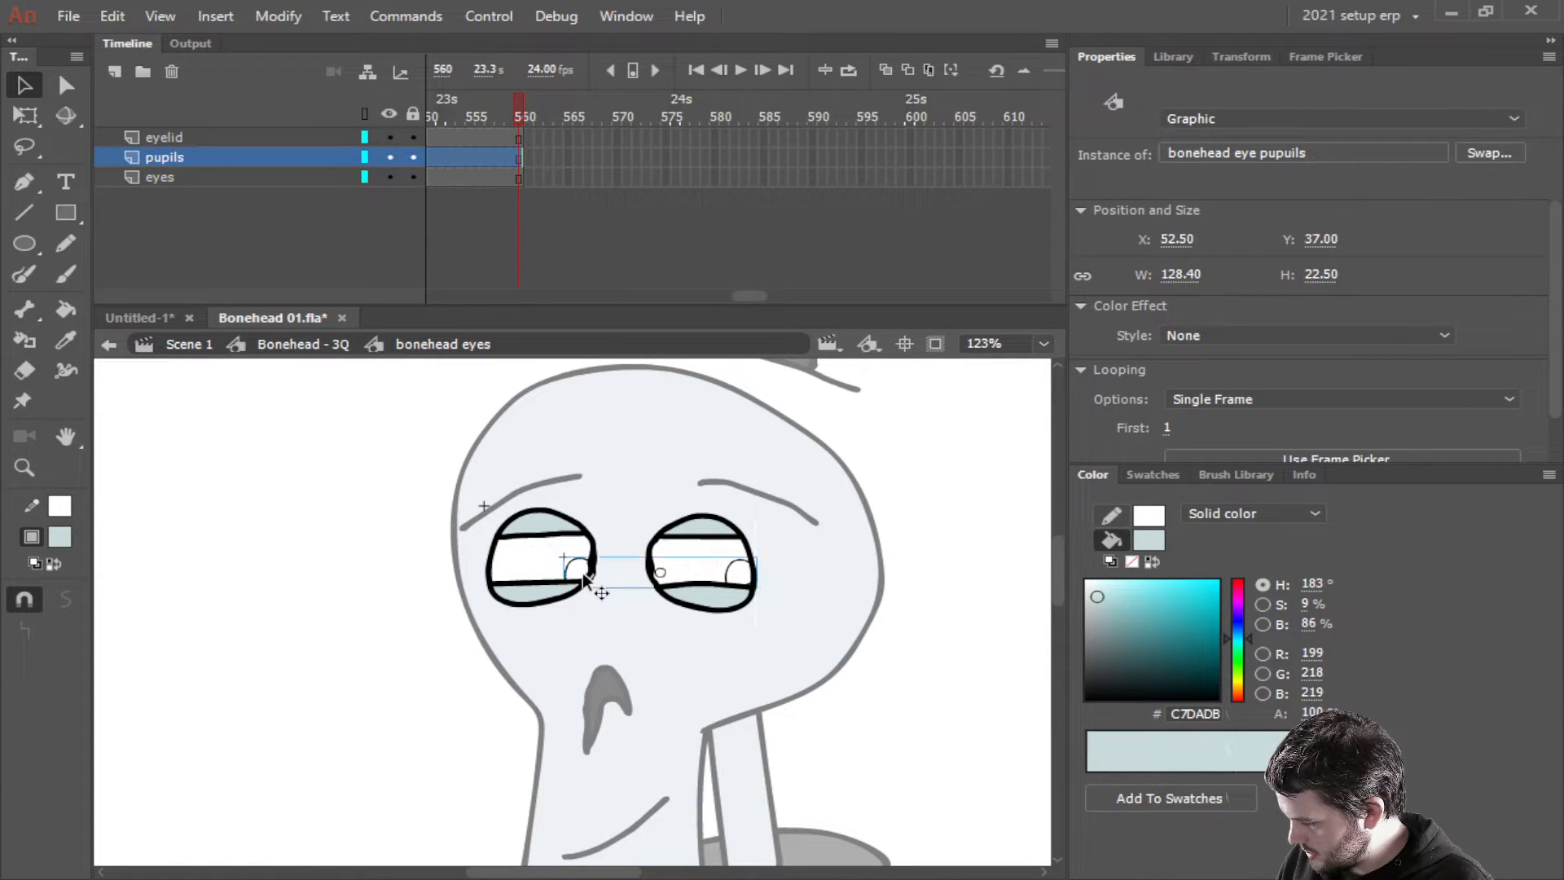
key(Left)
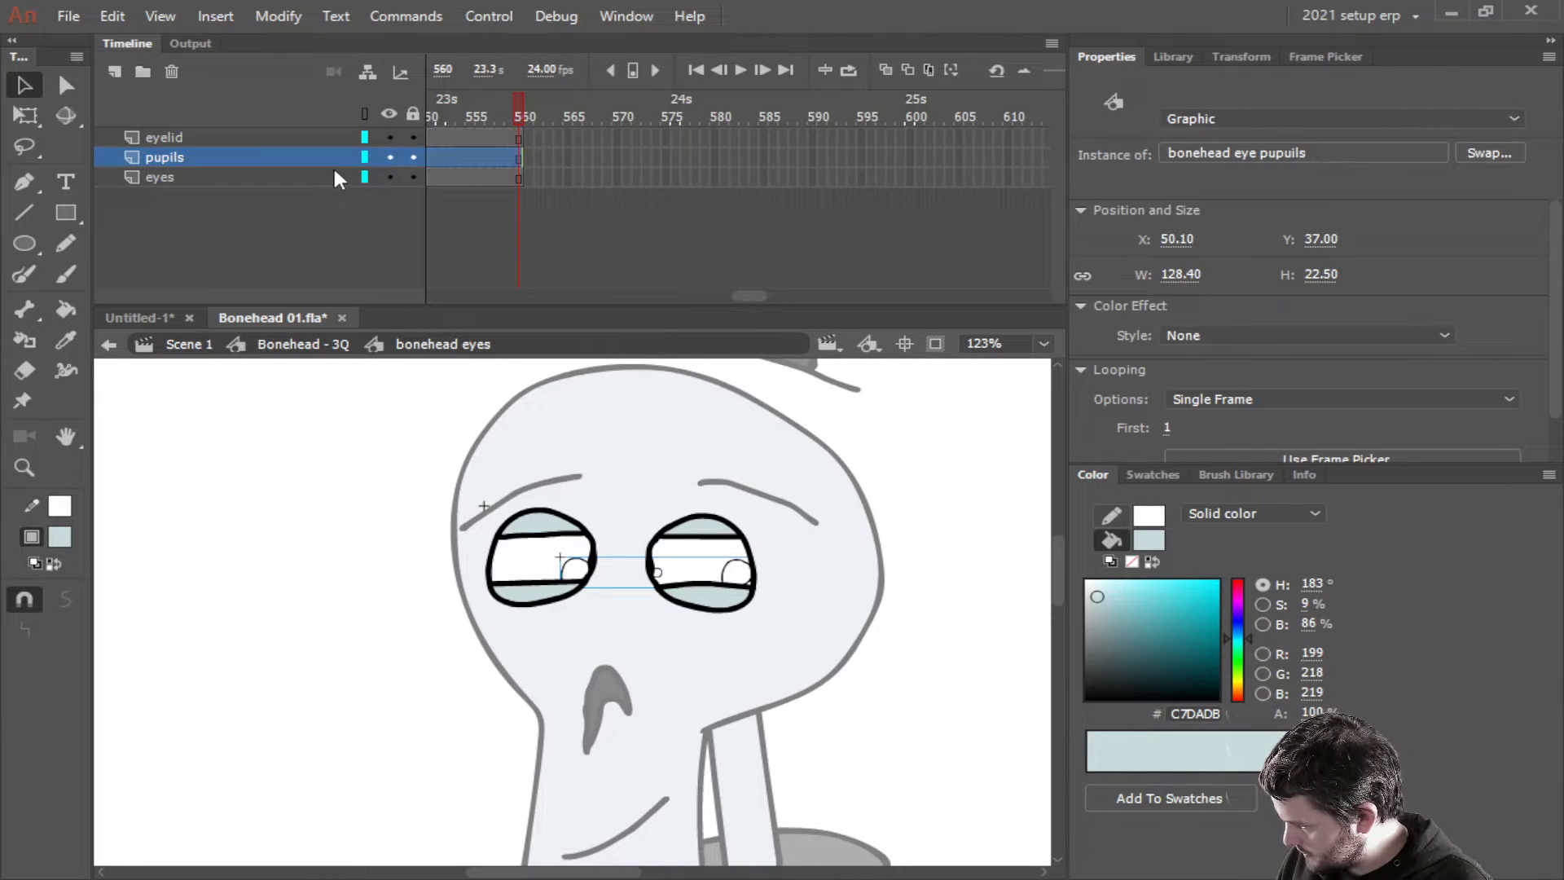
Duplicate the eyes layer and place the copy directly above the pupils layer
click(161, 178)
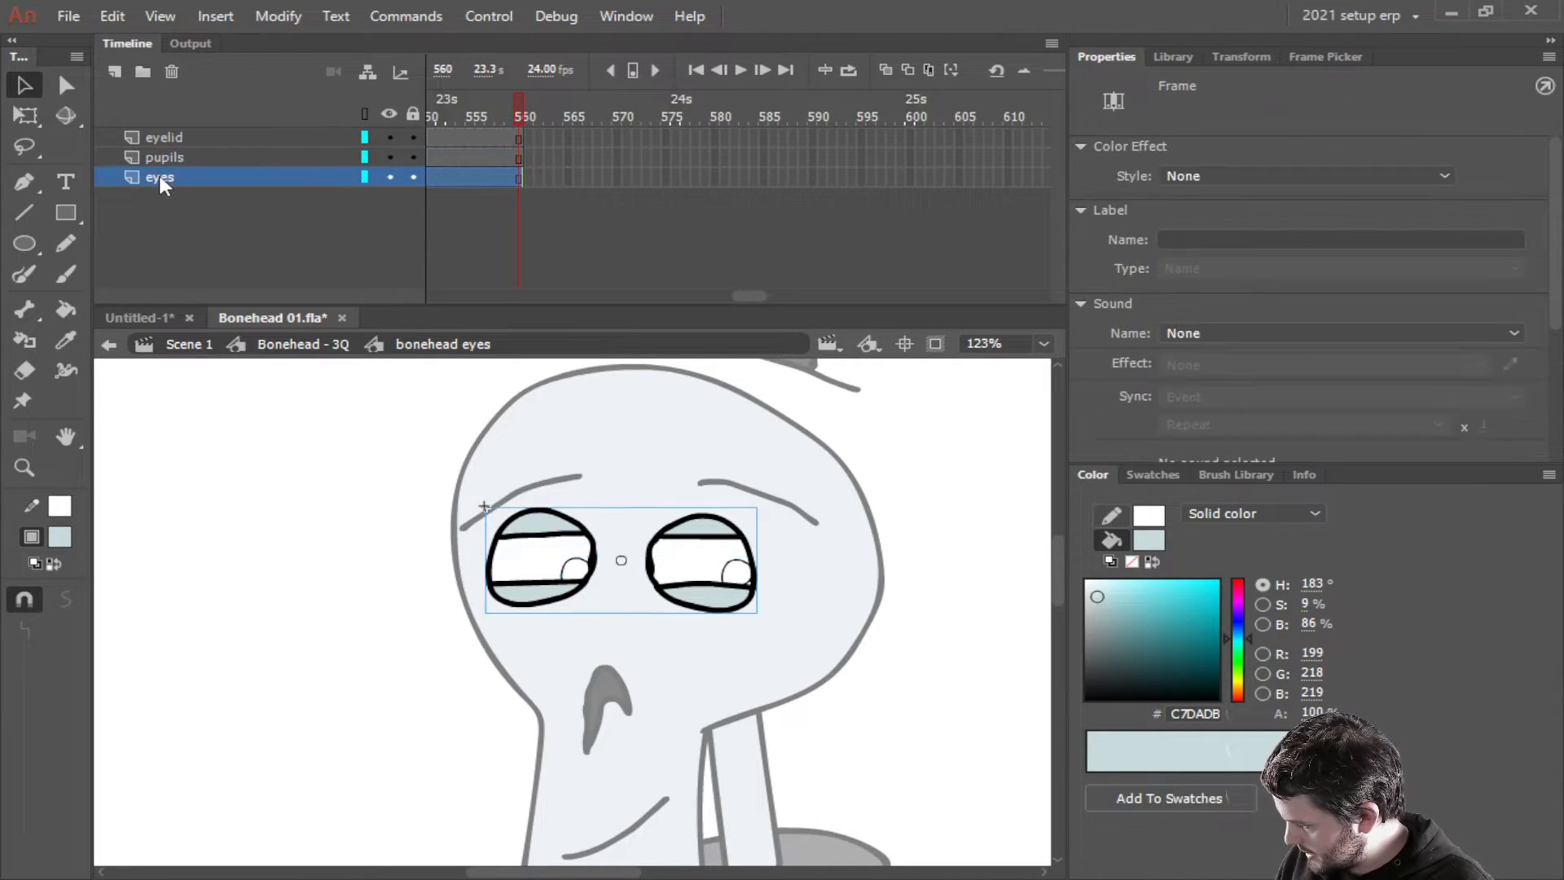
right_click(162, 181)
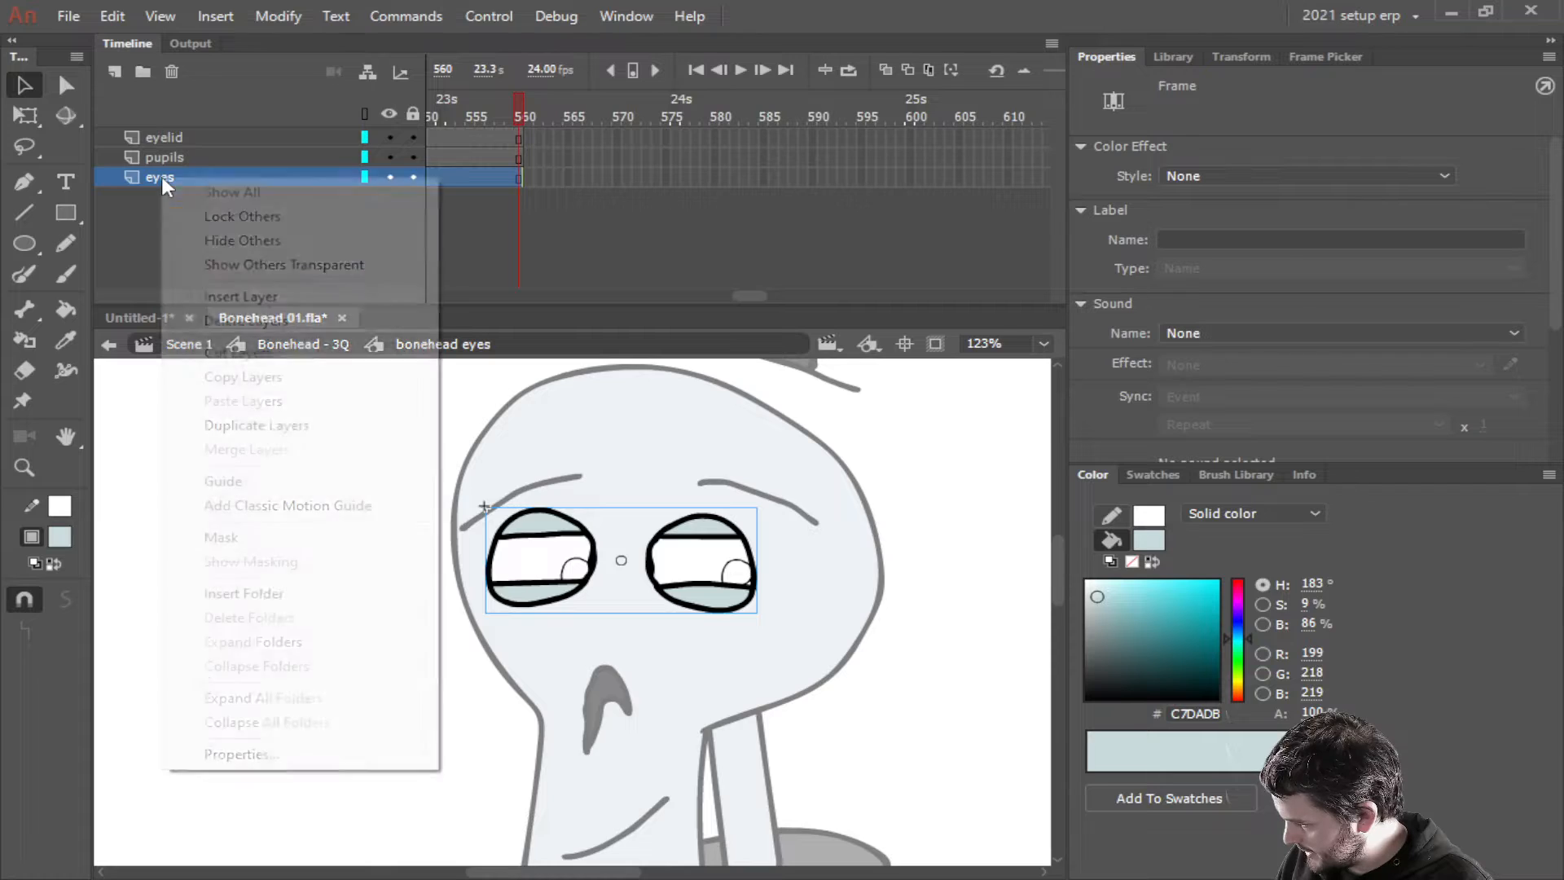
click(244, 427)
click(211, 177)
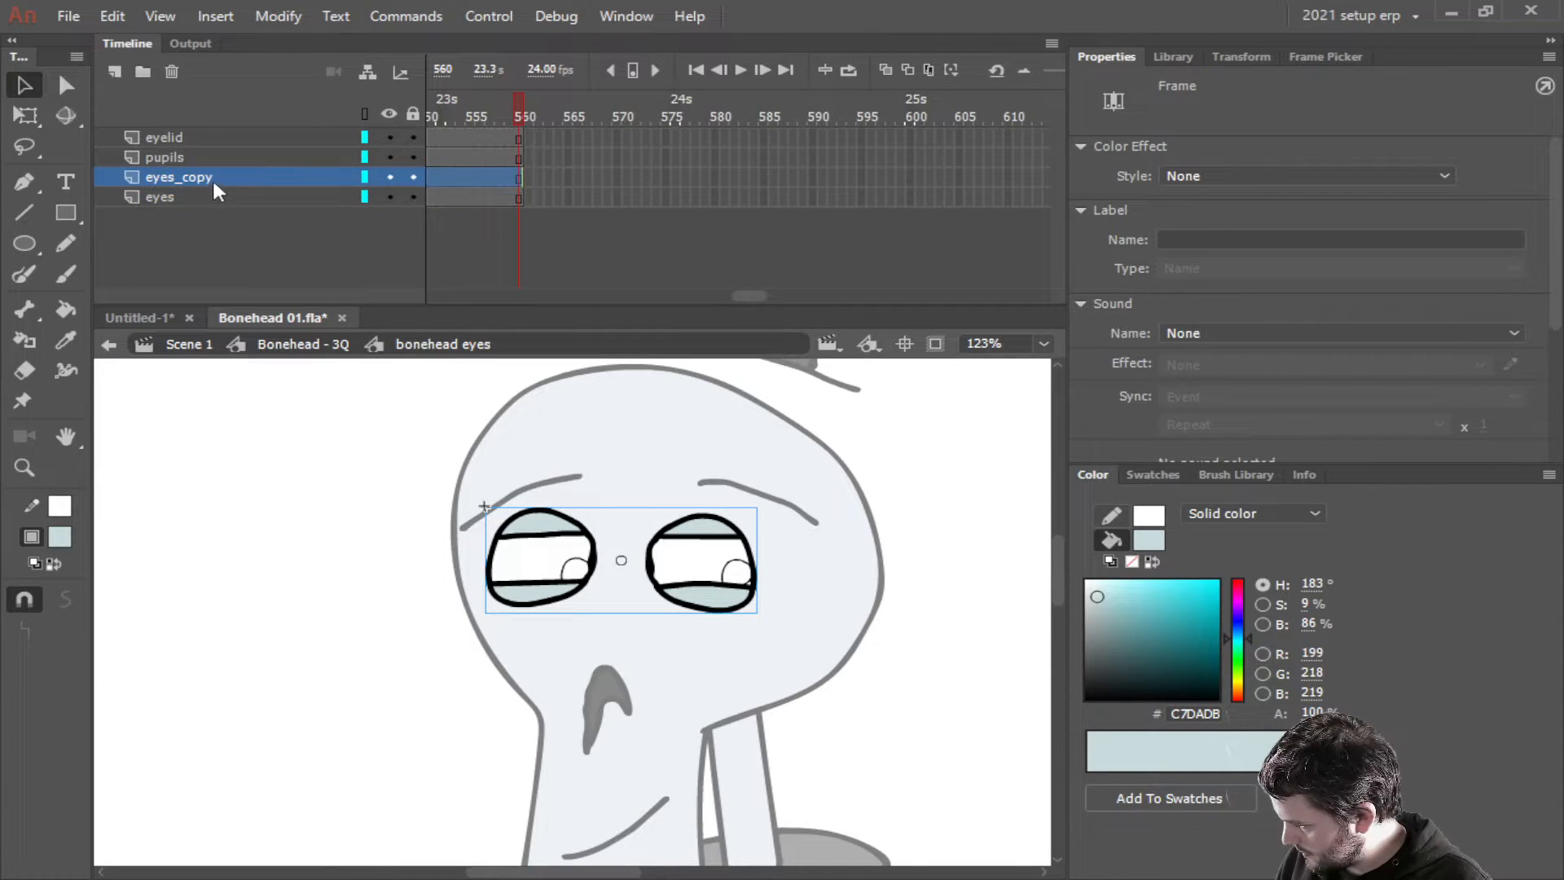
drag(210, 177, 199, 149)
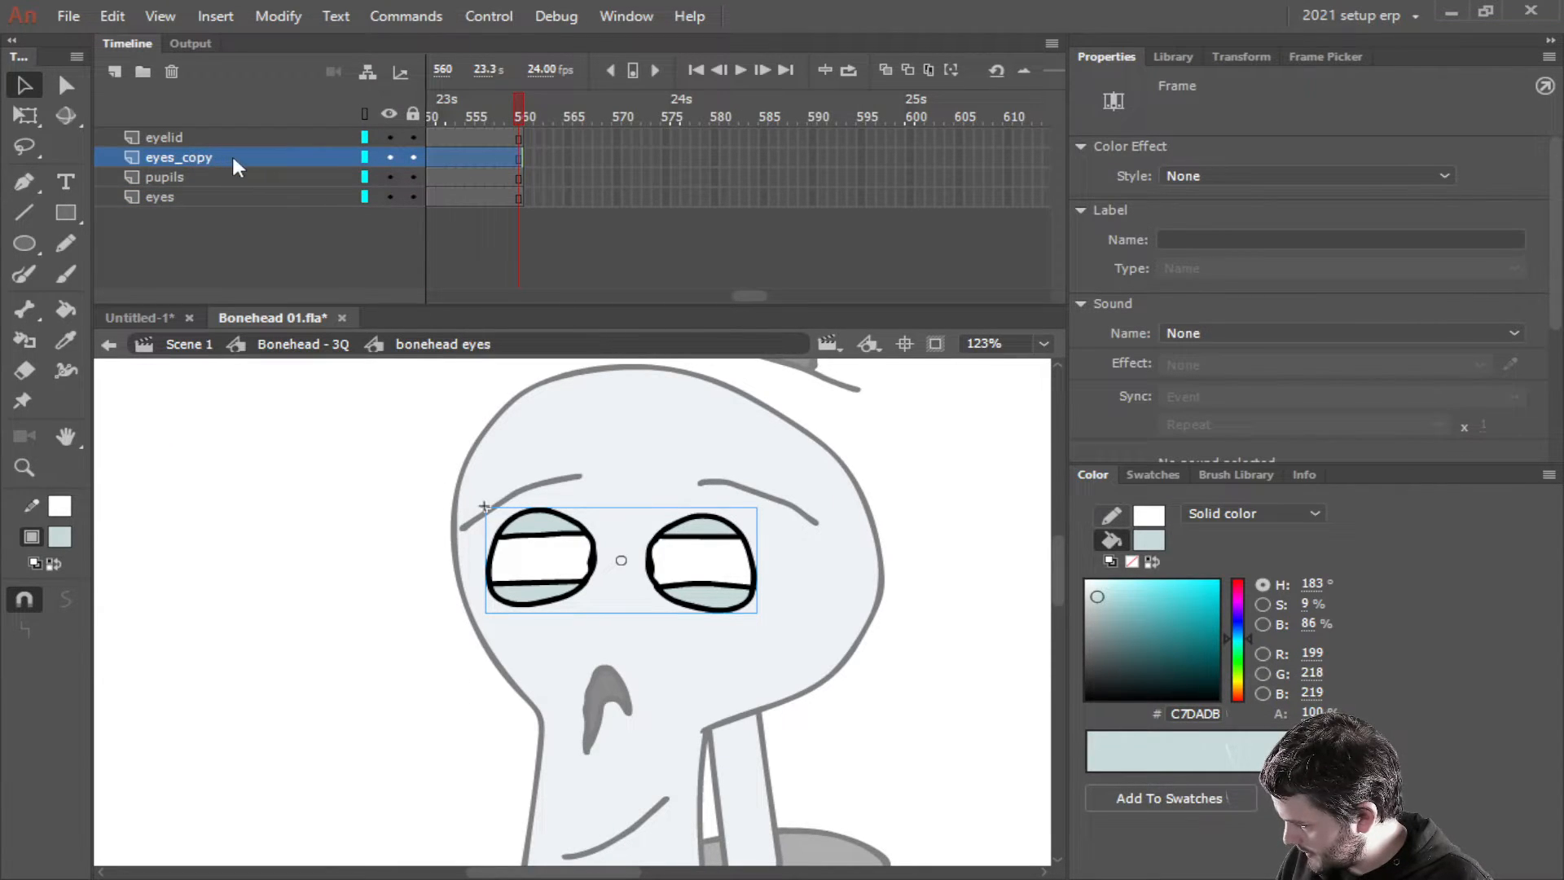
Rename the duplicated eyes layer eyes_copy_MASK and turn it into a mask for the pupils layer
double_click(232, 156)
text(MASK)
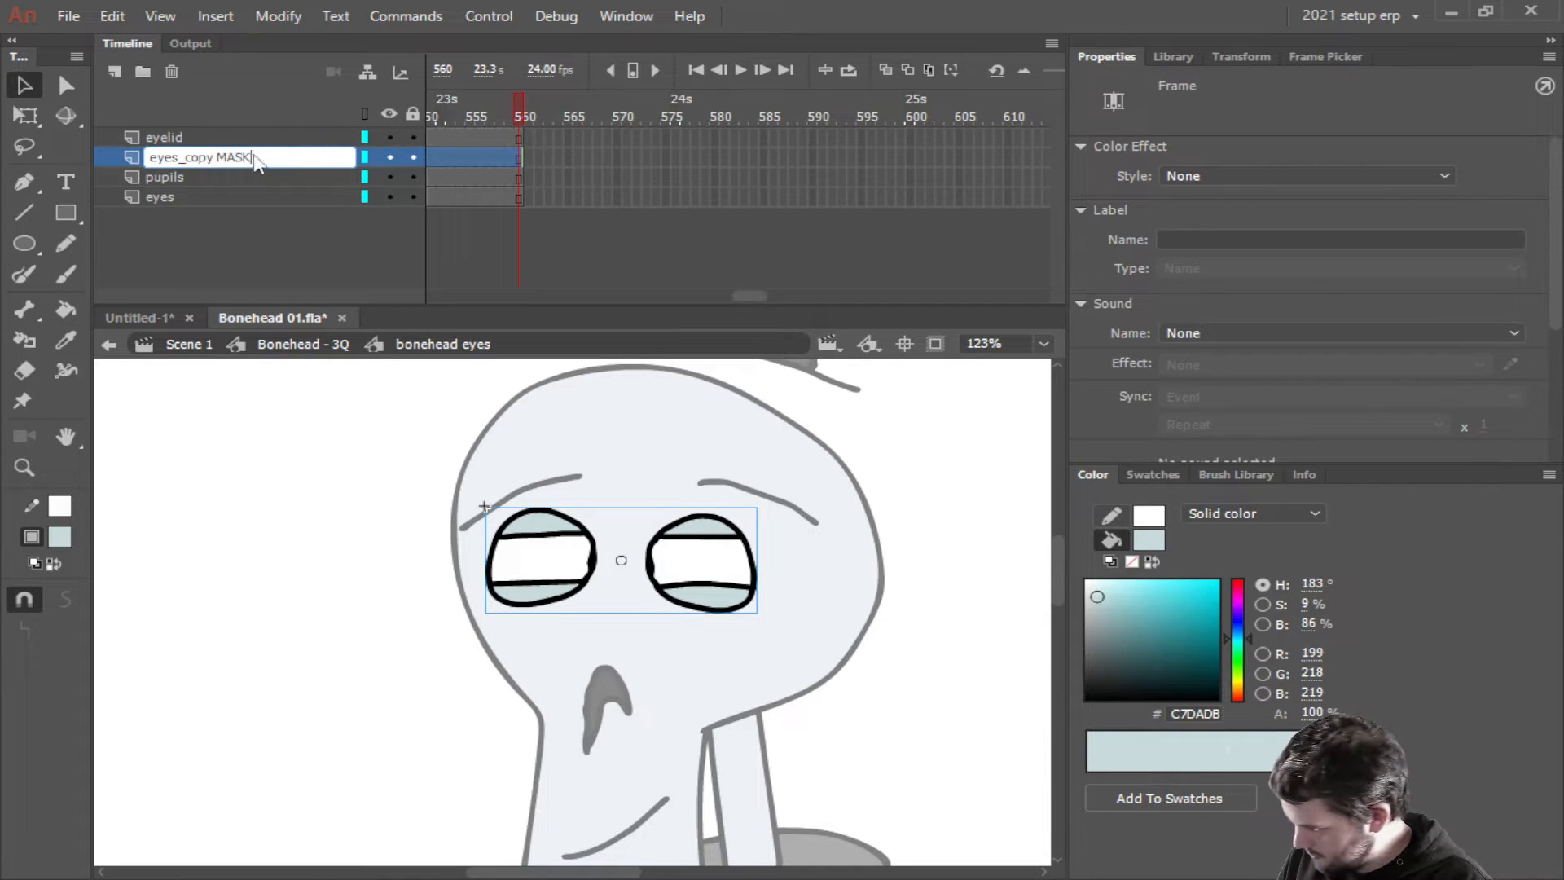
key(Return)
right_click(253, 151)
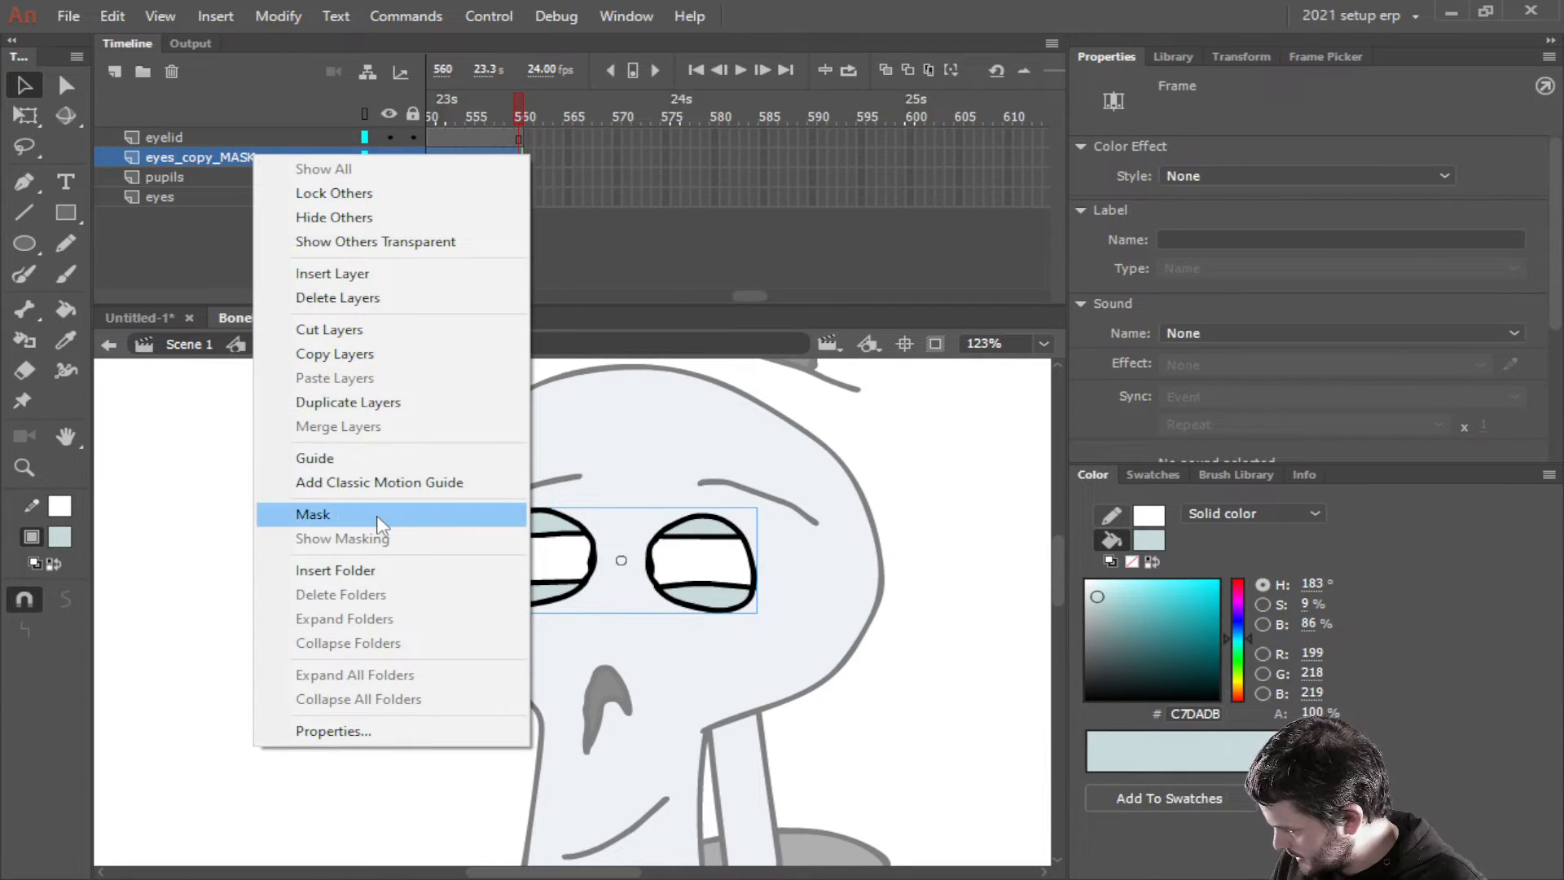
click(376, 517)
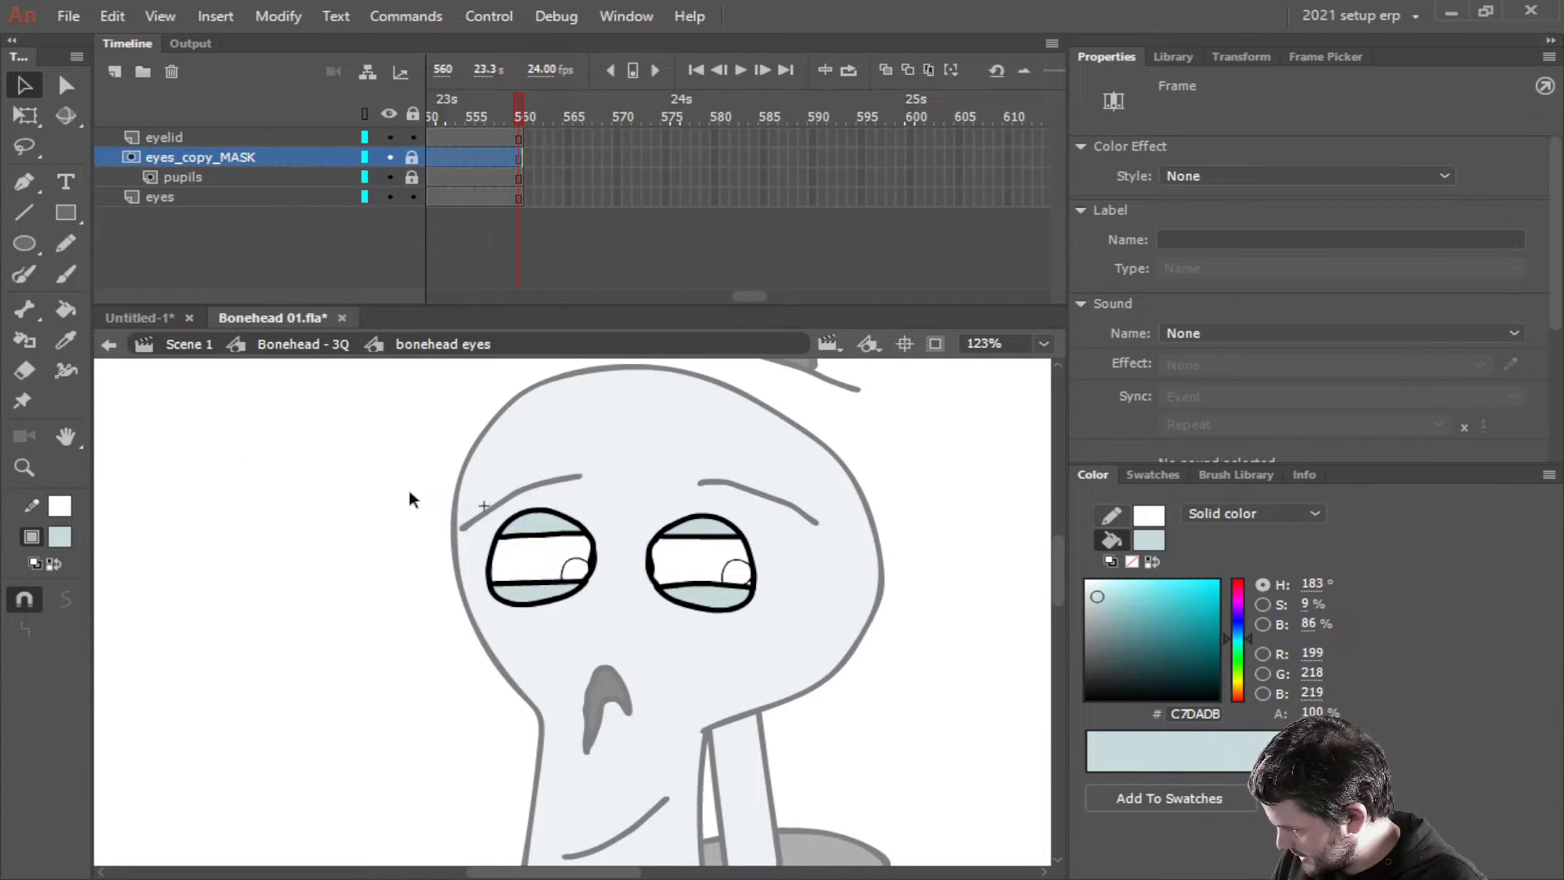
Test the mask by moving the pupils past the eyes' right edges to about X 60, Y 28, with masking switched off and back on
click(413, 179)
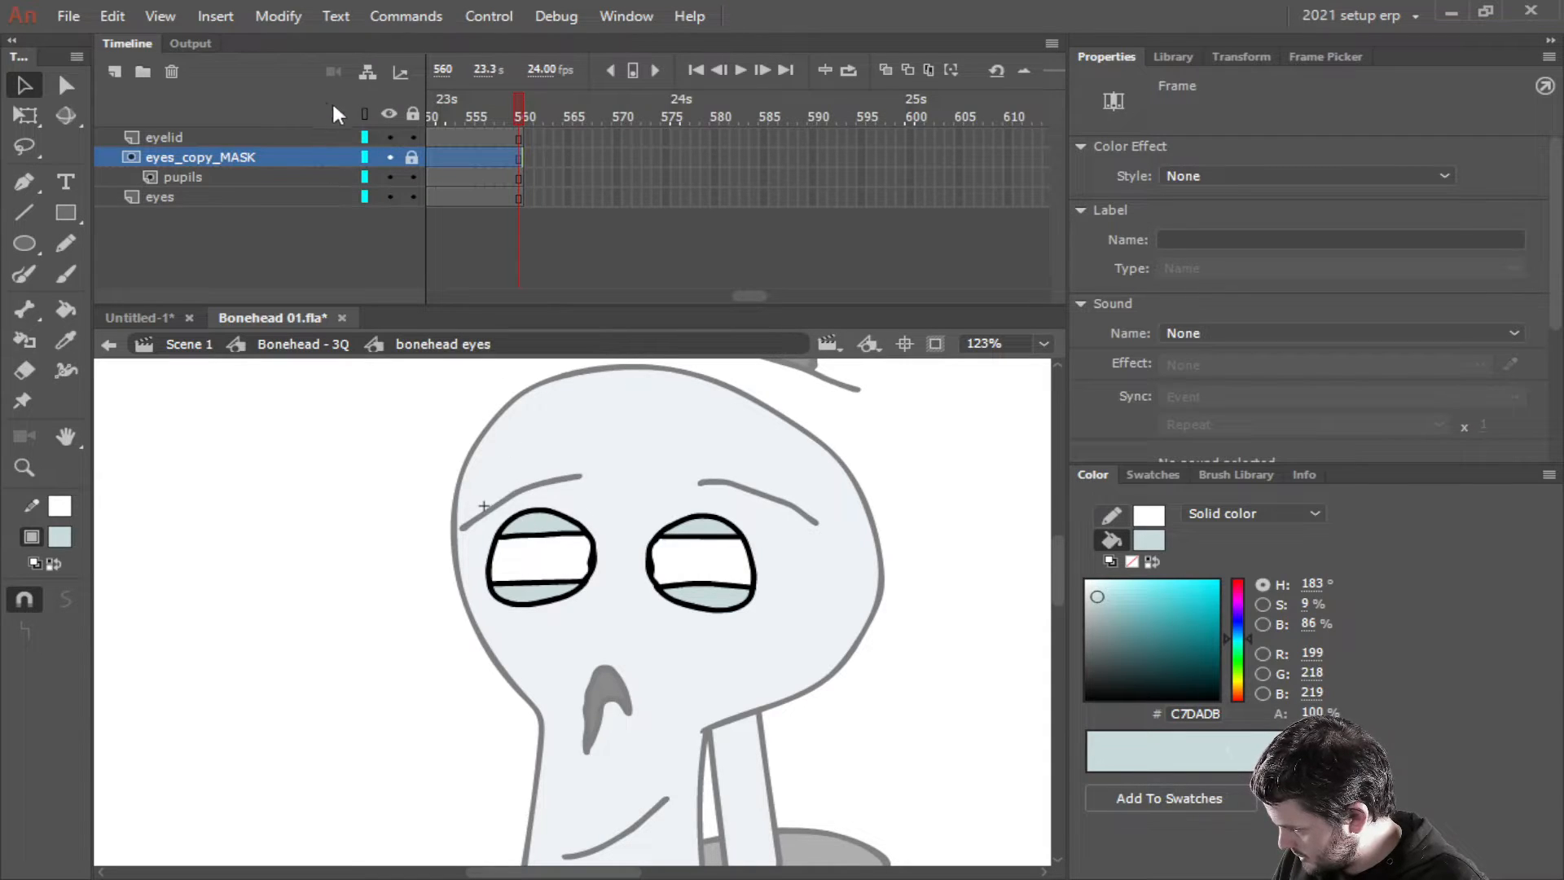
click(390, 158)
click(587, 561)
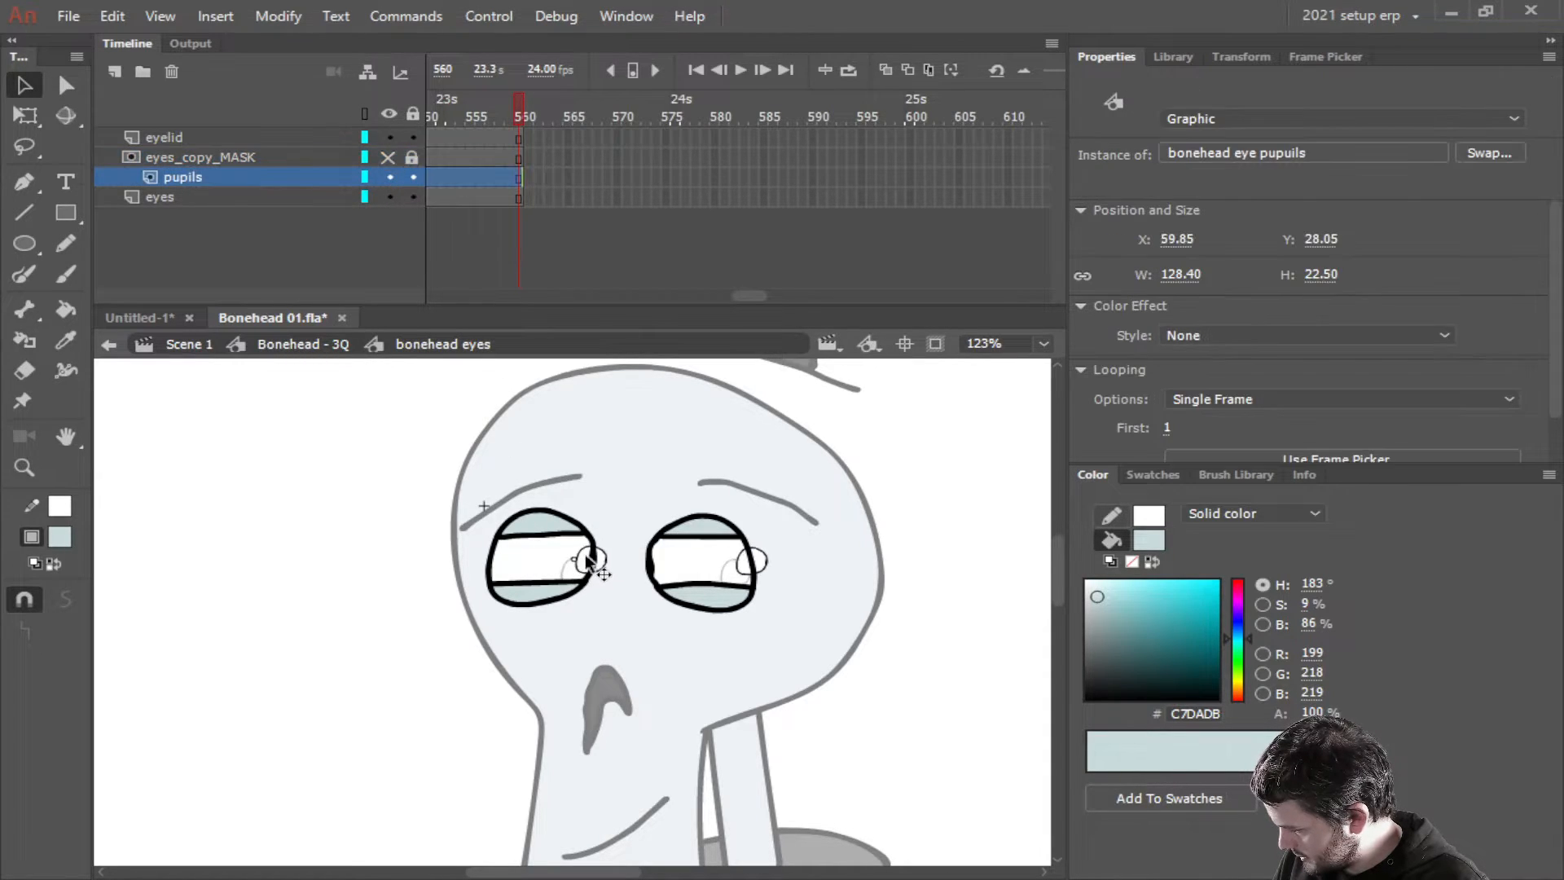
click(412, 178)
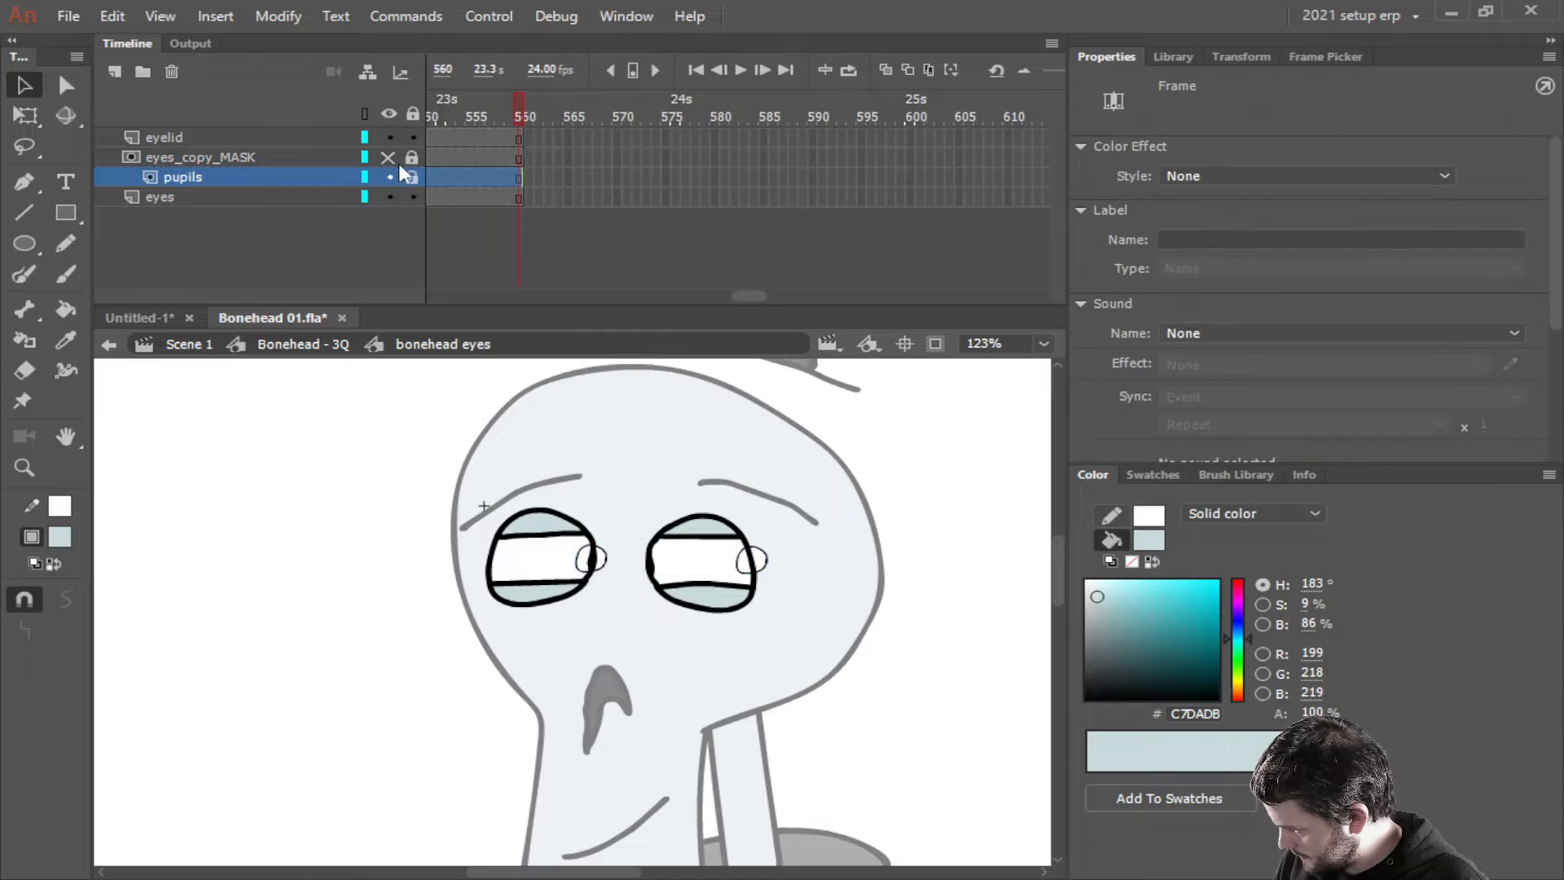
click(395, 163)
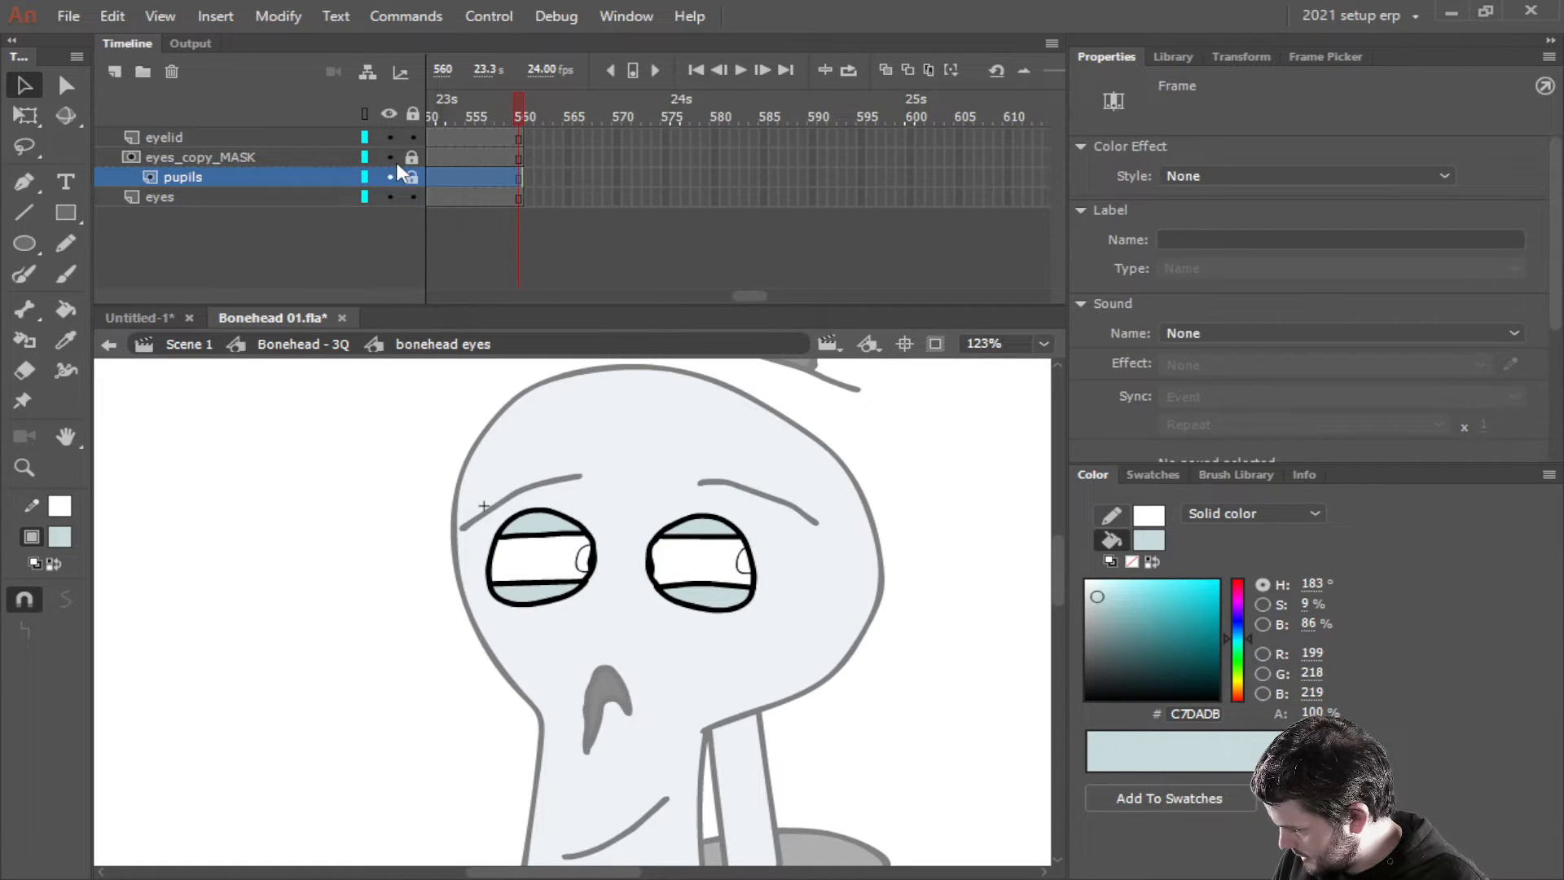
Hide the eyes_copy_MASK layer and lock every layer except pupils
click(413, 178)
click(388, 158)
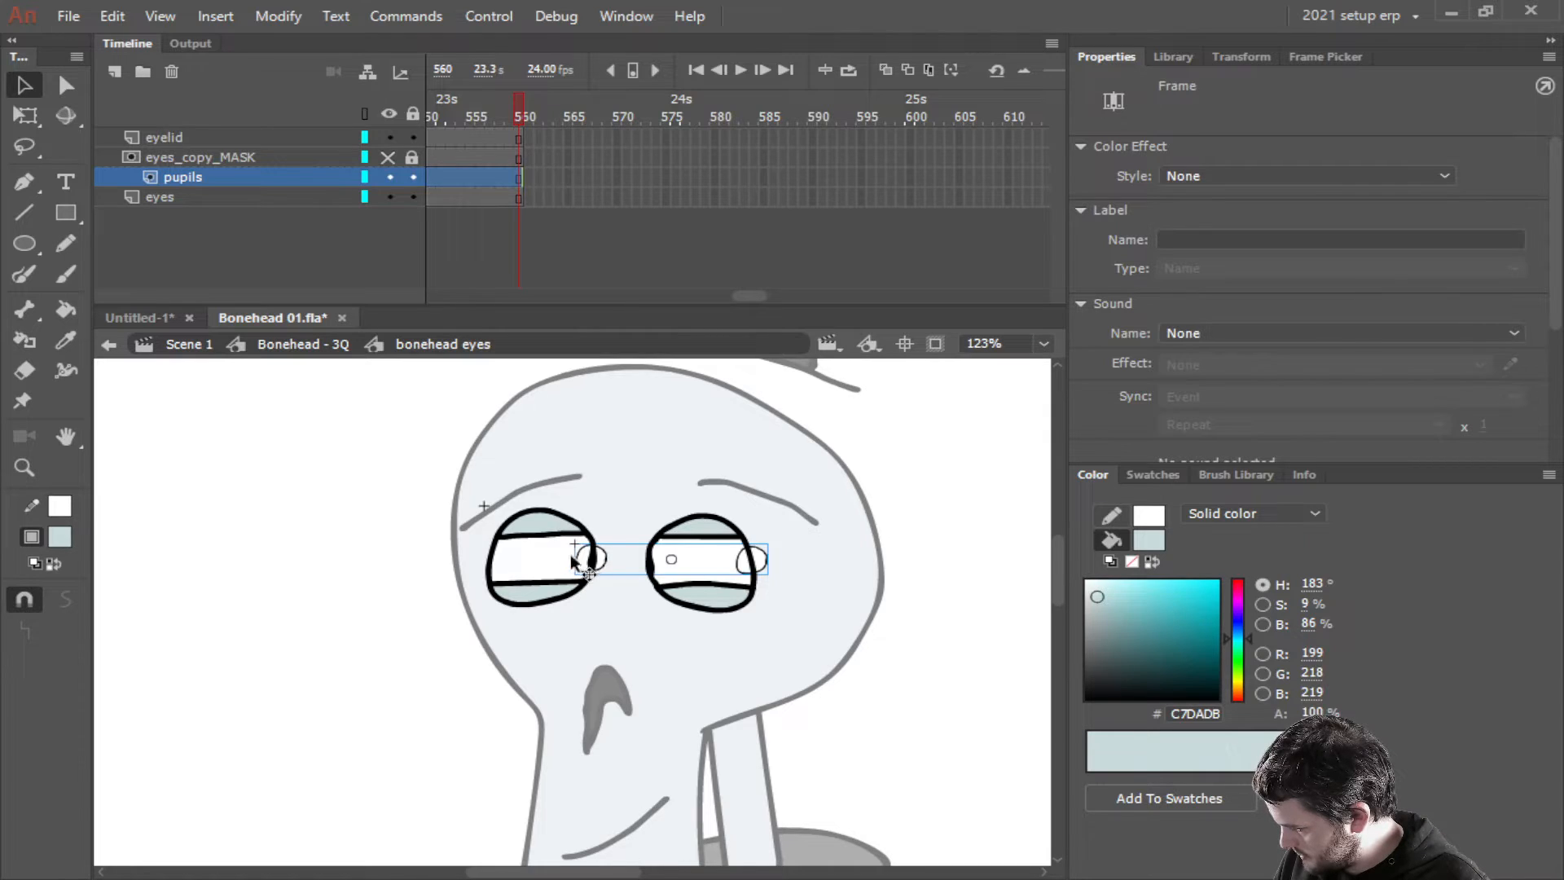
drag(588, 561, 554, 559)
key(ctrl+z)
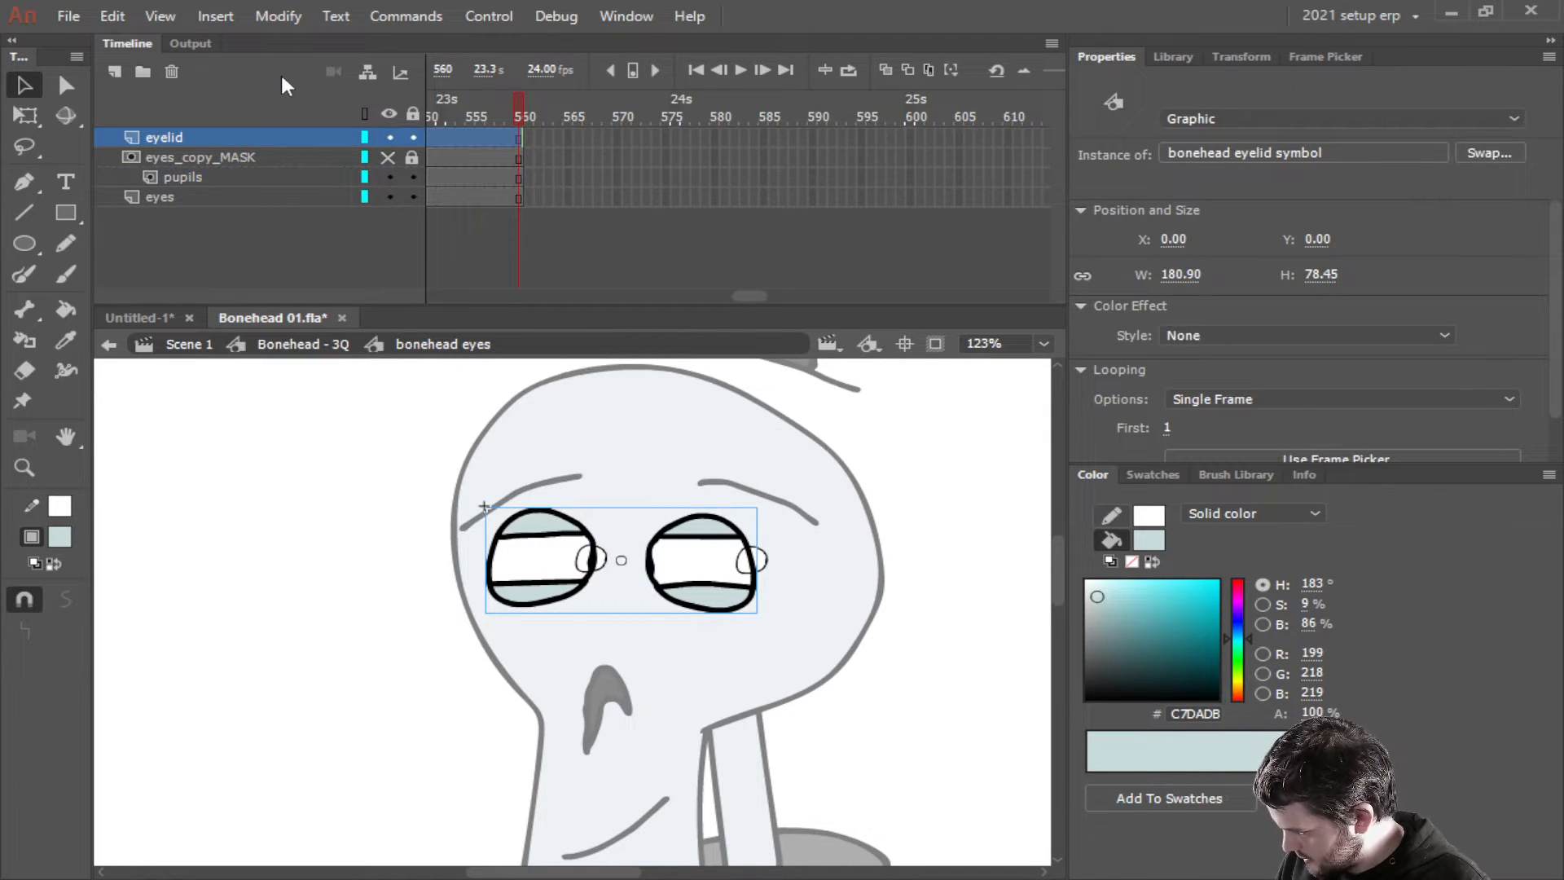
alt+click(412, 179)
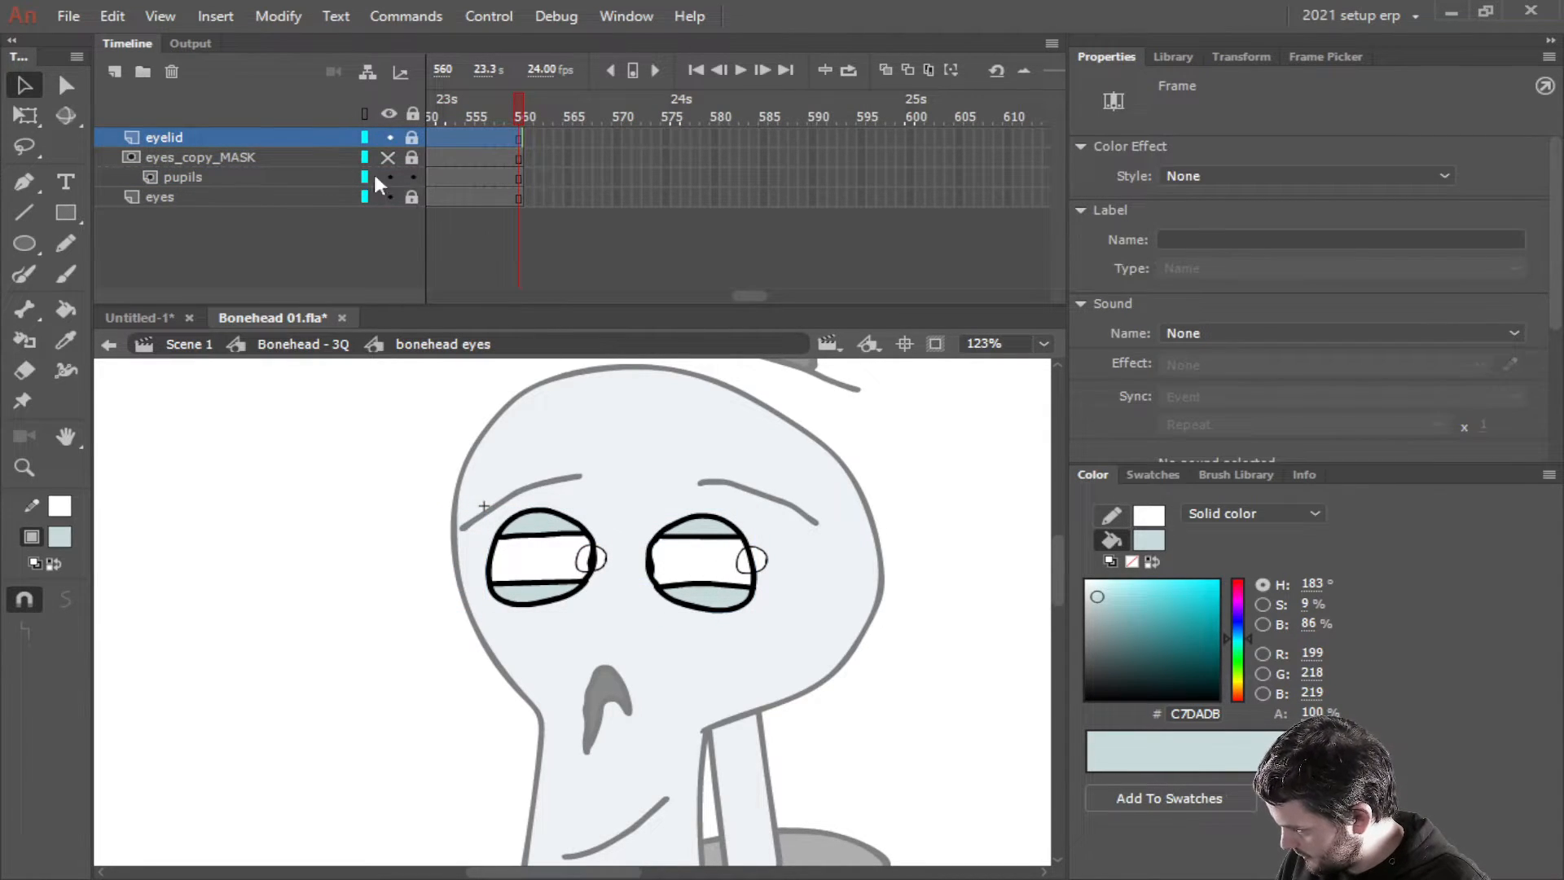
Move the pupils back inside the eyes to about X 22, Y 27, and save the file
click(235, 181)
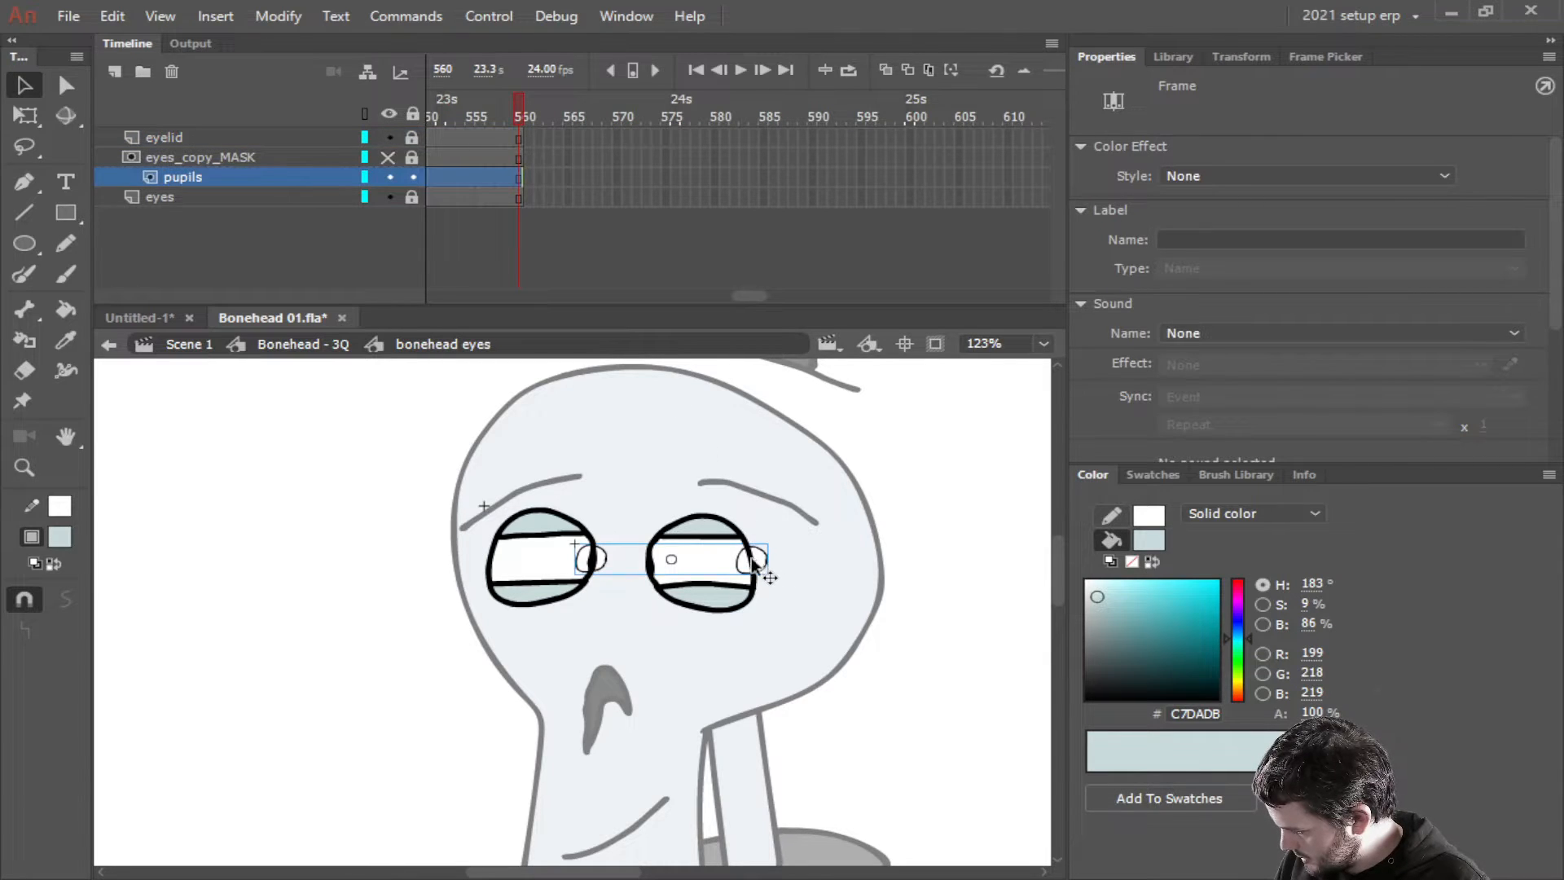
drag(757, 562, 701, 561)
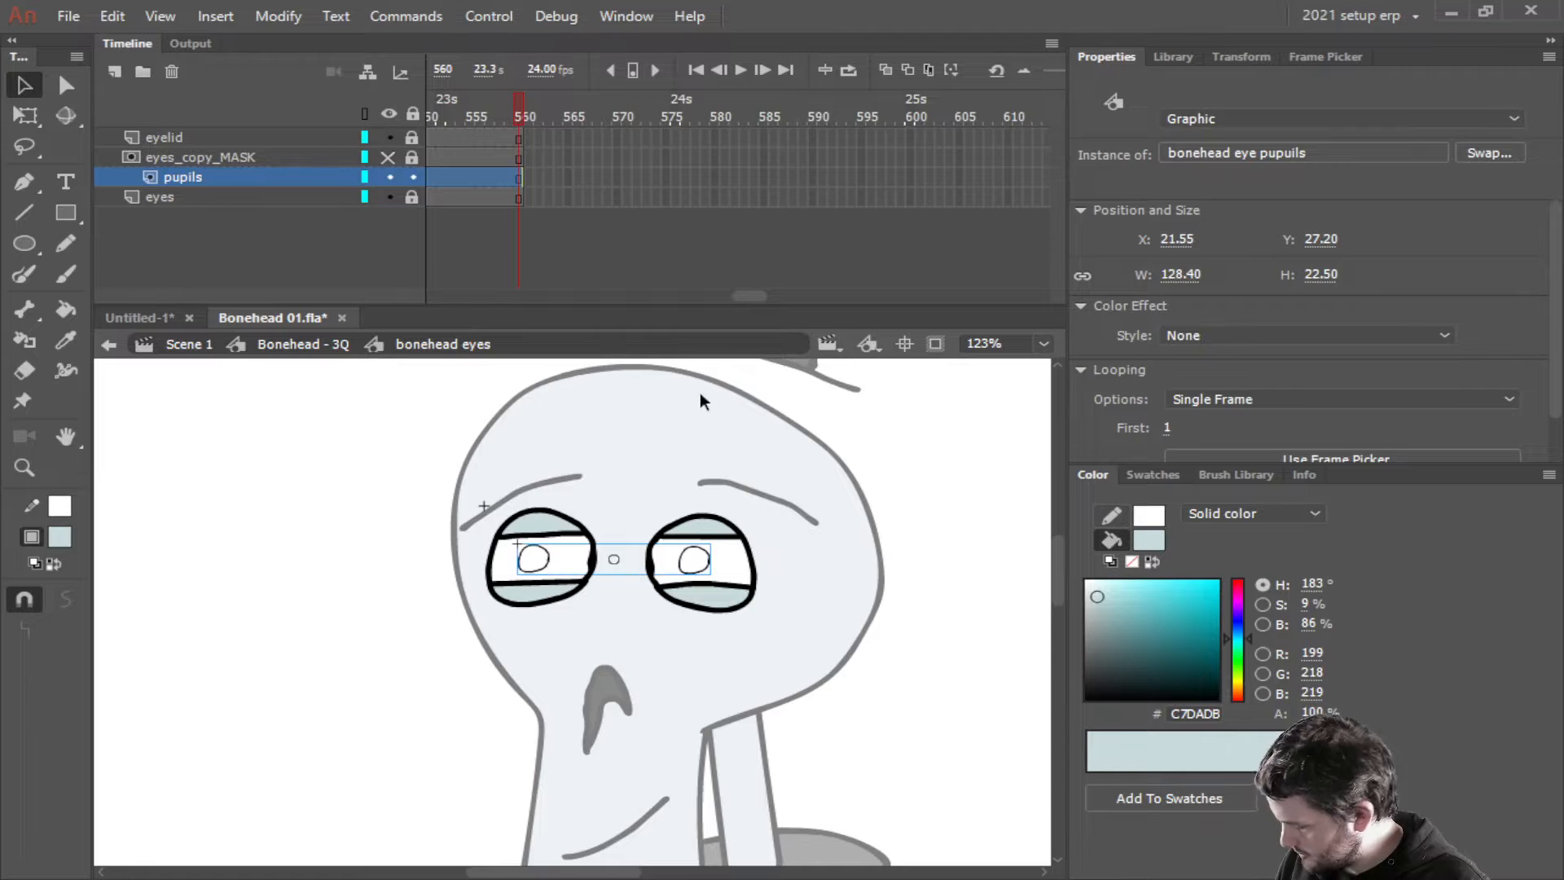
key(ctrl+s)
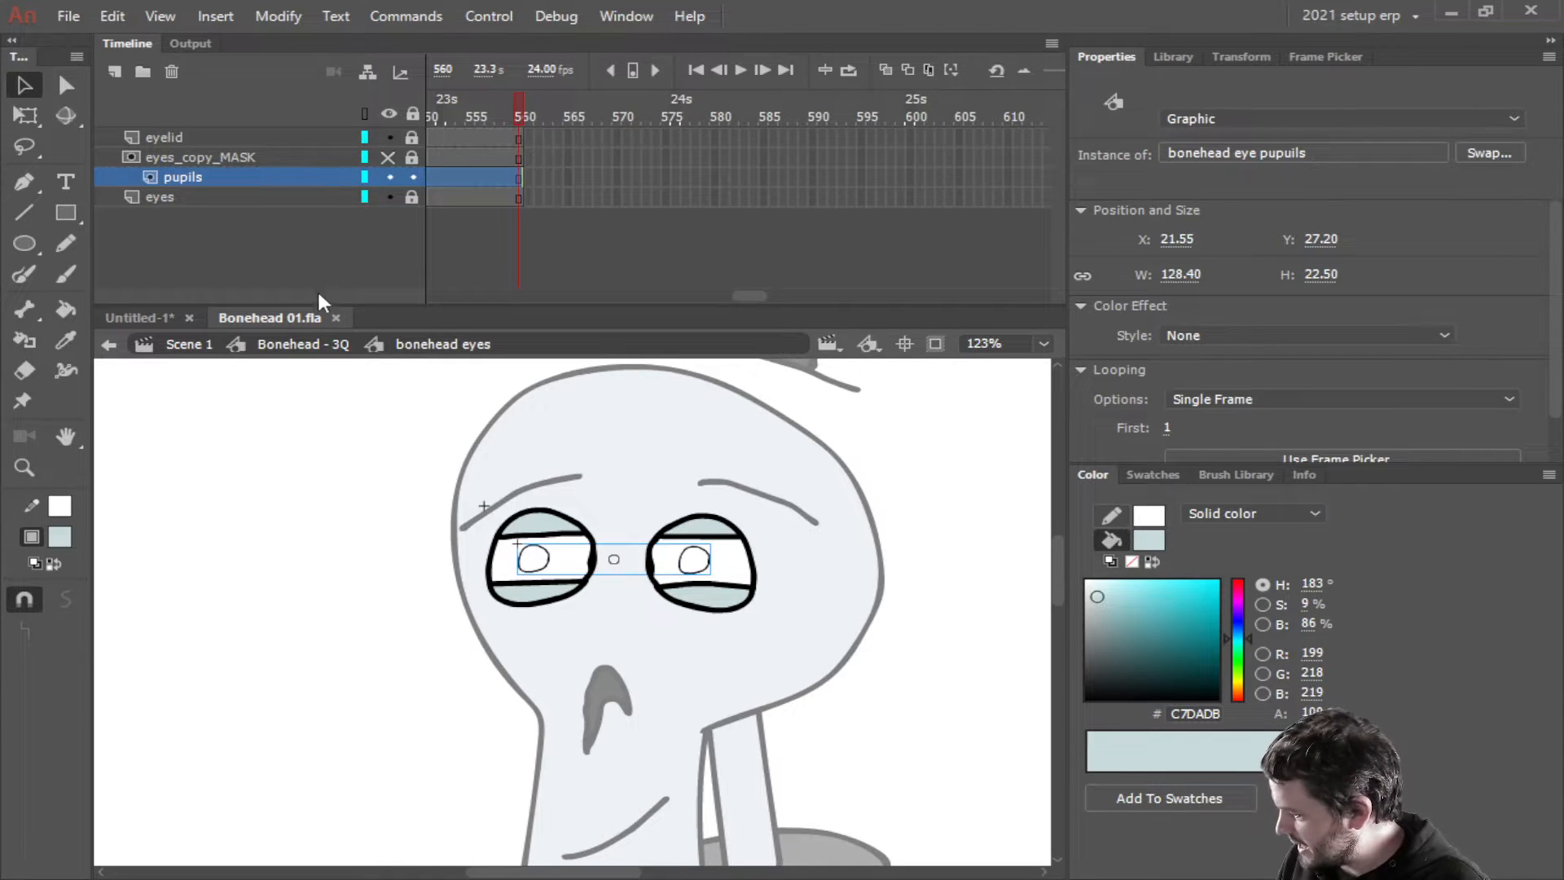
Step through the nesting from Bonehead - 3Q into the eyes and pupils symbols, and return to the bonehead eyes symbol
click(276, 357)
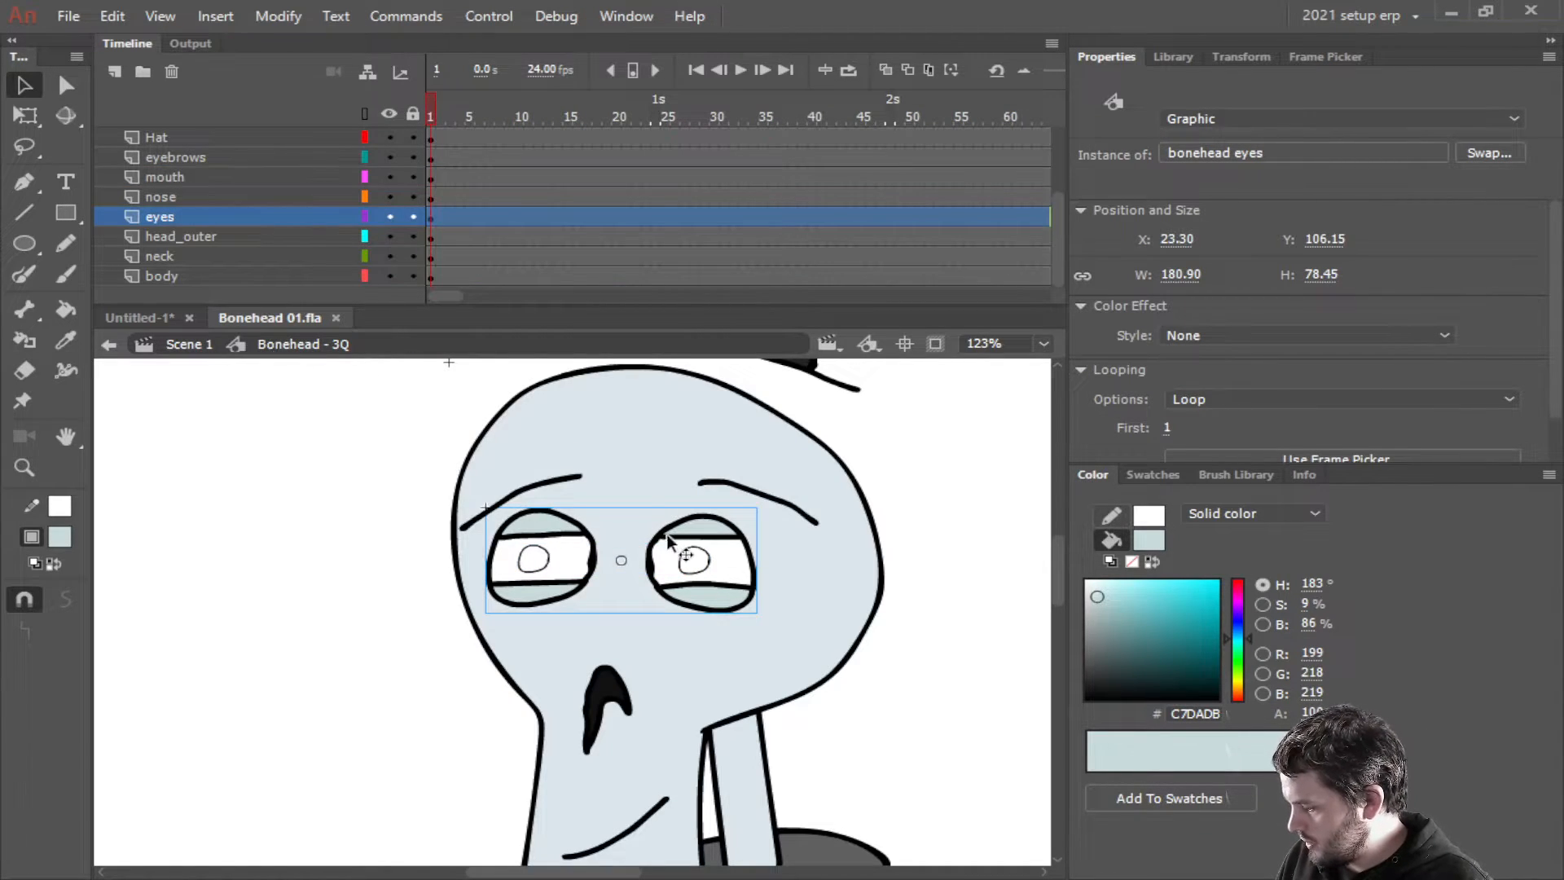
double_click(551, 574)
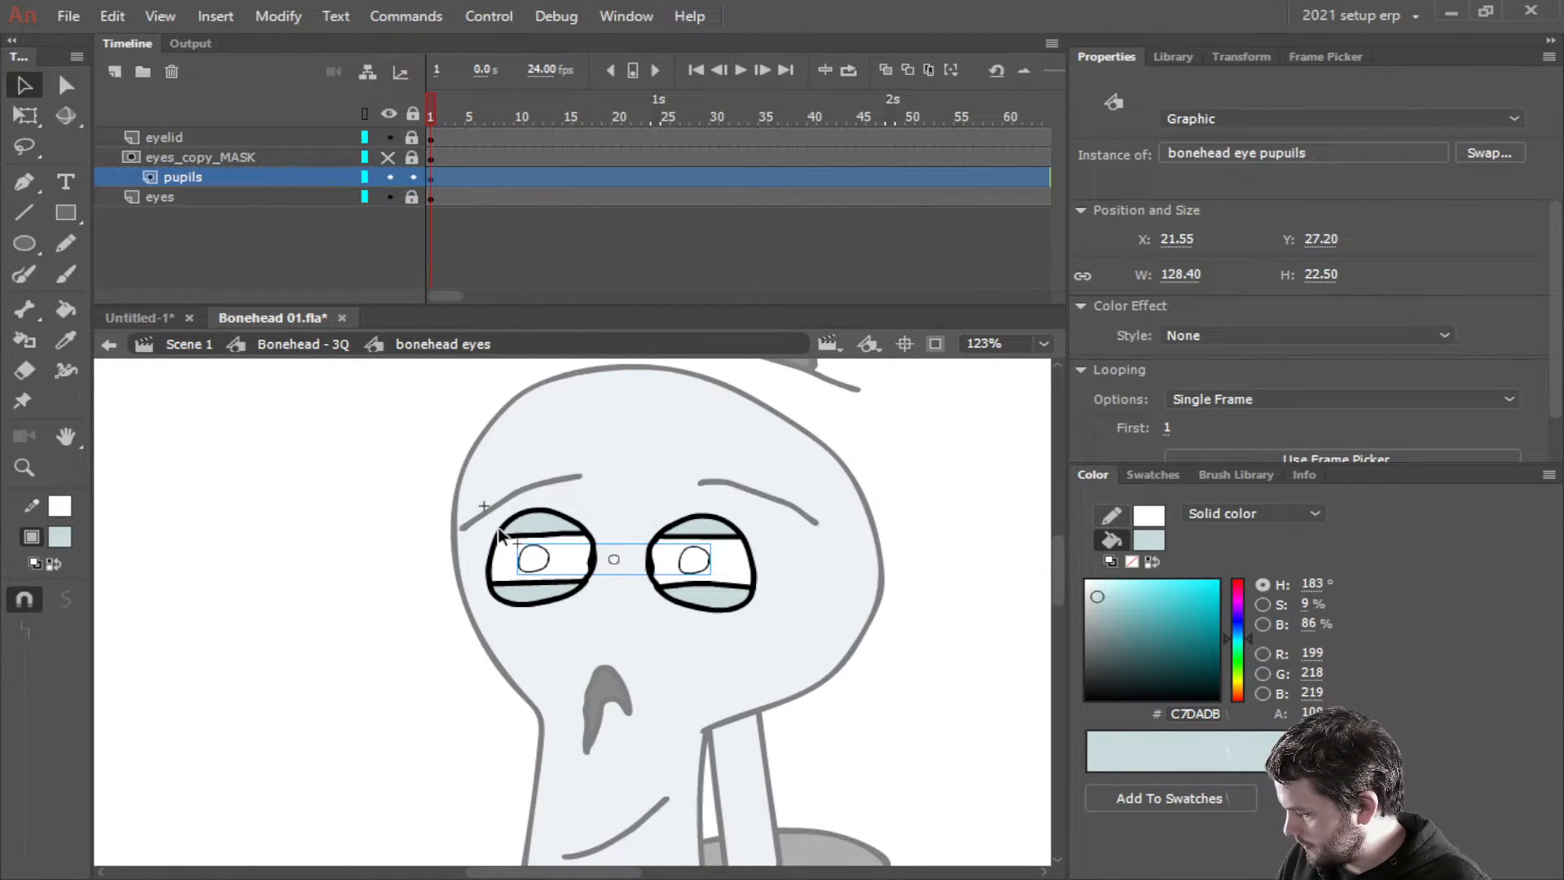
double_click(534, 560)
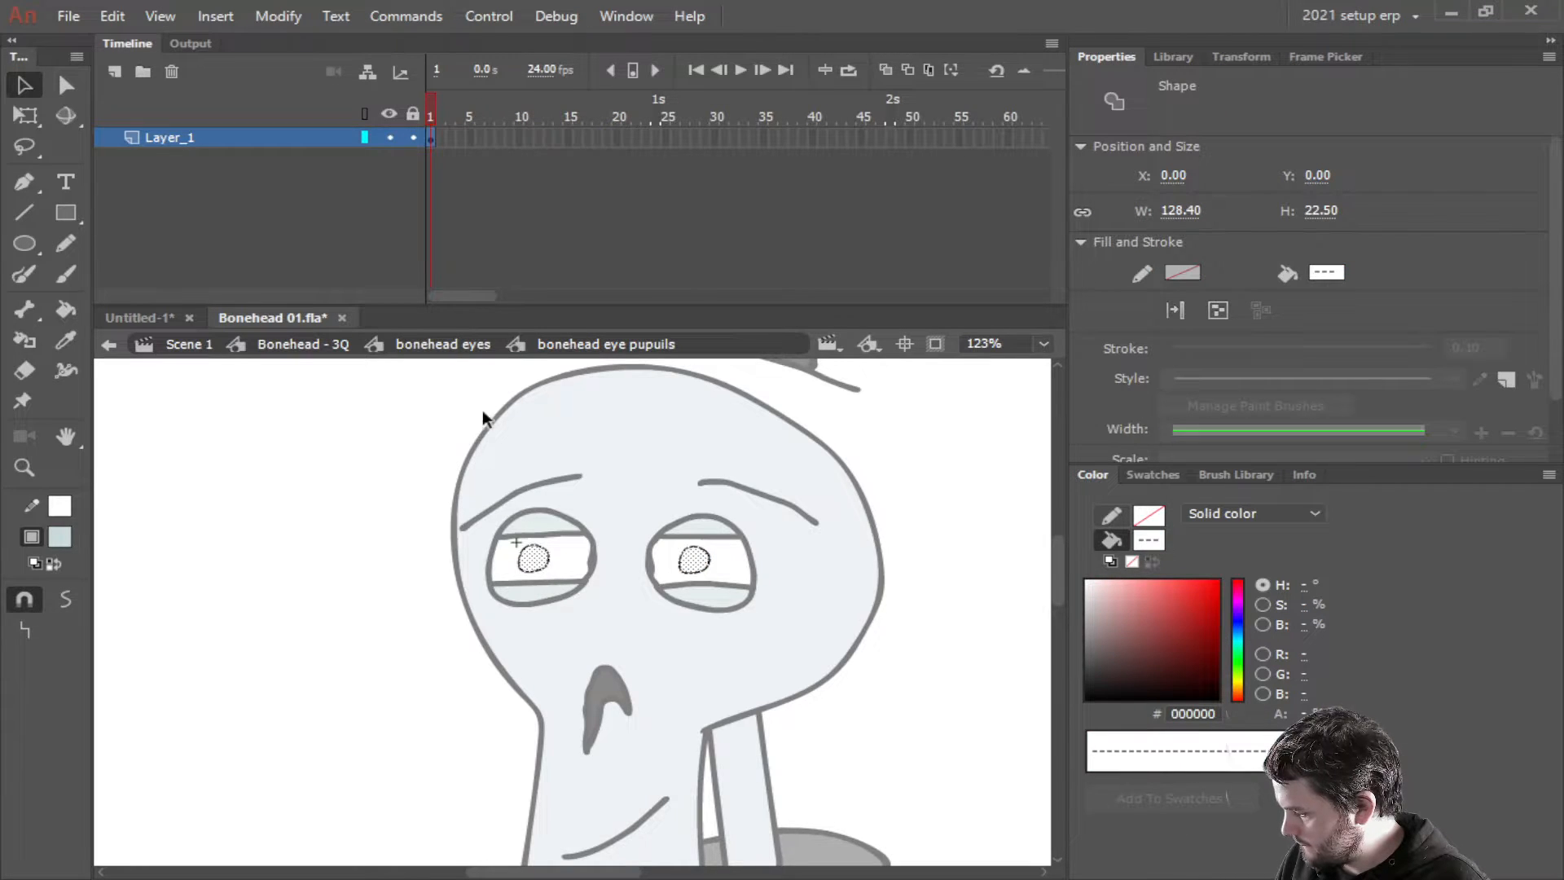
click(430, 346)
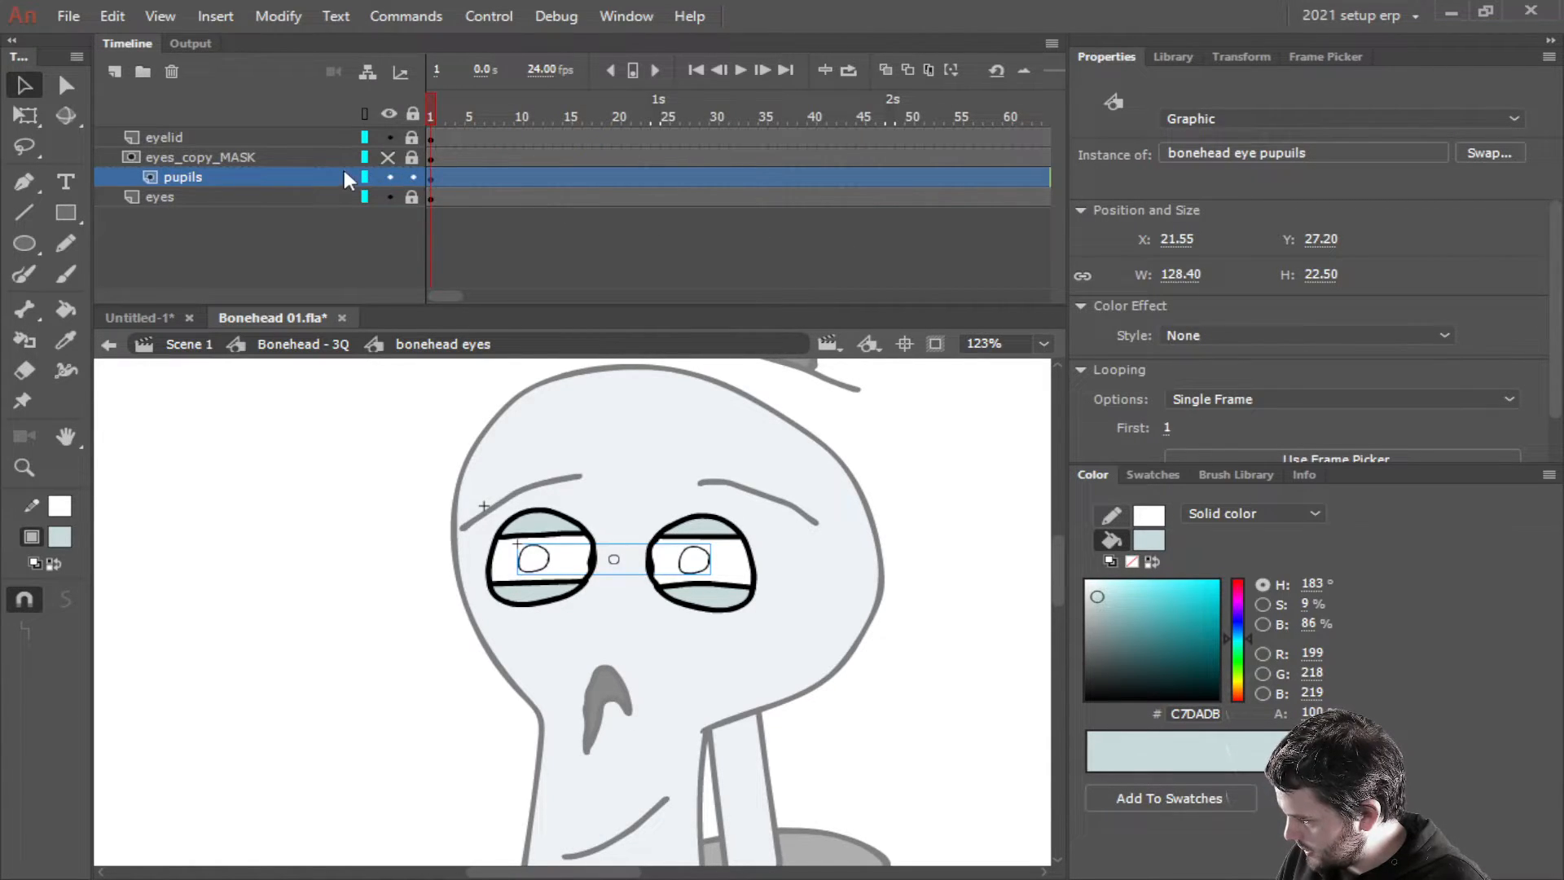
Lock the pupils layer, show the eyes_copy_MASK layer, and return to the Bonehead - 3Q symbol
click(413, 177)
click(388, 157)
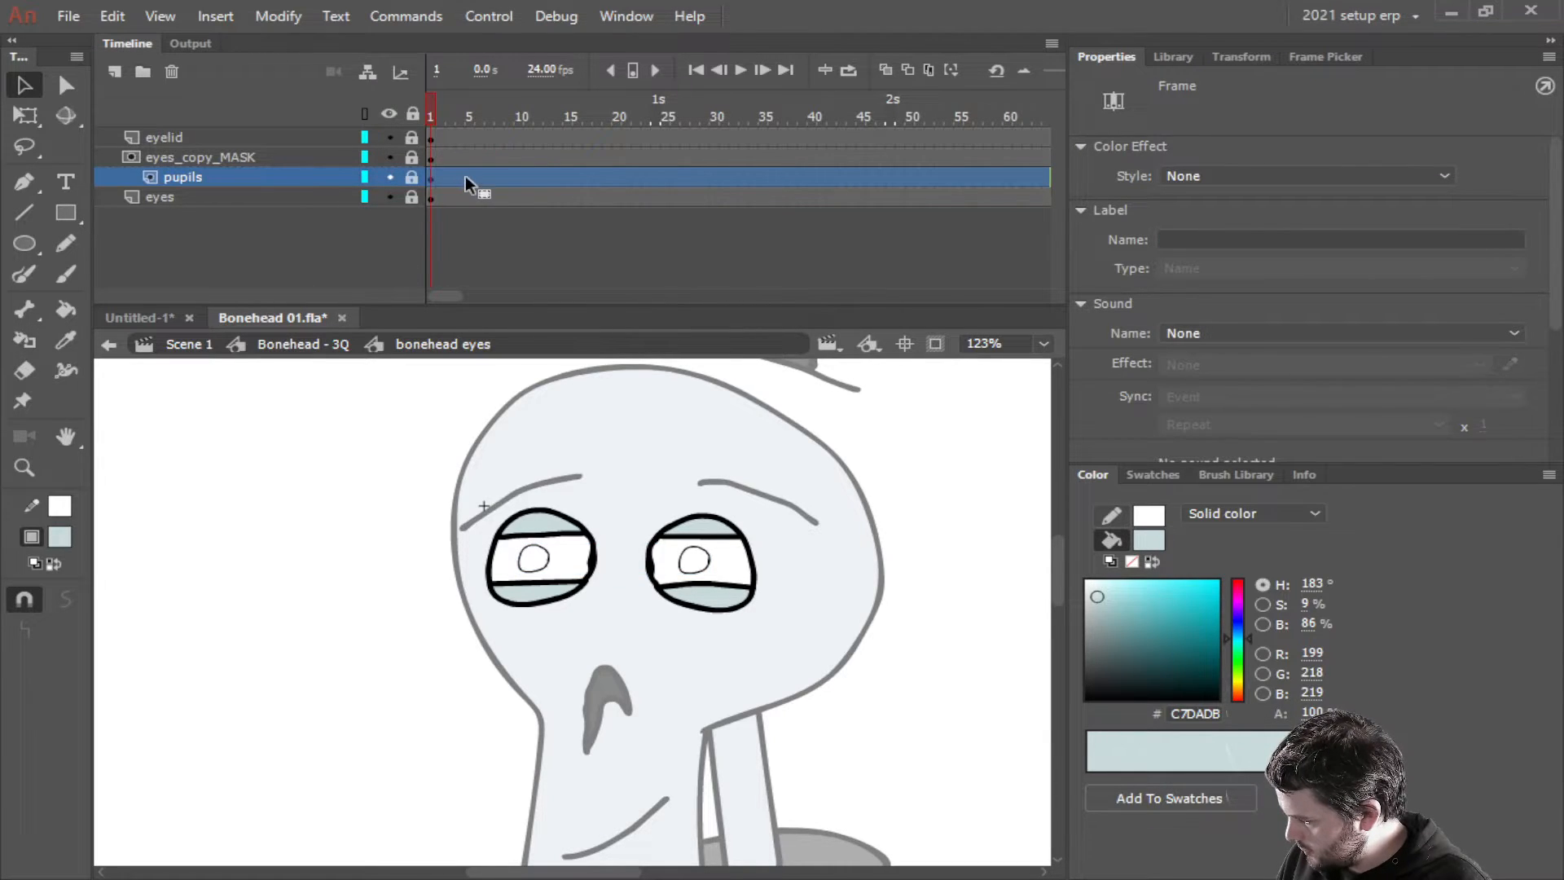
click(307, 345)
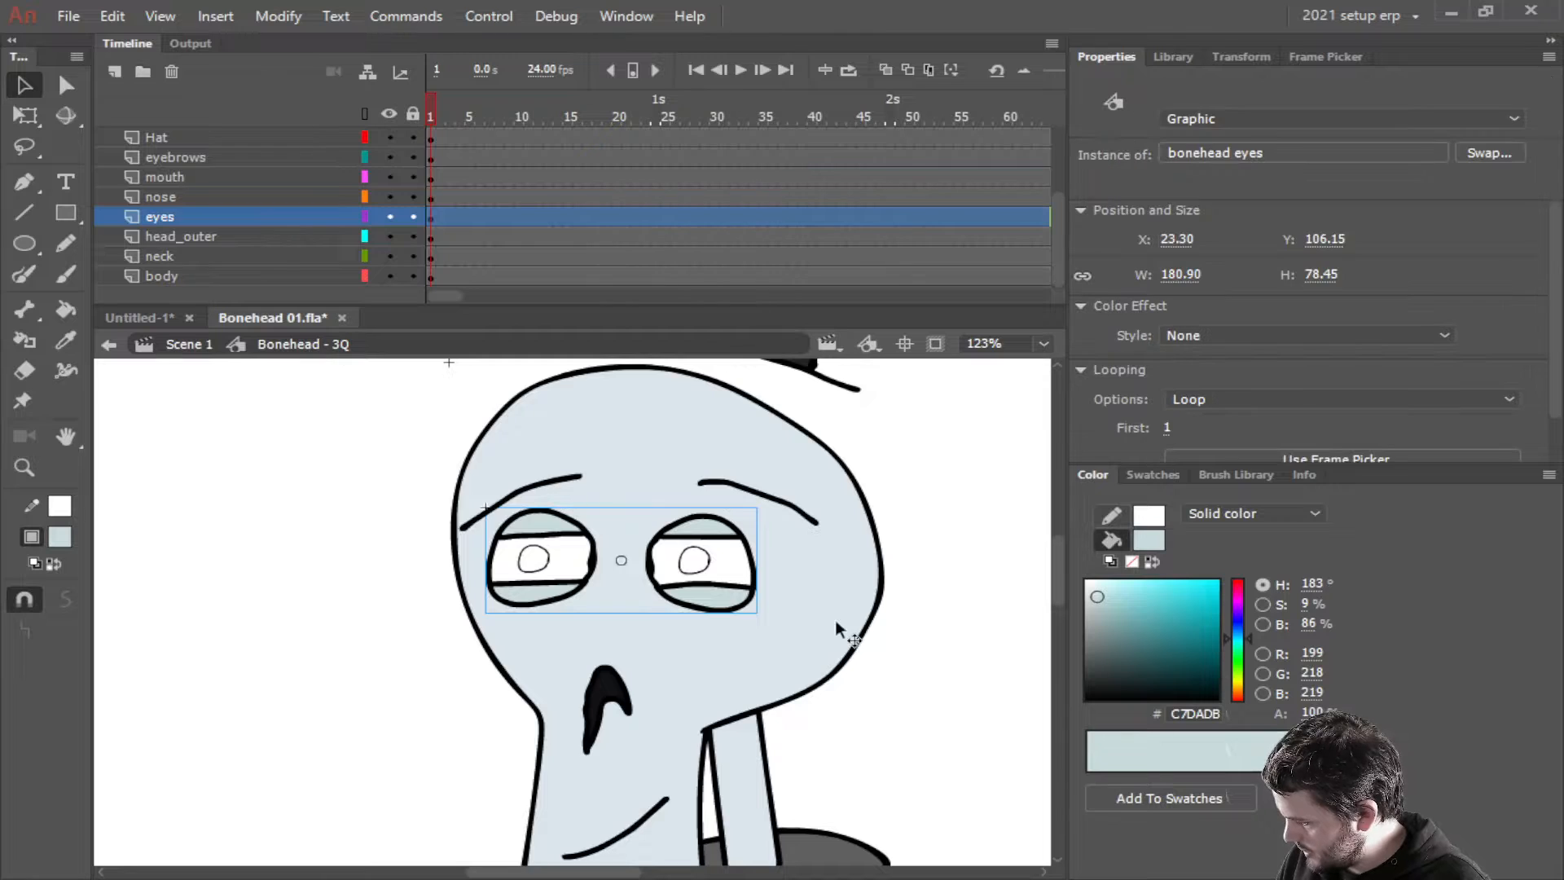
drag(898, 717, 961, 640)
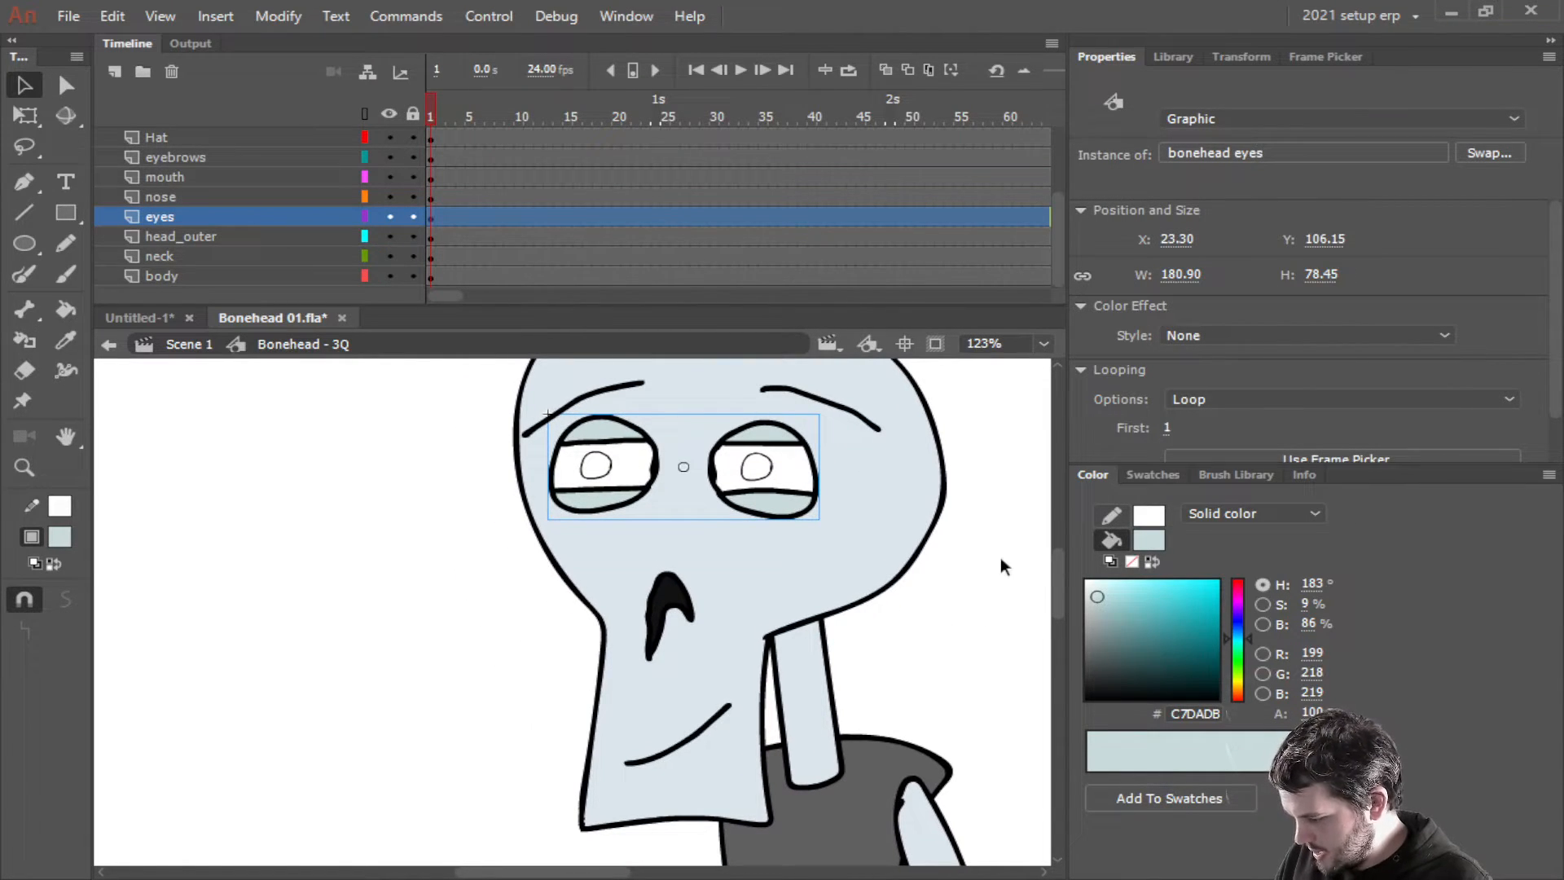
Move the head outline's transformation point to where the head meets the top of the neck
scroll(1171, 369, down, 1)
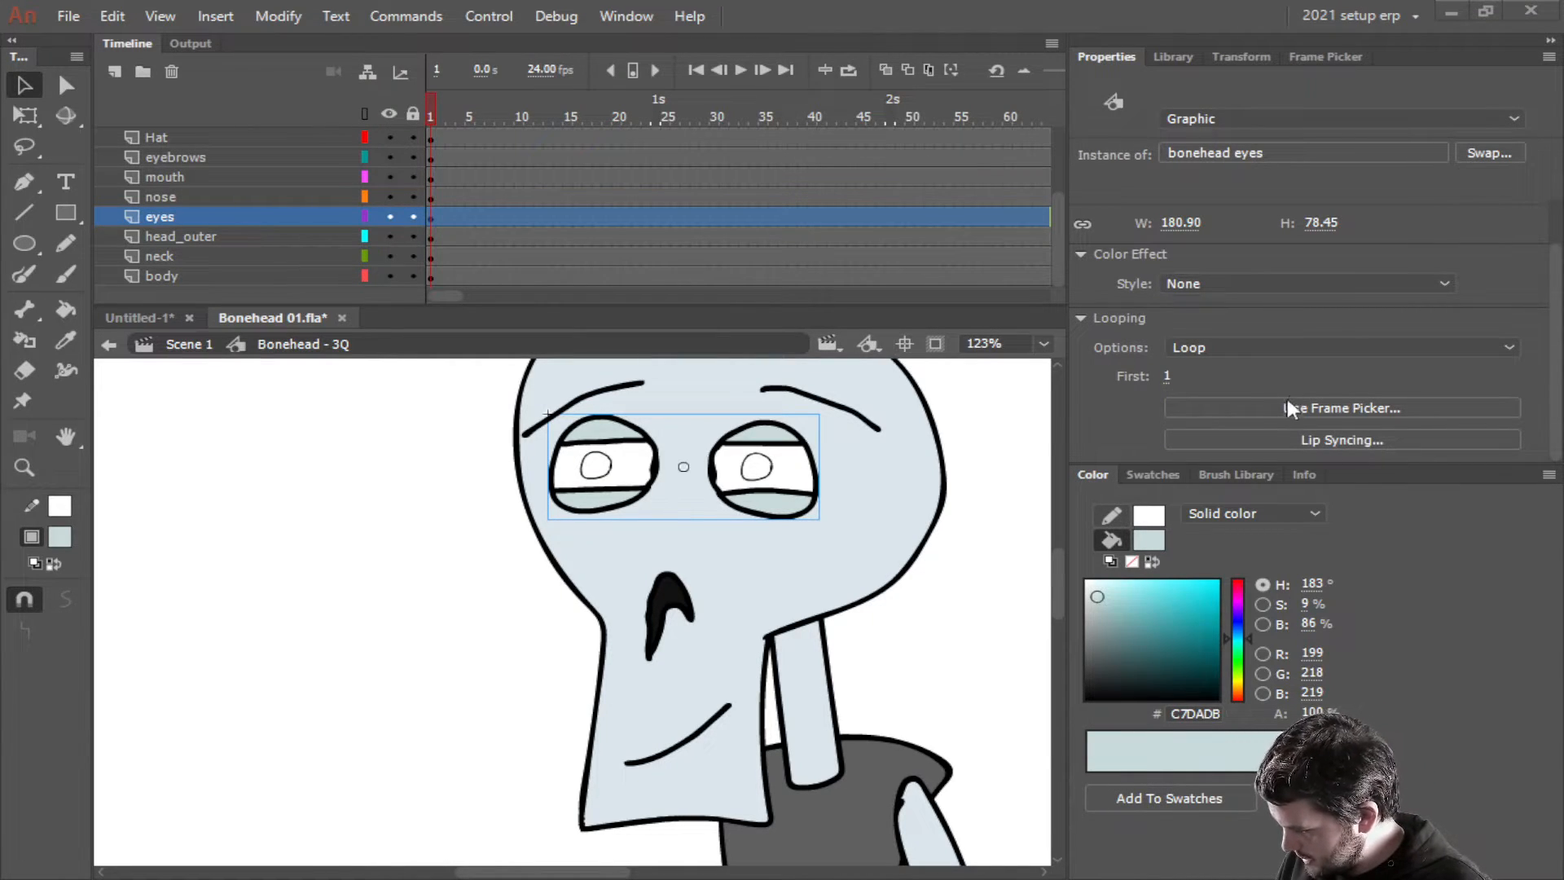
scroll(859, 625, down, 3)
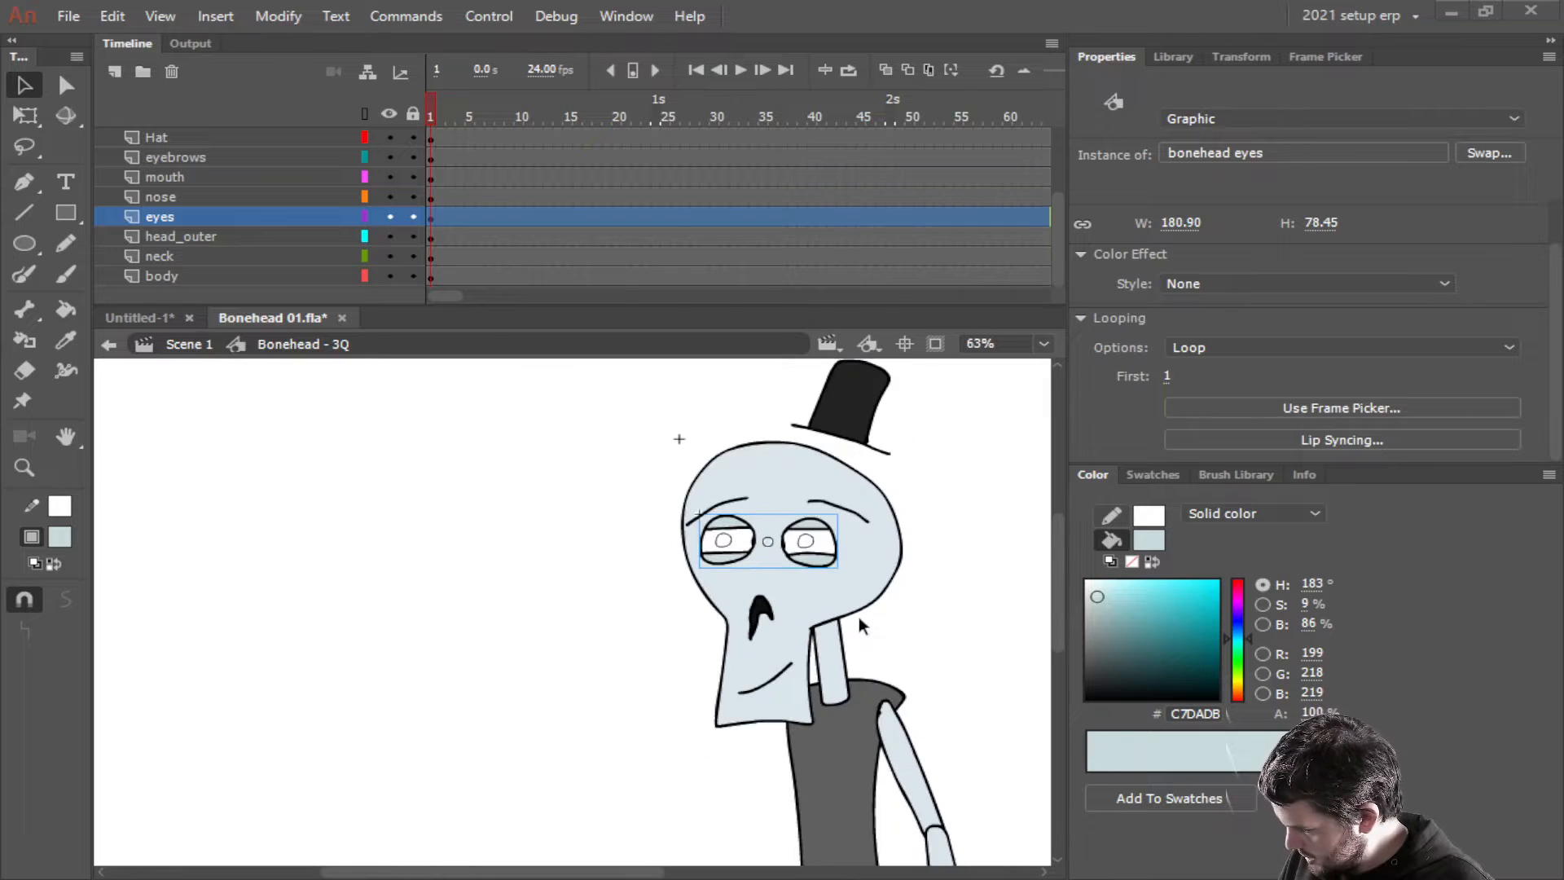
scroll(824, 628, down, 2)
click(771, 542)
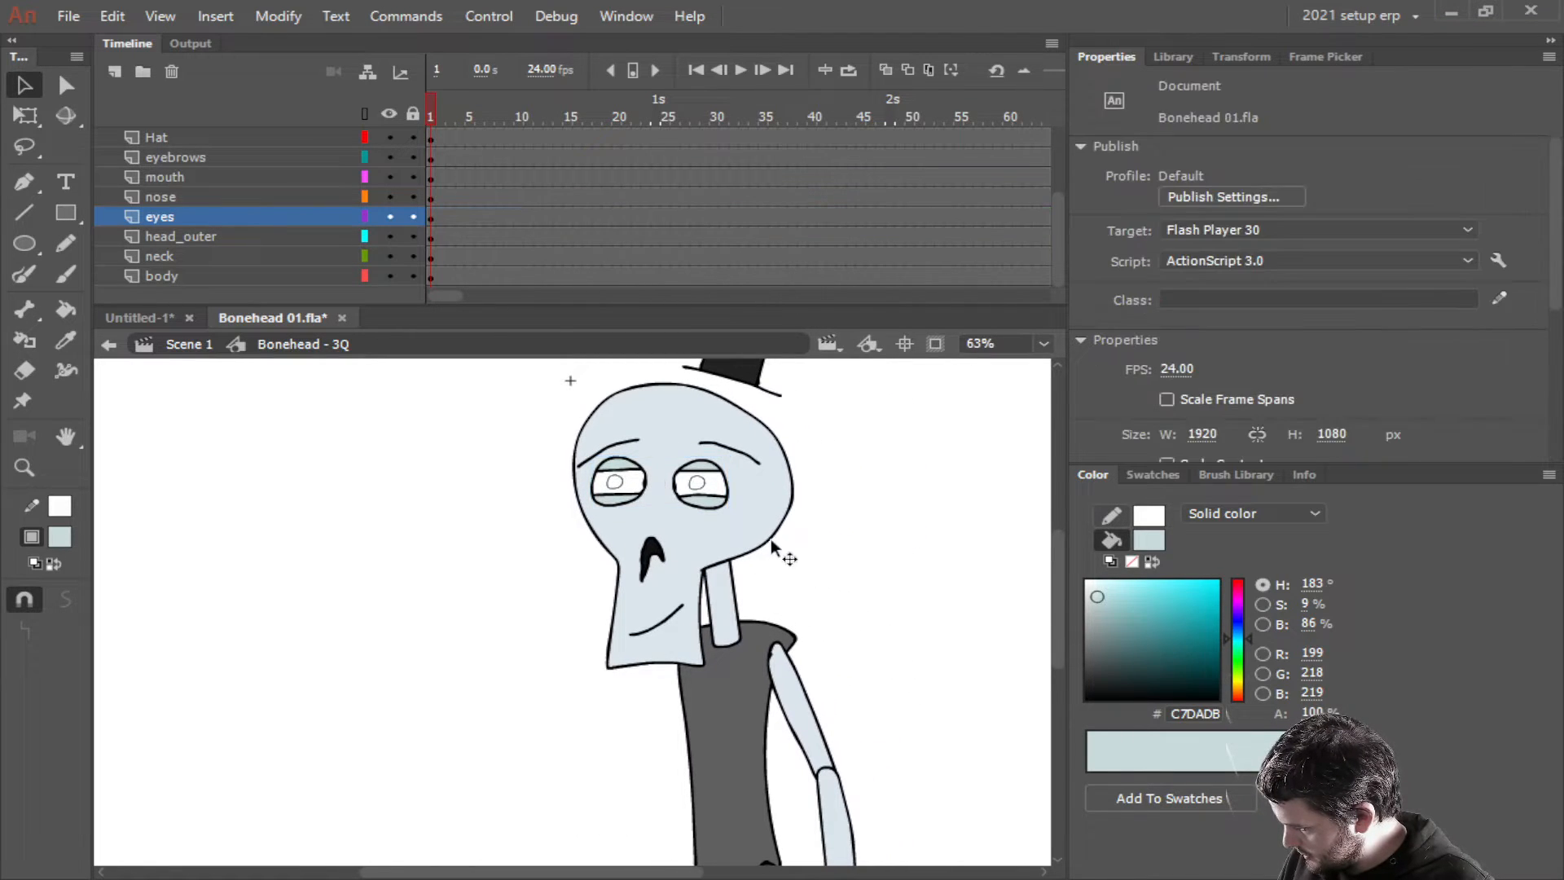
click(771, 508)
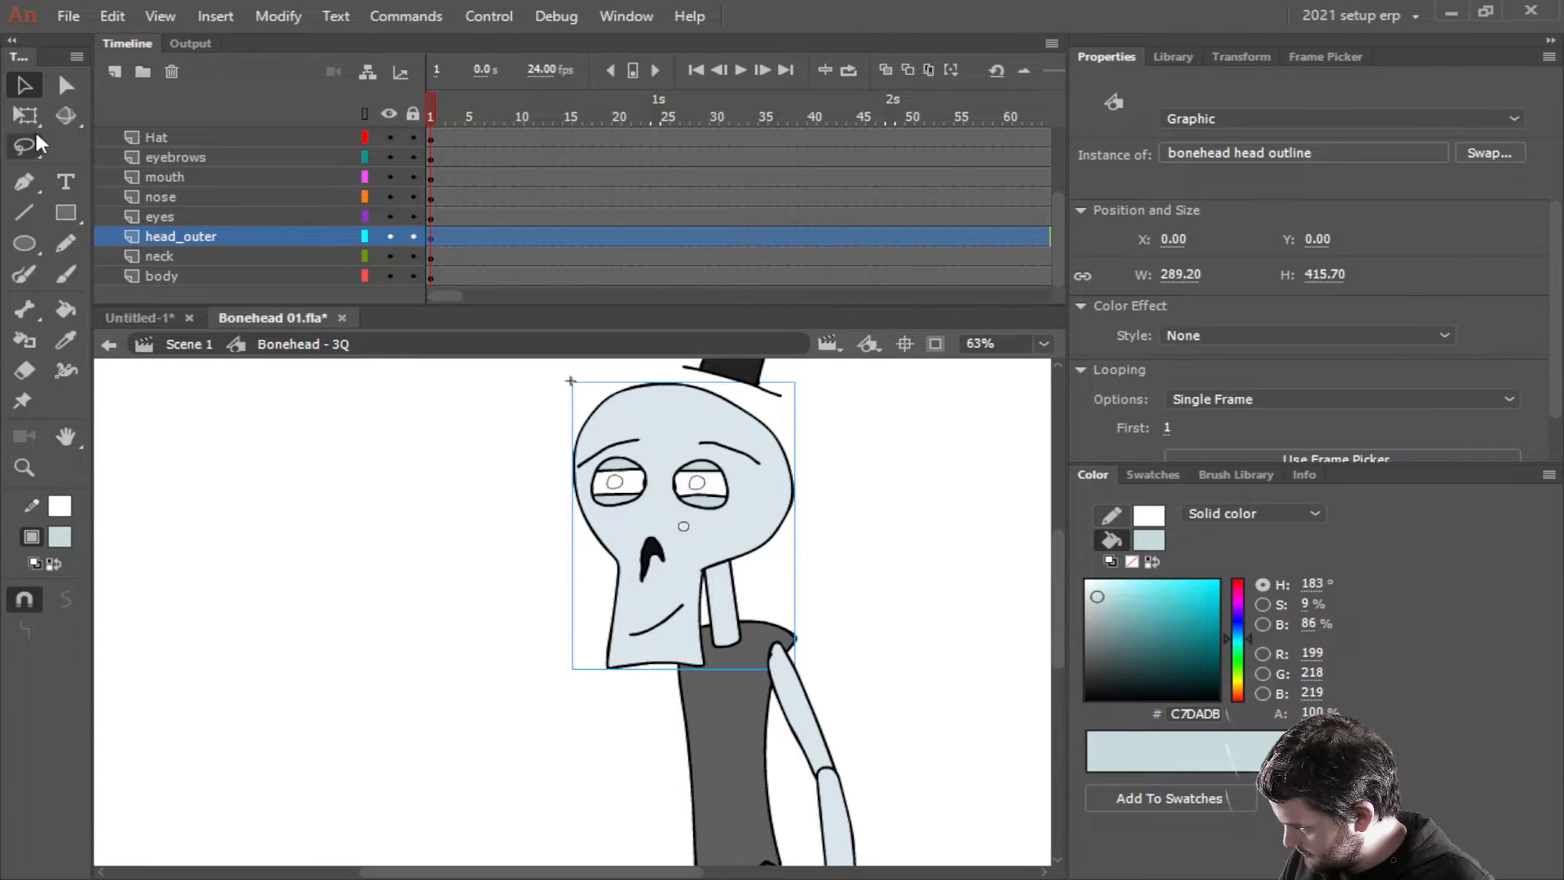
key(q)
scroll(849, 602, up, 2)
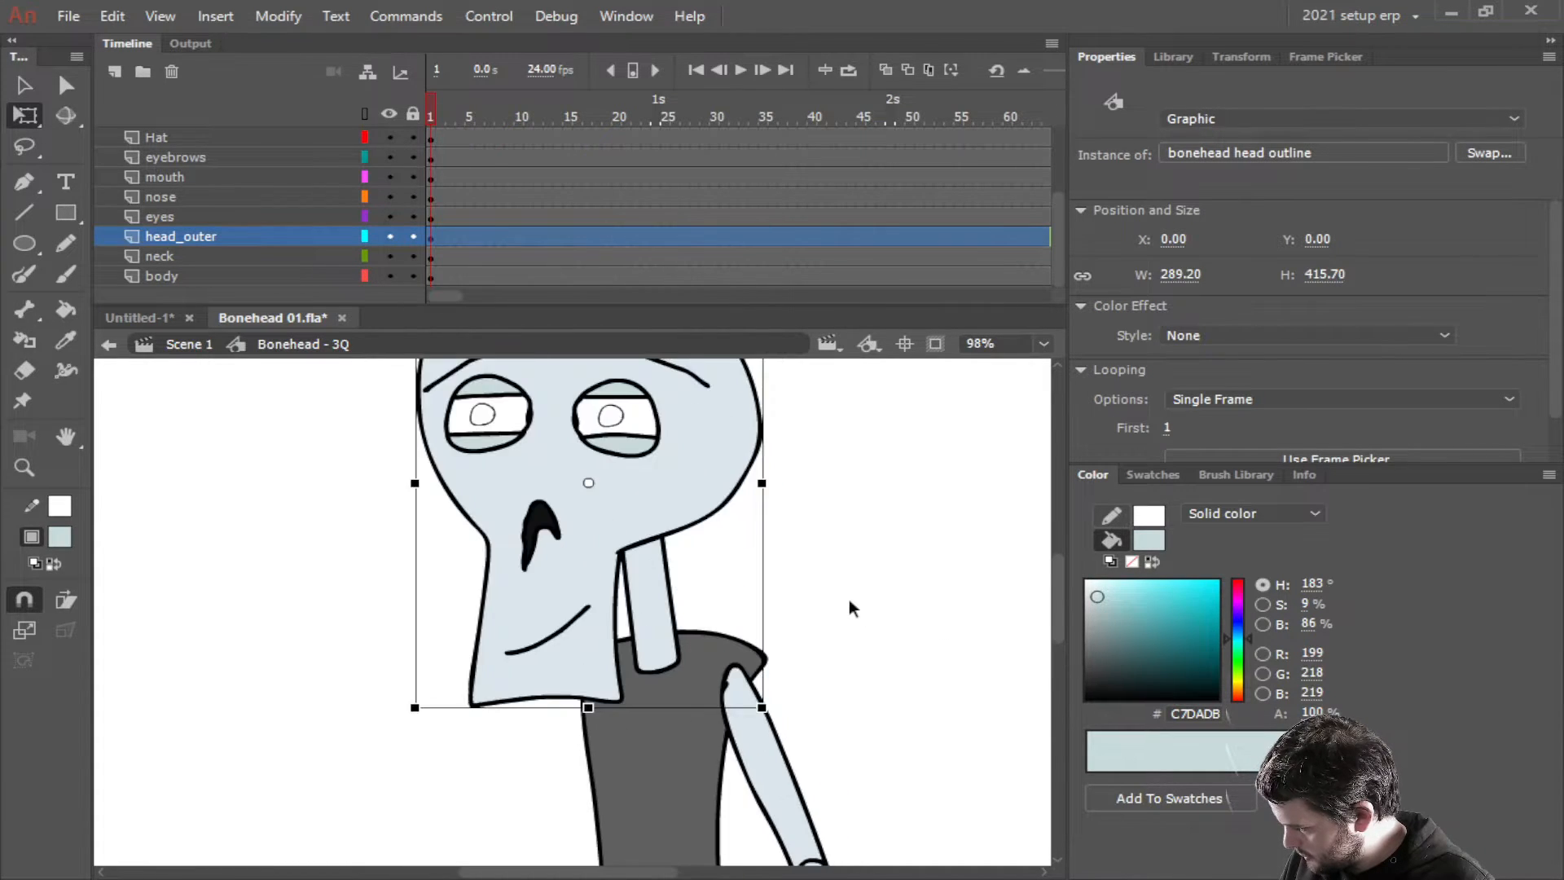
drag(831, 594, 939, 719)
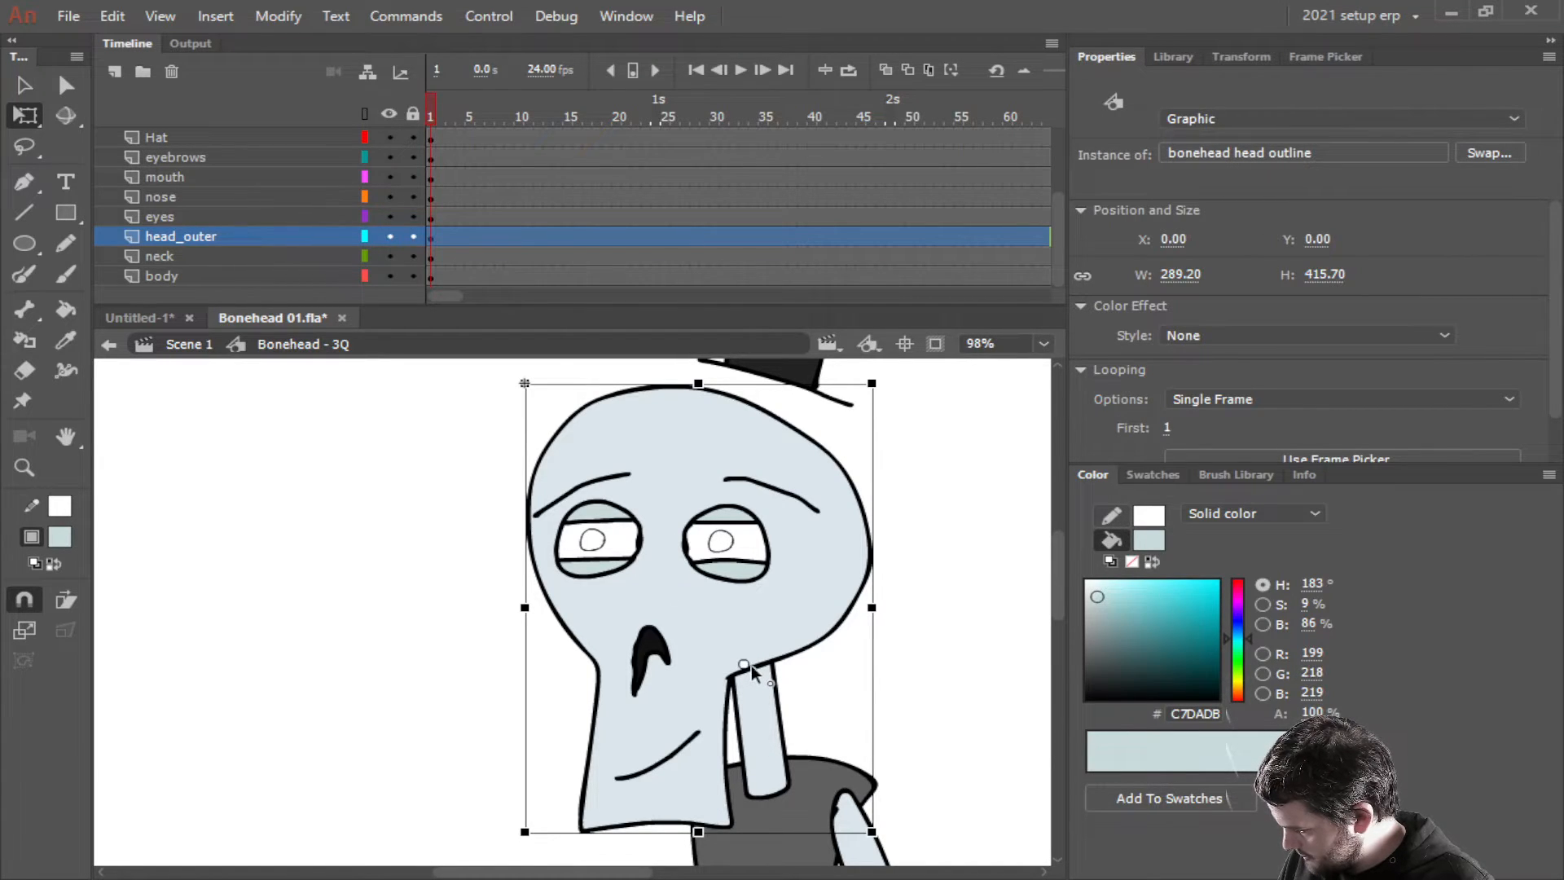
scroll(751, 664, up, 3)
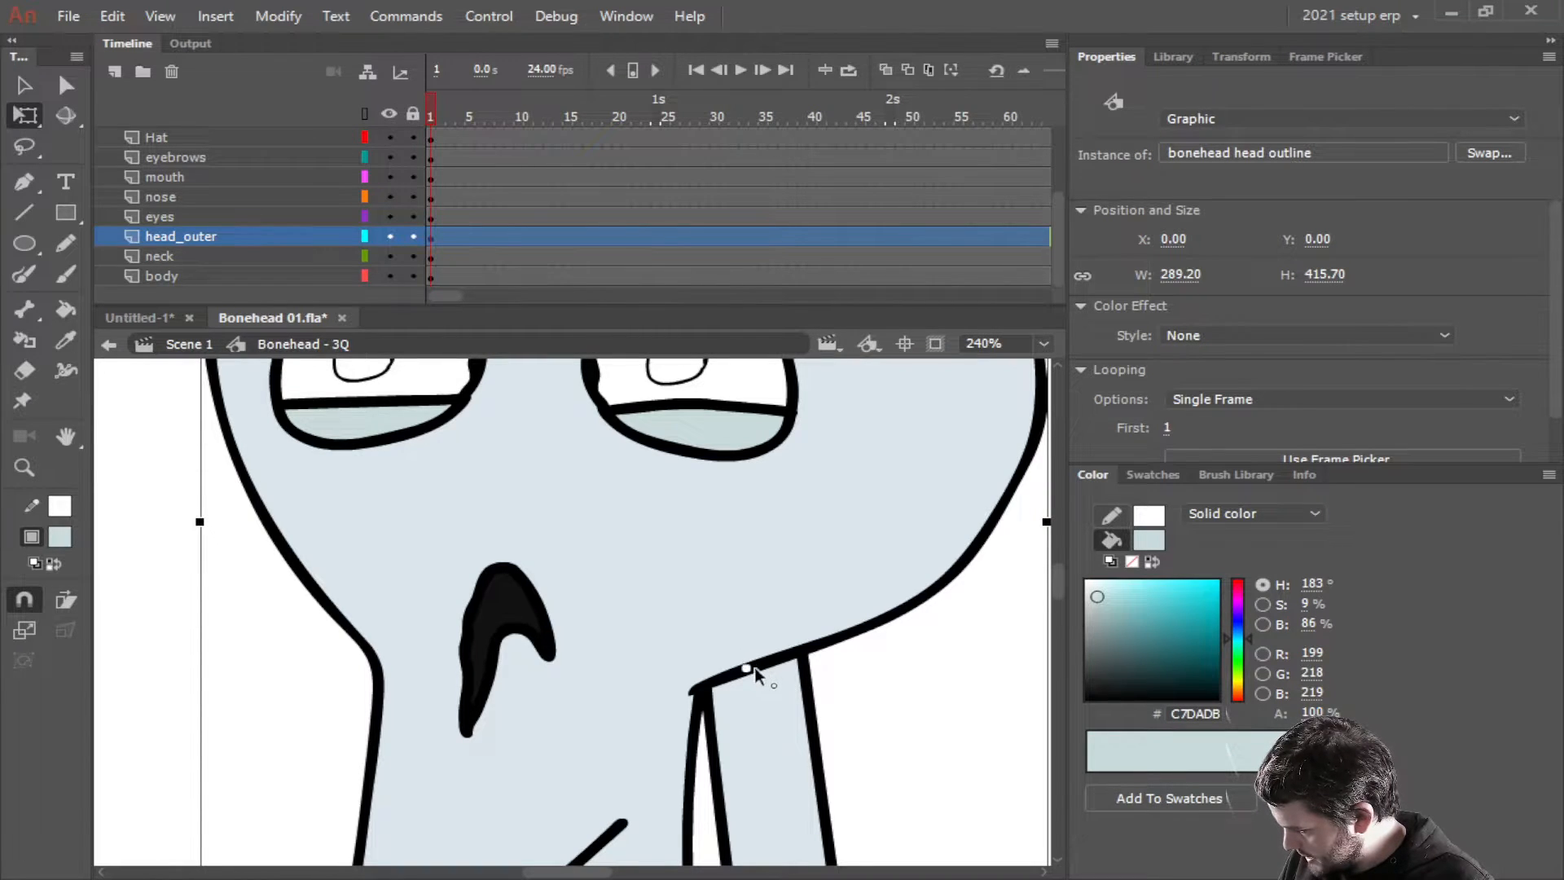
scroll(756, 668, down, 3)
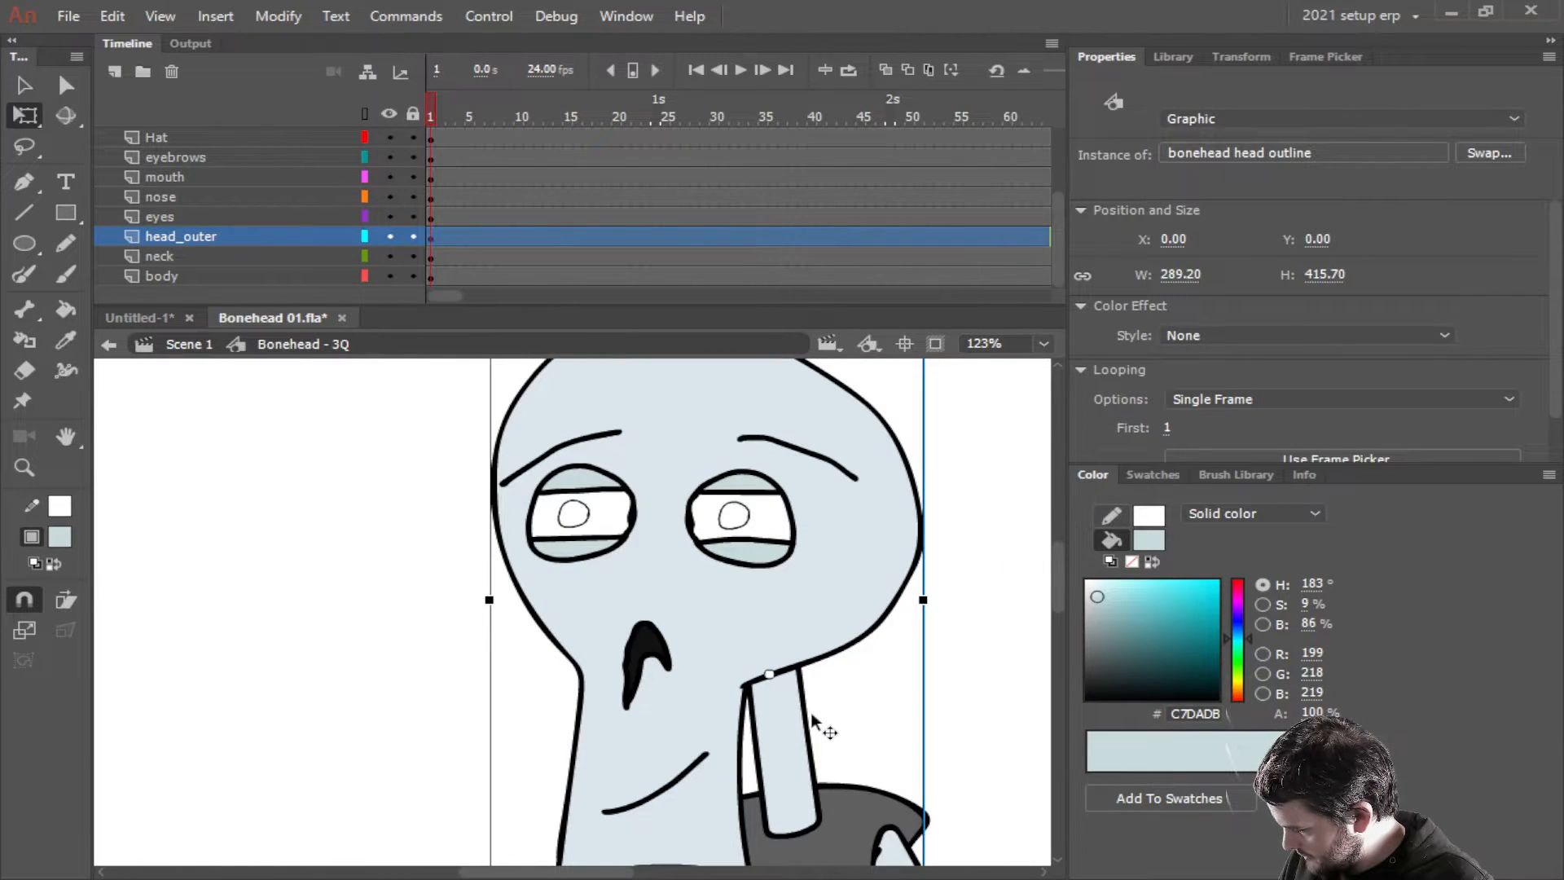
Move the neck's transformation point to the middle of its rounded lower end
click(786, 741)
scroll(818, 751, down, 2)
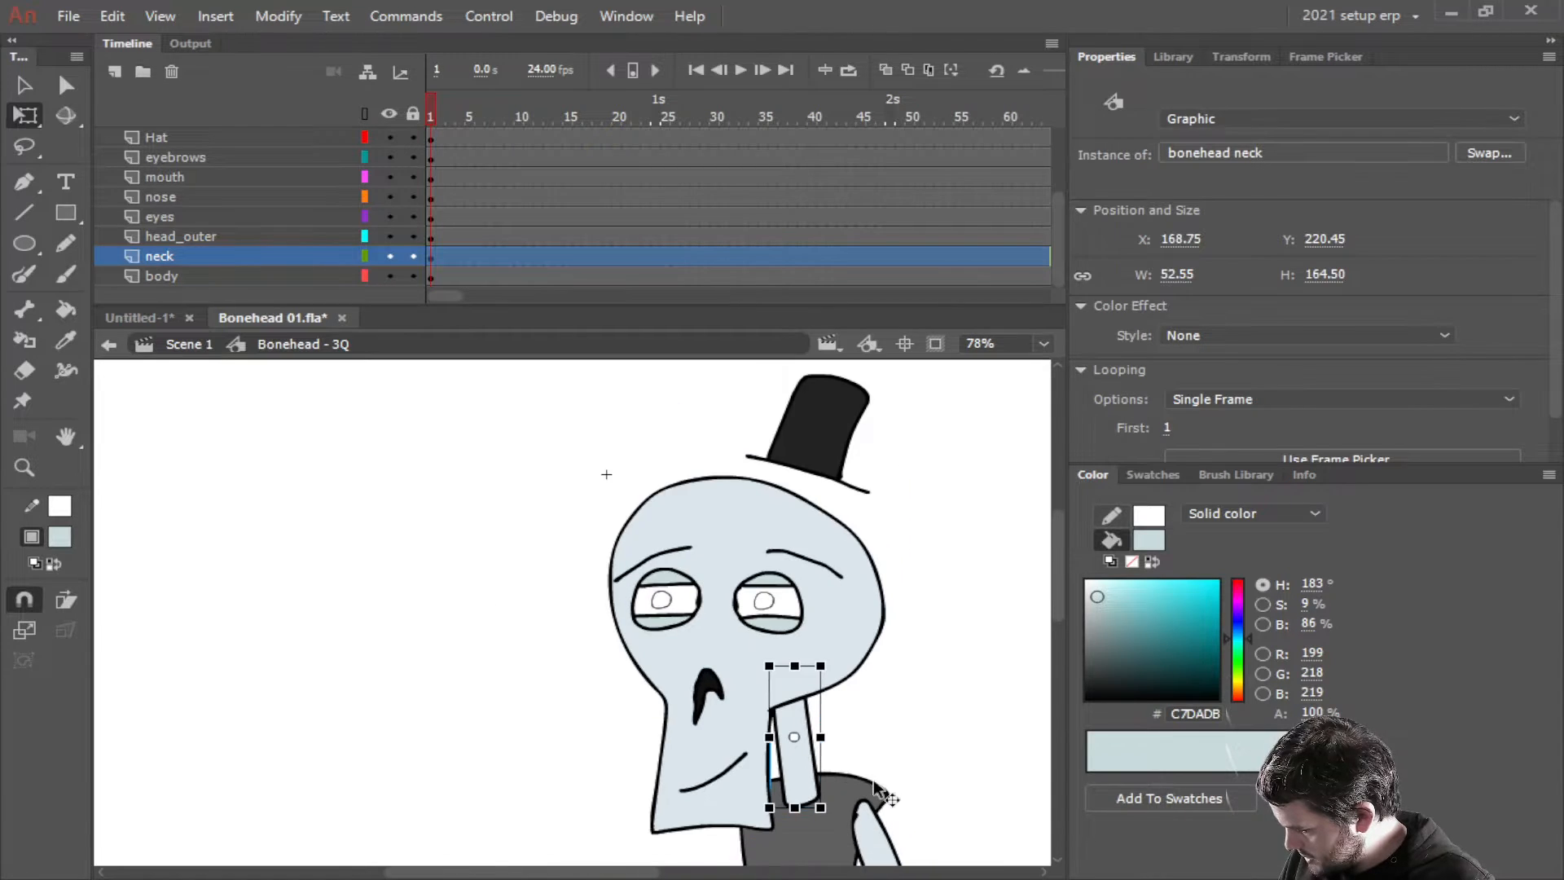
drag(776, 640, 785, 695)
scroll(817, 692, up, 4)
scroll(820, 691, up, 2)
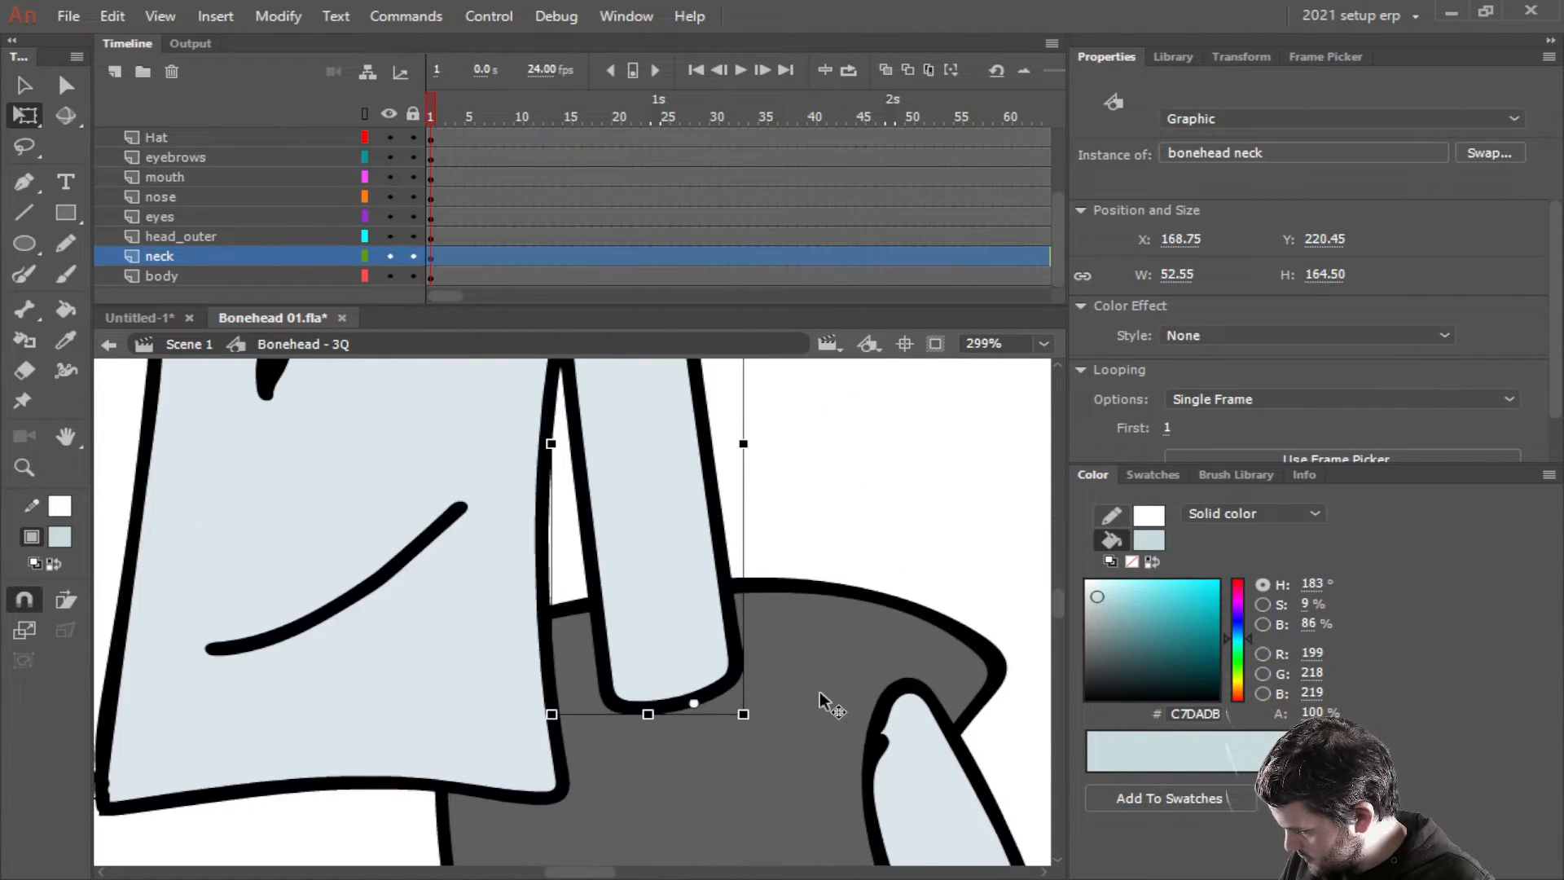
drag(693, 704, 680, 686)
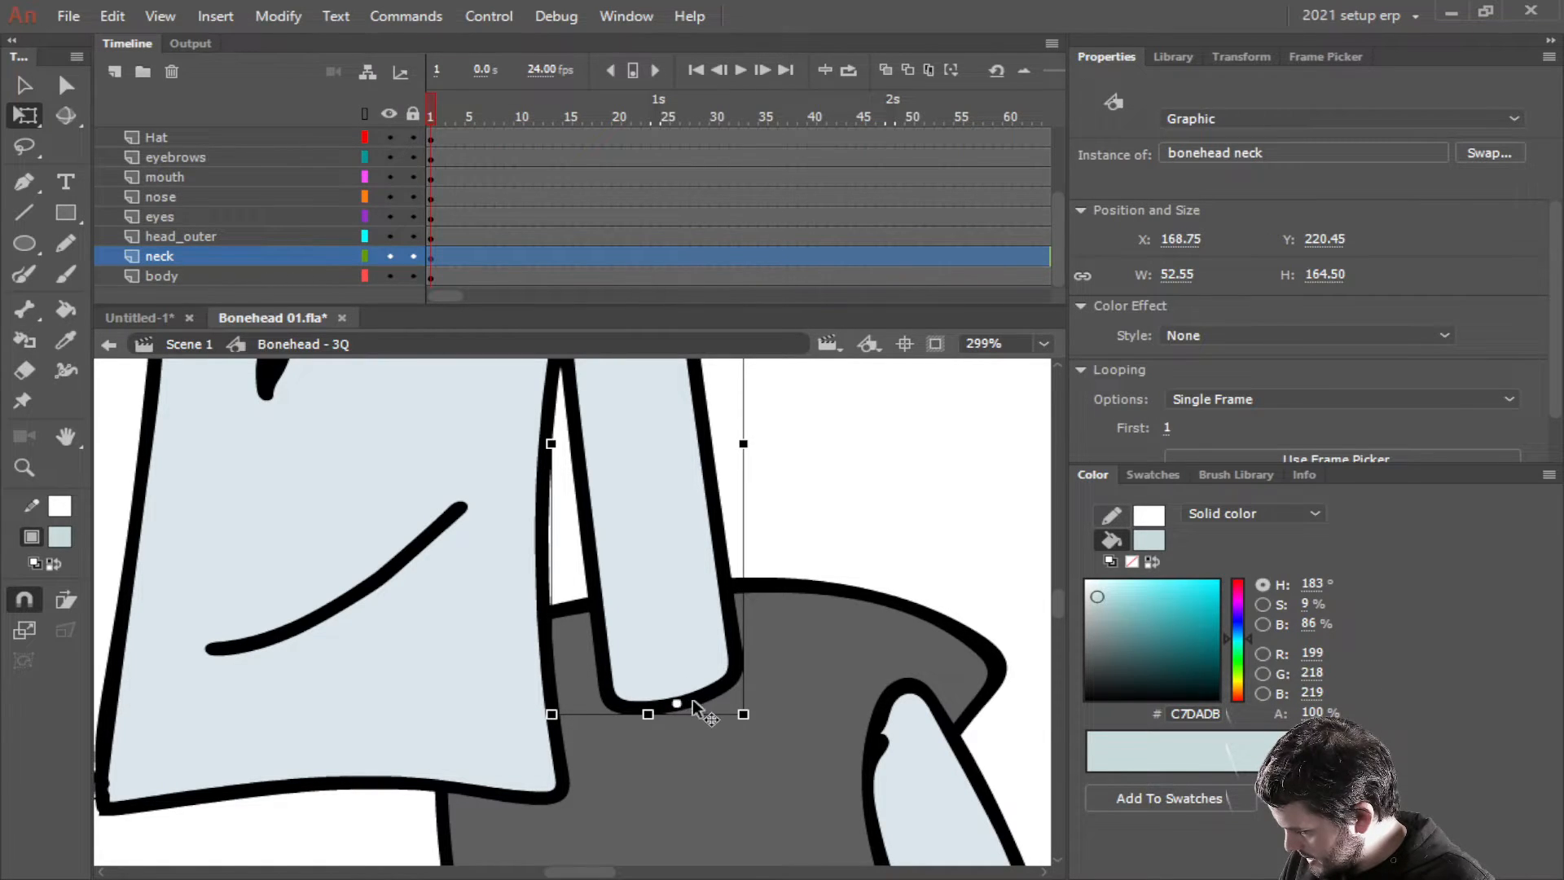
scroll(681, 699, up, 4)
drag(650, 706, 667, 705)
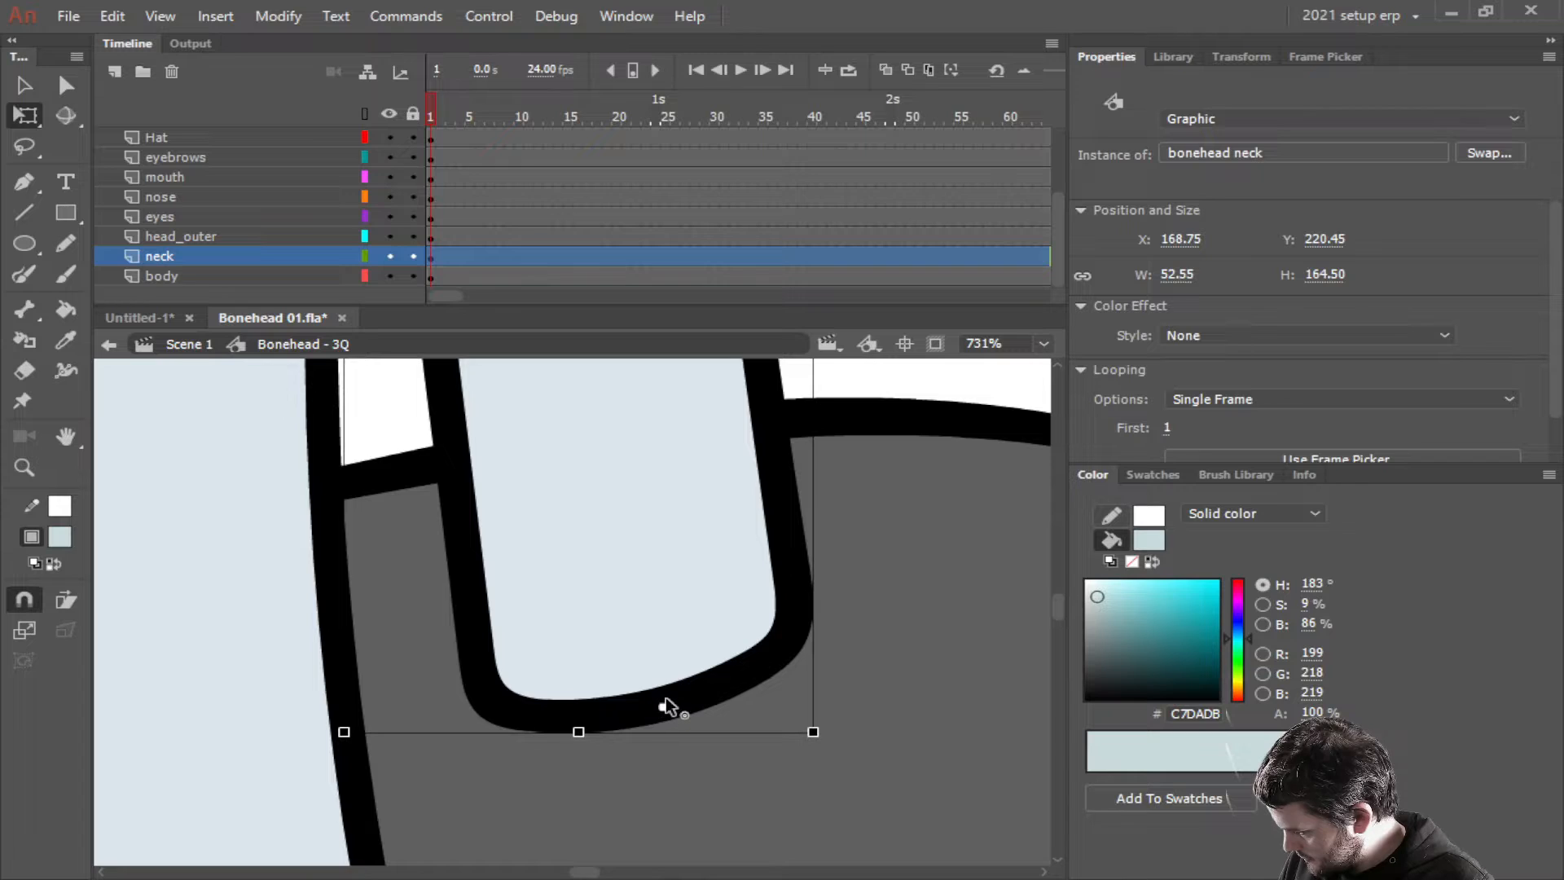
scroll(779, 681, down, 4)
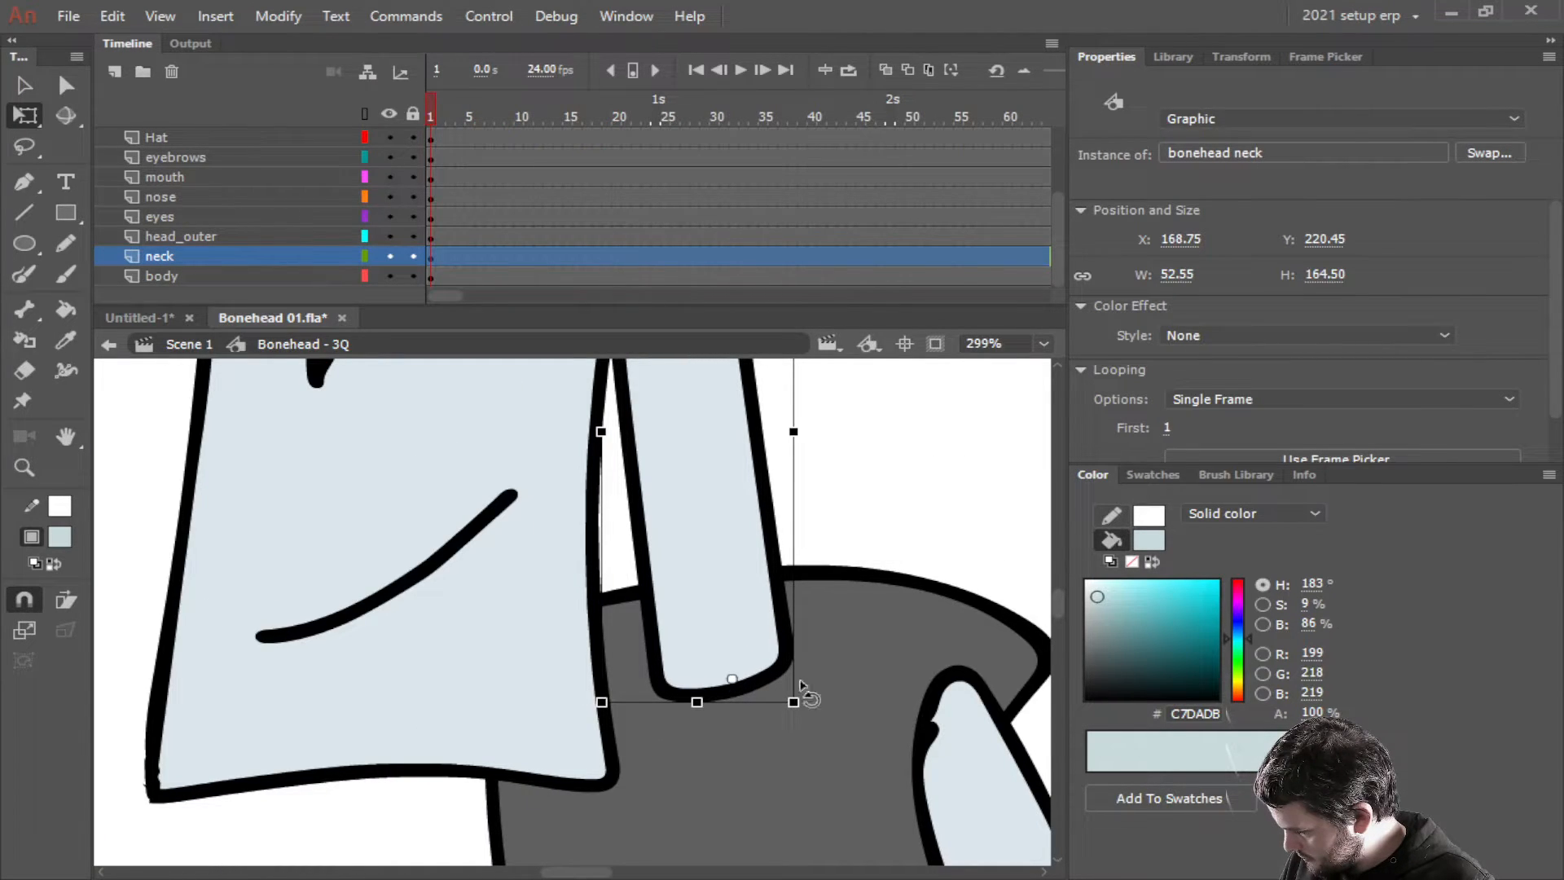
Move the body's transformation point to the centre of its bottom edge at the hips
scroll(897, 695, down, 2)
click(854, 762)
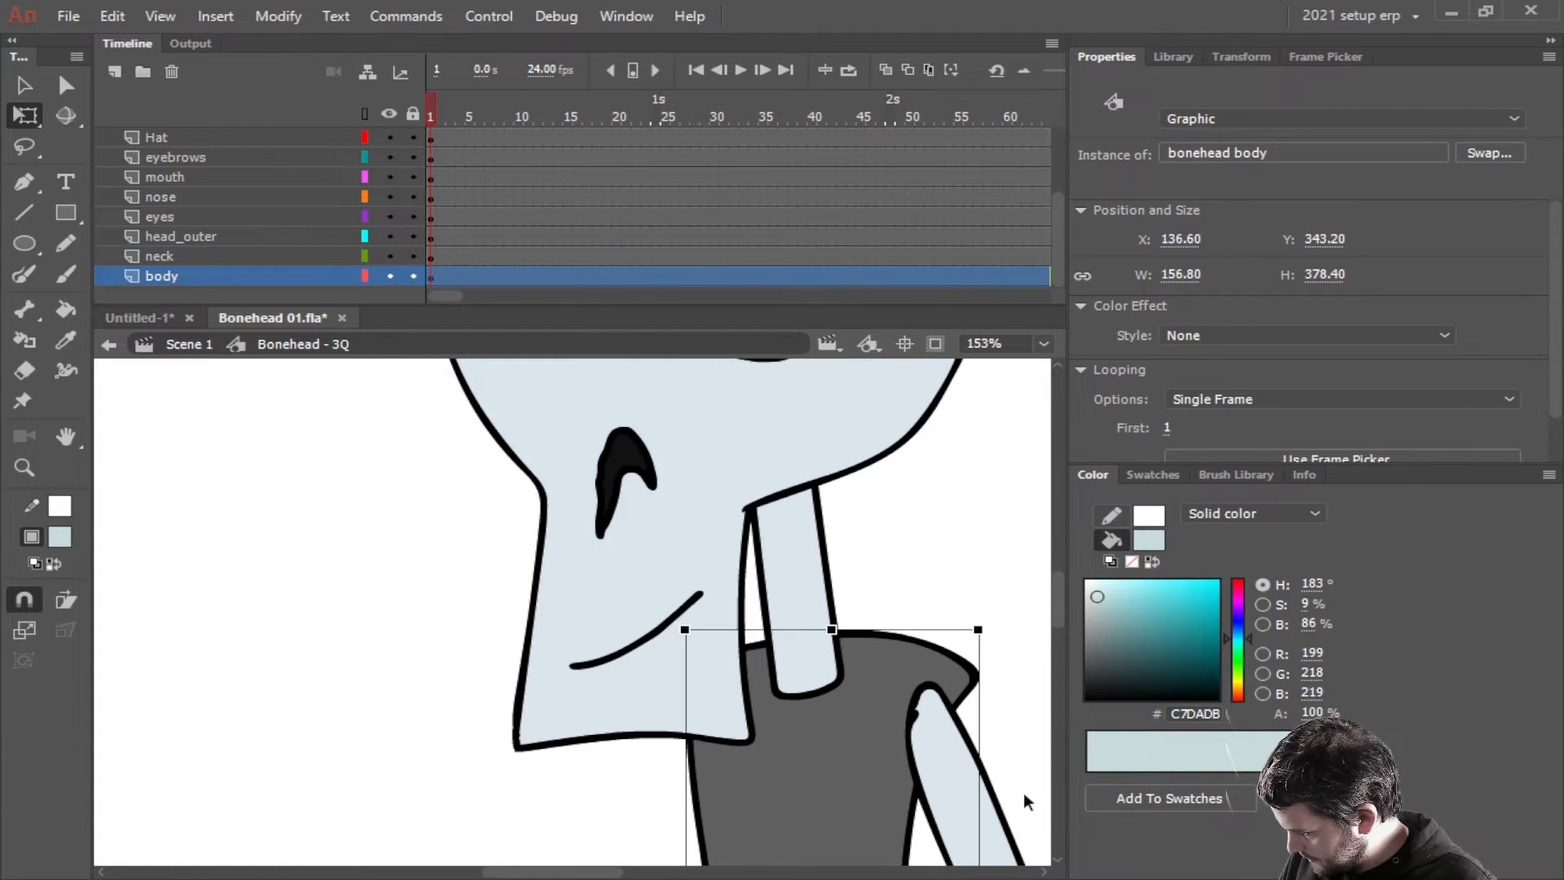
drag(991, 745, 883, 413)
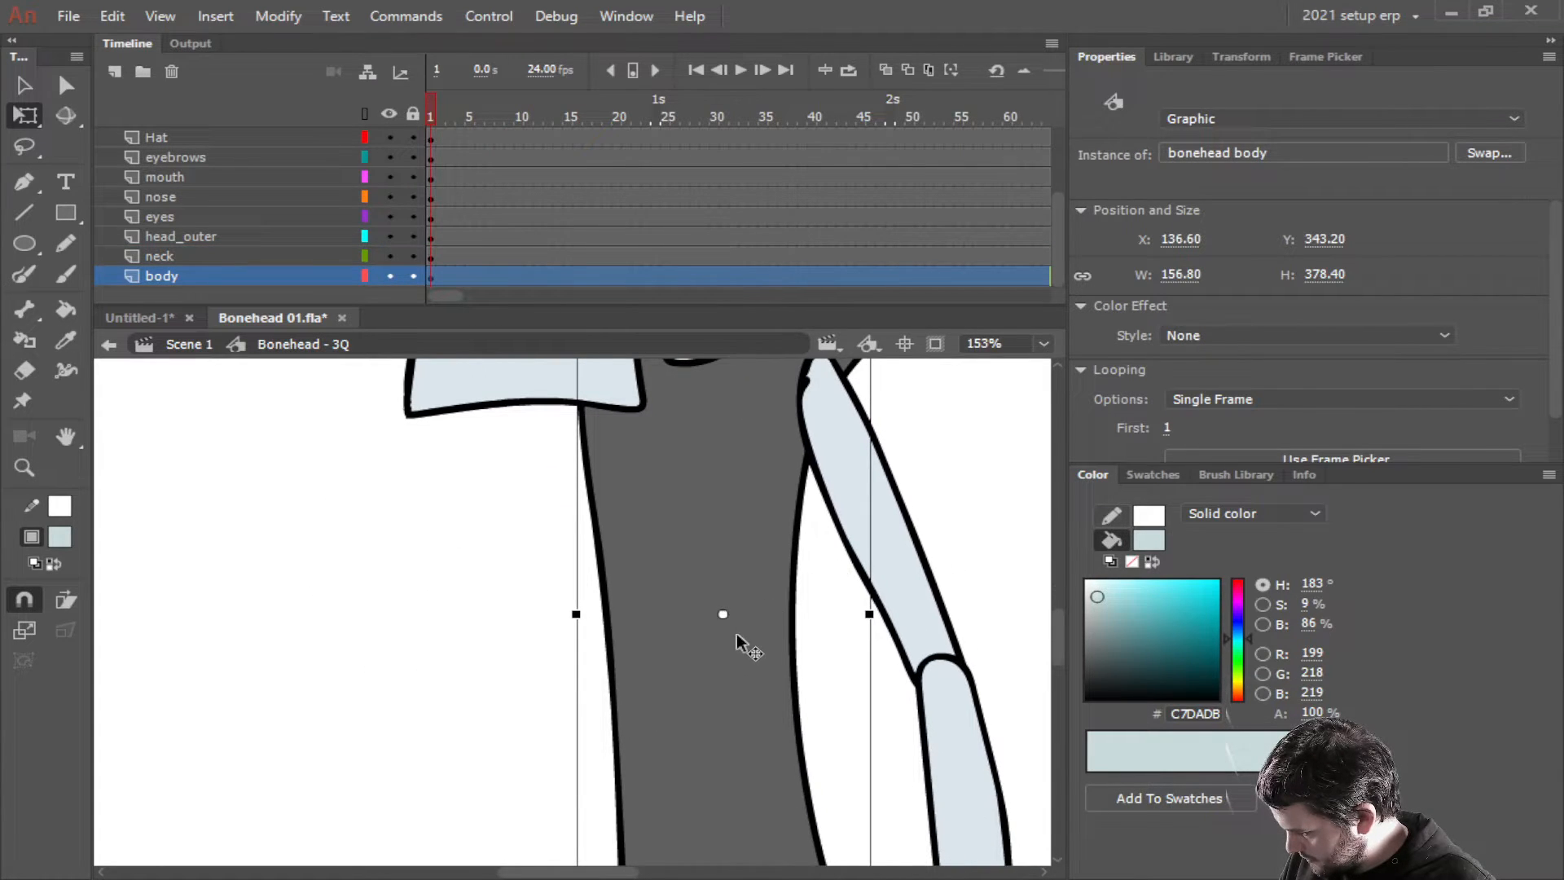
scroll(736, 633, down, 2)
scroll(766, 578, down, 1)
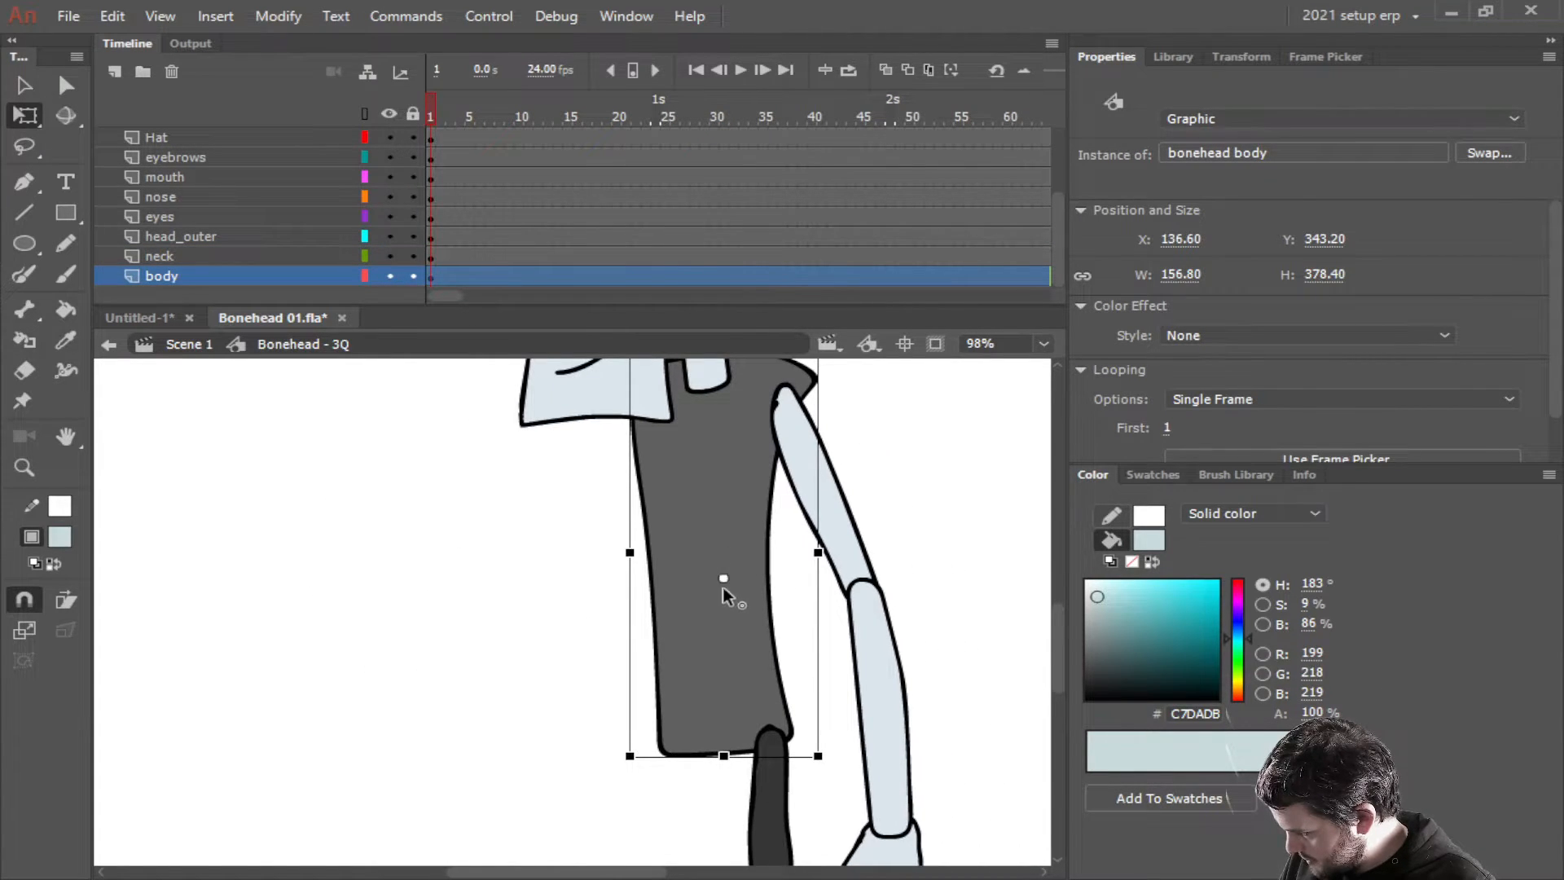
drag(725, 756, 726, 744)
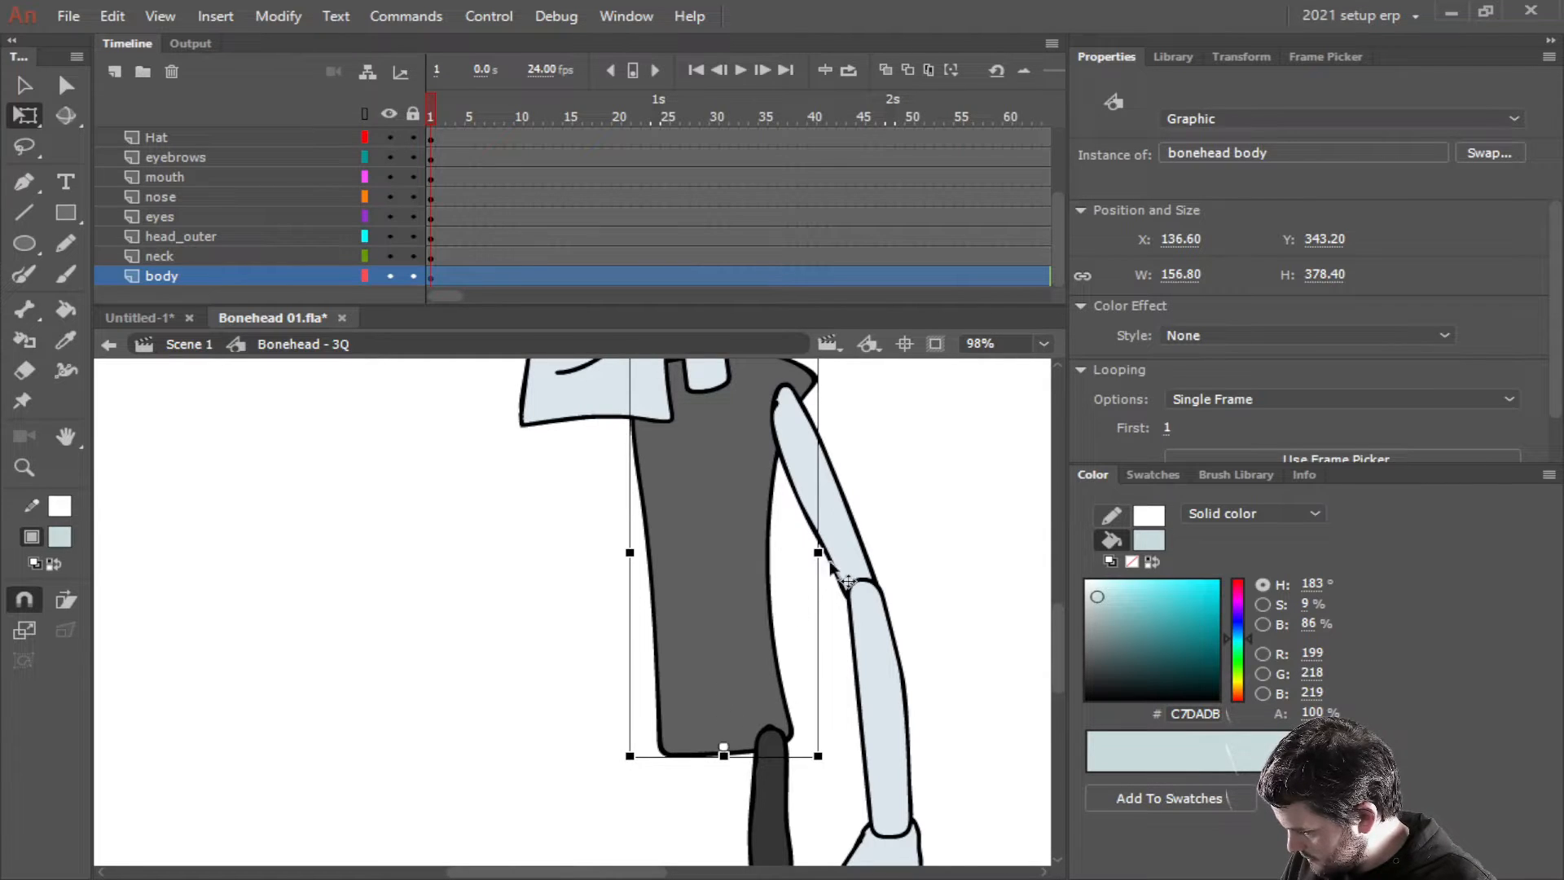
Move the upper arm, forearm and hand together up to the outer shoulder corner, at about X 268.90, Y 358.35
drag(949, 503, 919, 666)
click(813, 683)
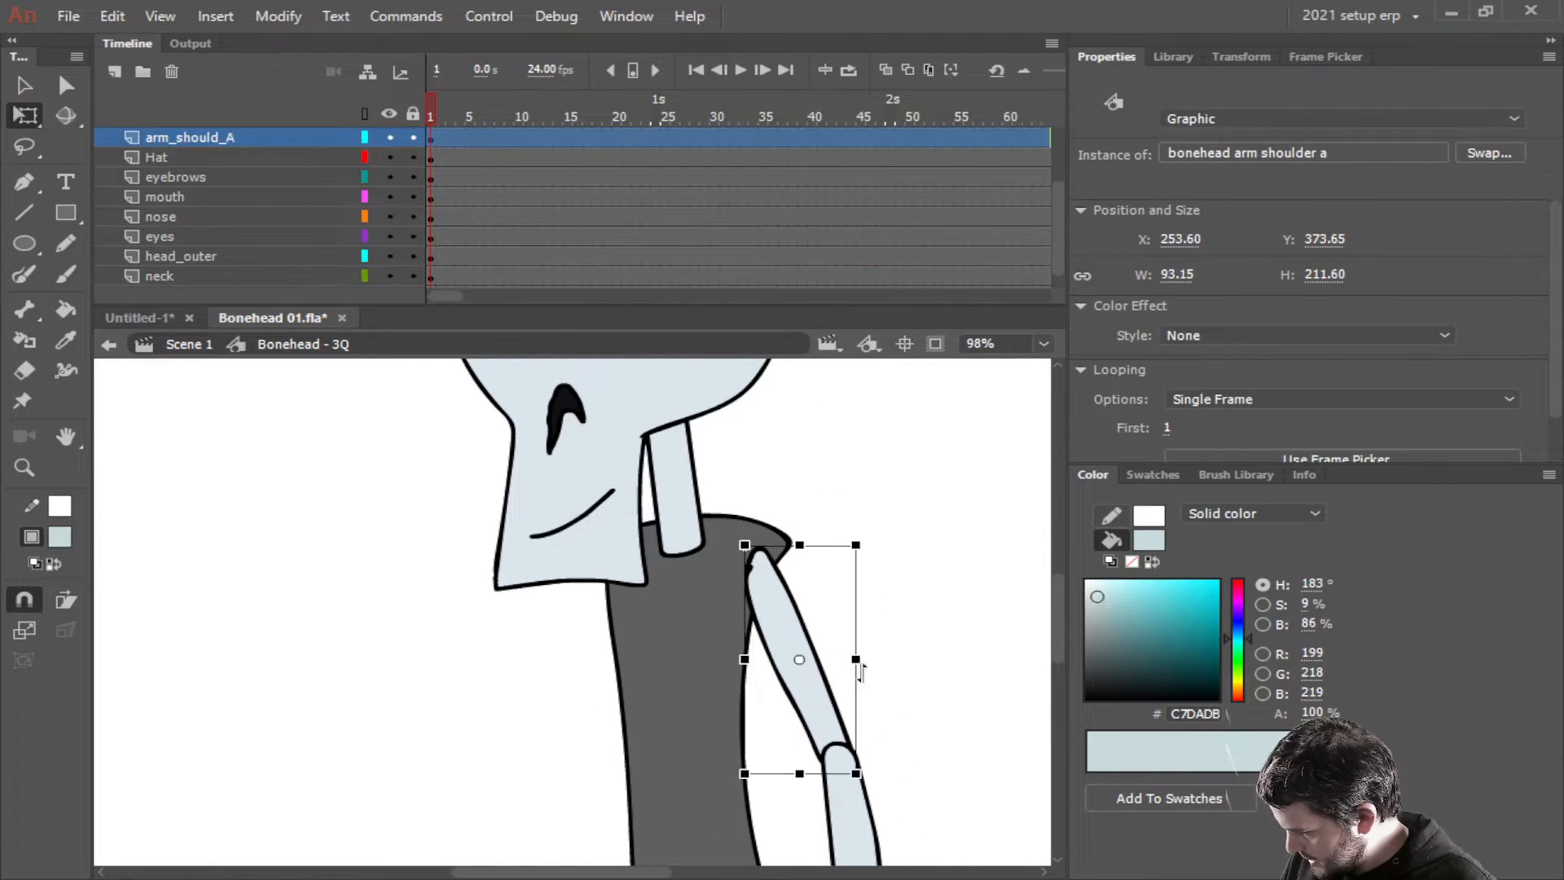
drag(893, 765, 808, 515)
shift+click(767, 656)
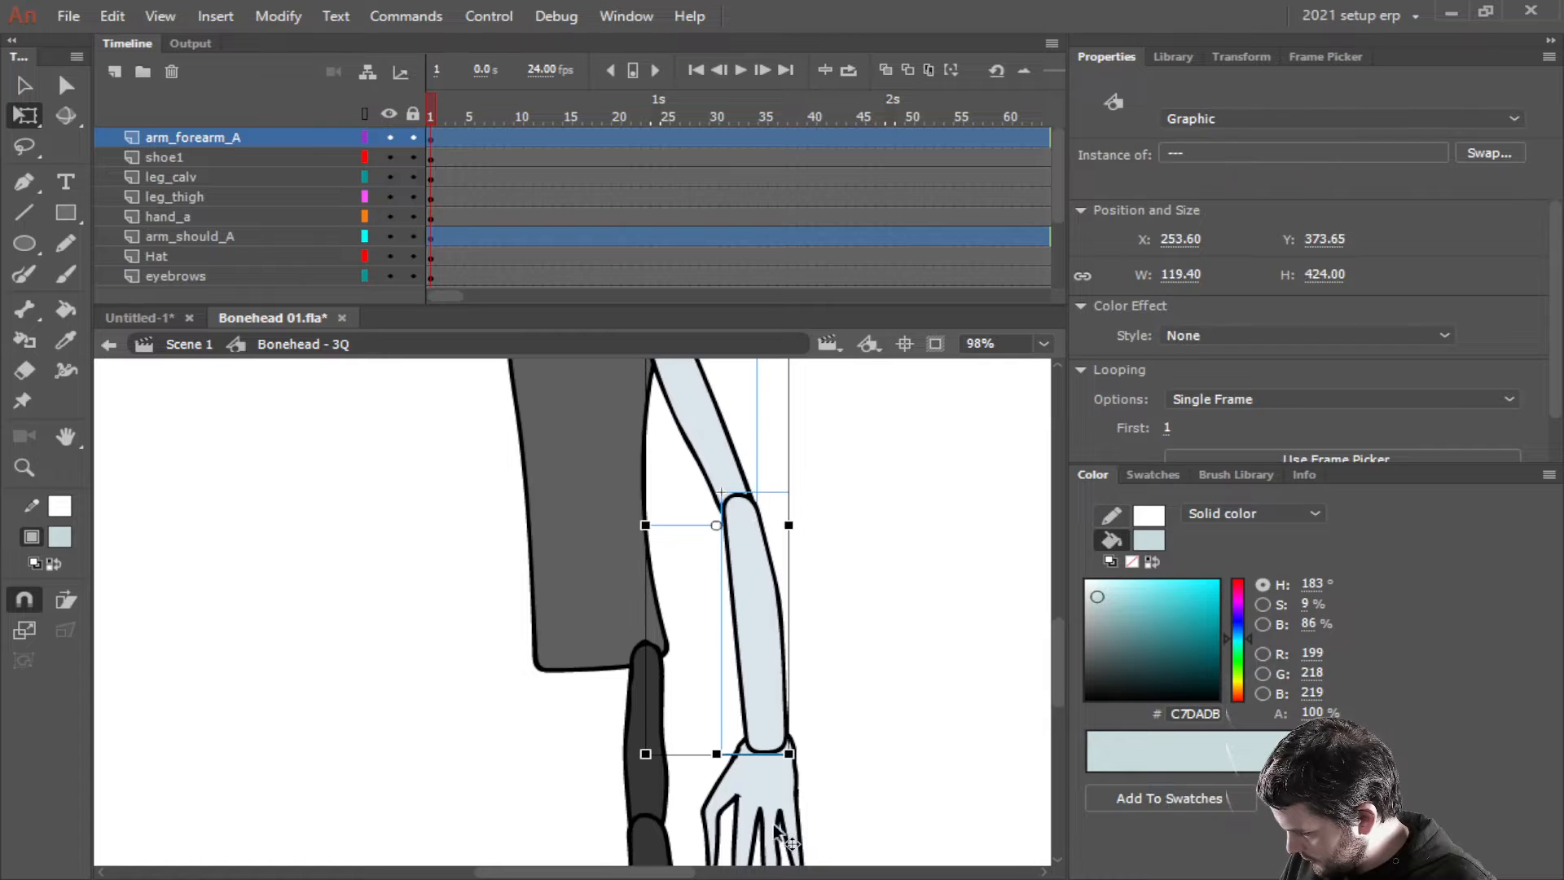
shift+click(775, 805)
drag(894, 615, 975, 813)
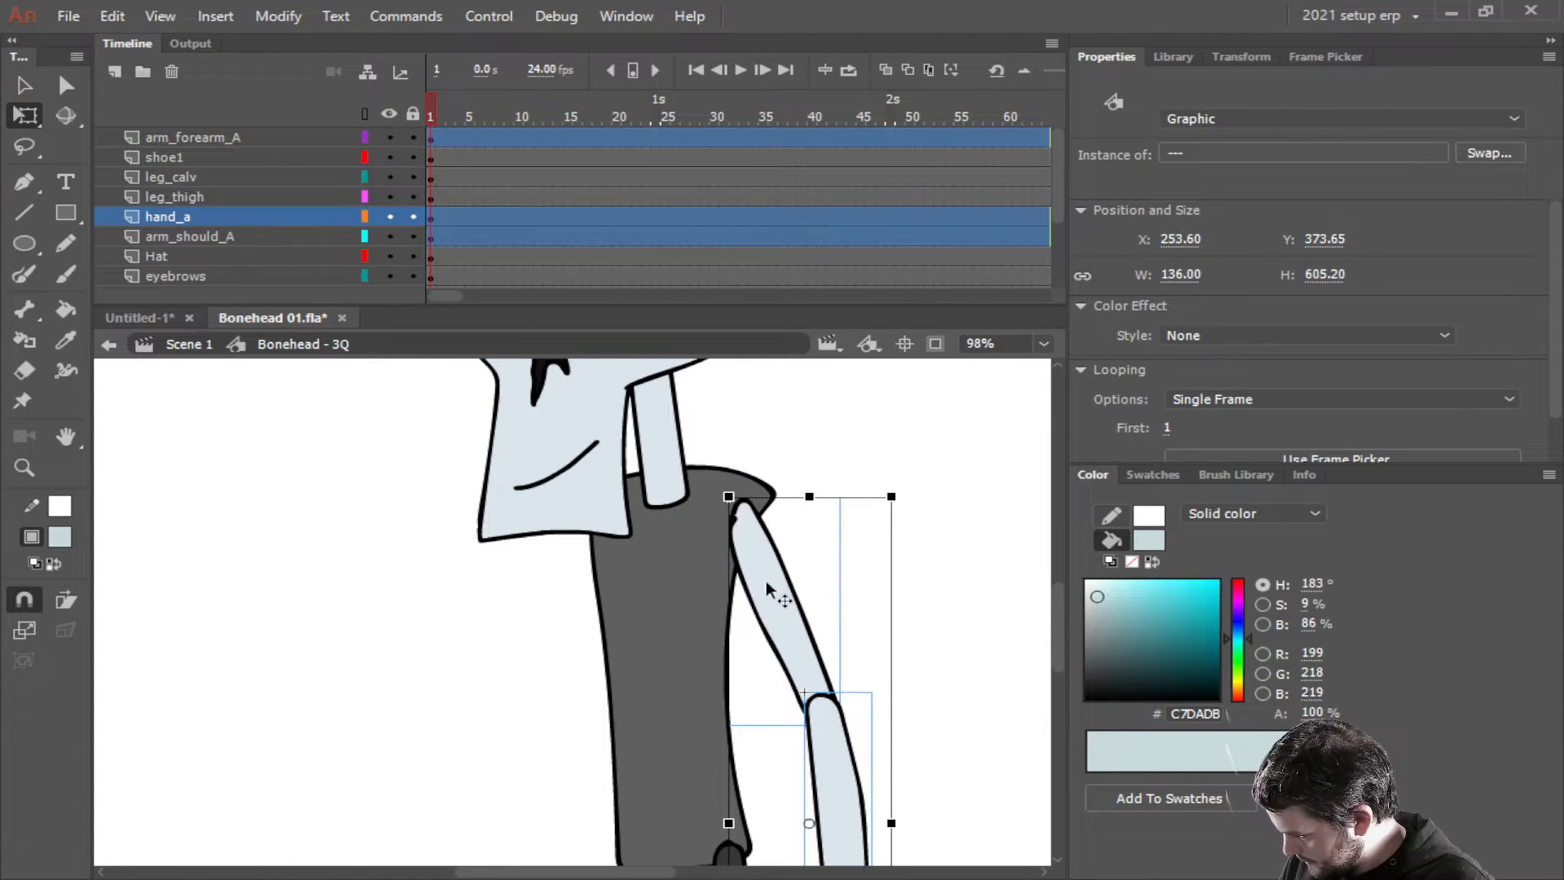
drag(766, 580, 782, 560)
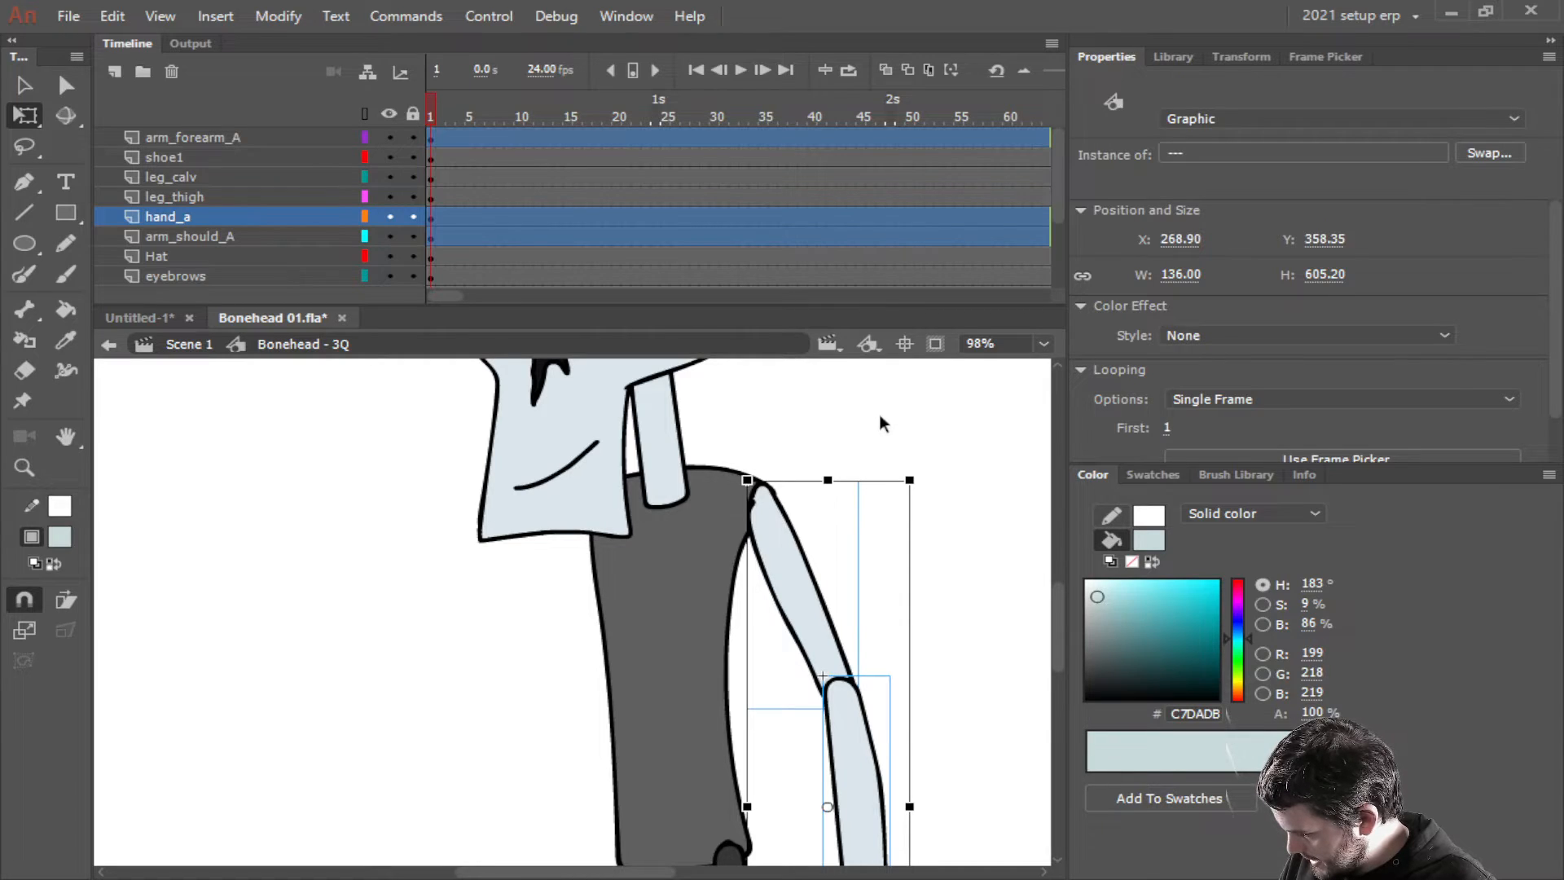
click(861, 423)
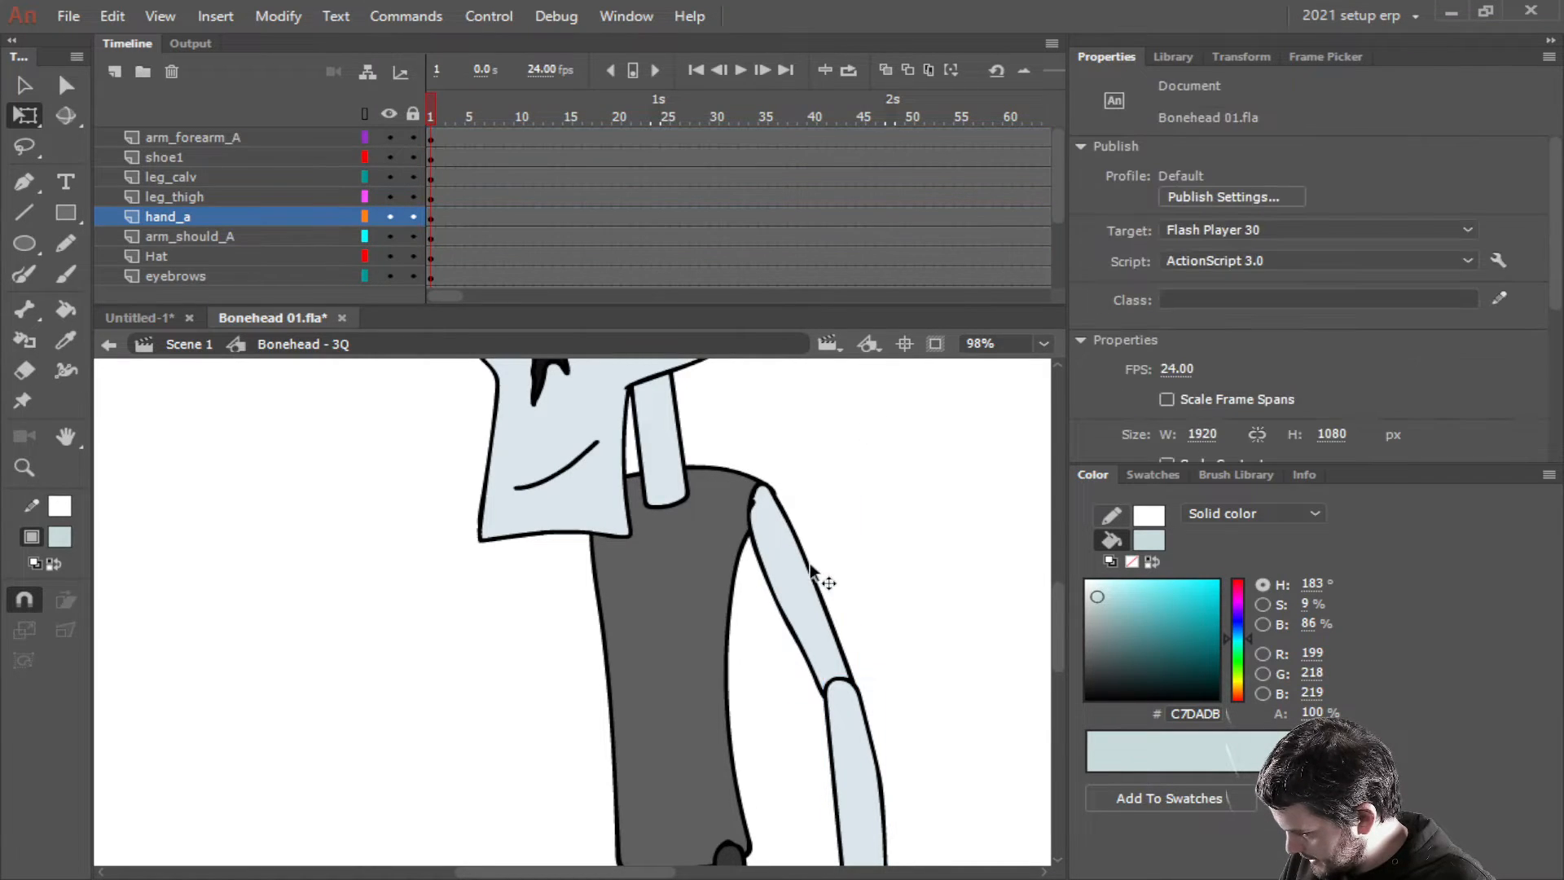
Move the upper arm's transformation point to its top end at the shoulder joint
click(801, 568)
drag(801, 596, 763, 507)
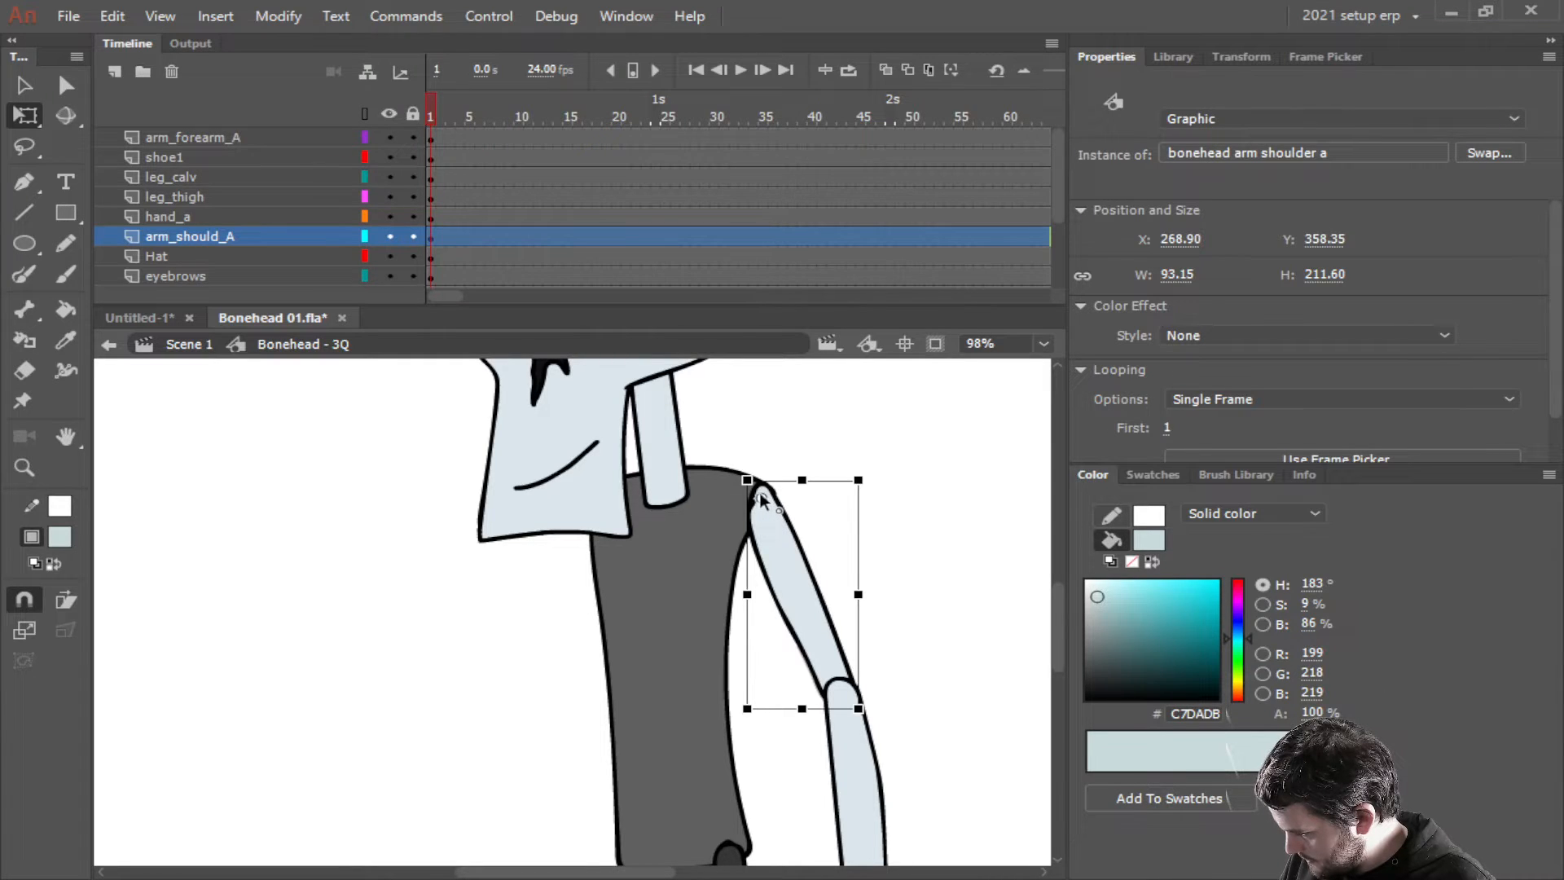
Select the upper arm, forearm and hand together and nudge the whole arm onto the shoulder at about X 265.85, Y 357.35
scroll(906, 661, down, 5)
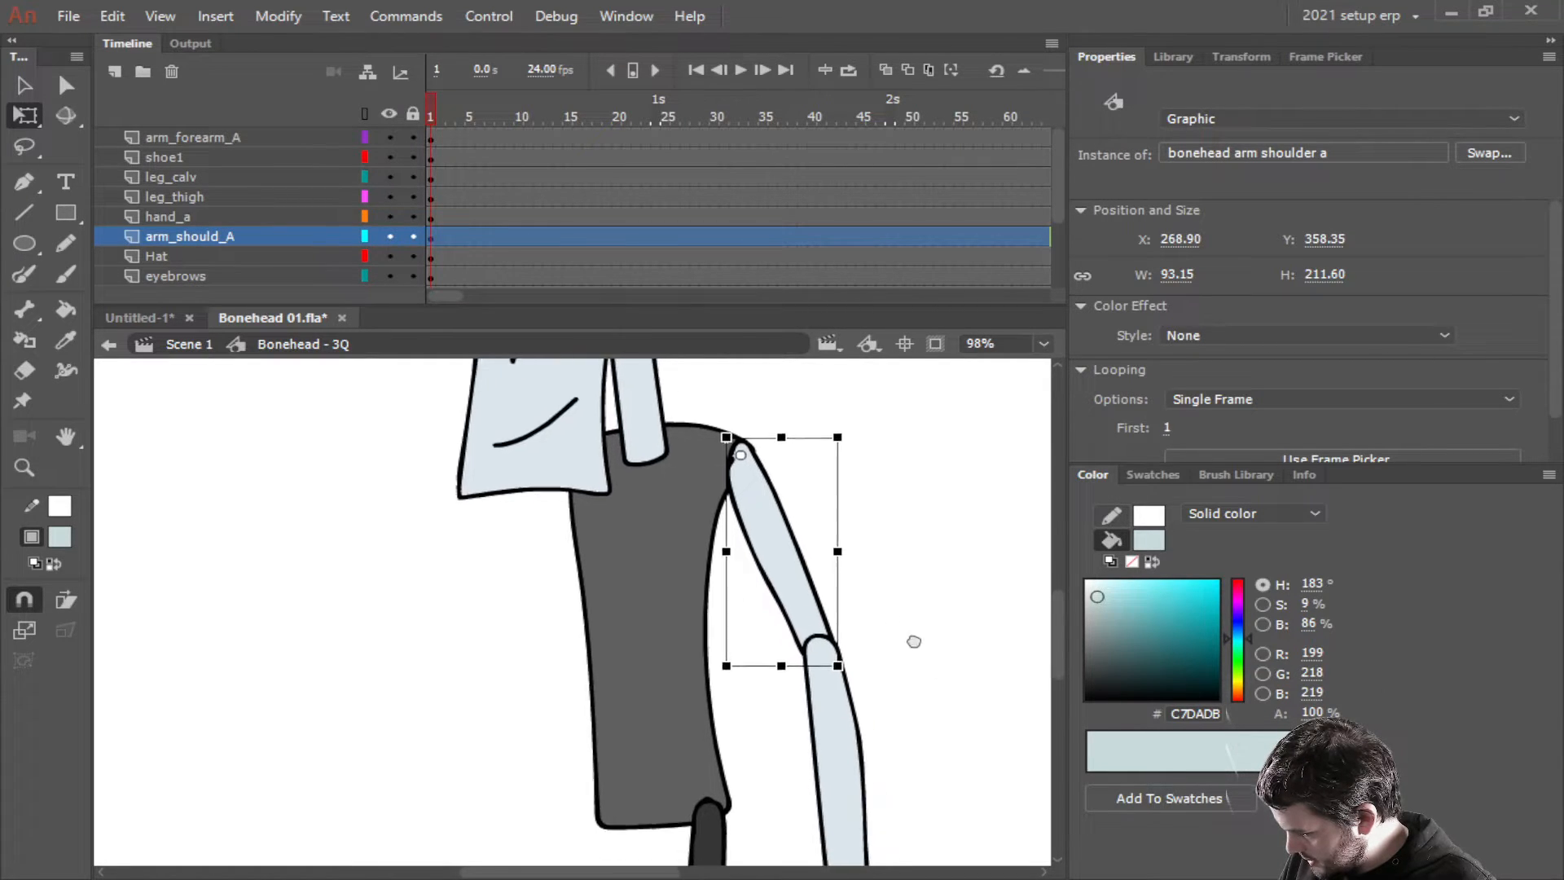
shift+click(812, 695)
shift+click(795, 852)
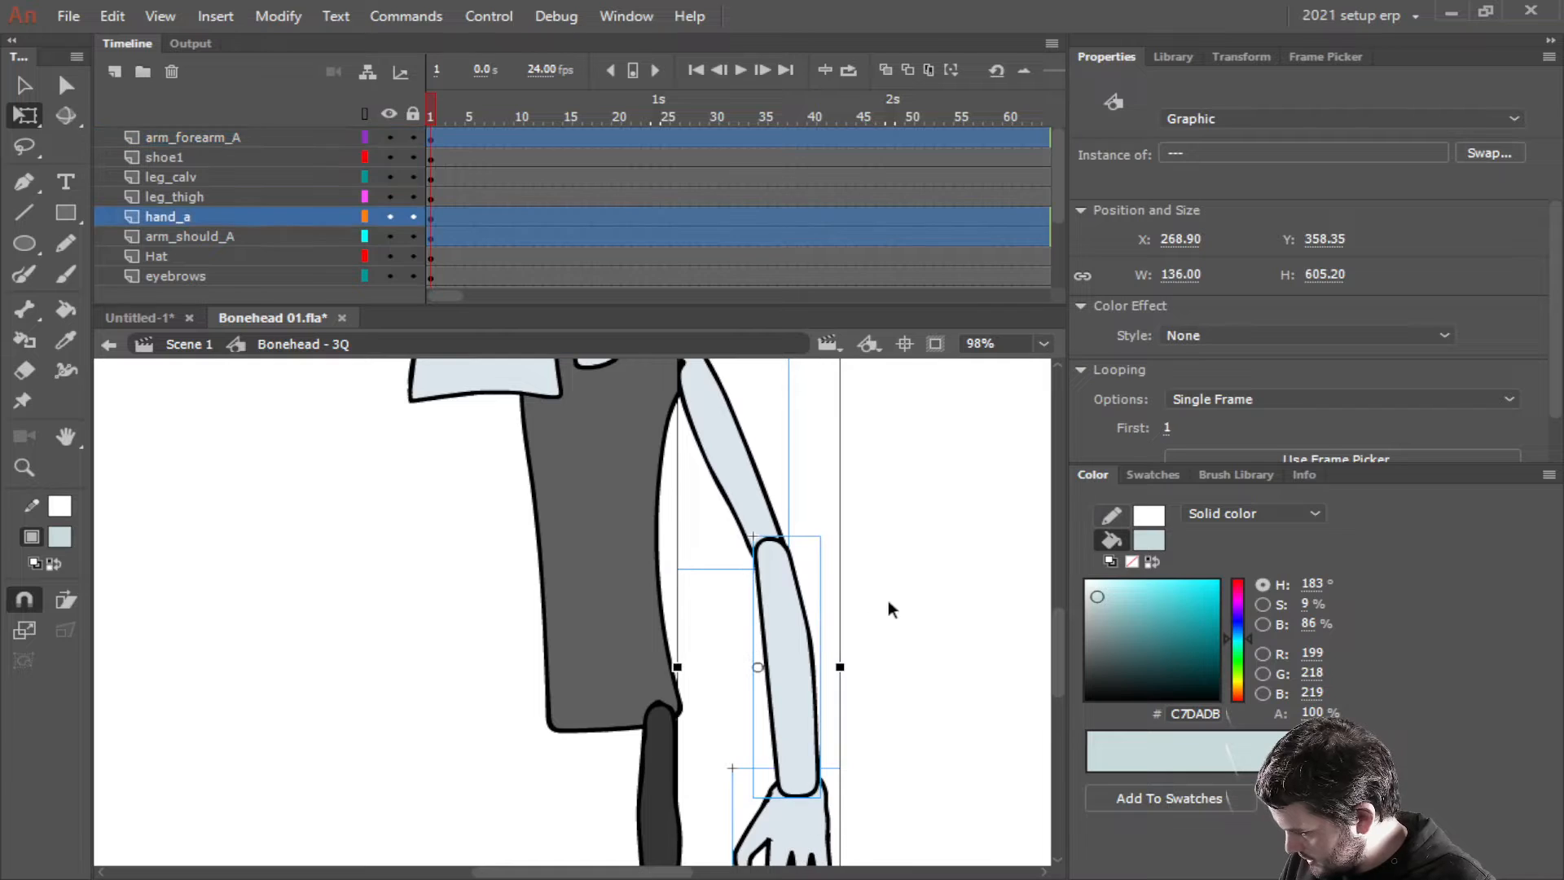
scroll(890, 608, up, 3)
drag(834, 602, 833, 598)
key(Up)
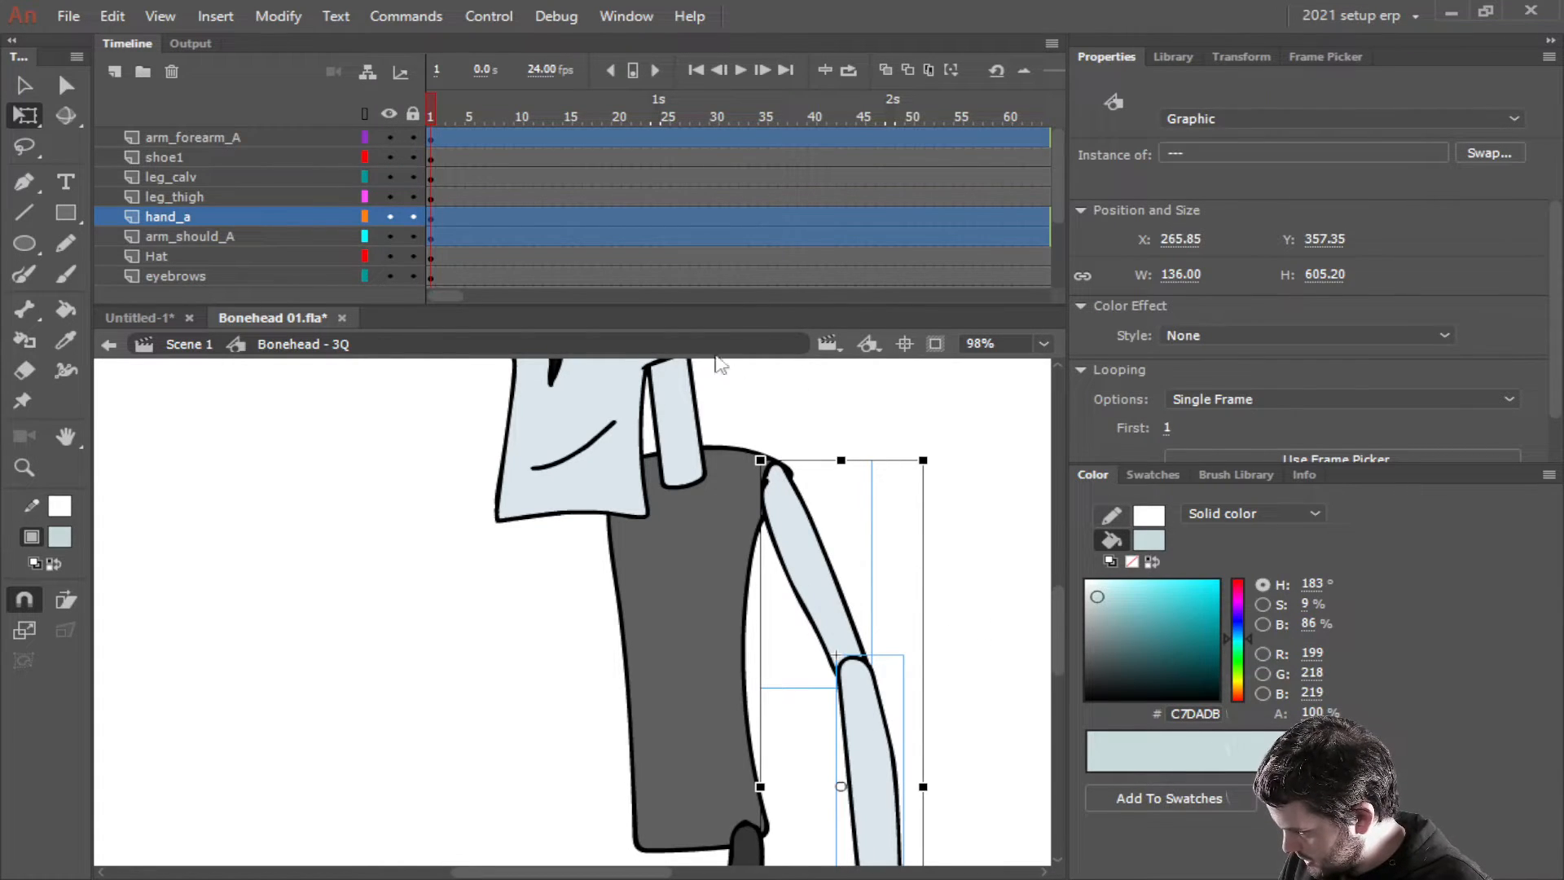
Move the arm_forearm_A layer between hand_a and arm_should_A so the forearm sits behind the hand
click(198, 137)
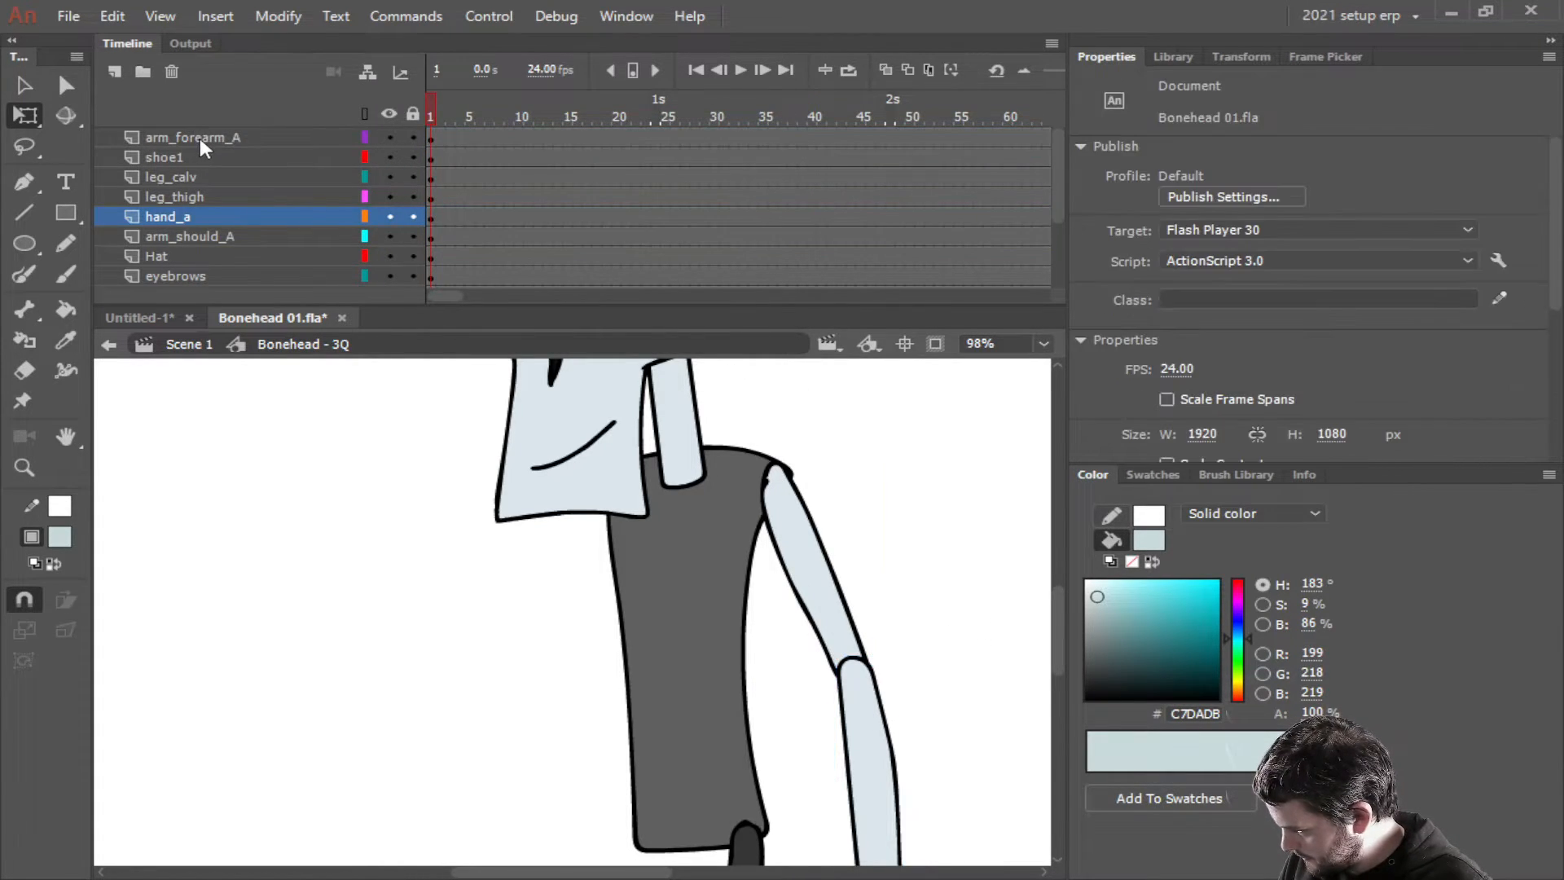
drag(199, 140, 193, 225)
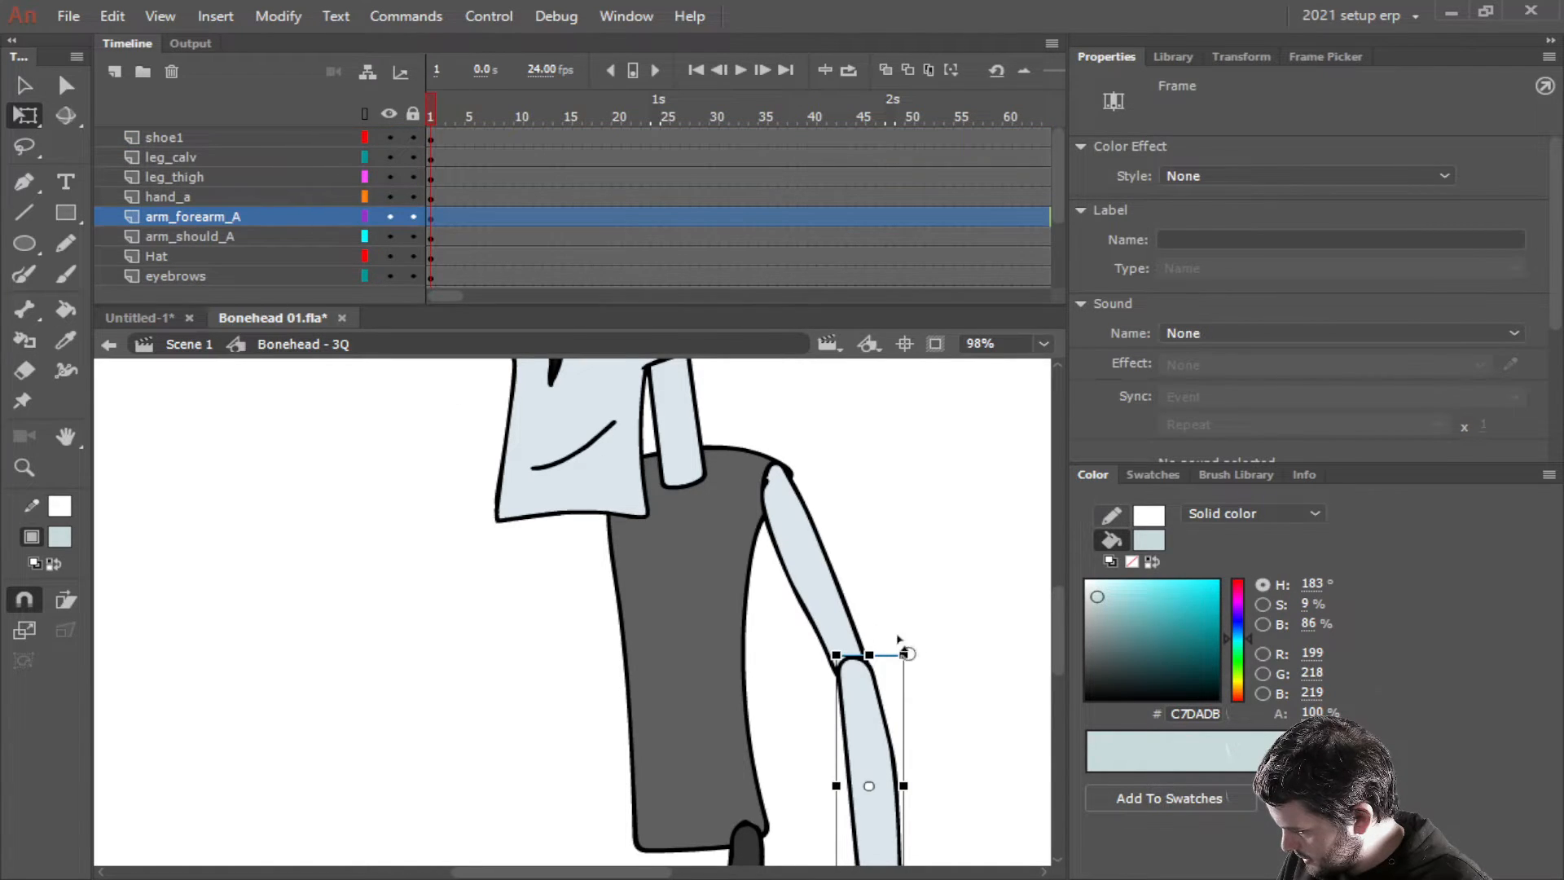
scroll(900, 639, down, 5)
scroll(901, 517, up, 2)
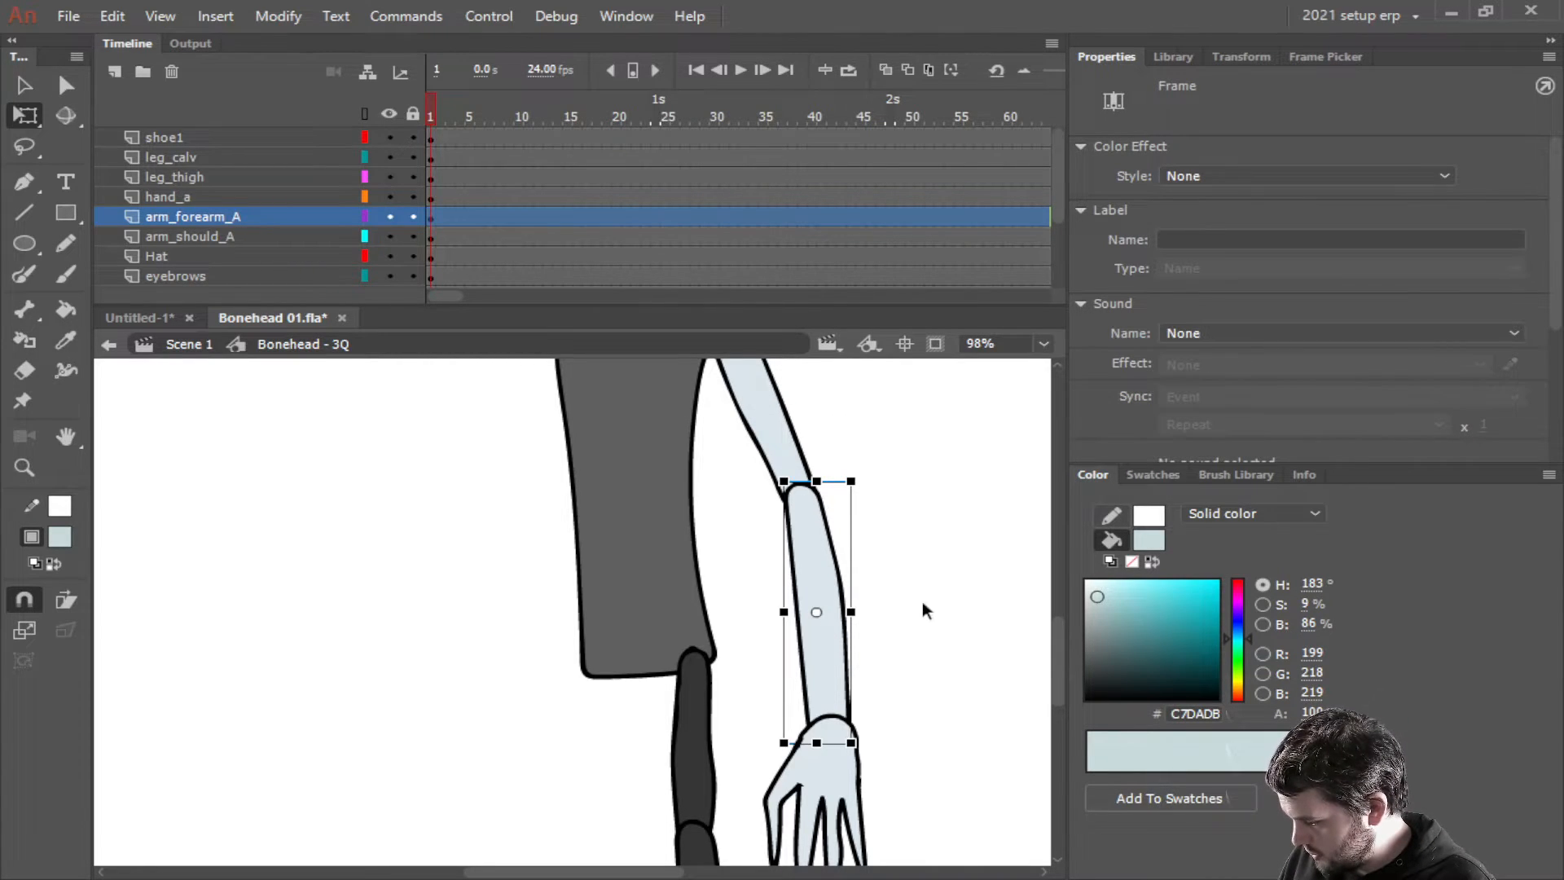
drag(922, 601, 947, 680)
Move the forearm's transformation point to the elbow joint, centred in the rounded upper end of the forearm
click(781, 470)
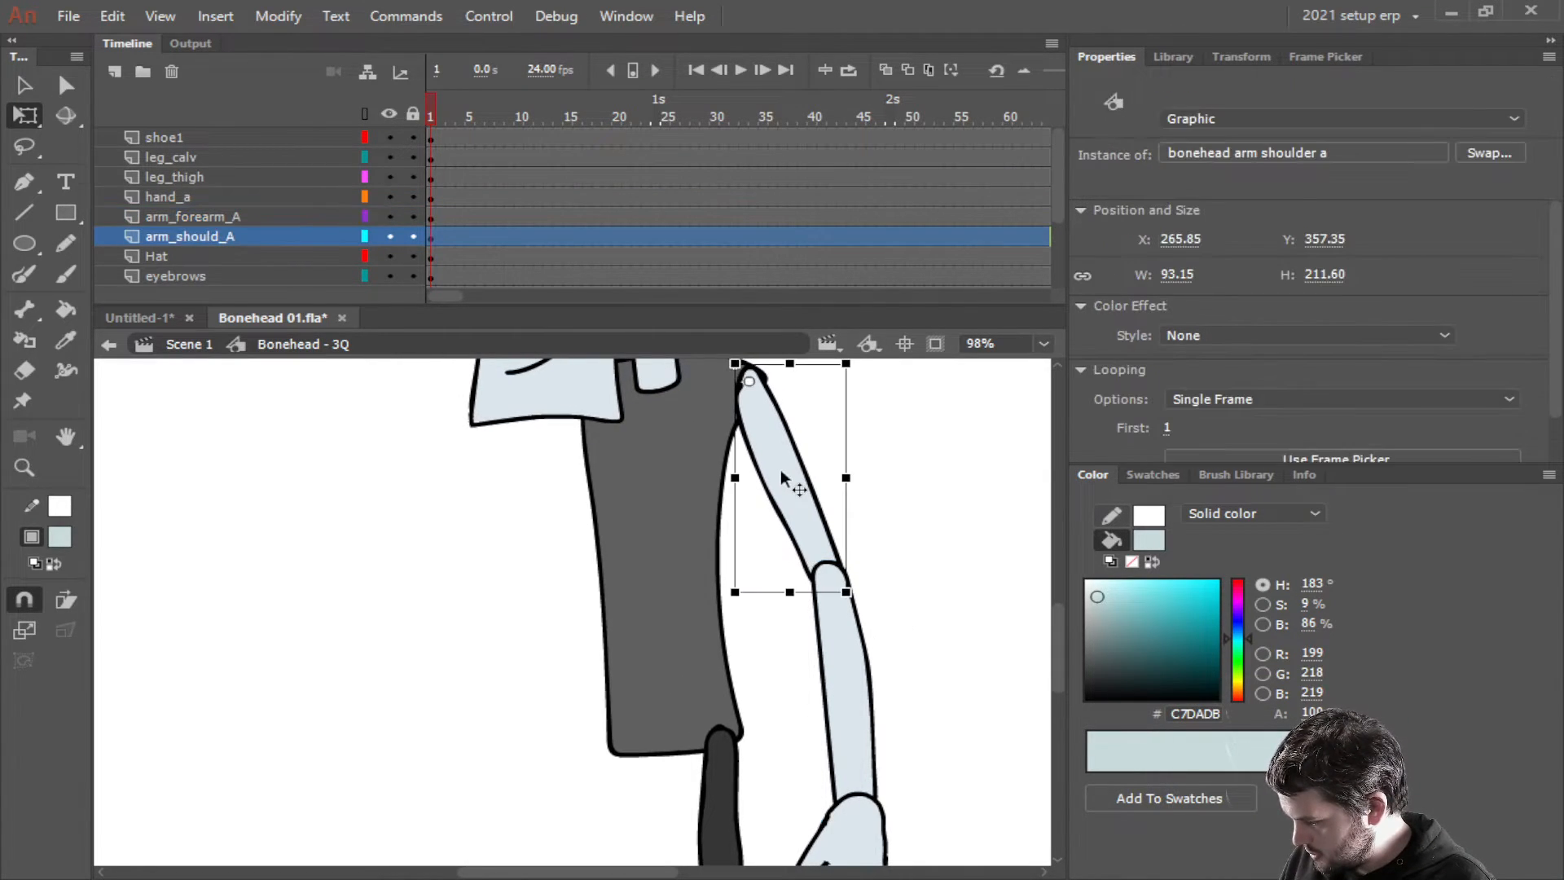
click(851, 673)
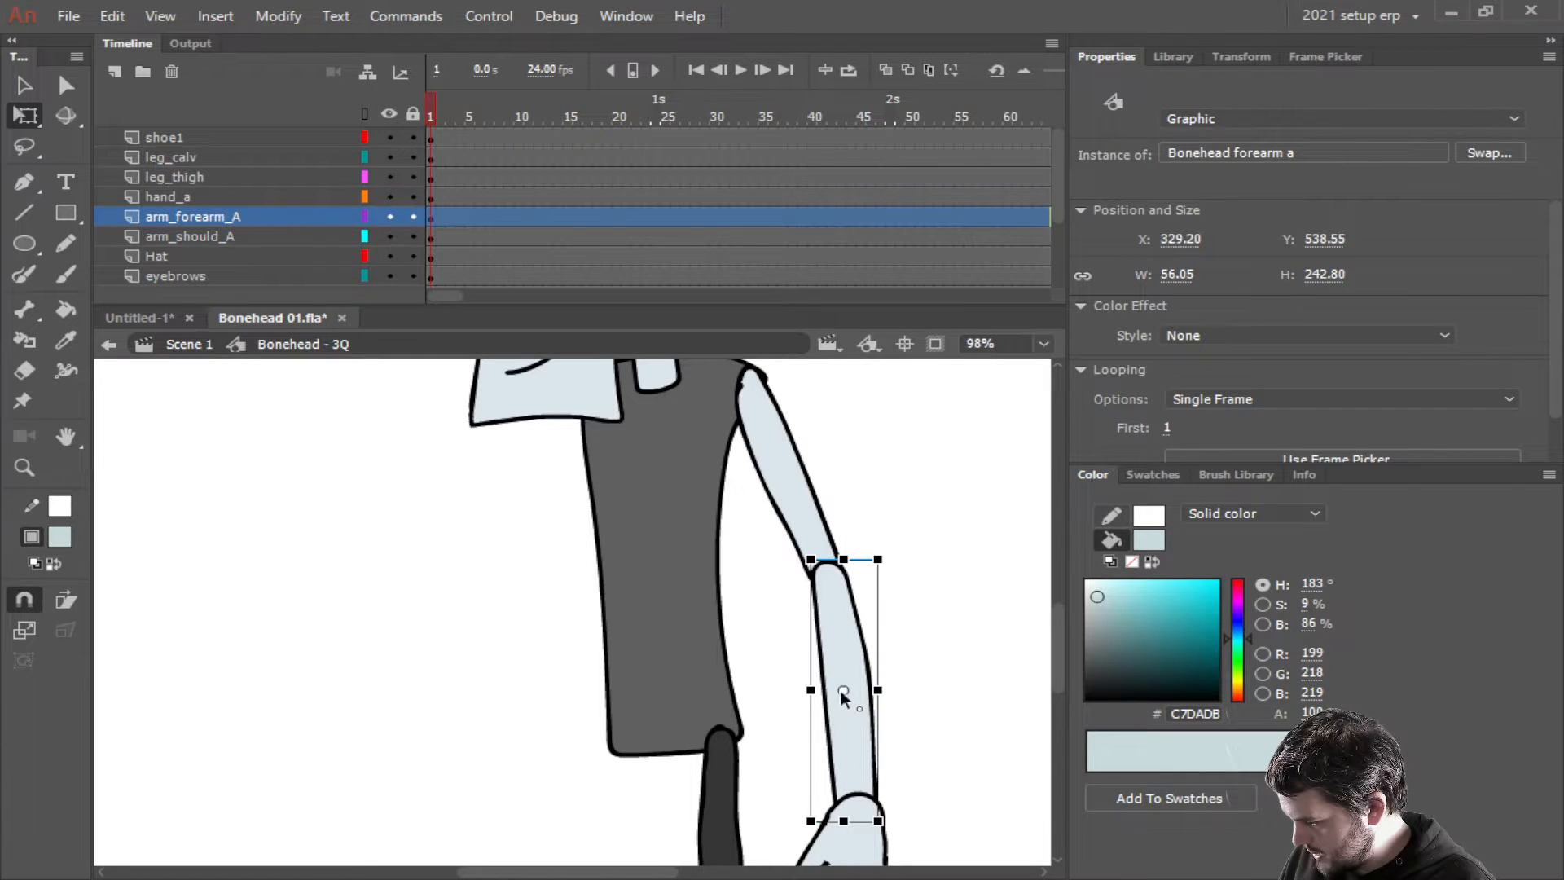
drag(841, 690, 824, 566)
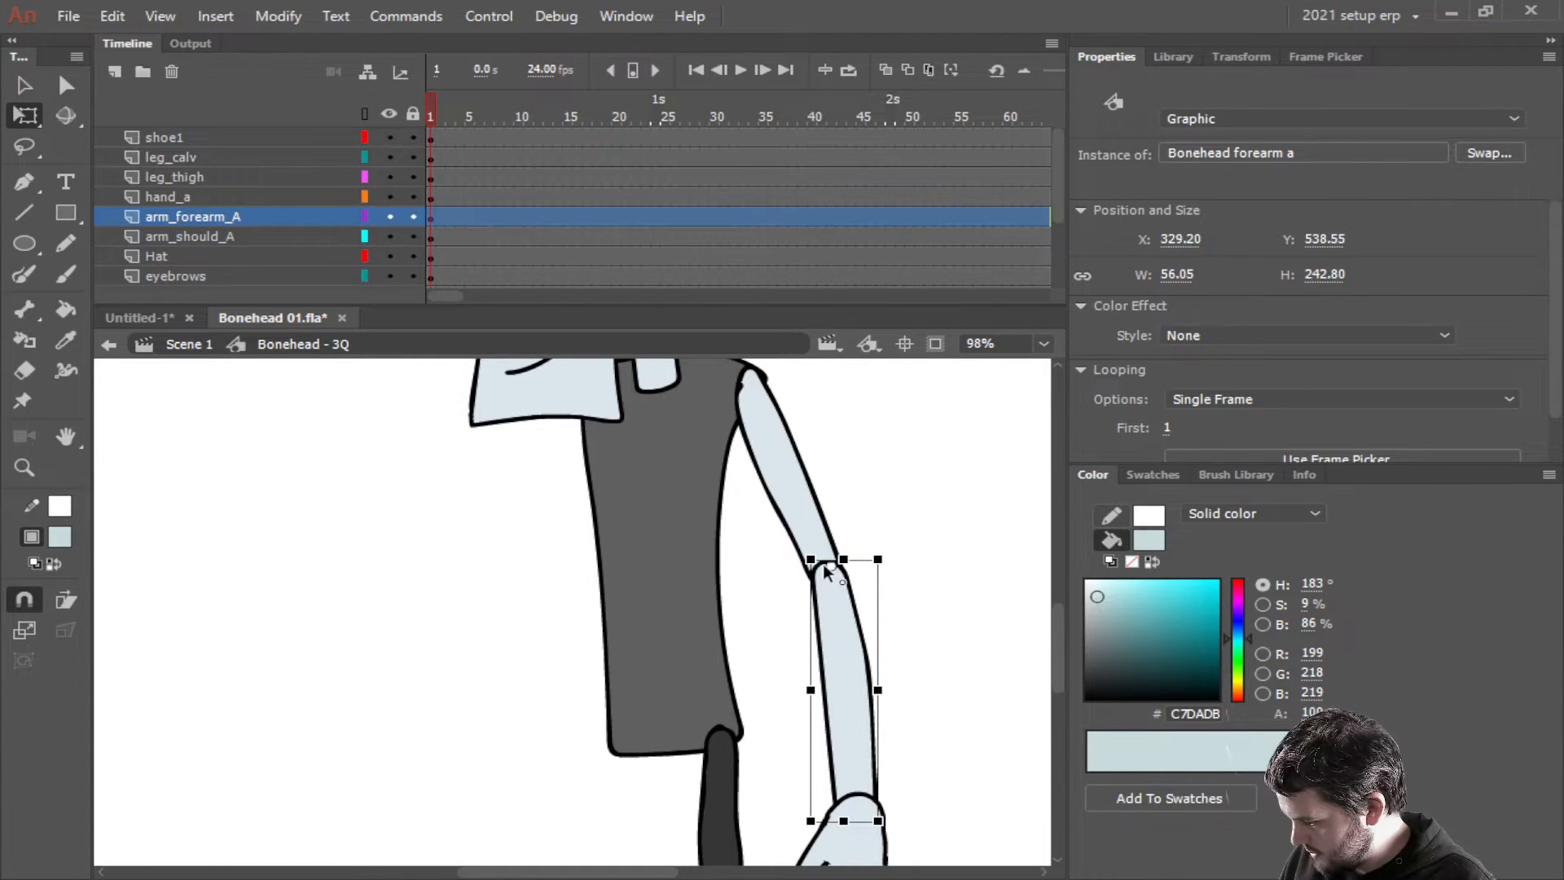
scroll(828, 575, up, 5)
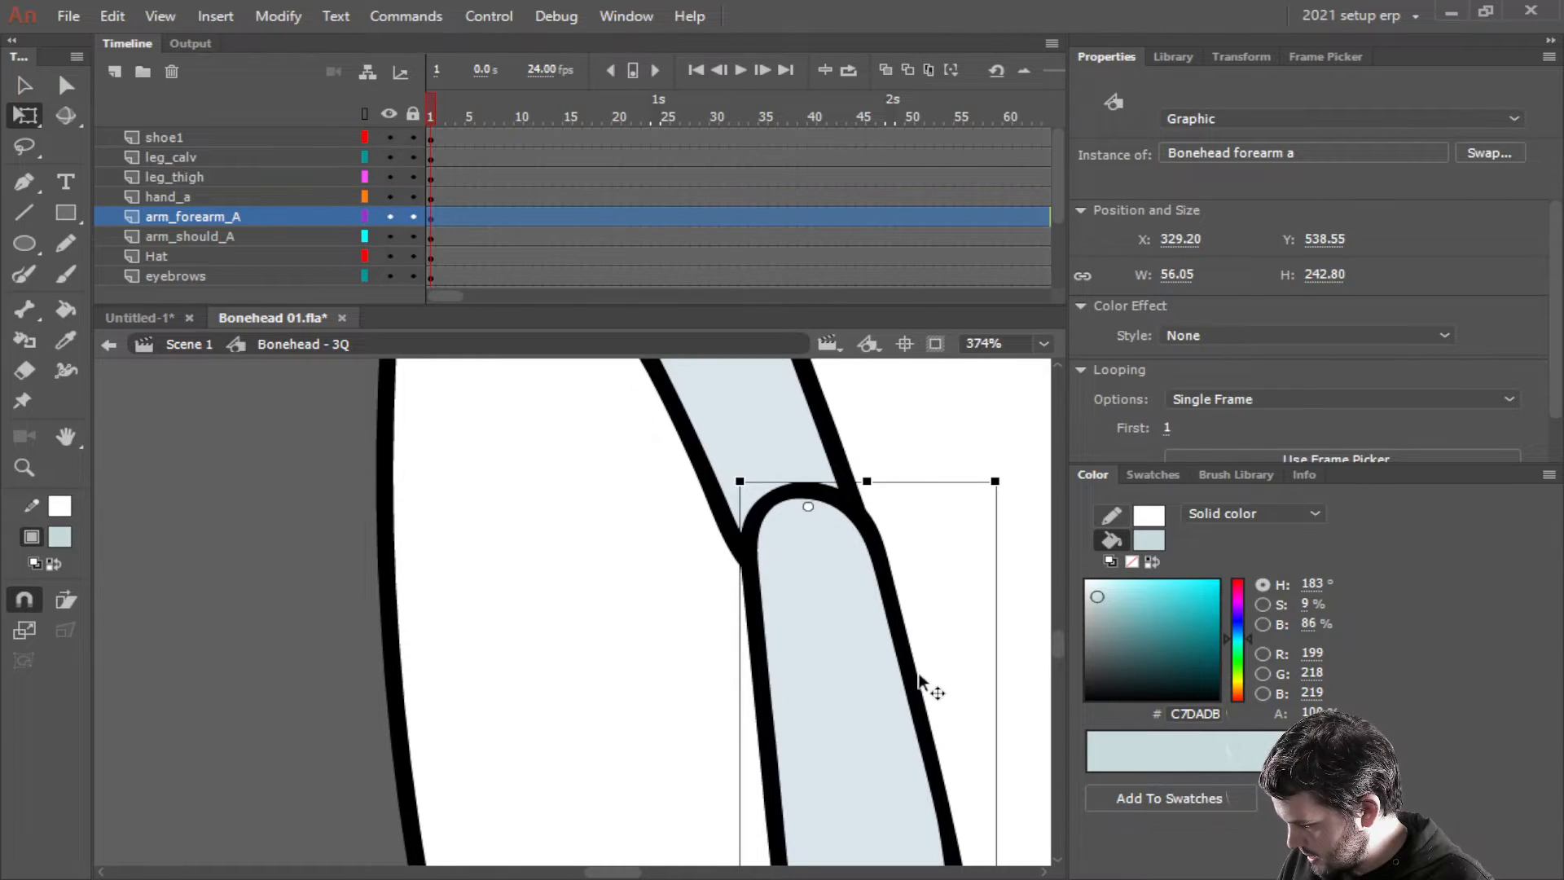
scroll(923, 688, right, 5)
scroll(921, 684, down, 4)
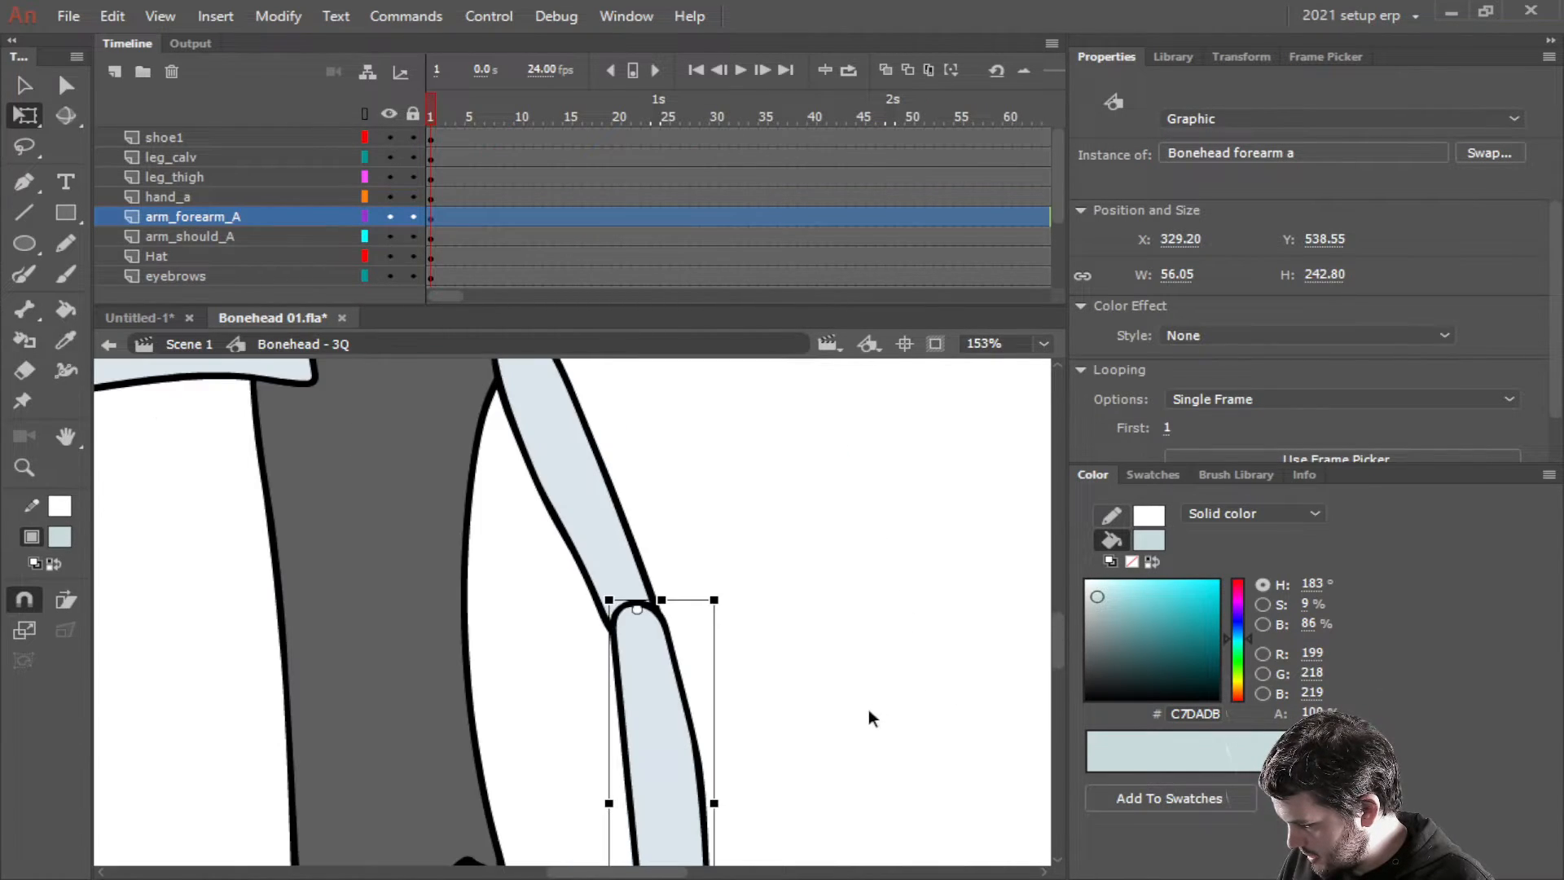
scroll(870, 733, down, 3)
scroll(855, 652, down, 3)
scroll(739, 489, up, 5)
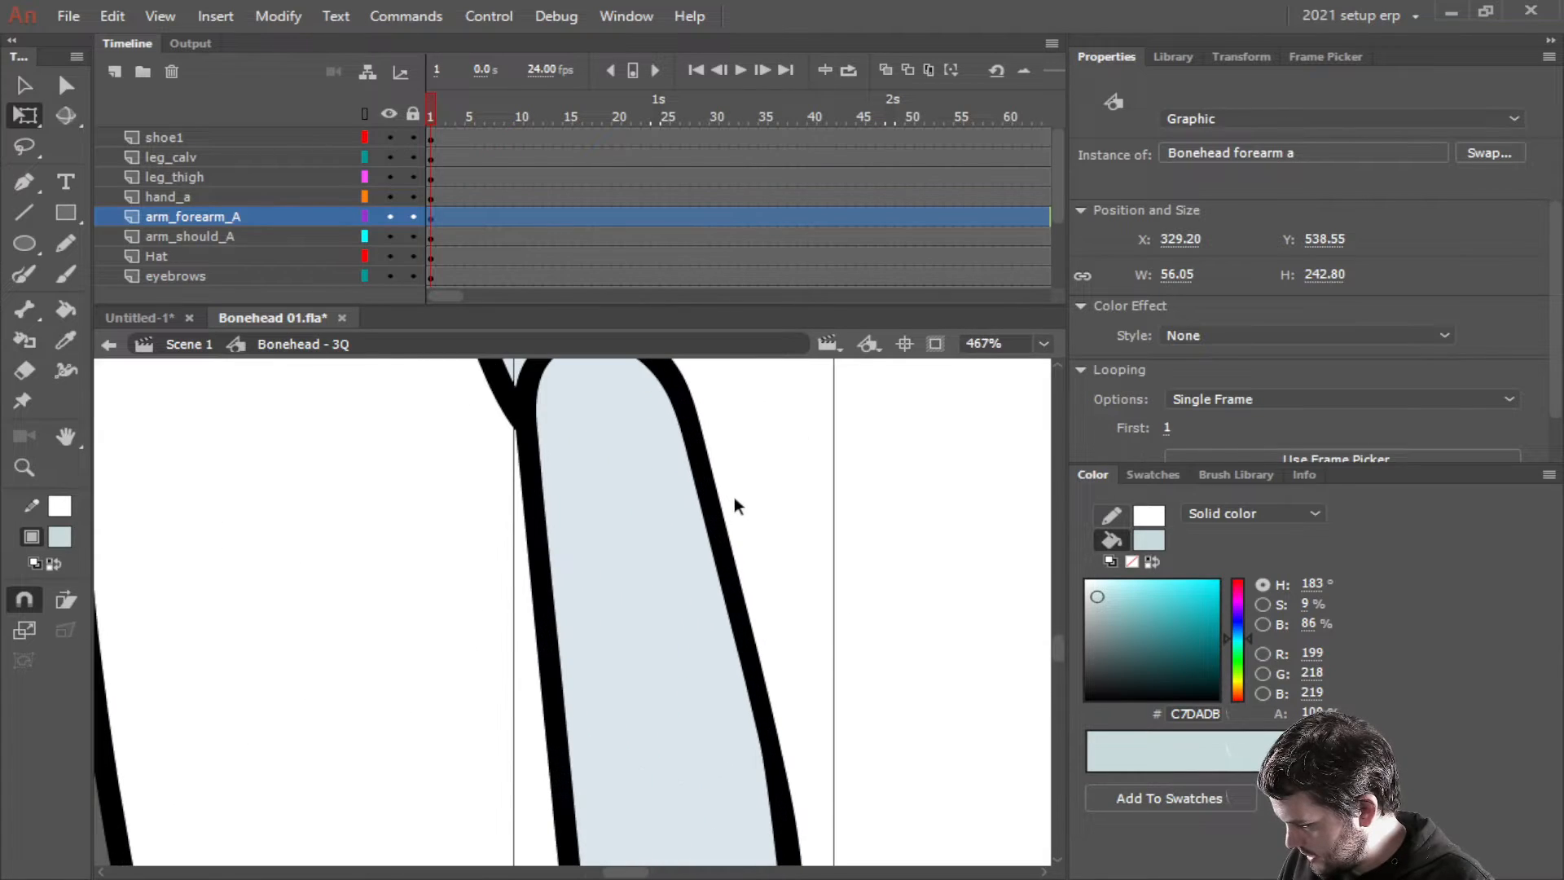
scroll(735, 505, up, 3)
scroll(735, 505, left, 2)
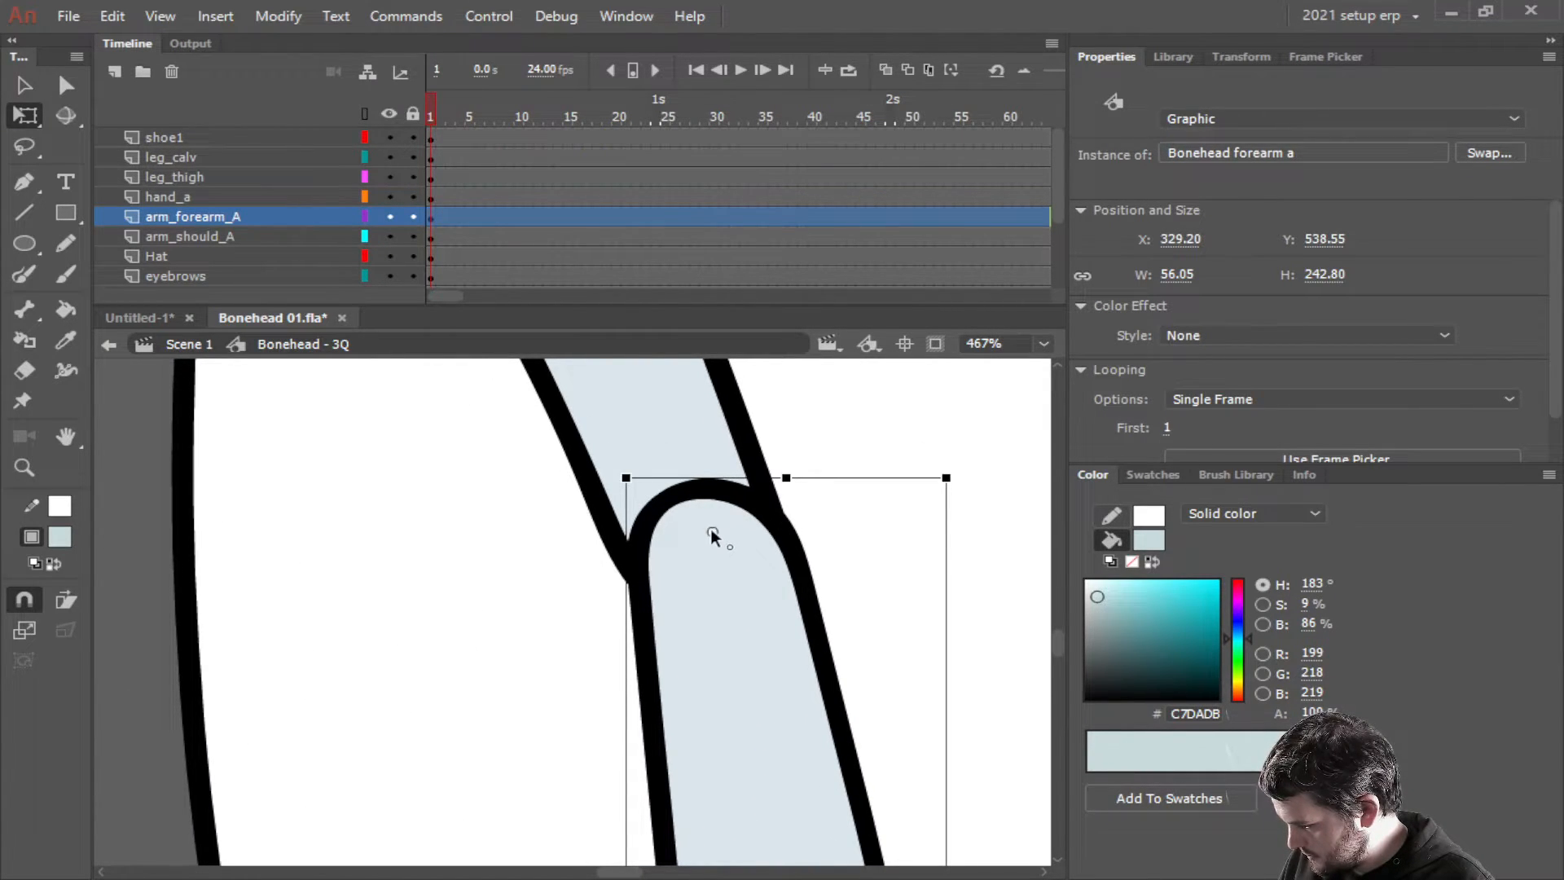
scroll(951, 702, down, 5)
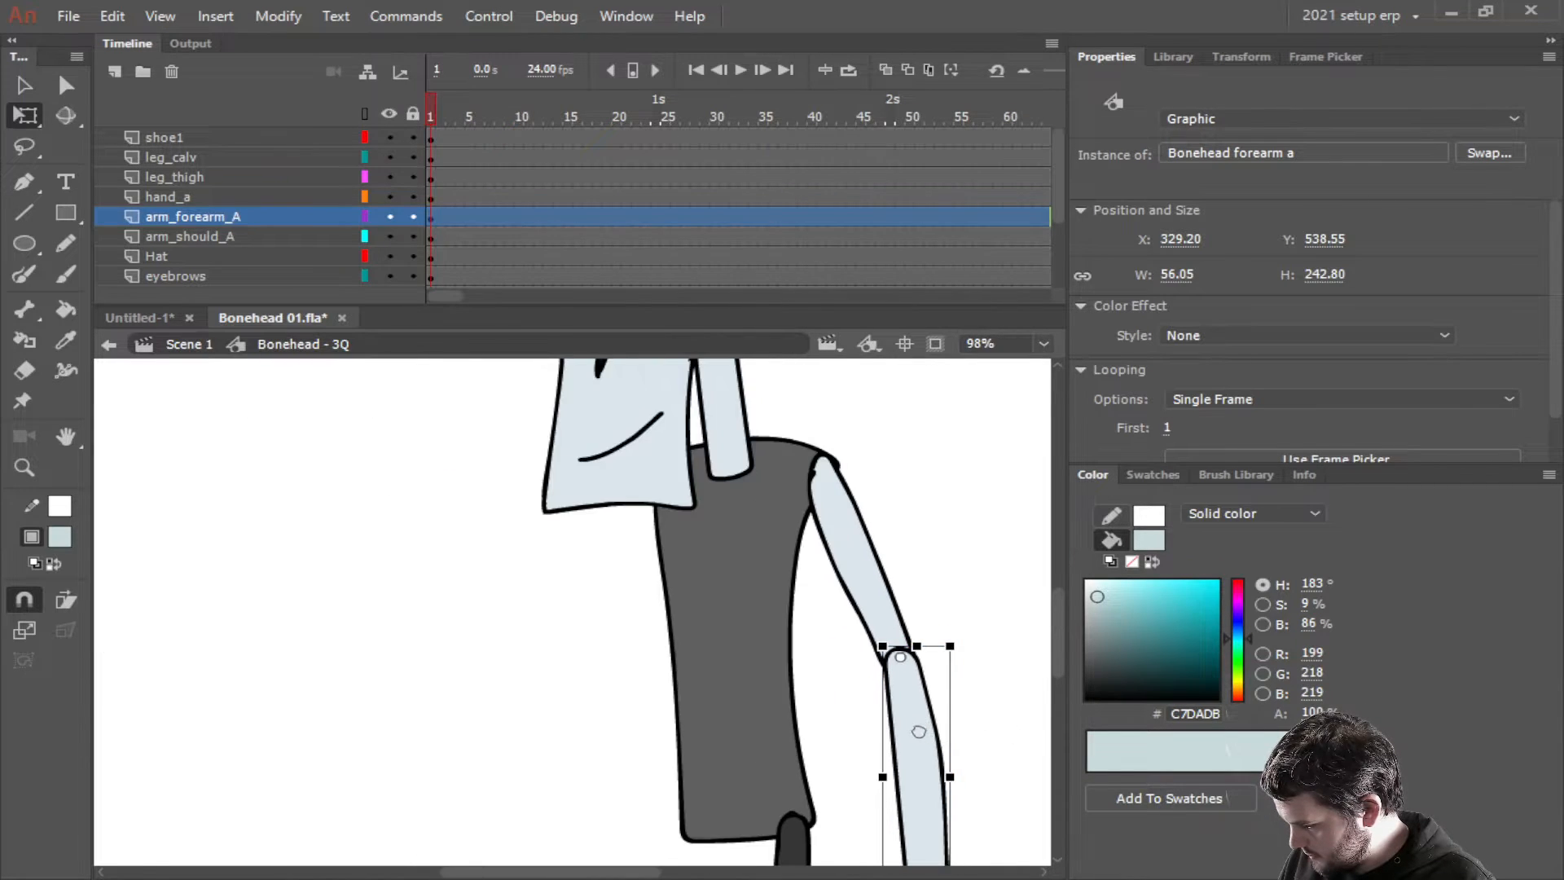
Move the hand's transformation point up to the wrist
drag(919, 731, 730, 463)
click(741, 676)
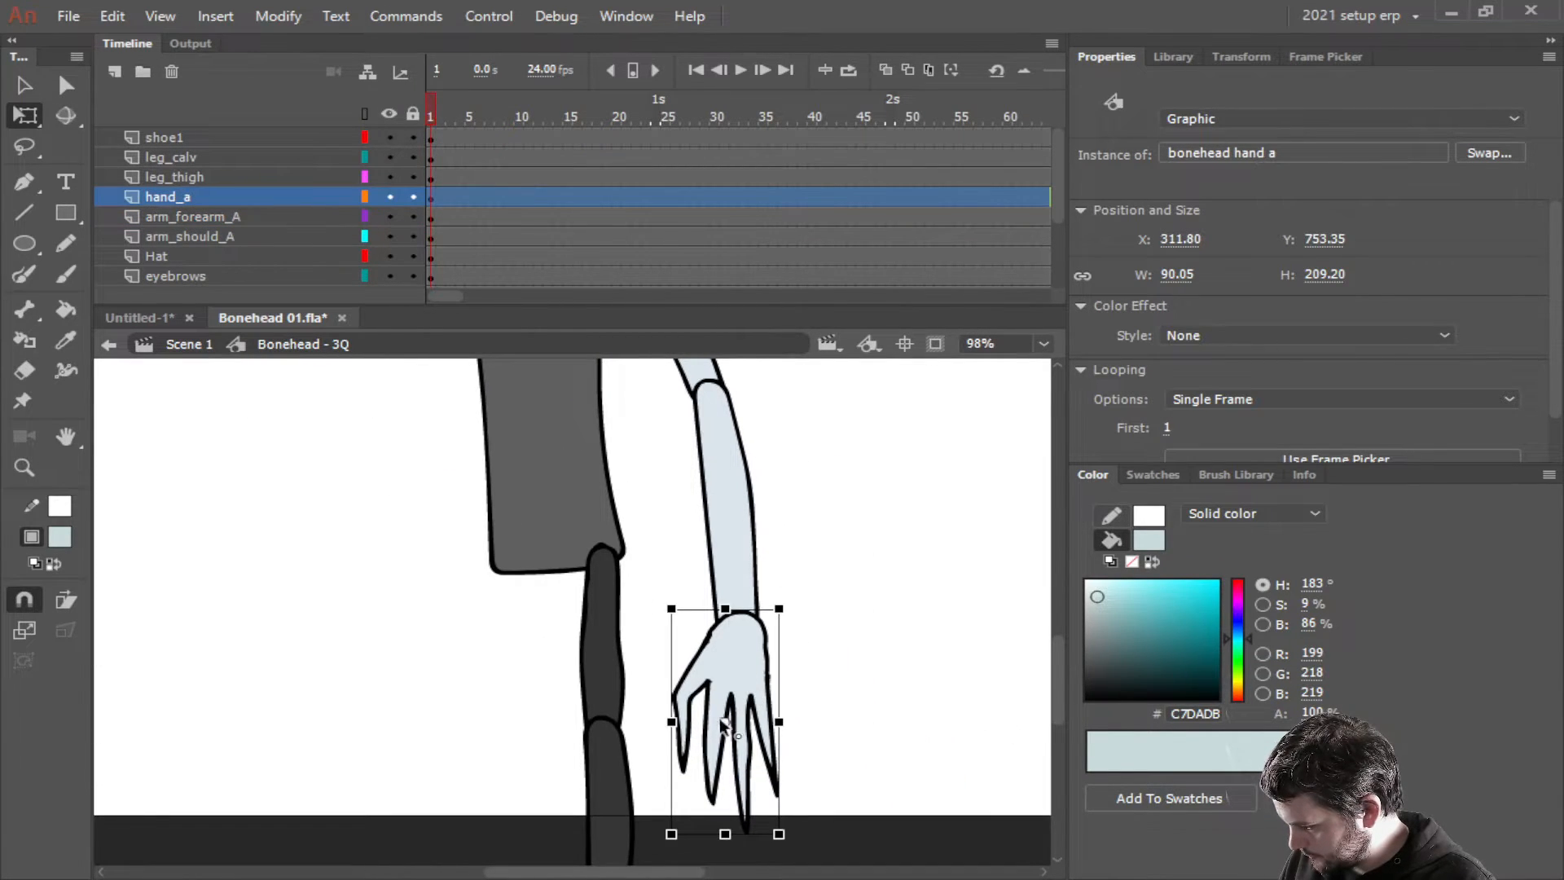
drag(722, 720, 730, 664)
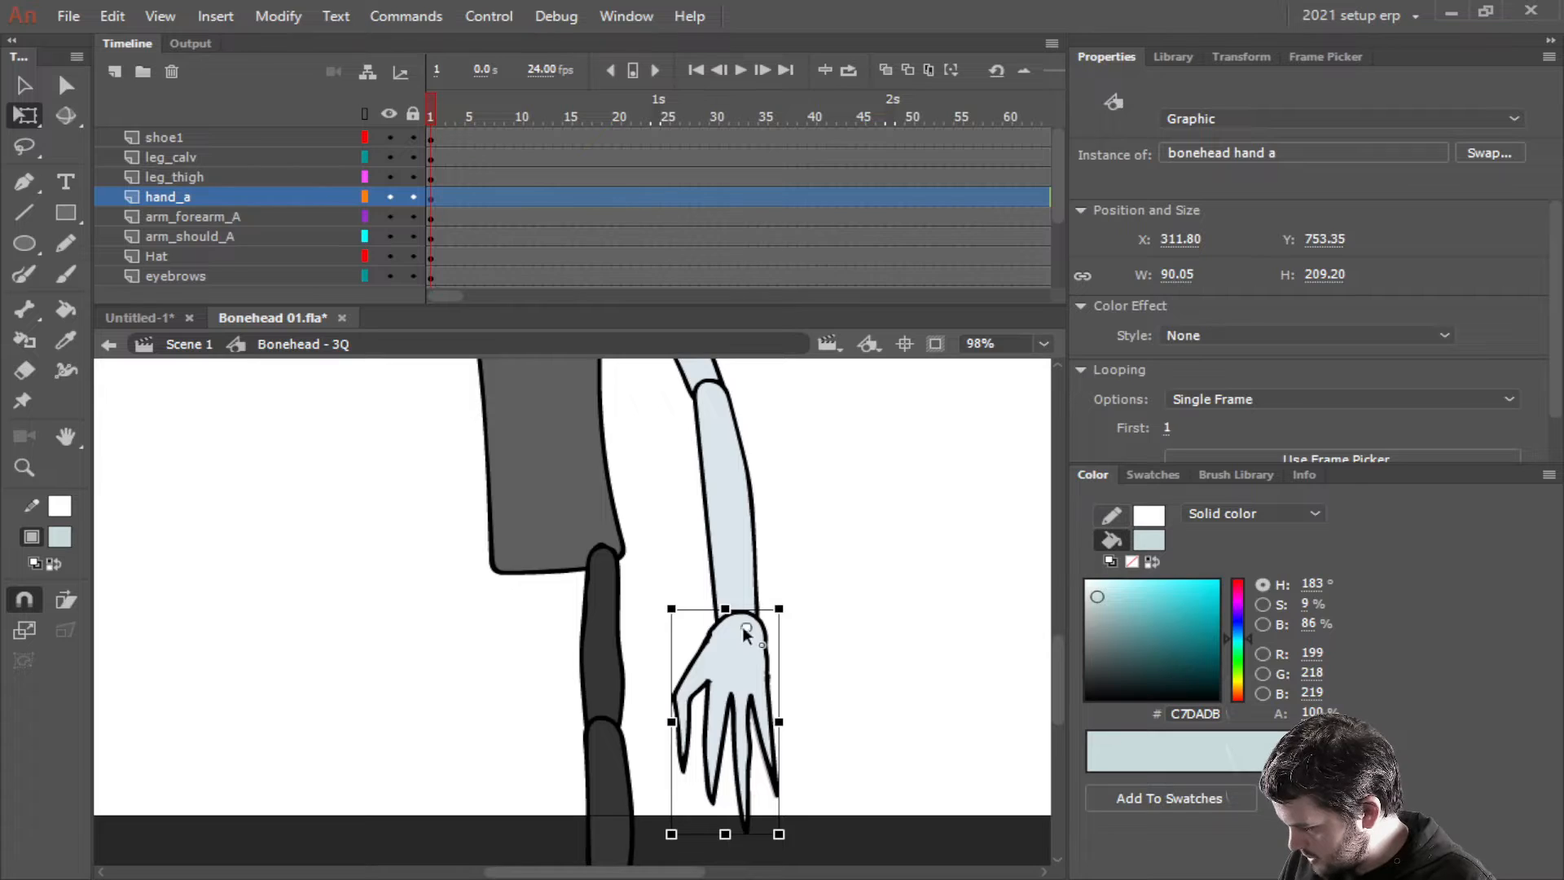
scroll(740, 632, up, 3)
scroll(749, 652, up, 2)
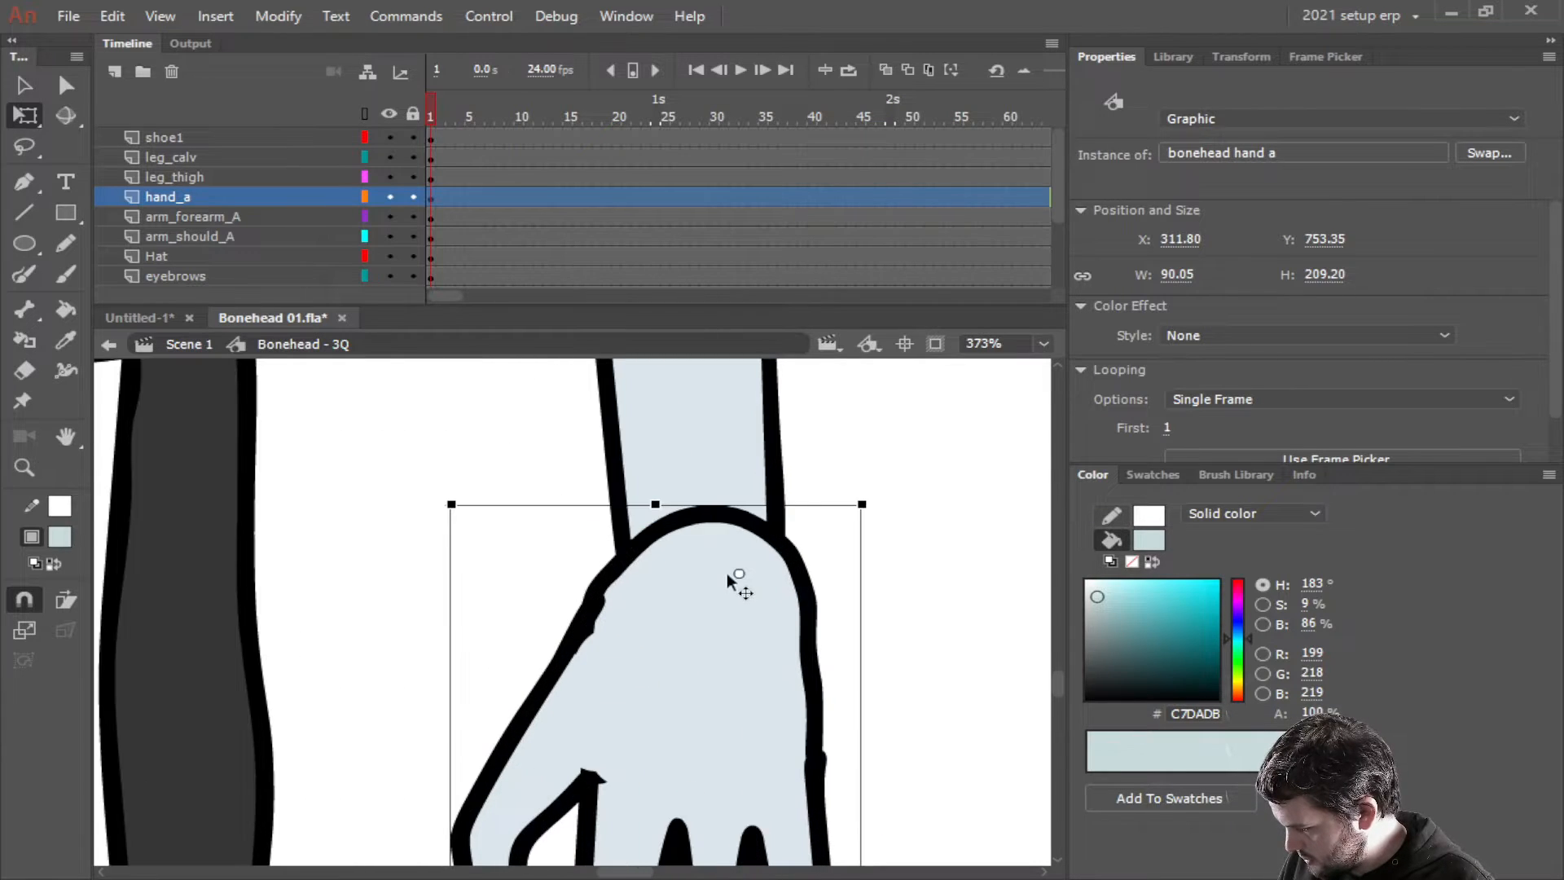
Nudge the hand left to X 309.30 to line up with the forearm and refine its wrist transformation point
key(Left)
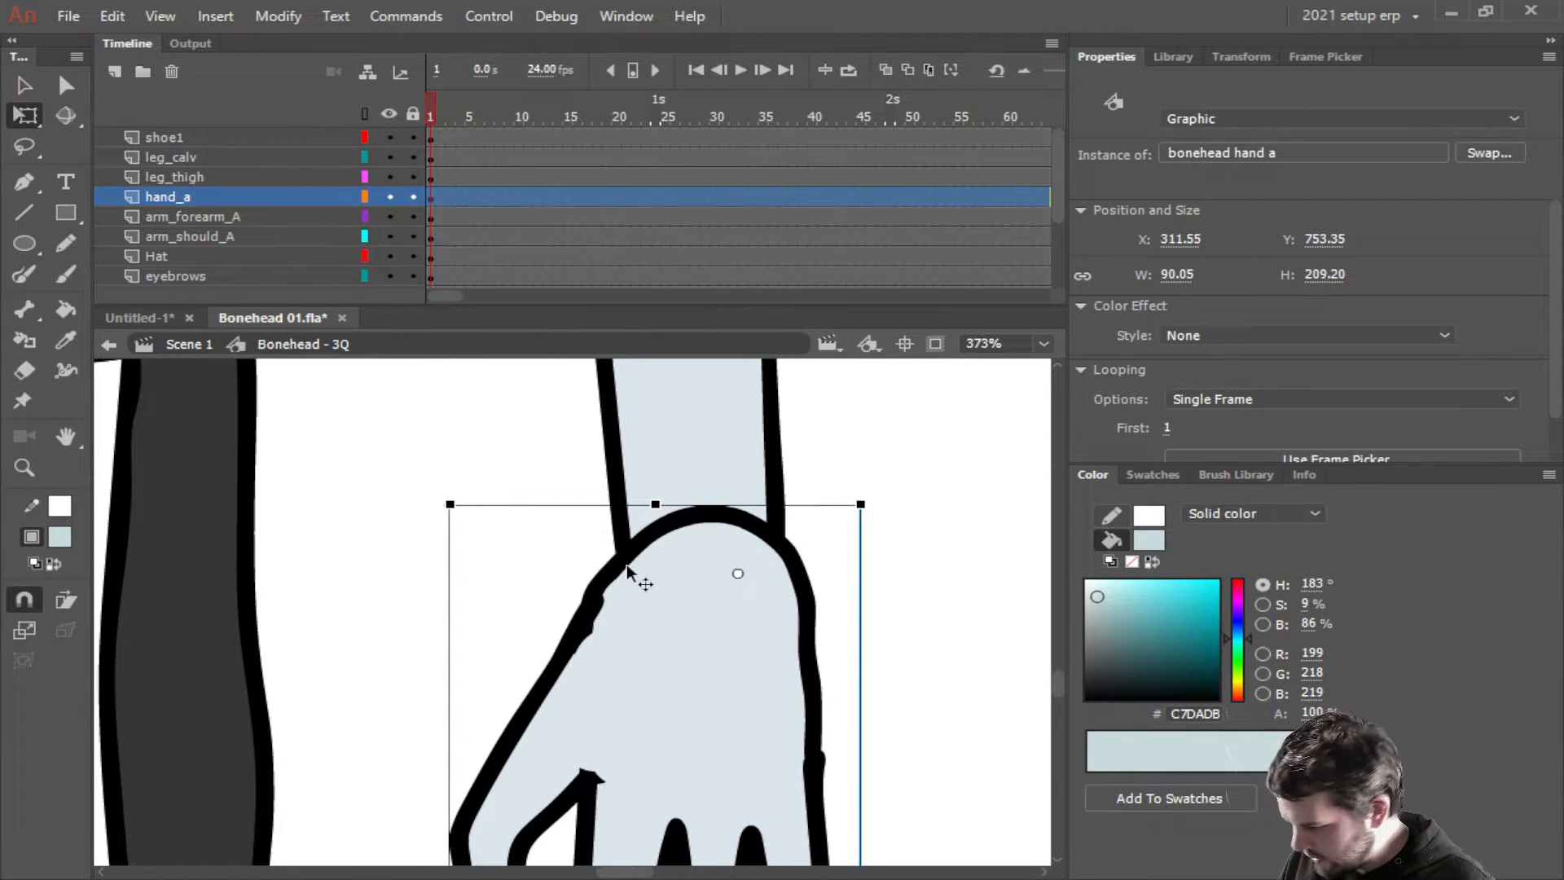
key(Left)
key(Left)
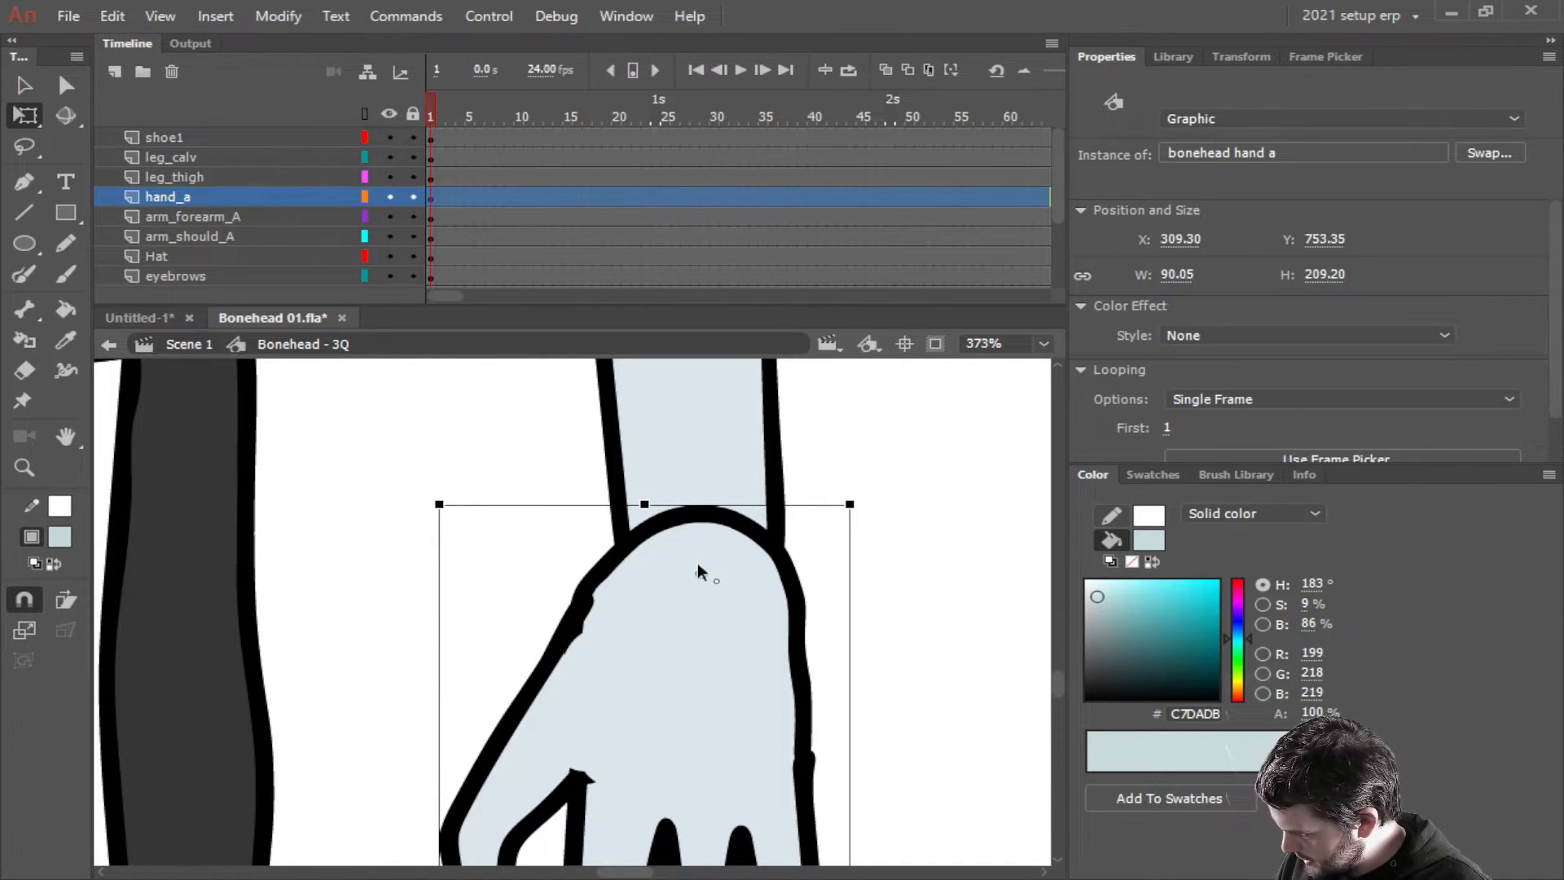
drag(697, 563, 697, 555)
scroll(764, 677, down, 5)
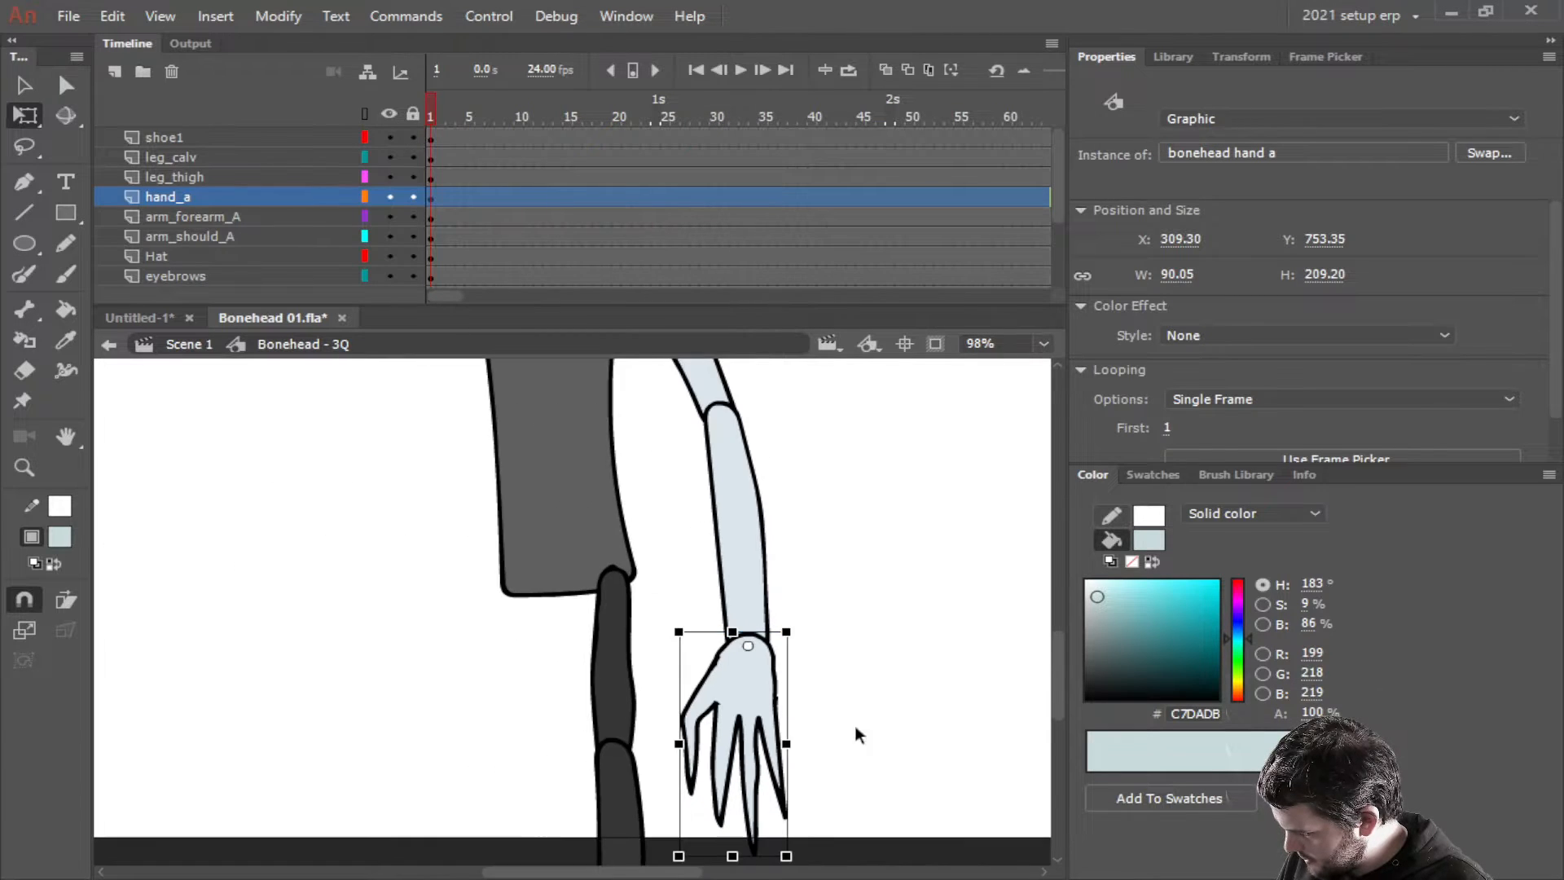
Rotate the hand slightly counter-clockwise about the wrist so the fingers swing away from the leg, and save the file
drag(855, 729, 778, 611)
drag(605, 729, 677, 671)
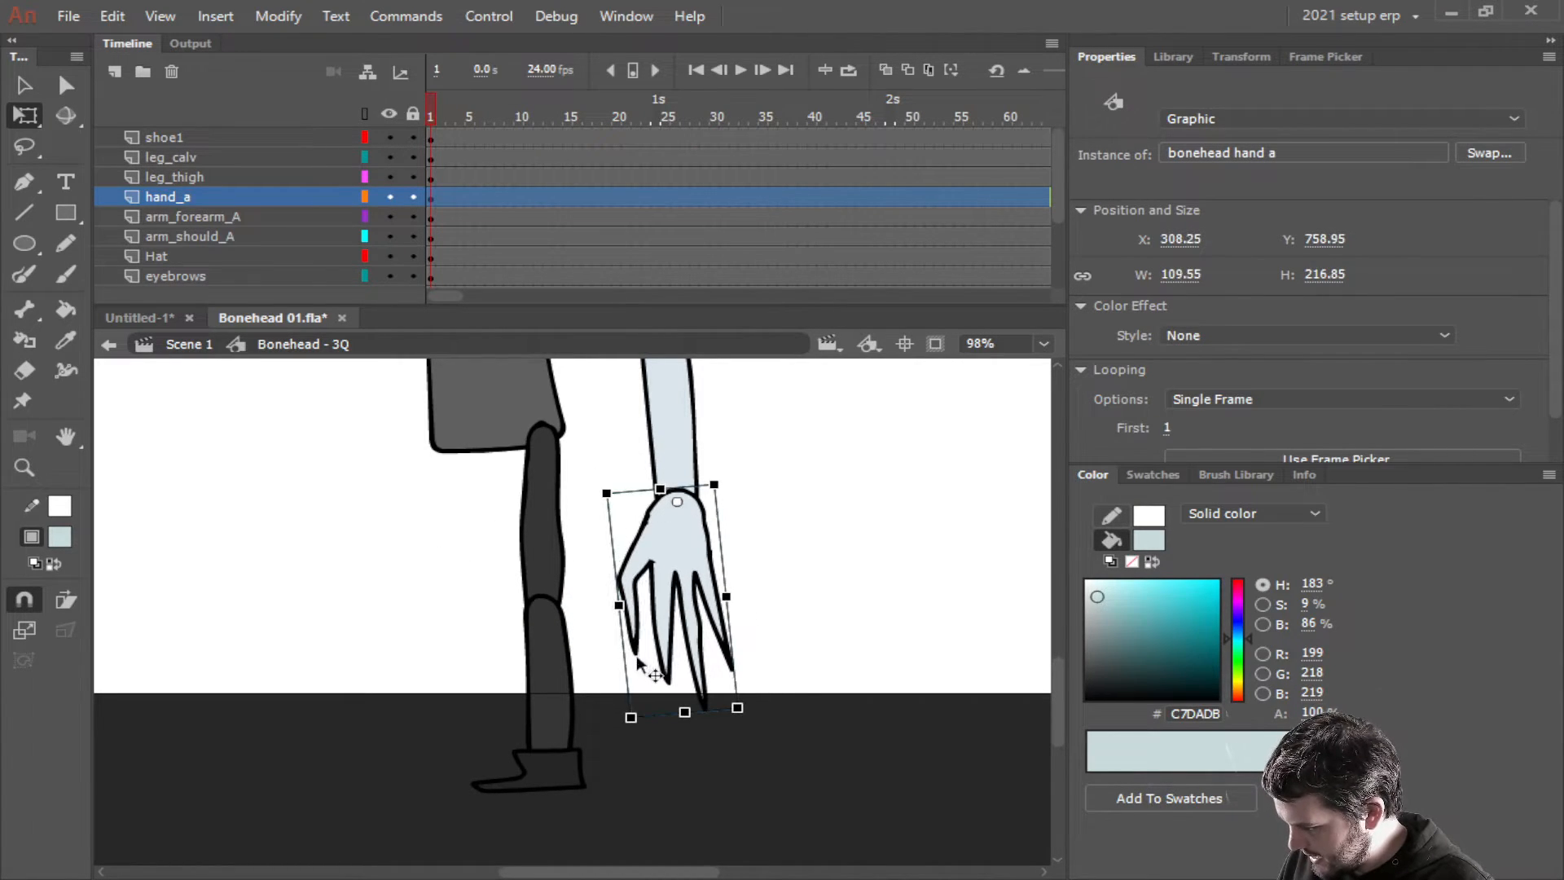
scroll(770, 585, down, 4)
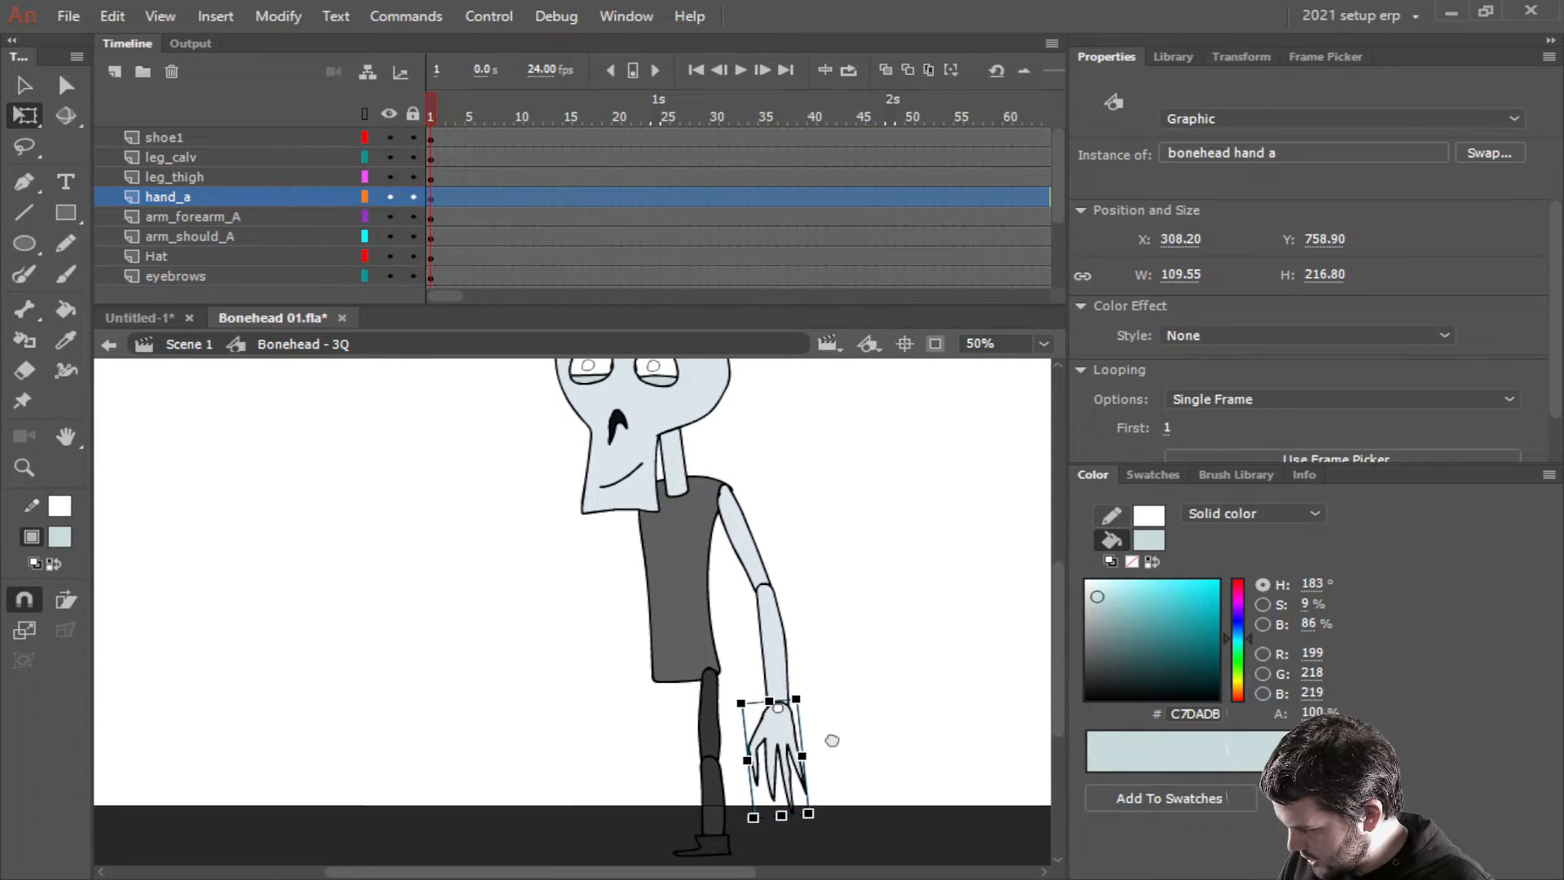
click(823, 612)
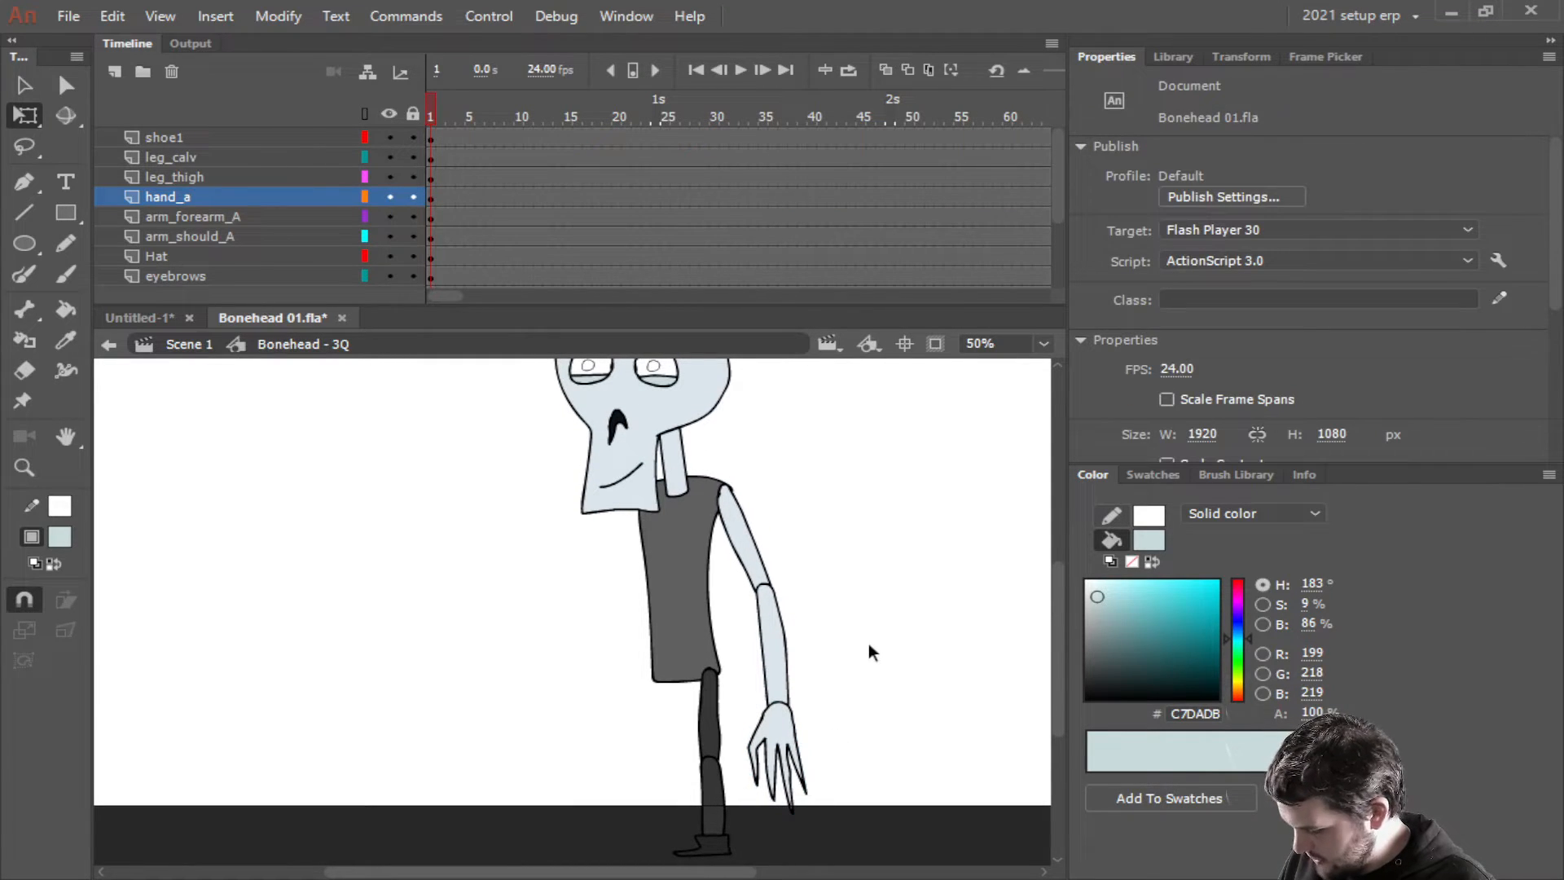
key(ctrl+s)
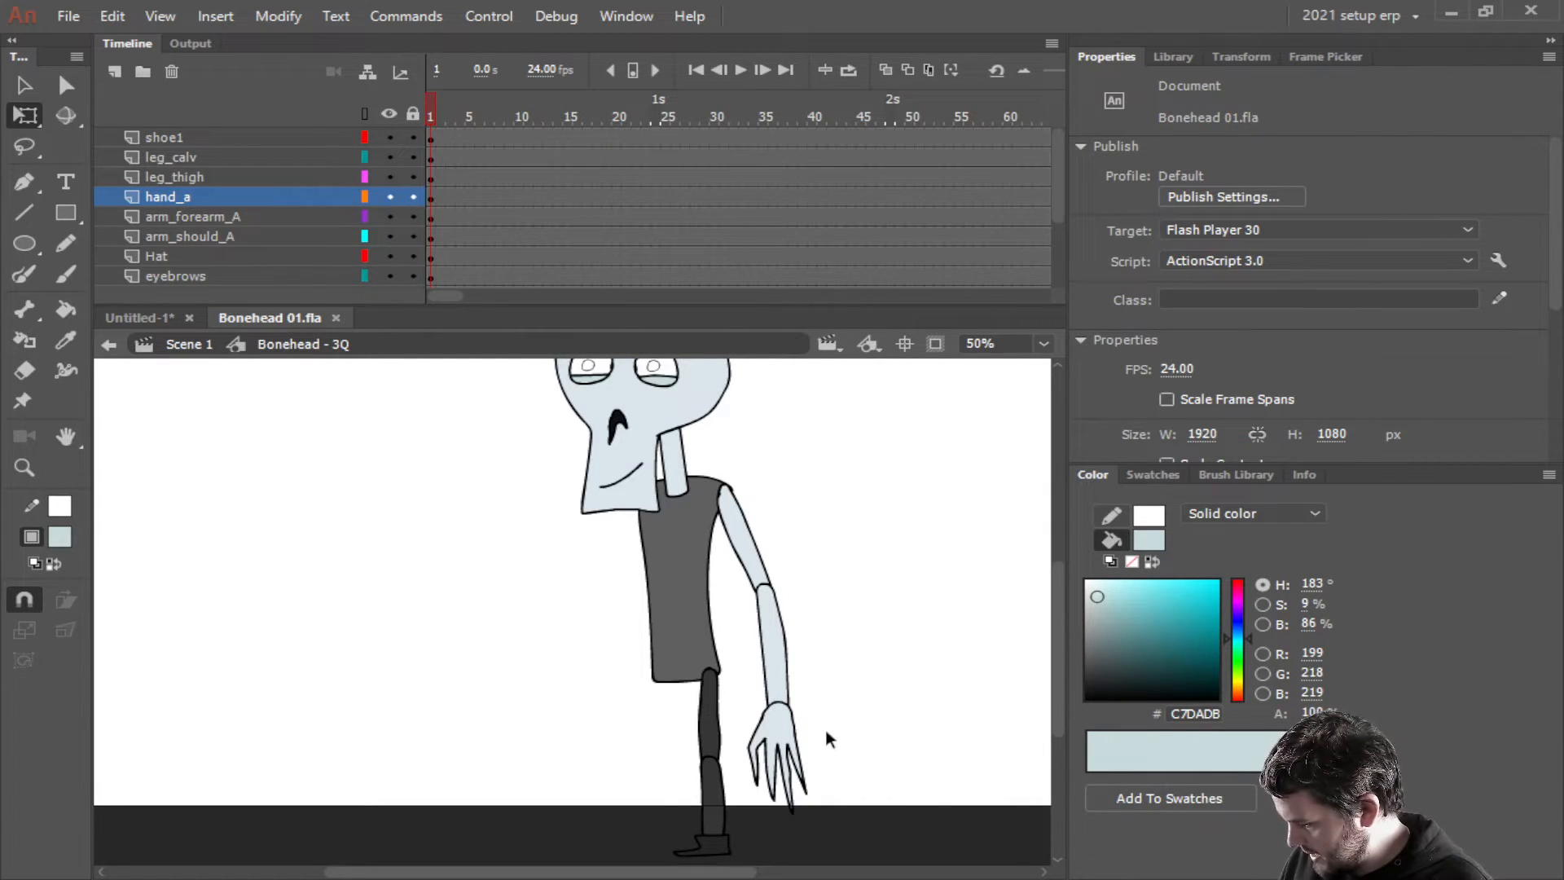
Duplicate the three arm layers hand_a, arm_forearm_A and arm_should_A
scroll(834, 730, up, 5)
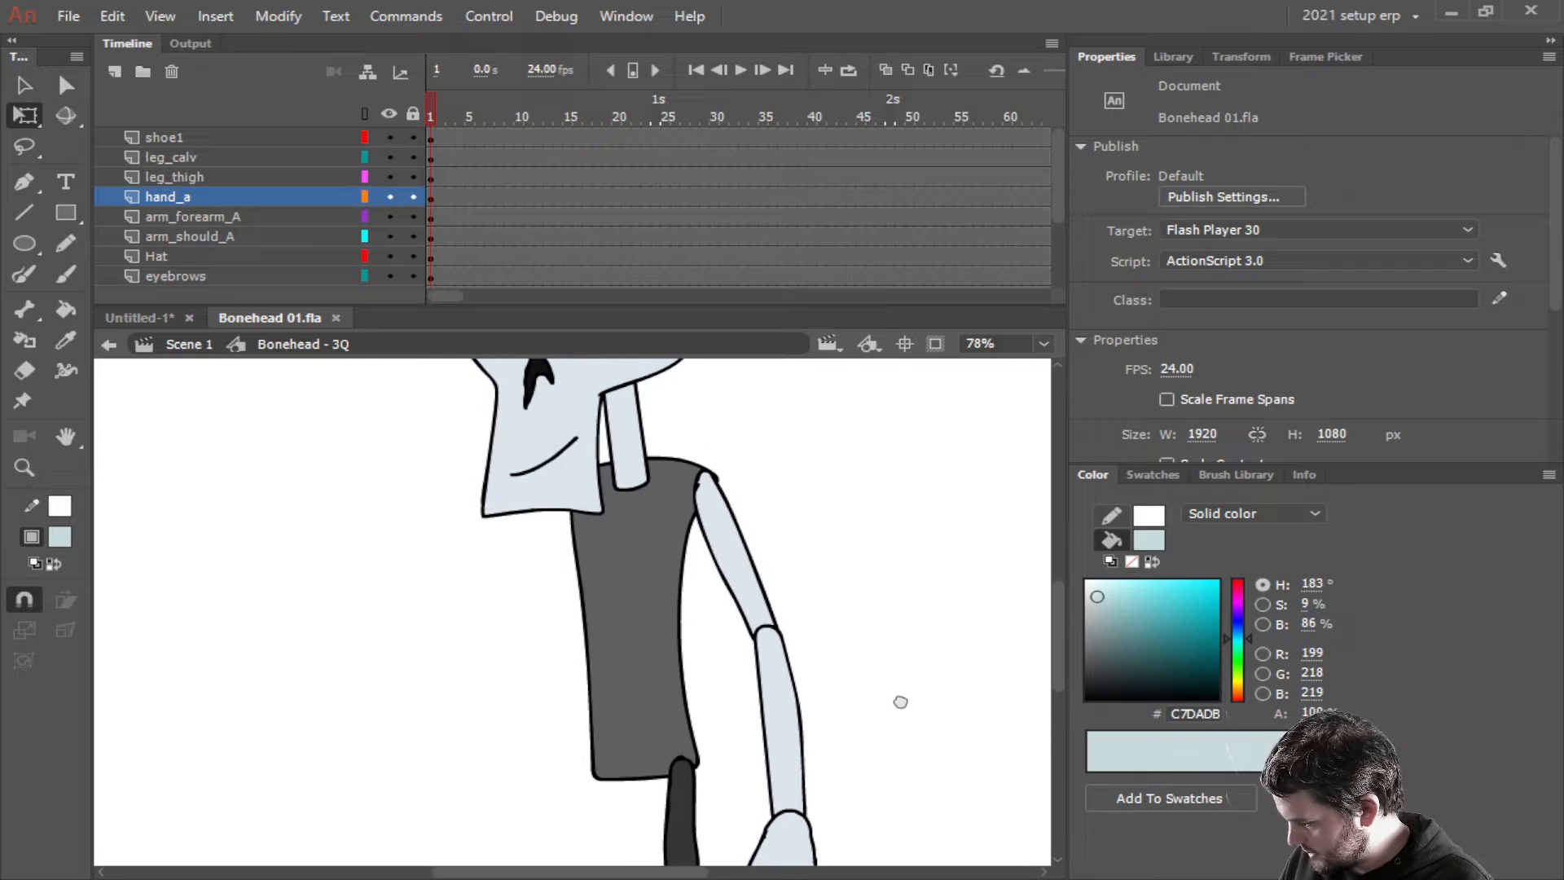
drag(926, 737, 831, 584)
click(750, 697)
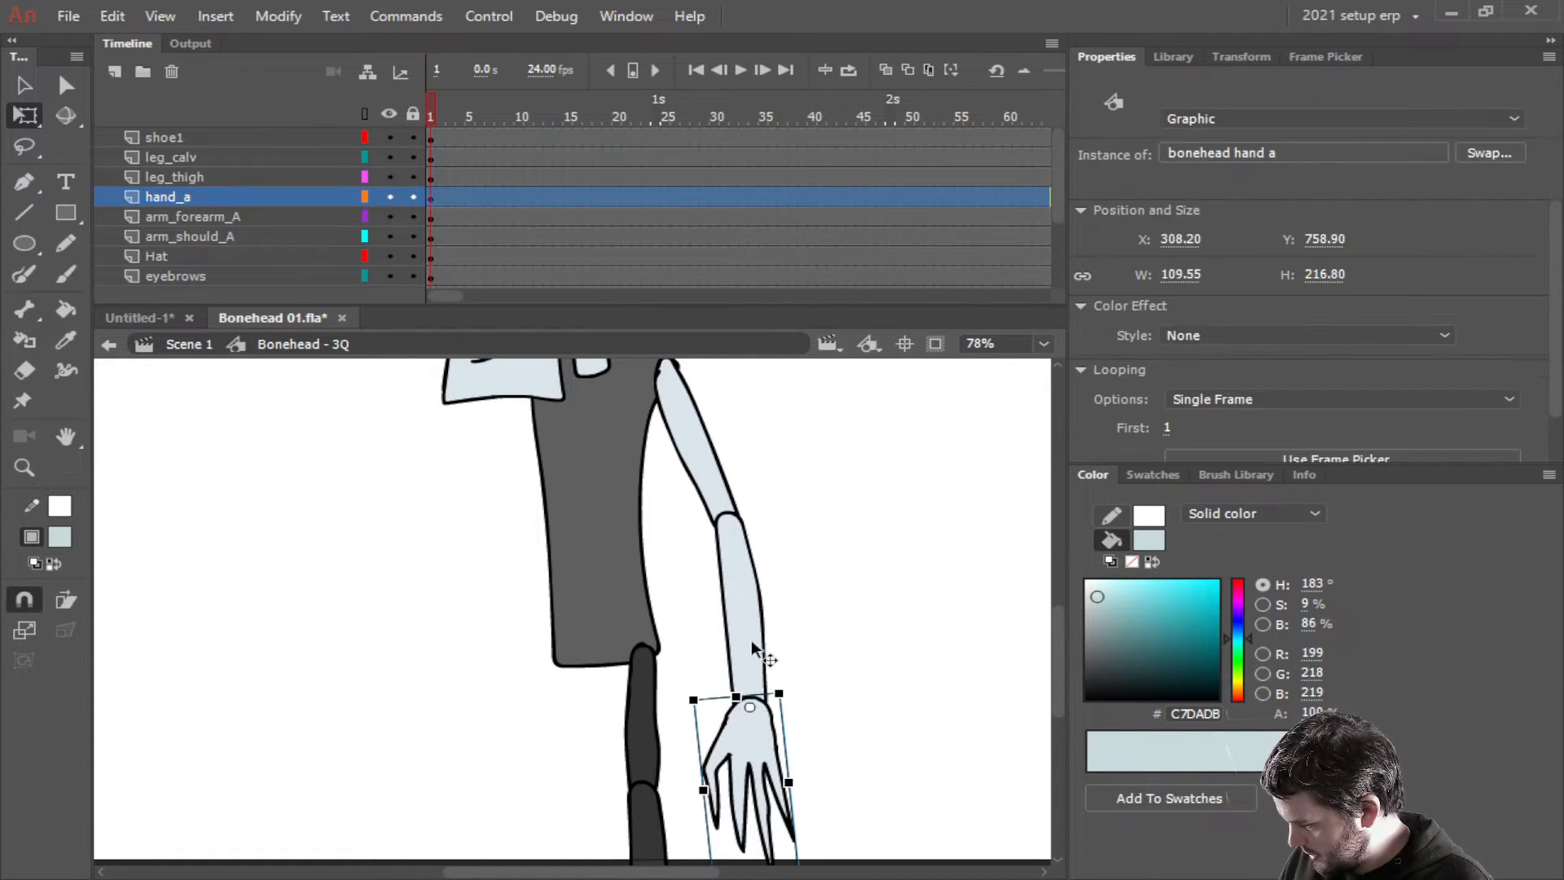
click(746, 622)
click(693, 448)
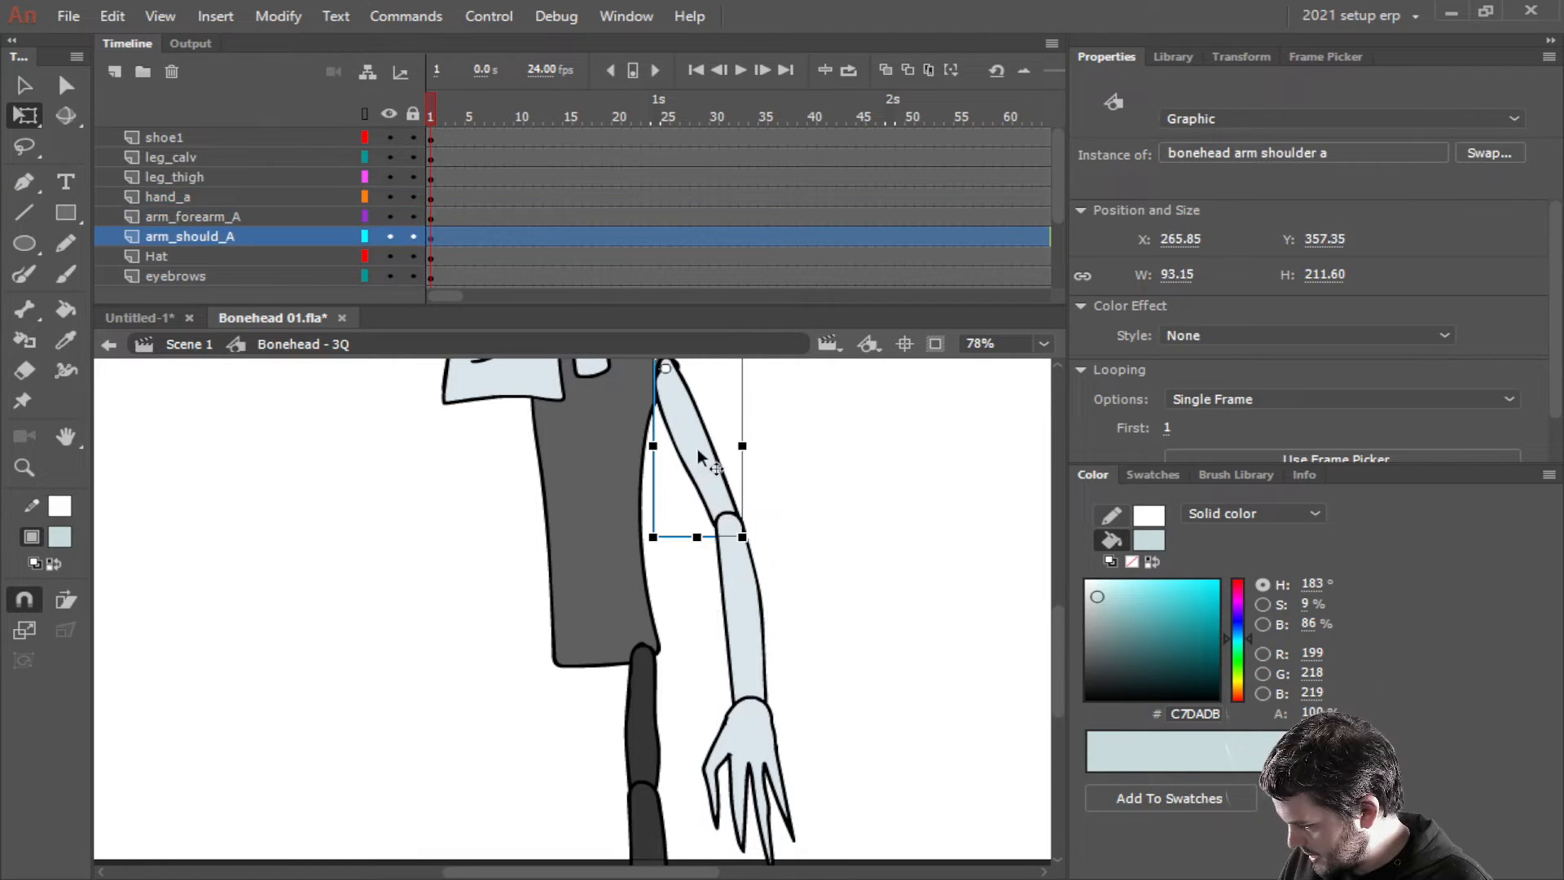
click(763, 611)
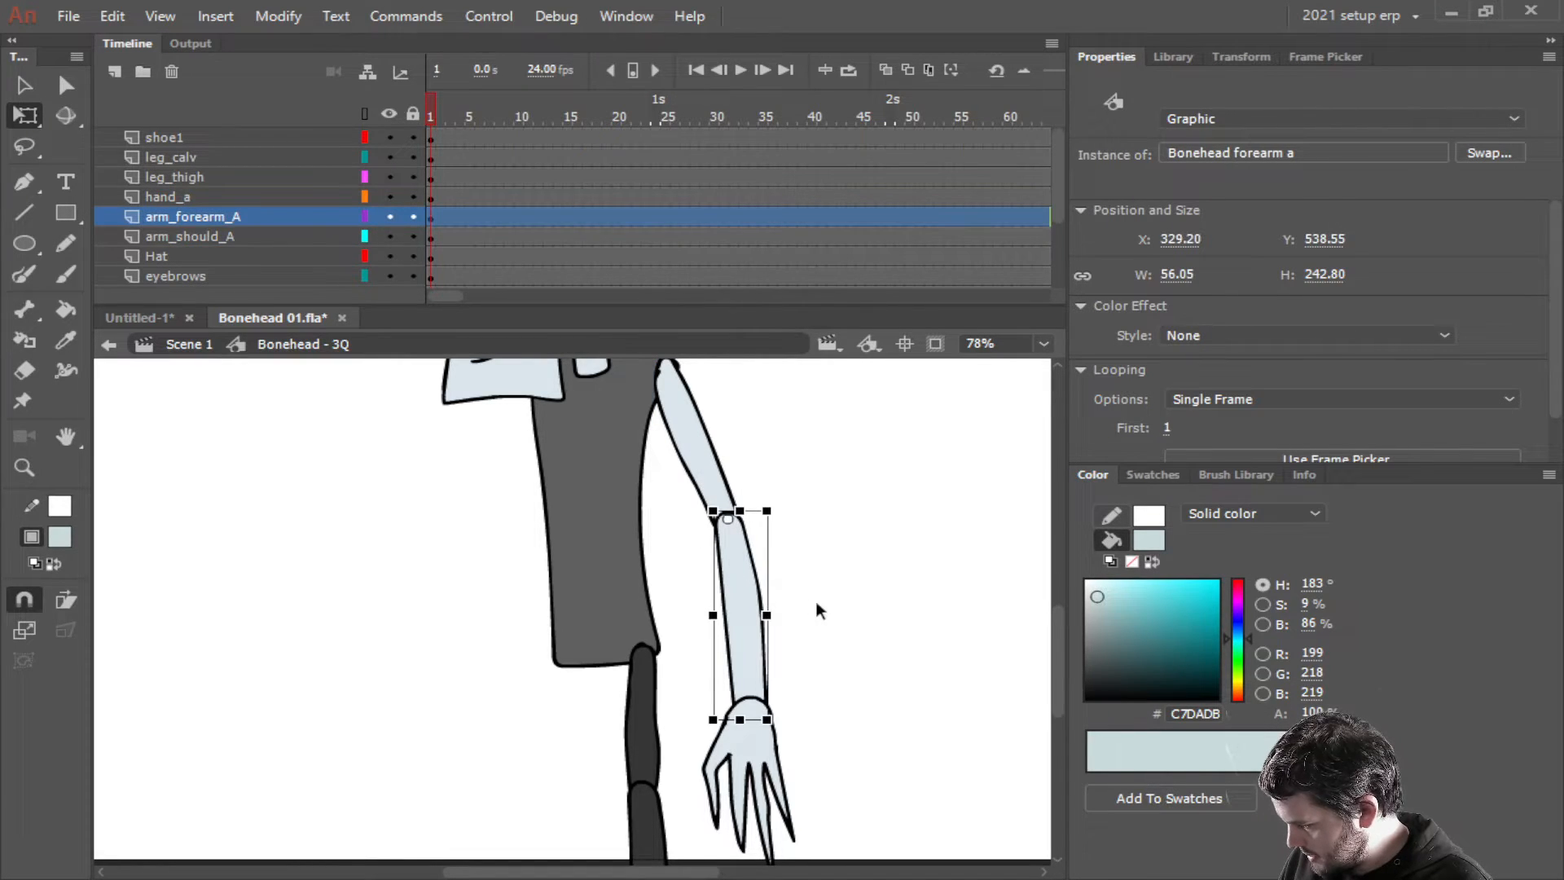
click(184, 229)
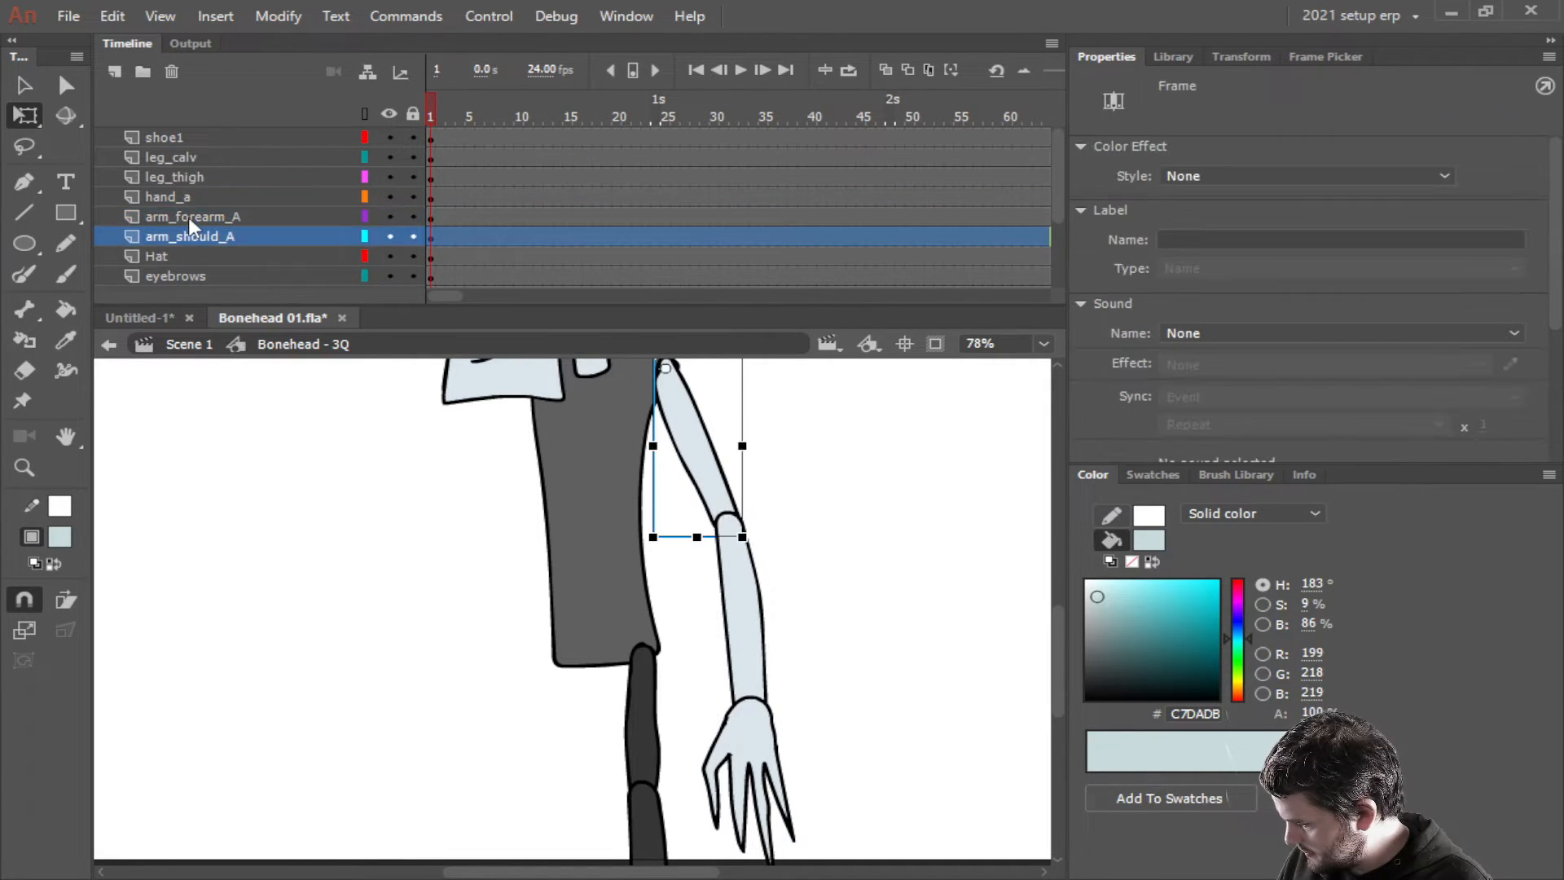
click(188, 217)
click(170, 231)
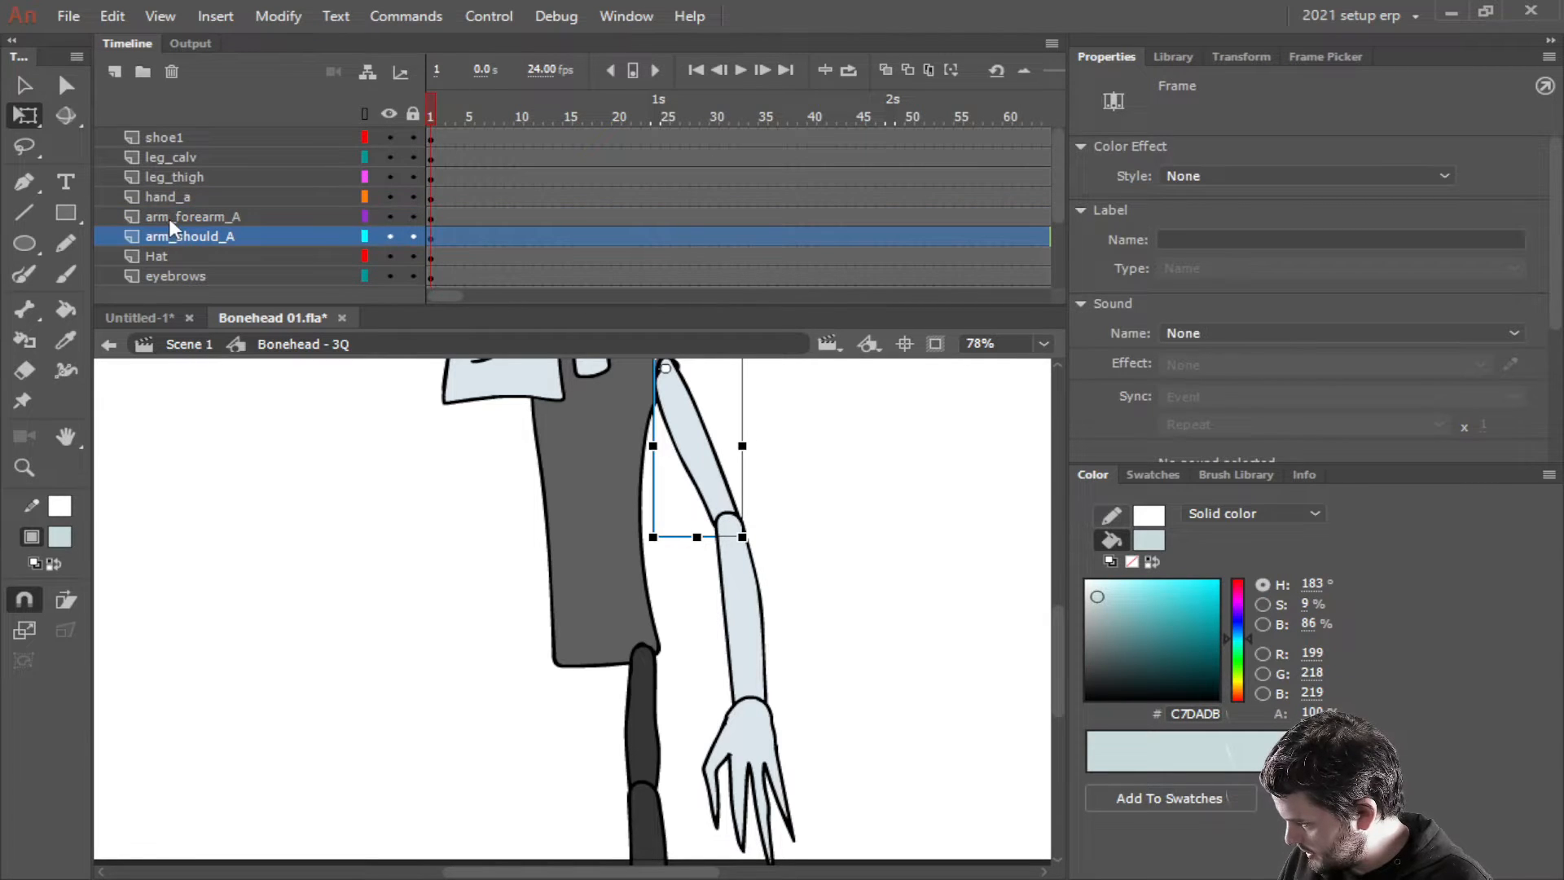
shift+click(168, 204)
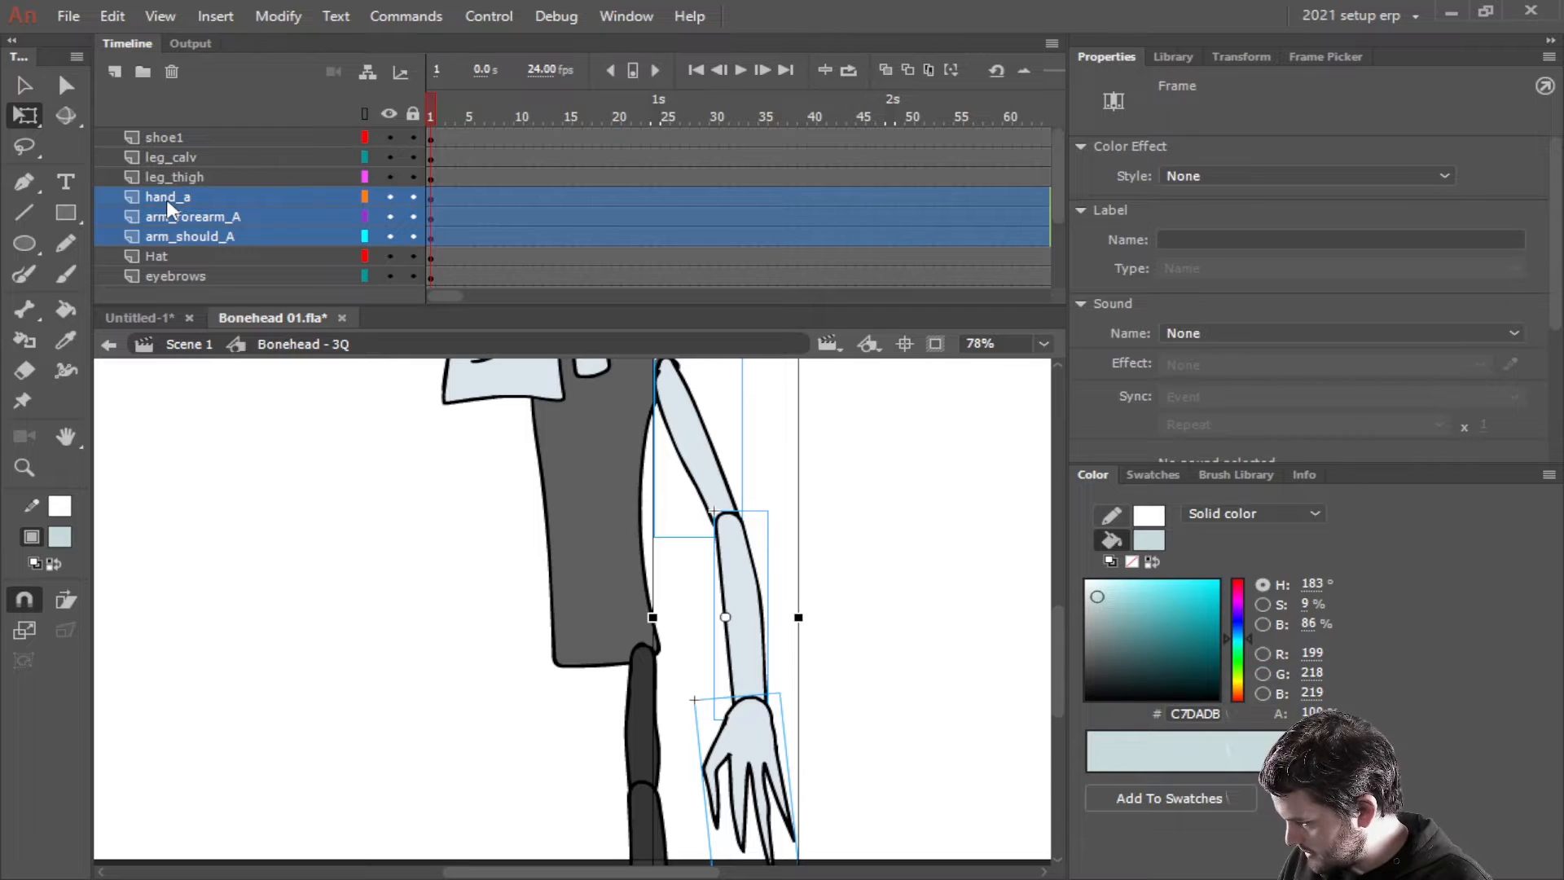
right_click(170, 205)
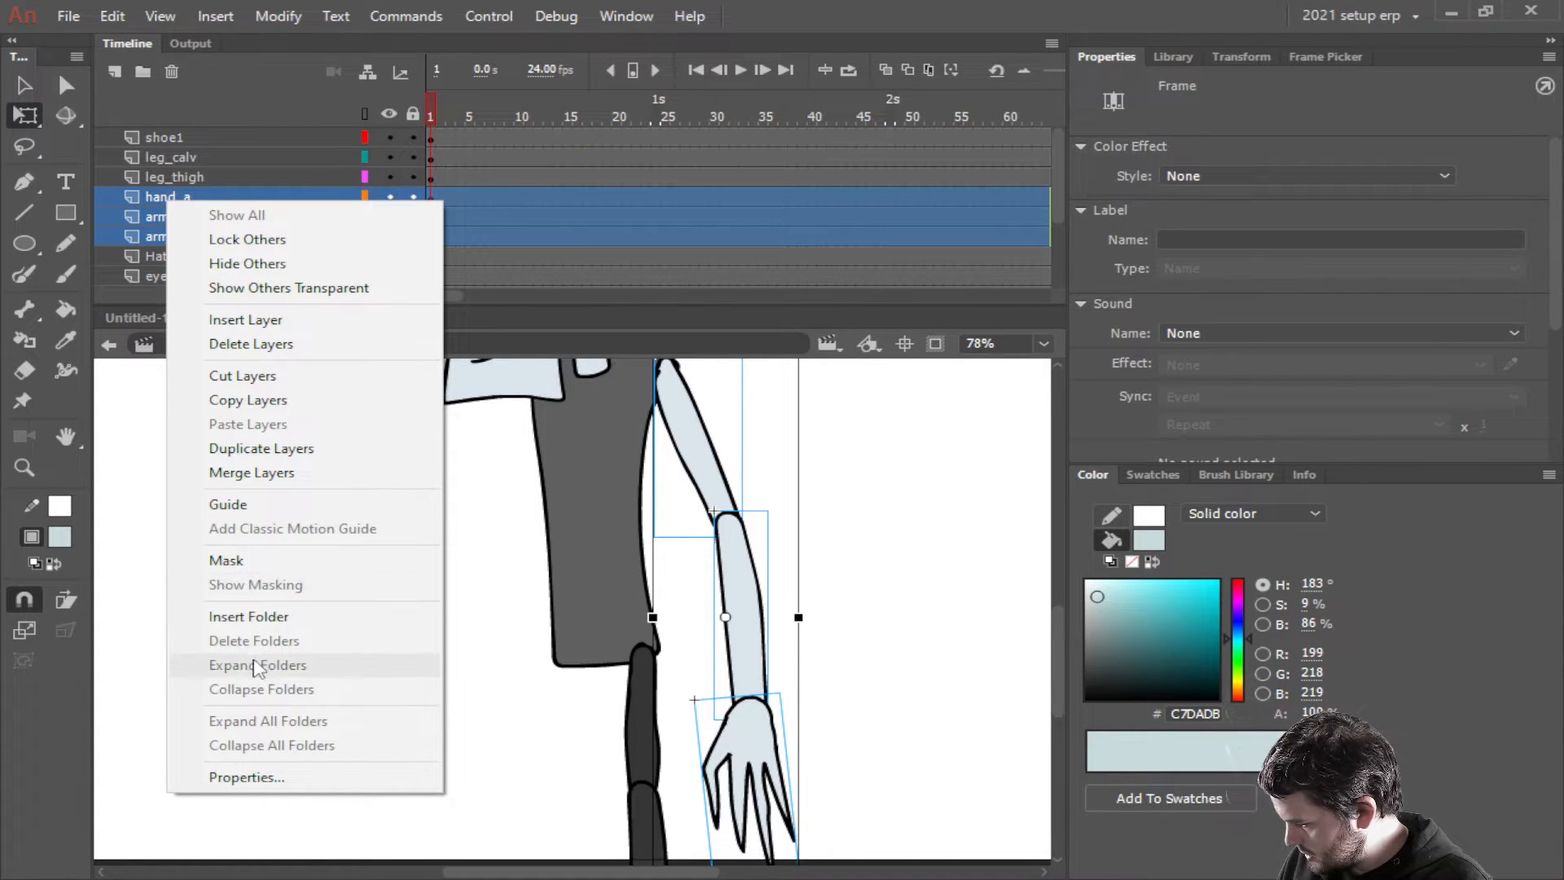
click(248, 449)
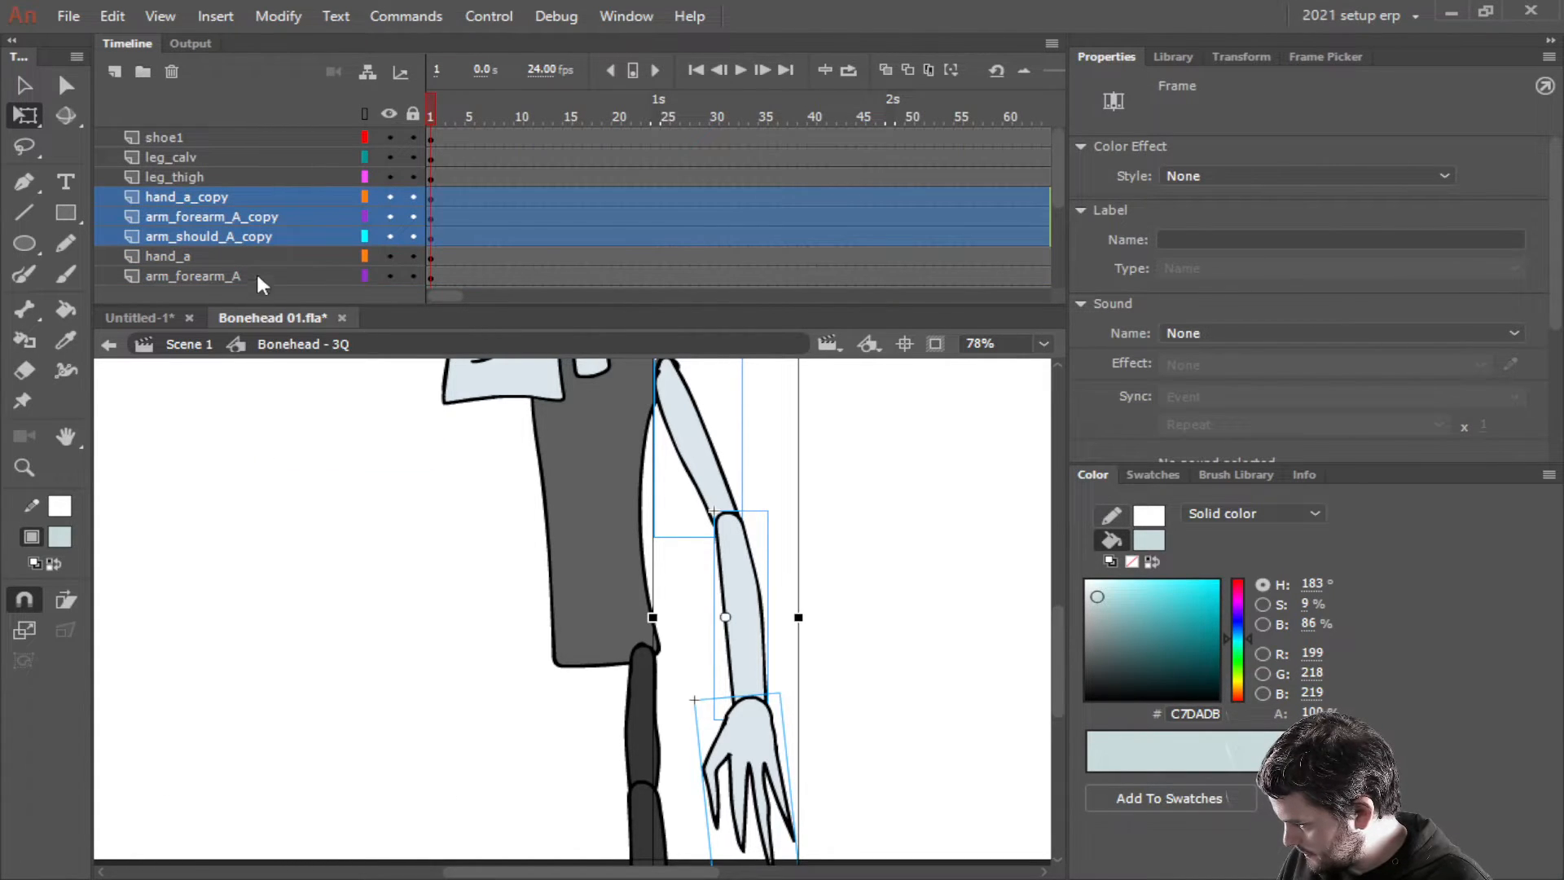
Move the duplicated arm horizontally across the torso to the opposite shoulder, at about X 74.05
drag(706, 452, 533, 453)
scroll(533, 453, down, 2)
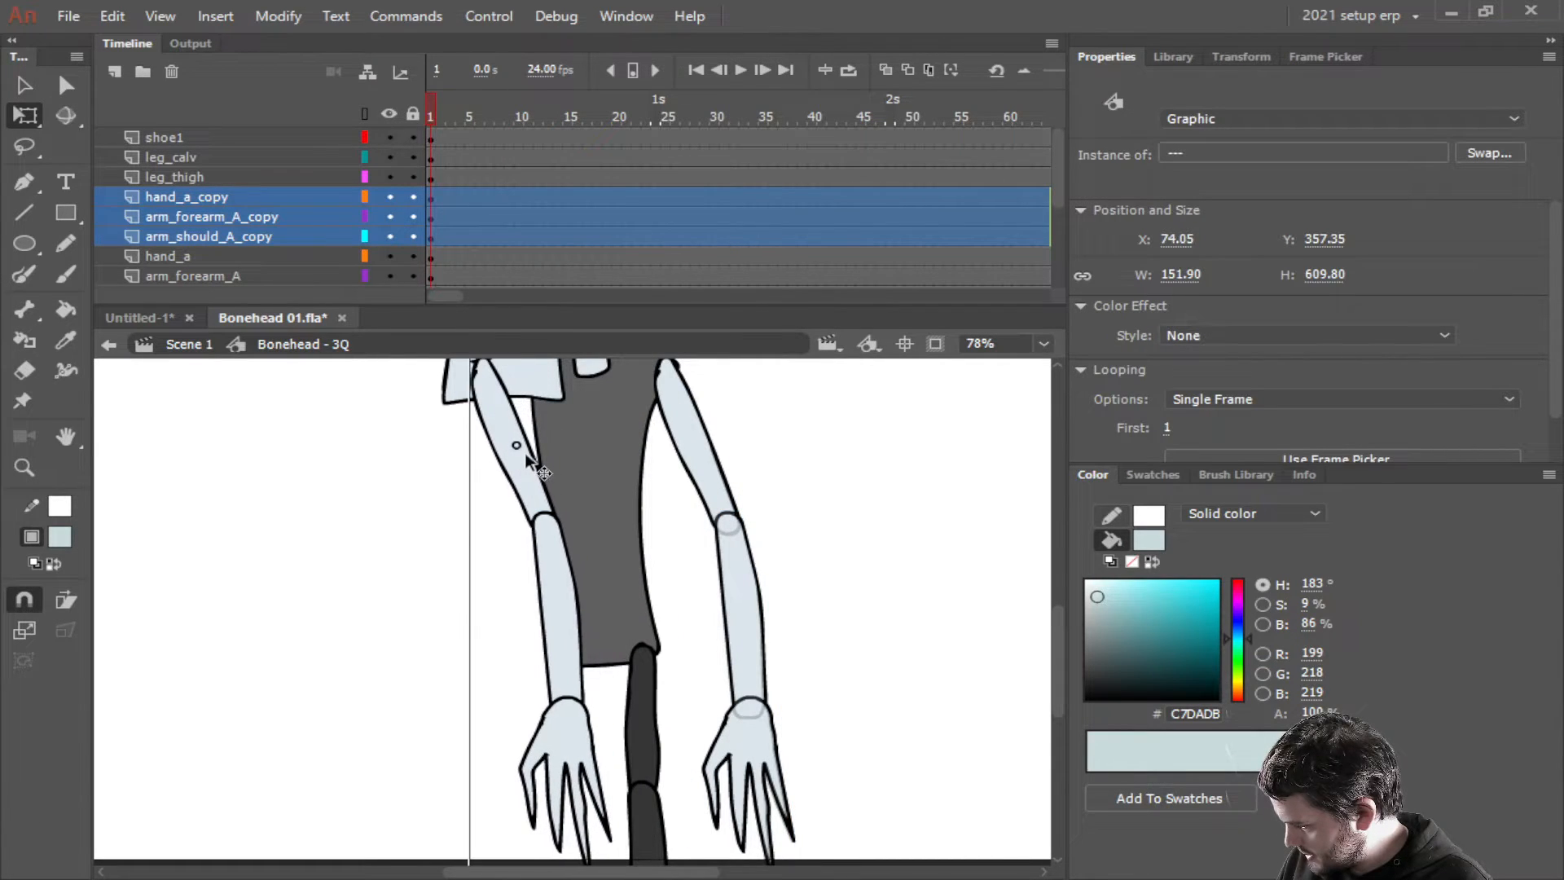
scroll(536, 618, down, 2)
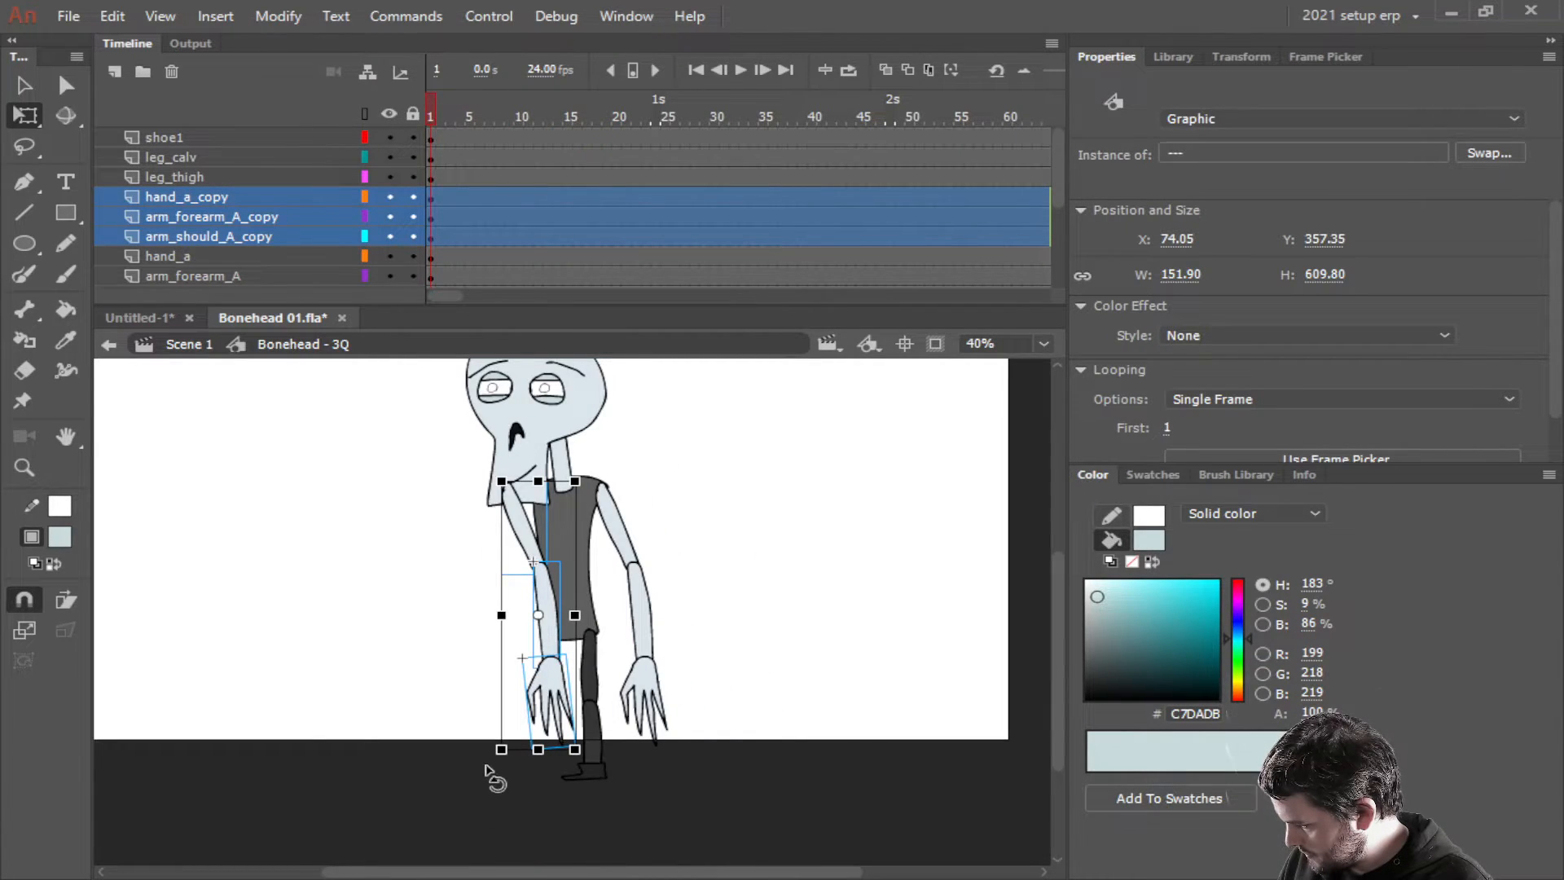
Rotate the duplicated arm clockwise so the hand swings outward, and rename its upper-arm layer arm_should_B
drag(488, 774, 466, 714)
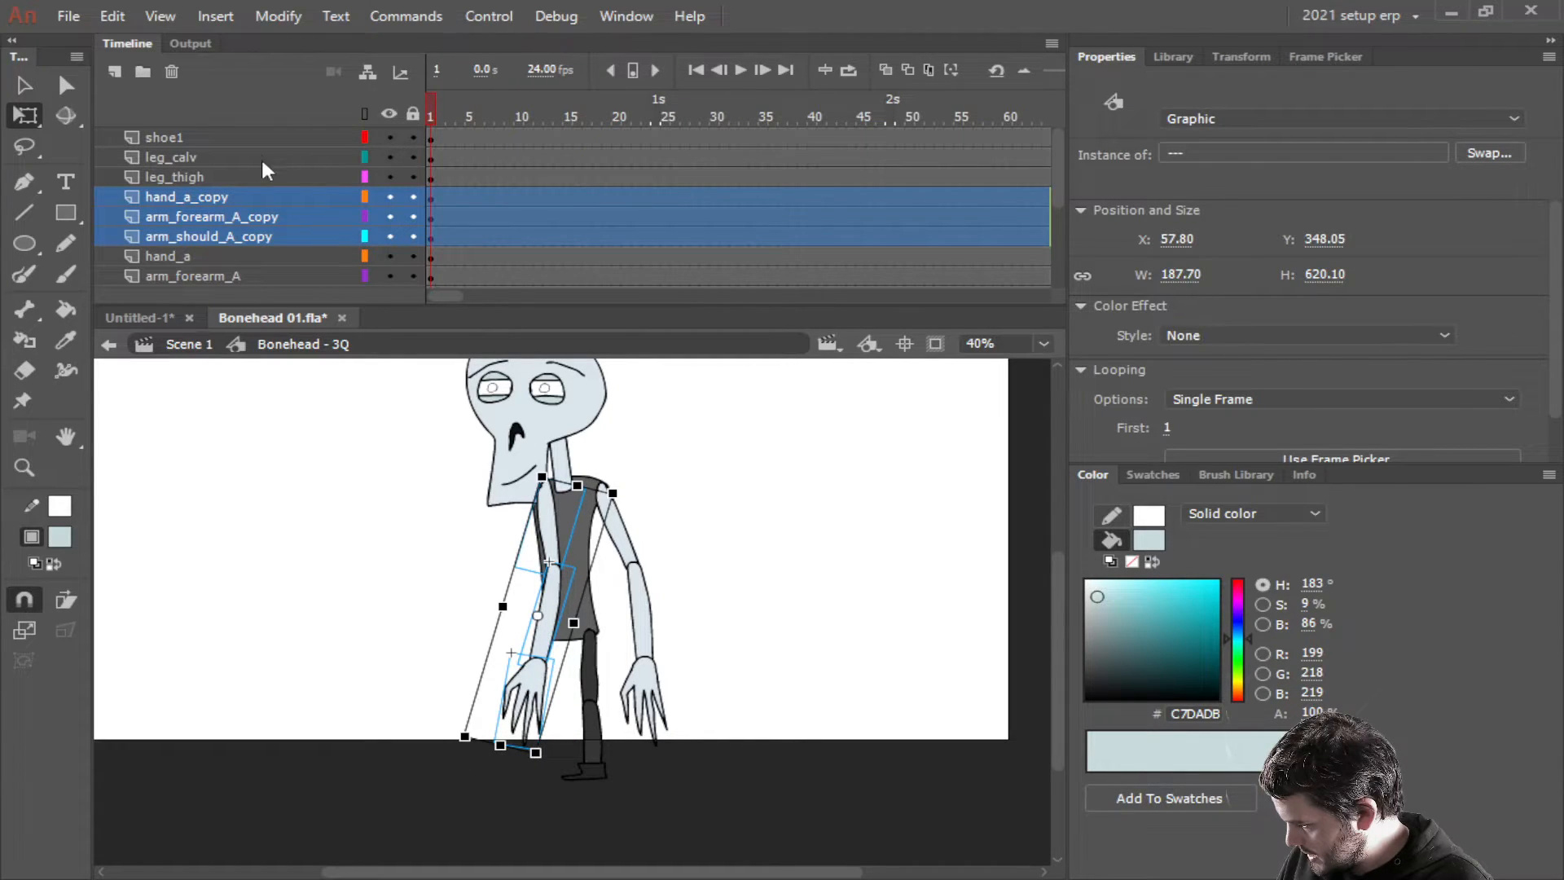
click(231, 237)
double_click(228, 237)
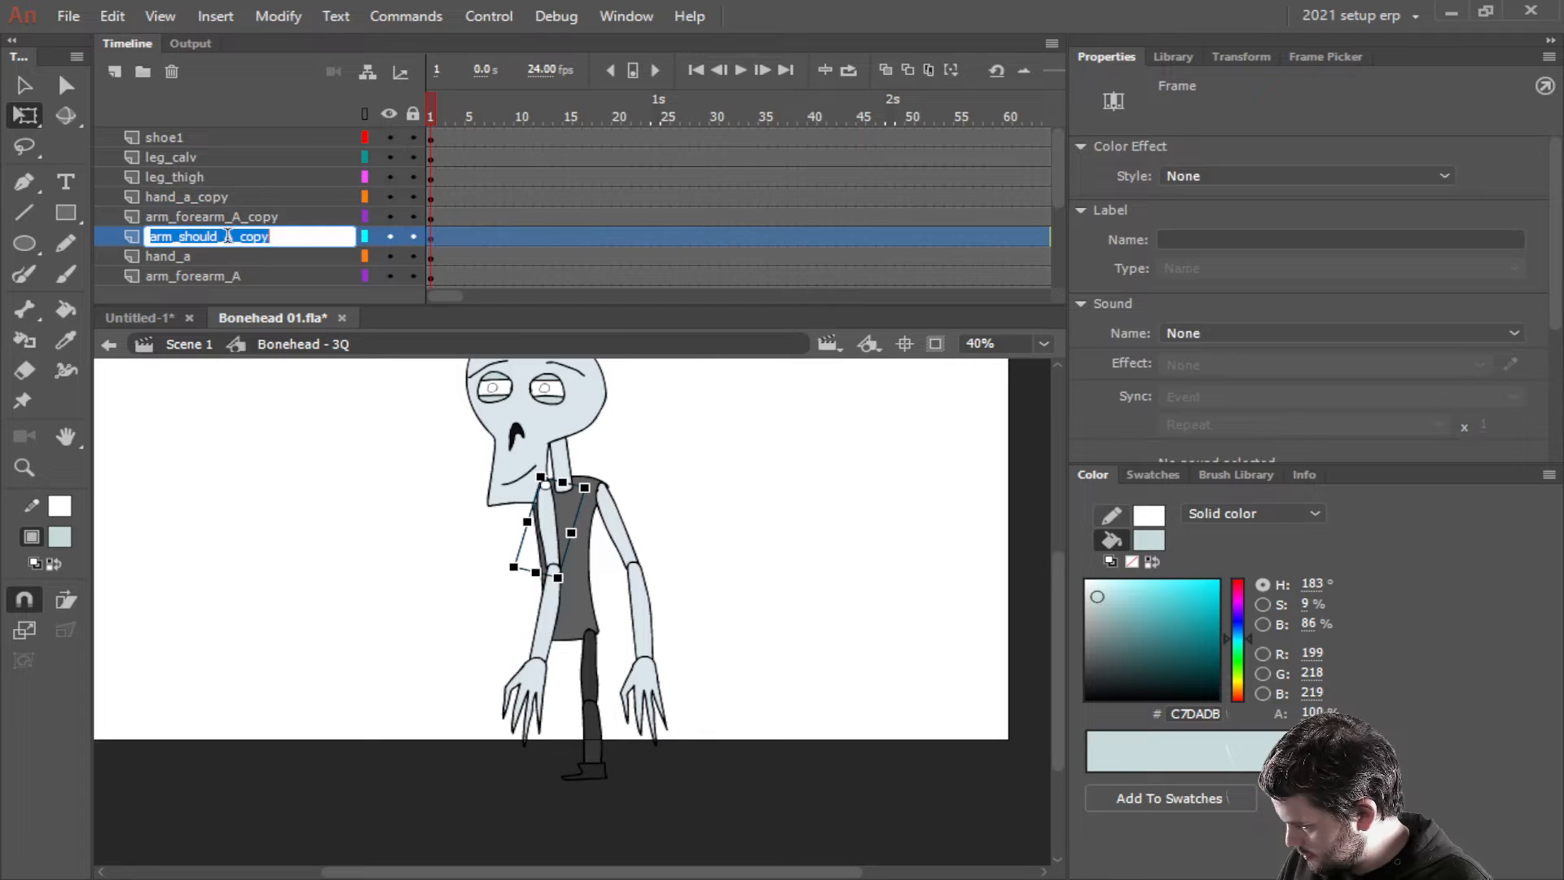
drag(226, 237, 358, 237)
text(B)
key(Return)
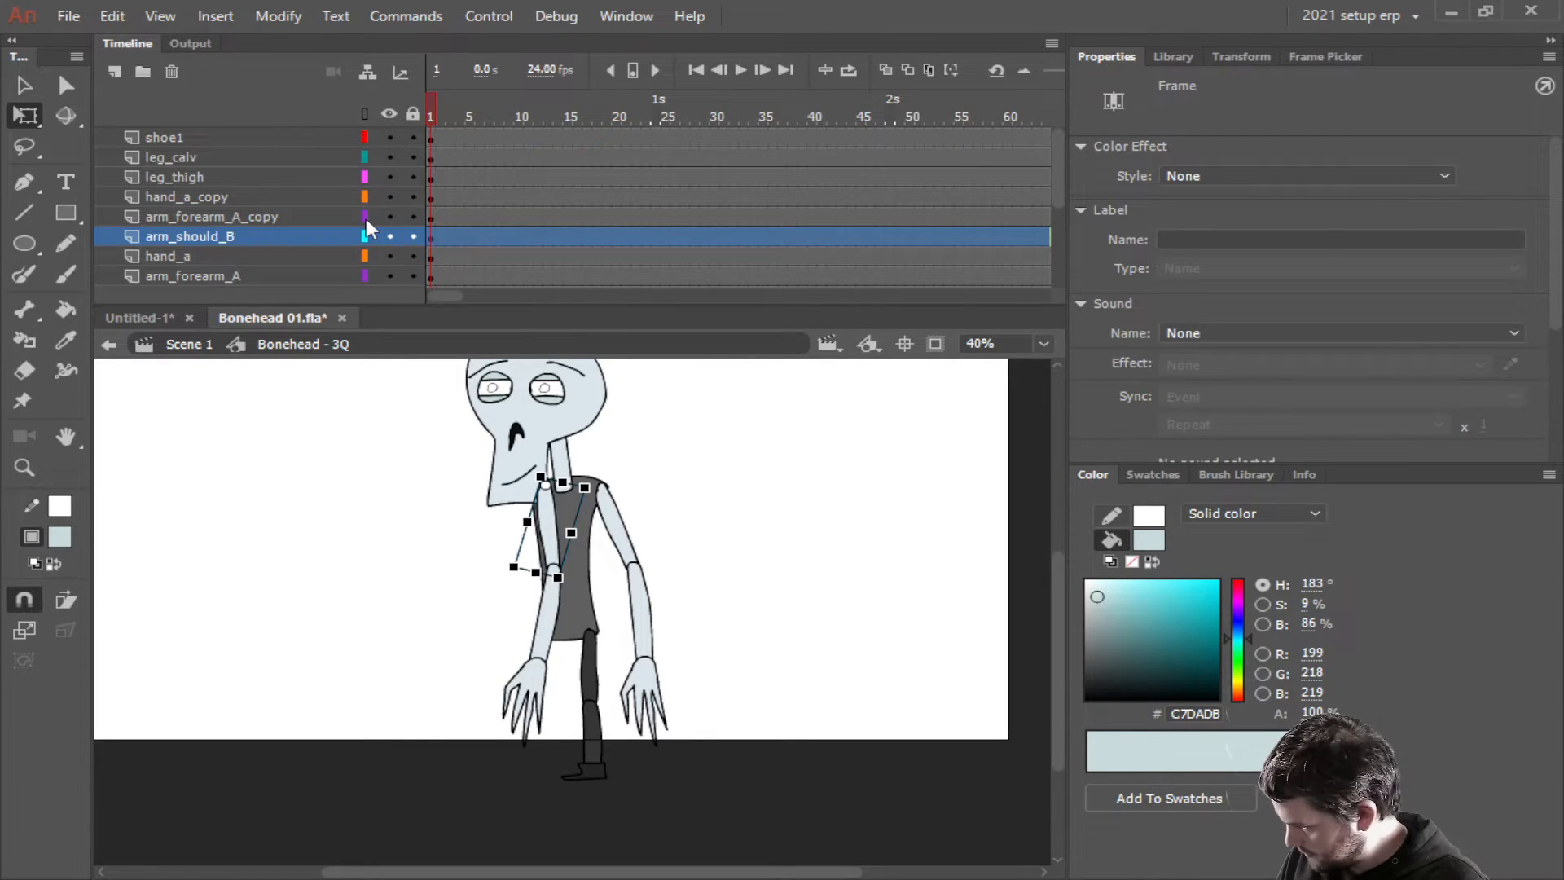
Rename the duplicated forearm layer arm_forearm_B and the duplicated hand layer hand_B
click(313, 216)
double_click(308, 215)
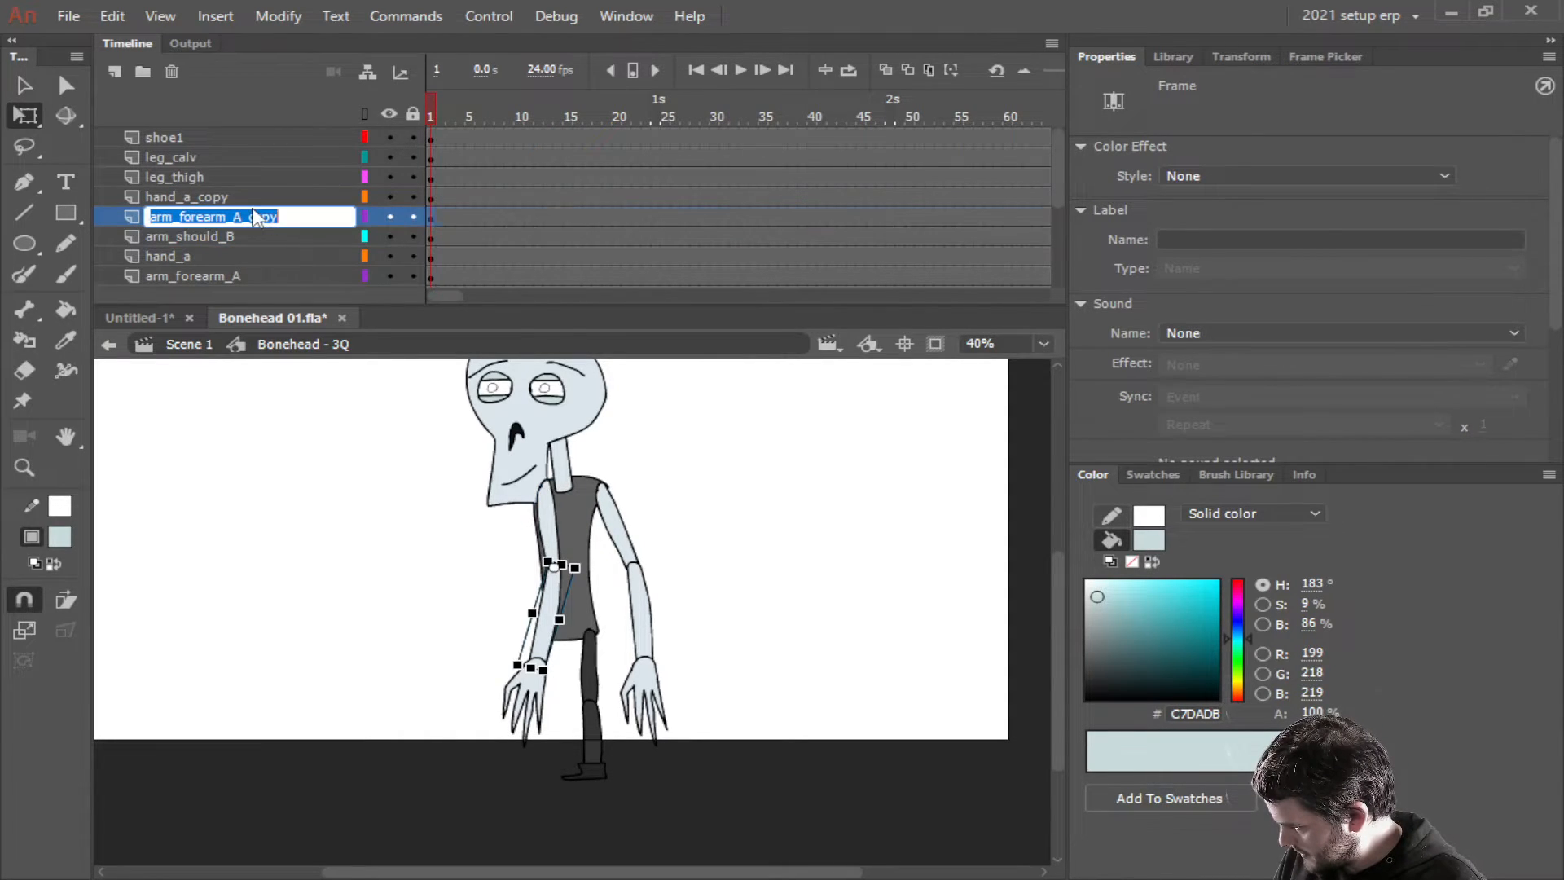
drag(234, 216, 331, 215)
text(B)
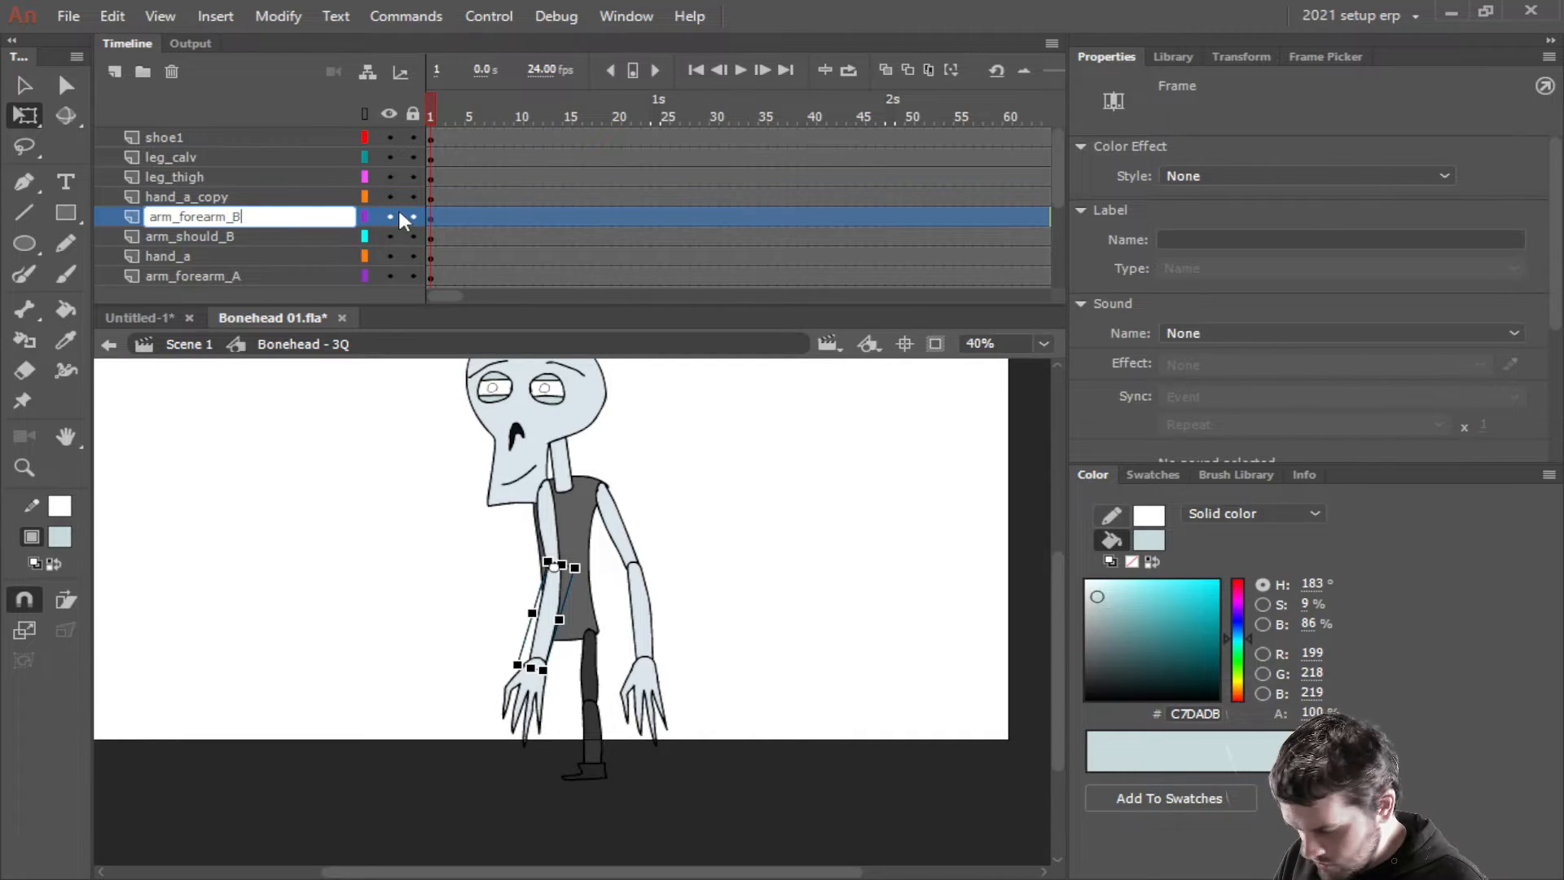
key(Return)
click(251, 197)
double_click(244, 197)
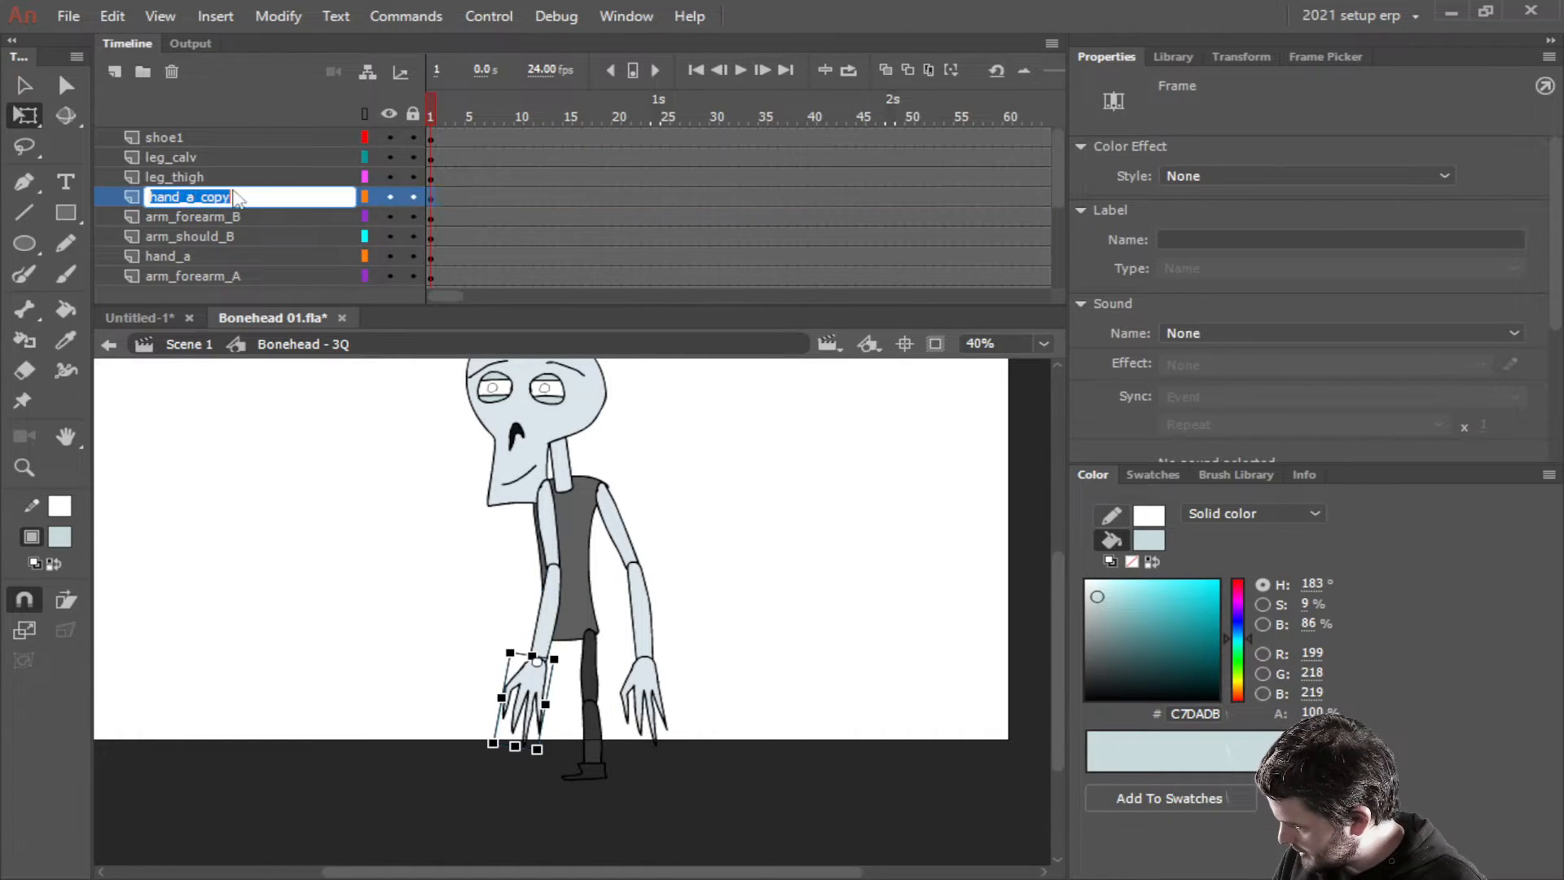
drag(187, 197, 360, 187)
text(B)
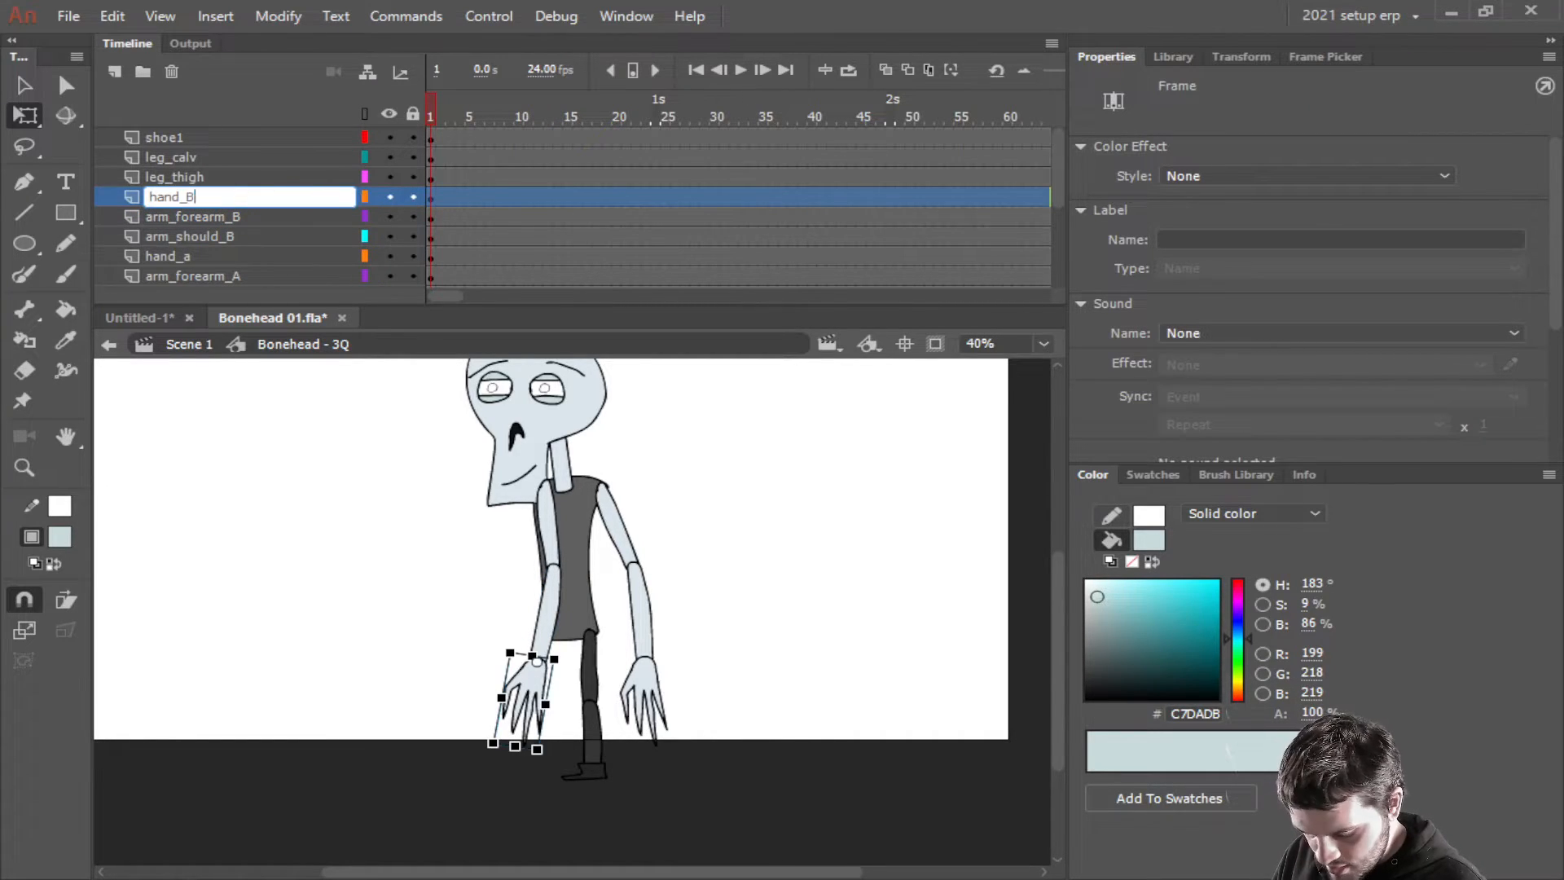
key(Return)
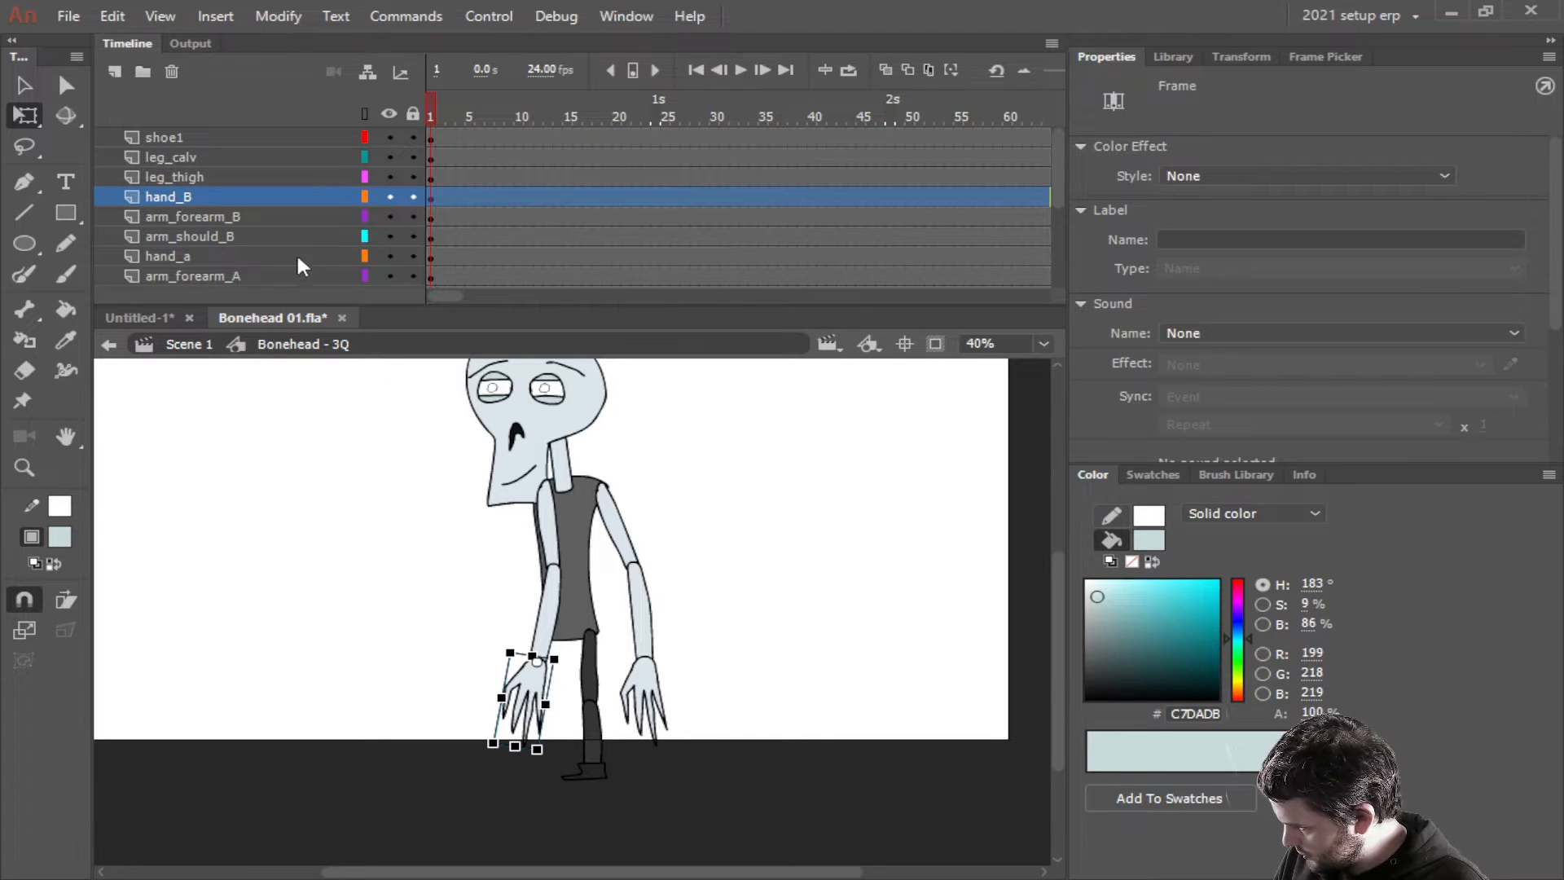
Move the hand_B, arm_forearm_B and arm_should_B layers beneath the body layer so the arm sits behind the torso
shift+click(194, 234)
scroll(225, 253, down, 2)
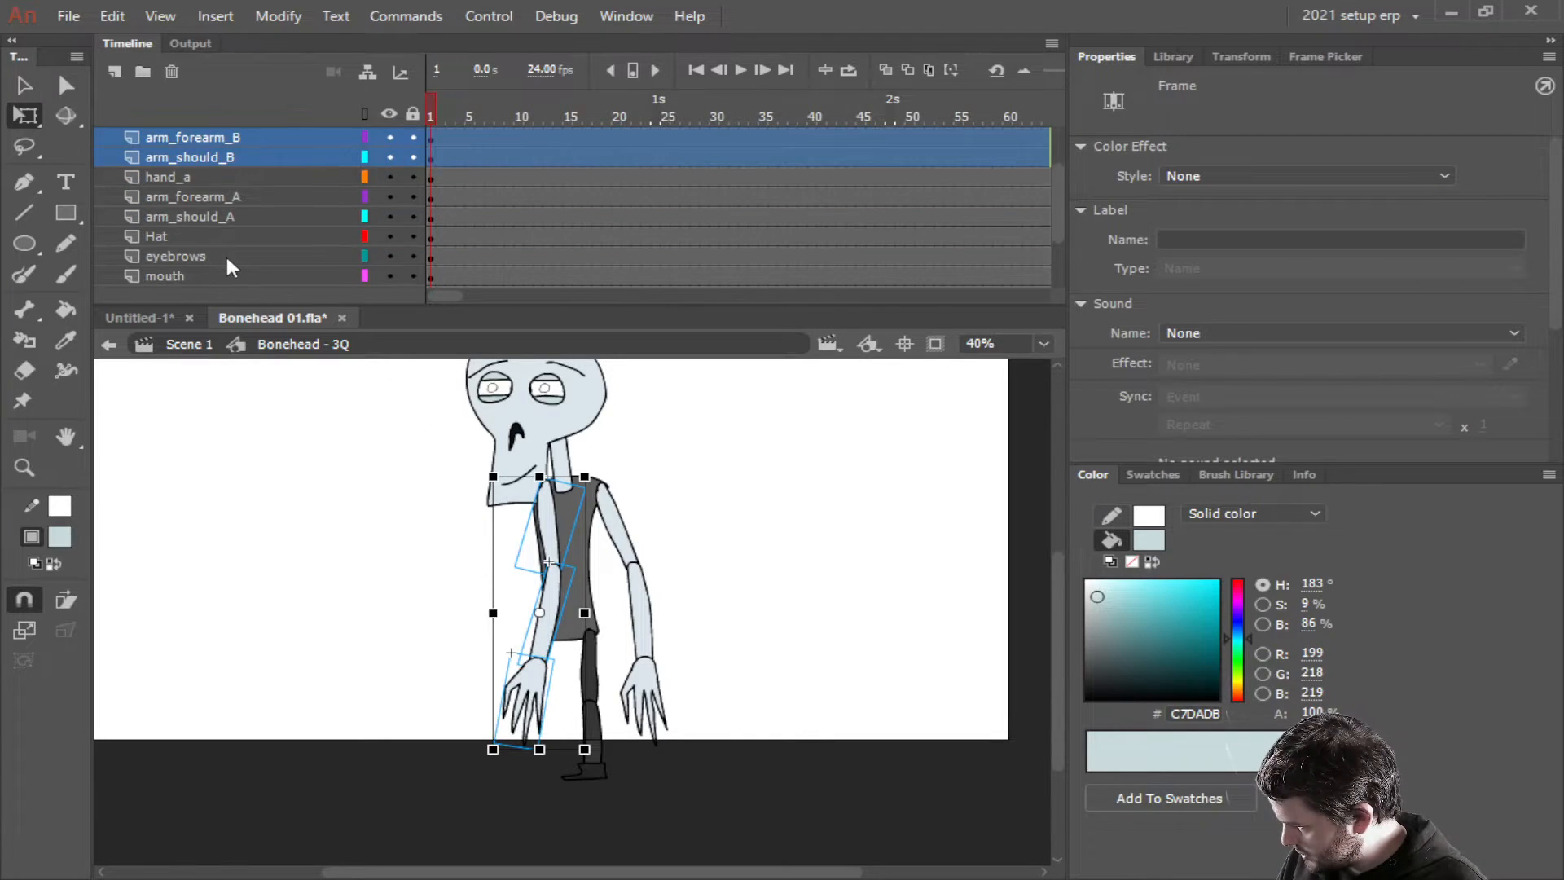
drag(197, 158, 179, 294)
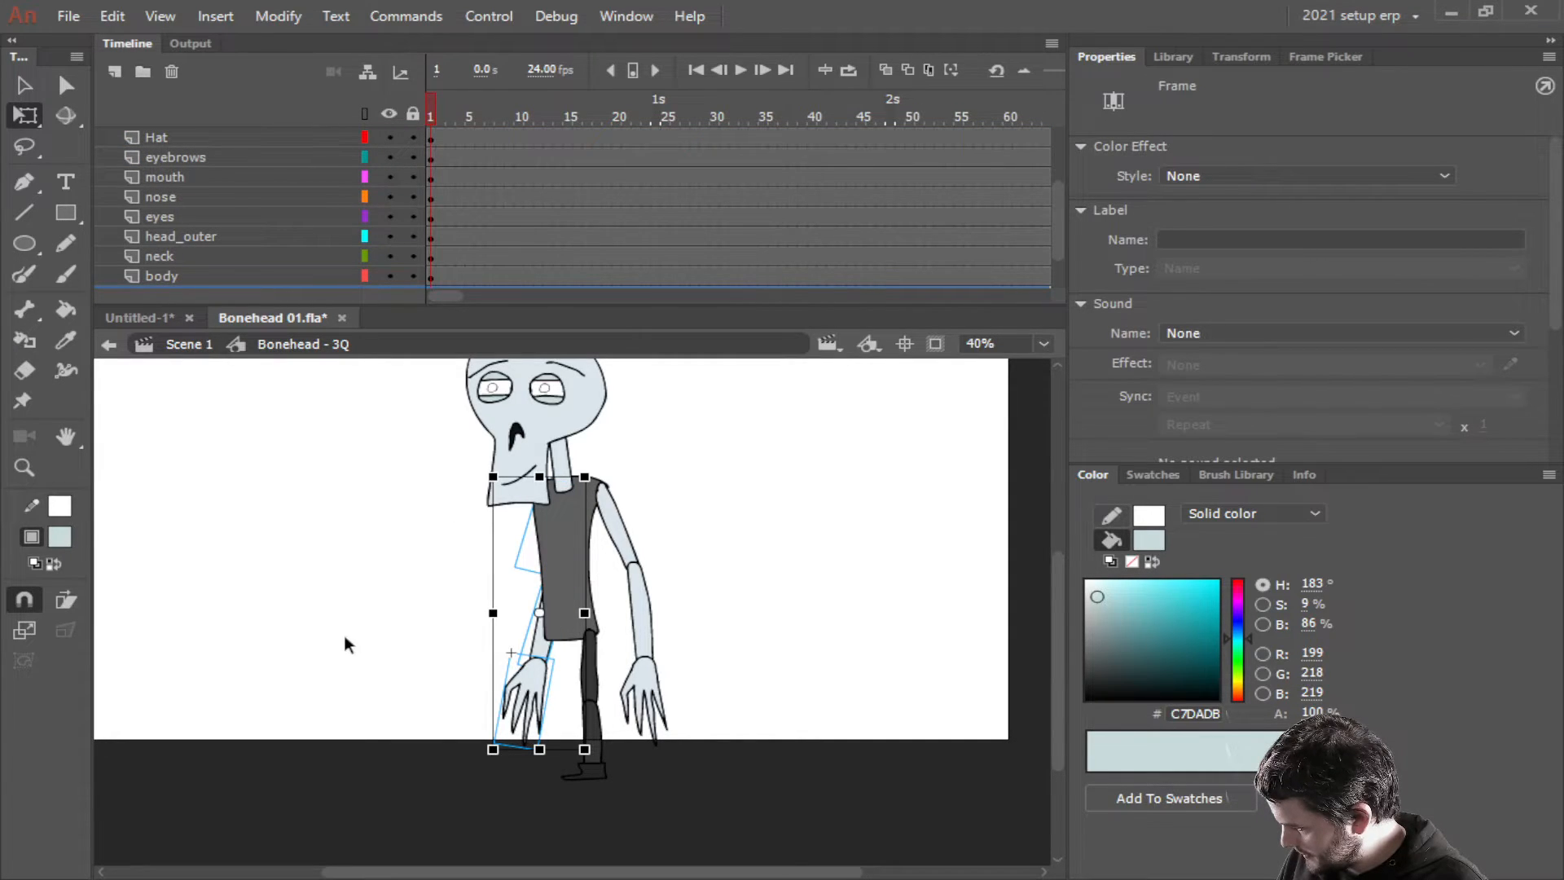
Place the far arm's shared transformation point at the shoulder and rotate the arm further outward from the torso
drag(537, 613, 548, 494)
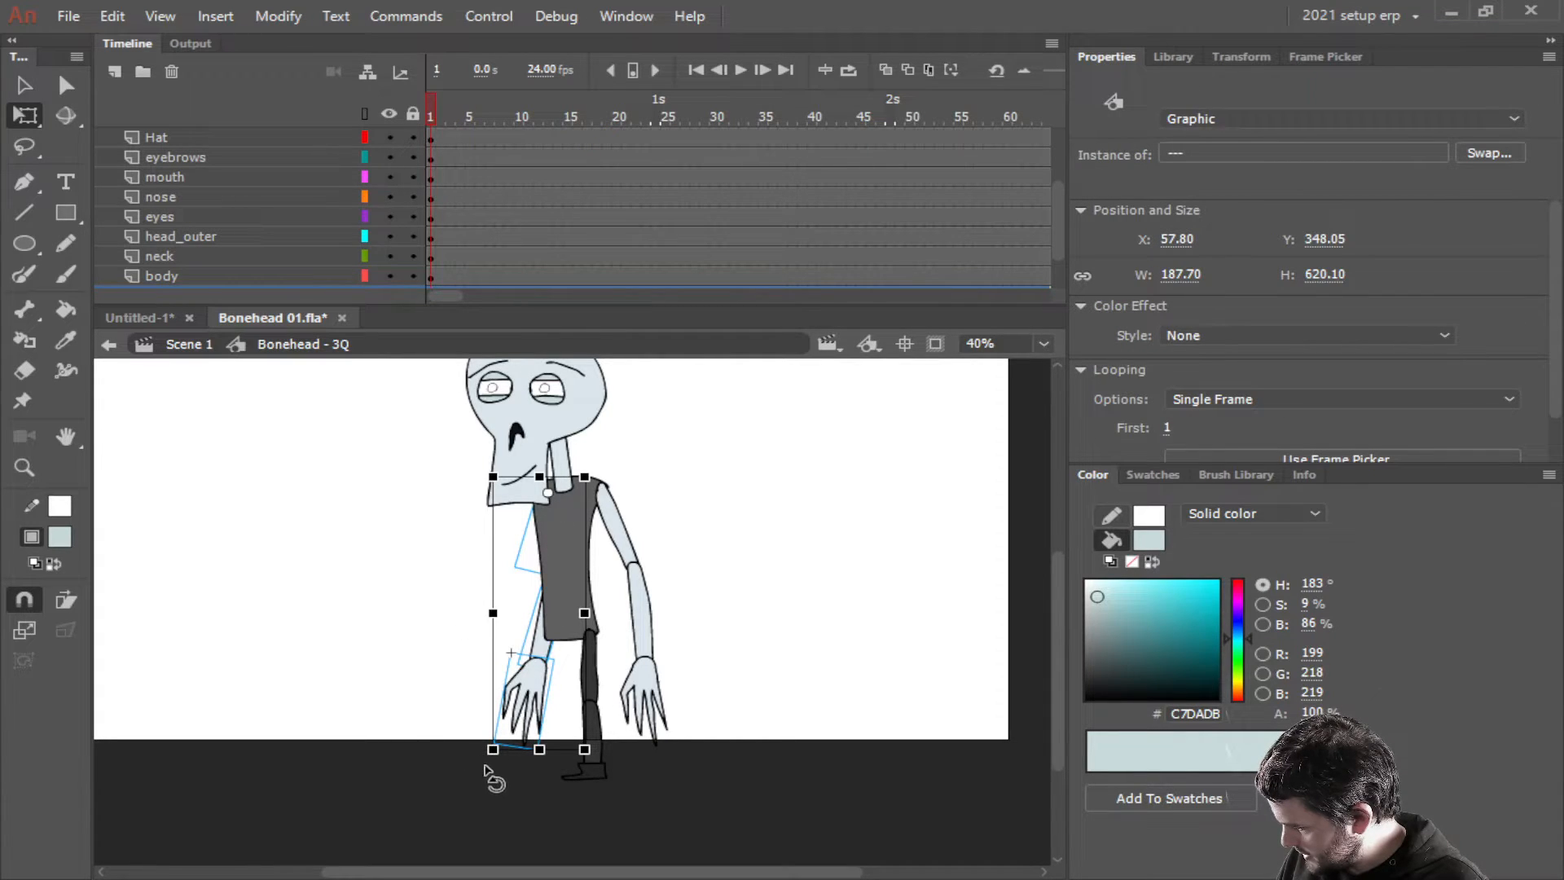
drag(487, 759, 433, 746)
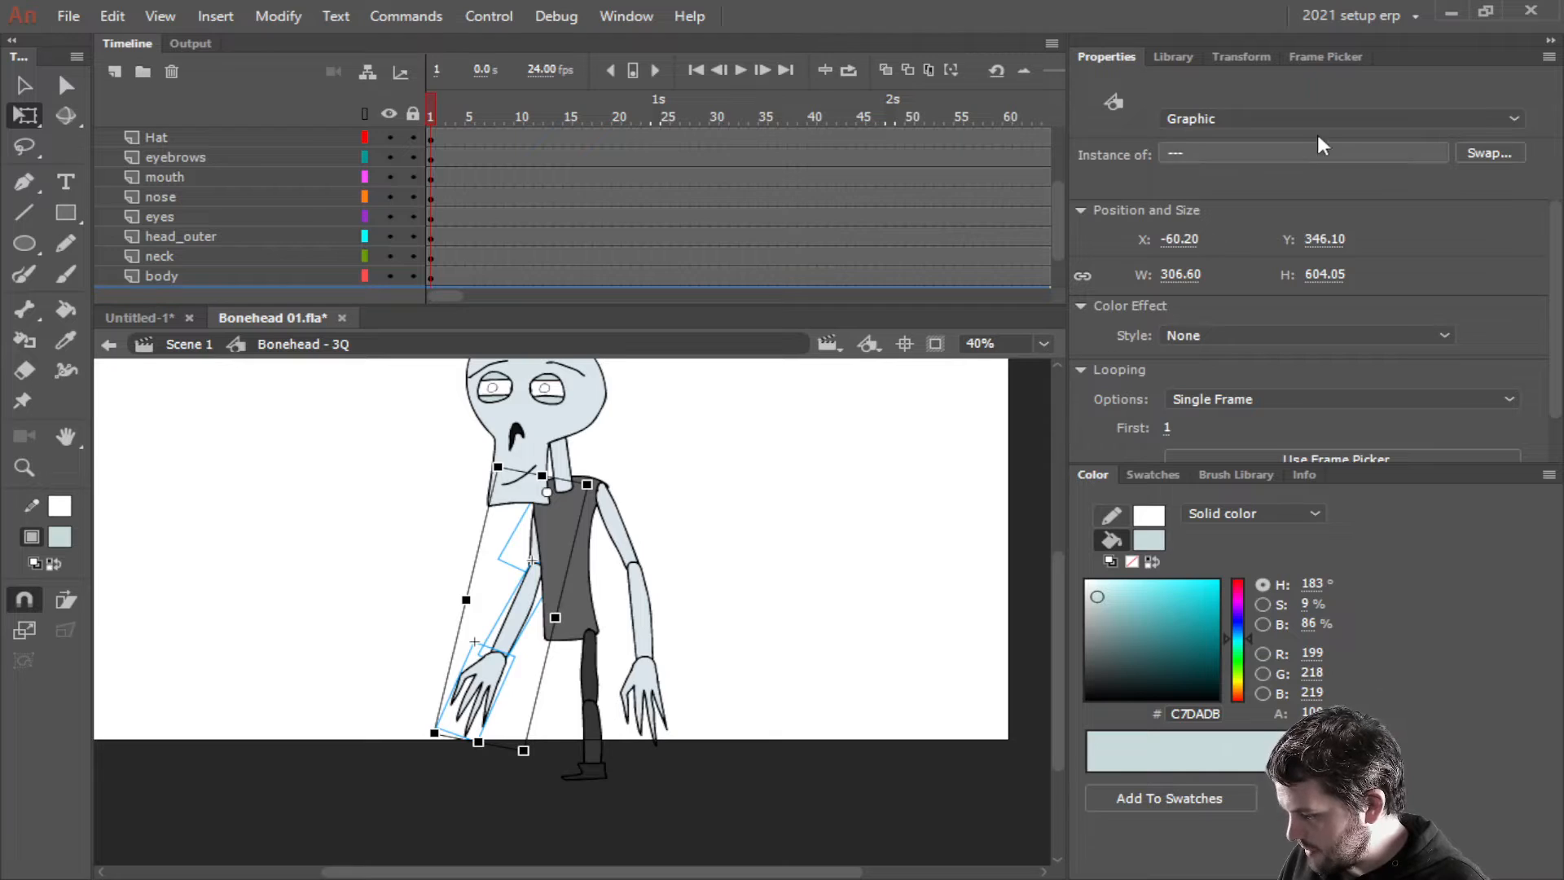
Examine both hands, the near forearm and the leg parts one by one in the Frame Picker
click(1337, 57)
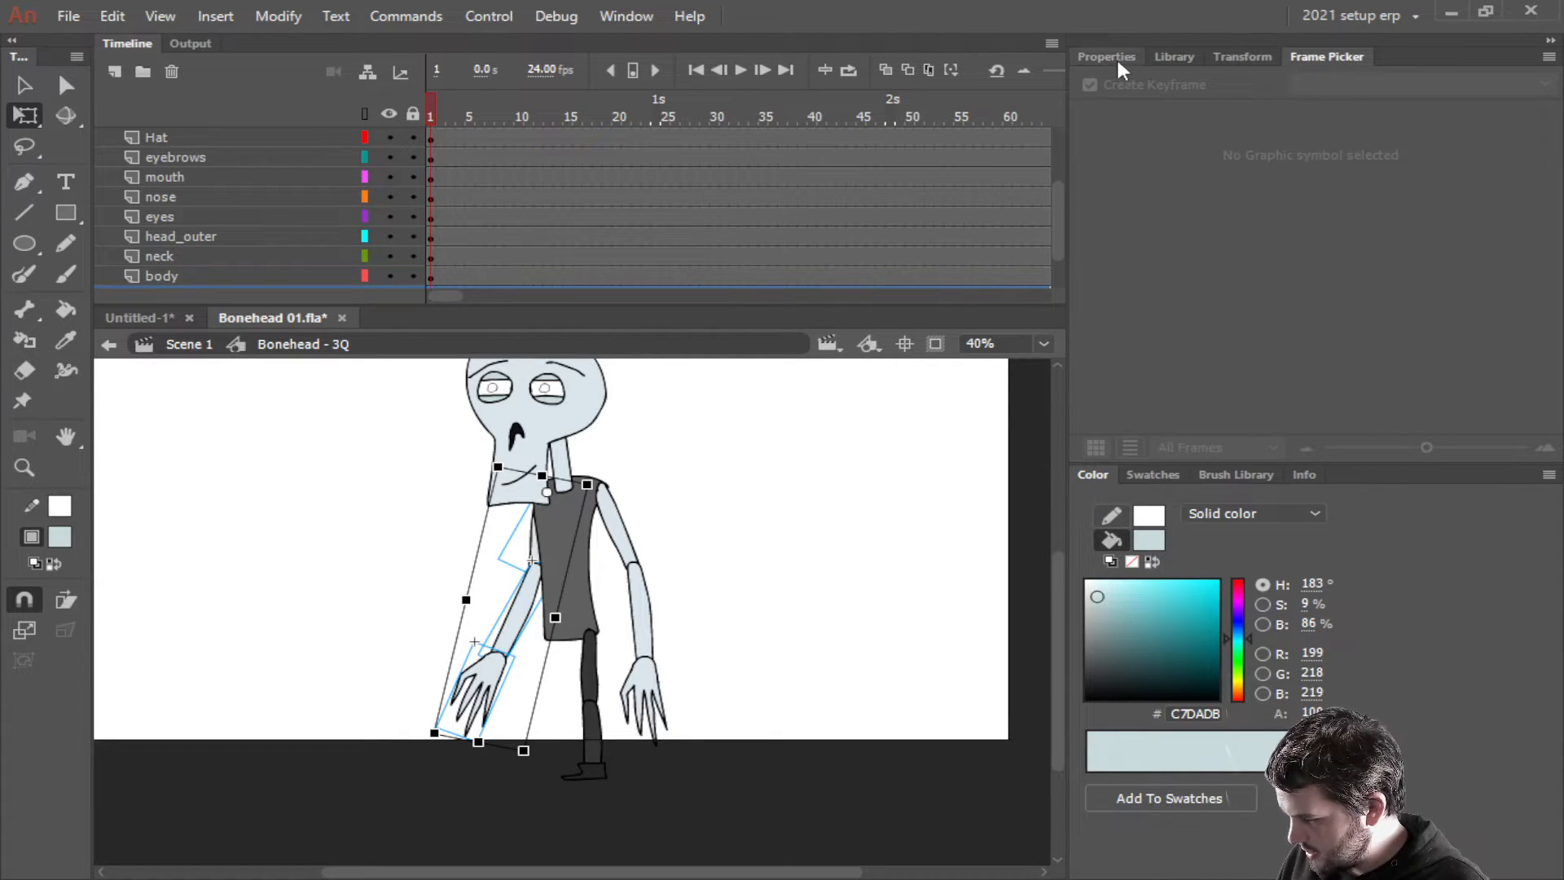
click(731, 621)
click(643, 676)
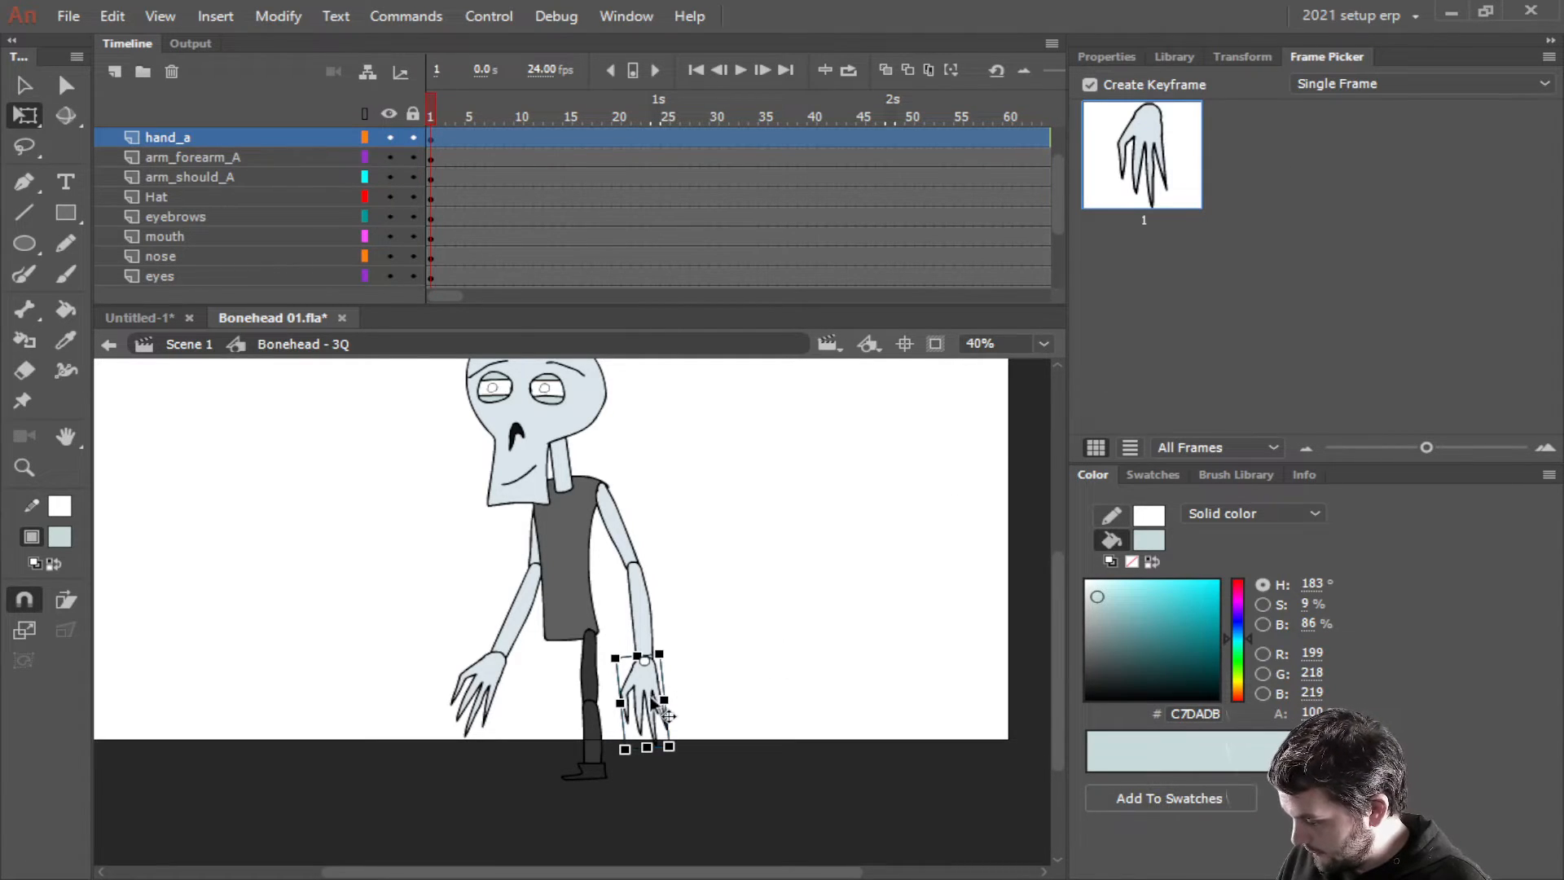
click(474, 678)
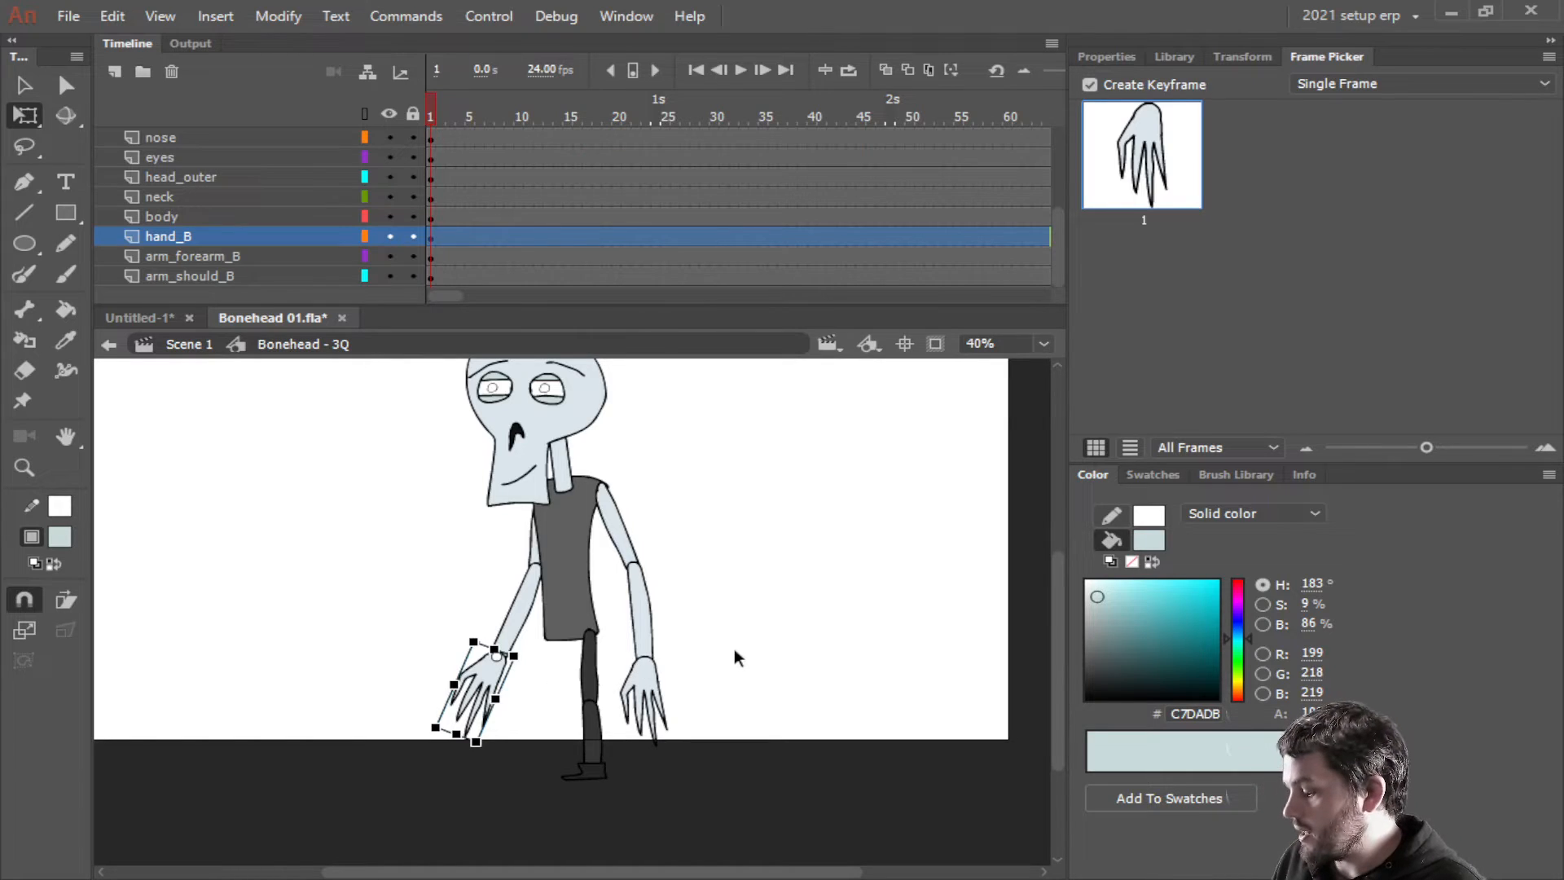
click(594, 672)
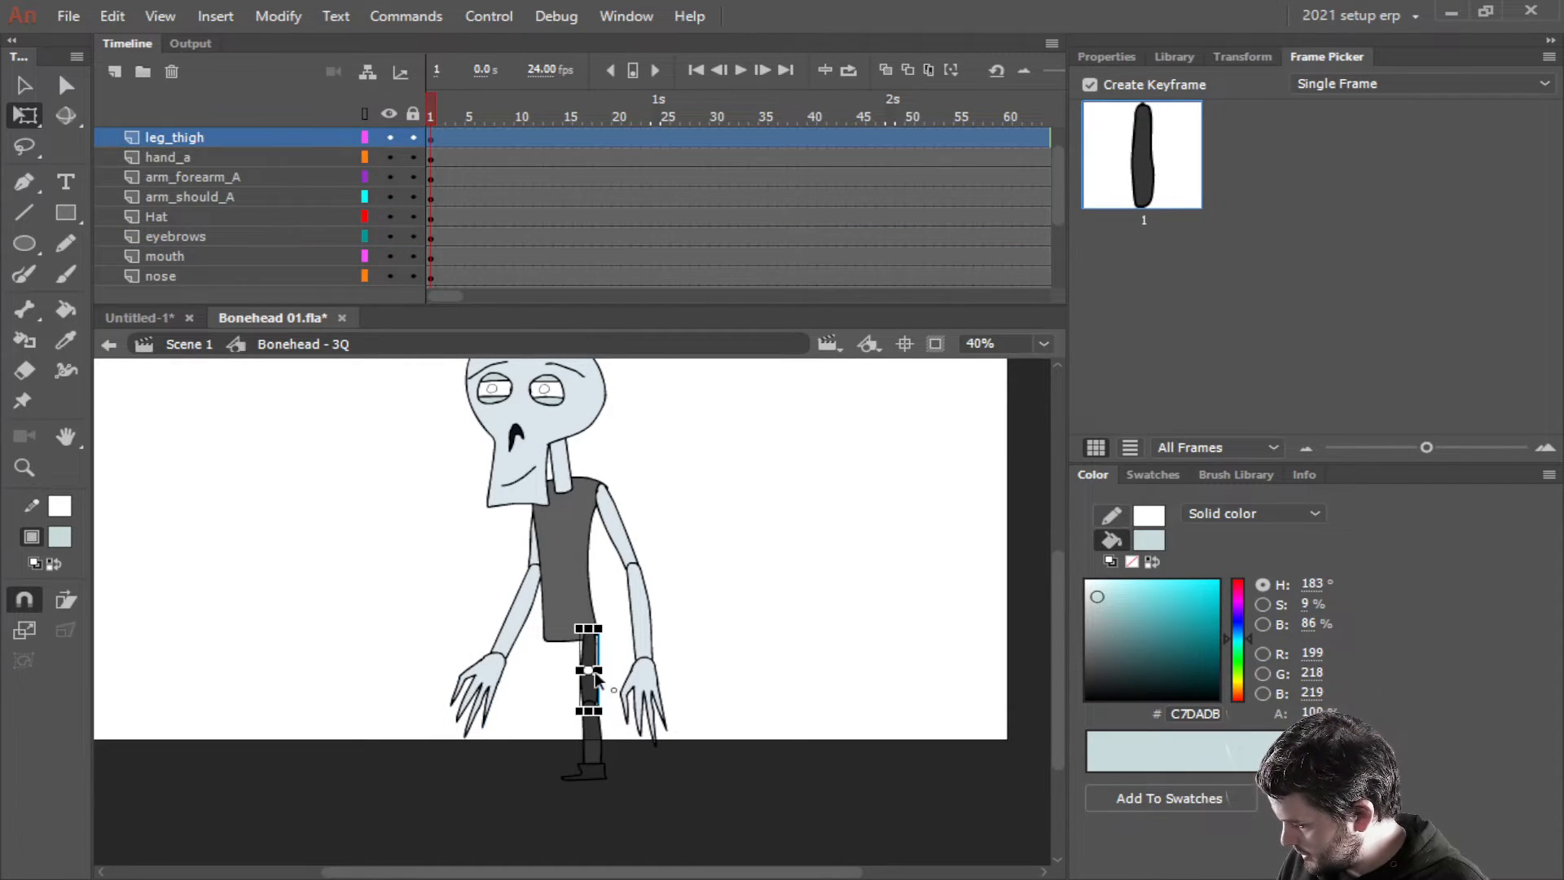
click(177, 162)
click(167, 179)
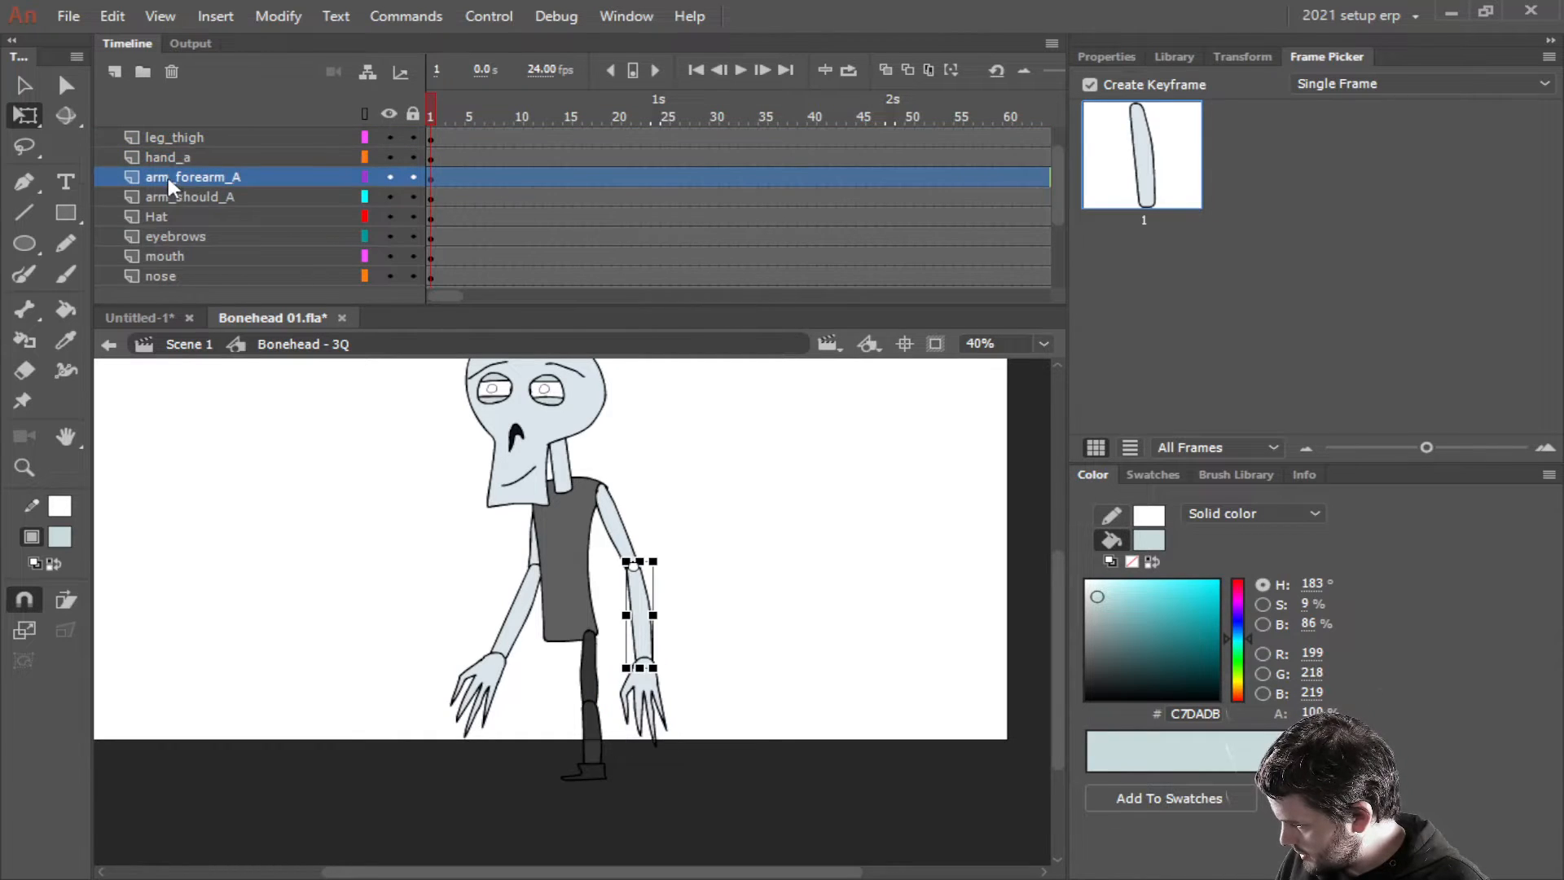
scroll(176, 204, up, 2)
click(175, 174)
click(175, 154)
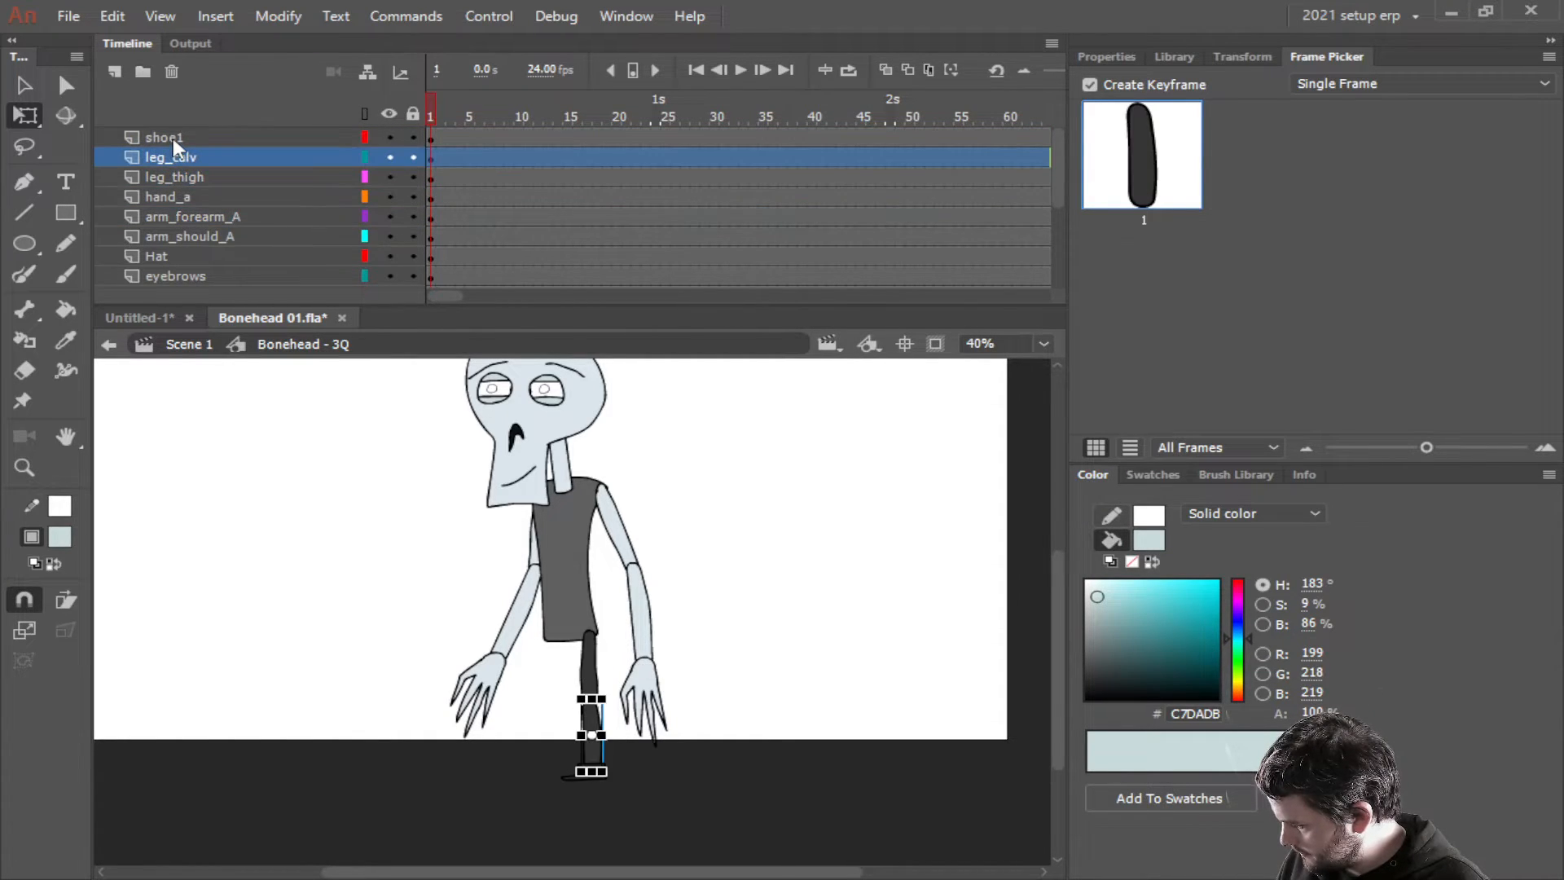
click(173, 138)
click(176, 176)
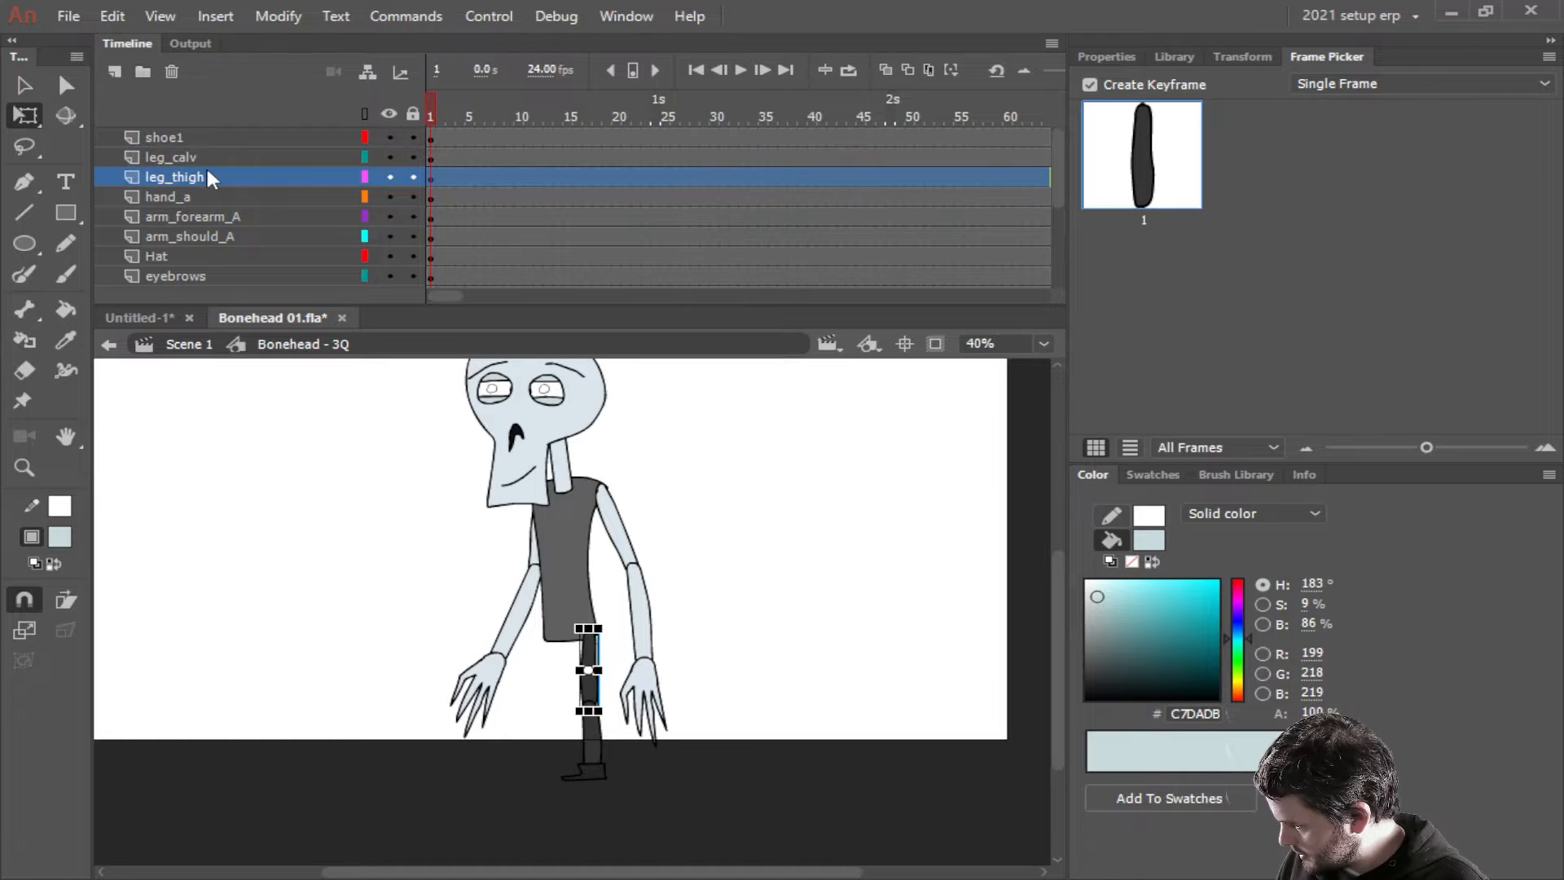
Rename the leg_thigh layer leg_thigh_a
double_click(207, 177)
key(End)
text(a)
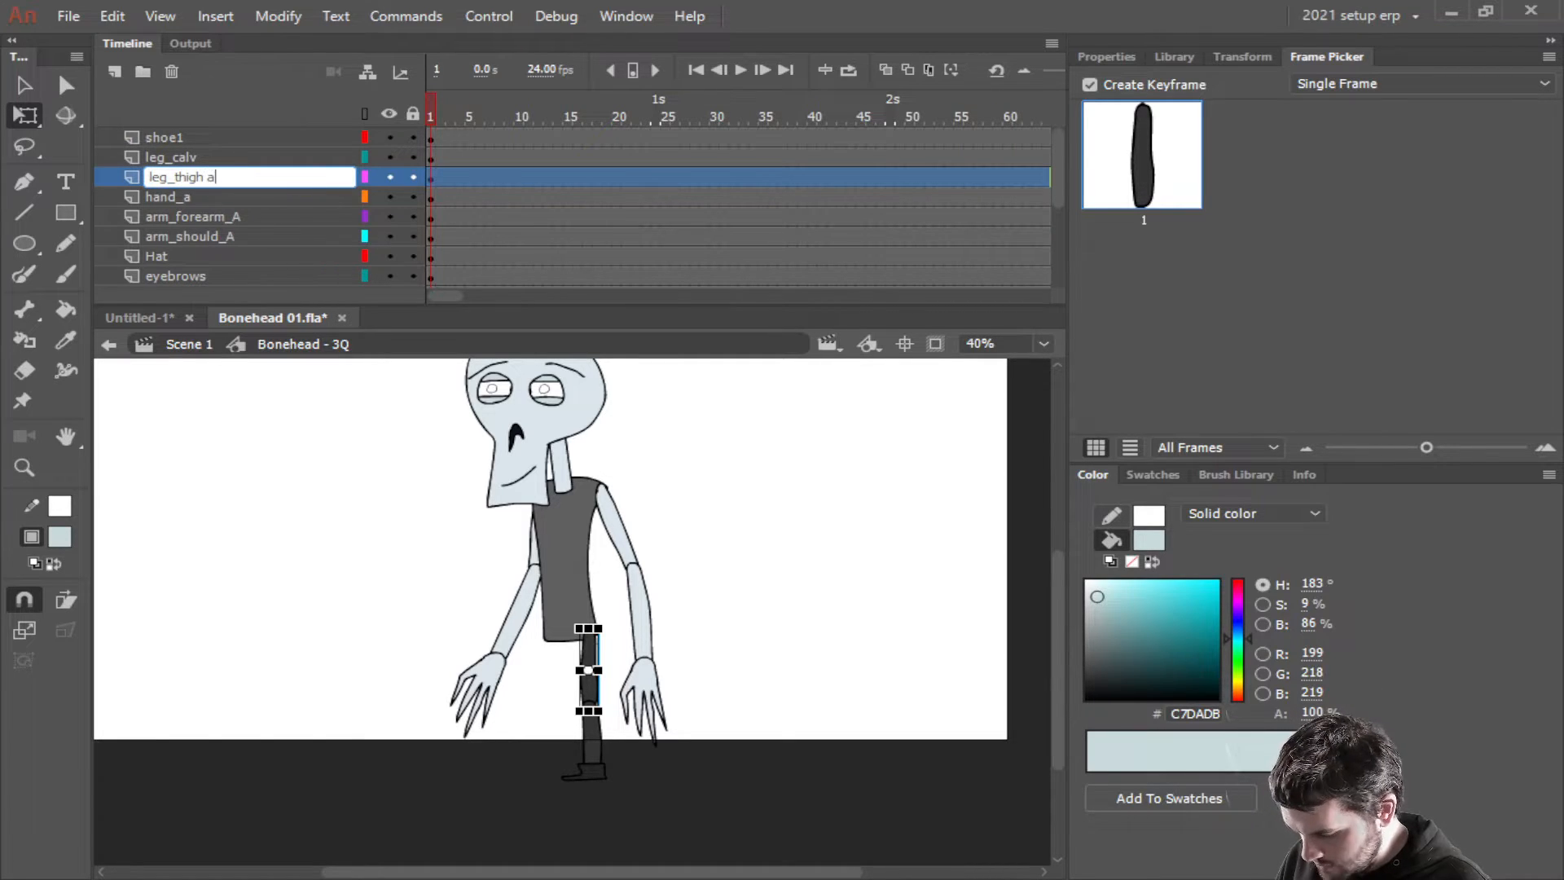
Rename the leg_calv layer leg_calv_a
click(237, 157)
double_click(237, 157)
text(a)
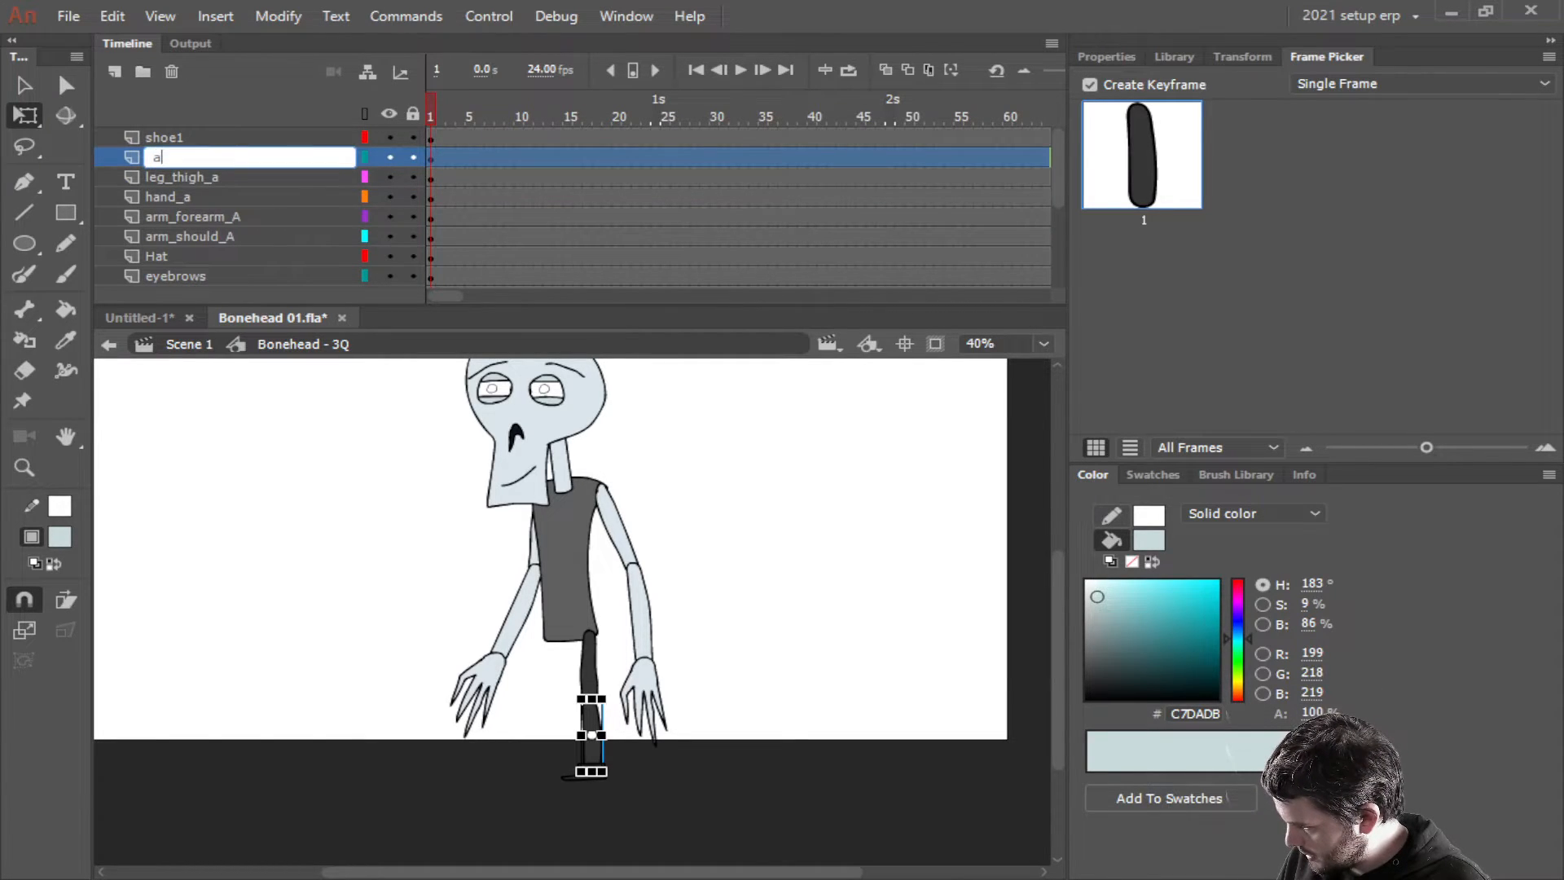
key(ctrl+z)
key(ctrl+z)
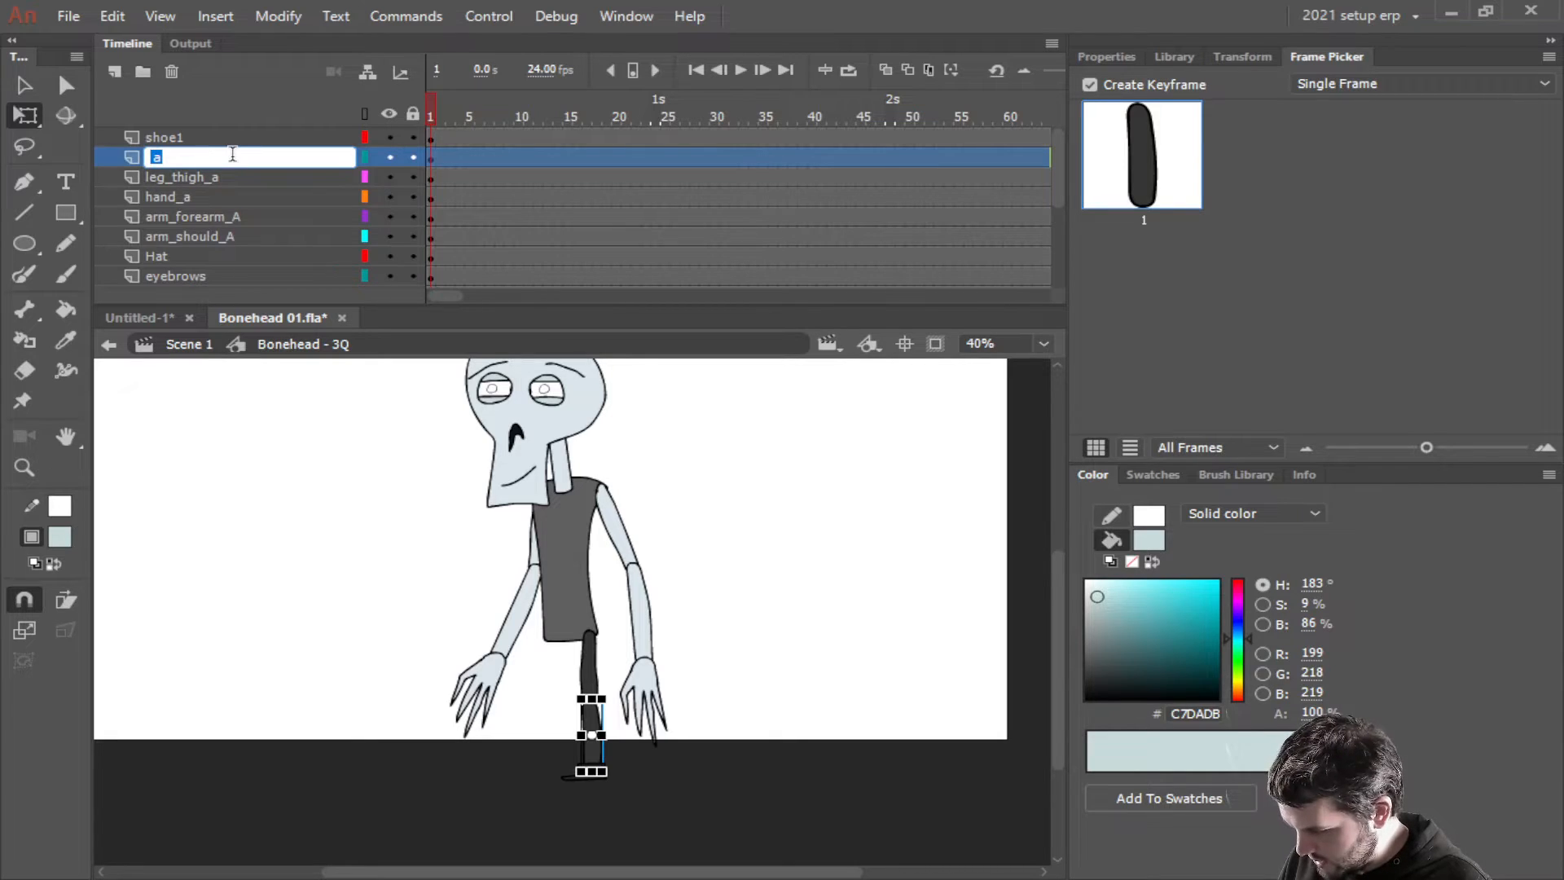
key(ctrl+z)
key(End)
text(_a)
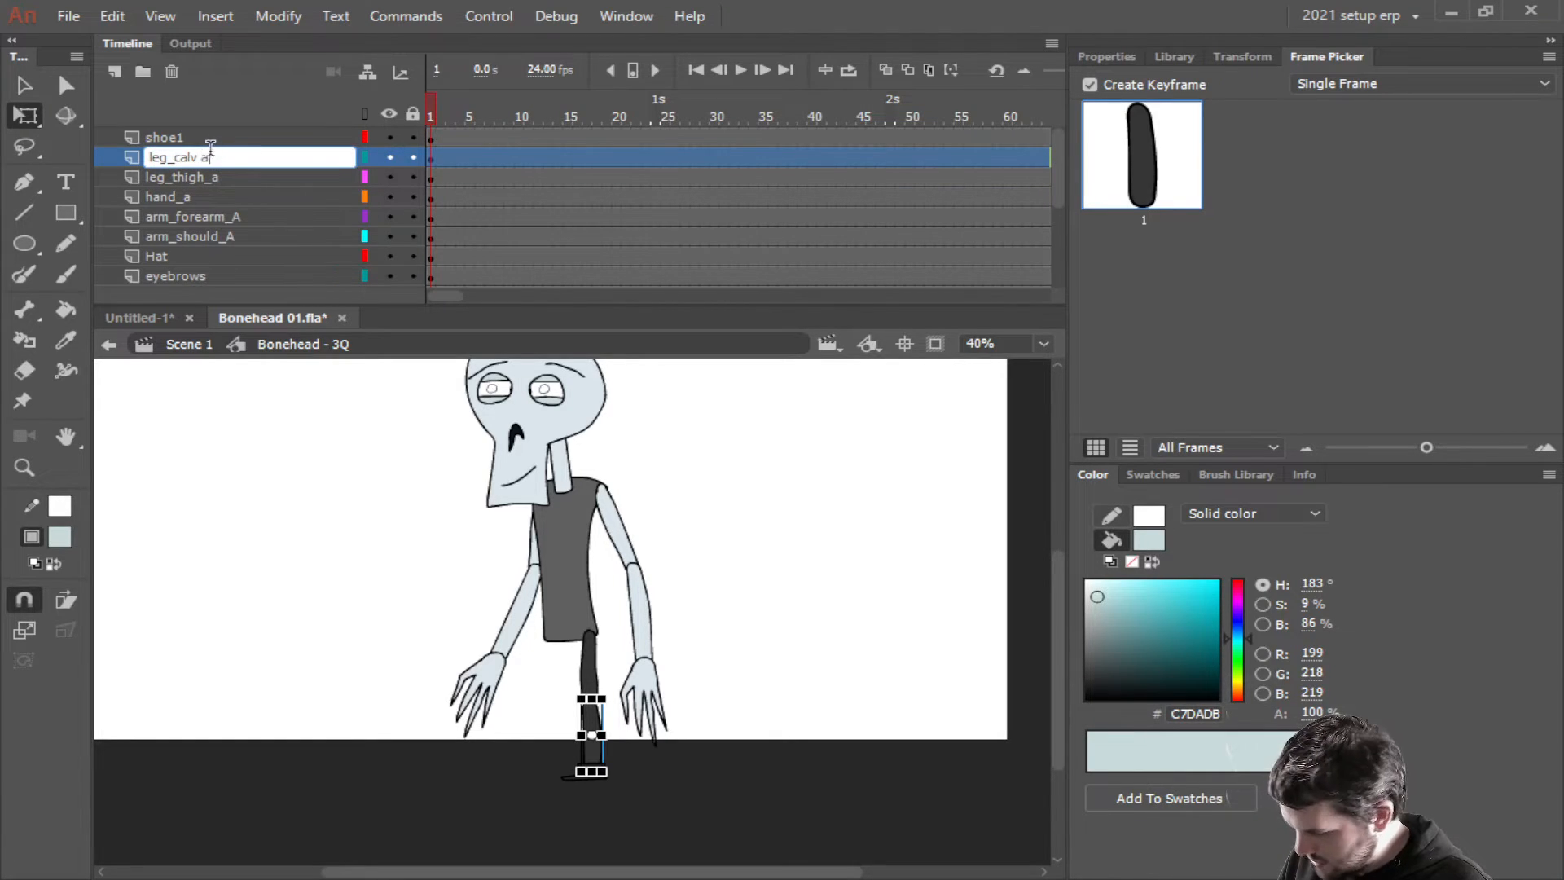
Rename the shoe1 layer shoe1_a
click(208, 138)
double_click(201, 138)
key(End)
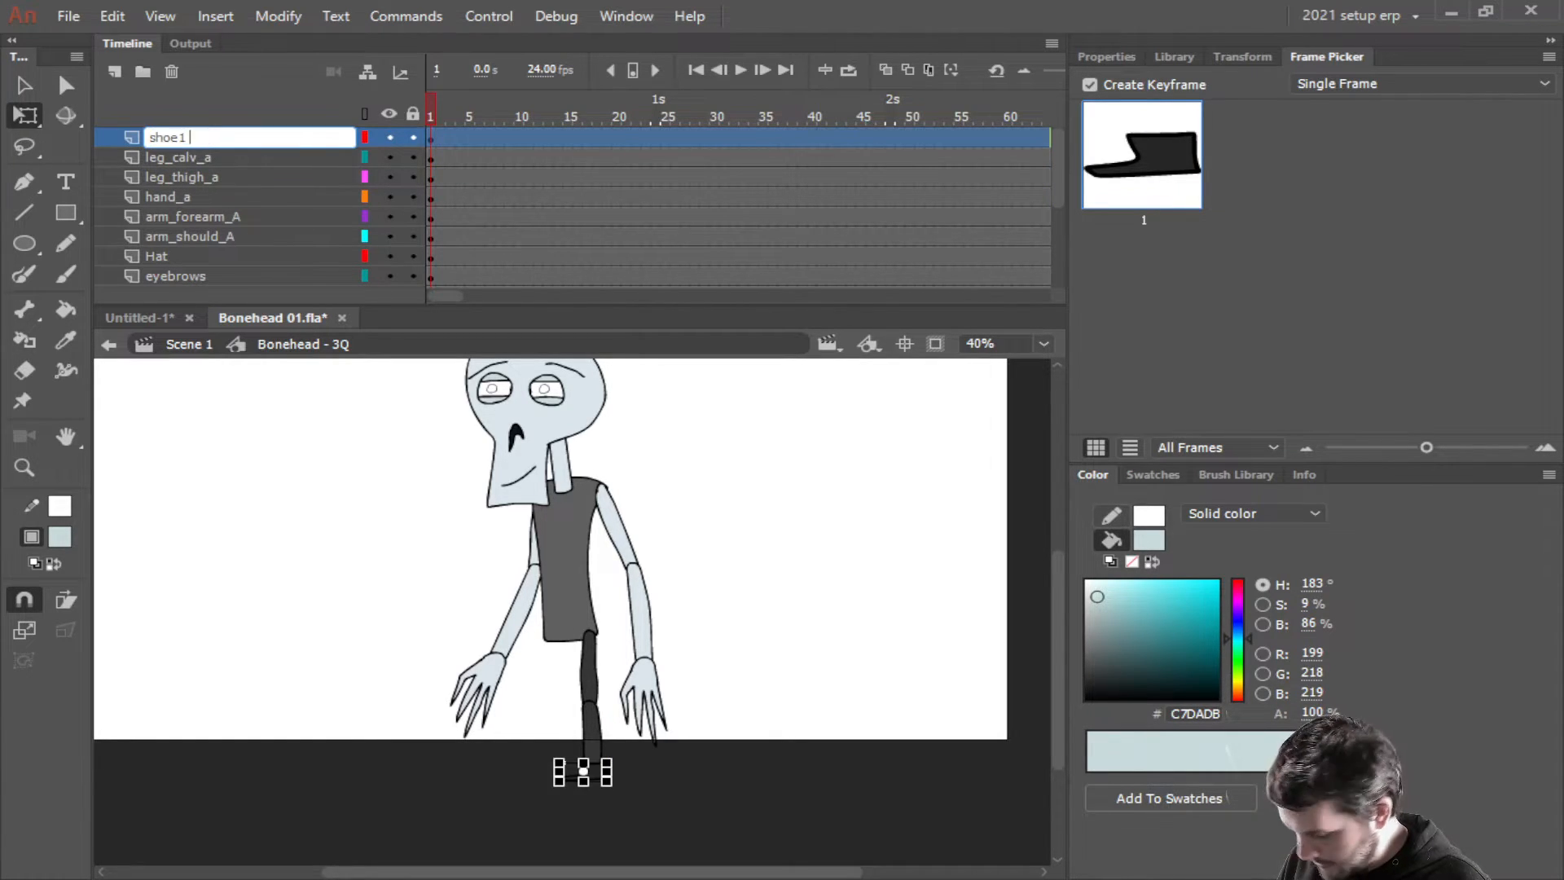
text(_a)
key(Return)
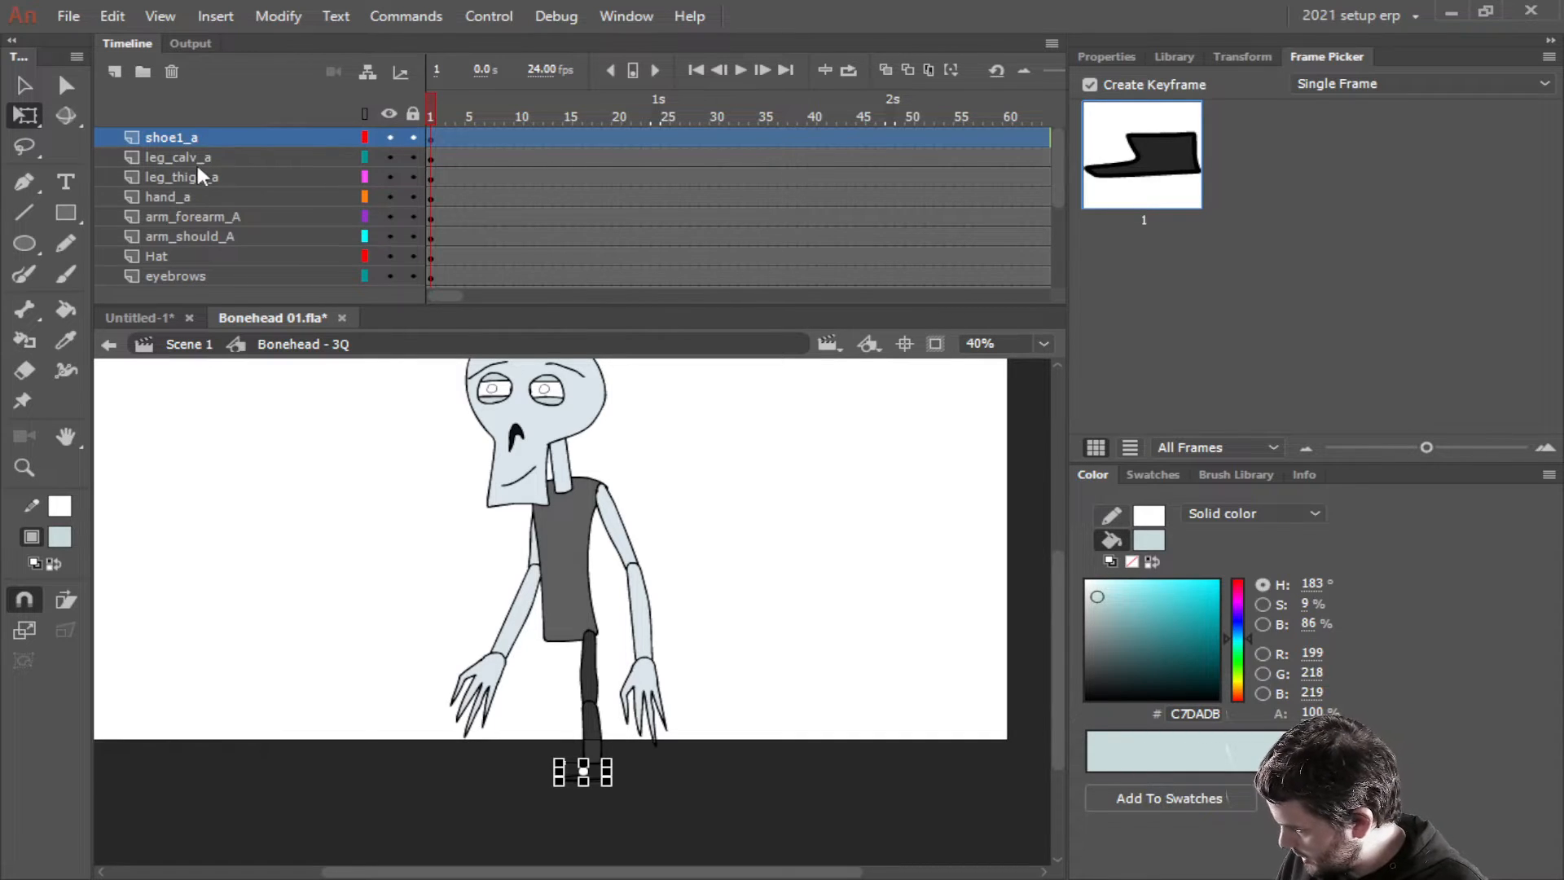
Duplicate the shoe1_a, leg_calv_a and leg_thigh_a layers and move the copied leg horizontally to the opposite hip
click(195, 175)
shift+click(188, 136)
right_click(190, 152)
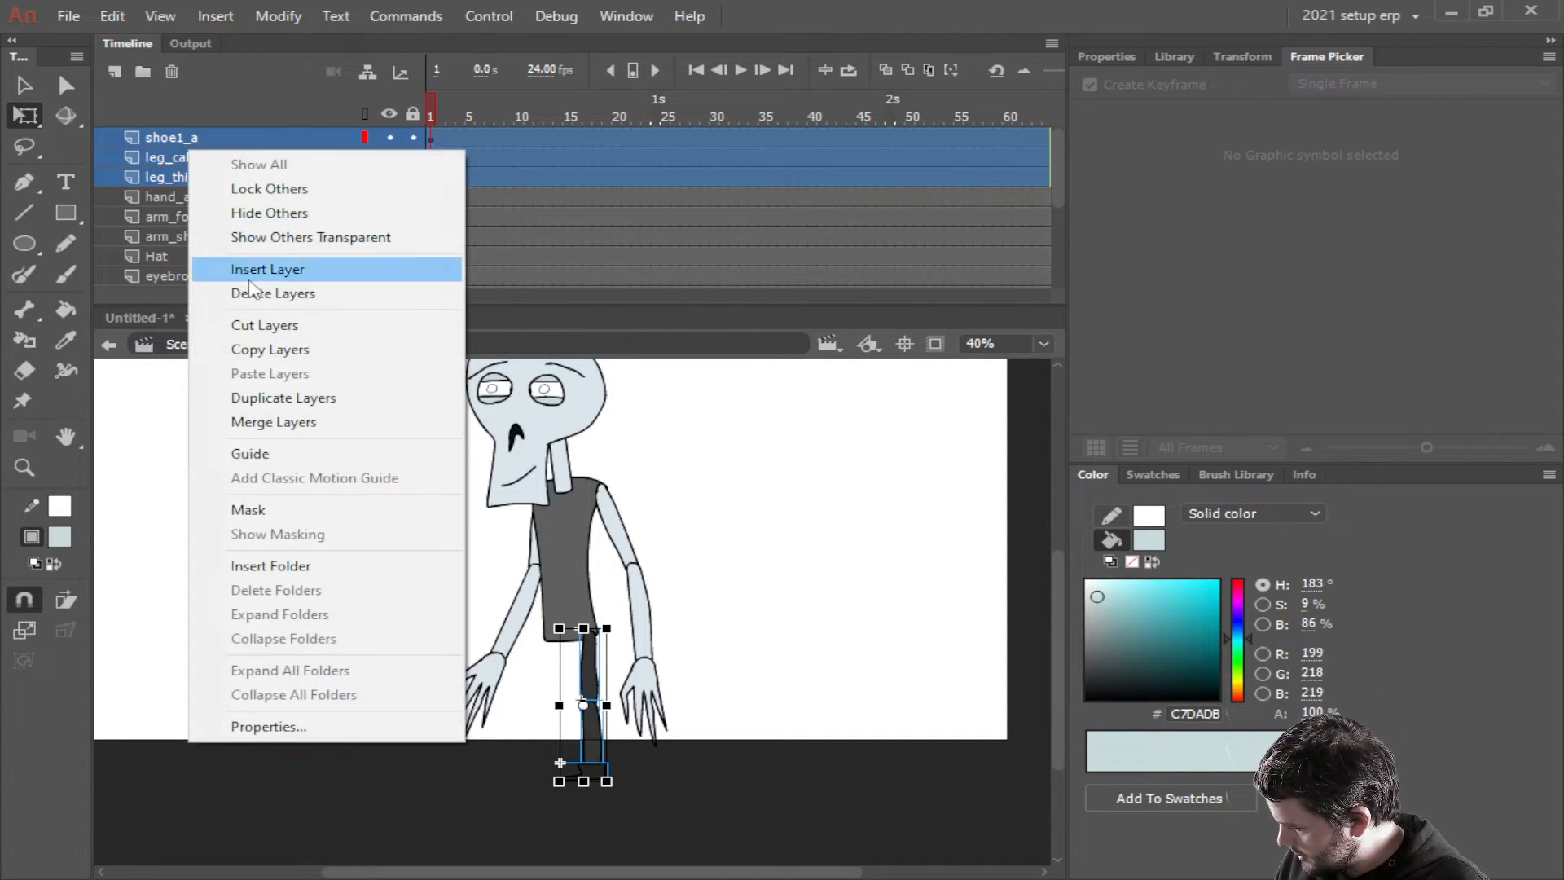
click(297, 401)
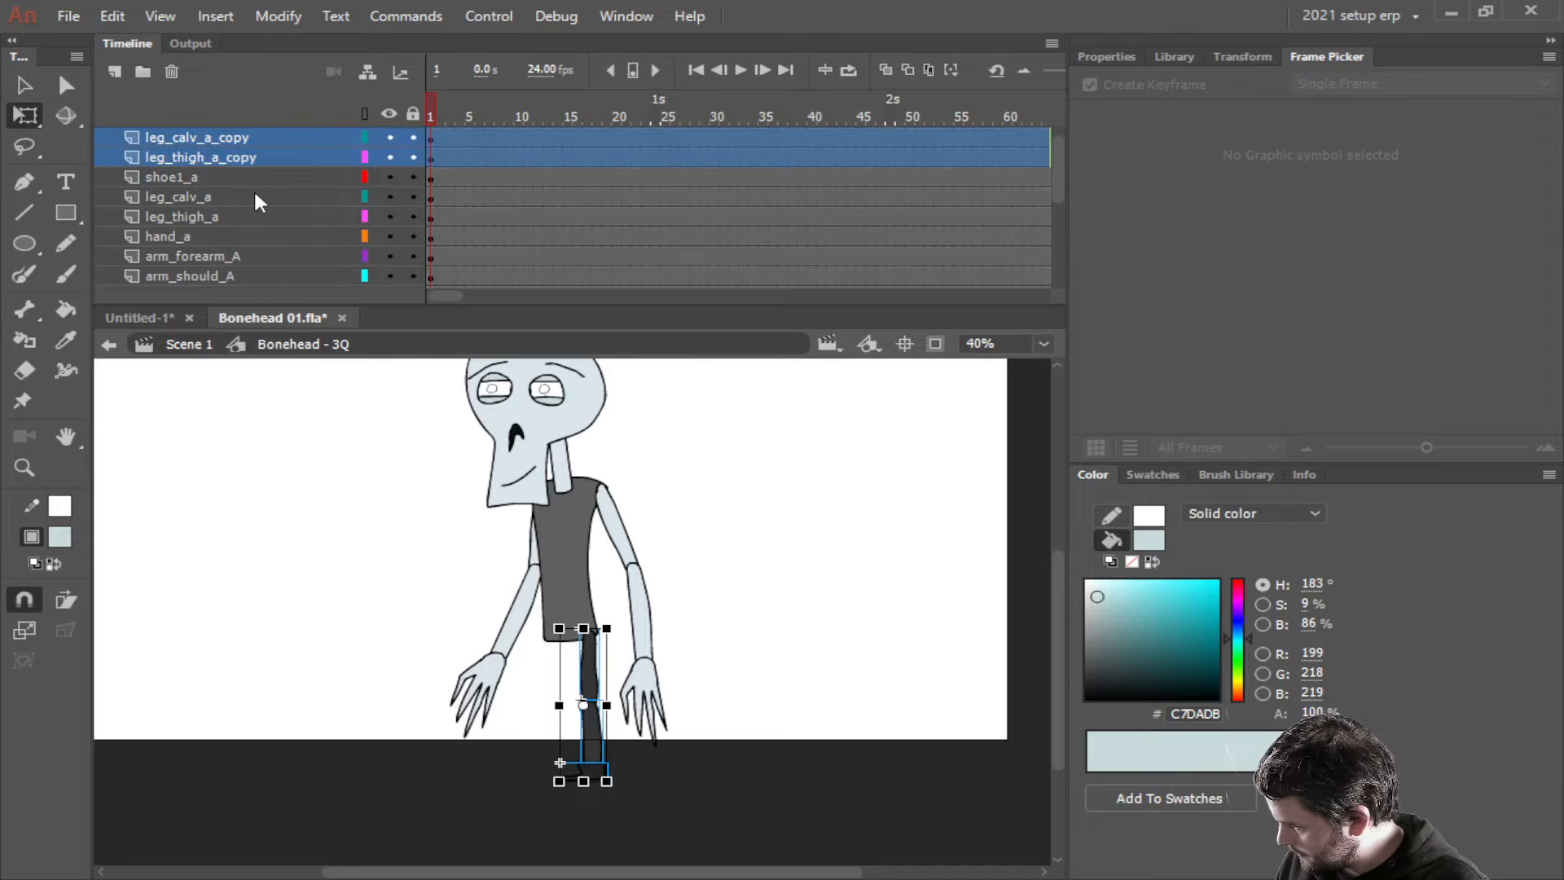
drag(589, 658, 550, 658)
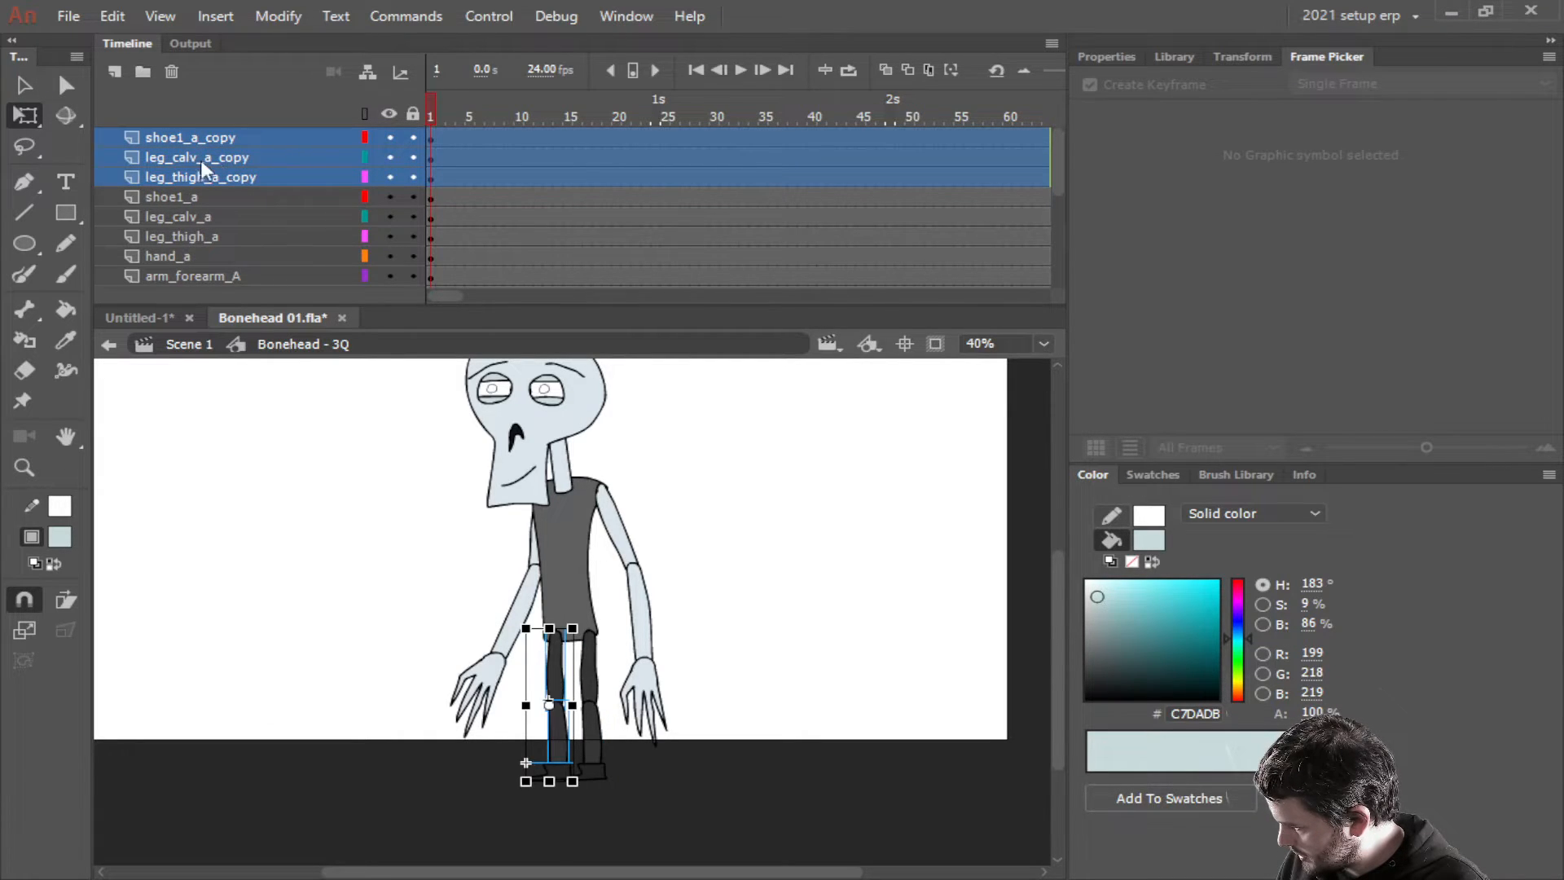
Reorder the copied shoe, calf and thigh layers so they sit together below leg_thigh_a and above hand_a
drag(184, 169, 198, 246)
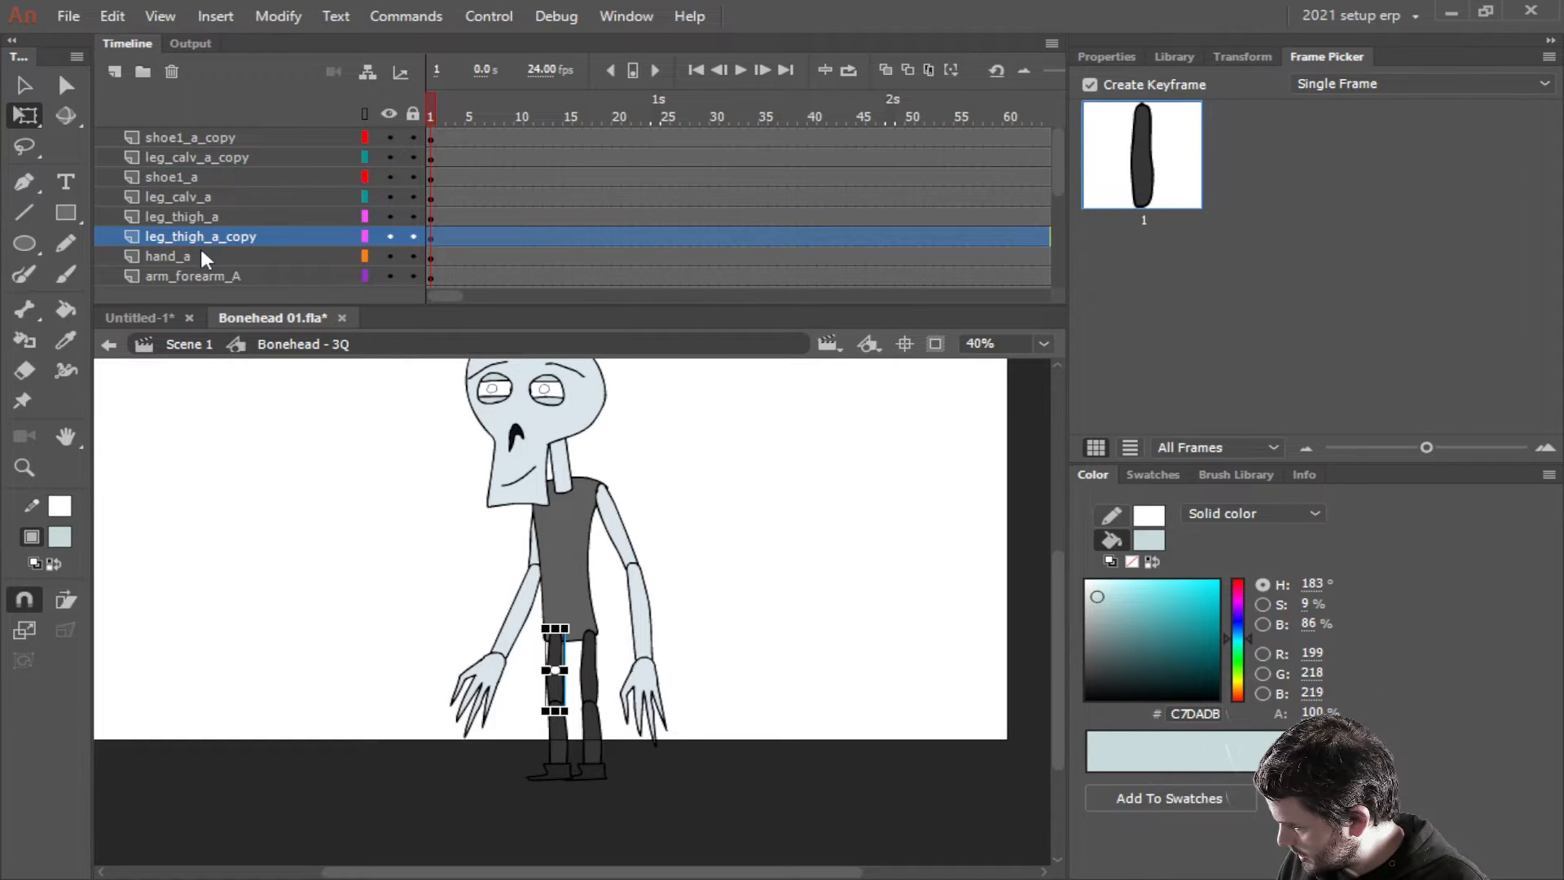
click(187, 215)
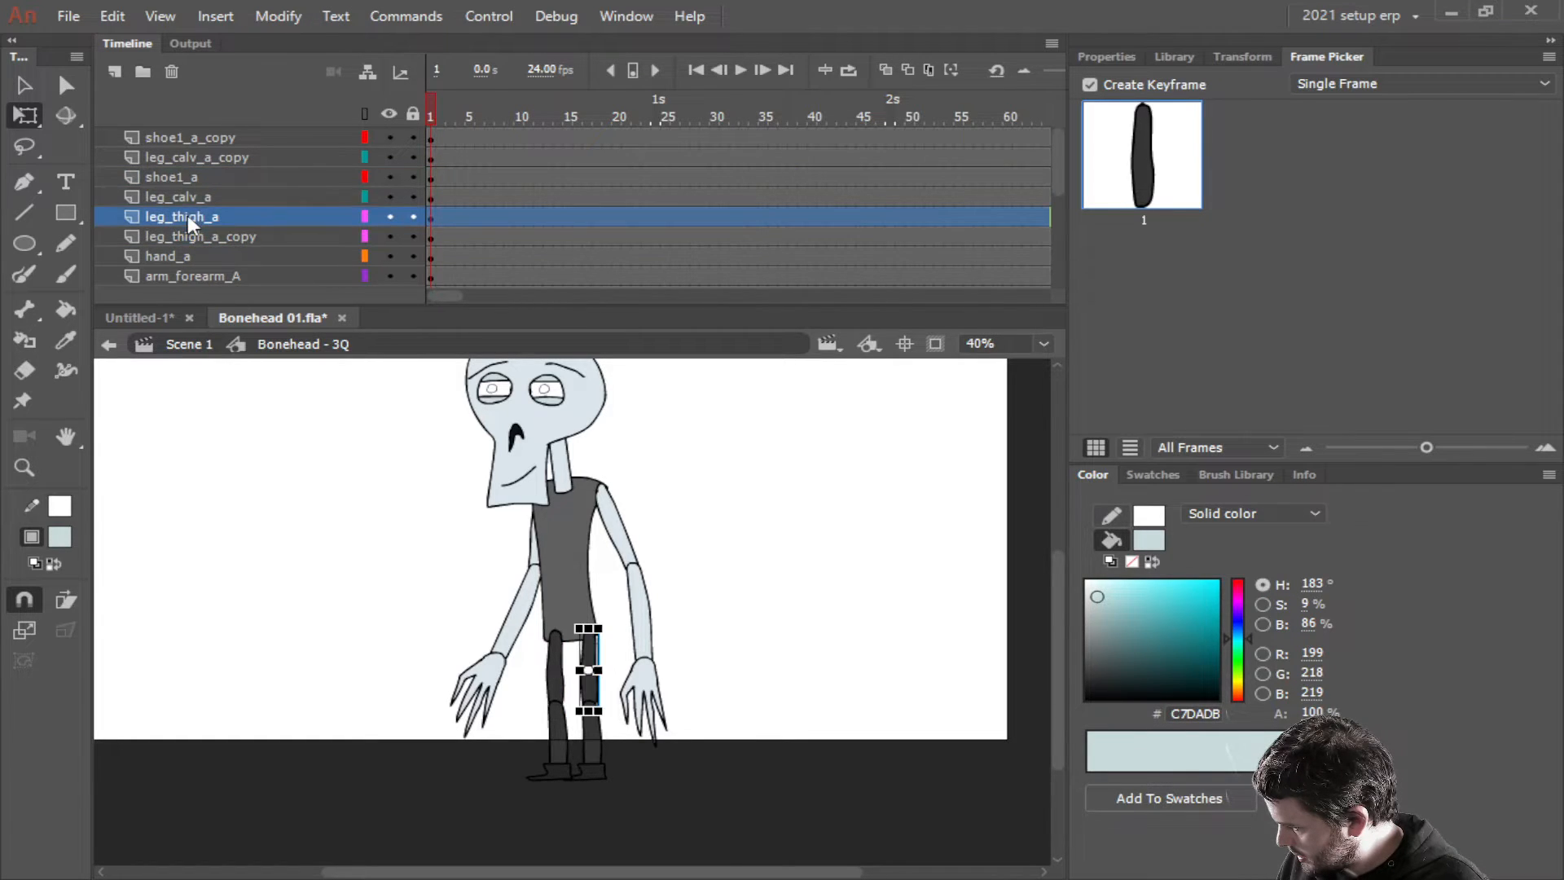
click(187, 197)
click(182, 175)
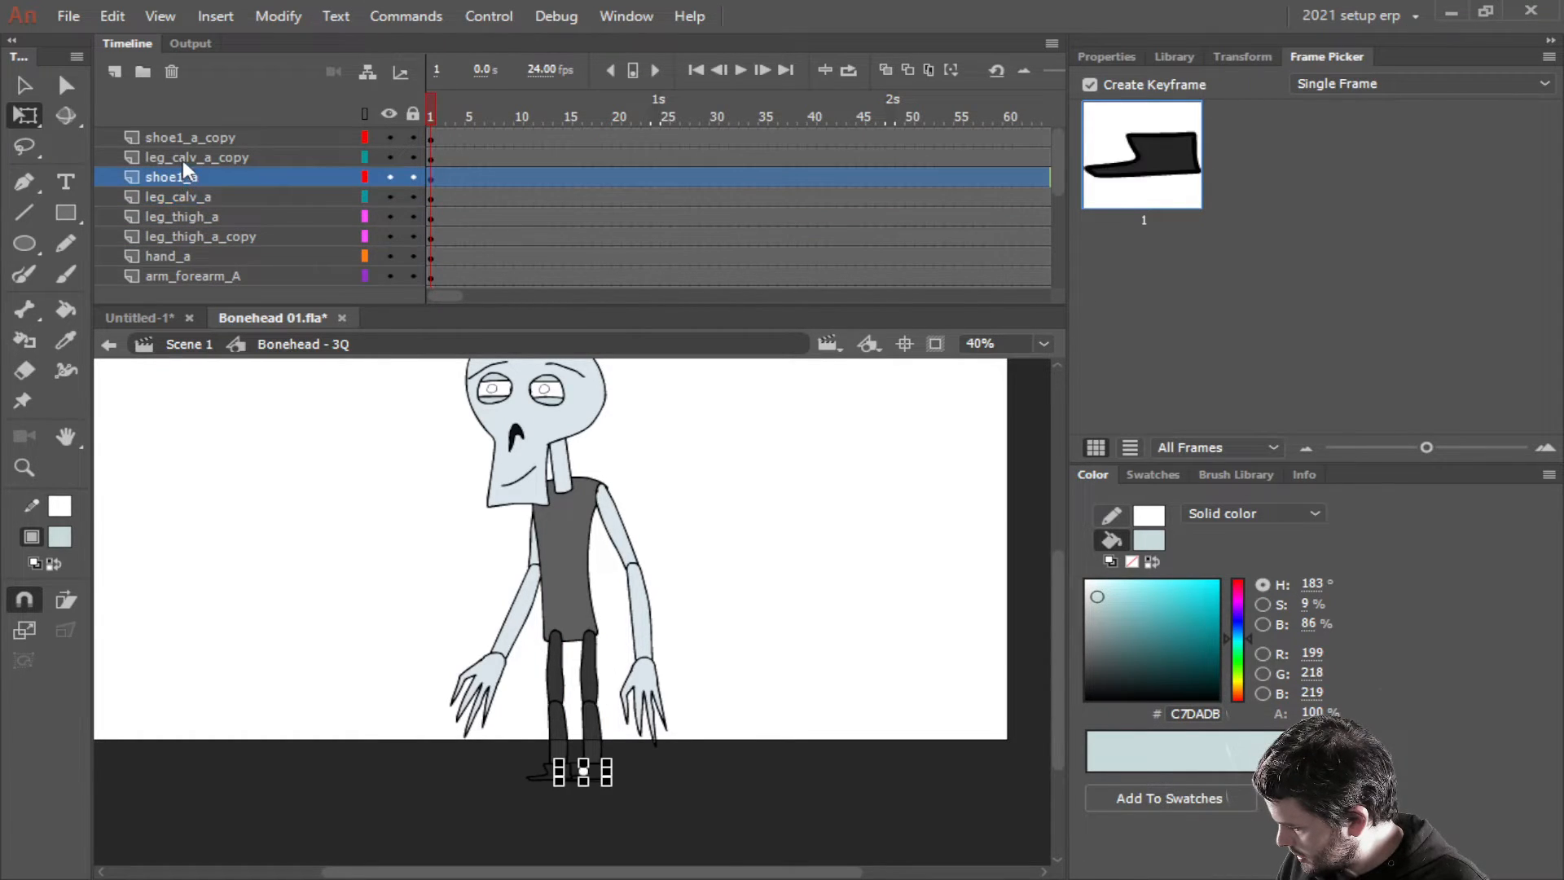
click(182, 158)
click(184, 137)
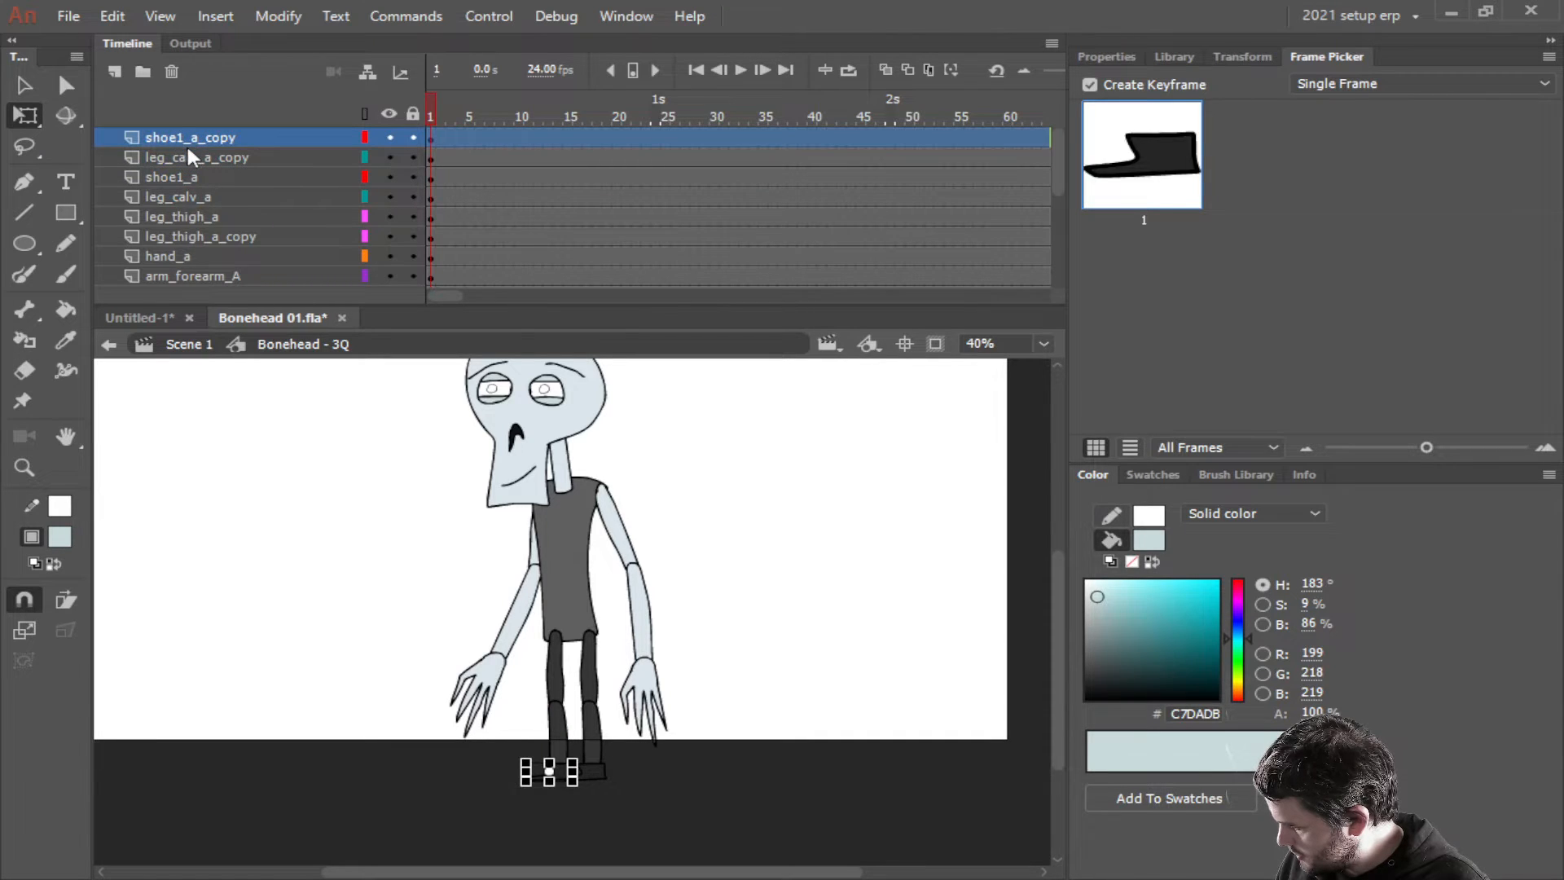
shift+click(188, 157)
drag(193, 160, 204, 227)
click(204, 238)
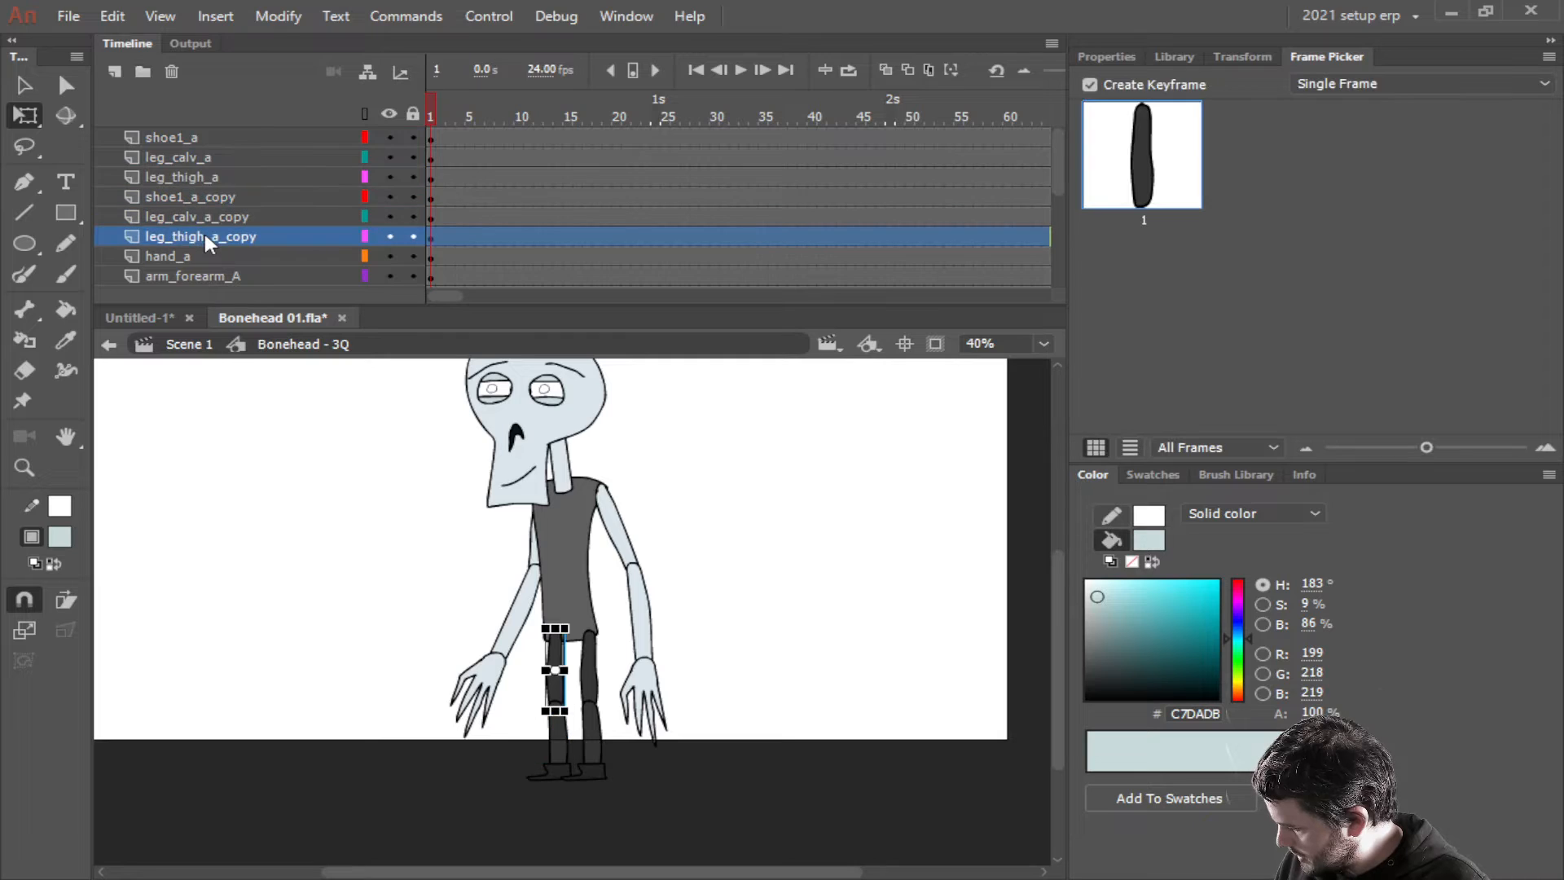
mouse_move(196, 235)
mouse_down()
mouse_move(203, 188)
mouse_move(203, 228)
mouse_up()
click(194, 207)
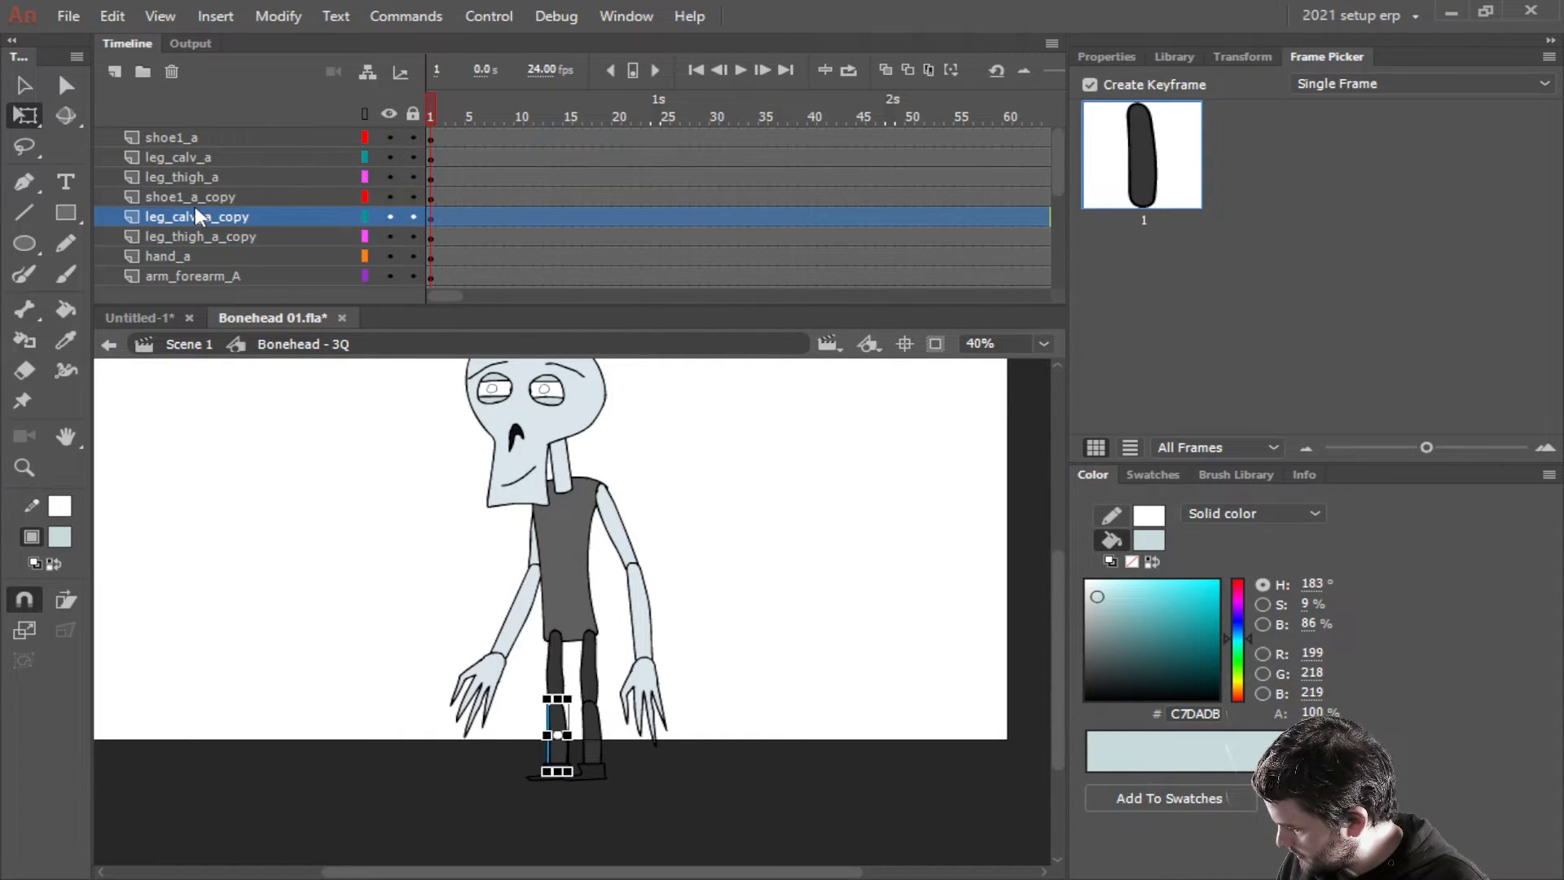
click(194, 197)
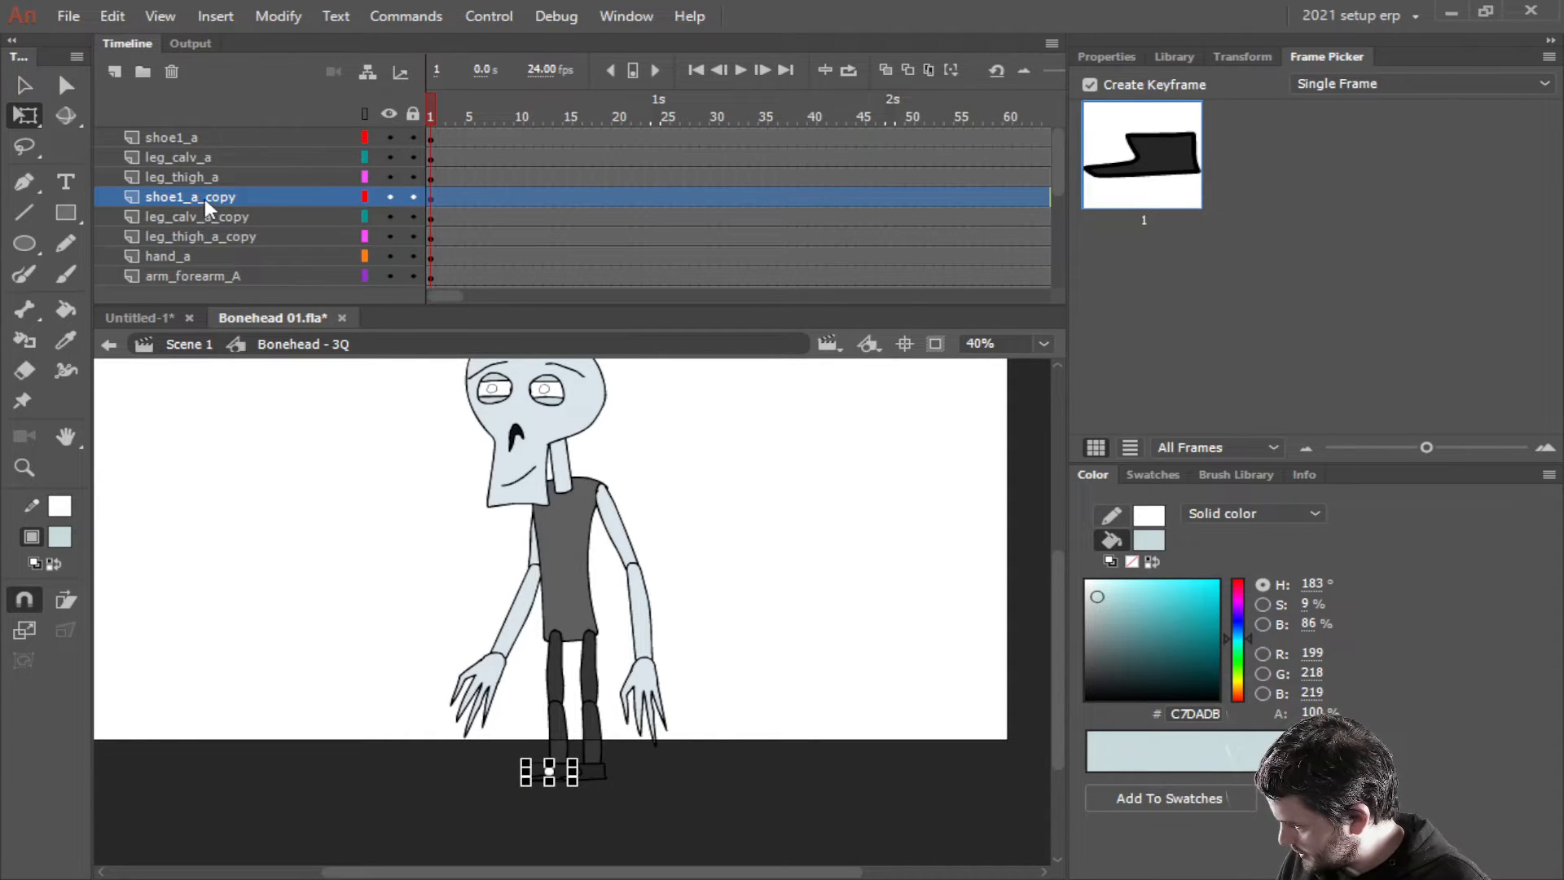
Delete the shoe1_a_copy, leg_calv_a_copy and leg_thigh_a_copy layers
double_click(207, 202)
drag(194, 197, 294, 187)
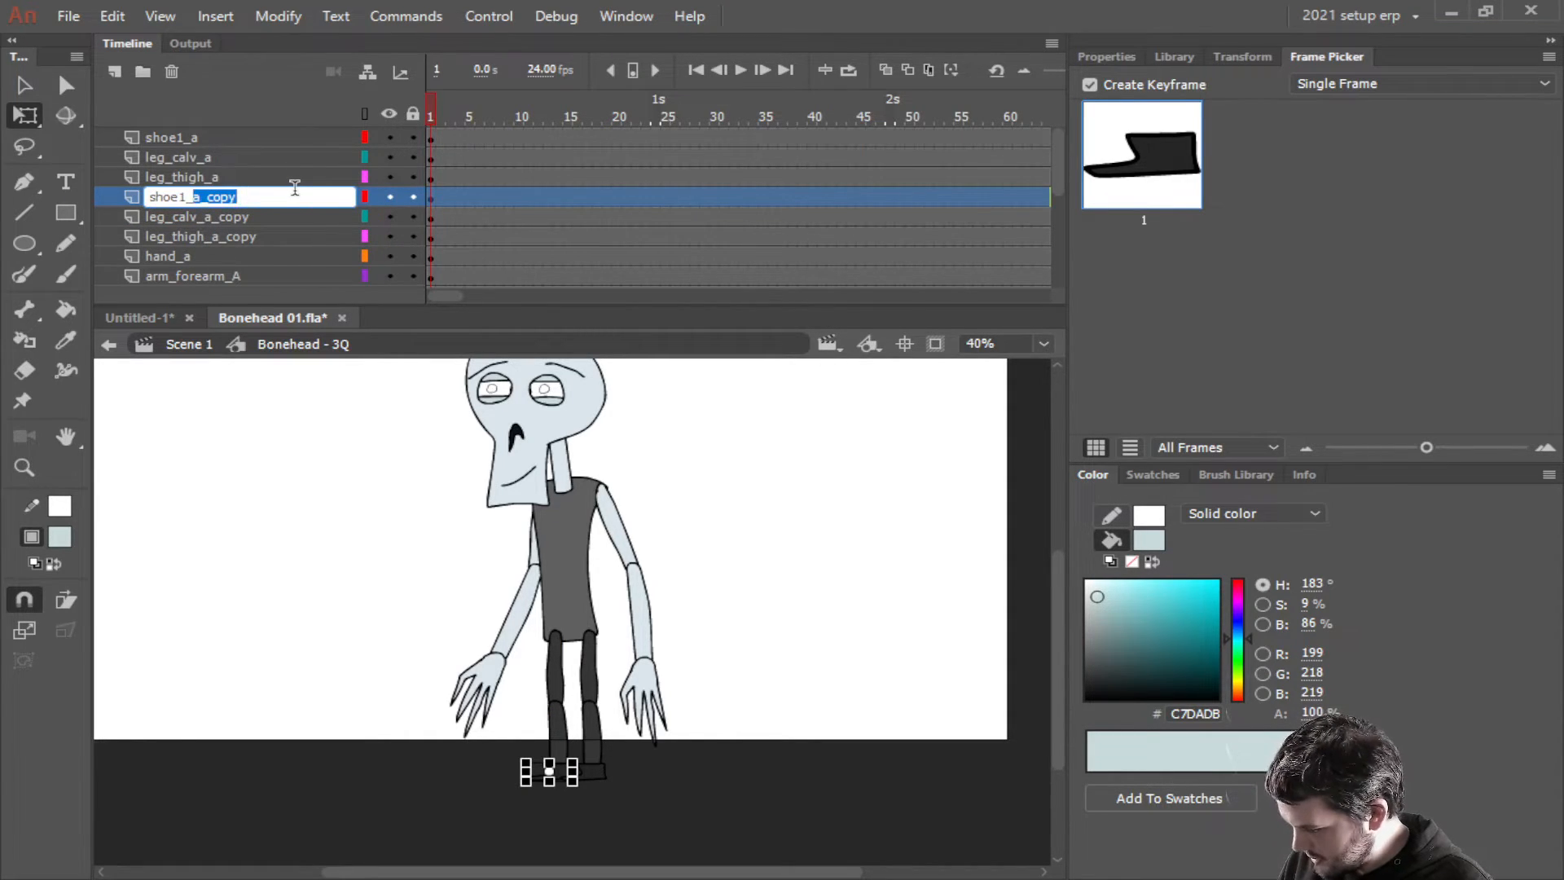
click(162, 217)
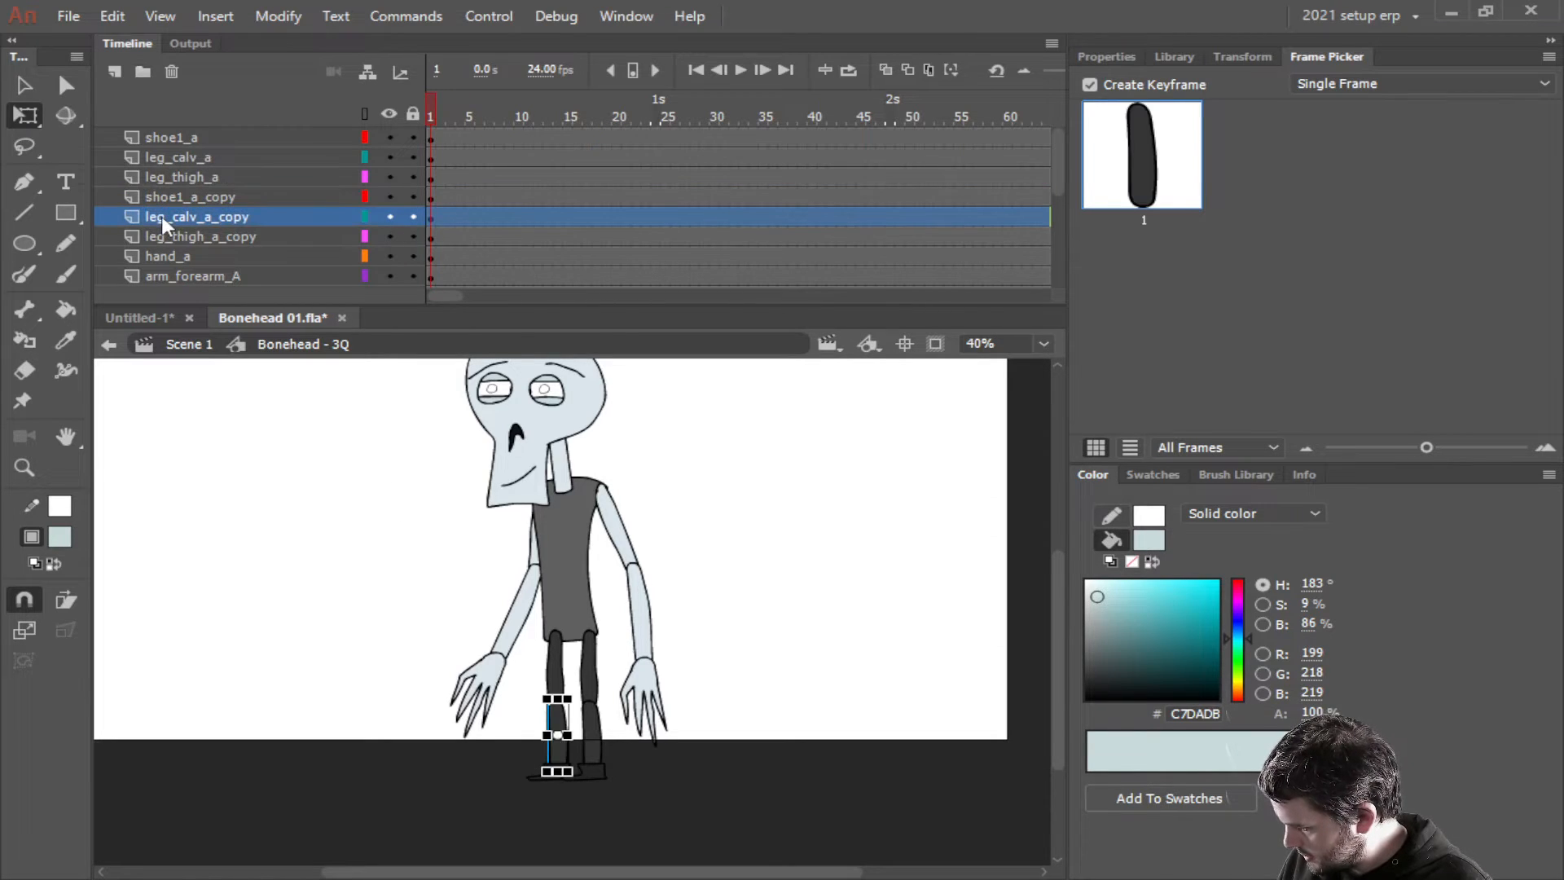
shift+click(178, 230)
shift+click(178, 200)
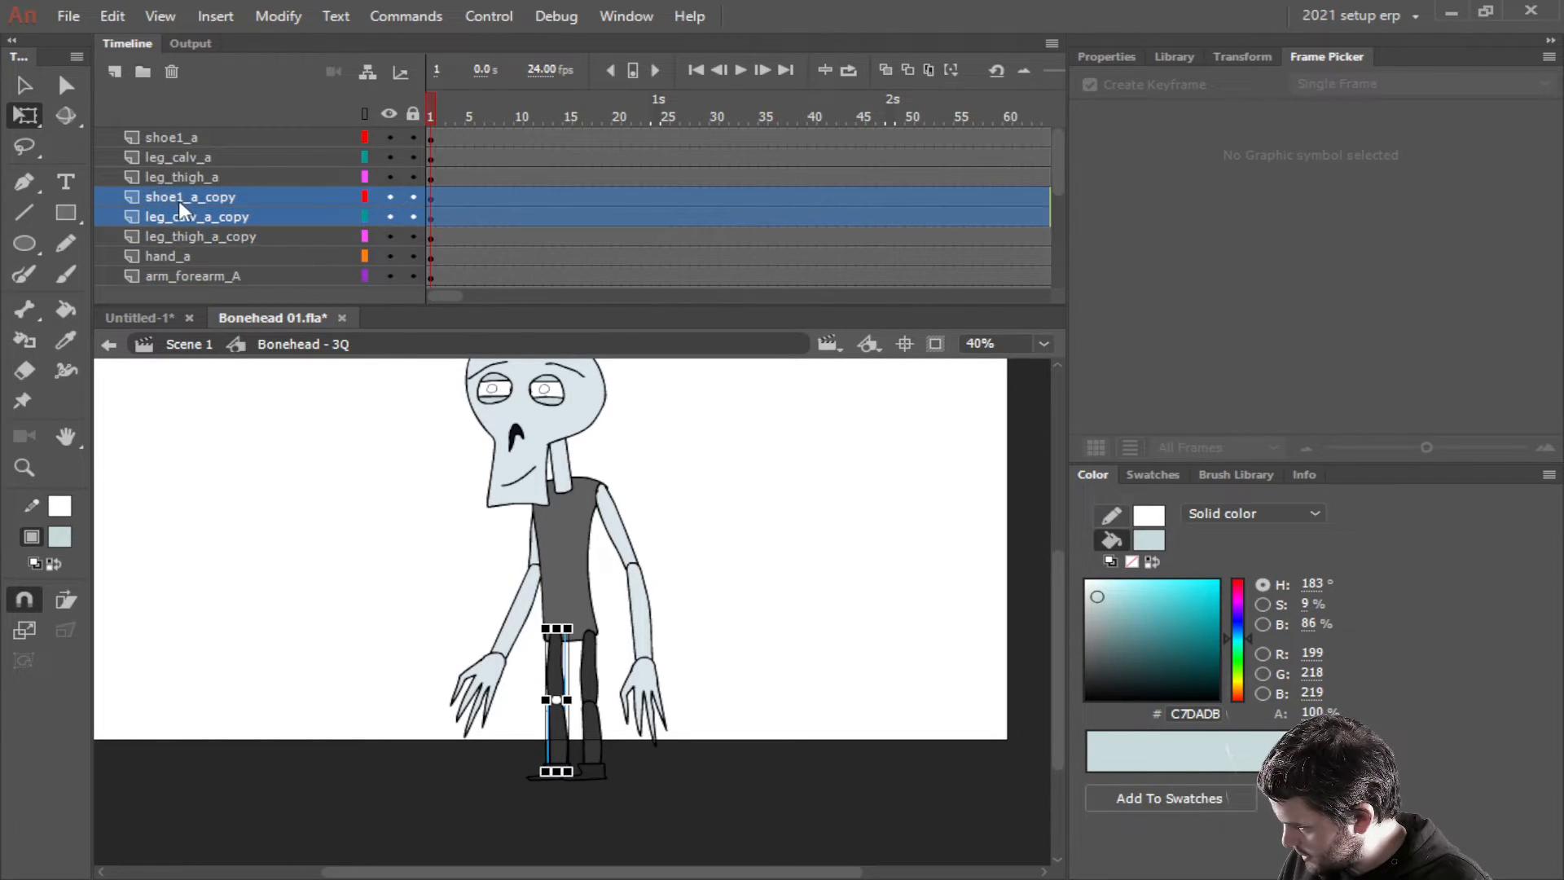
click(181, 200)
shift+click(174, 218)
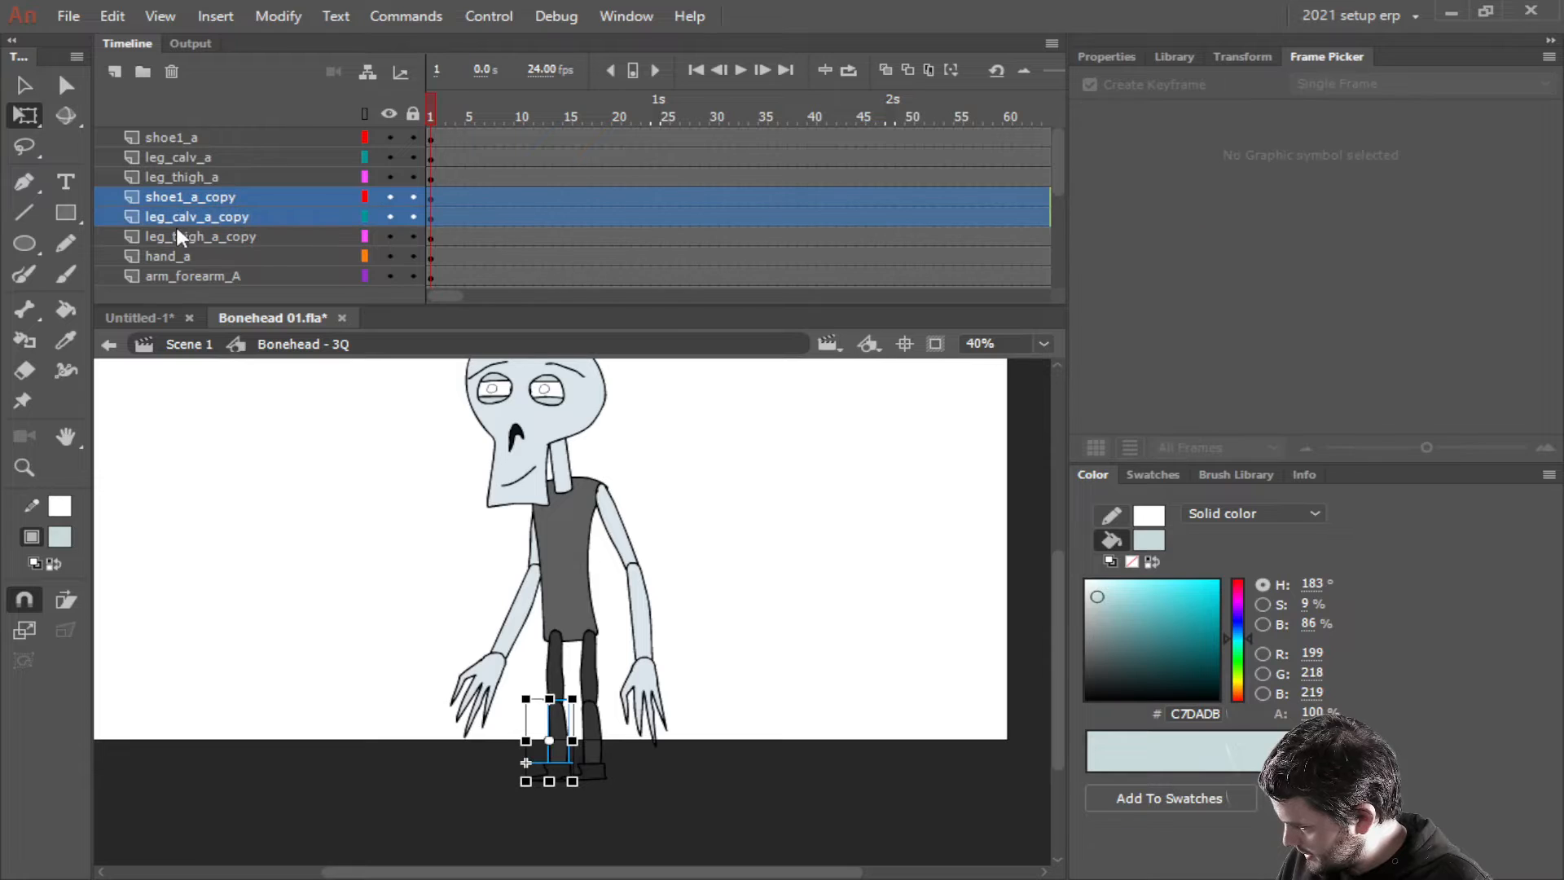
click(169, 202)
shift+click(172, 234)
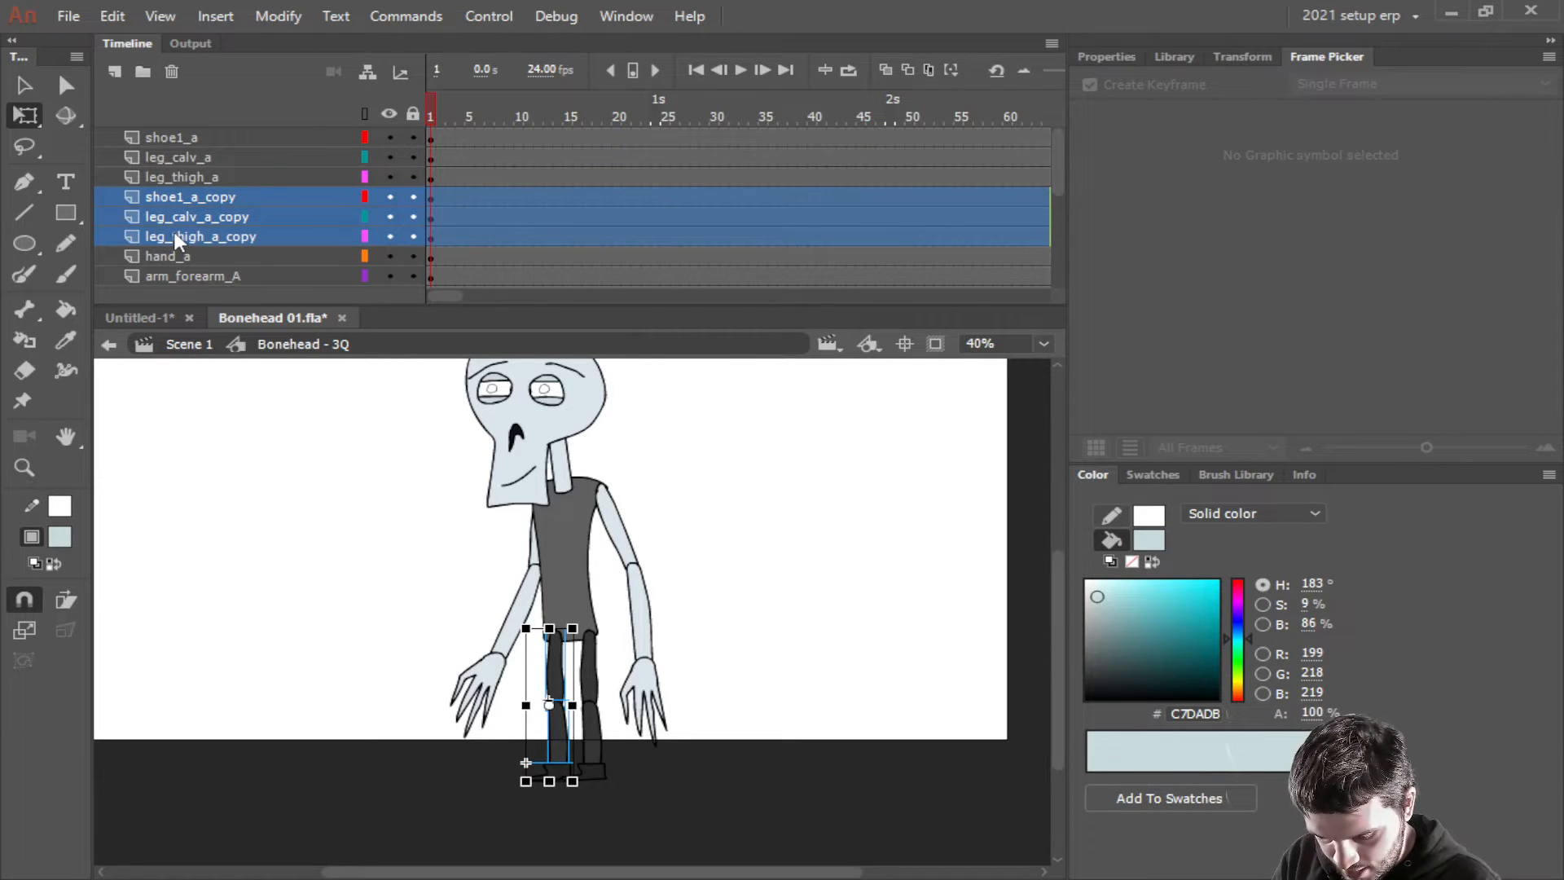
click(176, 71)
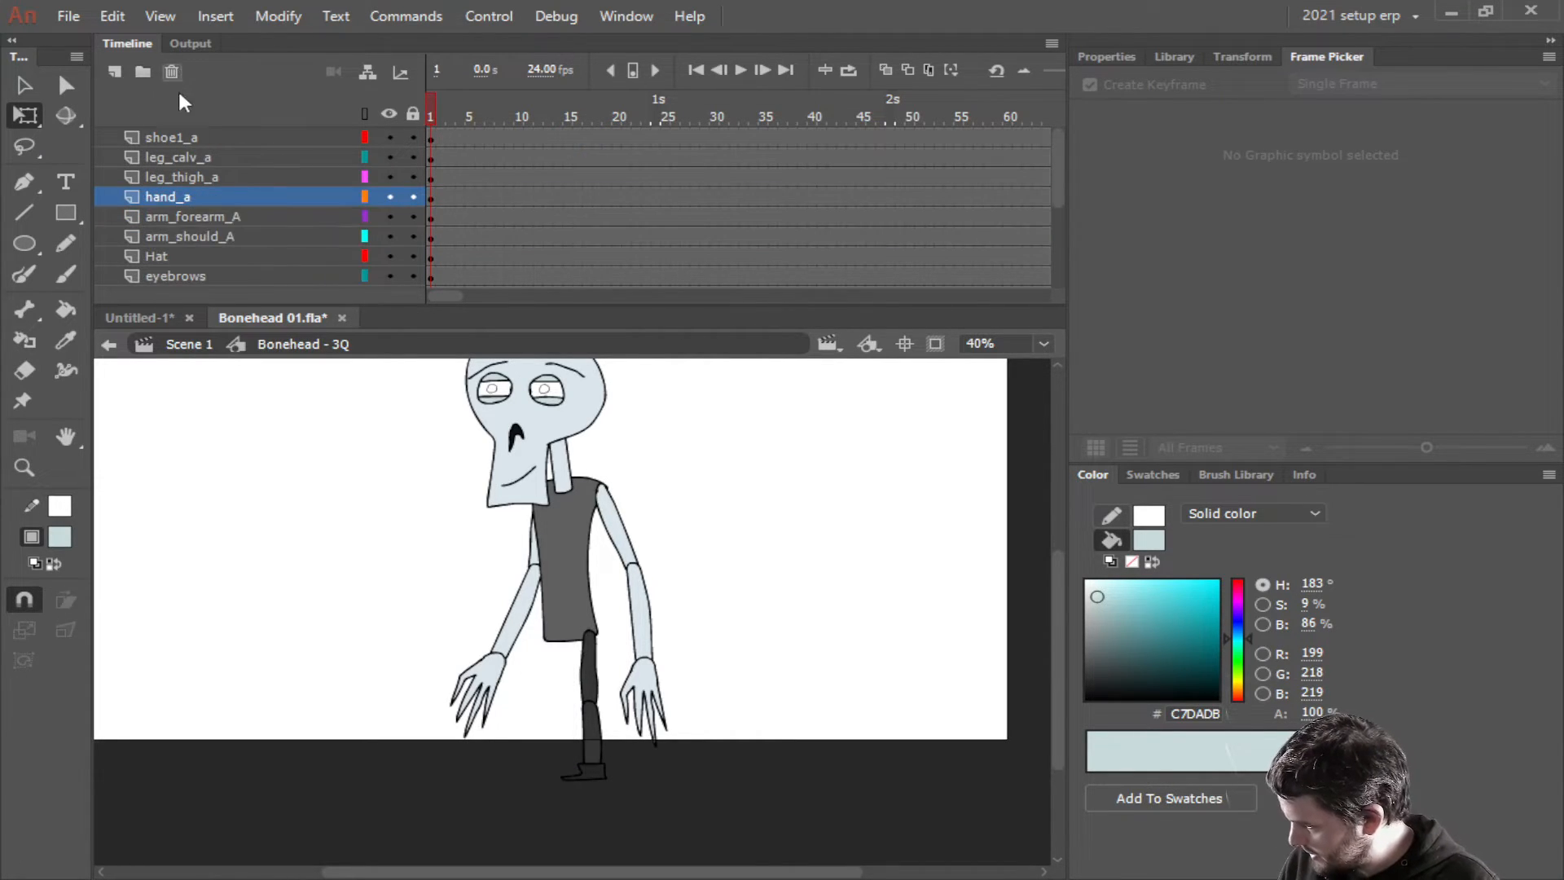
Move the leg_thigh_a piece's transformation point from its centre to the hip end of the thigh
click(181, 176)
scroll(362, 463, left, 3)
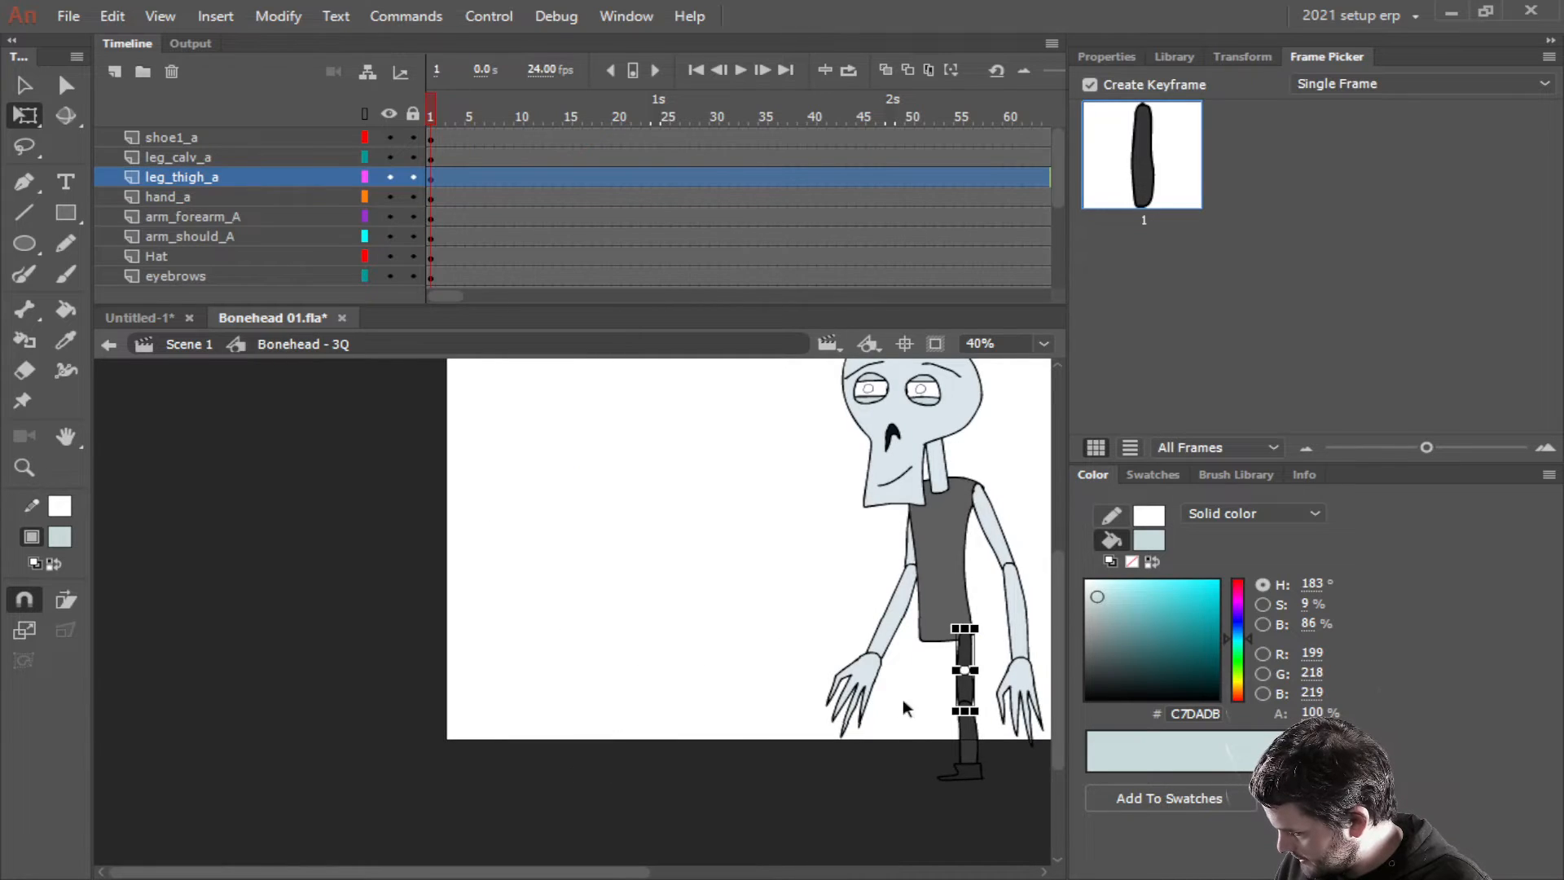
scroll(949, 698, up, 5)
scroll(921, 698, right, 3)
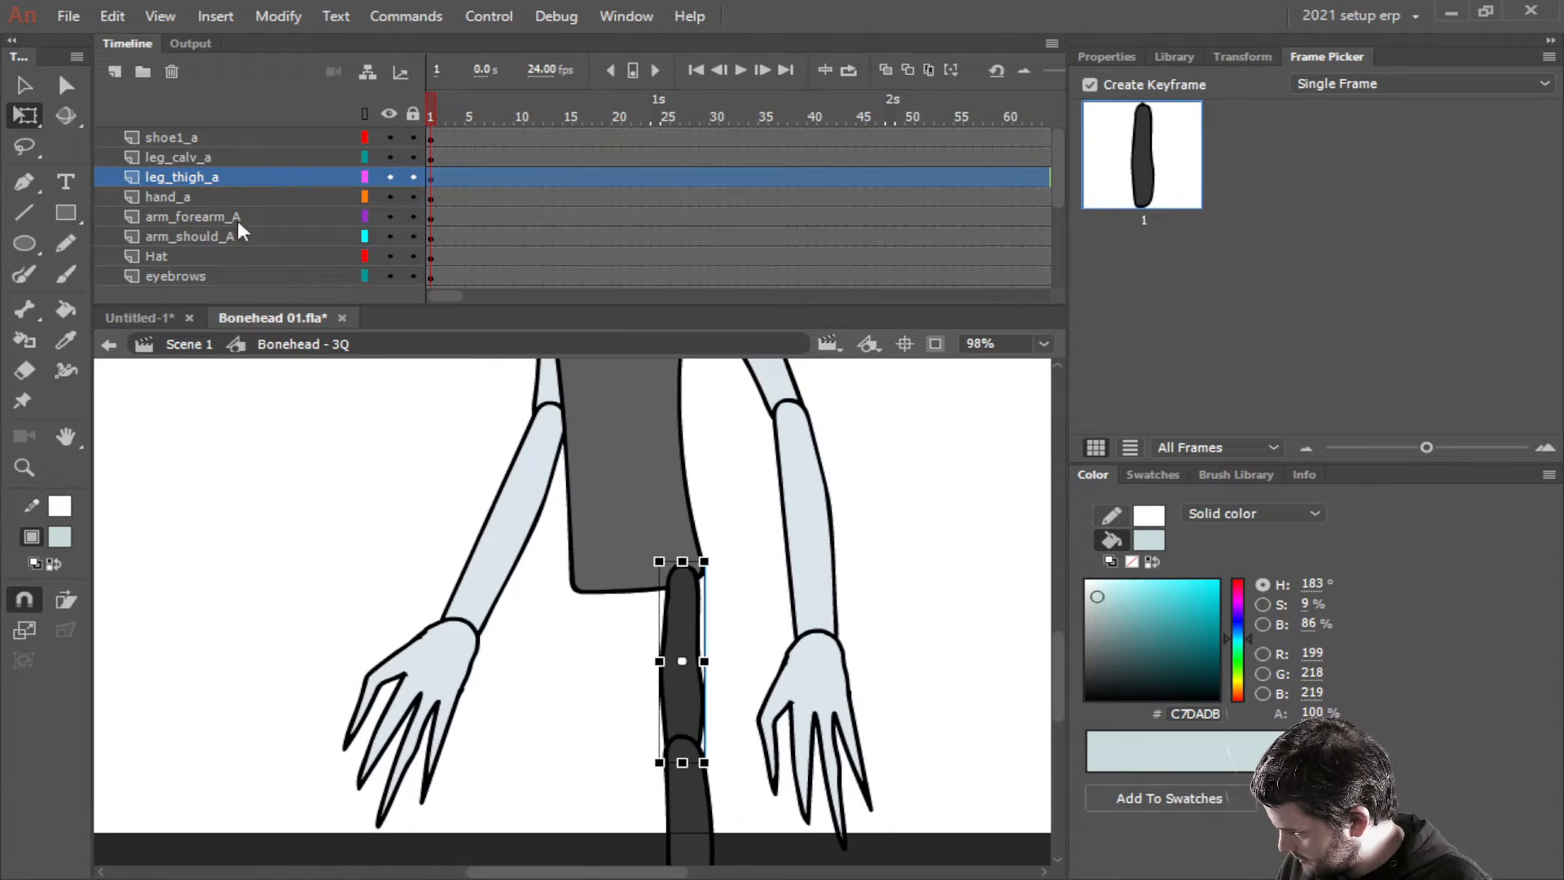
drag(686, 661, 685, 573)
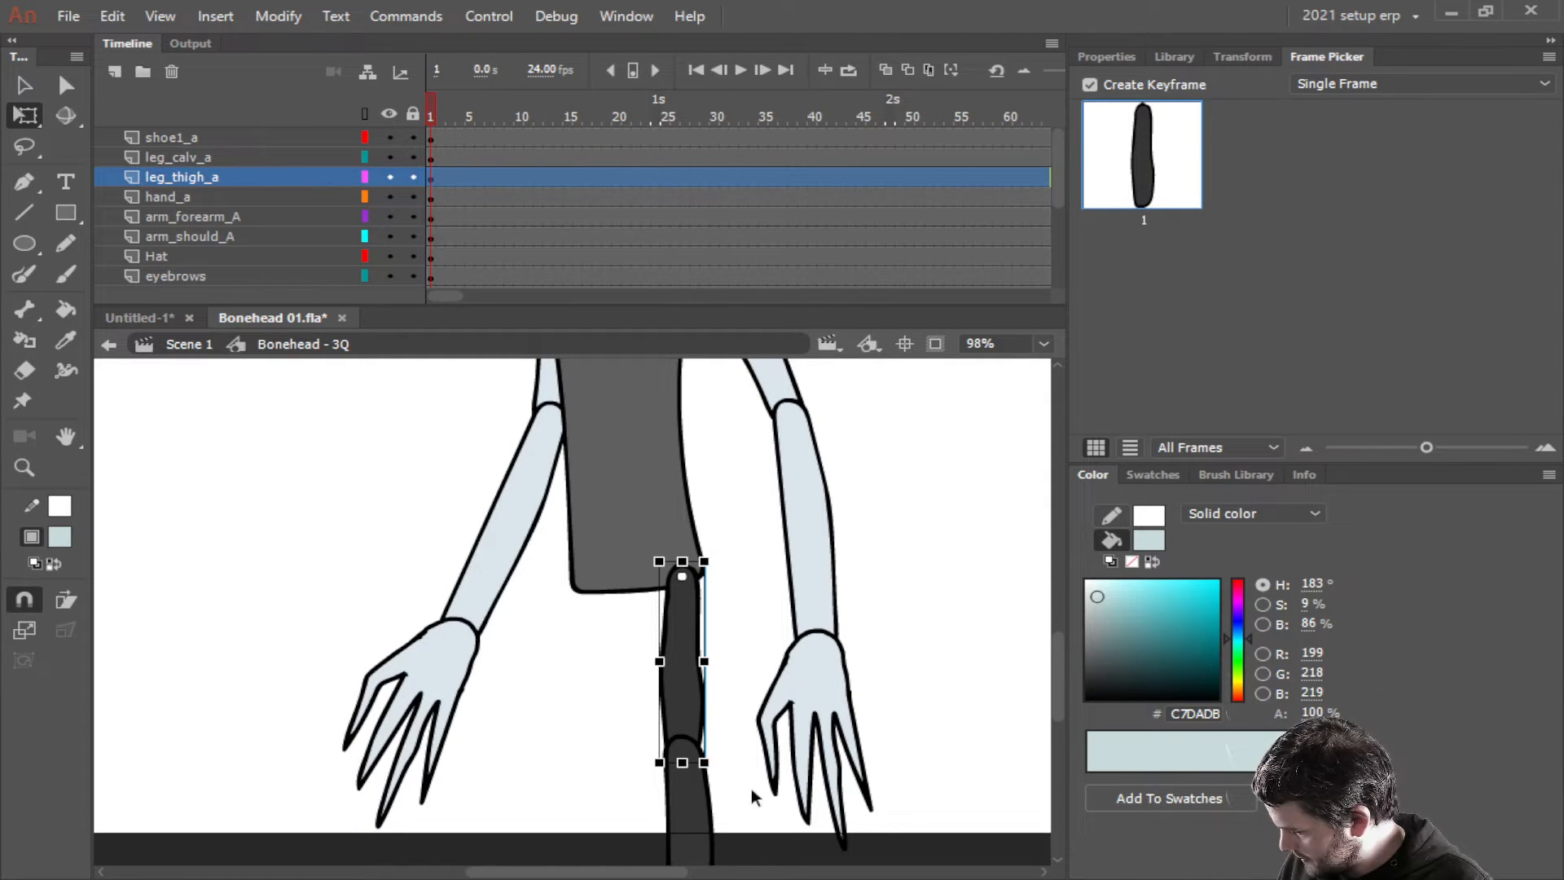
Move the leg_calv_a piece's transformation point up to the centre of the rounded knee joint
scroll(754, 785, down, 3)
click(679, 692)
drag(687, 681, 688, 613)
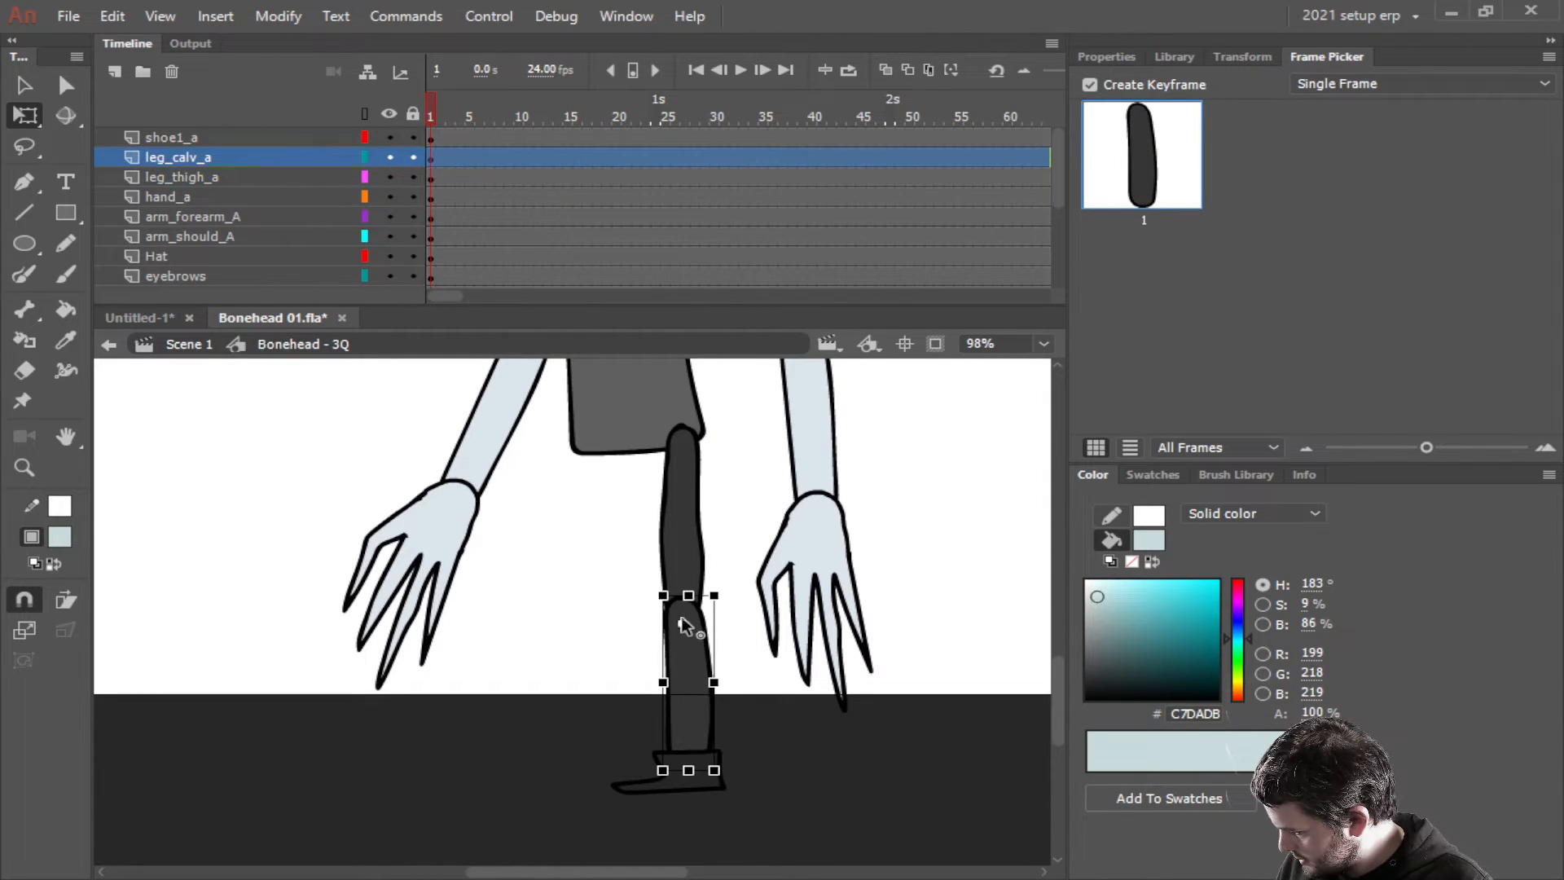
scroll(720, 637, up, 2)
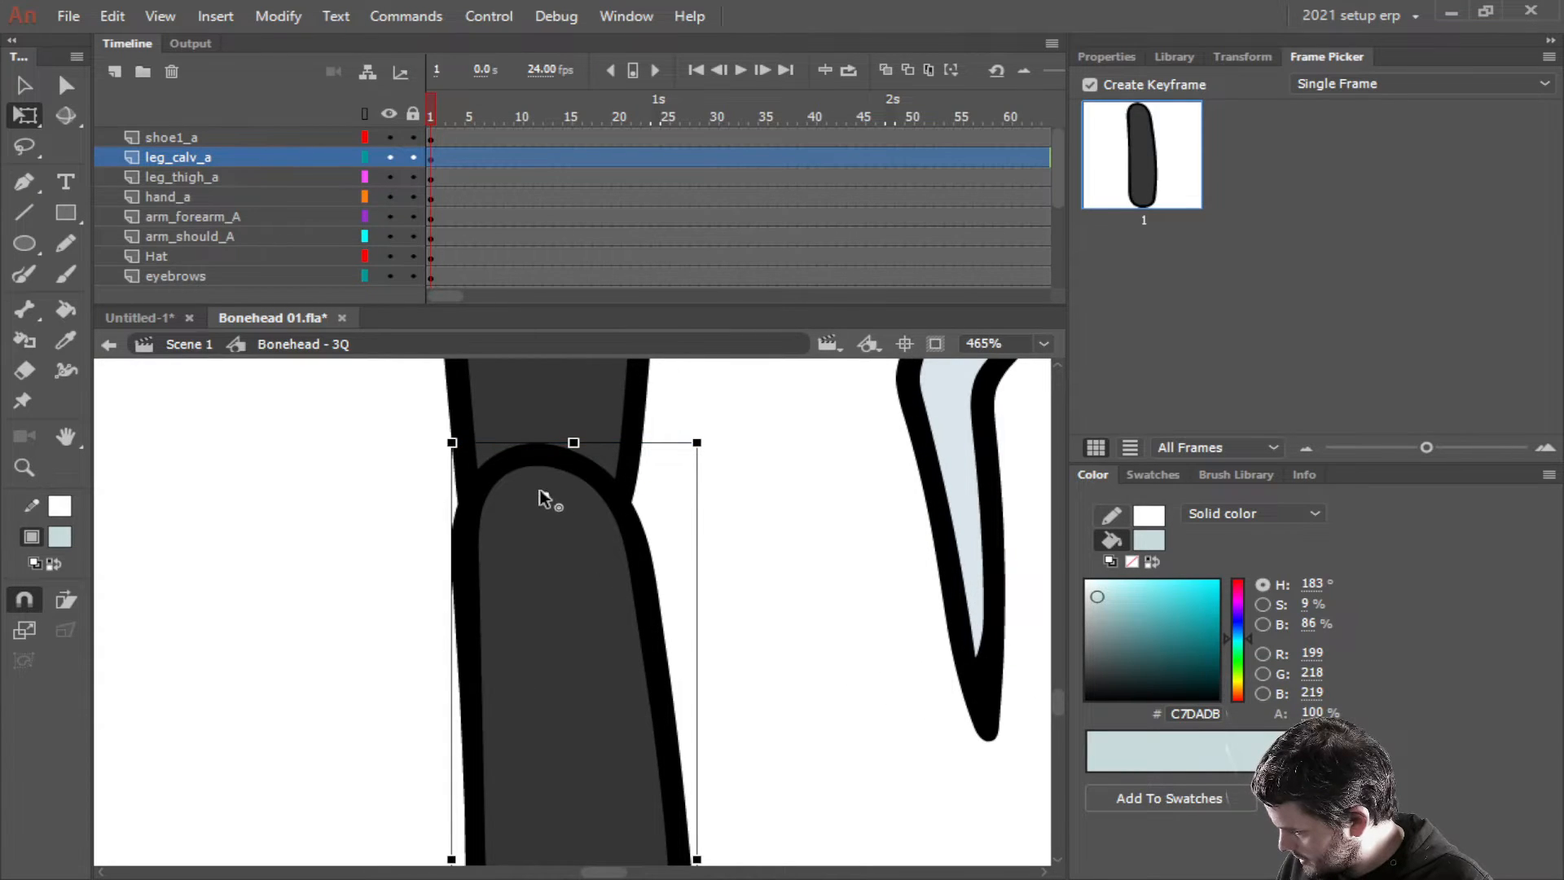
scroll(733, 684, down, 4)
drag(777, 730, 645, 516)
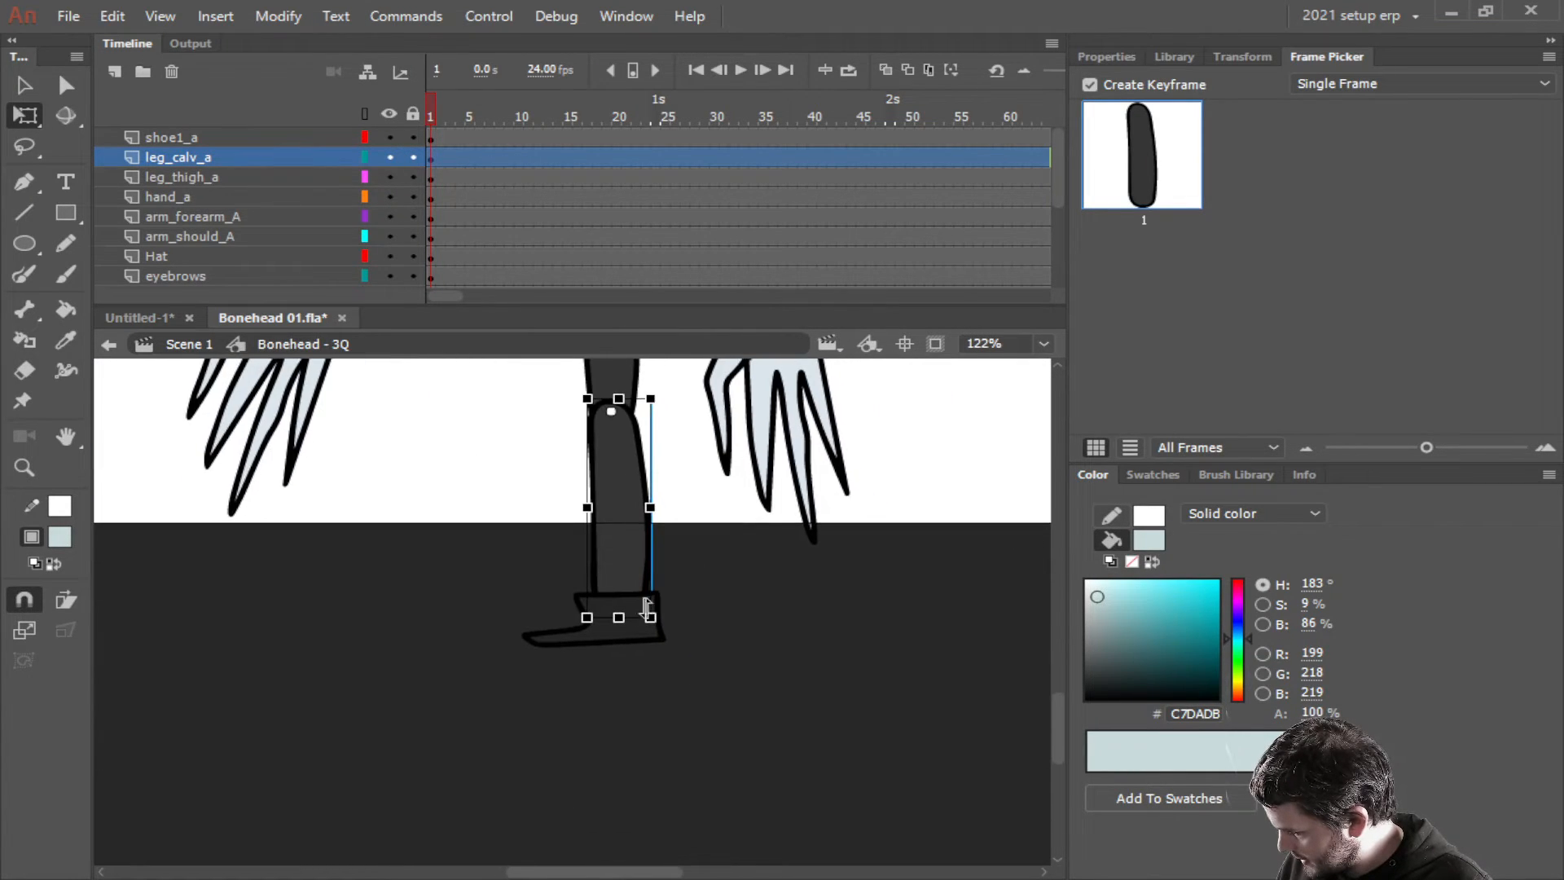
Move the shoe1_a piece's transformation point to the ankle and stay inside the Bonehead - 3Q symbol for editing
click(597, 625)
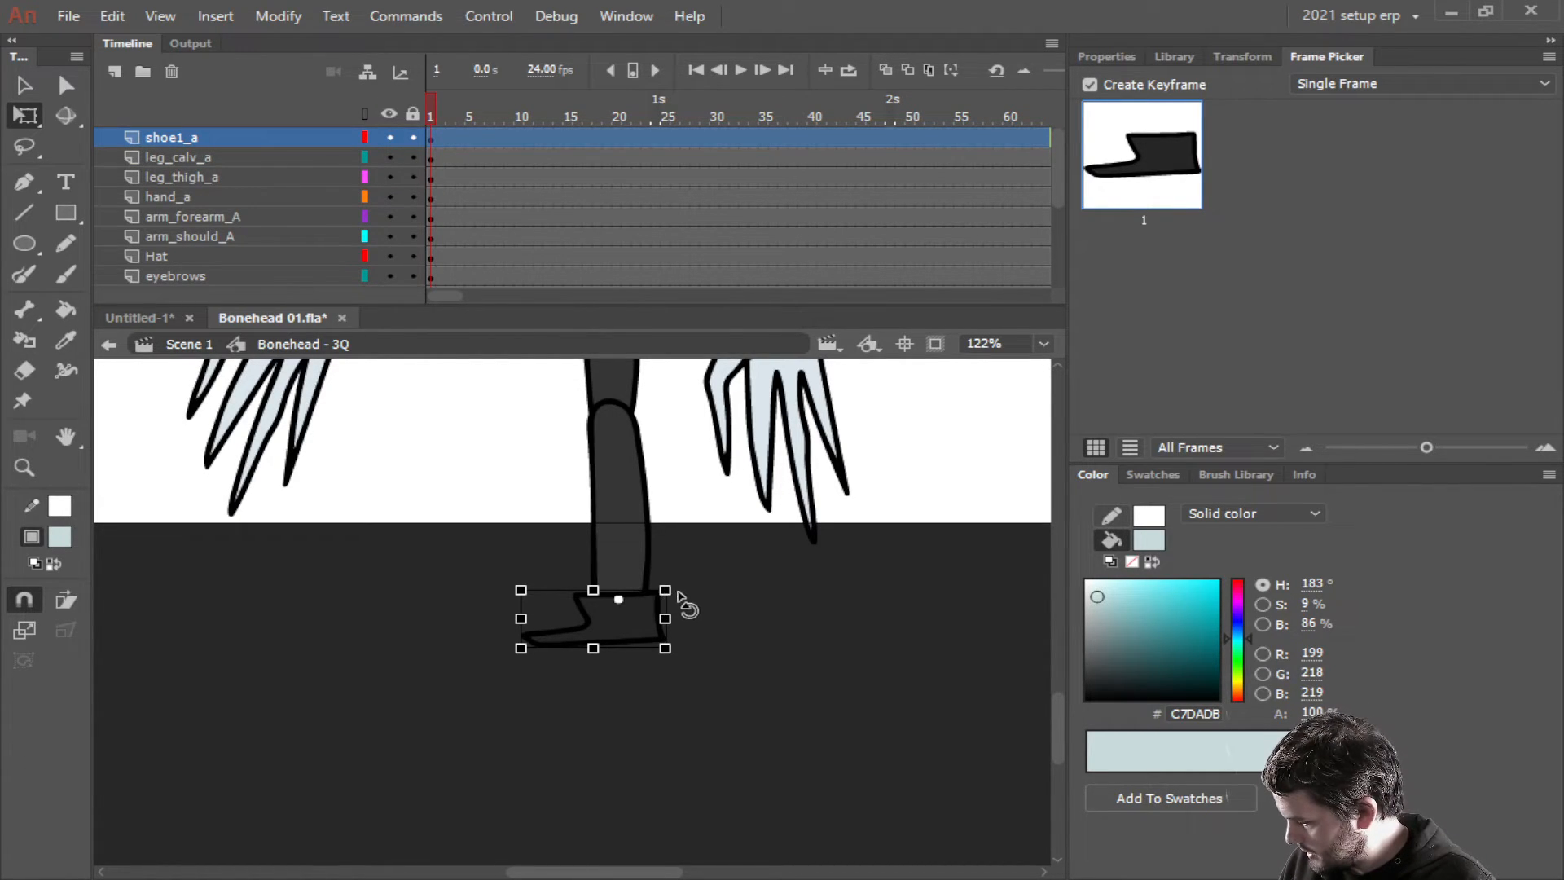
key(ctrl+s)
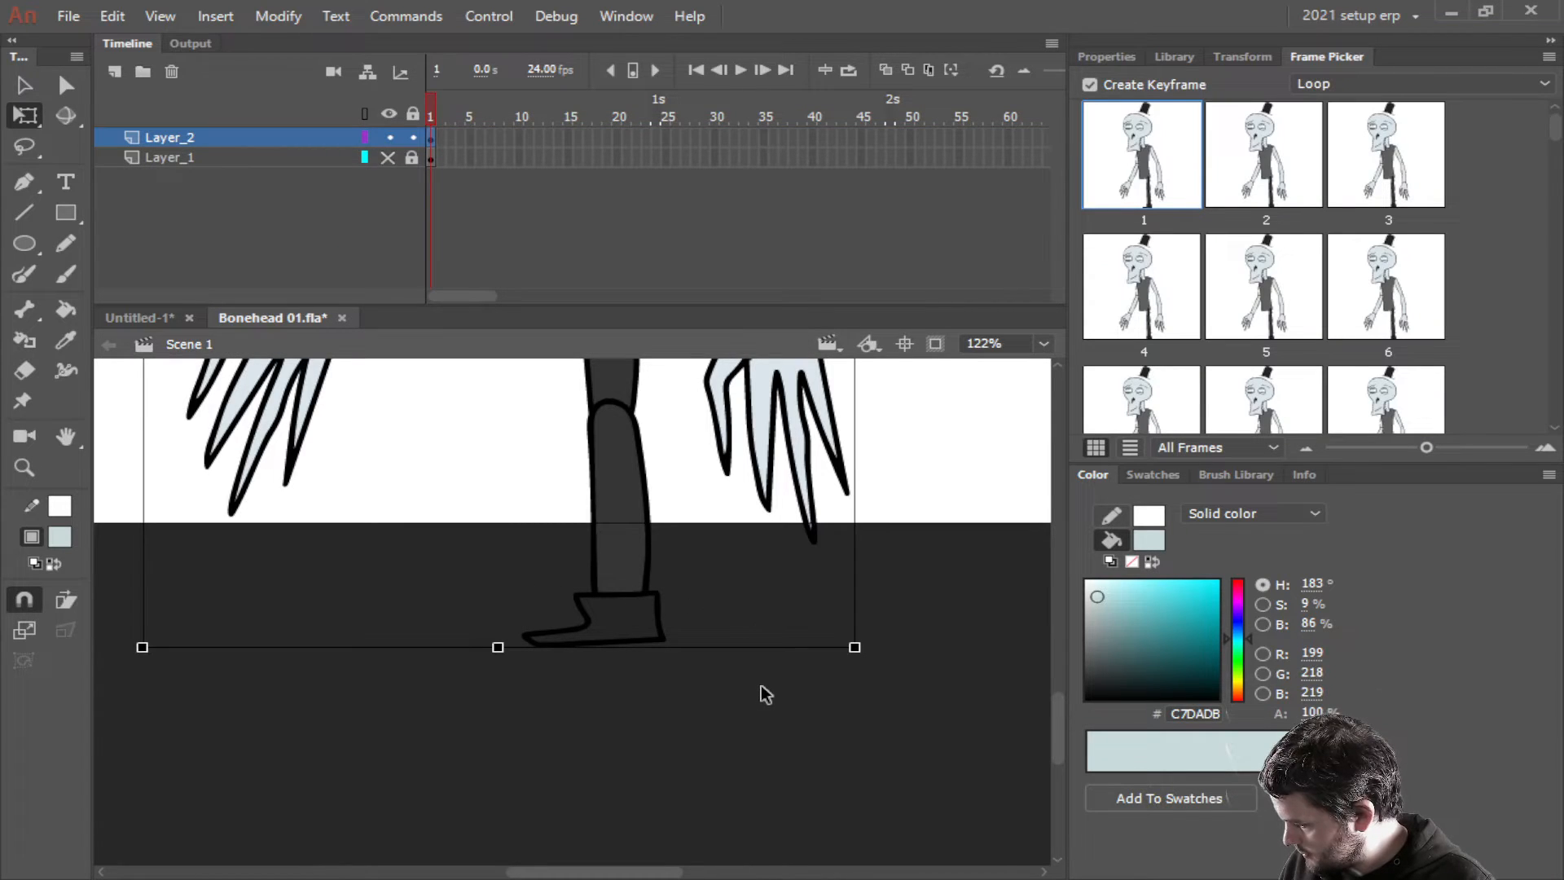
double_click(617, 594)
Try rotating the shoe about its ankle pivot, then undo the rotation
mouse_move(695, 608)
mouse_down()
mouse_move(691, 620)
mouse_move(686, 590)
mouse_move(685, 621)
mouse_move(687, 594)
mouse_up()
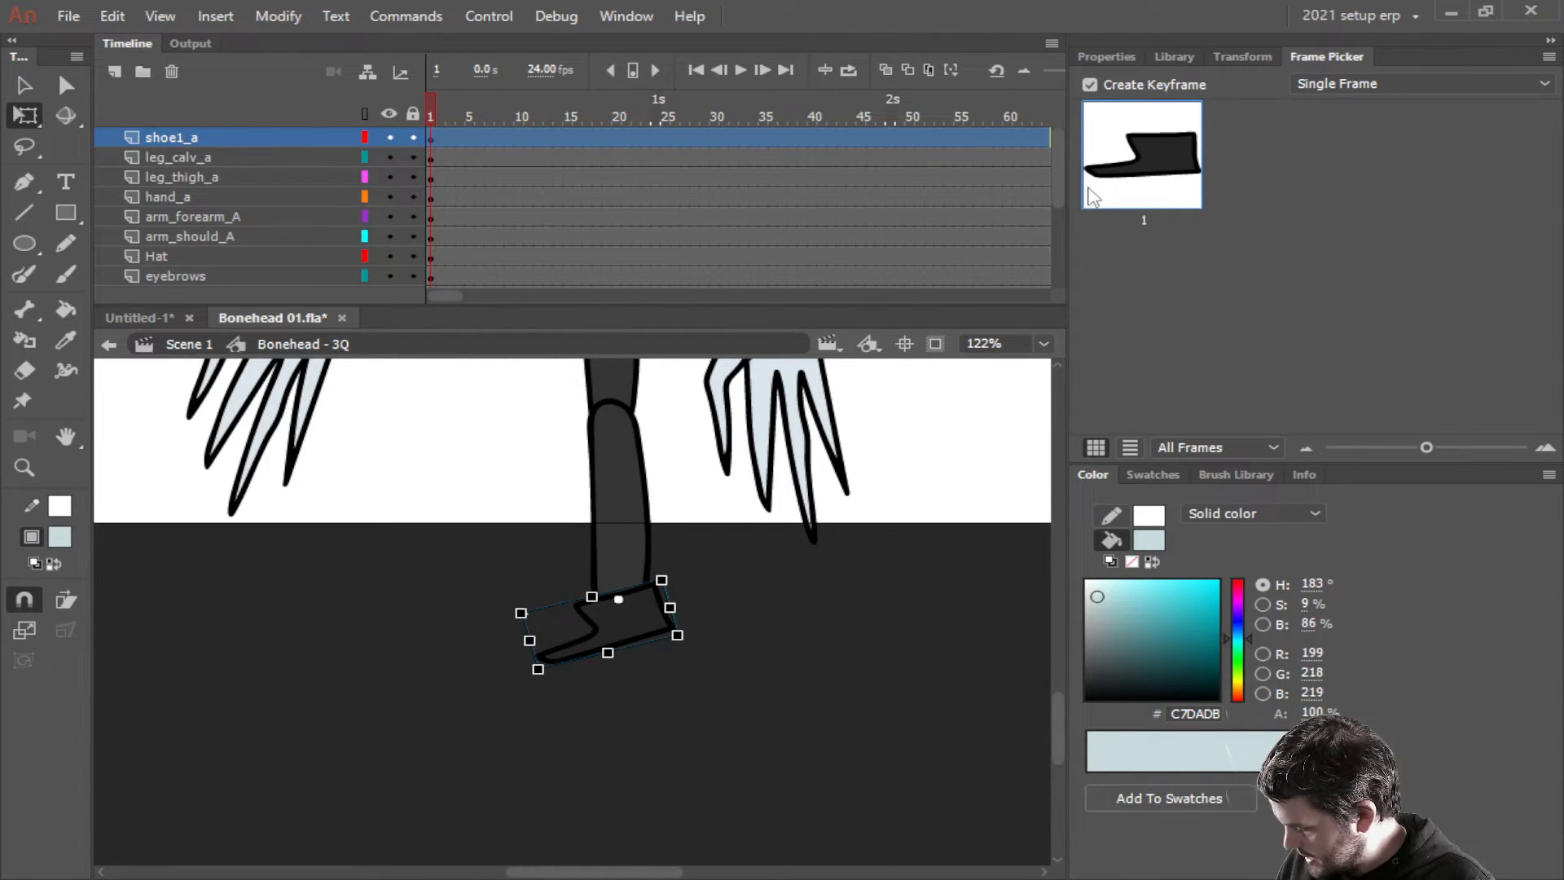
click(1132, 178)
click(1106, 56)
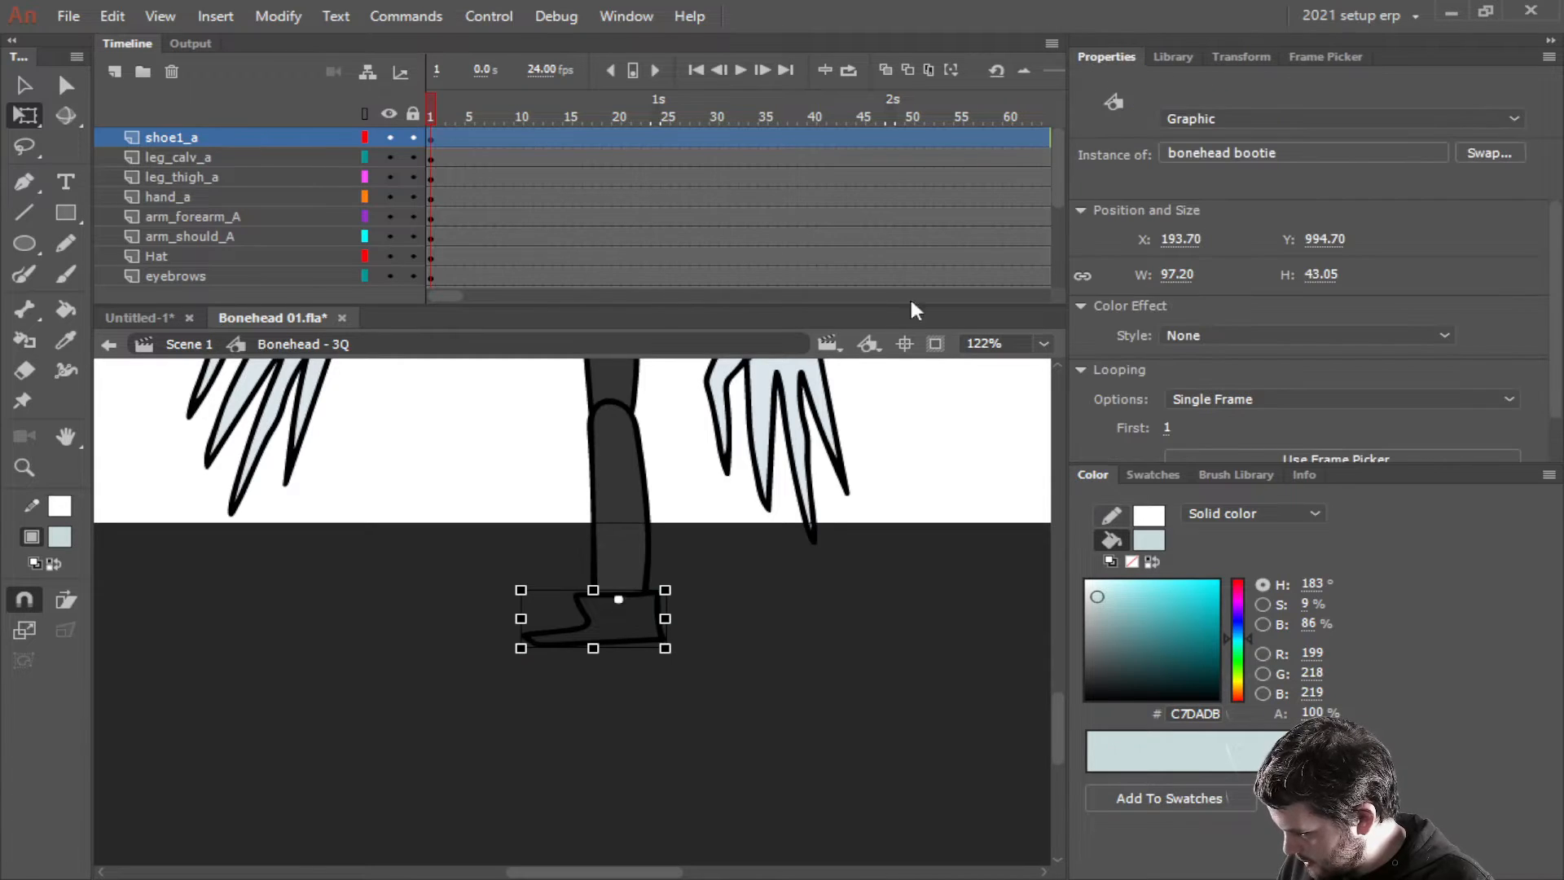
drag(793, 593, 880, 814)
click(860, 682)
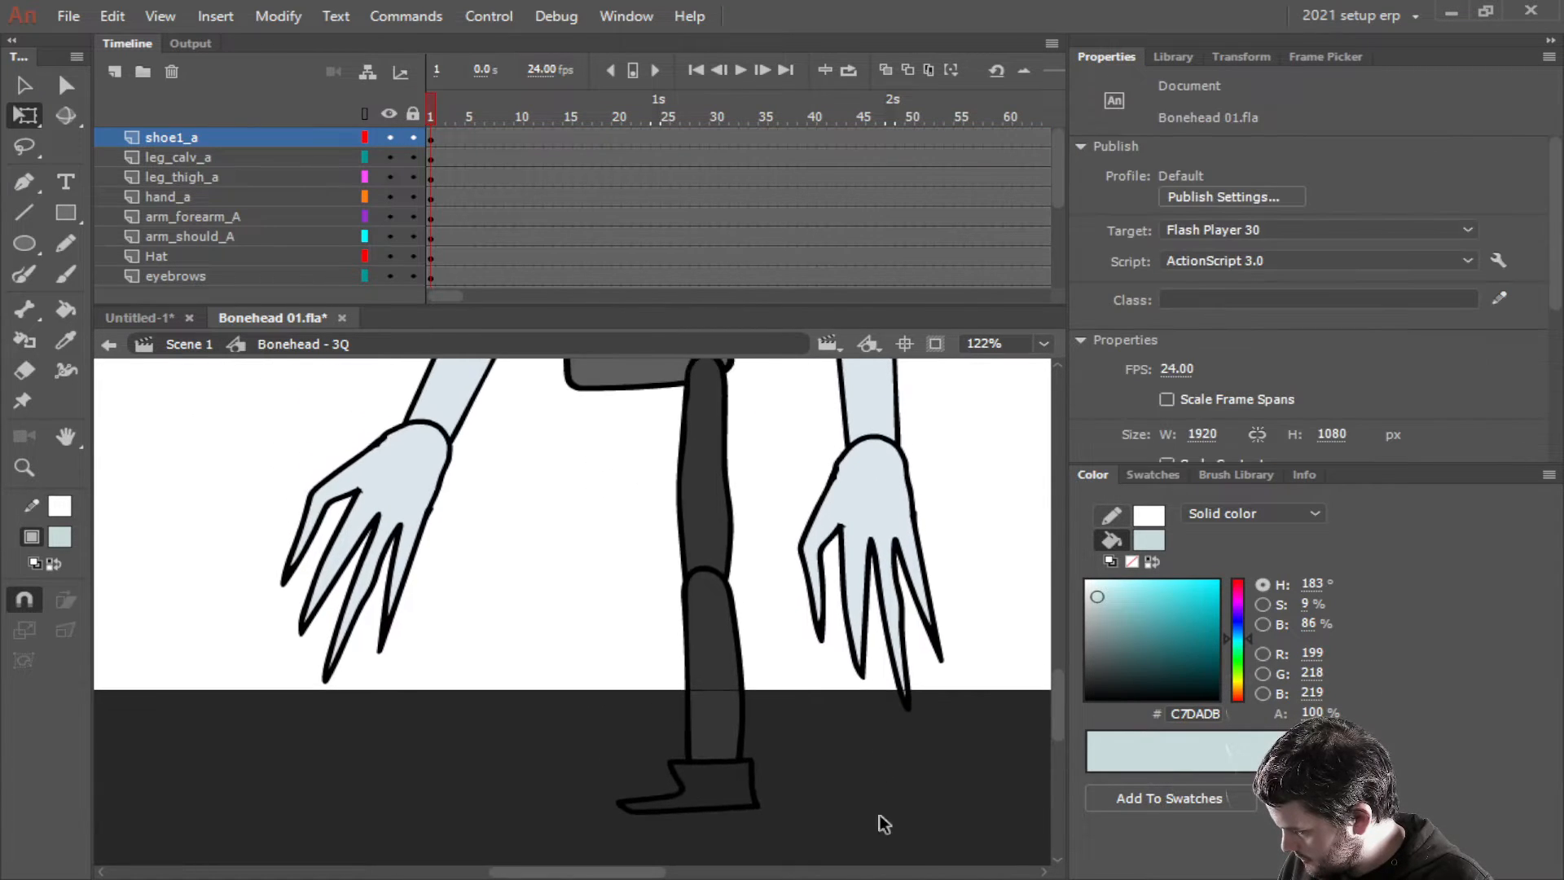
Move the hat's transformation point down to the middle of its brim, then test-rotate the hat and undo the rotation
scroll(825, 682, down, 2)
scroll(795, 601, up, 5)
click(673, 429)
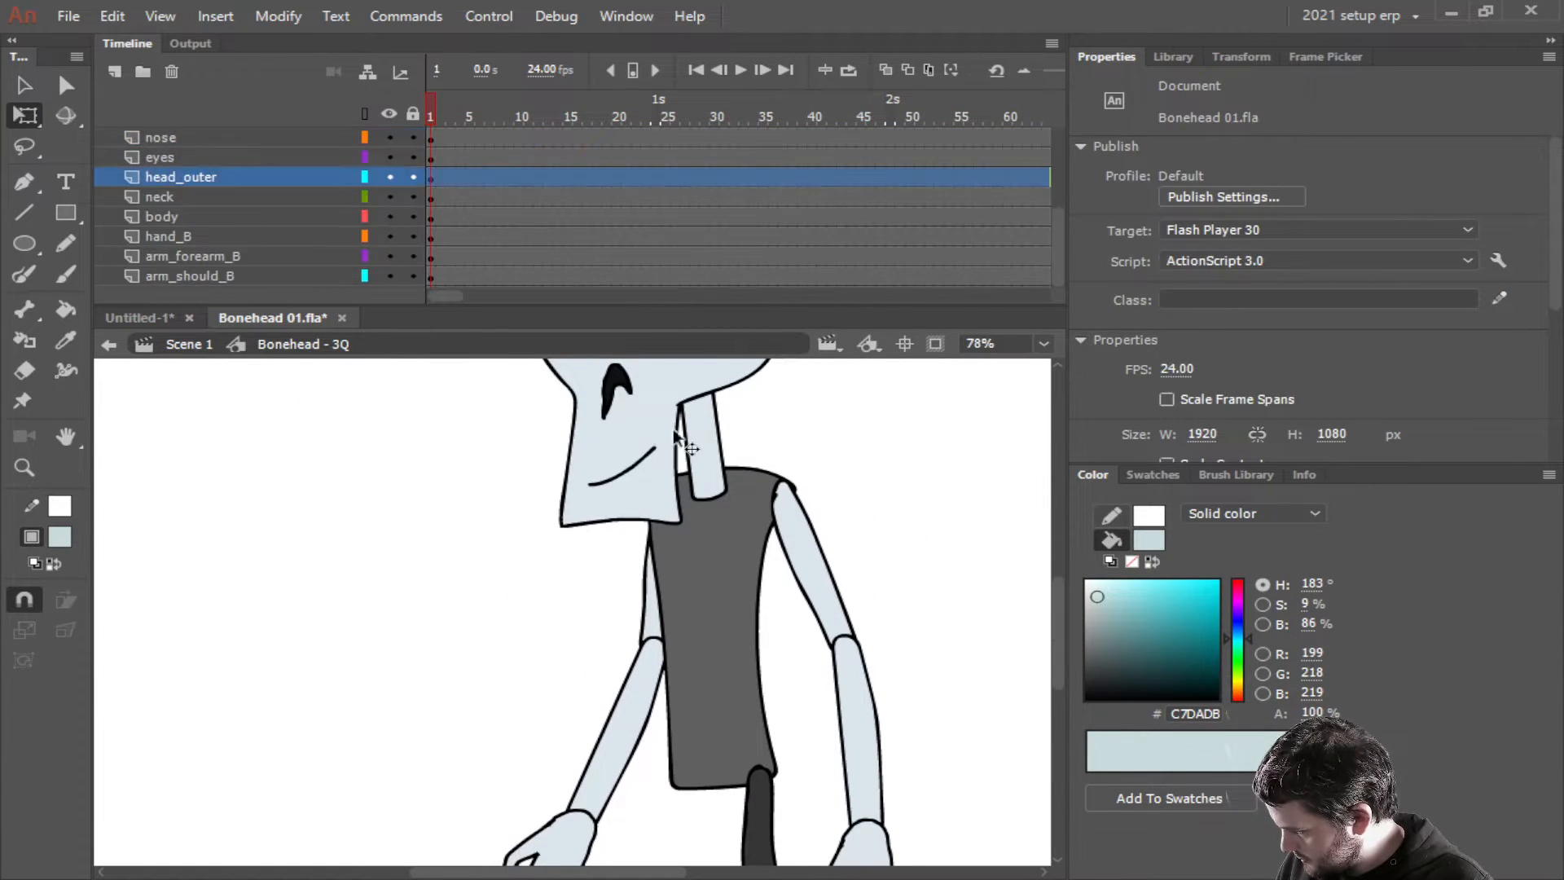
scroll(667, 583, up, 2)
click(662, 538)
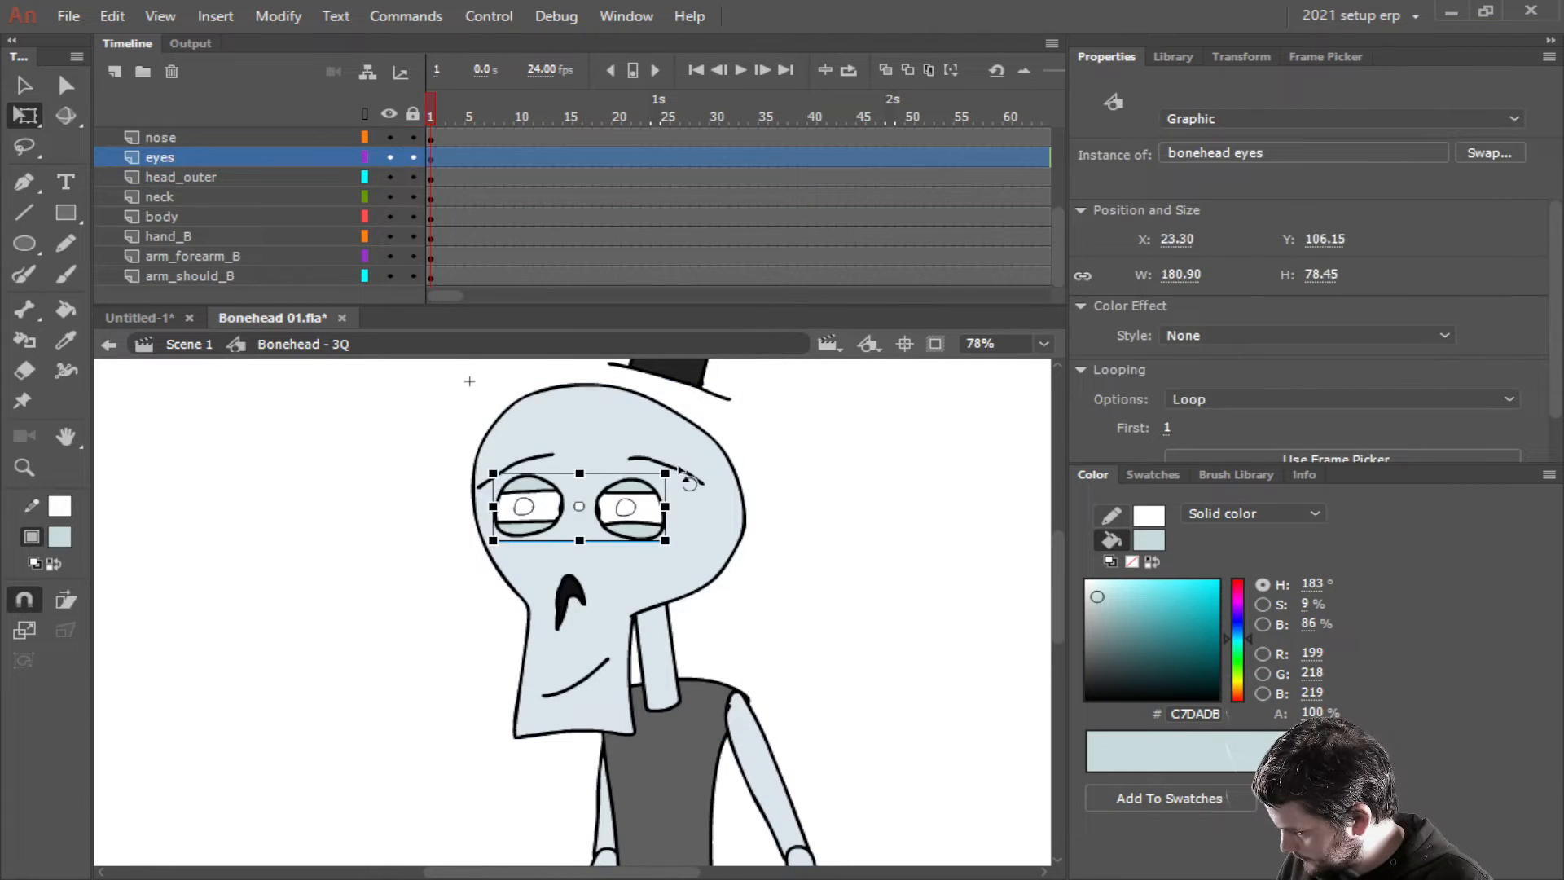
click(692, 375)
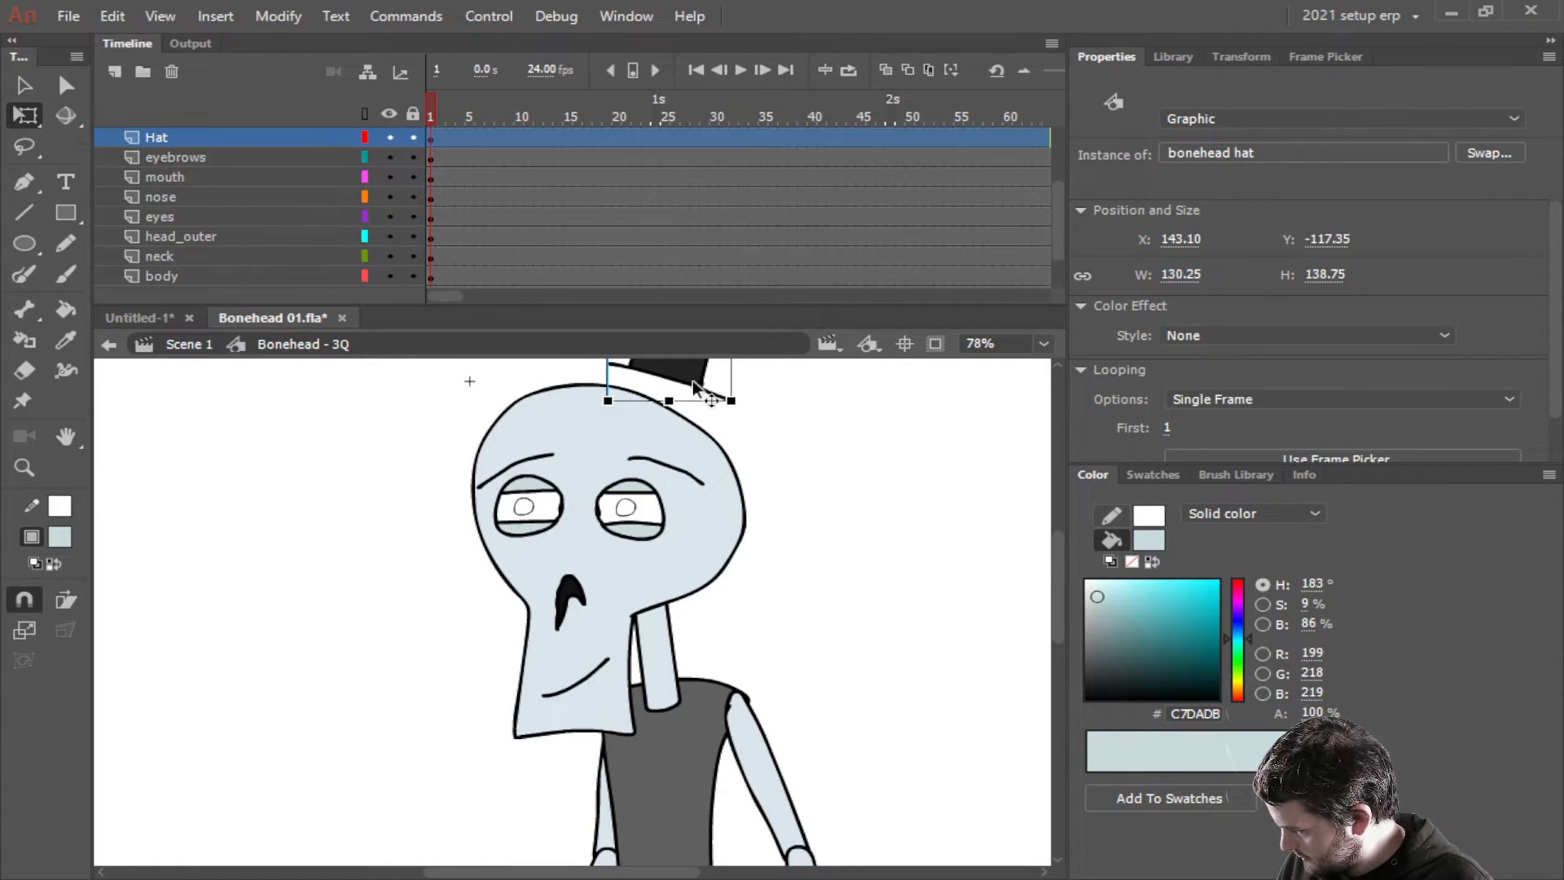
scroll(689, 489, up, 3)
drag(670, 541, 652, 593)
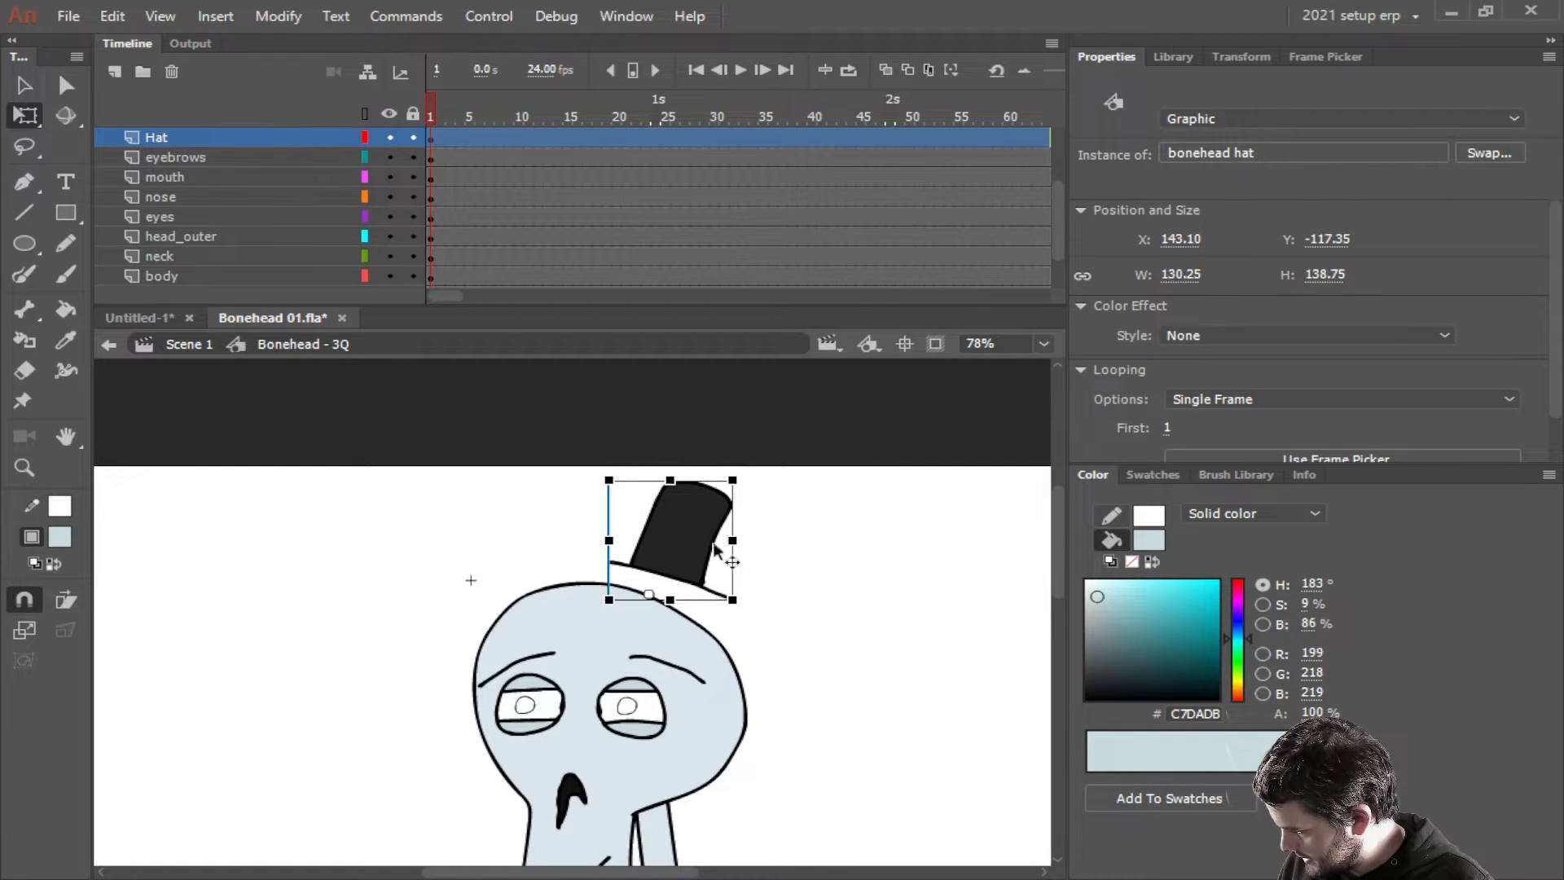
drag(747, 488, 788, 454)
key(ctrl+z)
Examine the transformation points of the mouth and neck pieces
scroll(847, 587, down, 5)
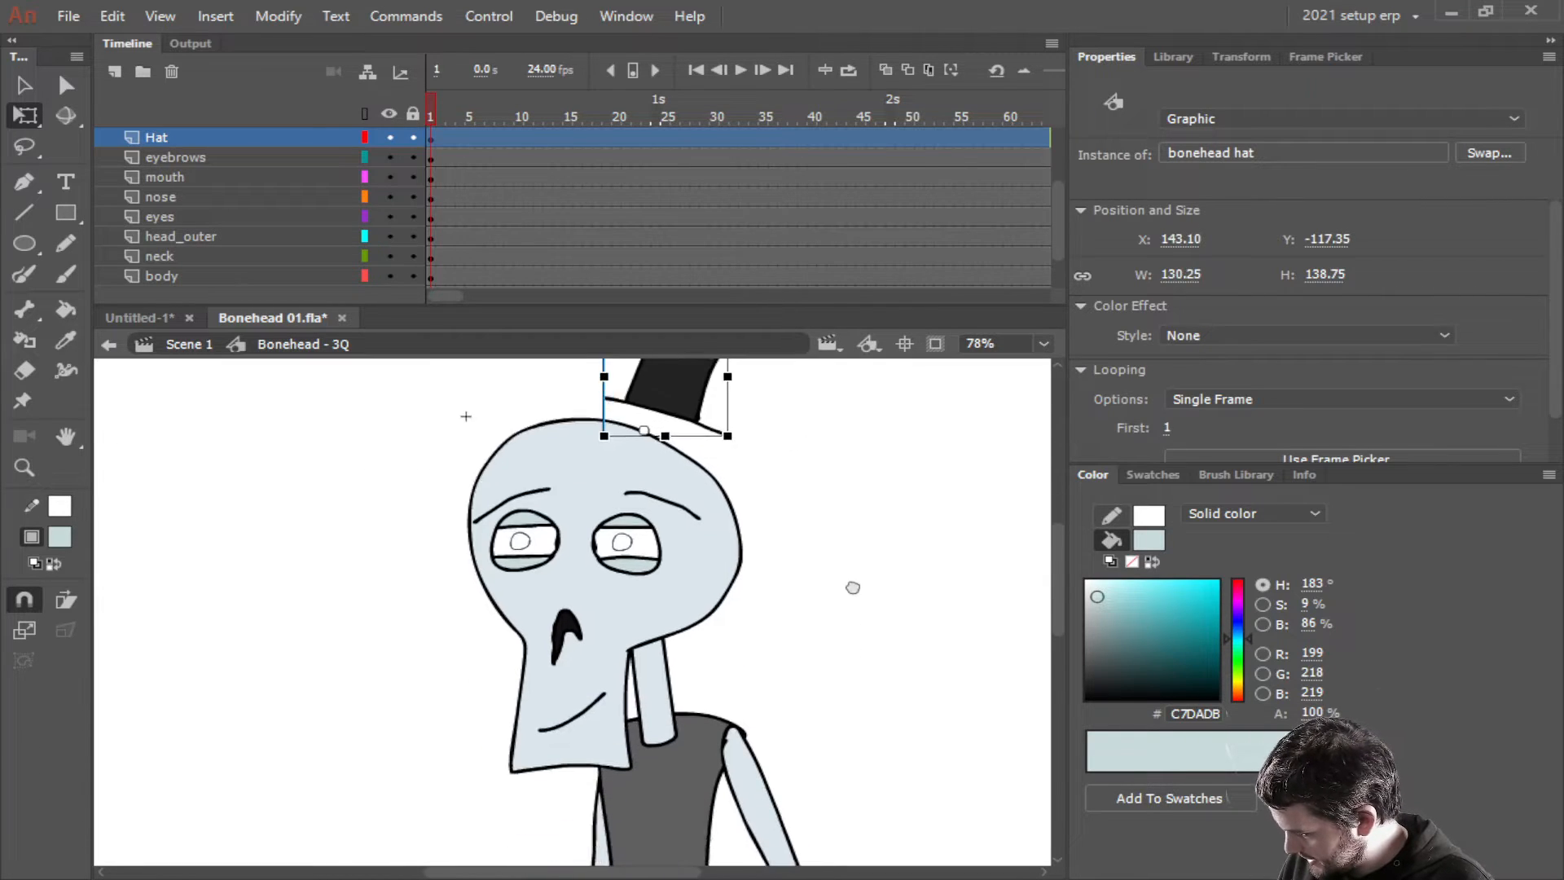
click(602, 673)
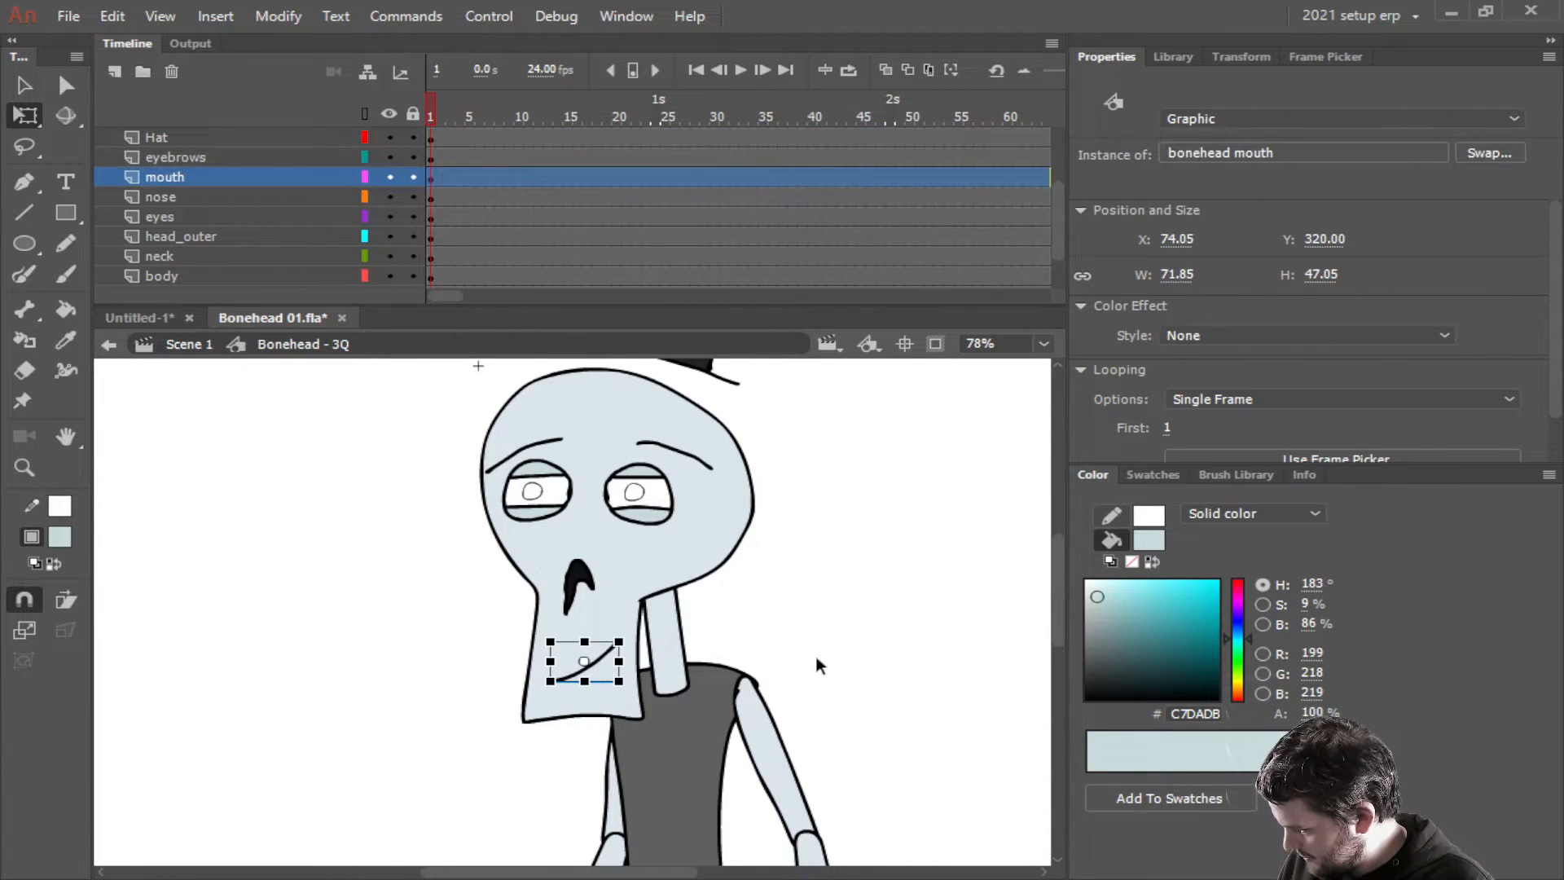
scroll(817, 660, down, 2)
scroll(852, 643, down, 2)
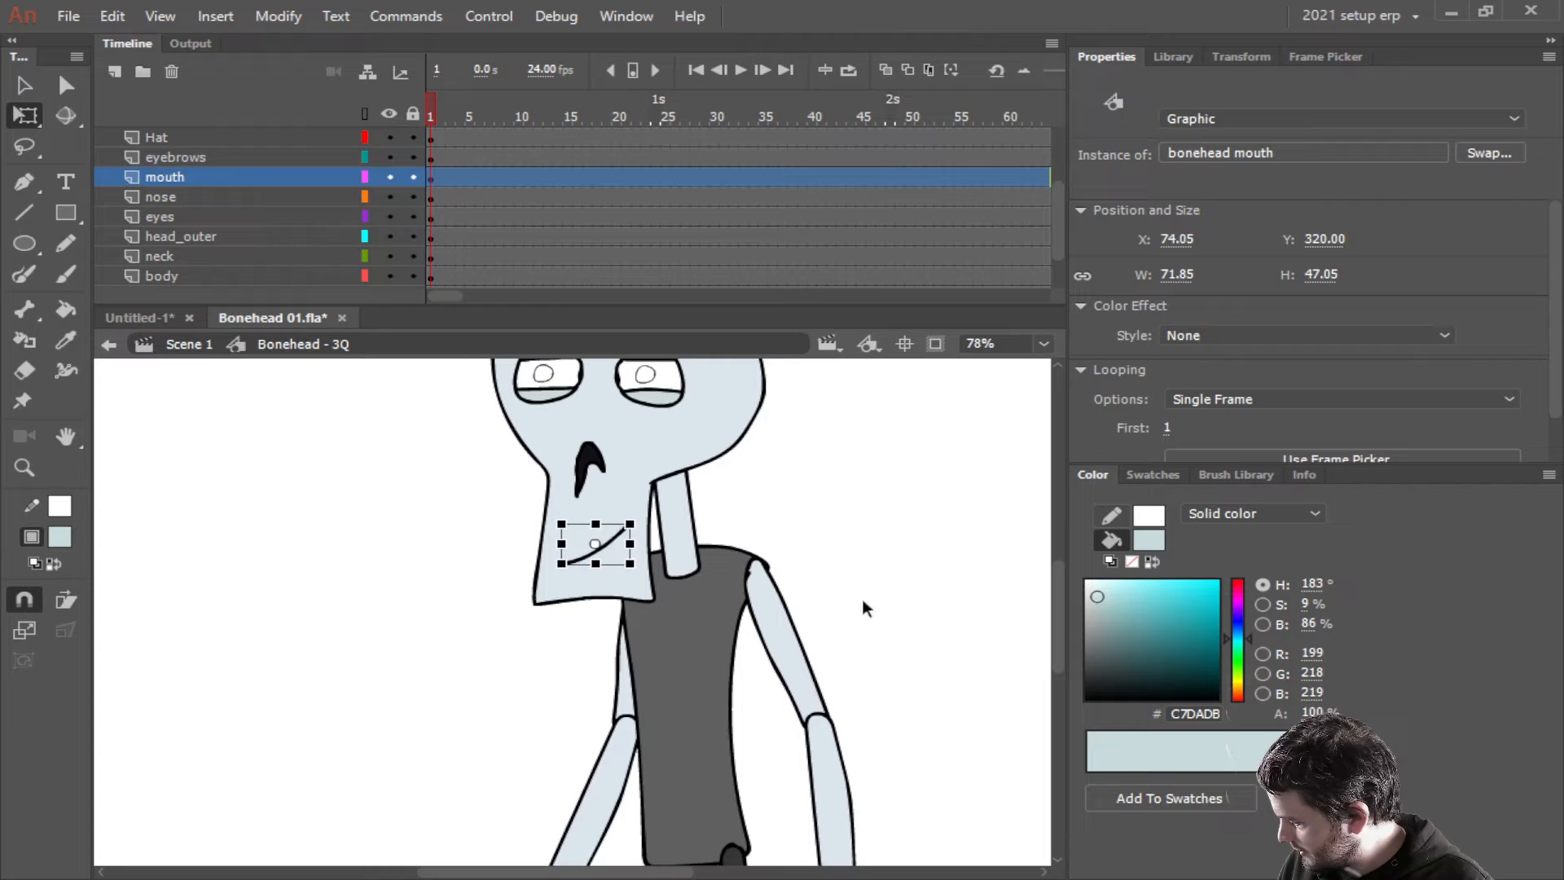
click(673, 509)
scroll(820, 464, down, 4)
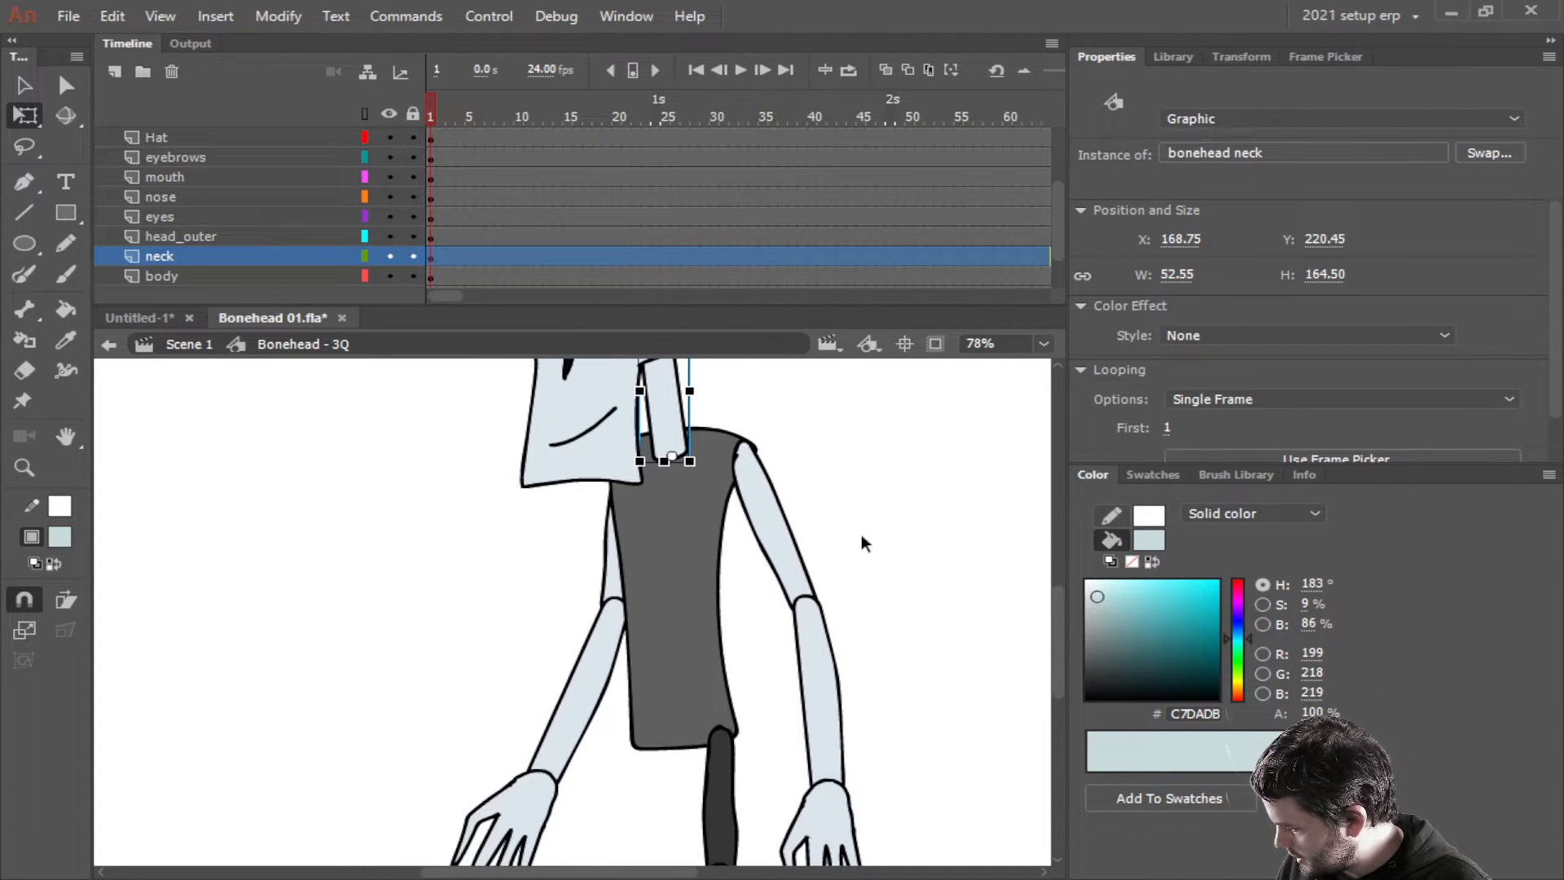
click(914, 731)
Duplicate the shoe1_a, leg_calv_a and leg_thigh_a layers together
scroll(910, 489, down, 3)
click(718, 568)
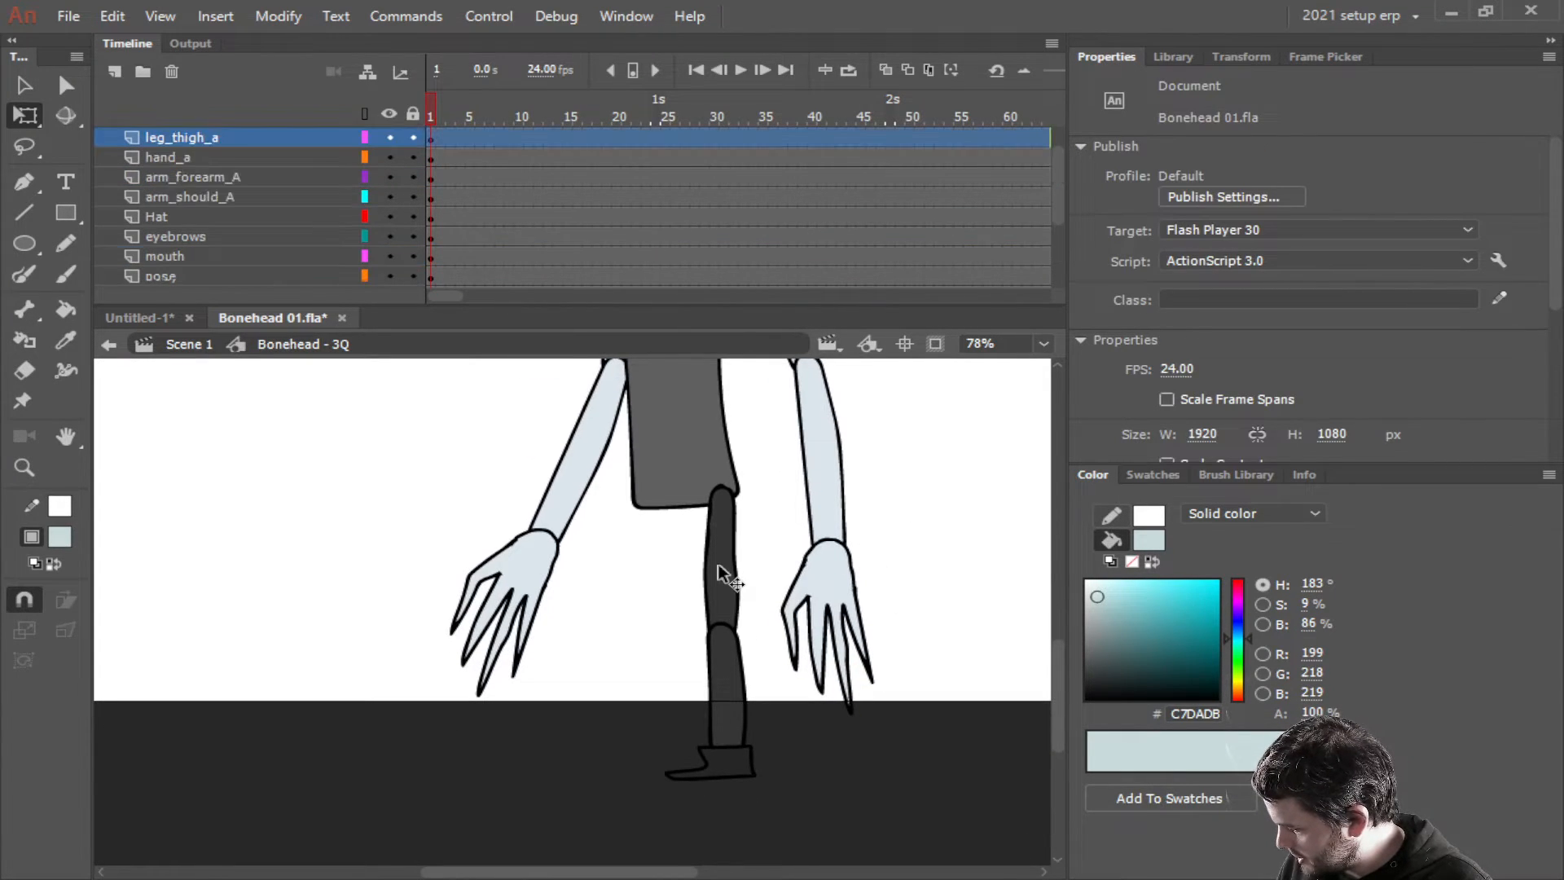
shift+click(725, 711)
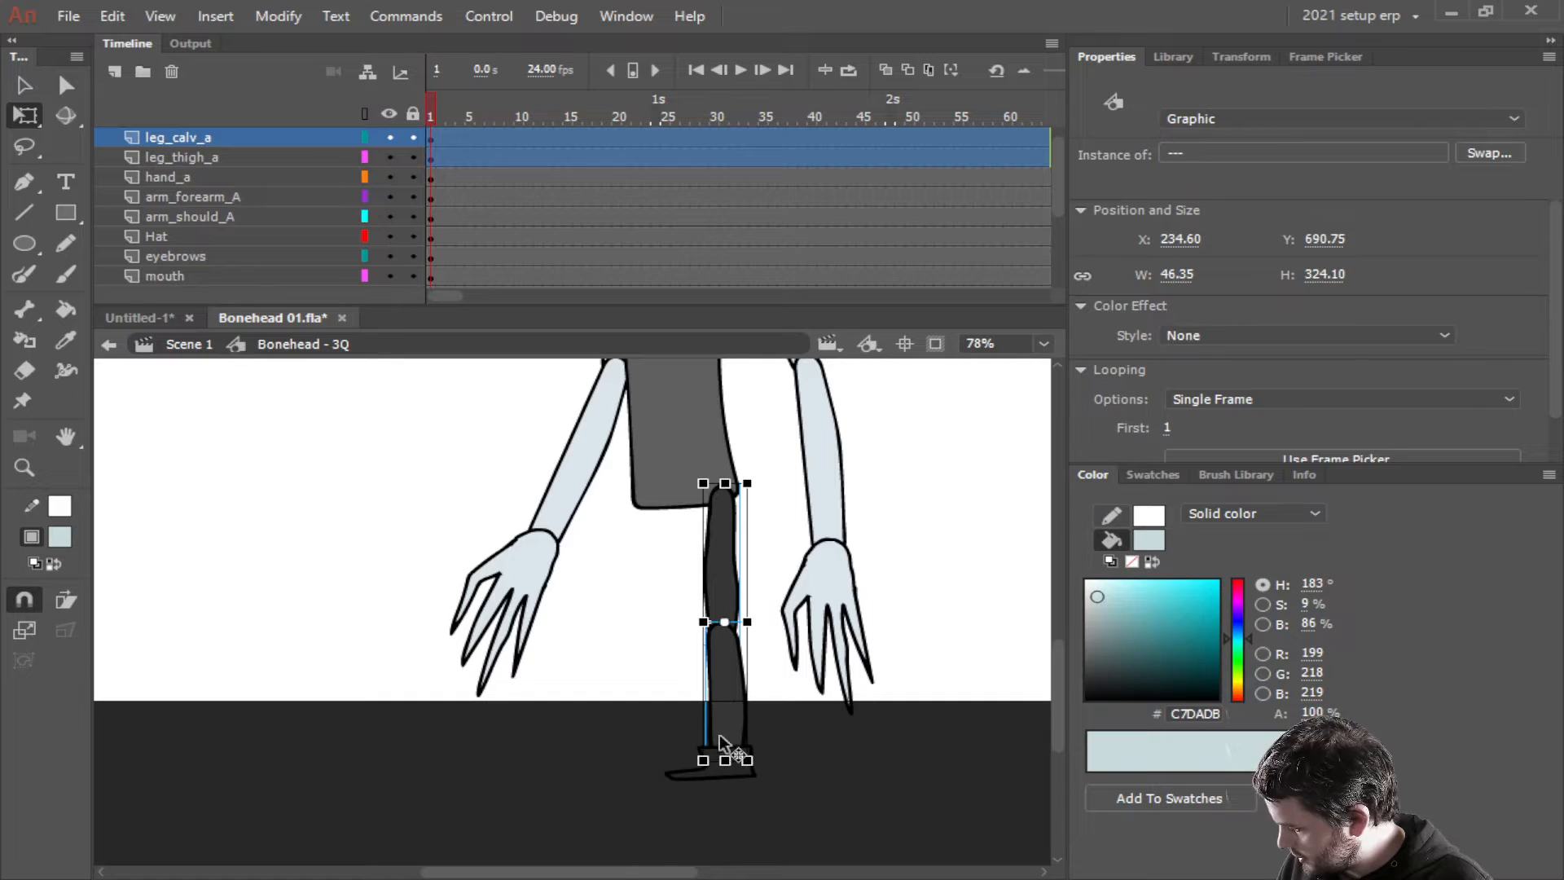
shift+click(686, 776)
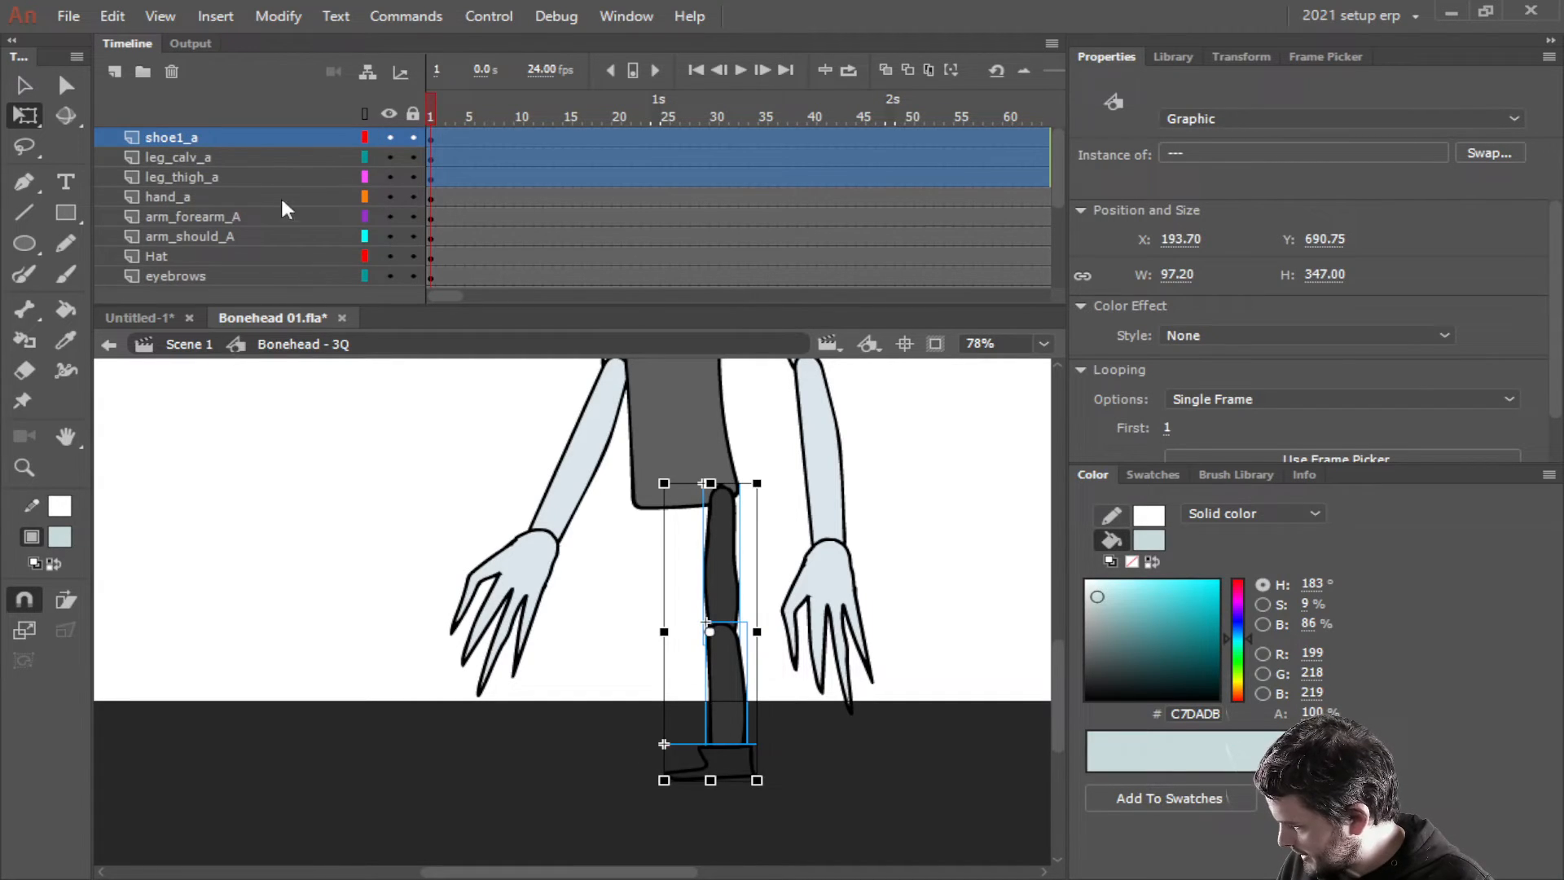
click(174, 174)
shift+click(172, 140)
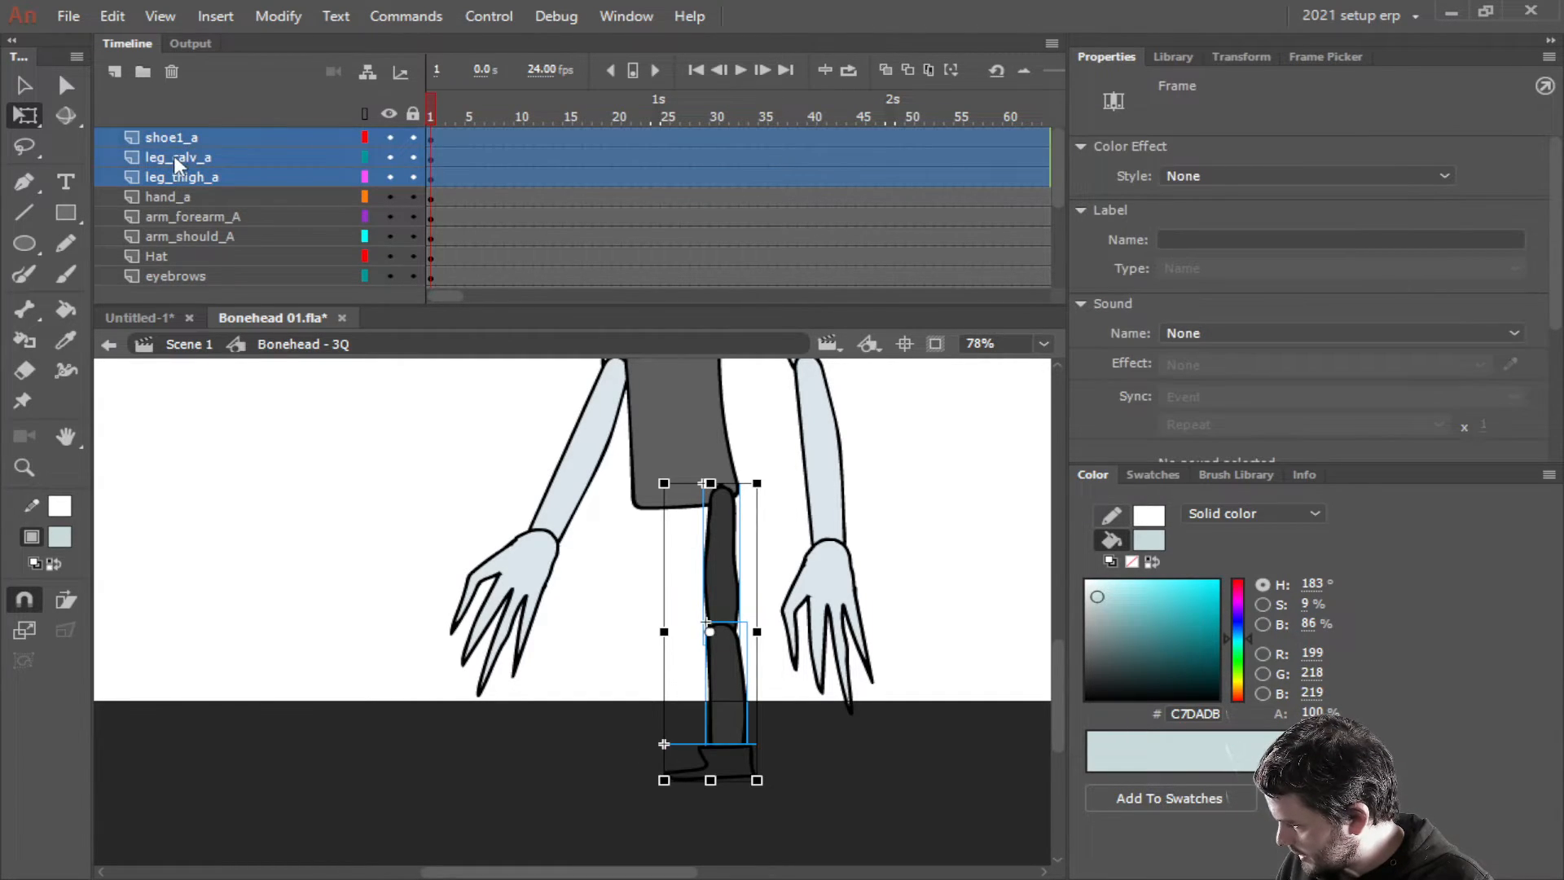
right_click(174, 155)
click(262, 405)
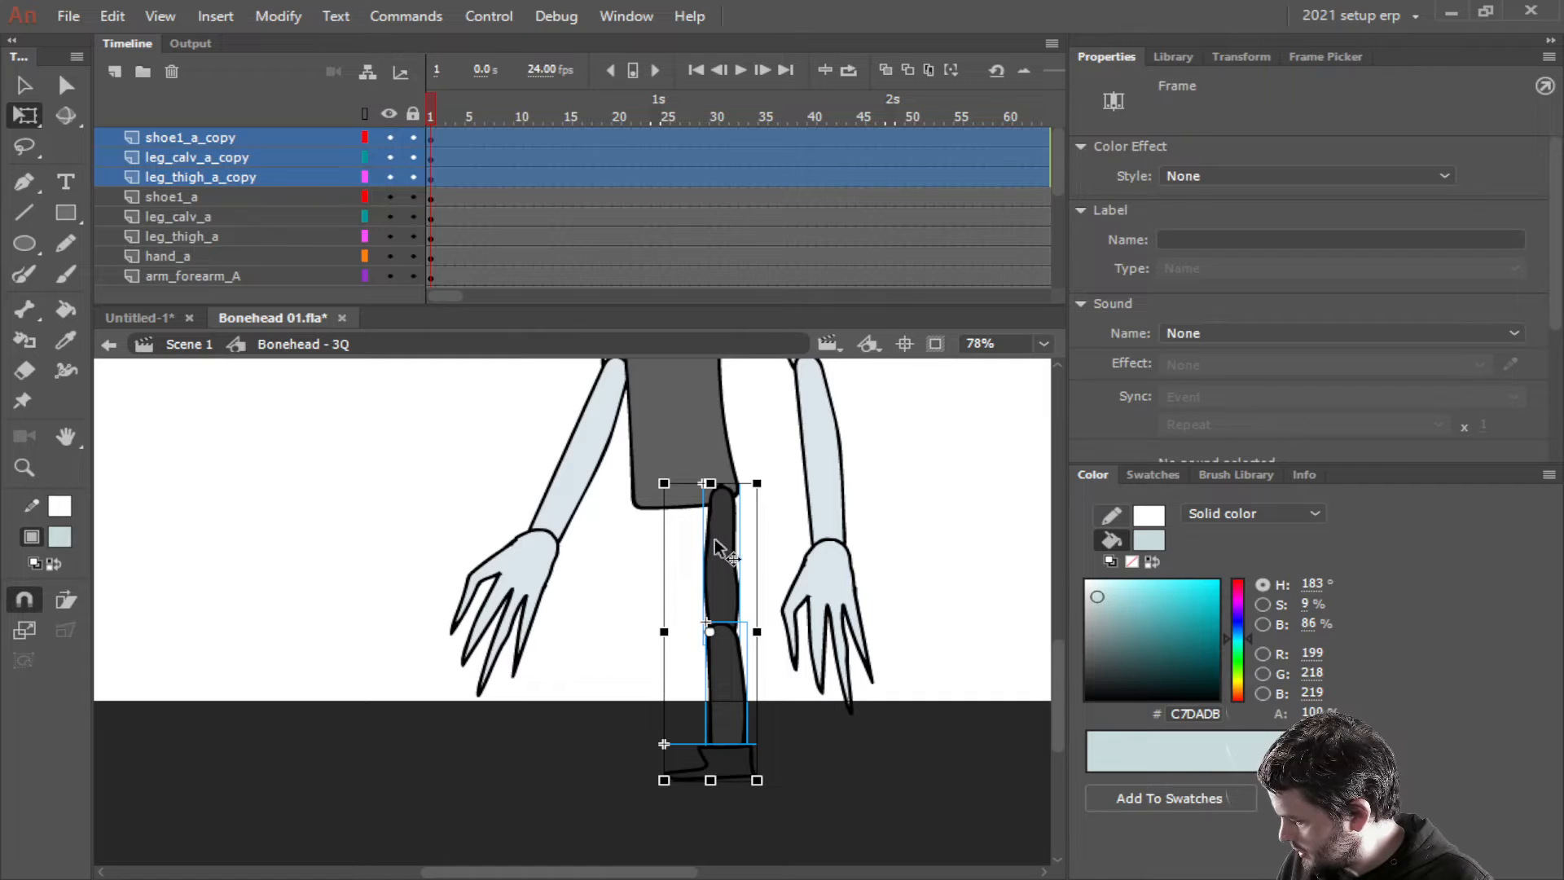
Move the copied leg to the opposite hip at about X 130.6, Y 689.5, and place its three layers between leg_thigh_a and hand_a
drag(720, 547, 657, 553)
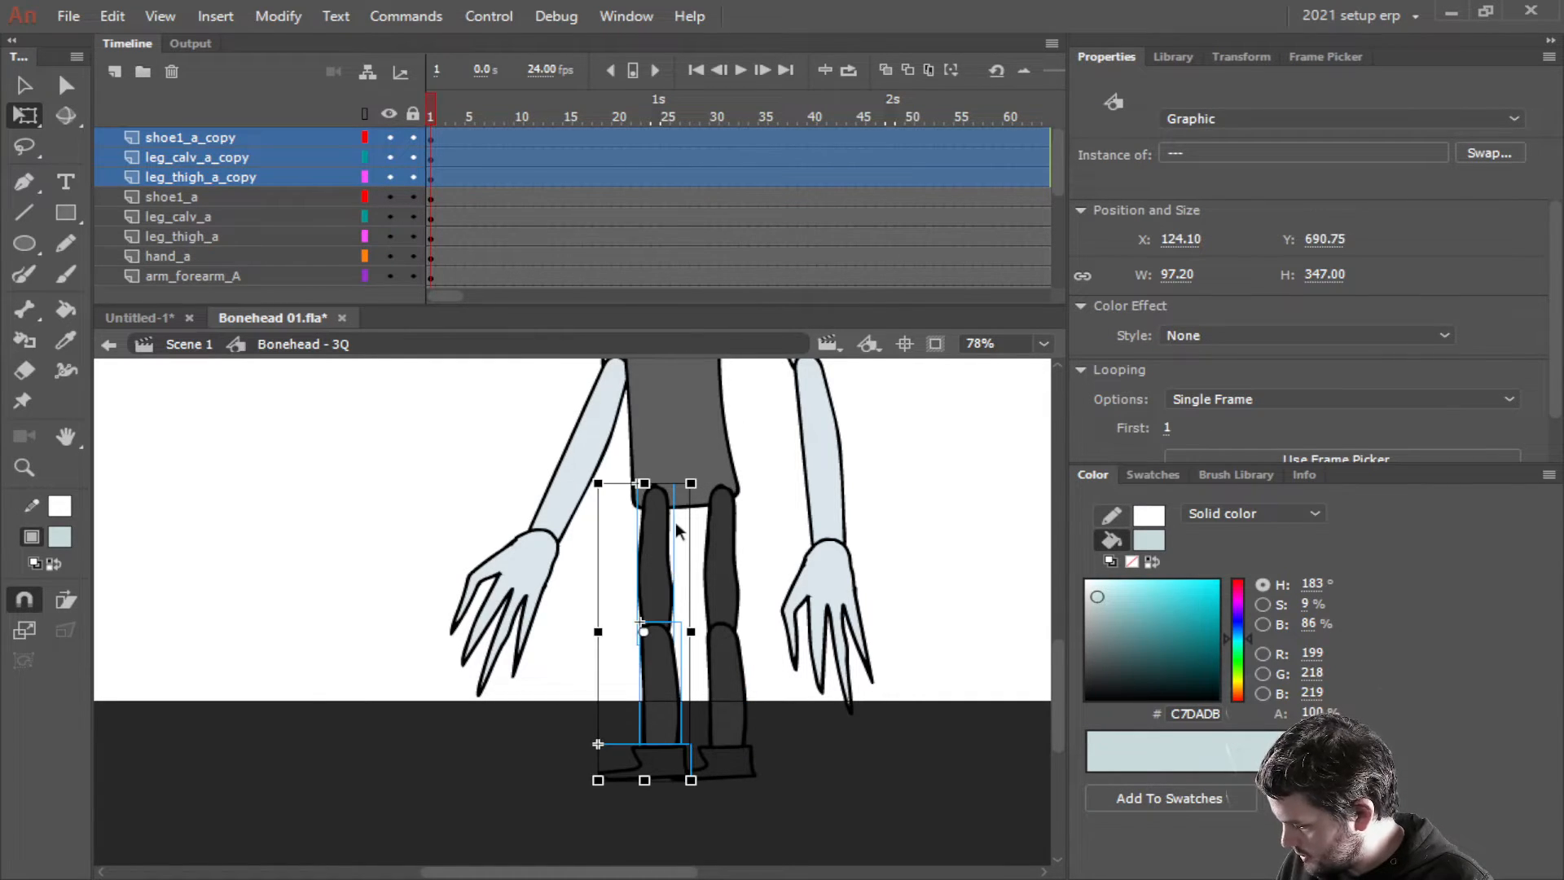
key(Right)
key(Right)
key(Right)
key(Right)
key(Right)
key(Right)
key(Right)
key(Right)
key(Right)
key(Right)
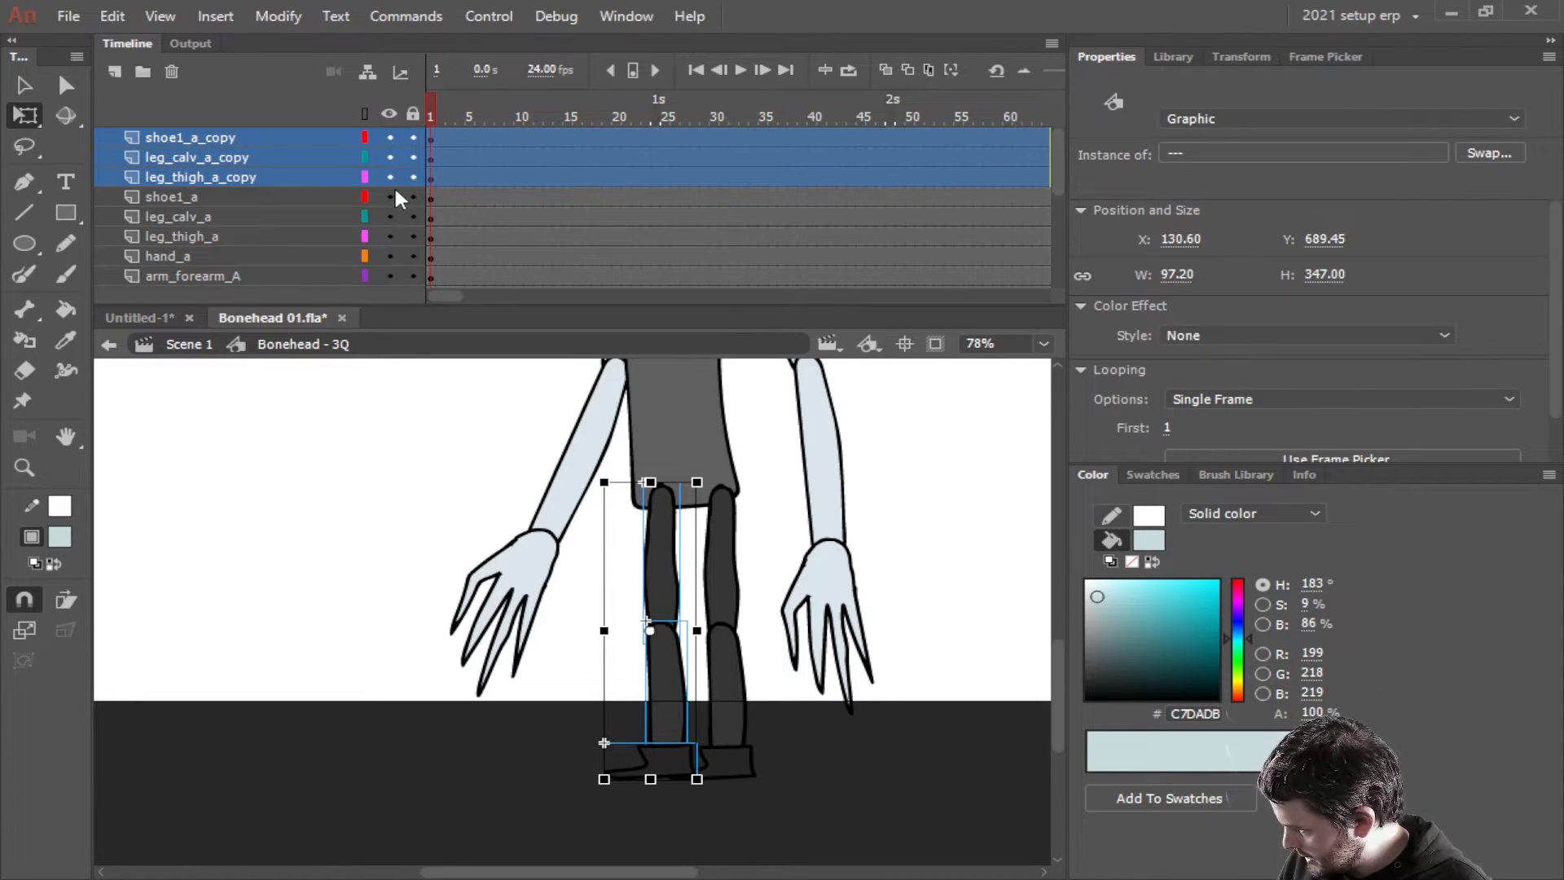
drag(261, 179, 206, 235)
shift+click(209, 142)
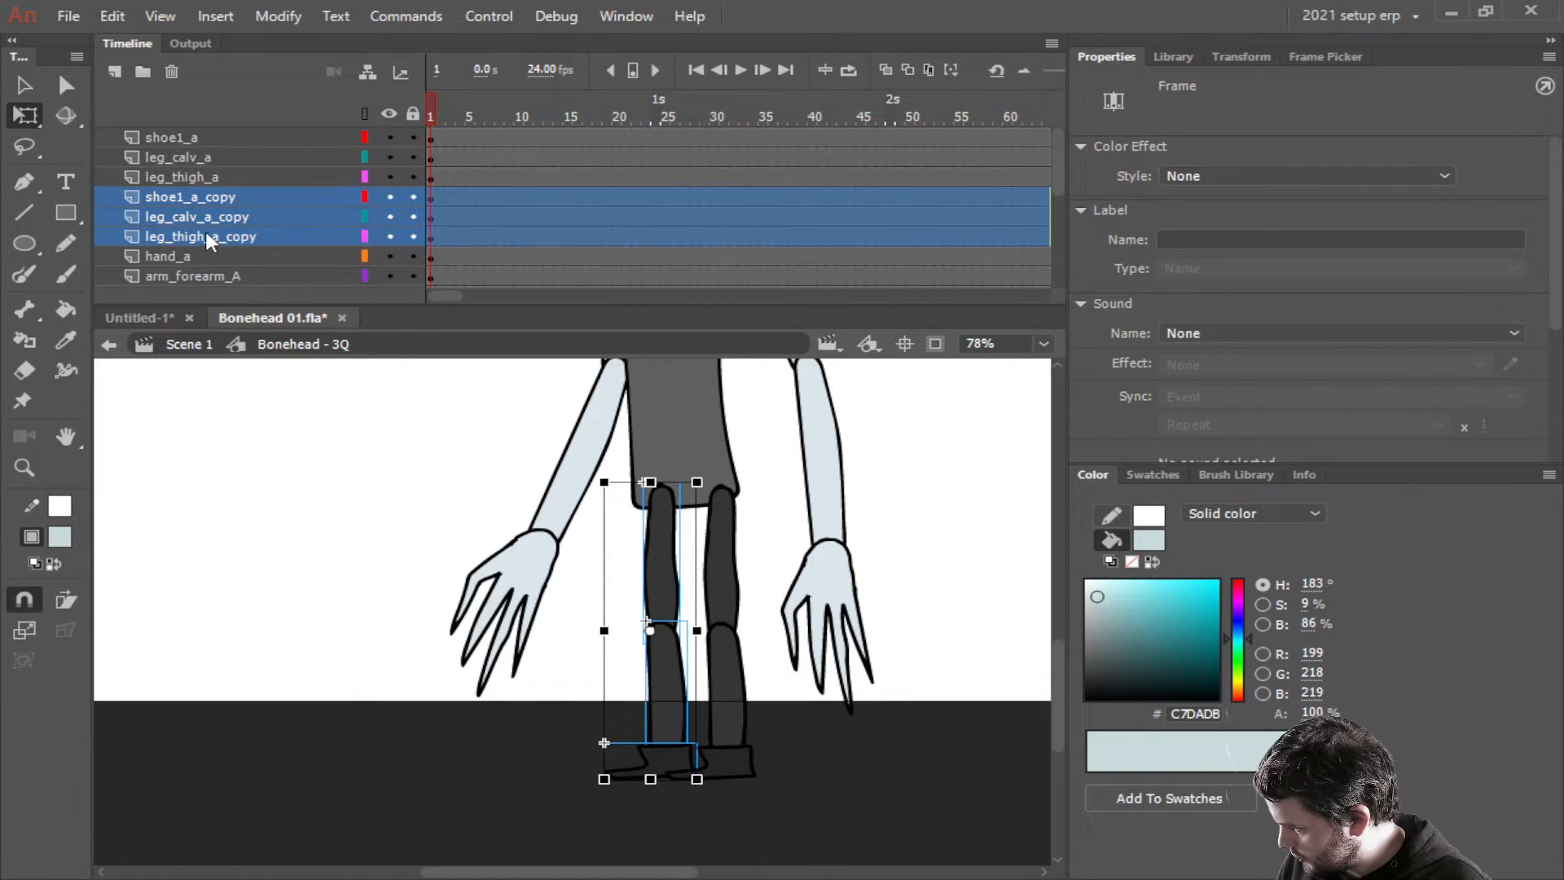
Rename the copied thigh and calf layers as leg_thigh_b and leg_calv_b
click(207, 233)
double_click(213, 234)
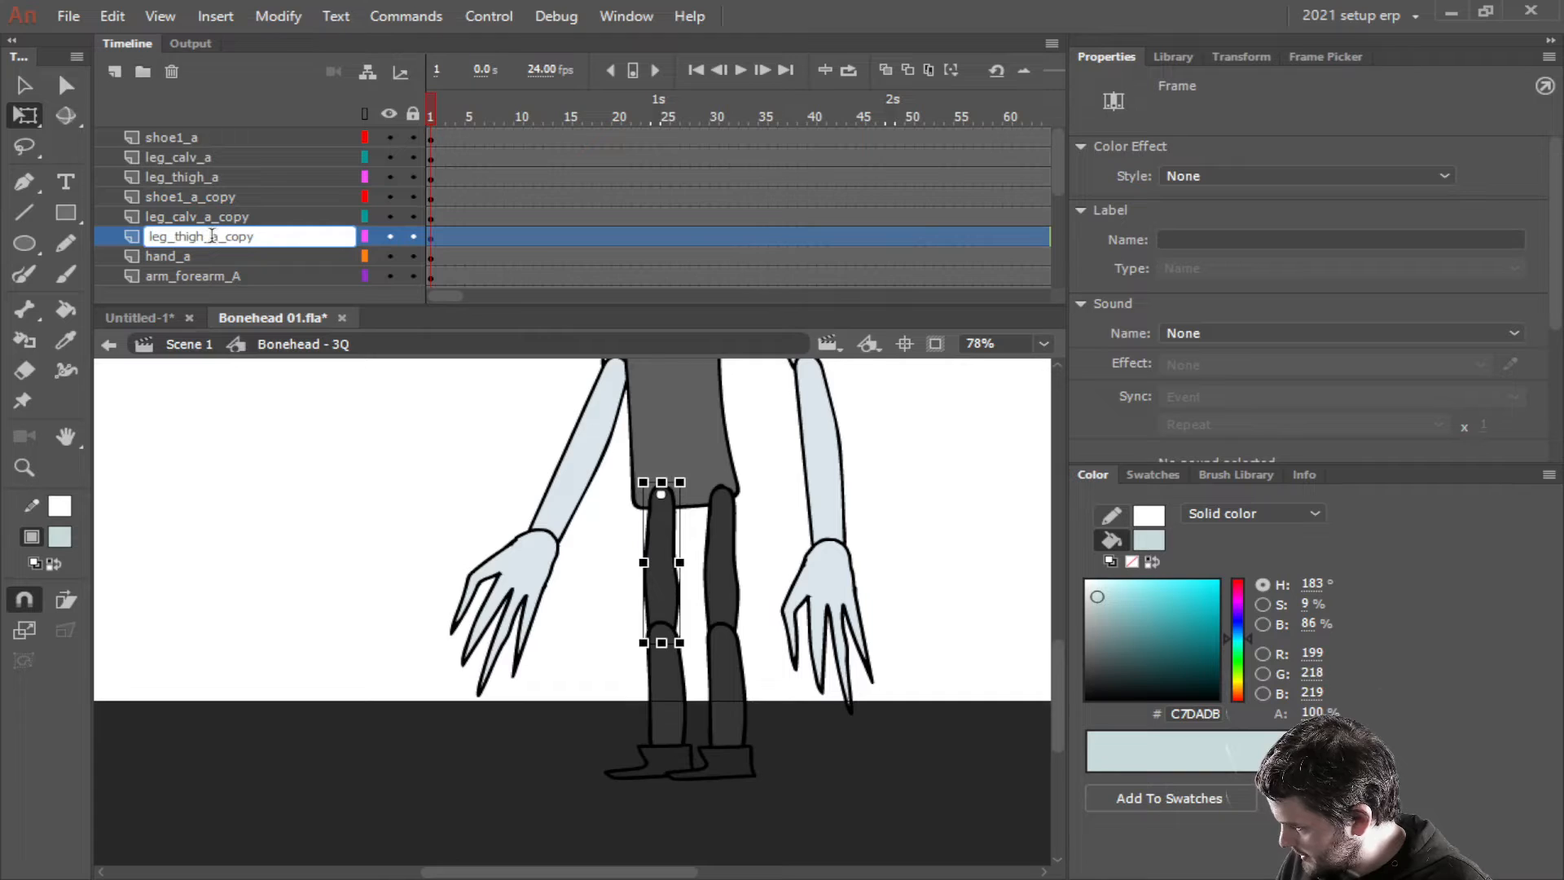
drag(210, 237, 322, 237)
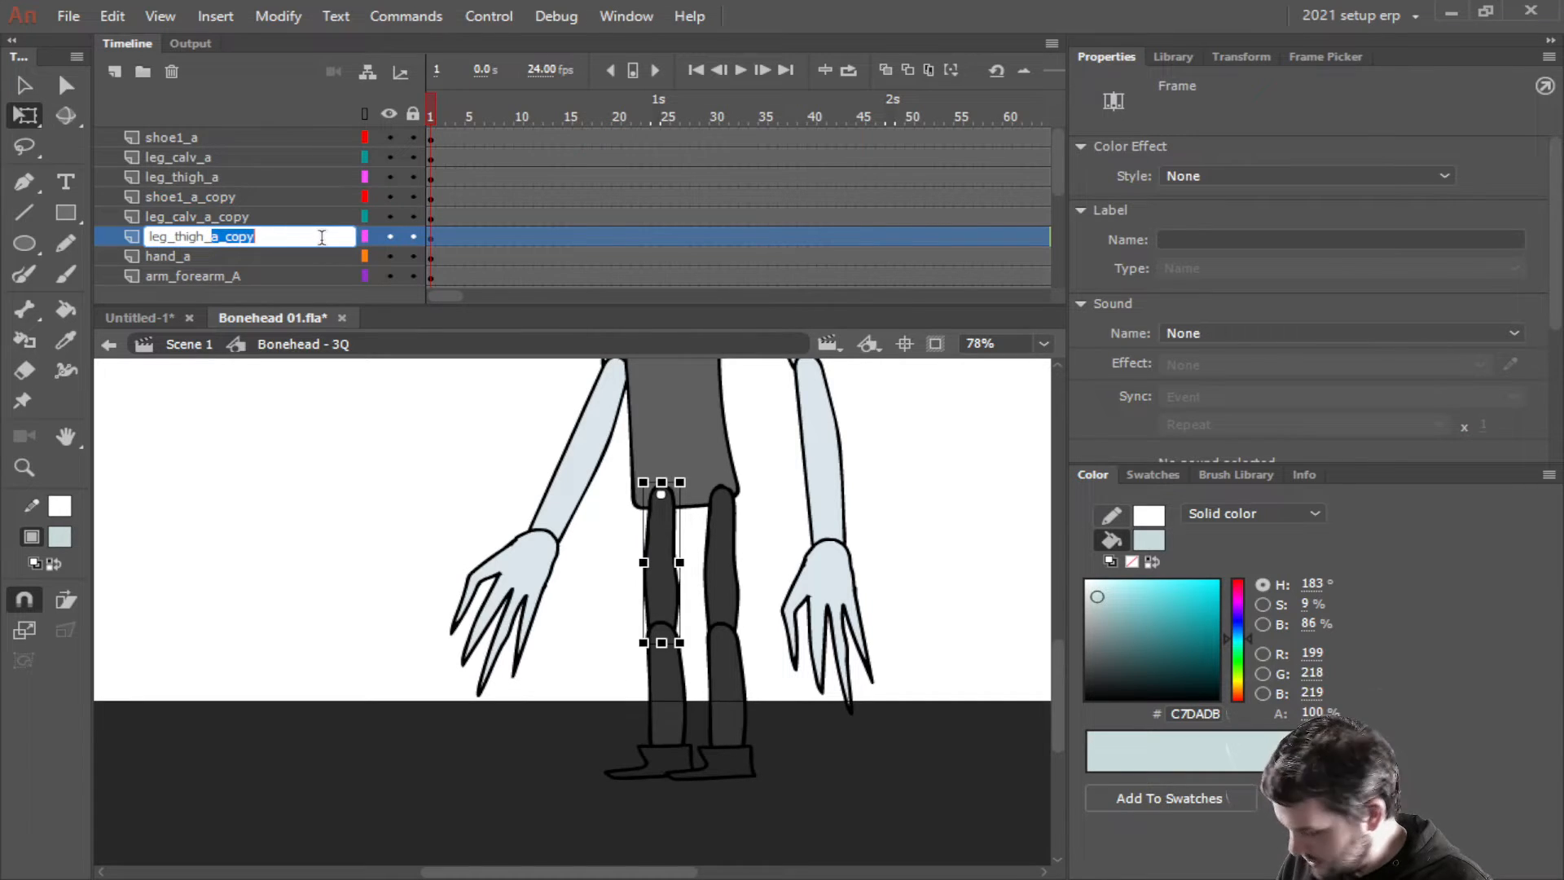
text(b)
click(232, 216)
double_click(203, 215)
drag(204, 217, 325, 196)
text(b)
Rename the copied shoe layer as shoe1_b
click(218, 198)
double_click(215, 196)
key(BackSpace)
key(BackSpace)
text(b)
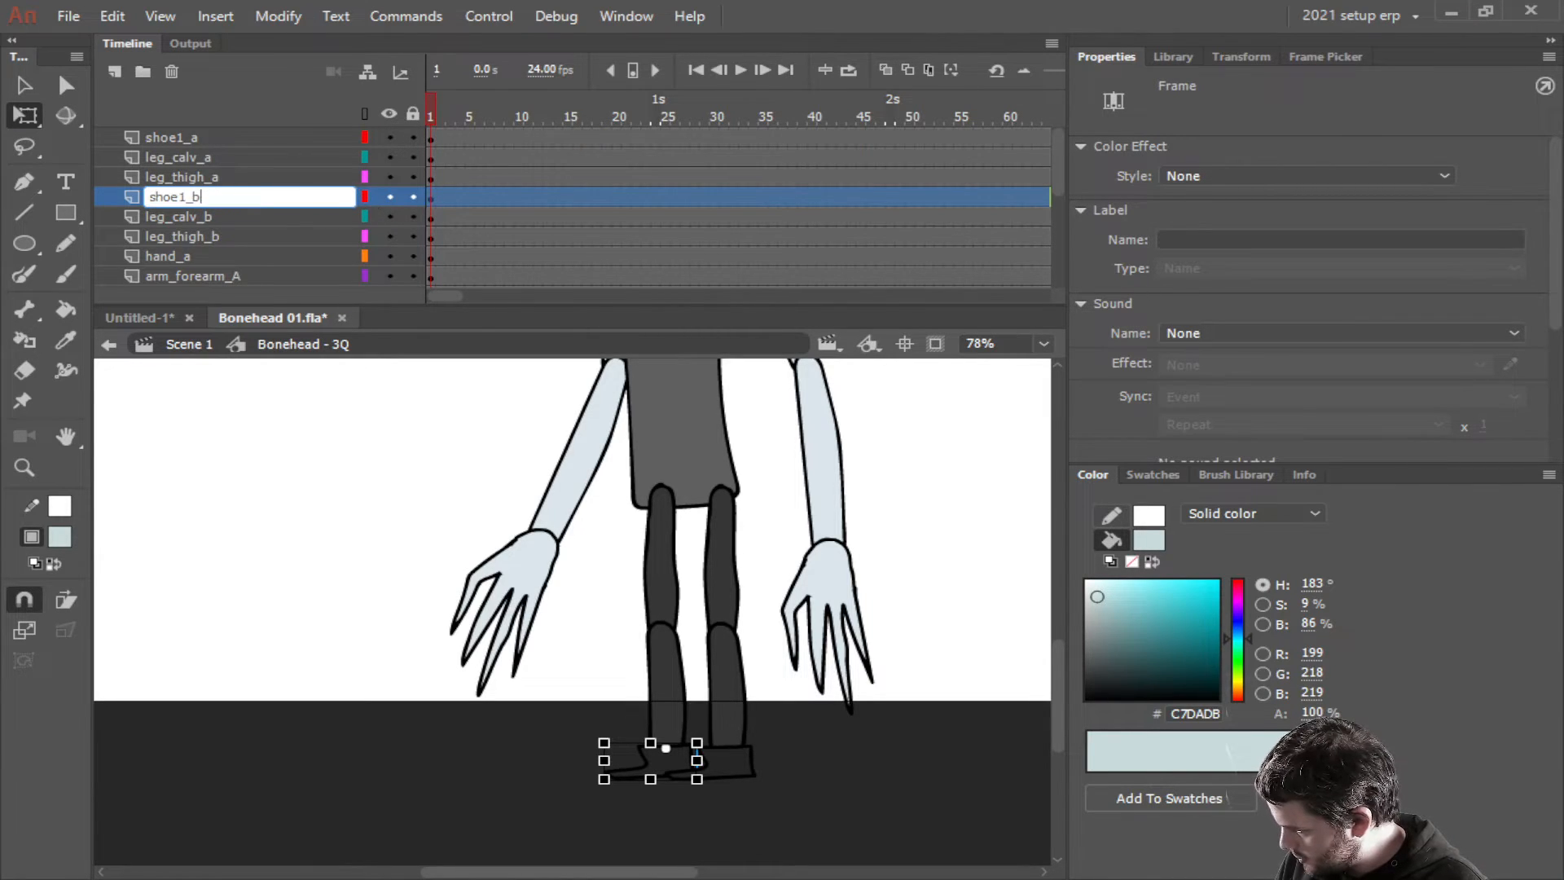
key(Return)
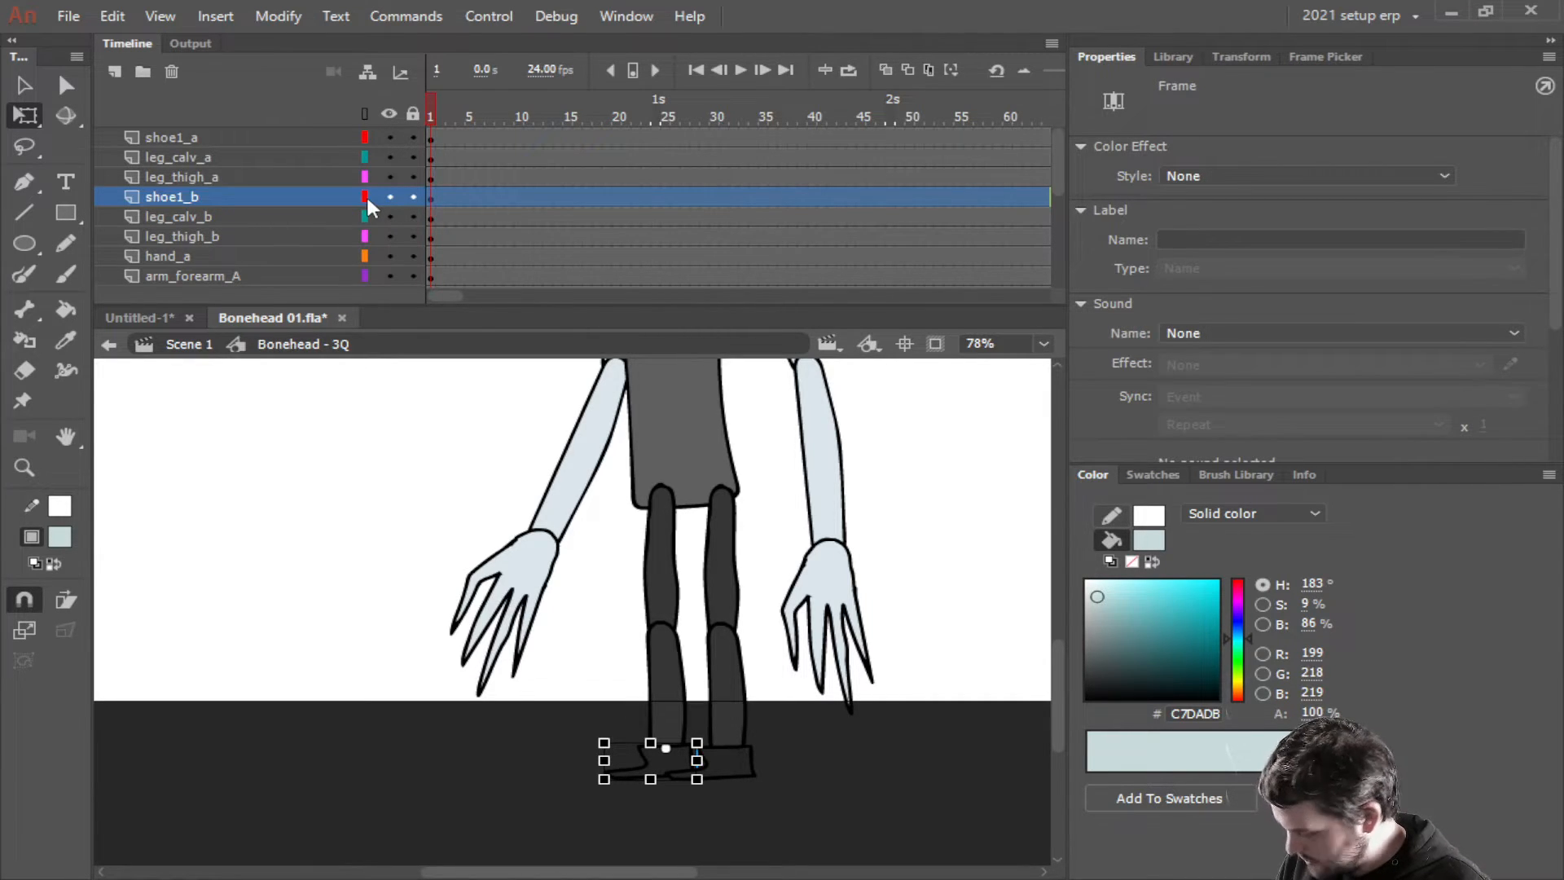
Move the six leg layers, shoe1_a through leg_thigh_b, below arm_should_B so both legs sit behind the body
click(852, 779)
scroll(830, 807, up, 1)
scroll(829, 806, right, 1)
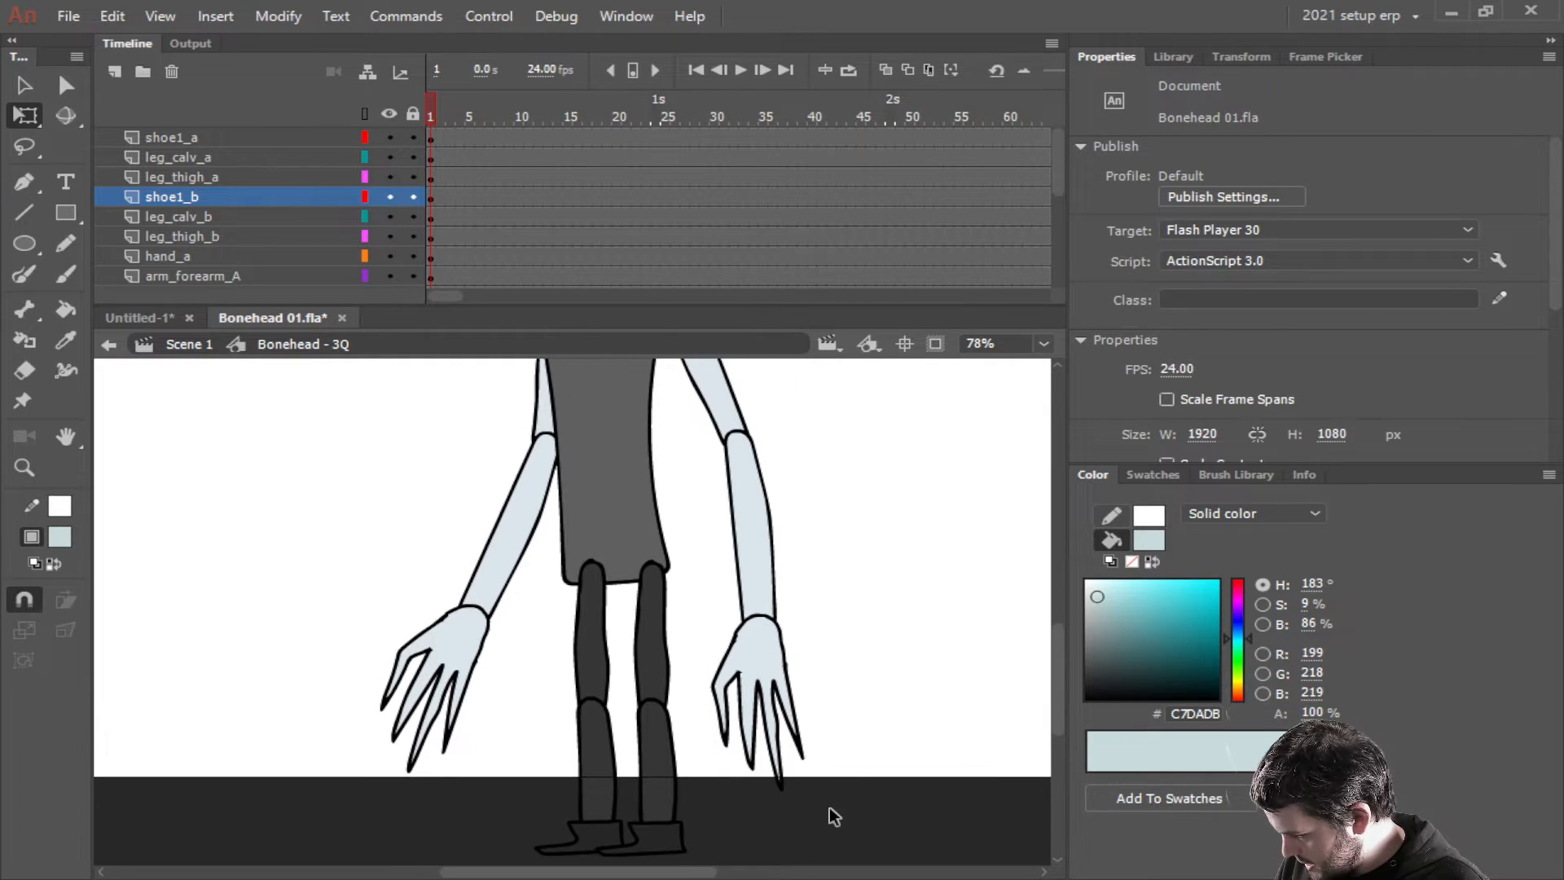
scroll(890, 586, down, 1)
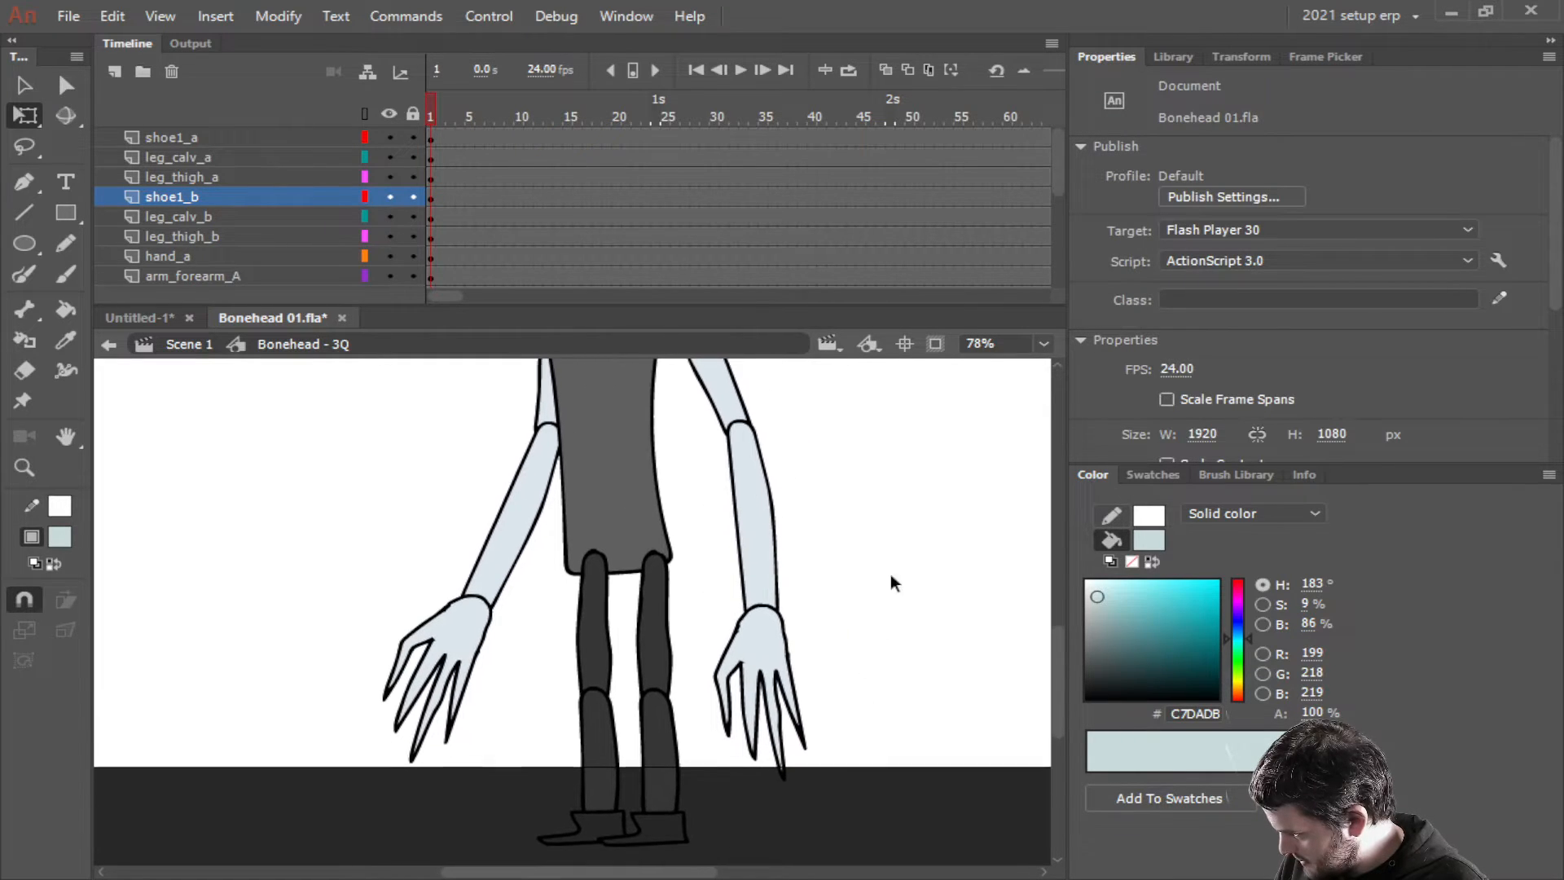
click(178, 232)
shift+click(181, 135)
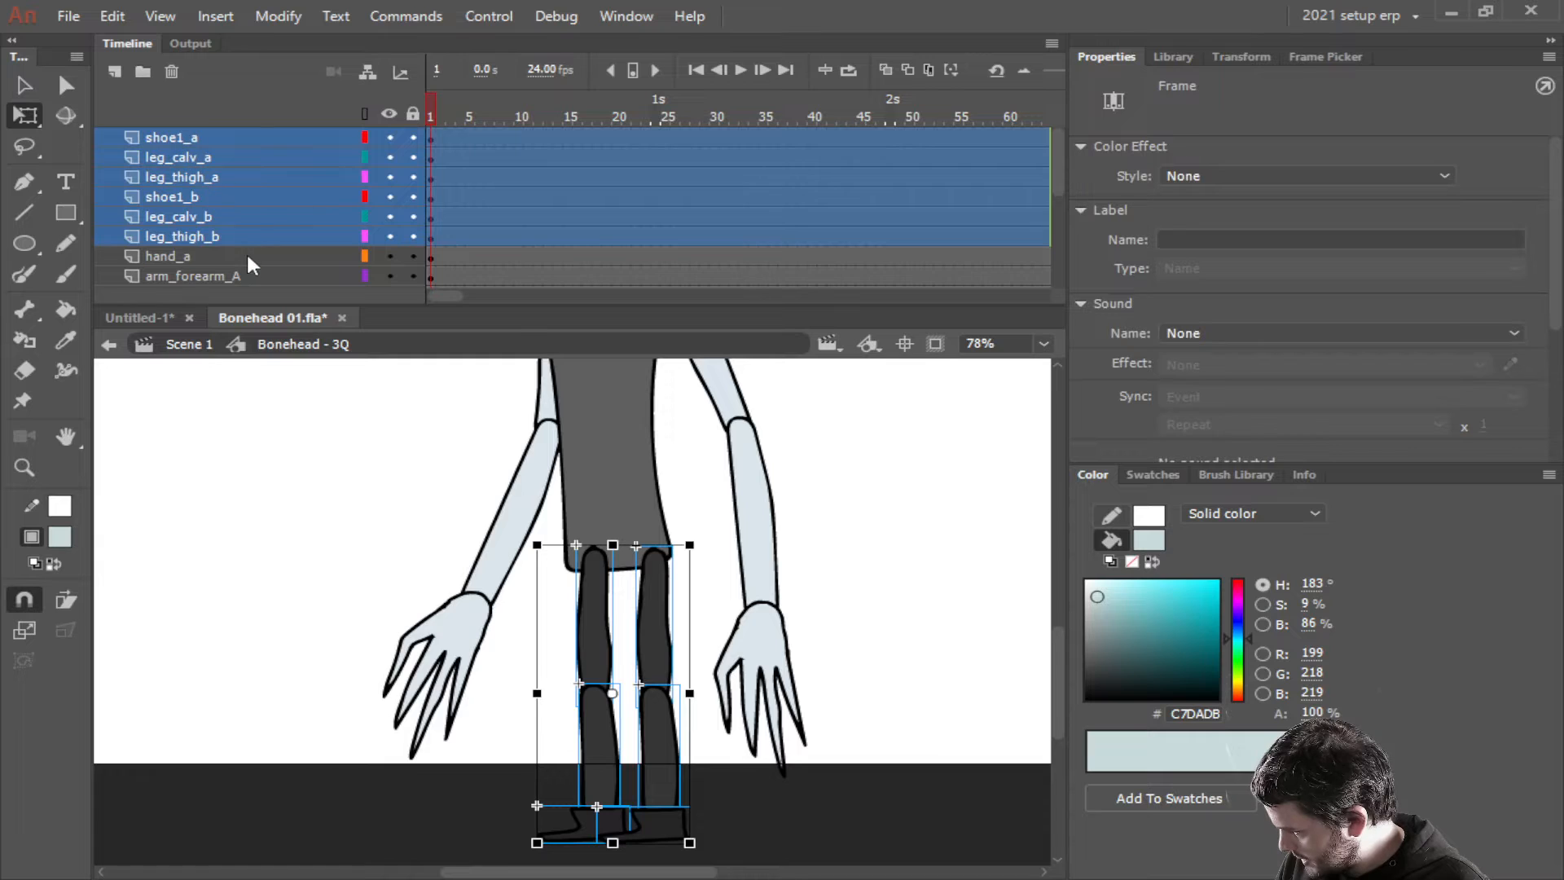
scroll(248, 262, down, 2)
drag(178, 163, 182, 285)
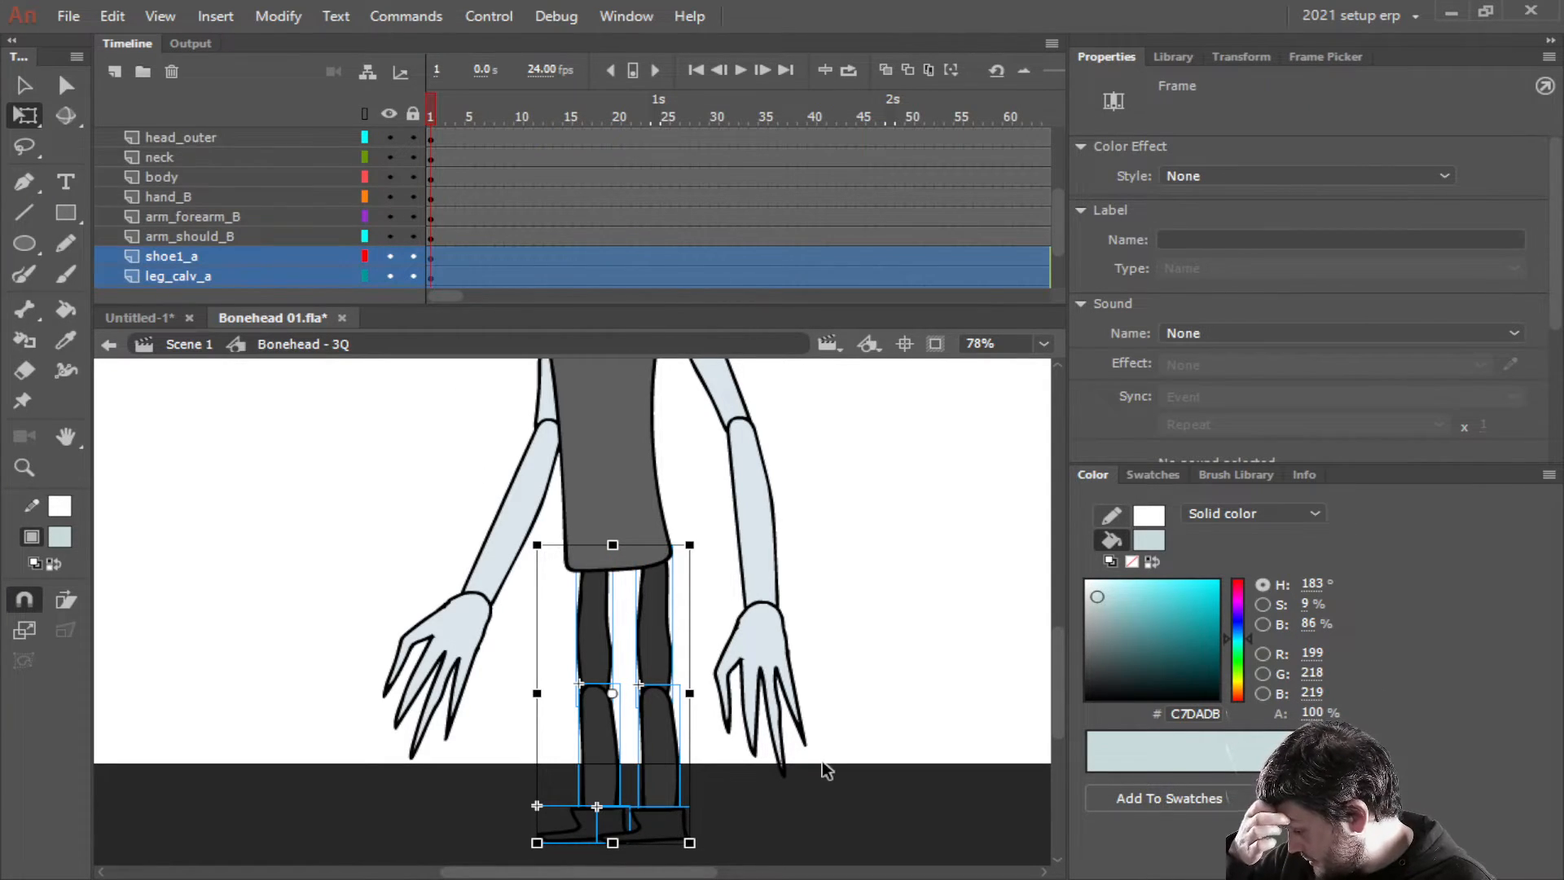
click(815, 578)
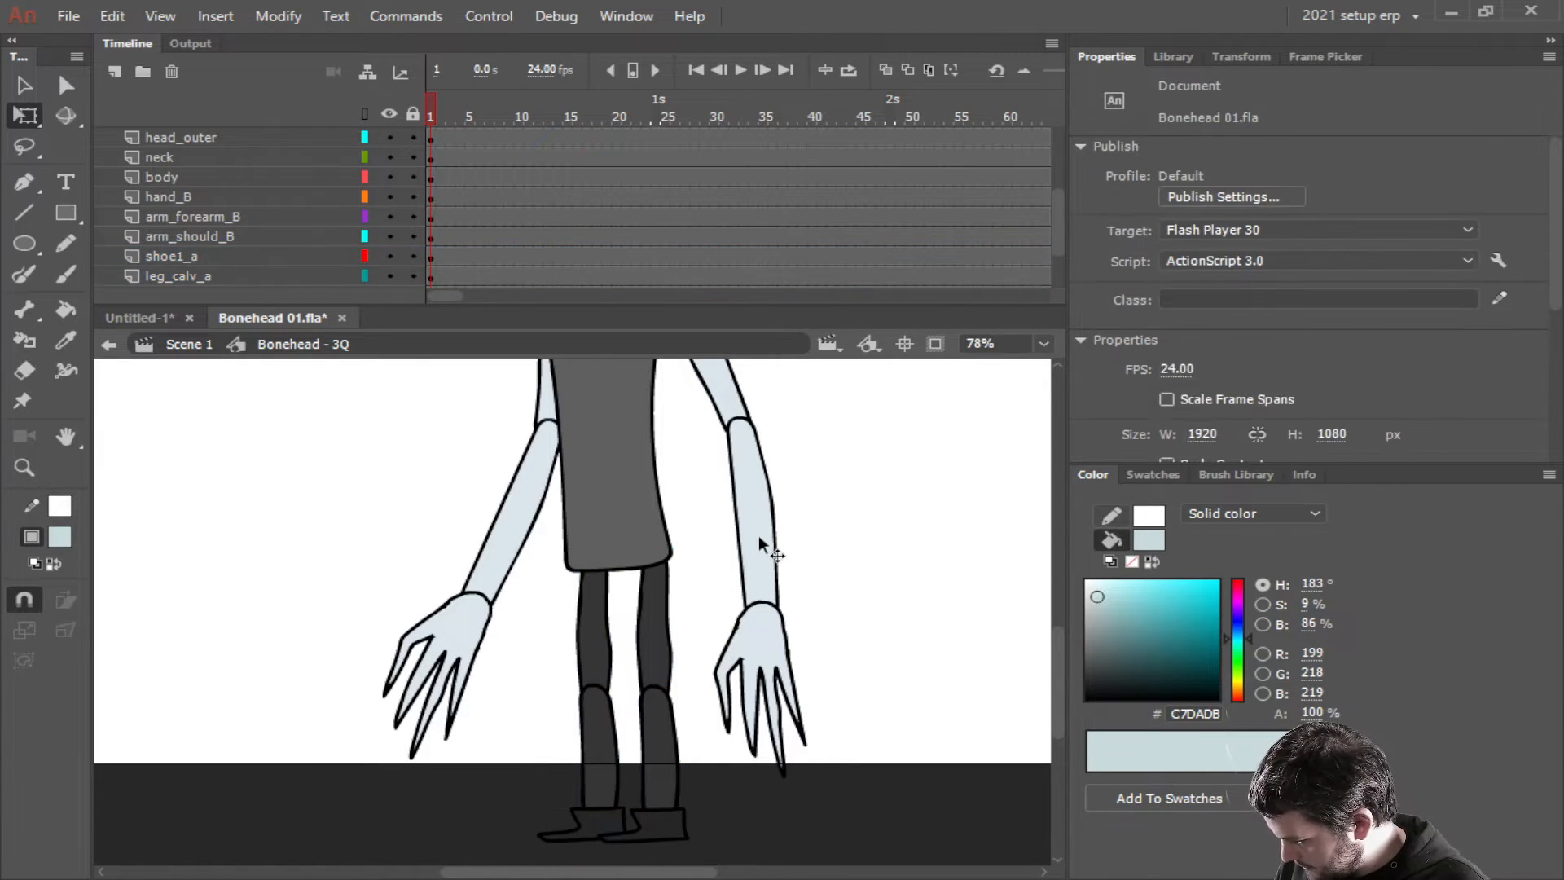
Test-rotate the arm_forearm_A piece inward about its elbow pivot, then undo the rotation
click(756, 520)
drag(736, 629, 598, 629)
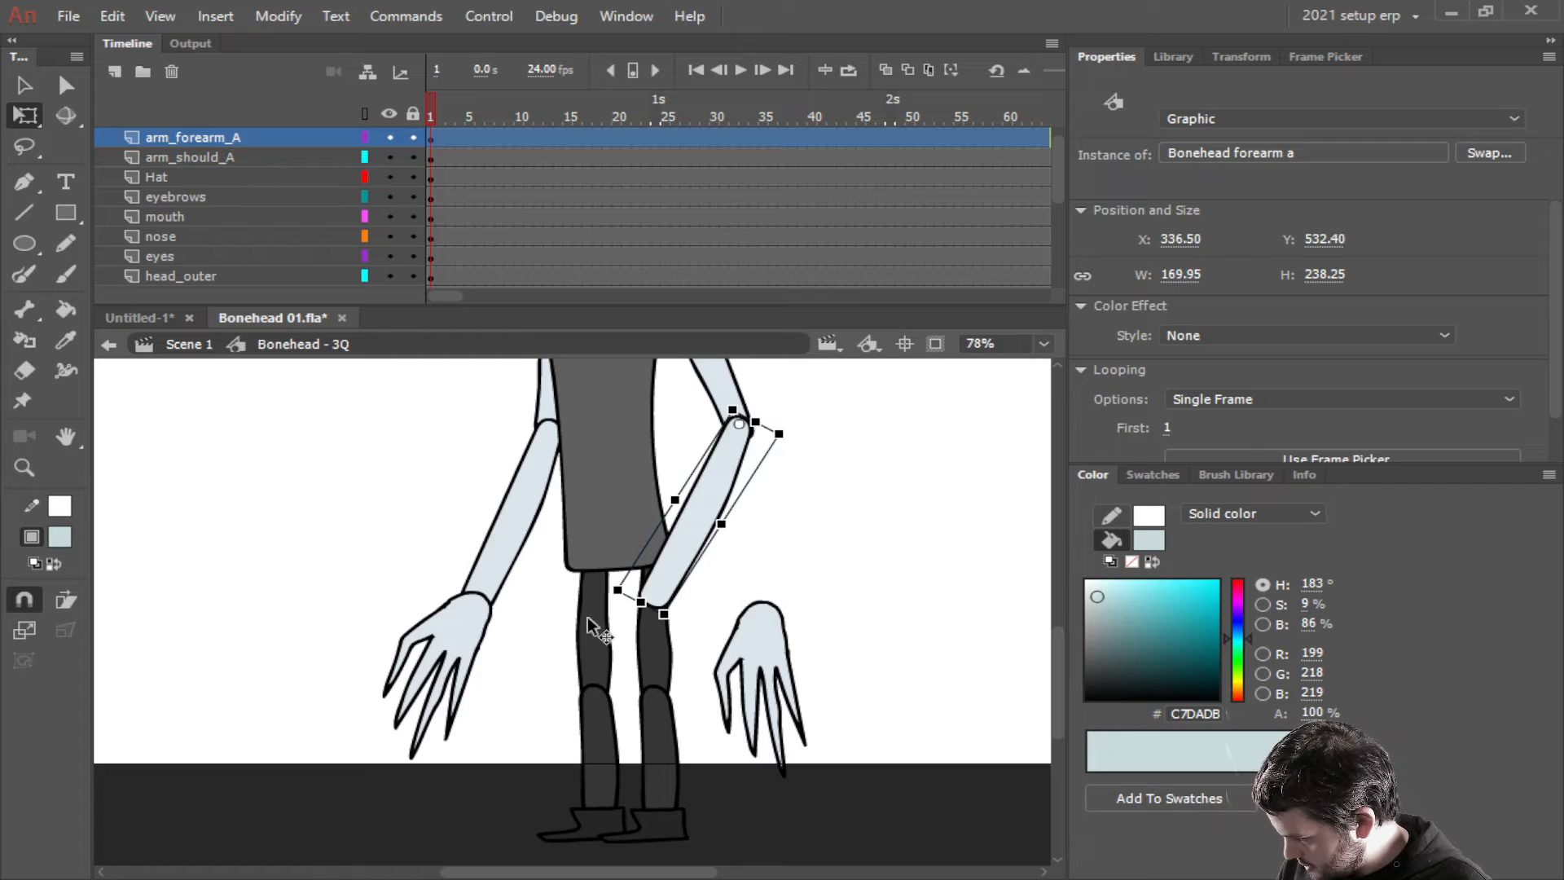
key(ctrl+z)
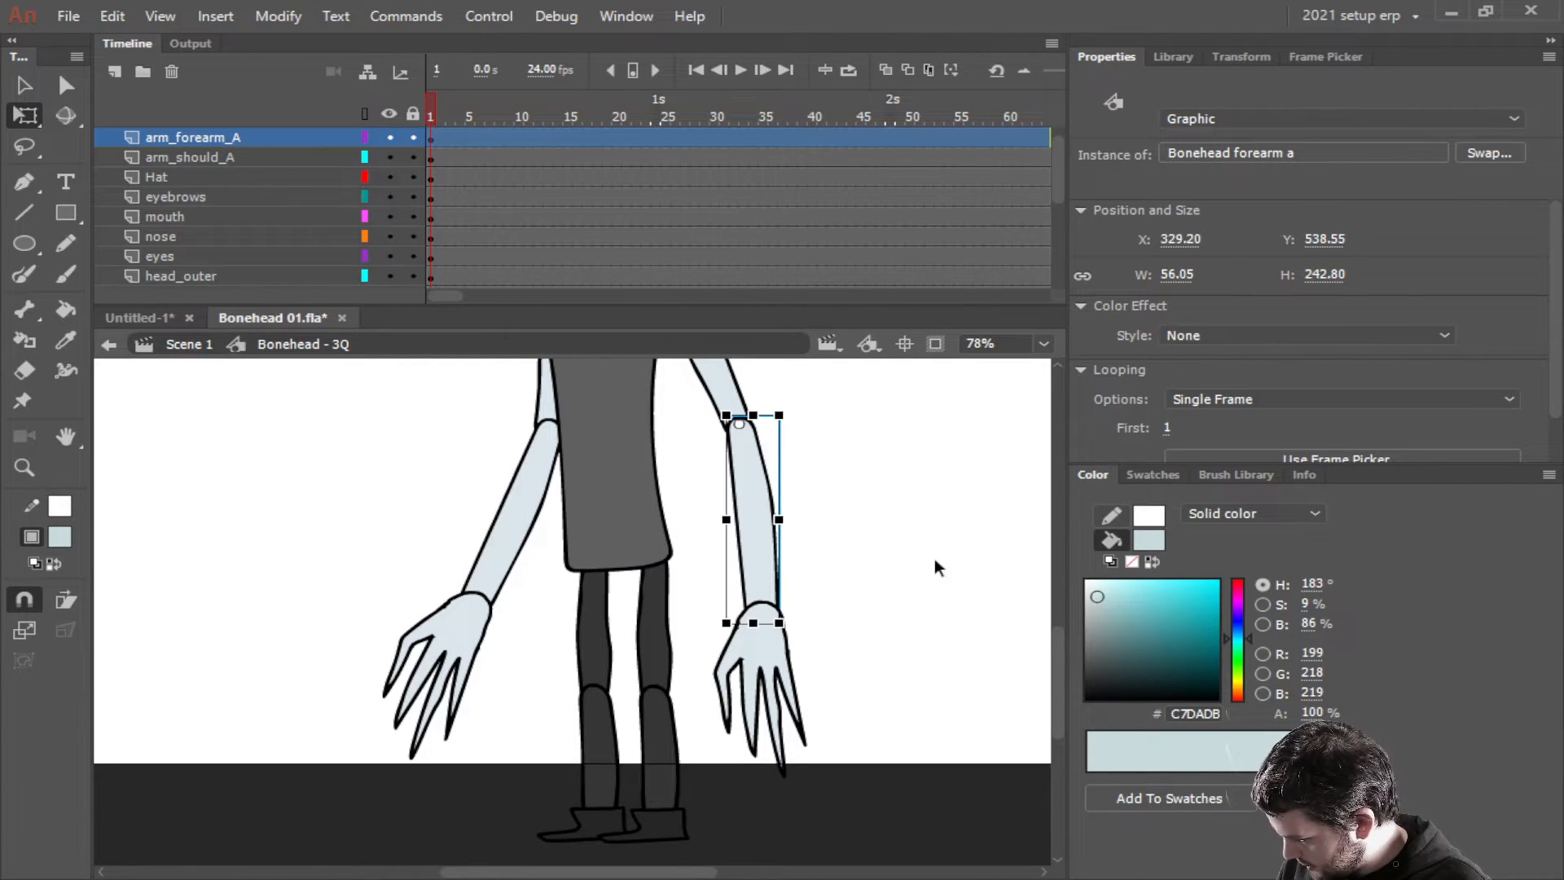
Deselect the forearm and save the Bonehead 01.fla file
click(913, 564)
scroll(872, 570, down, 5)
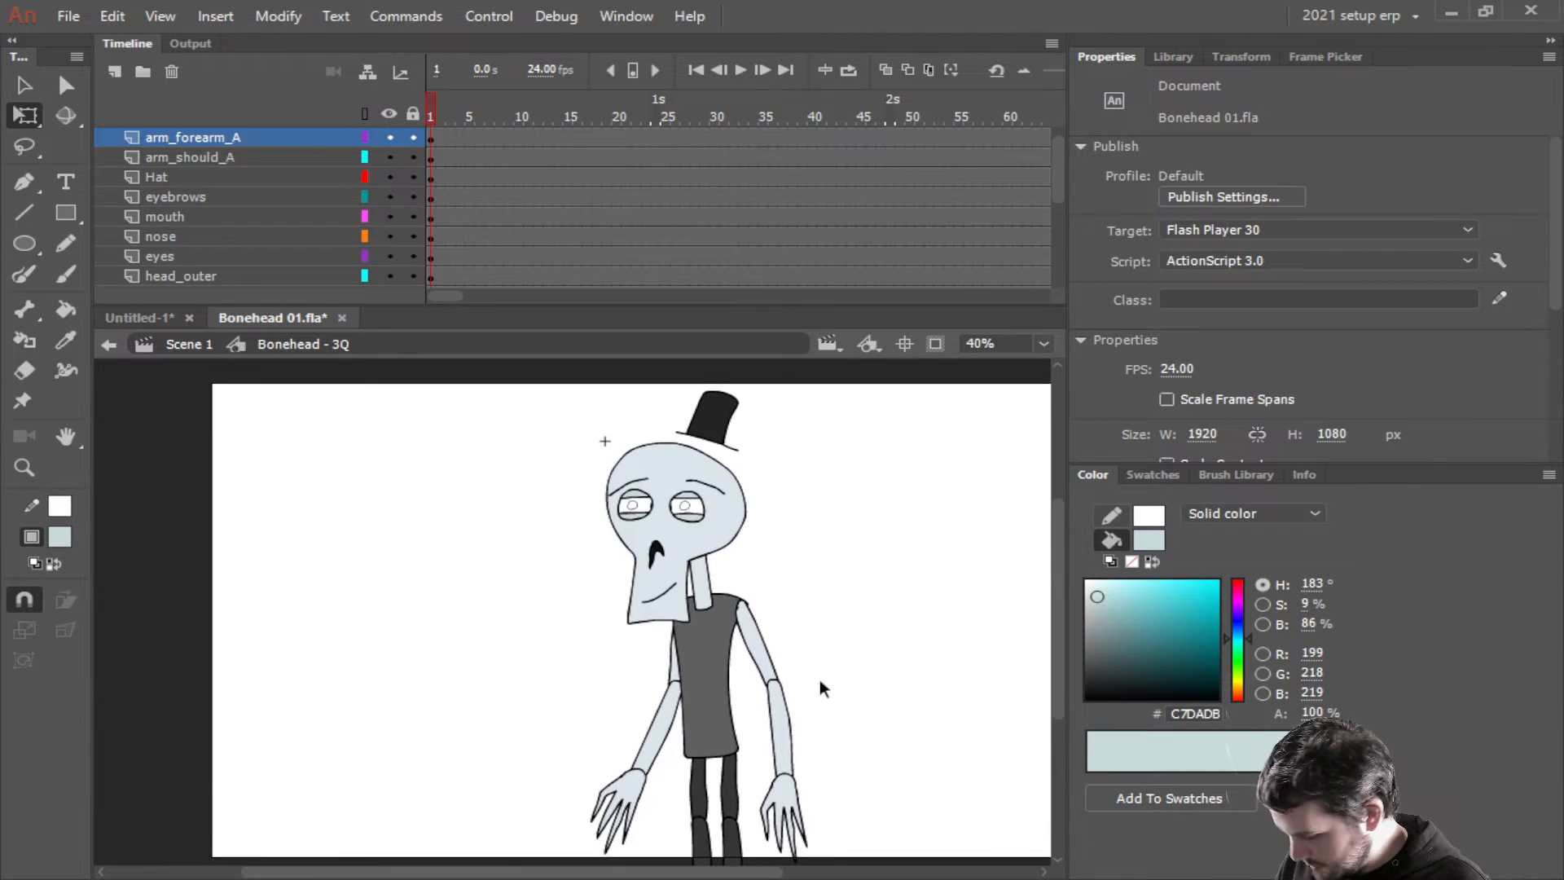
key(ctrl+s)
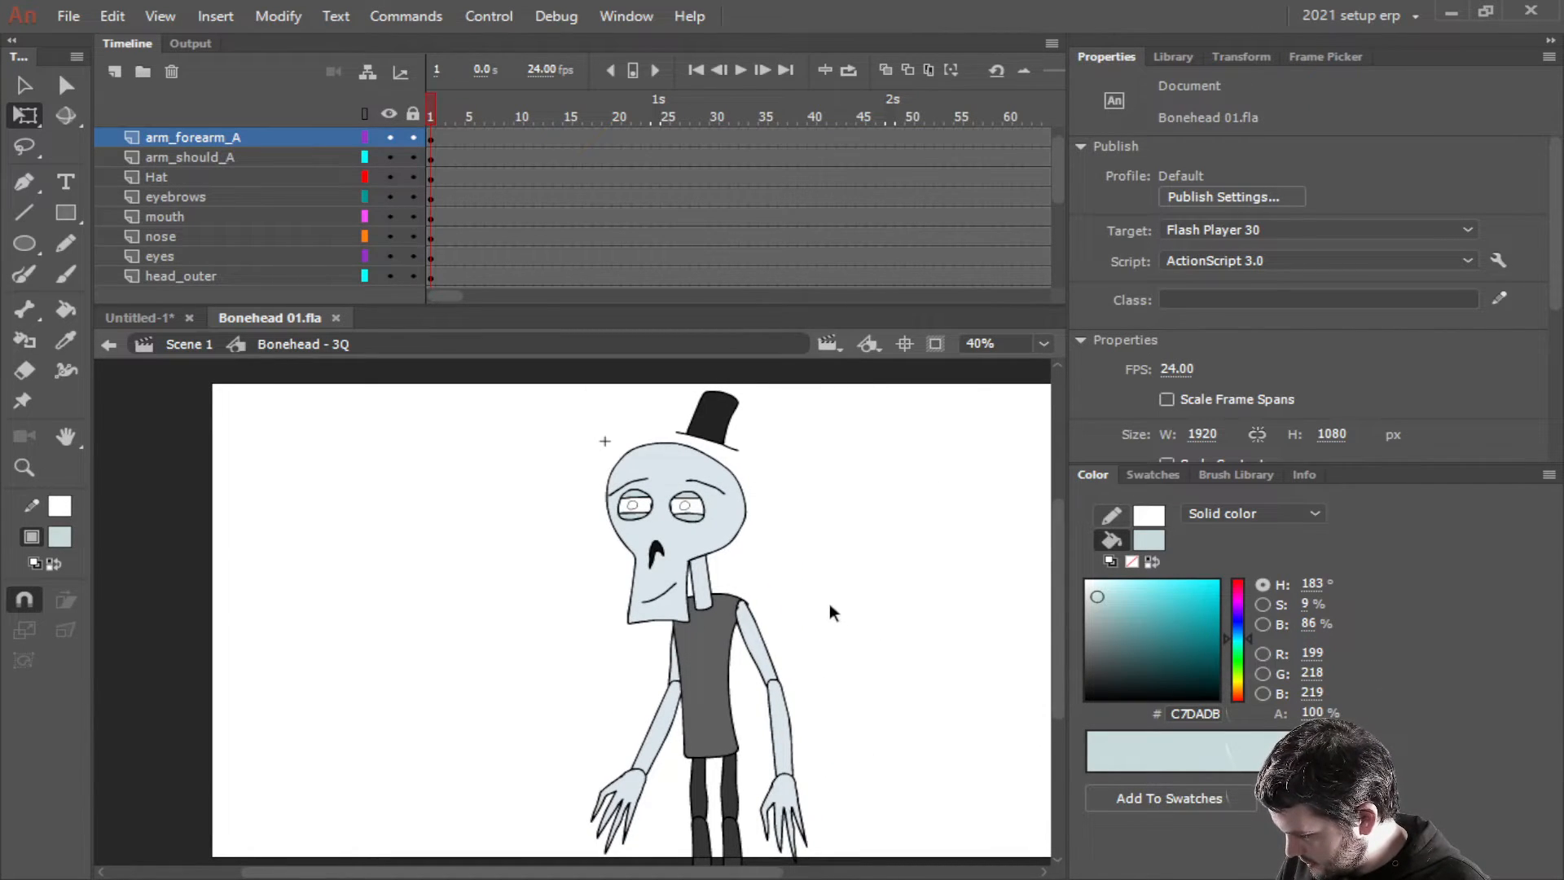
Open the Bonehead forearm a symbol for editing in place and save the file
scroll(829, 612, up, 4)
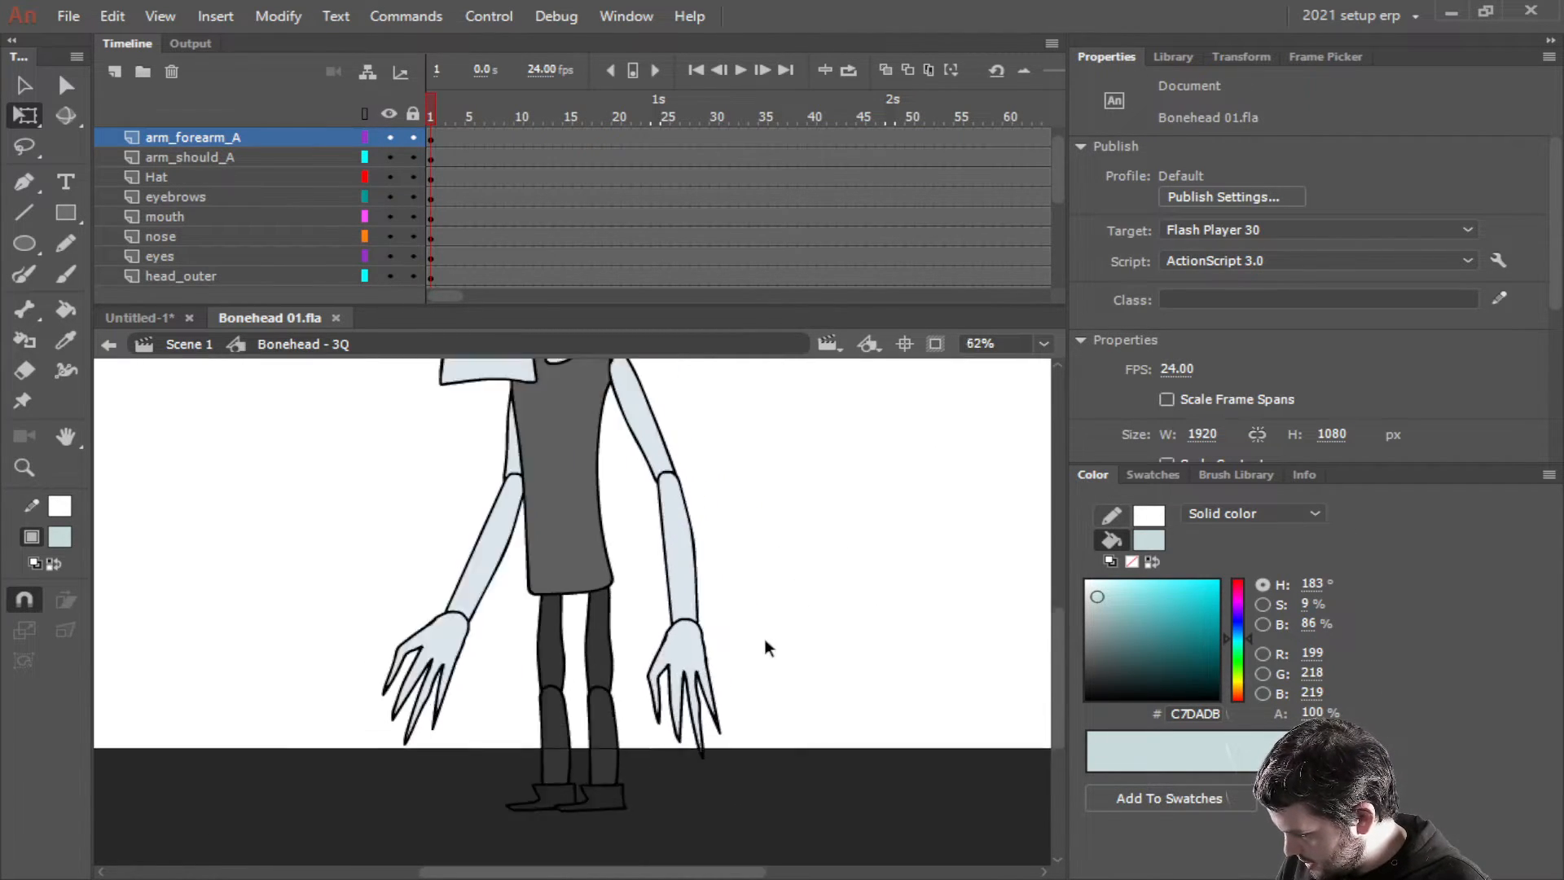
scroll(764, 638, up, 4)
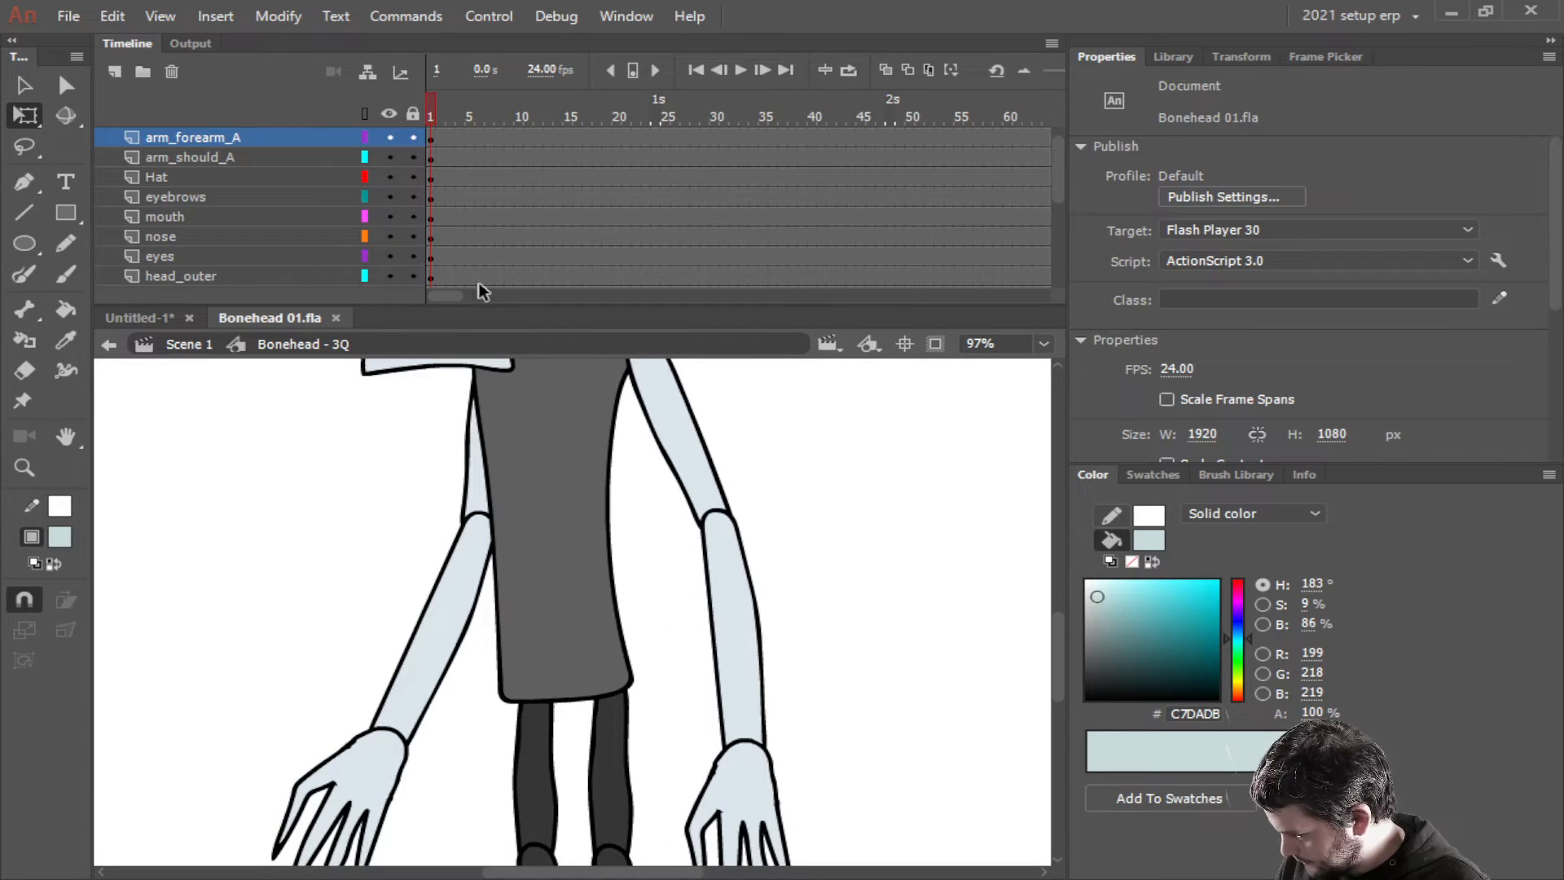
click(21, 86)
drag(731, 584, 732, 574)
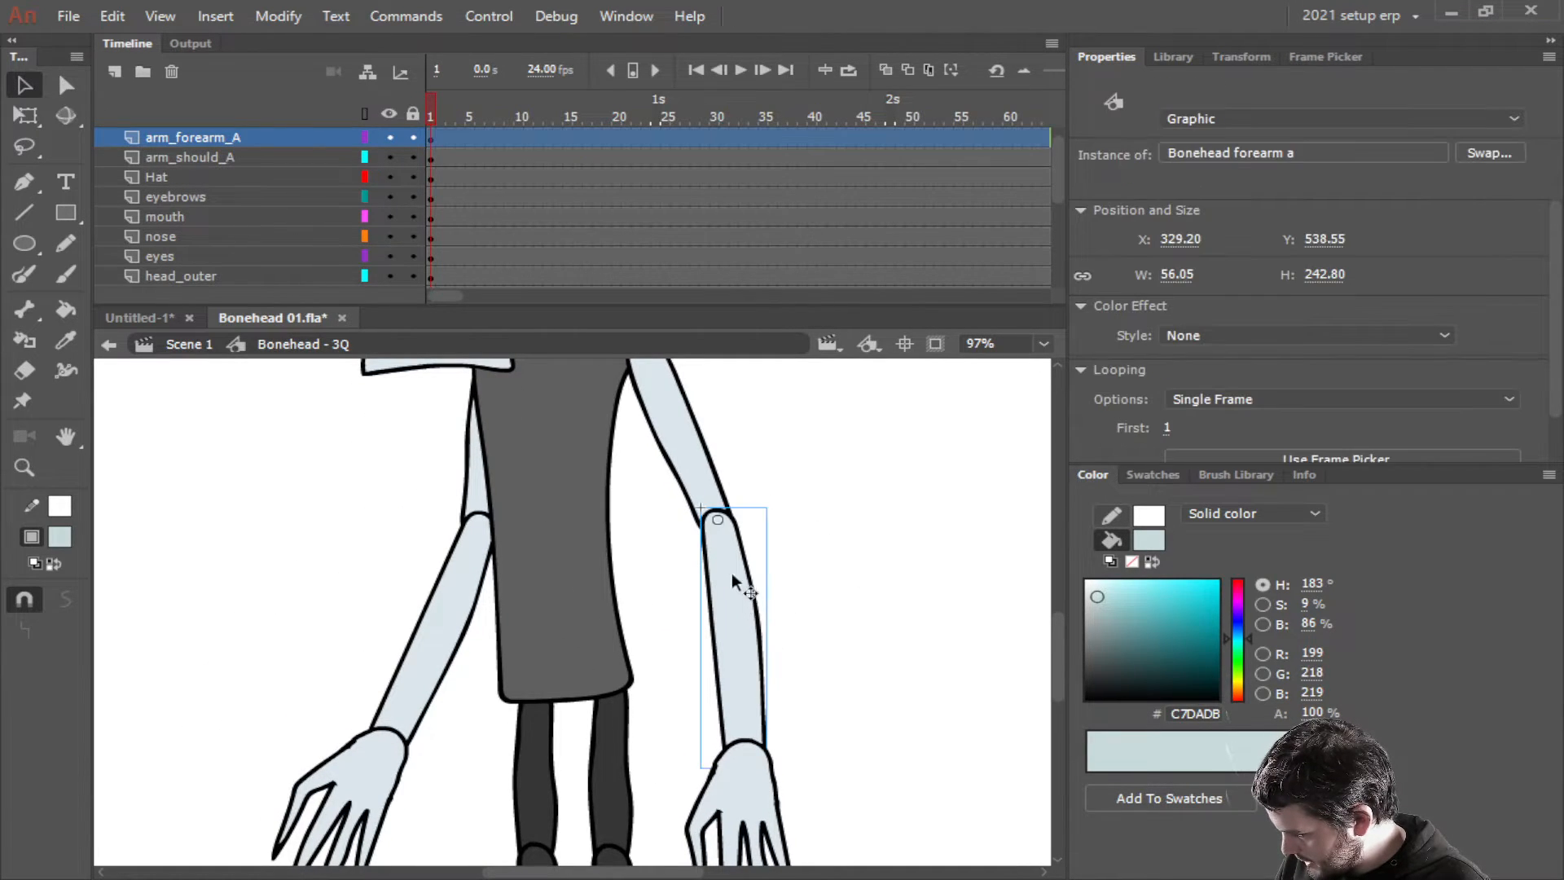
double_click(726, 544)
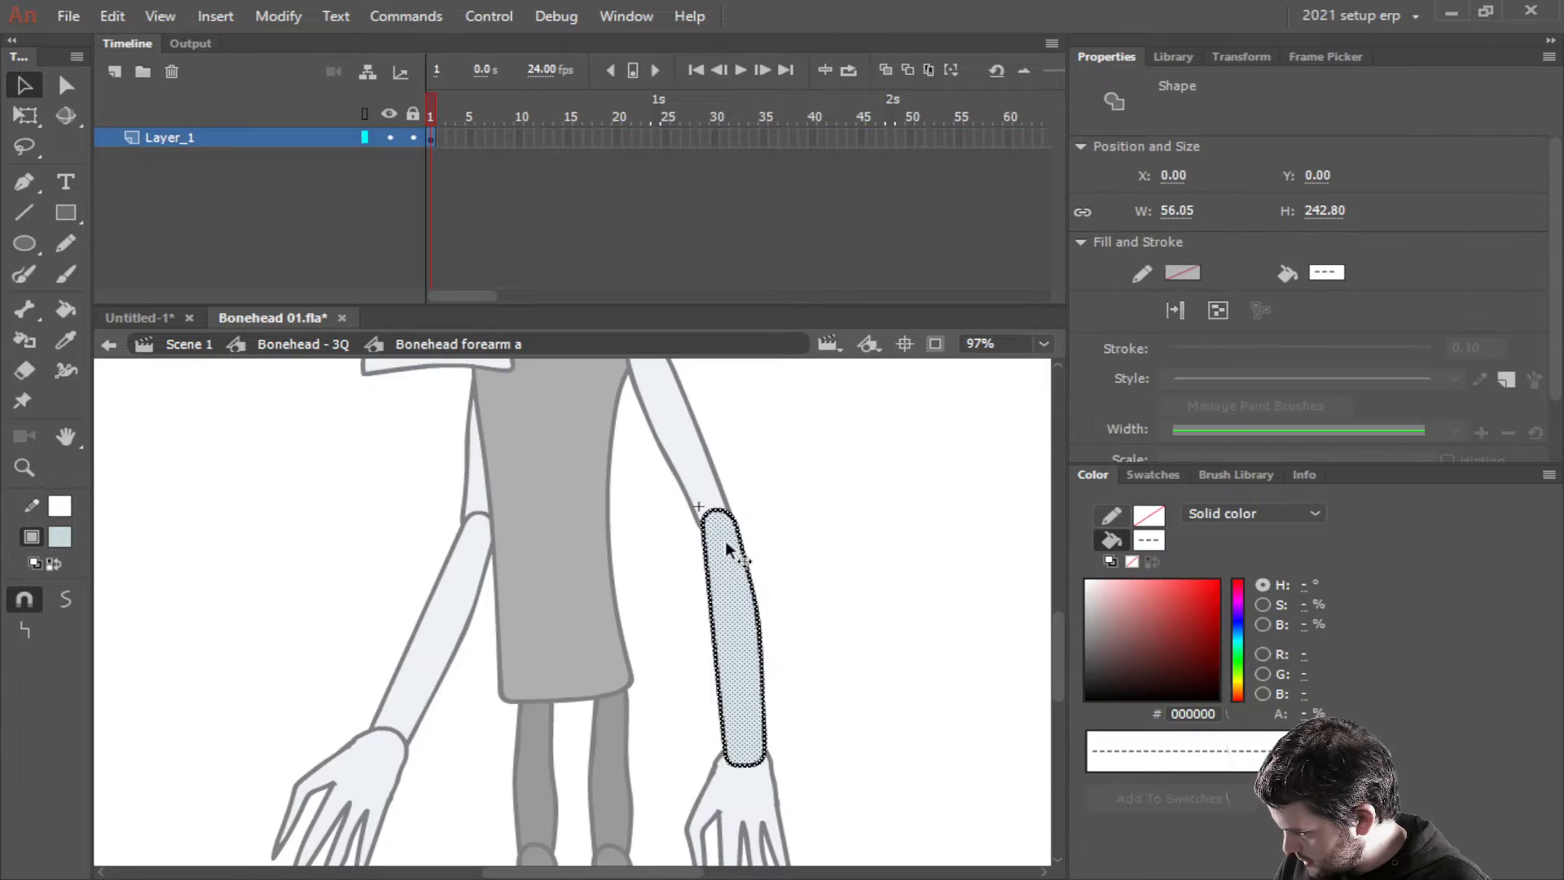
key(ctrl+s)
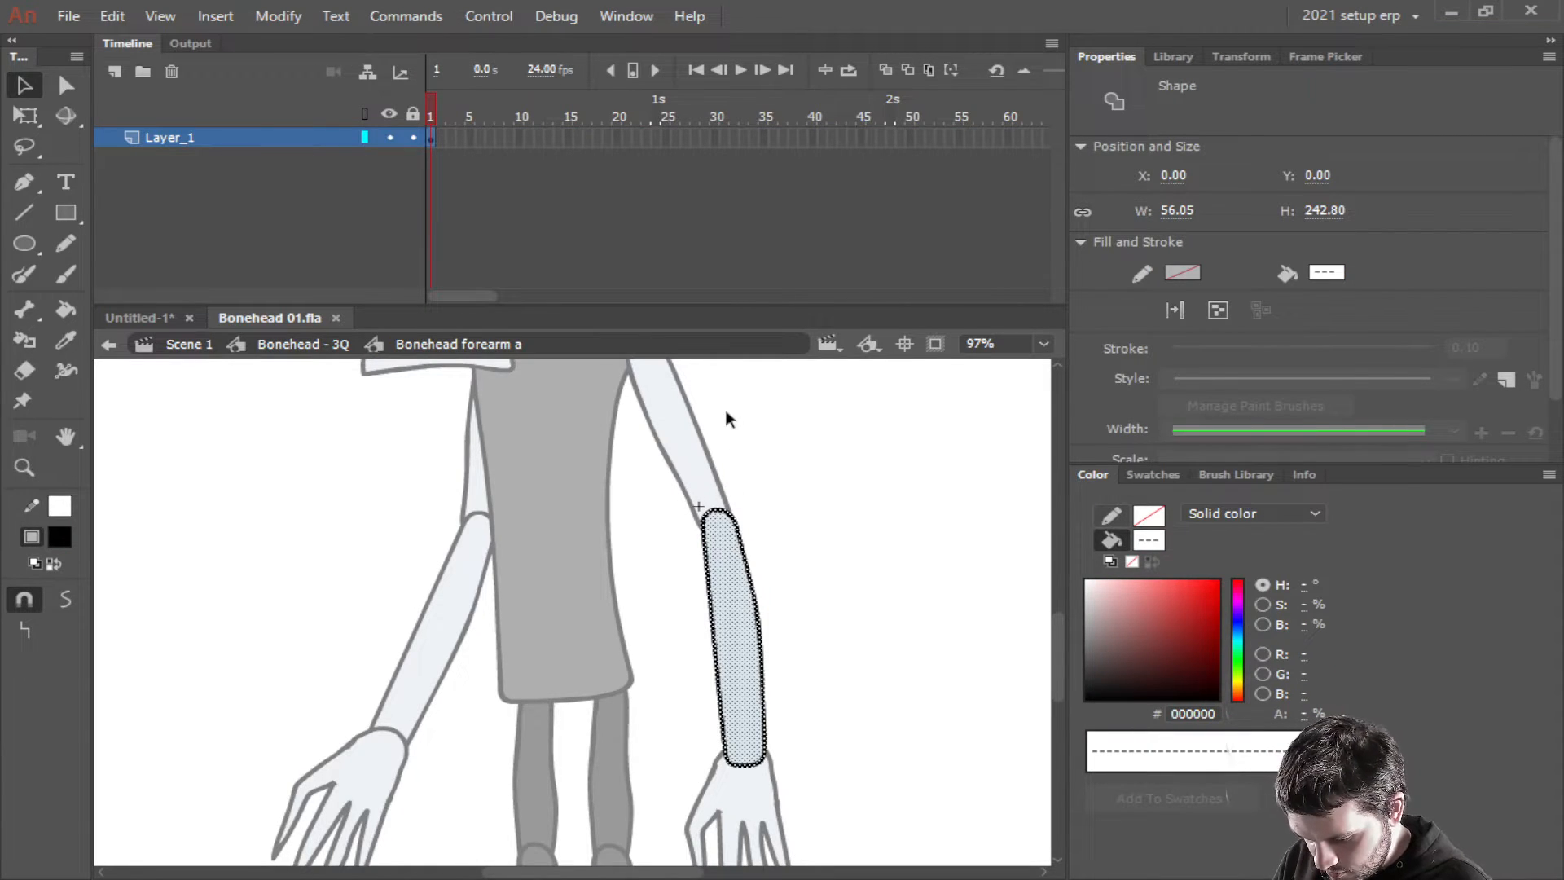
Add five more keyframes after frame 1 in the forearm symbol, filling frames 2 to 6
key(F6)
key(F6)
key(F6)
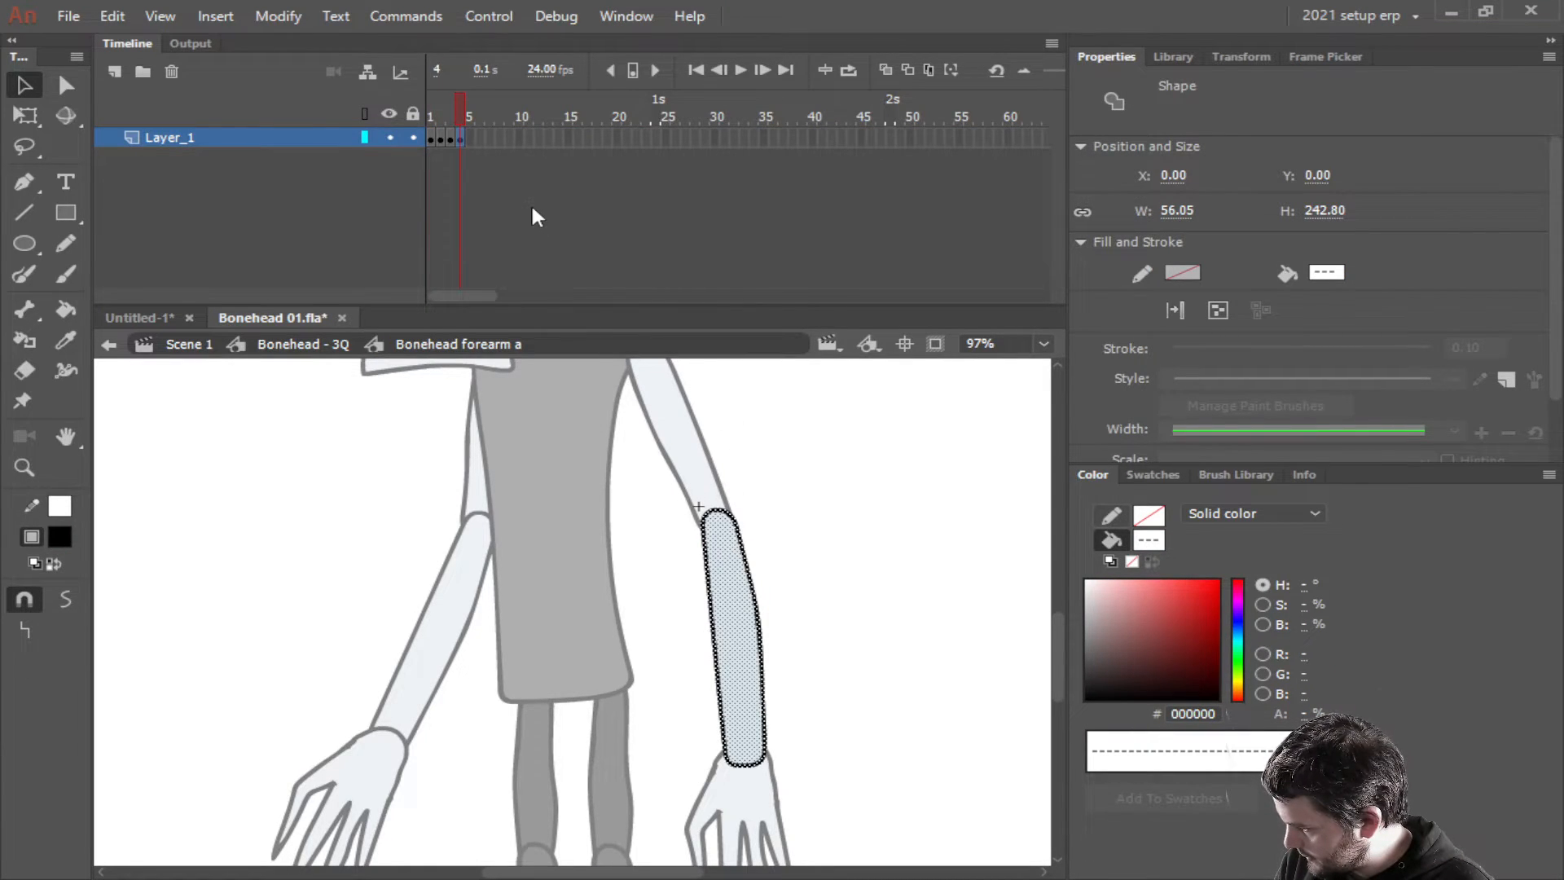
key(F6)
key(F6)
On frame 2, erase the whole rounded outline at the elbow end of the forearm with the size 17 Eraser
click(443, 139)
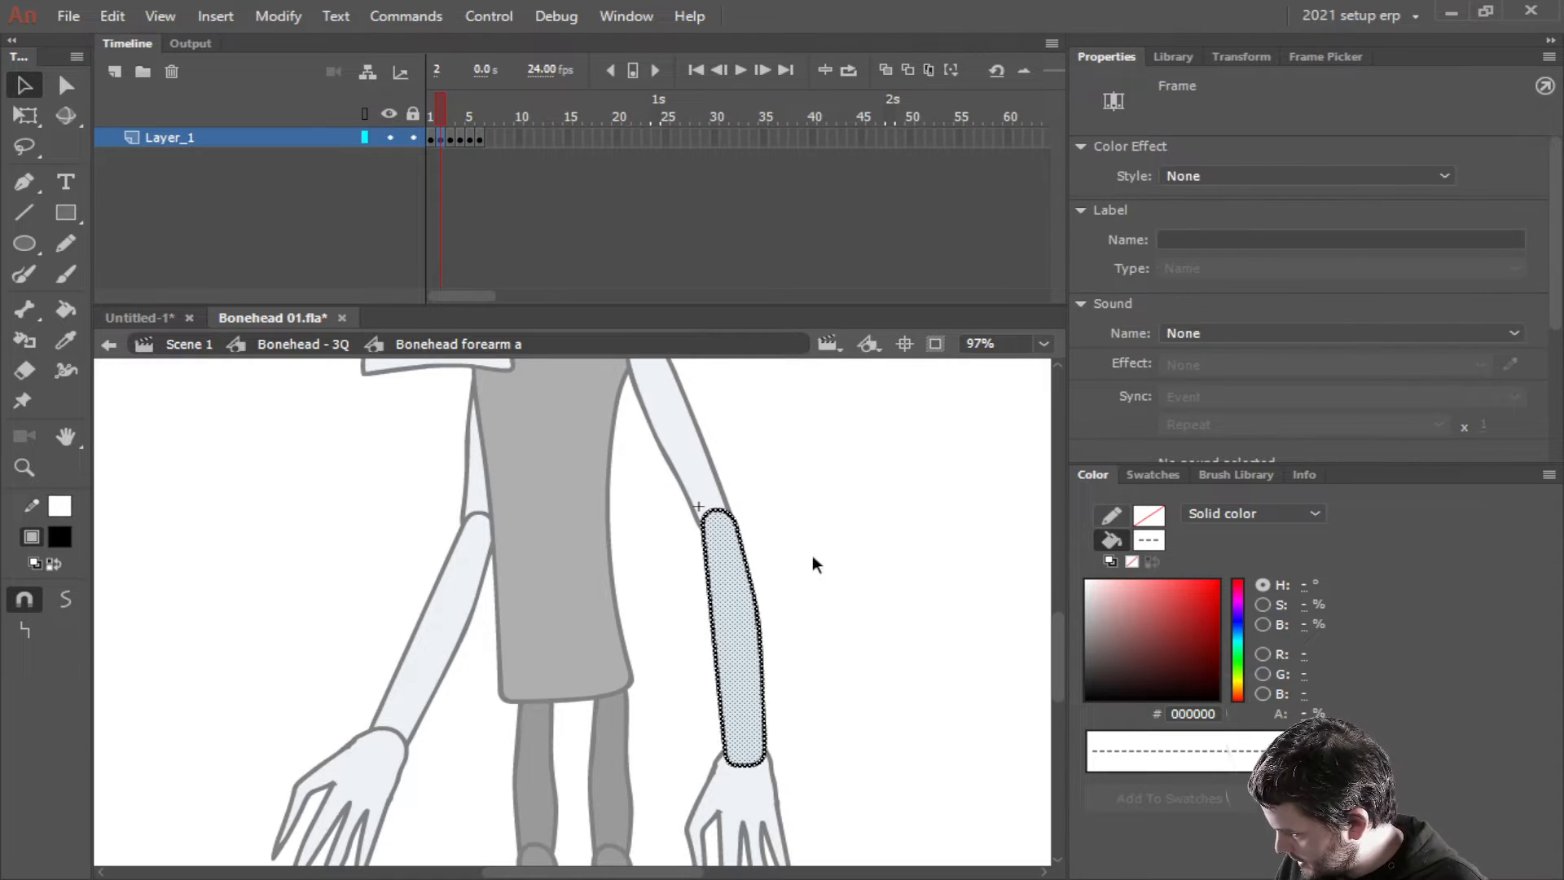
scroll(946, 568, up, 5)
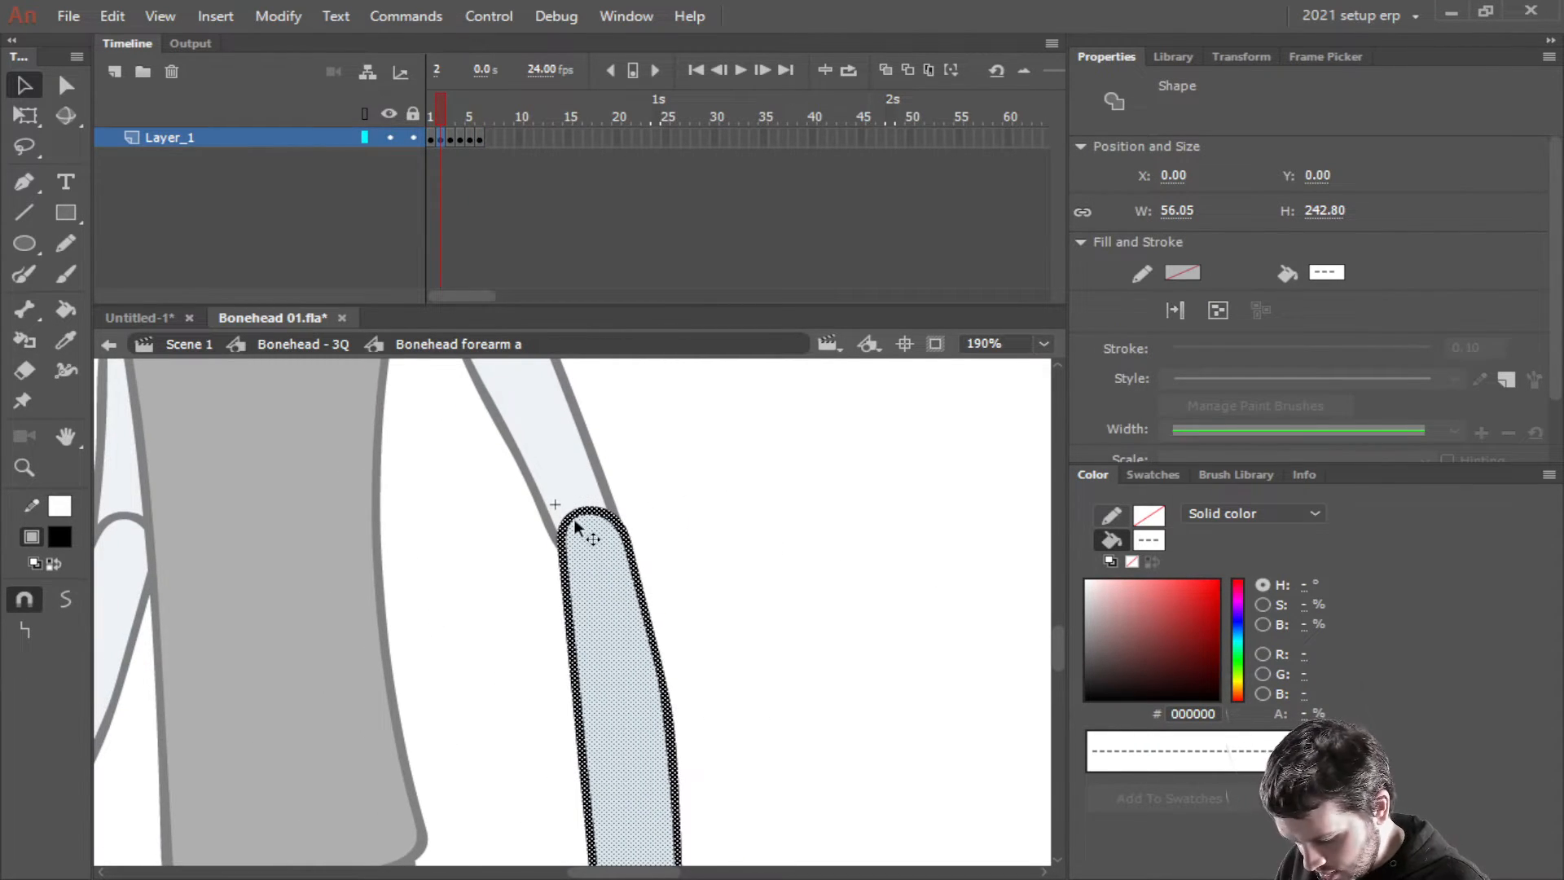
key(e)
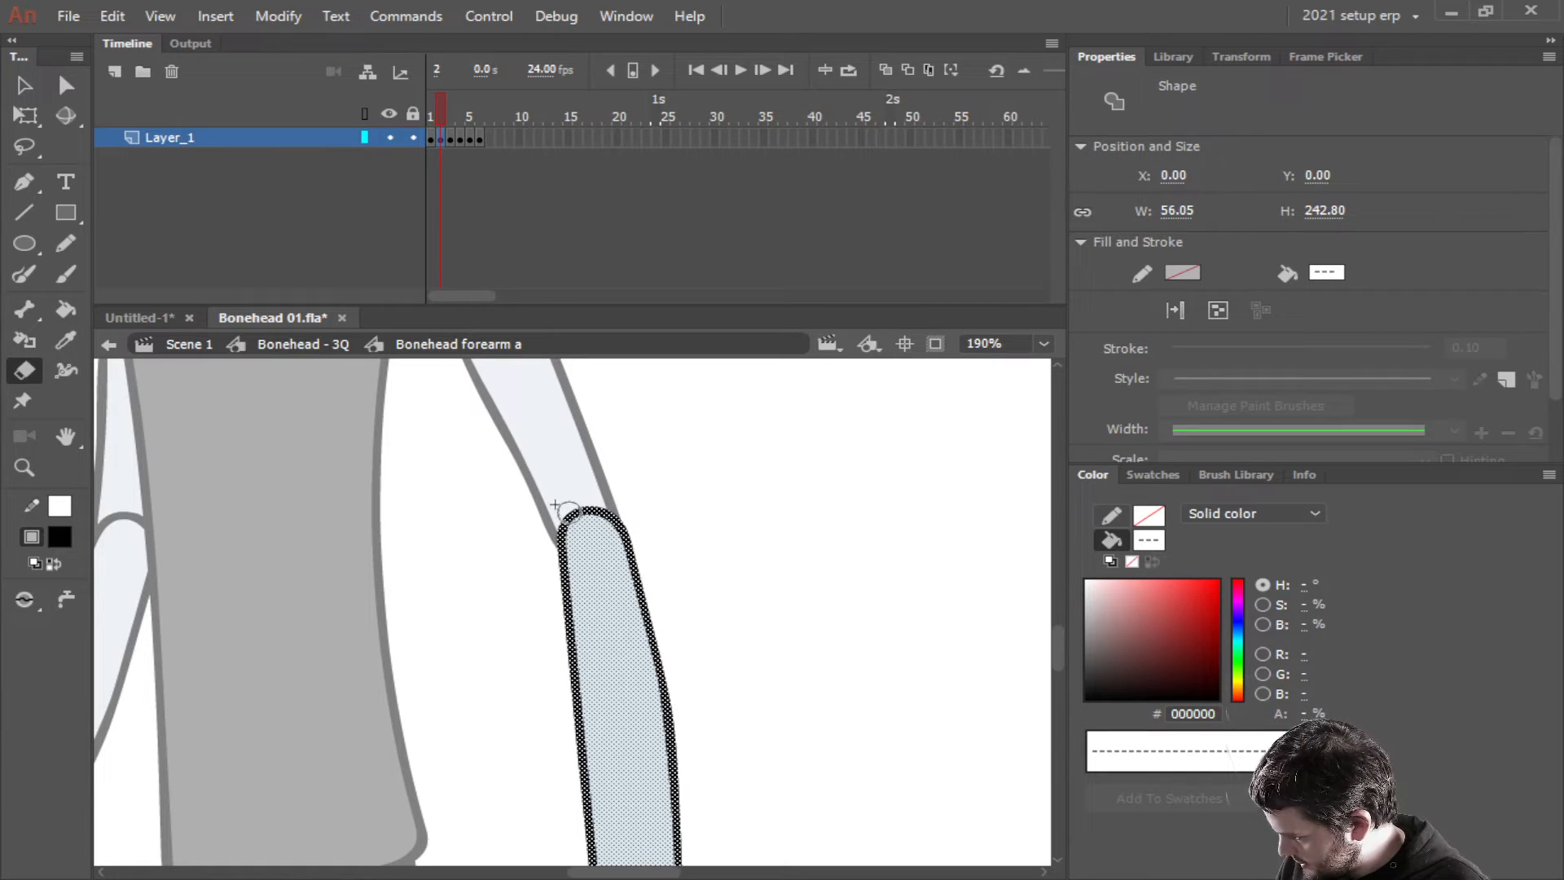
mouse_move(564, 511)
mouse_down()
mouse_move(588, 509)
mouse_move(559, 511)
mouse_up()
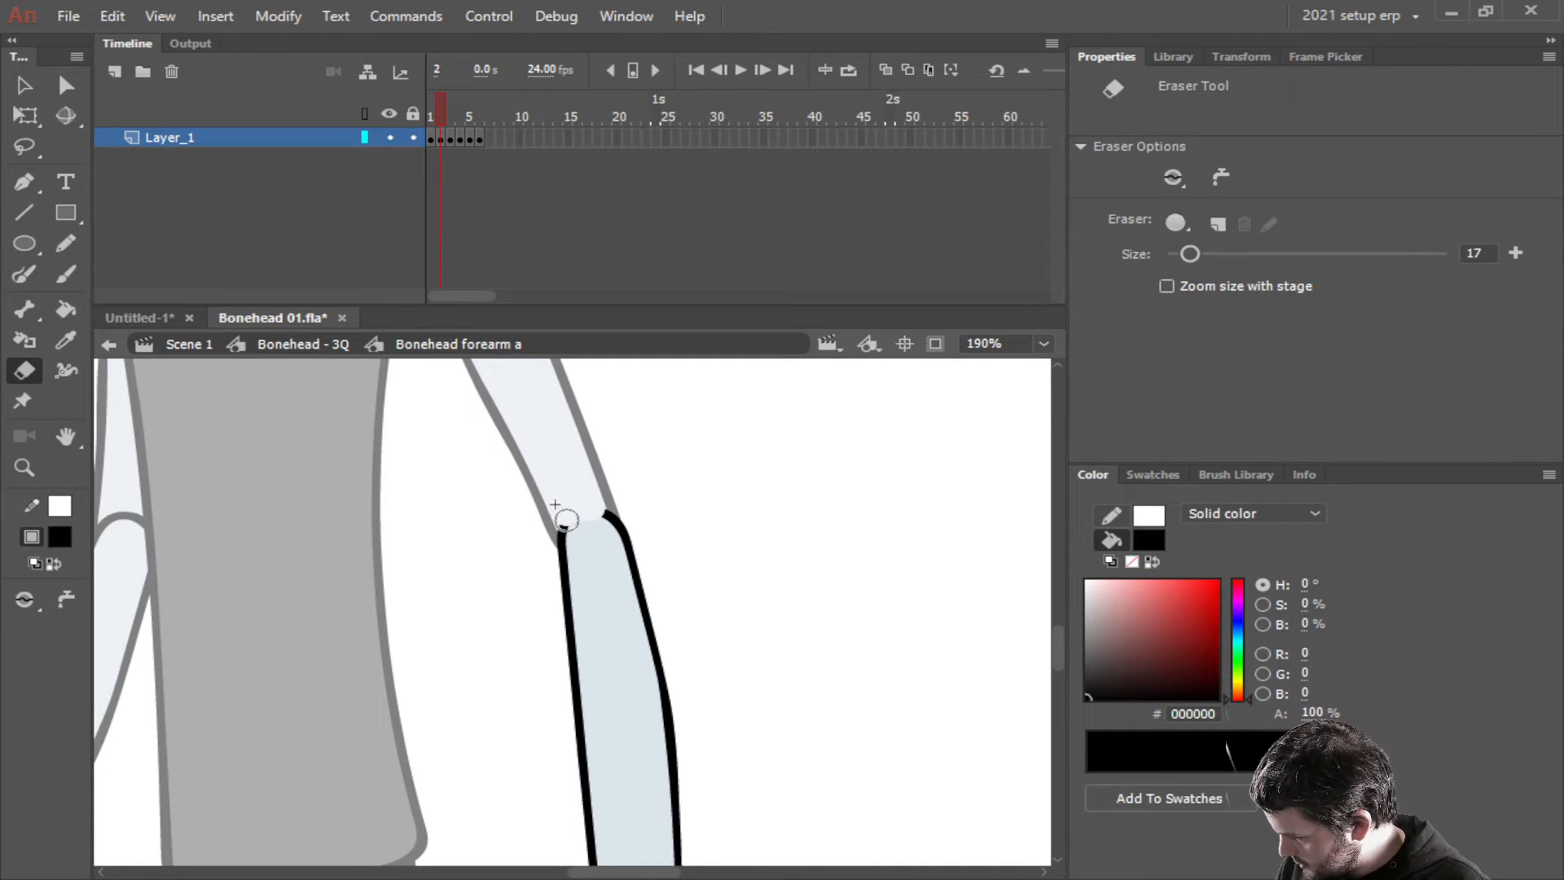
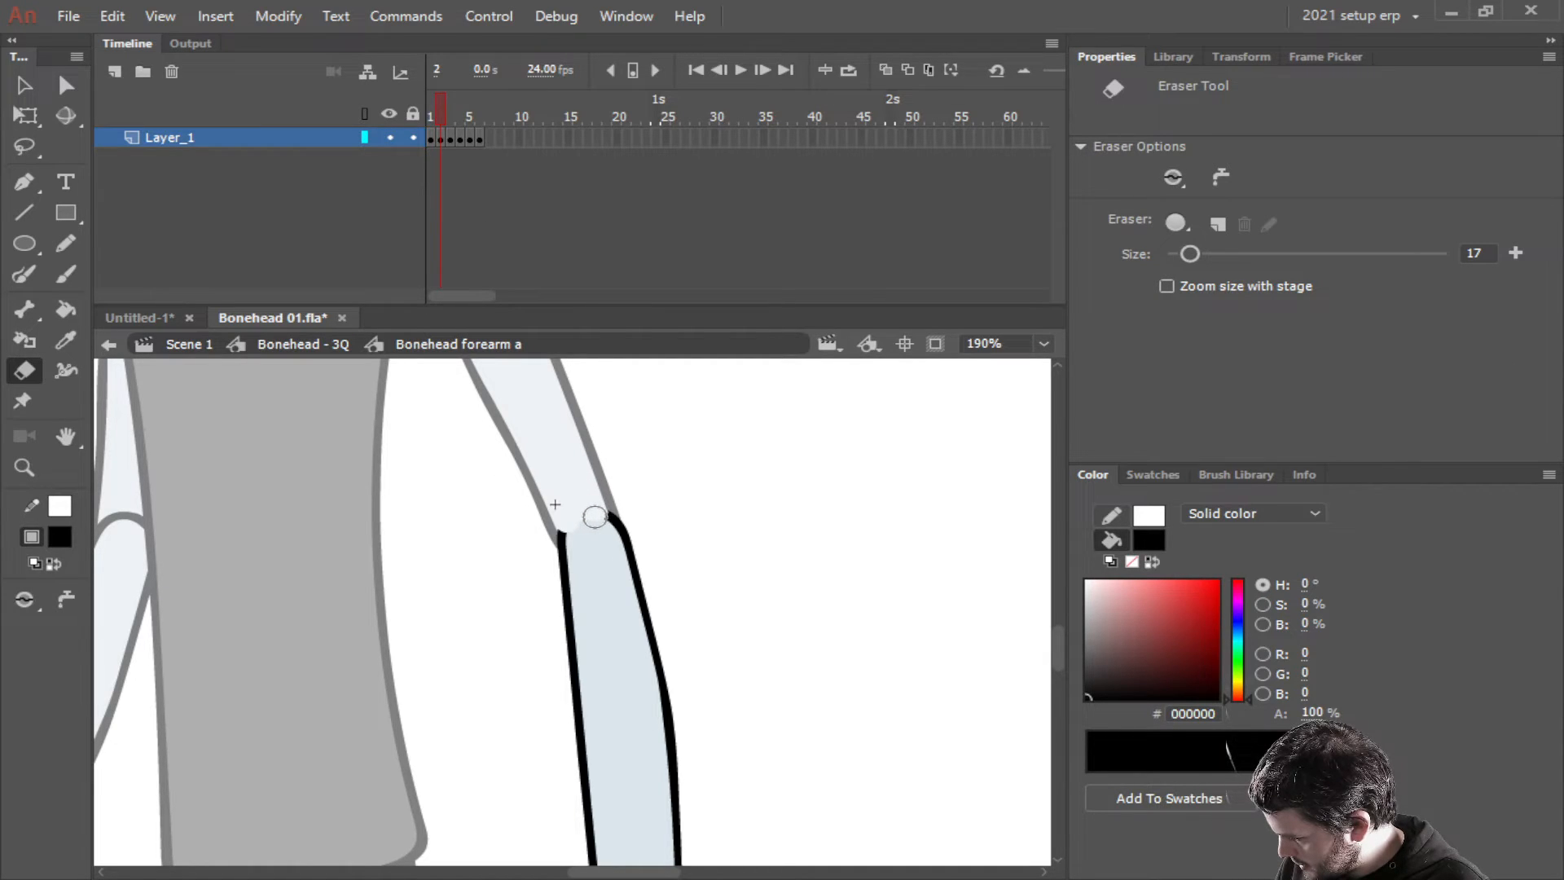
drag(594, 518, 562, 517)
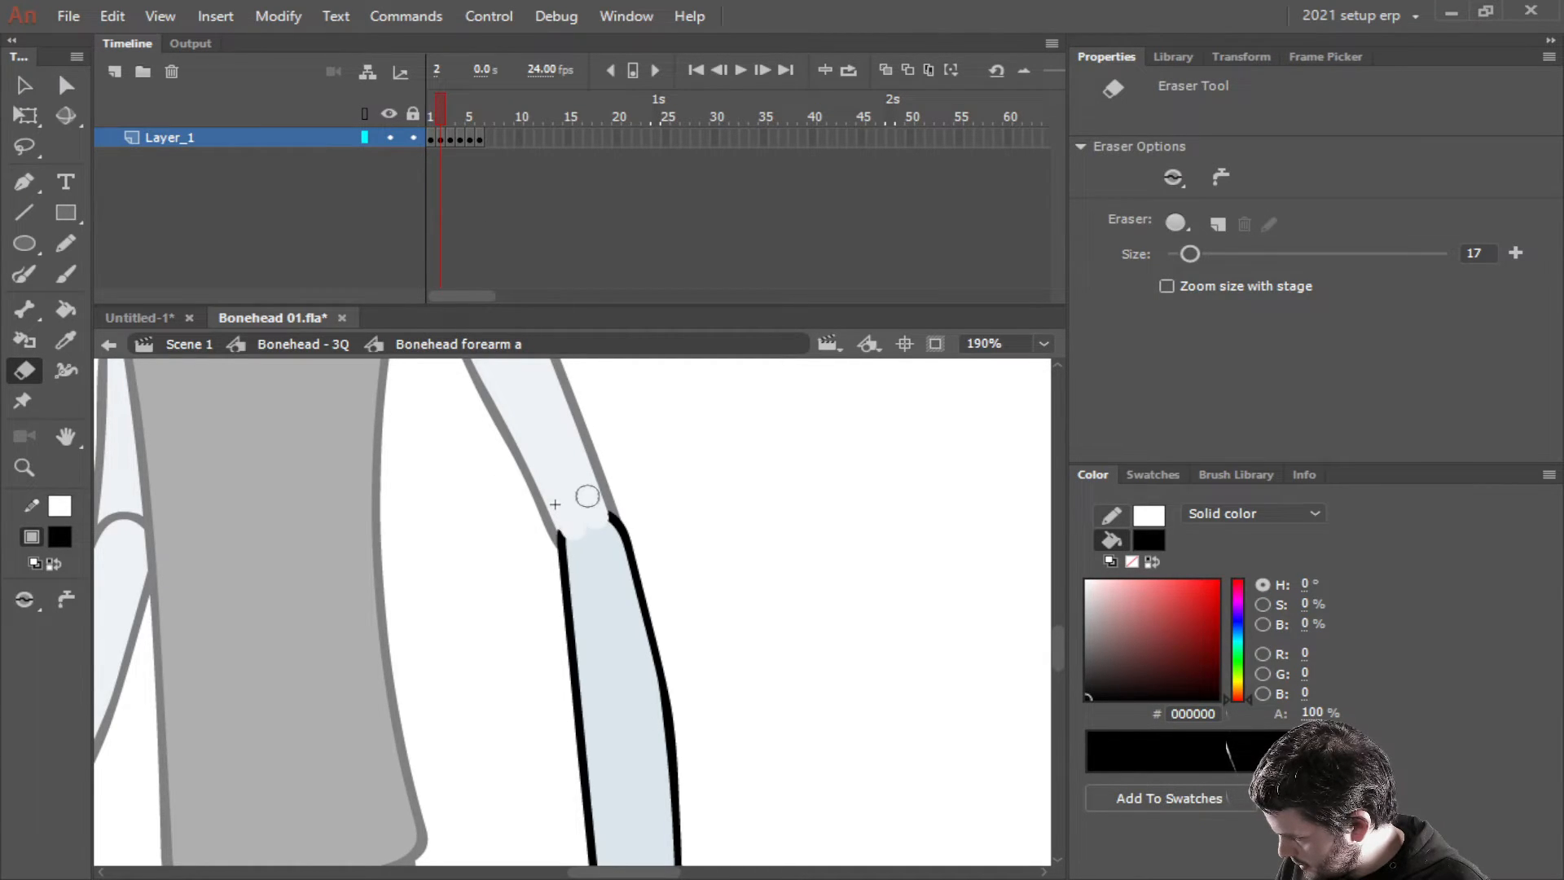
Erase the elbow outline's middle on frame 3, its left corner on frame 4 and its right corner on frame 6
click(447, 137)
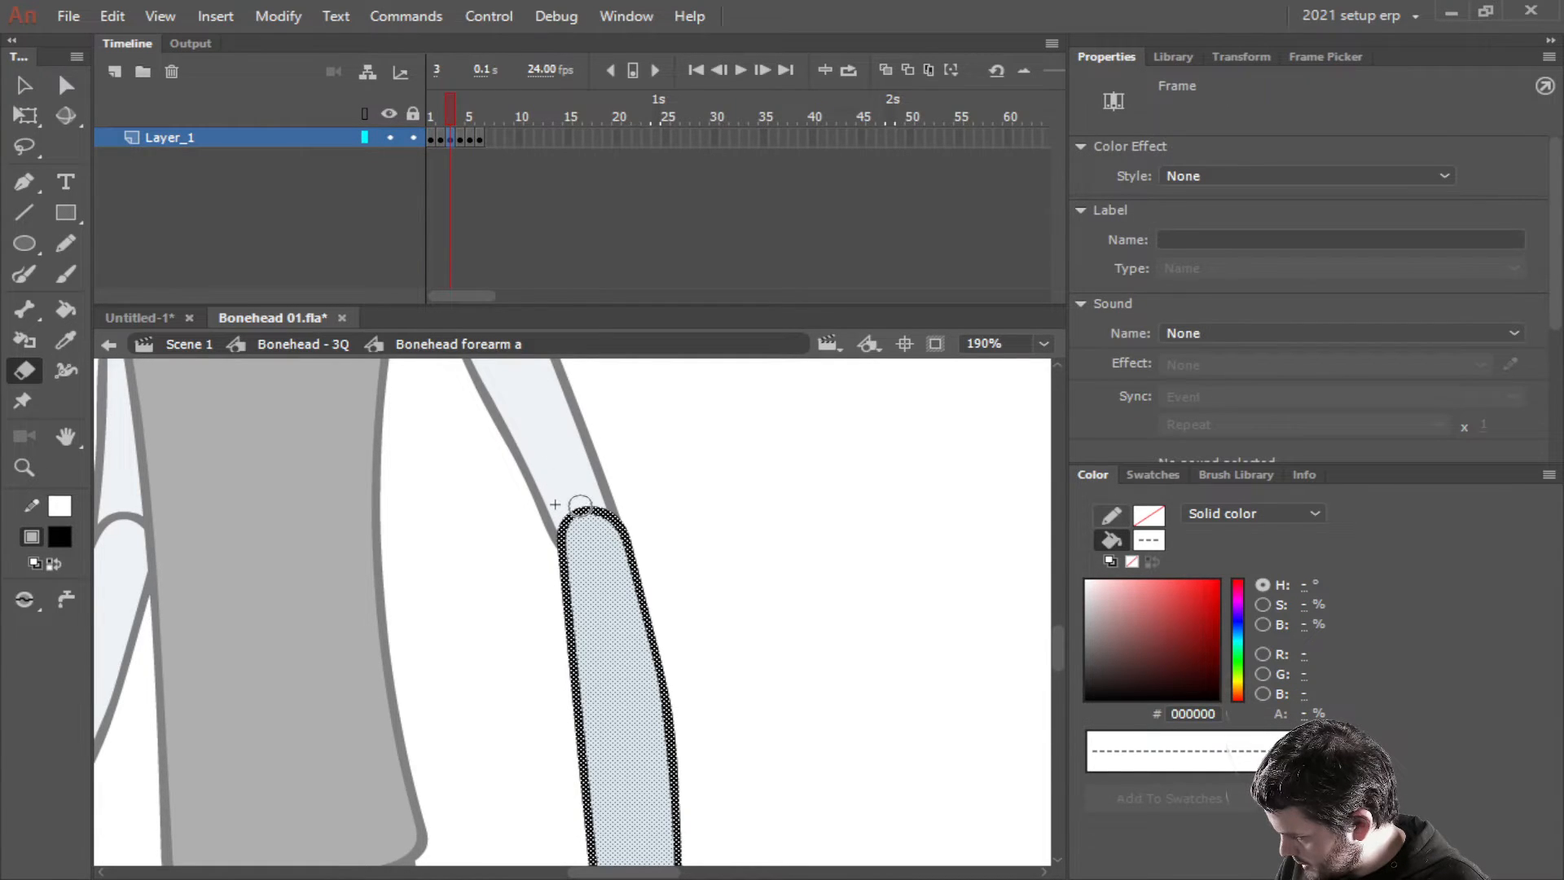
drag(580, 506, 582, 508)
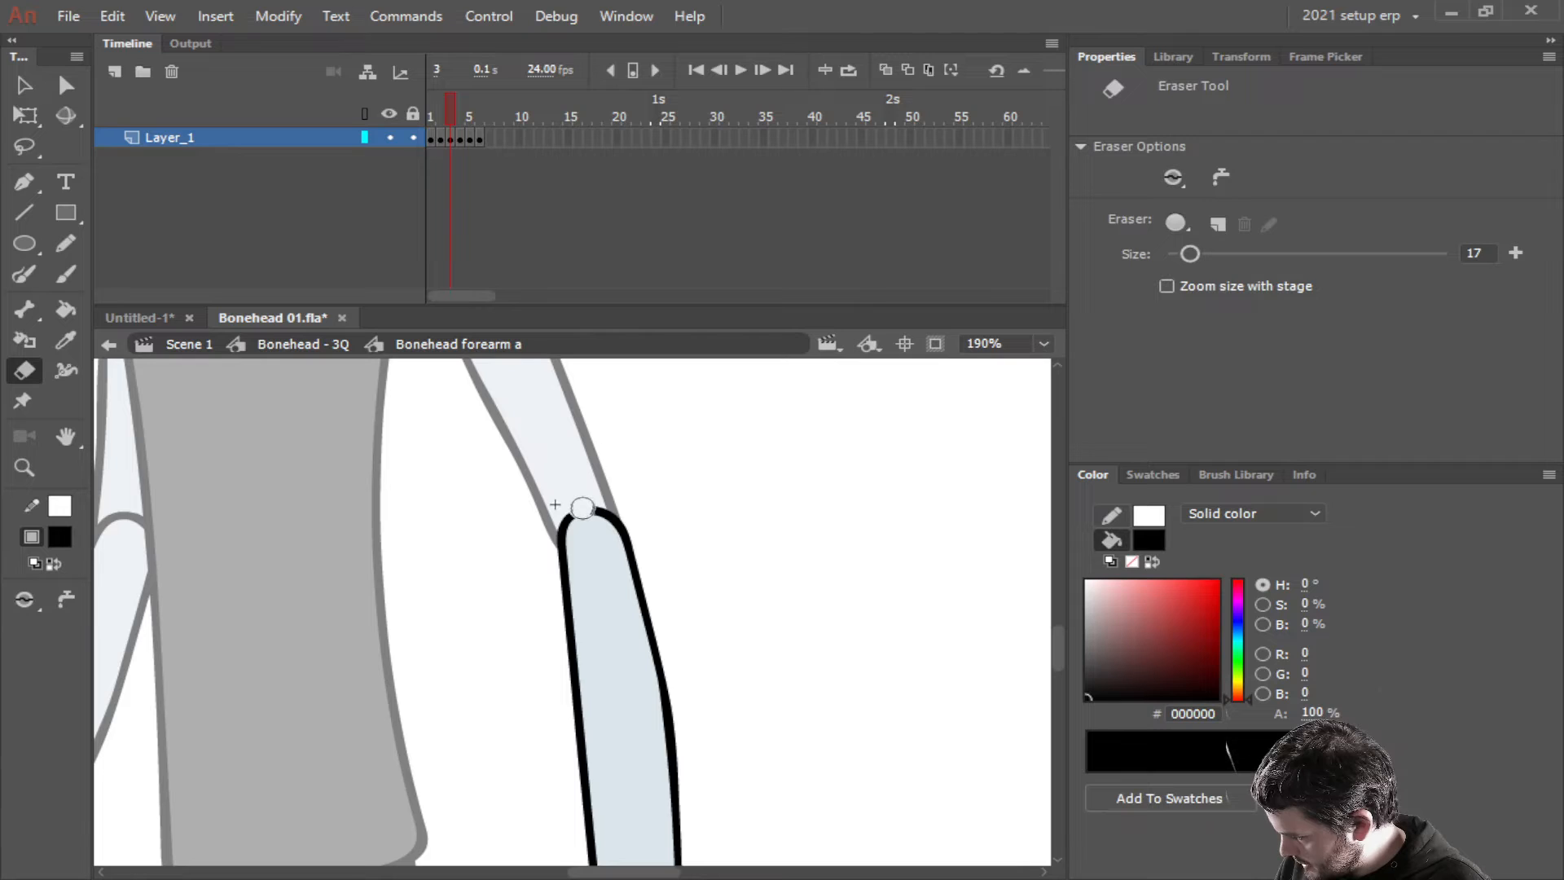
click(462, 138)
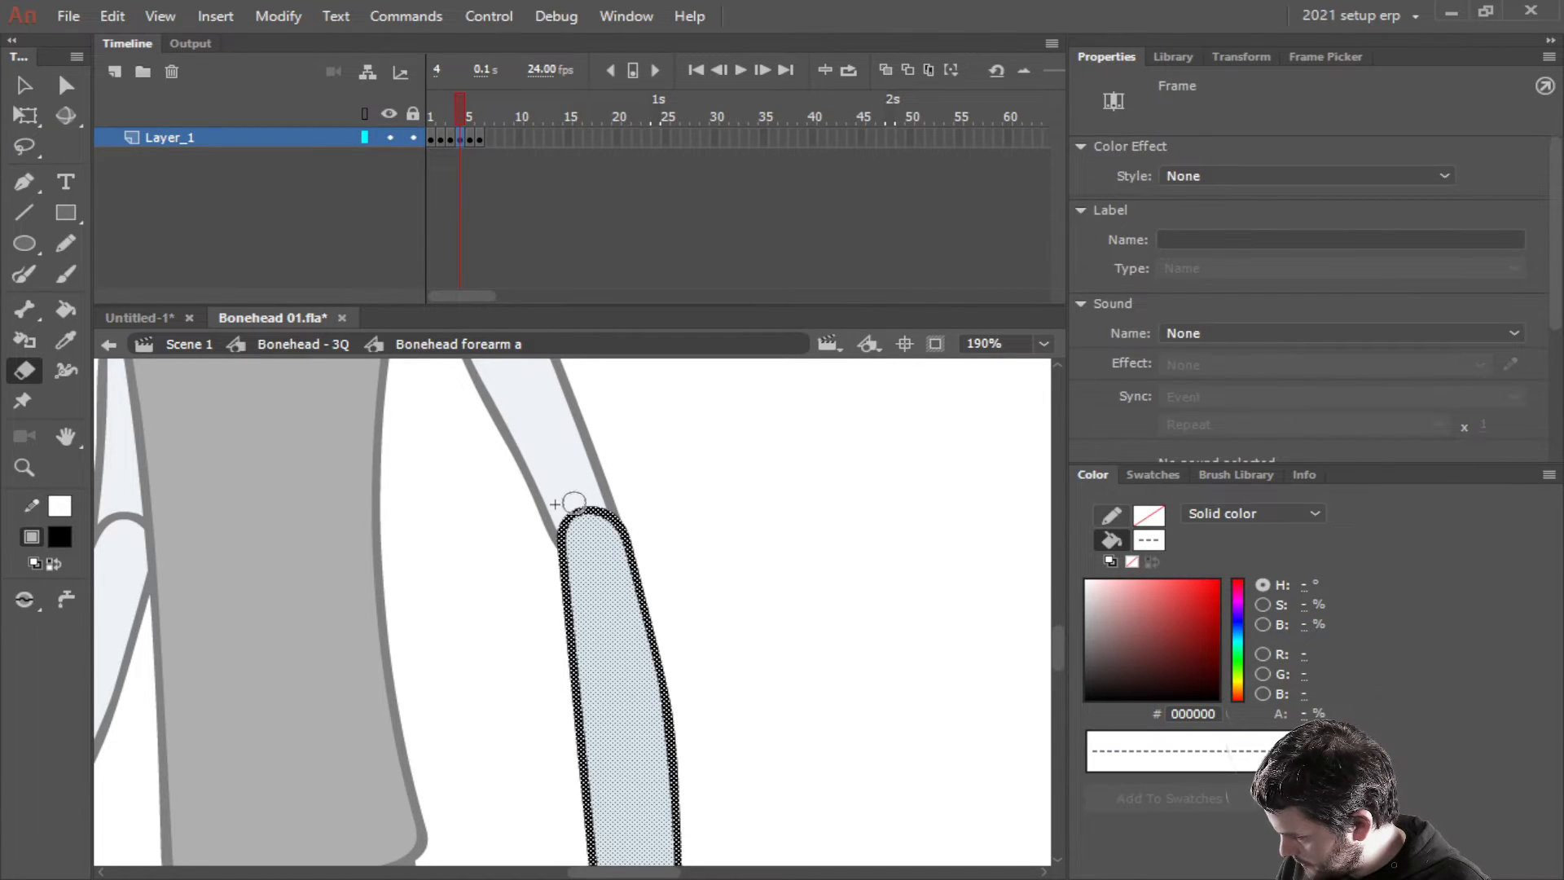
click(557, 522)
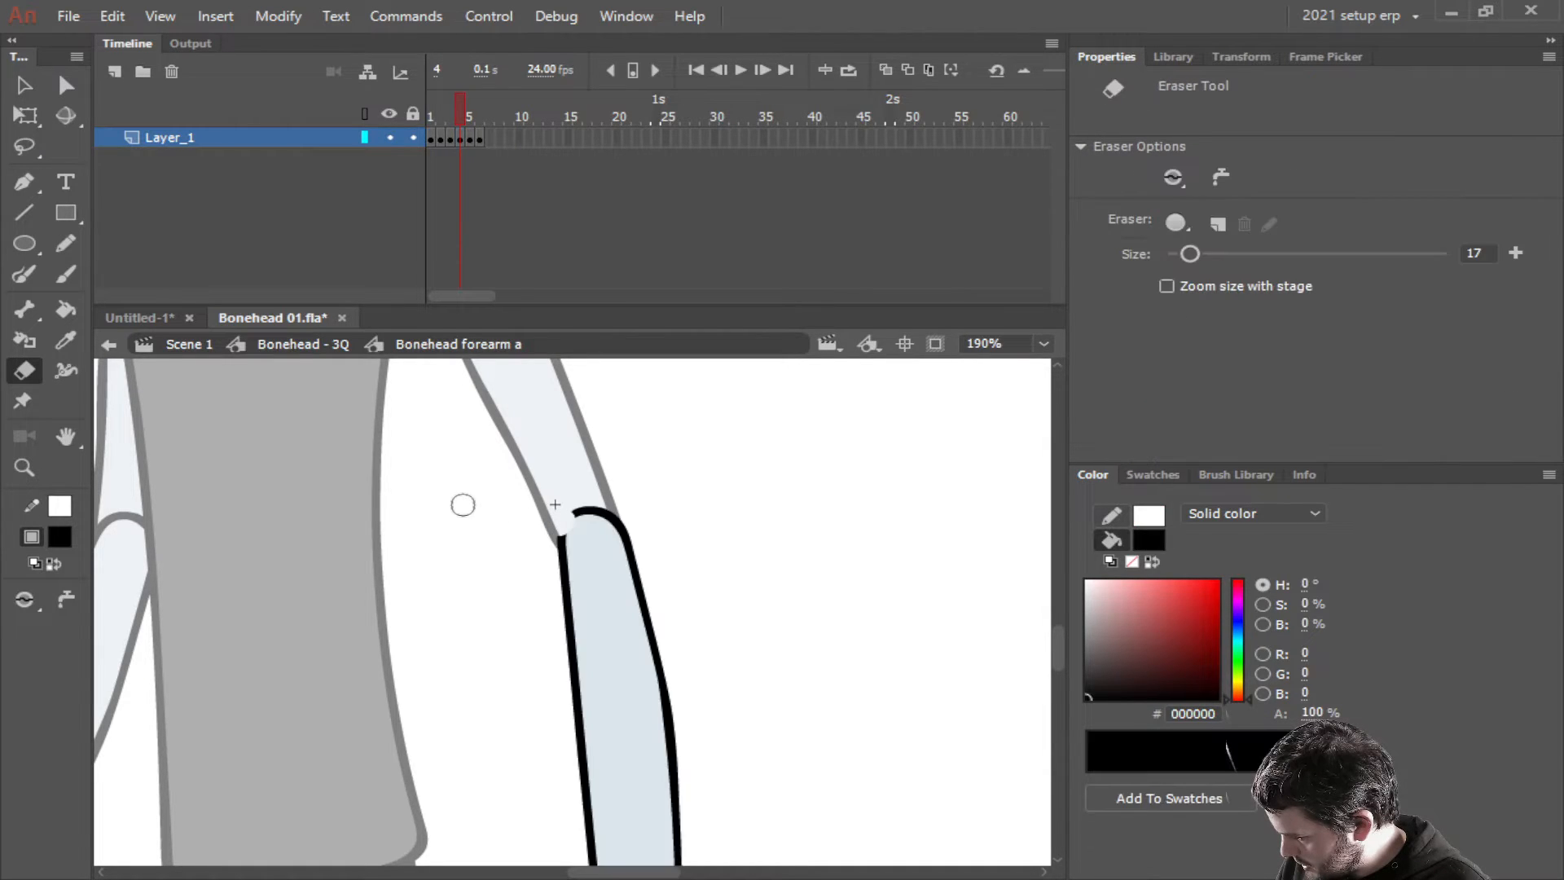
drag(469, 141, 479, 141)
drag(619, 520, 611, 511)
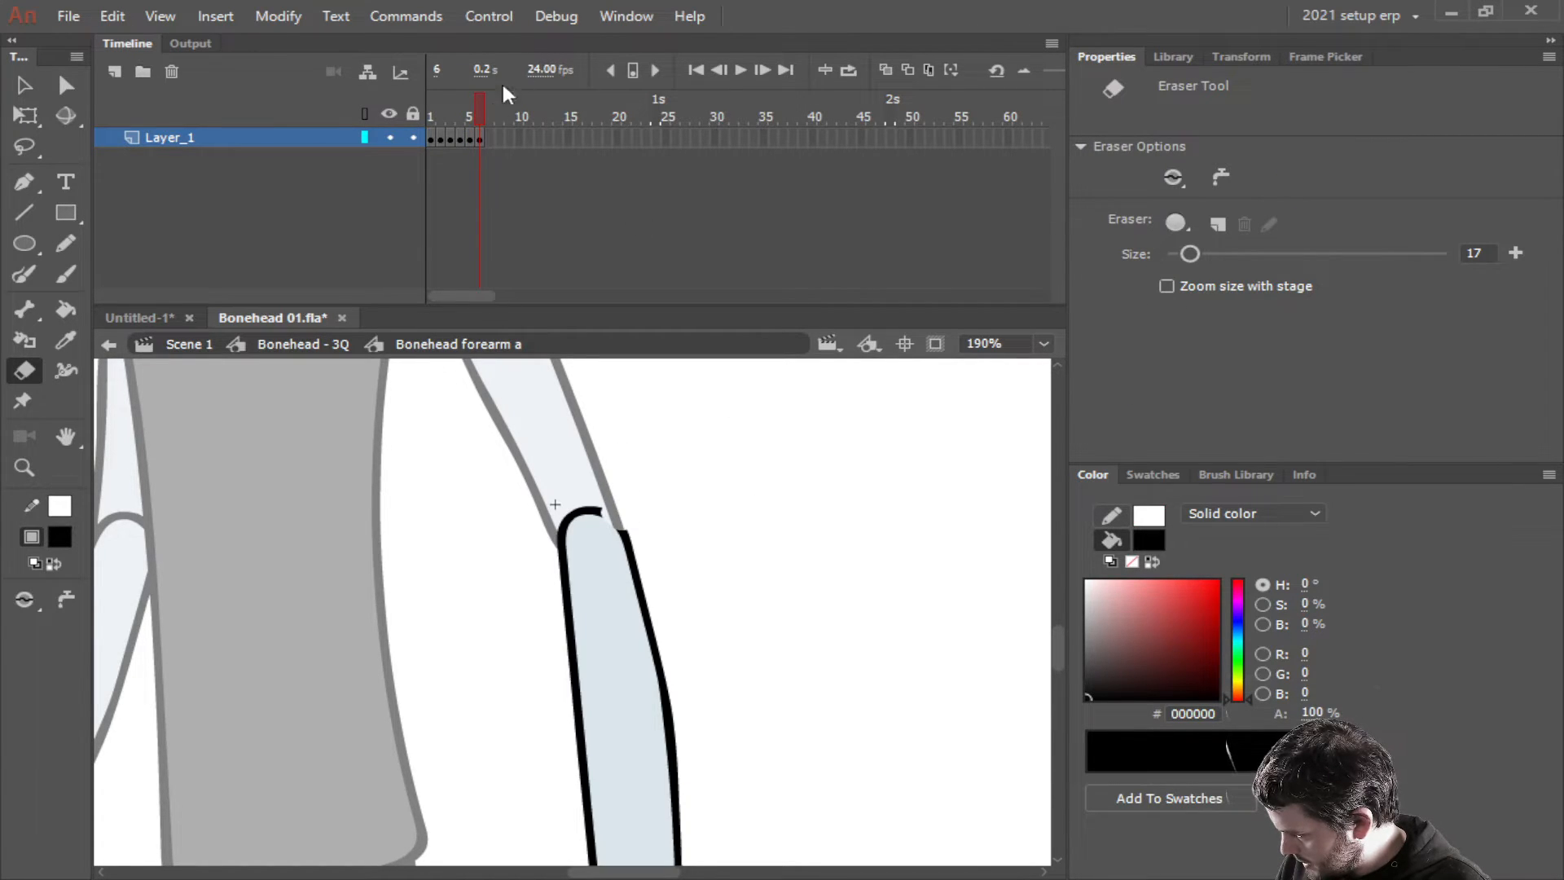
Step back and forth through the forearm symbol's frames to compare the elbow outline variations
click(470, 139)
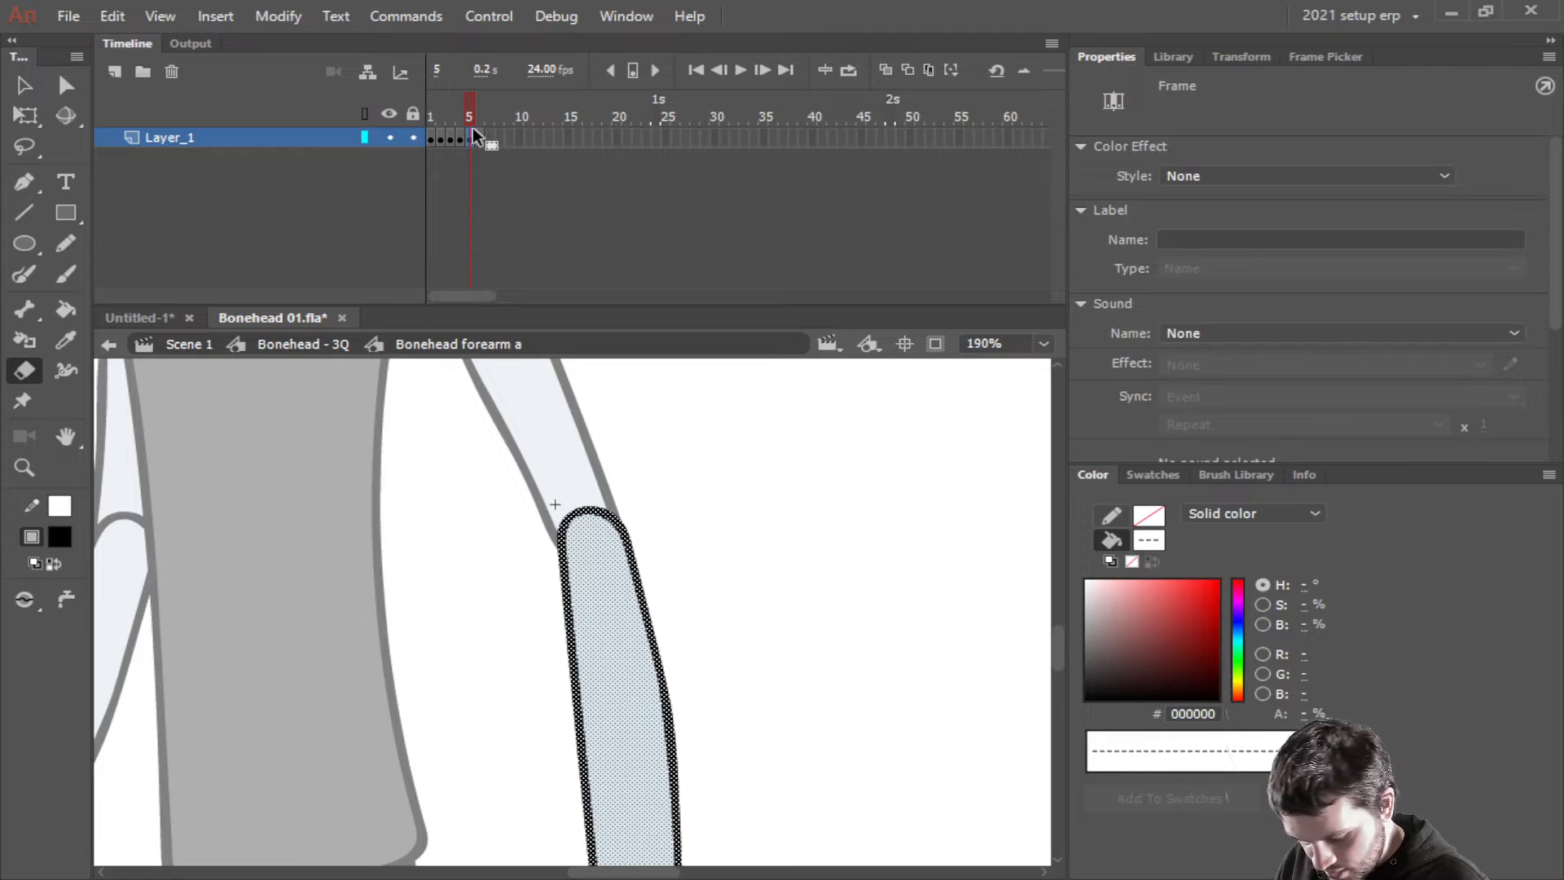
key(comma)
key(comma)
key(comma)
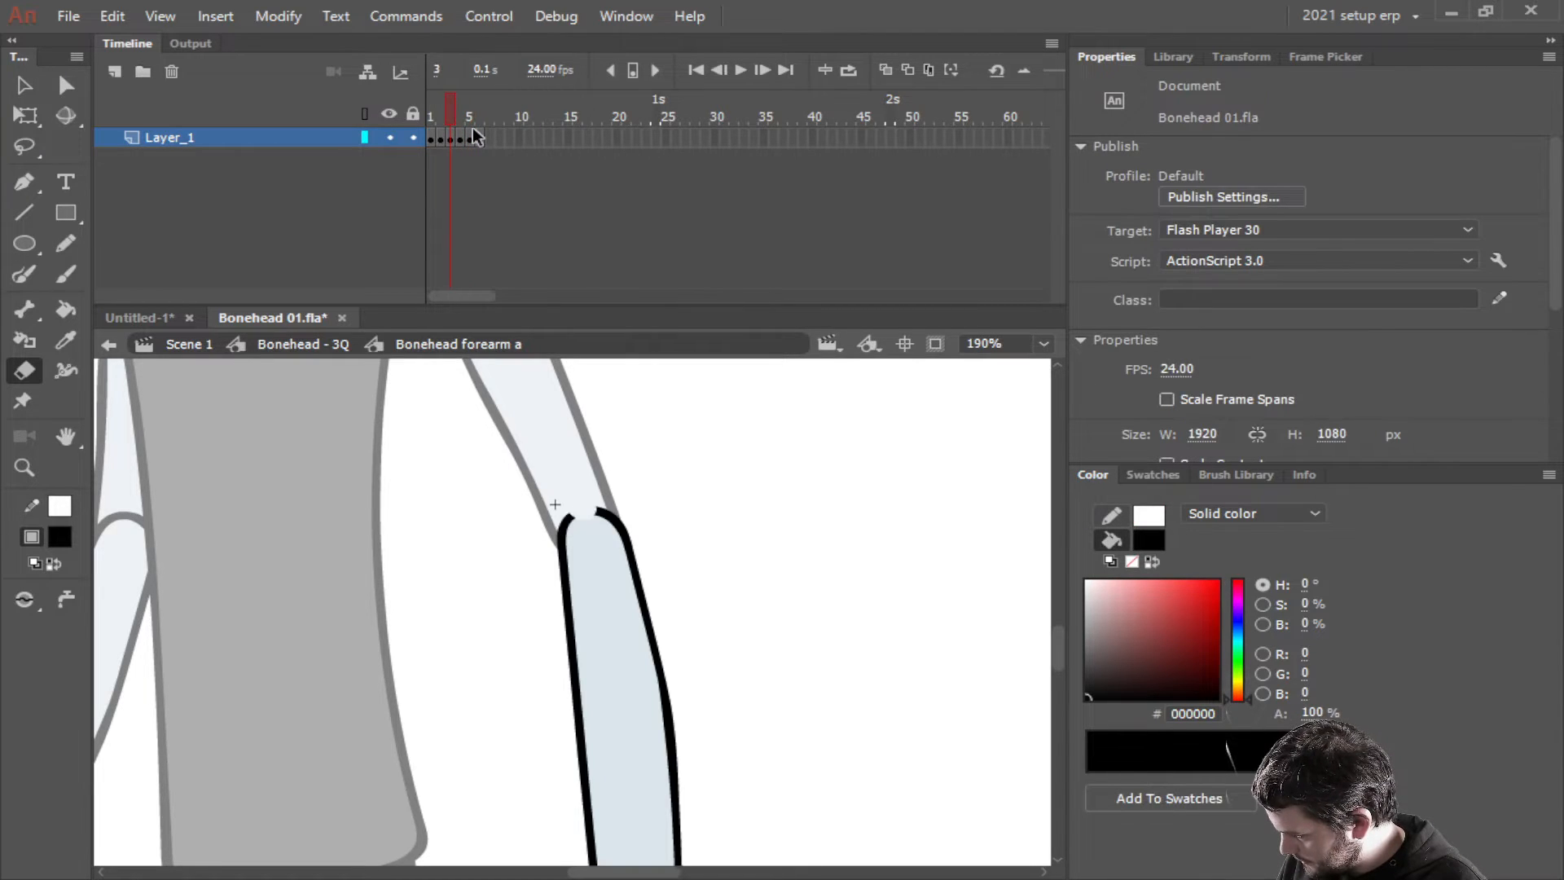
key(comma)
key(period)
key(period)
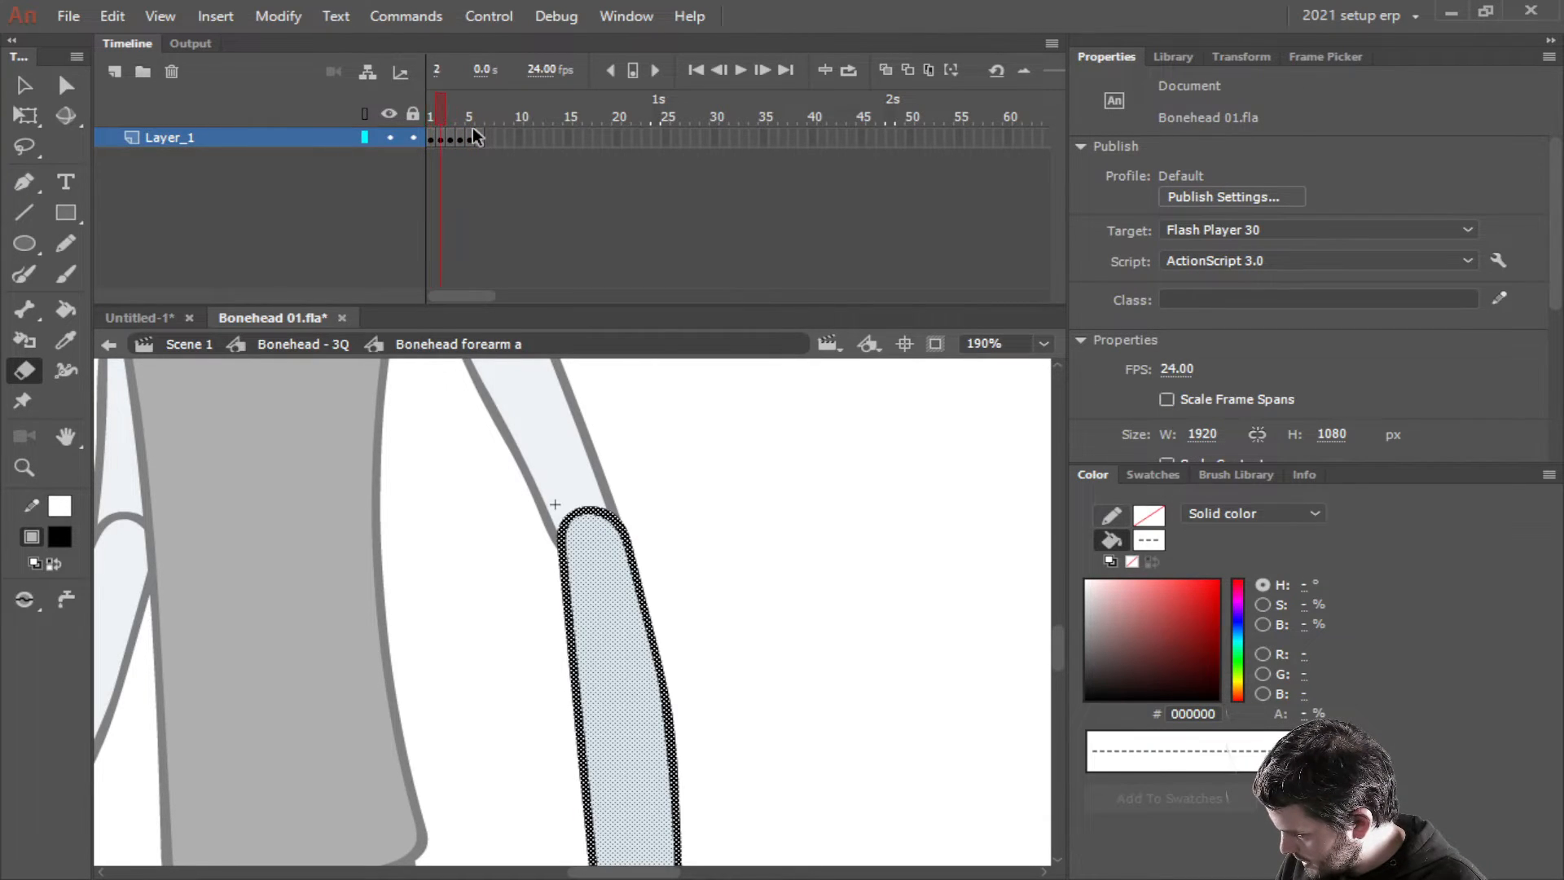
key(period)
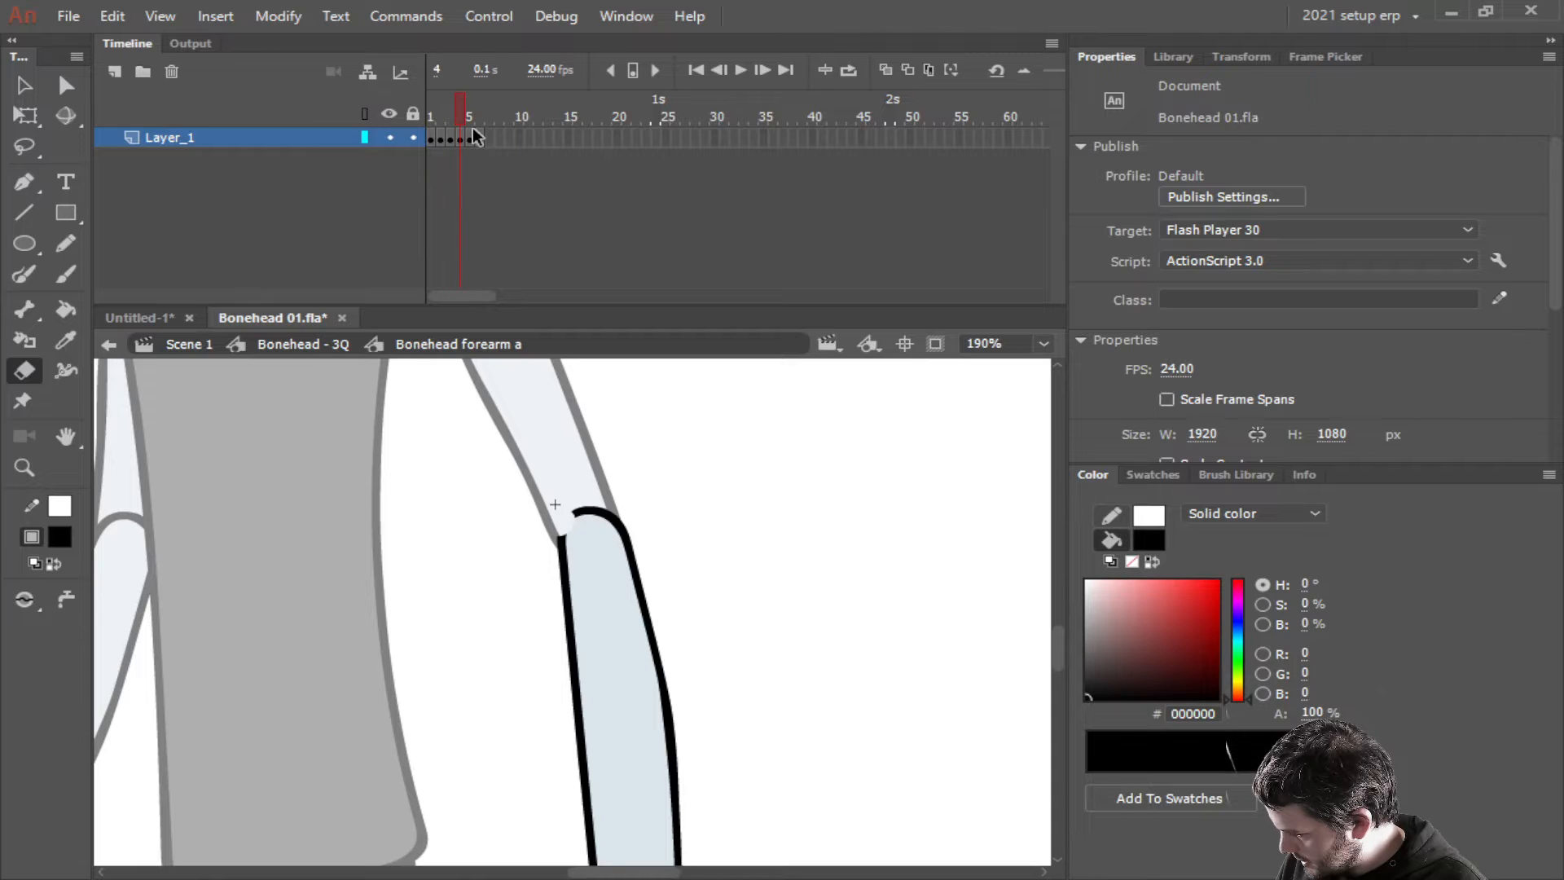
key(period)
key(period)
key(comma)
key(comma)
key(comma)
key(comma)
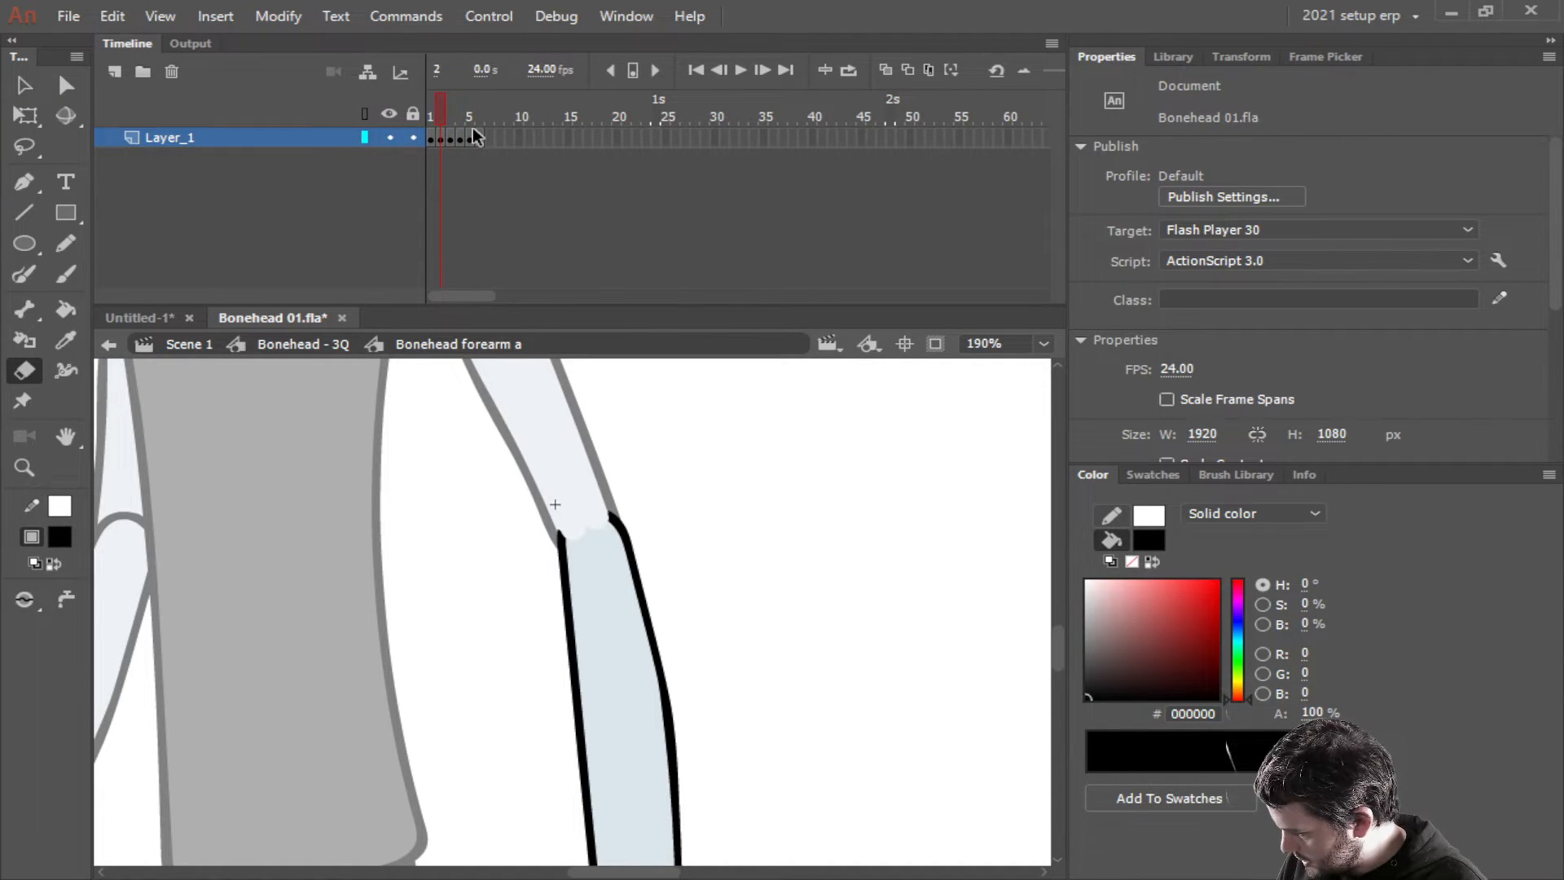
Recheck the elbow outline variations on frames 2 to 4 of the forearm symbol
key(period)
key(period)
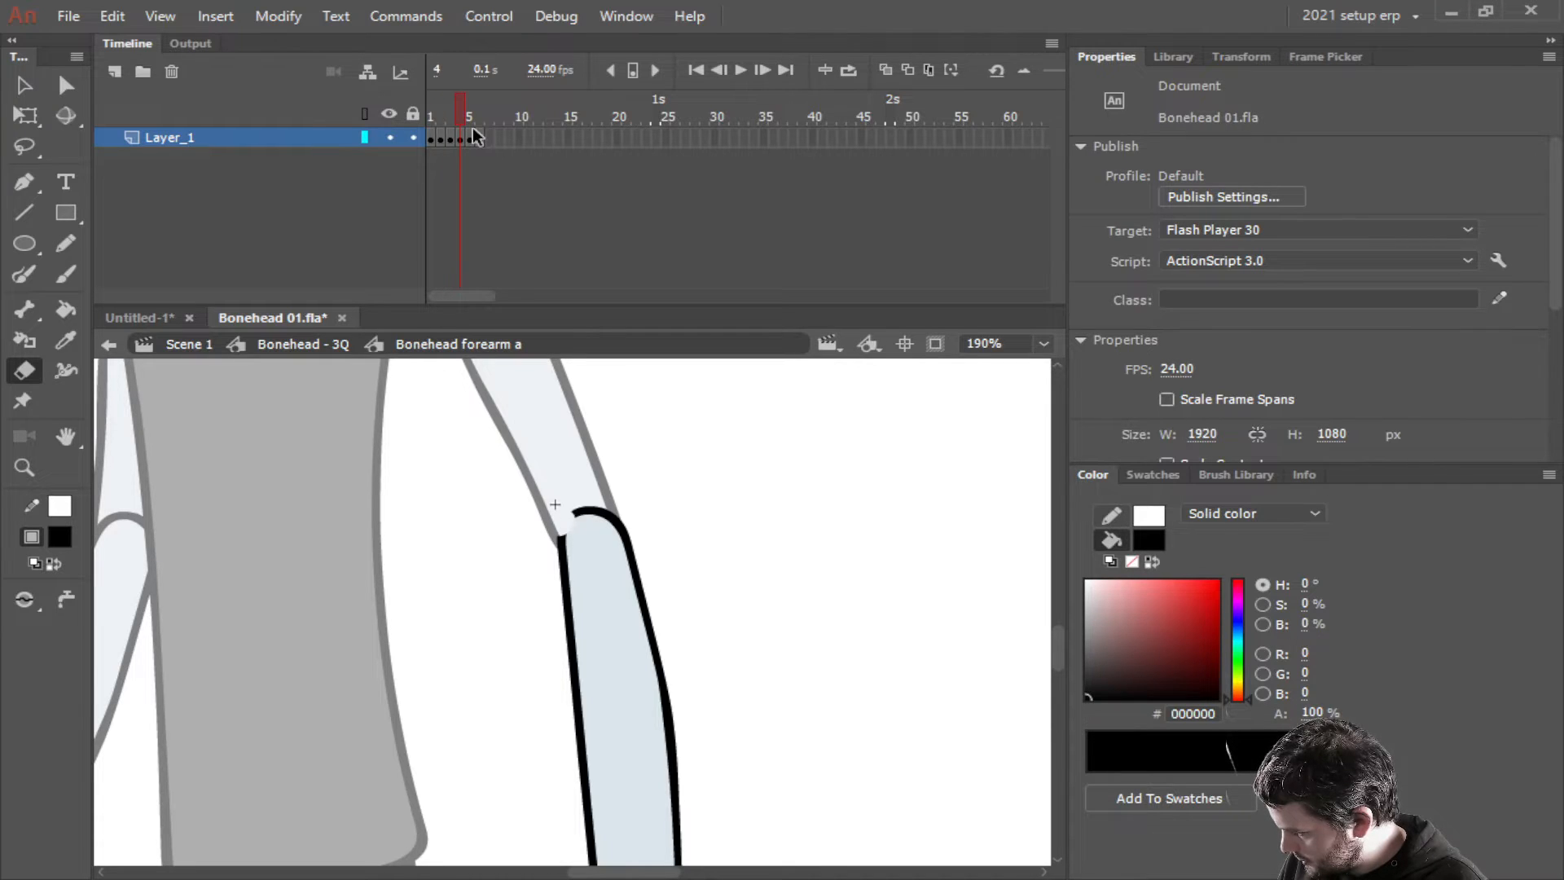
key(comma)
key(period)
key(comma)
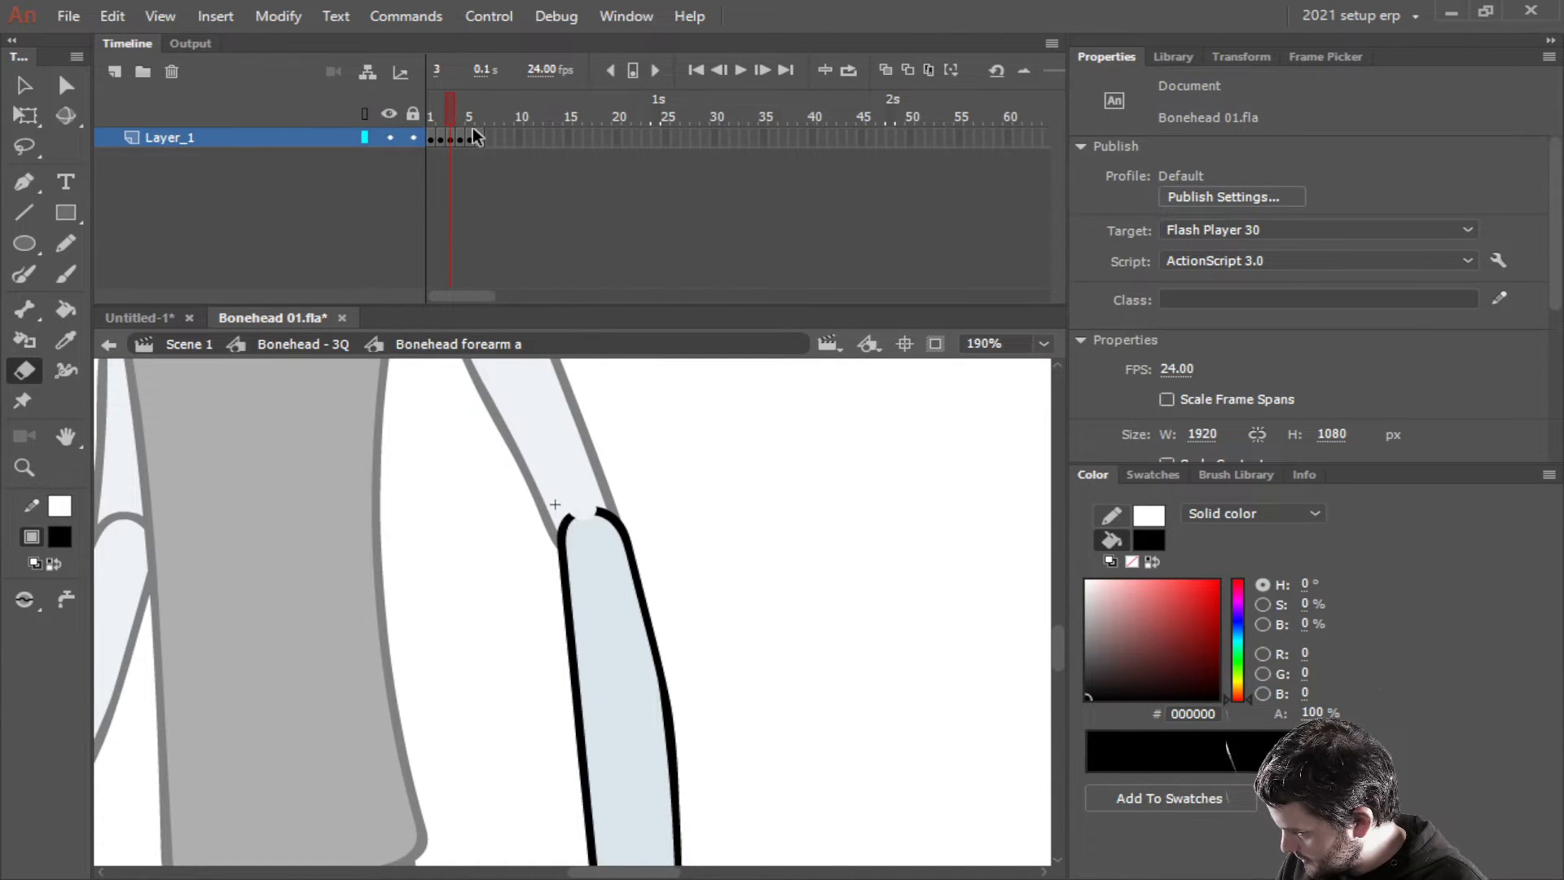
key(comma)
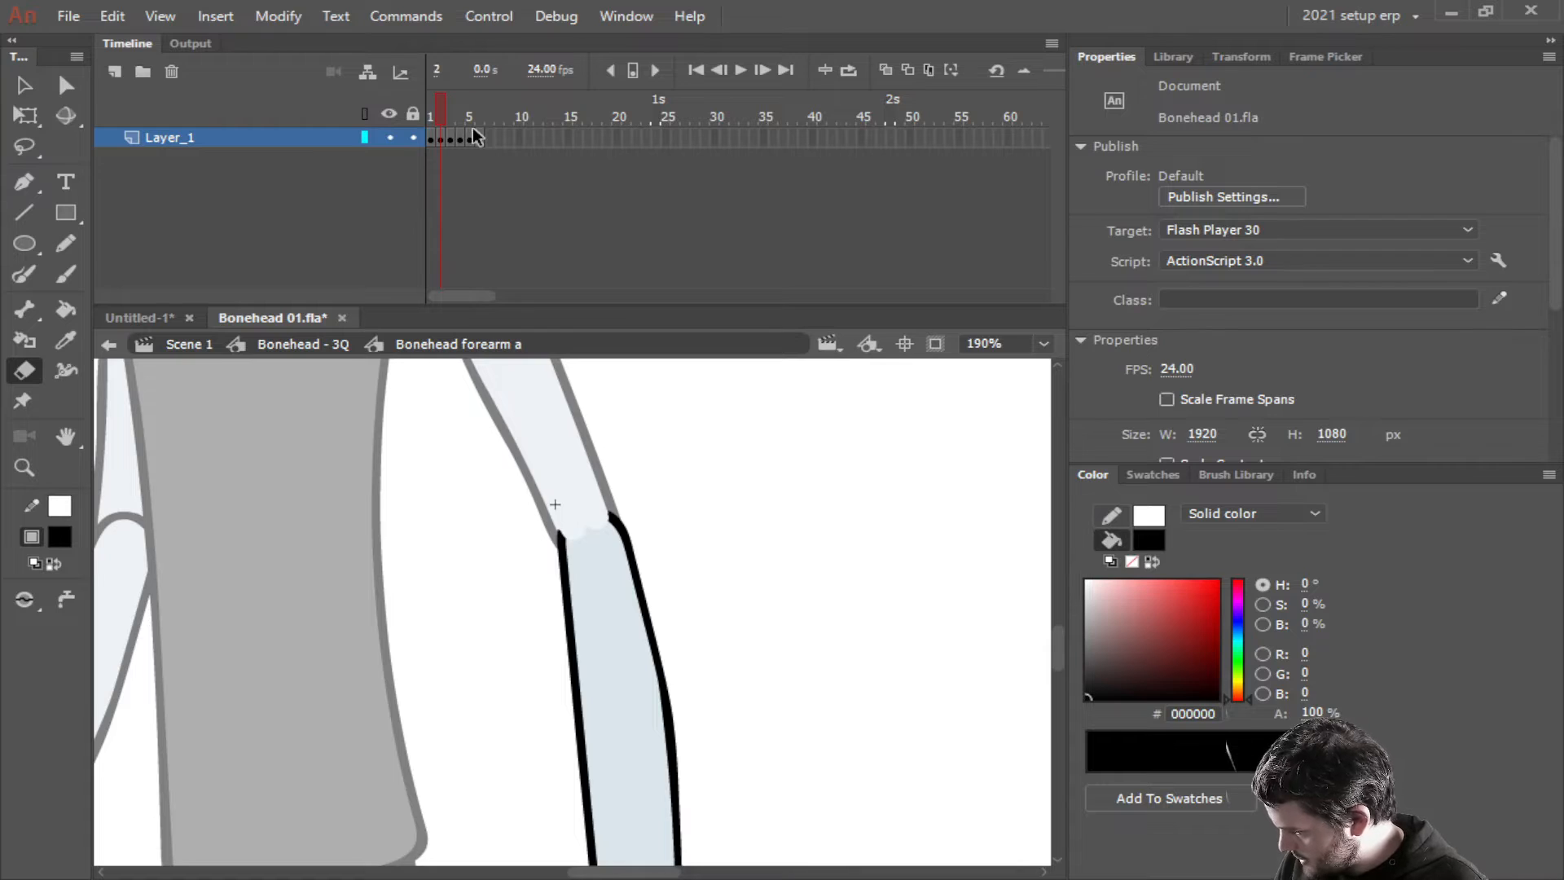
Return to the Bonehead - 3Q symbol and set the arm_forearm_A instance's first frame to 2
click(303, 344)
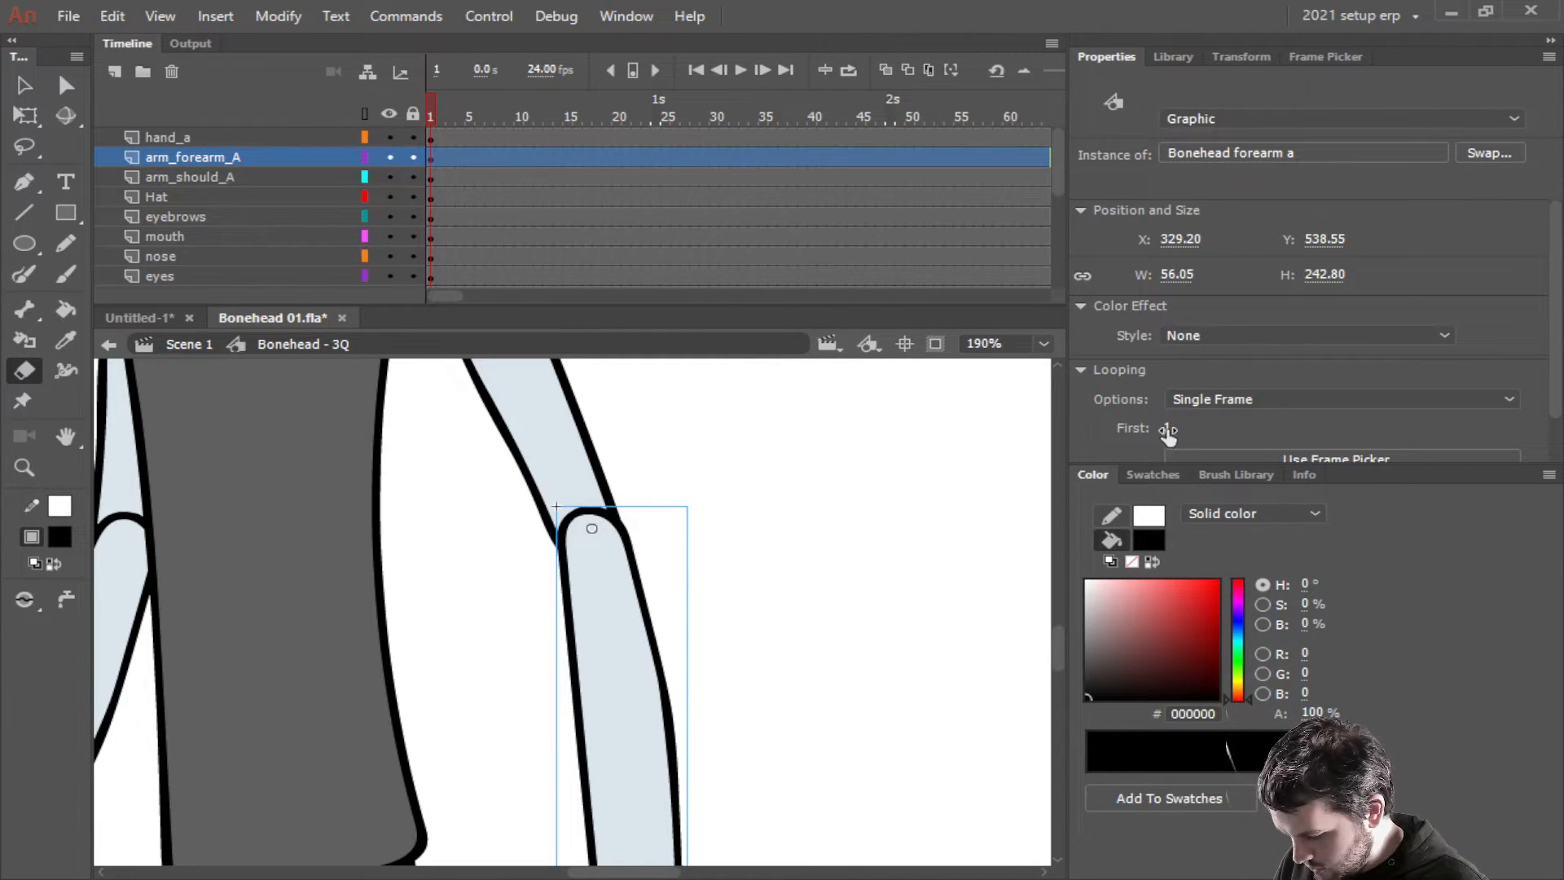
drag(1167, 432, 1177, 432)
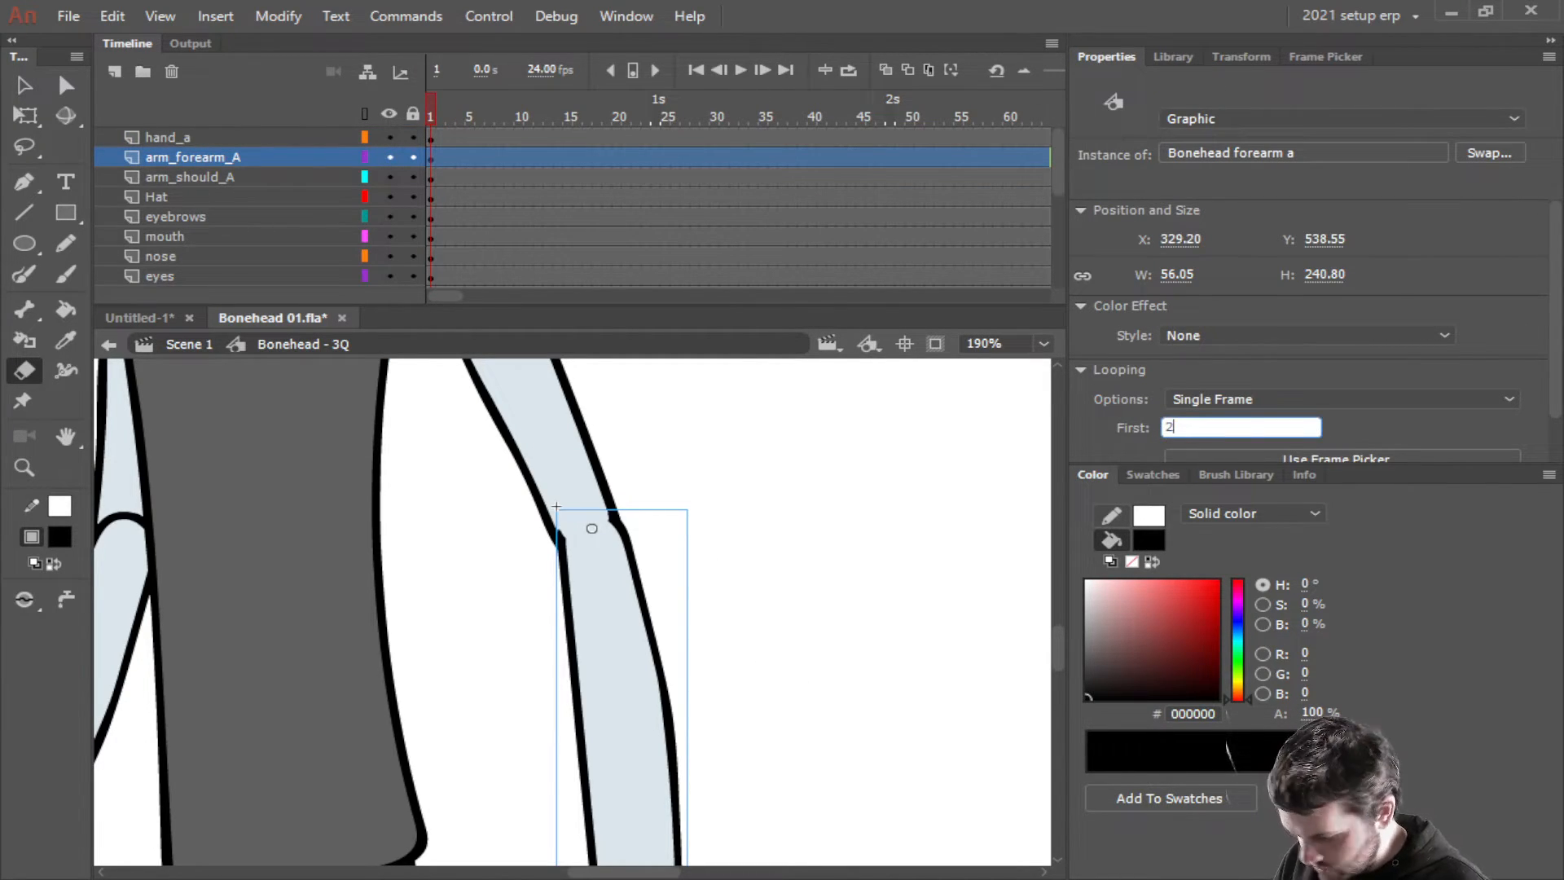
click(842, 641)
Set the first frame of the opposite forearm instance, on layer arm_forearm_B, to 2
scroll(847, 635, down, 5)
scroll(856, 528, up, 5)
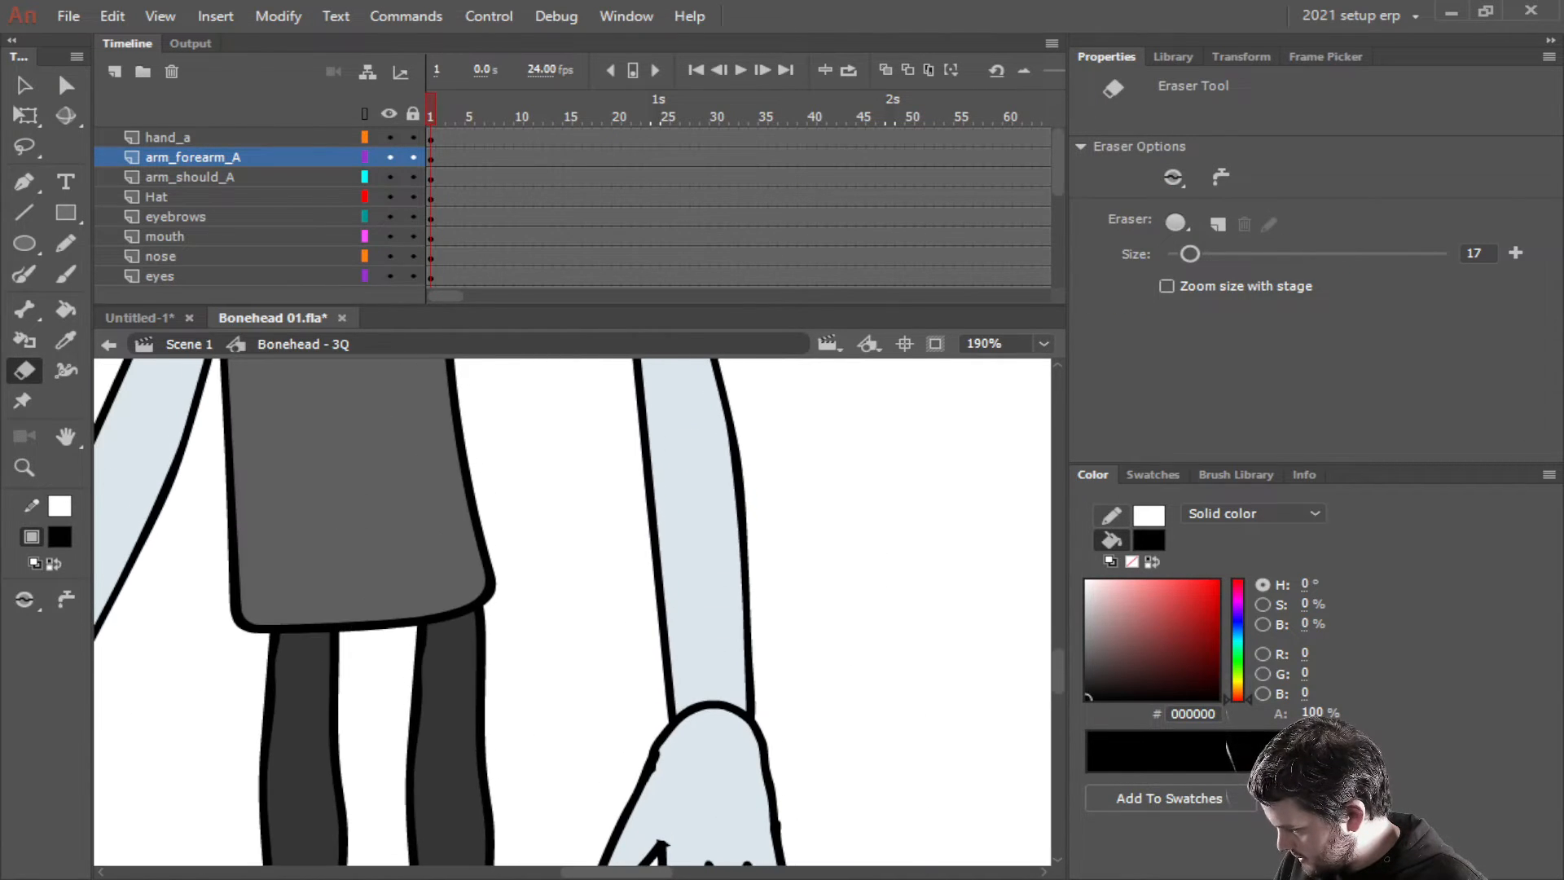
scroll(872, 621, down, 3)
drag(891, 555, 873, 624)
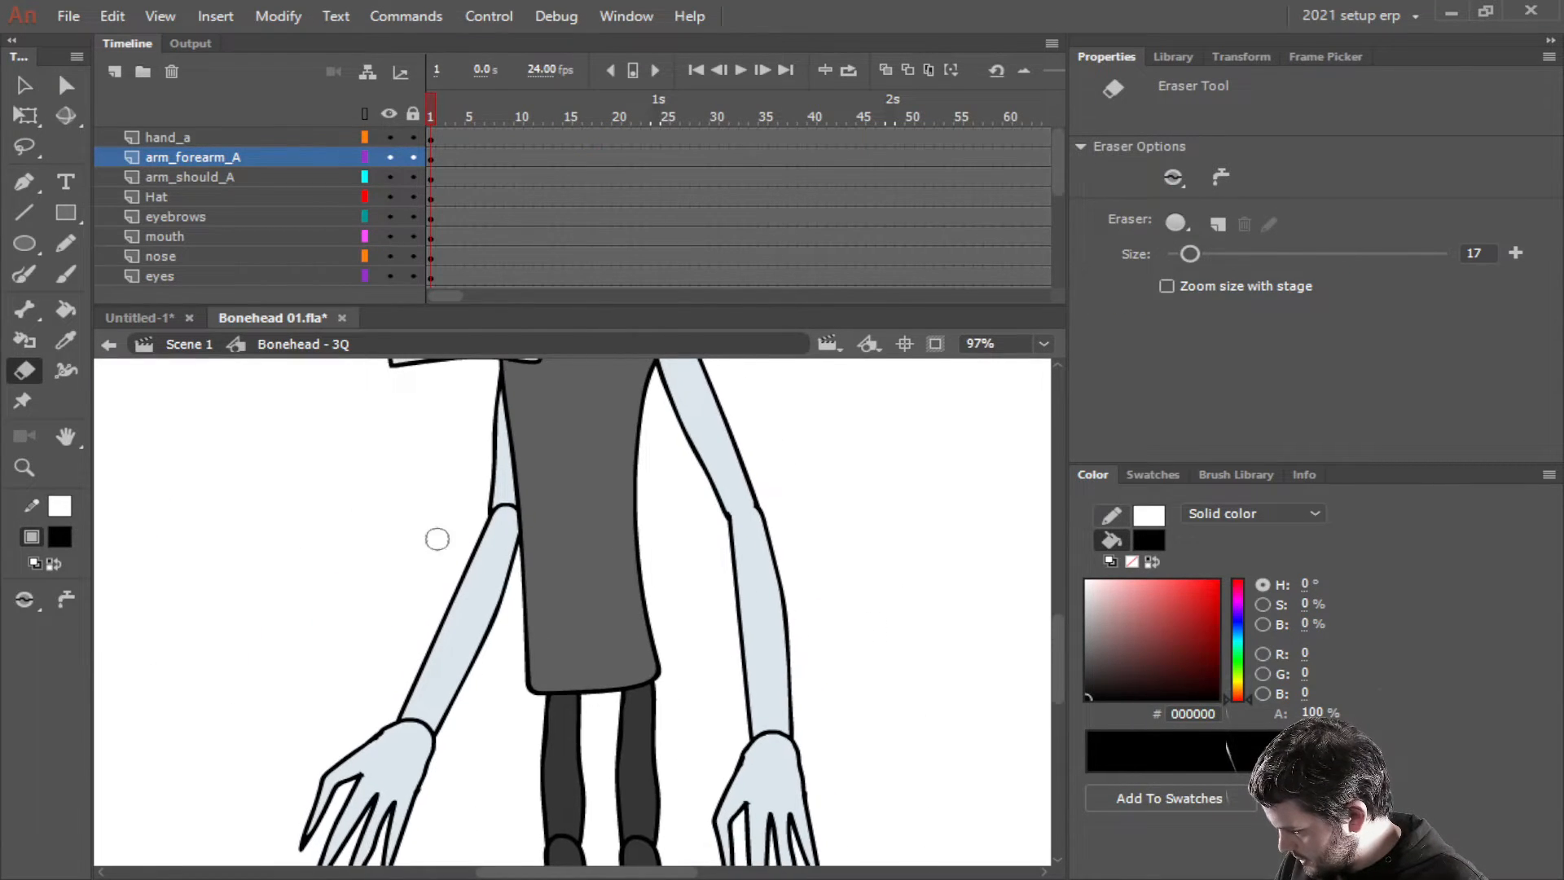
click(24, 84)
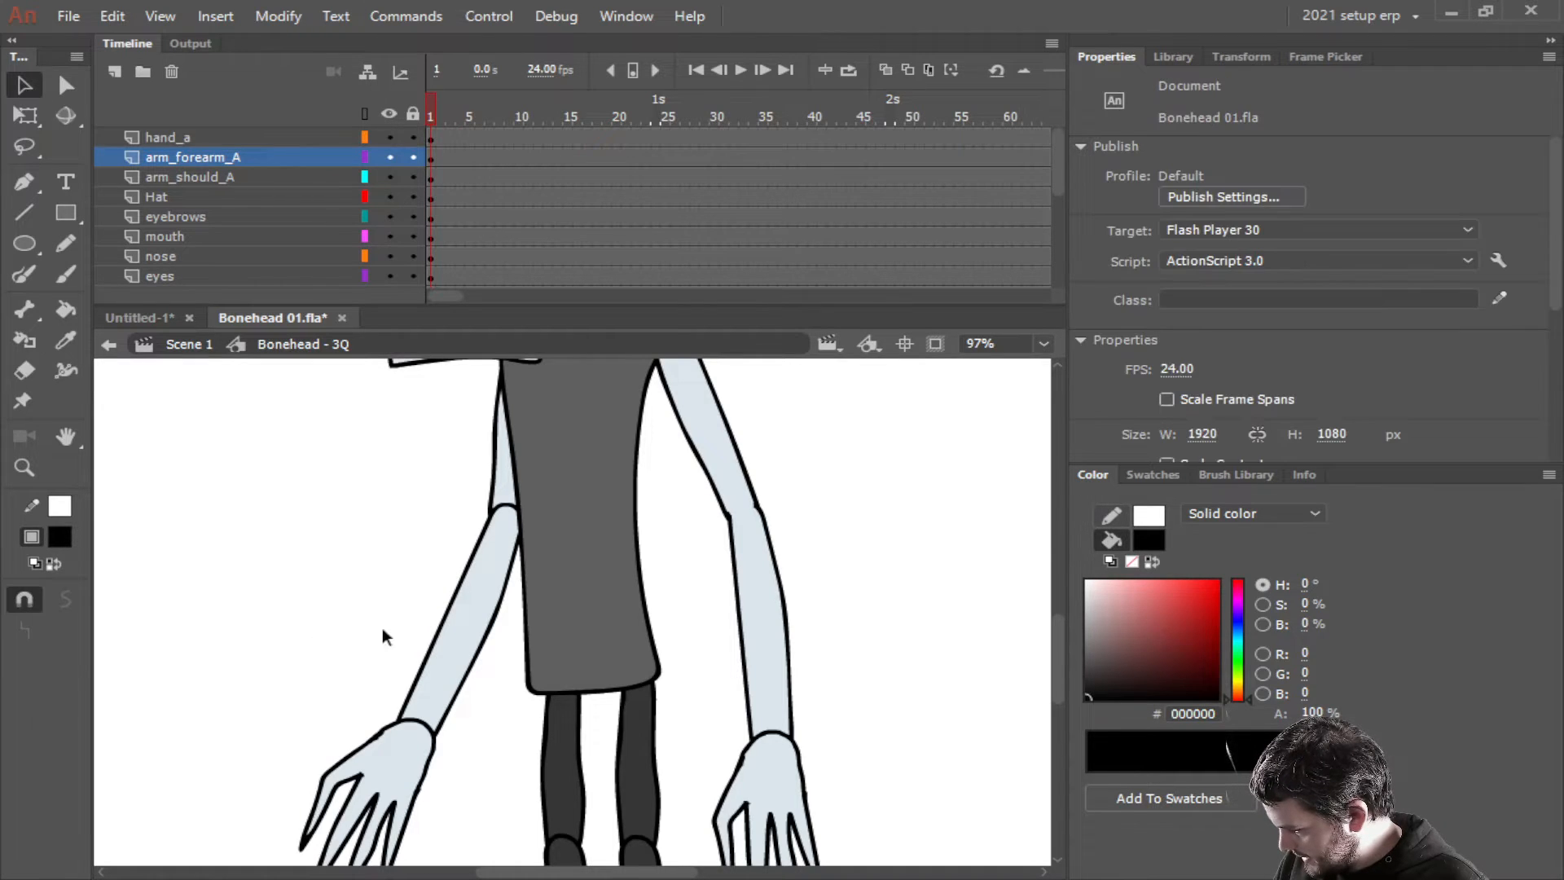
click(484, 648)
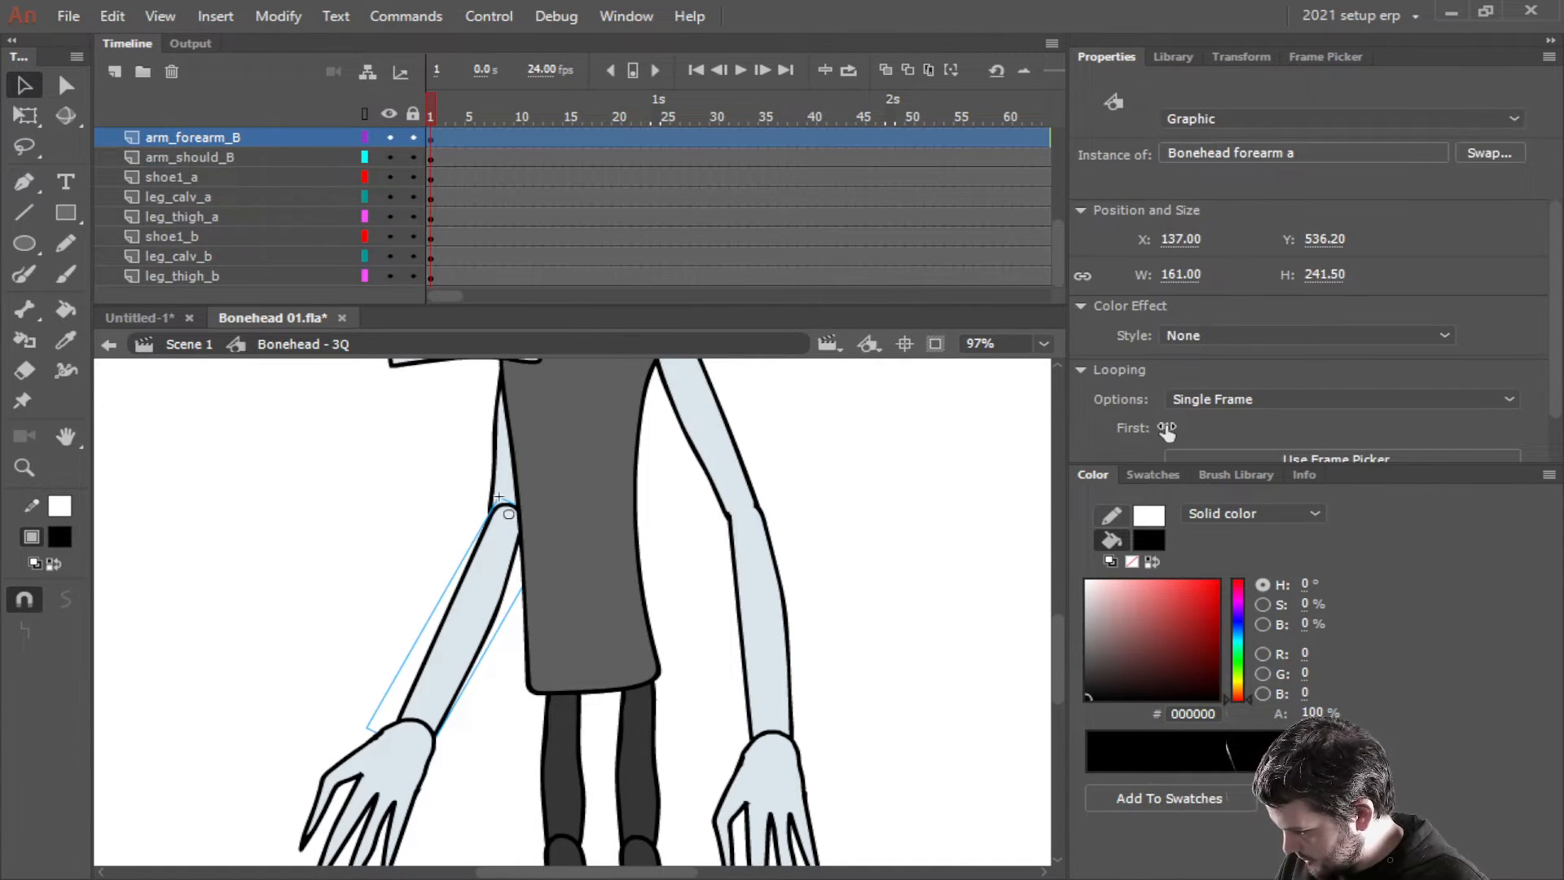
click(1167, 428)
text(2)
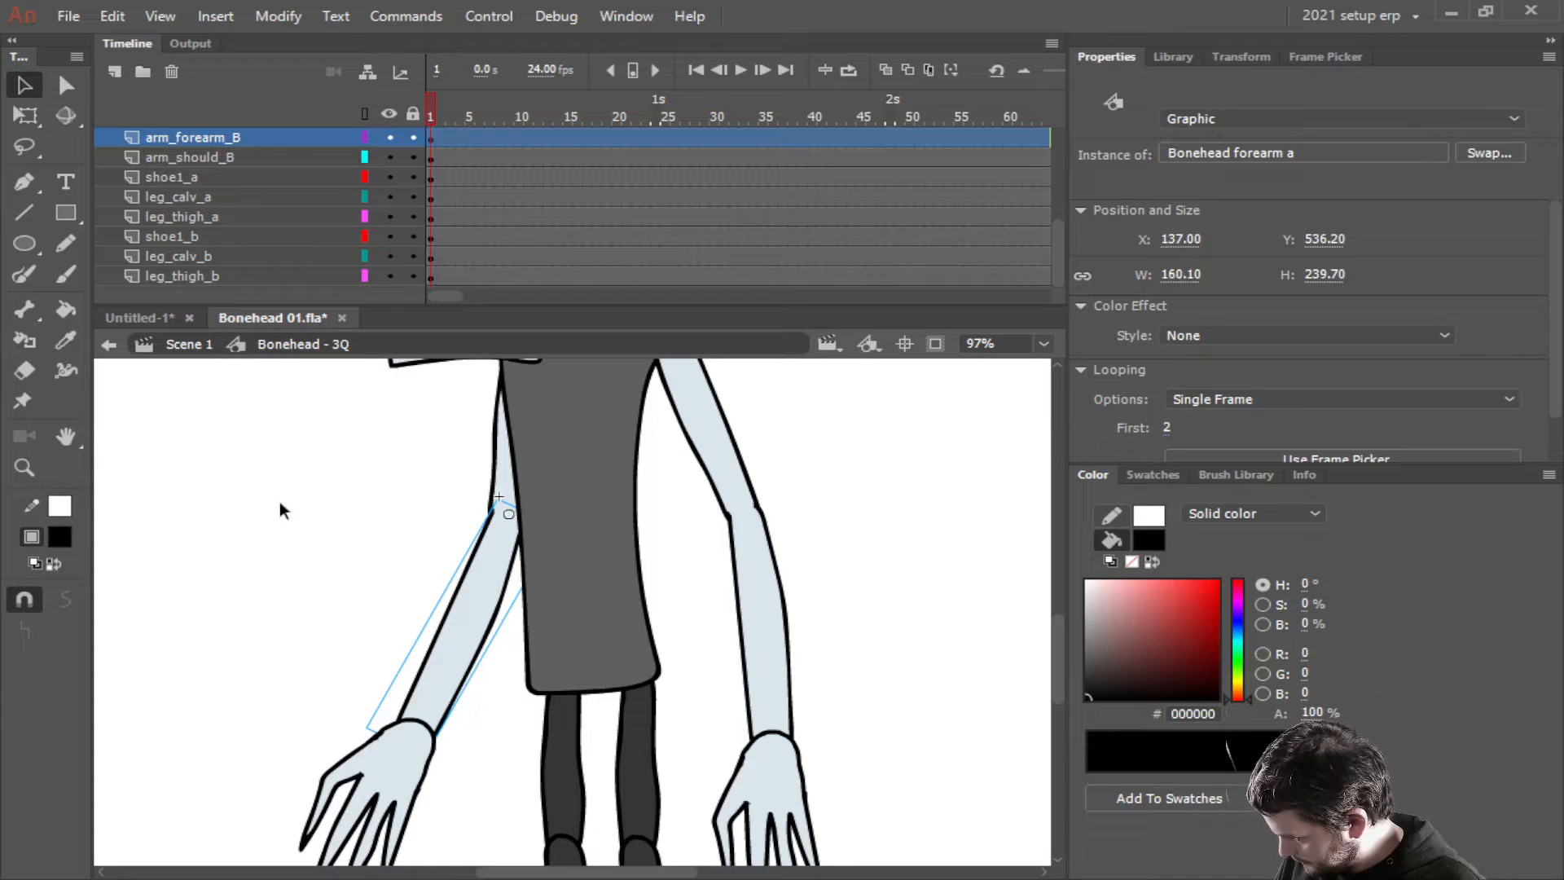
click(208, 518)
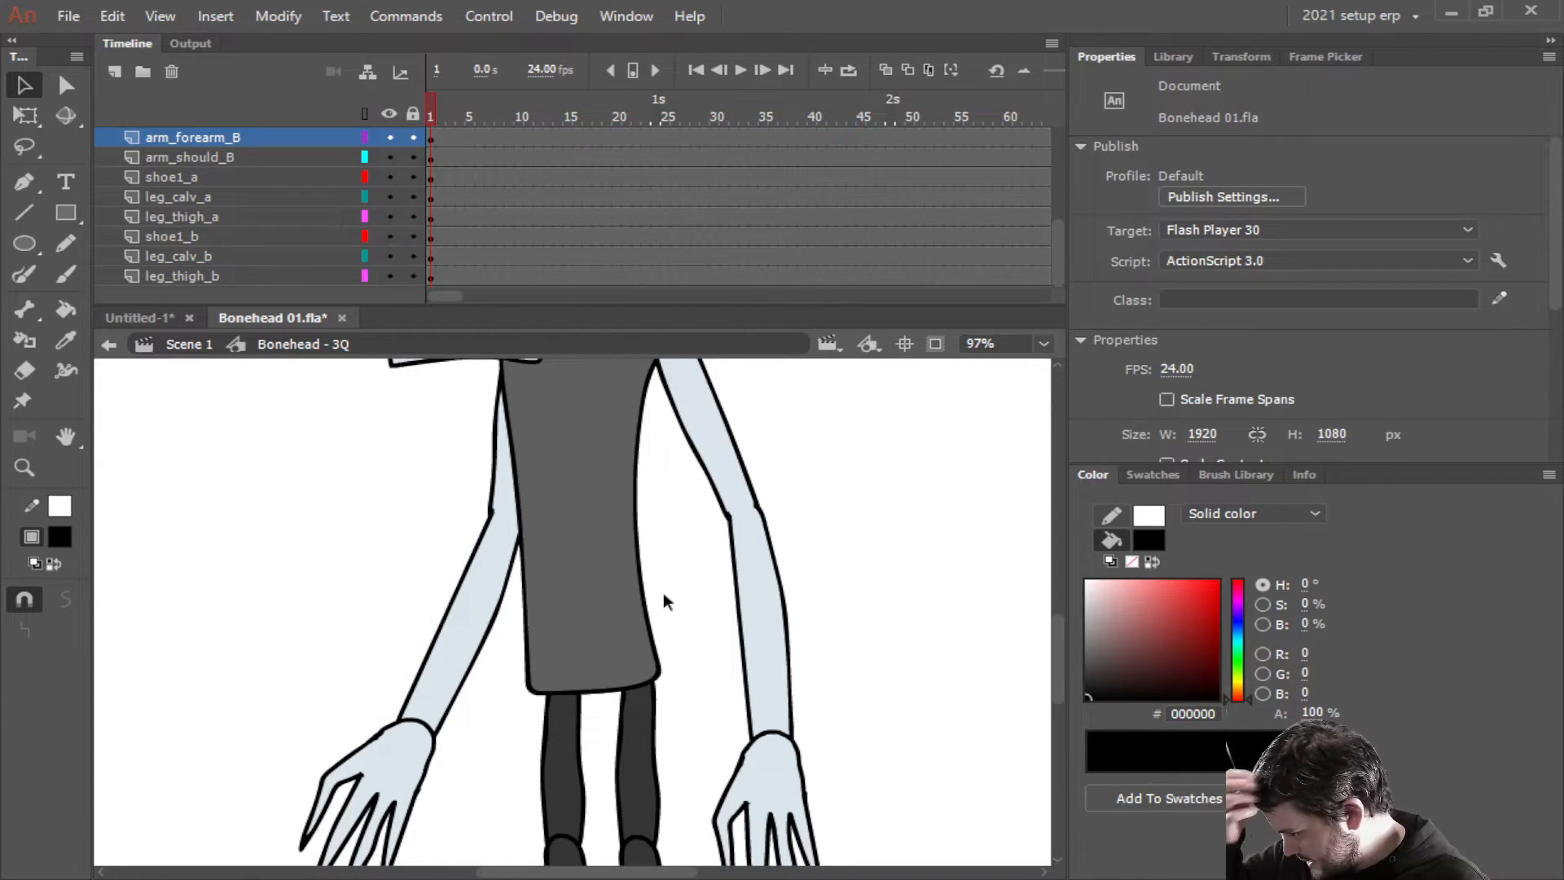
Open the bonehead hand a symbol from the hand_a instance and add six keyframes after frame 1, filling frames 2 to 7
drag(930, 657, 869, 642)
scroll(834, 704, down, 3)
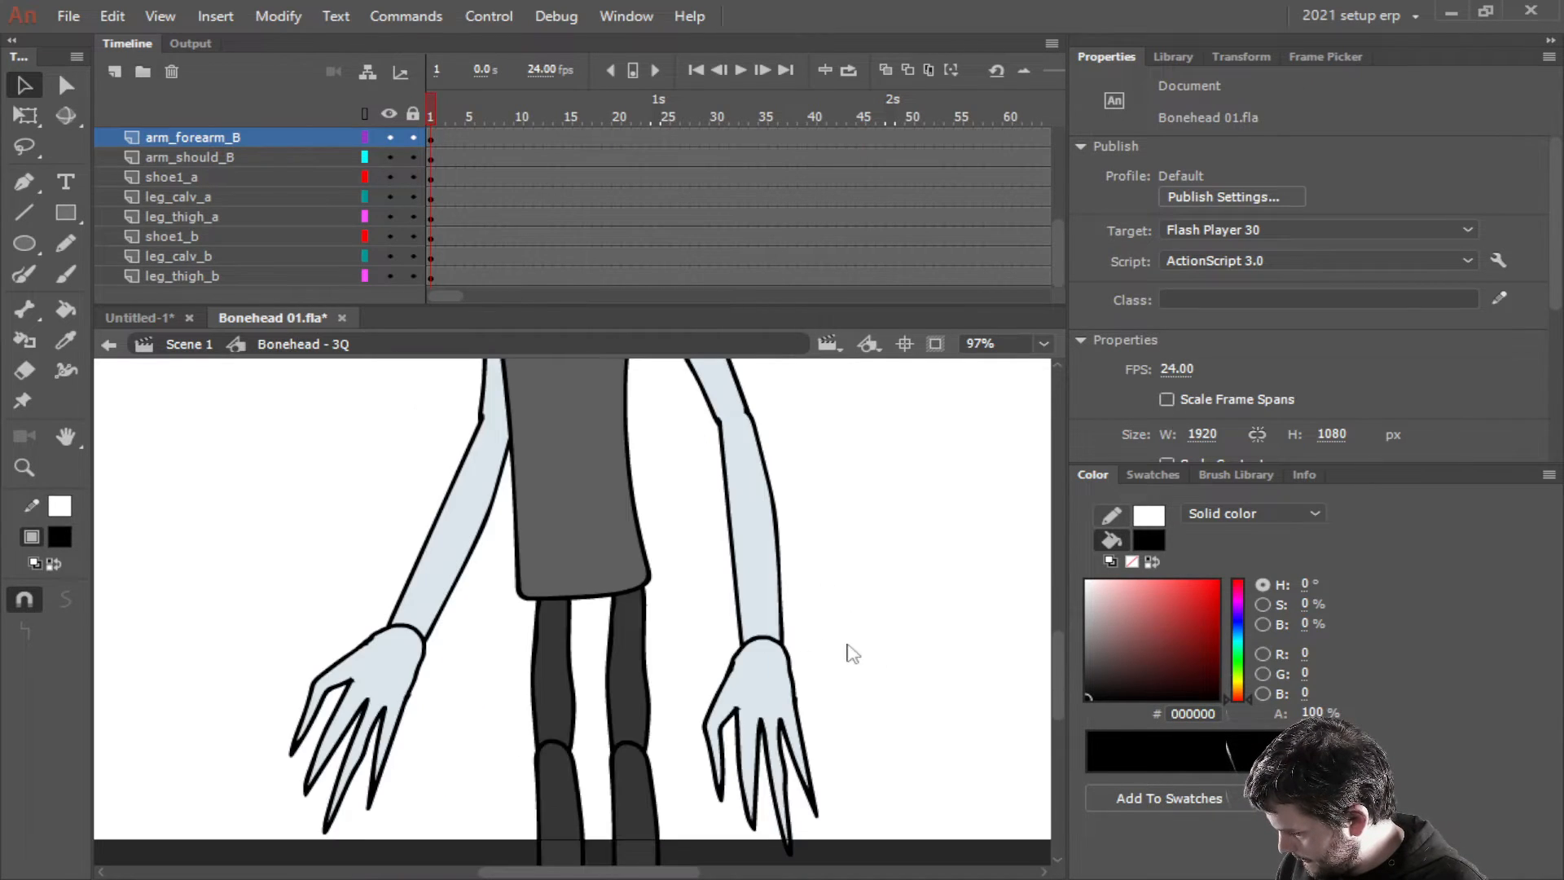
click(755, 689)
double_click(766, 684)
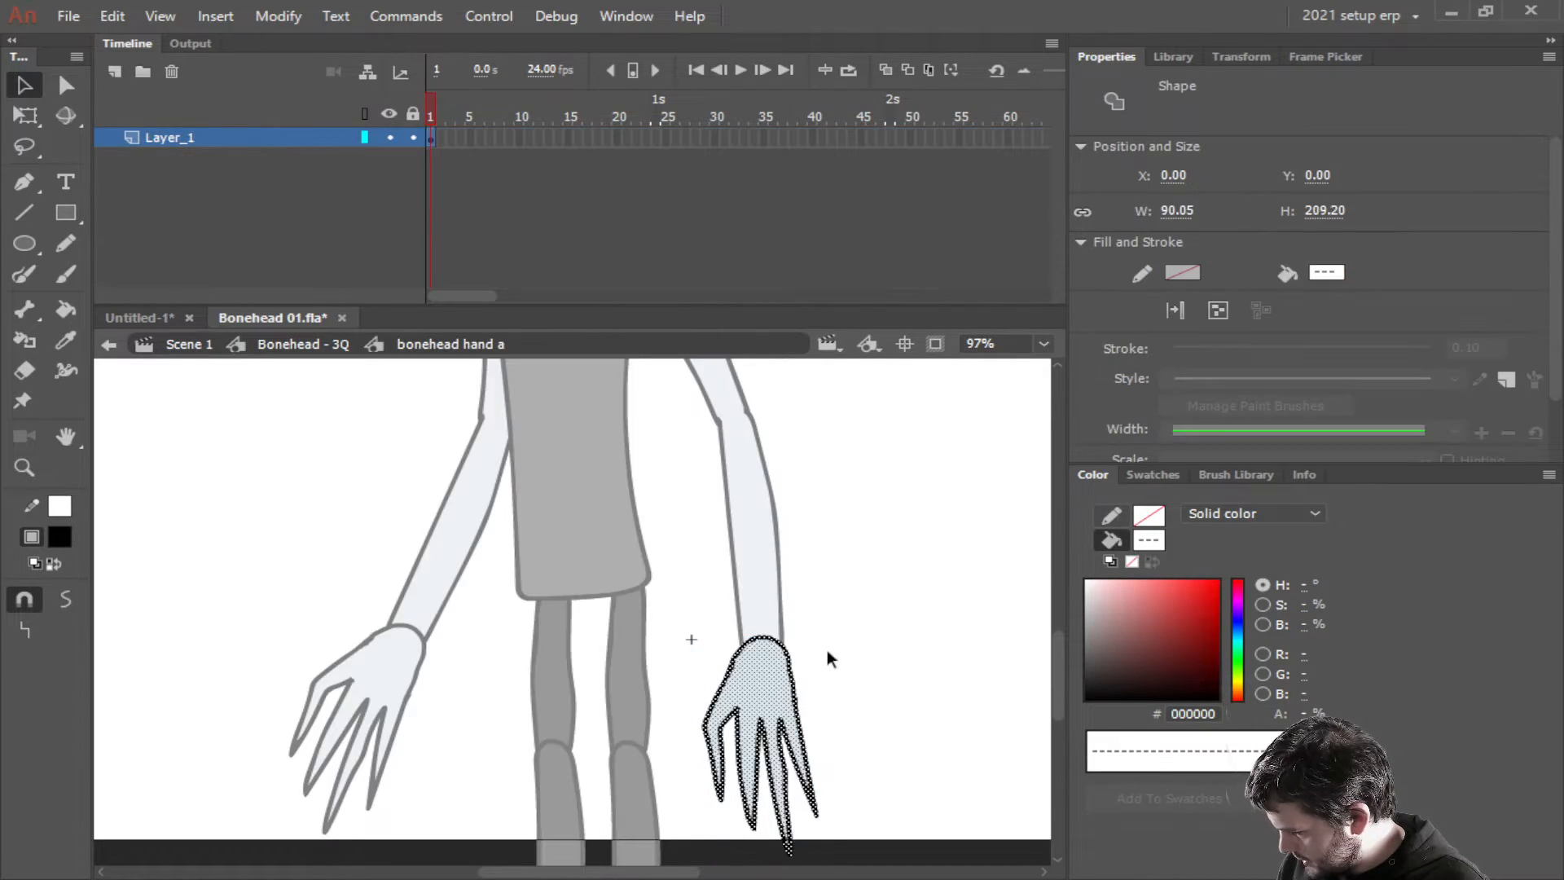
scroll(829, 648, up, 3)
scroll(830, 649, up, 1)
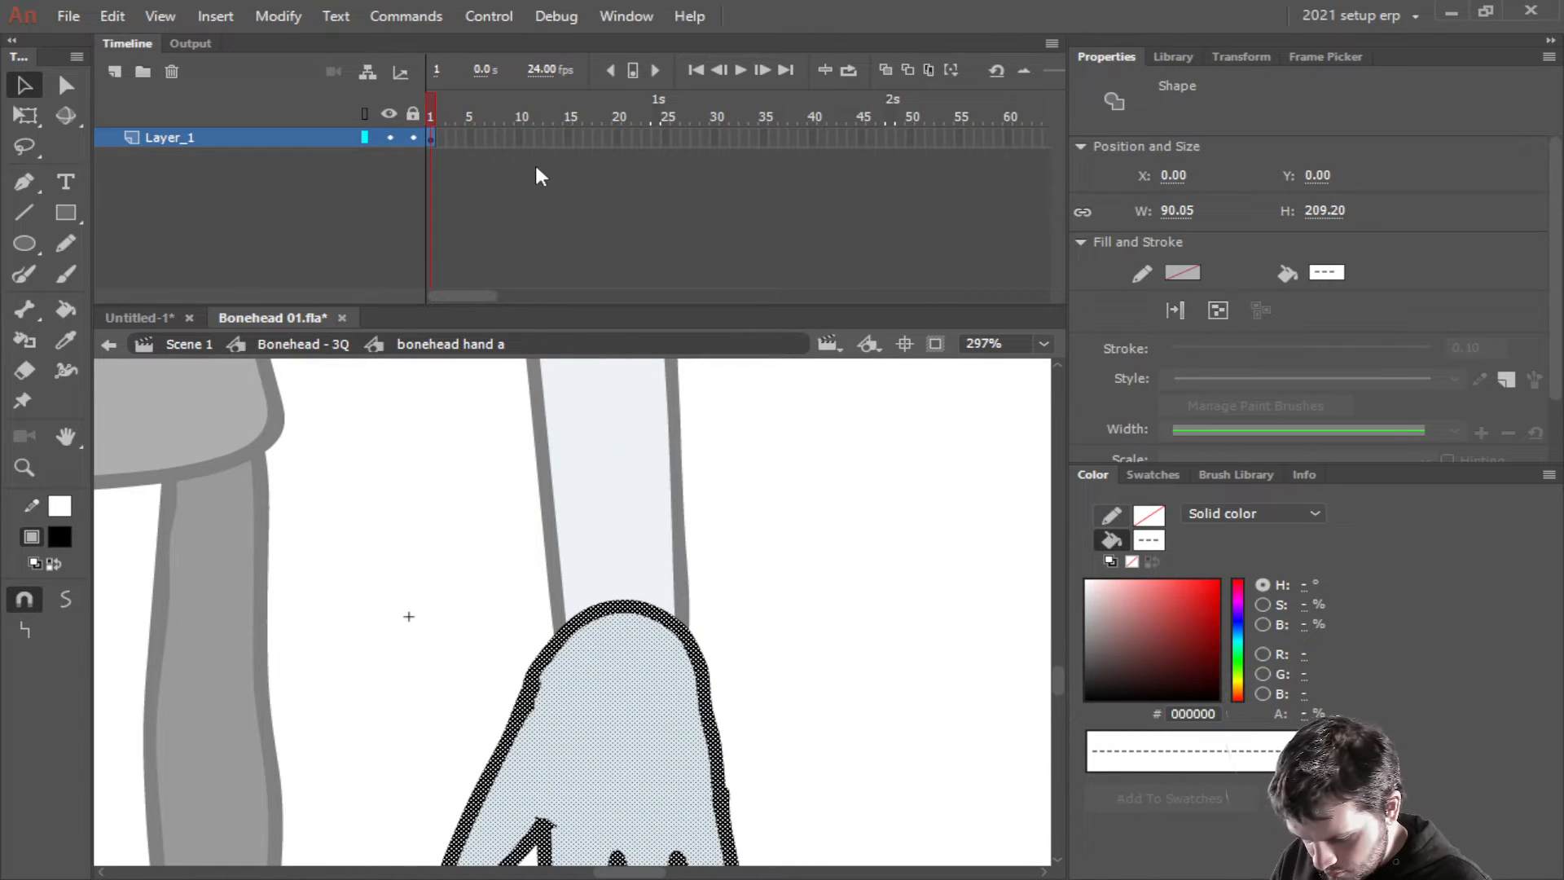
key(F6)
key(F6)
key(F6)
key(F6)
key(F6)
key(F6)
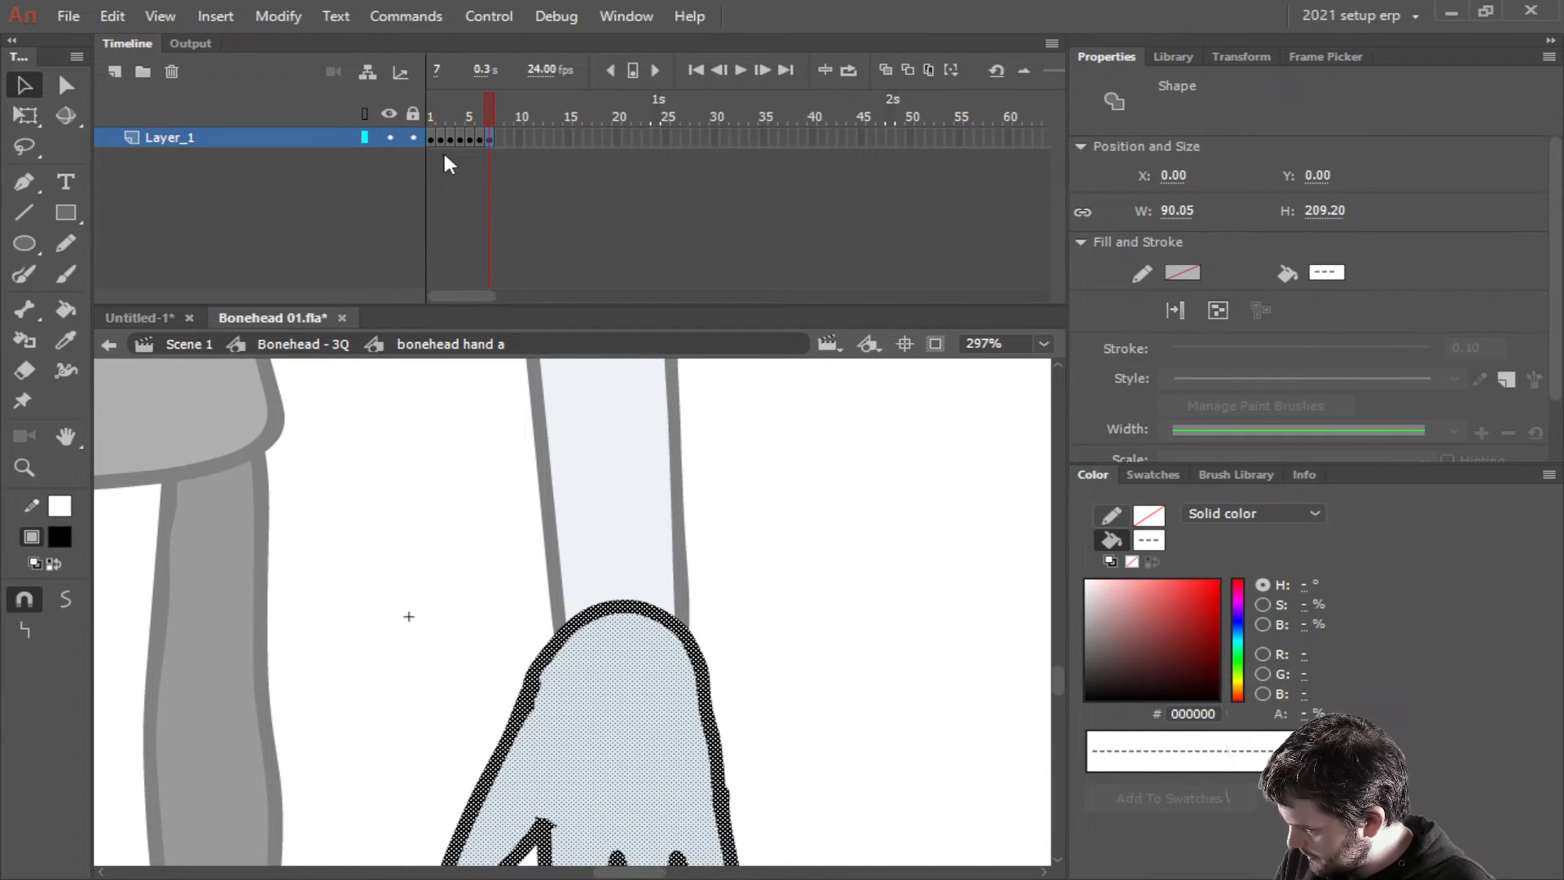
On frame 2 of the hand symbol, erase the whole rounded outline across the wrist with the size 17 Eraser
click(441, 137)
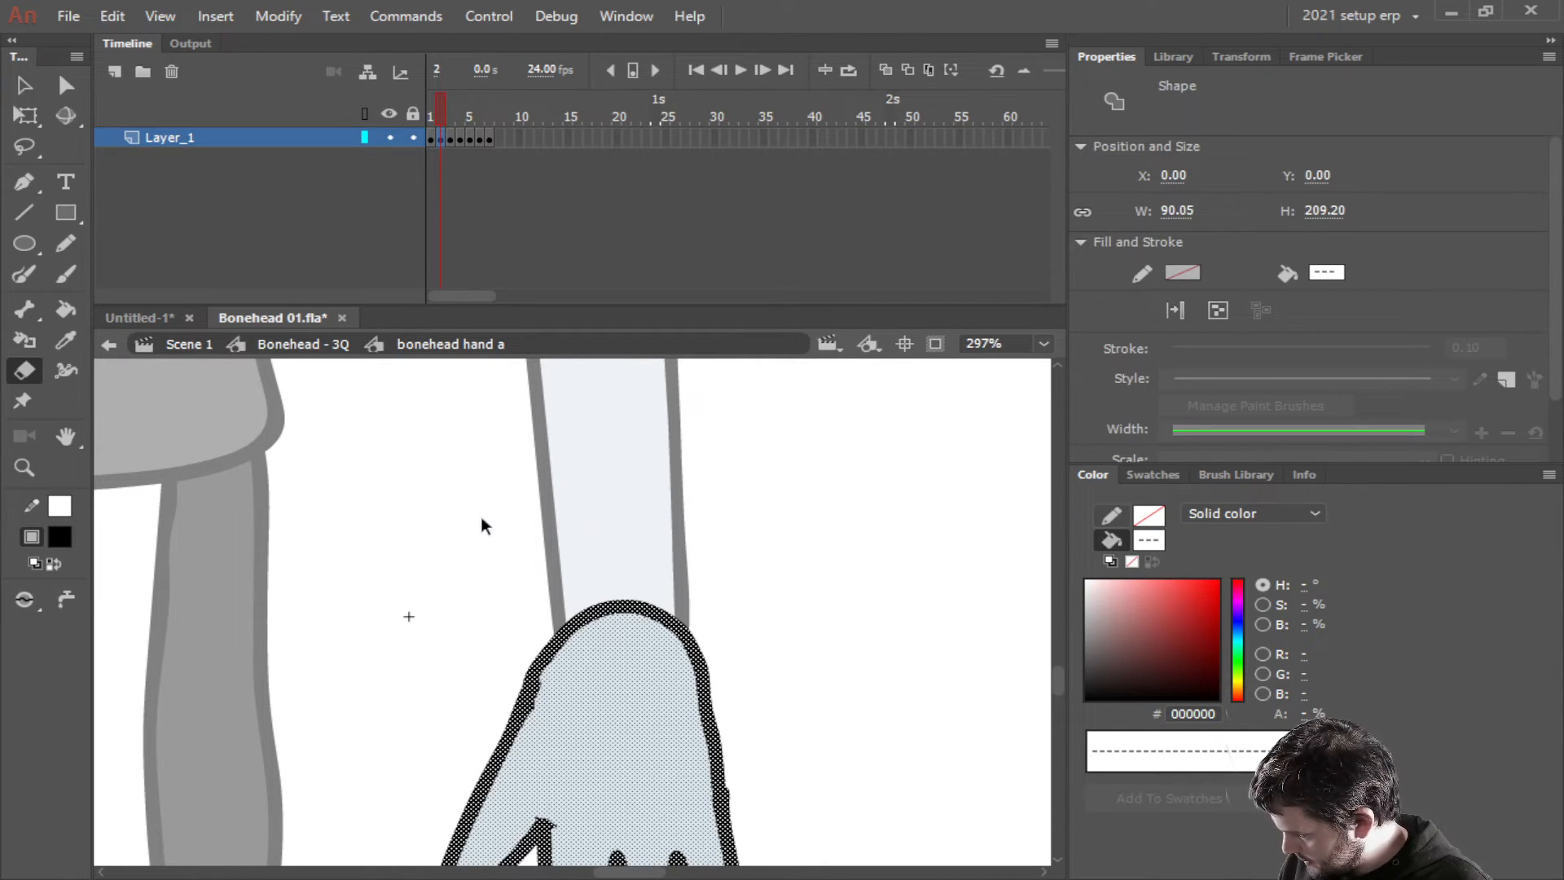
key(e)
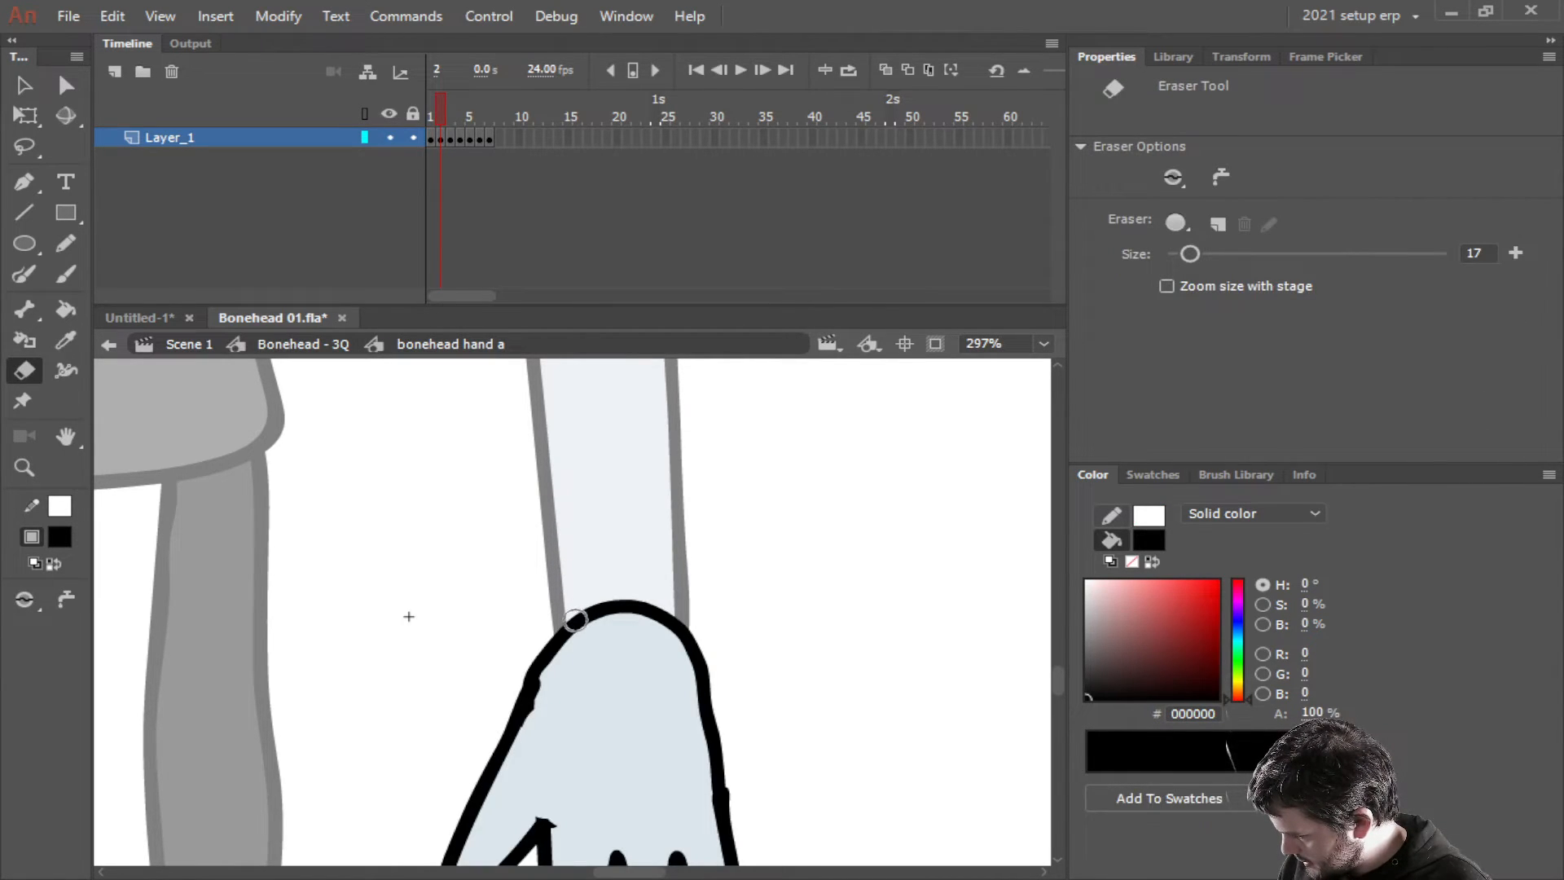
mouse_move(577, 620)
mouse_down()
mouse_move(660, 619)
mouse_move(625, 617)
mouse_up()
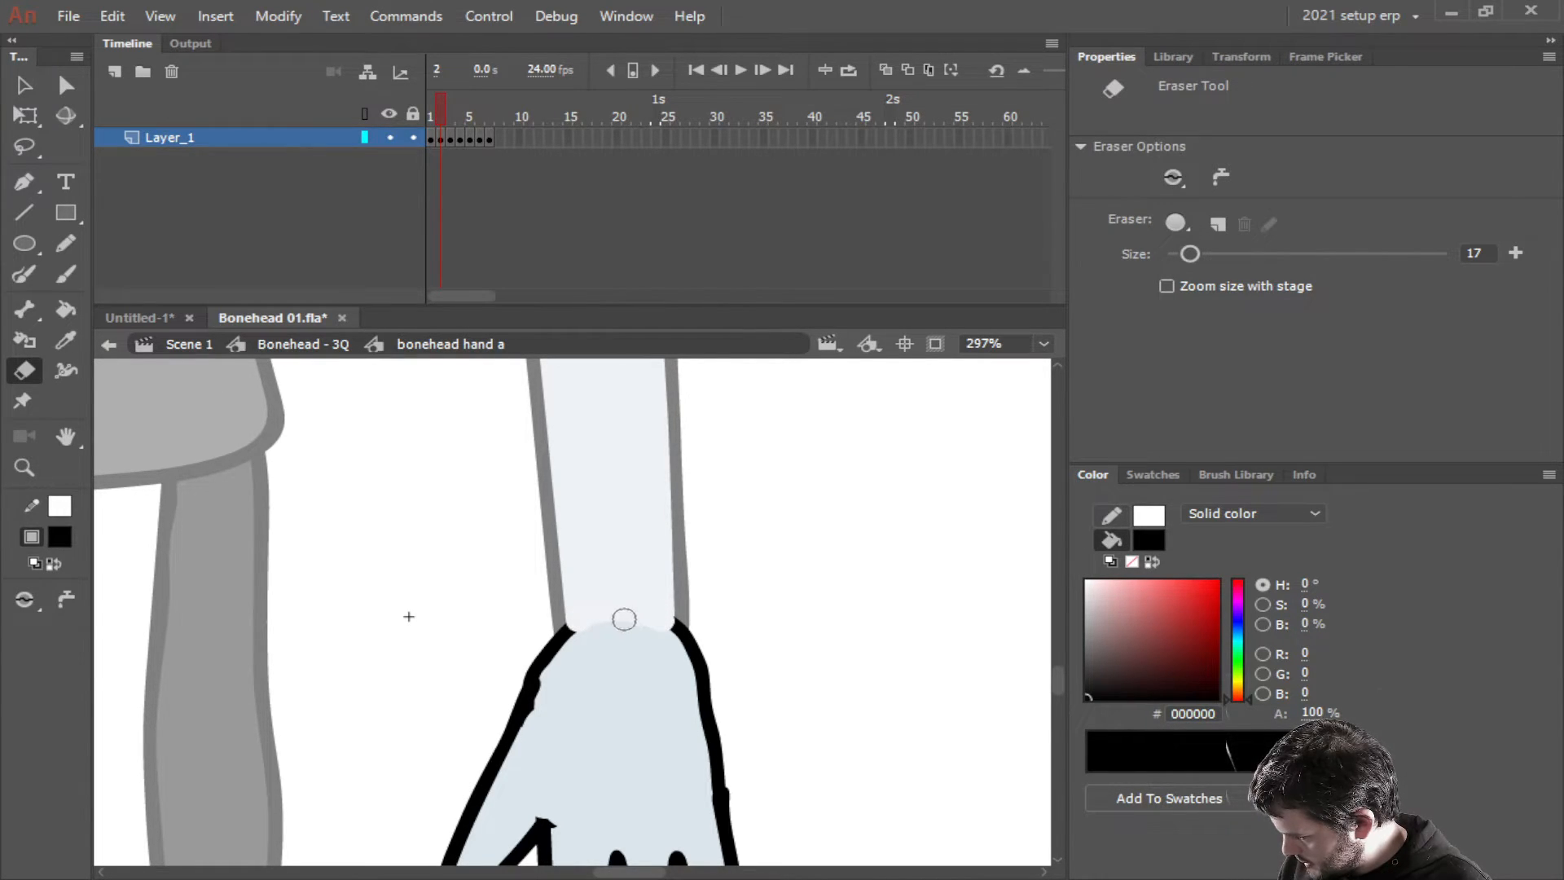
click(661, 626)
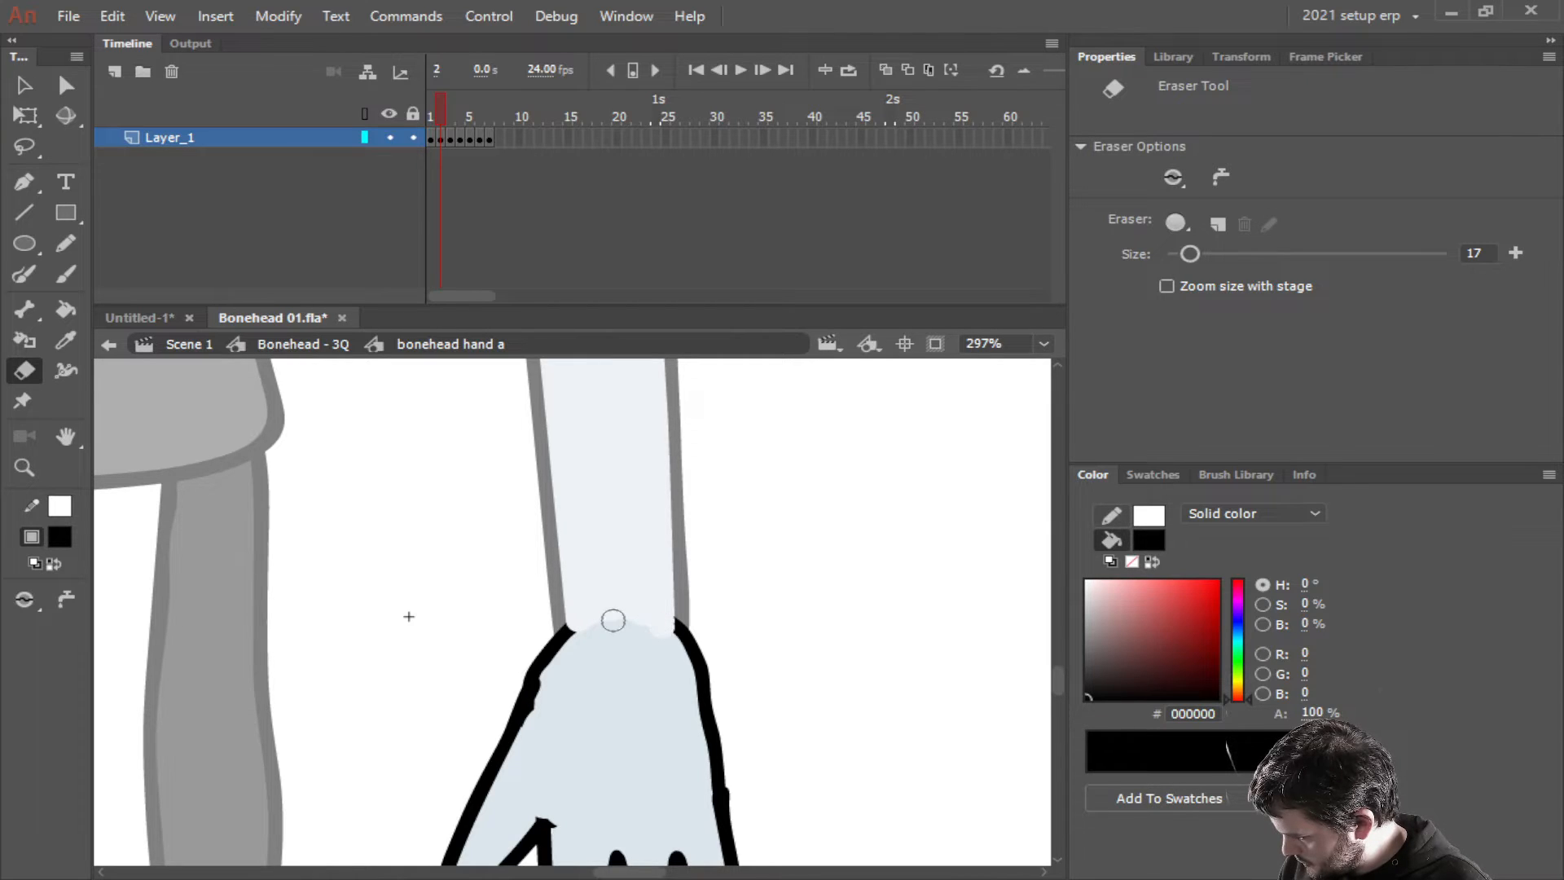
Erase the wrist outline's middle on frame 3, its left corner on frame 4 and its right corner on frame 5
click(450, 182)
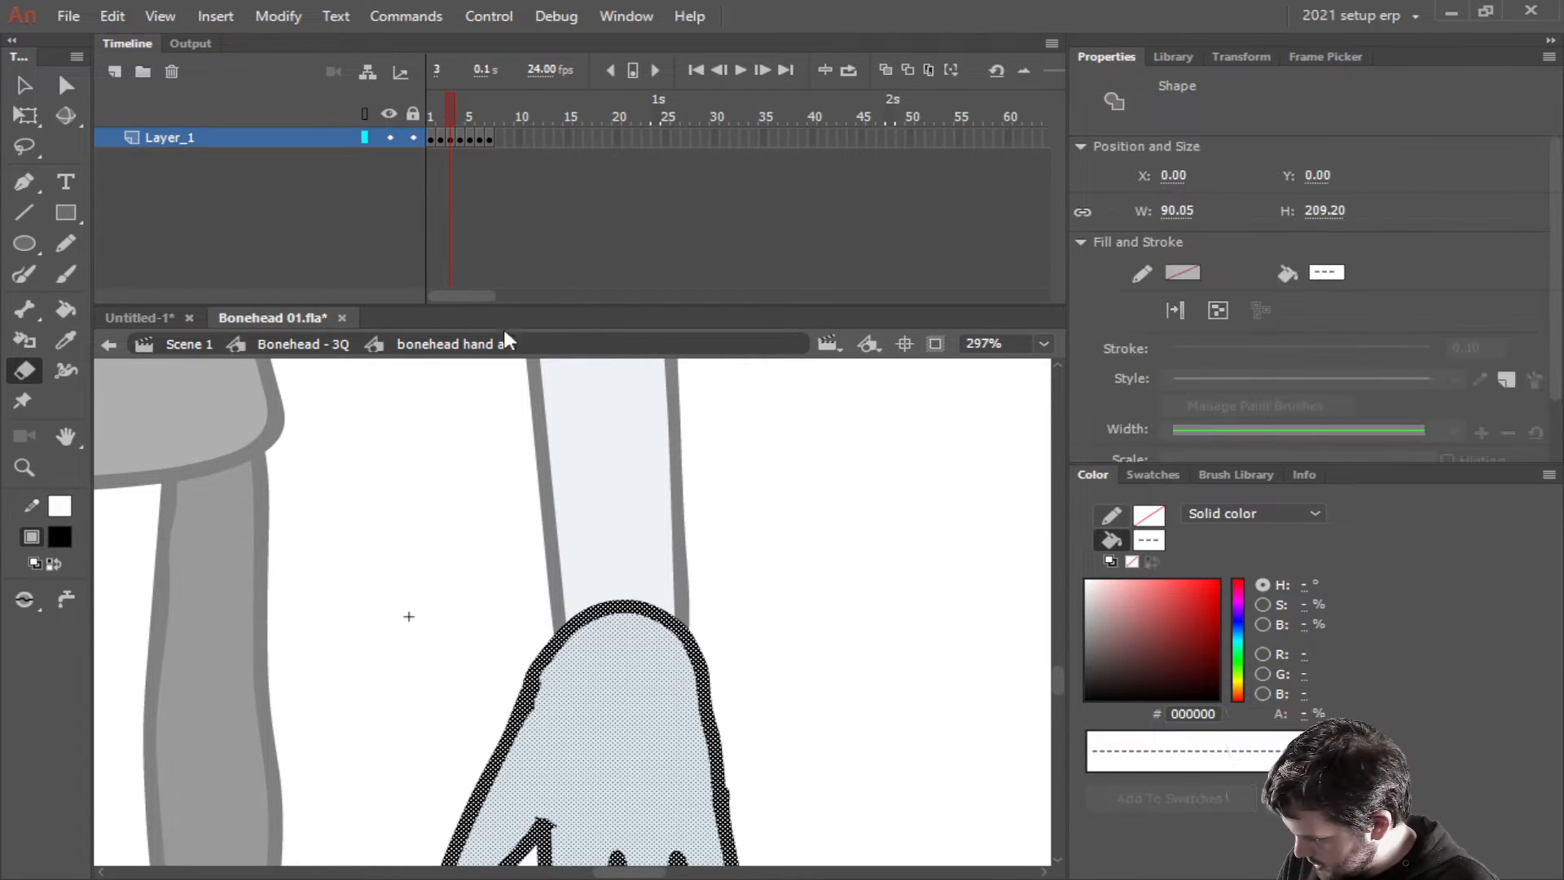
drag(599, 607, 640, 608)
key(.)
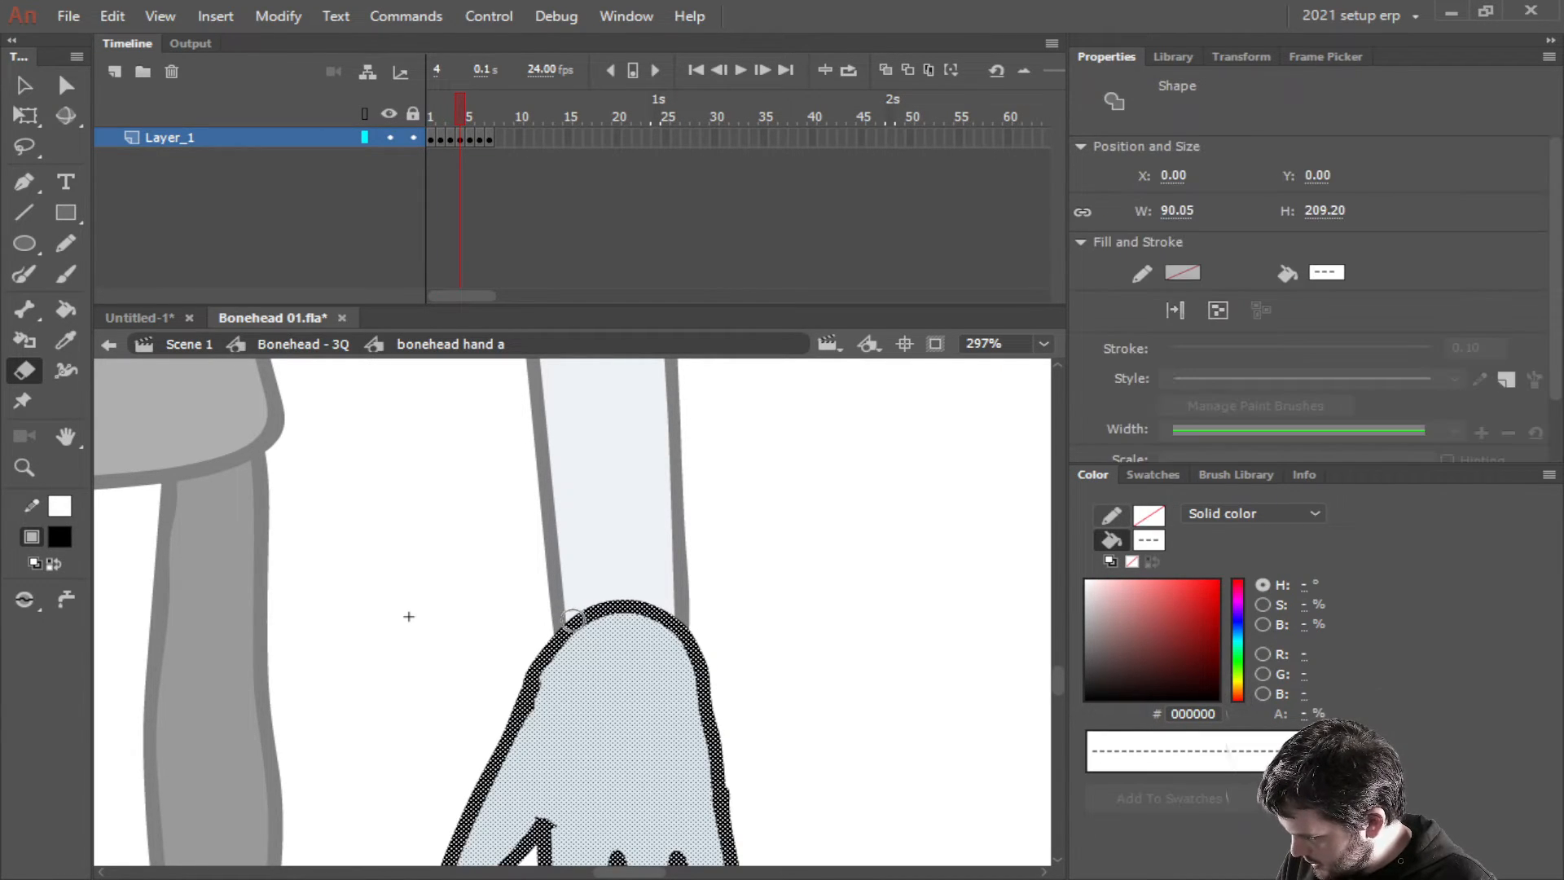
mouse_move(557, 635)
mouse_down()
mouse_move(649, 609)
mouse_move(690, 636)
mouse_up()
key(.)
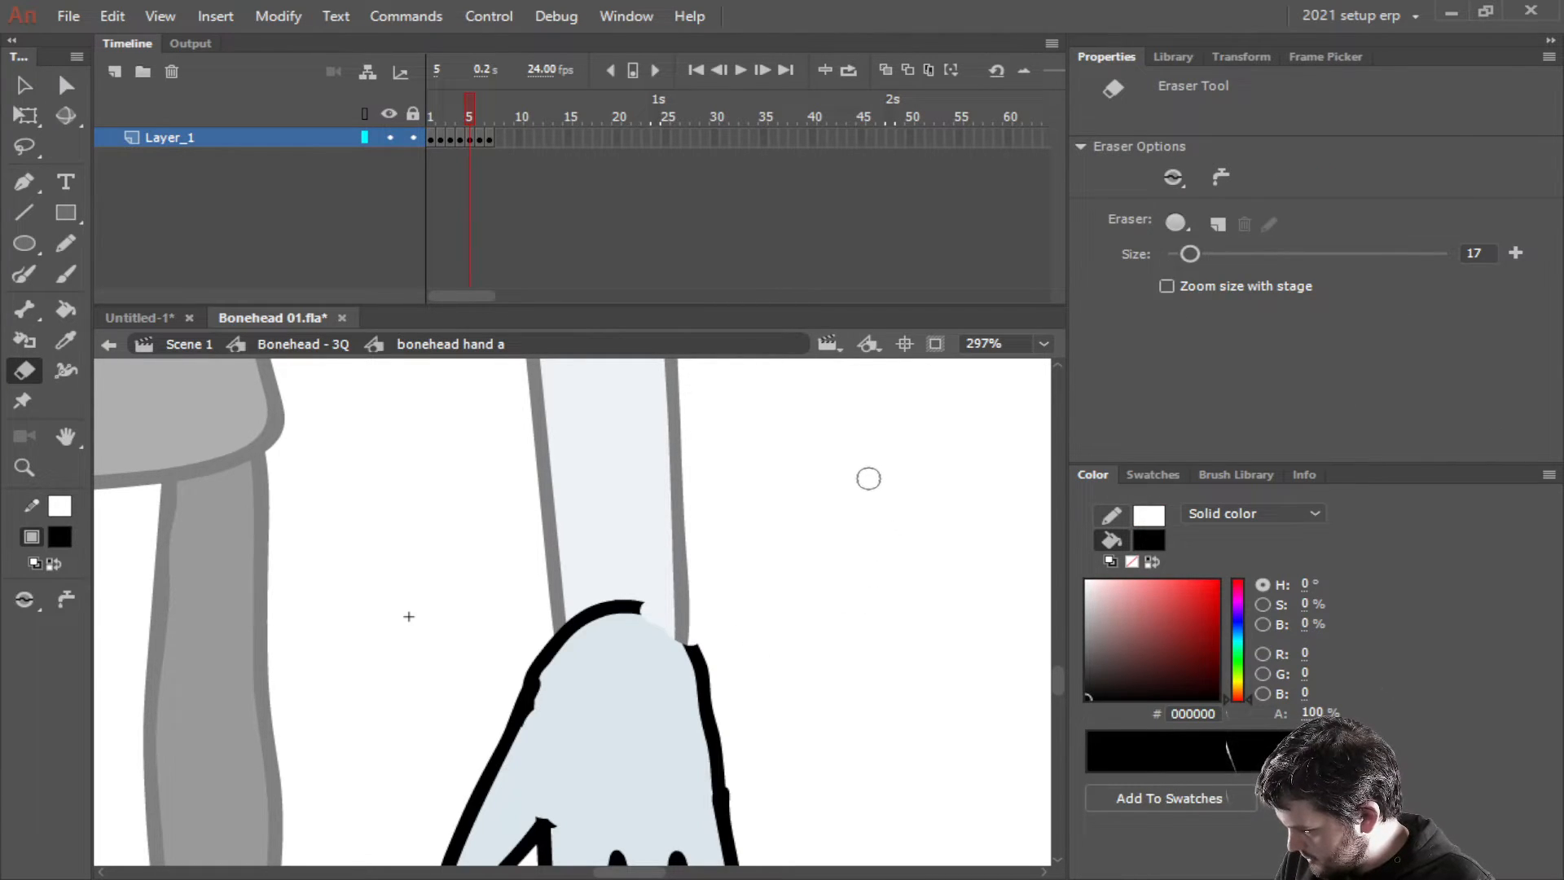
Go back to frame 3 and clean up both ends of the gap erased in the middle of the wrist outline
key(comma)
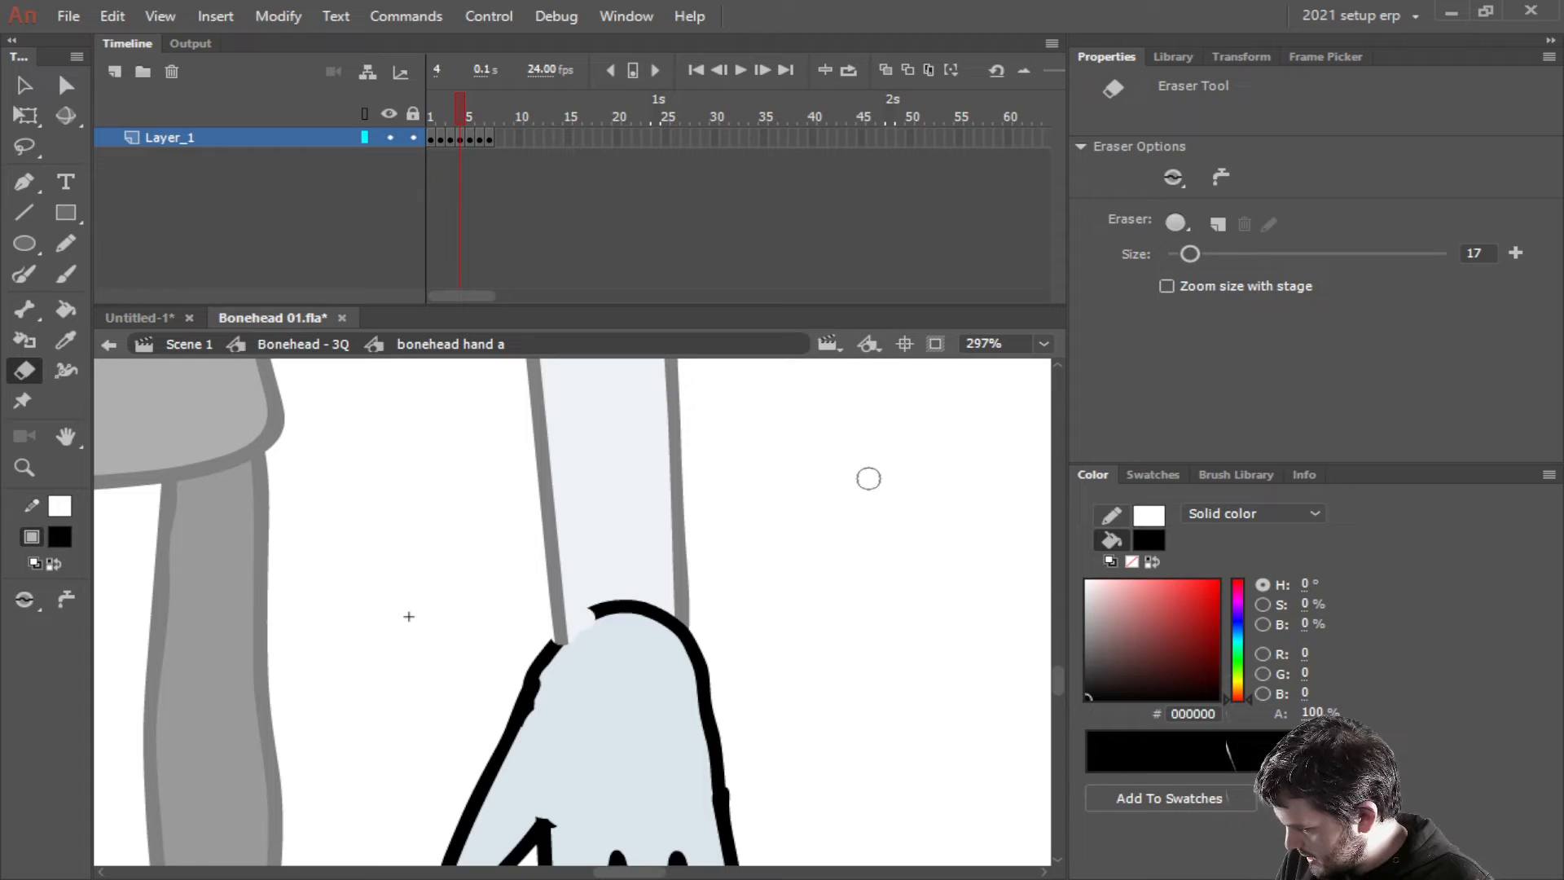
key(comma)
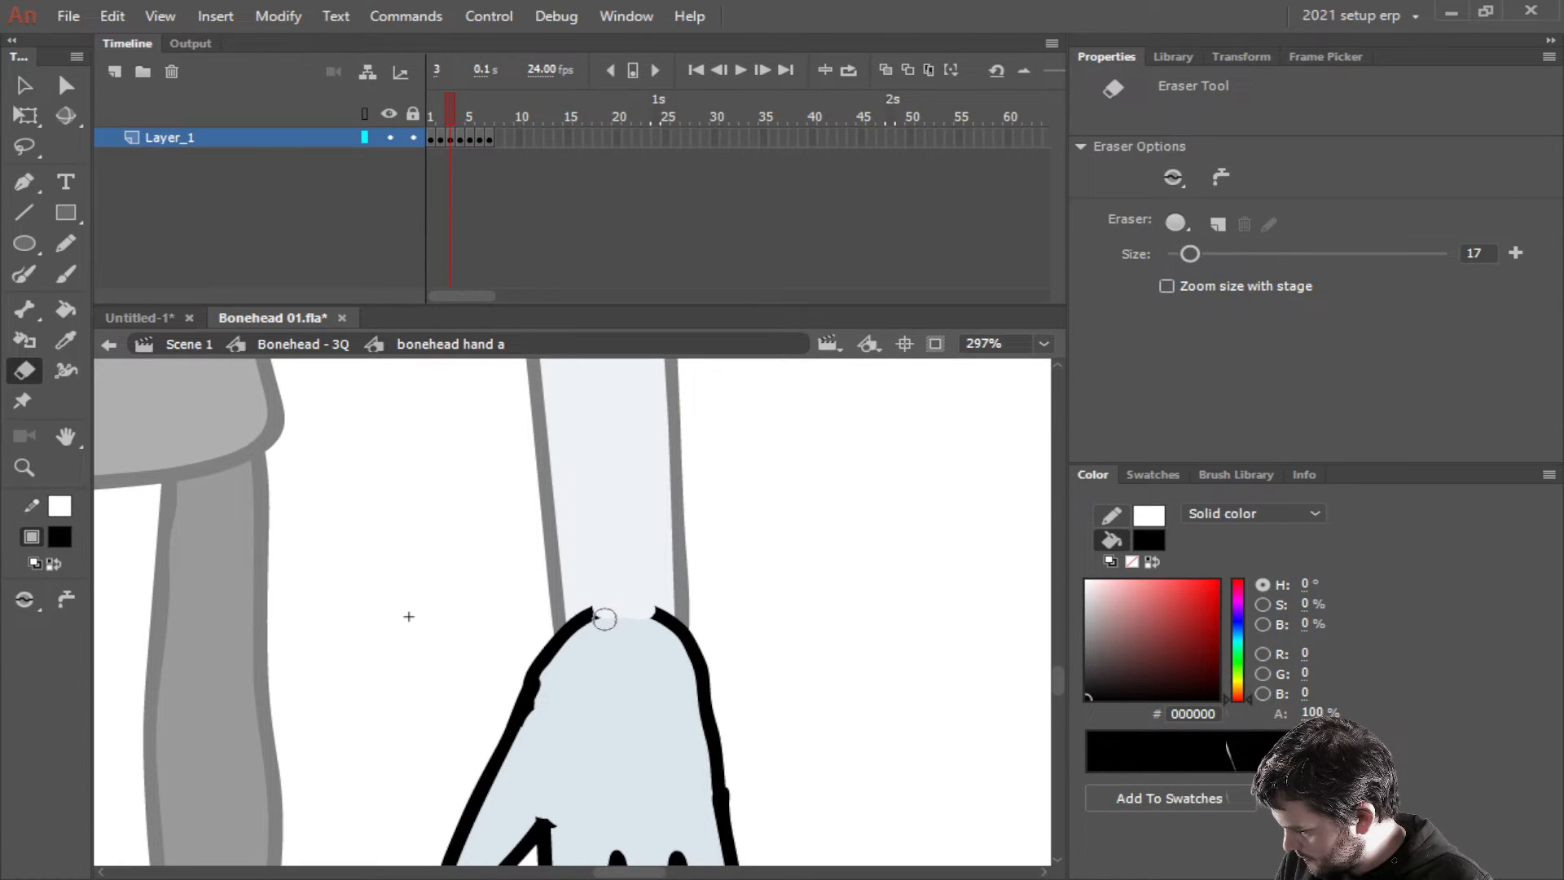
mouse_move(604, 615)
mouse_down()
mouse_move(607, 597)
mouse_move(663, 616)
mouse_move(649, 617)
mouse_up()
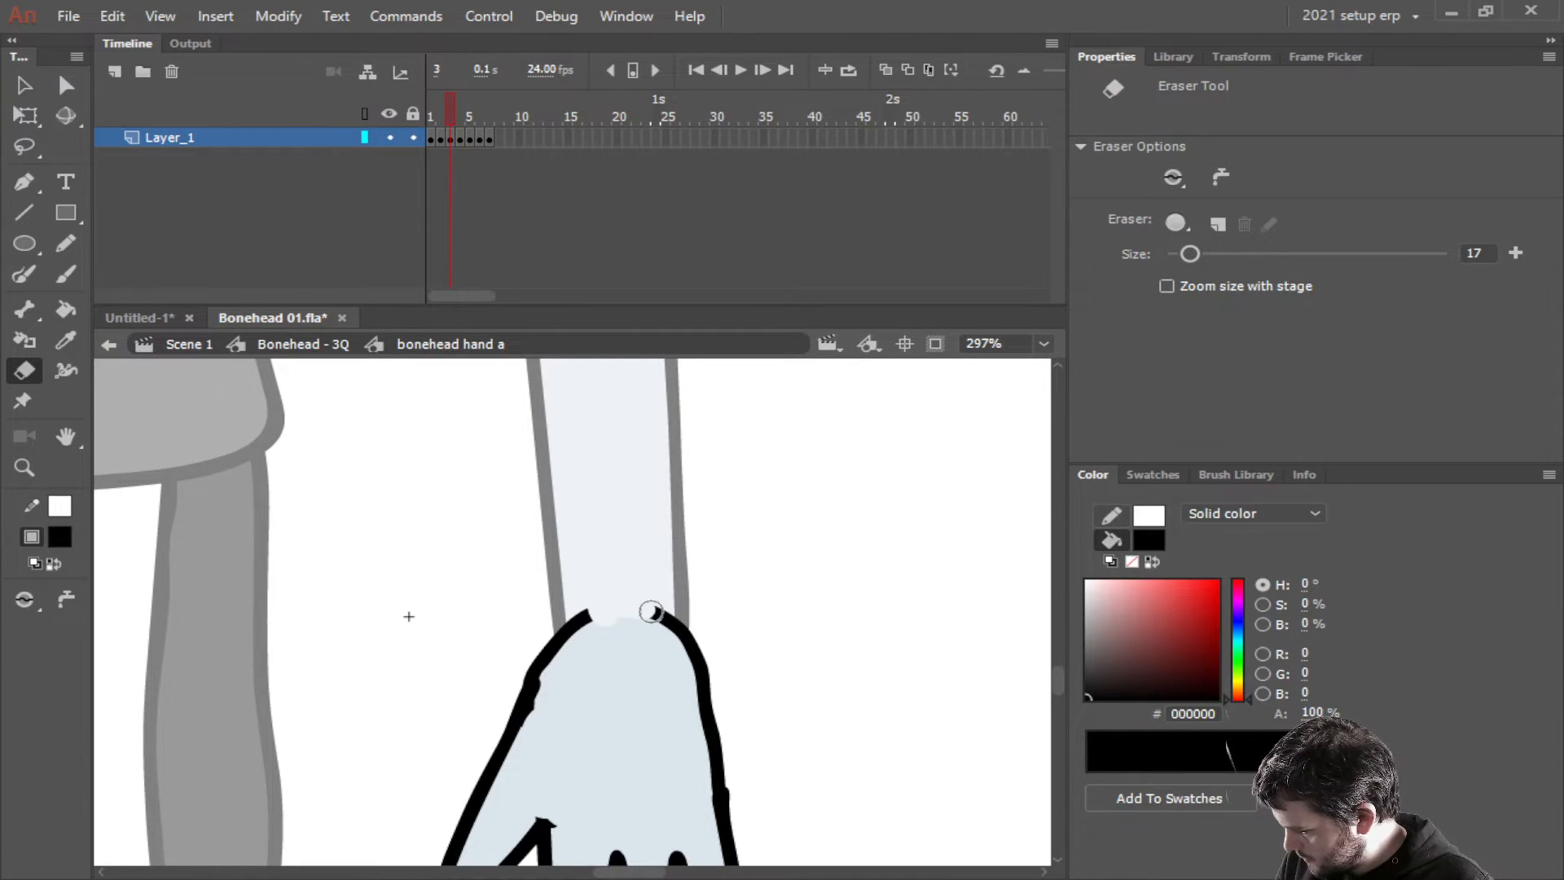
Step back and forth through frames 2 to 6 of the hand symbol to compare the wrist outline variations
key(comma)
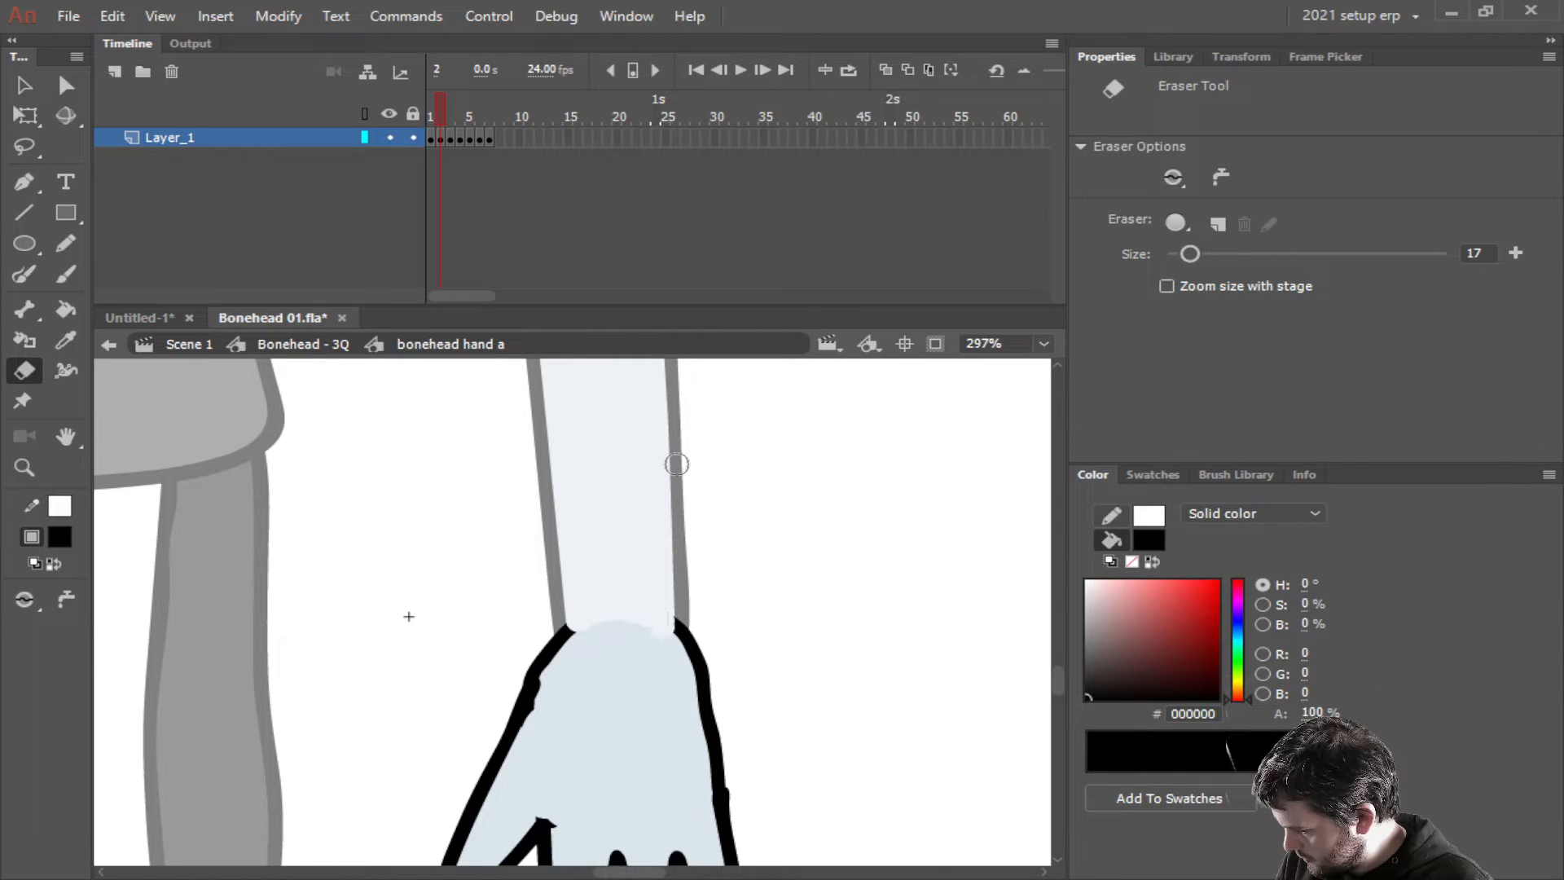
key(period)
key(period)
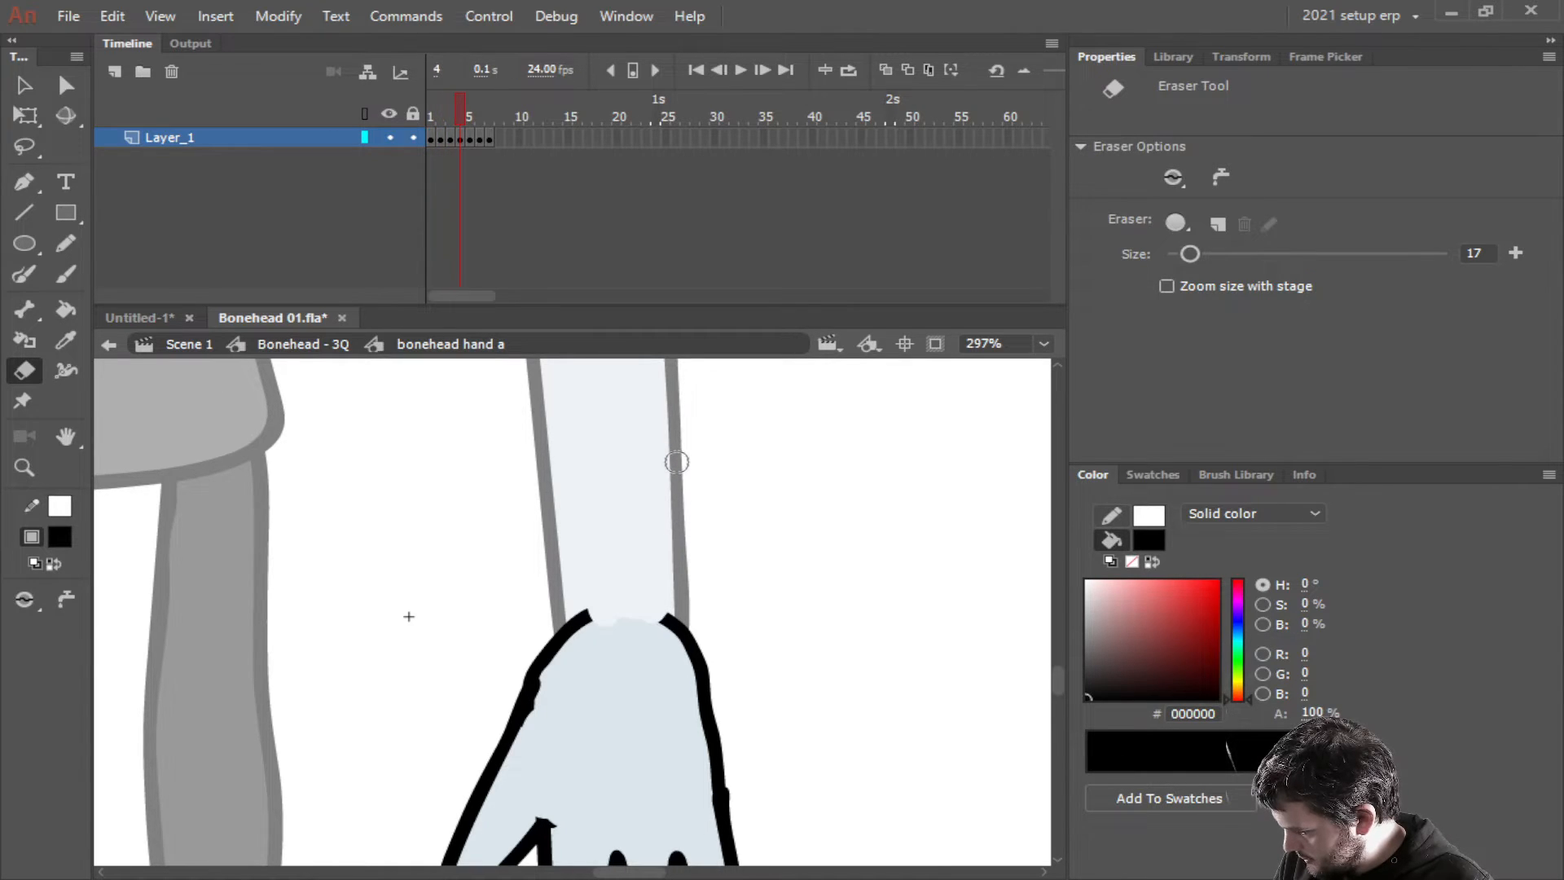
key(comma)
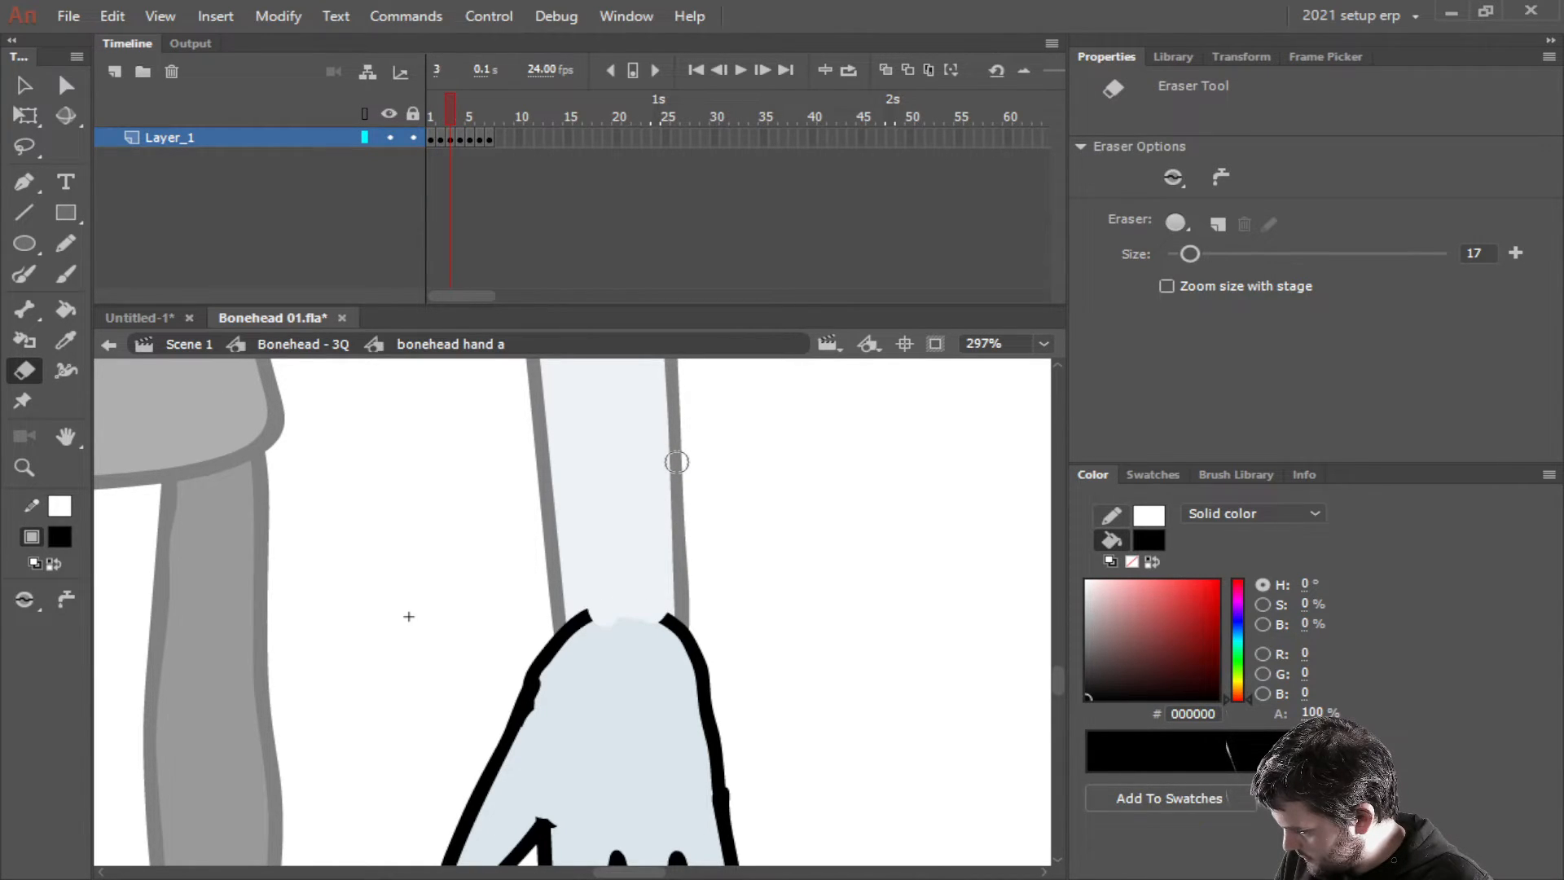
key(period)
key(period)
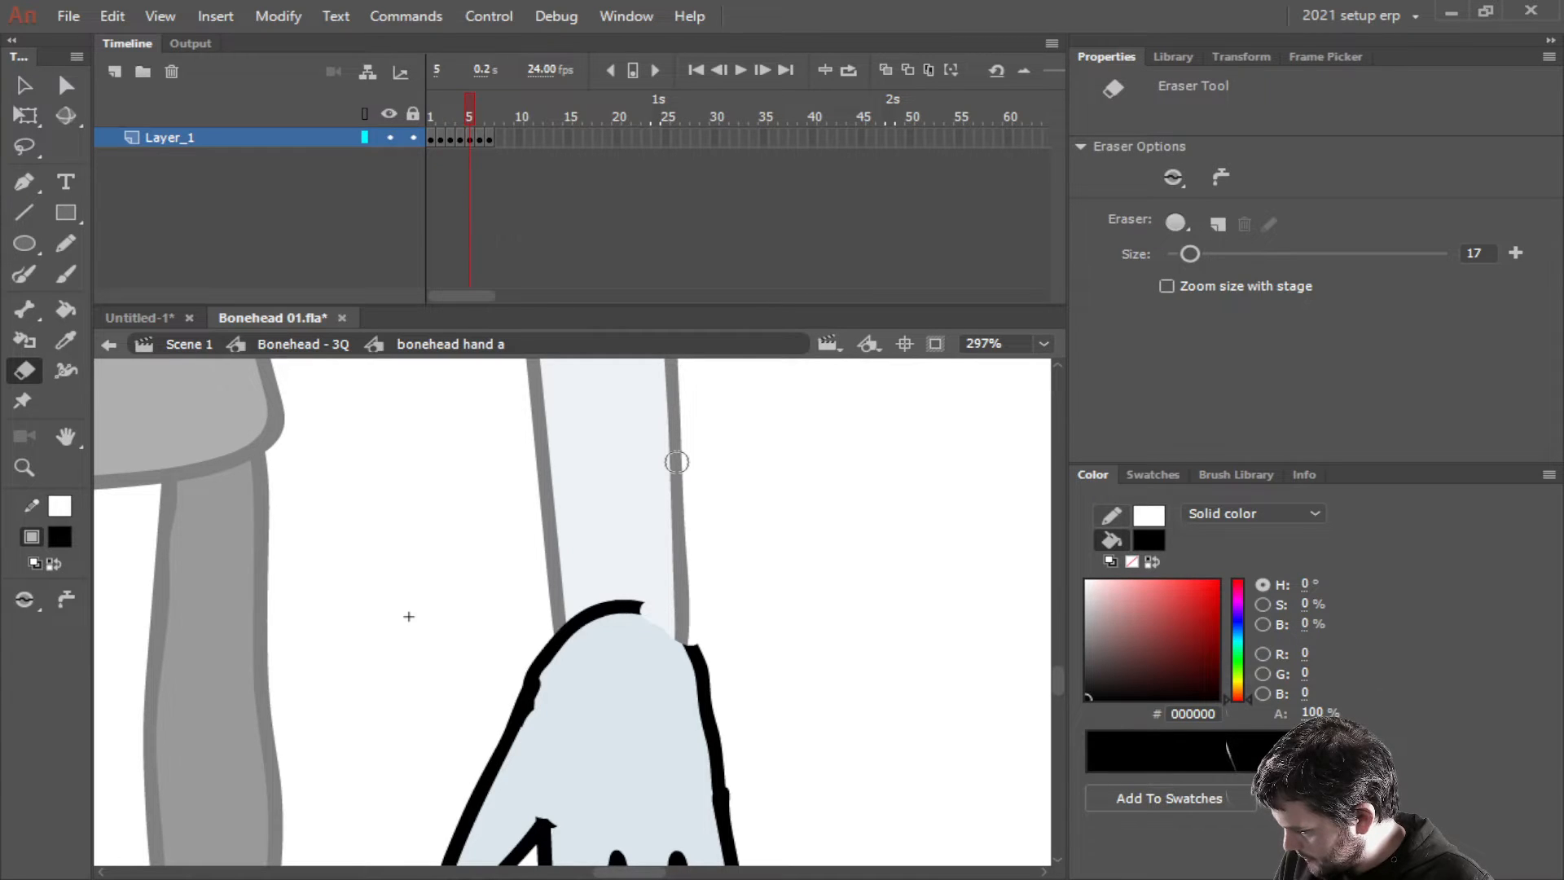
key(period)
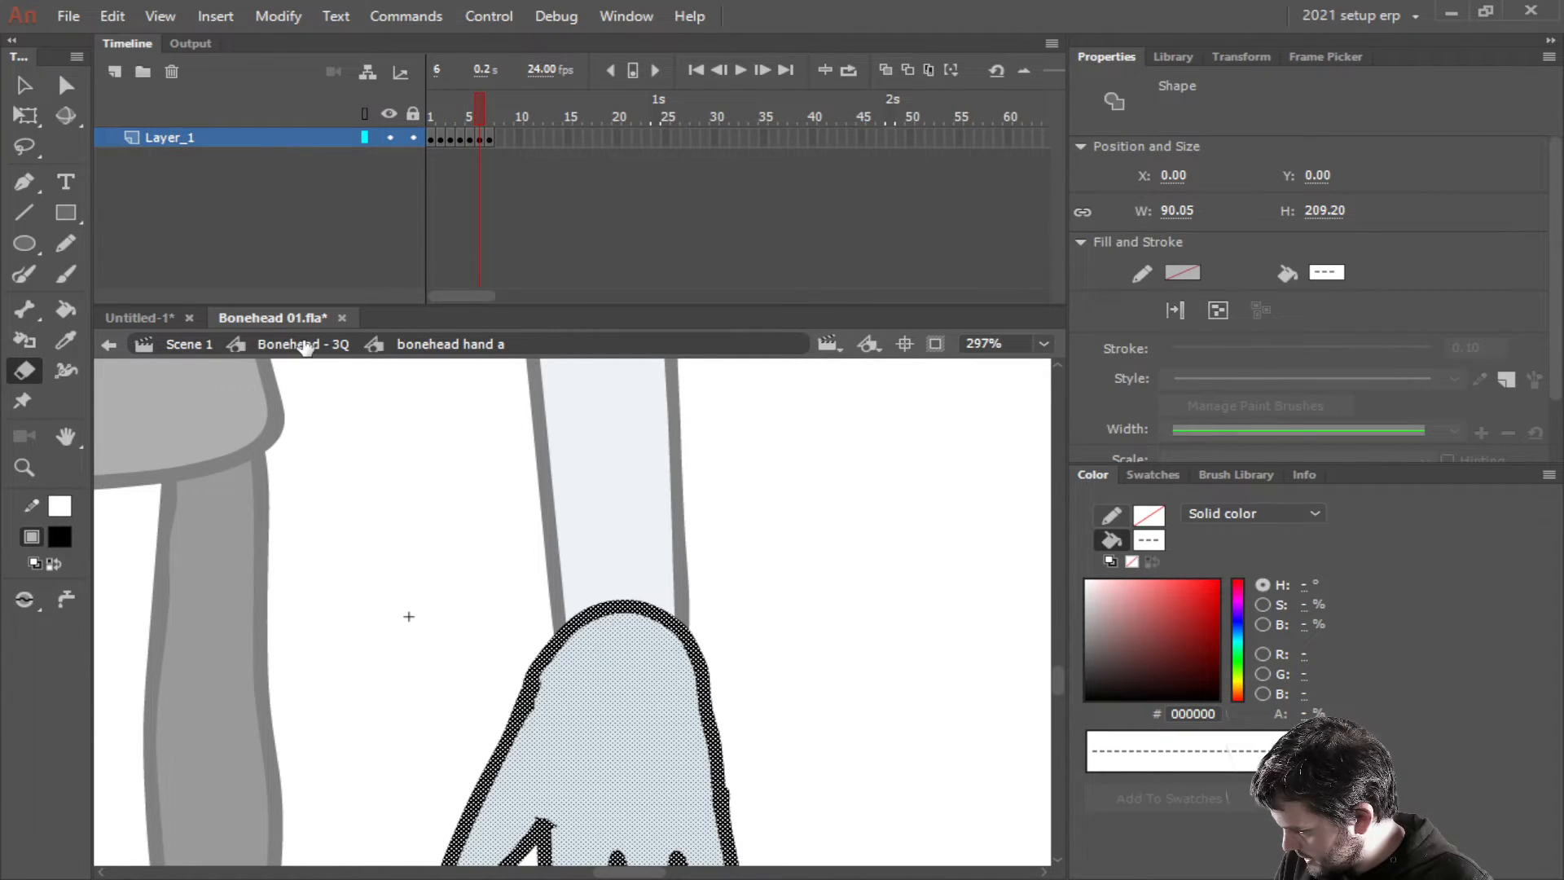
Return to the Bonehead - 3Q symbol and set the hand_a instance's first frame to 2
click(307, 346)
scroll(765, 697, down, 3)
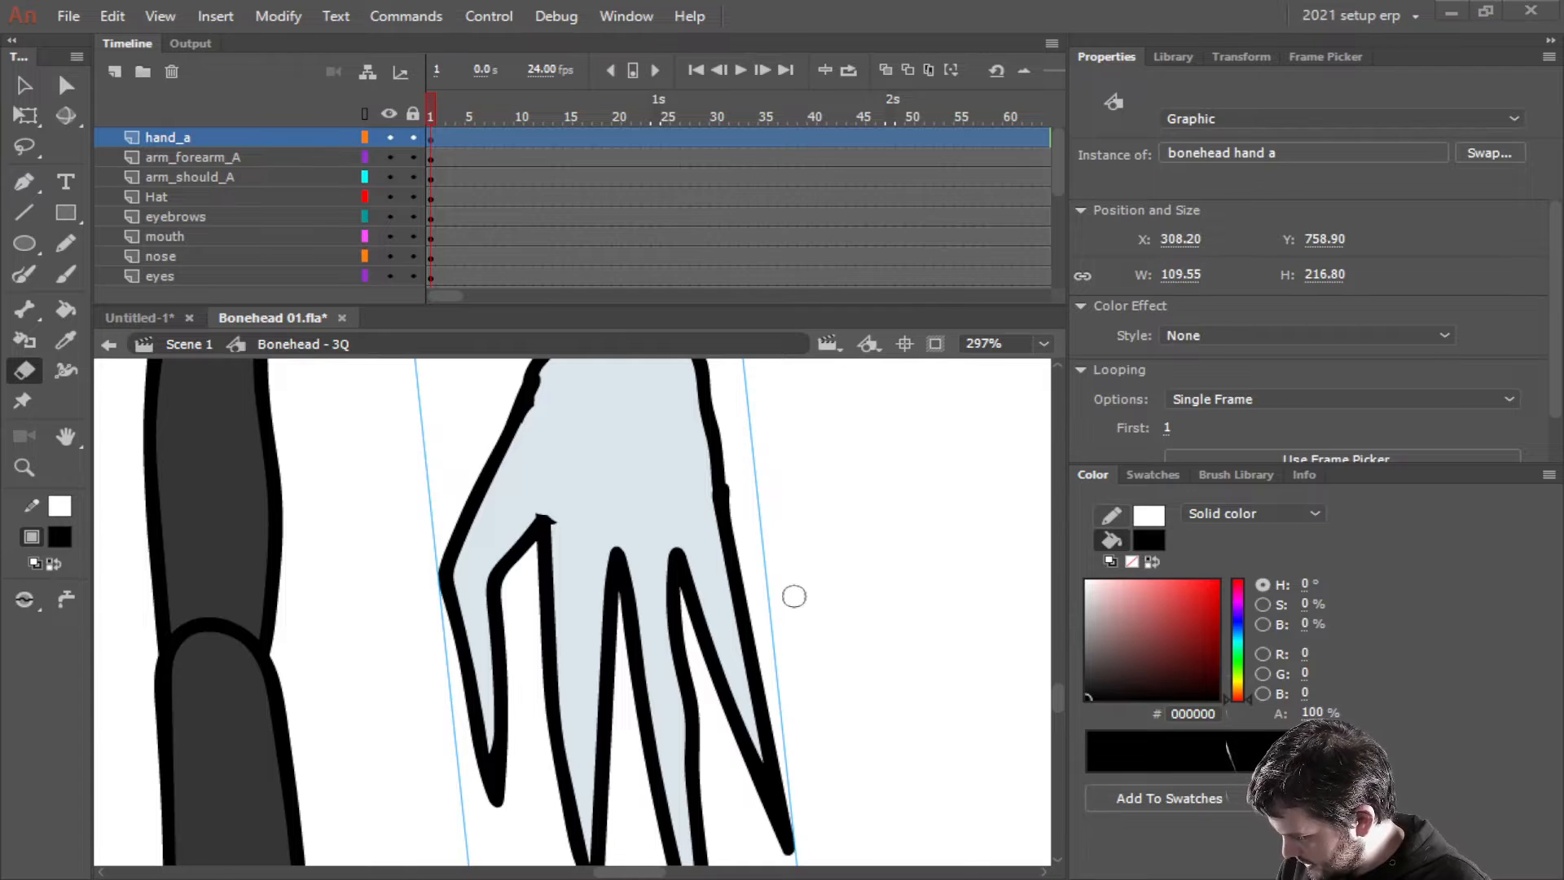
scroll(794, 581, down, 3)
scroll(794, 578, down, 1)
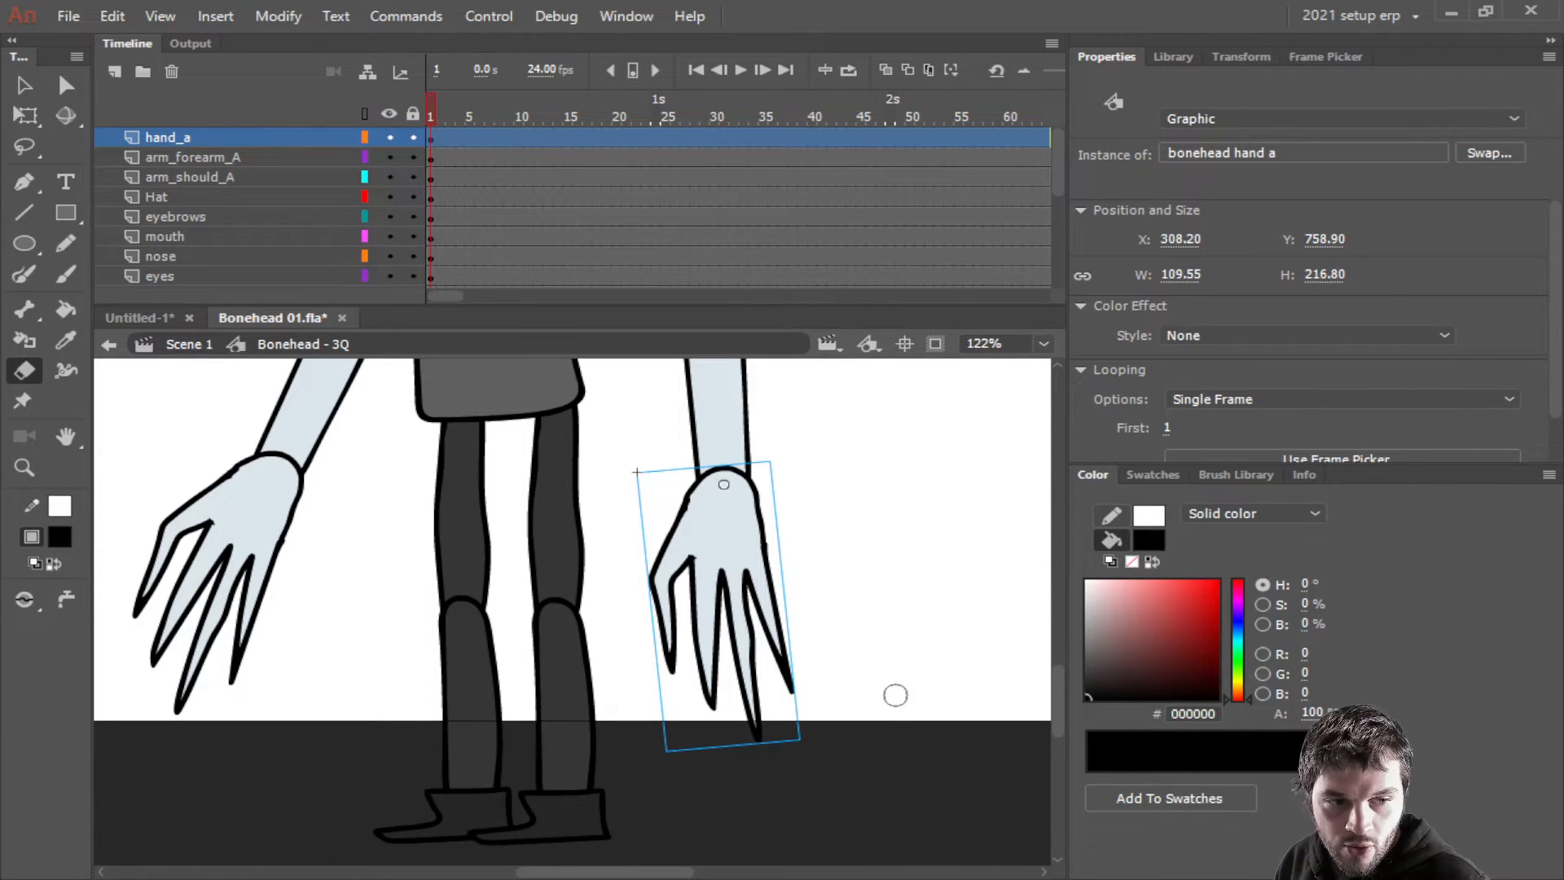
click(25, 86)
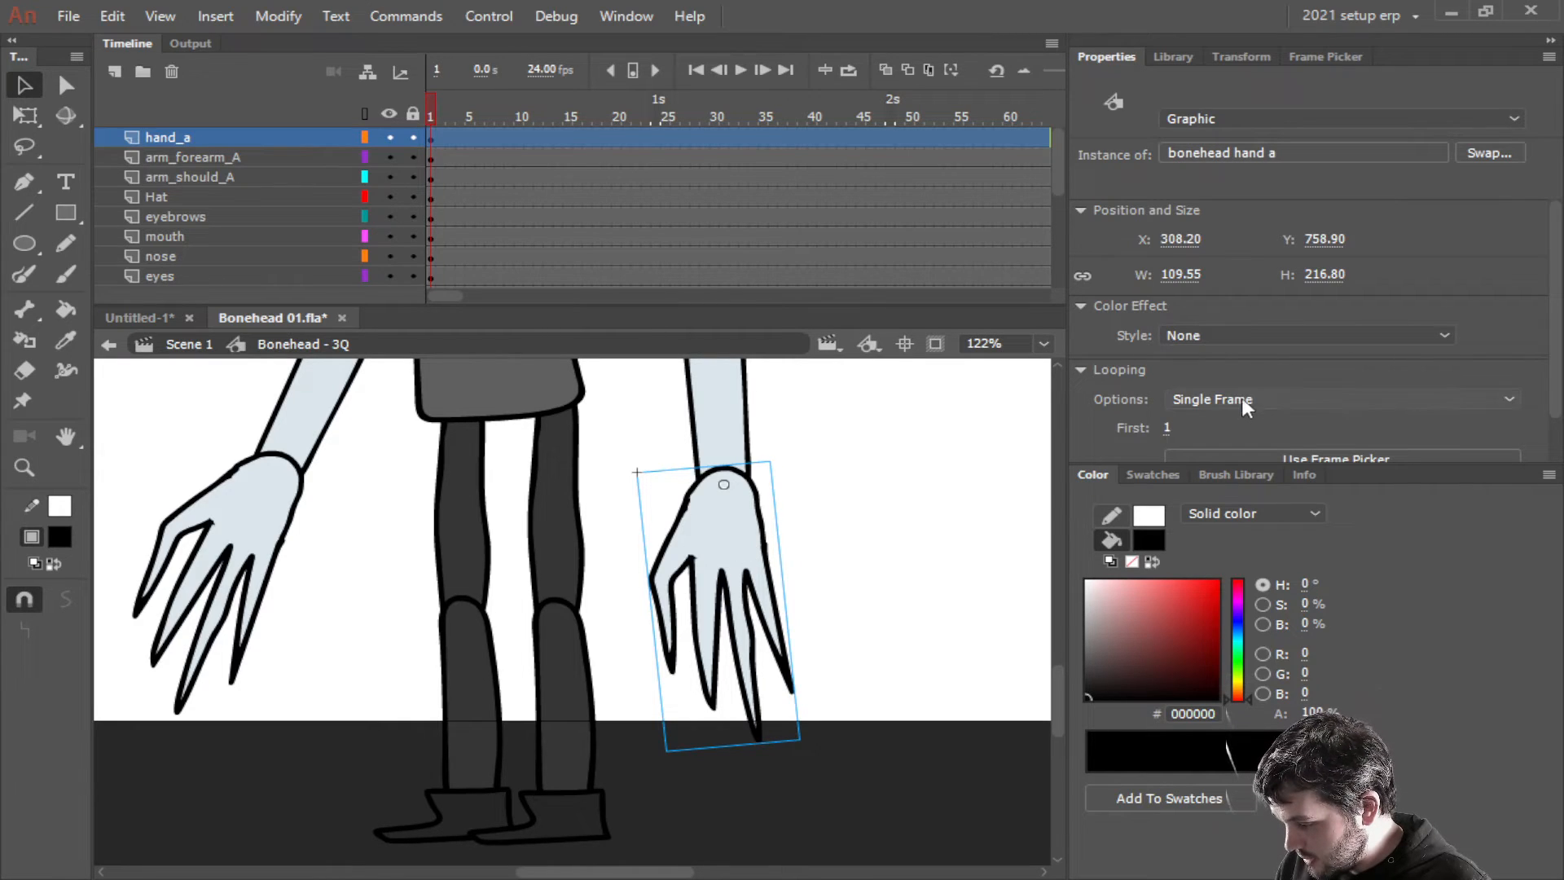
click(1168, 427)
text(2)
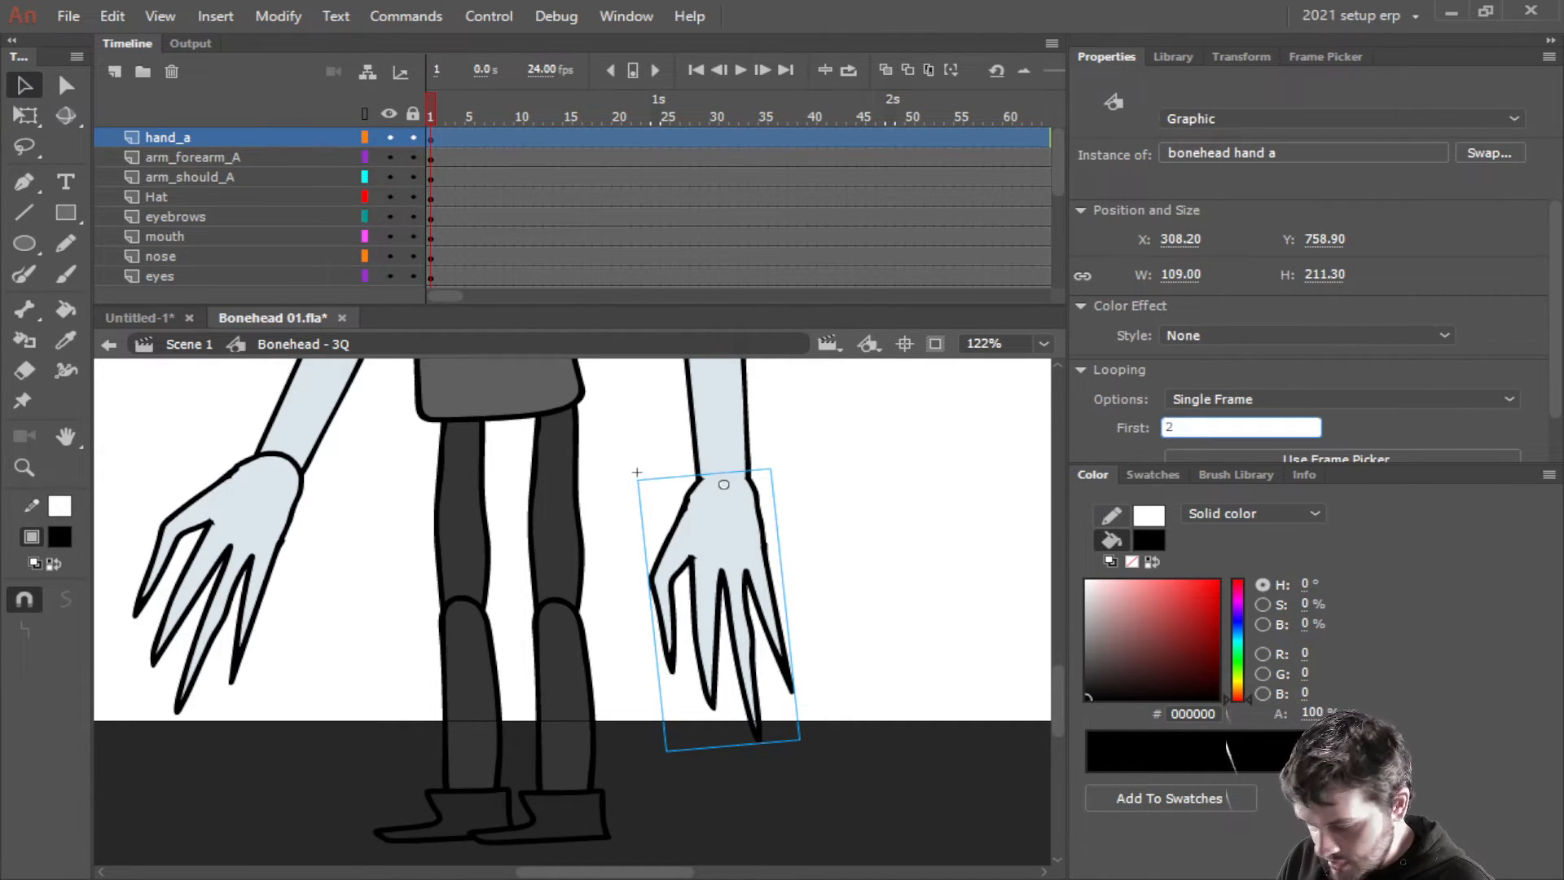
key(Return)
Set the first frame of the hand_B instance to 2
click(231, 515)
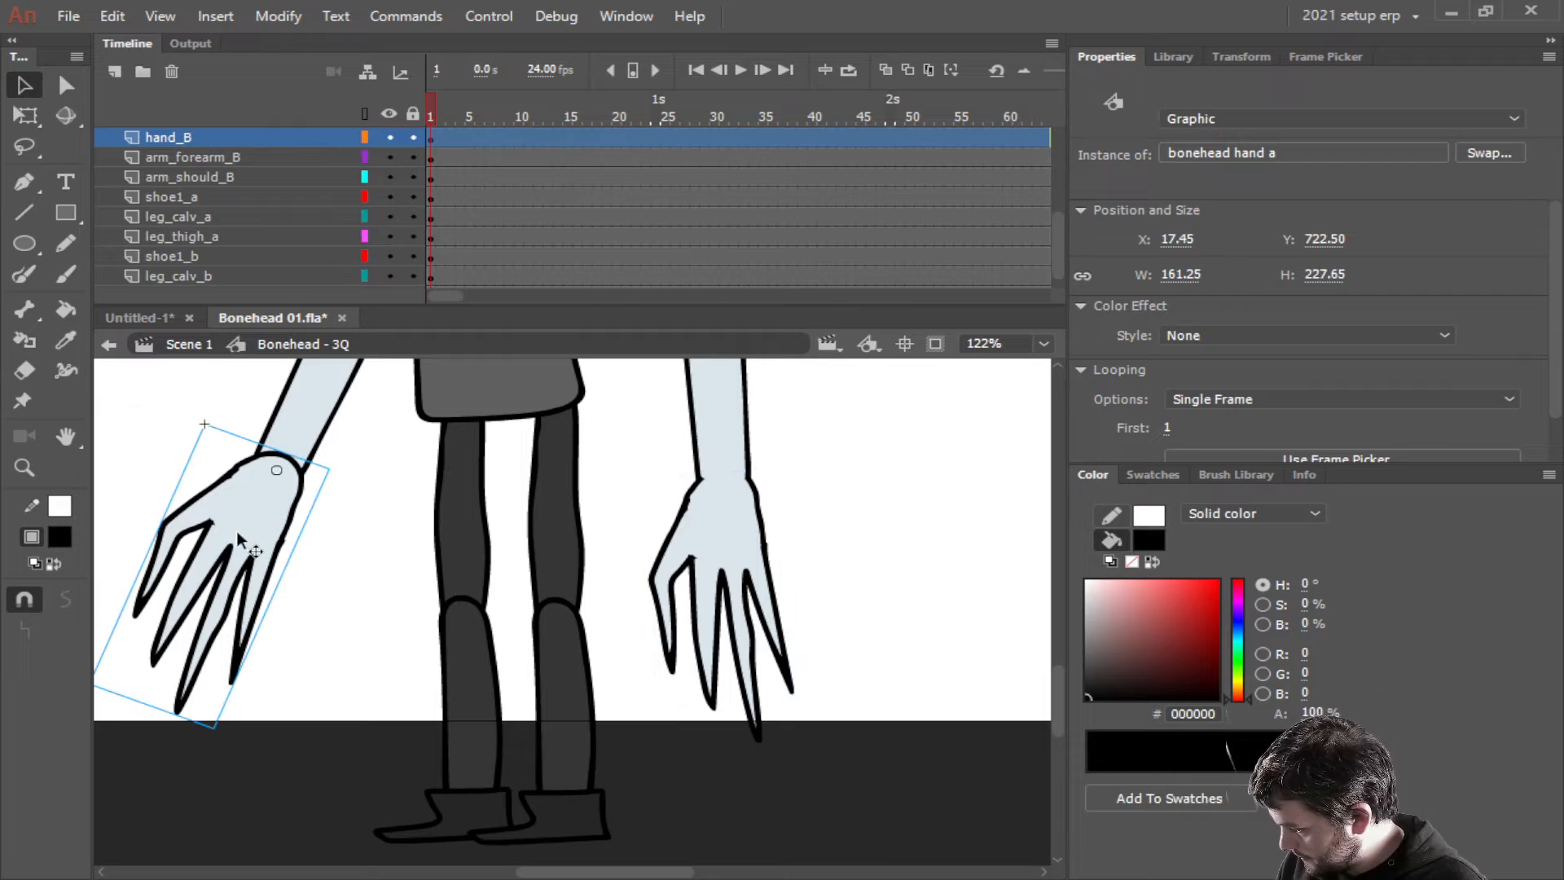
click(1171, 425)
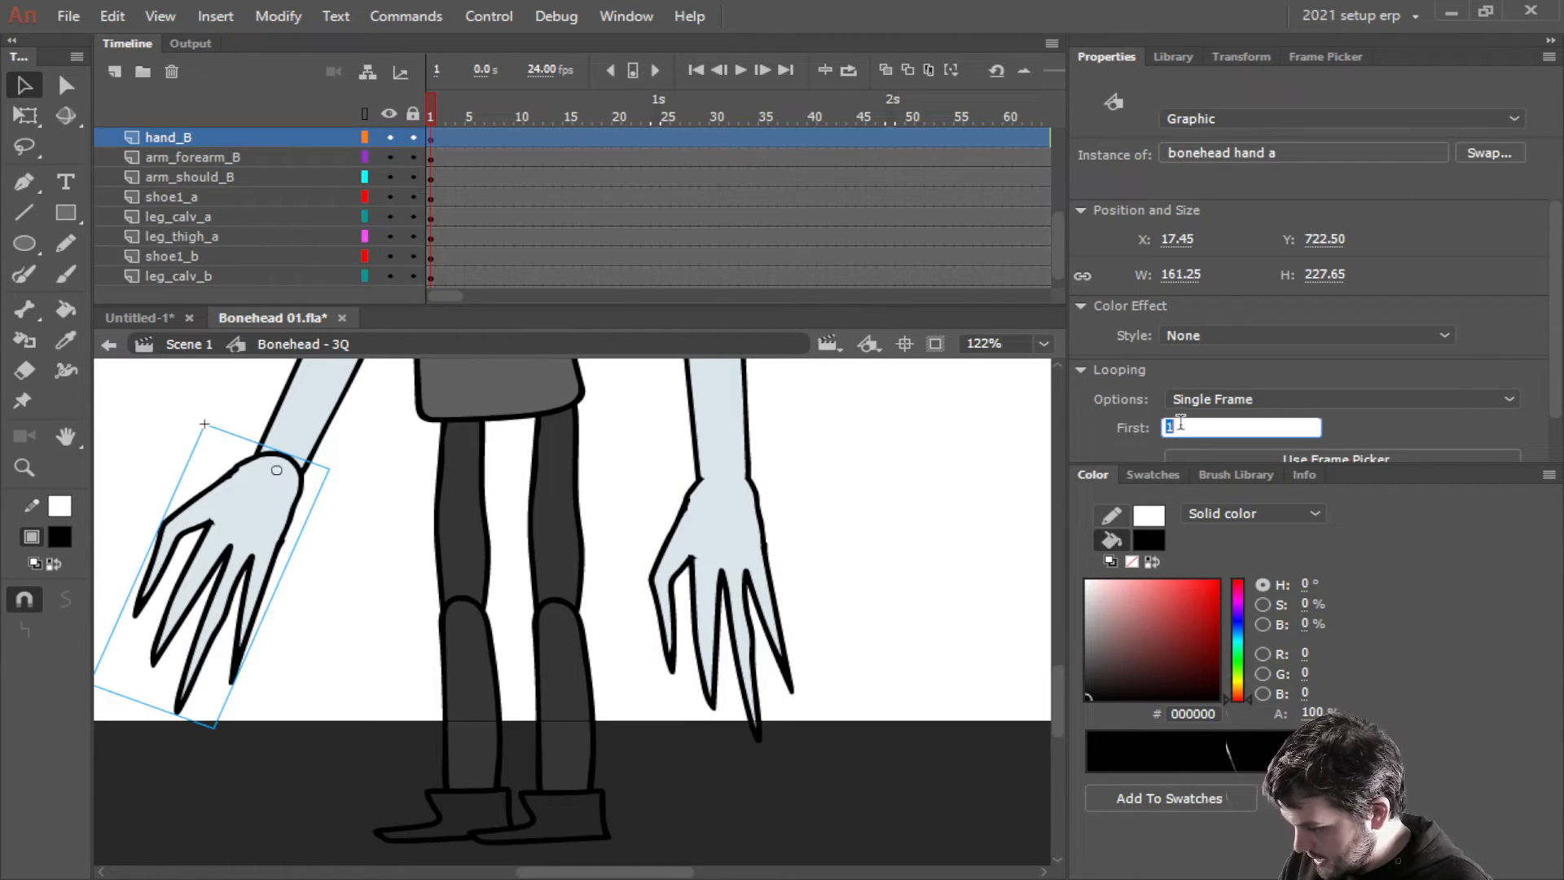
text(2)
key(Return)
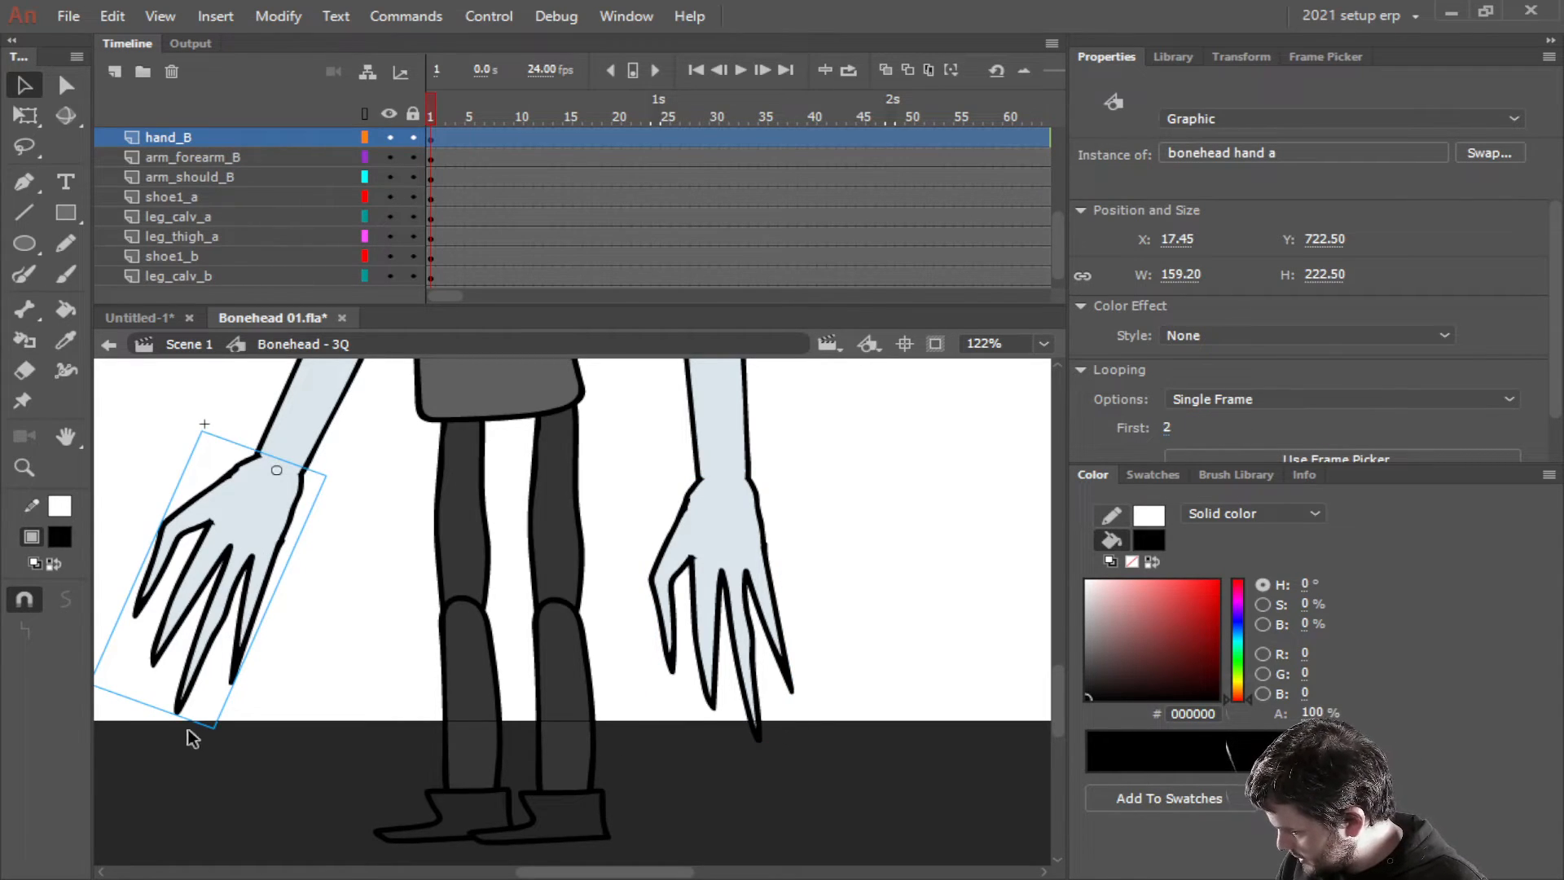
click(222, 814)
Inspect the elbow and wrist joints of both arms, up close and on the whole figure, and save the document
drag(370, 635, 575, 743)
scroll(557, 640, down, 3)
drag(576, 640, 569, 747)
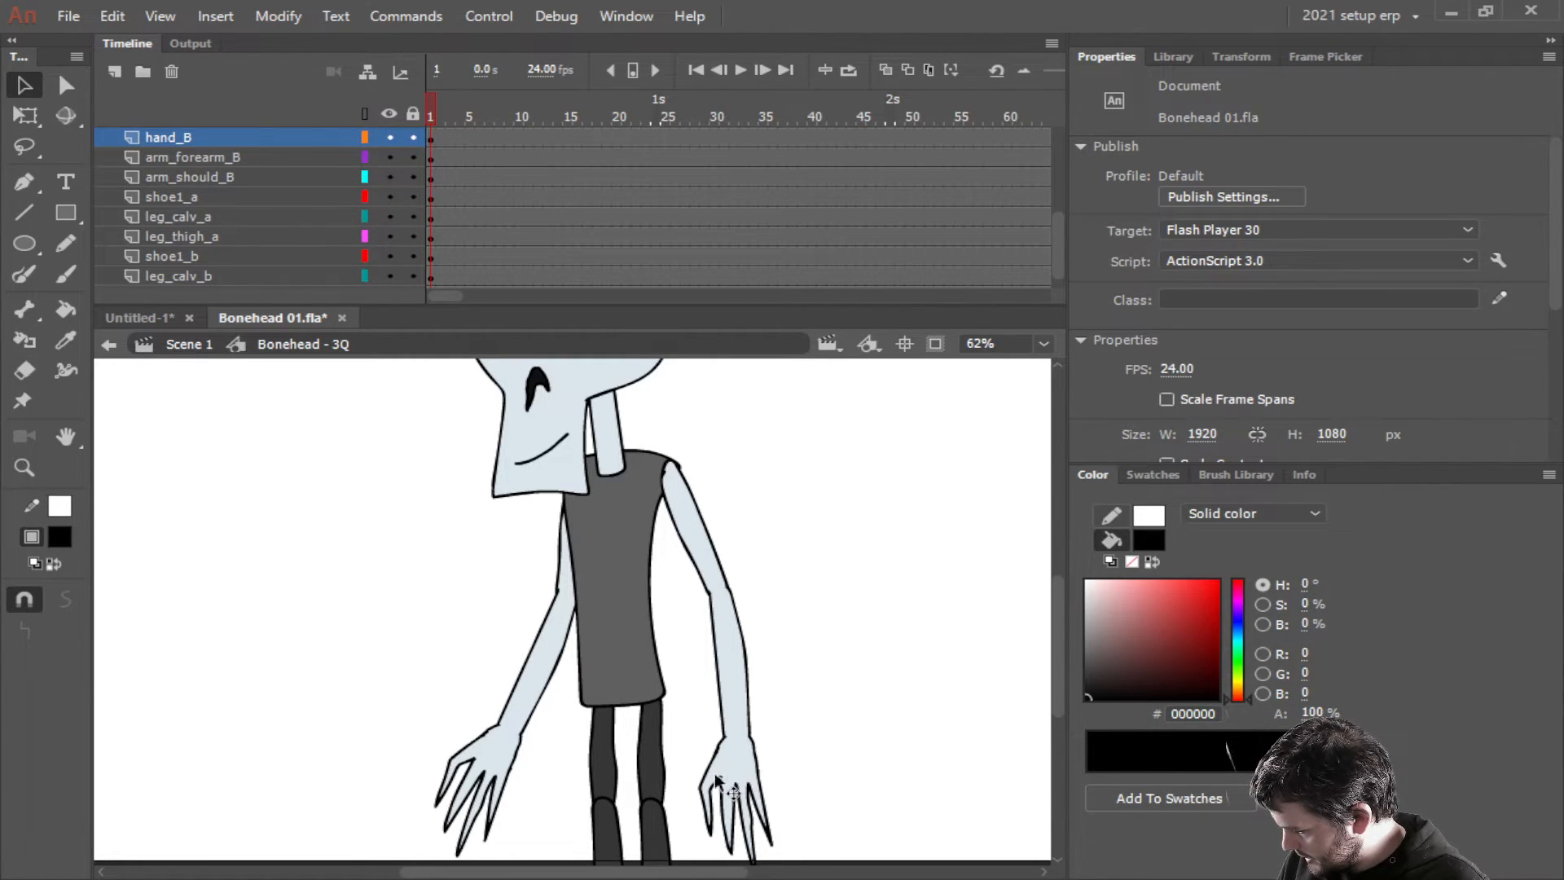
scroll(536, 768, up, 3)
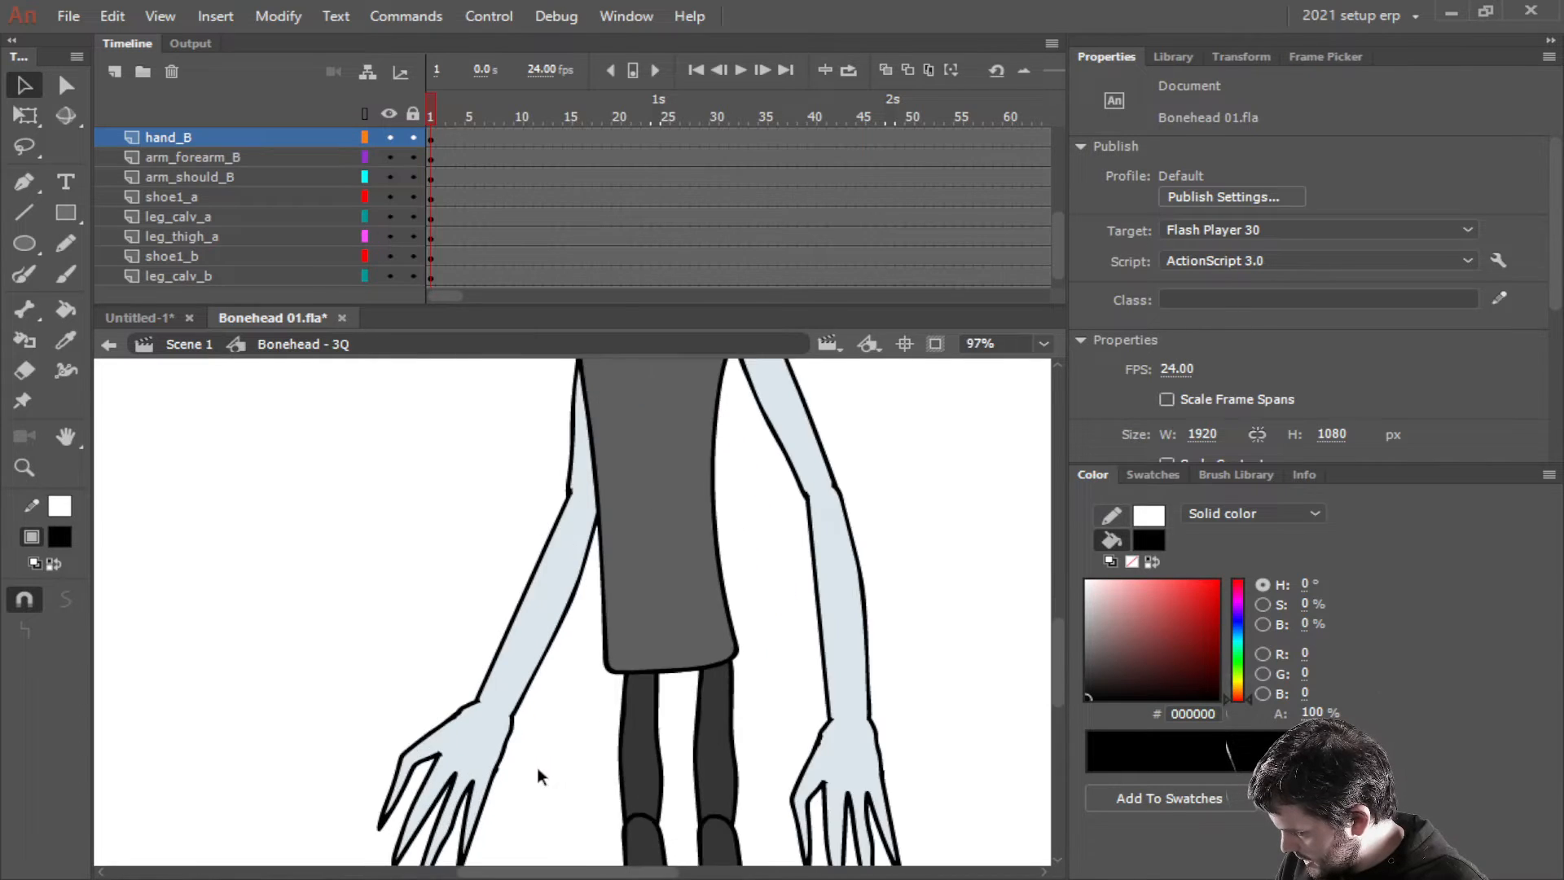
scroll(551, 764, down, 3)
scroll(551, 761, down, 2)
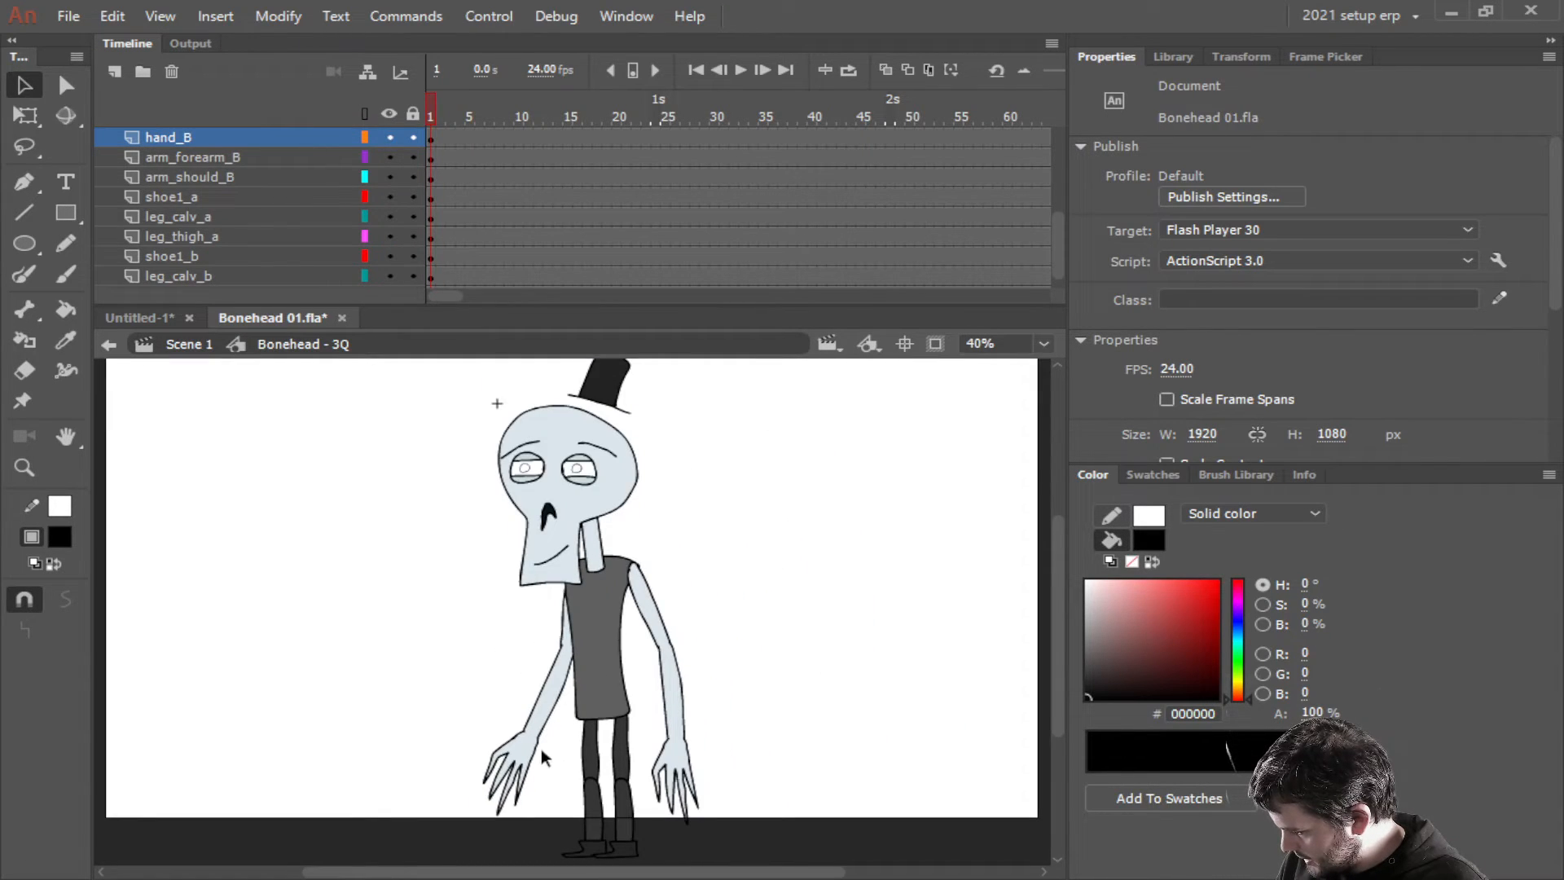
scroll(542, 749, down, 3)
scroll(544, 745, up, 3)
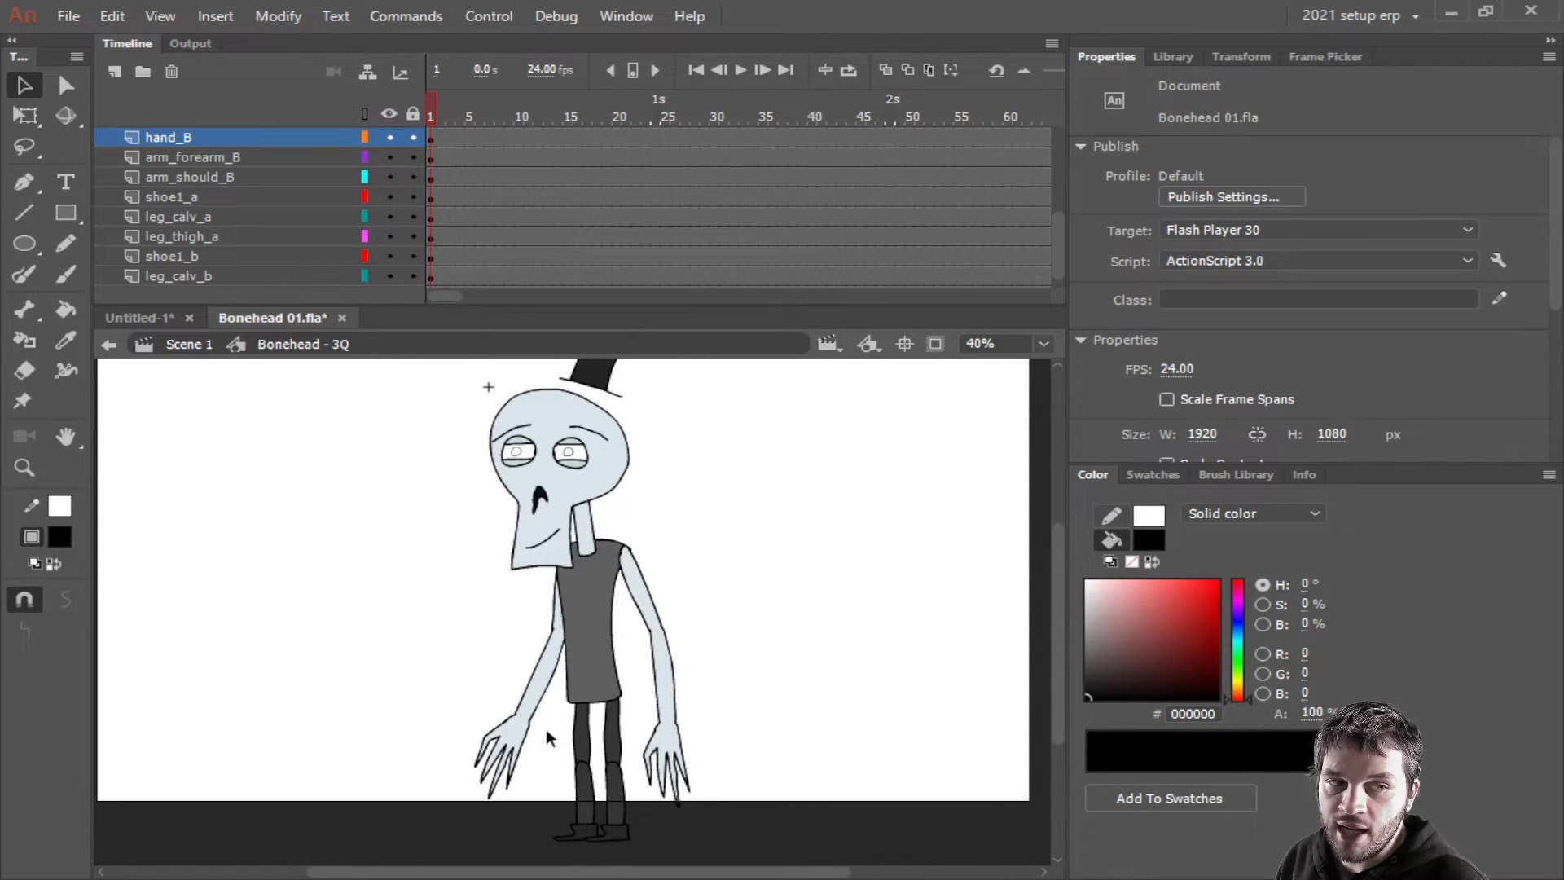
scroll(621, 761, down, 3)
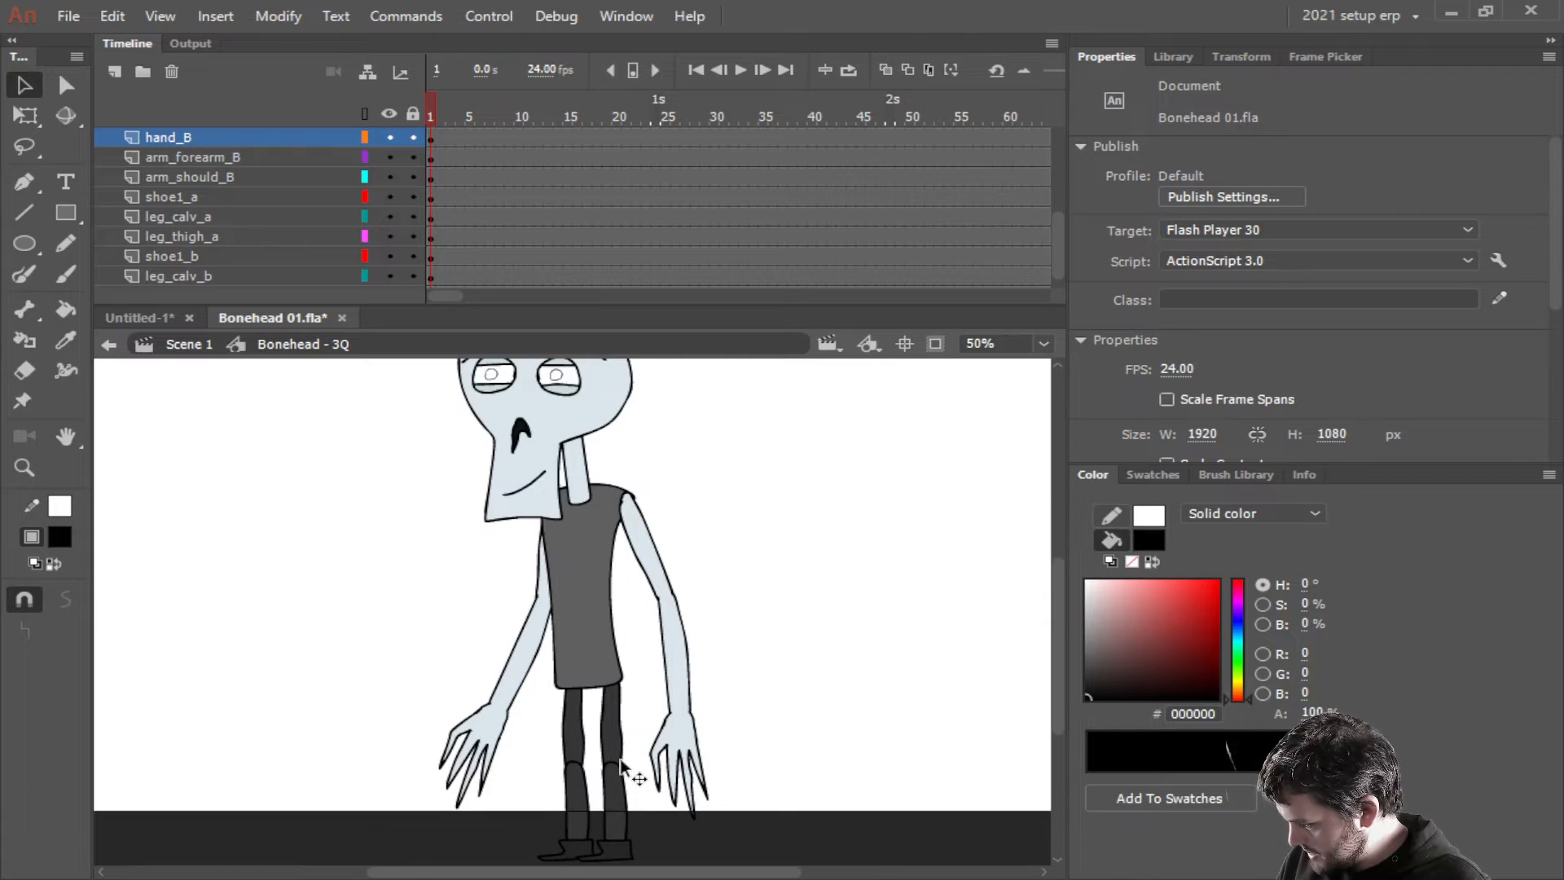
scroll(621, 766, up, 3)
key(ctrl+s)
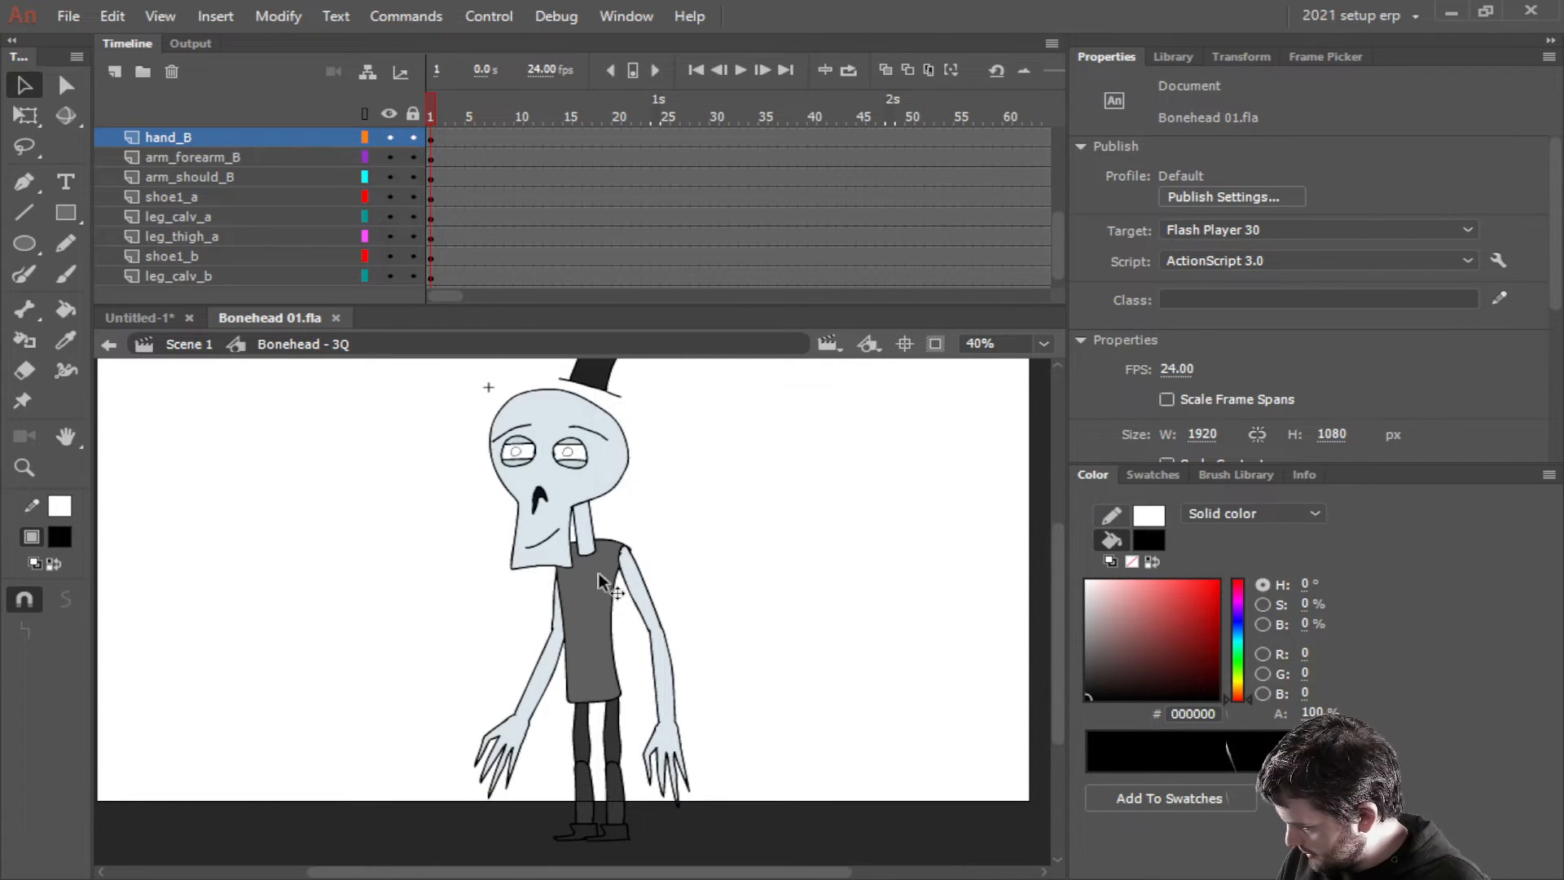
Open the bonehead leg calv symbol from the leg_calv_a instance and add keyframes on frames 2 to 8 of Layer_1
scroll(629, 788, up, 5)
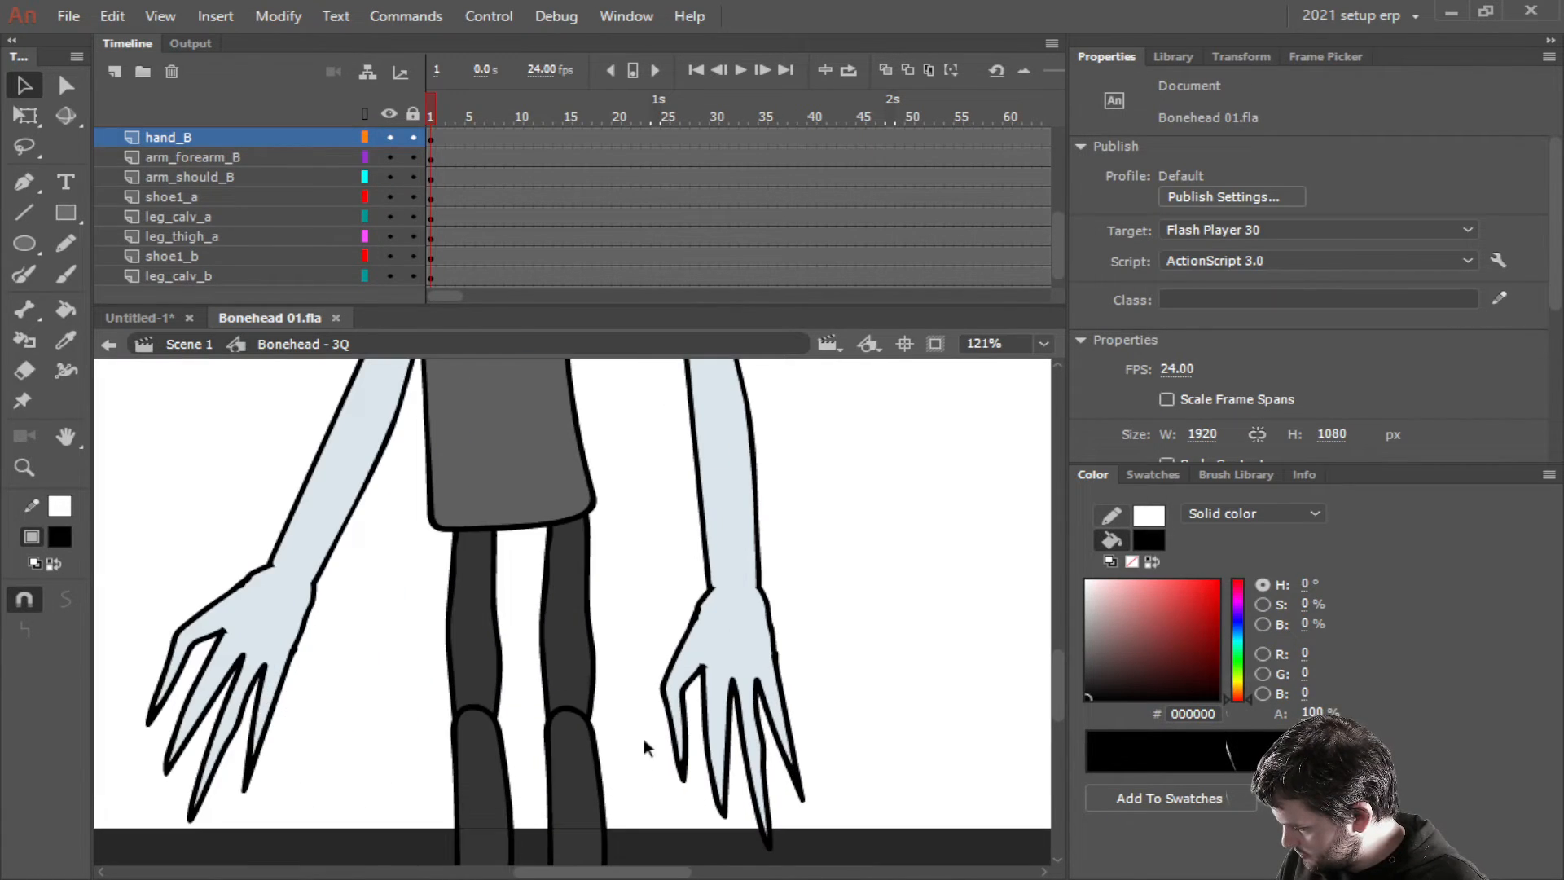
scroll(648, 697, down, 3)
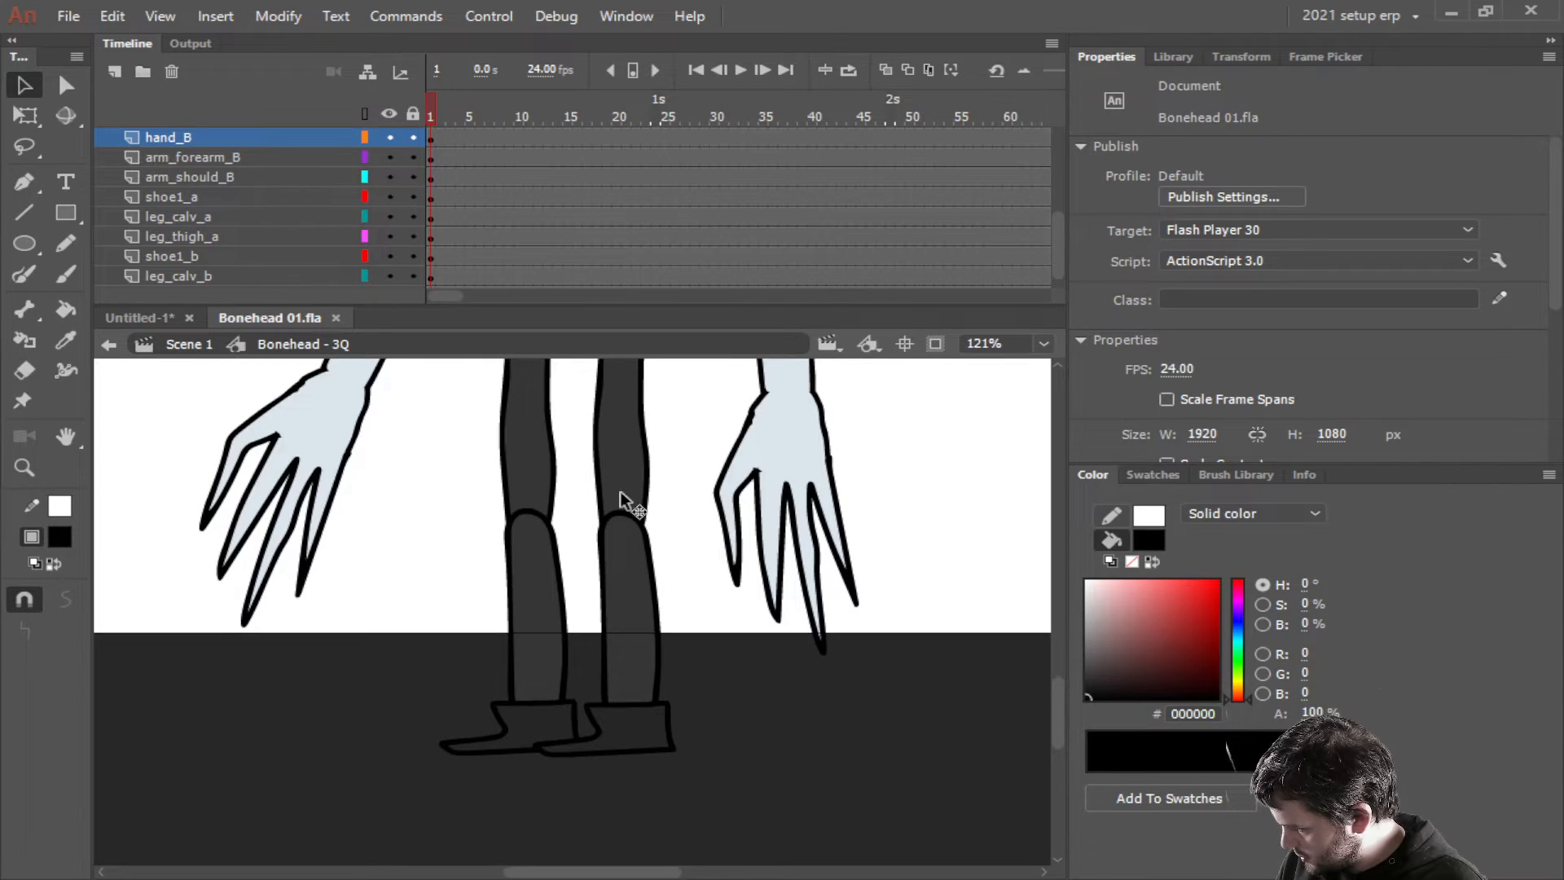
click(619, 518)
double_click(623, 521)
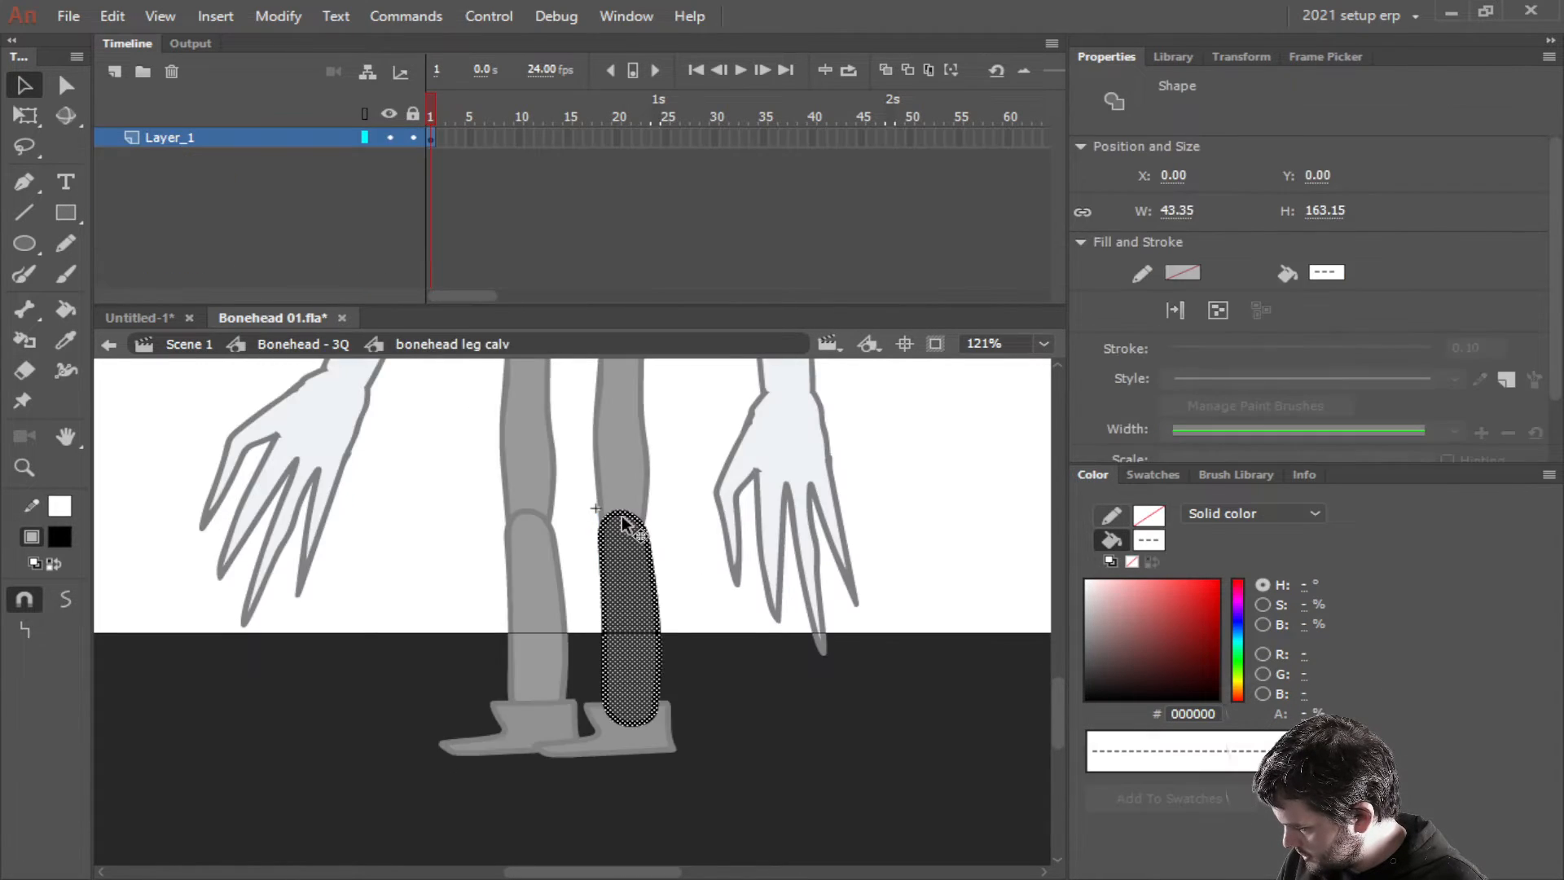
key(Escape)
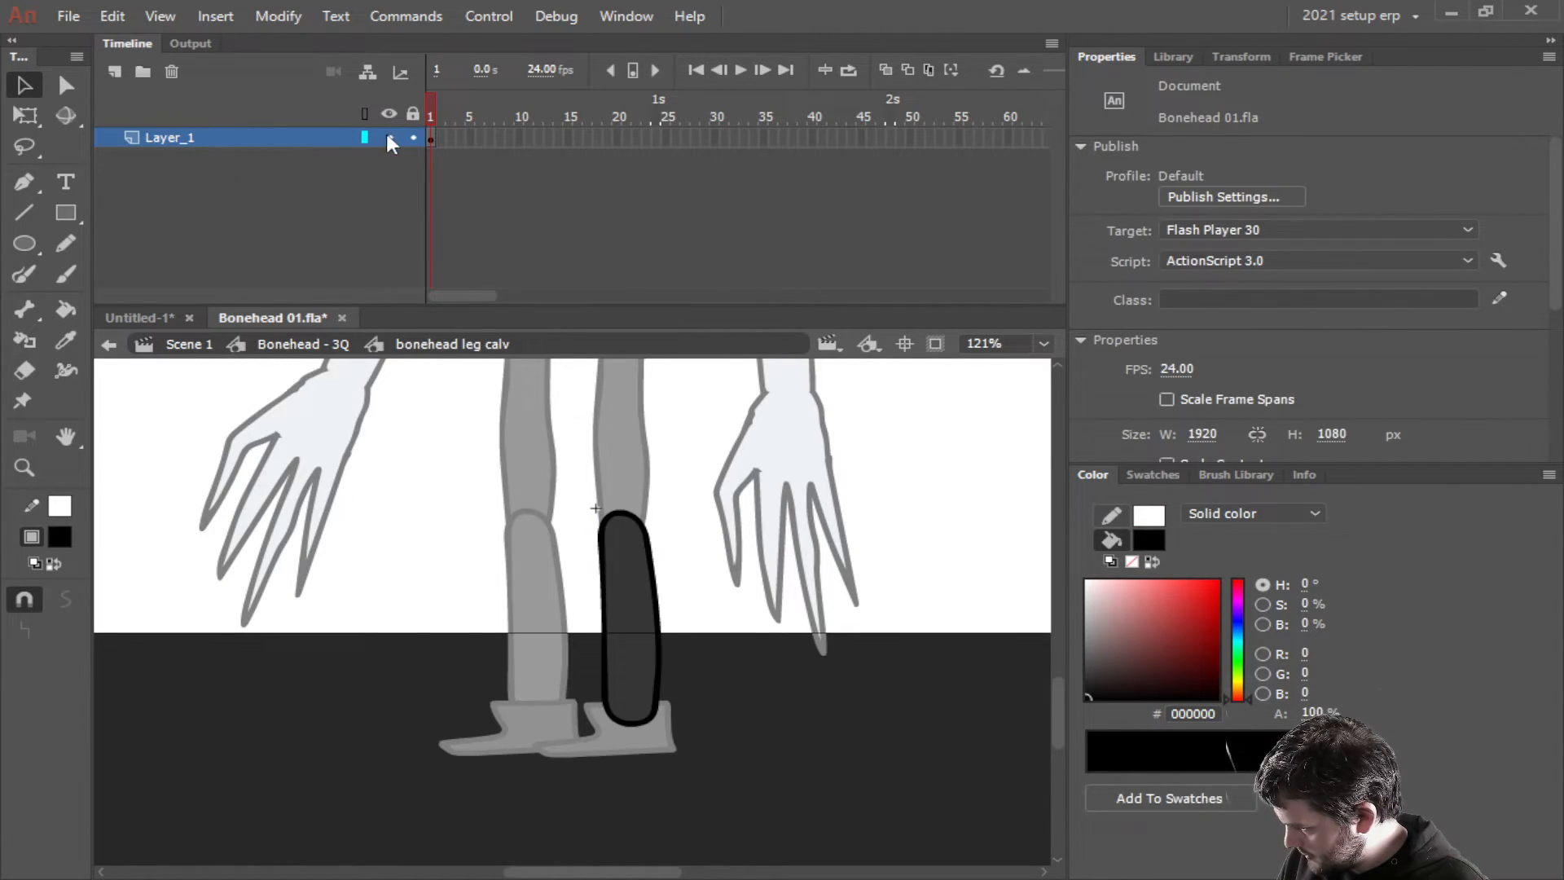
click(430, 137)
key(F6)
key(F6)
key(F6)
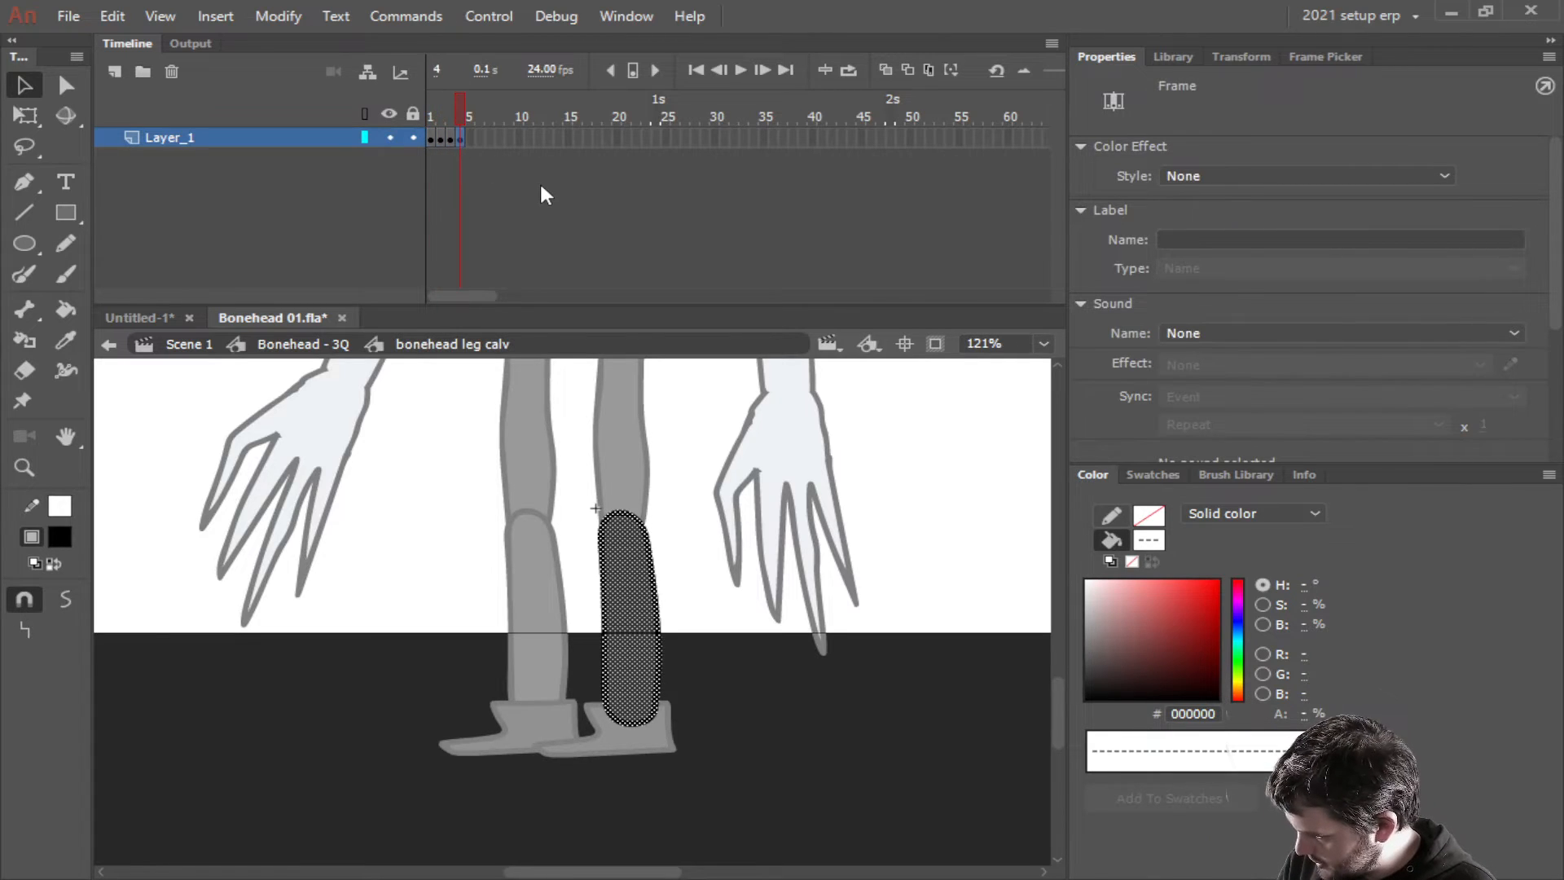
key(F6)
key(F6)
key(F6)
key(F6)
On frame 2 of the calf symbol, erase the rounded black outline across the top of the knee
click(440, 137)
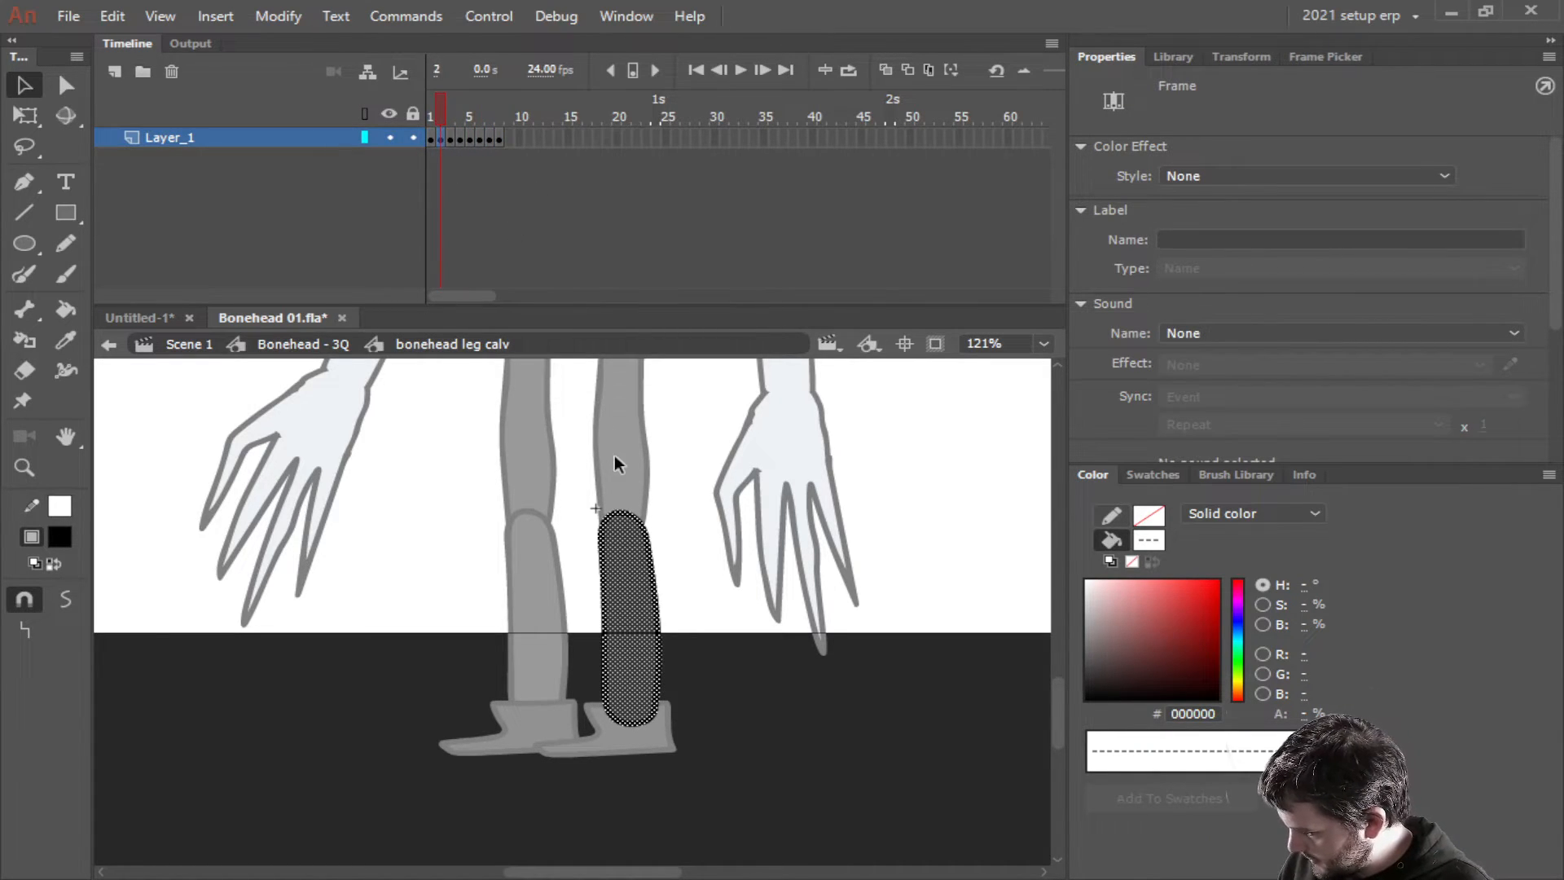
click(693, 449)
scroll(682, 520, up, 4)
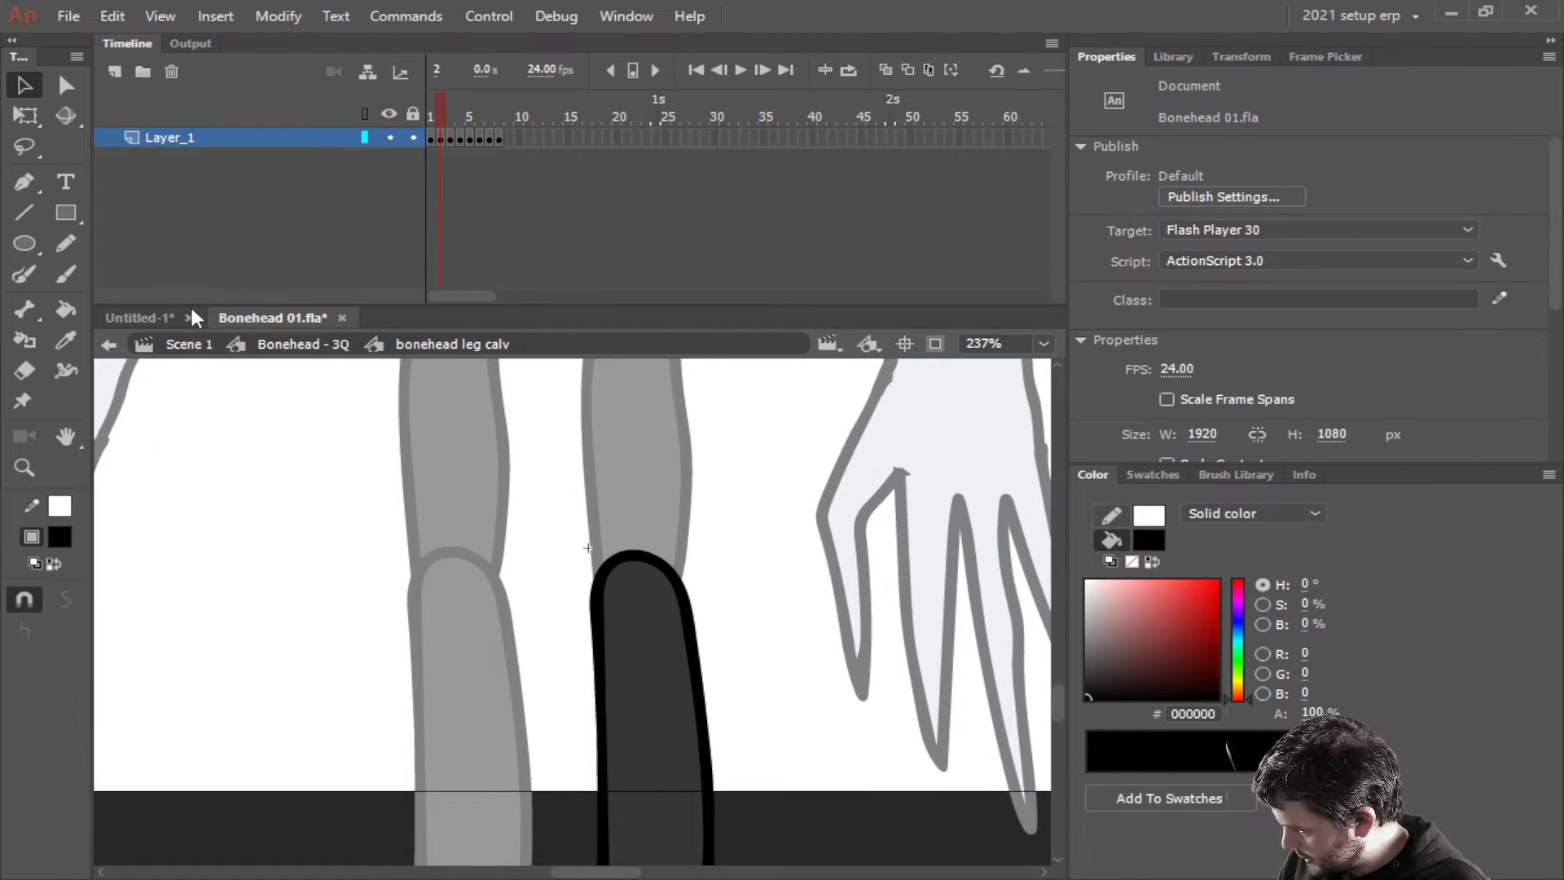
click(23, 371)
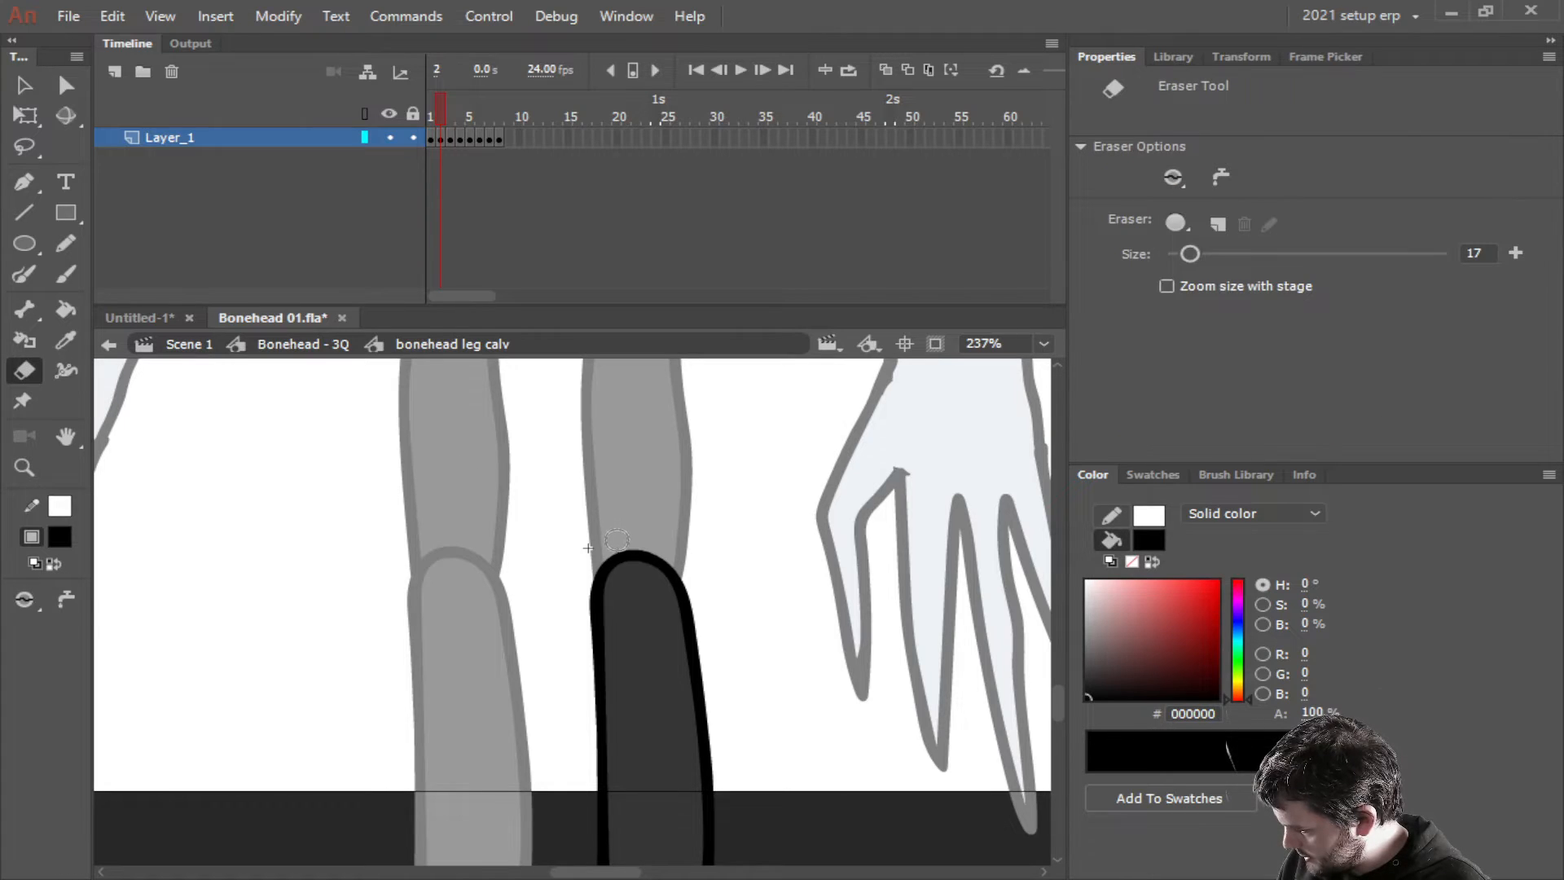
mouse_move(626, 549)
mouse_down()
mouse_move(667, 560)
mouse_move(626, 559)
mouse_move(651, 566)
mouse_up()
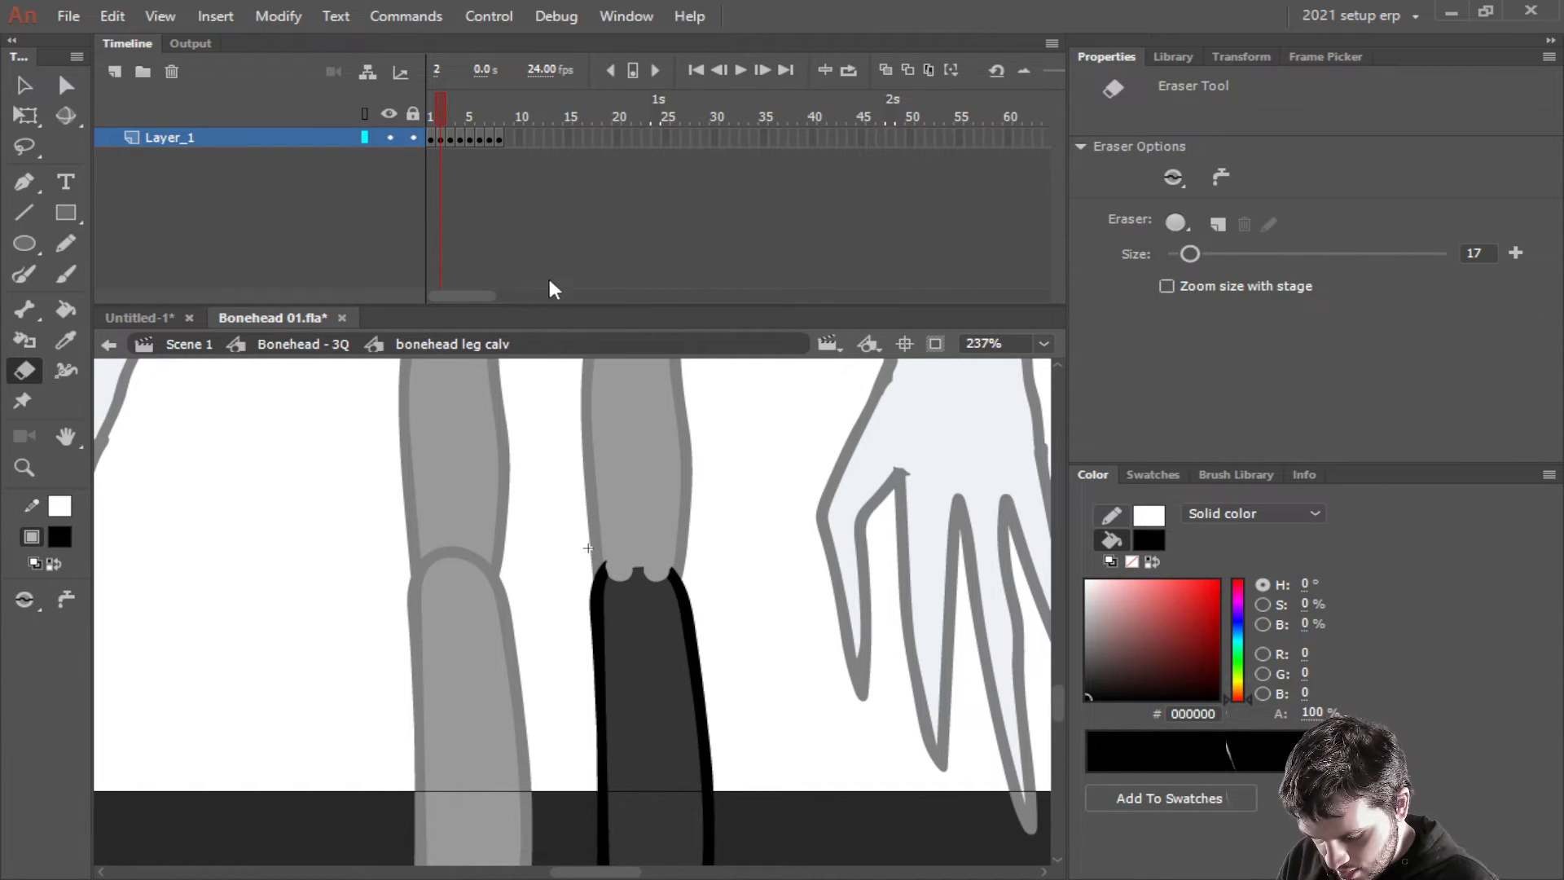
Erase the middle of the calf's knee outline on frame 3 and its upper right corner on frame 4
key(period)
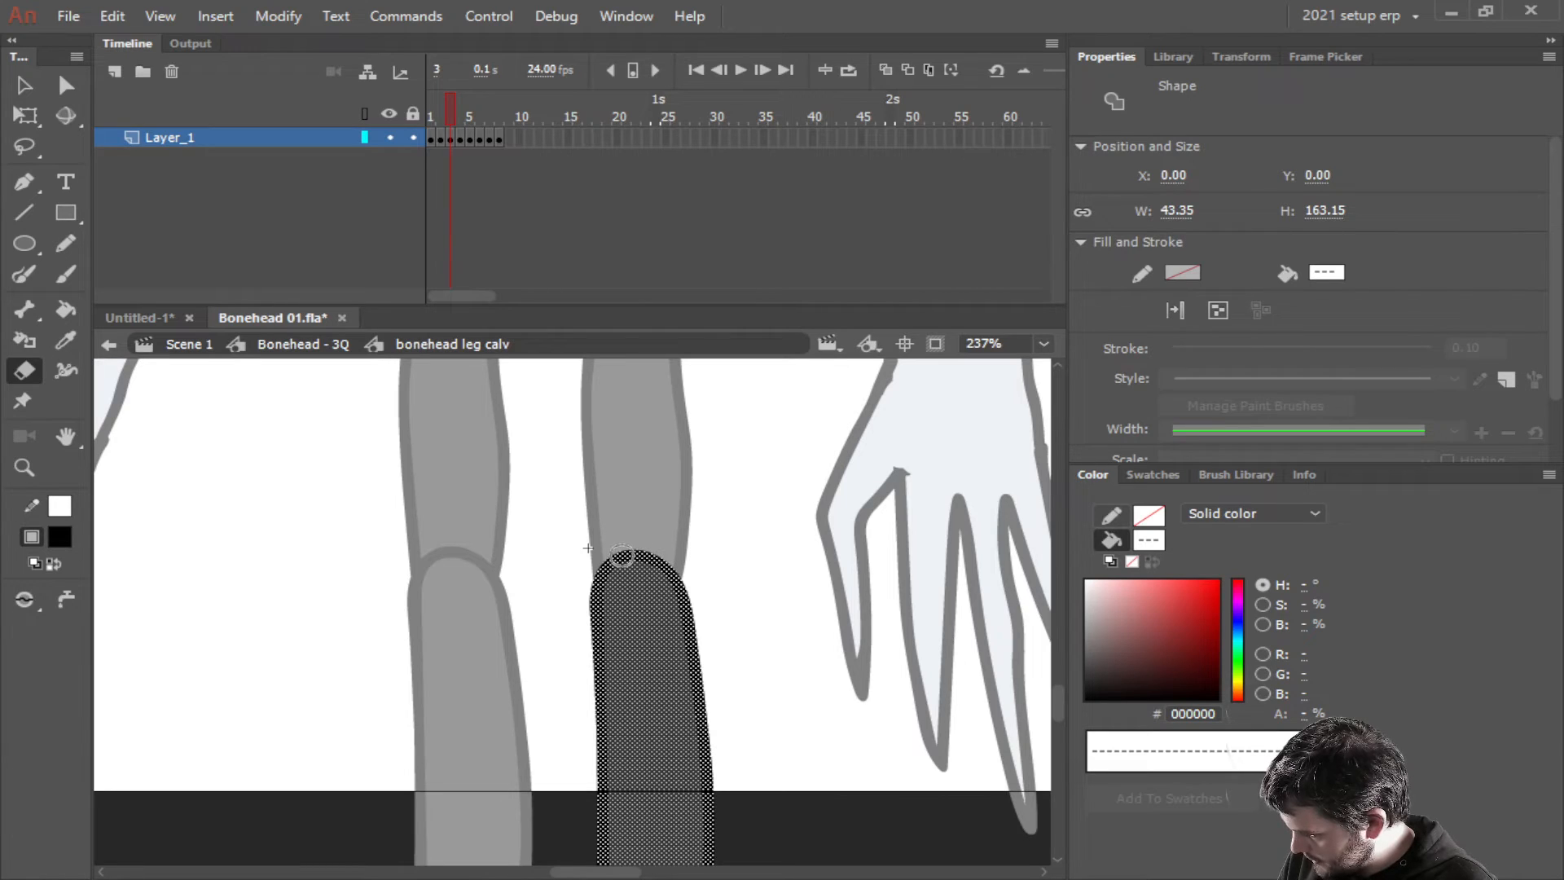
drag(621, 557, 632, 555)
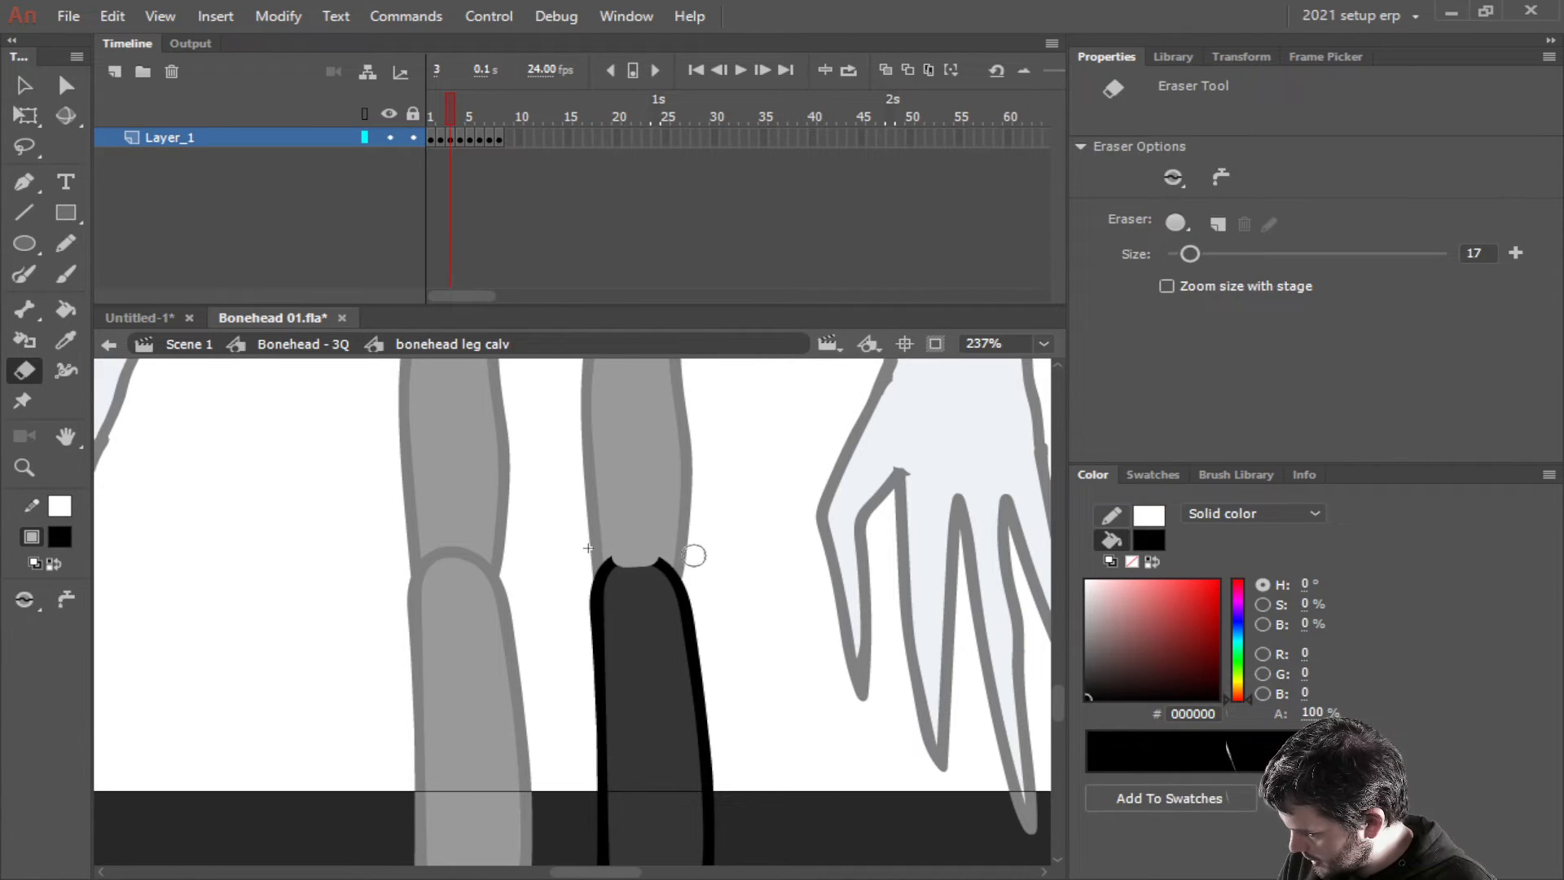
key(period)
drag(659, 559, 680, 570)
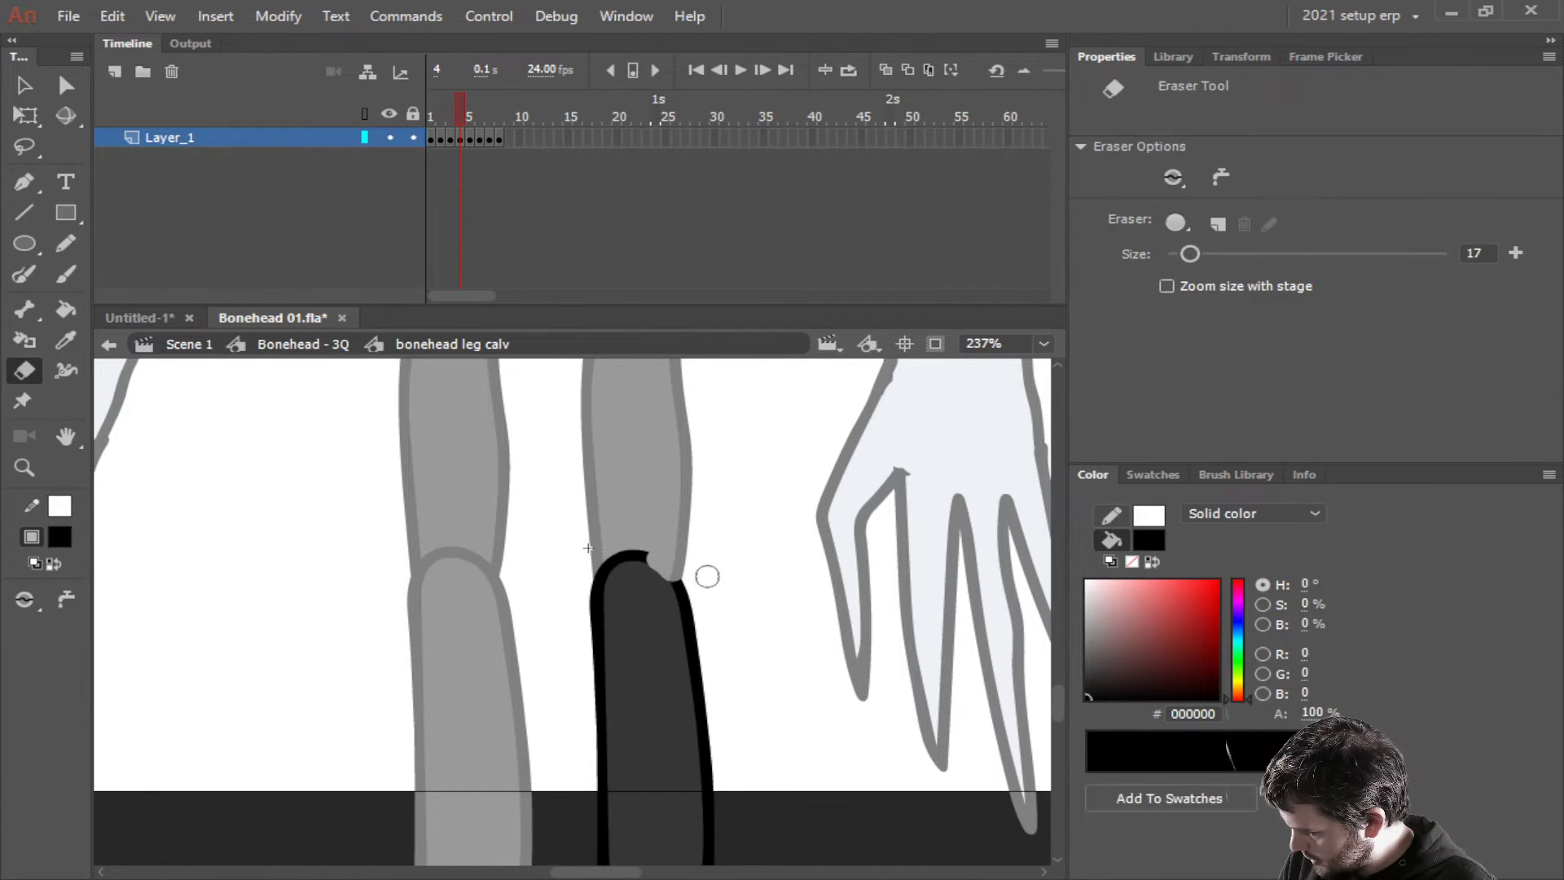
Erase the left side of the calf's knee outline on frame 5 and the right side on frame 6
key(period)
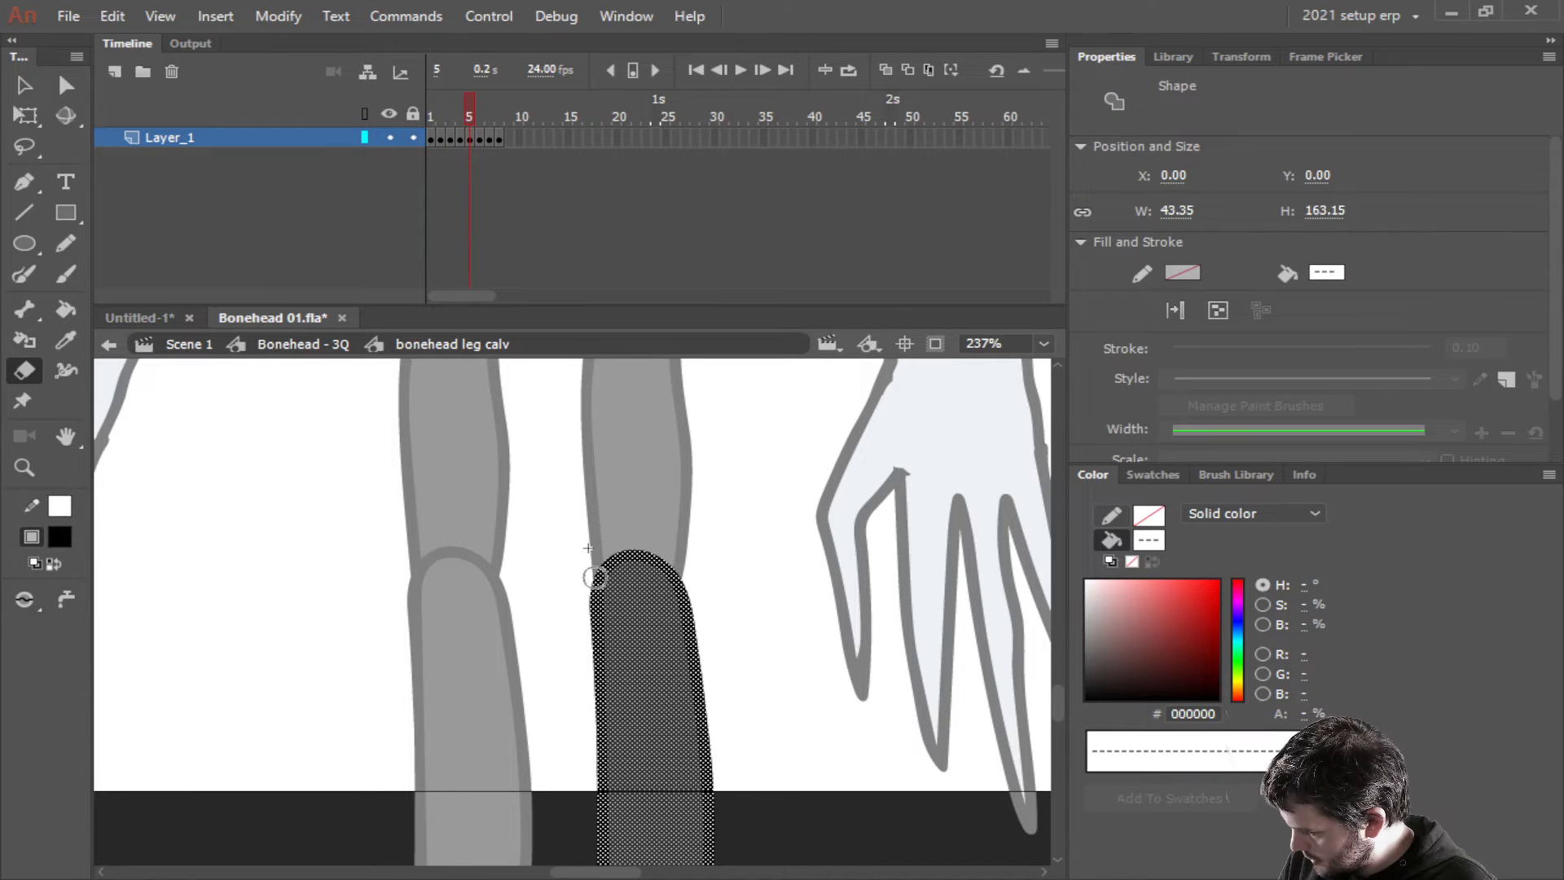
mouse_move(597, 580)
mouse_down()
mouse_move(605, 566)
mouse_move(677, 576)
mouse_move(686, 595)
mouse_up()
key(period)
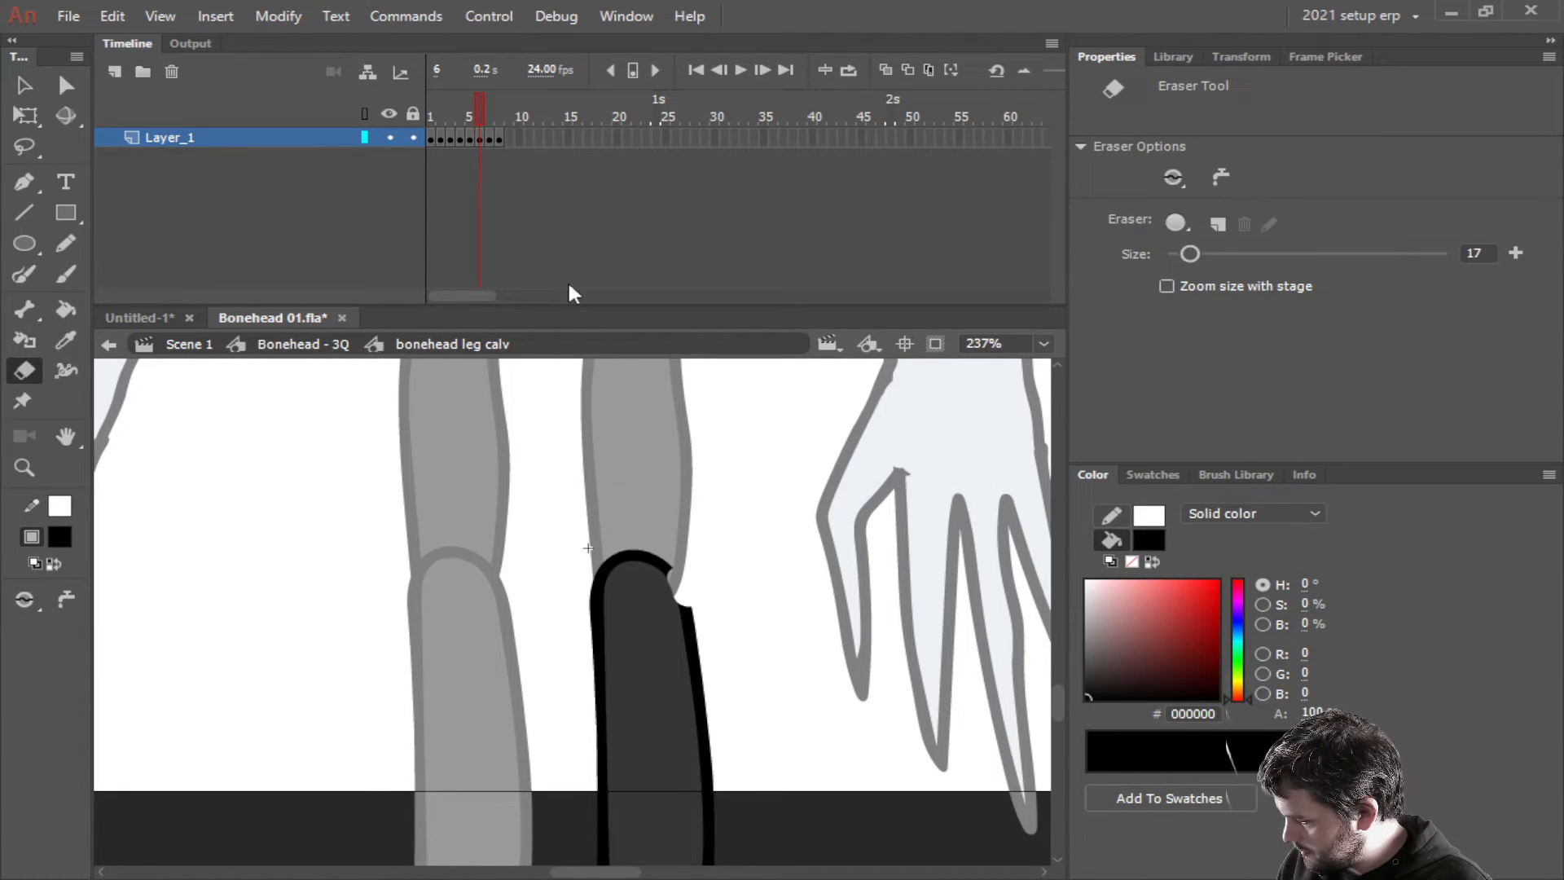
Step back and forth through frames 4 to 7 of the calf symbol to compare the knee outline variations
key(comma)
key(comma)
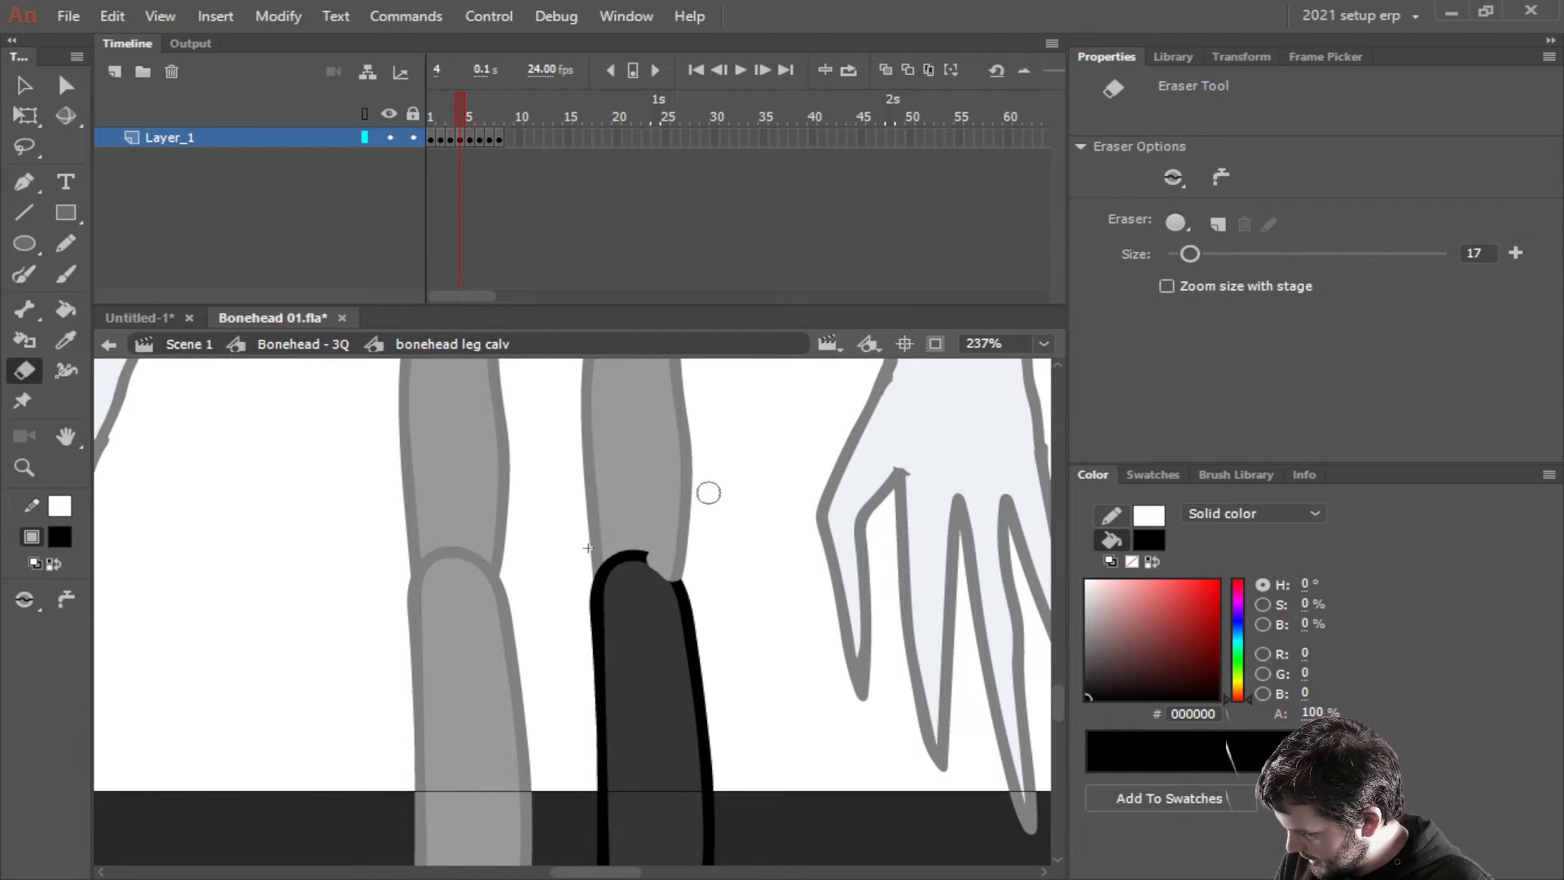
key(period)
key(period)
key(period)
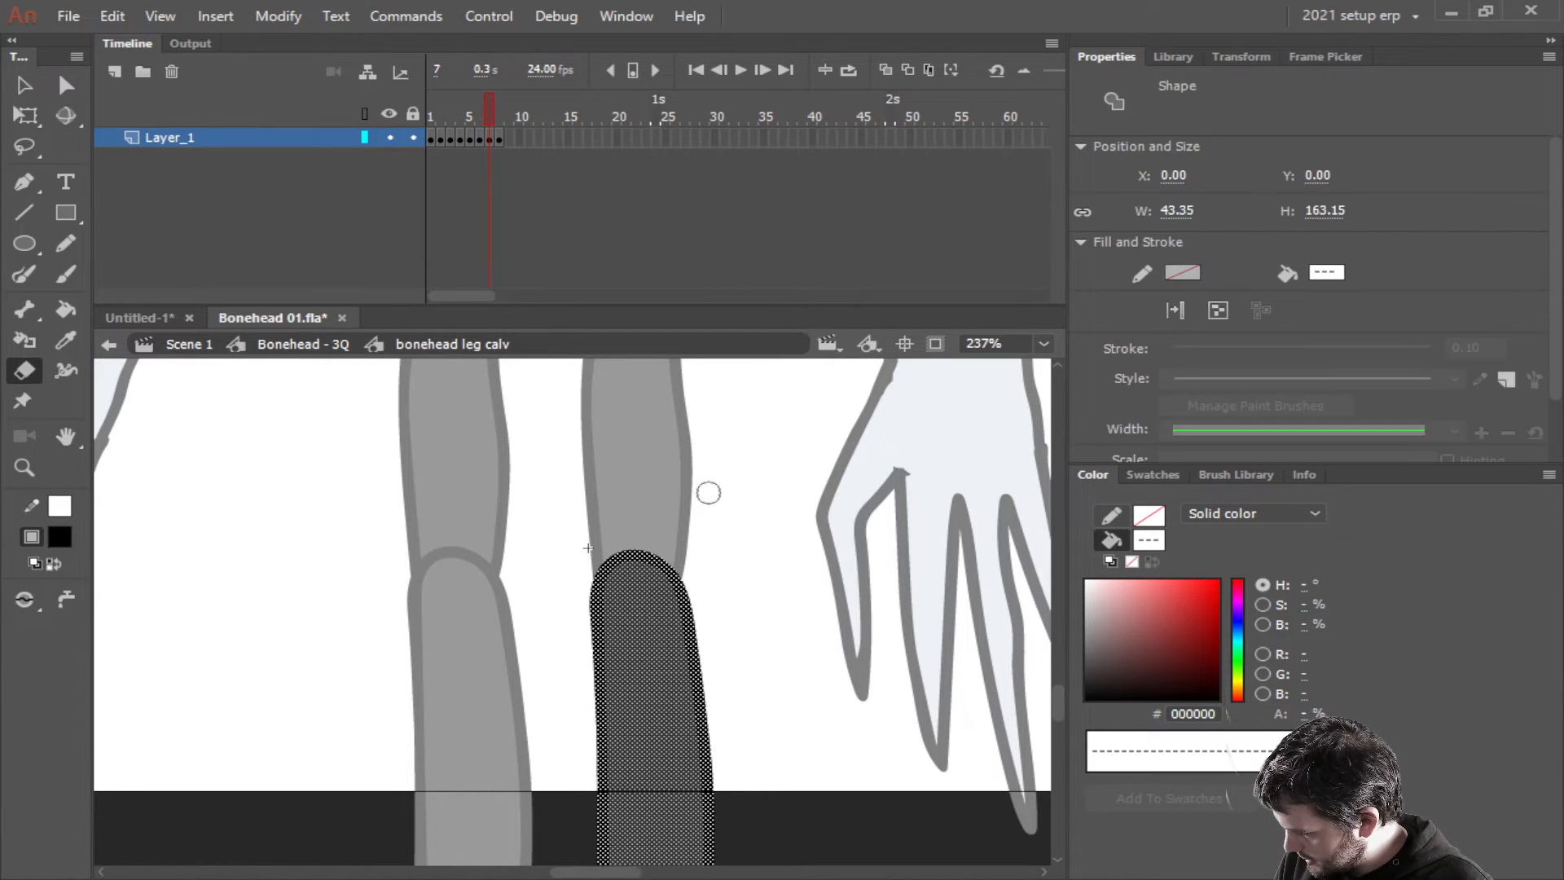
Return to the Bonehead - 3Q symbol and set the first frame of the leg_calv_a and leg_calv_b instances to 2
click(295, 344)
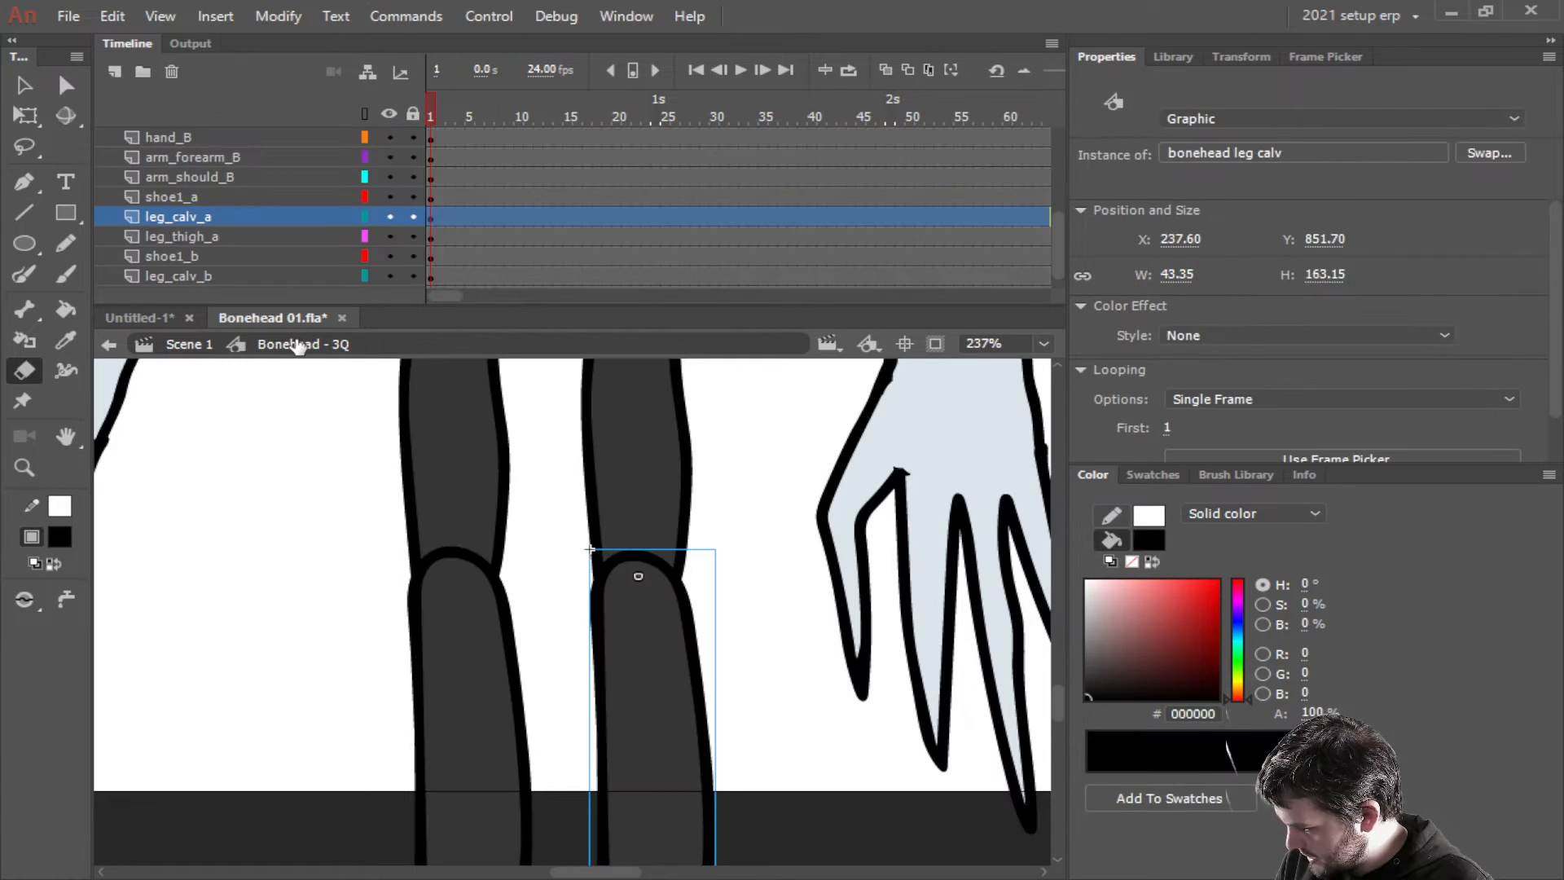
click(23, 84)
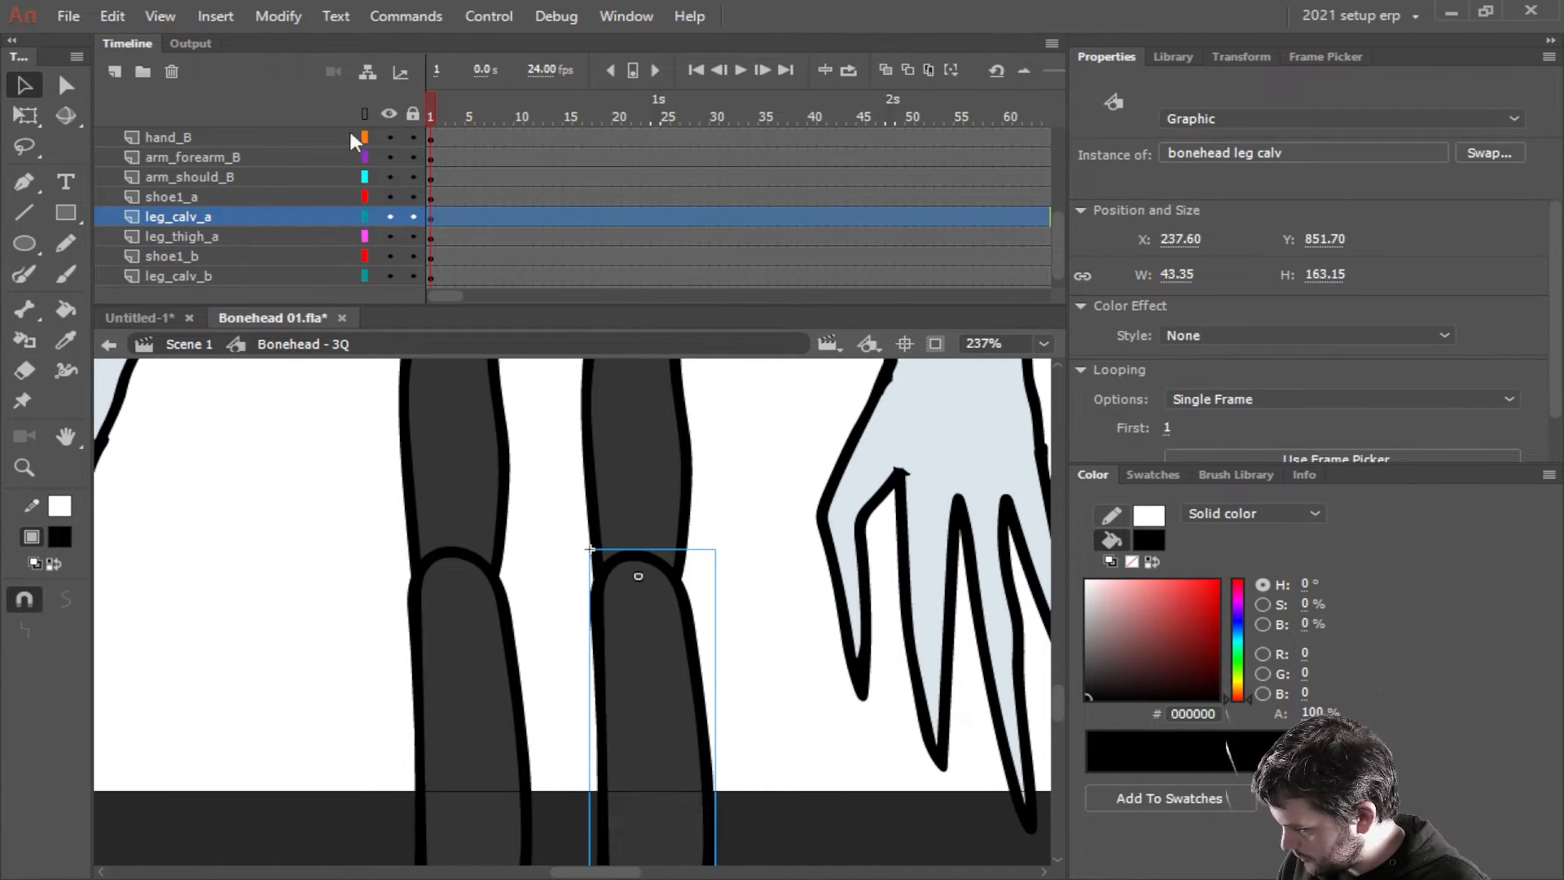
click(1170, 427)
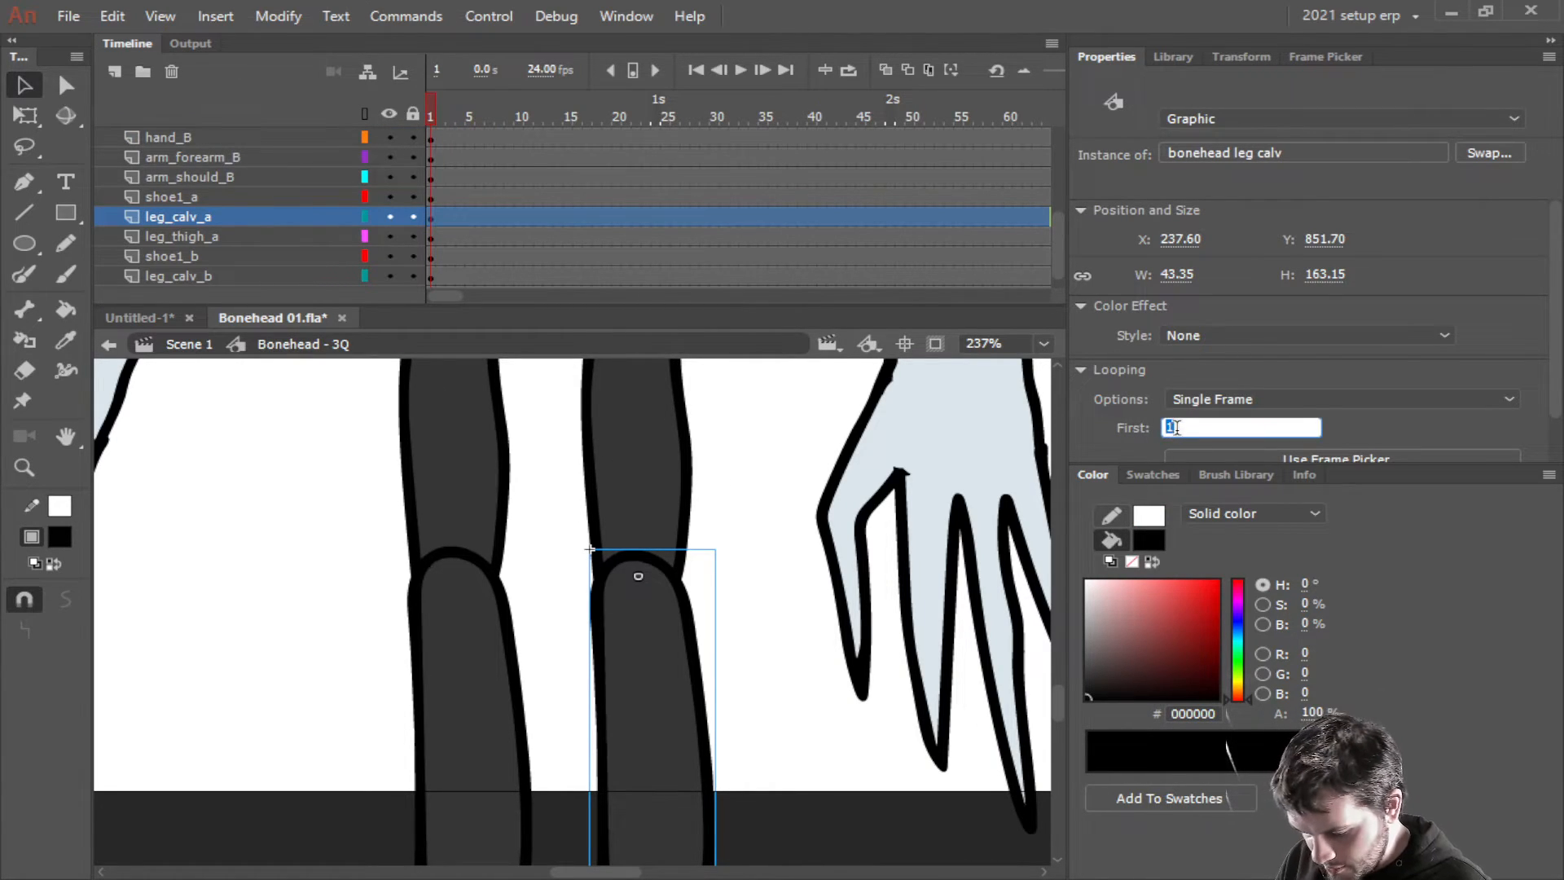
click(475, 662)
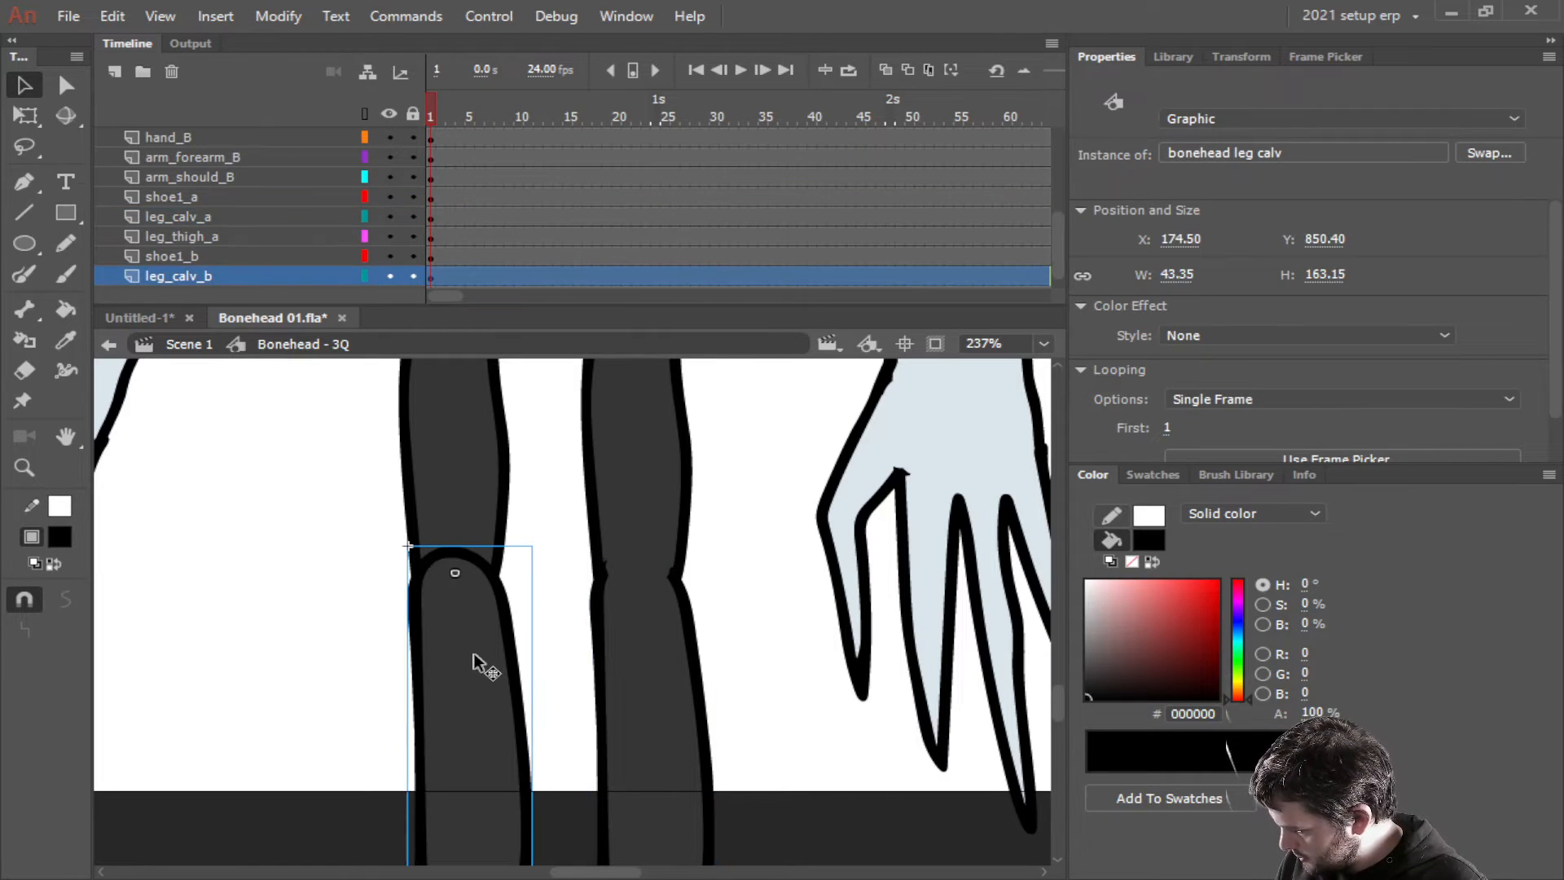
click(1165, 427)
text(2)
key(Return)
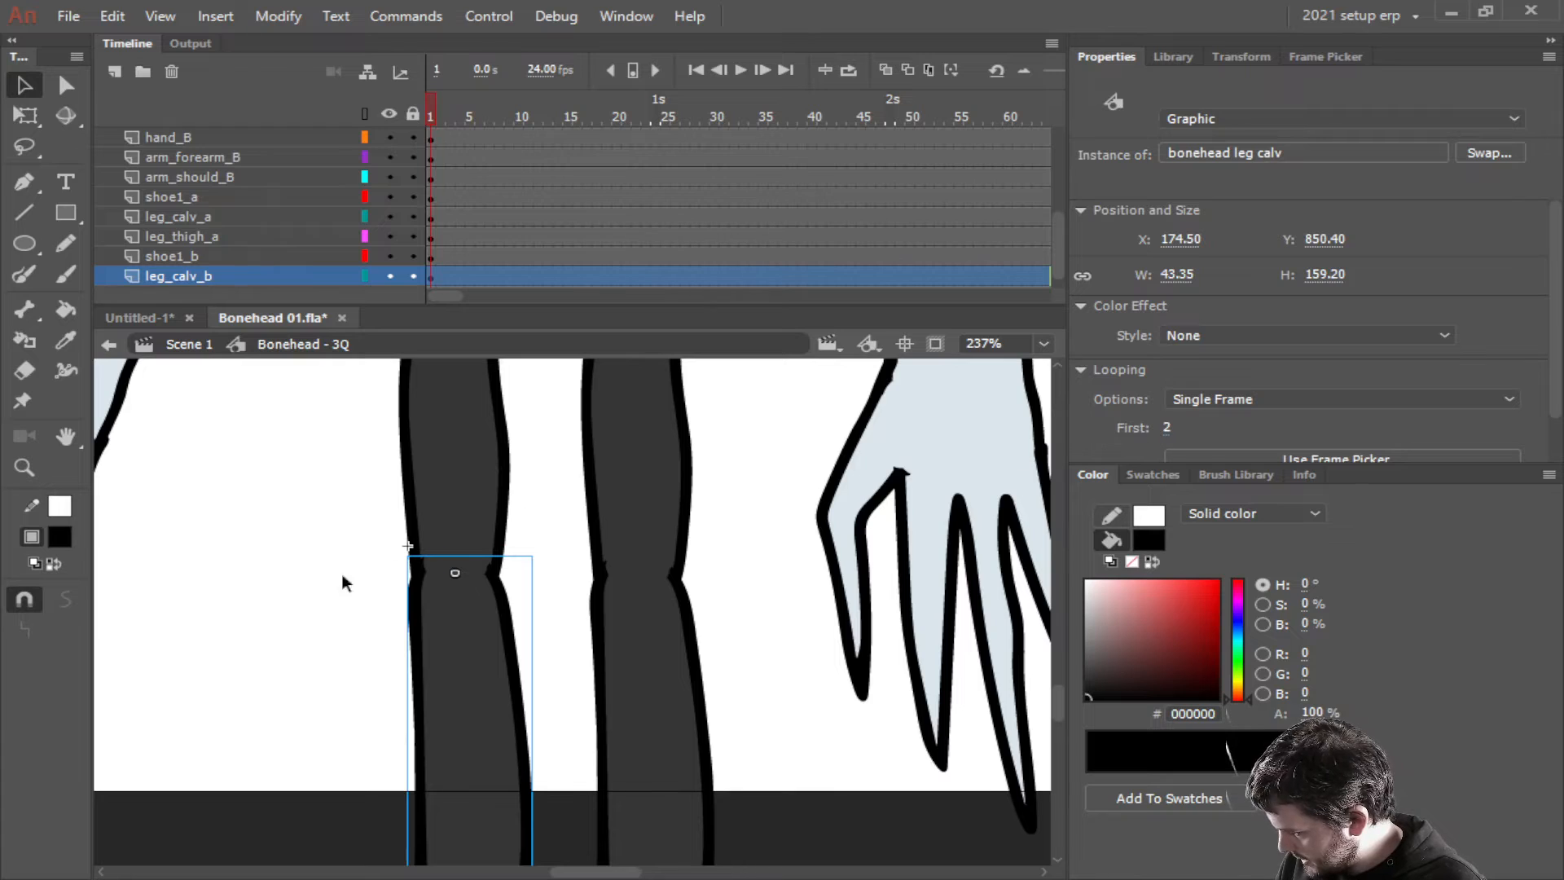
click(268, 596)
Examine the knee joints and lower legs of the figure at different zoom levels and select the leg_calv_a instance
scroll(783, 654, down, 3)
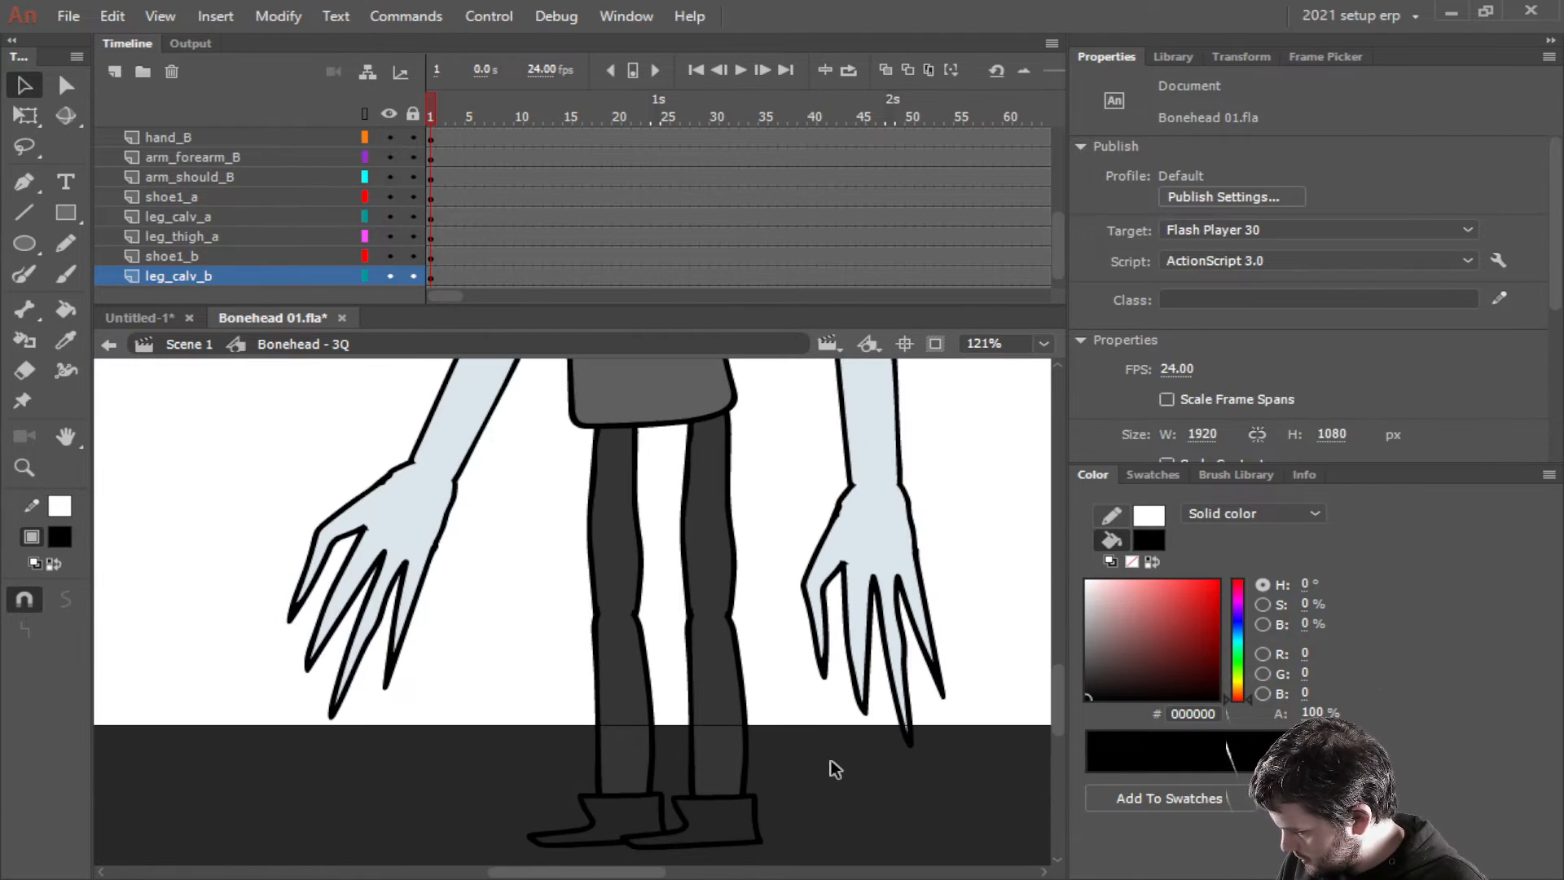
drag(821, 702, 806, 735)
scroll(776, 619, down, 3)
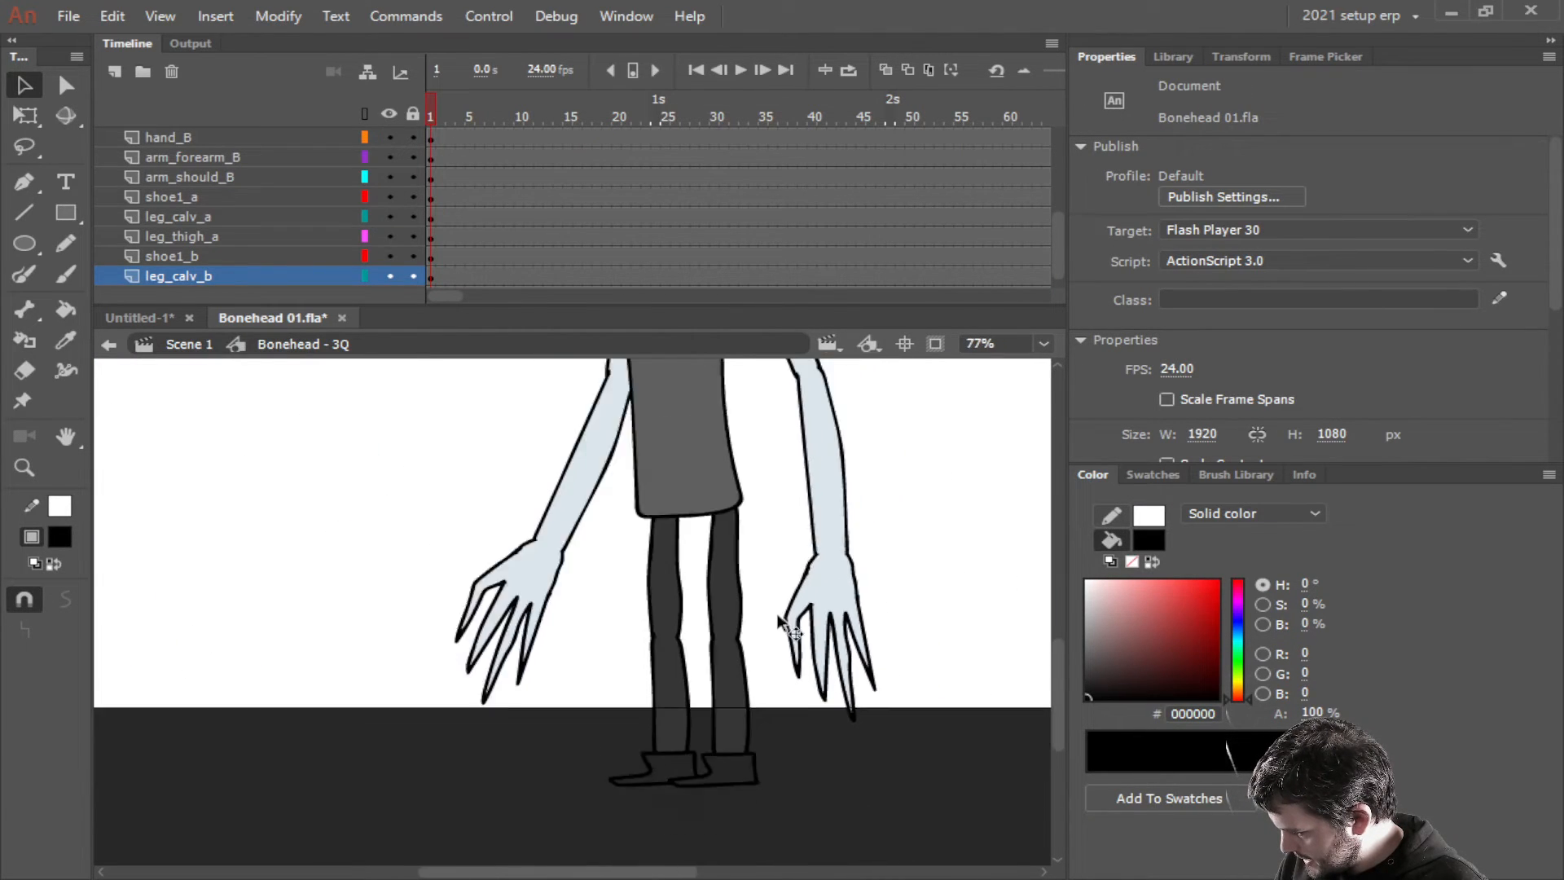
drag(770, 642, 730, 666)
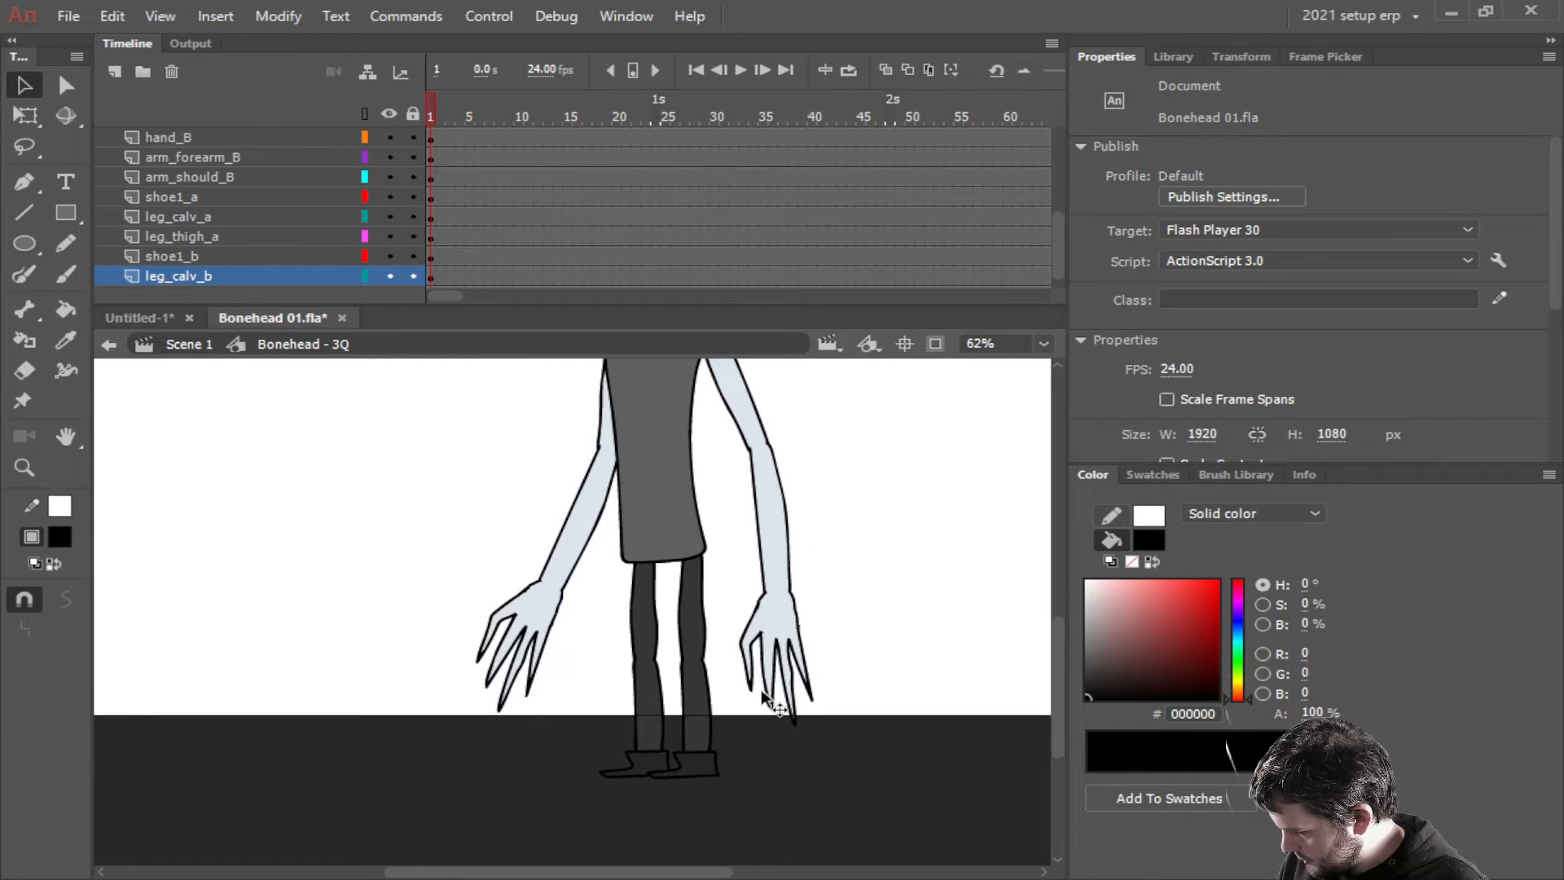
scroll(763, 694, up, 3)
click(637, 677)
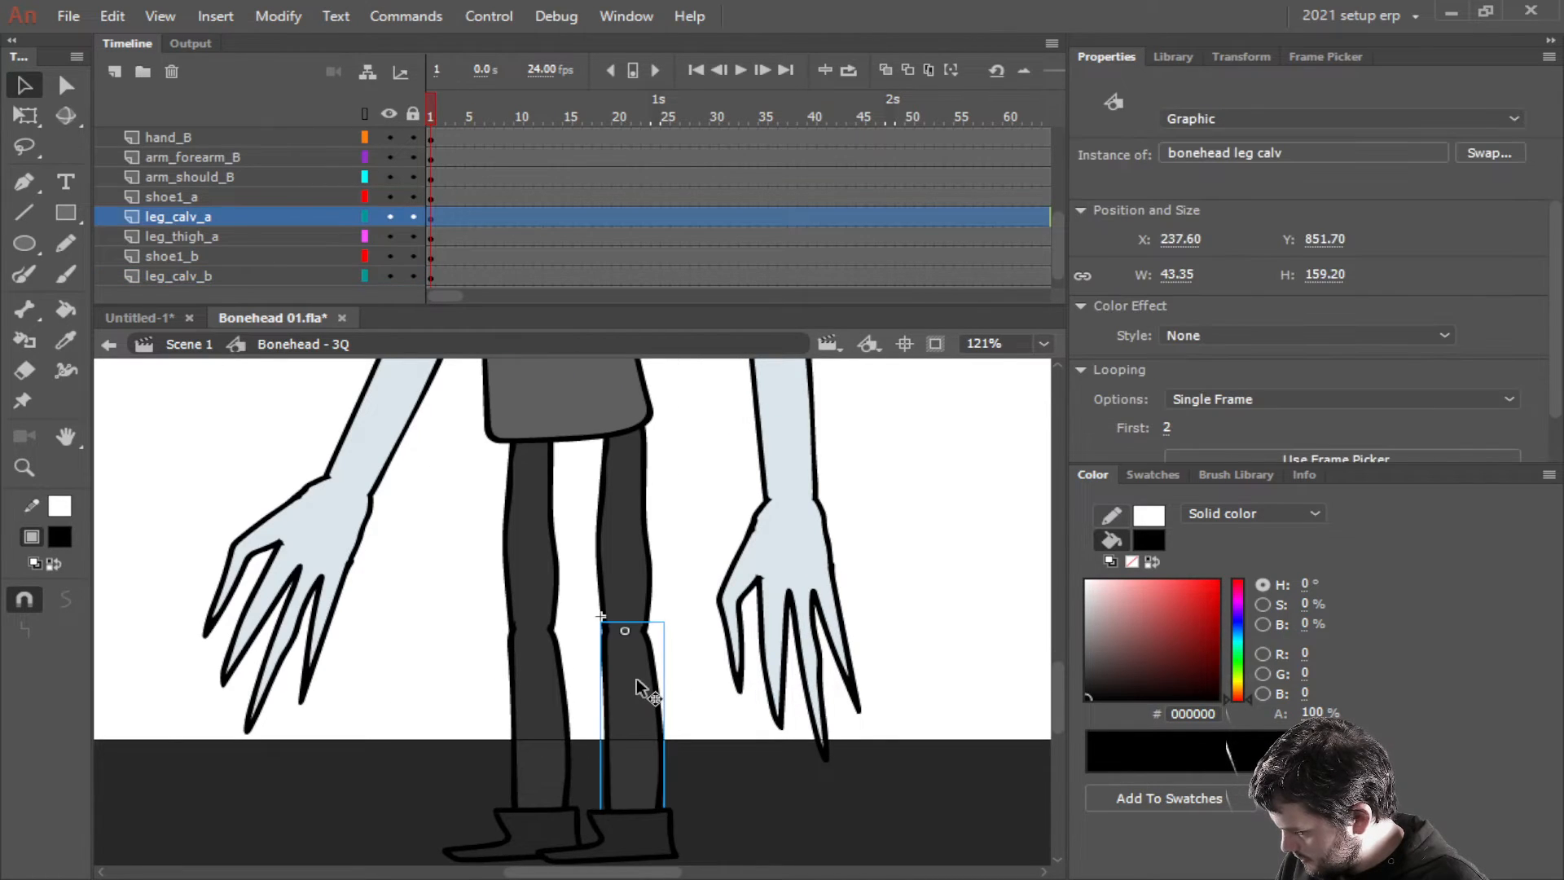
drag(765, 815, 753, 673)
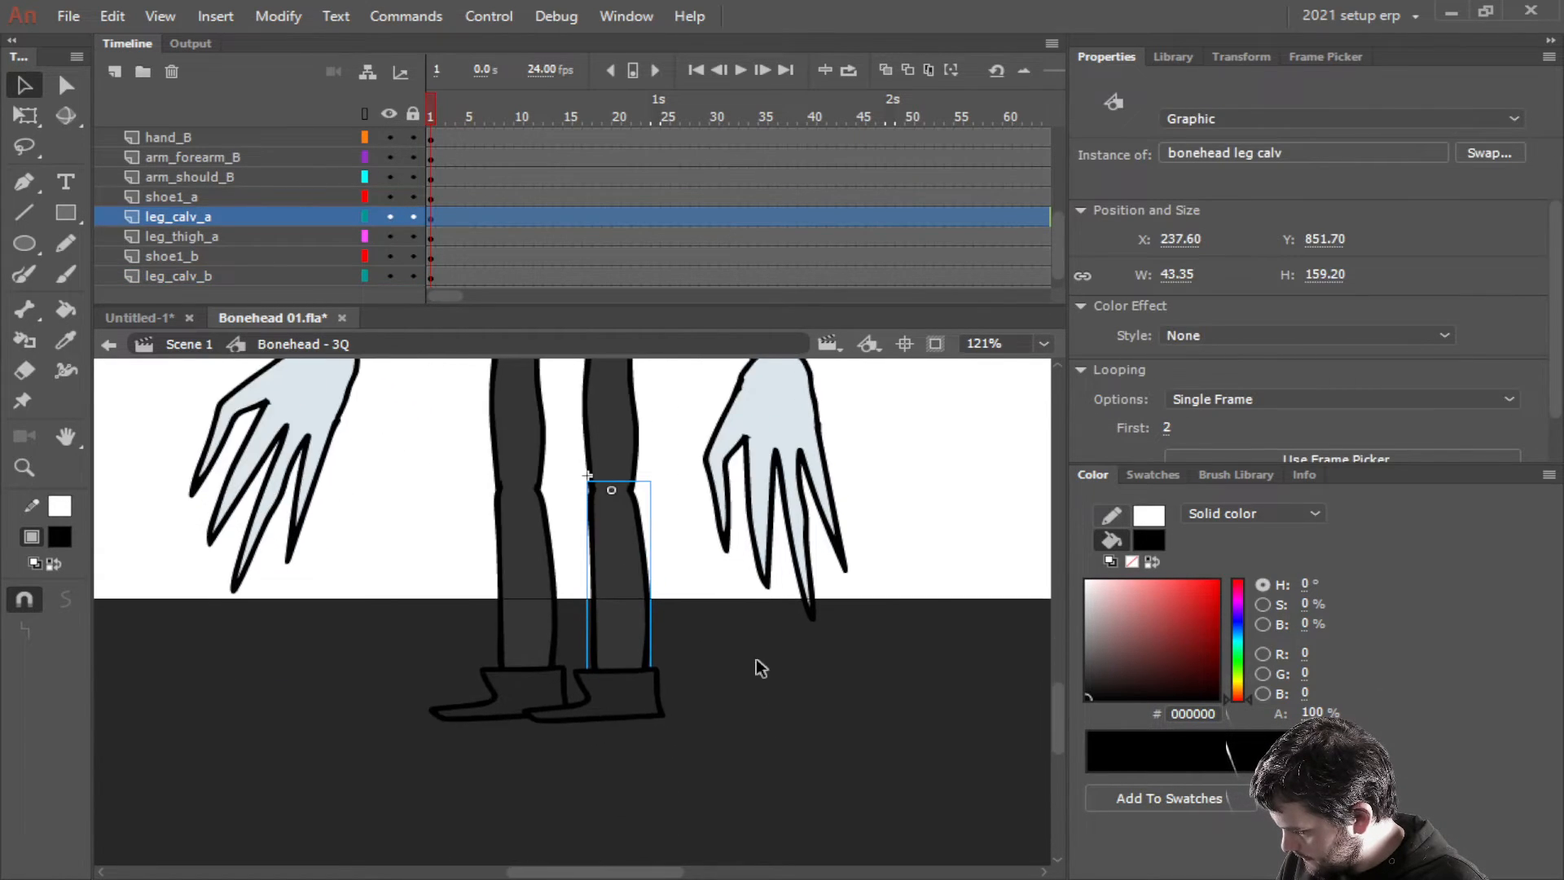
Select the shoe1_a instance and save the document
click(632, 697)
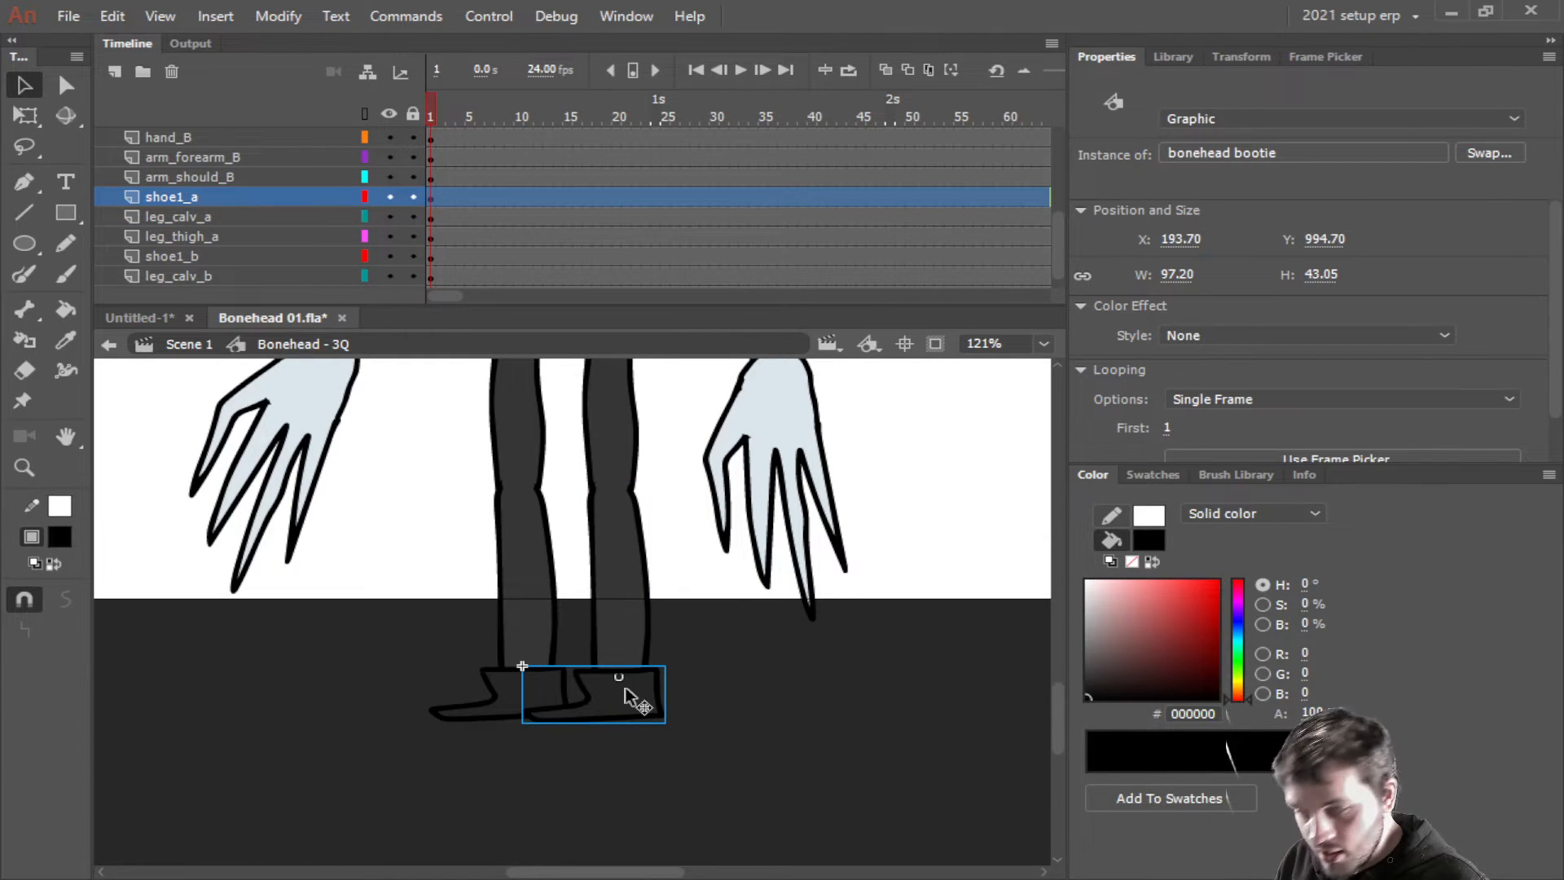
key(ctrl+s)
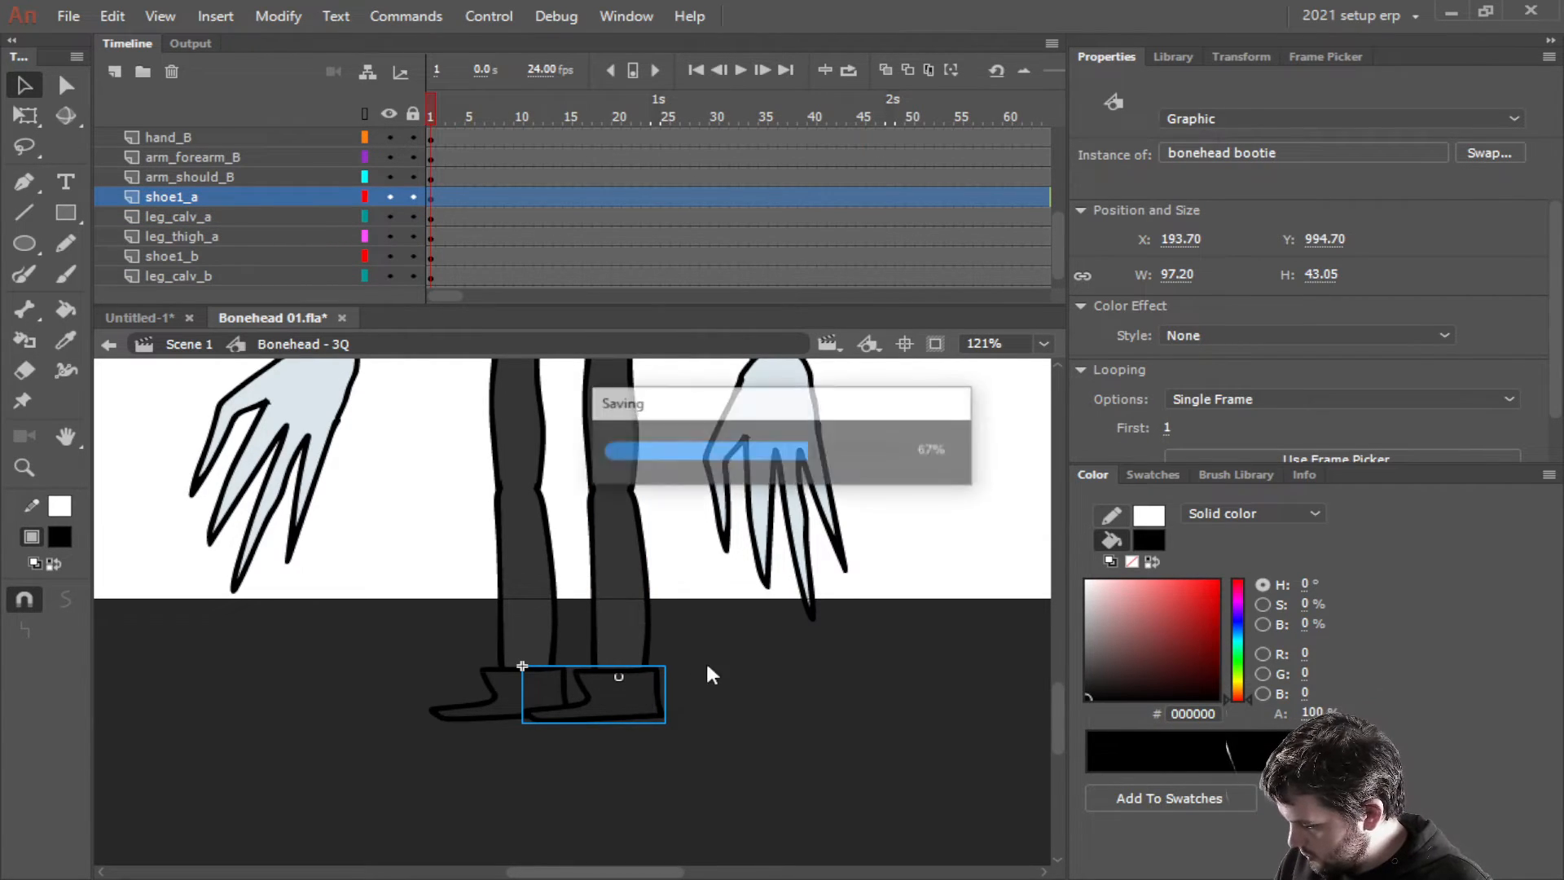
Select the leg_calv_a instance and look through its knee outline variations in the Frame Picker
click(610, 535)
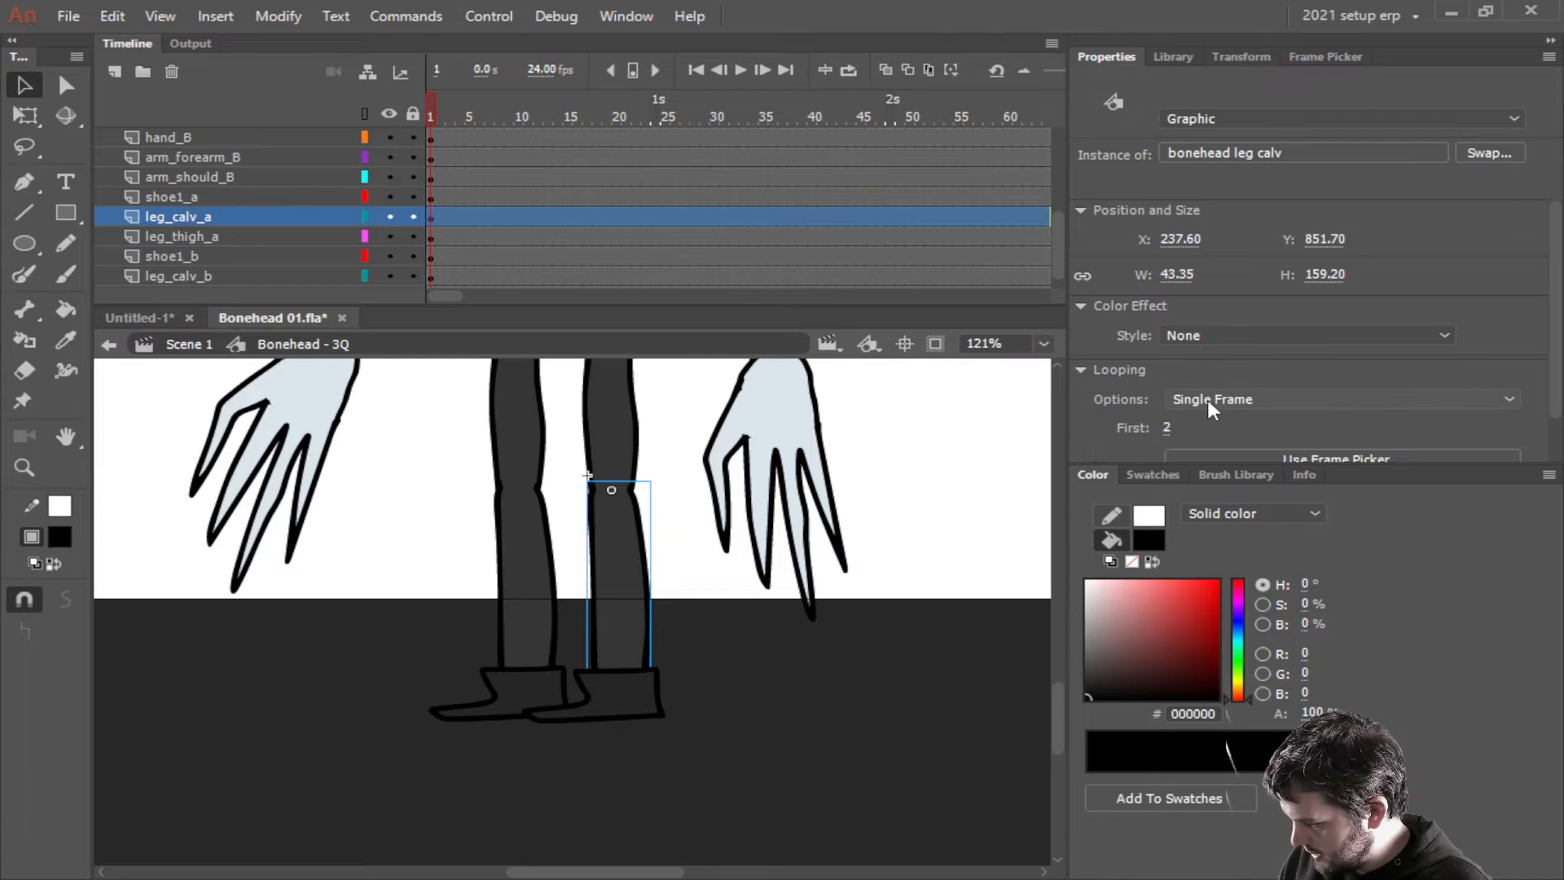
click(1310, 51)
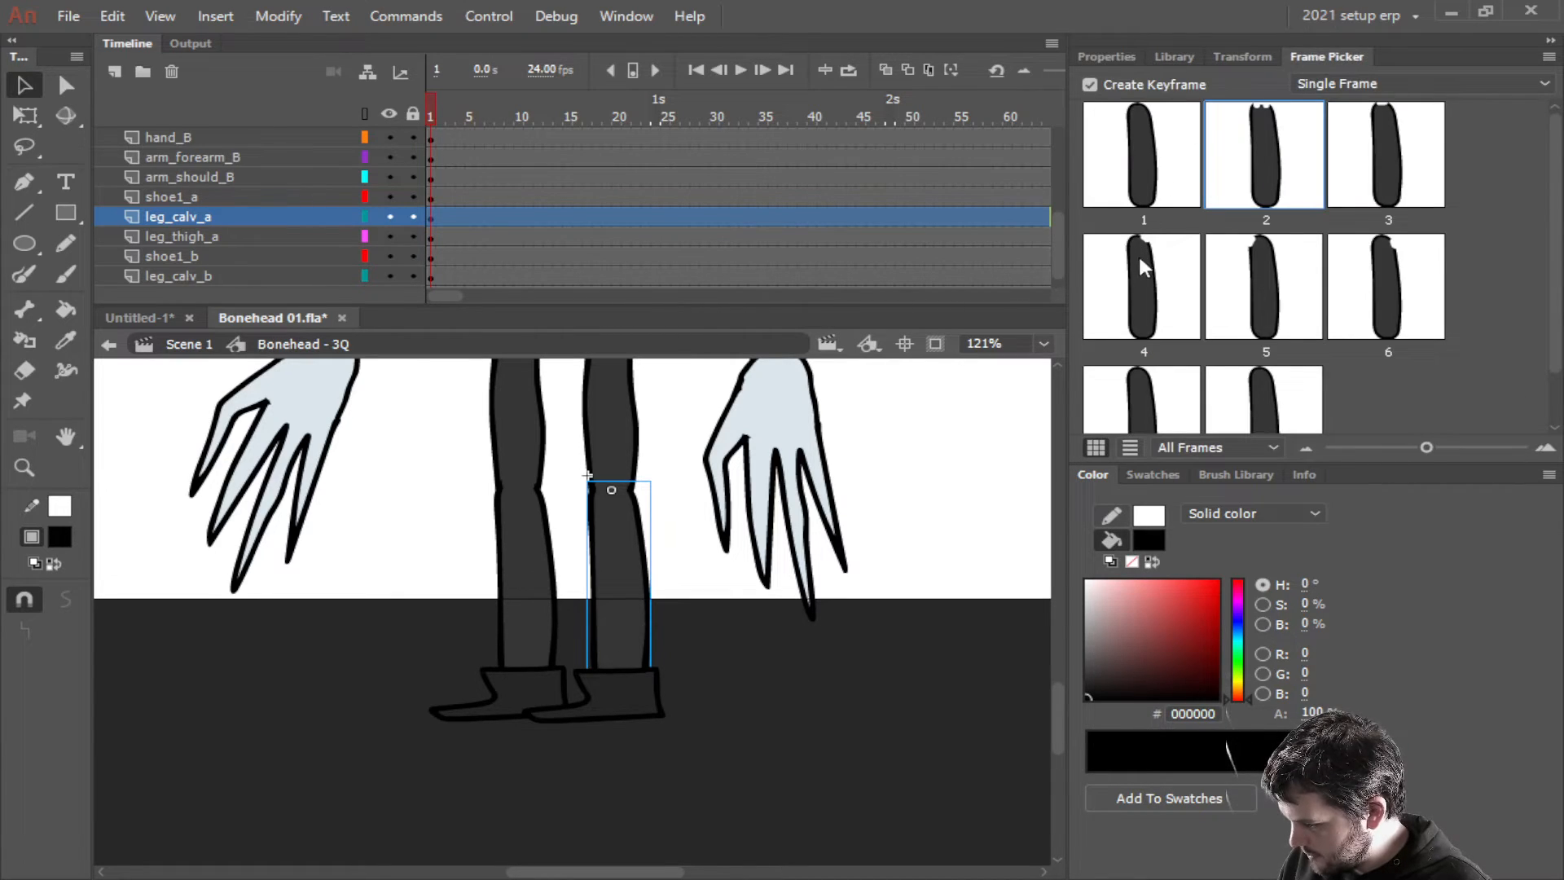
scroll(1213, 317, down, 1)
scroll(1230, 309, up, 1)
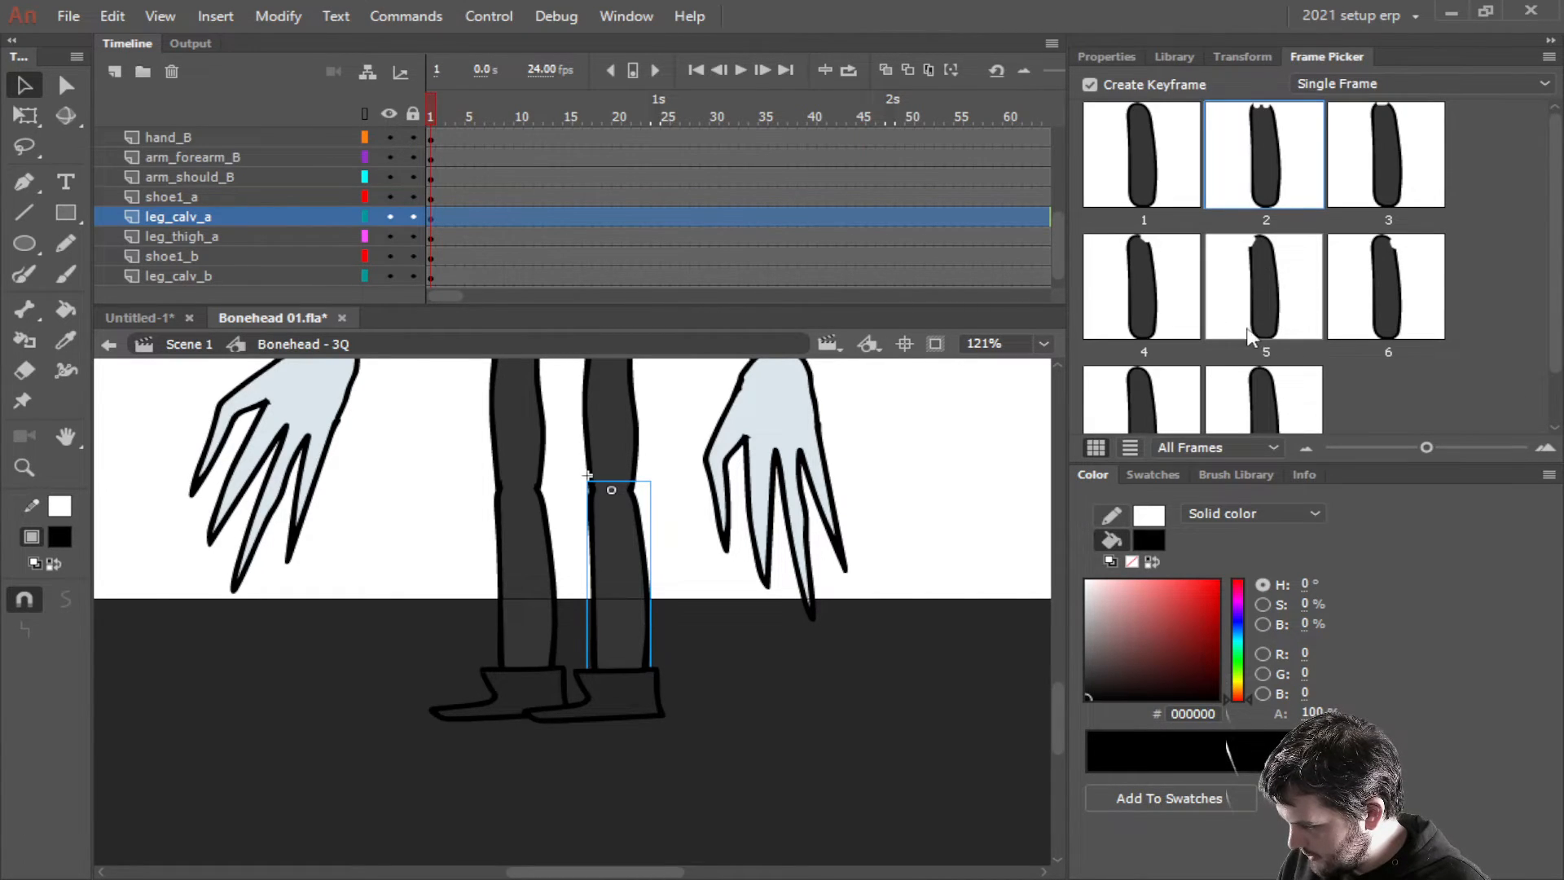
scroll(1253, 324, down, 1)
scroll(1255, 321, up, 1)
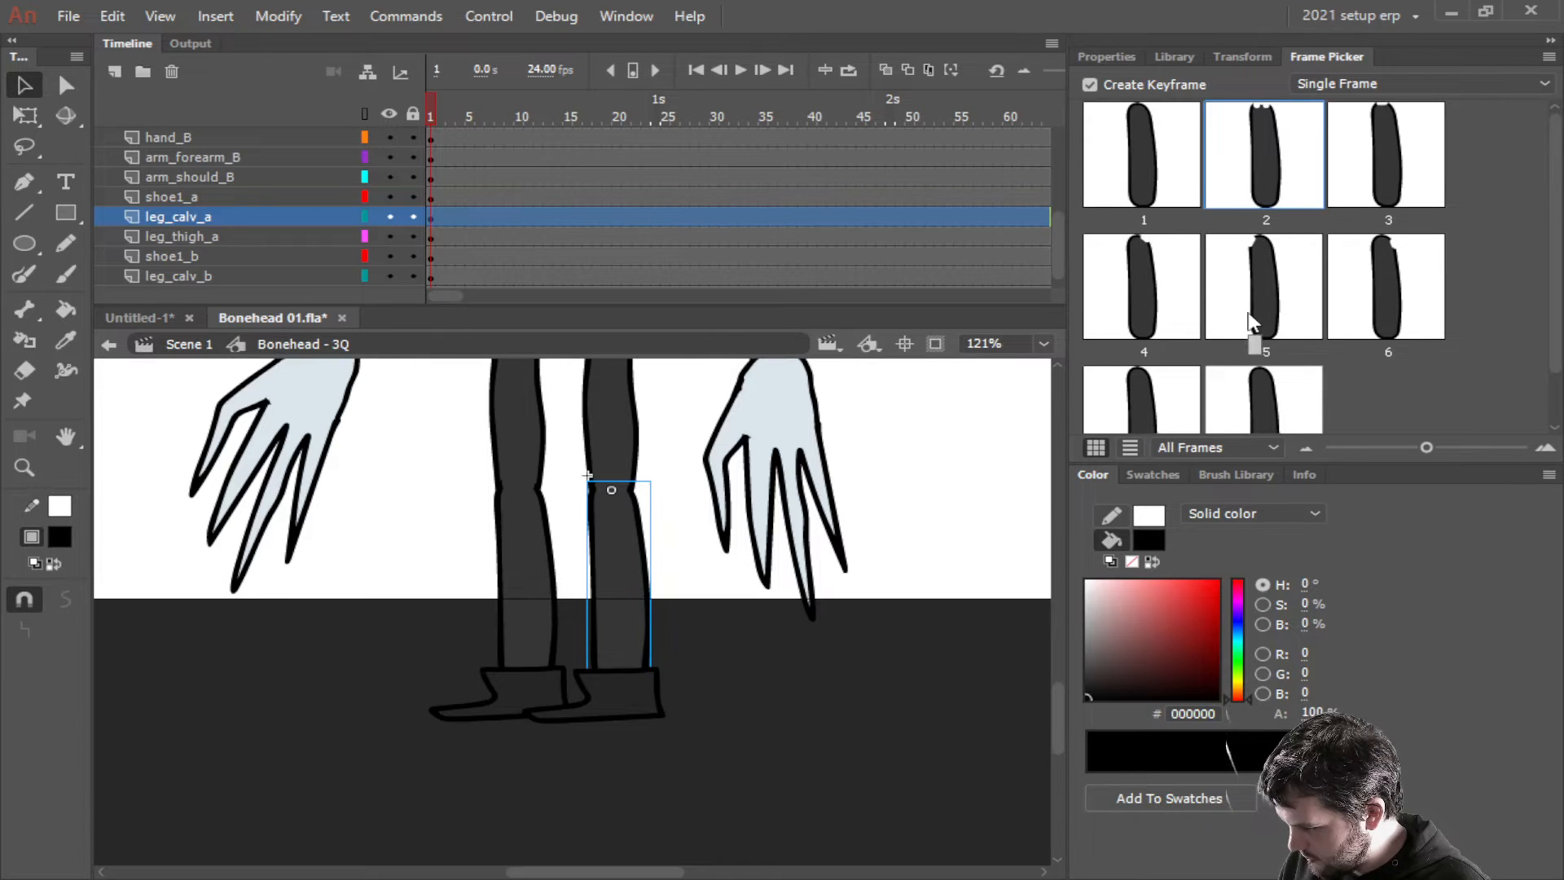
Return to the instance properties, bring the whole figure into view, deselect everything and save the document
click(1106, 57)
scroll(819, 702, down, 4)
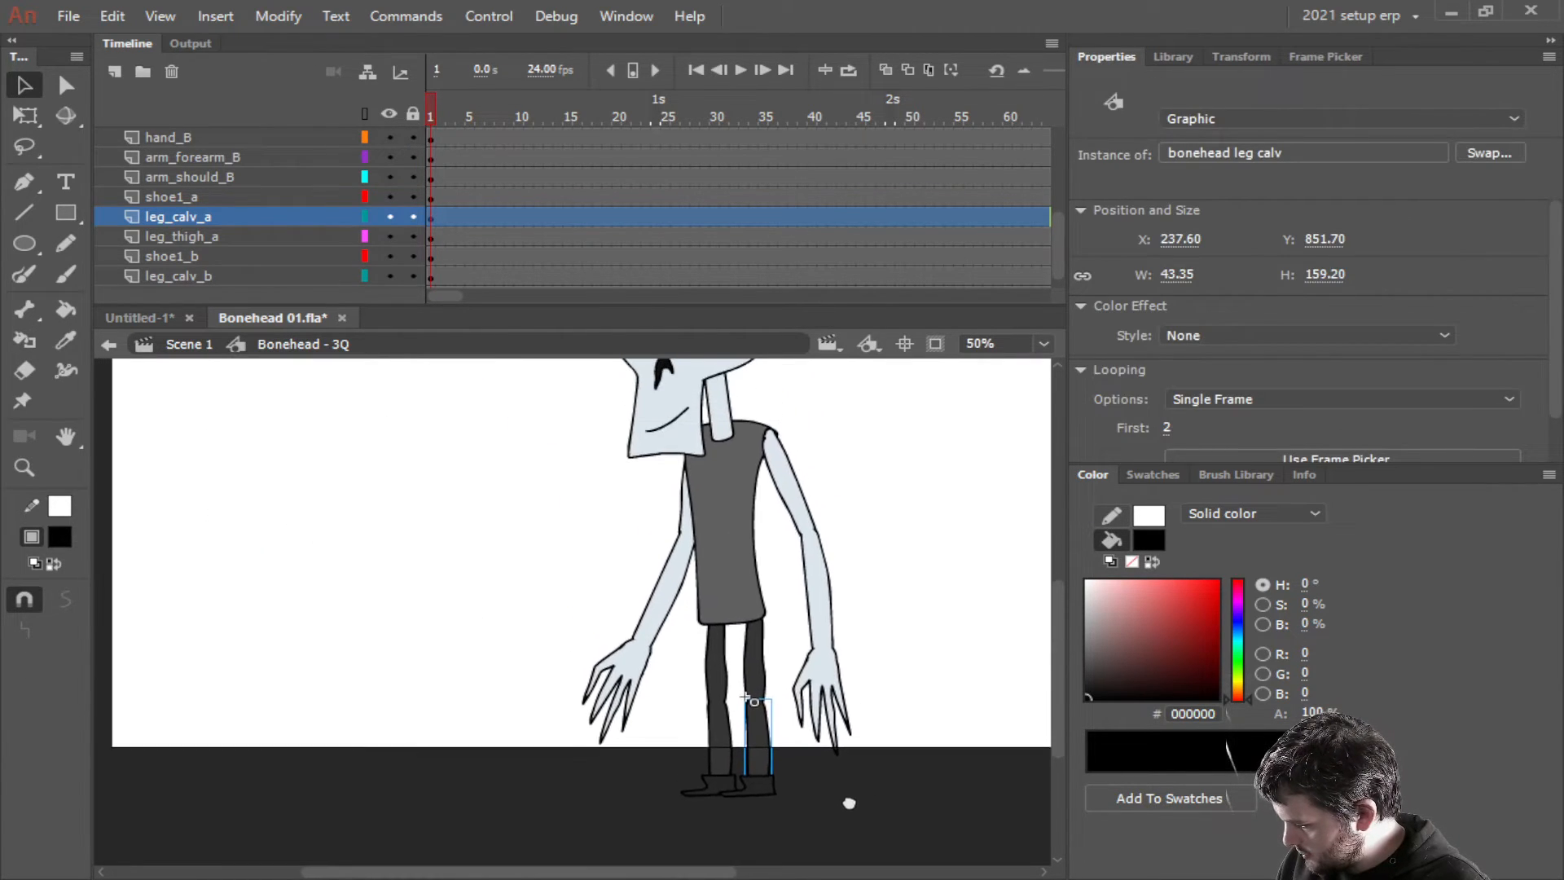
scroll(847, 803, down, 2)
scroll(888, 702, down, 1)
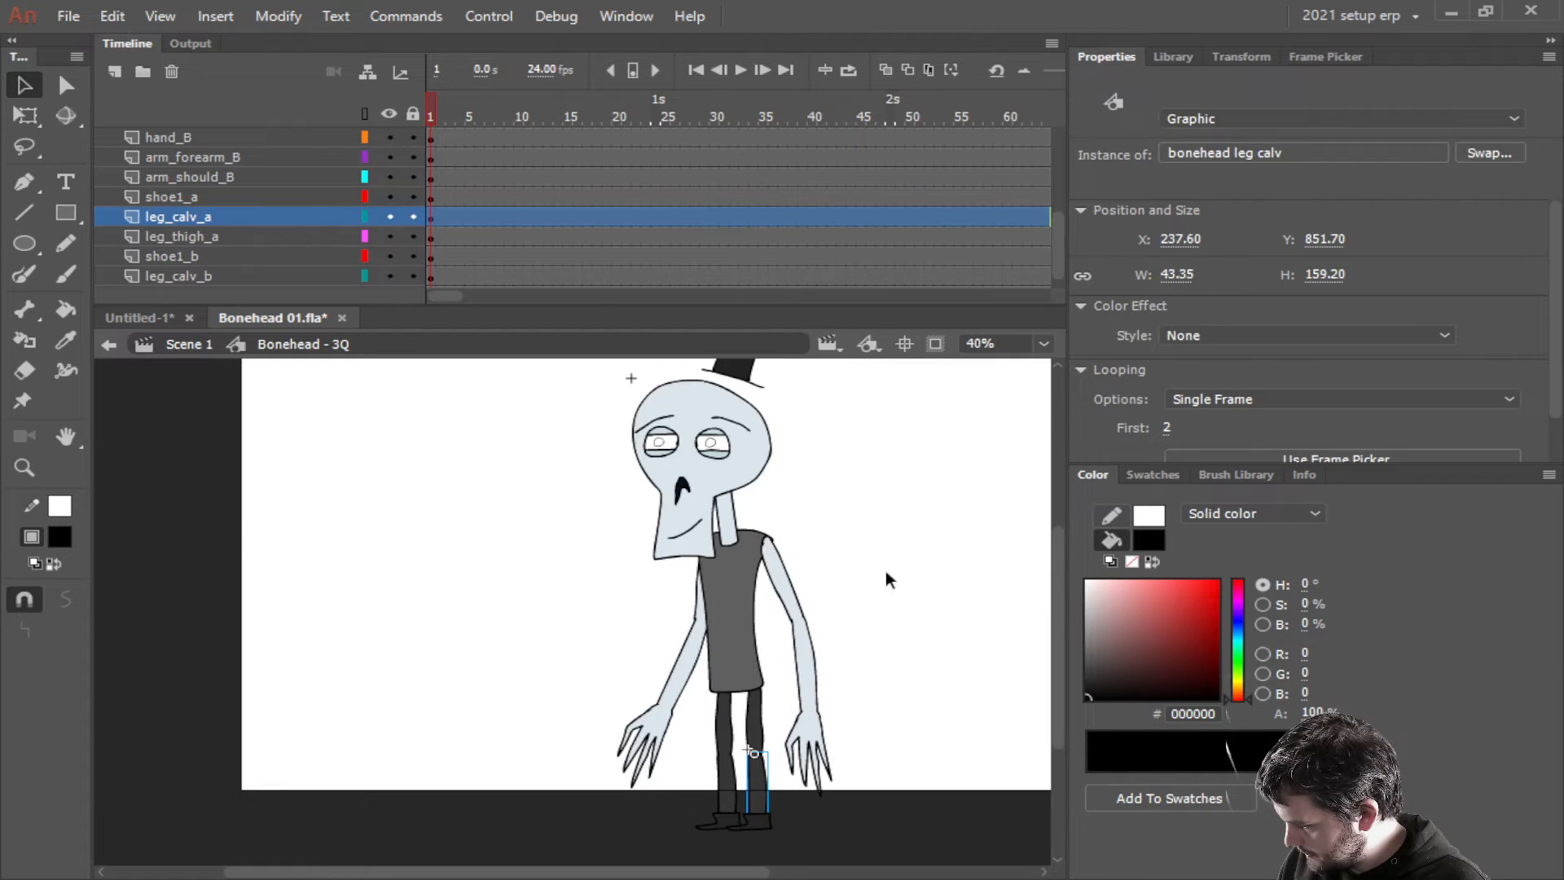
scroll(887, 603, up, 2)
click(883, 620)
drag(890, 639, 810, 581)
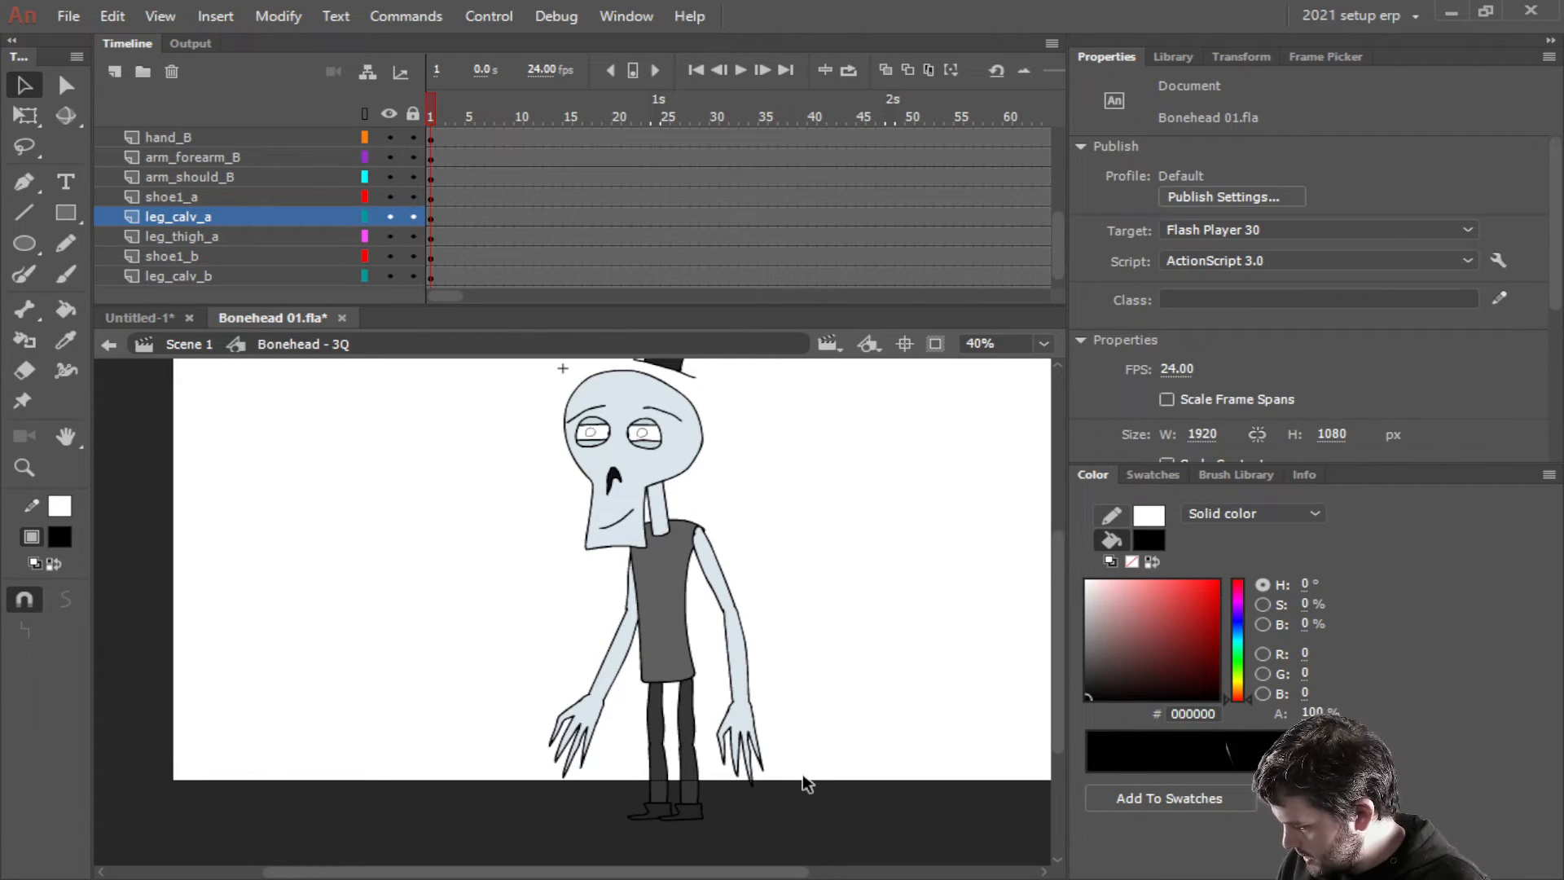
key(ctrl+s)
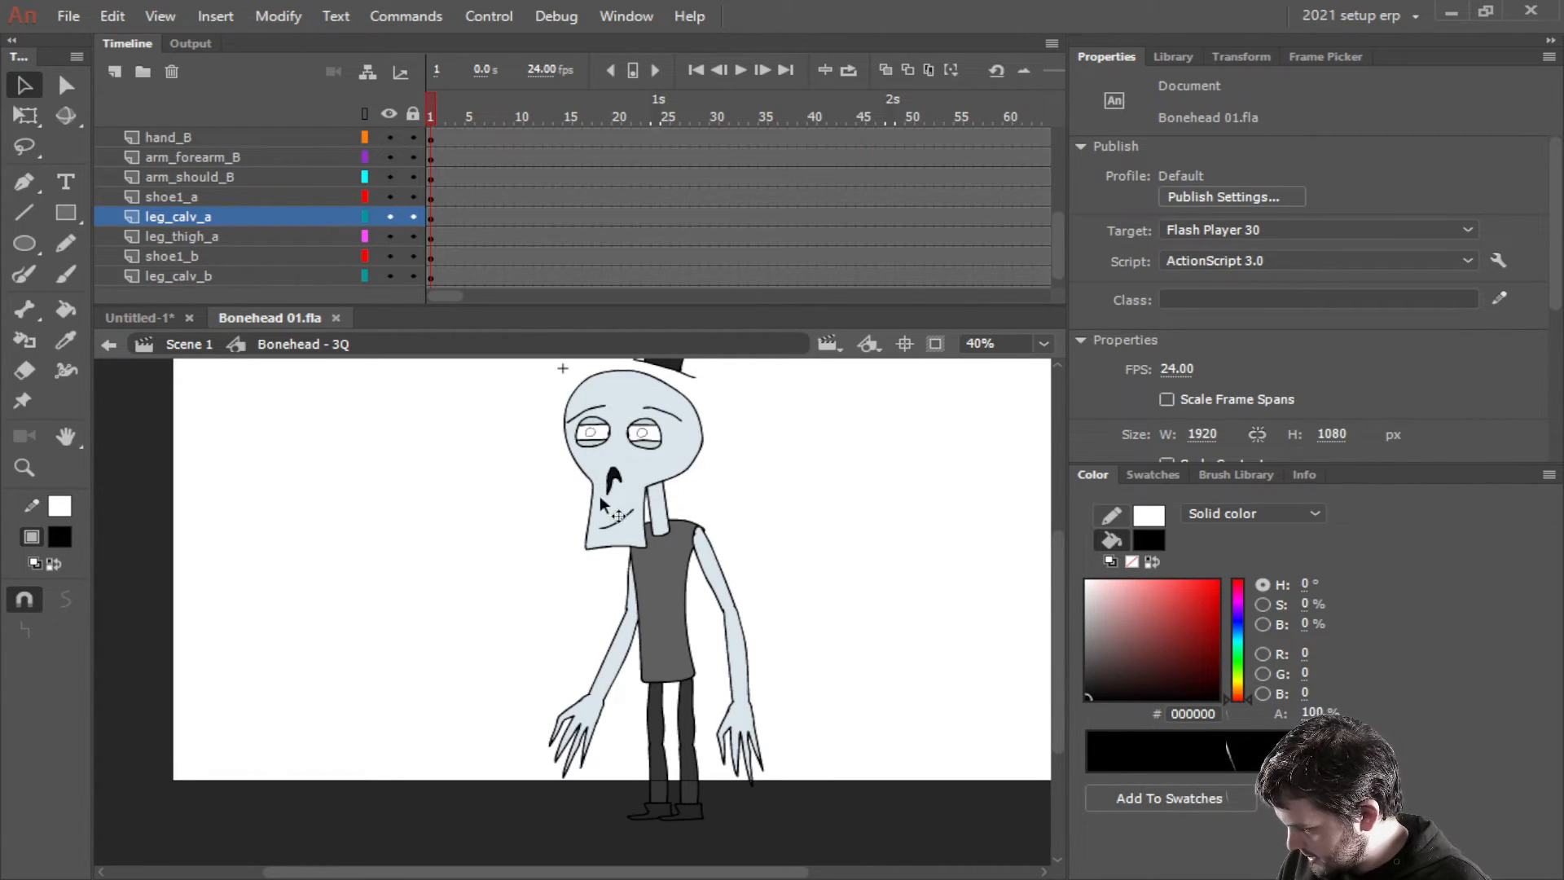
Check the mouth instance's looping and lip-syncing options, and open the bonehead mouth symbol for editing in place
click(617, 524)
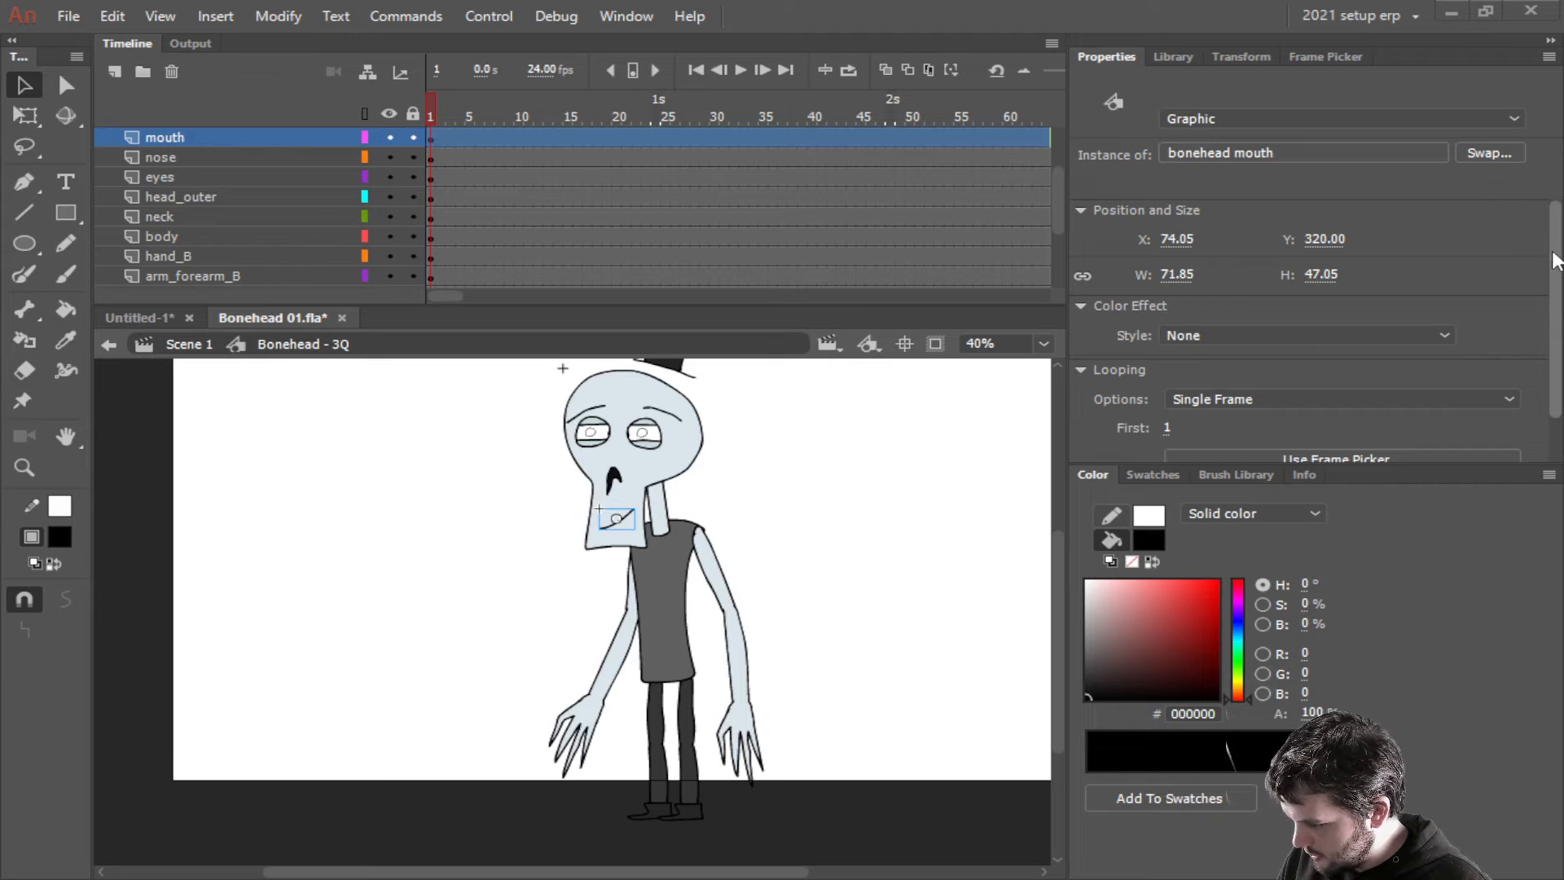
scroll(1438, 403, down, 2)
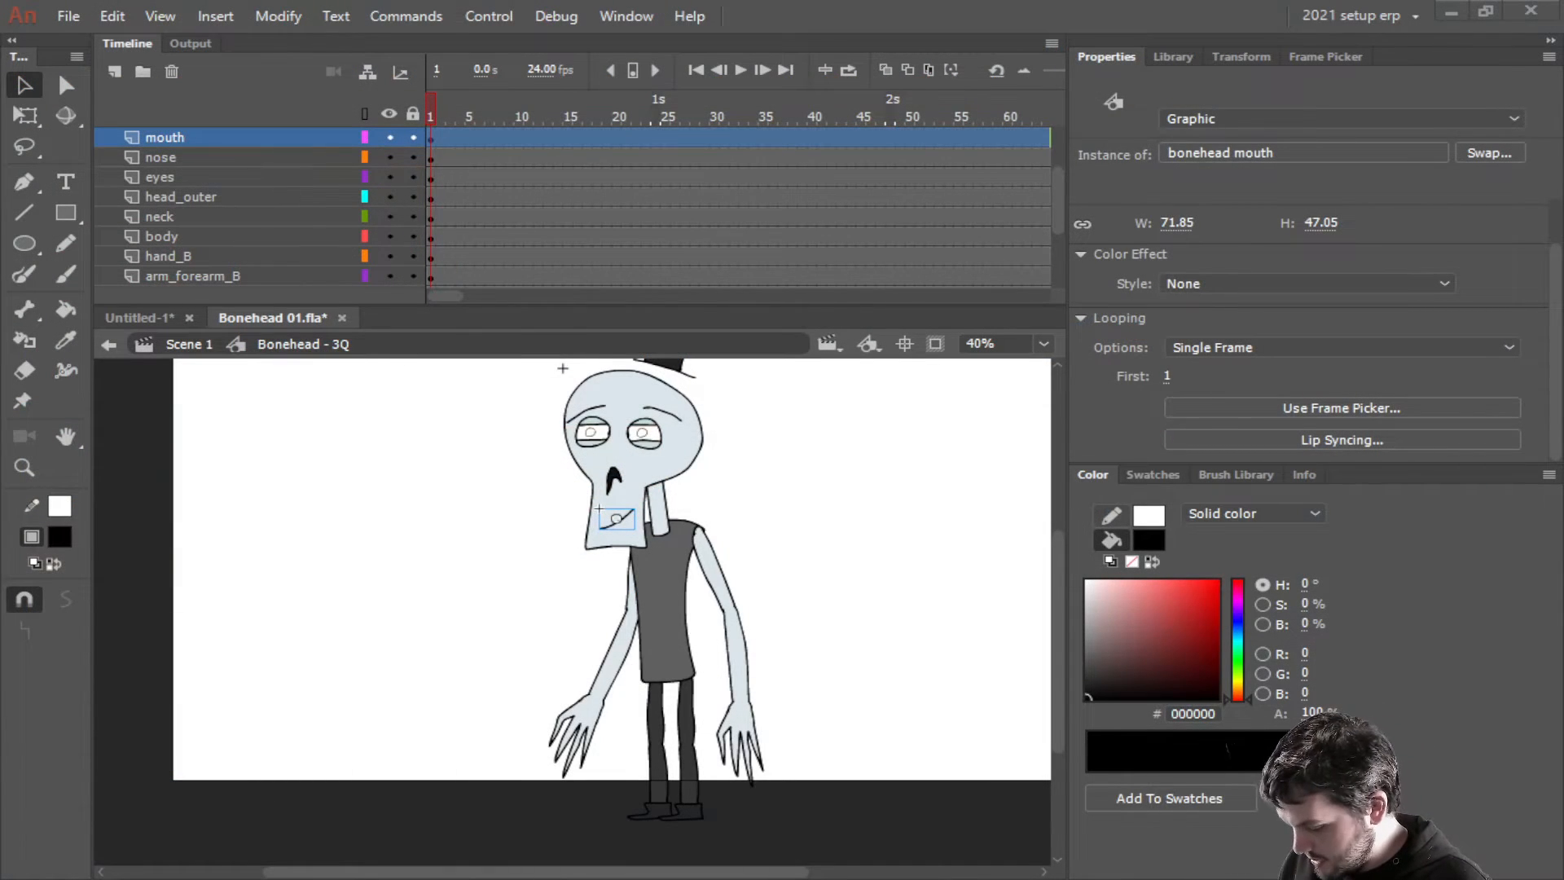
scroll(720, 518, up, 4)
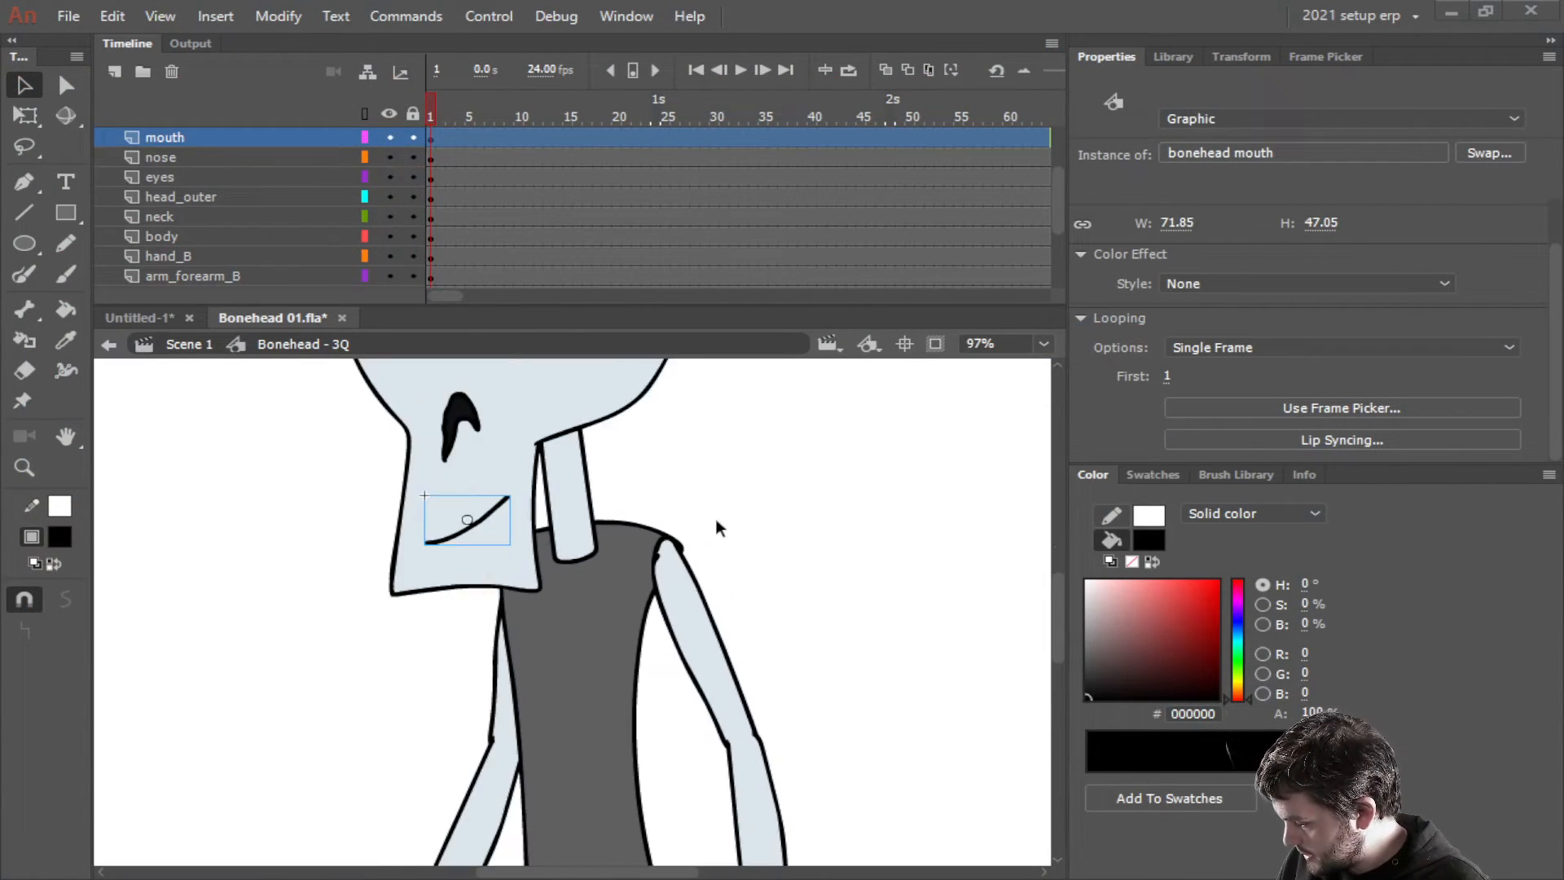
drag(894, 549, 1193, 665)
click(735, 658)
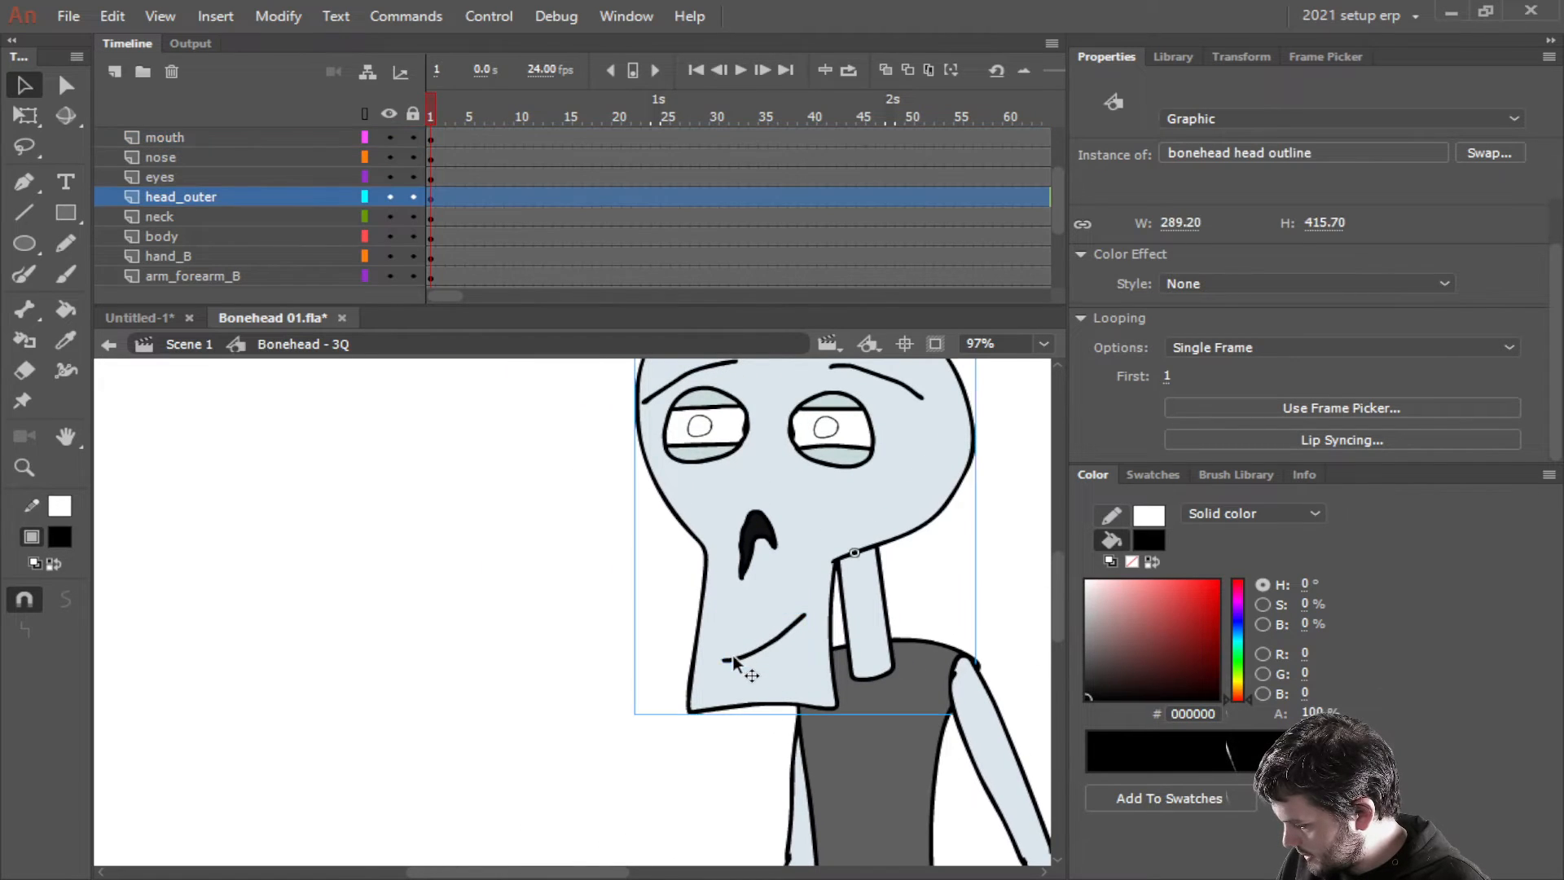
click(741, 662)
double_click(754, 664)
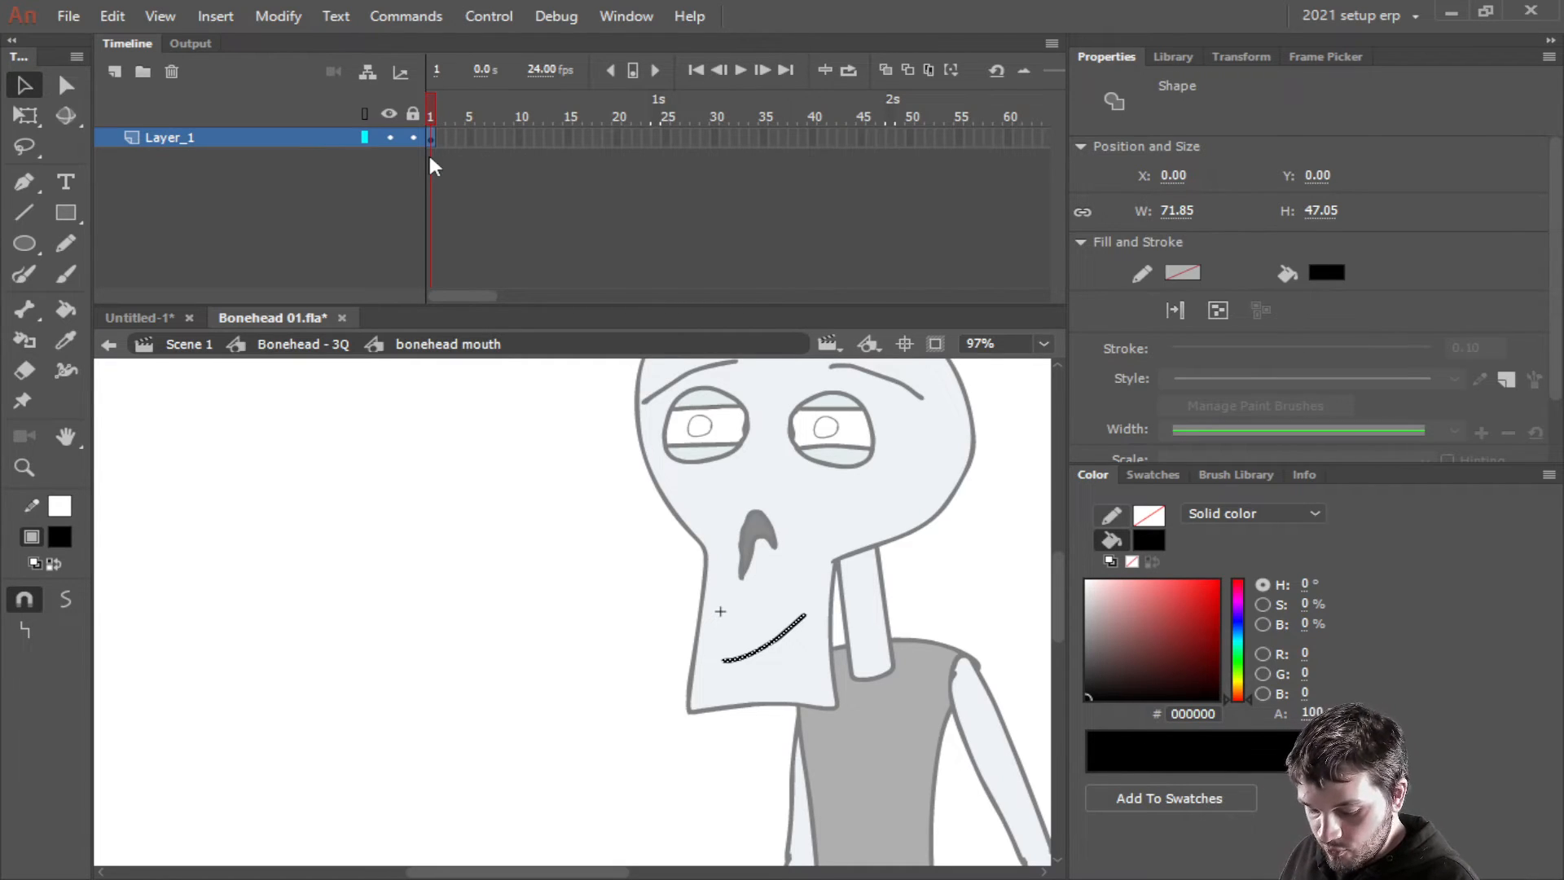
With onion skinning on, brush a half-round open mouth on blank frame 2 and a flat slanted rectangular mouth on blank frame 3
key(F7)
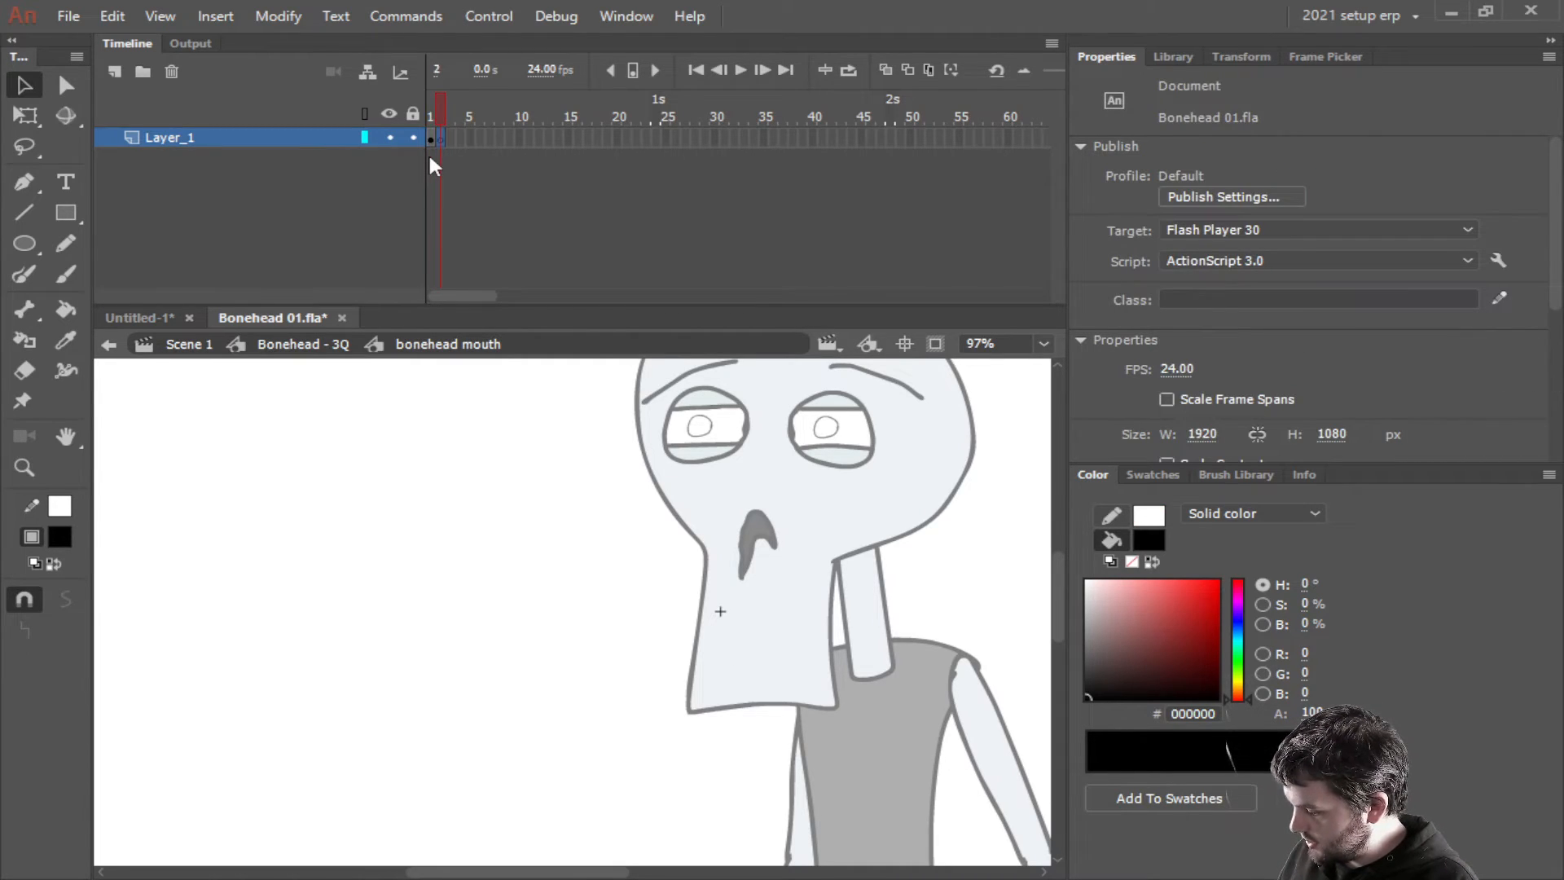
click(65, 276)
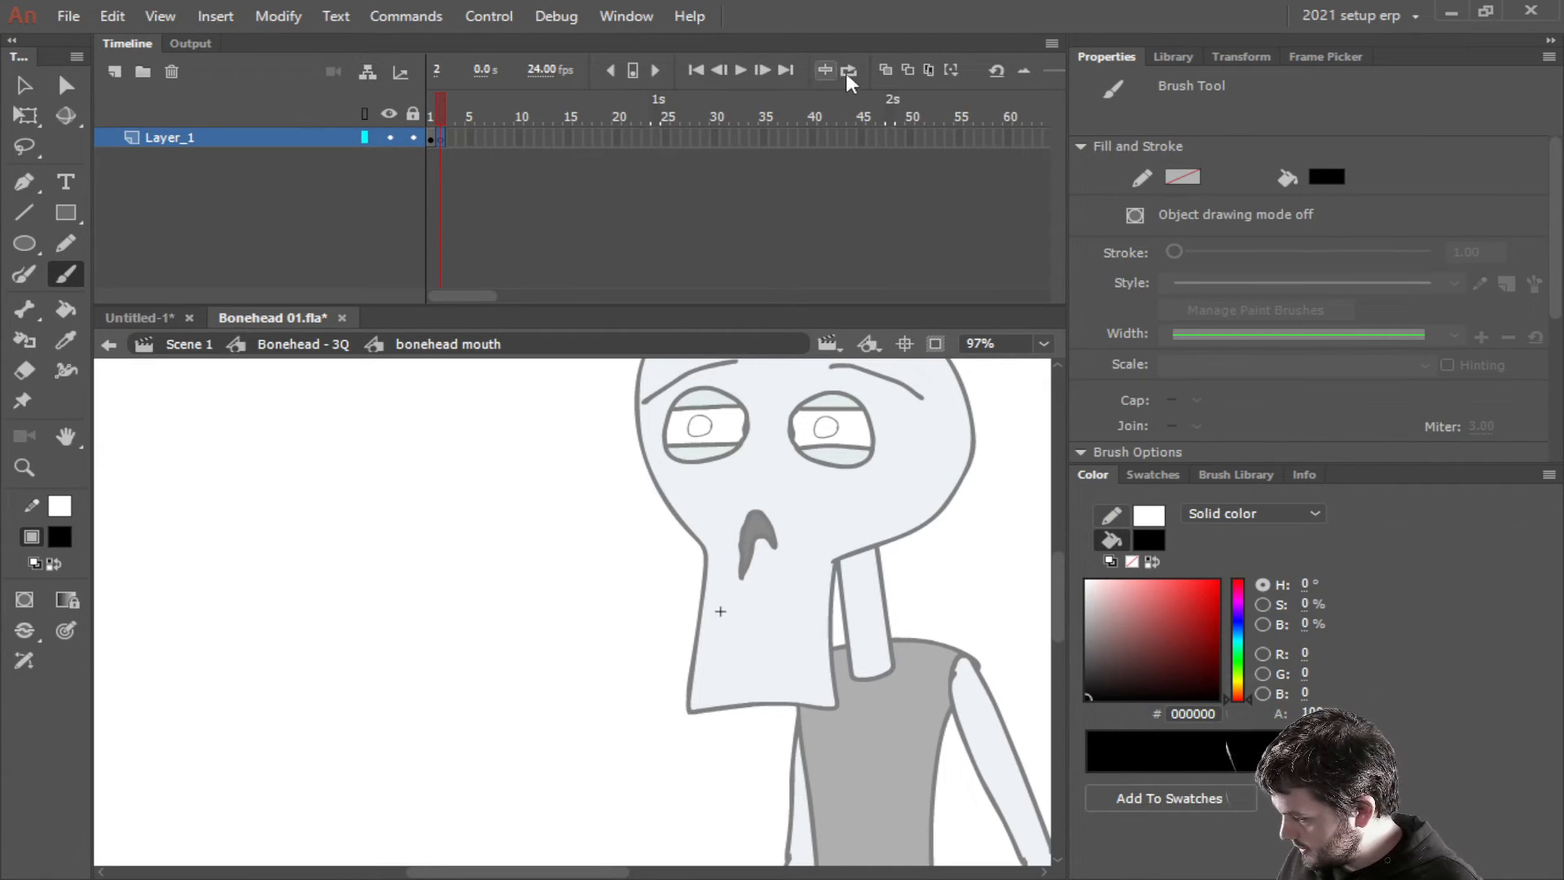
click(889, 69)
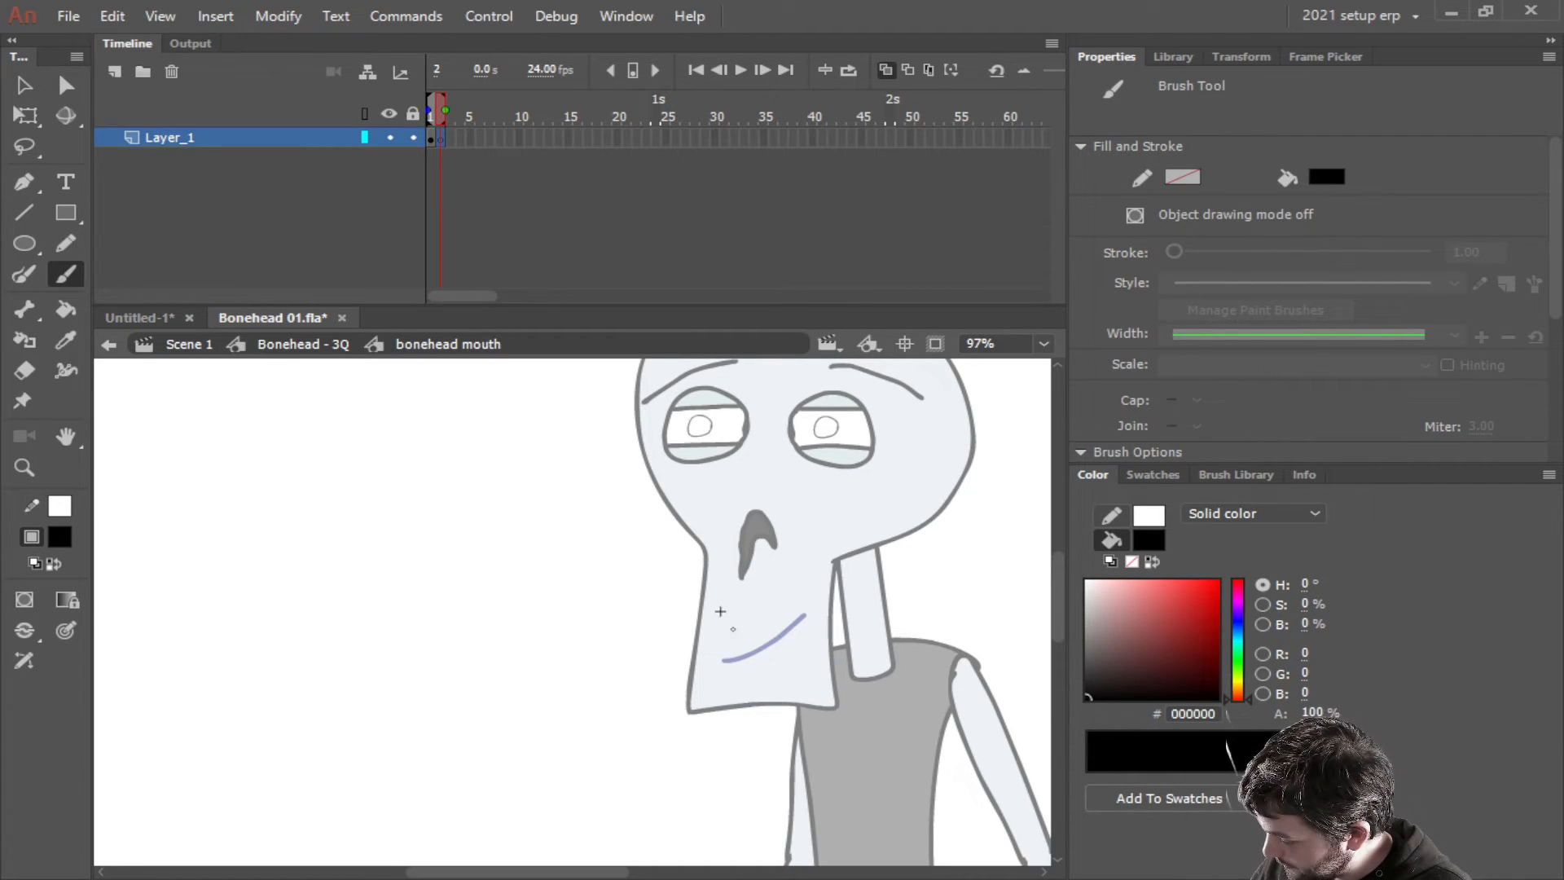
mouse_move(726, 628)
mouse_down()
mouse_move(803, 619)
mouse_move(770, 660)
mouse_move(737, 661)
mouse_move(725, 630)
mouse_up()
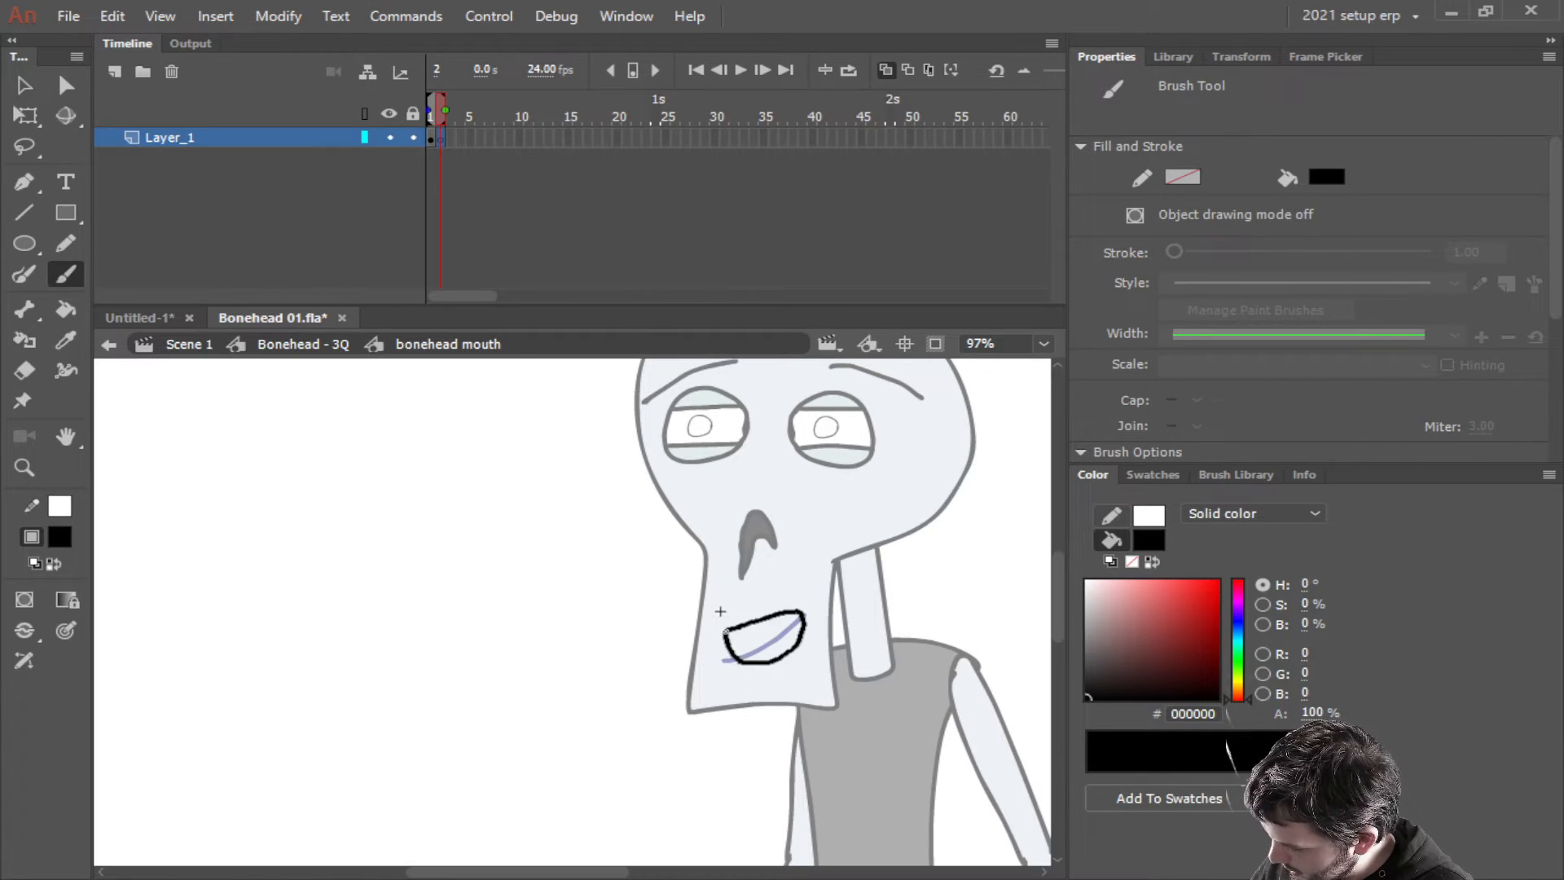
key(F6)
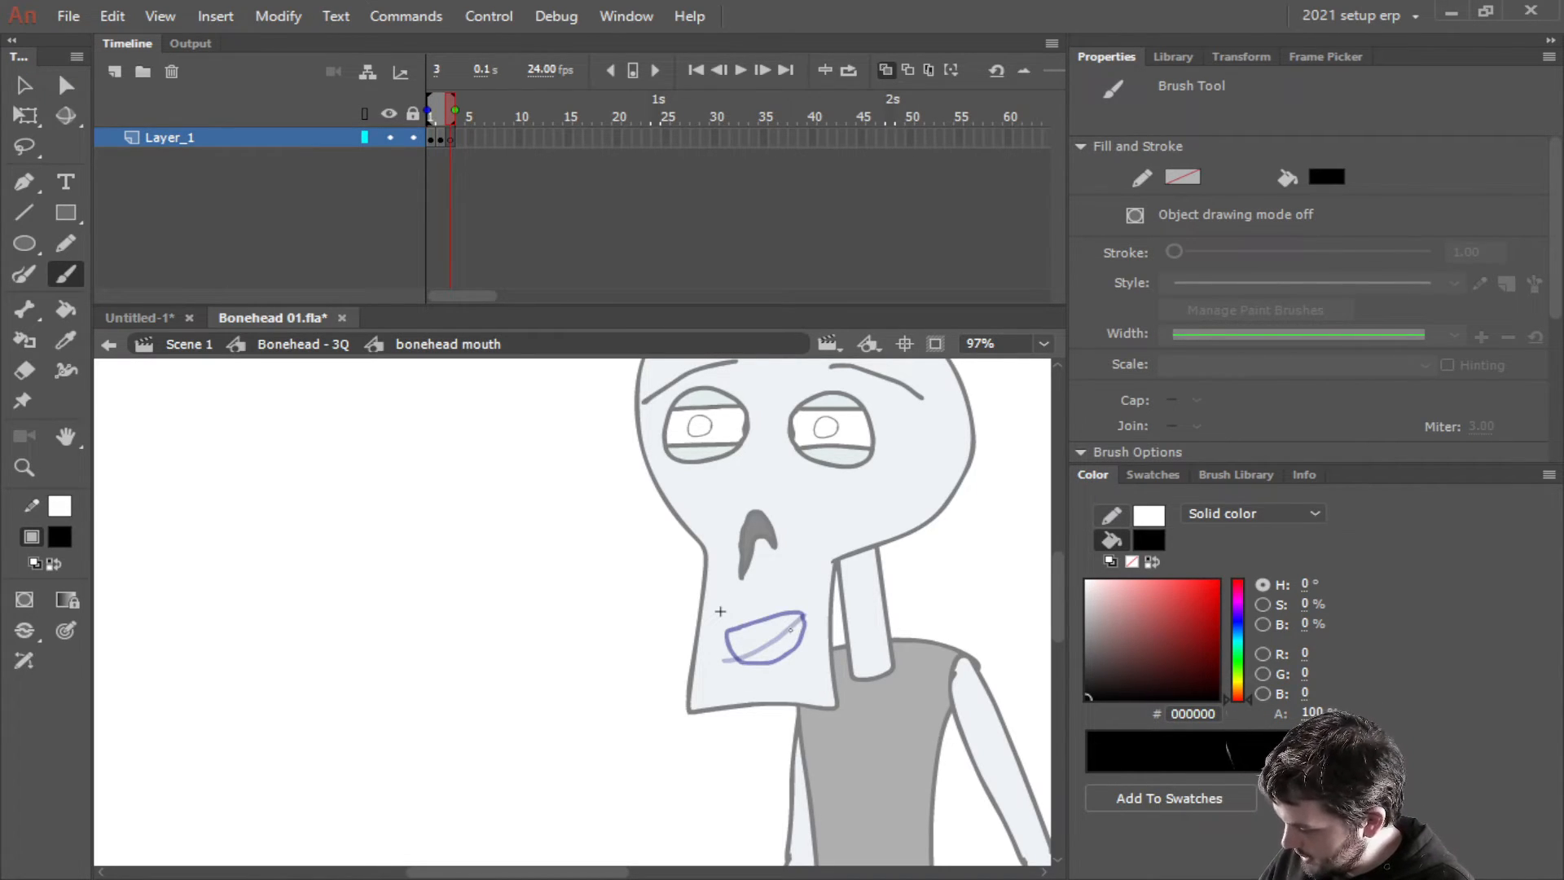
mouse_move(803, 612)
mouse_down()
mouse_move(716, 638)
mouse_move(785, 641)
mouse_move(808, 632)
mouse_move(802, 612)
mouse_up()
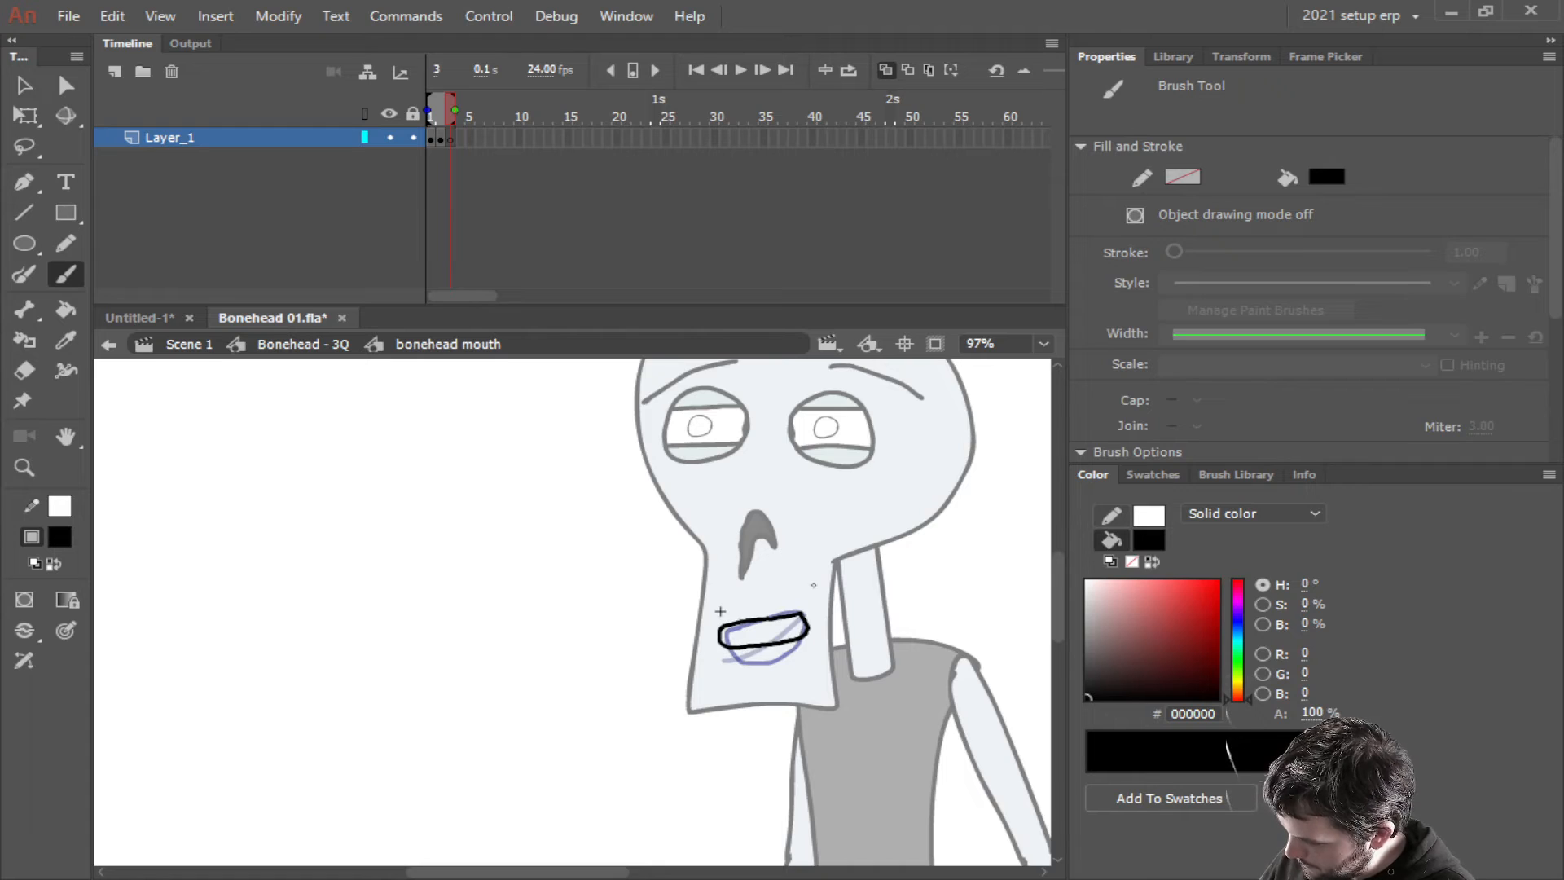
Brush a wide narrow oval mouth on blank frame 4 and an oval mouth with two inner side lines on blank frame 5
key(F7)
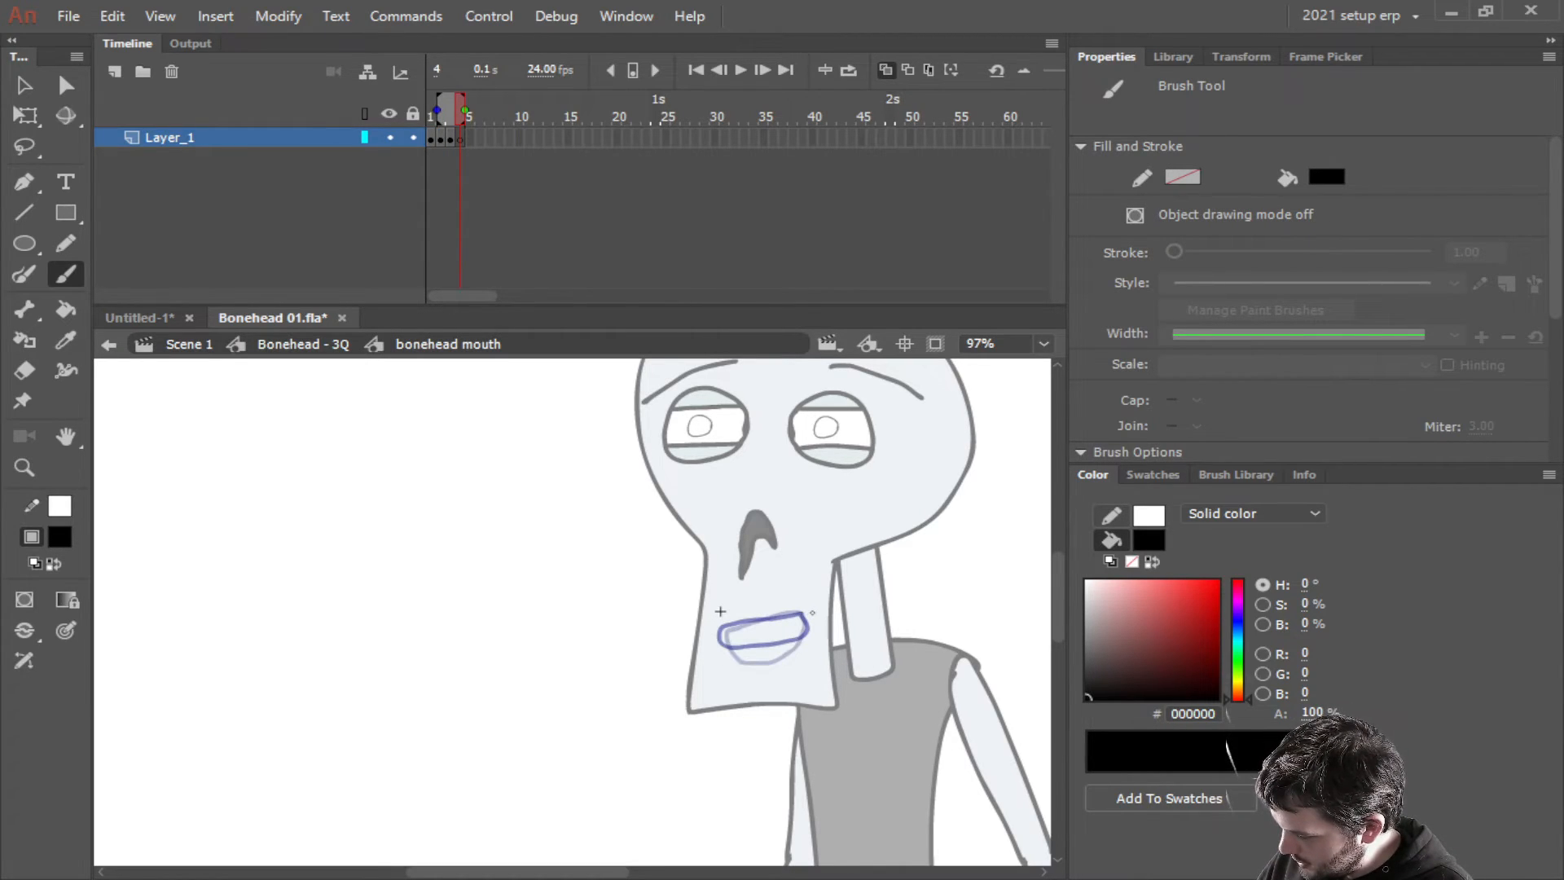
mouse_move(812, 612)
mouse_down()
mouse_move(707, 633)
mouse_move(765, 647)
mouse_move(814, 614)
mouse_up()
key(F7)
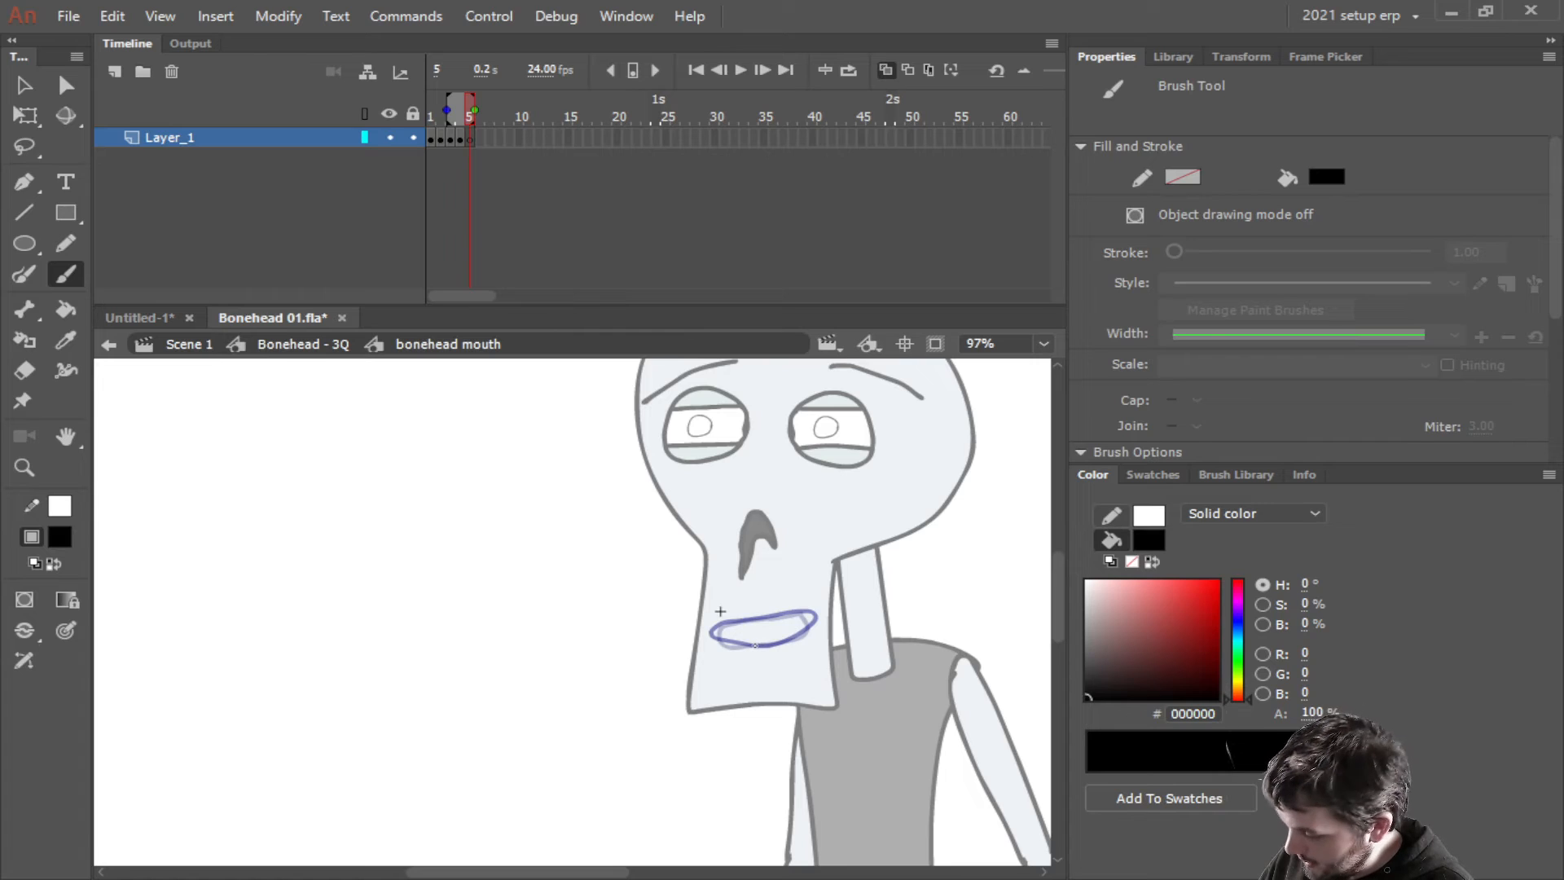
mouse_move(743, 645)
mouse_down()
mouse_move(802, 641)
mouse_move(805, 616)
mouse_move(733, 621)
mouse_move(720, 638)
mouse_move(737, 648)
mouse_move(757, 645)
mouse_move(737, 631)
mouse_move(780, 643)
mouse_move(803, 616)
mouse_up()
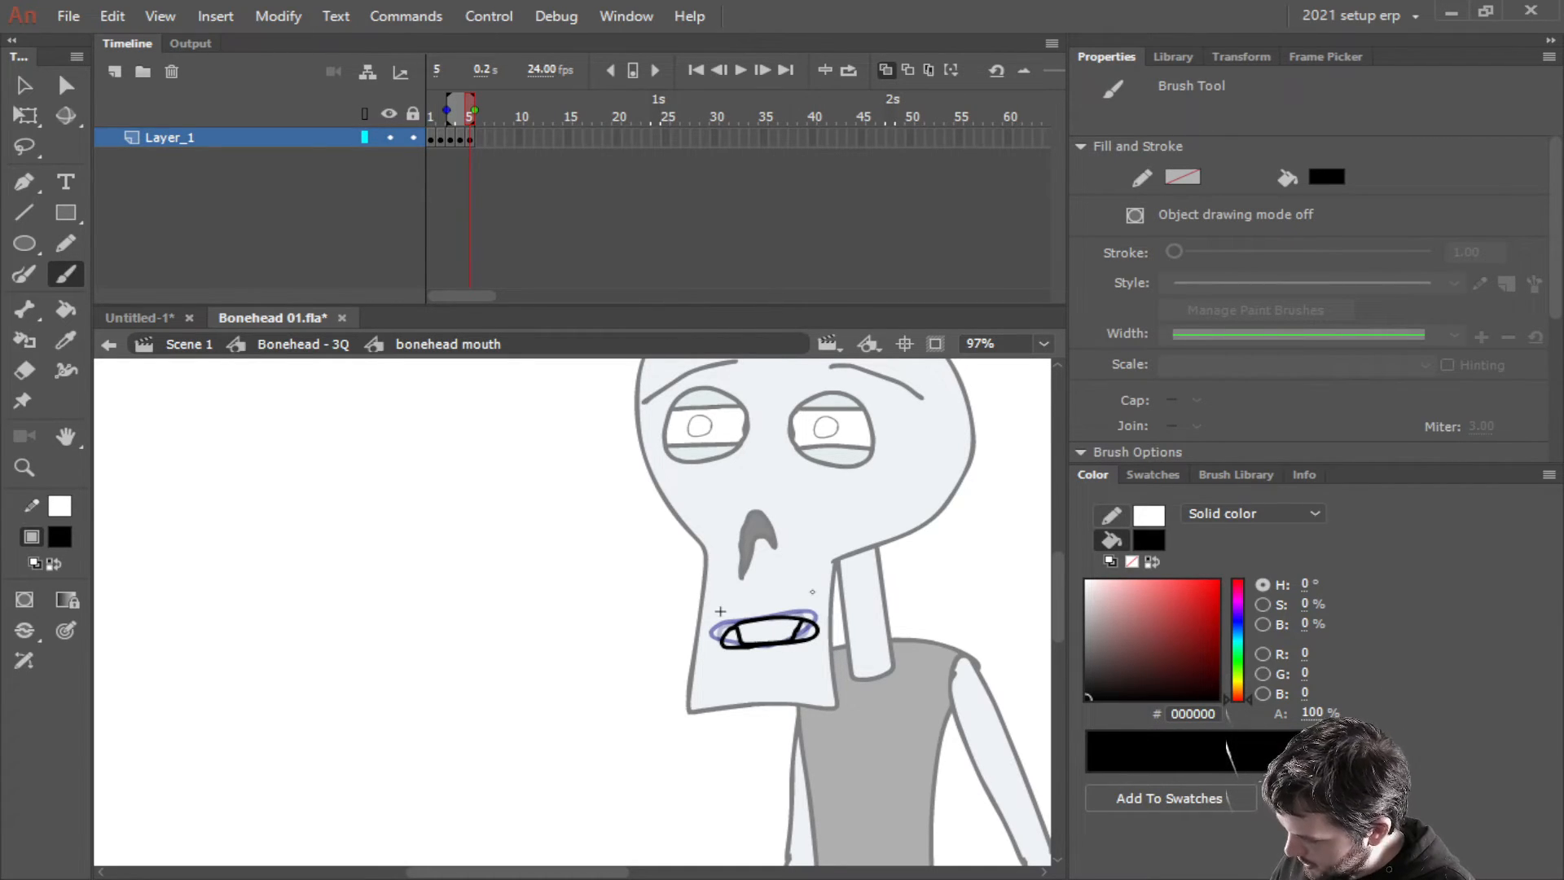
Brush a slanted oval mouth on blank frame 6 with an inner line across it and a rounded tongue shape below
key(F7)
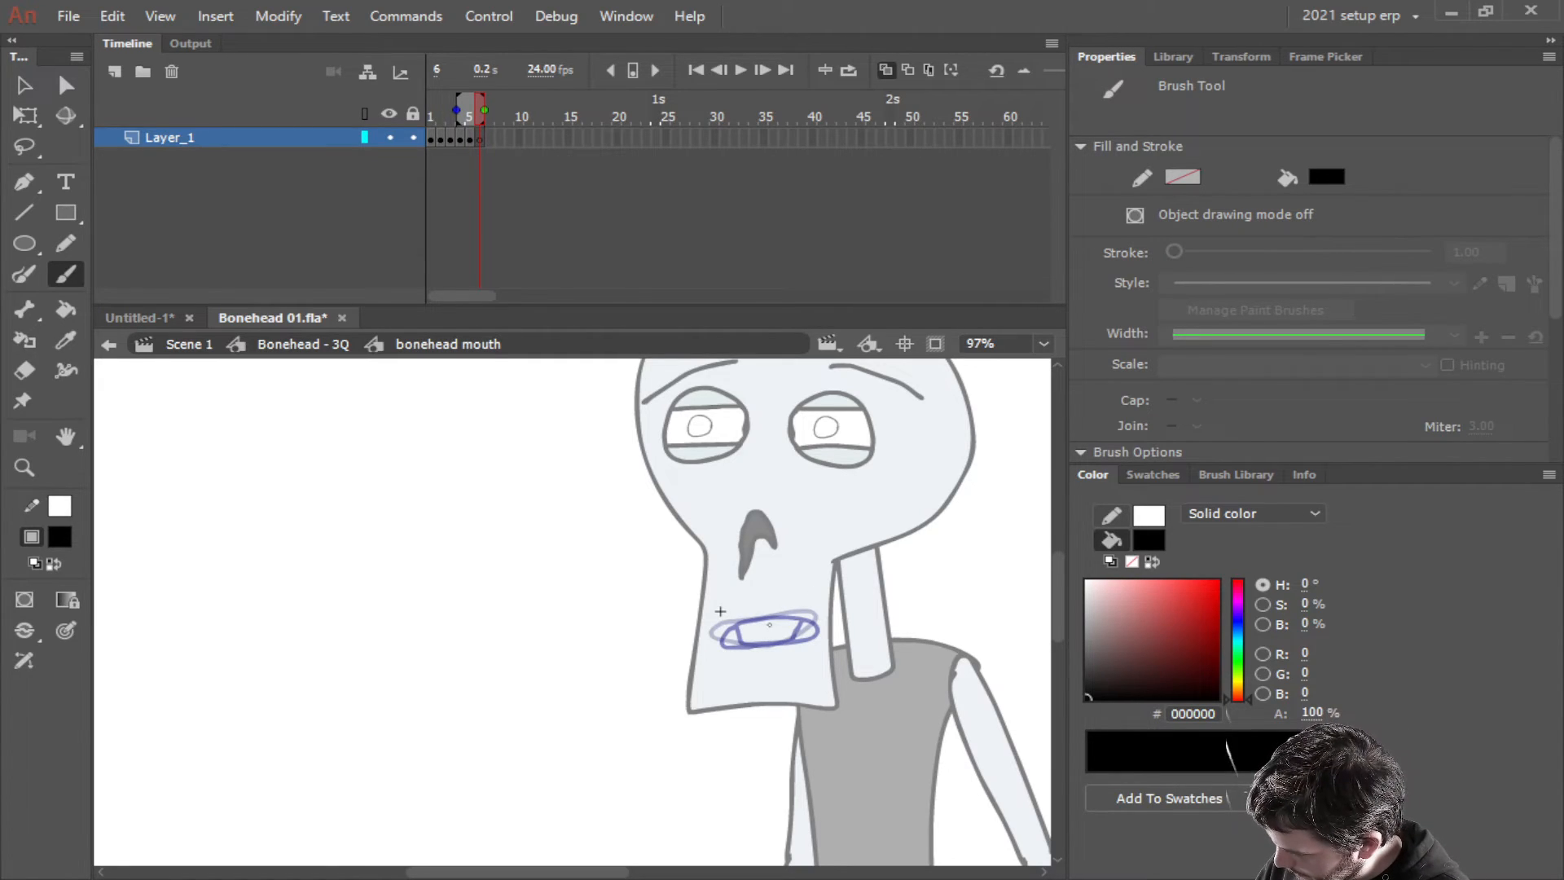
mouse_move(740, 645)
mouse_down()
mouse_move(807, 632)
mouse_move(780, 605)
mouse_move(730, 617)
mouse_move(725, 638)
mouse_move(753, 646)
mouse_up()
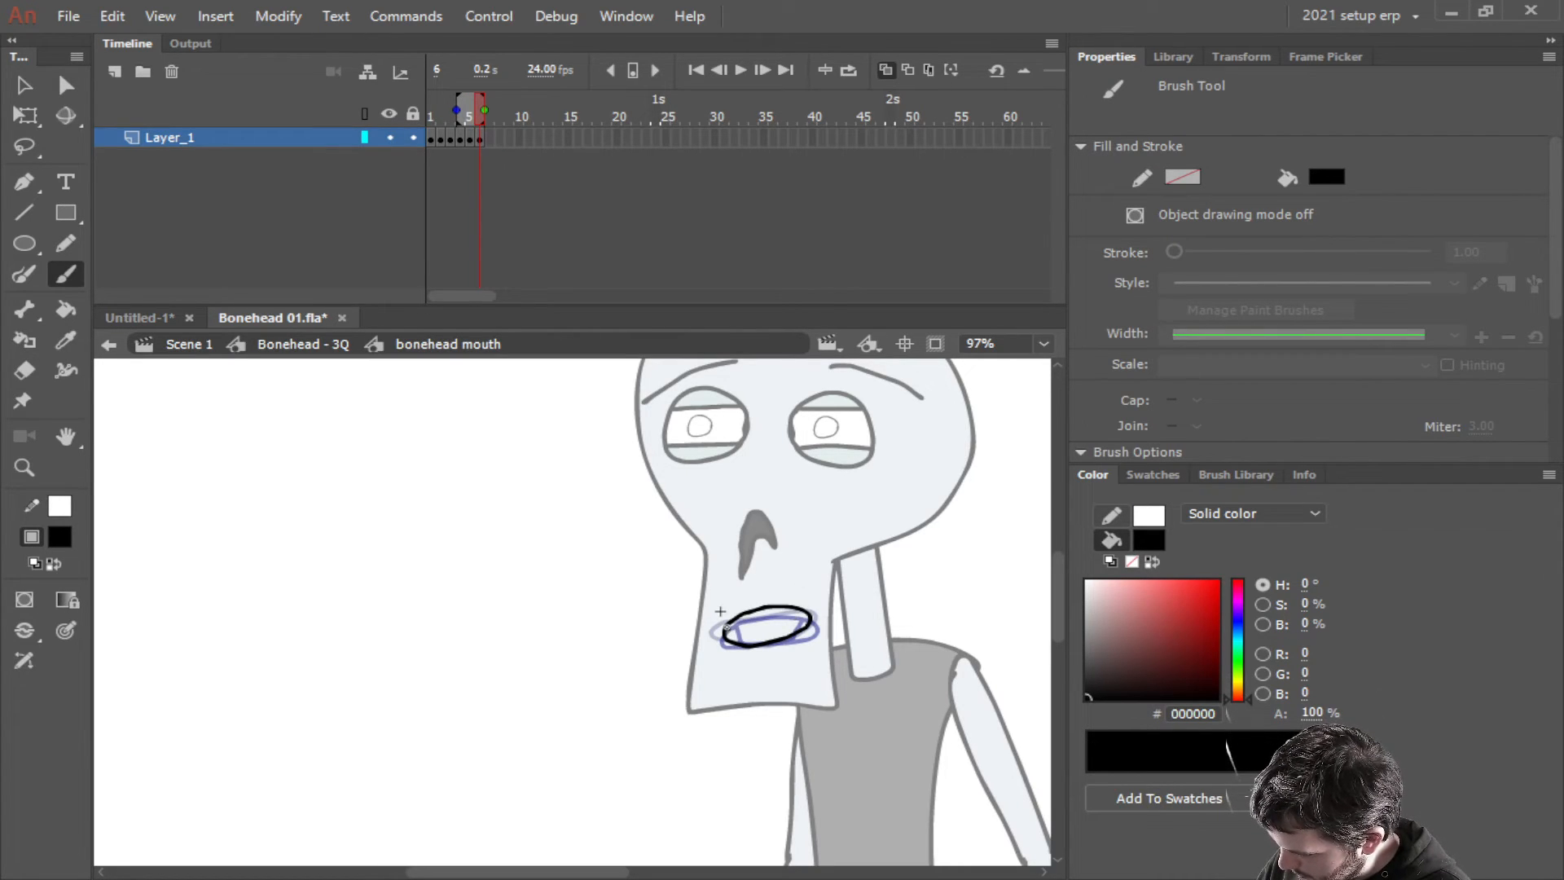
drag(726, 628, 805, 612)
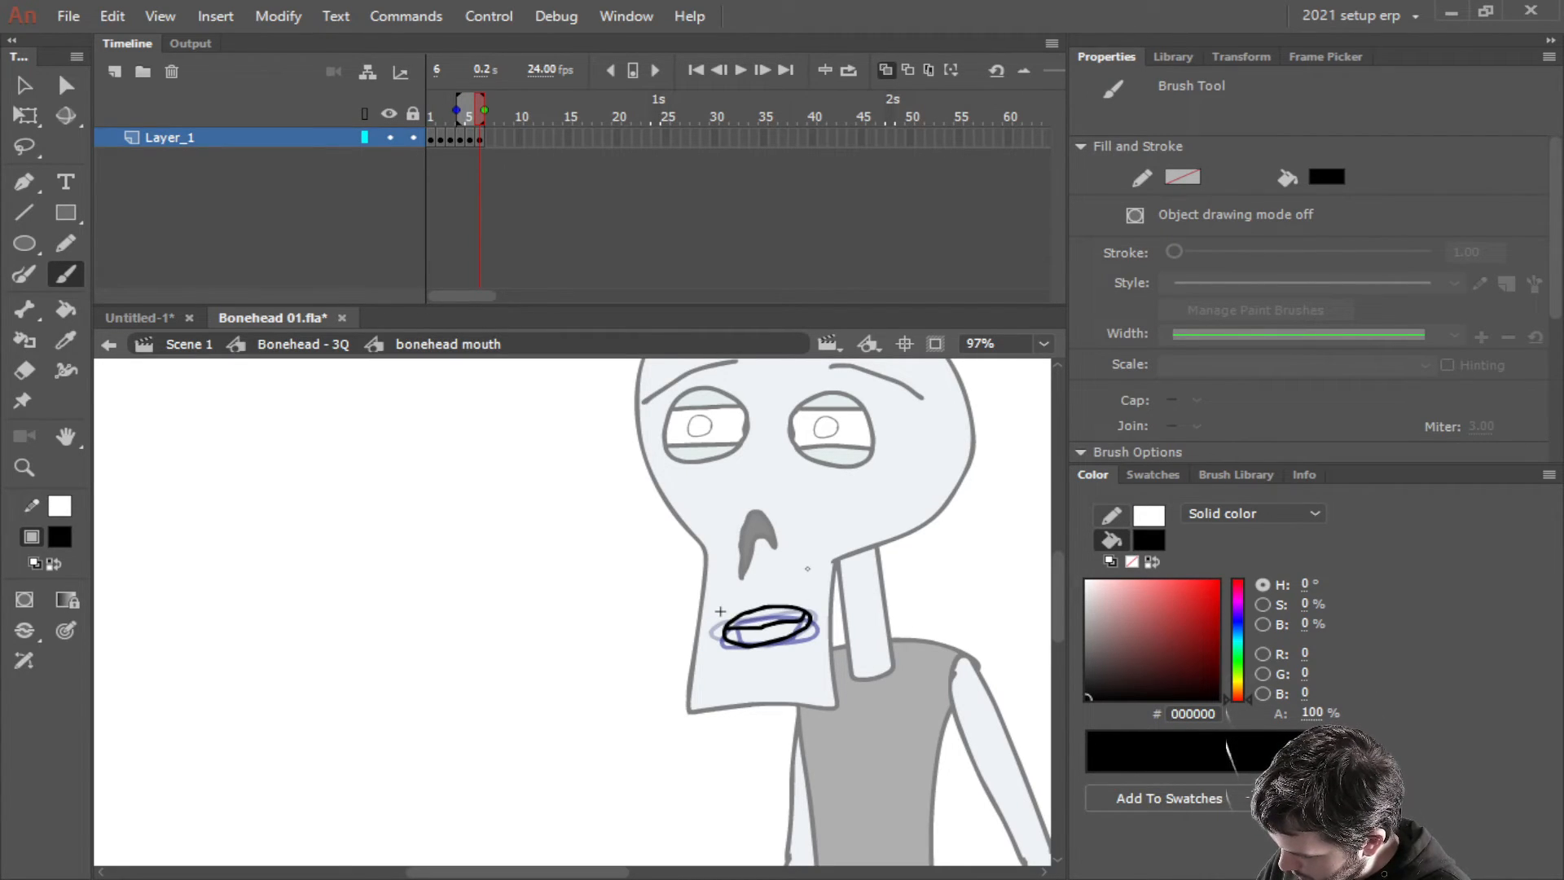
key(ctrl+z)
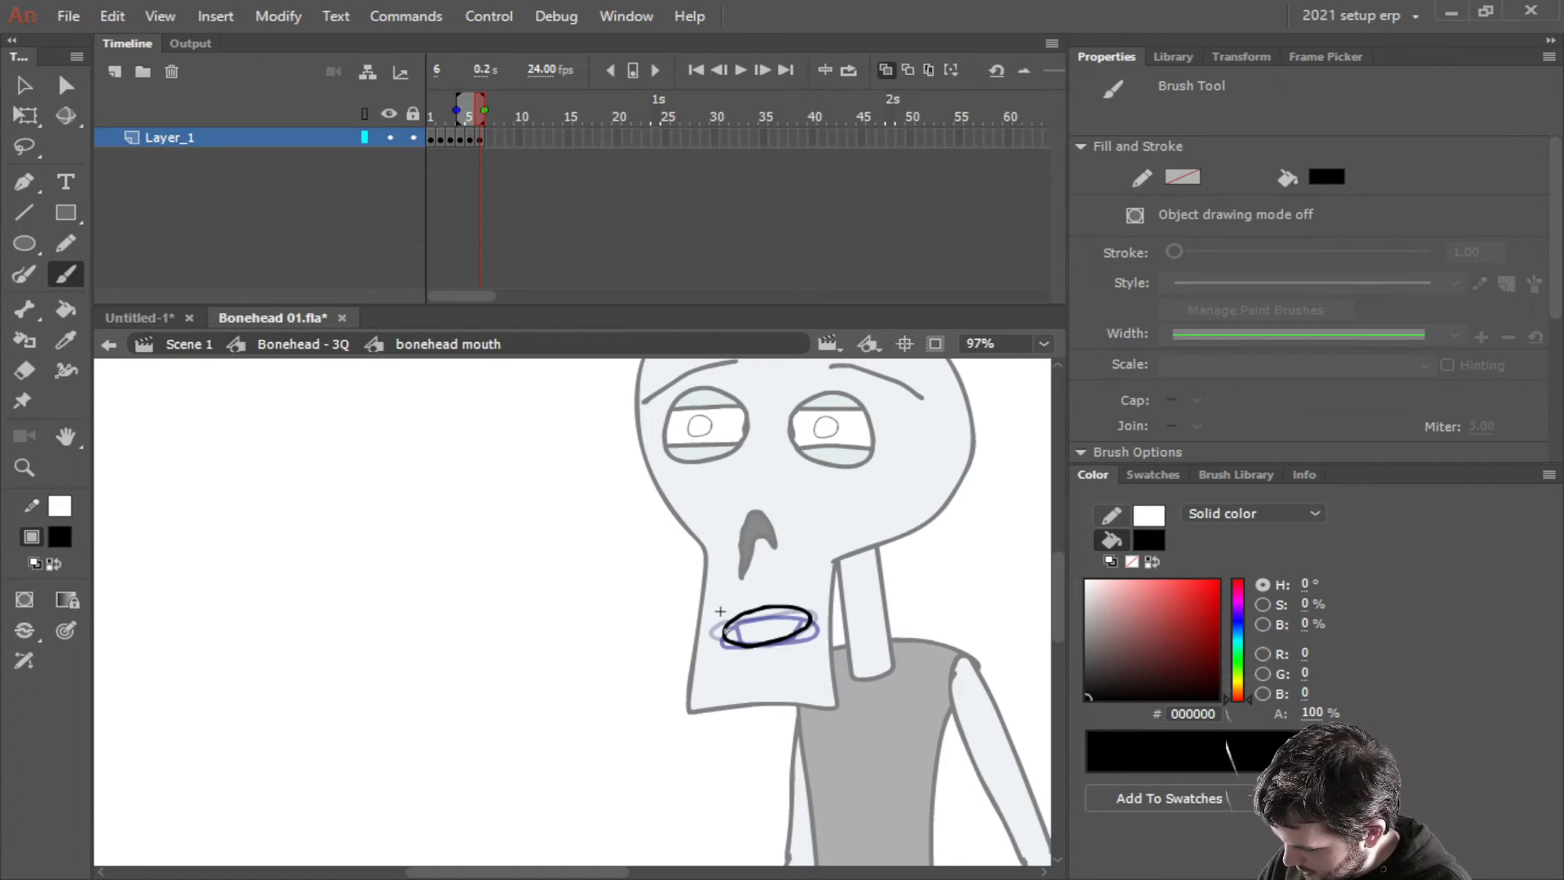
mouse_move(724, 629)
mouse_down()
mouse_move(795, 616)
mouse_move(741, 634)
mouse_move(764, 642)
mouse_up()
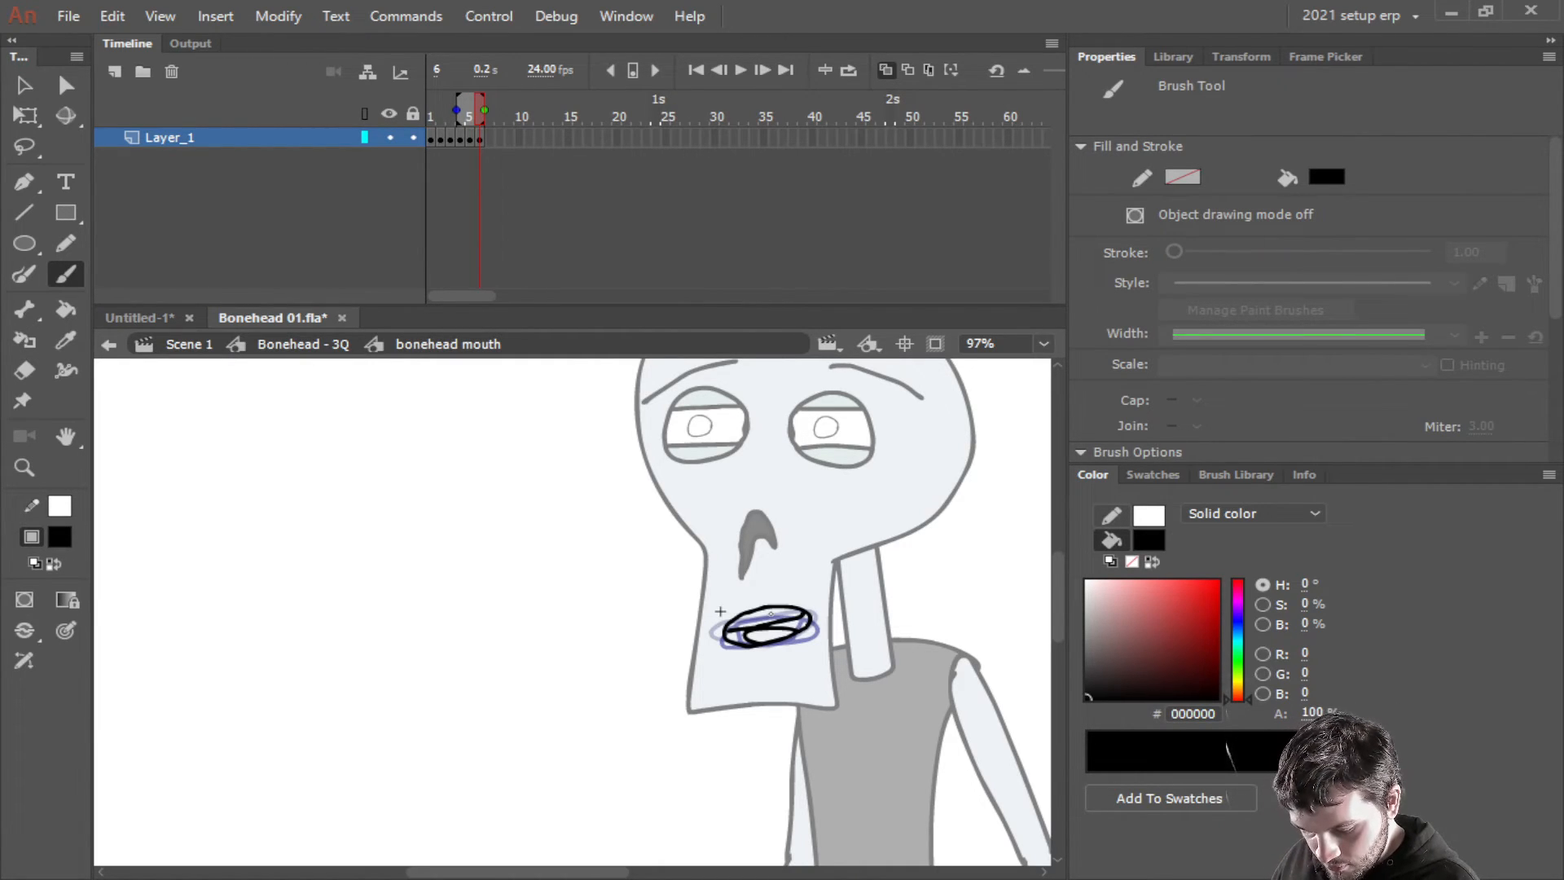
Brush a closed, slightly curved mouth line with short ticks at both corners on blank frame 7
key(F7)
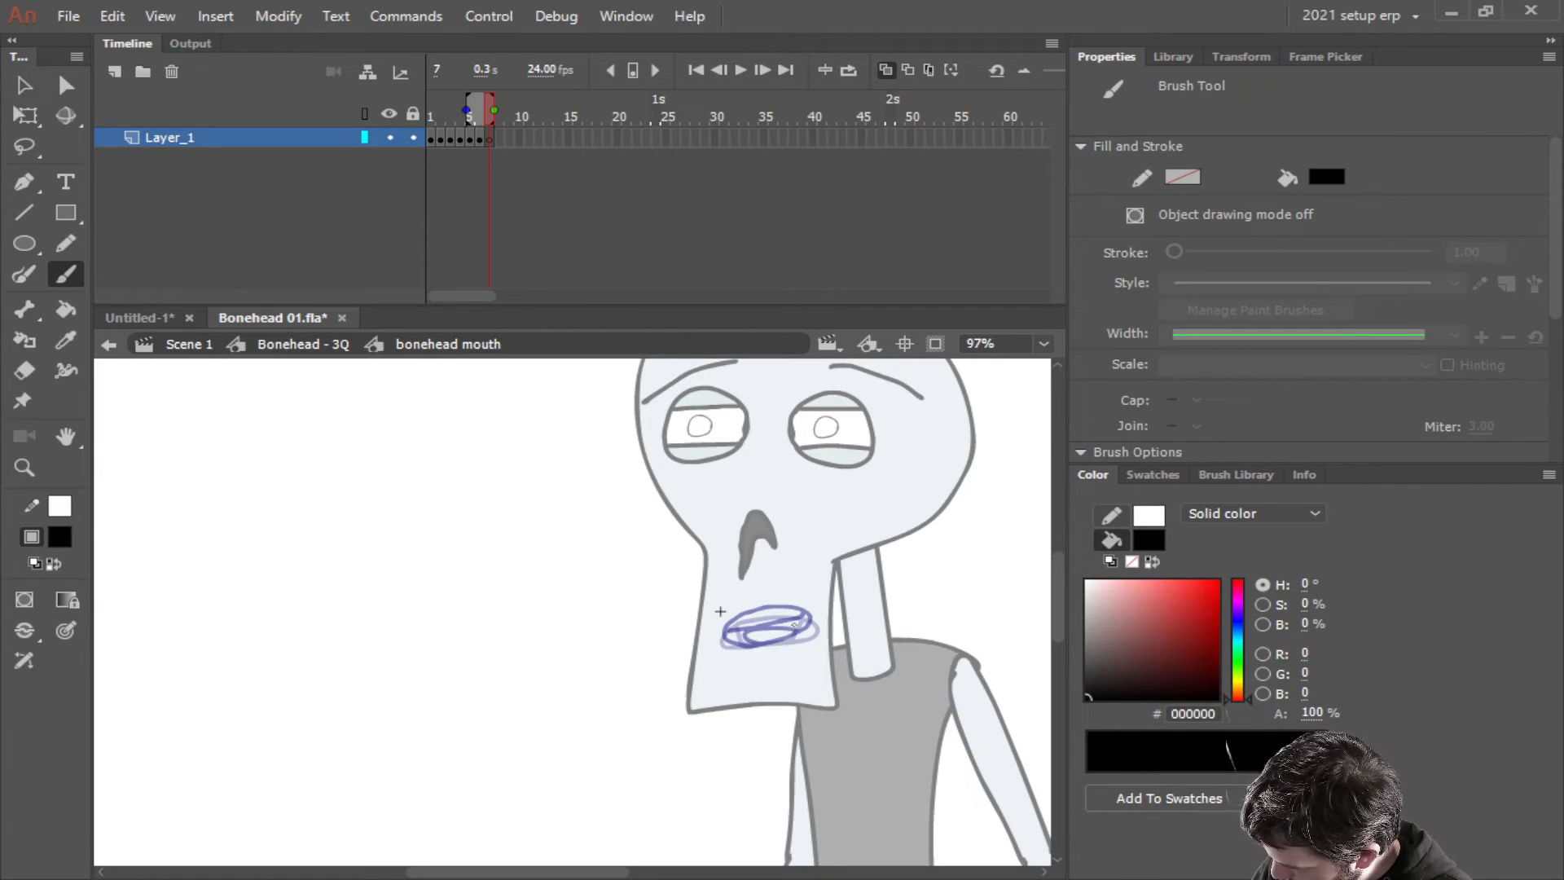
drag(817, 611, 713, 622)
drag(814, 611, 821, 619)
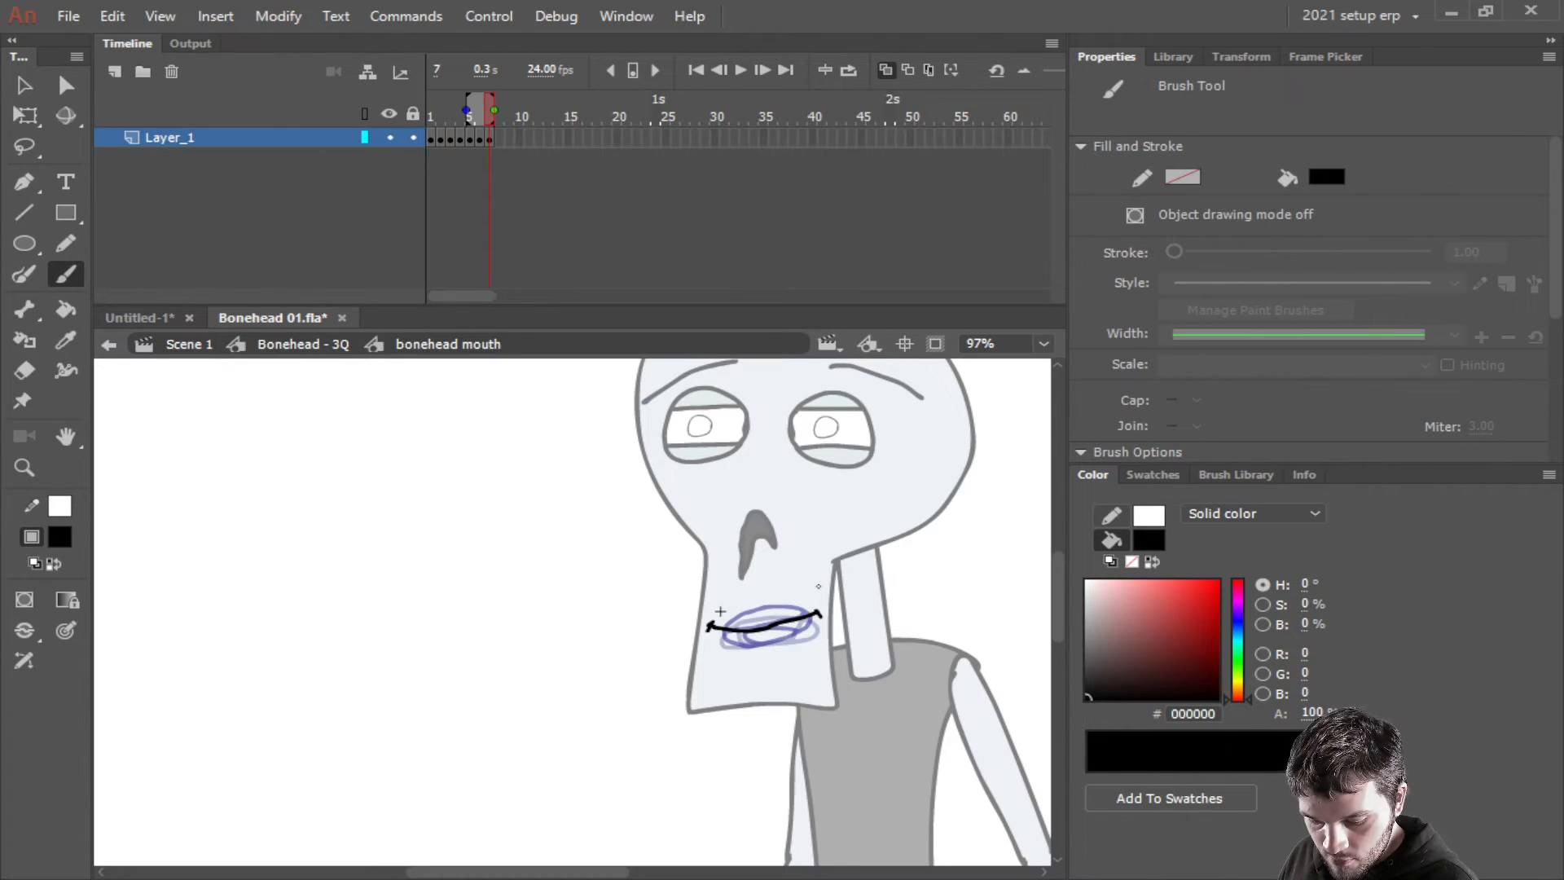
Brush a small round mouth on blank frame 8 and a slanted rounded-rectangle mouth on blank frame 9
key(F7)
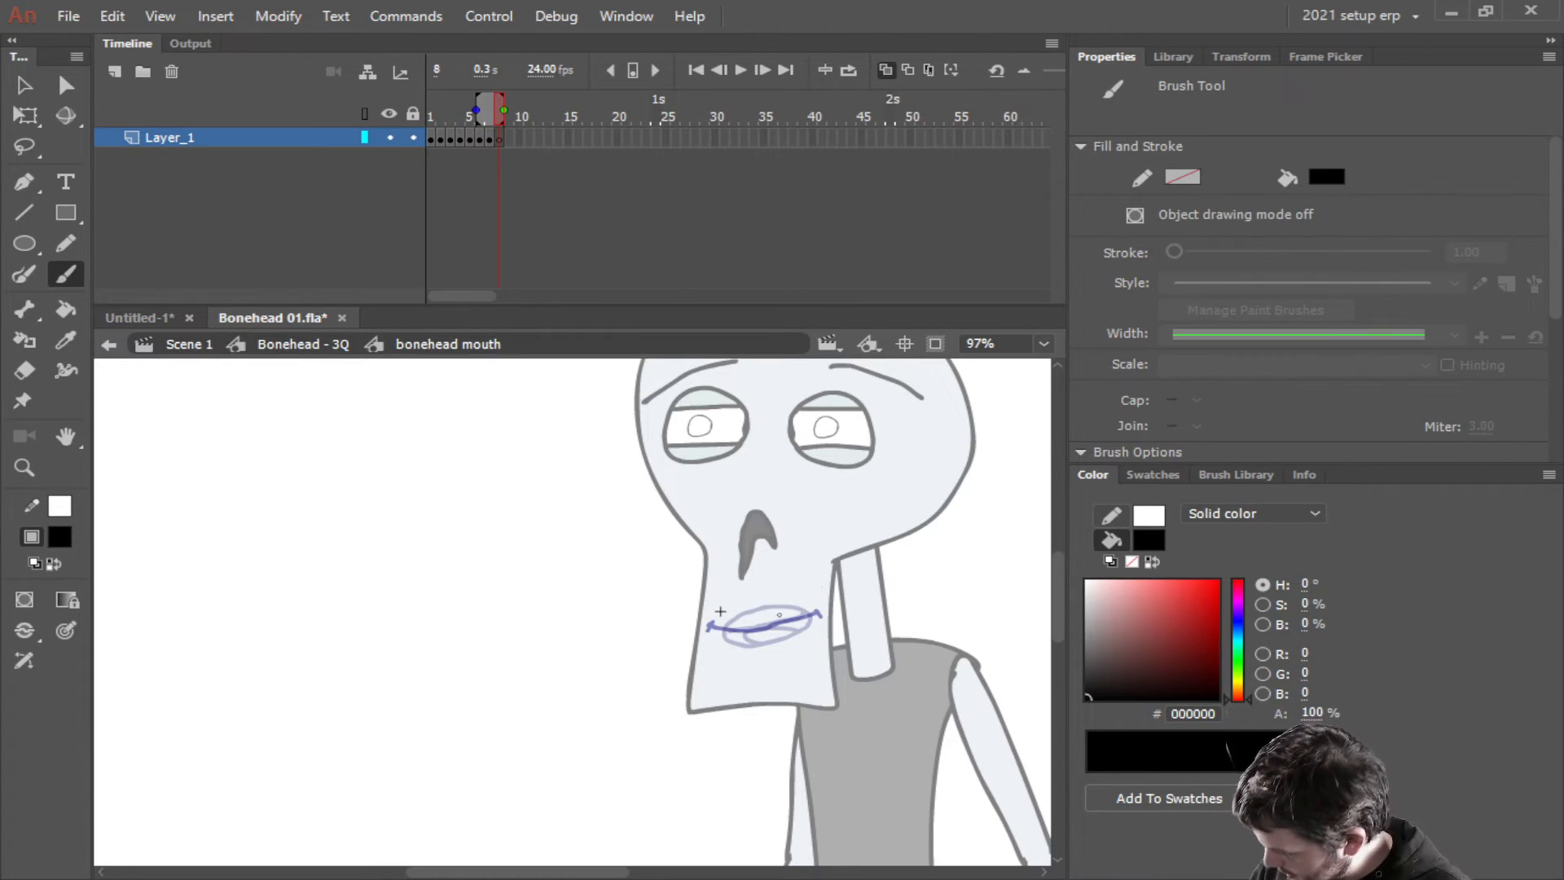
mouse_move(770, 609)
mouse_down()
mouse_move(739, 621)
mouse_move(740, 649)
mouse_move(772, 653)
mouse_move(783, 628)
mouse_move(768, 604)
mouse_move(740, 623)
mouse_move(749, 654)
mouse_move(783, 638)
mouse_move(776, 613)
mouse_move(748, 614)
mouse_move(744, 641)
mouse_move(774, 646)
mouse_move(768, 605)
mouse_up()
key(ctrl+z)
key(ctrl+z)
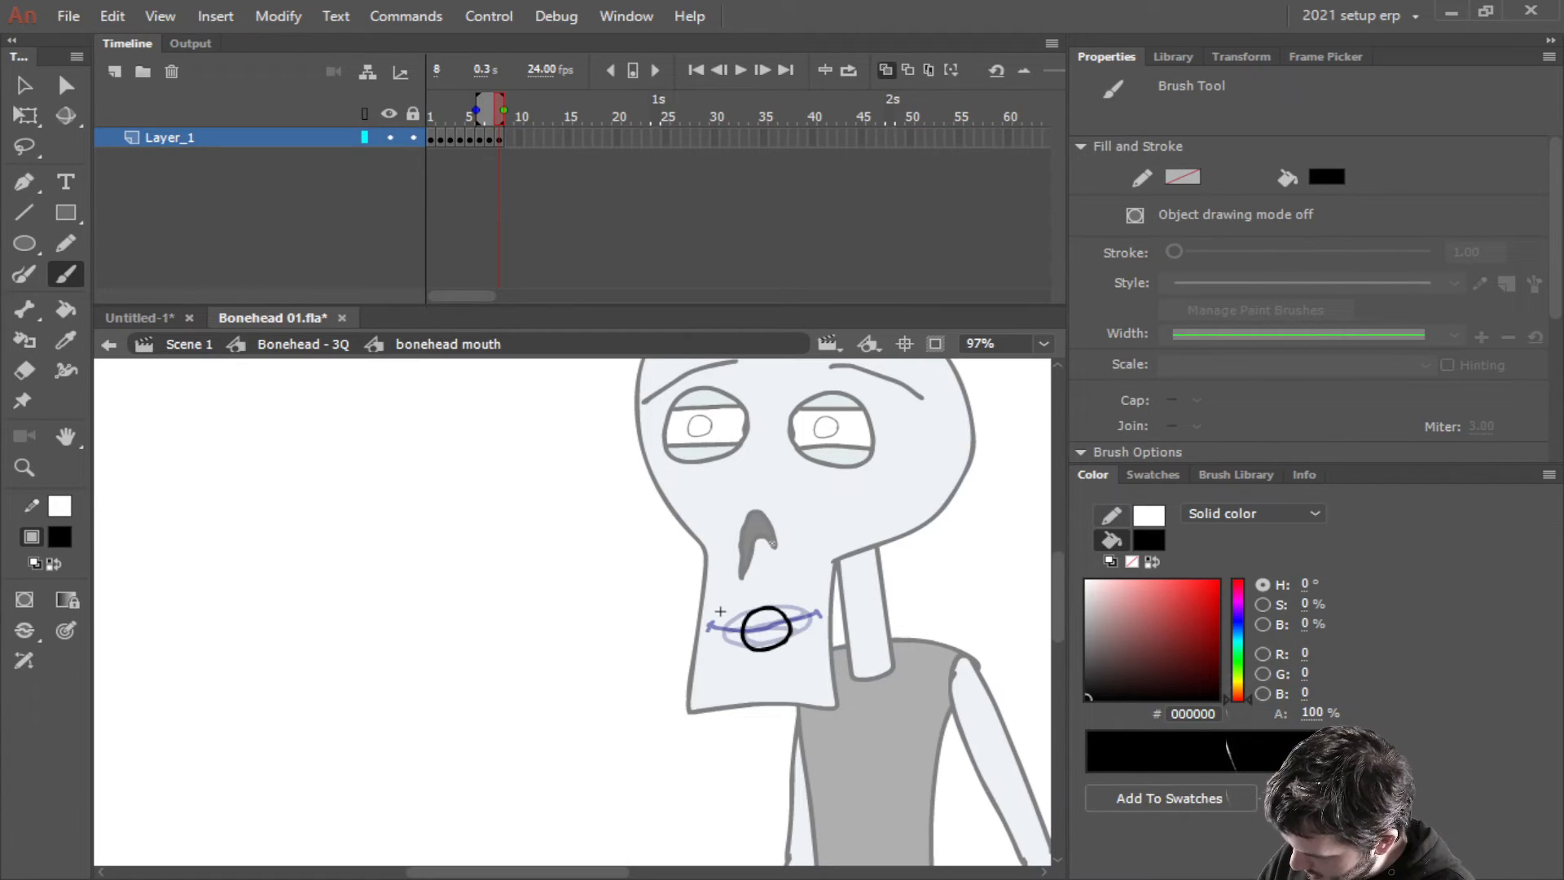
key(F7)
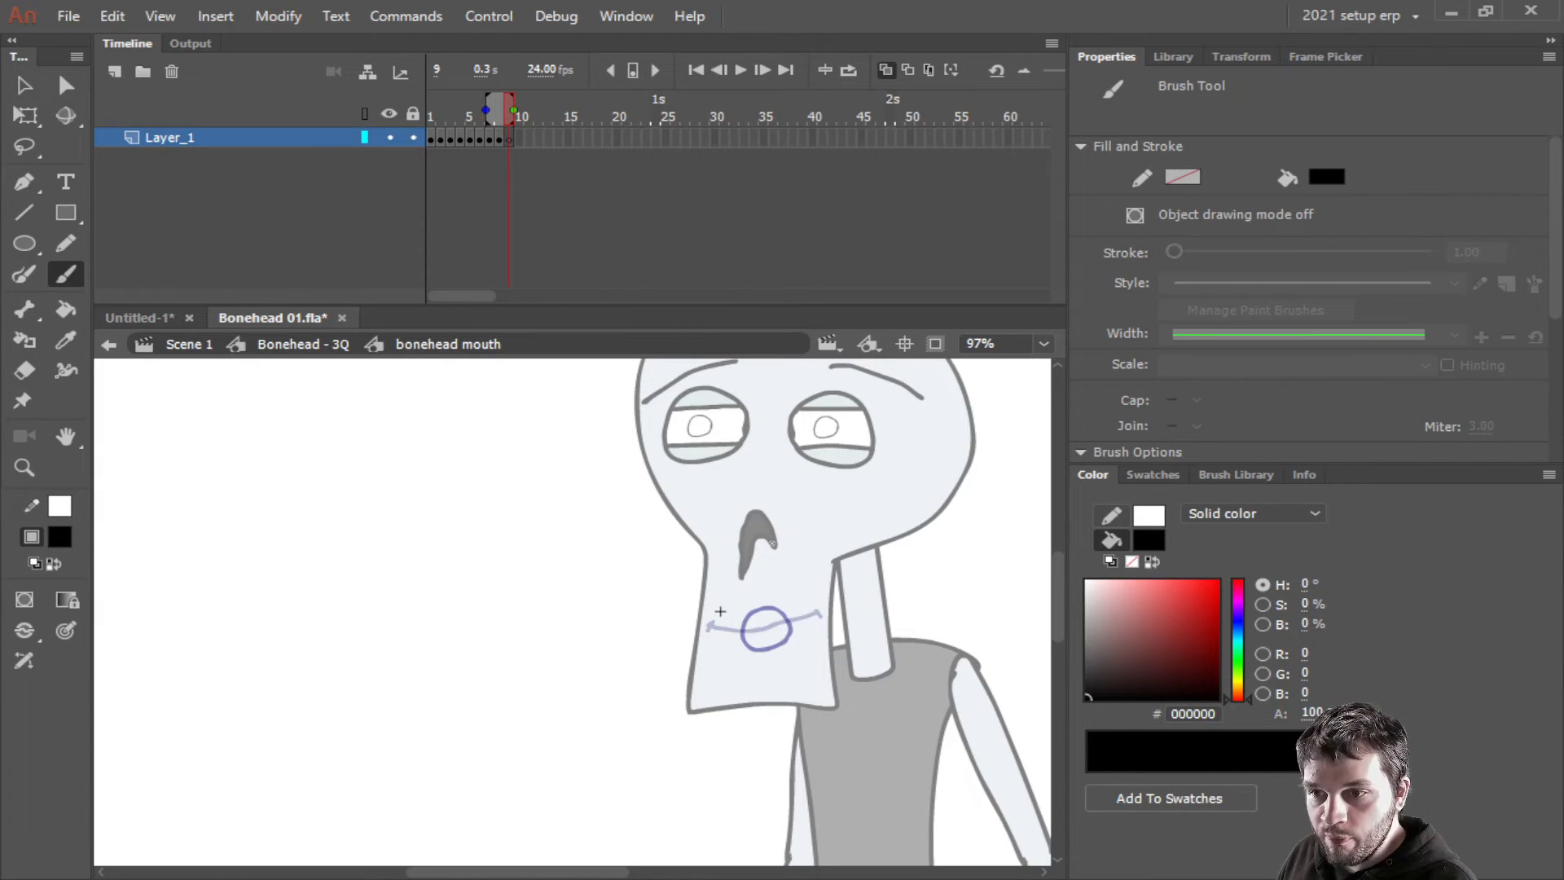
mouse_move(798, 609)
mouse_down()
mouse_move(733, 615)
mouse_move(721, 639)
mouse_move(792, 632)
mouse_move(808, 623)
mouse_move(799, 608)
mouse_up()
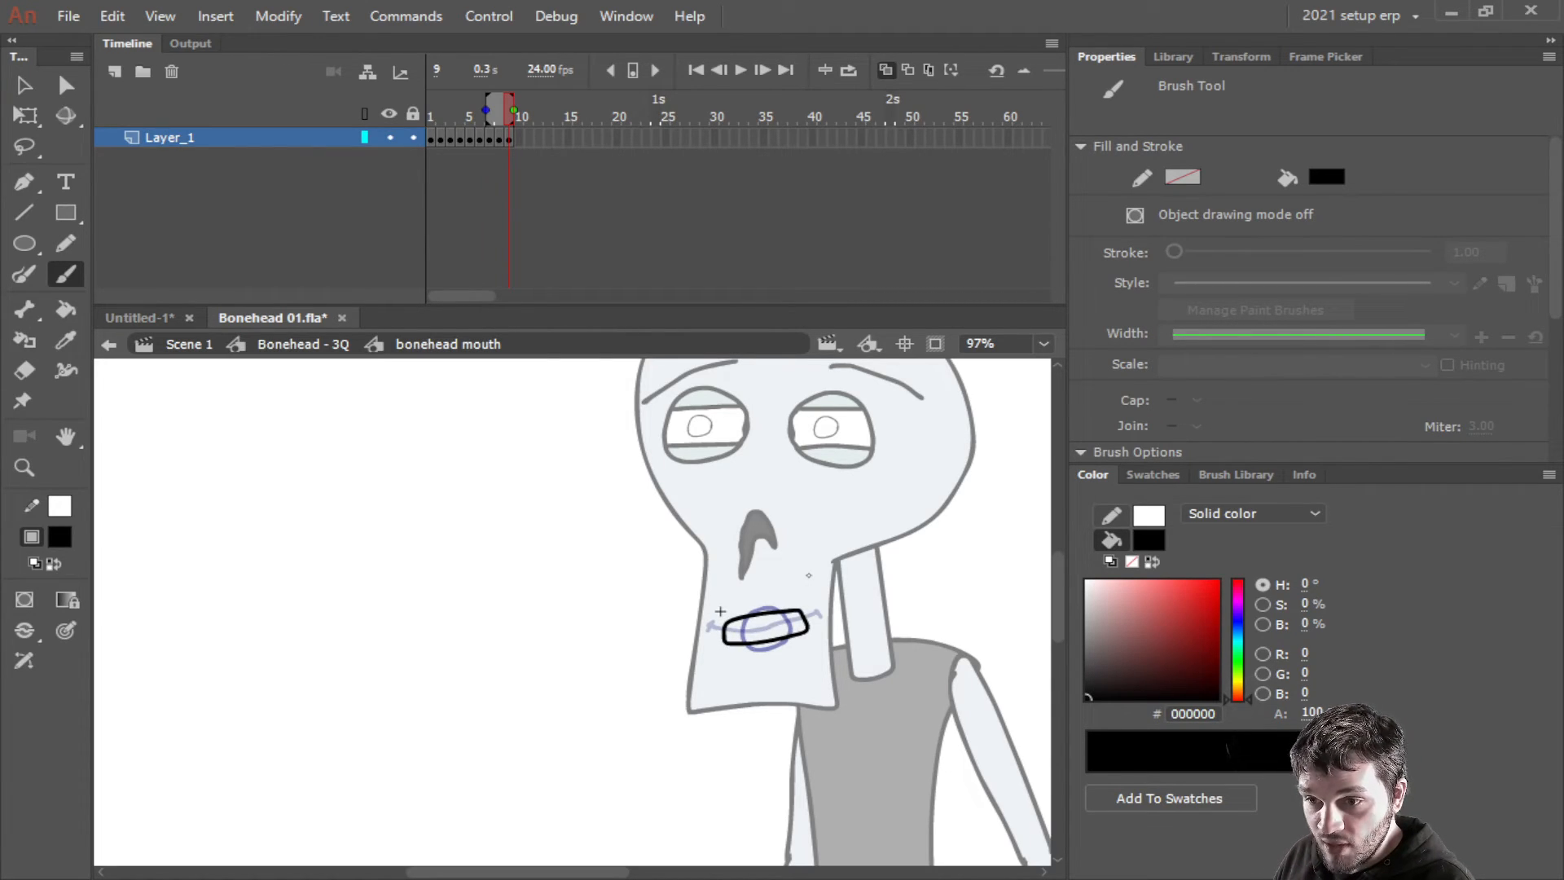
Brush a rounded mouth with inner teeth lines on blank frame 10, and add upper and lower teeth lines inside the frame 9 mouth
key(F7)
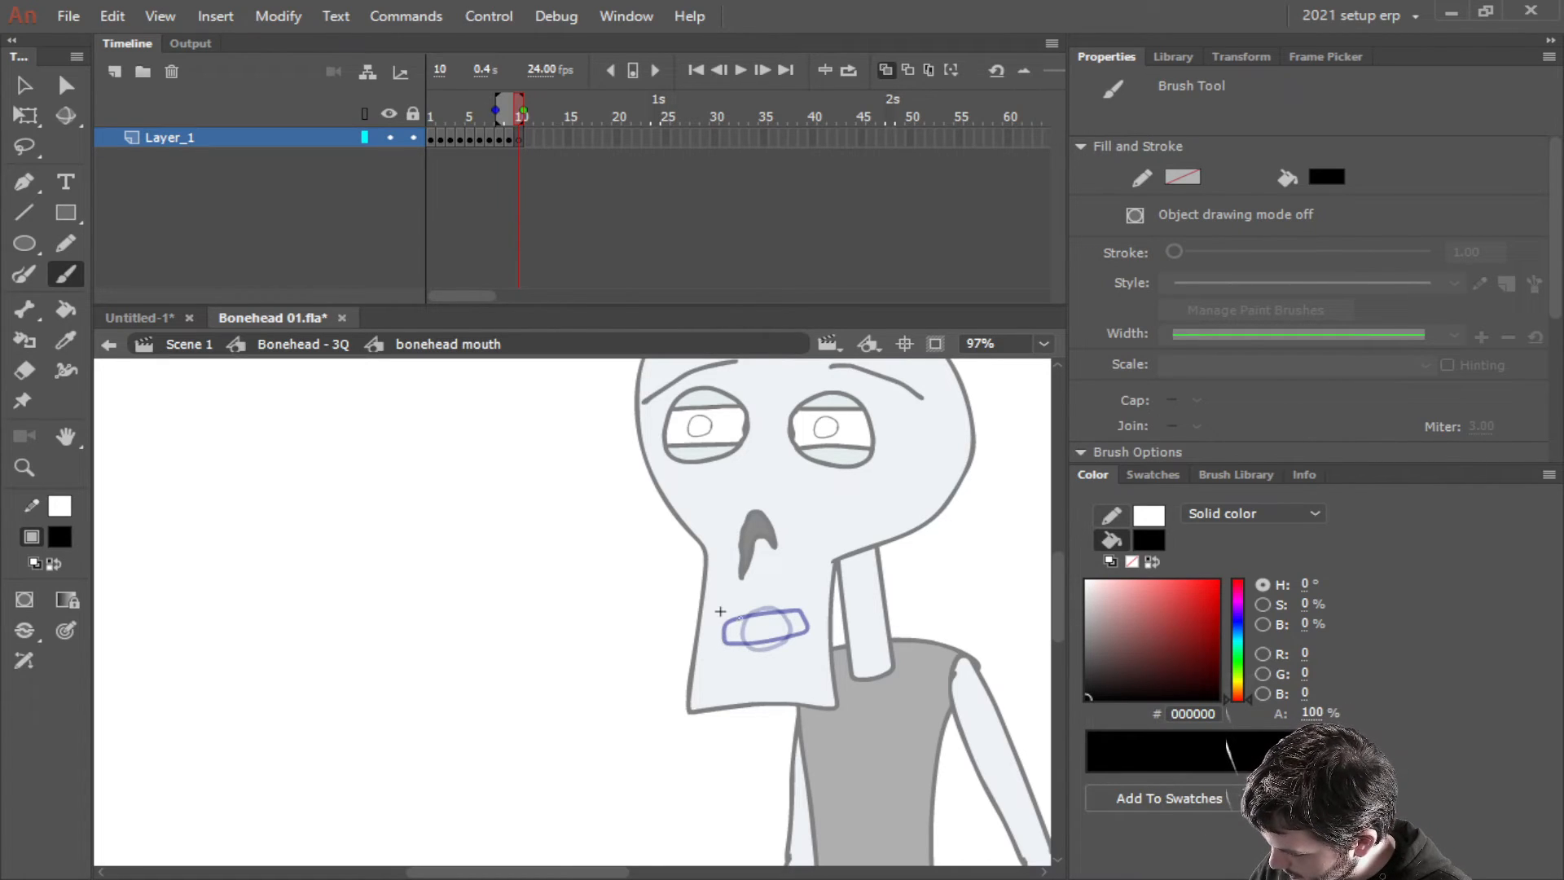
mouse_move(768, 610)
mouse_down()
mouse_move(718, 619)
mouse_move(711, 644)
mouse_move(806, 642)
mouse_move(804, 617)
mouse_move(758, 608)
mouse_up()
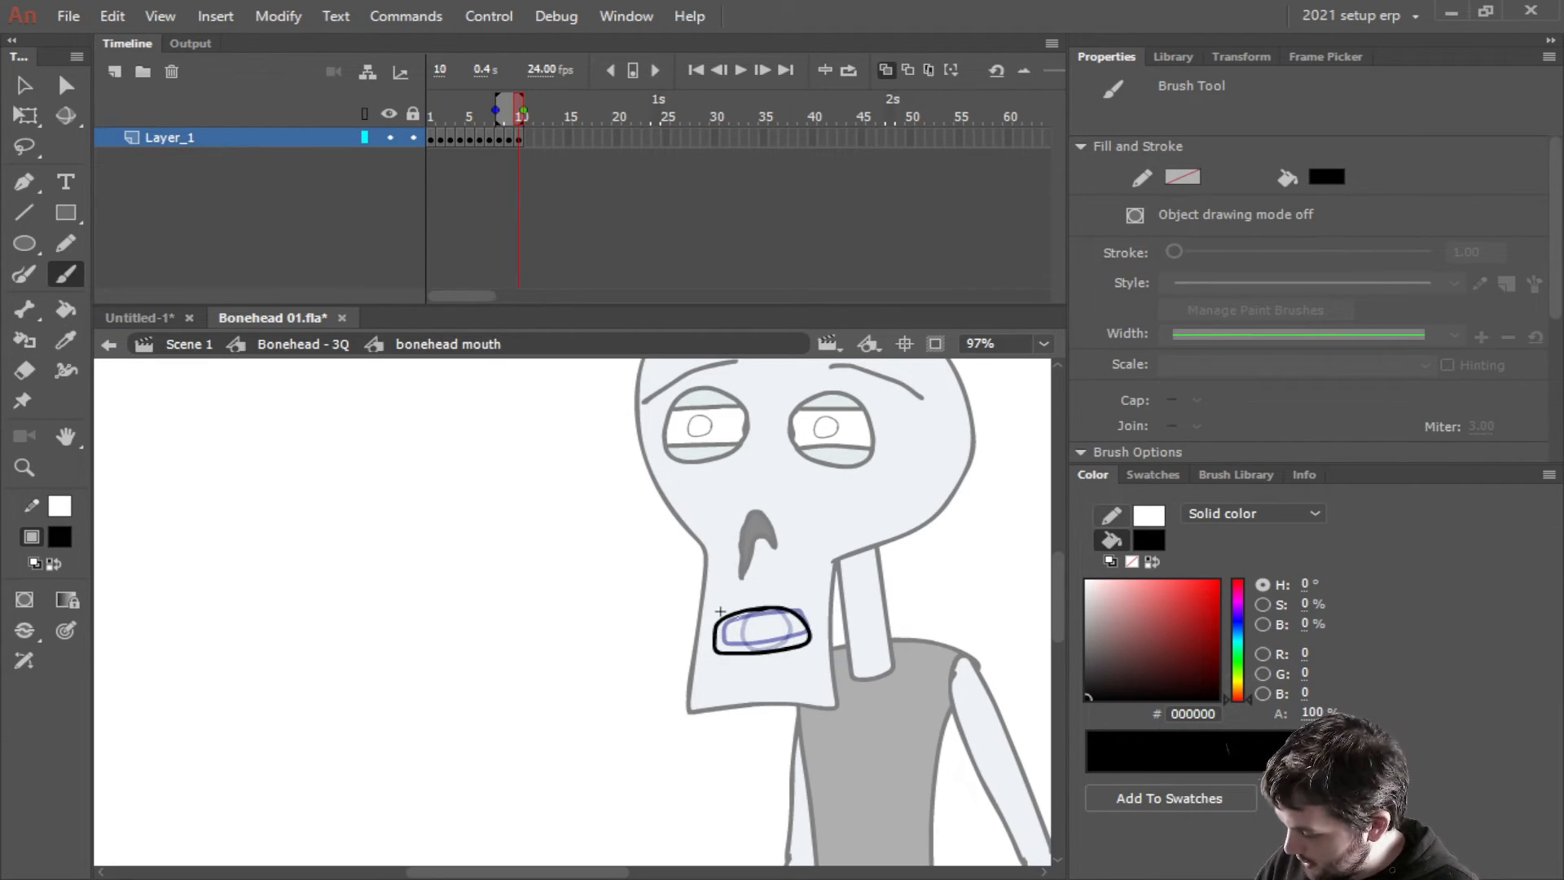
mouse_move(717, 629)
mouse_down()
mouse_move(794, 614)
mouse_move(801, 643)
mouse_move(713, 648)
mouse_up()
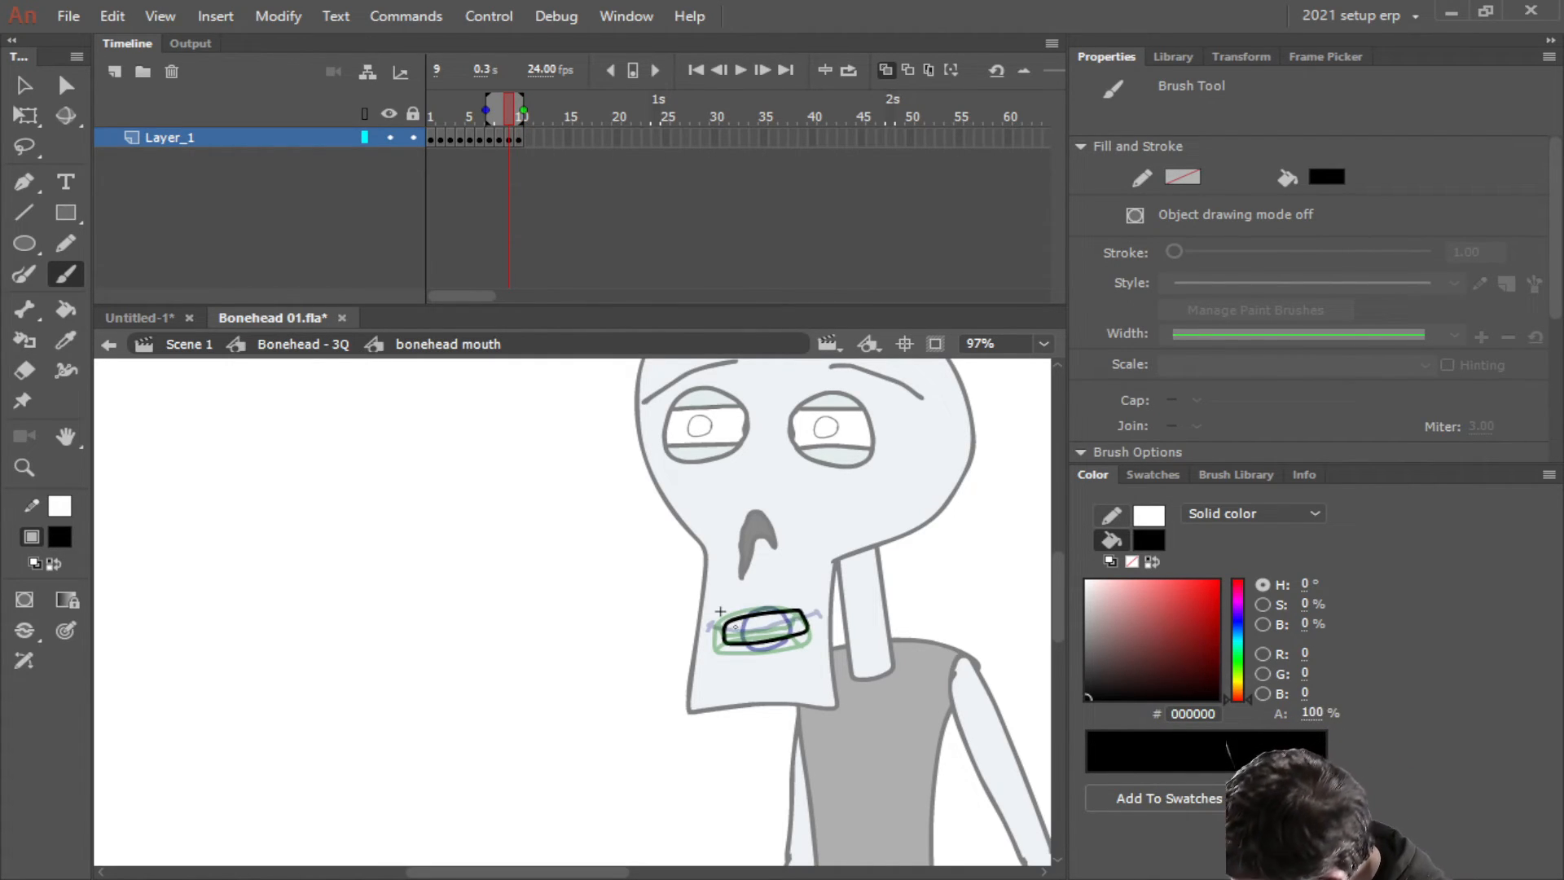
drag(725, 633, 805, 608)
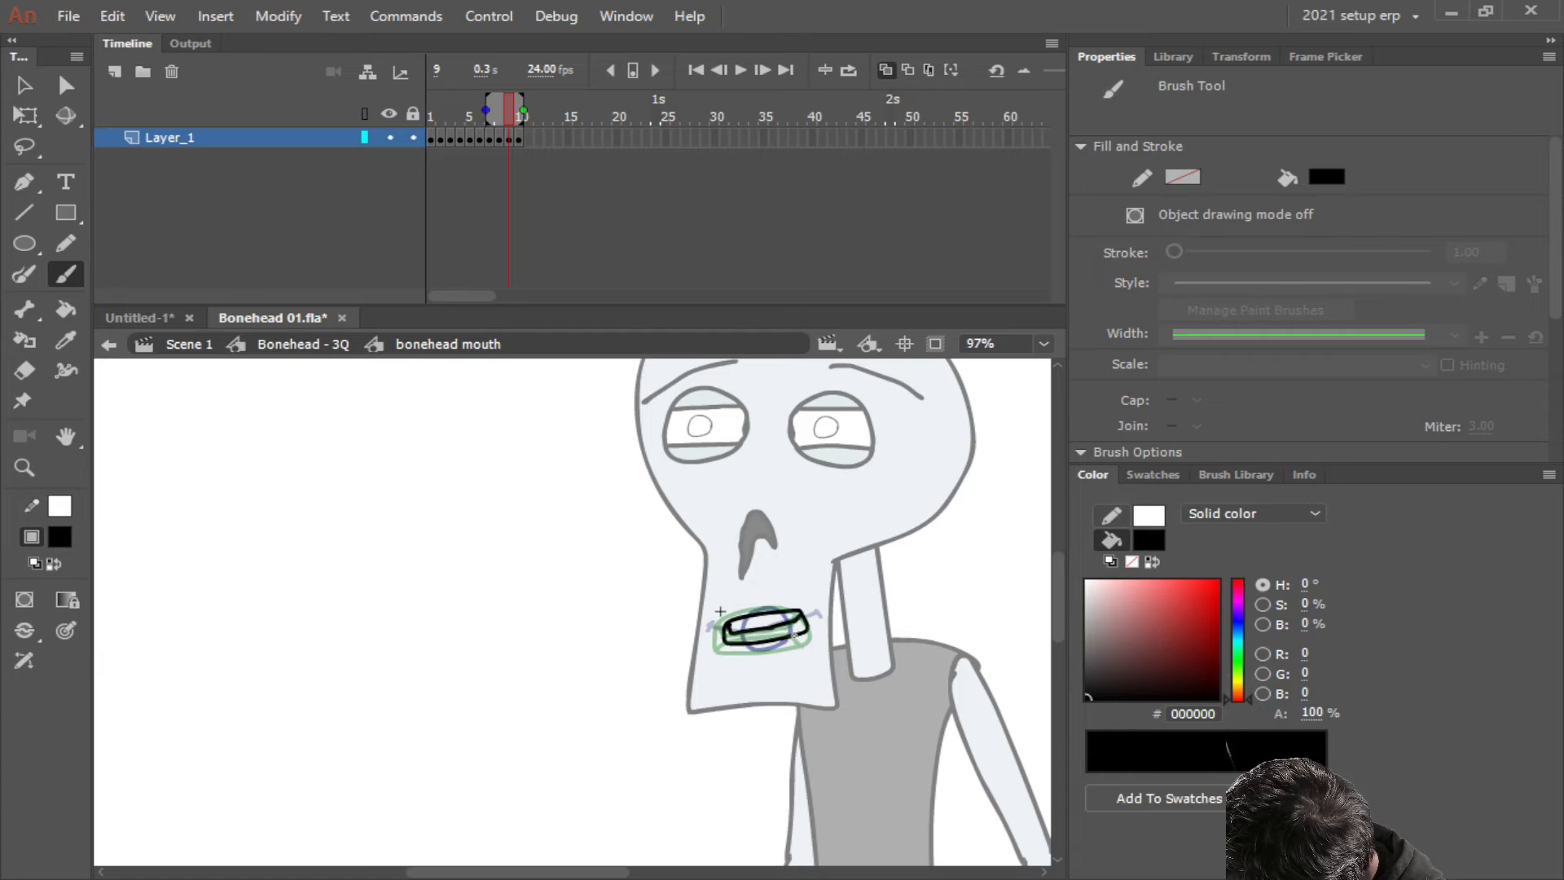
drag(786, 630, 724, 641)
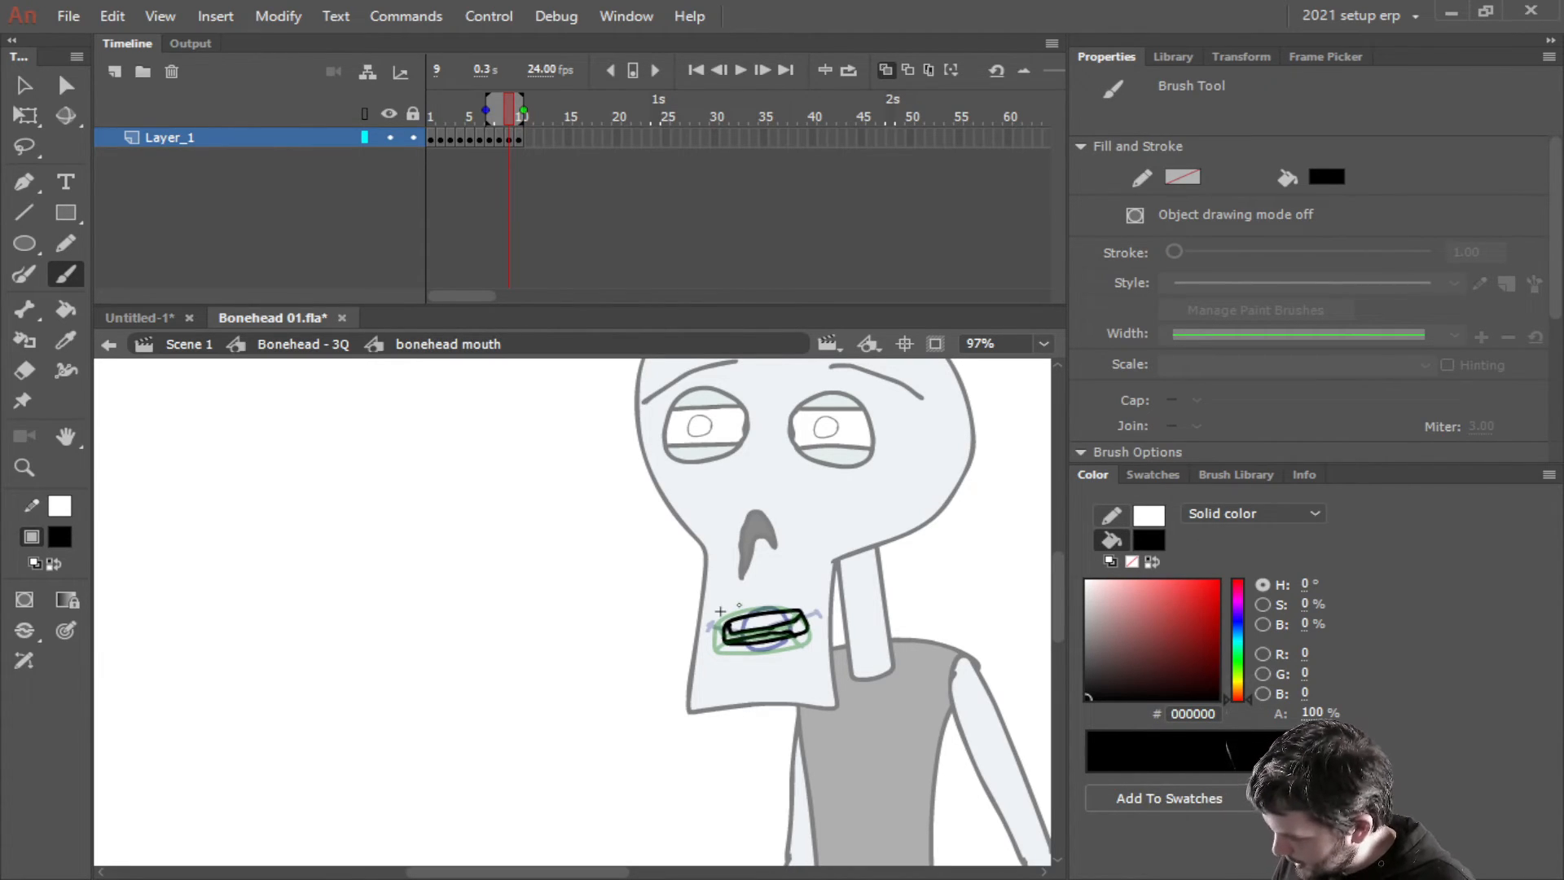
Brush a flat-bottomed dome mouth on blank frame 11 with an upper teeth line across its inside
key(period)
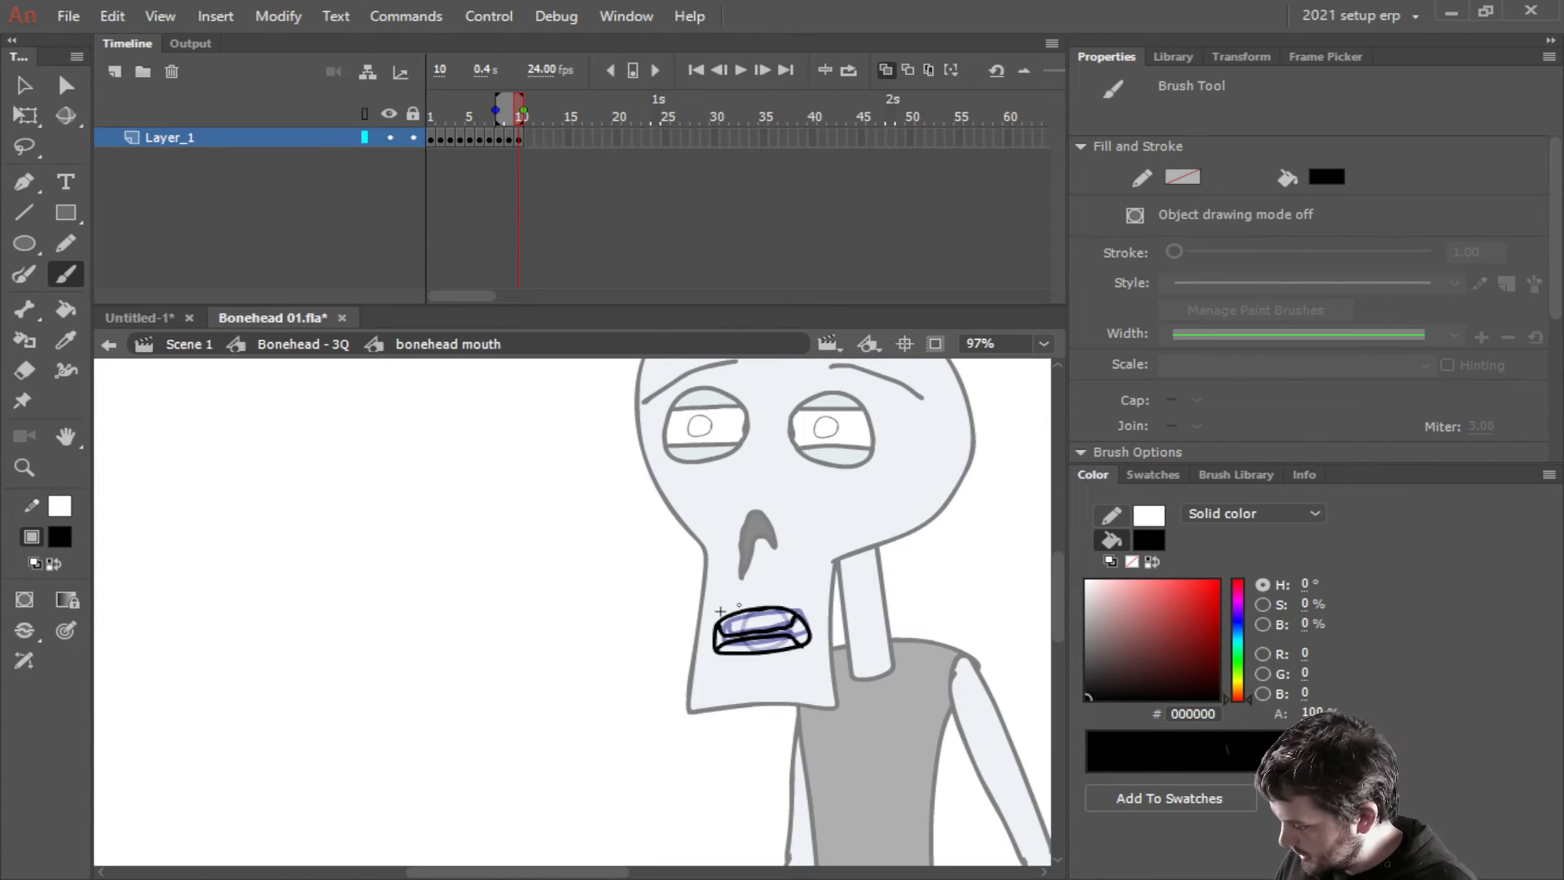
key(period)
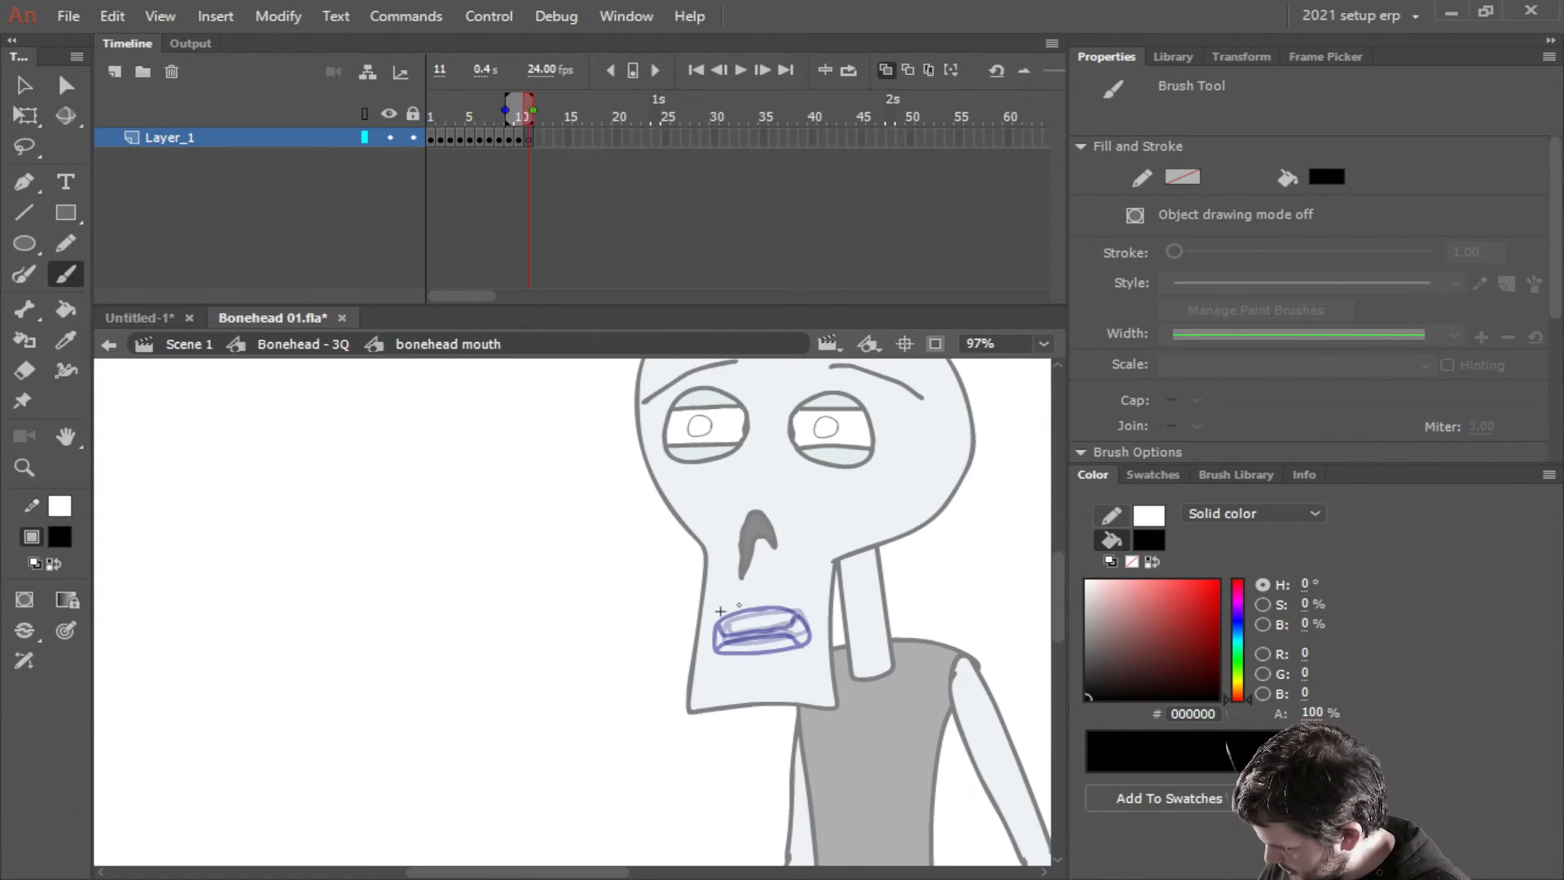
mouse_move(802, 650)
mouse_down()
mouse_move(748, 610)
mouse_move(717, 659)
mouse_move(795, 652)
mouse_up()
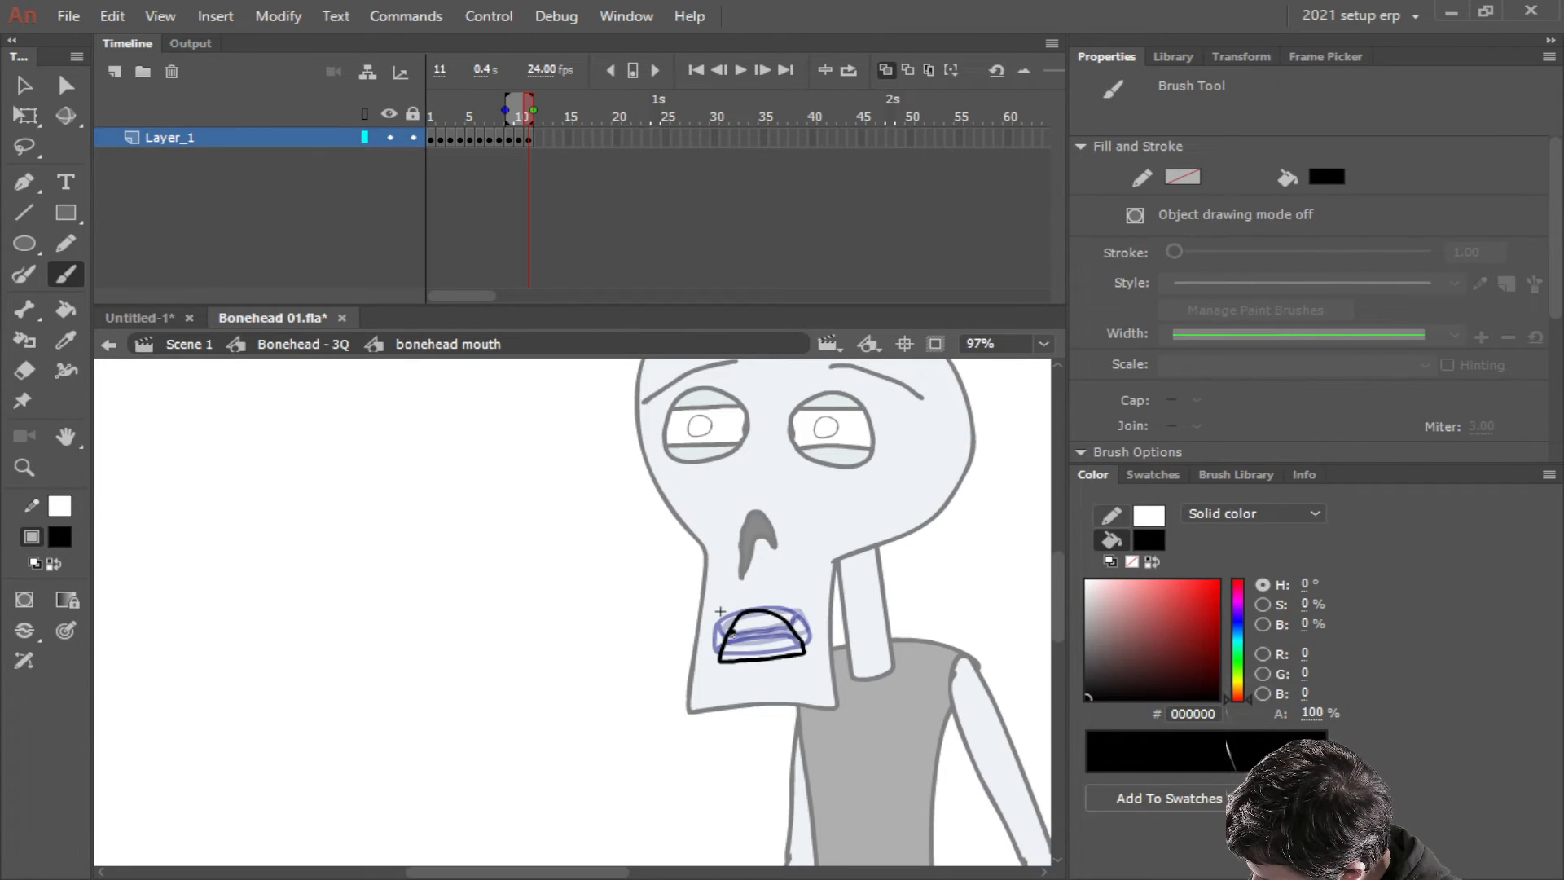
drag(733, 637, 778, 628)
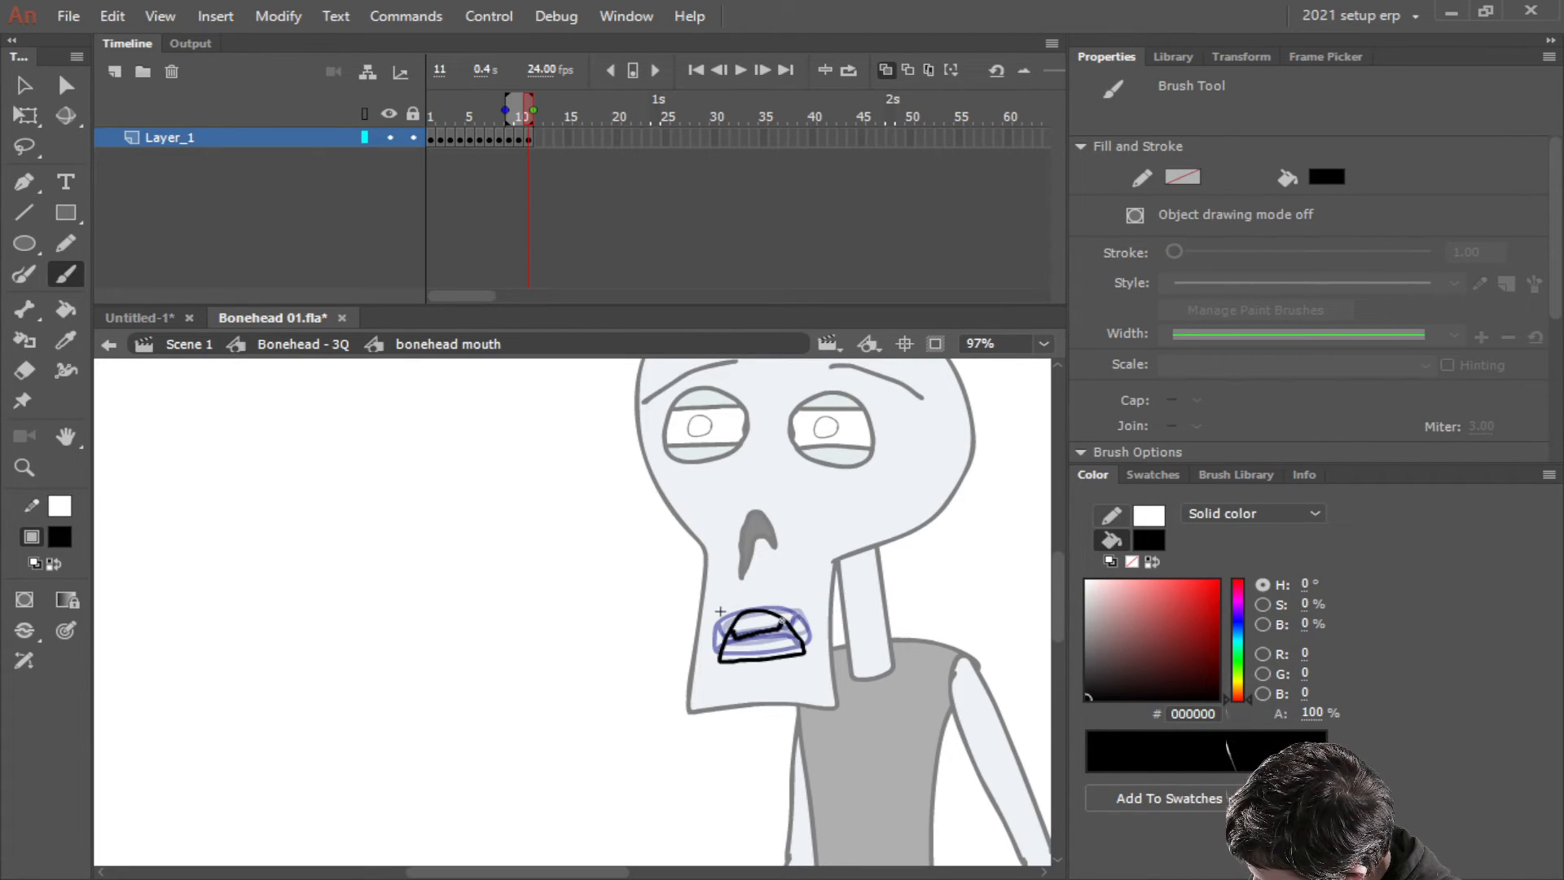
key(ctrl+z)
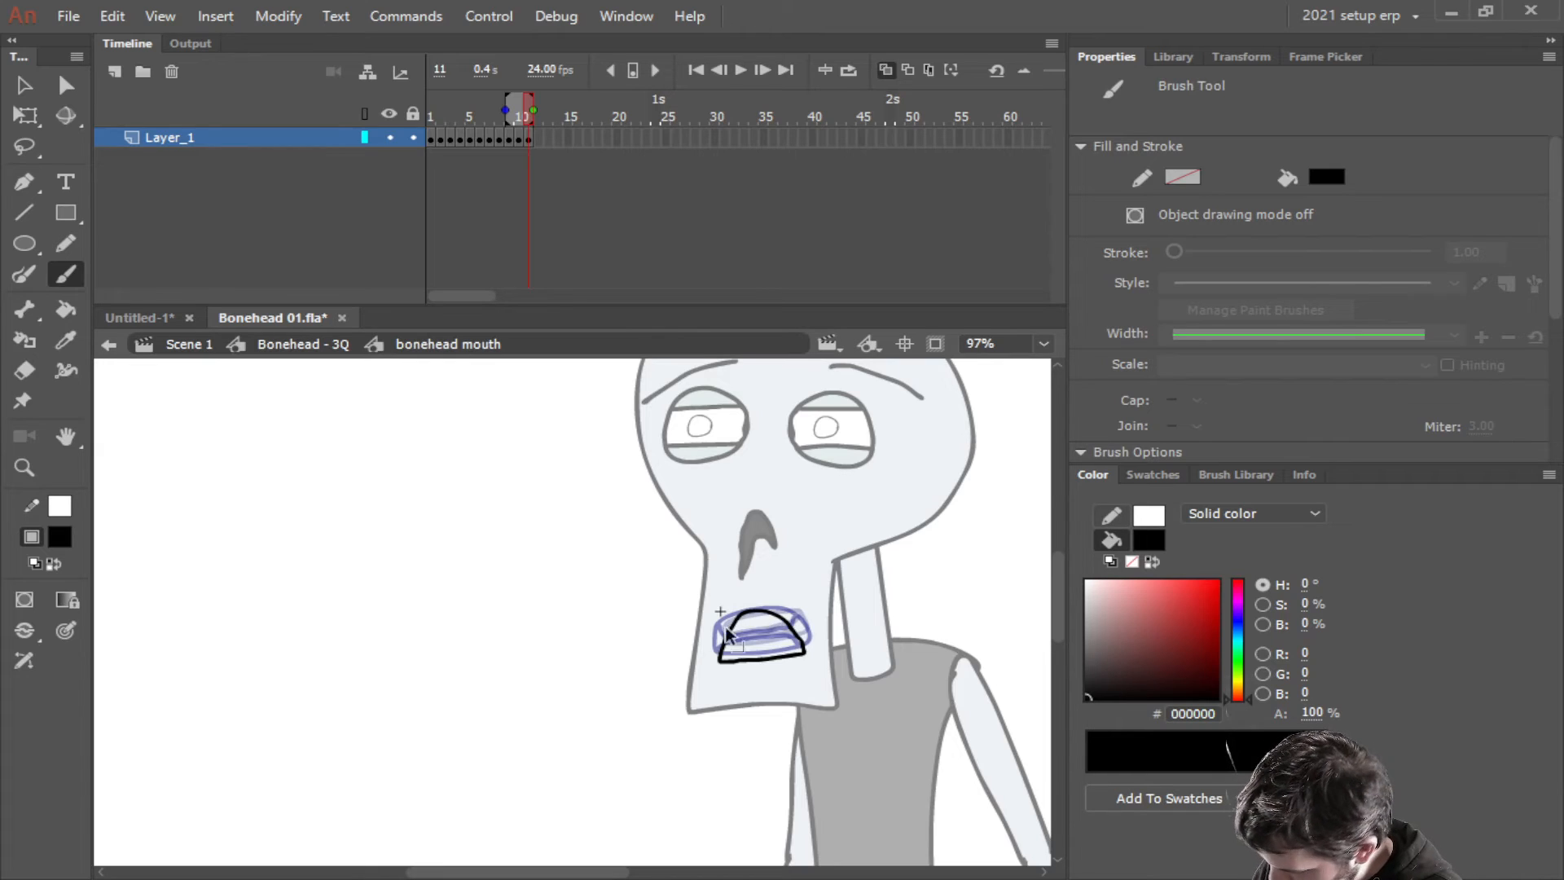
mouse_move(733, 627)
mouse_down()
mouse_move(737, 641)
mouse_move(786, 622)
mouse_up()
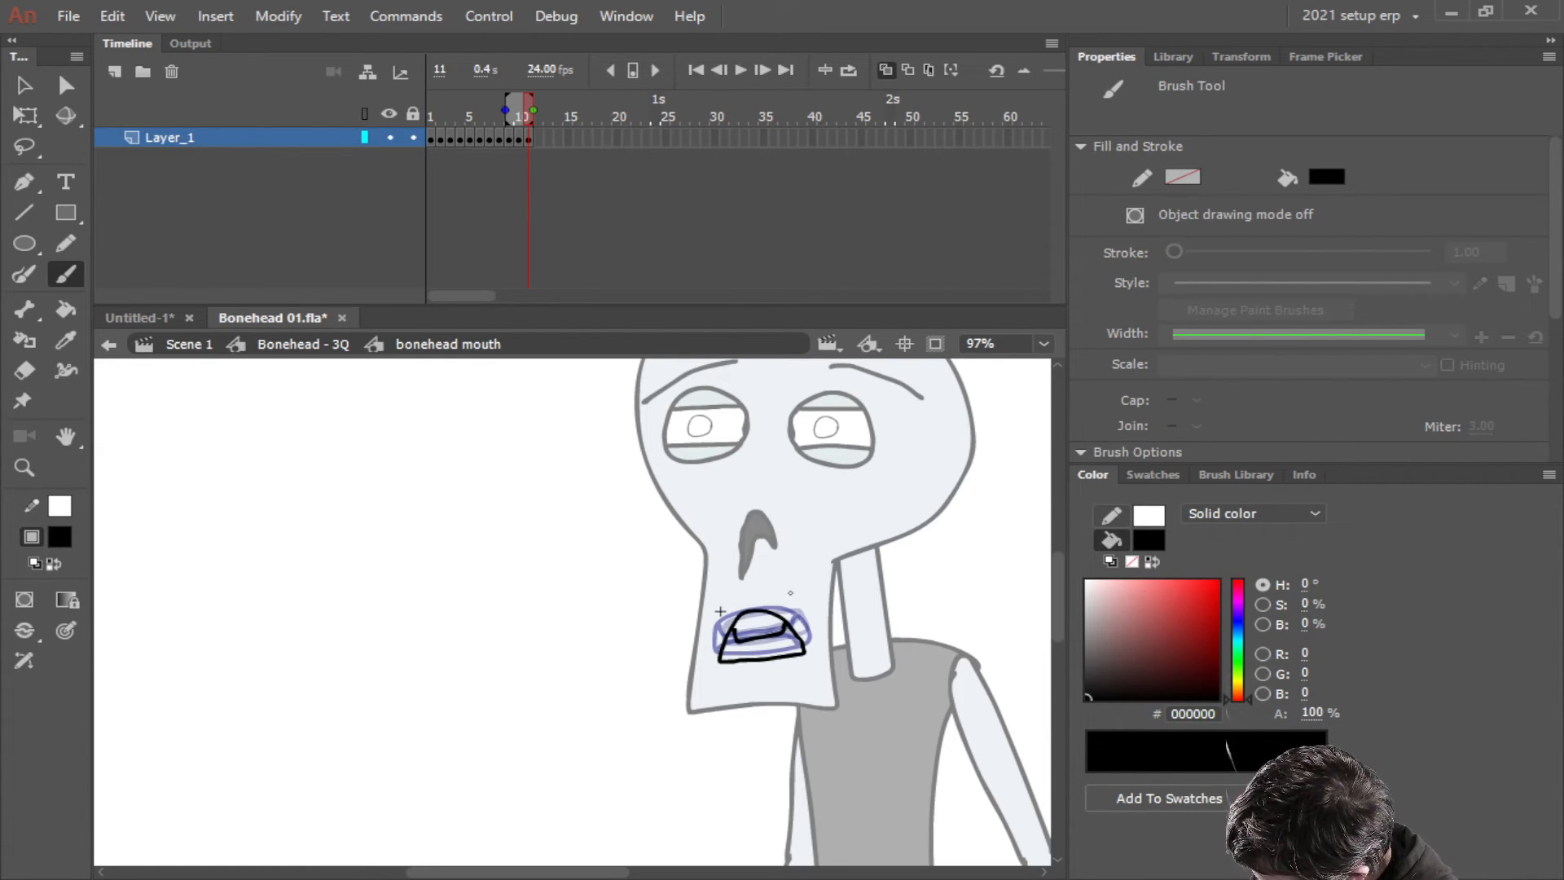
key(ctrl+z)
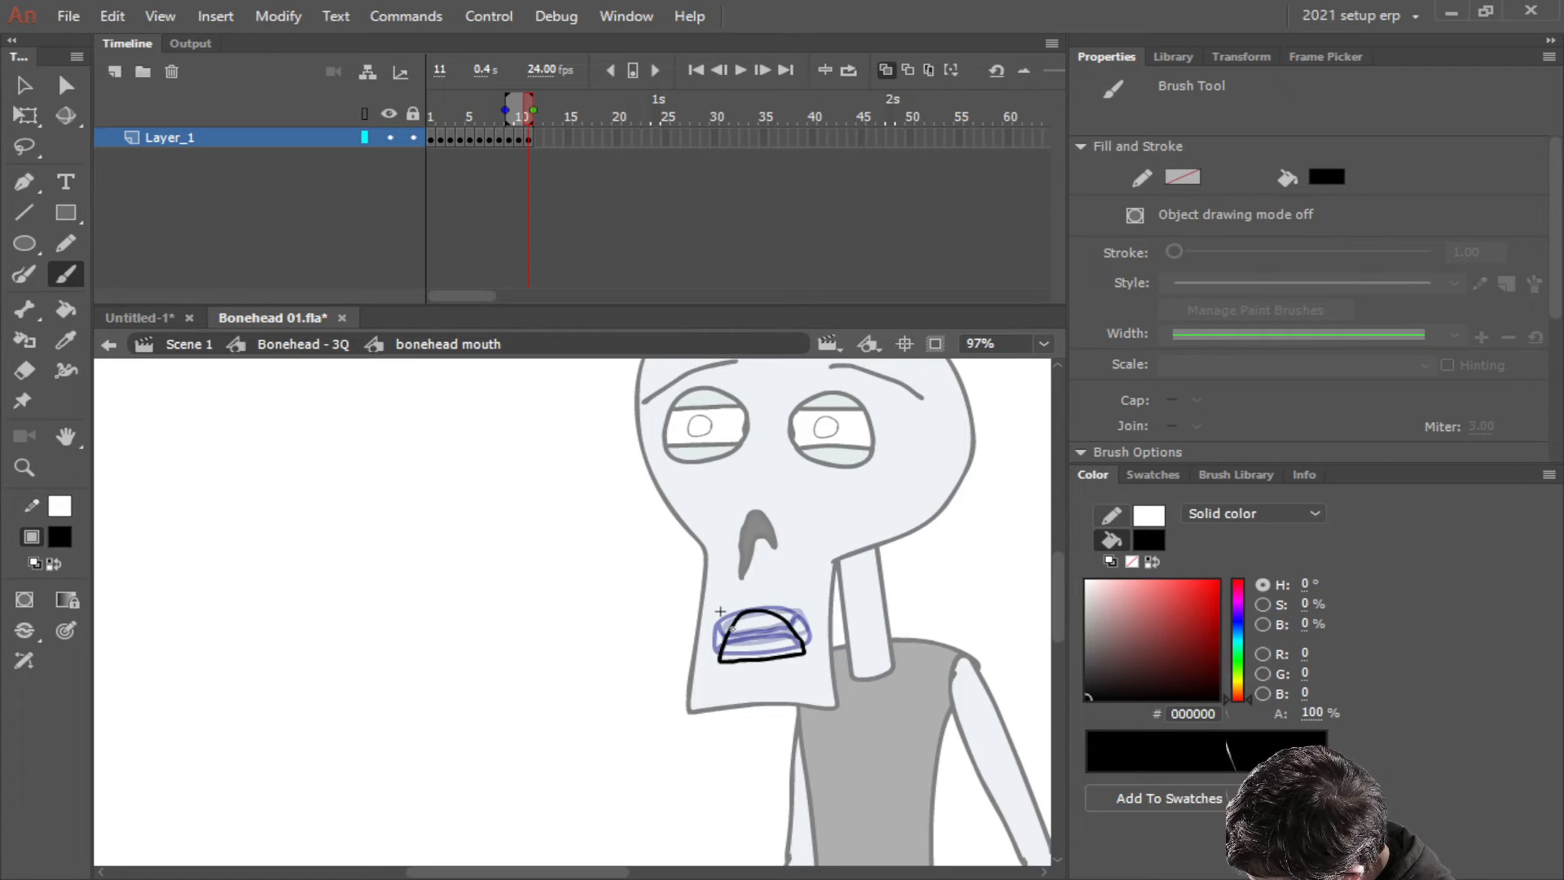
drag(732, 639, 787, 621)
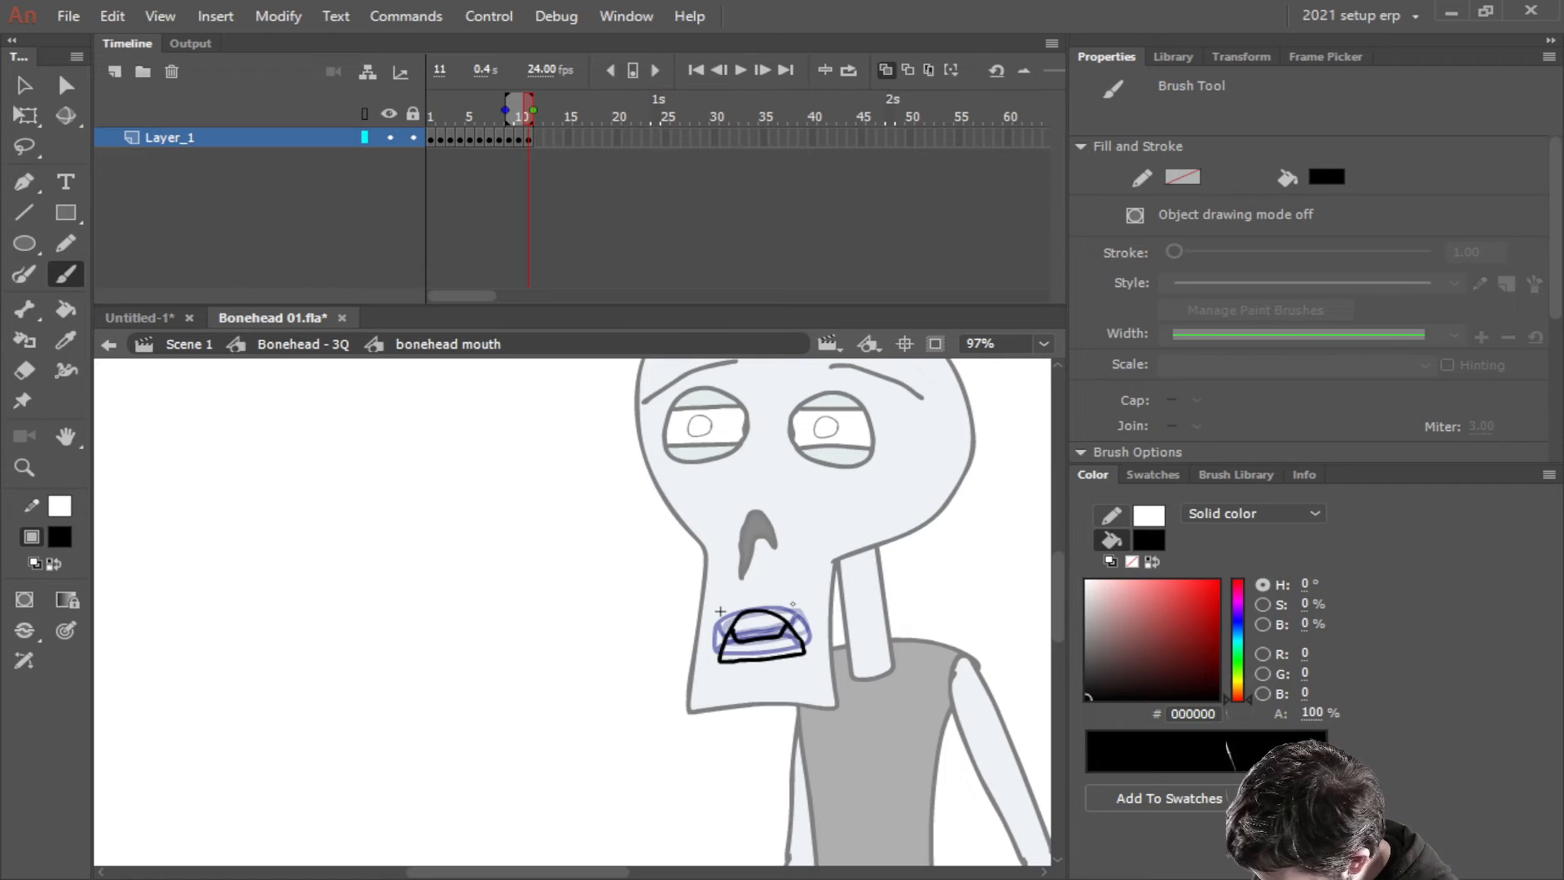
key(ctrl+z)
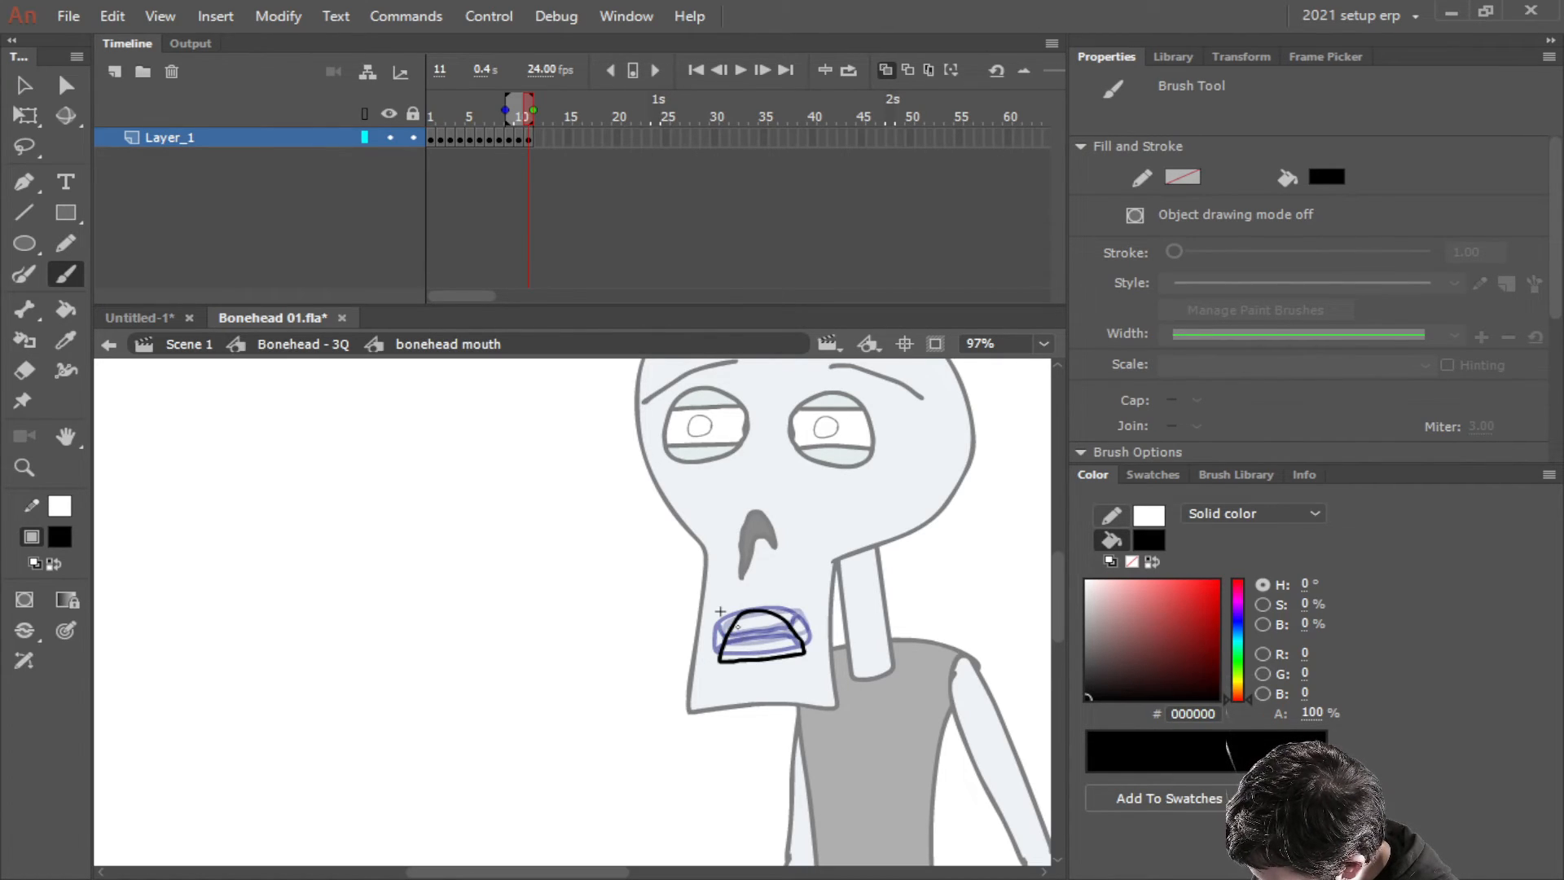
drag(736, 638, 785, 622)
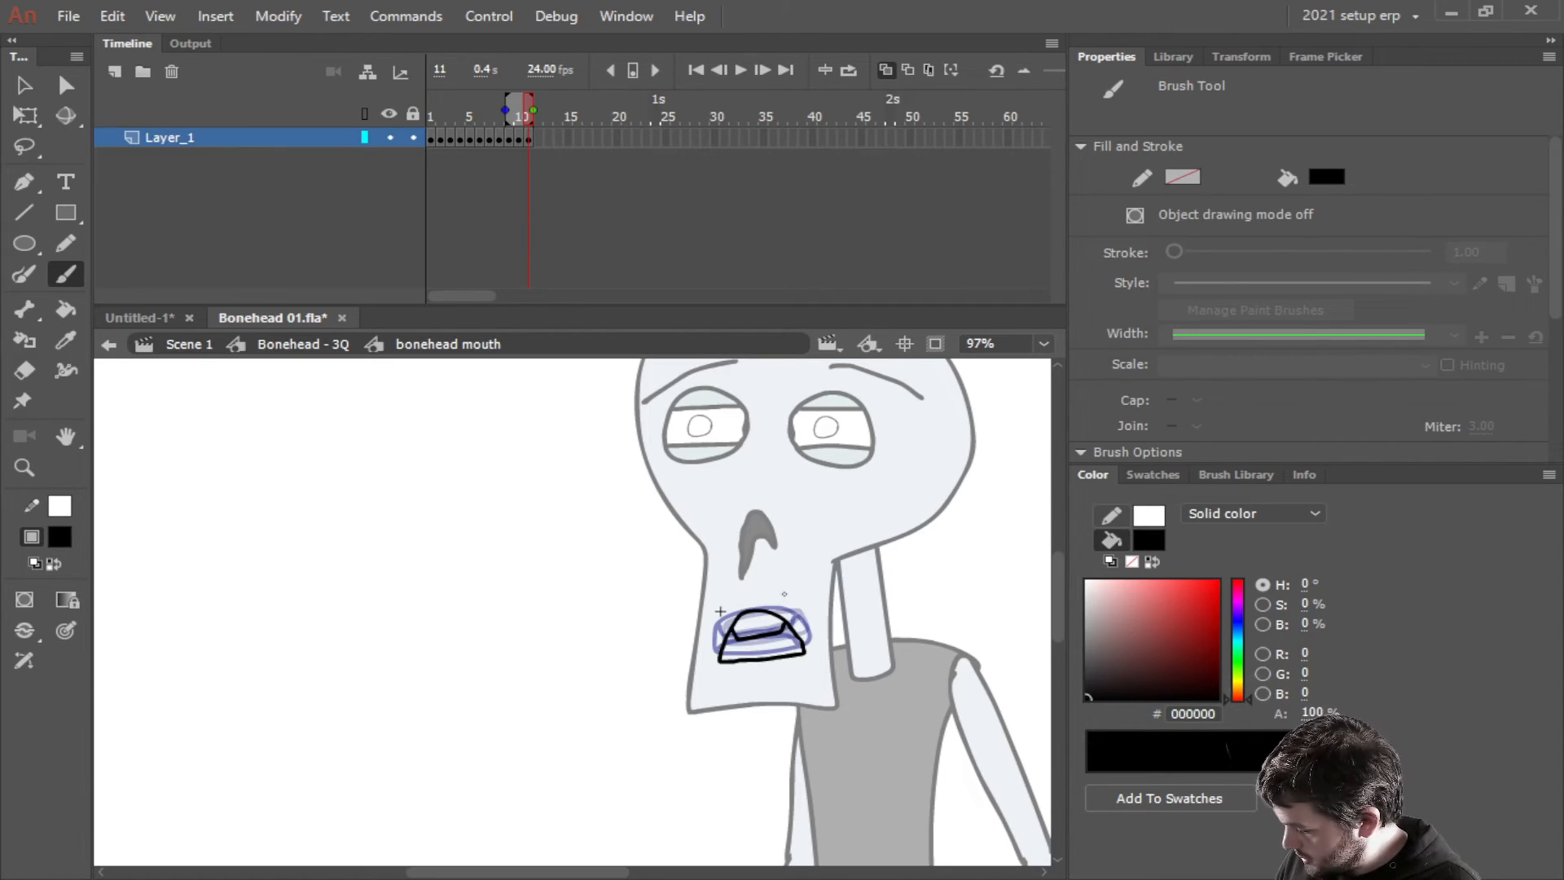
Brush a narrow upright oval mouth on blank frame 12, redrawing it until the shape is smooth and compact
key(F7)
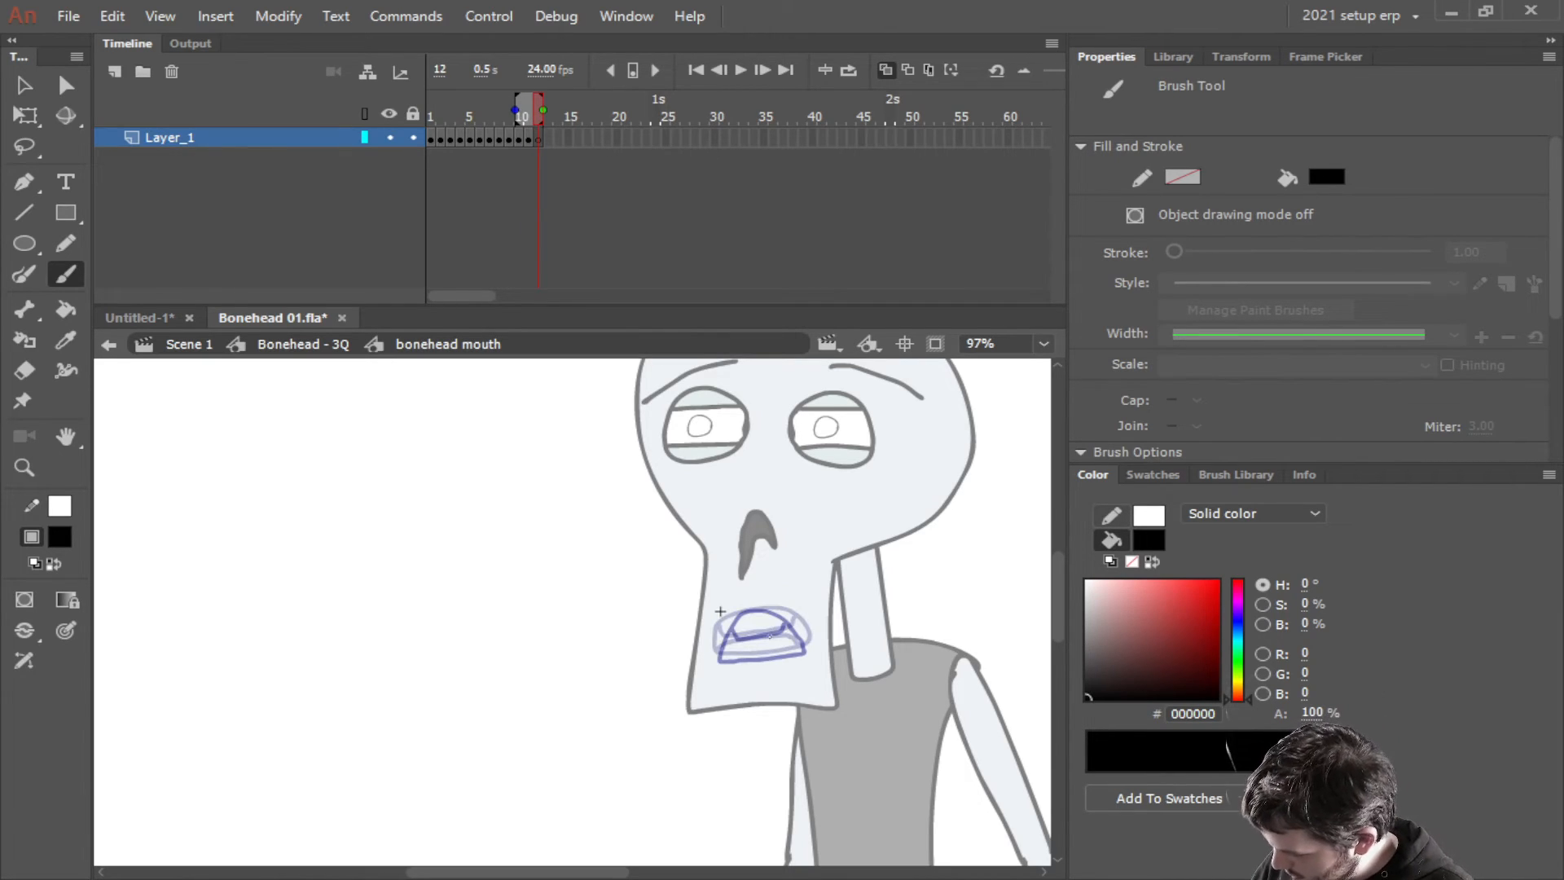
mouse_move(775, 667)
mouse_down()
mouse_move(782, 621)
mouse_move(740, 613)
mouse_move(738, 665)
mouse_move(777, 663)
mouse_up()
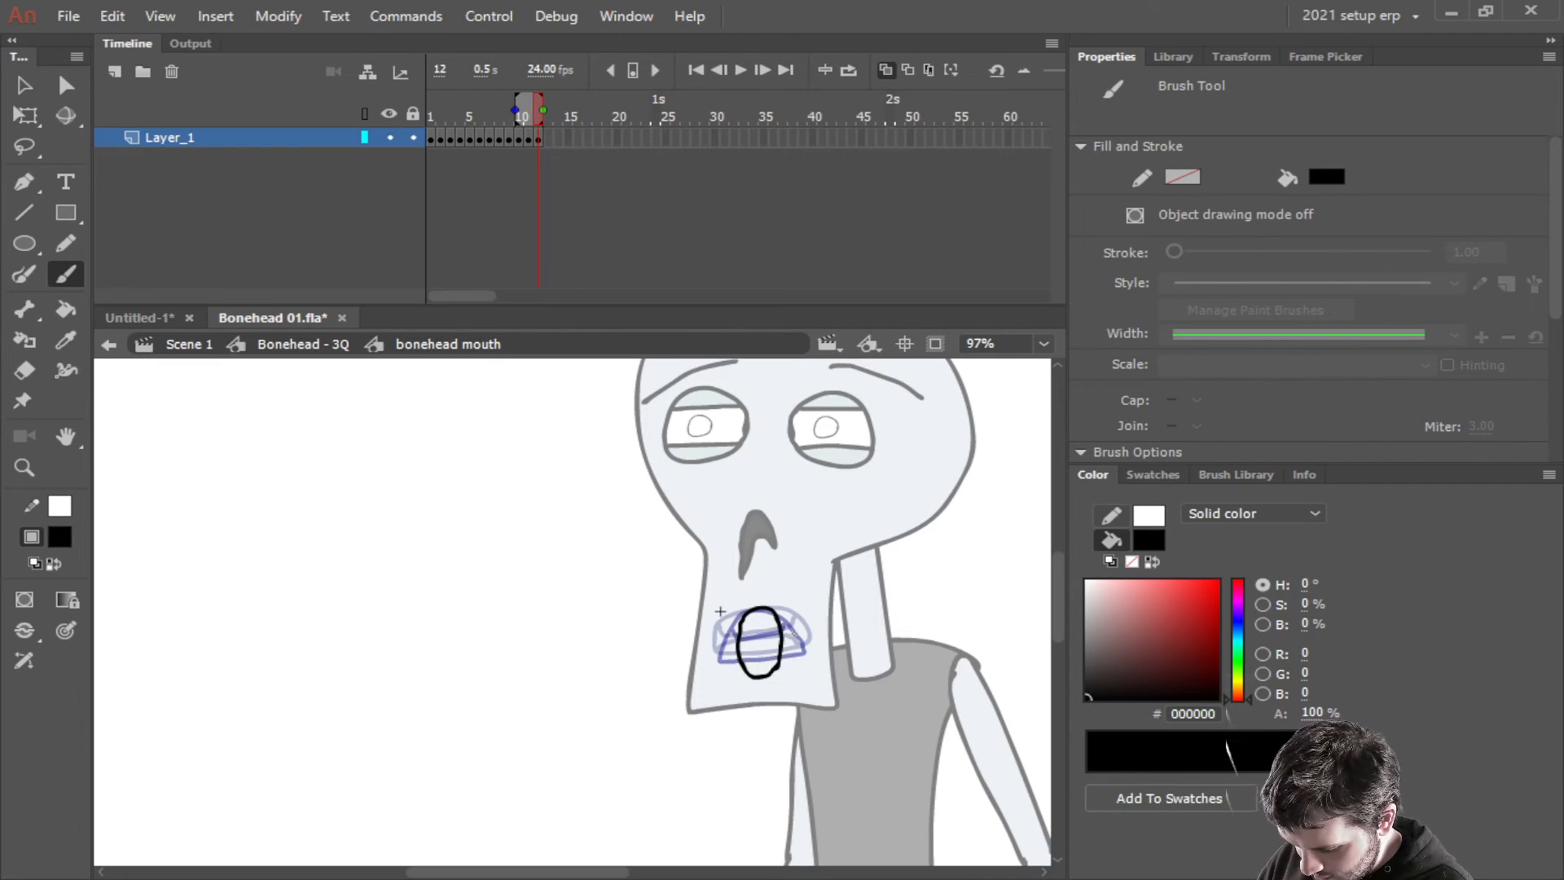
key(ctrl+z)
mouse_move(754, 676)
mouse_down()
mouse_move(777, 668)
mouse_move(746, 611)
mouse_move(743, 664)
mouse_move(762, 675)
mouse_up()
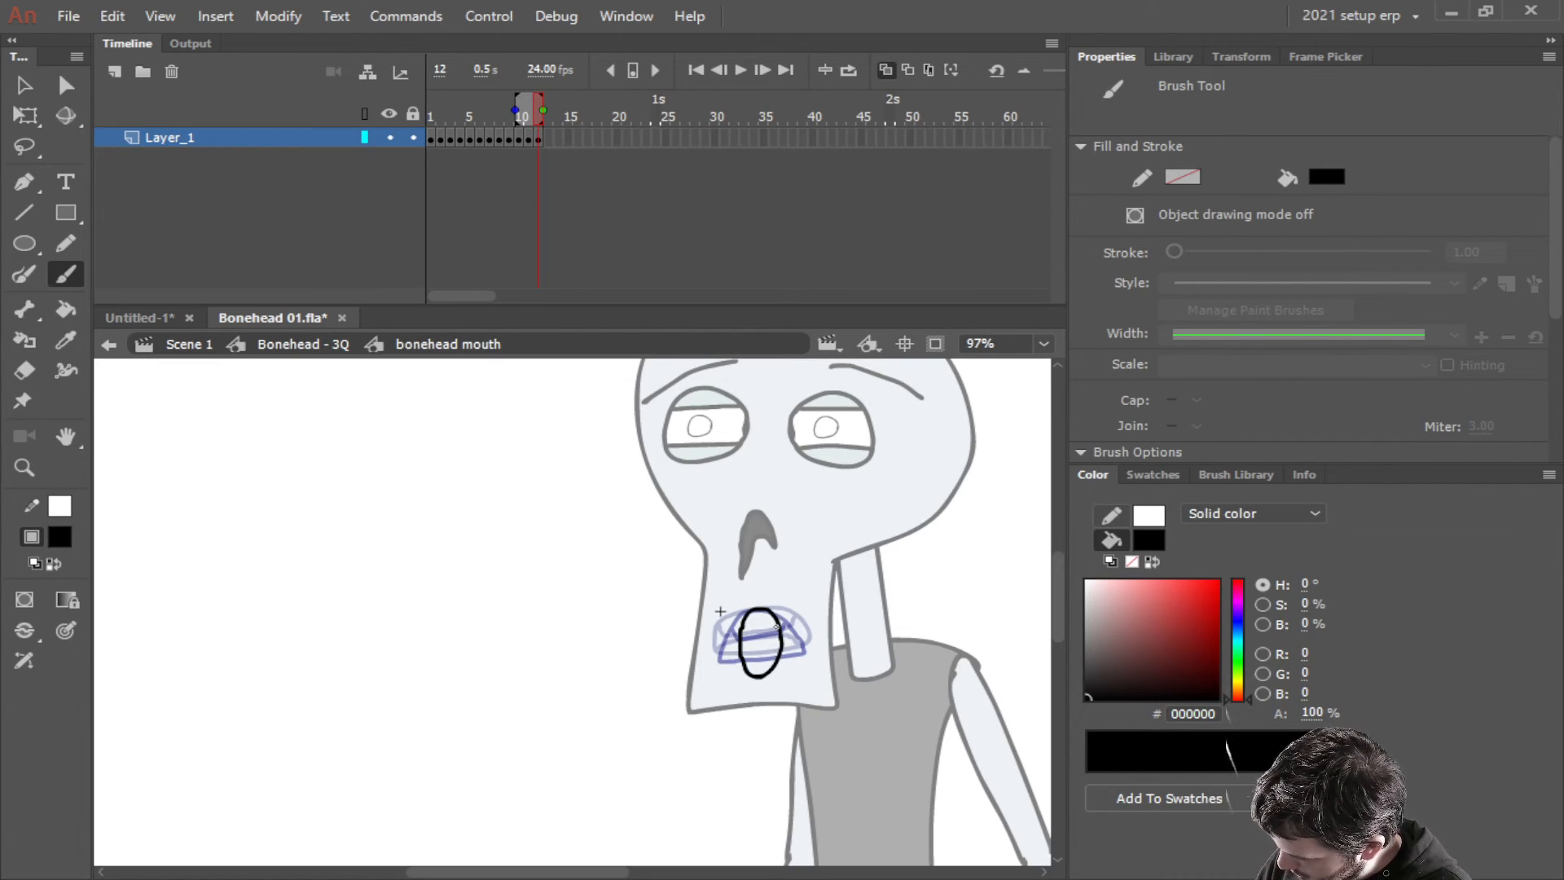
key(ctrl+z)
mouse_move(760, 611)
mouse_down()
mouse_move(741, 667)
mouse_move(772, 656)
mouse_move(755, 611)
mouse_up()
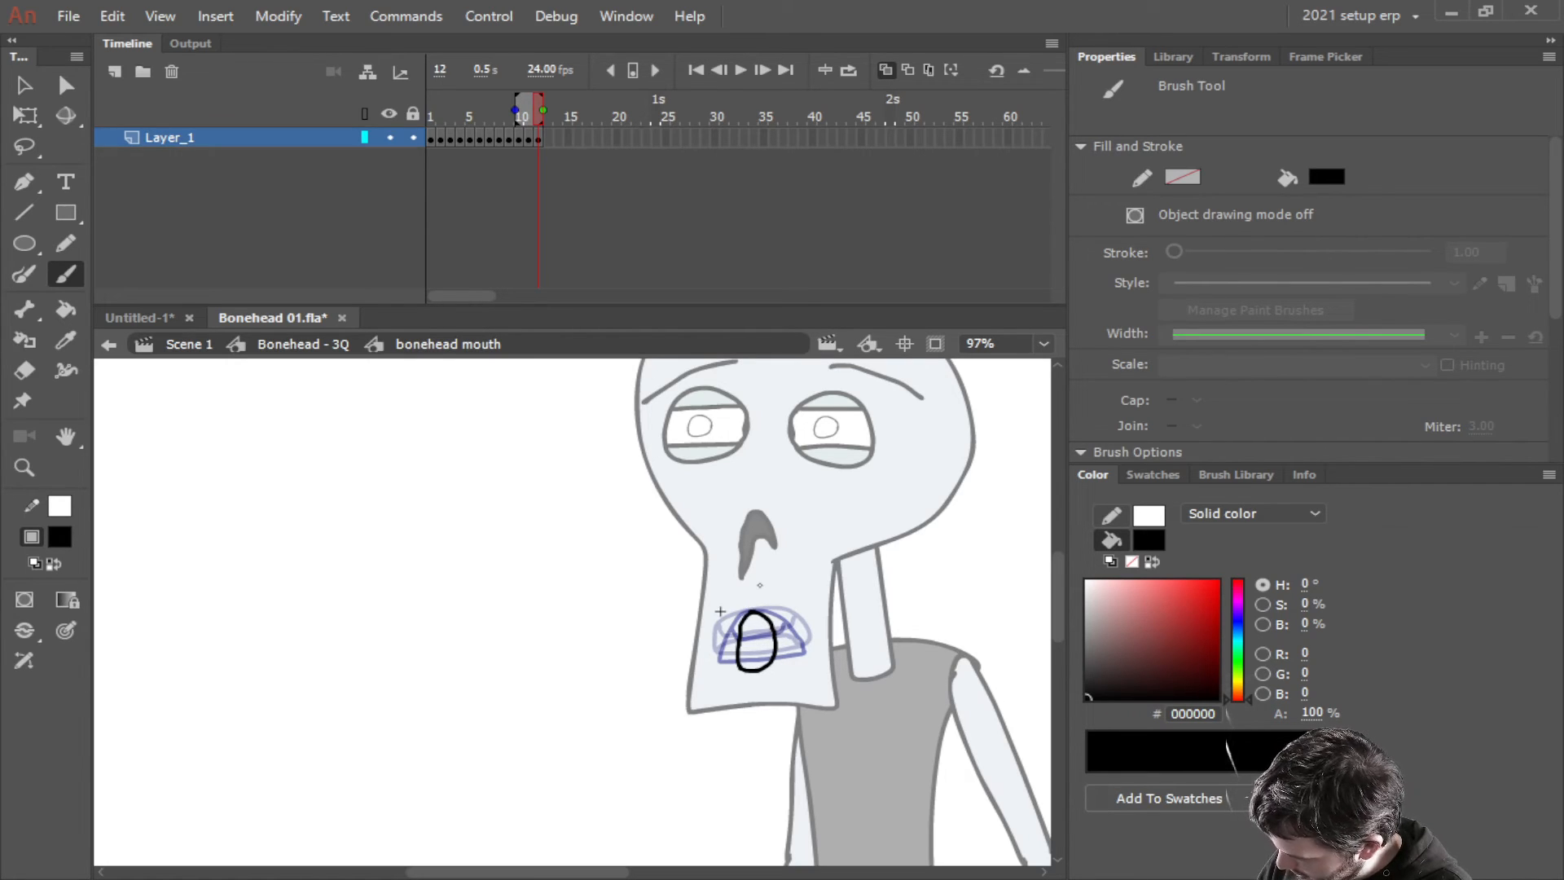
scroll(822, 668, up, 3)
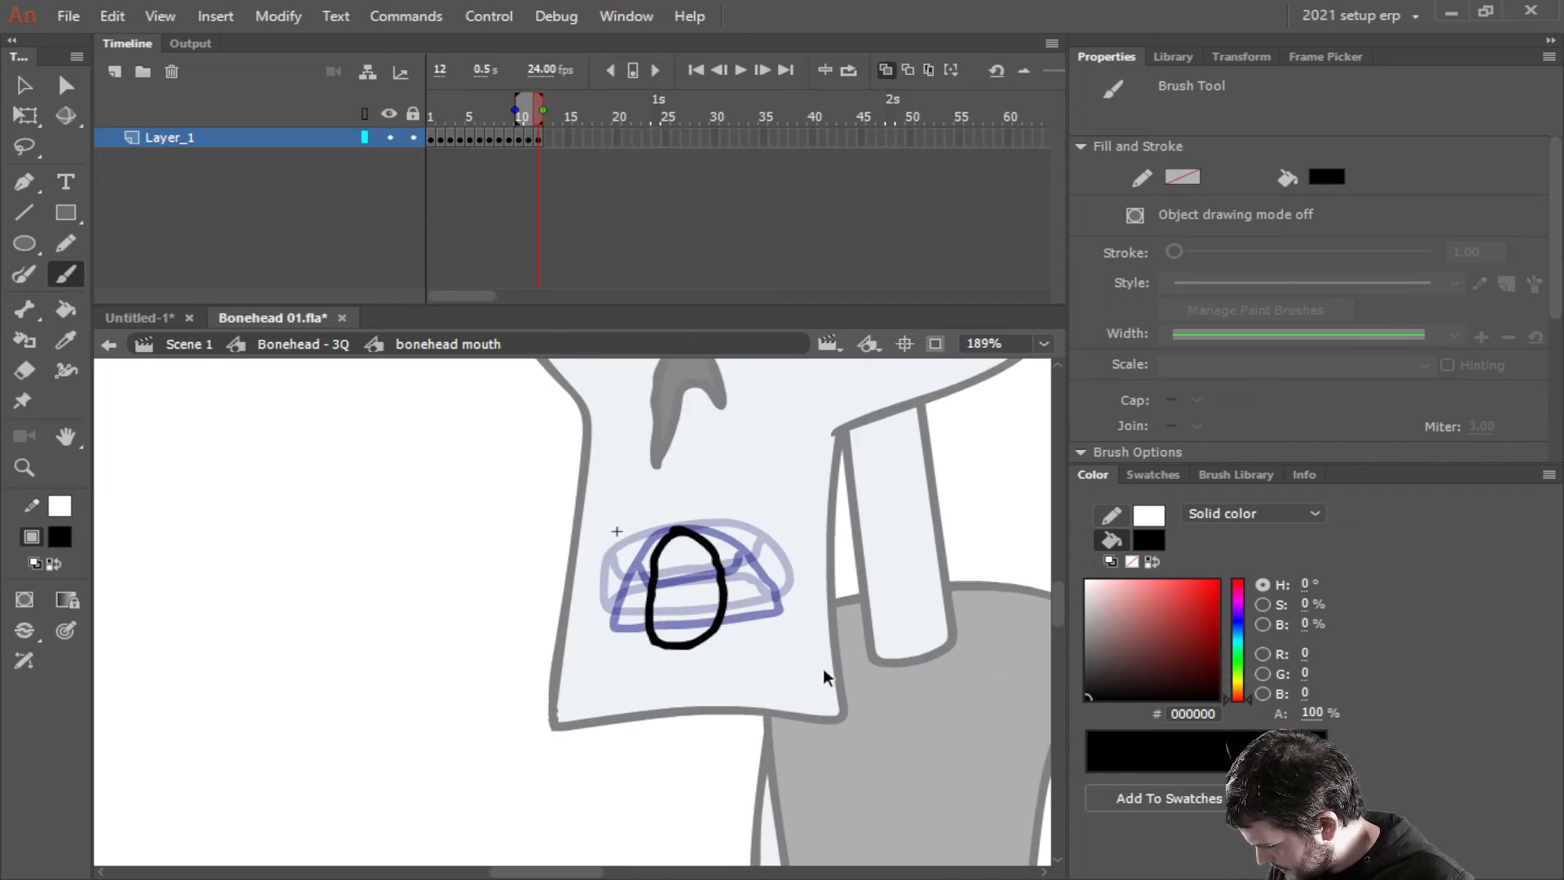
key(ctrl+z)
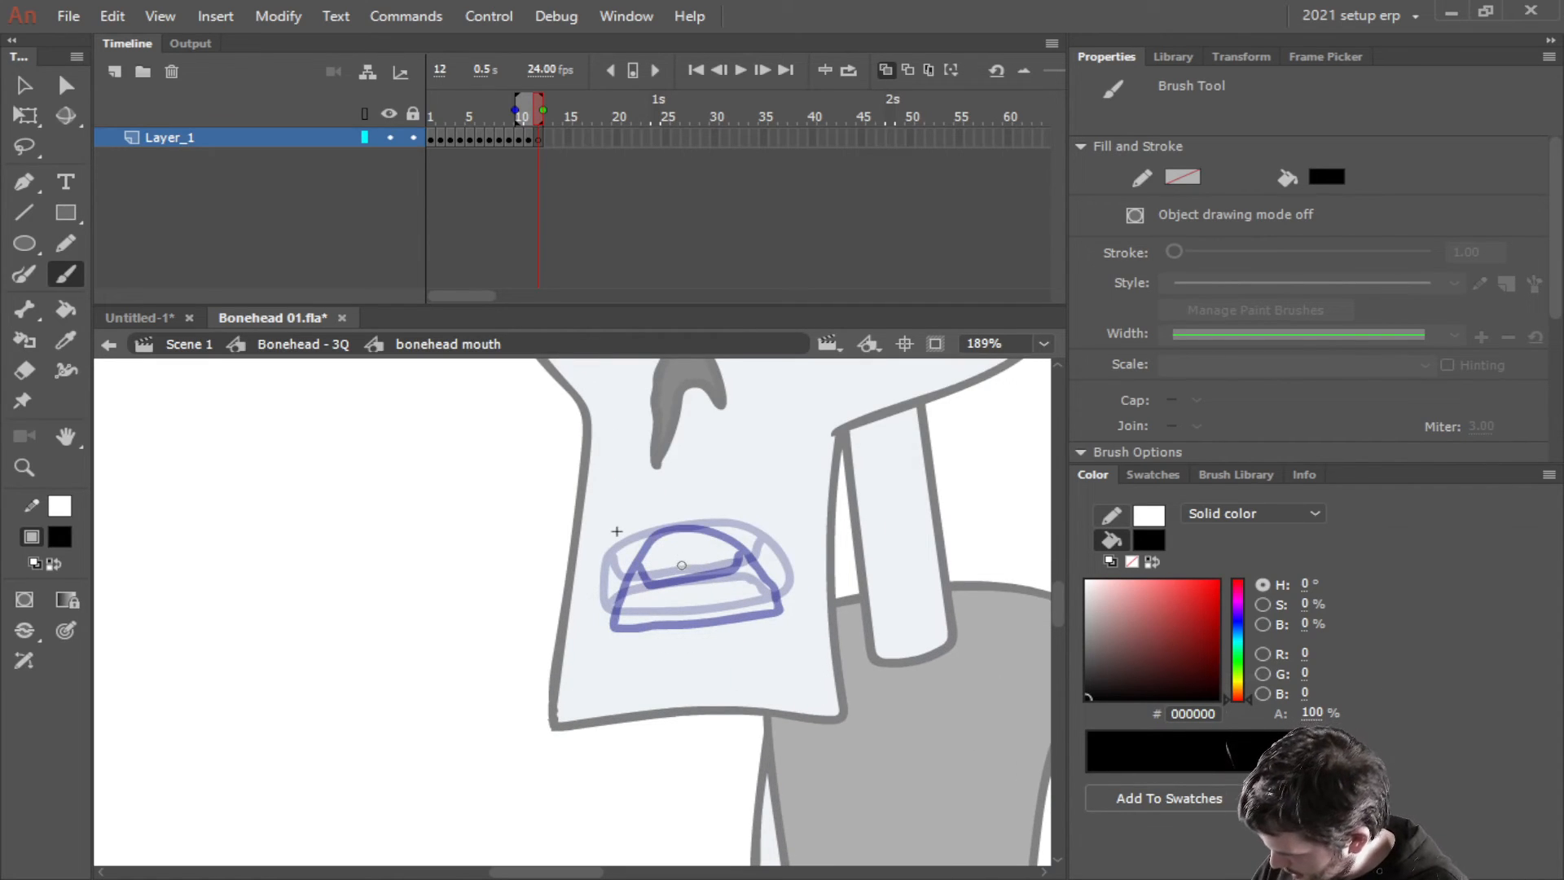
mouse_move(686, 528)
mouse_down()
mouse_move(645, 574)
mouse_move(656, 612)
mouse_move(694, 613)
mouse_move(714, 576)
mouse_move(683, 521)
mouse_up()
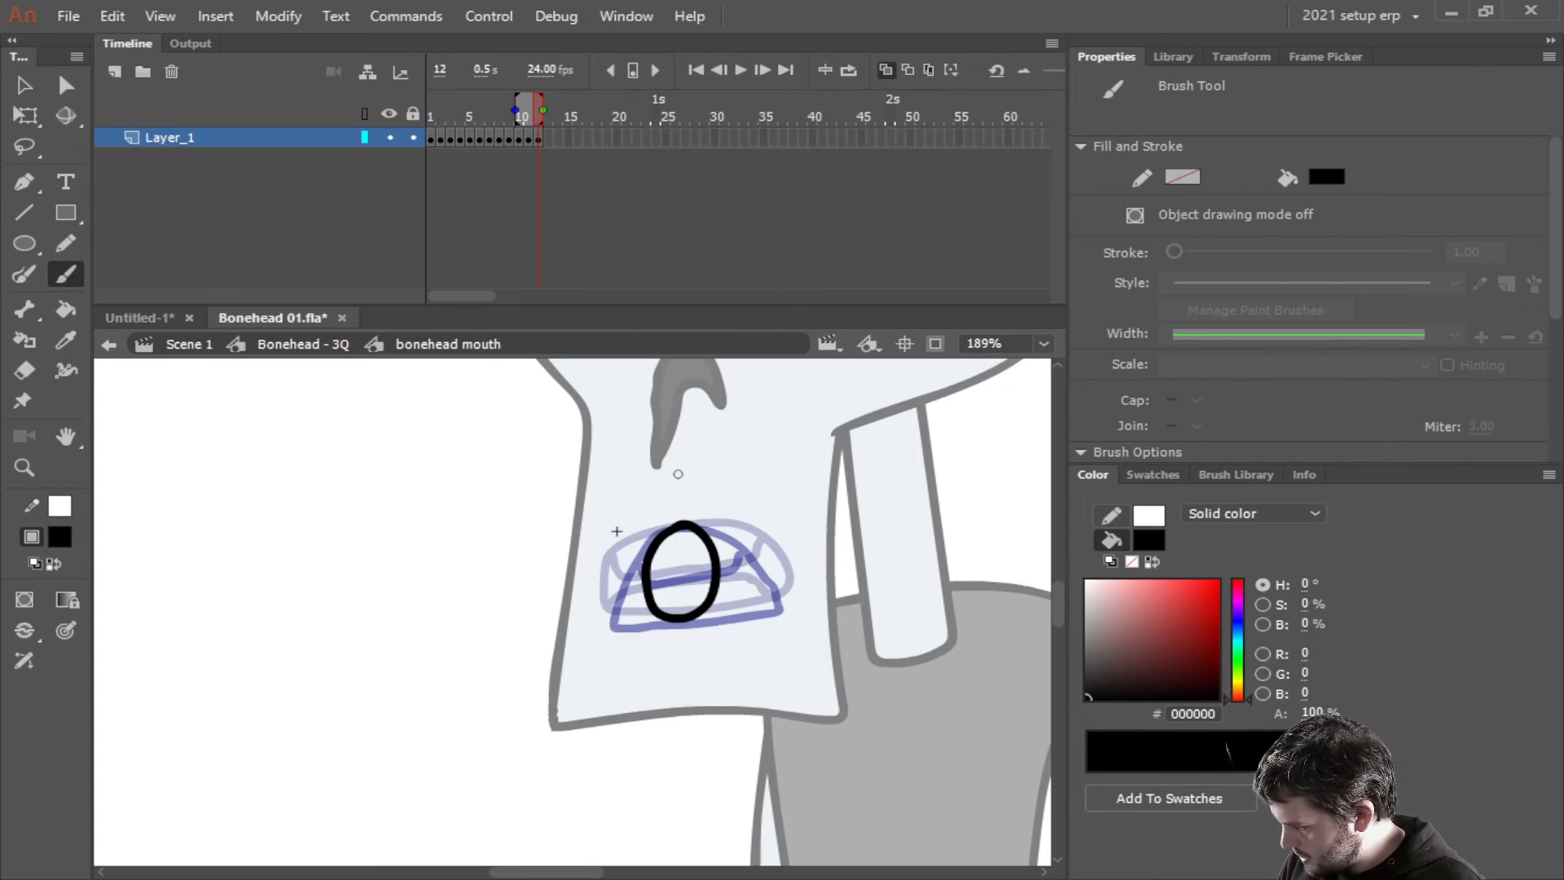
Turn off onion skinning and fill the oval mouth on frame 12 with dark gray 252525
scroll(692, 630, down, 3)
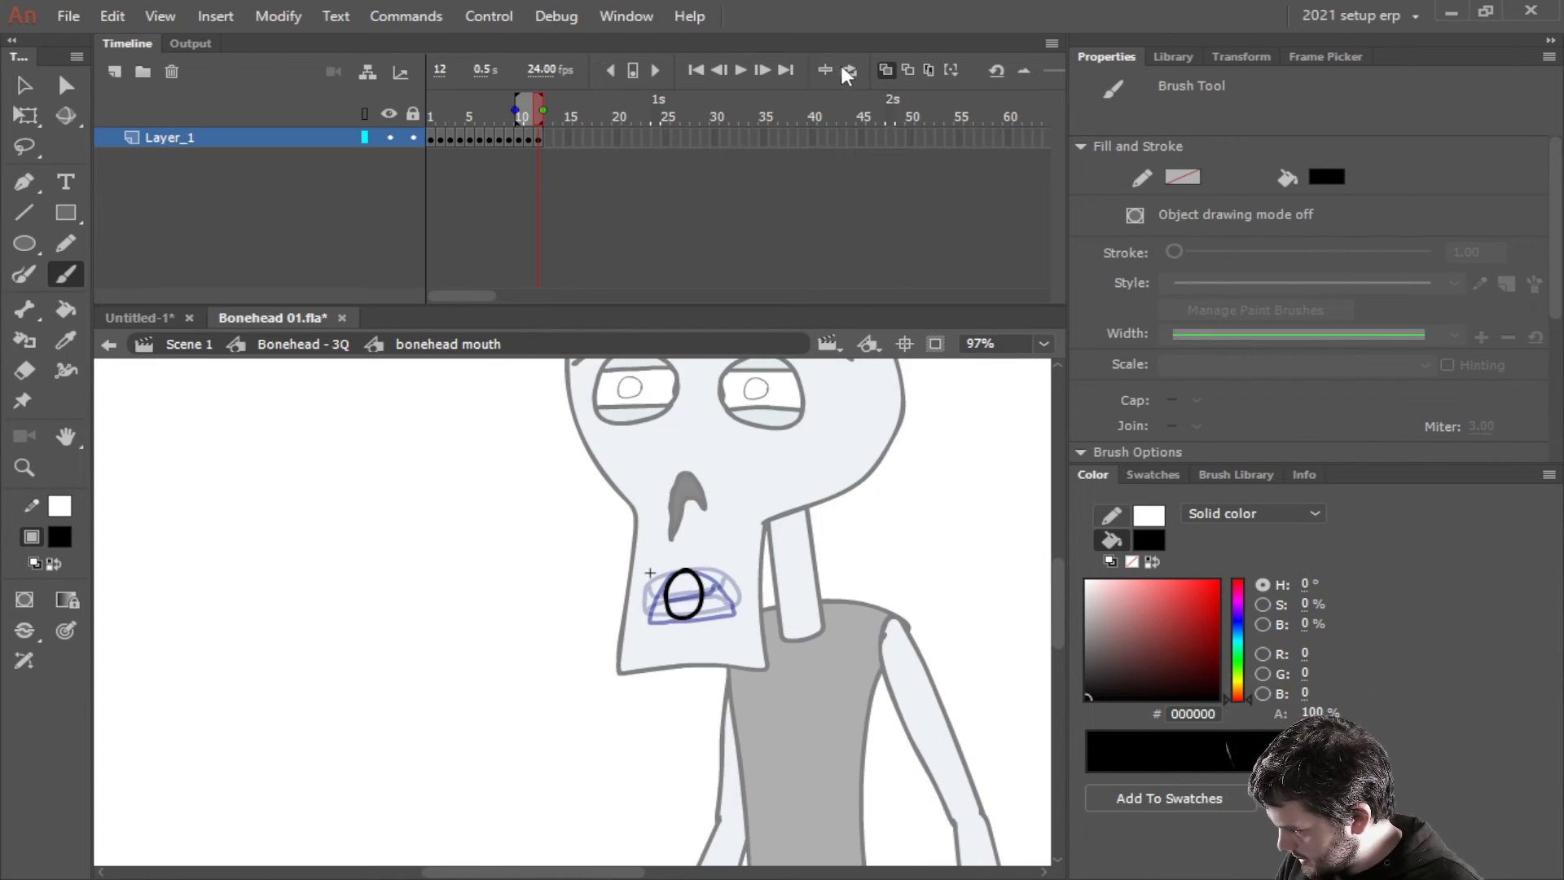
click(887, 71)
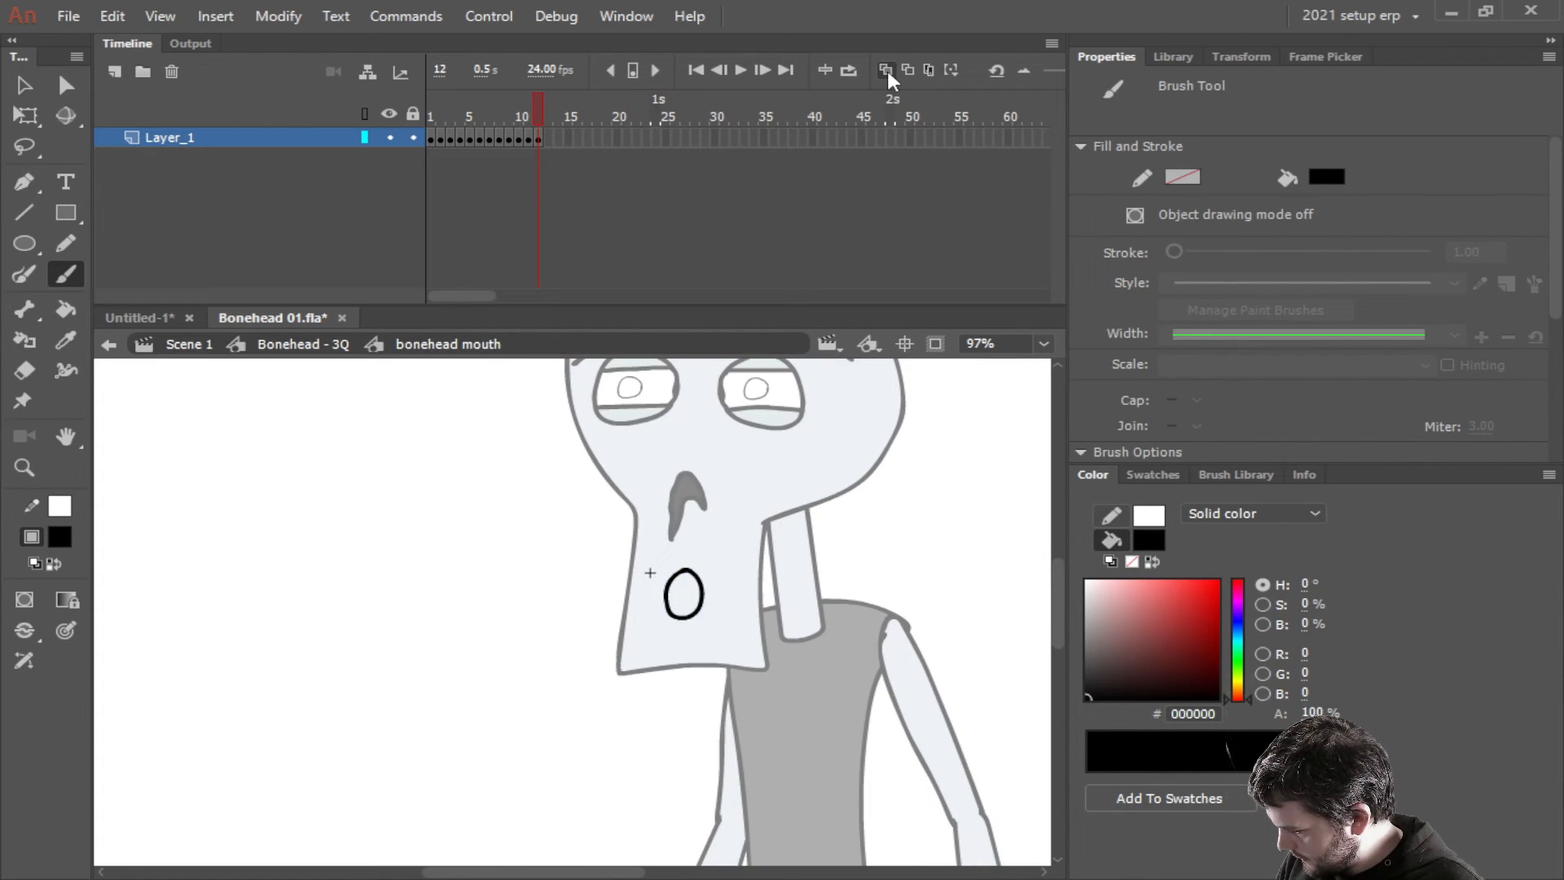
click(72, 314)
drag(1103, 694, 1057, 690)
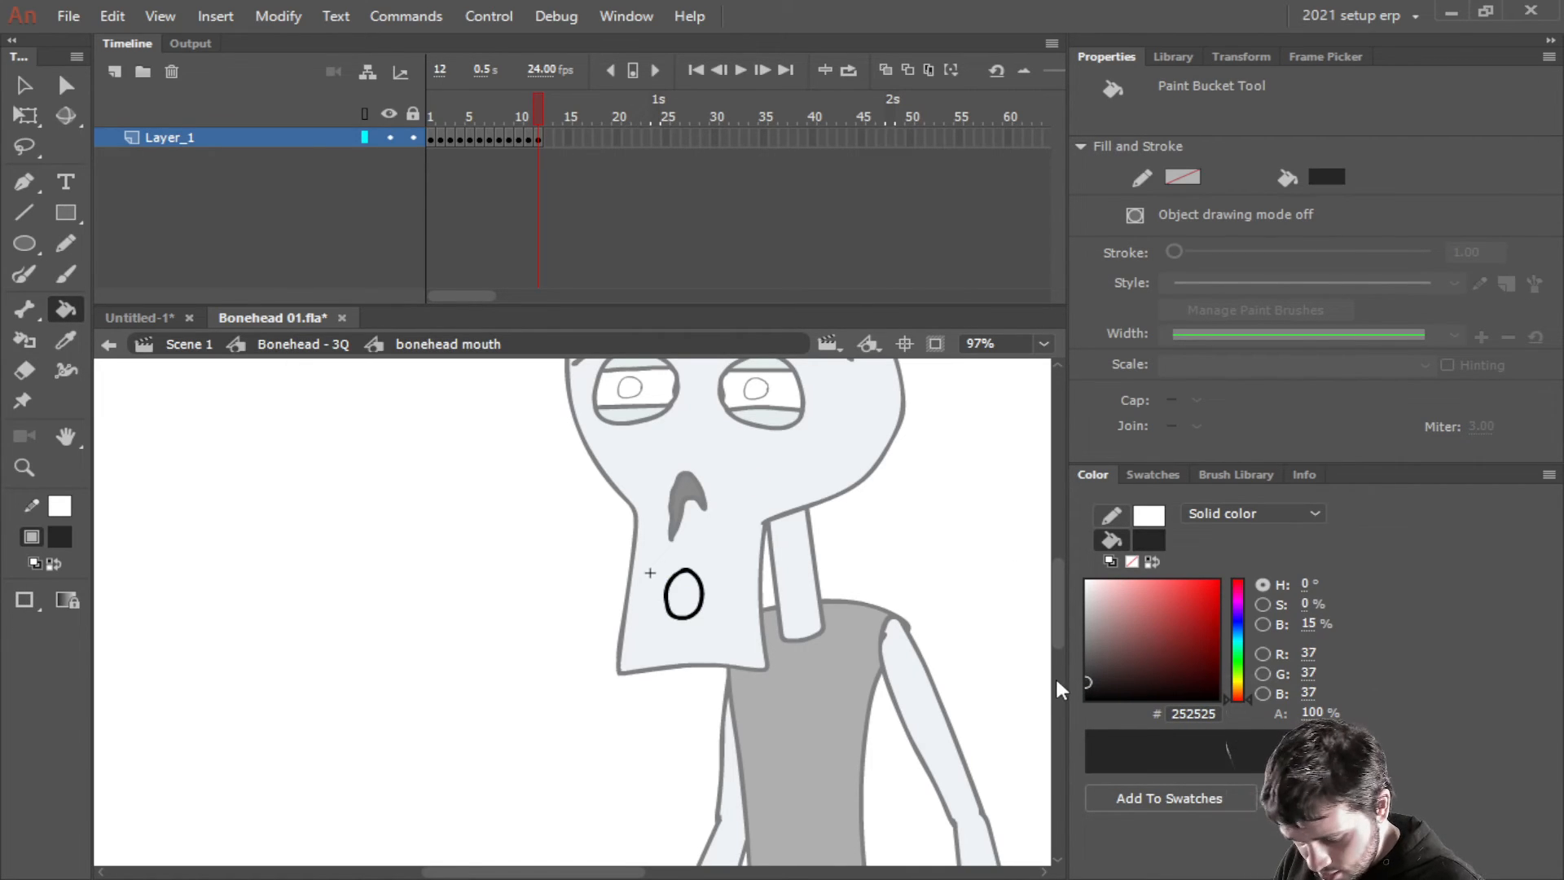
click(685, 600)
Fill the open areas of the mouths on frames 11, 10, 9 and 8 with the dark gray, leaving the teeth unfilled
click(688, 606)
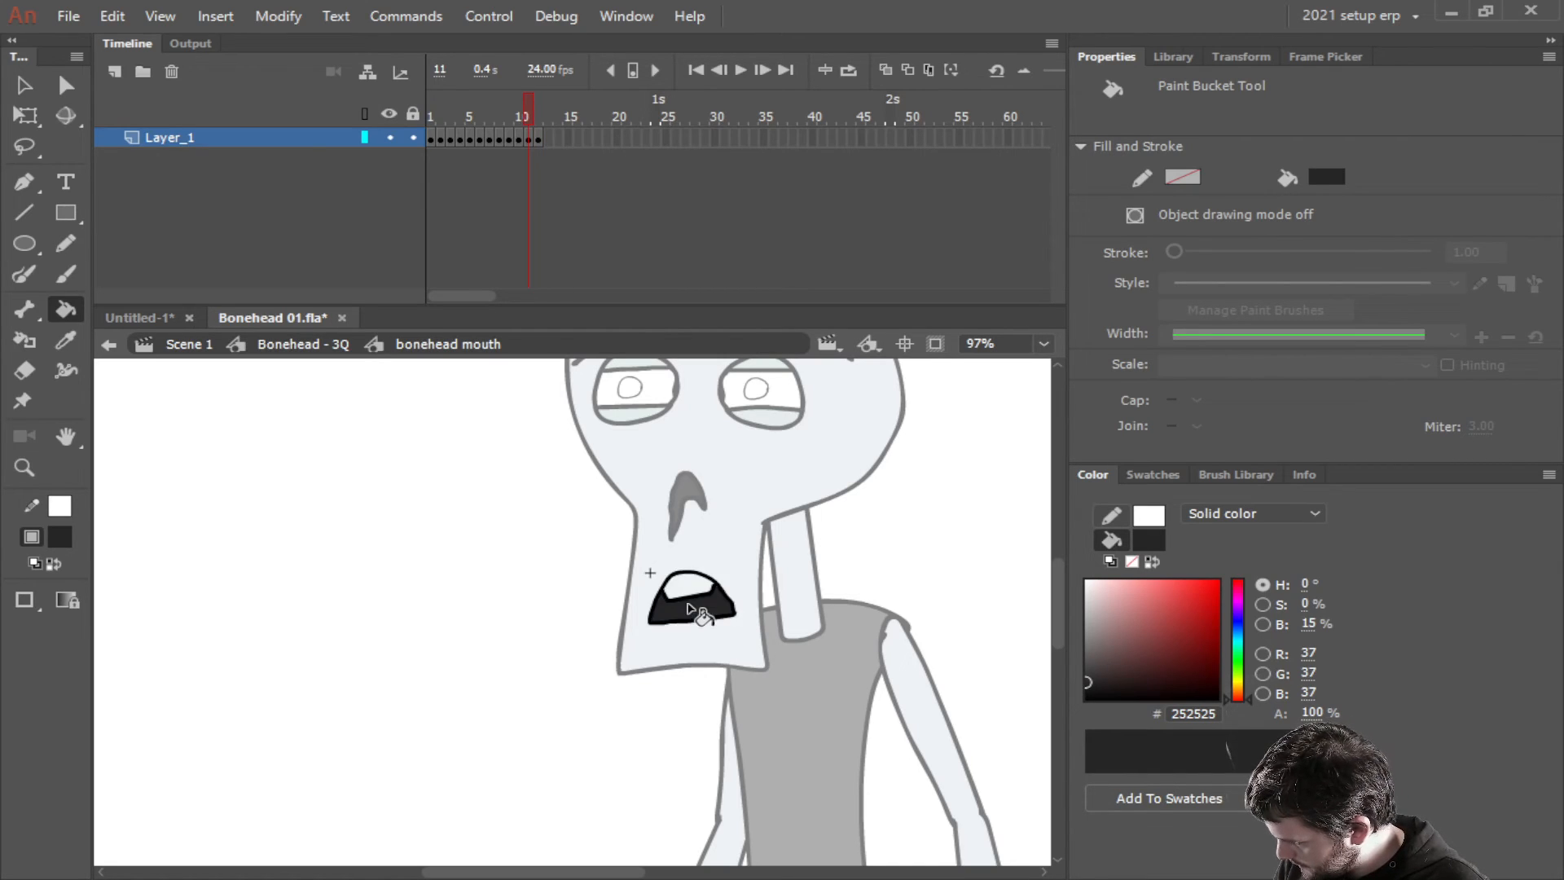
click(728, 599)
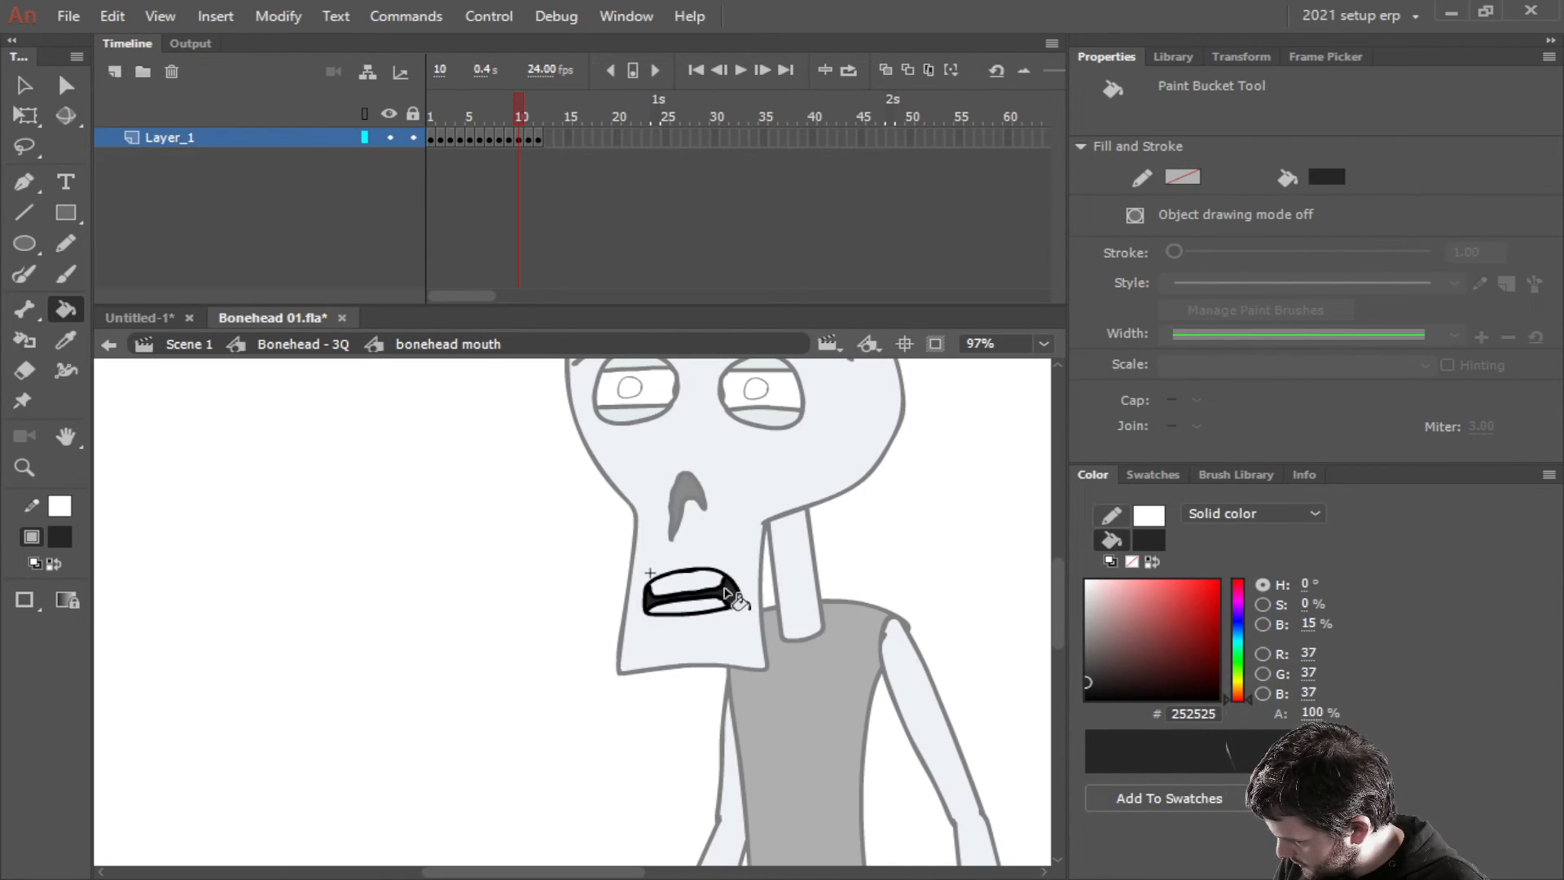
click(729, 599)
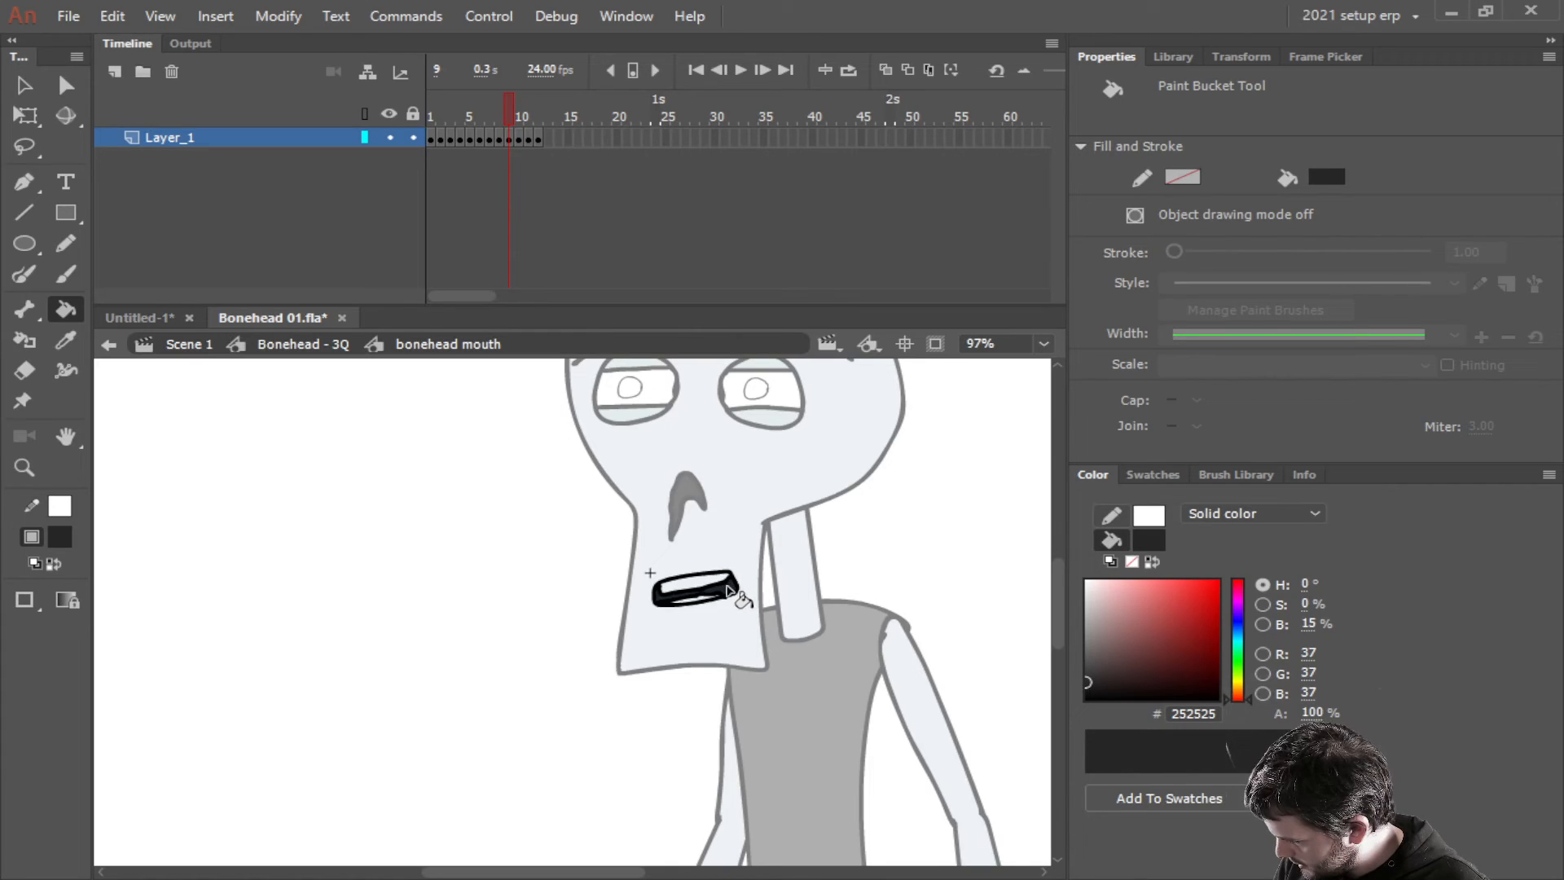
click(706, 593)
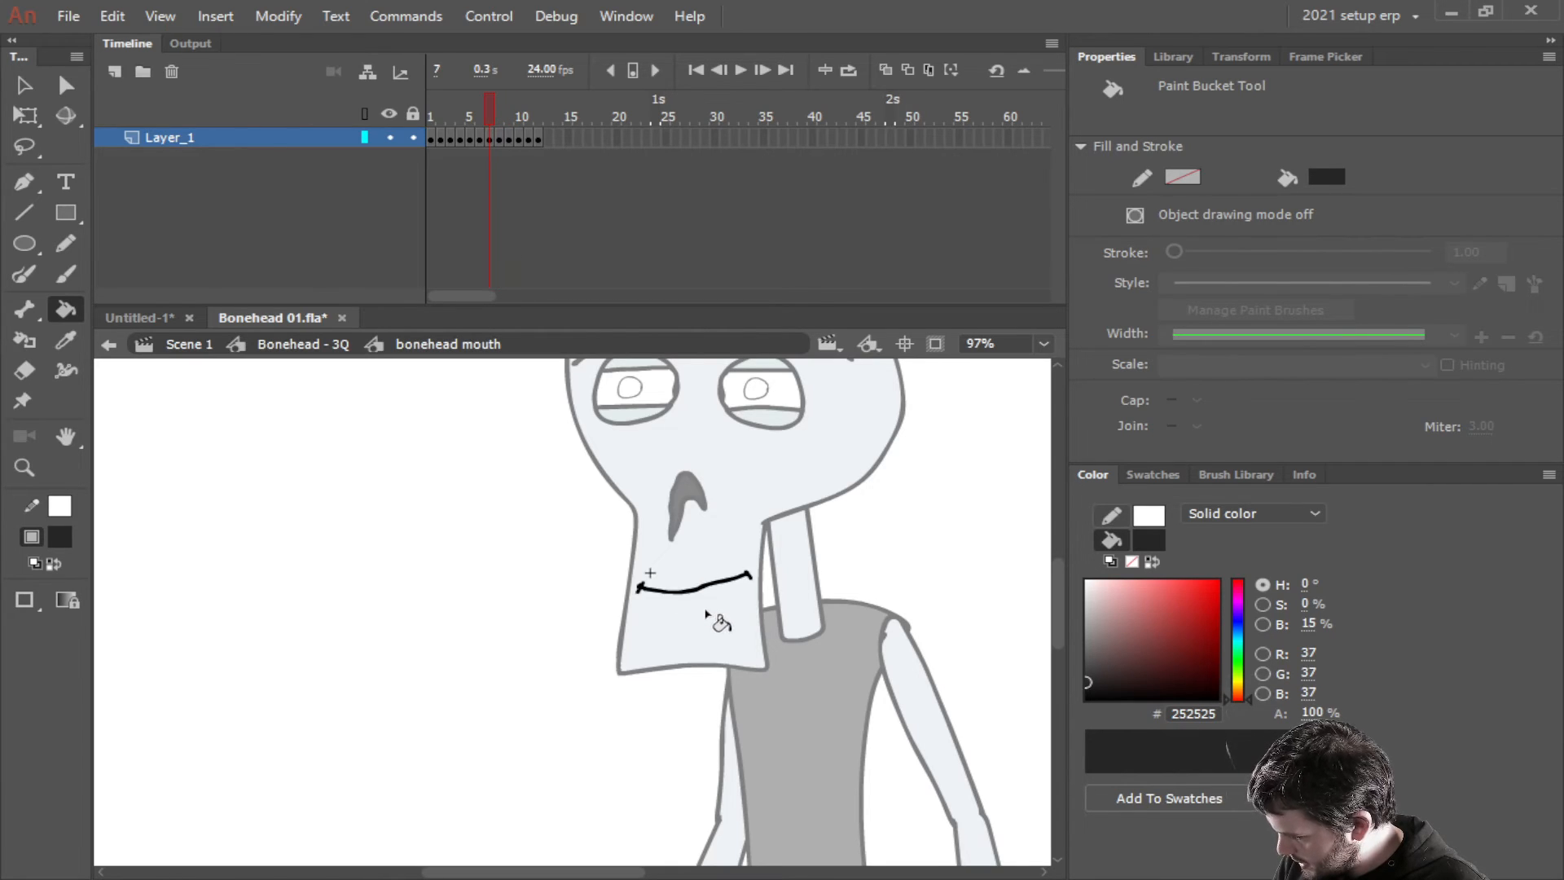
Fill the frame 6 mouth's opening between teeth and tongue with dark gray 252525, changing the Paint Bucket's gap-closing option for the leaking area
click(724, 585)
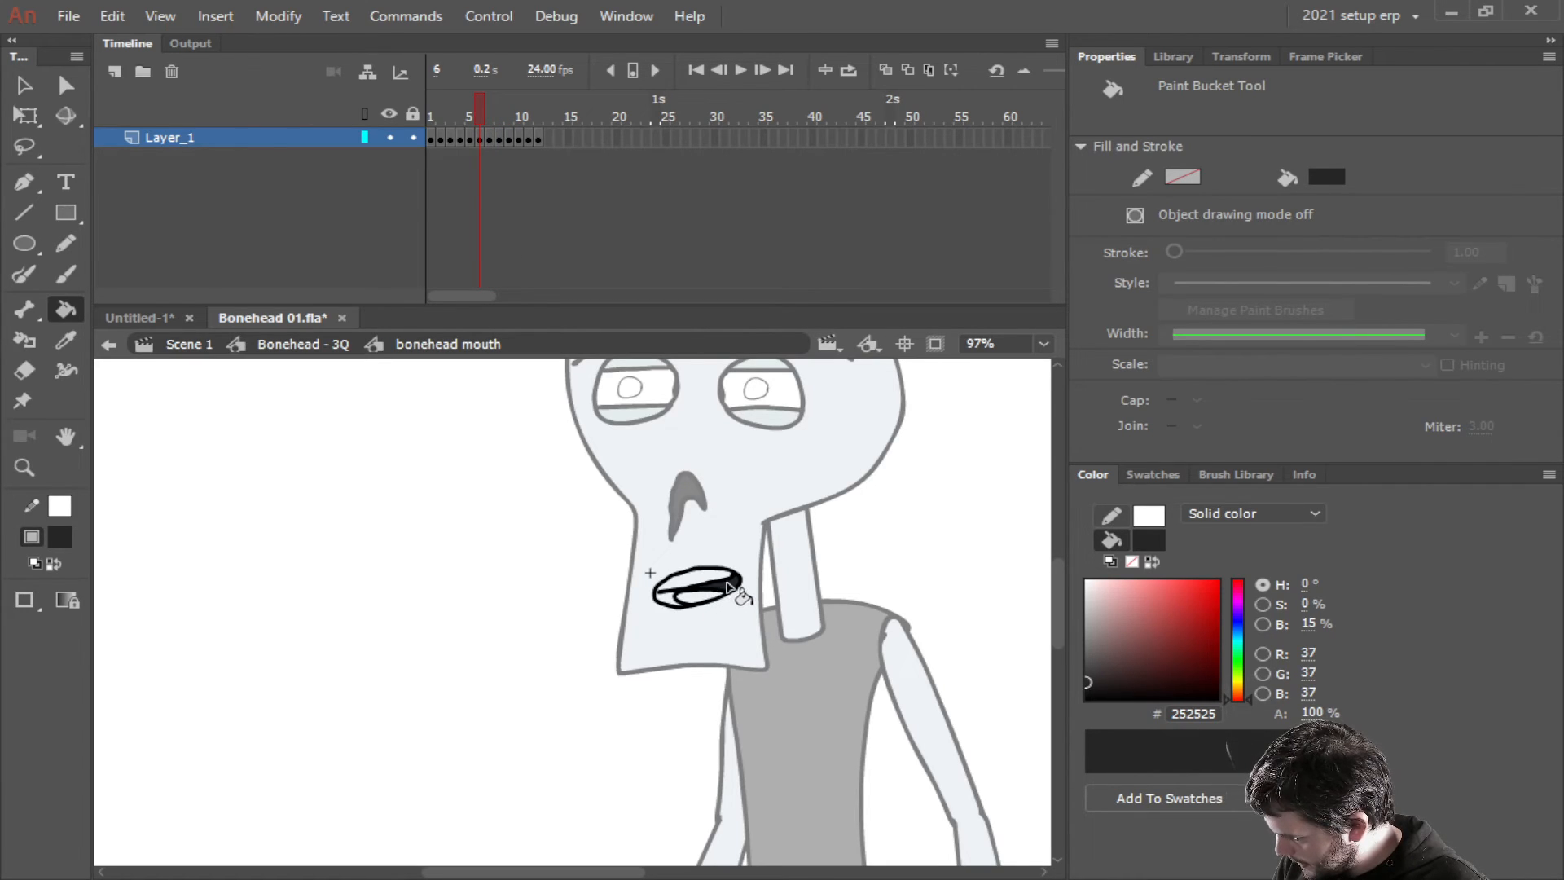
click(669, 601)
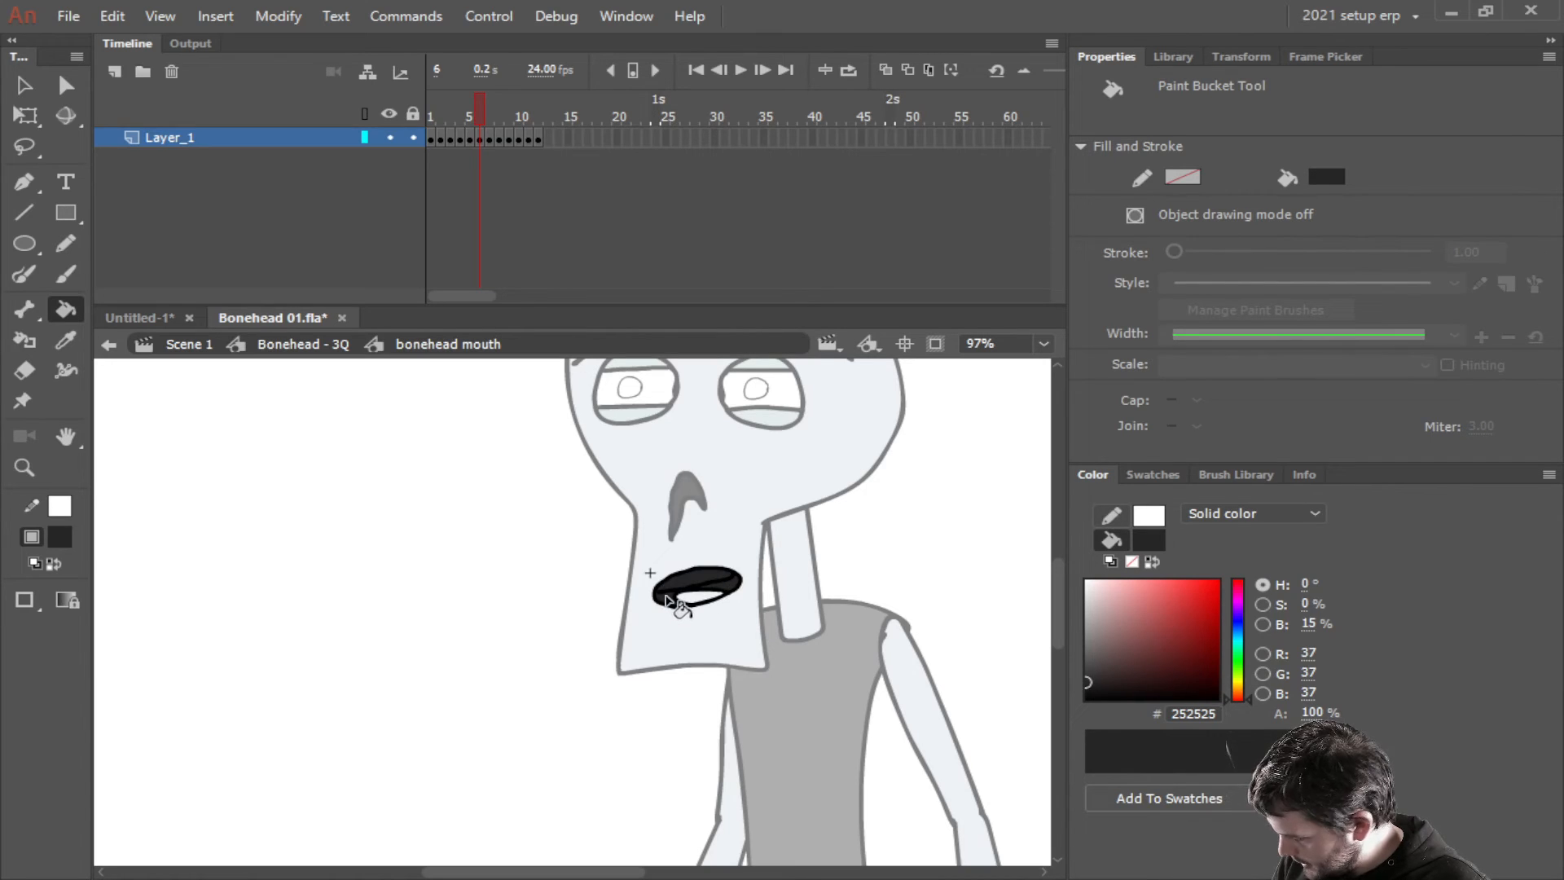
key(ctrl+z)
click(23, 599)
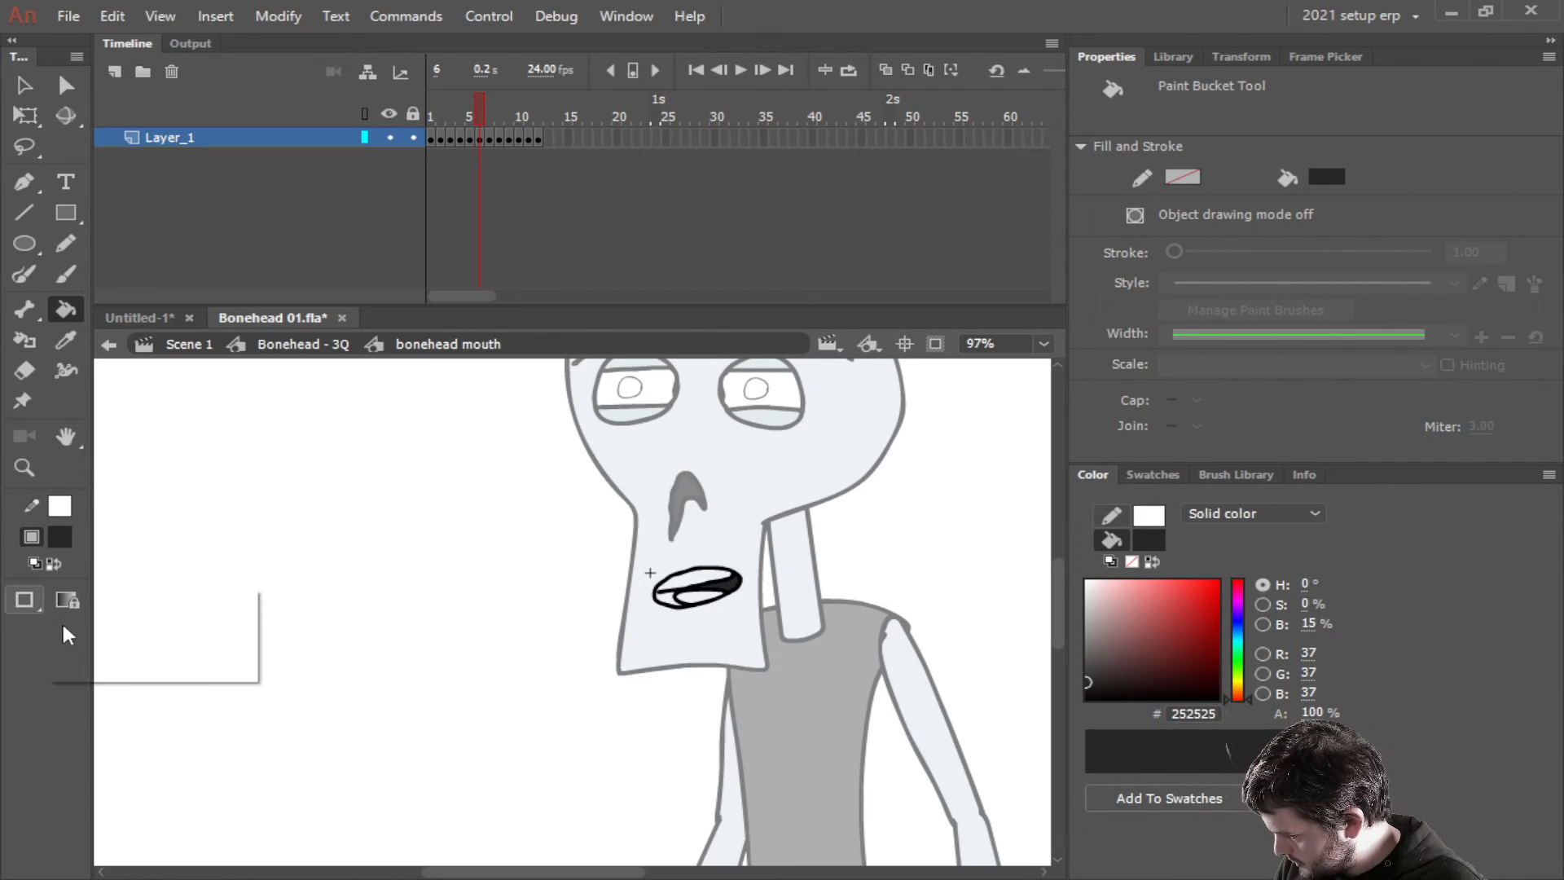
click(66, 622)
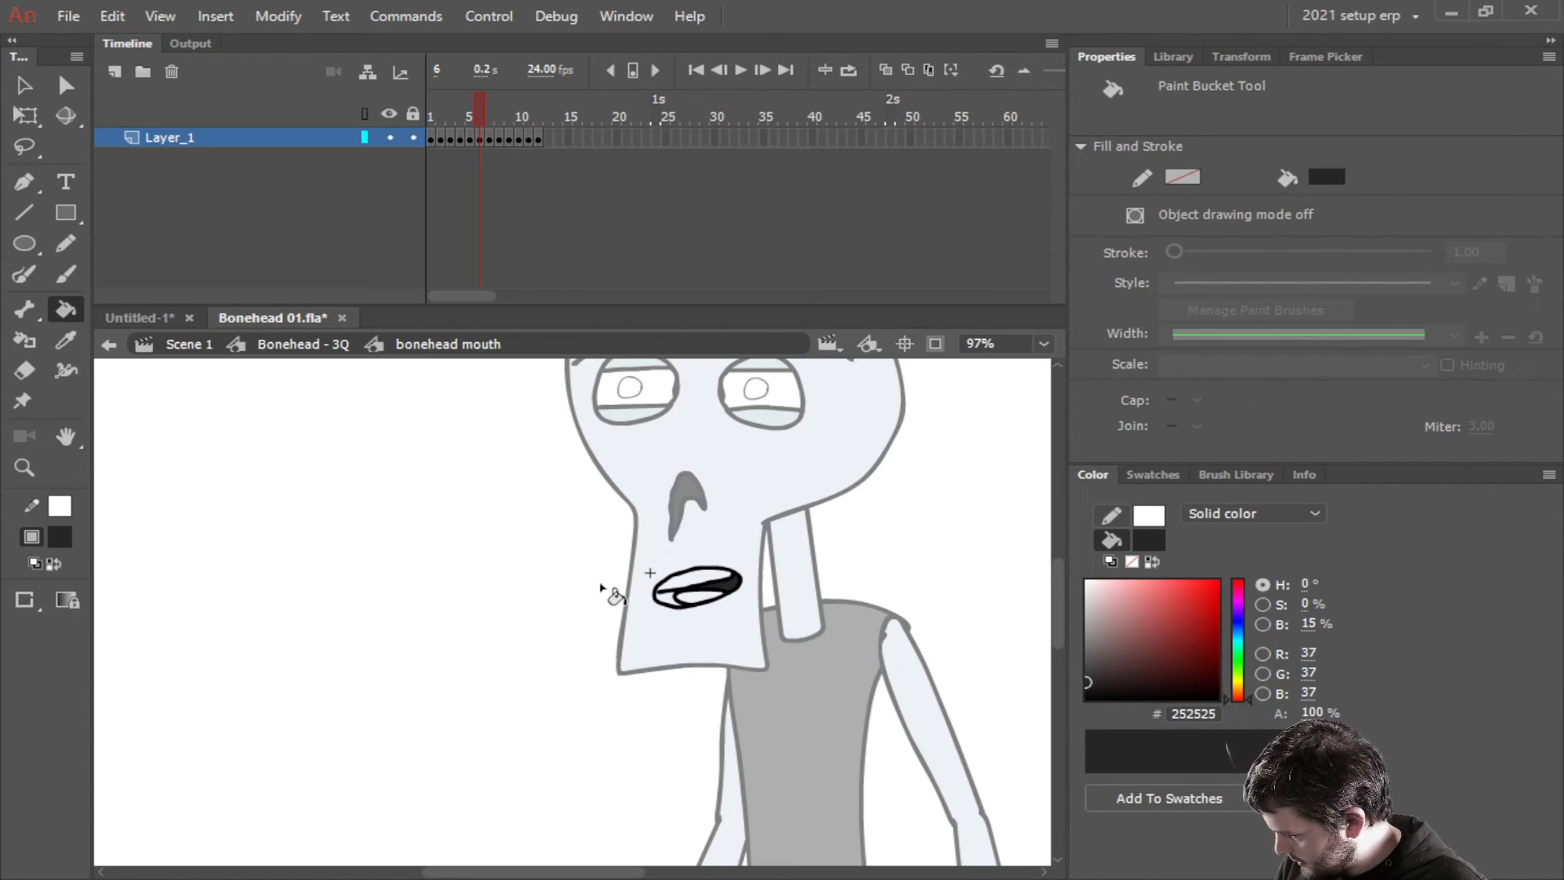
click(686, 602)
scroll(684, 602, up, 4)
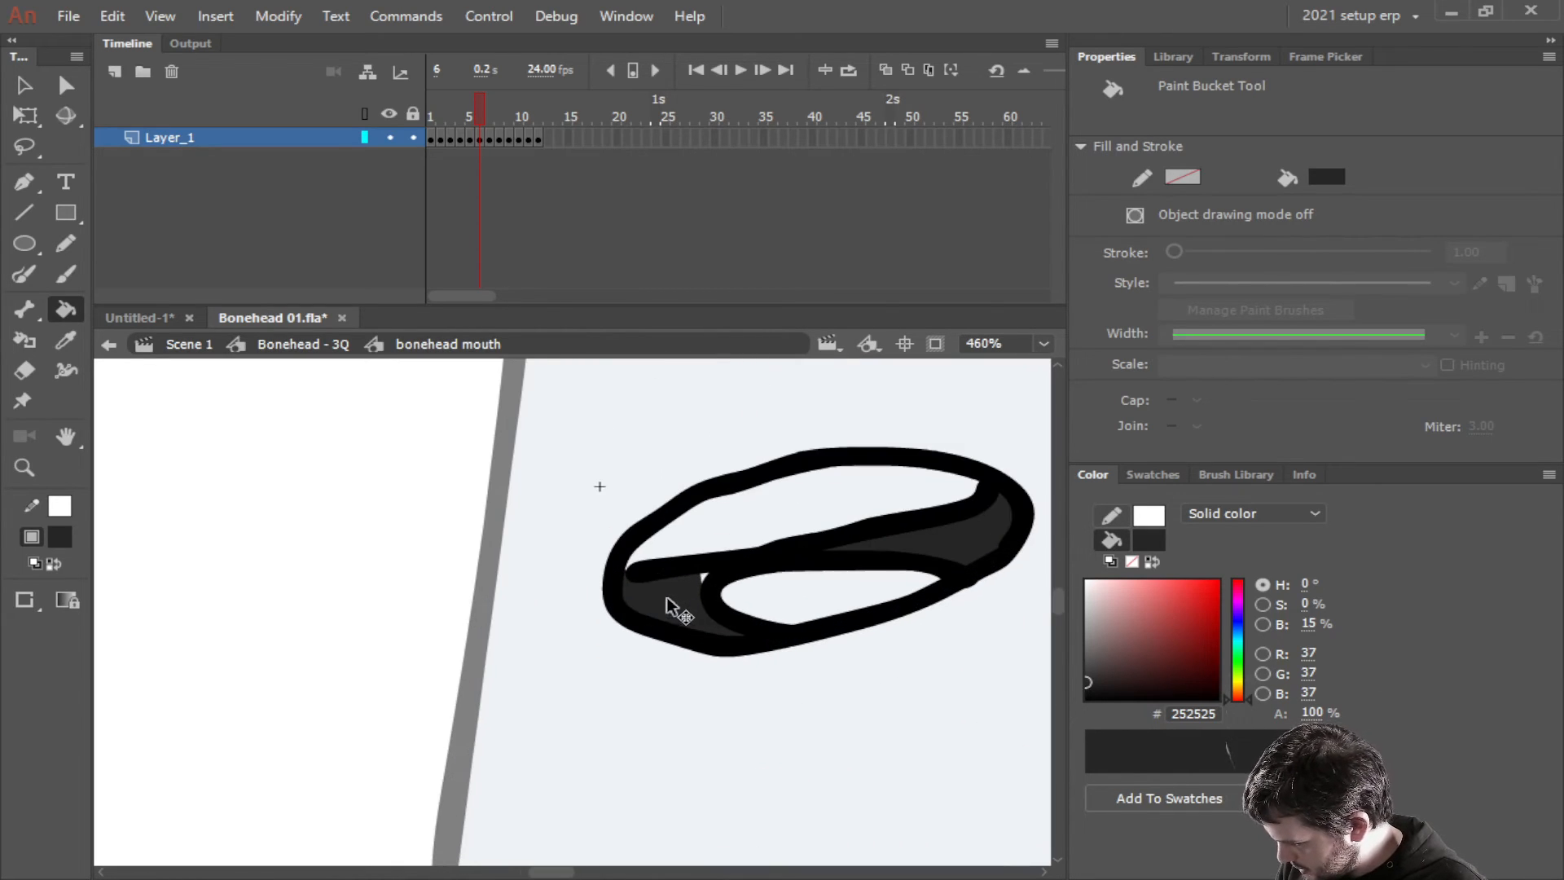
click(703, 578)
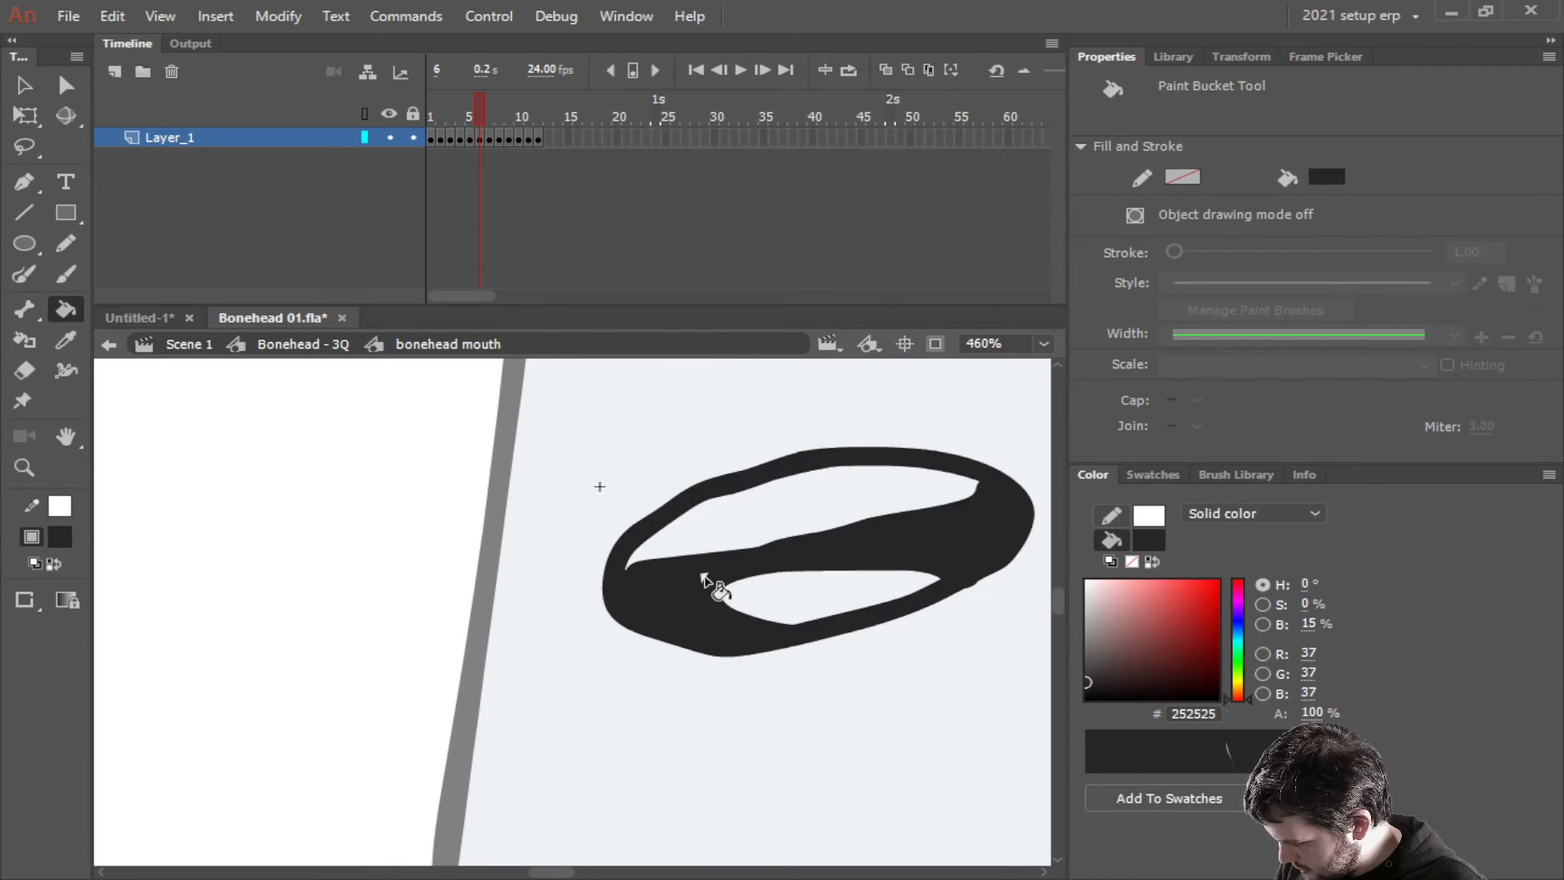
Undo the fill that recolored the frame 6 mouth's black outline to dark gray
key(ctrl+z)
key(ctrl+y)
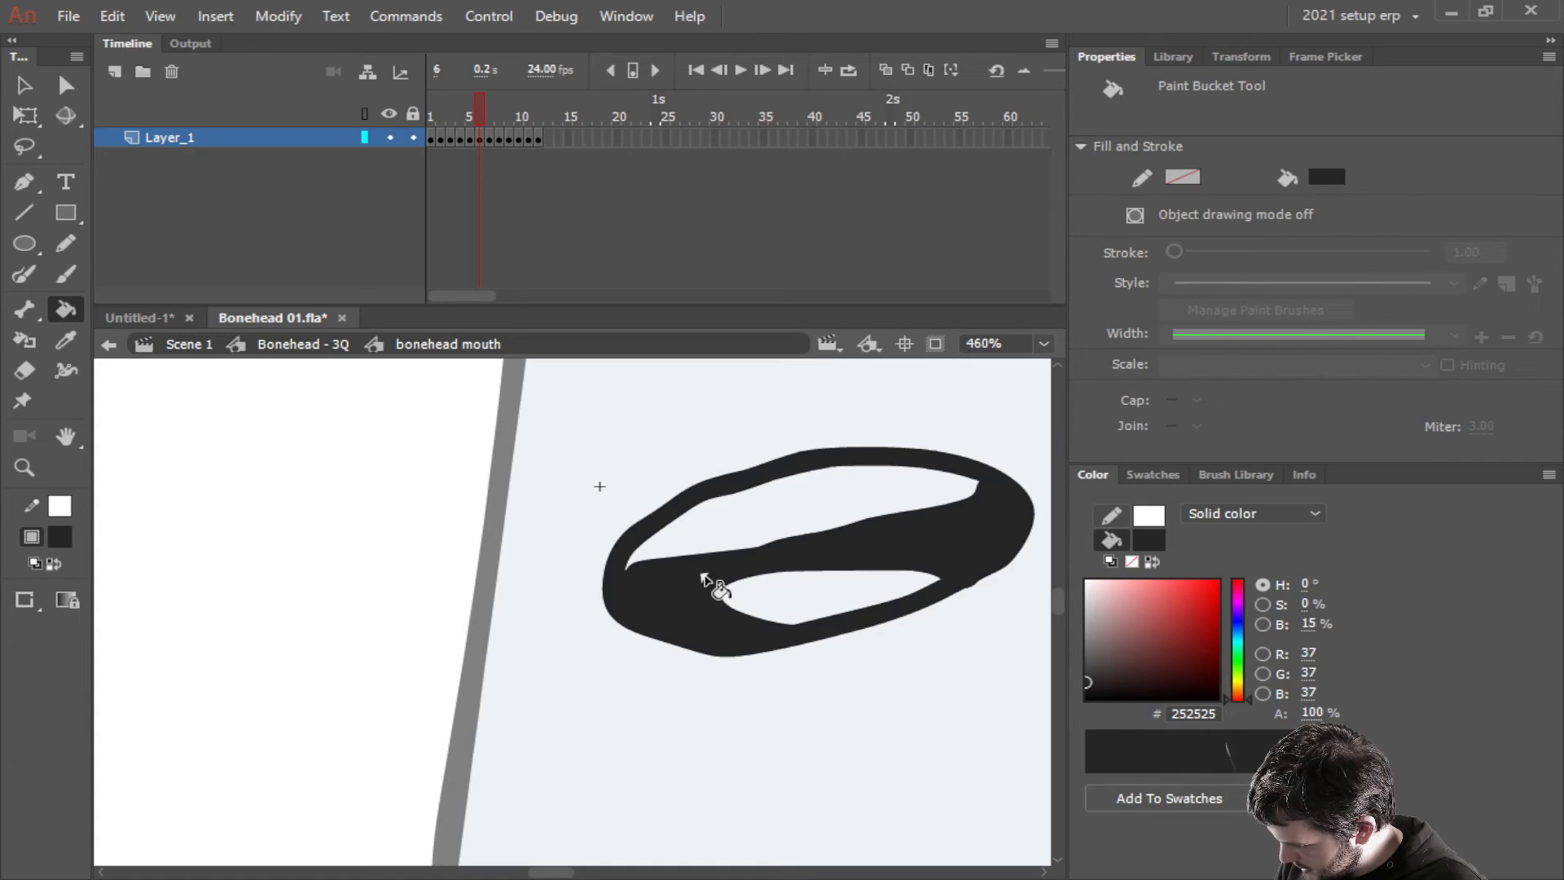
key(ctrl+z)
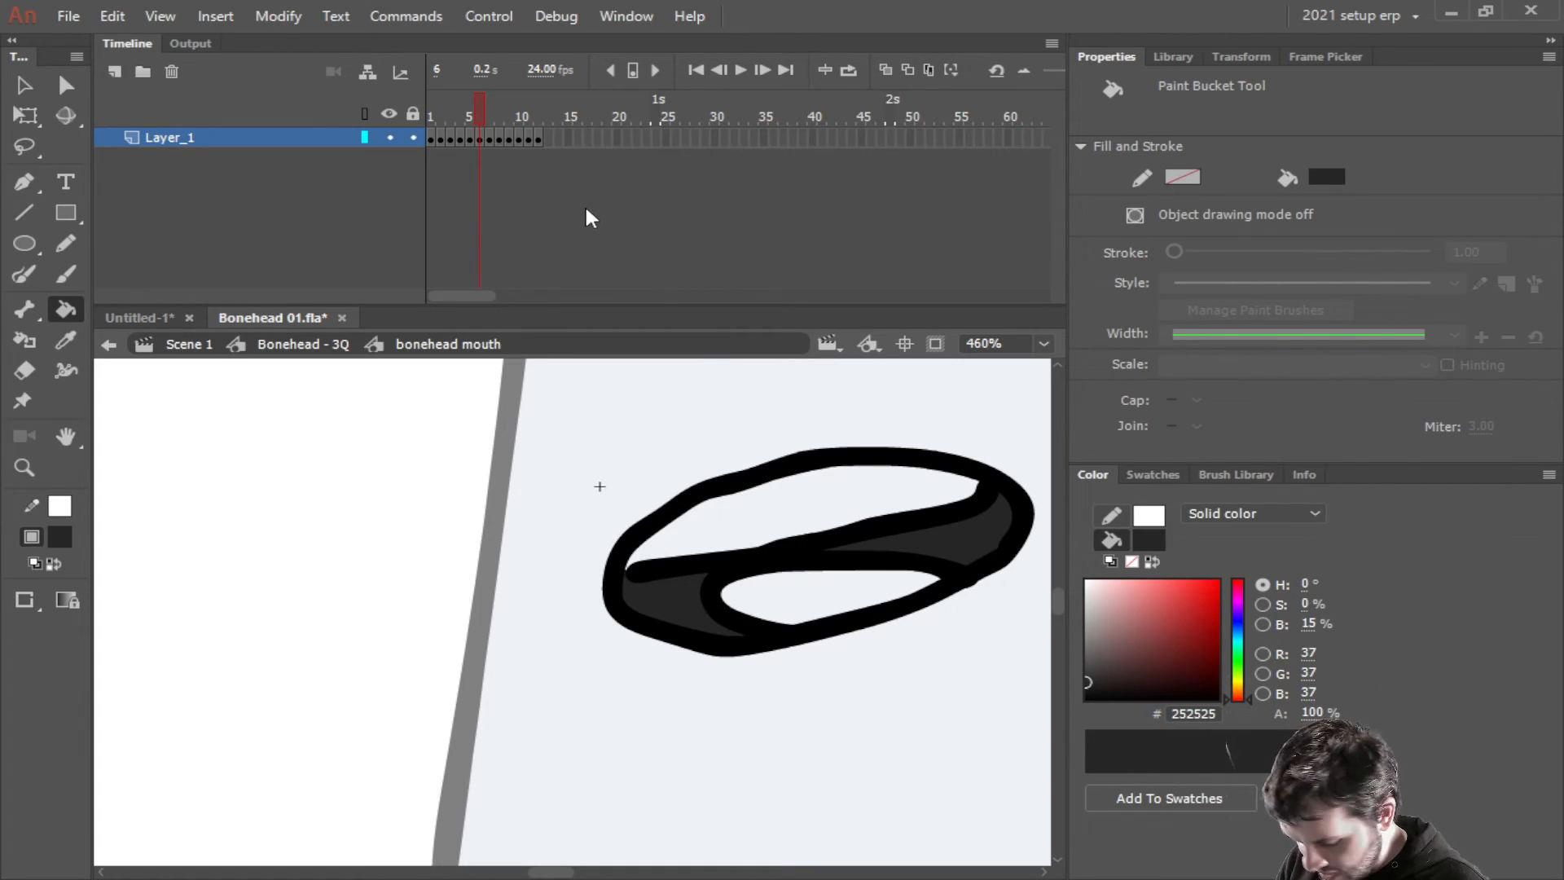
Fill the mouth openings on frames 5, 4, 3 and 2 with dark gray 252525, leaving the frame 5 teeth unfilled
key(comma)
click(654, 617)
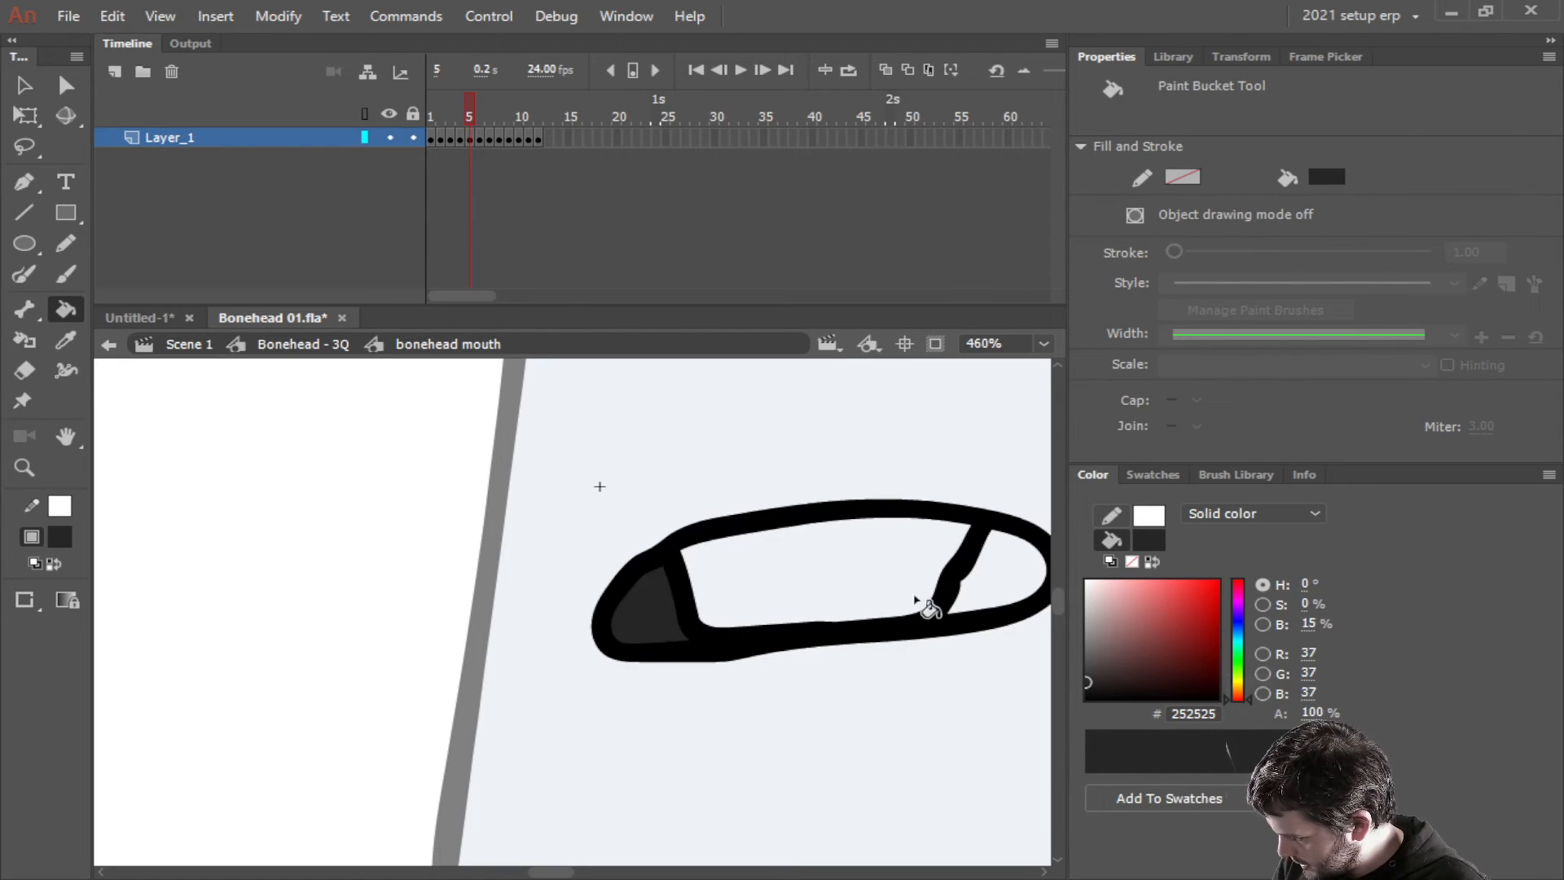
click(998, 580)
key(comma)
click(770, 571)
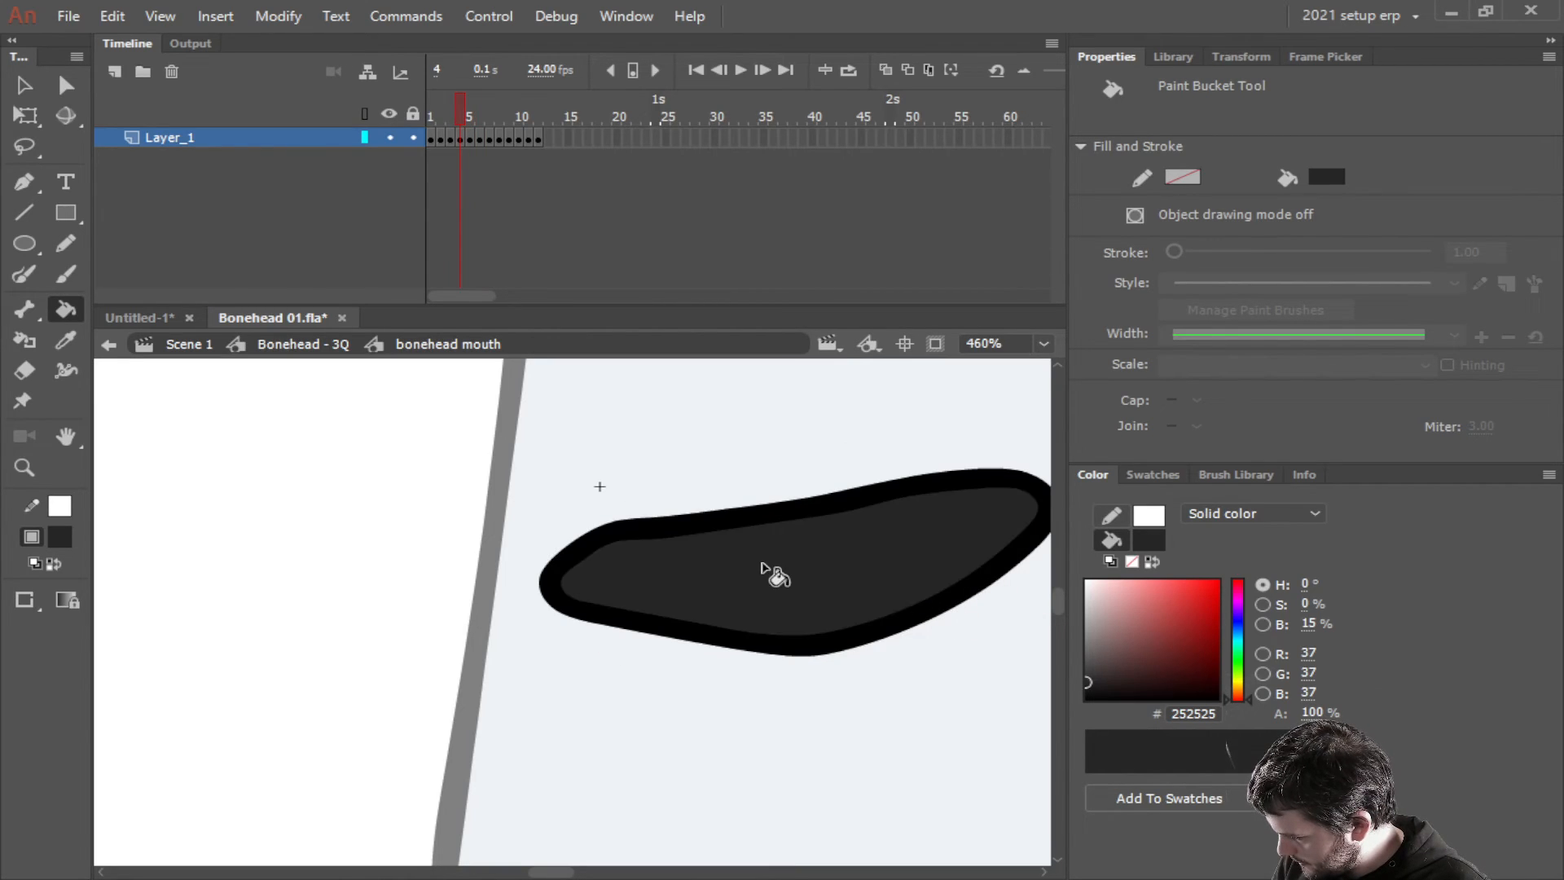
key(comma)
click(805, 597)
key(comma)
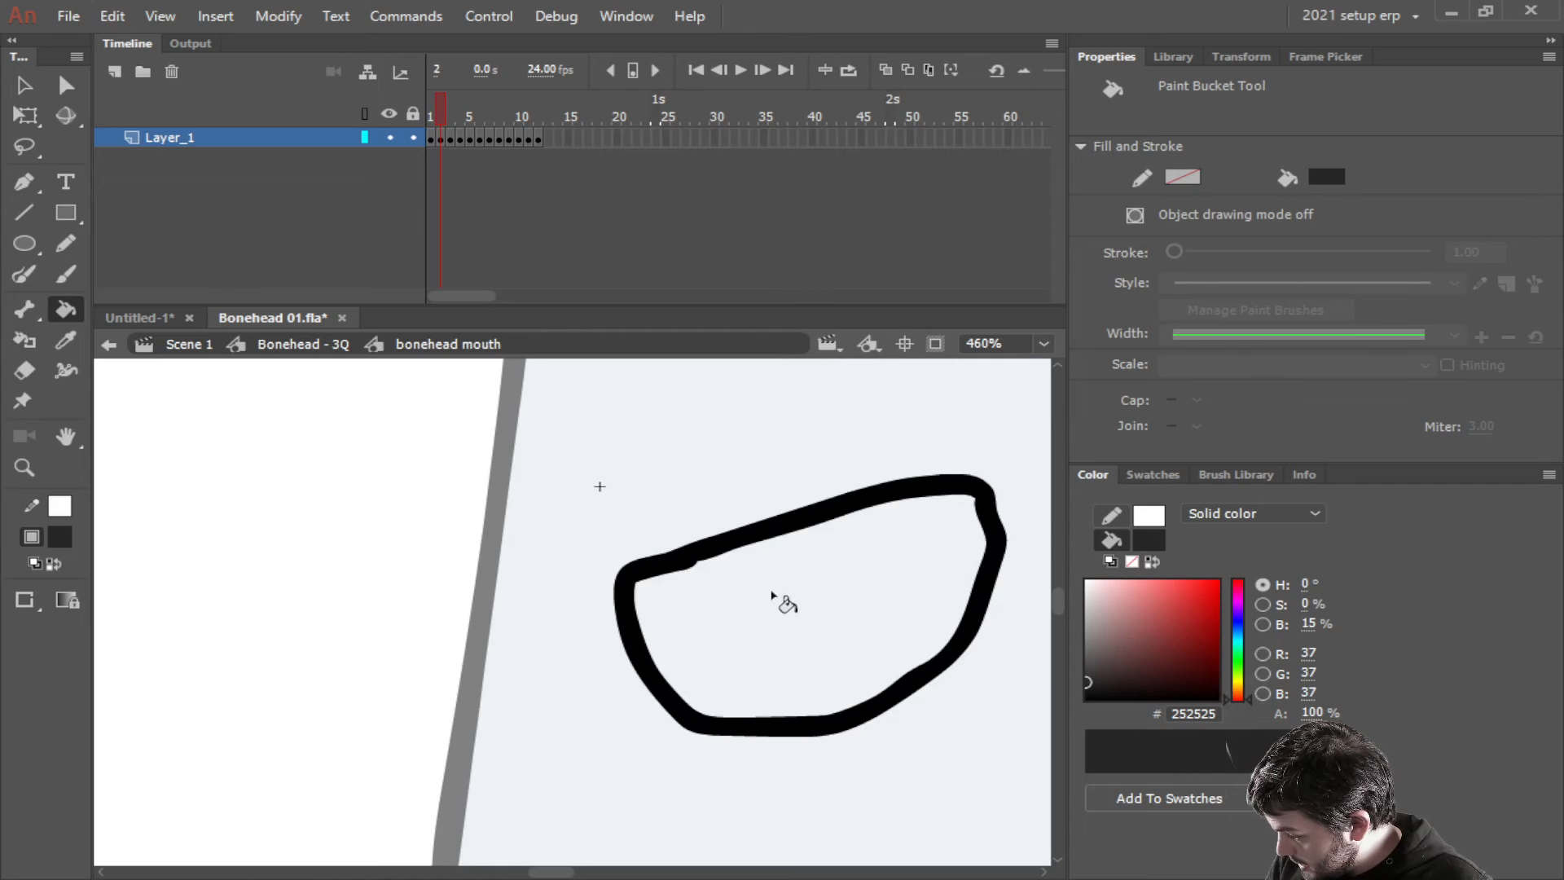
click(772, 597)
key(comma)
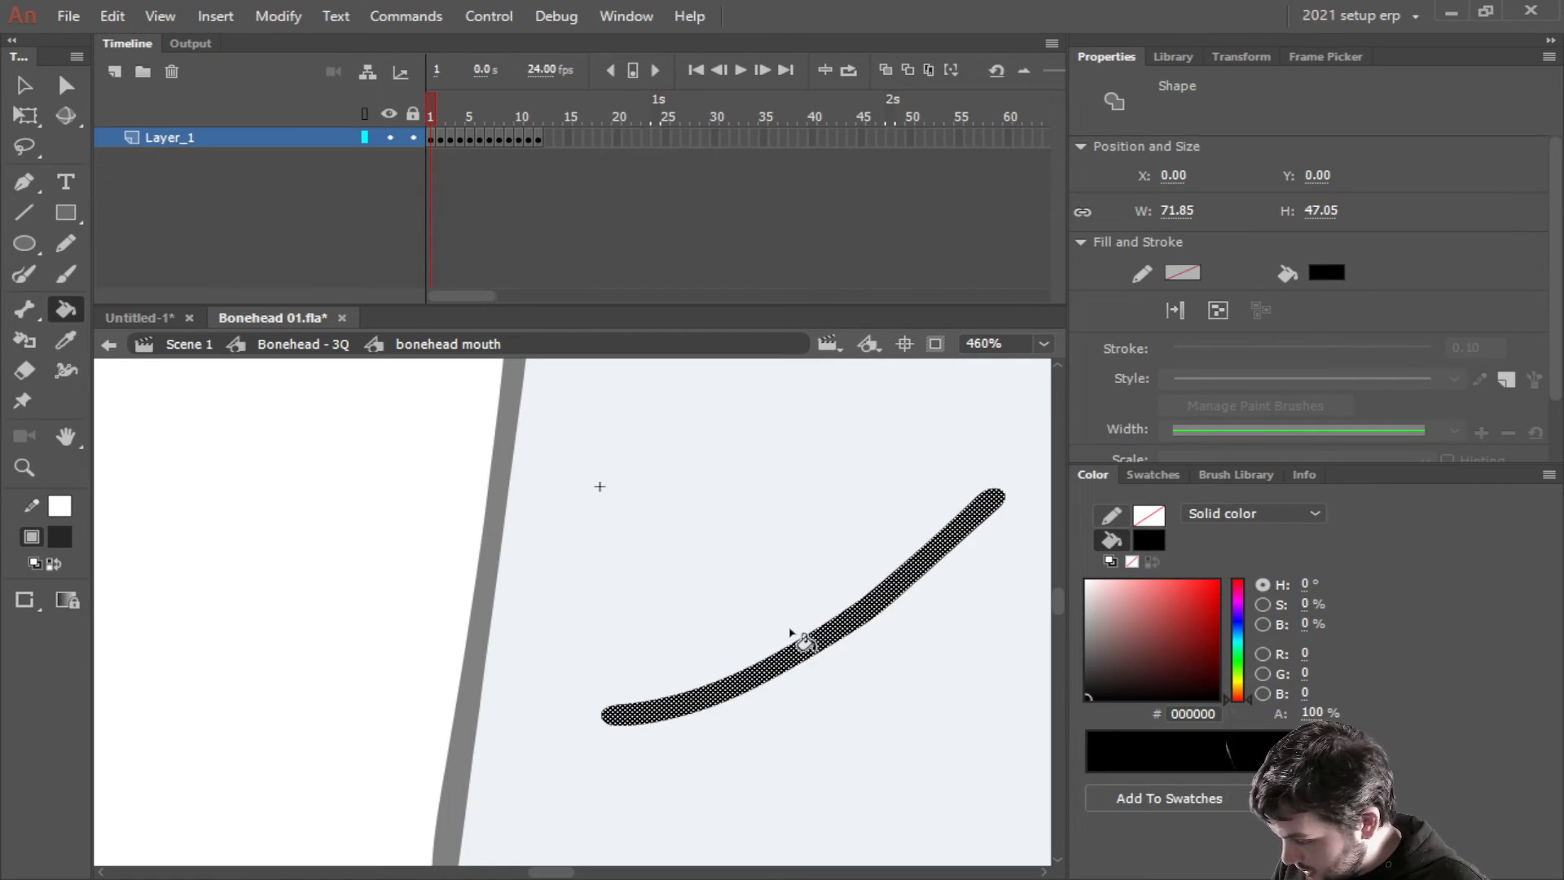
Set the fill color to white FFFFFF and fill the frame 5 teeth and both the upper and lower unfilled areas on frame 6
scroll(782, 627, down, 1)
key(period)
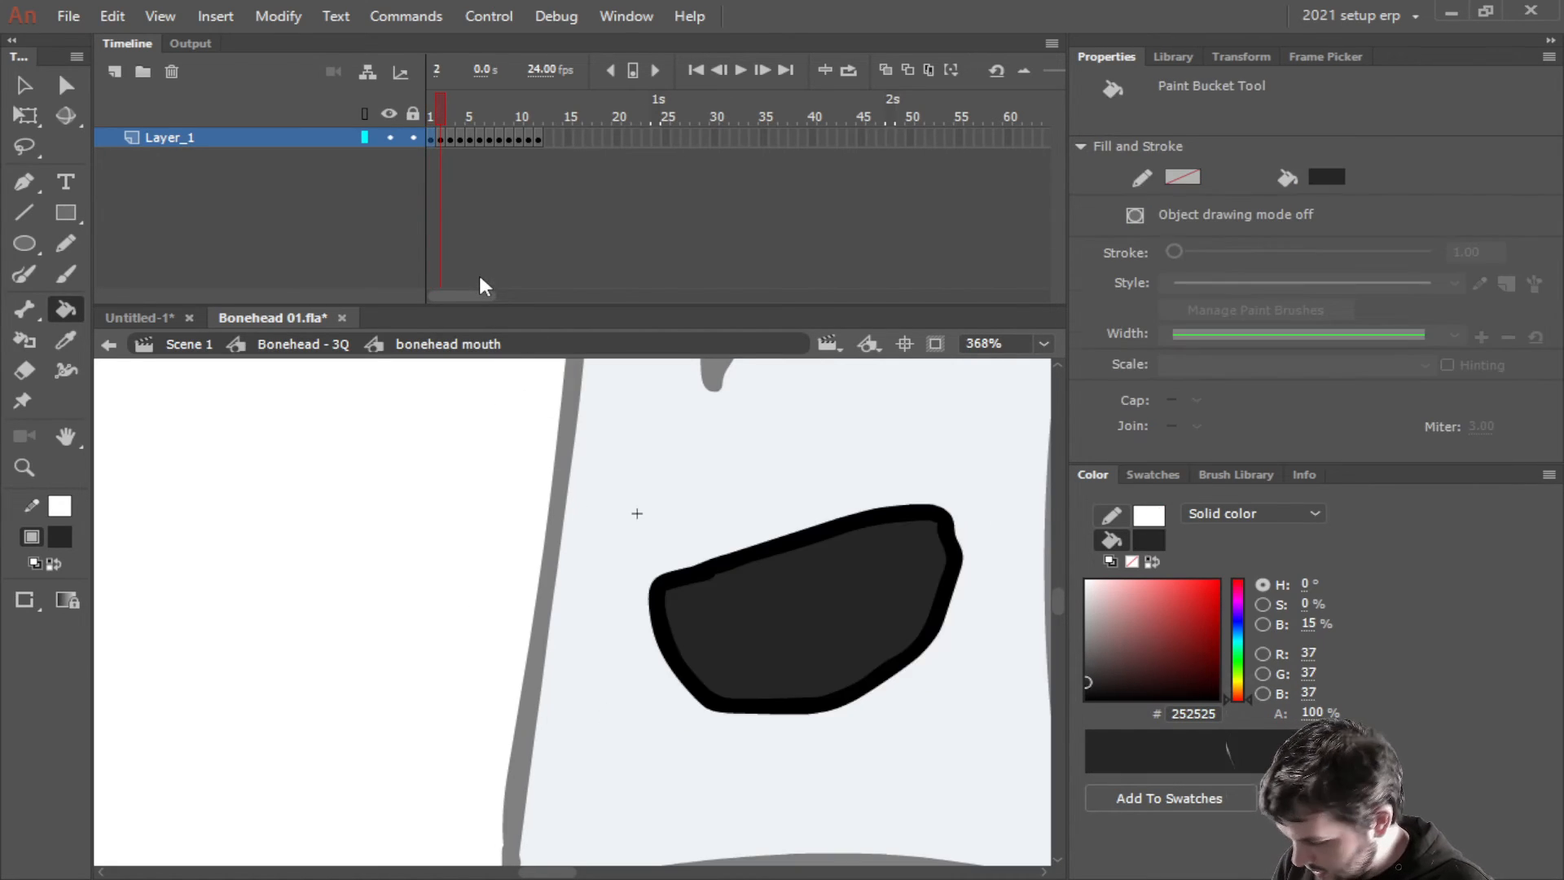
mouse_move(1087, 648)
mouse_down()
mouse_move(952, 491)
mouse_move(945, 503)
mouse_up()
key(period)
key(period)
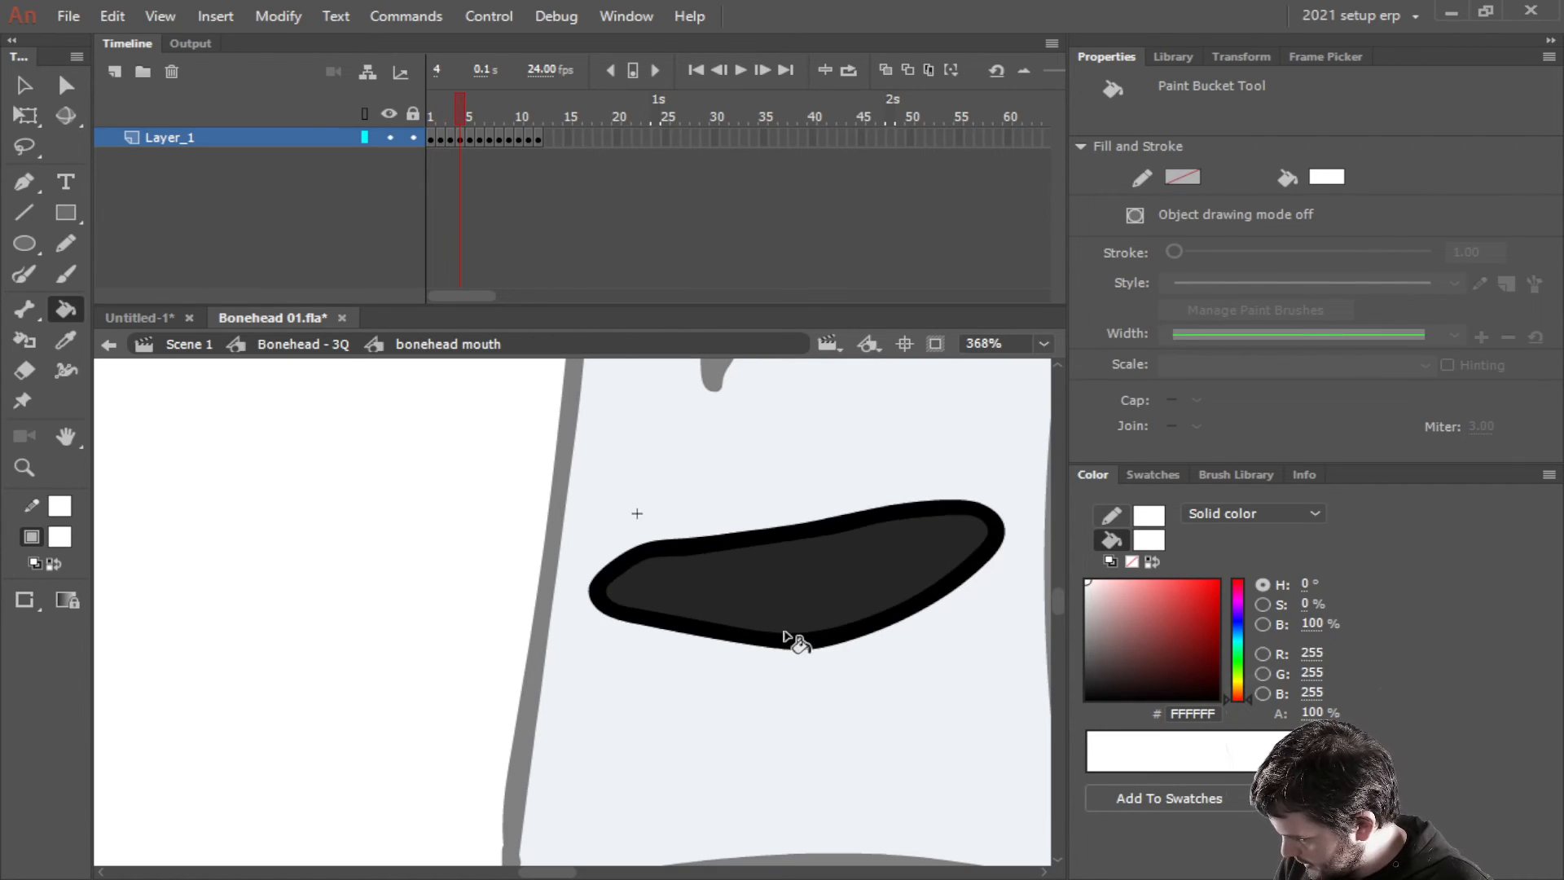
key(period)
click(794, 601)
key(period)
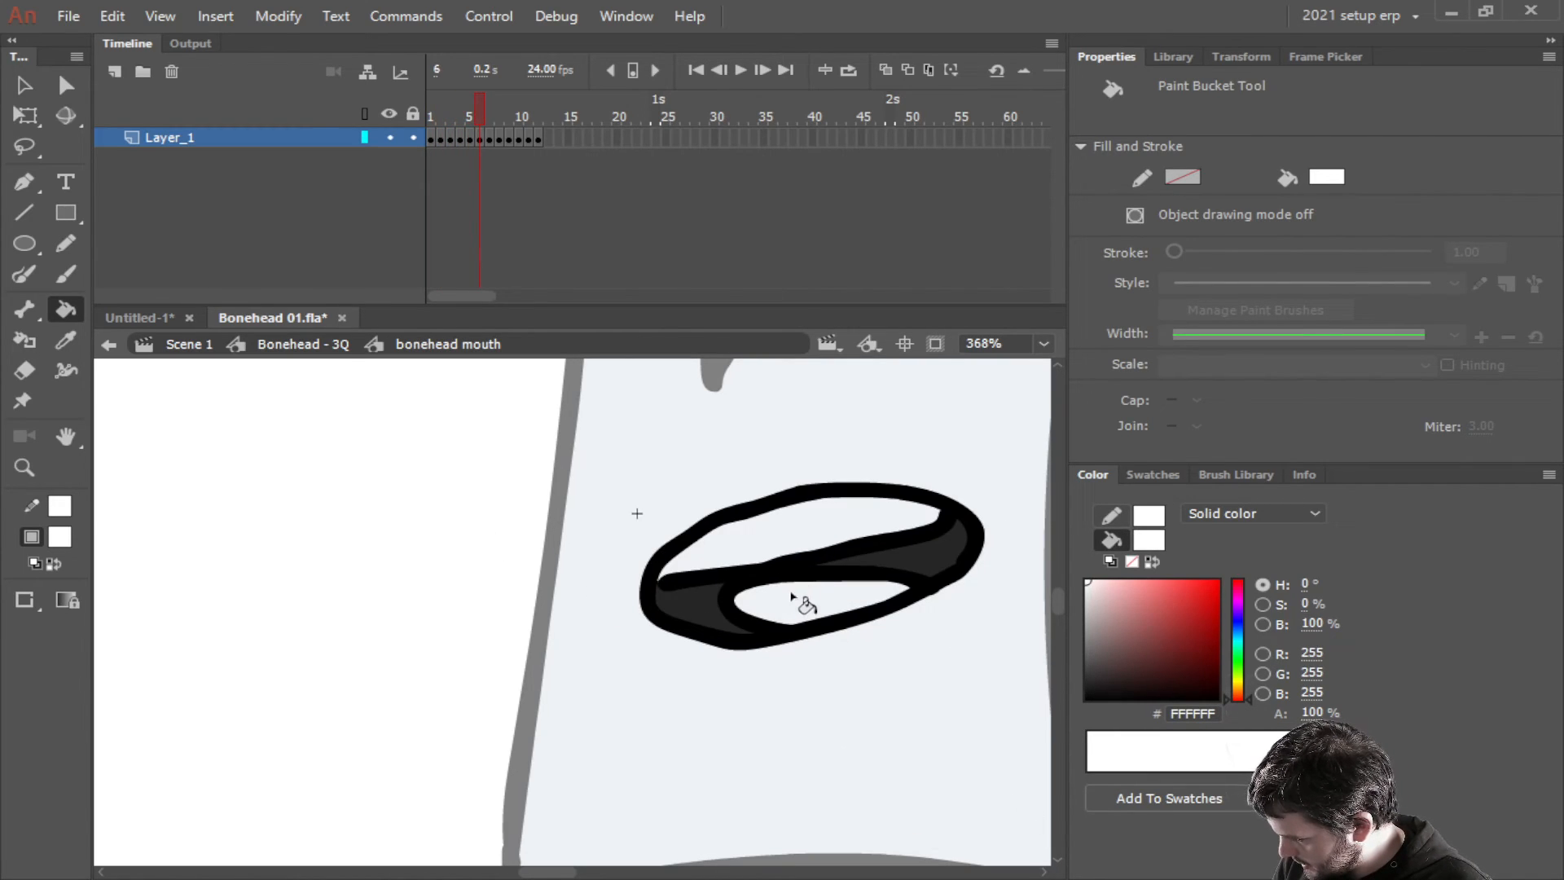
click(794, 601)
click(783, 526)
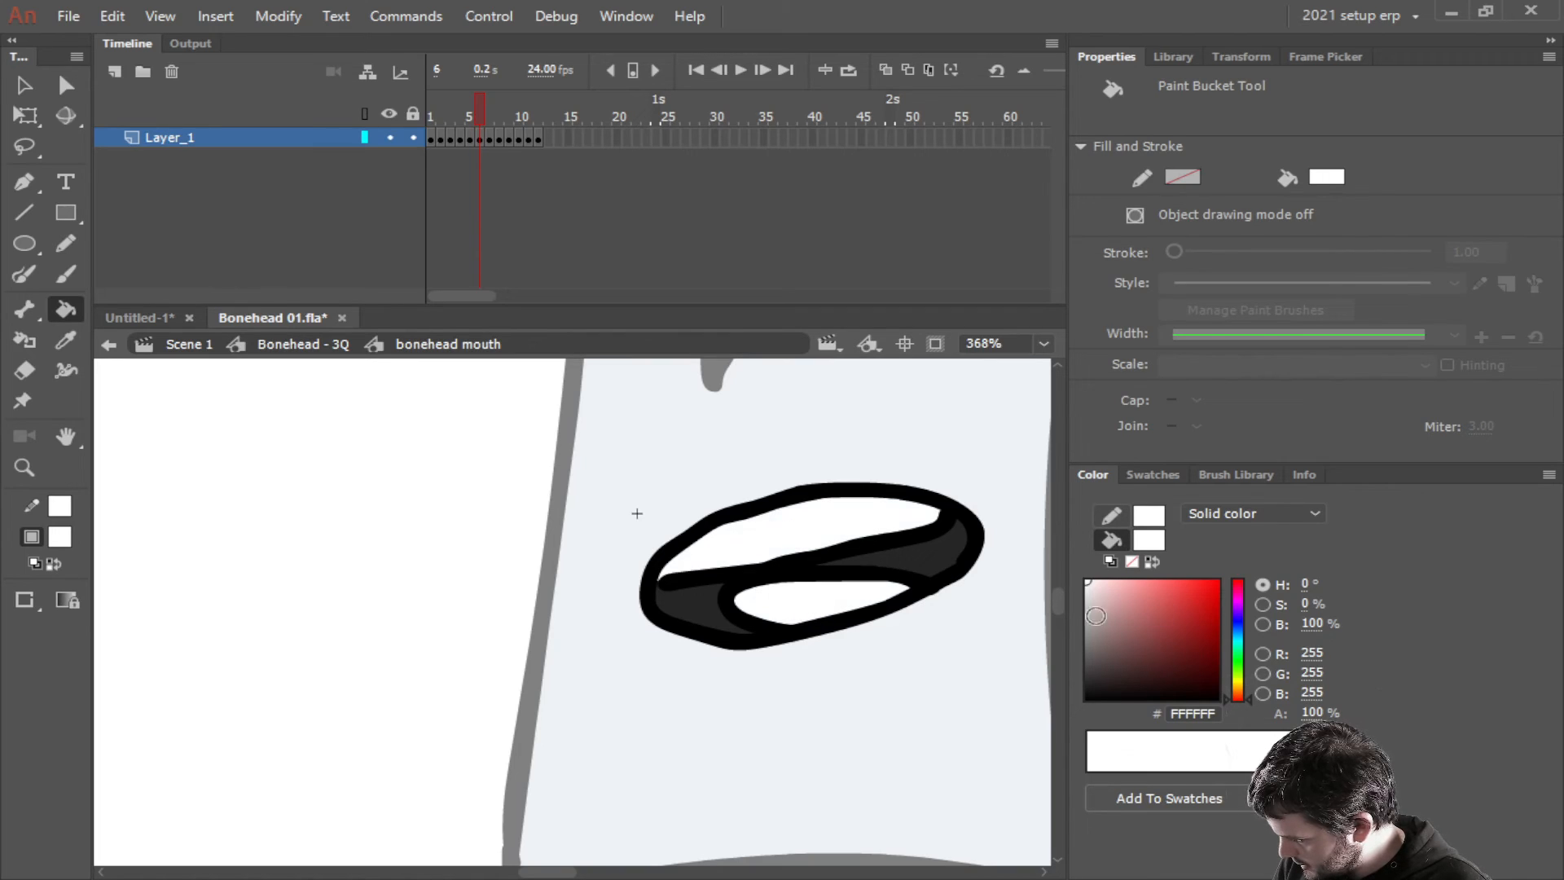
Fill the upper and lower unfilled areas on frames 9 and 10, and the upper teeth on frame 11, with white
key(period)
key(period)
key(period)
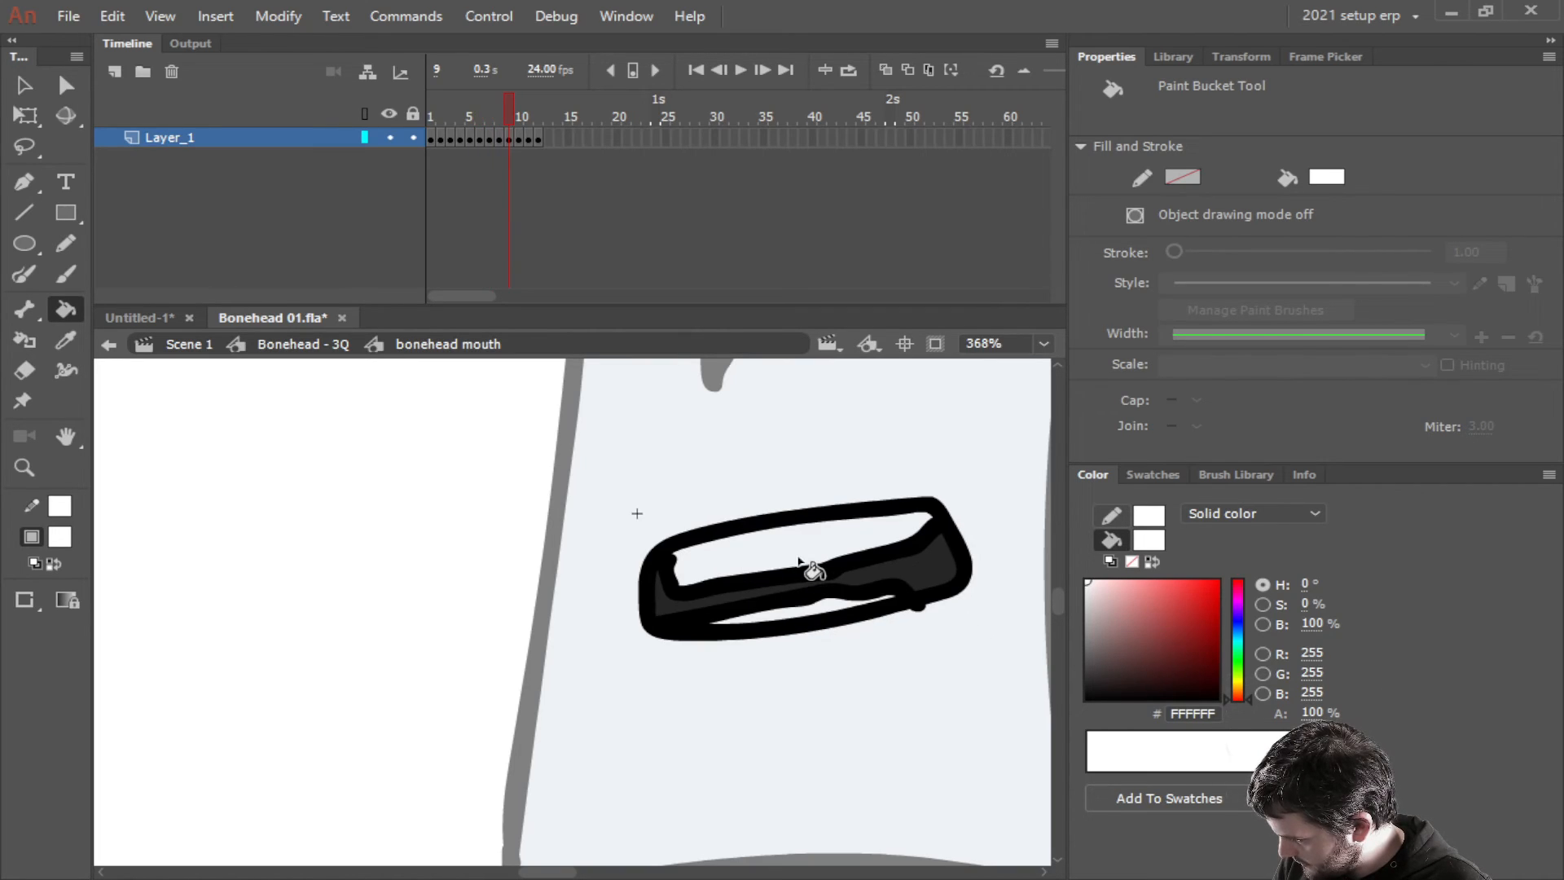
click(798, 561)
click(809, 615)
key(period)
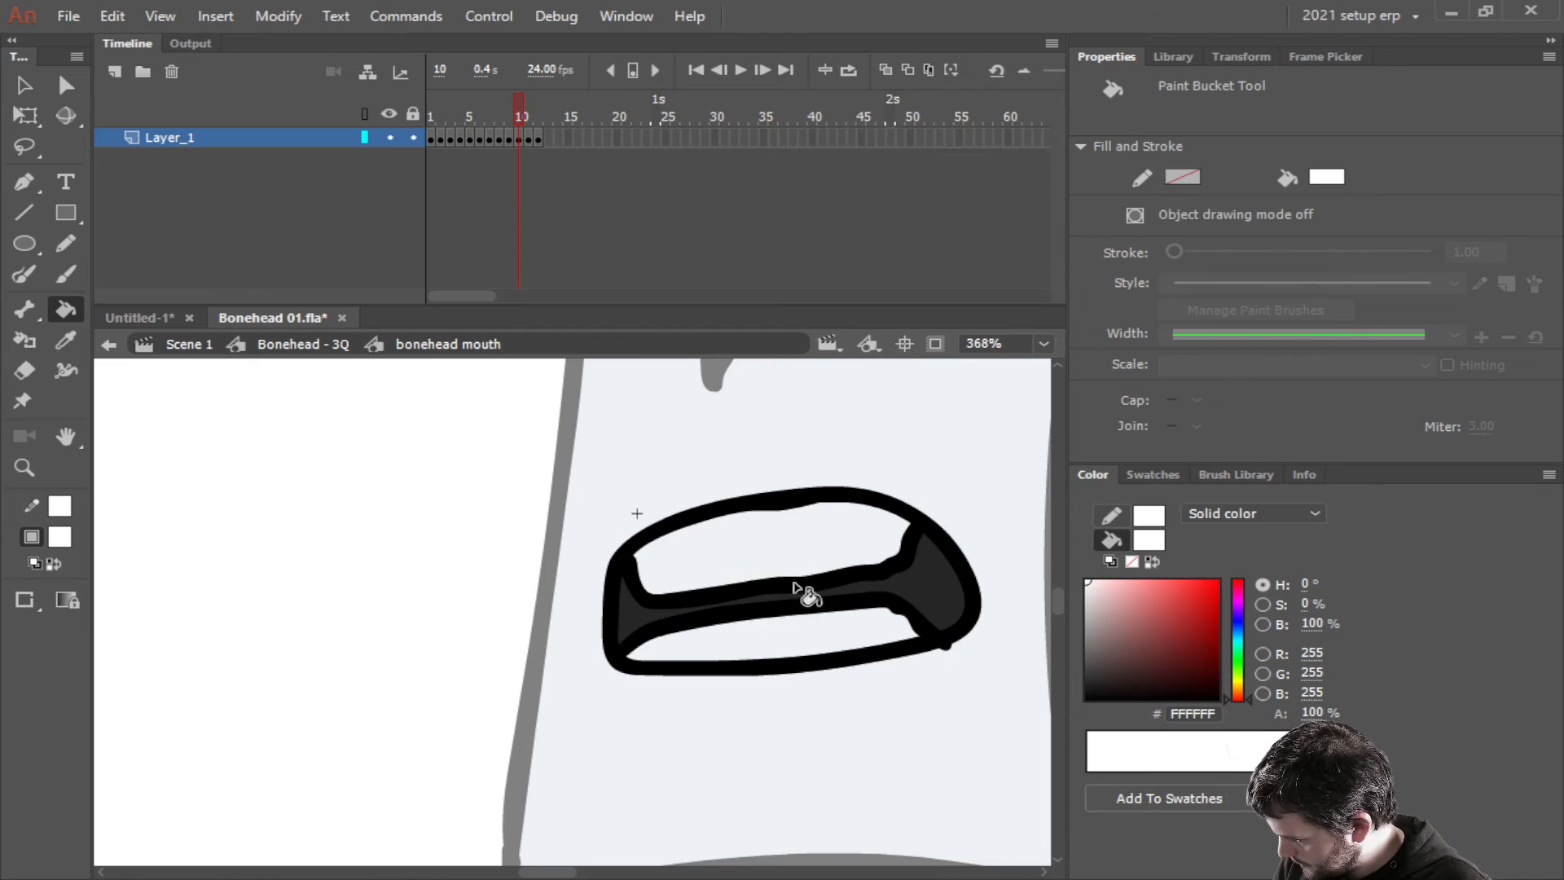
click(795, 586)
click(797, 645)
key(period)
click(775, 562)
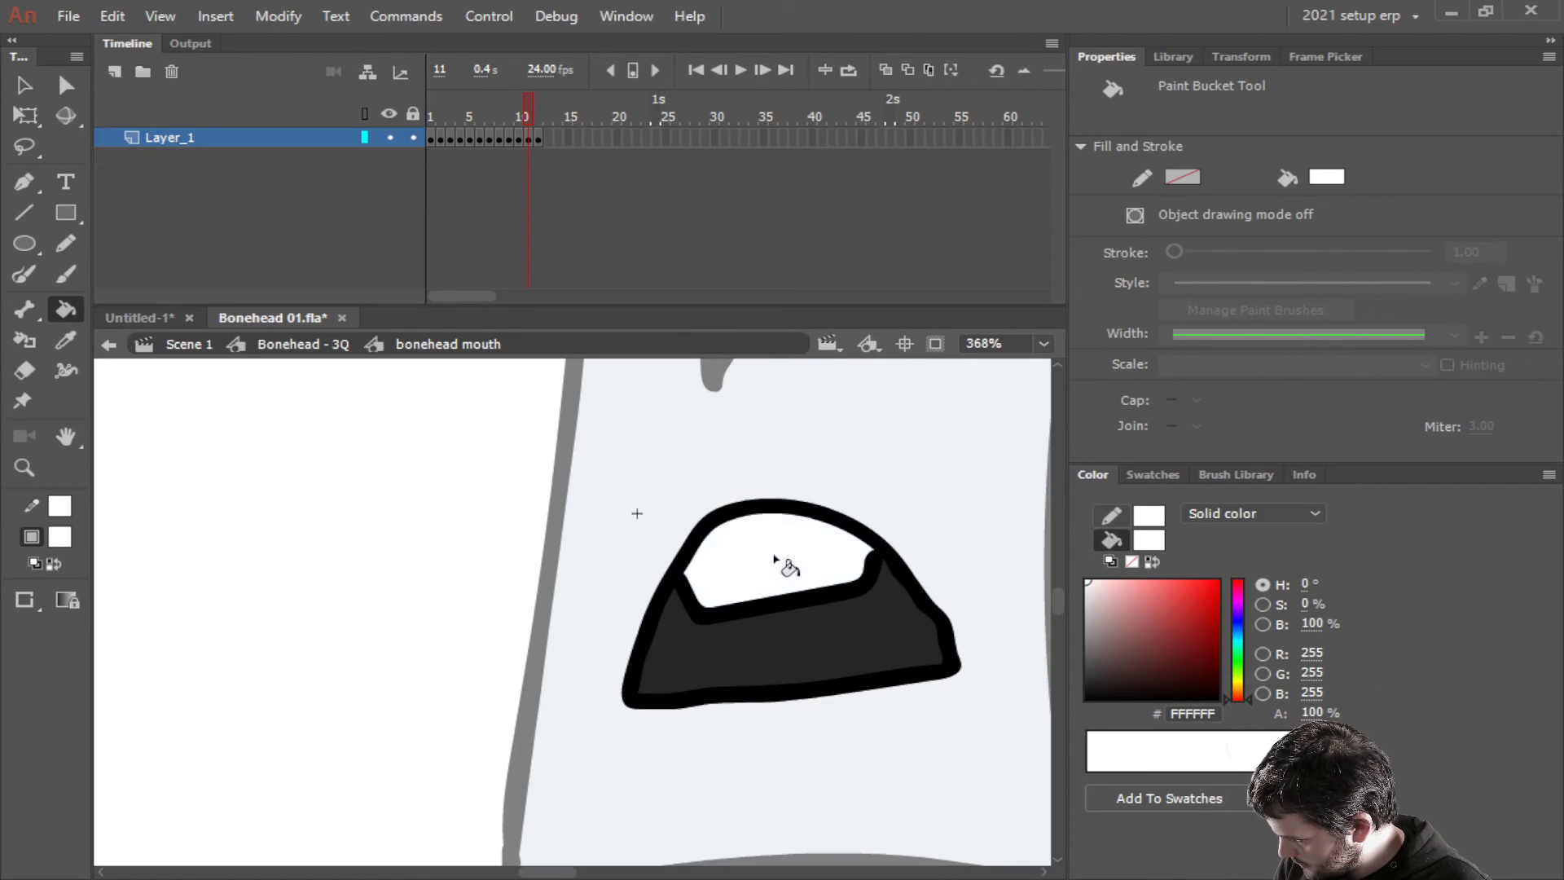
key(period)
Erase the stray bump sticking out below the lower edge of the frame 9 mouth outline
key(comma)
key(comma)
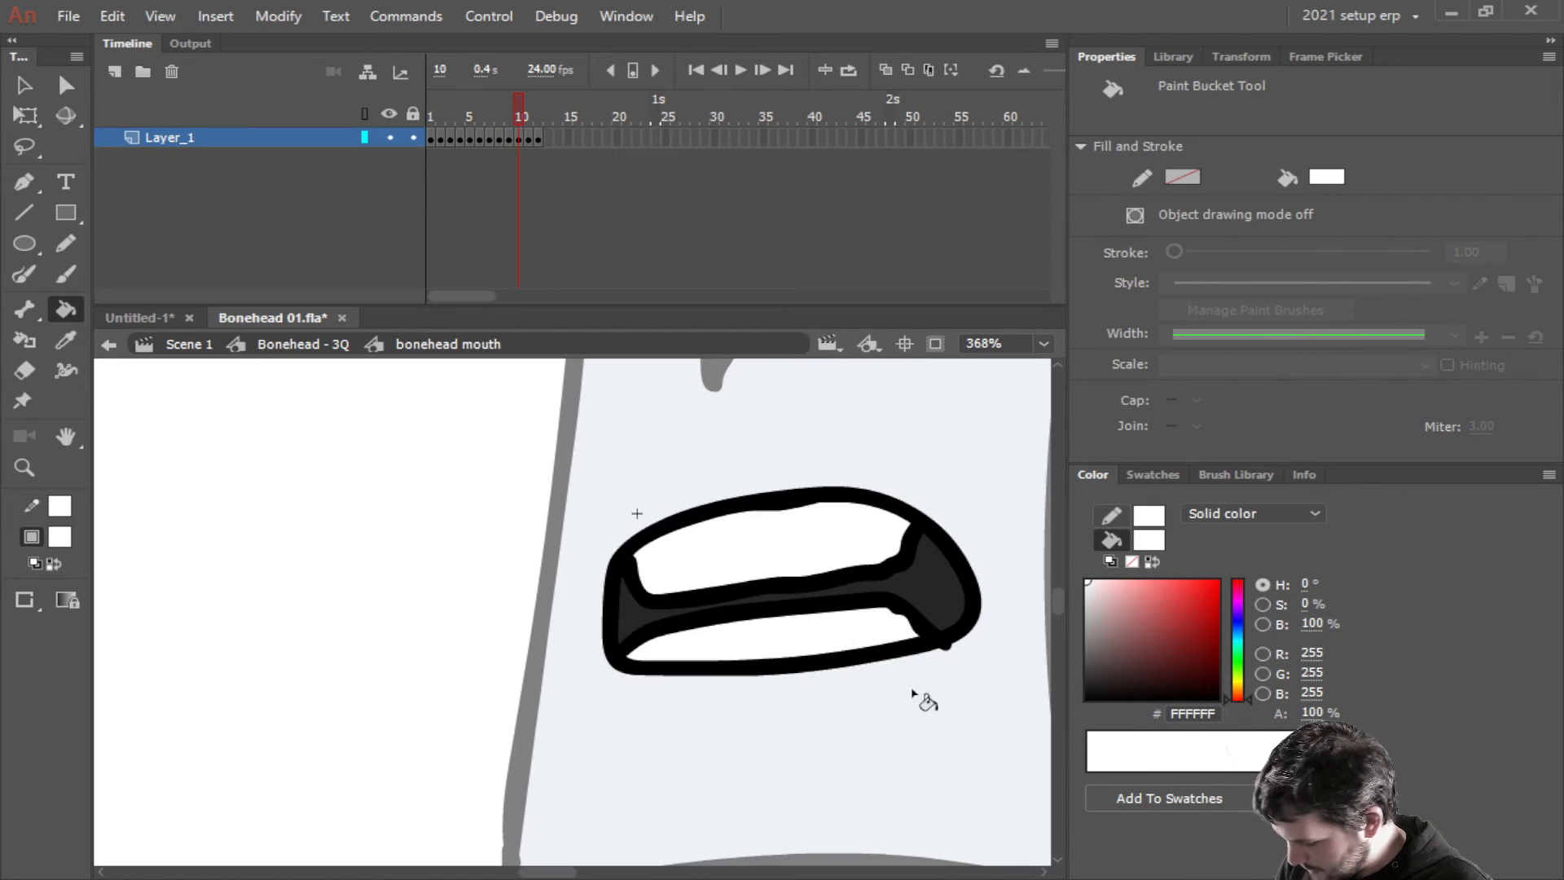
key(comma)
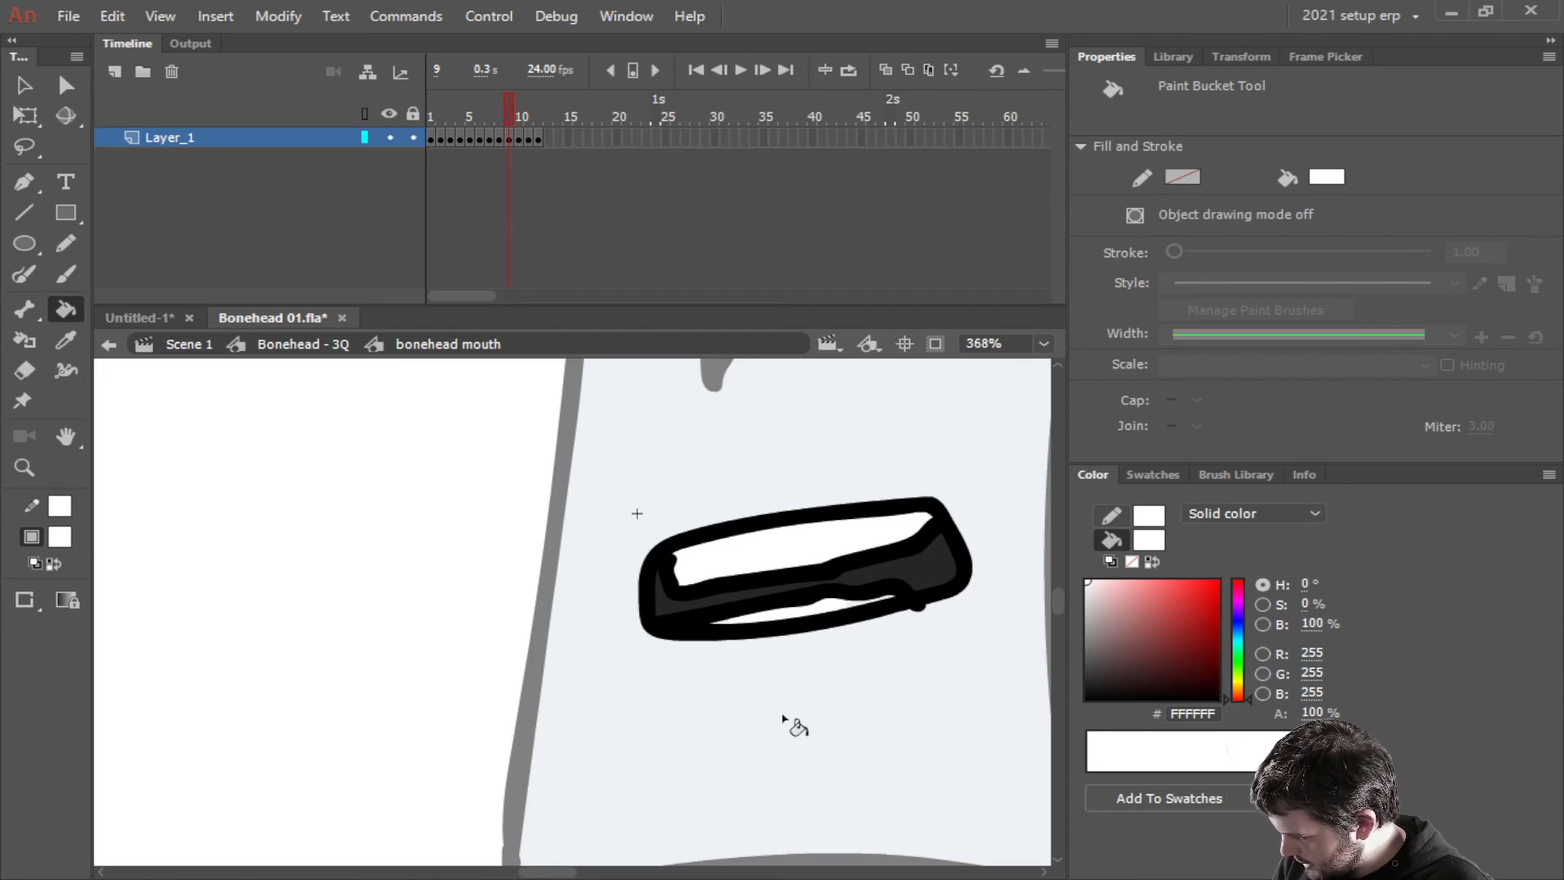
click(24, 371)
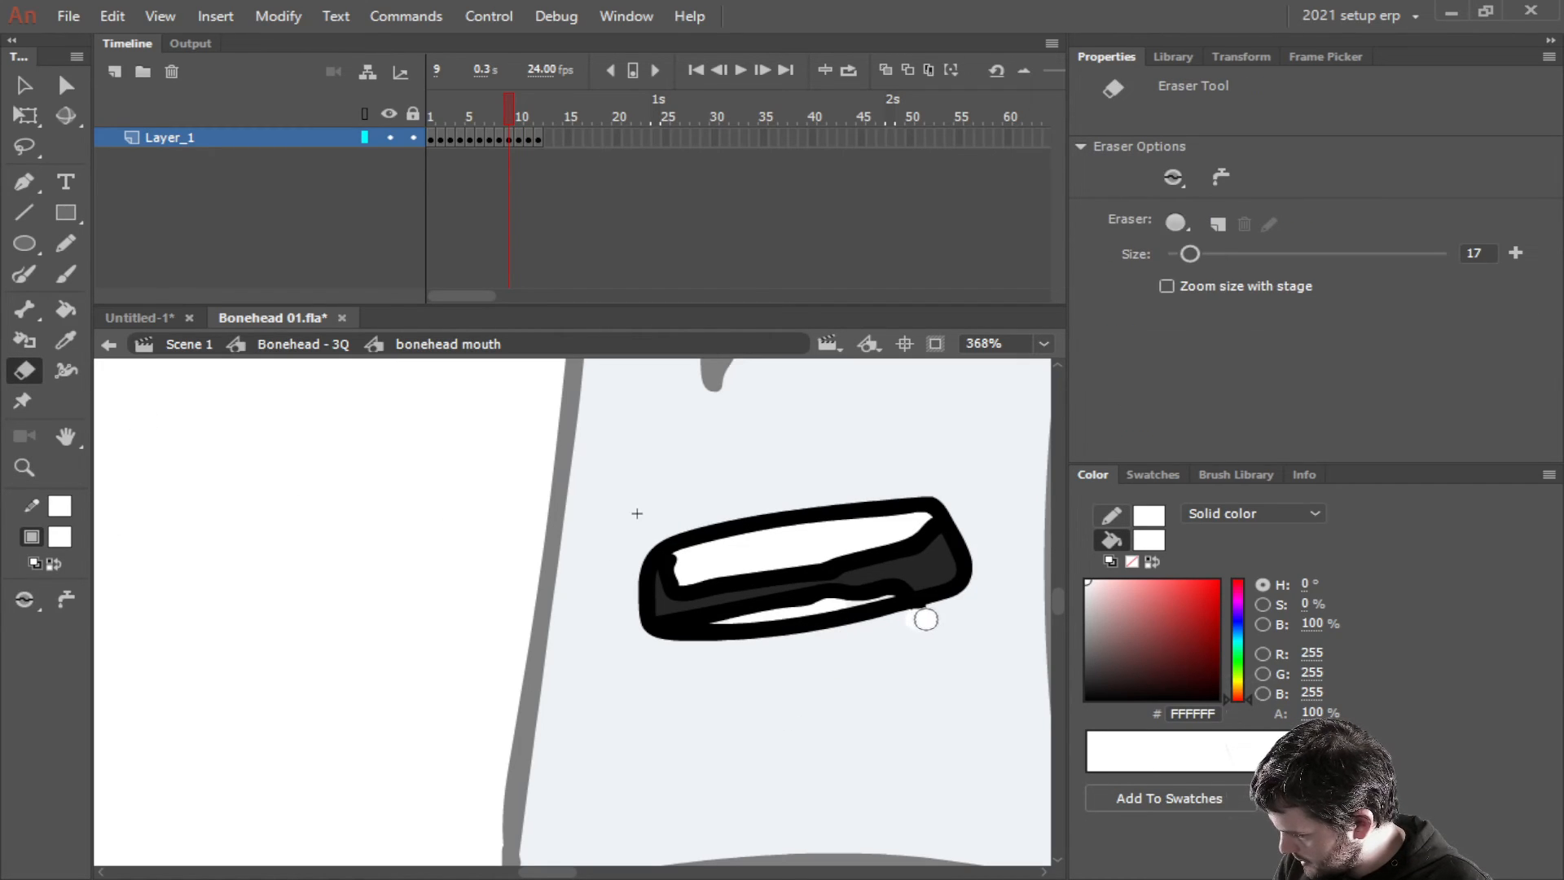
mouse_move(927, 619)
mouse_down()
mouse_move(971, 625)
mouse_move(930, 616)
mouse_up()
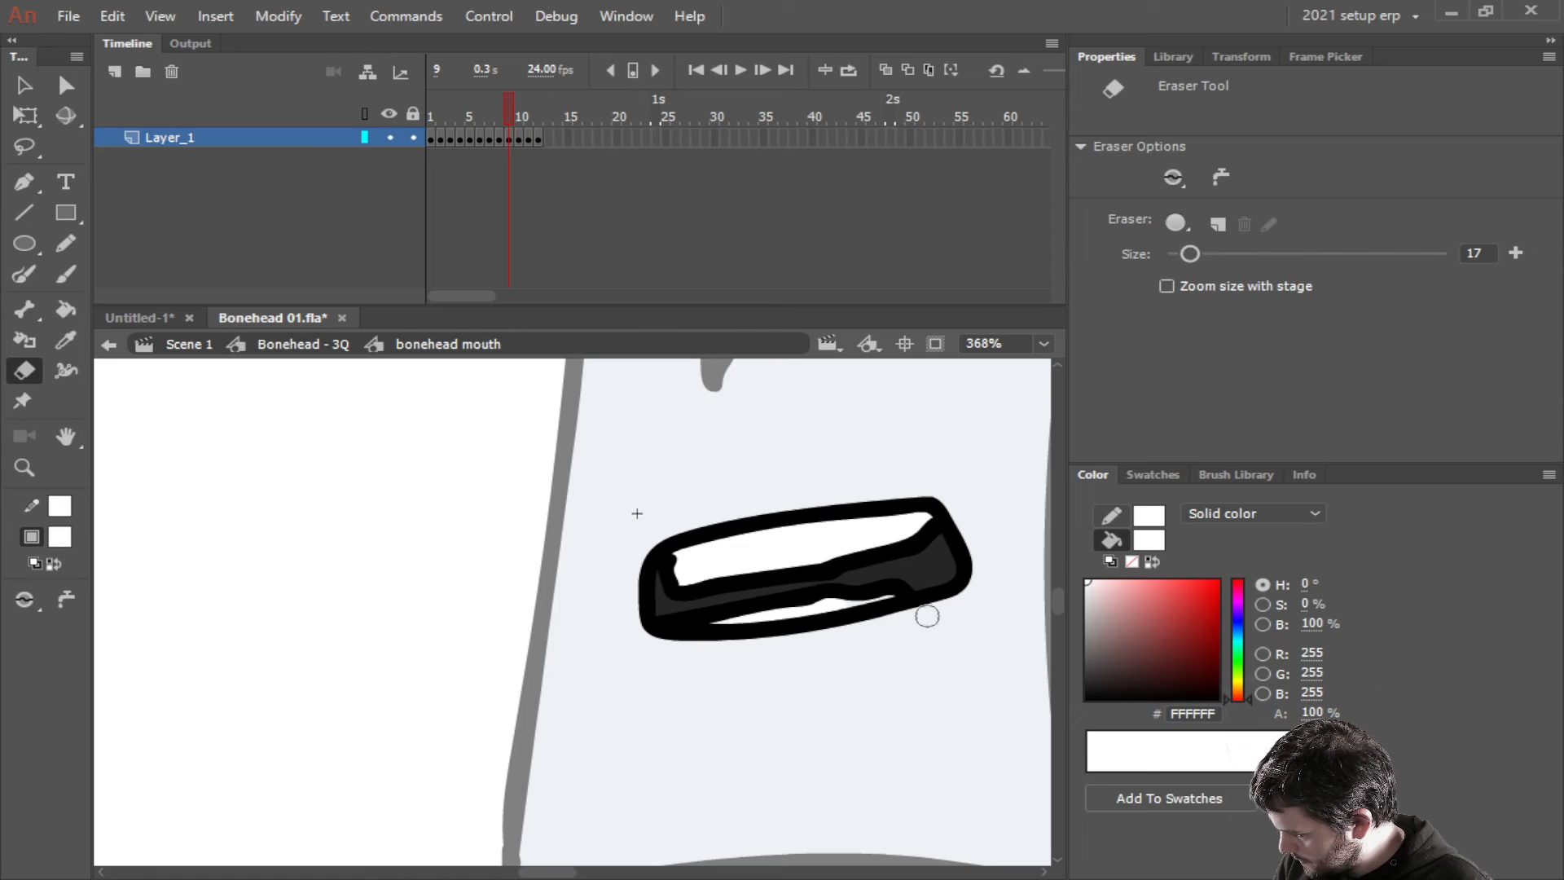
Set the fill color to dark red 853434 and fill the frame 9 tongue, changing the Paint Bucket's gap-closing option
mouse_move(1169, 605)
mouse_down()
mouse_move(1173, 622)
mouse_move(1151, 619)
mouse_move(1166, 637)
mouse_up()
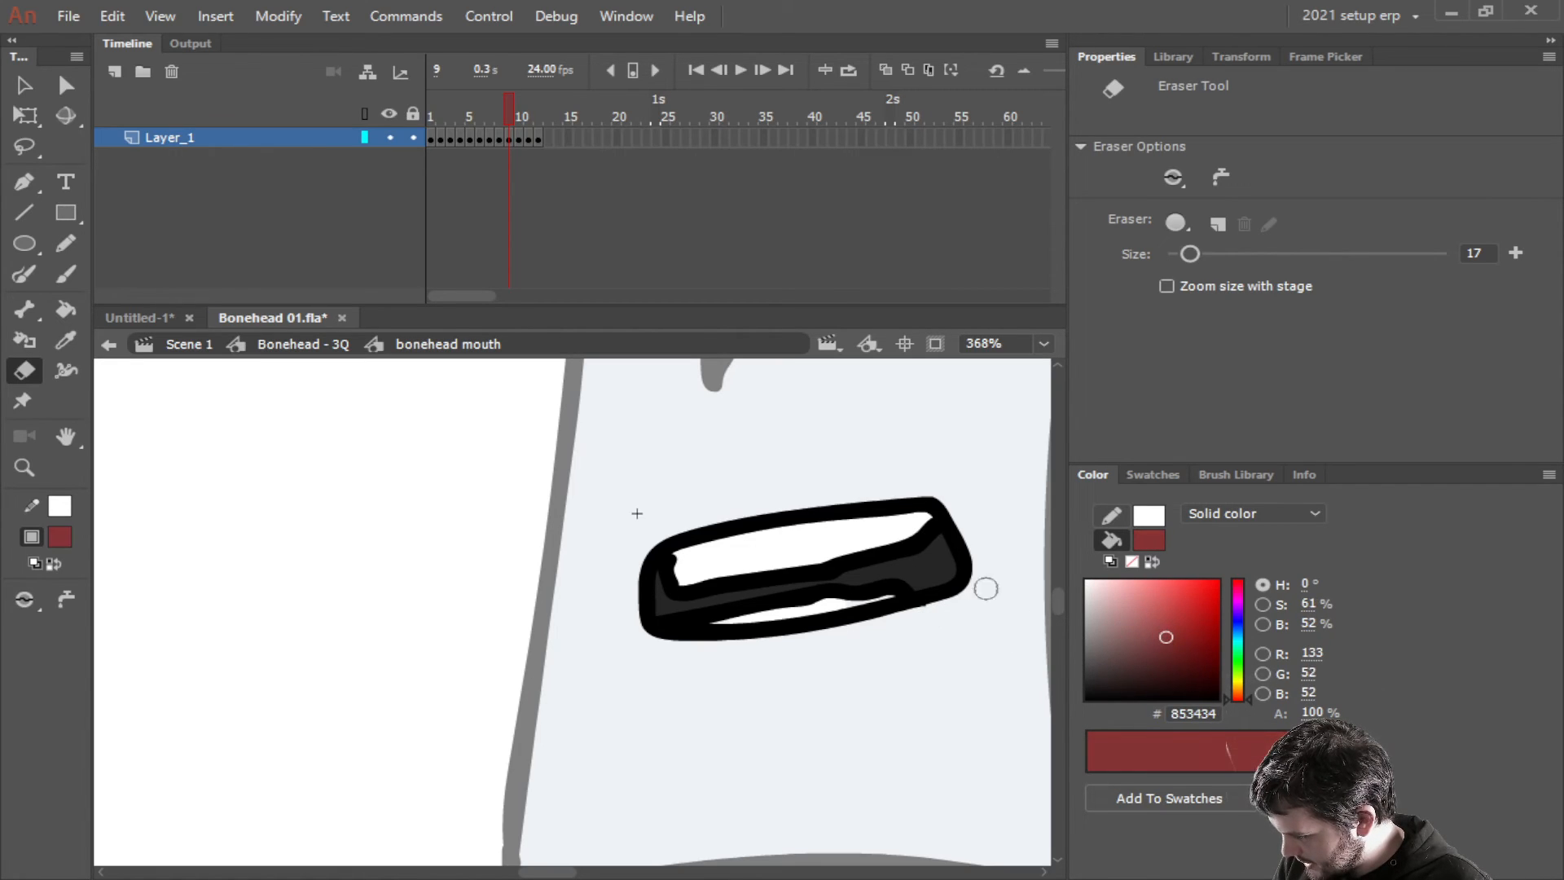
click(65, 311)
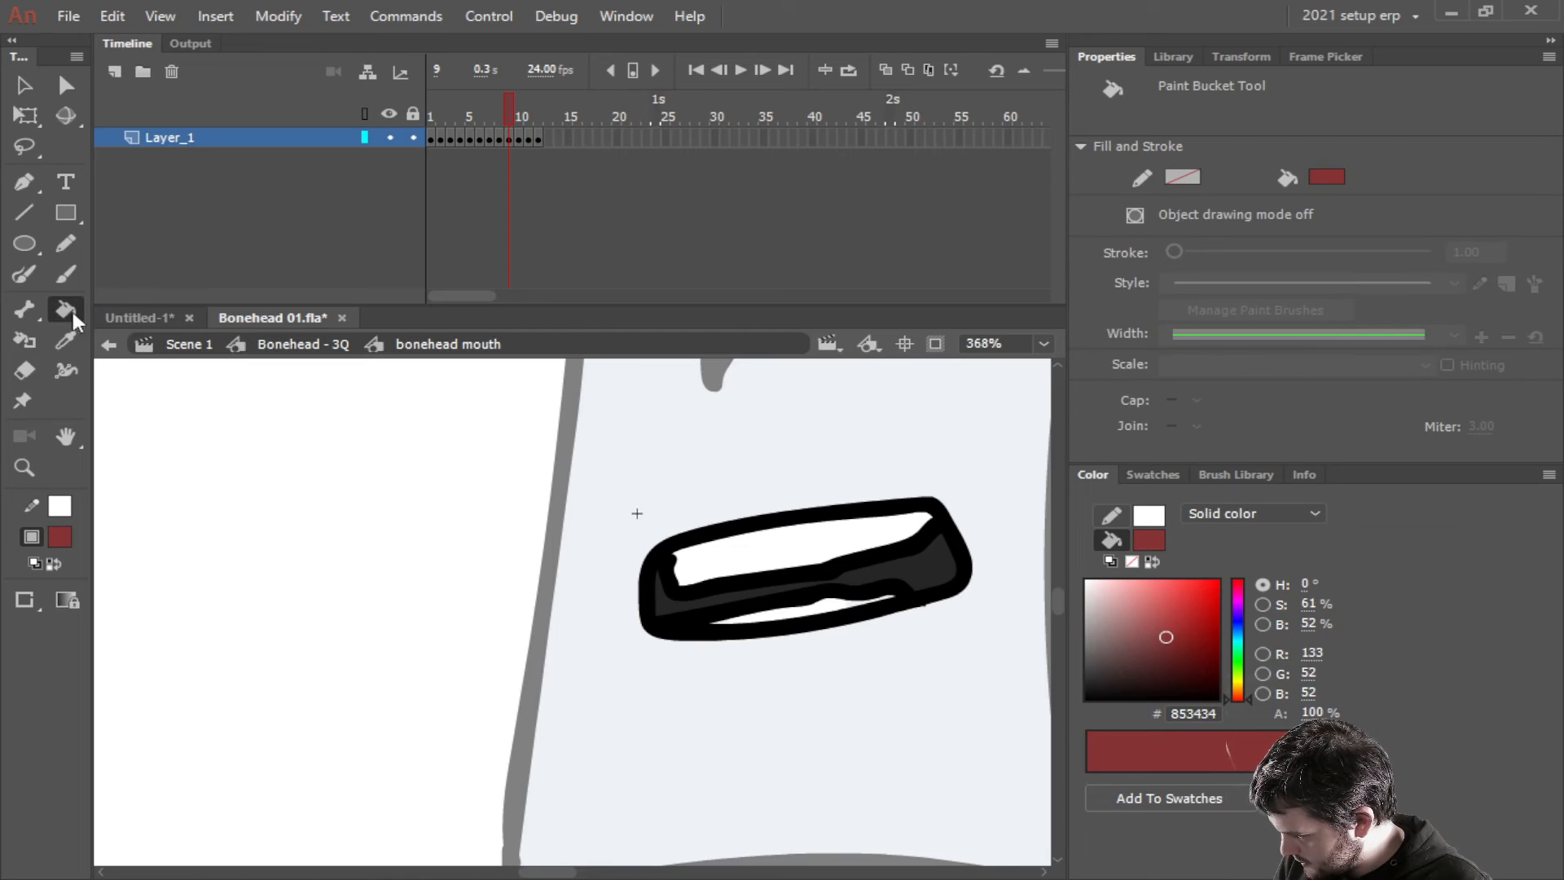
click(806, 618)
key(ctrl+z)
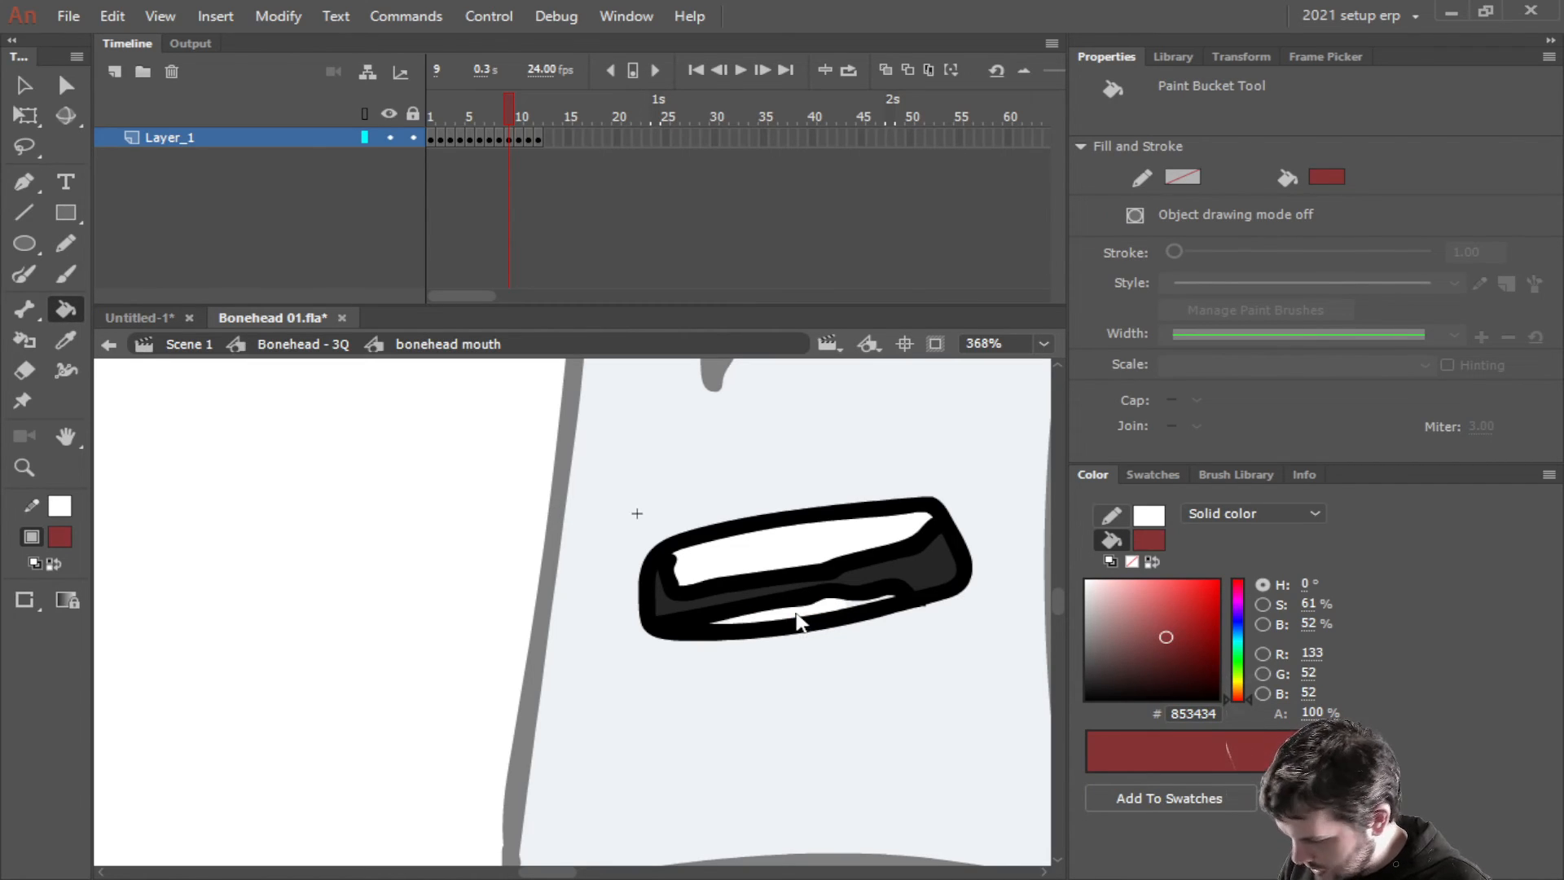
click(36, 593)
click(90, 604)
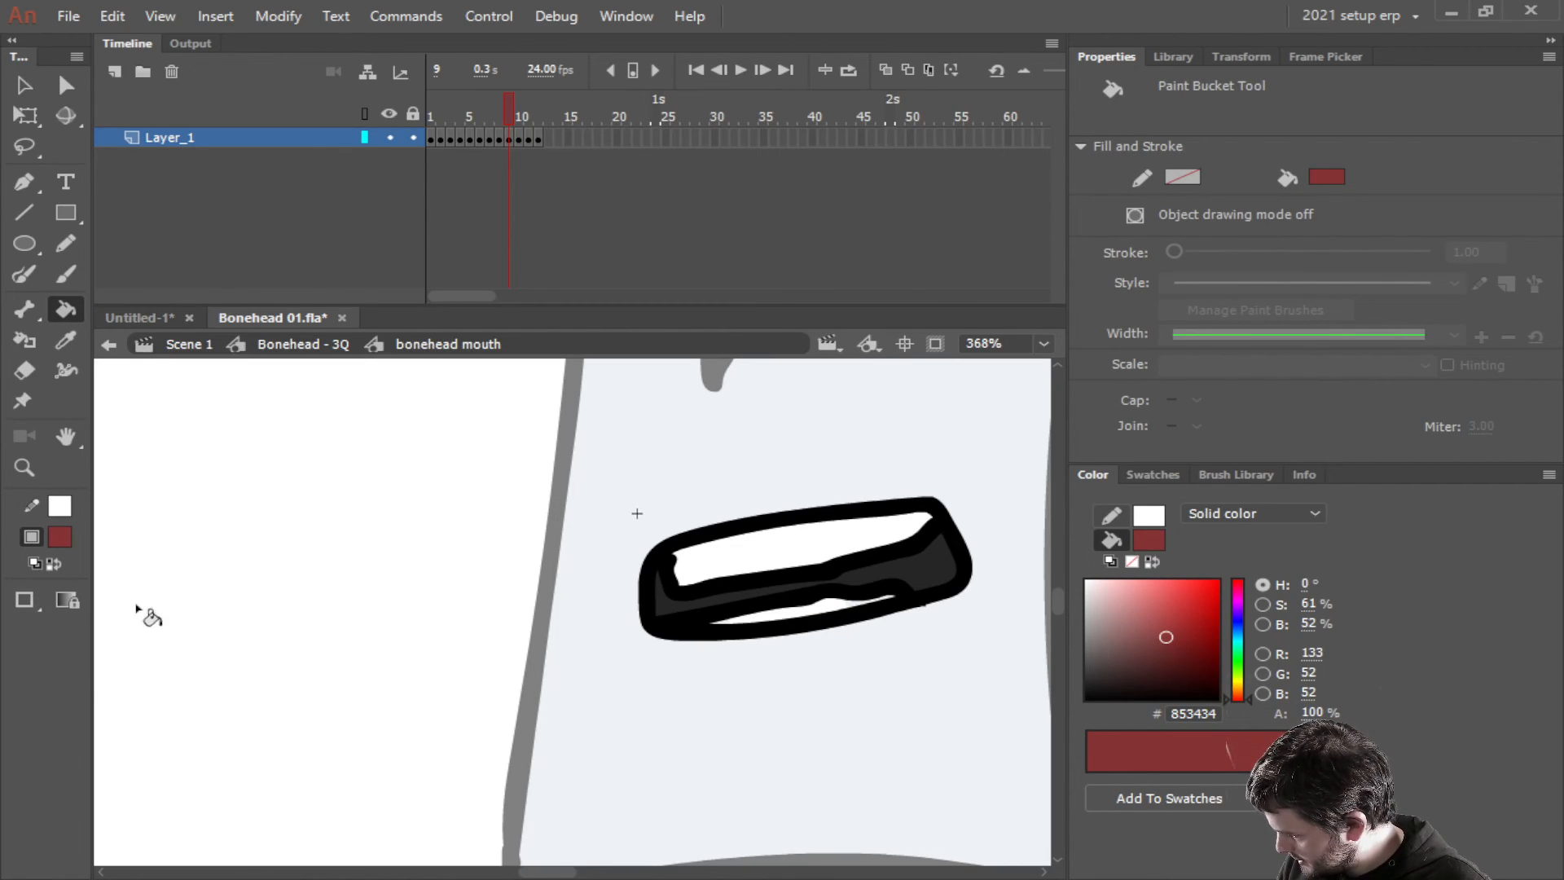
click(770, 616)
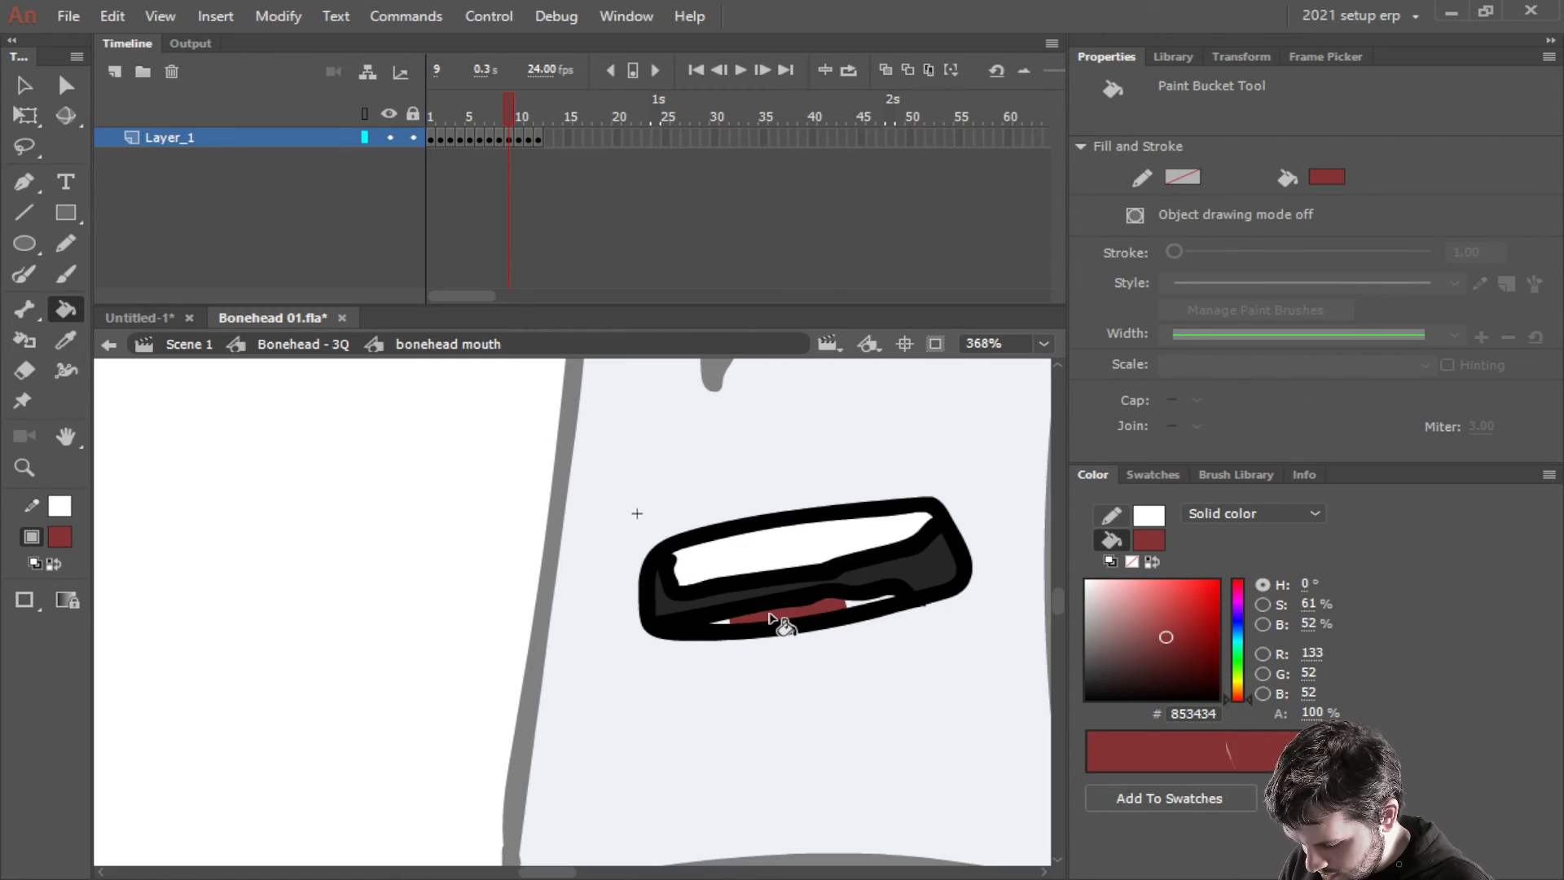
click(724, 624)
key(ctrl+z)
scroll(726, 623, up, 2)
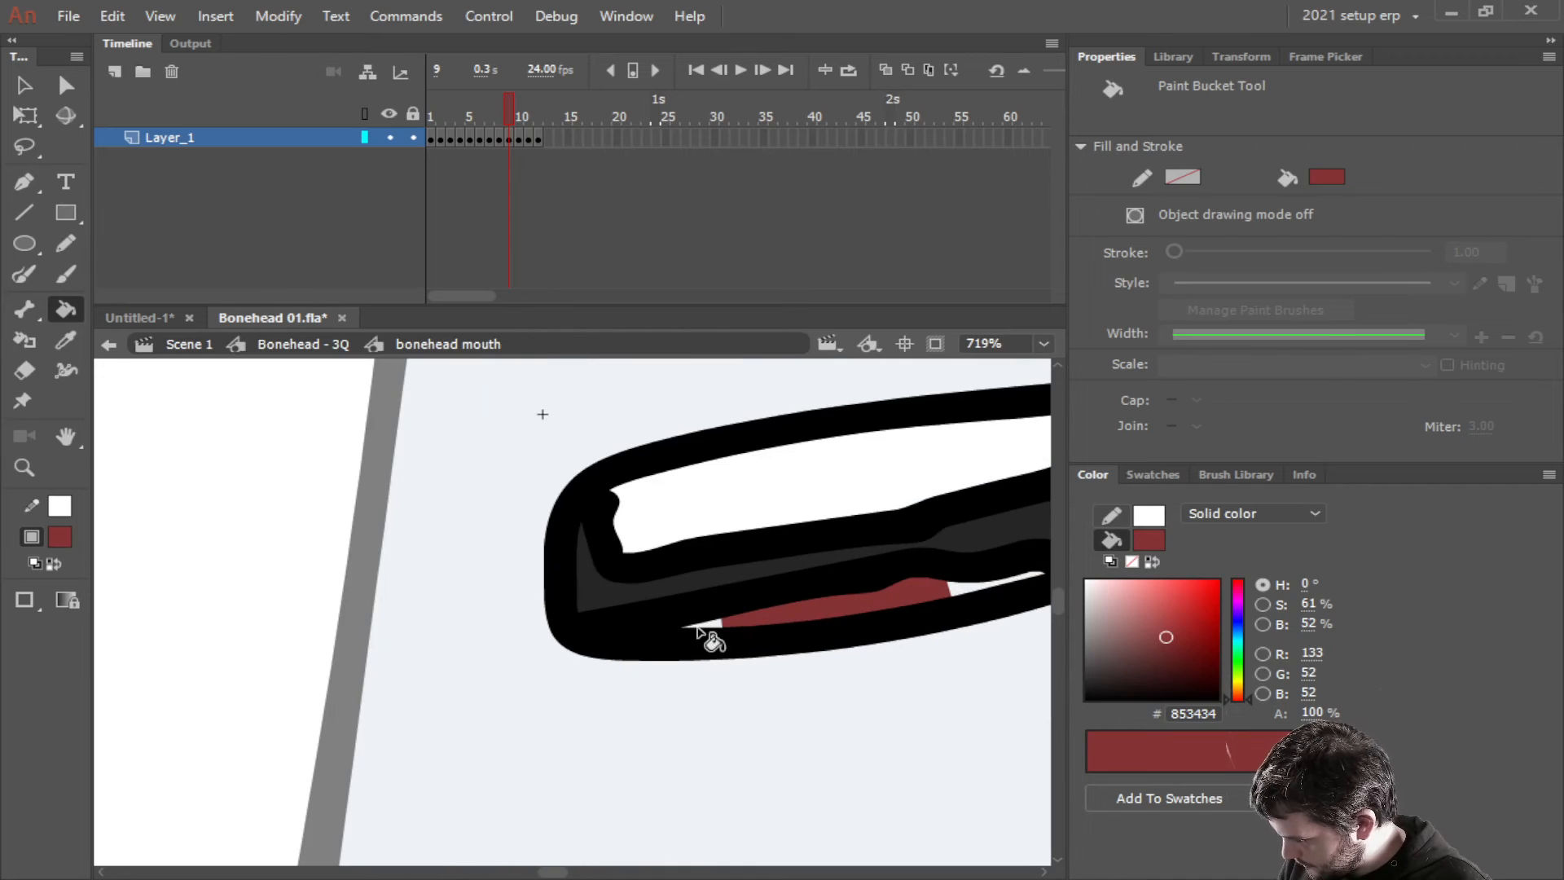
click(953, 584)
Fill the tongue of the frame 6 mouth with dark red 853434
key(comma)
key(comma)
key(comma)
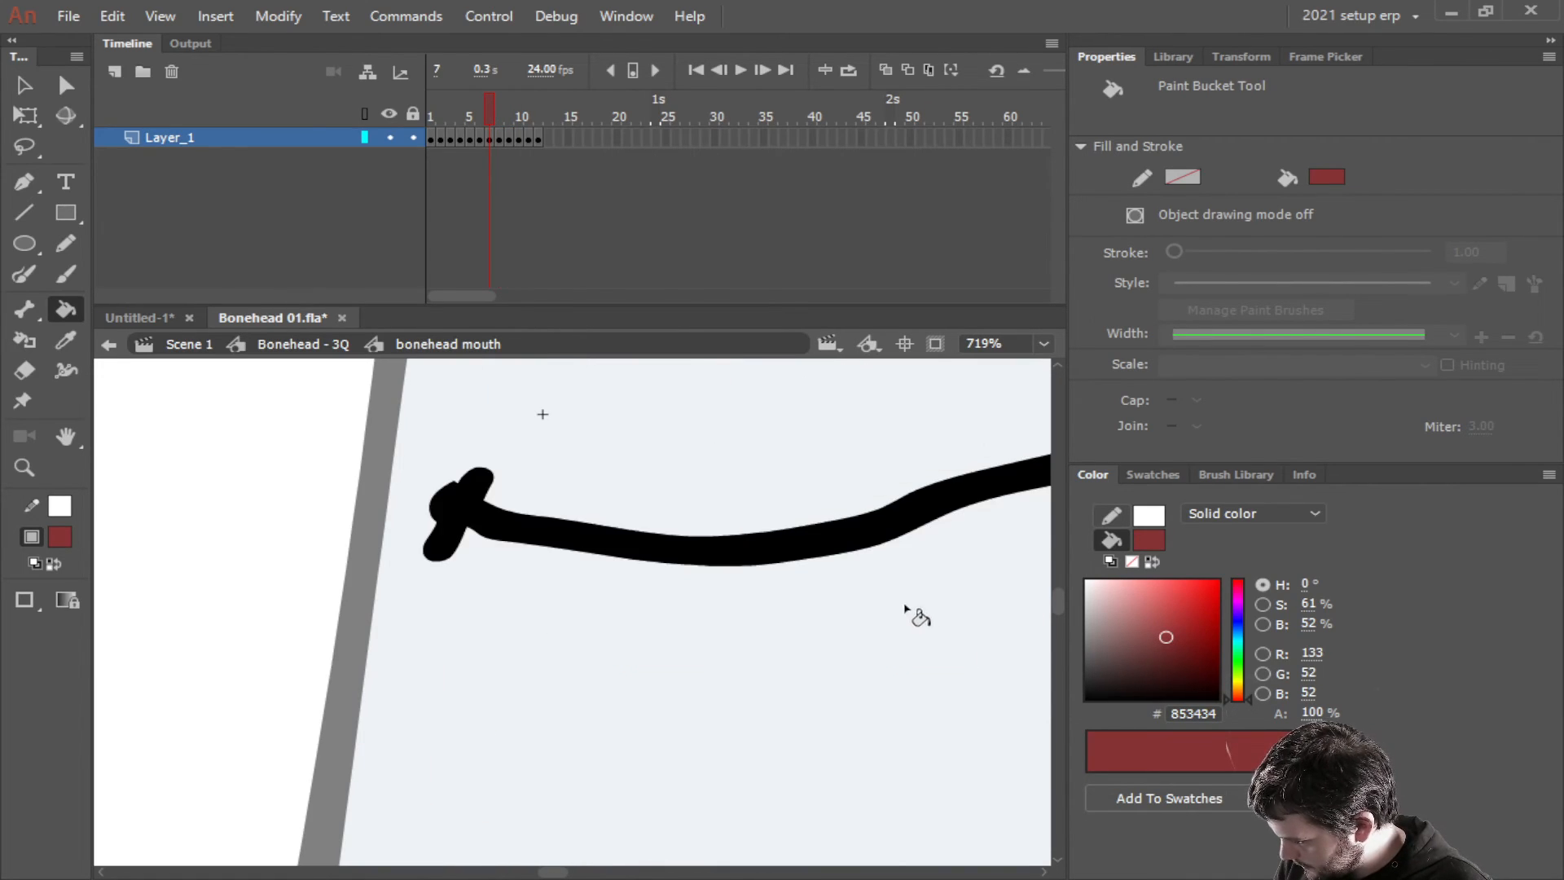
click(856, 587)
key(comma)
key(comma)
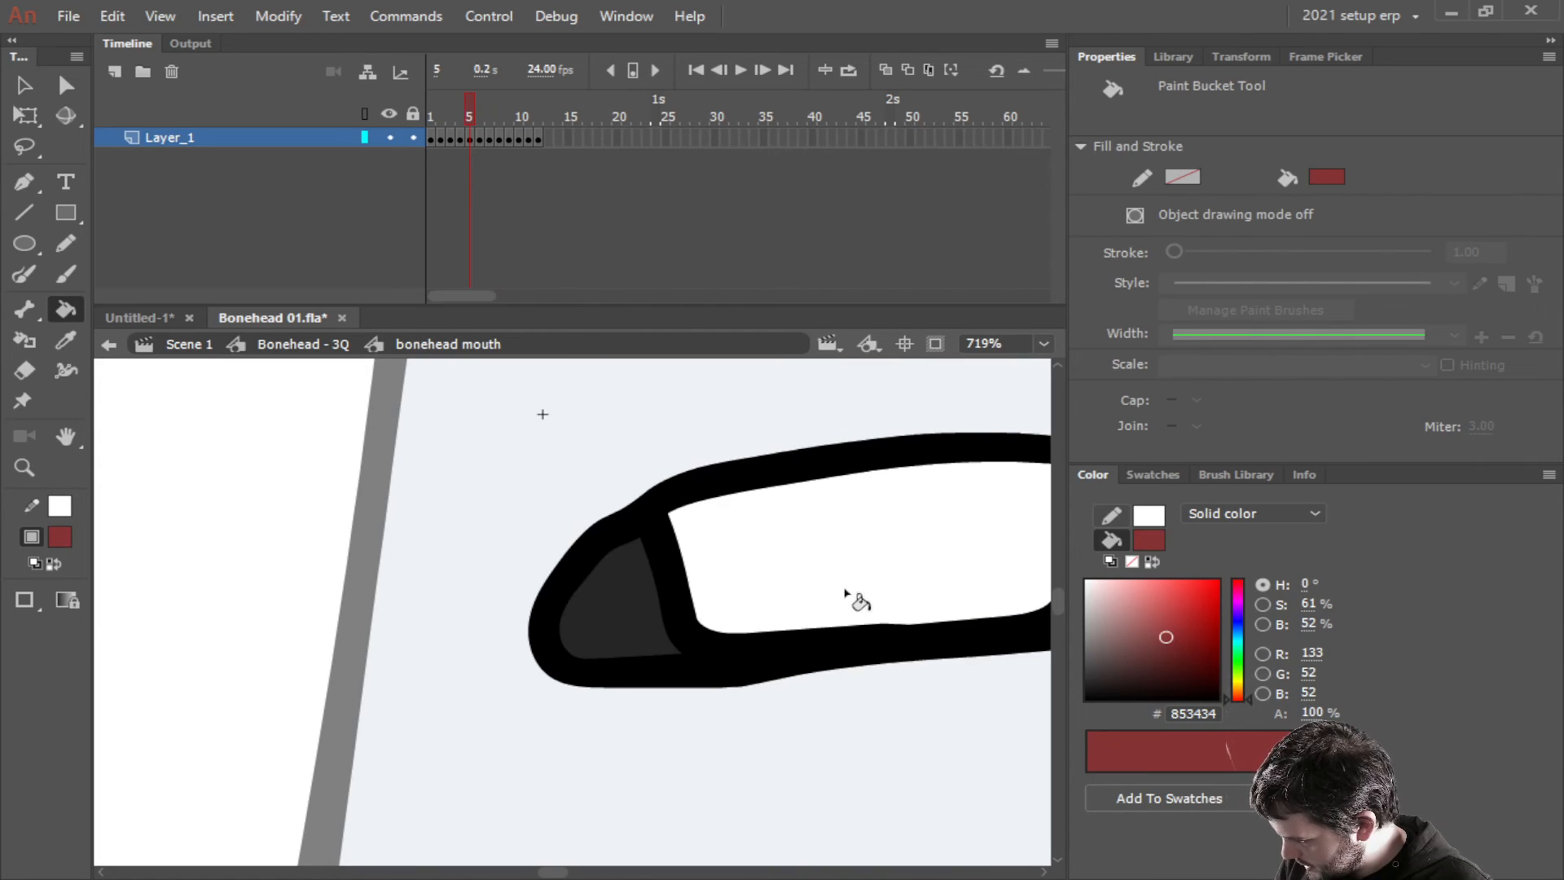
Return to frame 1 of the mouth symbol and go back up to the Bonehead - 3Q symbol
key(comma)
key(comma)
key(comma)
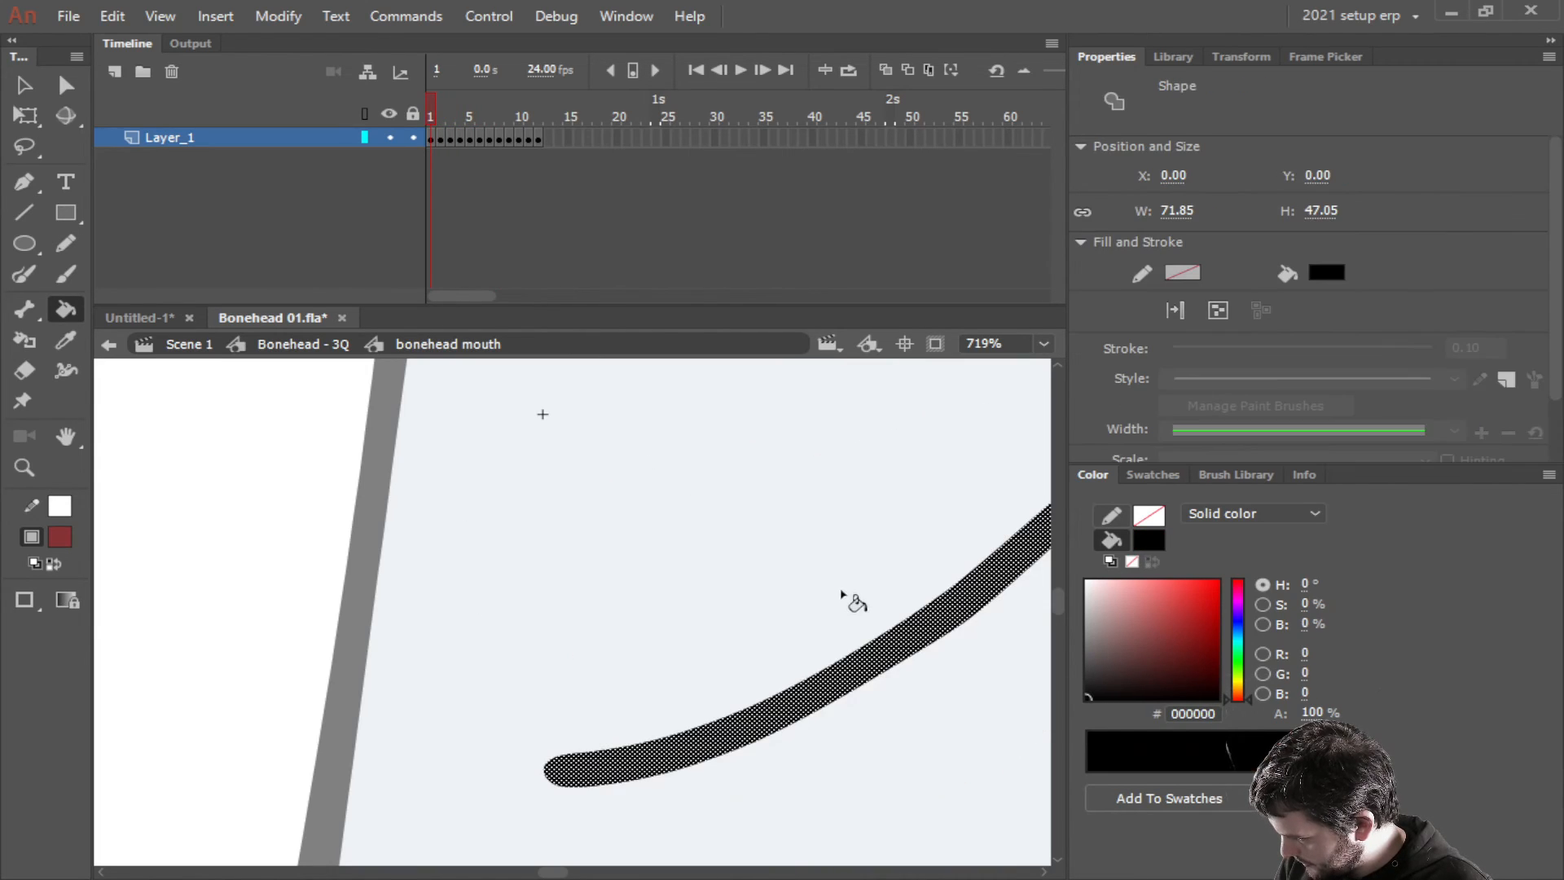
scroll(697, 611, down, 2)
scroll(697, 611, down, 1)
click(302, 349)
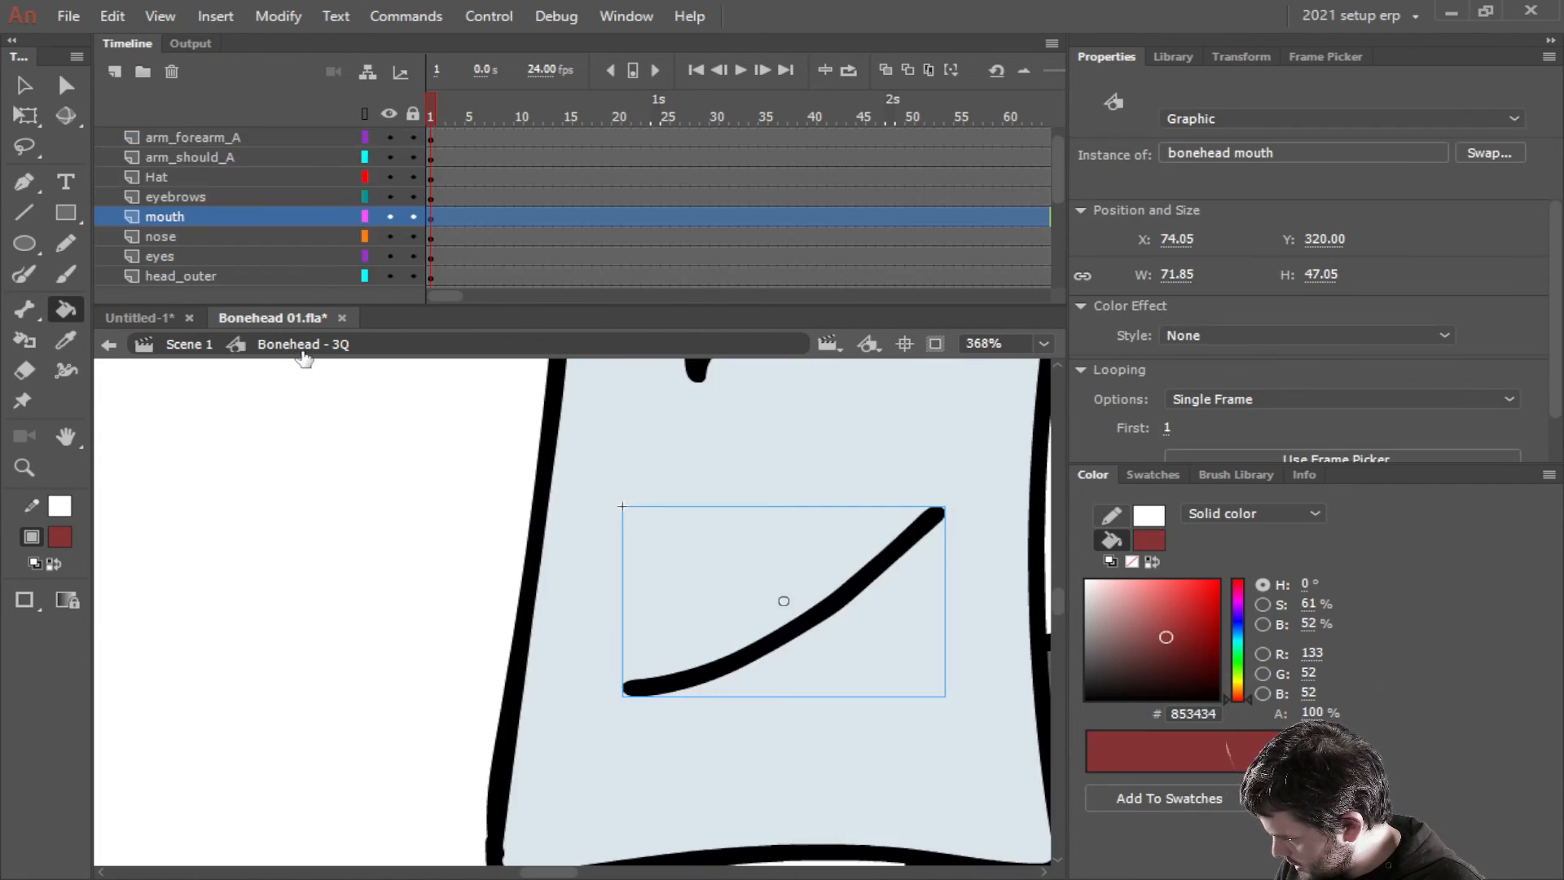
scroll(503, 459, down, 4)
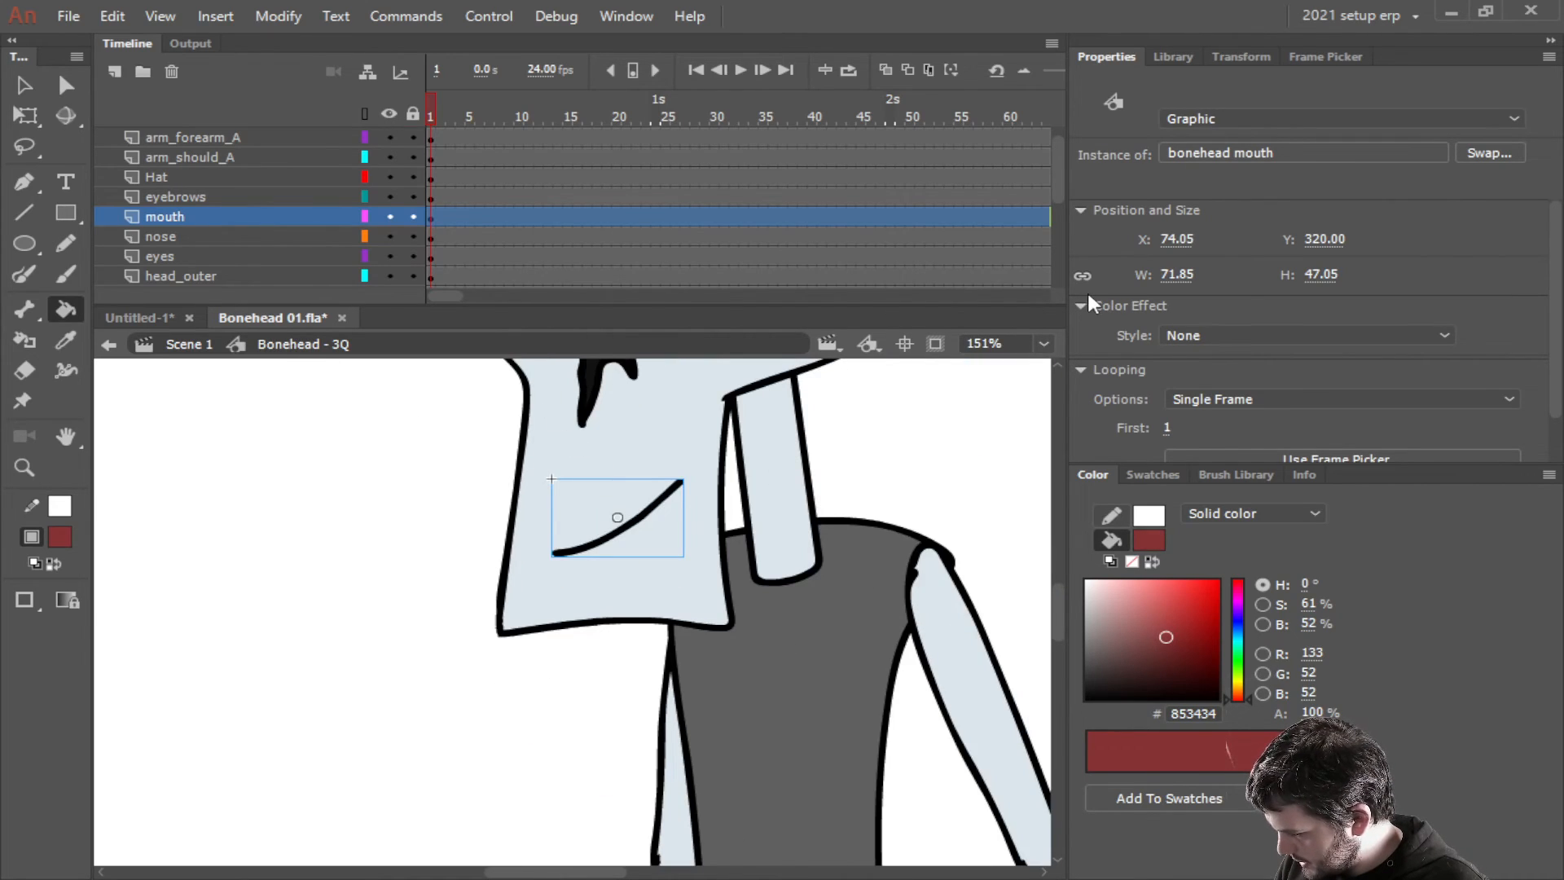
Preview mouth frames 6, 5 and 4 on the character with the Frame Picker, and return to frame 1
click(24, 85)
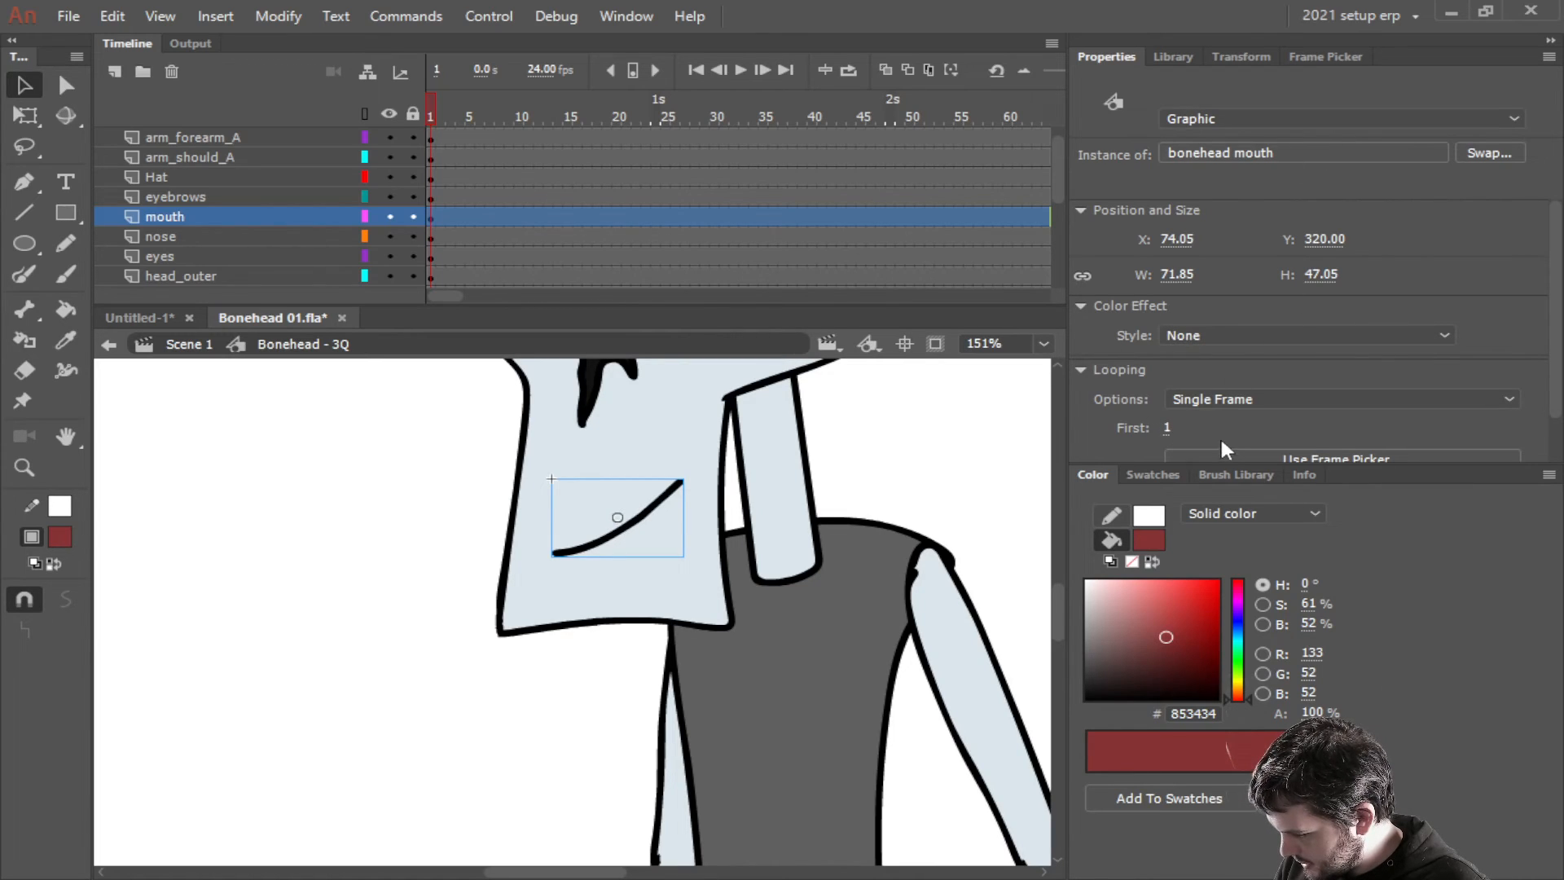
click(1323, 55)
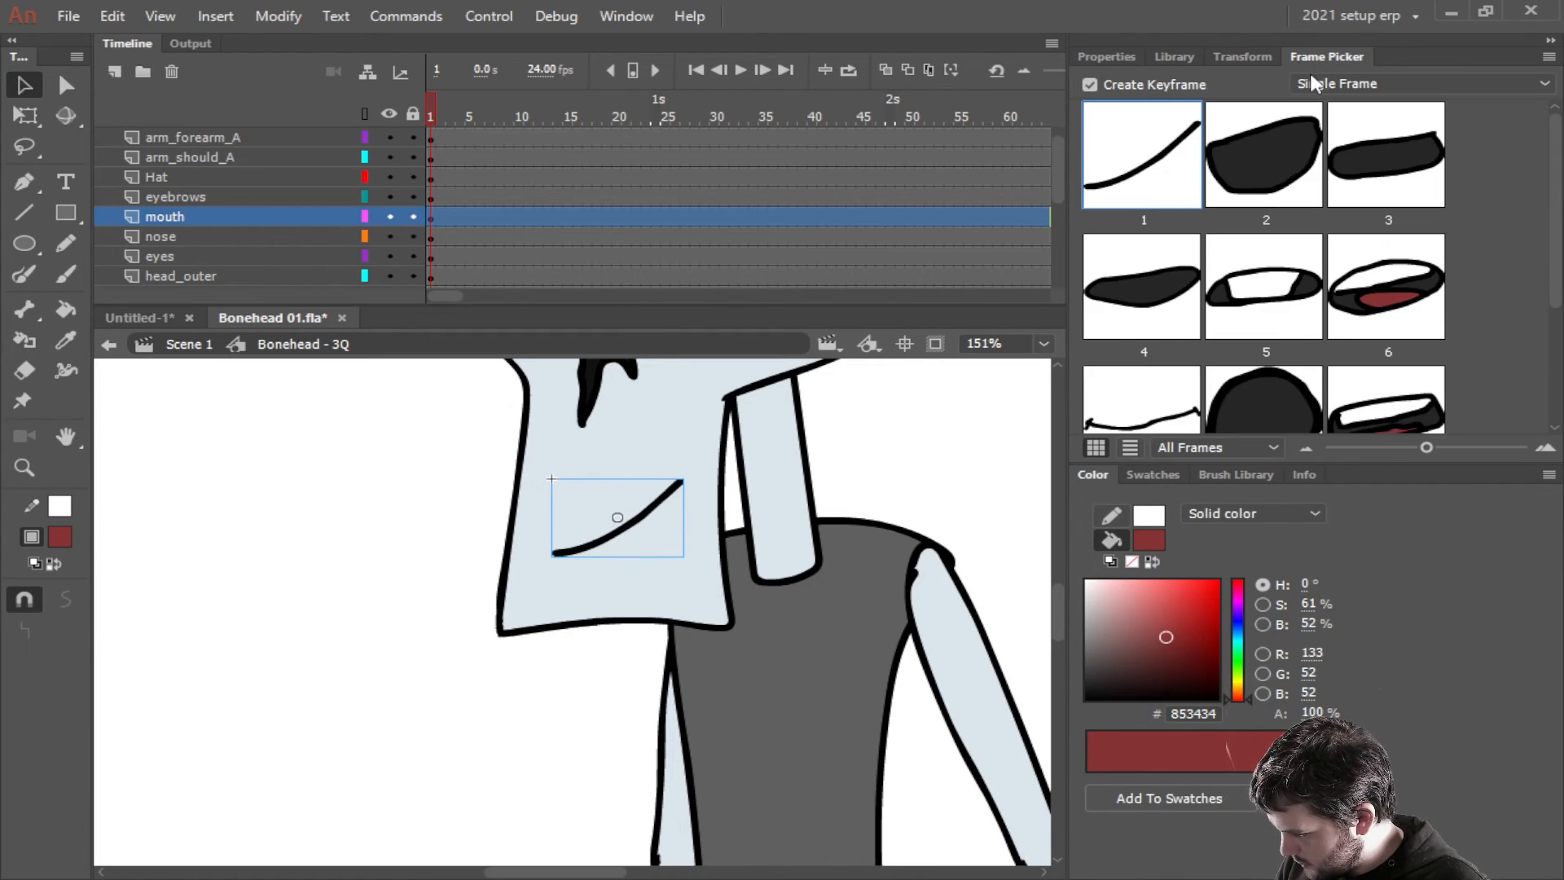
click(1398, 300)
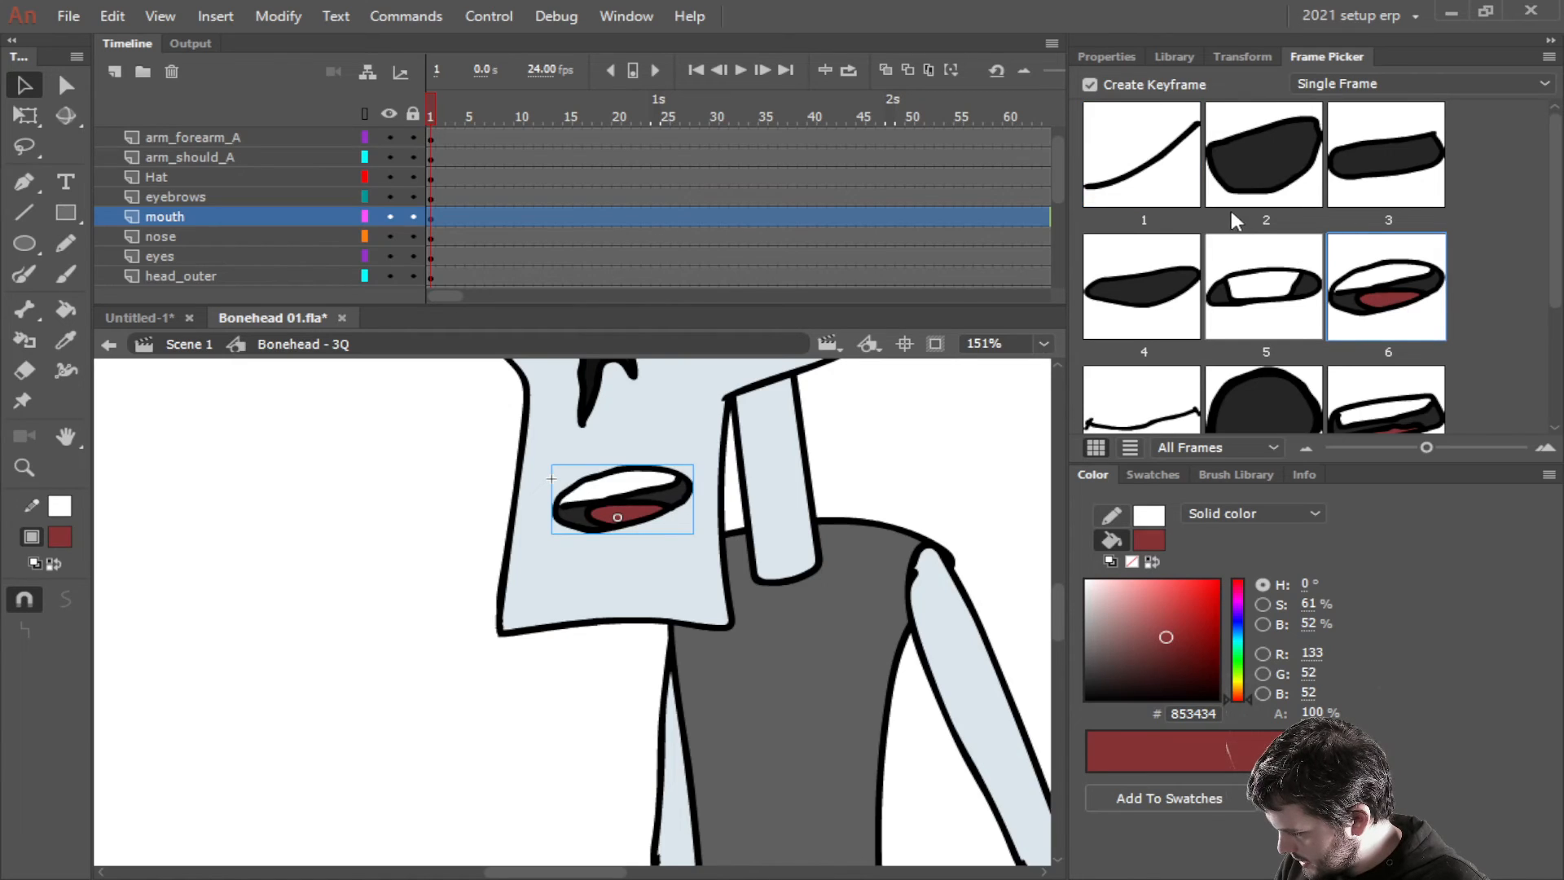
click(1267, 291)
click(1183, 294)
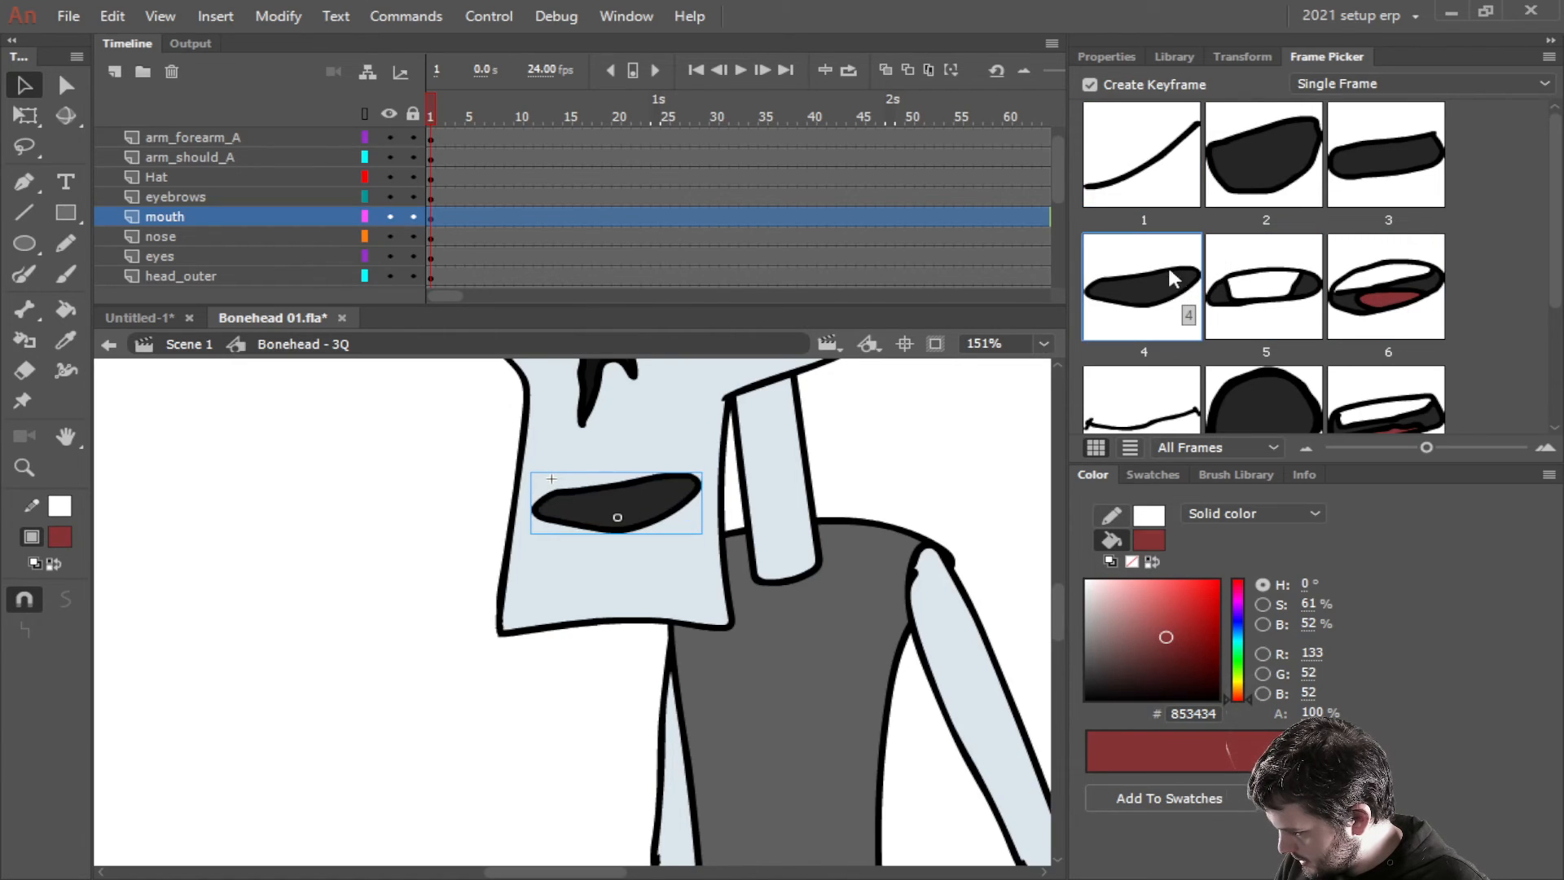
click(1138, 174)
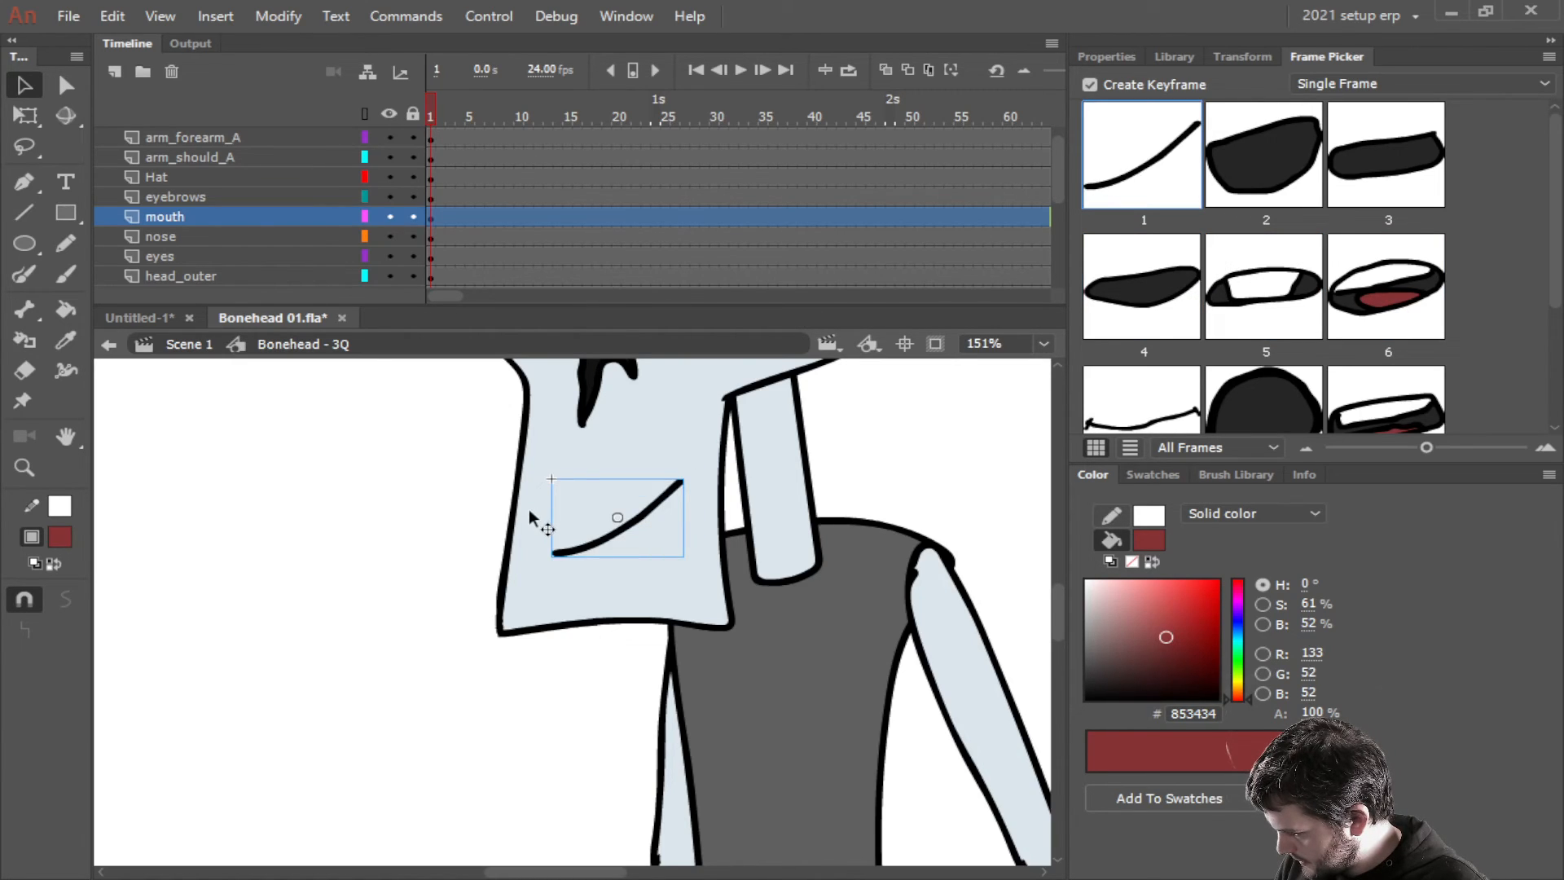
Raise the frame 1 mouth line slightly inside the mouth symbol, and nudge the mouth instance down slightly on the face in Bonehead - 3Q
double_click(606, 547)
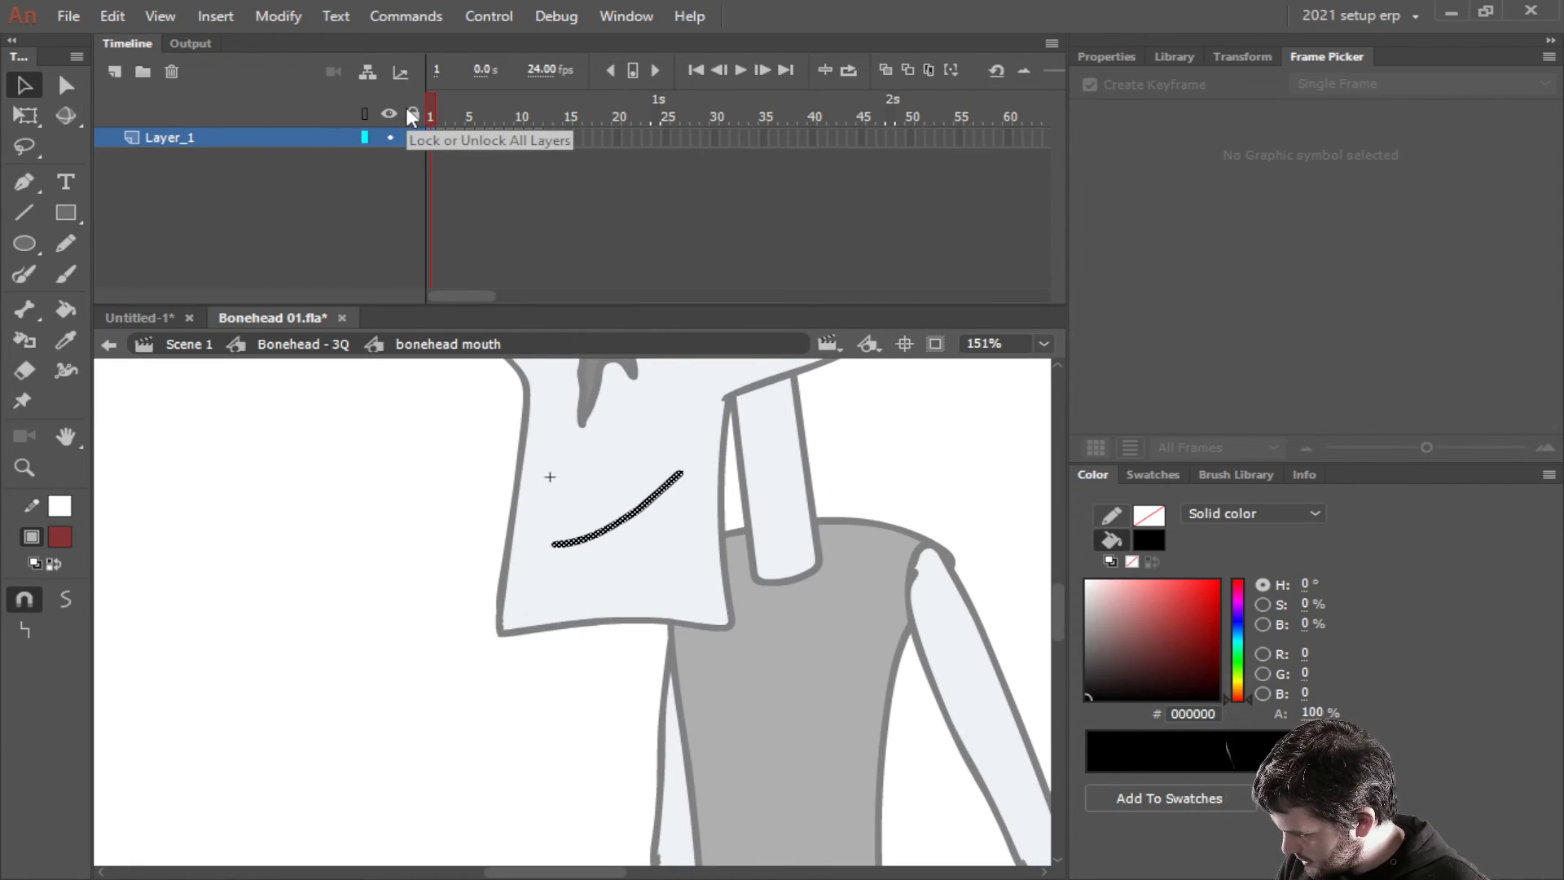
click(302, 346)
key(Down)
key(Down)
key(Down)
key(Down)
key(Down)
key(Down)
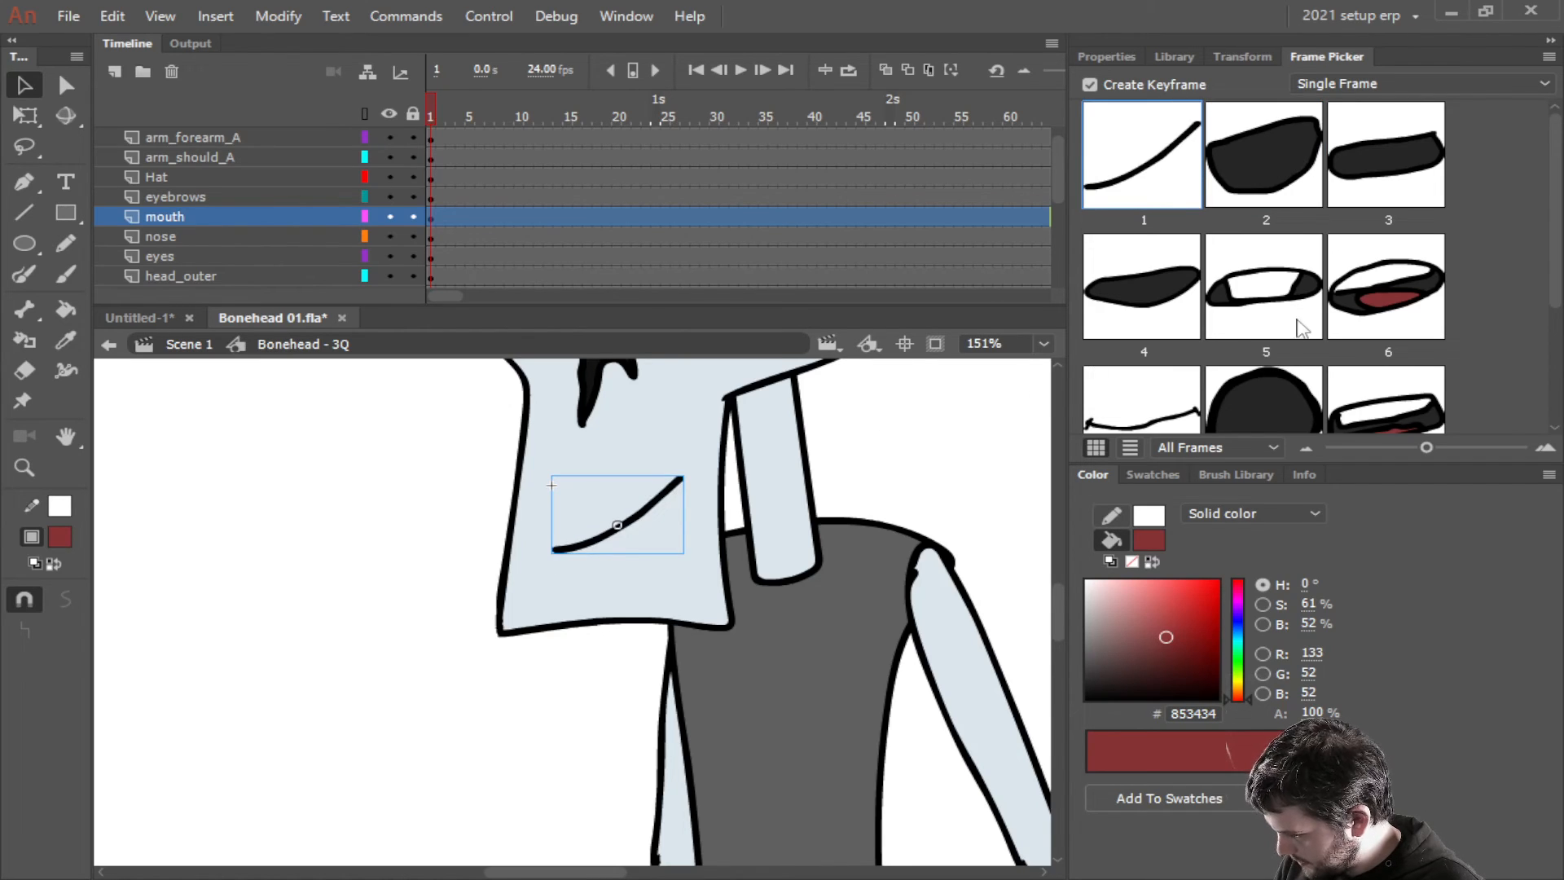
Preview mouth frames 7 and 8 on the character with the Frame Picker, and return to frame 1
scroll(1299, 327, down, 3)
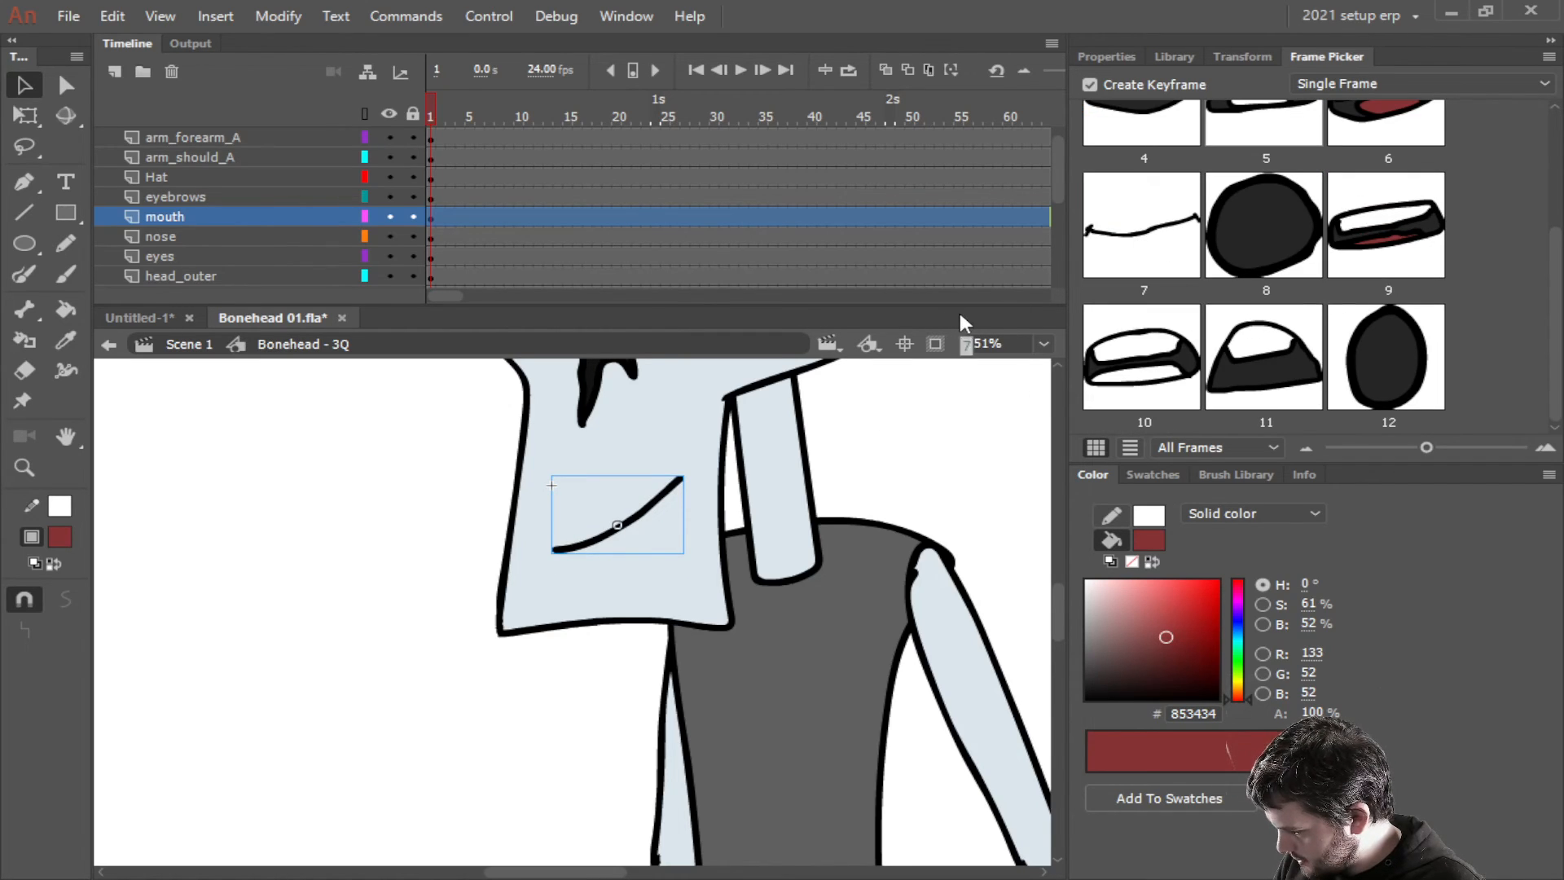
click(1173, 244)
click(1242, 226)
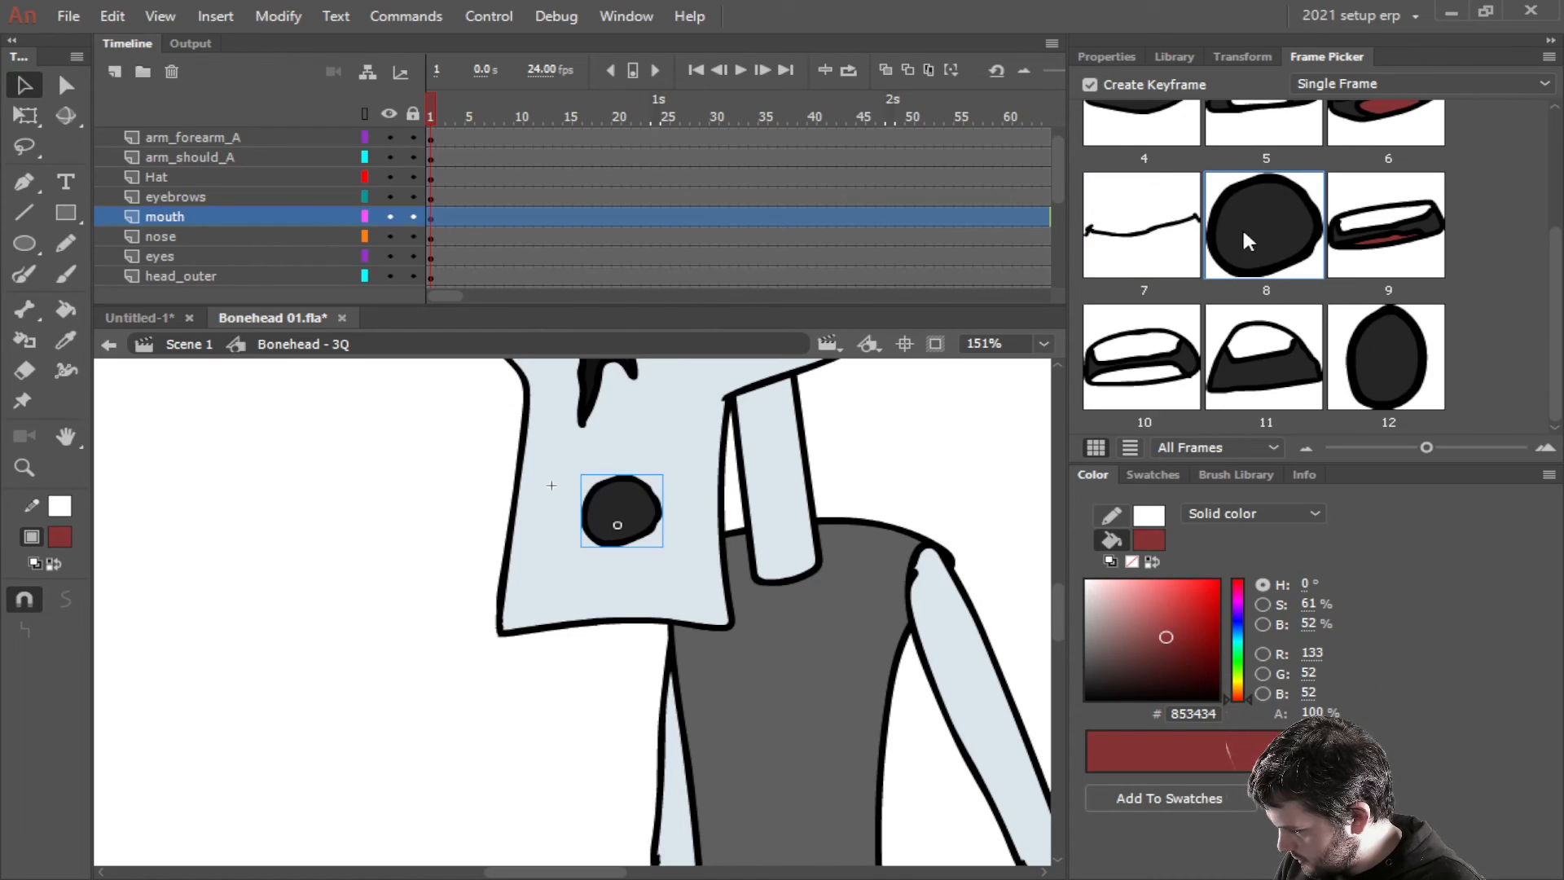
scroll(1153, 165, up, 3)
click(1153, 165)
Deselect the mouth instance and save the Bonehead 01.fla document
scroll(726, 510, down, 3)
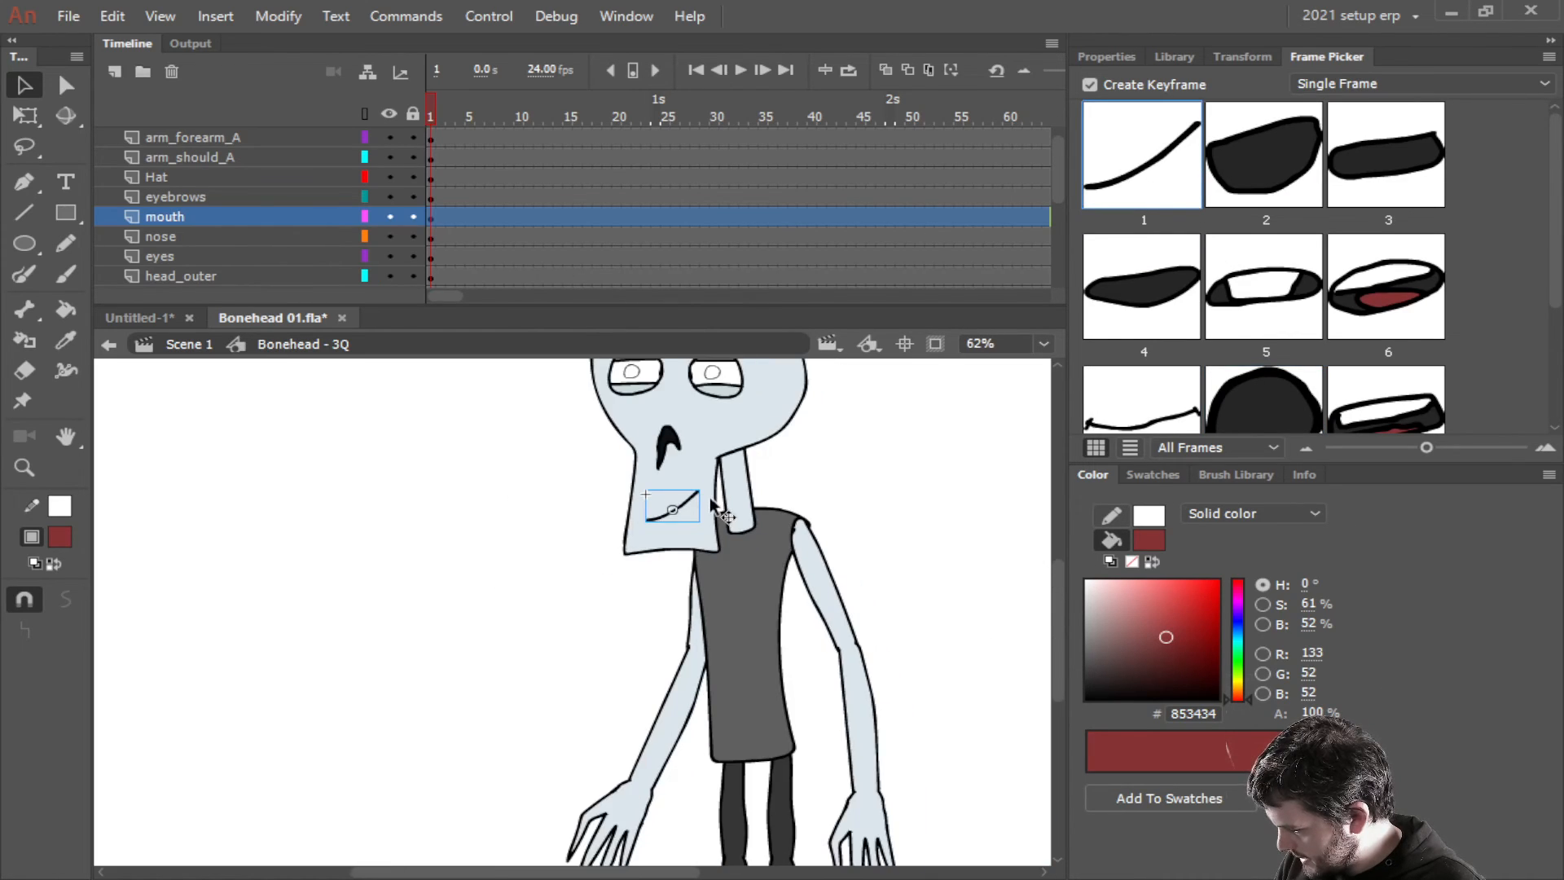
drag(862, 462, 819, 521)
click(878, 505)
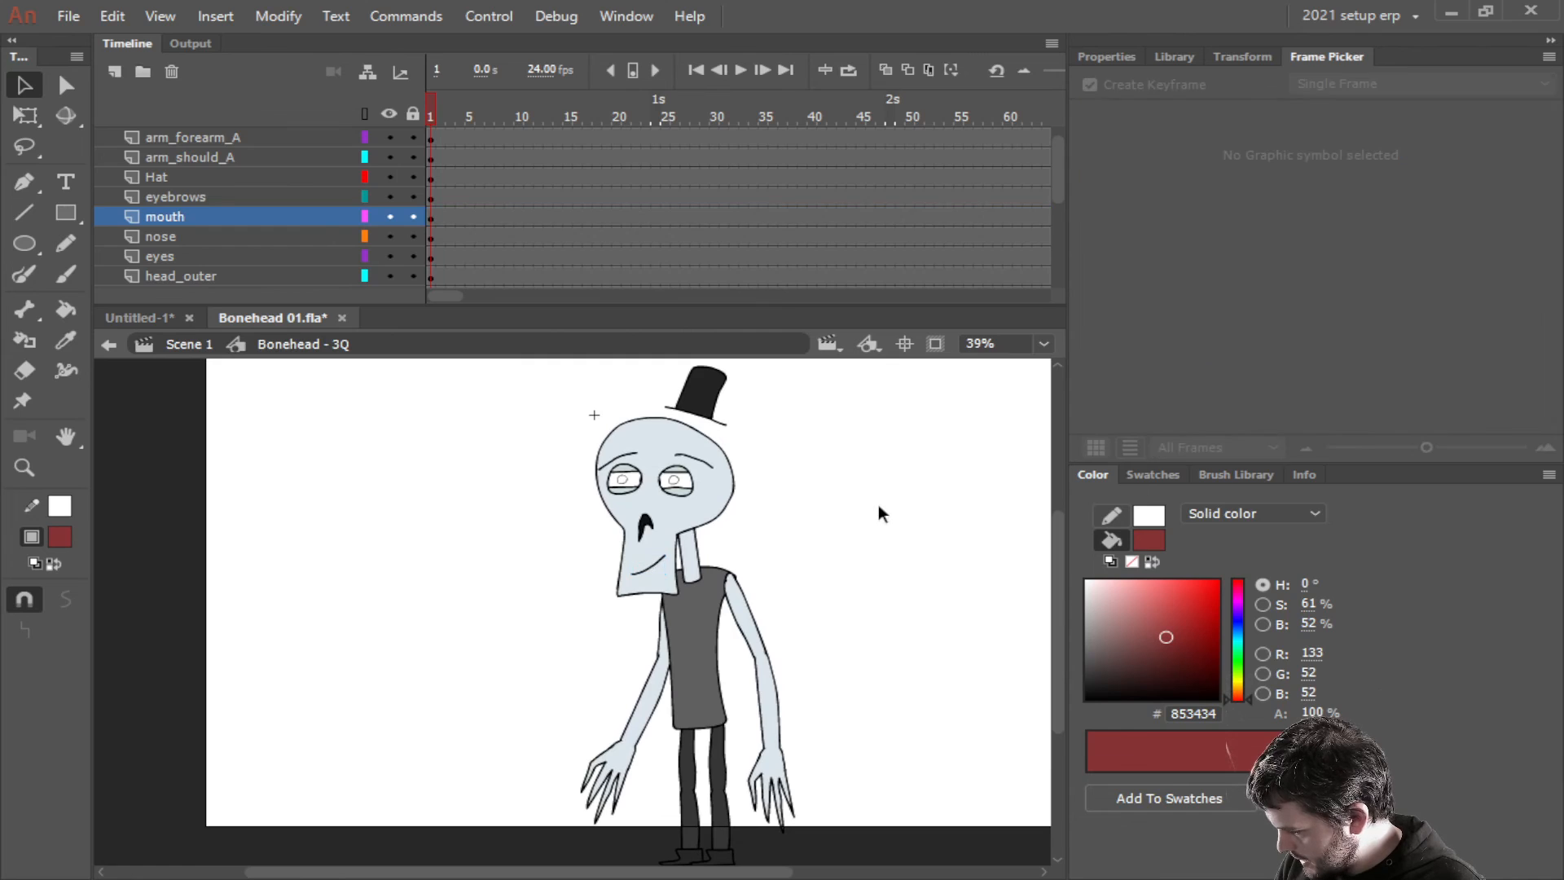
key(ctrl+s)
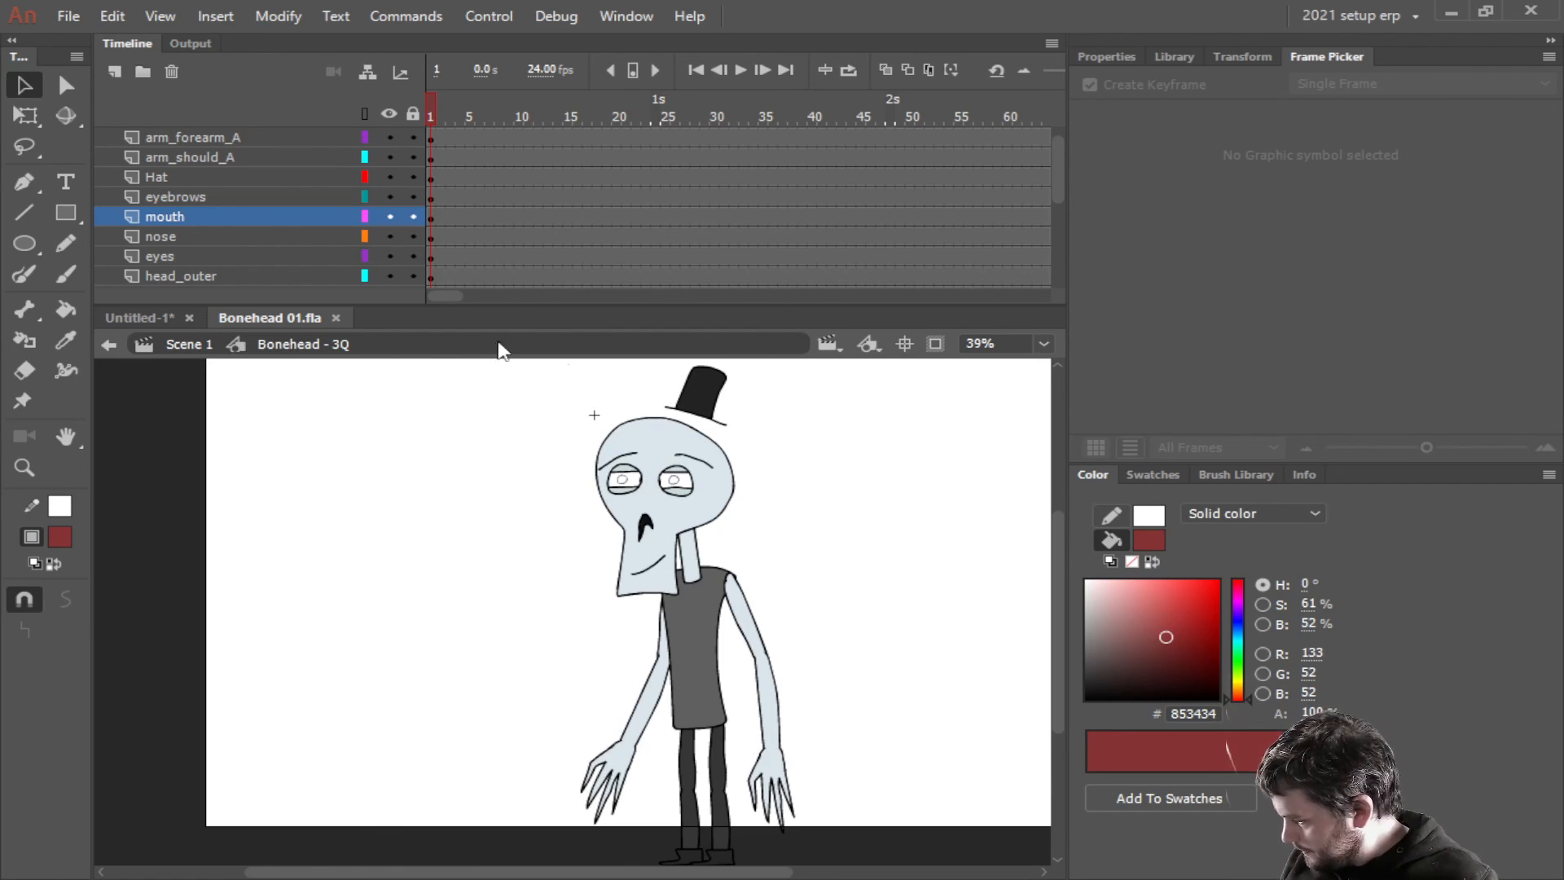
Go back up to Scene 1, and show and unlock Layer_1 with the reference picture
click(184, 345)
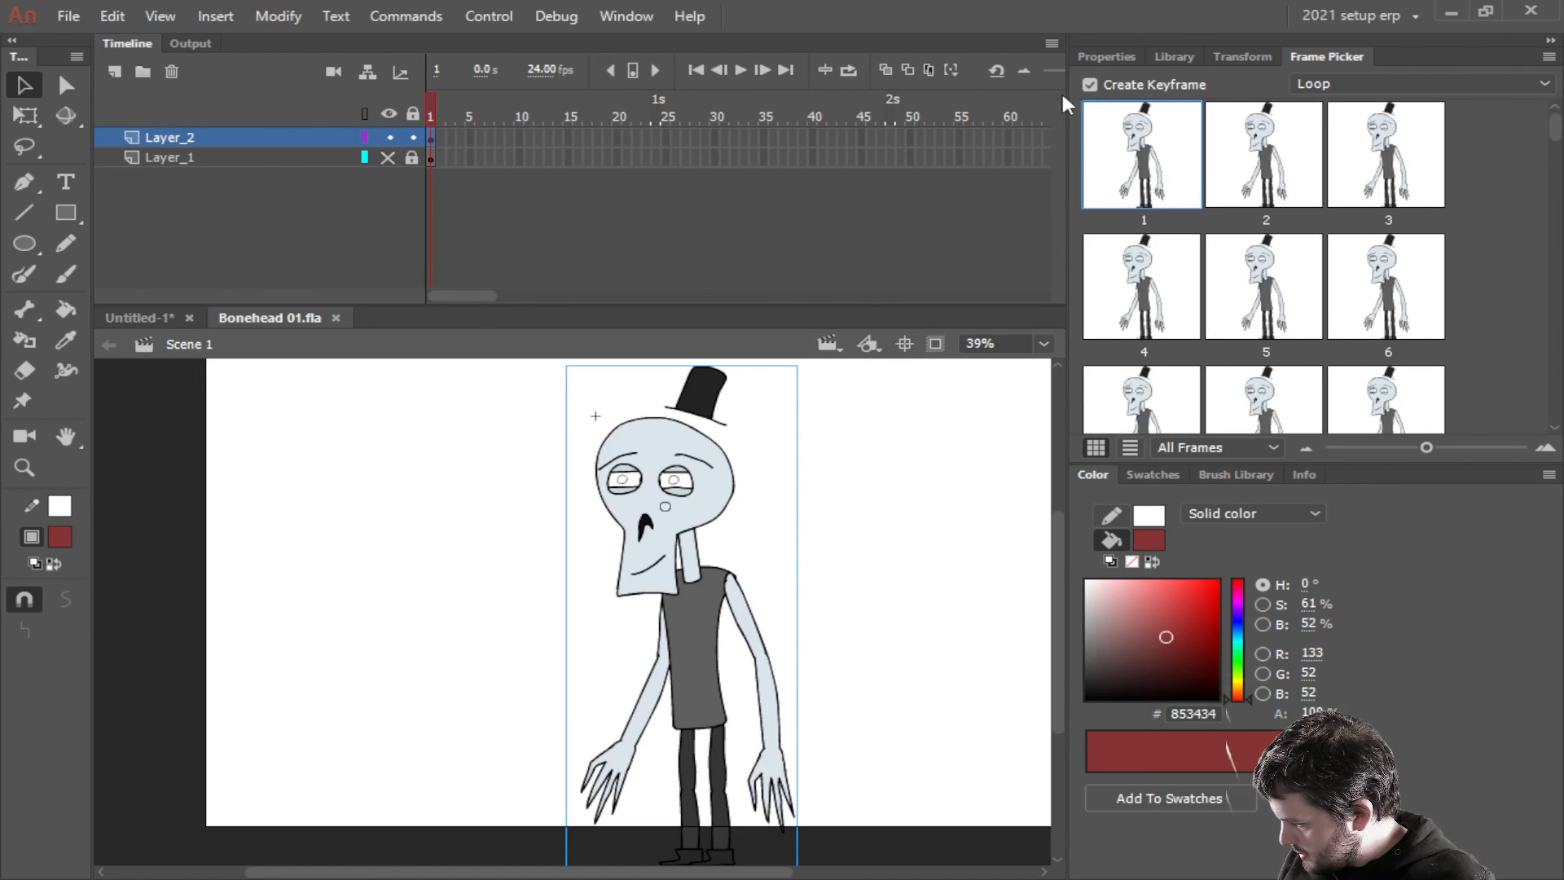
click(1104, 56)
click(387, 156)
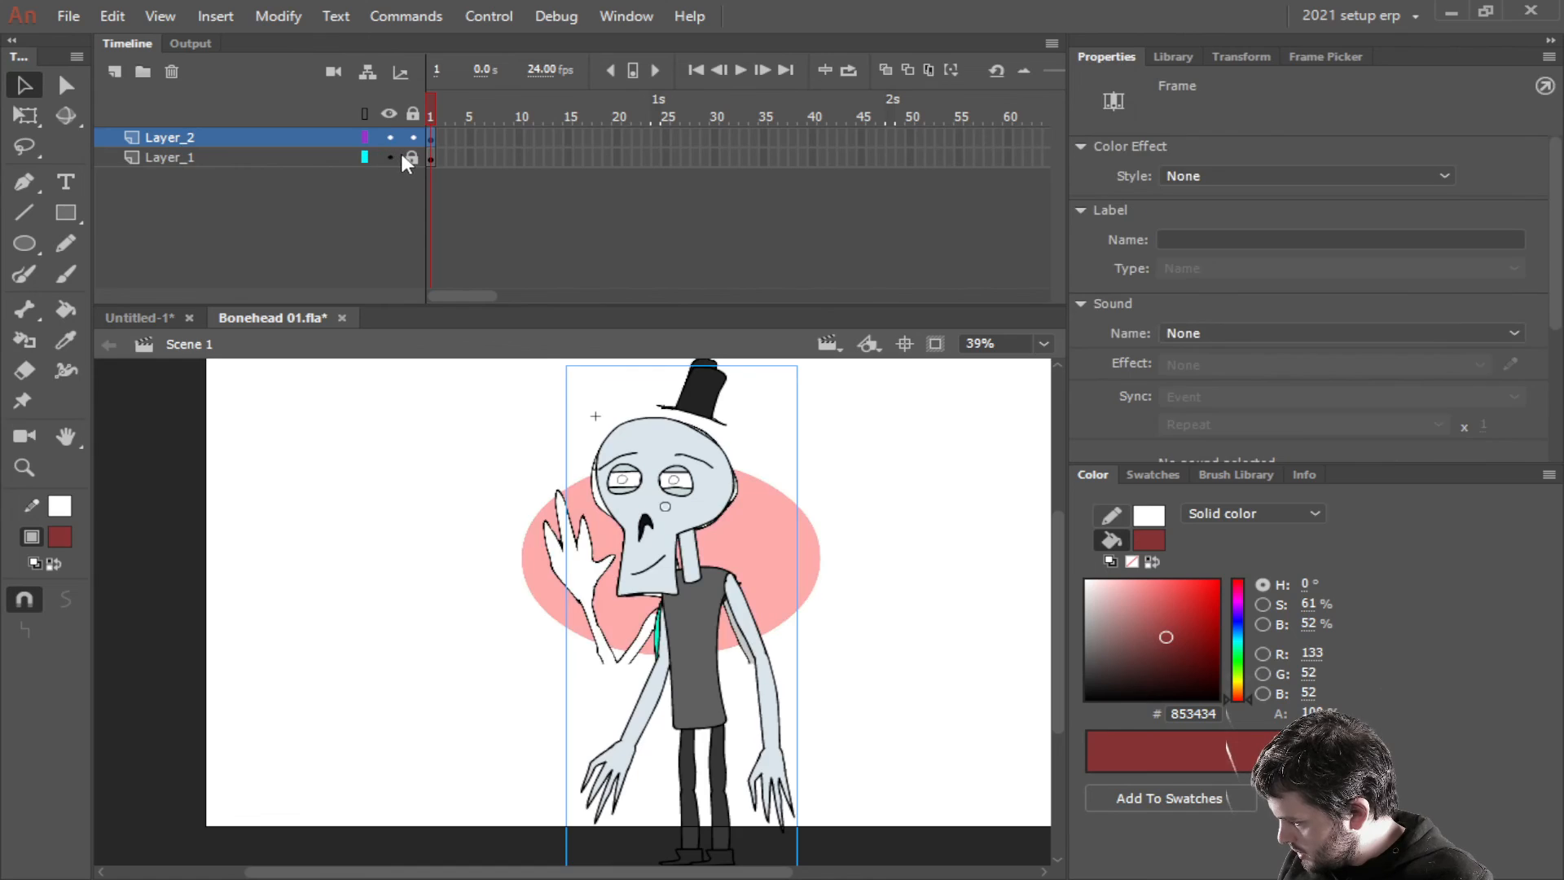
Move only the reference bitmap on Layer_1 horizontally to X 17 so it sits beside the rigged character, and save the document
drag(531, 582, 360, 583)
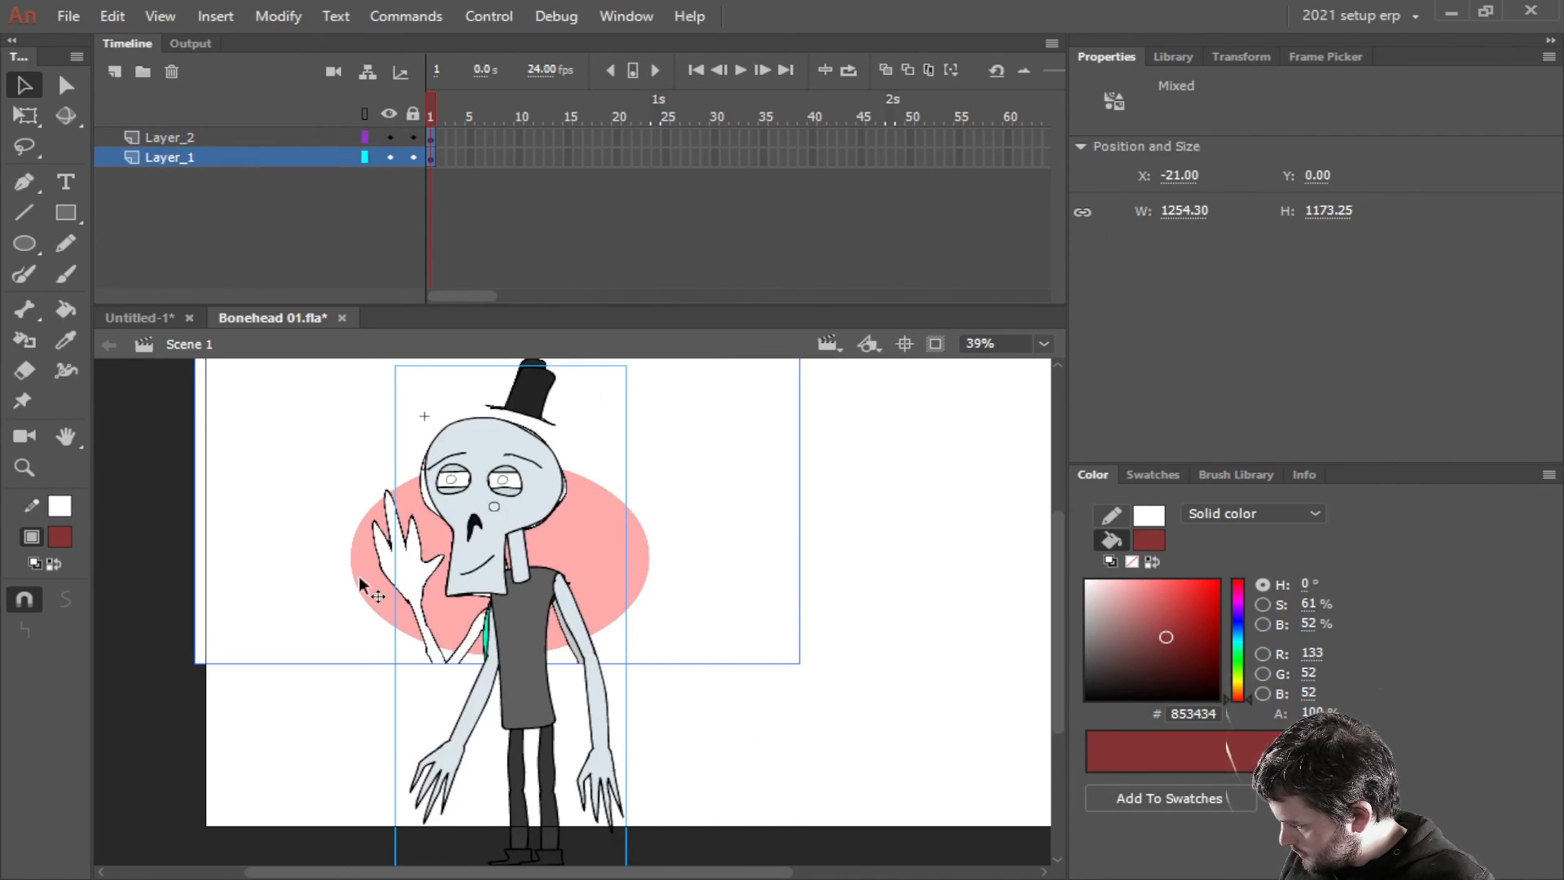
key(ctrl+z)
click(338, 639)
click(523, 590)
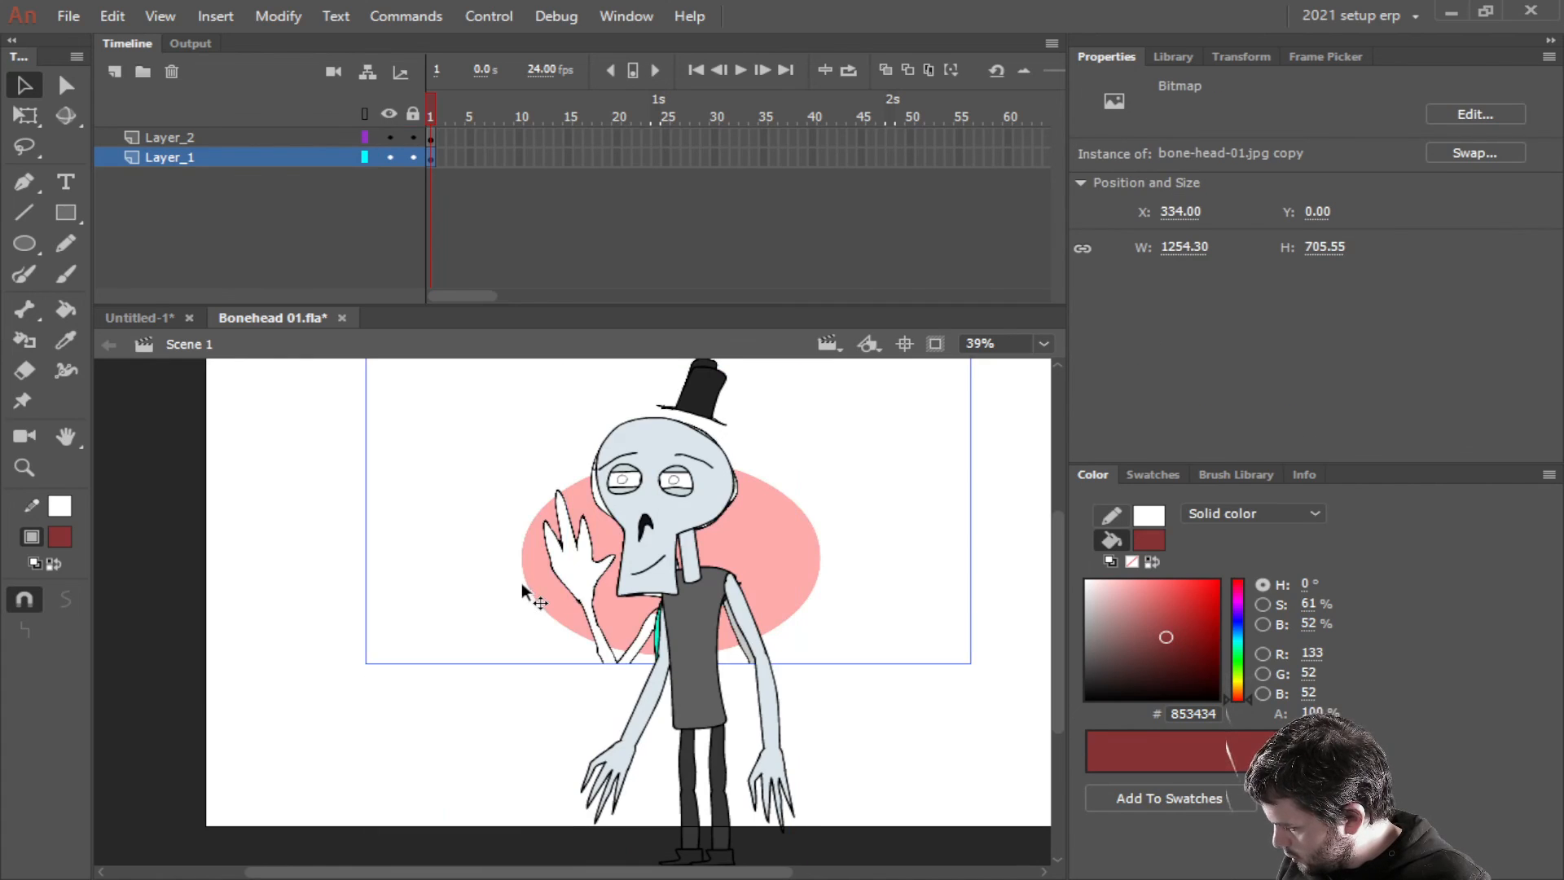
drag(523, 590, 368, 588)
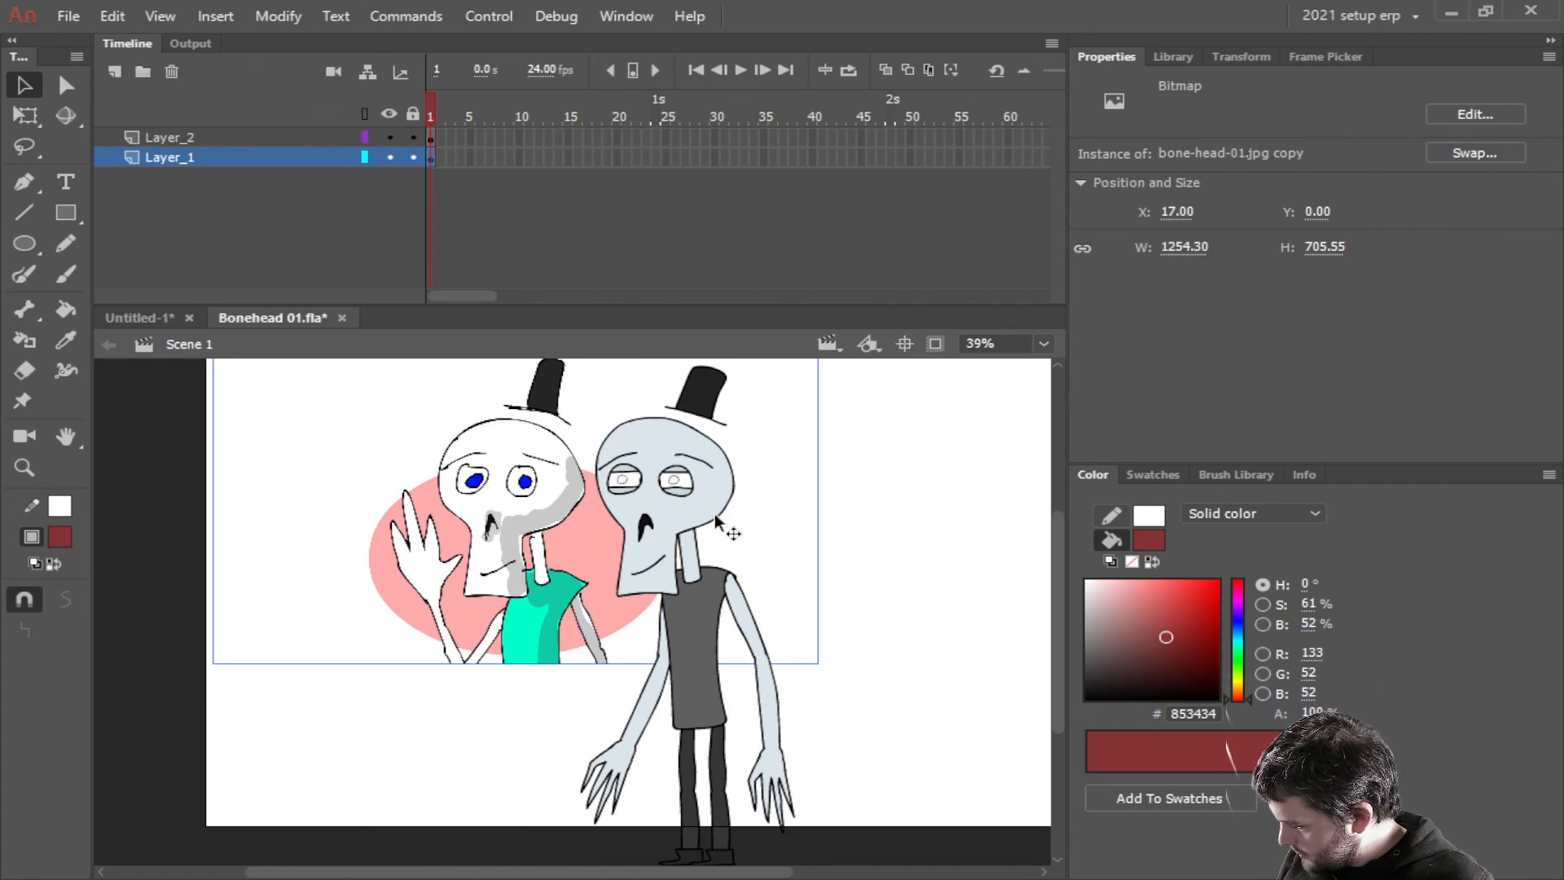
click(883, 486)
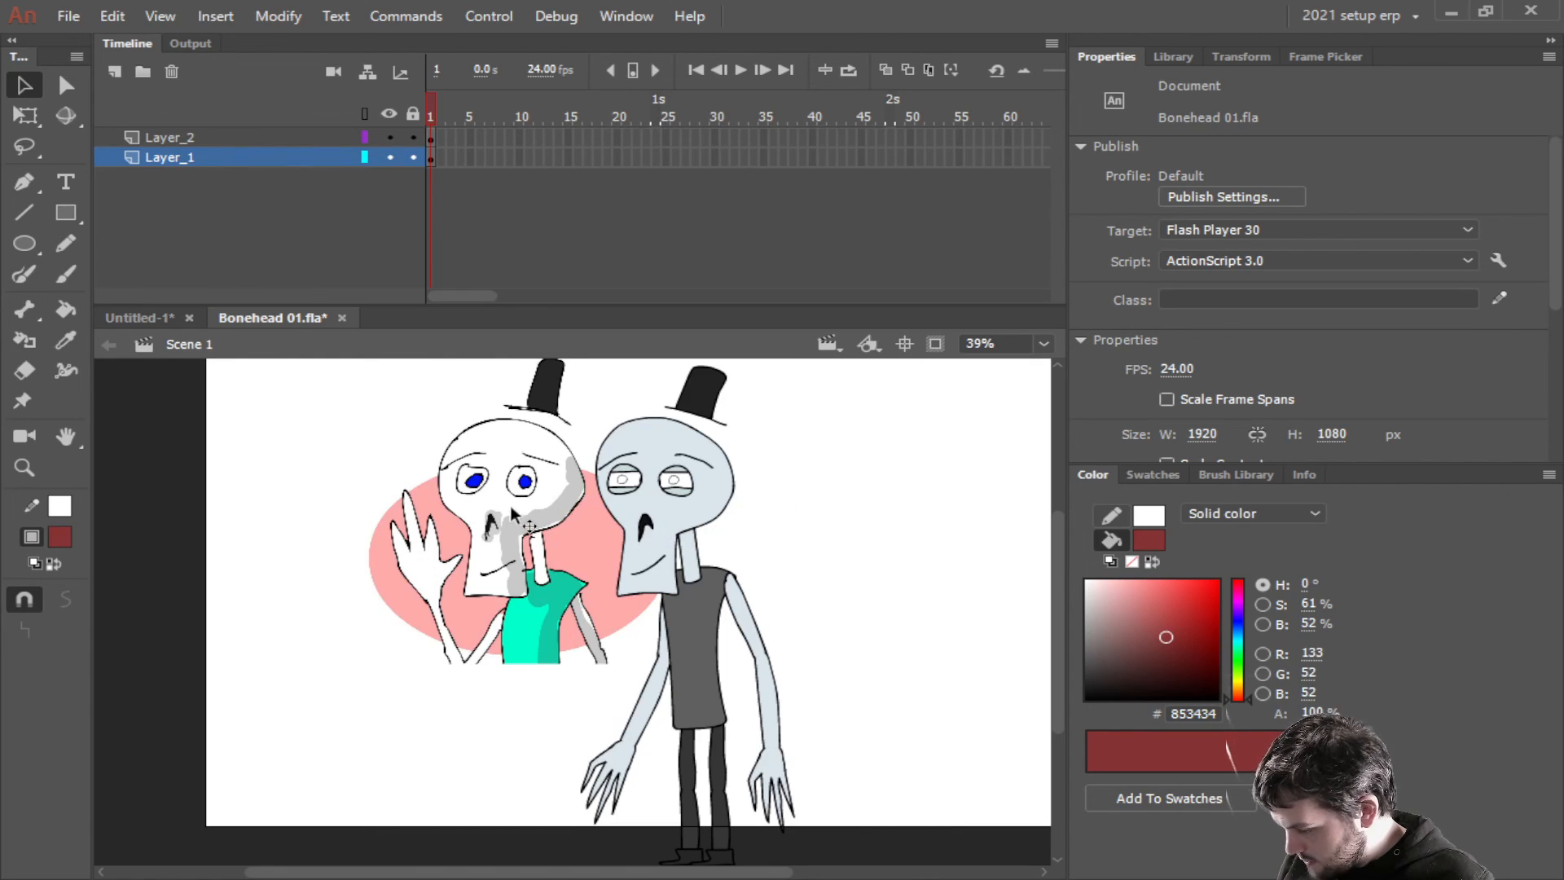
key(ctrl+s)
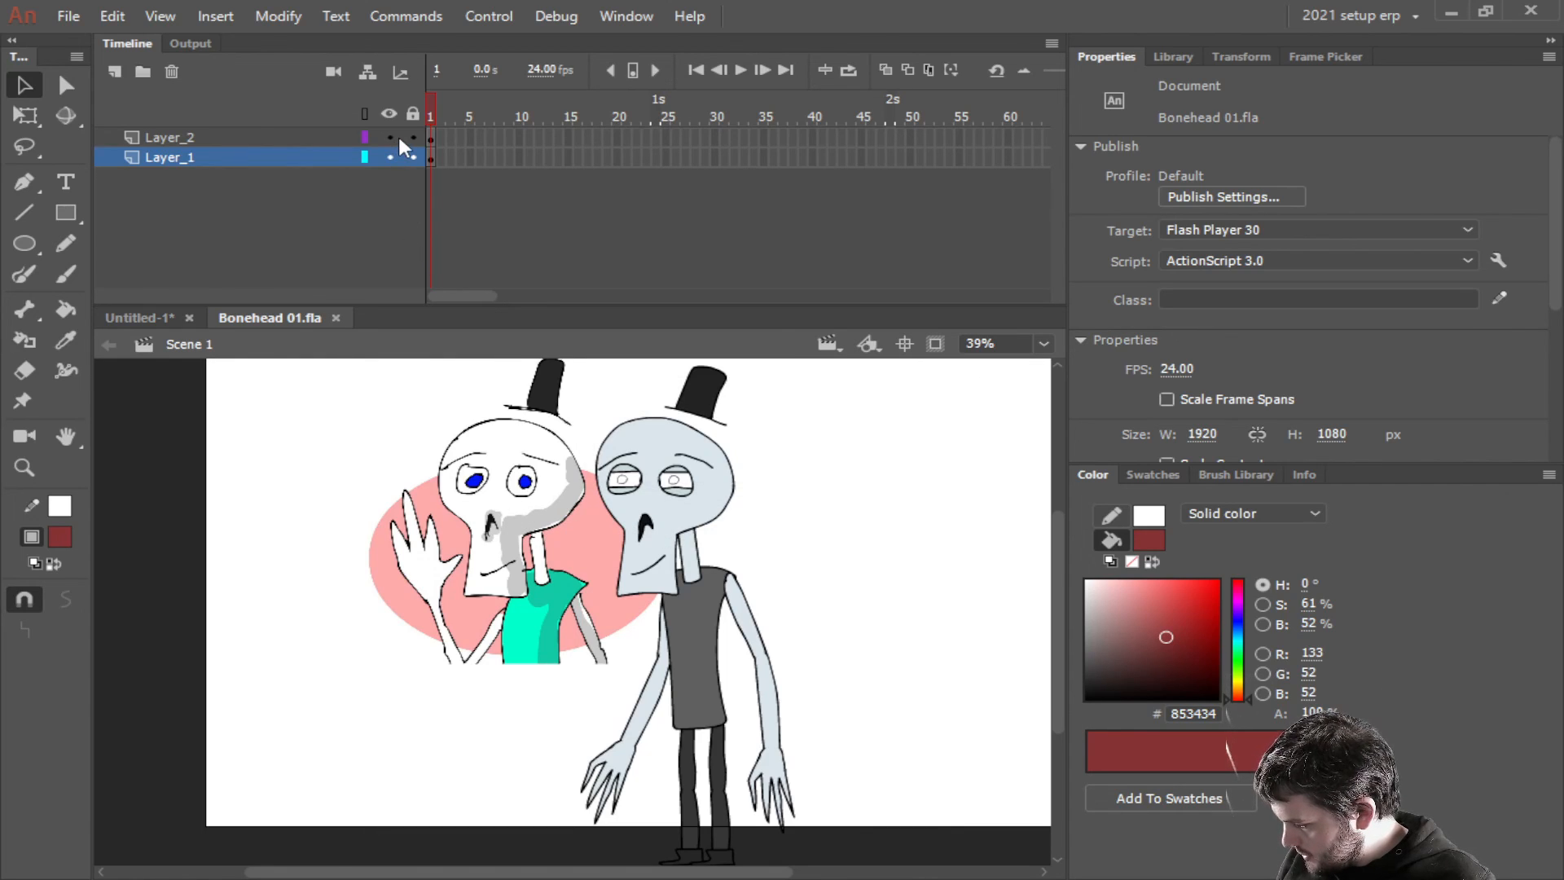